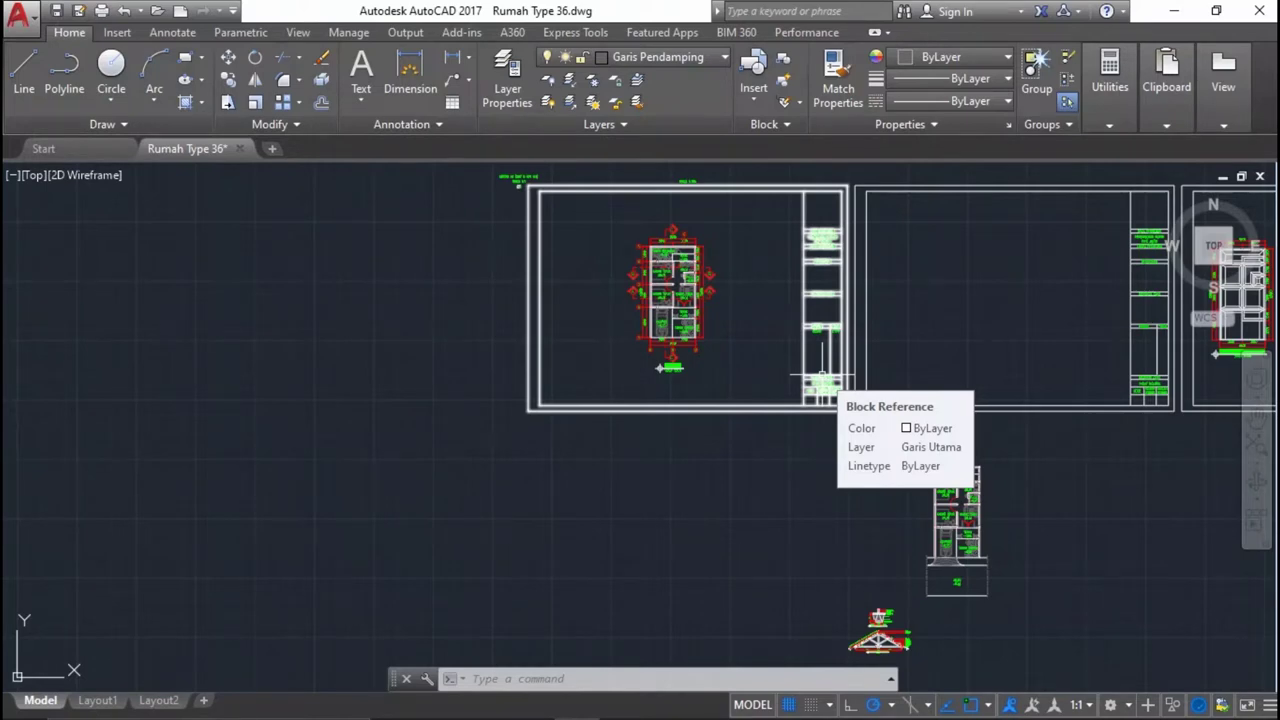
Zoom and pan around model space to frame the sheets, DENAH floor plan and roof truss.
scroll(822, 378, "up", 2)
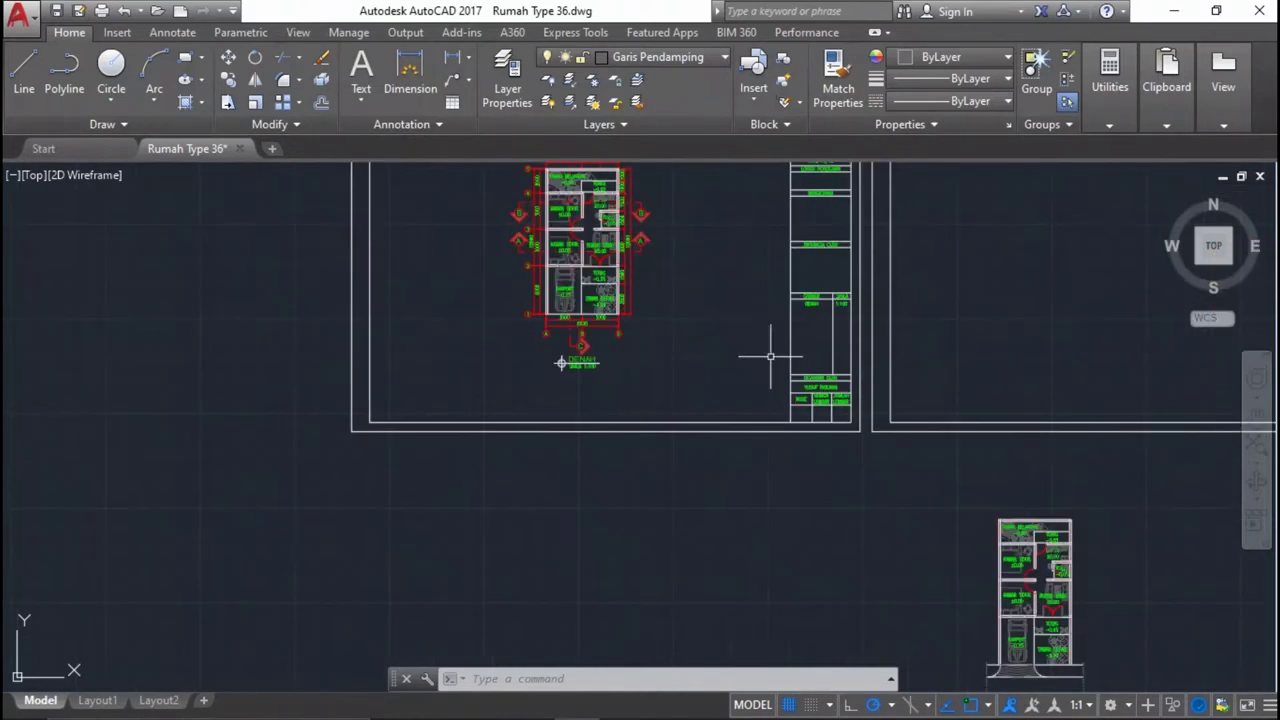
scroll(609, 317, "up", 5)
scroll(629, 387, "down", 3)
scroll(1080, 543, "down", 3)
scroll(811, 314, "up", 2)
scroll(866, 313, "down", 2)
scroll(866, 313, "up", 5)
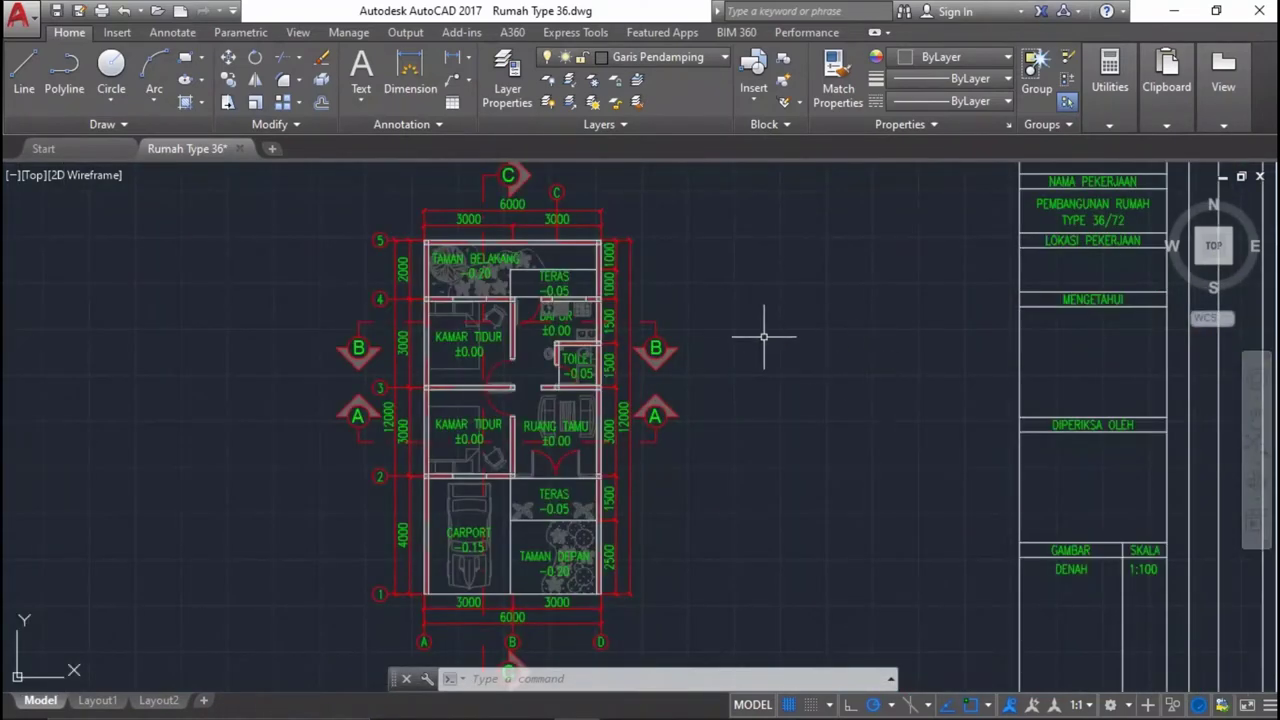
scroll(497, 403, "up", 3)
scroll(737, 414, "down", 8)
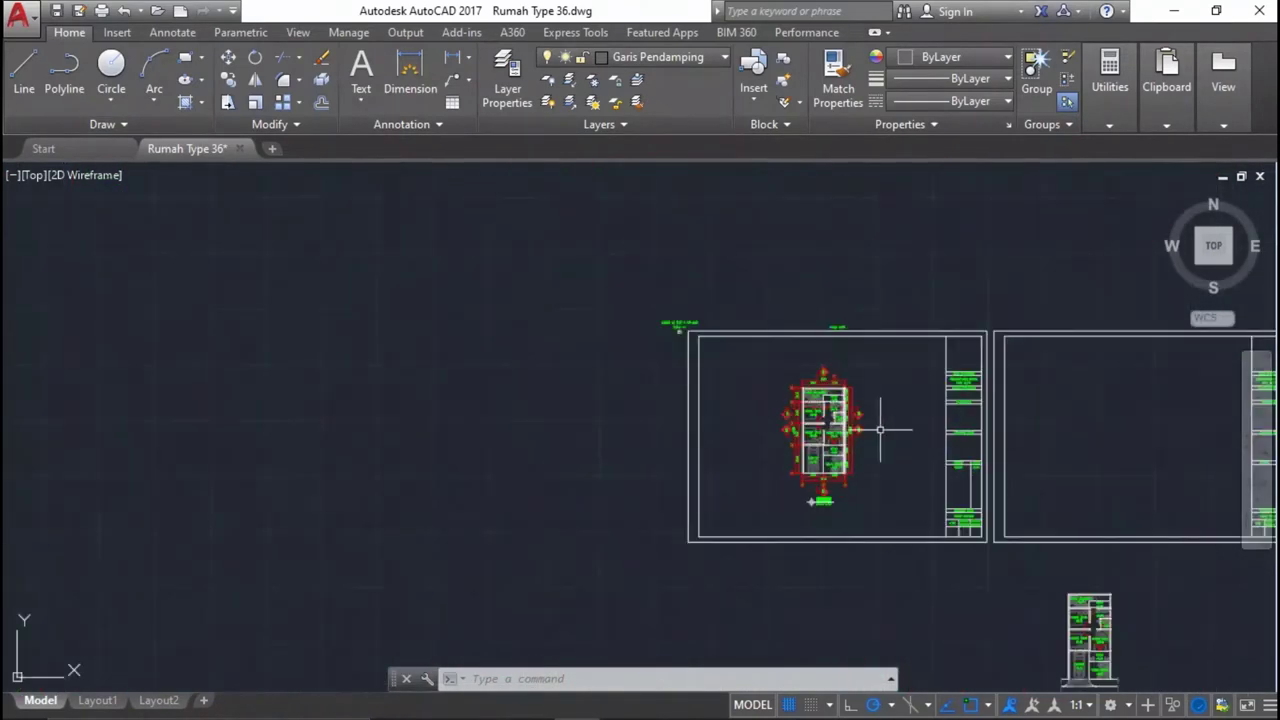
middle_click_drag(987, 560, 986, 249)
scroll(1034, 543, "up", 3)
scroll(937, 560, "down", 2)
scroll(946, 531, "up", 5)
scroll(666, 420, "down", 7)
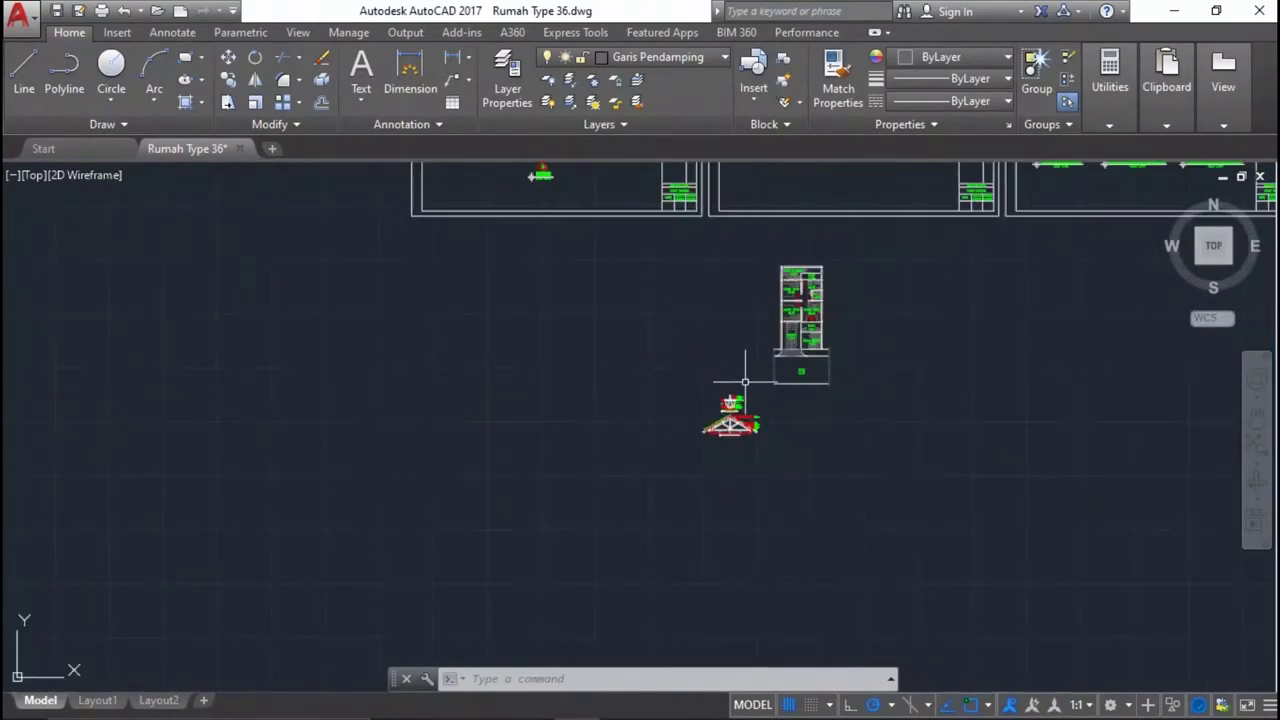
middle_click_drag(586, 217, 586, 457)
scroll(586, 457, "up", 4)
middle_click_drag(791, 686, 661, 310)
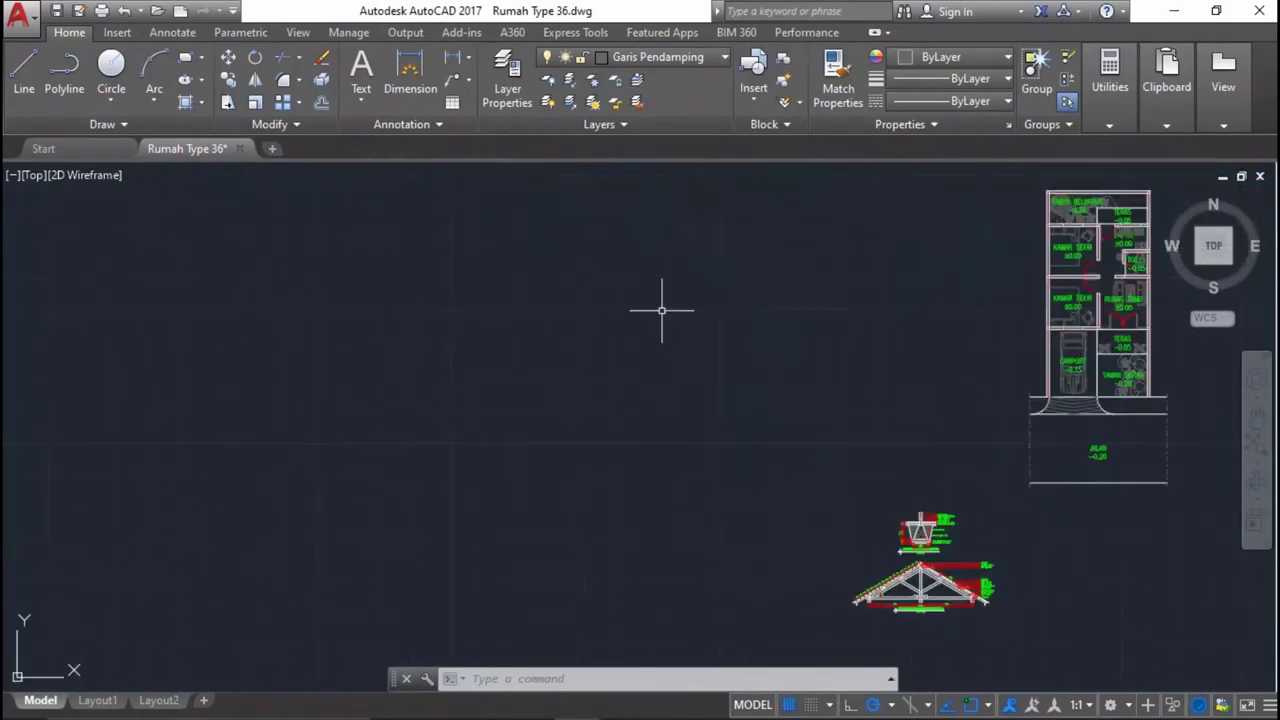
scroll(993, 580, "up", 5)
scroll(970, 565, "down", 3)
scroll(926, 456, "down", 3)
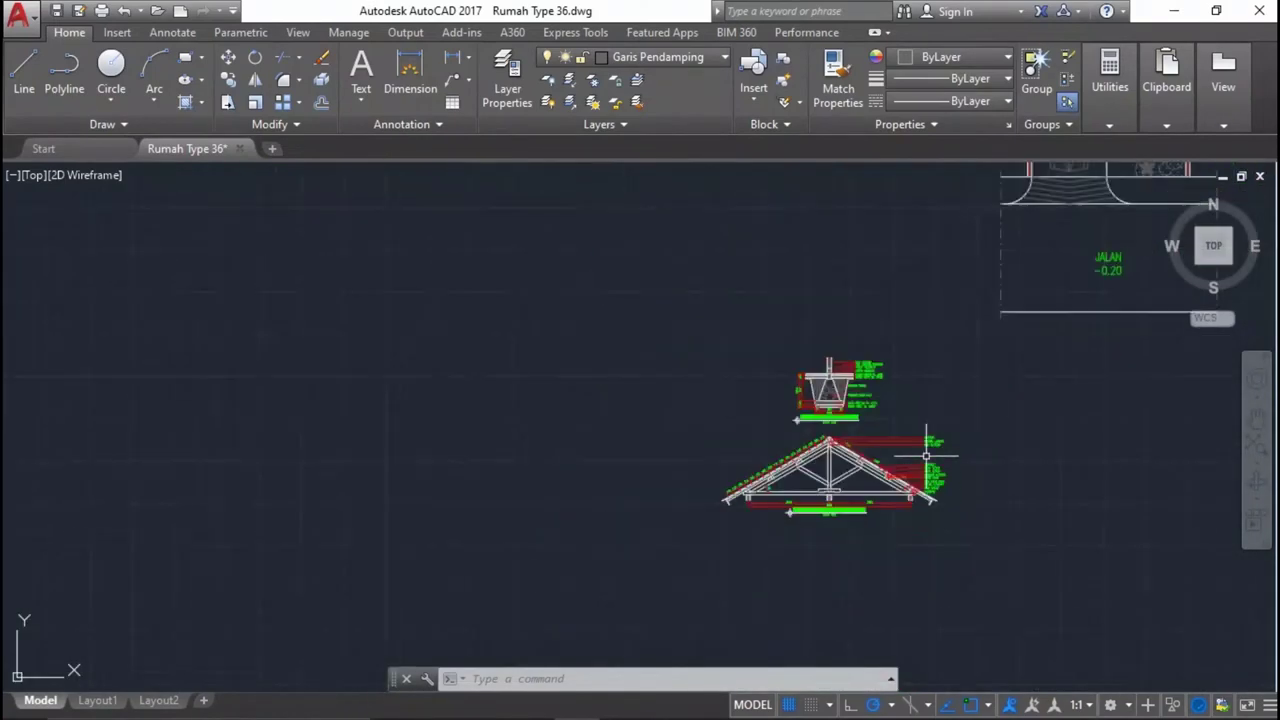
scroll(839, 516, "up", 6)
scroll(881, 521, "down", 10)
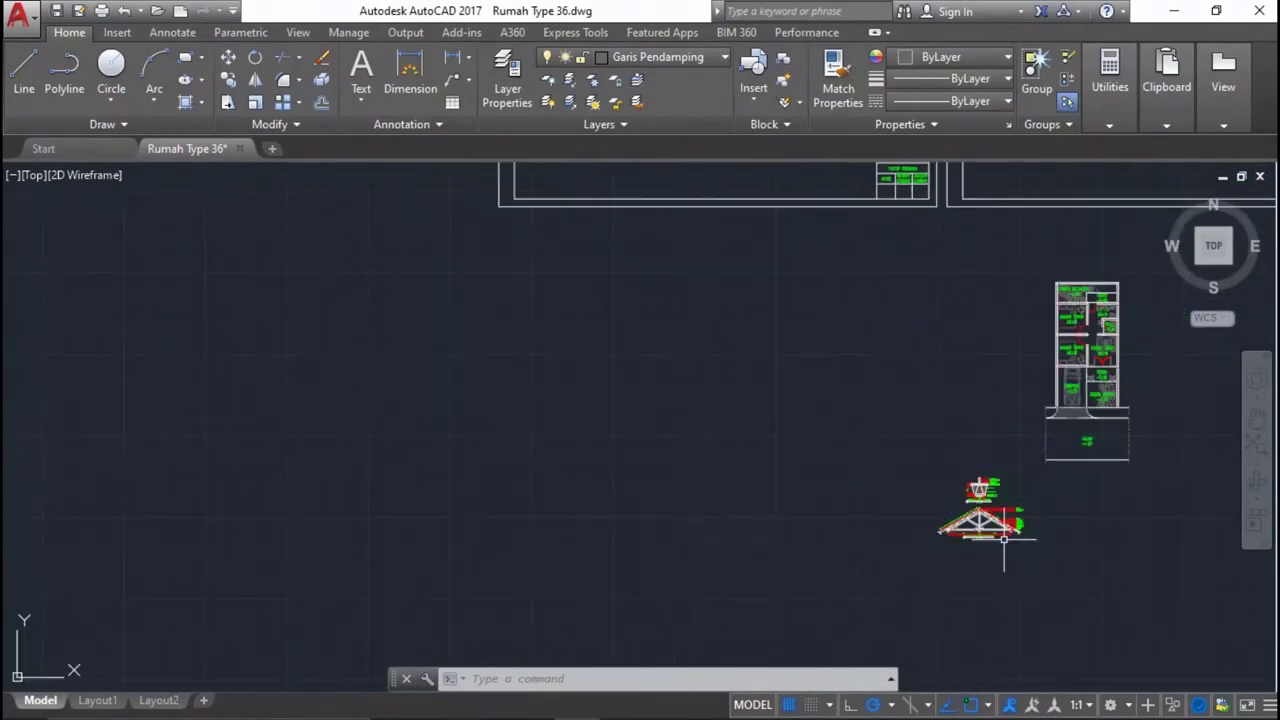
middle_click_drag(1014, 371, 952, 512)
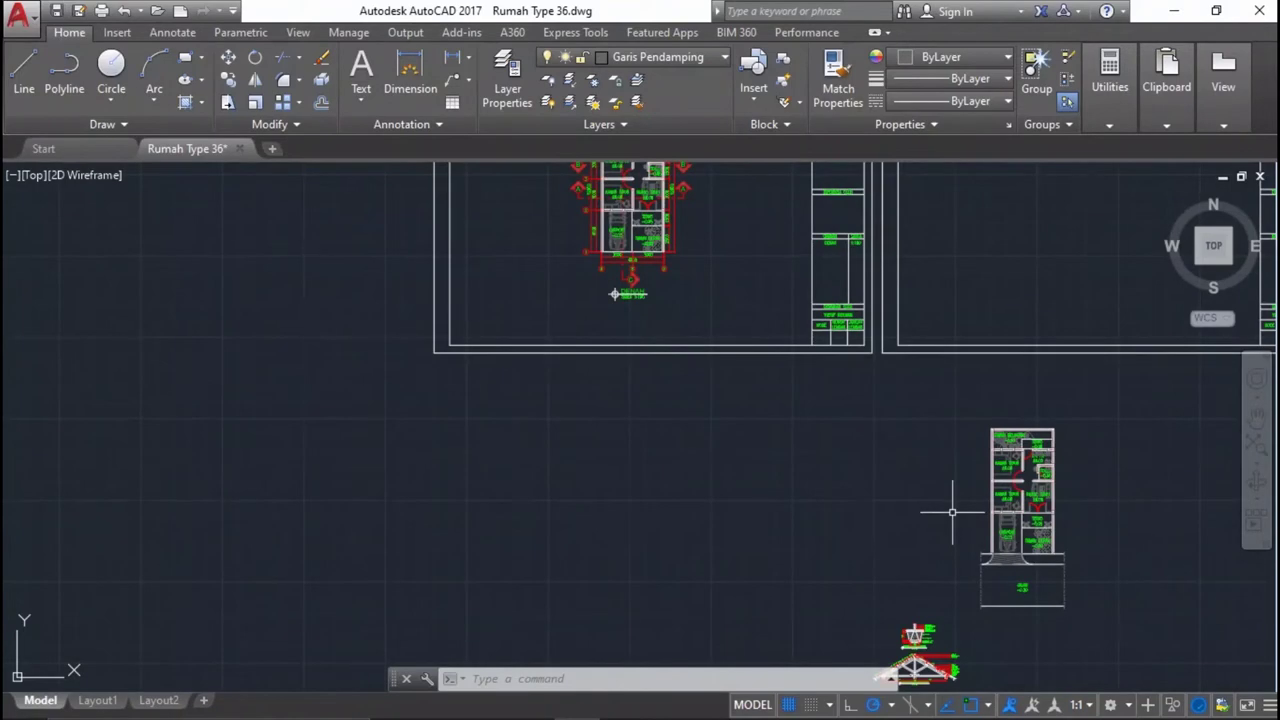
scroll(740, 400, "down", 6)
scroll(666, 340, "up", 4)
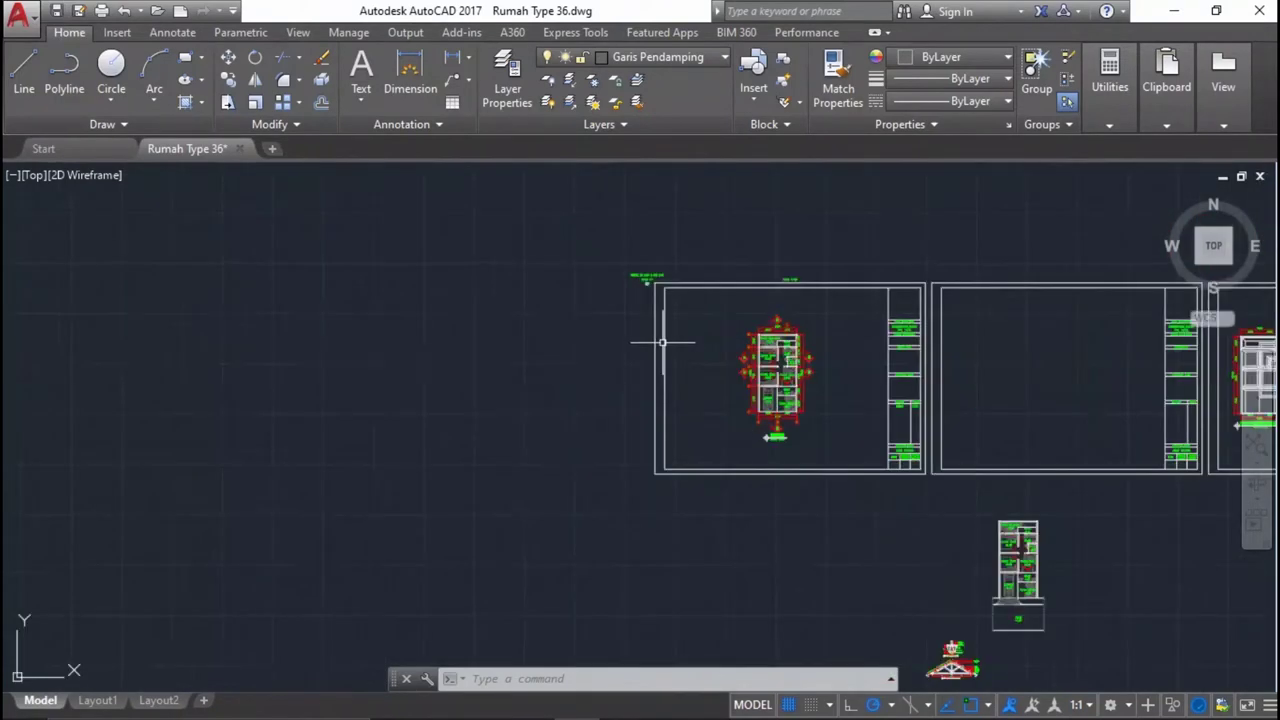
scroll(832, 451, "up", 2)
scroll(790, 410, "up", 3)
scroll(746, 366, "down", 6)
scroll(651, 309, "up", 6)
scroll(689, 269, "down", 7)
scroll(887, 365, "up", 2)
scroll(754, 381, "up", 2)
scroll(620, 440, "up", 3)
scroll(626, 203, "down", 1)
scroll(852, 488, "down", 1)
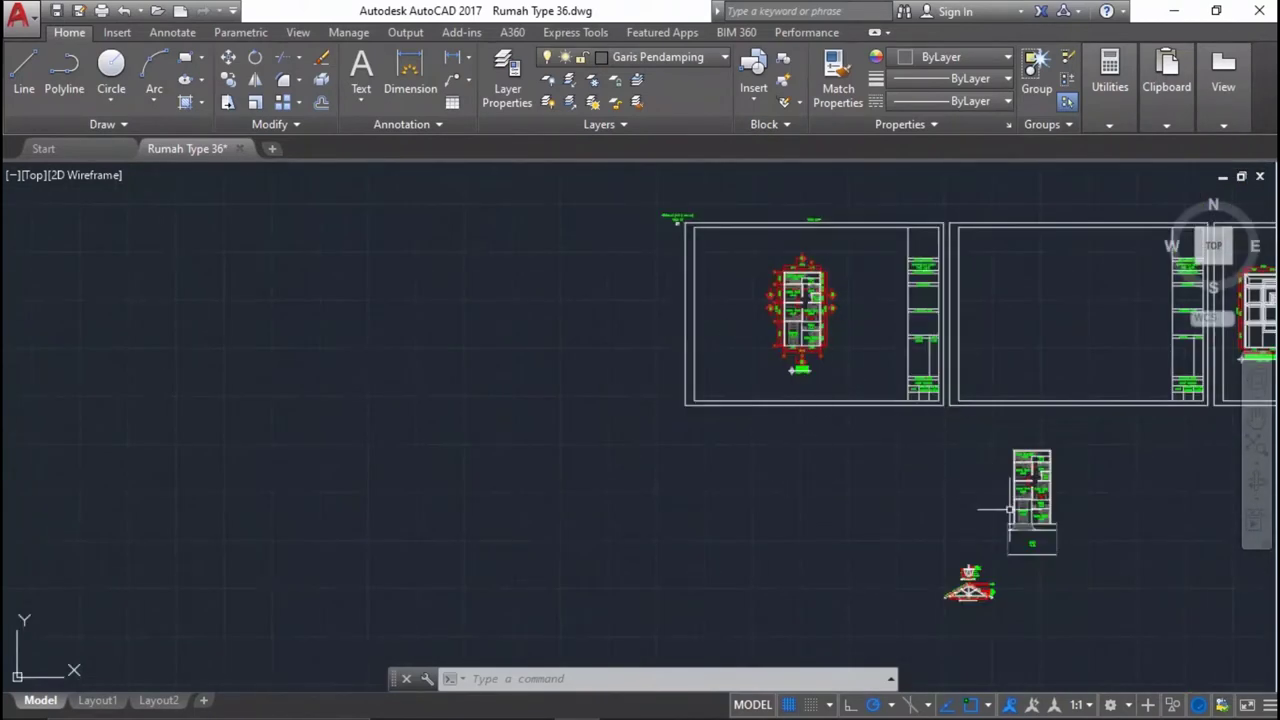
scroll(990, 556, "up", 2)
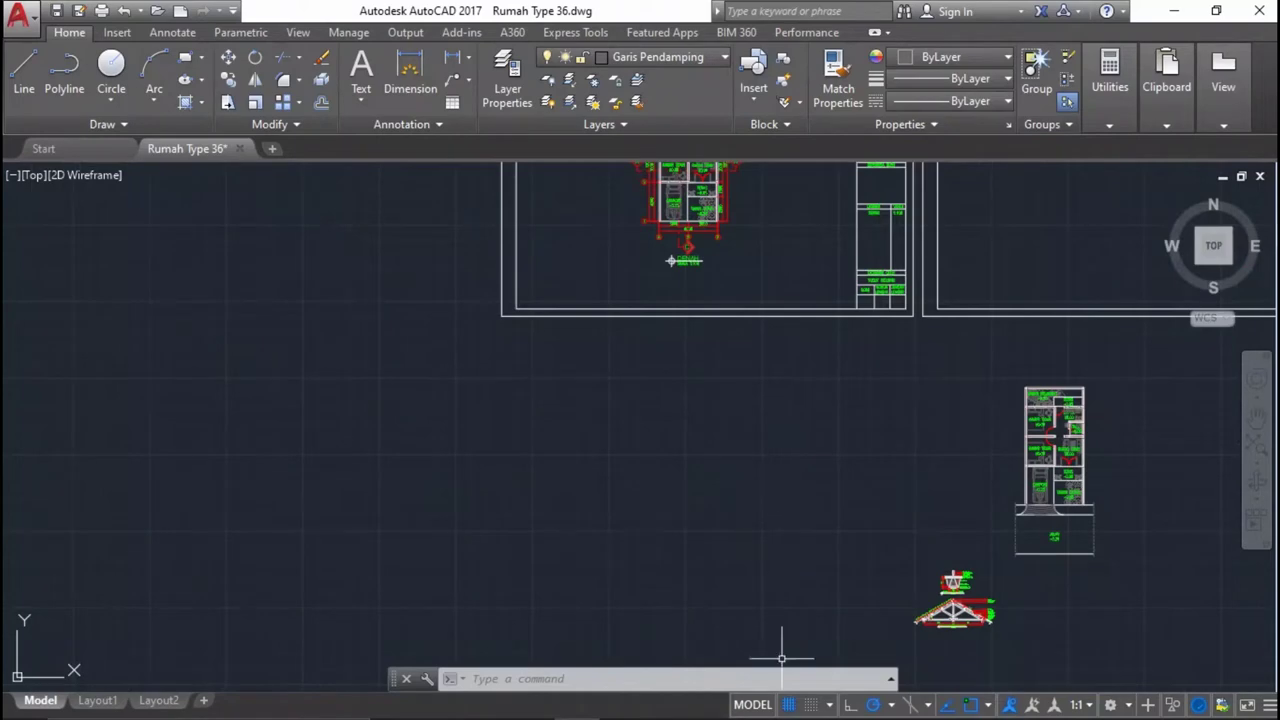
scroll(609, 314, "down", 3)
scroll(601, 300, "up", 1)
scroll(601, 300, "up", 2)
mouse_move(601, 300)
middle_mouse_down()
mouse_move(643, 349)
mouse_move(812, 397)
middle_mouse_up()
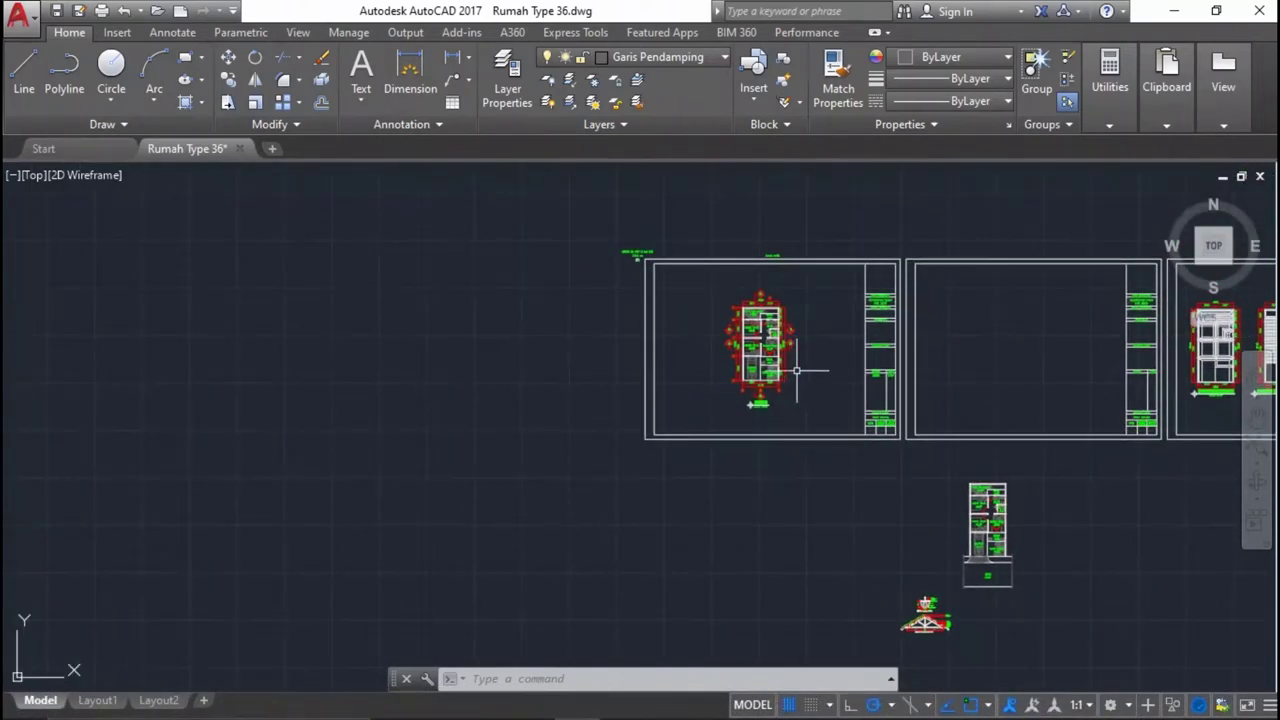
scroll(766, 322, "up", 2)
scroll(822, 484, "up", 2)
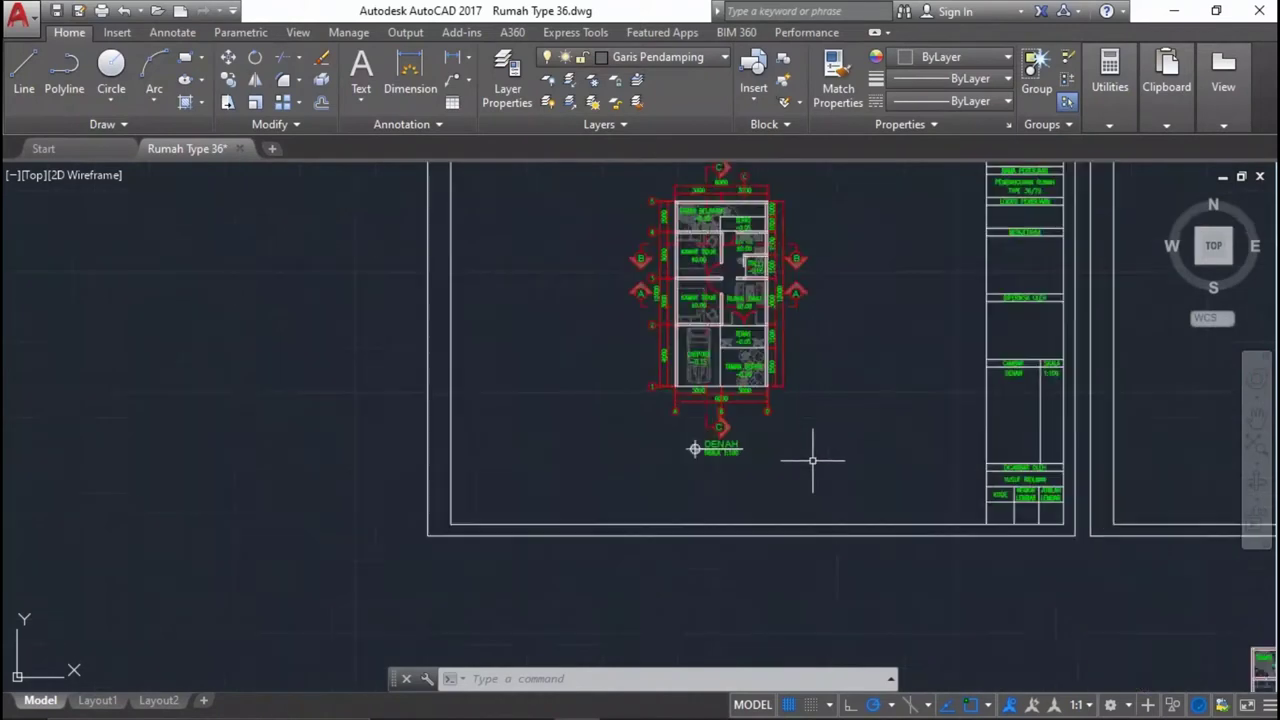
scroll(826, 571, "down", 2)
Copy the DENAH floor plan to three placement points lined up side by side.
left_click(832, 580)
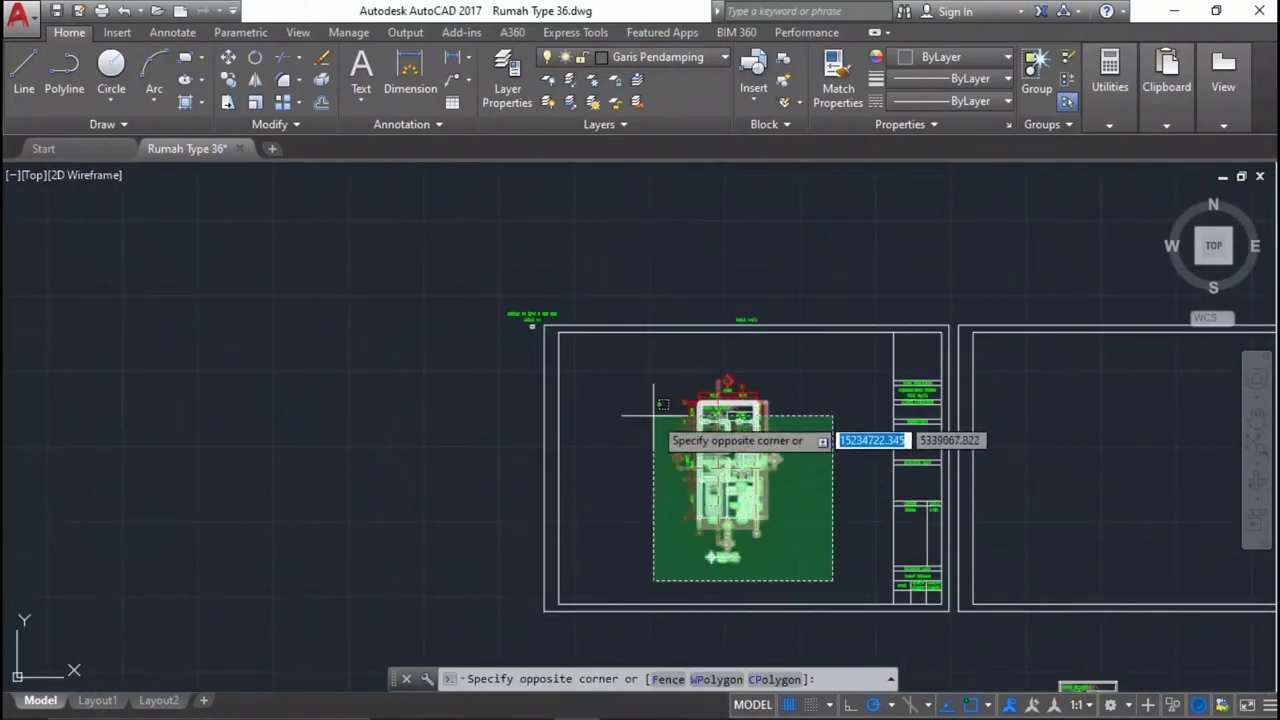
left_click(604, 364)
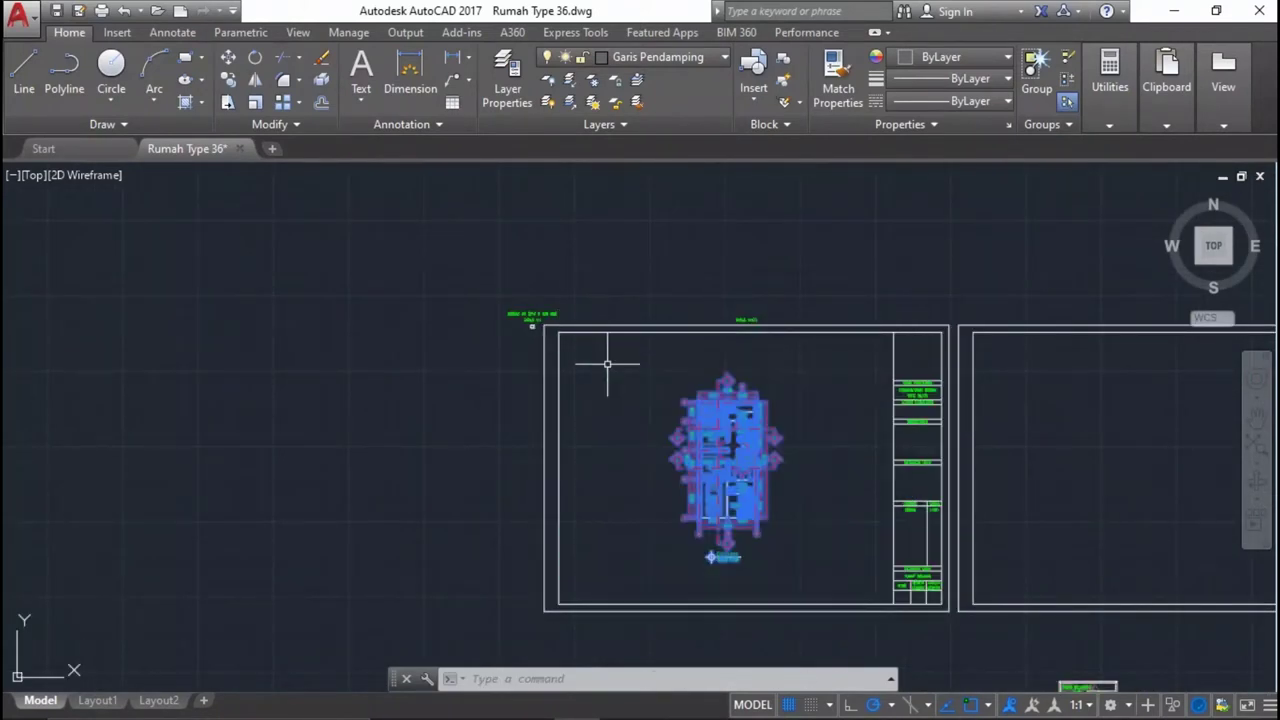
type("co")
key("Return")
left_click(696, 426)
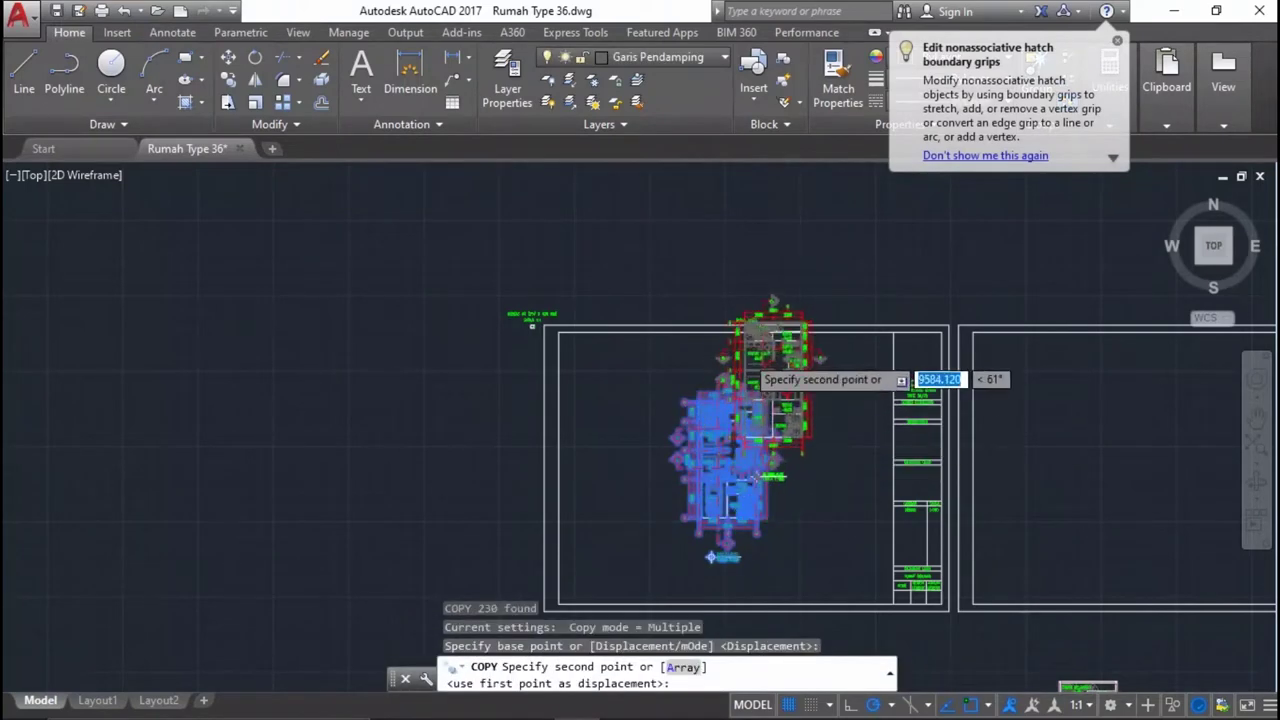
scroll(740, 430, "down", 2)
scroll(703, 456, "up", 2)
left_click(671, 387)
left_click(825, 383)
left_click(954, 380)
key("Return")
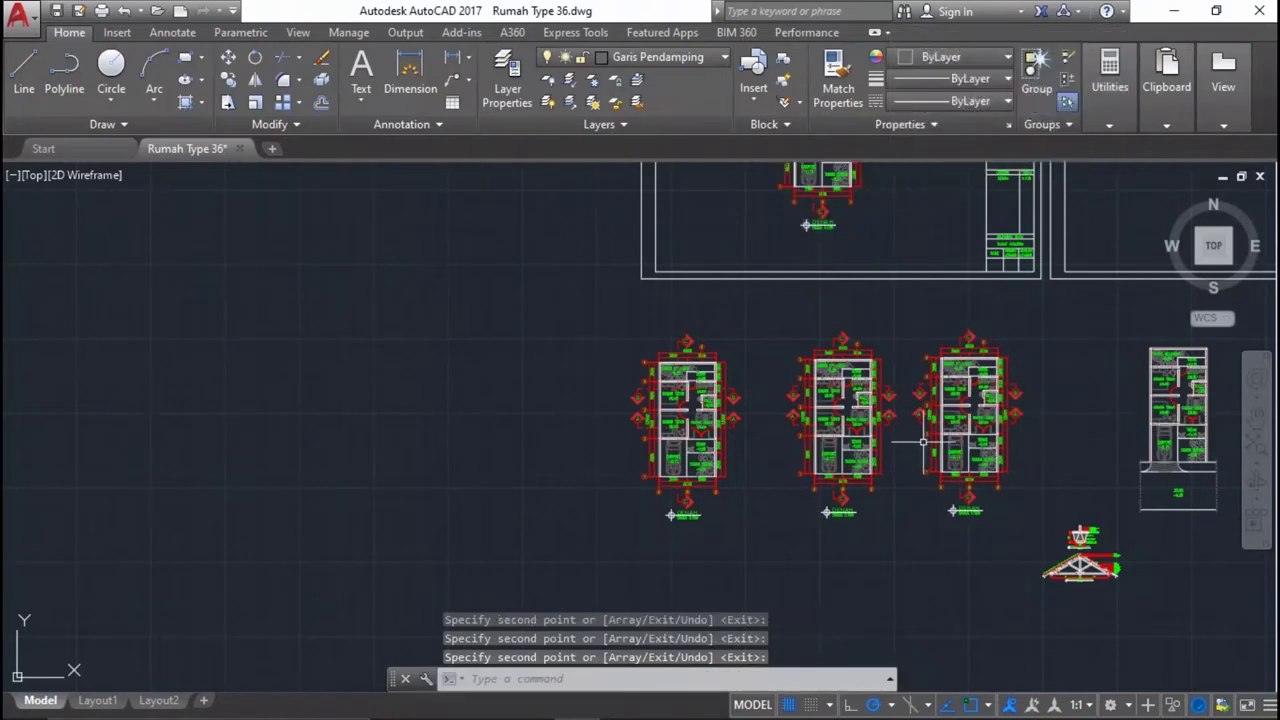
scroll(905, 472, "up", 2)
middle_click_drag(907, 566, 810, 528)
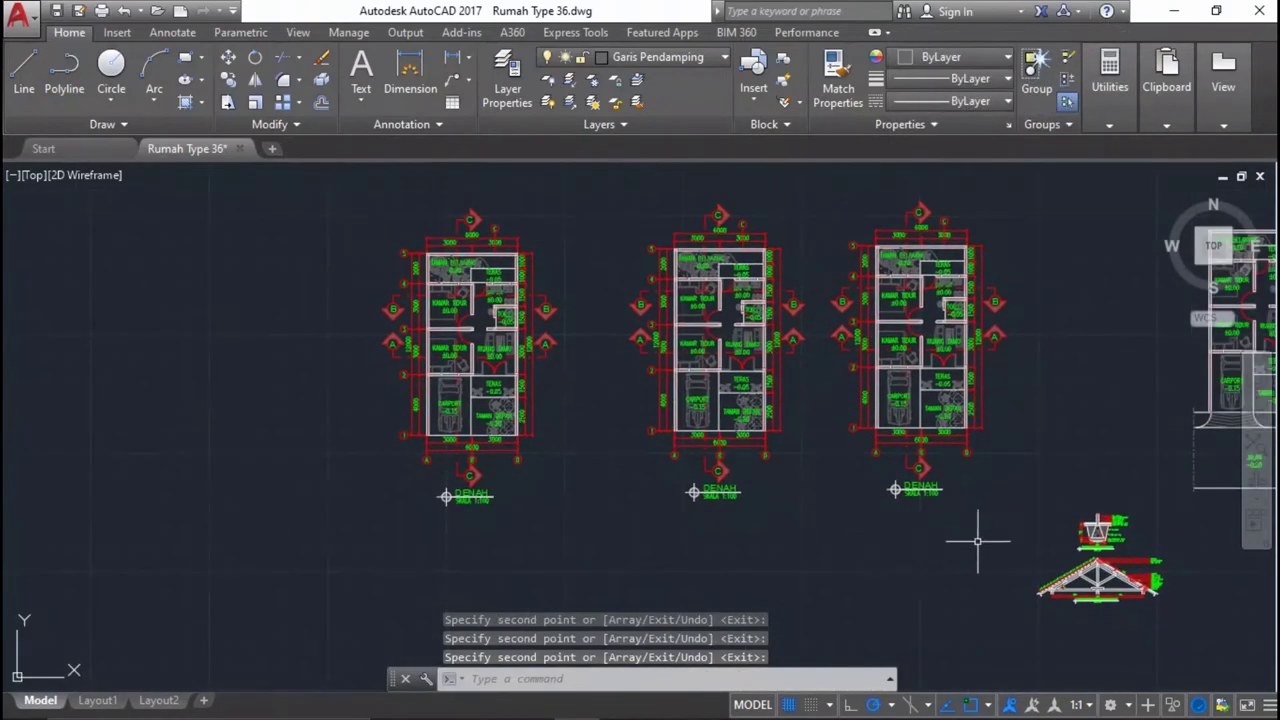
middle_click_drag(983, 528, 965, 589)
Rotate the third floor plan copy 90° so it lies horizontally.
left_click(1038, 606)
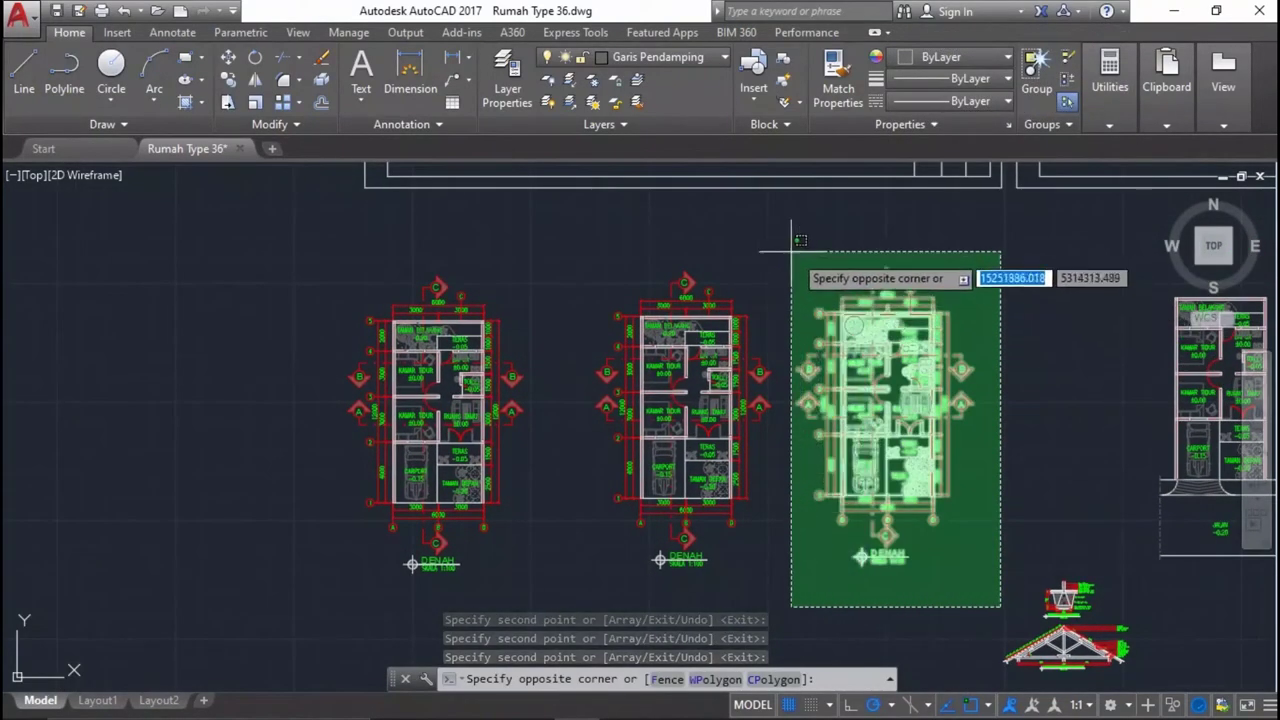
left_click(779, 242)
type("ro")
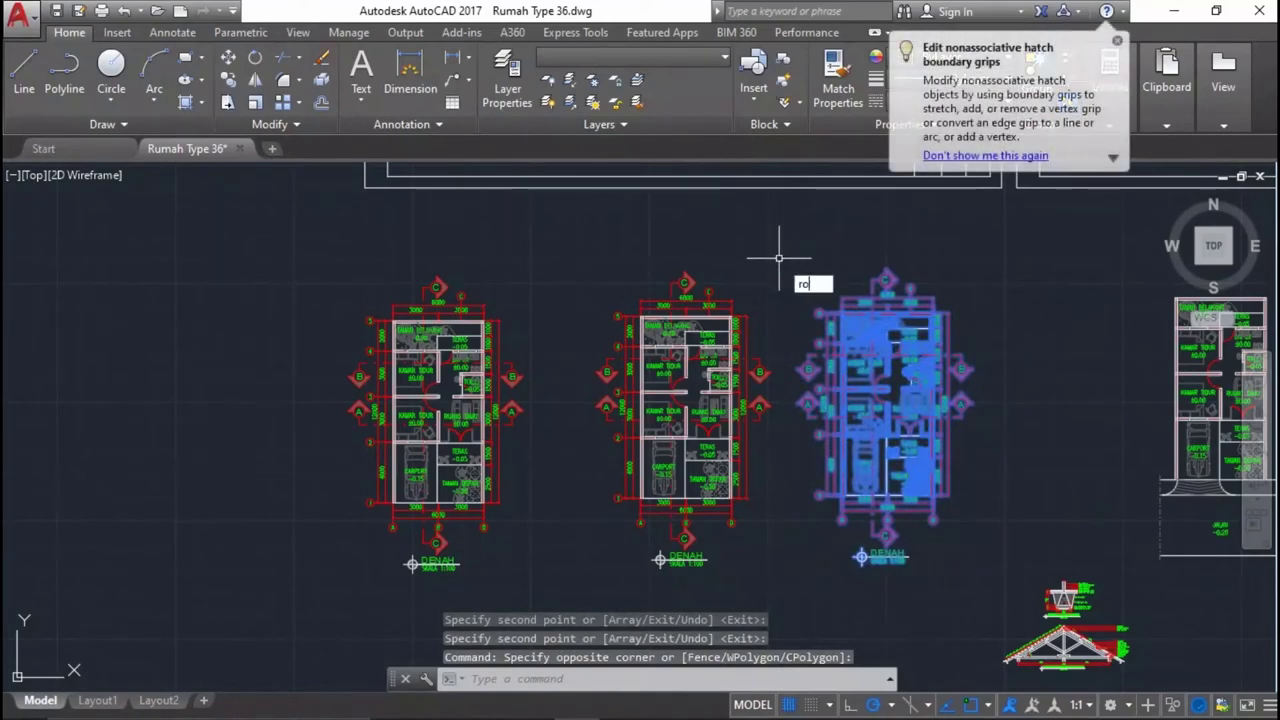
key("Return")
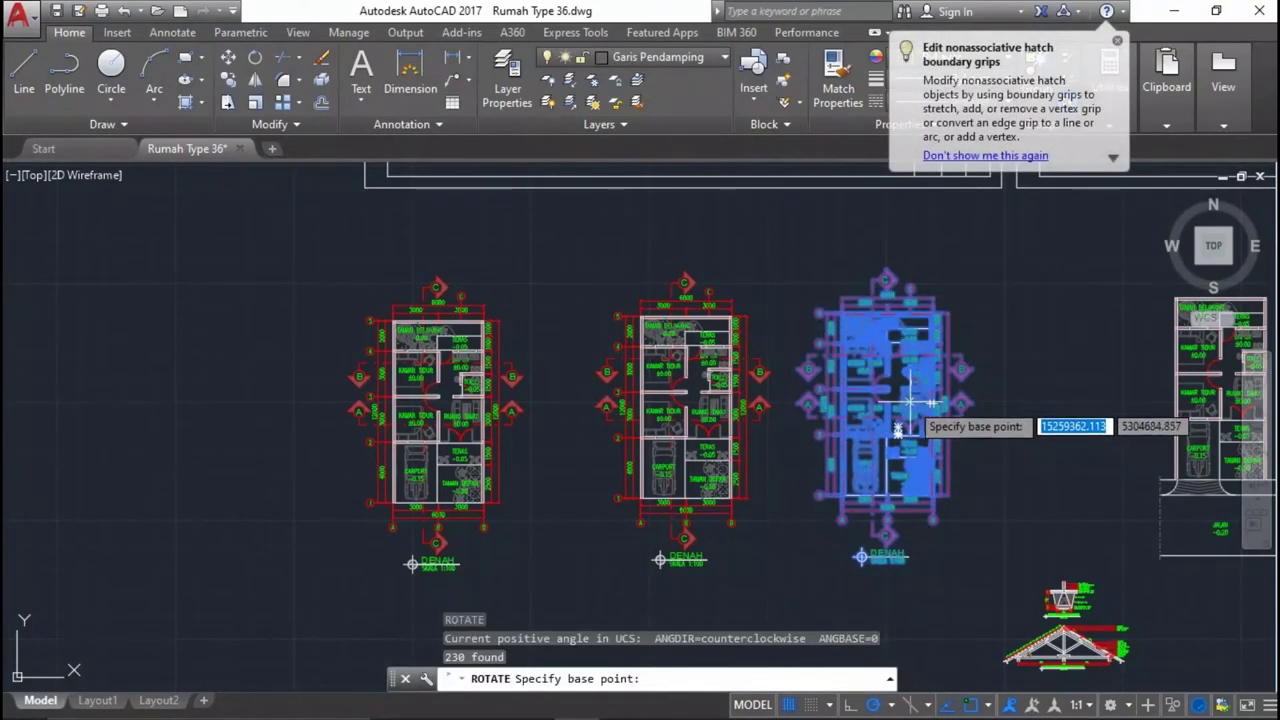
left_click(912, 412)
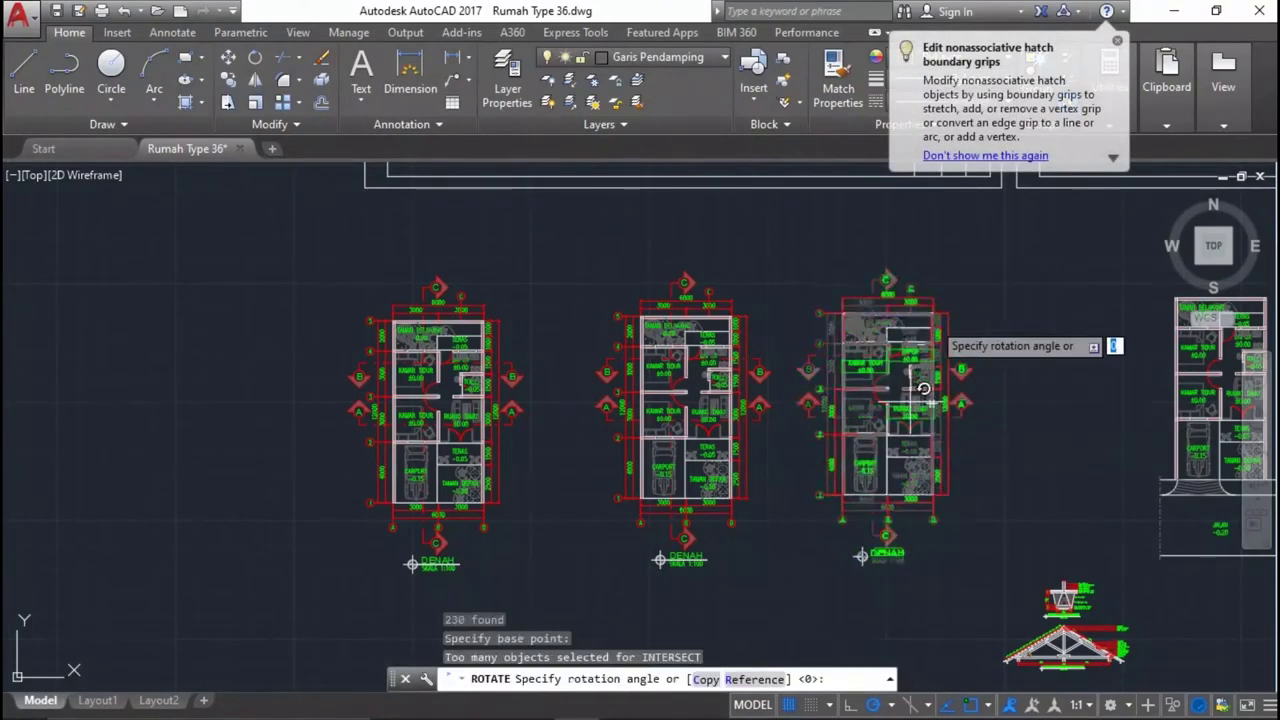
left_click(908, 245)
scroll(908, 300, "down", 3)
scroll(908, 337, "up", 3)
mouse_move(931, 400)
middle_mouse_down()
mouse_move(903, 430)
mouse_move(732, 354)
middle_mouse_up()
Move the roof truss detail further to the right with M.
left_click(934, 628)
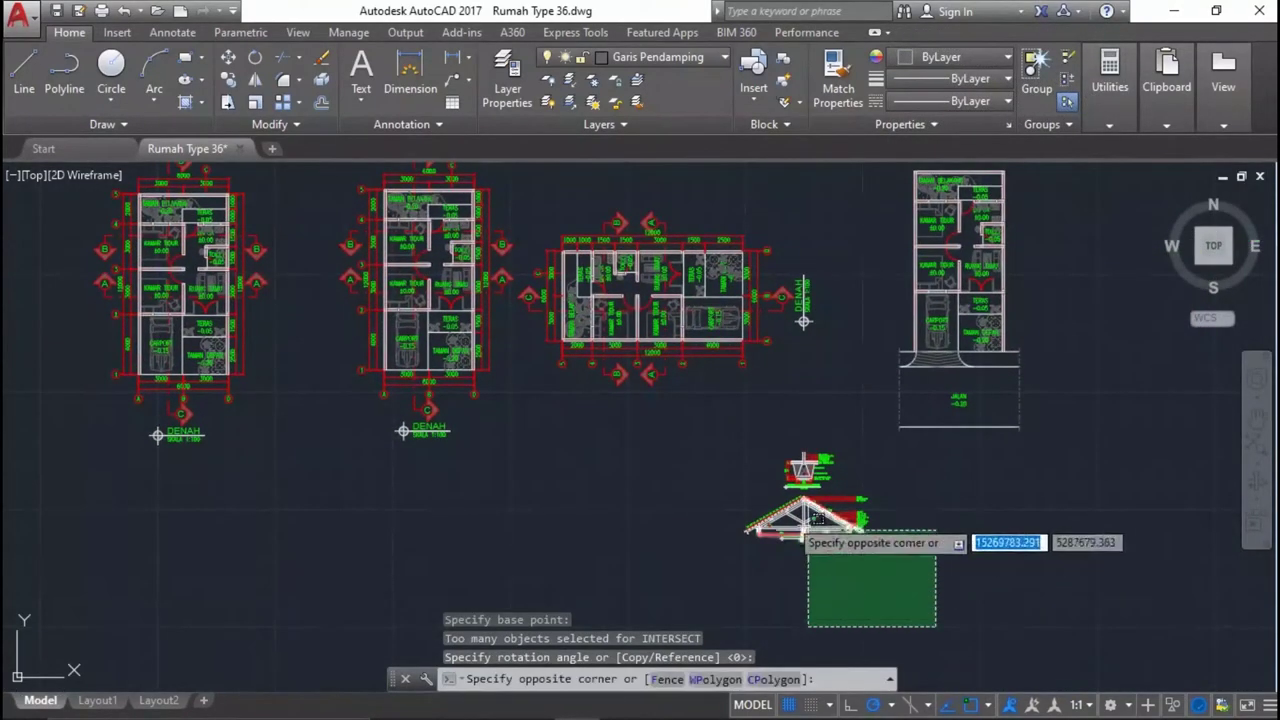
left_click(657, 439)
middle_click_drag(728, 451, 700, 457)
type("m")
key("Return")
left_click(718, 478)
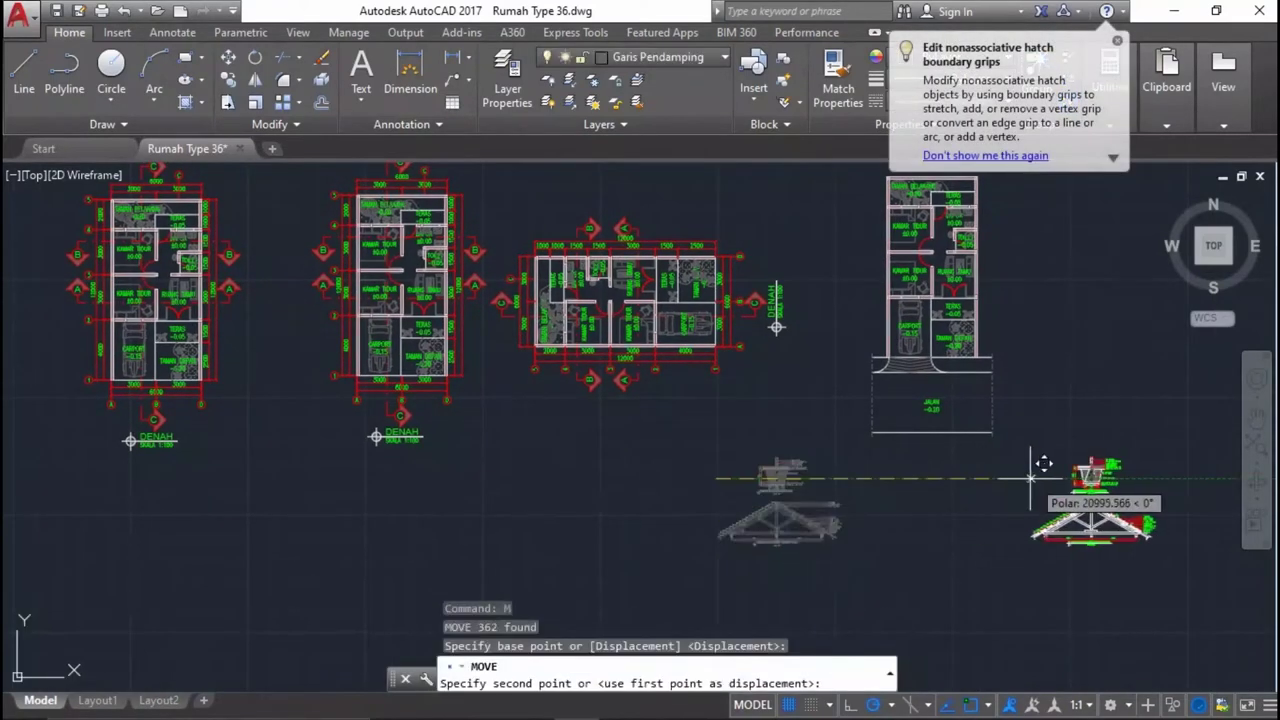
left_click(955, 461)
middle_click_drag(239, 387, 554, 482)
scroll(554, 482, "up", 2)
scroll(610, 512, "down", 2)
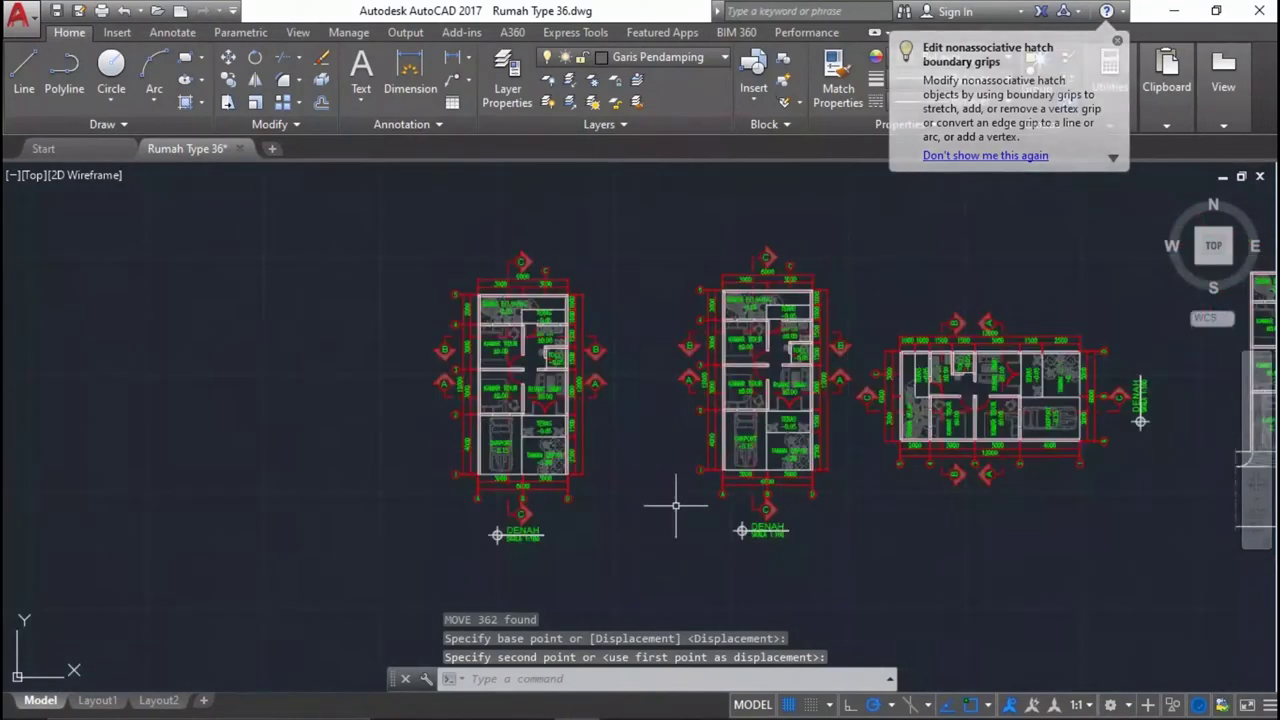
left_click_drag(624, 591, 413, 335)
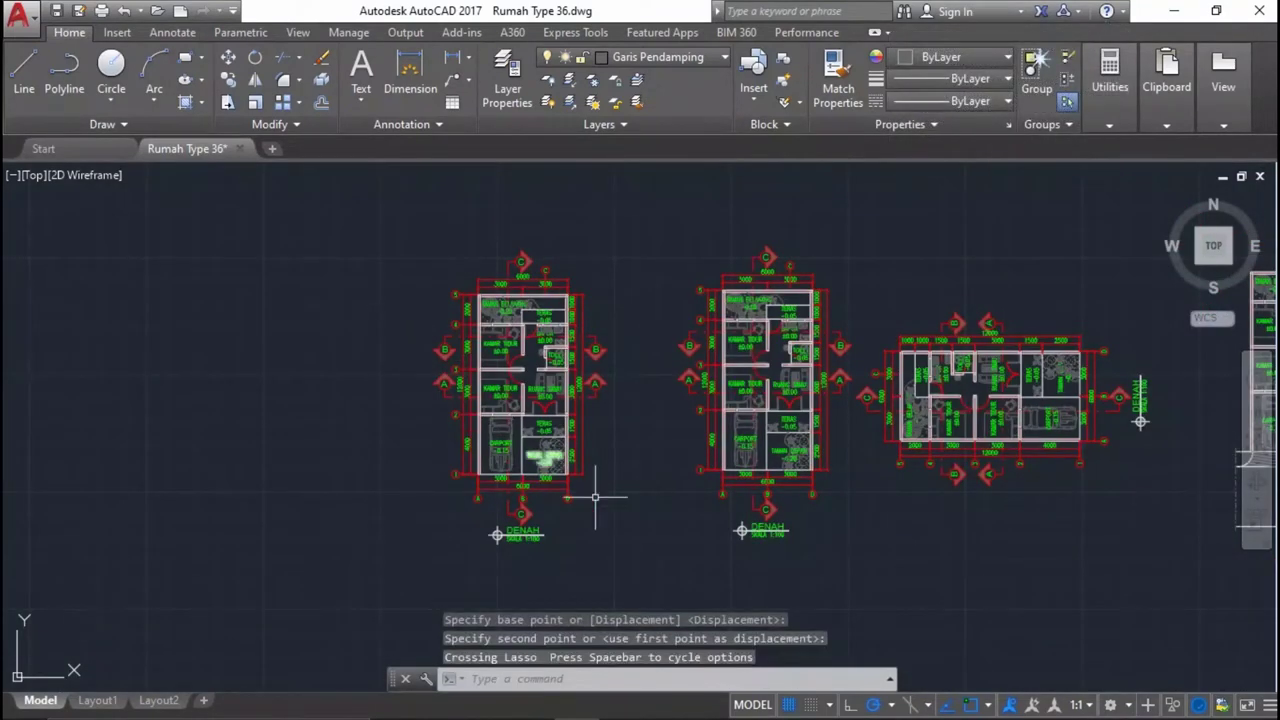
Rotate the left floor plan copy 180° with RO about a picked pivot point.
left_click(643, 573)
left_click(309, 205)
type("ro")
key("Return")
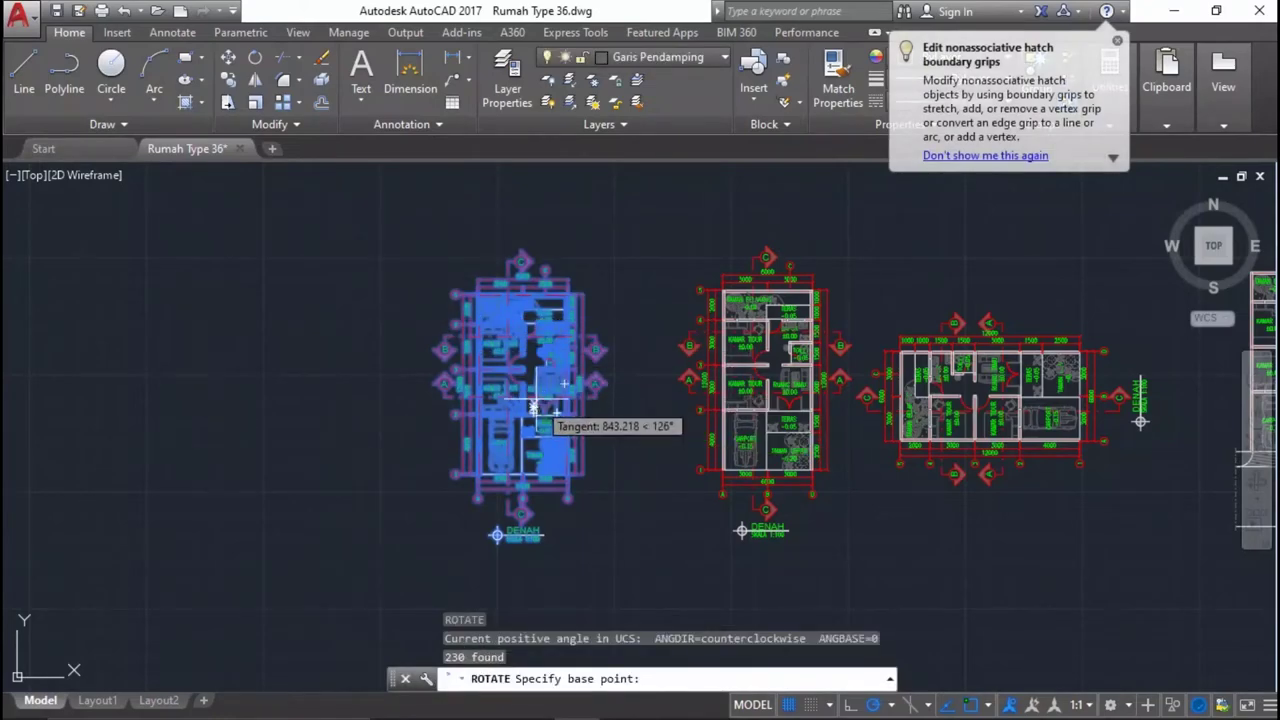
scroll(521, 381, "up", 5)
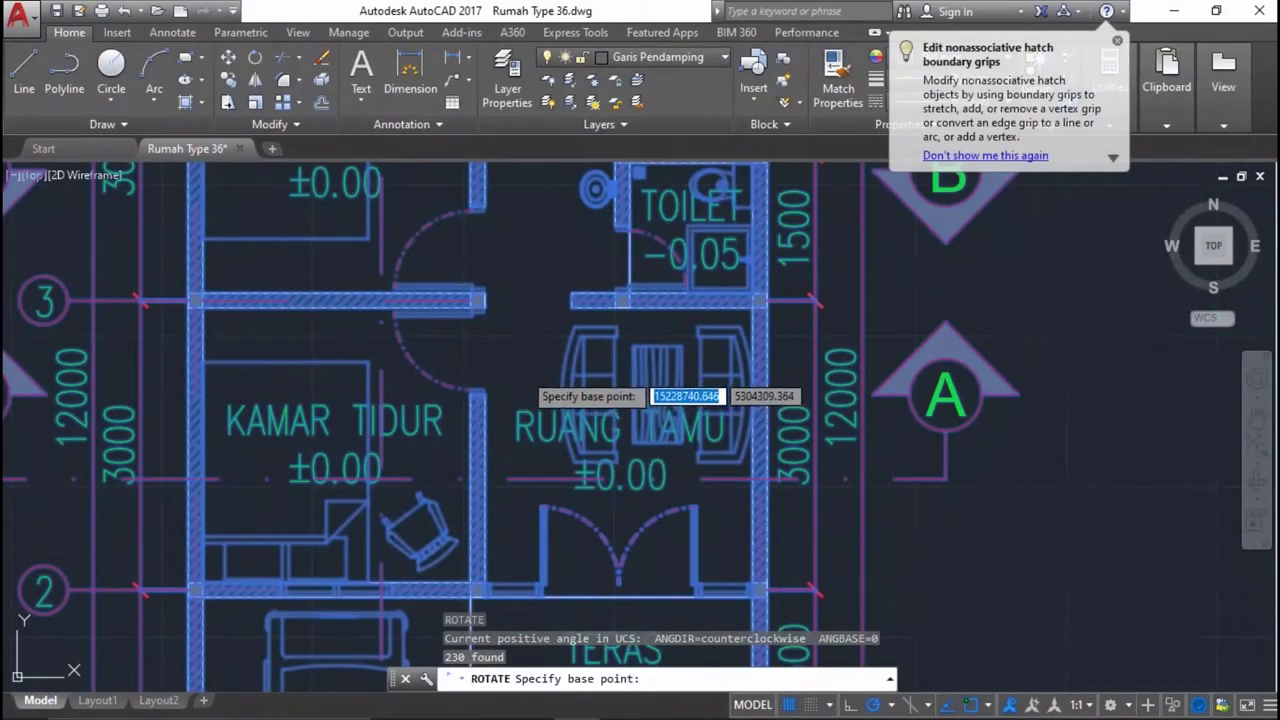
left_click(520, 372)
scroll(525, 385, "down", 5)
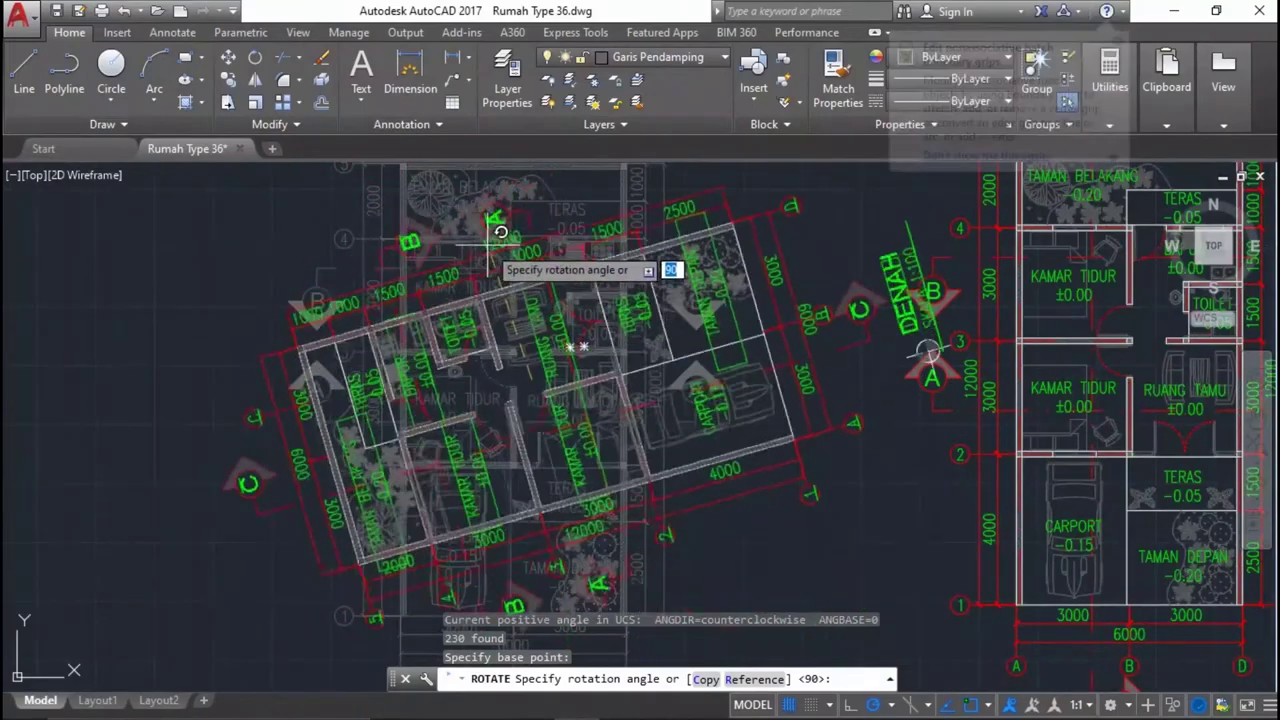
middle_click_drag(215, 389, 221, 399)
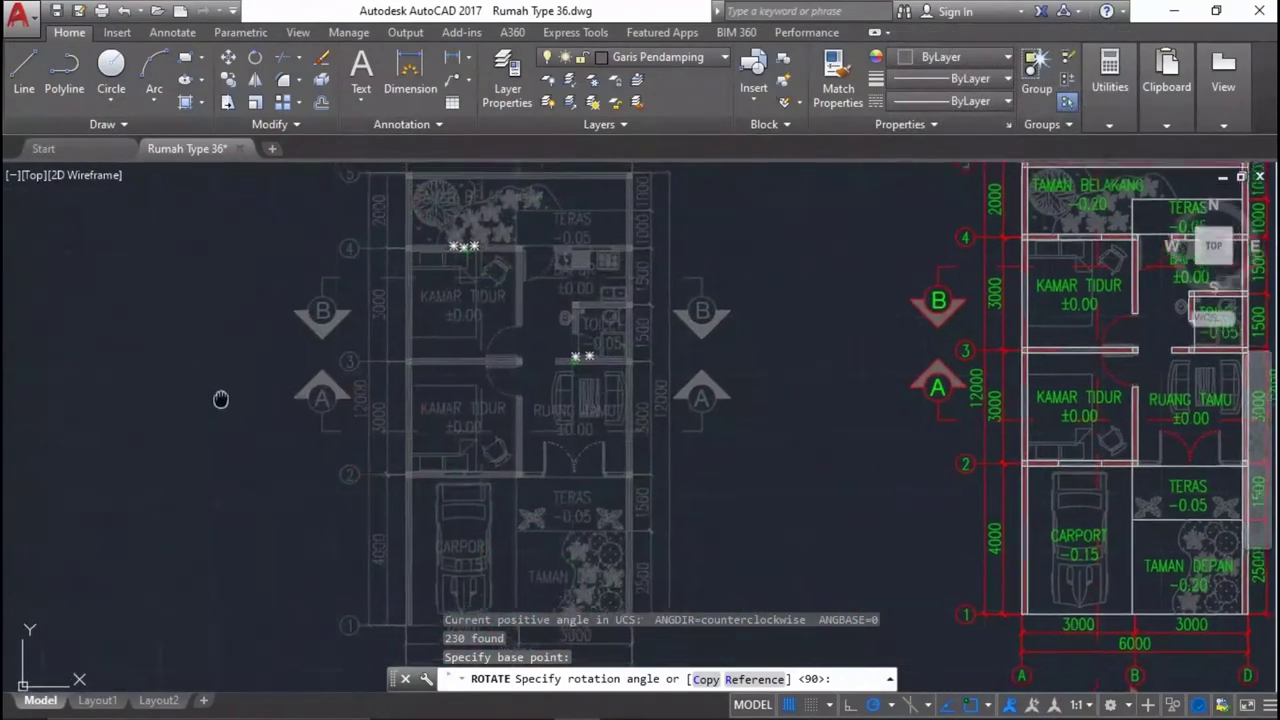
scroll(449, 494, "down", 3)
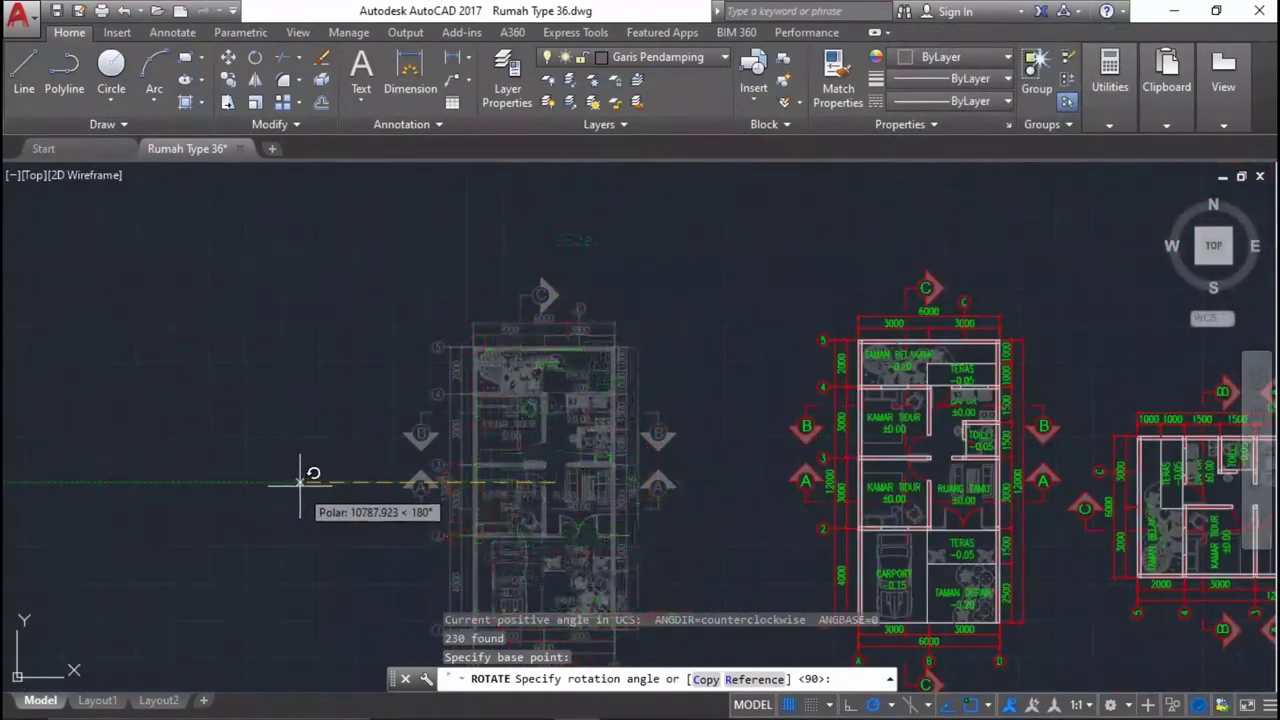
left_click(300, 483)
Zoom and pan across the three plans to review their orientations.
scroll(695, 453, "down", 5)
scroll(695, 453, "up", 5)
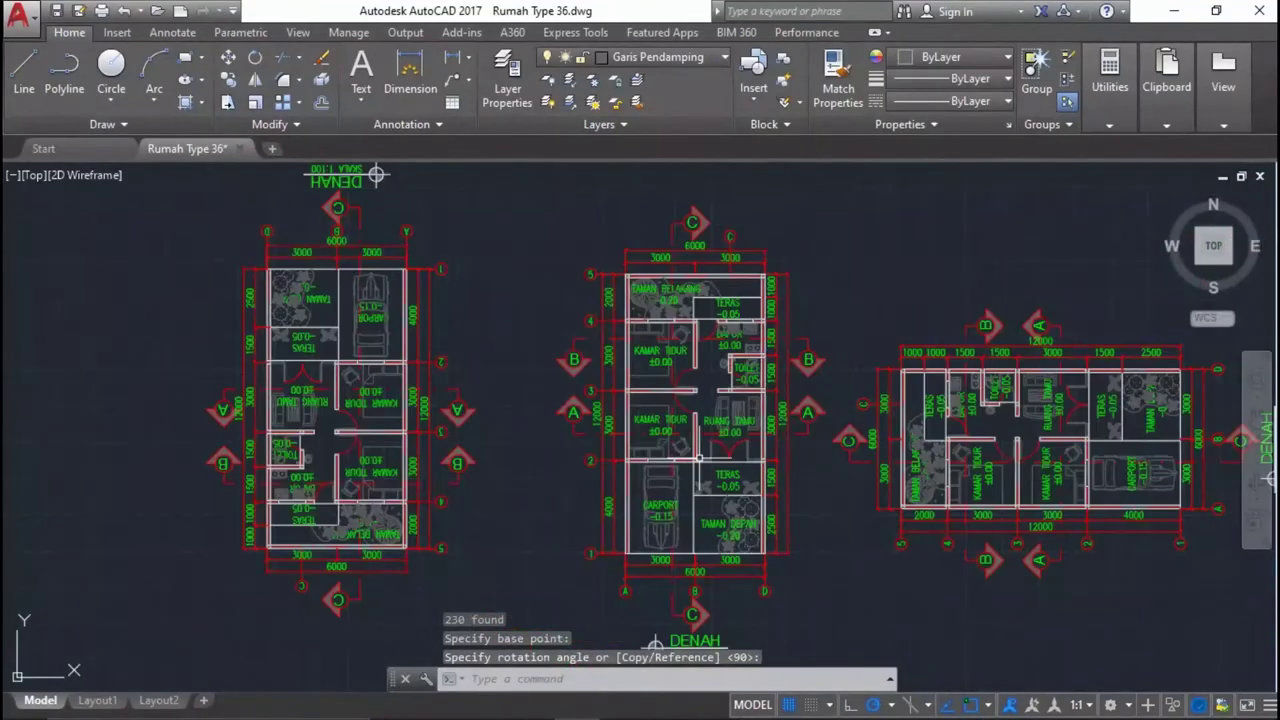
scroll(665, 442, "up", 2)
scroll(655, 435, "down", 4)
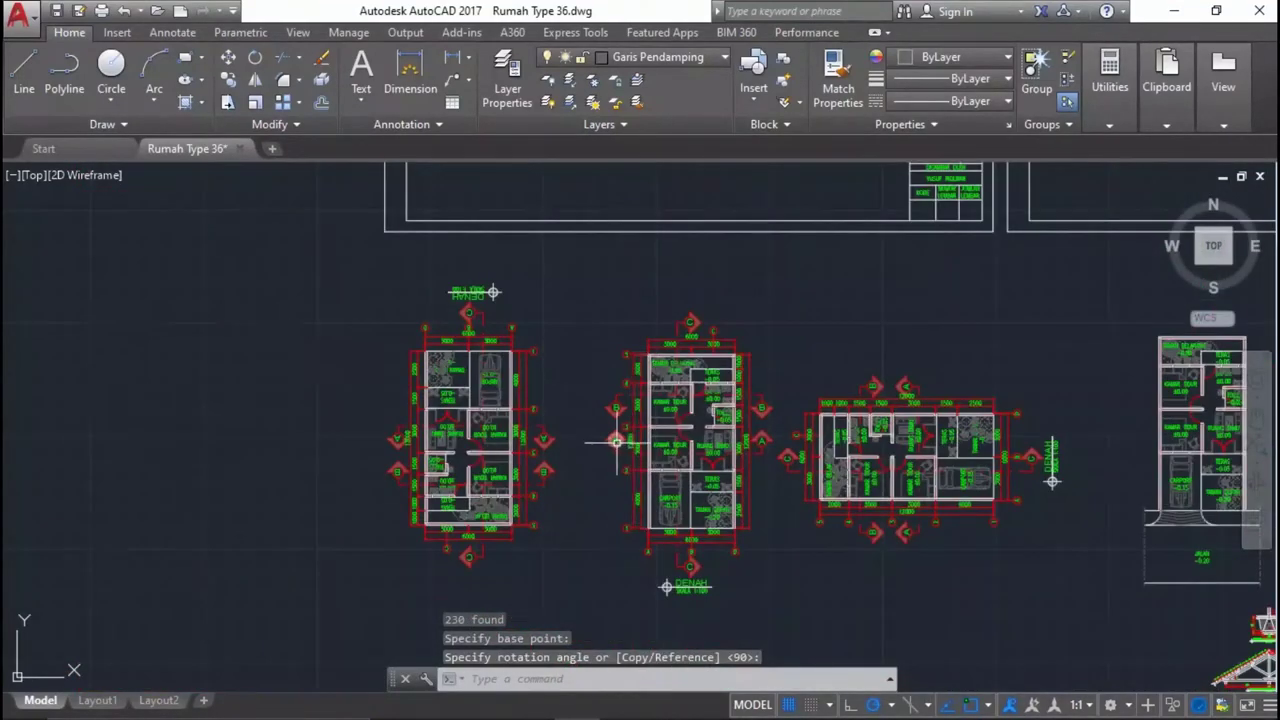
scroll(617, 441, "up", 4)
scroll(424, 516, "down", 3)
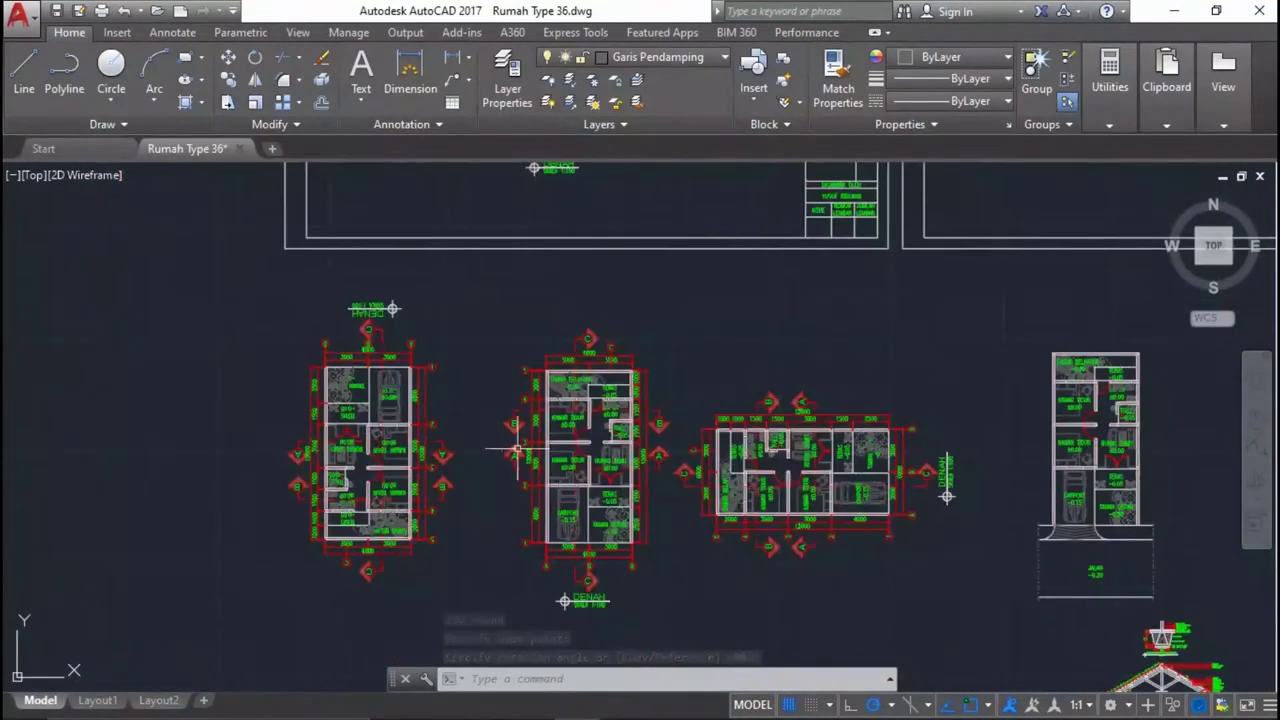
scroll(750, 470, "up", 3)
scroll(665, 450, "down", 3)
scroll(665, 450, "up", 3)
middle_click_drag(806, 386, 1076, 386)
scroll(1076, 386, "down", 2)
scroll(1076, 386, "up", 1)
scroll(914, 493, "down", 3)
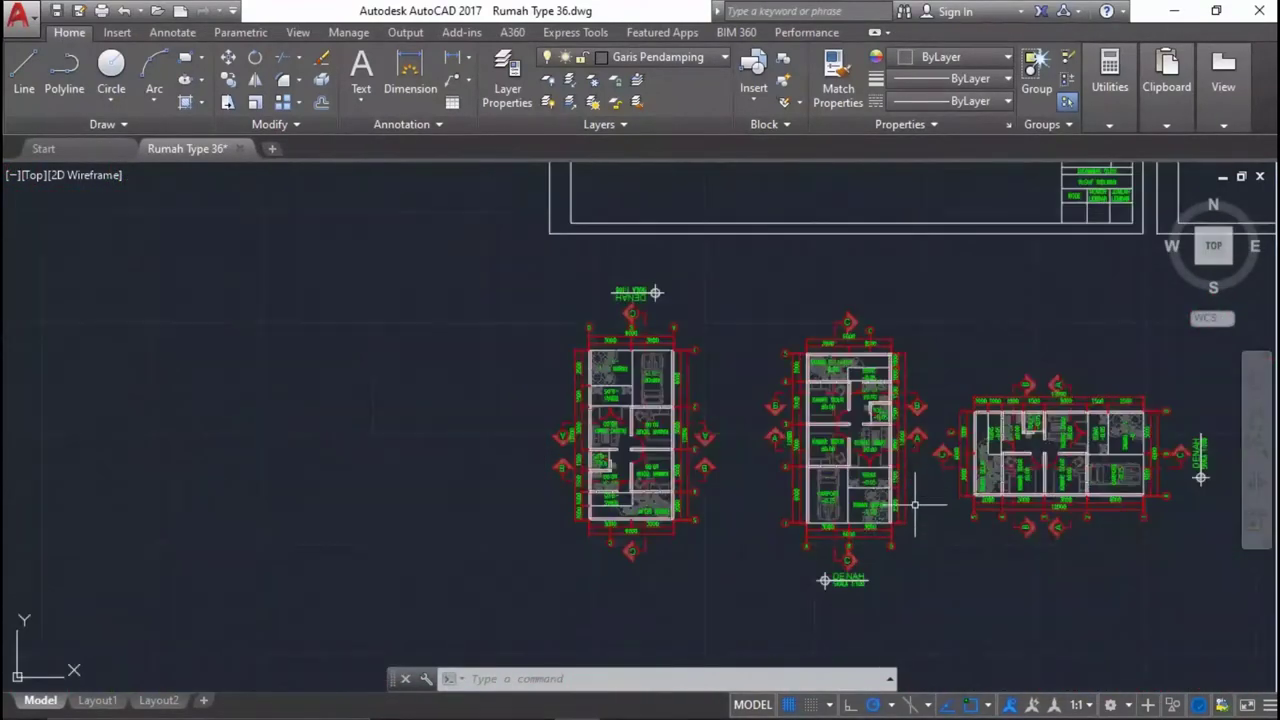
Move the middle floor plan to the left.
left_click(930, 638)
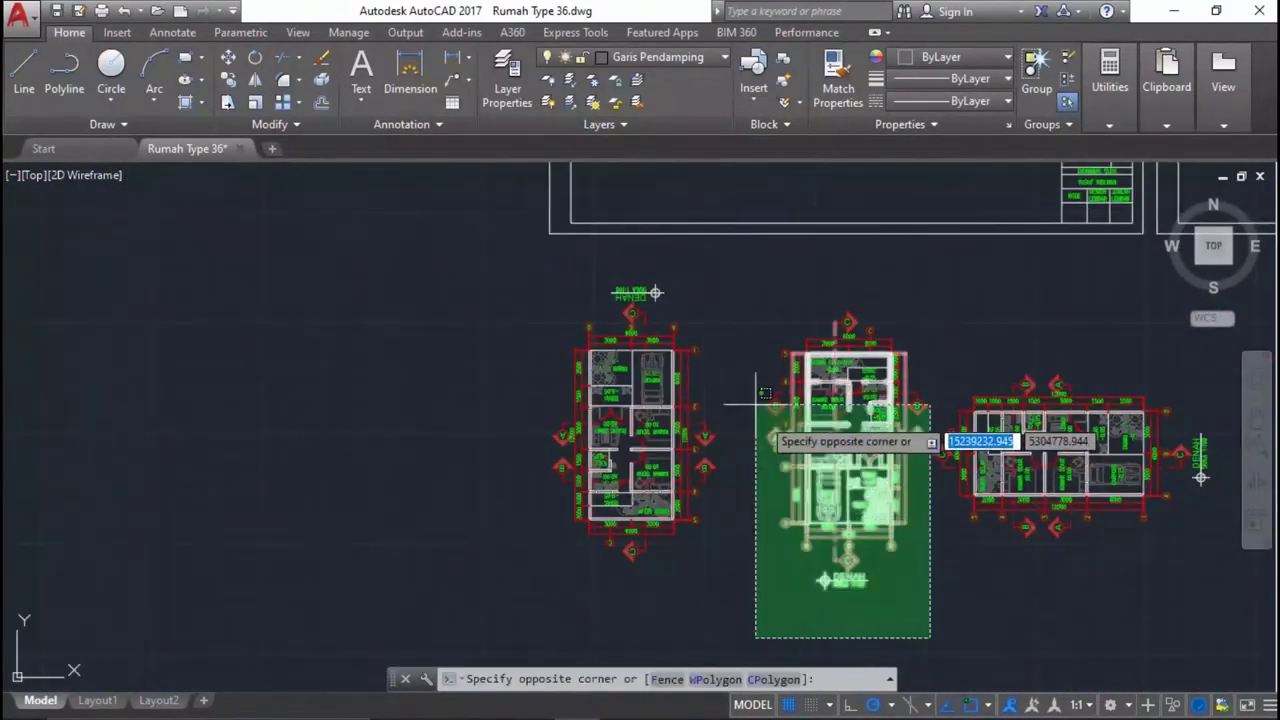
left_click(741, 271)
middle_click_drag(850, 400, 910, 360)
type("m")
key("Return")
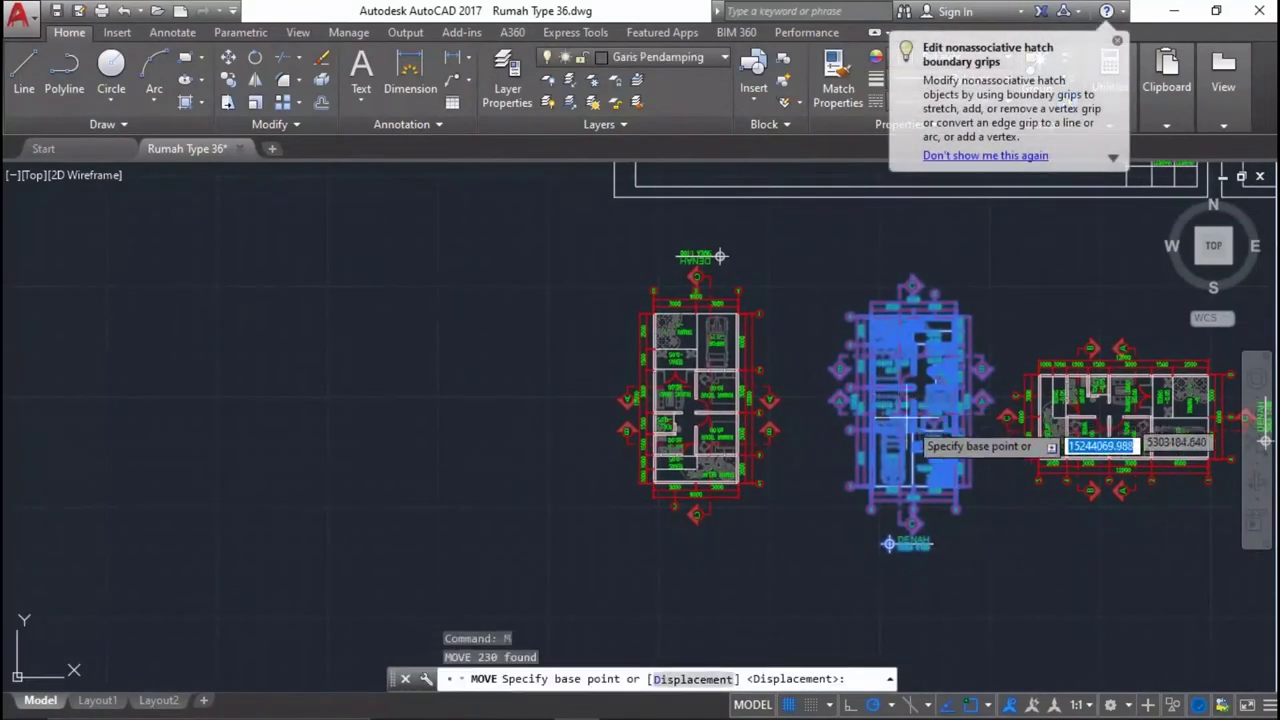
left_click(919, 427)
left_click(703, 427)
Shift both vertical floor plans right, toward the horizontal plan.
left_click(834, 614)
left_click(345, 232)
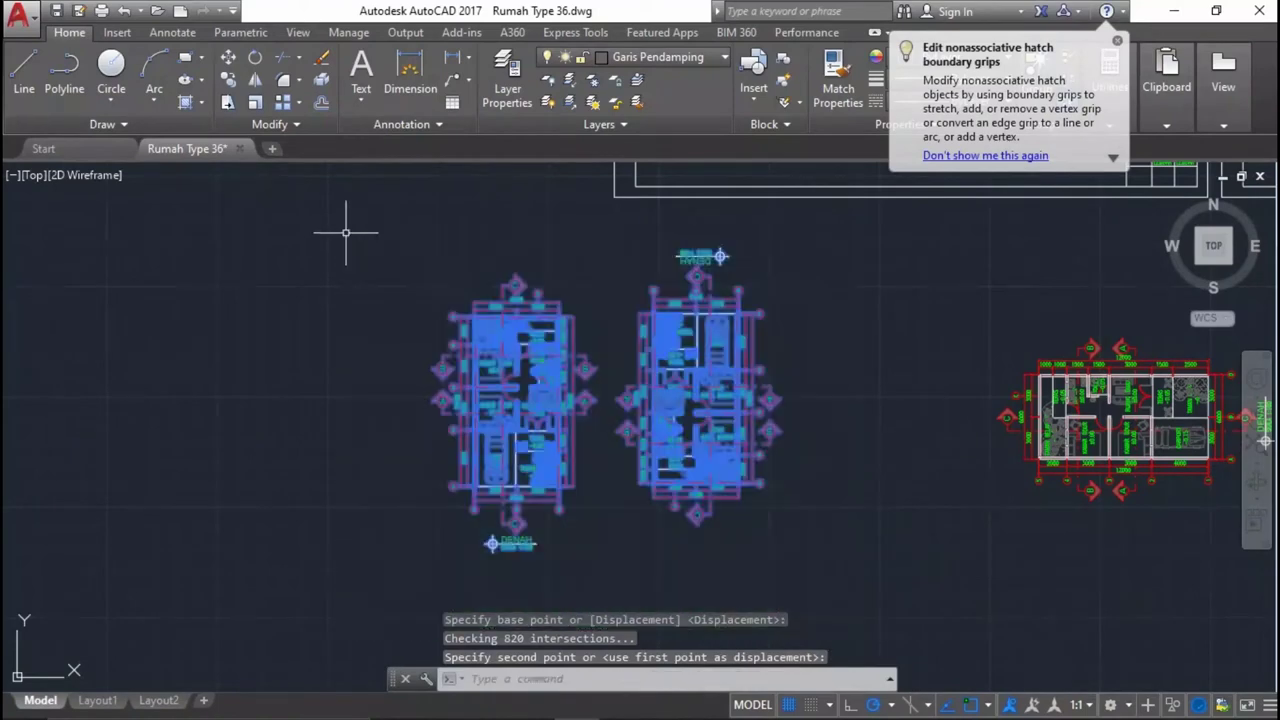
key("Return")
left_click(820, 265)
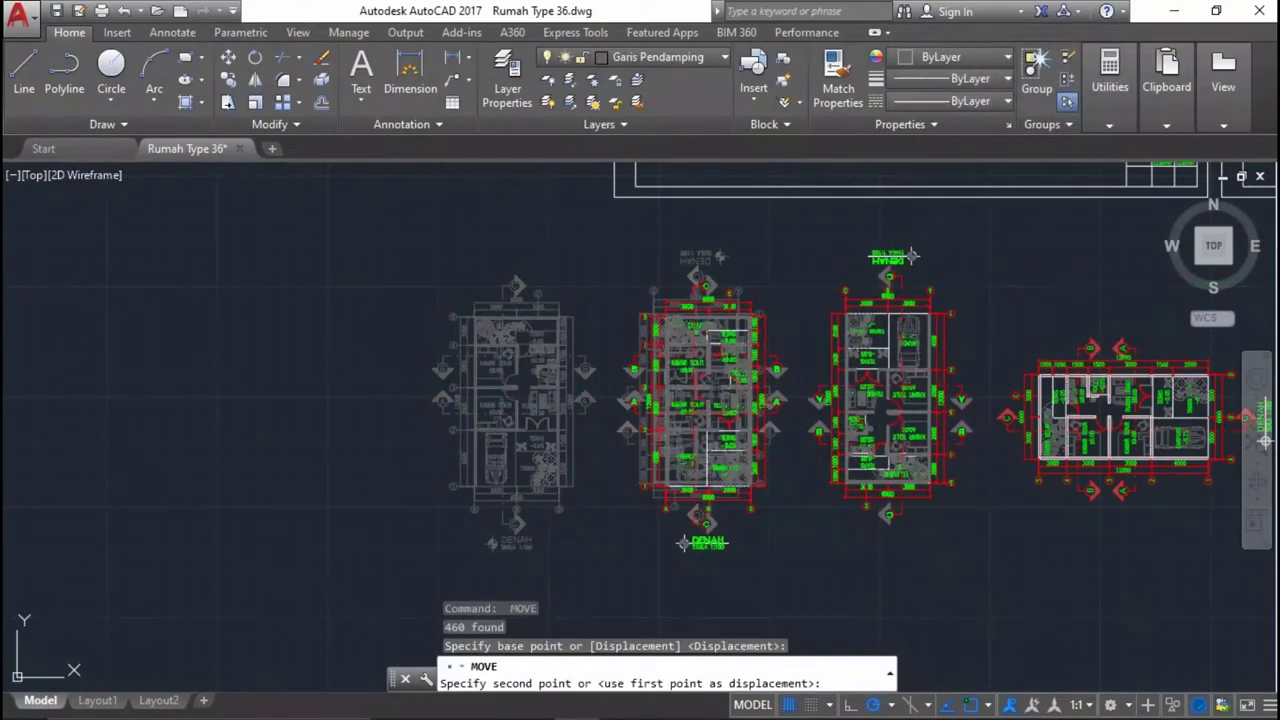
left_click(911, 257)
middle_click_drag(1083, 377, 903, 377)
scroll(903, 377, "up", 4)
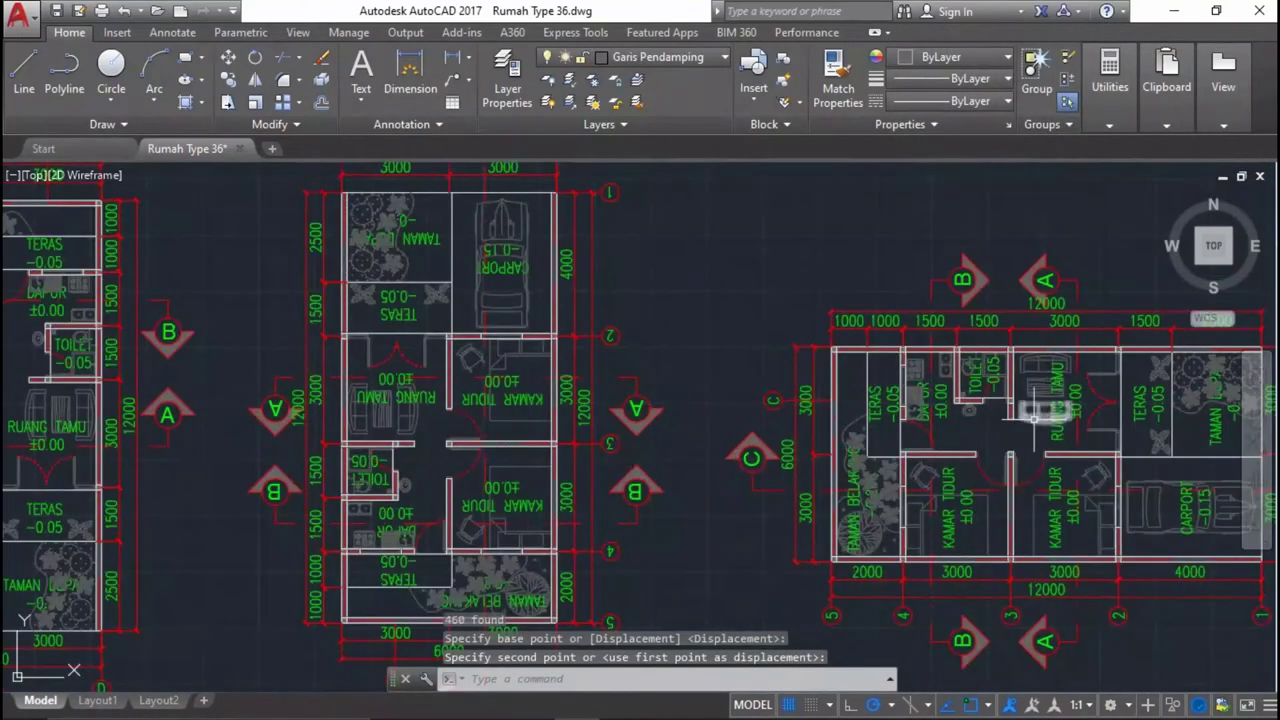
middle_click_drag(1270, 516, 1176, 428)
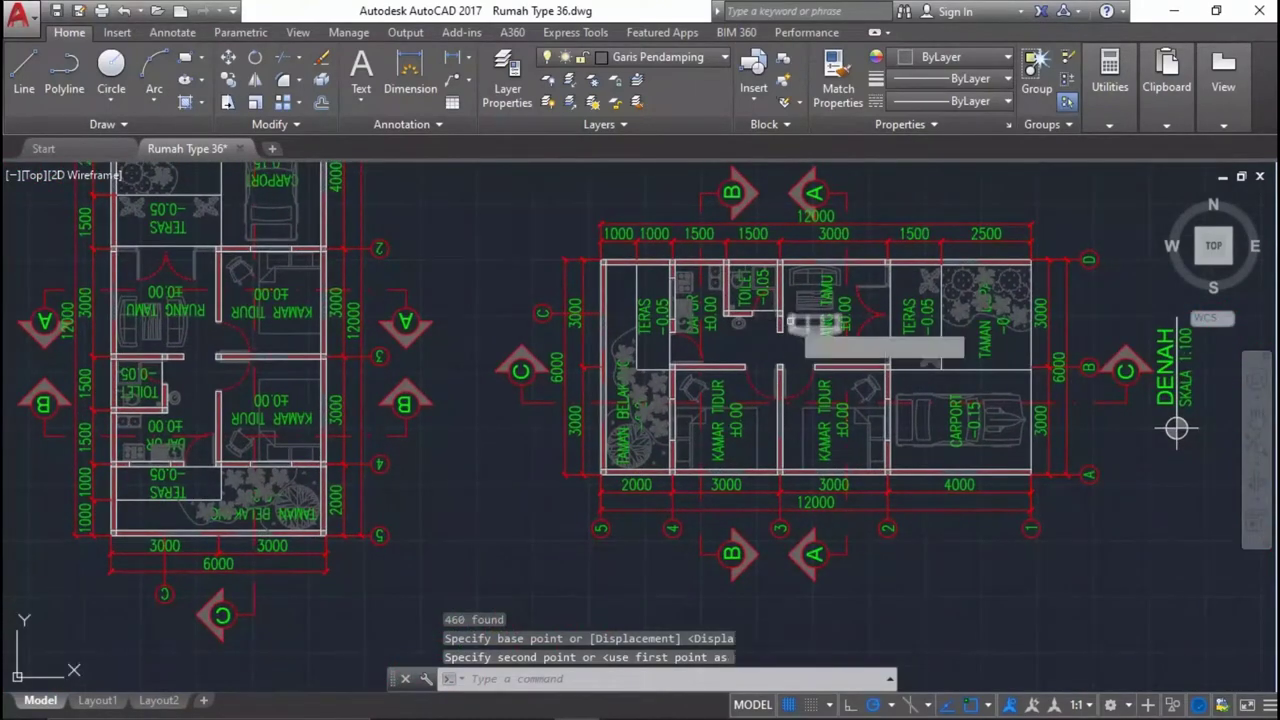
Trim the walls crossed below the purple horizontal cutting line using TR.
type("tr")
key("Return")
scroll(1078, 396, "up", 4)
left_click(1135, 462)
left_click(1100, 410)
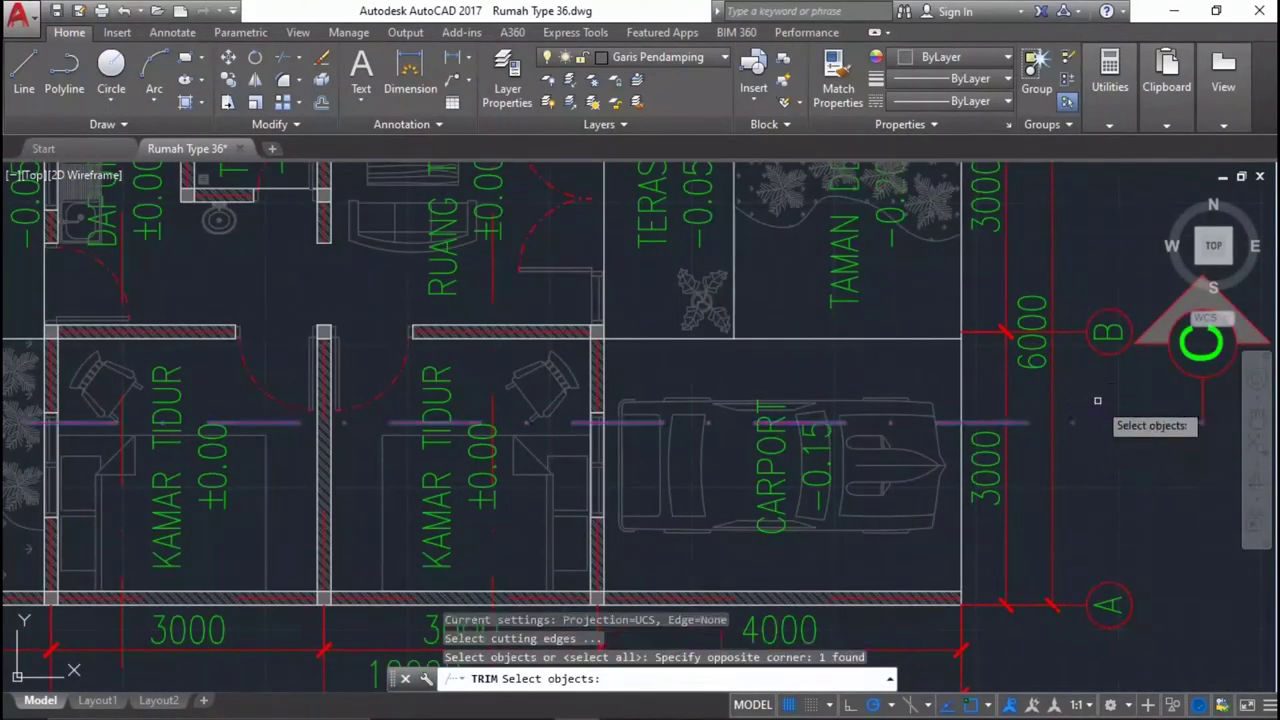
scroll(1110, 430, "down", 4)
key("Return")
left_click(1126, 453)
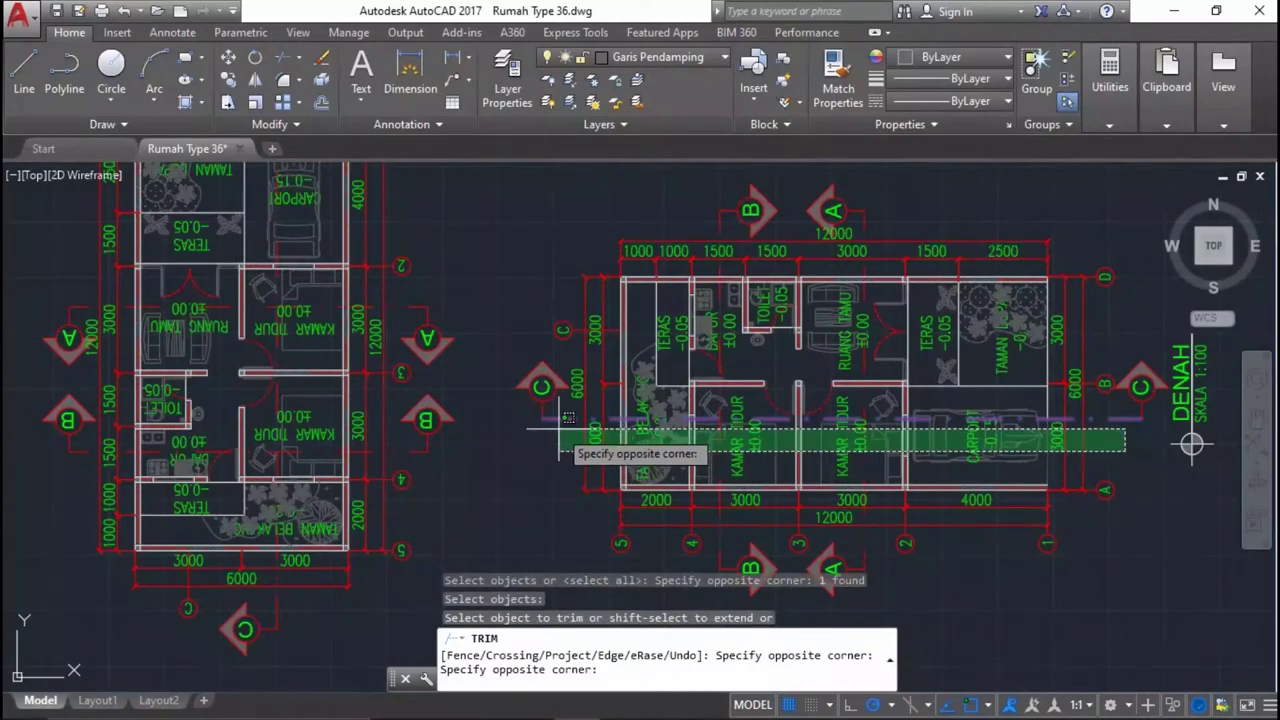
left_click(559, 430)
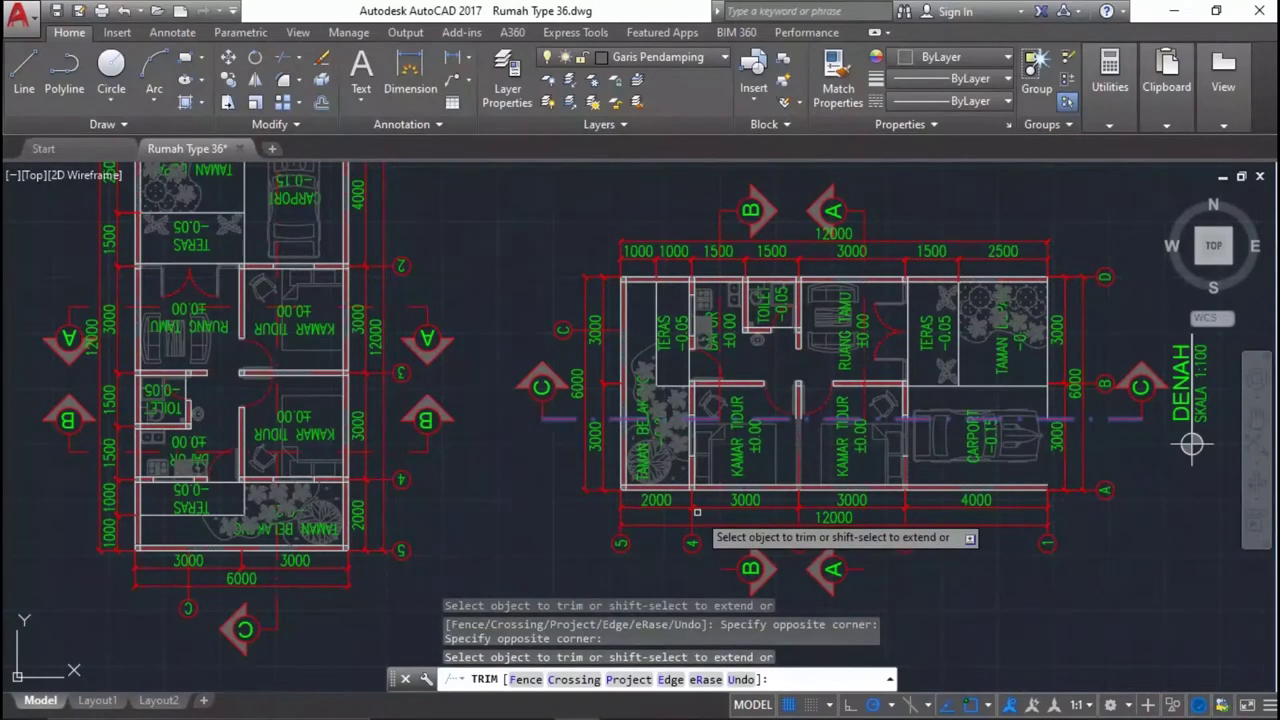
Trim the walls beside TAMAN BELAKANG, between the two bedrooms, and next to the carport.
scroll(560, 390, "up", 5)
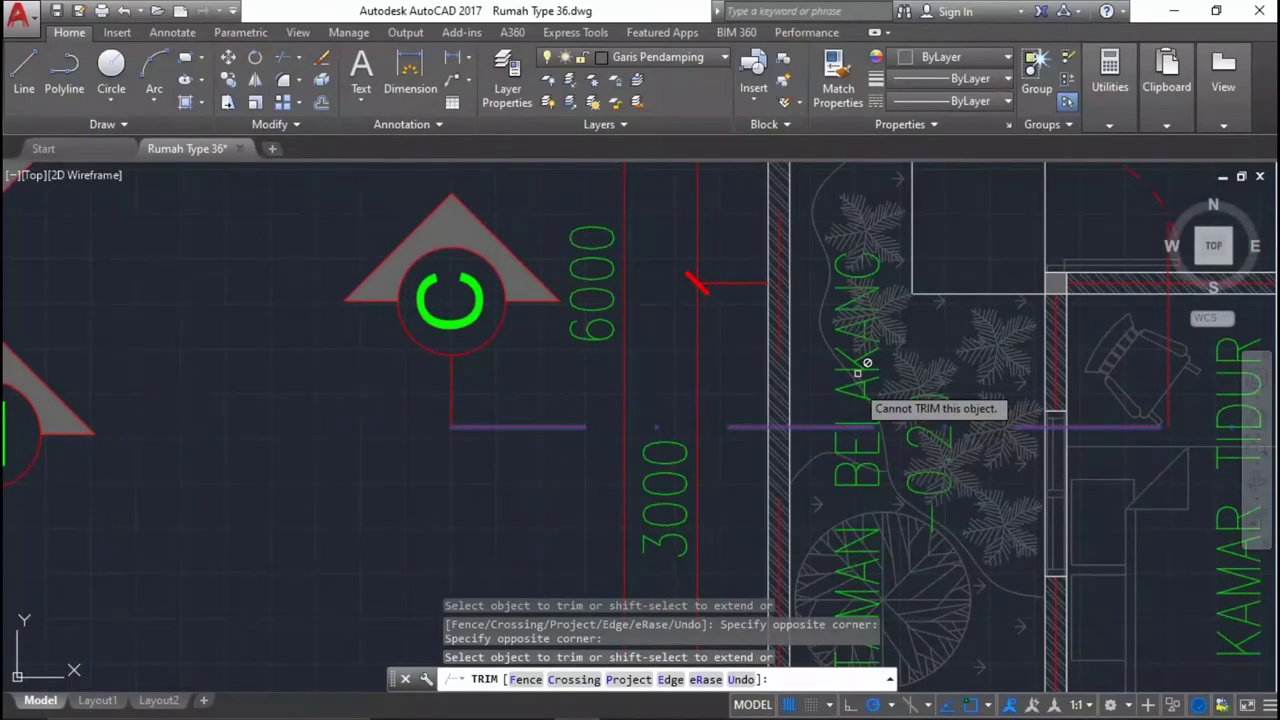
scroll(739, 427, "up", 2)
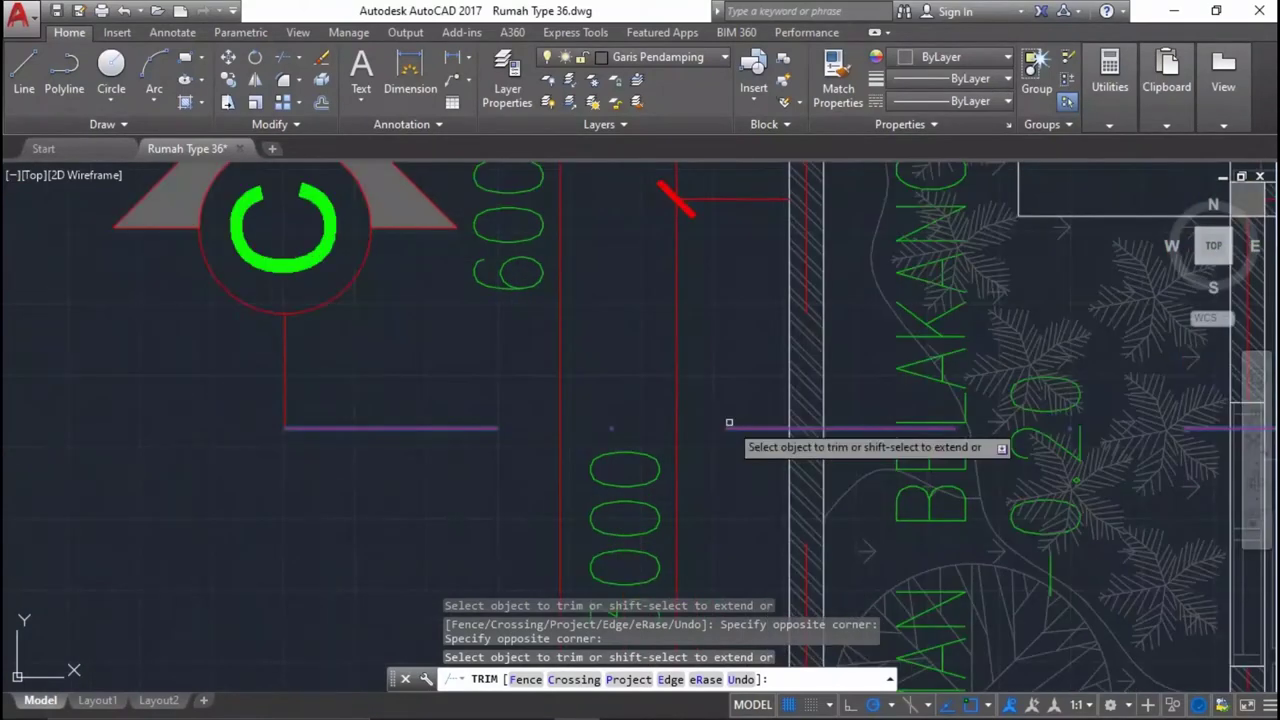
left_click(838, 462)
scroll(797, 395, "down", 3)
scroll(797, 395, "down", 2)
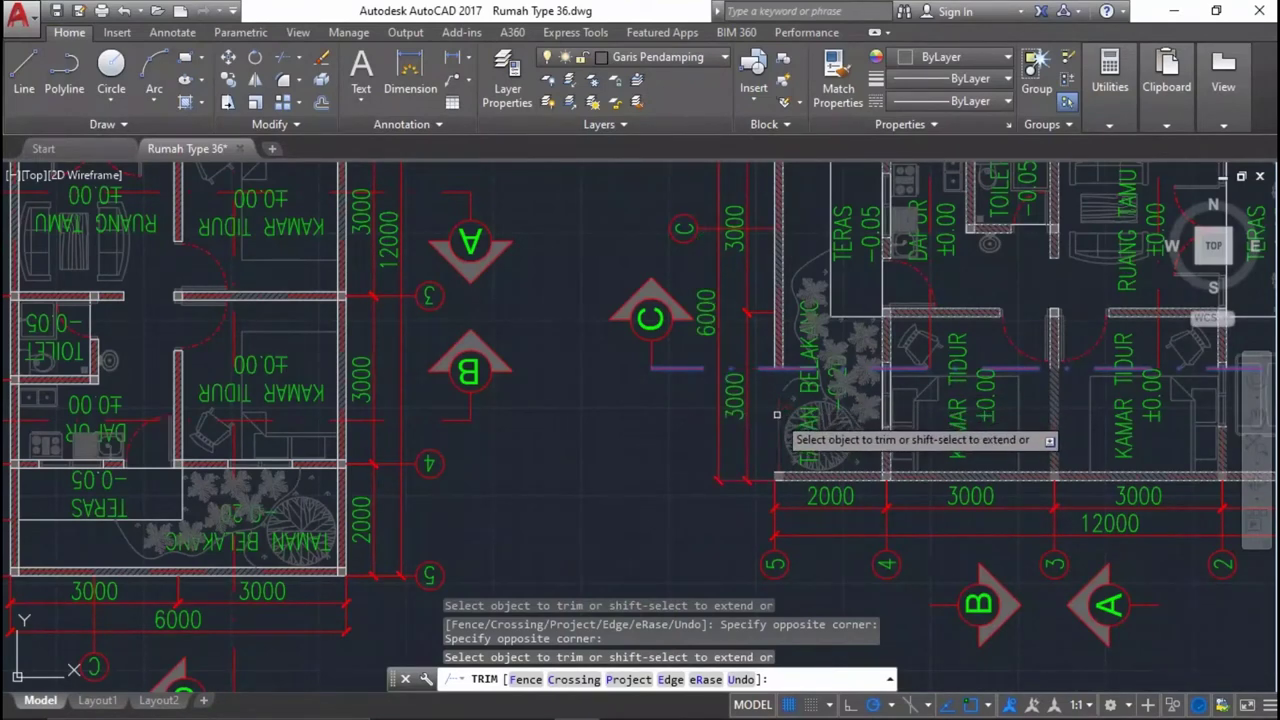
scroll(868, 512, "up", 3)
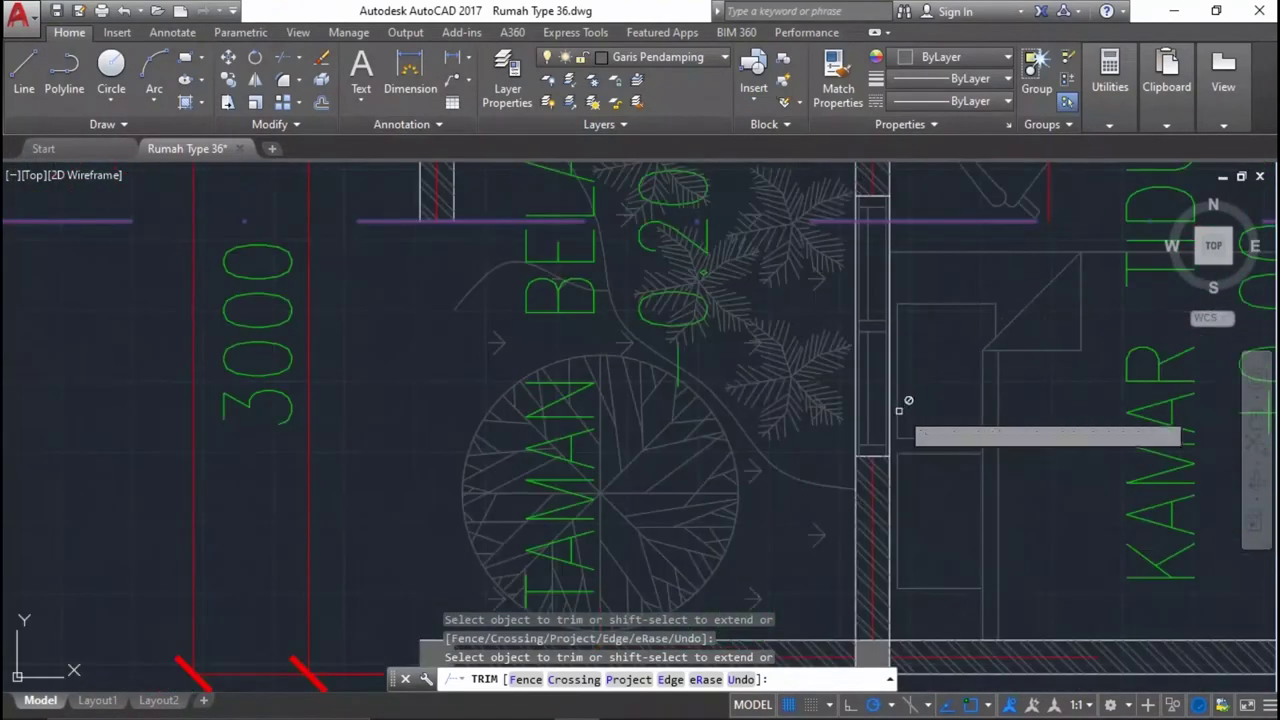
left_click(888, 515)
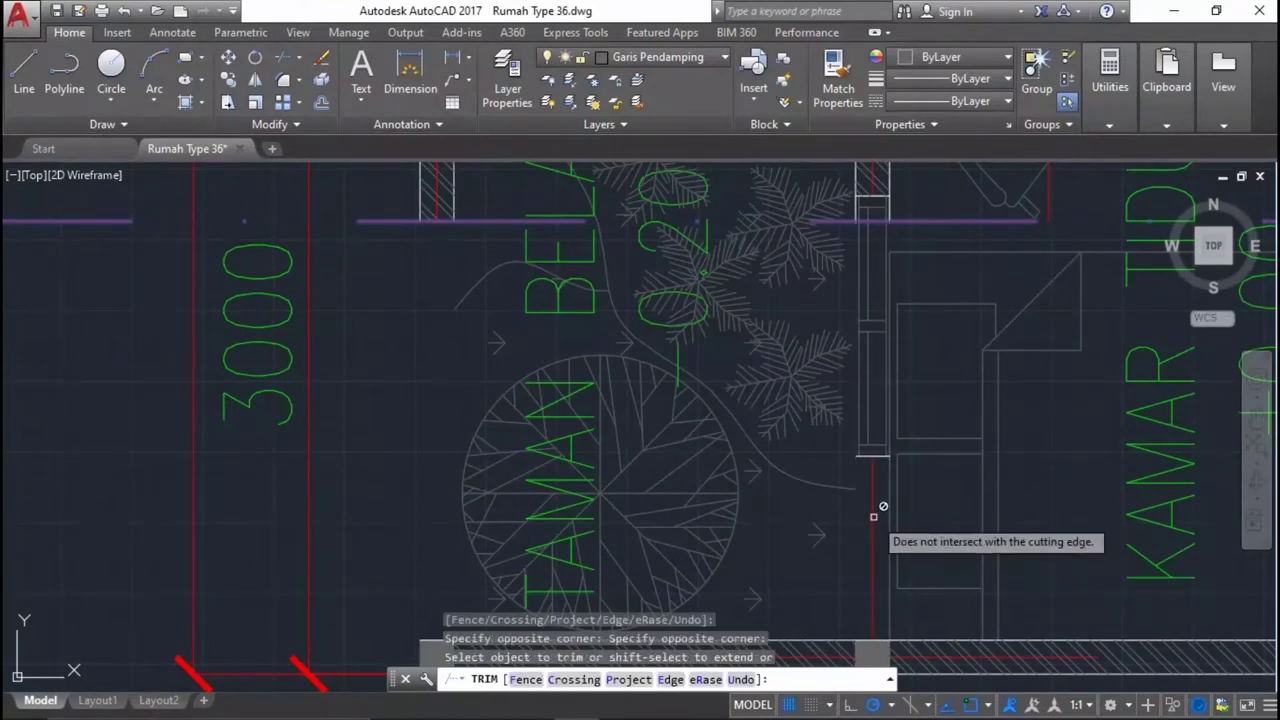
scroll(873, 516, "down", 3)
scroll(620, 460, "up", 1)
scroll(694, 466, "up", 3)
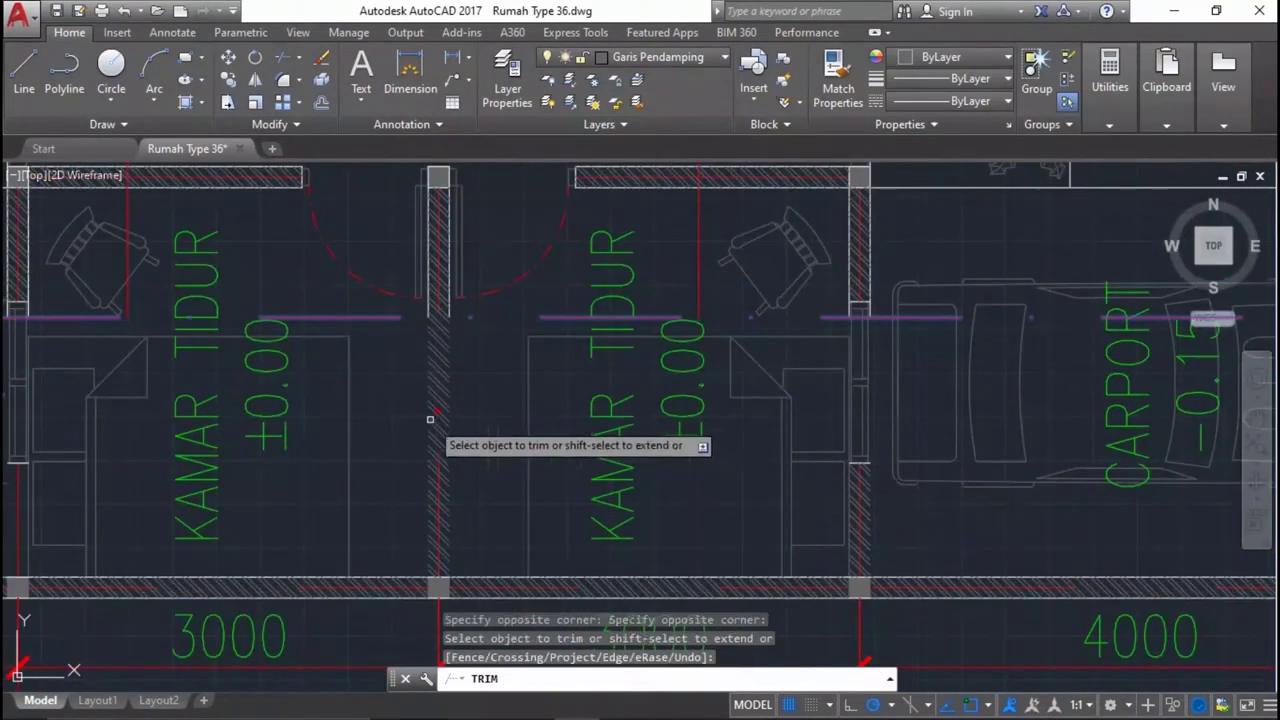
left_click(480, 486)
left_click(408, 426)
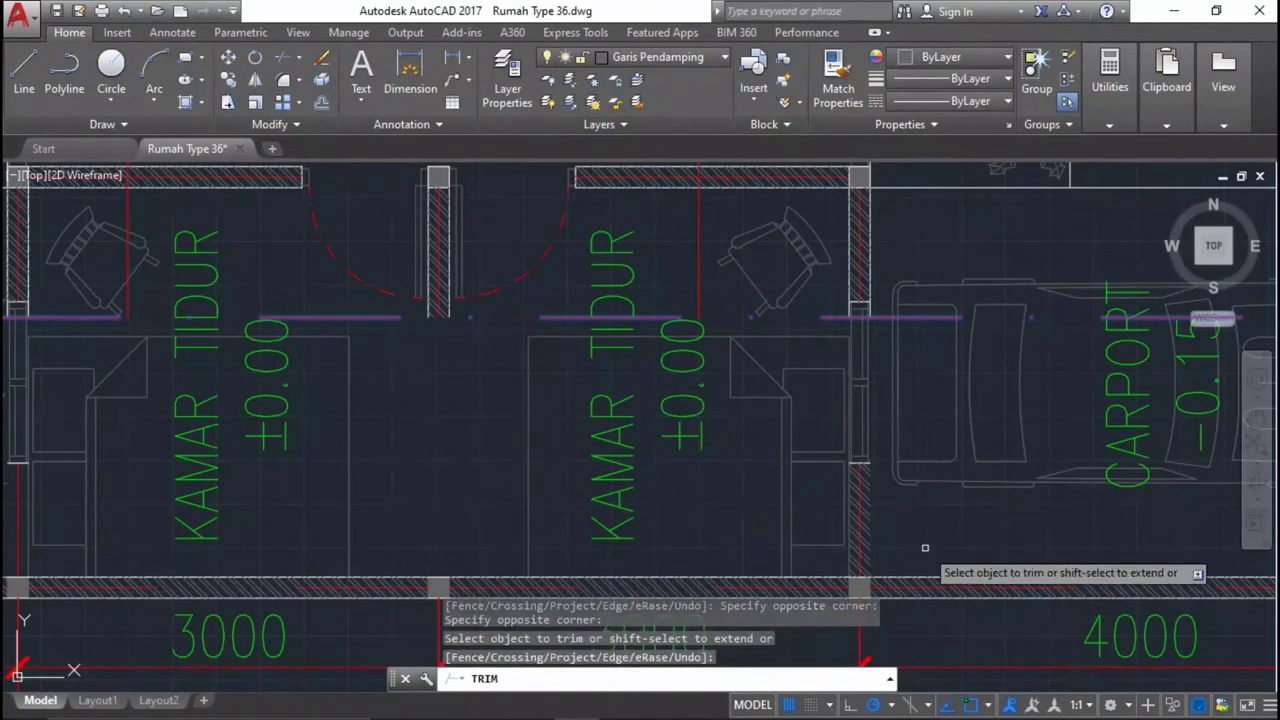
left_click(843, 501)
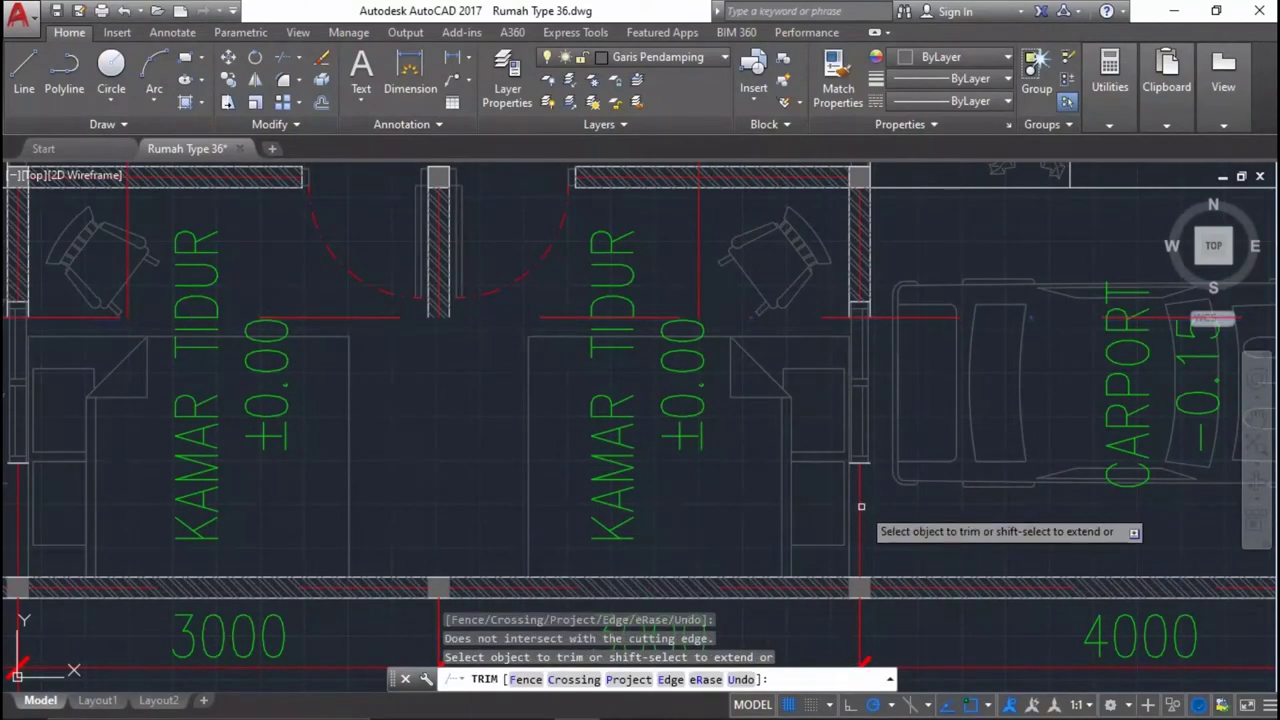
Bring the whole horizontal plan into view and window-select the objects below the cut line.
scroll(770, 460, "down", 3)
scroll(990, 445, "down", 3)
scroll(891, 427, "up", 1)
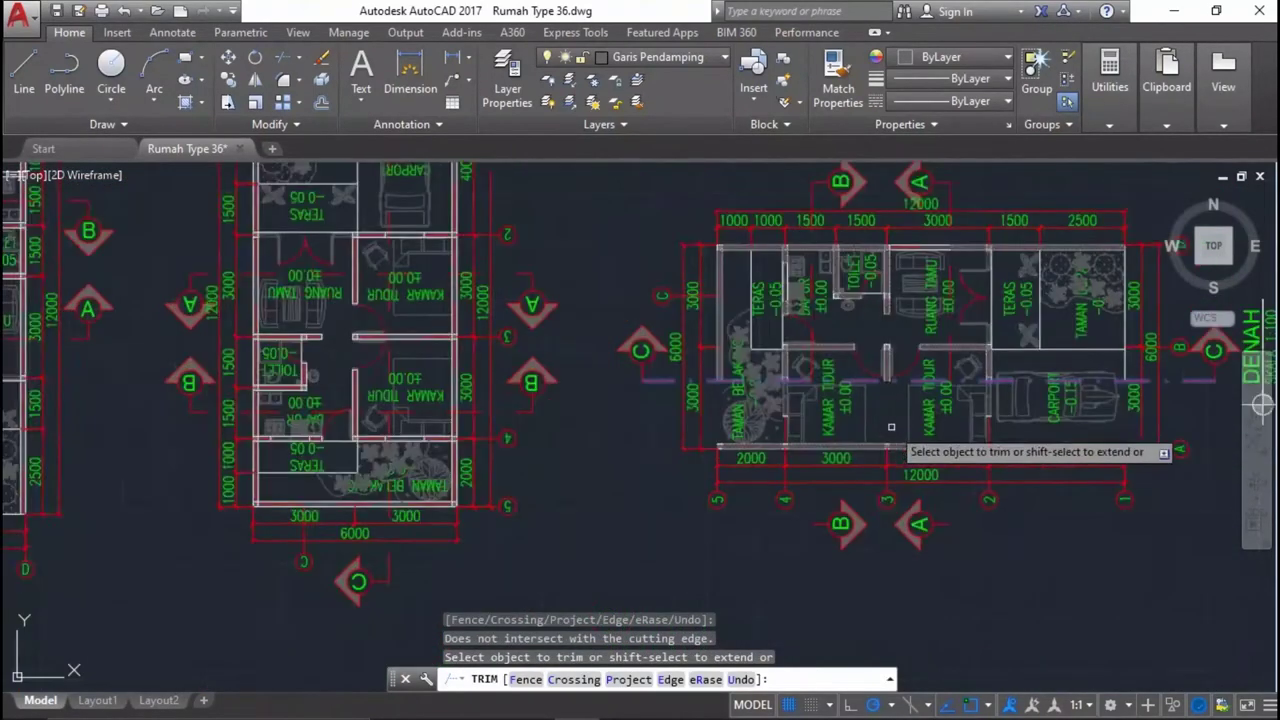
middle_click_drag(1014, 461, 828, 392)
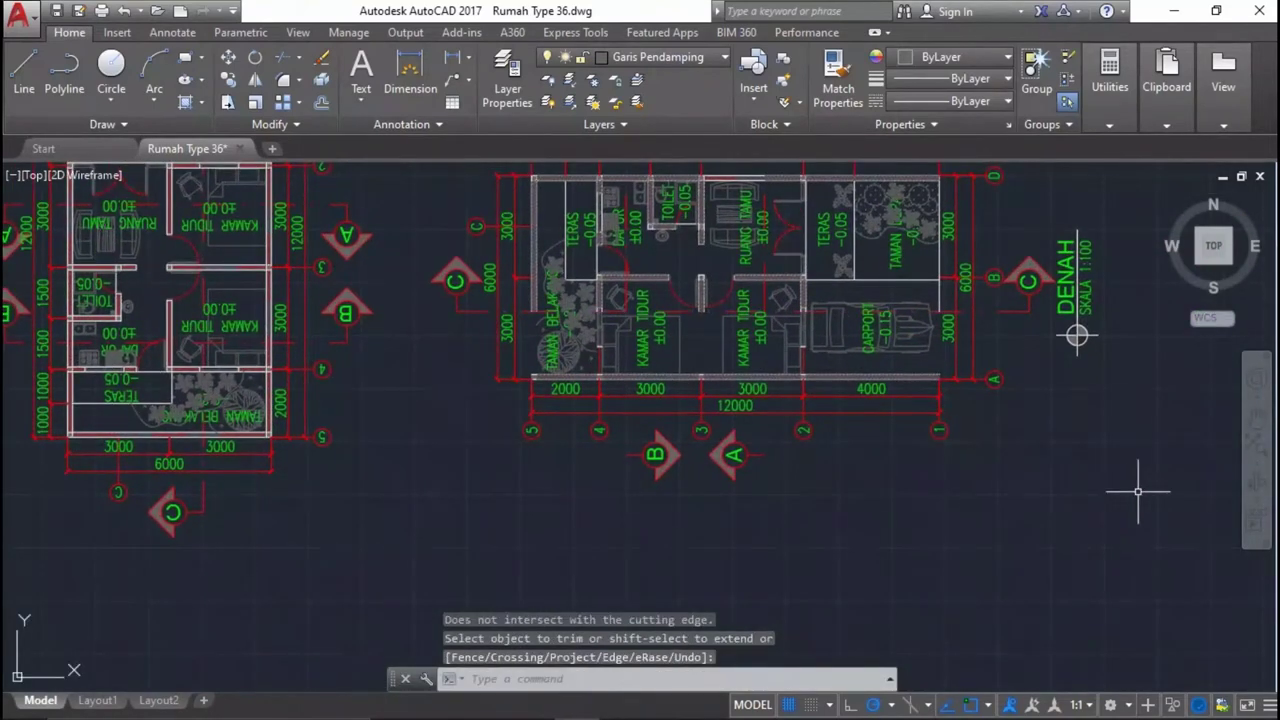
left_click(1138, 491)
left_click(445, 321)
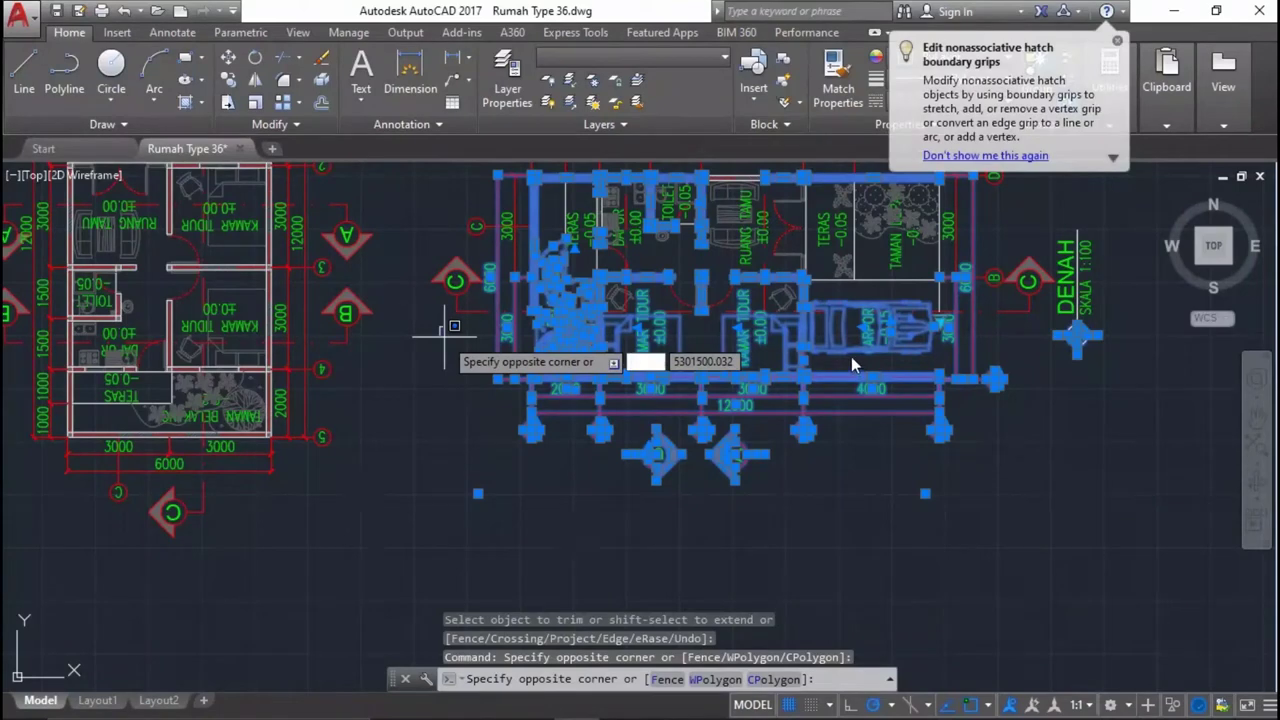
Erase the 73 lower-half plan objects, then the two leftover fragments.
left_click(778, 488)
key("Delete")
scroll(529, 337, "up", 3)
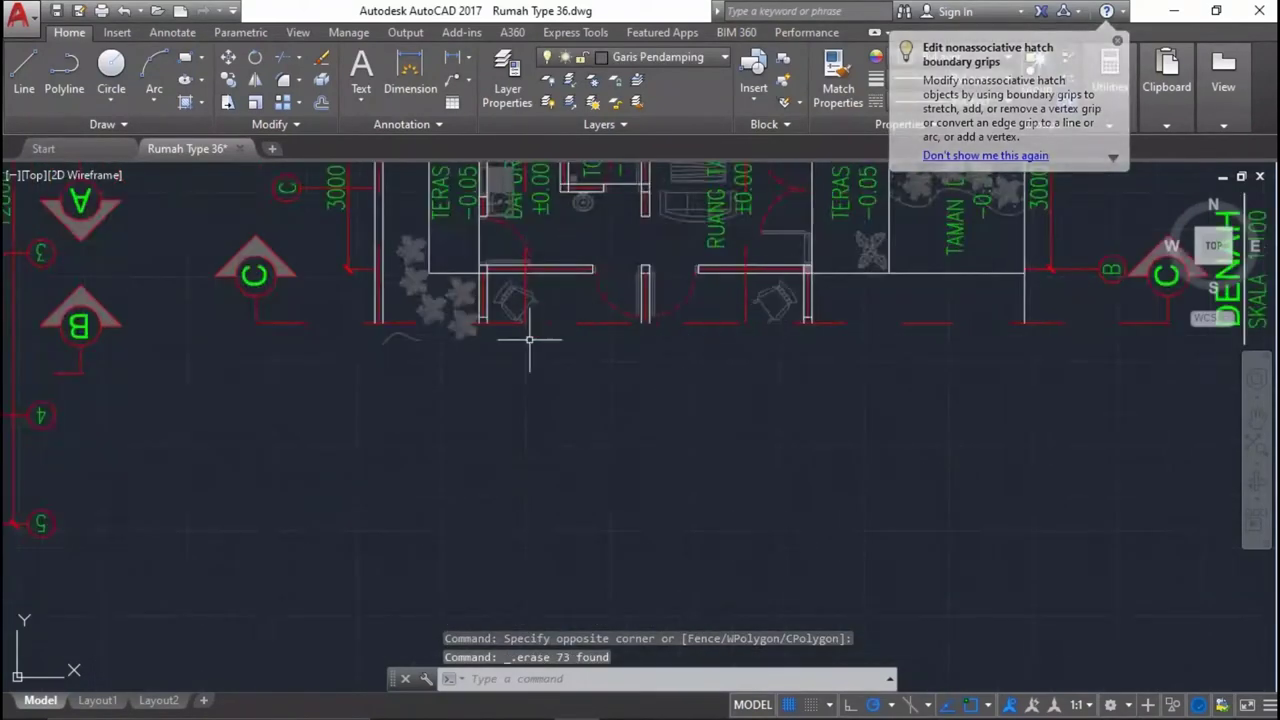
scroll(486, 366, "up", 3)
left_click(520, 380)
left_click(320, 305)
key("Delete")
scroll(720, 436, "down", 5)
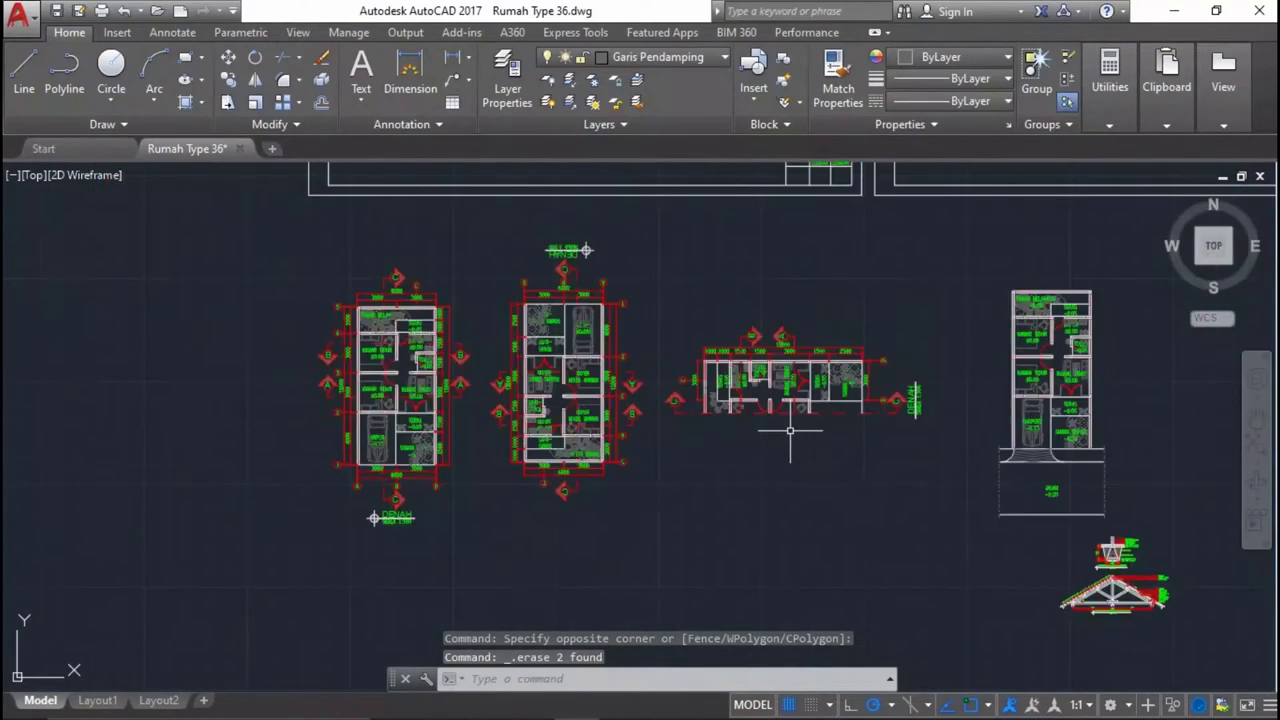
scroll(770, 425, "up", 2)
scroll(745, 412, "up", 2)
scroll(730, 403, "up", 1)
Restart TRIM and bring the whole framed floor plan into view.
middle_click_drag(729, 403, 721, 464)
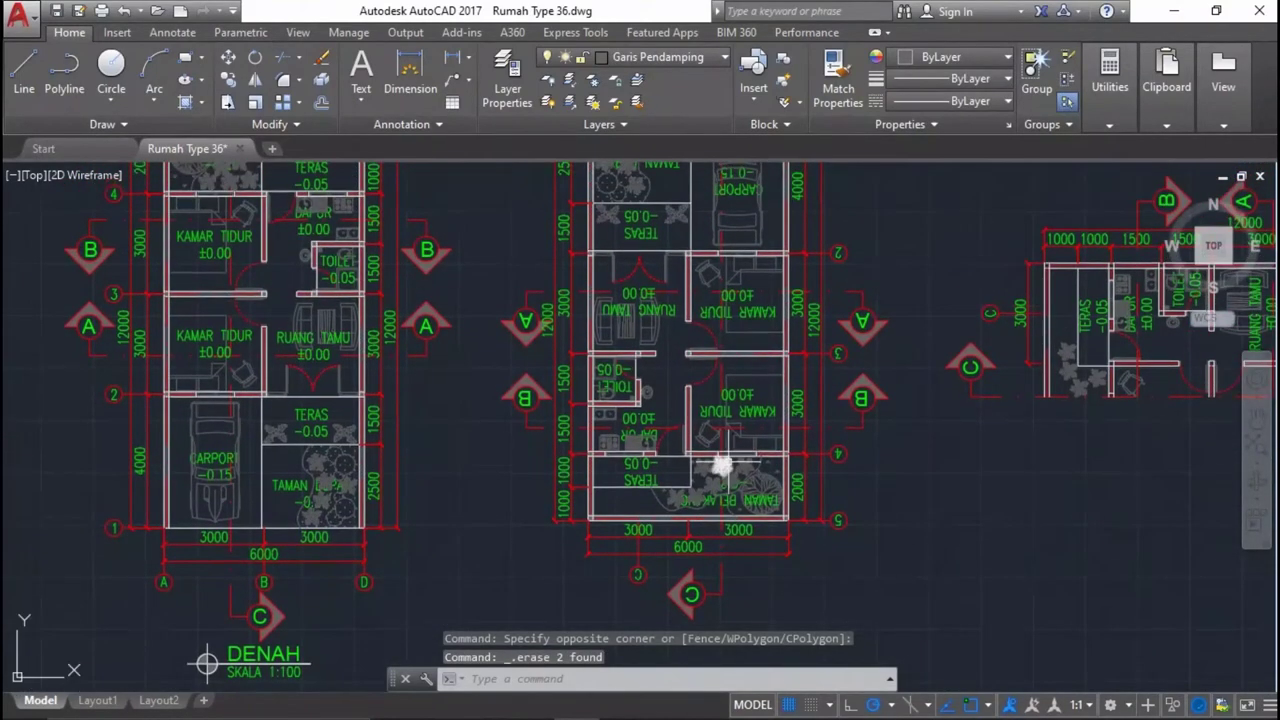
key("Return")
scroll(790, 490, "down", 4)
scroll(814, 313, "up", 2)
middle_click_drag(814, 313, 771, 468)
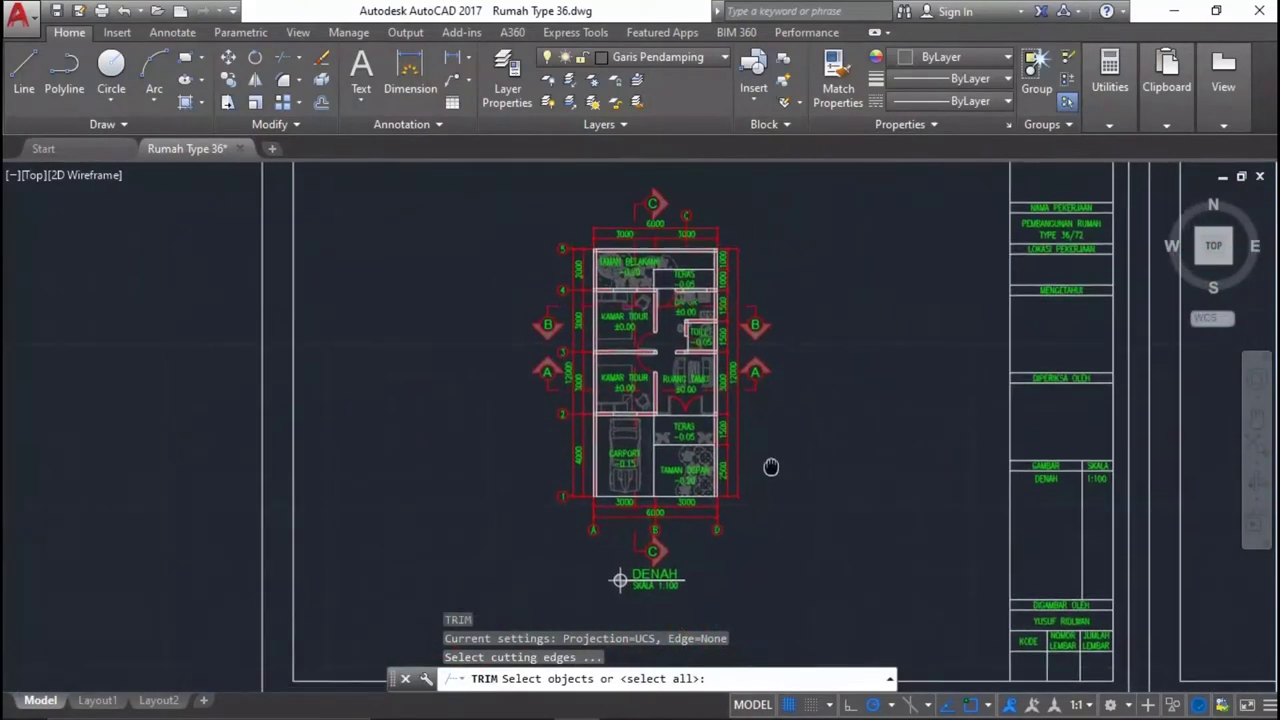
Trim the walls and dashed lines across the kitchen strip back to the dashed cutting line.
scroll(752, 281, "down", 3)
scroll(765, 488, "up", 4)
scroll(707, 402, "up", 3)
scroll(721, 474, "up", 2)
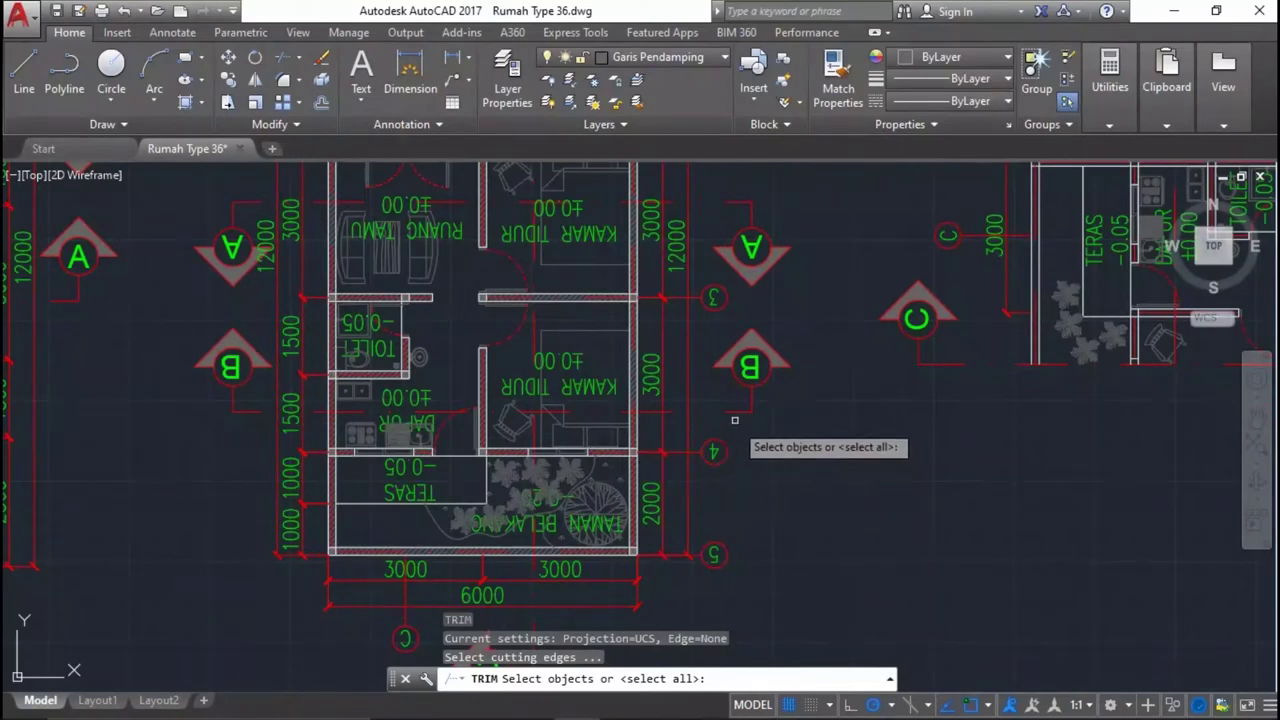
left_click(722, 410)
key("Return")
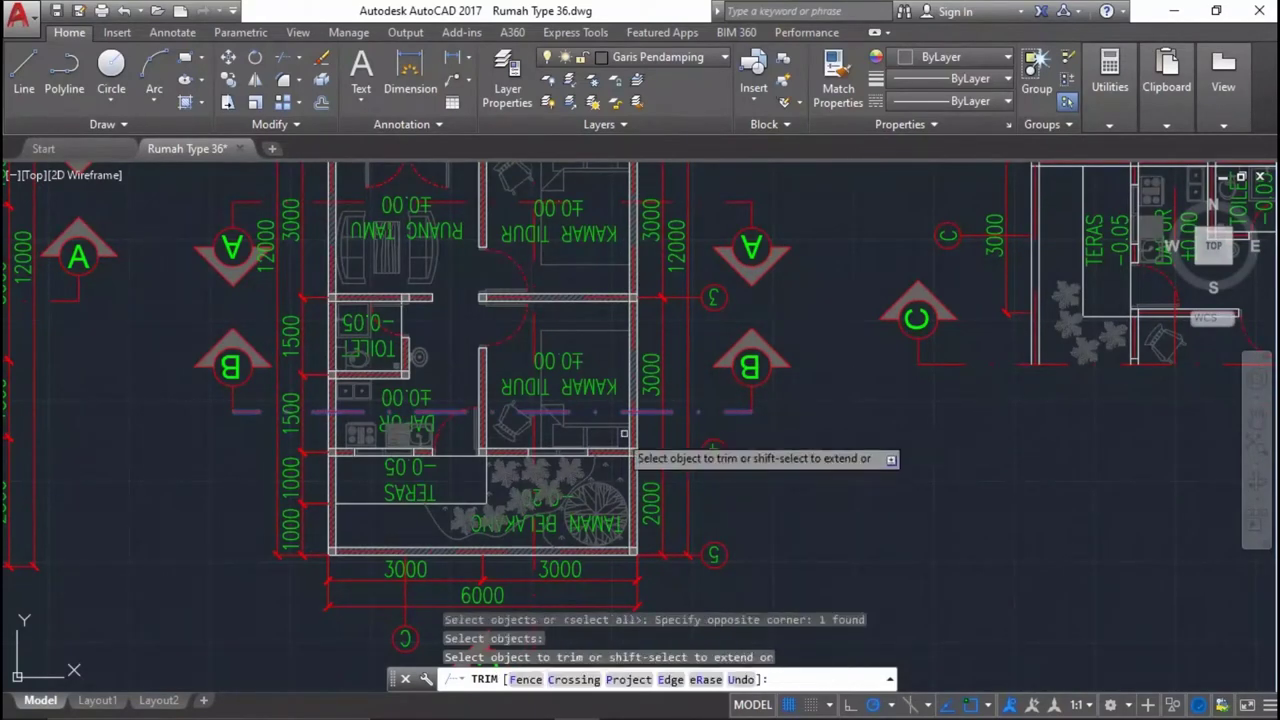
scroll(690, 445, "up", 3)
left_click(746, 440)
left_click(570, 366)
middle_click_drag(377, 425, 997, 423)
left_click(922, 395)
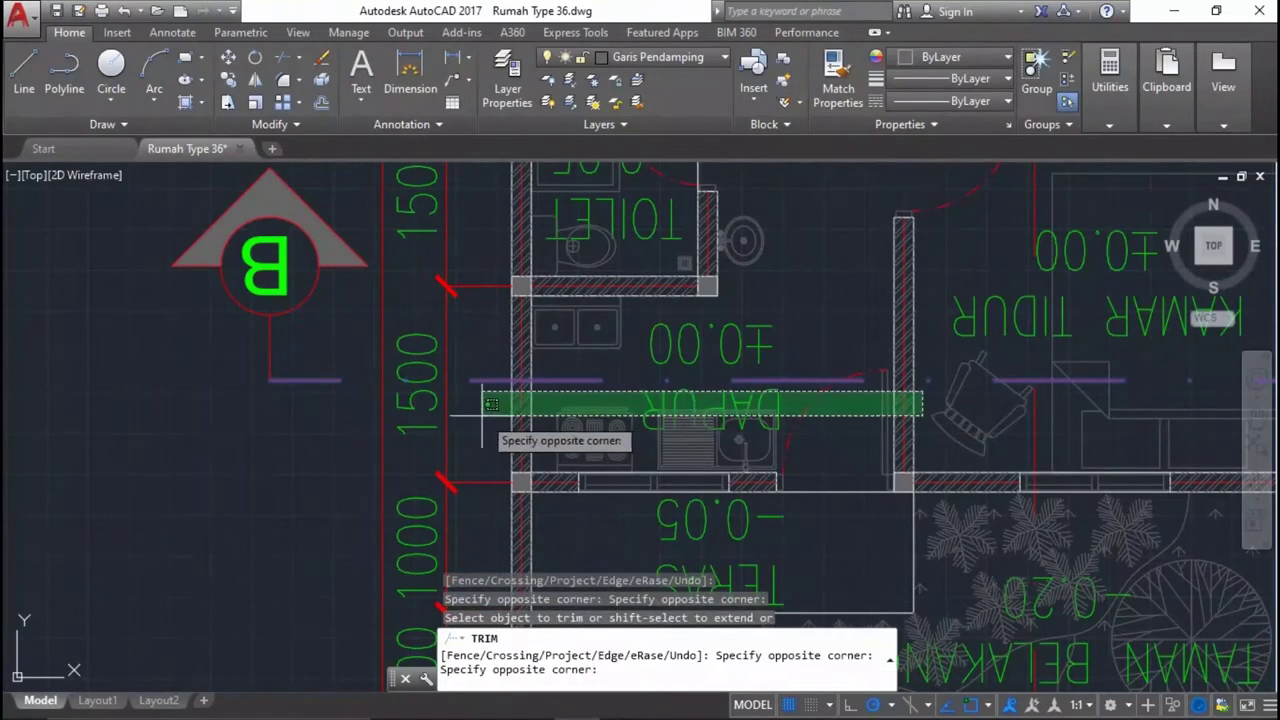
left_click(444, 414)
Erase the 69 leftover objects in the plan copy's lower part.
scroll(713, 350, "down", 5)
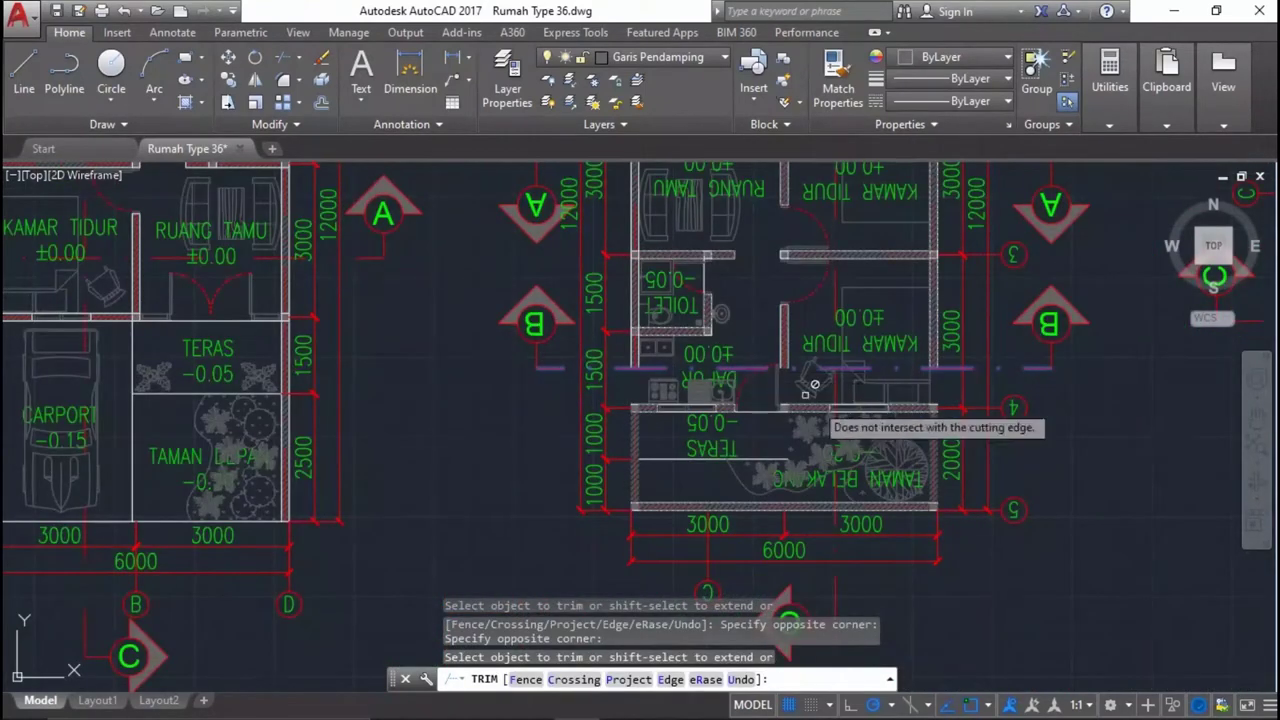
middle_click_drag(1114, 662, 1086, 528)
left_click(1092, 545)
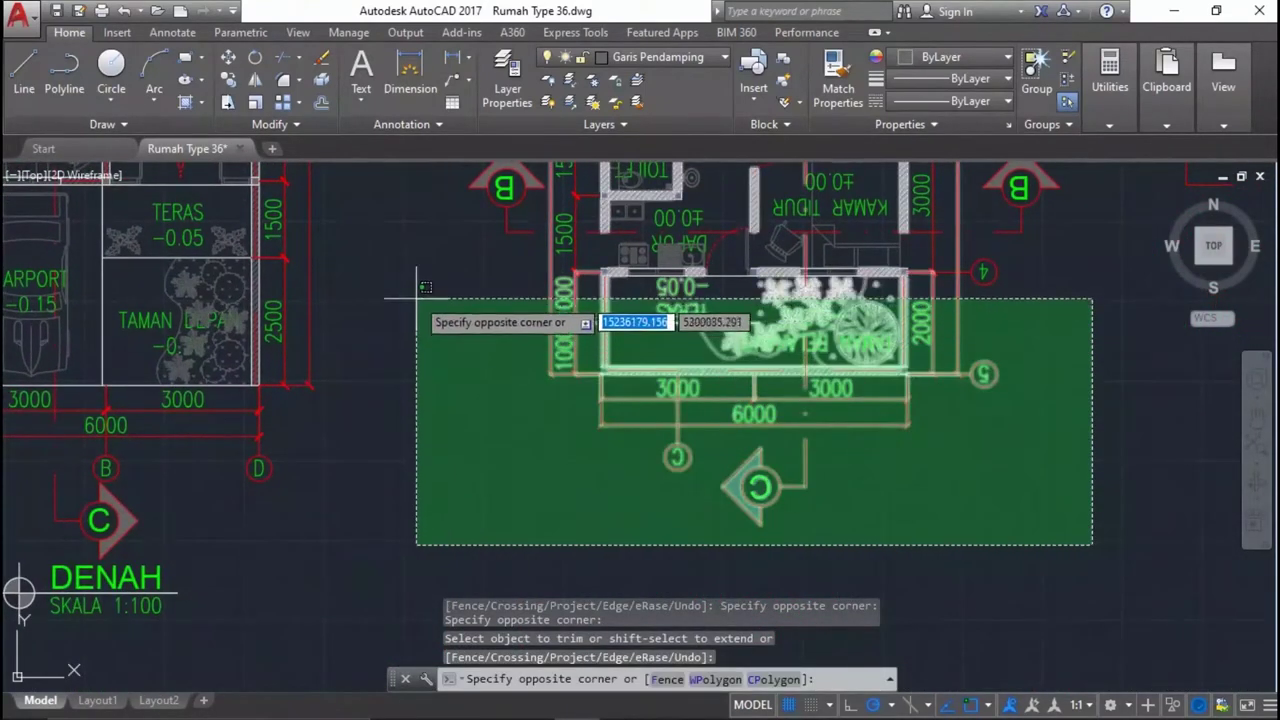
left_click(418, 239)
scroll(517, 286, "down", 2)
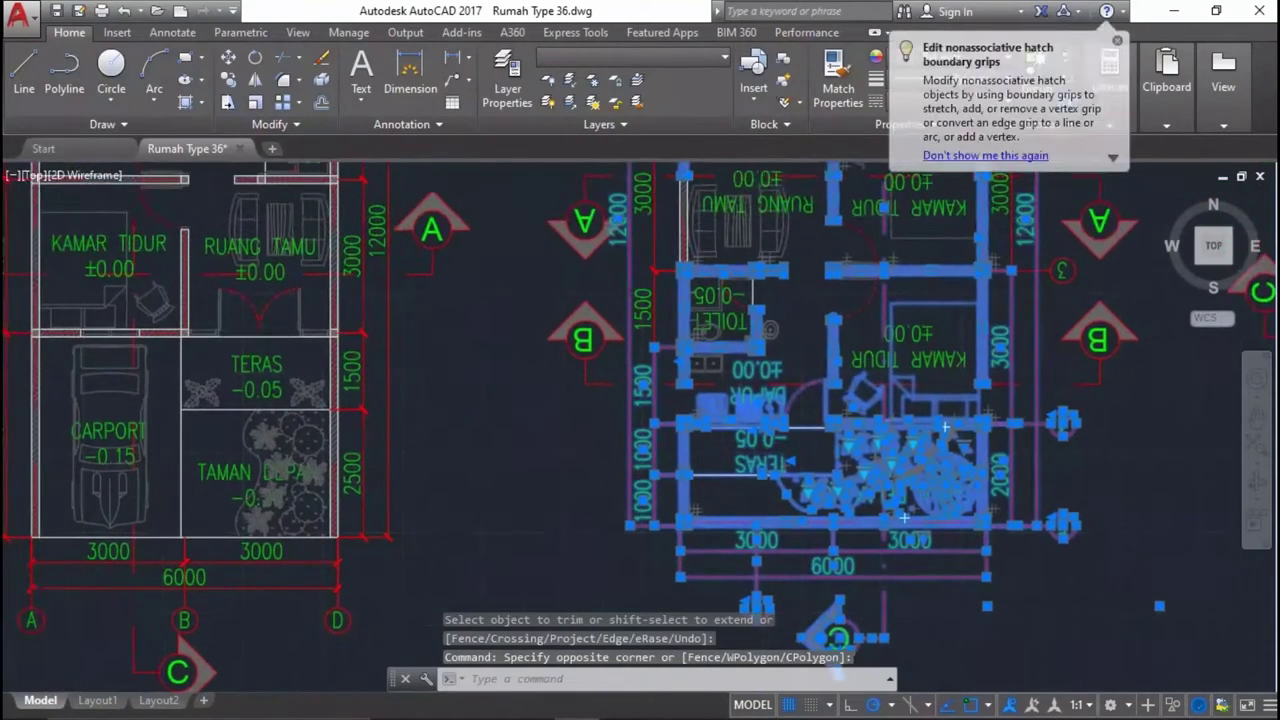
scroll(600, 400, "down", 3)
key("Delete")
Move to the other floor plan and start a new TR trim.
middle_click_drag(657, 471, 686, 468)
scroll(686, 468, "up", 3)
scroll(700, 400, "up", 2)
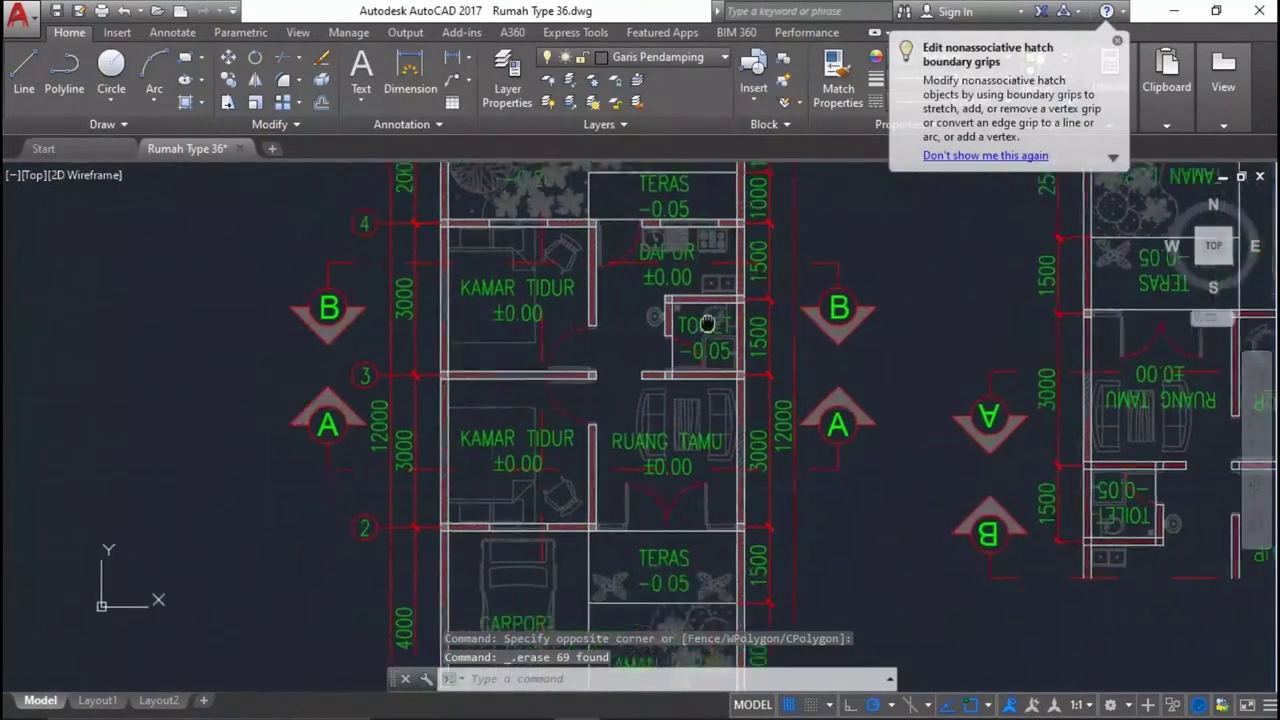
scroll(806, 482, "up", 2)
type("tr")
key("Return")
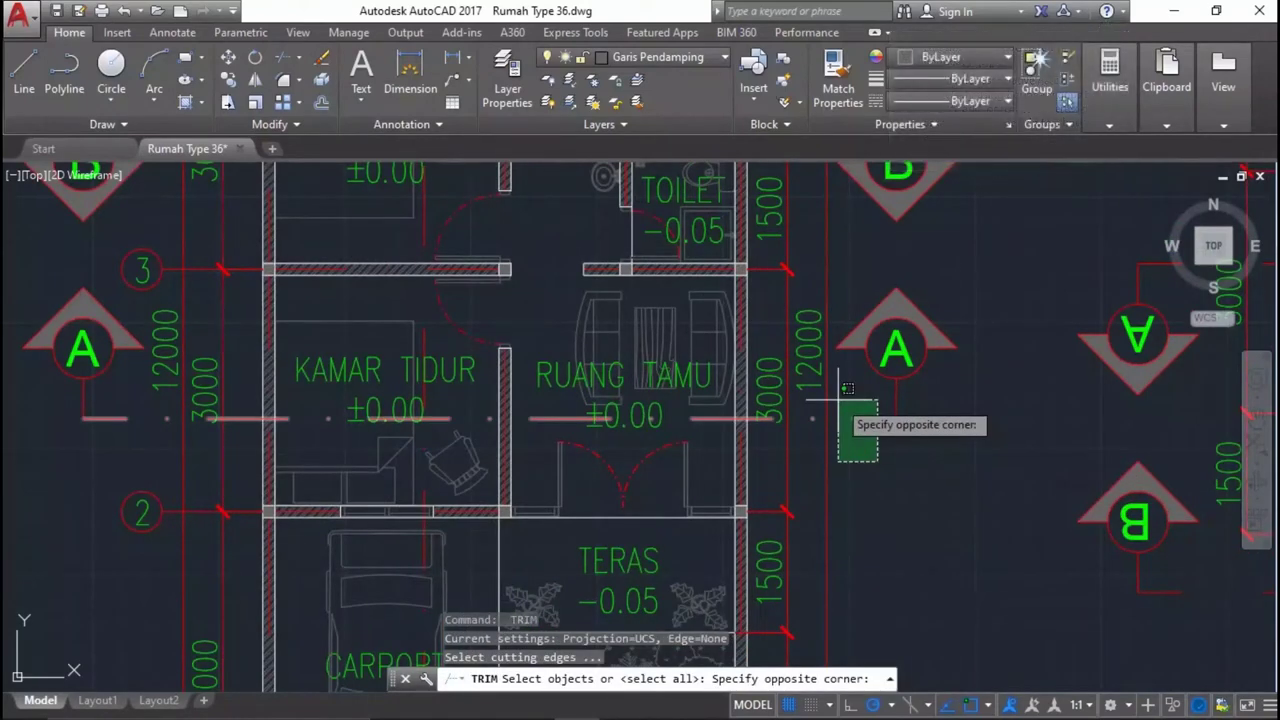
Trim the wall segments below the horizontal line through the bedroom and living room.
left_click(849, 412)
key("Return")
left_click(865, 458)
left_click(110, 430)
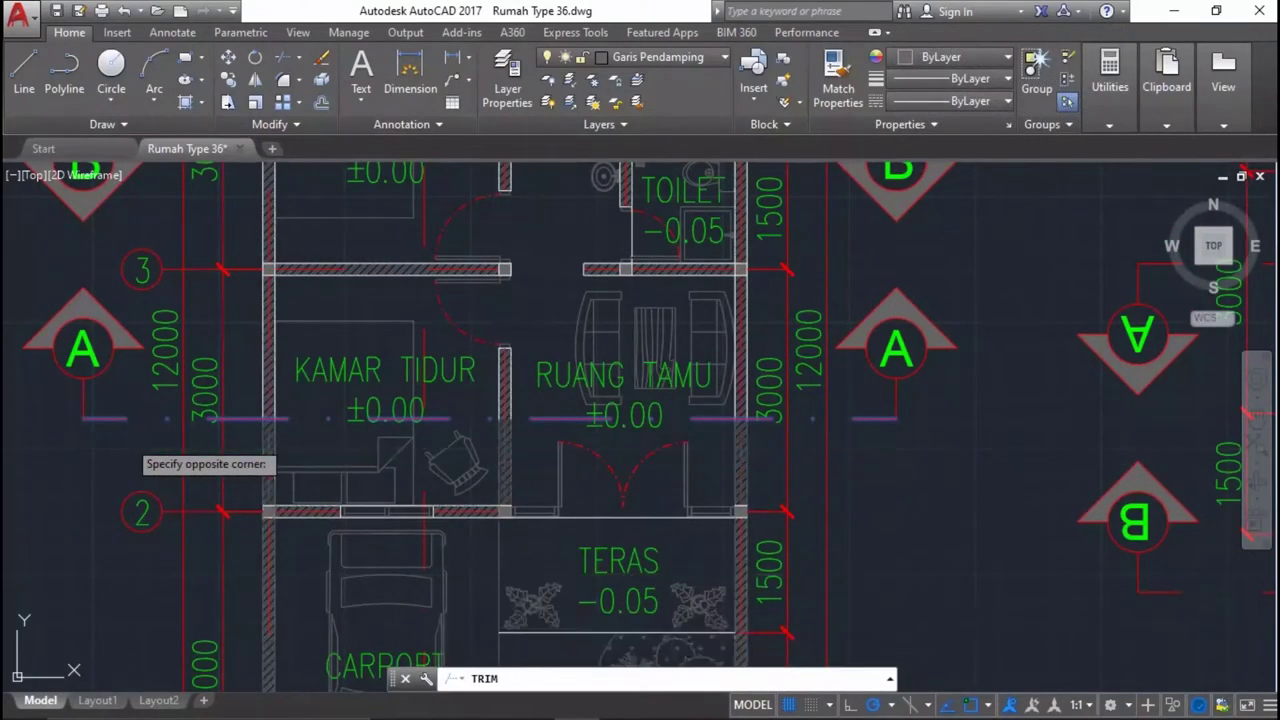
scroll(415, 444, "up", 1)
left_click(303, 427)
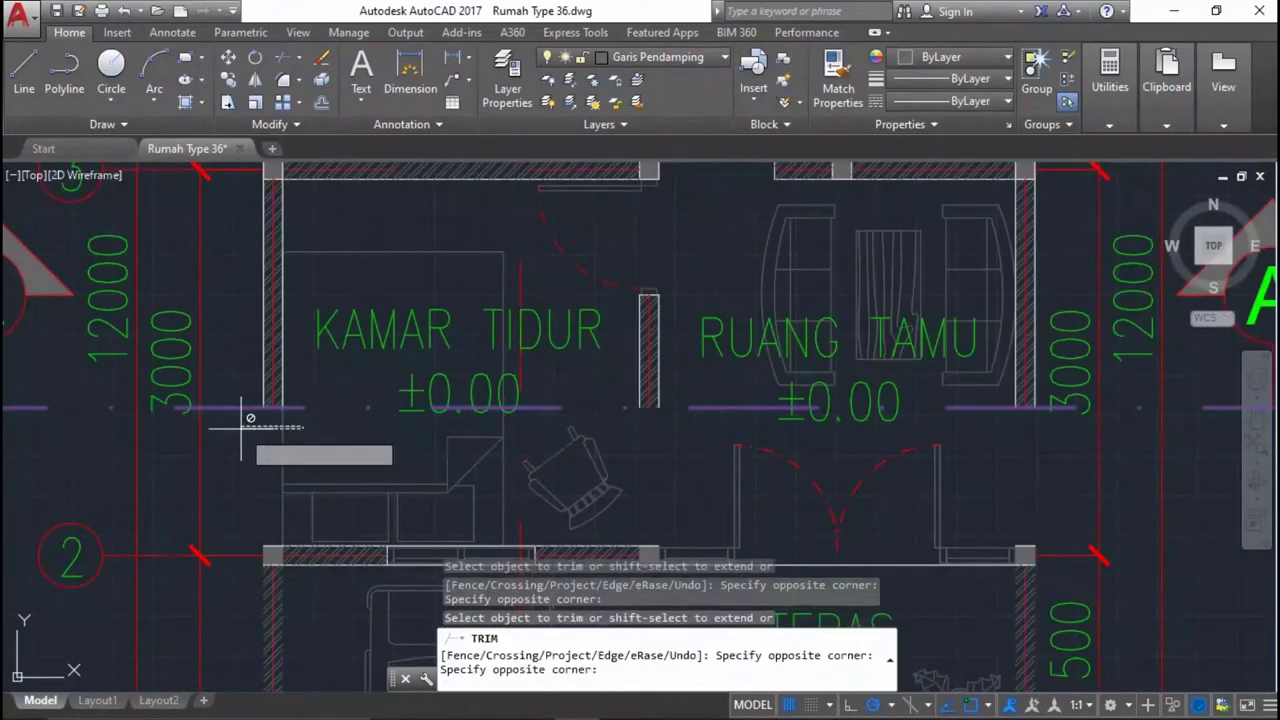
Erase the 74 objects in the lower part of the left plan copy.
scroll(600, 500, "down", 3)
scroll(712, 566, "down", 2)
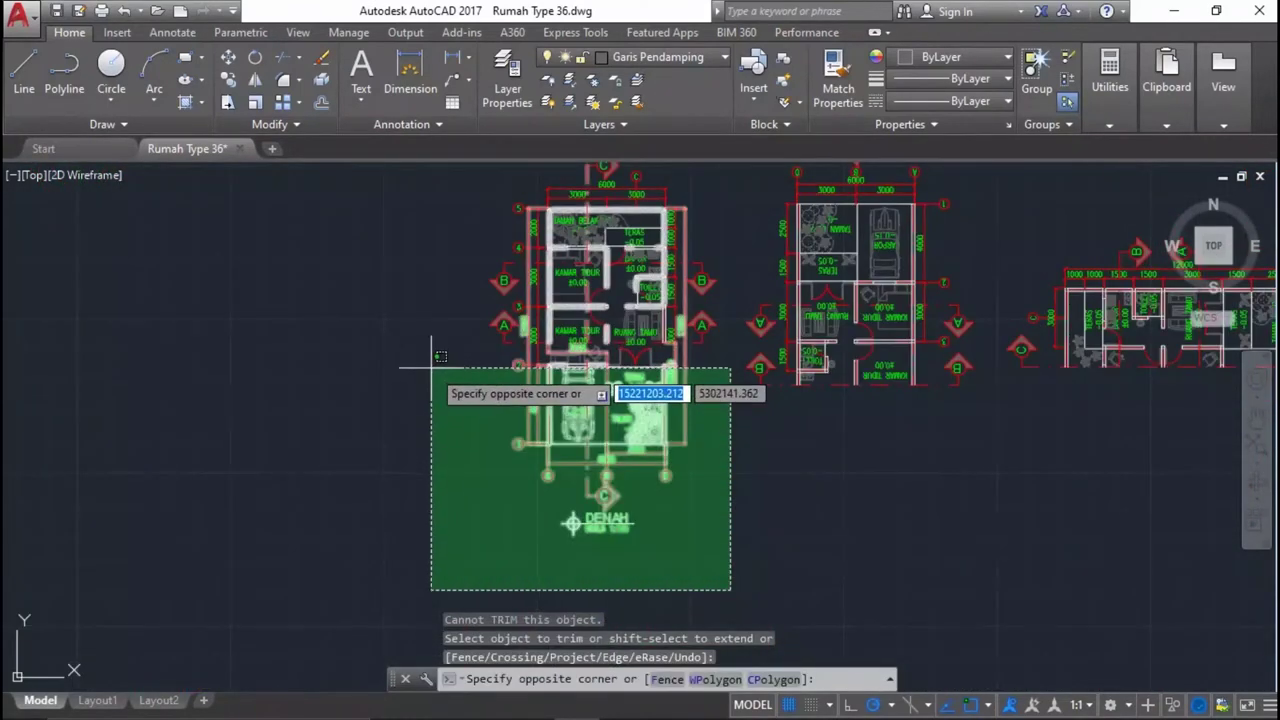
left_click(432, 353)
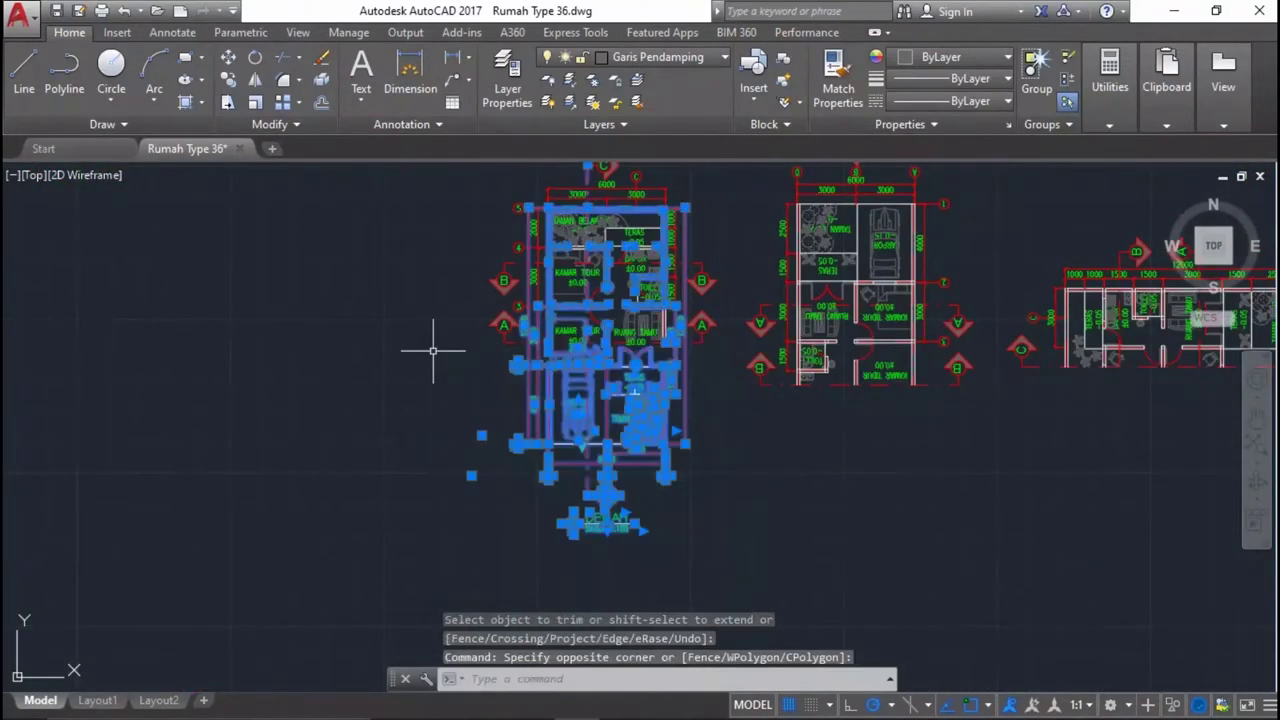
key("Delete")
mouse_move(609, 288)
middle_mouse_down()
mouse_move(577, 403)
mouse_move(627, 529)
mouse_move(634, 473)
middle_mouse_up()
scroll(600, 460, "down", 2)
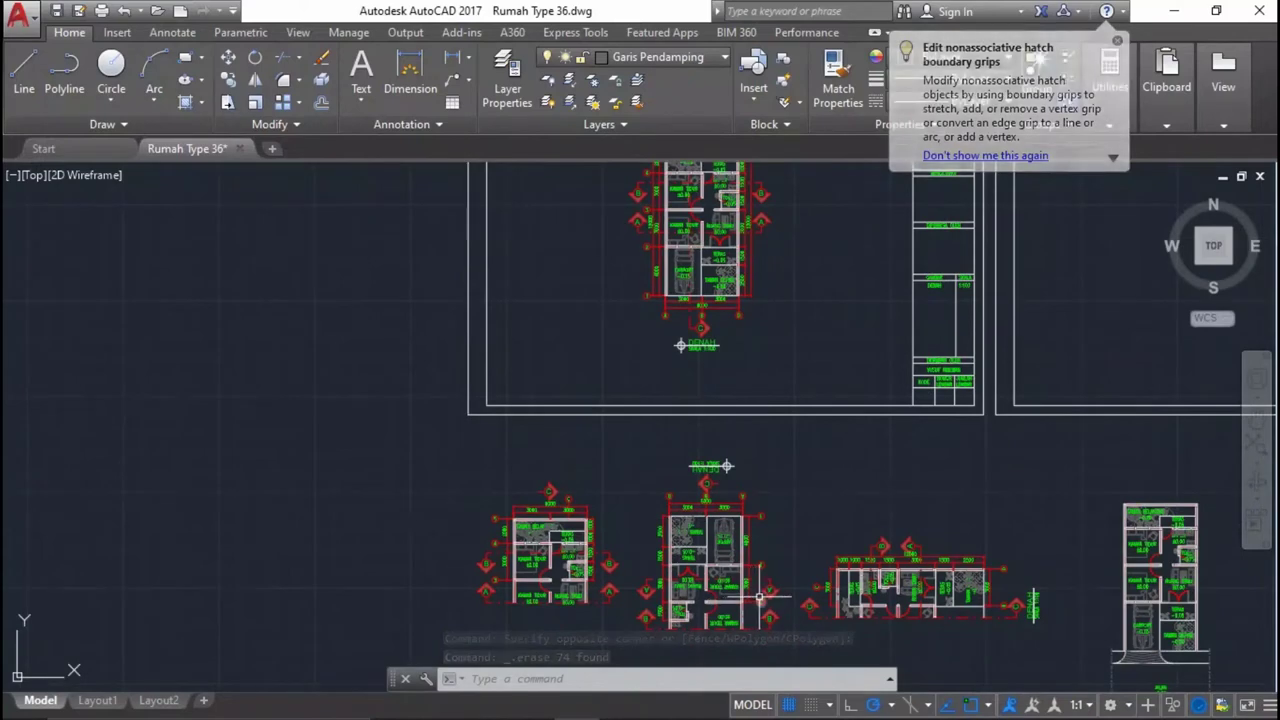
Start a vertical XLINE and place the first line through a wall corner of the plan.
type("xl")
key("Return")
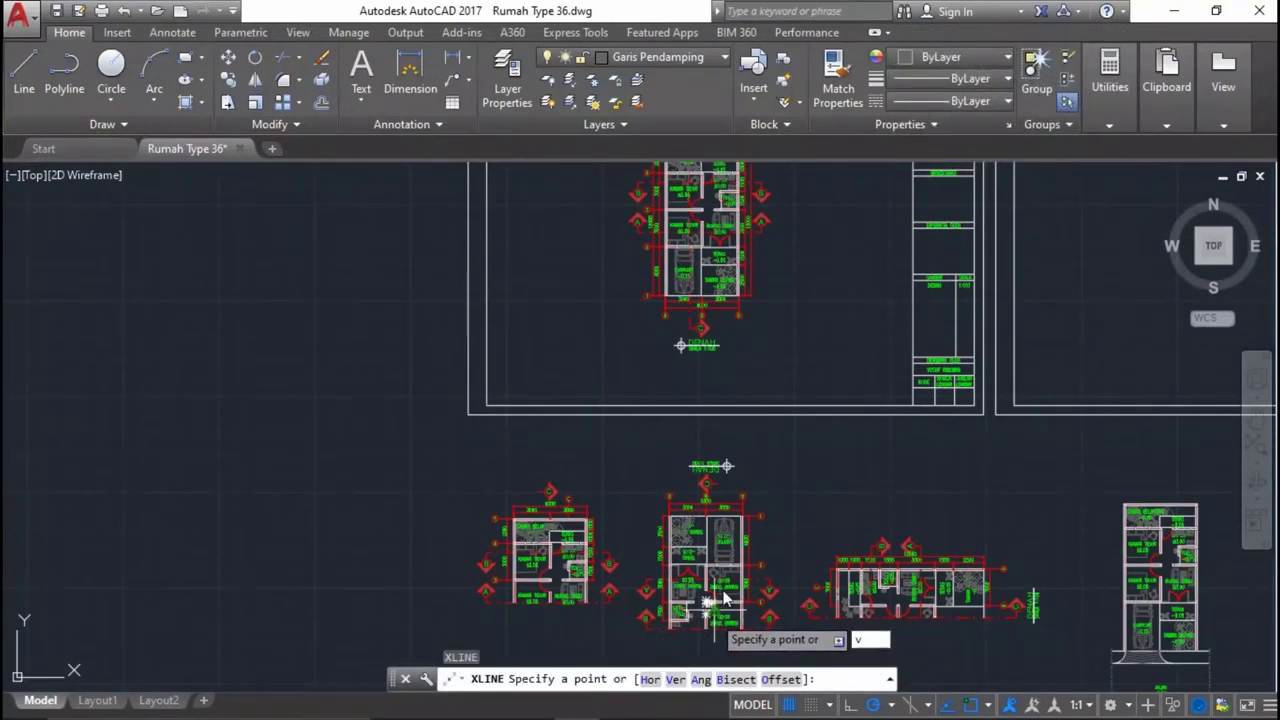
key("Return")
scroll(720, 190, "up", 5)
scroll(720, 250, "up", 1)
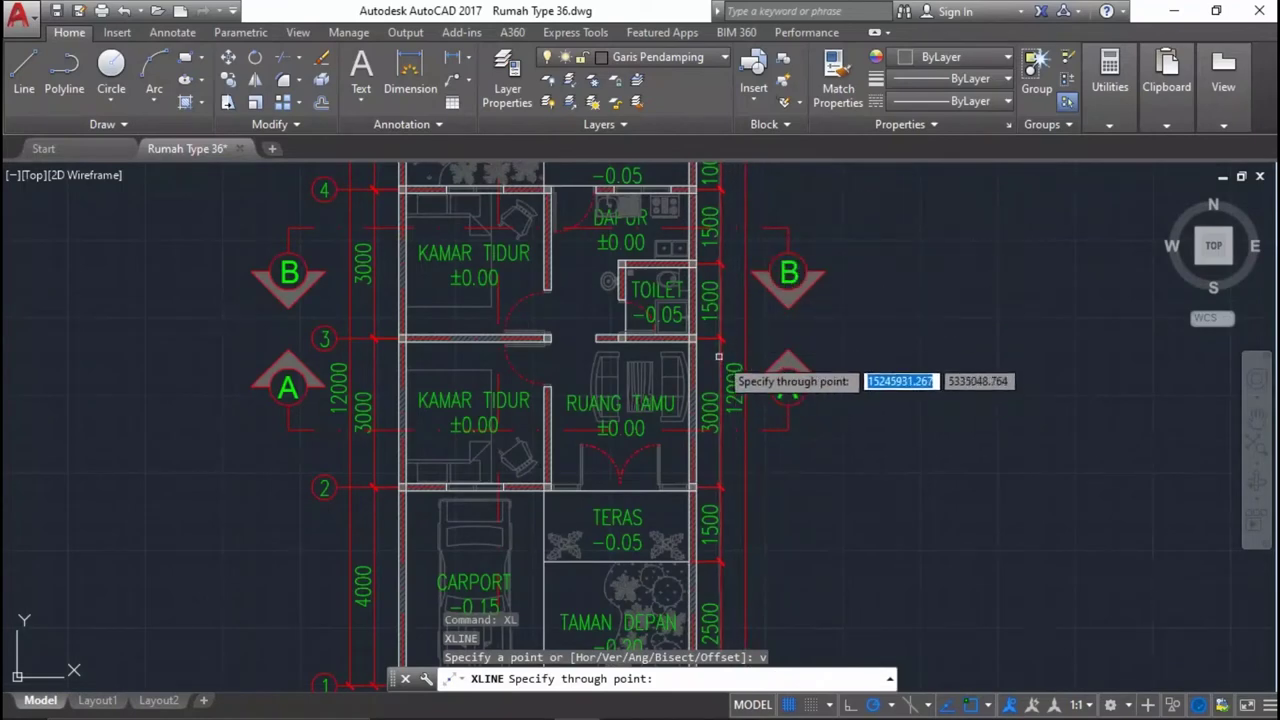
scroll(740, 330, "down", 2)
scroll(750, 370, "down", 4)
middle_click_drag(750, 440, 786, 354)
scroll(1050, 635, "up", 2)
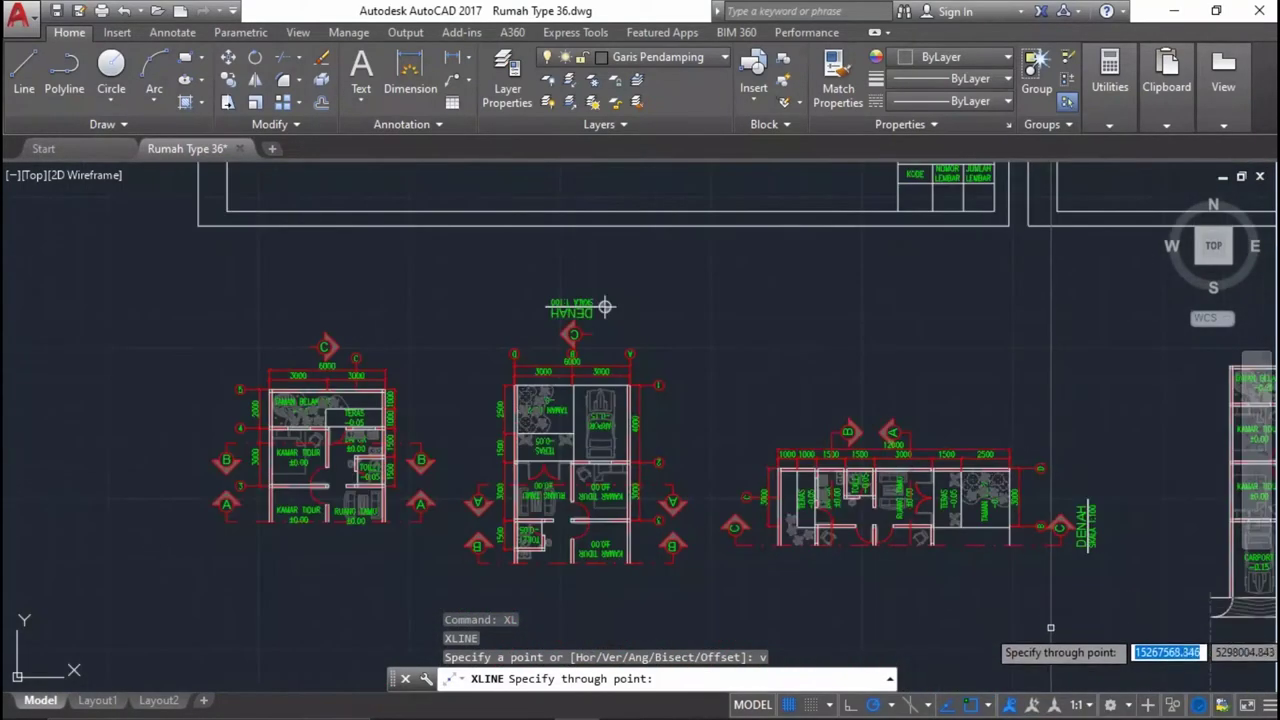
scroll(1050, 620, "up", 3)
scroll(988, 503, "up", 2)
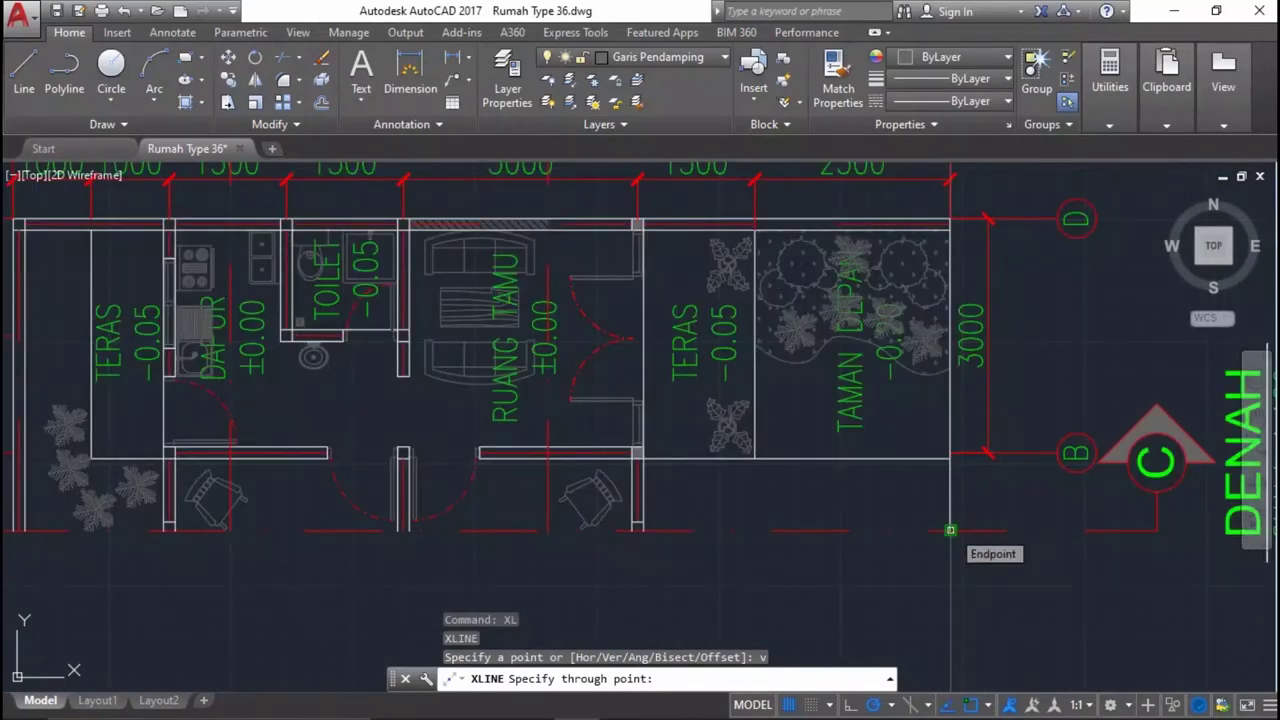
left_click(950, 530)
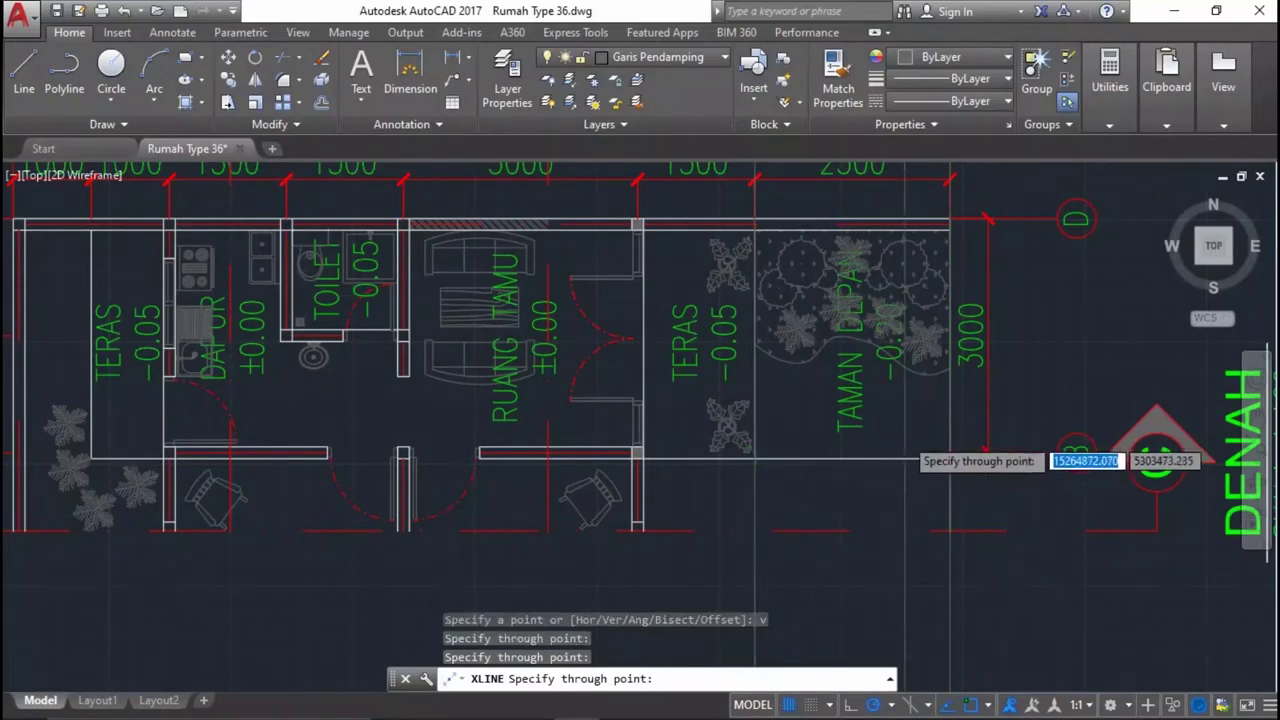
Add vertical construction lines at the toilet wall corner and the wall midpoint.
scroll(800, 500, "up", 3)
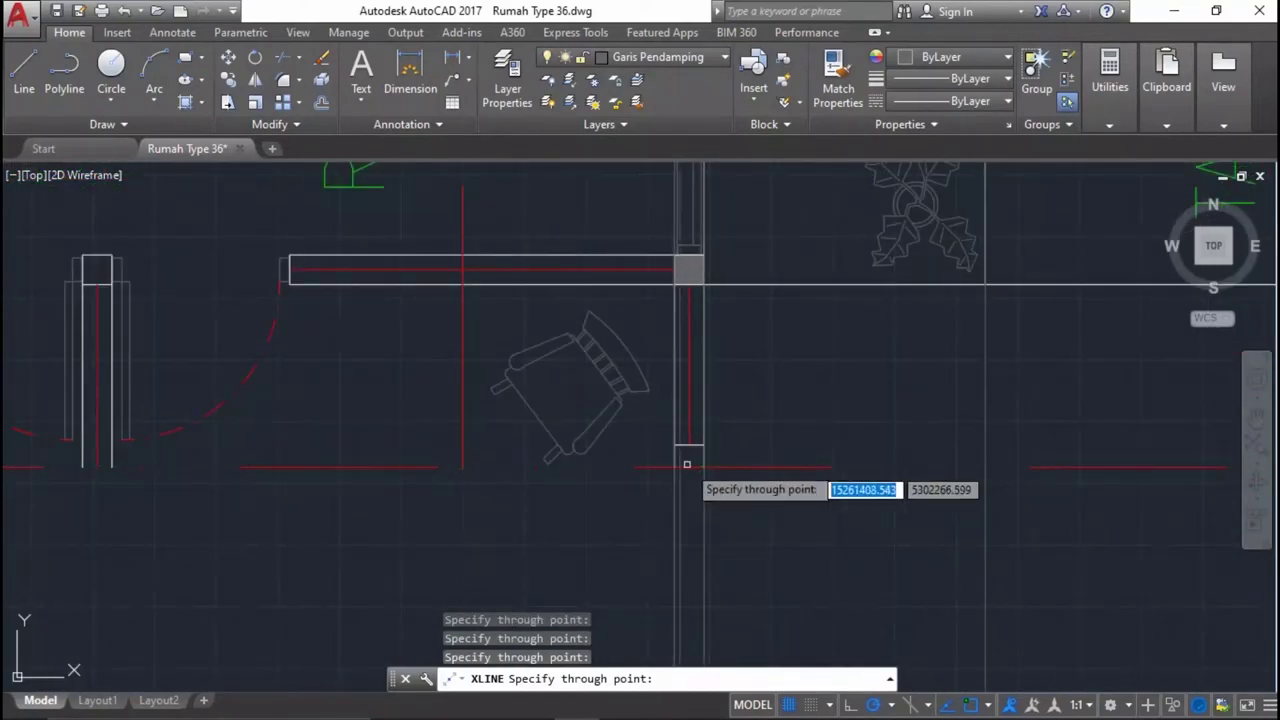
scroll(680, 470, "down", 3)
scroll(560, 480, "up", 3)
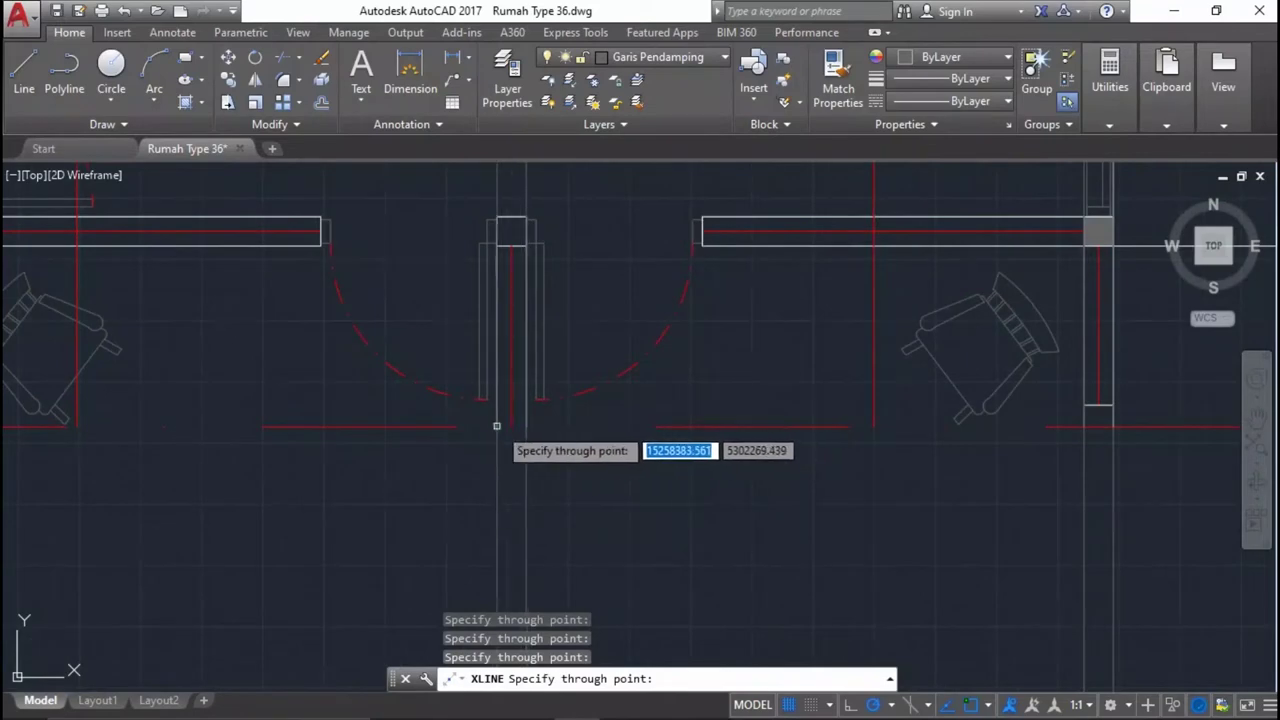
scroll(842, 411, "down", 3)
scroll(685, 397, "up", 3)
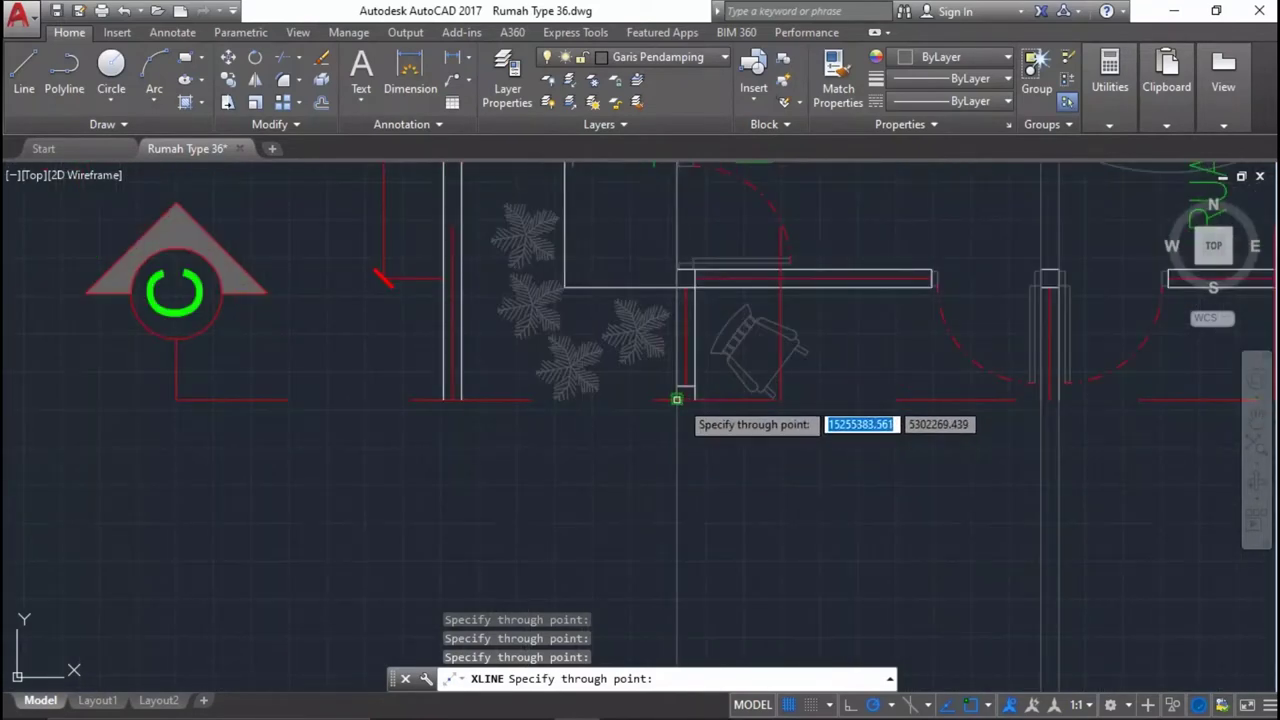
scroll(551, 277, "up", 3)
scroll(585, 392, "up", 2)
scroll(548, 432, "up", 3)
scroll(680, 337, "down", 3)
scroll(651, 343, "down", 2)
scroll(657, 380, "up", 2)
scroll(643, 419, "up", 2)
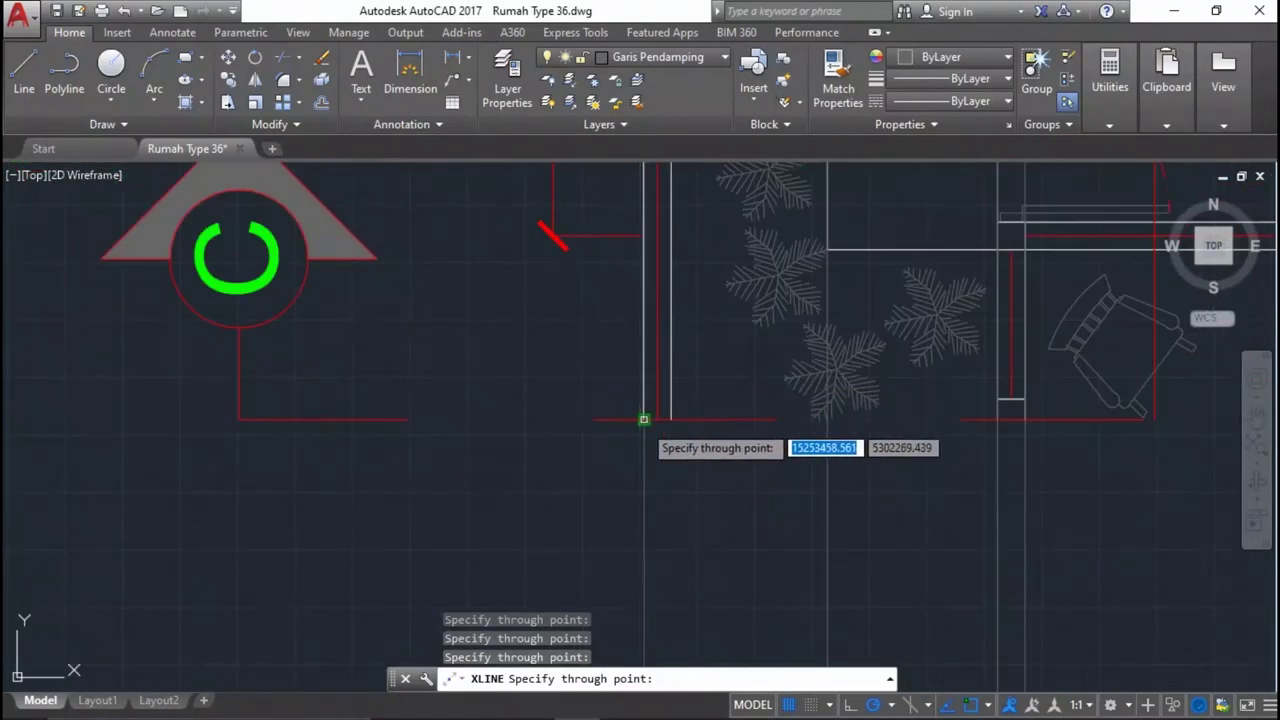
scroll(671, 454, "down", 4)
scroll(830, 430, "up", 2)
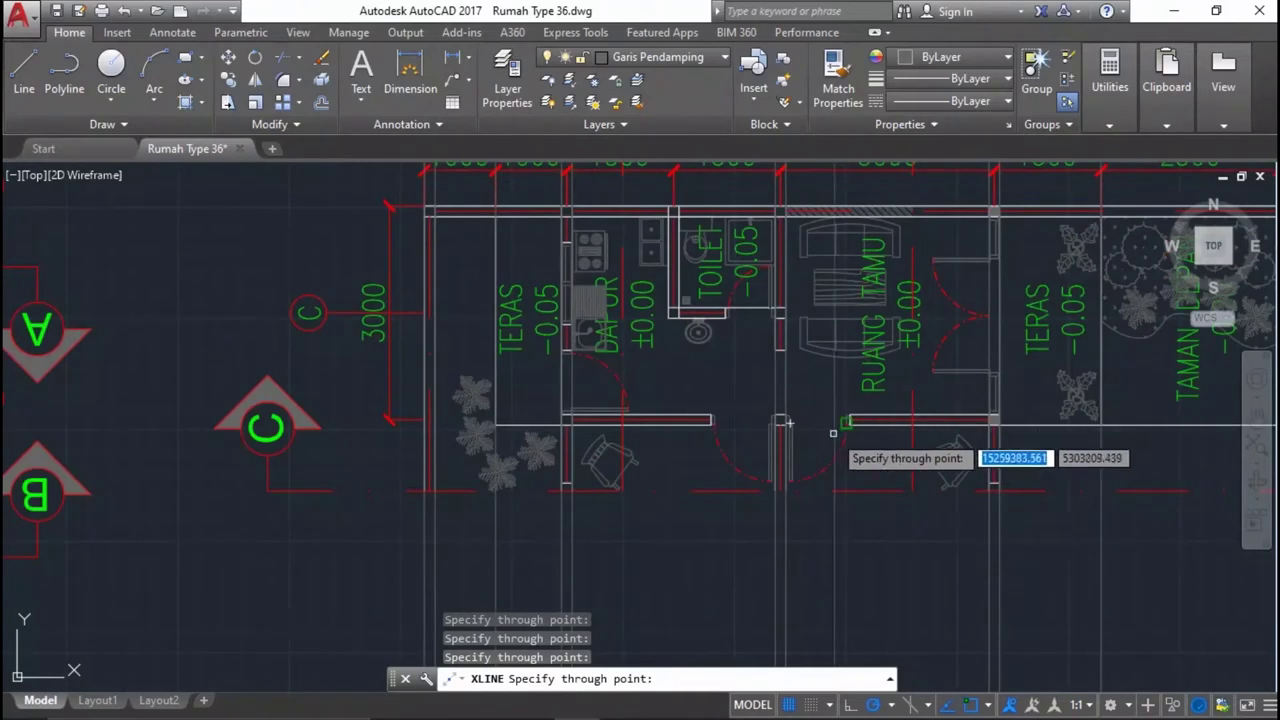
mouse_move(789, 423)
middle_mouse_down()
mouse_move(1128, 323)
mouse_move(914, 337)
middle_mouse_up()
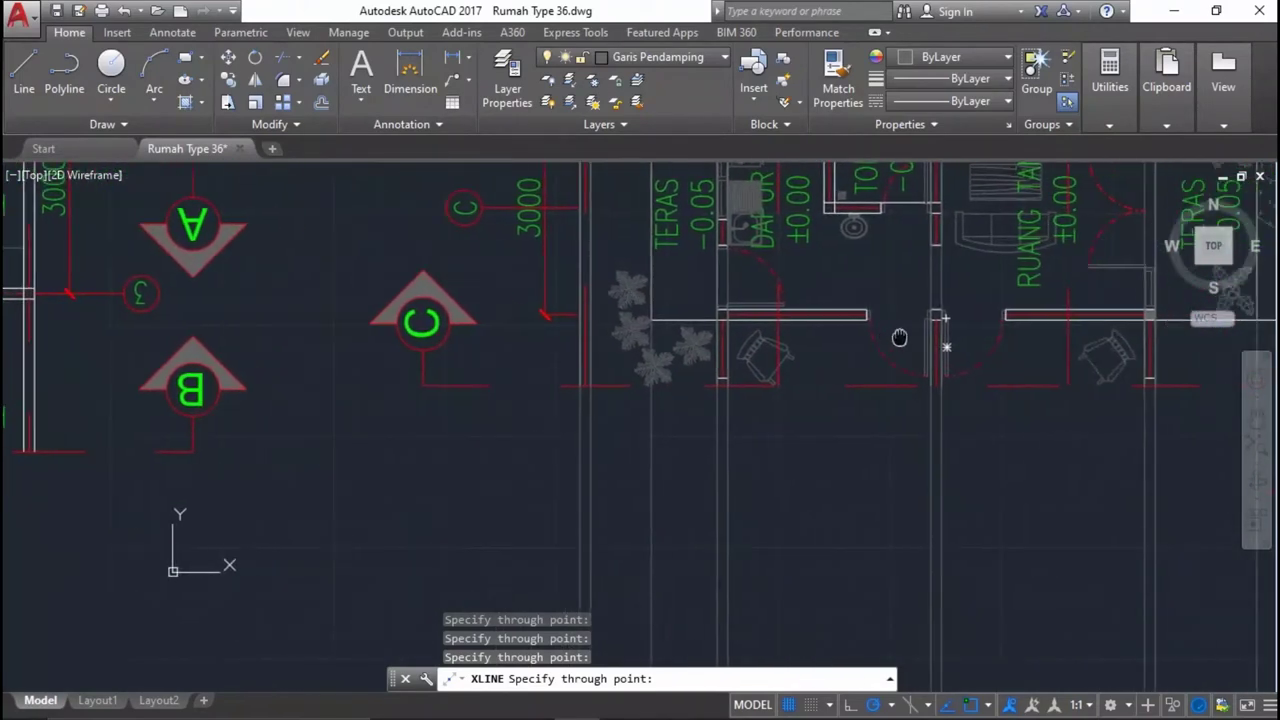
scroll(886, 320, "up", 5)
scroll(820, 302, "down", 2)
scroll(743, 380, "up", 4)
scroll(697, 380, "down", 1)
scroll(900, 389, "down", 2)
scroll(970, 389, "up", 2)
scroll(967, 425, "down", 4)
scroll(735, 405, "up", 3)
scroll(815, 560, "up", 2)
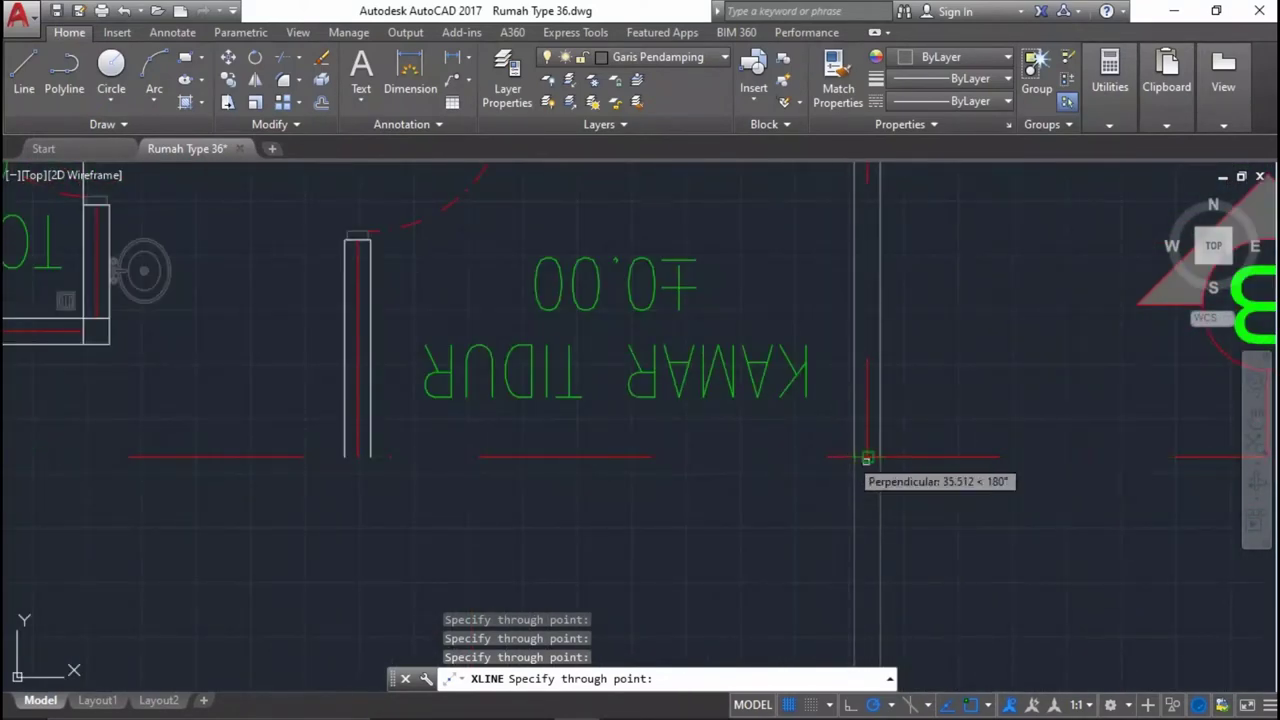
scroll(820, 480, "down", 3)
scroll(700, 500, "up", 3)
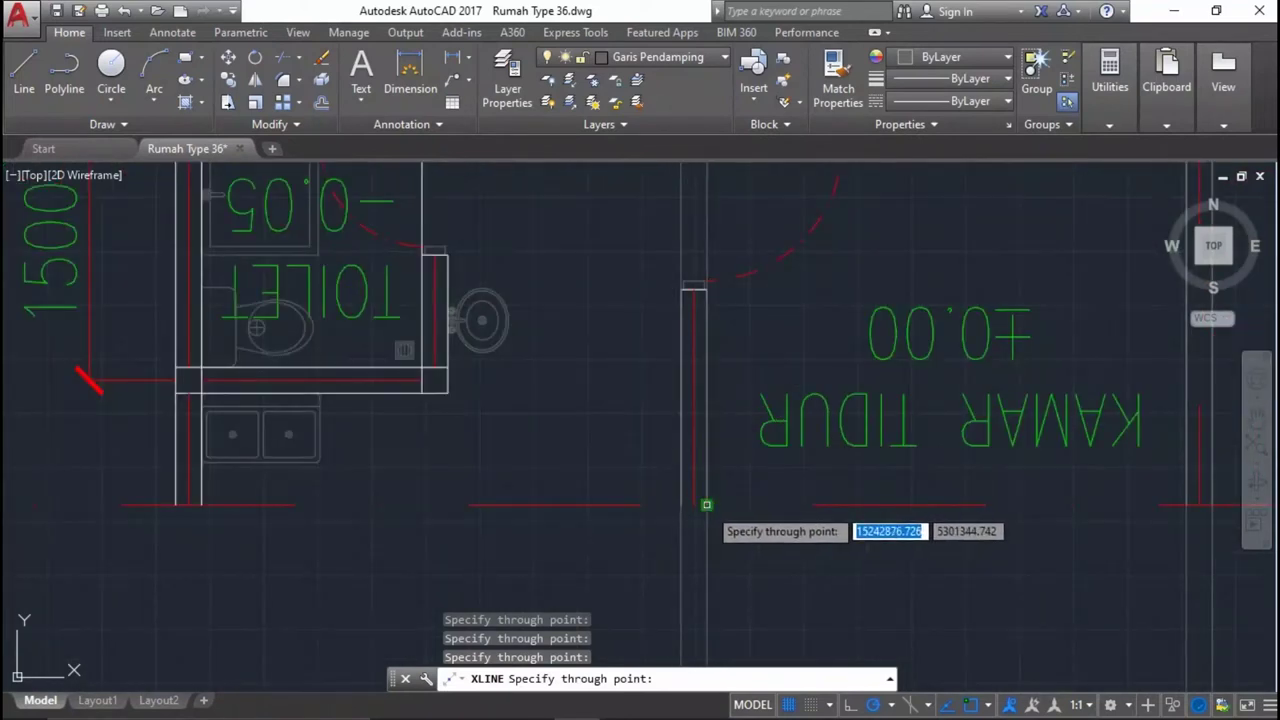
left_click(447, 392)
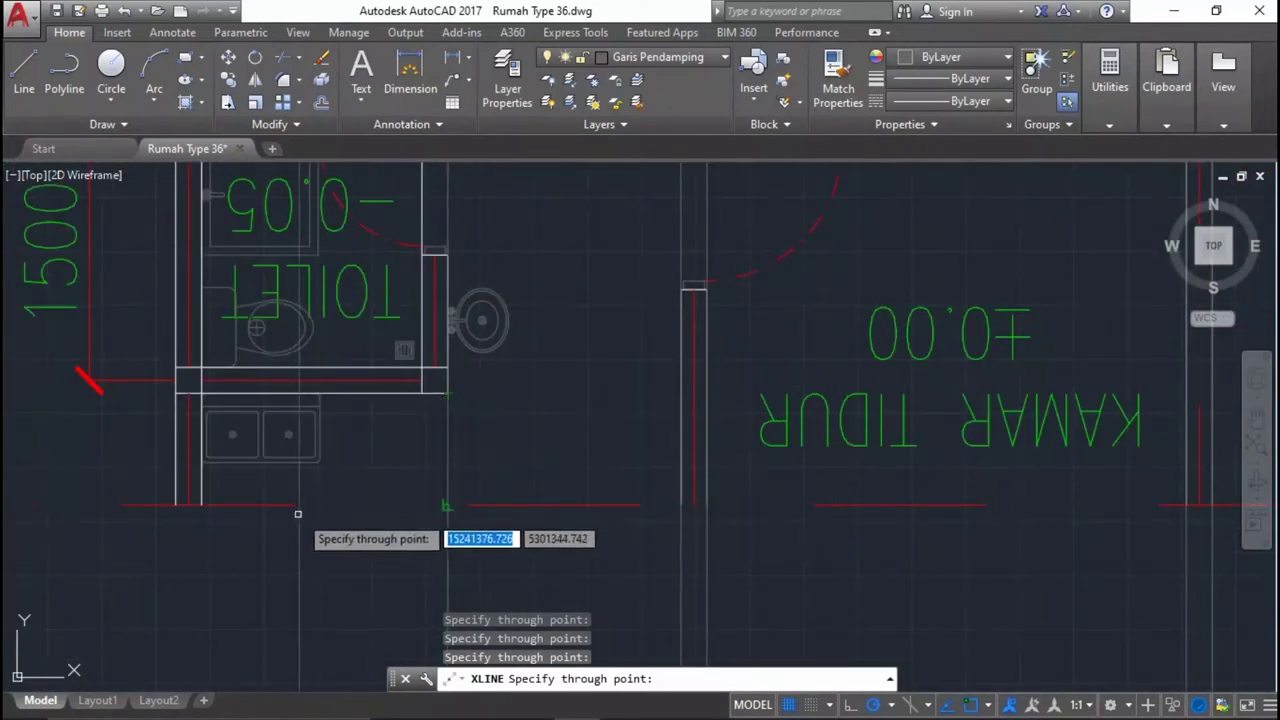
scroll(565, 472, "down", 3)
scroll(575, 400, "up", 2)
scroll(631, 393, "up", 2)
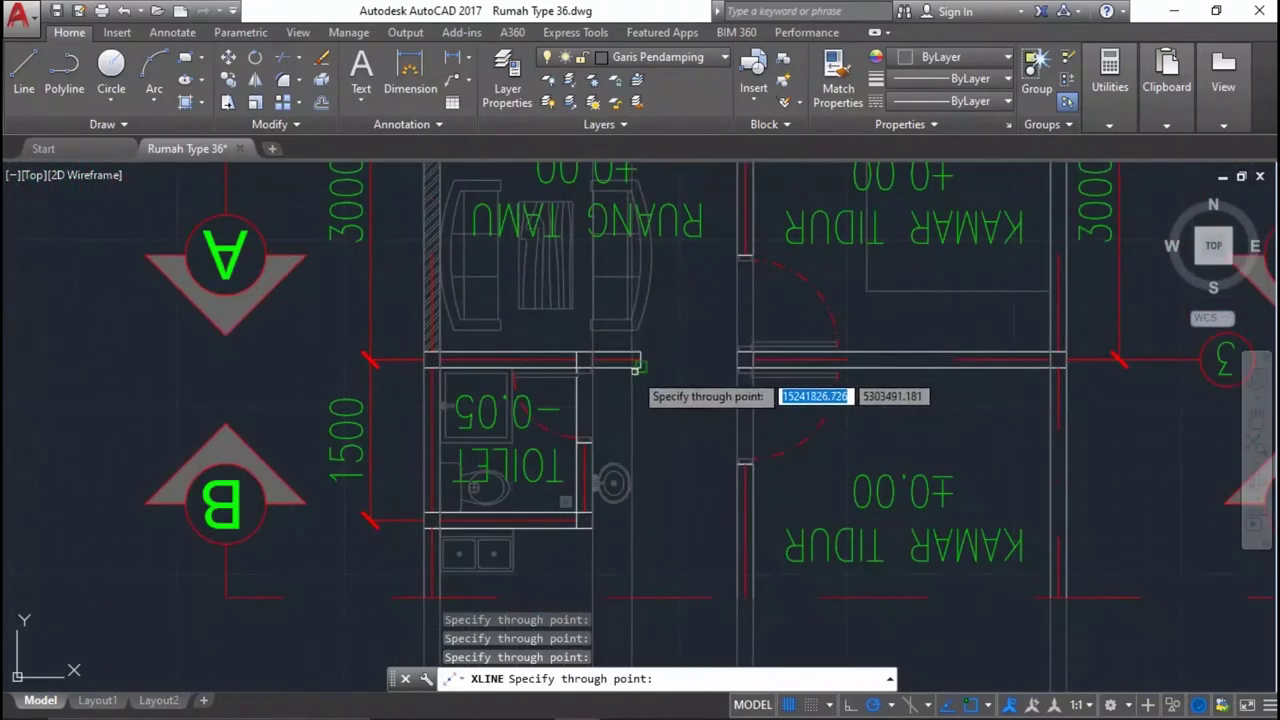
left_click(643, 397)
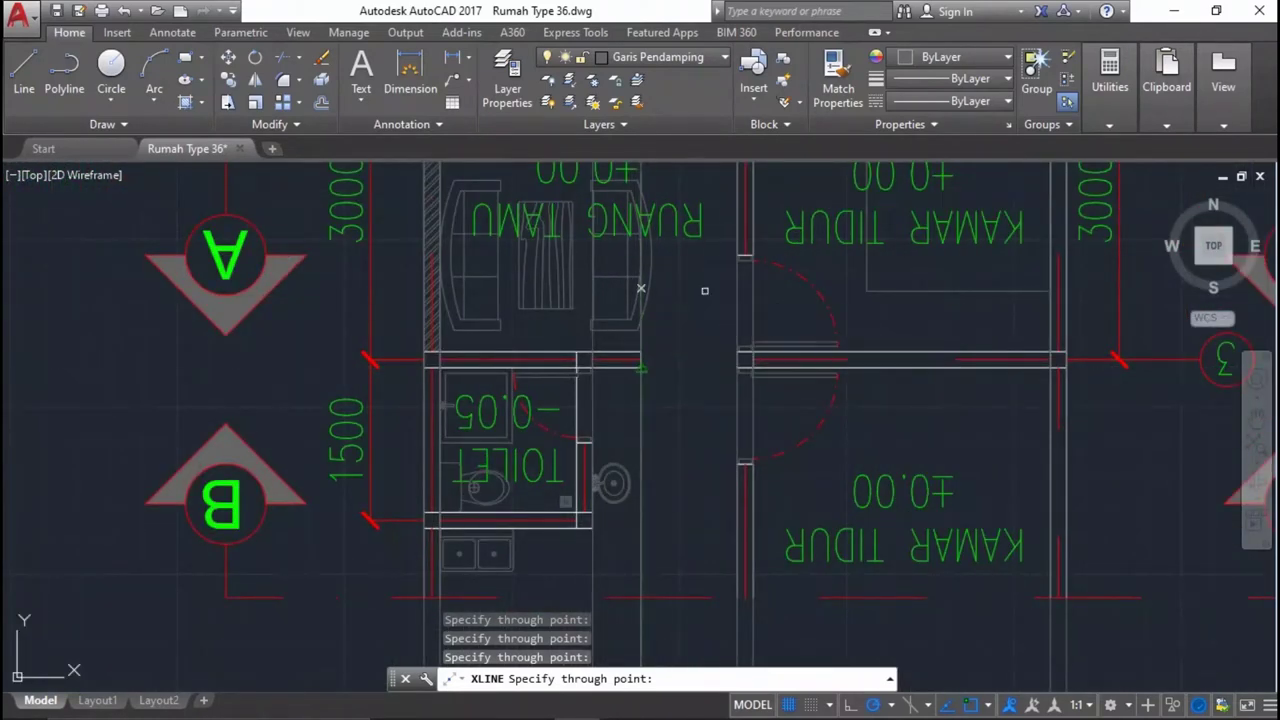
Add a vertical construction line through the RUANG TAMU wall corner and end XLINE.
scroll(989, 345, "down", 3)
scroll(989, 349, "up", 2)
scroll(989, 349, "down", 1)
scroll(788, 308, "down", 1)
scroll(798, 321, "up", 2)
scroll(844, 307, "up", 2)
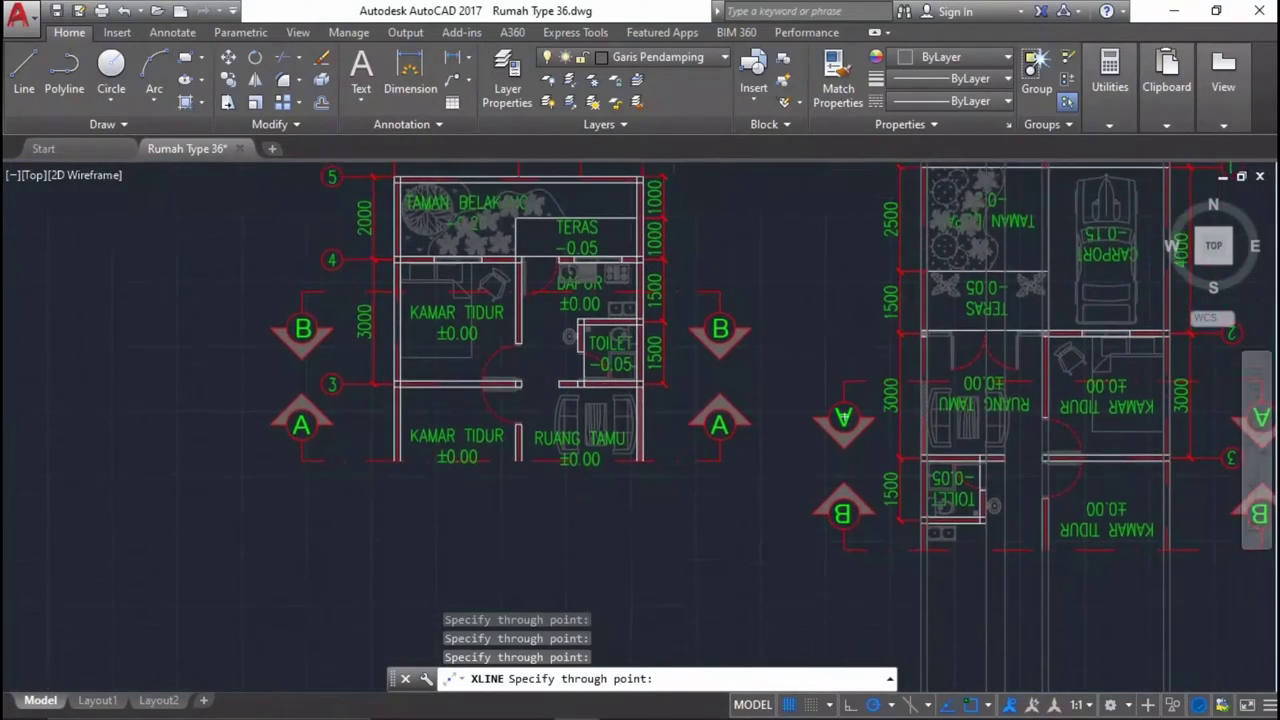
scroll(579, 527, "up", 2)
scroll(611, 354, "up", 2)
scroll(771, 509, "up", 2)
scroll(769, 448, "up", 2)
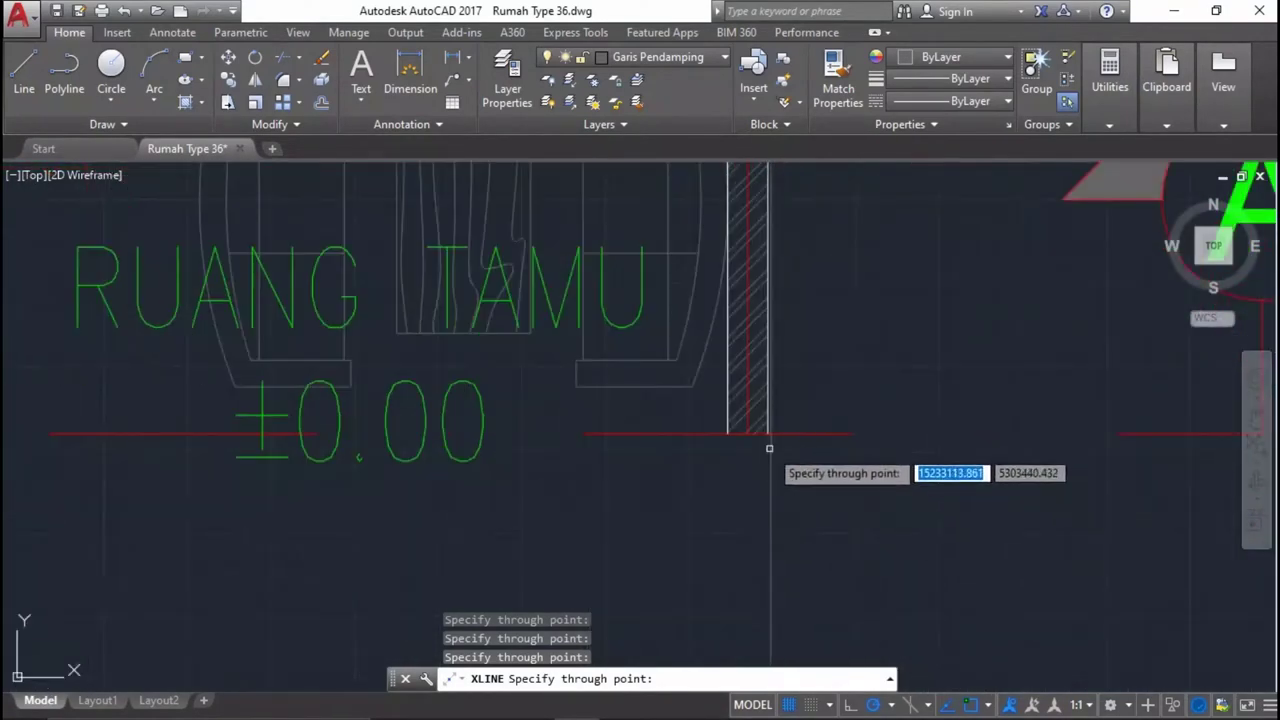
left_click(718, 434)
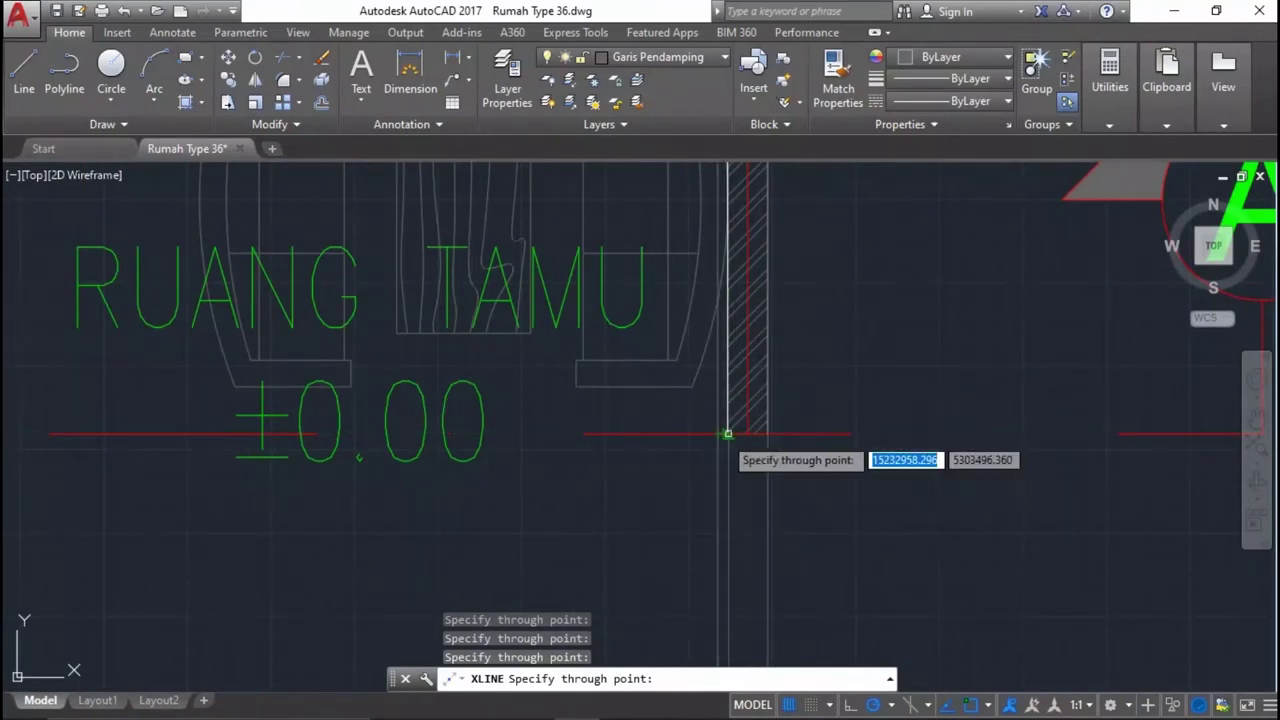
scroll(851, 437, "down", 5)
scroll(990, 495, "up", 3)
scroll(660, 455, "up", 2)
scroll(610, 515, "up", 2)
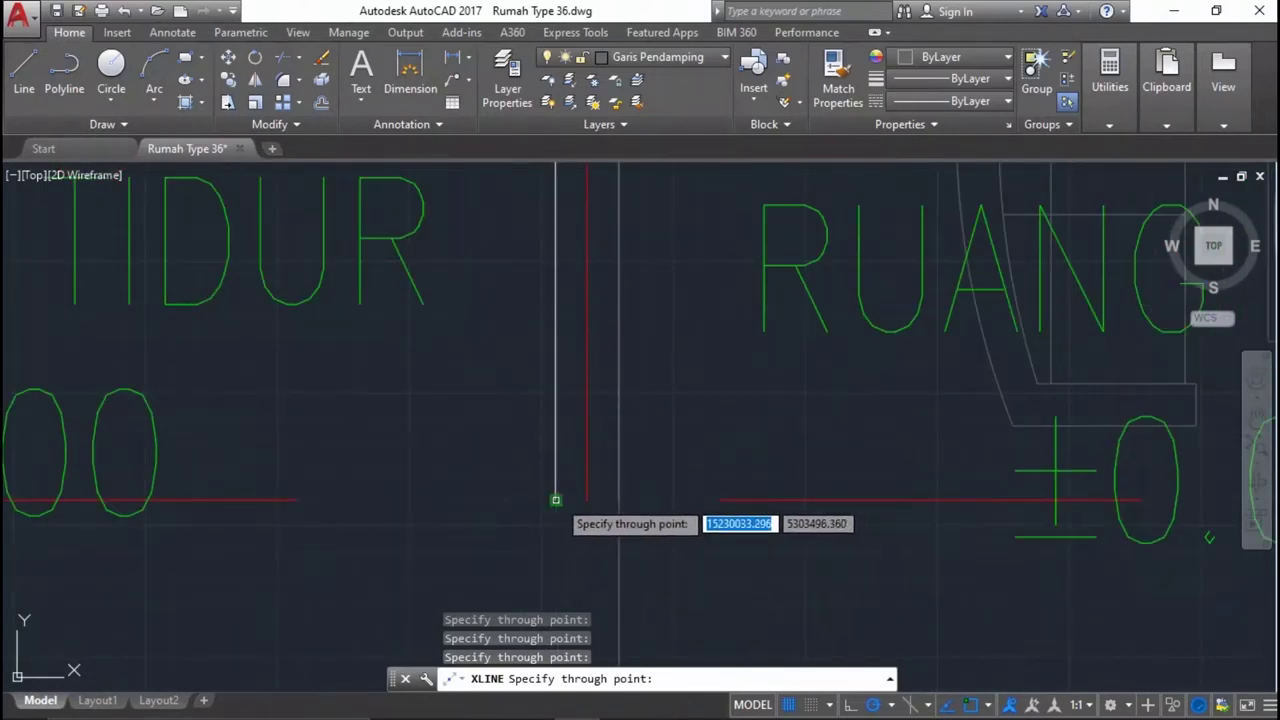
scroll(600, 480, "down", 5)
scroll(303, 466, "up", 3)
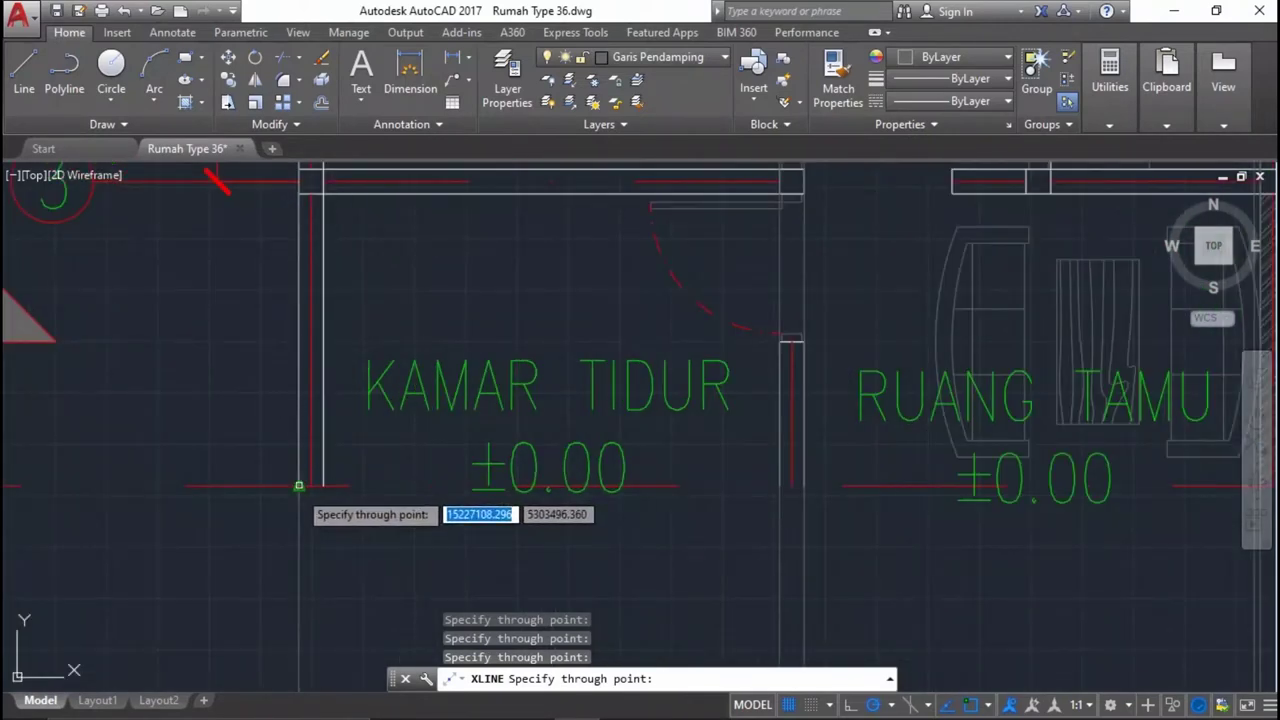
scroll(600, 400, "down", 2)
scroll(700, 300, "up", 2)
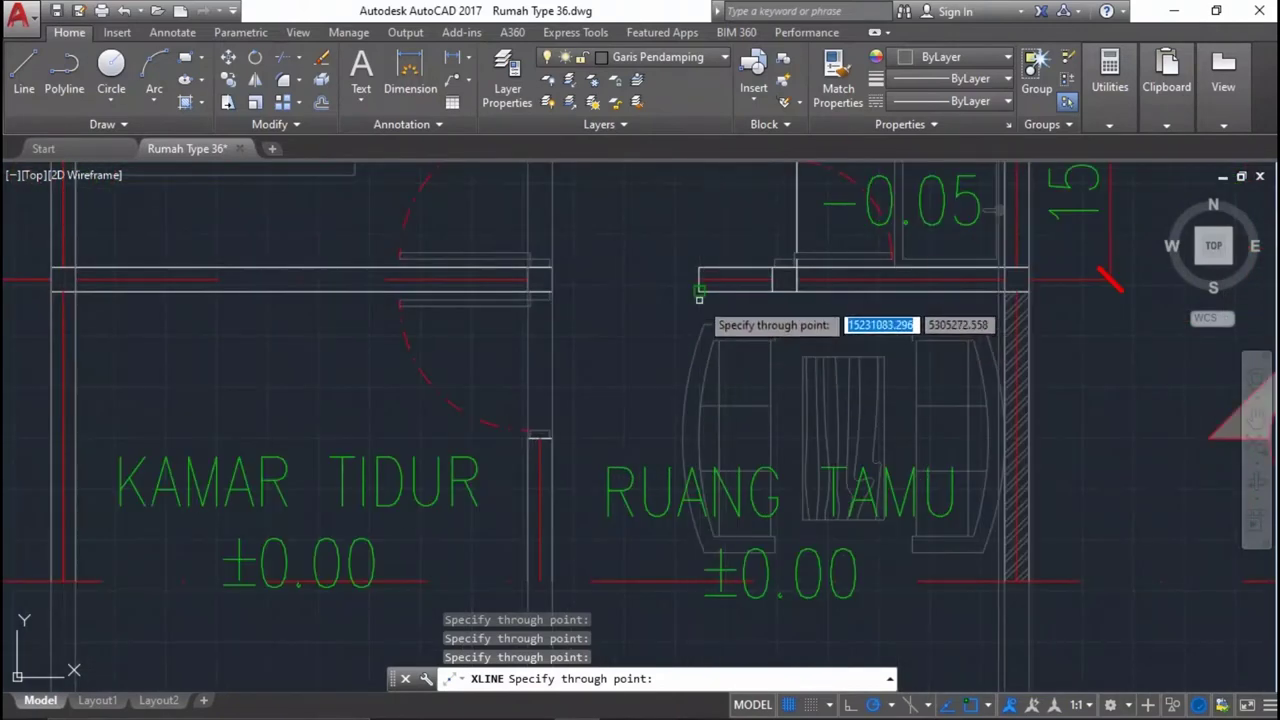
scroll(740, 350, "down", 6)
scroll(787, 390, "up", 2)
scroll(808, 423, "down", 2)
scroll(812, 390, "up", 2)
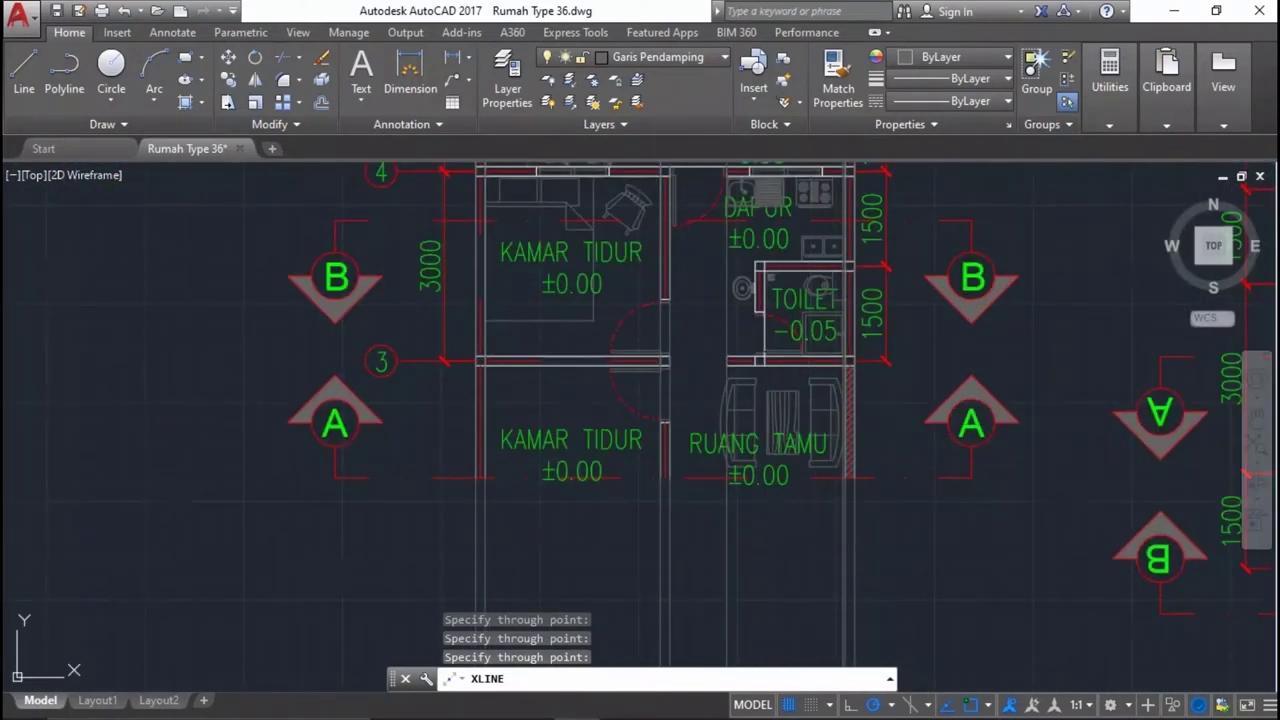
scroll(800, 500, "up", 3)
key("Return")
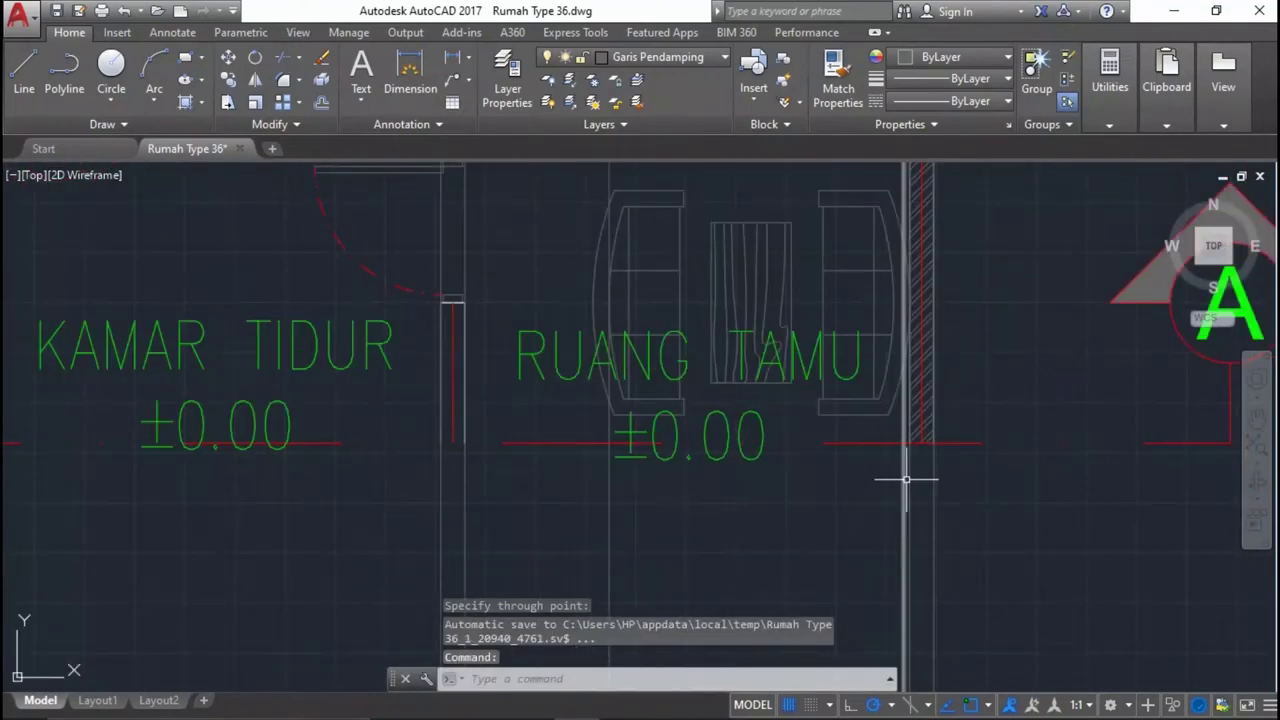
Erase the stray vertical construction line.
left_click(906, 479)
scroll(906, 479, "down", 3)
key("Delete")
scroll(930, 460, "down", 2)
scroll(962, 447, "down", 2)
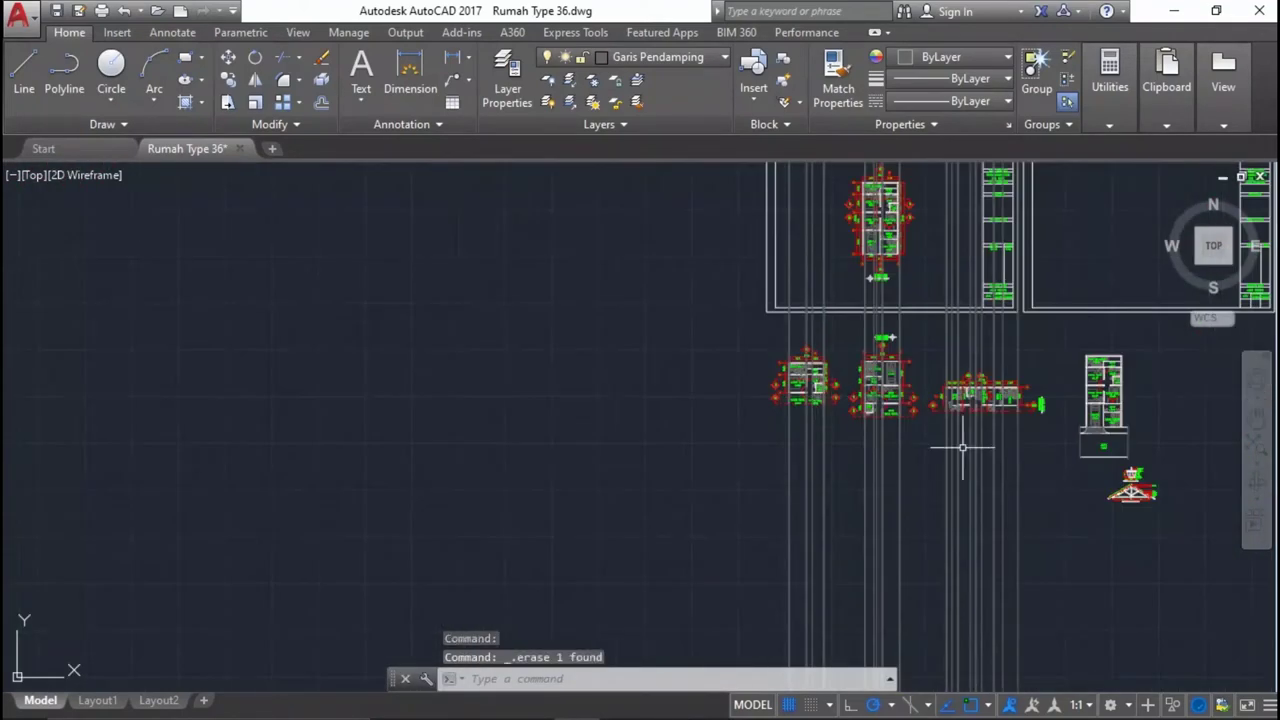
Move all vertical construction lines to the Garis Utama layer and make it current.
middle_click_drag(962, 447, 822, 538)
scroll(834, 517, "up", 2)
scroll(929, 517, "up", 2)
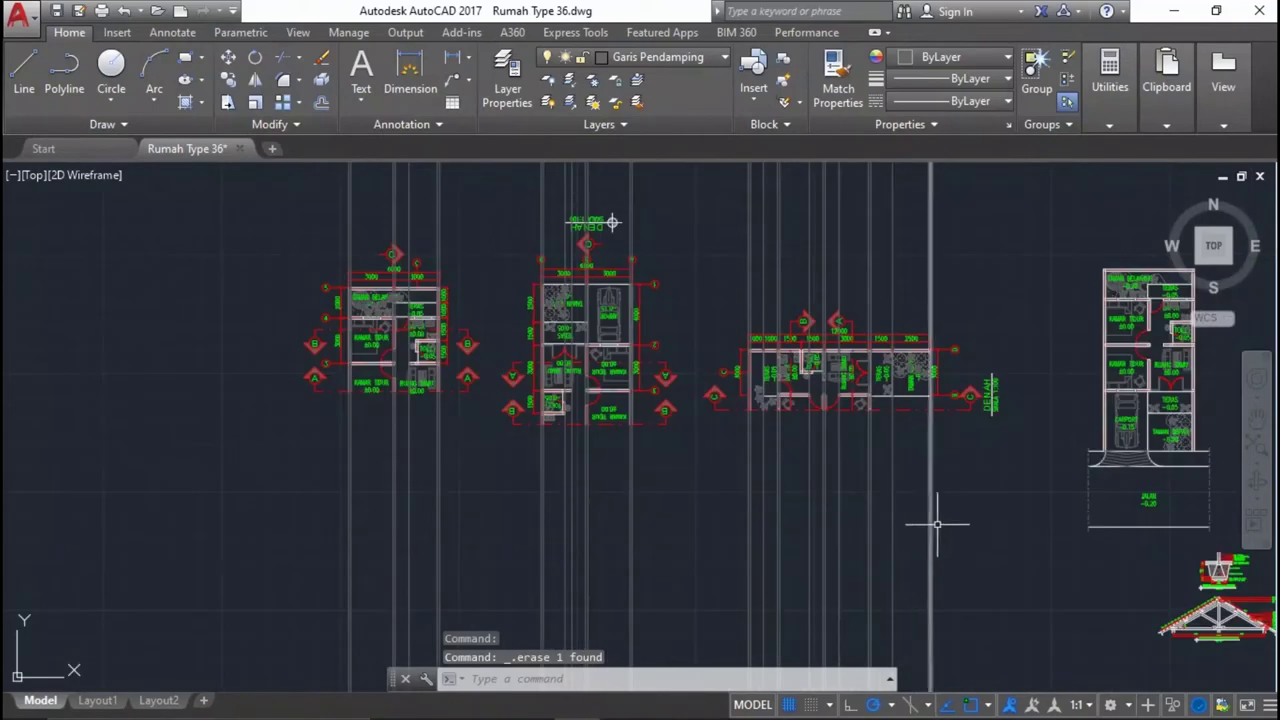
left_click(951, 524)
left_click(280, 488)
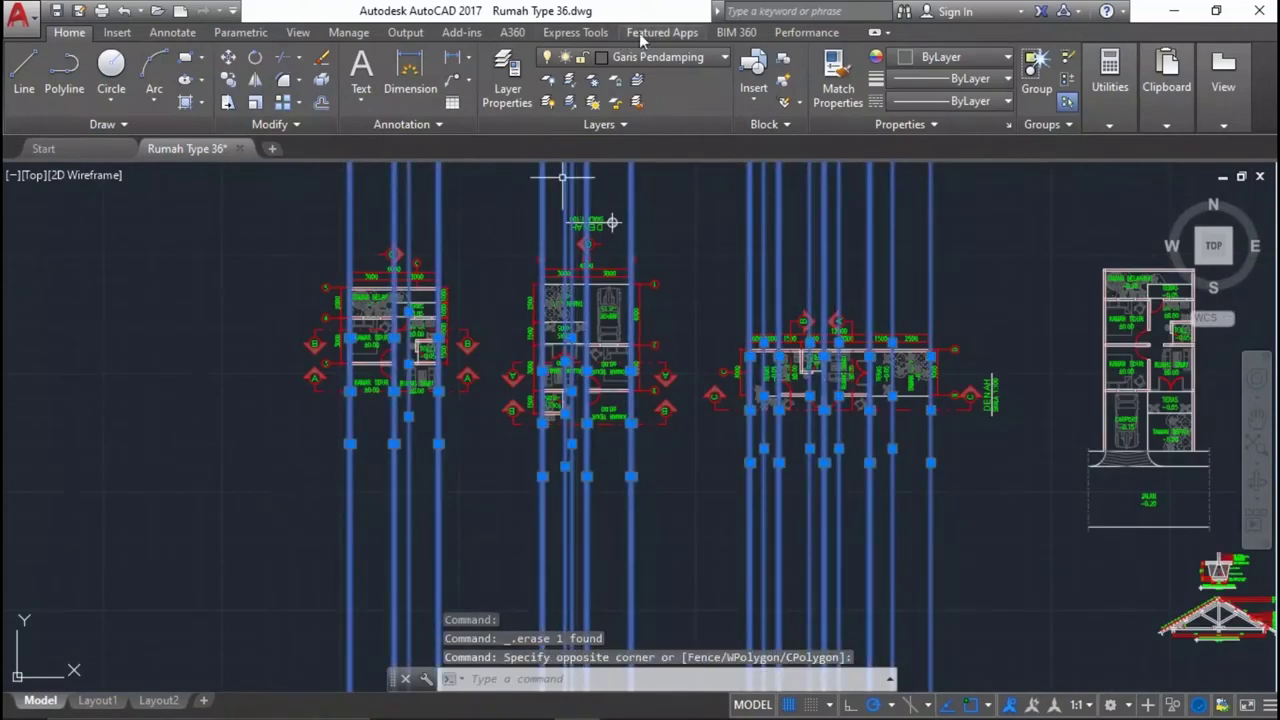
left_click(671, 57)
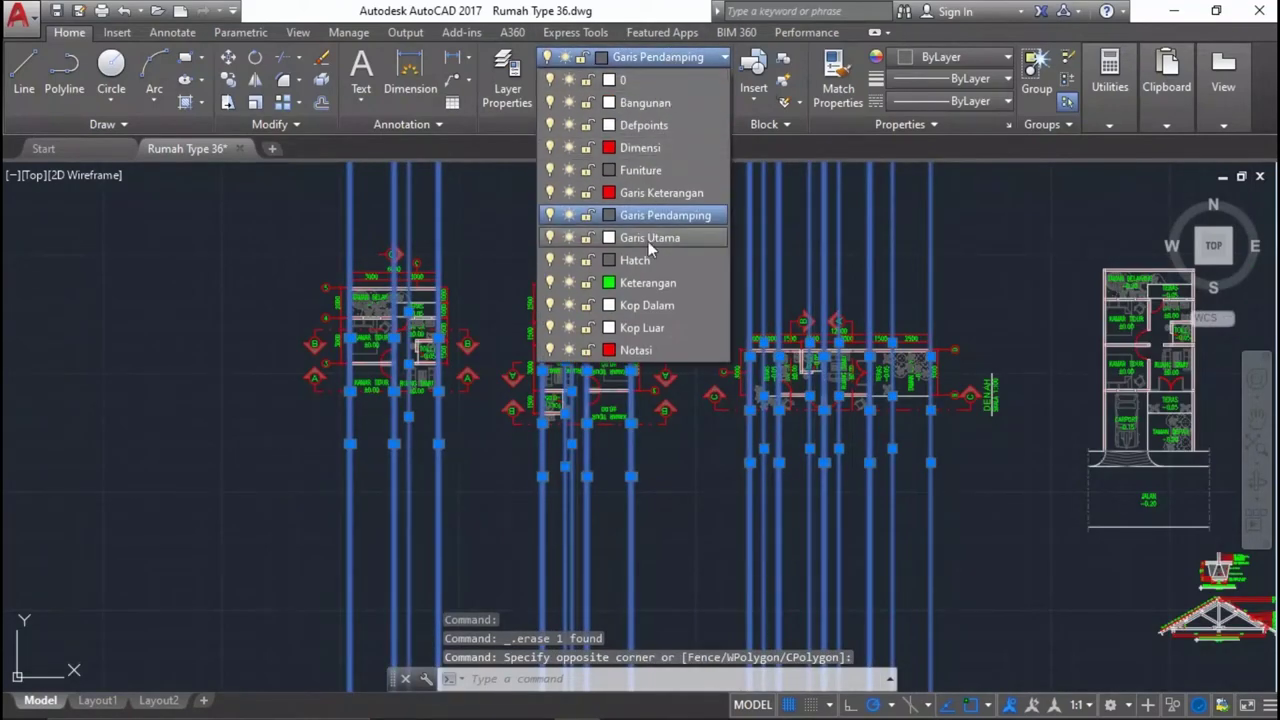
left_click(657, 240)
scroll(927, 453, "up", 5)
key("Escape")
scroll(824, 240, "down", 4)
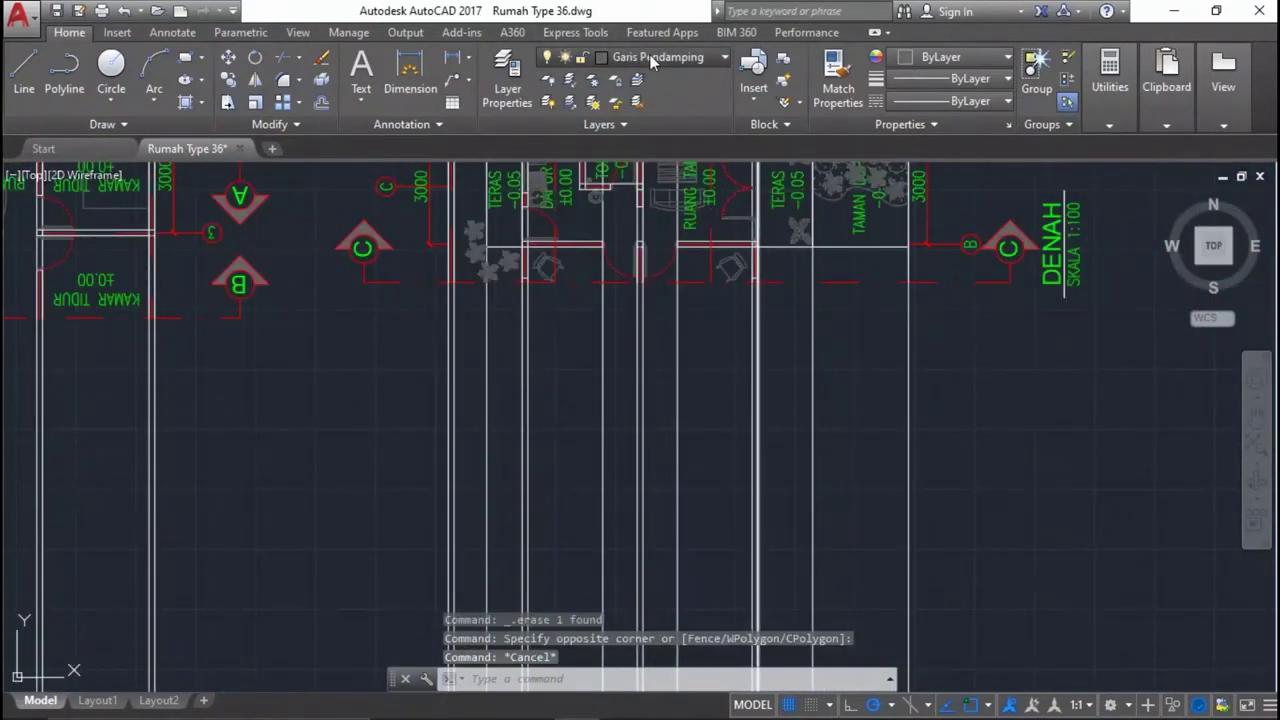
left_click(651, 60)
left_click(679, 245)
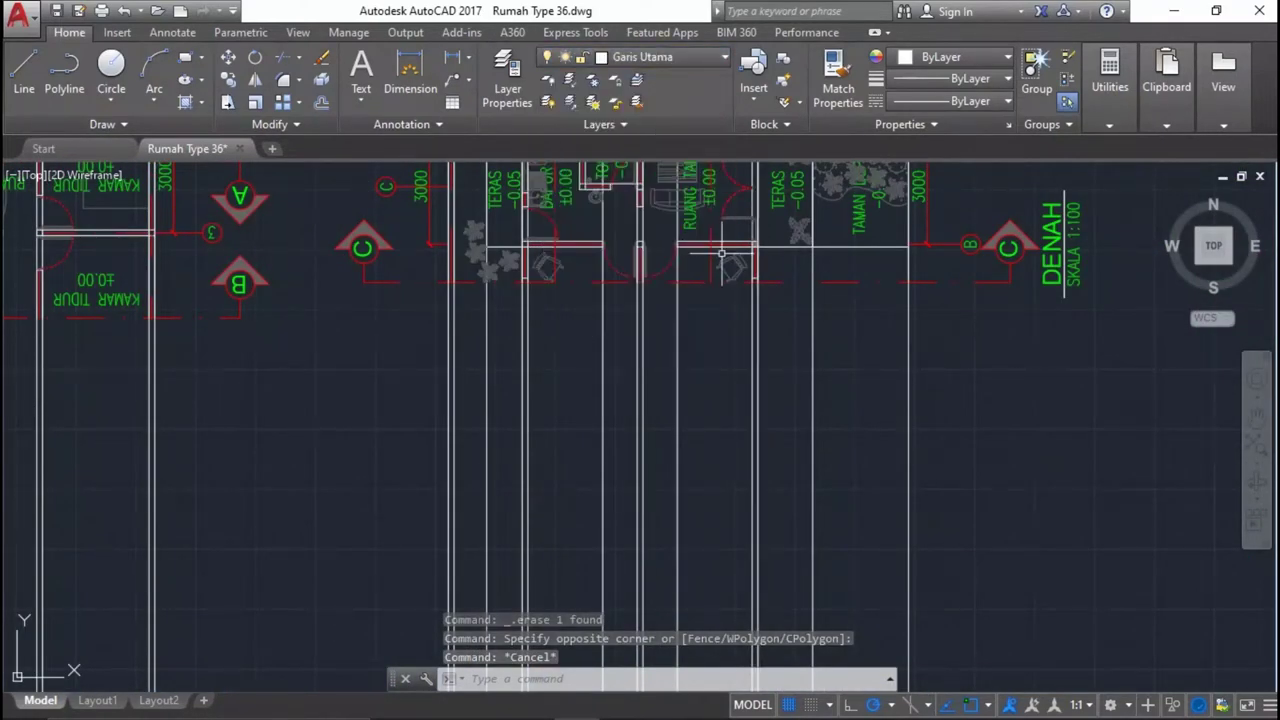
Draw a horizontal construction base line below the floor plans.
key("Escape")
scroll(760, 330, "down", 5)
scroll(800, 357, "up", 5)
middle_click_drag(800, 357, 803, 294)
type("xl")
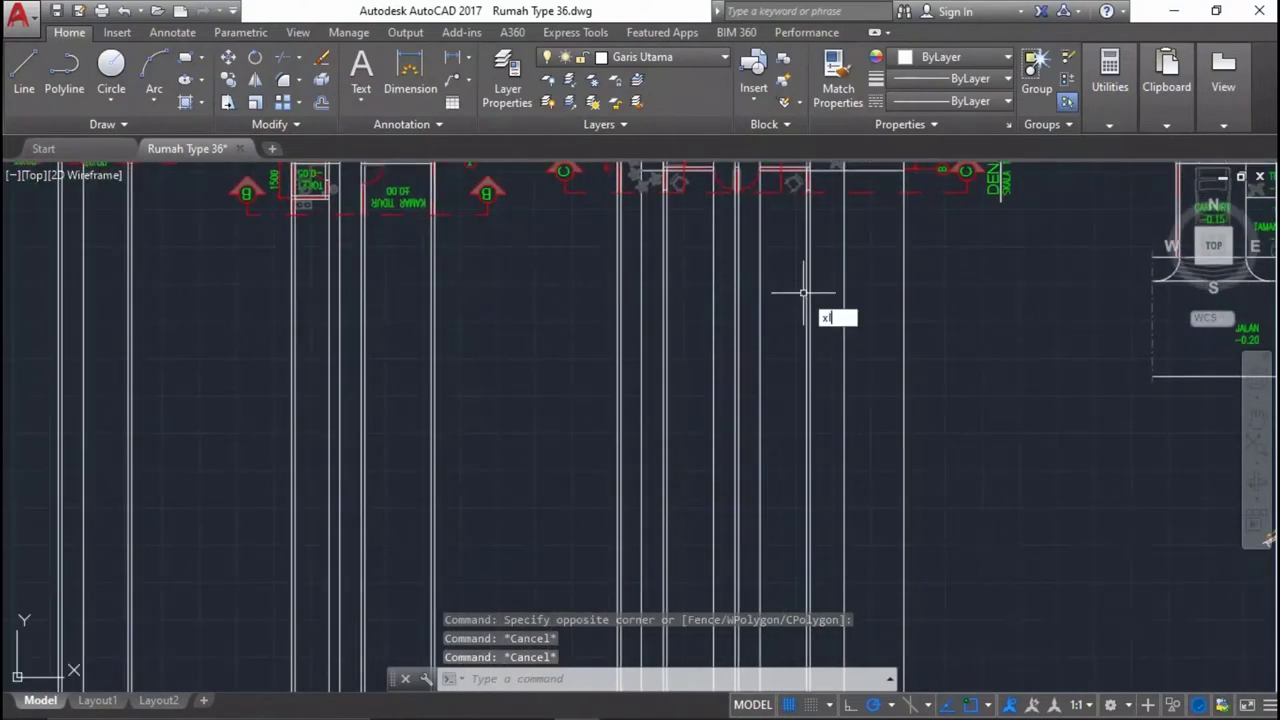
key("Return")
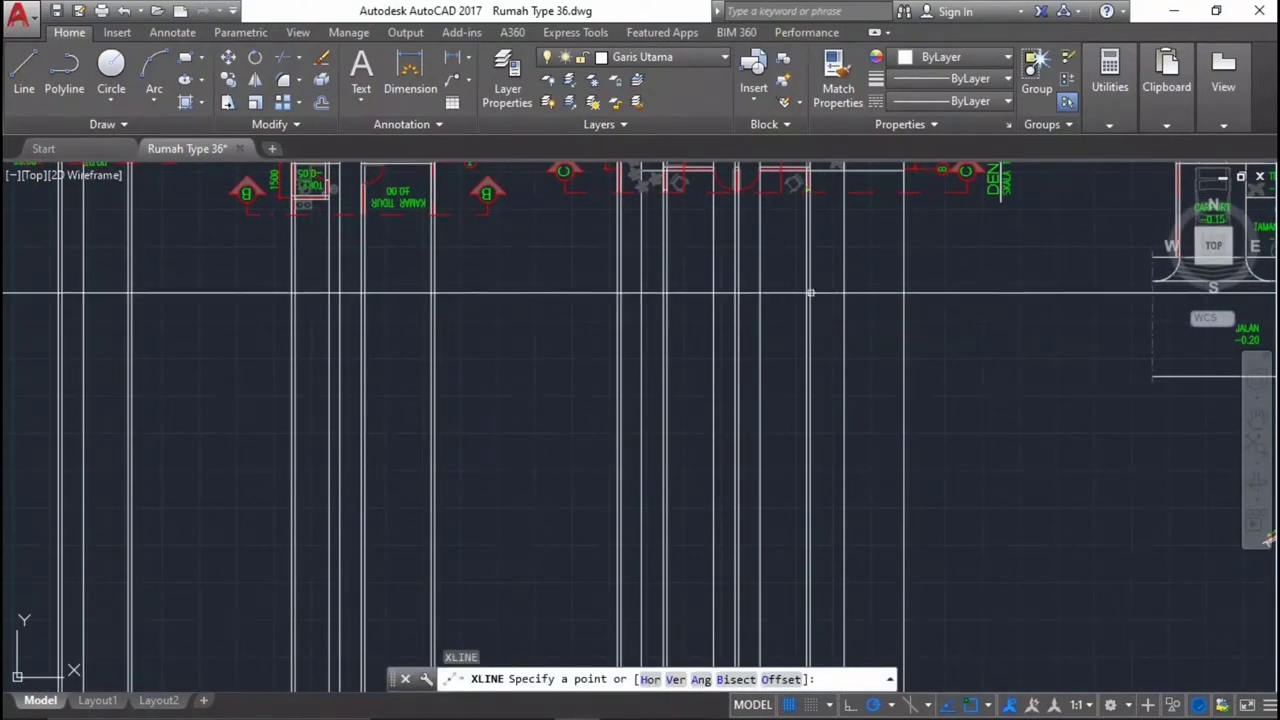
type("h")
key("Return")
scroll(929, 371, "down", 3)
scroll(929, 371, "up", 2)
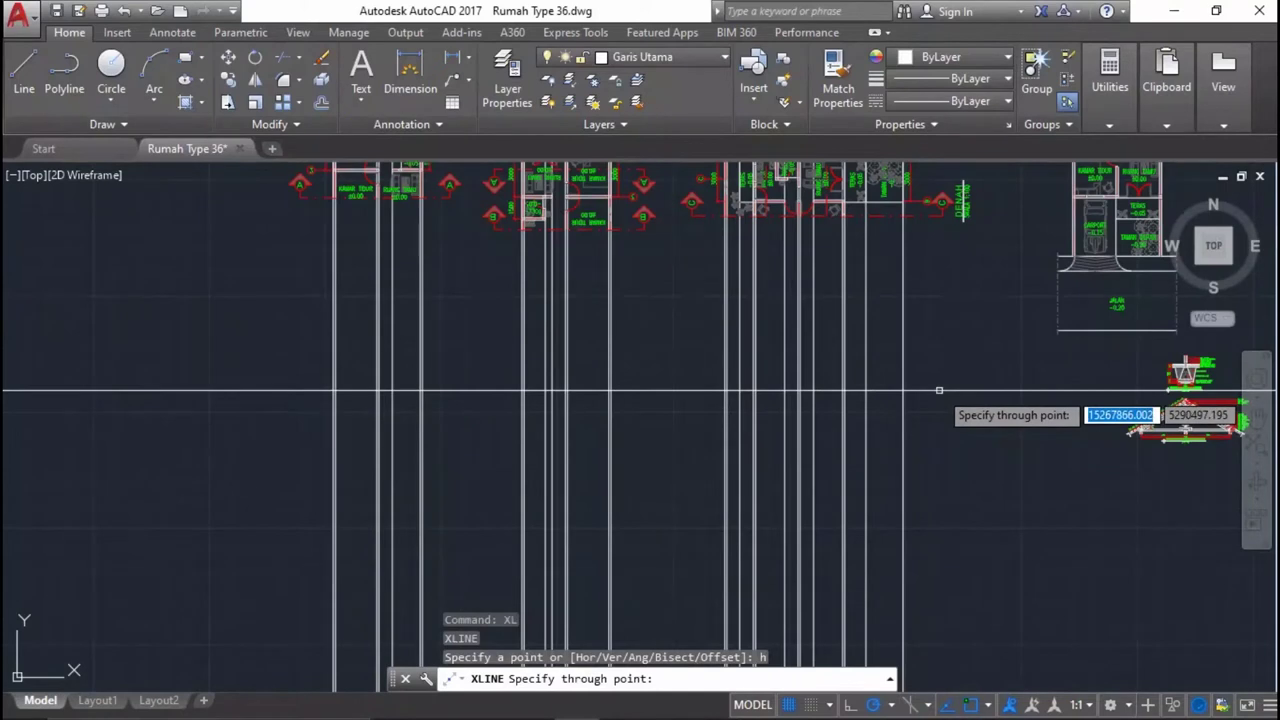
left_click(929, 378)
key("Return")
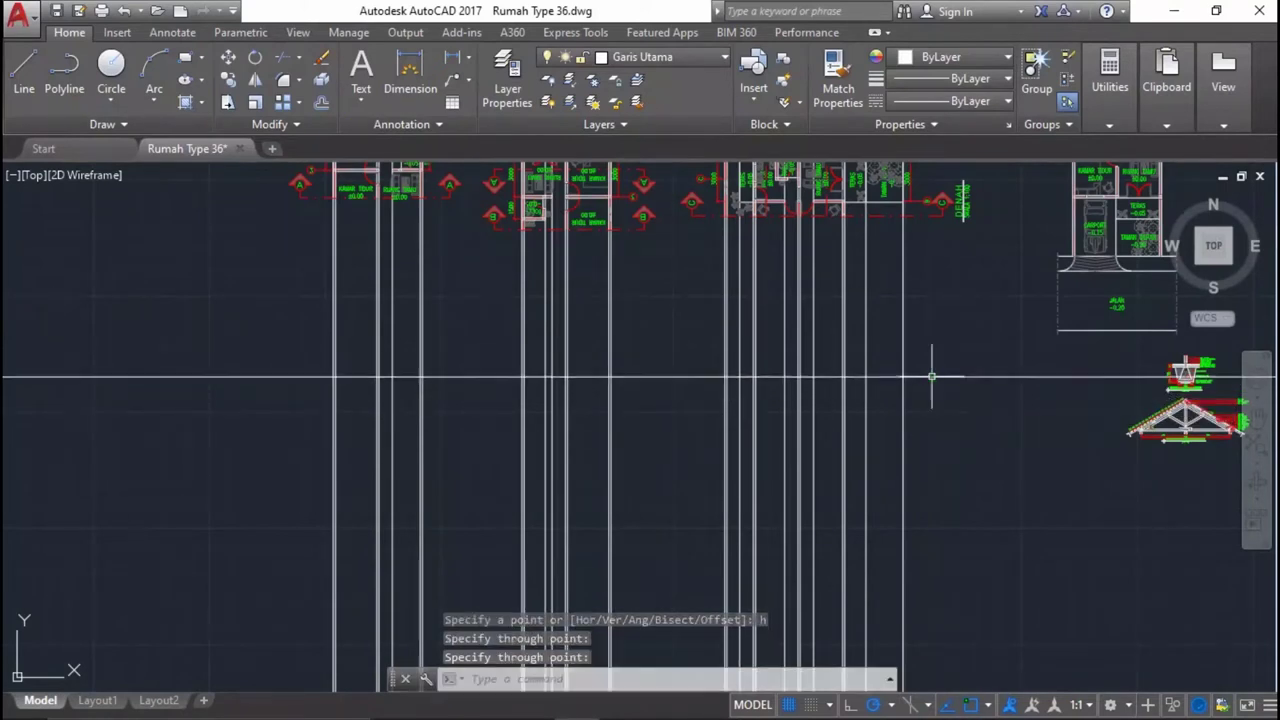
Offset the base line 200 upward.
type("o")
key("Return")
scroll(853, 500, "up", 4)
left_click(838, 552)
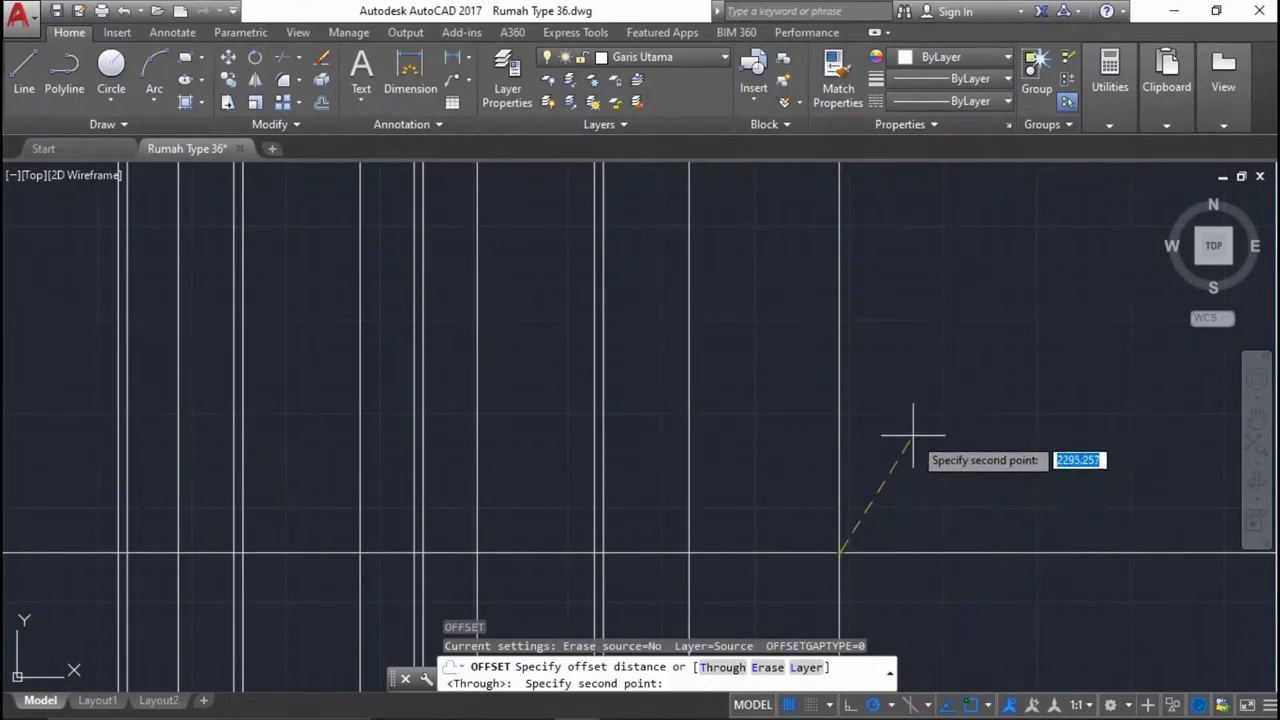
type("200")
key("Return")
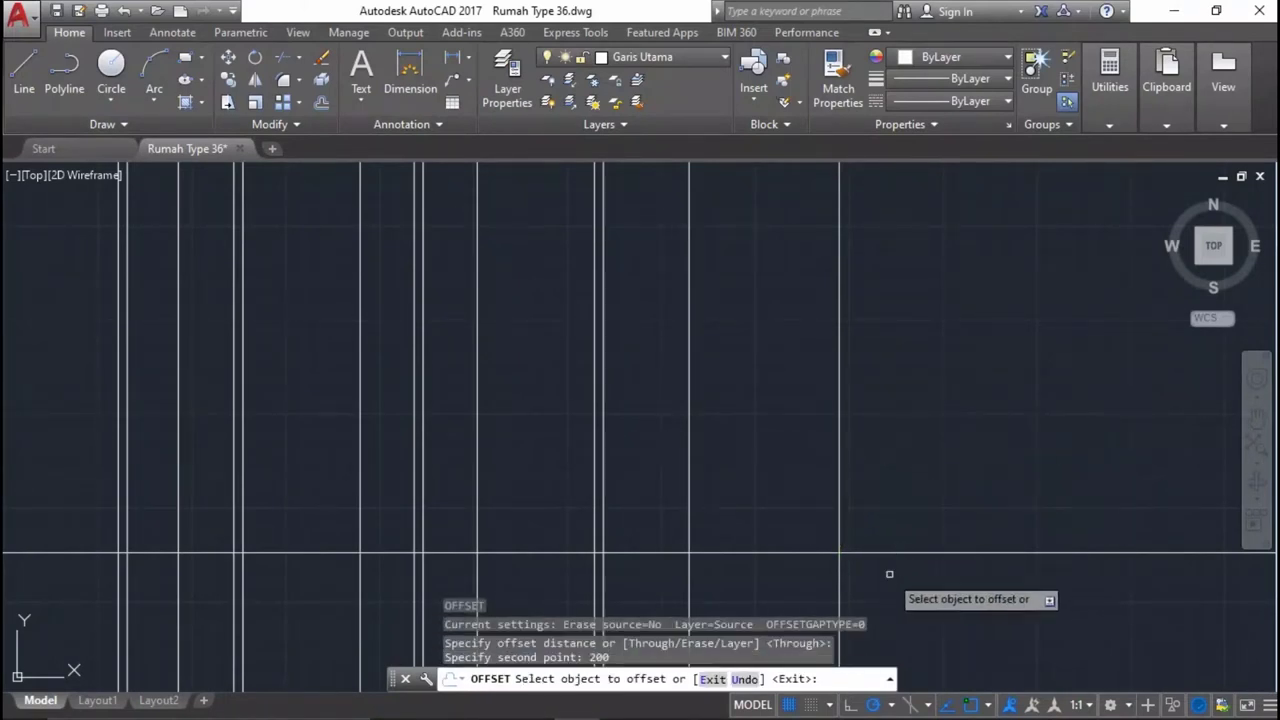
left_click(886, 551)
left_click(894, 499)
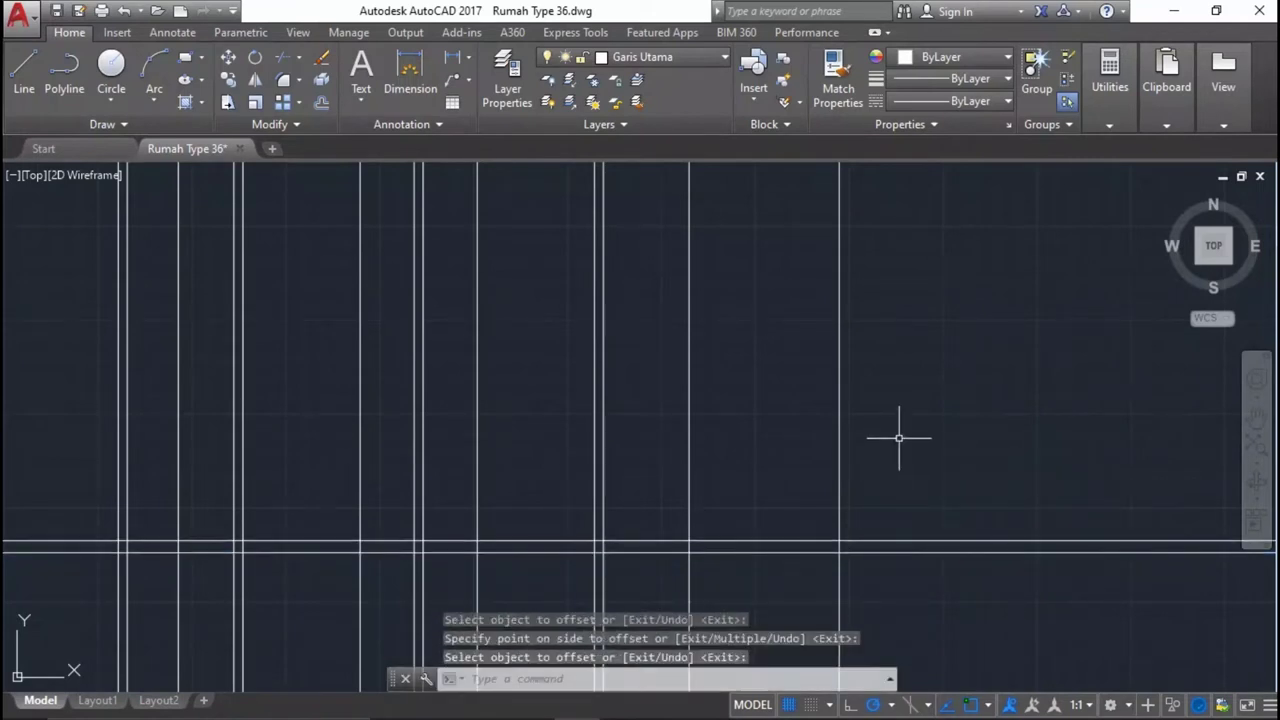
key("Return")
key("Return")
Offset a base line 3500 upward to form the top line.
key("Return")
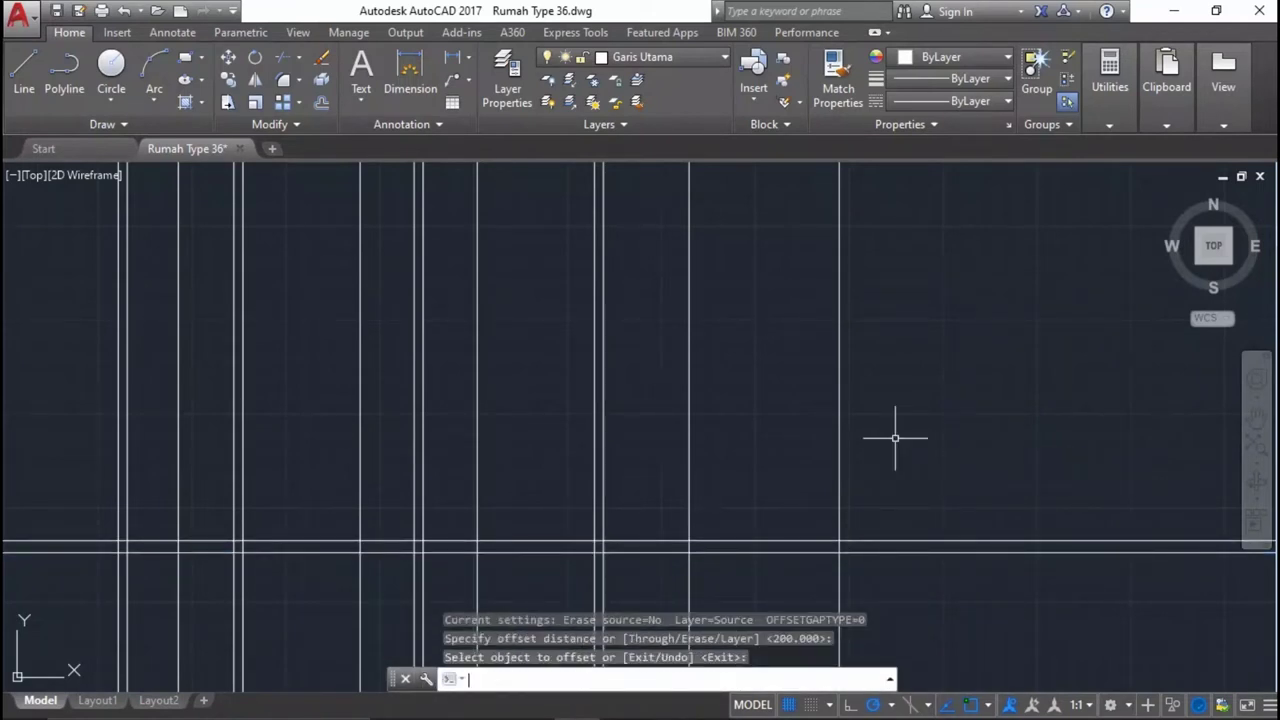
key("Return")
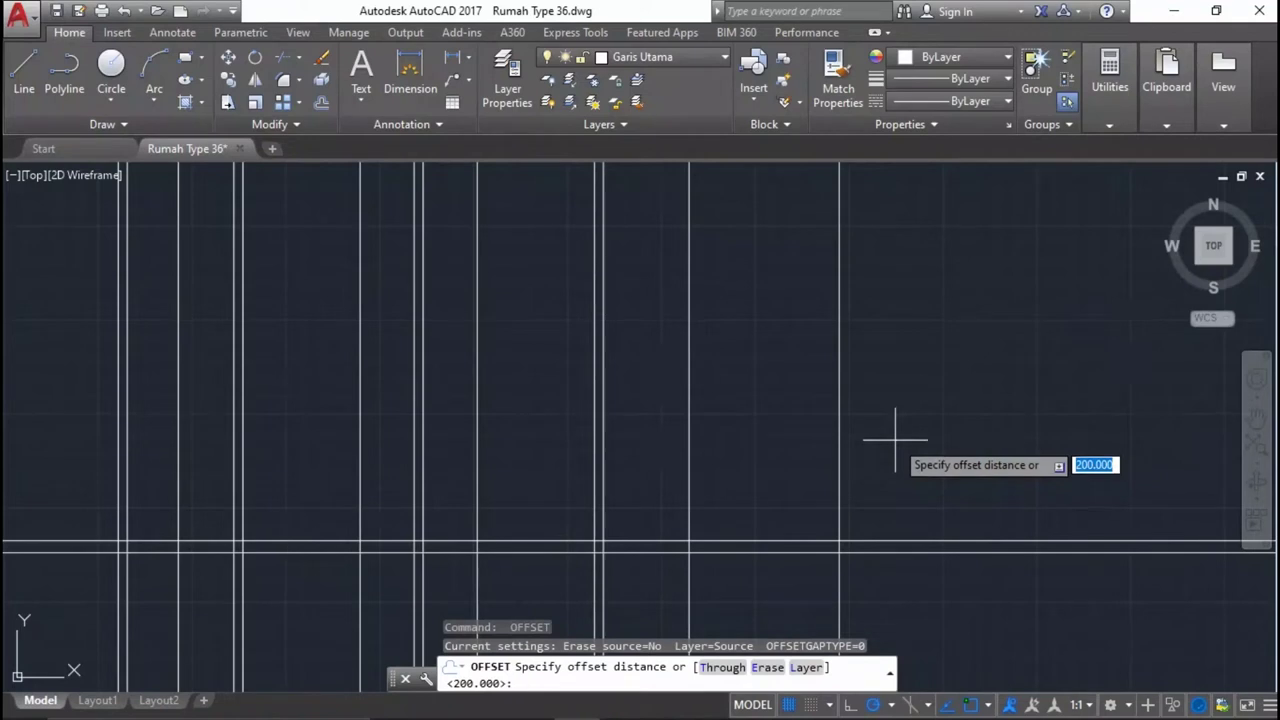
type("500")
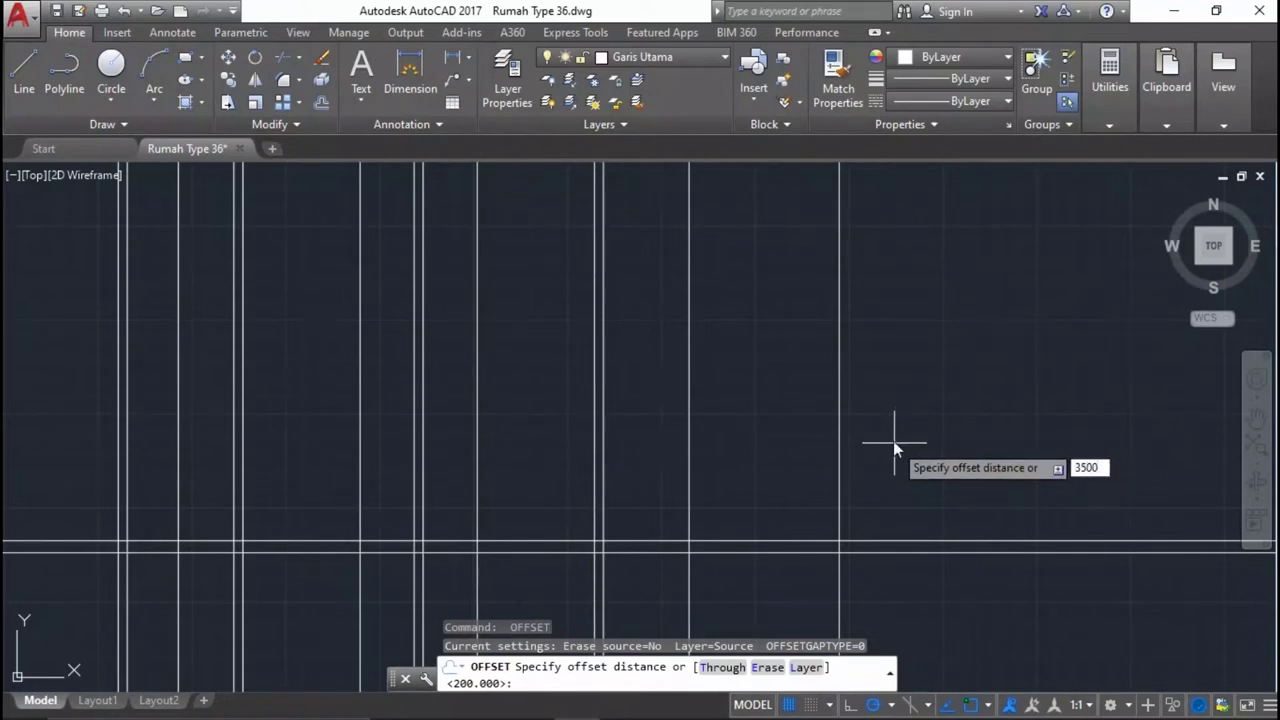
key("Return")
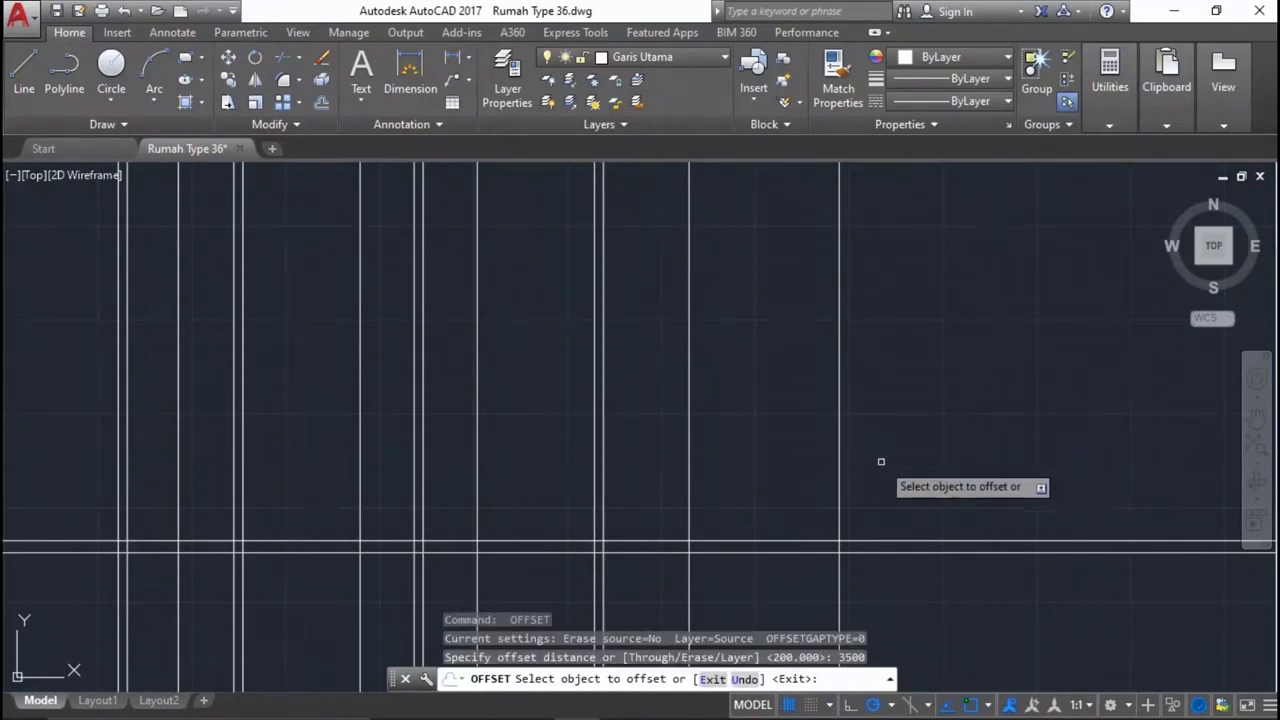
left_click(874, 549)
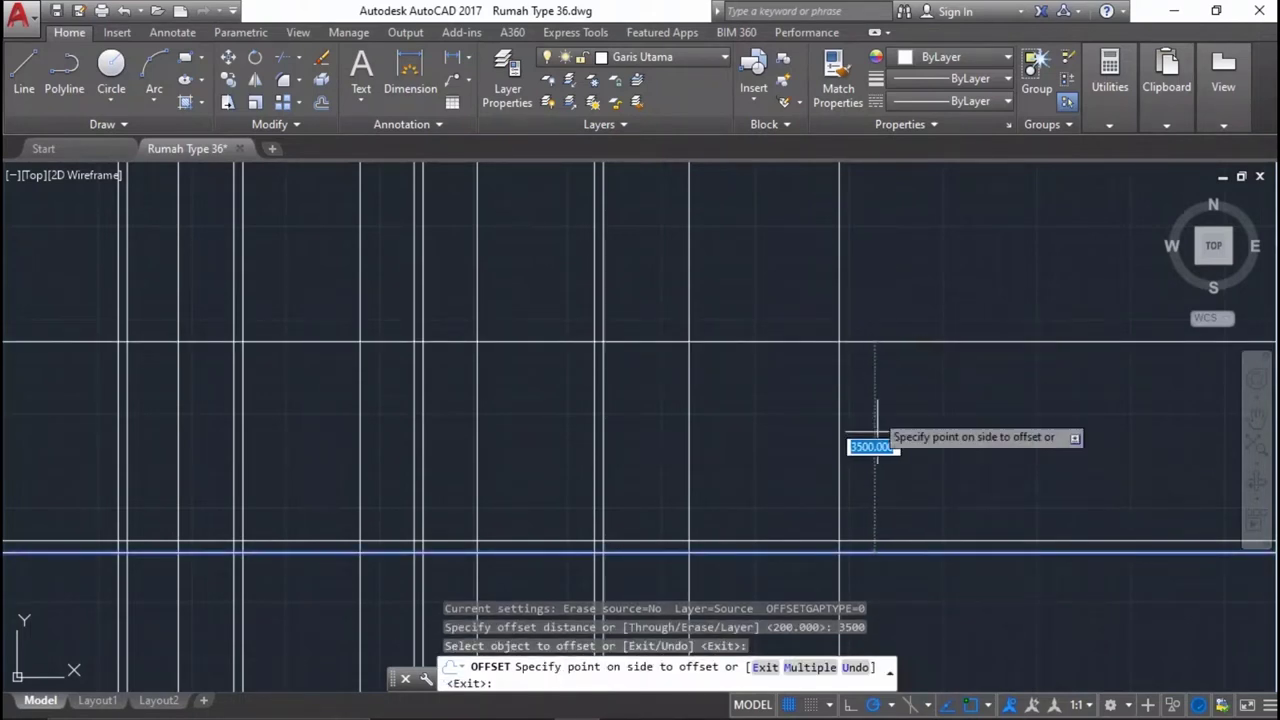
left_click(868, 285)
key("Return")
key("Return")
key("Return")
Offset the top line 200 downward to form the upper band.
key("Return")
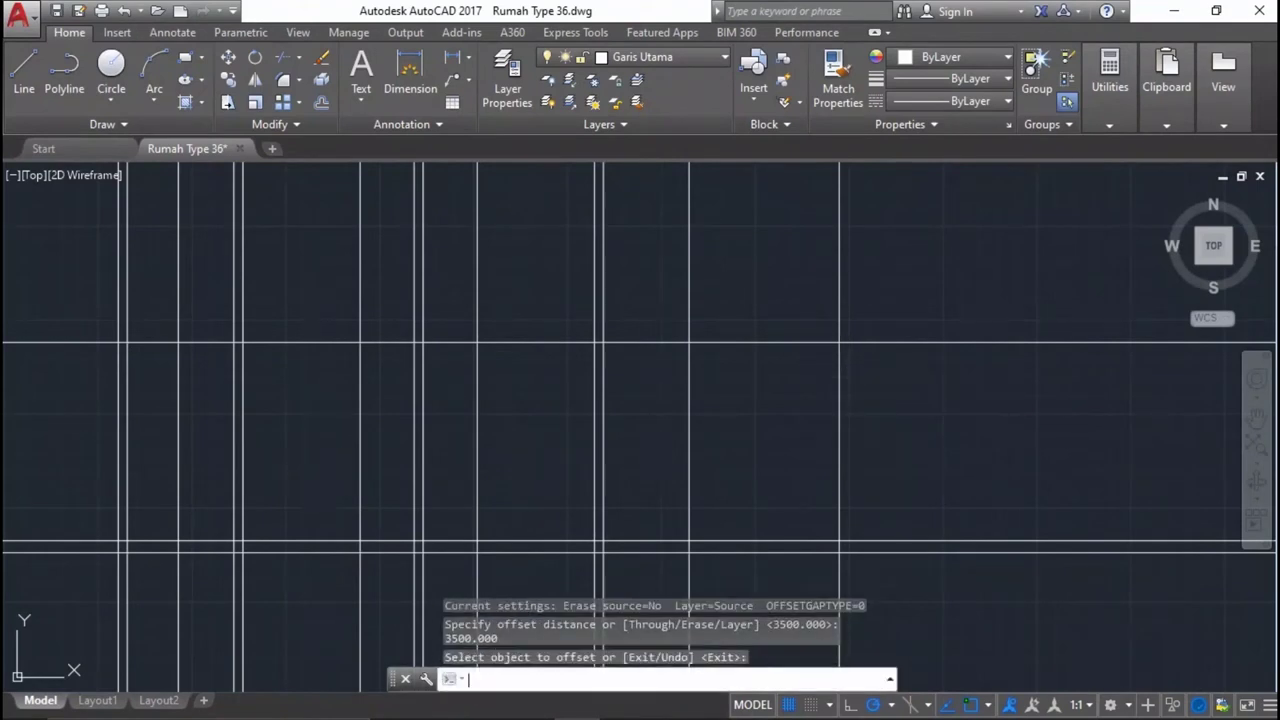
key("Return")
type("200")
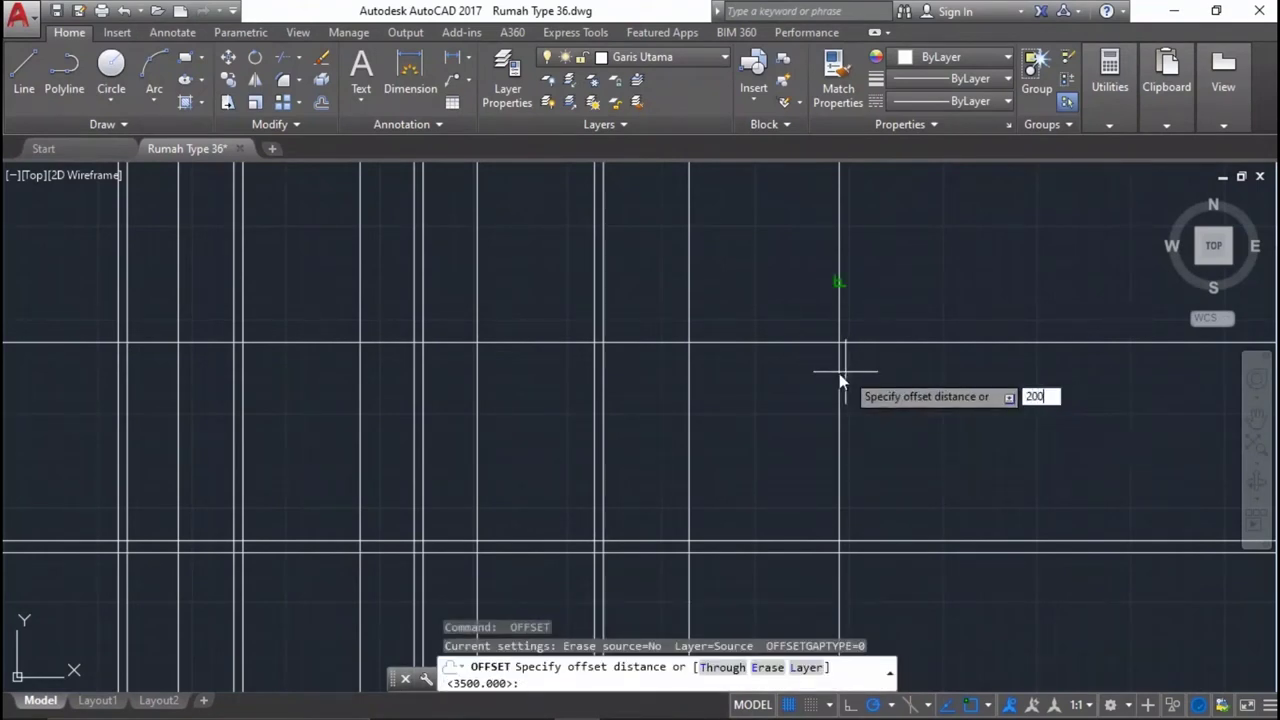
key("Return")
left_click(858, 343)
left_click(871, 377)
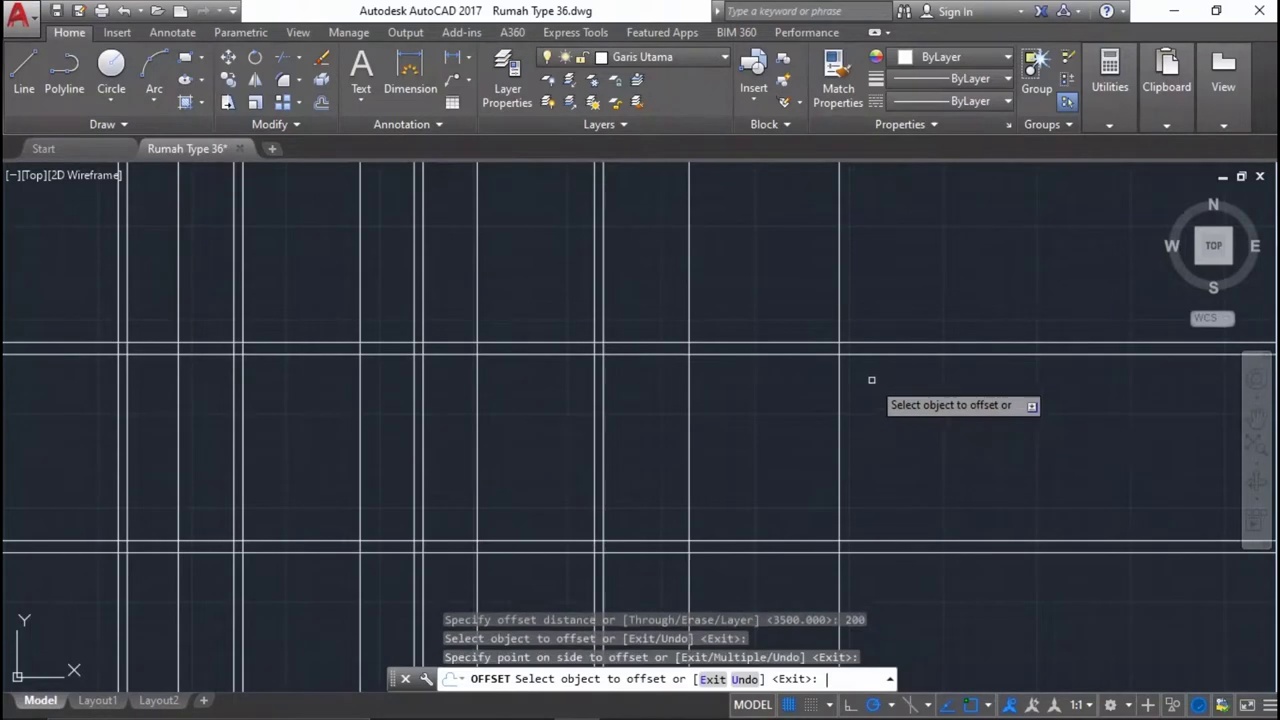
key("Return")
scroll(897, 325, "down", 3)
left_click(968, 481)
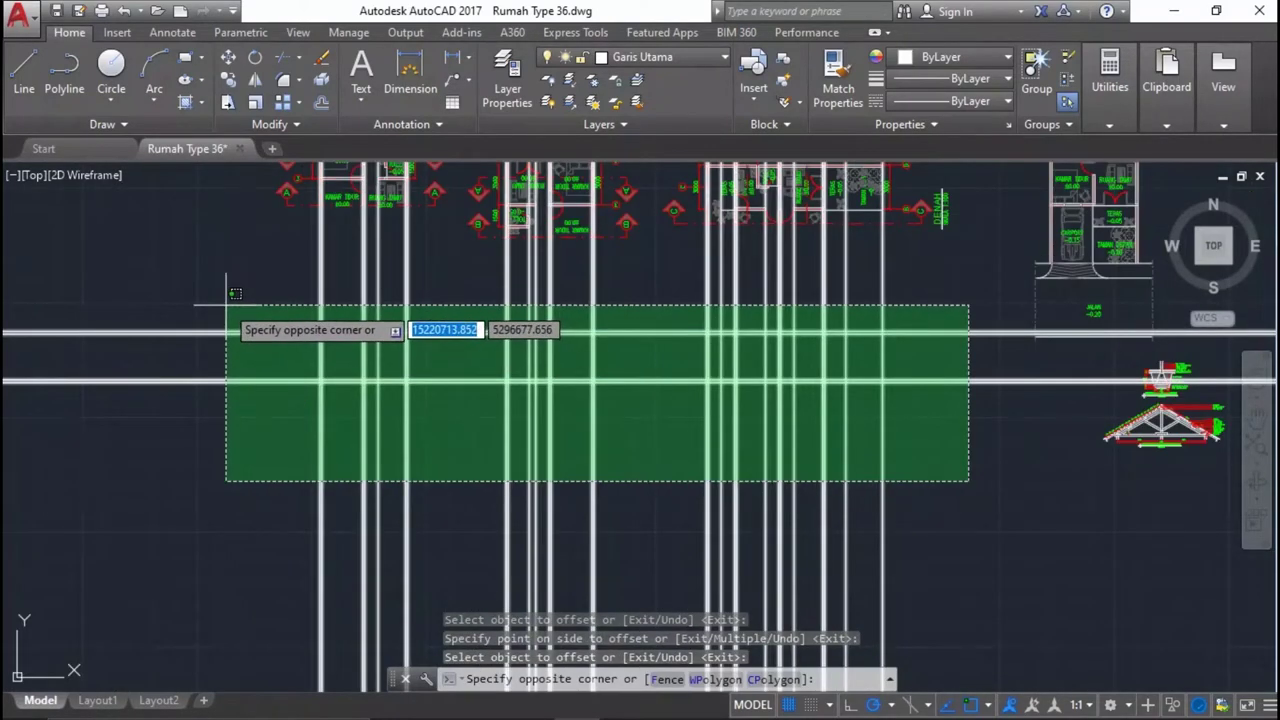
left_click(226, 303)
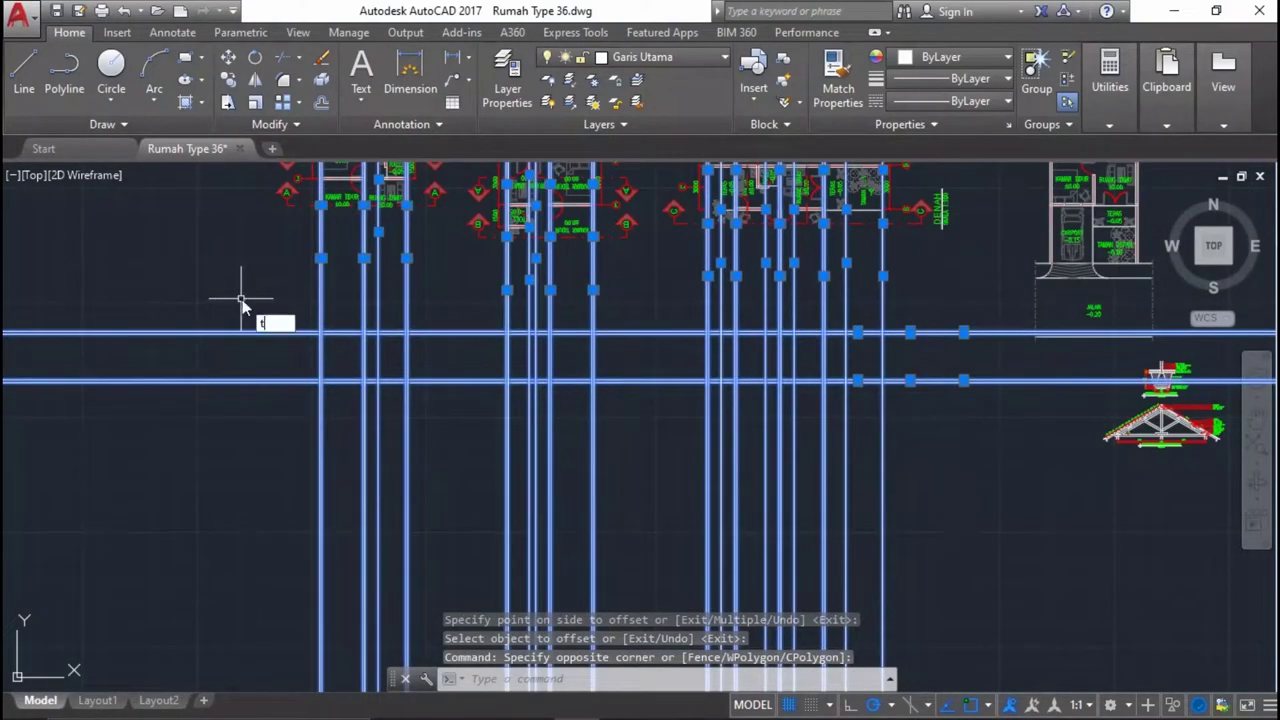
type("tr")
key("Return")
left_click(950, 430)
left_click(945, 286)
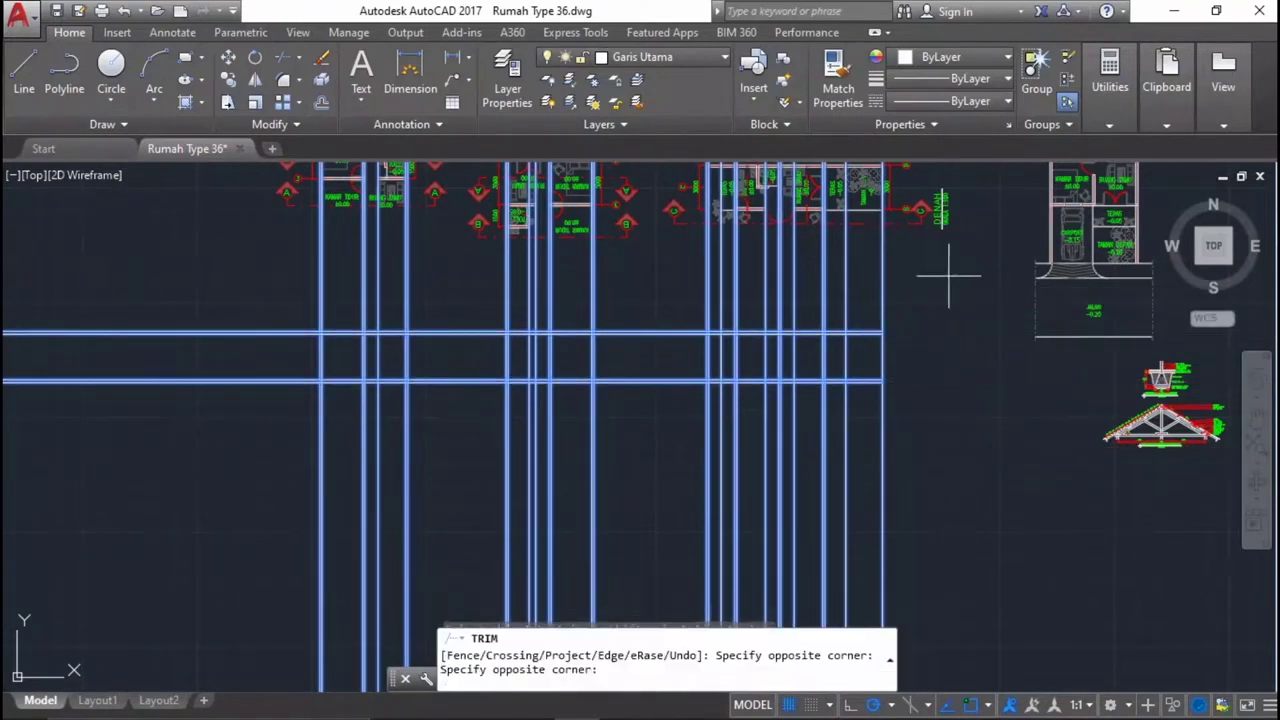
left_click(949, 277)
left_click(325, 293)
left_click(255, 333)
left_click(245, 380)
left_click(228, 443)
left_click(886, 465)
left_click(465, 430)
left_click(422, 300)
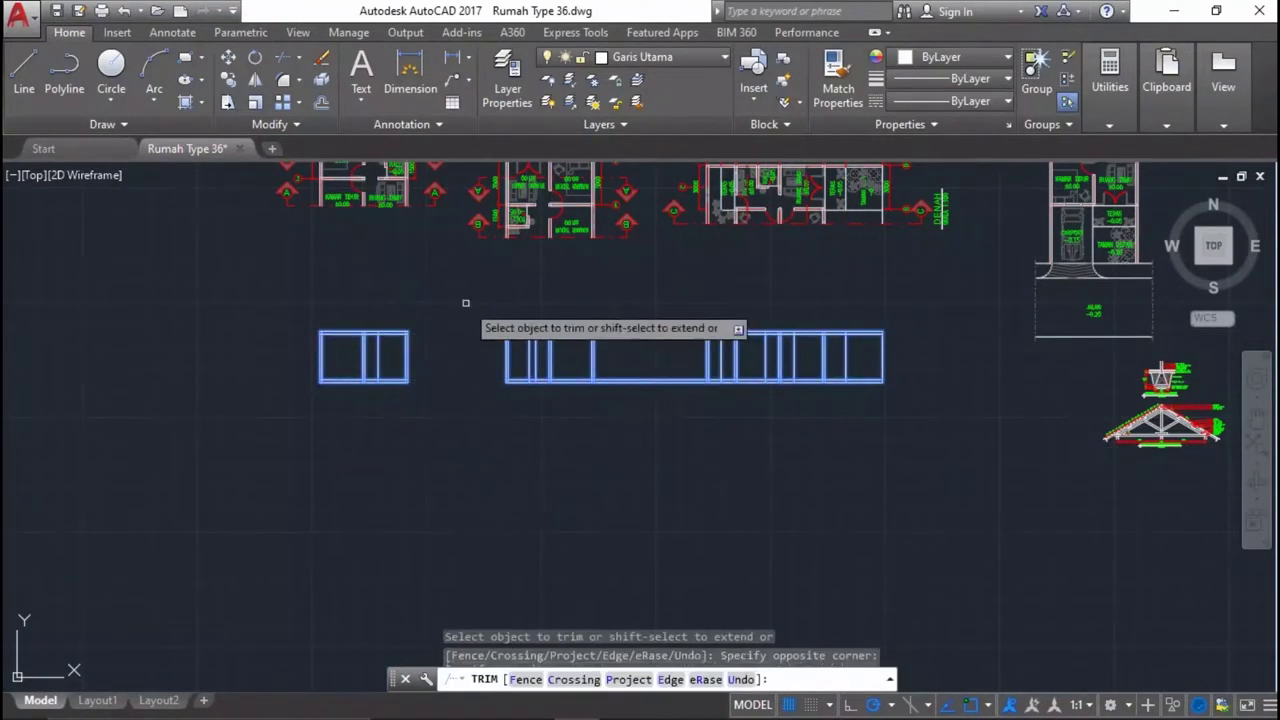
left_click(655, 413)
left_click(630, 288)
key("Return")
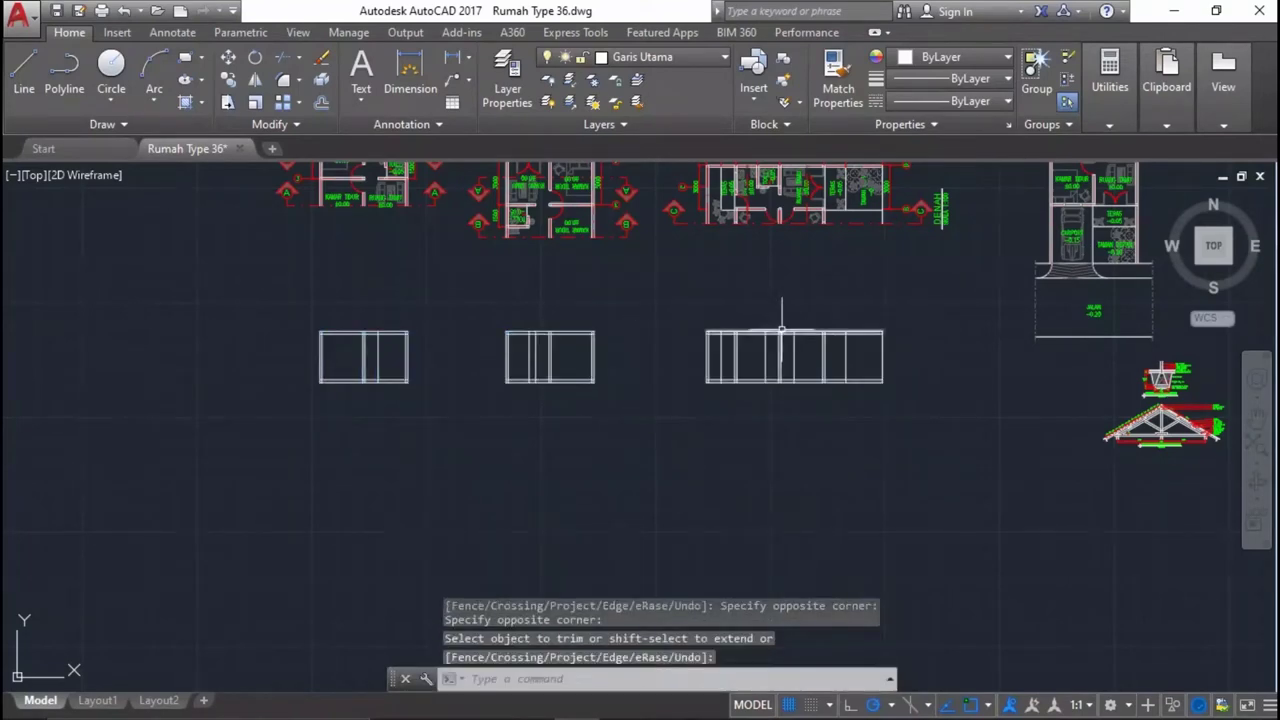
scroll(803, 333, "up", 5)
scroll(812, 334, "down", 2)
scroll(897, 380, "down", 5)
scroll(903, 349, "up", 2)
scroll(897, 404, "down", 2)
scroll(897, 404, "up", 2)
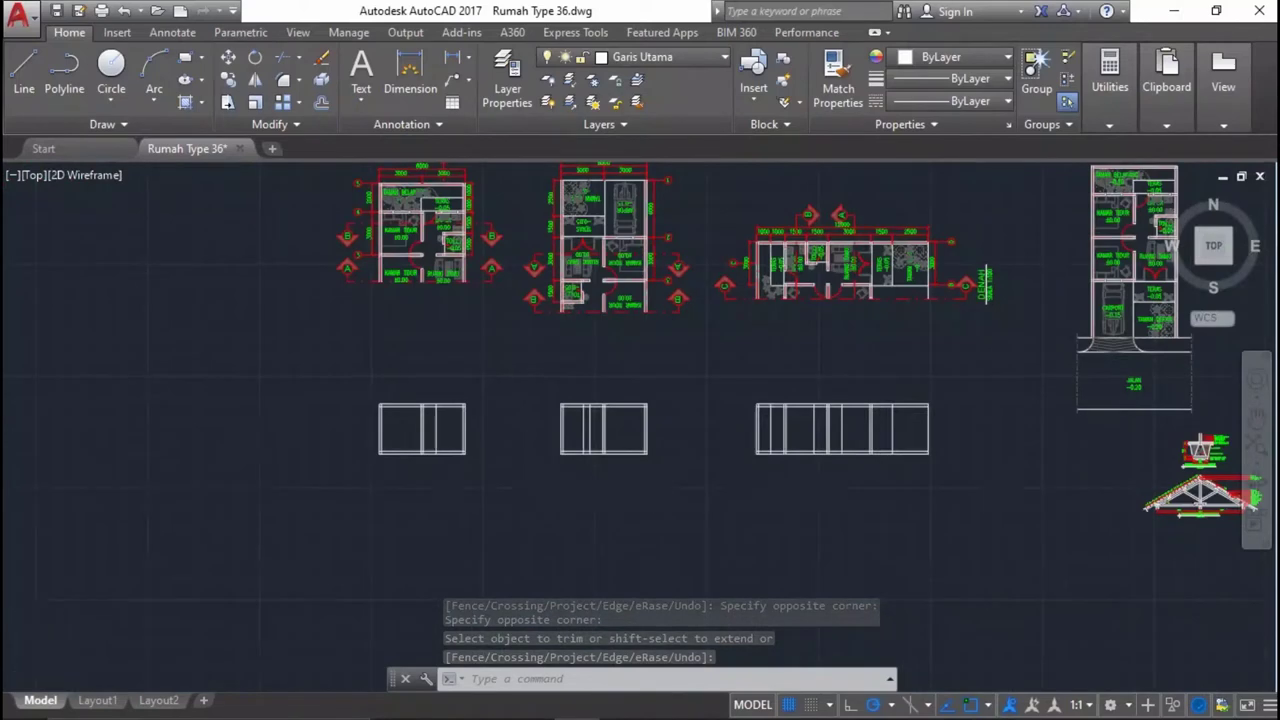
scroll(883, 429, "up", 5)
middle_click_drag(994, 327, 983, 451)
scroll(1000, 514, "down", 3)
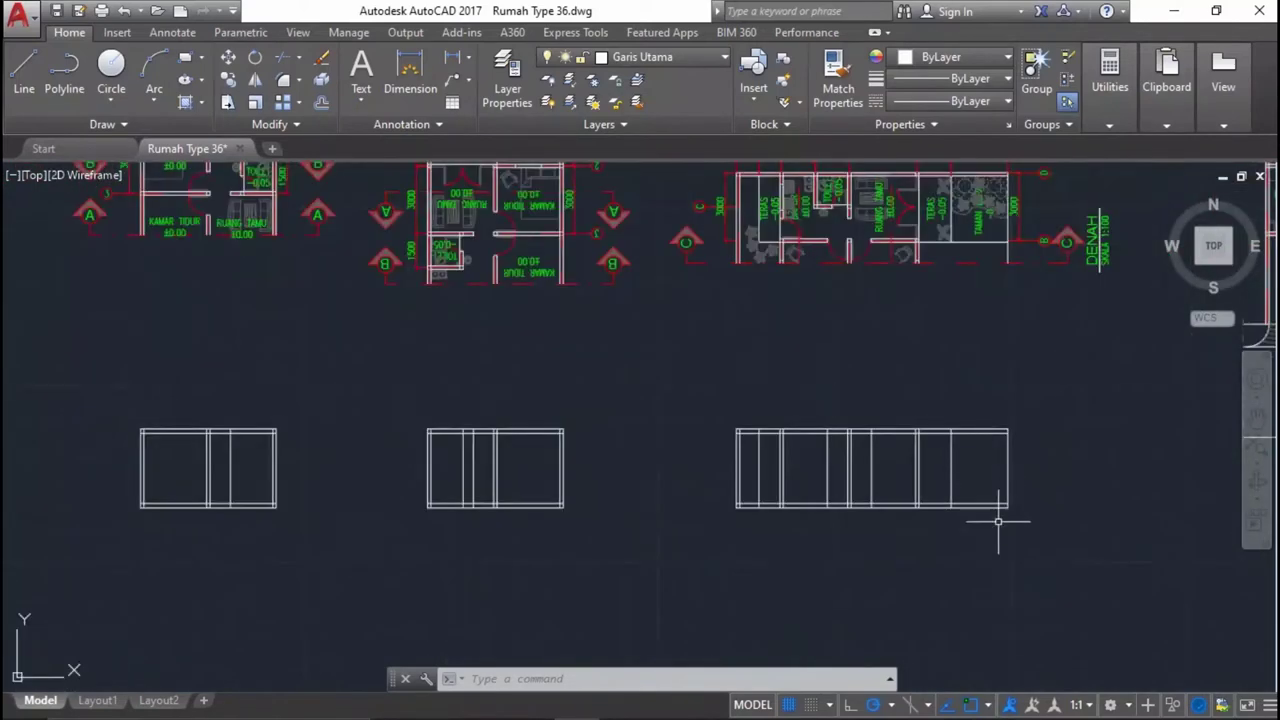
scroll(1002, 527, "up", 5)
scroll(1109, 437, "down", 2)
scroll(1006, 523, "down", 2)
scroll(870, 583, "up", 4)
scroll(609, 557, "down", 1)
type("o")
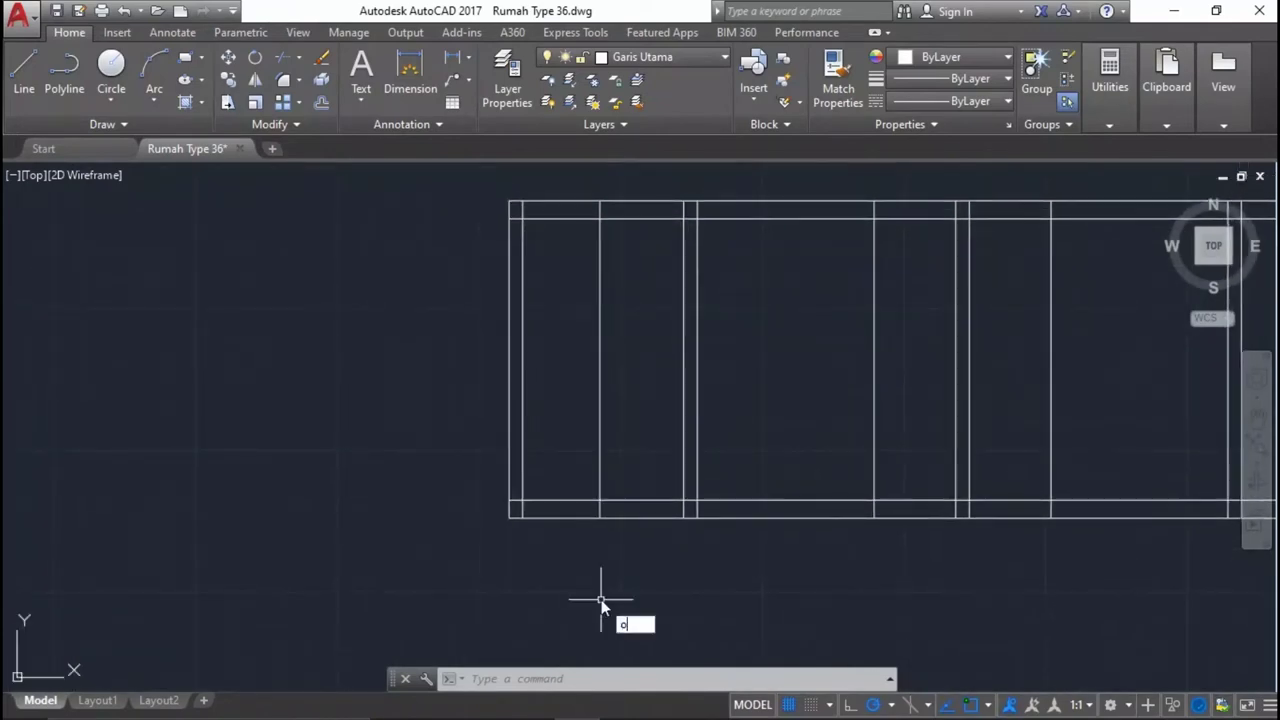
Offset the right-hand wall strip's bottom line 150 upward inside the band.
key("Return")
scroll(629, 566, "down", 4)
scroll(703, 463, "up", 3)
scroll(703, 463, "up", 4)
scroll(595, 318, "up", 2)
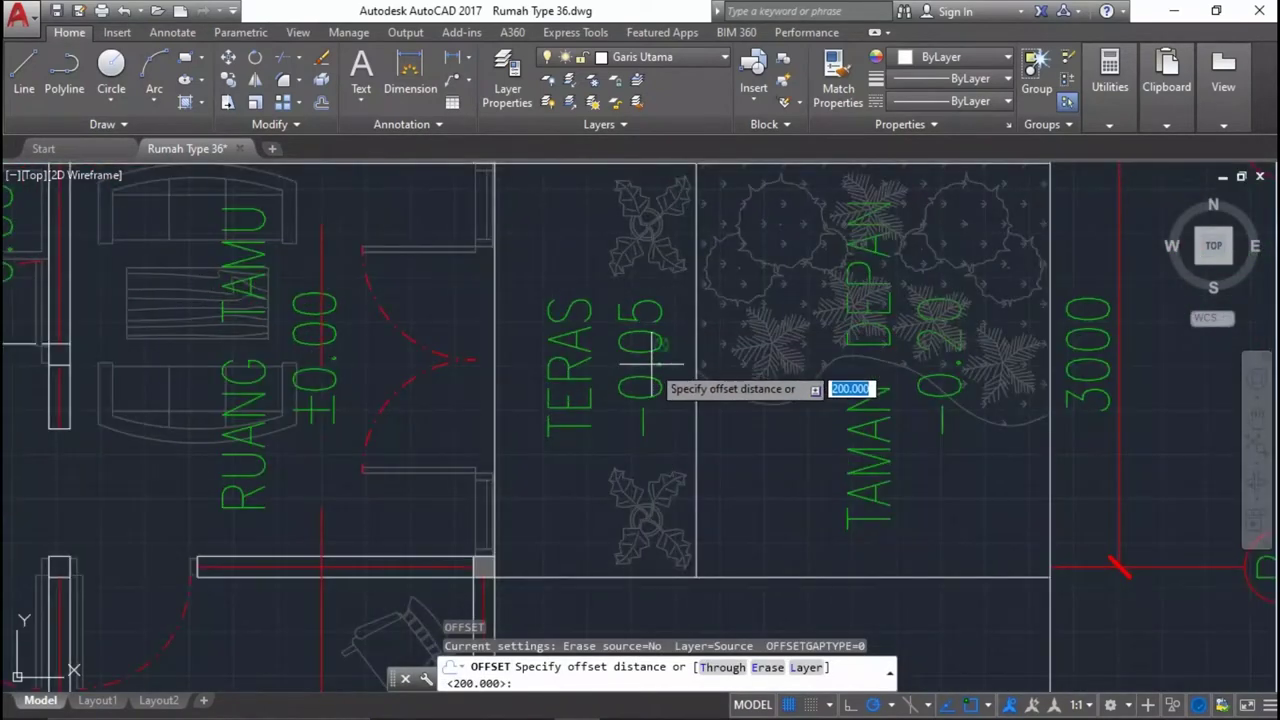
scroll(795, 283, "down", 5)
scroll(435, 265, "up", 2)
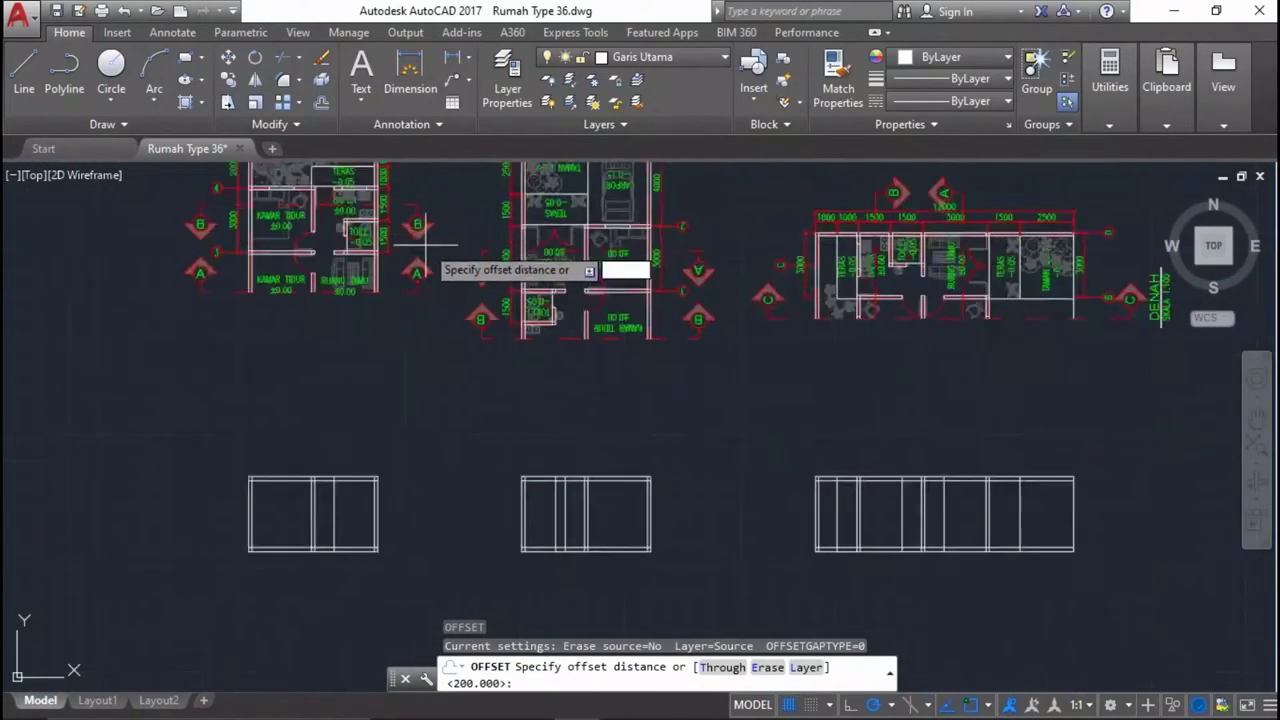
scroll(497, 272, "up", 2)
scroll(529, 334, "down", 2)
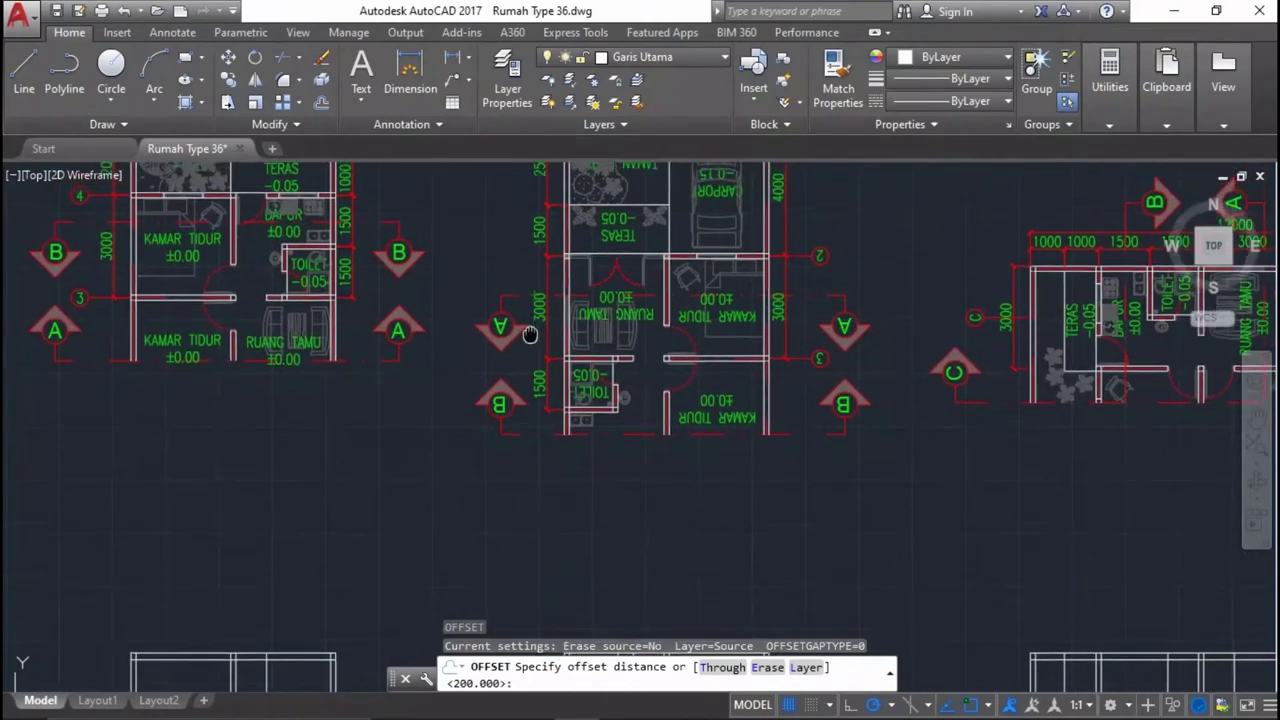
scroll(900, 591, "up", 2)
scroll(900, 591, "down", 1)
scroll(843, 514, "up", 3)
type("1")
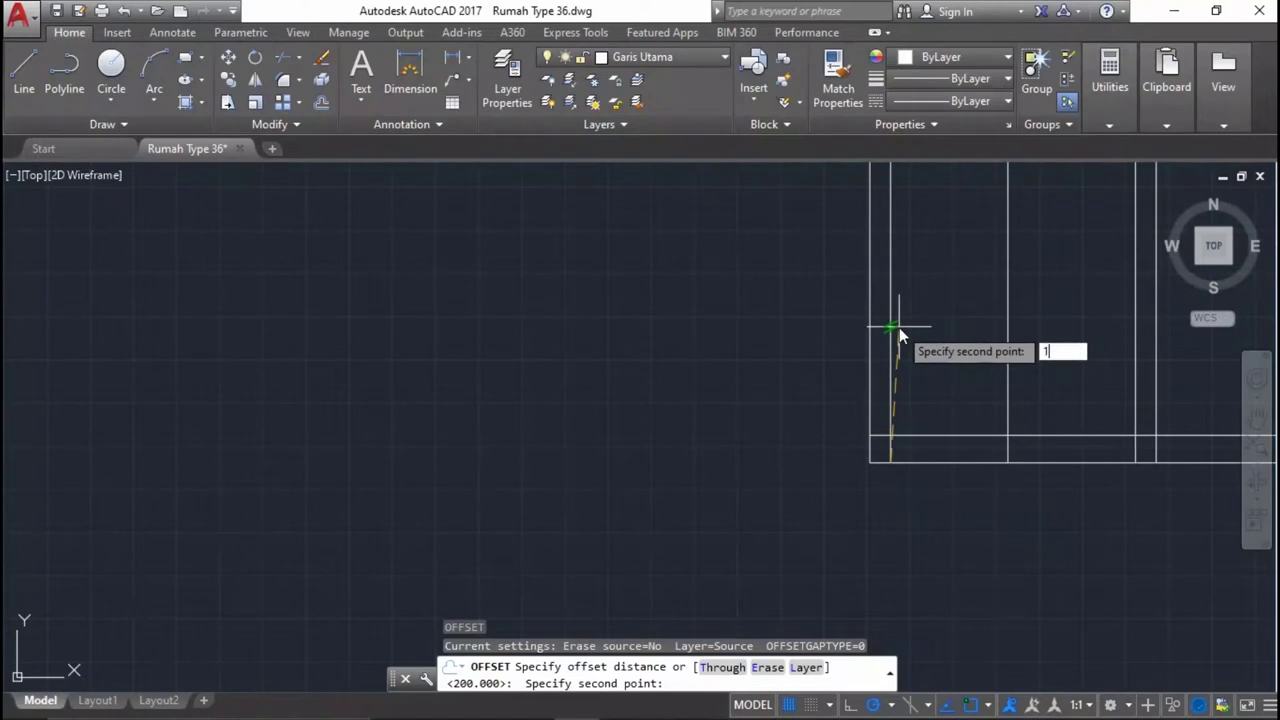
type("50")
key("Return")
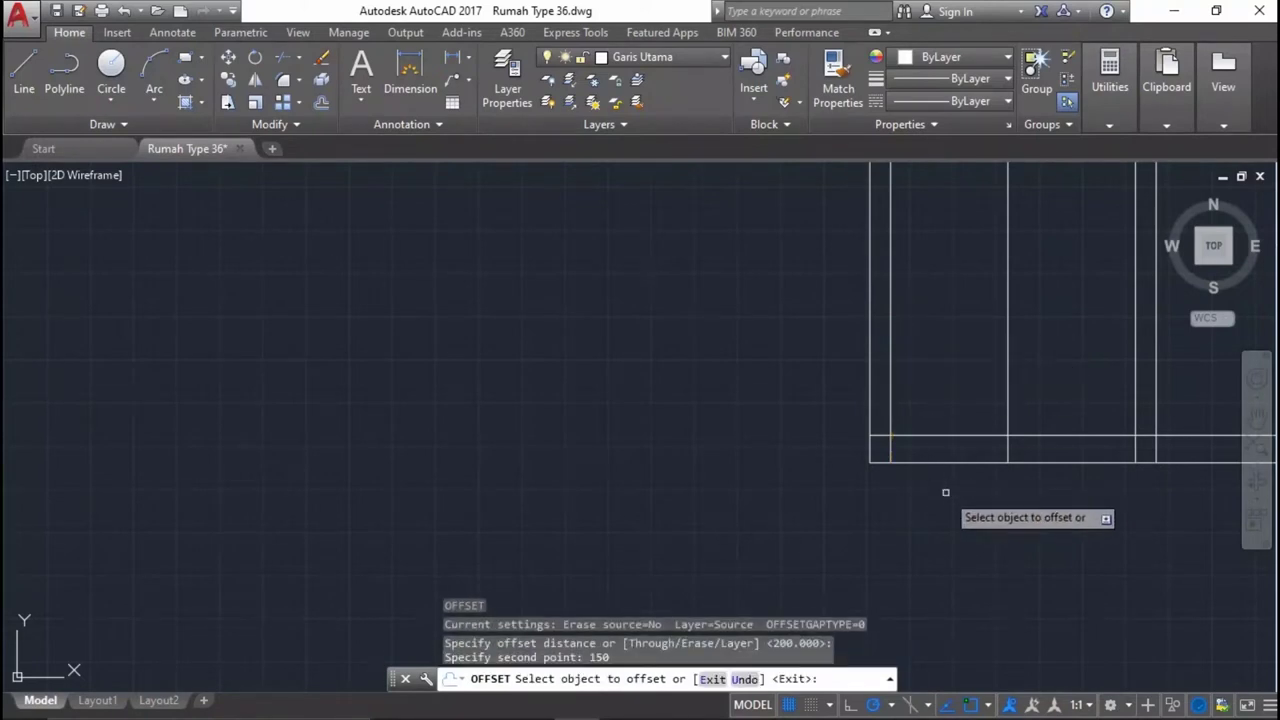
left_click(934, 462)
left_click(910, 370)
scroll(880, 390, "down", 5)
scroll(1015, 393, "up", 4)
scroll(1015, 393, "up", 3)
middle_click_drag(466, 517, 868, 511)
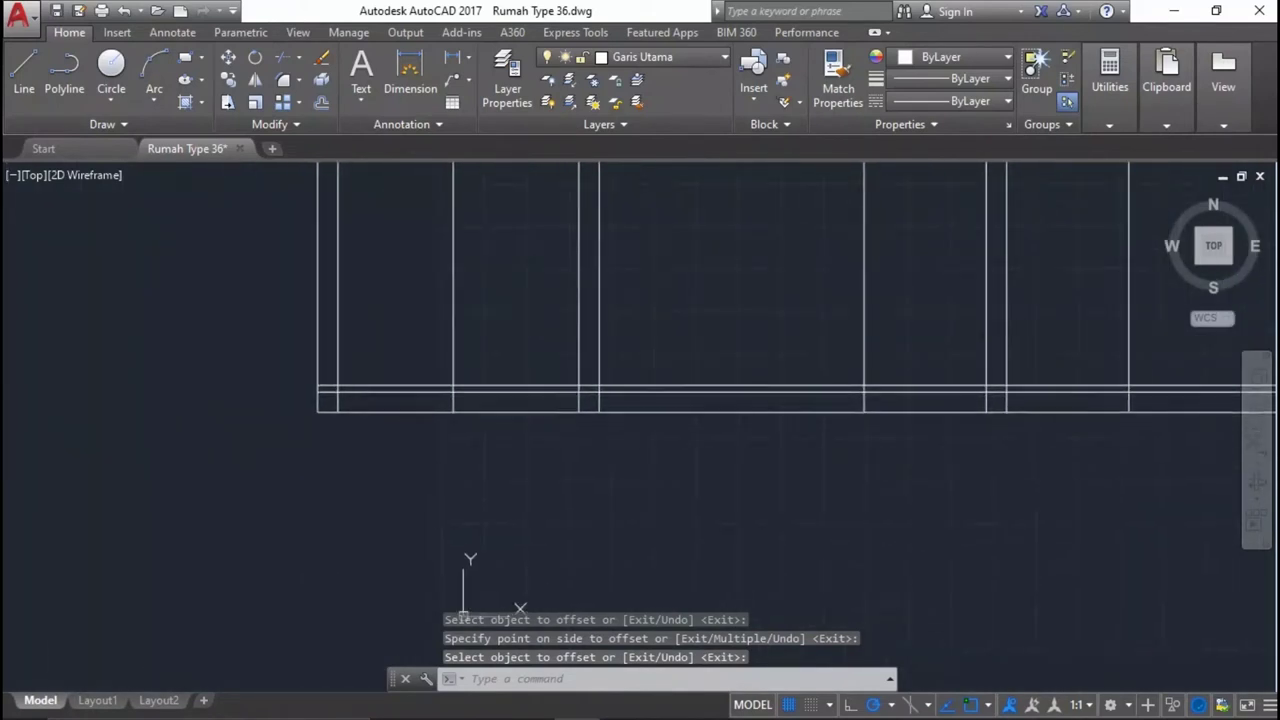
key("Return")
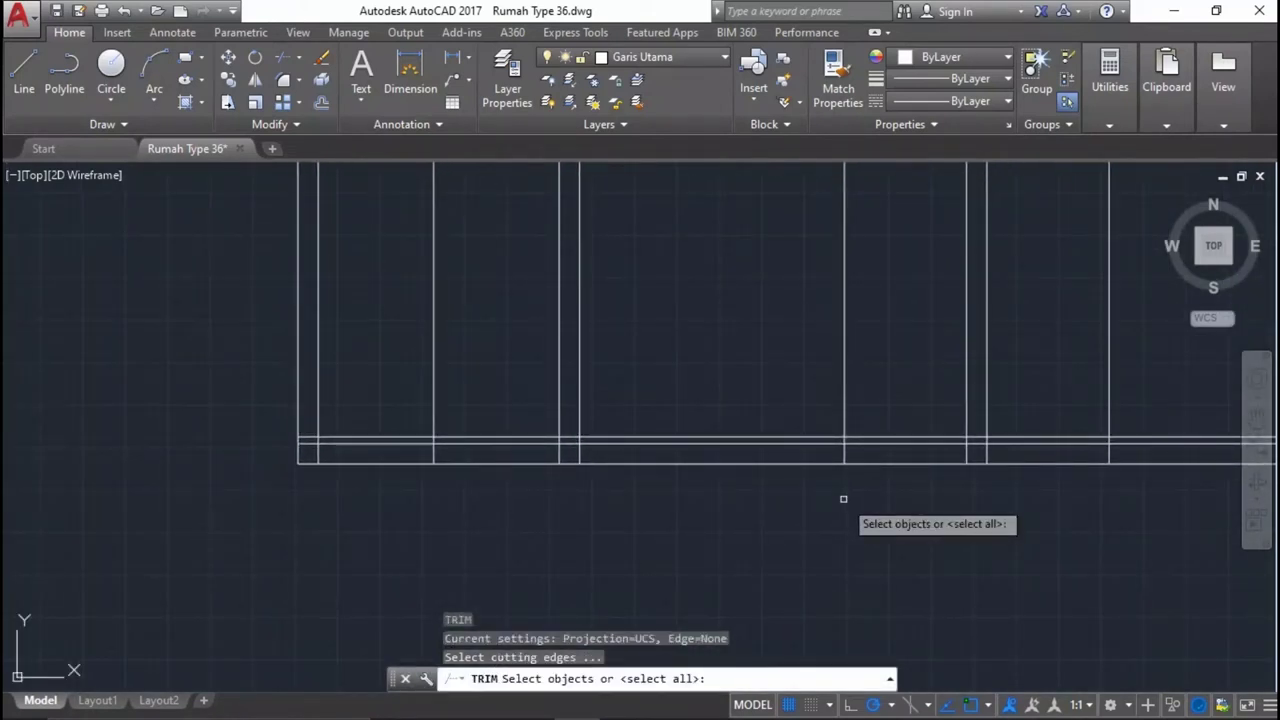
Select the right wall strip's inner vertical panel lines as trim cutting edges.
left_click(316, 360)
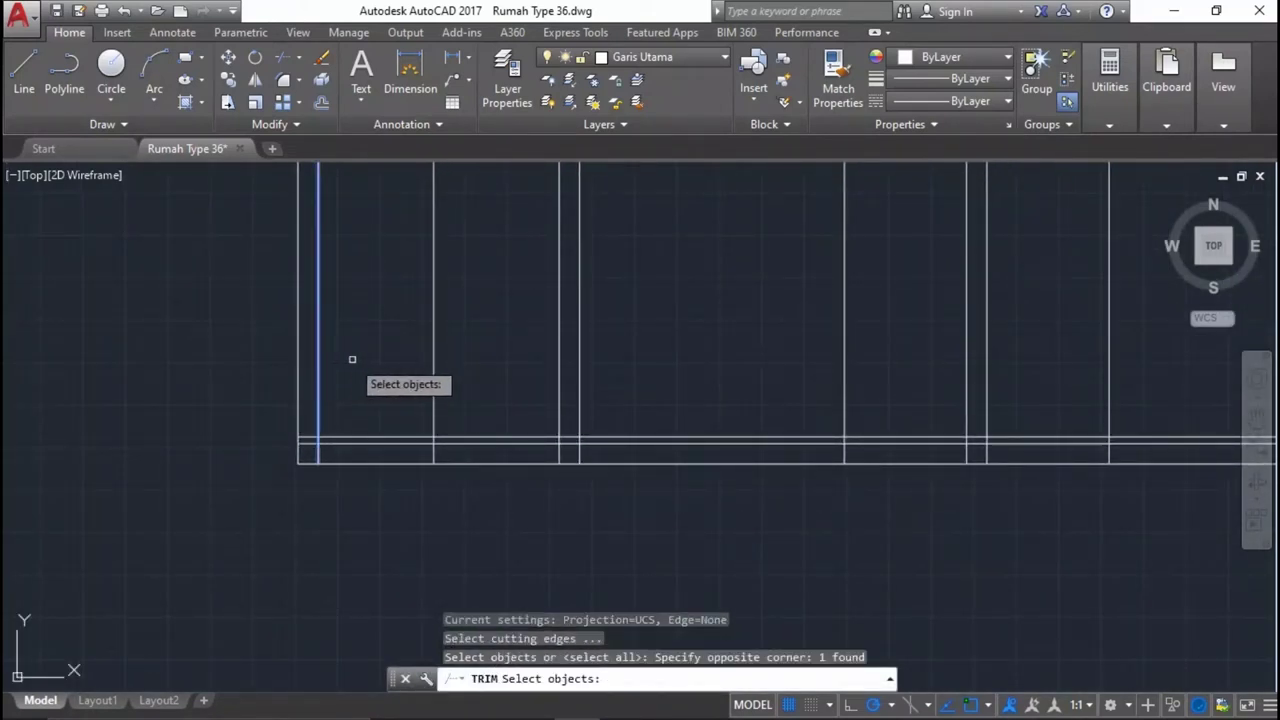
left_click(464, 363)
left_click(408, 285)
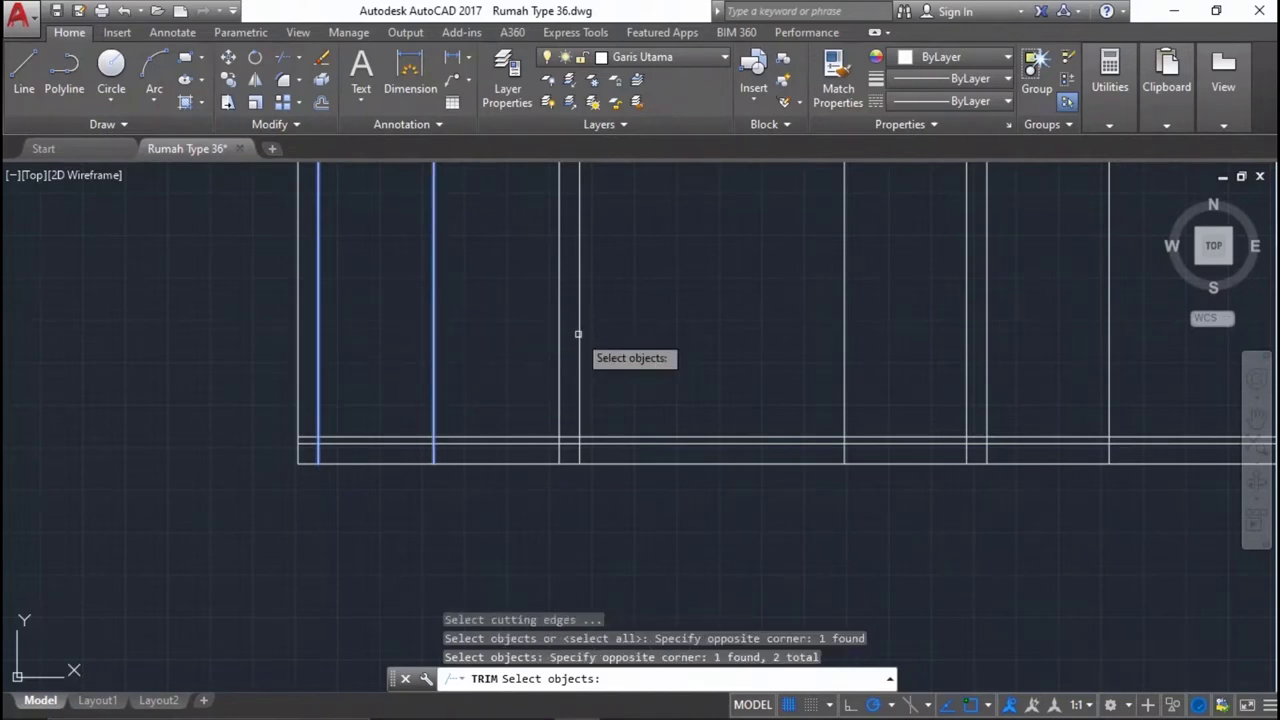
left_click(558, 362)
middle_click_drag(526, 389, 281, 442)
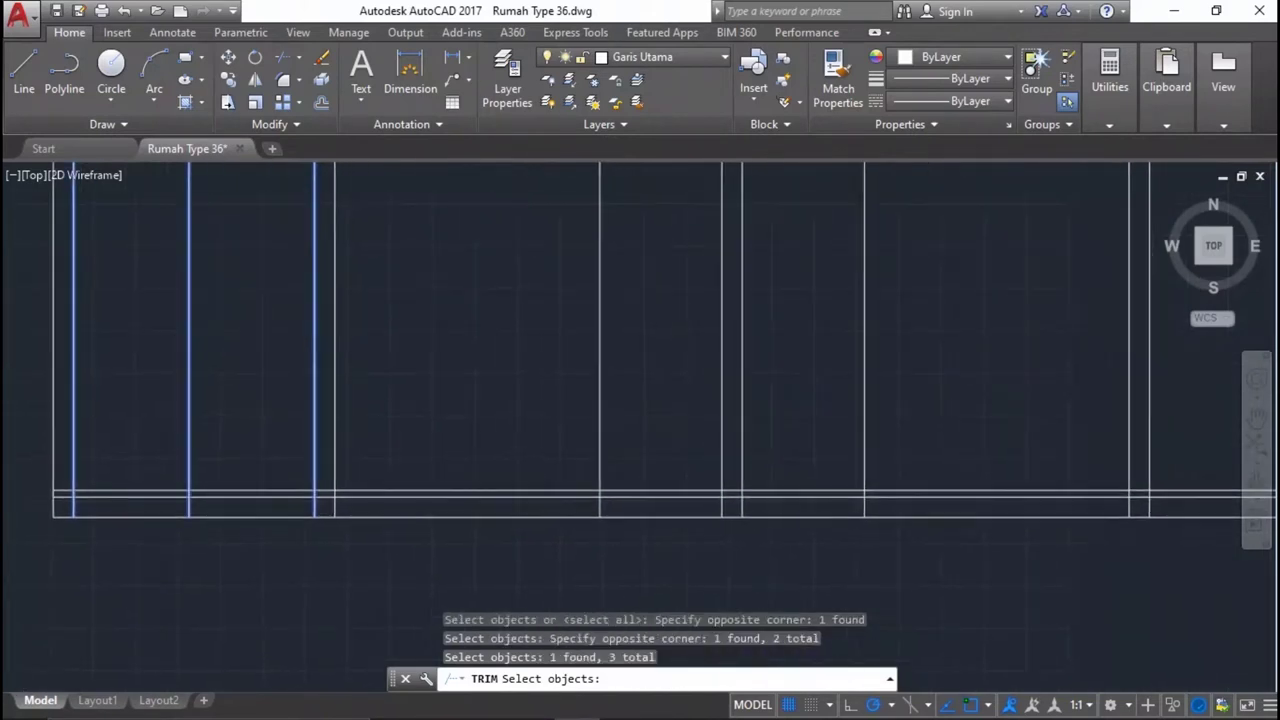
left_click(921, 455)
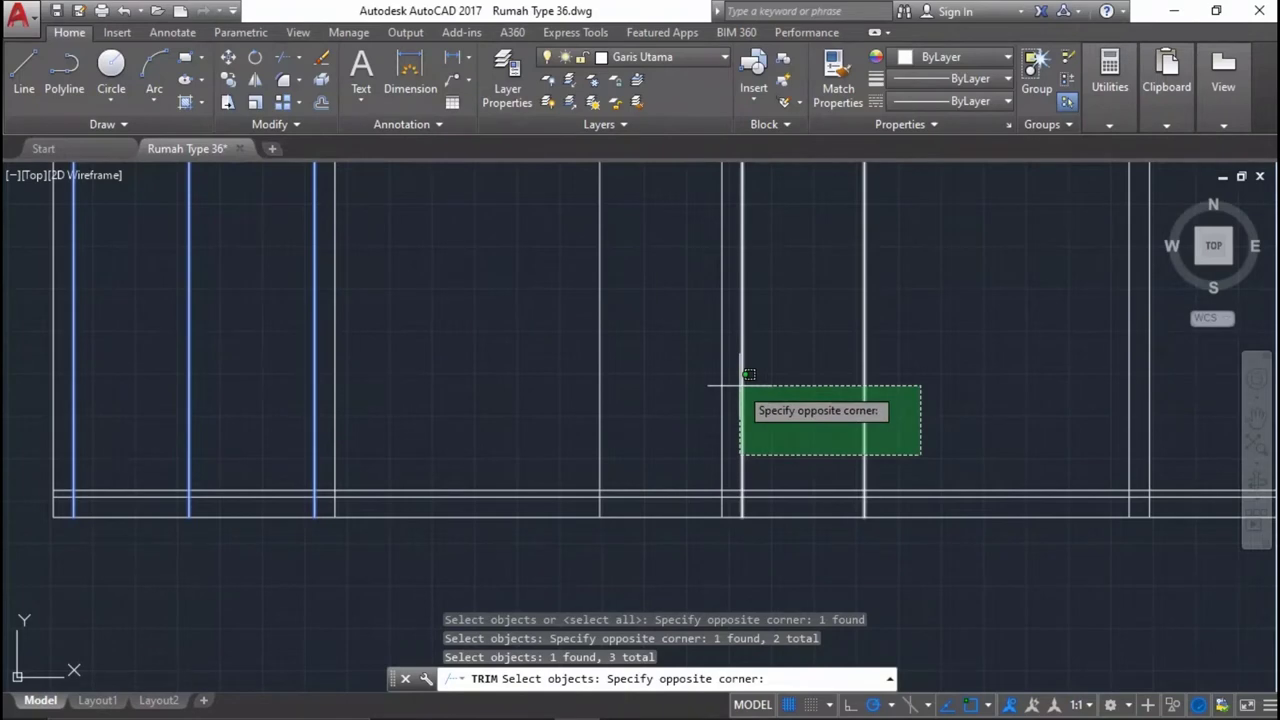
scroll(686, 520, "down", 2)
scroll(686, 486, "down", 2)
left_click(748, 520)
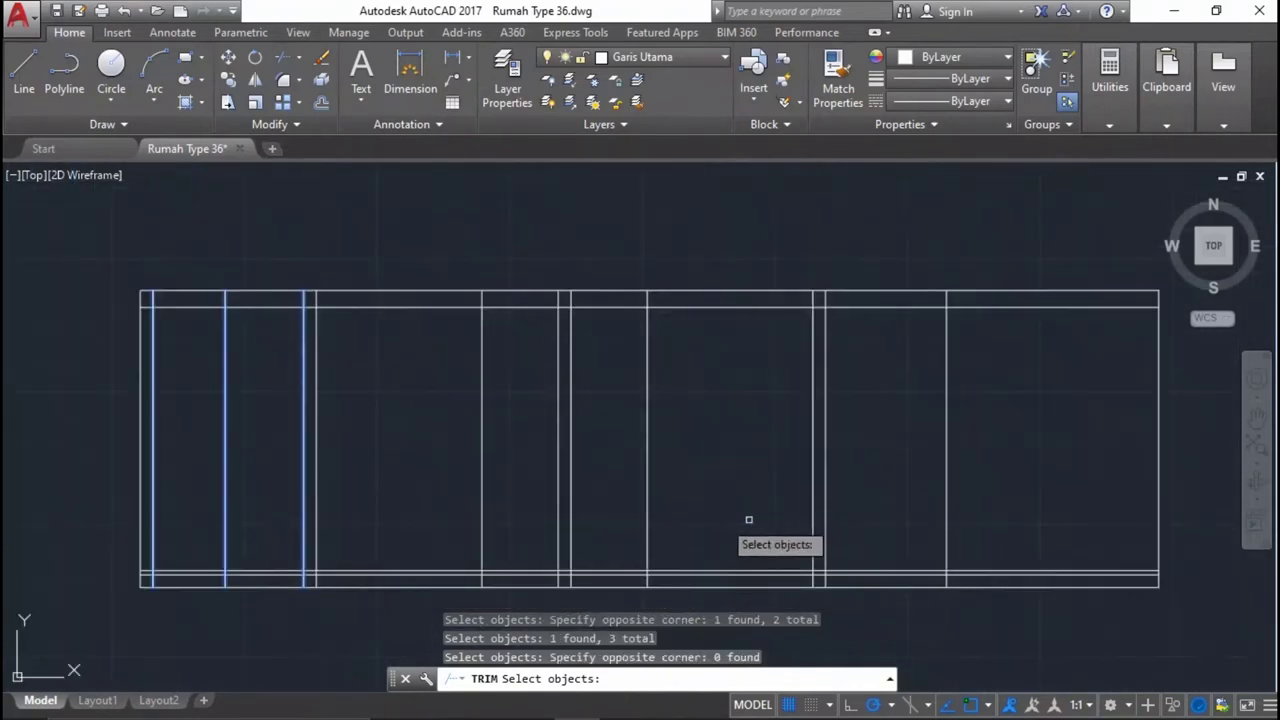
scroll(748, 520, "up", 3)
left_click(972, 533)
left_click(590, 413)
scroll(754, 371, "down", 2)
mouse_move(754, 371)
middle_mouse_down()
mouse_move(766, 597)
mouse_move(862, 366)
middle_mouse_up()
scroll(1097, 364, "up", 3)
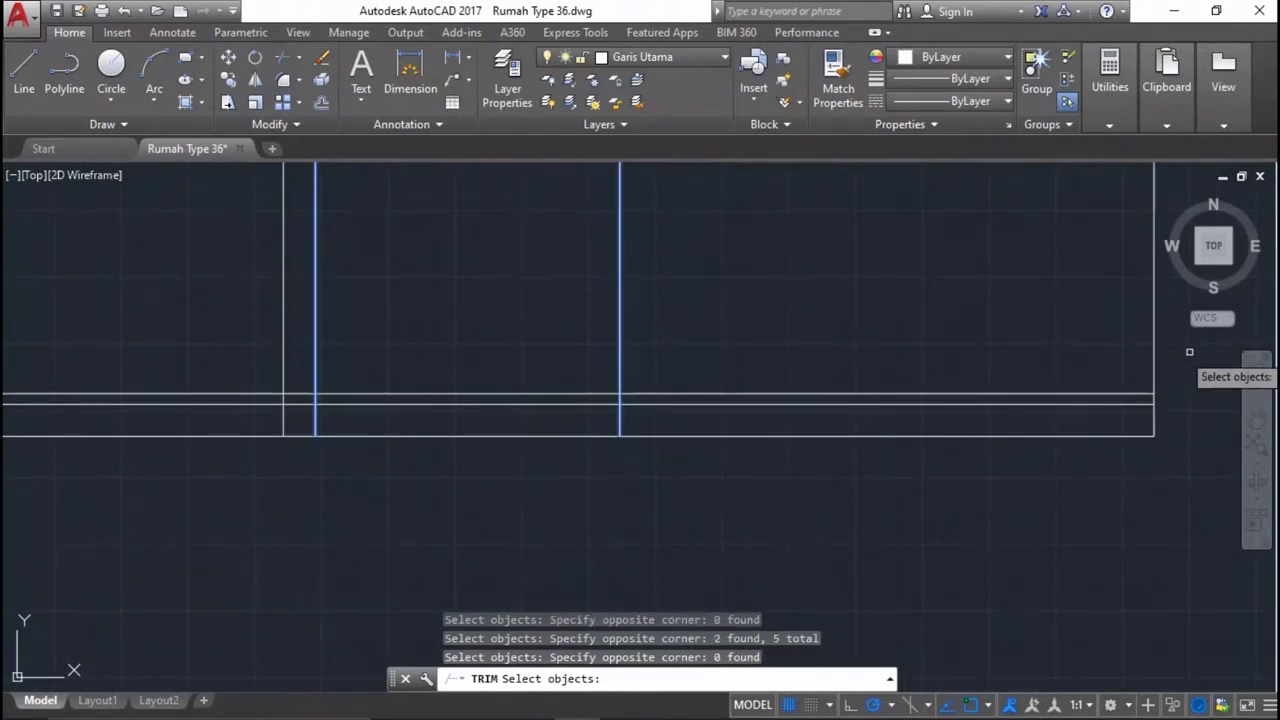
scroll(957, 409, "down", 2)
scroll(963, 406, "down", 1)
key("Return")
Trim the 150-offset base line pieces lying between those vertical divisions.
scroll(477, 417, "up", 2)
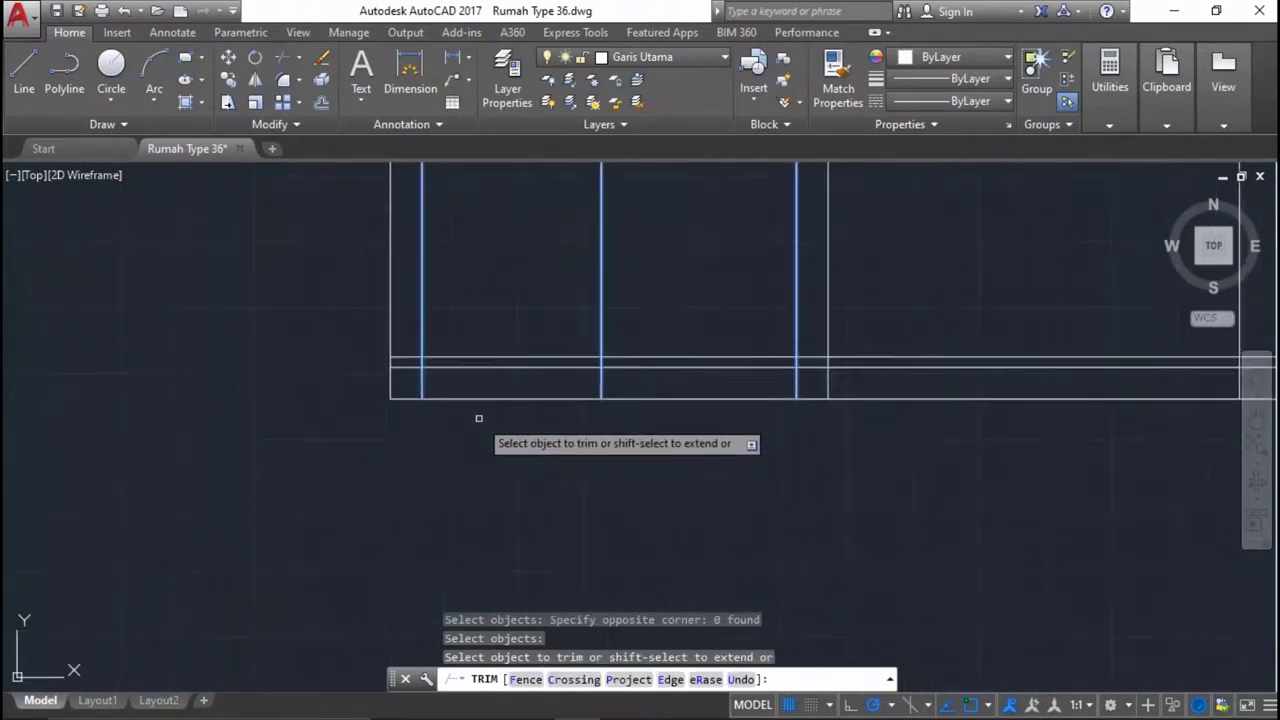
scroll(498, 348, "up", 2)
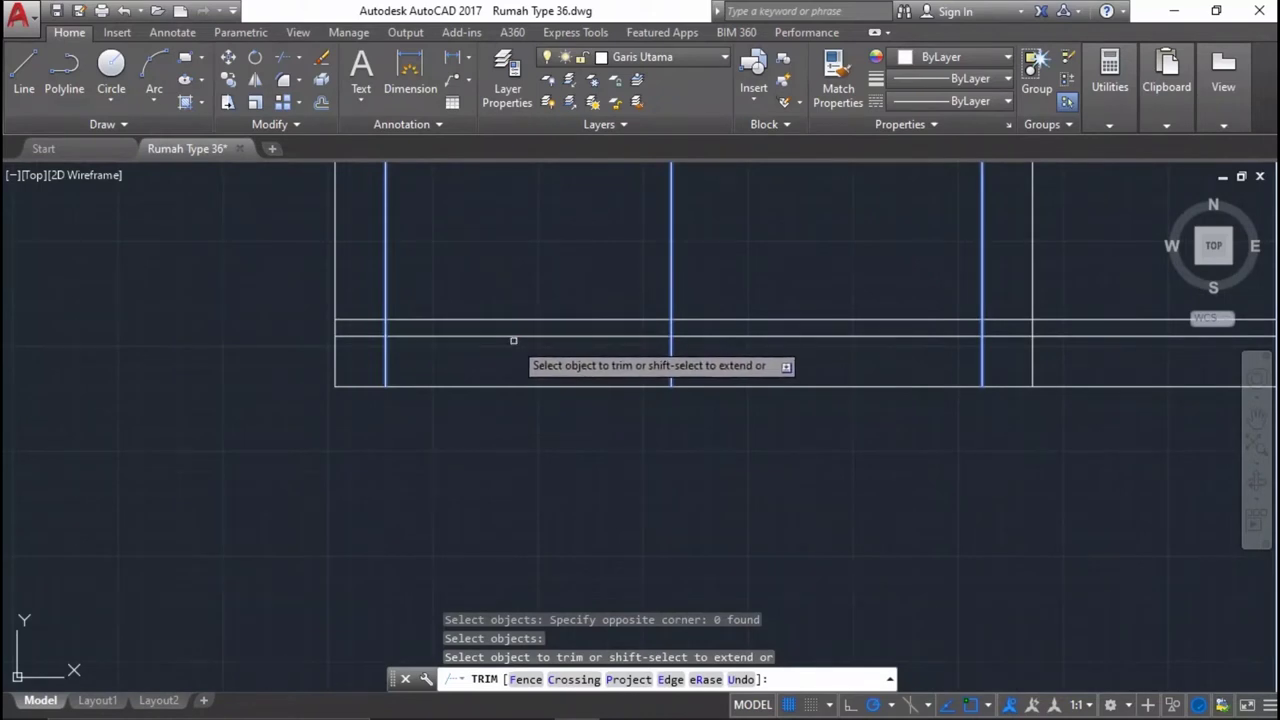
left_click(523, 336)
scroll(360, 466, "down", 2)
scroll(643, 462, "down", 1)
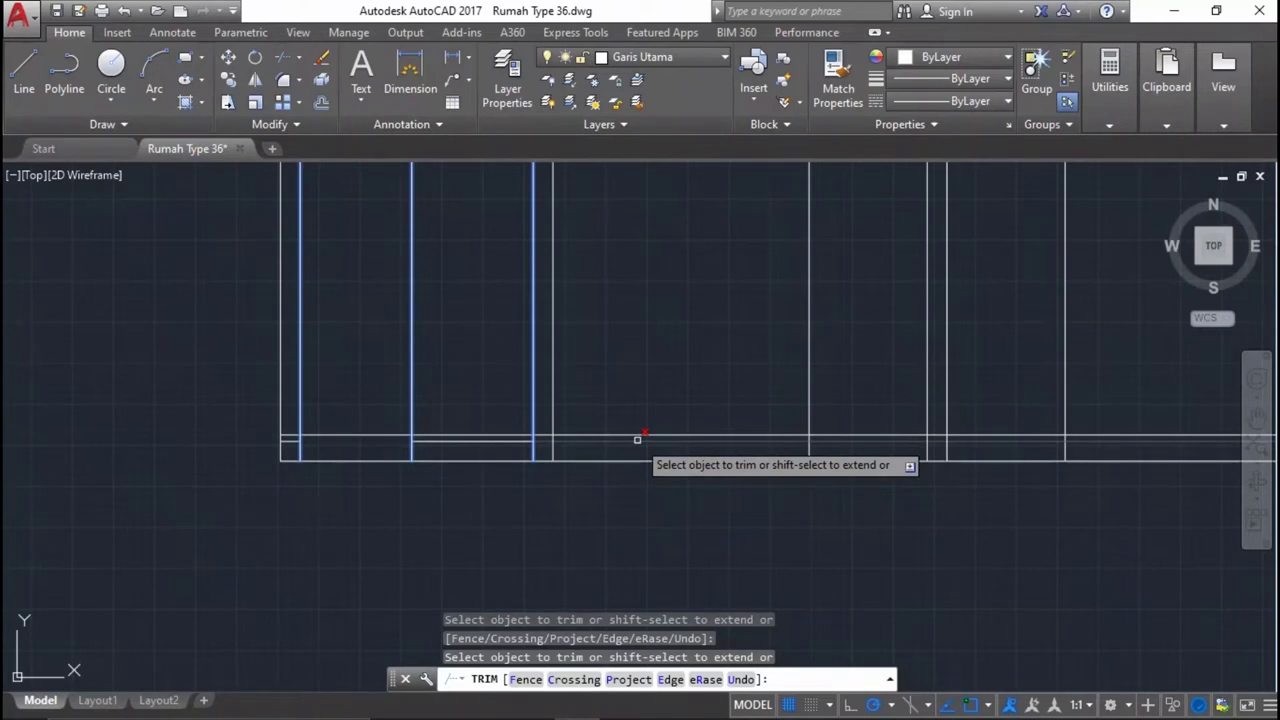
scroll(637, 438, "down", 2)
left_click(537, 437)
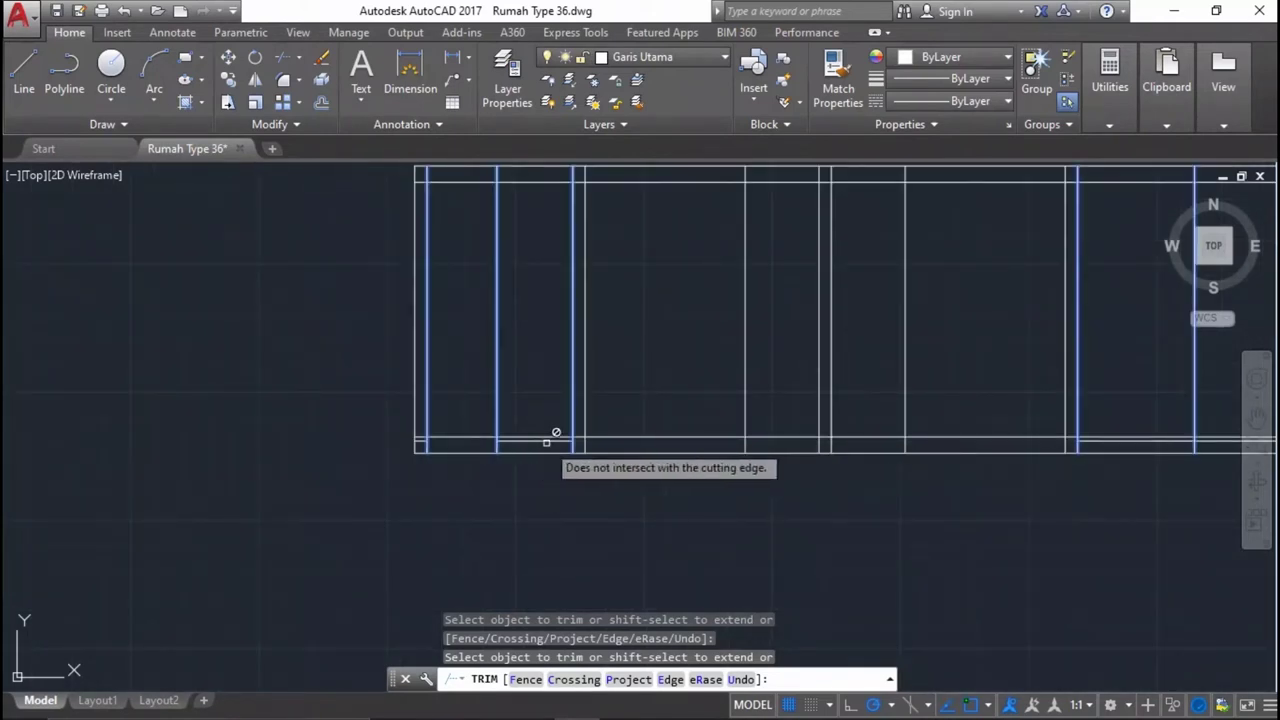
middle_click_drag(537, 437, 289, 467)
scroll(1064, 478, "up", 2)
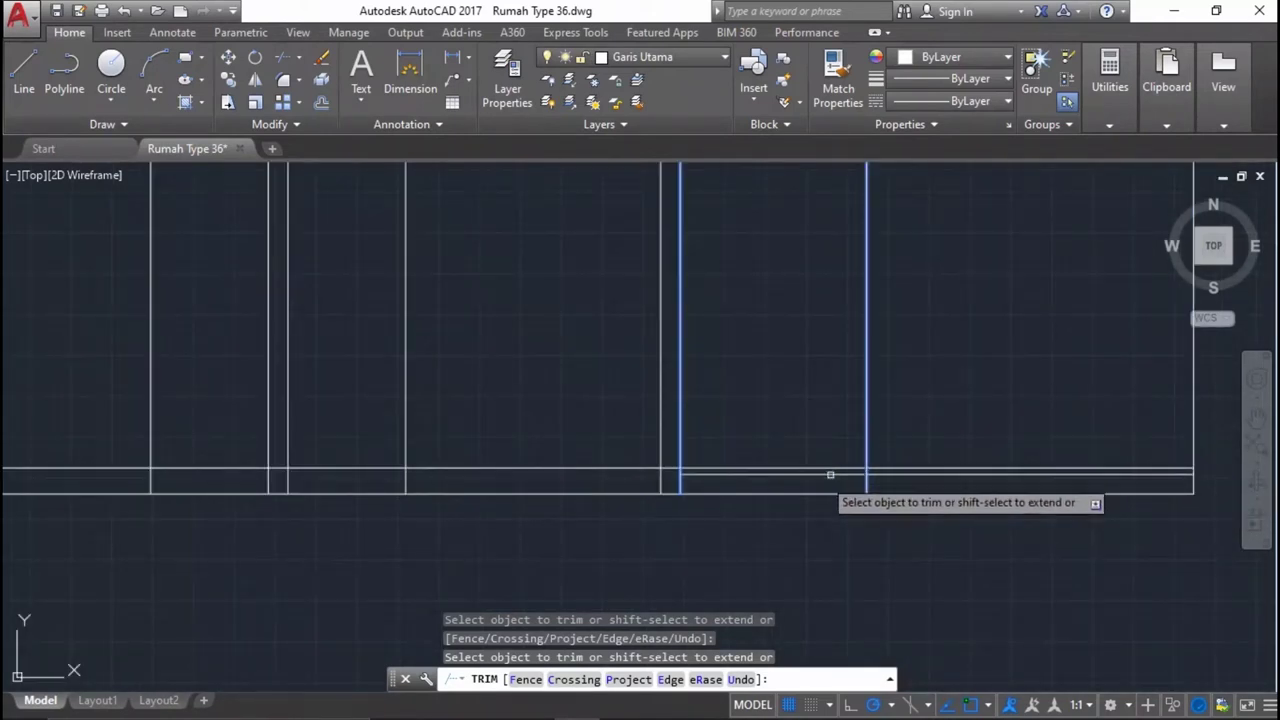
key("Return")
scroll(937, 468, "down", 3)
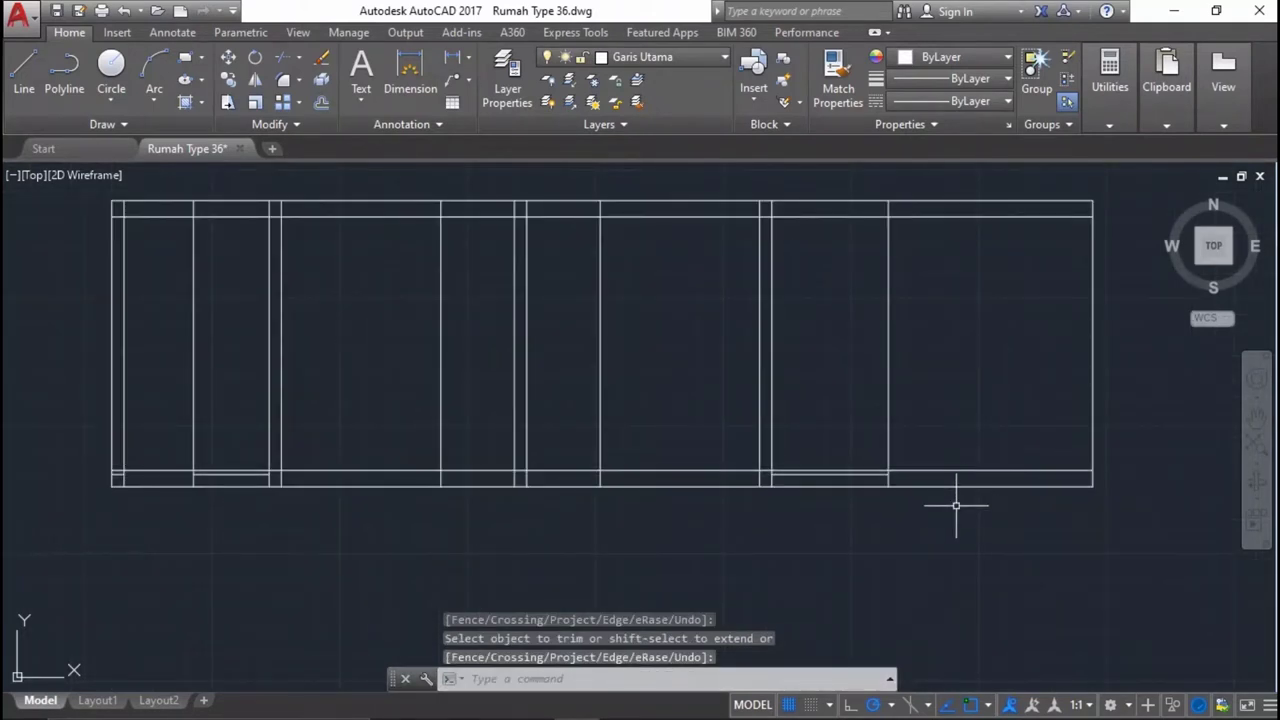
middle_click_drag(908, 499, 977, 511)
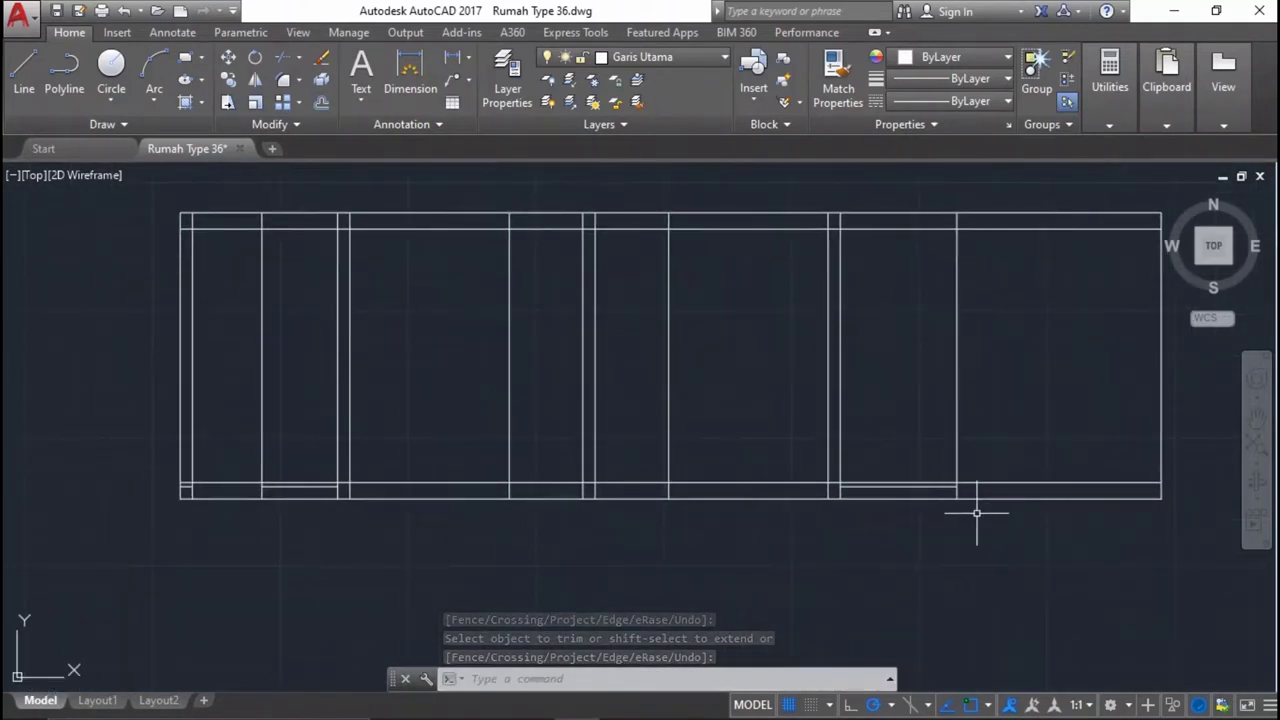
Restart TRIM with all of the wall strip's lines as cutting edges.
type("tr")
key("Return")
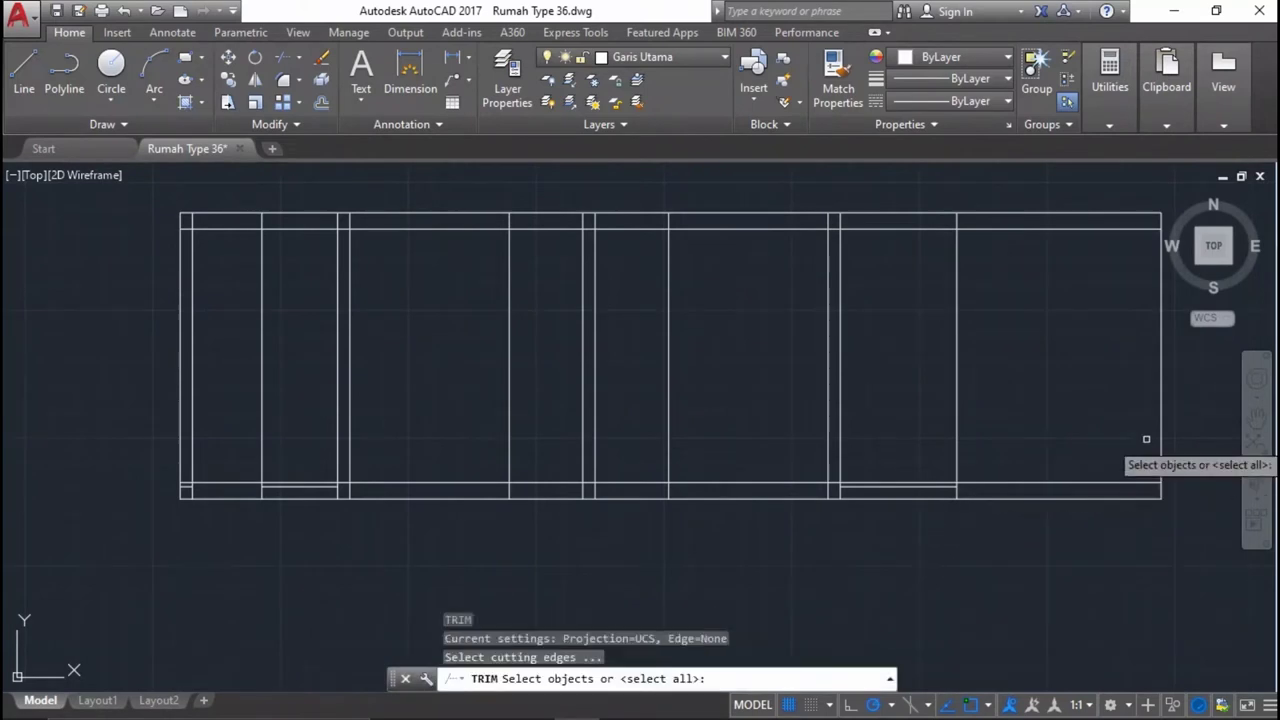
left_click(1173, 426)
left_click(163, 399)
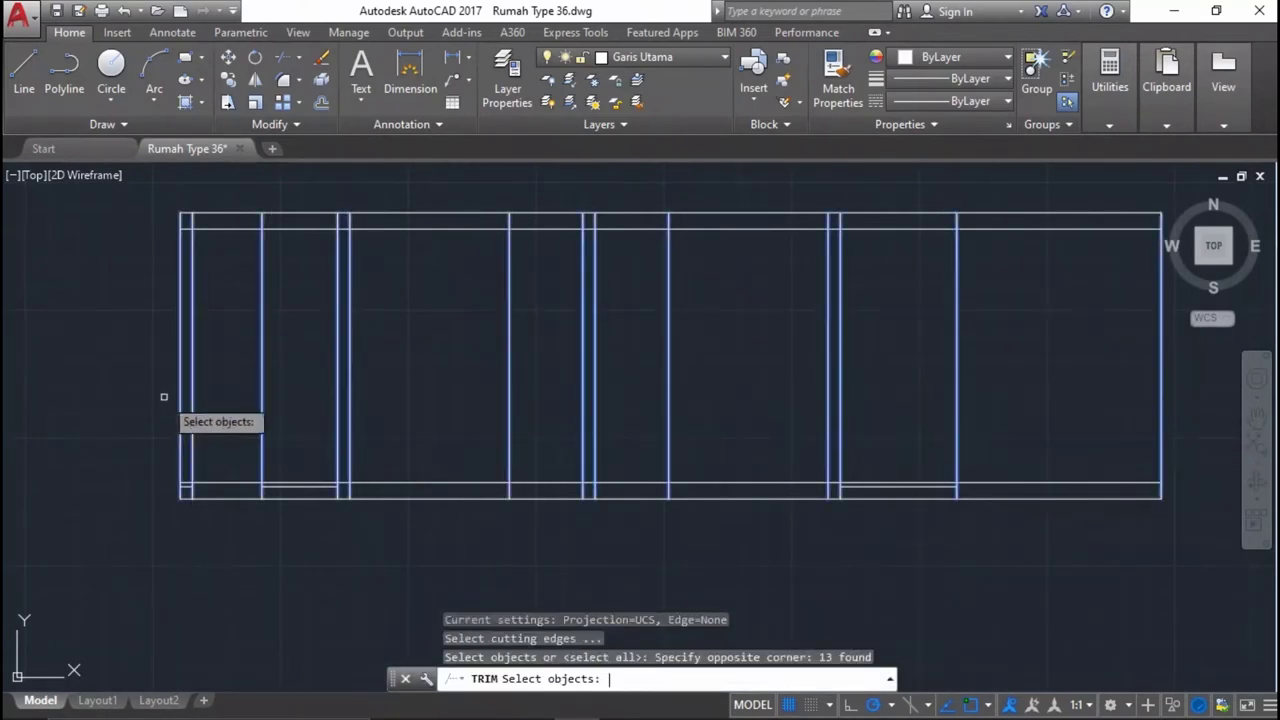
key("Return")
scroll(183, 523, "up", 4)
scroll(183, 525, "up", 4)
scroll(186, 400, "down", 2)
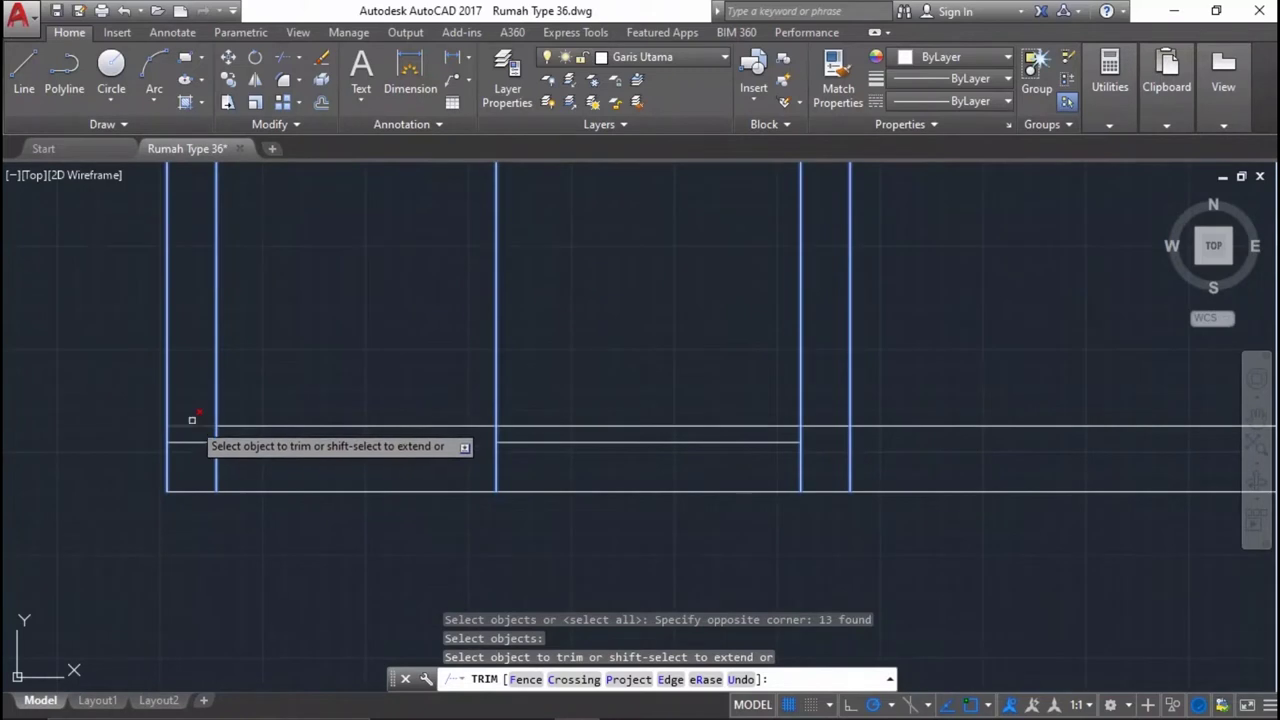
Trim the remaining inner base line pieces from the left bay to the right end.
left_click(193, 421)
left_click(191, 428)
left_click(380, 371)
left_click(352, 440)
left_click(611, 351)
left_click(578, 436)
scroll(494, 411, "down", 4)
middle_click_drag(494, 411, 838, 453)
scroll(596, 490, "up", 1)
scroll(824, 465, "up", 2)
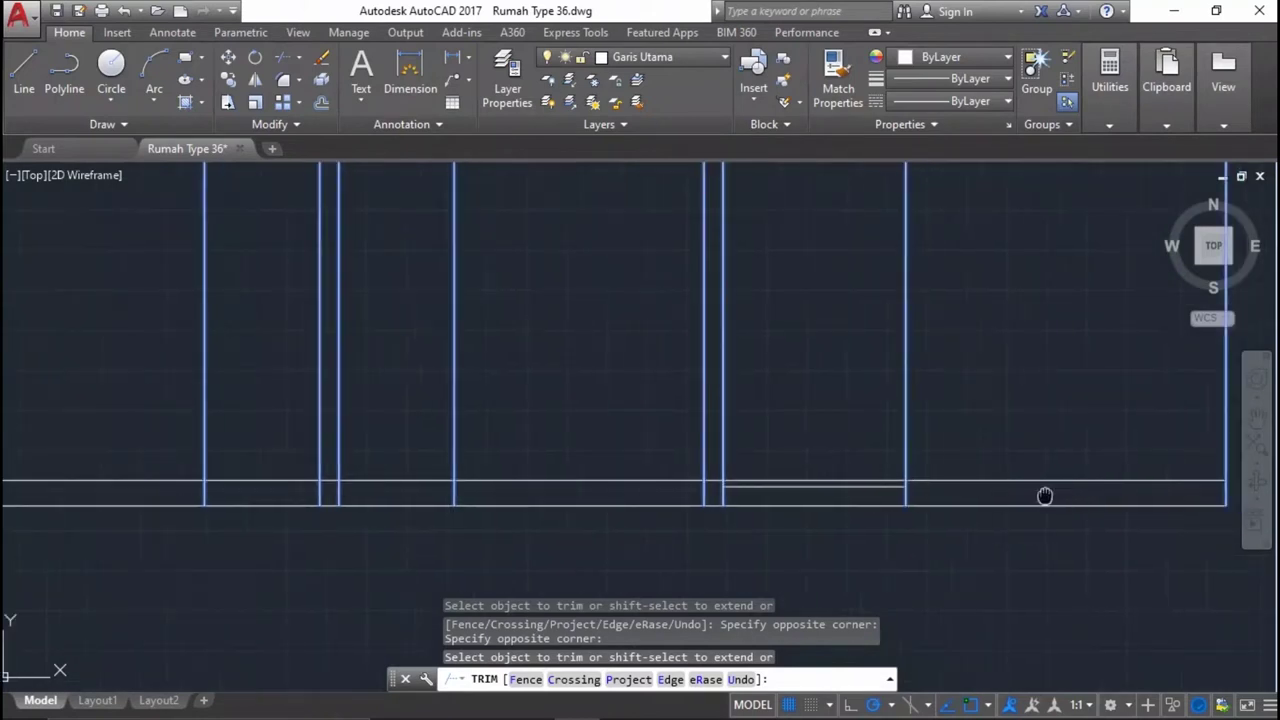
middle_click_drag(1046, 494, 844, 488)
left_click(844, 488)
left_click(829, 457)
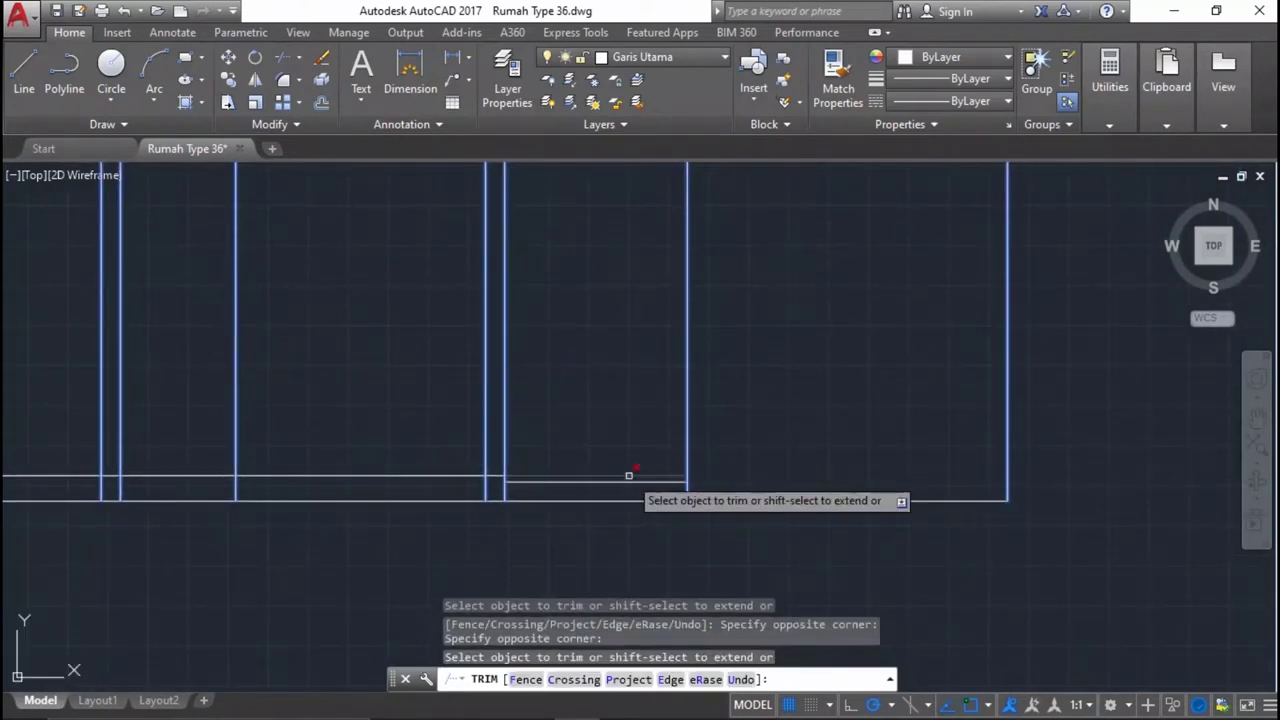
left_click(629, 475)
scroll(957, 451, "down", 4)
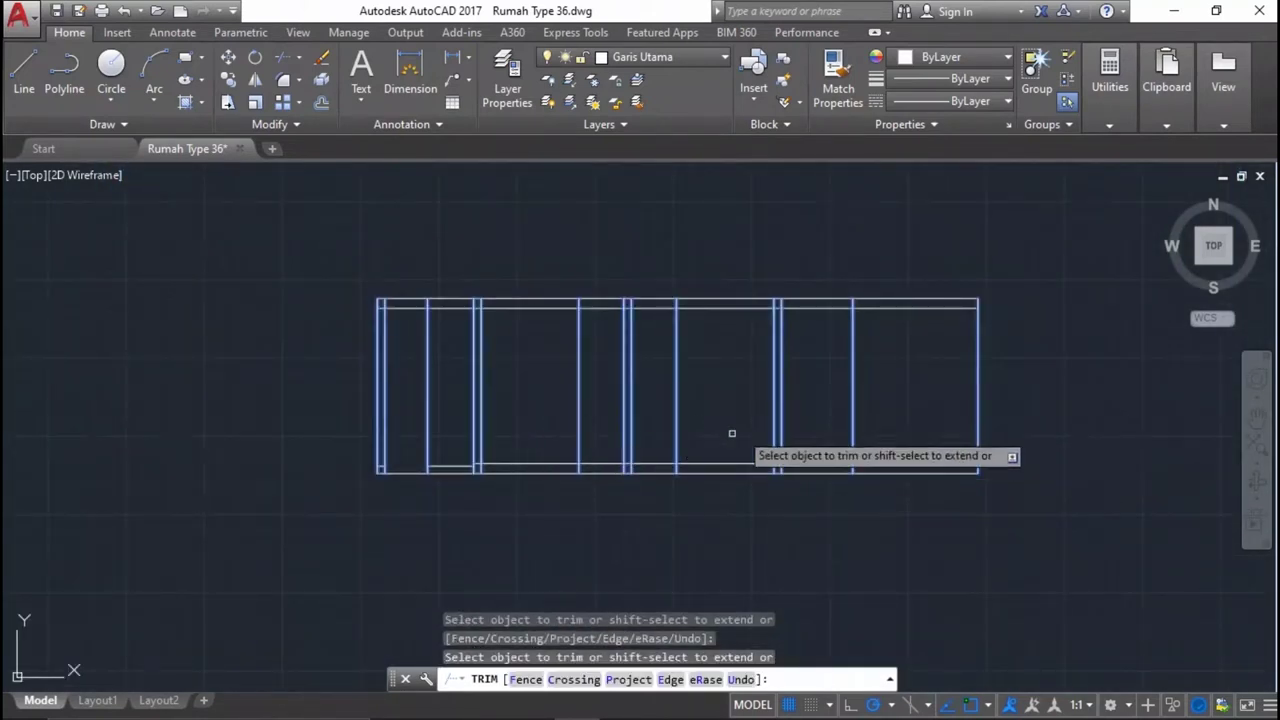
key("Return")
scroll(715, 380, "up", 2)
mouse_move(809, 371)
middle_mouse_down()
mouse_move(686, 471)
mouse_move(844, 456)
middle_mouse_up()
Trim the top band line ends outside the central opening's two frame verticals.
type("tr")
key("Return")
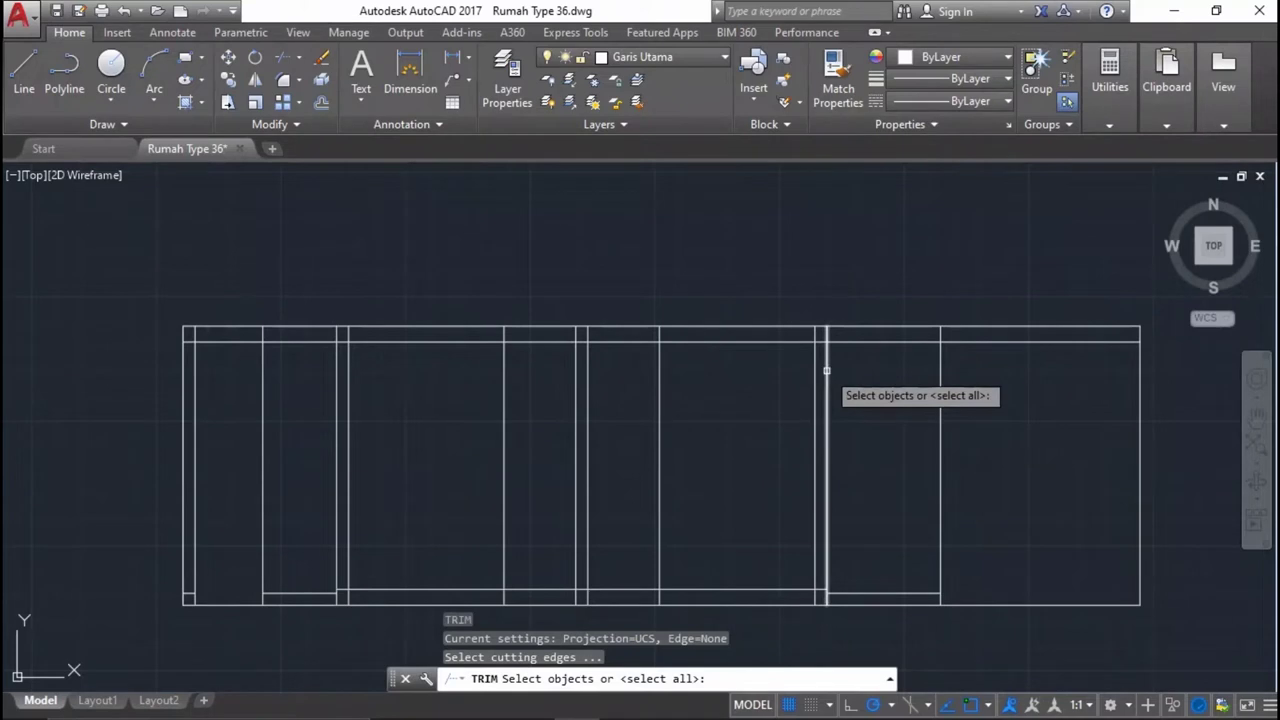
left_click(826, 370)
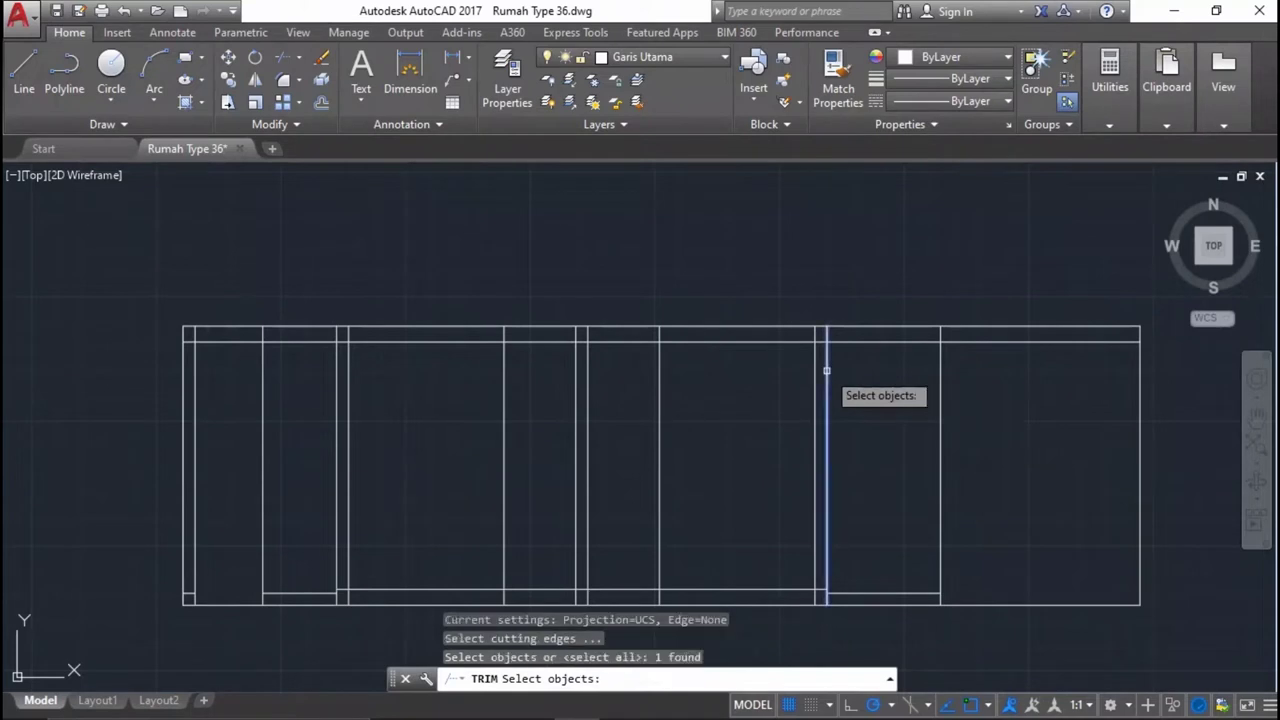
left_click(338, 352)
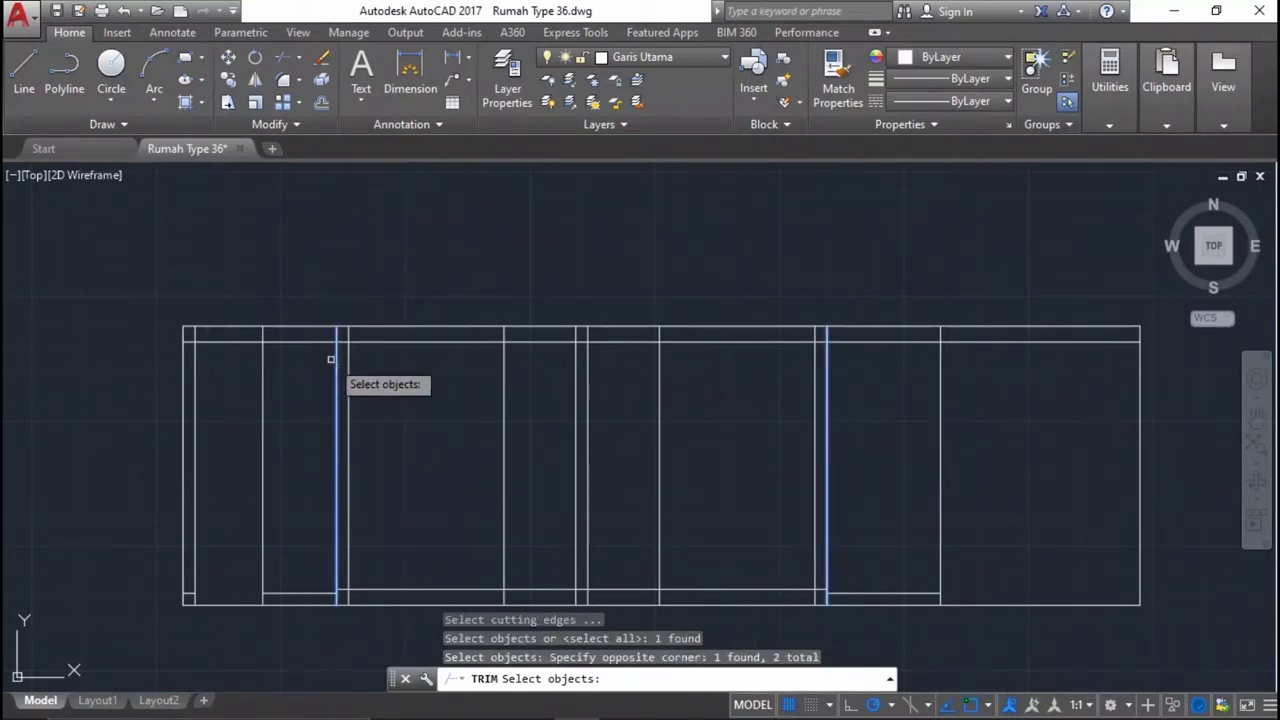
key("Return")
left_click(880, 405)
left_click(880, 286)
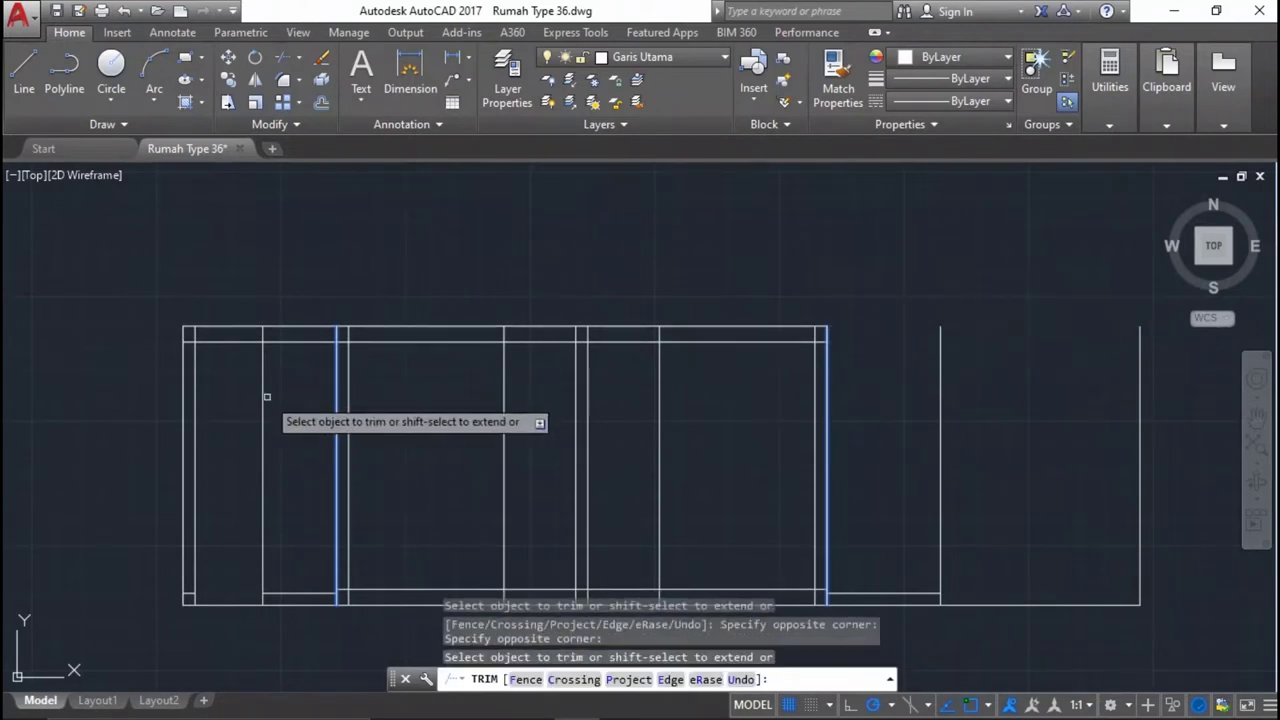
left_click(286, 386)
left_click(282, 240)
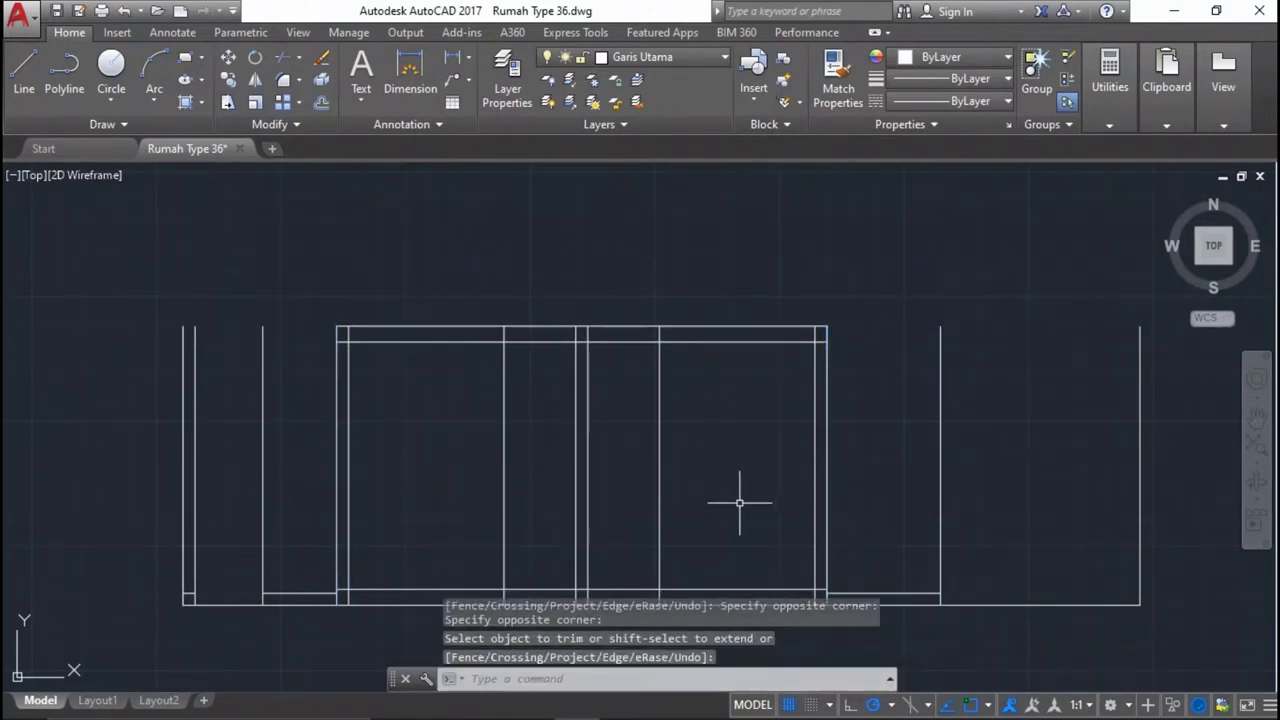
Offset the bottom line 1750 upward.
key("Escape")
type("o")
key("Return")
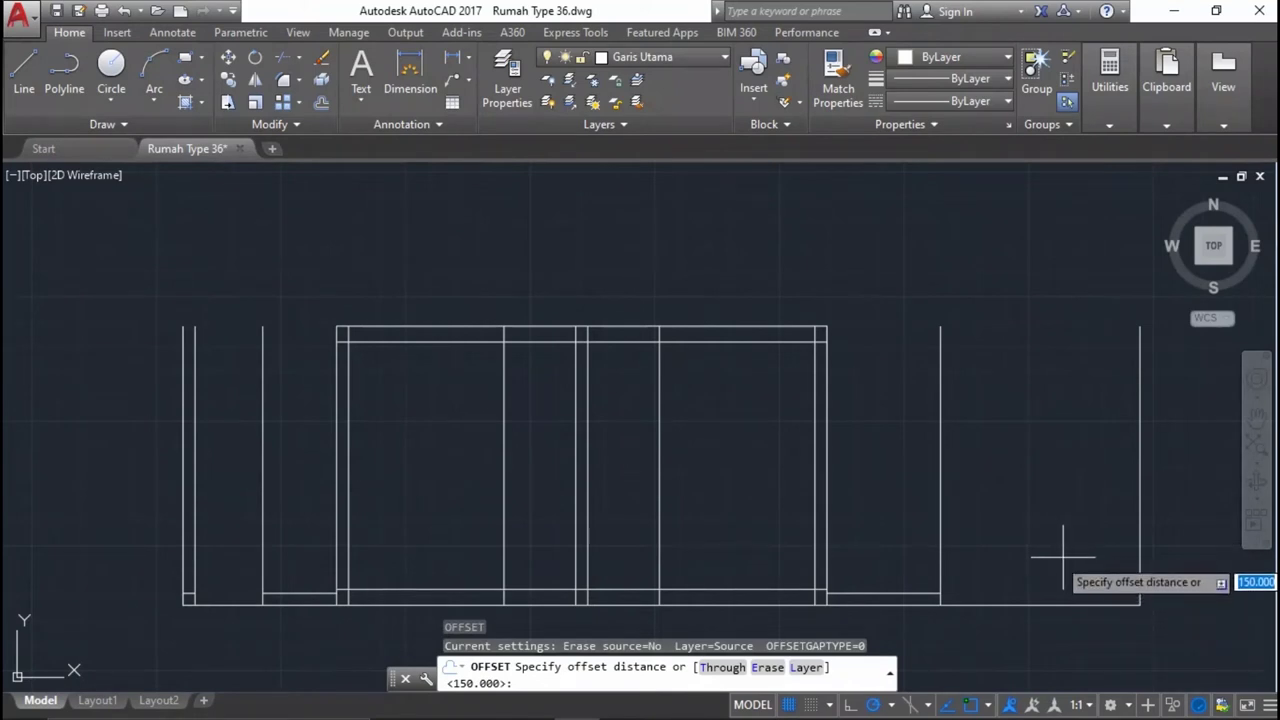
type("1750")
key("Return")
left_click(1043, 604)
left_click(1017, 492)
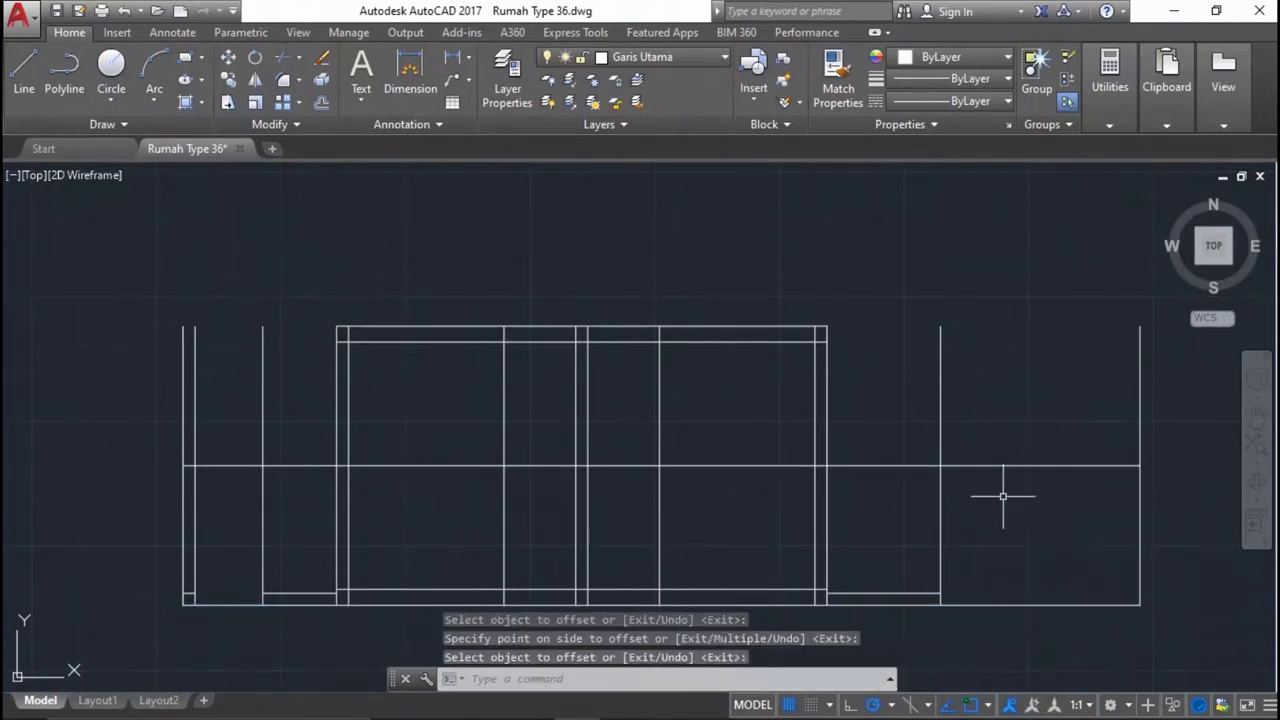
middle_click_drag(881, 556, 889, 411)
Trim the new 1750 line out of the central opening between the frame verticals.
type("r")
key("Return")
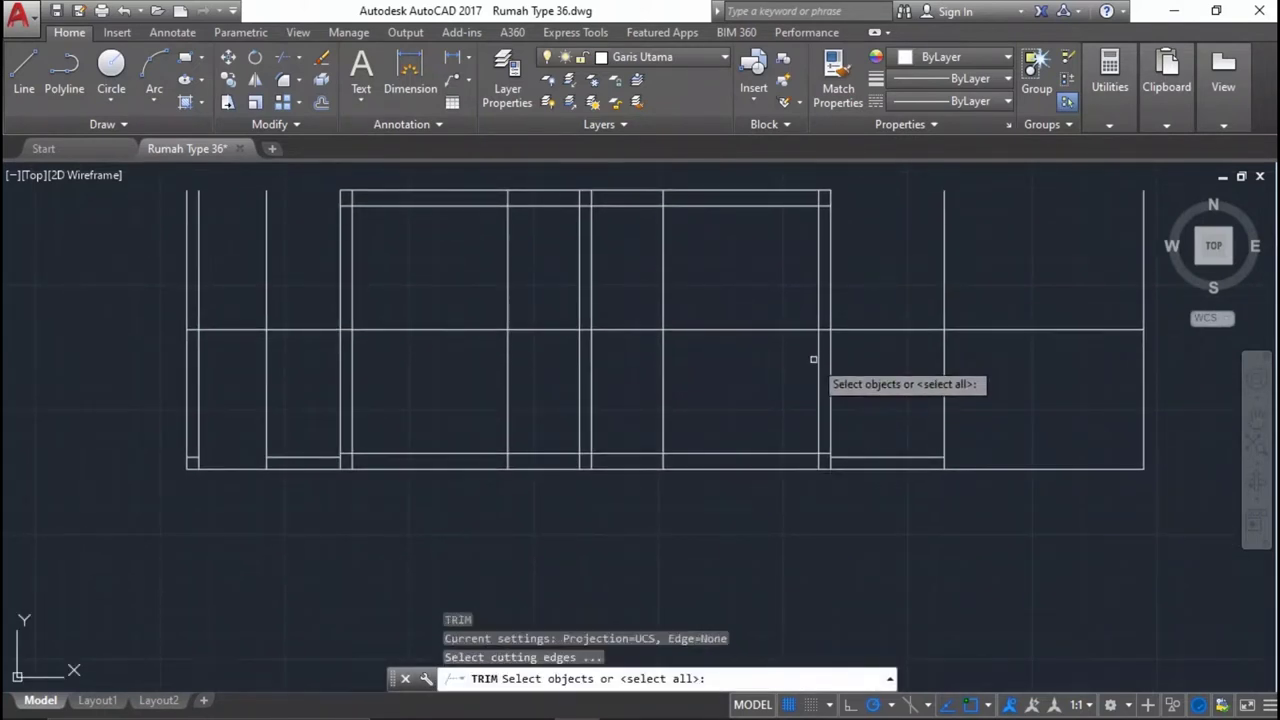
left_click(829, 349)
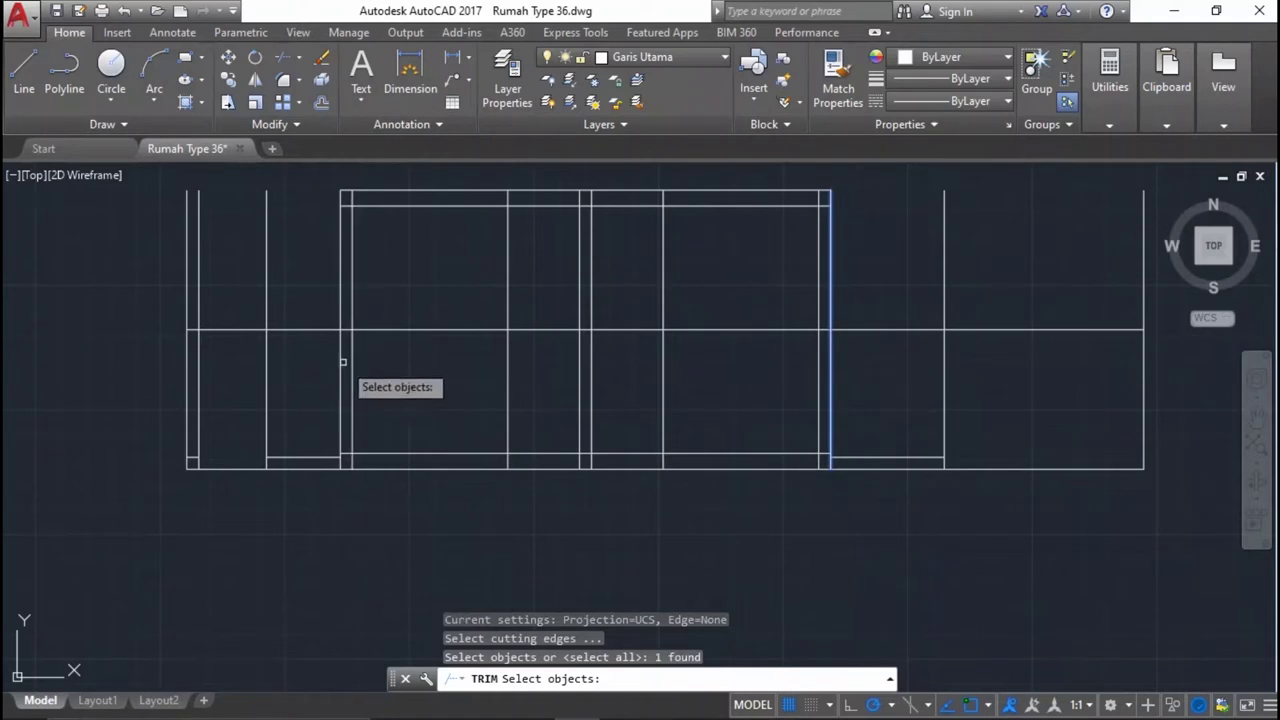
left_click(343, 362)
key("Return")
left_click(500, 257)
left_click(409, 371)
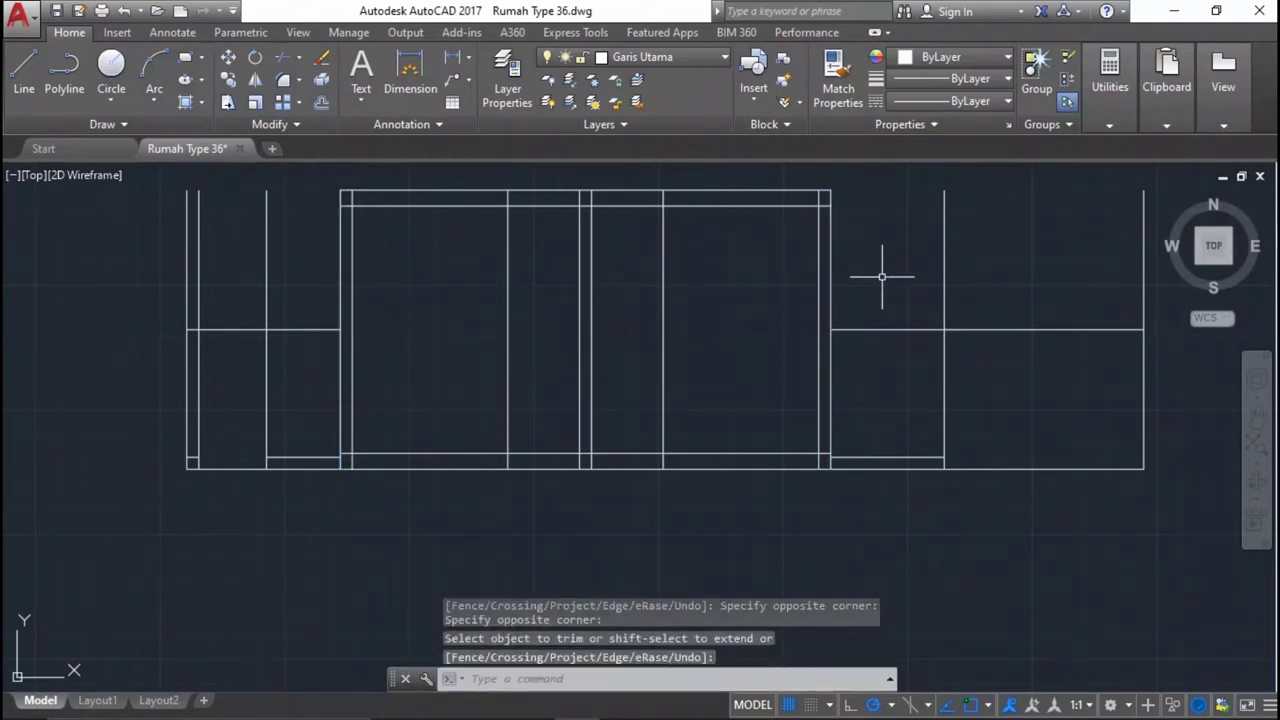
Trim the left and right wall lines above the 1750 line.
middle_click_drag(882, 277, 864, 342)
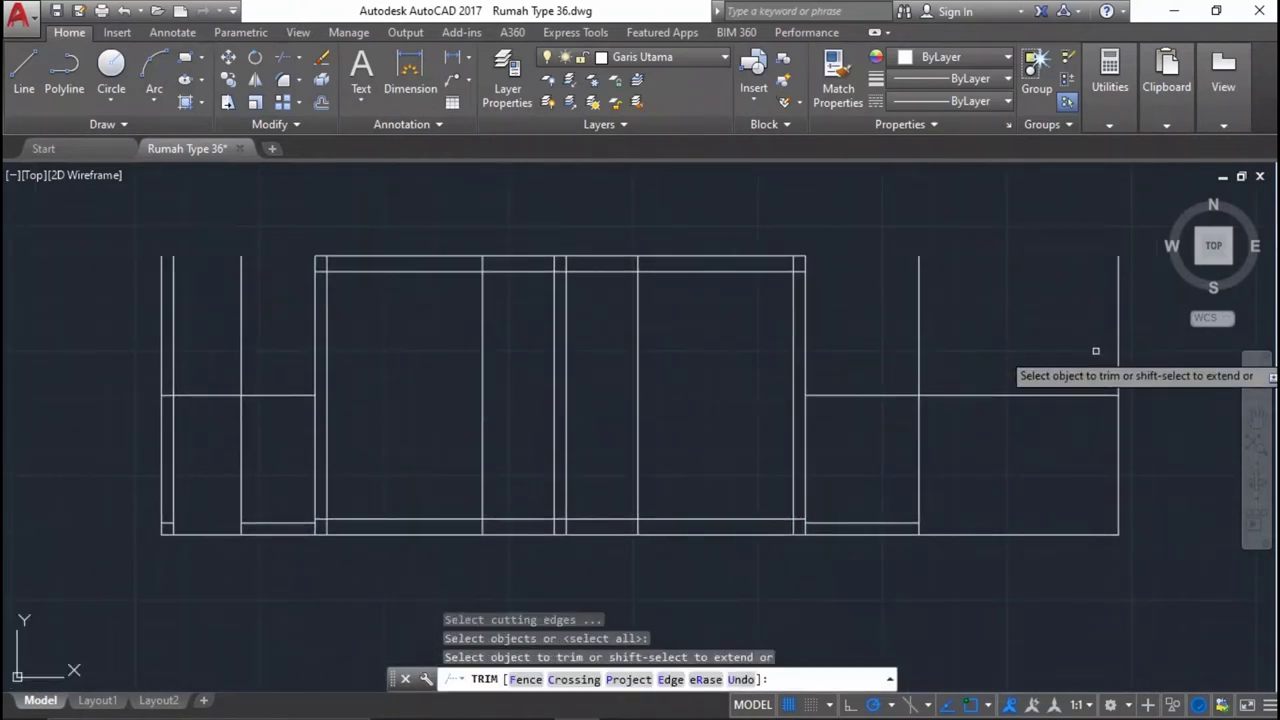
left_click(1133, 343)
left_click(852, 300)
left_click(923, 437)
left_click(871, 403)
left_click(89, 277)
left_click(257, 451)
left_click(214, 434)
left_click(195, 469)
key("Return")
Offset the left wing's top edge 150 inward.
scroll(437, 429, "up", 2)
scroll(380, 400, "up", 3)
scroll(371, 471, "up", 1)
type("o")
key("Return")
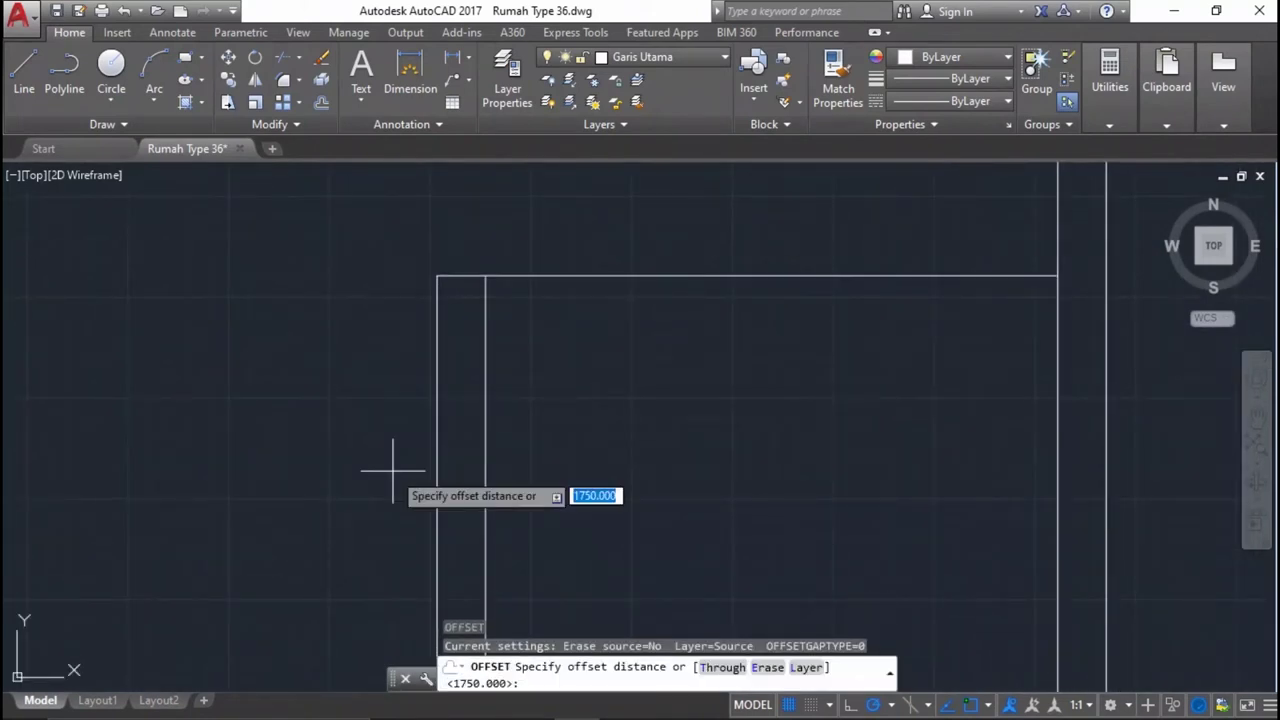
type("150")
key("Return")
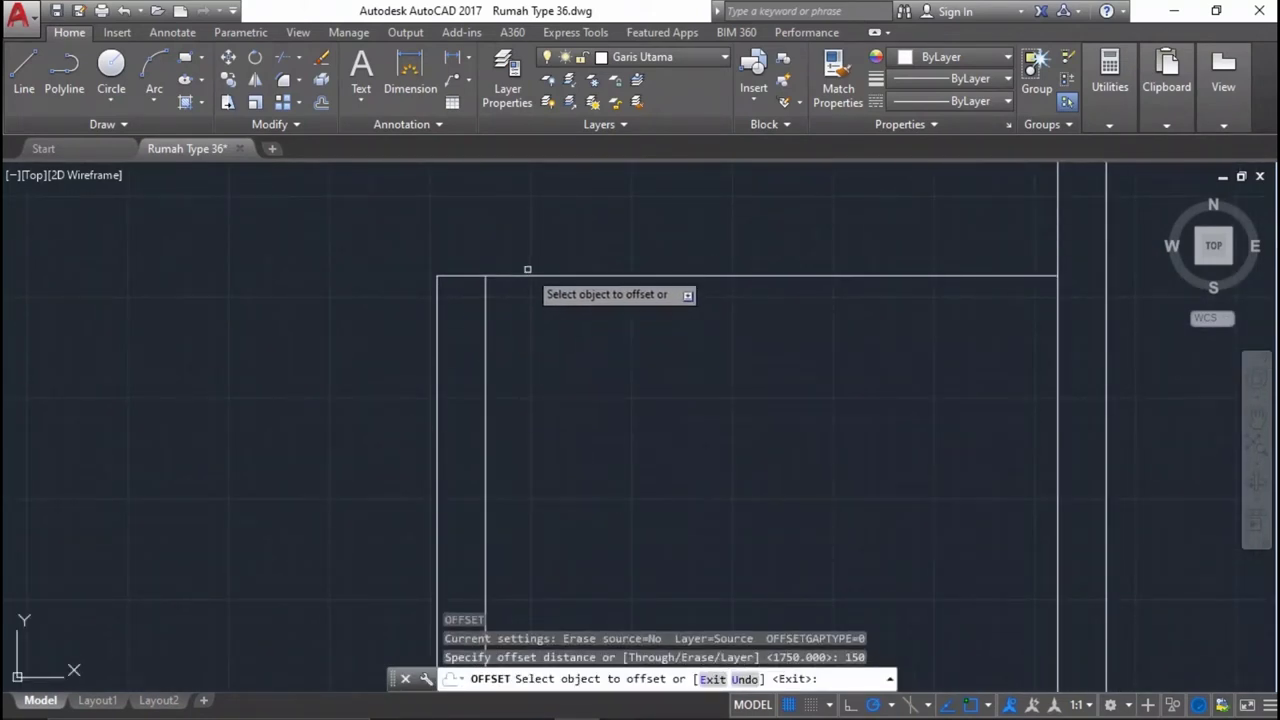
left_click(526, 276)
left_click(530, 385)
key("Return")
scroll(520, 294, "down", 5)
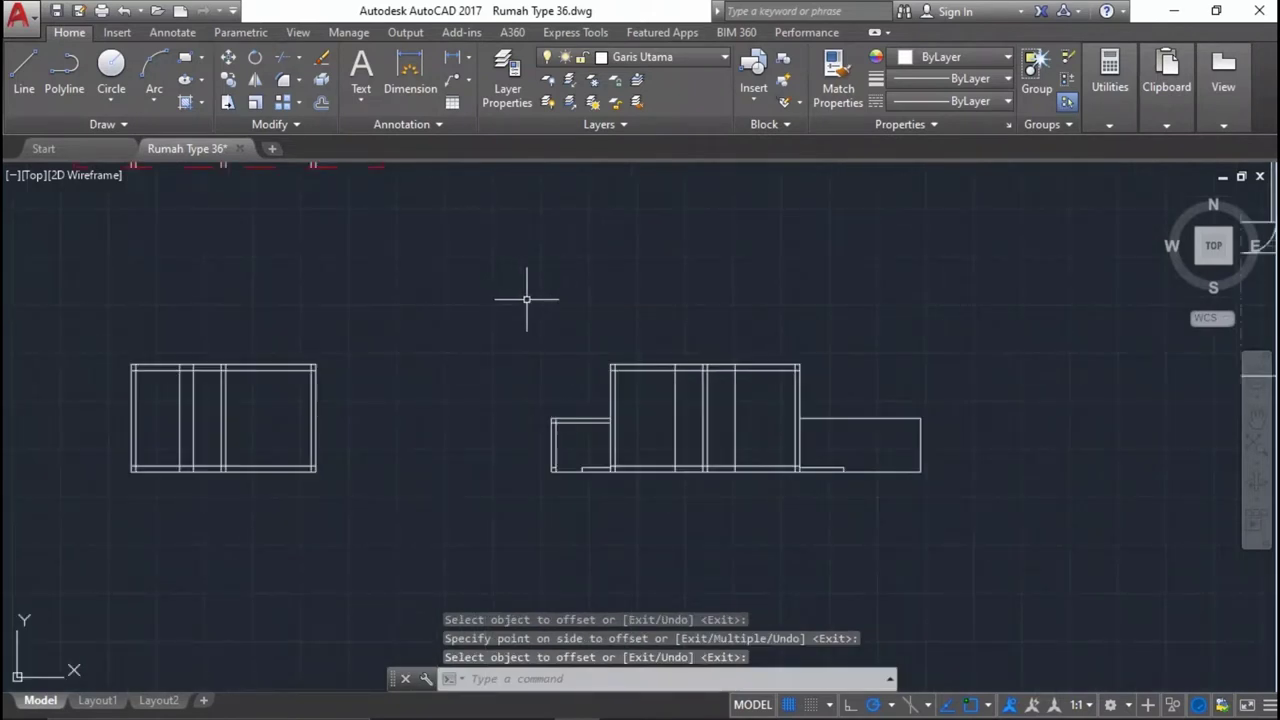
Trim the overhang of the new 150 inner top line.
type("tr")
key("Return")
key("Return")
scroll(594, 477, "up", 5)
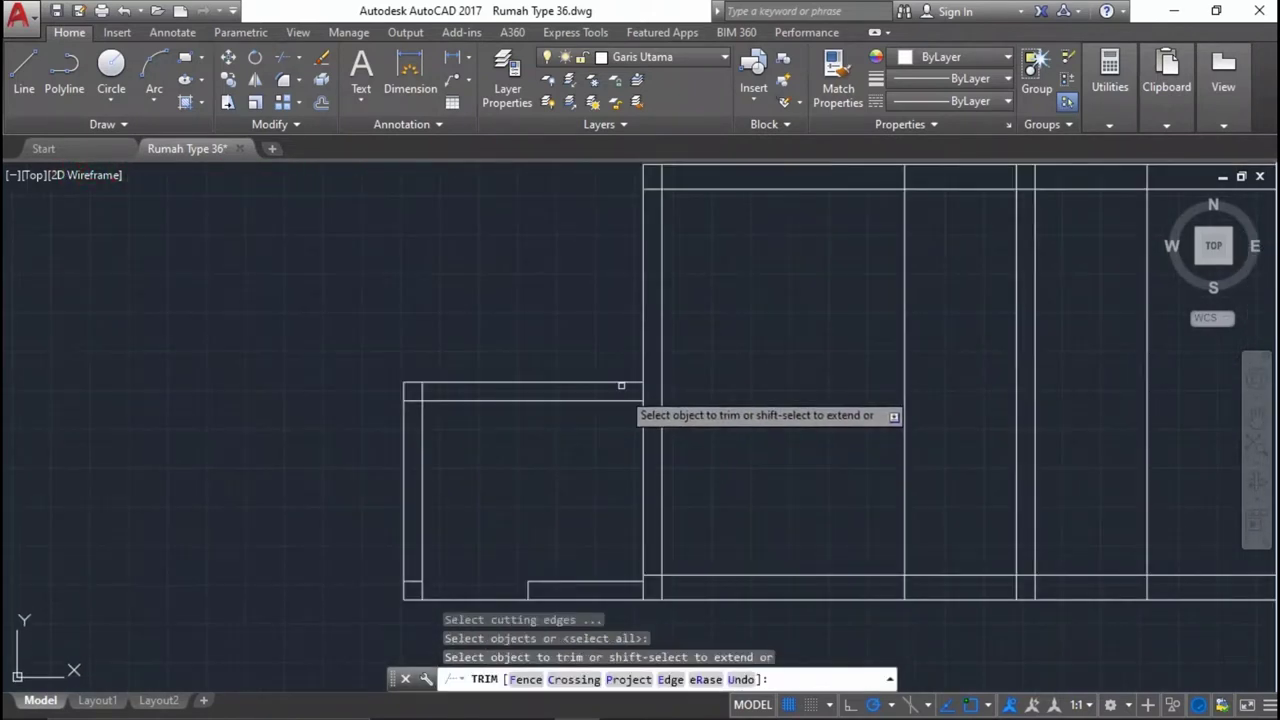
left_click(599, 396)
left_click(560, 432)
key("Return")
scroll(715, 318, "down", 3)
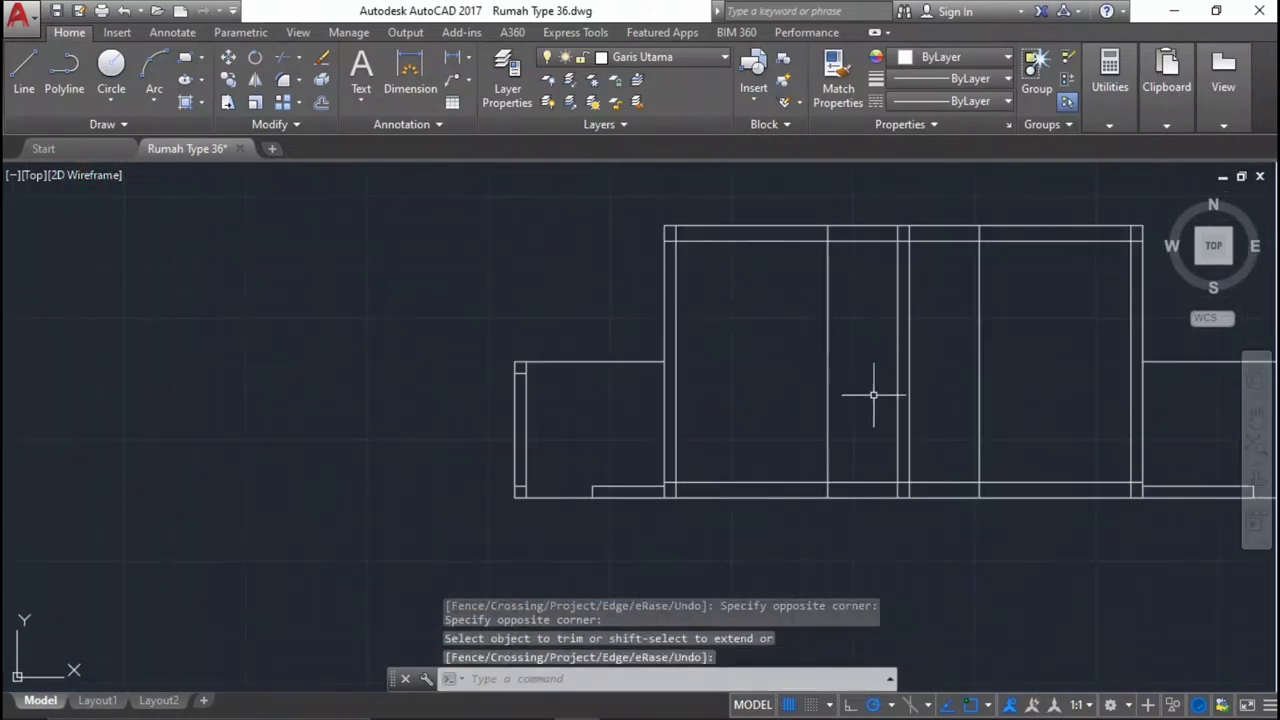
mouse_move(906, 398)
middle_mouse_down()
mouse_move(903, 426)
mouse_move(796, 453)
middle_mouse_up()
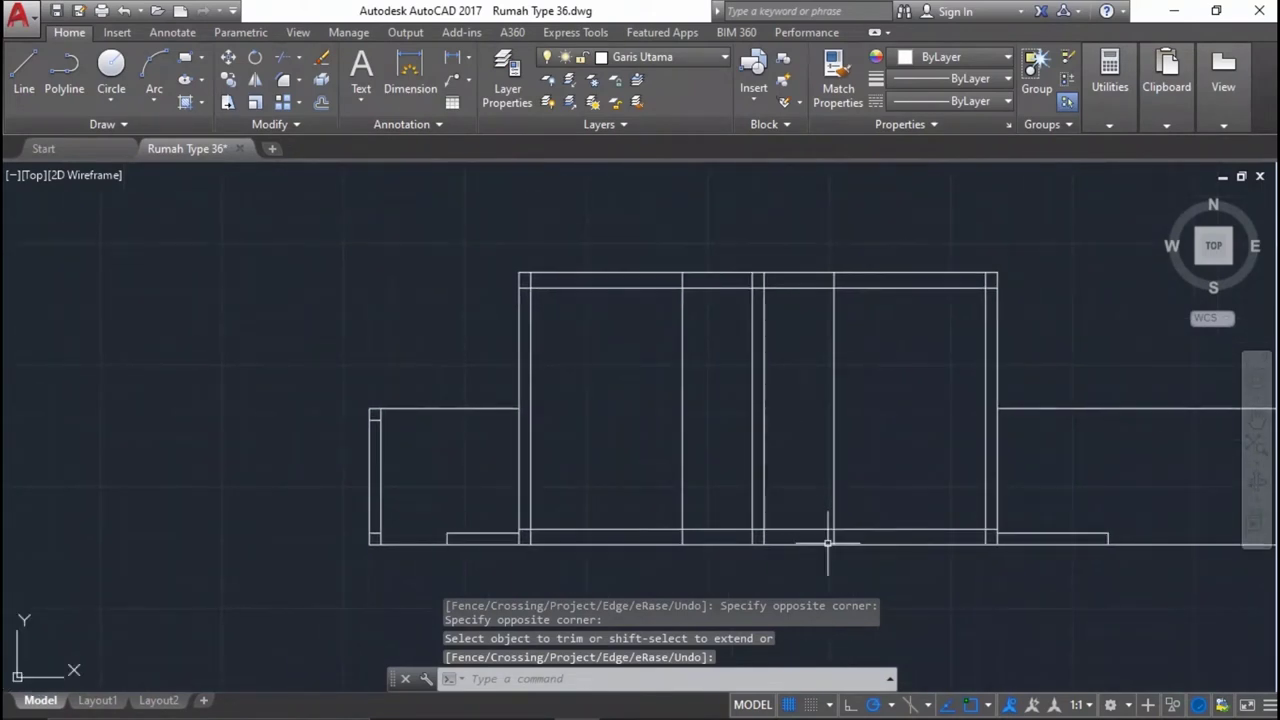
key("Escape")
Offset the central opening's bottom line 2150 upward.
scroll(840, 450, "up", 2)
type("o")
key("Return")
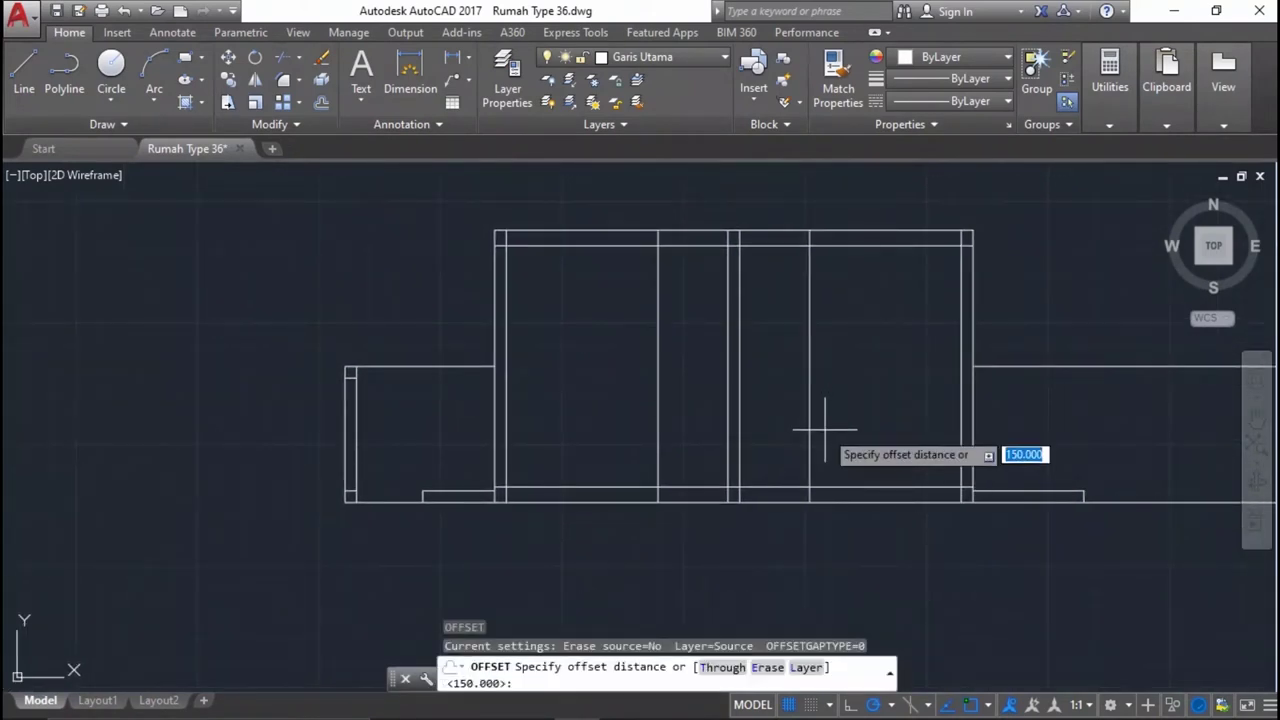
scroll(829, 463, "up", 3)
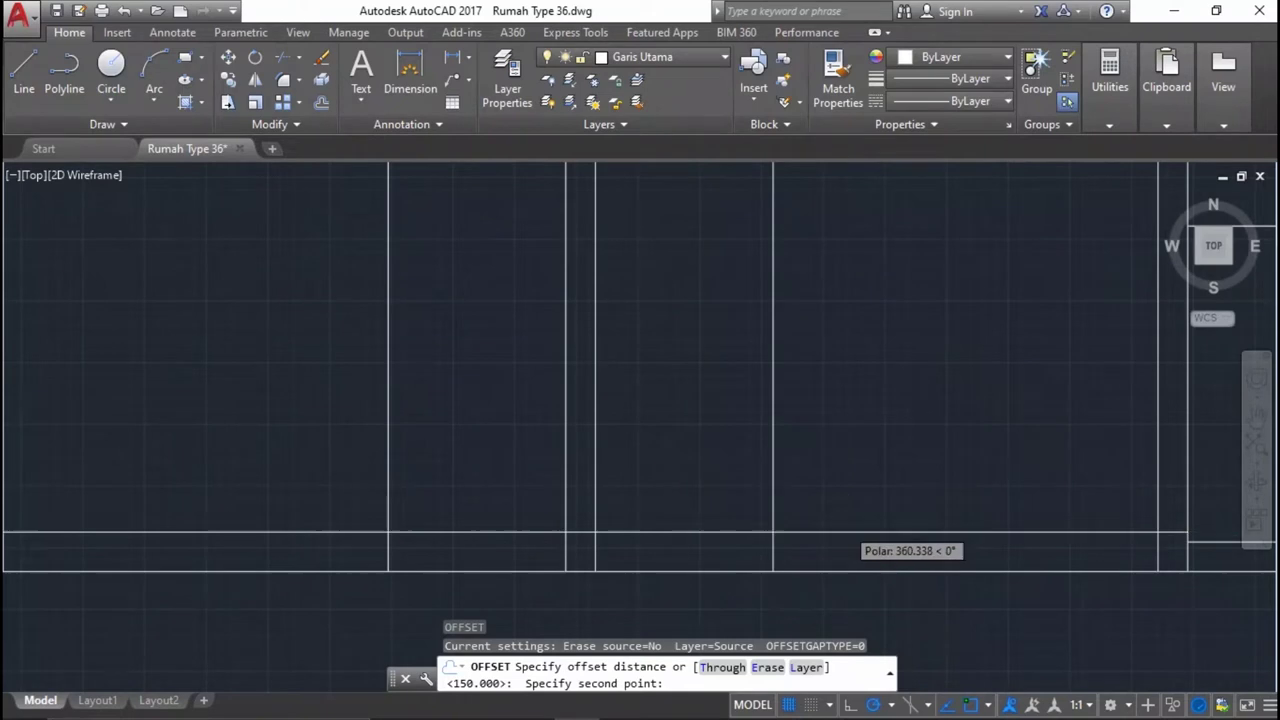
scroll(844, 530, "down", 2)
type("2150")
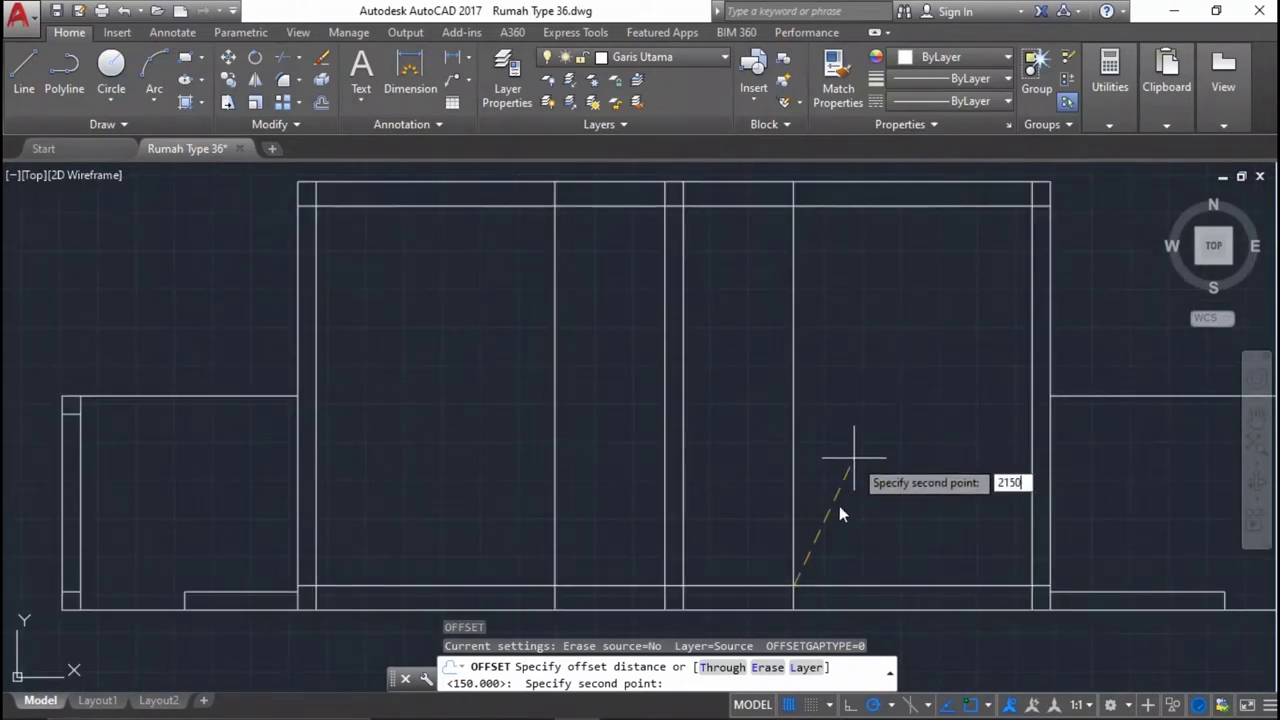
key("Return")
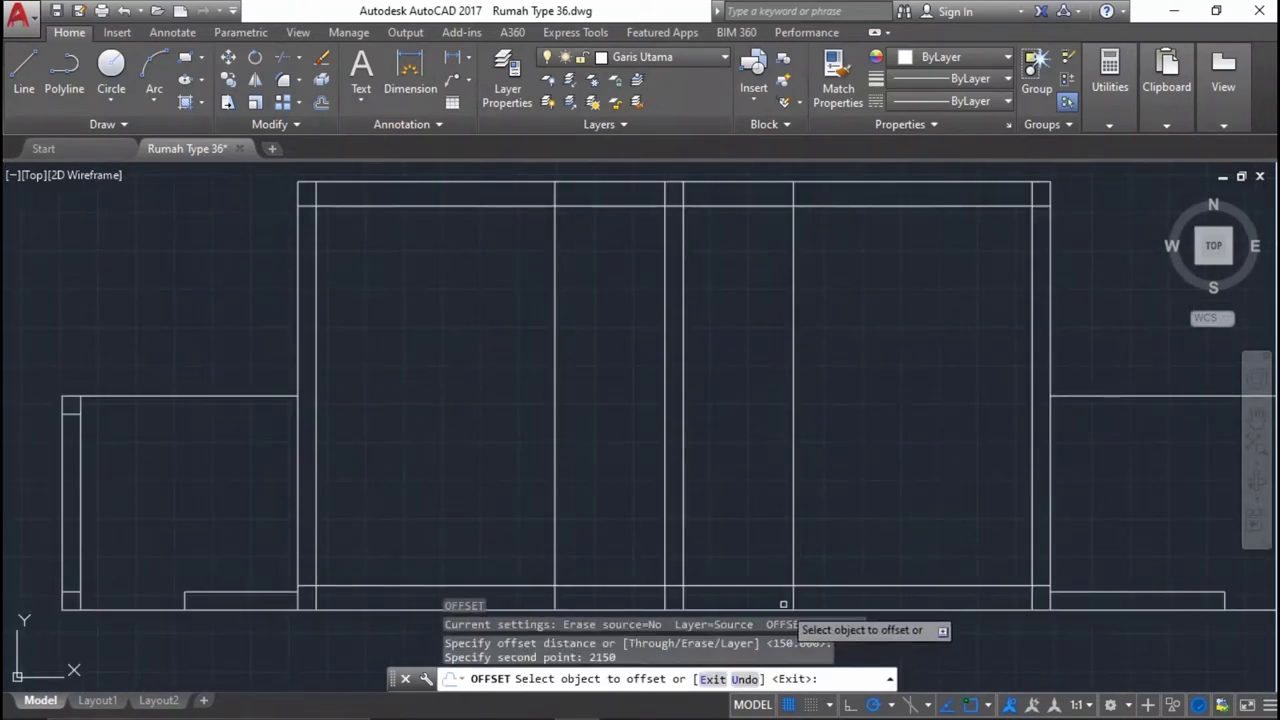
left_click(822, 584)
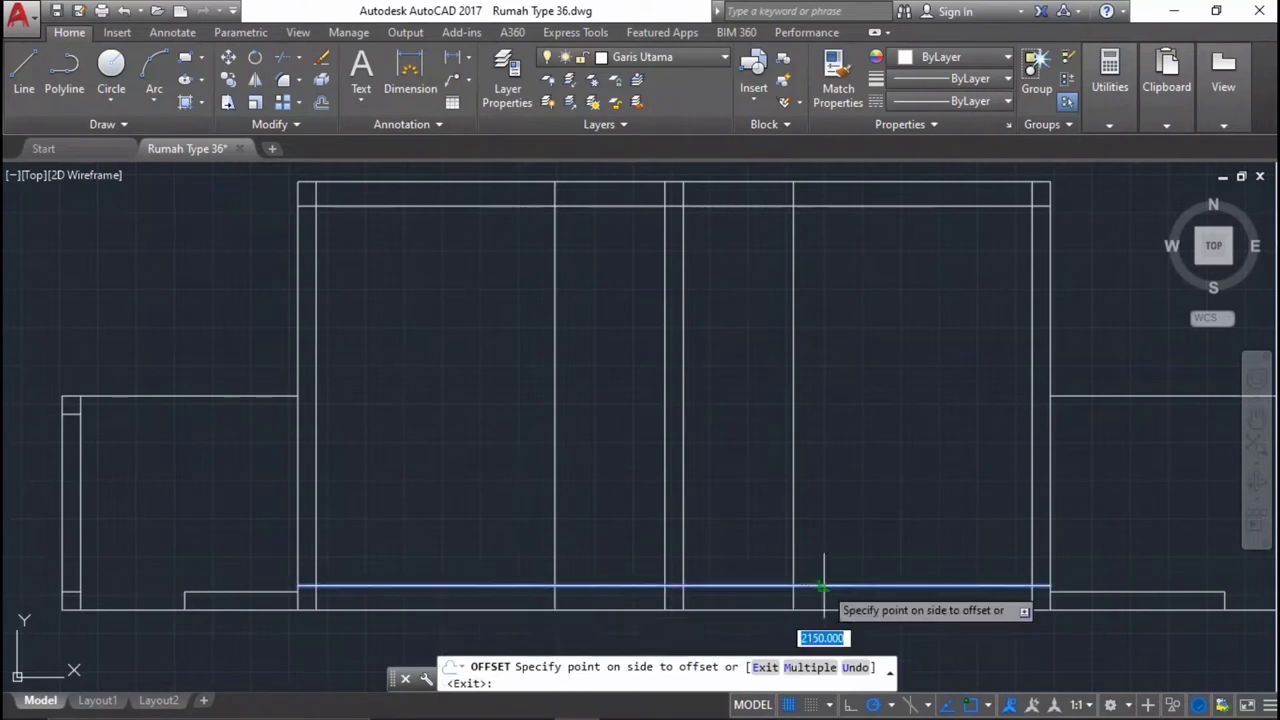
left_click(836, 342)
key("Return")
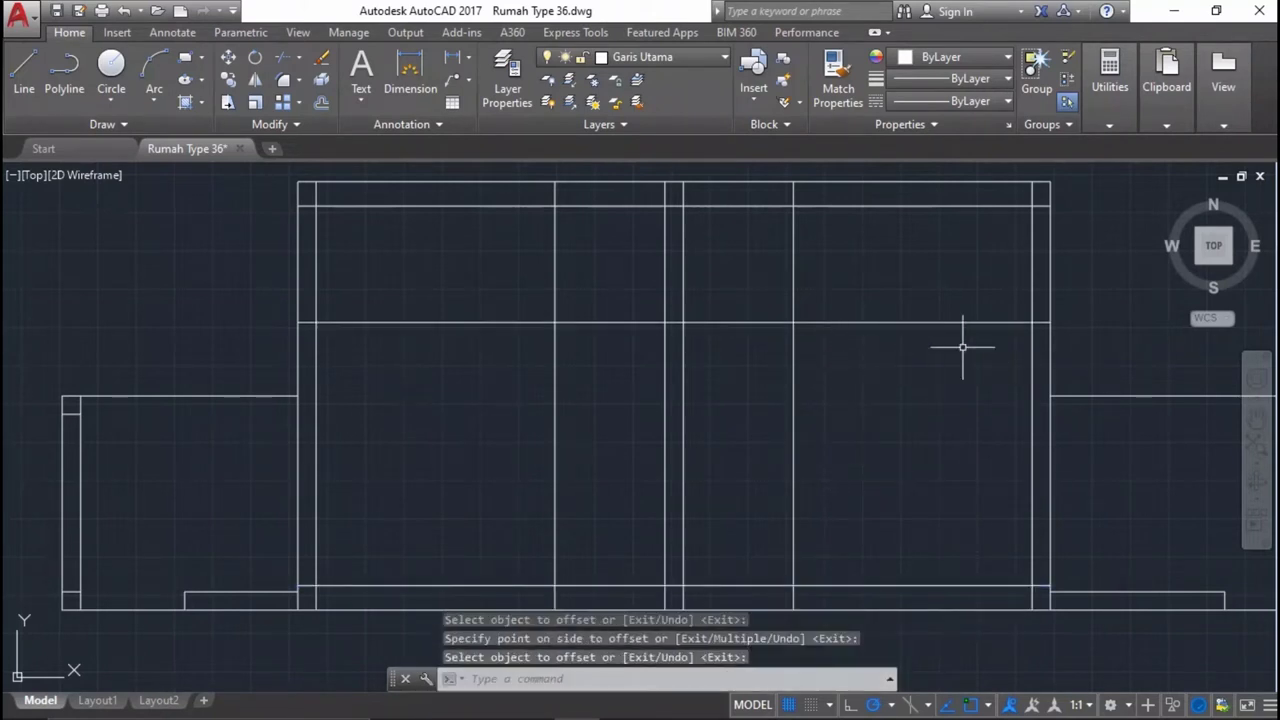
middle_click_drag(962, 347, 857, 301)
Offset the opening's inner bottom line 400 upward.
key("Return")
type("400")
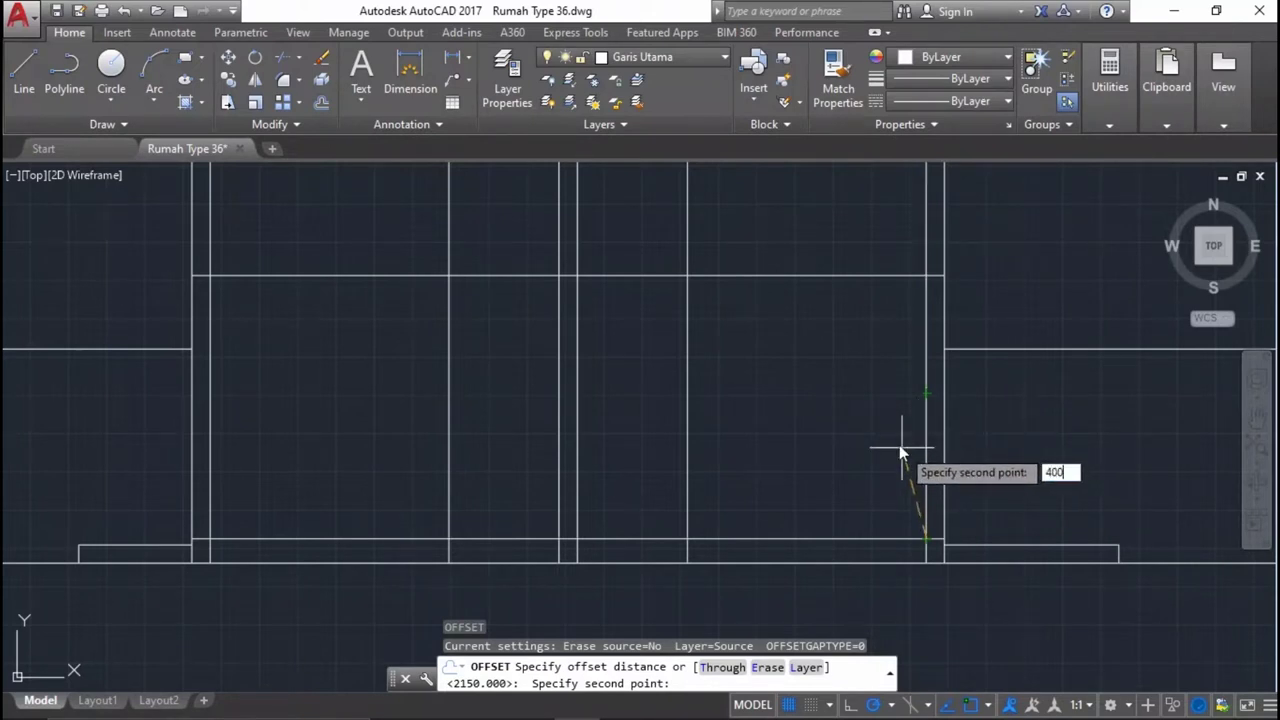
key("Return")
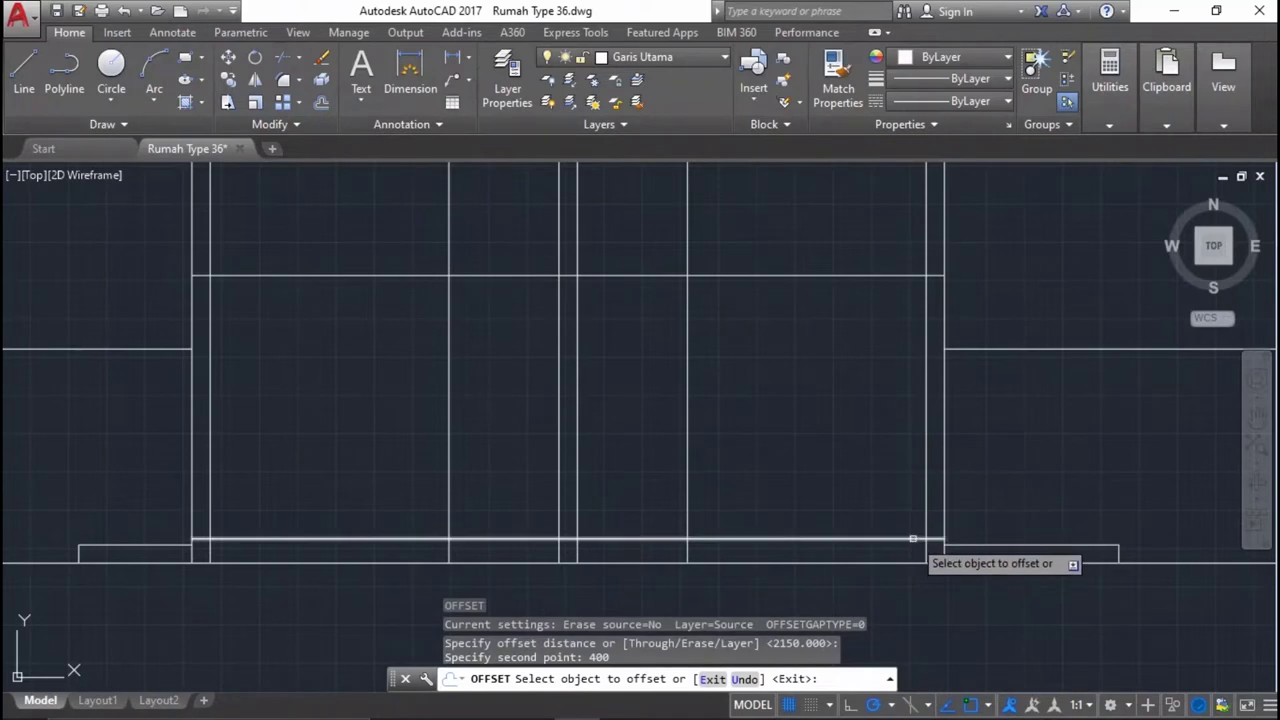
left_click(913, 541)
left_click(887, 420)
scroll(915, 503, "up", 5)
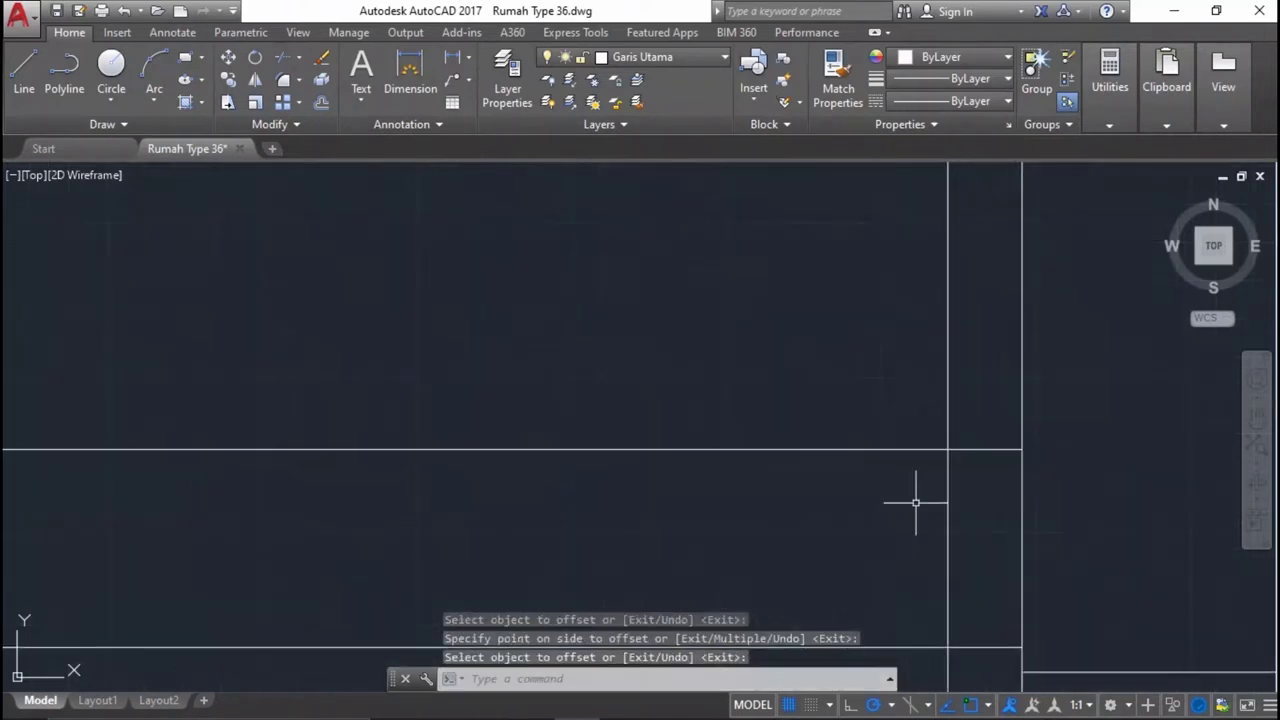
scroll(969, 496, "down", 2)
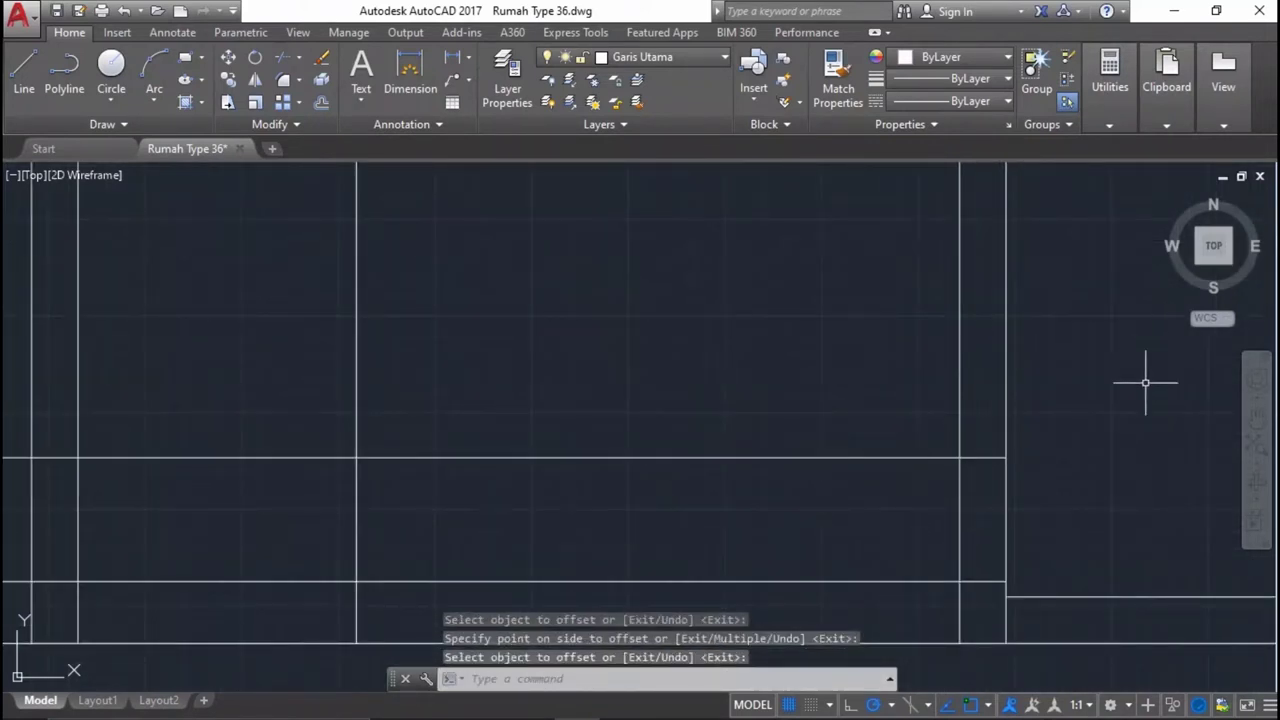
scroll(1094, 394, "down", 2)
scroll(1057, 463, "down", 2)
type("tr")
key("Return")
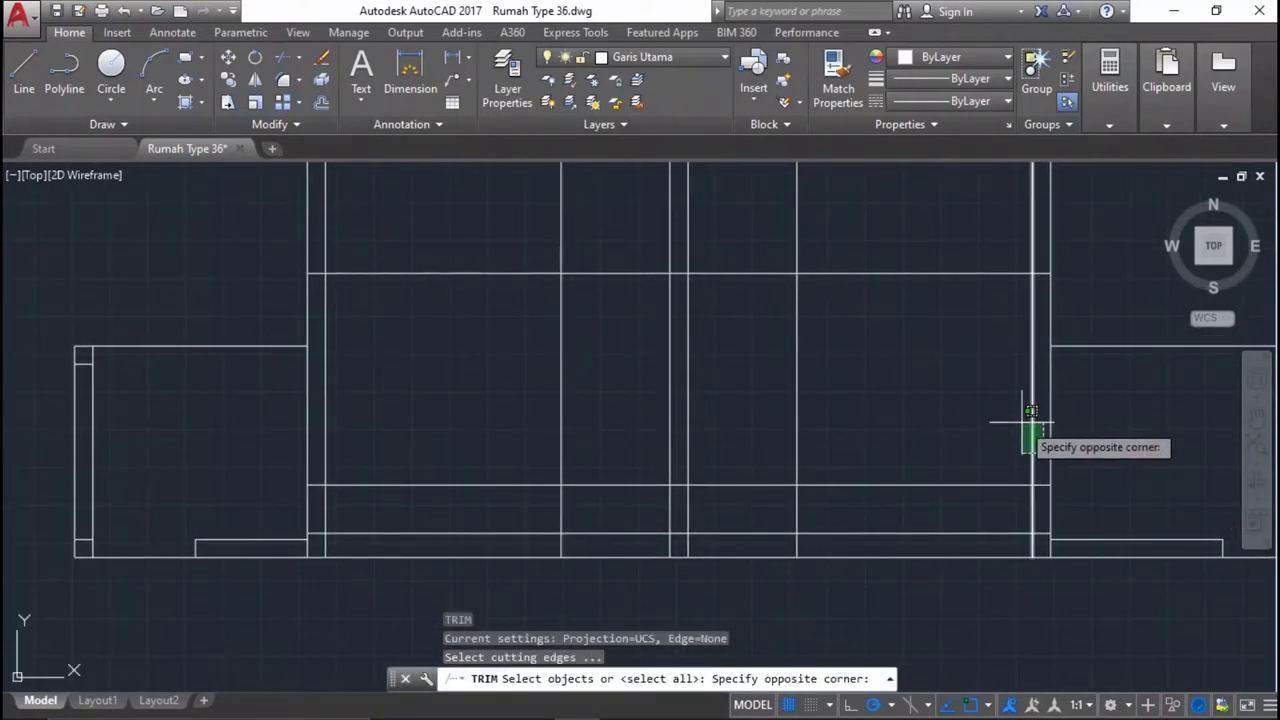
Trim the lines crossing the right frame vertical, using that vertical as the cutting edge.
left_click(1018, 423)
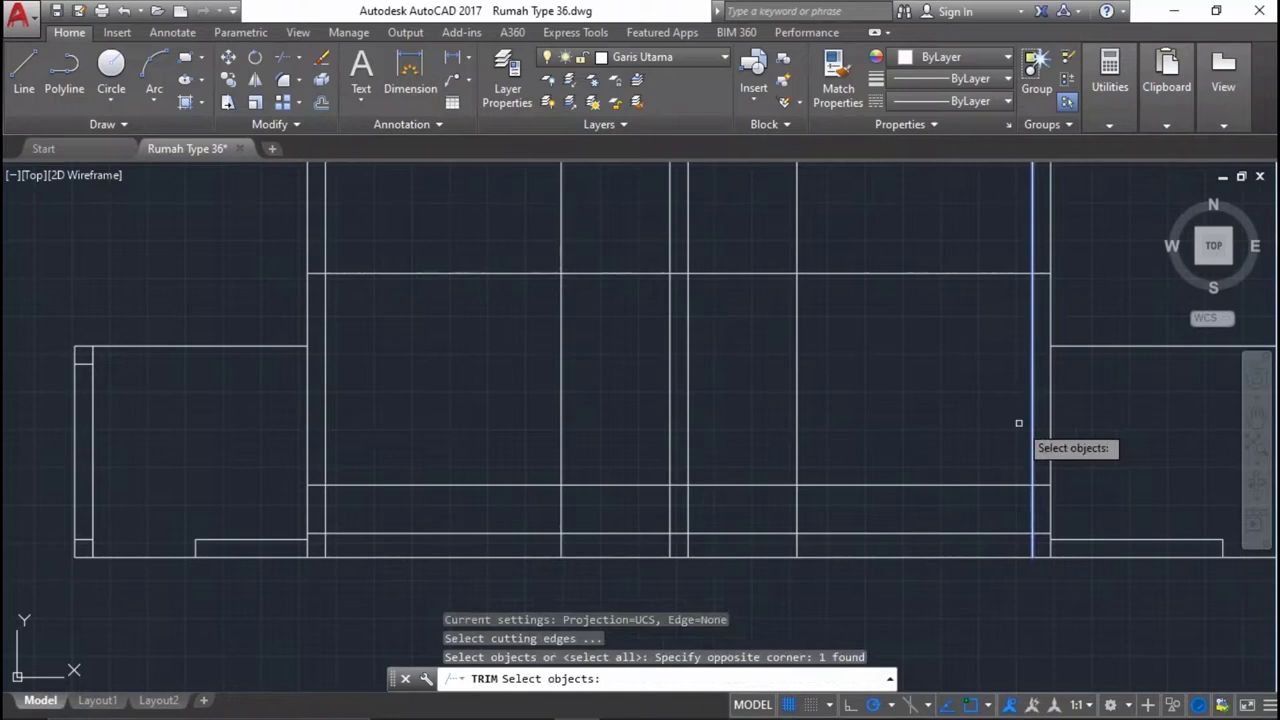
key("Return")
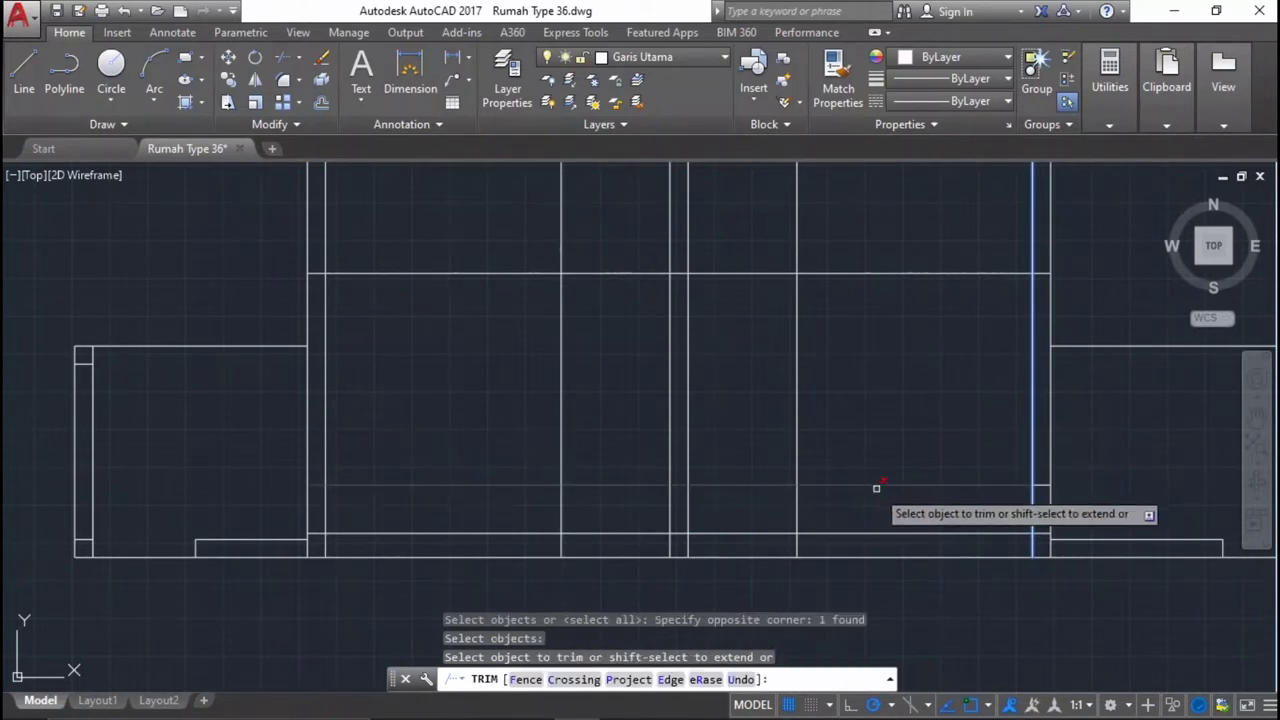
left_click(889, 504)
left_click(872, 478)
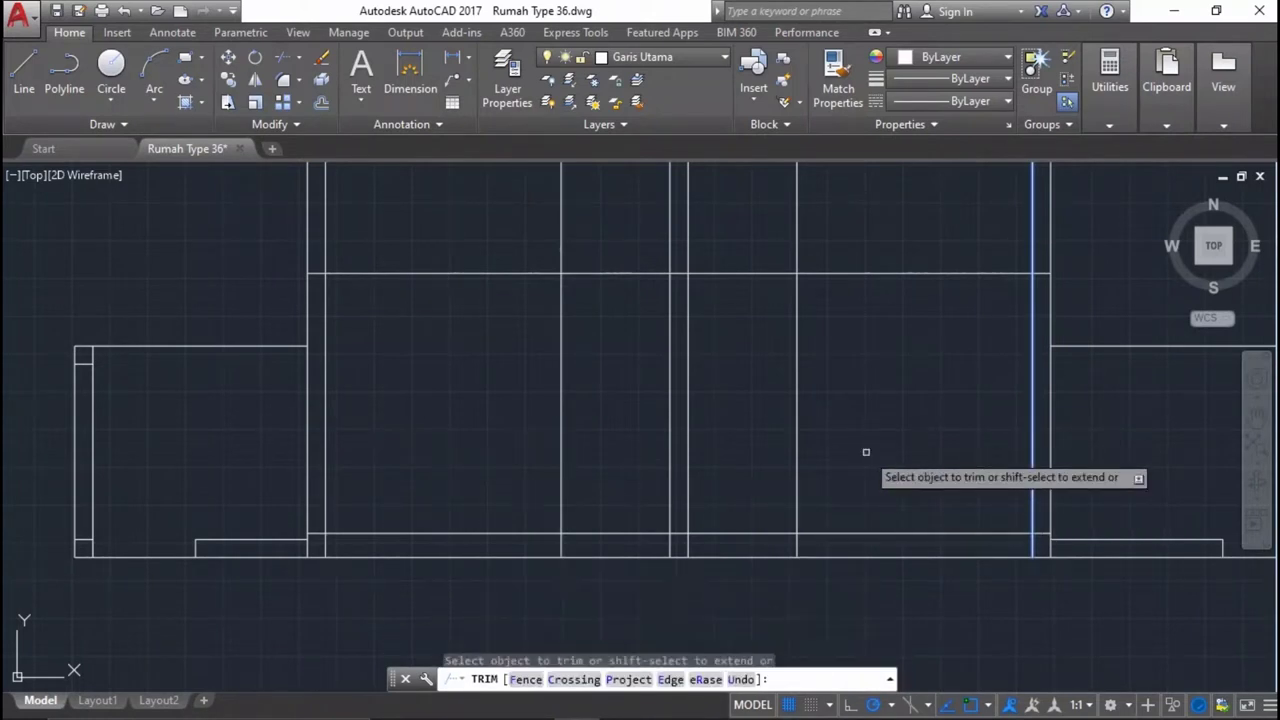
middle_click_drag(948, 281, 908, 428)
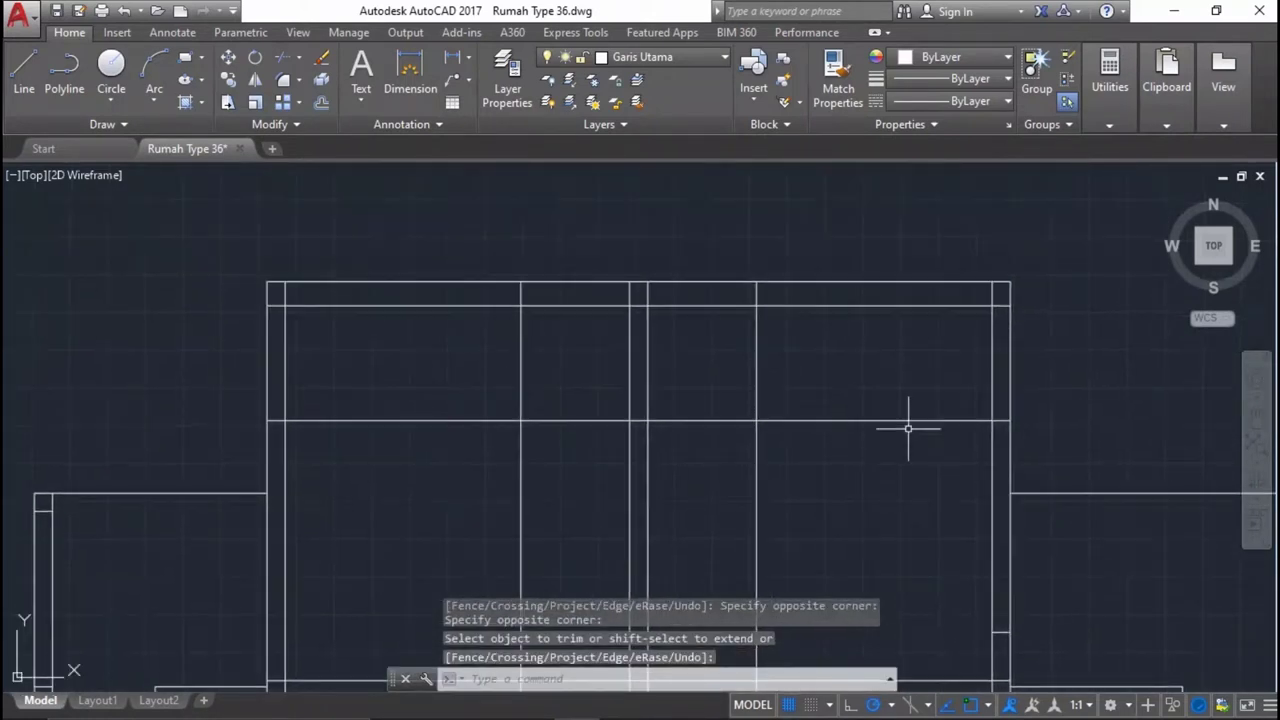
key("Return")
Trim the horizontal segment's left and right parts back to the five opening verticals.
left_click(999, 386)
left_click(963, 361)
left_click(760, 370)
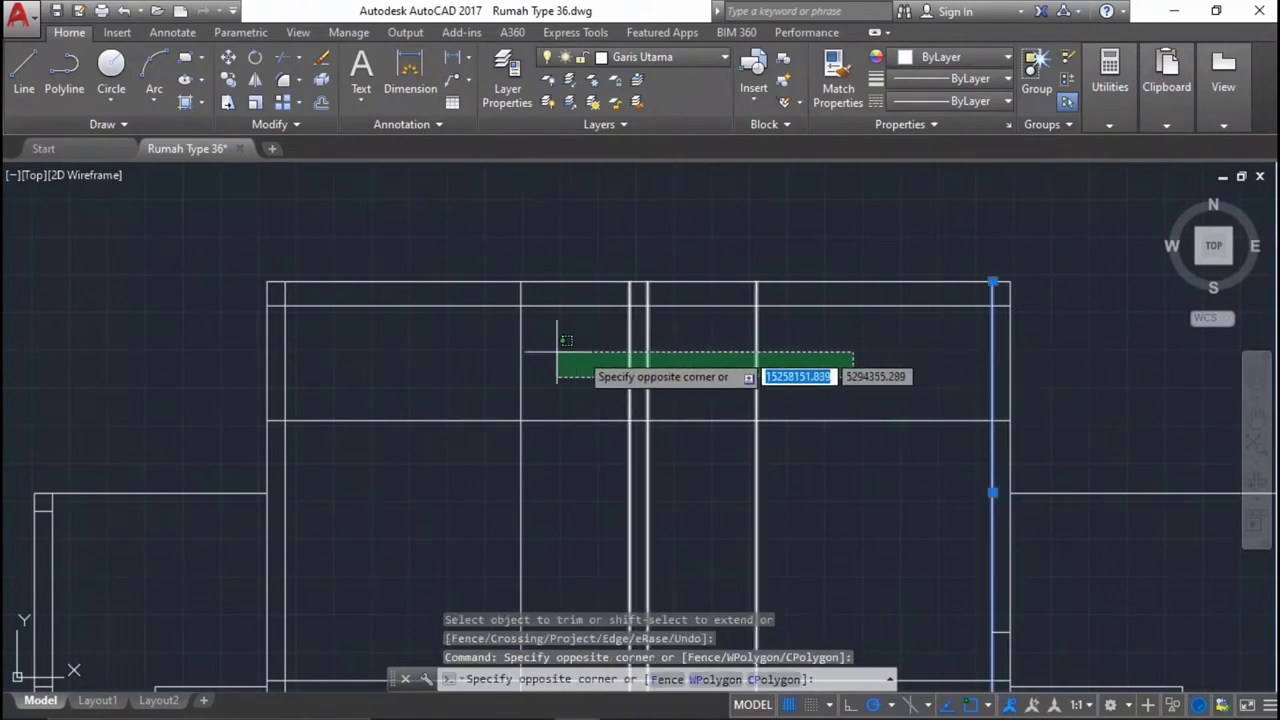
left_click(472, 360)
type("tr")
key("Return")
left_click(910, 392)
left_click(885, 504)
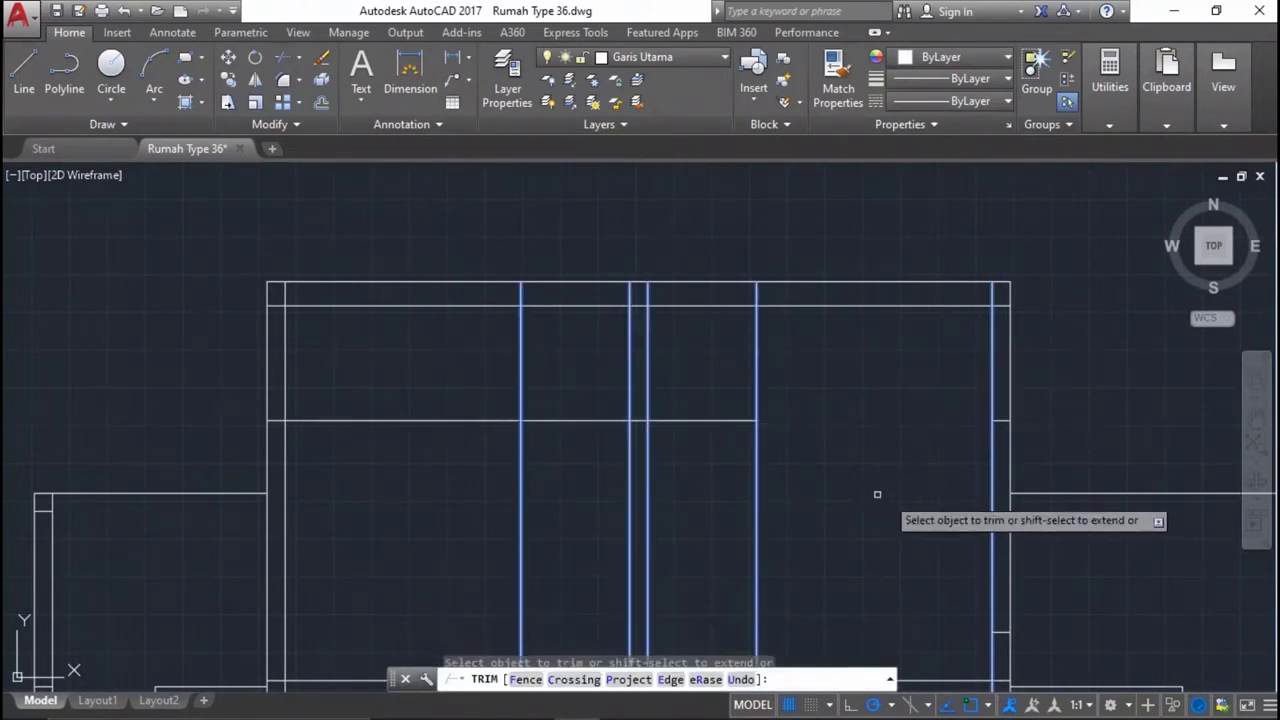
left_click(435, 464)
left_click(500, 428)
scroll(640, 426, "up", 3)
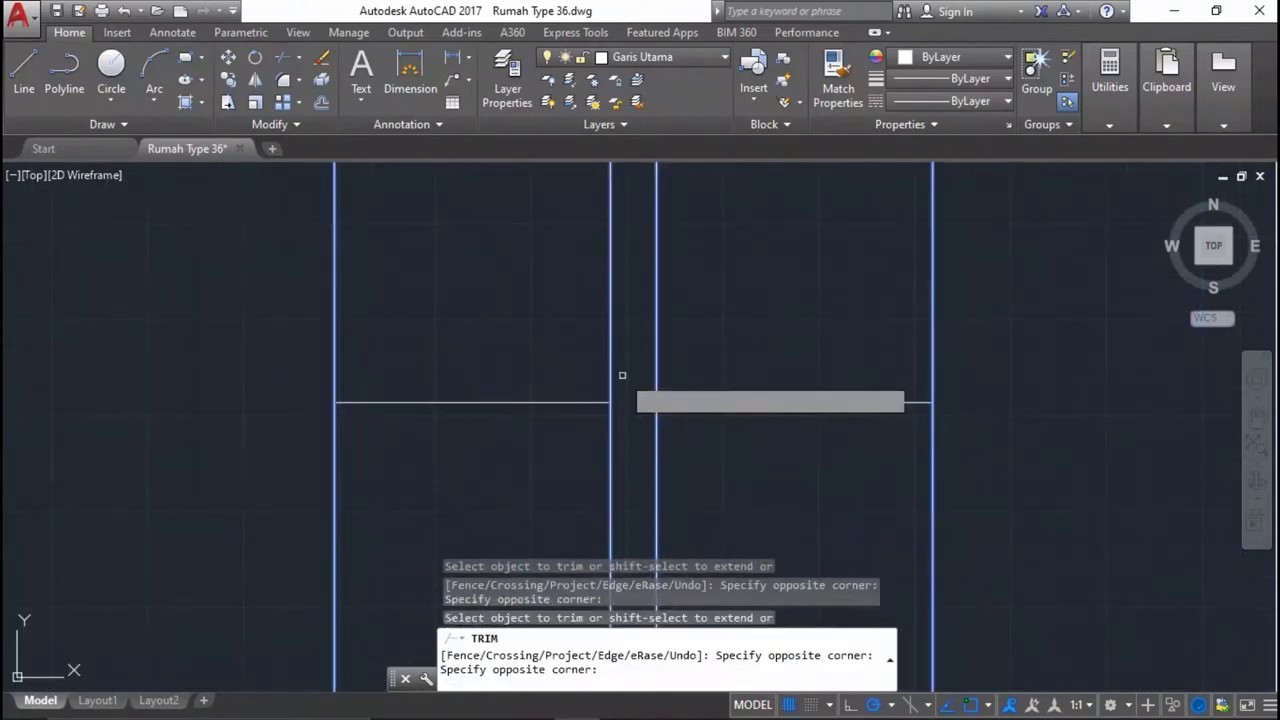
scroll(690, 390, "down", 5)
key("Return")
Trim the vertical pieces above the left and right door heads against the door-head lines.
scroll(865, 390, "up", 2)
middle_click_drag(851, 408, 941, 343)
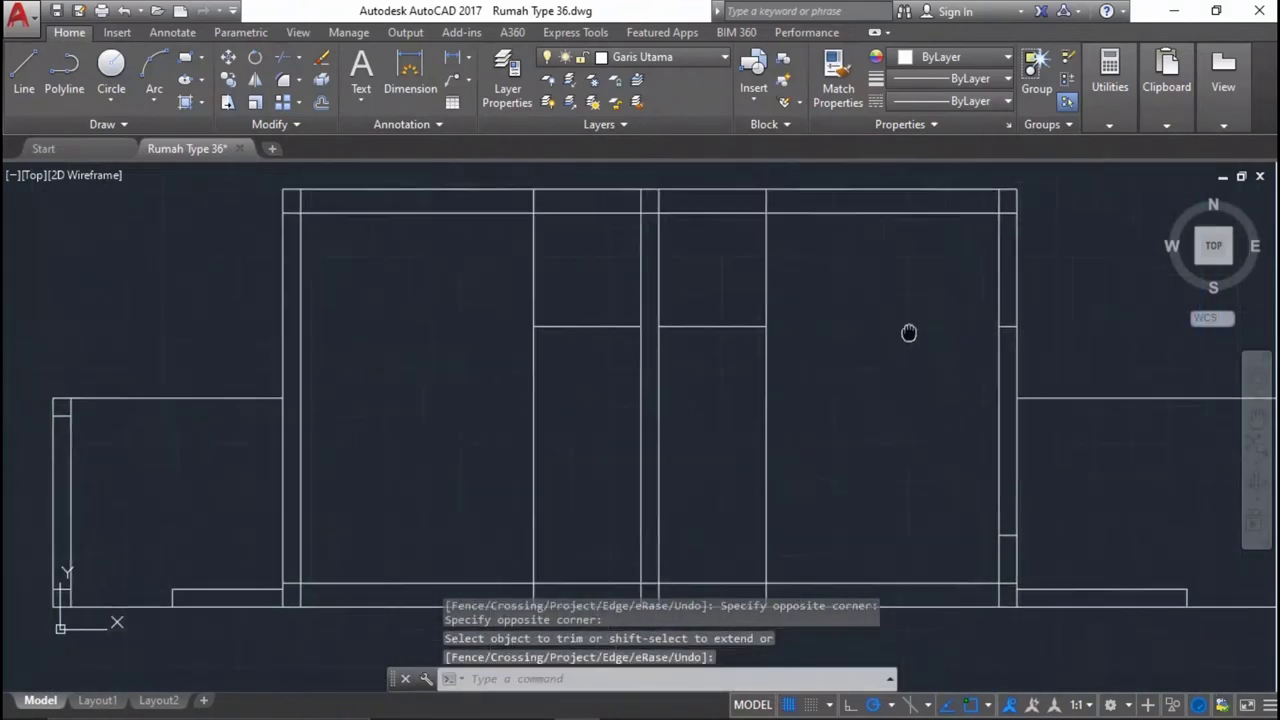
scroll(945, 346, "down", 2)
key("Return")
scroll(947, 352, "up", 4)
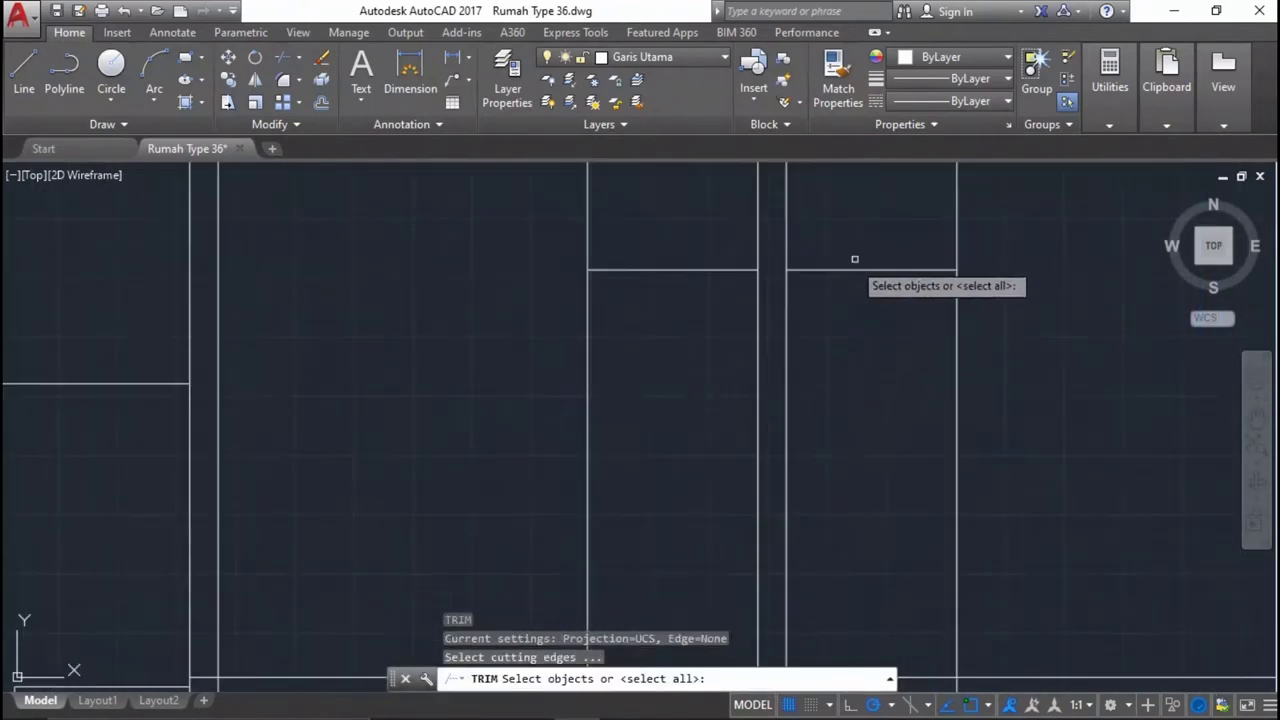
left_click_drag(854, 257, 826, 314)
left_click(669, 257)
left_click(614, 311)
middle_click_drag(645, 260, 621, 423)
key("Return")
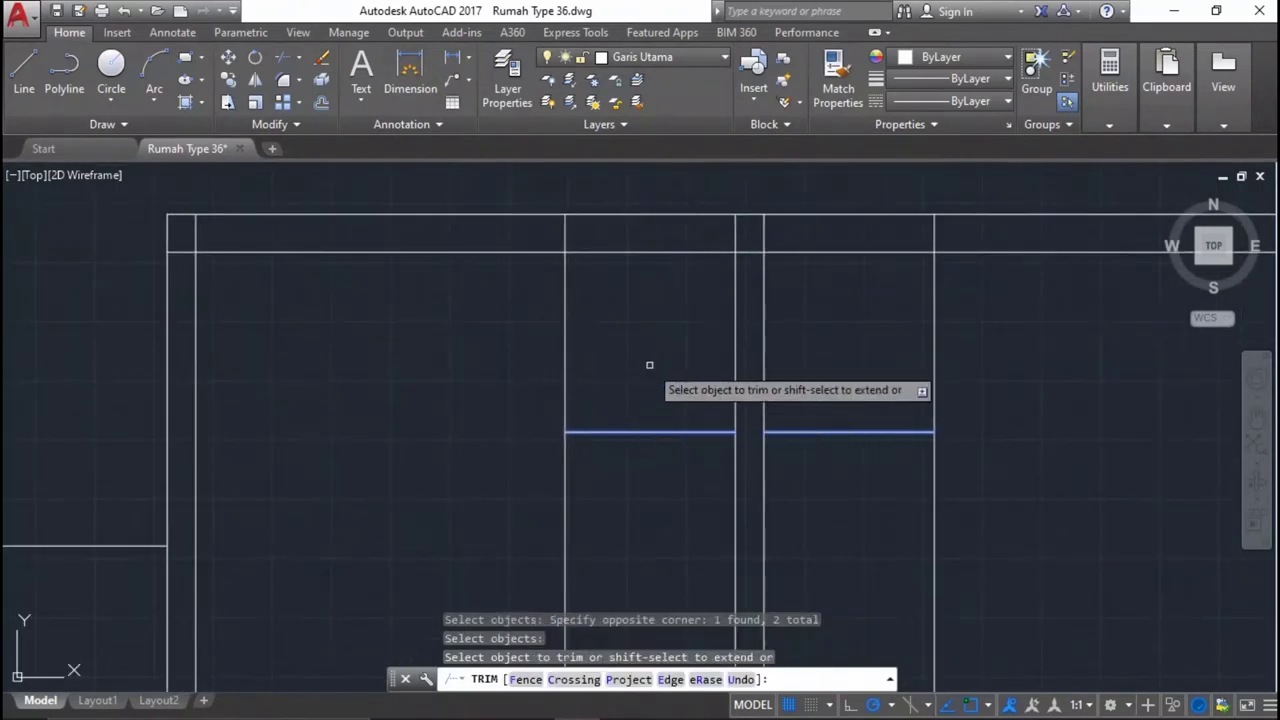
left_click(652, 363)
left_click(538, 313)
left_click(817, 337)
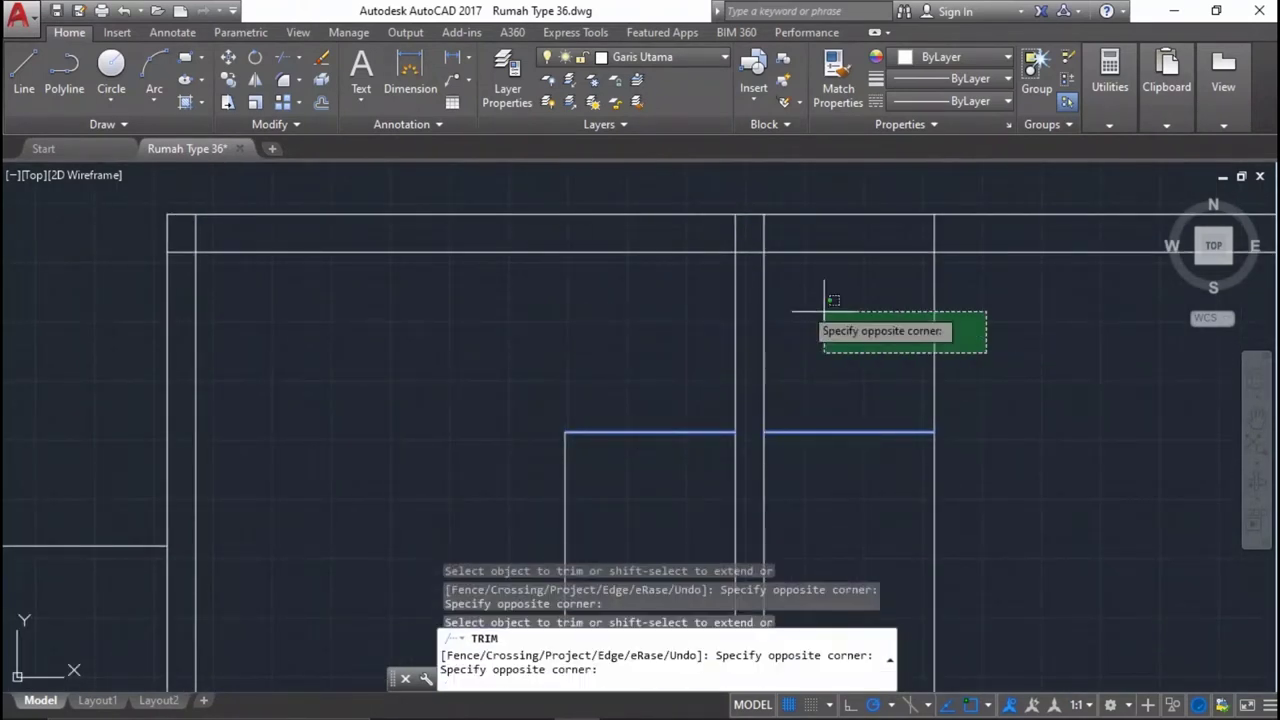
left_click(823, 290)
key("Return")
Trim the two remaining leftover segments between the horizontal lines, using all lines as edges.
scroll(817, 309, "down", 4)
scroll(802, 465, "up", 2)
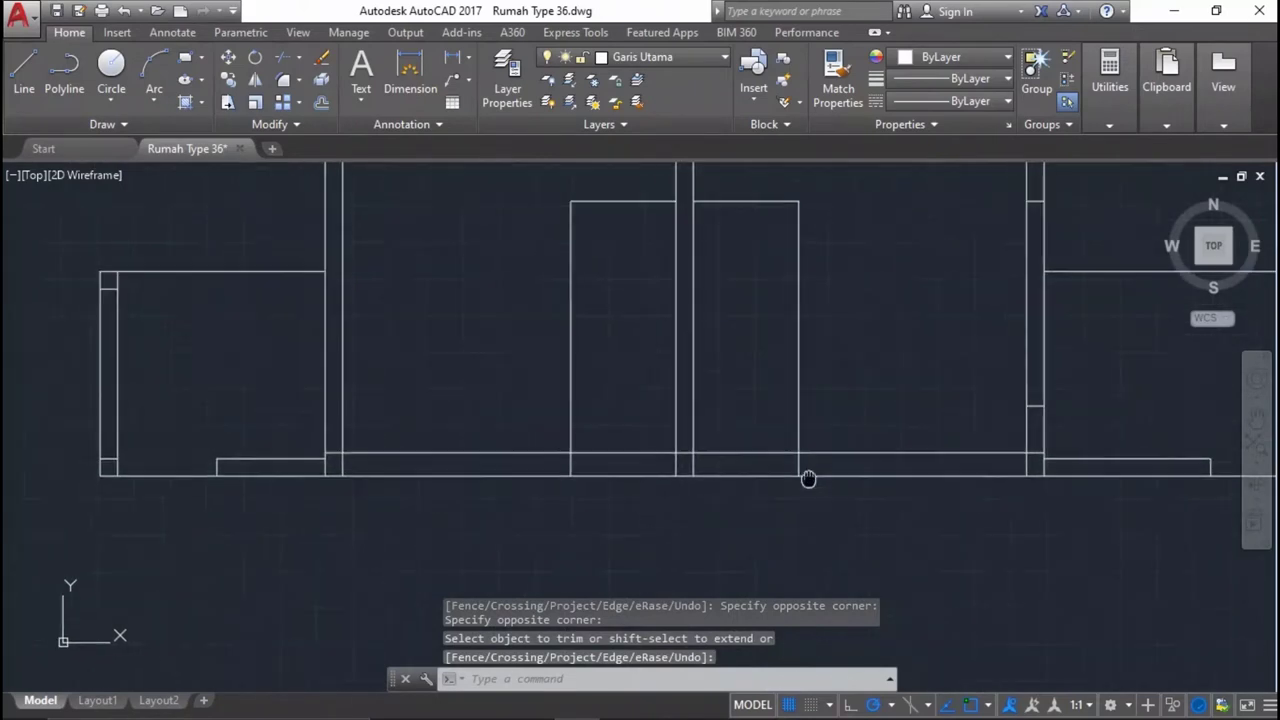
scroll(777, 500, "up", 1)
key("Return")
scroll(826, 449, "up", 3)
key("Return")
left_click(873, 428)
left_click(843, 434)
left_click(329, 449)
left_click(240, 443)
scroll(710, 433, "down", 4)
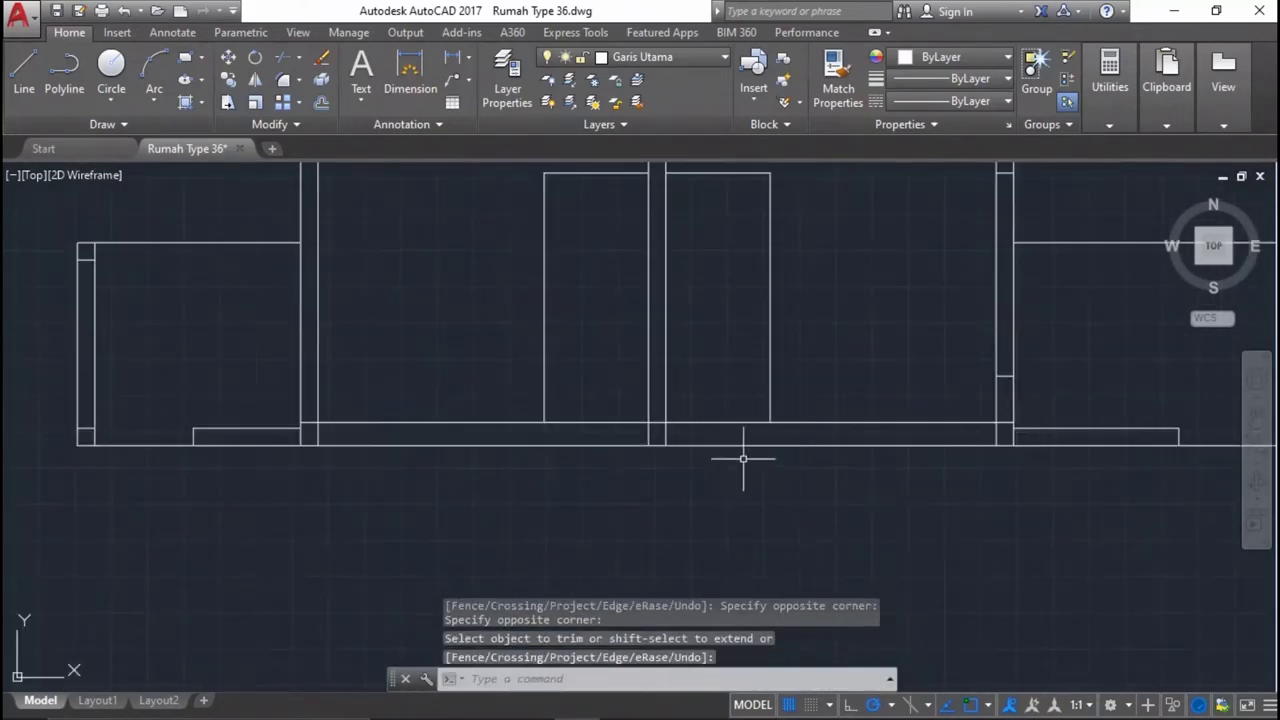
scroll(736, 461, "down", 2)
scroll(914, 269, "up", 2)
scroll(914, 269, "up", 2)
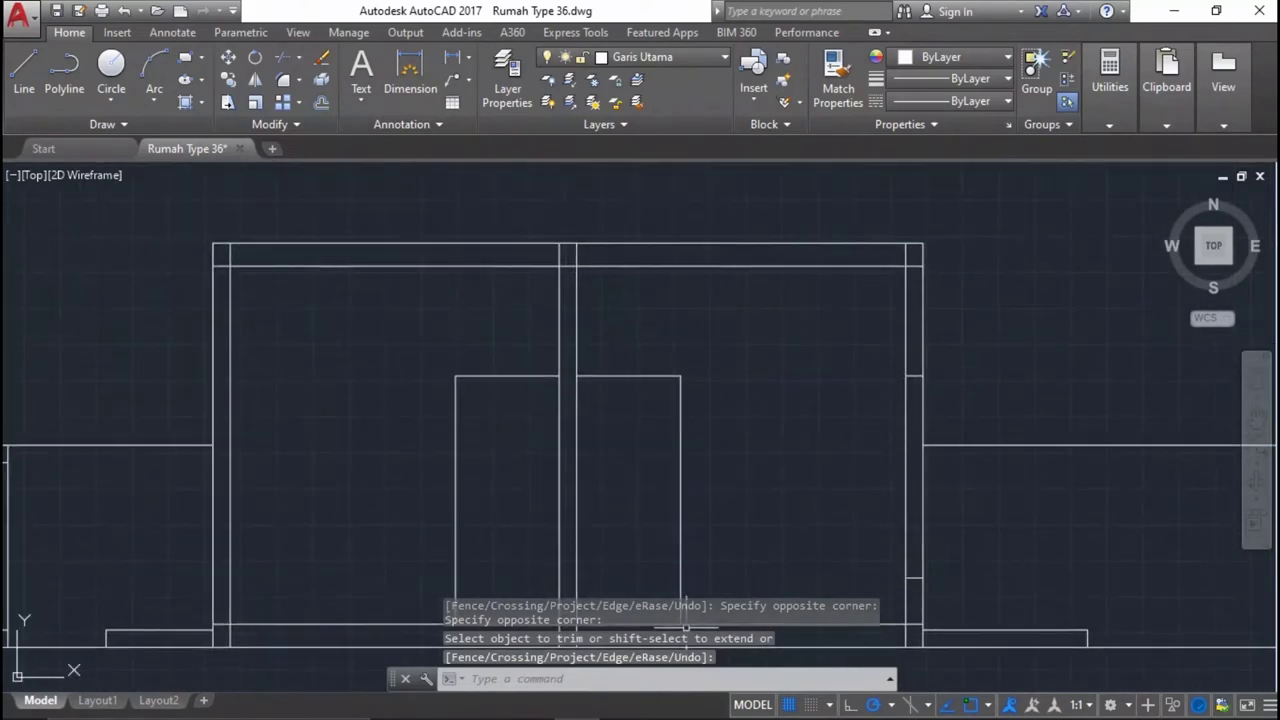
scroll(908, 436, "down", 2)
scroll(901, 435, "up", 2)
scroll(900, 435, "down", 3)
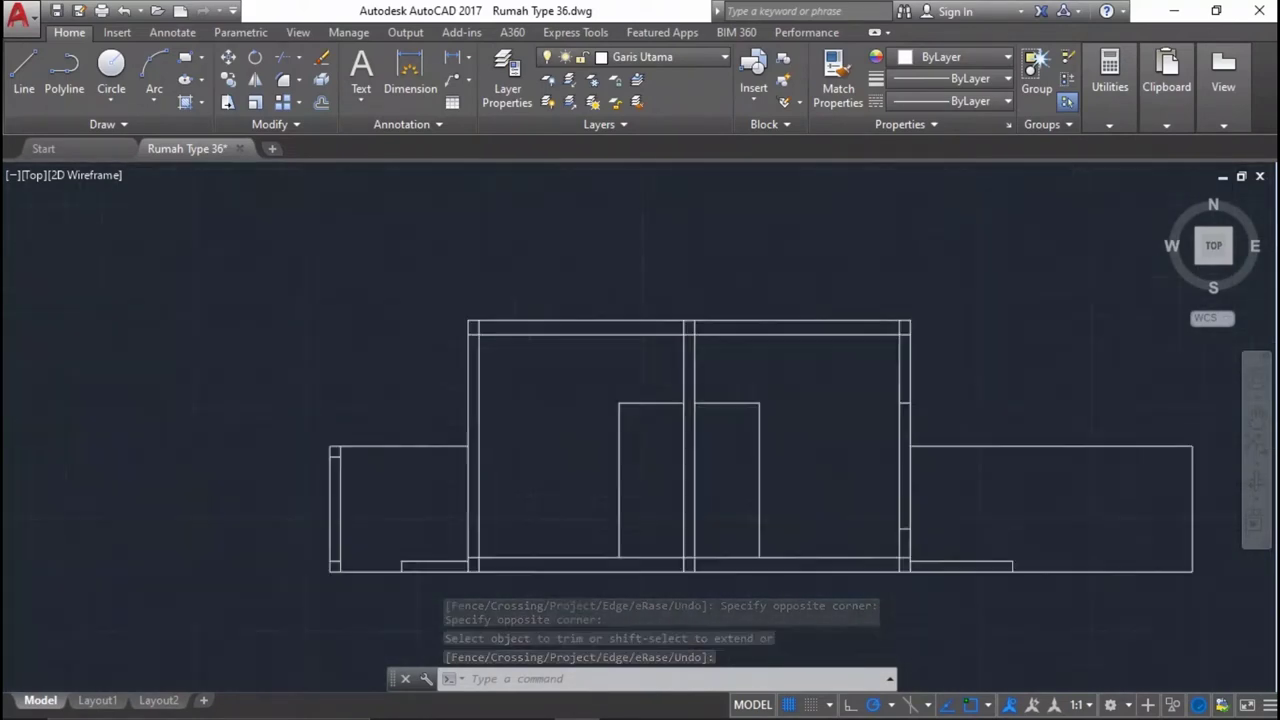
scroll(761, 298, "up", 3)
scroll(720, 318, "down", 3)
scroll(948, 565, "up", 3)
scroll(880, 290, "up", 2)
scroll(887, 422, "up", 2)
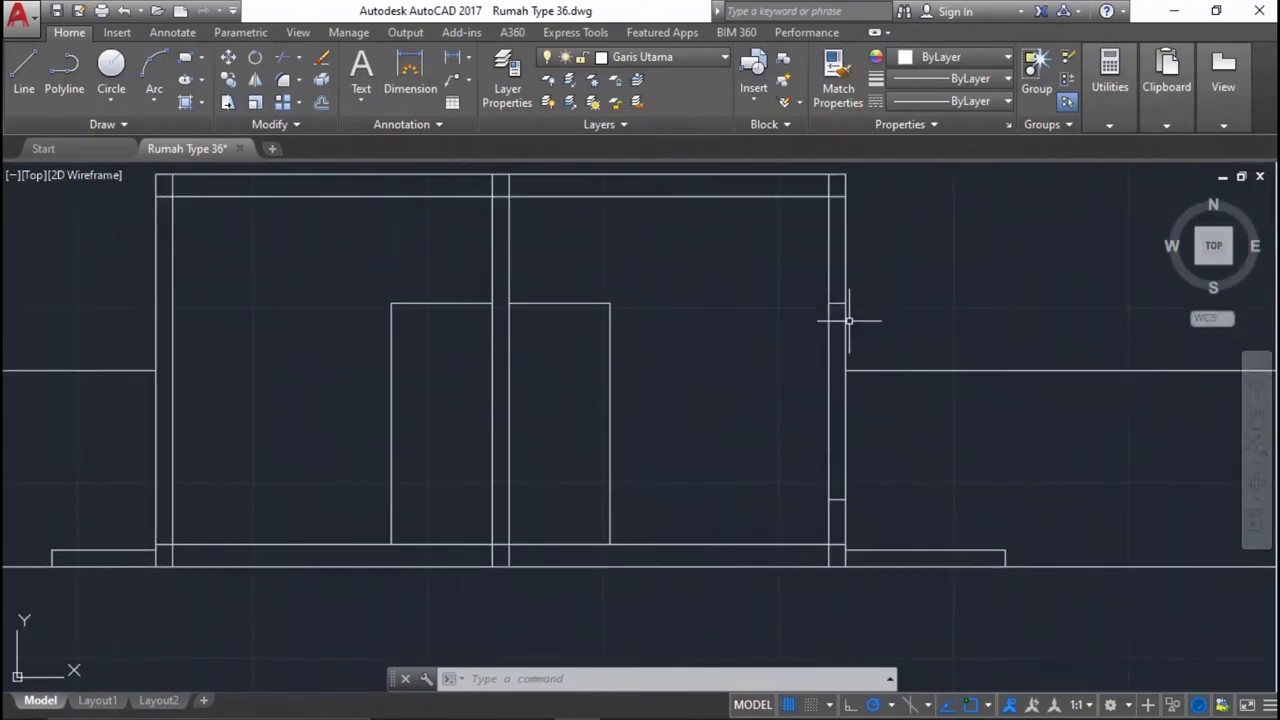
Offset the two right wall edges 15 units inward.
middle_click_drag(398, 393, 460, 432)
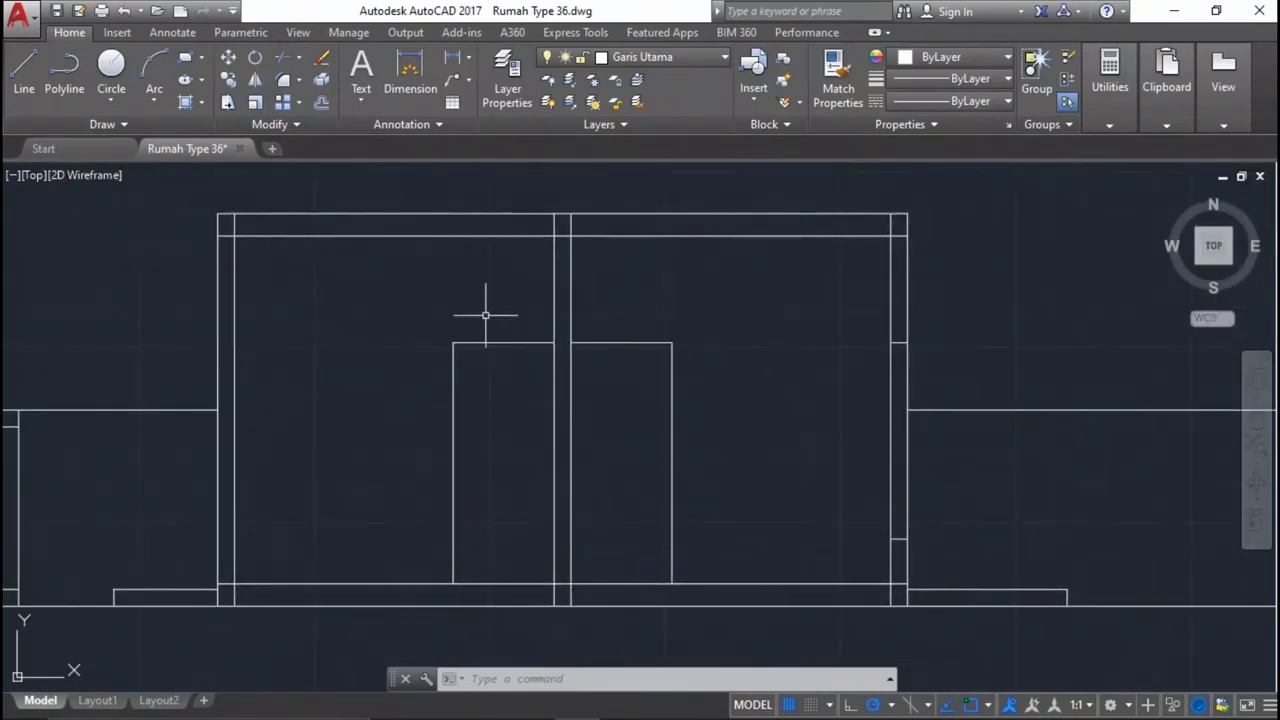
scroll(472, 326, "down", 3)
scroll(557, 357, "up", 2)
scroll(700, 345, "up", 1)
type("o")
key("Return")
left_click(877, 363)
type("15")
key("Return")
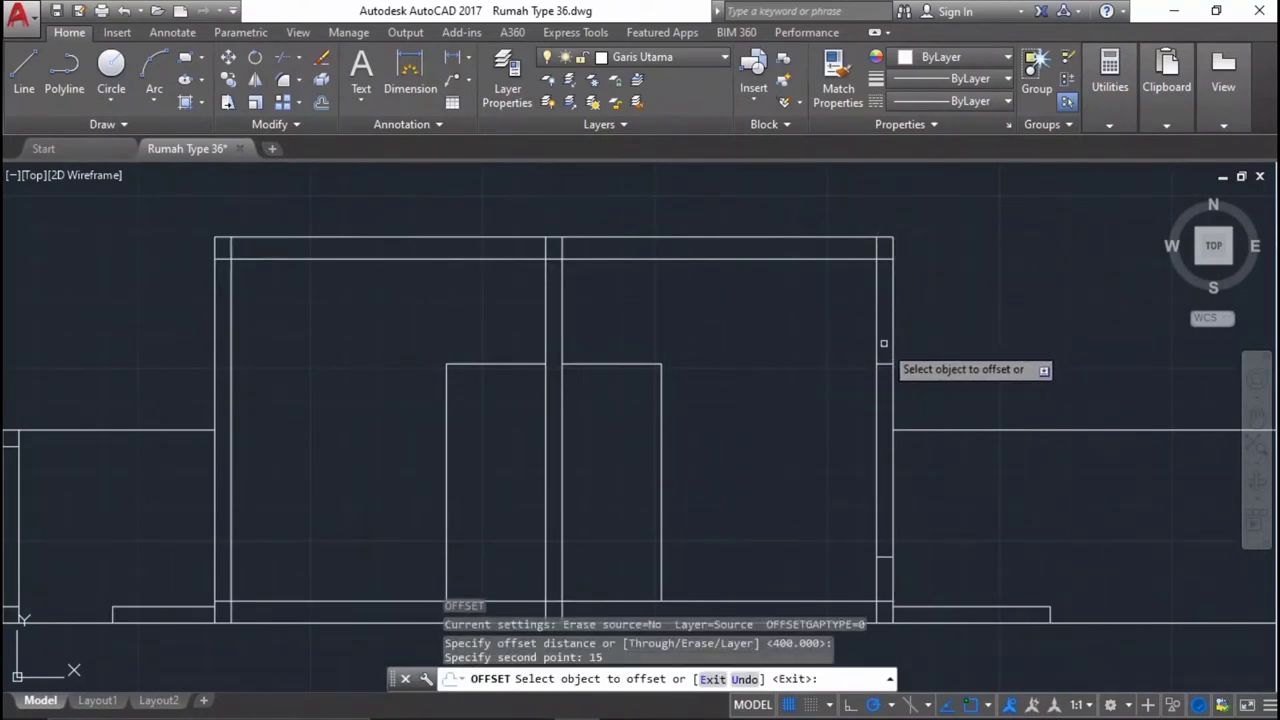
left_click(877, 338)
scroll(890, 325, "up", 3)
left_click(890, 323)
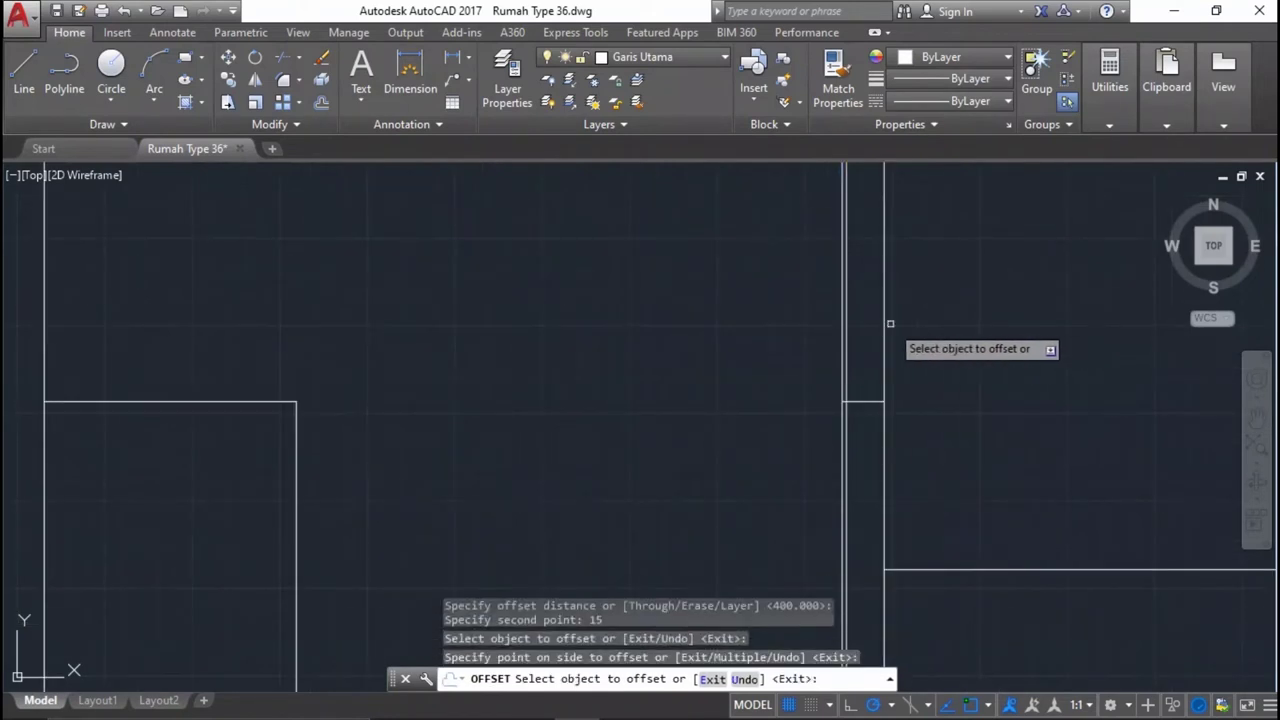
left_click(884, 321)
left_click(806, 309)
Offset both pillar edges and the left wall edge 15 units inward.
scroll(971, 277, "down", 5)
scroll(951, 314, "up", 5)
middle_click_drag(970, 400, 964, 408)
scroll(990, 290, "down", 4)
scroll(628, 285, "up", 4)
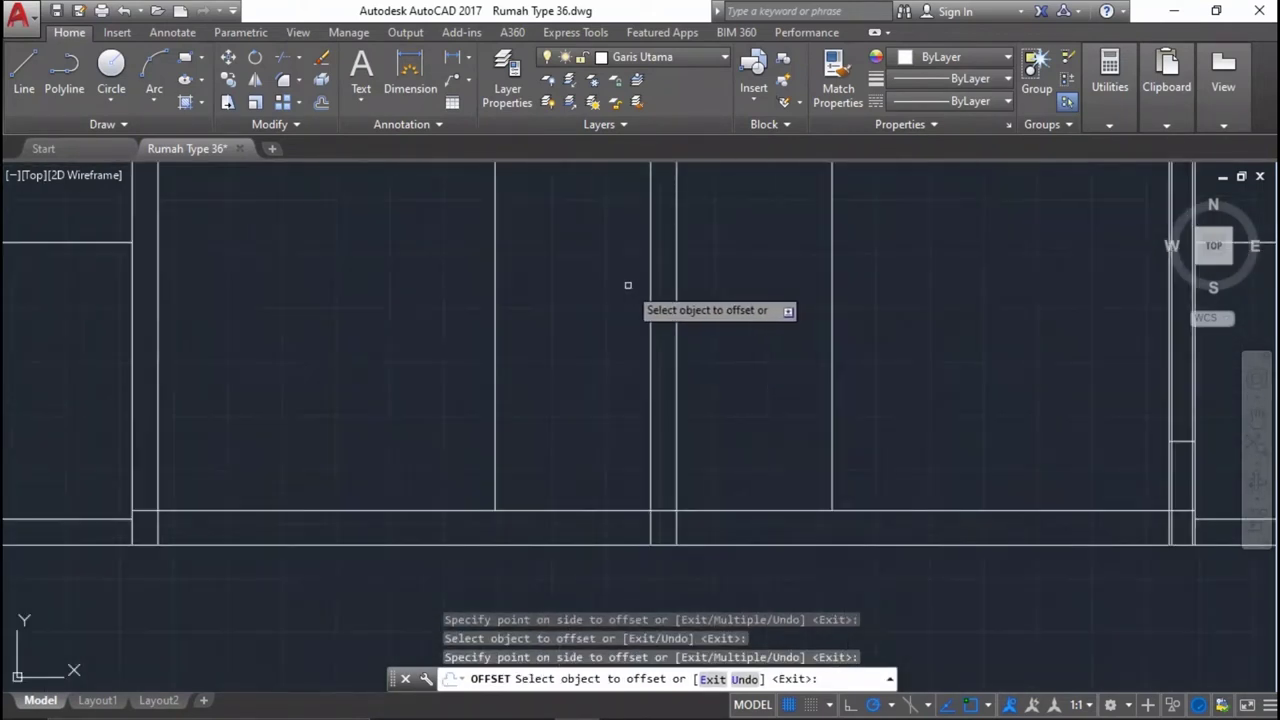
left_click(651, 275)
left_click(686, 286)
left_click(653, 251)
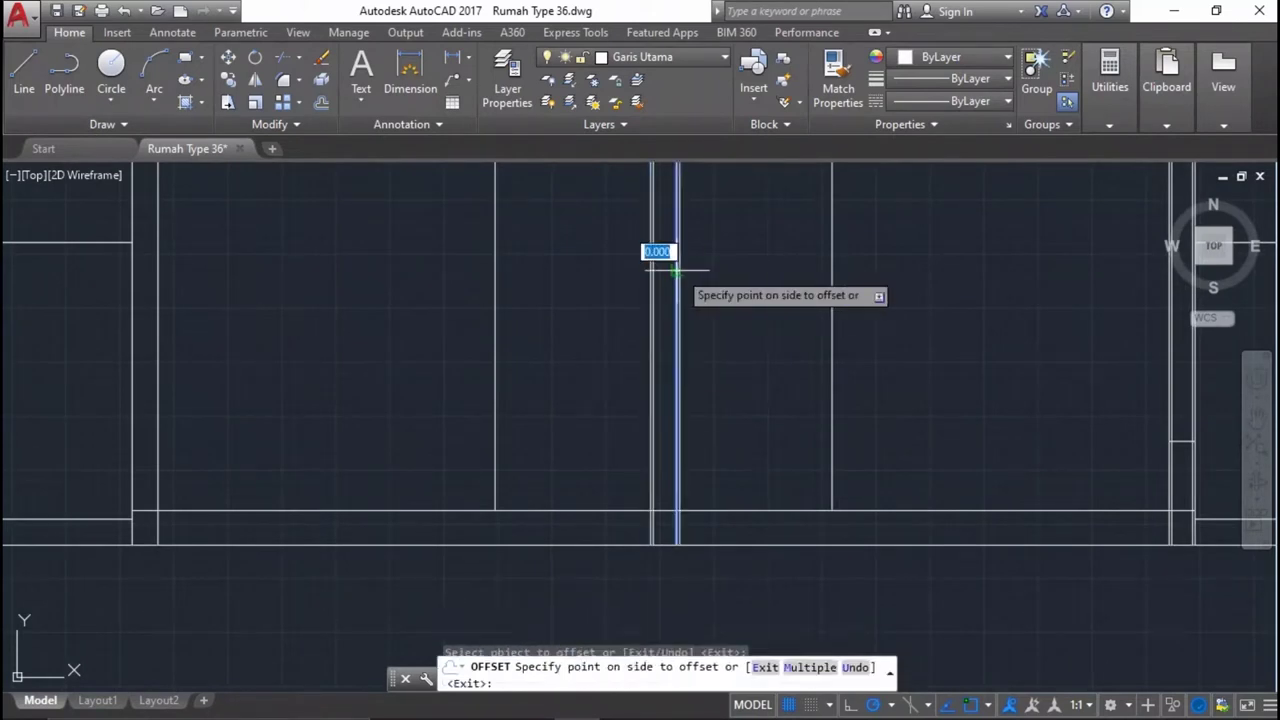
left_click(695, 290)
scroll(695, 290, "down", 4)
scroll(335, 363, "up", 4)
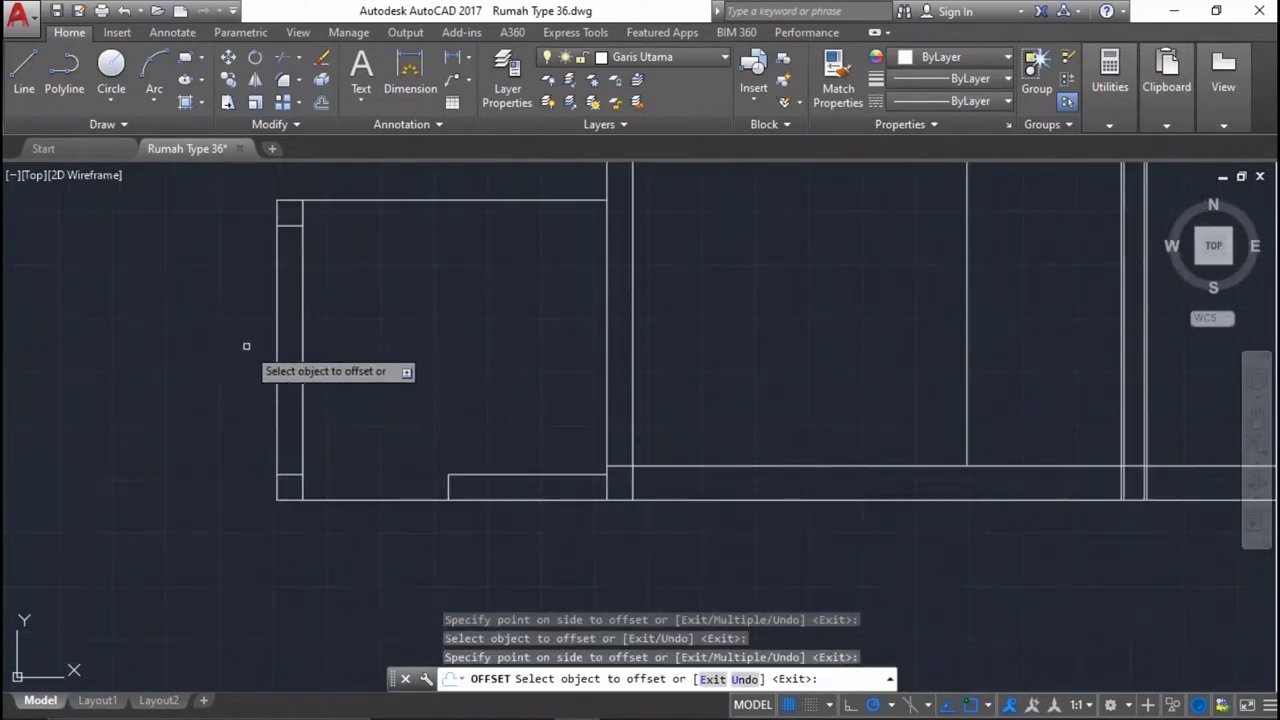
left_click(277, 330)
left_click(309, 326)
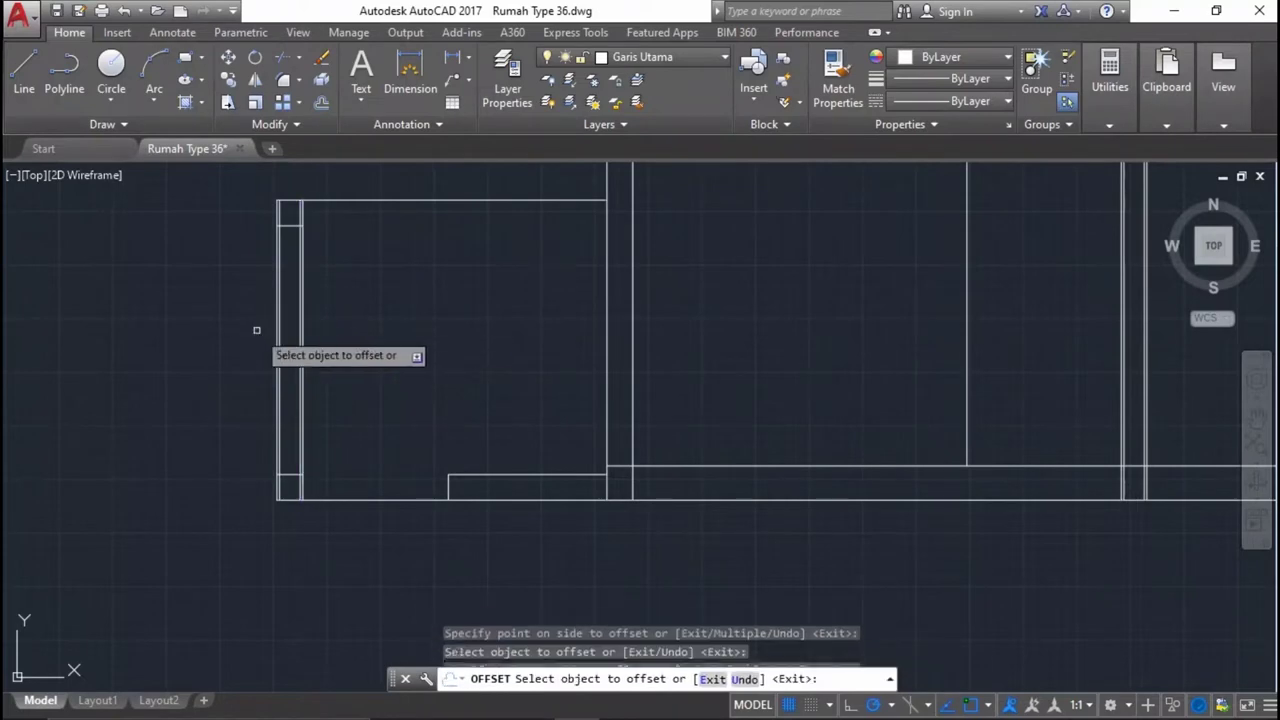
scroll(567, 355, "down", 4)
scroll(371, 423, "up", 4)
scroll(391, 420, "down", 5)
scroll(690, 403, "up", 2)
middle_click_drag(690, 403, 880, 397)
scroll(517, 403, "up", 3)
scroll(449, 397, "up", 2)
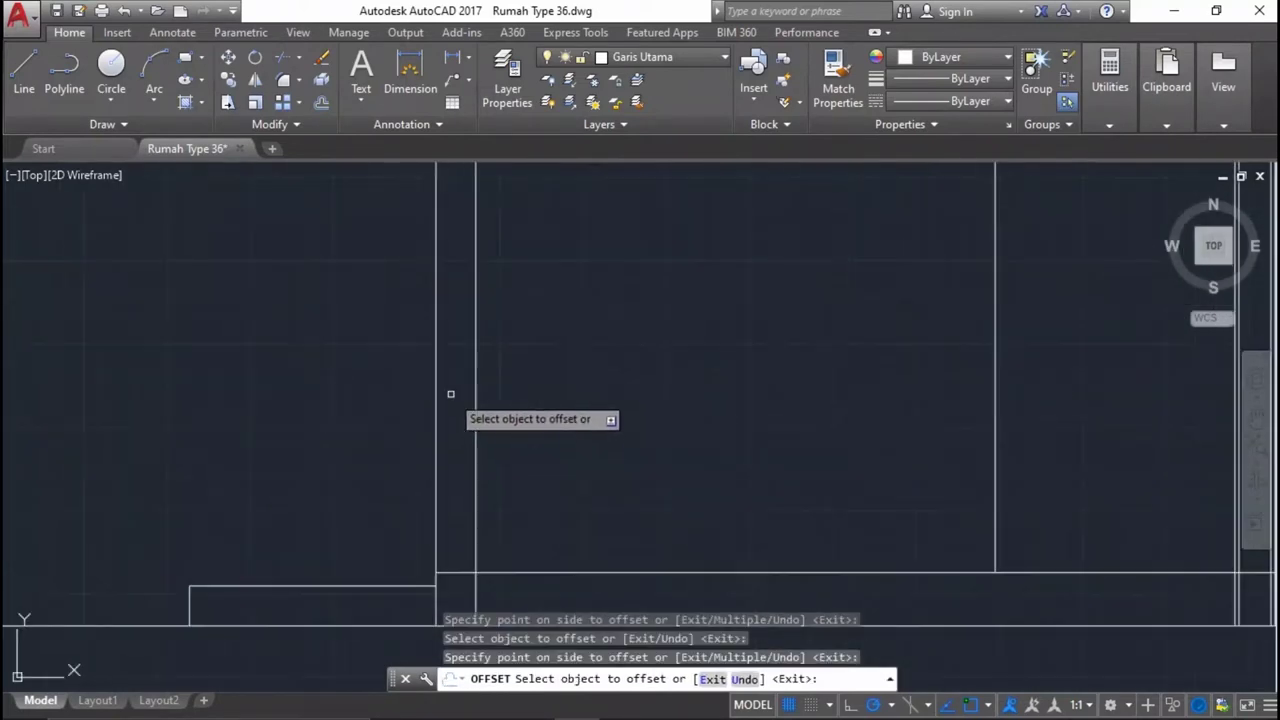
scroll(569, 446, "down", 5)
scroll(900, 471, "up", 5)
key("Return")
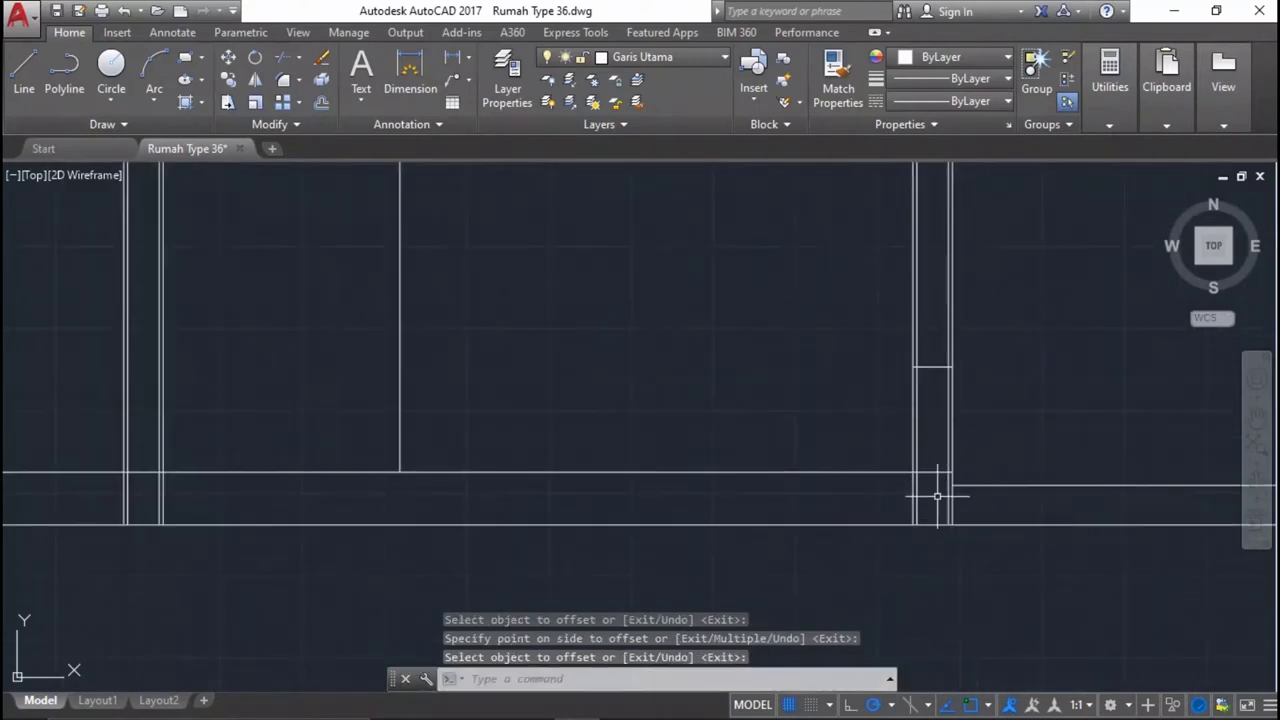
Begin a trim with the new inner horizontal line as the cutting edge.
type("tr")
key("Return")
left_click(935, 465)
left_click(911, 414)
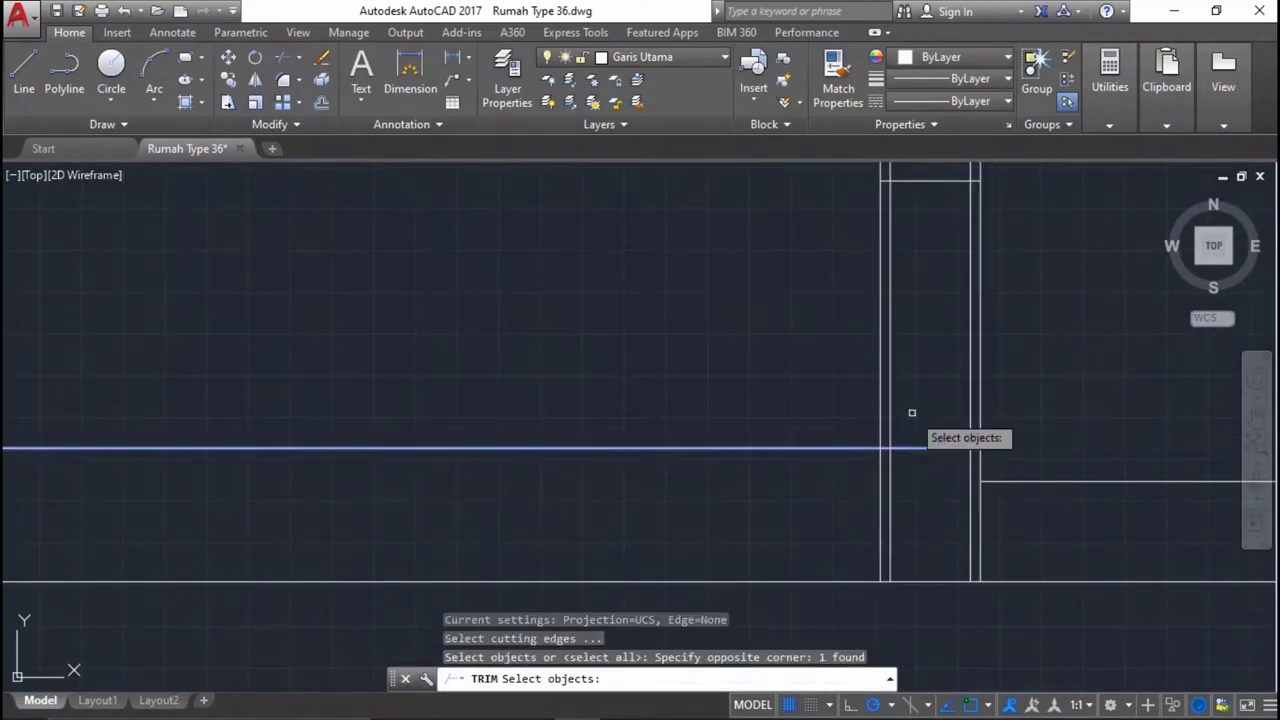
Trim the line ends past the cutting edges, including the inner wall line at the corner.
scroll(930, 443, "down", 3)
scroll(563, 453, "up", 2)
scroll(580, 395, "up", 2)
key("Return")
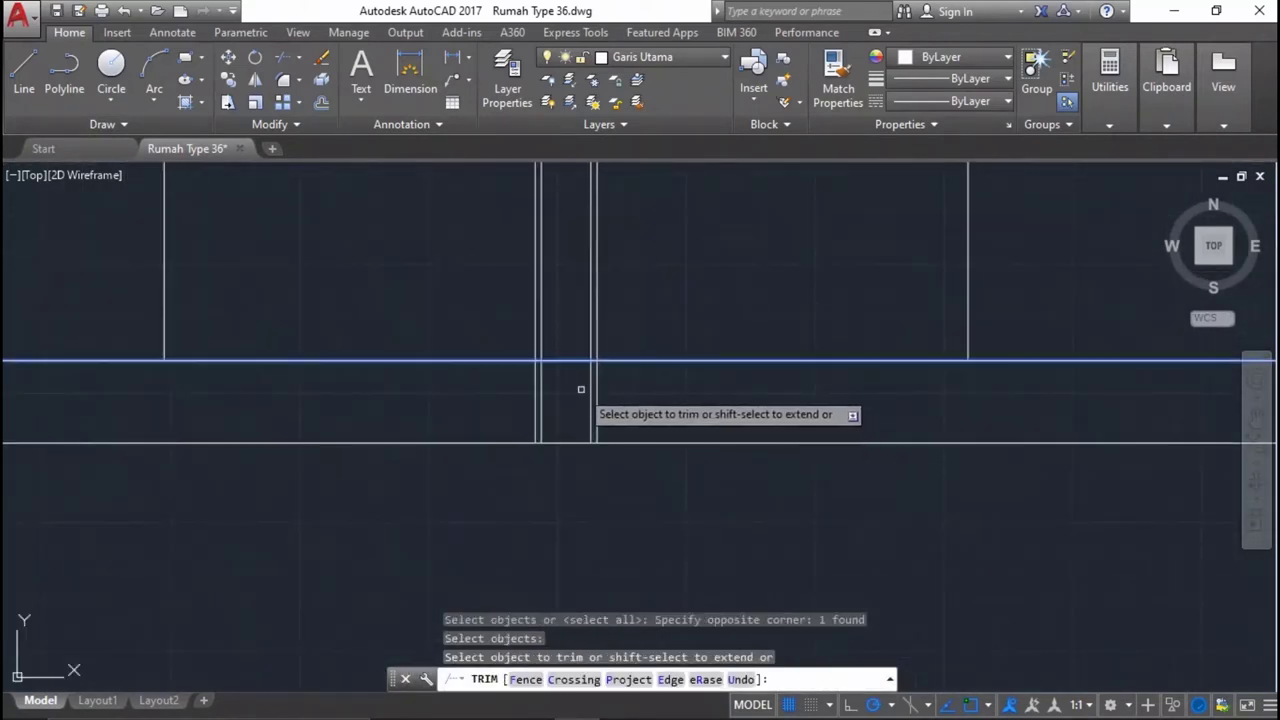
left_click(590, 388)
middle_click_drag(541, 389, 966, 393)
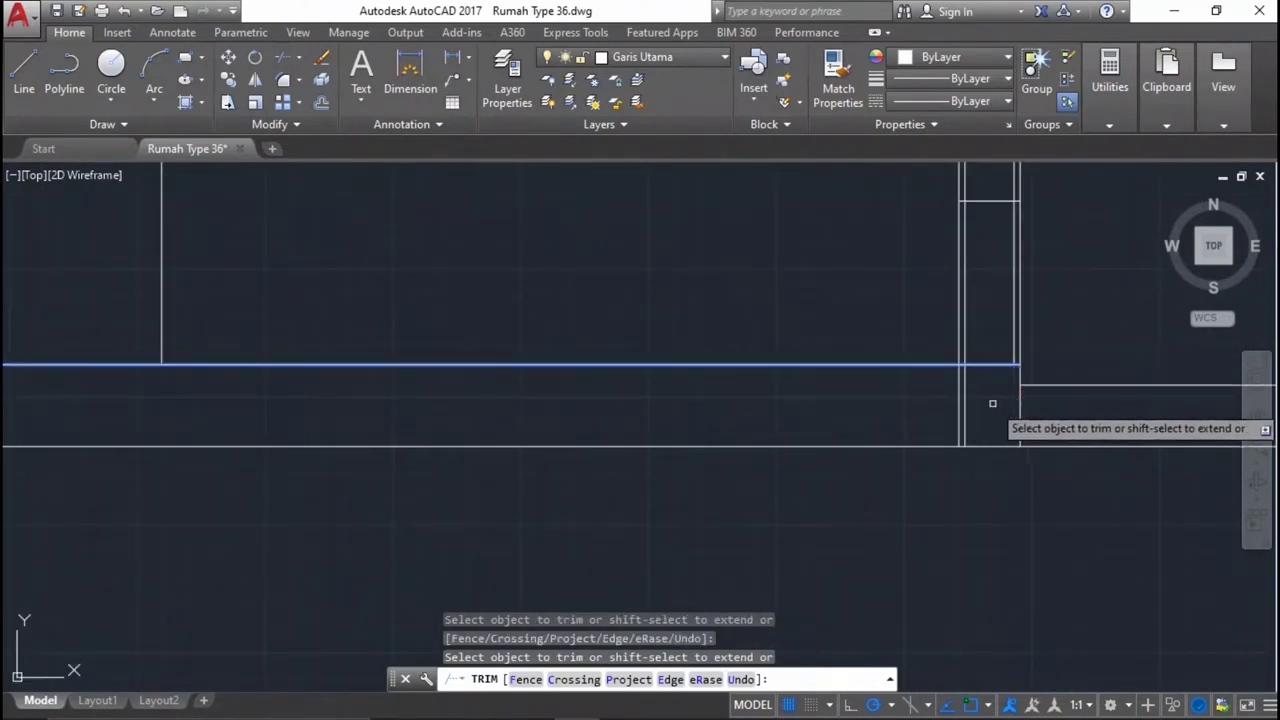
scroll(965, 402, "down", 2)
scroll(352, 394, "down", 1)
key("Return")
key("Return")
scroll(177, 366, "up", 2)
scroll(231, 441, "up", 1)
key("Return")
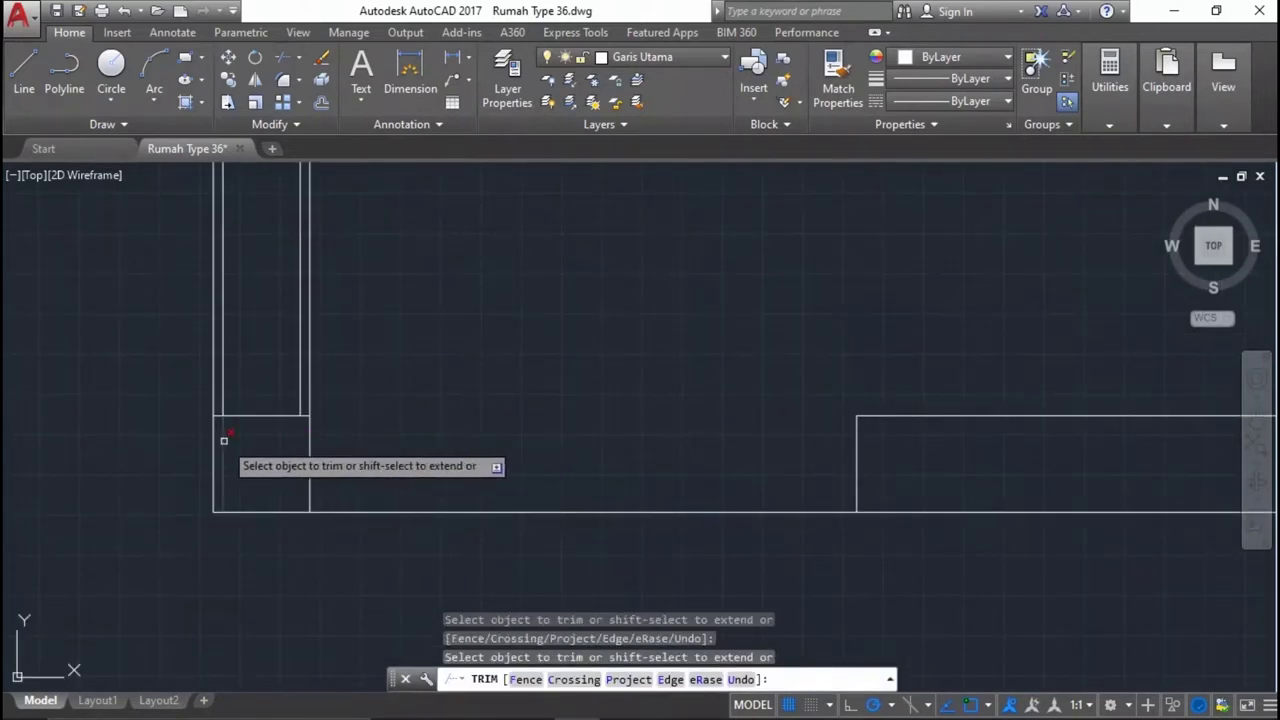
left_click(223, 440)
Trim away the overlapping wall corner lines using crossing windows.
scroll(414, 508, "down", 2)
scroll(380, 310, "up", 2)
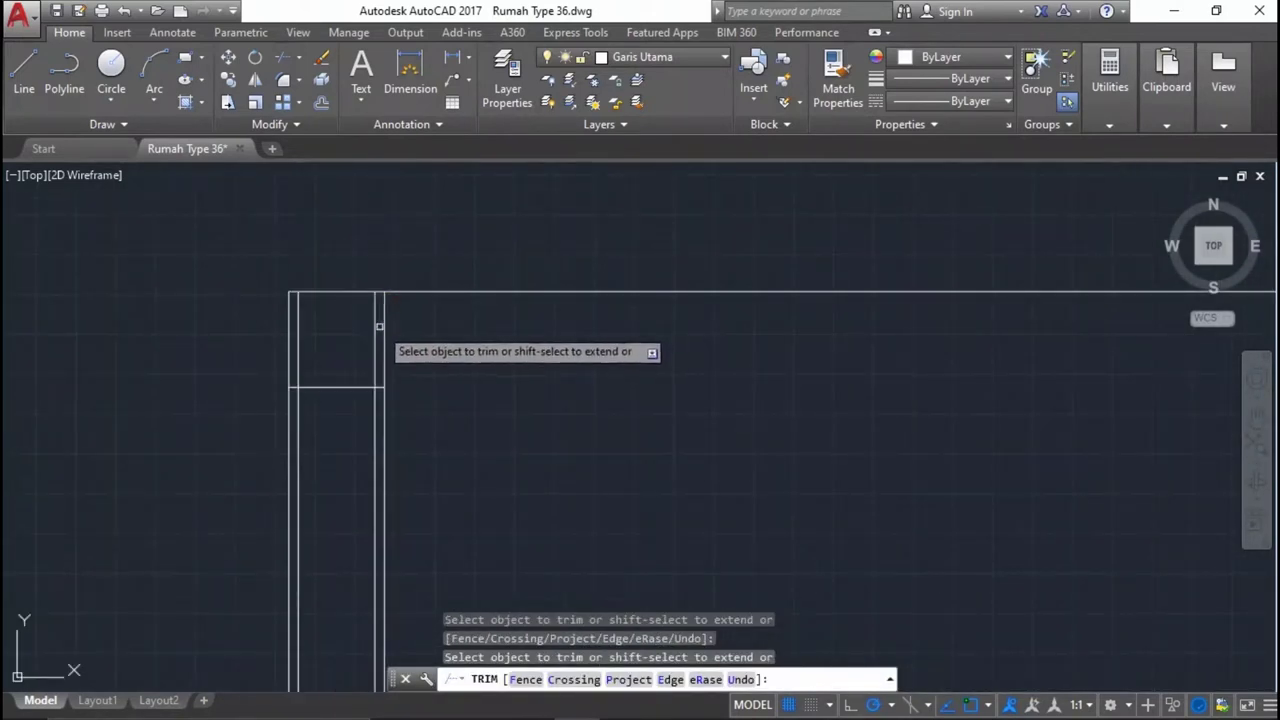
left_click(386, 317)
left_click(296, 318)
scroll(476, 476, "down", 2)
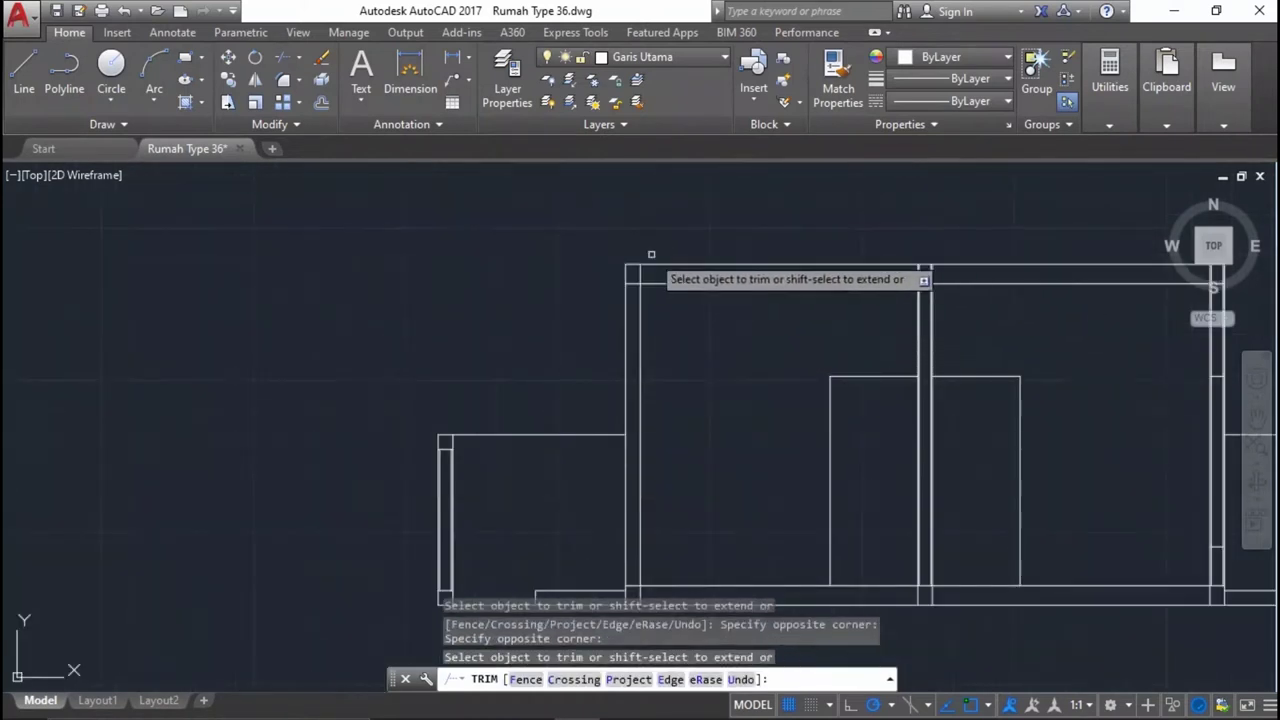
scroll(623, 280, "up", 2)
scroll(827, 293, "down", 1)
scroll(827, 293, "up", 3)
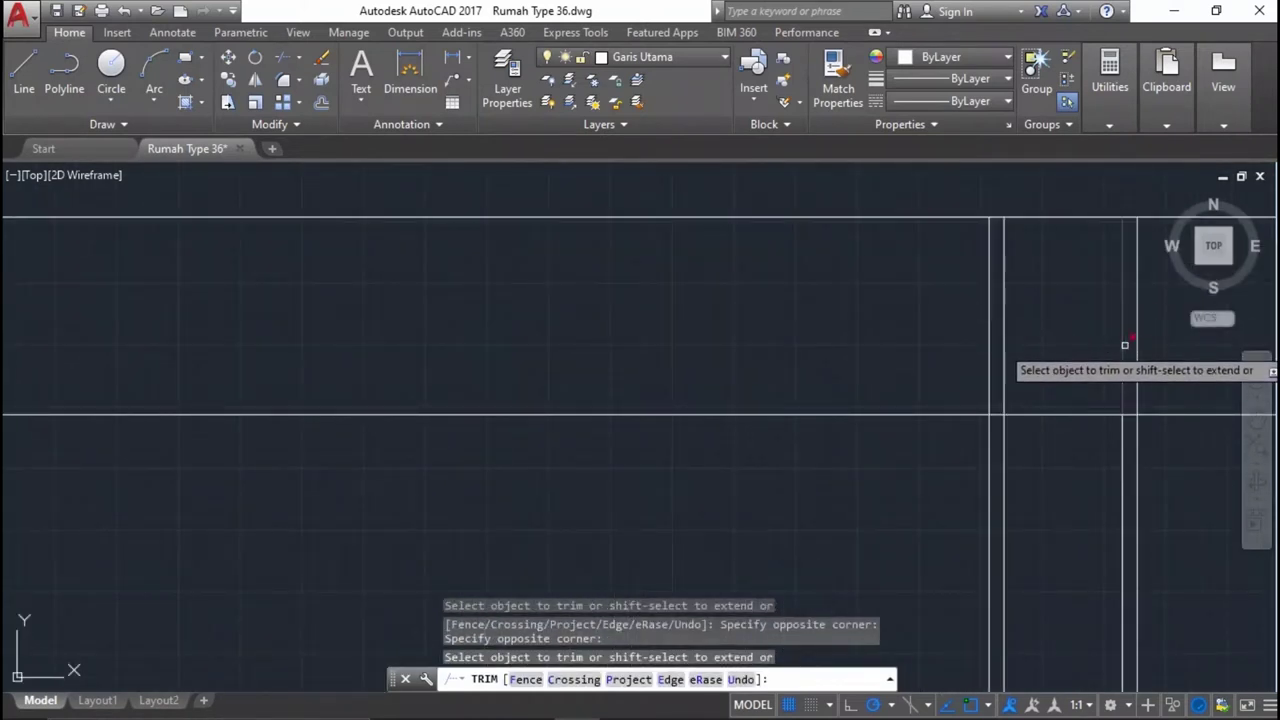
left_click(1135, 341)
left_click(1010, 283)
scroll(575, 355, "down", 3)
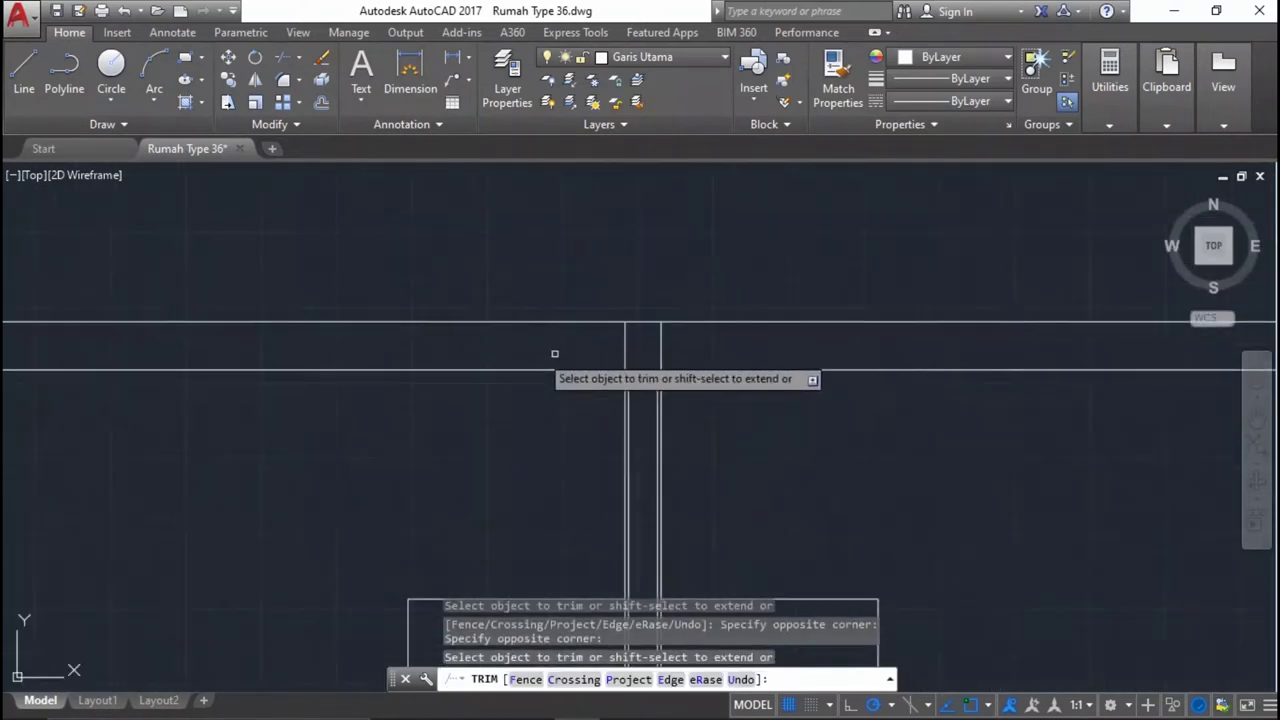
scroll(677, 363, "up", 2)
scroll(940, 309, "up", 2)
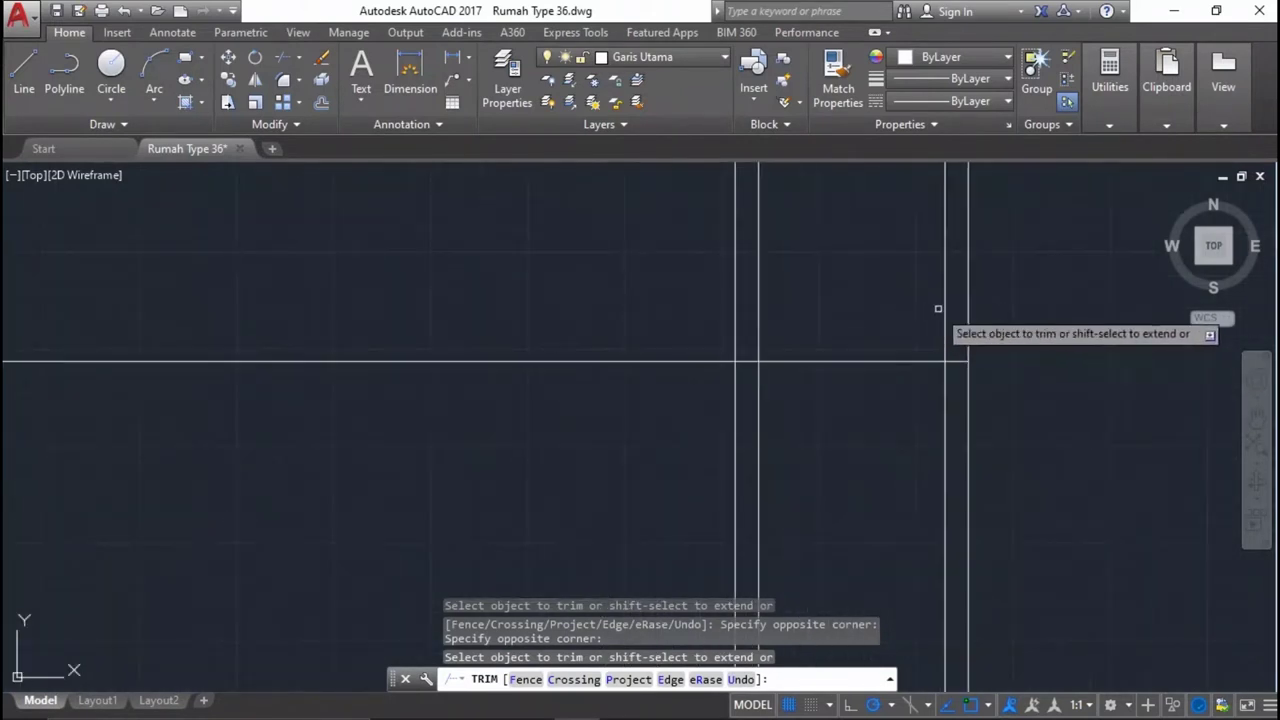
left_click(952, 328)
left_click(738, 243)
scroll(829, 449, "down", 2)
scroll(829, 449, "up", 3)
scroll(785, 330, "up", 4)
key("Return")
Select the two inner column lines with a crossing window.
left_click(806, 328)
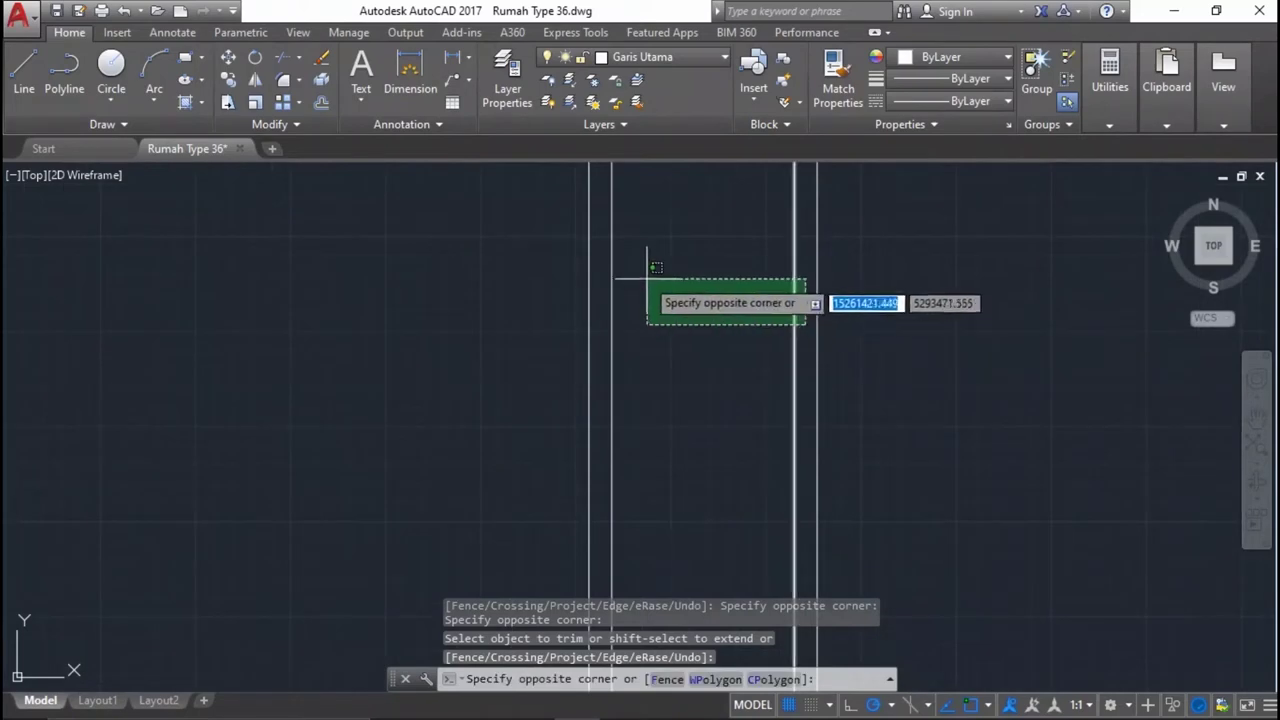
left_click(609, 266)
scroll(928, 340, "up", 2)
middle_click_drag(420, 359, 526, 314)
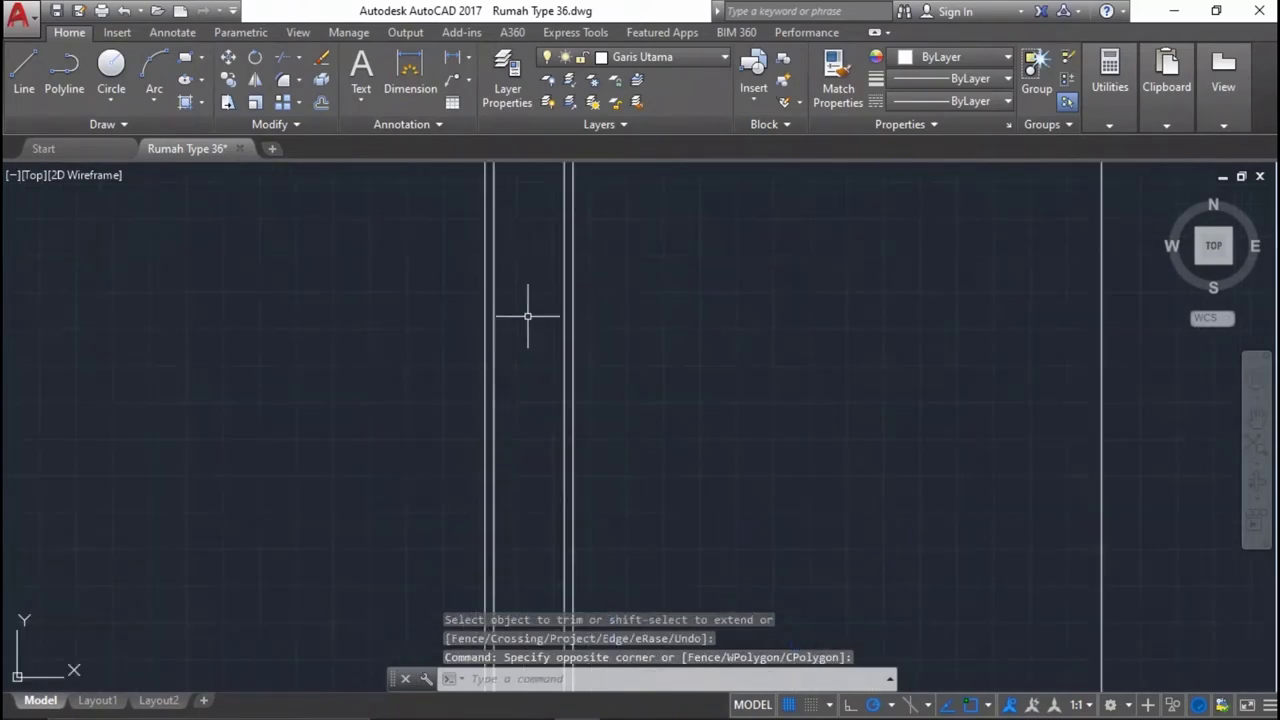
left_click(566, 305)
left_click(384, 219)
scroll(600, 330, "down", 3)
scroll(663, 345, "up", 3)
scroll(643, 361, "up", 2)
scroll(643, 361, "up", 4)
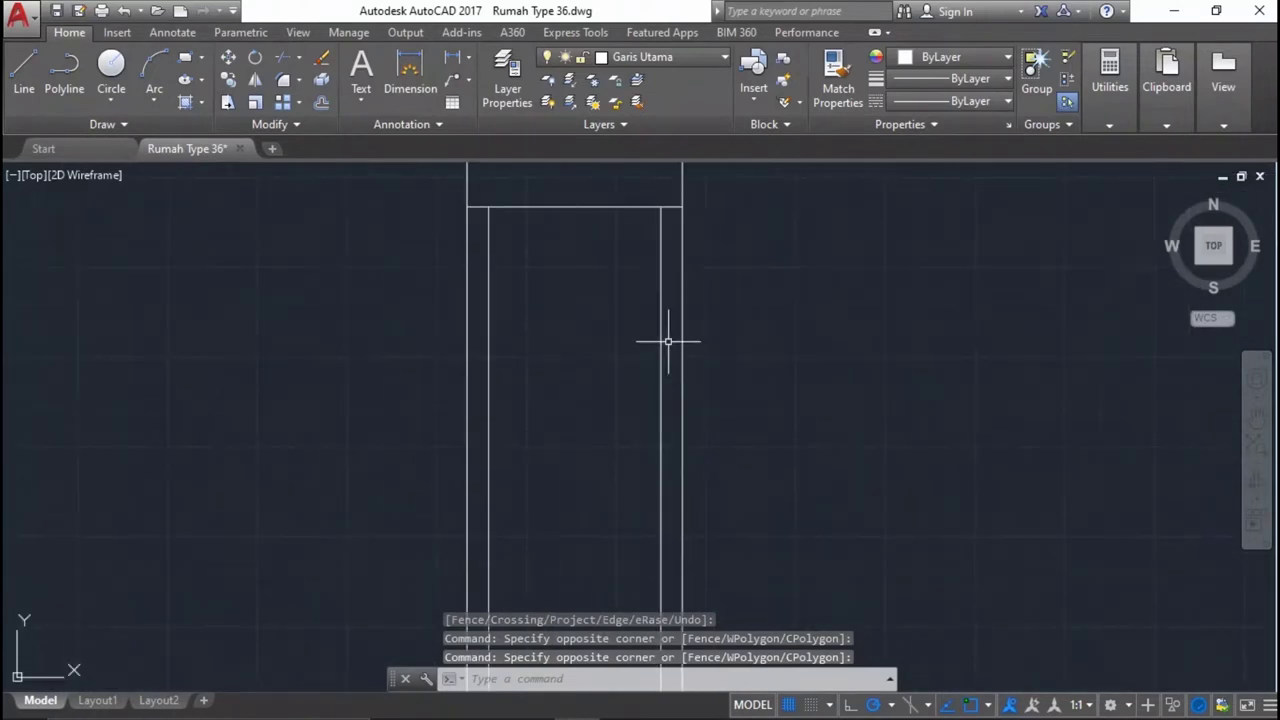
left_click(666, 343)
left_click(482, 268)
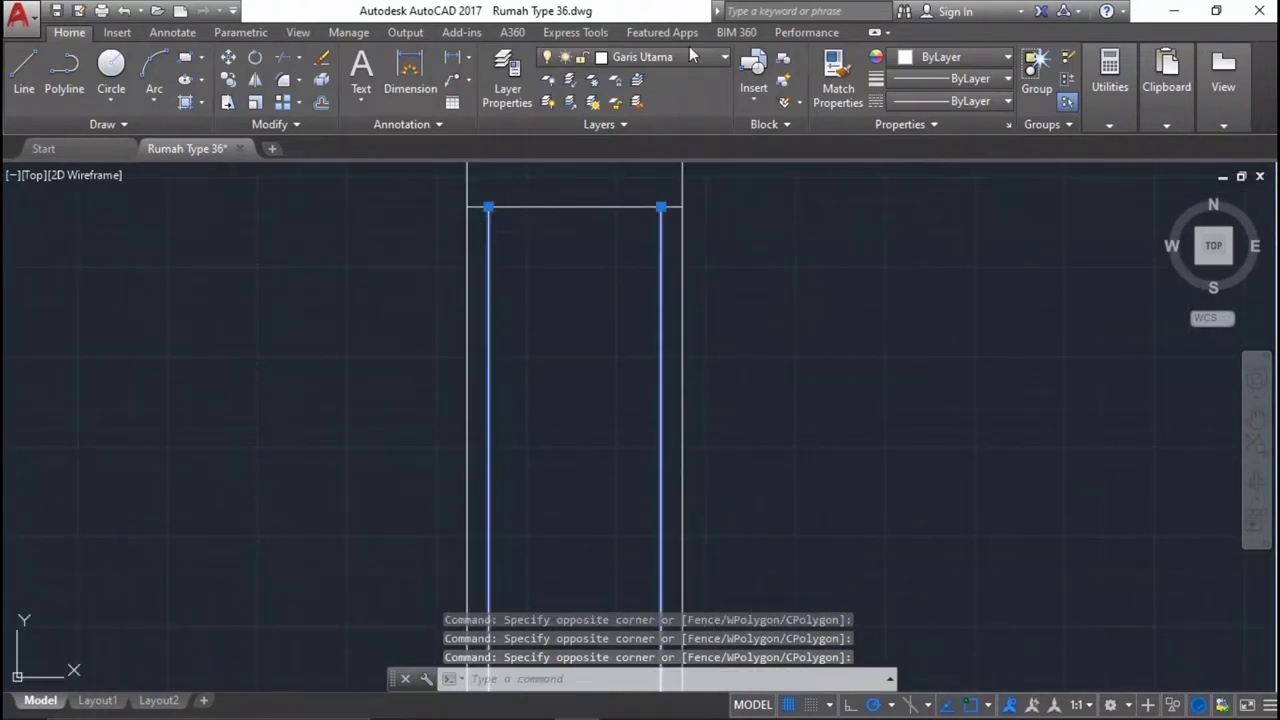
Move the selected lines onto the Garis Pendamping layer and clear the selection.
left_click(684, 60)
left_click(674, 220)
scroll(651, 334, "down", 2)
scroll(774, 420, "down", 2)
scroll(808, 363, "down", 2)
scroll(808, 363, "up", 2)
key("Escape")
Offset two column frame lines by 50 units.
scroll(940, 277, "up", 2)
scroll(940, 271, "up", 1)
type("o")
key("Return")
scroll(940, 257, "up", 1)
scroll(922, 316, "up", 1)
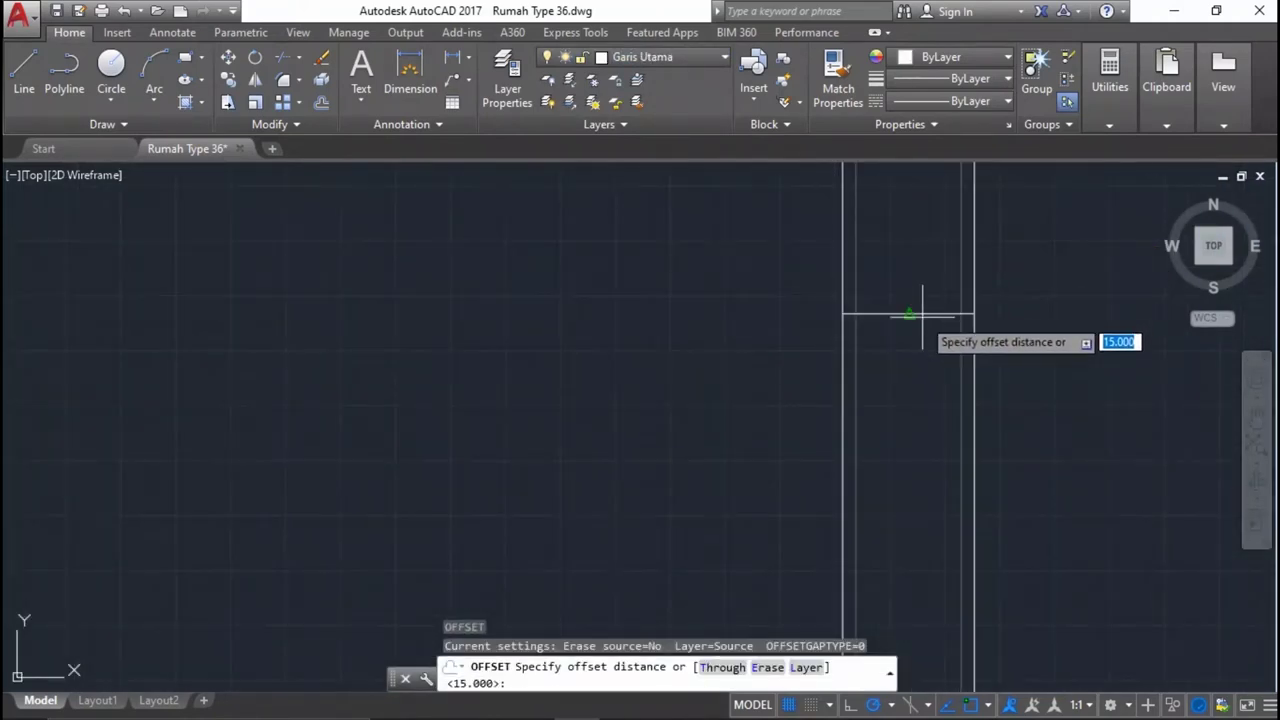
type("50")
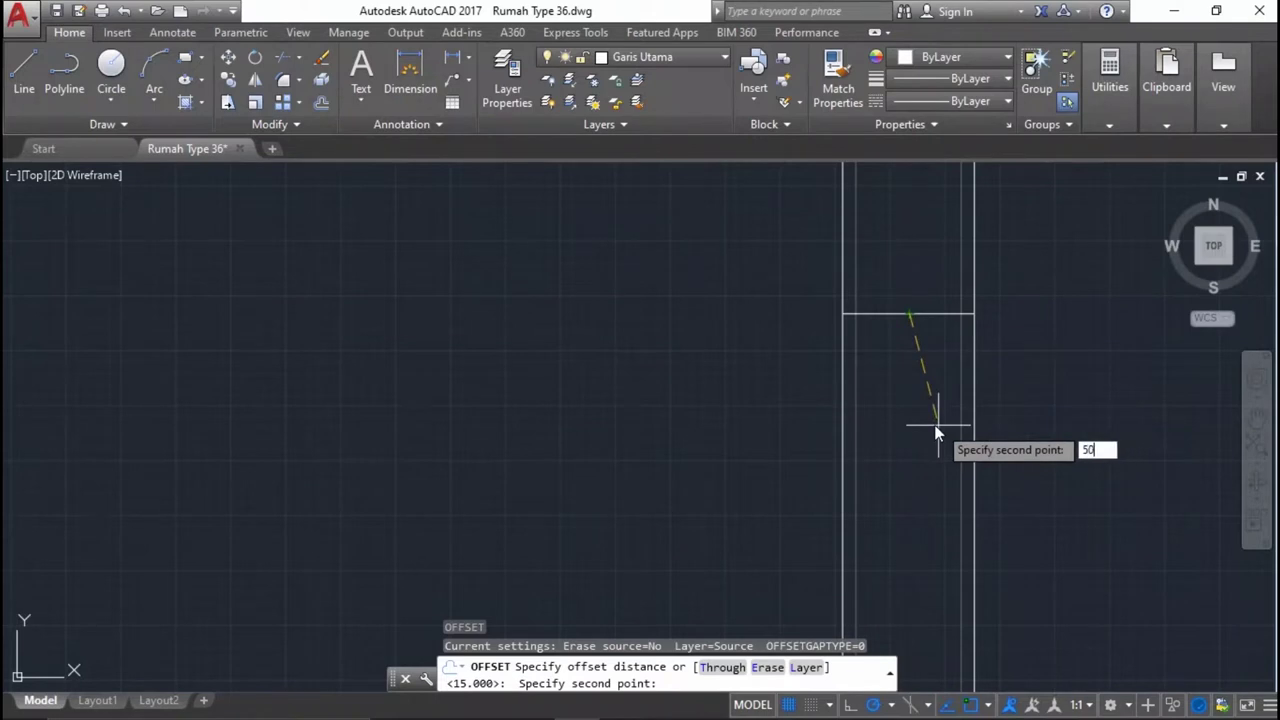
key("Return")
left_click(932, 313)
left_click(929, 258)
scroll(935, 498, "down", 2)
scroll(935, 498, "up", 1)
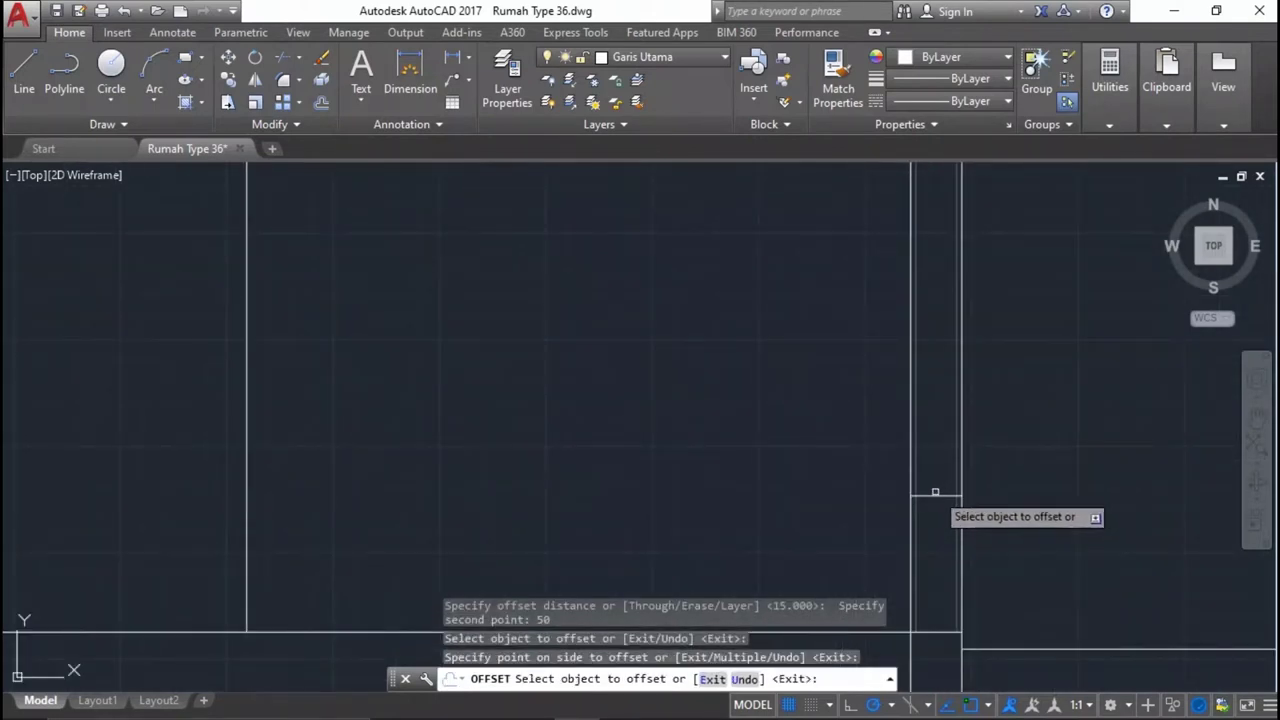
left_click(932, 494)
left_click(926, 371)
key("Return")
scroll(950, 410, "up", 2)
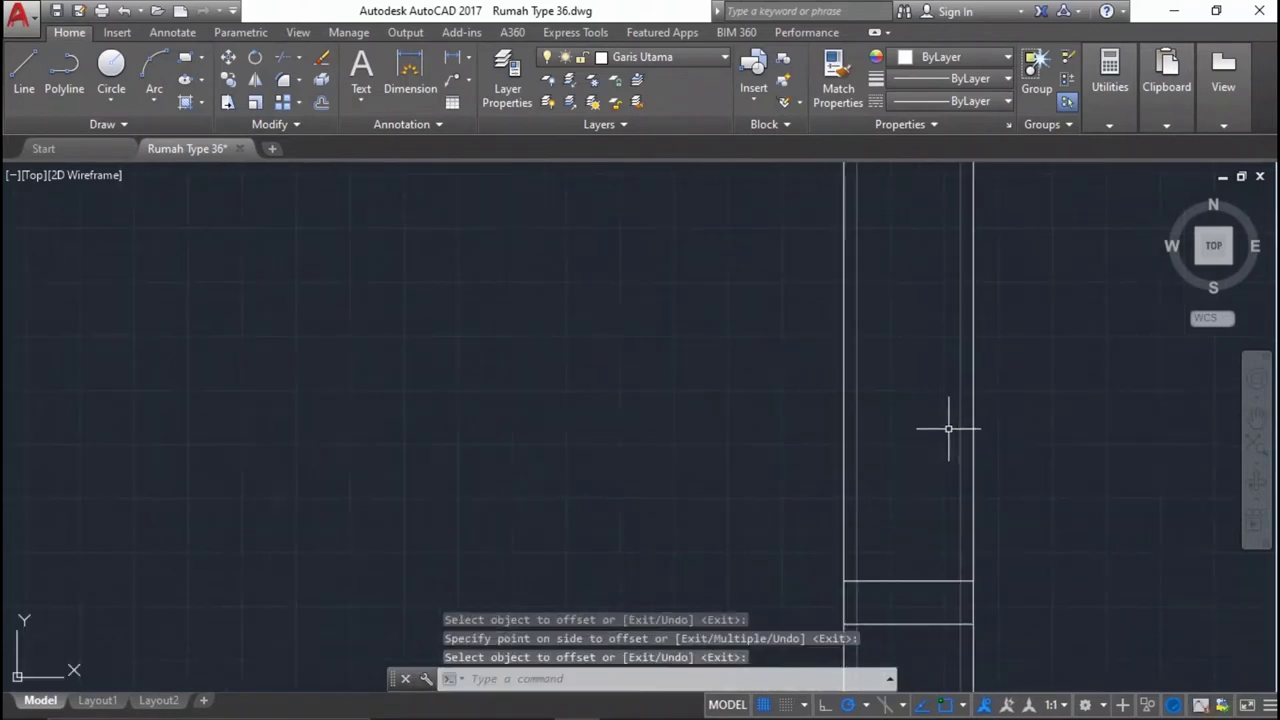
Offset the right vertical column line 40 units to the left.
key("Return")
scroll(953, 466, "down", 2)
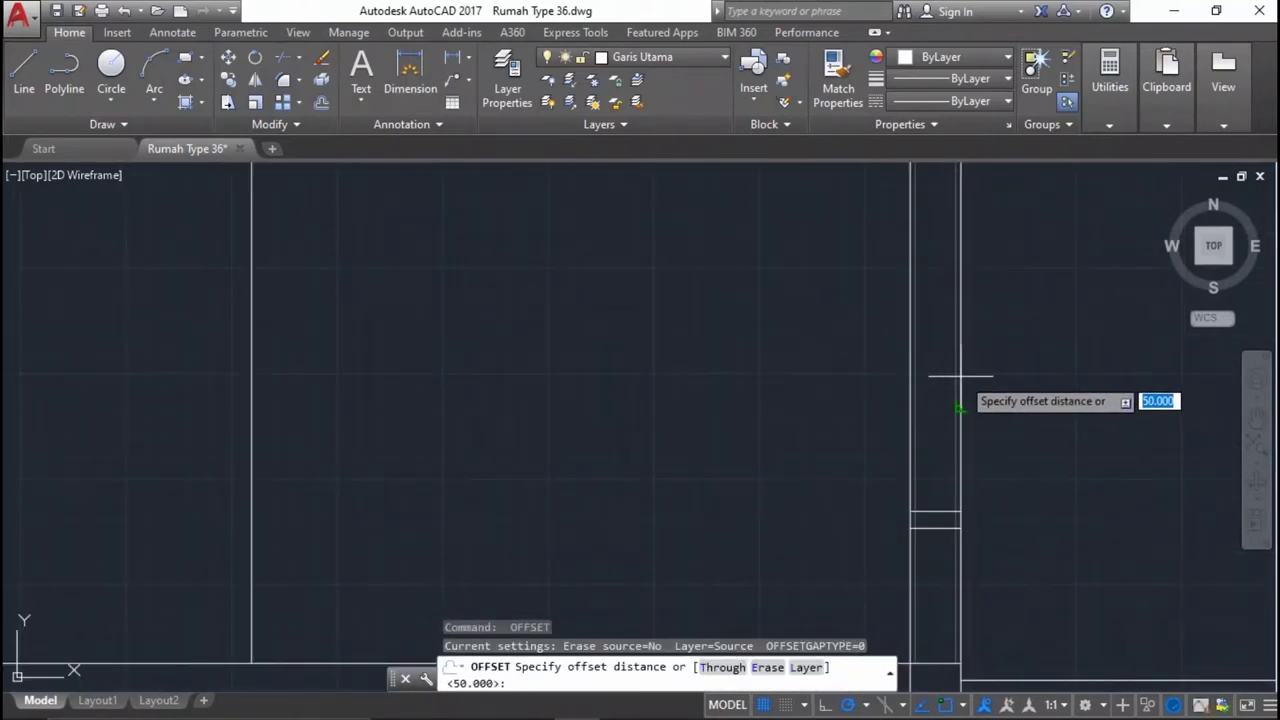
type("40")
key("Return")
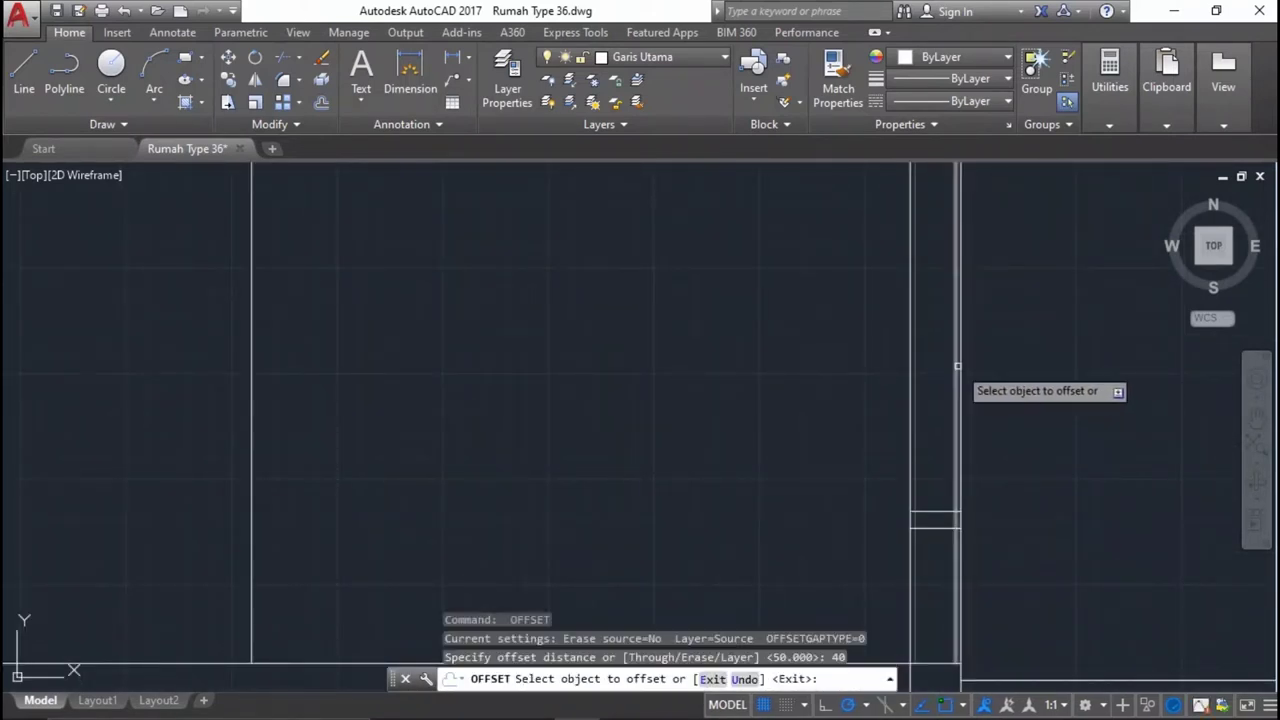
left_click(956, 378)
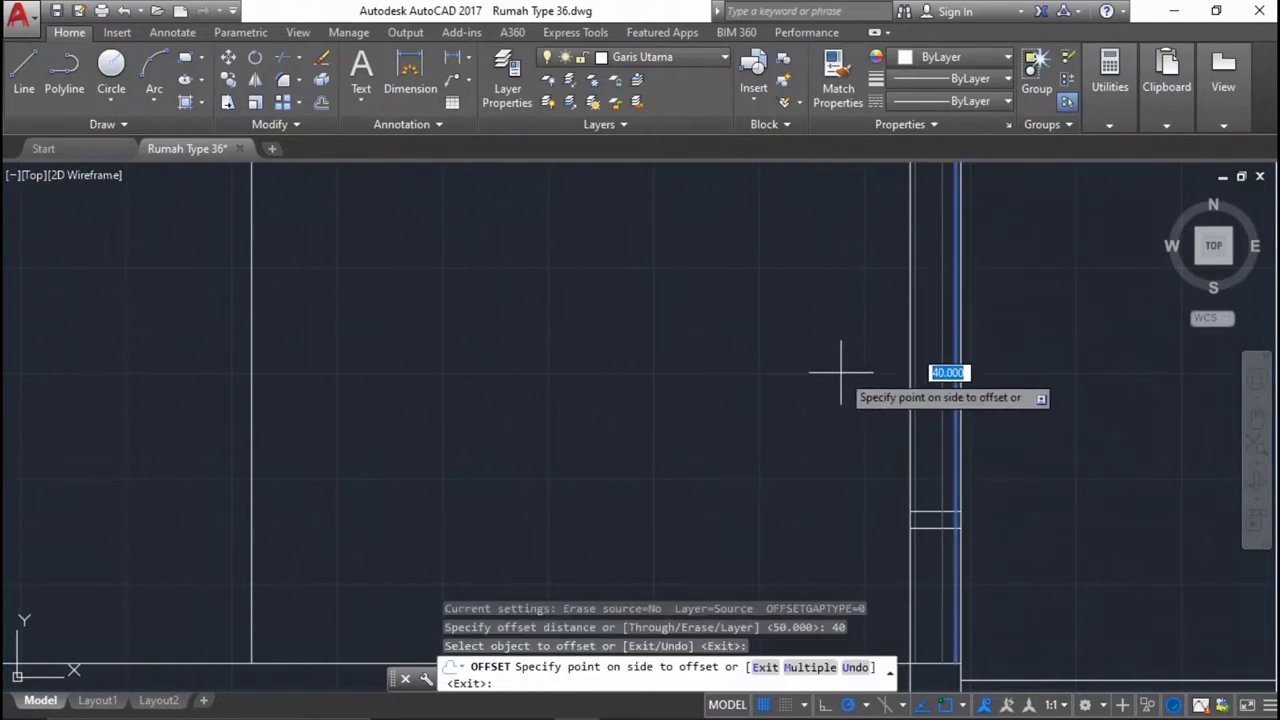
left_click(840, 373)
key("Return")
scroll(938, 570, "up", 5)
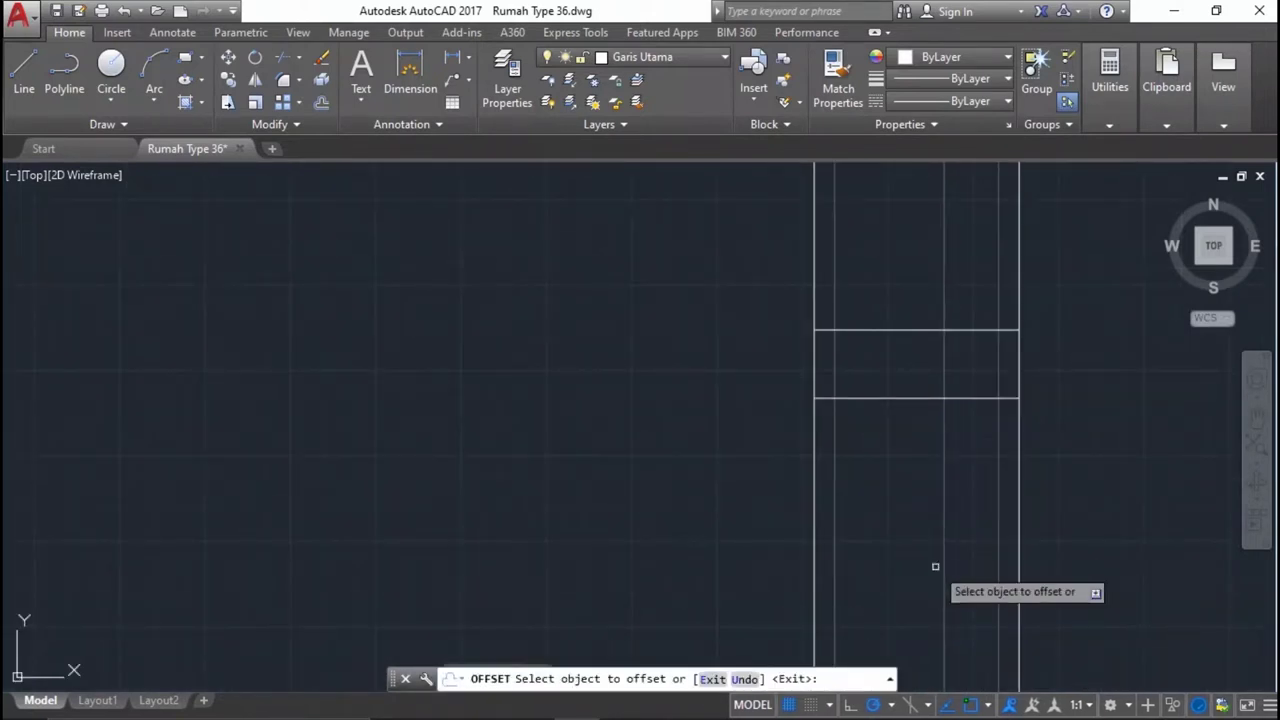
Offset three horizontal lines by 10 units near the door head.
key("Escape")
type("o")
key("Return")
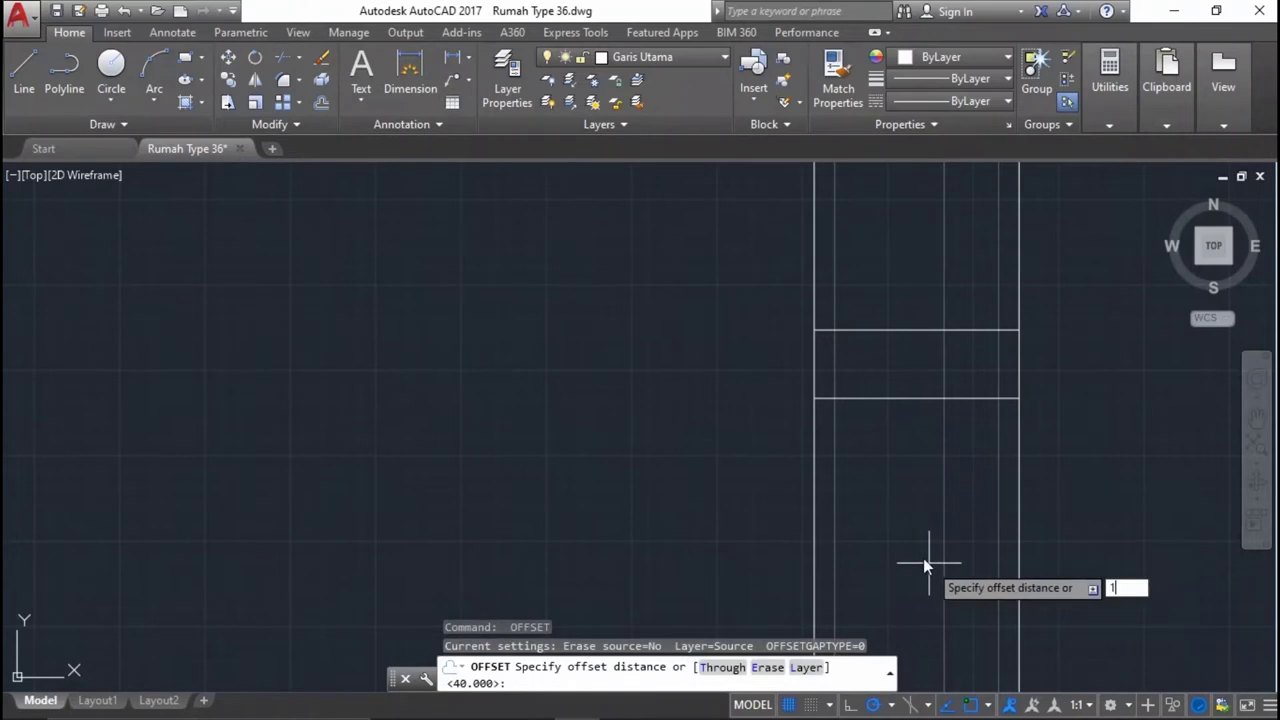
type("0")
key("Return")
left_click(960, 331)
left_click(966, 370)
scroll(969, 398, "up", 3)
scroll(975, 280, "down", 3)
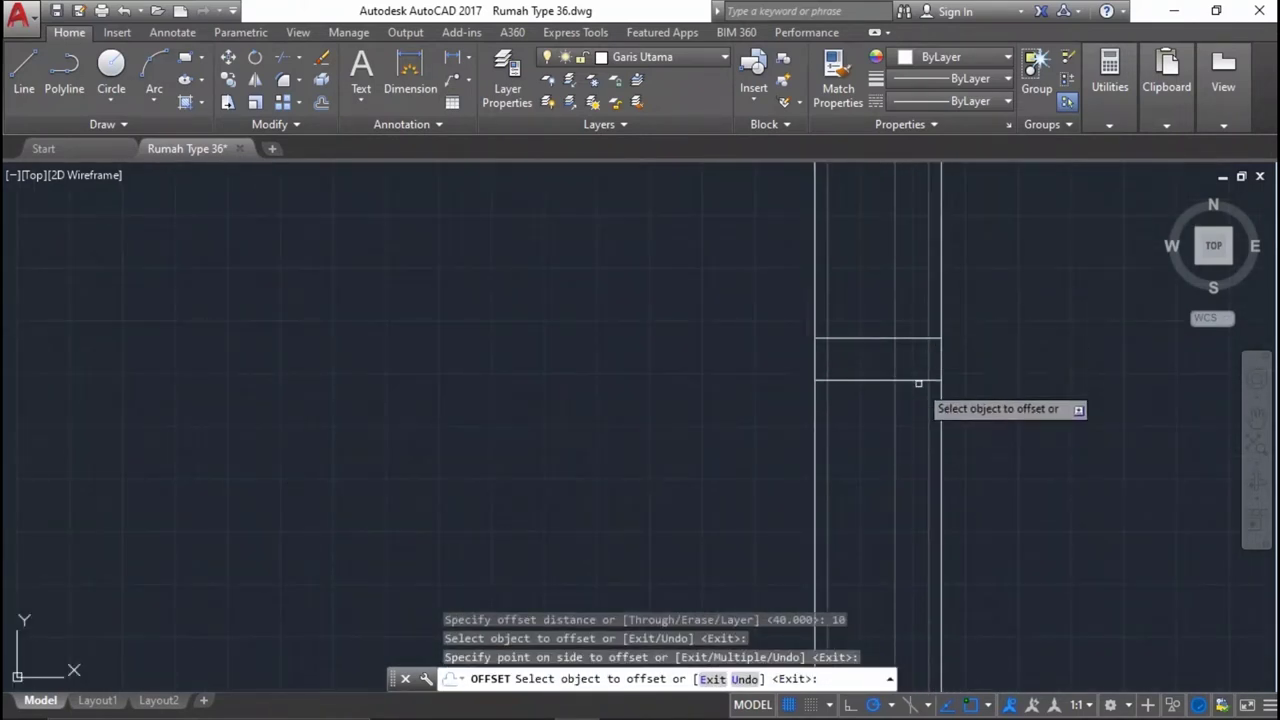
left_click(918, 380)
left_click(920, 400)
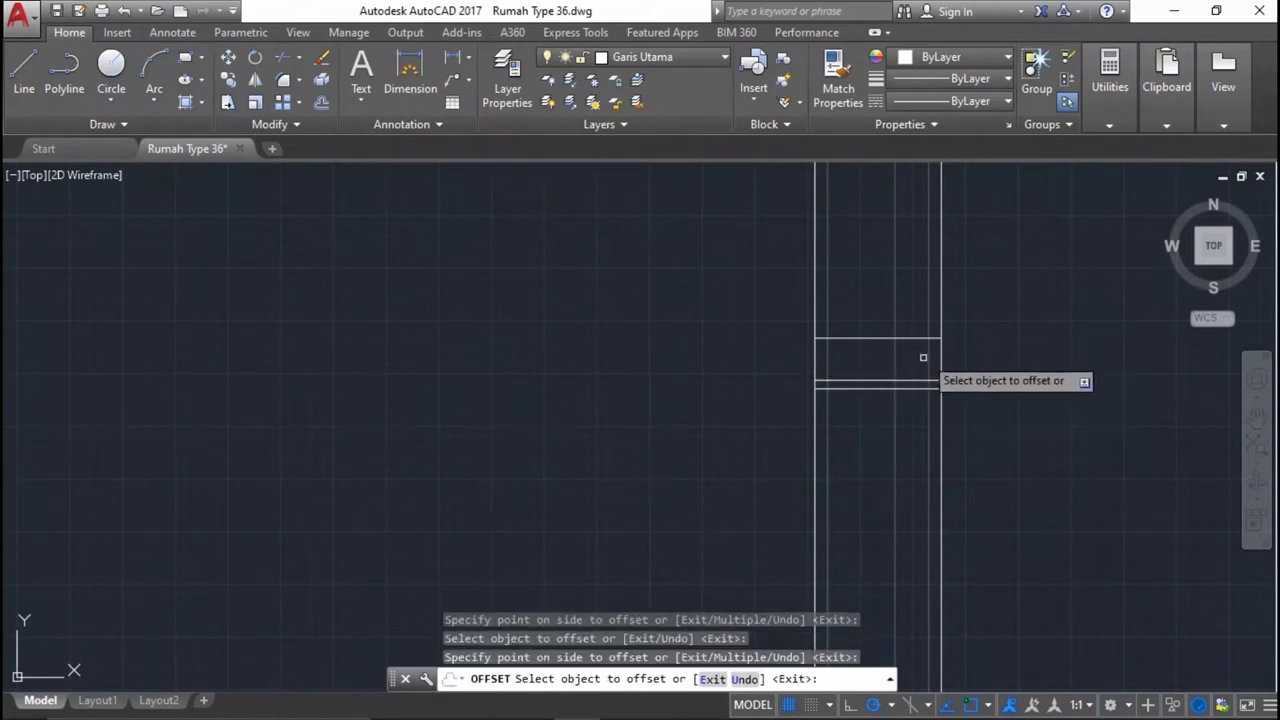
left_click(922, 380)
left_click(923, 352)
Delete the surplus horizontal line.
scroll(925, 370, "up", 5)
left_click(905, 428)
left_click(884, 462)
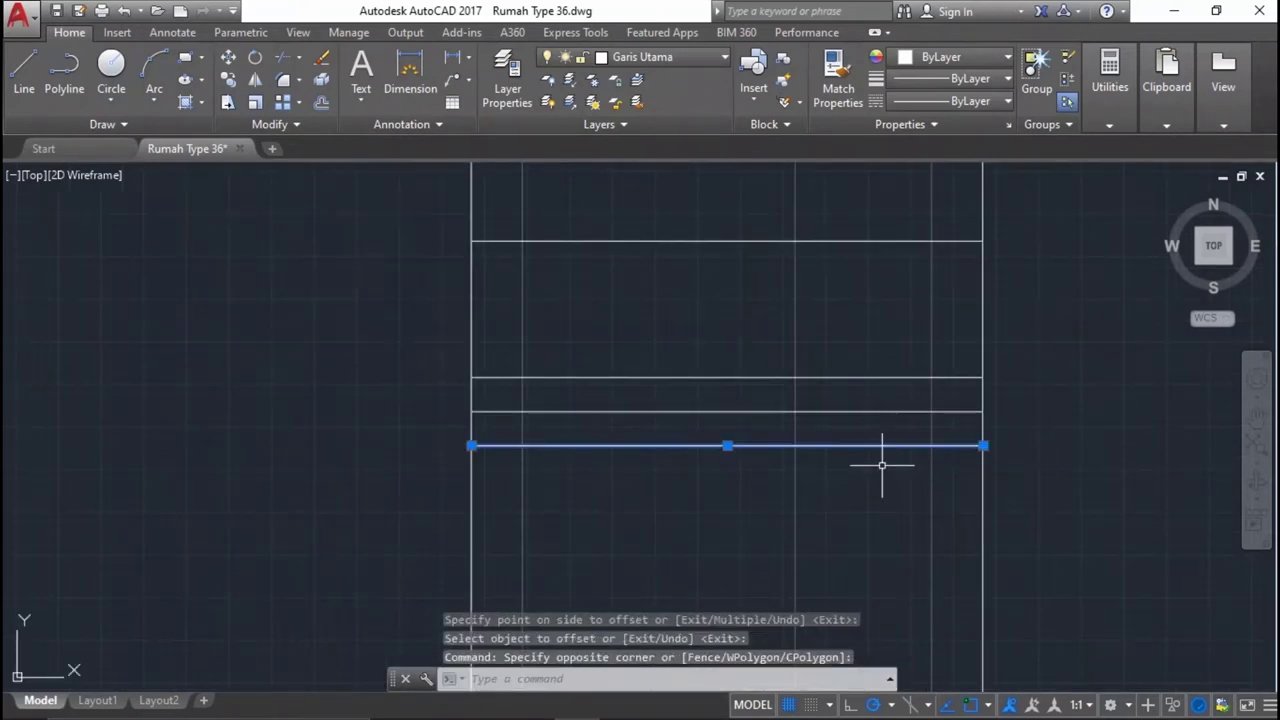
key("Delete")
type("ma")
key("Return")
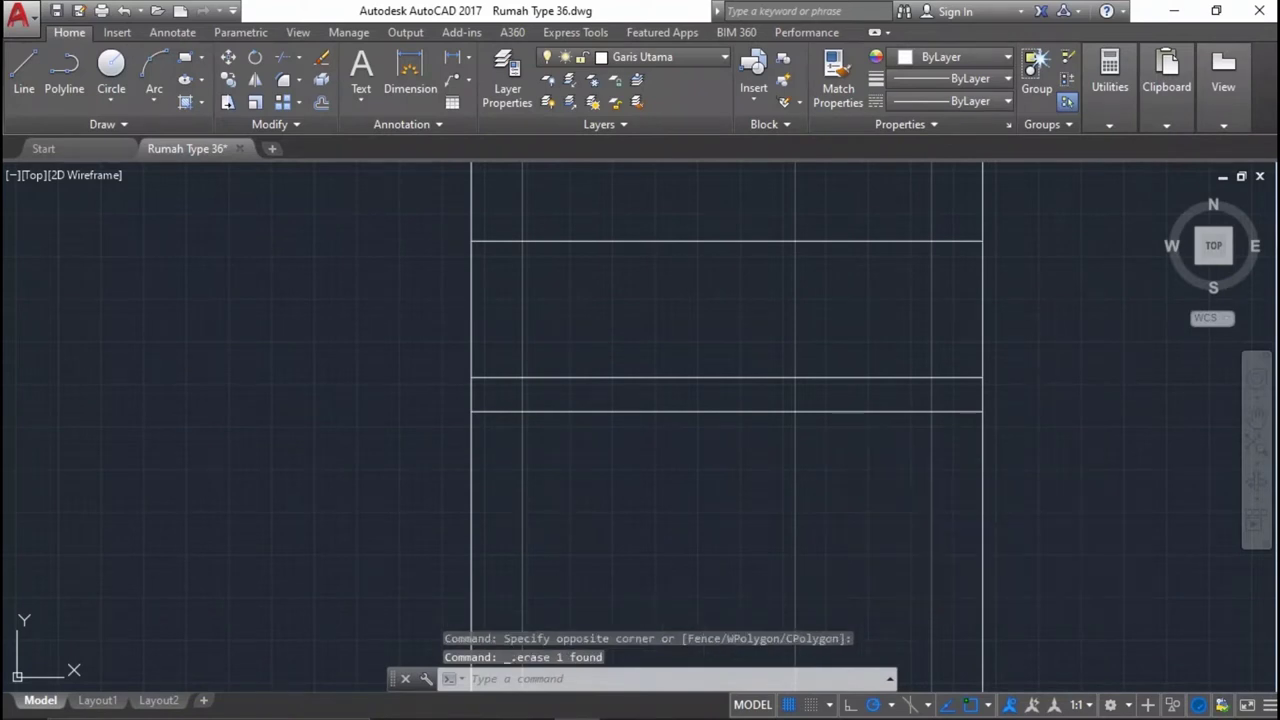
Match the new offset panel lines to the inner column line's properties using MA.
left_click(933, 432)
left_click(880, 451)
left_click(814, 337)
scroll(846, 400, "up", 3)
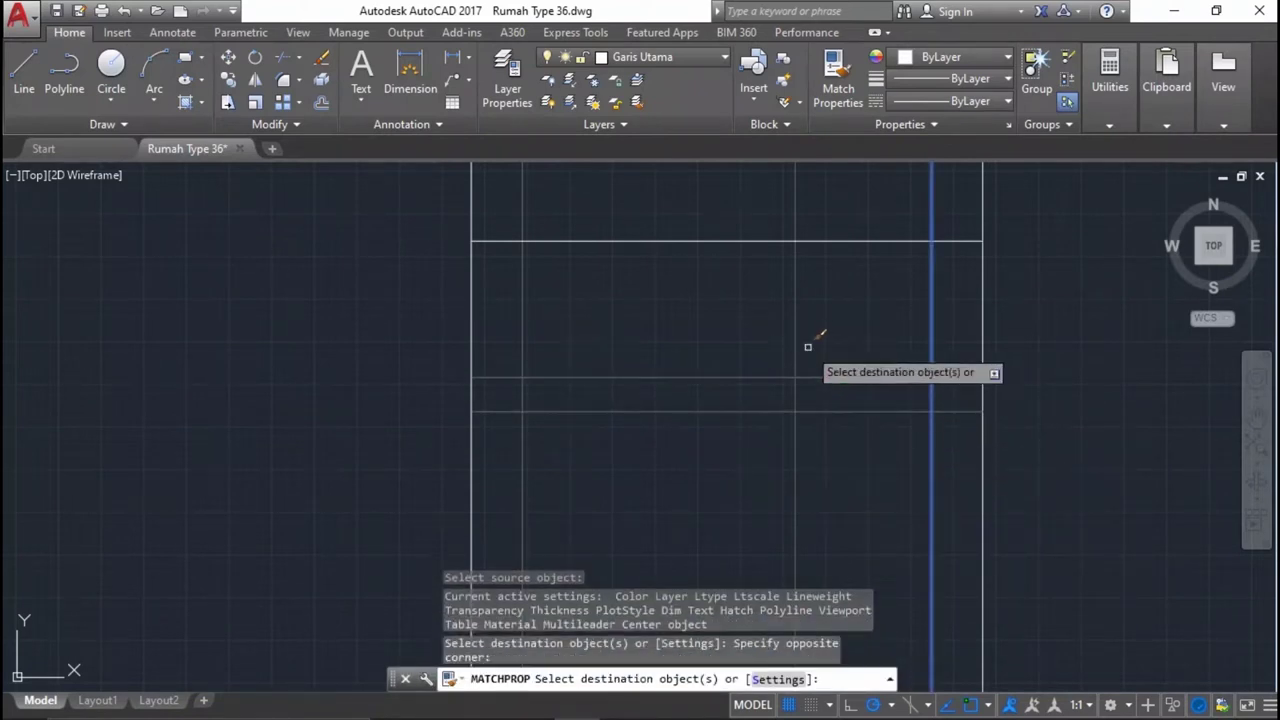
middle_click_drag(846, 400, 840, 285)
scroll(829, 409, "down", 2)
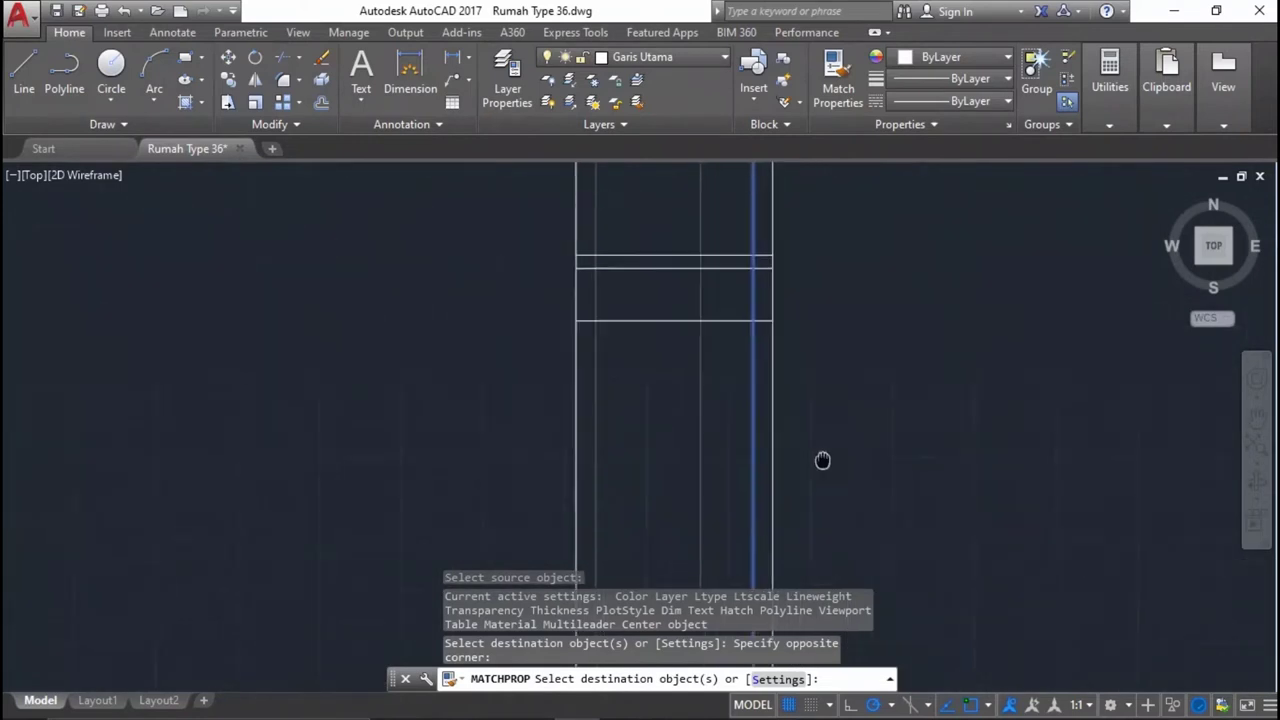
left_click(720, 355)
left_click(686, 263)
key("Return")
scroll(691, 363, "up", 2)
scroll(776, 349, "up", 2)
scroll(785, 397, "down", 4)
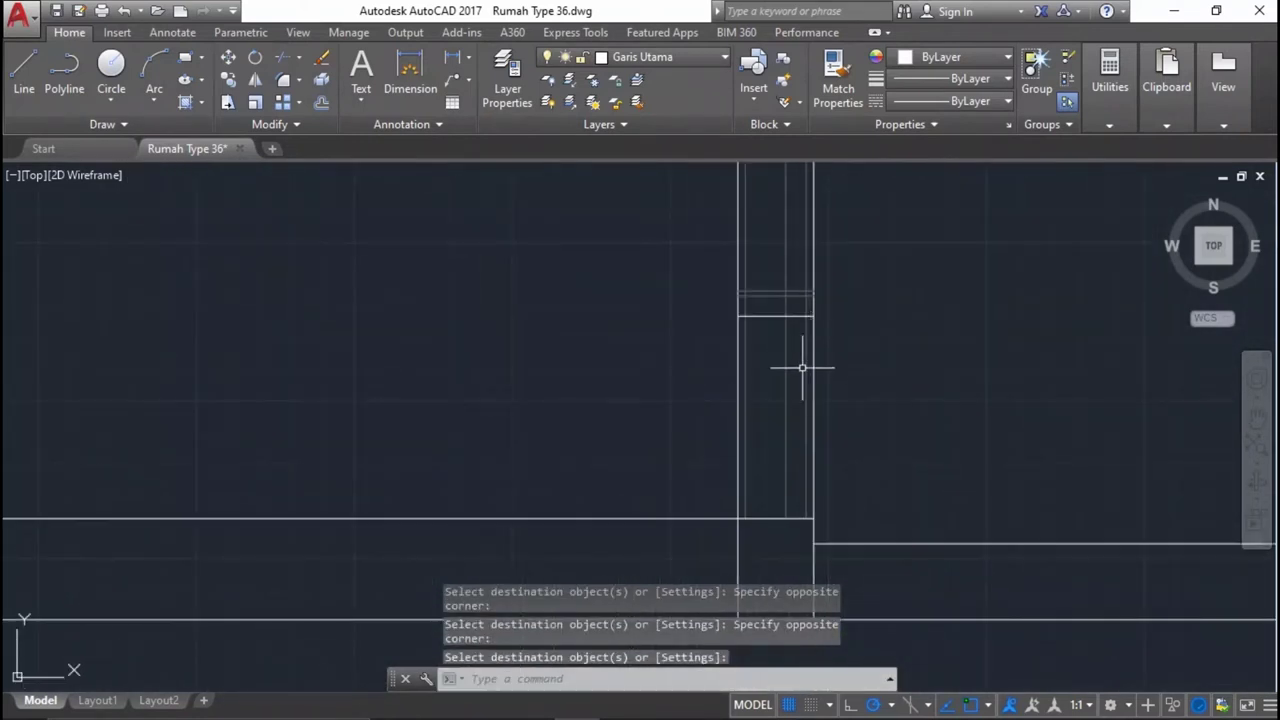
Trim the overlapping panel line pieces and the upper horizontal line's extra segment.
type("tr")
key("Return")
key("Return")
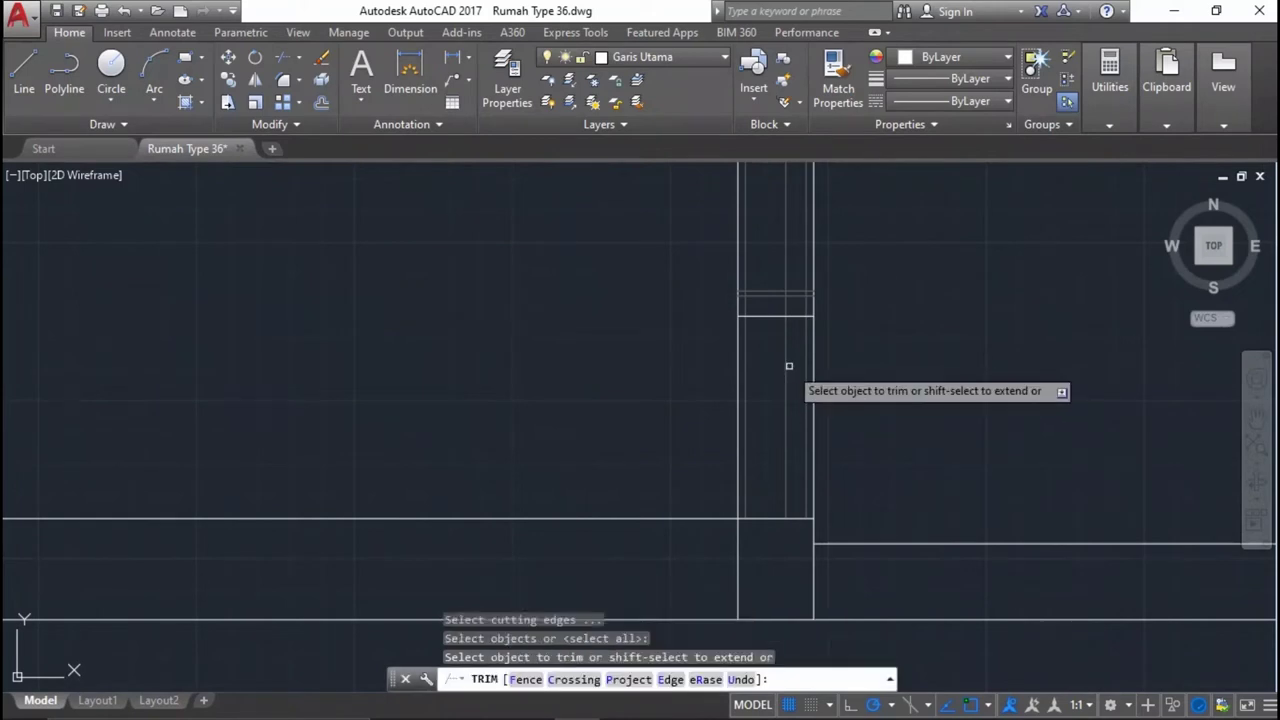
scroll(749, 274, "up", 2)
scroll(714, 366, "up", 1)
left_click(714, 366)
left_click(700, 282)
middle_click_drag(851, 337, 808, 366)
scroll(850, 370, "up", 2)
left_click(948, 403)
left_click(930, 278)
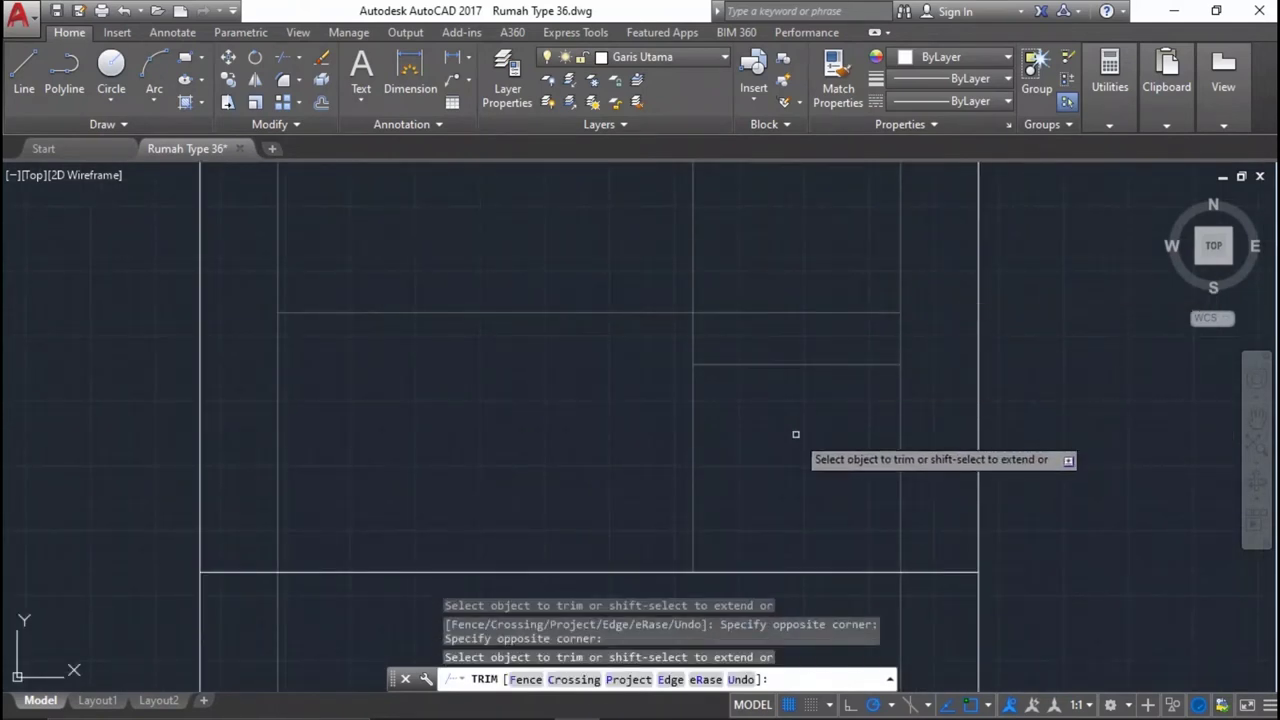
left_click(763, 328)
Trim the next panel's horizontal line left ends and the upper line's middle section.
mouse_move(984, 398)
middle_mouse_down()
mouse_move(930, 289)
mouse_move(929, 304)
middle_mouse_up()
scroll(930, 289, "down", 2)
scroll(1014, 475, "down", 3)
scroll(1020, 282, "up", 2)
scroll(1005, 285, "up", 2)
scroll(785, 328, "up", 2)
scroll(1022, 340, "up", 3)
middle_click_drag(957, 251, 1012, 310)
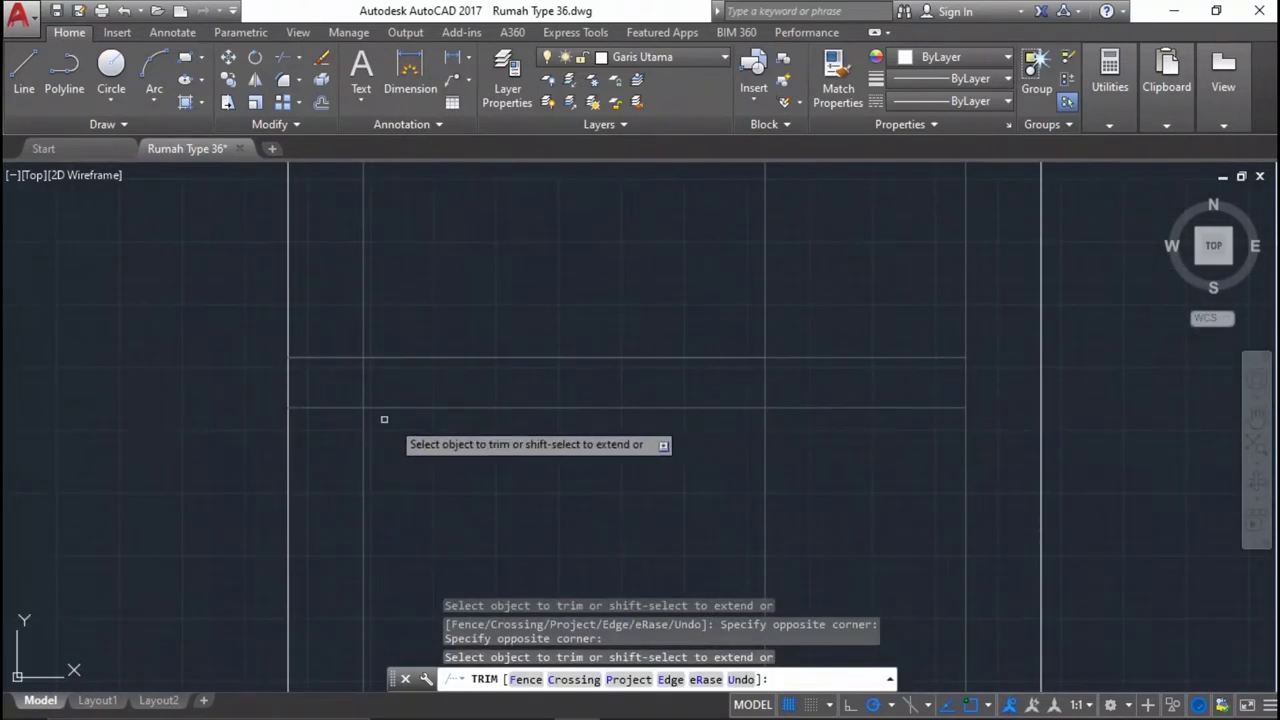
left_click_drag(384, 419, 323, 345)
left_click_drag(457, 366, 458, 329)
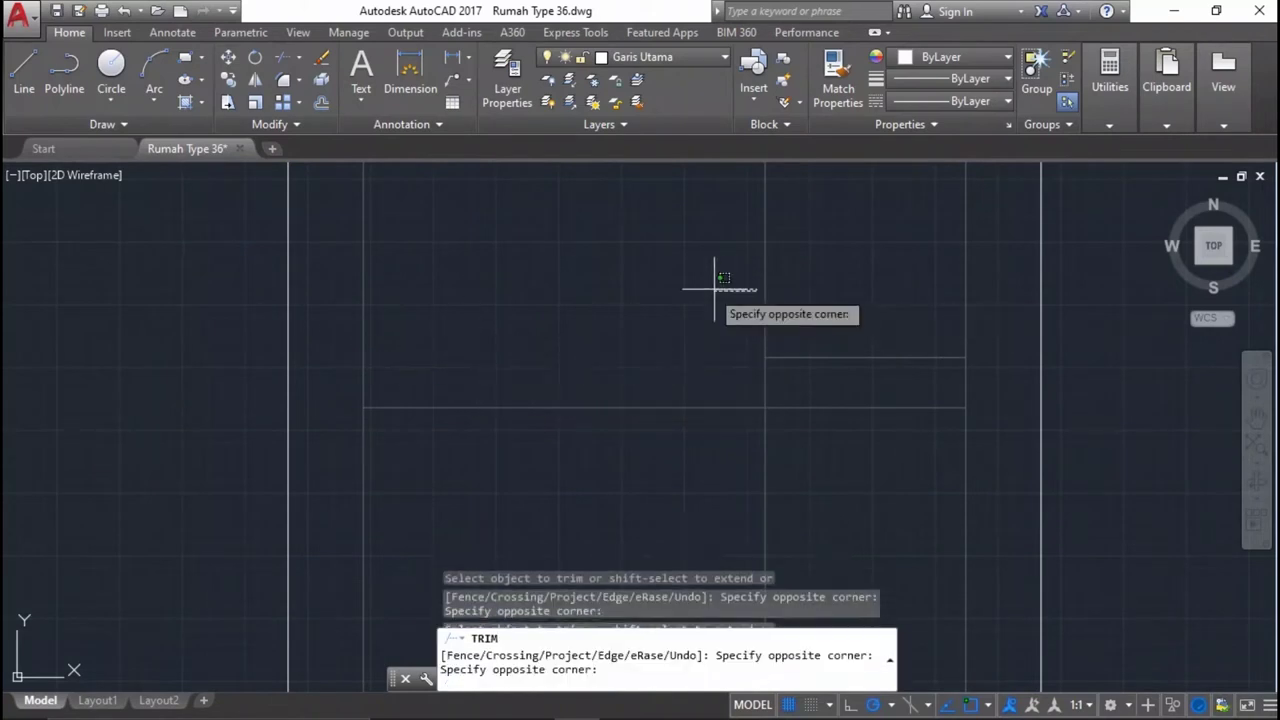
scroll(918, 210, "down", 5)
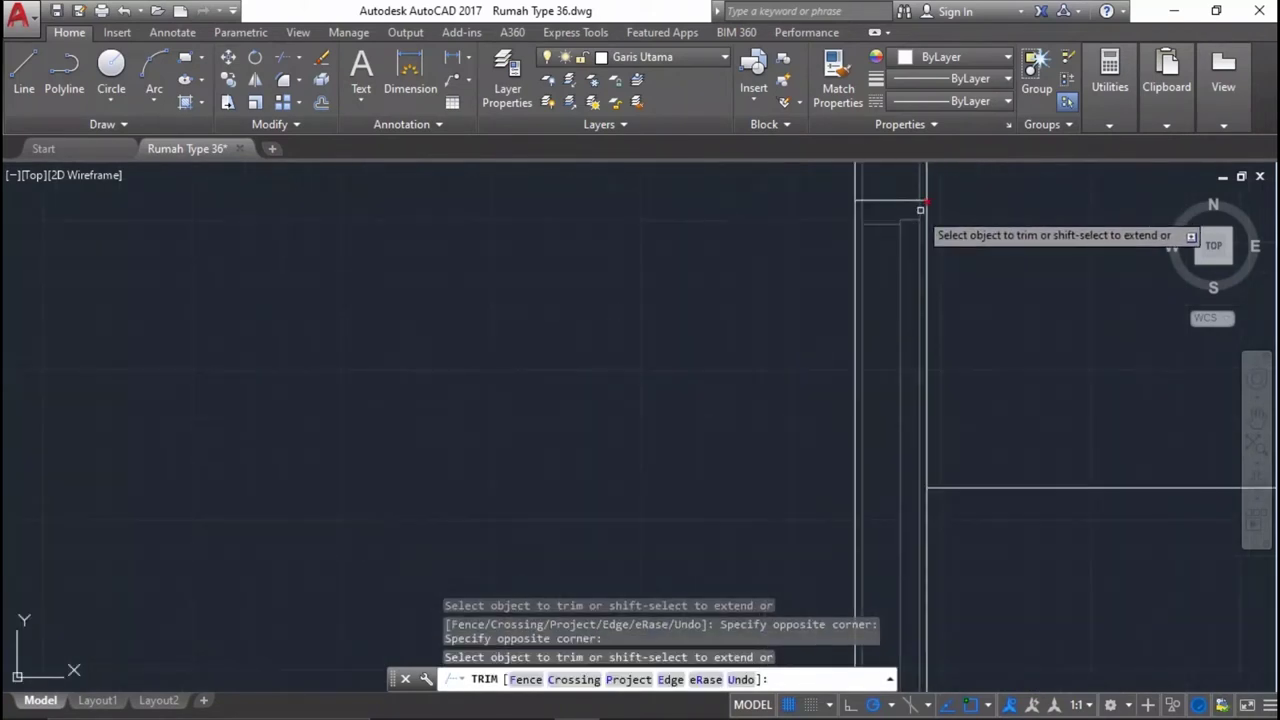
scroll(911, 234, "down", 2)
scroll(905, 286, "down", 2)
scroll(876, 305, "up", 2)
scroll(900, 323, "down", 3)
scroll(877, 514, "up", 2)
scroll(893, 447, "up", 1)
key("Return")
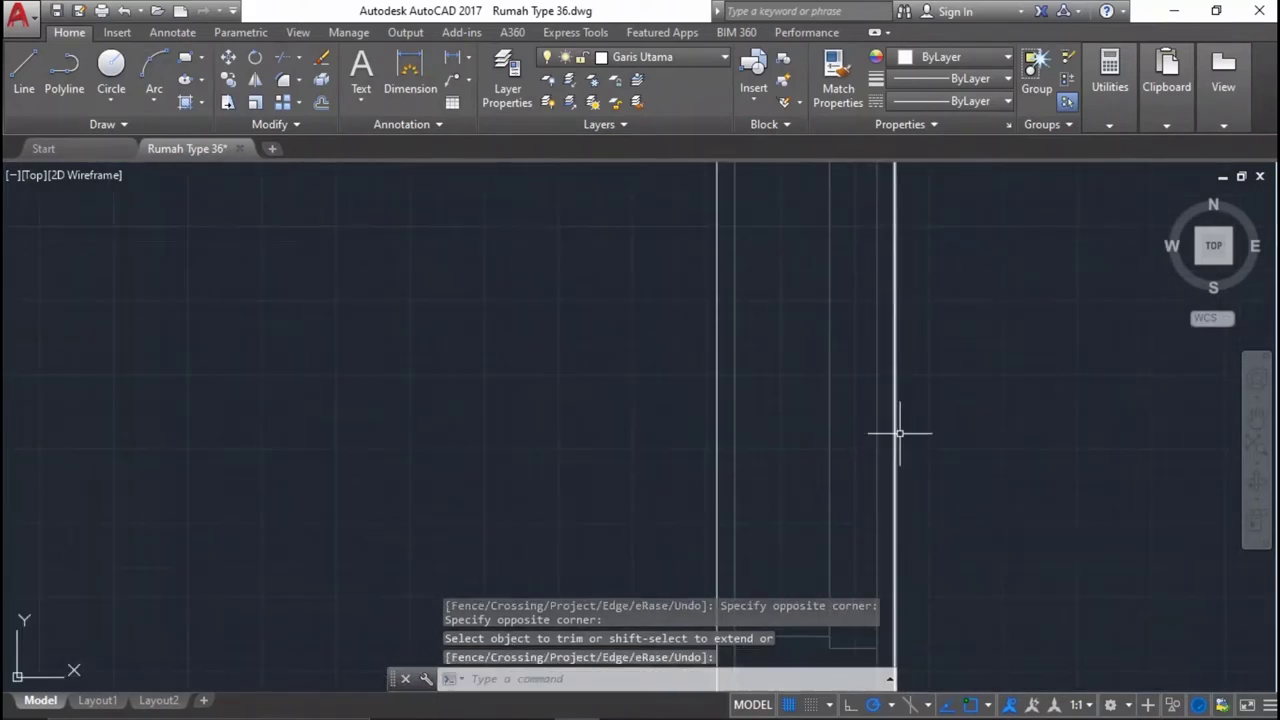
Move to the lower wall lines and restart the Offset command.
scroll(905, 420, "down", 2)
middle_click_drag(920, 500, 969, 383)
scroll(942, 515, "up", 2)
middle_click_drag(976, 436, 870, 562)
type("o")
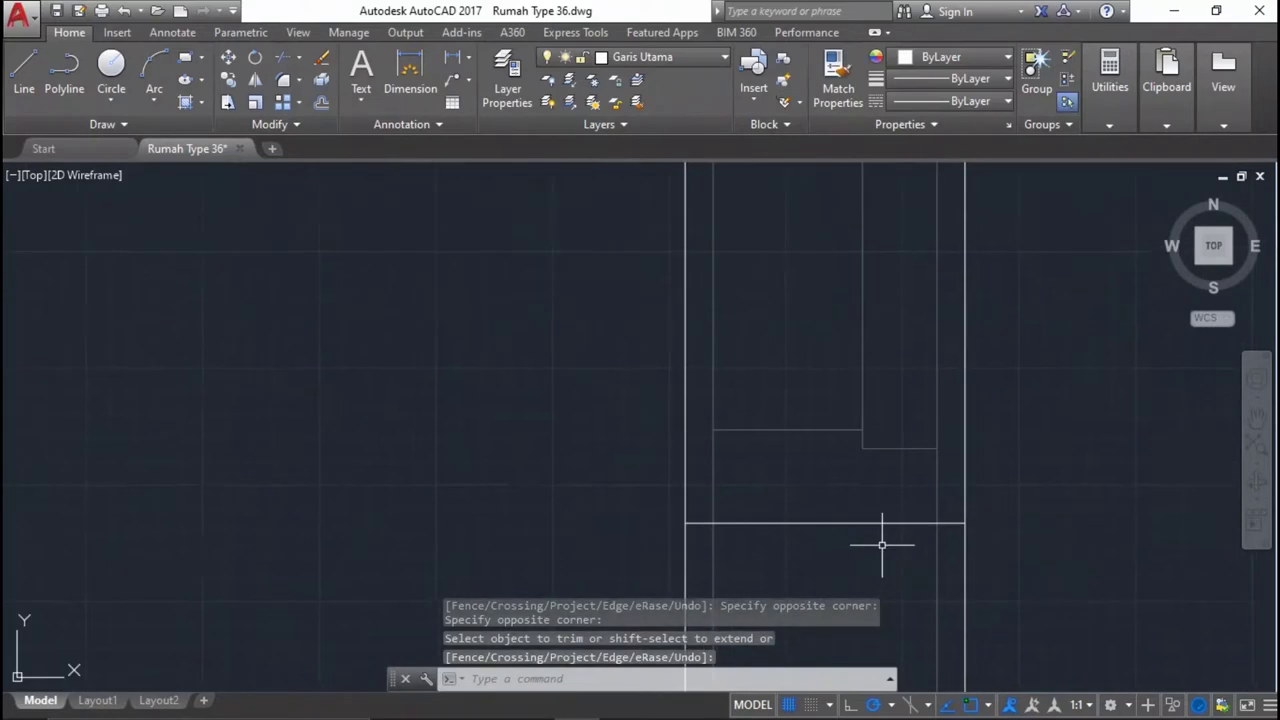
key("Return")
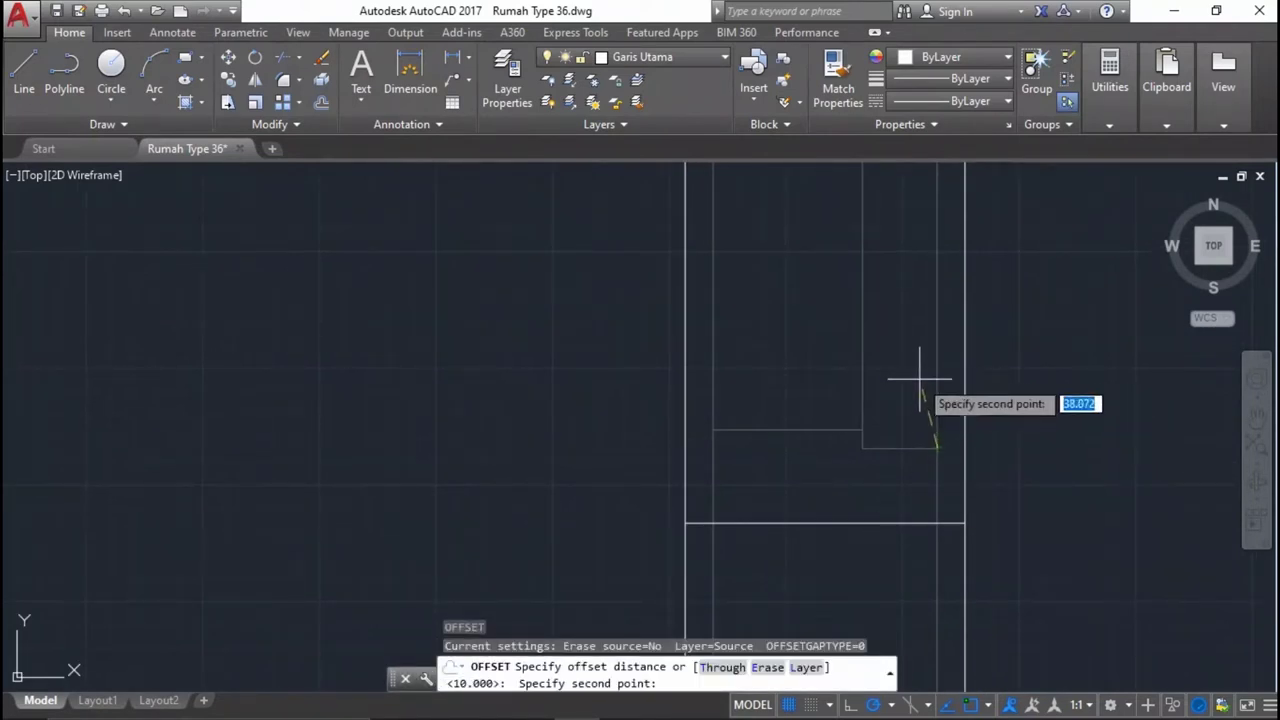
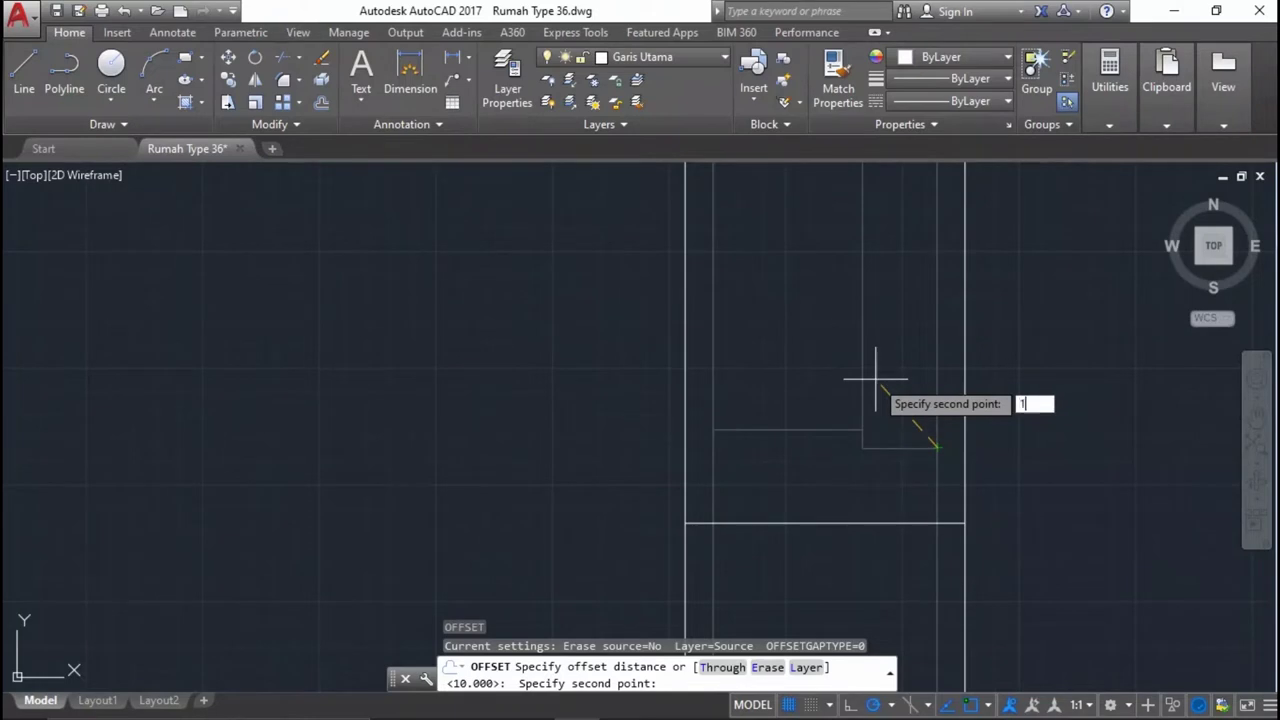
type("50")
Offset the wall line and a horizontal line 150 units to the inner side.
key("Return")
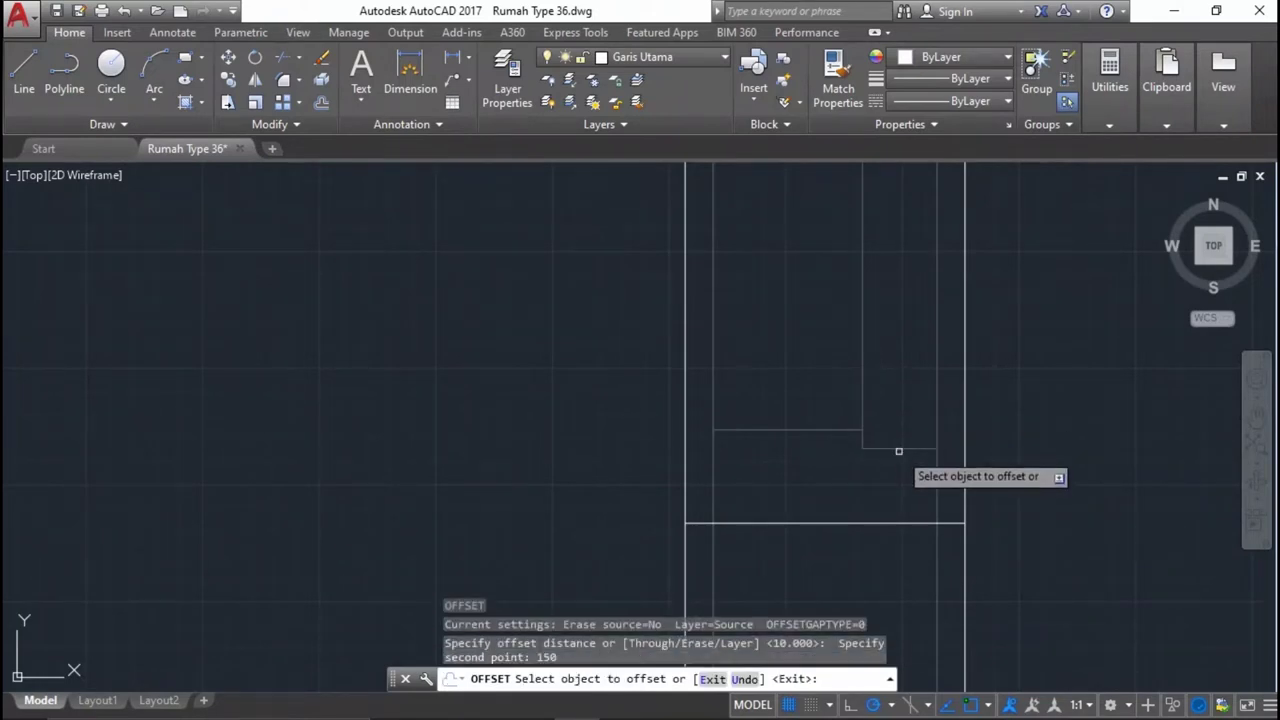
left_click(898, 446)
left_click(905, 470)
scroll(914, 470, "up", 2)
scroll(923, 334, "up", 2)
scroll(919, 343, "up", 2)
scroll(903, 400, "up", 2)
scroll(877, 334, "up", 2)
scroll(860, 346, "up", 2)
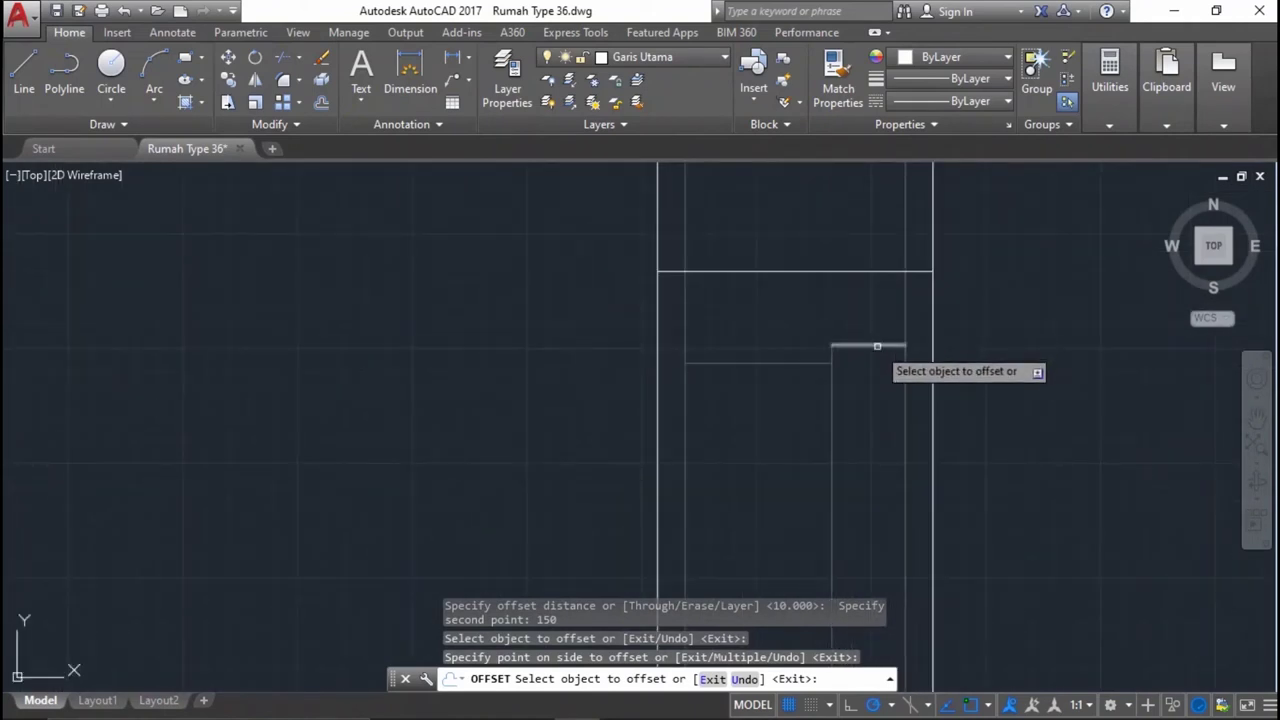
left_click(877, 346)
left_click(877, 437)
key("Return")
scroll(900, 400, "down", 2)
scroll(886, 443, "down", 2)
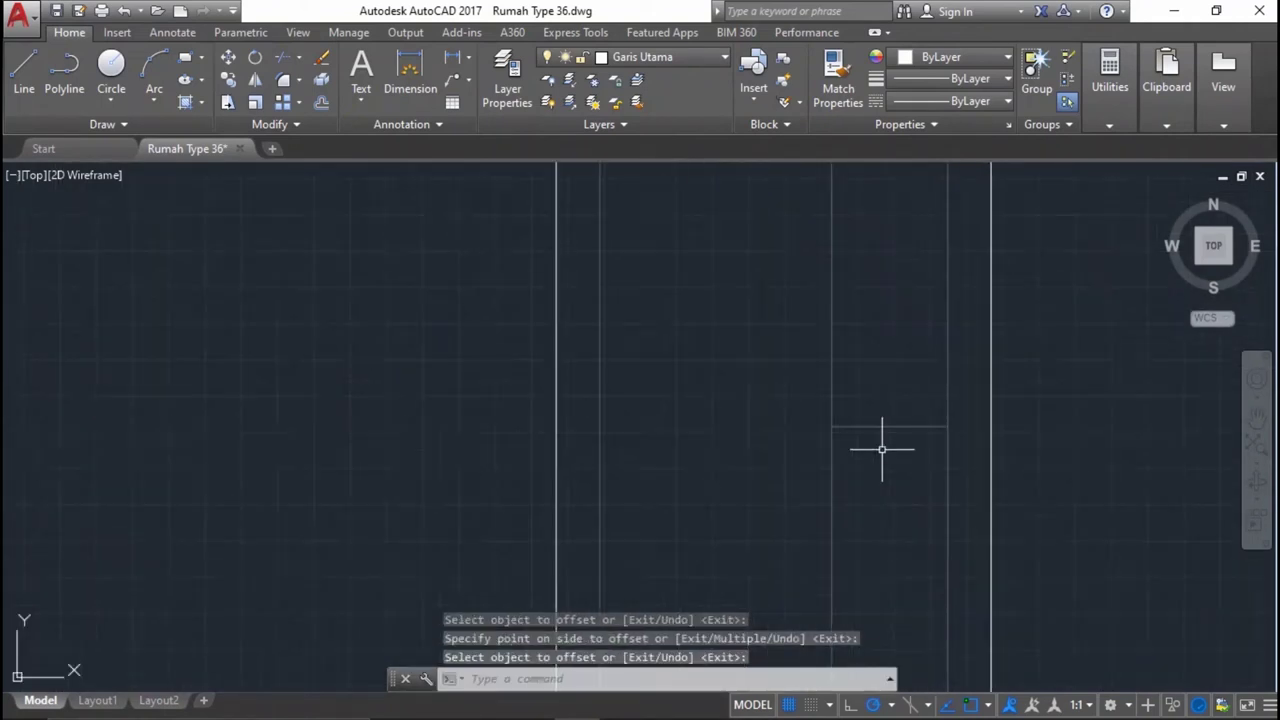
Draw a short horizontal line with LINE to close the footing step.
type("l")
key("Return")
scroll(915, 350, "down", 2)
scroll(938, 420, "up", 3)
scroll(881, 502, "up", 2)
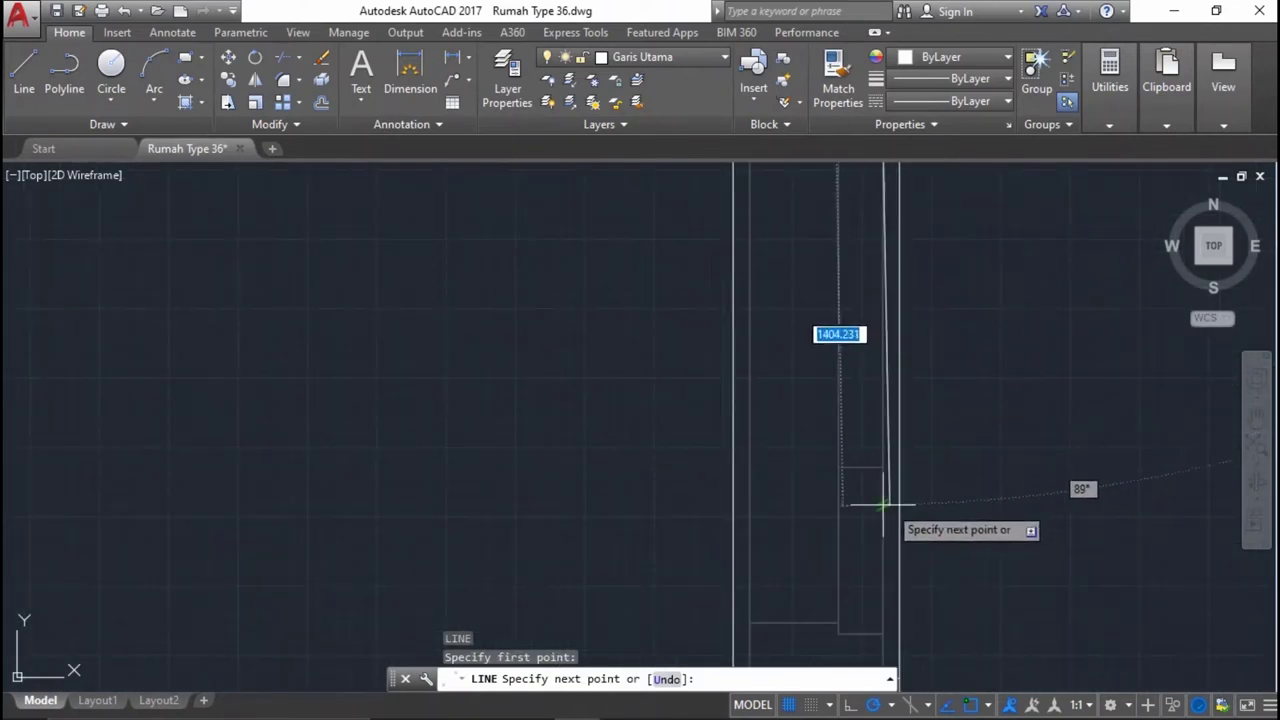
left_click(837, 467)
key("Return")
type("a")
key("Return")
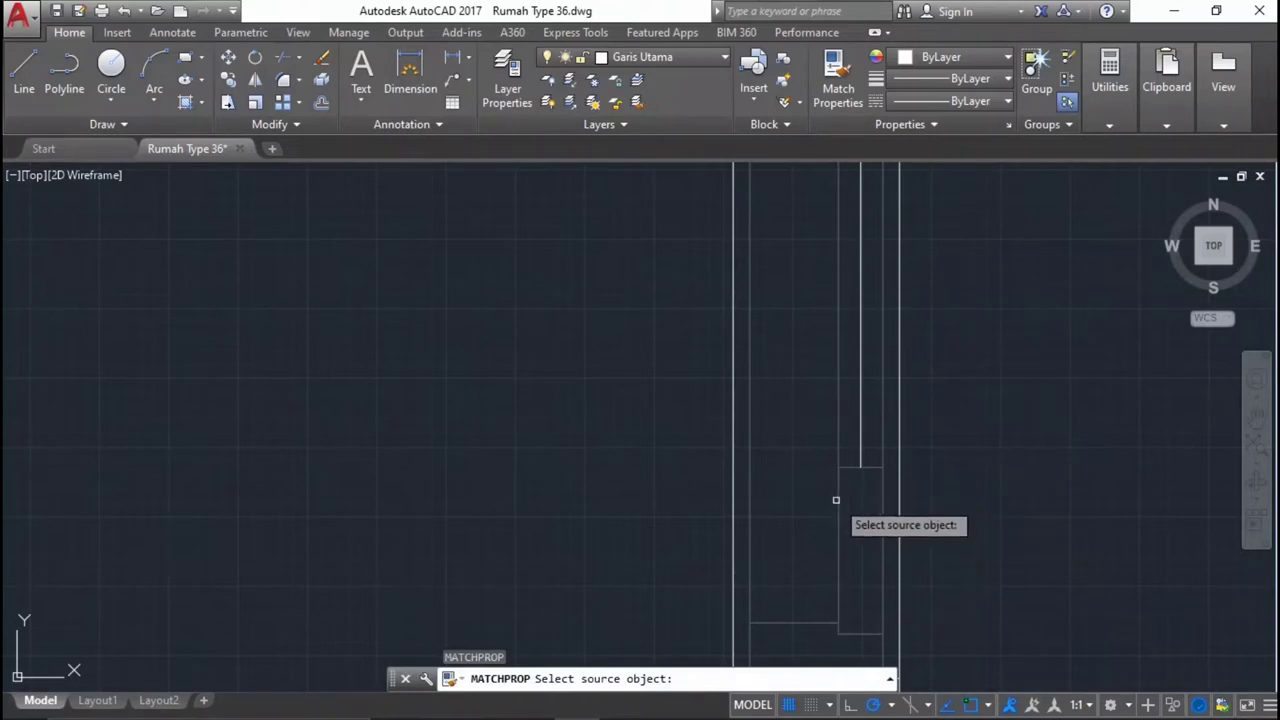
Match the new line's properties to the neighbouring line.
left_click(836, 490)
left_click(857, 422)
key("Return")
scroll(908, 429, "down", 2)
scroll(914, 244, "up", 1)
scroll(857, 291, "down", 3)
scroll(894, 329, "up", 4)
scroll(887, 537, "down", 1)
scroll(887, 537, "down", 1)
Offset the floor line and the wall base line 200 units upward.
type("o")
key("Return")
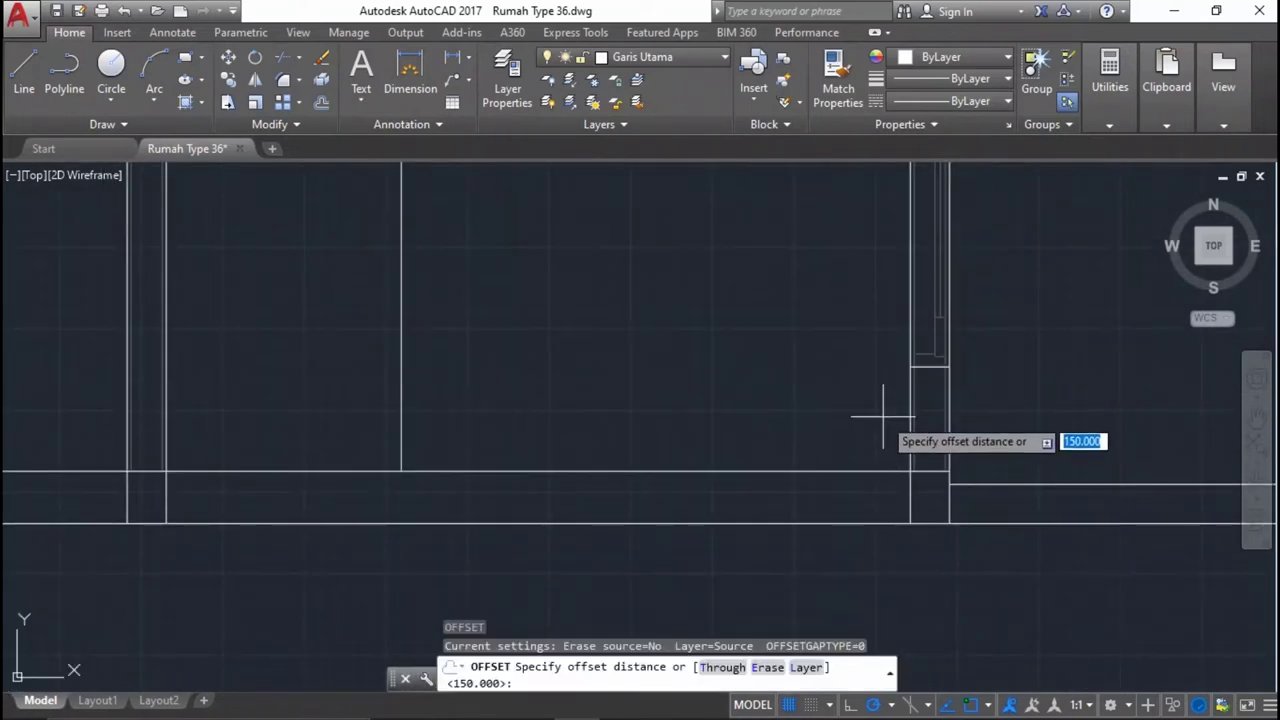
type("200")
key("Return")
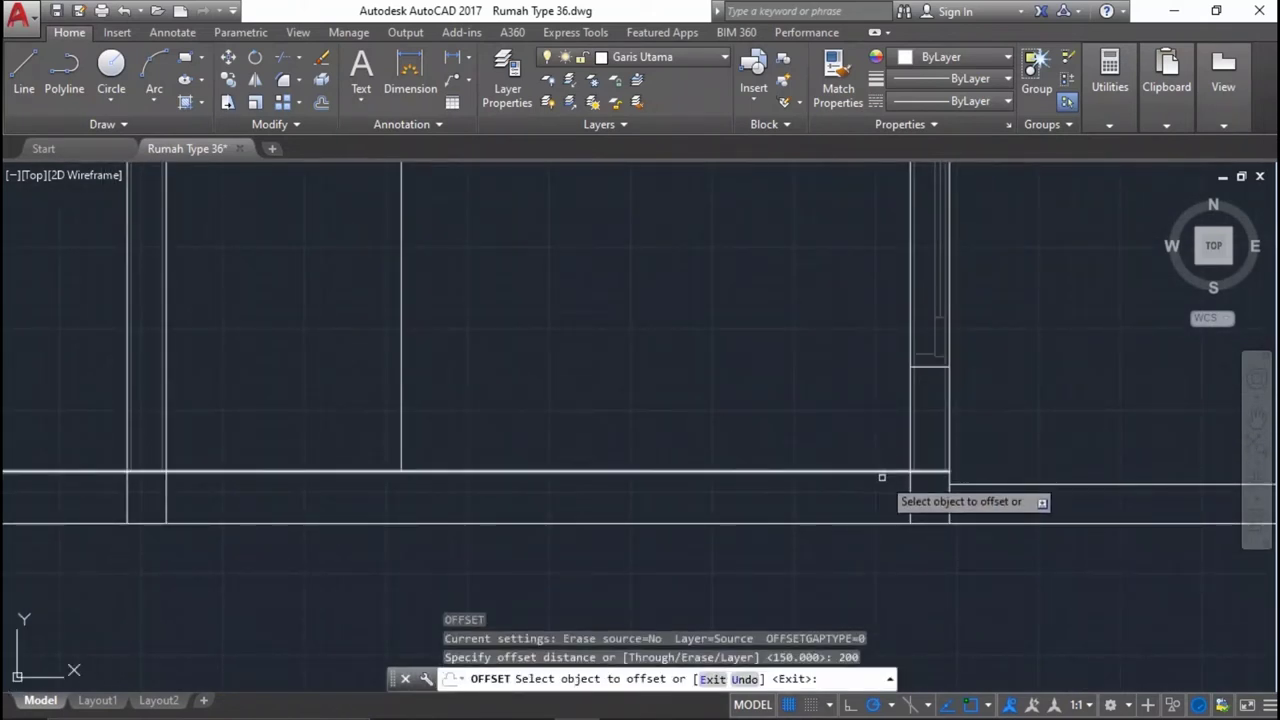
left_click(881, 469)
left_click(886, 357)
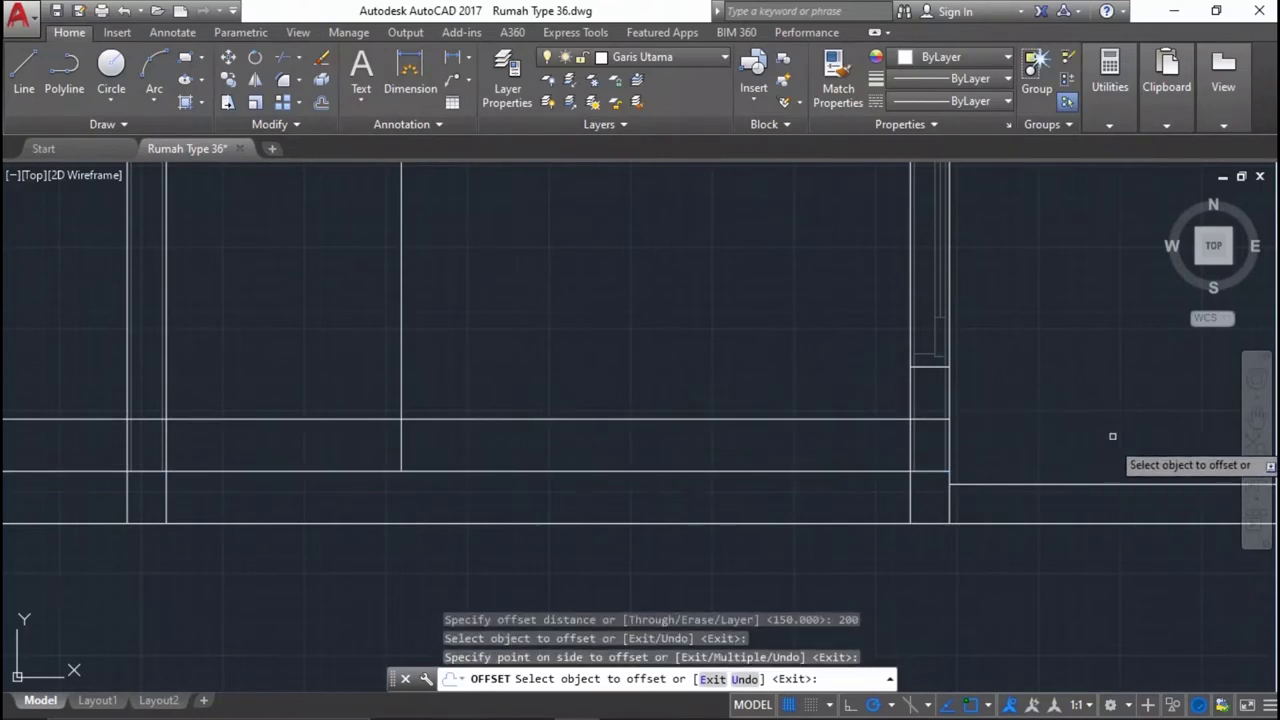
scroll(1103, 451, "down", 2)
scroll(957, 406, "up", 3)
mouse_move(957, 406)
middle_mouse_down()
mouse_move(1072, 442)
mouse_move(650, 522)
middle_mouse_up()
scroll(650, 522, "up", 2)
scroll(400, 422, "up", 2)
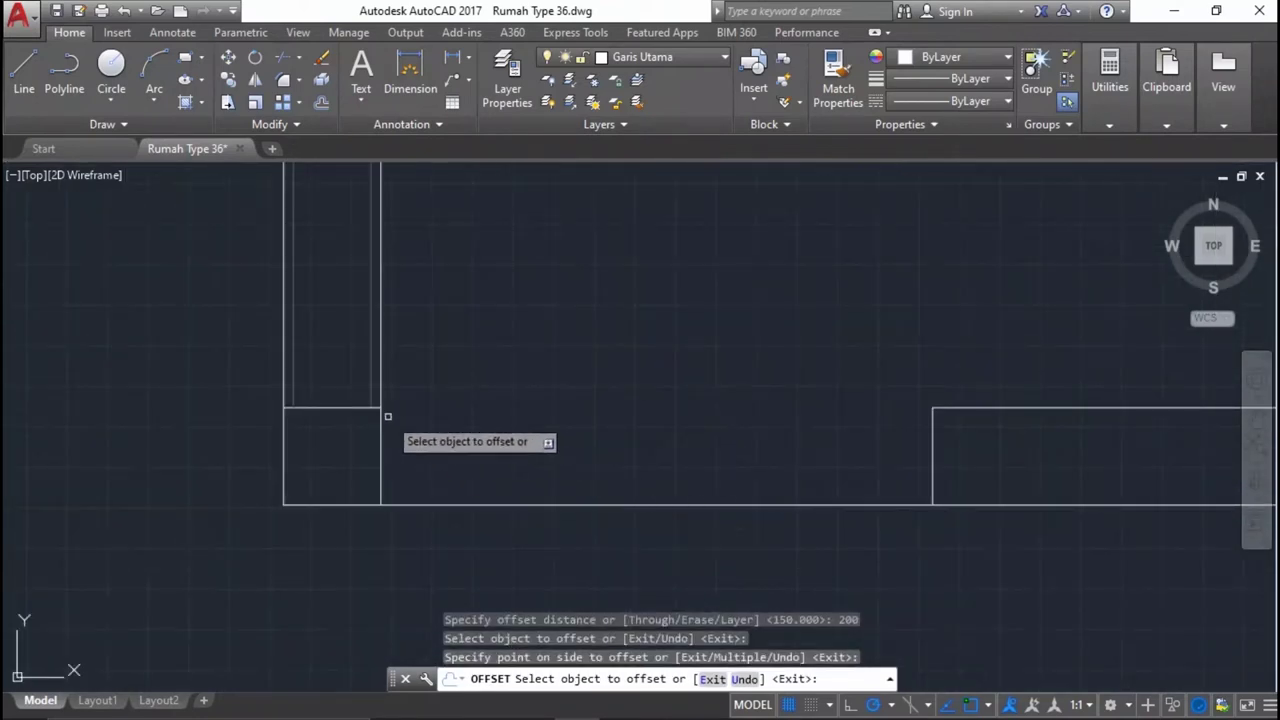
left_click(339, 408)
left_click(354, 309)
scroll(686, 400, "down", 2)
scroll(780, 366, "up", 3)
key("Return")
middle_click_drag(780, 366, 771, 384)
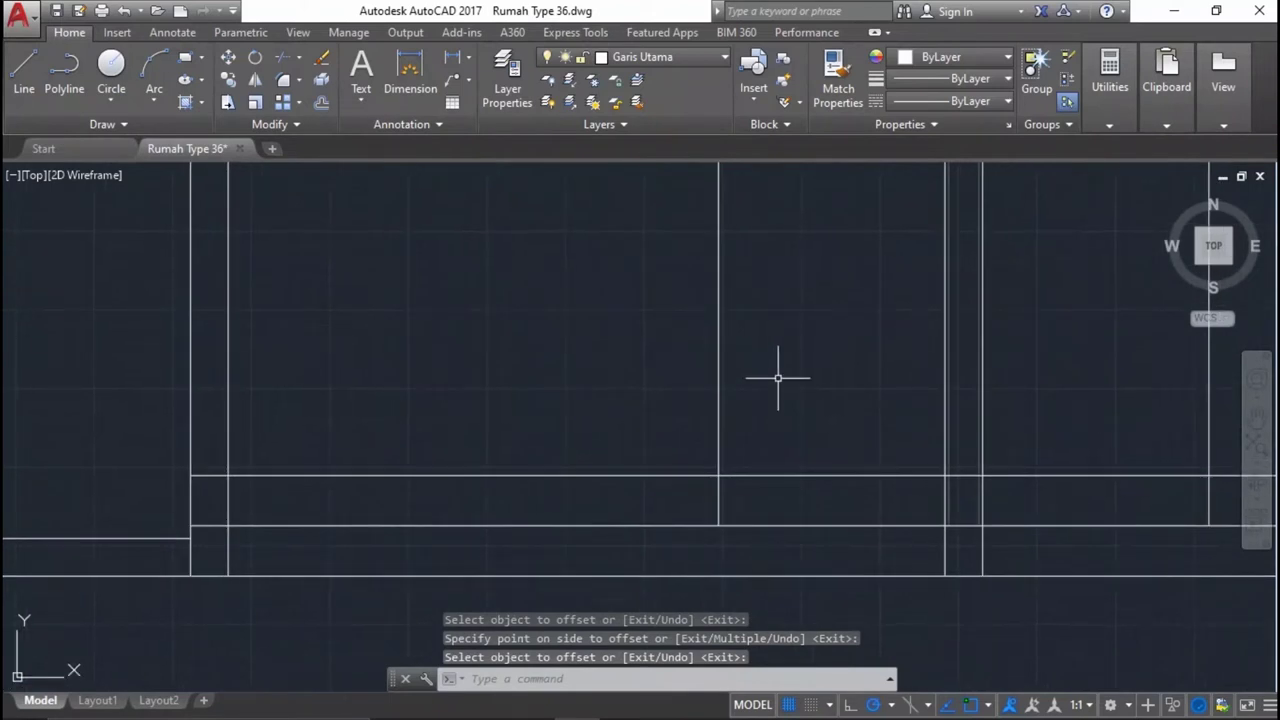
Trim the overhanging wall line segments at the wall junctions.
type("tr")
key("Return")
key("Return")
left_click(603, 437)
left_click(574, 480)
left_click(810, 518)
left_click(797, 410)
middle_click_drag(900, 449, 463, 406)
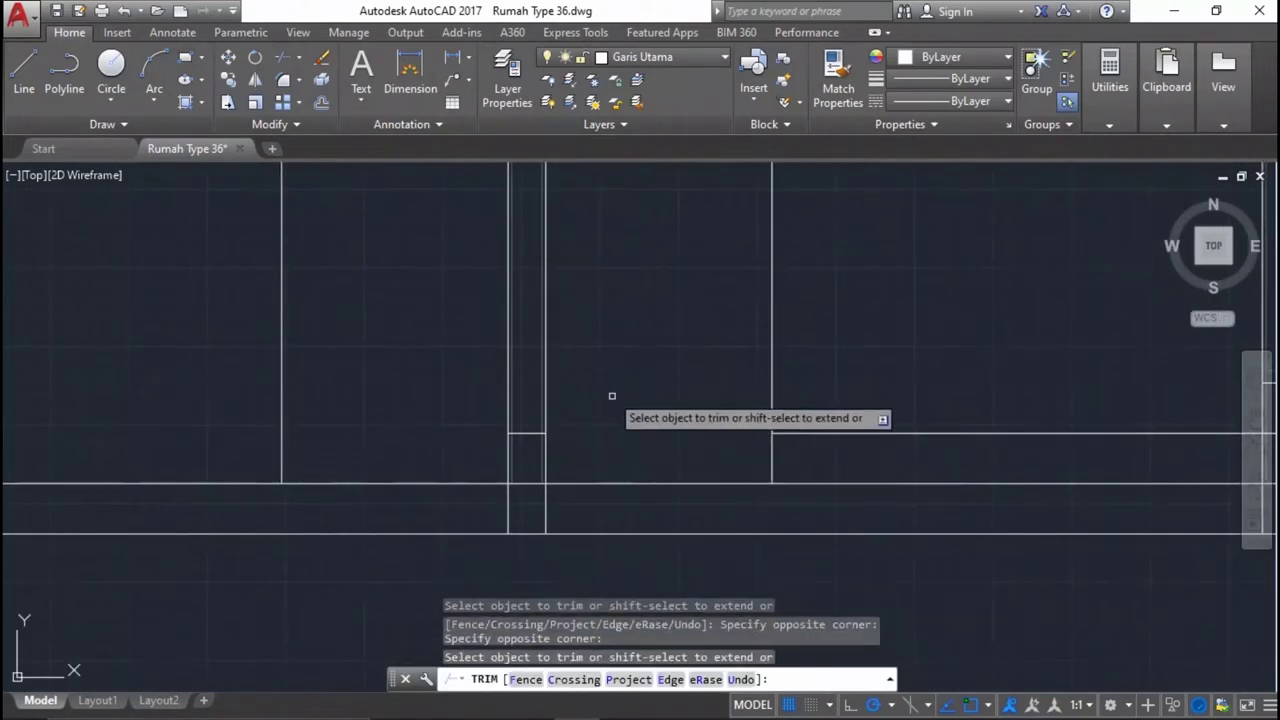
scroll(611, 397, "down", 4)
scroll(720, 420, "up", 3)
key("Return")
scroll(1020, 428, "down", 1)
scroll(1049, 428, "down", 1)
scroll(1029, 428, "down", 2)
scroll(979, 385, "up", 3)
mouse_move(979, 385)
middle_mouse_down()
mouse_move(960, 411)
mouse_move(982, 470)
middle_mouse_up()
scroll(985, 201, "down", 2)
scroll(954, 317, "down", 1)
scroll(980, 266, "up", 1)
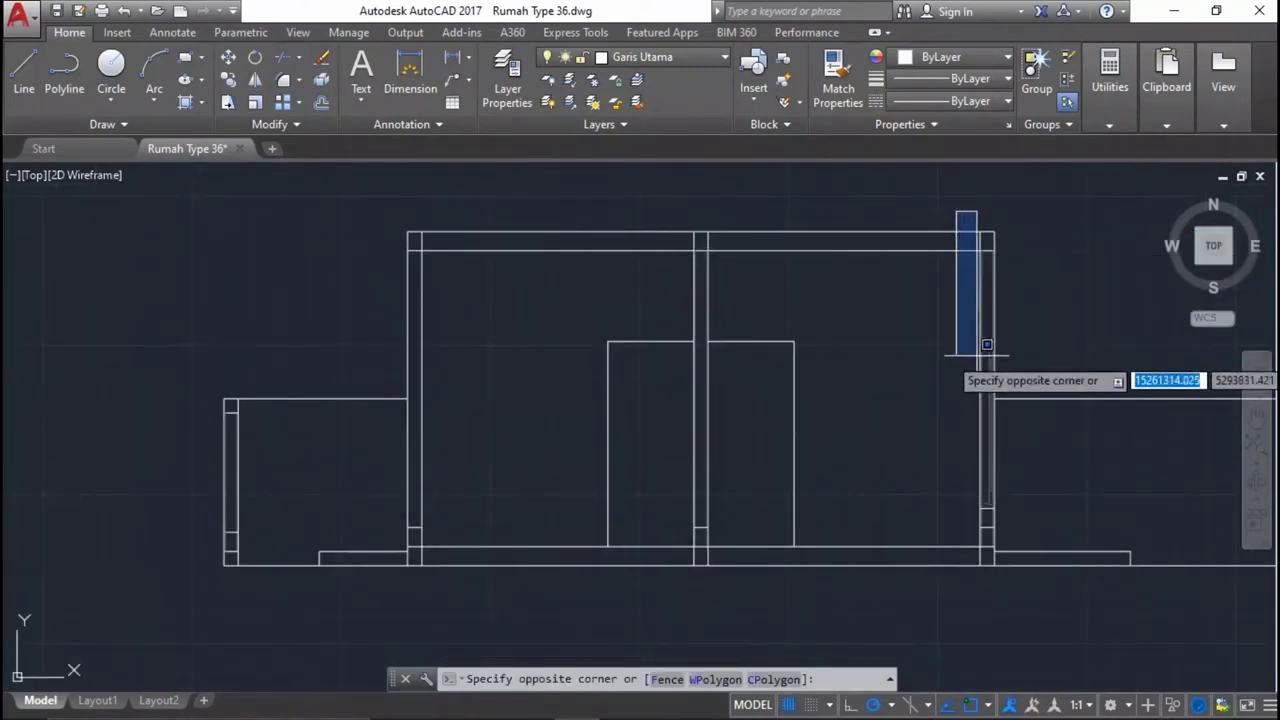
Erase the old left wall lines and the leftover line above the wall.
left_click(1027, 639)
left_click(957, 245)
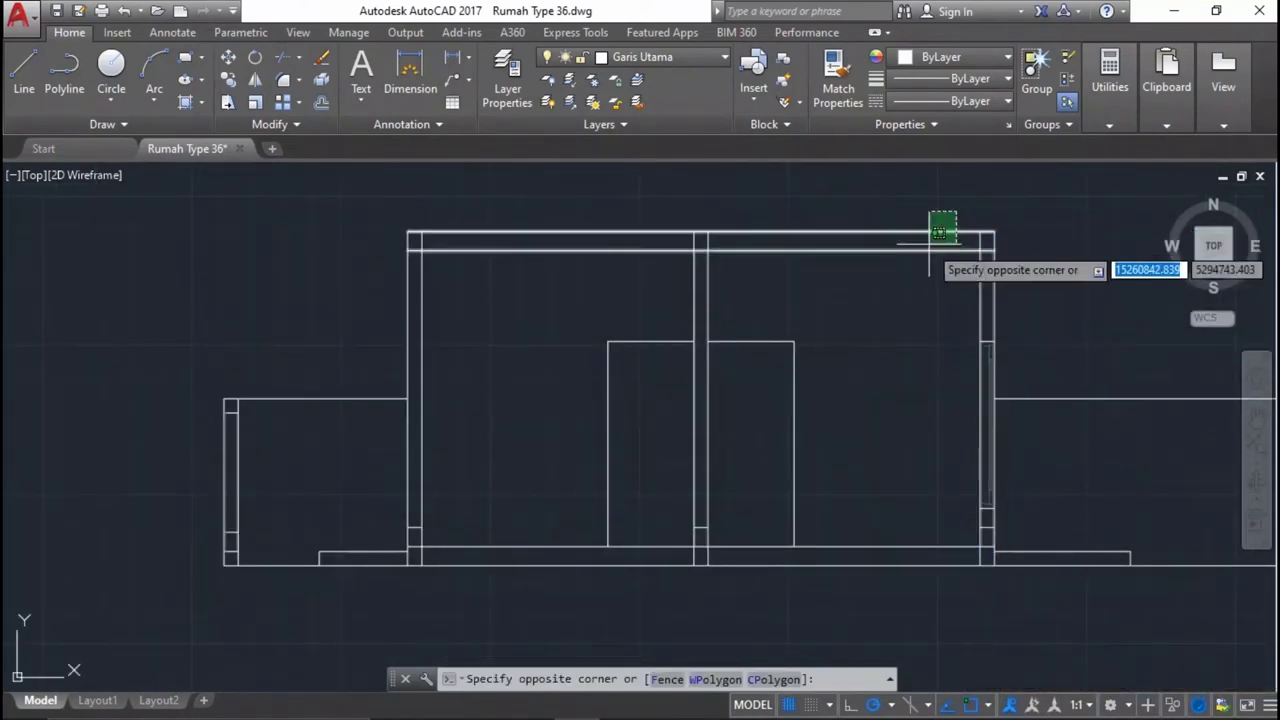
left_click(930, 178)
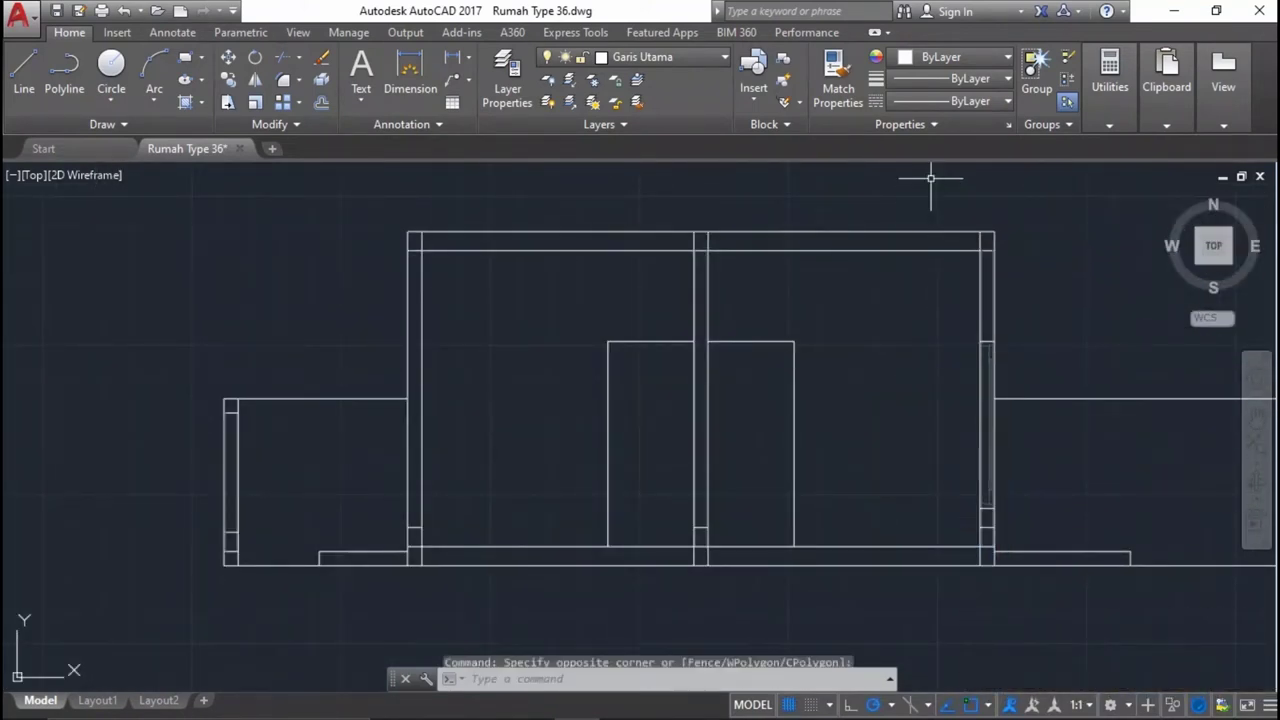
left_click(414, 305)
scroll(494, 391, "up", 1)
key("Delete")
scroll(459, 519, "up", 2)
left_click(430, 495)
key("Delete")
scroll(500, 450, "down", 5)
scroll(663, 375, "up", 4)
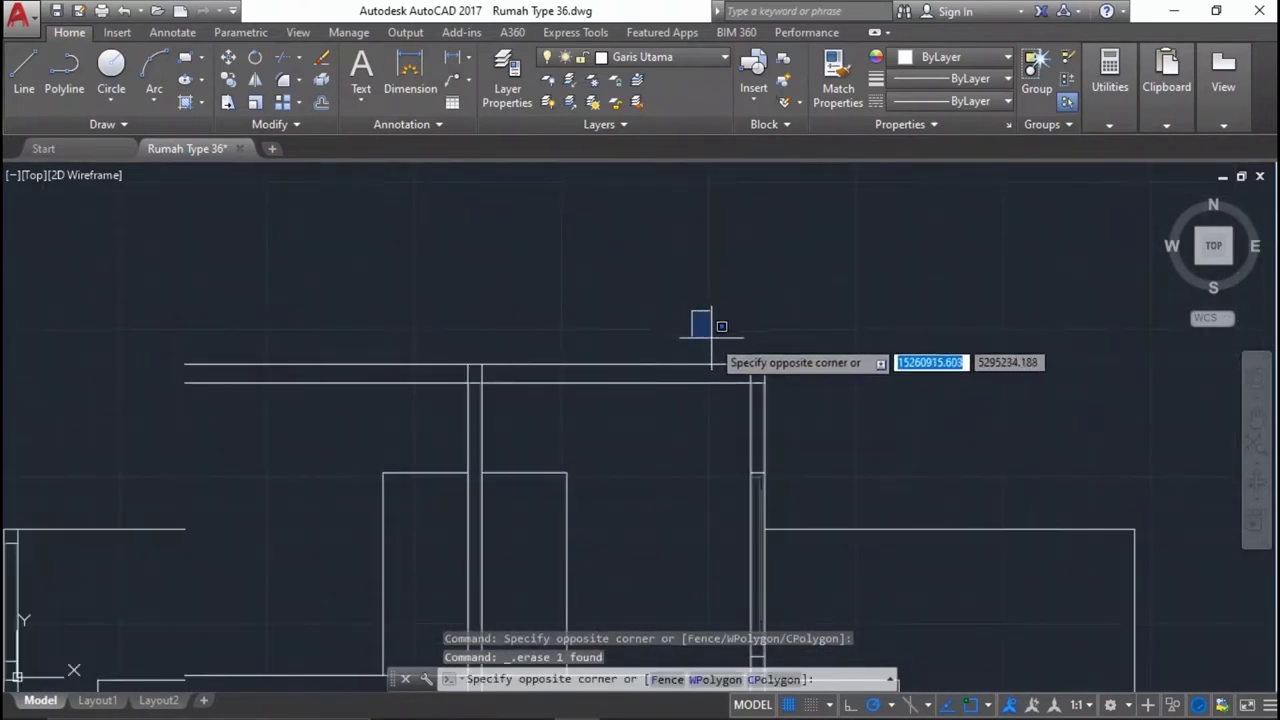
scroll(707, 335, "down", 3)
Mirror the right wall about a vertical axis through the centre wall, keeping the original.
left_click(757, 530)
scroll(671, 371, "up", 3)
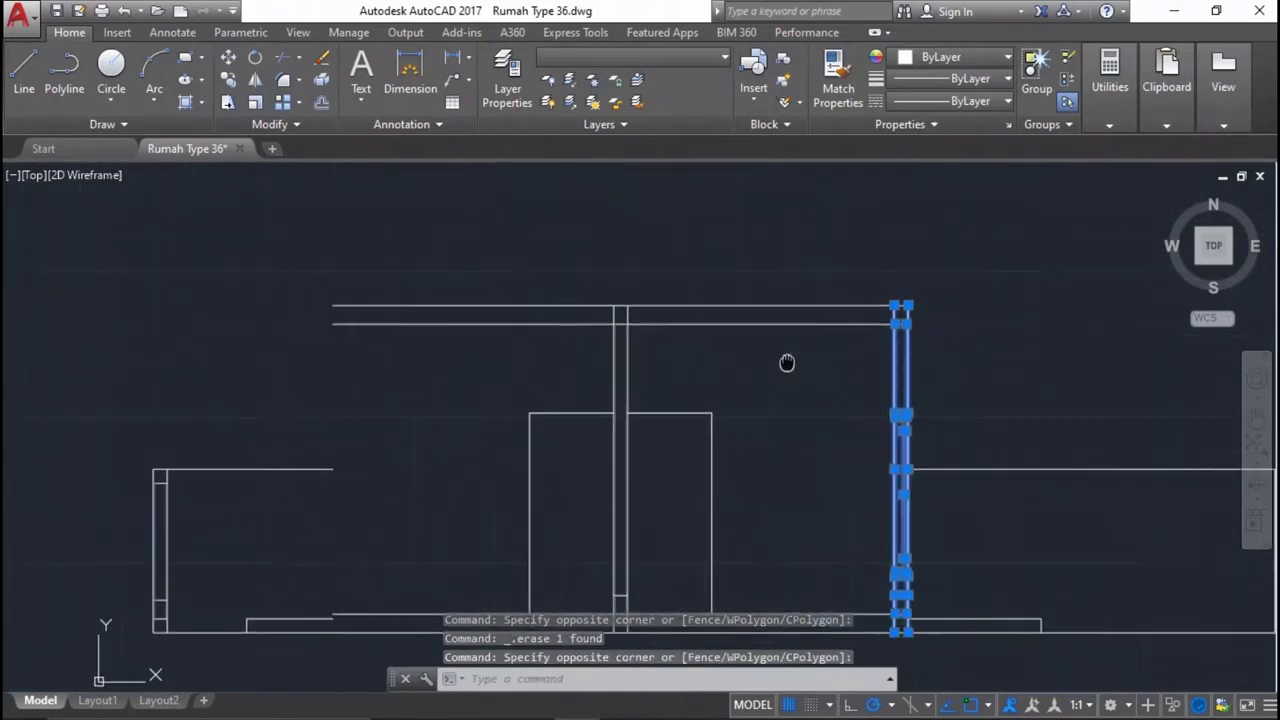
middle_click_drag(699, 369, 814, 363)
type("mi")
key("Return")
scroll(688, 310, "up", 2)
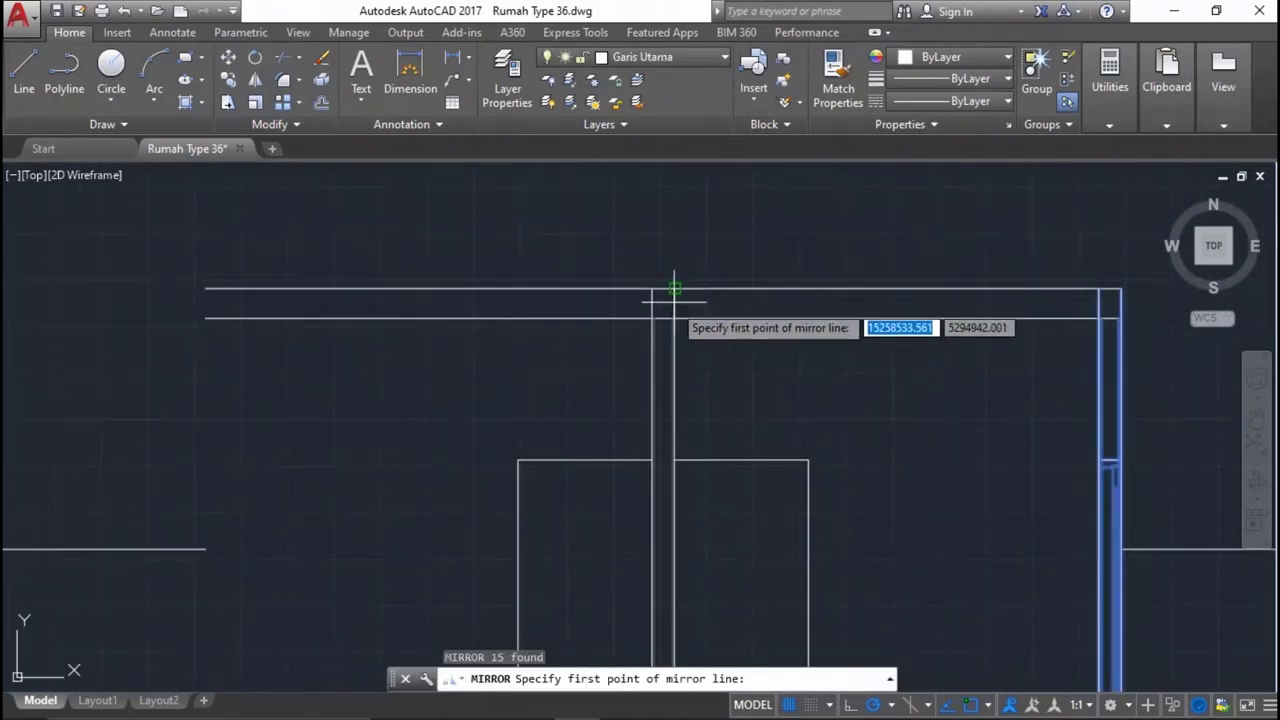
left_click(663, 289)
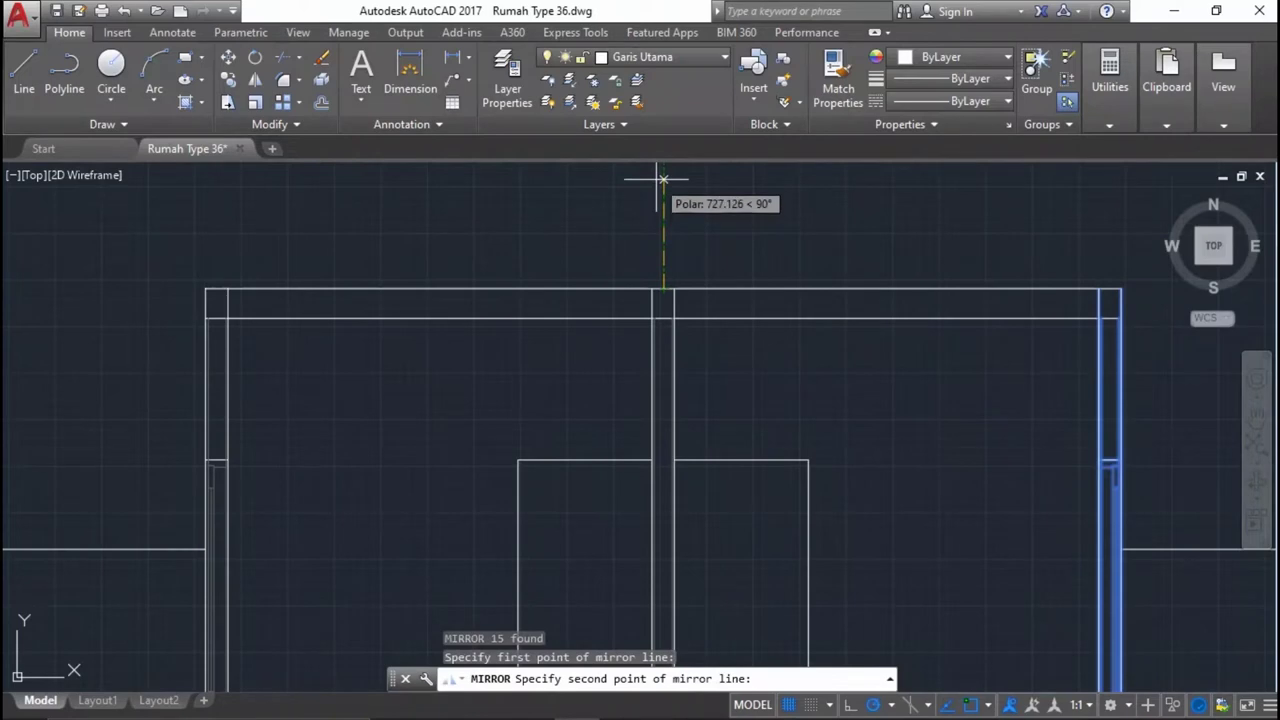
left_click(663, 178)
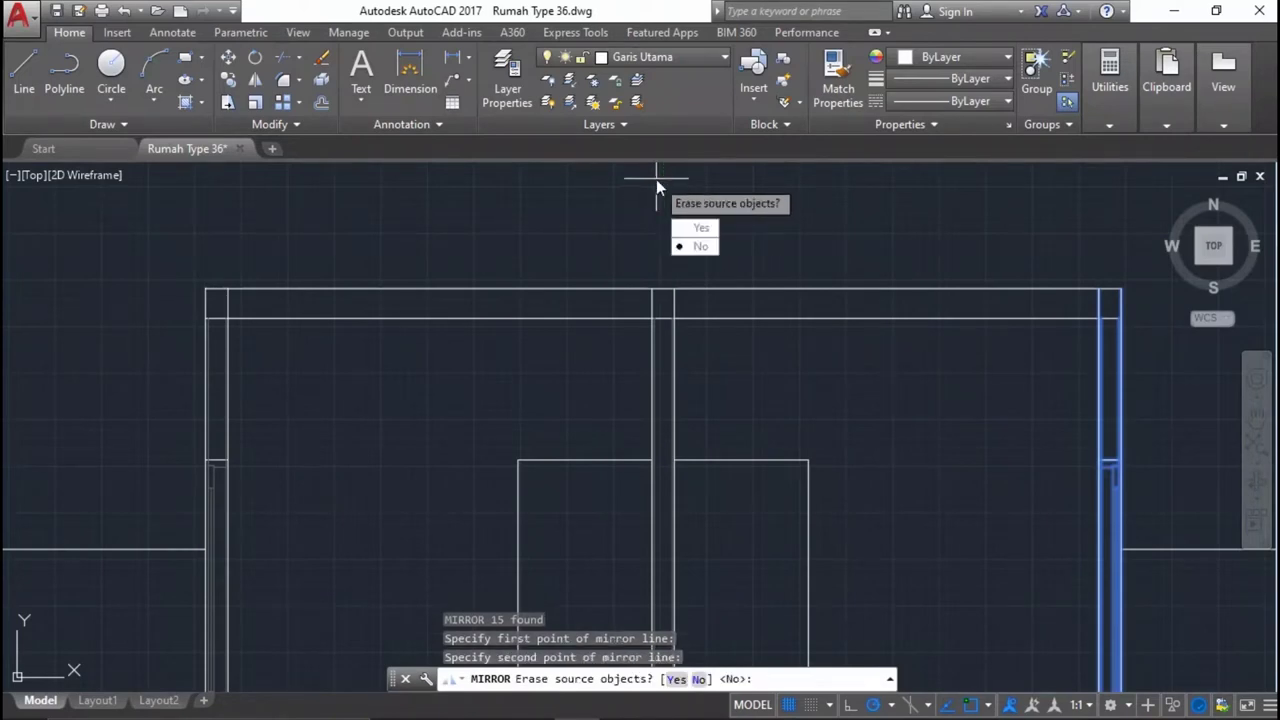
key("Return")
scroll(370, 440, "up", 3)
scroll(479, 496, "up", 3)
scroll(479, 496, "up", 2)
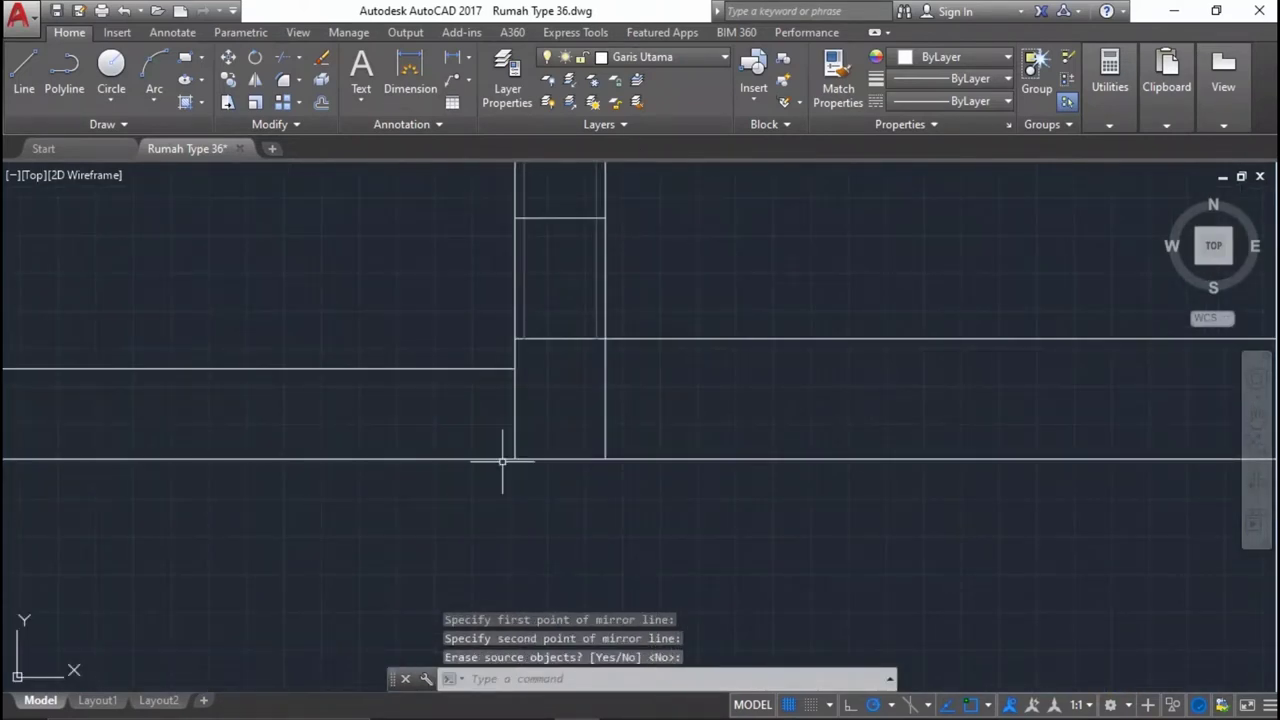
scroll(806, 402, "down", 8)
middle_click_drag(940, 297, 991, 306)
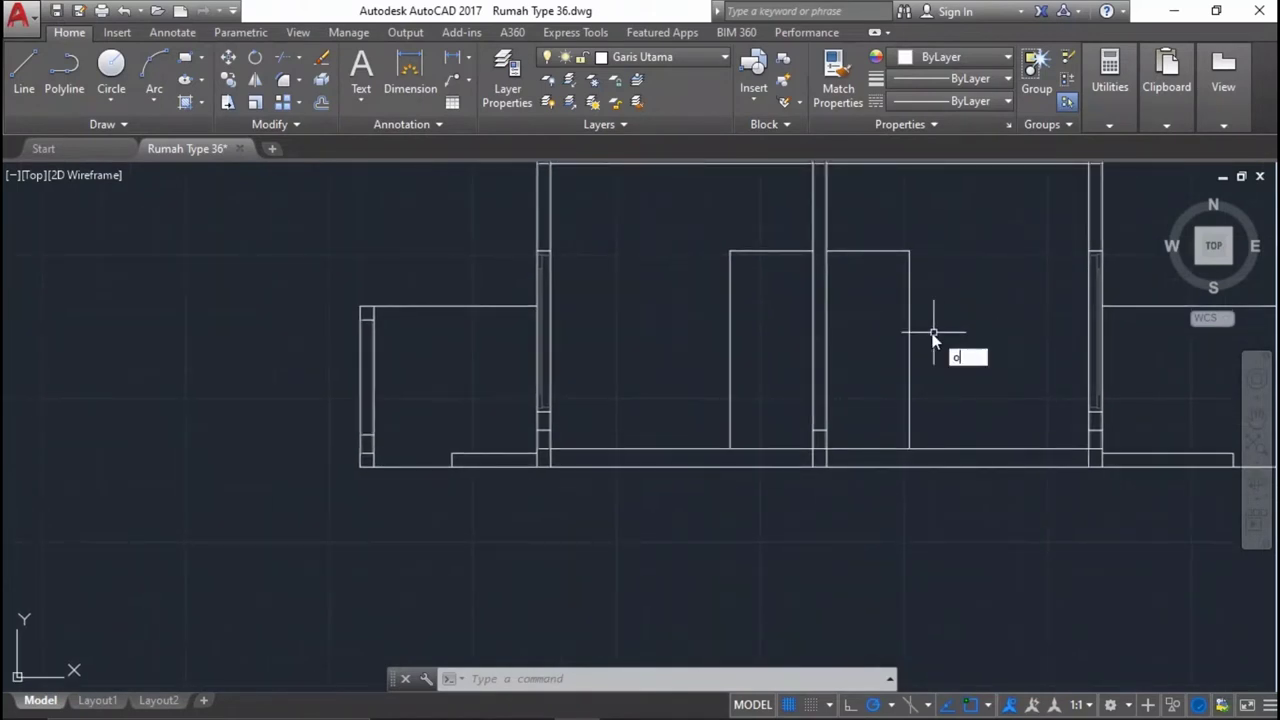
key("Return")
scroll(891, 277, "up", 5)
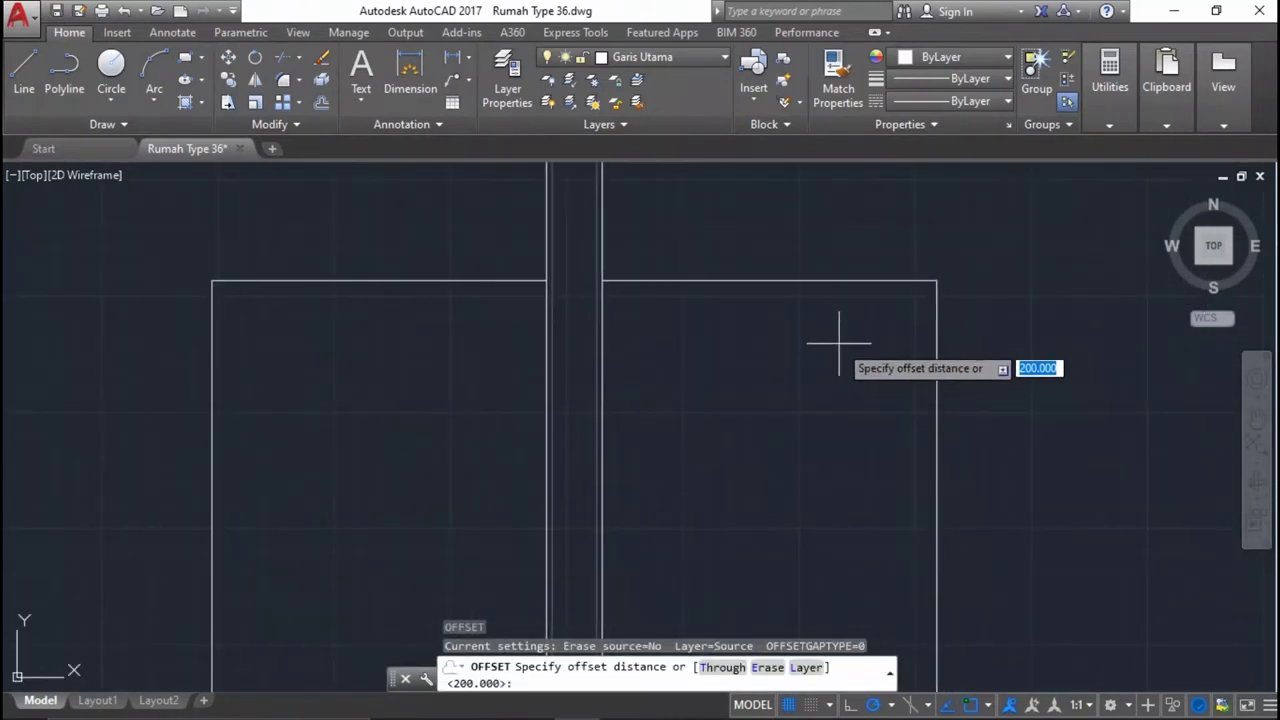
Offset the door's top, right and left lines 50 units inward to form an inner frame.
key("Escape")
key("Return")
key("Return")
left_click(837, 281)
left_click(851, 397)
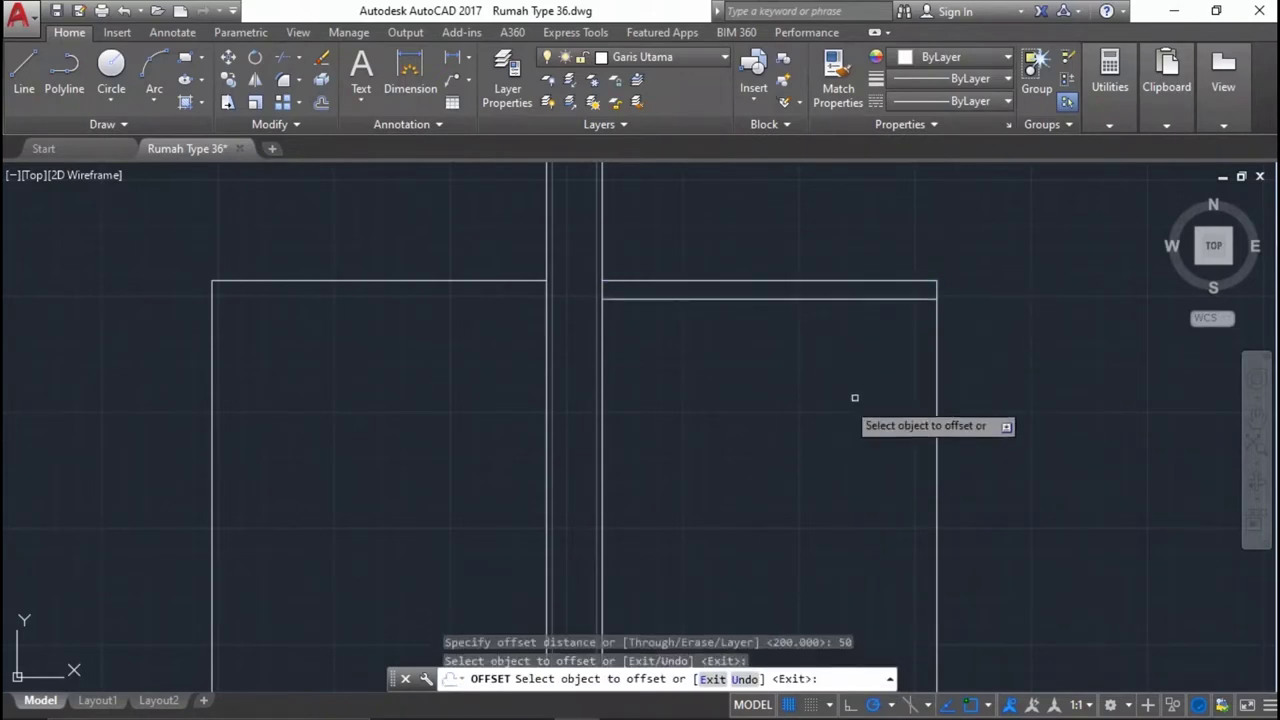
left_click(936, 378)
left_click(757, 380)
left_click(602, 351)
left_click(677, 354)
scroll(806, 286, "down", 3)
scroll(774, 337, "up", 3)
scroll(751, 457, "up", 2)
scroll(751, 457, "down", 3)
scroll(714, 294, "up", 2)
key("Return")
scroll(700, 369, "down", 1)
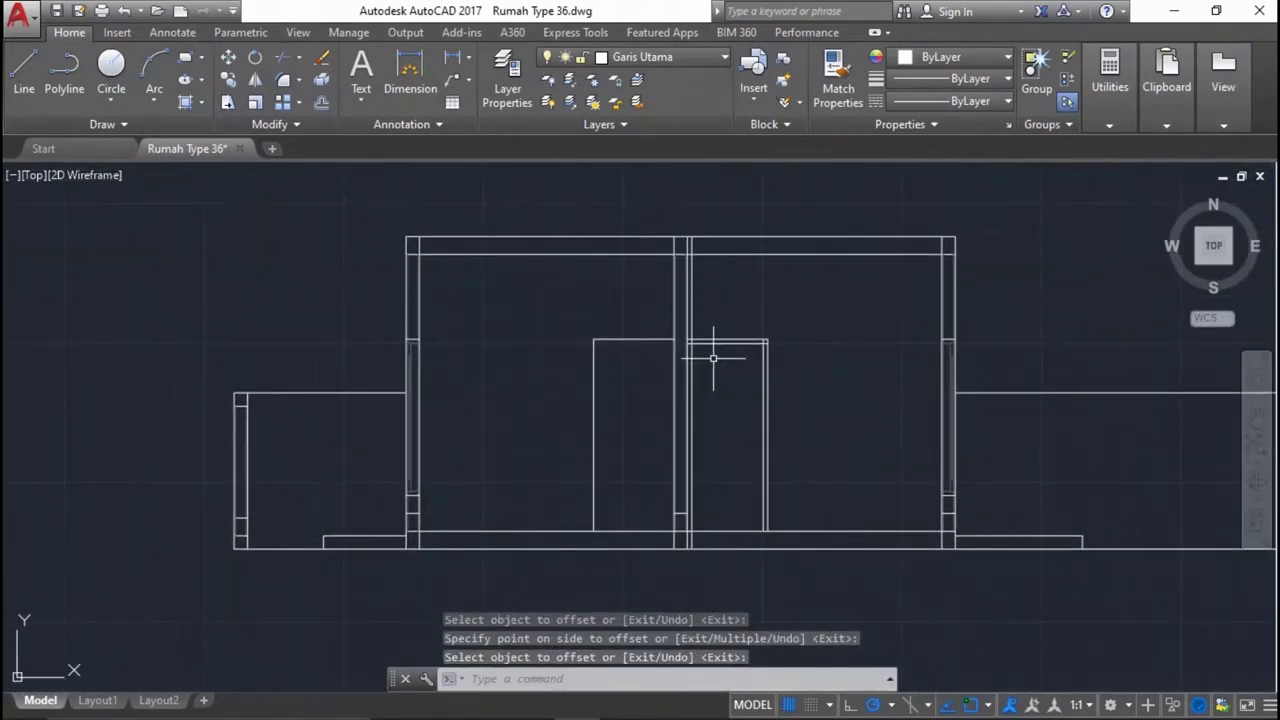
type("tr")
Trim the door frame line where it meets the floor.
key("Return")
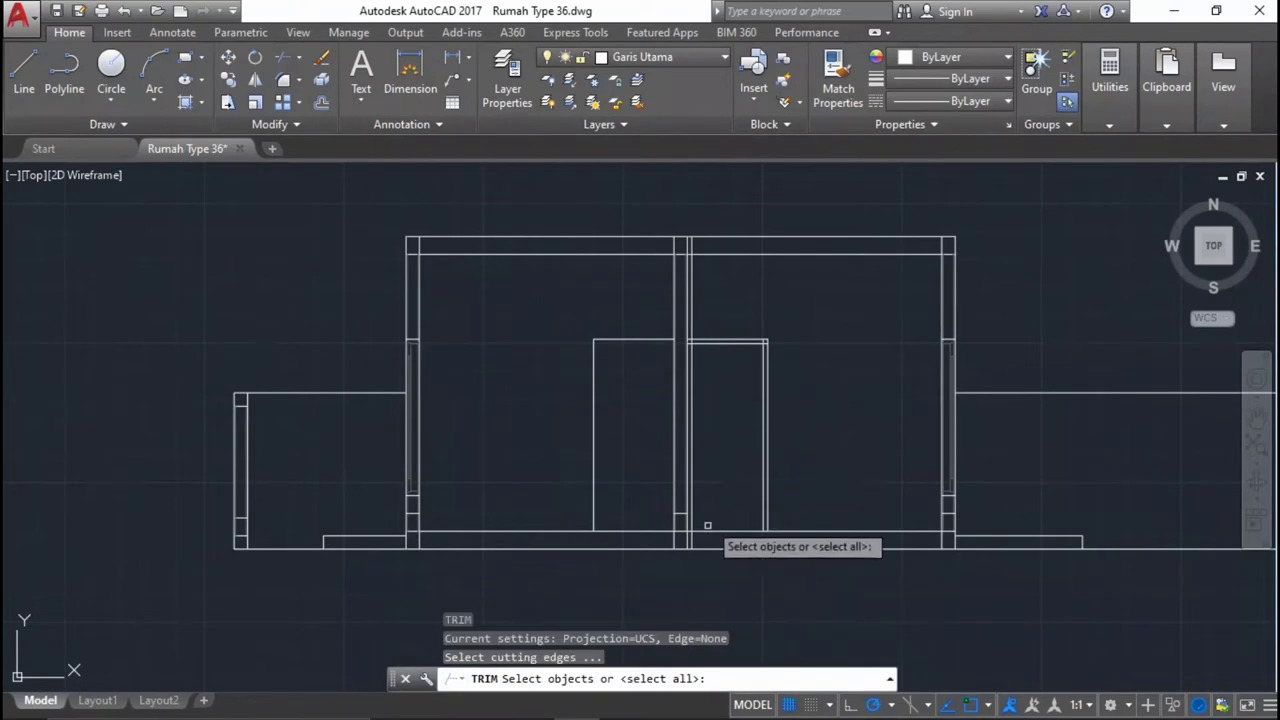
scroll(703, 533, "up", 4)
left_click(728, 532)
left_click(700, 423)
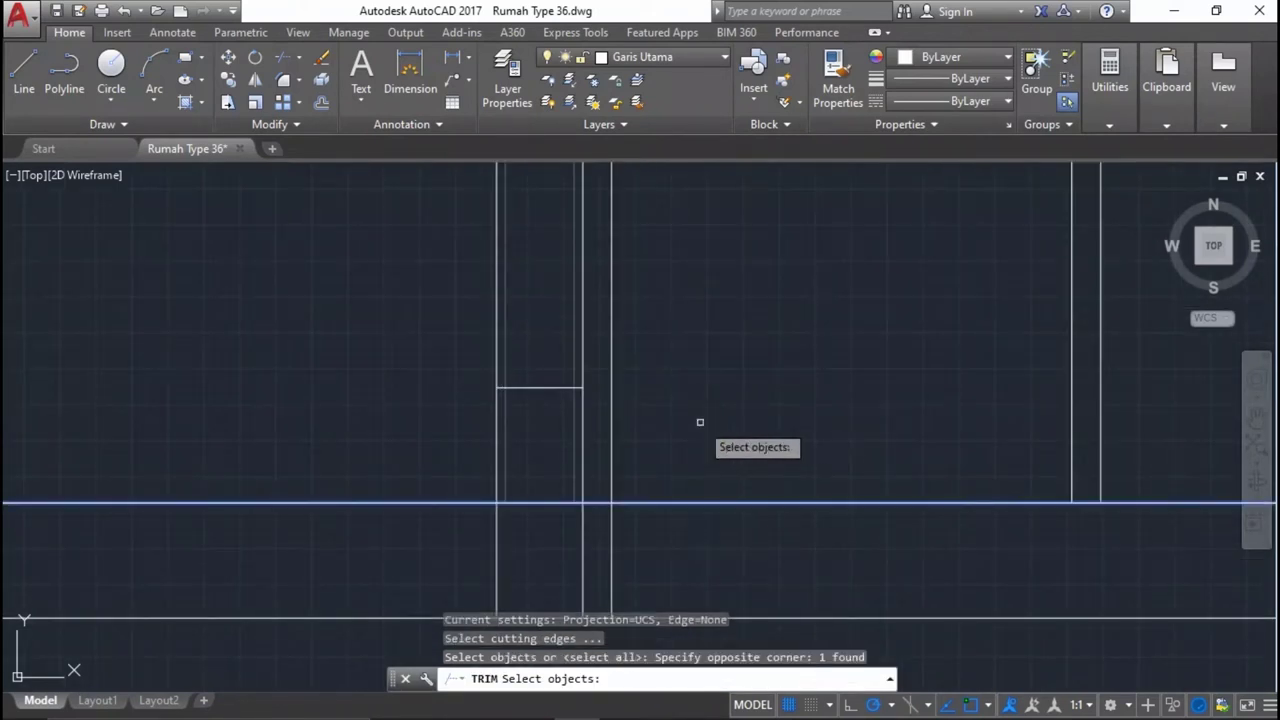
key("Return")
left_click(613, 541)
scroll(613, 541, "down", 1)
key("Return")
scroll(751, 286, "up", 1)
scroll(729, 340, "up", 2)
Trim the overlapping line end at the first upper door frame corner.
middle_click_drag(701, 191, 668, 274)
key("Return")
left_click(656, 352)
key("Return")
left_click(600, 268)
left_click(457, 251)
scroll(505, 294, "down", 1)
scroll(860, 310, "up", 3)
Trim the remaining overlaps at the other door frame corners.
left_click(1091, 343)
left_click(1071, 271)
scroll(1014, 349, "down", 2)
scroll(766, 343, "down", 2)
left_click(807, 398)
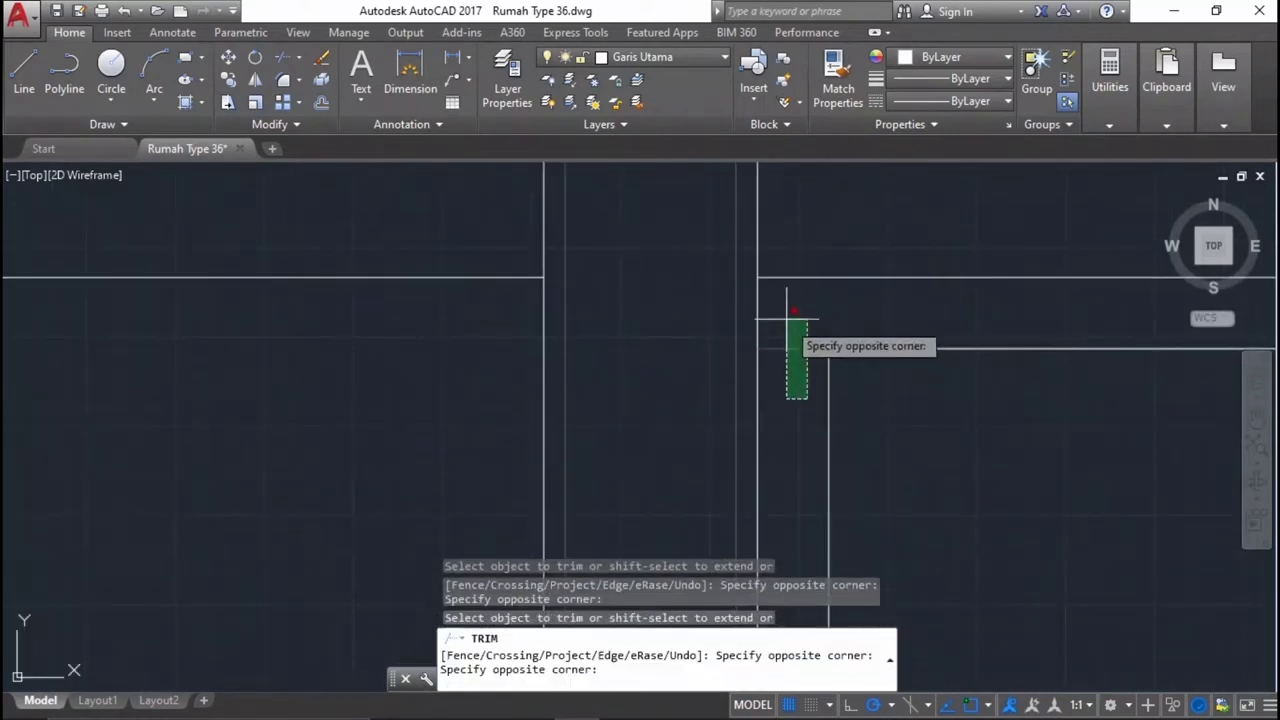
left_click(787, 322)
scroll(720, 304, "down", 2)
key("Return")
key("Return")
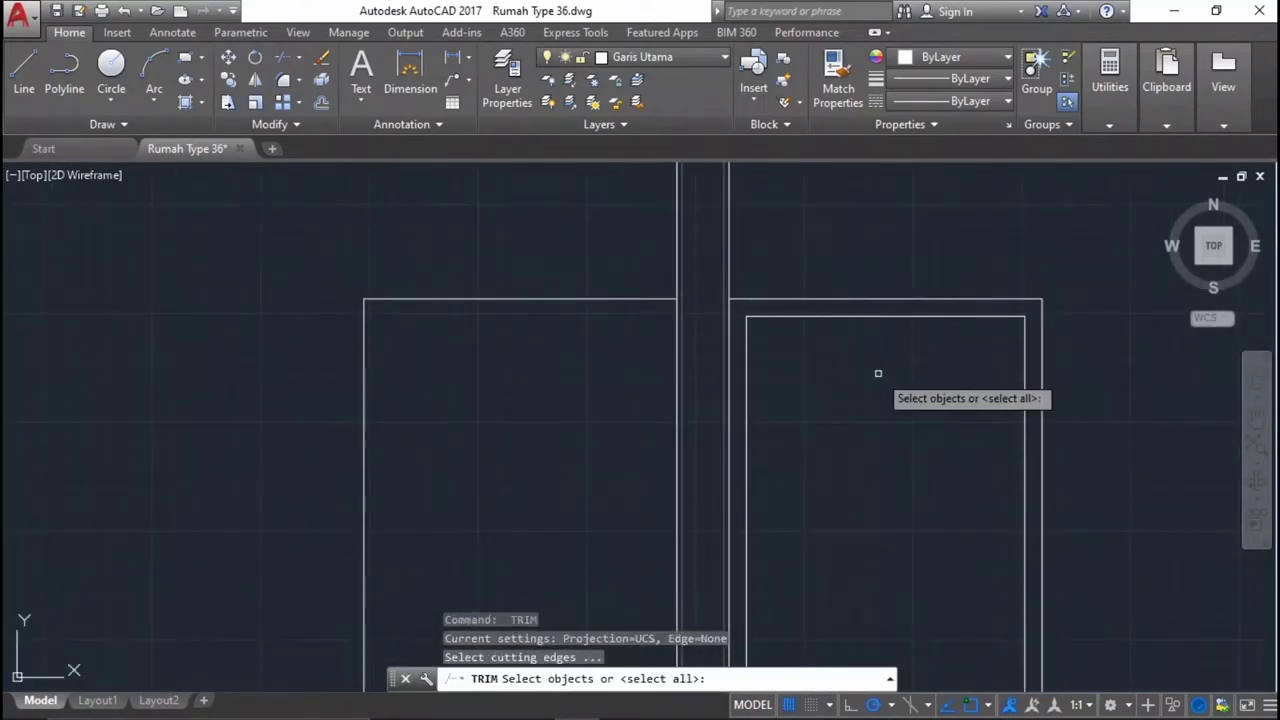
key("Escape")
scroll(957, 363, "down", 1)
scroll(931, 238, "down", 2)
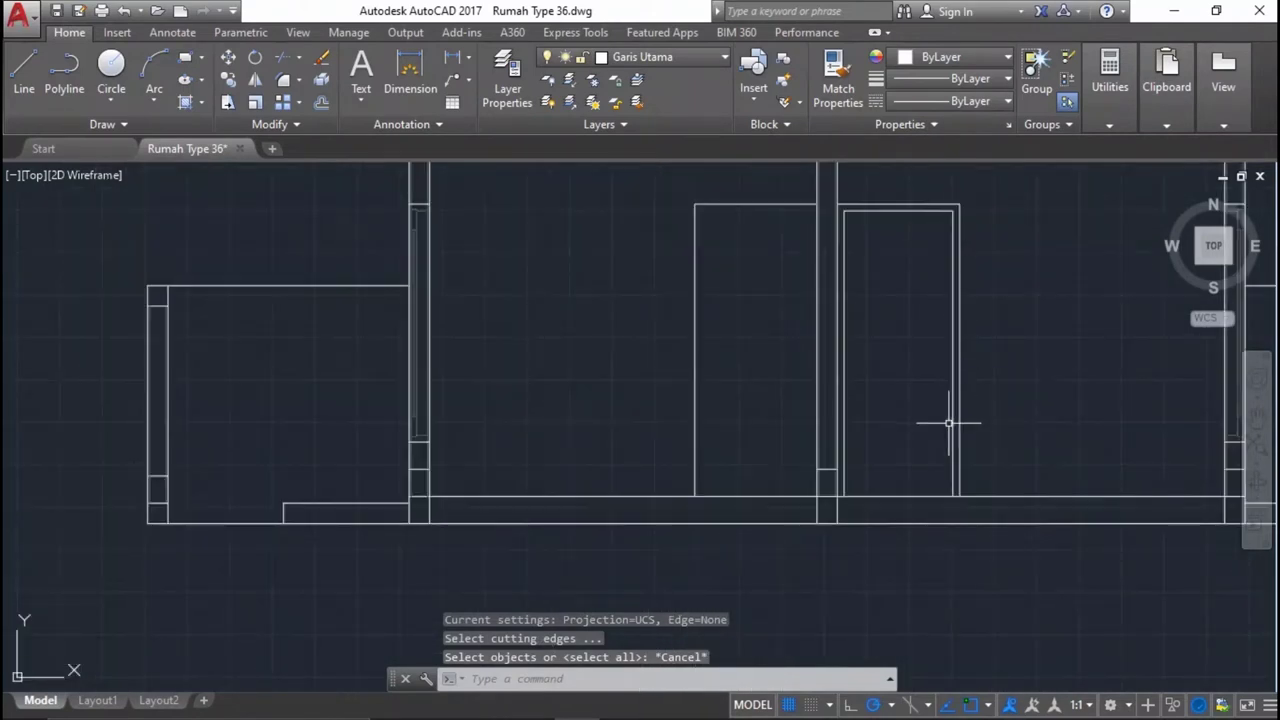
scroll(930, 450, "up", 1)
scroll(938, 240, "up", 4)
Put the door's inner rectangle on the Garis Pendamping layer so it shows grey.
left_click(918, 353)
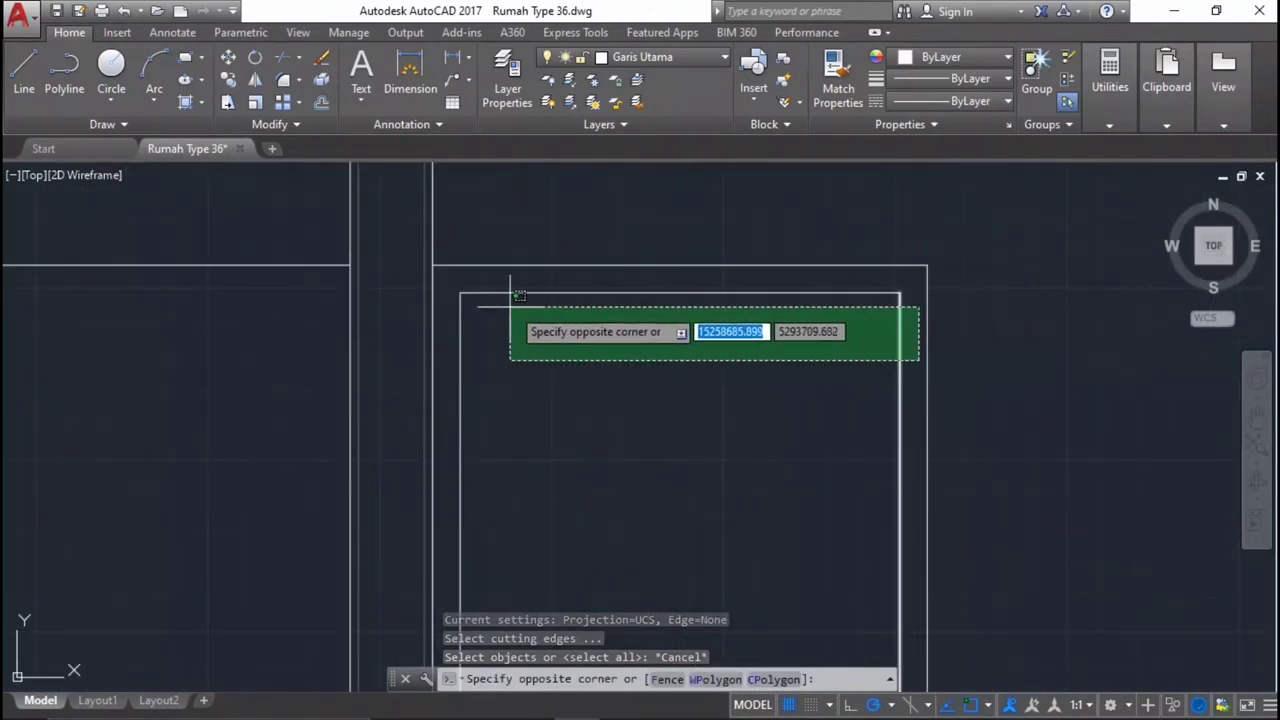
left_click(458, 282)
left_click(641, 62)
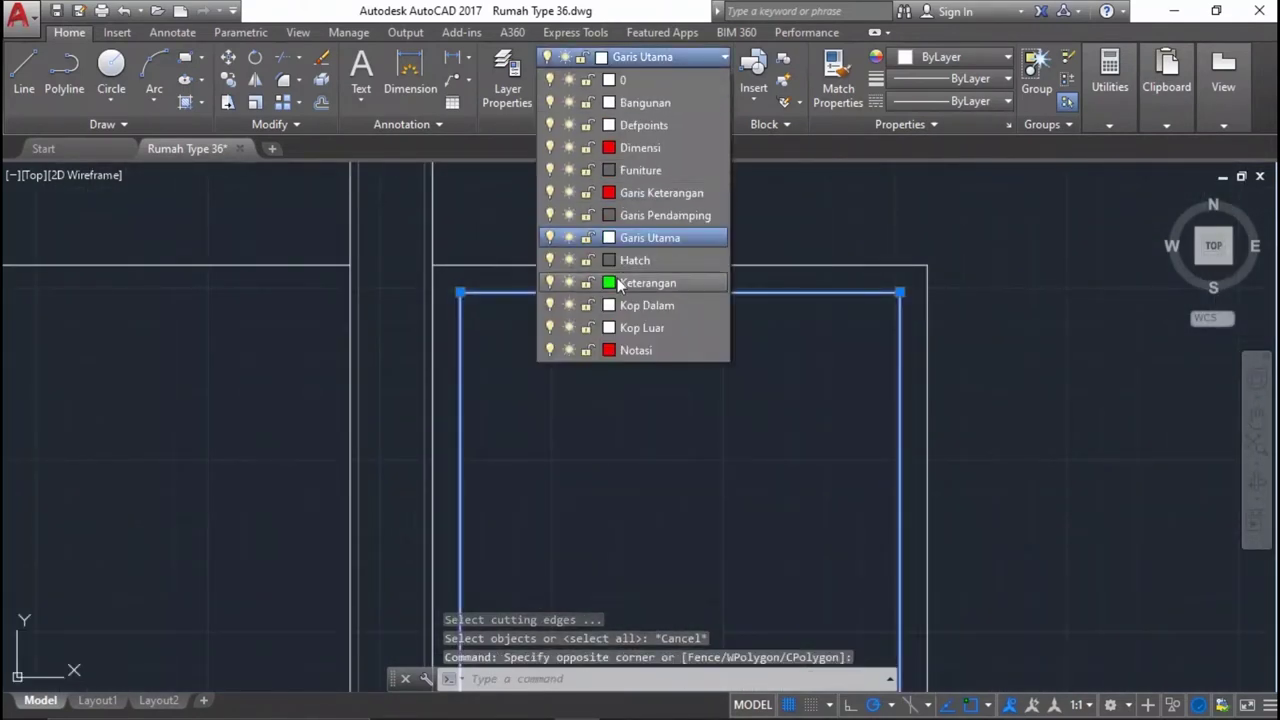
left_click(661, 213)
key("Escape")
Pan back to the door and begin a new offset with O.
scroll(660, 285, "down", 4)
scroll(743, 277, "up", 4)
middle_click_drag(743, 277, 374, 291)
scroll(715, 311, "down", 2)
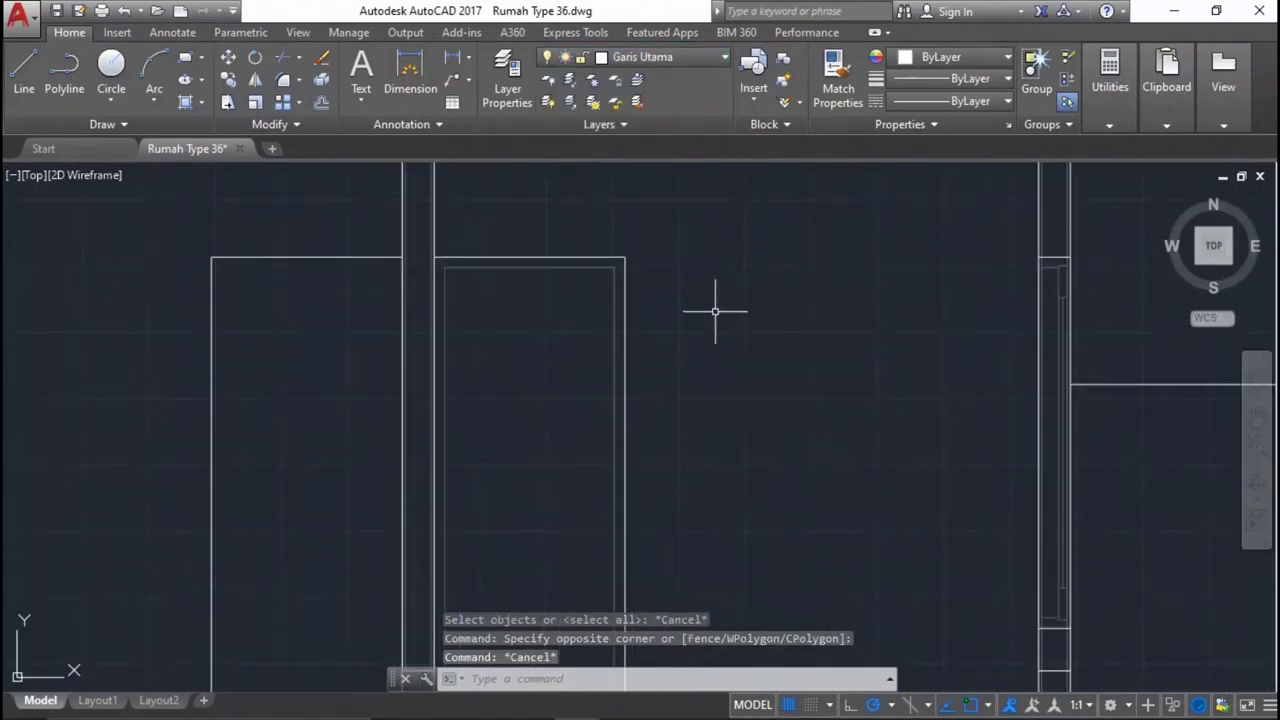
type("o")
scroll(581, 250, "up", 2)
key("Return")
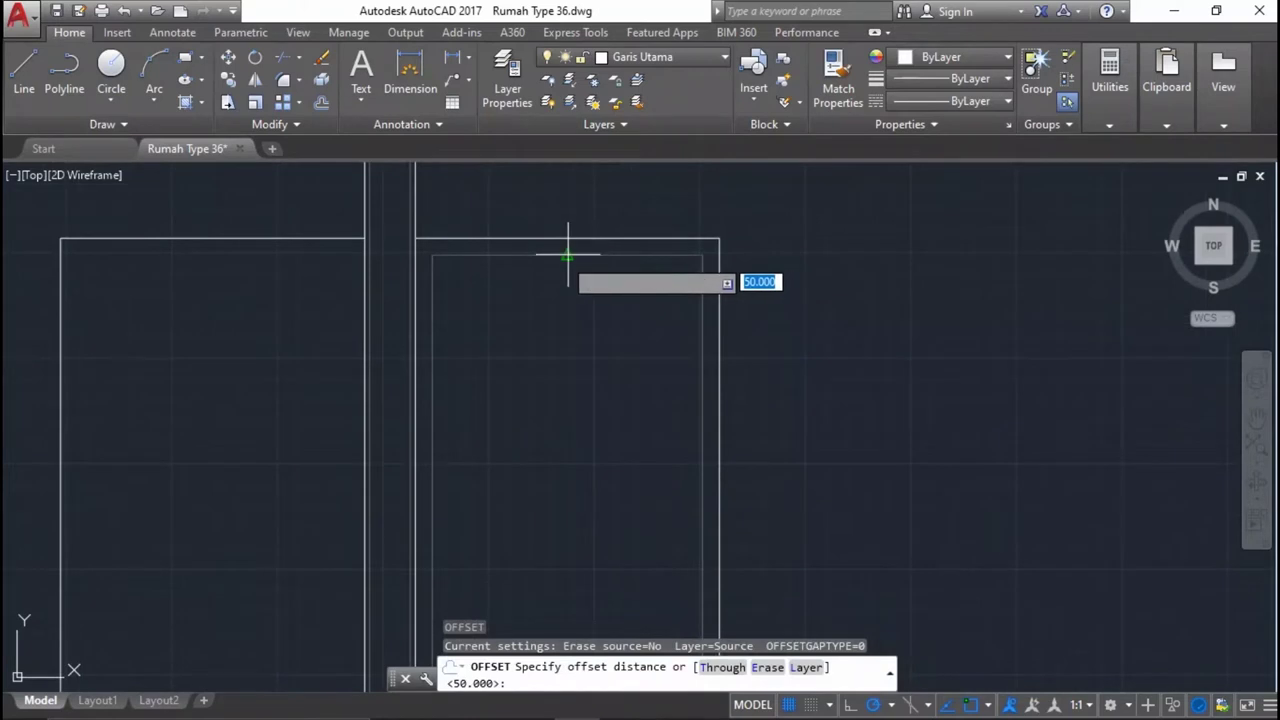
Offset the door's inner top line 100 downward and a horizontal line 150 upward.
key("Escape")
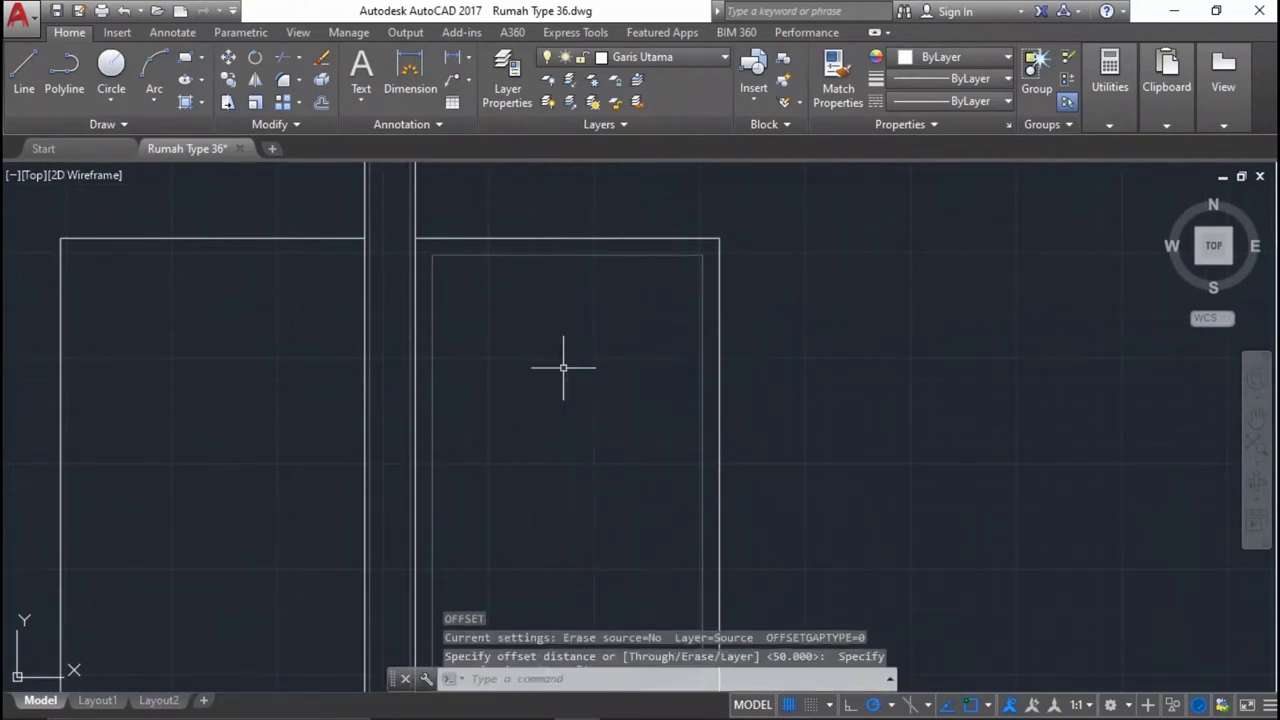
middle_click_drag(566, 363, 626, 351)
scroll(674, 340, "down", 2)
type("o")
key("Return")
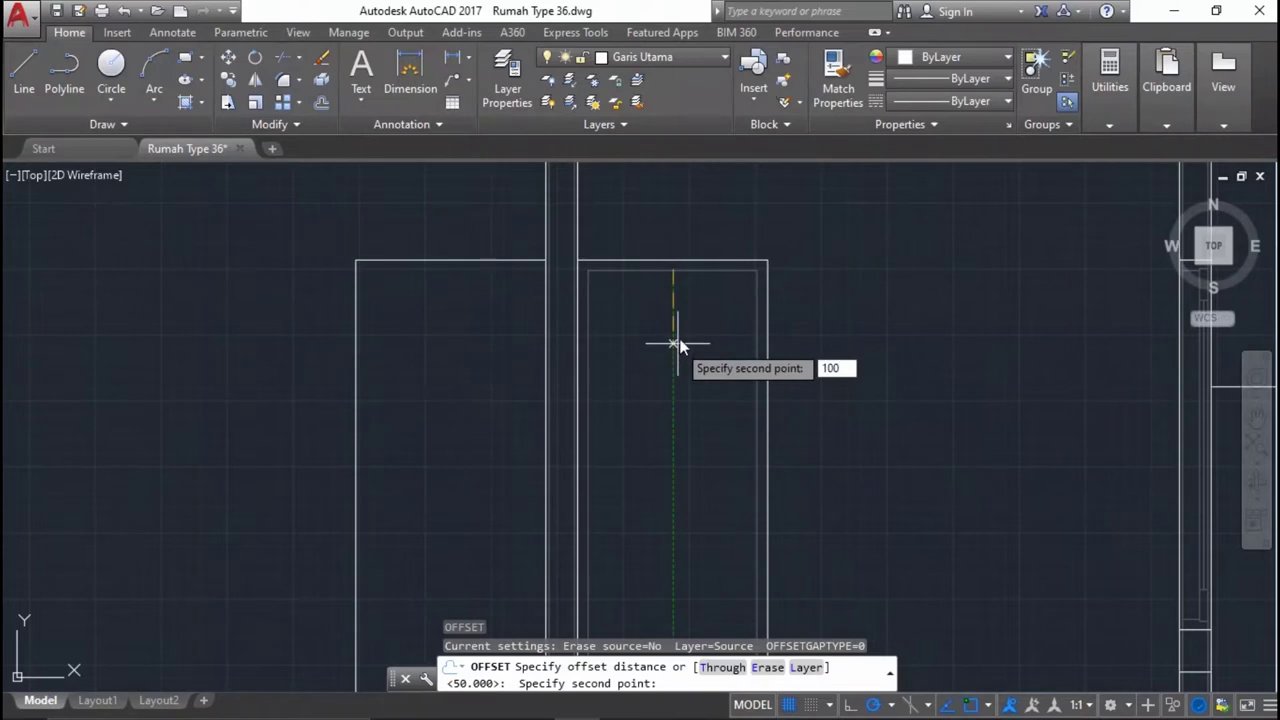
key("Return")
left_click(703, 271)
left_click(744, 313)
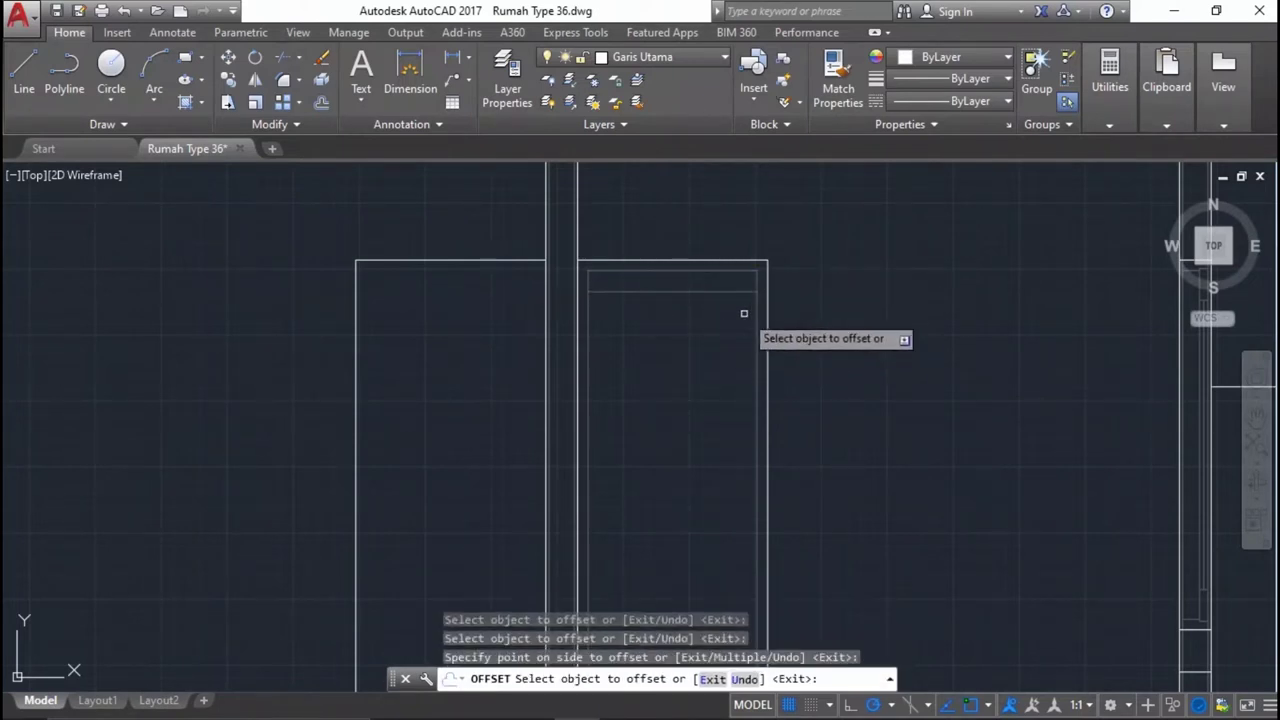
left_click(754, 307)
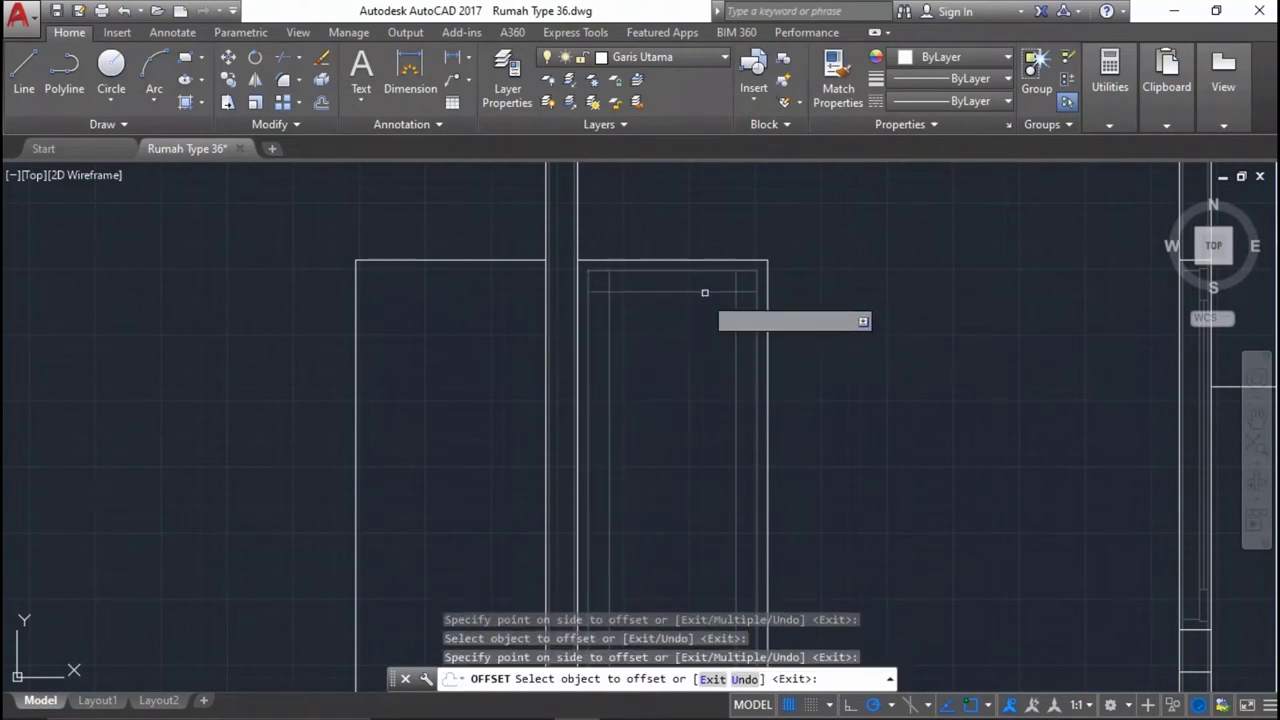
scroll(697, 303, "up", 2)
key("Return")
key("Return")
type("150")
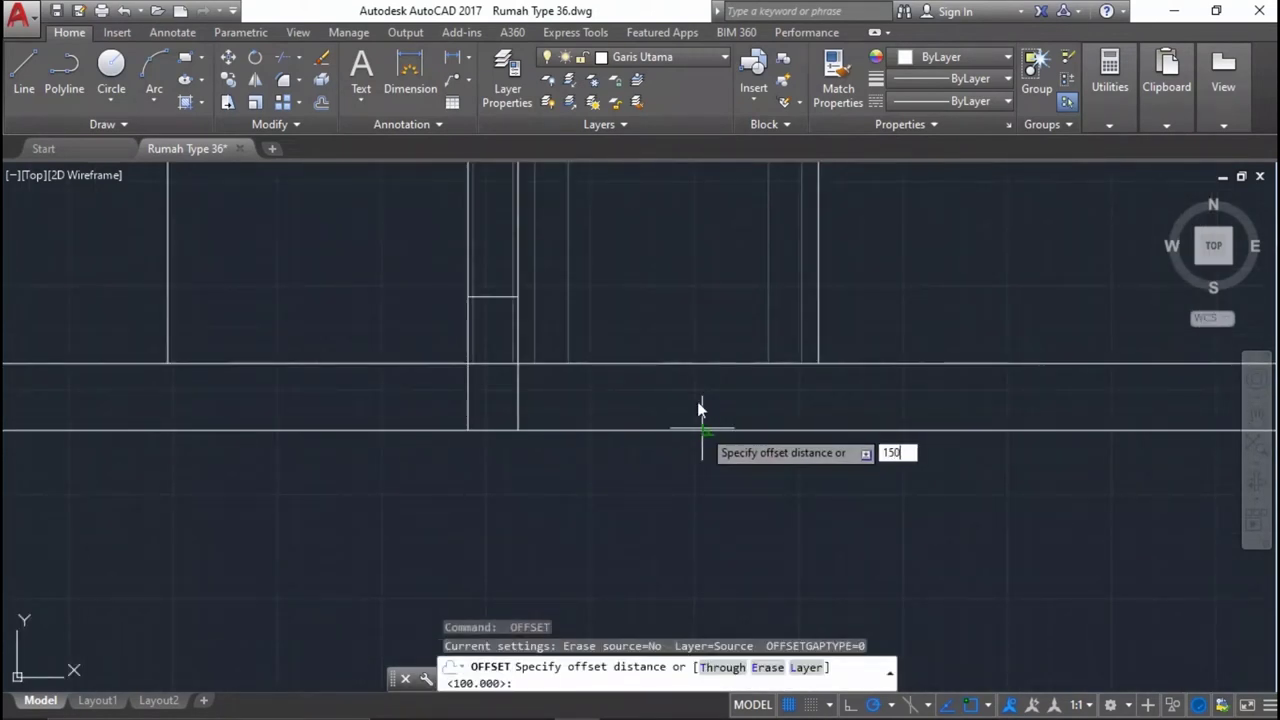
key("Return")
left_click(708, 364)
left_click(720, 280)
middle_click_drag(701, 298, 698, 355)
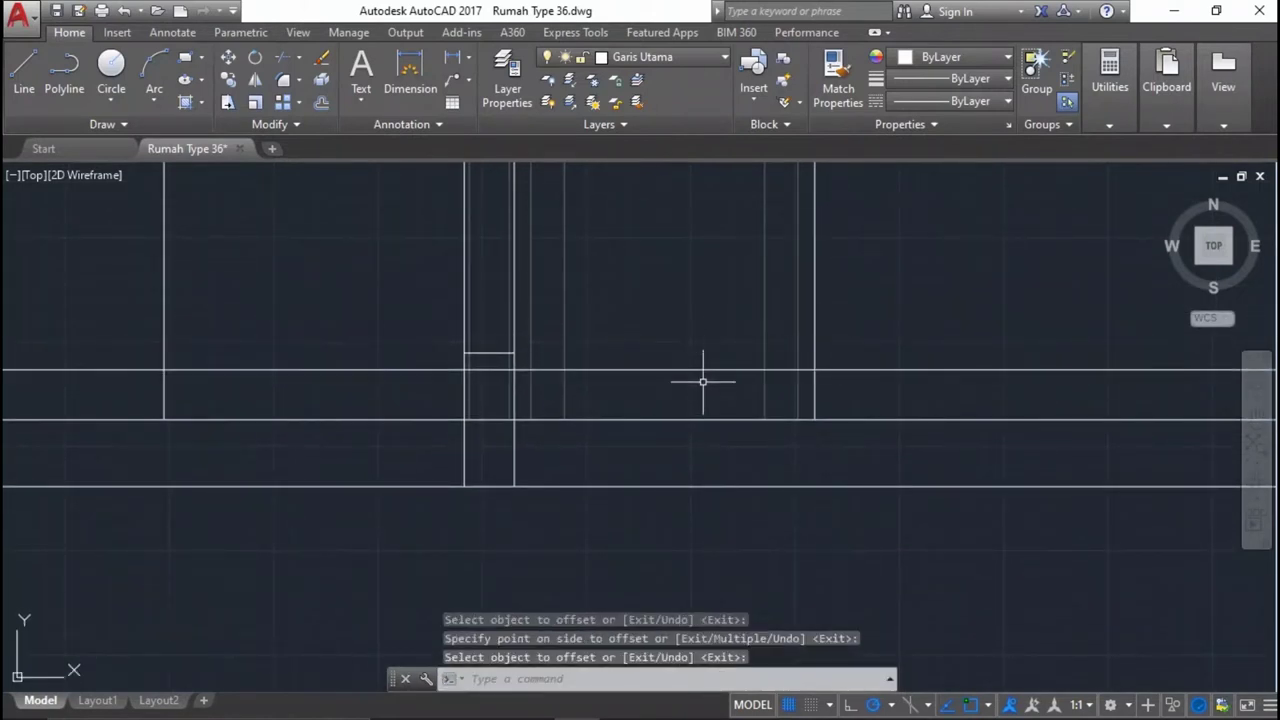
key("Escape")
Trim the new frame lines' ends that protrude beyond the cutting edges.
type("tr")
key("Return")
scroll(712, 375, "up", 2)
scroll(800, 390, "up", 2)
left_click(855, 392)
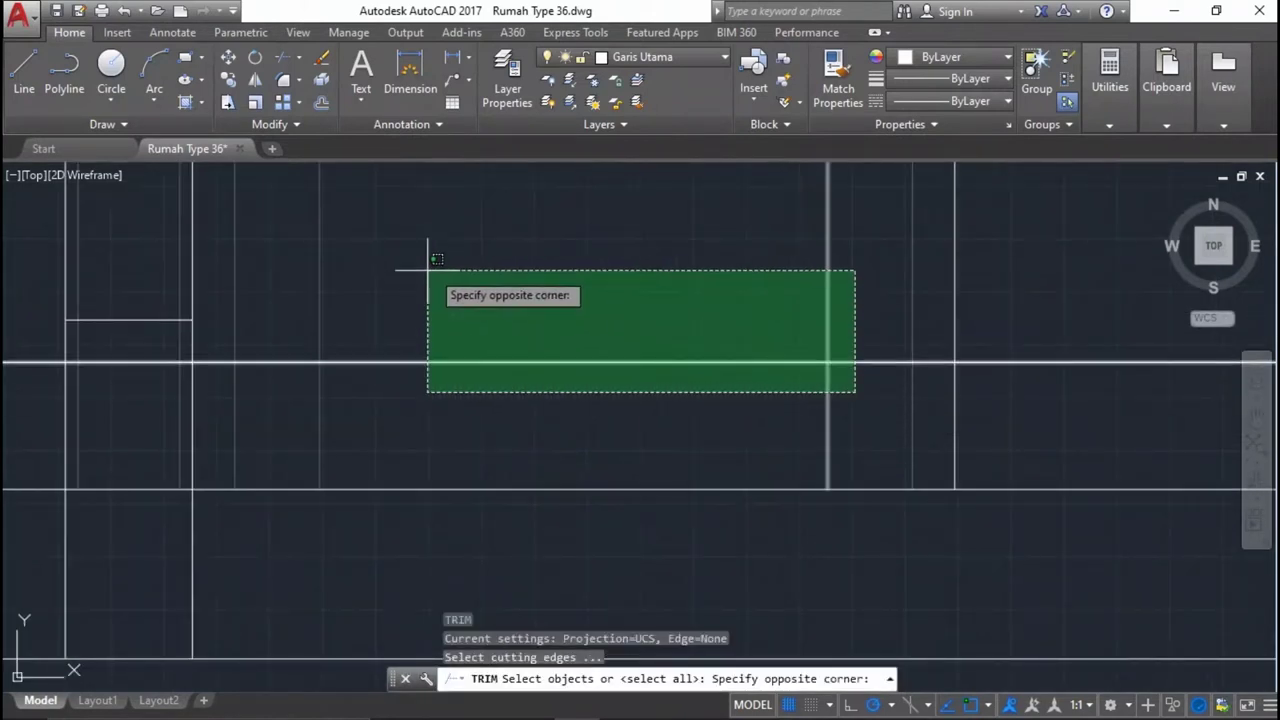
left_click(320, 283)
key("Return")
left_click(862, 400)
left_click(847, 293)
left_click(857, 434)
left_click(277, 420)
left_click(305, 400)
left_click(285, 355)
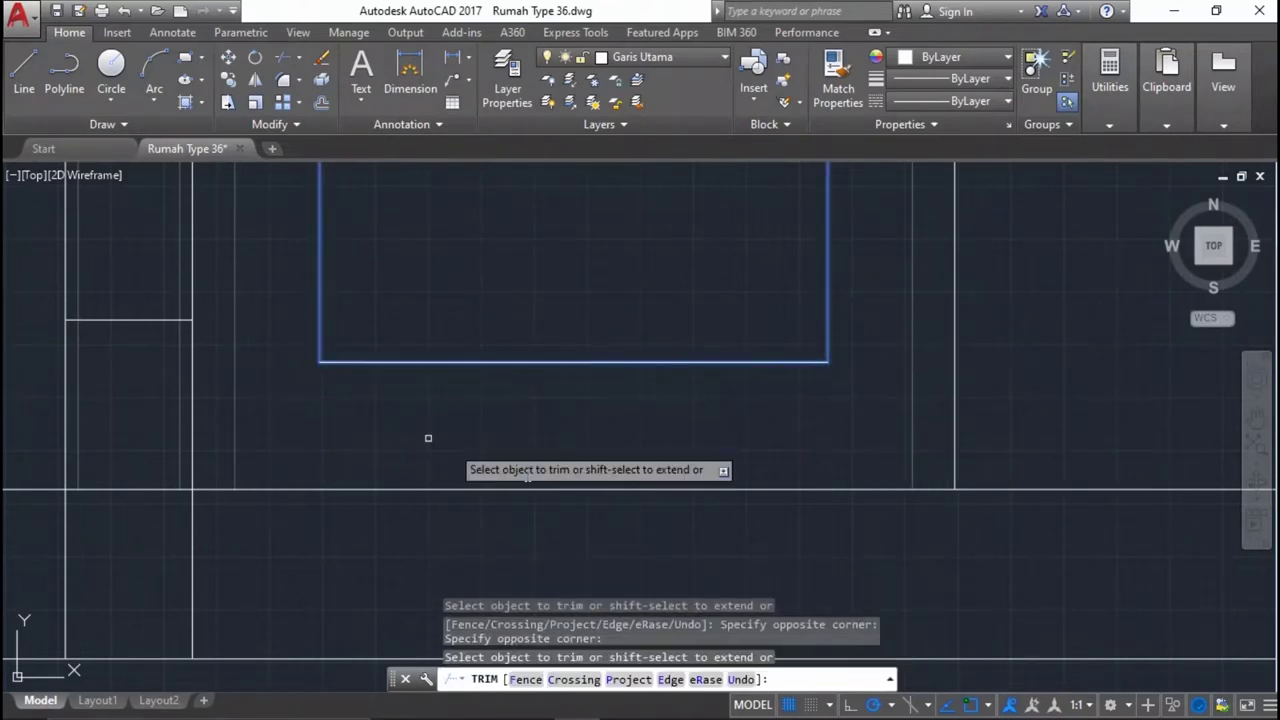
key("Return")
Trim the leftover horizontal segments inside the door frame.
scroll(560, 430, "down", 2)
scroll(586, 426, "up", 2)
scroll(666, 254, "up", 2)
key("Return")
key("Return")
left_click(651, 220)
left_click(634, 209)
left_click(614, 283)
left_click(627, 223)
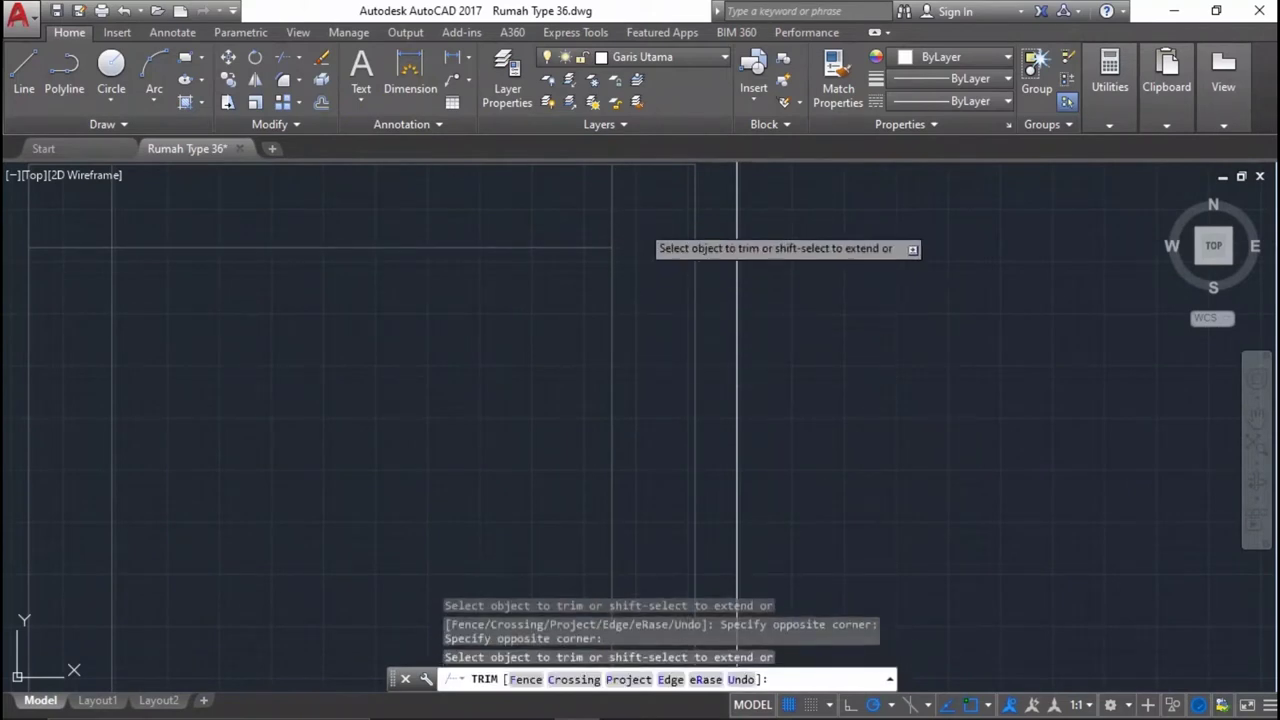
middle_click_drag(282, 304, 437, 337)
left_click(231, 237)
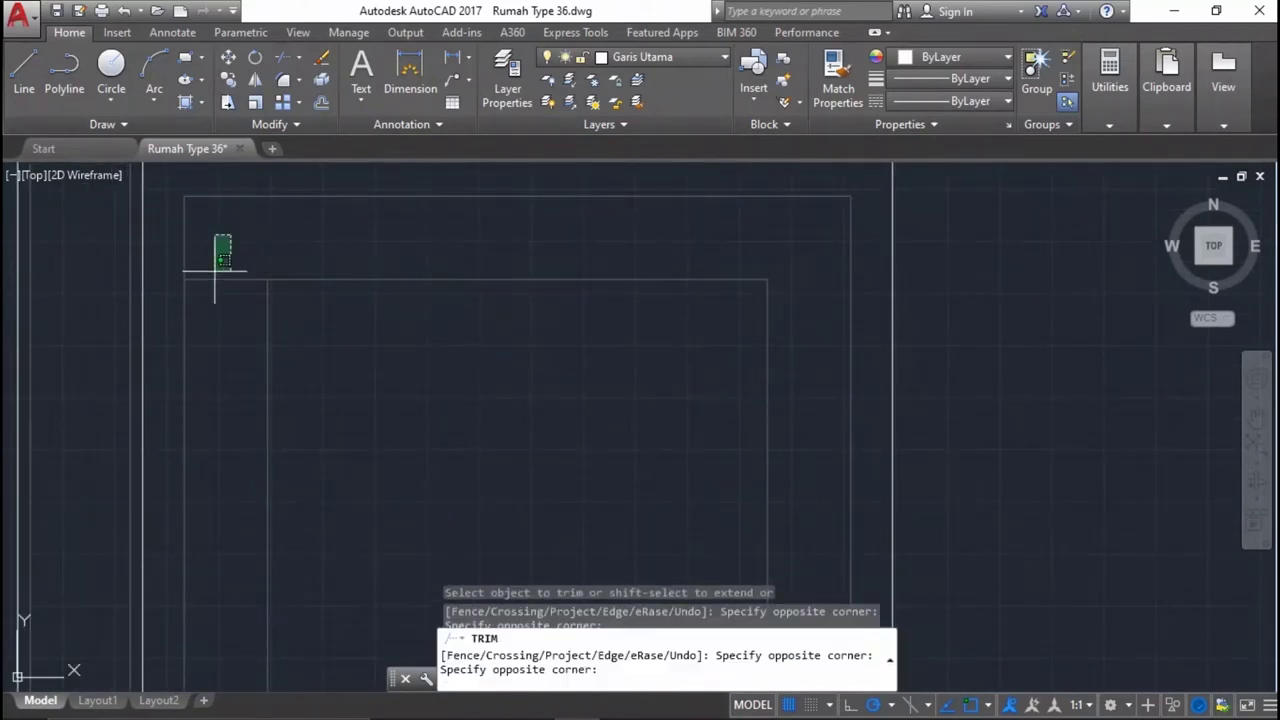
left_click(214, 270)
Match the trimmed frame lines' properties to an existing door line.
scroll(474, 274, "up", 2)
scroll(497, 354, "up", 2)
type("a")
key("Return")
scroll(500, 349, "down", 3)
scroll(595, 302, "up", 4)
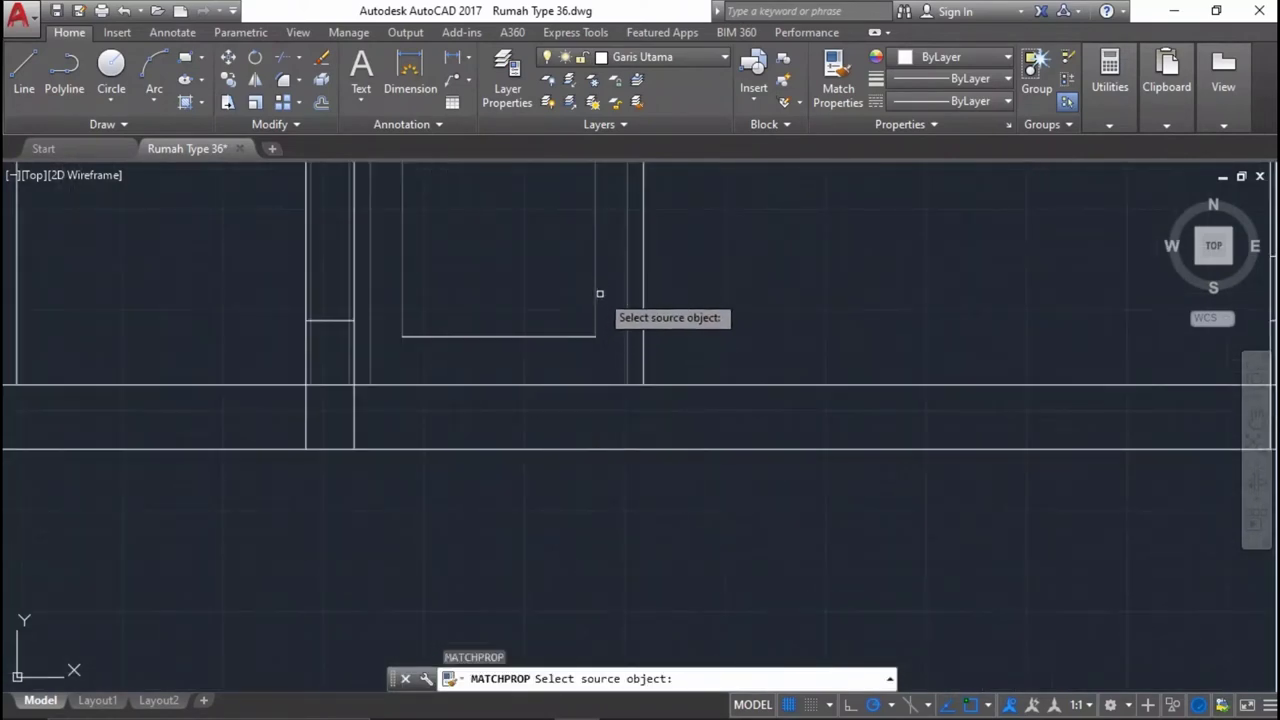
left_click(600, 293)
left_click(574, 300)
left_click(515, 336)
scroll(756, 406, "down", 3)
scroll(720, 305, "up", 3)
scroll(660, 354, "down", 1)
scroll(723, 321, "down", 1)
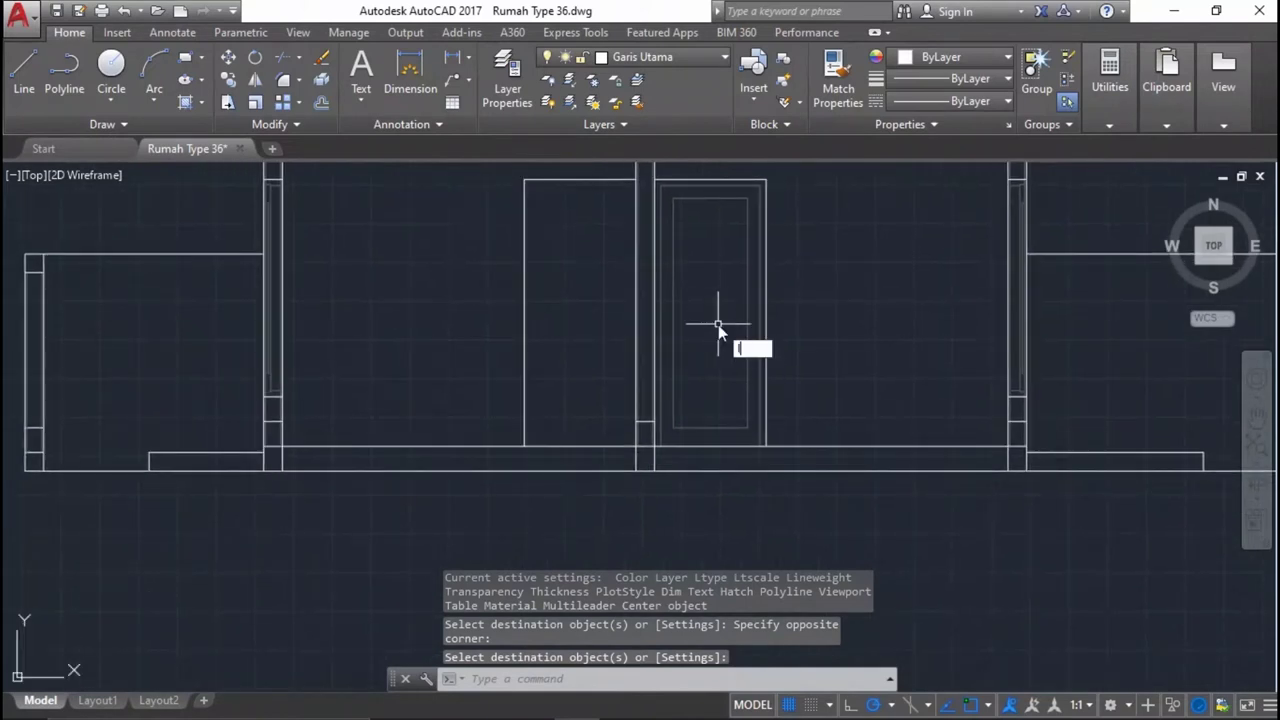
key("Escape")
Draw a horizontal cross line and a vertical centre line through the door leaf.
type("l")
key("Return")
left_click(673, 313)
scroll(711, 300, "up", 2)
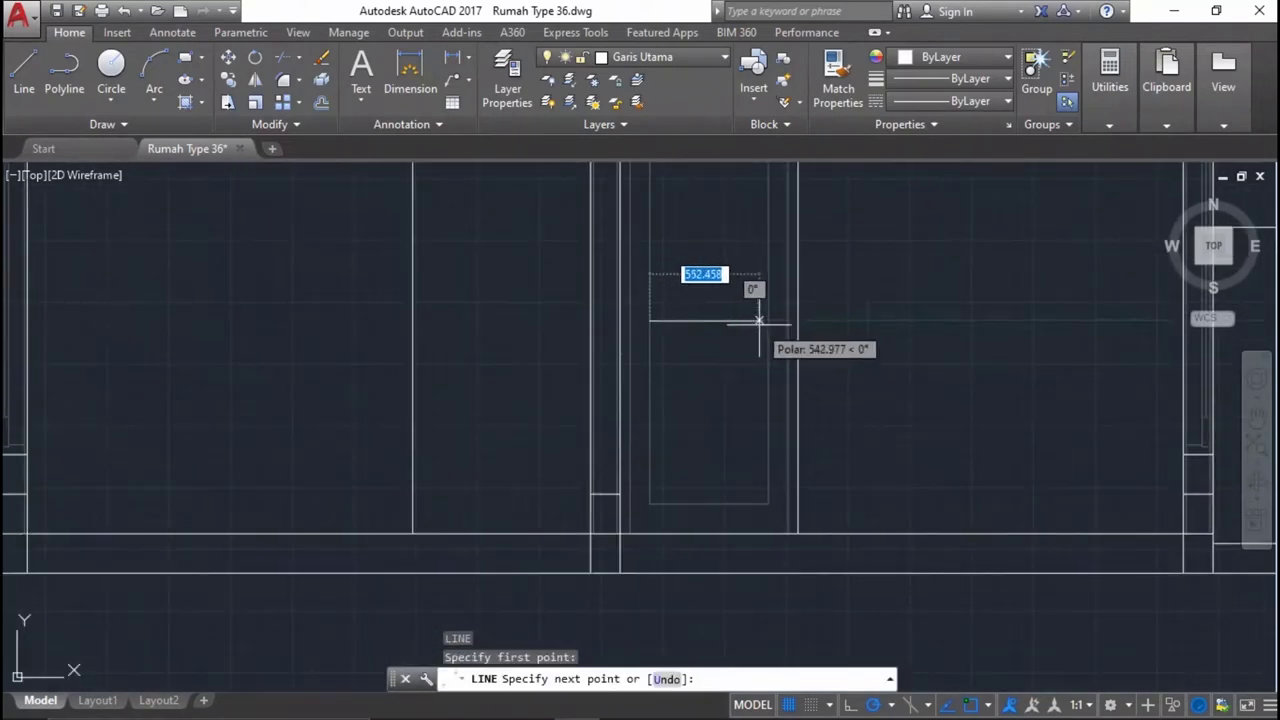
left_click(768, 321)
key("Return")
middle_click_drag(686, 257, 671, 406)
key("Return")
left_click(698, 290)
scroll(698, 332, "down", 1)
scroll(731, 463, "up", 1)
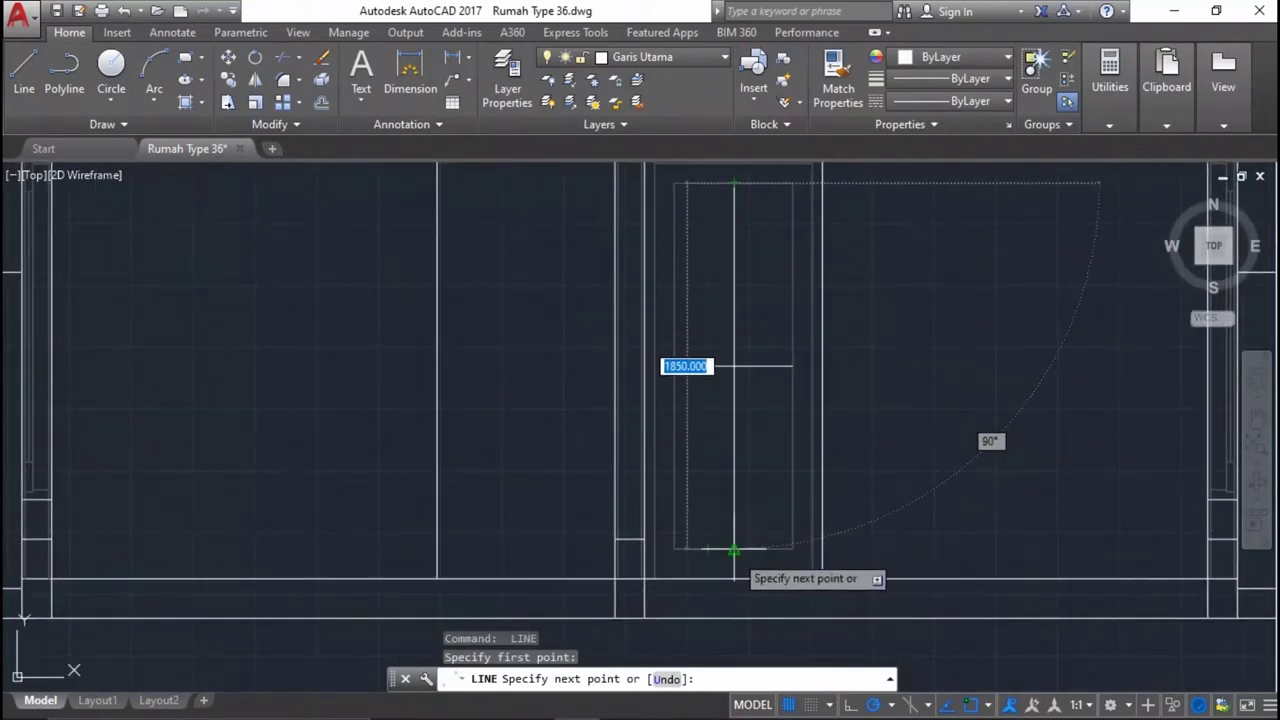
left_click(736, 546)
key("Return")
middle_click_drag(734, 412, 736, 439)
Offset the cross line and centre line 25 to each side for a doubled rail and stile.
type("o")
key("Return")
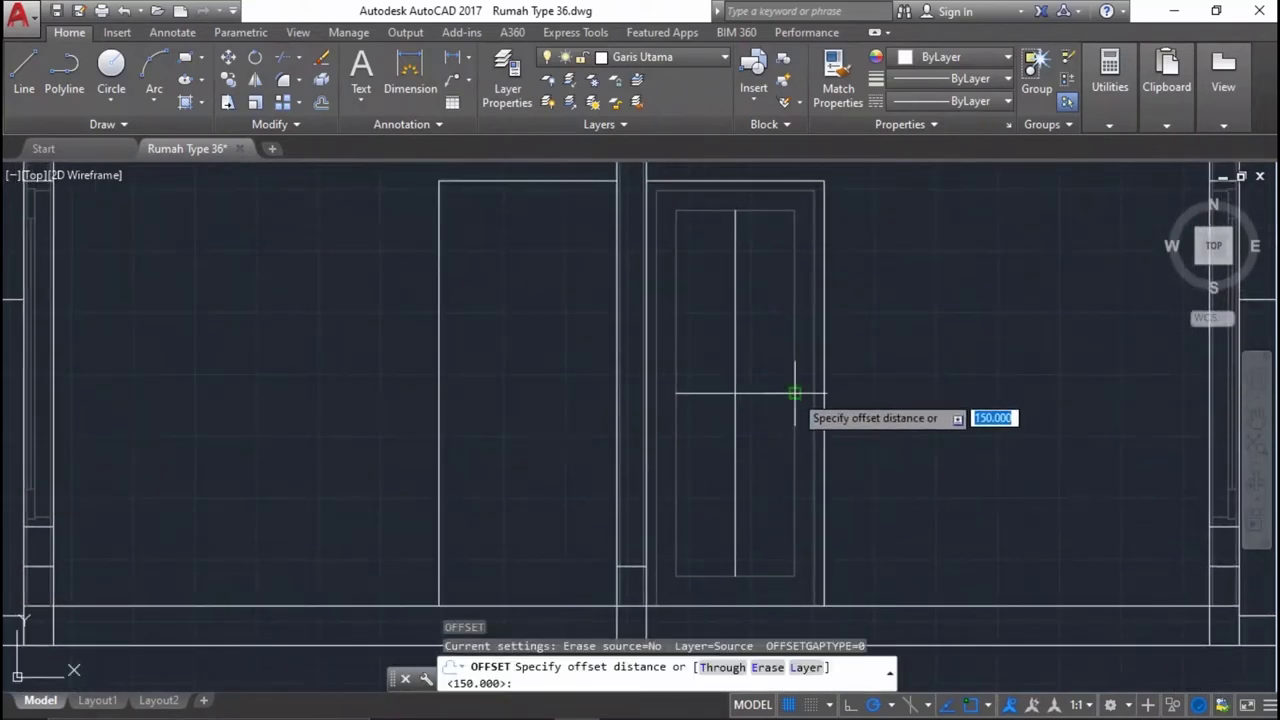
scroll(793, 358, "up", 4)
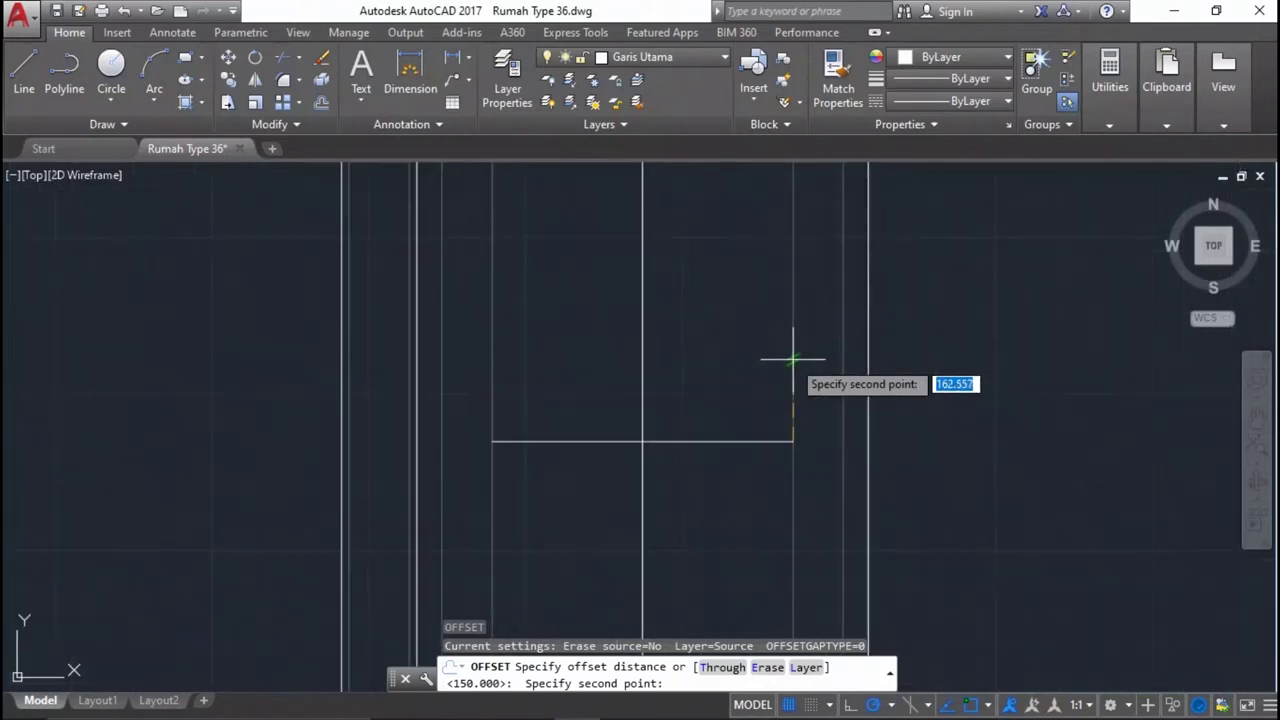
type("5")
key("Return")
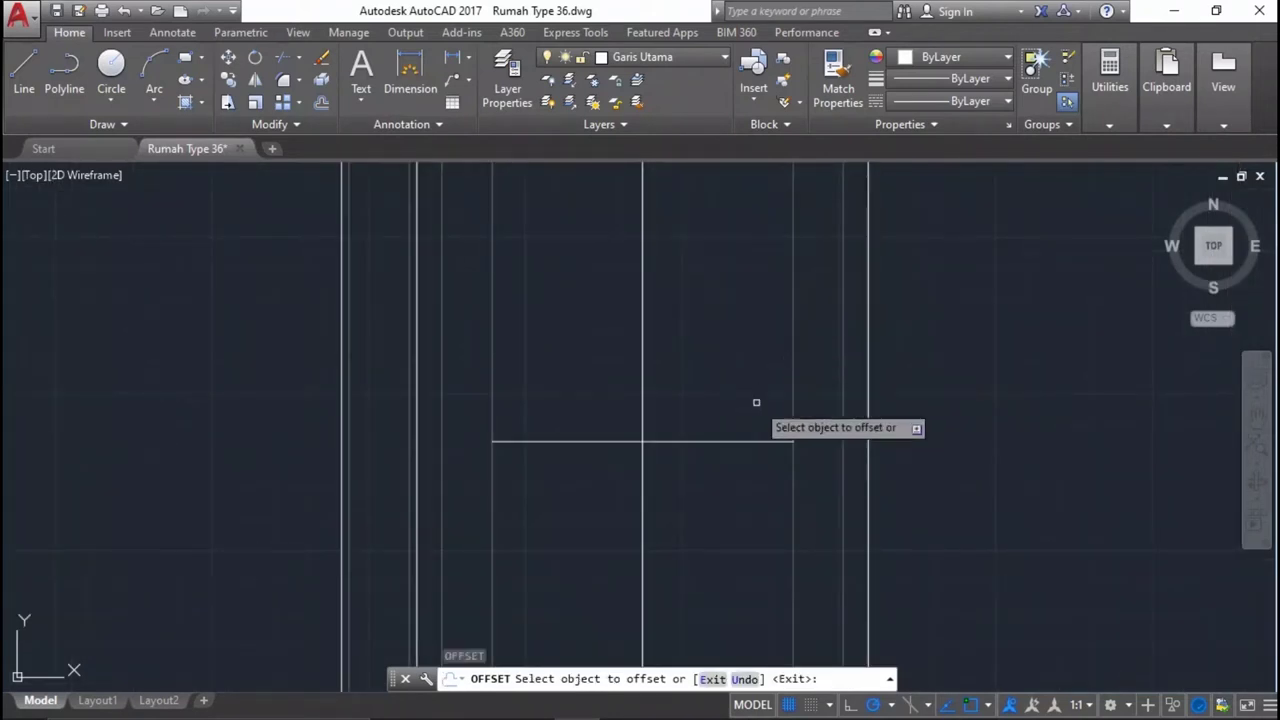
left_click(738, 441)
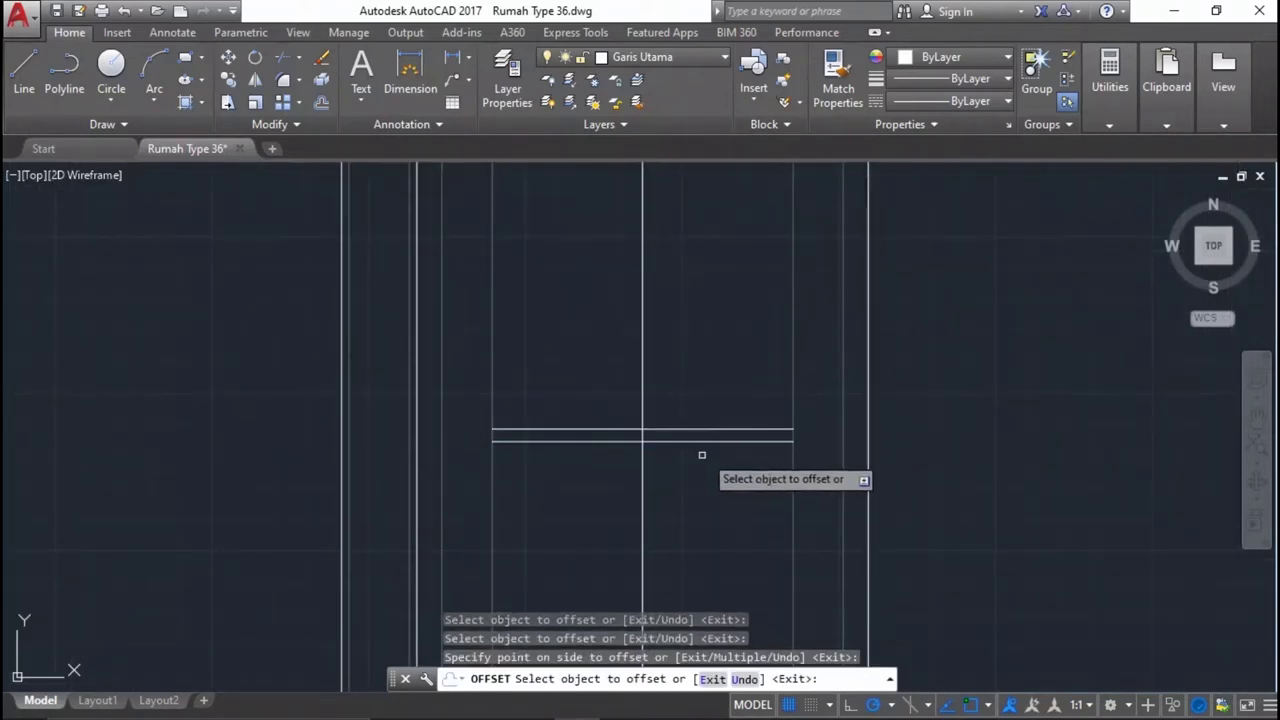
left_click(705, 436)
left_click(707, 441)
left_click(706, 456)
left_click(645, 390)
left_click(680, 386)
left_click(642, 383)
left_click(624, 422)
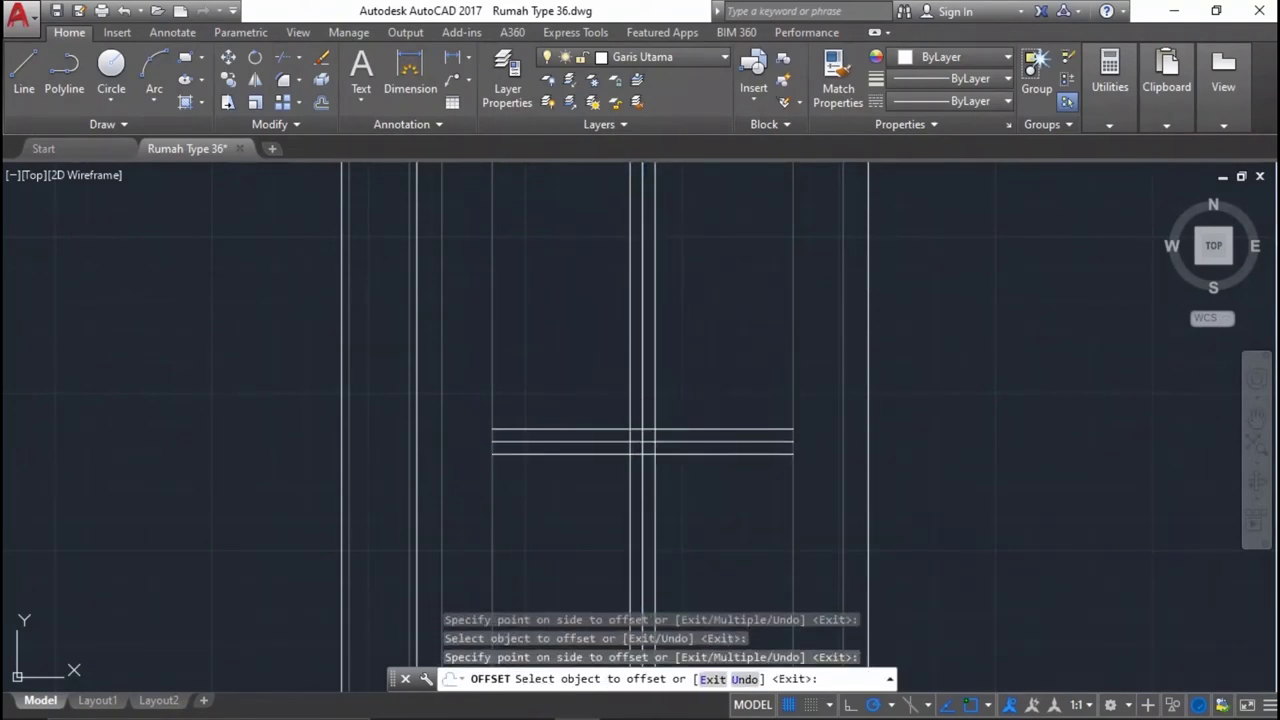
key("Return")
Delete the original single cross and centre lines.
scroll(635, 441, "up", 5)
left_click(648, 455)
scroll(700, 412, "down", 5)
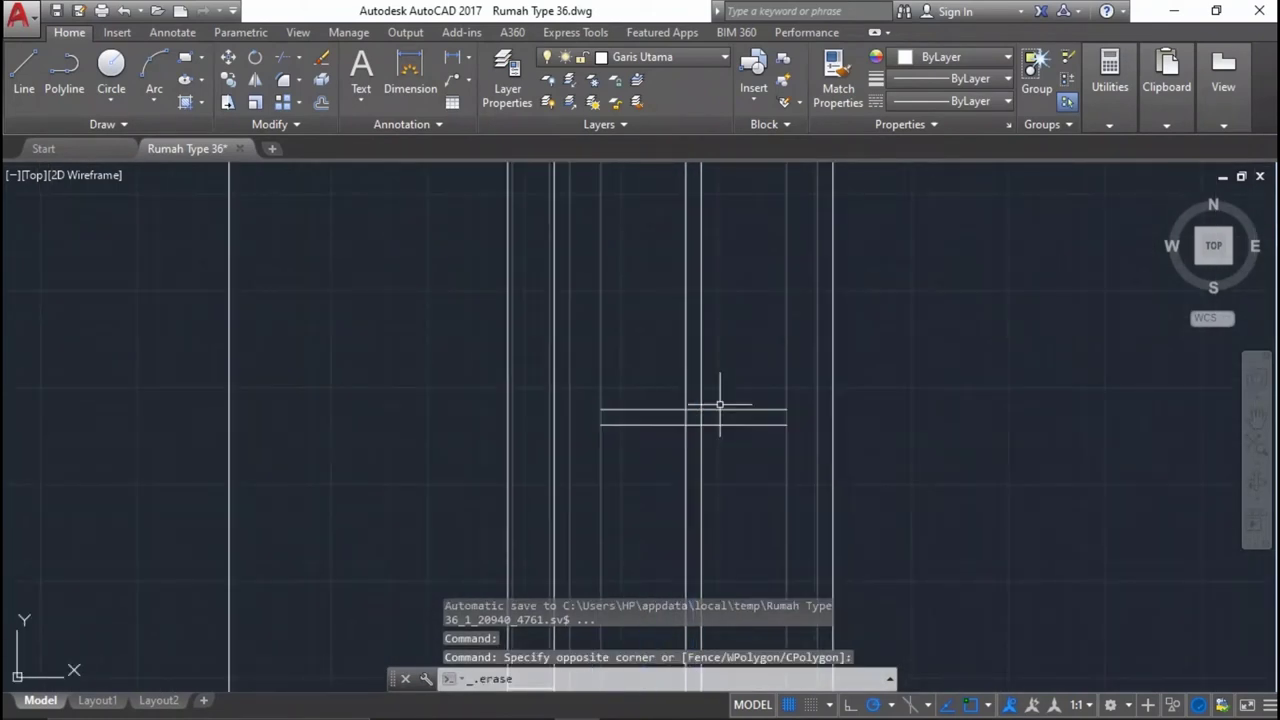
key("Delete")
middle_click_drag(697, 437, 747, 403)
Match the new rail and stile lines to the door's existing line properties.
type("a")
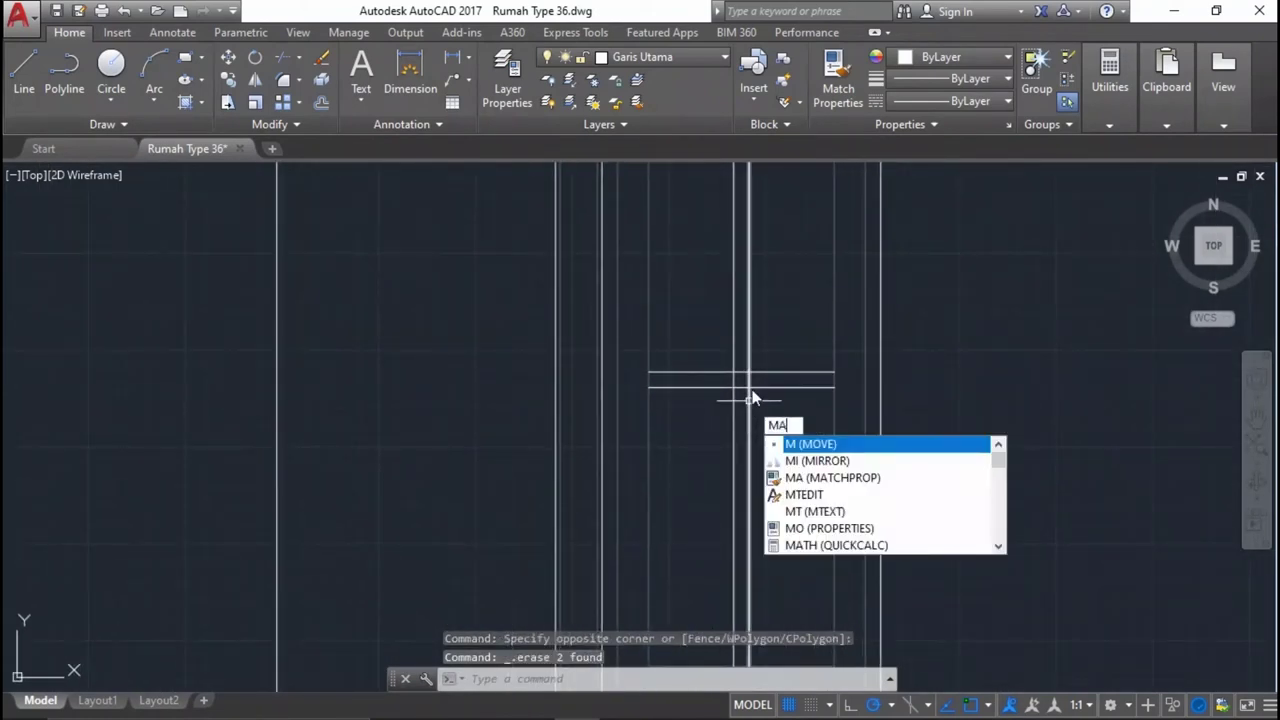
key("Return")
left_click(834, 329)
left_click(791, 420)
left_click(745, 388)
scroll(748, 355, "down", 3)
scroll(748, 355, "up", 2)
scroll(808, 373, "up", 2)
Trim the overlapping segments where the doubled stile and rail cross, then begin a rectangle.
type("r")
key("Return")
scroll(940, 373, "up", 2)
left_click(948, 350)
left_click(451, 340)
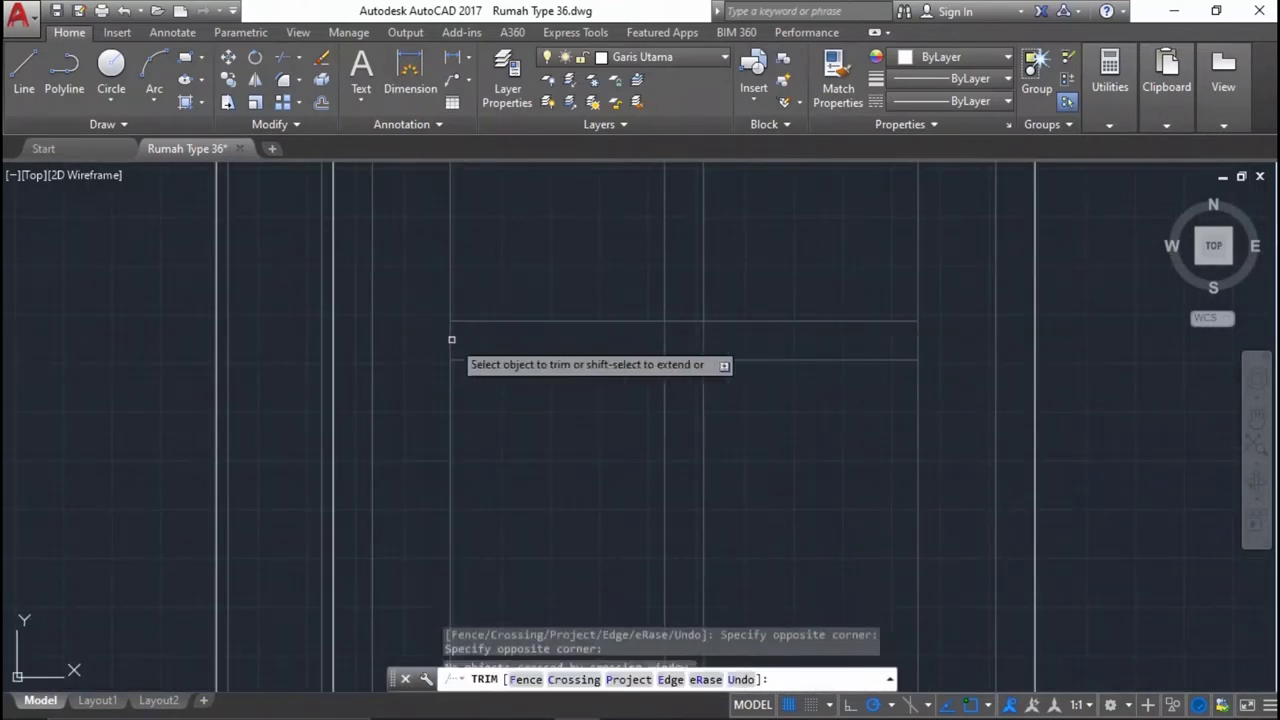
left_click(938, 344)
left_click(440, 358)
left_click(674, 417)
left_click(730, 330)
scroll(754, 289, "down", 2)
scroll(754, 289, "down", 2)
scroll(797, 486, "up", 3)
scroll(823, 534, "down", 6)
scroll(809, 302, "up", 3)
scroll(797, 334, "up", 3)
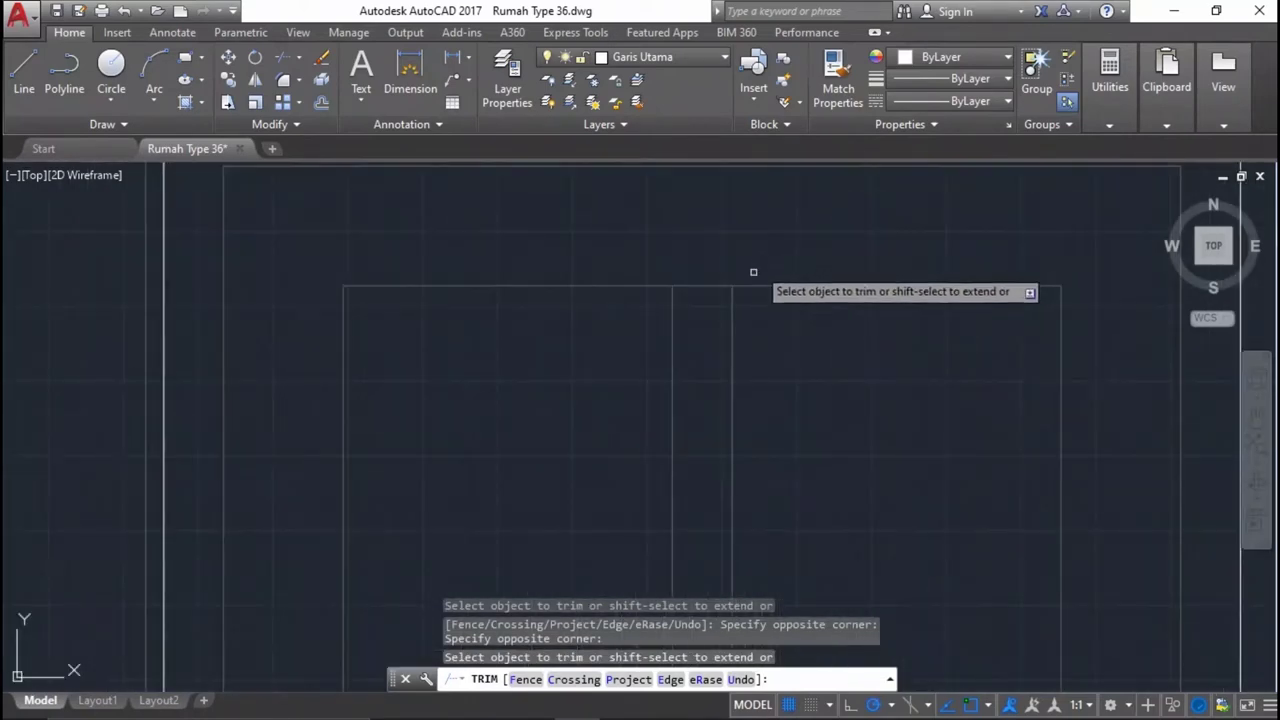
key("Return")
type("RE")
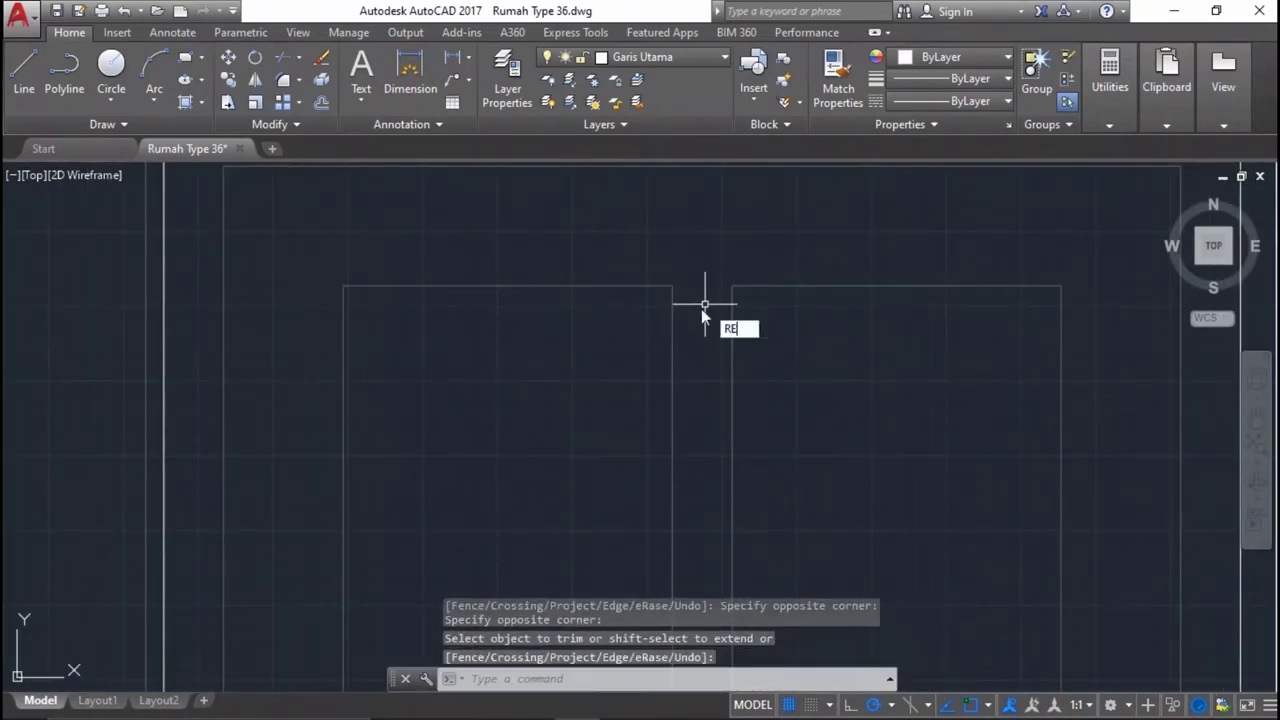
key("Return")
left_click(733, 279)
Complete the tall panel rectangle and offset an inner copy 25 inside it.
scroll(849, 443, "up", 3)
scroll(849, 443, "up", 2)
left_click(844, 592)
left_click(710, 458)
key("Return")
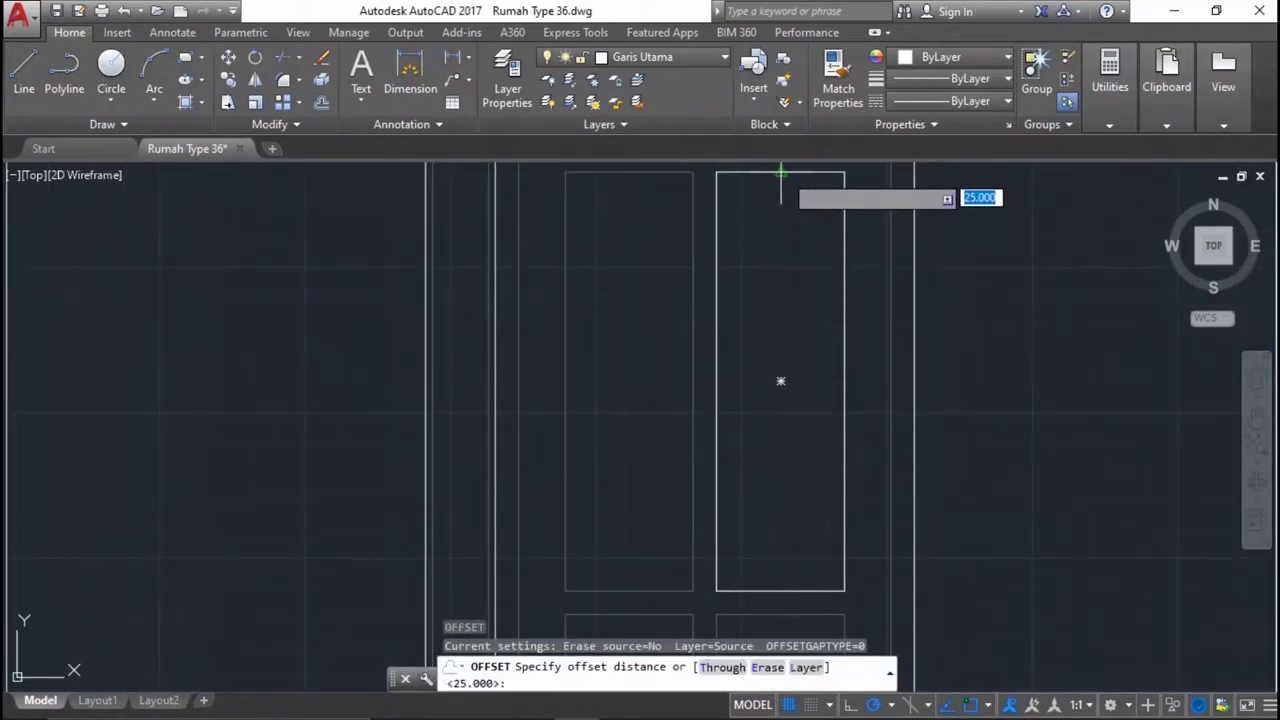
key("Return")
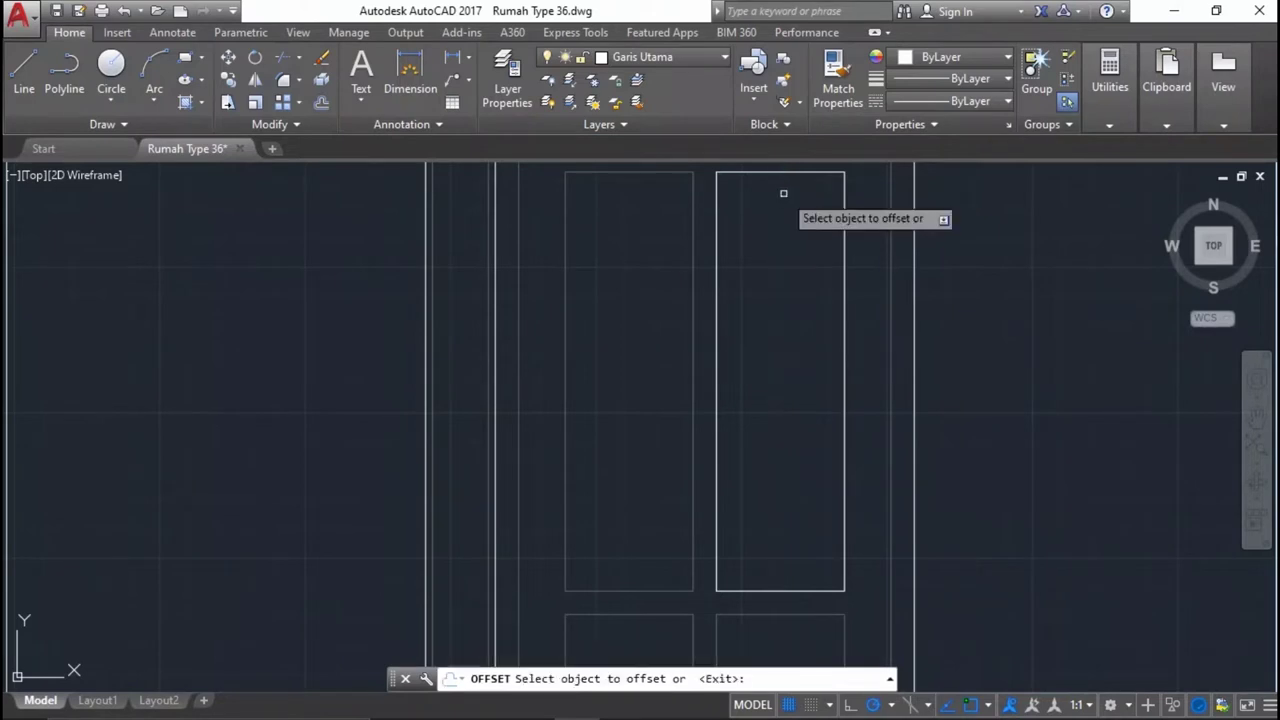
left_click(845, 197)
left_click(791, 220)
Offset the panel rectangle 10 inward and delete the extra rectangle.
key("Return")
key("Return")
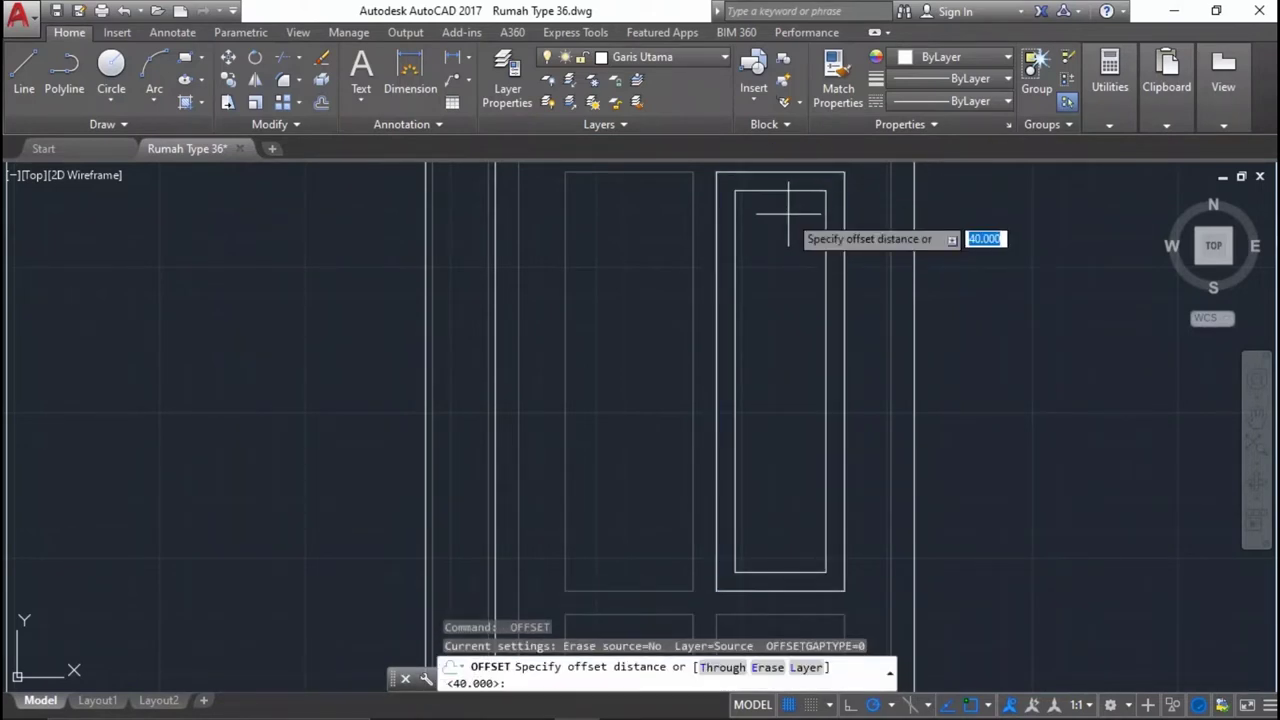
key("Return")
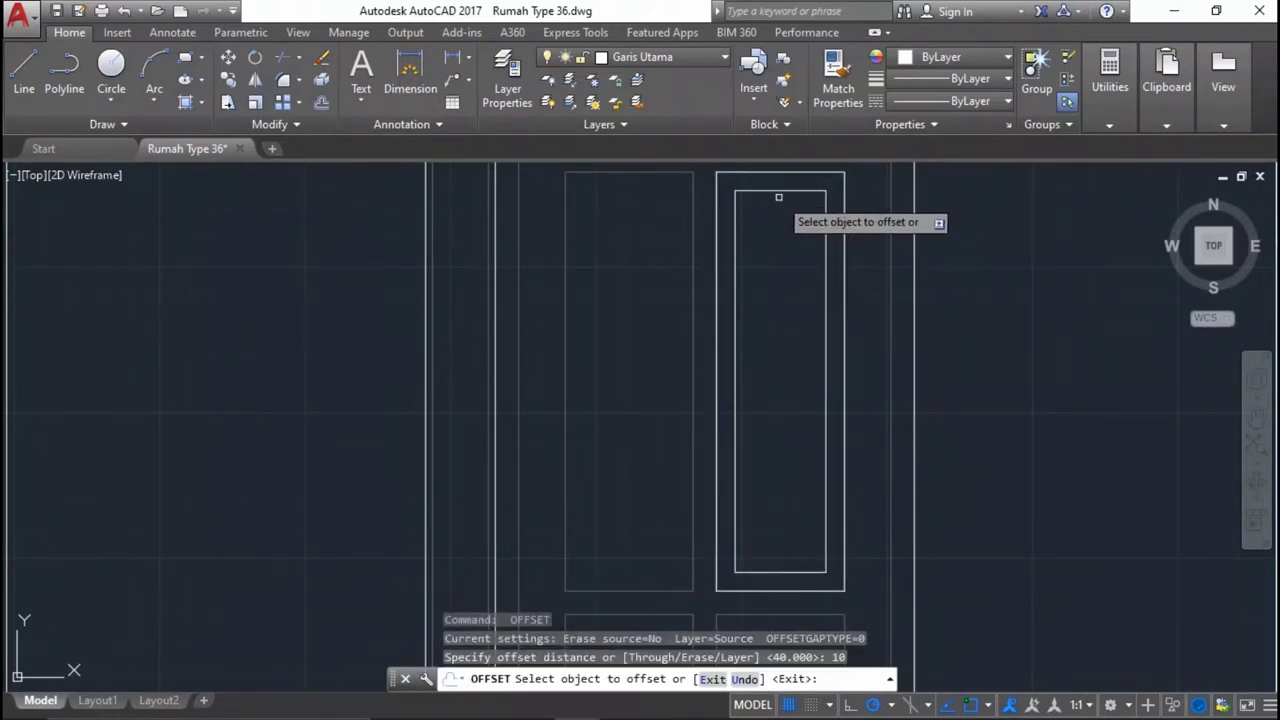
left_click(782, 192)
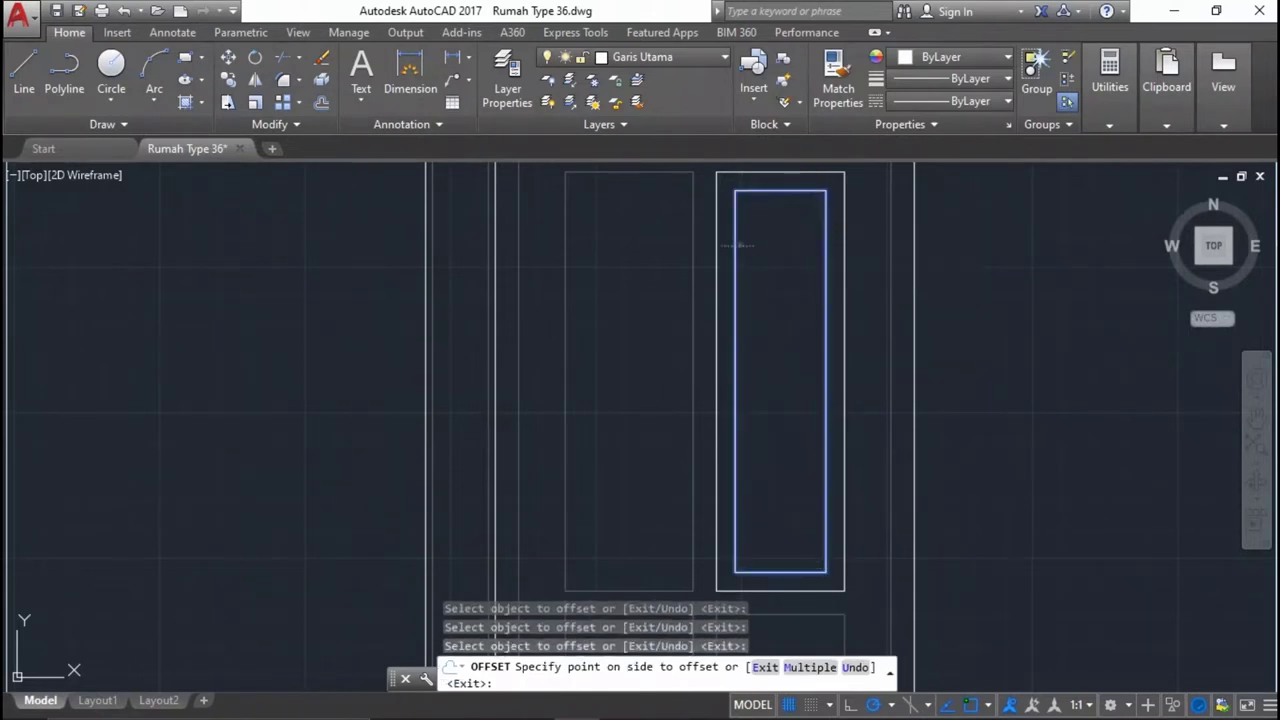
left_click(780, 377)
middle_click_drag(778, 186, 762, 243)
key("Escape")
left_click(764, 229)
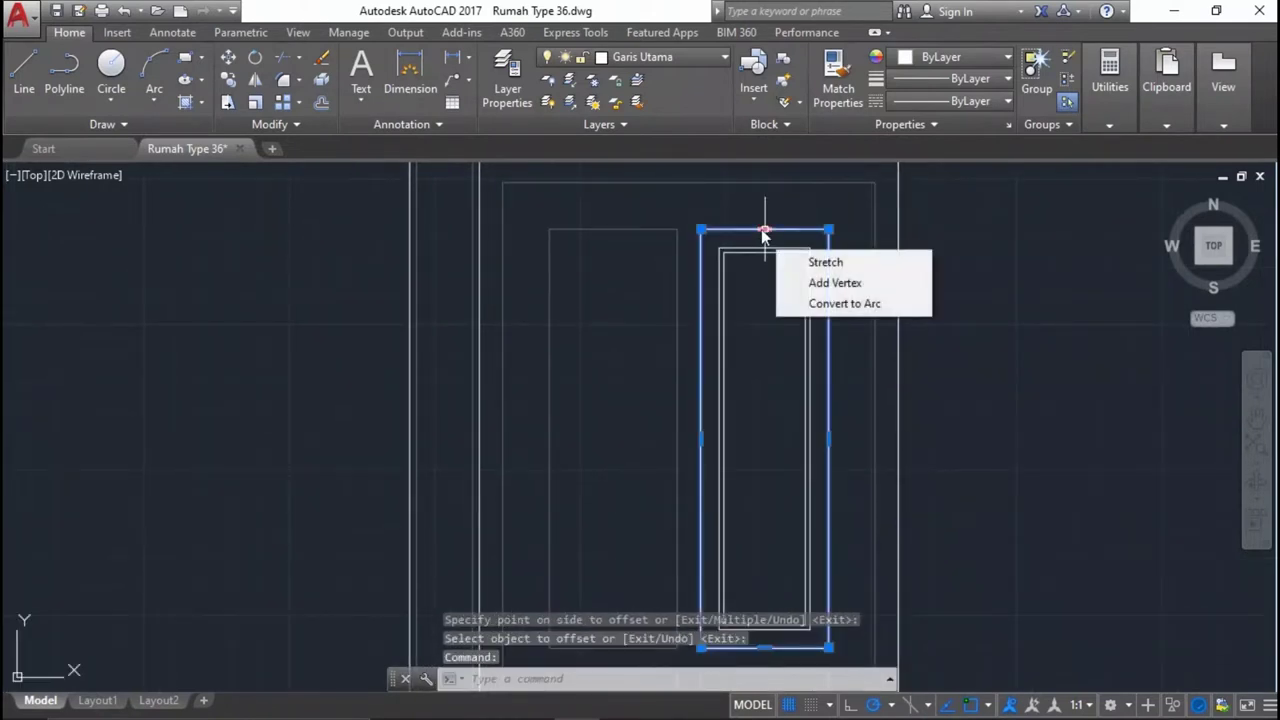
key("Delete")
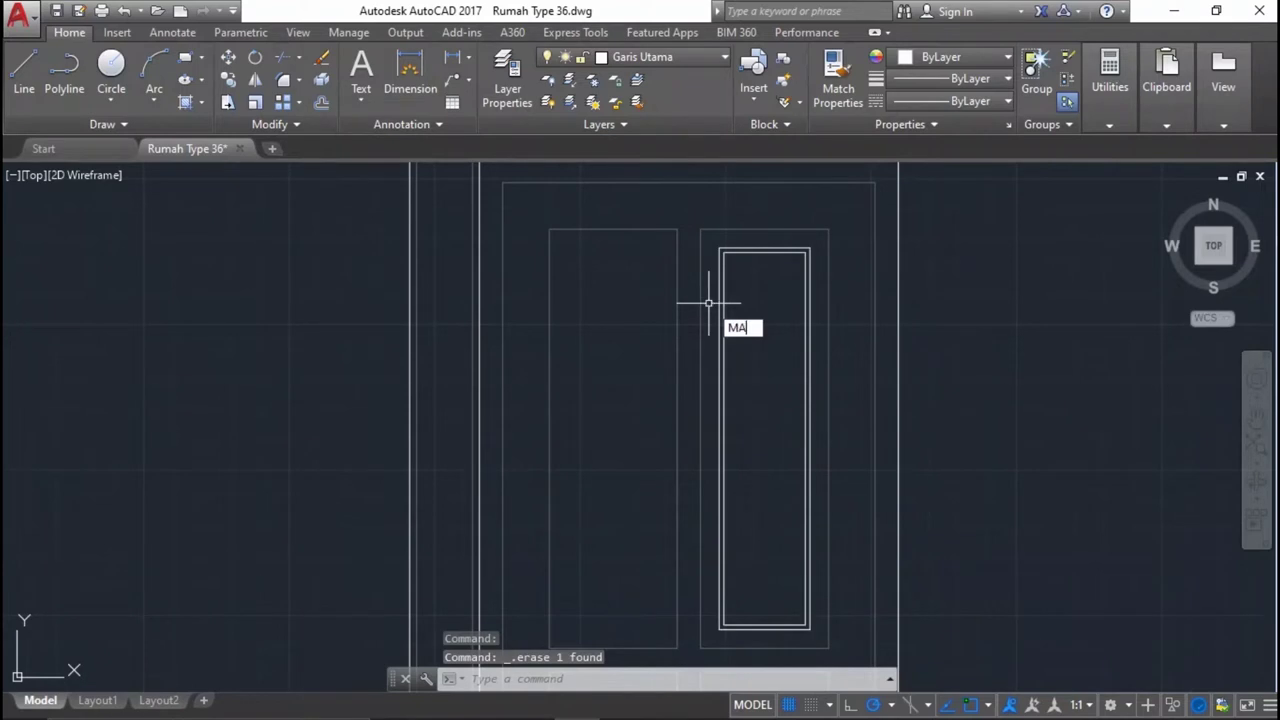
Match the new panel lines' properties to the door's top frame line.
key("Return")
left_click(759, 229)
left_click(760, 232)
left_click(762, 278)
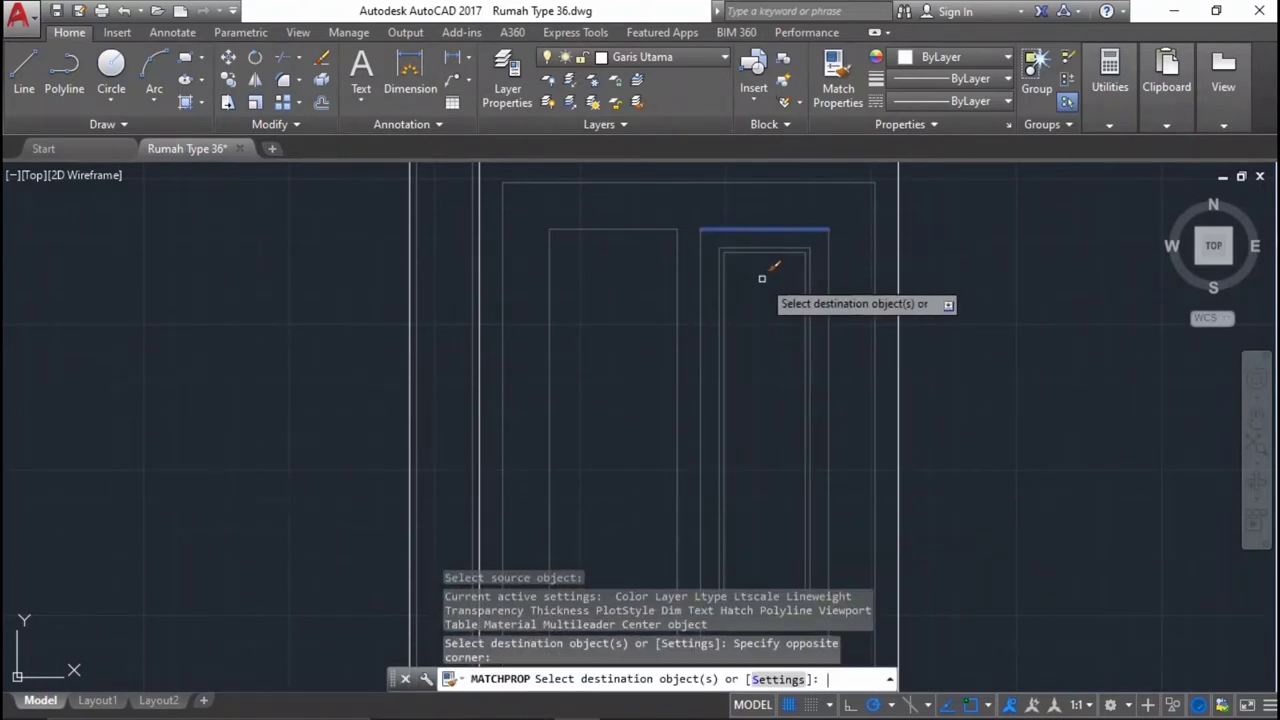
left_click(749, 266)
left_click(766, 294)
key("Return")
middle_click_drag(731, 258, 712, 294)
type("l")
key("Return")
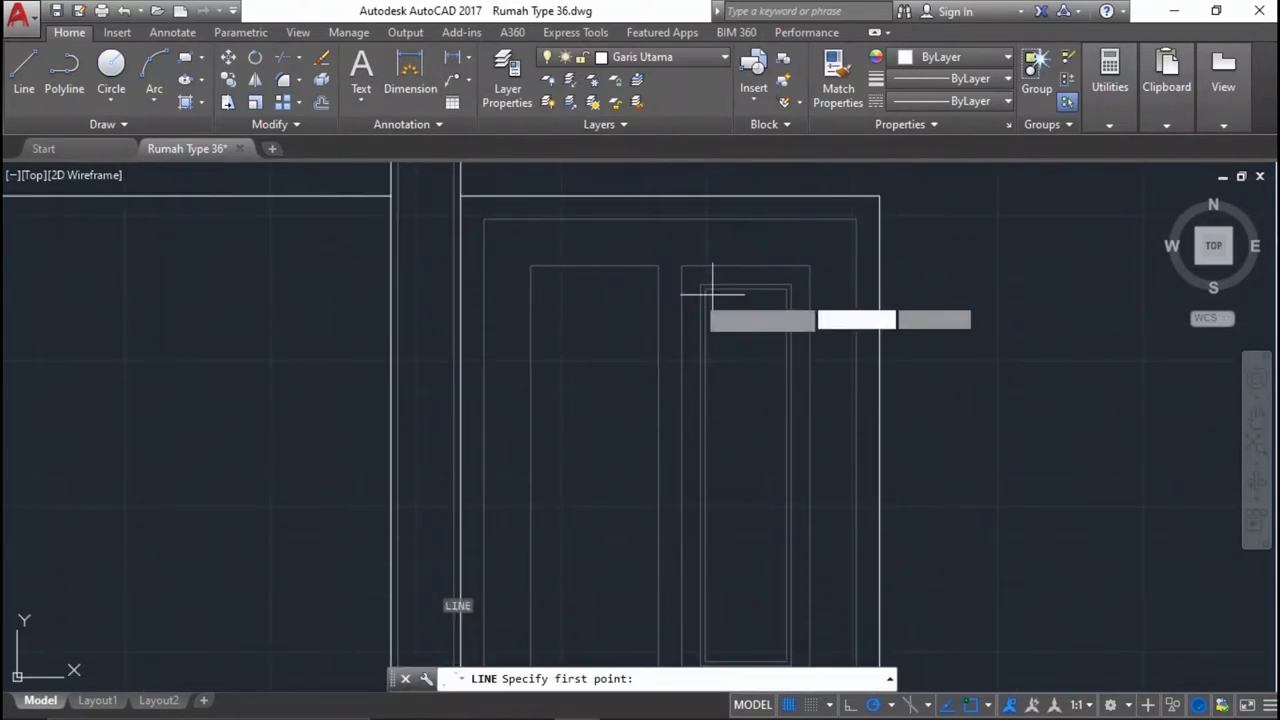
Draw a diagonal line from the outer to the inner top-left frame corner.
left_click(700, 285)
left_click(682, 266)
key("Return")
key("Return")
scroll(772, 267, "up", 3)
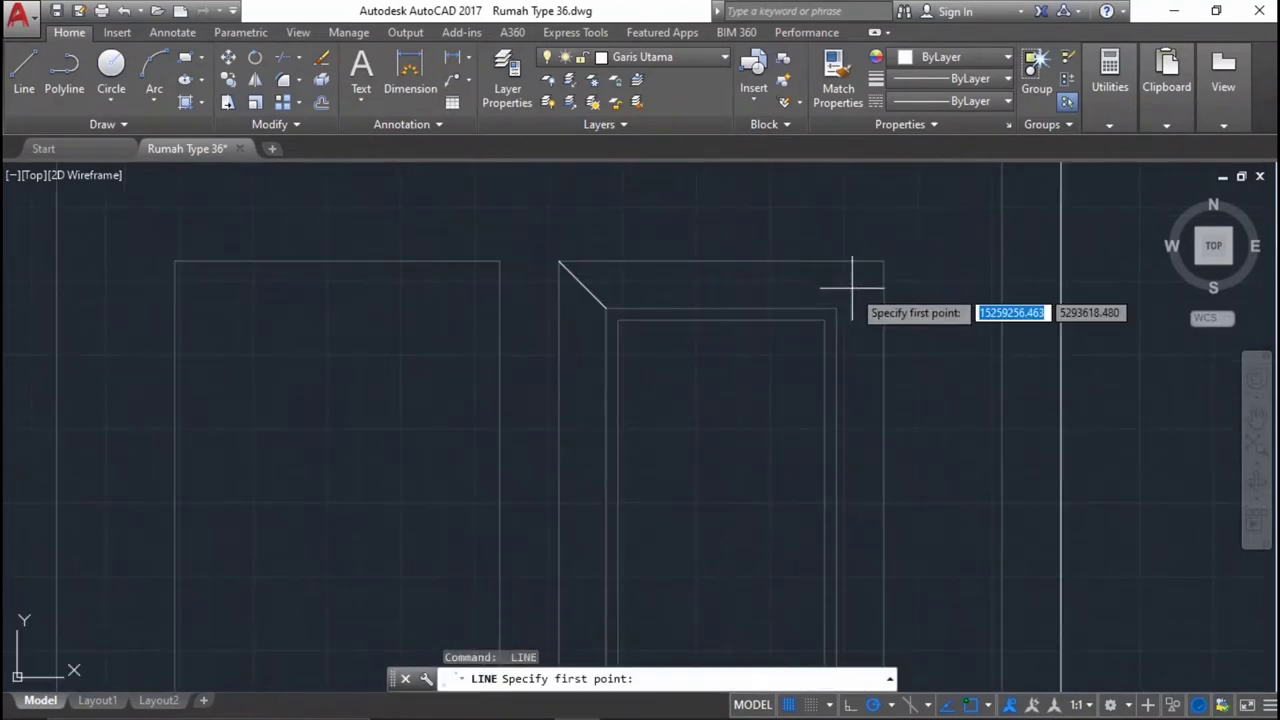
key("Escape")
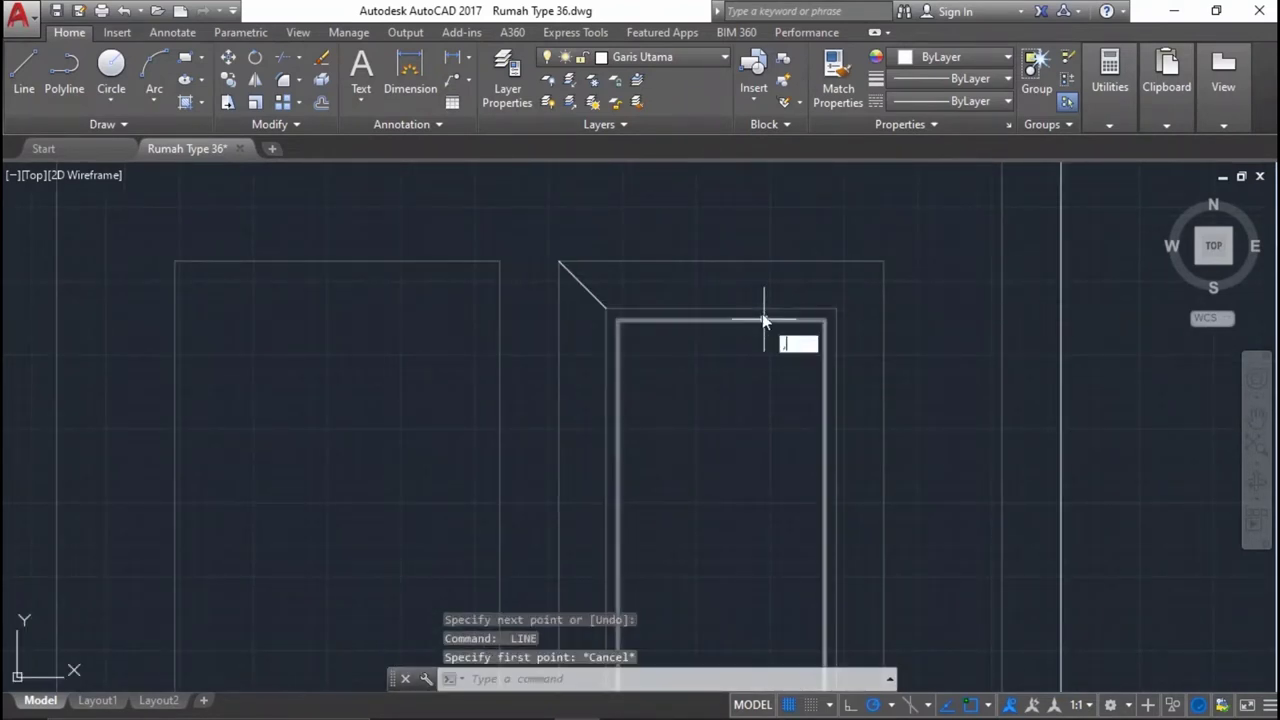
Match the diagonal line's properties to the frame's top line using MATCHPROP.
type("Ma")
key("Return")
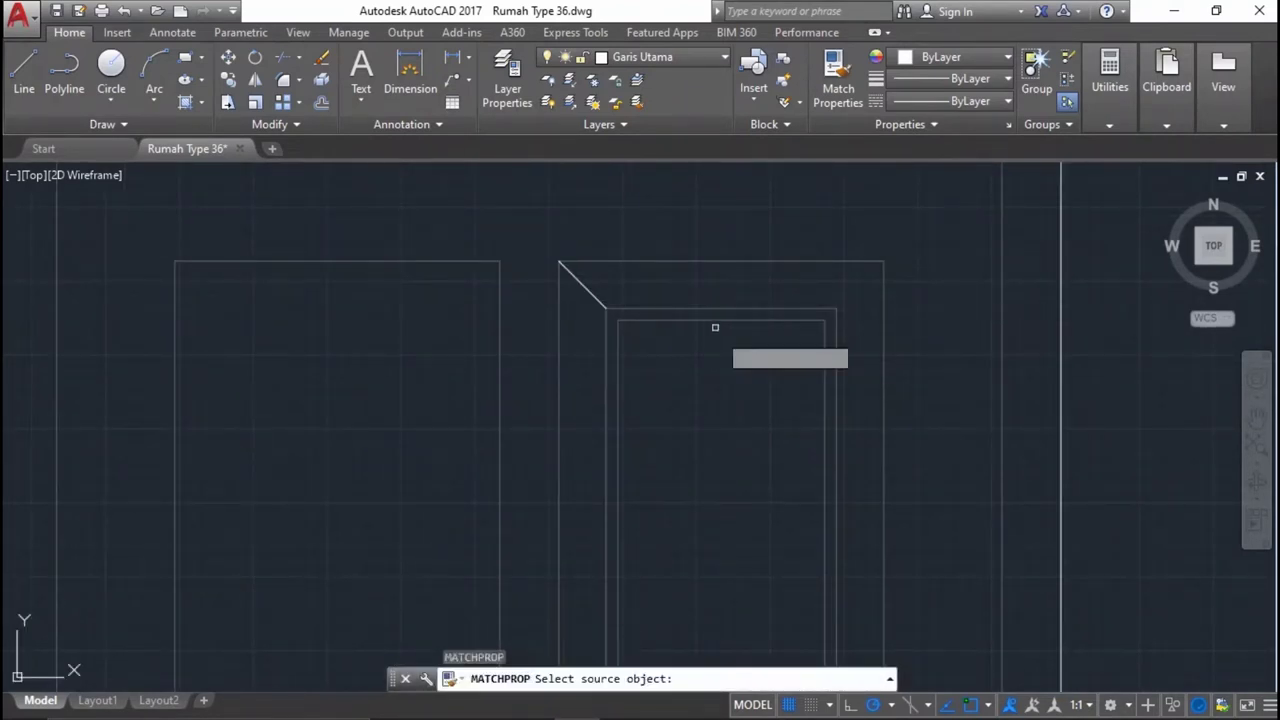
left_click(672, 270)
left_click(658, 258)
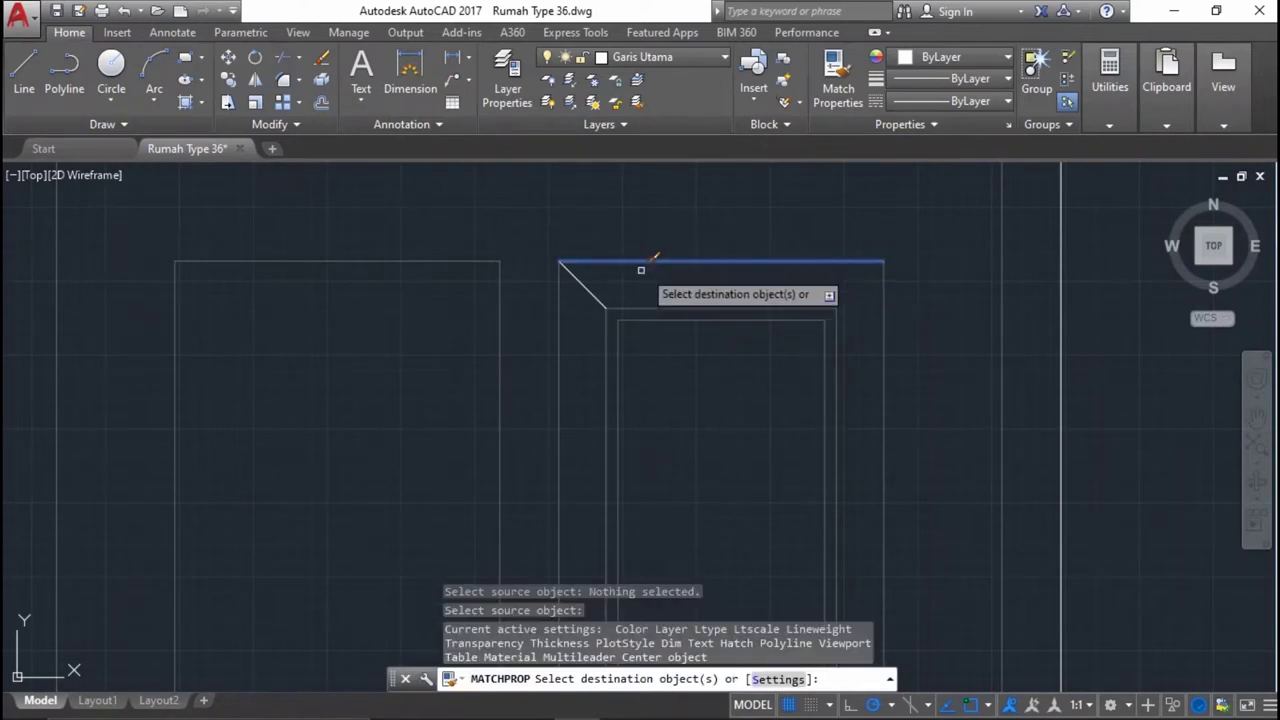
left_click(586, 303)
left_click(614, 280)
key("Return")
left_click(614, 280)
Mirror the diagonal about the panel's vertical centre onto the top-right corner.
left_click(573, 308)
scroll(575, 306, "up", 2)
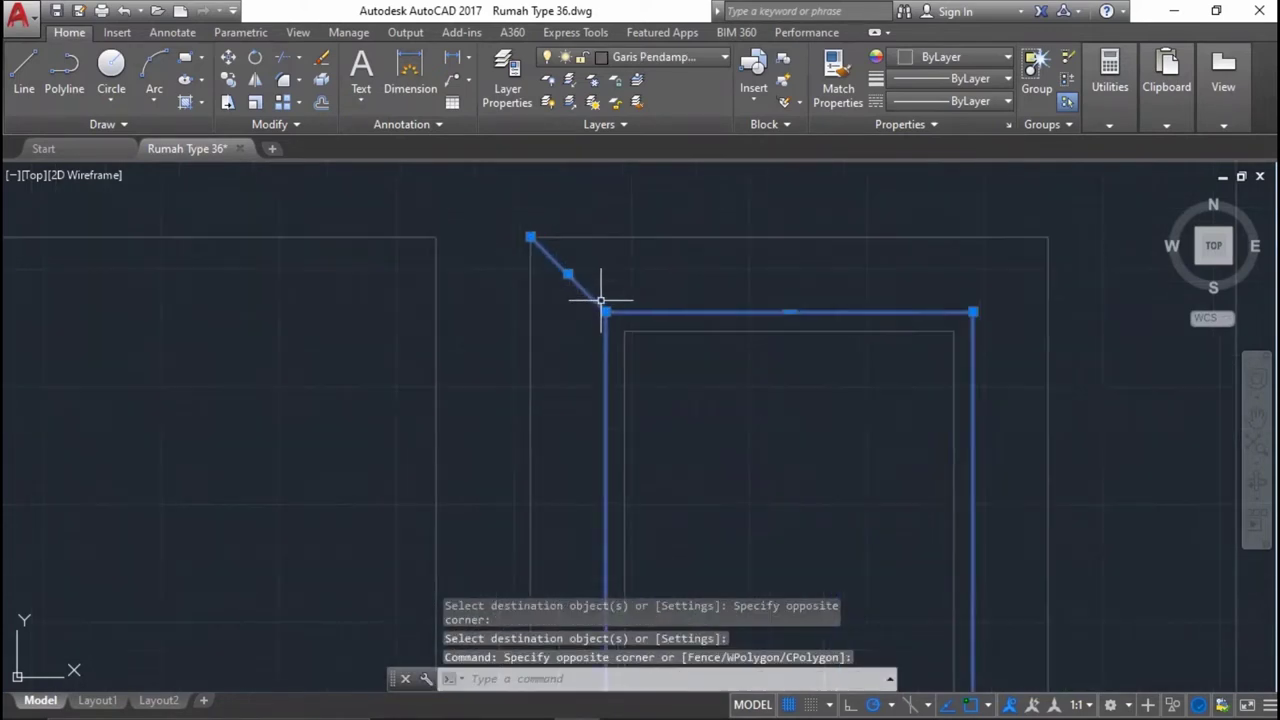
key("Escape")
left_click(600, 277)
left_click(561, 299)
type("i")
key("Return")
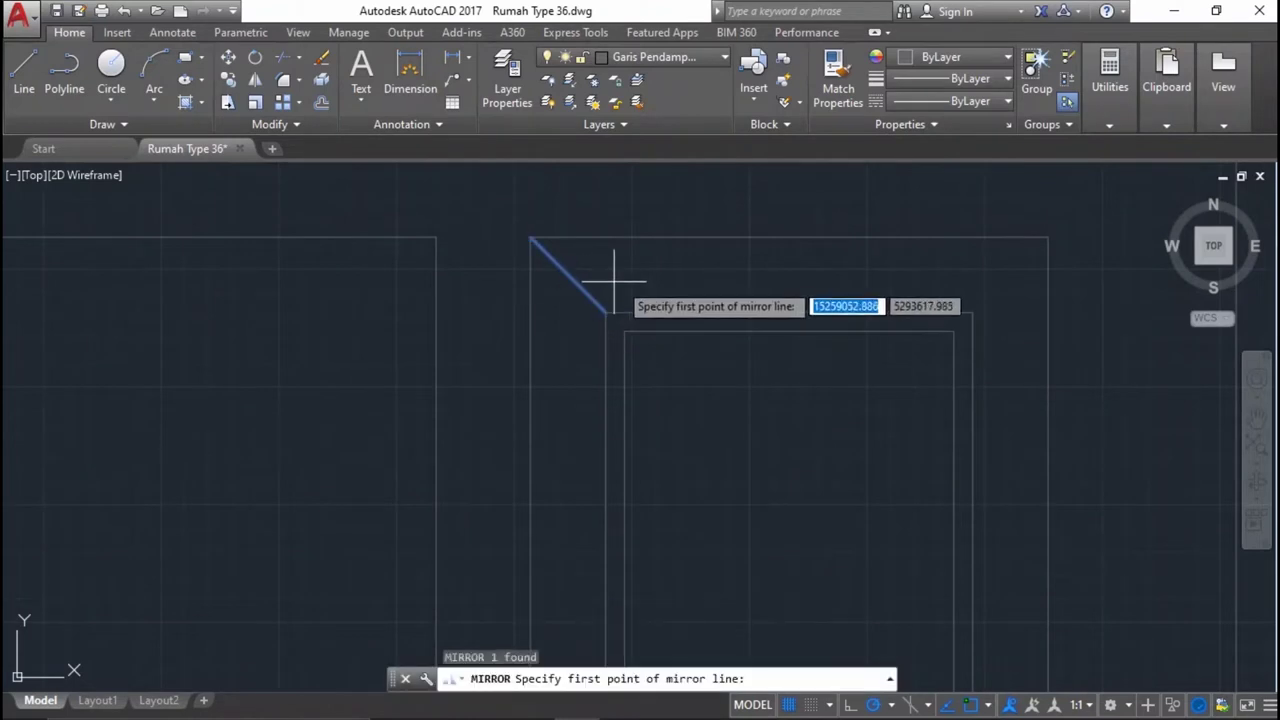
left_click(789, 312)
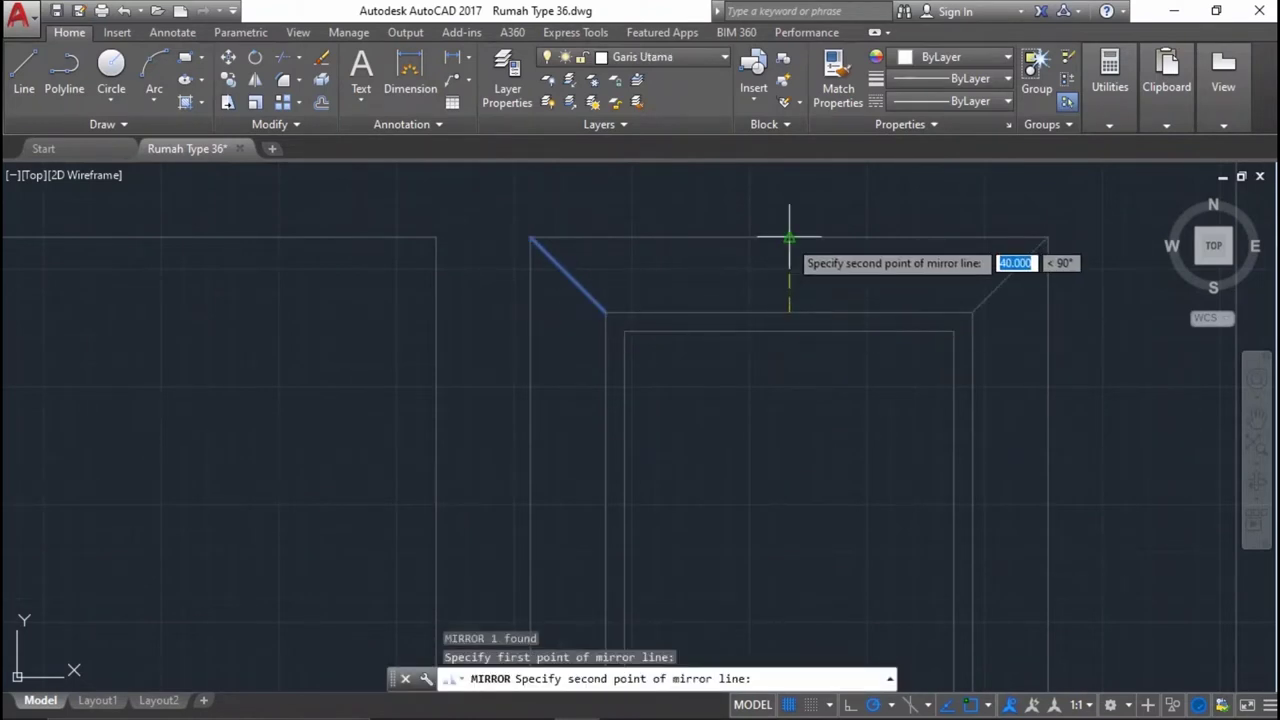
left_click(789, 238)
key("Return")
Mirror both top diagonals about the panel's mid-height onto the bottom corners.
left_click(566, 286)
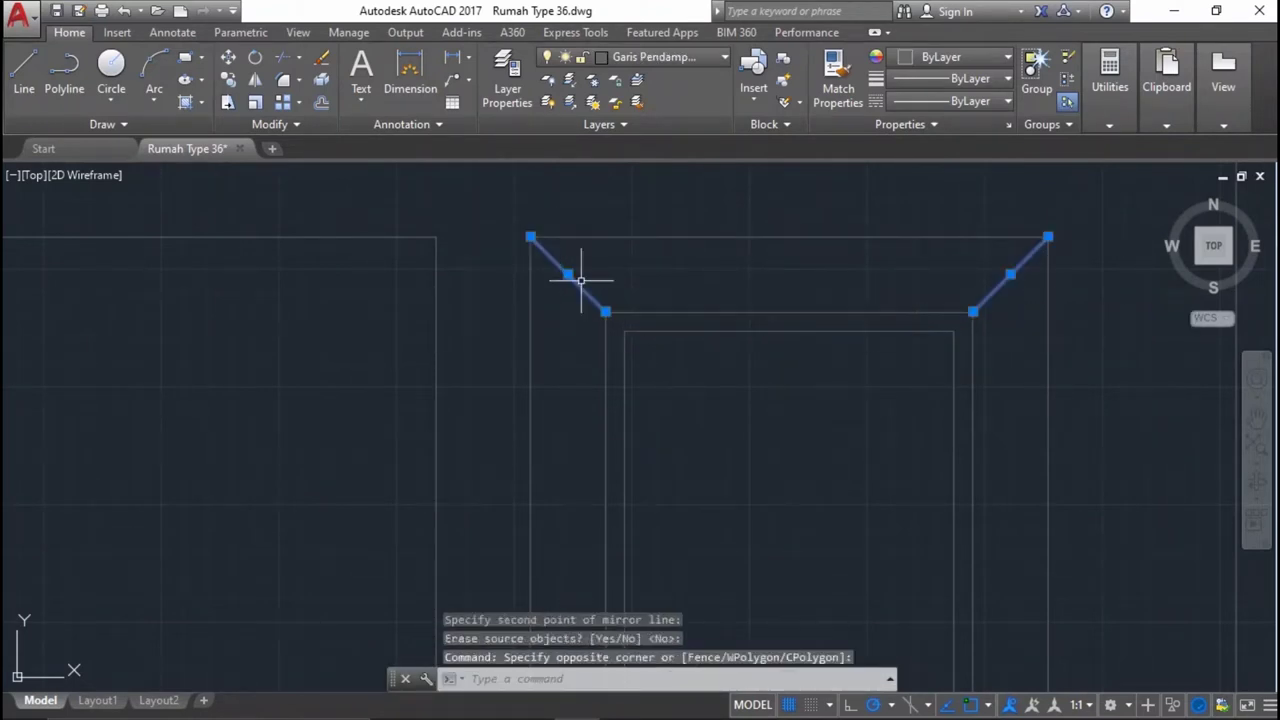
scroll(777, 234, "down", 8)
key("Return")
left_click(817, 357)
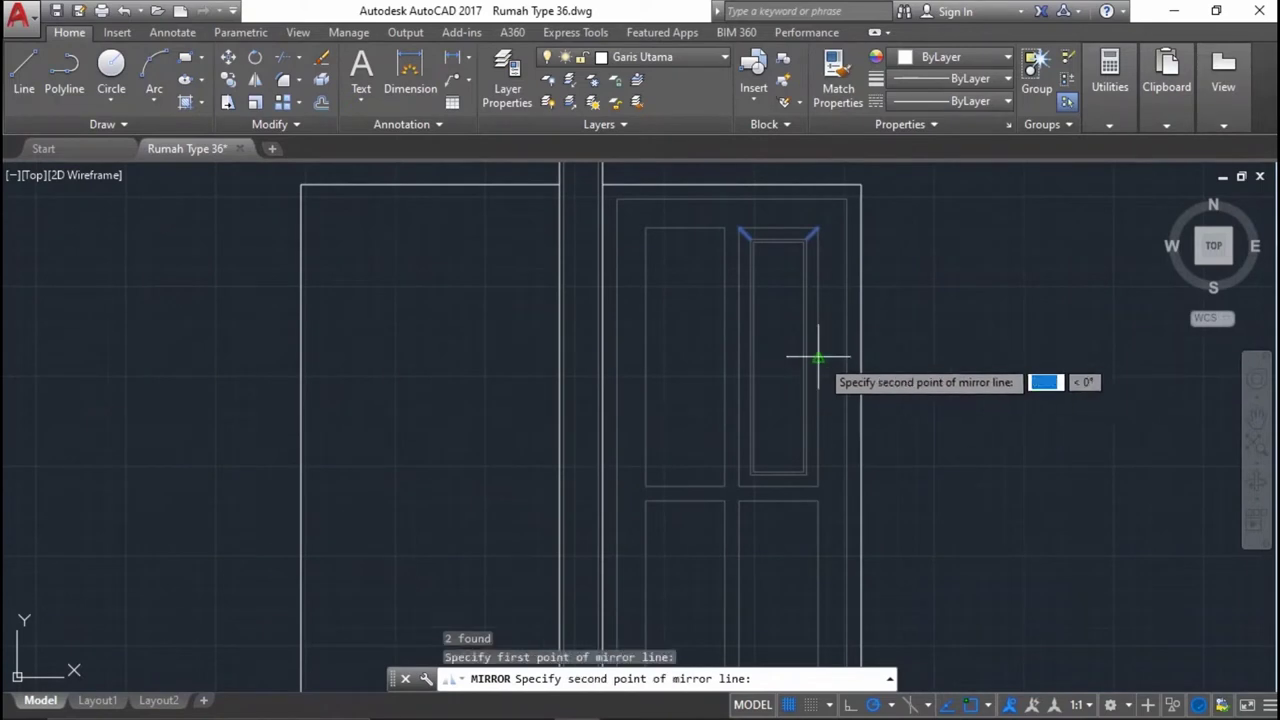
left_click(1110, 357)
key("Return")
Select the diagonals and inner frame lines and start the COPY command.
scroll(834, 514, "up", 2)
scroll(754, 386, "up", 2)
scroll(754, 386, "up", 2)
scroll(735, 478, "up", 4)
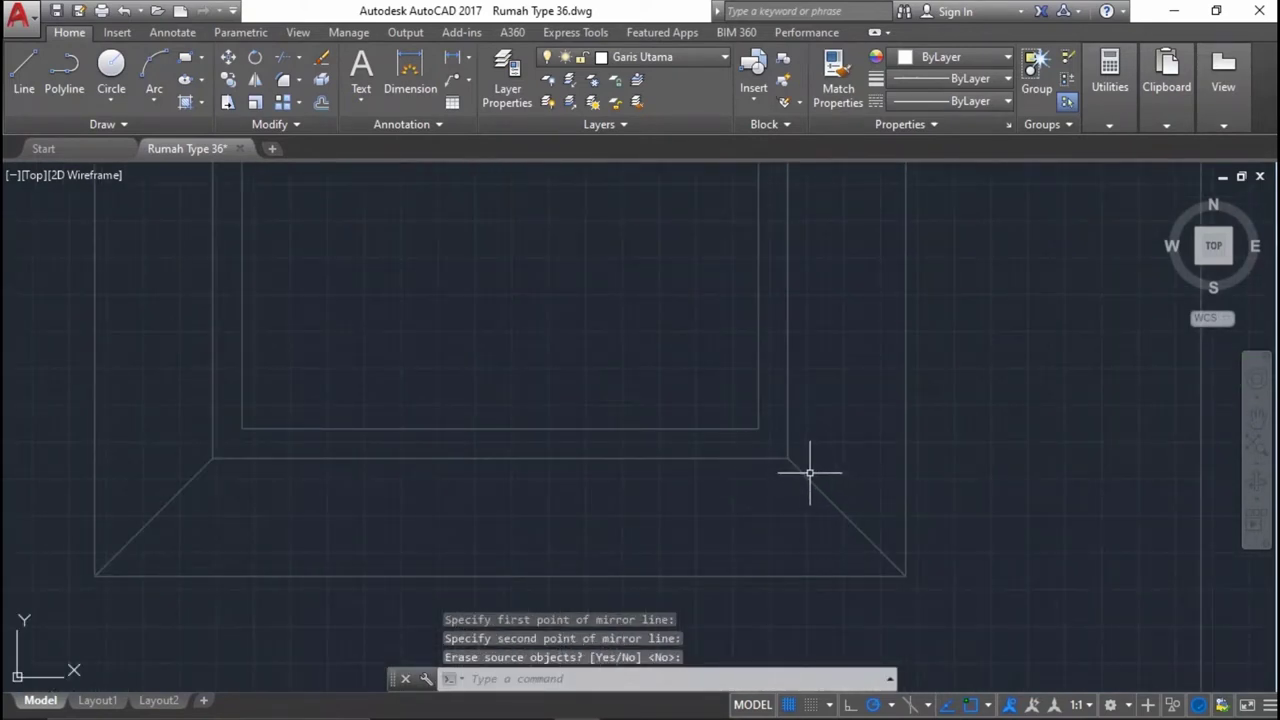
left_click(840, 465)
left_click(165, 345)
scroll(771, 557, "down", 5)
middle_click_drag(771, 557, 758, 615)
scroll(767, 221, "up", 4)
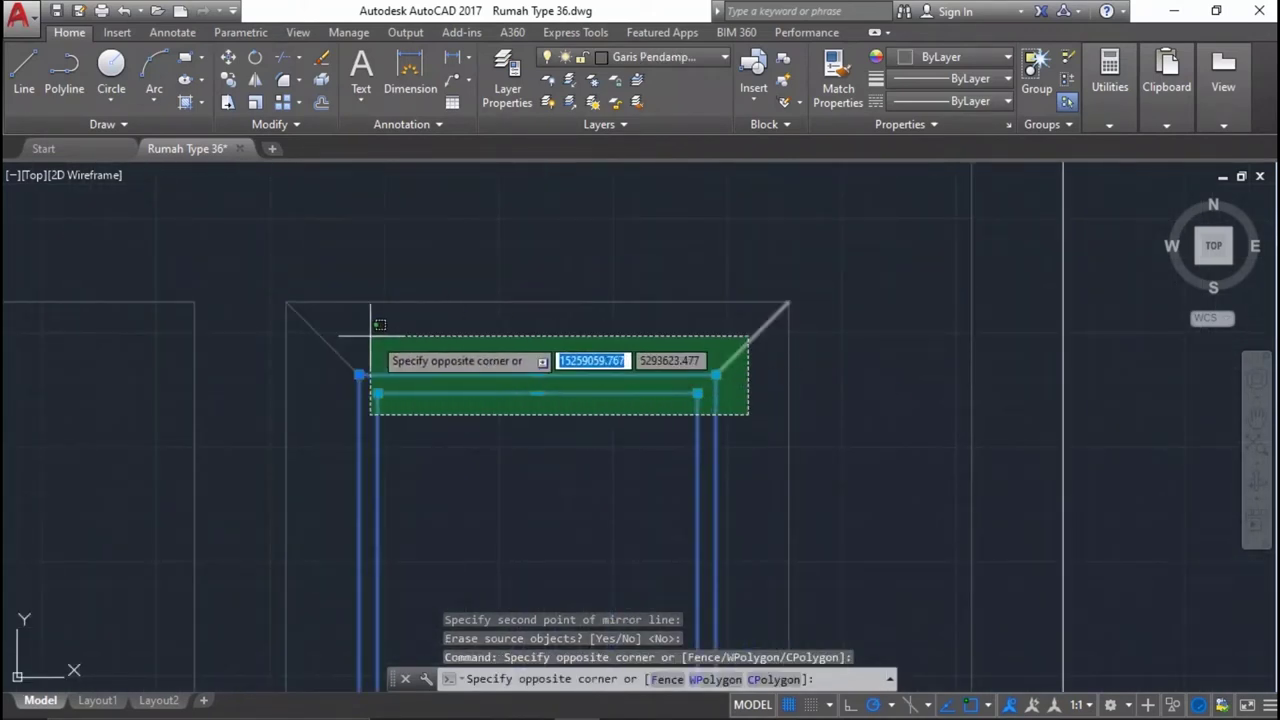
left_click(350, 370)
middle_click_drag(358, 374, 546, 377)
type("o")
key("Return")
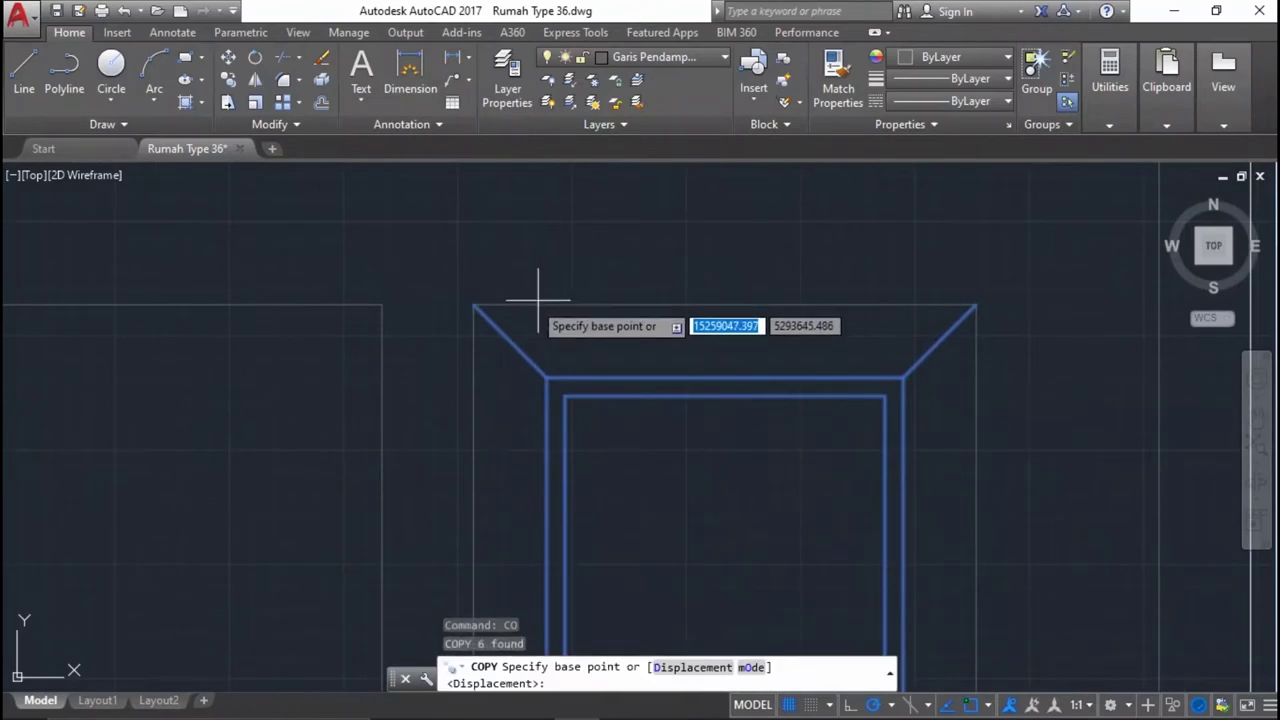
Copy the bevelled frame from its corner onto the other three panel openings.
left_click(473, 304)
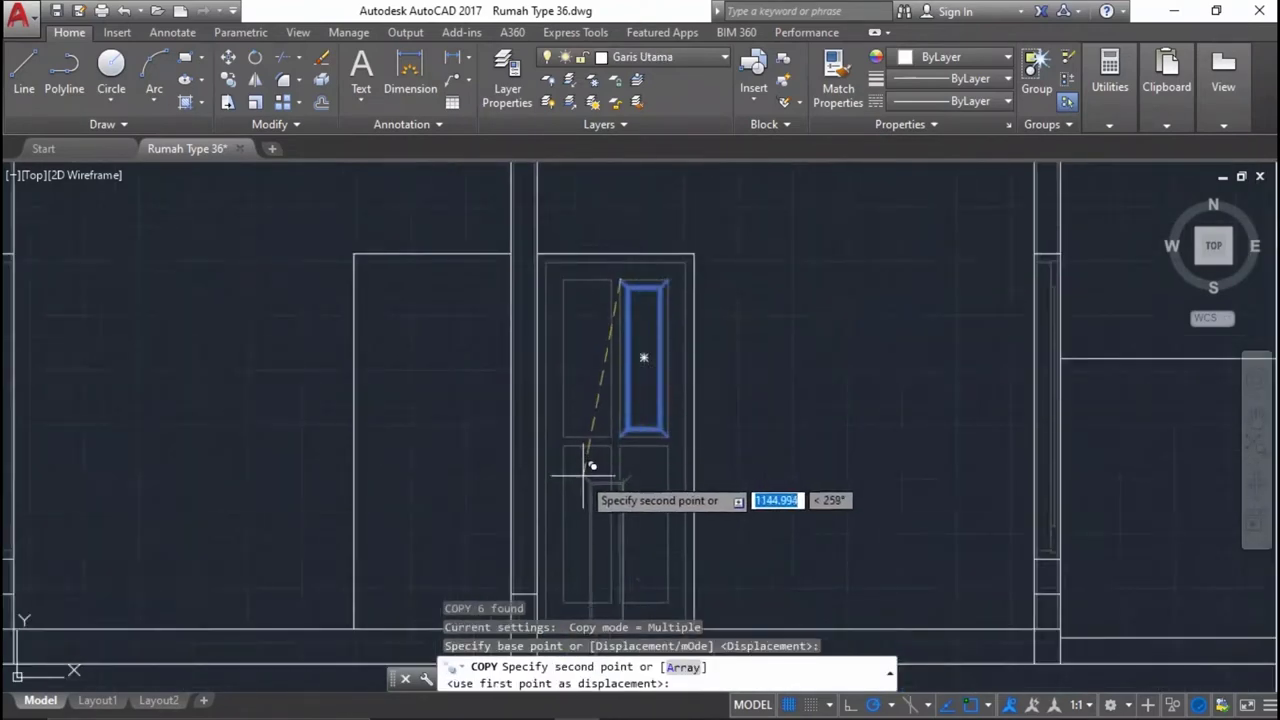
scroll(585, 476, "up", 5)
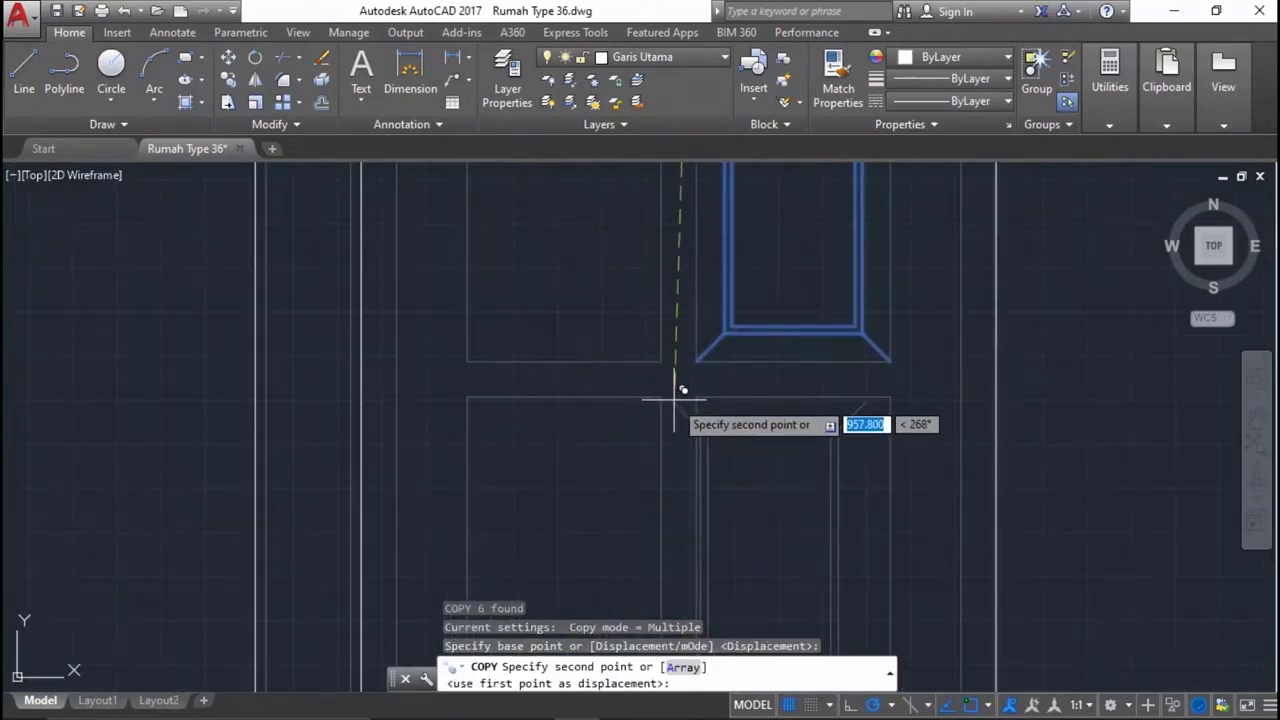
left_click(697, 398)
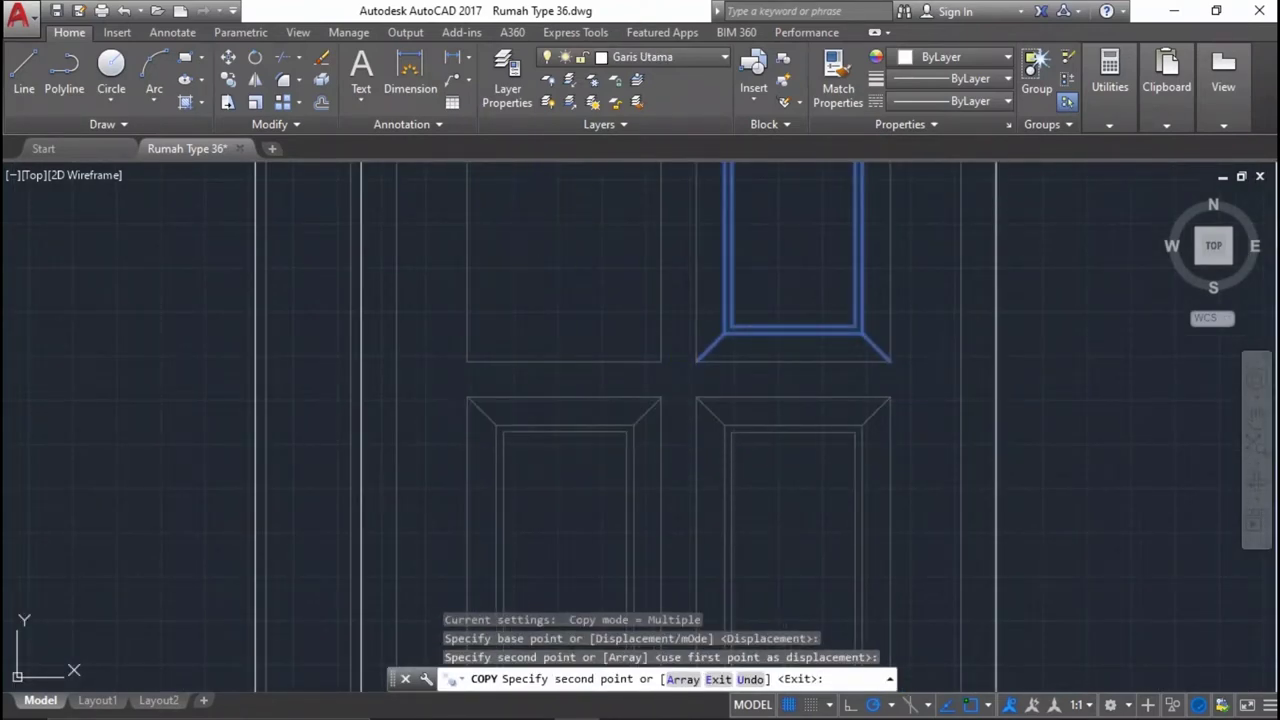
left_click(468, 398)
scroll(580, 470, "down", 3)
scroll(543, 300, "up", 3)
left_click(543, 341)
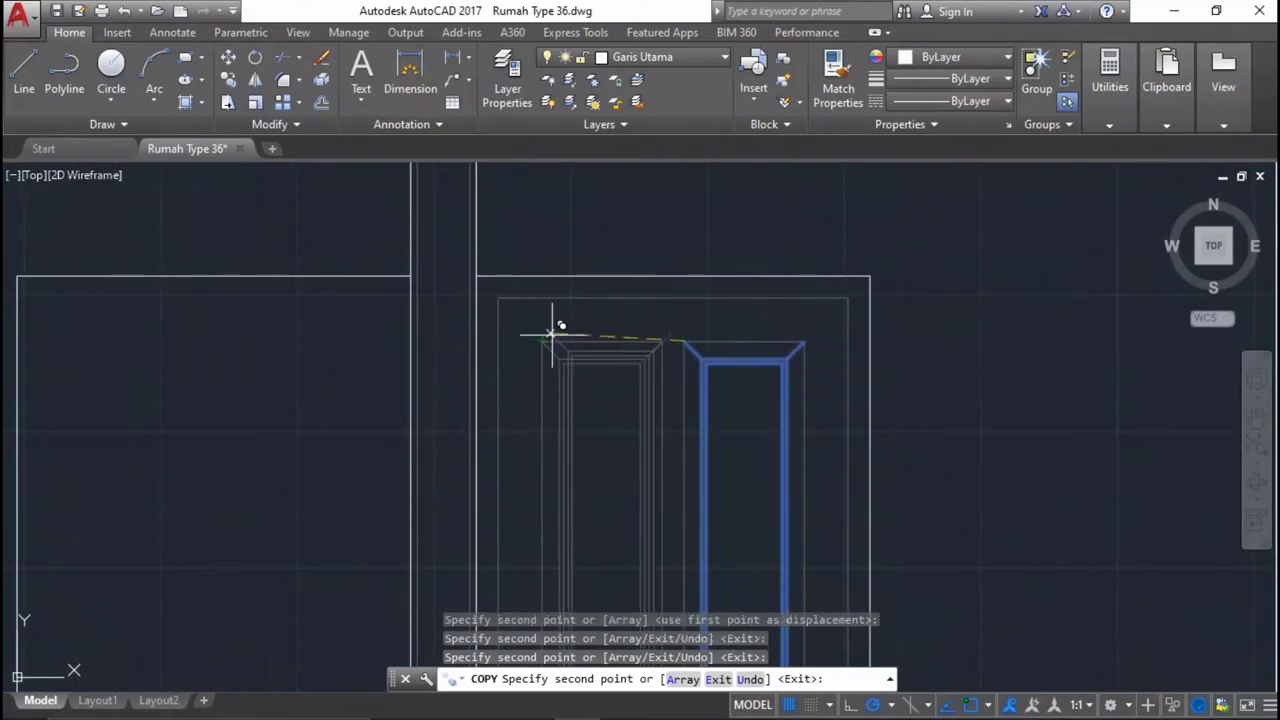
key("Return")
scroll(551, 329, "down", 3)
middle_click_drag(786, 389, 823, 346)
scroll(828, 400, "up", 3)
scroll(845, 420, "down", 4)
scroll(852, 360, "up", 6)
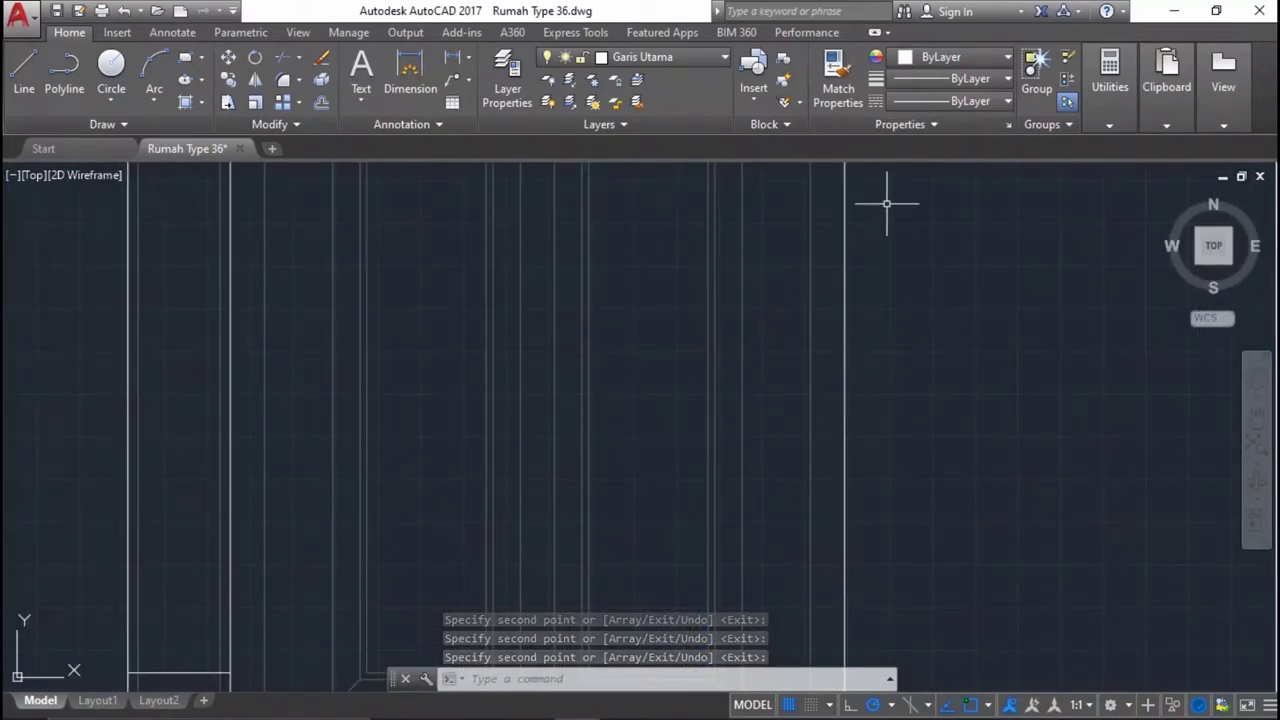
scroll(887, 214, "down", 3)
Abandon a started line and begin a rectangle for the door handle instead.
type("l")
key("Return")
scroll(905, 310, "up", 2)
scroll(905, 322, "up", 1)
key("Escape")
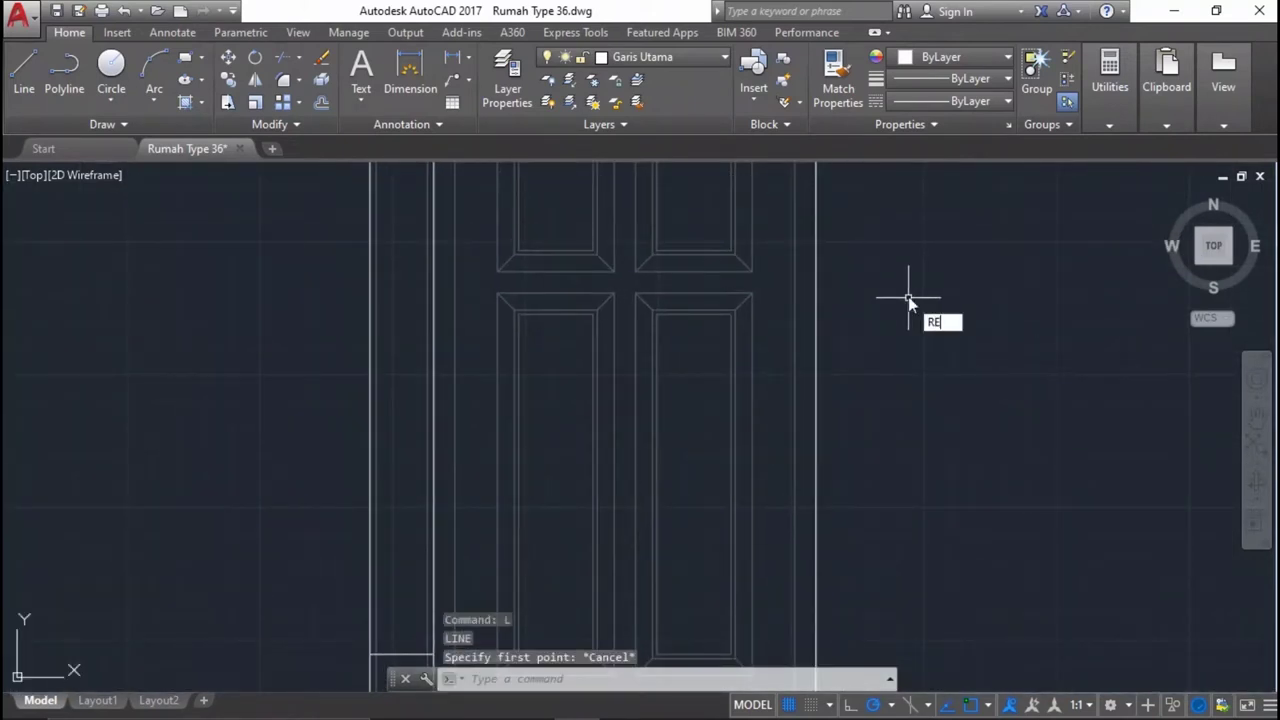
type("c")
key("Return")
Draw a 25 by 300 handle rectangle and move it beside the door edge.
left_click(903, 287)
type("25")
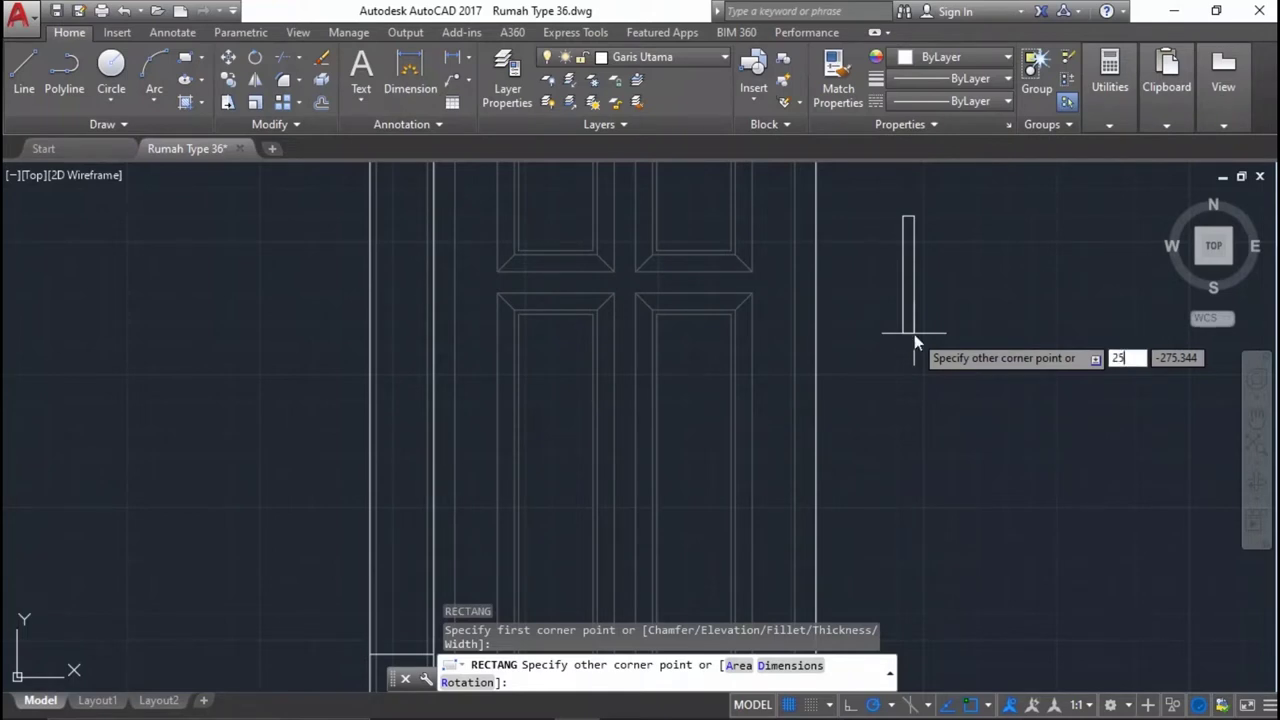
key("Tab")
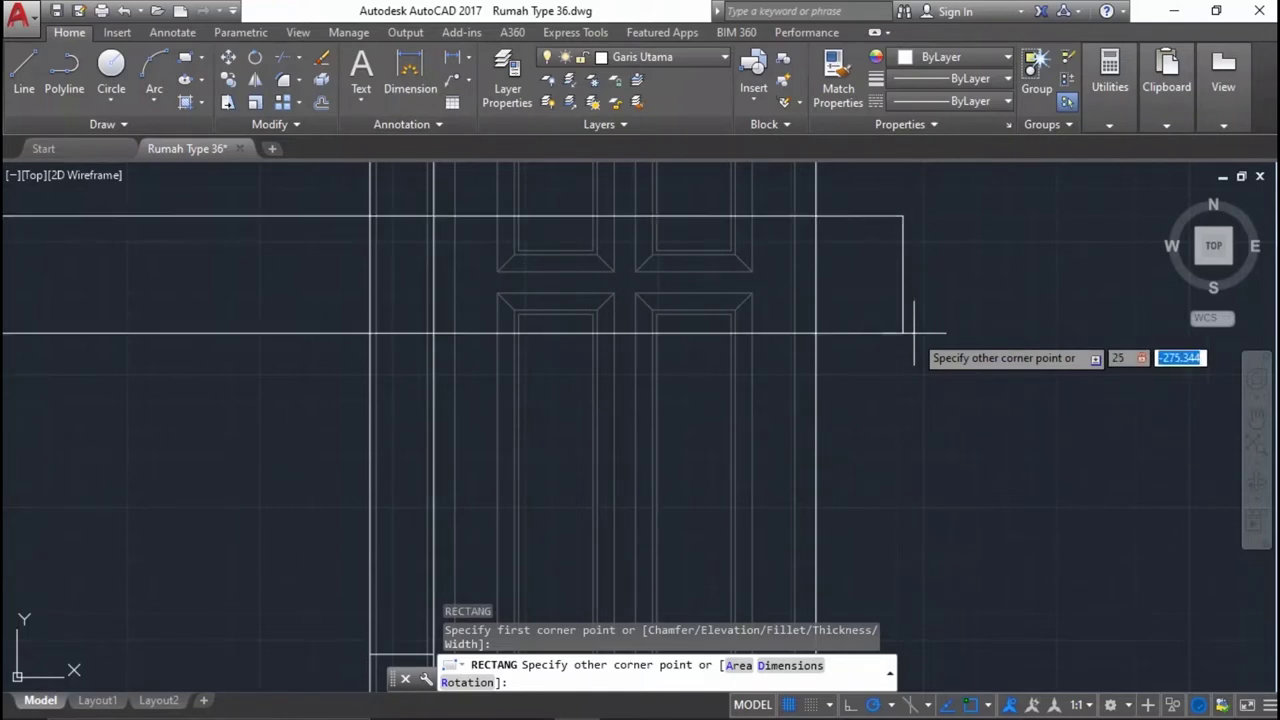
type("300")
key("Return")
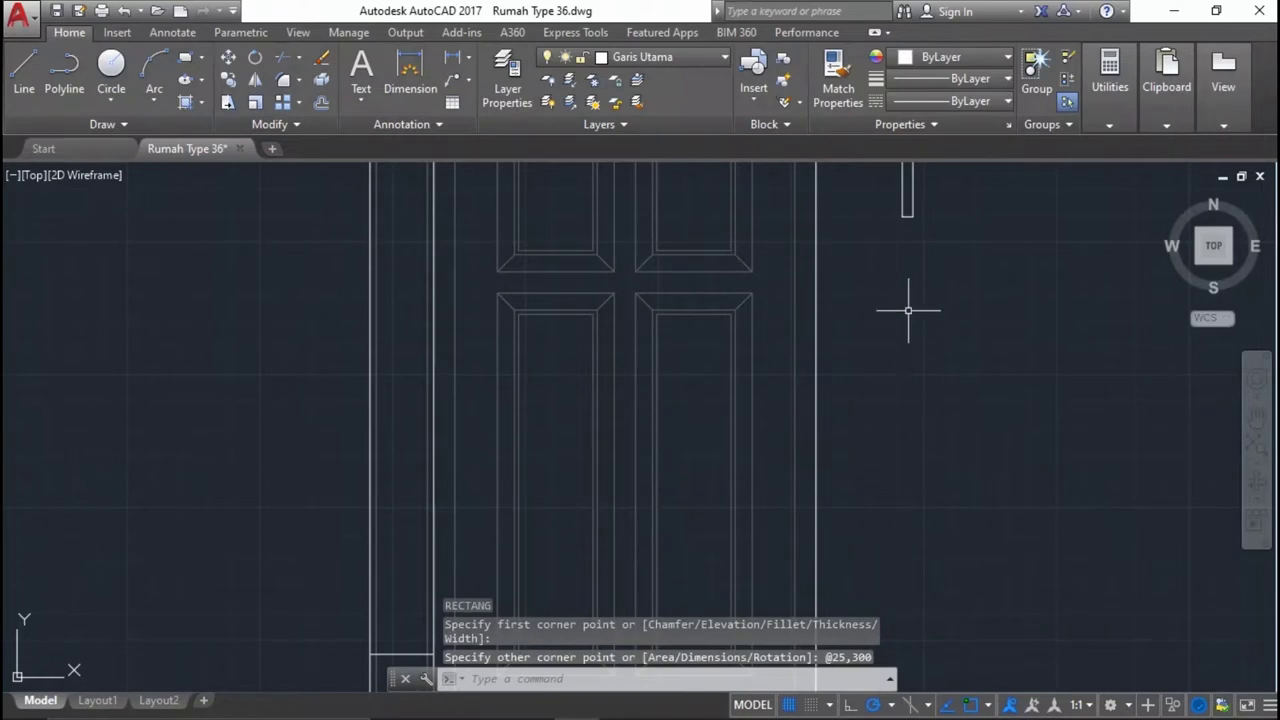
left_click(880, 297)
middle_click_drag(882, 300, 902, 342)
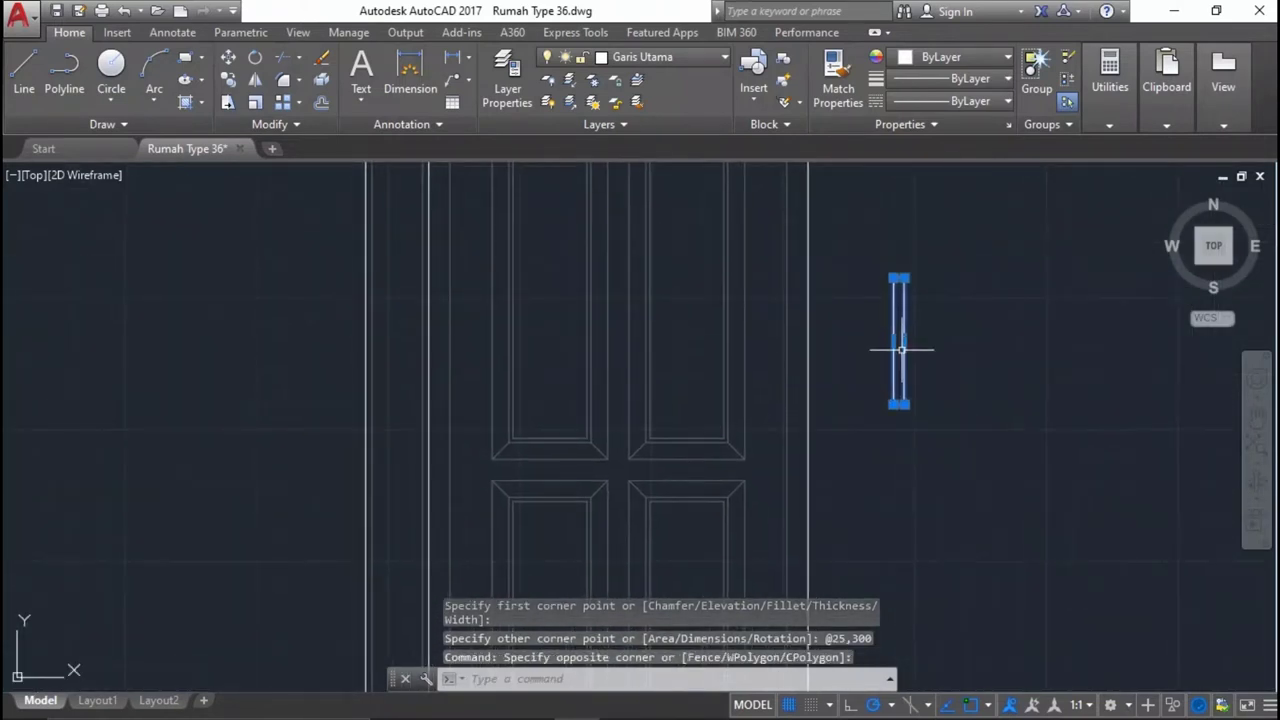
type("m")
key("Return")
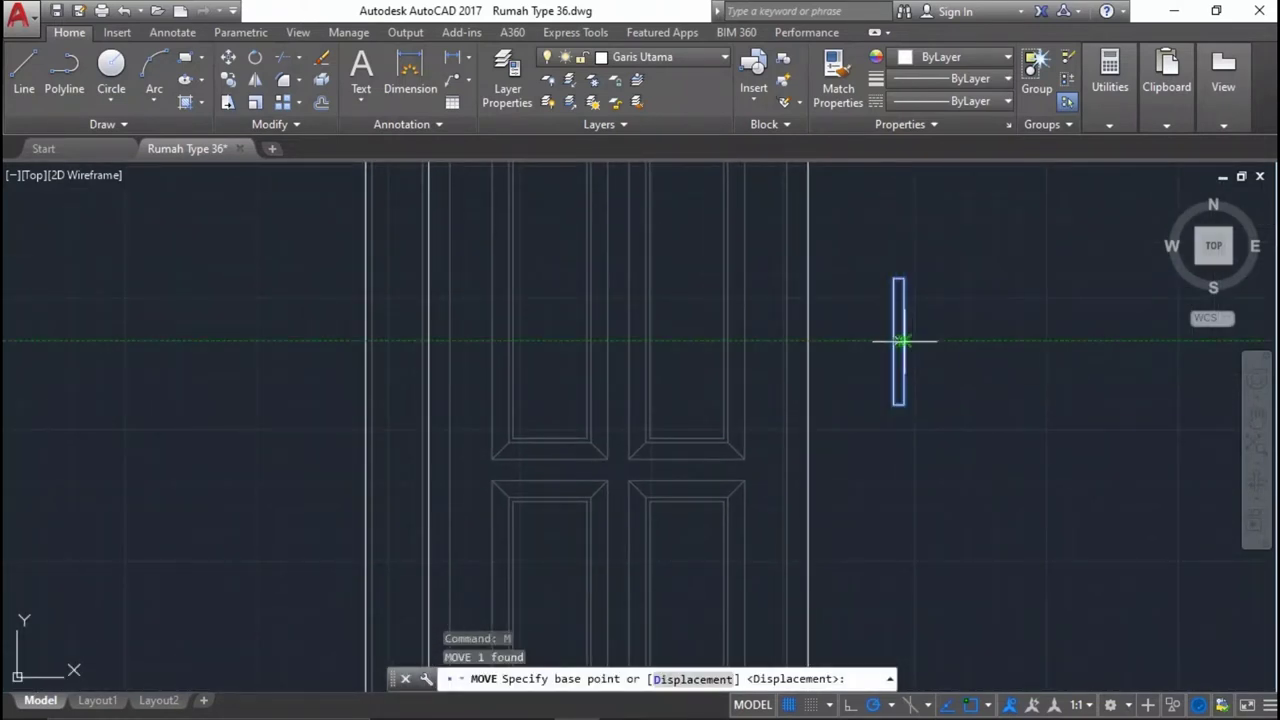
left_click(900, 342)
scroll(766, 443, "up", 4)
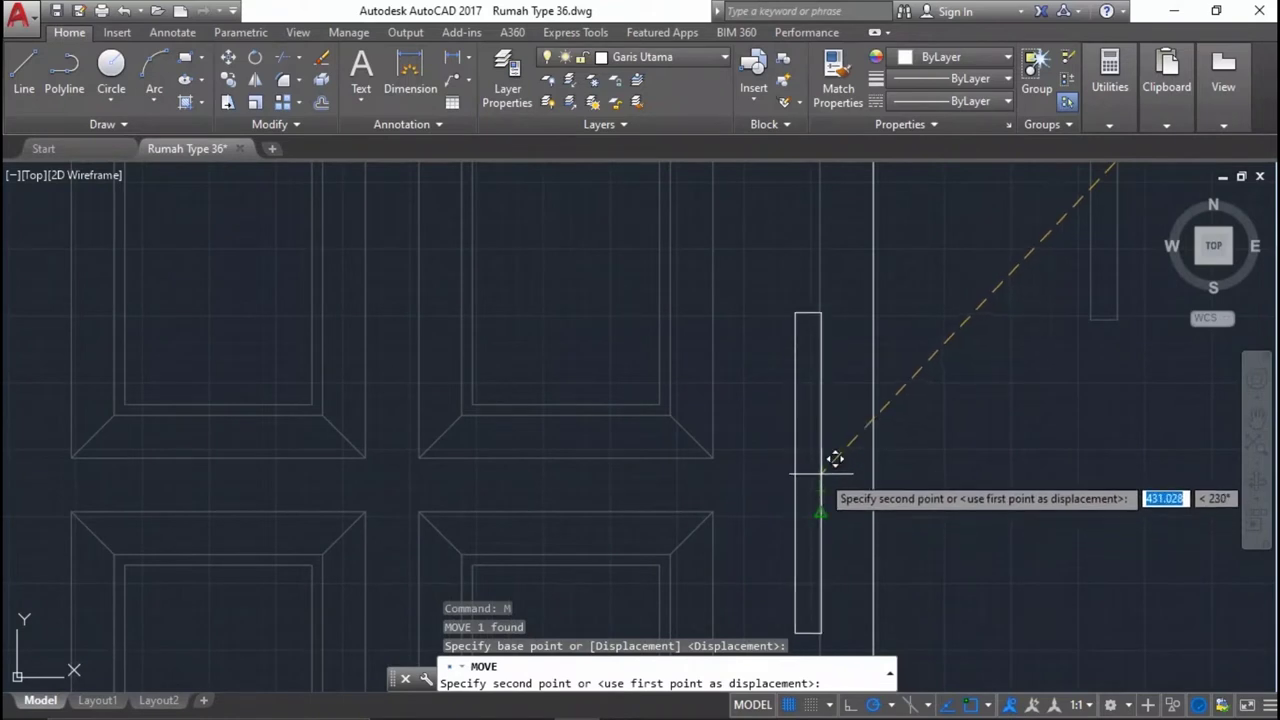
left_click(834, 497)
Shift the handle rectangle a further 37.5 units into place, then start MATCHPROP.
left_click(817, 503)
left_click(806, 486)
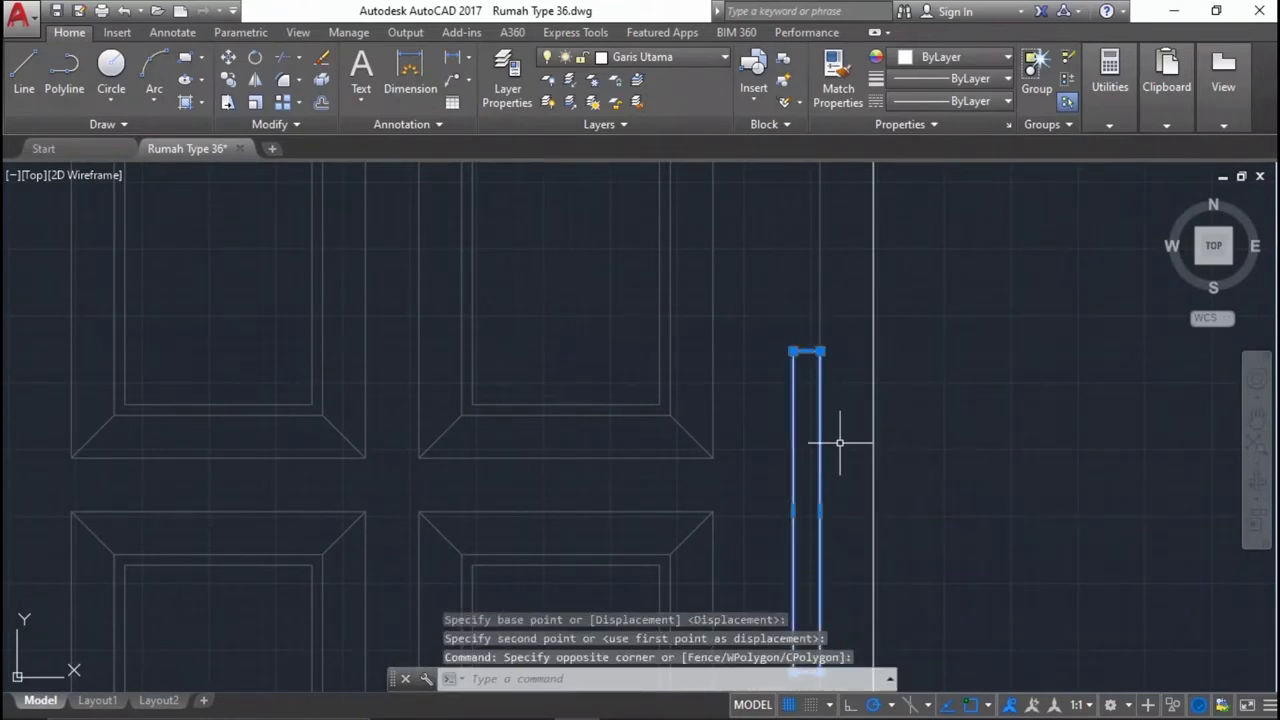
type("m")
key("Return")
left_click(1029, 408)
type("37.5")
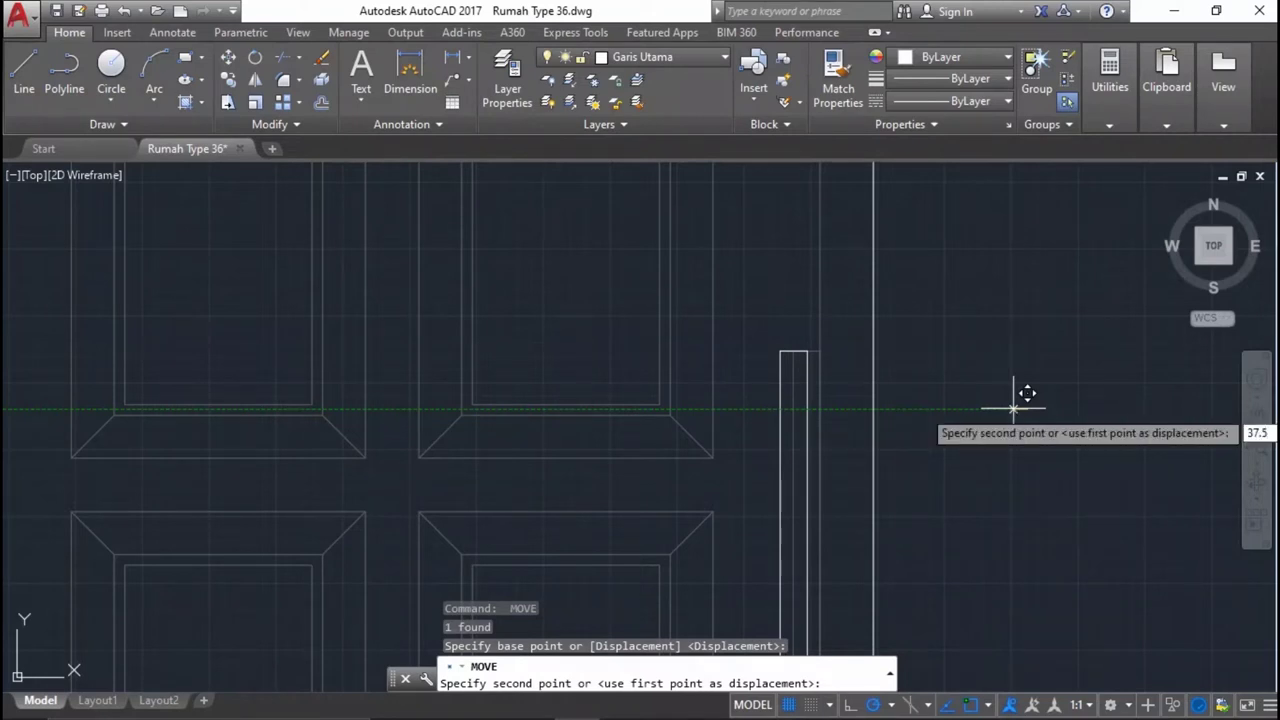
key("Return")
scroll(870, 390, "down", 3)
scroll(756, 374, "down", 1)
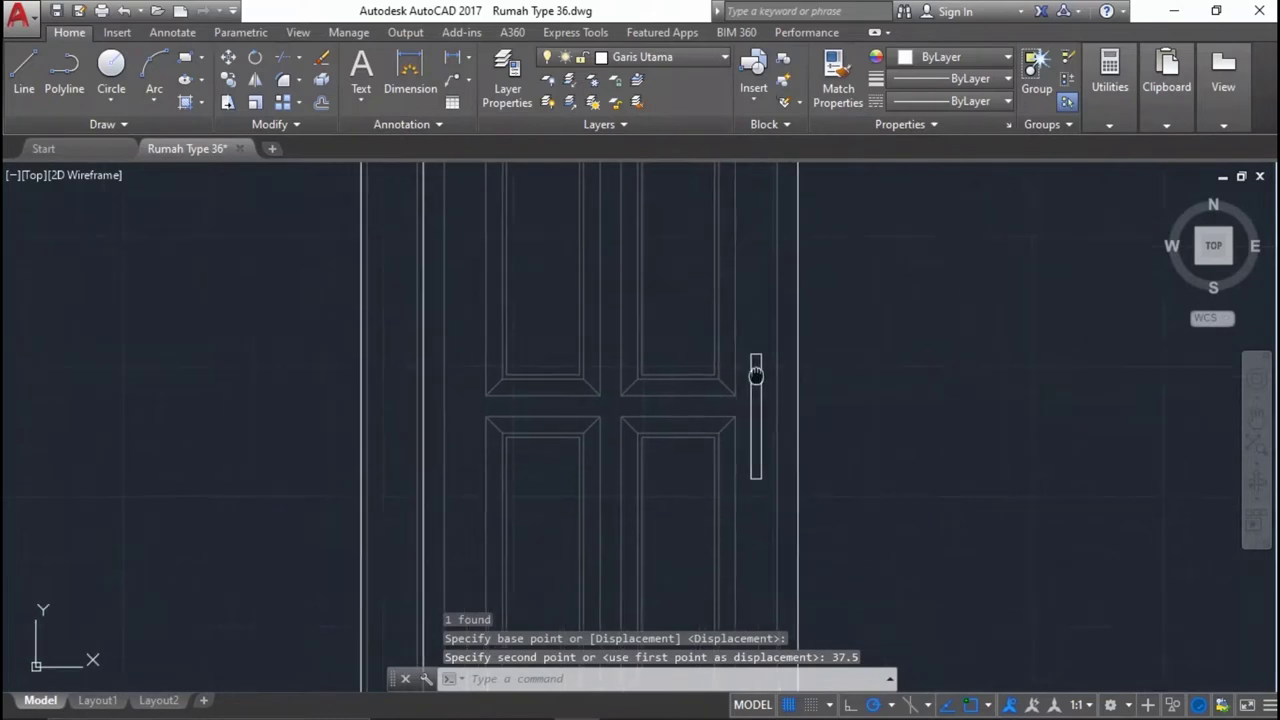
middle_click_drag(756, 374, 799, 320)
type("ma")
key("Return")
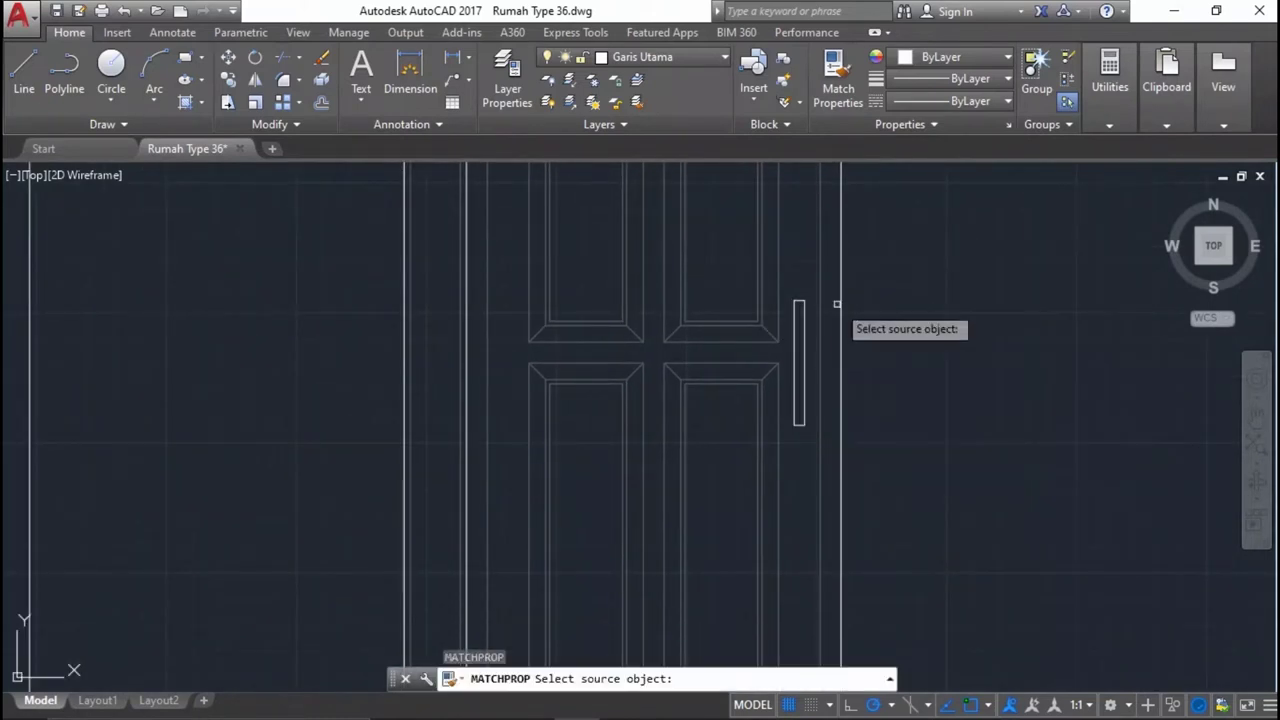
Apply the picked line's properties to the door lines in a window.
left_click(822, 303)
left_click(806, 291)
left_click(820, 289)
key("Return")
scroll(857, 280, "down", 5)
middle_click_drag(857, 280, 853, 345)
scroll(831, 257, "down", 2)
scroll(791, 214, "up", 3)
scroll(791, 251, "down", 1)
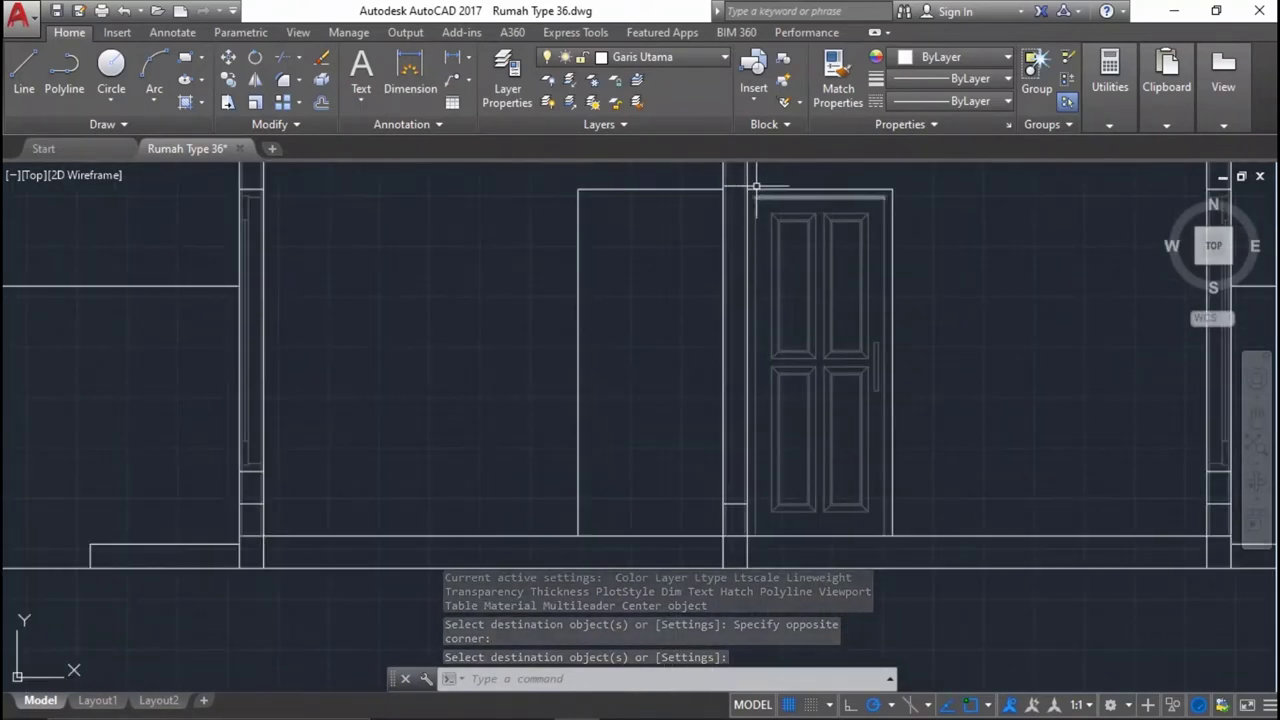
key("Return")
key("Escape")
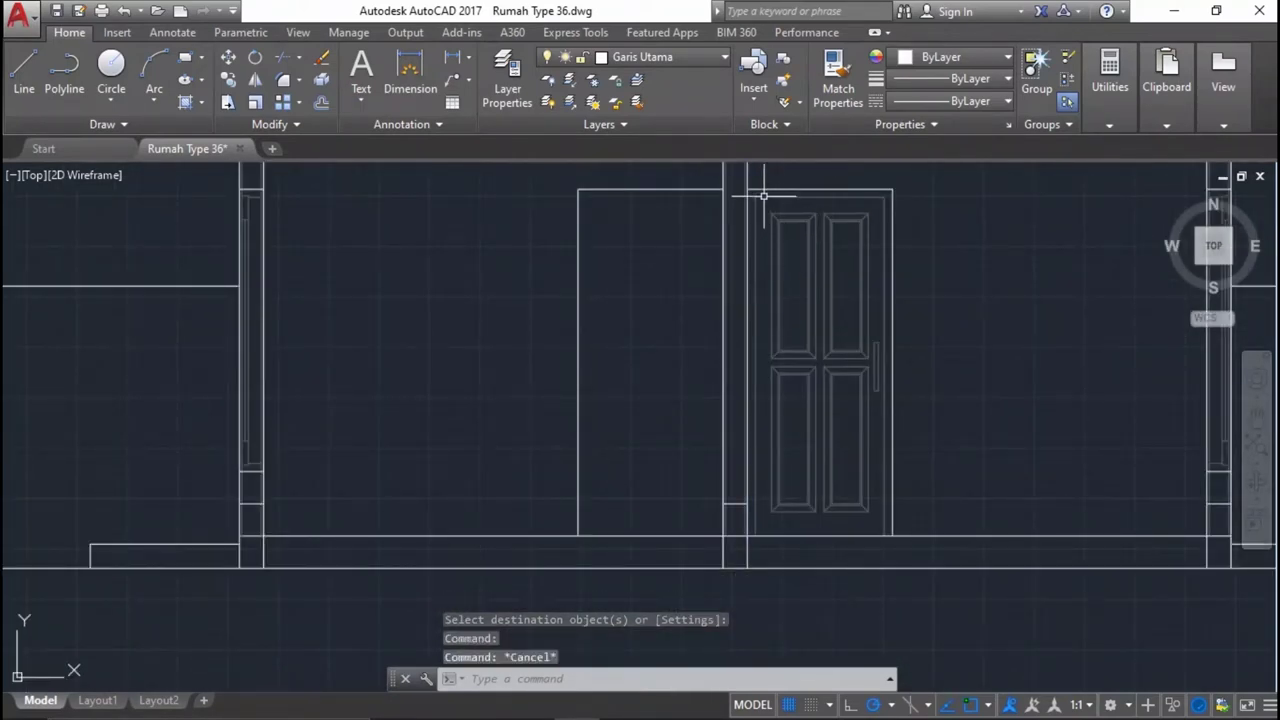
Mirror the whole door about a vertical axis at its left edge, keeping the original.
left_click(752, 175)
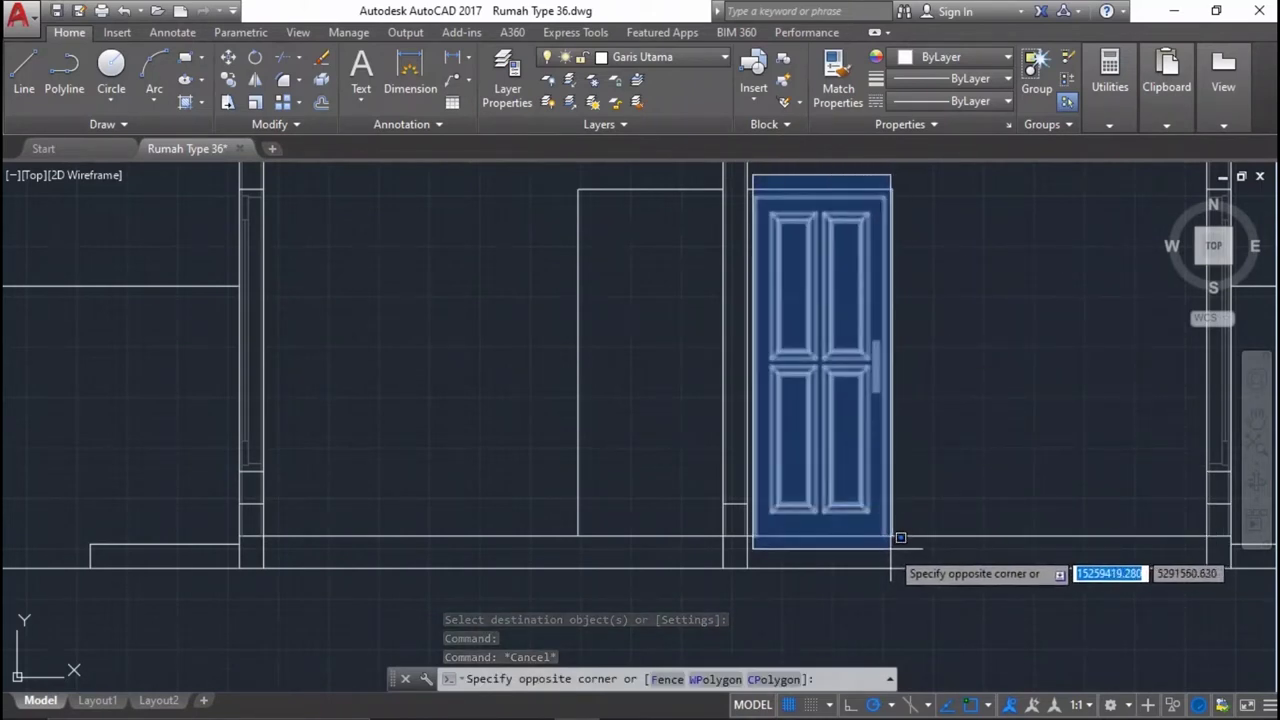
left_click(897, 534)
scroll(880, 530, "up", 3)
scroll(865, 470, "down", 3)
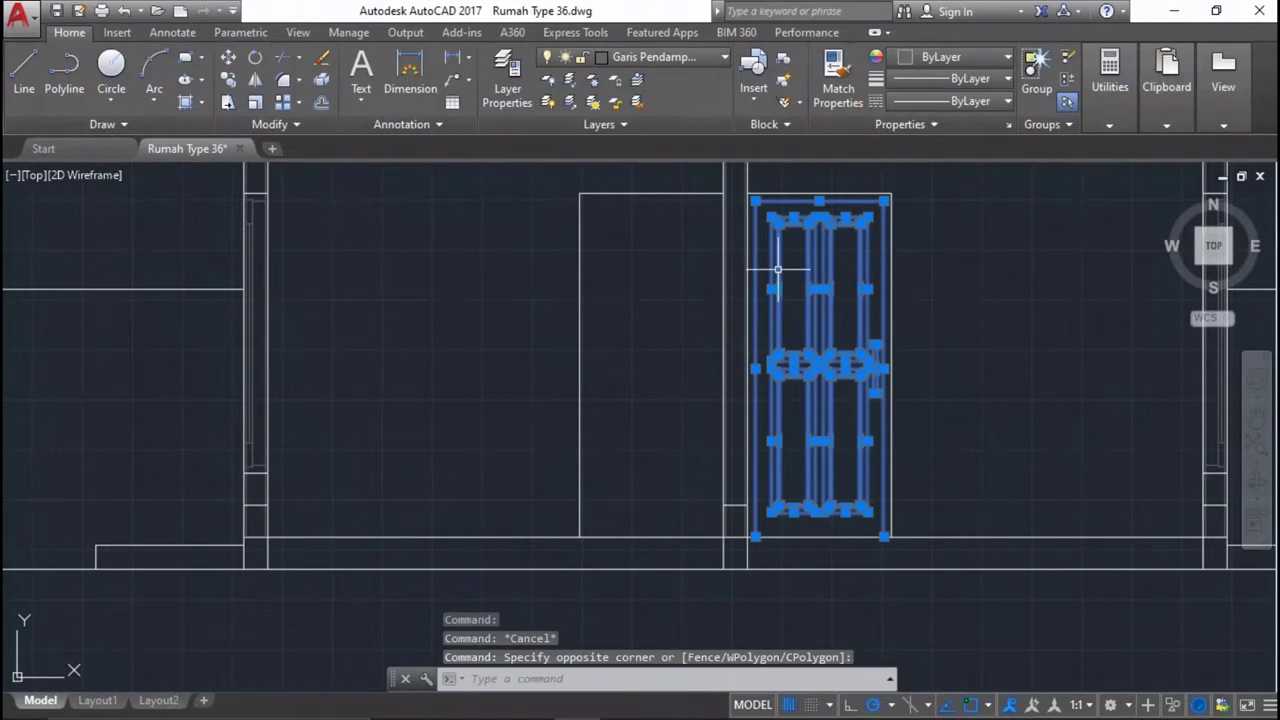
type("m")
key("Return")
scroll(728, 528, "up", 2)
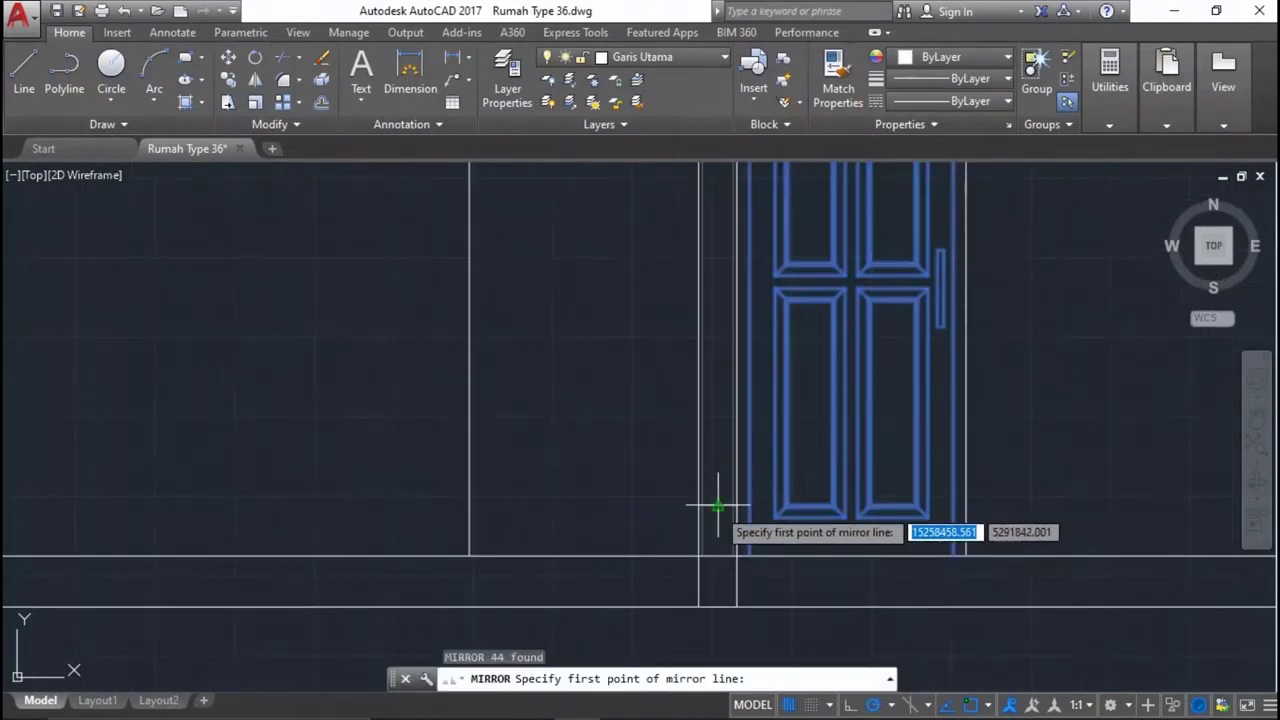
left_click(717, 508)
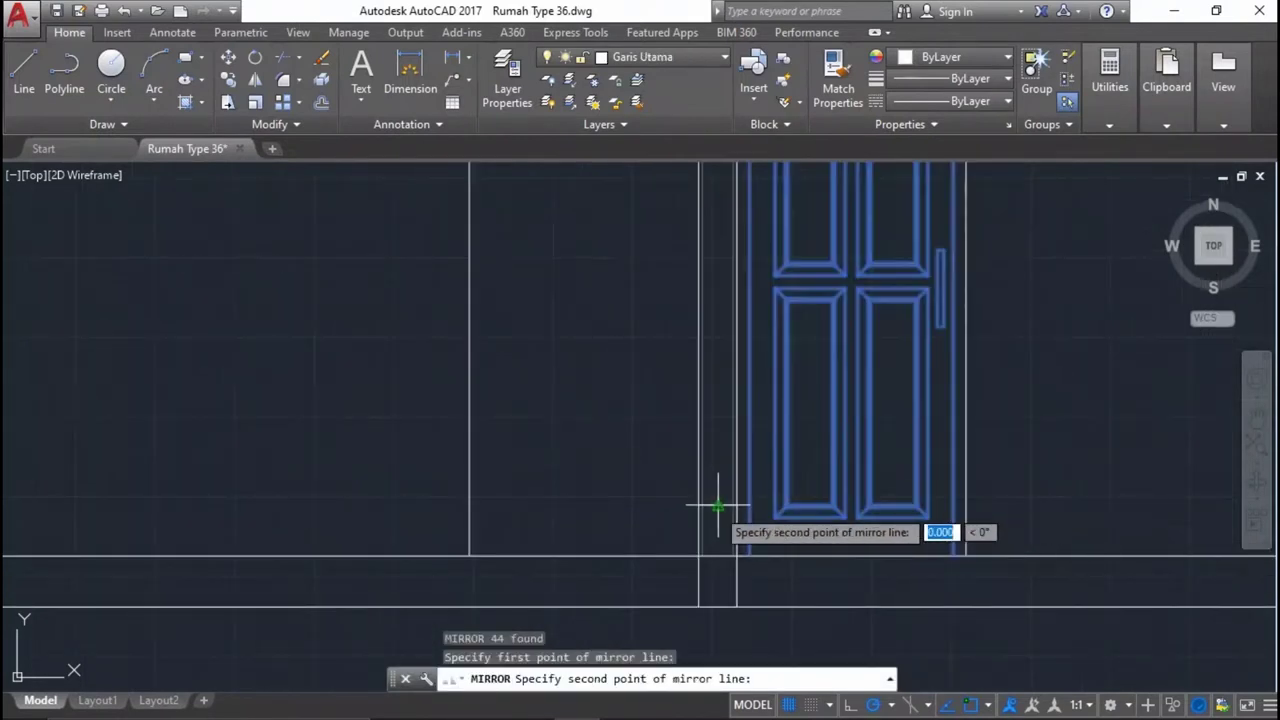
left_click(717, 452)
key("Return")
scroll(714, 443, "down", 5)
scroll(751, 351, "up", 5)
scroll(598, 321, "down", 1)
scroll(599, 340, "up", 2)
scroll(920, 360, "down", 3)
Pan and zoom to view the whole building with its new door pair.
middle_click_drag(920, 360, 645, 400)
scroll(648, 408, "down", 4)
scroll(650, 395, "up", 5)
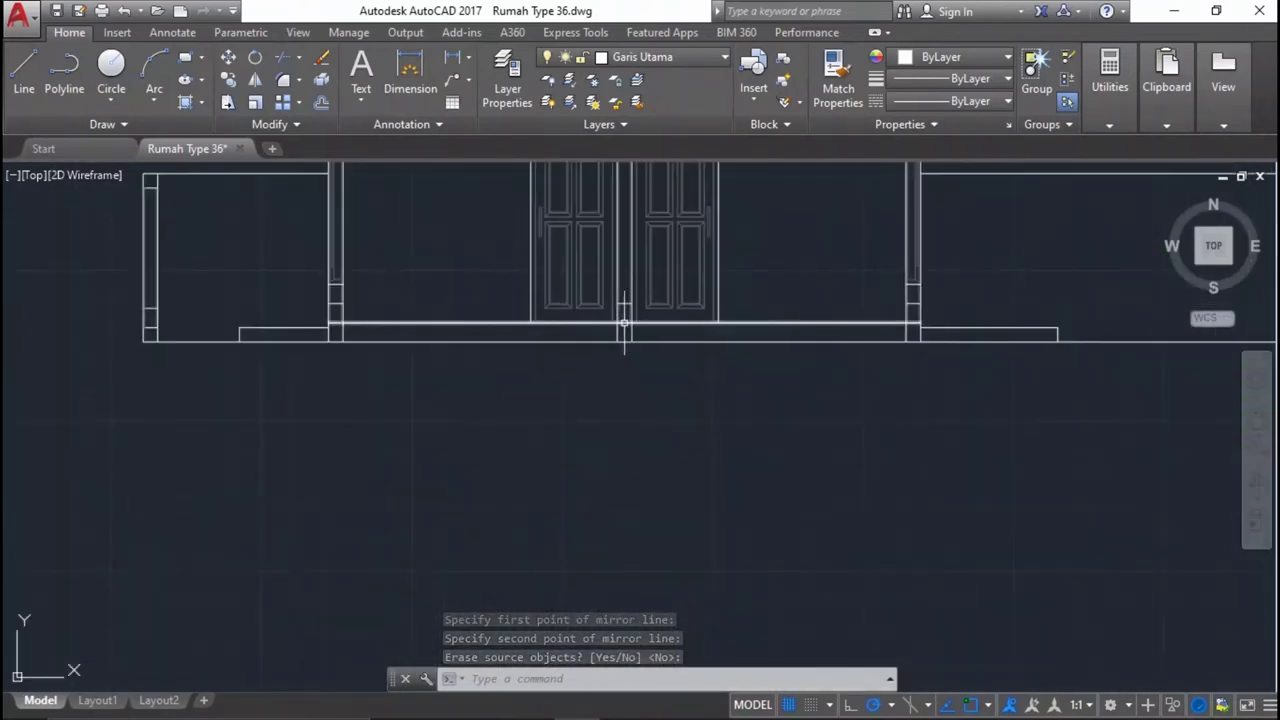
middle_click_drag(379, 308, 466, 403)
scroll(419, 385, "down", 2)
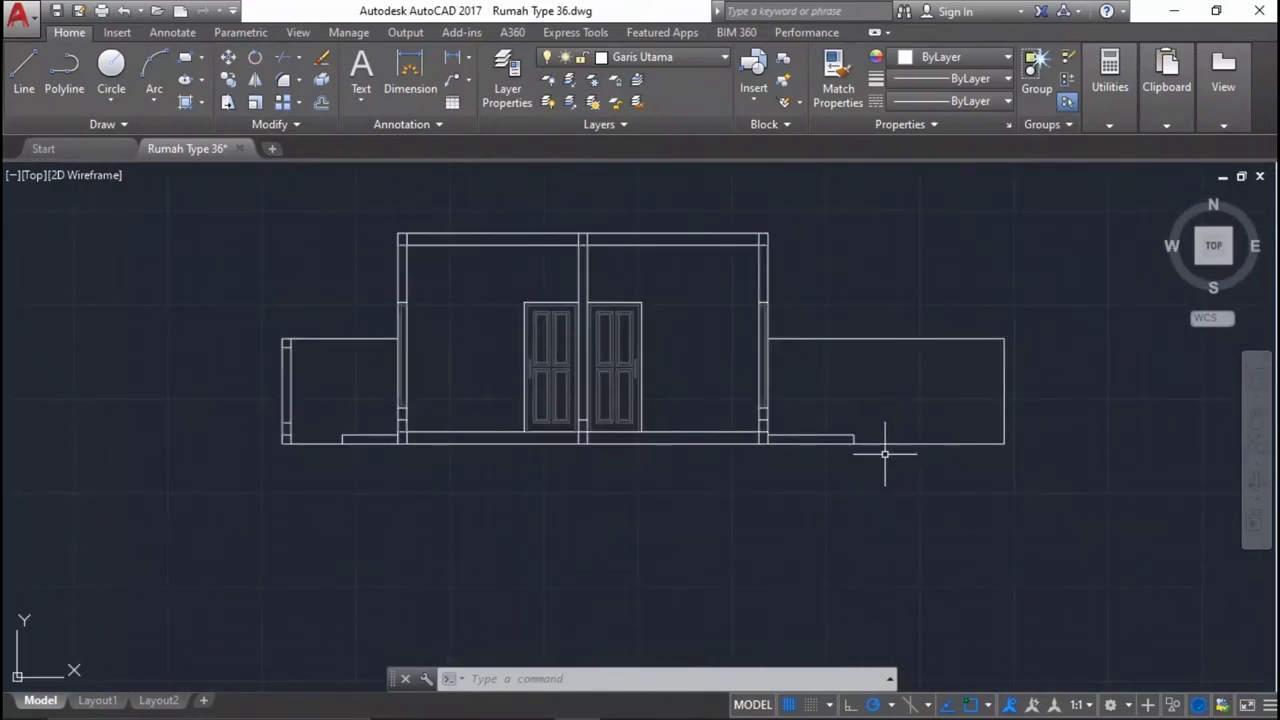
scroll(620, 386, "down", 2)
scroll(617, 386, "down", 2)
mouse_move(617, 386)
middle_mouse_down()
mouse_move(743, 360)
mouse_move(627, 373)
mouse_move(829, 363)
middle_mouse_up()
scroll(829, 363, "up", 1)
scroll(791, 363, "up", 3)
Draw a 1000-unit horizontal line below the building.
type("l")
key("Return")
middle_click_drag(554, 357, 1010, 190)
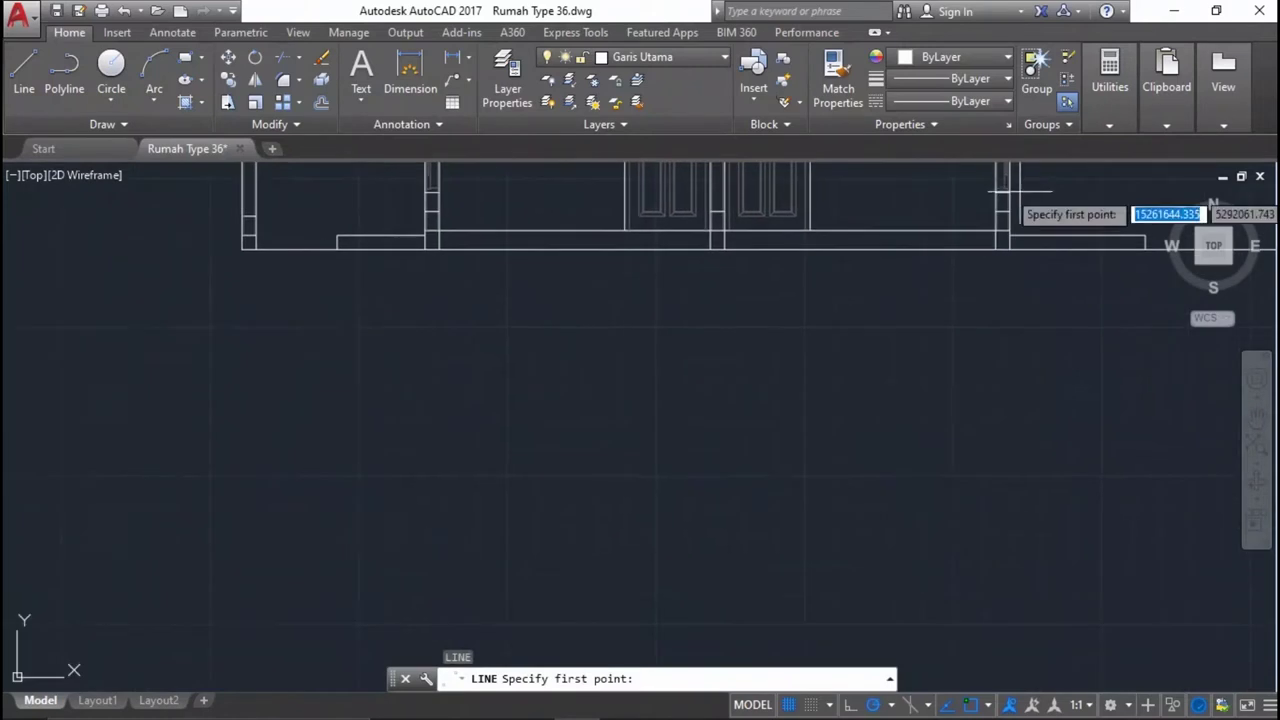
left_click(452, 433)
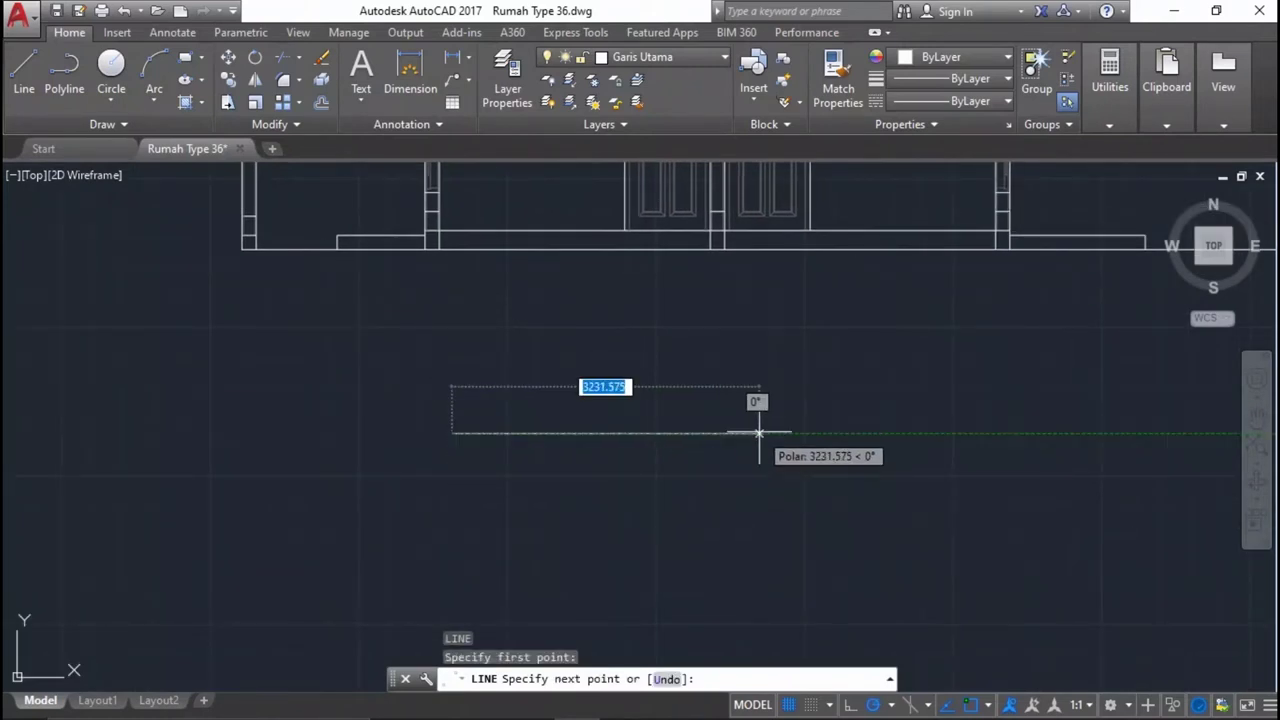
type("1000")
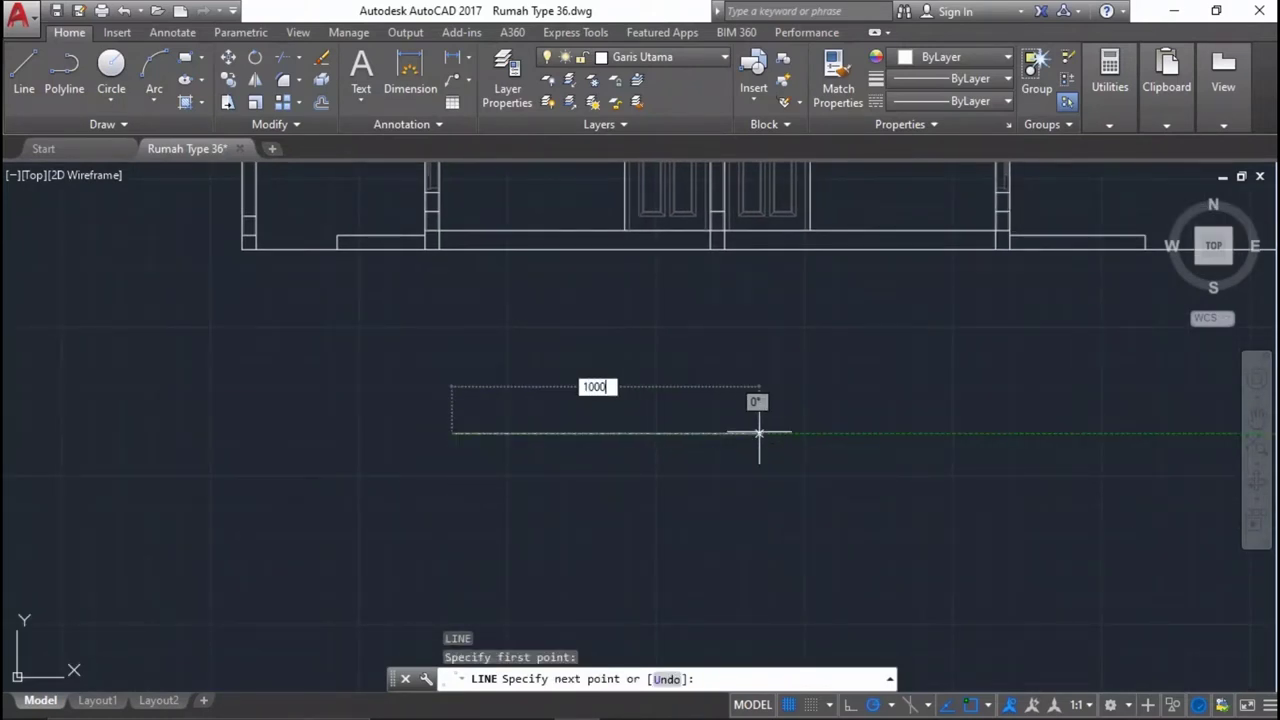
key("Return")
Offset the line 100 upward, then offset the new line 150 further up.
key("Return")
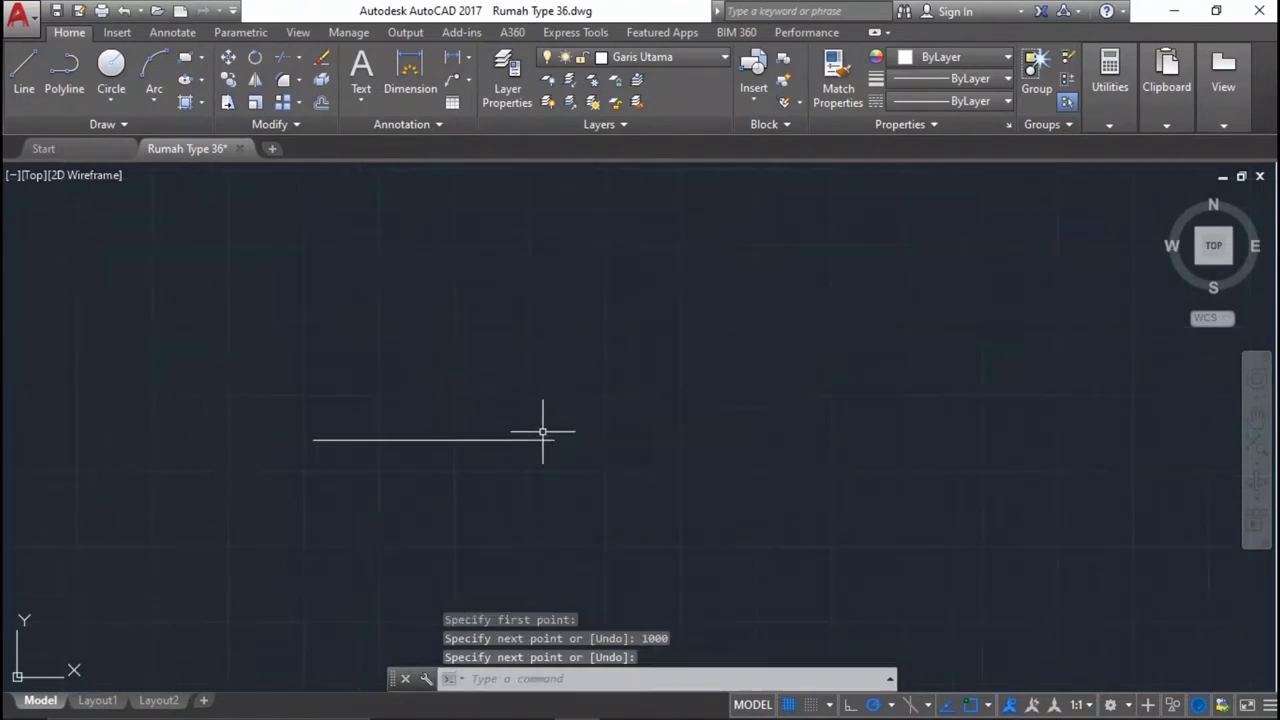
type("o")
key("Return")
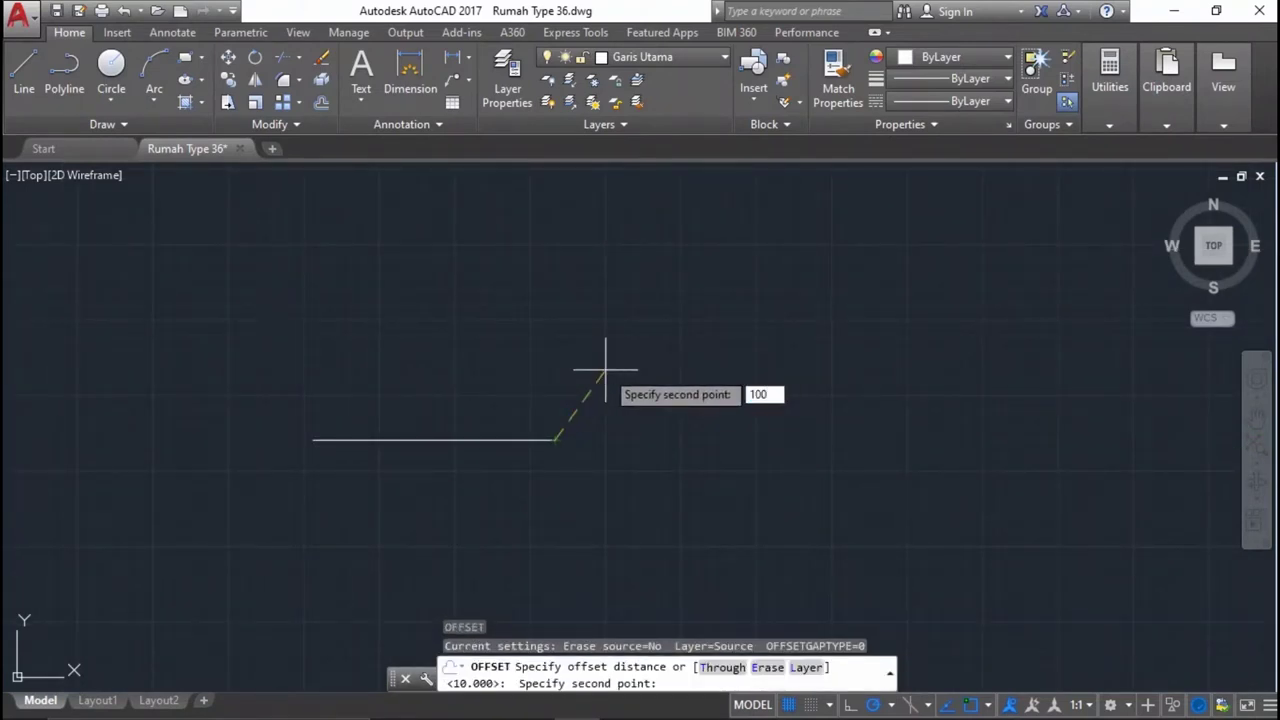
type("100")
key("Return")
left_click(502, 438)
left_click(524, 331)
key("Return")
key("Return")
type("150")
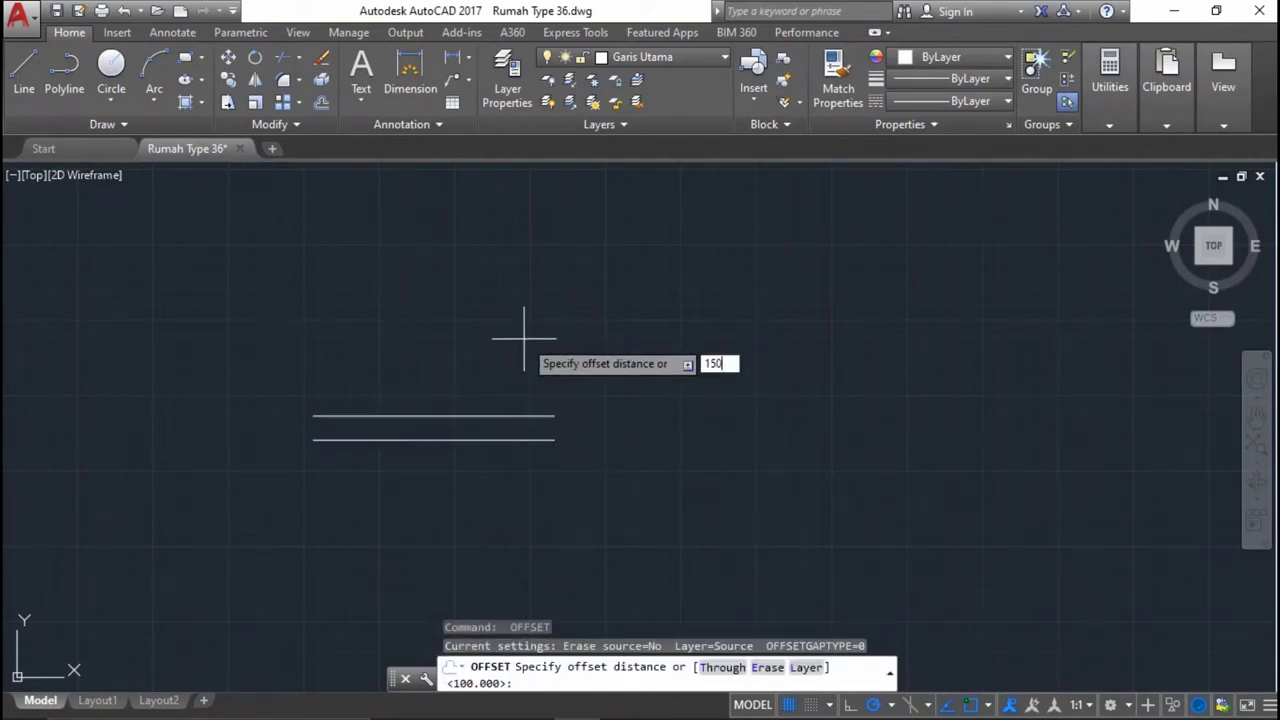
key("Return")
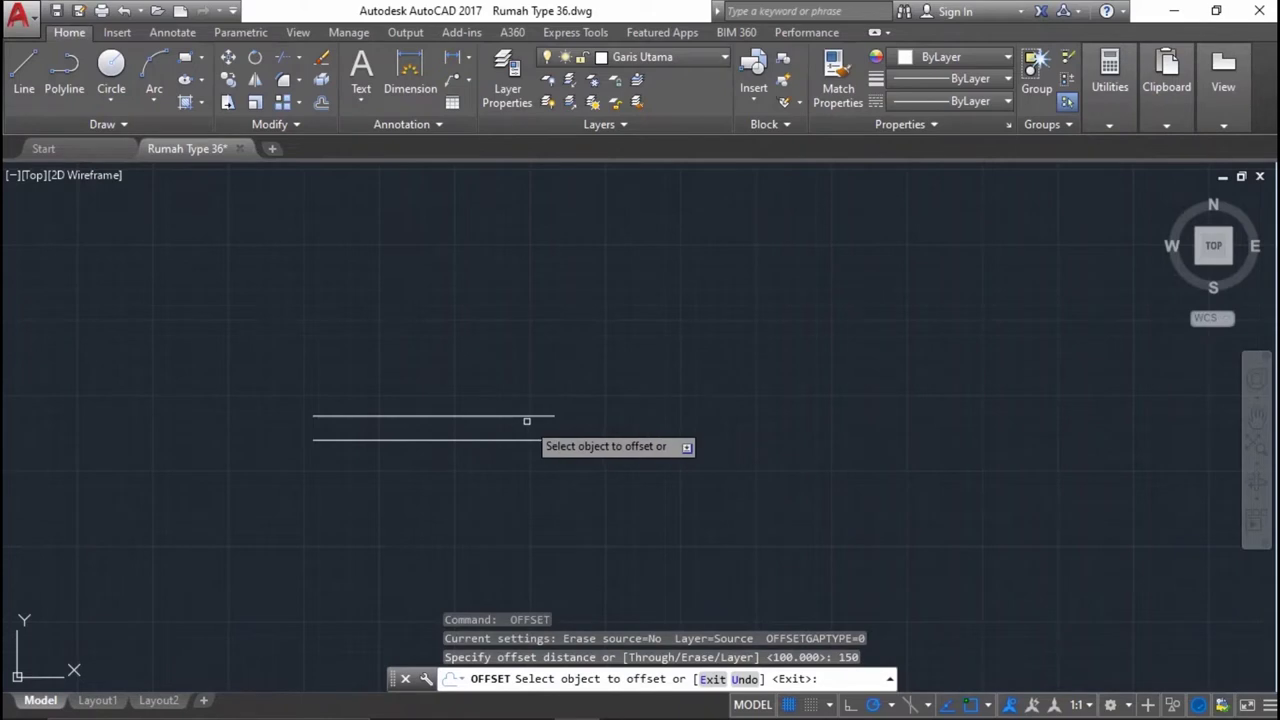
left_click(527, 415)
left_click(546, 338)
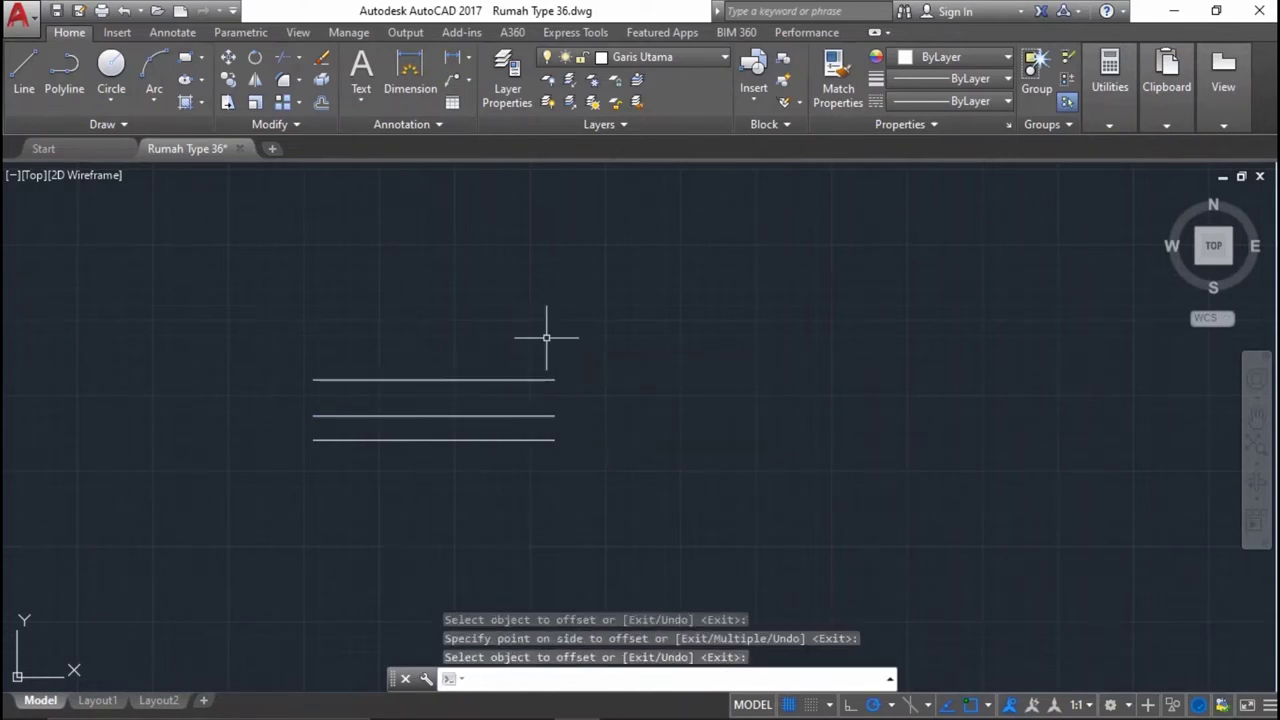
Restart OFFSET with an 800-unit distance.
key("Return")
key("Return")
type("800")
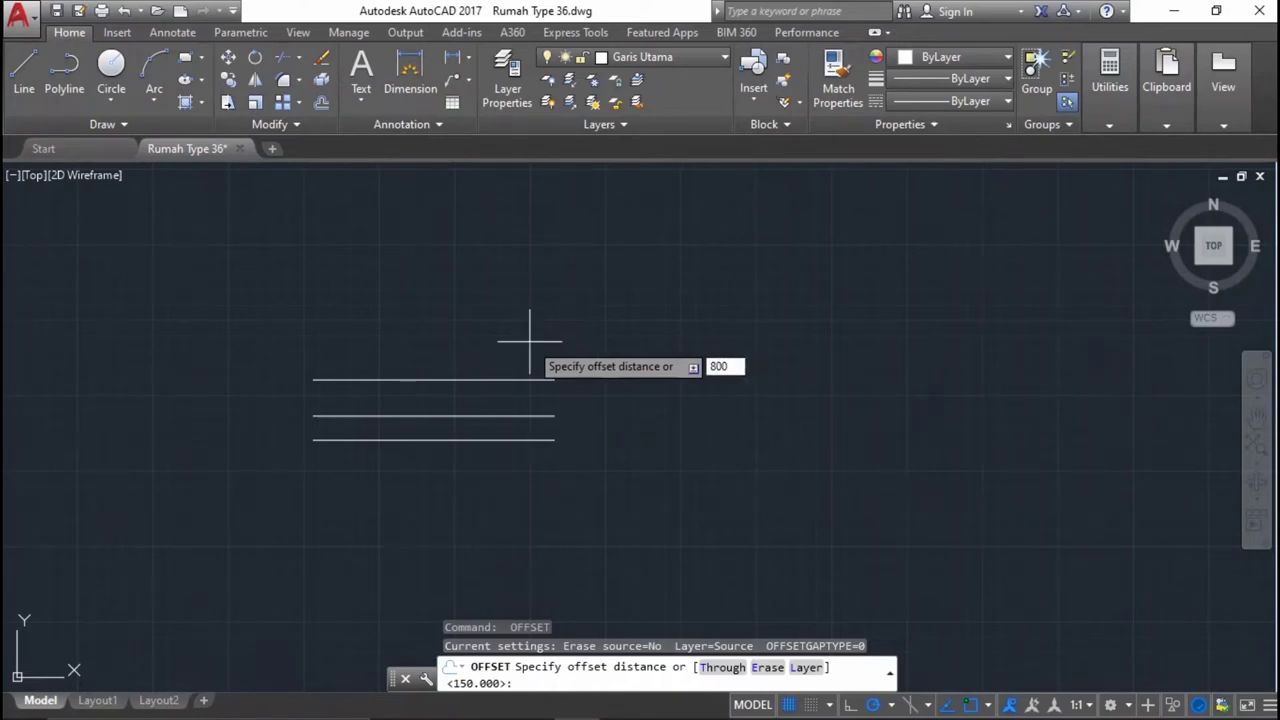
key("Return")
scroll(530, 400, "down", 5)
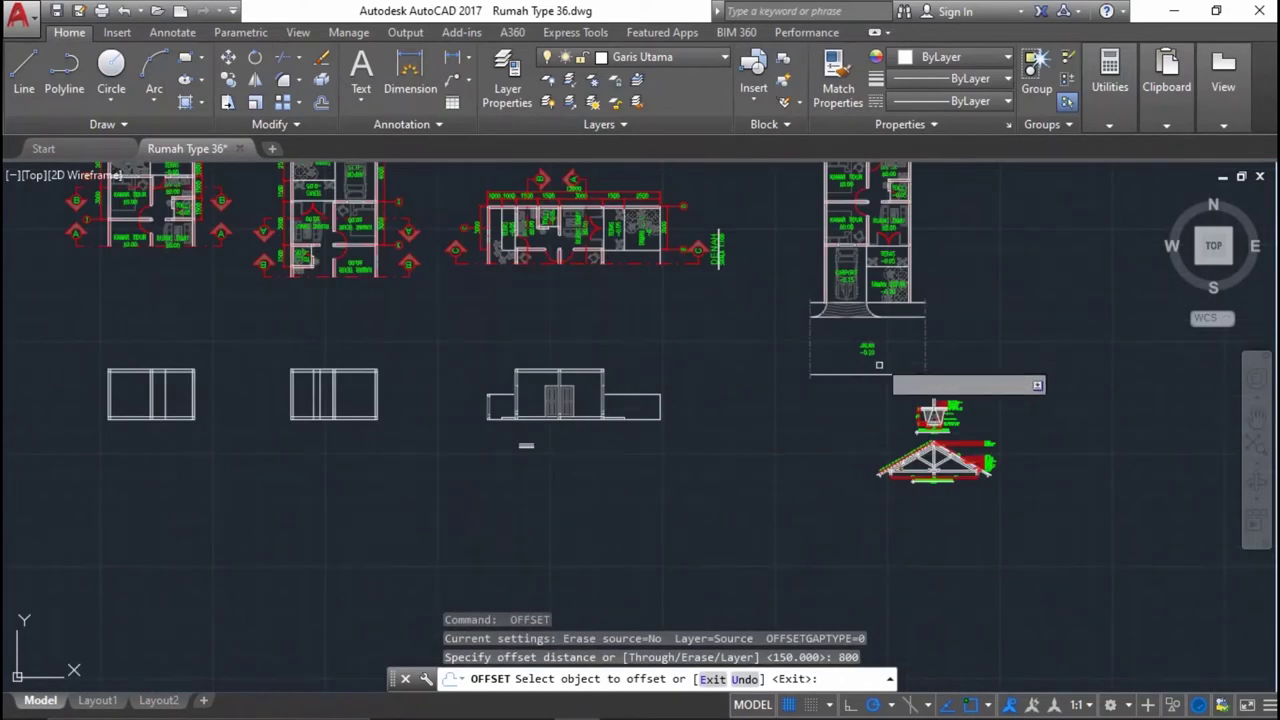
Offset the top line 800 upward to set the footing height.
scroll(1006, 365, "up", 3)
scroll(957, 295, "up", 2)
scroll(850, 400, "down", 3)
scroll(623, 350, "up", 2)
scroll(621, 336, "up", 2)
left_click(565, 353)
left_click(566, 282)
key("Return")
Draw the vertical centre axis from the top line down to the lower line.
middle_click_drag(566, 282, 572, 364)
scroll(576, 369, "up", 2)
key("l")
key("Return")
scroll(571, 372, "up", 1)
left_click(609, 346)
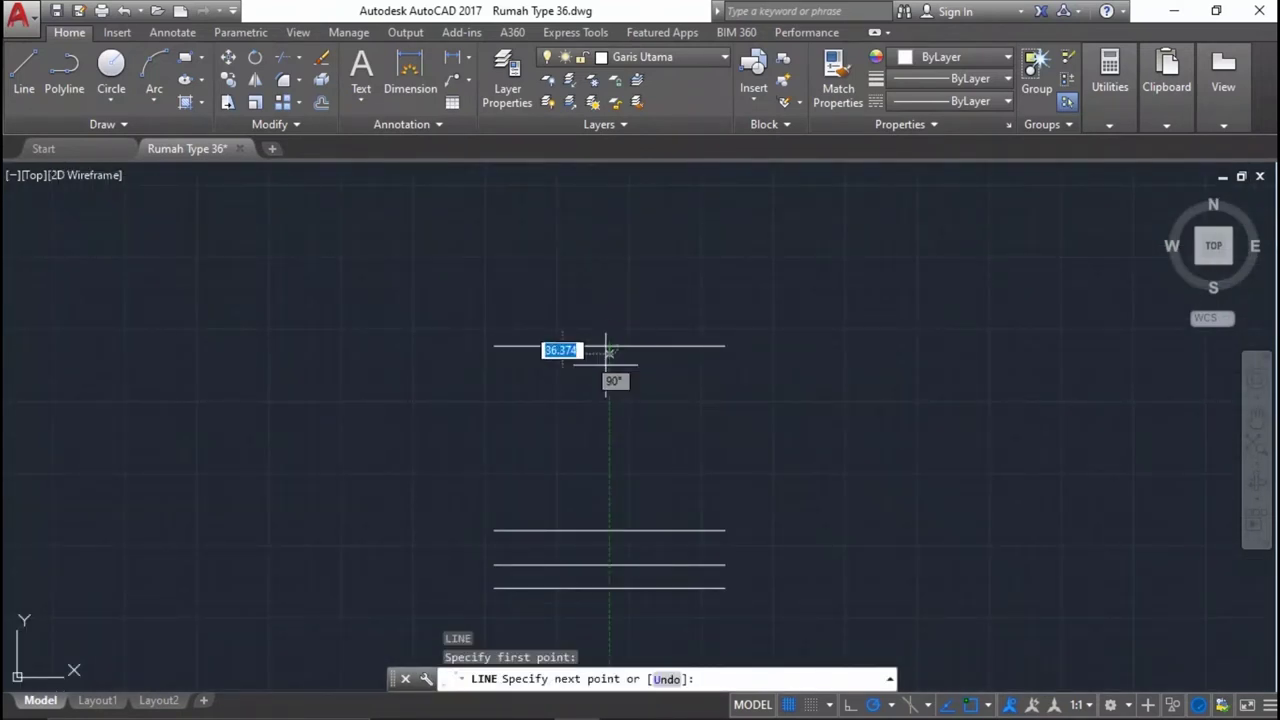
left_click(609, 530)
key("Return")
key("Return")
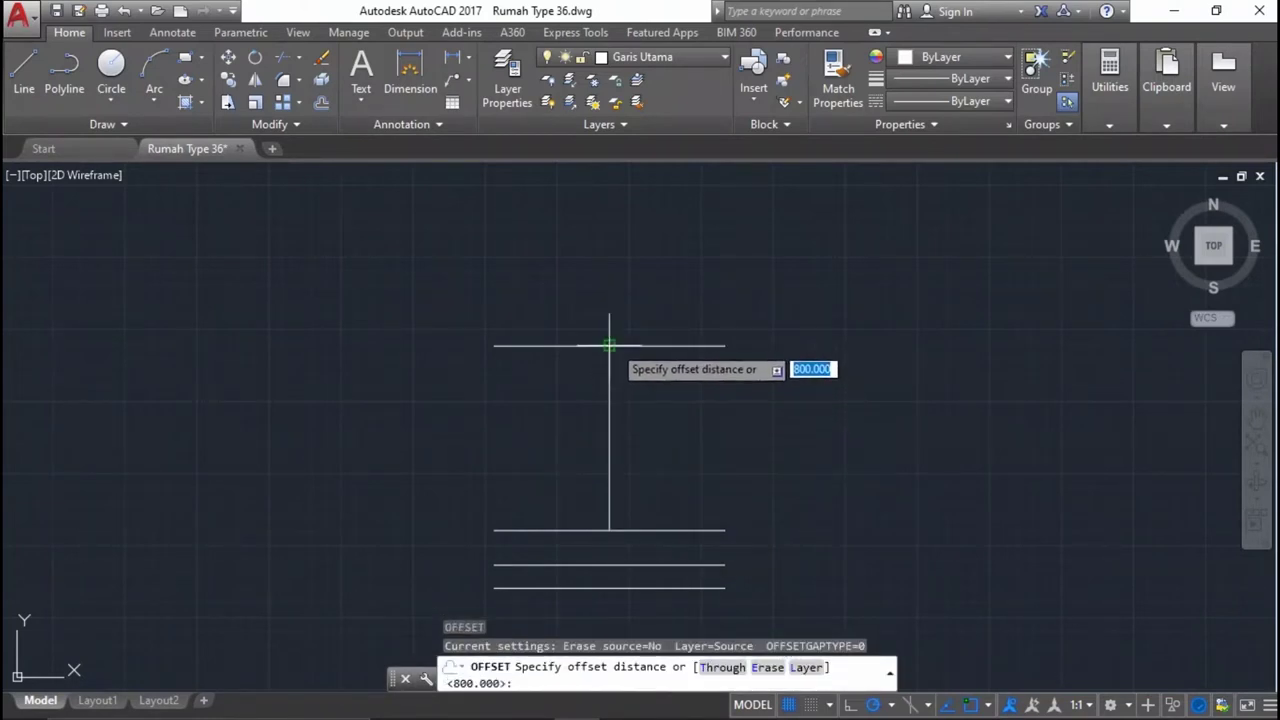
Offset the centre axis 125 to each side for the 250-wide top edge.
left_click(609, 346)
type("12")
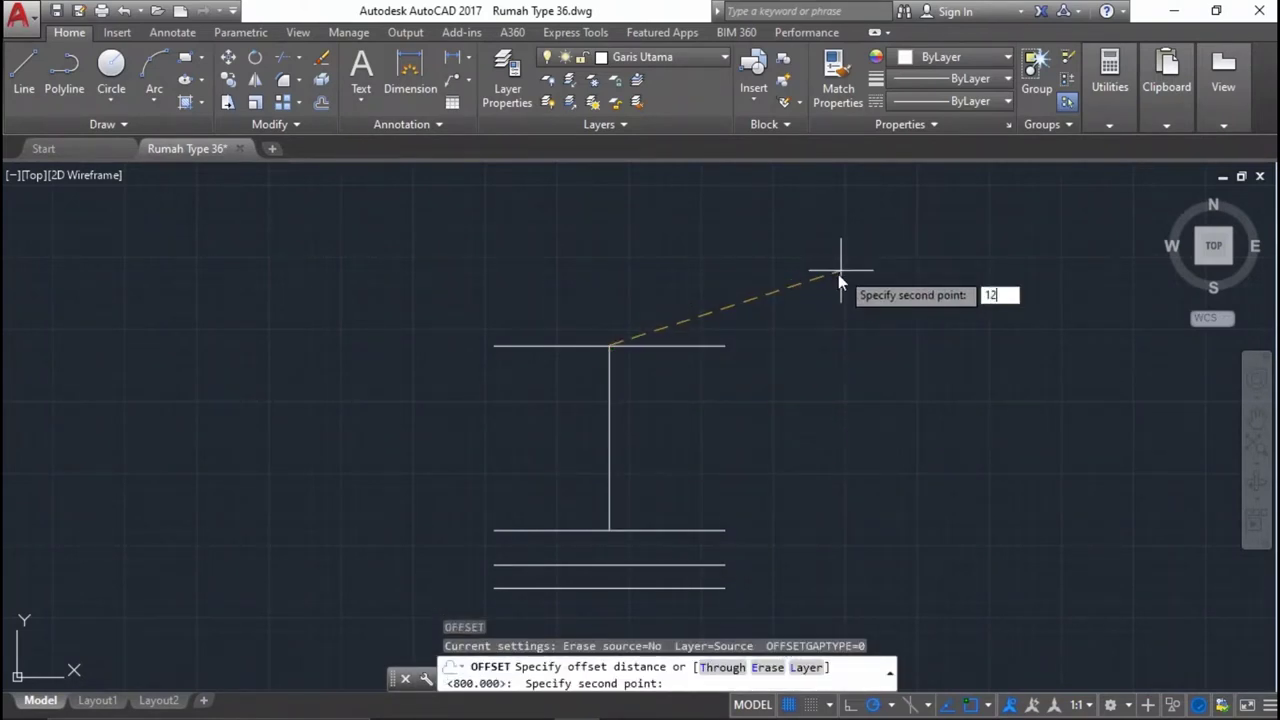
type("5")
key("Return")
left_click(608, 374)
left_click(615, 377)
left_click(610, 377)
left_click(567, 371)
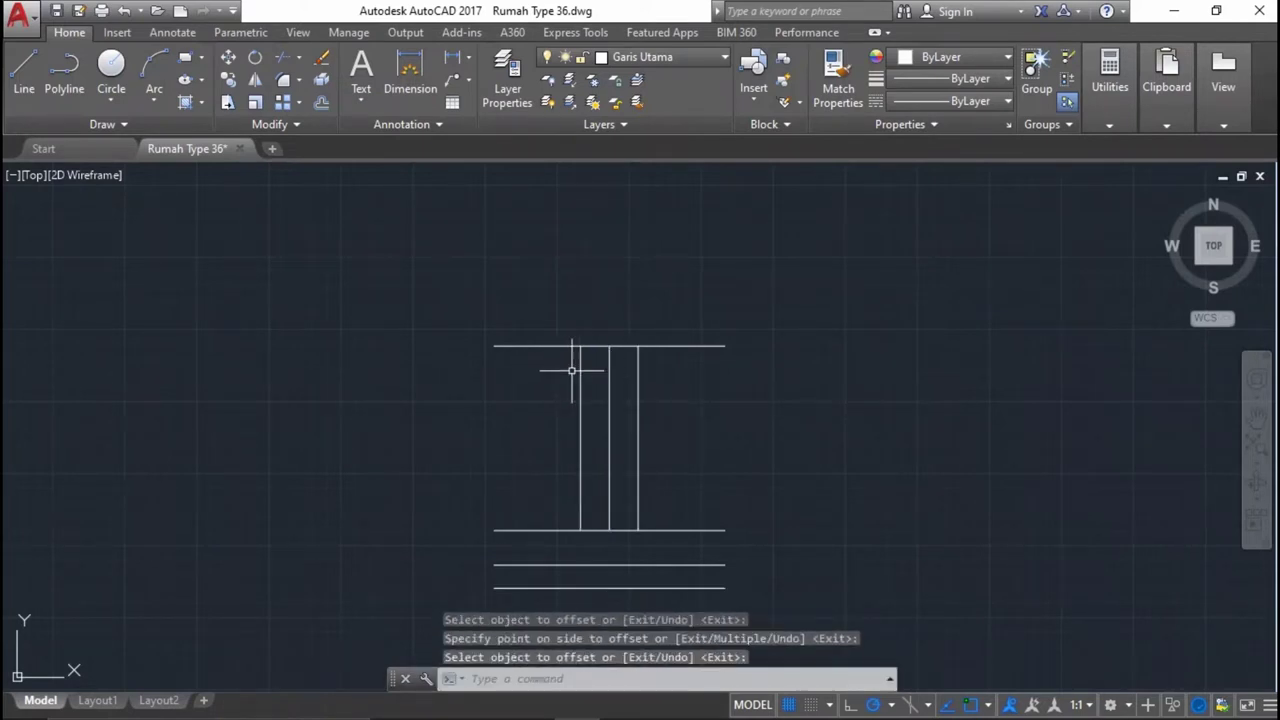
key("Return")
Trim the top line's overhangs to leave the 250-wide footing top.
type("tr")
key("Return")
key("Return")
left_click_drag(720, 309, 672, 360)
left_click_drag(550, 398, 521, 290)
key("Return")
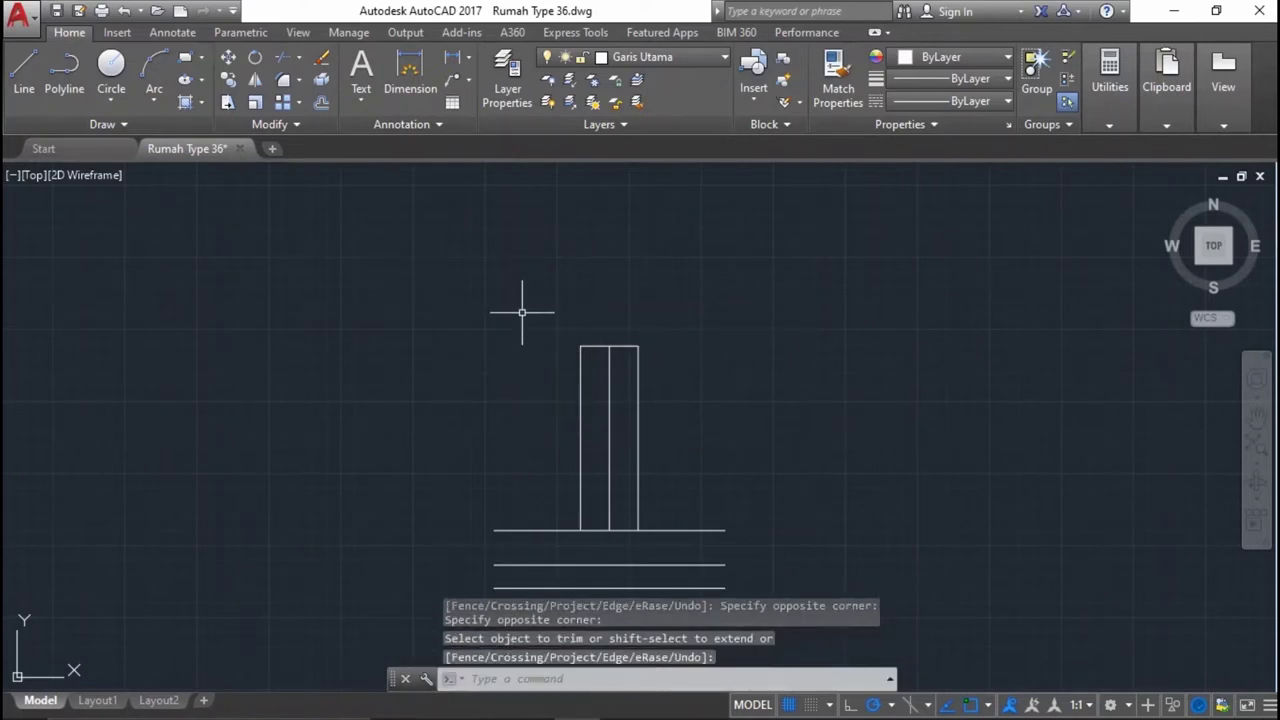
type("o")
key("Return")
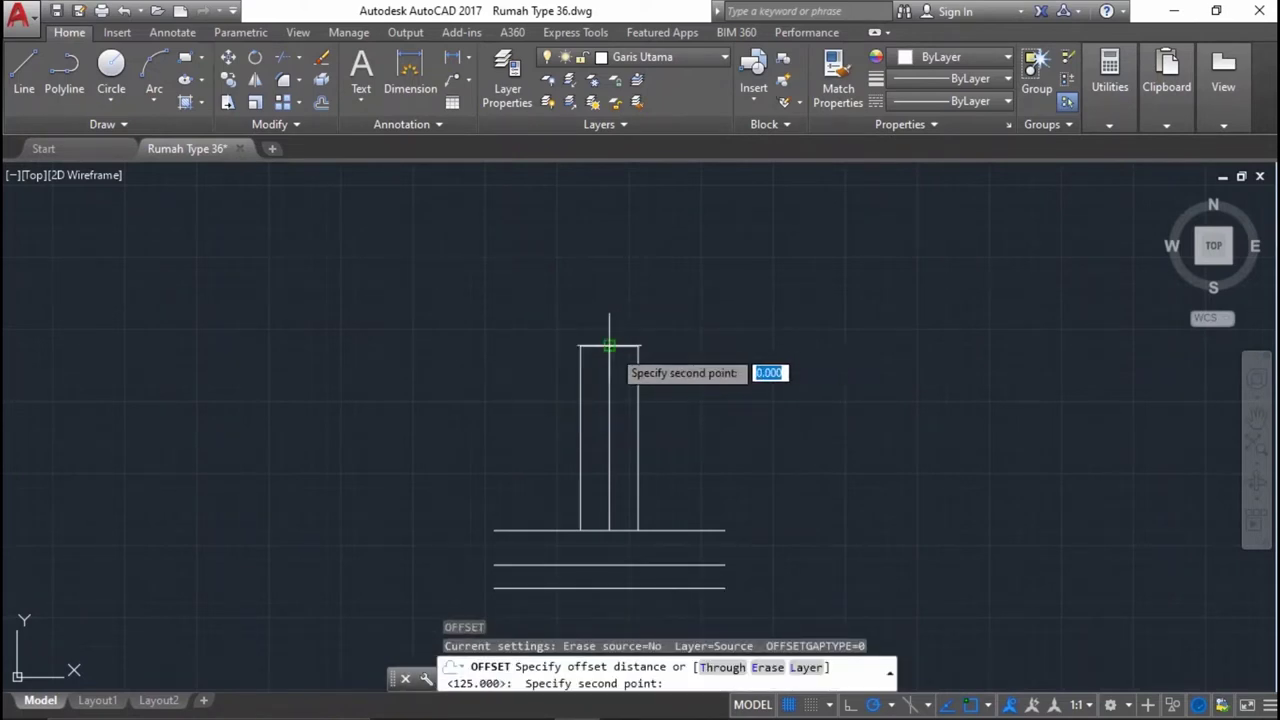
Offset the centre axis 400 to each side to mark the footing base width.
type("00")
key("Return")
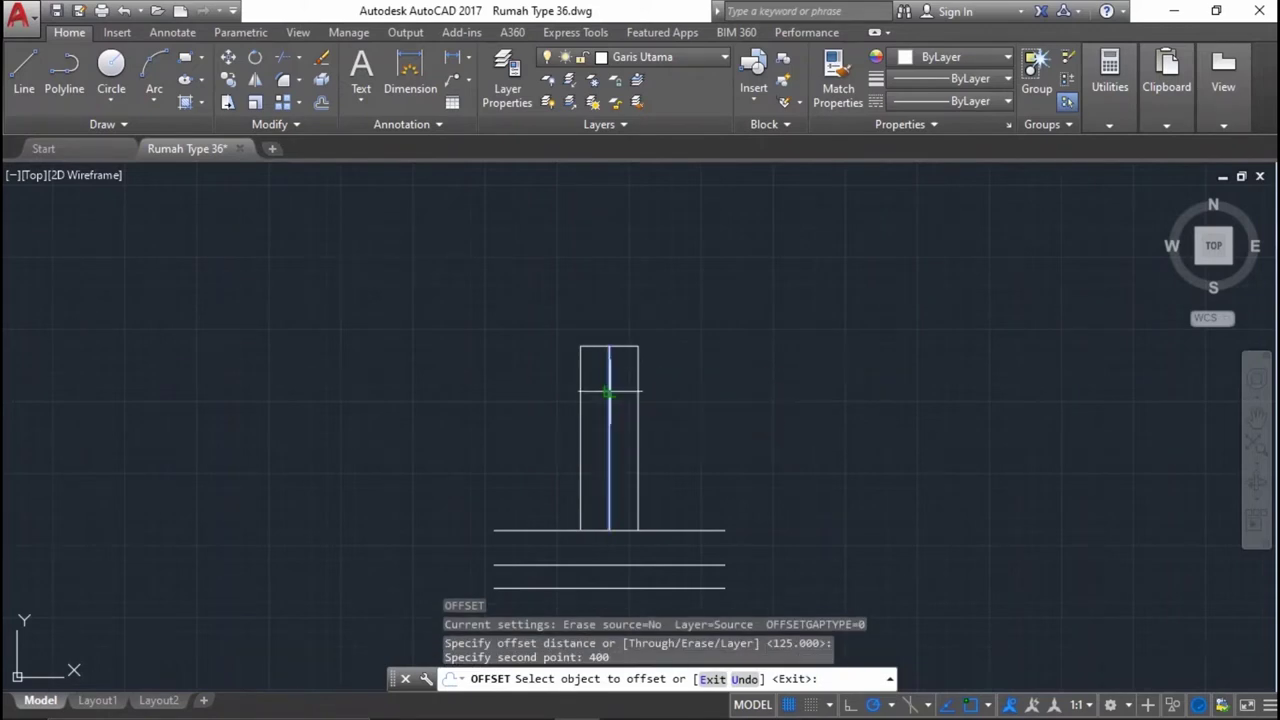
left_click(609, 391)
left_click(645, 405)
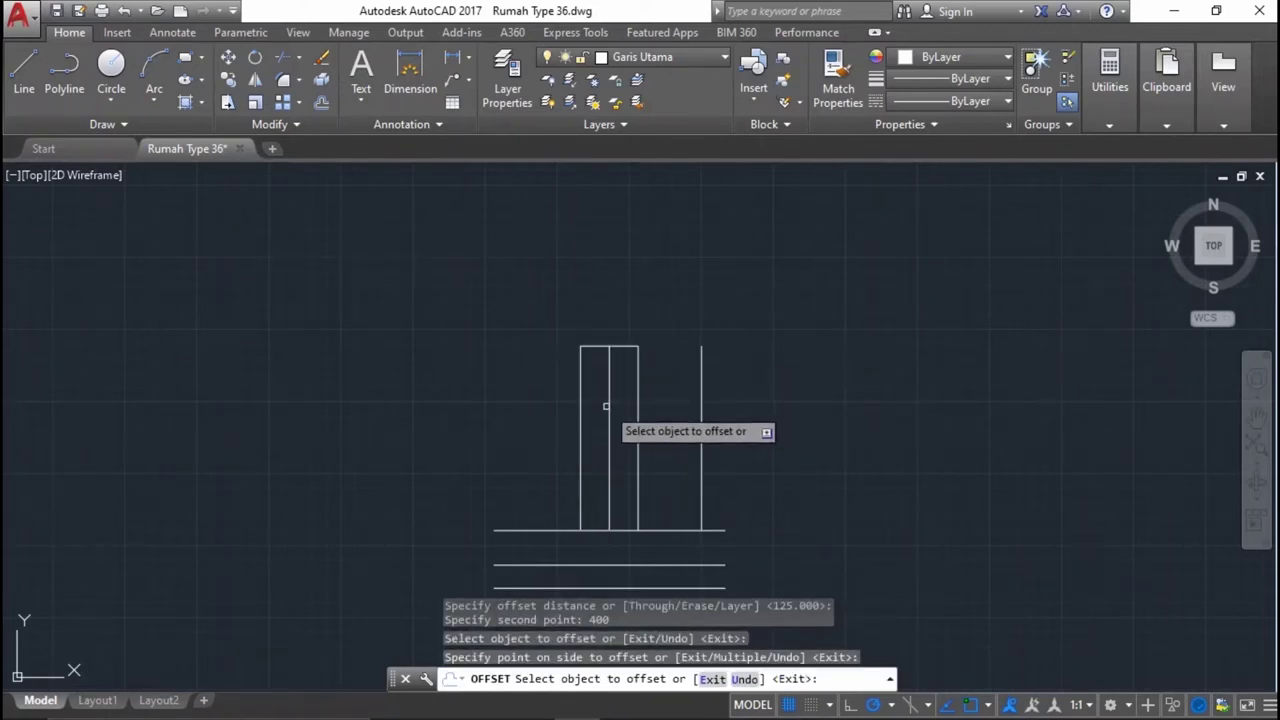
left_click(613, 403)
left_click(514, 400)
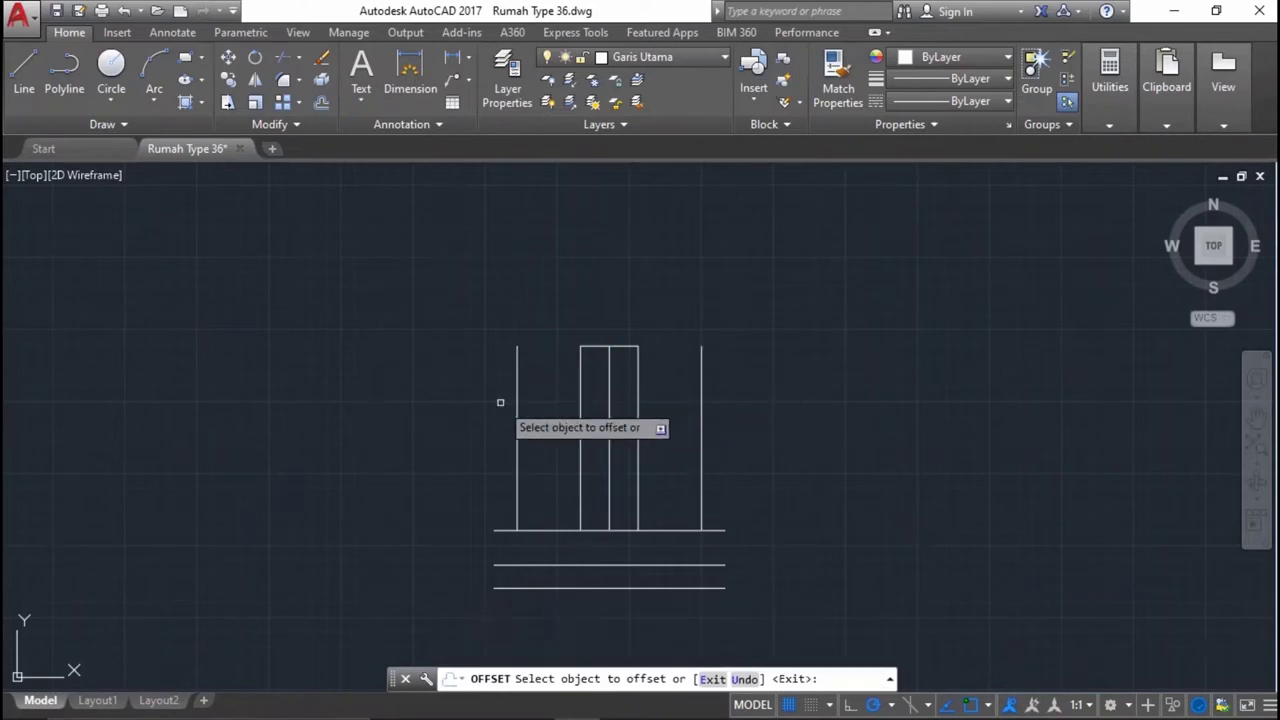
Erase the leftover 125 offset line.
left_click(653, 404)
left_click(624, 381)
mouse_move(620, 414)
middle_mouse_down()
mouse_move(700, 395)
mouse_move(651, 420)
mouse_move(657, 434)
middle_mouse_up()
key("Delete")
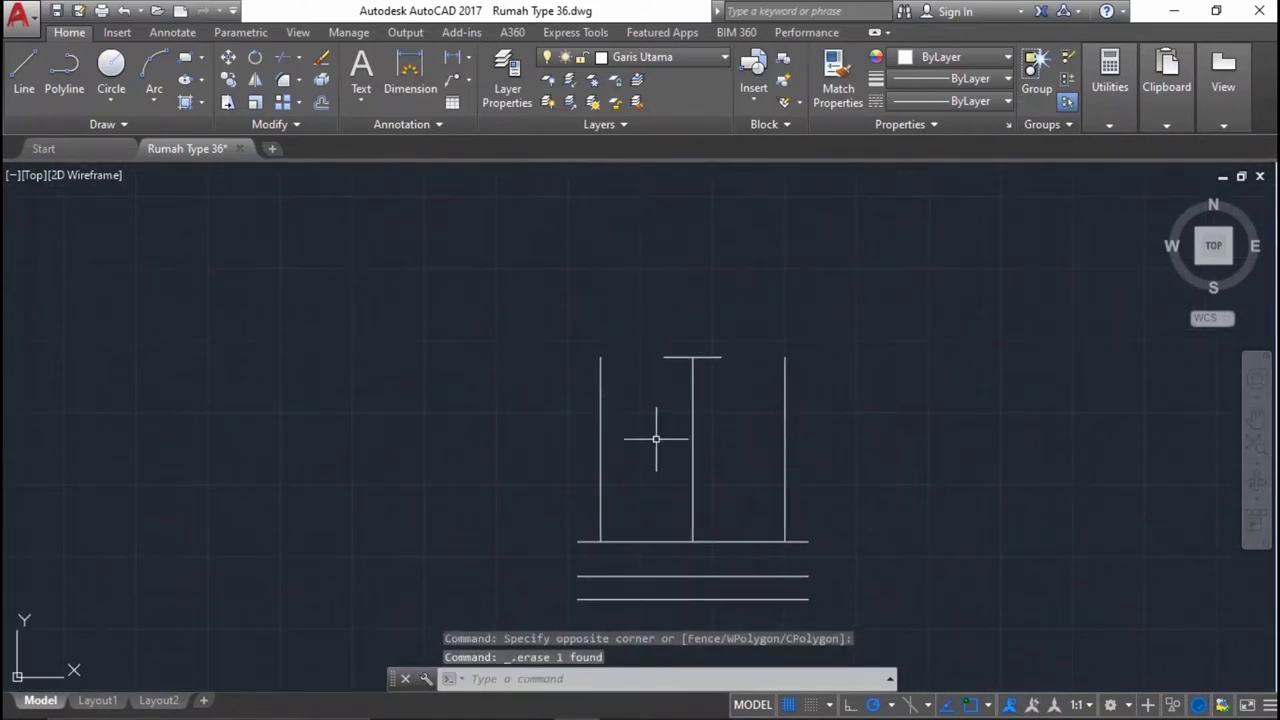
Begin the footing's left slope line at the top edge's left end.
type("l")
key("Return")
left_click(664, 357)
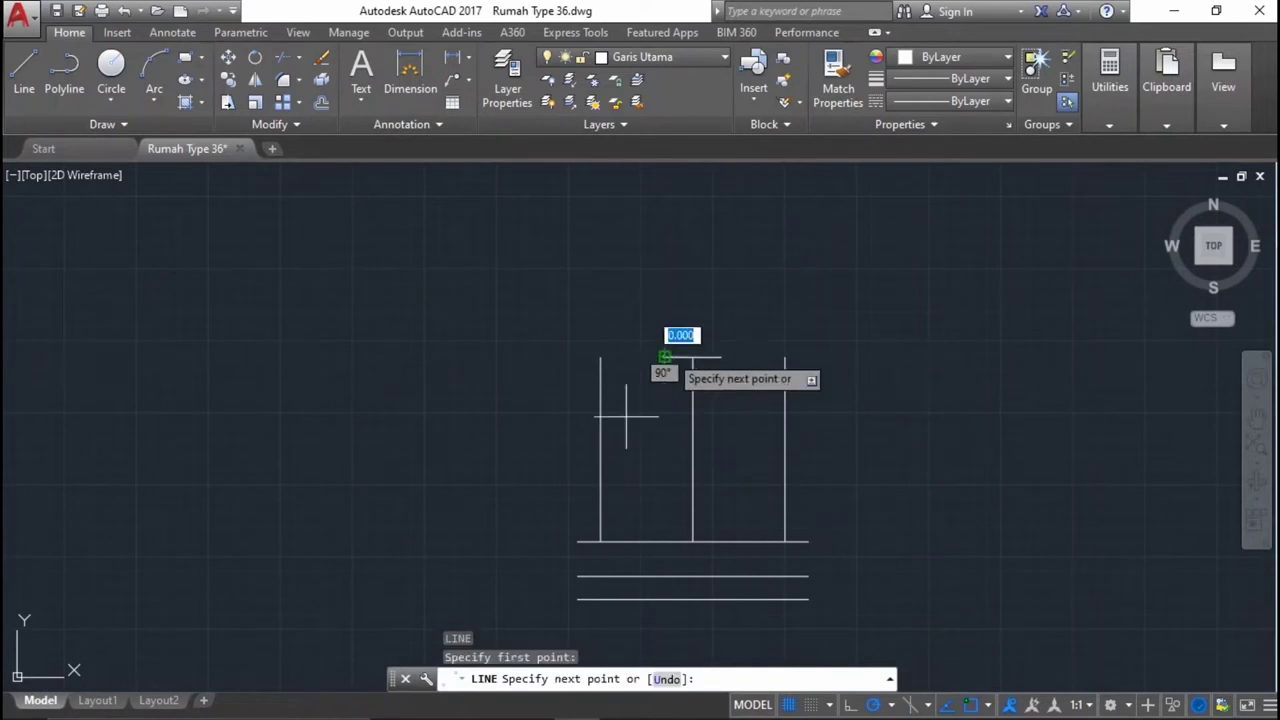
Complete the left diagonal to the base corner and draw the footing's right slope.
left_click(600, 541)
key("Return")
scroll(595, 575, "up", 4)
scroll(595, 575, "down", 3)
scroll(595, 575, "down", 2)
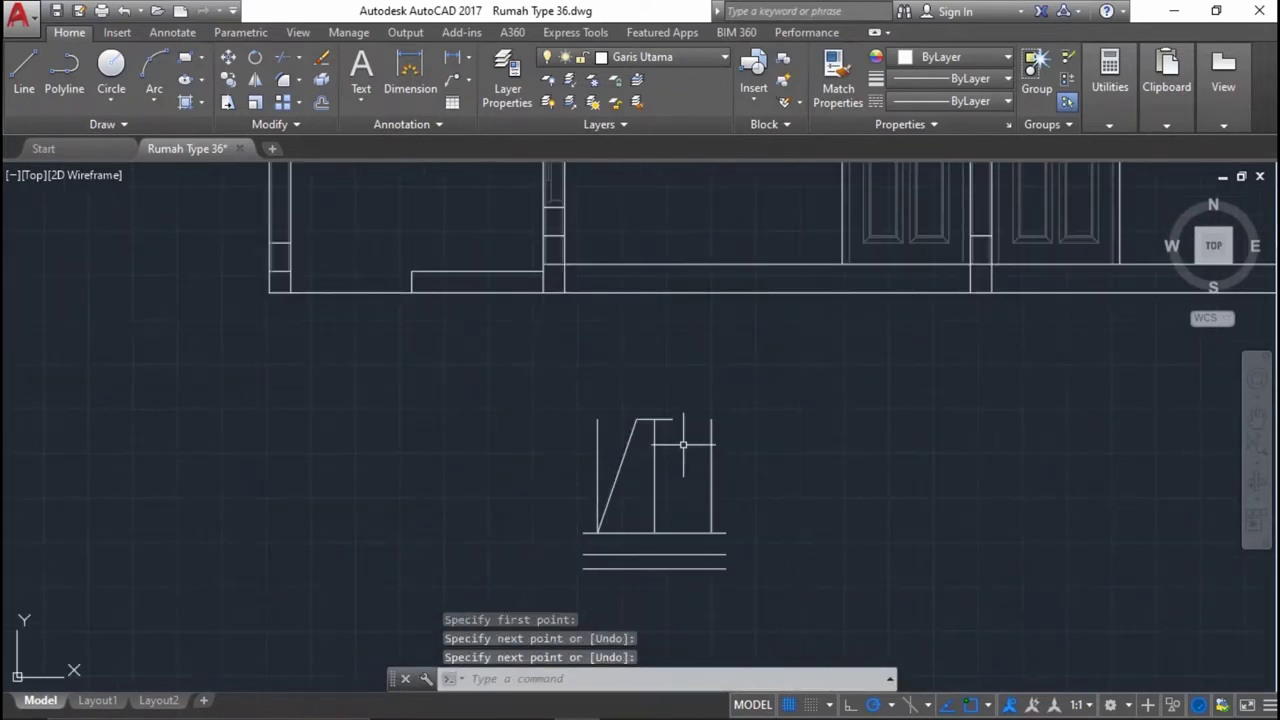
scroll(690, 450, "up", 2)
key("Return")
left_click(665, 410)
left_click(729, 588)
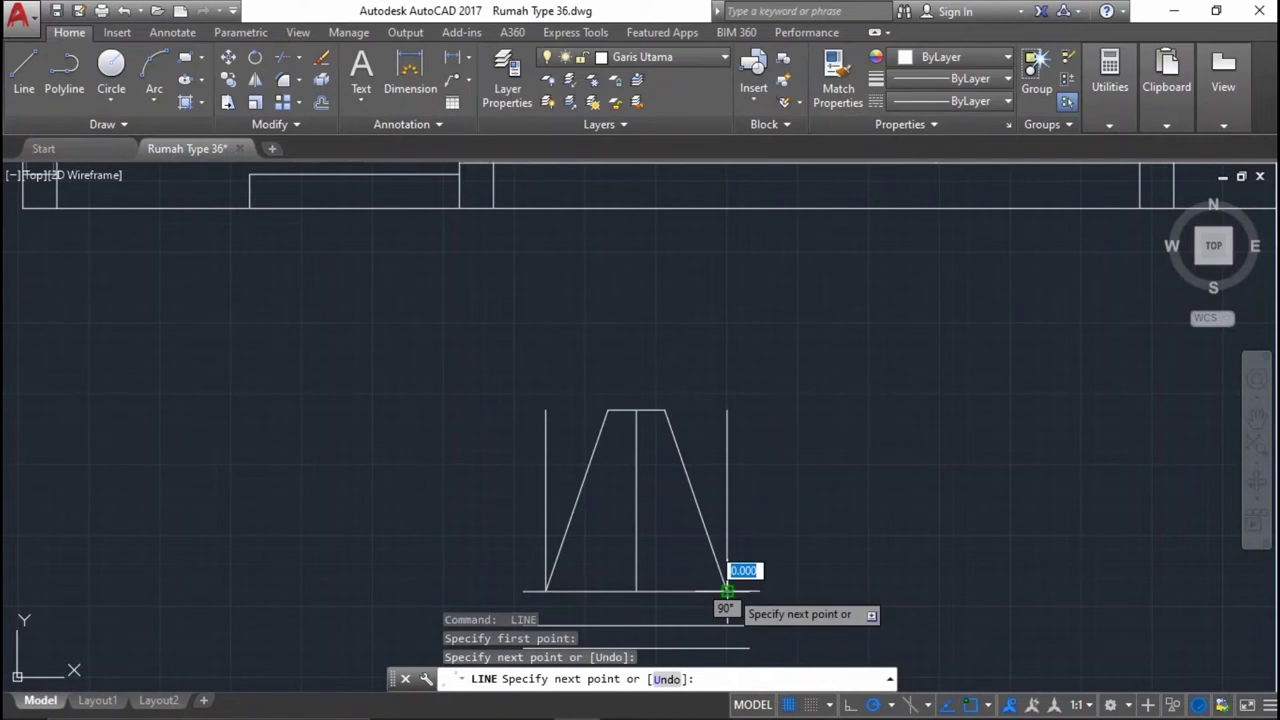
key("Return")
Delete the middle, right and left vertical guide lines.
left_click(660, 543)
left_click(632, 497)
middle_click_drag(632, 497, 687, 475)
key("Delete")
left_click(788, 396)
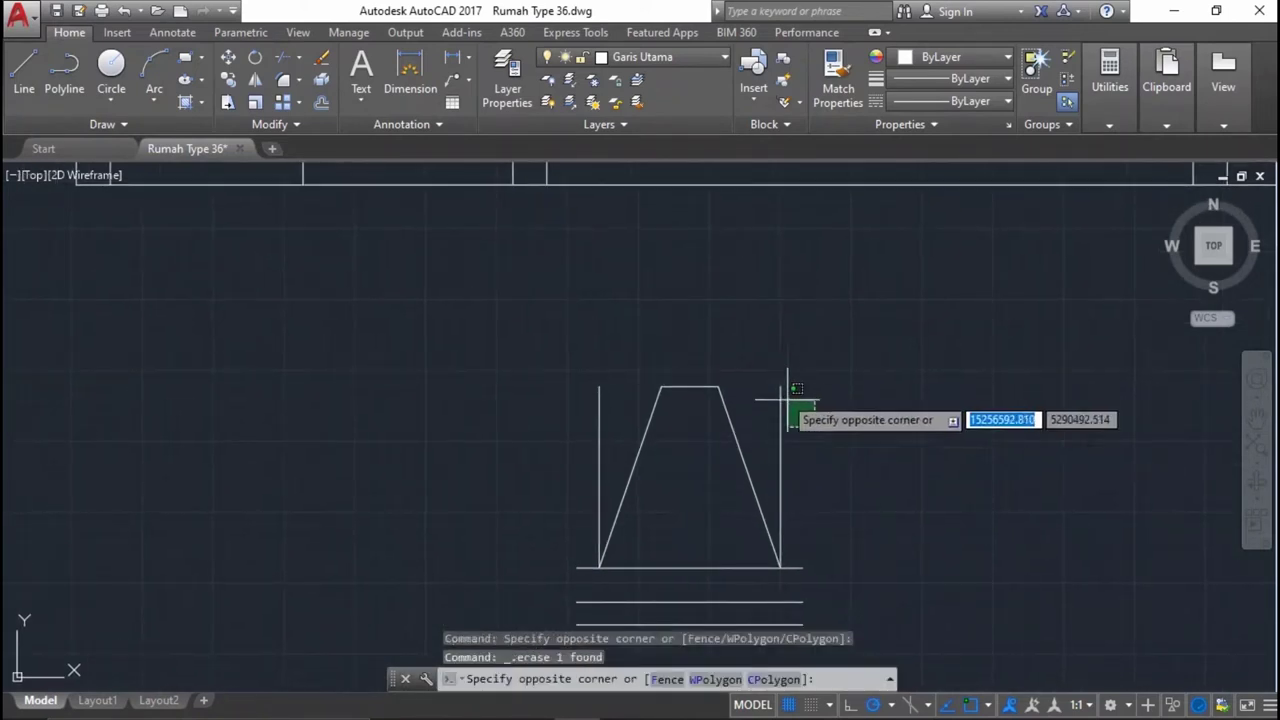
left_click(773, 385)
left_click(770, 386)
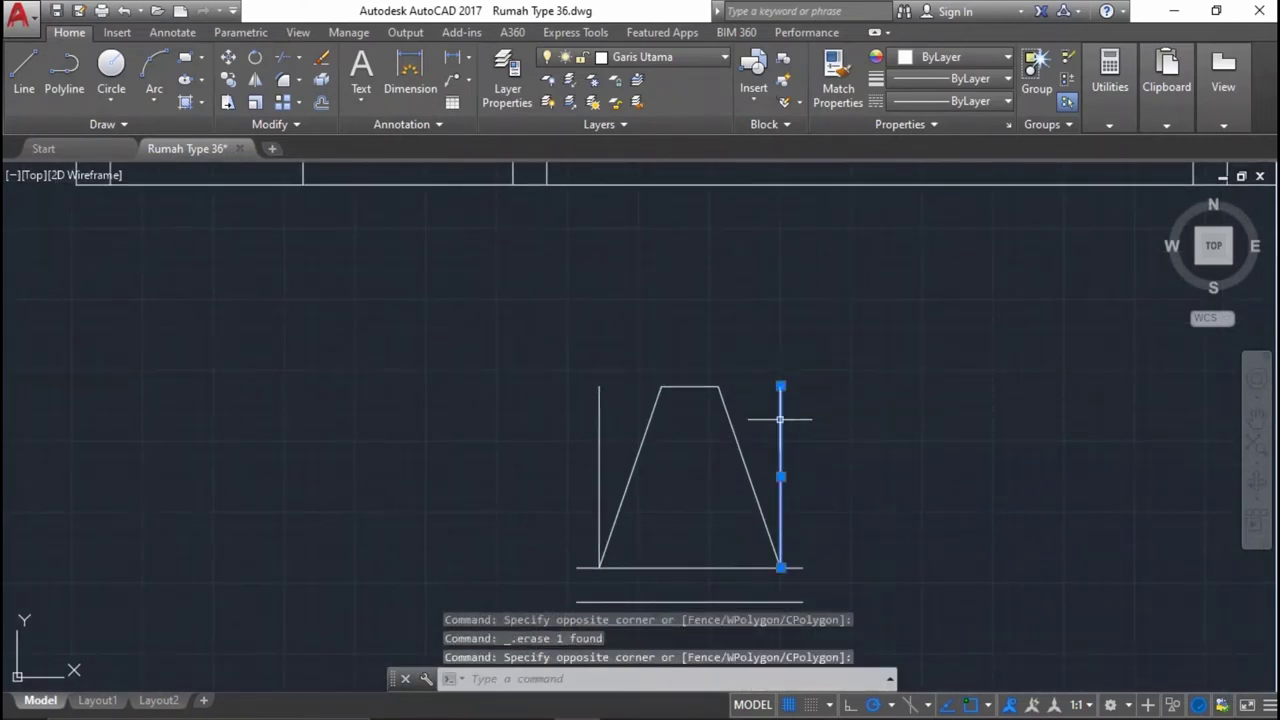
left_click(615, 425)
left_click(531, 394)
middle_click_drag(676, 423, 706, 423)
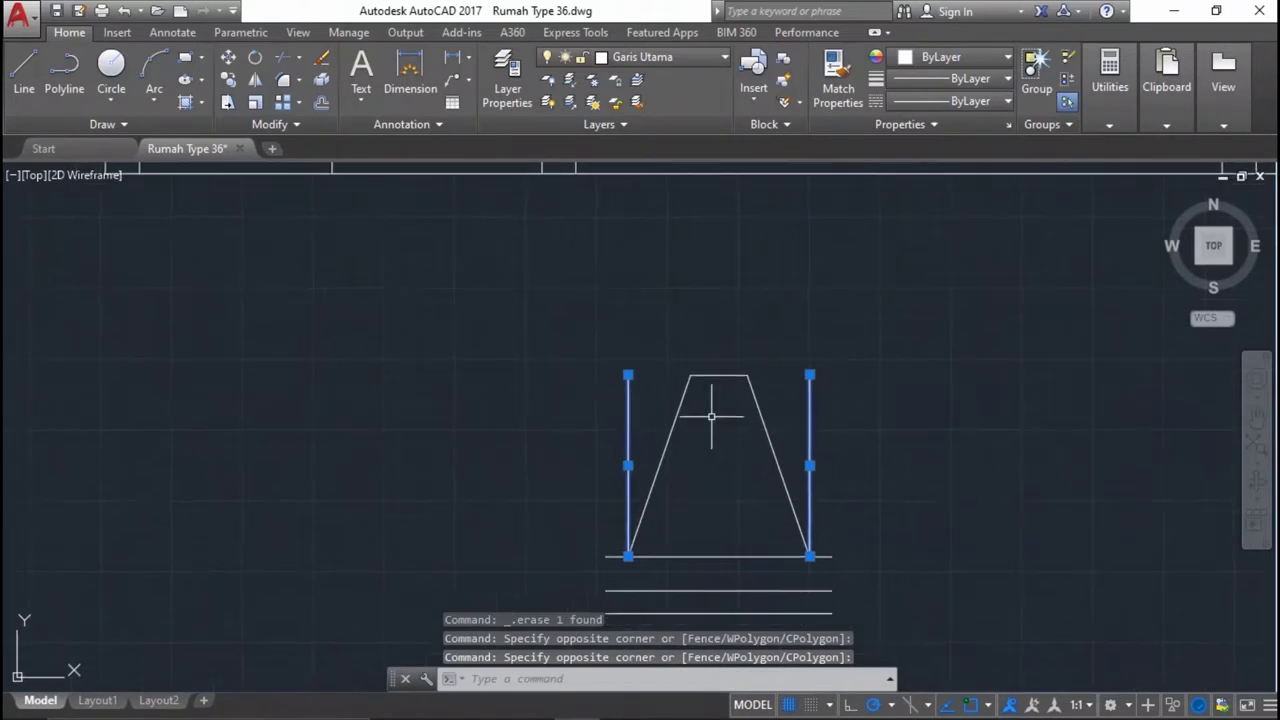
key("Delete")
Draw a vertical edge line up from the bottom line's right end.
middle_click_drag(794, 471, 791, 433)
key("l")
key("Return")
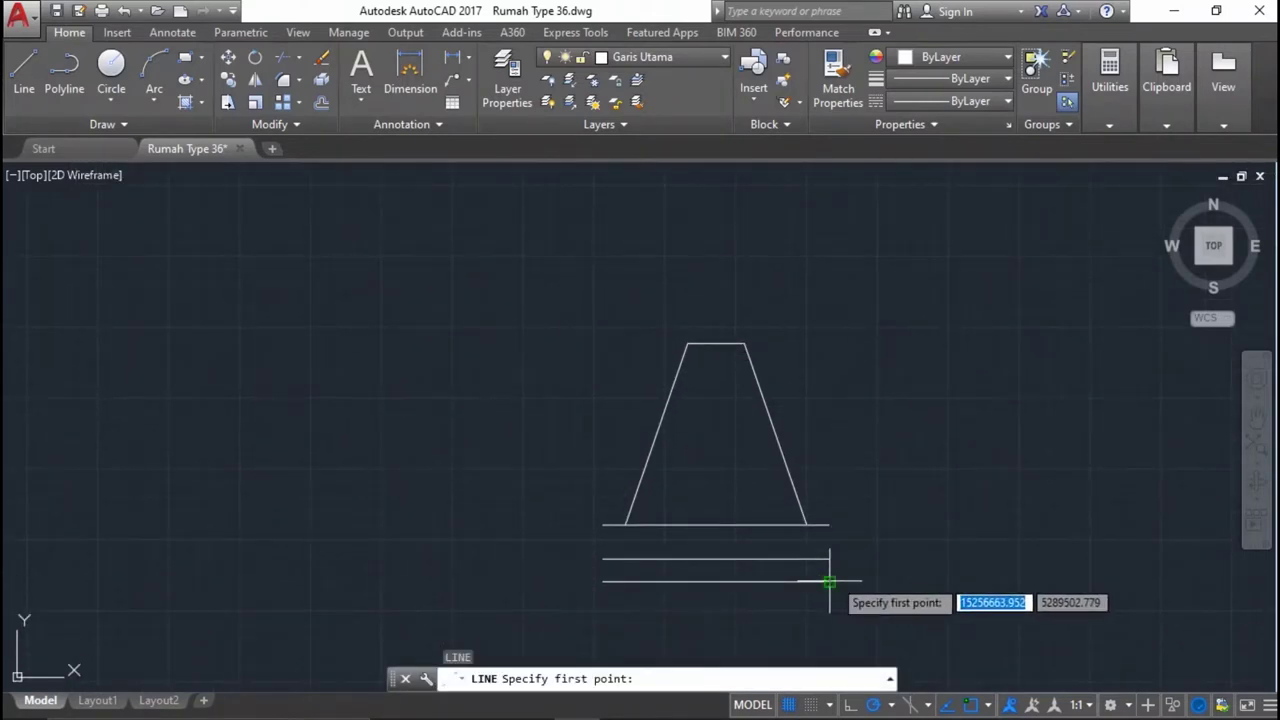
left_click(829, 581)
left_click(829, 365)
key("Return")
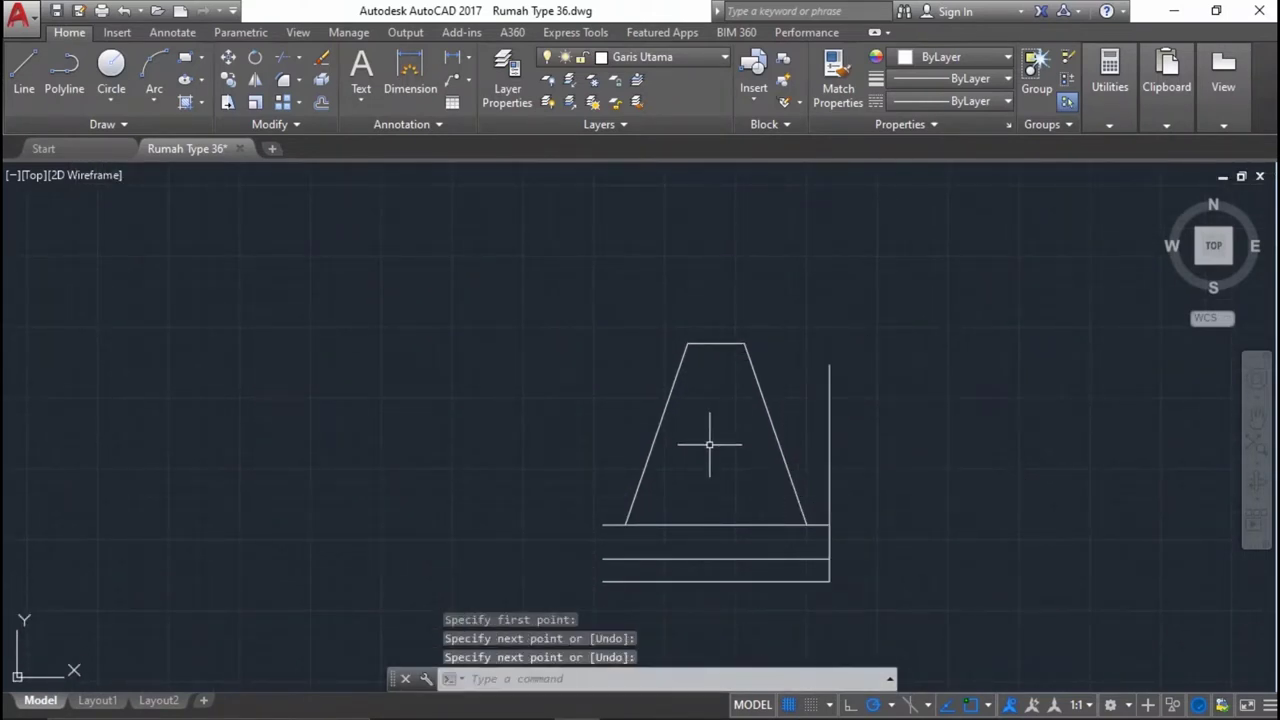
Start a chamfer on the vertical edge, then cancel it.
type("cha")
key("Return")
left_click(827, 382)
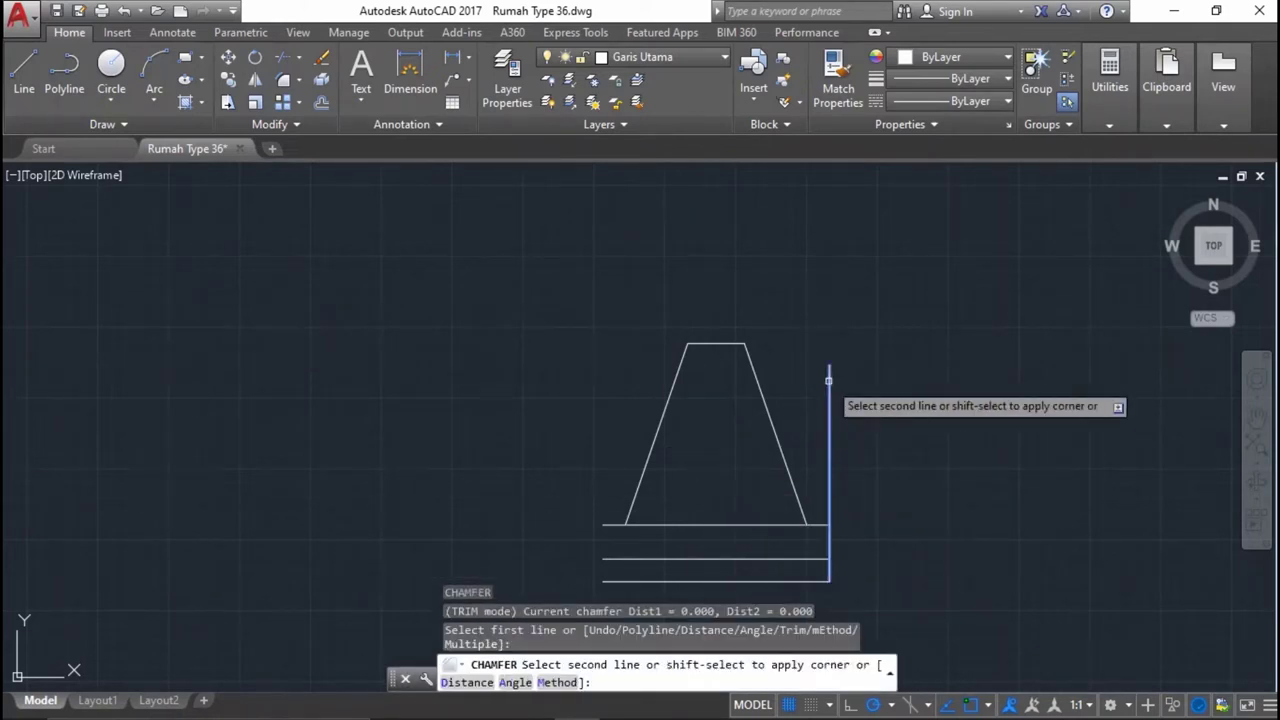
left_click(728, 343)
key("Return")
mouse_move(800, 363)
middle_mouse_down()
mouse_move(760, 377)
mouse_move(761, 409)
mouse_move(742, 414)
middle_mouse_up()
key("Escape")
Begin a new line at the top of the vertical edge line.
type("l")
key("Return")
left_click(760, 377)
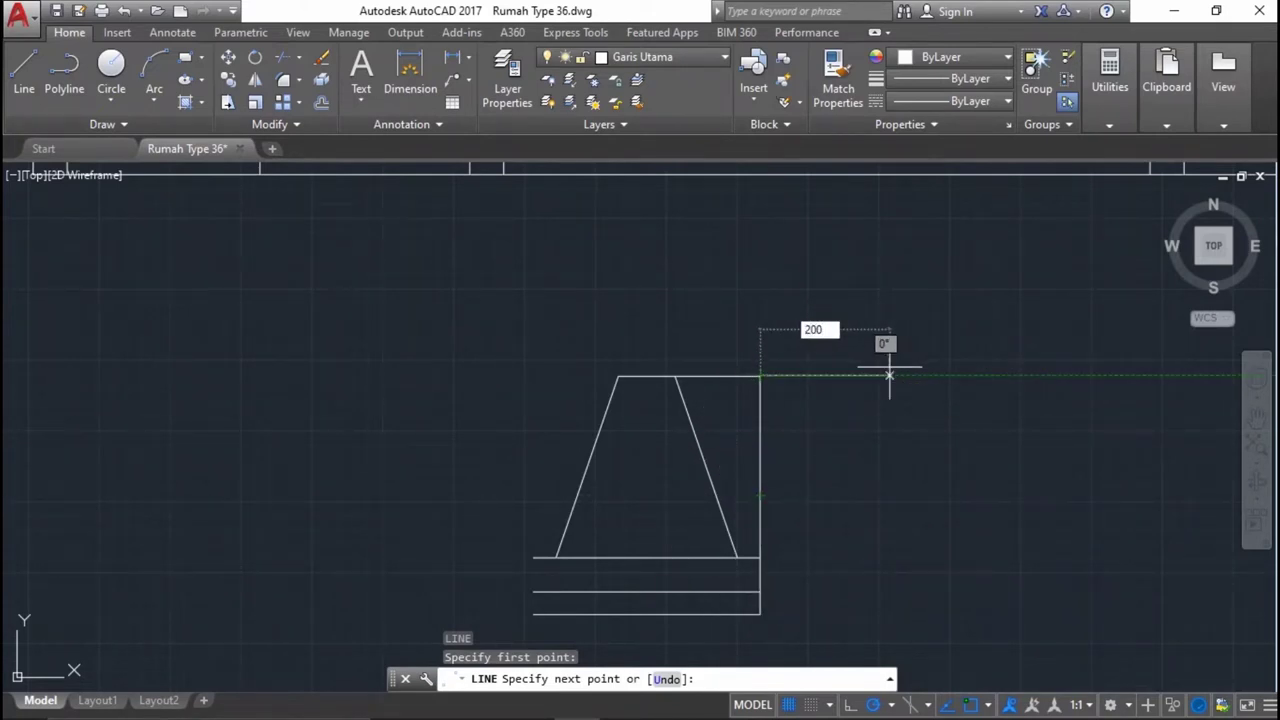
Draw the 200-long sloped trench side to the base corner and erase the old vertical edge.
key("Return")
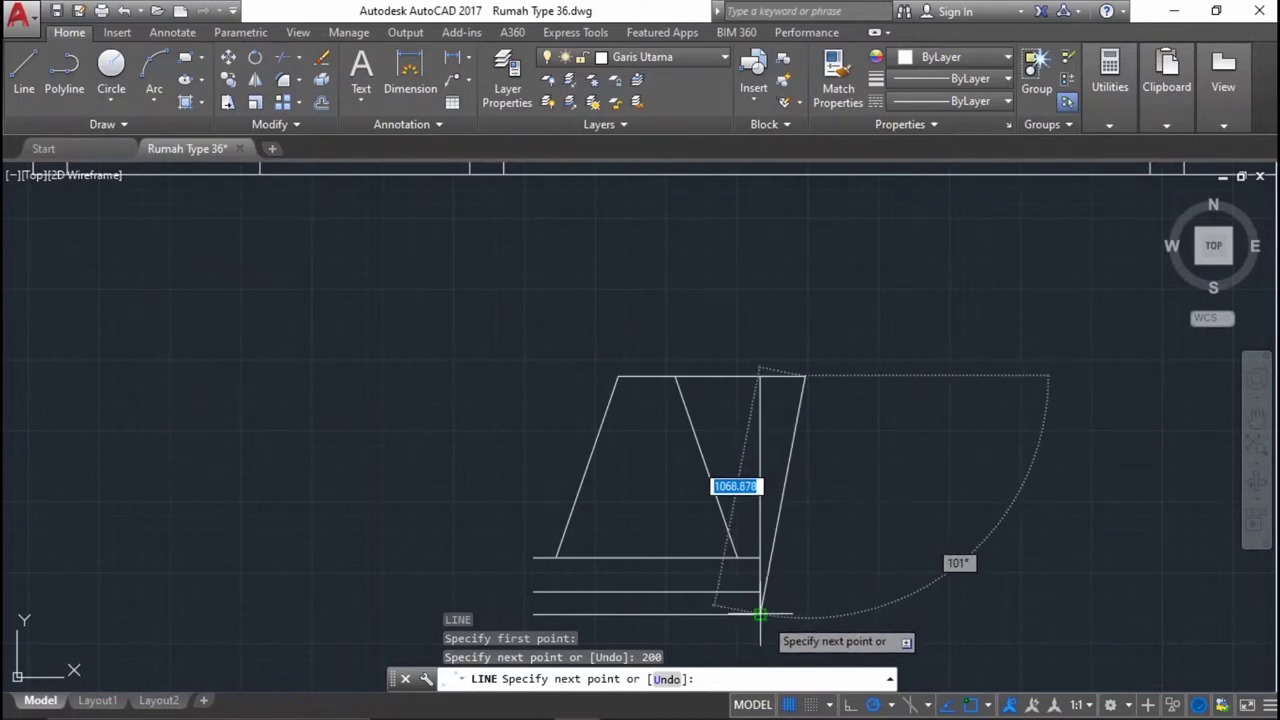
left_click(760, 376)
key("Escape")
scroll(766, 408, "up", 2)
left_click(766, 408)
left_click(718, 406)
key("Delete")
Delete the short top-right segment and trim the leftover stub.
left_click(771, 386)
left_click(766, 343)
key("Delete")
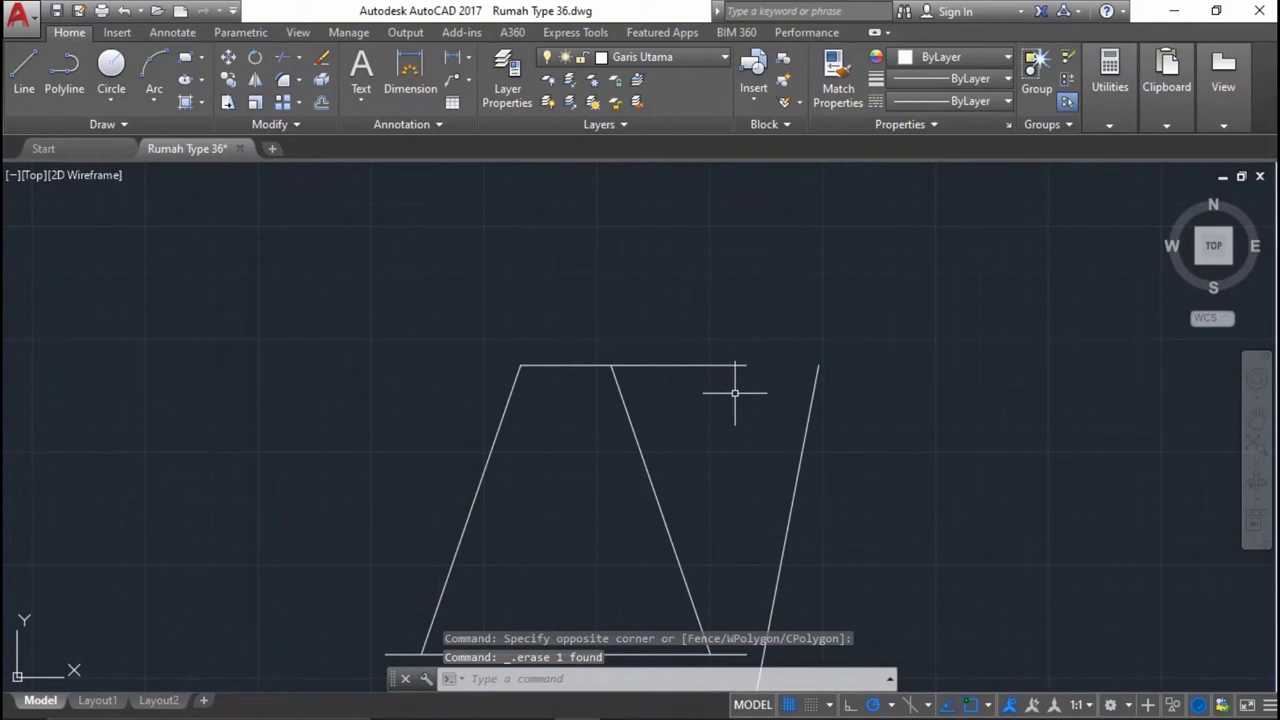
type("tr")
key("Return")
key("Return")
left_click(734, 289)
left_click(703, 406)
Mirror the right sloped side to the left about the top-edge midpoint, keeping the original.
scroll(894, 320, "down", 3)
scroll(855, 415, "up", 3)
scroll(792, 419, "down", 3)
left_click(925, 355)
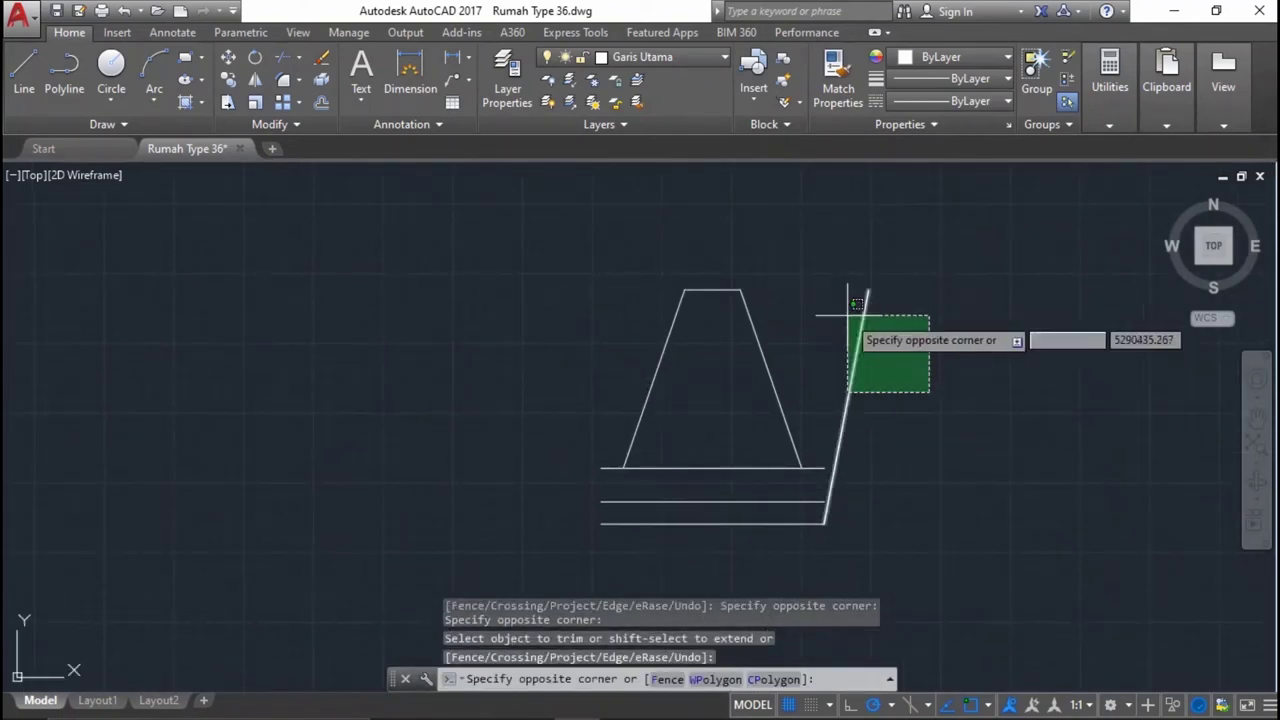
left_click(789, 331)
middle_click_drag(789, 331, 852, 313)
key("Return")
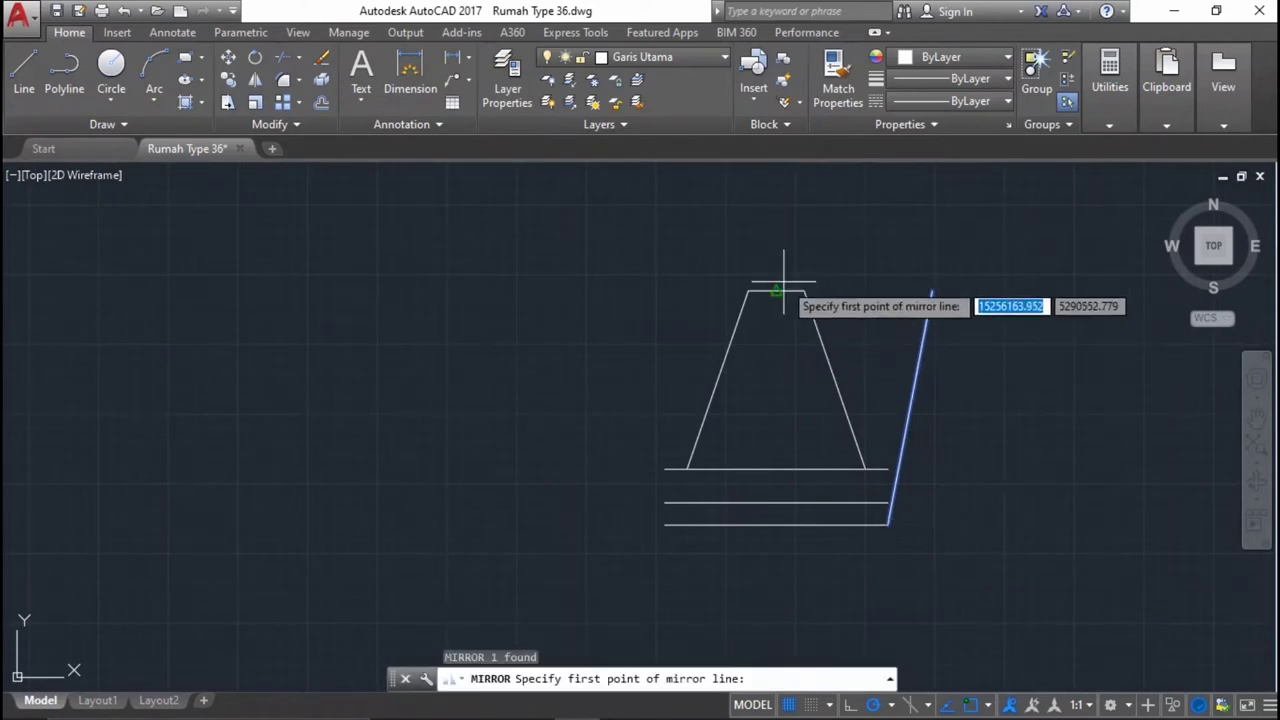
left_click(776, 291)
left_click(775, 235)
key("Return")
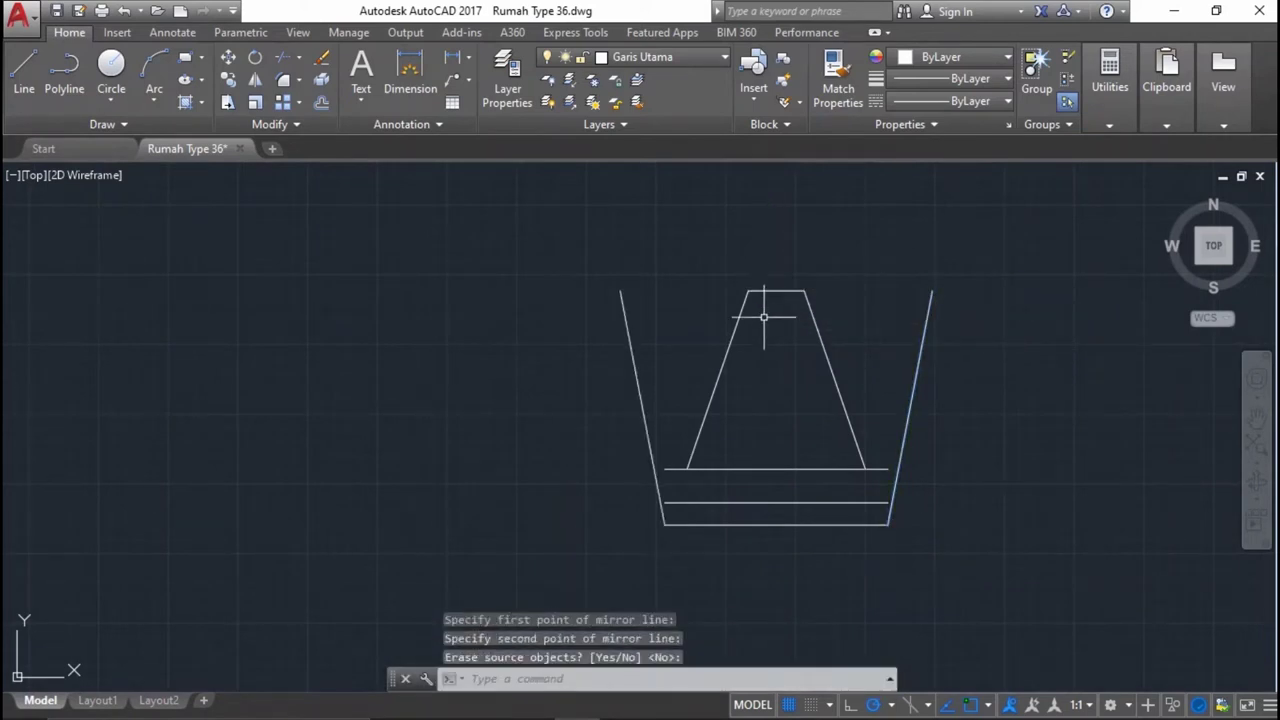
Extend the base layer lines to meet the sloped sides.
type("ex")
key("Return")
key("Return")
left_click(771, 417)
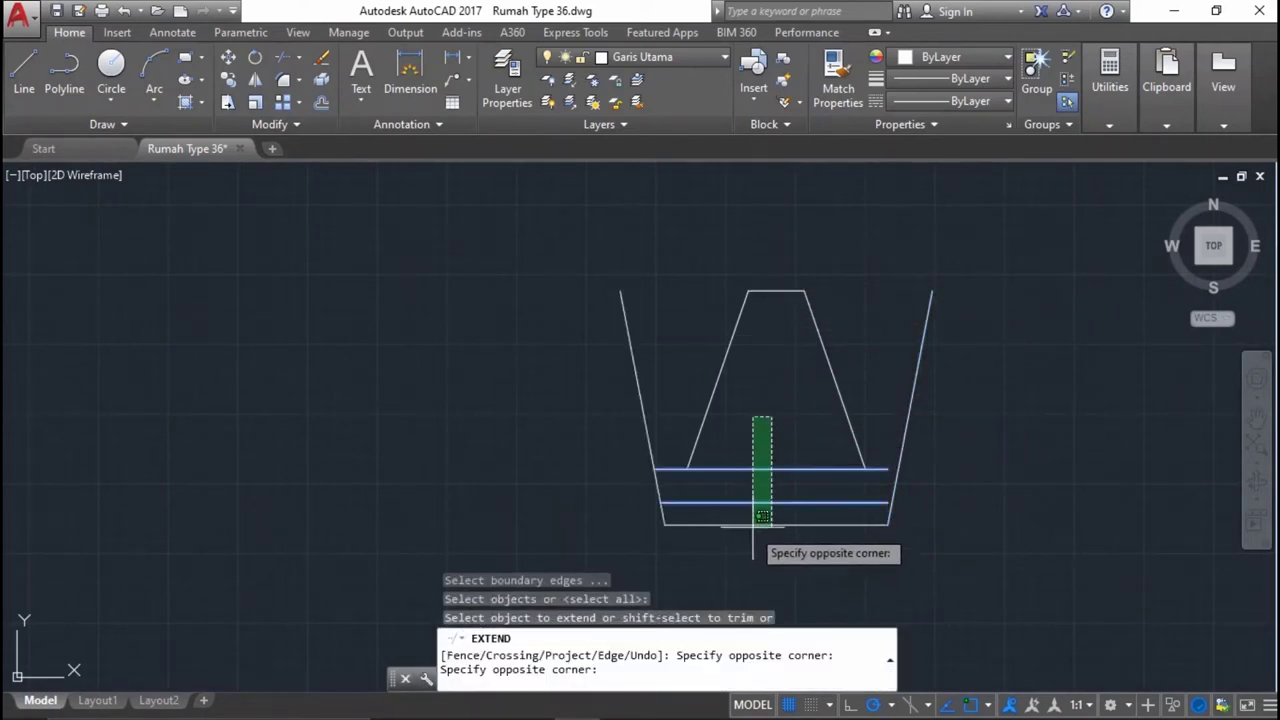
left_click(794, 514)
scroll(900, 380, "down", 3)
scroll(843, 309, "up", 3)
scroll(848, 362, "down", 4)
scroll(815, 309, "up", 2)
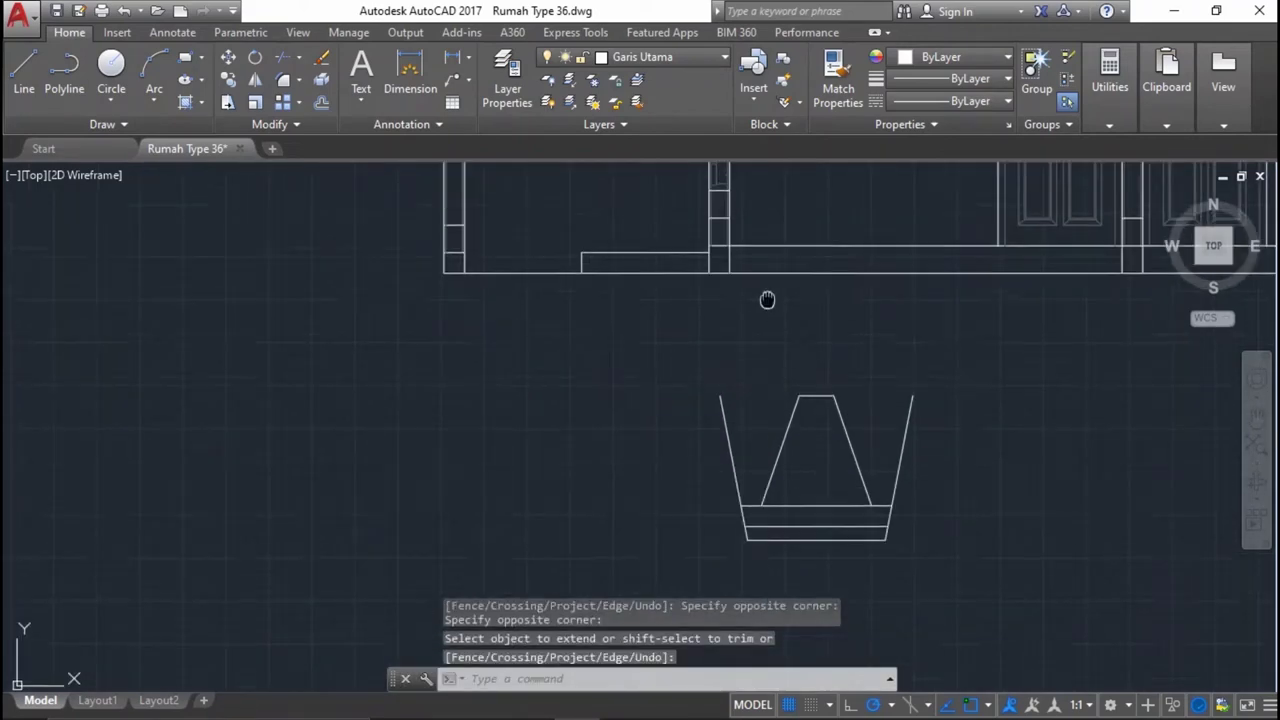
Start a new line at the wall's bottom corner.
key("Return")
type("l")
key("Return")
scroll(680, 286, "up", 2)
scroll(700, 314, "up", 2)
scroll(653, 338, "up", 2)
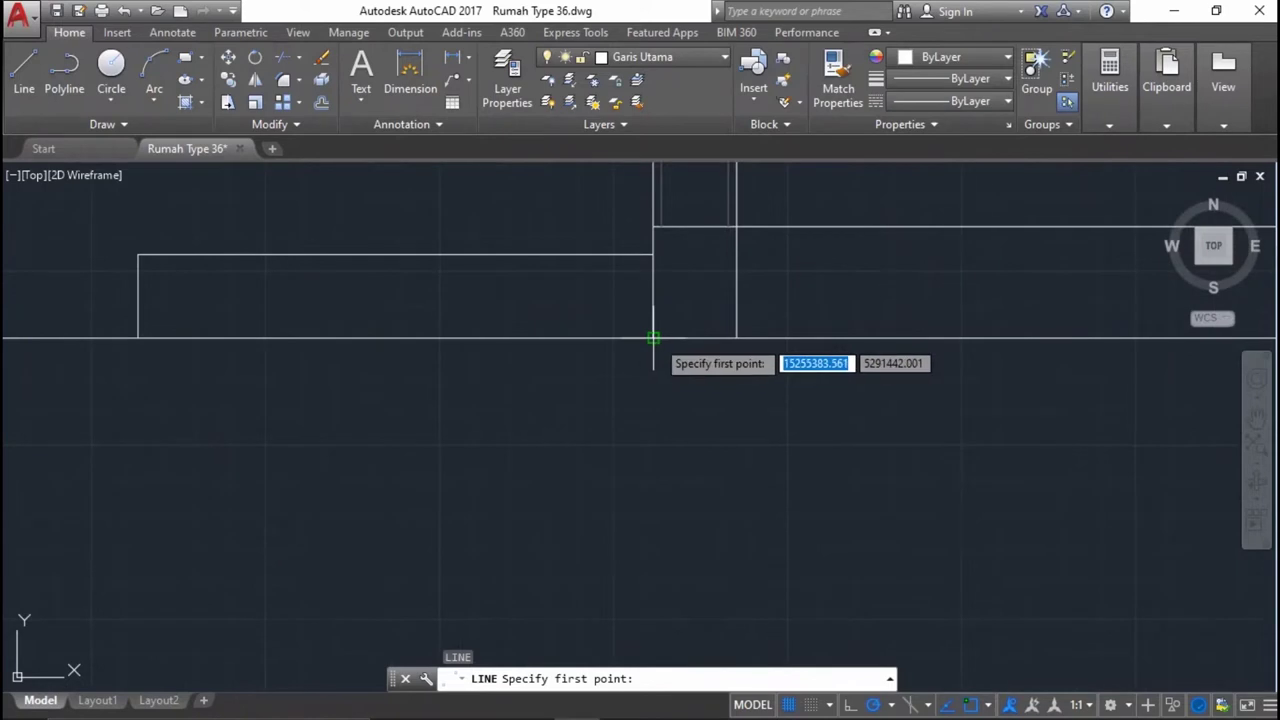
left_click(653, 338)
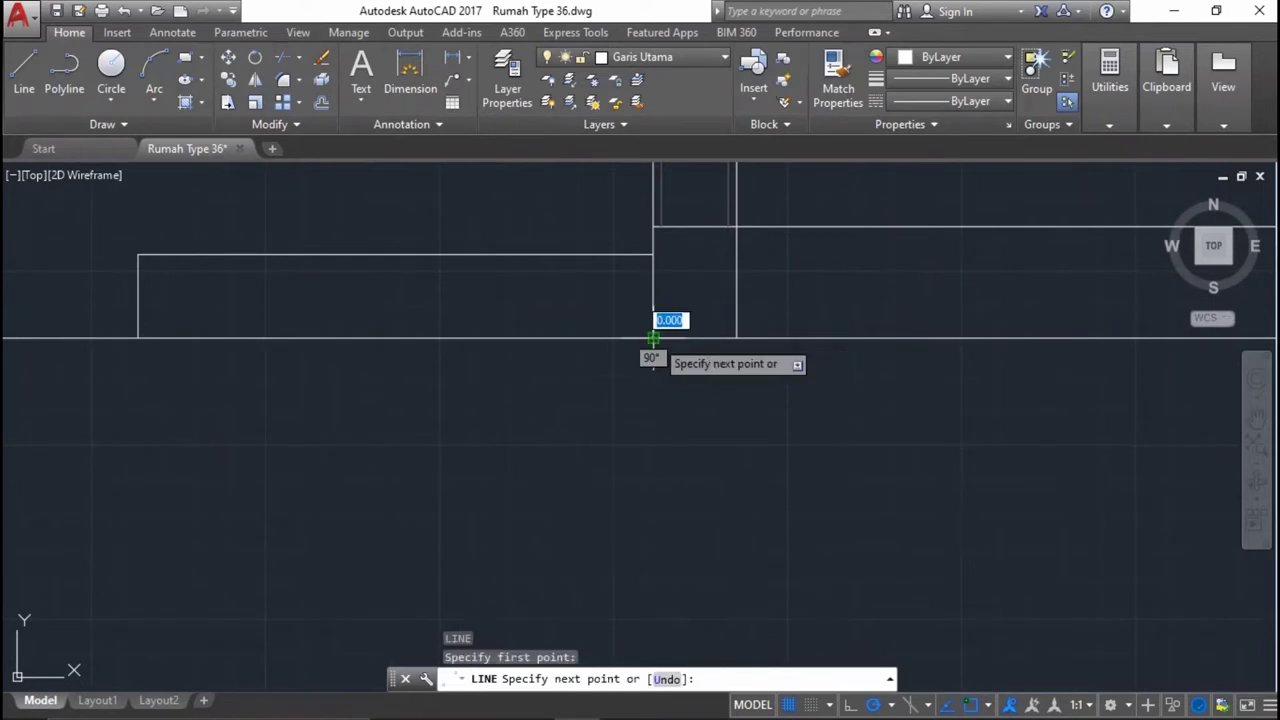
Finish the 150-long line along the wall base.
left_click(736, 338)
key("Return")
scroll(760, 360, "down", 2)
scroll(814, 366, "down", 2)
scroll(821, 407, "down", 1)
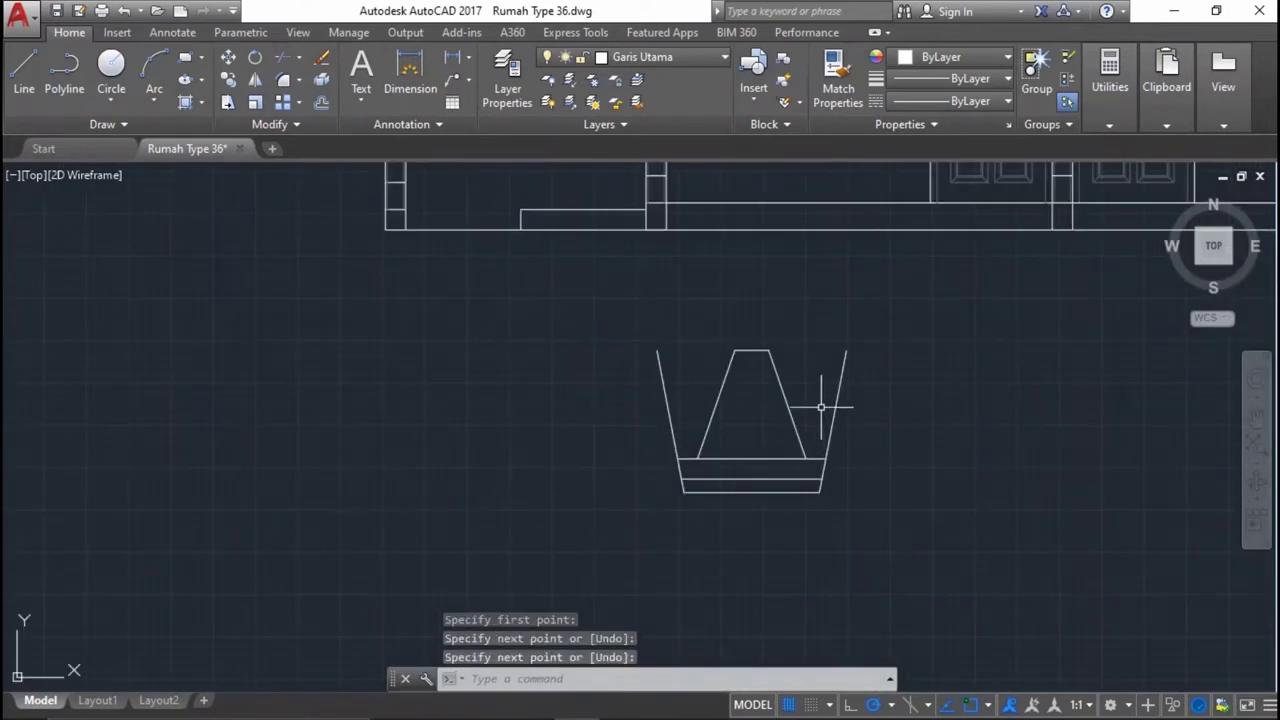
Move the footing from its top midpoint onto the wall base line and delete the leftover short stub line.
left_click(925, 553)
left_click(612, 305)
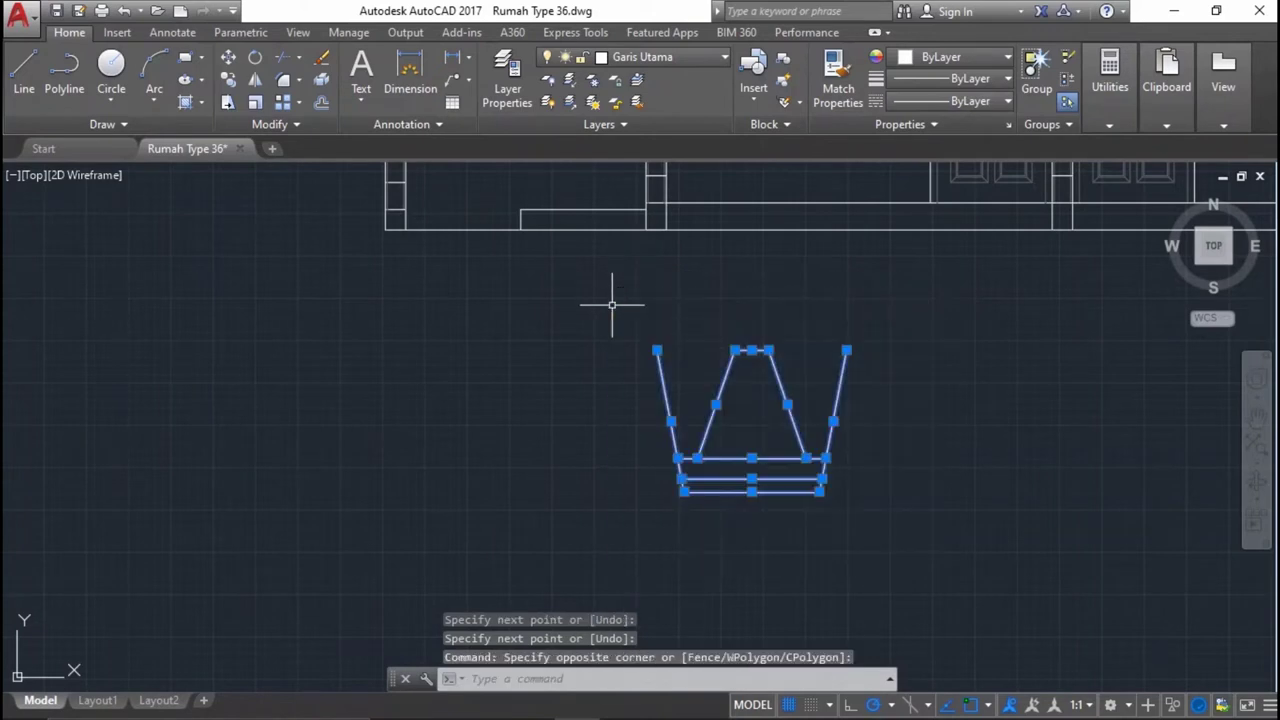
type("m")
key("Return")
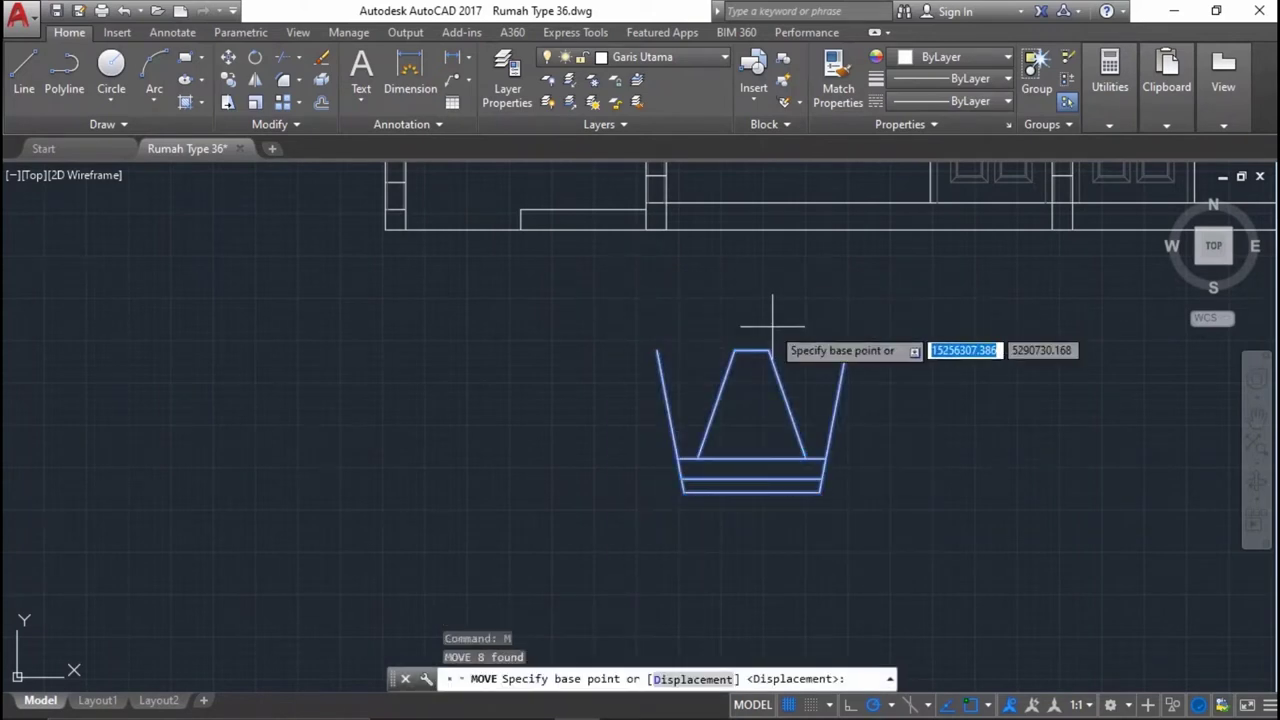
left_click(752, 350)
scroll(665, 228, "up", 4)
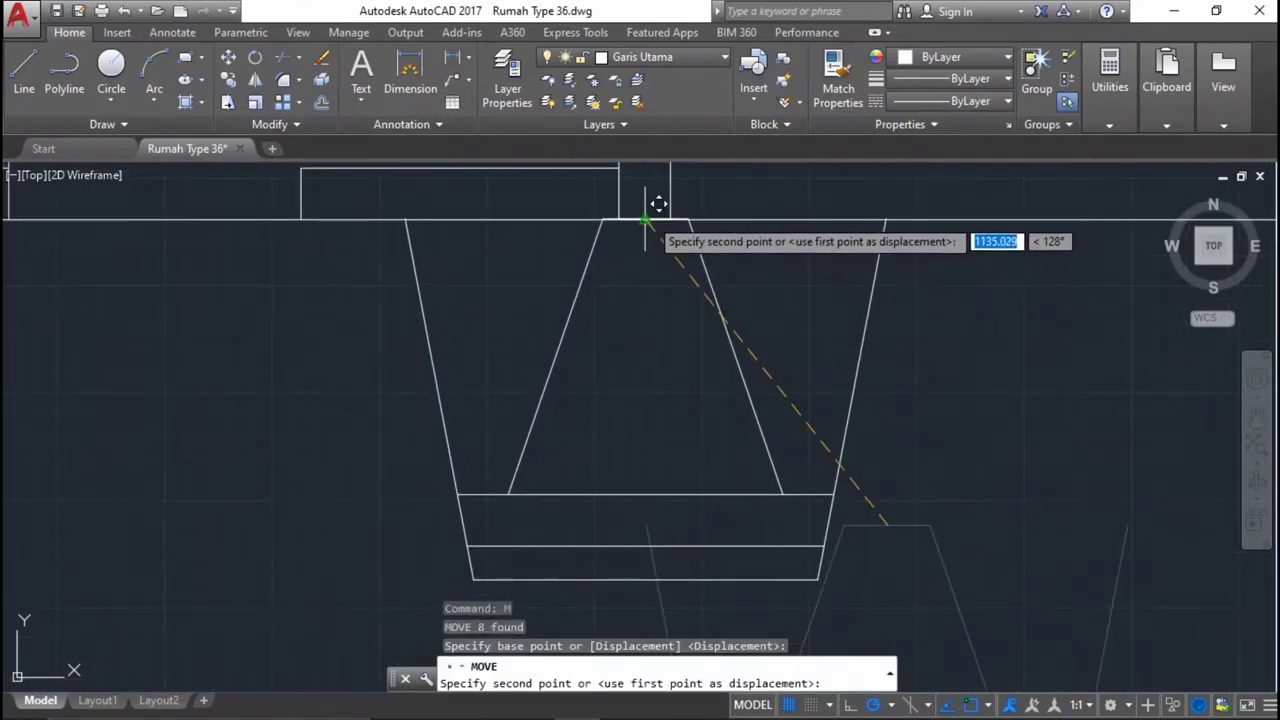
left_click(649, 216)
left_click(646, 218)
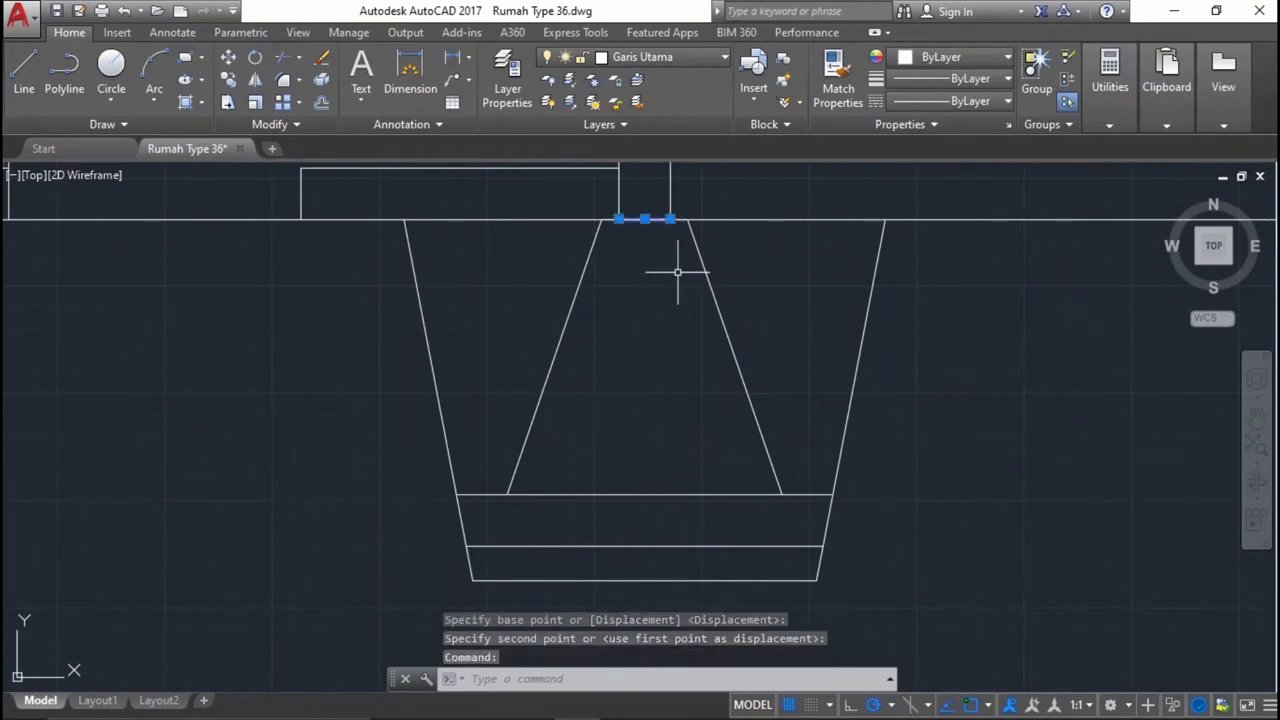
key("Delete")
Copy the footing from its top point to beneath the middle and right walls.
scroll(714, 305, "down", 2)
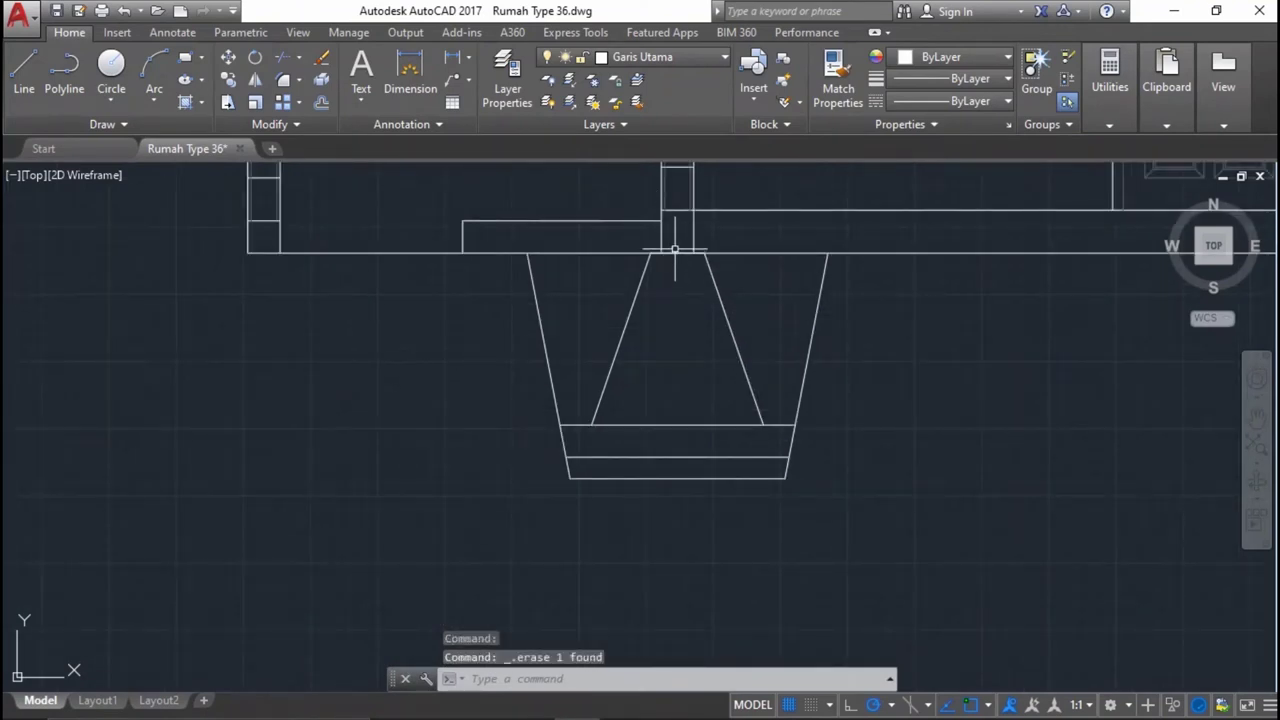
scroll(798, 335, "down", 5)
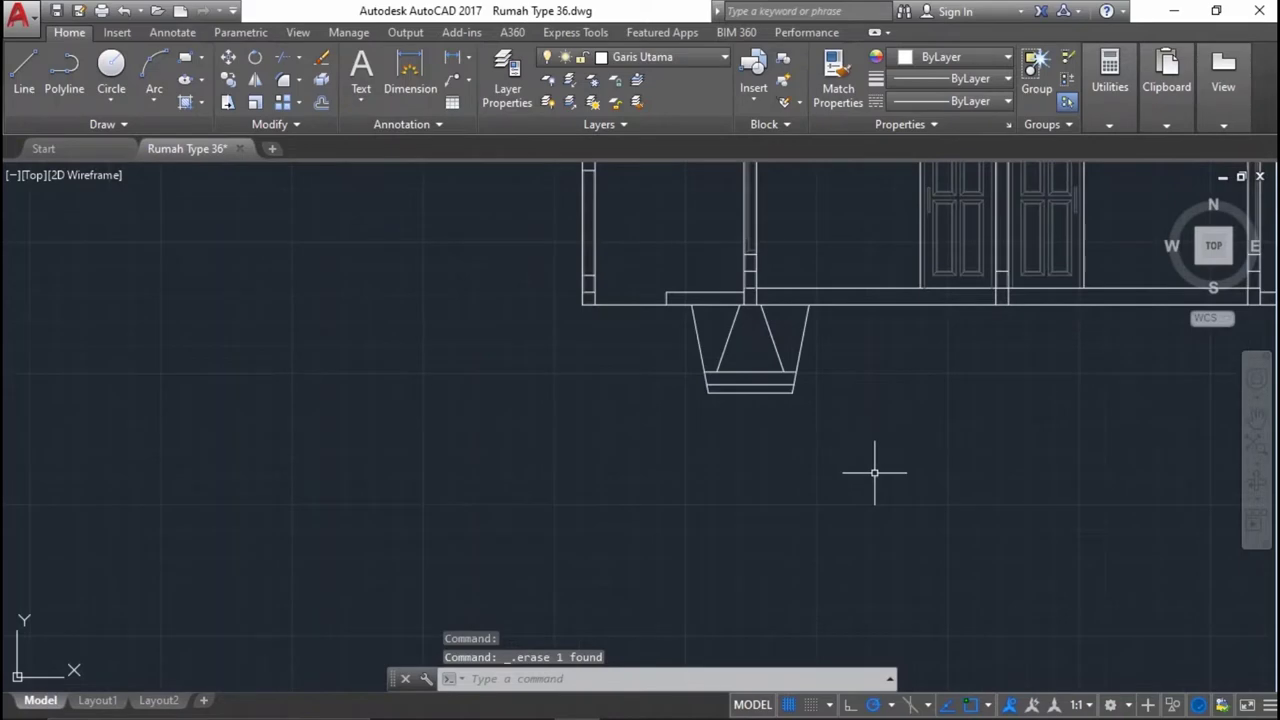
left_click(871, 471)
left_click(546, 280)
mouse_move(734, 347)
middle_mouse_down()
mouse_move(684, 380)
mouse_move(614, 366)
middle_mouse_up()
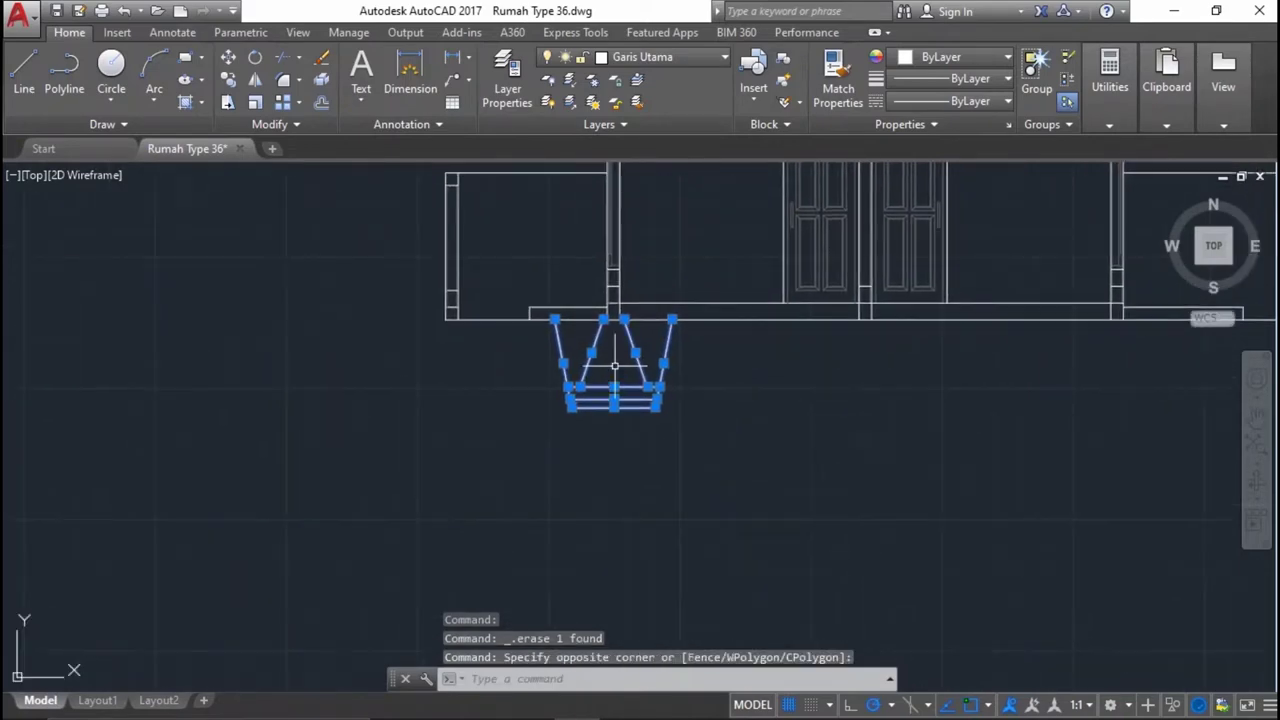
type("o")
key("Return")
scroll(614, 360, "up", 6)
left_click(629, 277)
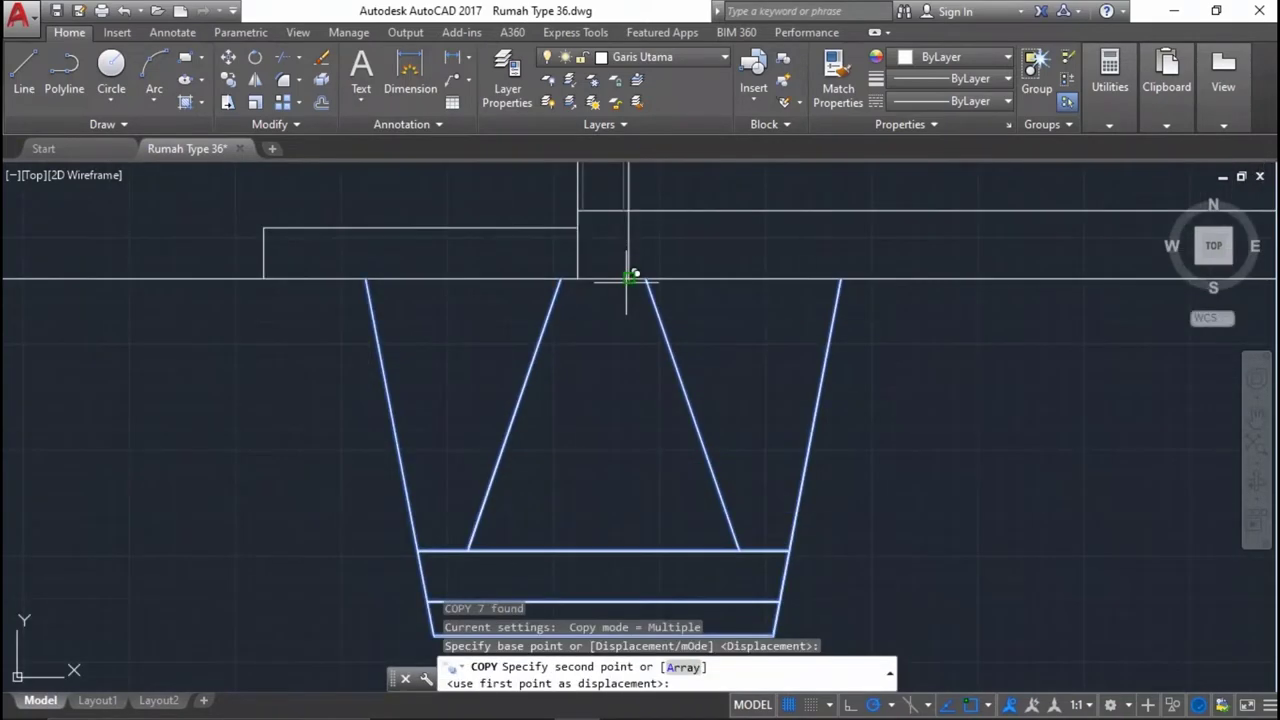
scroll(629, 277, "down", 6)
left_click(645, 318)
key("ctrl+z")
scroll(645, 318, "up", 2)
left_click(909, 297)
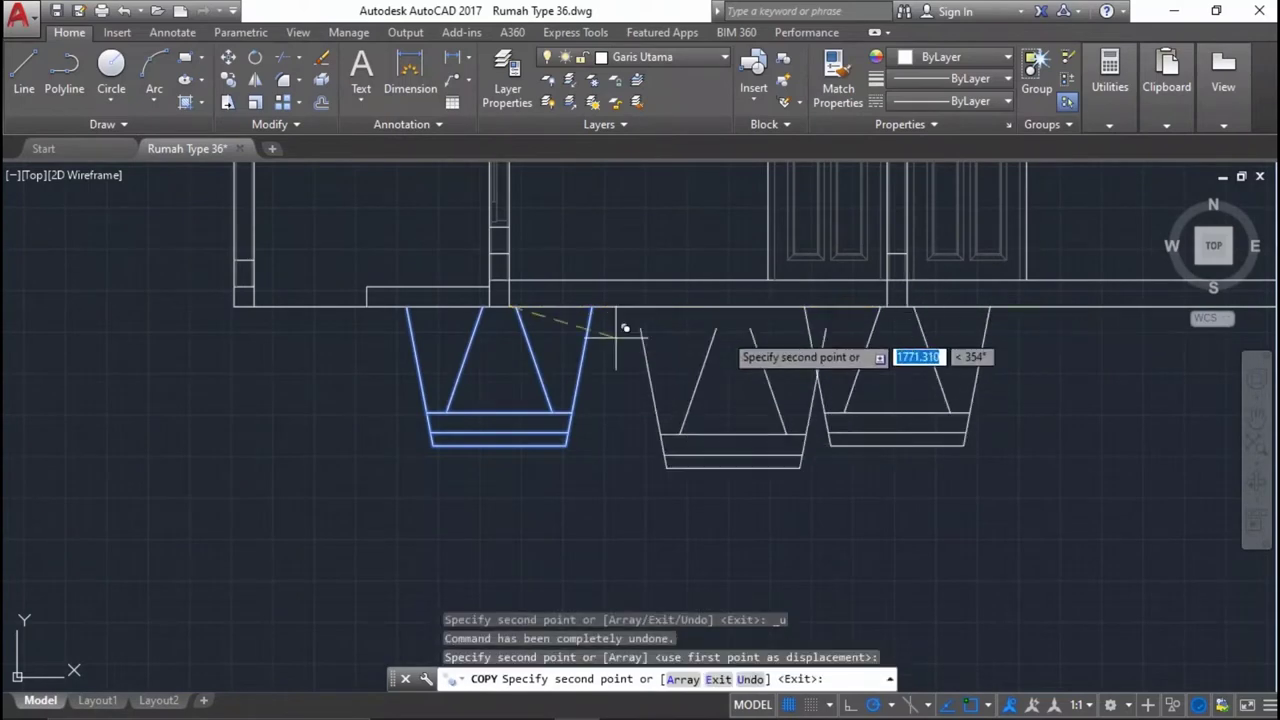
scroll(623, 331, "down", 4)
scroll(1008, 340, "up", 4)
left_click(787, 310)
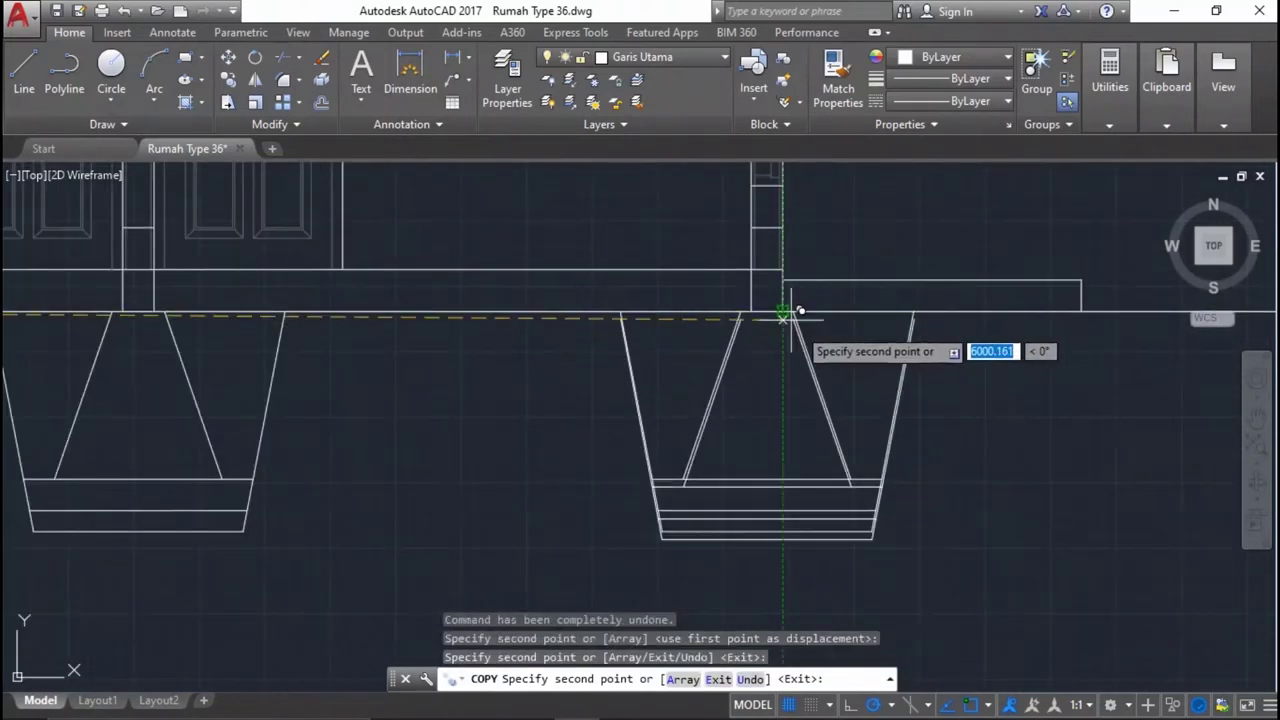
key("Return")
scroll(852, 358, "down", 4)
scroll(600, 380, "up", 4)
scroll(589, 380, "down", 4)
scroll(540, 331, "up", 4)
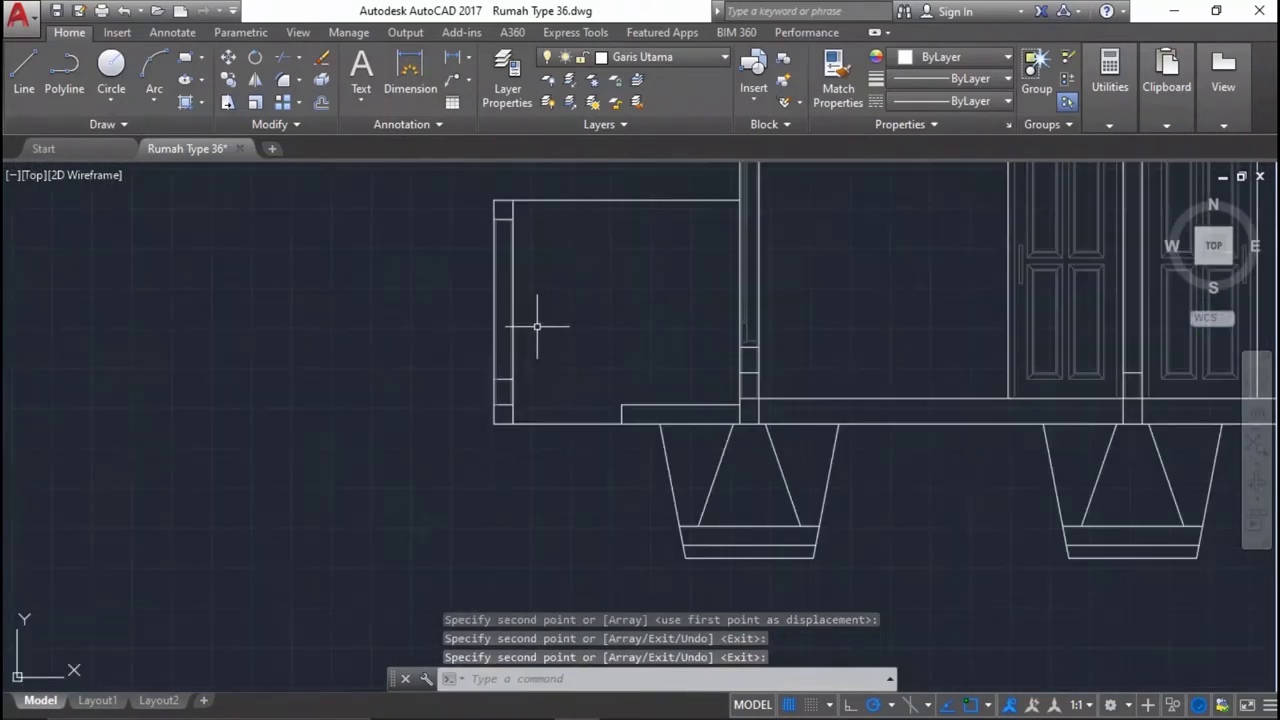
middle_click_drag(545, 407, 623, 301)
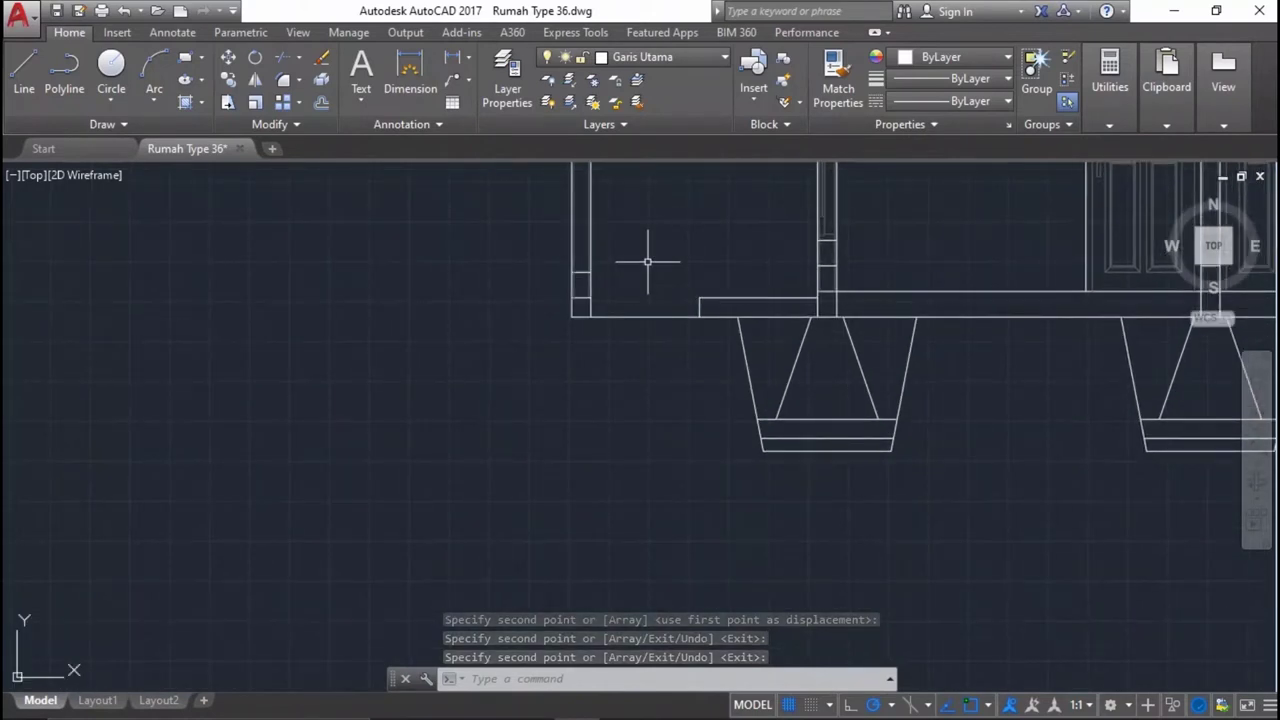
Draw an 800-long base line left of the existing footings.
type("l")
key("Return")
left_click(533, 470)
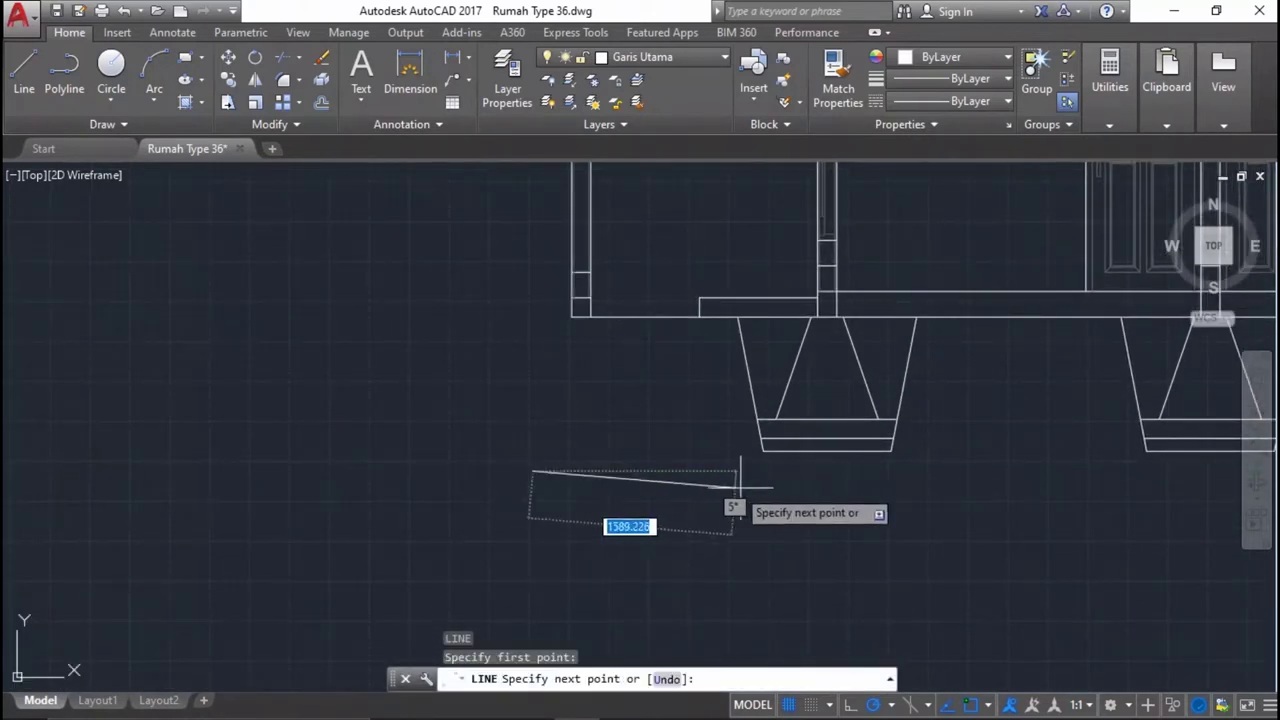
type("800")
key("Return")
Offset the base line upward by 100, 150 and 800 to form the stacked layers.
key("Return")
type("o")
key("Return")
type("100")
key("Return")
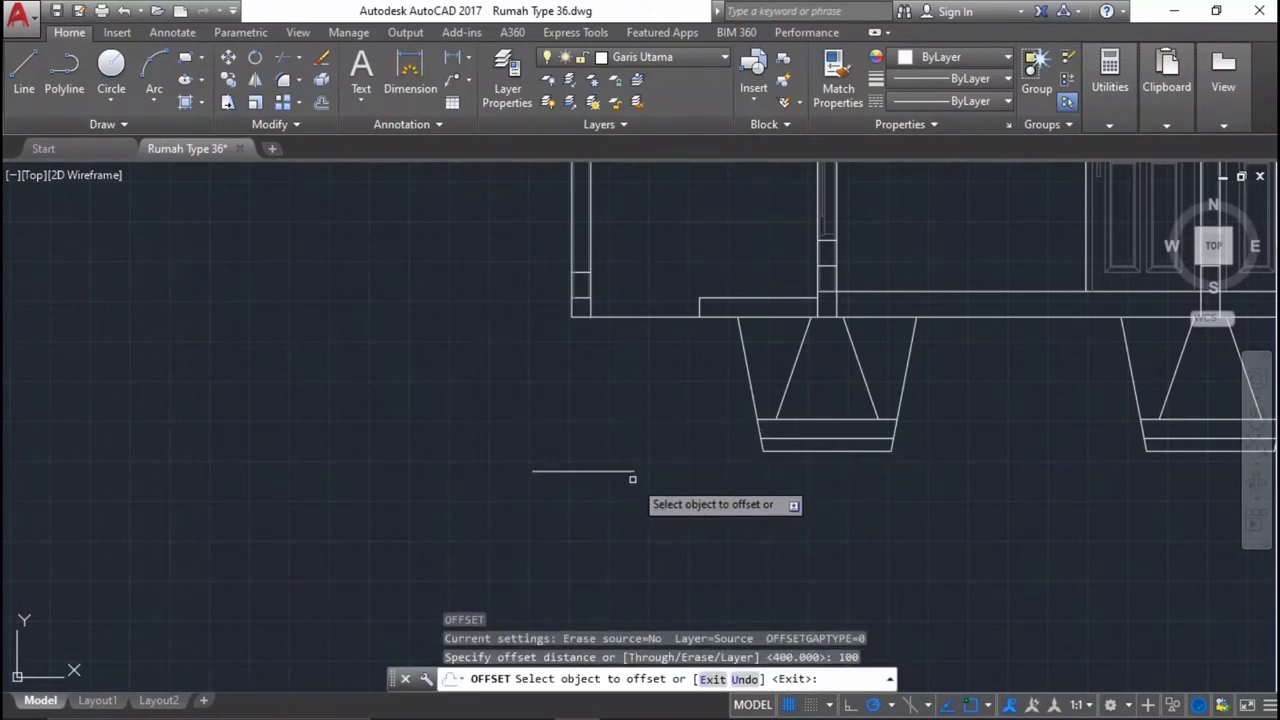
left_click(626, 471)
left_click(631, 421)
key("Return")
key("Return")
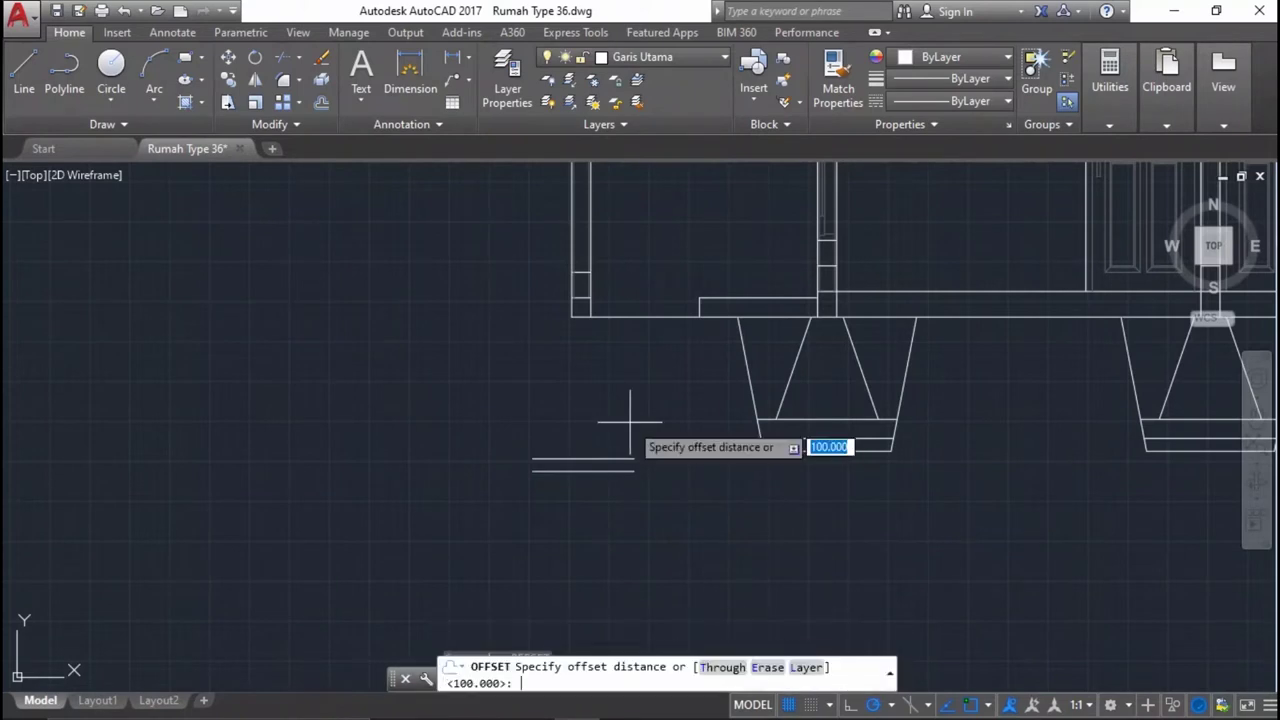
type("1")
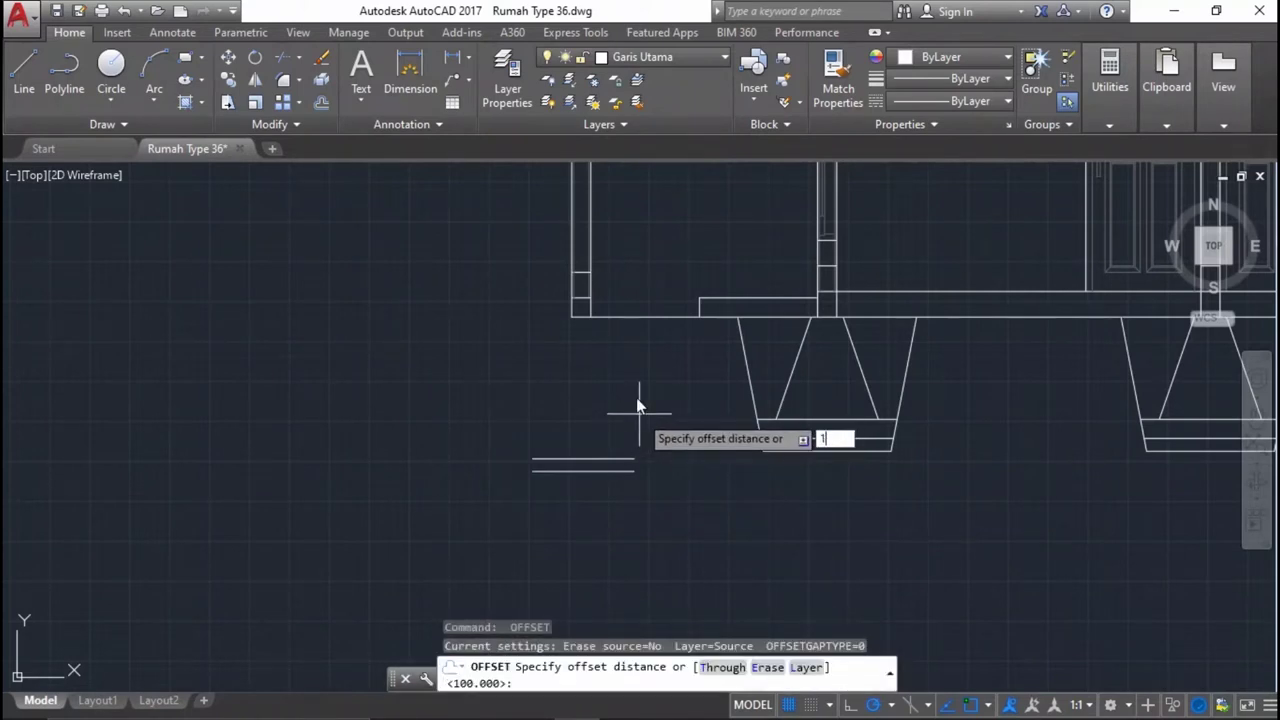
type("50")
key("Return")
left_click(607, 458)
left_click(616, 376)
key("Return")
key("Return")
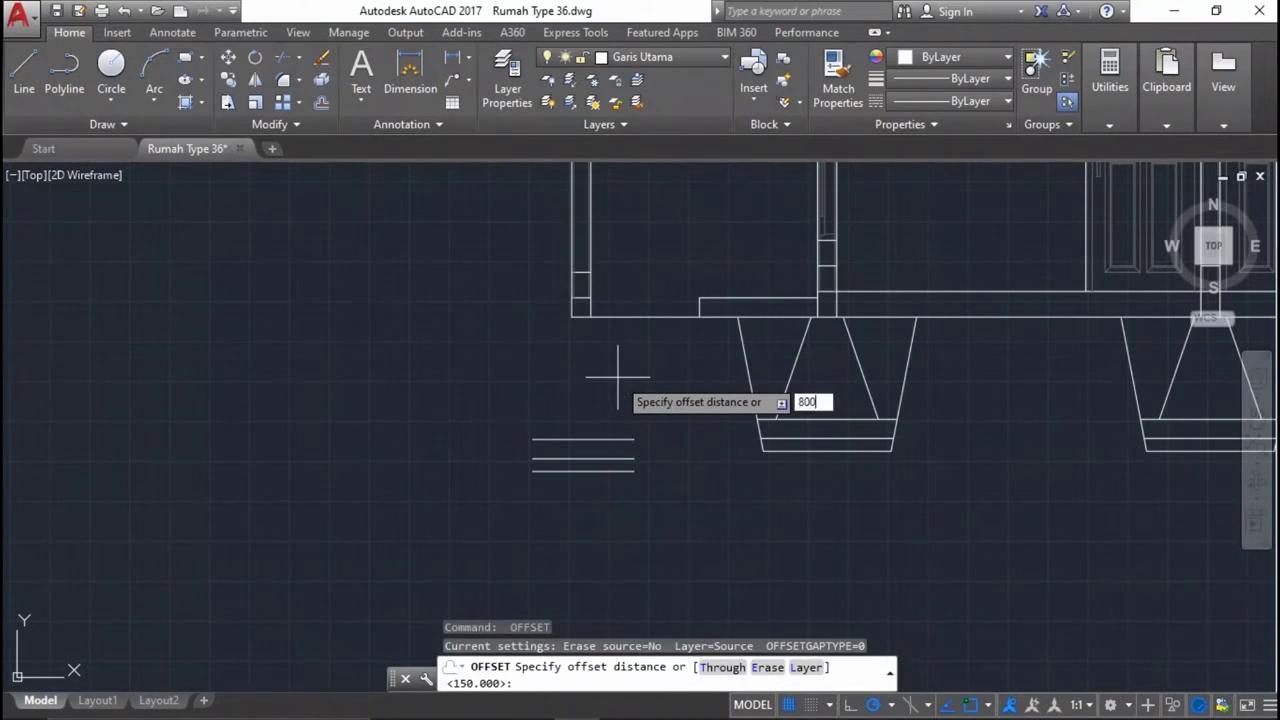
key("Return")
left_click(576, 440)
left_click(587, 386)
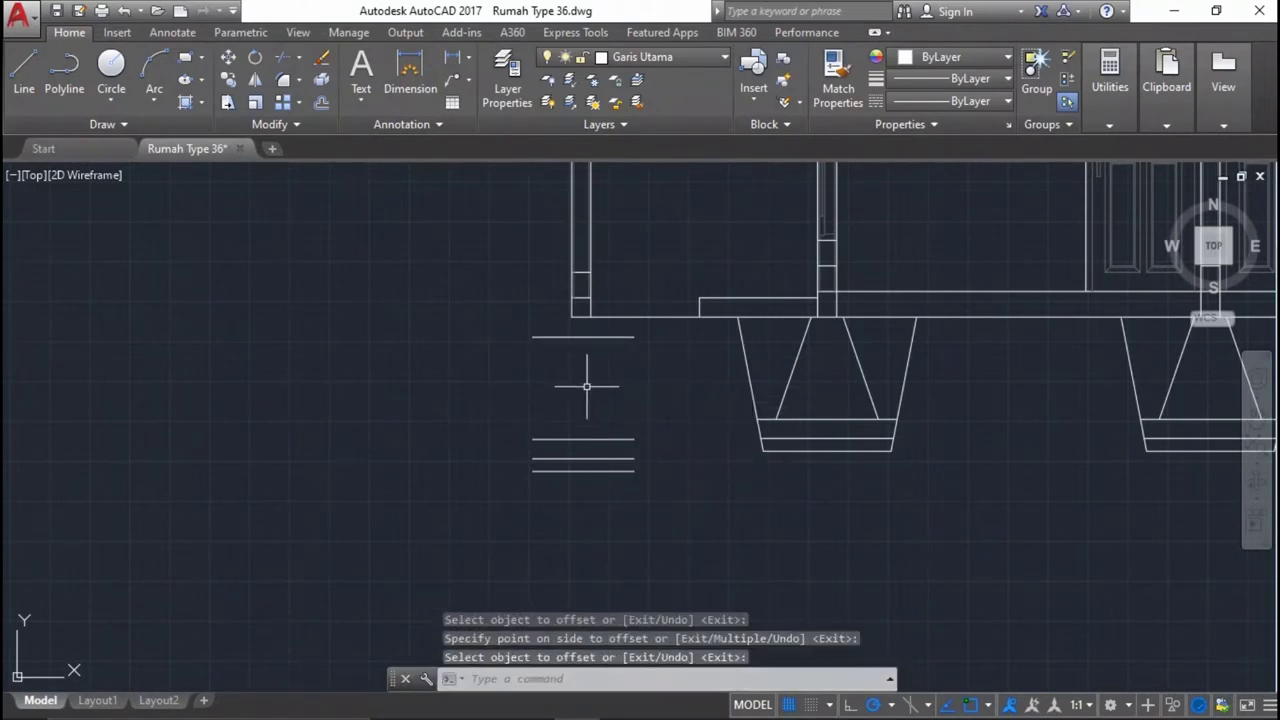
middle_click_drag(606, 440, 624, 440)
key("Escape")
Draw the vertical left side from the top line down to the base line.
type("l")
key("Return")
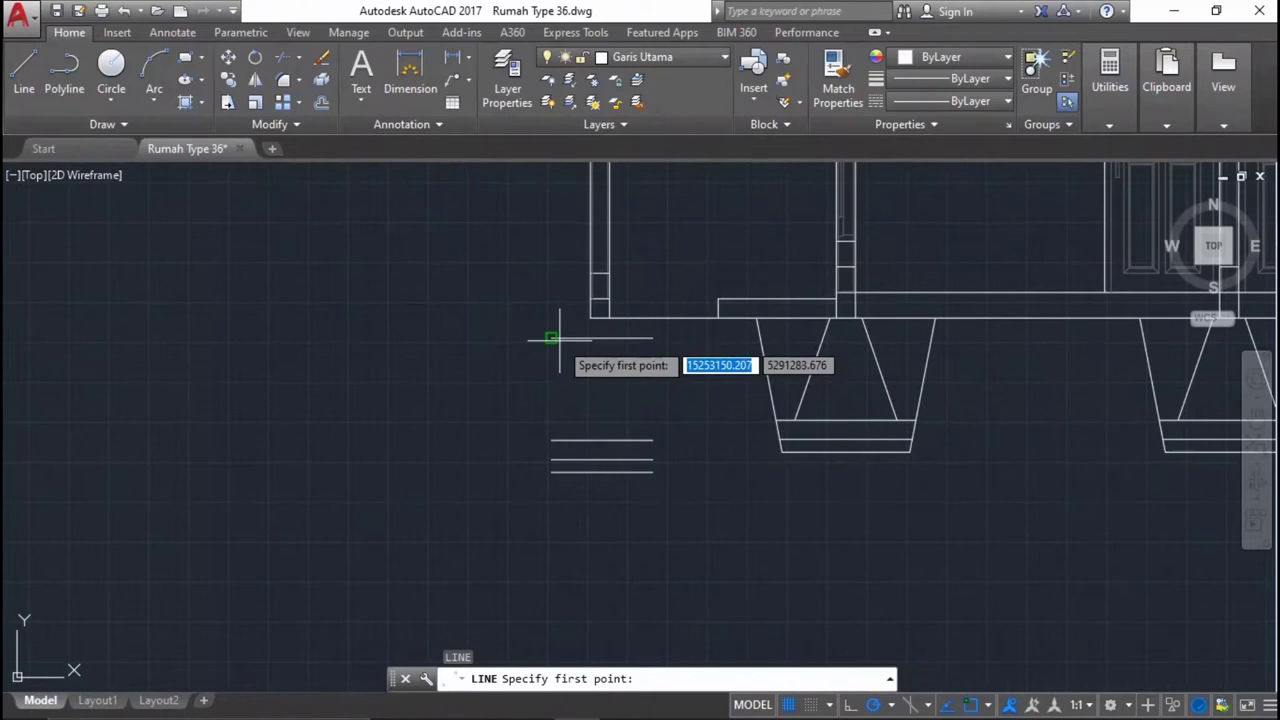
left_click(549, 338)
left_click(550, 470)
key("Return")
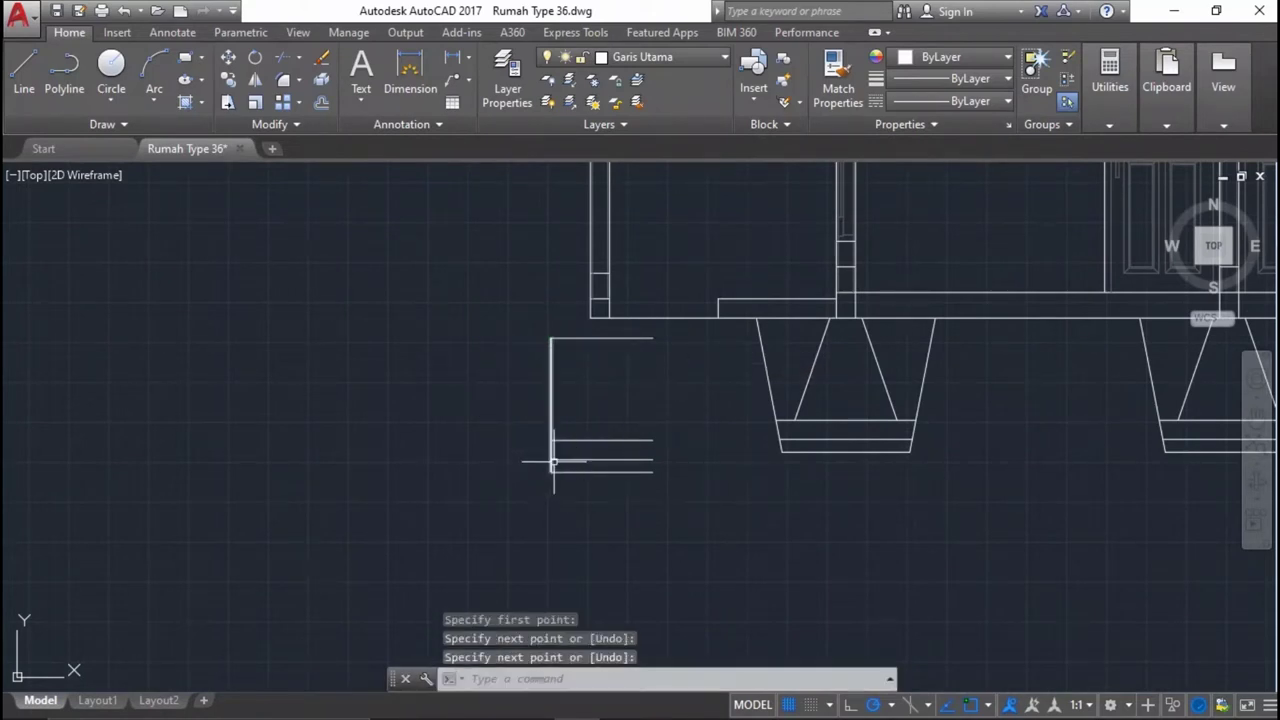
Offset the vertical side 200 and 400 to the right as helper lines.
type("o")
key("Return")
left_click(551, 439)
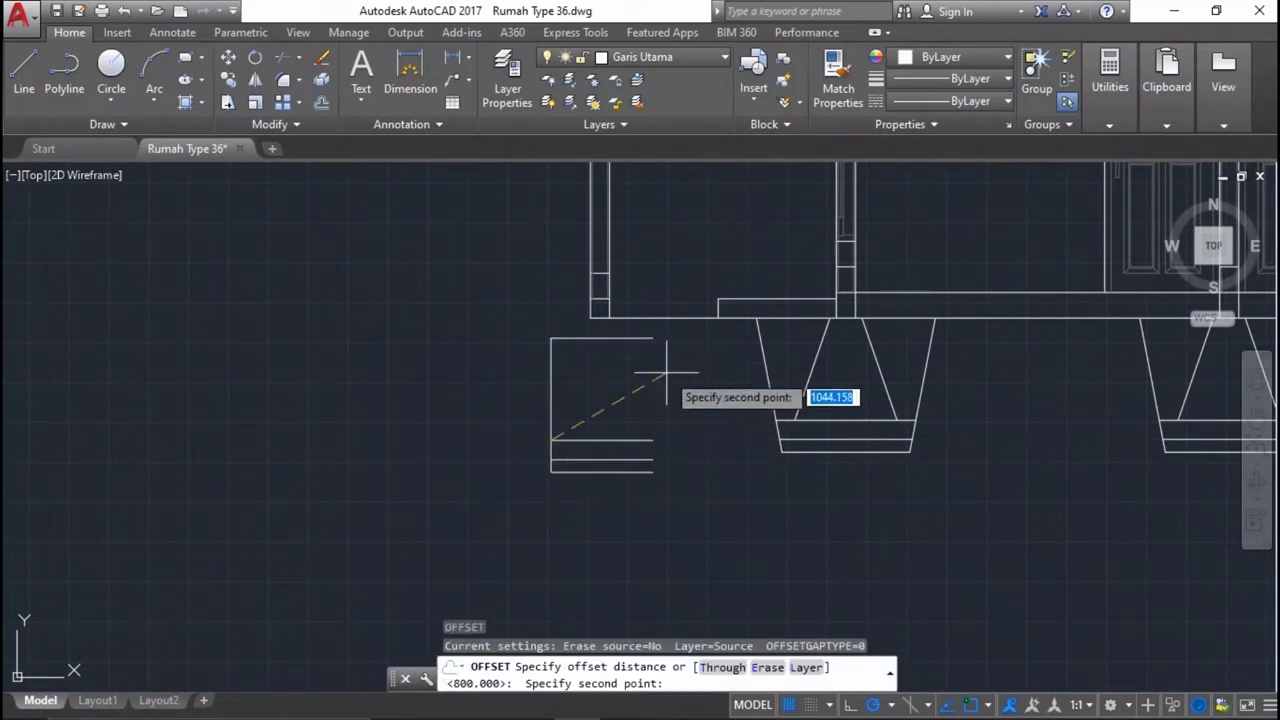
key("Return")
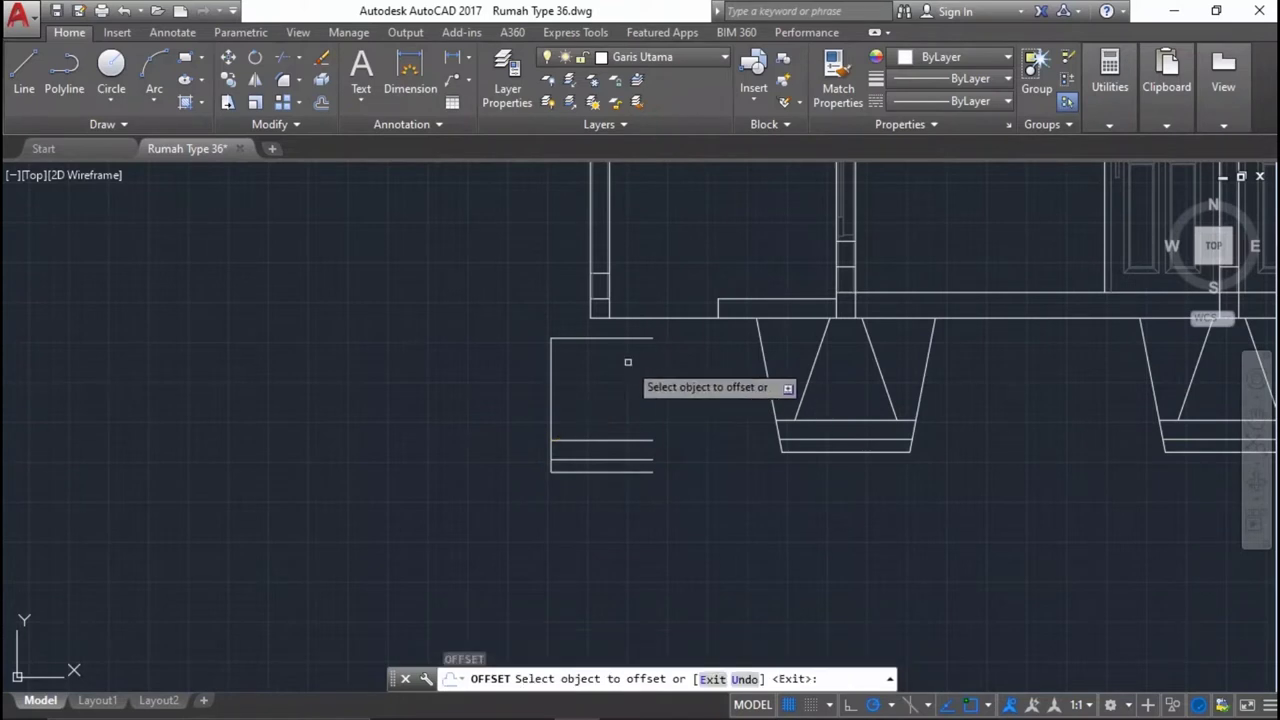
left_click(555, 386)
left_click(612, 375)
key("Return")
key("Return")
type("00")
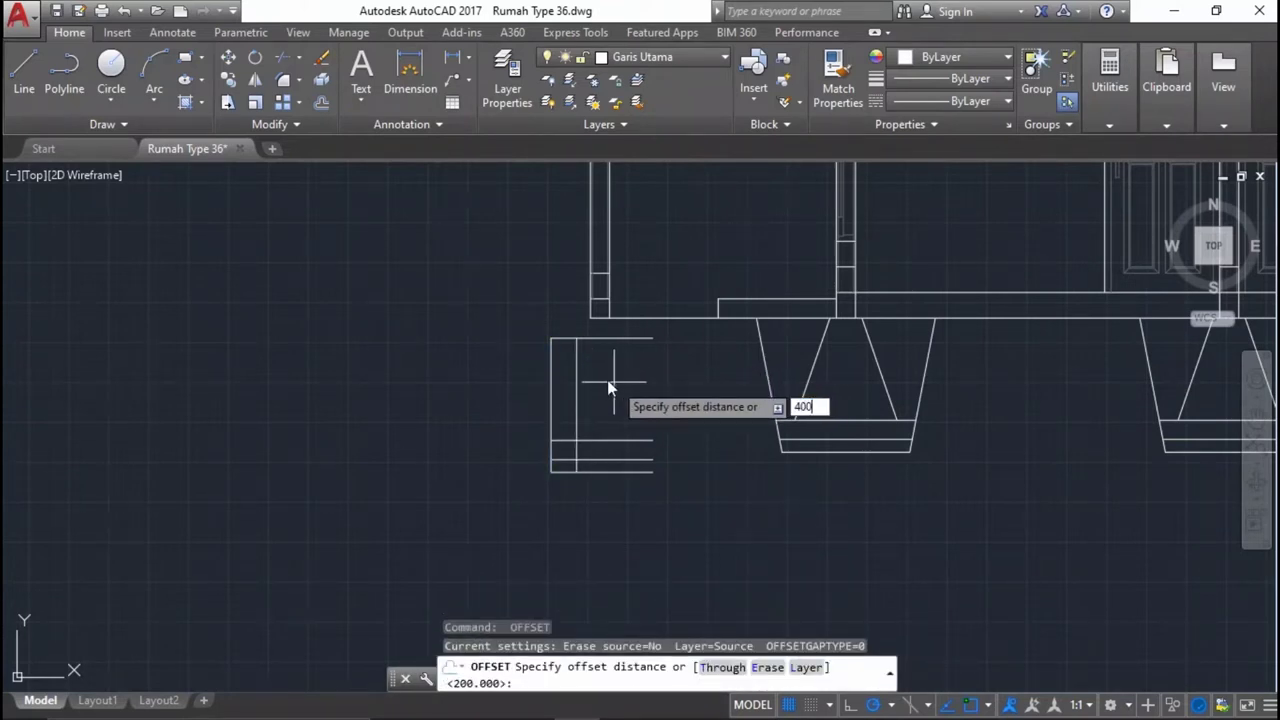
key("Return")
left_click(577, 373)
left_click(608, 405)
key("Return")
middle_click_drag(618, 424, 628, 434)
Draw the sloped inner edge from near the top down to the base layer.
type("l")
key("Return")
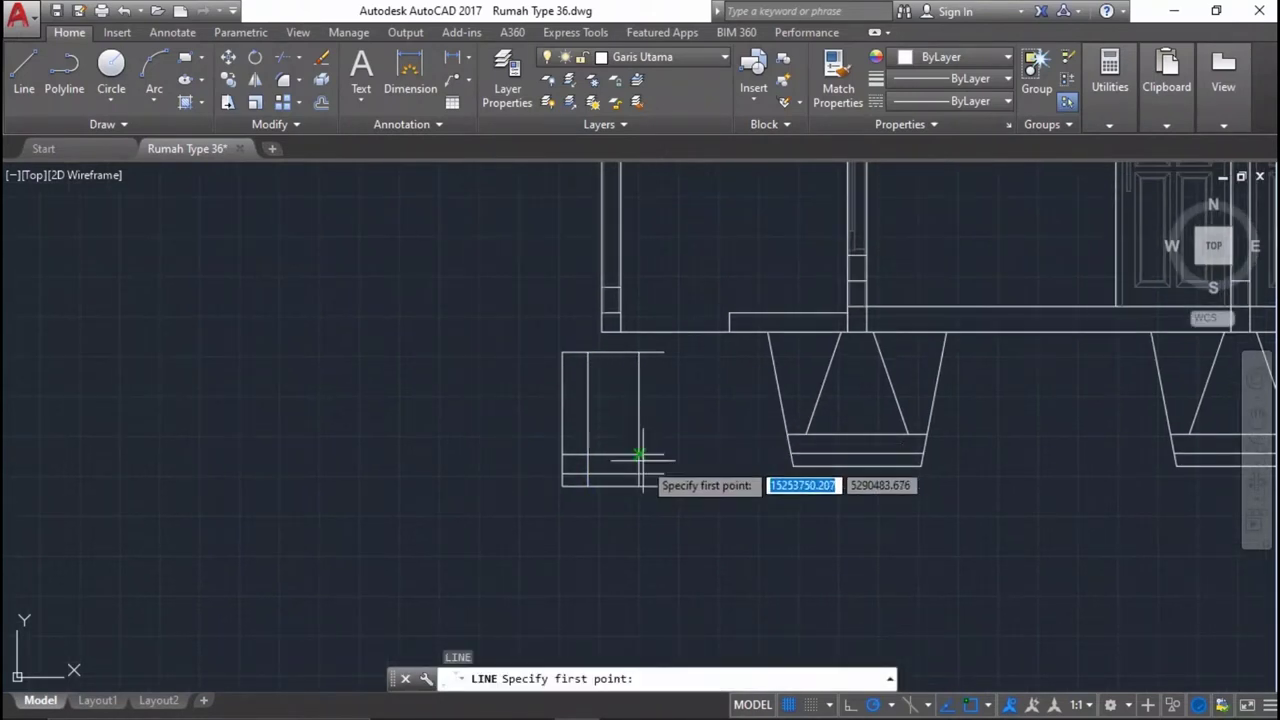
left_click(638, 455)
left_click(588, 353)
key("Return")
Delete the two helper vertical lines.
left_click(651, 380)
left_click(625, 365)
key("Delete")
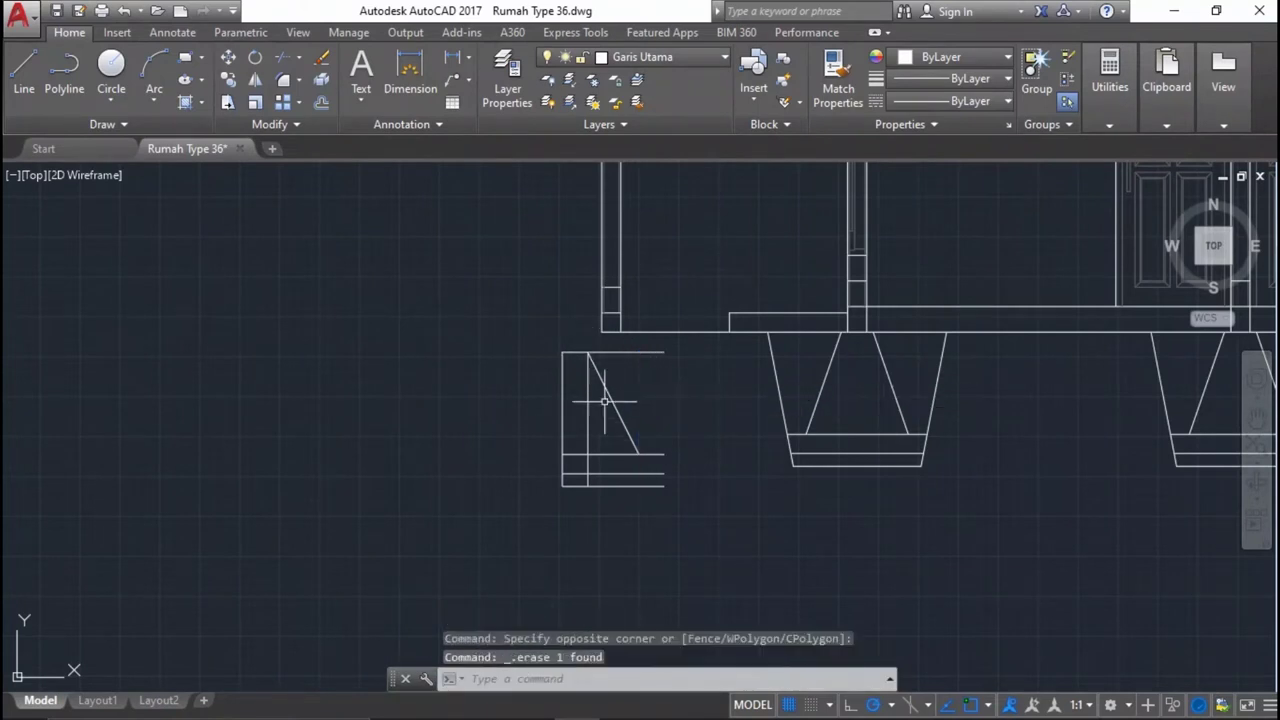
left_click(588, 428)
key("Delete")
Draw the right side line from the top-right corner down to the base.
middle_click_drag(650, 455, 677, 457)
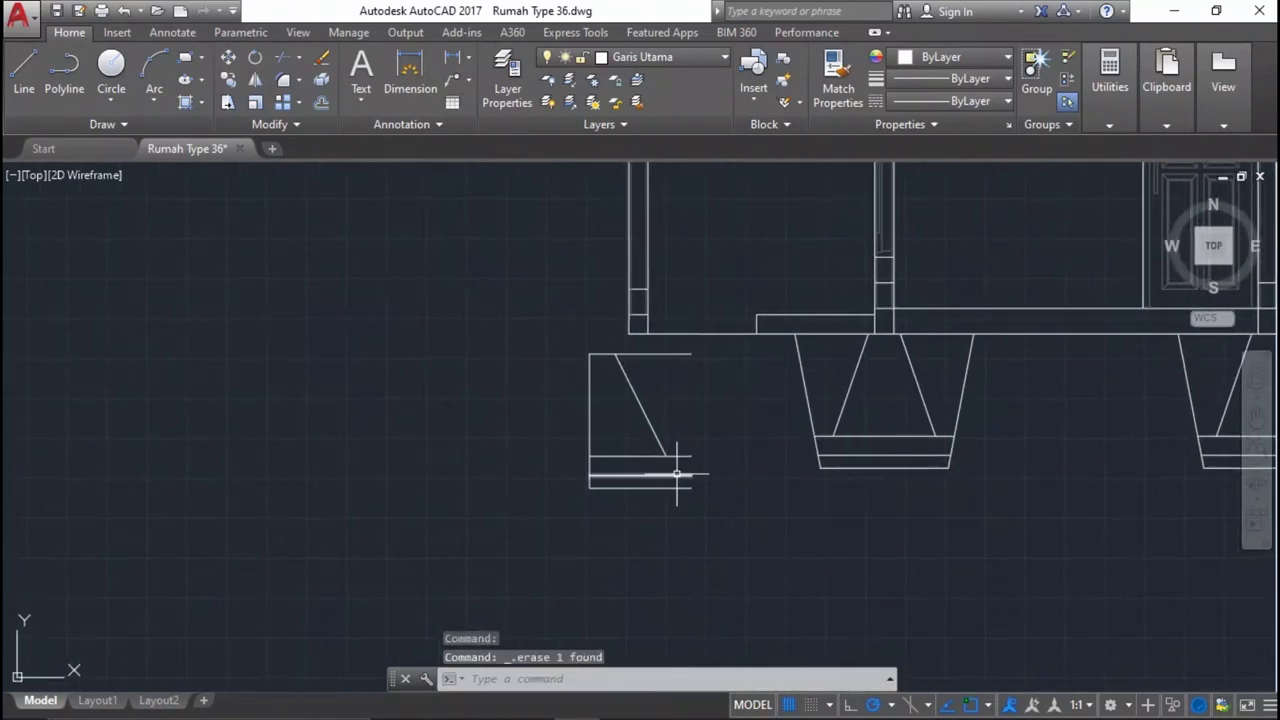
type("l")
key("Return")
left_click(691, 353)
left_click(691, 488)
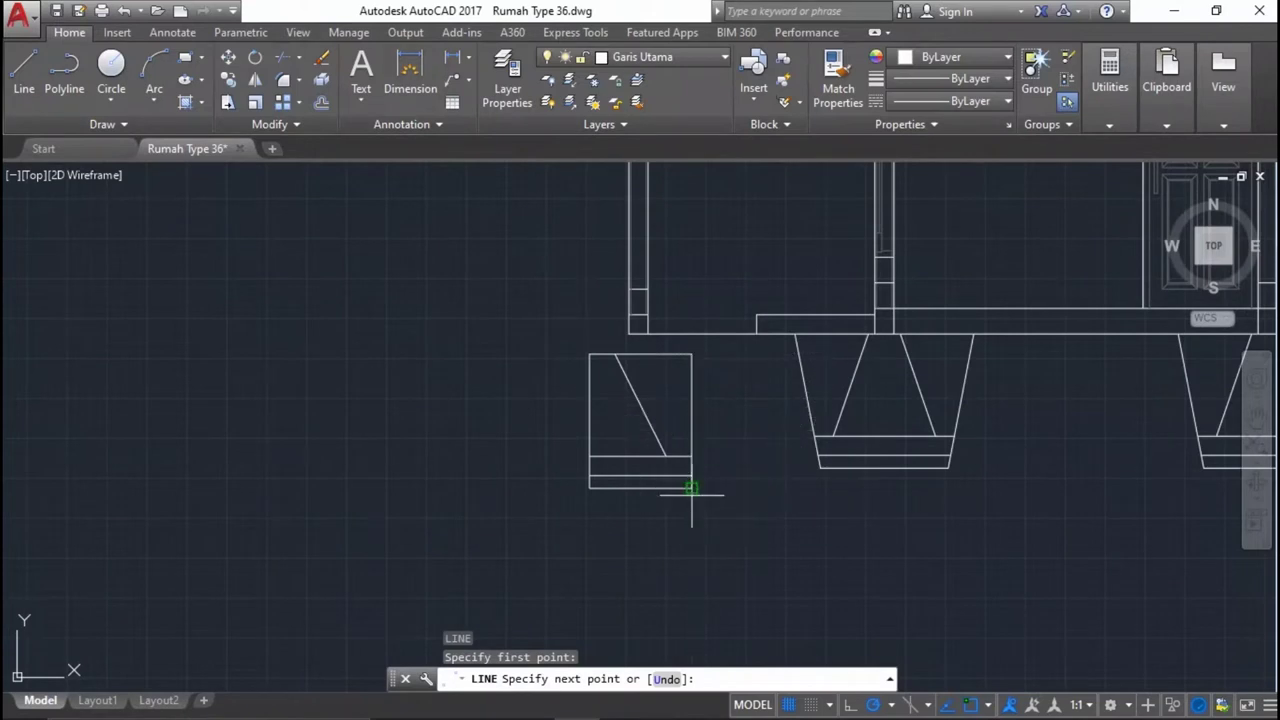
key("Return")
Delete the profile's top line to leave it open-topped.
scroll(632, 357, "up", 2)
scroll(660, 370, "up", 3)
scroll(680, 382, "down", 3)
scroll(694, 394, "up", 3)
left_click(701, 364)
left_click(688, 362)
key("Delete")
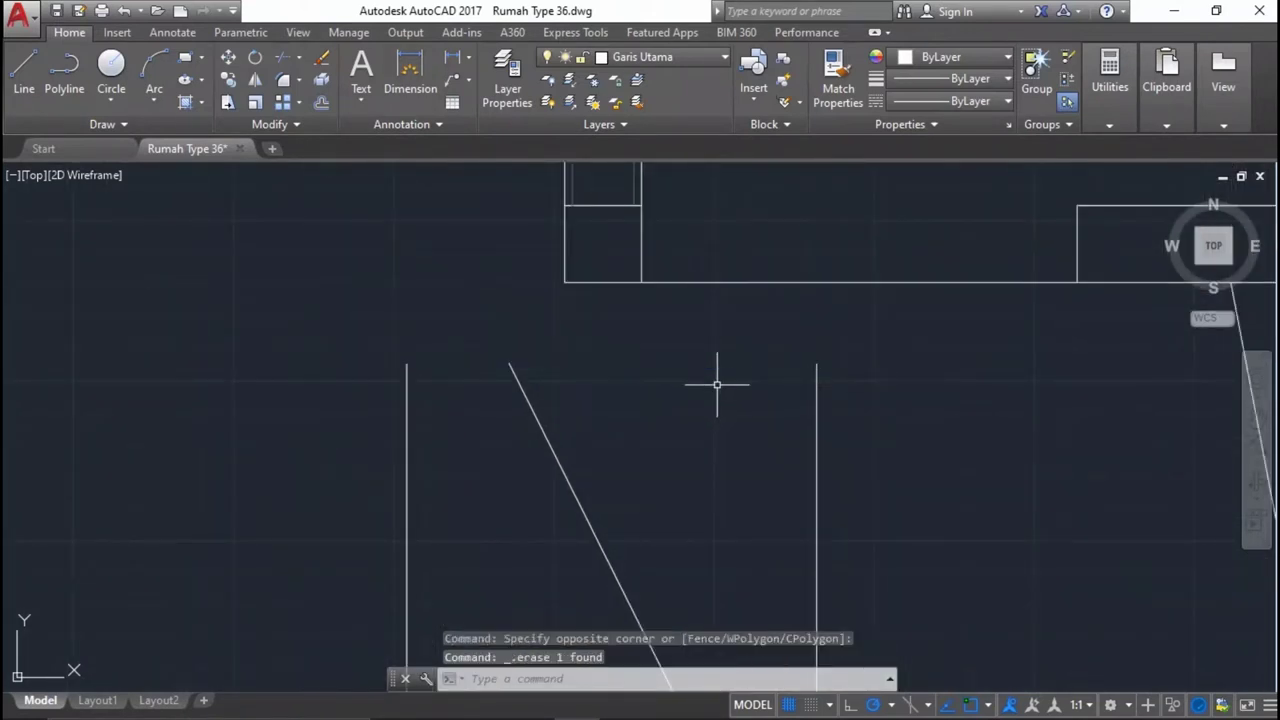
scroll(722, 356, "down", 4)
left_click(477, 400)
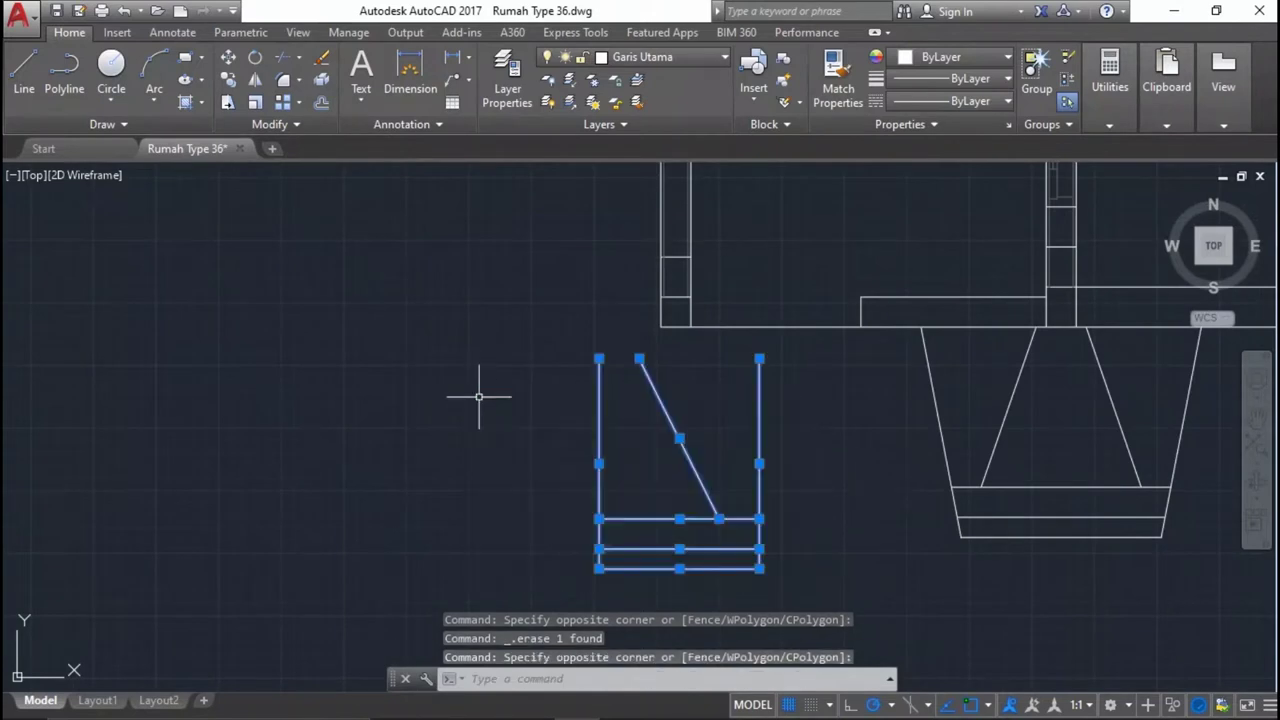
Move the new footing profile from its top-left corner to beneath the left wall.
middle_click_drag(640, 400, 607, 408)
type("m")
key("Return")
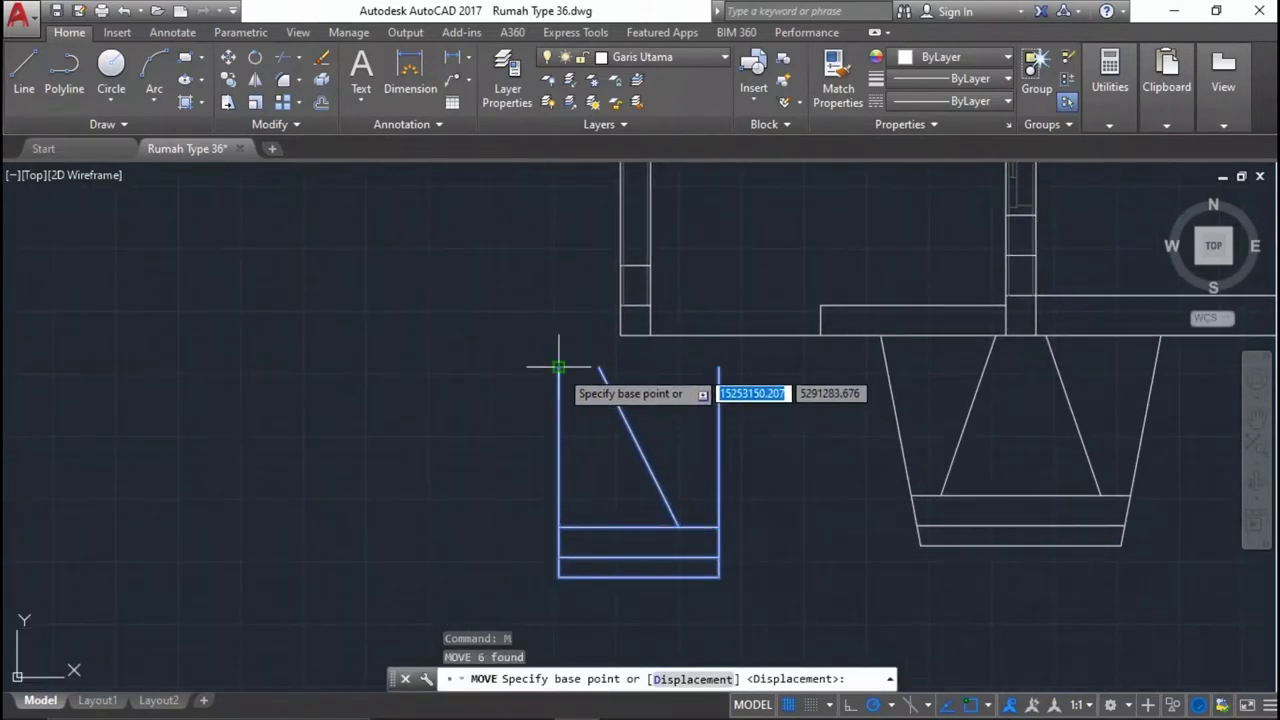
left_click(558, 368)
left_click(620, 335)
scroll(843, 351, "up", 3)
scroll(674, 349, "up", 3)
scroll(689, 351, "down", 5)
scroll(672, 377, "up", 5)
Draw a 150 helper line from the wall's bottom edge, then delete both helper lines.
type("l")
key("Return")
scroll(672, 377, "down", 5)
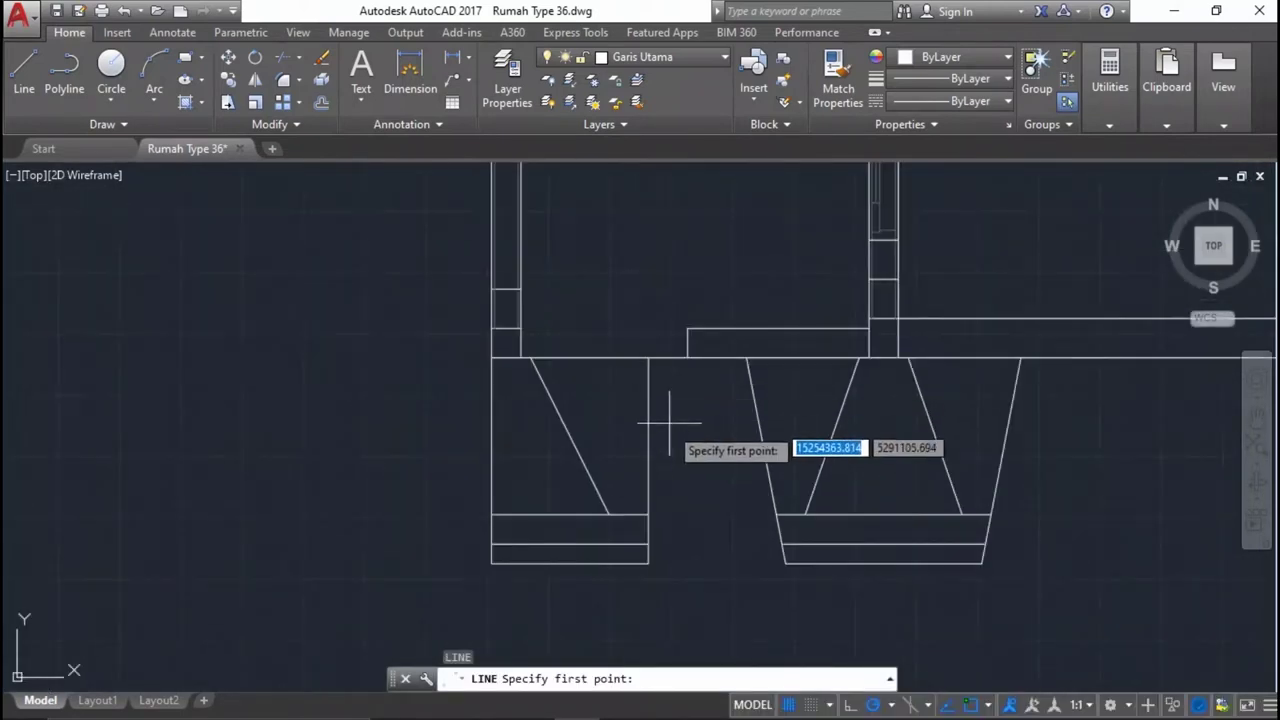
scroll(656, 334, "up", 2)
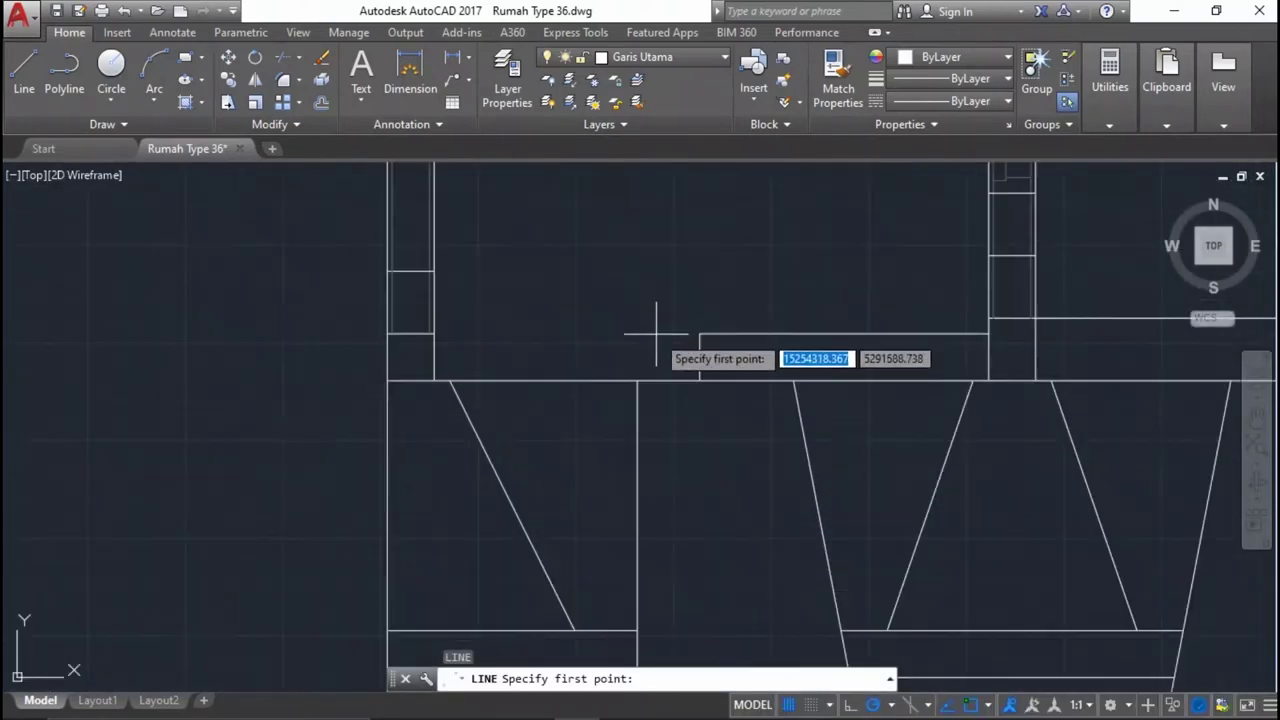
left_click(638, 380)
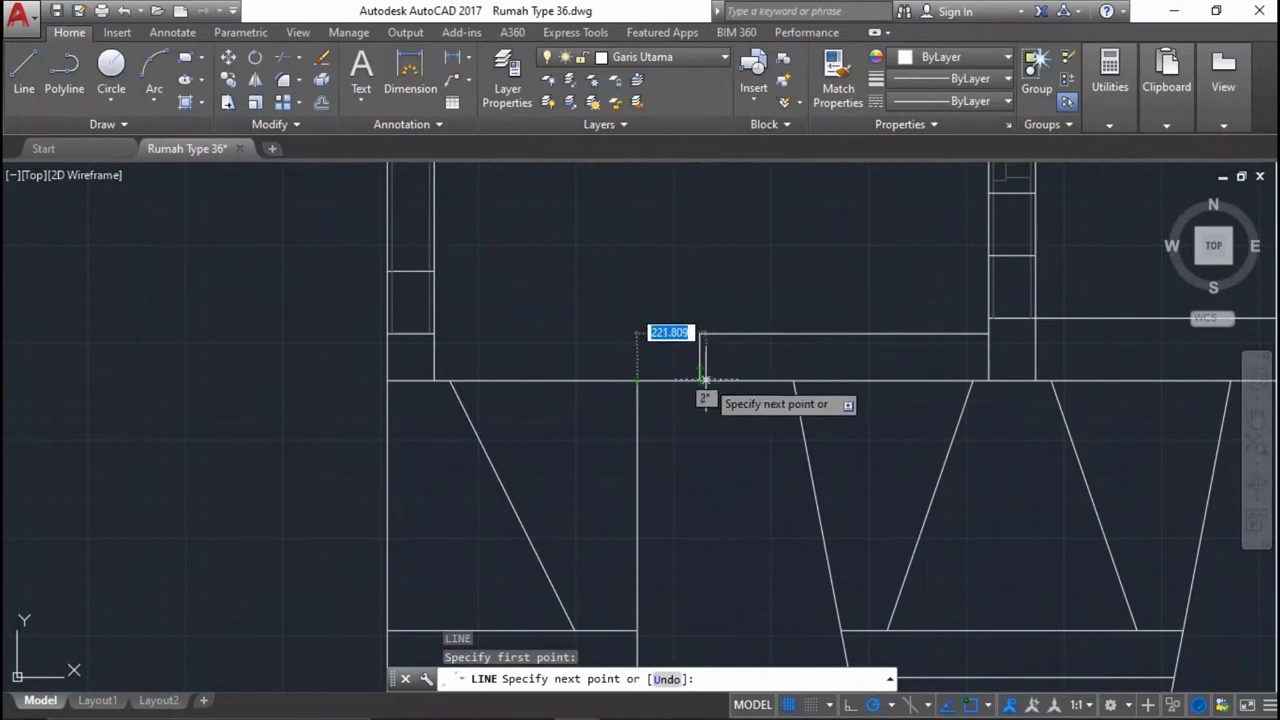
type("50")
key("Return")
scroll(722, 412, "down", 2)
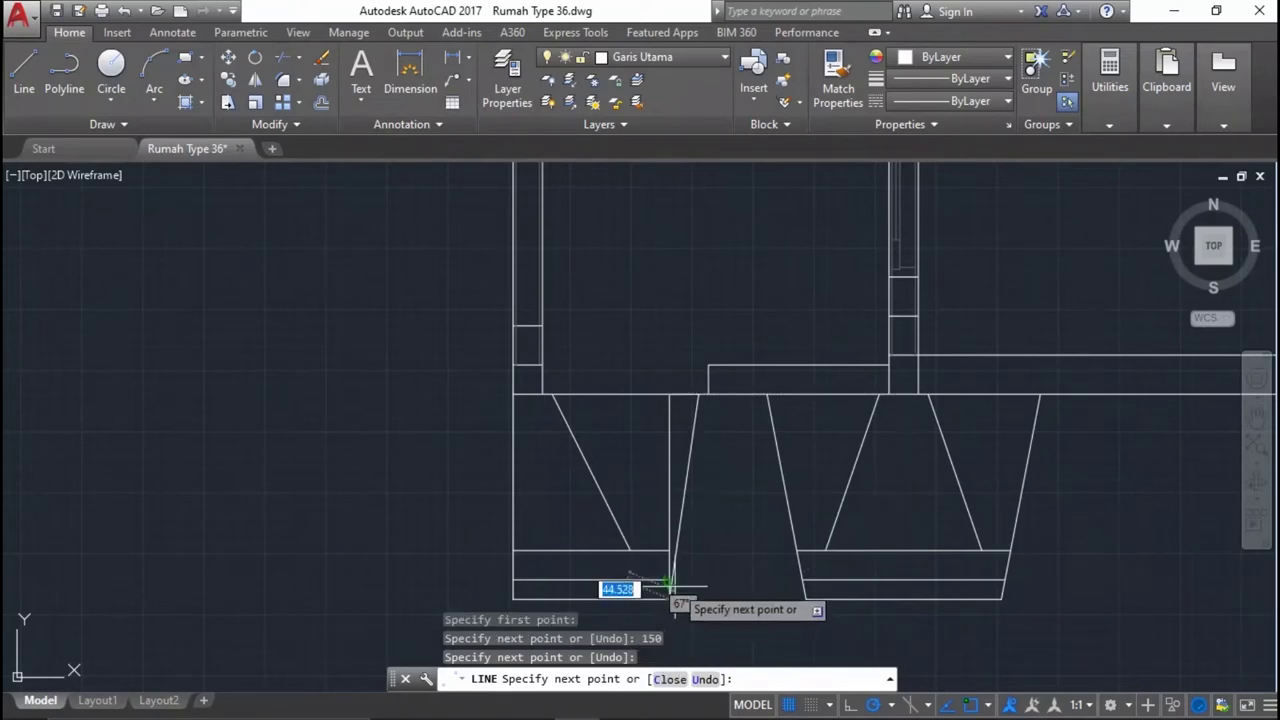
key("Return")
scroll(688, 400, "up", 4)
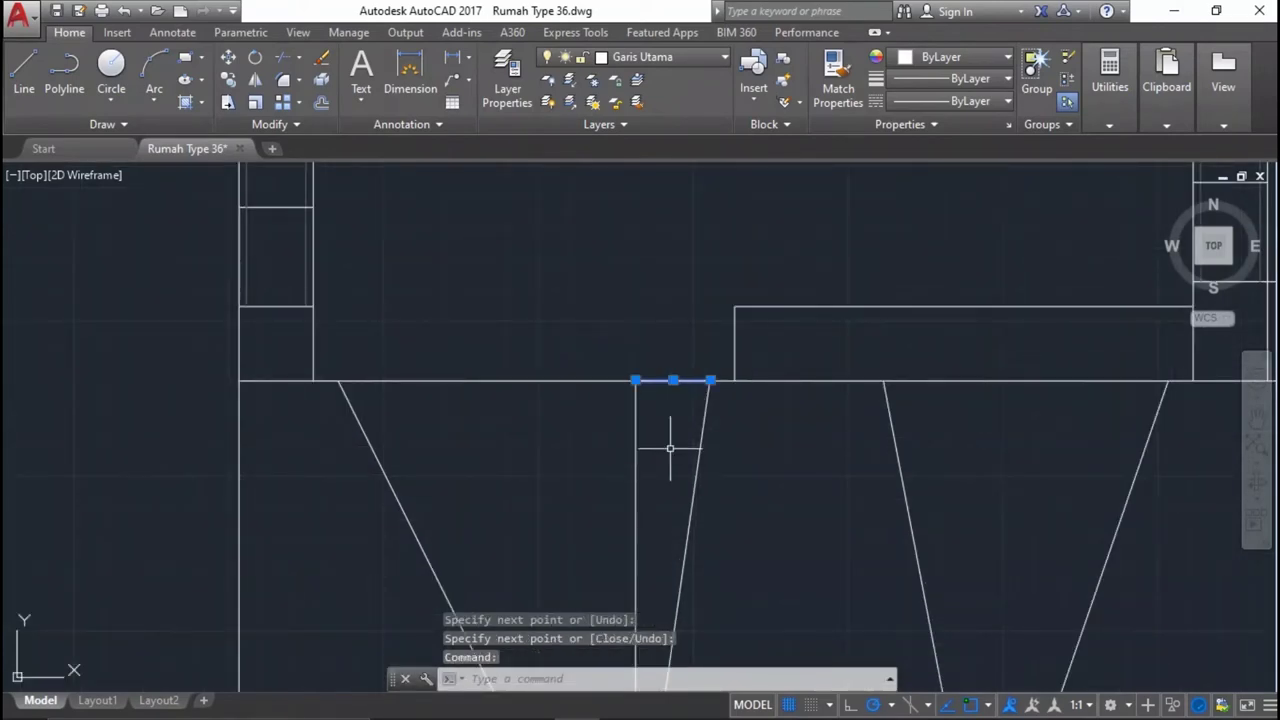
left_click(670, 448)
left_click(551, 428)
scroll(894, 414, "down", 5)
key("Delete")
scroll(808, 523, "up", 4)
Extend the base layer lines out to the footing's right side edge.
mouse_move(808, 523)
middle_mouse_down()
mouse_move(686, 500)
mouse_move(699, 462)
middle_mouse_up()
key("Return")
key("Return")
scroll(786, 449, "up", 3)
left_click(794, 423)
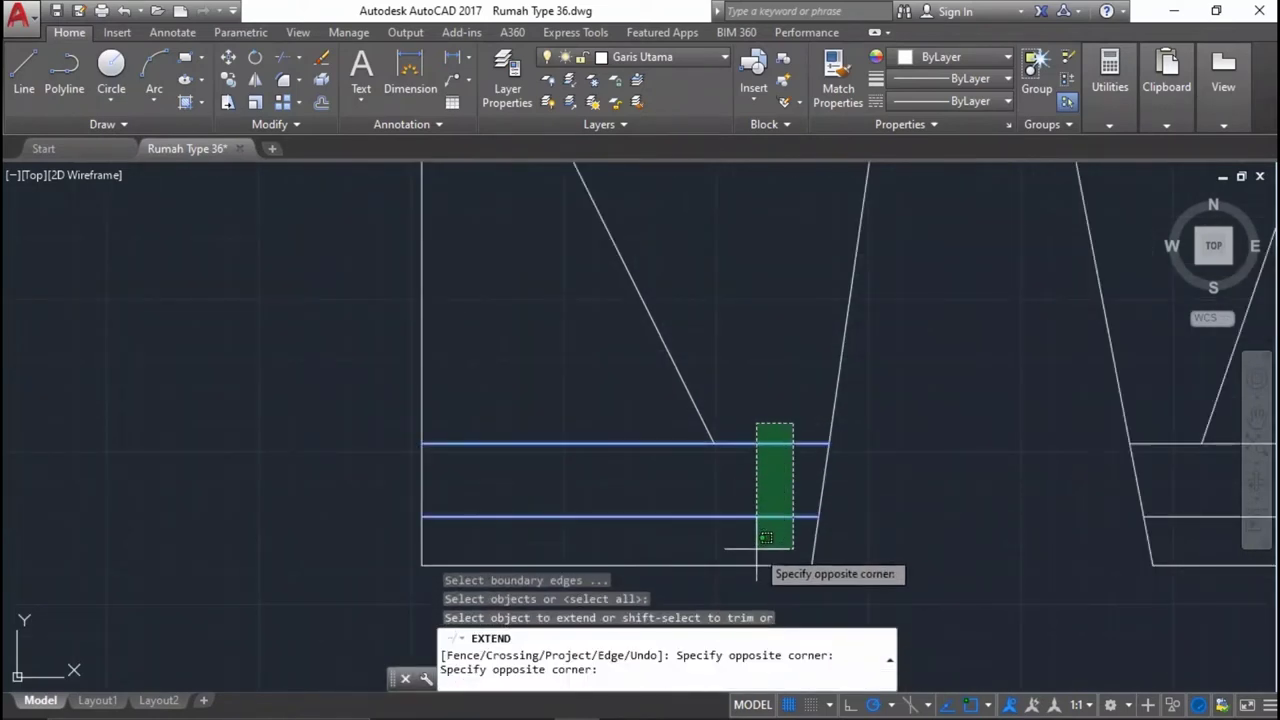
left_click(760, 545)
scroll(646, 414, "down", 3)
scroll(646, 414, "down", 2)
scroll(706, 371, "up", 2)
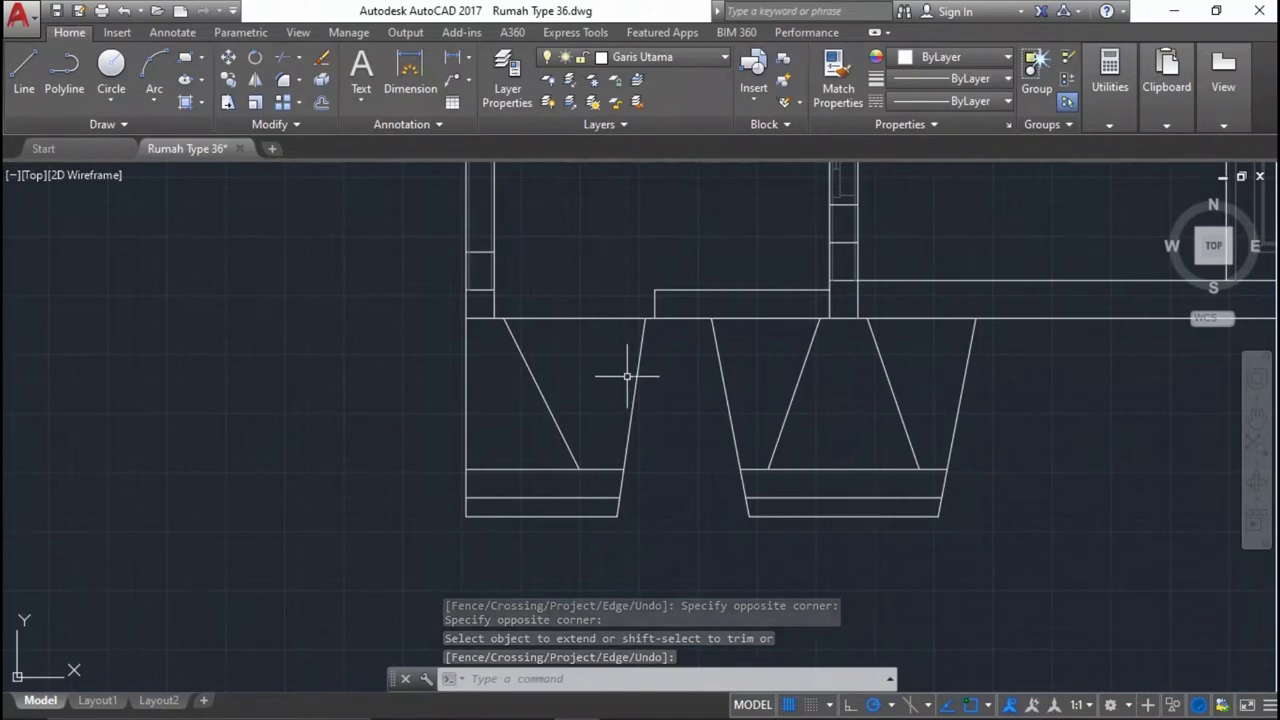
middle_click_drag(961, 411, 791, 411)
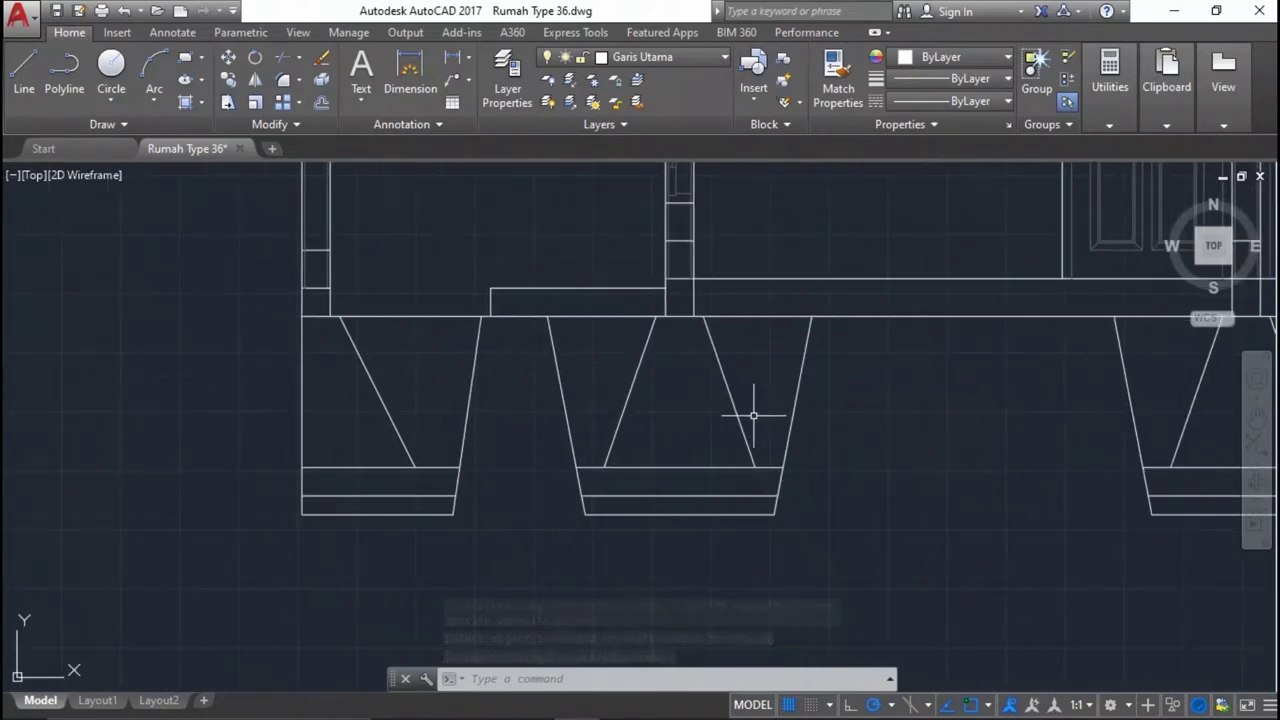
Begin a spline at the footing corner, cancel it, and restart it with the view recentred.
type("Sp")
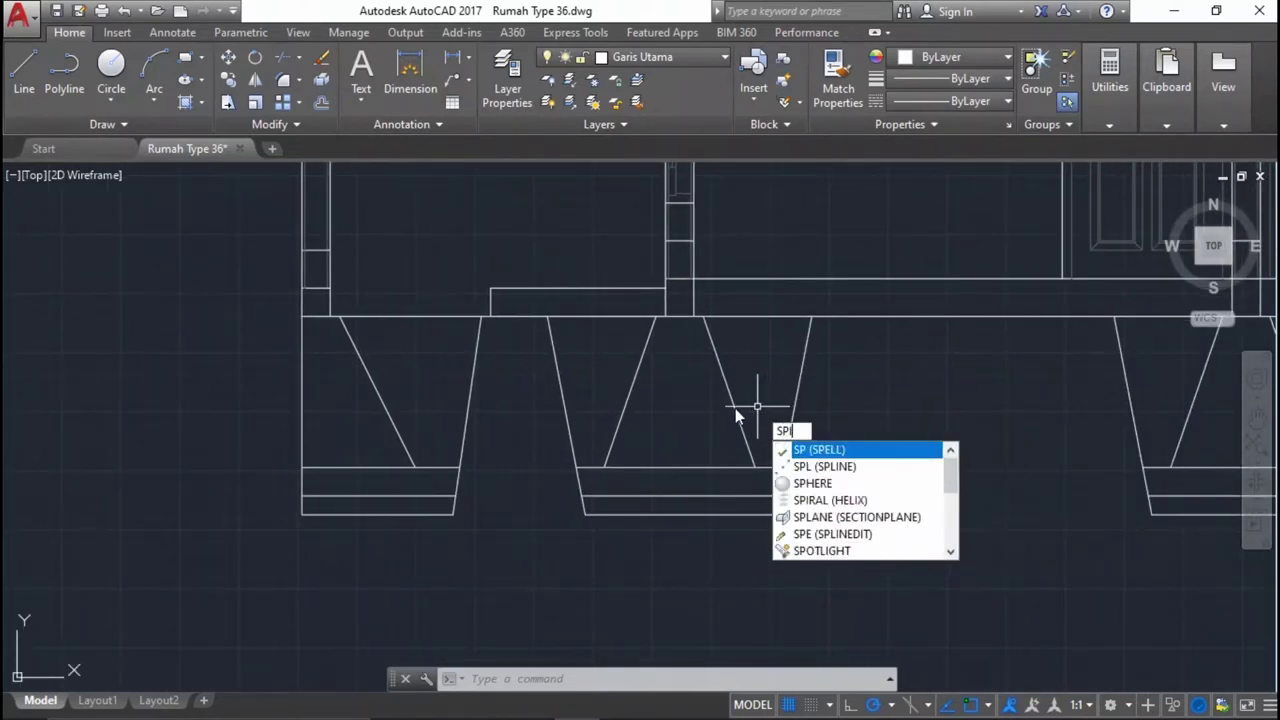
type("l")
key("Return")
scroll(443, 505, "up", 2)
scroll(432, 508, "up", 2)
scroll(257, 270, "up", 2)
left_click(218, 472)
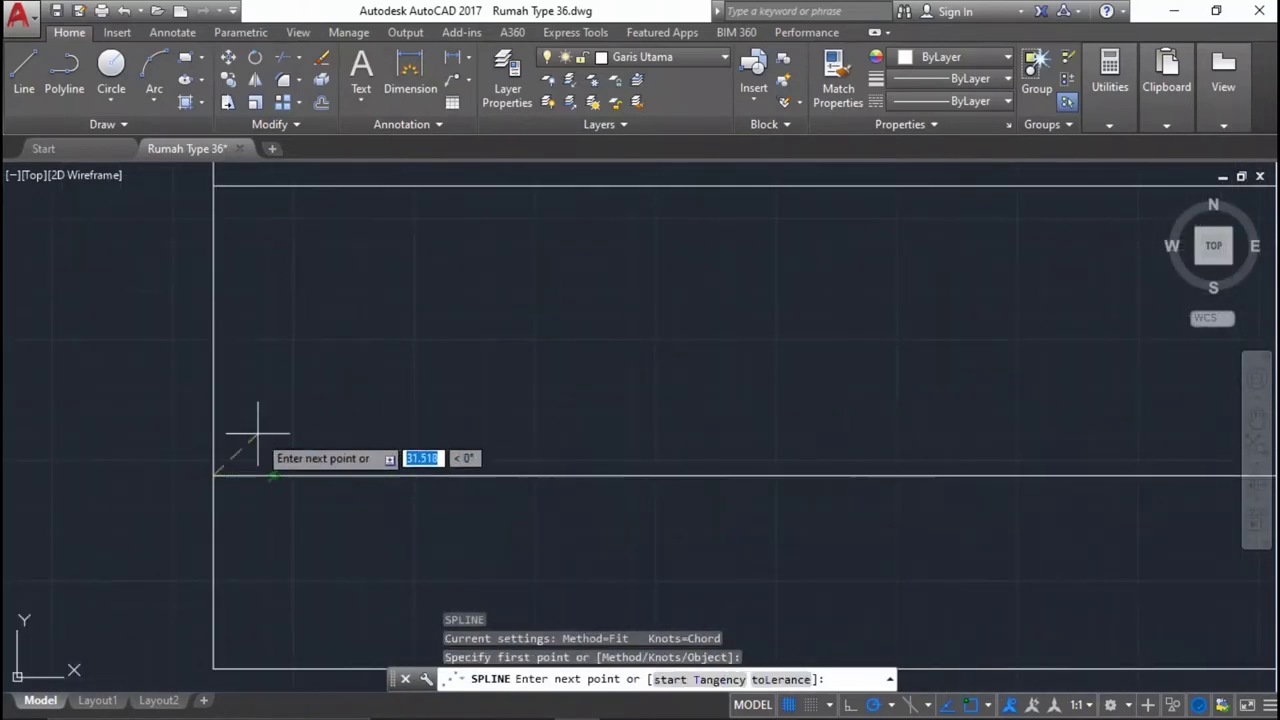
scroll(303, 407, "down", 2)
mouse_move(320, 409)
middle_mouse_down()
mouse_move(443, 394)
mouse_move(514, 420)
middle_mouse_up()
key("Escape")
key("Return")
scroll(514, 420, "up", 3)
mouse_move(887, 345)
middle_mouse_down()
mouse_move(671, 266)
mouse_move(665, 238)
middle_mouse_up()
Draw a closed teardrop spline through five points between the two horizontal lines.
left_click(663, 210)
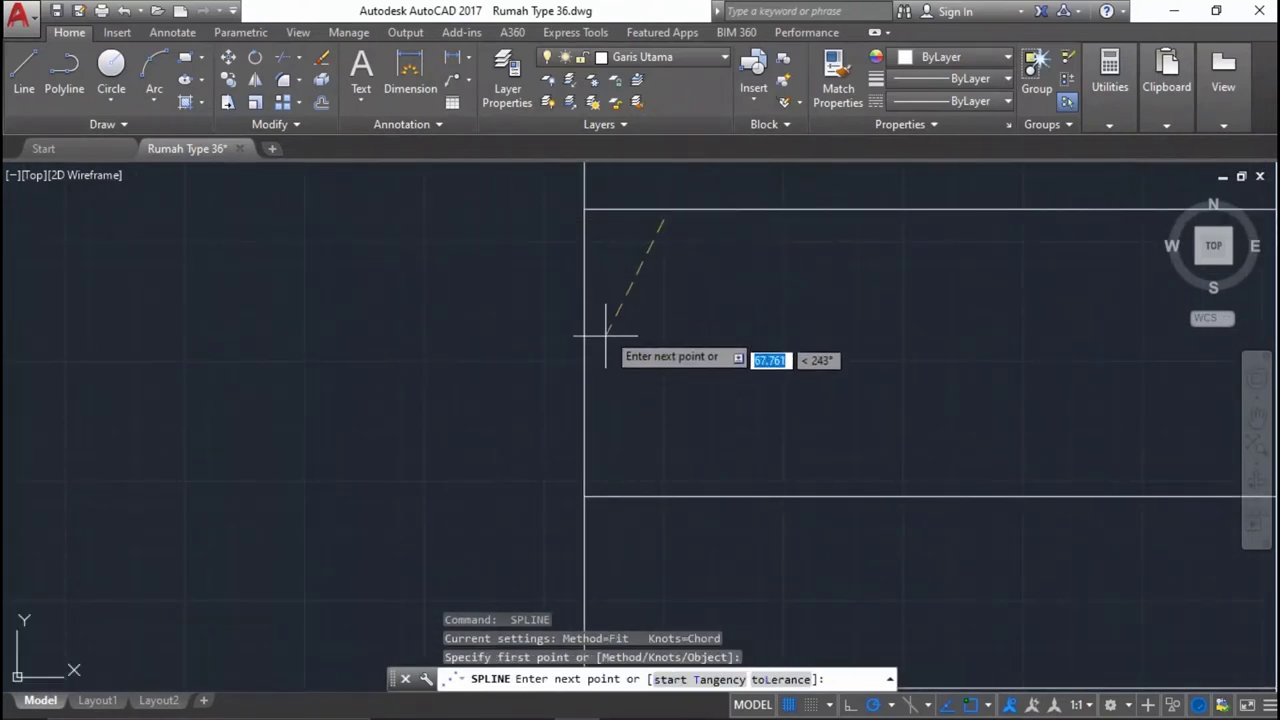
left_click(620, 290)
left_click(618, 350)
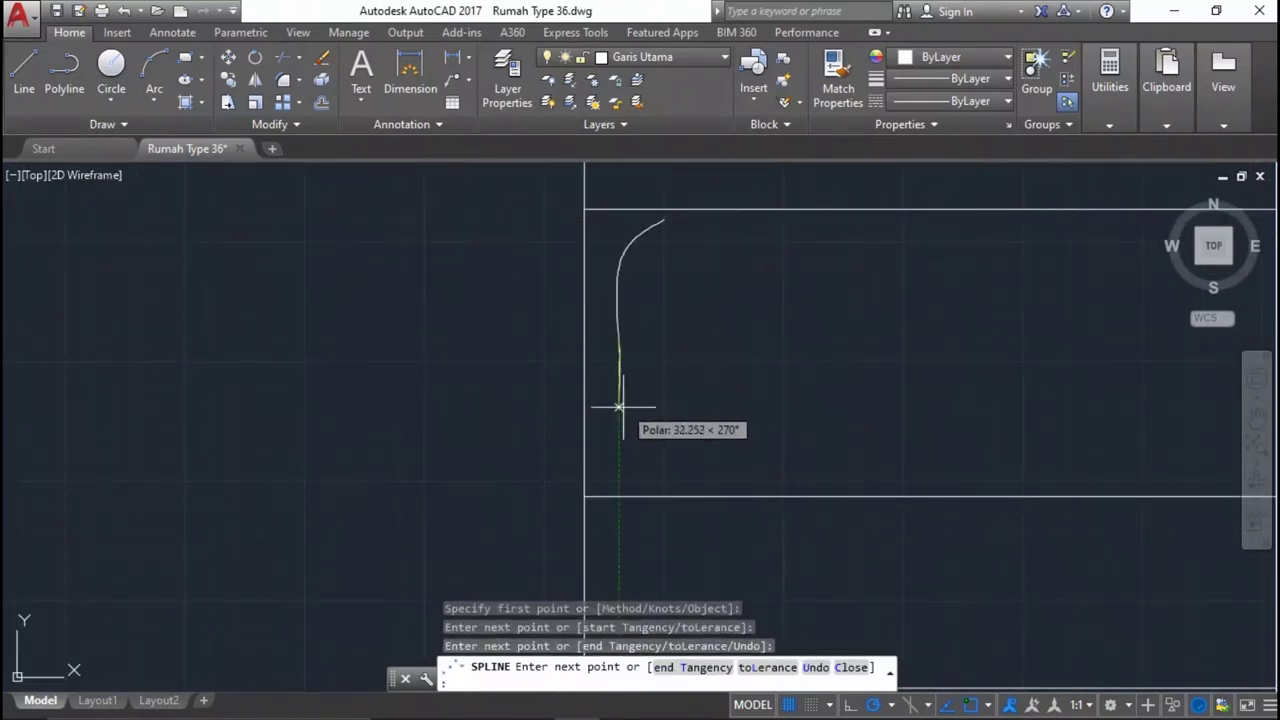
left_click(675, 494)
left_click(737, 418)
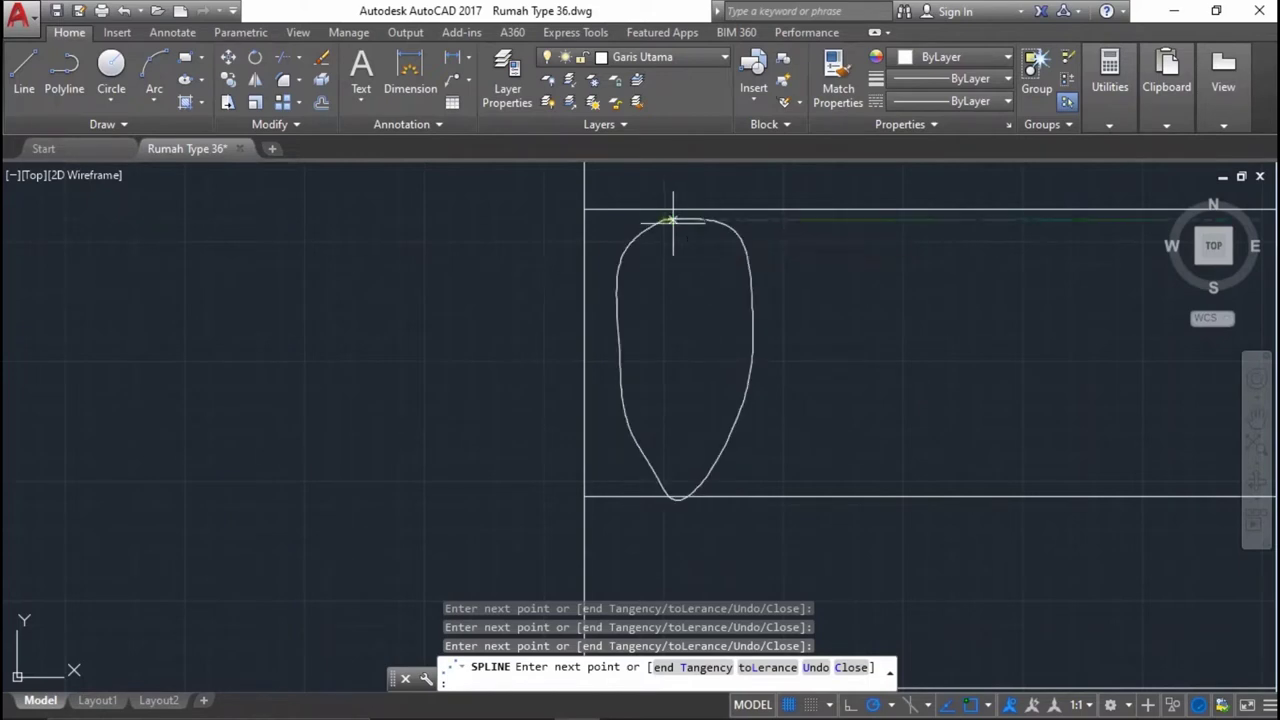
key("Return")
left_click(837, 346)
Select the teardrop curve, discard an accidental new curve, and begin moving the teardrop.
left_click(594, 263)
middle_click_drag(660, 255, 651, 289)
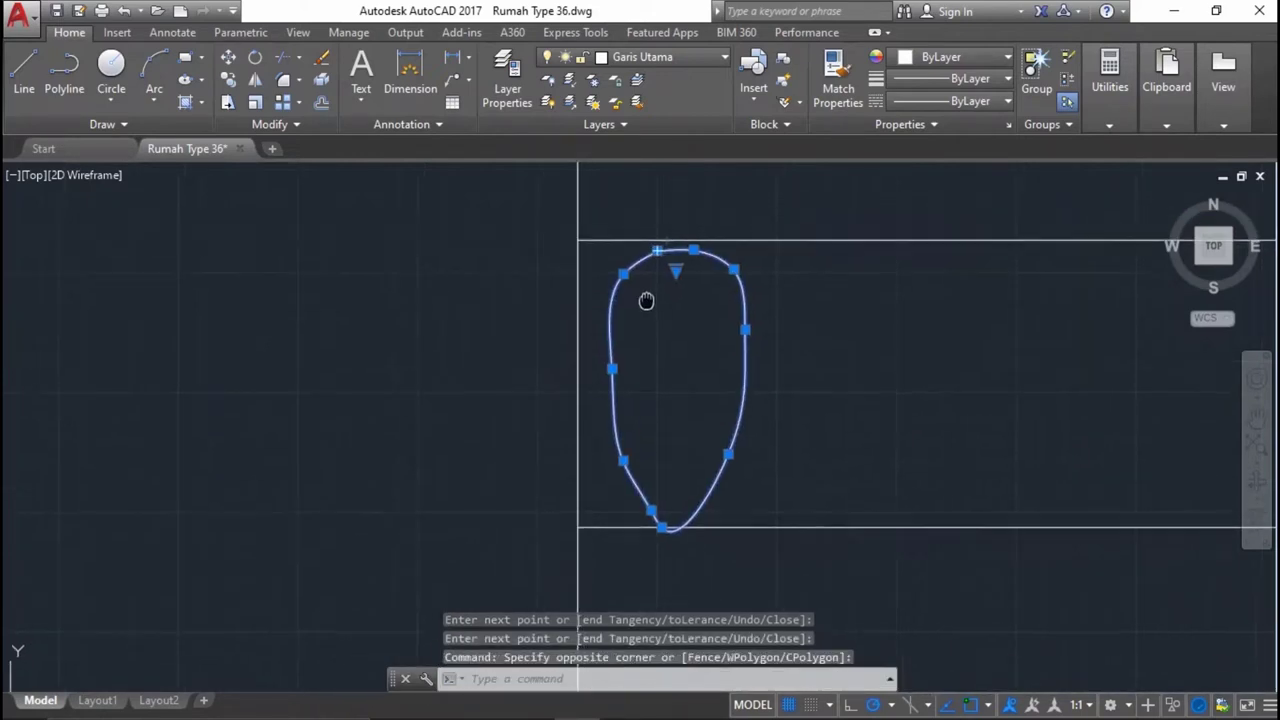
key("Return")
left_click(828, 361)
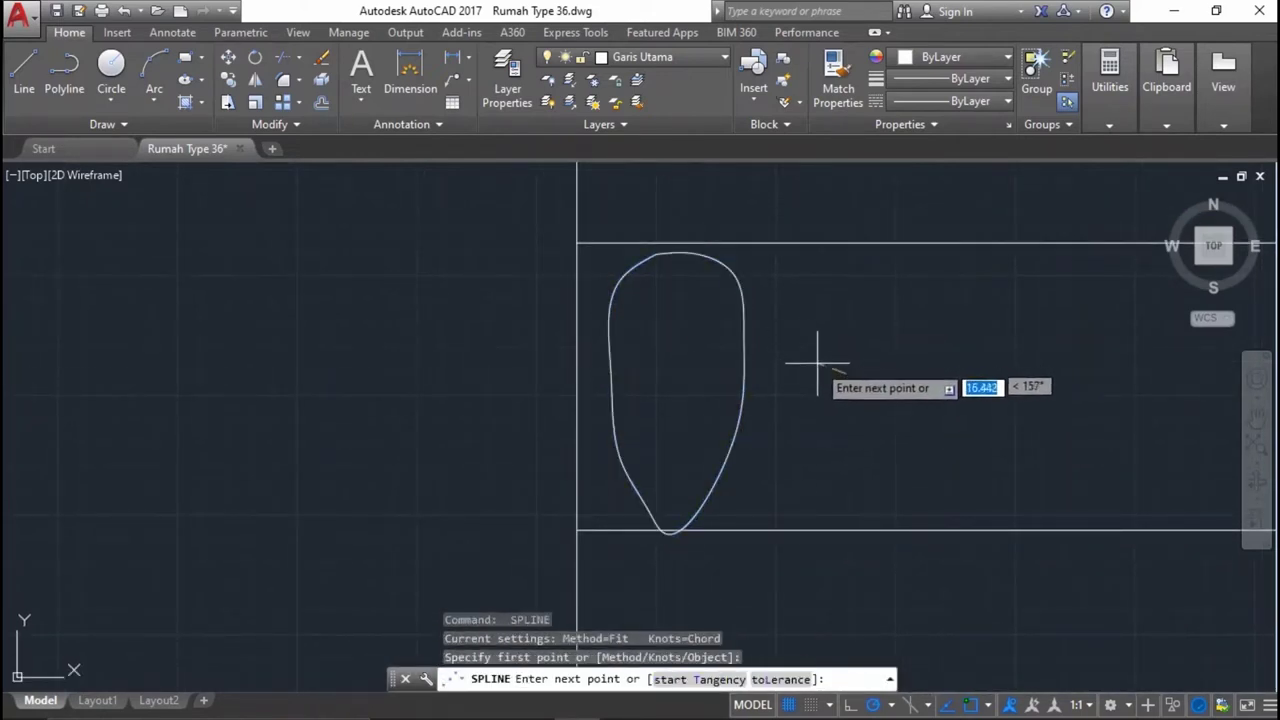
key("Escape")
type("m")
key("Return")
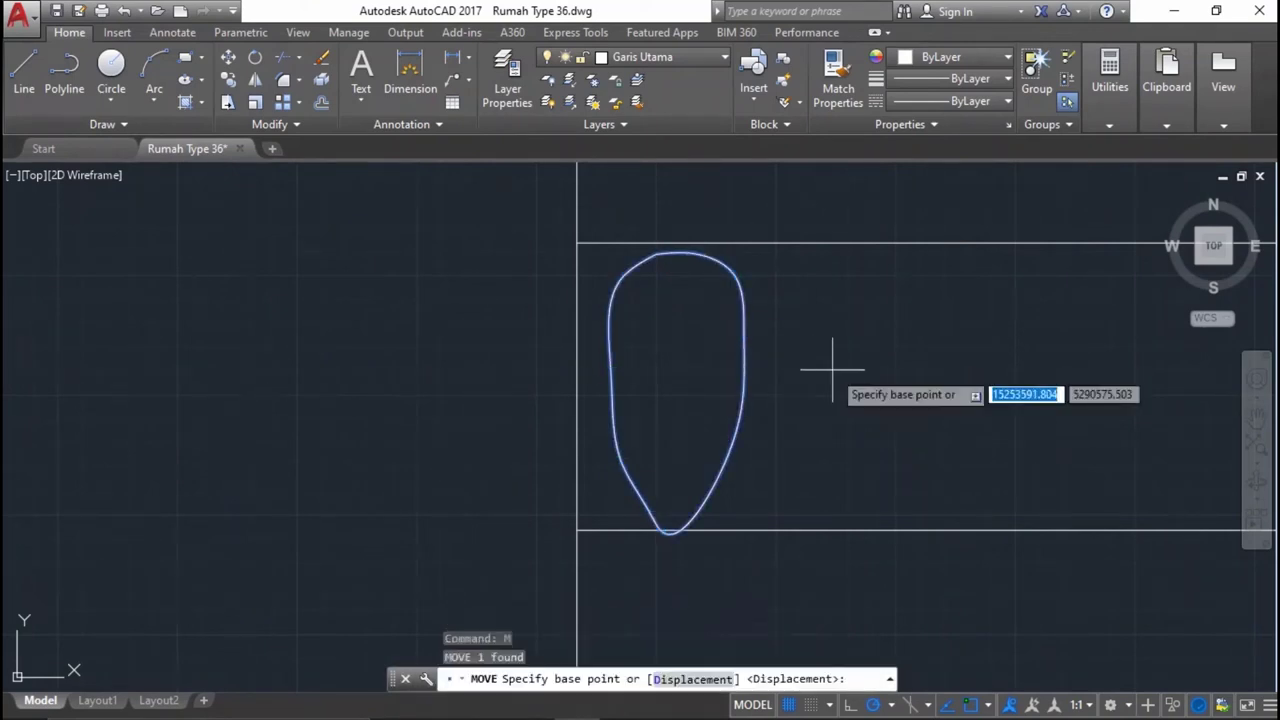
Move the teardrop loop against the left vertical line of the footing band.
left_click(832, 362)
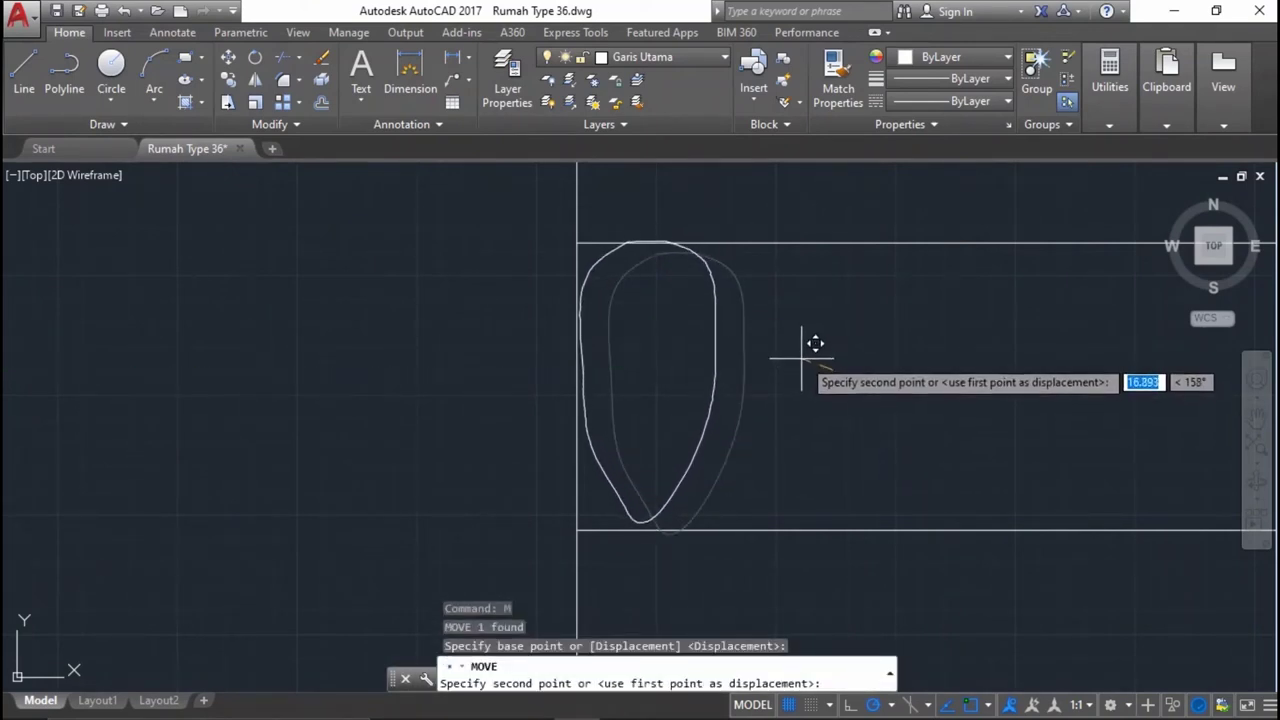
left_click(790, 367)
left_click(790, 367)
left_click(697, 340)
key("space")
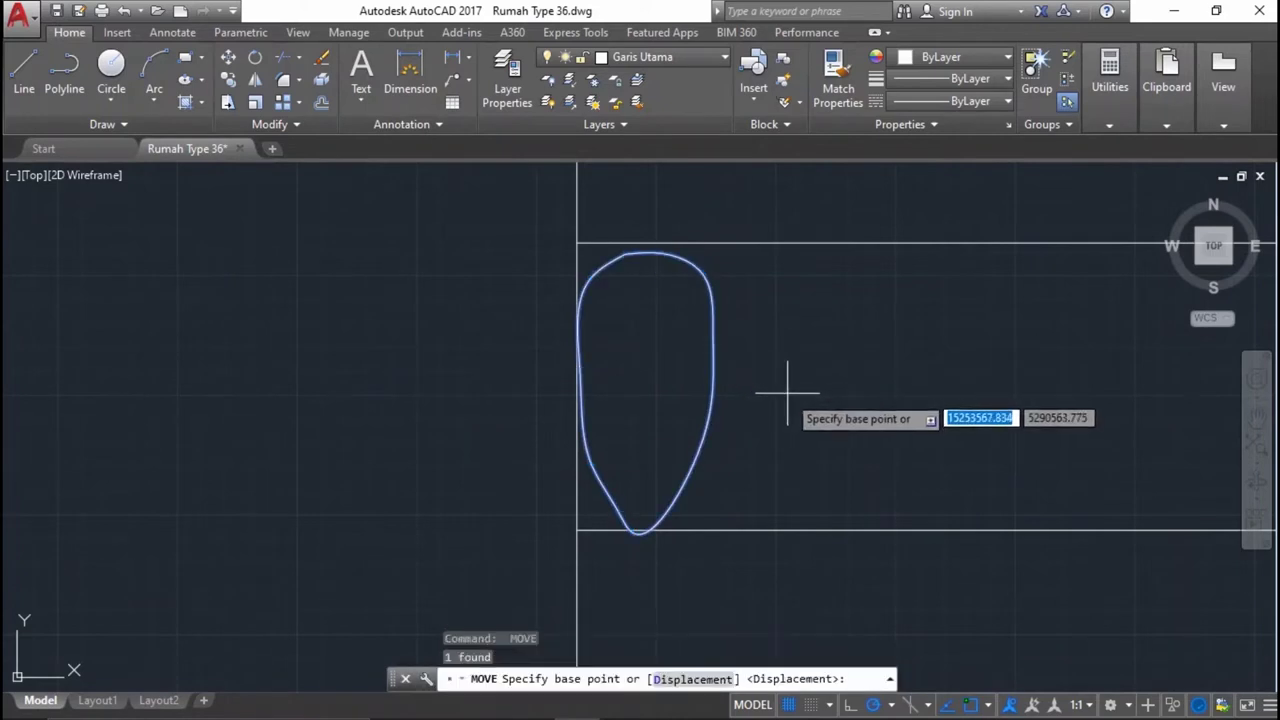
left_click(787, 394)
left_click(787, 389)
left_click(712, 372)
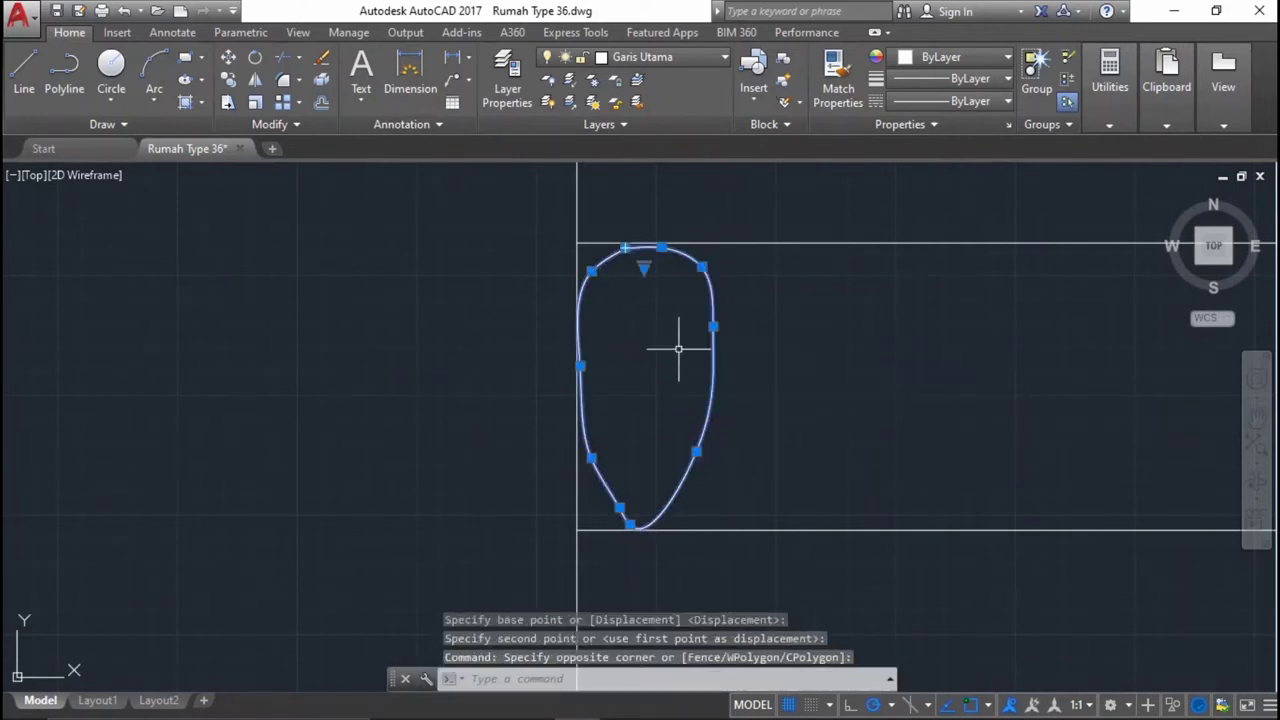
middle_click_drag(716, 347, 668, 362)
key("Return")
left_click(689, 342)
key("Escape")
left_click(714, 372)
left_click(646, 340)
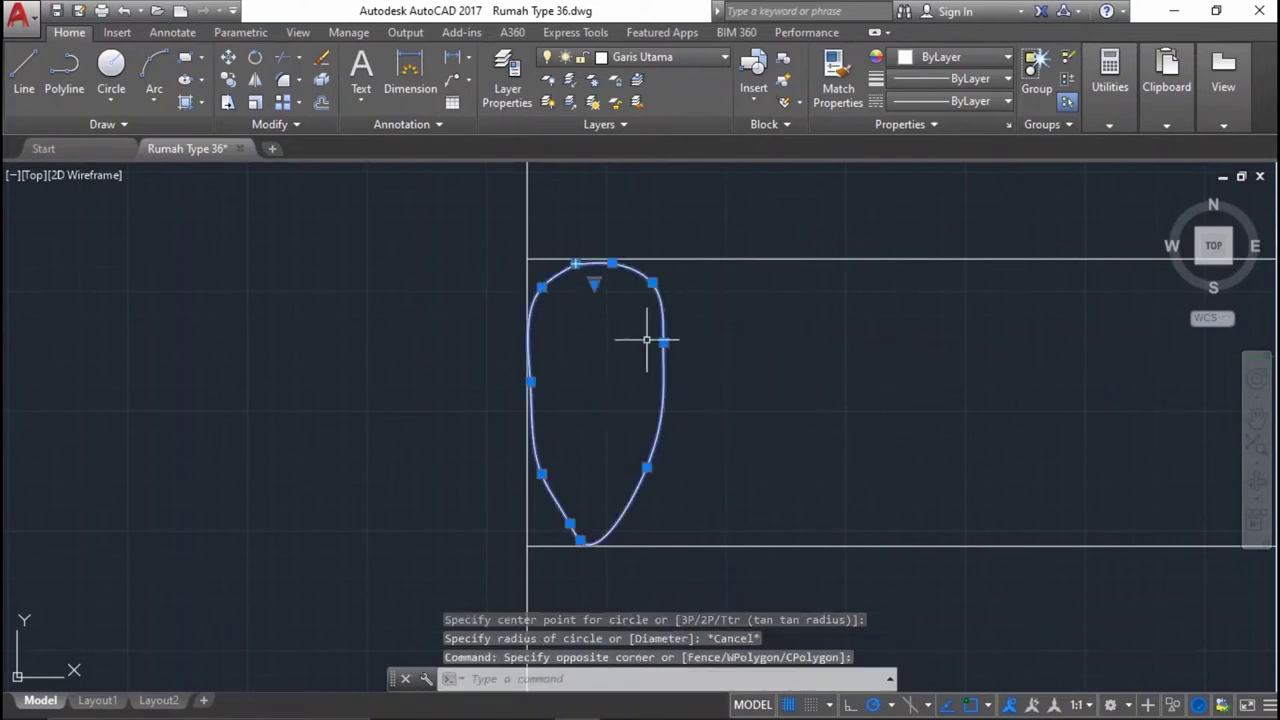
type("co")
Copy the loop 75 units right, then copy again to get three touching loops.
key("Return")
left_click(743, 345)
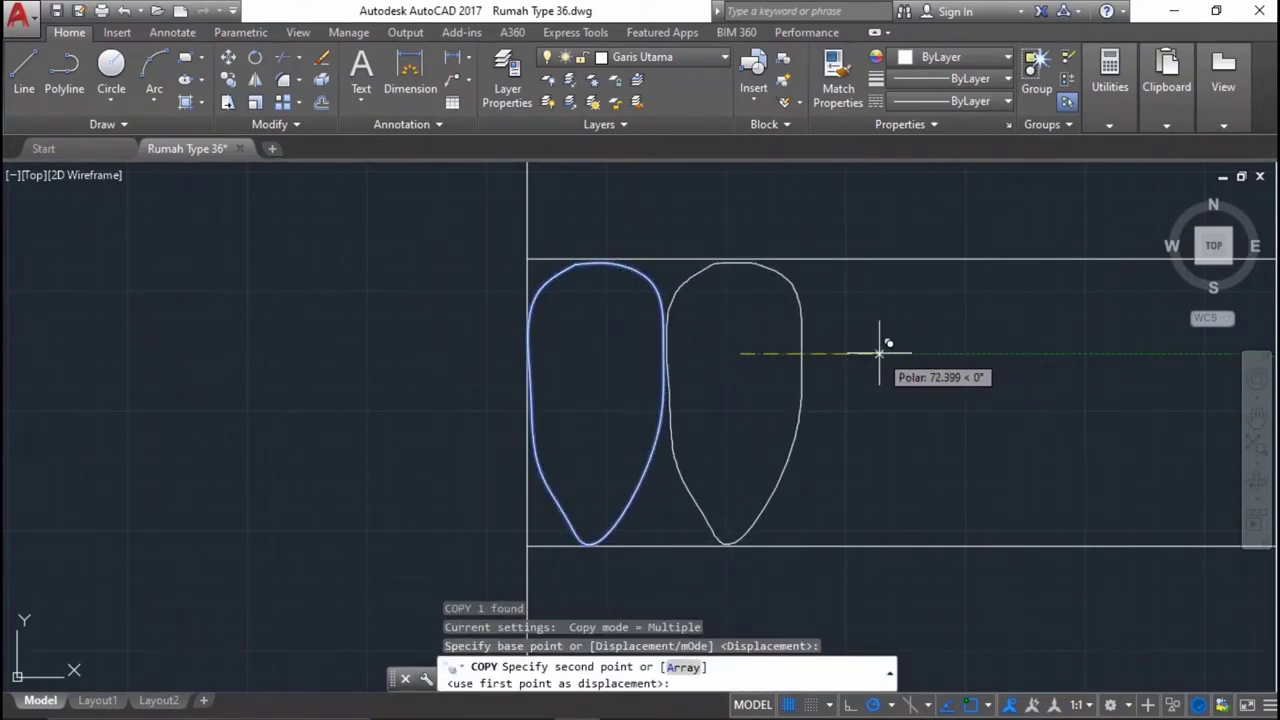
type("75")
key("Return")
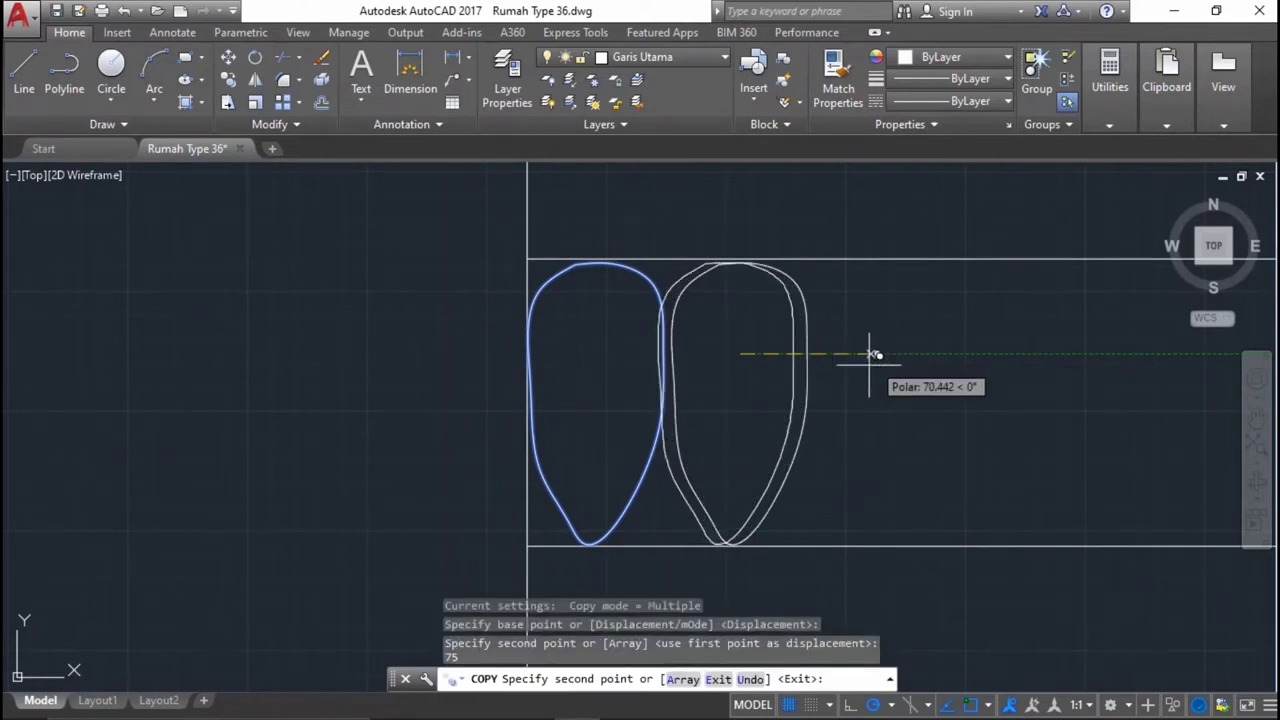
key("Return")
left_click(863, 428)
left_click(820, 334)
middle_click_drag(820, 334, 720, 358)
type("c")
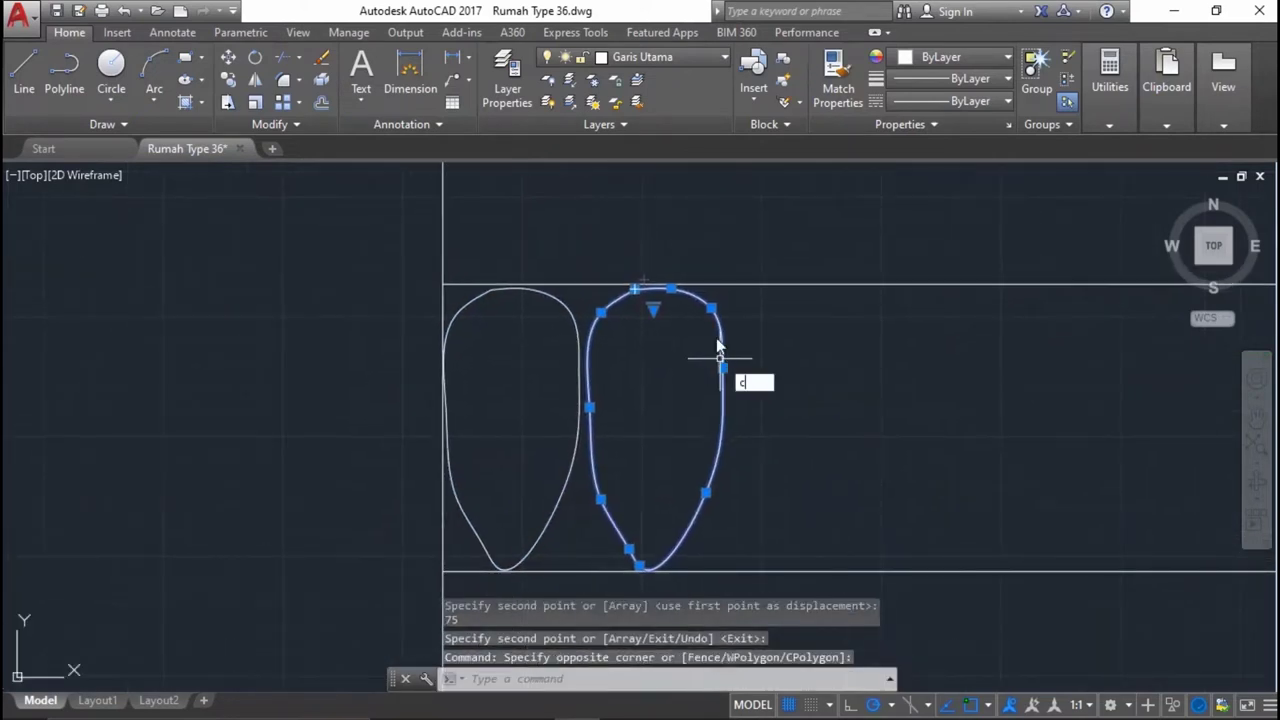
type("o")
key("Return")
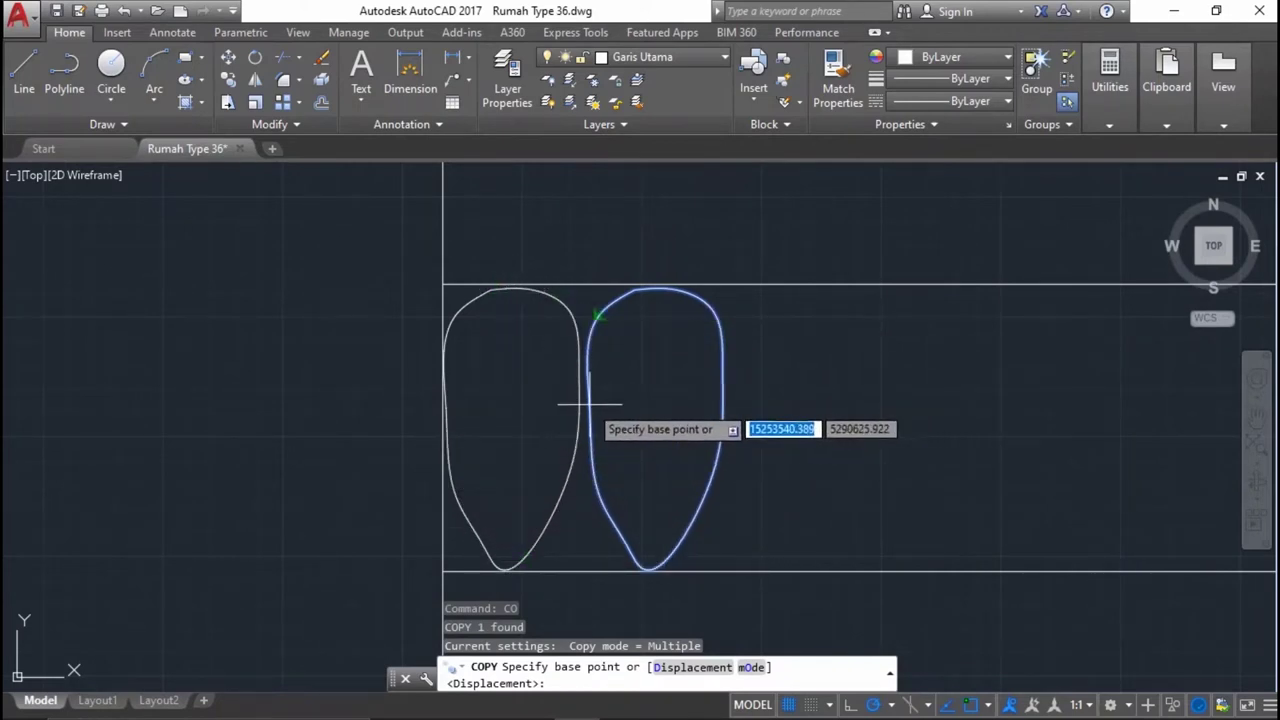
left_click(578, 434)
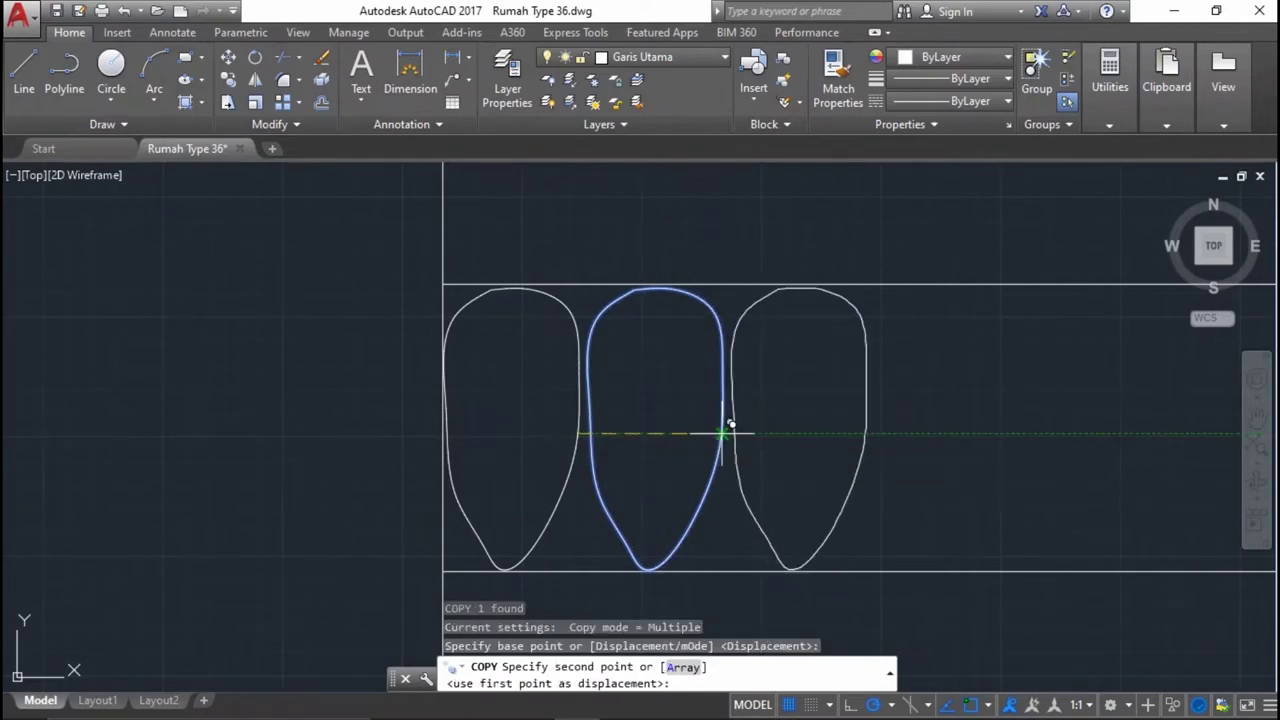
left_click(730, 426)
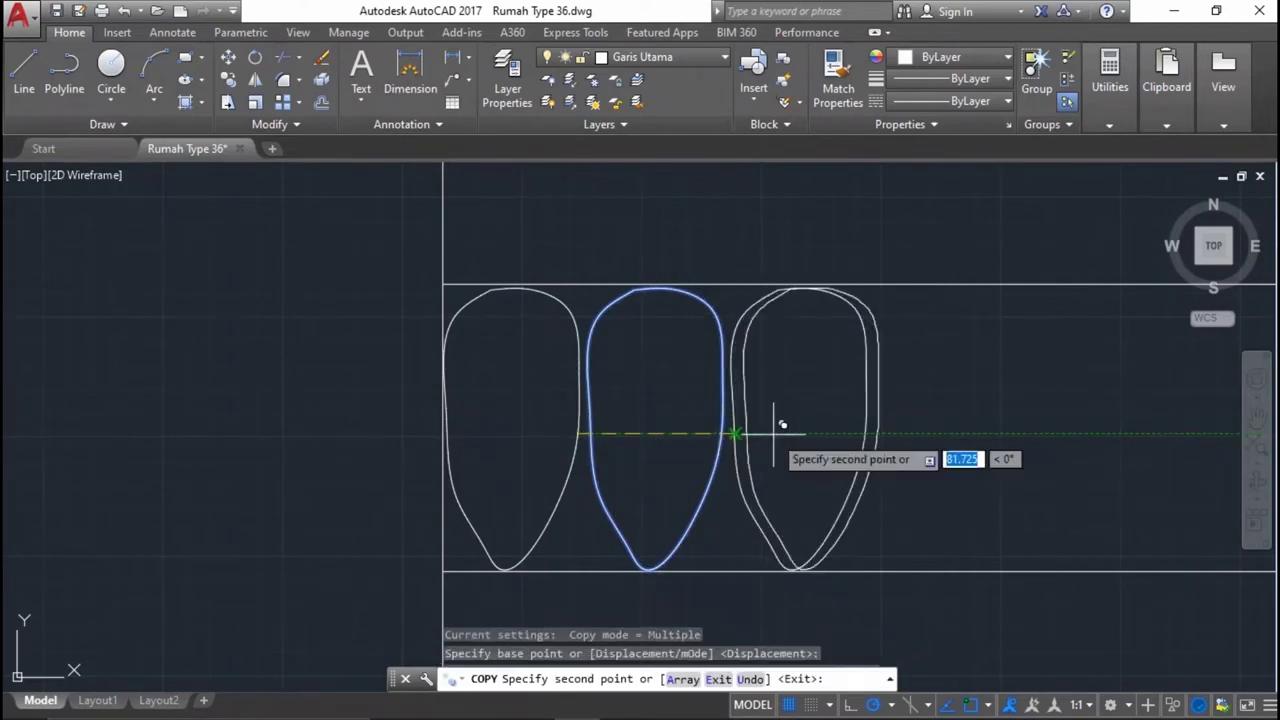
scroll(622, 452, "down", 5)
key("Return")
scroll(669, 456, "up", 6)
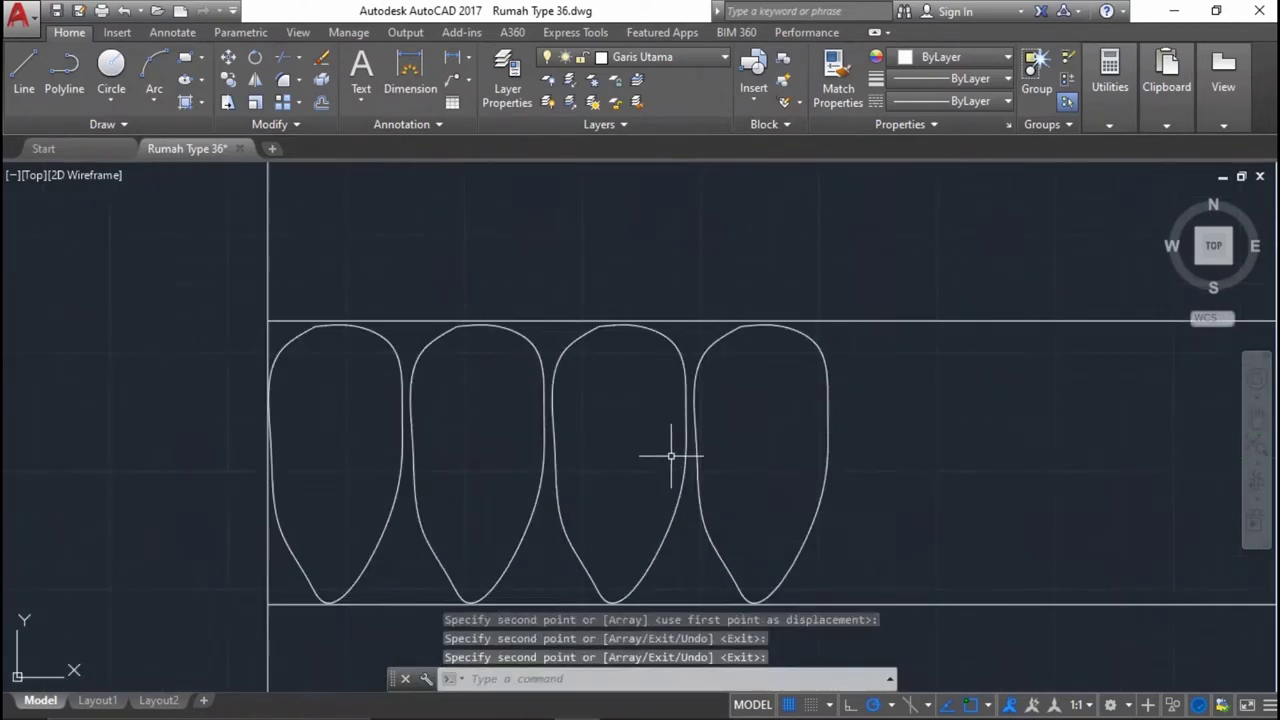
Copy the three loops twice more to the right to extend the row.
left_click(962, 512)
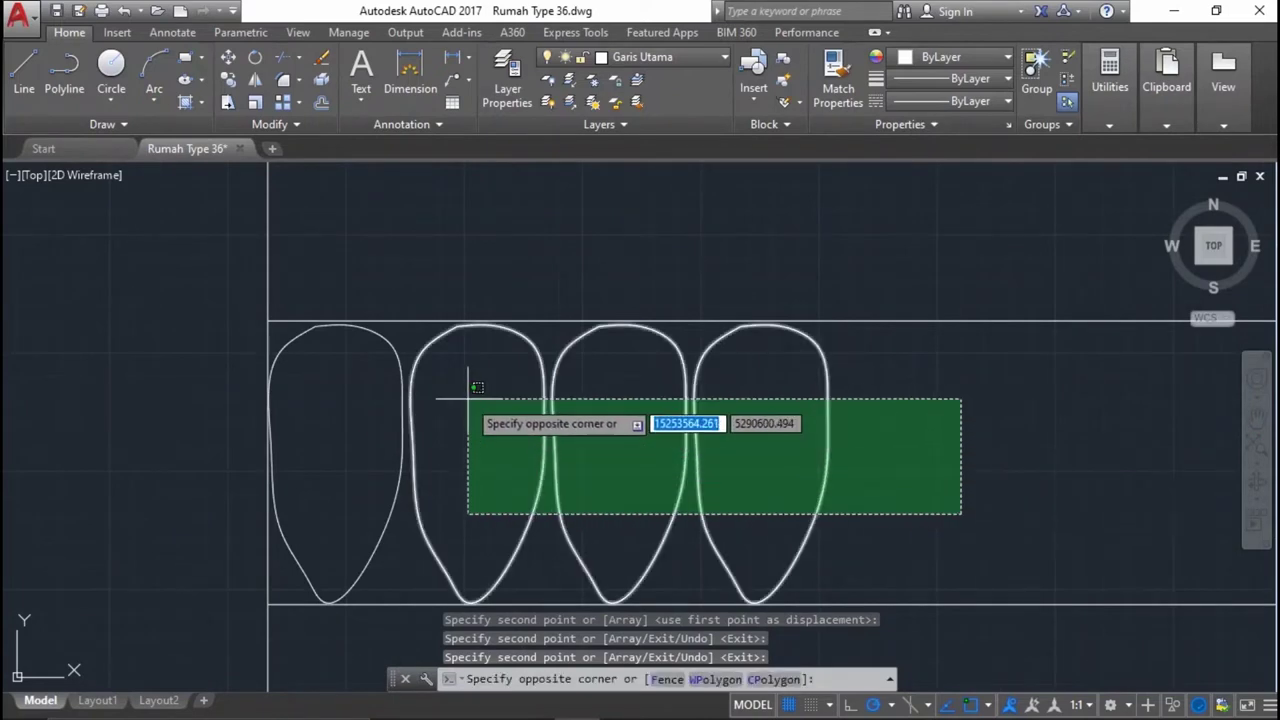
left_click(463, 394)
key("Return")
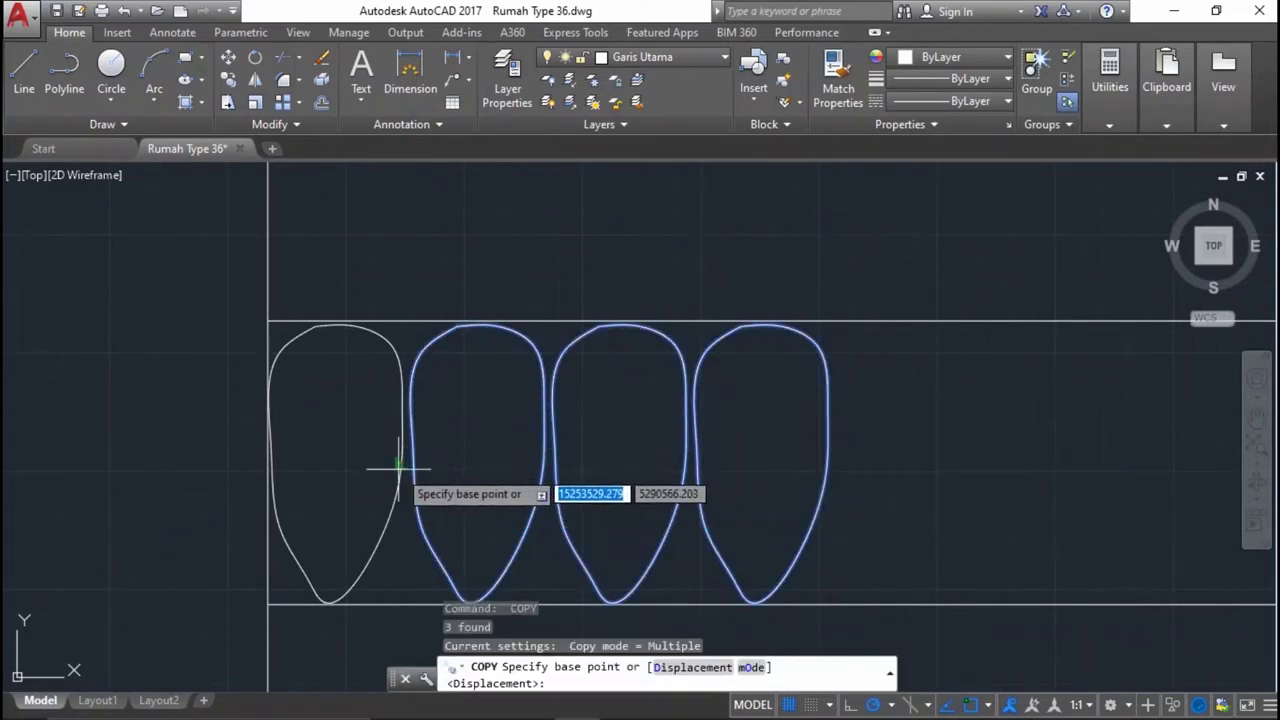
left_click(398, 465)
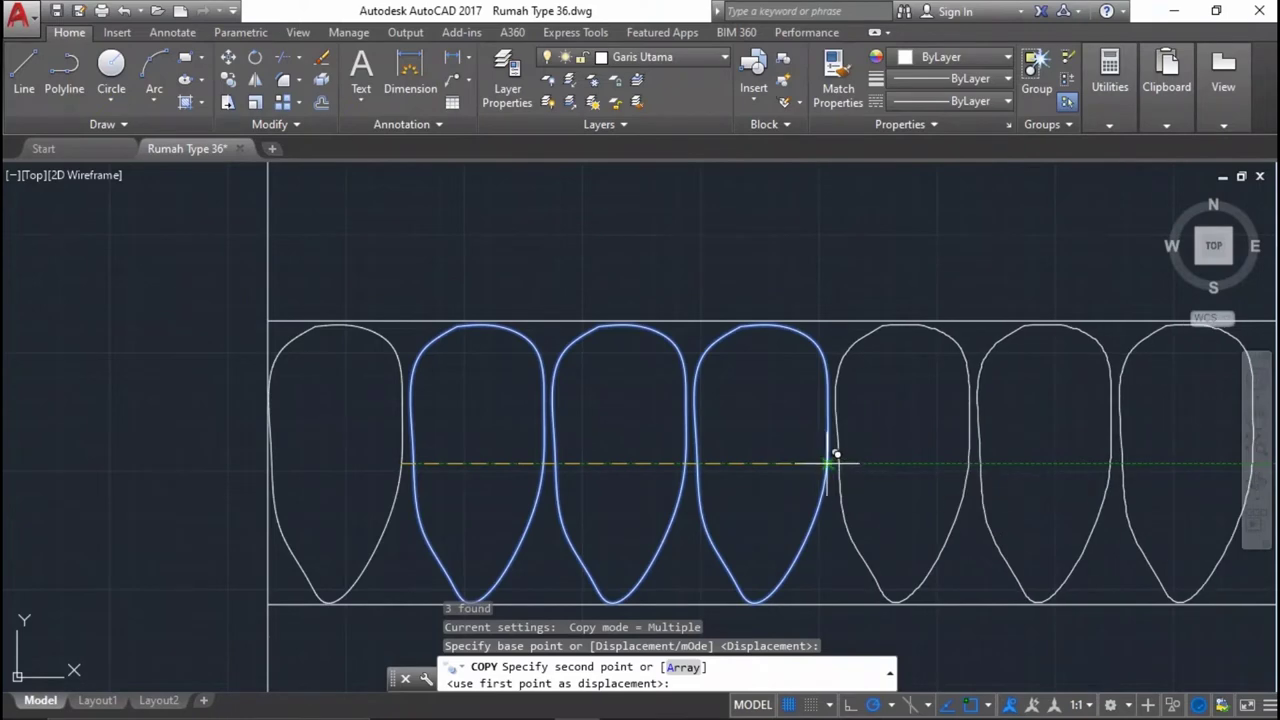
scroll(827, 460, "down", 4)
scroll(760, 465, "up", 6)
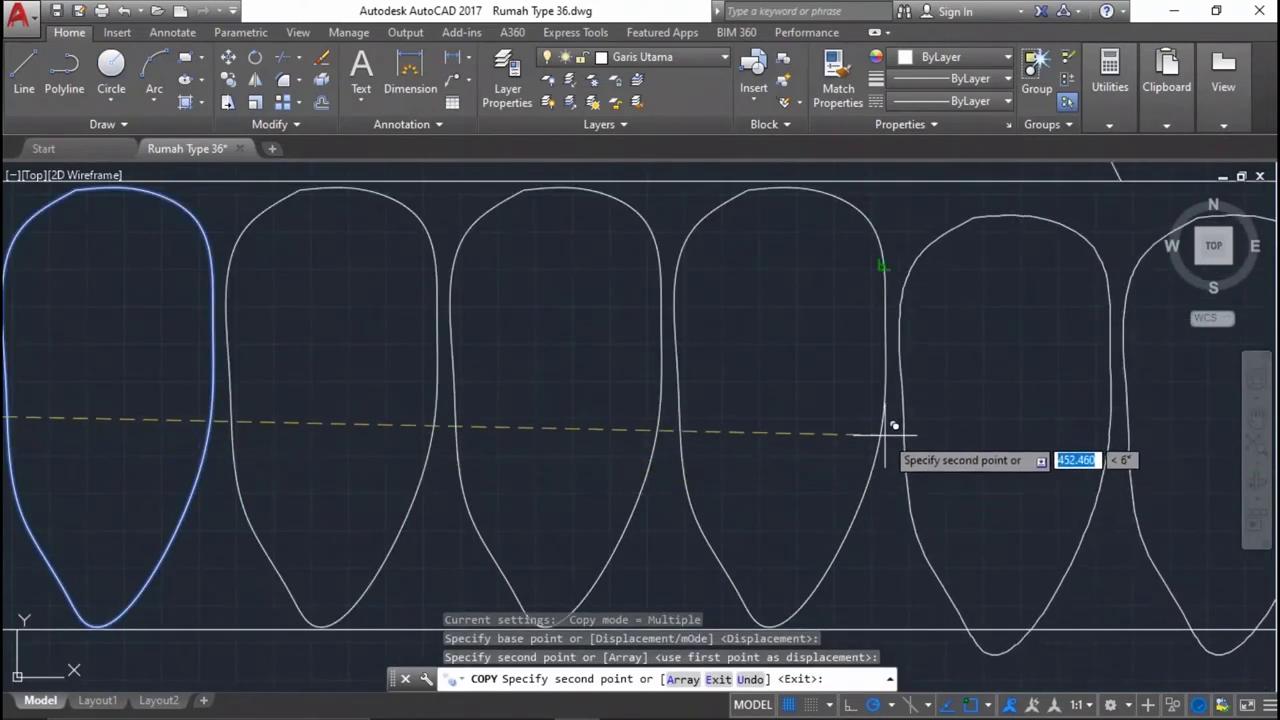
left_click(885, 405)
scroll(900, 420, "down", 3)
left_click(877, 432)
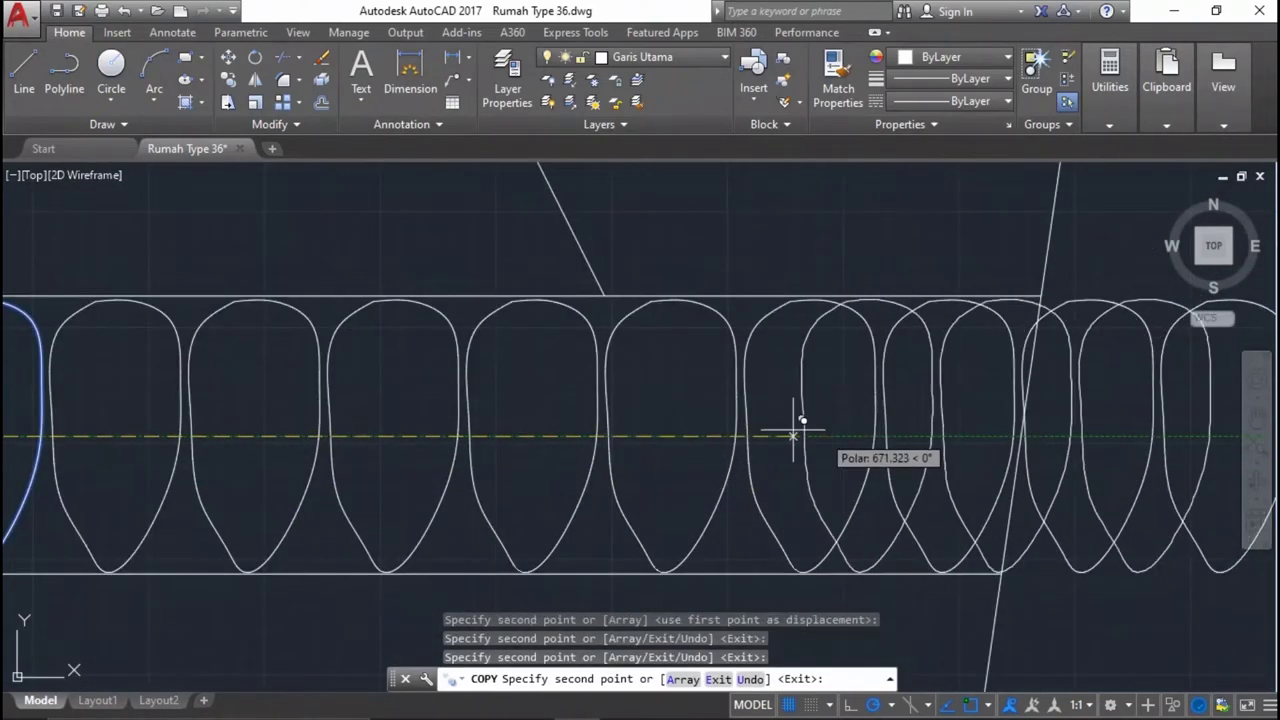
key("Return")
scroll(937, 479, "down", 3)
Delete the two loops past the right edge and select the 11-loop row for copying.
left_click(985, 491)
left_click(890, 428)
middle_click_drag(848, 440, 895, 437)
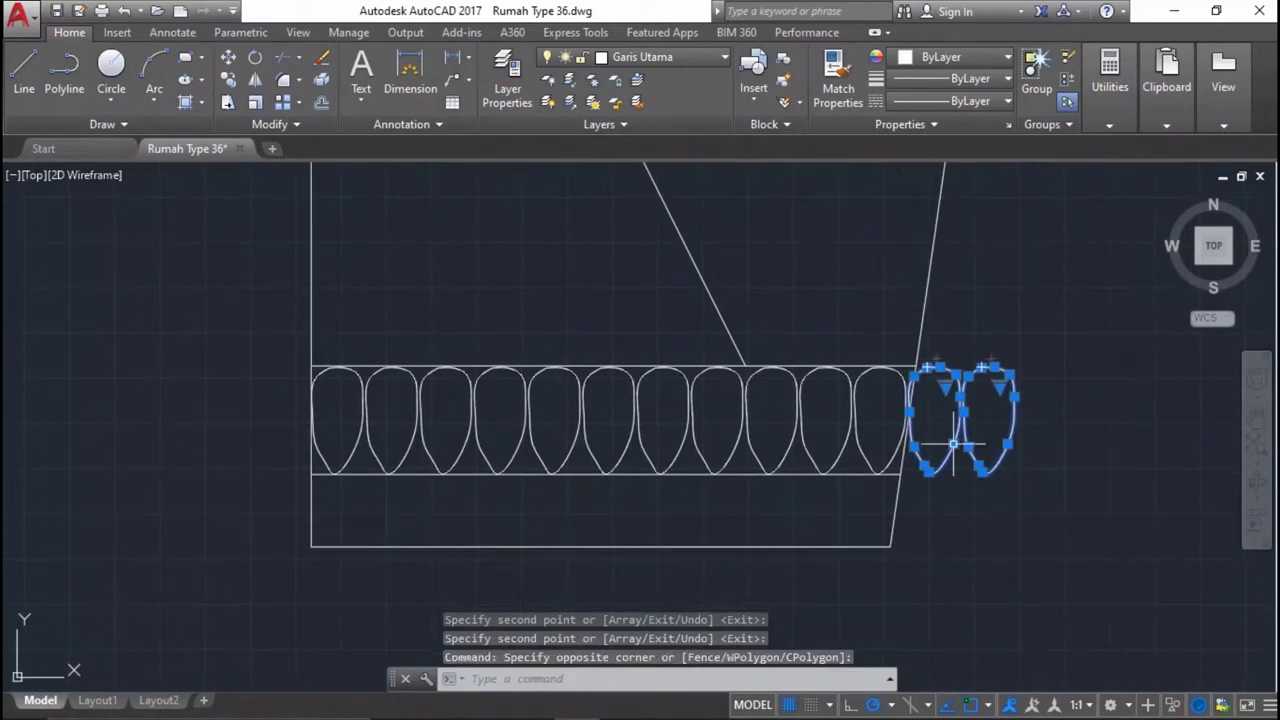
key("Delete")
left_click(898, 421)
left_click(337, 434)
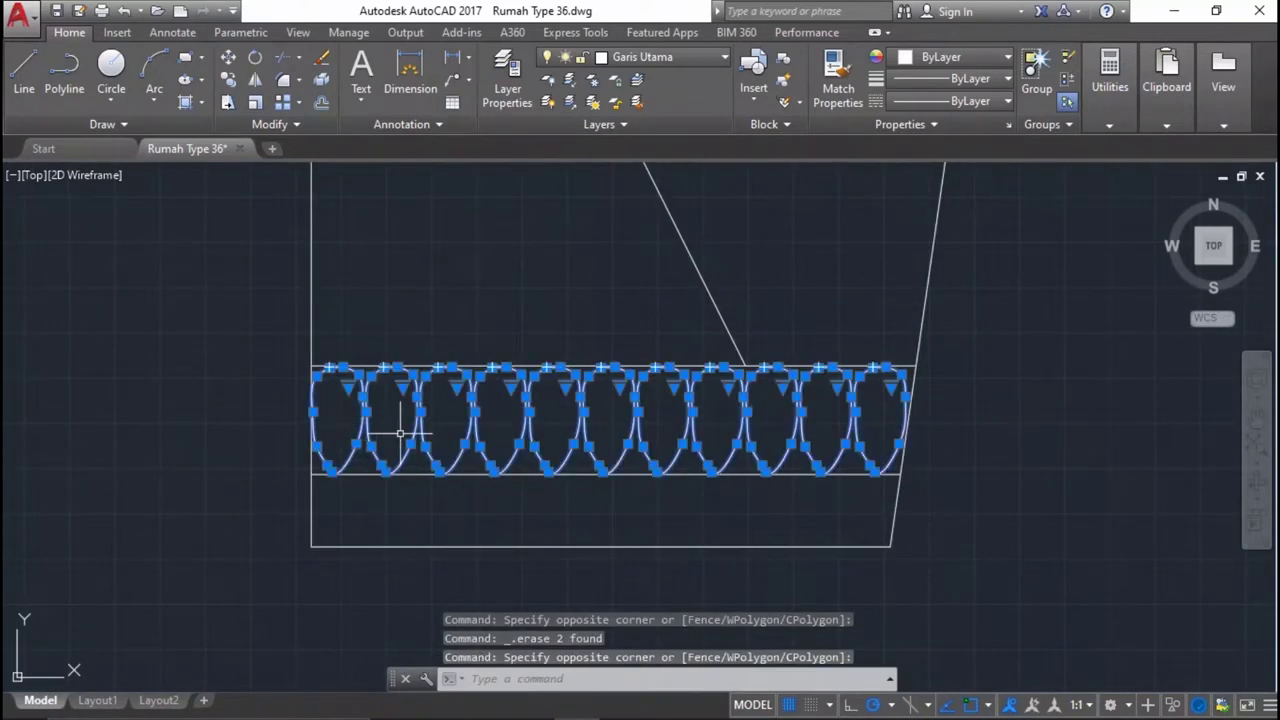
middle_click_drag(437, 405, 442, 437)
type("o")
key("Return")
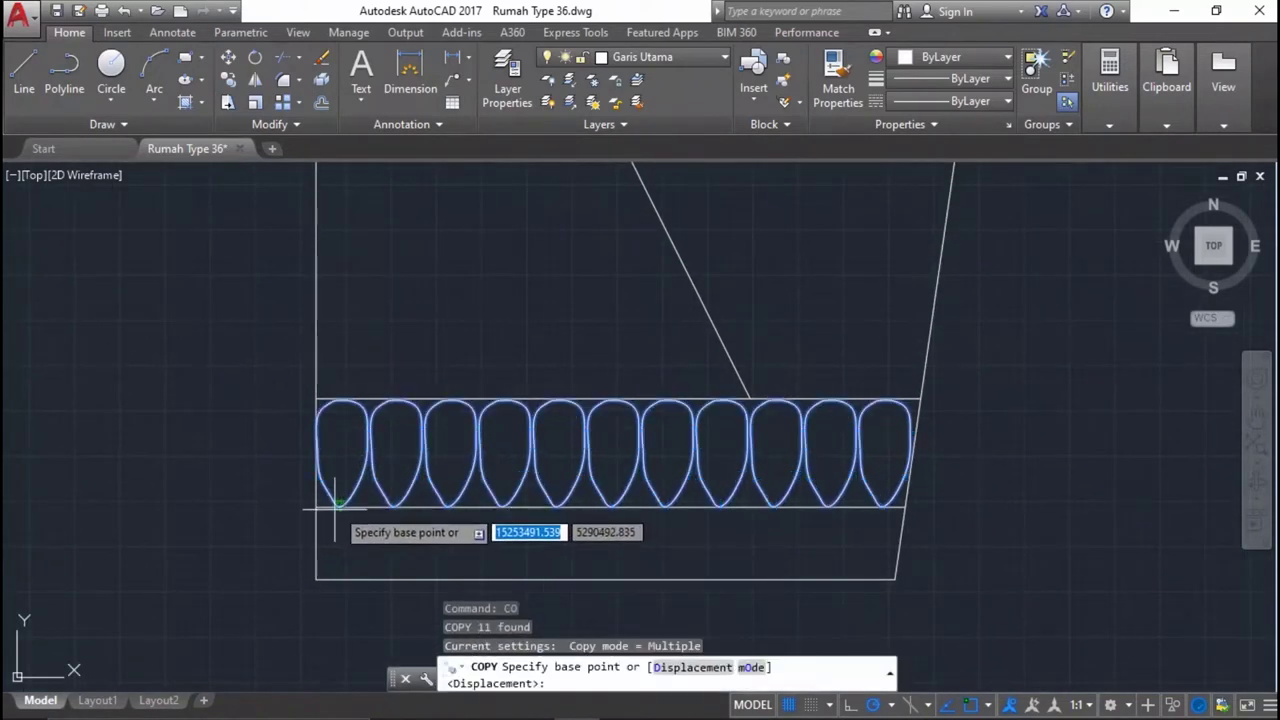
Copy the 11-loop row into the next footing's band.
left_click(315, 507)
scroll(552, 500, "down", 5)
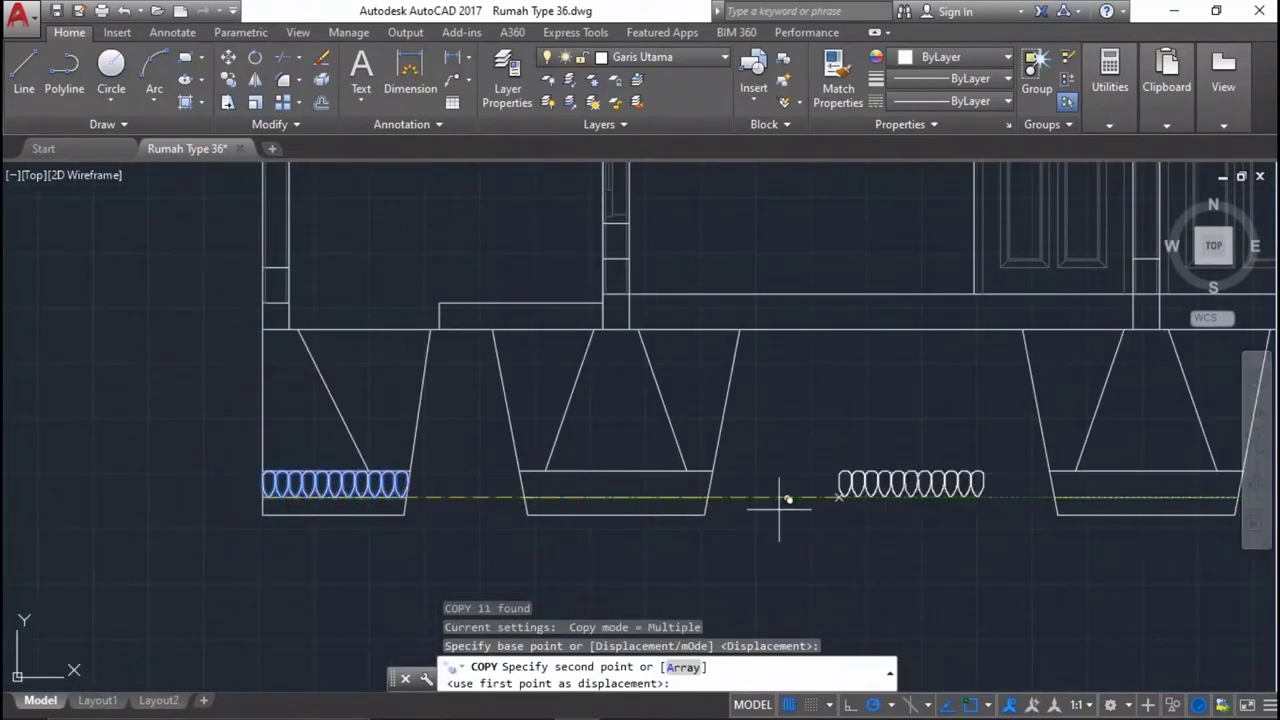
scroll(350, 470, "up", 5)
left_click(360, 450)
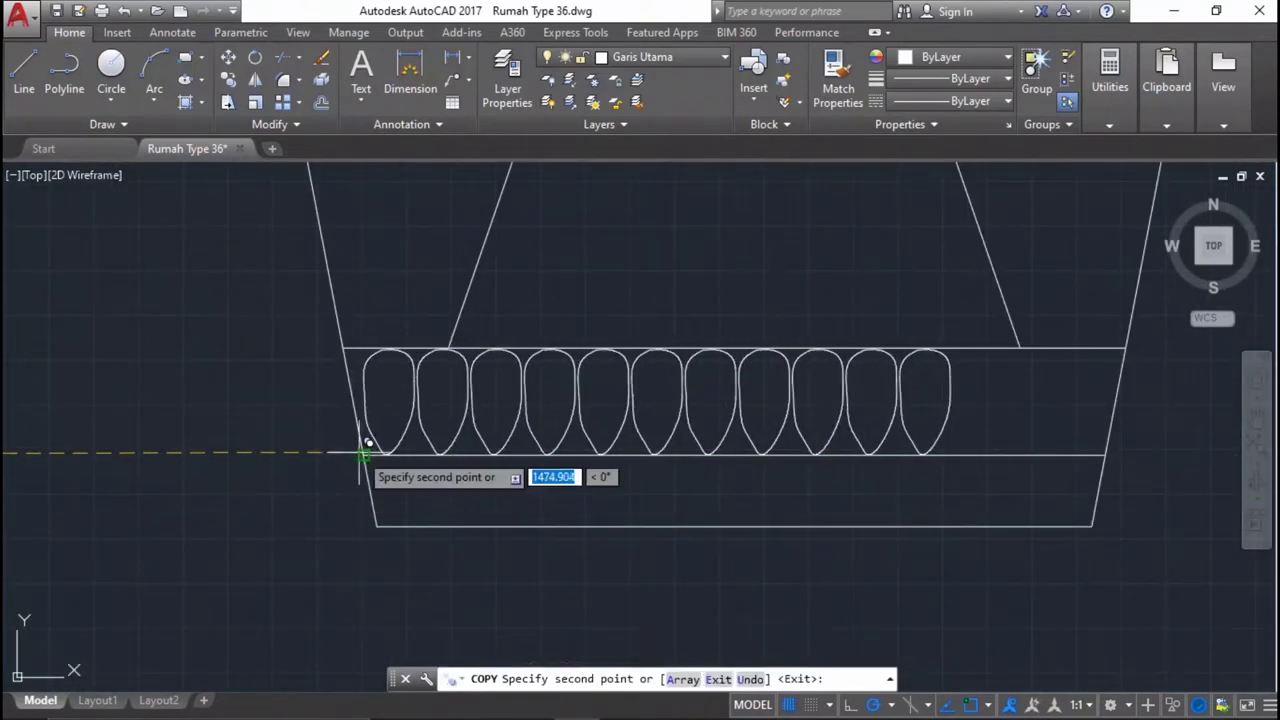
scroll(737, 411, "up", 2)
middle_click_drag(737, 411, 394, 460)
key("Return")
Copy the right six loops onward to lengthen the row.
left_click(729, 457)
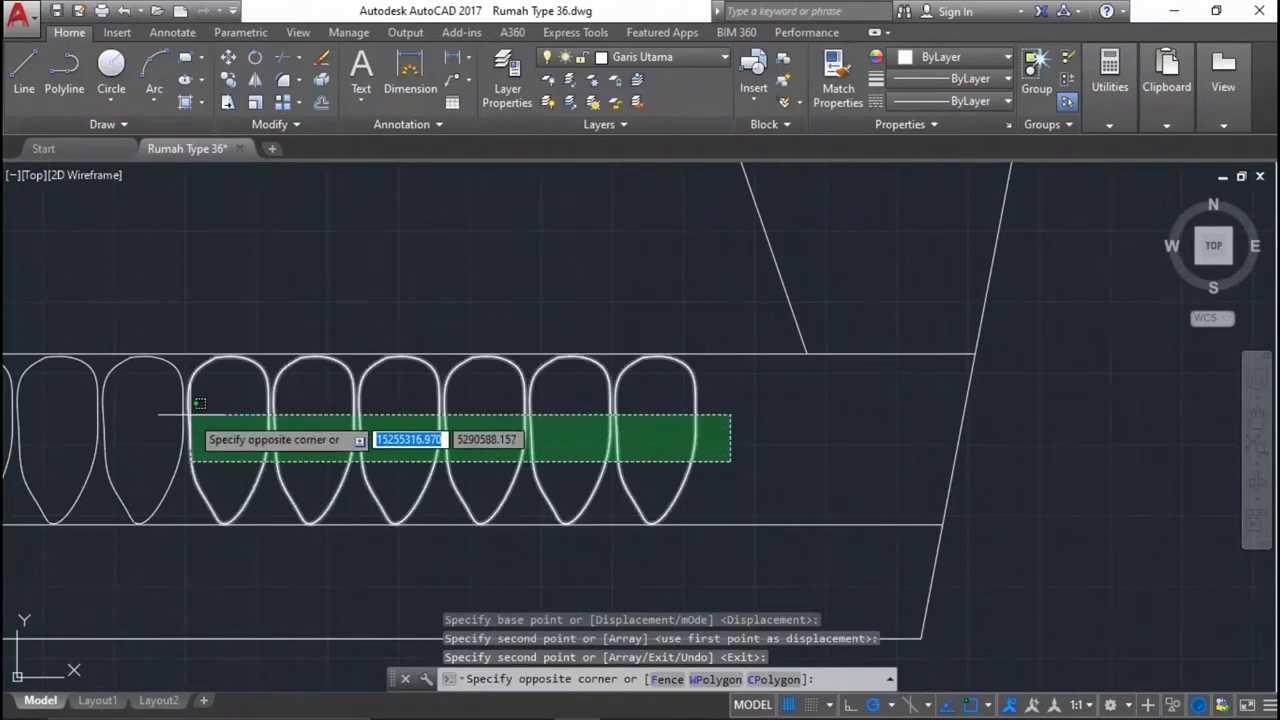
left_click(190, 413)
key("Return")
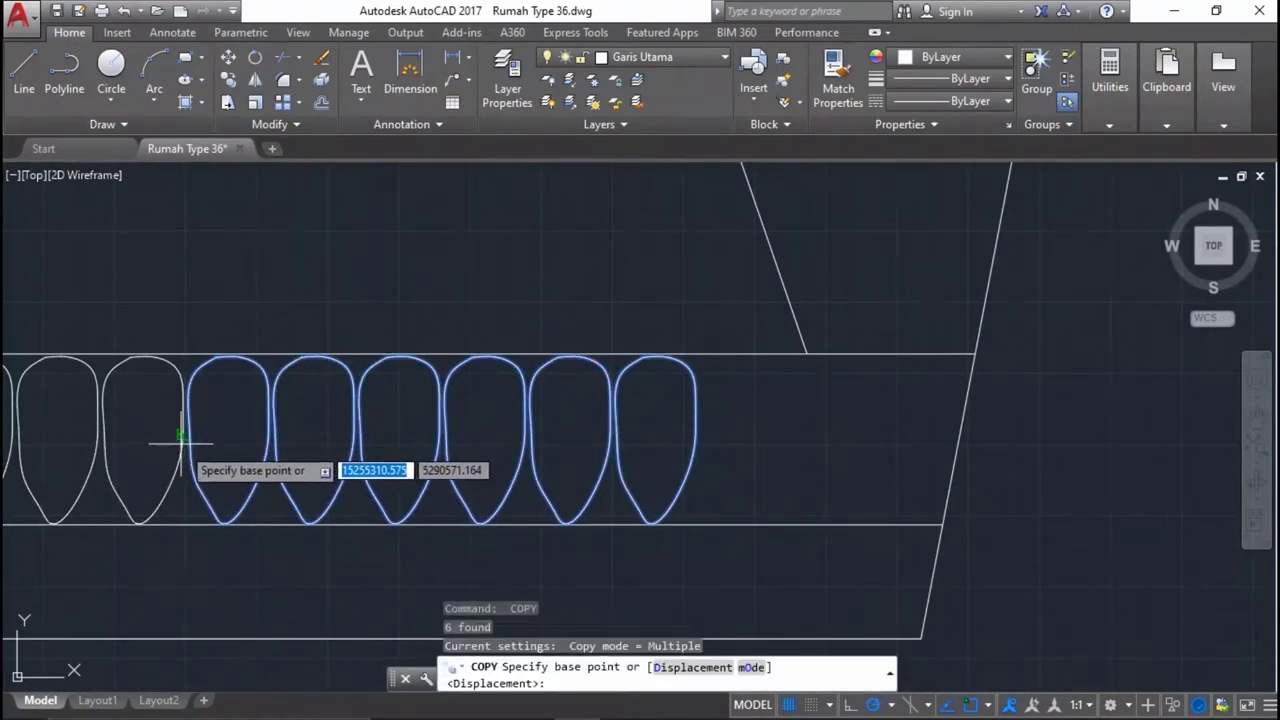
left_click(183, 435)
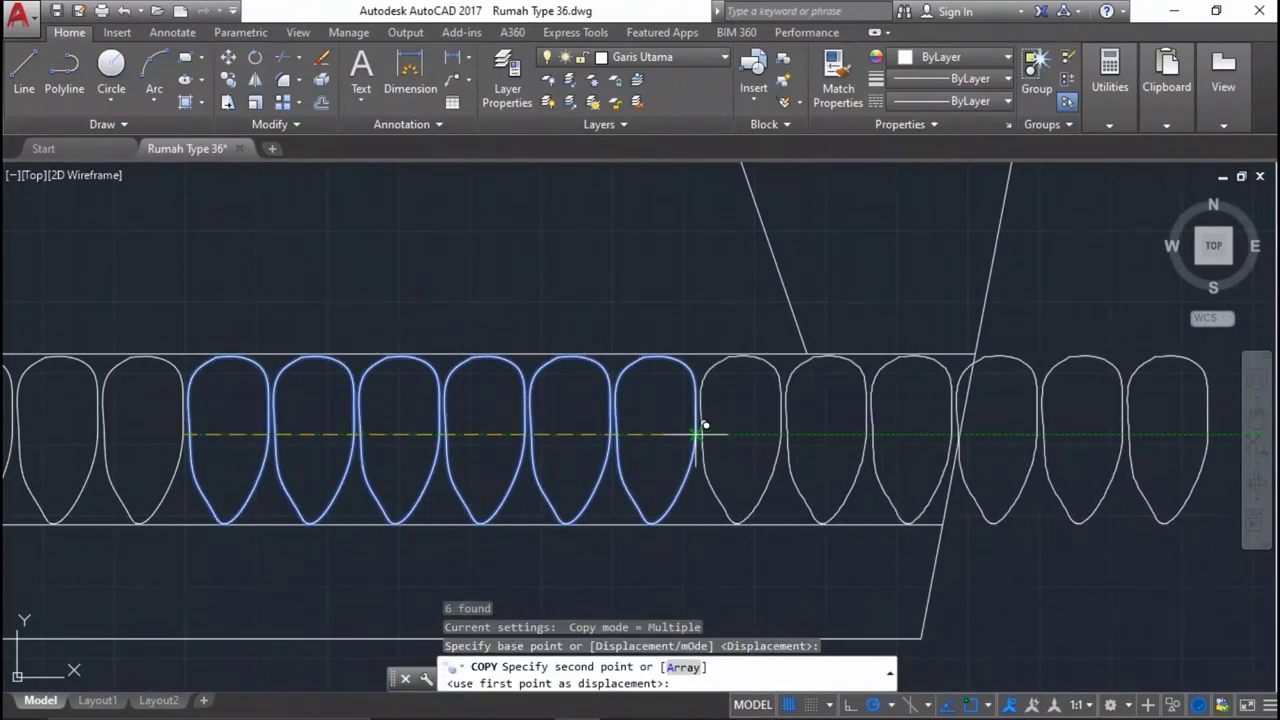
left_click(697, 428)
key("Return")
Delete the two extra loops overshooting the row's right end.
scroll(855, 430, "down", 2)
left_click(1245, 528)
left_click(935, 380)
middle_click_drag(975, 476, 1020, 480)
key("Delete")
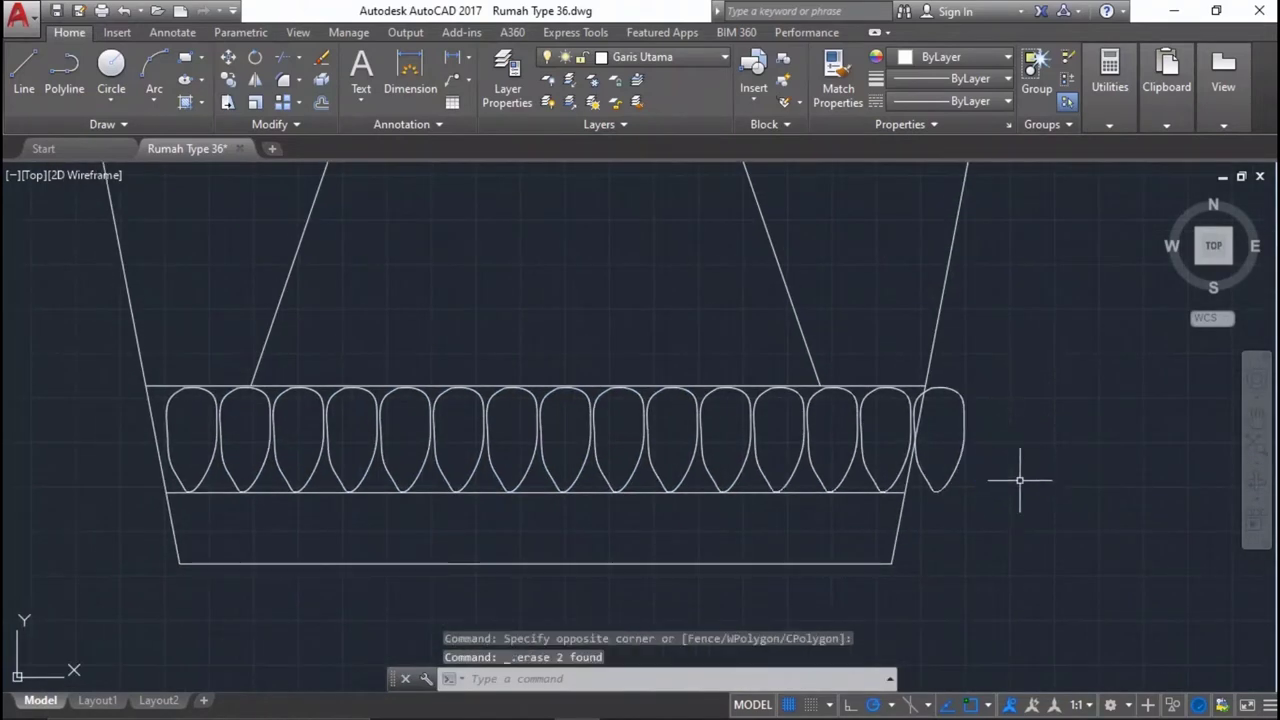
Select the whole 15-loop row and move it into place in the footing band.
left_click(1020, 480)
left_click(912, 425)
left_click(925, 425)
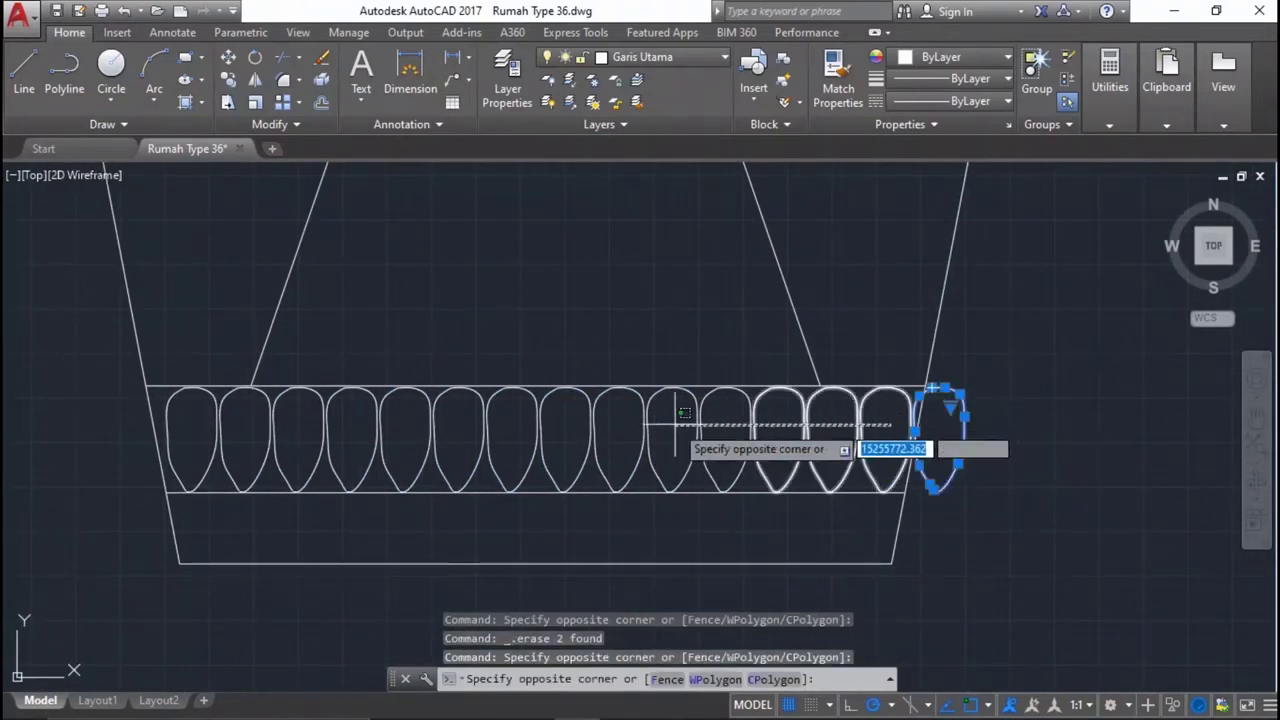
left_click(230, 390)
scroll(740, 543, "down", 2)
type("M")
key("Return")
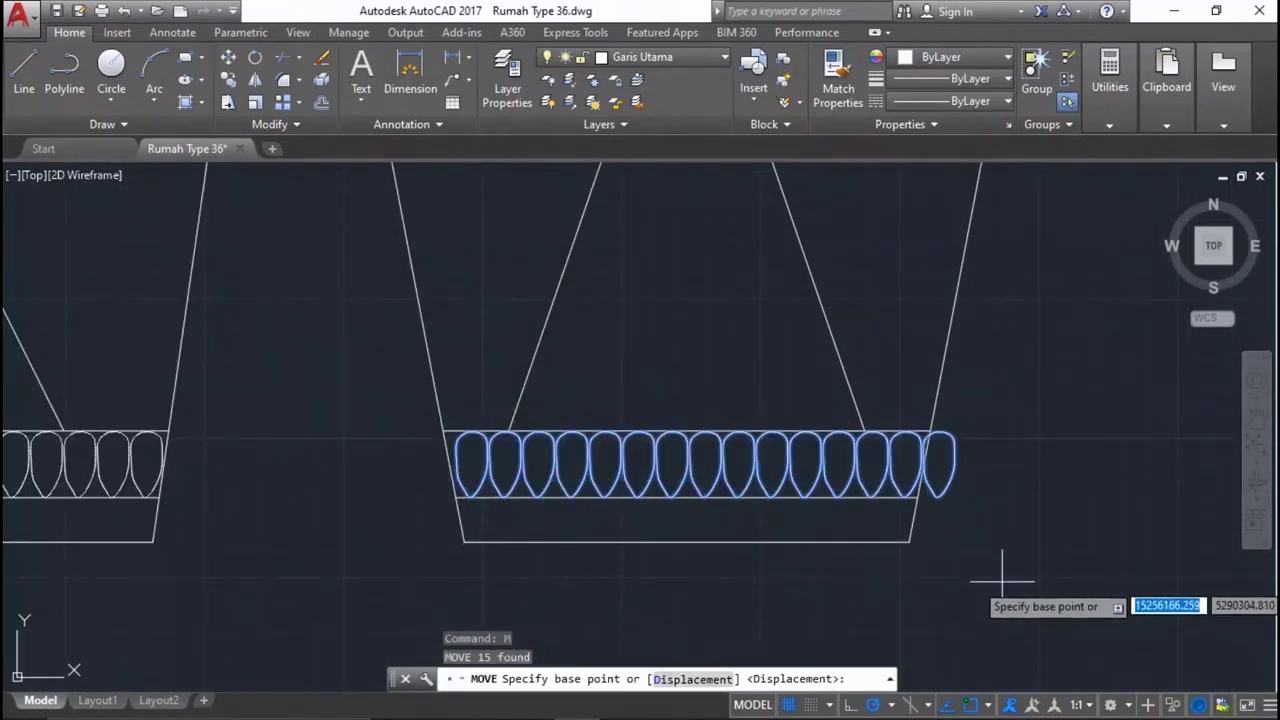
left_click(1000, 579)
scroll(980, 586, "up", 2)
scroll(909, 466, "up", 2)
type("r")
key("Return")
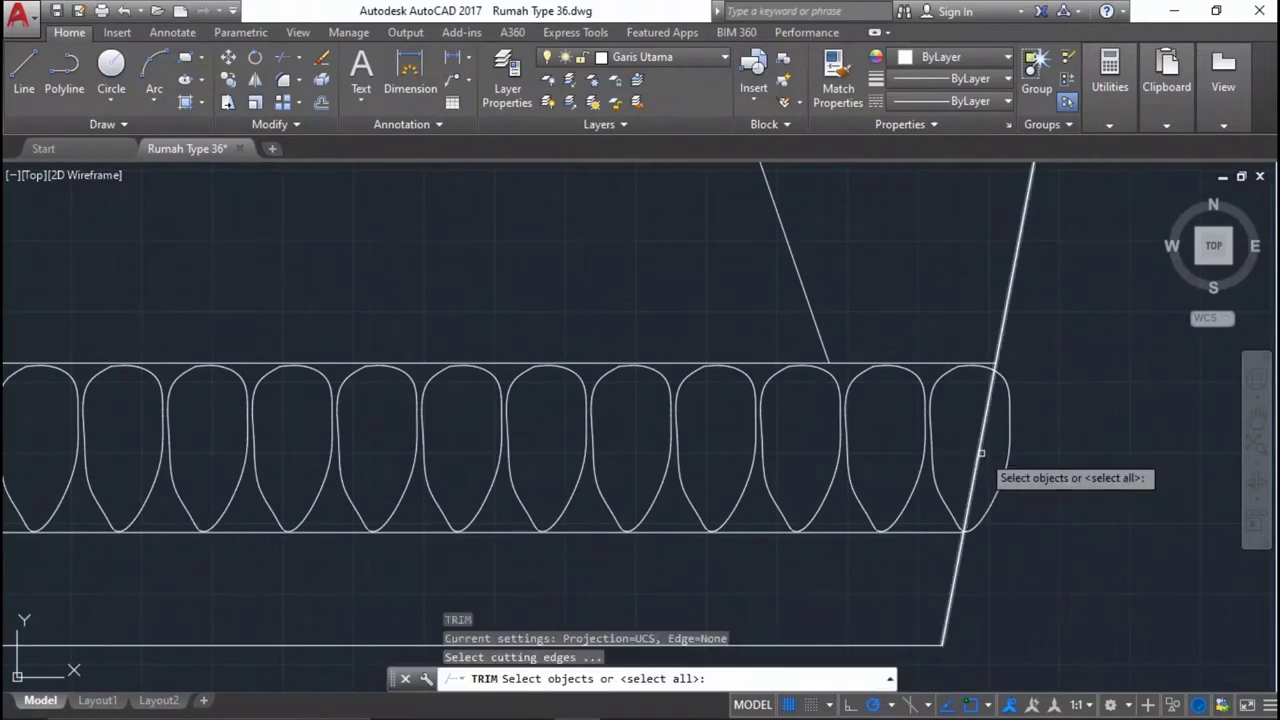
Choose both slanted footing sides as TRIM cutting edges.
left_click(985, 456)
left_click(966, 471)
scroll(966, 471, "down", 3)
scroll(680, 445, "up", 2)
left_click(481, 309)
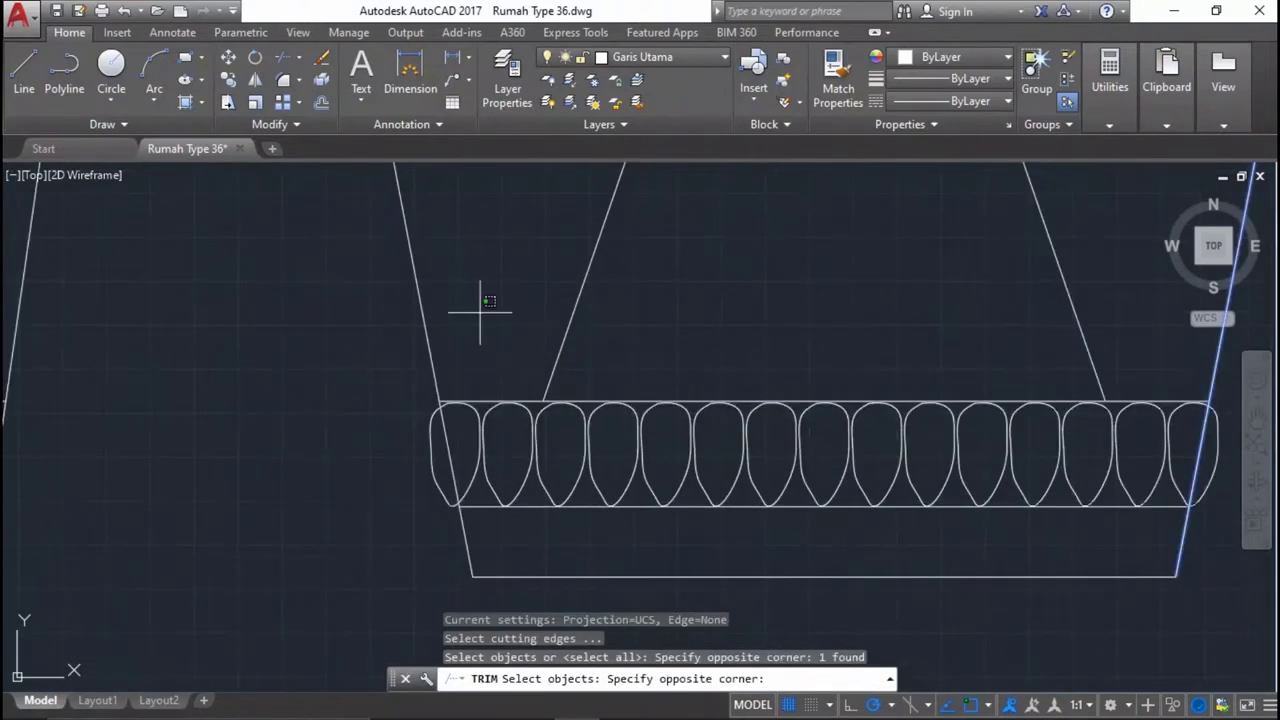
left_click(417, 388)
key("Return")
Trim the loop ends sticking past the right slanted footing side.
left_click(430, 448)
scroll(749, 466, "down", 3)
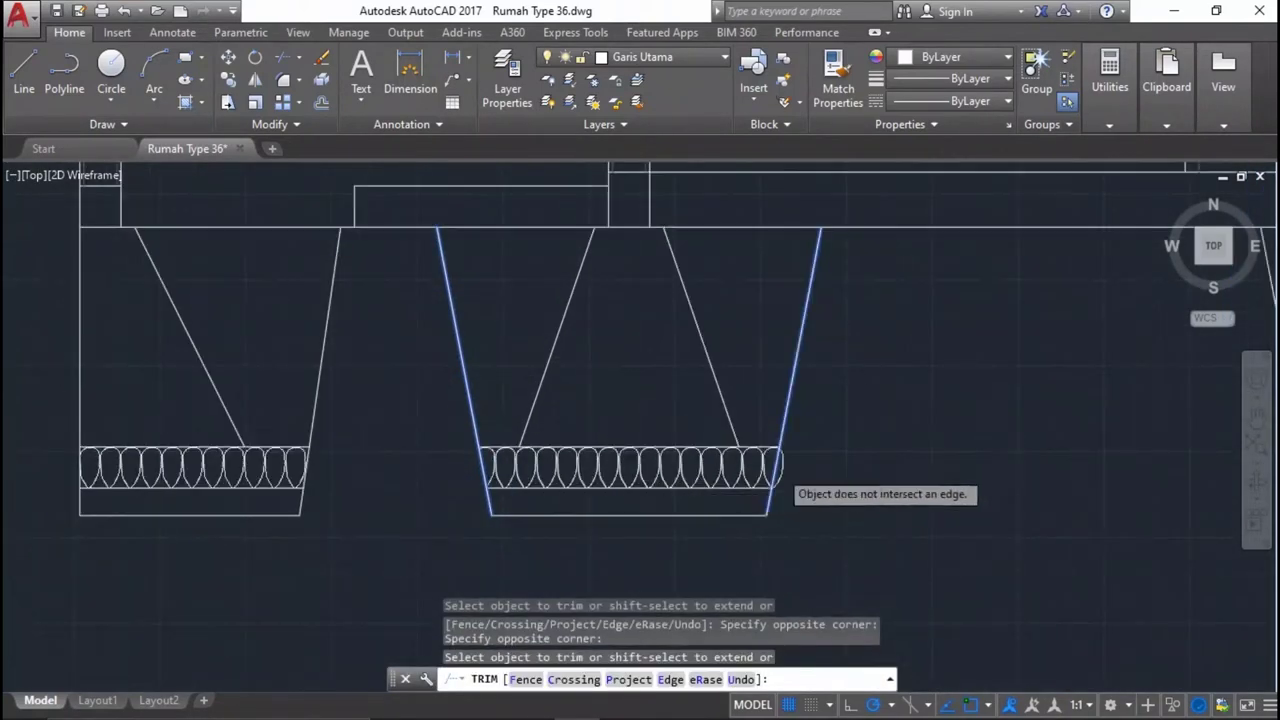
scroll(800, 459, "up", 3)
left_click(760, 450)
scroll(694, 449, "down", 3)
scroll(825, 414, "up", 4)
scroll(825, 414, "down", 2)
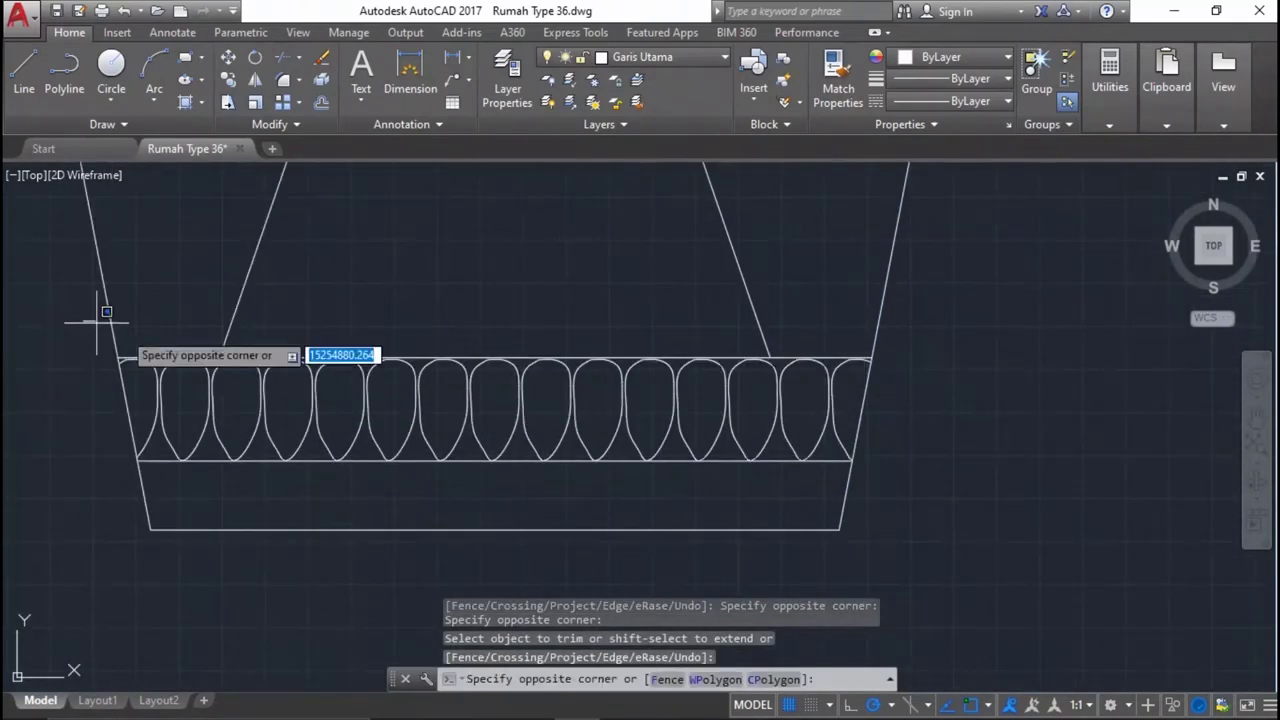
Window-select the trimmed rubble stone row.
left_click(945, 537)
scroll(825, 470, "up", 3)
left_click(843, 461)
left_click(829, 400)
left_click(733, 358)
scroll(900, 350, "down", 2)
scroll(908, 365, "down", 1)
scroll(908, 376, "up", 2)
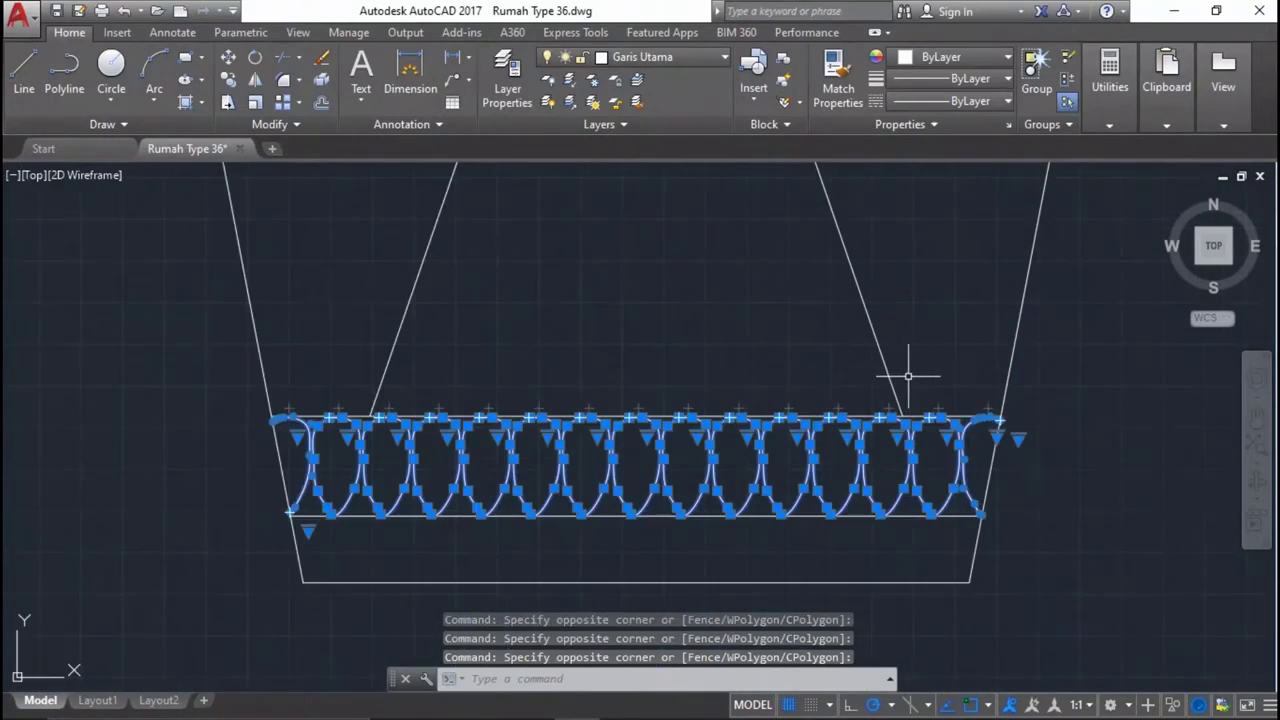
Copy the selected rubble stone row 3000 over into the next footing.
middle_click_drag(908, 376, 713, 410)
type("o")
key("Return")
scroll(705, 440, "up", 5)
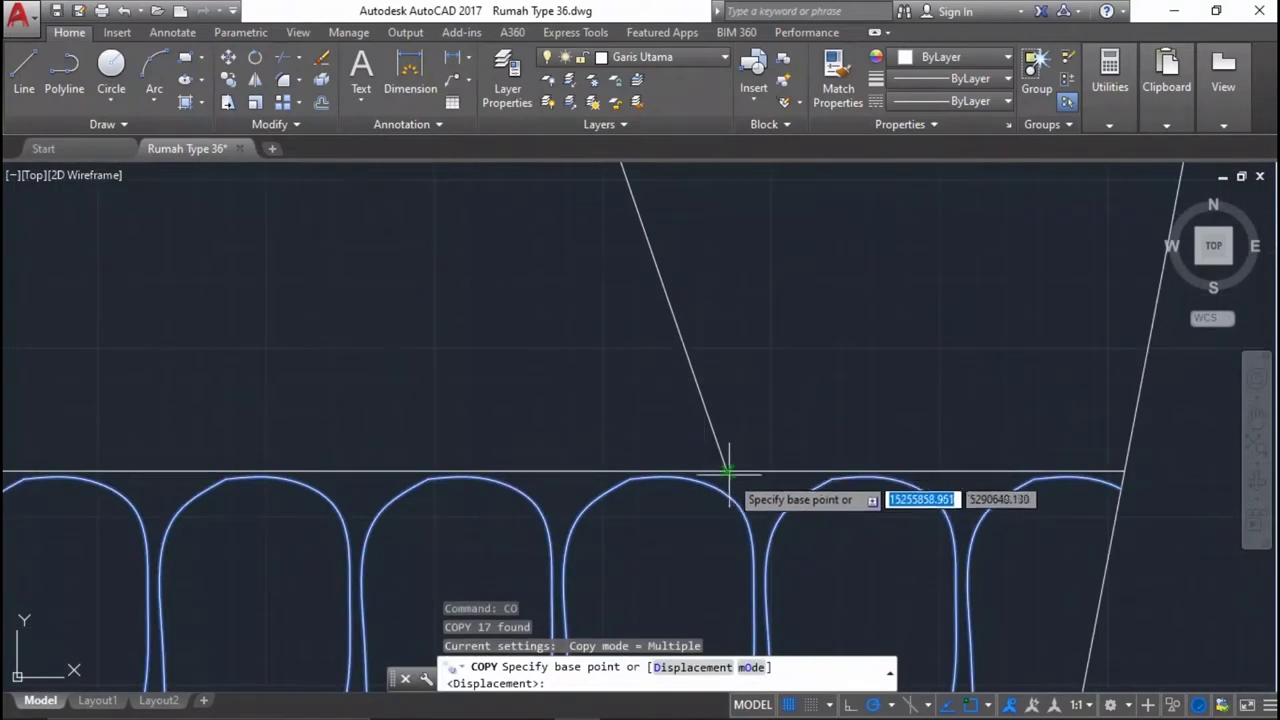
left_click(729, 468)
scroll(670, 450, "down", 8)
scroll(700, 390, "up", 5)
scroll(390, 420, "up", 4)
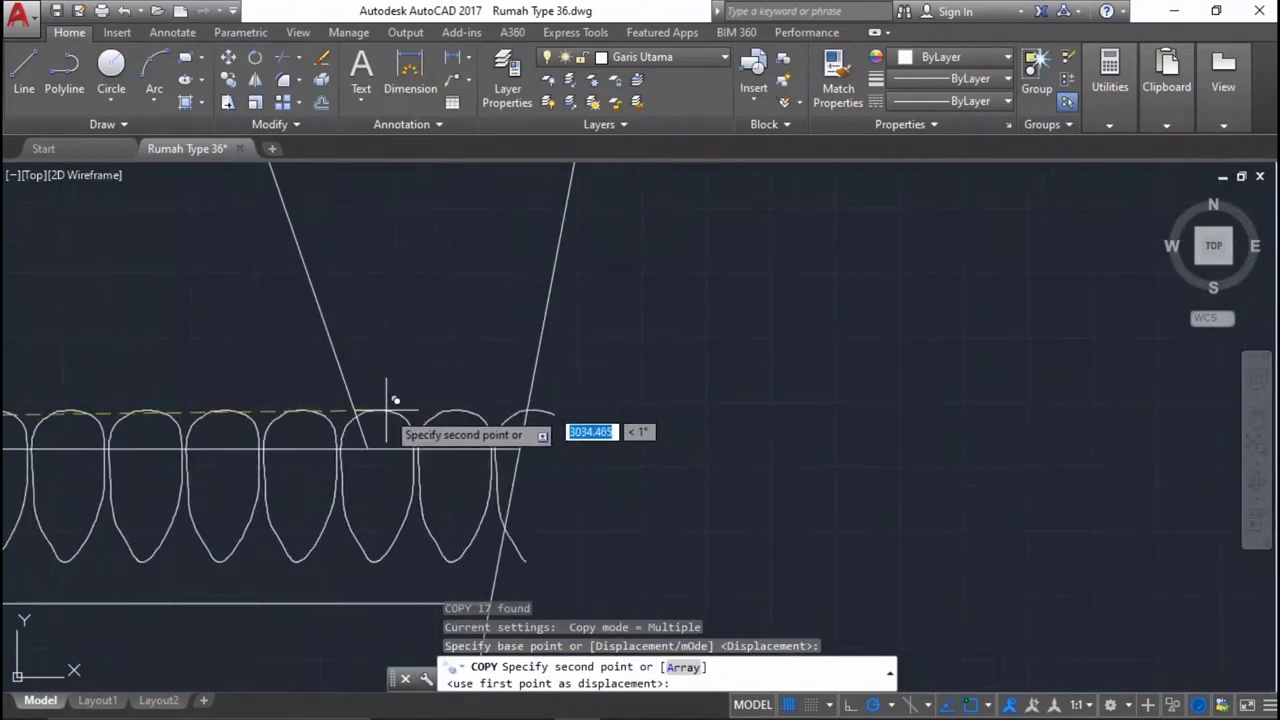
left_click(373, 448)
key("Return")
scroll(373, 448, "down", 8)
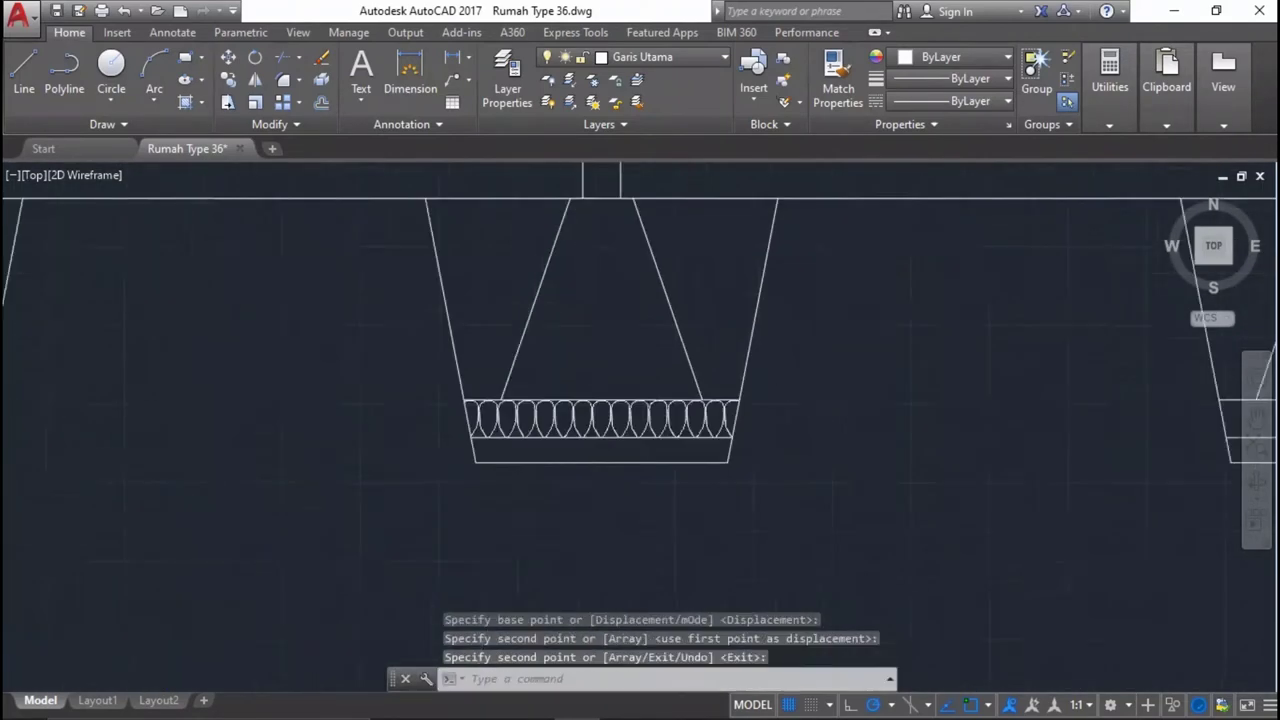
Copy the stone row again from its top corner into the other footing.
mouse_move(771, 406)
middle_mouse_down()
mouse_move(826, 437)
mouse_move(1000, 437)
middle_mouse_up()
scroll(643, 410, "up", 4)
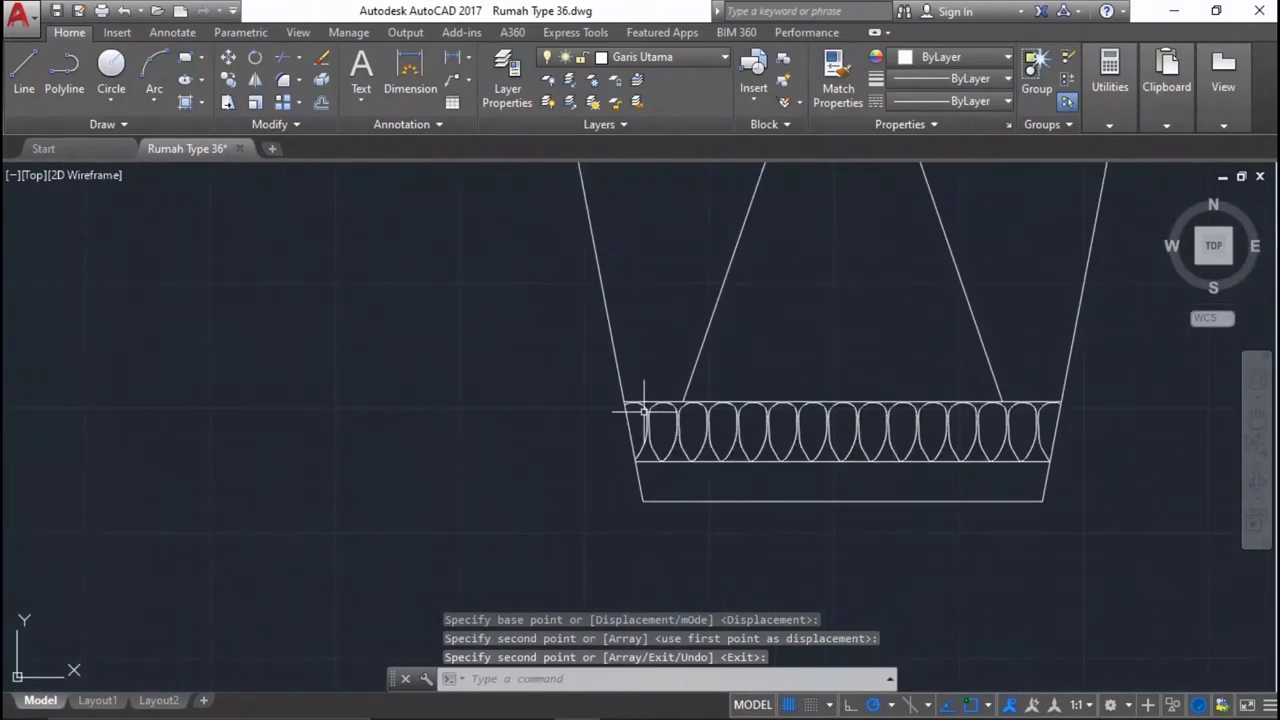
left_click(1071, 468)
scroll(1068, 480, "up", 1)
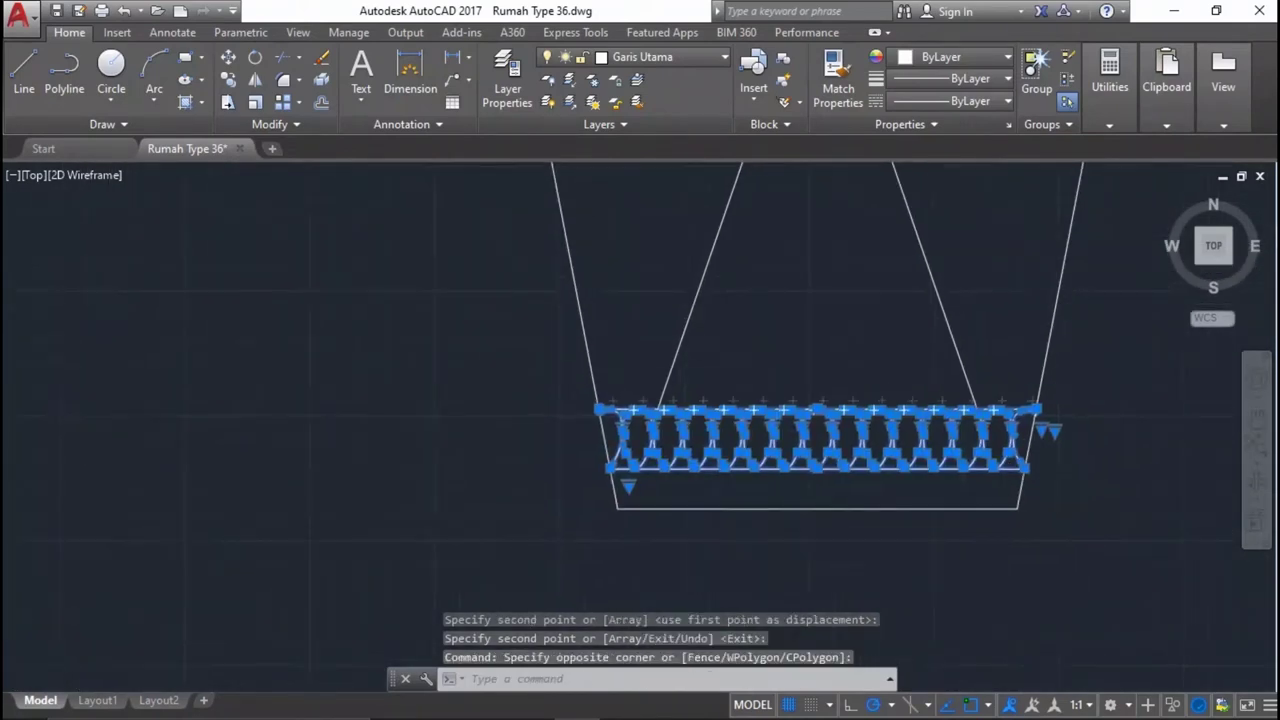
scroll(991, 489, "up", 4)
scroll(955, 360, "up", 3)
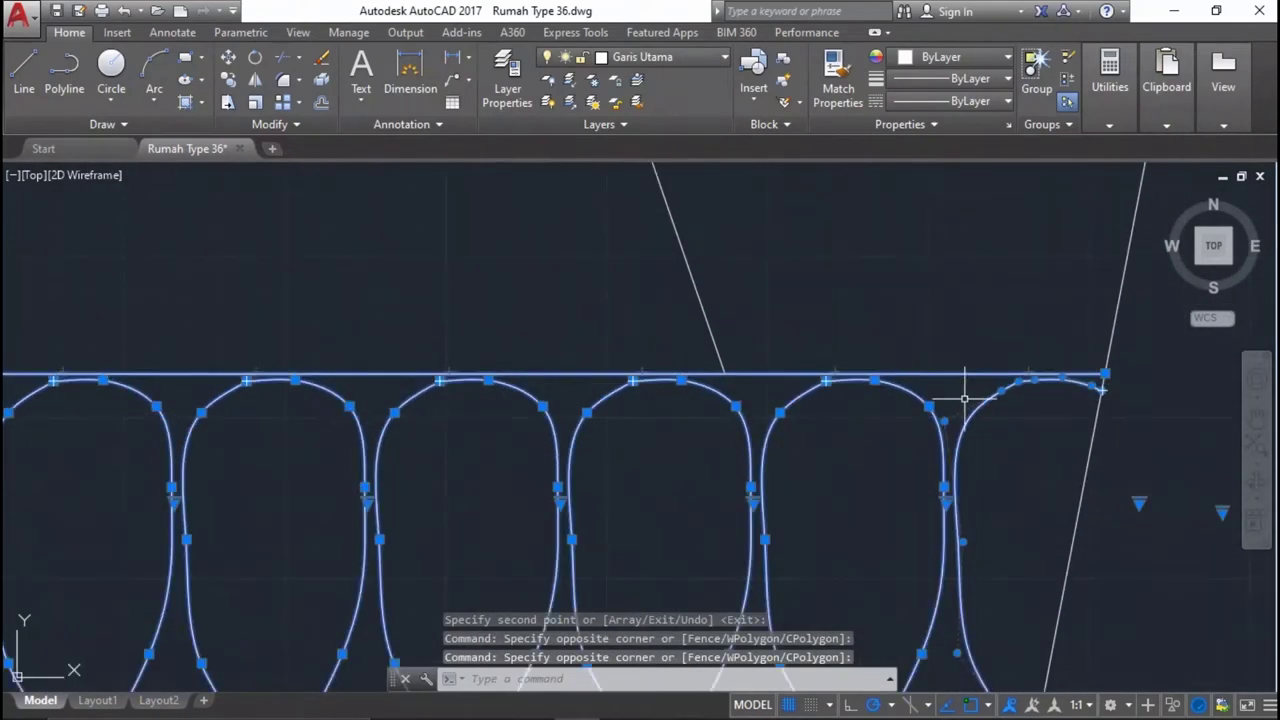
type("co")
key("Return")
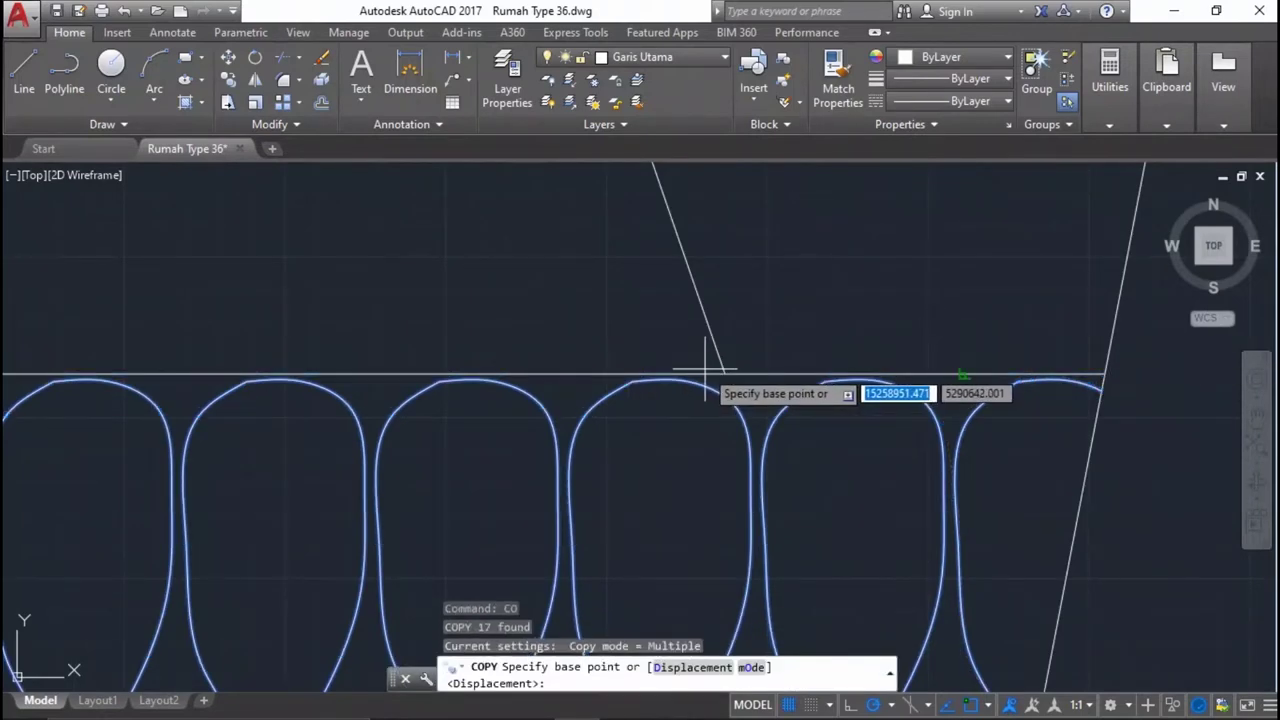
left_click(725, 373)
scroll(700, 440, "down", 5)
scroll(918, 437, "down", 5)
scroll(918, 437, "up", 3)
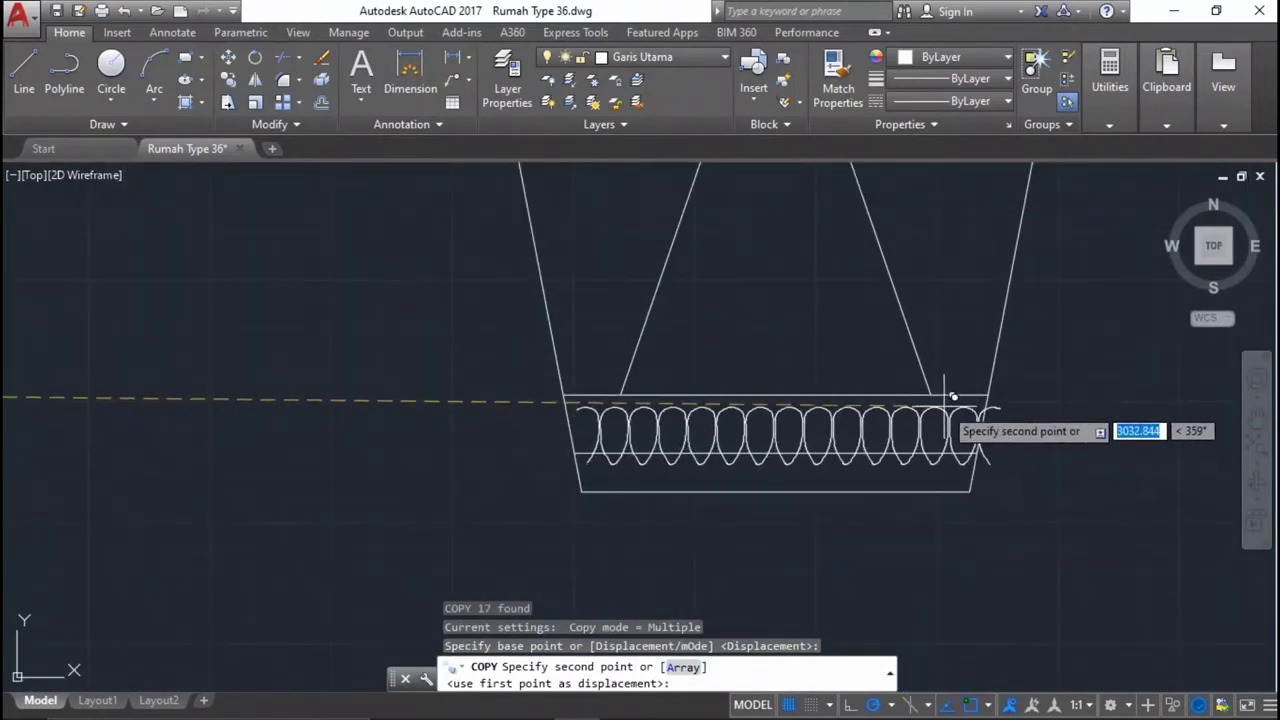
left_click(929, 371)
key("Return")
scroll(886, 388, "down", 4)
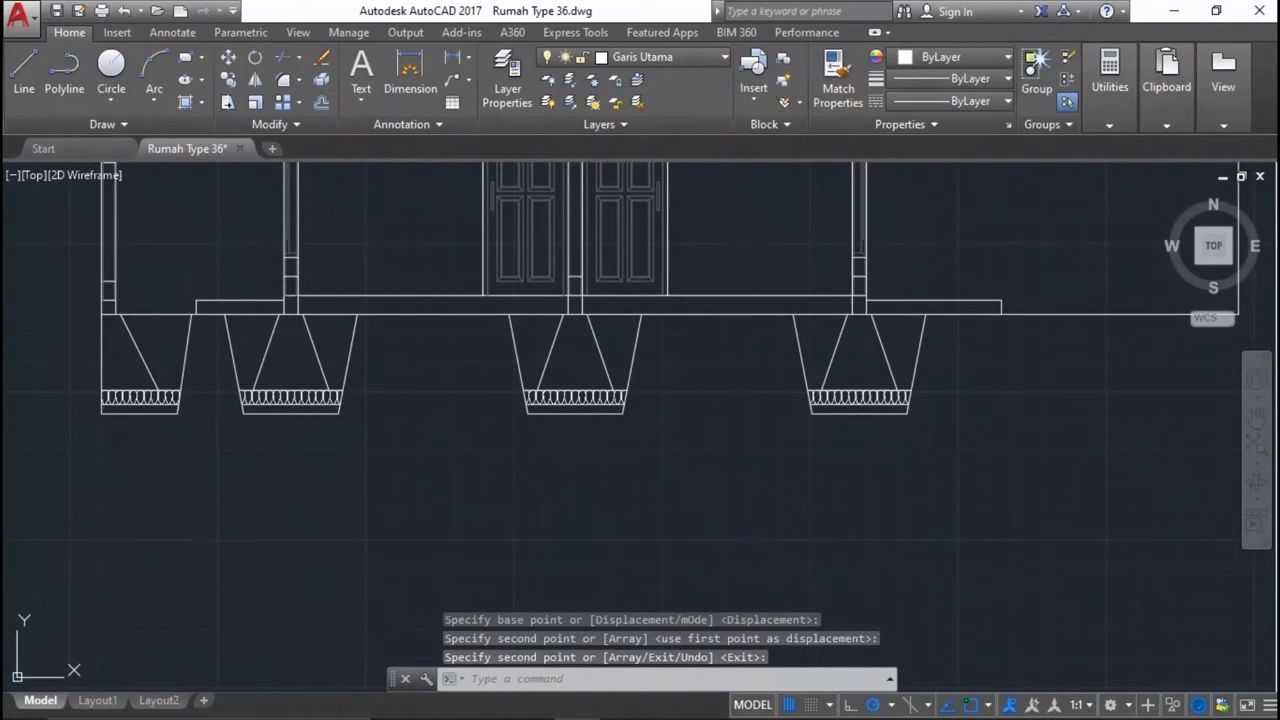
scroll(186, 434, "up", 2)
scroll(455, 453, "down", 5)
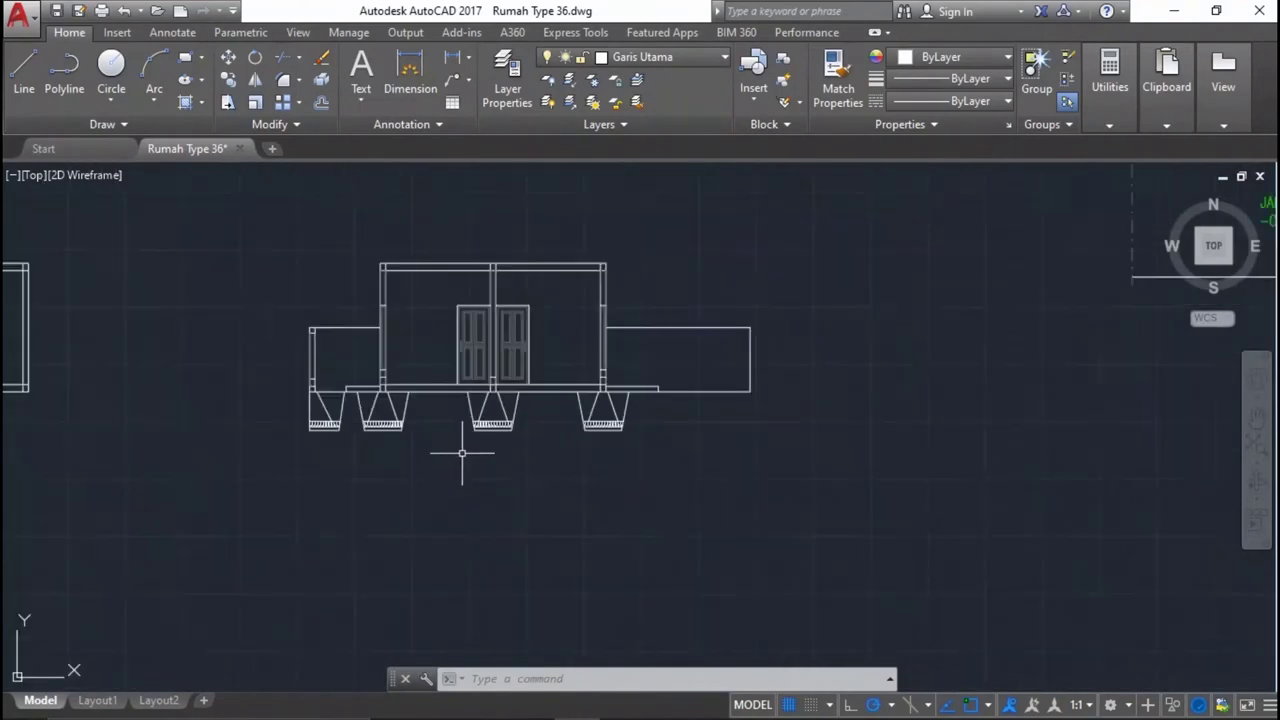
scroll(400, 410, "up", 4)
scroll(443, 437, "up", 2)
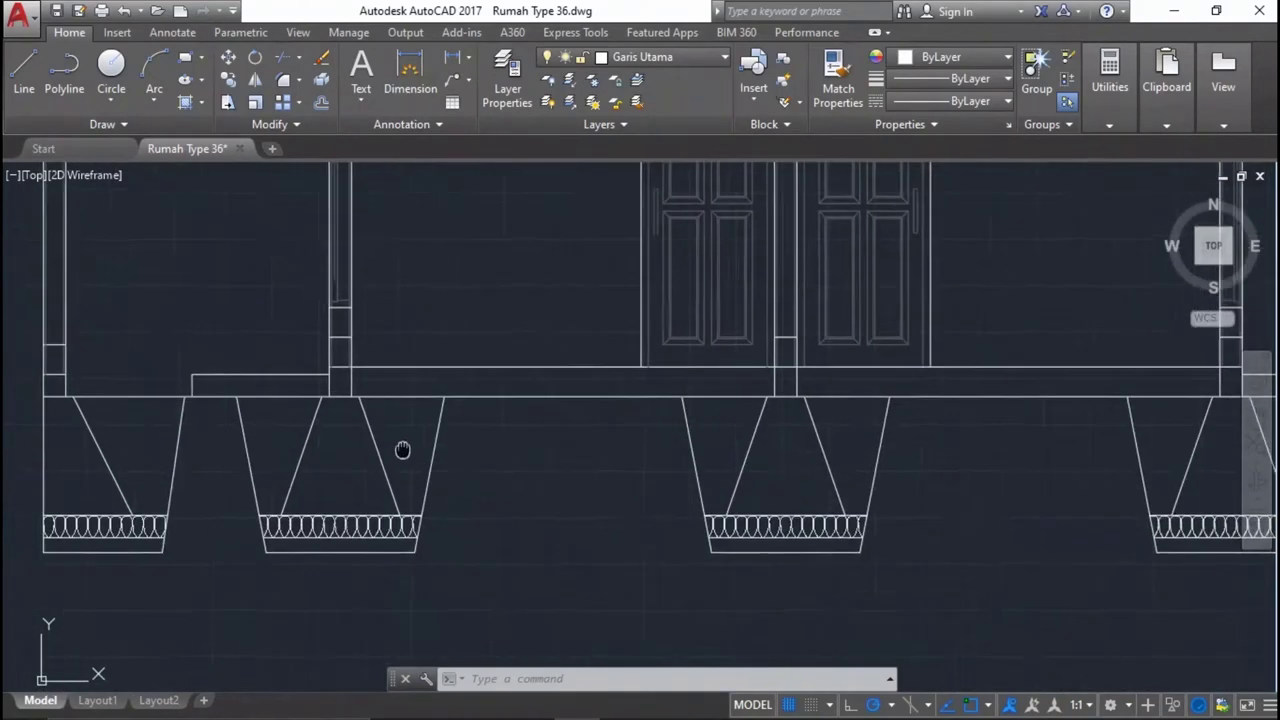
middle_click_drag(380, 449, 520, 433)
Offset two floor lines by 10 at the floor level.
type("o")
key("Return")
scroll(490, 428, "up", 3)
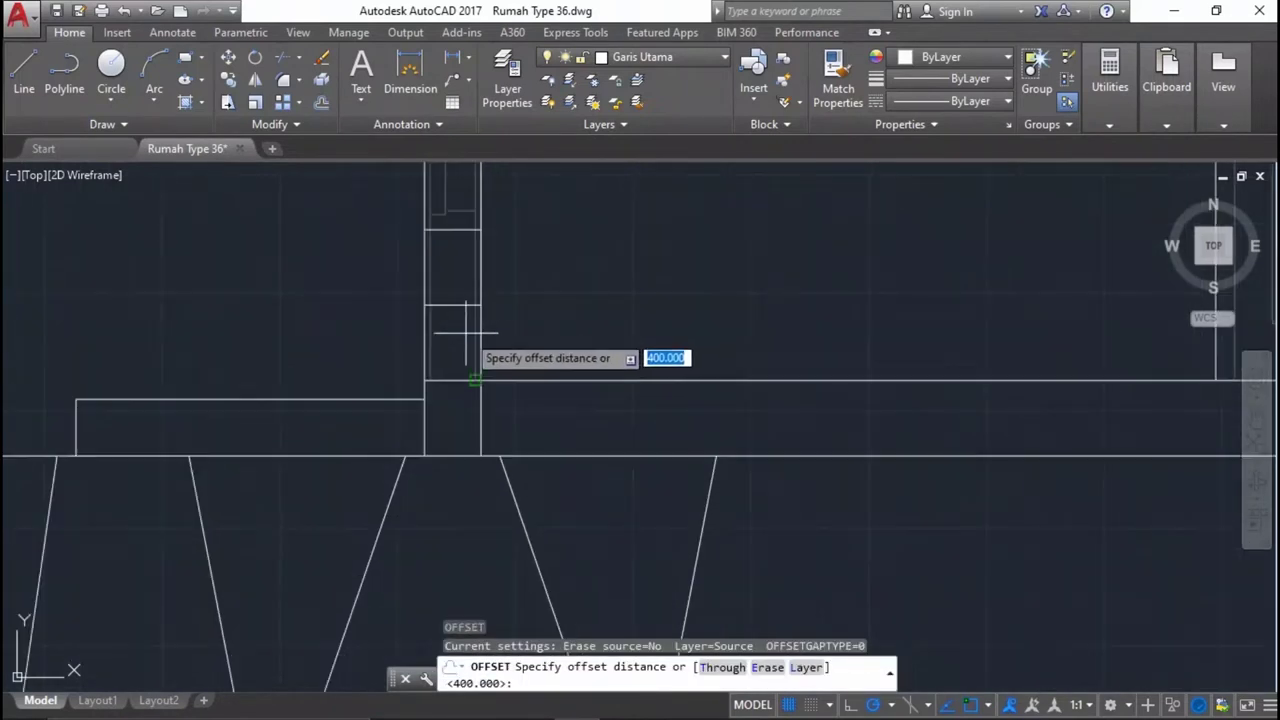
scroll(430, 408, "up", 3)
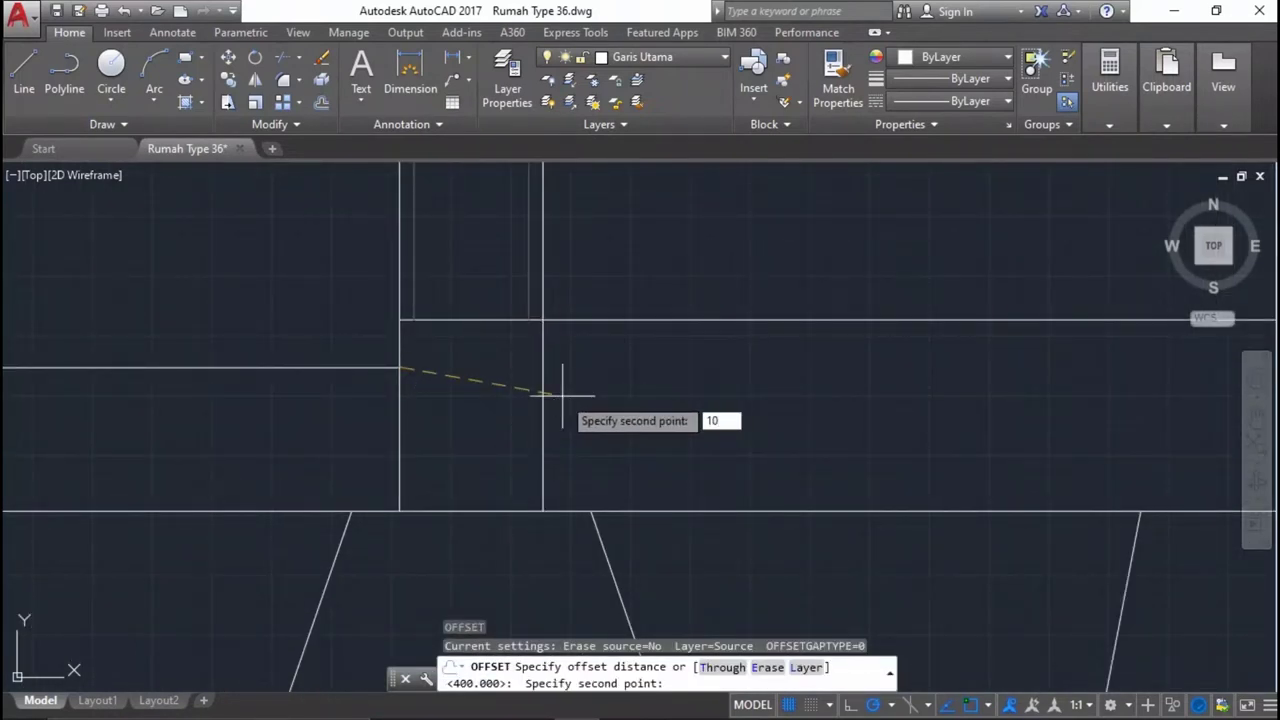
key("Return")
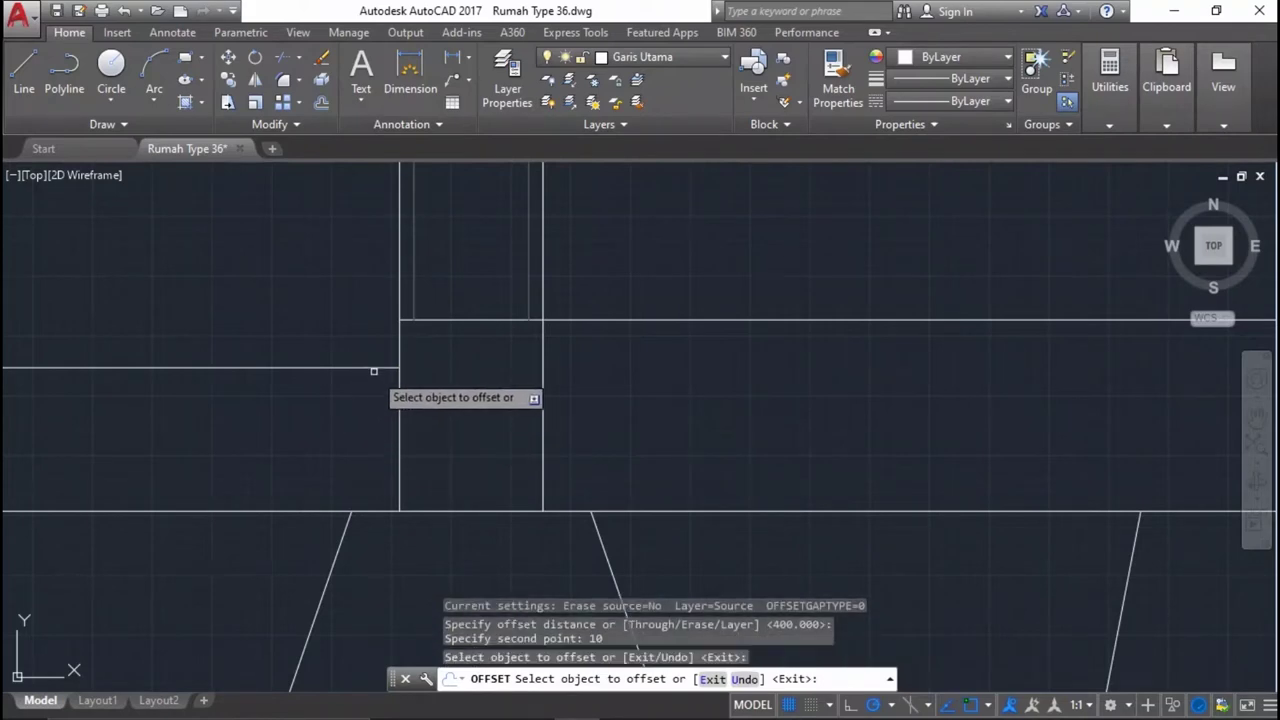
left_click(373, 371)
left_click(358, 410)
scroll(365, 430, "down", 5)
left_click(449, 404)
left_click(380, 471)
scroll(706, 457, "down", 5)
scroll(616, 441, "up", 5)
scroll(616, 441, "down", 2)
scroll(663, 434, "down", 3)
scroll(648, 176, "up", 5)
left_click(648, 176)
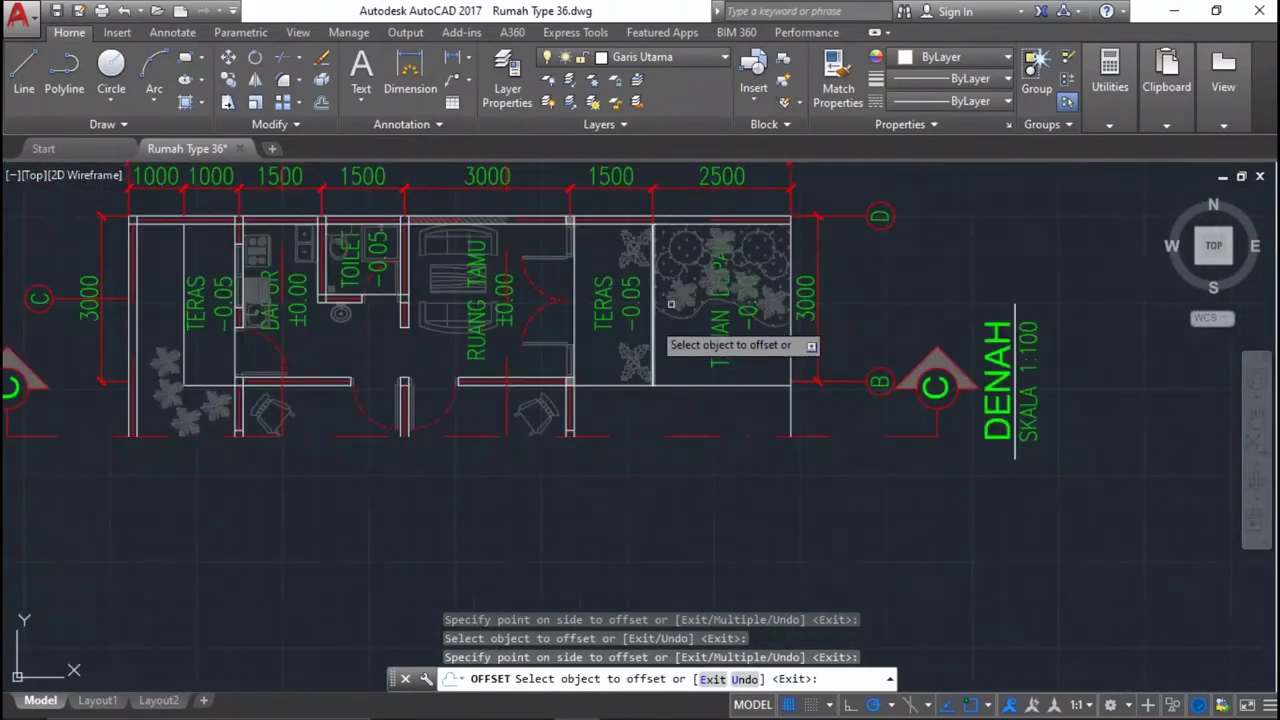
scroll(671, 304, "down", 3)
key("Return")
Delete the unwanted extra line near the wall and floor junction.
scroll(575, 427, "up", 3)
scroll(575, 427, "up", 3)
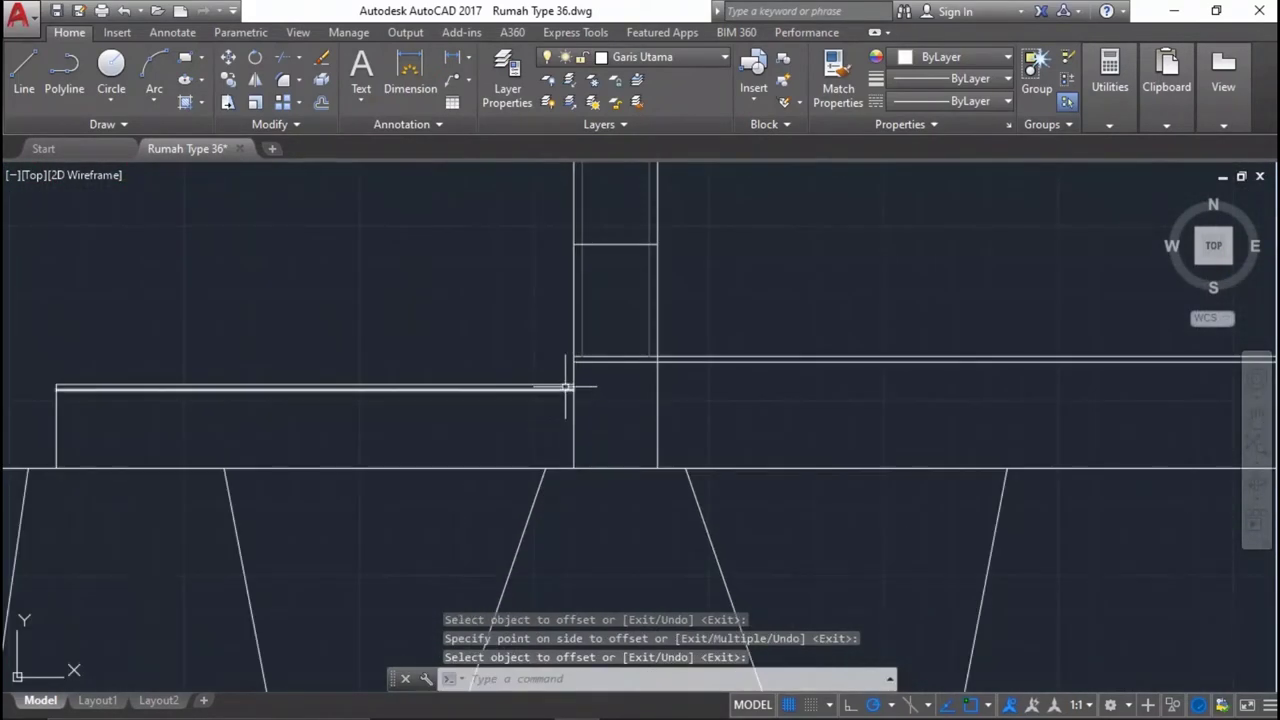
left_click(565, 388)
scroll(571, 389, "down", 3)
scroll(575, 385, "up", 2)
key("Delete")
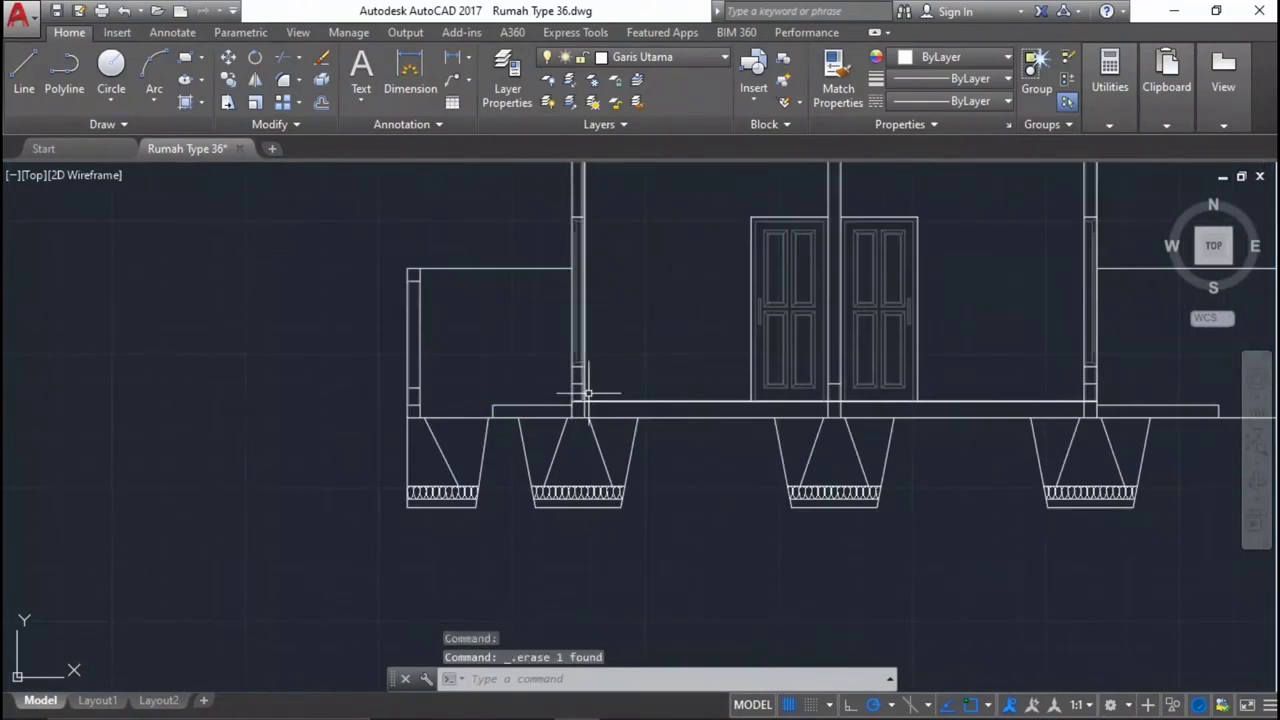
middle_click_drag(582, 452, 754, 434)
scroll(754, 434, "up", 3)
scroll(763, 449, "up", 2)
scroll(762, 452, "up", 2)
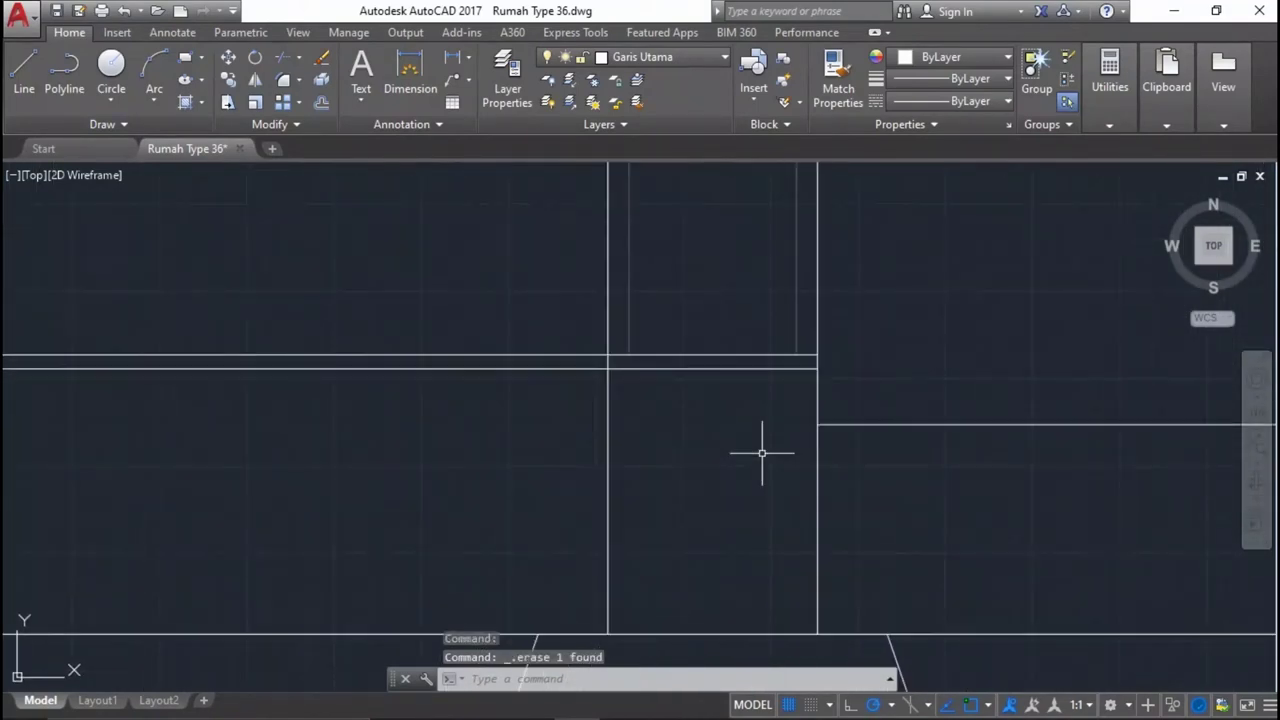
Offset two floor lines 25 downward.
type("o")
key("Return")
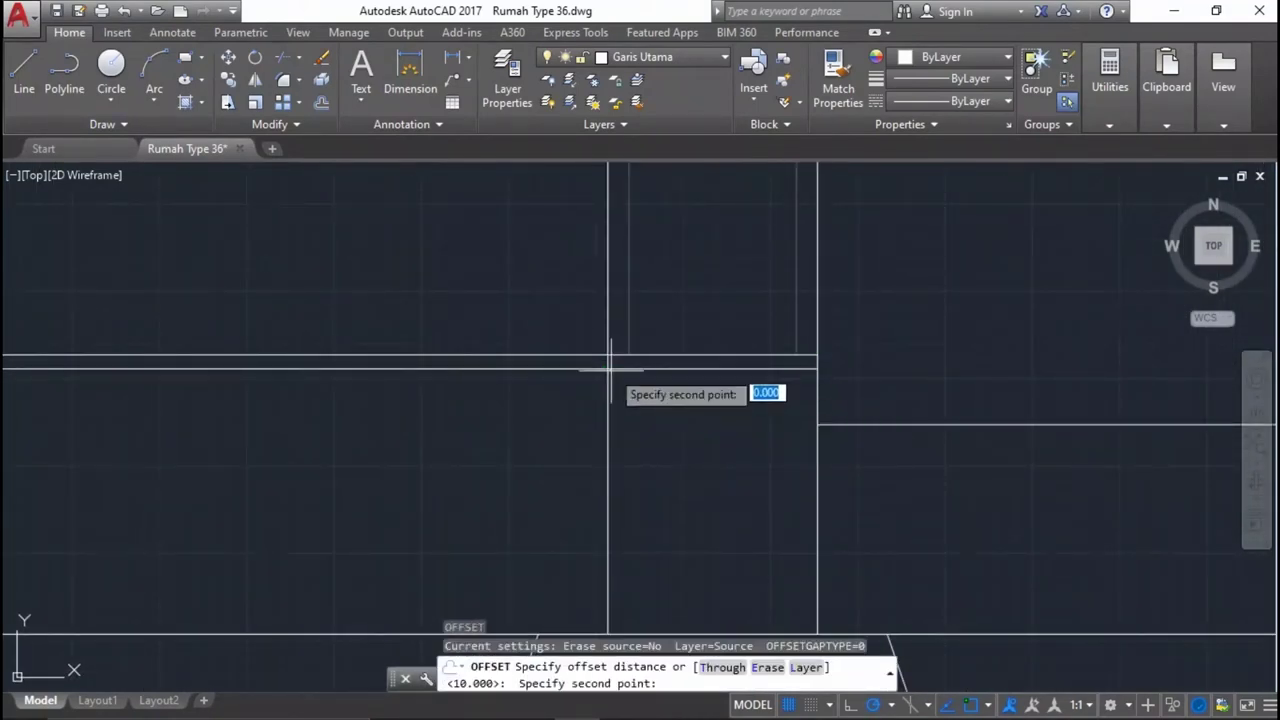
type("5")
key("Return")
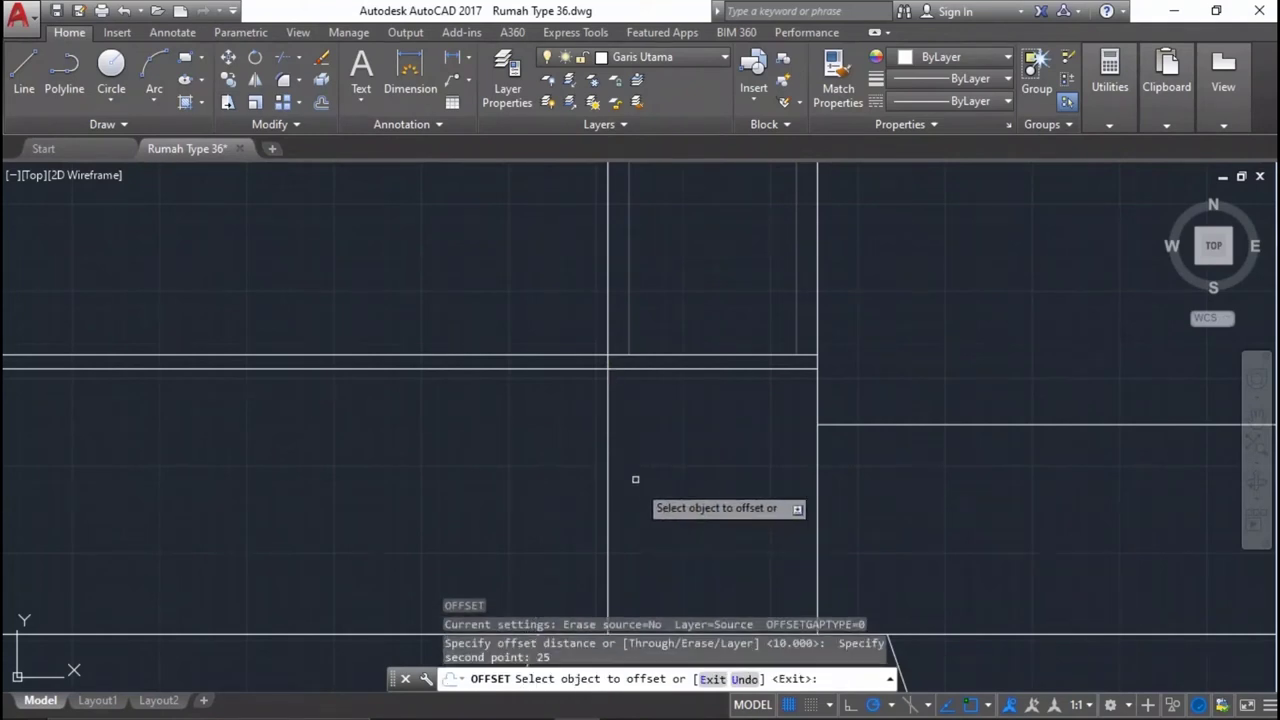
left_click(596, 369)
left_click(592, 428)
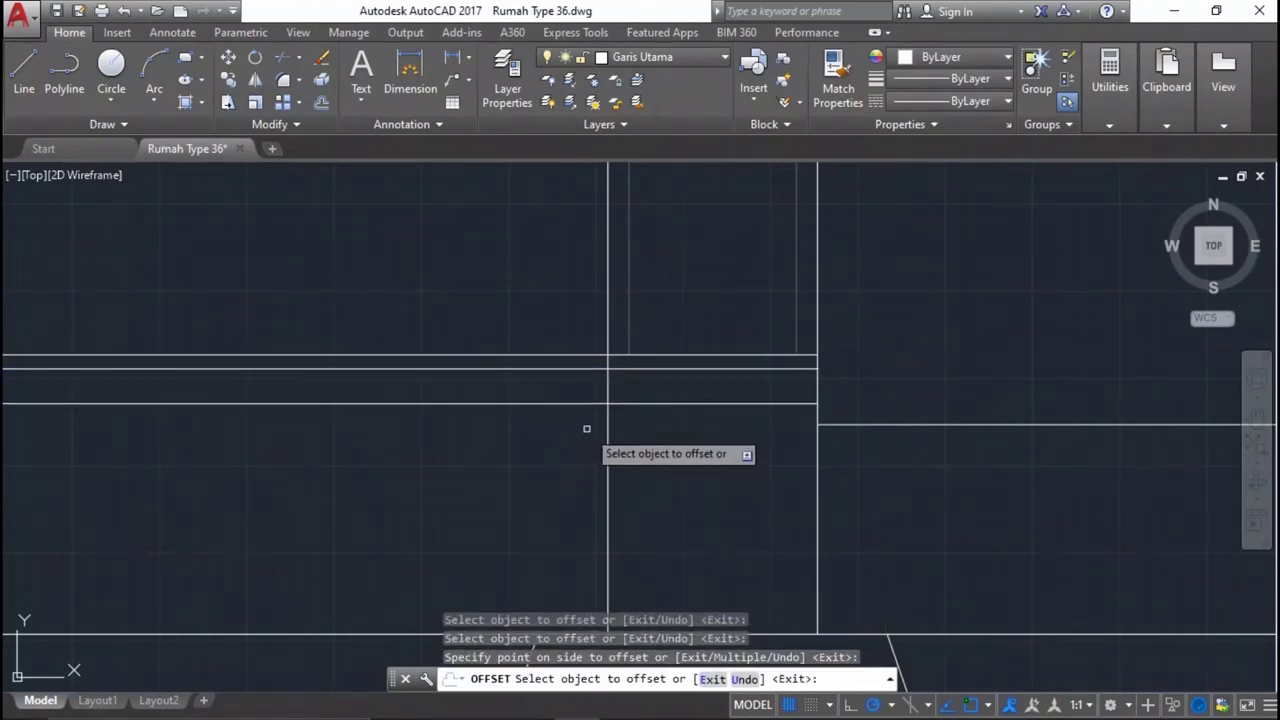
scroll(595, 427, "down", 2)
left_click(600, 416)
left_click(600, 432)
scroll(814, 491, "down", 3)
scroll(795, 462, "up", 3)
Offset a floor line 100 below to add the next floor layer.
key("Return")
key("Return")
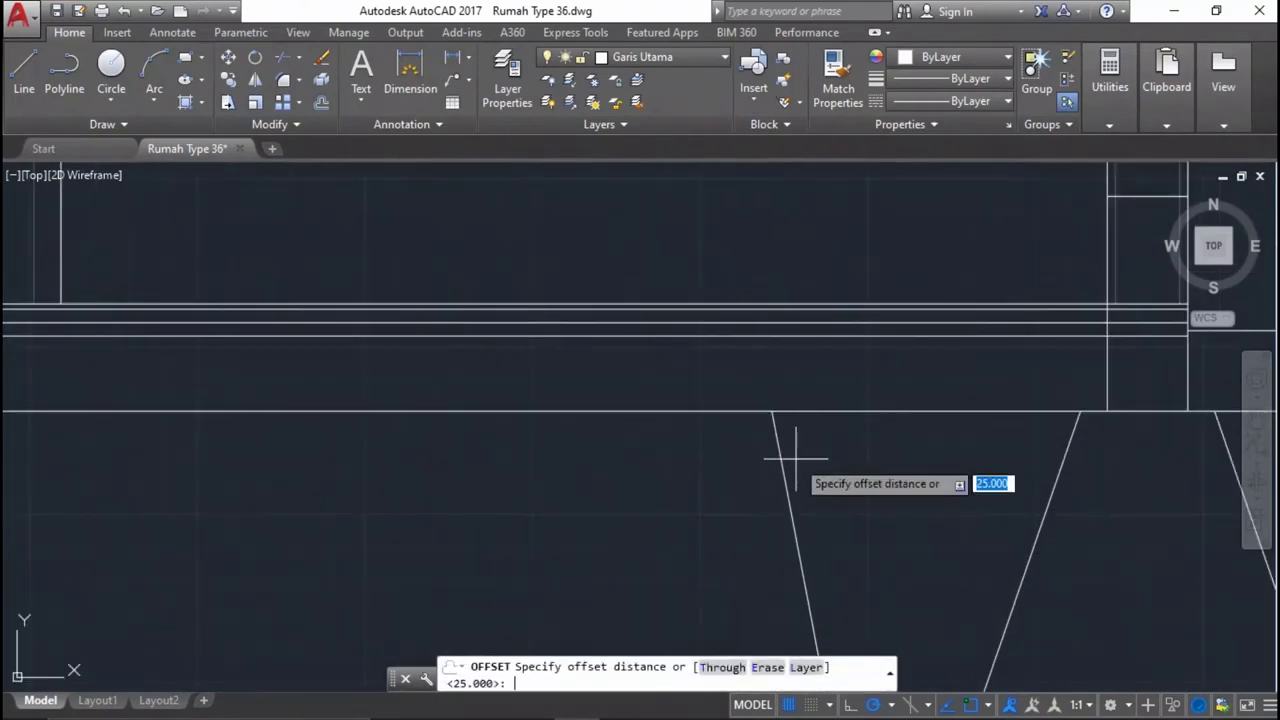
type("00")
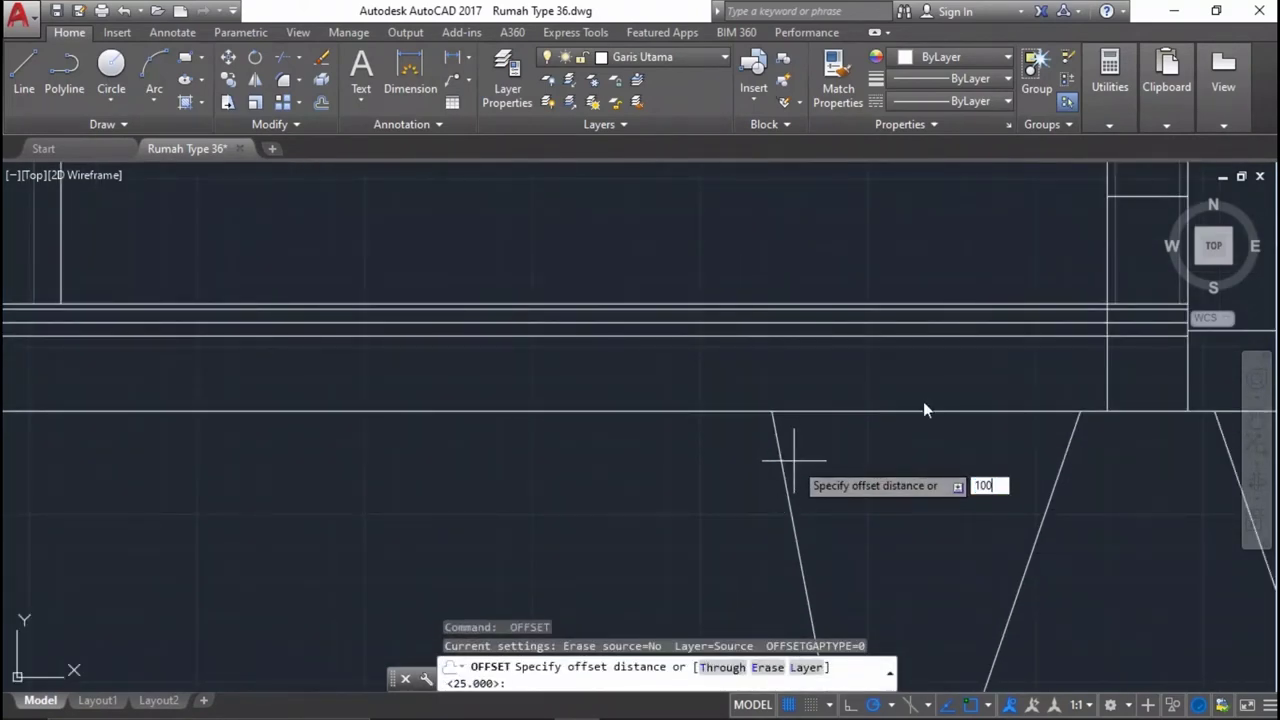
key("Return")
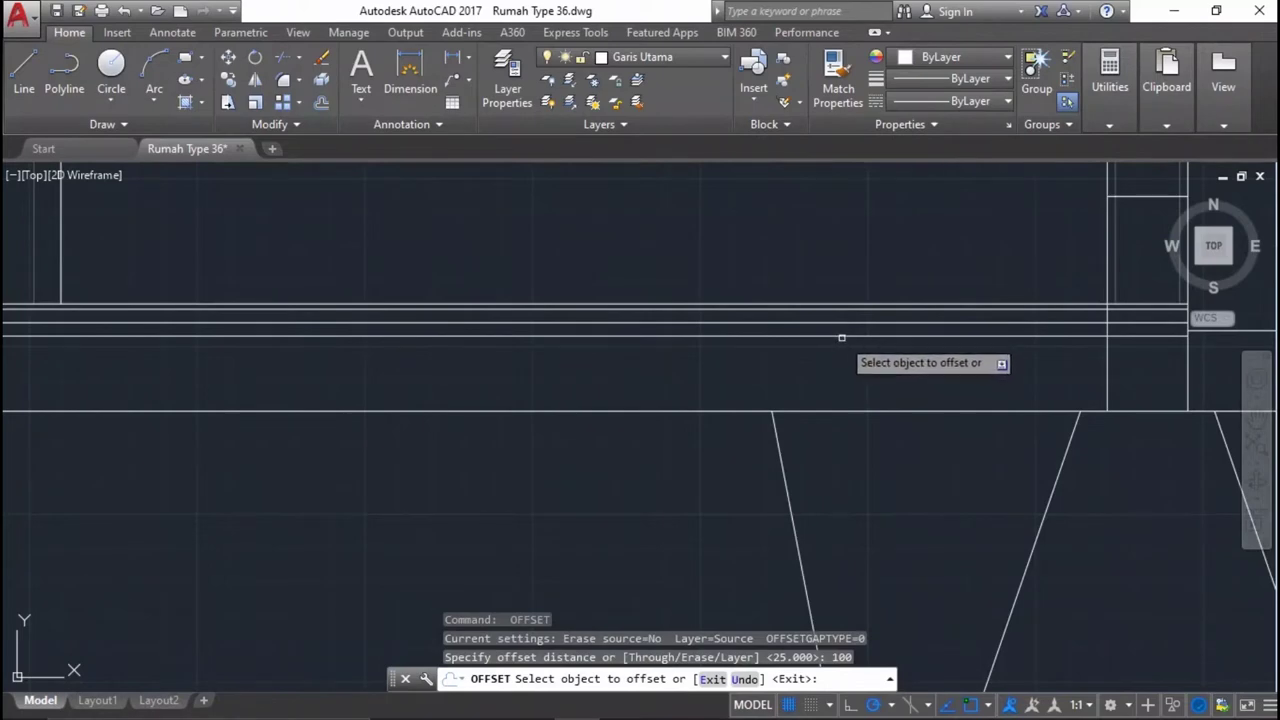
left_click(840, 337)
left_click(823, 400)
key("Return")
scroll(900, 380, "down", 3)
scroll(1093, 320, "down", 2)
scroll(1093, 320, "up", 3)
middle_click_drag(1180, 409, 766, 277)
scroll(766, 277, "up", 2)
middle_click_drag(691, 323, 772, 302)
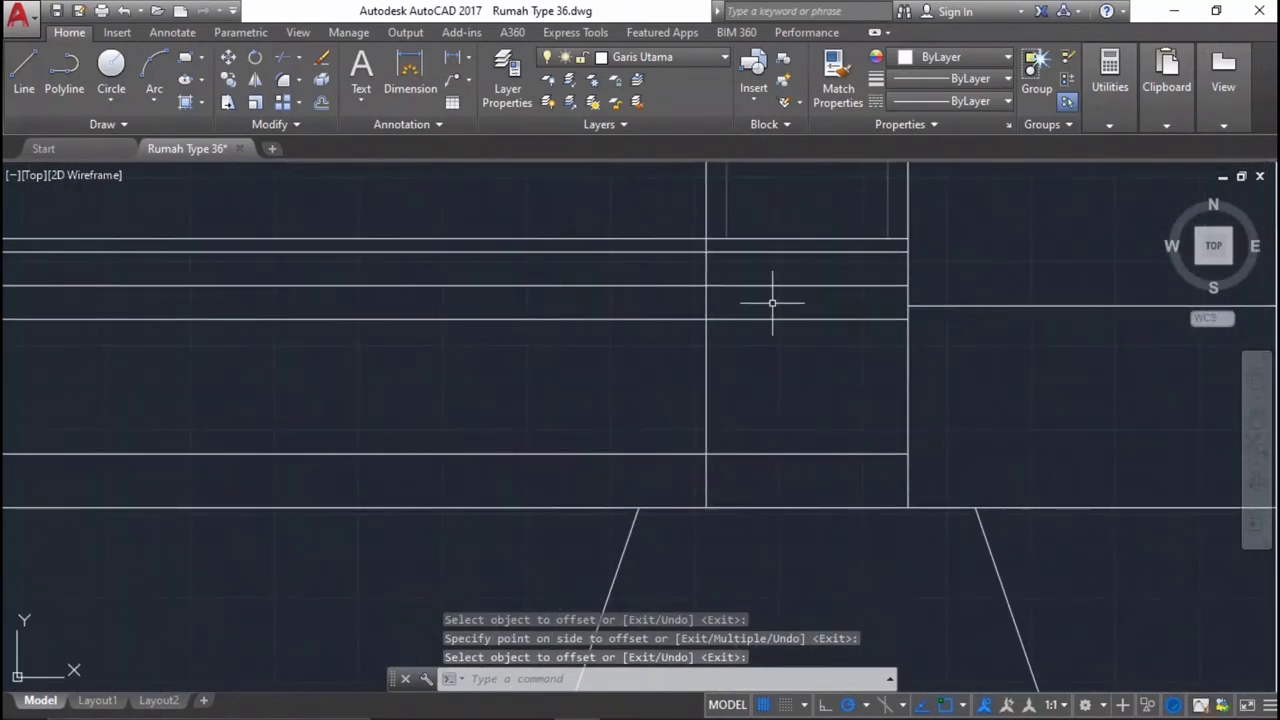
Start TRIM using the post's vertical line as the cutting edge.
type("tr")
key("Return")
left_click(586, 350)
key("Return")
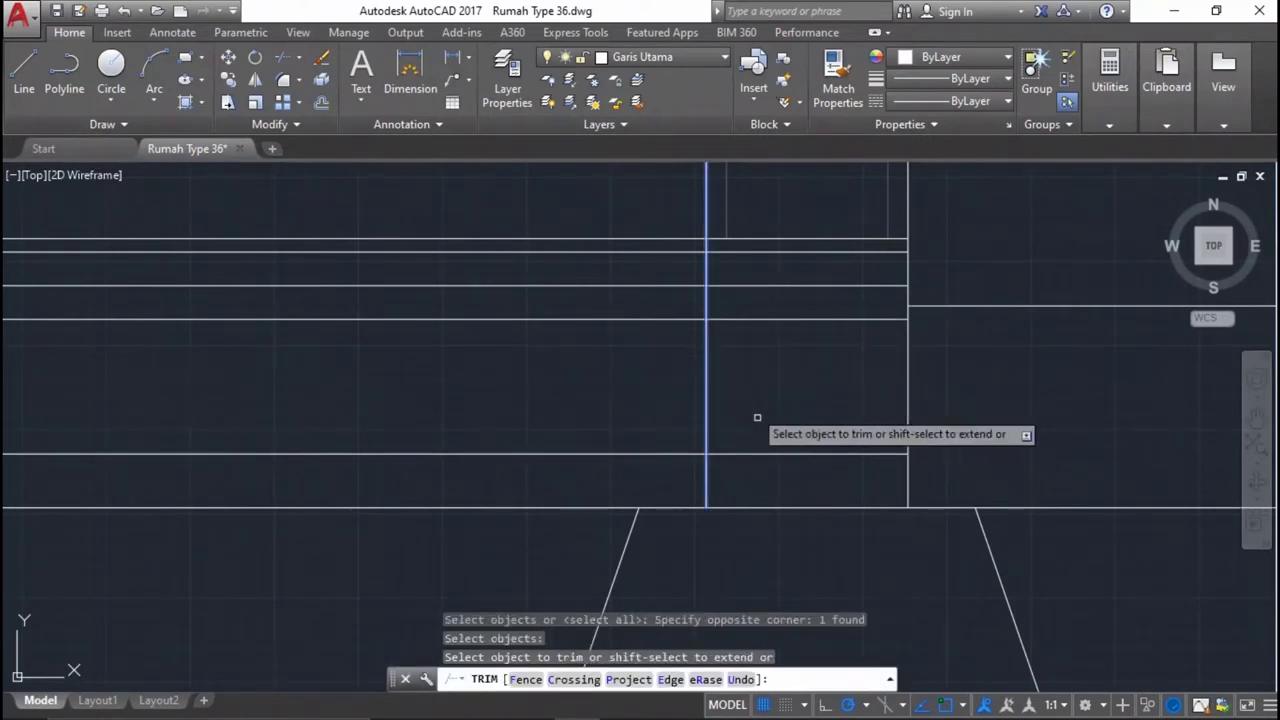
Trim the floor line ends extending past the post with a crossing window.
left_click(791, 471)
left_click(741, 241)
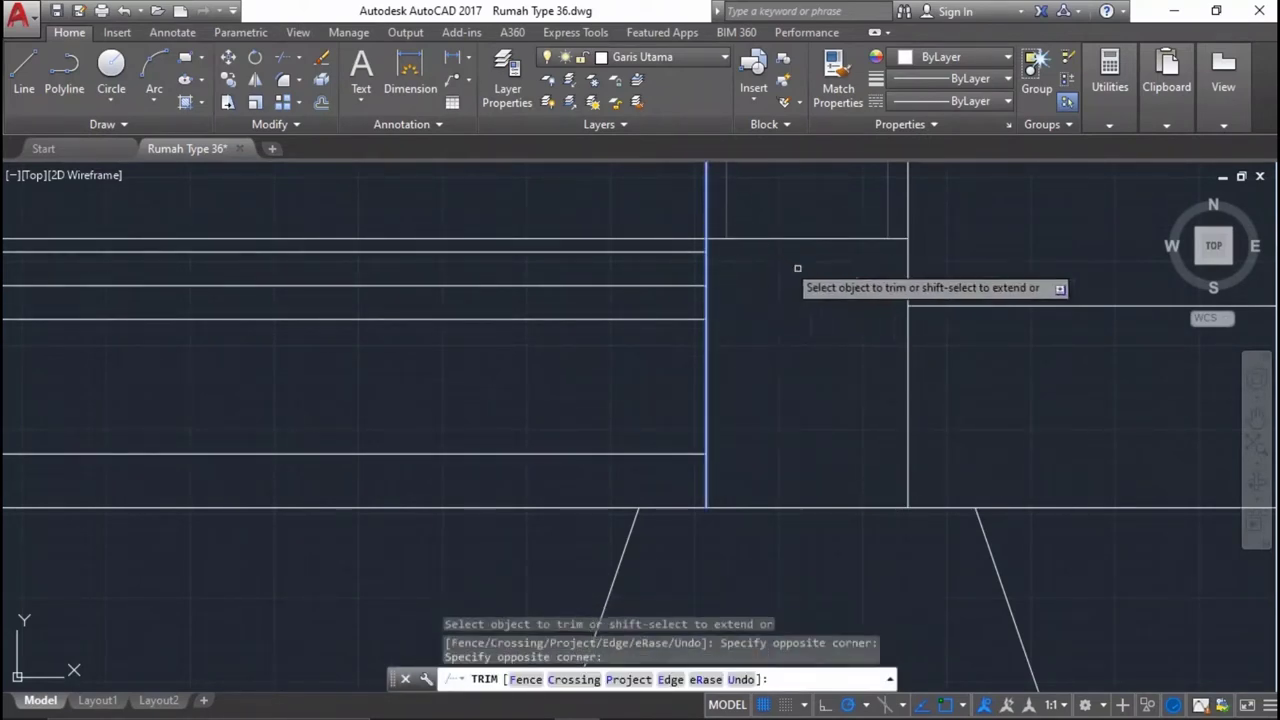
scroll(800, 266, "down", 3)
key("Return")
key("Return")
scroll(427, 417, "up", 2)
key("Return")
scroll(427, 417, "up", 3)
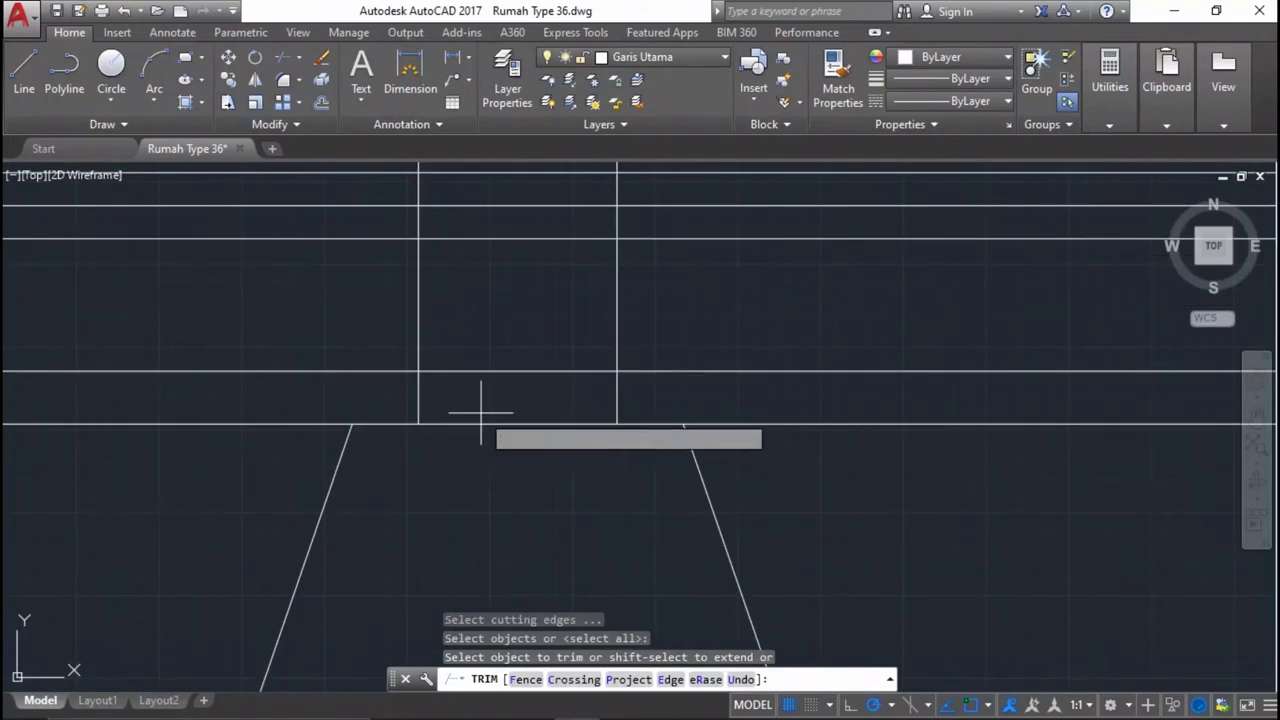
Trim the remaining unwanted line pieces between the floor lines with two crossing windows.
left_click(474, 490)
left_click(464, 242)
scroll(743, 371, "down", 2)
scroll(40, 345, "down", 2)
scroll(257, 400, "up", 3)
scroll(305, 469, "up", 2)
scroll(305, 469, "down", 2)
left_click(305, 418)
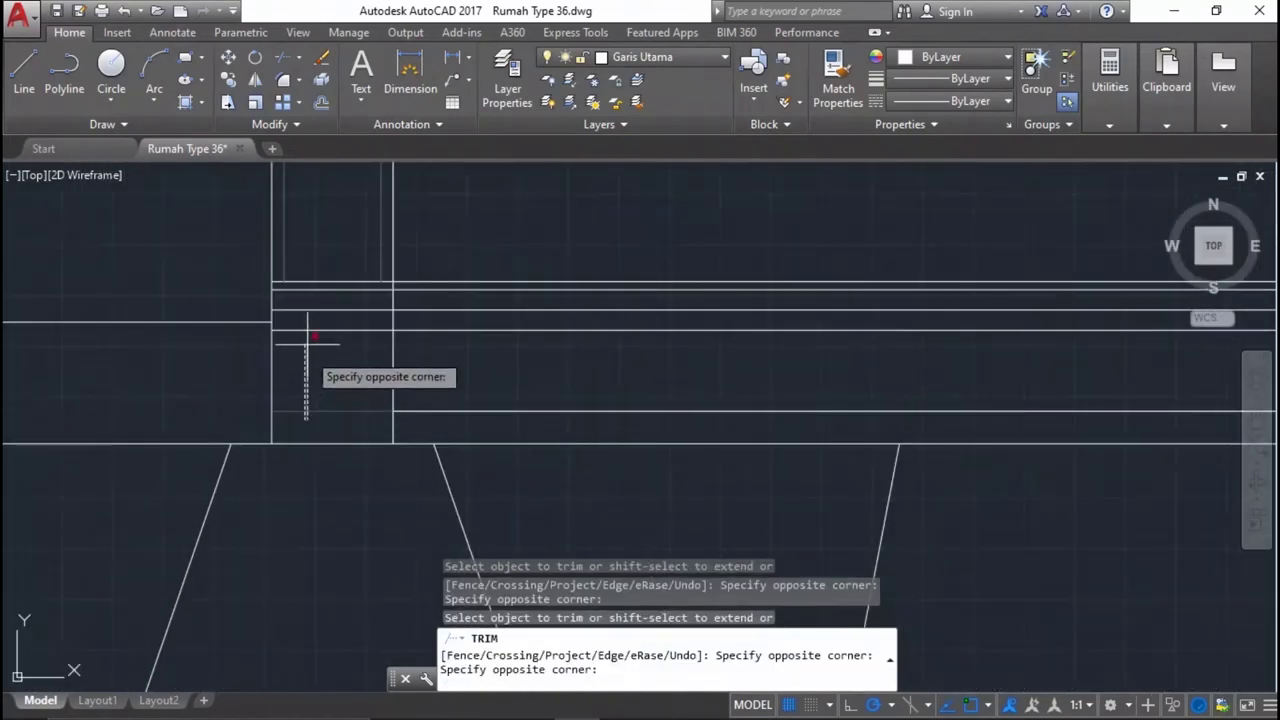
left_click(315, 285)
scroll(314, 286, "down", 3)
scroll(726, 468, "up", 2)
scroll(766, 474, "up", 2)
scroll(766, 474, "down", 5)
Select a floor layer line and shift the view to the wall gap.
middle_click_drag(766, 474, 740, 590)
scroll(702, 346, "up", 4)
scroll(702, 346, "down", 3)
scroll(700, 340, "up", 3)
scroll(720, 300, "down", 4)
scroll(745, 250, "up", 4)
scroll(745, 250, "down", 8)
scroll(658, 339, "up", 5)
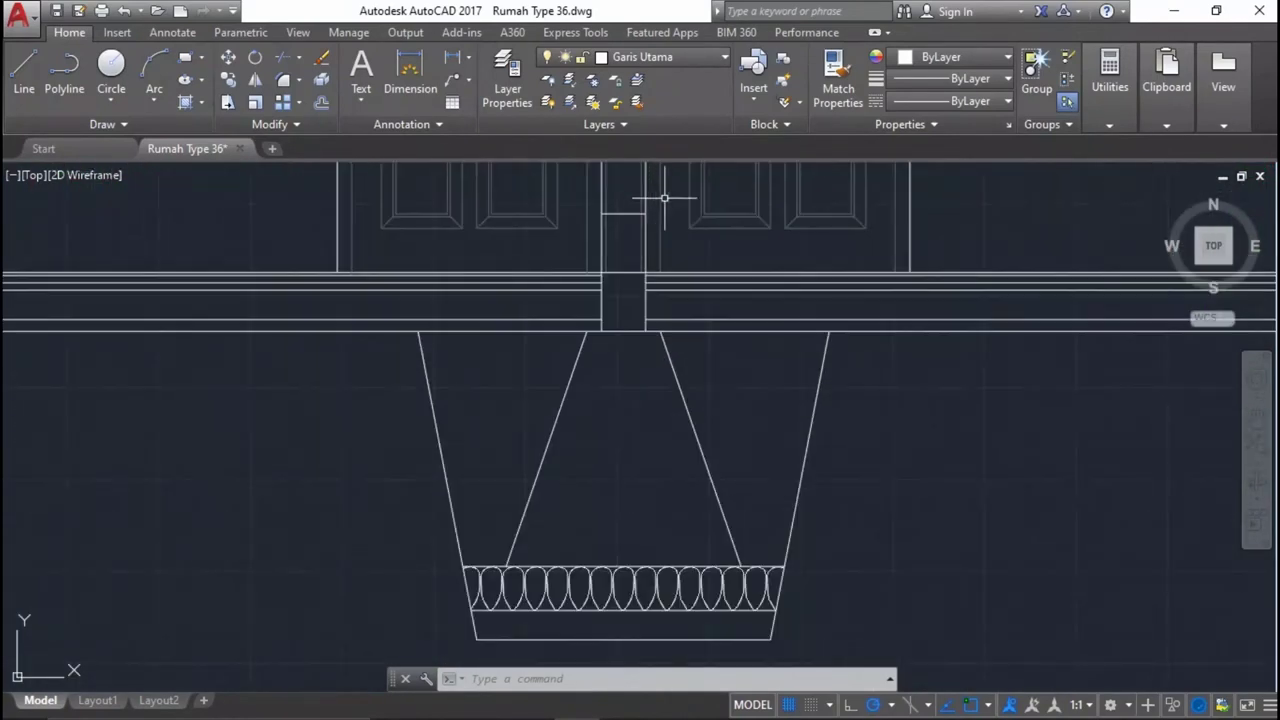
scroll(663, 194, "up", 3)
scroll(617, 274, "up", 2)
left_click(515, 299)
middle_click_drag(273, 325, 700, 329)
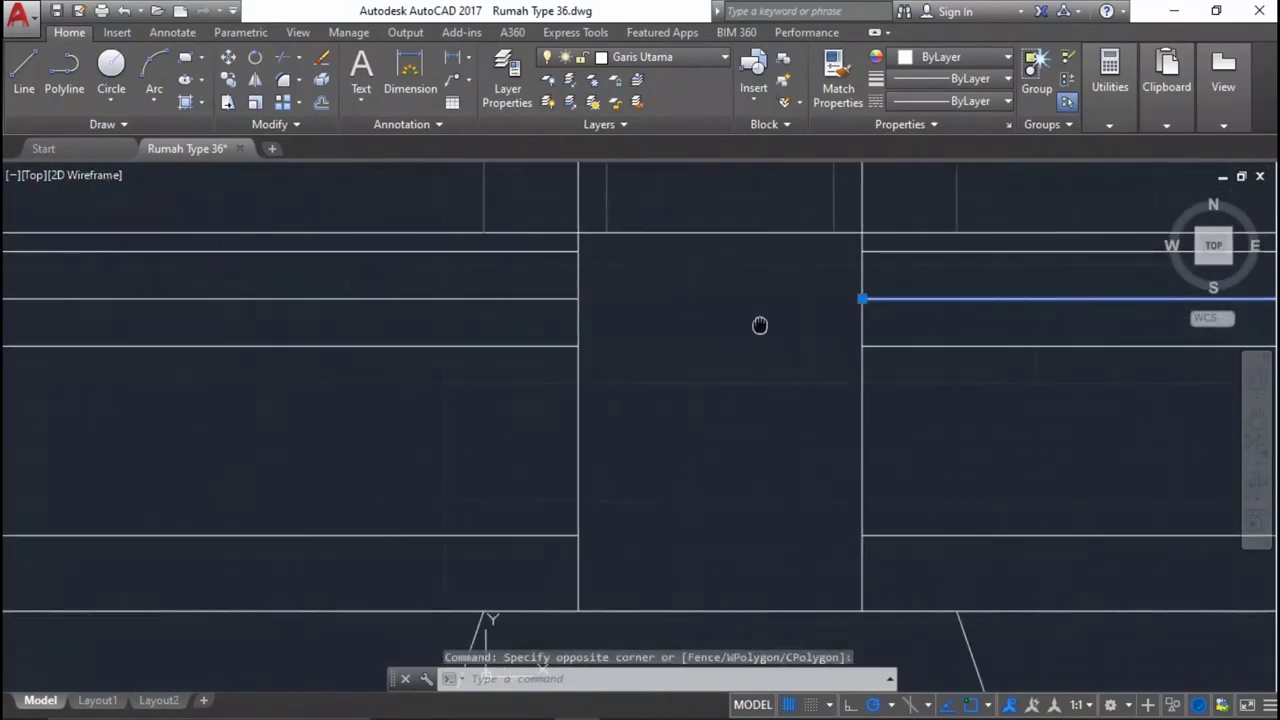
Move the selected floor lines onto the Garis Pendamping layer.
left_click(591, 277)
left_click(537, 307)
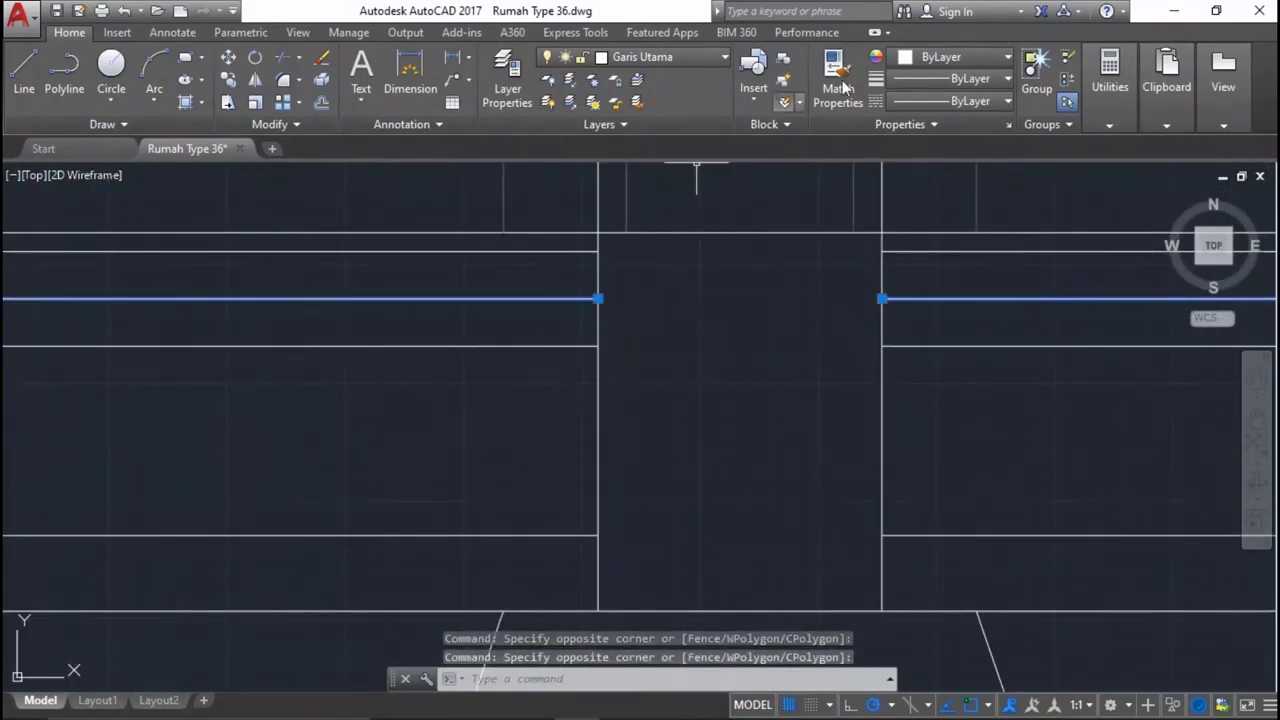
left_click(682, 60)
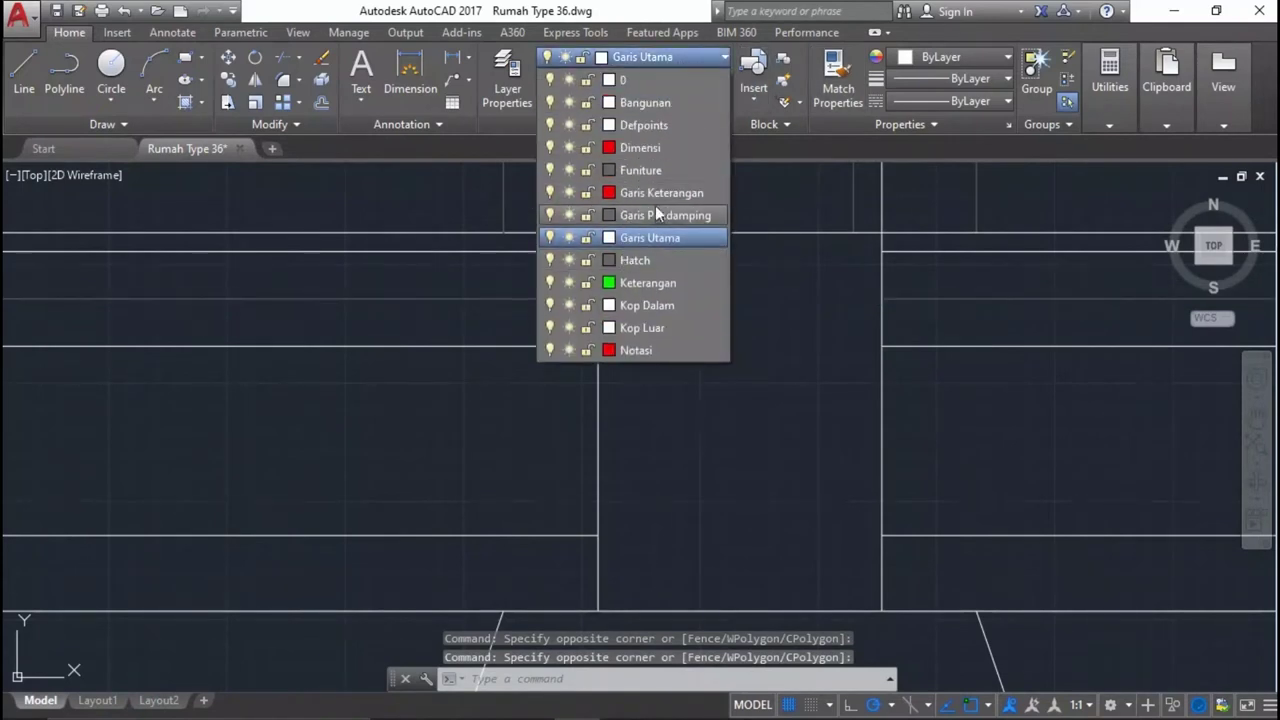
left_click(654, 215)
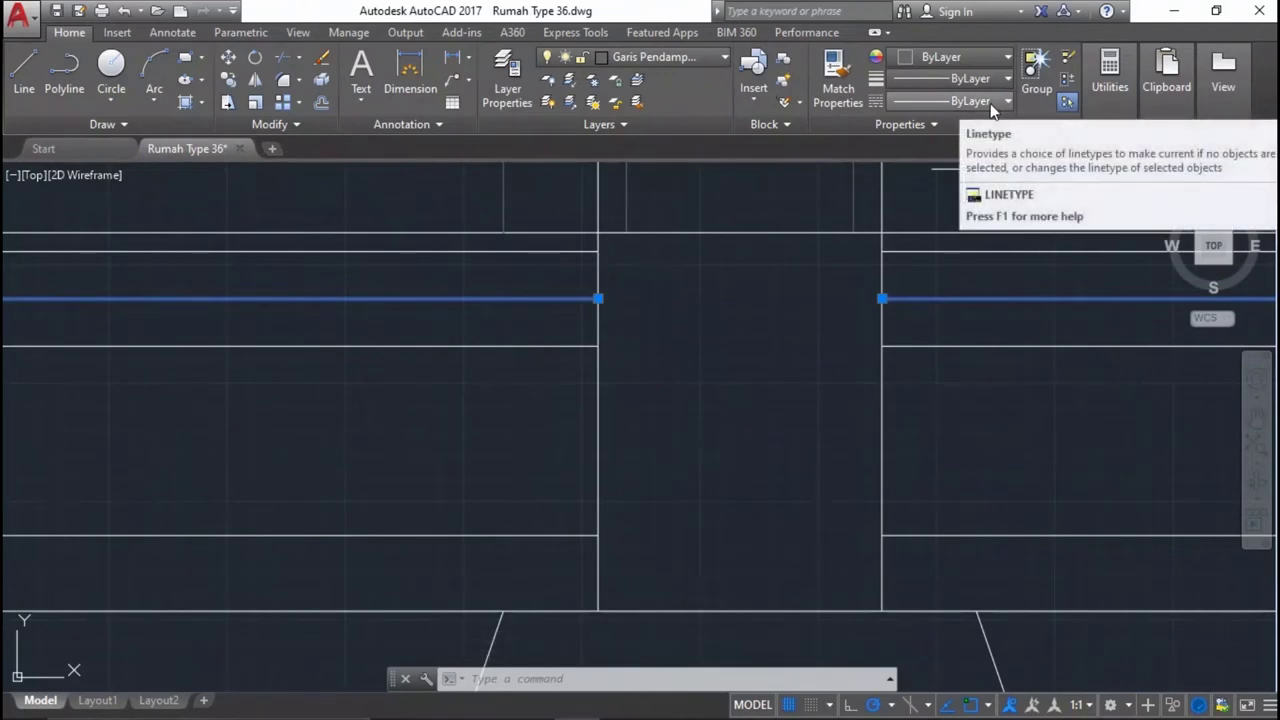
Load and reload the BATTING linetype through the Linetype Manager.
left_click(938, 100)
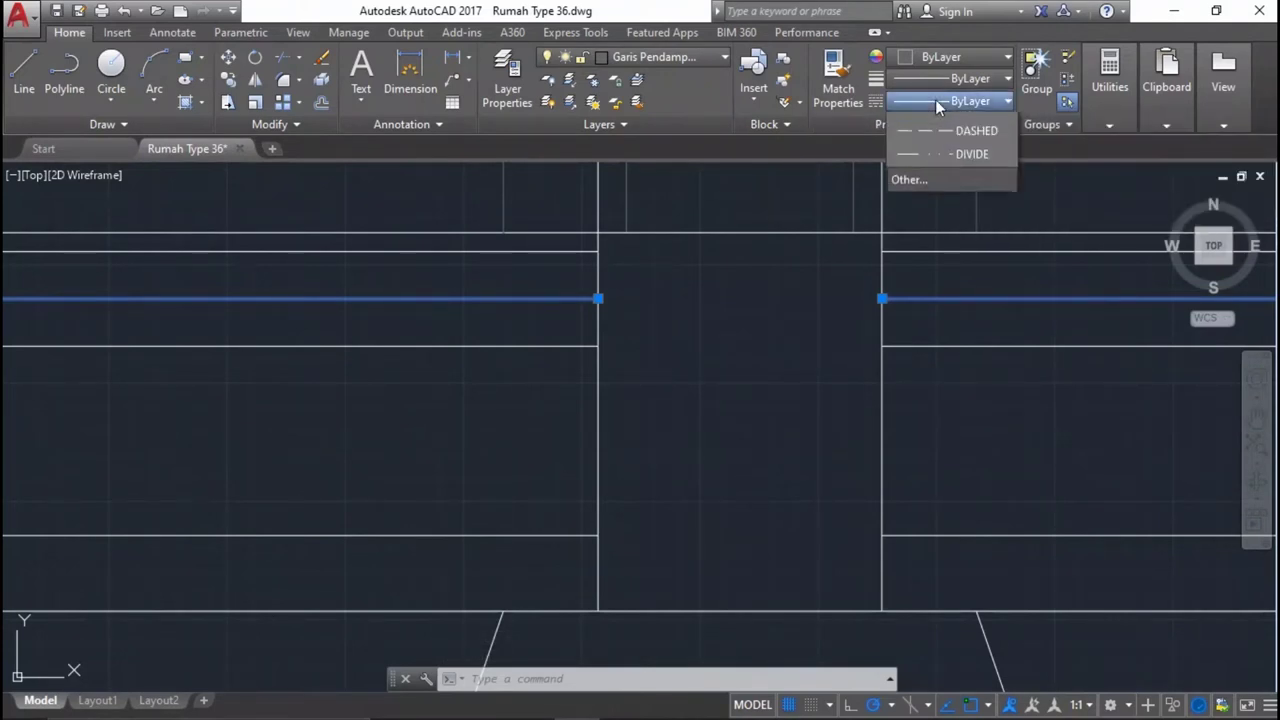
left_click(923, 290)
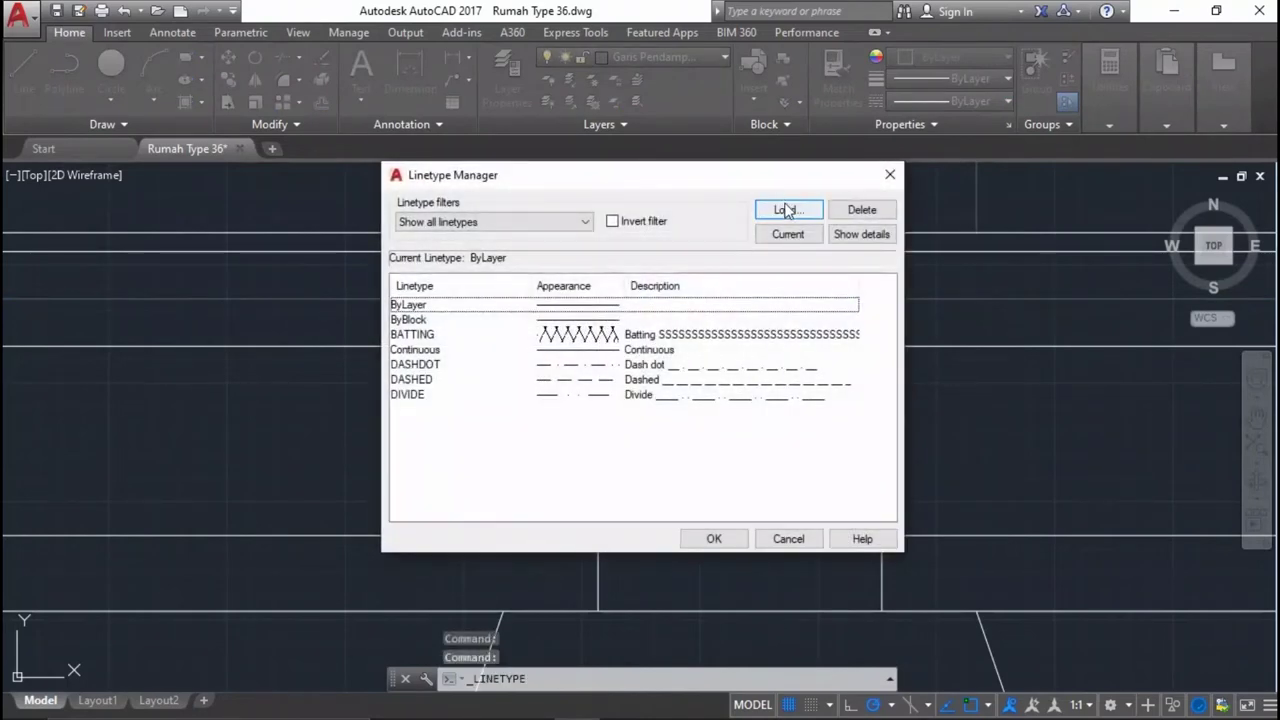
left_click(786, 211)
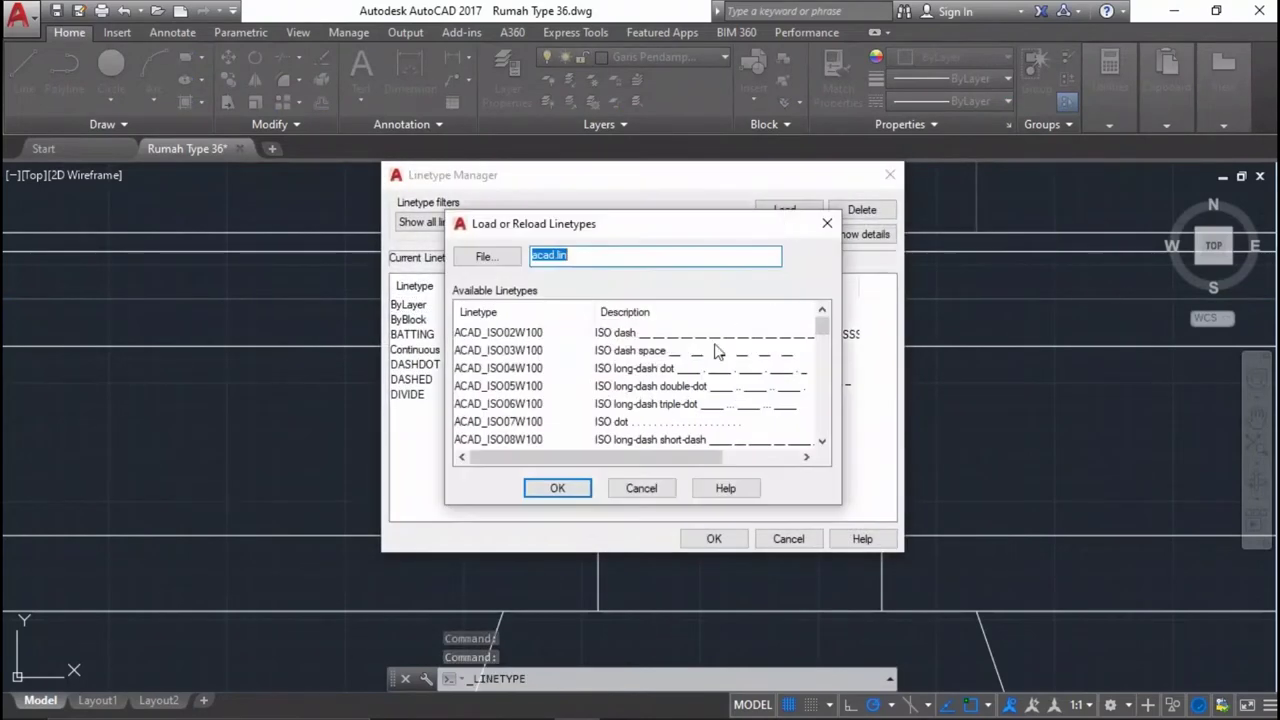
scroll(548, 350, "down", 4)
left_click(530, 372)
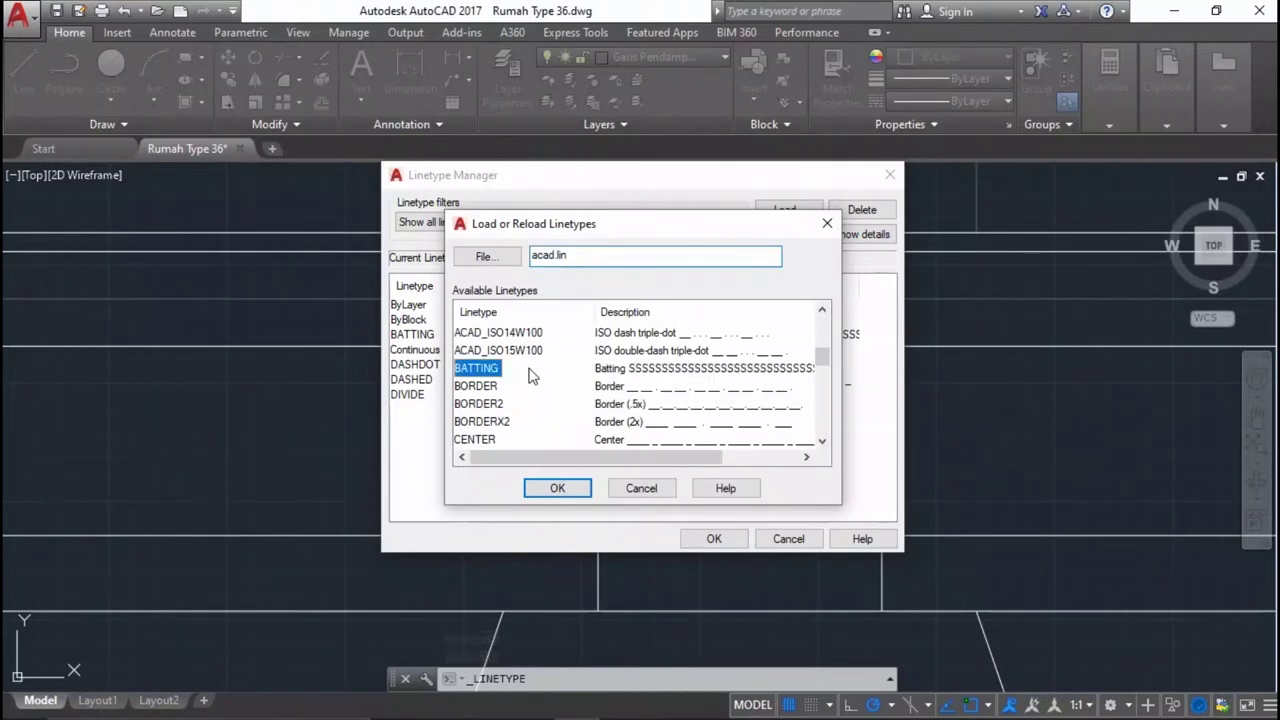
left_click(558, 489)
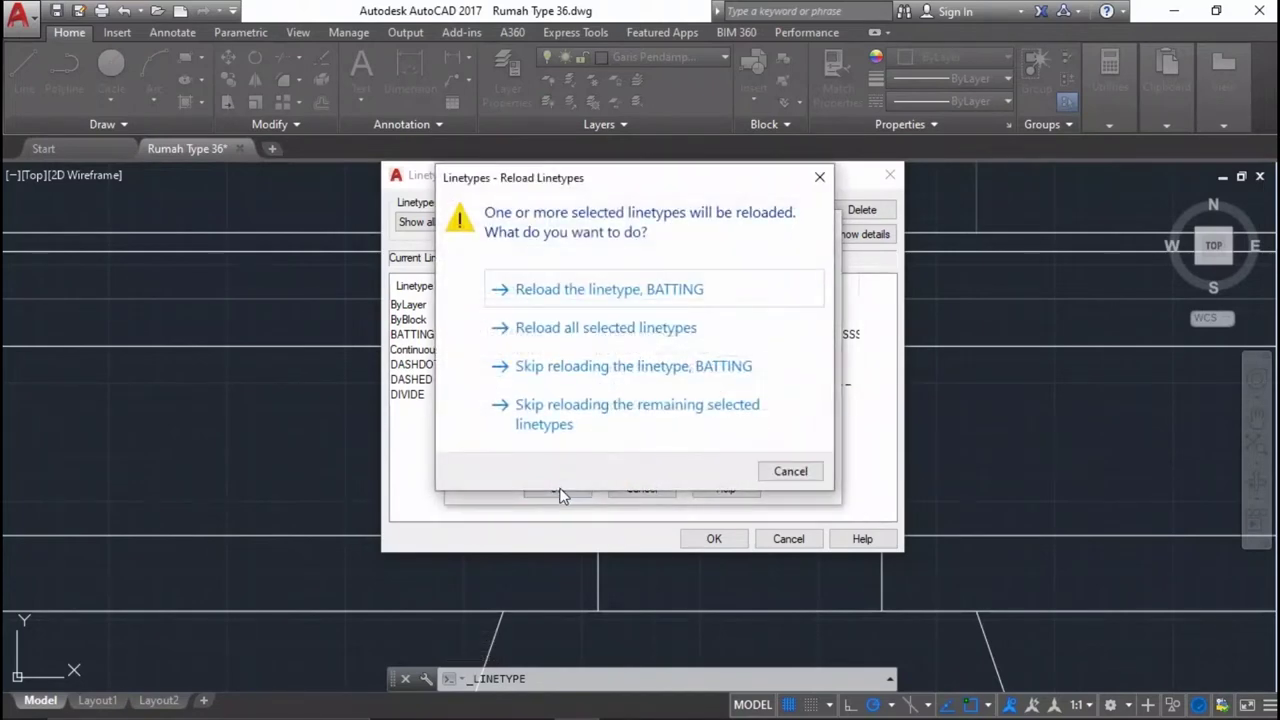
left_click(571, 290)
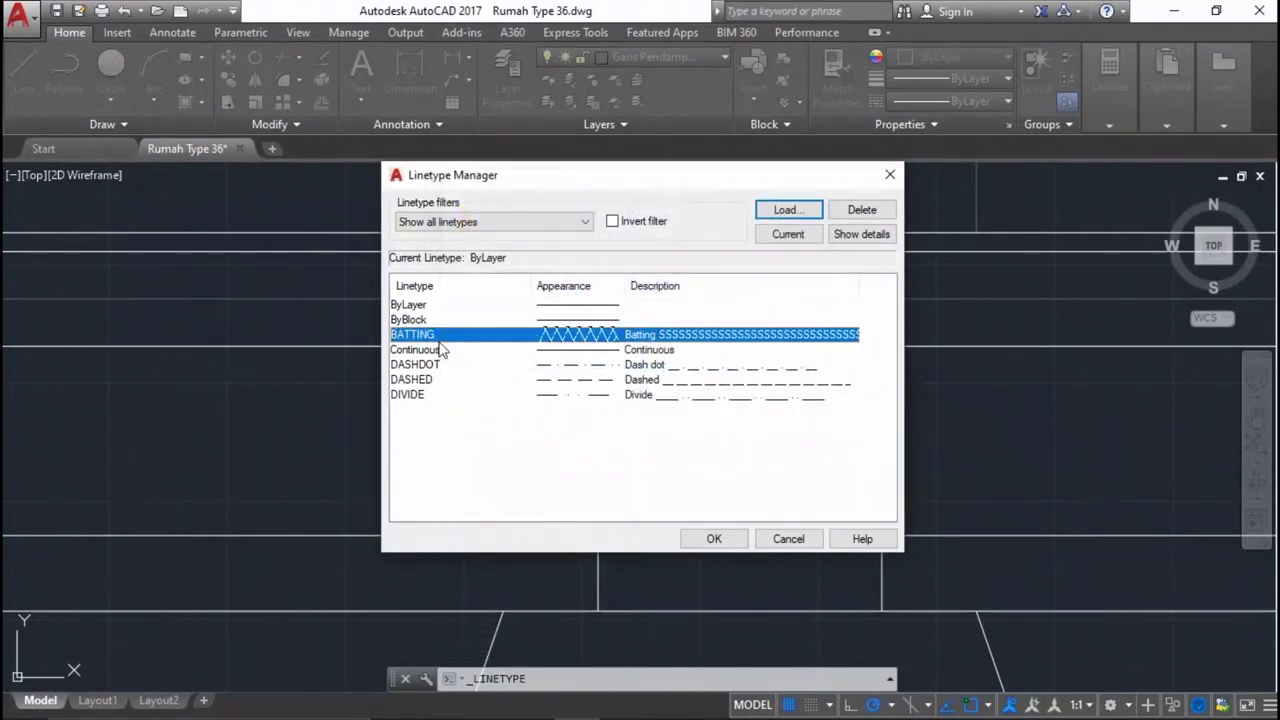
left_click(716, 539)
left_click(905, 285)
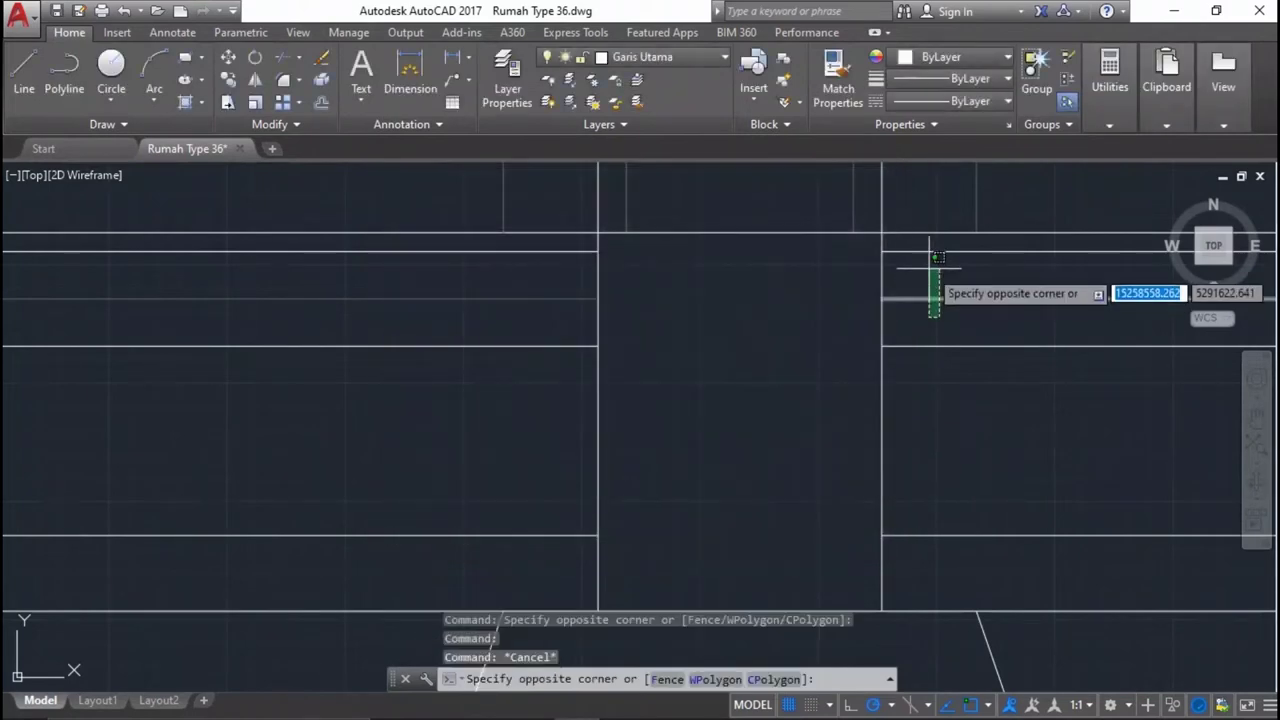
Give both floor lines the BATTING linetype with a linetype scale of 30.
left_click(870, 305)
left_click(527, 286)
left_click(519, 305)
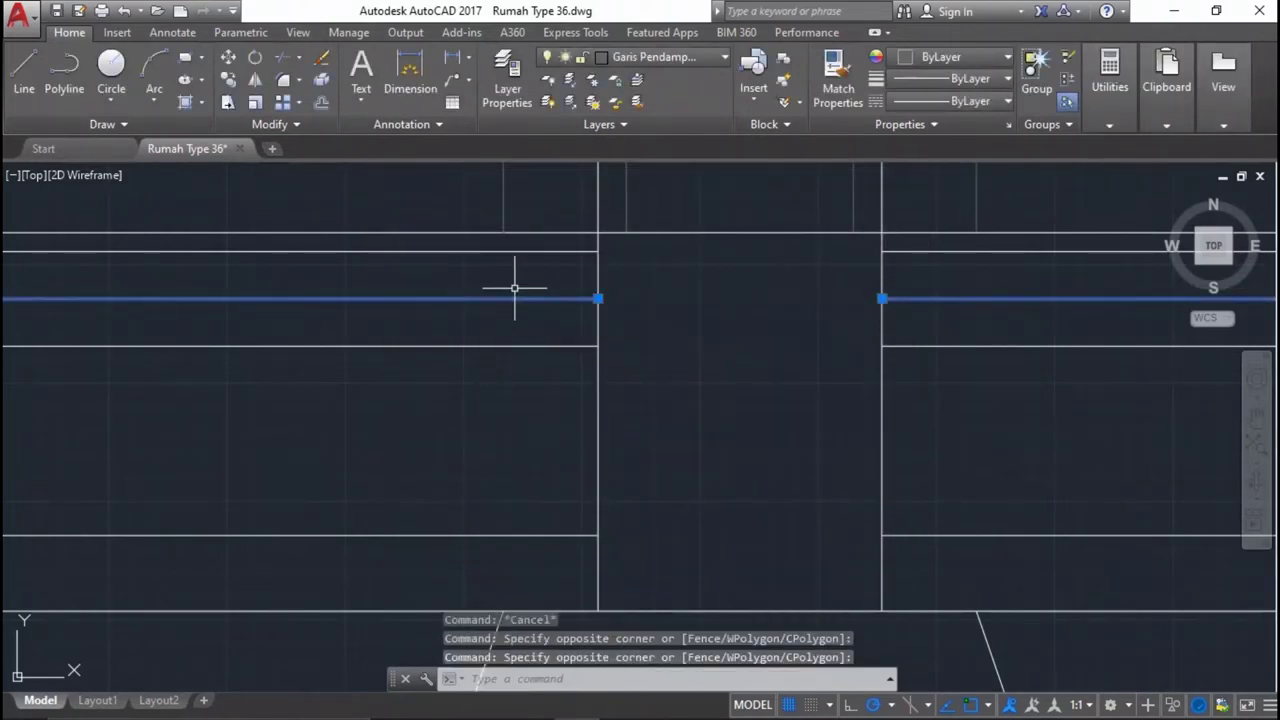
key("ctrl+1")
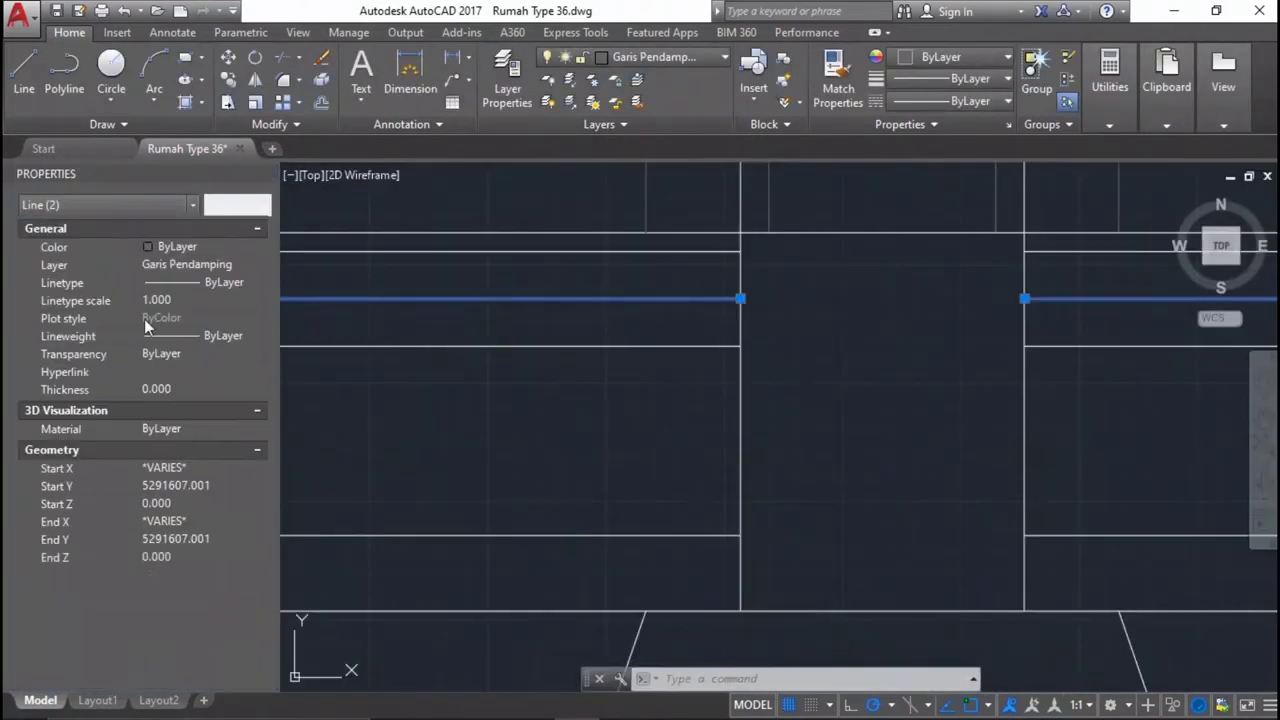
left_click(206, 282)
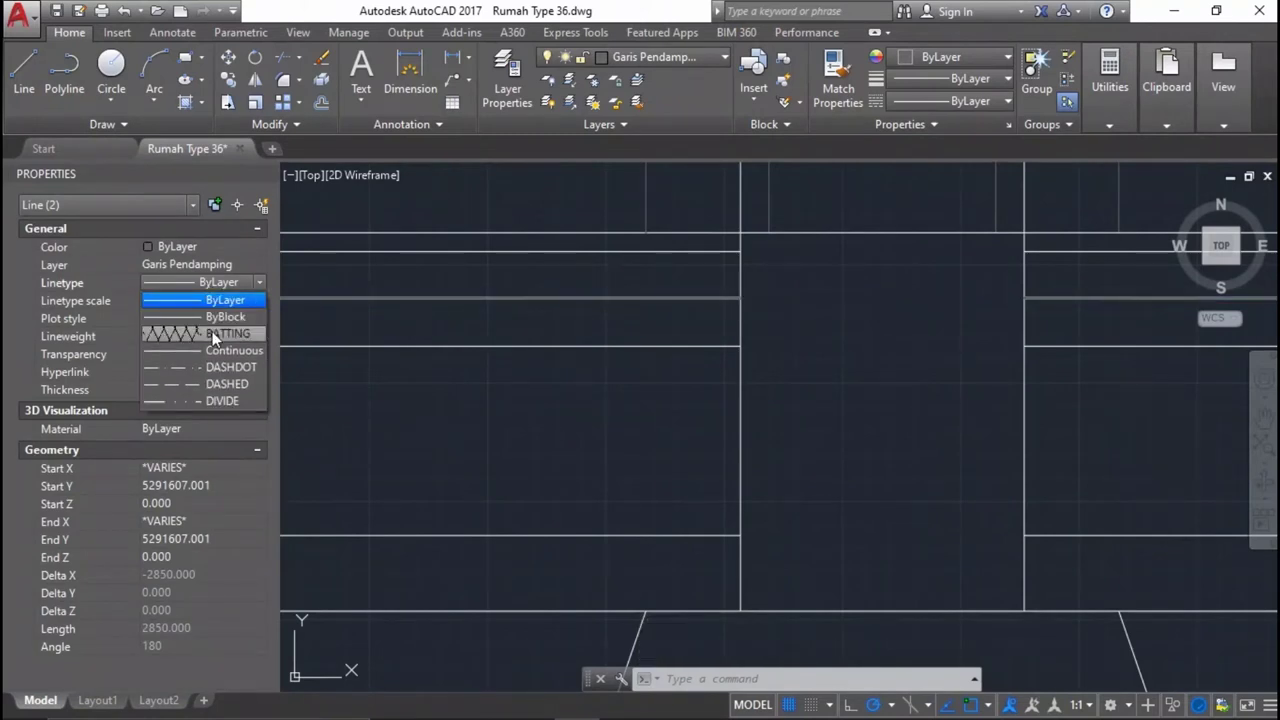
left_click(212, 332)
left_click(197, 301)
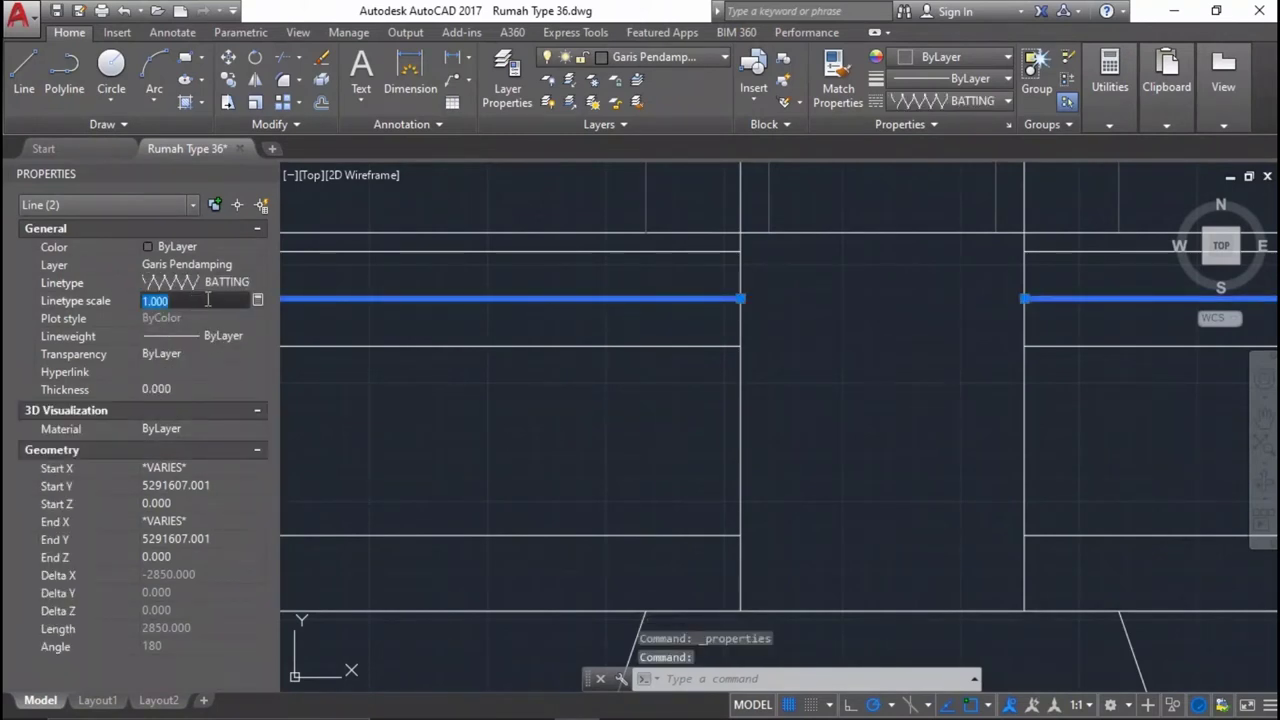
type("30")
key("Return")
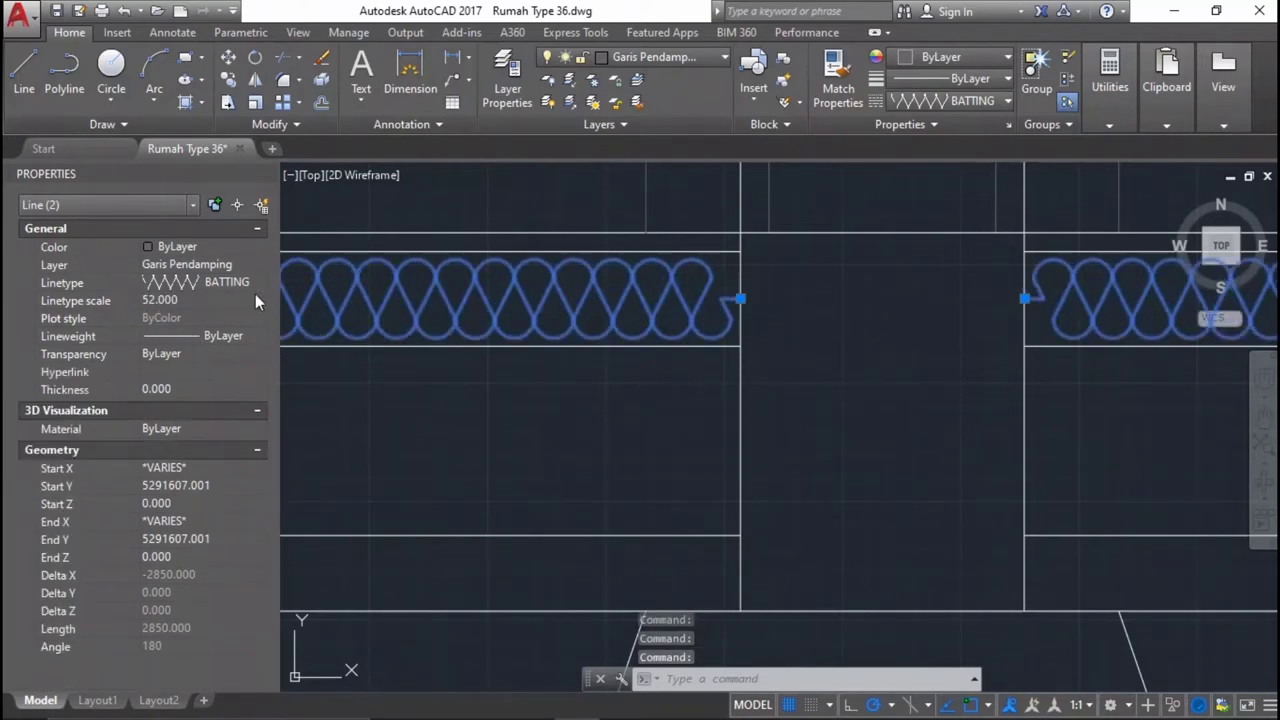
Change the floor lines' linetype scale to 54, then deselect and inspect the footing.
middle_click_drag(704, 325, 662, 413)
left_click(206, 300)
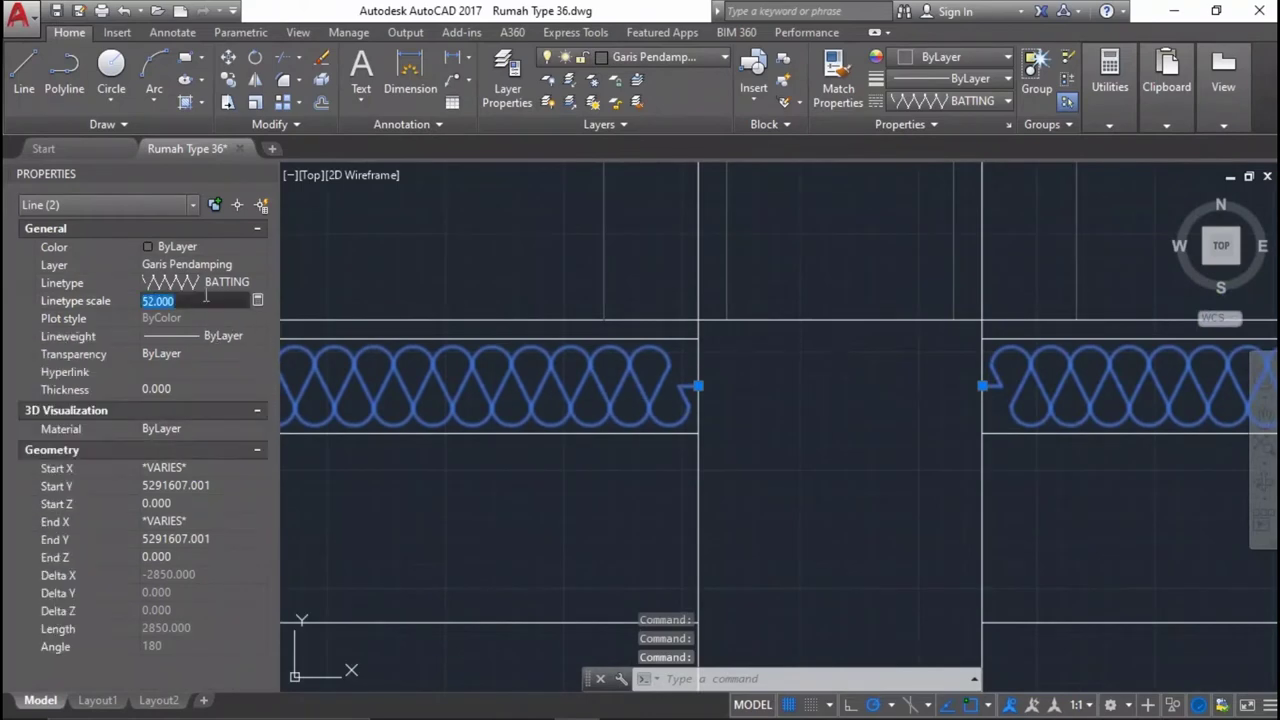
type("54")
key("Return")
scroll(856, 423, "down", 3)
key("Escape")
scroll(931, 423, "up", 2)
scroll(931, 423, "down", 2)
scroll(931, 423, "up", 1)
scroll(931, 423, "down", 2)
scroll(914, 443, "up", 2)
middle_click_drag(914, 443, 477, 411)
scroll(477, 411, "up", 1)
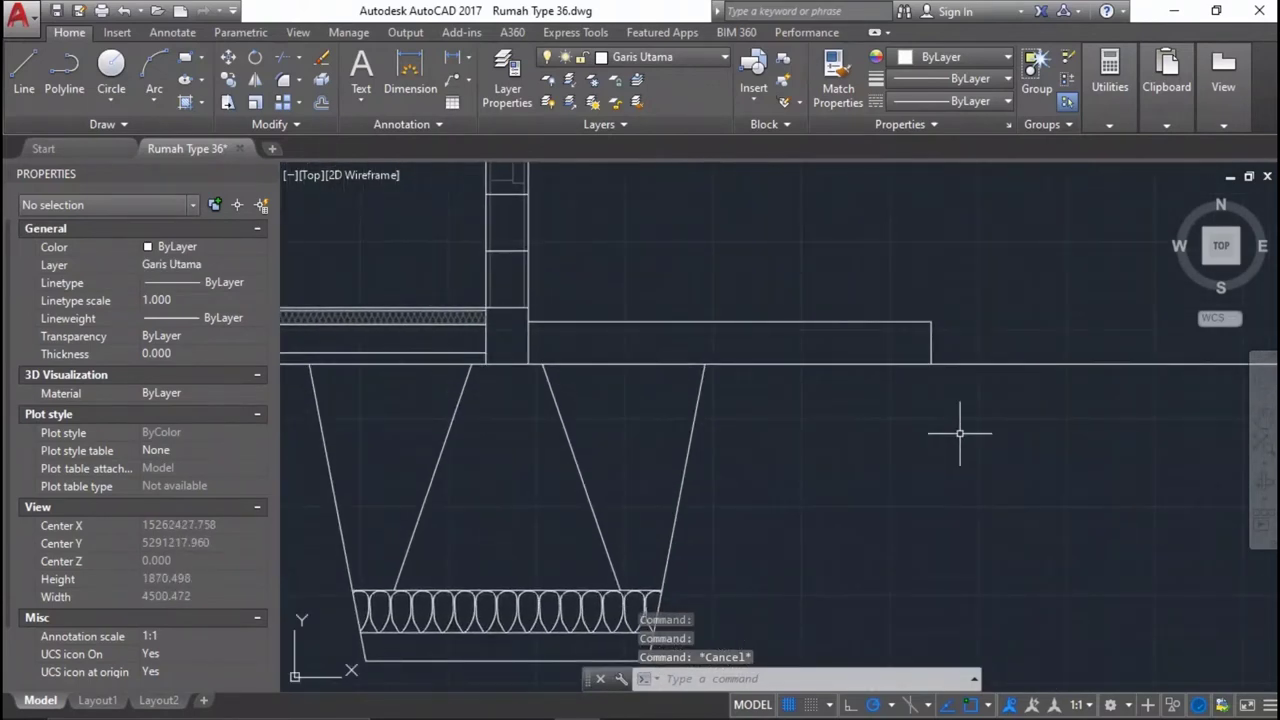
Offset the large rectangle's bottom edge 50 units inward, beside the footing.
scroll(833, 435, "down", 2)
type("o")
key("Return")
scroll(857, 408, "down", 2)
scroll(933, 510, "up", 2)
left_click(933, 497)
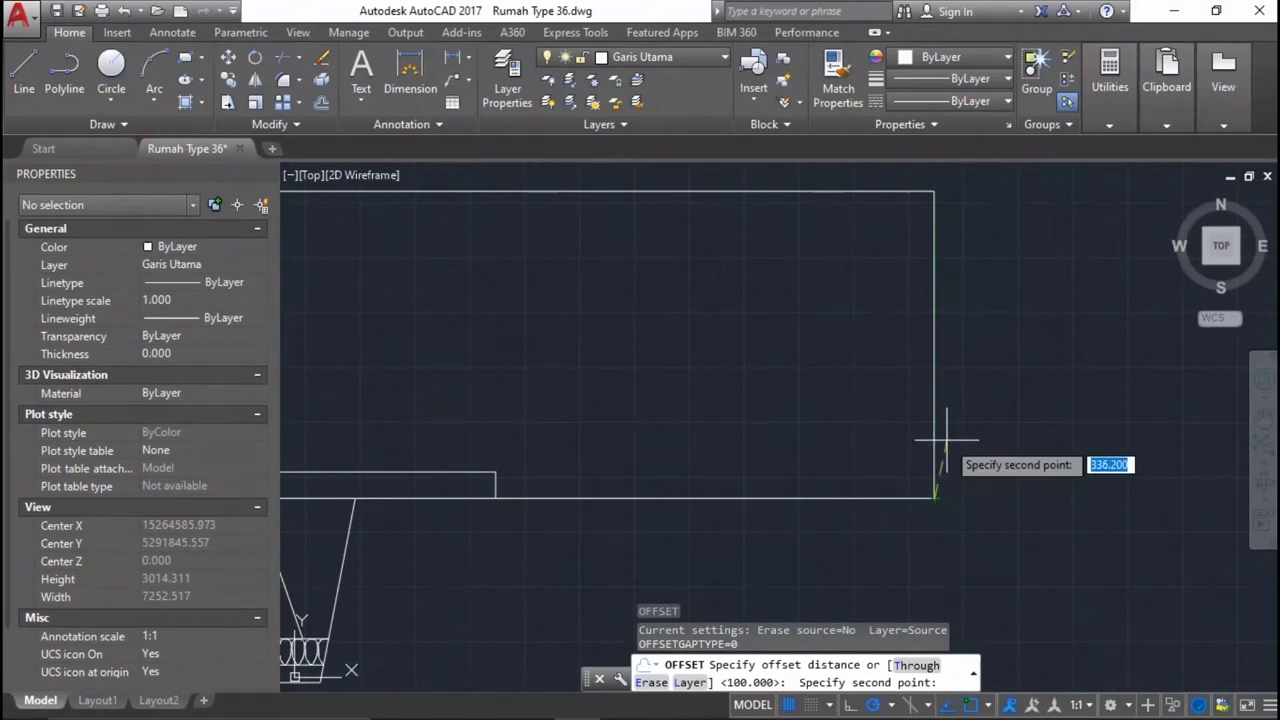
key("Return")
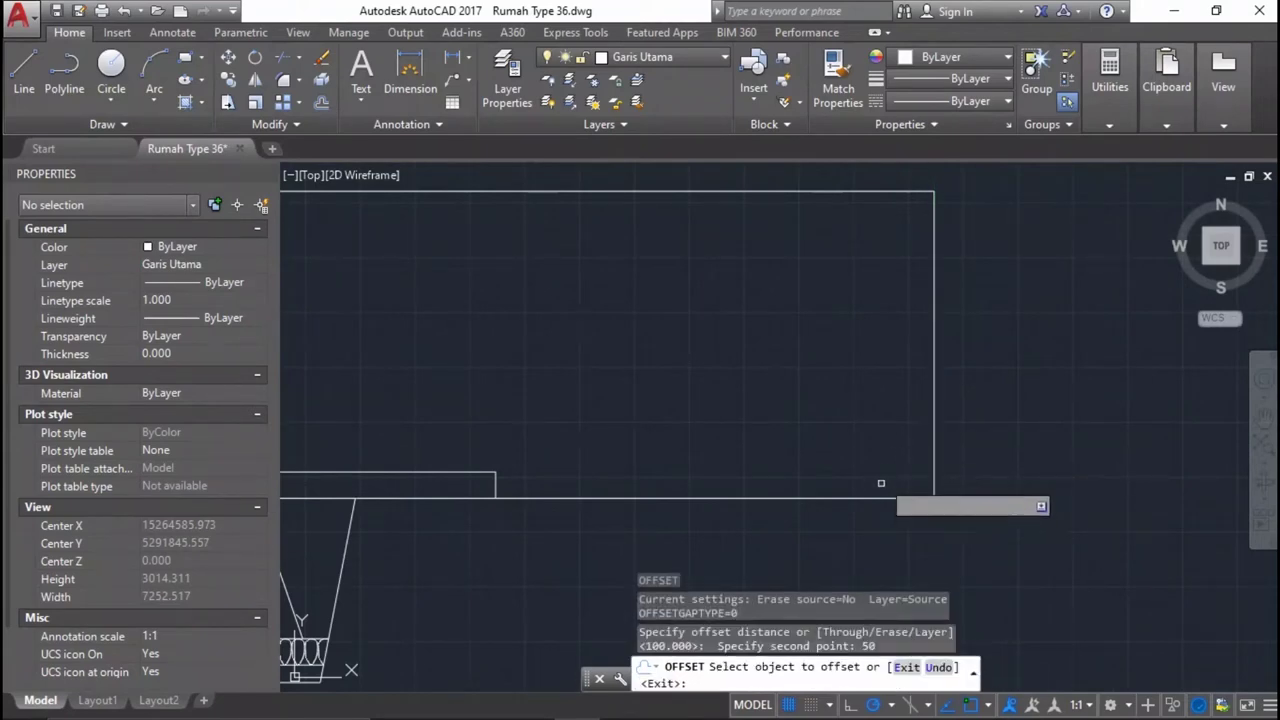
left_click(880, 494)
left_click(886, 440)
key("Return")
Bring the whole footing into view and start a second OFFSET.
scroll(900, 414, "down", 3)
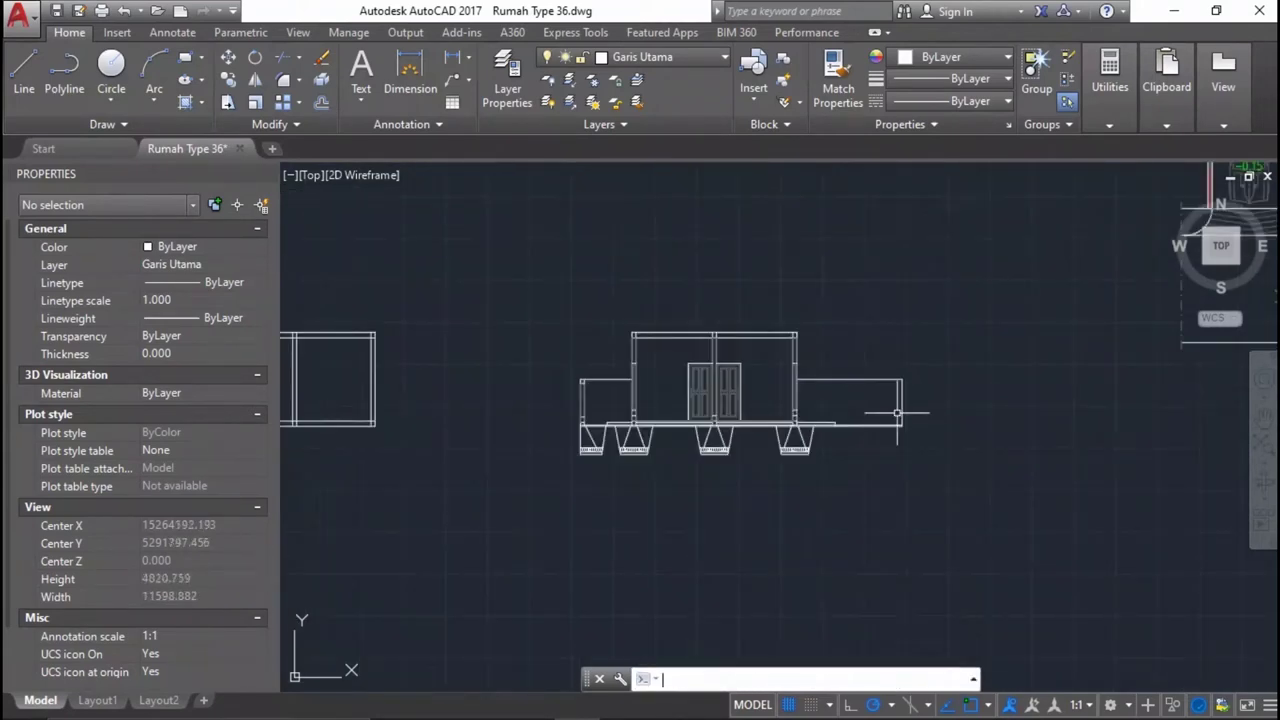
scroll(760, 560, "down", 2)
scroll(709, 529, "up", 3)
scroll(651, 523, "up", 1)
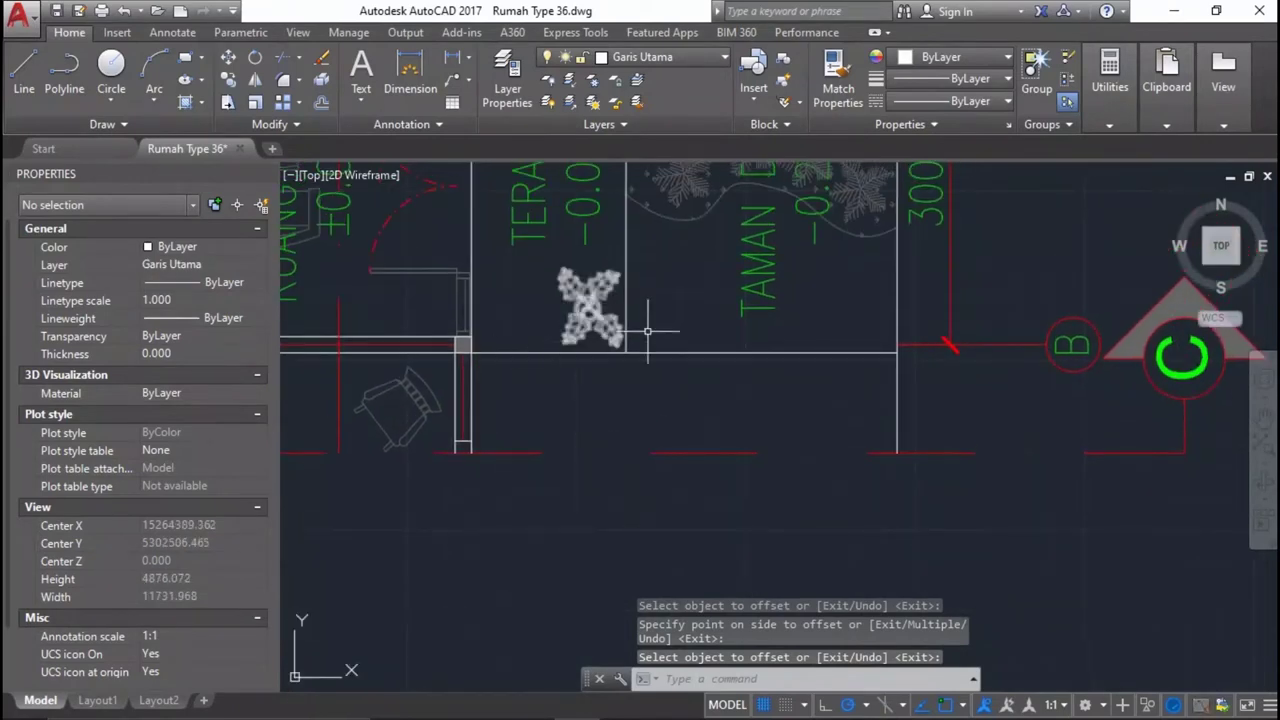
scroll(651, 329, "down", 3)
scroll(571, 337, "up", 3)
scroll(775, 266, "down", 5)
scroll(729, 491, "up", 4)
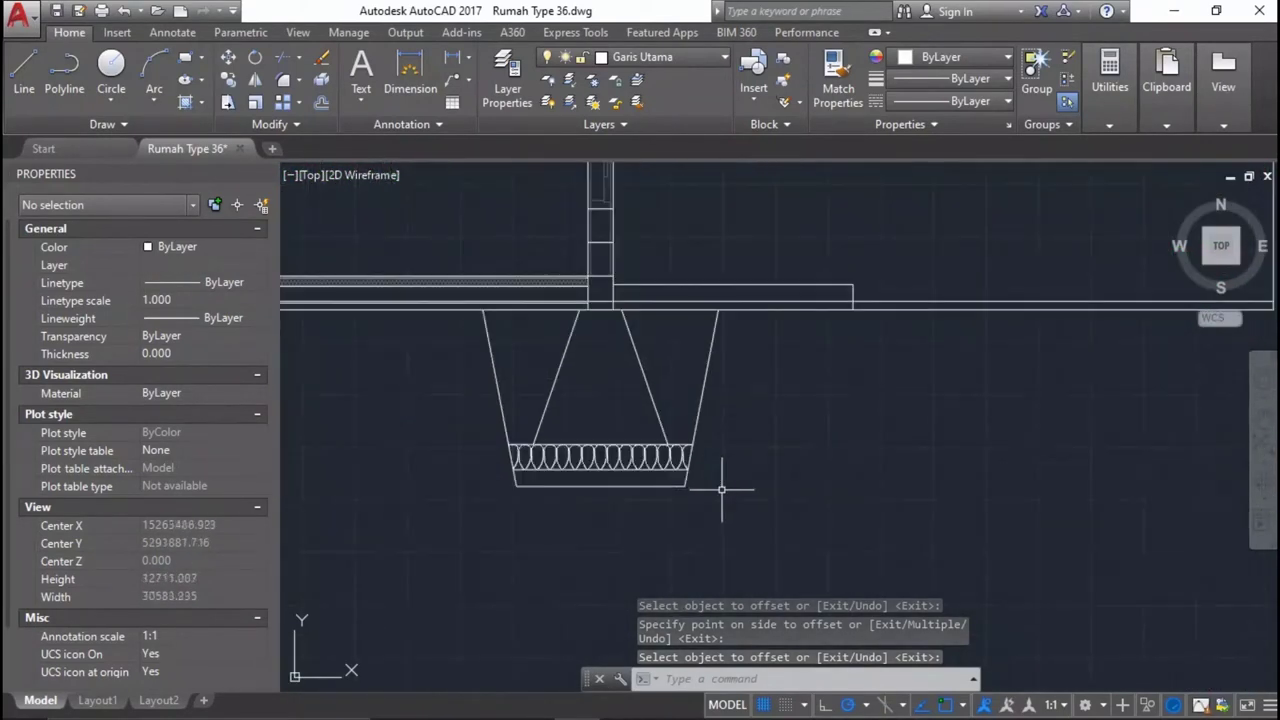
scroll(631, 270, "up", 2)
scroll(640, 316, "down", 4)
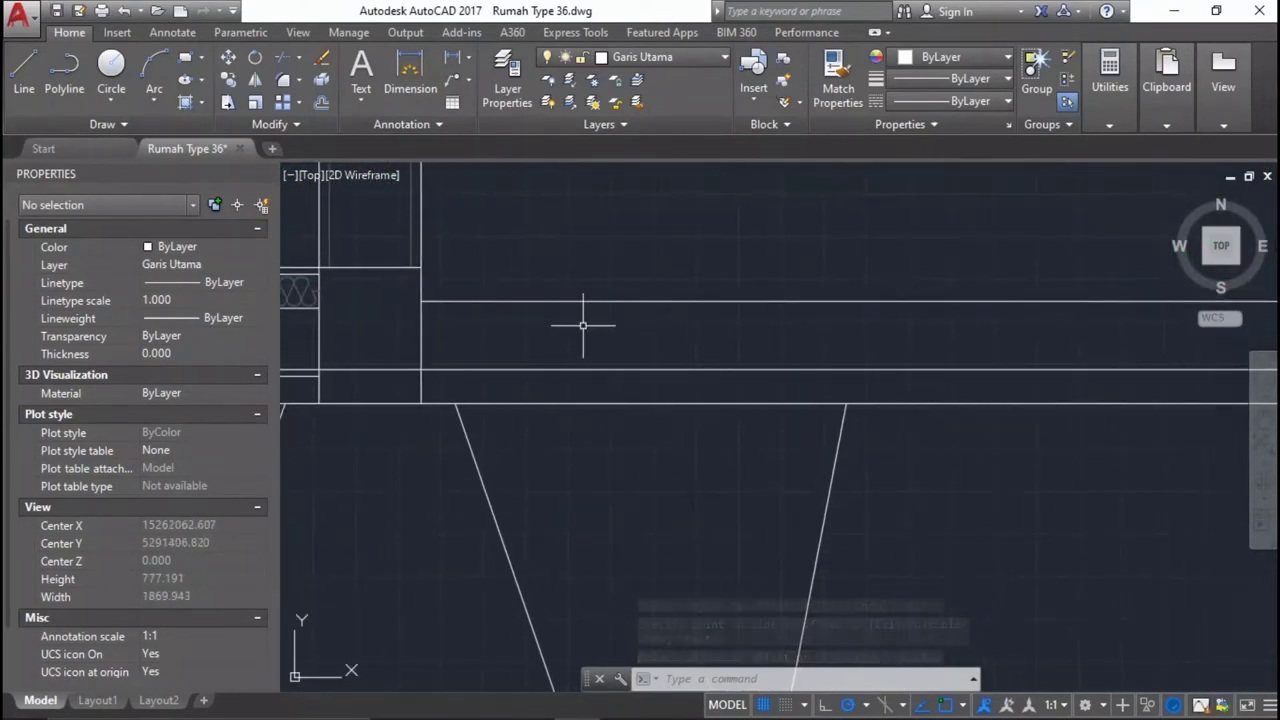
middle_click_drag(551, 372, 431, 370)
scroll(431, 370, "down", 5)
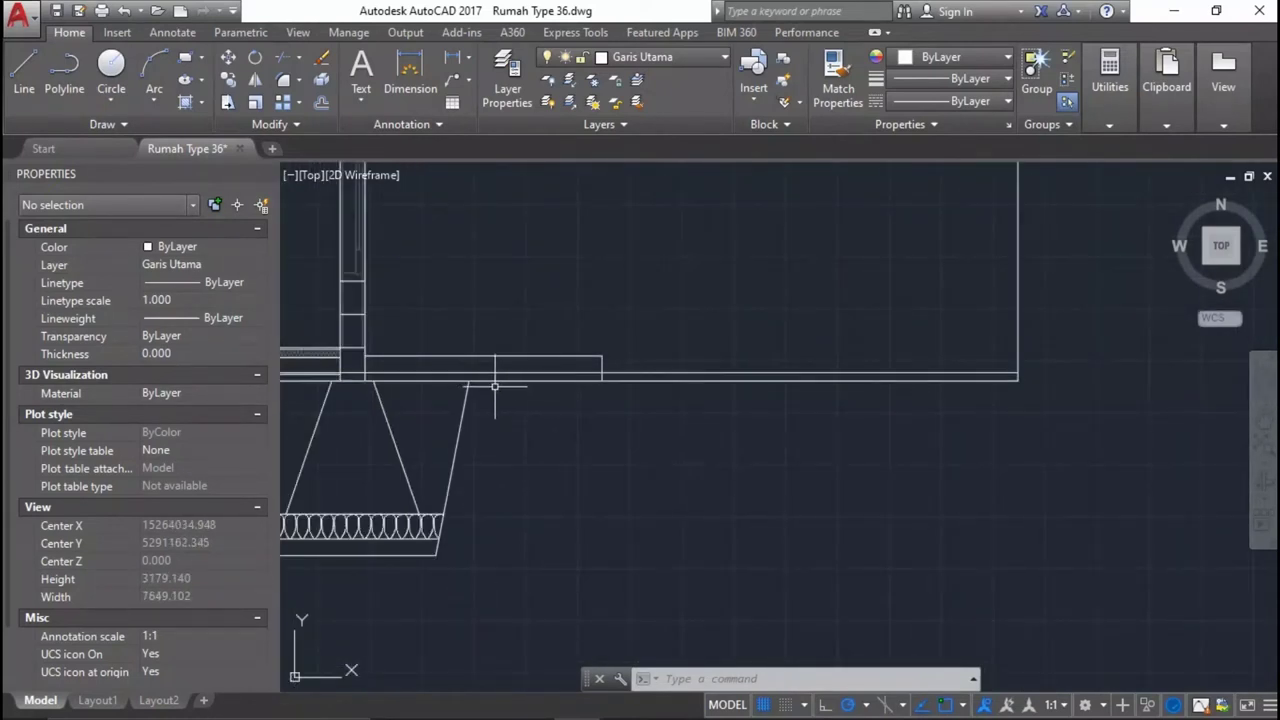
middle_click_drag(1003, 384, 970, 427)
type("o")
key("Return")
scroll(980, 410, "up", 3)
scroll(990, 370, "up", 3)
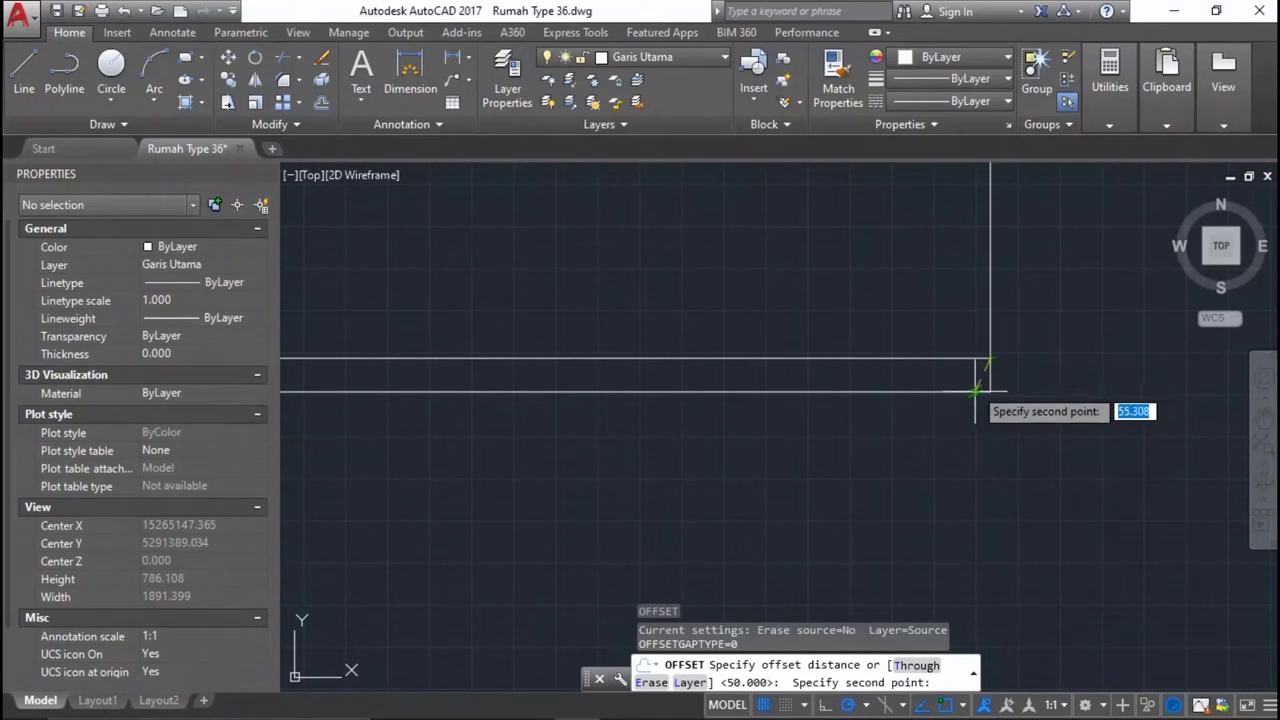
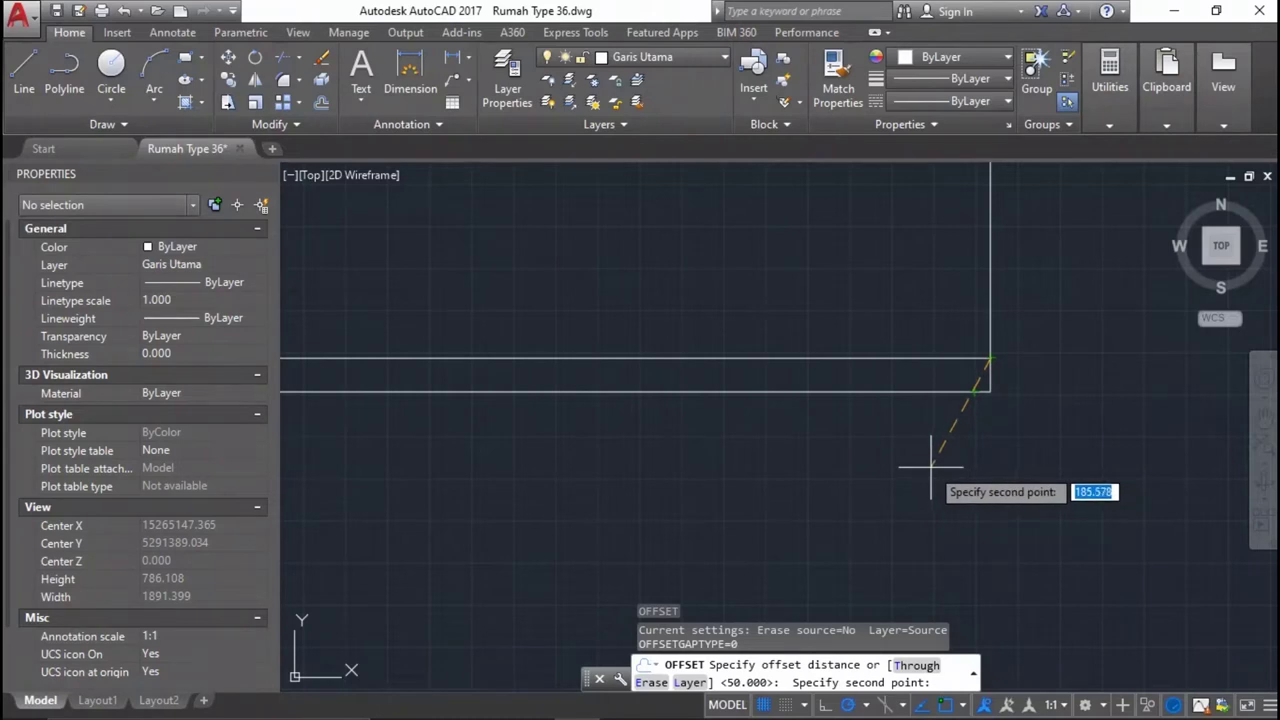
Offset the floor line 60 downward.
type("60")
key("Return")
left_click(988, 368)
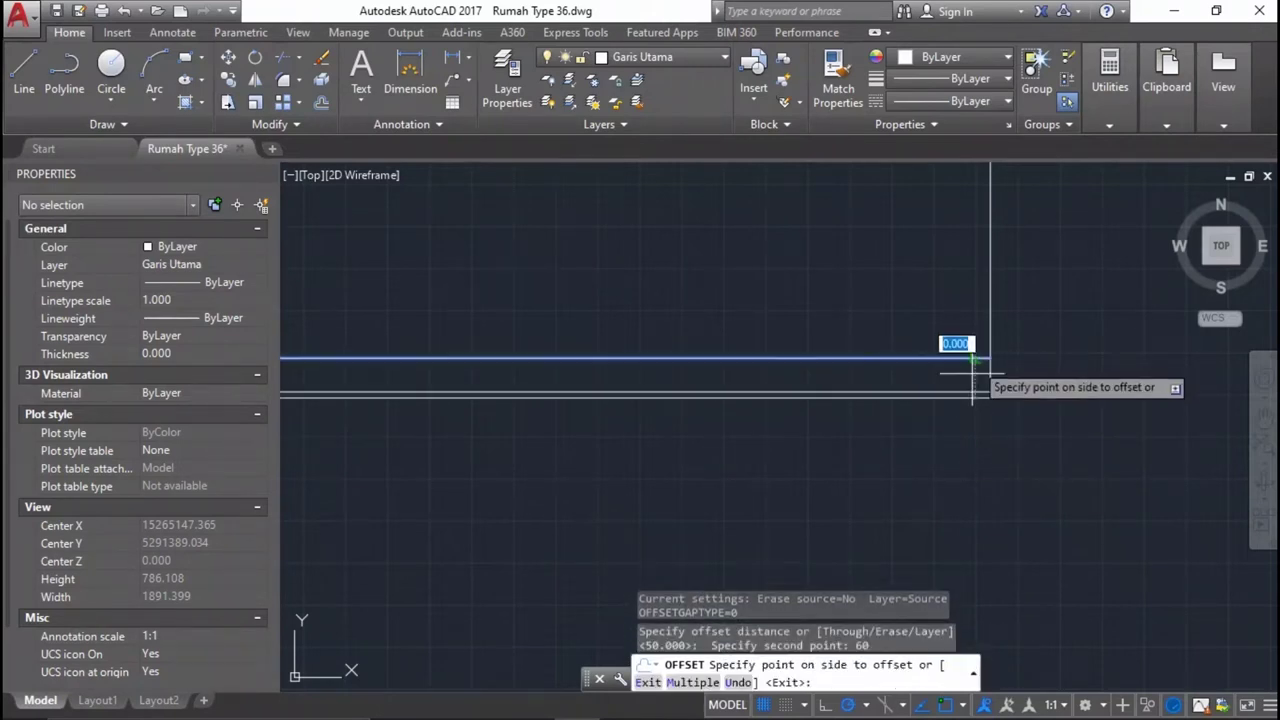
left_click(975, 455)
scroll(1053, 404, "down", 3)
key("Return")
scroll(457, 366, "up", 3)
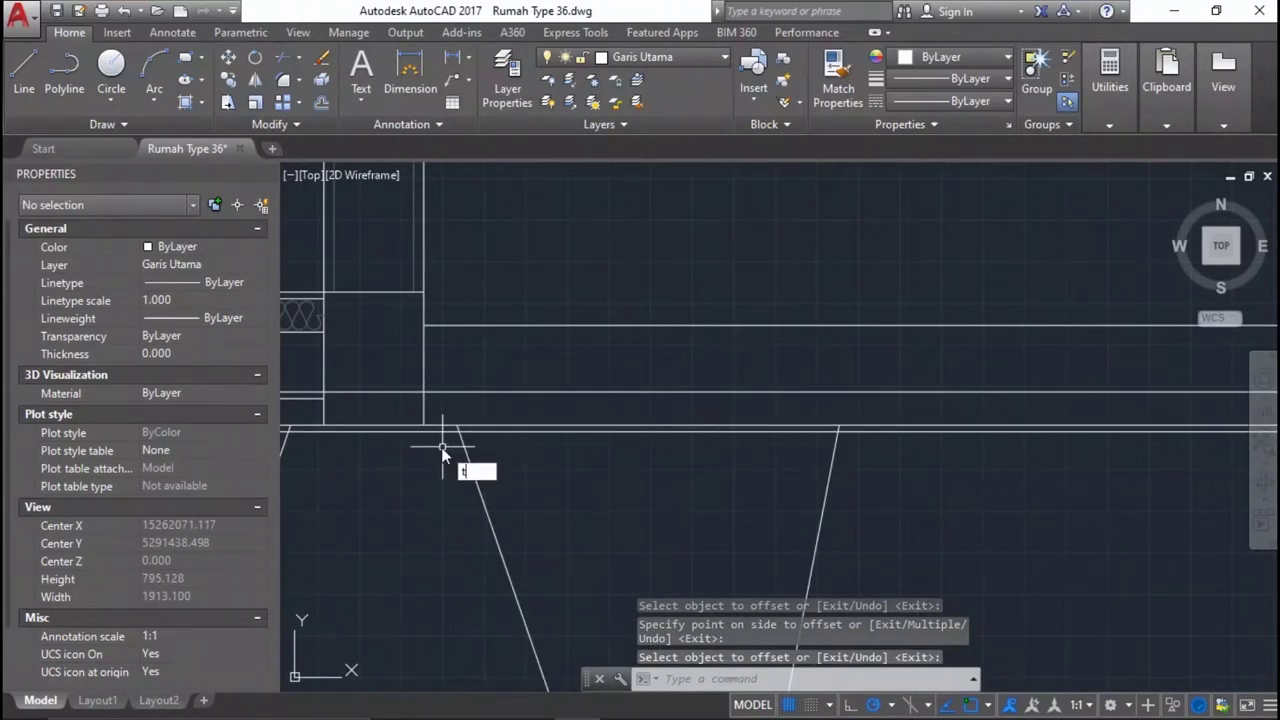
Trim the new line back at the diagonal footing side.
type("r")
key("Return")
scroll(447, 440, "up", 3)
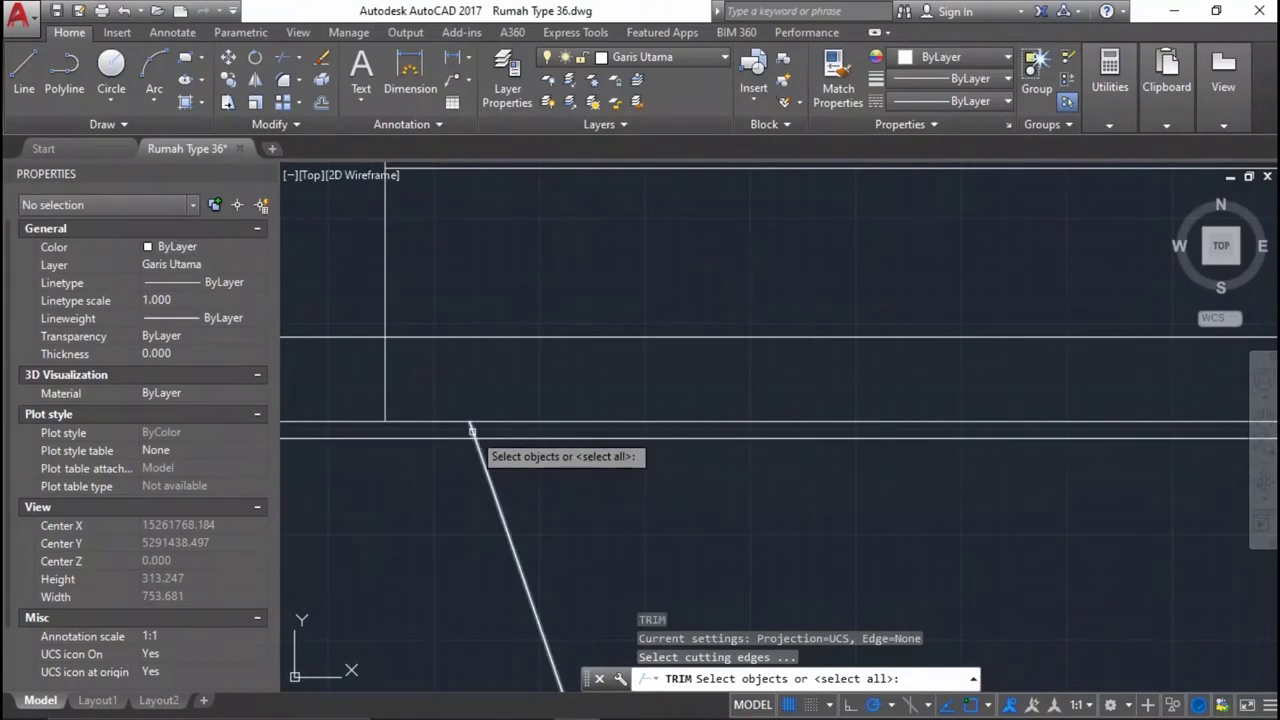
left_click(472, 428)
key("Return")
left_click(490, 421)
scroll(460, 430, "down", 5)
scroll(1126, 477, "down", 3)
scroll(1003, 399, "up", 1)
scroll(828, 437, "up", 1)
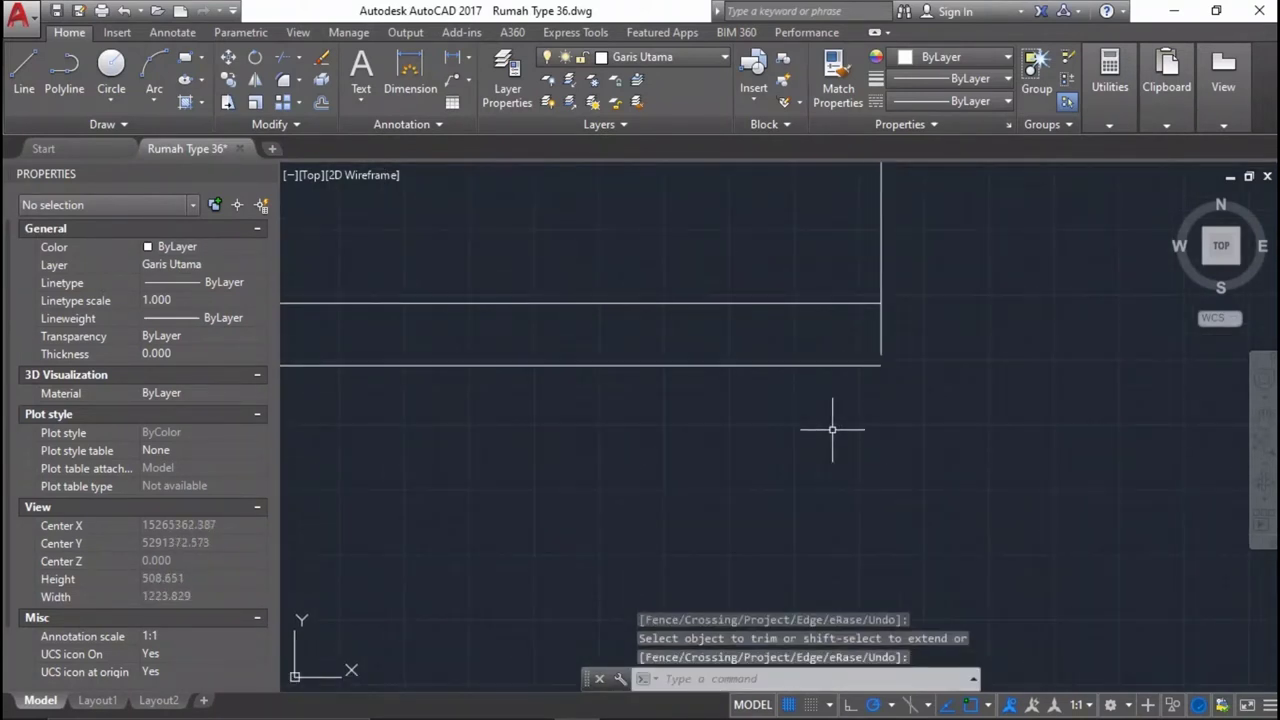
Offset the lower line a further 50 downward.
type("o")
key("Return")
type("50")
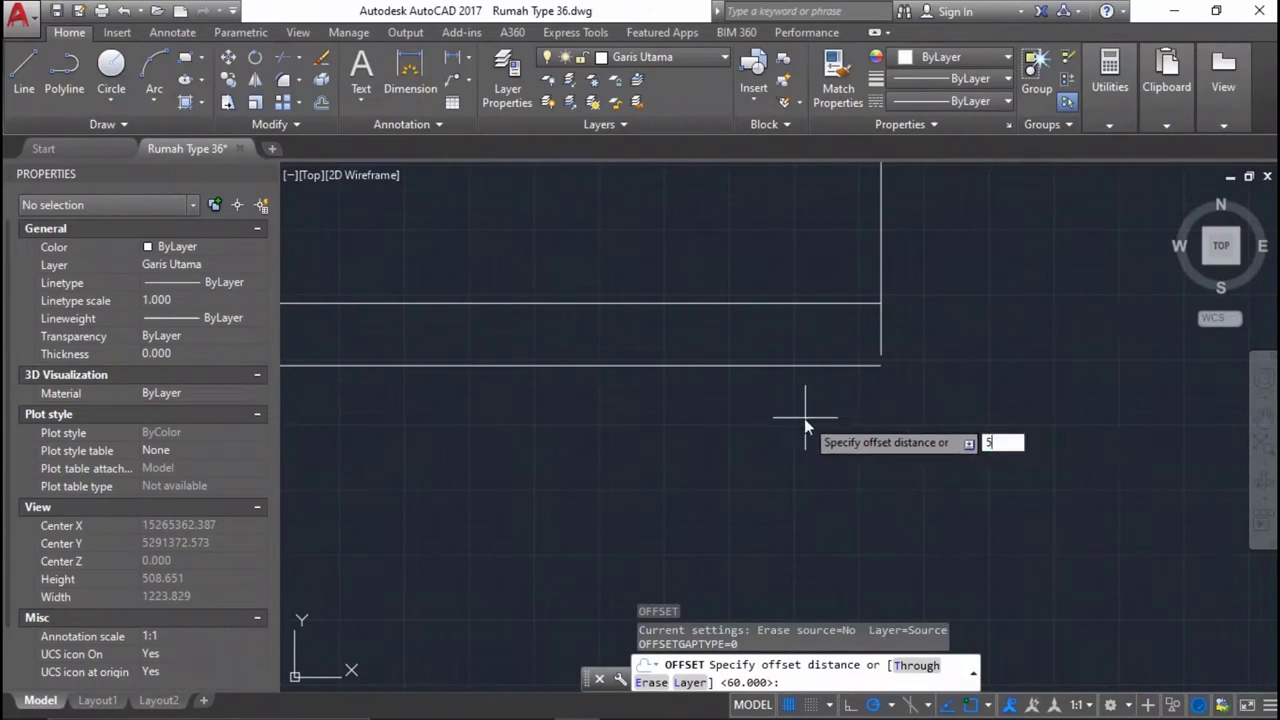
key("Return")
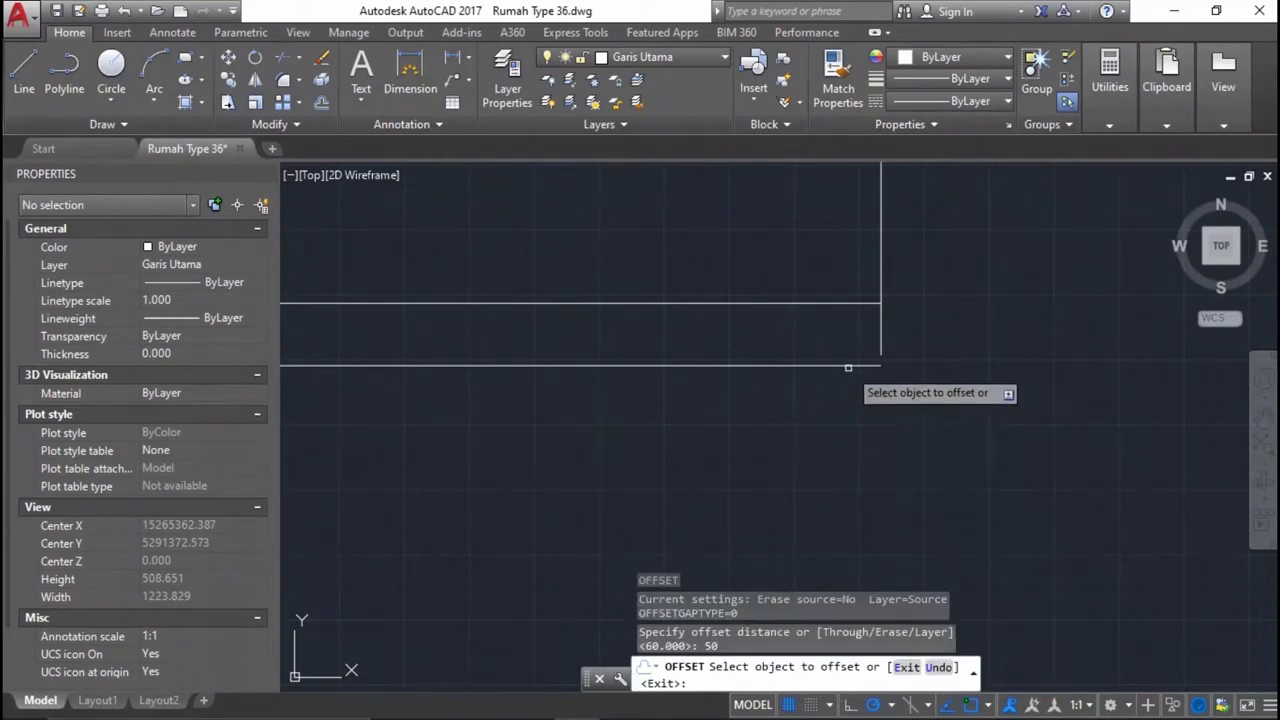
left_click(848, 366)
left_click(828, 430)
key("Return")
scroll(1000, 410, "down", 5)
scroll(1037, 434, "up", 4)
scroll(934, 434, "up", 1)
Offset the newest line 100 downward.
key("Return")
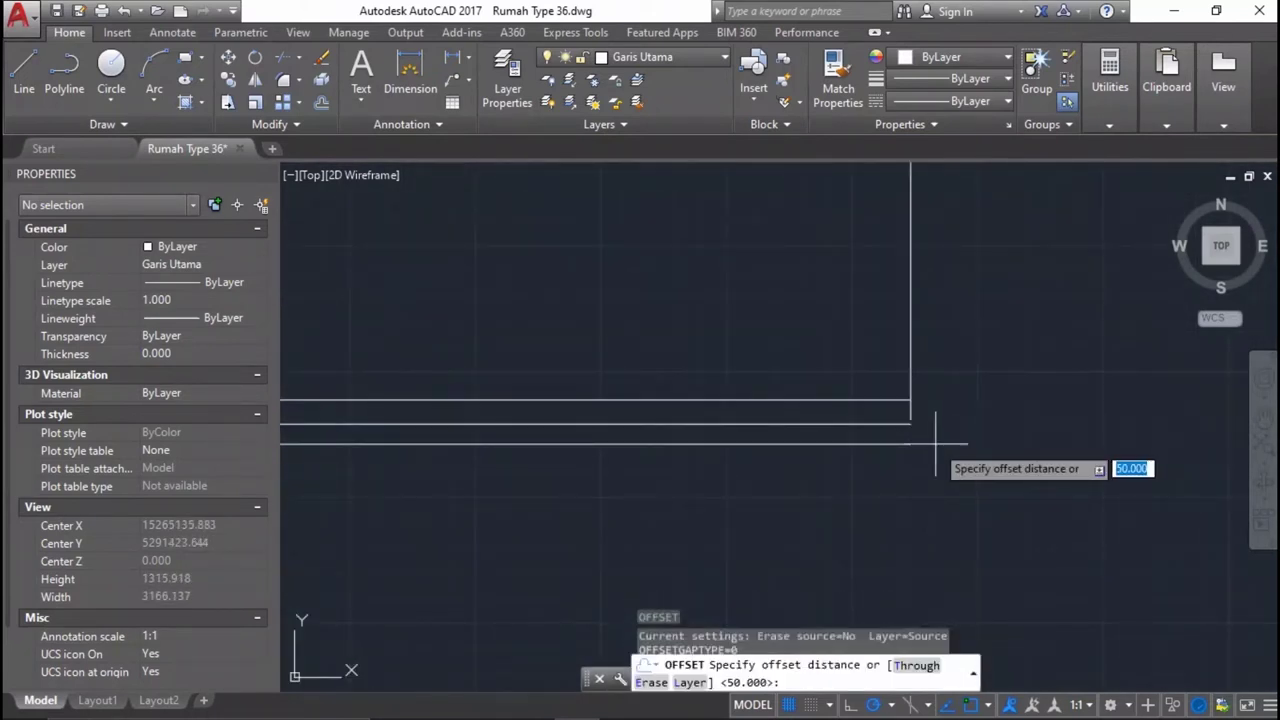
type("00")
key("Return")
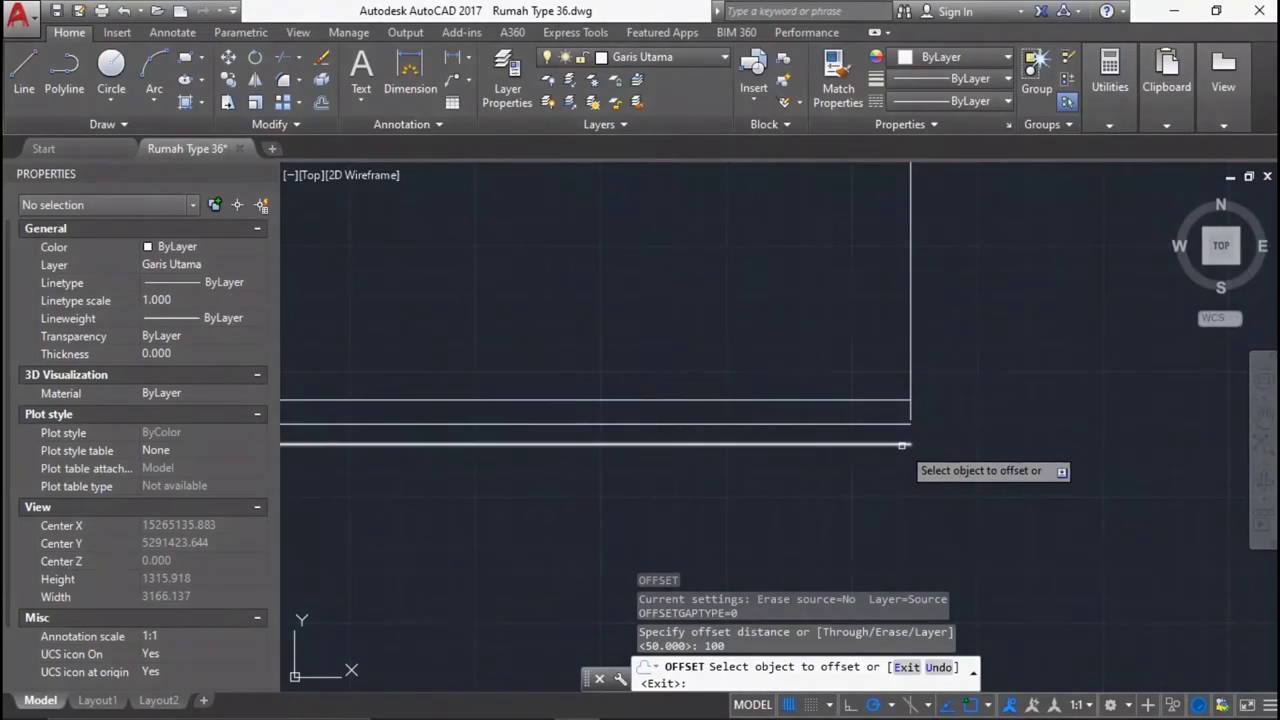
left_click(901, 445)
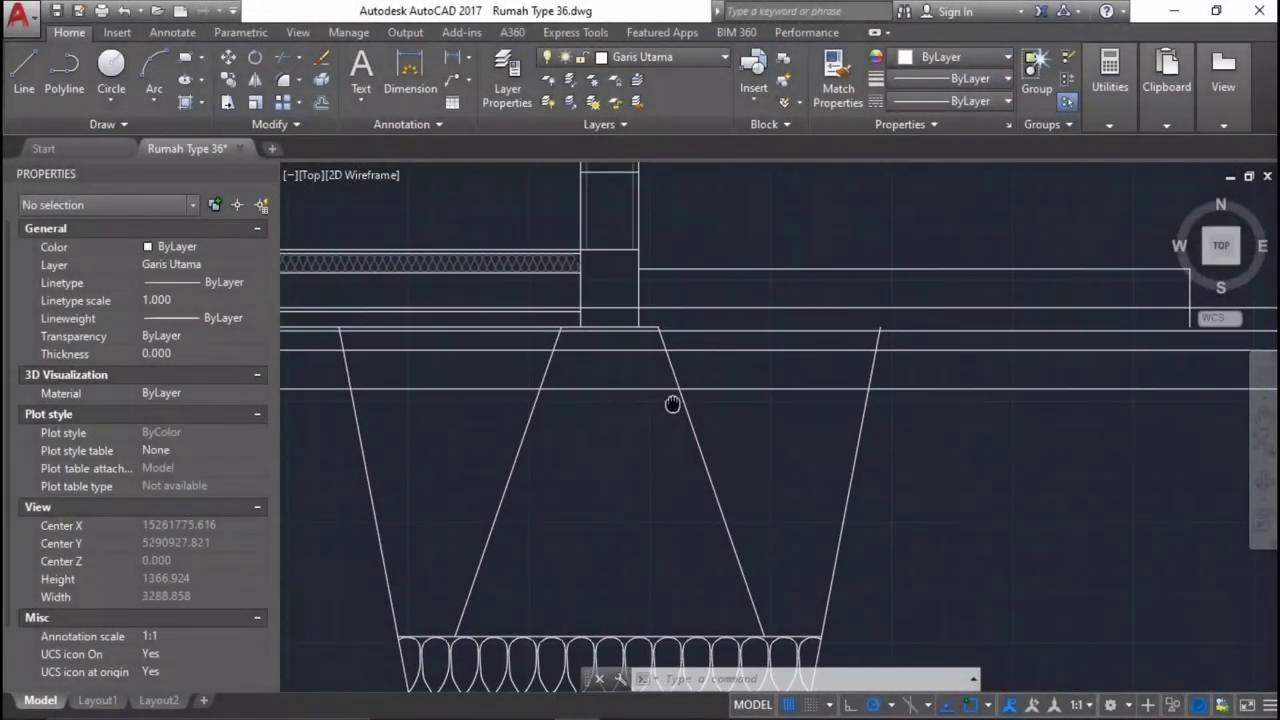
Trim the offset lines at the slanted footing side using a crossing box.
type("tr")
key("Return")
scroll(673, 397, "up", 3)
left_click(694, 349)
left_click(547, 460)
key("Return")
left_click(548, 480)
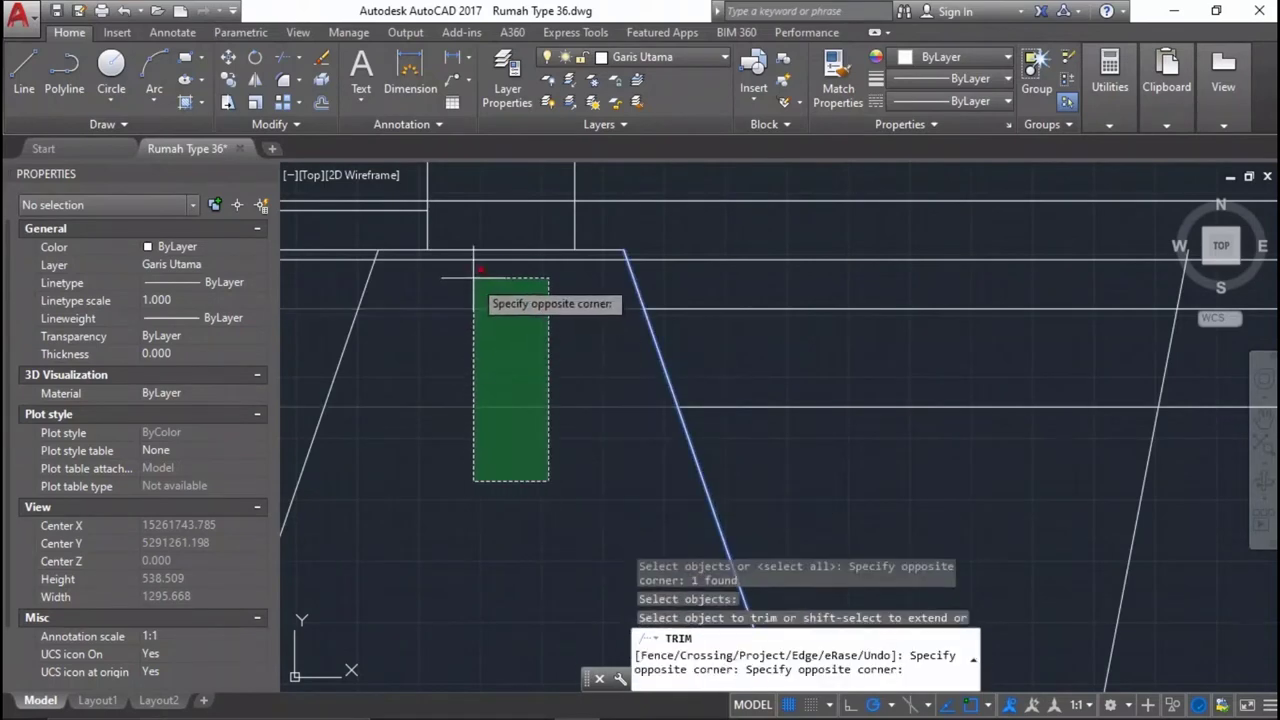
left_click(475, 253)
scroll(475, 253, "down", 3)
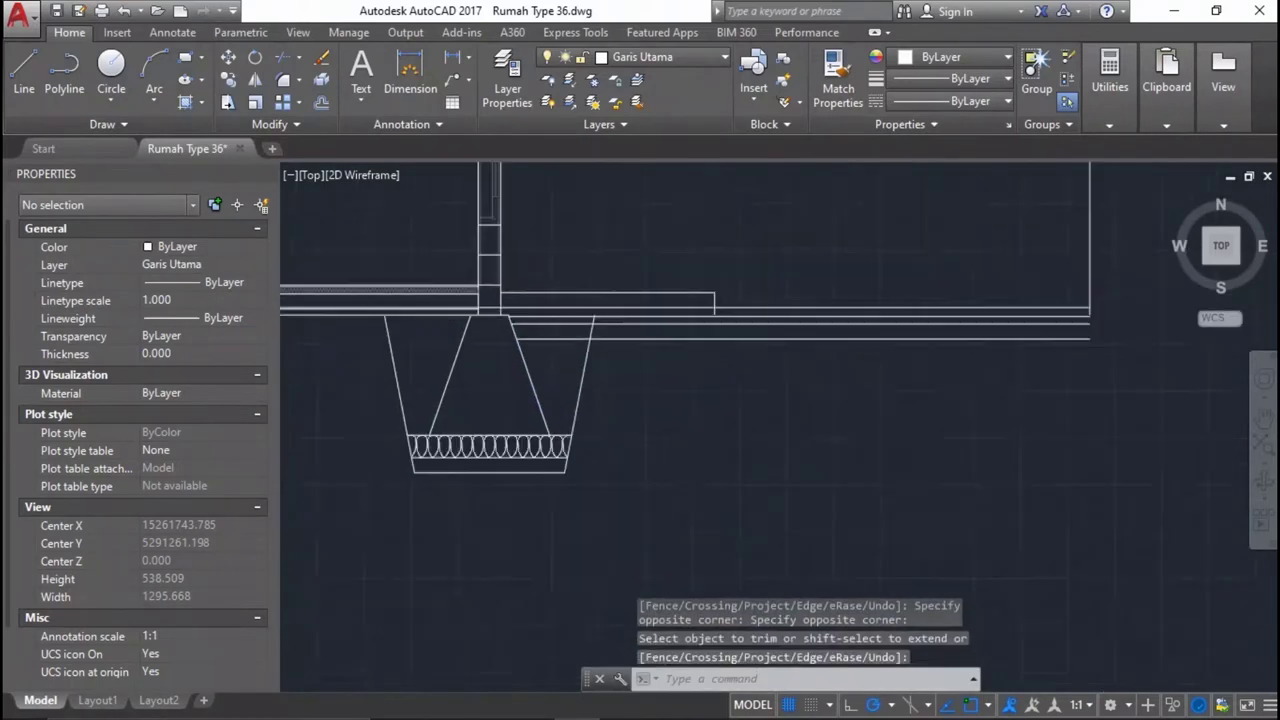
mouse_move(765, 334)
middle_mouse_down()
mouse_move(568, 339)
mouse_move(767, 435)
middle_mouse_up()
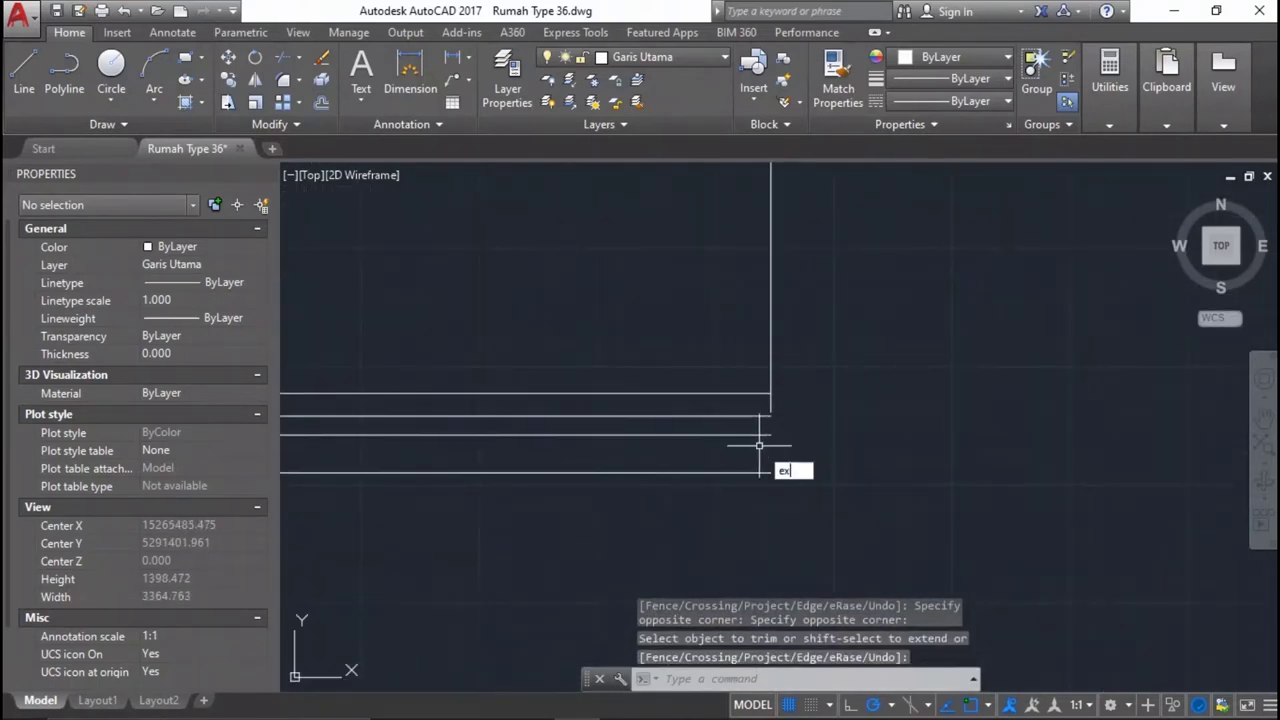
Extend the horizontal lines to the vertical wall edge.
key("Return")
left_click(757, 498)
left_click(670, 458)
key("Return")
left_click(818, 316)
left_click(662, 292)
key("Return")
scroll(1174, 429, "down", 3)
scroll(965, 405, "down", 3)
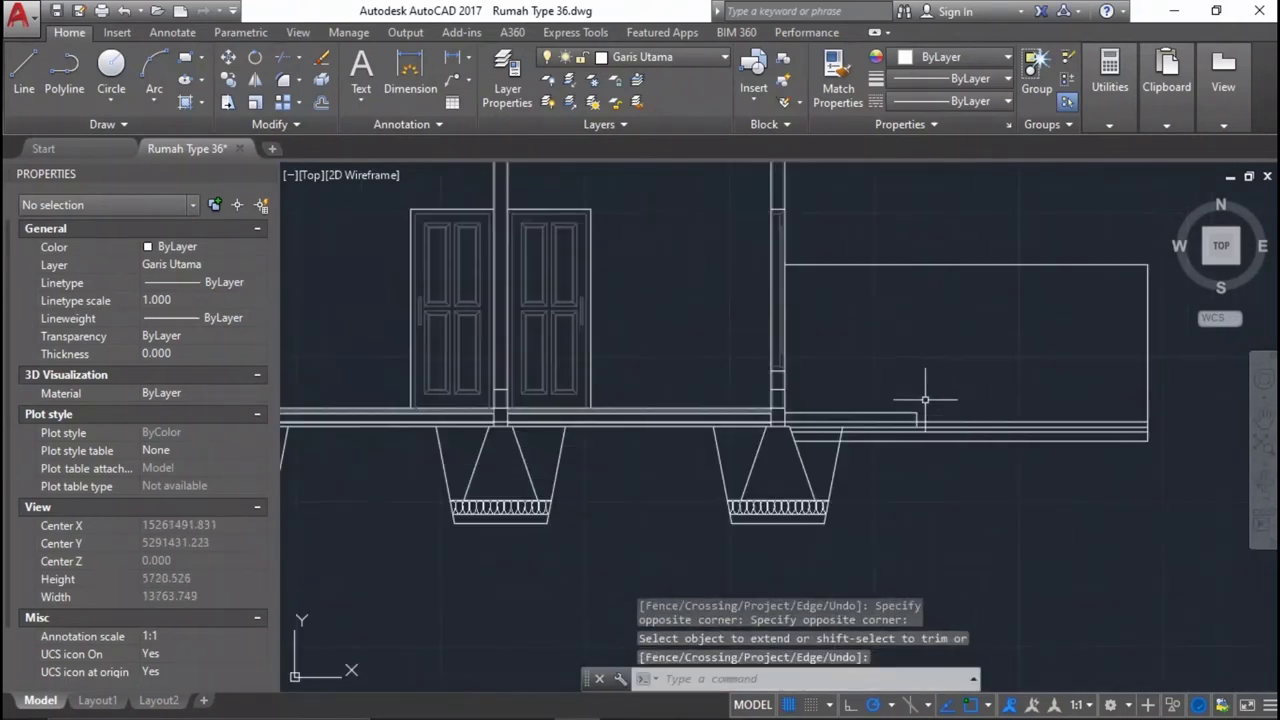
scroll(875, 410, "up", 4)
scroll(983, 464, "up", 2)
scroll(984, 465, "up", 2)
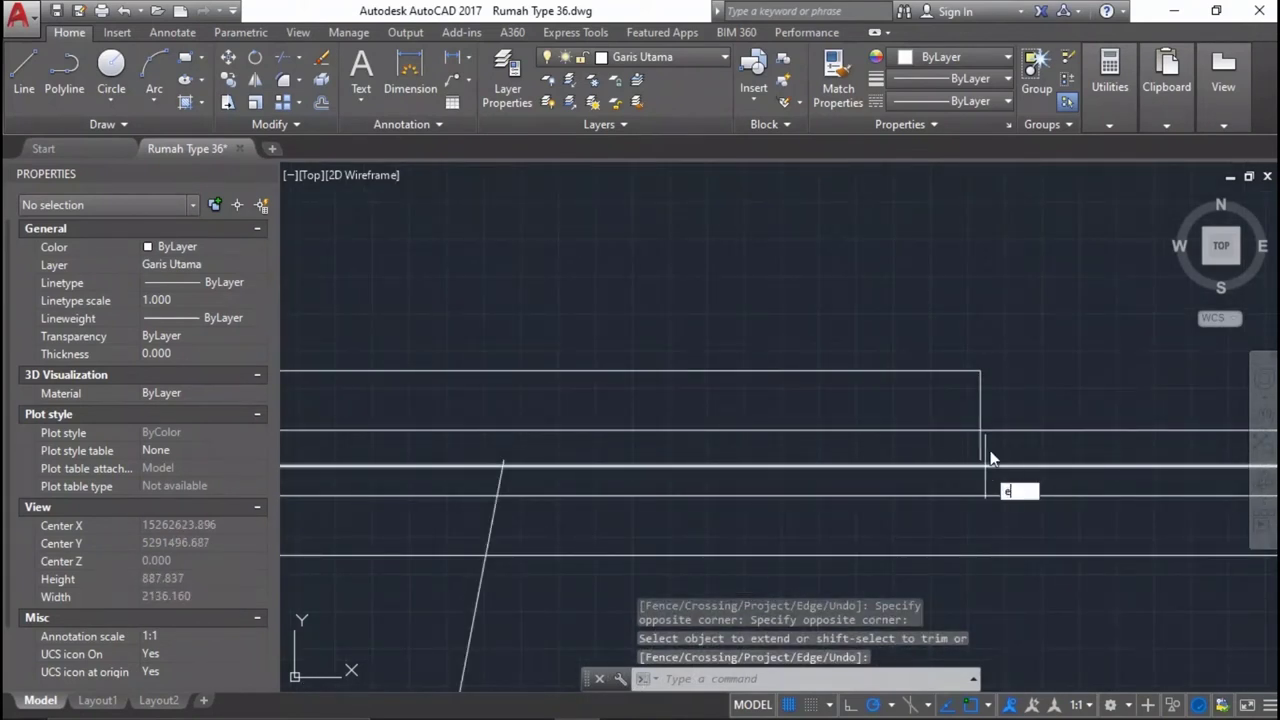
Cancel a stray command and select a cutting edge for trimming.
key("Return")
scroll(986, 455, "up", 1)
key("Escape")
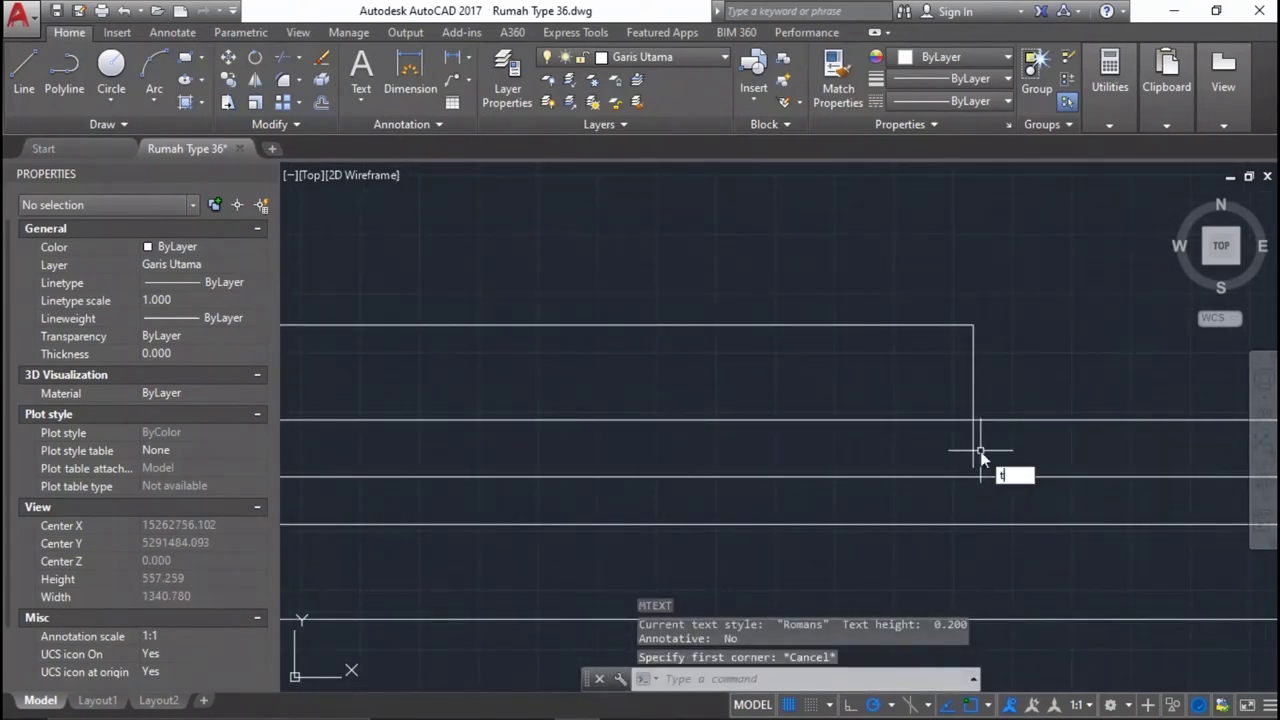
type("r")
key("Return")
key("Return")
left_click(914, 437)
left_click(871, 446)
scroll(976, 363, "down", 6)
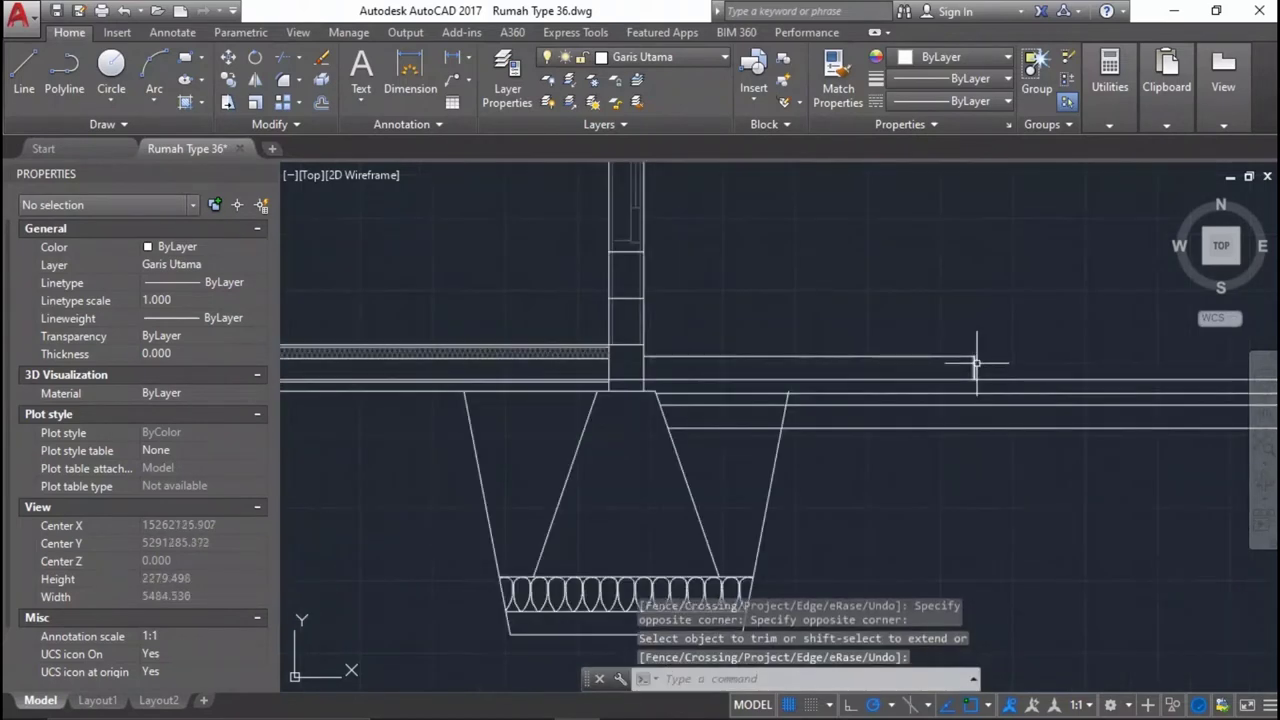
scroll(764, 390, "up", 2)
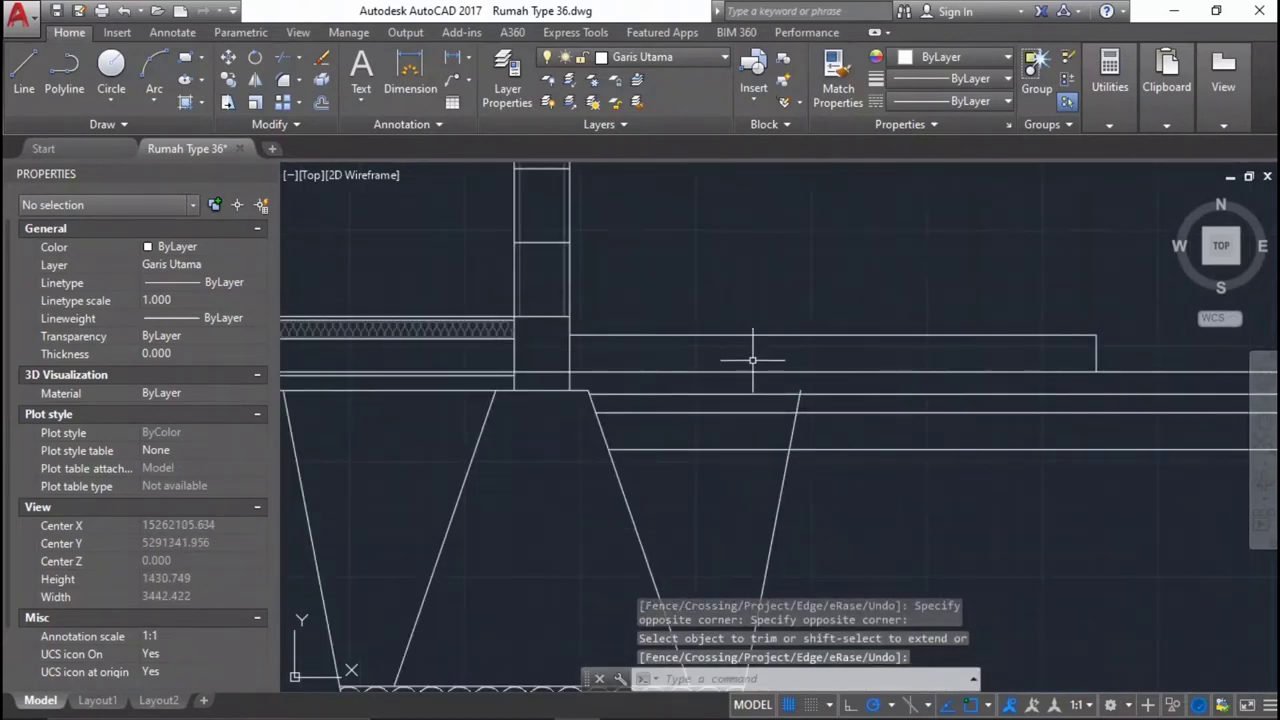
scroll(810, 432, "down", 1)
scroll(805, 440, "up", 2)
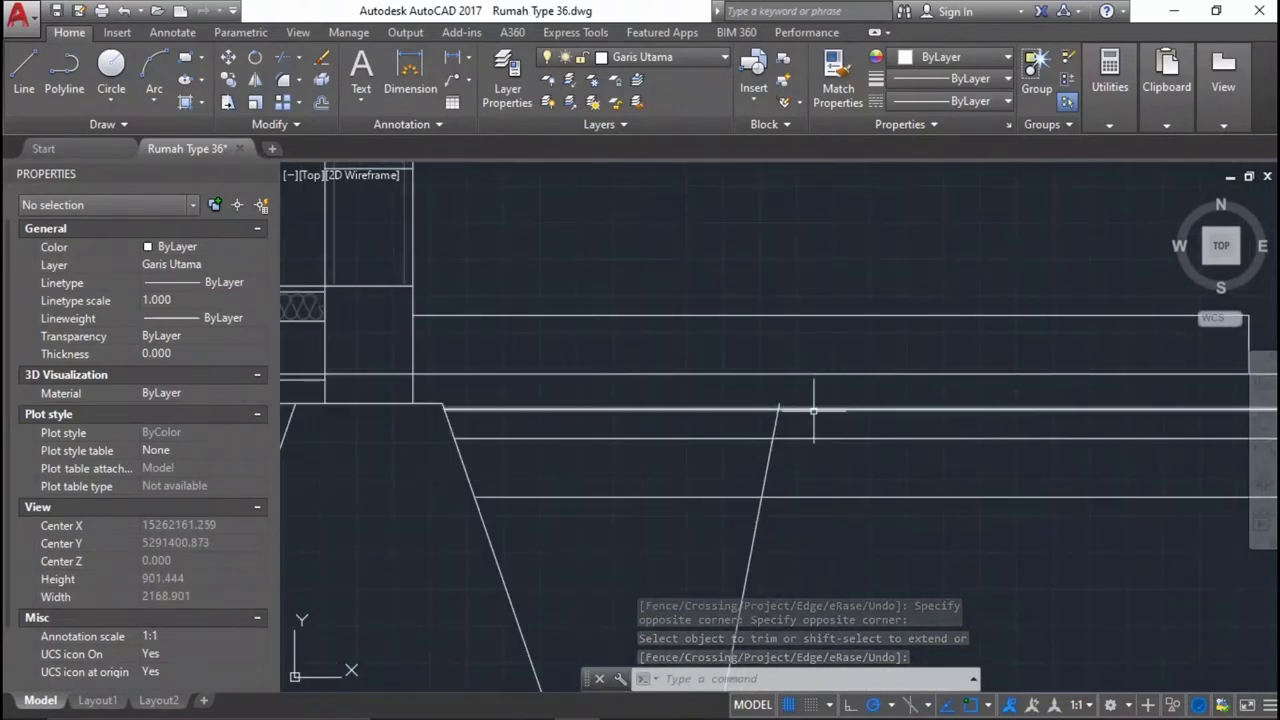
scroll(800, 450, "up", 1)
Trim the crossed line segment back to the horizontal cutting edge.
type("r")
key("Return")
left_click(830, 422)
left_click(794, 474)
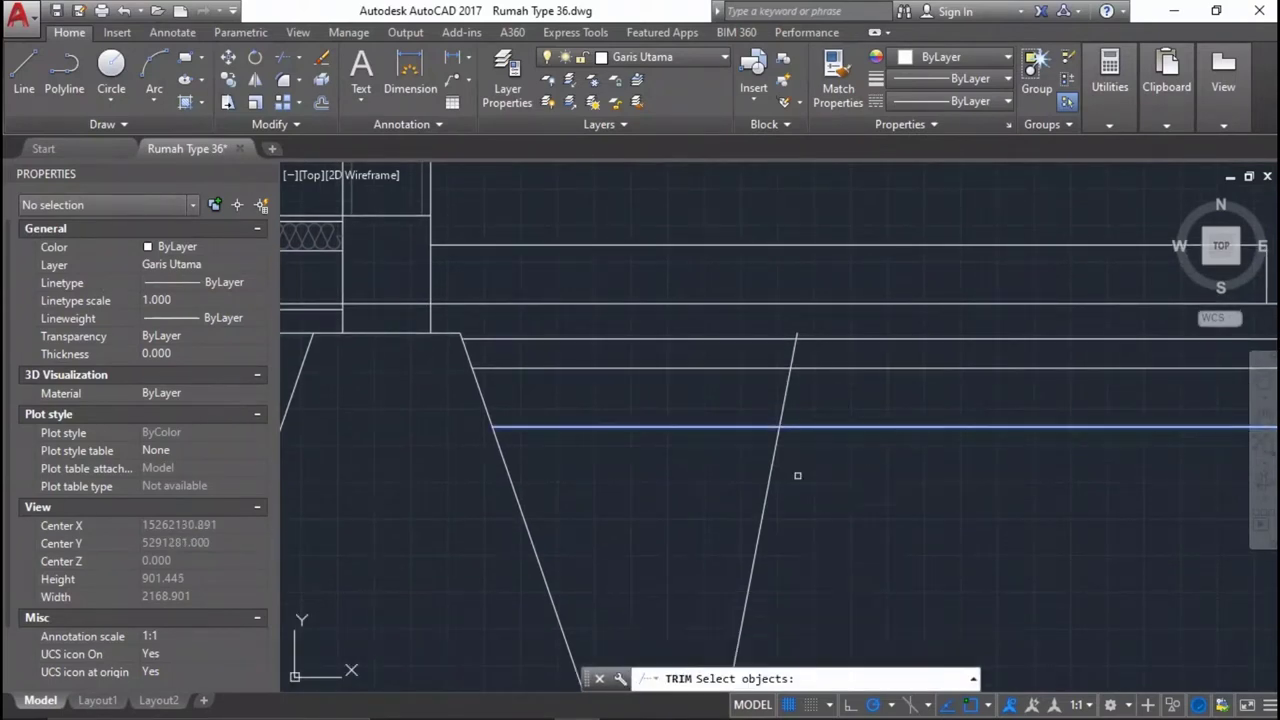
key("Return")
left_click(849, 398)
left_click(728, 398)
scroll(760, 400, "down", 2)
scroll(870, 380, "down", 2)
scroll(986, 358, "down", 2)
scroll(960, 362, "up", 4)
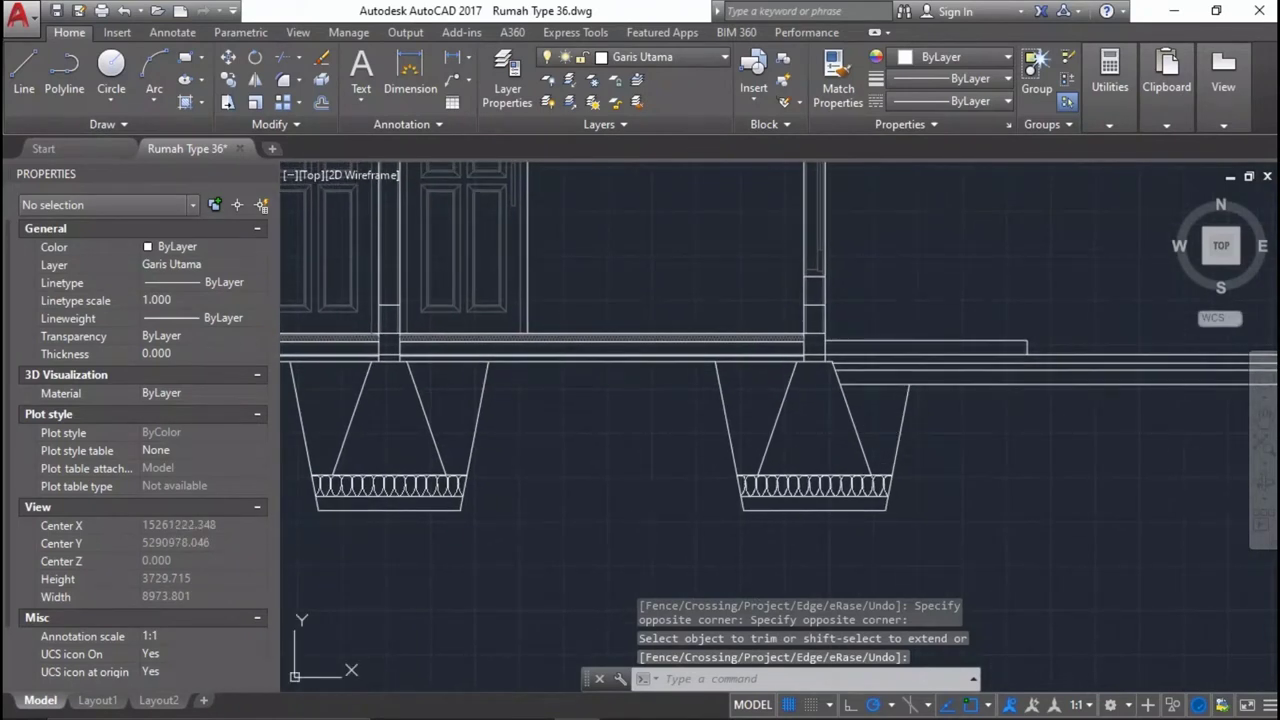
scroll(857, 355, "up", 4)
type("h")
key("Return")
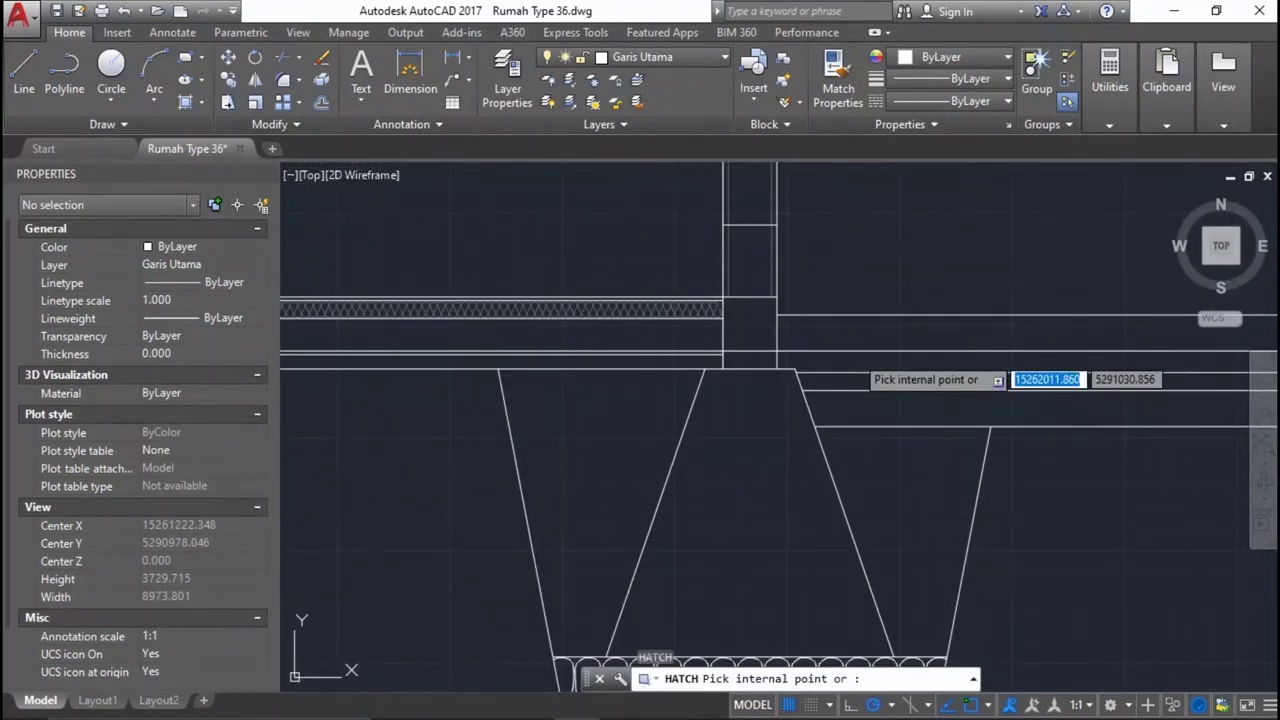
Hatch the base strips under the left and second footings.
scroll(858, 390, "down", 5)
scroll(556, 420, "up", 4)
scroll(545, 410, "up", 5)
left_click(595, 358)
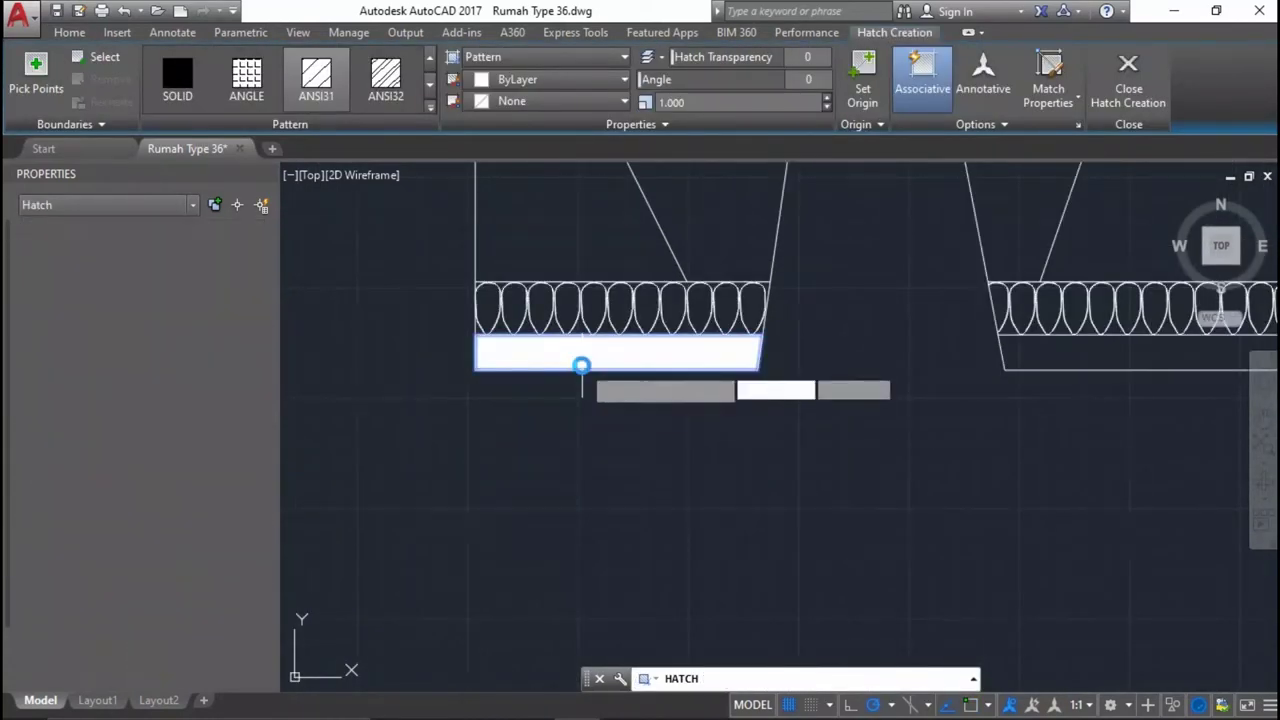
scroll(560, 425, "down", 5)
scroll(582, 415, "up", 5)
scroll(651, 294, "down", 2)
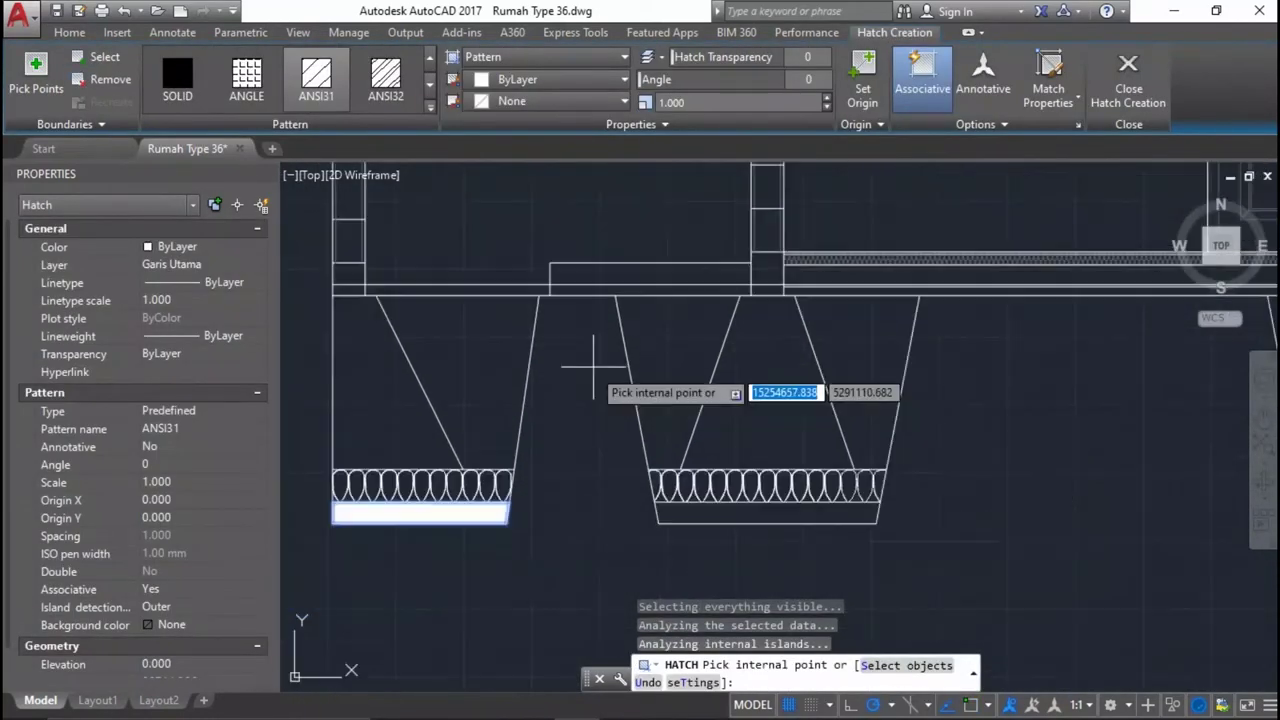
scroll(608, 314, "up", 2)
scroll(597, 514, "down", 4)
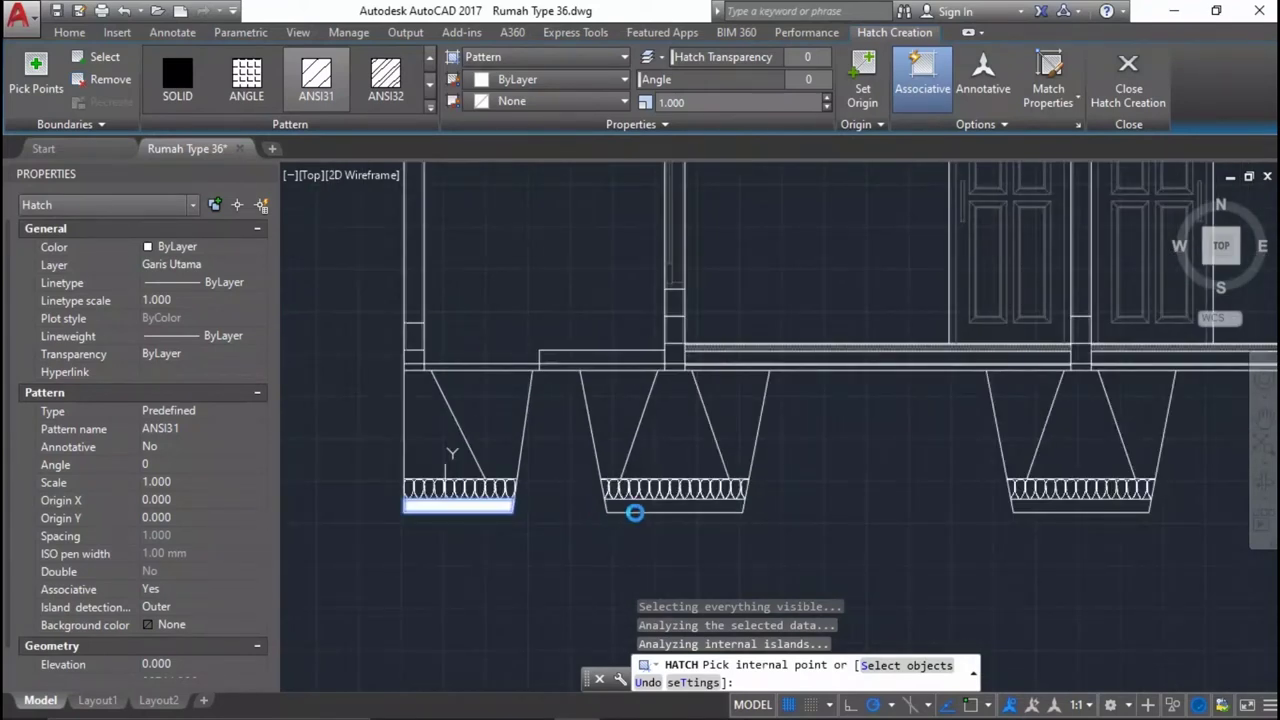
left_click(621, 512)
middle_click_drag(1194, 557, 791, 528)
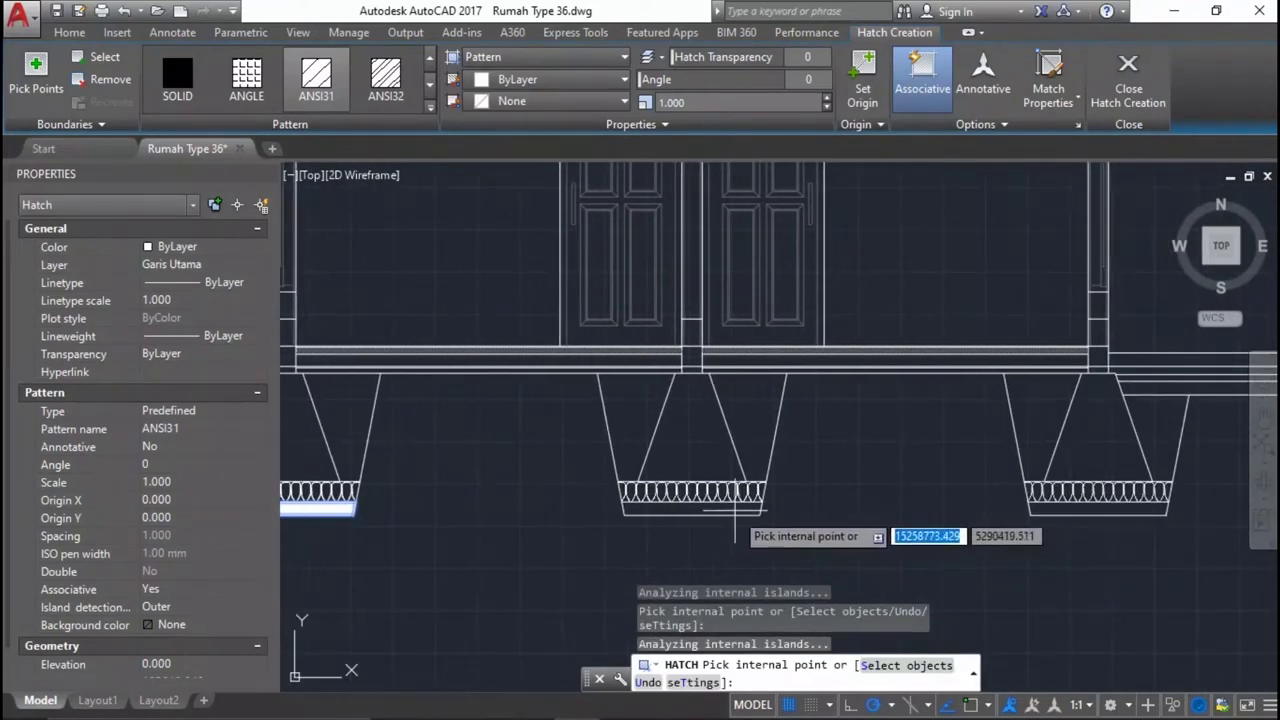
left_click(737, 508)
Hatch the remaining footing base strips, dismissing the dense hatch warning.
left_click(1063, 512)
scroll(1083, 488, "down", 5)
left_click(962, 474)
key("Return")
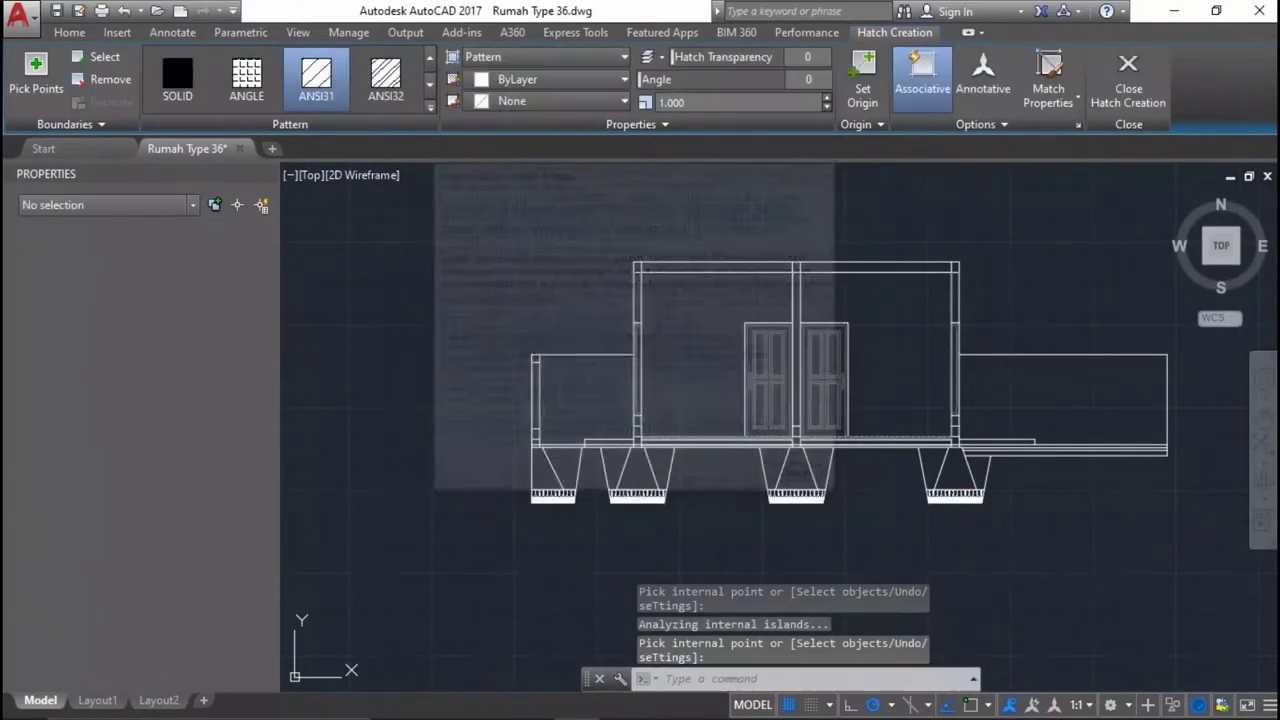
key("Return")
scroll(890, 428, "up", 5)
Trim away the stray line segment crossing the footing area.
type("r")
key("Return")
scroll(890, 428, "up", 5)
left_click(900, 422)
left_click(720, 394)
left_click(714, 396)
left_click(666, 521)
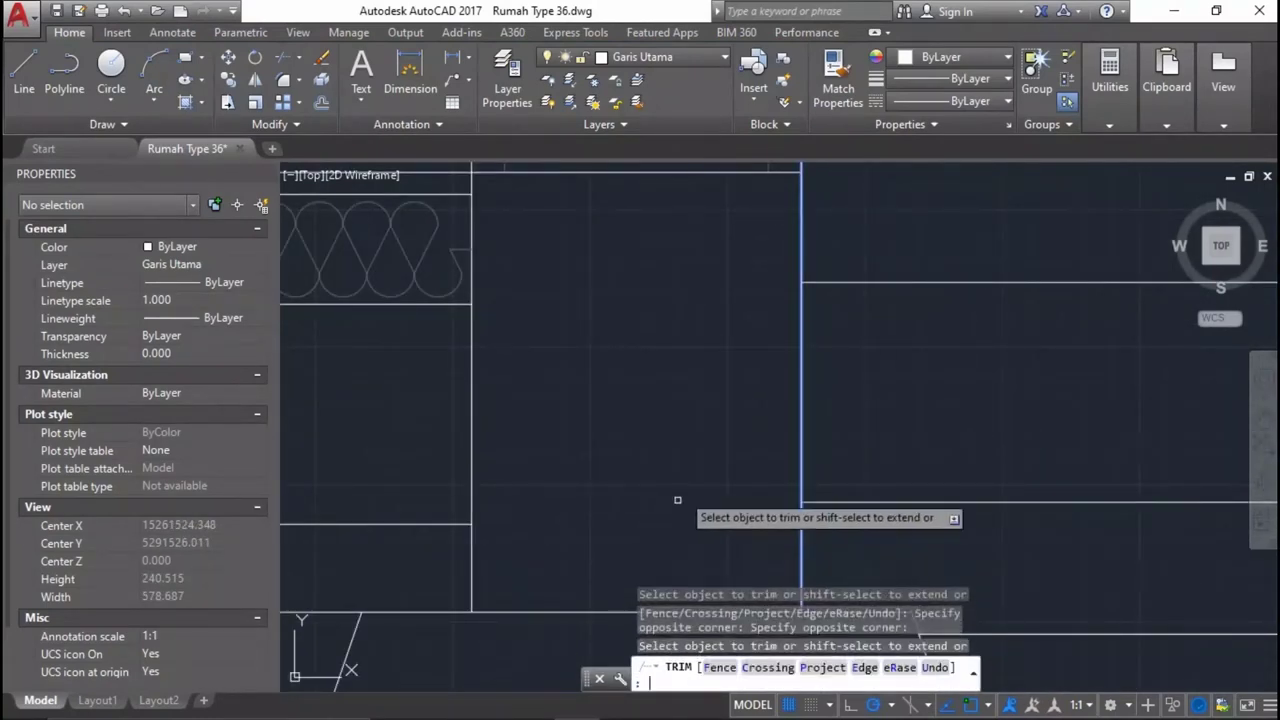
scroll(814, 523, "down", 5)
scroll(814, 523, "down", 3)
scroll(826, 527, "down", 3)
type("h")
key("Return")
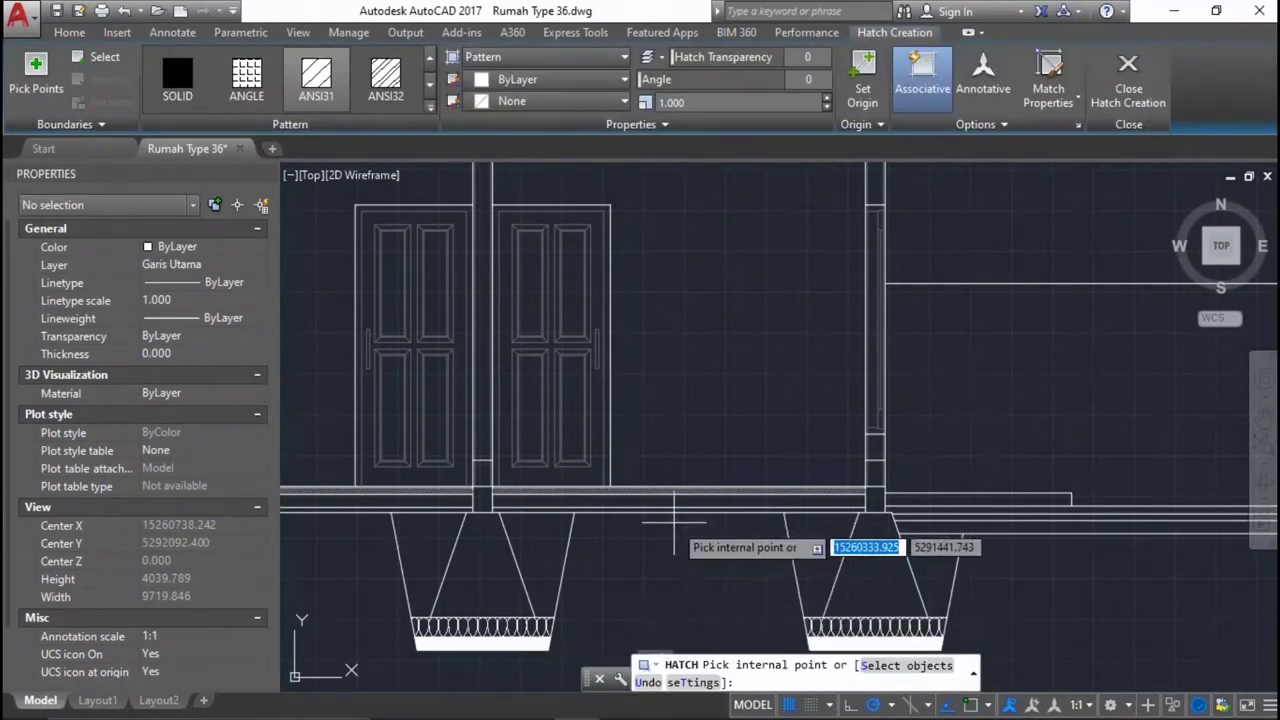
scroll(700, 428, "up", 5)
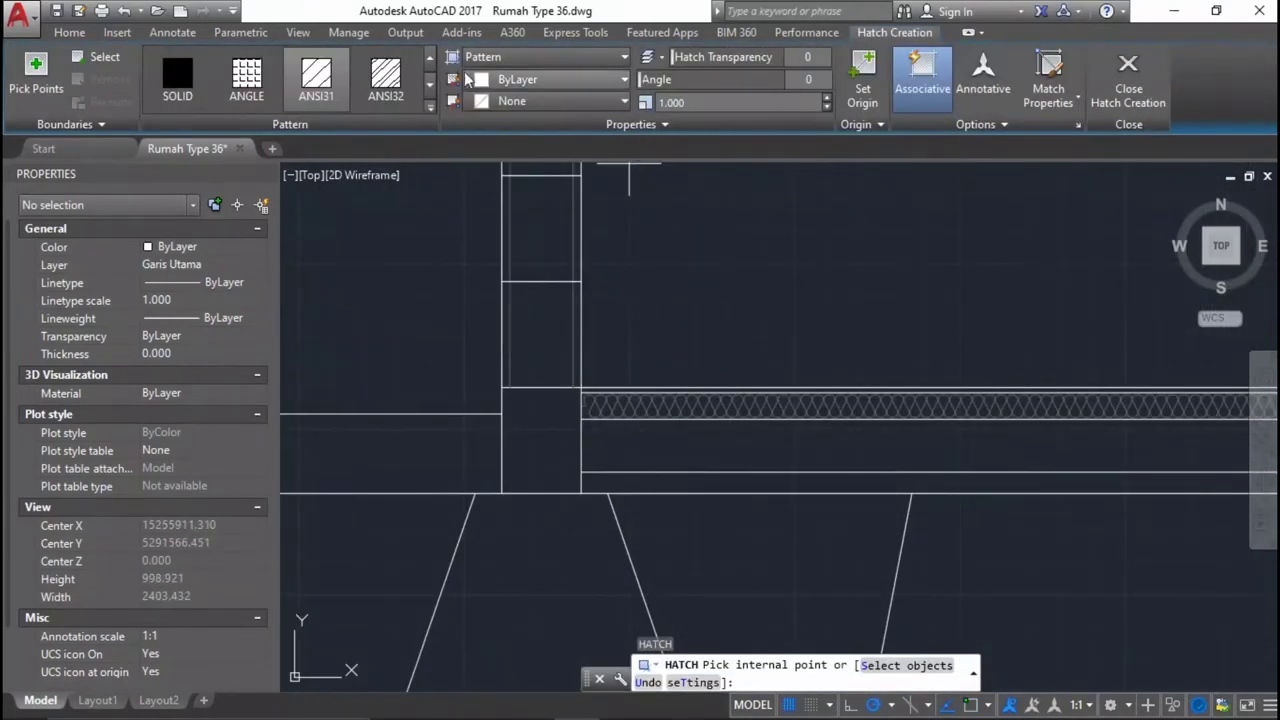
Hatch the left floor strip with AR-SAND at scale 20.
left_click(430, 106)
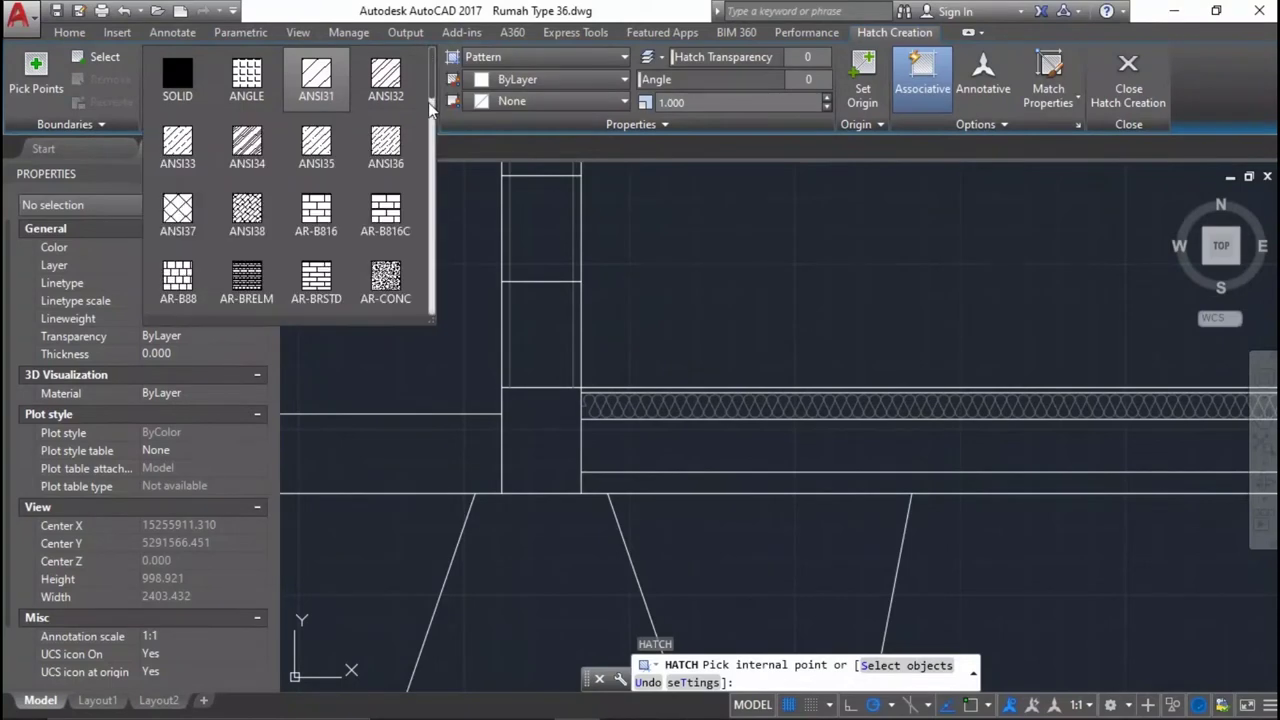
scroll(200, 225, "down", 2)
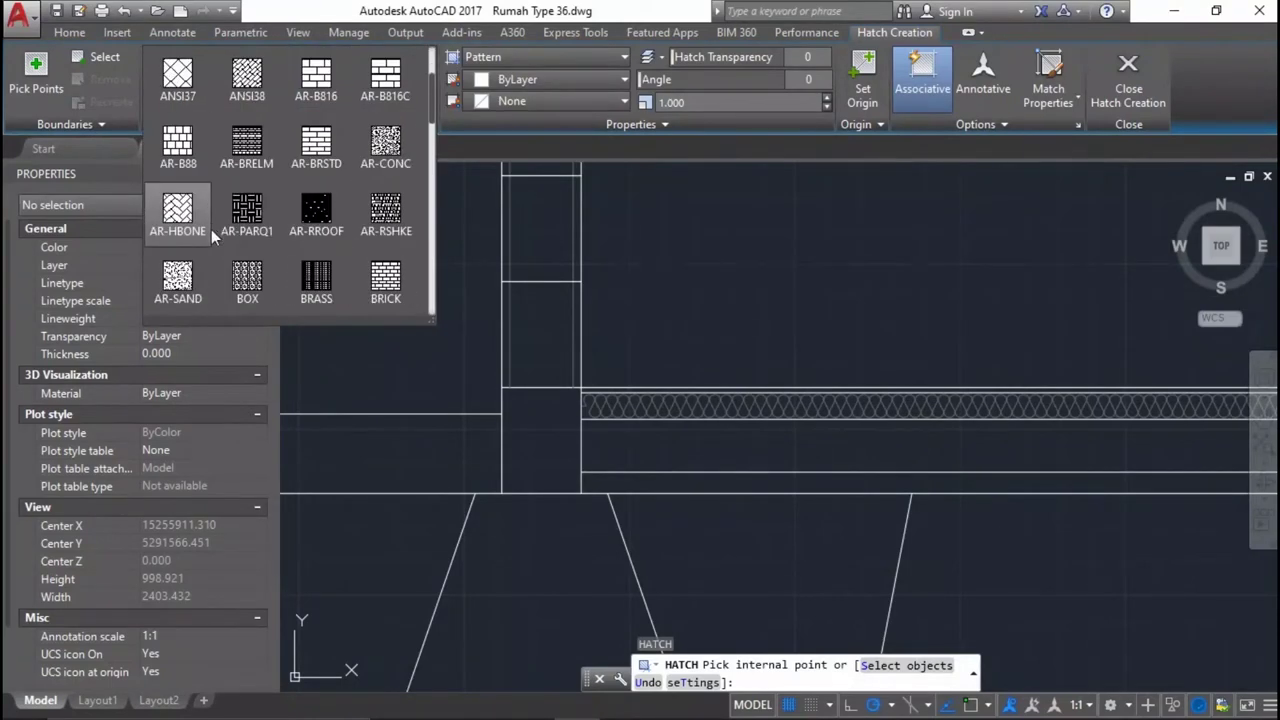
left_click(178, 278)
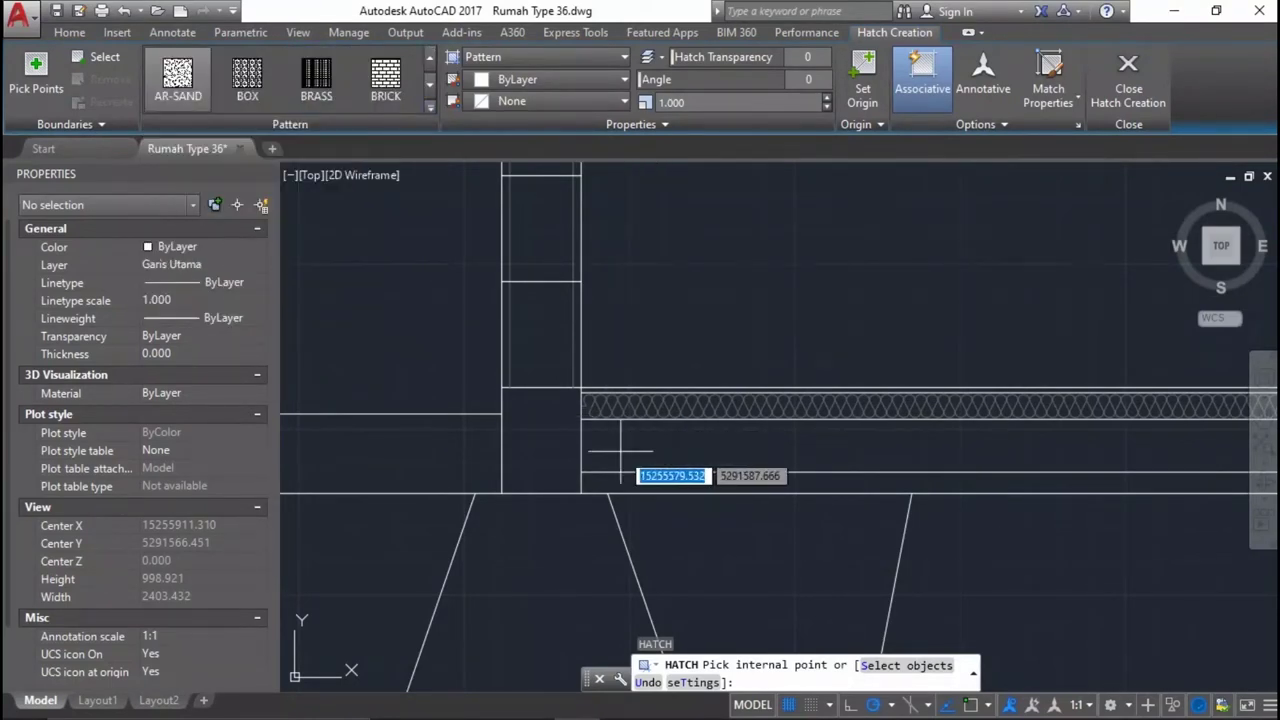
left_click(620, 451)
scroll(563, 449, "down", 5)
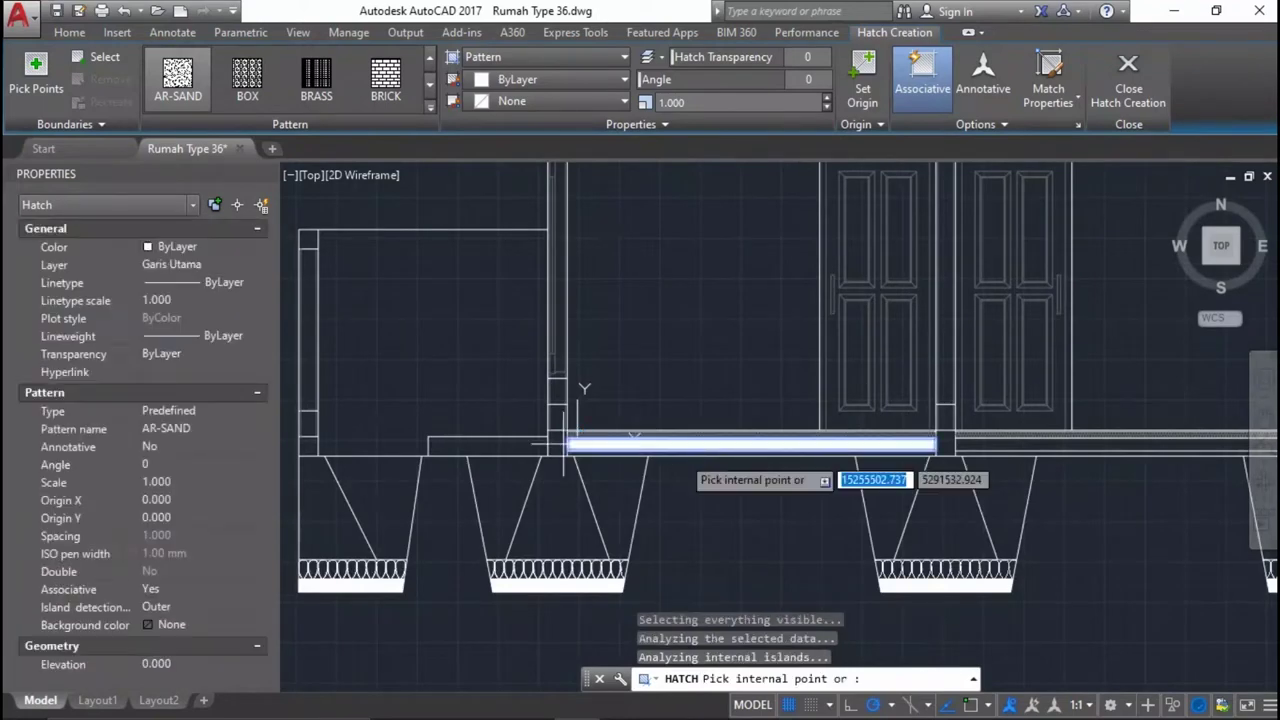
scroll(1040, 260, "up", 4)
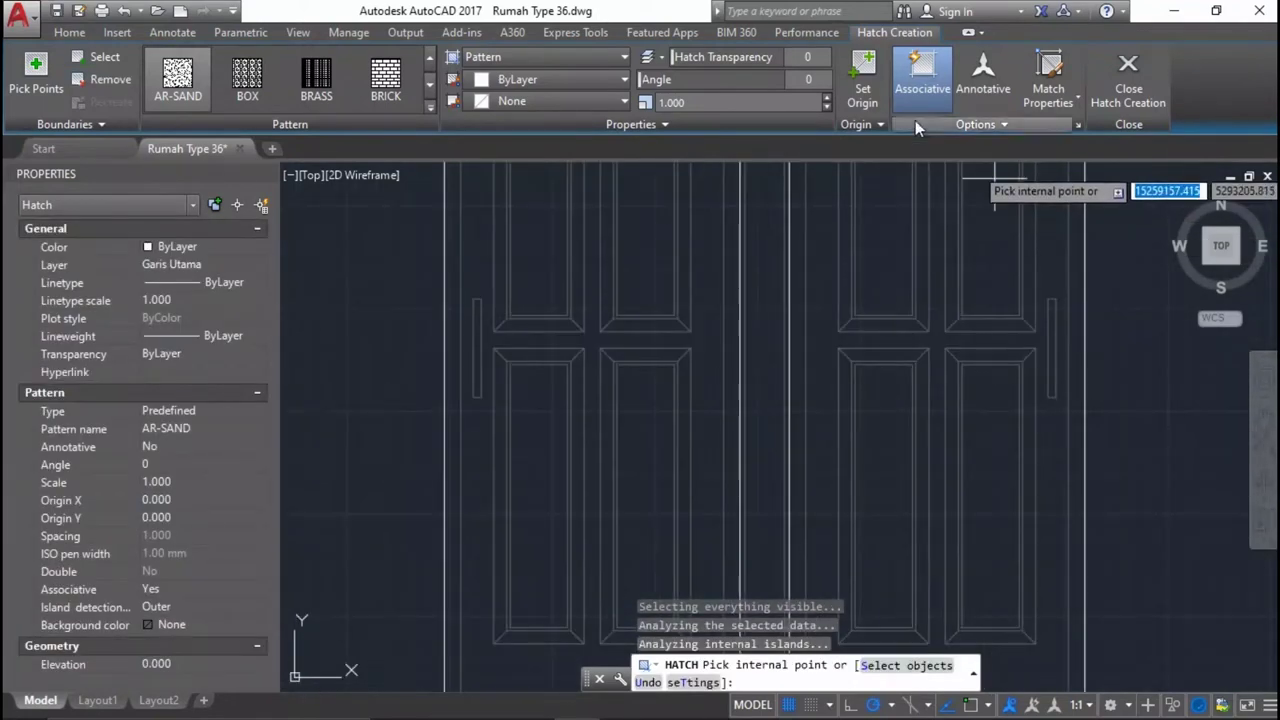
left_click(739, 104)
type("10")
key("Return")
scroll(802, 334, "down", 3)
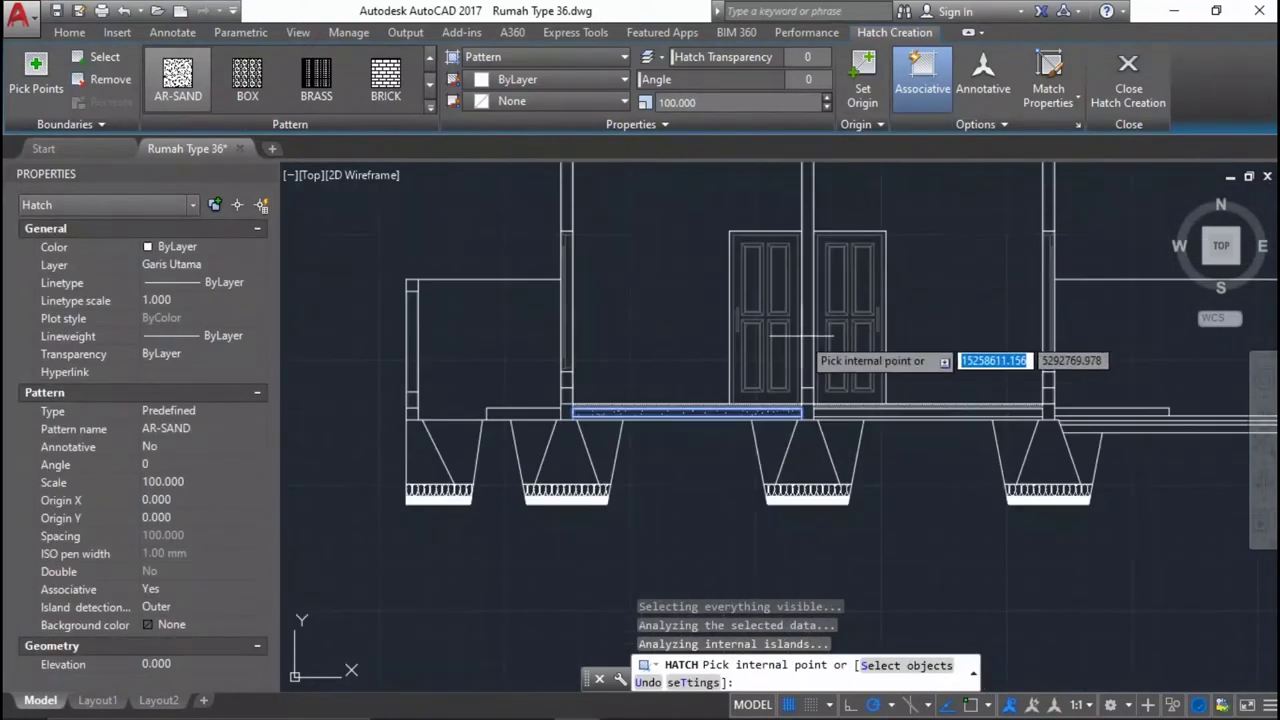
scroll(688, 434, "up", 3)
left_click(765, 102)
type("0")
key("Return")
Add the AR-SAND fill to the middle and right floor strips and commit.
middle_click_drag(1209, 458, 731, 451)
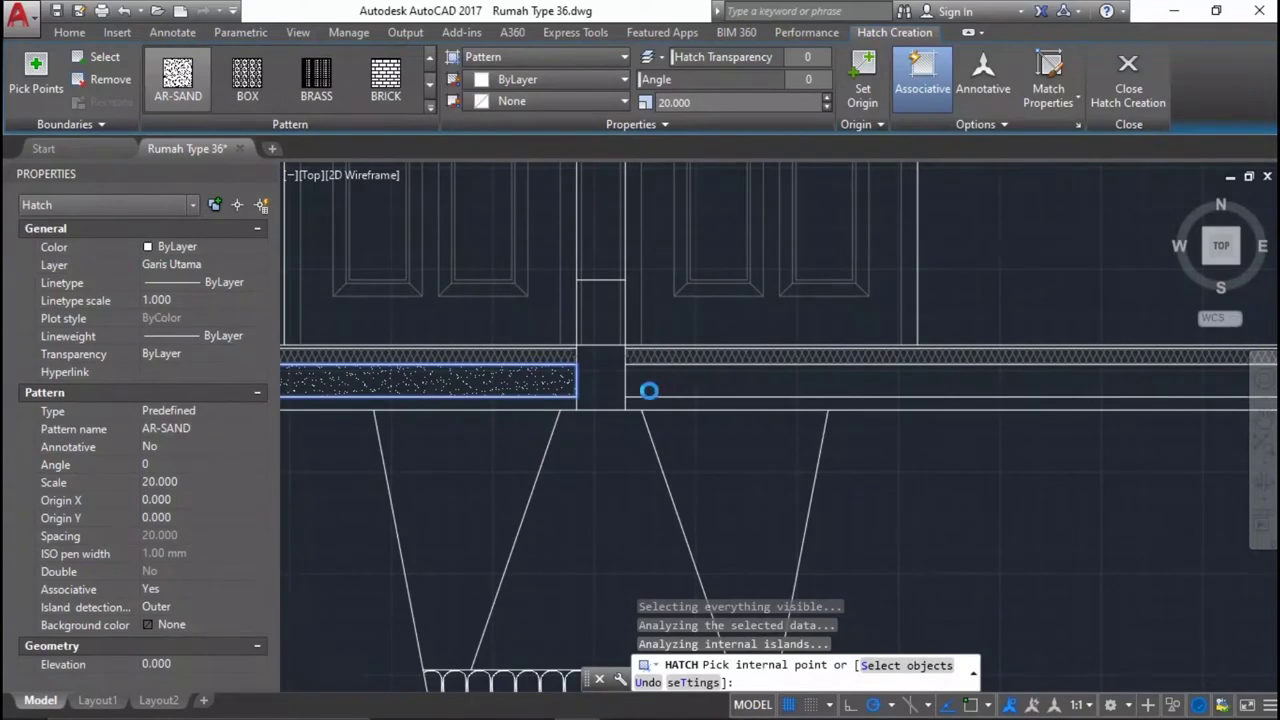
scroll(729, 382, "down", 3)
scroll(729, 382, "up", 2)
left_click(731, 385)
scroll(731, 385, "down", 1)
mouse_move(731, 385)
middle_mouse_down()
mouse_move(943, 403)
mouse_move(839, 391)
middle_mouse_up()
scroll(943, 403, "up", 1)
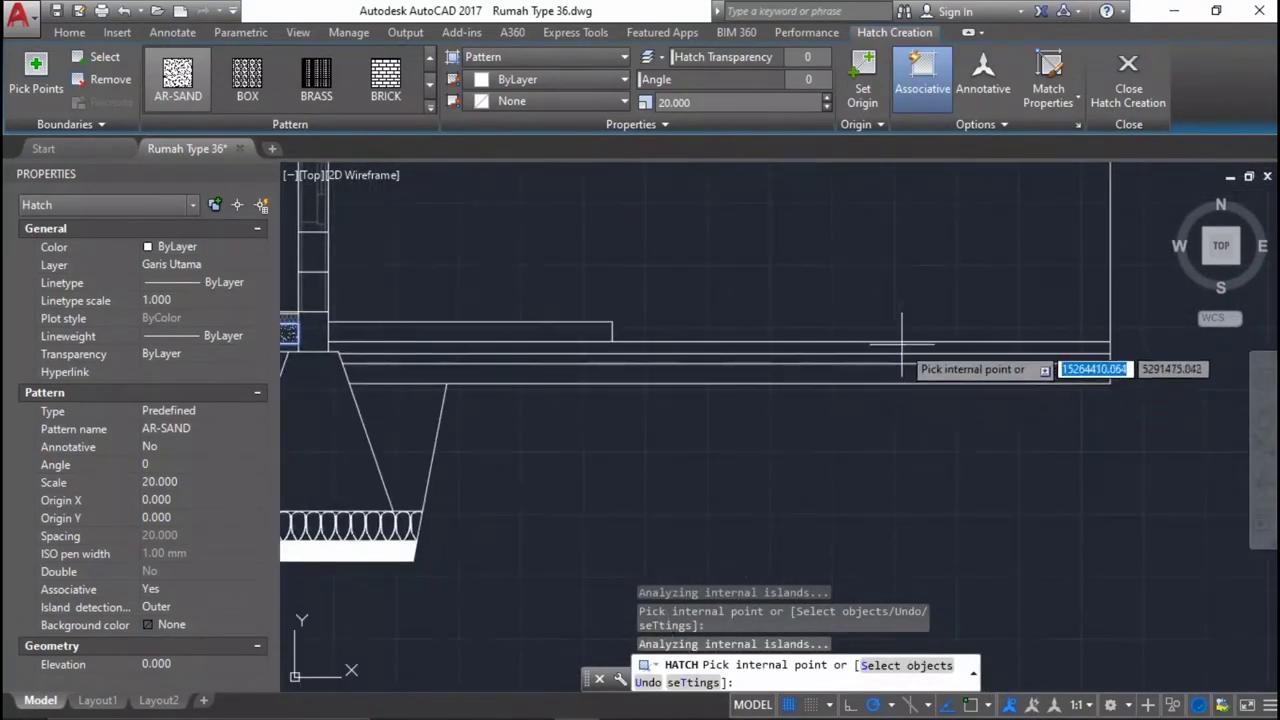
left_click(895, 359)
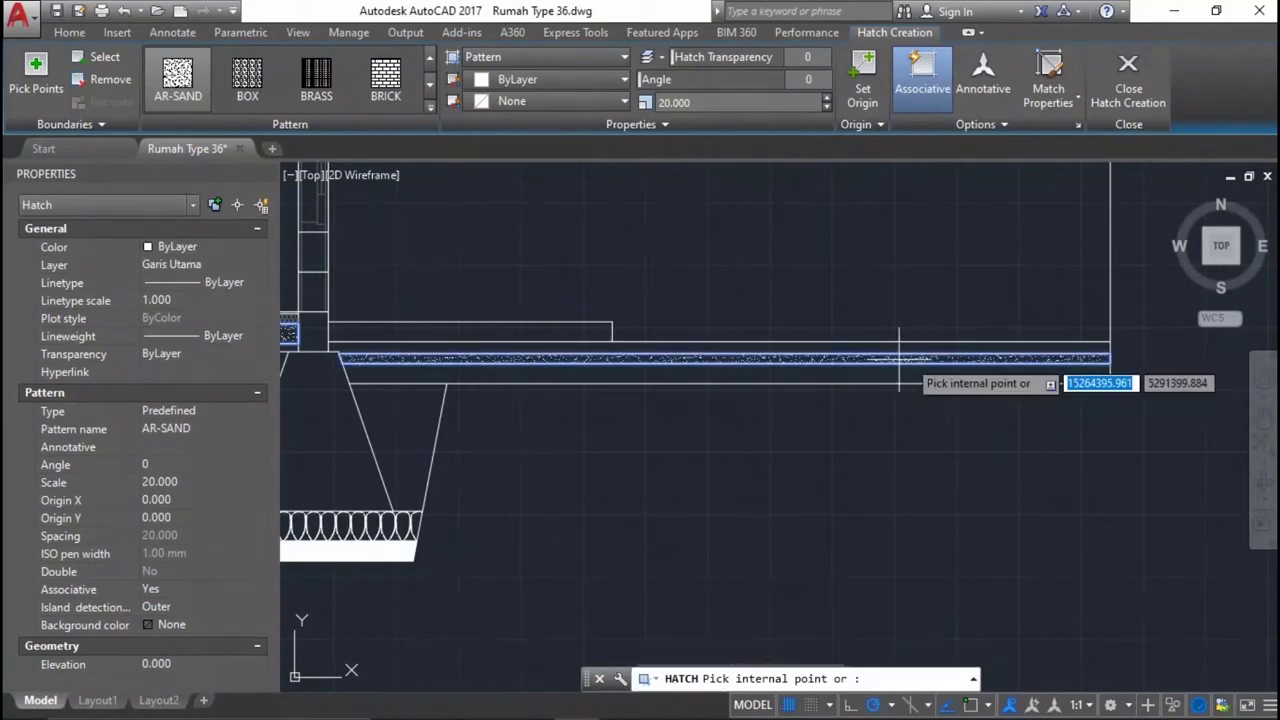
scroll(895, 359, "down", 1)
scroll(703, 358, "up", 1)
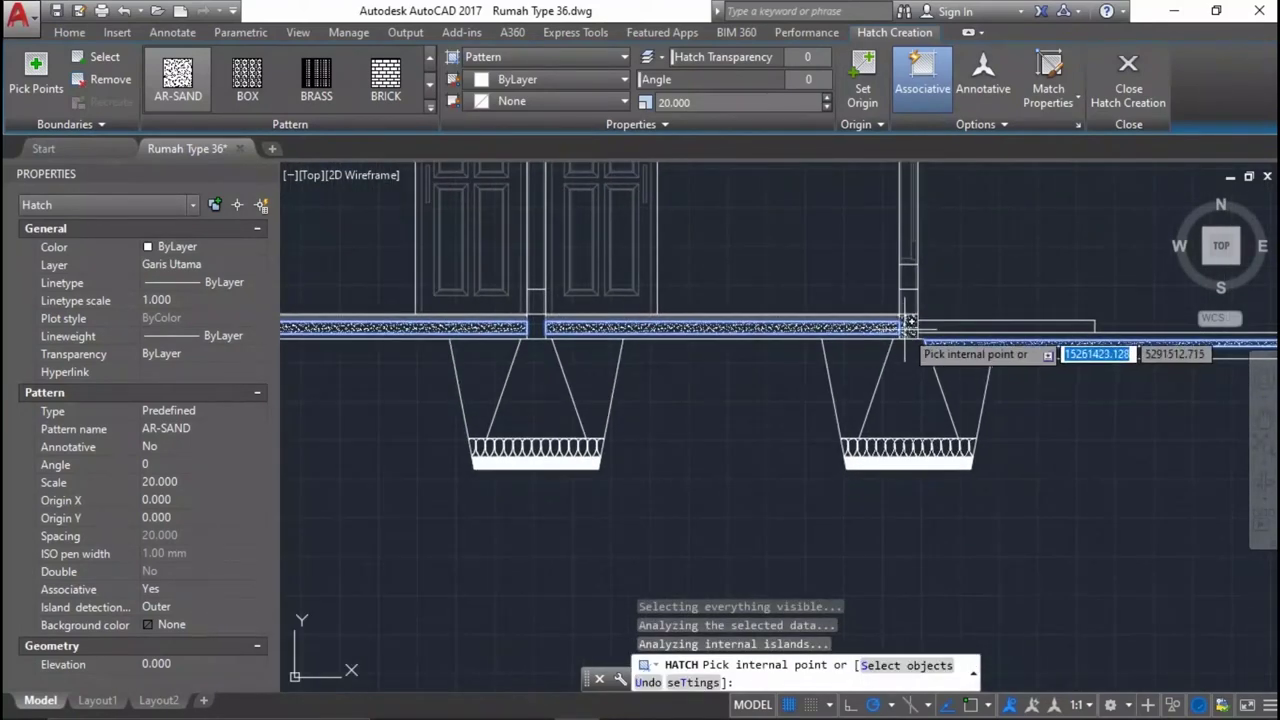
key("Return")
scroll(915, 346, "up", 2)
Use MA to give the footing base fill the floor's AR-SAND hatch properties.
type("m")
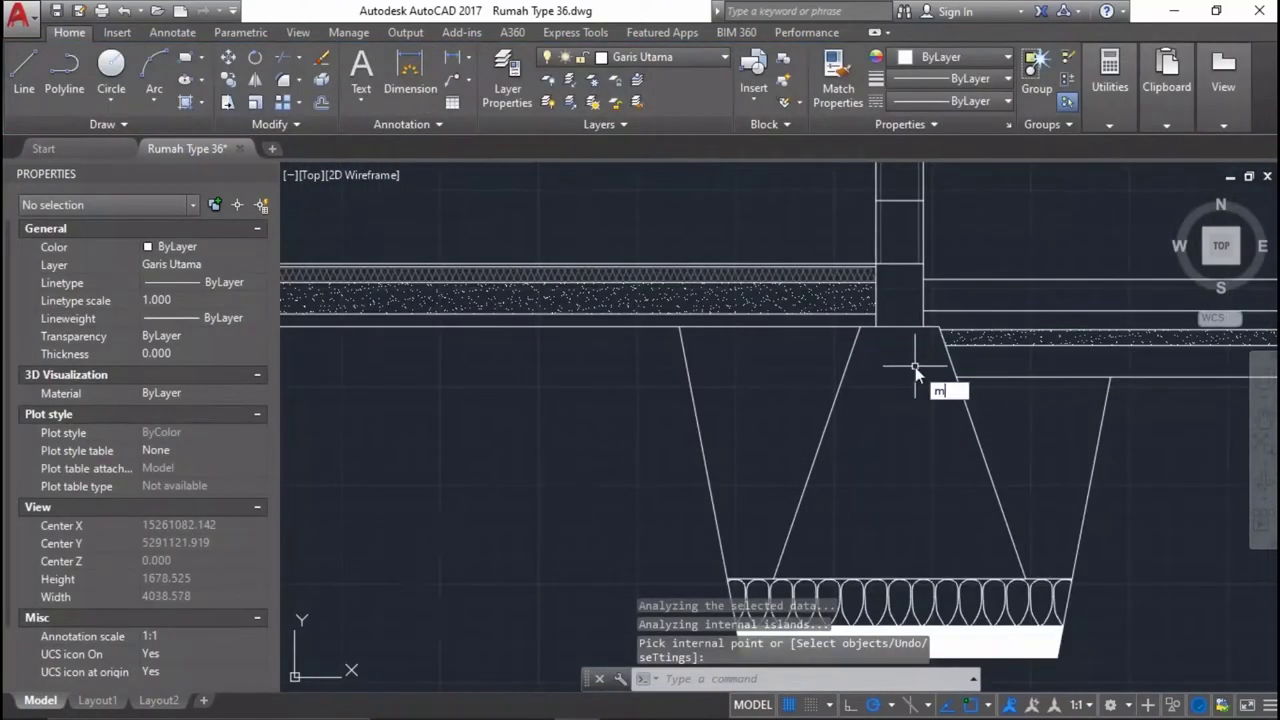
type("a")
key("Return")
left_click(966, 337)
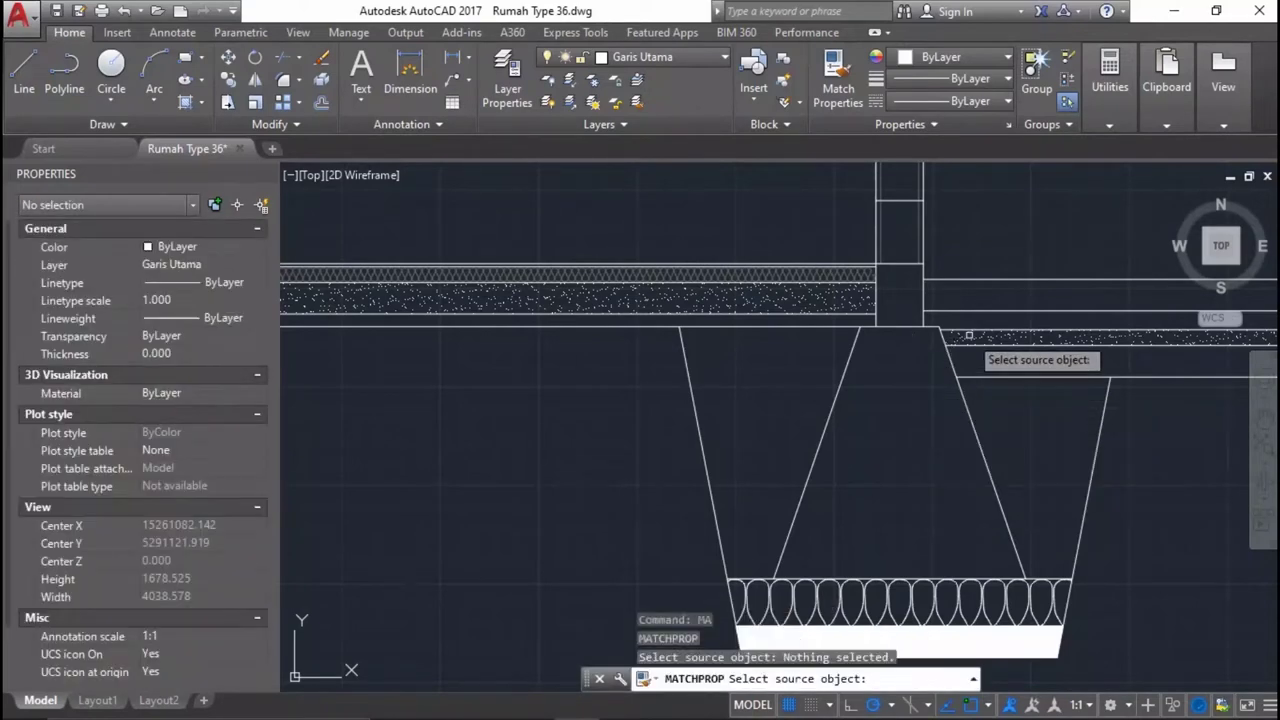
left_click(964, 335)
middle_click_drag(995, 605, 1054, 398)
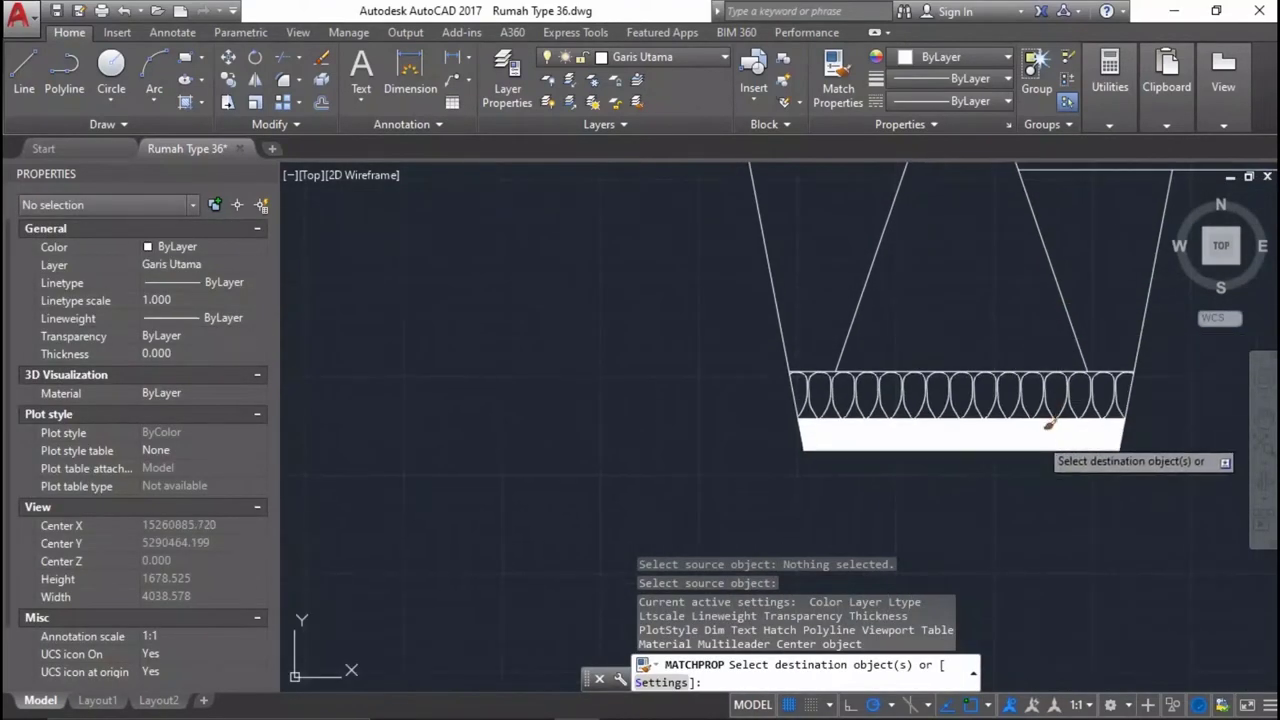
left_click(1040, 432)
Move the footing and floor sand hatches to the Garis Pendamping layer.
left_click(1028, 437)
left_click(1003, 412)
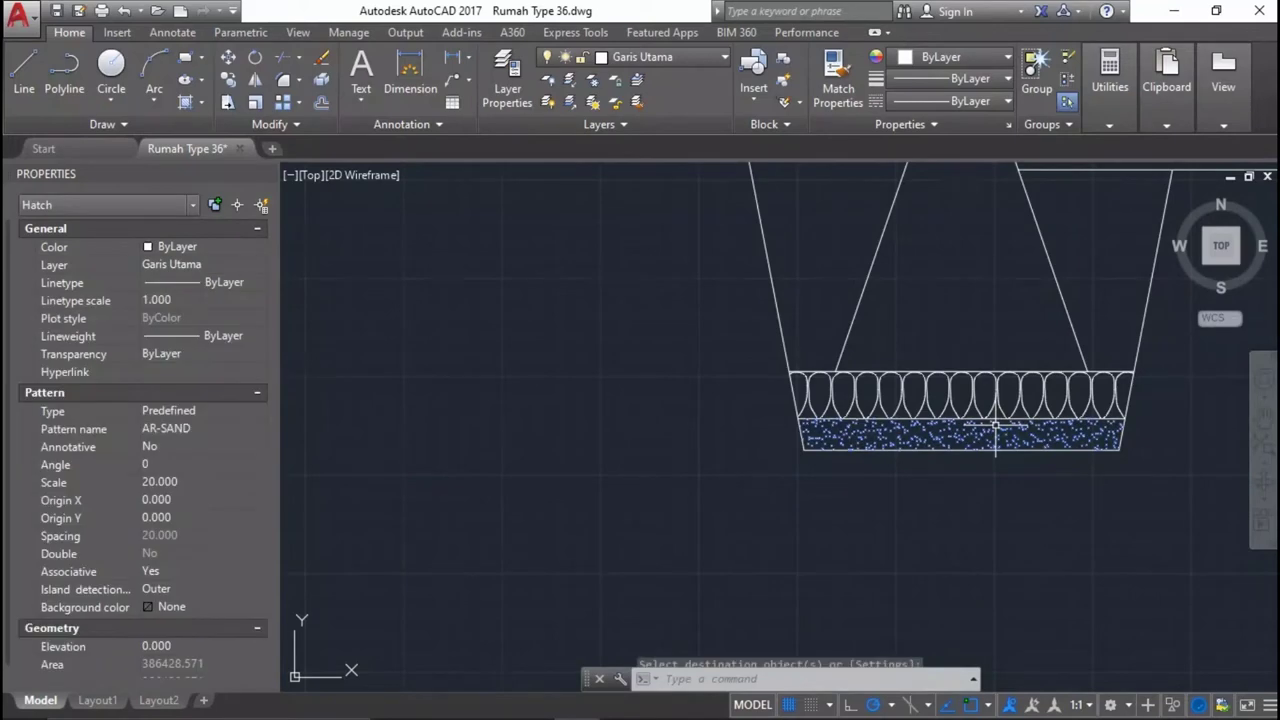
scroll(760, 420, "up", 3)
scroll(788, 460, "up", 2)
left_click(786, 409)
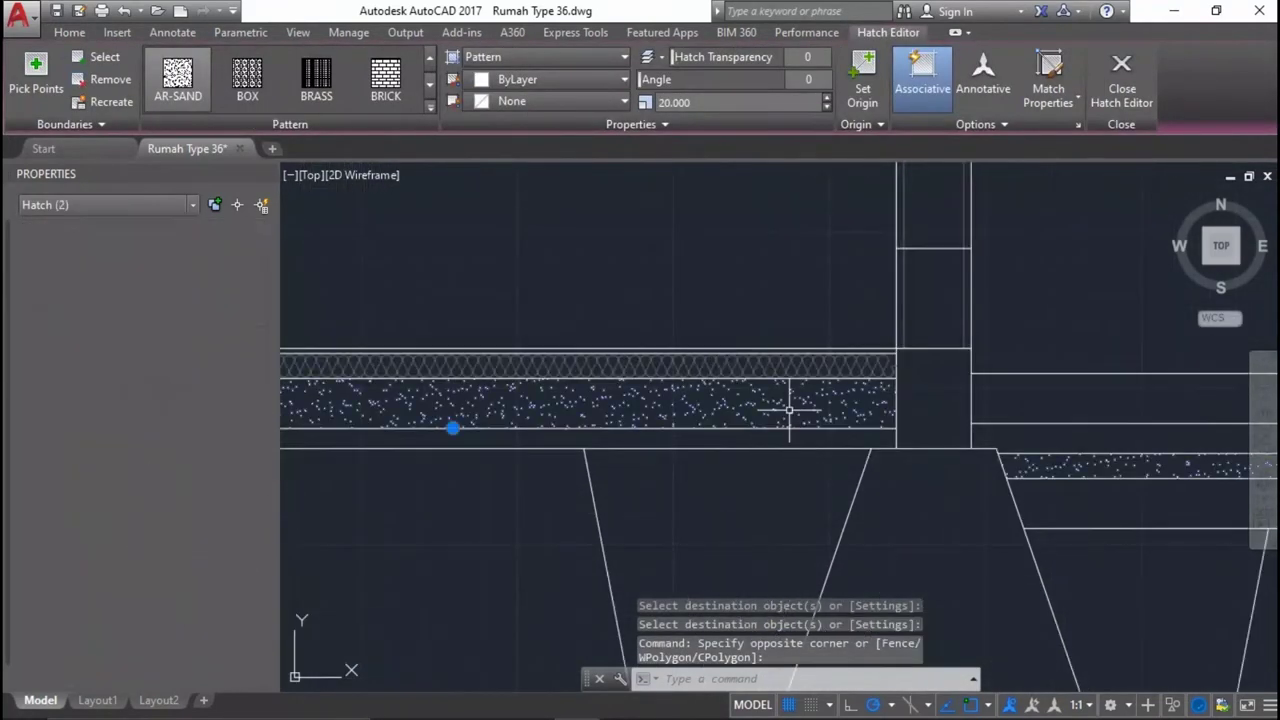
left_click(185, 264)
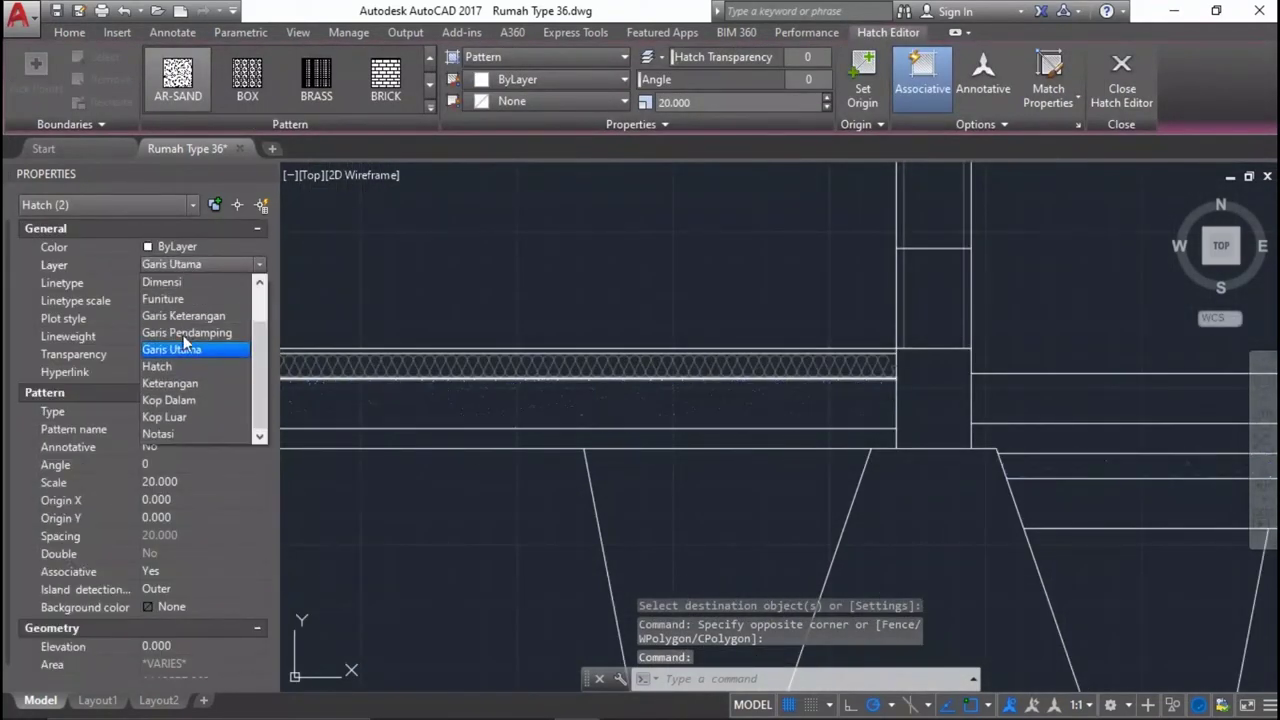
left_click(190, 332)
scroll(760, 425, "down", 5)
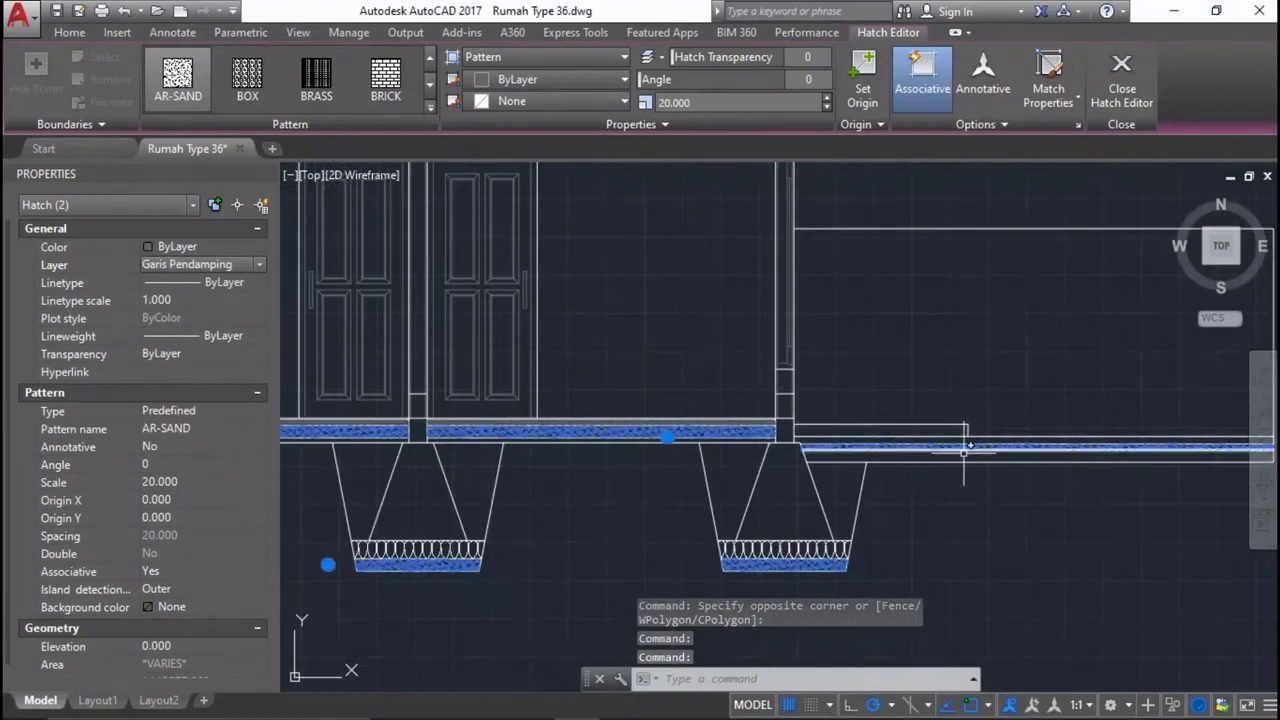
key("Escape")
scroll(870, 443, "down", 5)
scroll(857, 428, "up", 5)
Pan to the right end of the slab and start a new hatch.
mouse_move(857, 428)
middle_mouse_down()
mouse_move(440, 302)
mouse_move(700, 369)
mouse_move(971, 349)
middle_mouse_up()
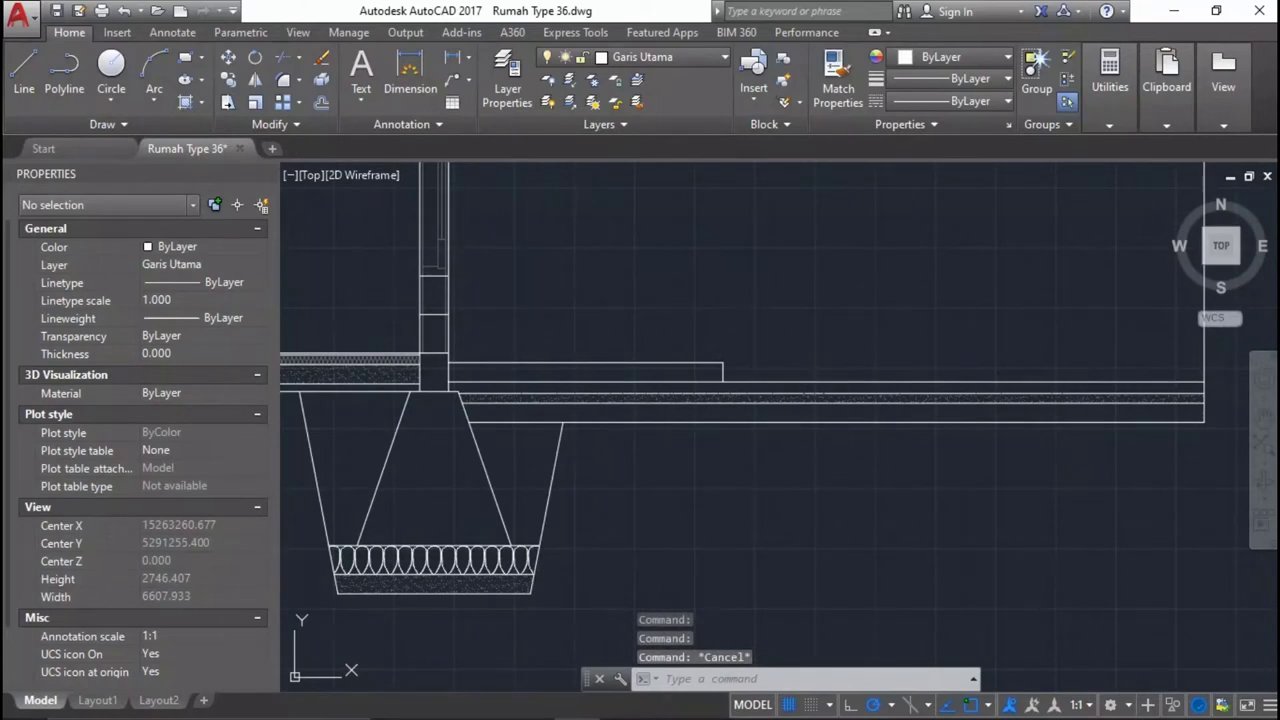
type("h")
key("Return")
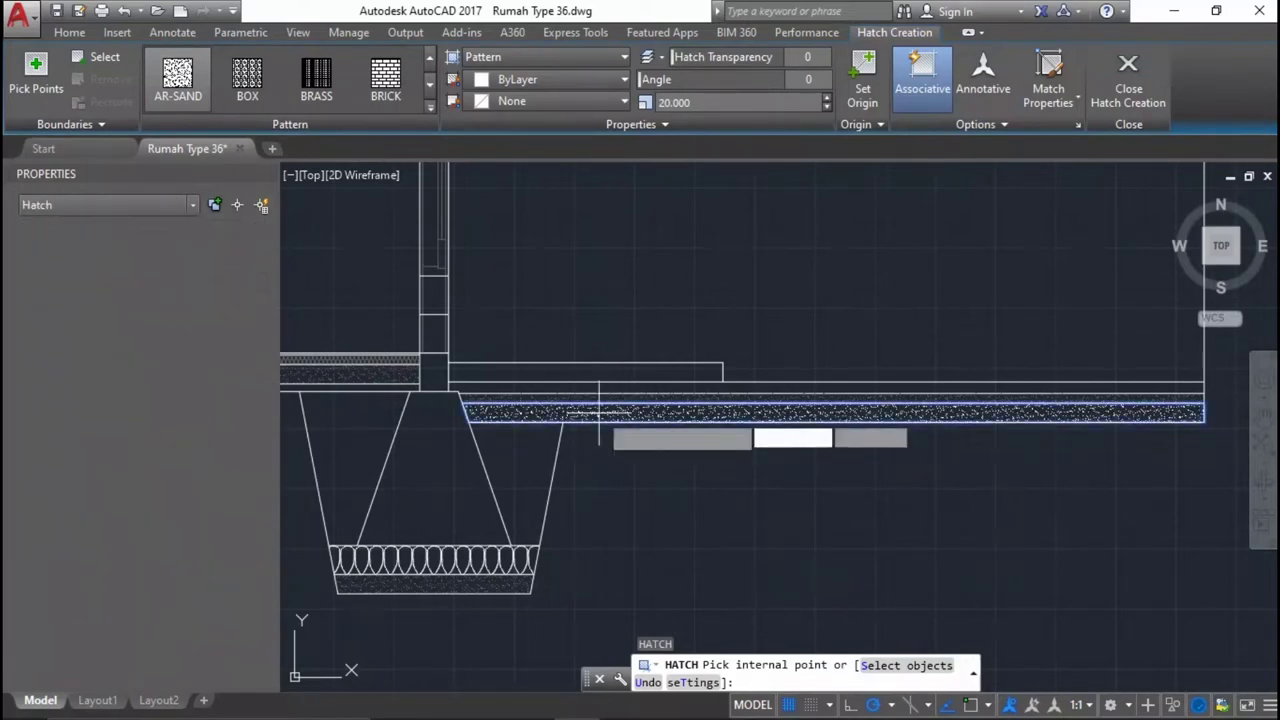
Sand-hatch the slab band and match it to the upper floor hatch with MA.
left_click(599, 410)
key("Return")
type("m")
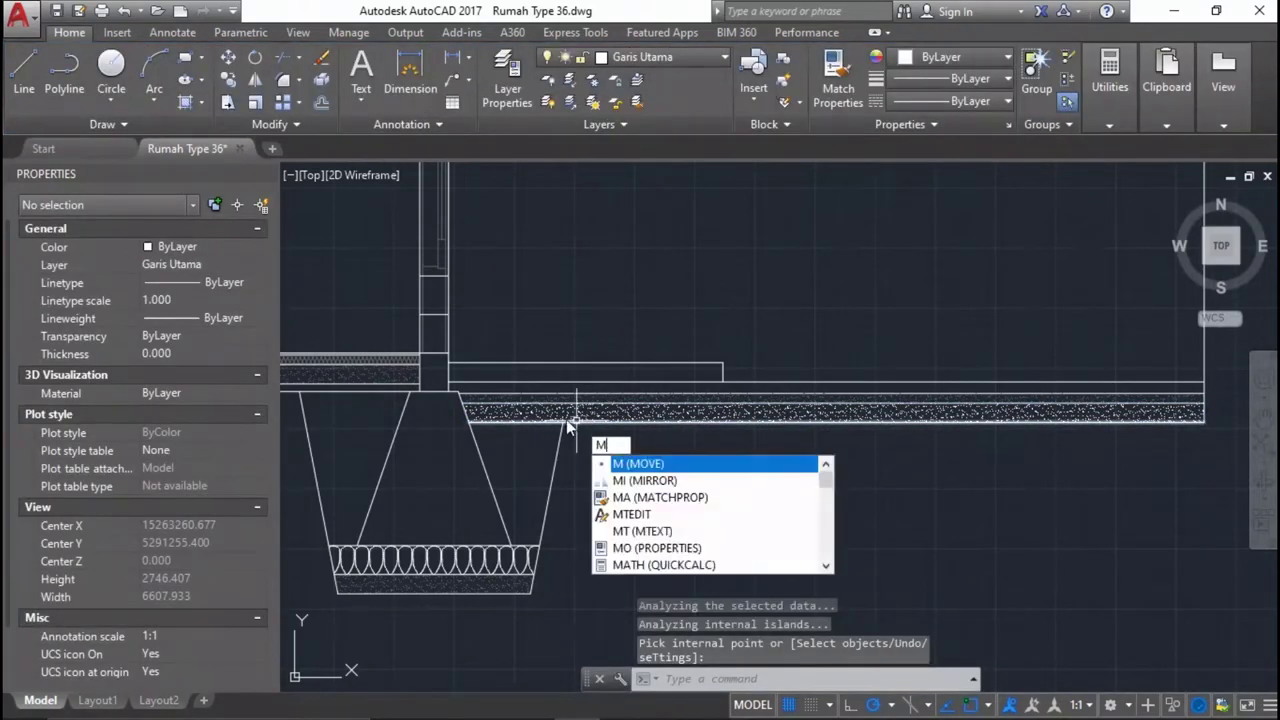
type("a")
key("Return")
scroll(580, 400, "up", 2)
left_click(585, 387)
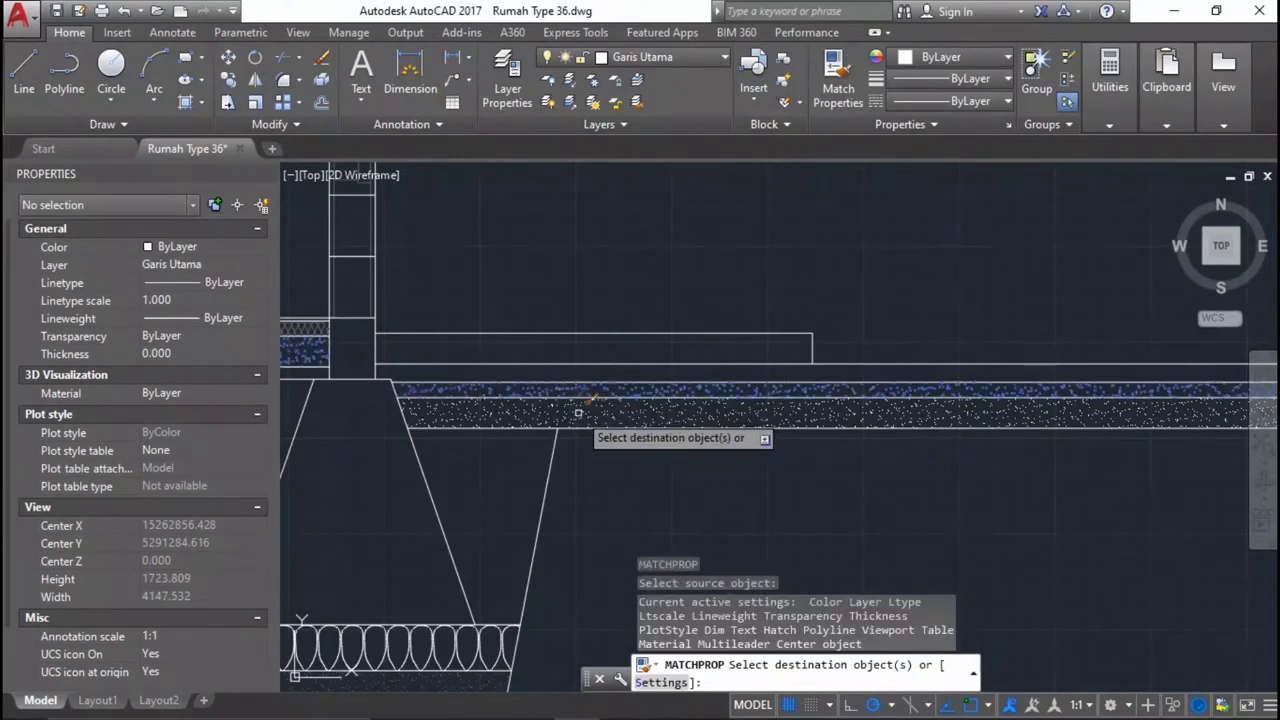
left_click(566, 410)
Fill three wall-column squares, including the top-left corner one, with AR-SAND at scale 20.
scroll(560, 420, "down", 5)
scroll(486, 457, "up", 2)
middle_click_drag(486, 457, 605, 482)
scroll(632, 480, "up", 1)
scroll(632, 480, "up", 1)
key("Return")
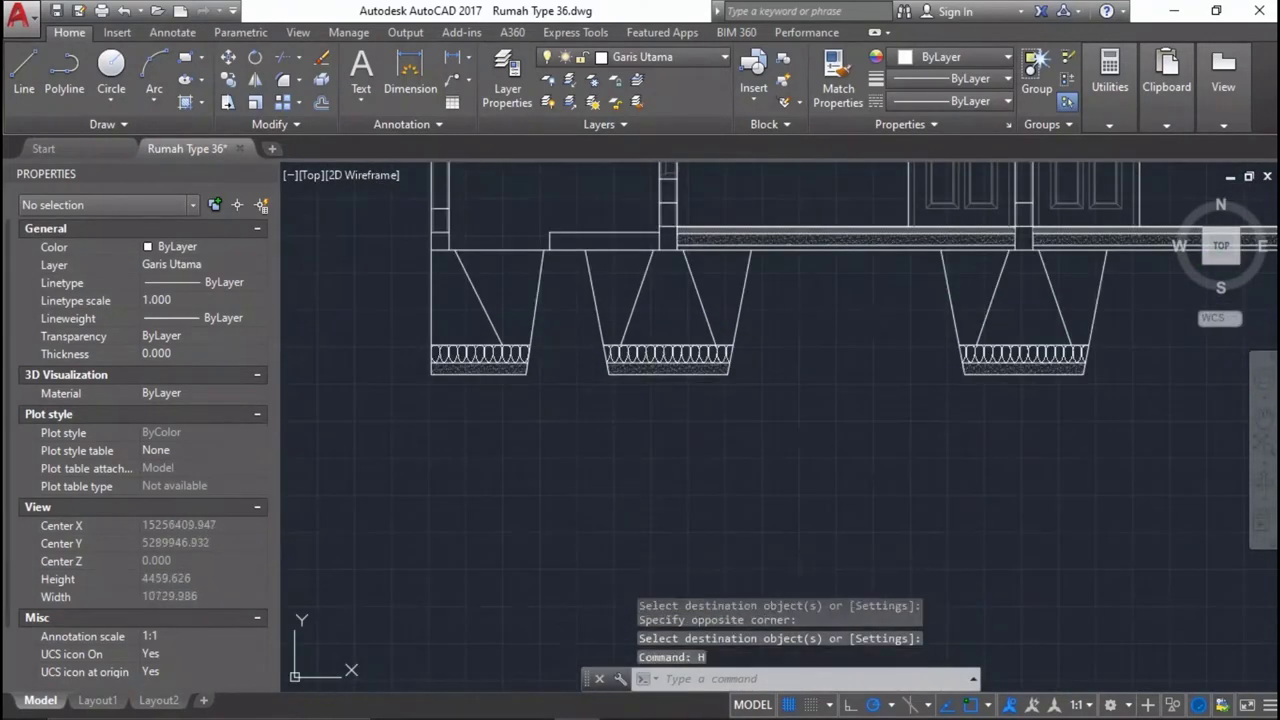
scroll(462, 354, "up", 1)
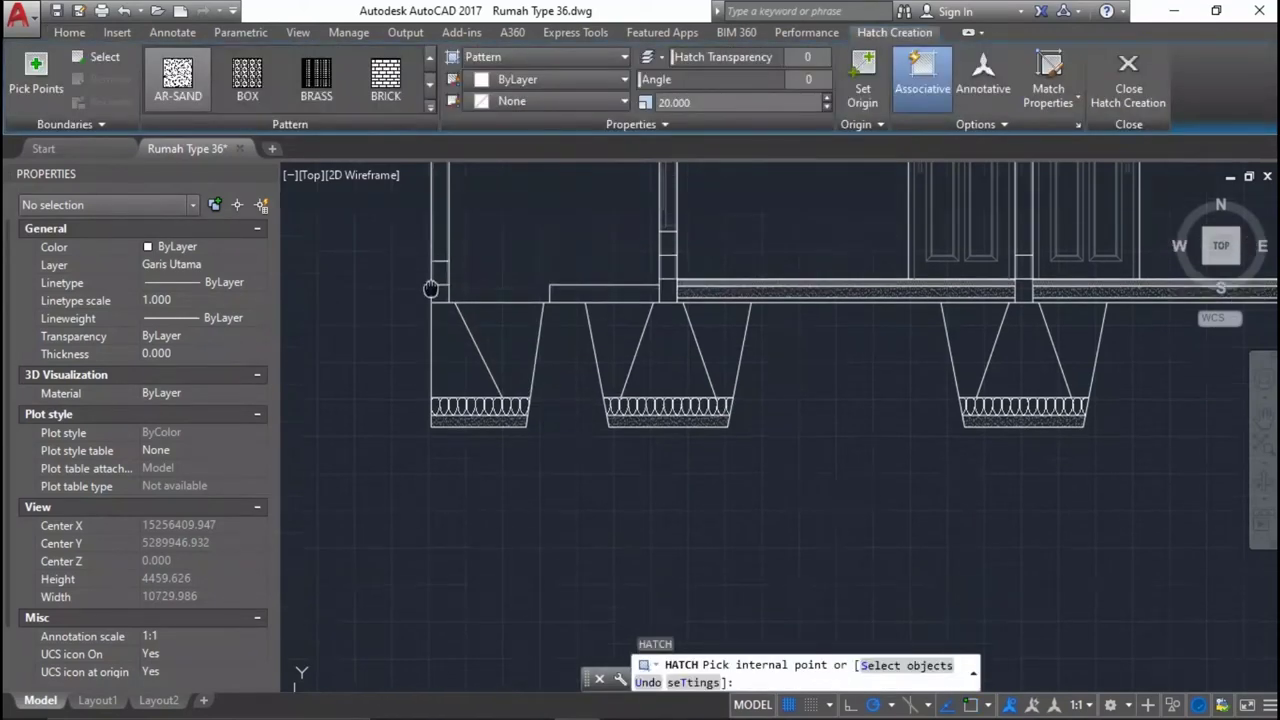
scroll(462, 590, "up", 2)
scroll(462, 435, "up", 2)
left_click(450, 346)
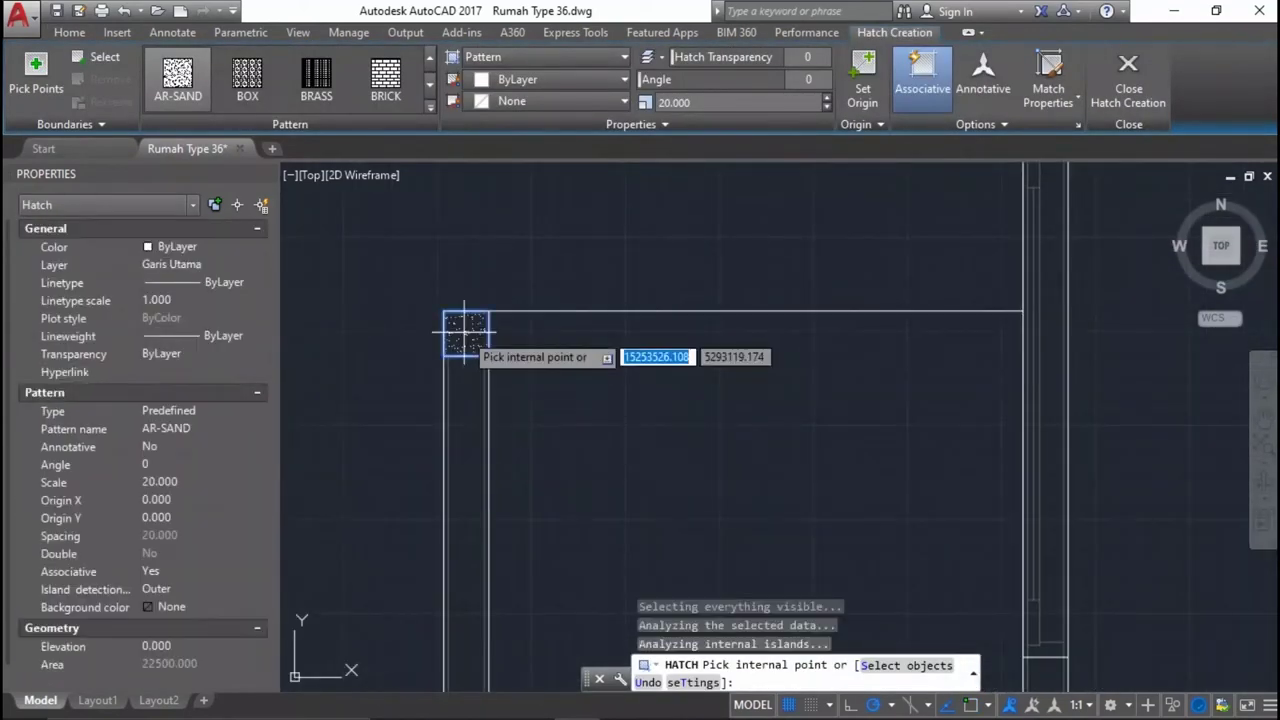
scroll(500, 420, "down", 1)
scroll(614, 378, "down", 1)
scroll(556, 468, "up", 3)
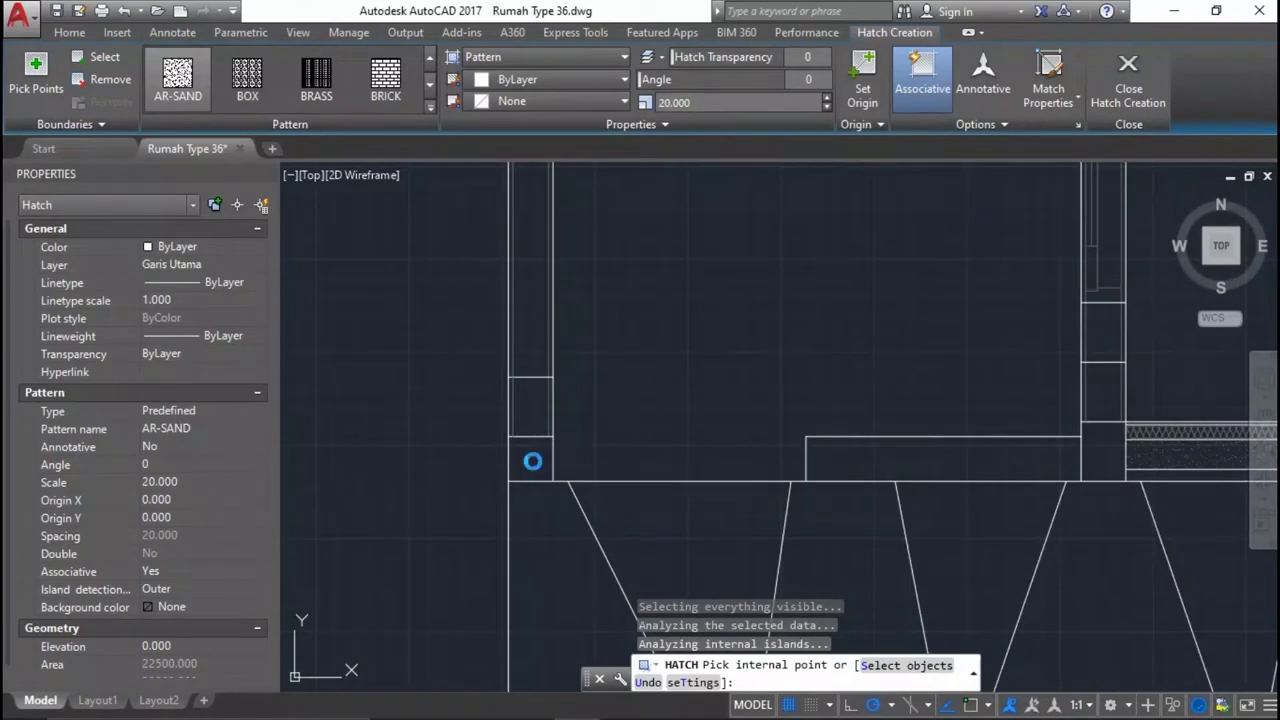
scroll(532, 461, "down", 3)
scroll(660, 450, "up", 3)
left_click(650, 470)
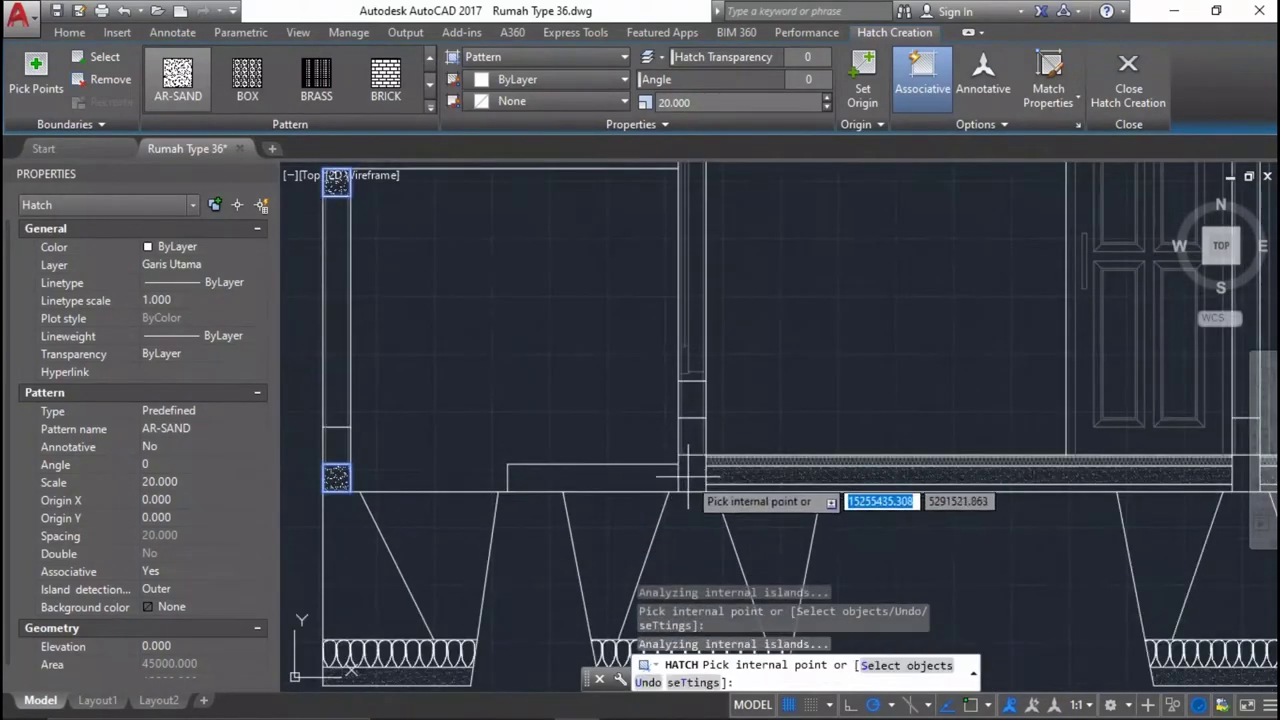
scroll(615, 495, "down", 4)
scroll(693, 350, "up", 1)
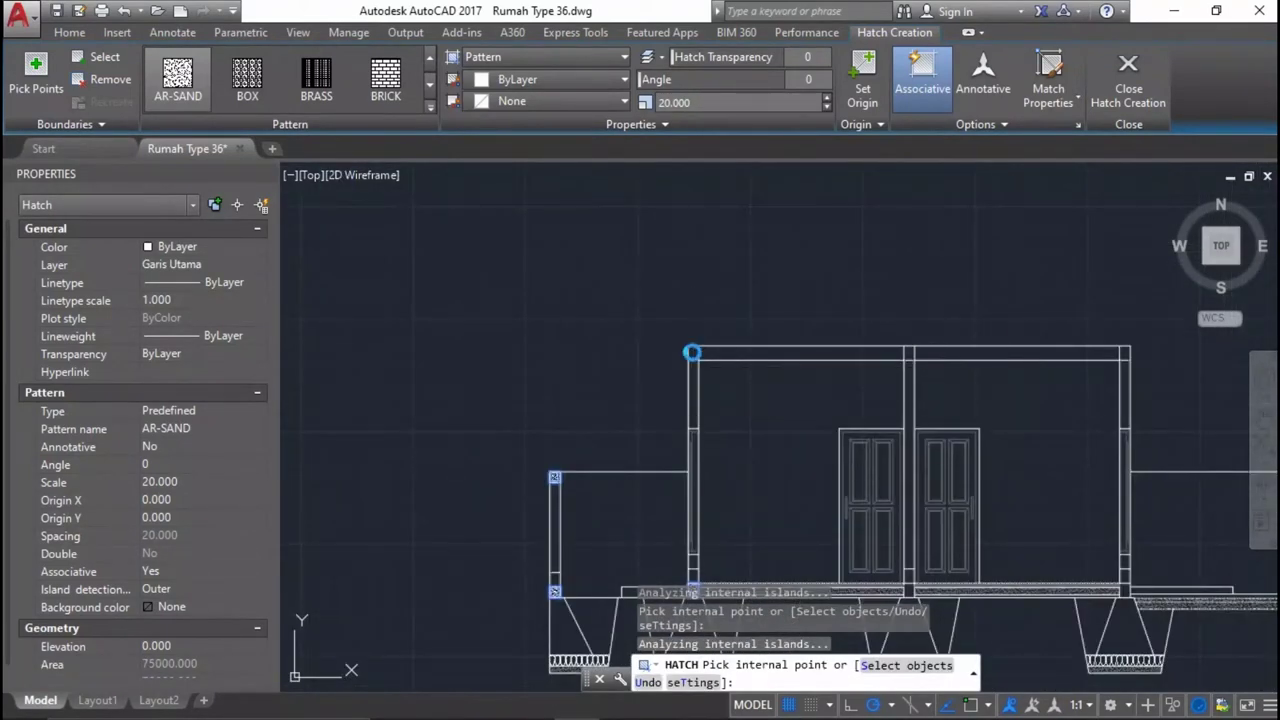
left_click(694, 353)
scroll(694, 357, "up", 3)
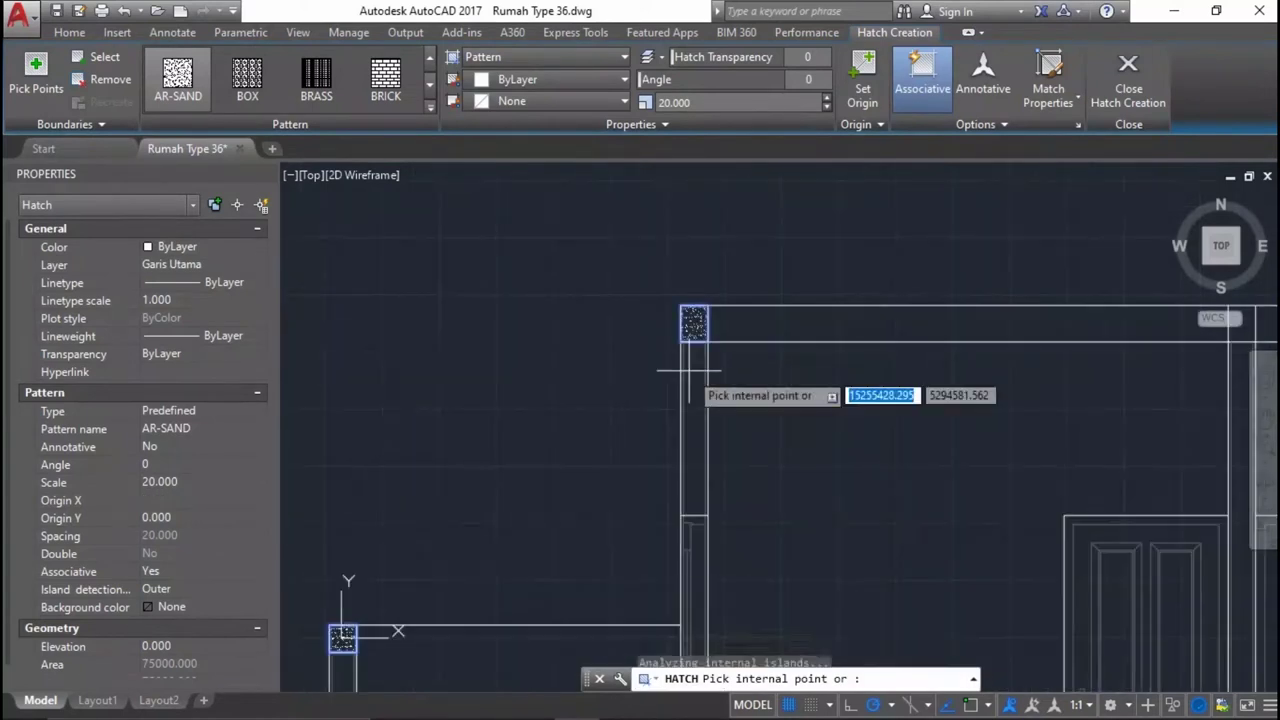
left_click(431, 110)
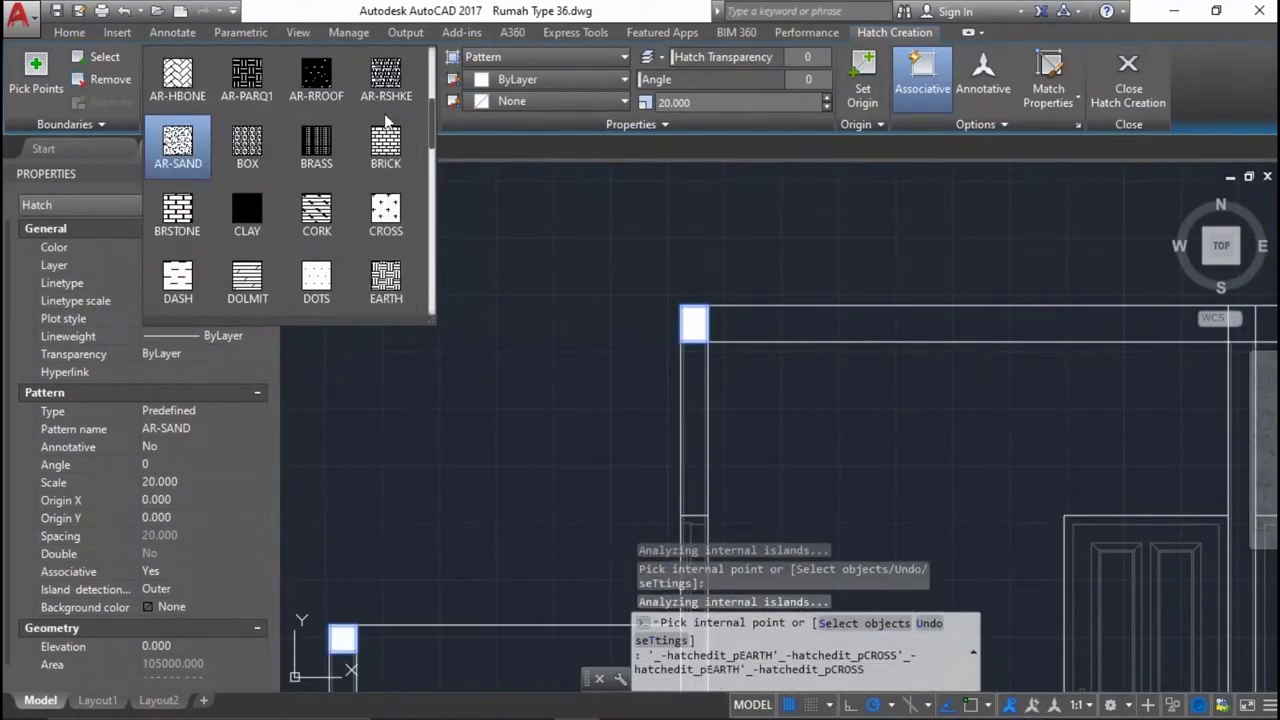
Switch the hatch to the AR-CONC pattern at scale 15.
scroll(385, 150, "up", 1)
left_click(385, 75)
scroll(728, 317, "up", 4)
scroll(651, 337, "up", 3)
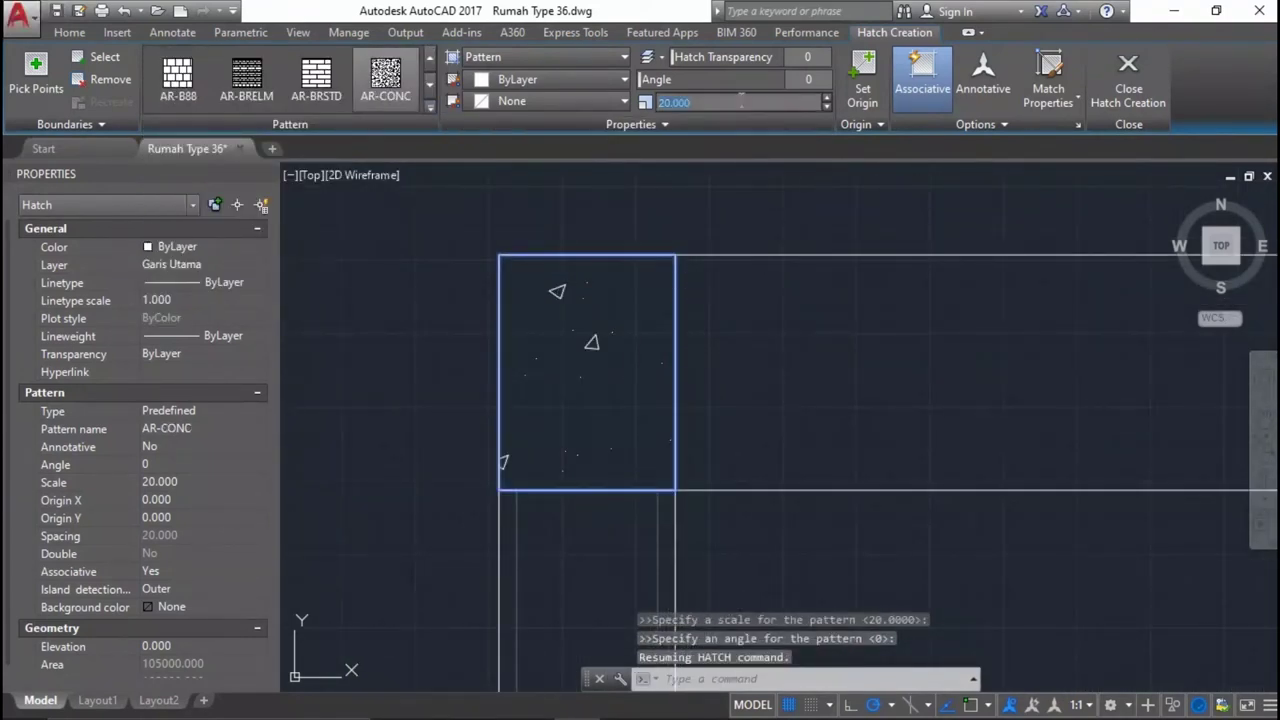
type("15")
key("Return")
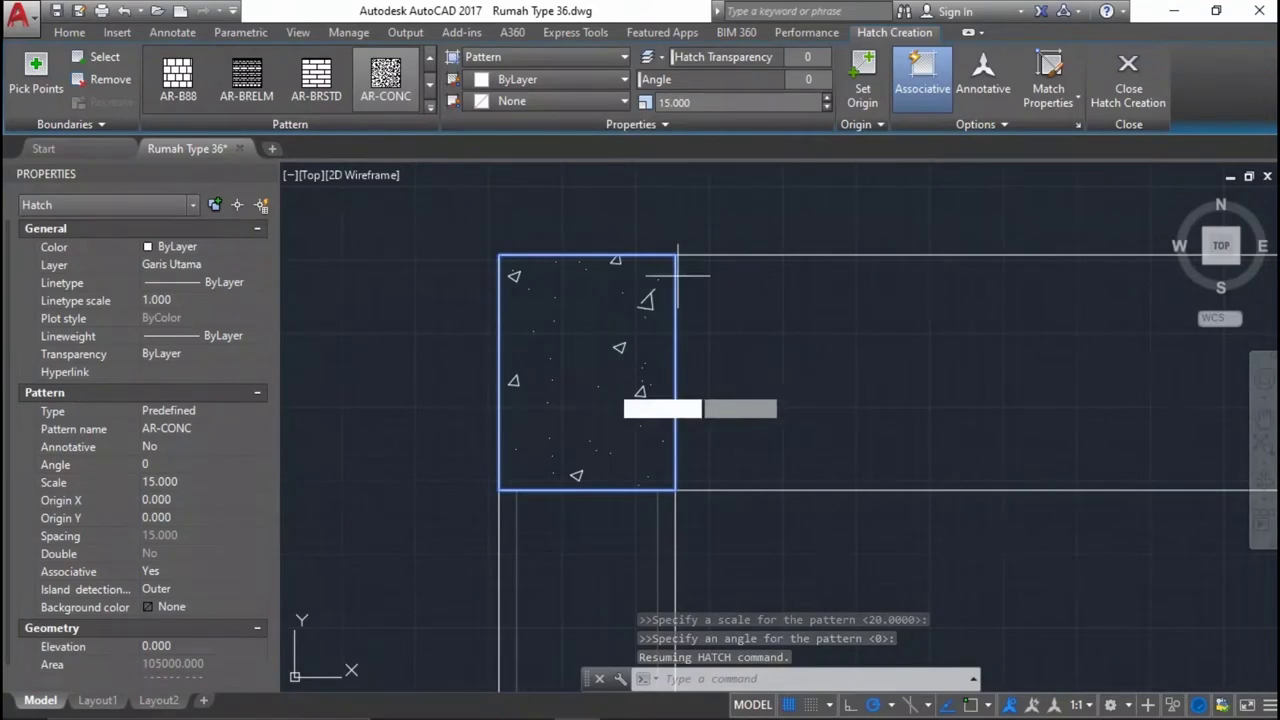
Pick three wall-top squares as AR-CONC hatch areas.
scroll(590, 402, "down", 5)
scroll(743, 400, "down", 2)
scroll(829, 420, "down", 3)
scroll(657, 400, "up", 3)
scroll(672, 375, "up", 2)
left_click(672, 375)
scroll(706, 349, "down", 2)
scroll(728, 356, "down", 2)
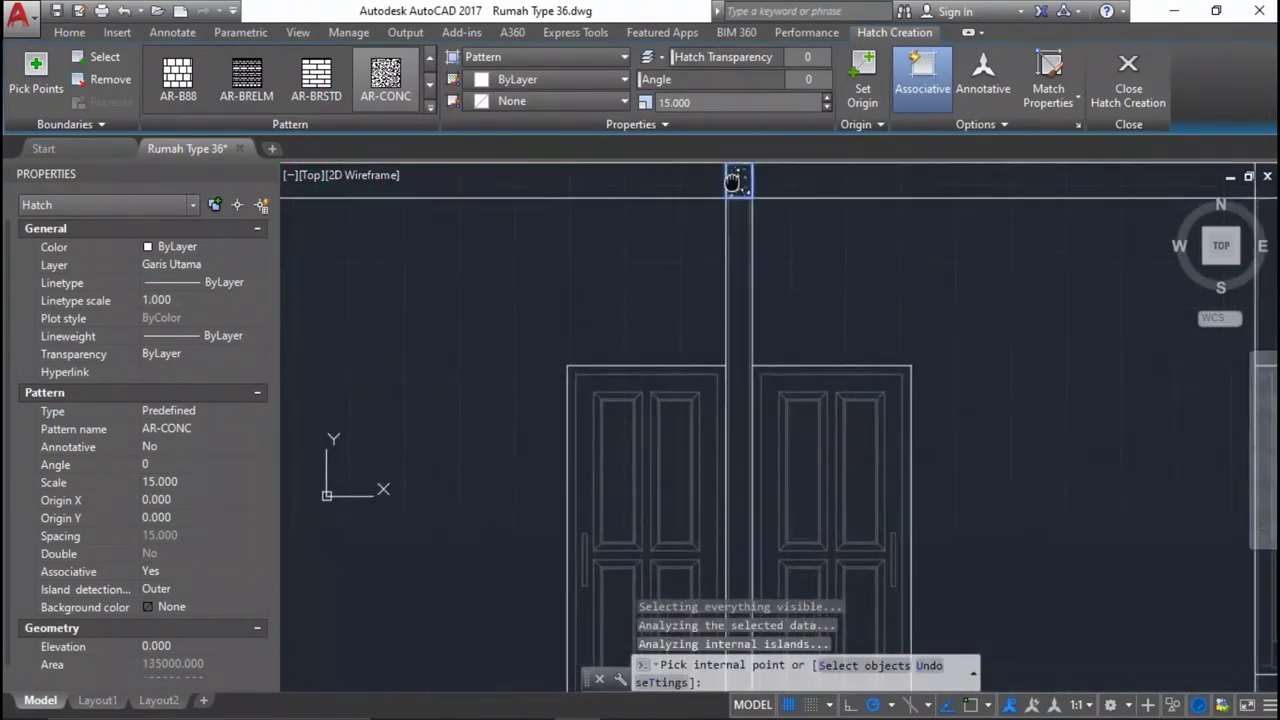
scroll(728, 356, "up", 5)
scroll(749, 337, "down", 2)
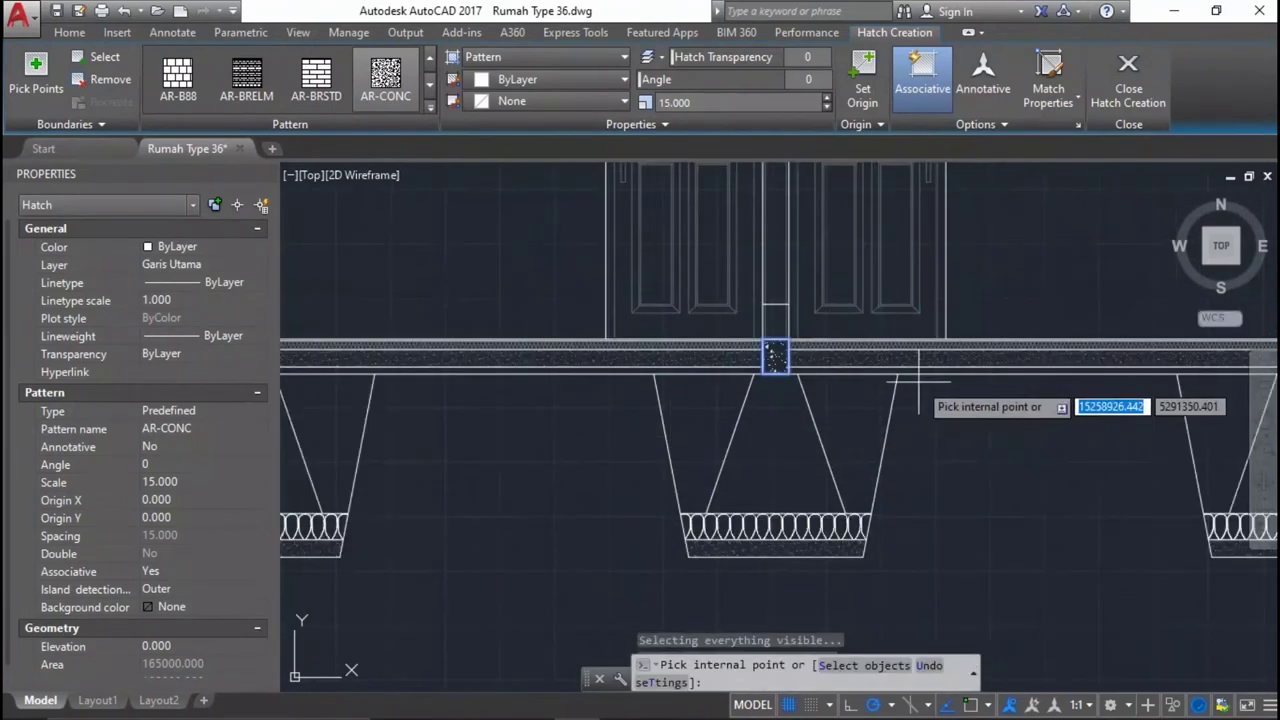
middle_click_drag(846, 394, 630, 449)
scroll(751, 451, "up", 2)
scroll(834, 471, "up", 1)
scroll(876, 450, "down", 3)
scroll(877, 450, "up", 2)
left_click(876, 452)
scroll(870, 460, "down", 2)
scroll(855, 550, "up", 3)
scroll(845, 470, "up", 1)
left_click(740, 185)
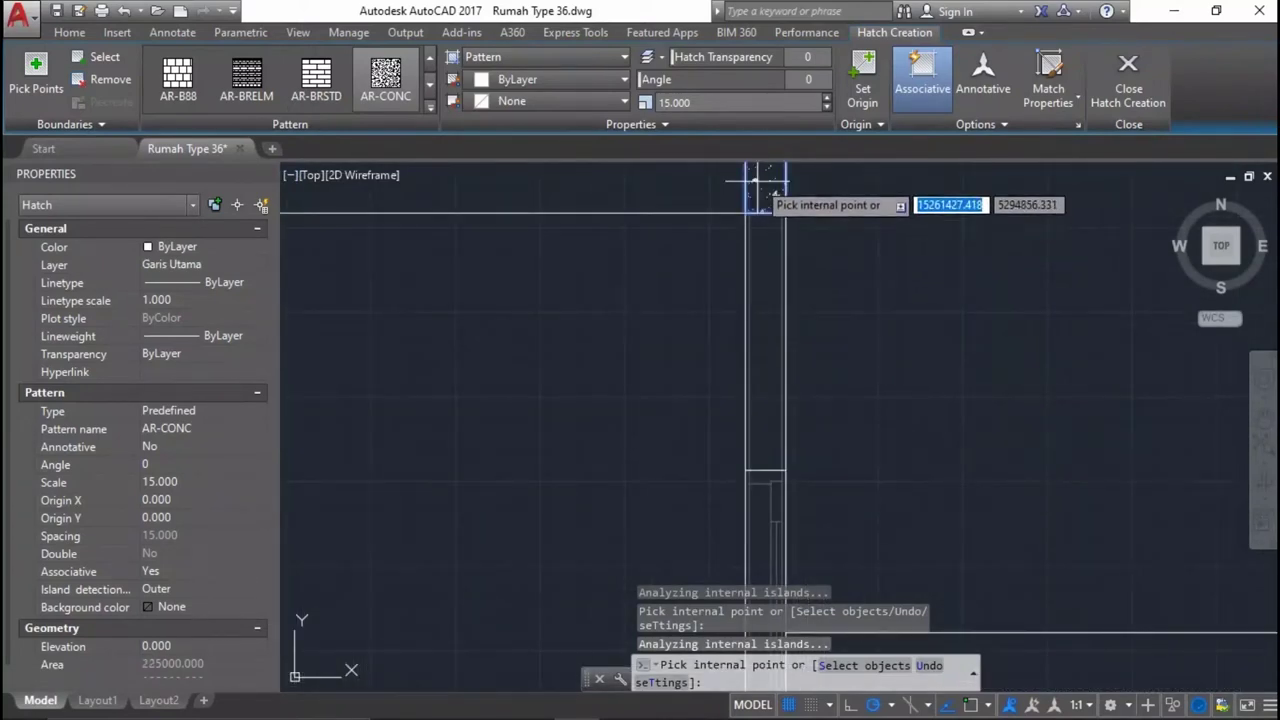
Add three stretches of the floor beam band and finish the AR-CONC hatch.
scroll(797, 235, "down", 2)
scroll(860, 430, "down", 2)
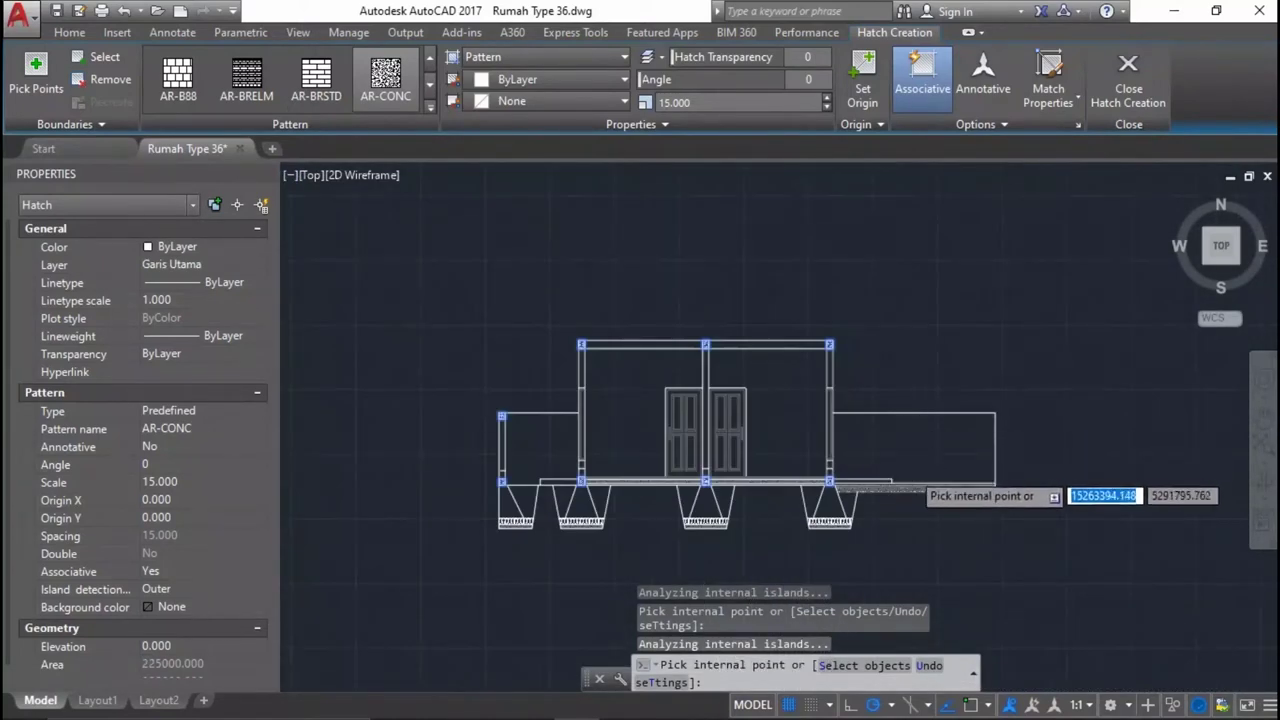
scroll(905, 500, "up", 4)
scroll(905, 510, "down", 2)
scroll(743, 514, "up", 2)
scroll(1100, 485, "up", 3)
scroll(1020, 420, "down", 2)
left_click(1018, 420)
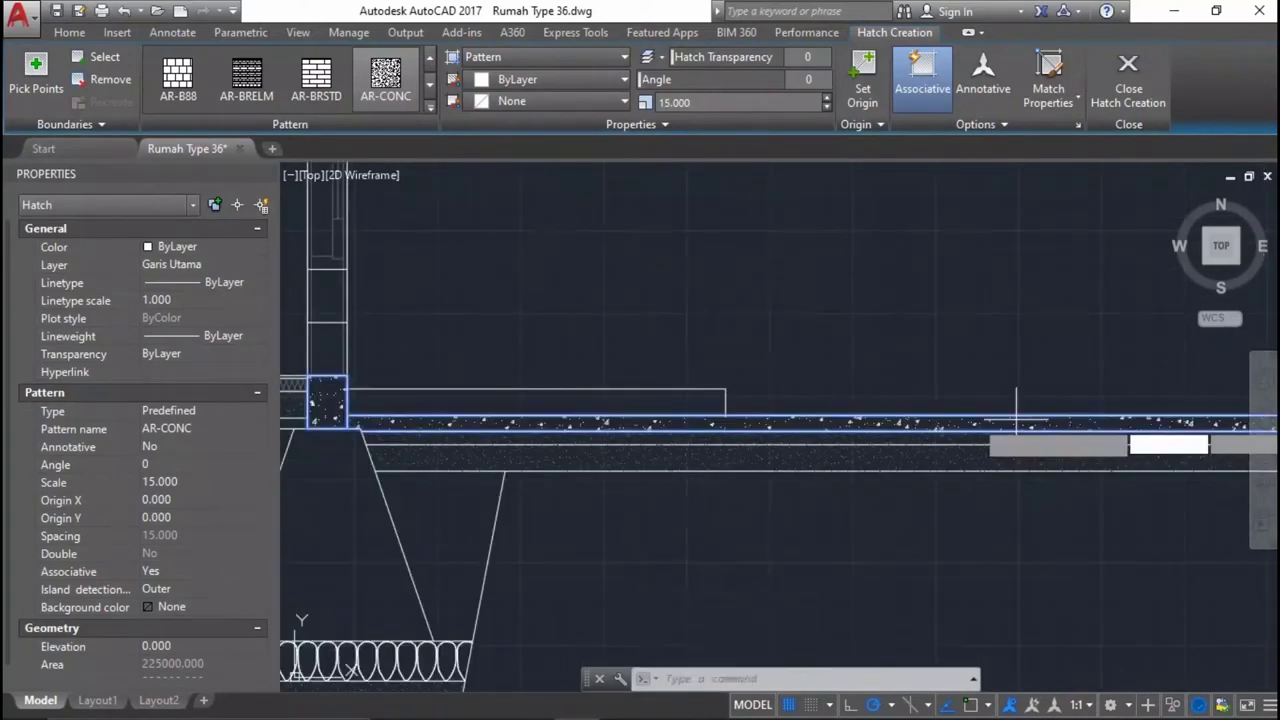
scroll(1016, 420, "down", 1)
left_click(920, 443)
scroll(920, 443, "down", 1)
scroll(920, 443, "up", 1)
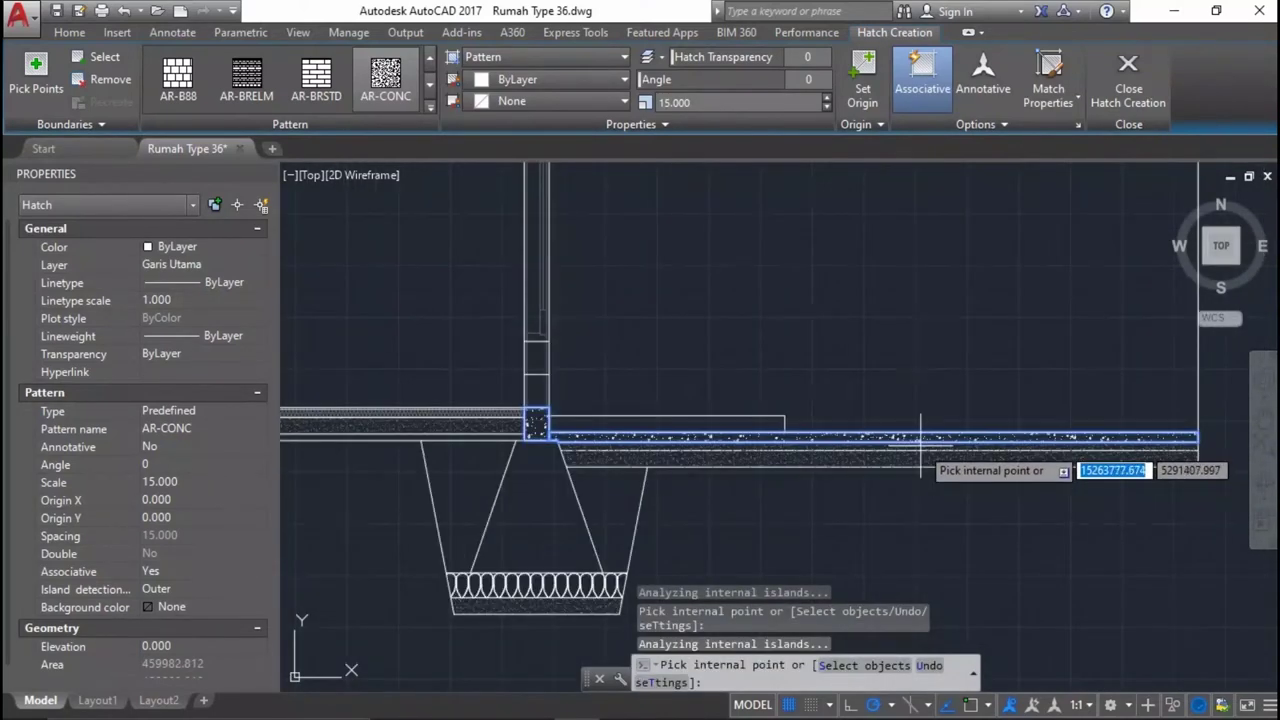
scroll(920, 443, "up", 2)
scroll(916, 430, "down", 2)
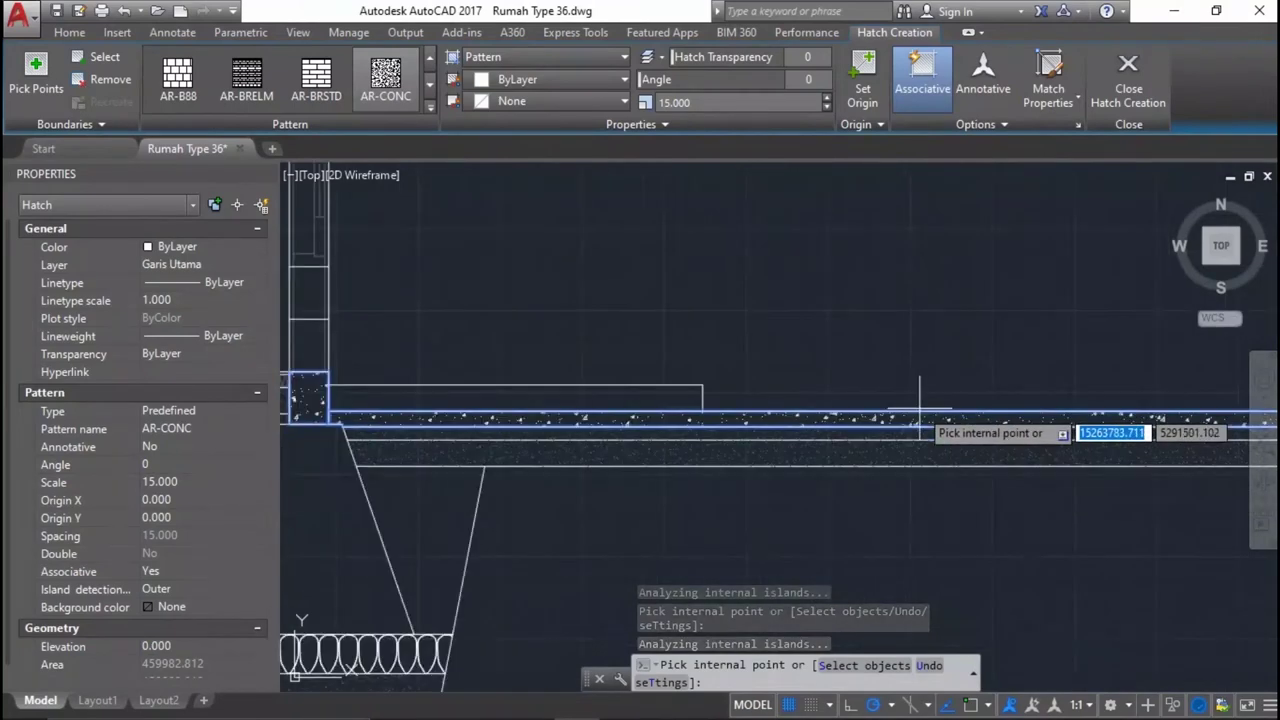
scroll(920, 425, "up", 1)
scroll(920, 413, "up", 2)
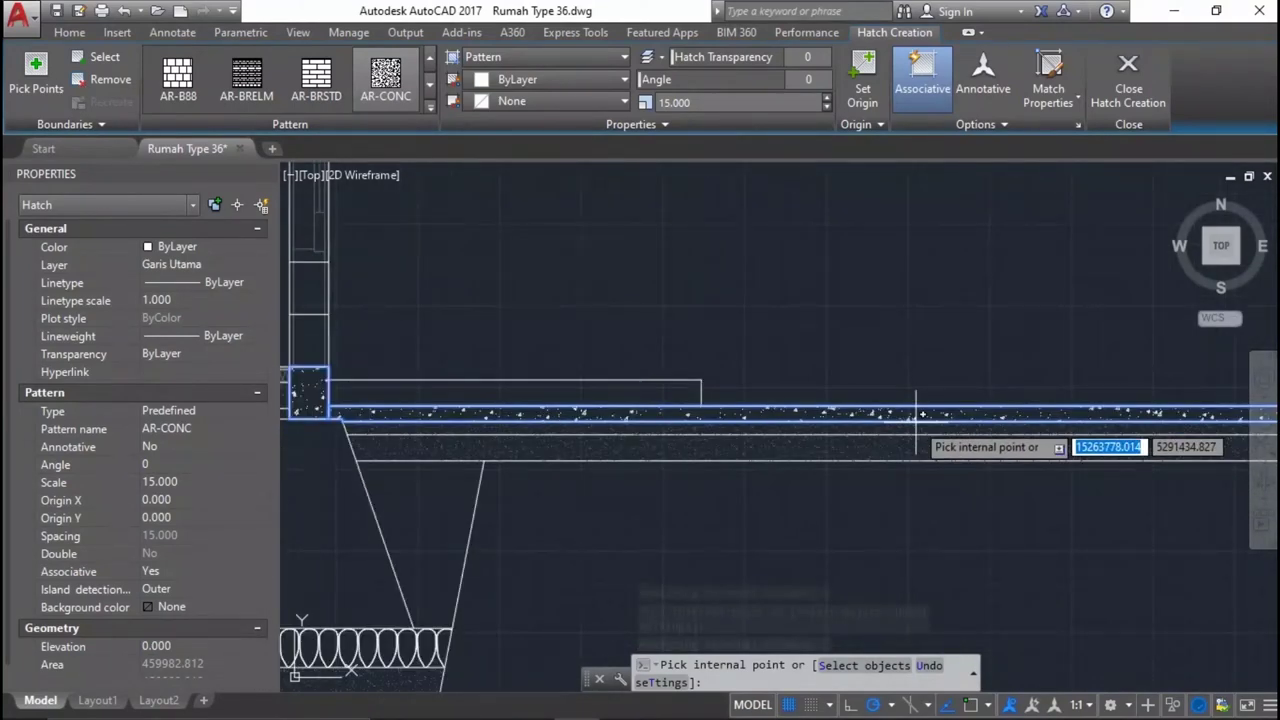
left_click(916, 414)
key("Return")
Put the beam-band concrete hatch on the Garis Pendamping layer.
scroll(763, 478, "up", 2)
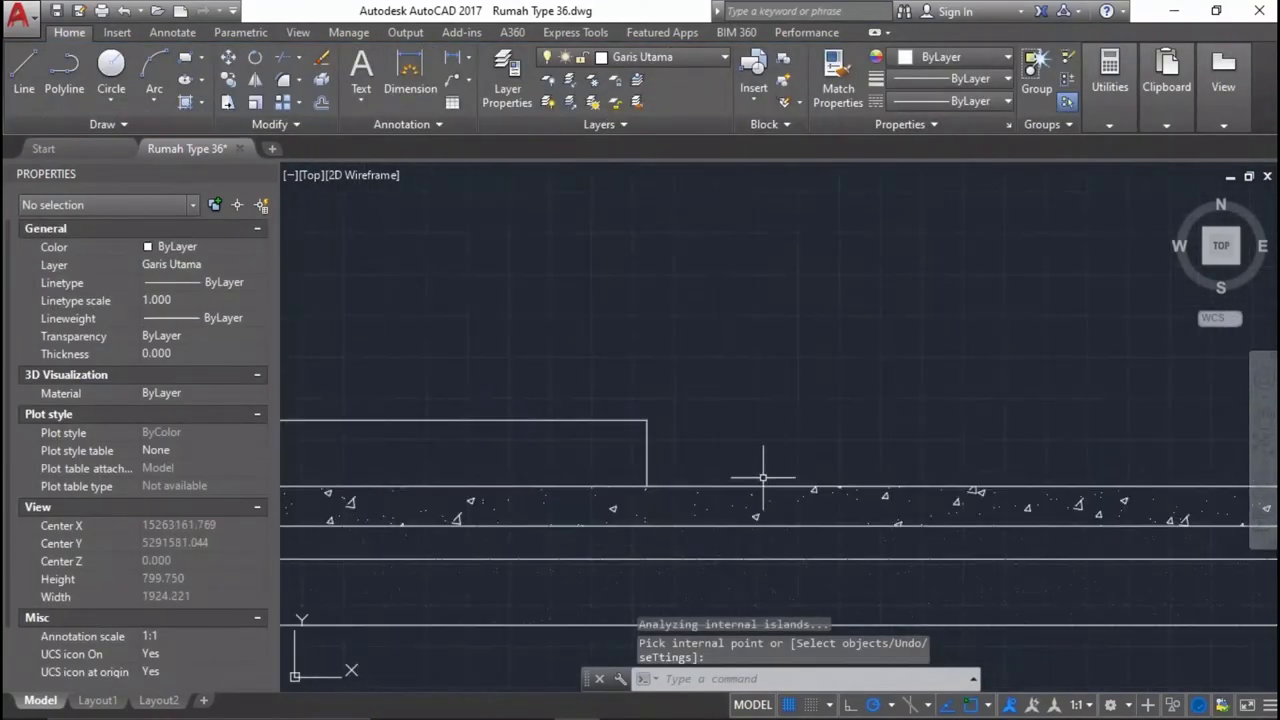
left_click(757, 512)
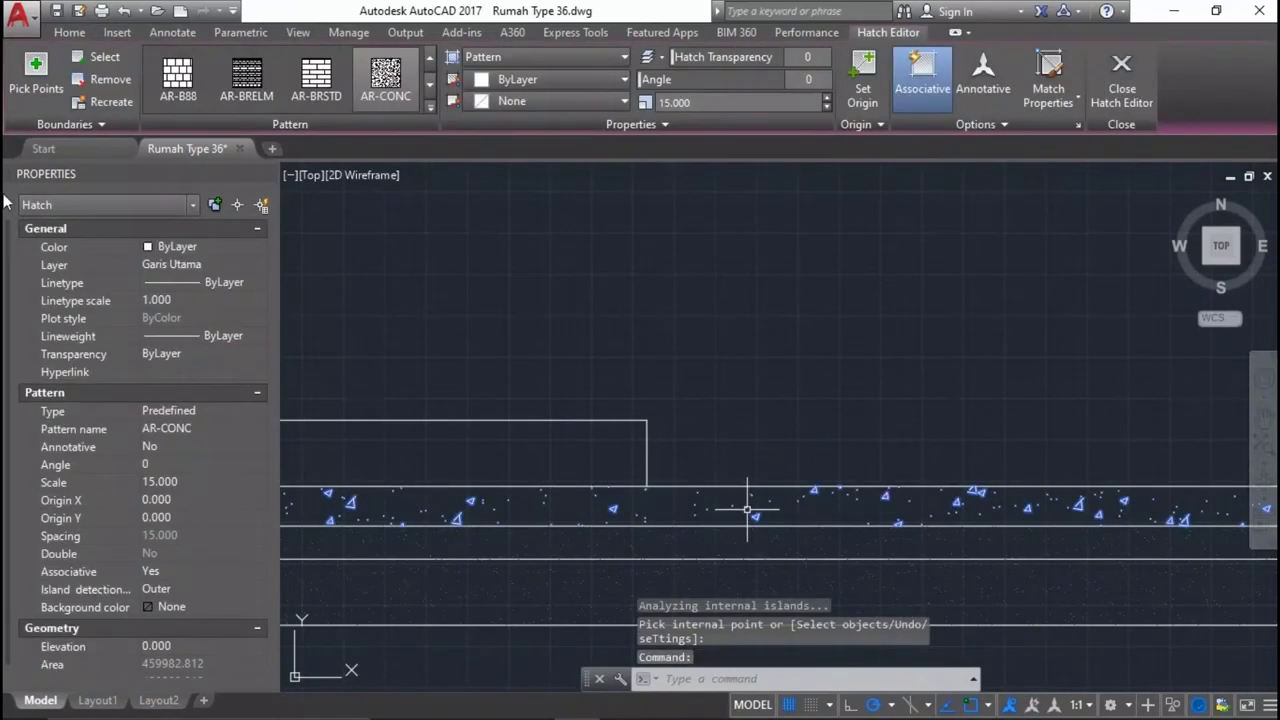
left_click(179, 263)
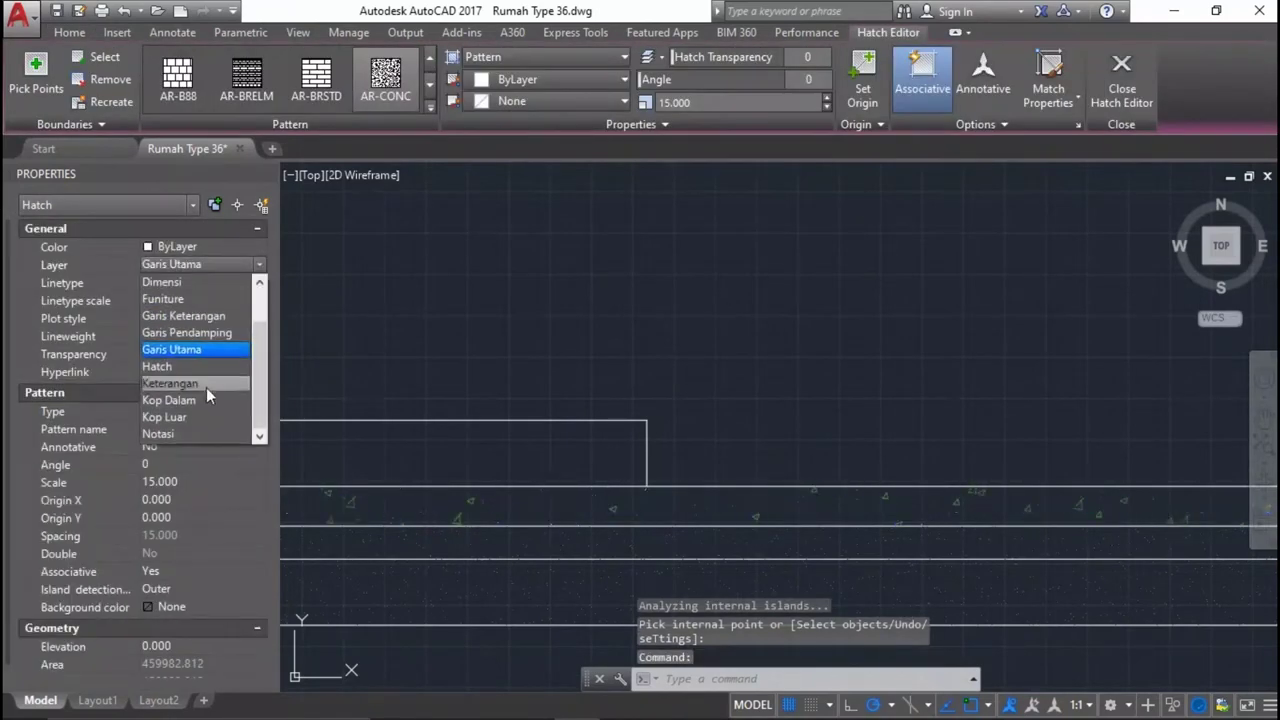
left_click(217, 332)
scroll(810, 305, "down", 3)
scroll(810, 305, "down", 2)
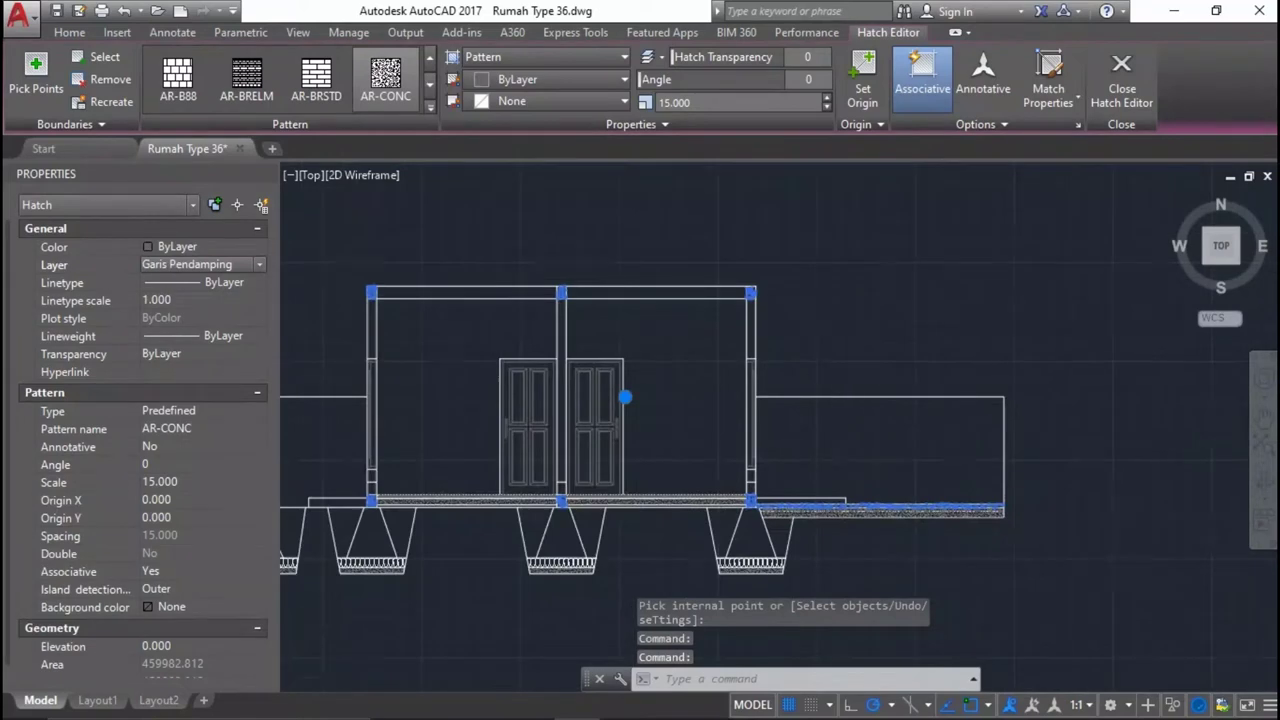
key("Escape")
scroll(810, 305, "up", 5)
middle_click_drag(300, 457, 500, 457)
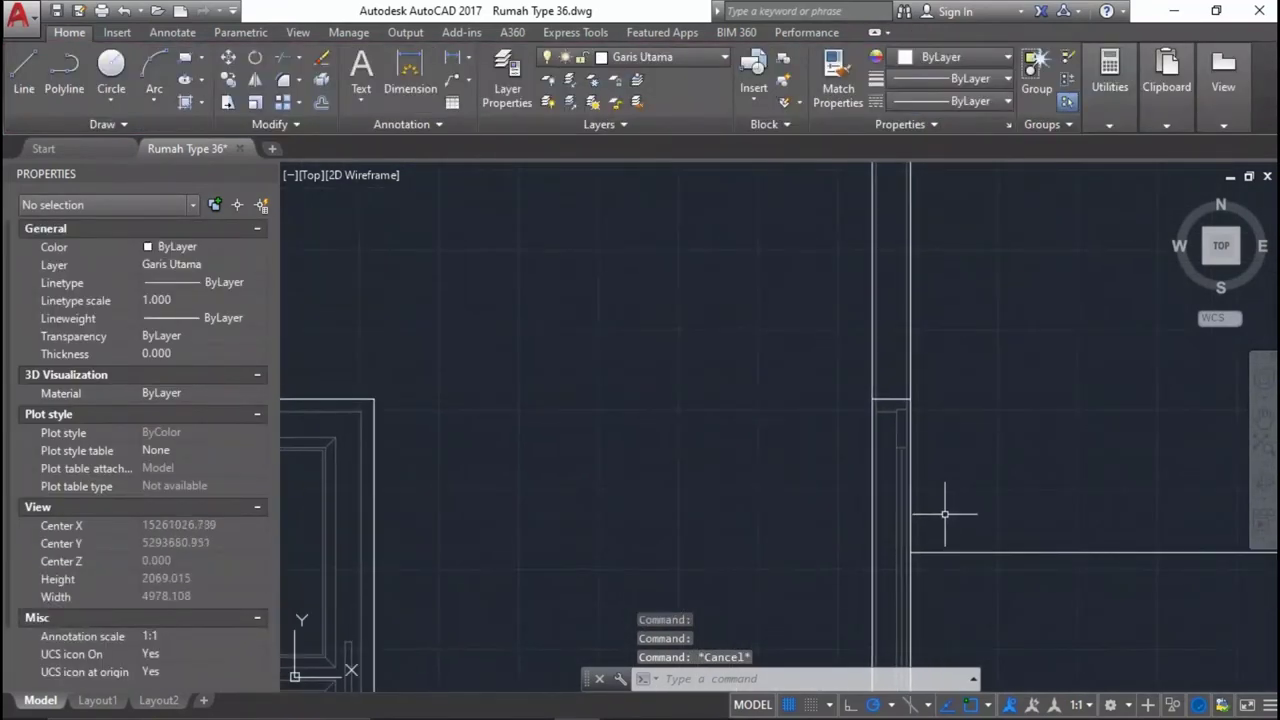
type("o")
key("Return")
Offset two horizontal wall-column lines 150 upward.
scroll(936, 405, "up", 2)
type("1")
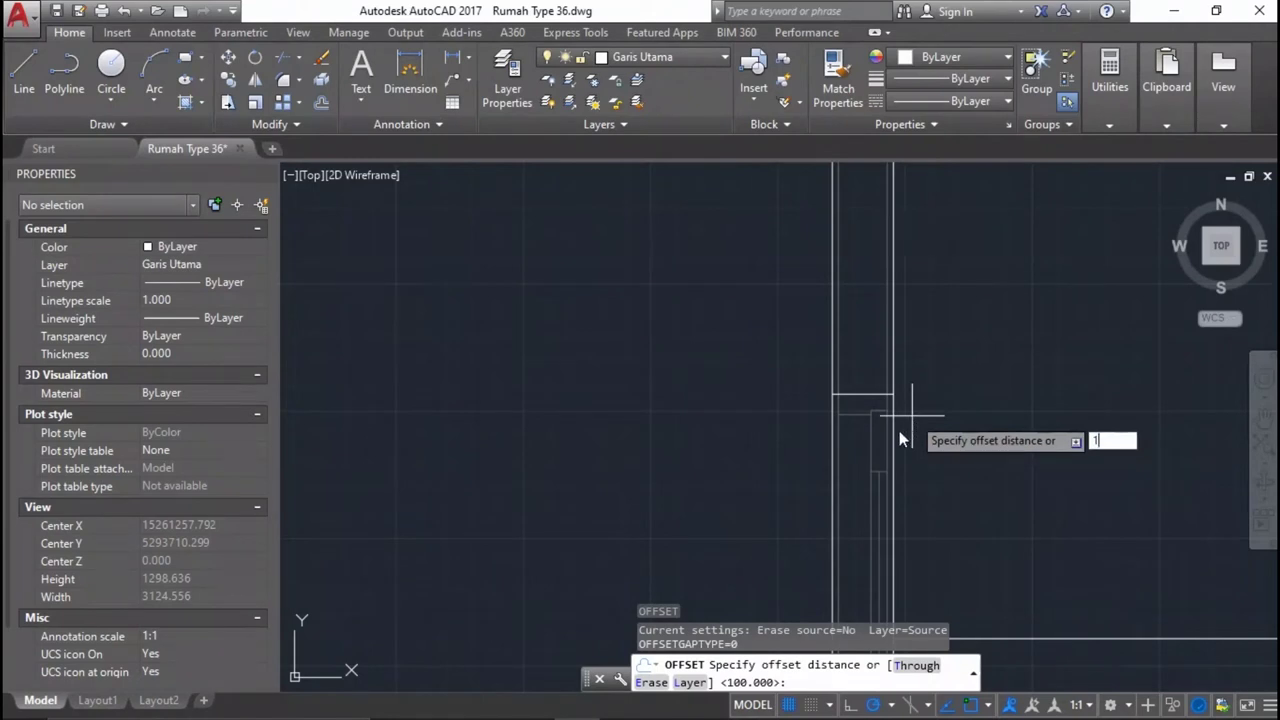
type("50")
key("Return")
scroll(844, 374, "up", 3)
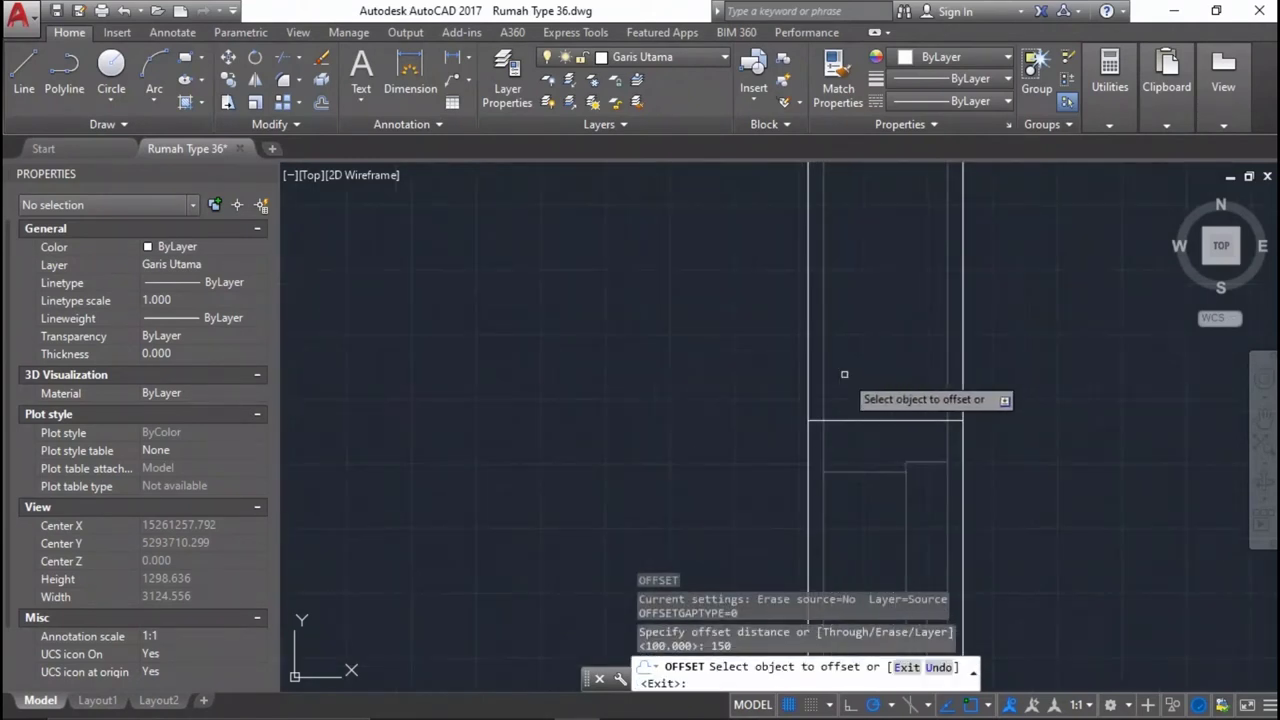
left_click(868, 422)
left_click(856, 292)
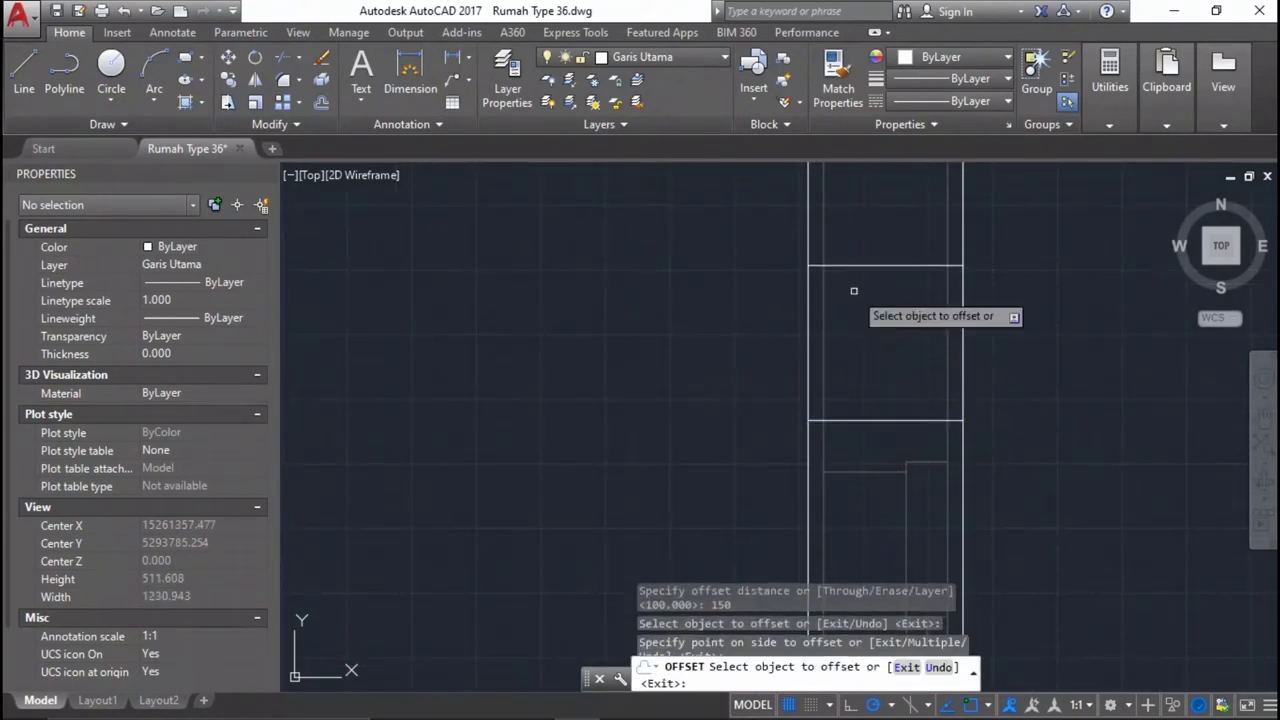
scroll(1034, 388, "down", 8)
scroll(673, 366, "up", 8)
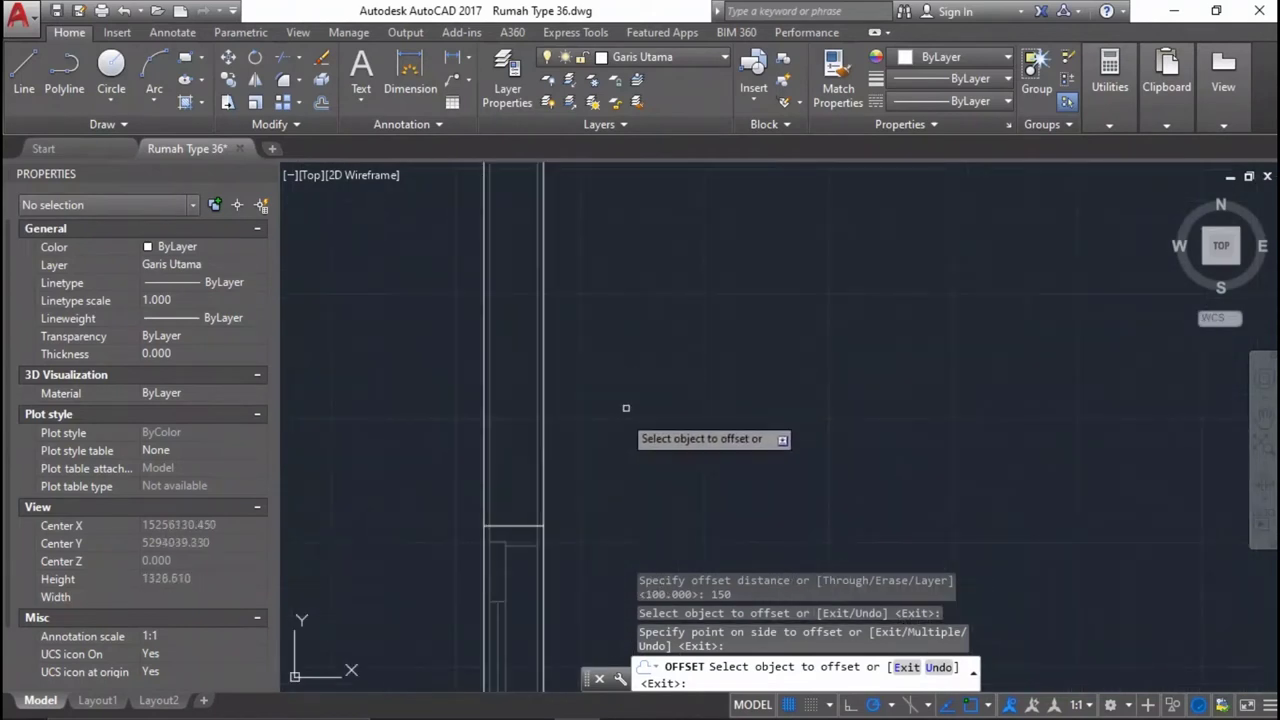
left_click(502, 525)
left_click(518, 495)
key("Return")
Trim the wall lines inside both new boxes using crossing windows with TR.
middle_click_drag(518, 500, 643, 445)
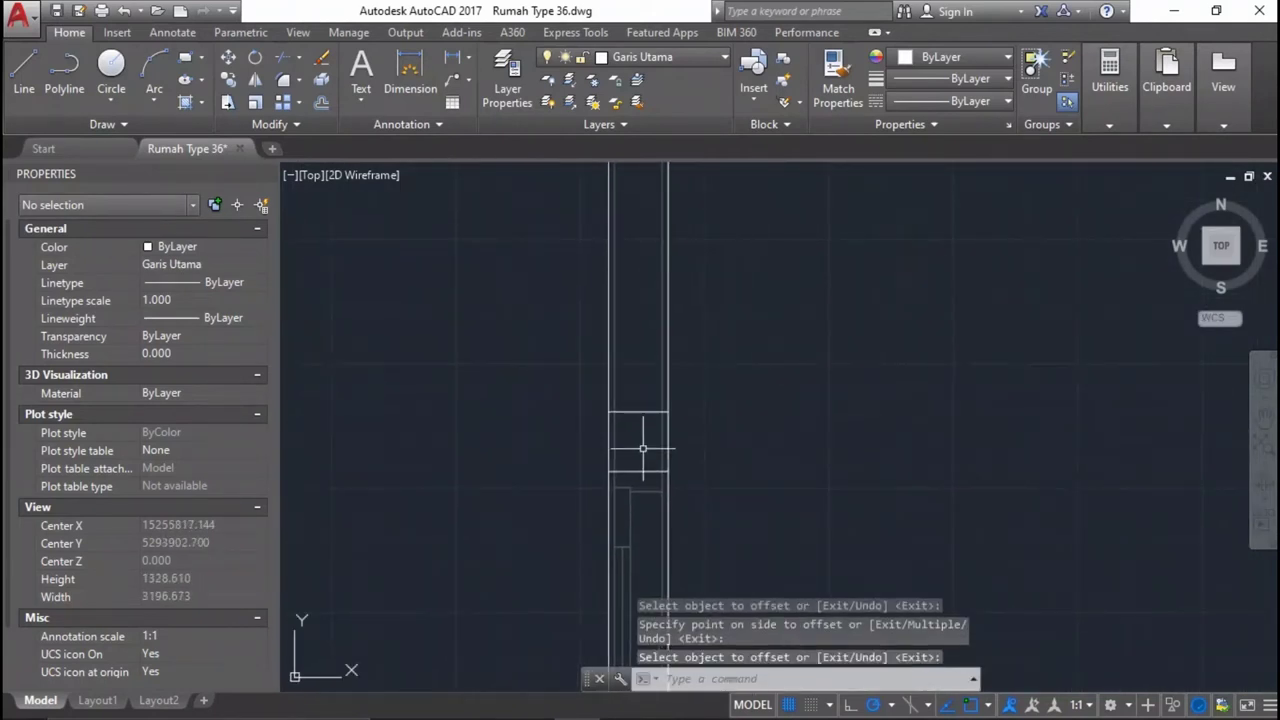
scroll(643, 445, "up", 6)
type("tr")
key("Return")
key("Return")
left_click(737, 406)
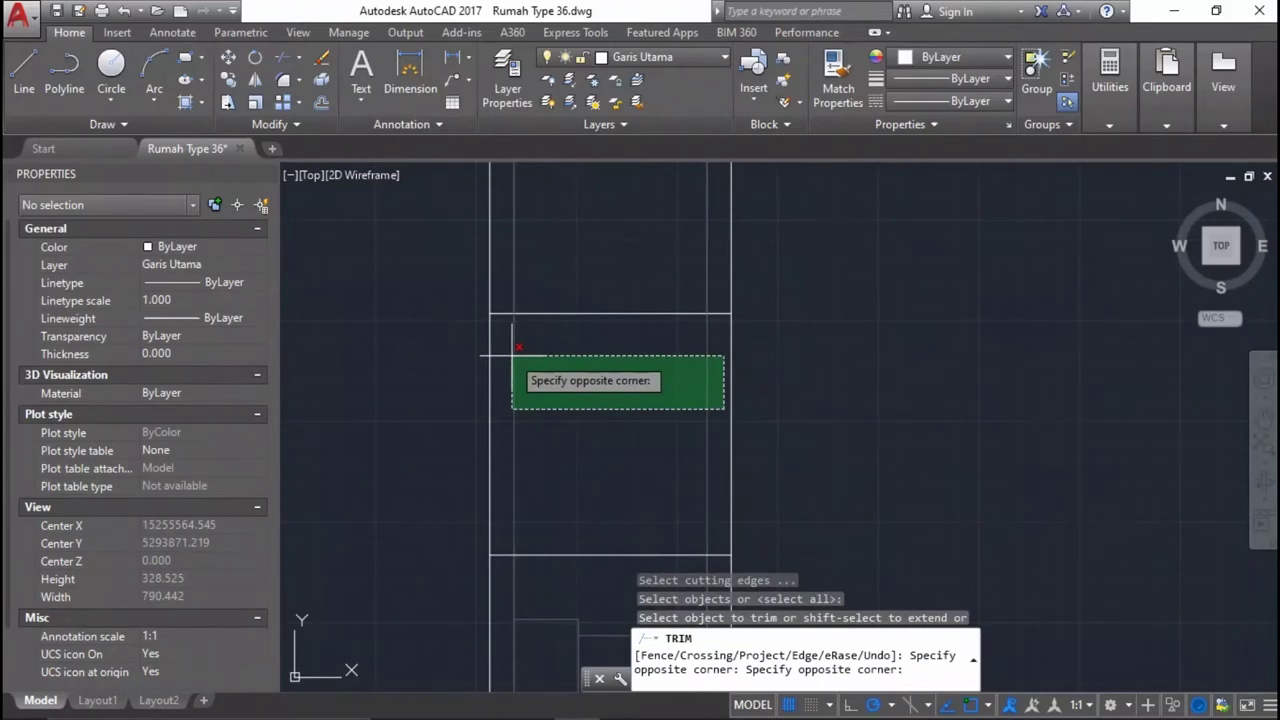
left_click(512, 368)
scroll(1043, 409, "down", 5)
scroll(1010, 470, "up", 5)
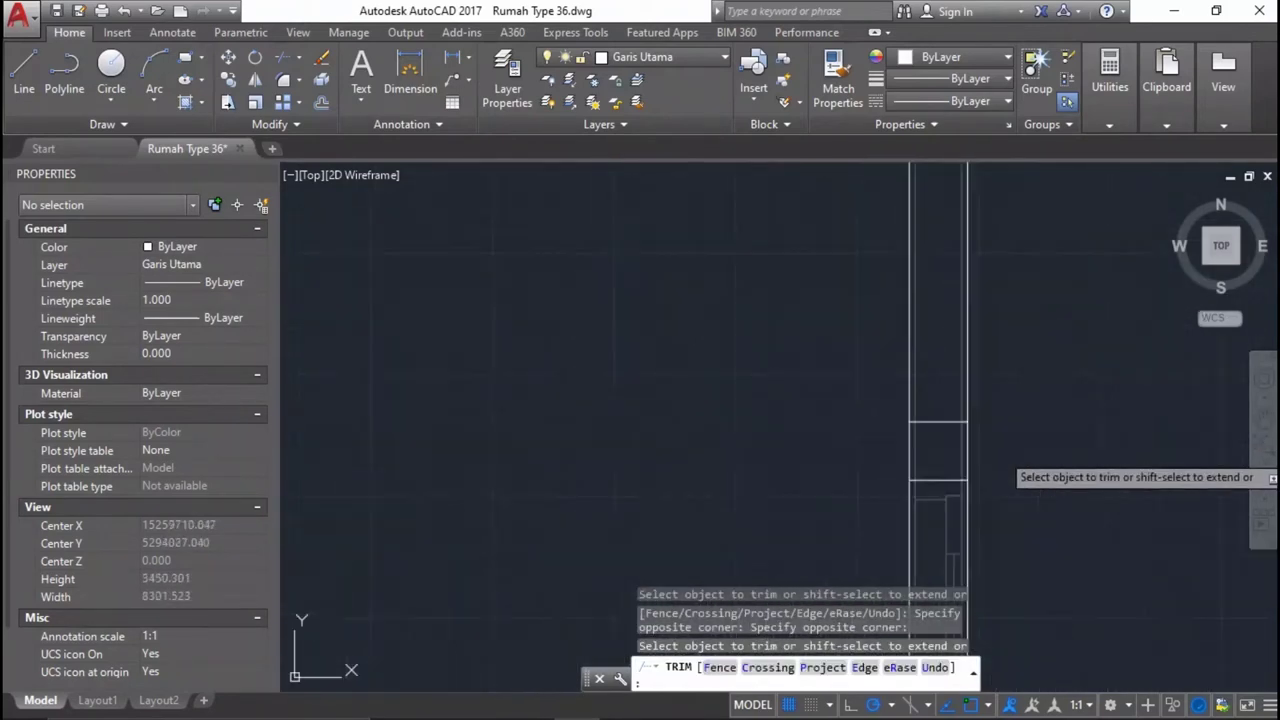
left_click(814, 422)
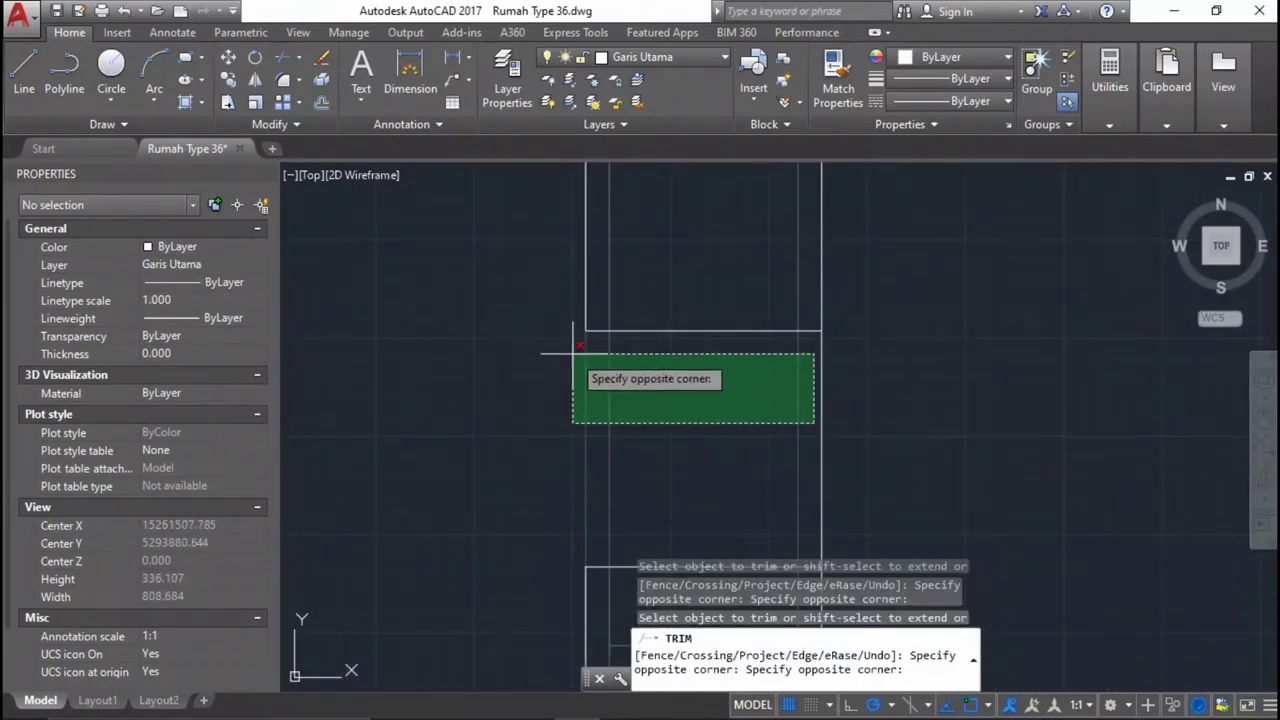
left_click(600, 367)
scroll(810, 390, "down", 6)
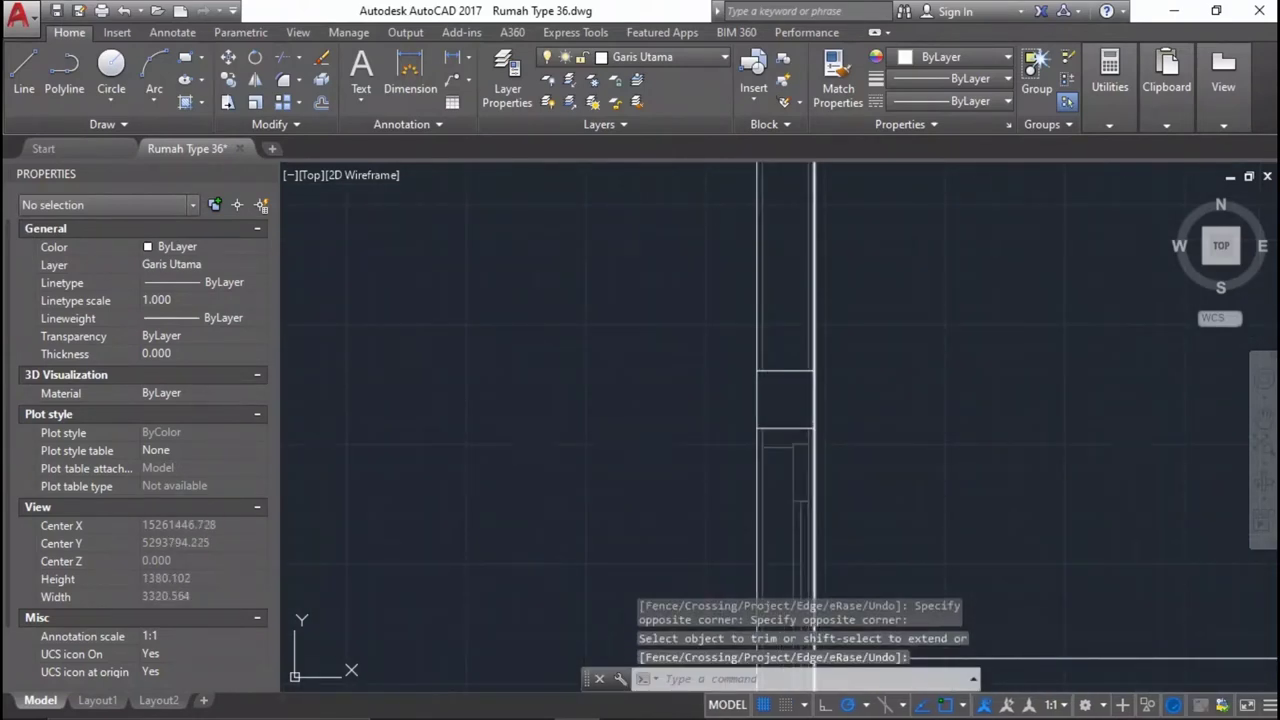
key("Escape")
type("h")
key("Return")
Fill the new column box with a concrete hatch.
scroll(786, 400, "down", 5)
scroll(808, 457, "up", 4)
scroll(808, 457, "up", 2)
scroll(677, 457, "up", 2)
scroll(737, 420, "up", 2)
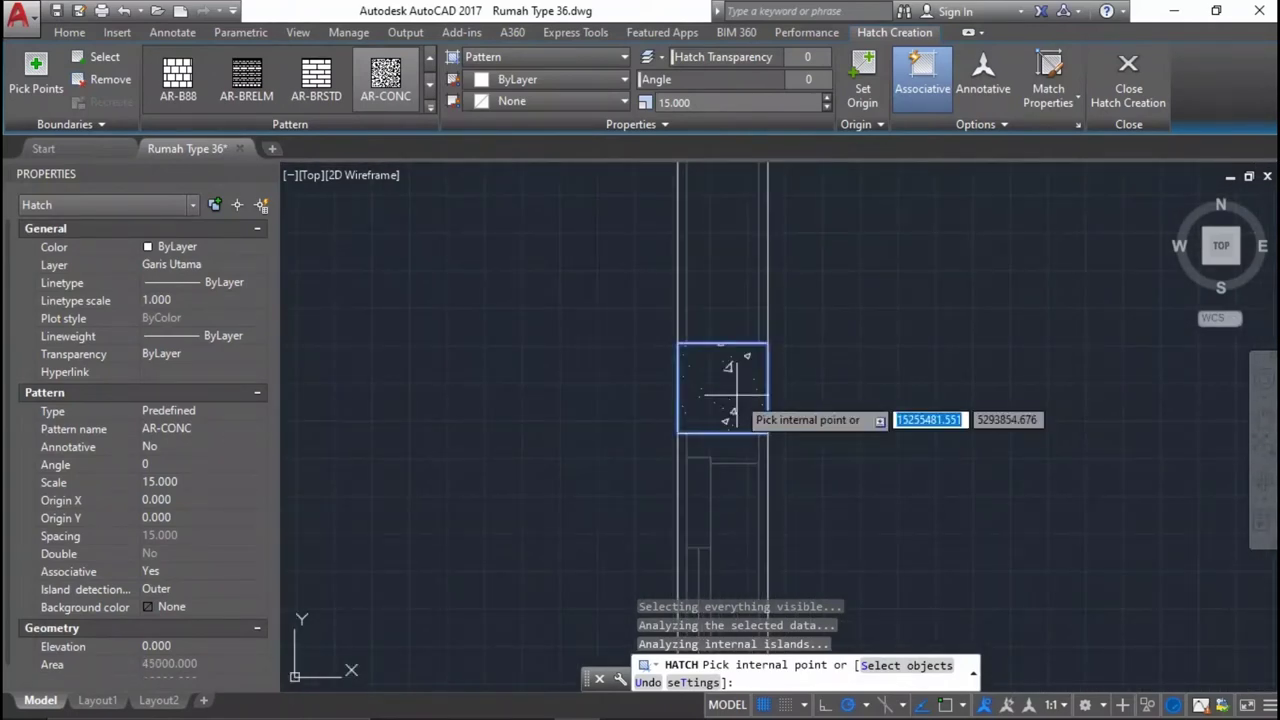
left_click(735, 395)
key("Return")
Use MA to copy the existing hatch's properties onto the new column hatch.
type("ma")
key("Return")
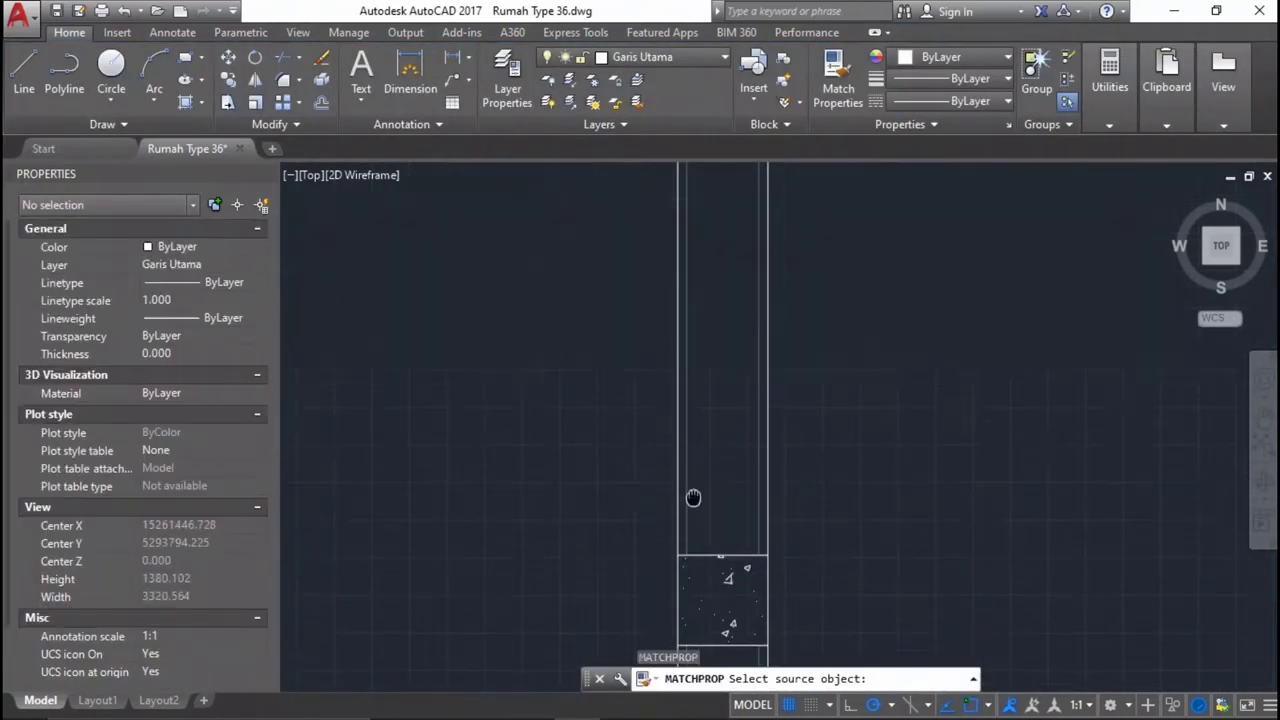
scroll(709, 356, "down", 6)
left_click(710, 306)
scroll(700, 440, "up", 4)
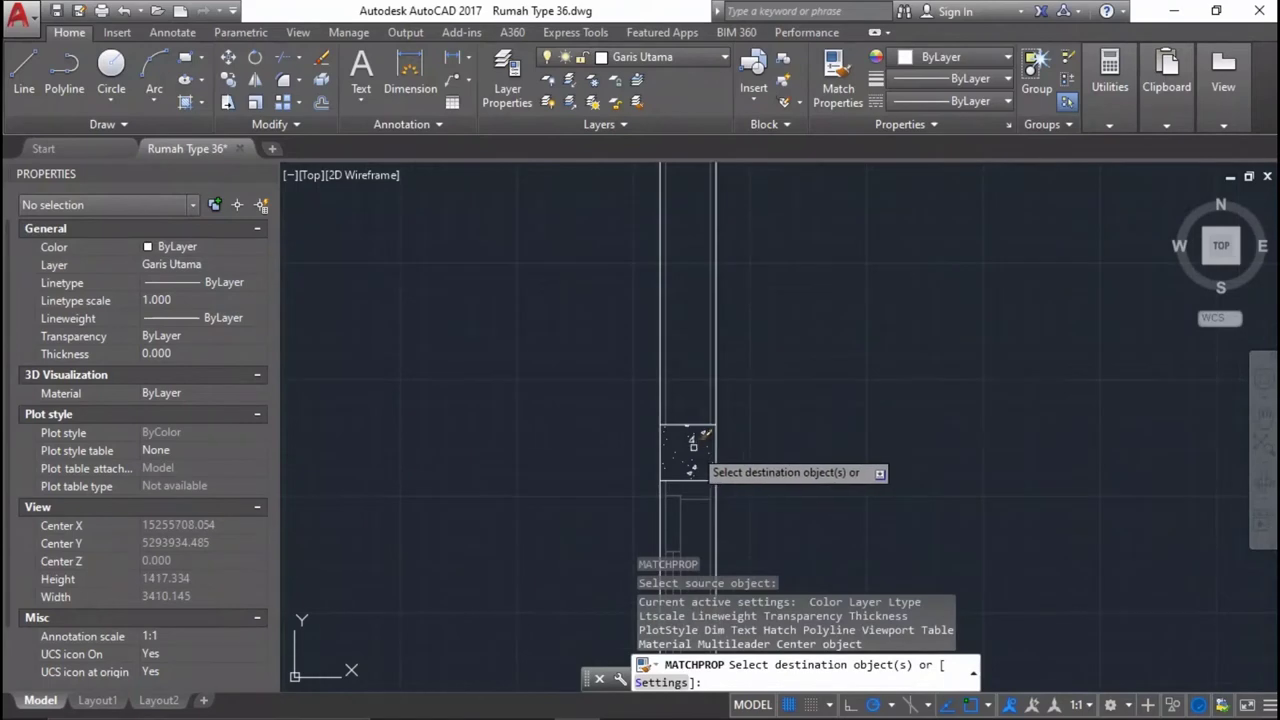
left_click(693, 439)
key("Return")
scroll(693, 439, "down", 4)
scroll(906, 366, "down", 1)
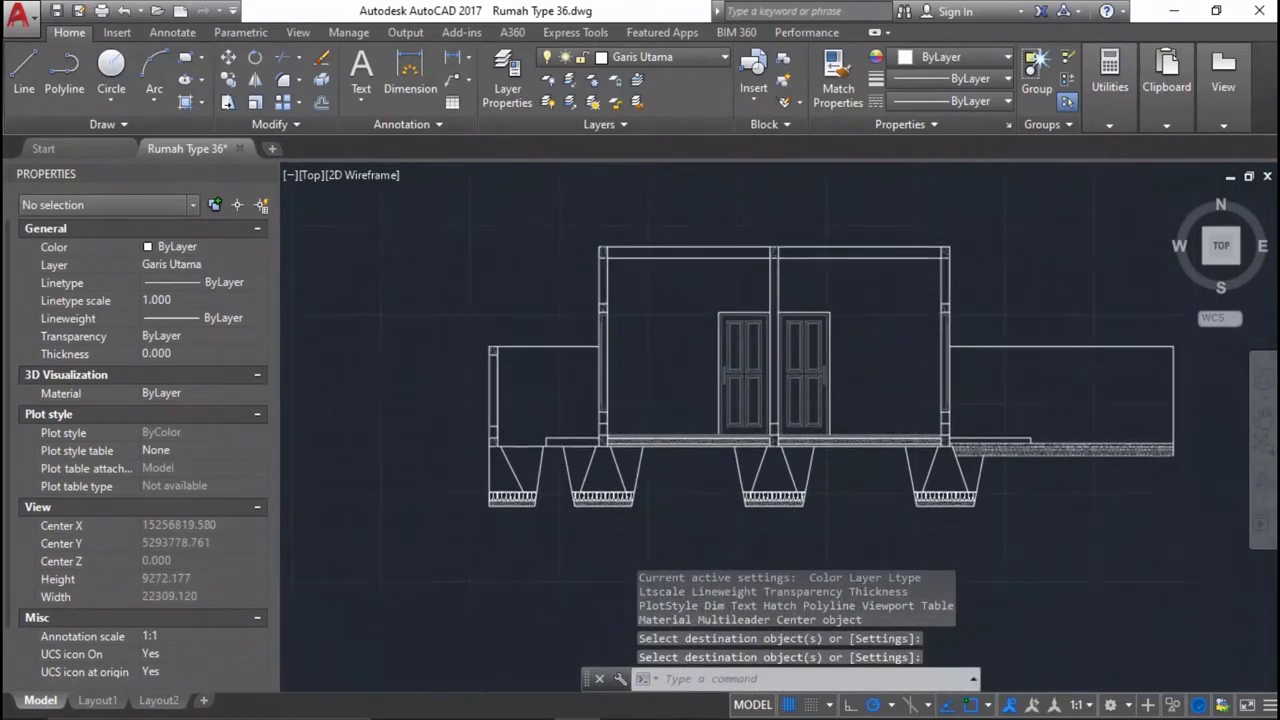
scroll(910, 460, "up", 3)
scroll(910, 463, "up", 3)
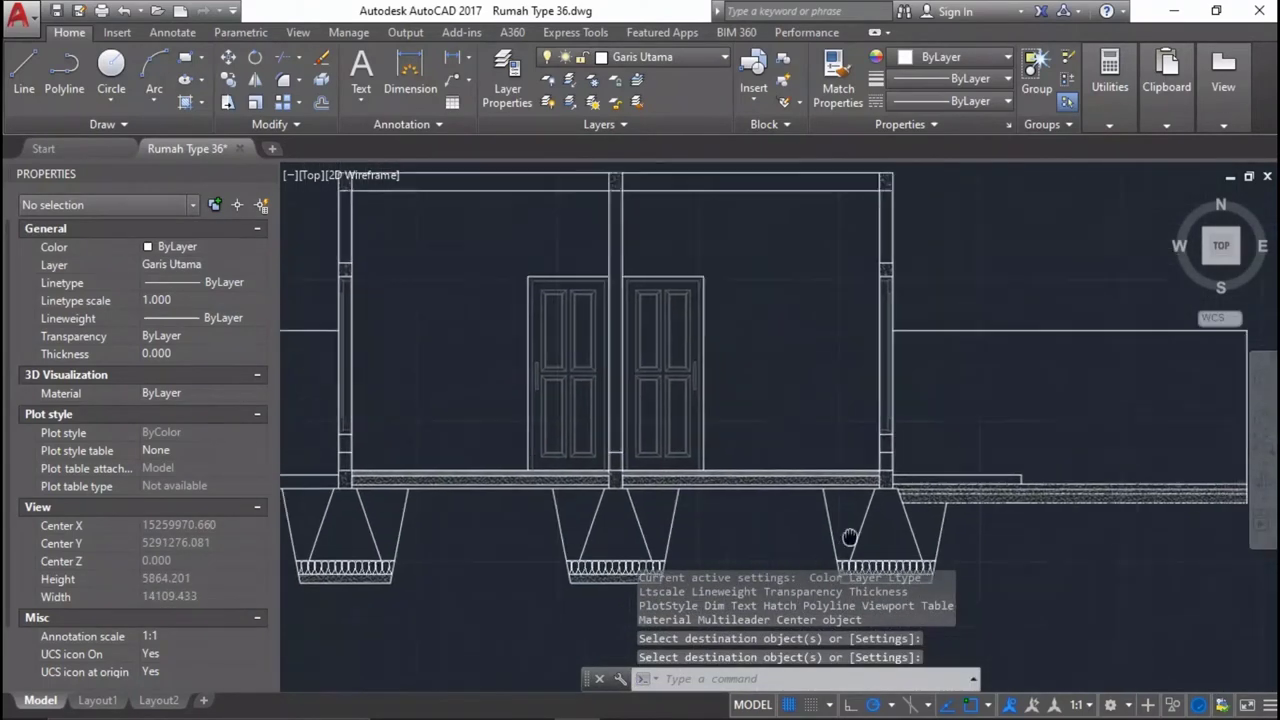
scroll(894, 440, "up", 4)
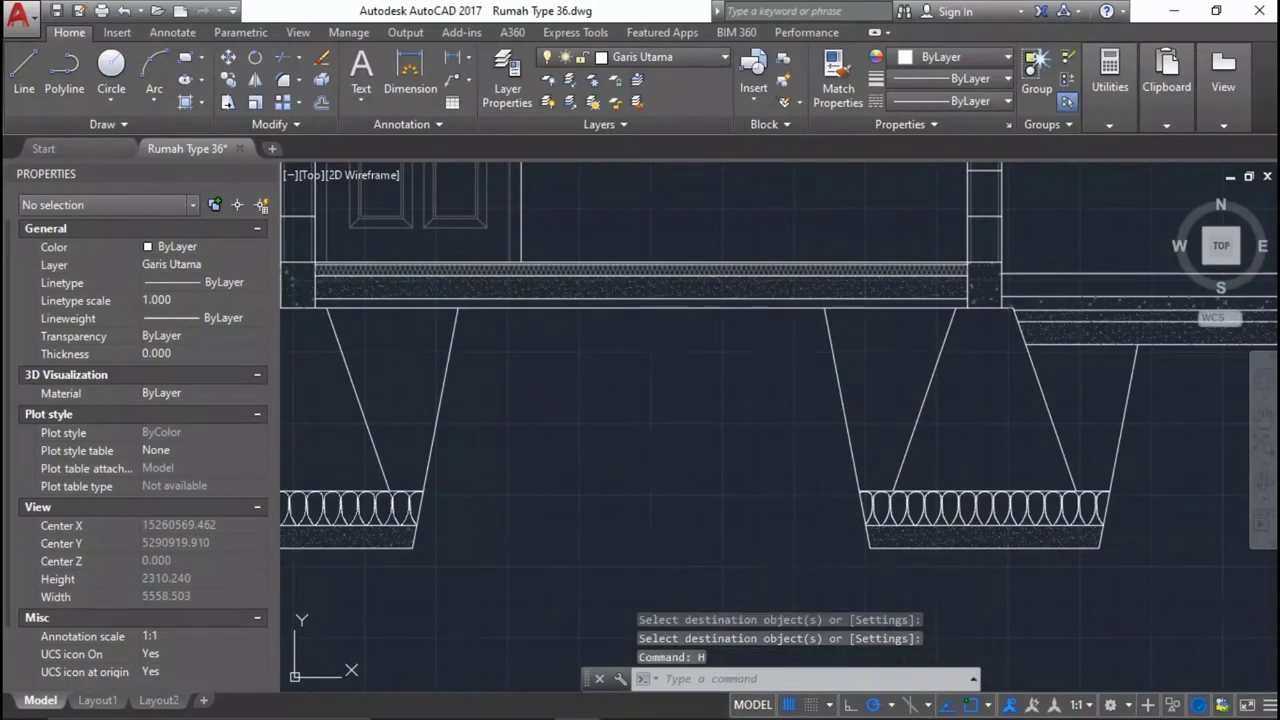
Hatch the tapered cores of all four footings with AR-CONC at scale 15.
key("Return")
scroll(975, 390, "down", 2)
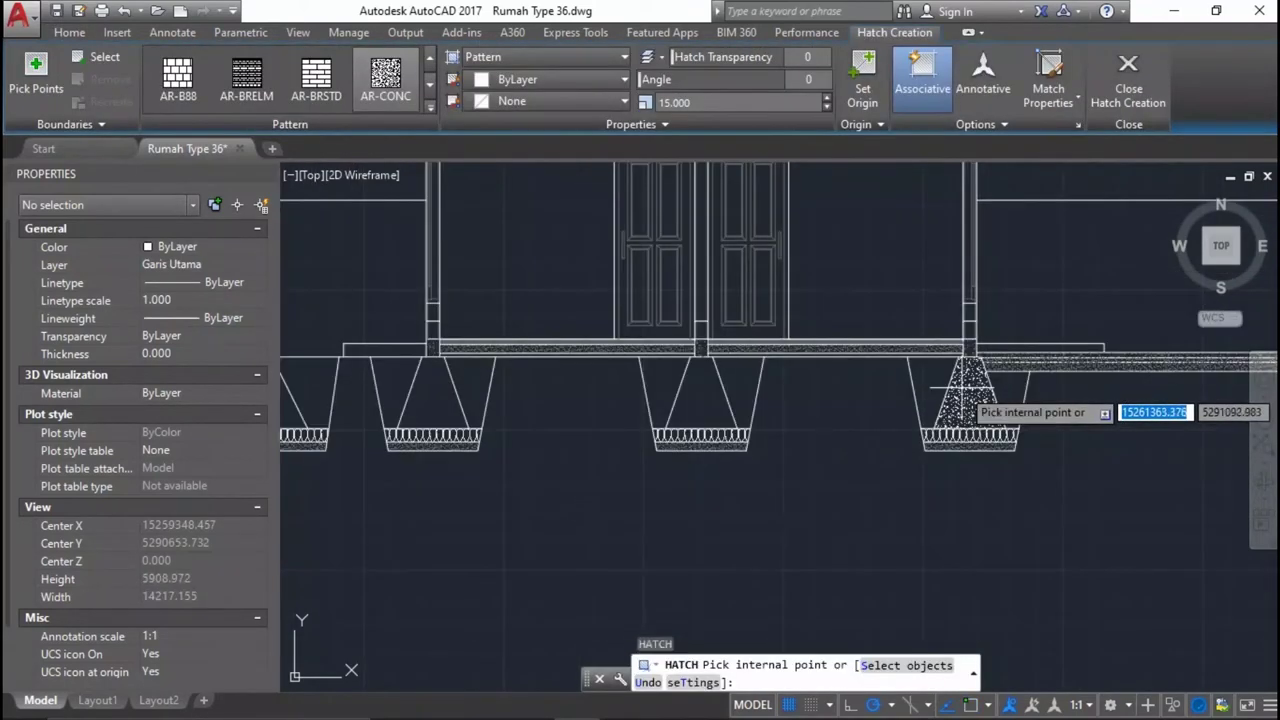
scroll(876, 396, "up", 4)
scroll(471, 380, "down", 5)
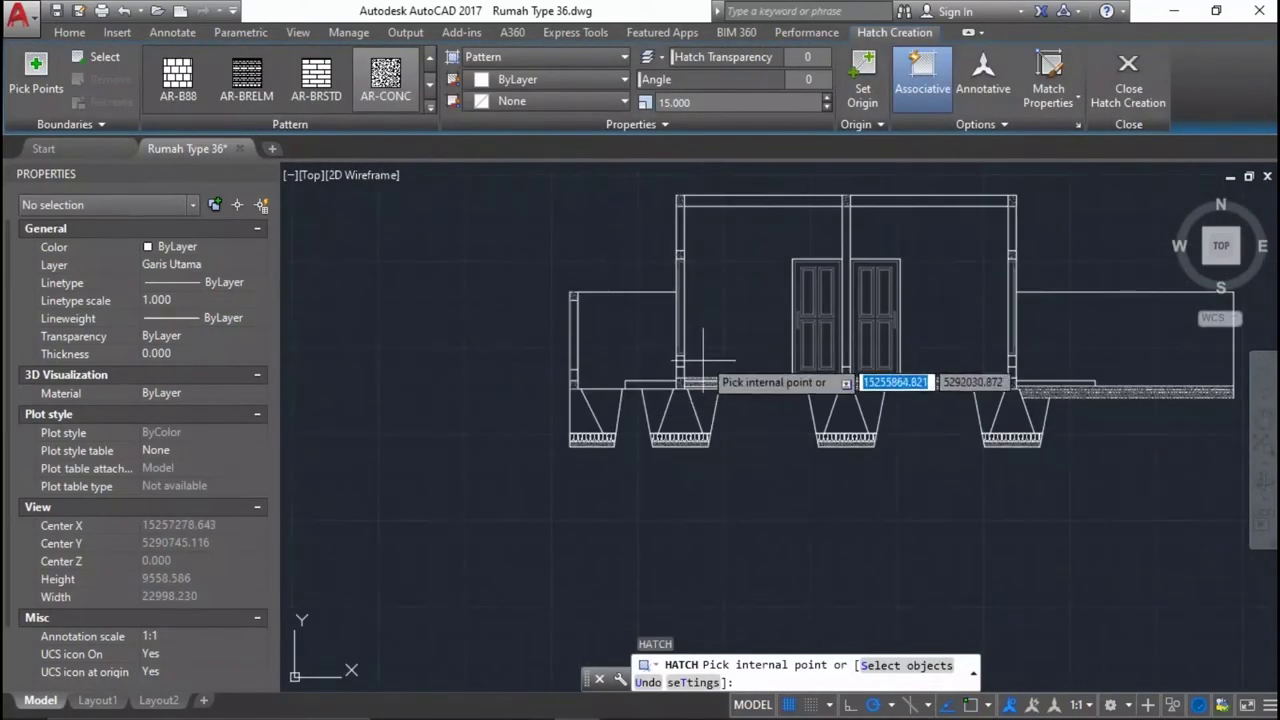
scroll(610, 380, "up", 1)
left_click(494, 430)
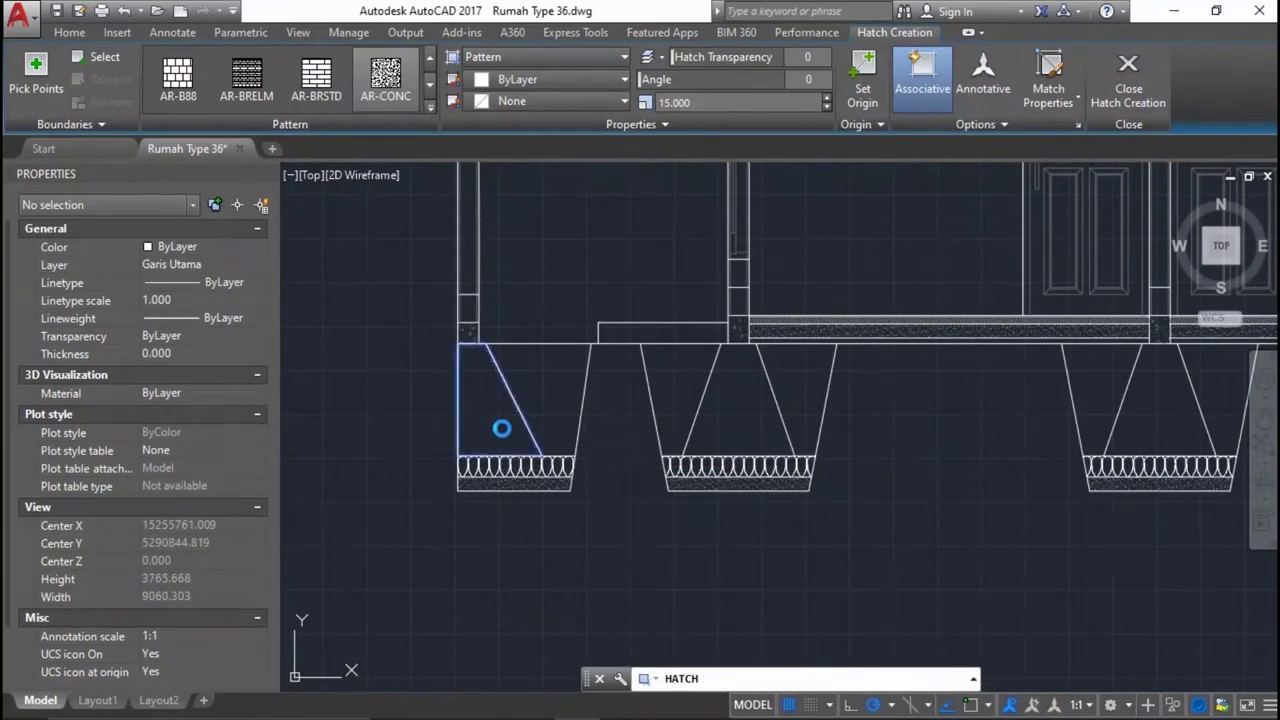
left_click(680, 420)
scroll(680, 420, "down", 5)
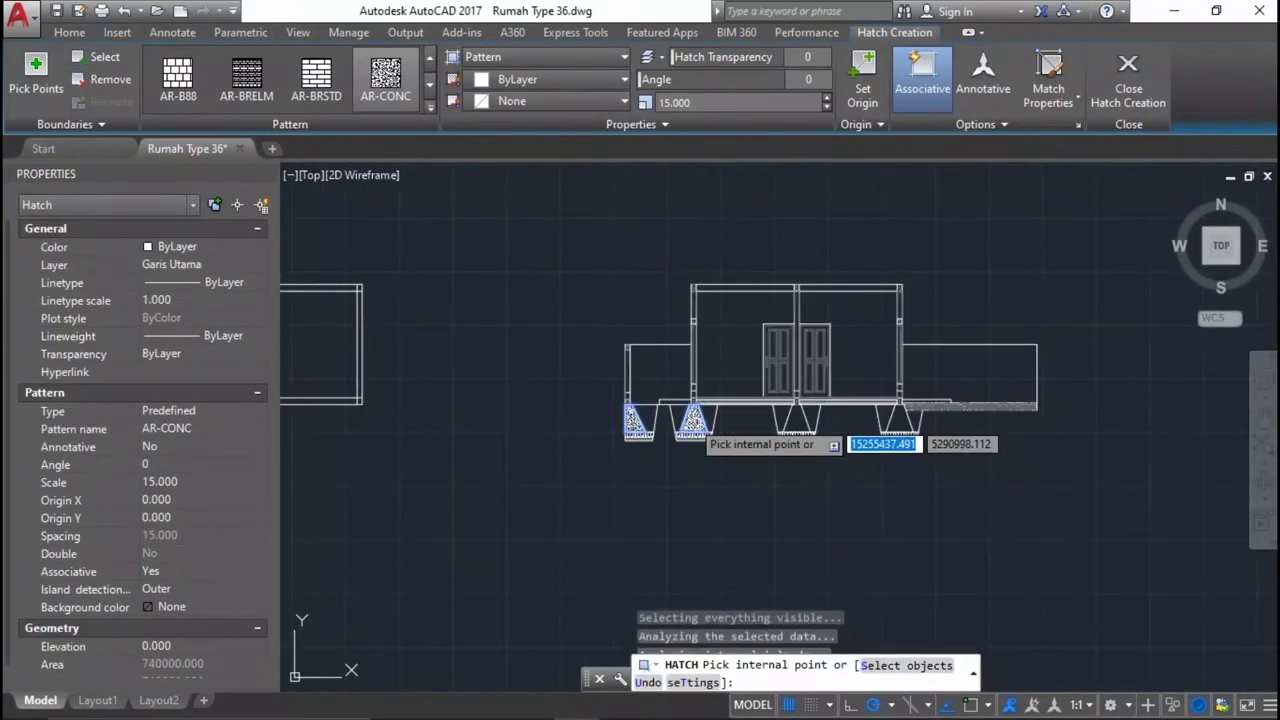
scroll(840, 425, "up", 5)
left_click(745, 410)
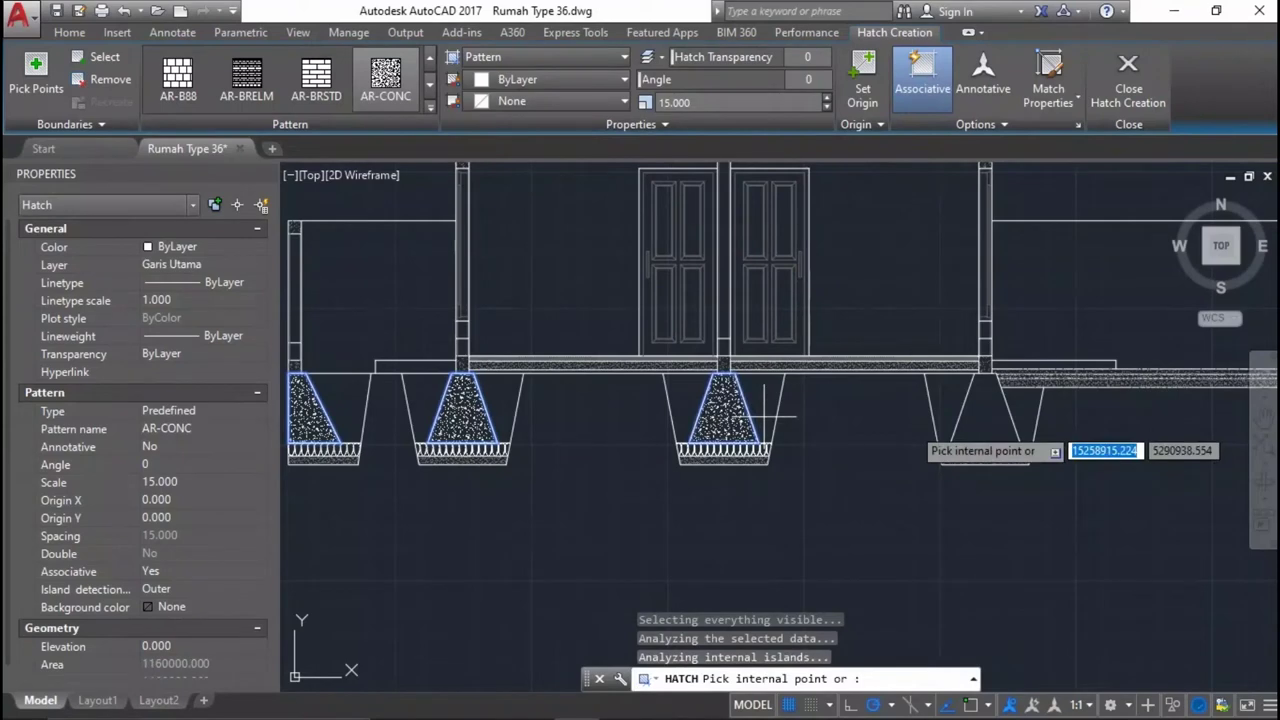
left_click(985, 415)
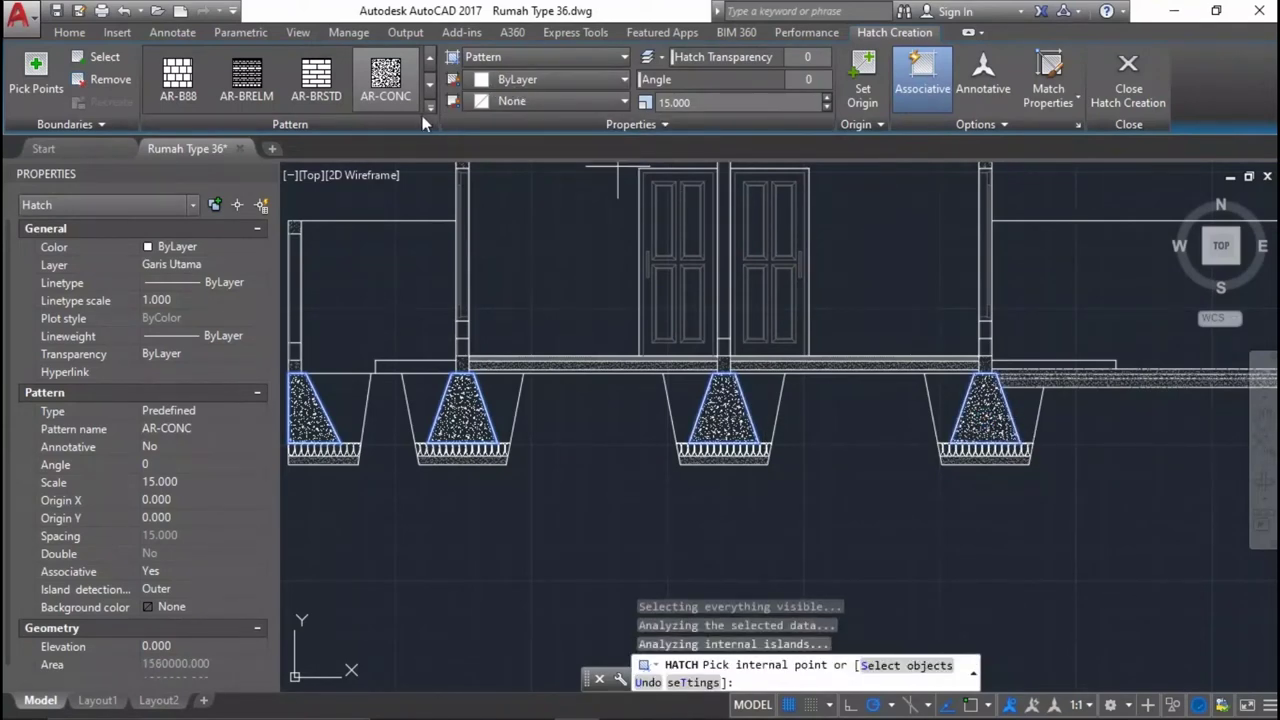
left_click(430, 106)
scroll(290, 220, "down", 5)
scroll(245, 210, "down", 3)
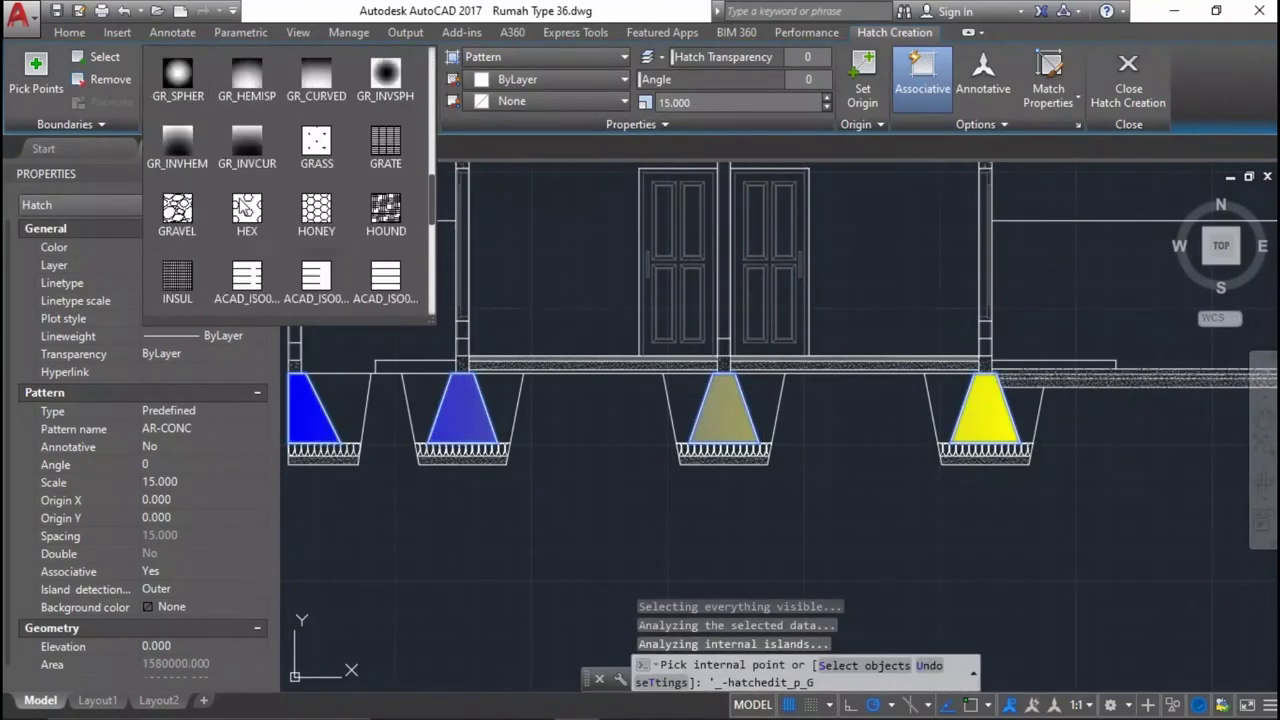
Switch the footing hatch to the GRAVEL pattern at scale 100.
scroll(245, 208, "down", 1)
left_click(178, 148)
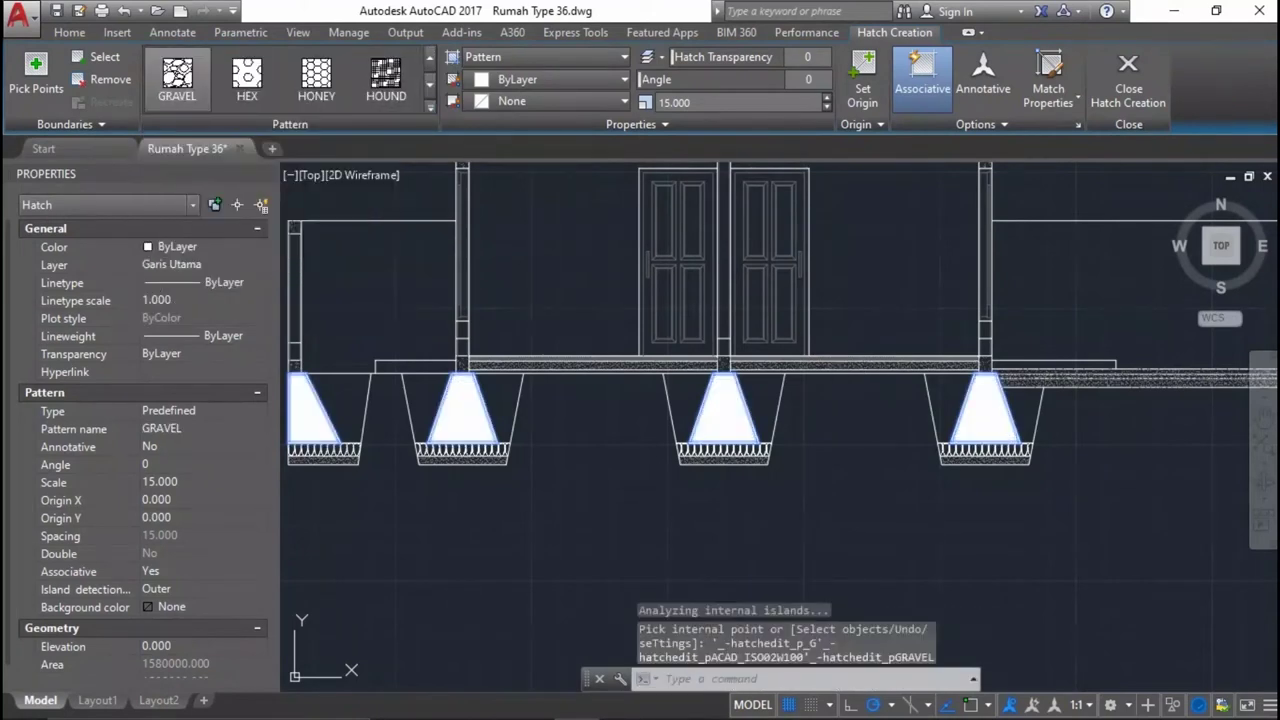
scroll(915, 398, "up", 1)
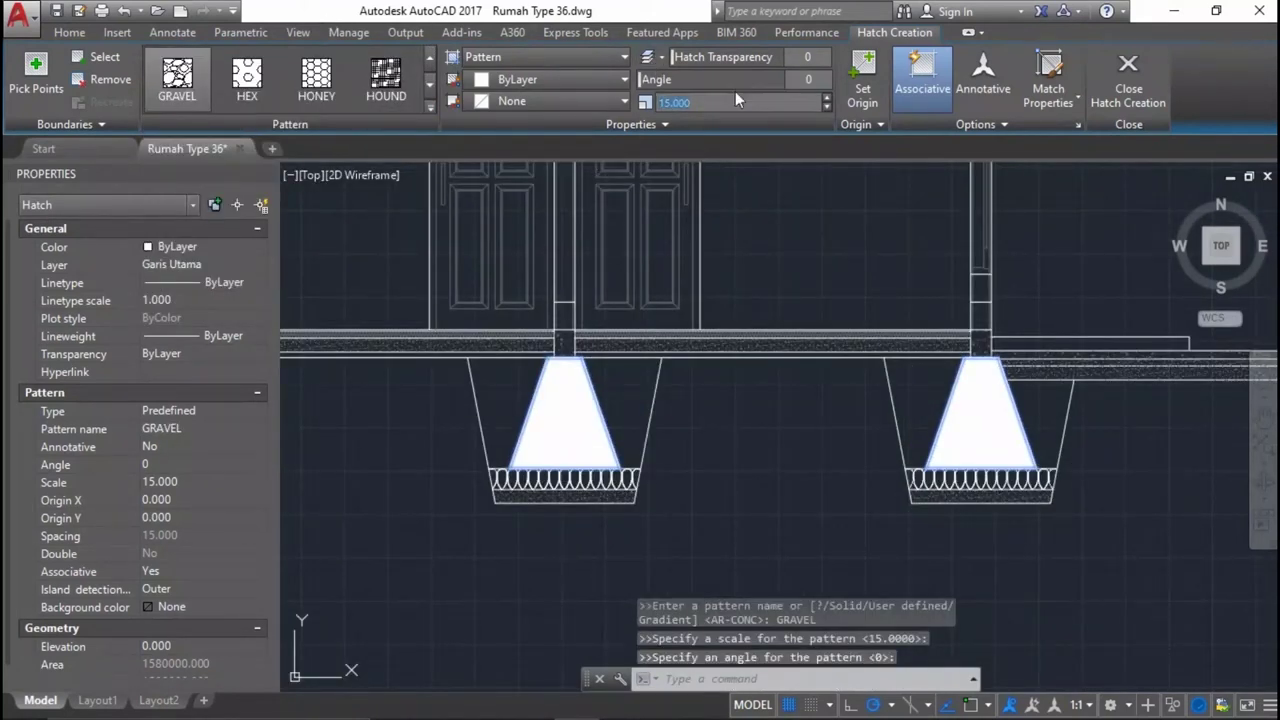
type("100")
key("Return")
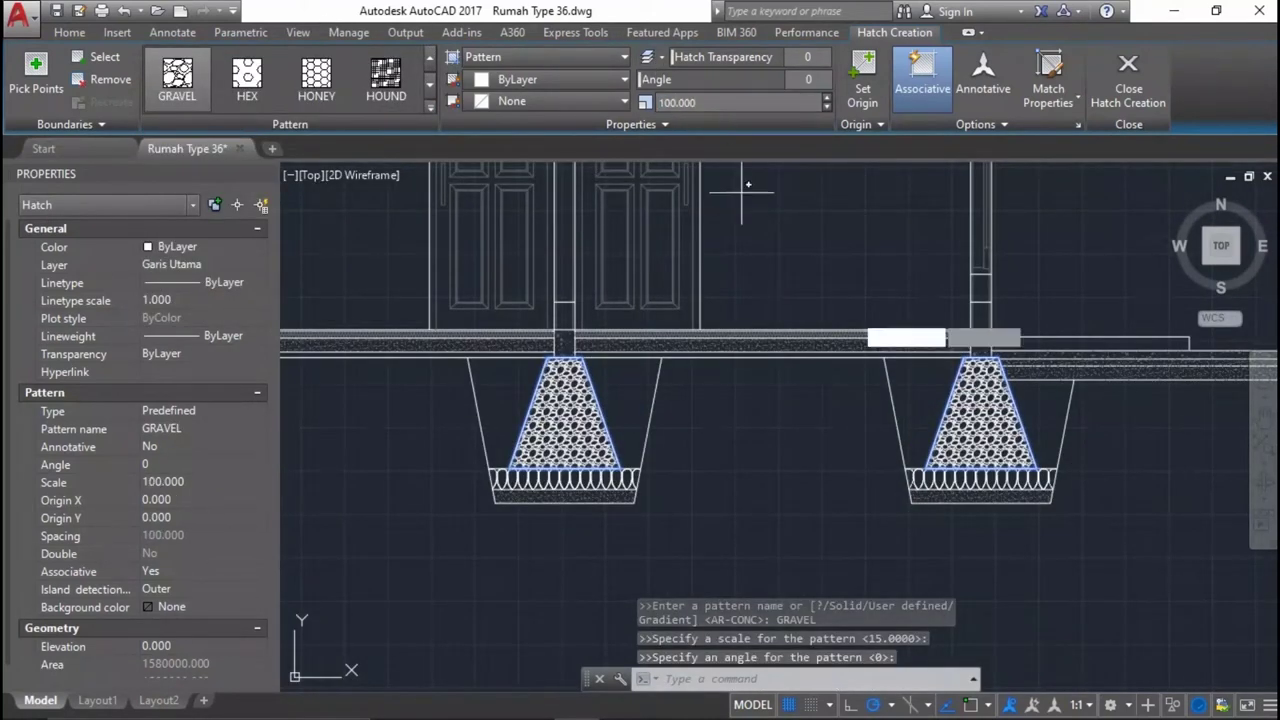
Raise the gravel hatch scale through 225 and 350 to 400, then finish the hatch.
left_click(727, 102)
type("225")
key("Return")
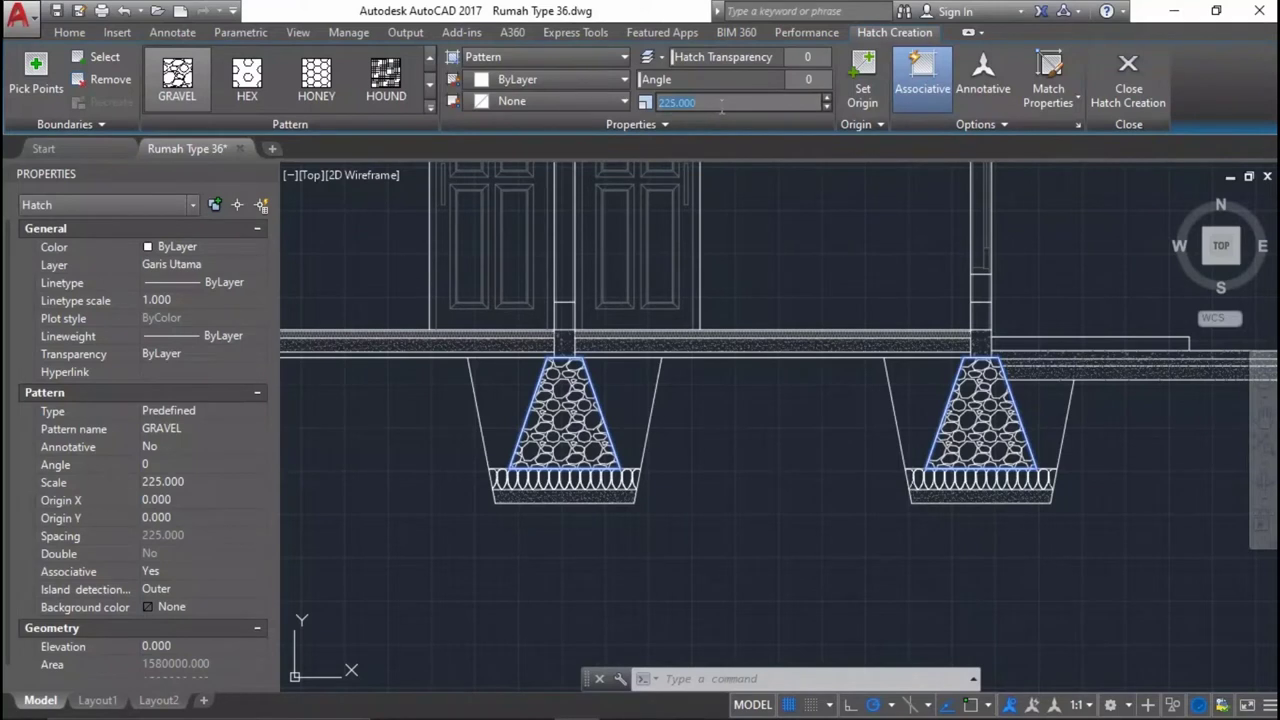
type("0")
key("Return")
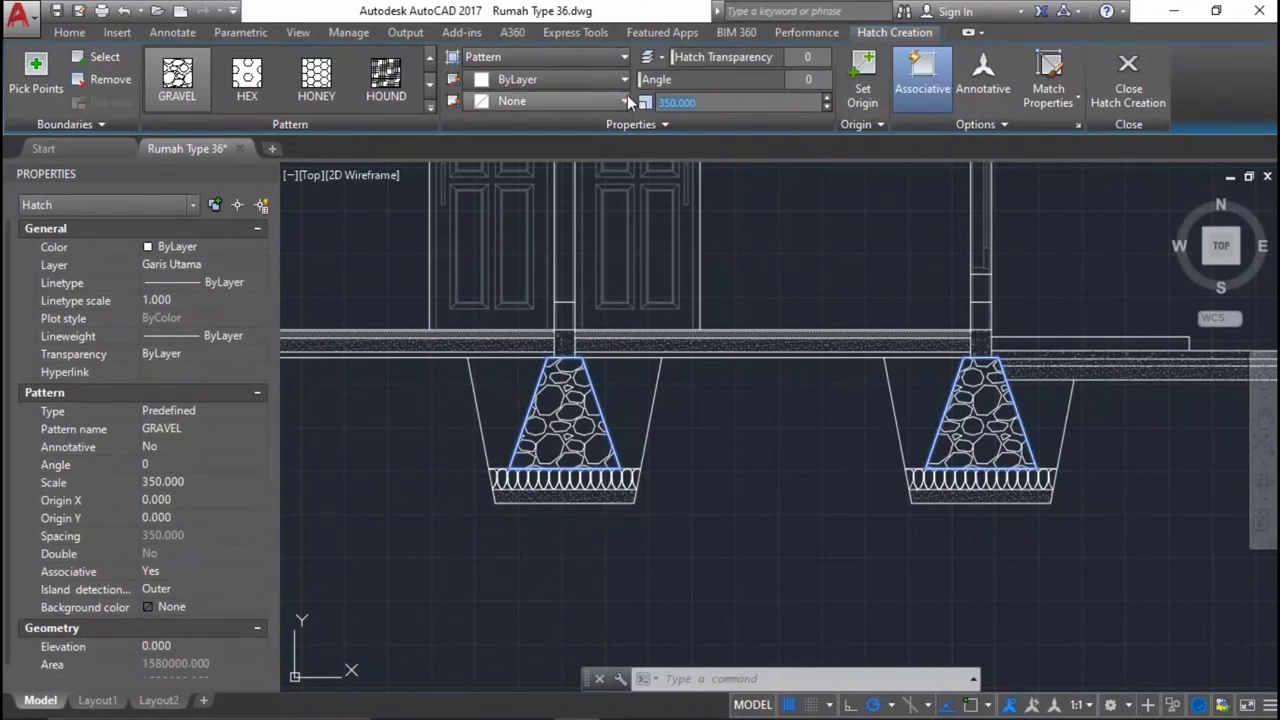
type("0")
key("Return")
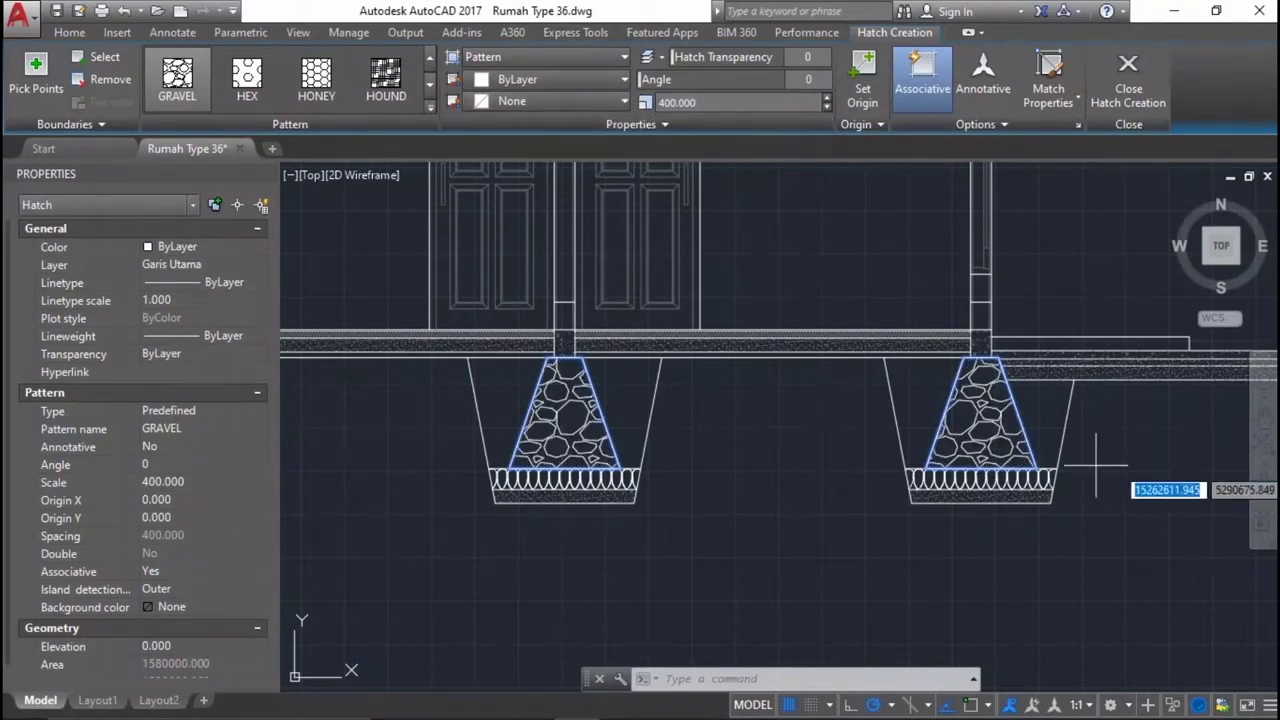
scroll(960, 420, "up", 3)
key("Escape")
scroll(960, 420, "down", 3)
left_click(990, 455)
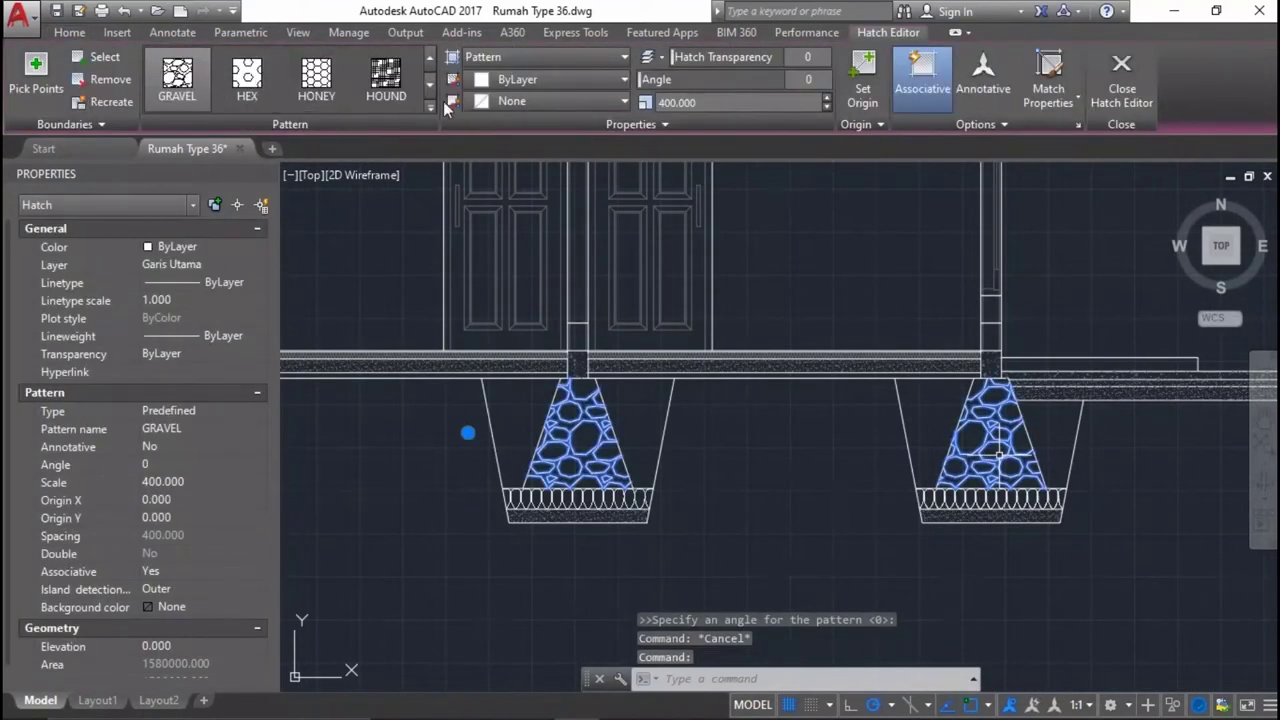
Move the gravel hatch to another layer and make Garis Pendamping the current layer.
left_click(226, 263)
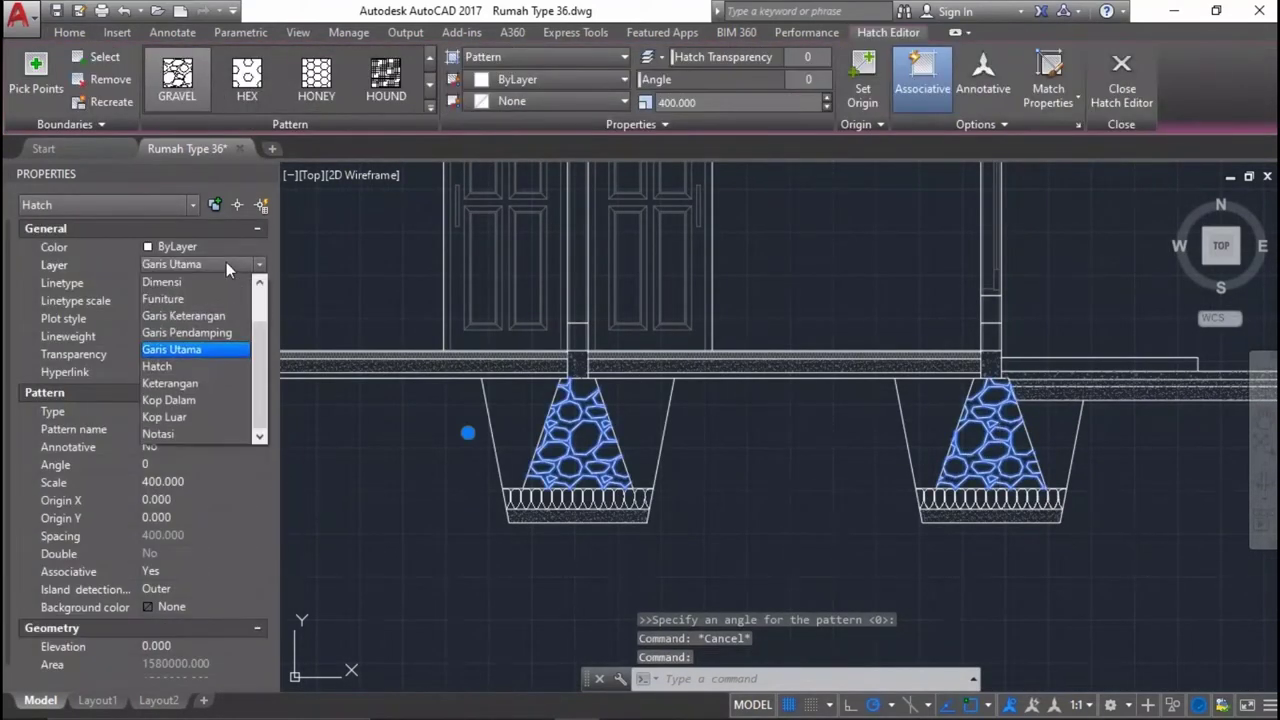
left_click(217, 334)
key("Escape")
middle_click_drag(527, 392, 620, 515)
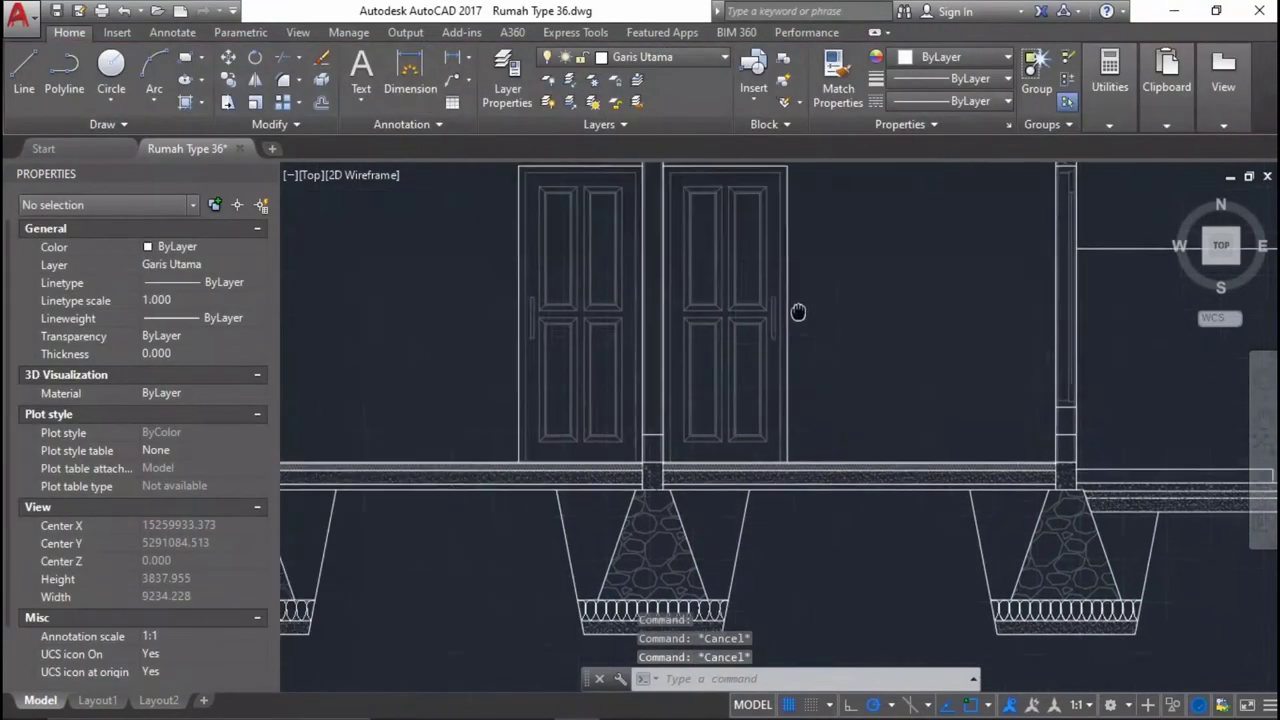
left_click(700, 57)
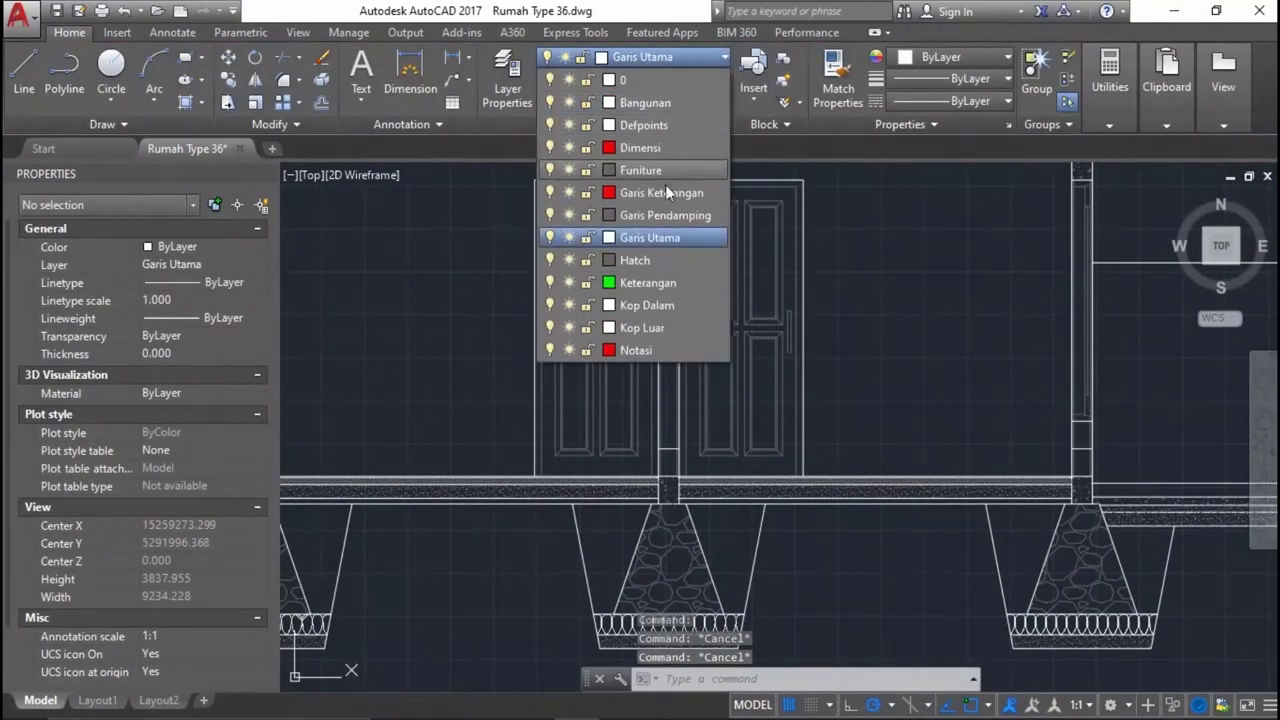
left_click(669, 214)
scroll(905, 362, "down", 3)
scroll(805, 512, "up", 3)
scroll(750, 415, "up", 2)
scroll(555, 352, "down", 2)
Start TRIM with the horizontal line at the footing tops as cutting edge.
type("tr")
key("space")
scroll(700, 290, "up", 8)
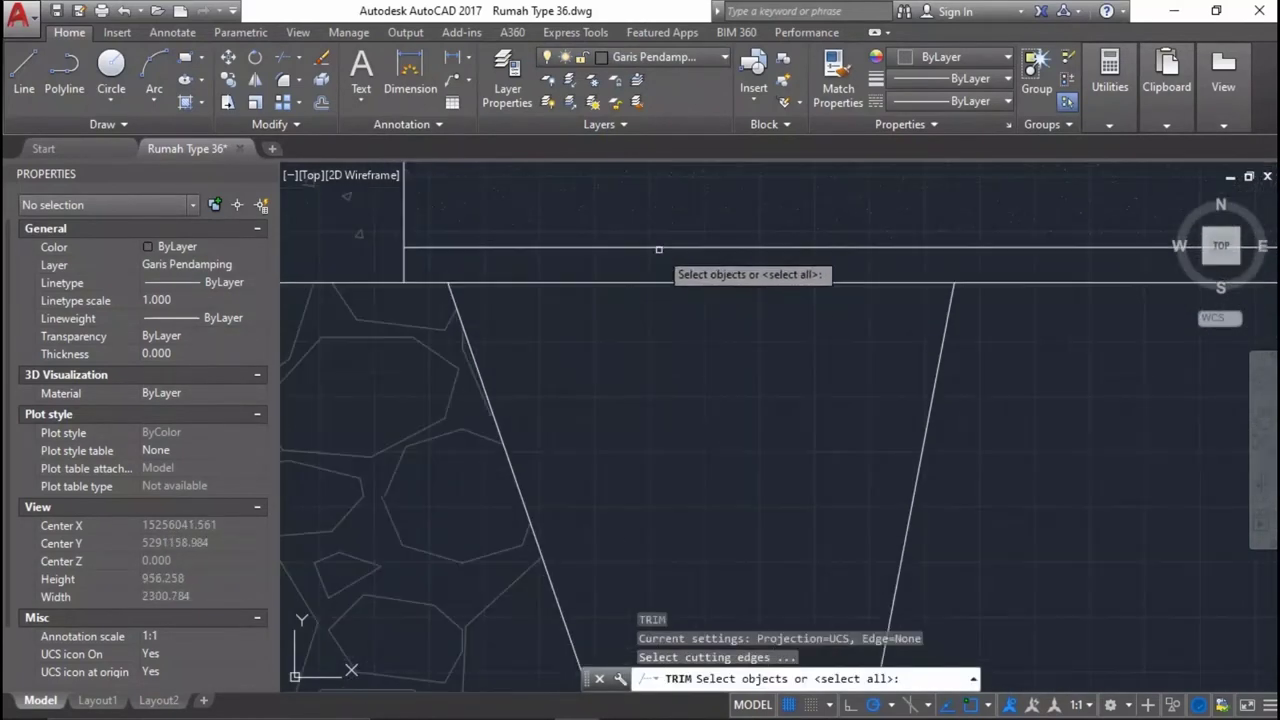
left_click(659, 284)
key("Escape")
key("space")
key("Return")
Trim away the excess line segment on the neighbouring footing.
left_click(687, 258)
scroll(650, 345, "down", 5)
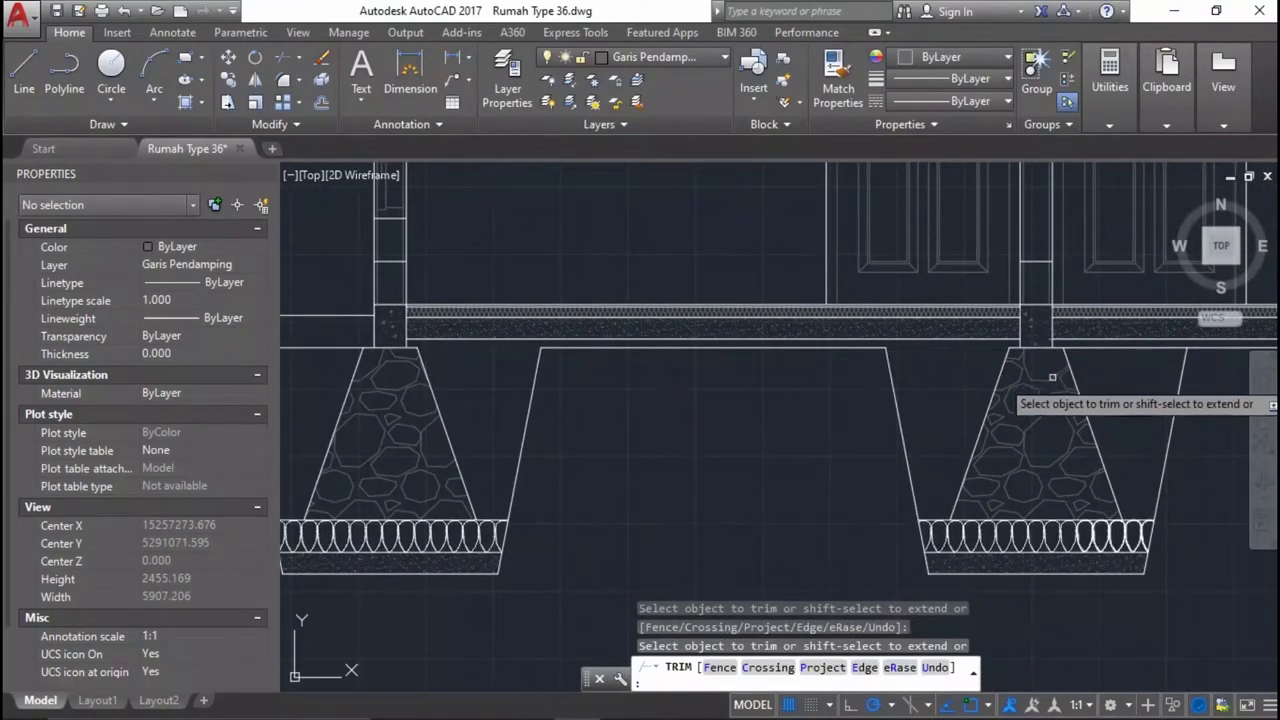
middle_click_drag(1000, 360, 753, 403)
scroll(740, 460, "down", 5)
scroll(816, 404, "up", 3)
scroll(816, 470, "up", 2)
scroll(822, 445, "down", 5)
scroll(890, 509, "up", 3)
scroll(890, 509, "up", 2)
left_click(929, 443)
key("Return")
scroll(908, 455, "down", 3)
middle_click_drag(908, 455, 999, 396)
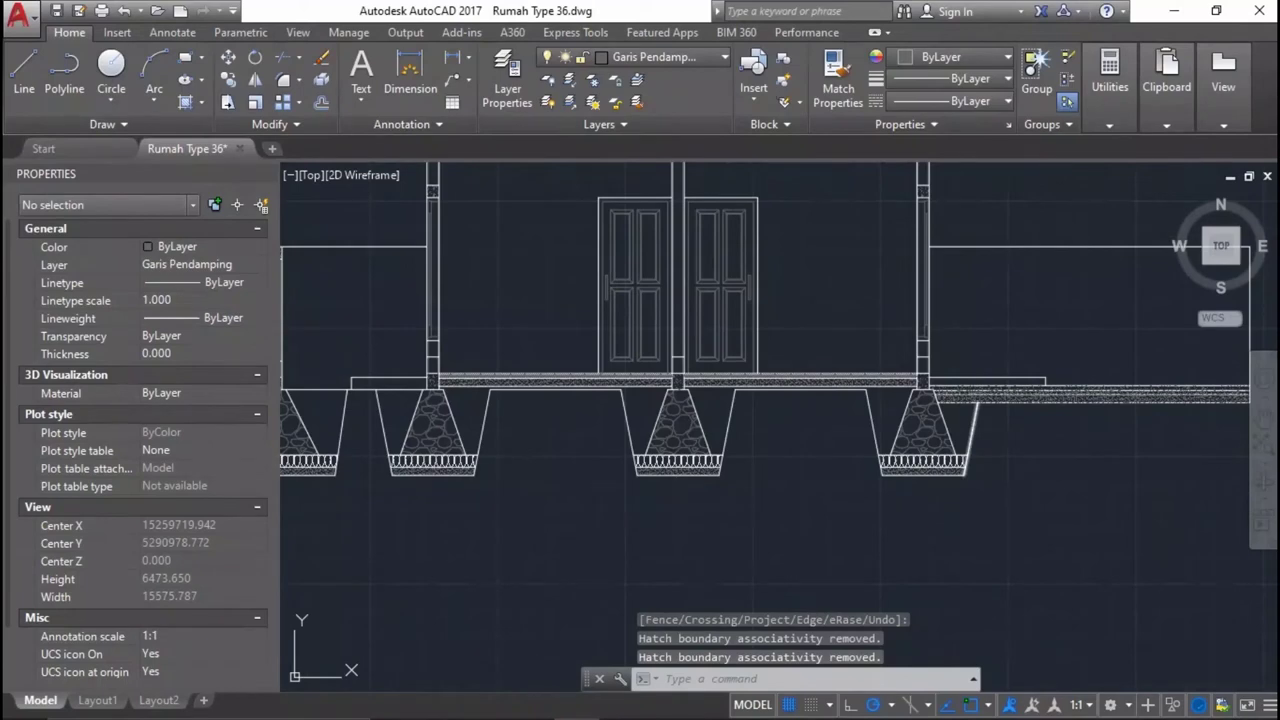
scroll(938, 430, "up", 4)
type("h")
key("Return")
Pick the soil areas beside the right, middle and left footings for hatching.
left_click(993, 404)
scroll(850, 378, "down", 4)
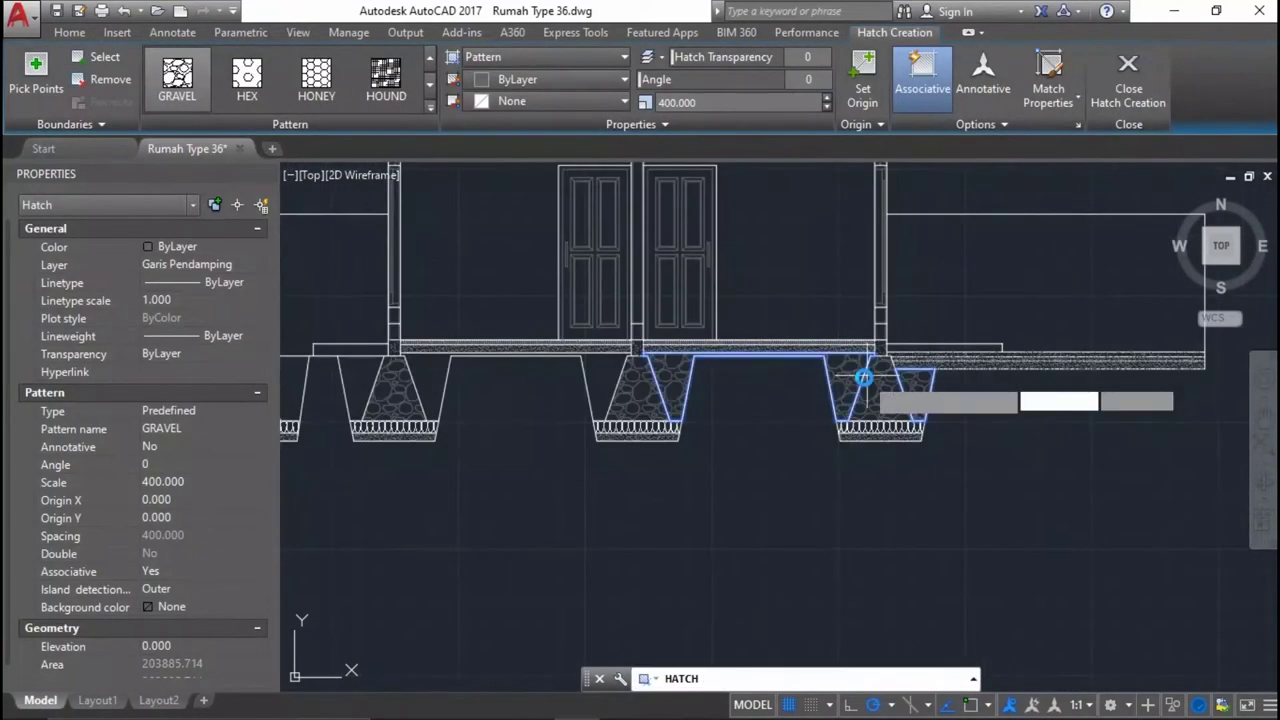
scroll(700, 420, "up", 1)
scroll(700, 420, "up", 1)
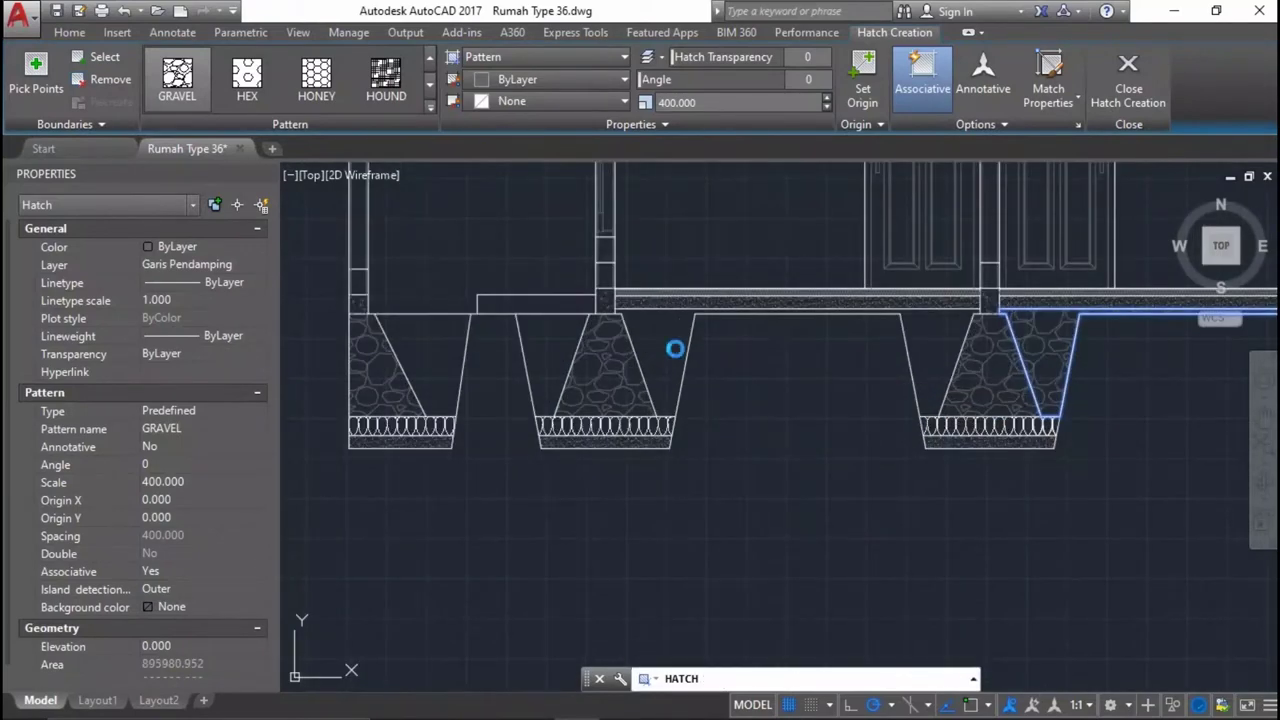
left_click(662, 351)
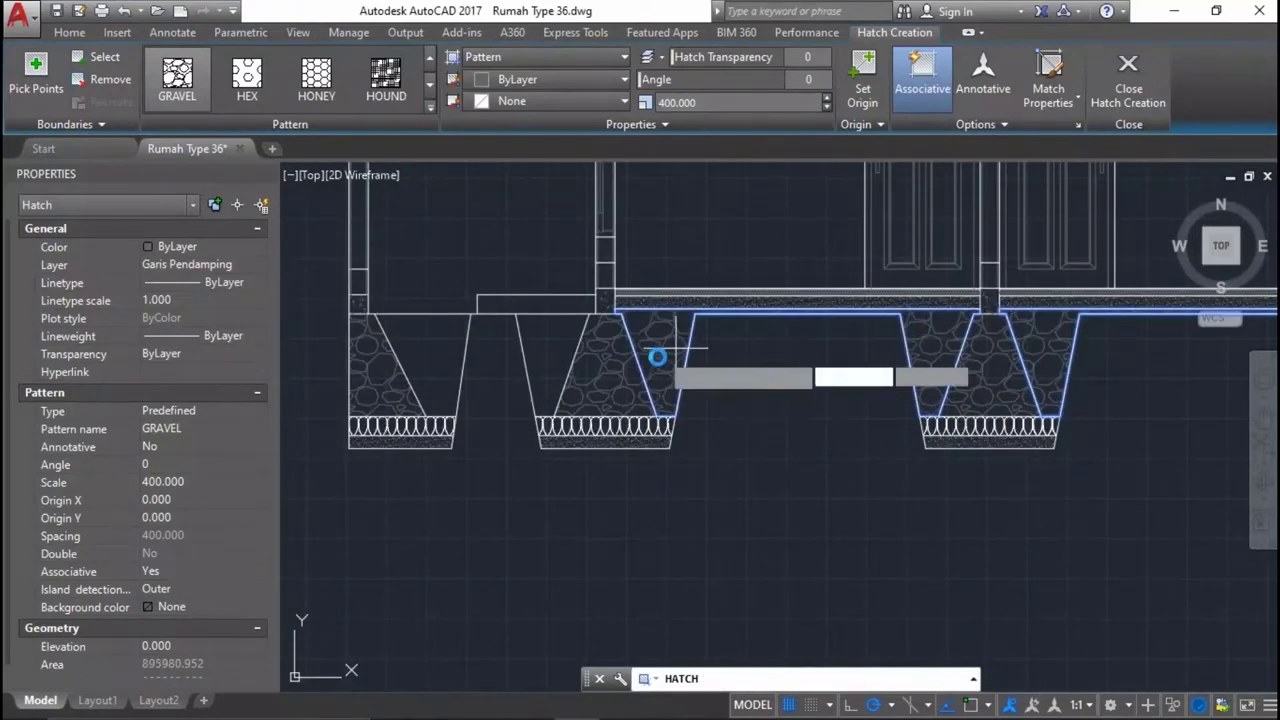
left_click(430, 331)
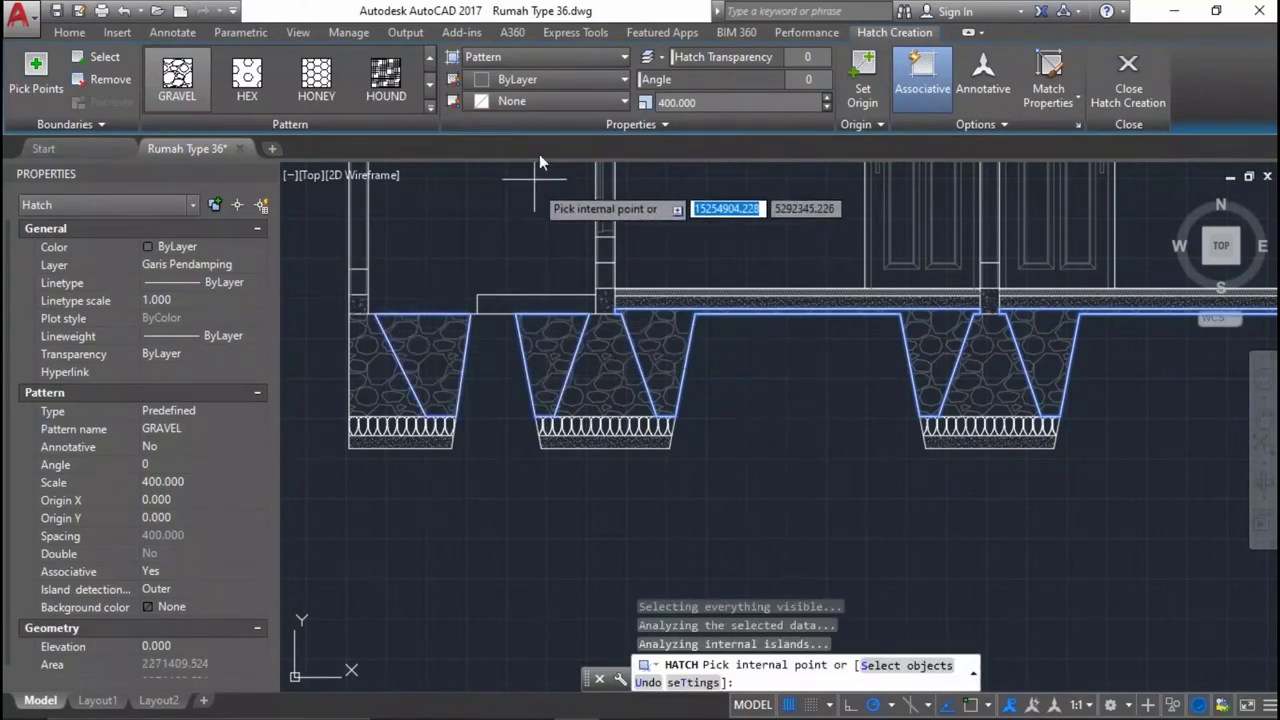
Apply the ANSI31 pattern at scale 600 and angle 45, then finish the hatch.
left_click(430, 107)
scroll(340, 115, "up", 10)
left_click(313, 75)
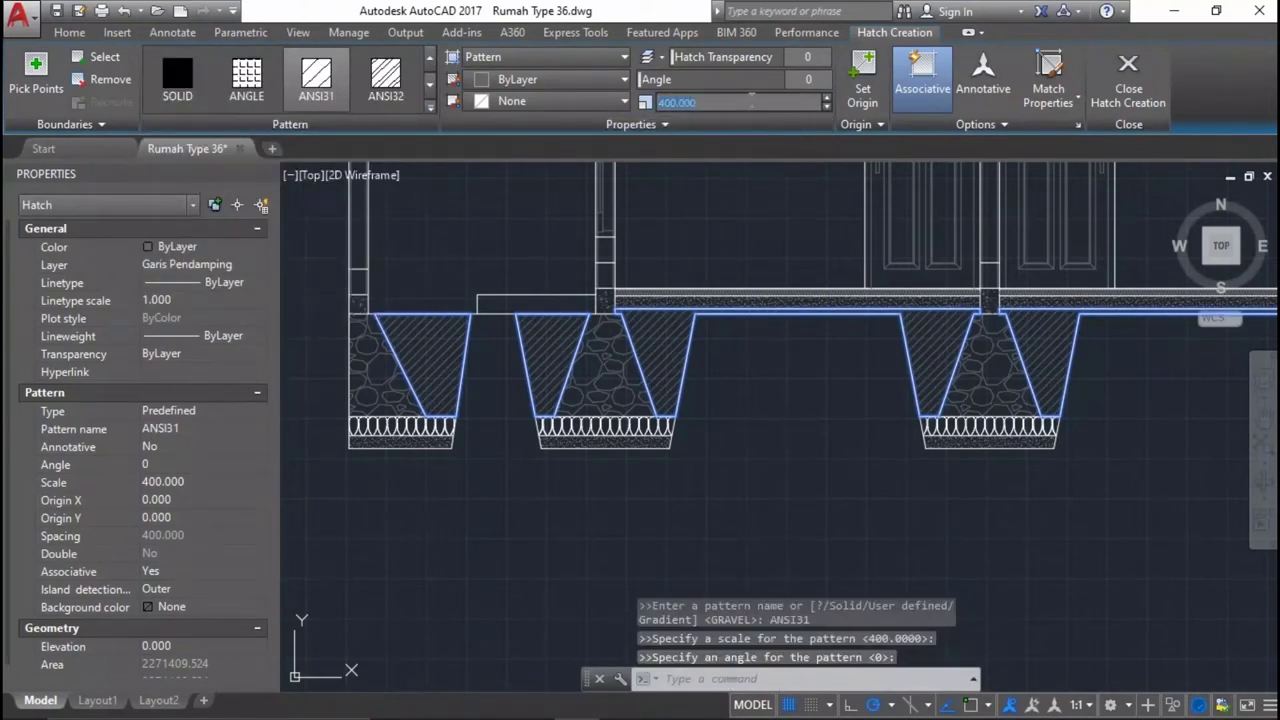
left_click(738, 102)
type("60")
key("Return")
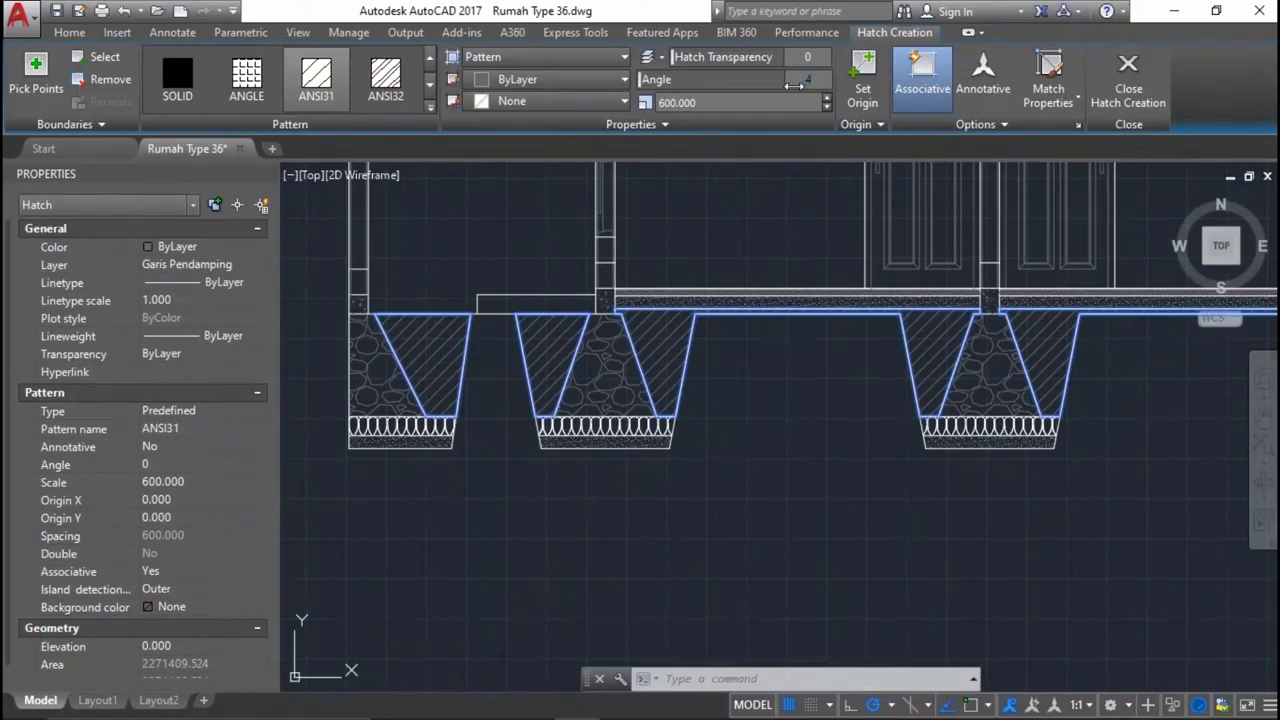
key("Return")
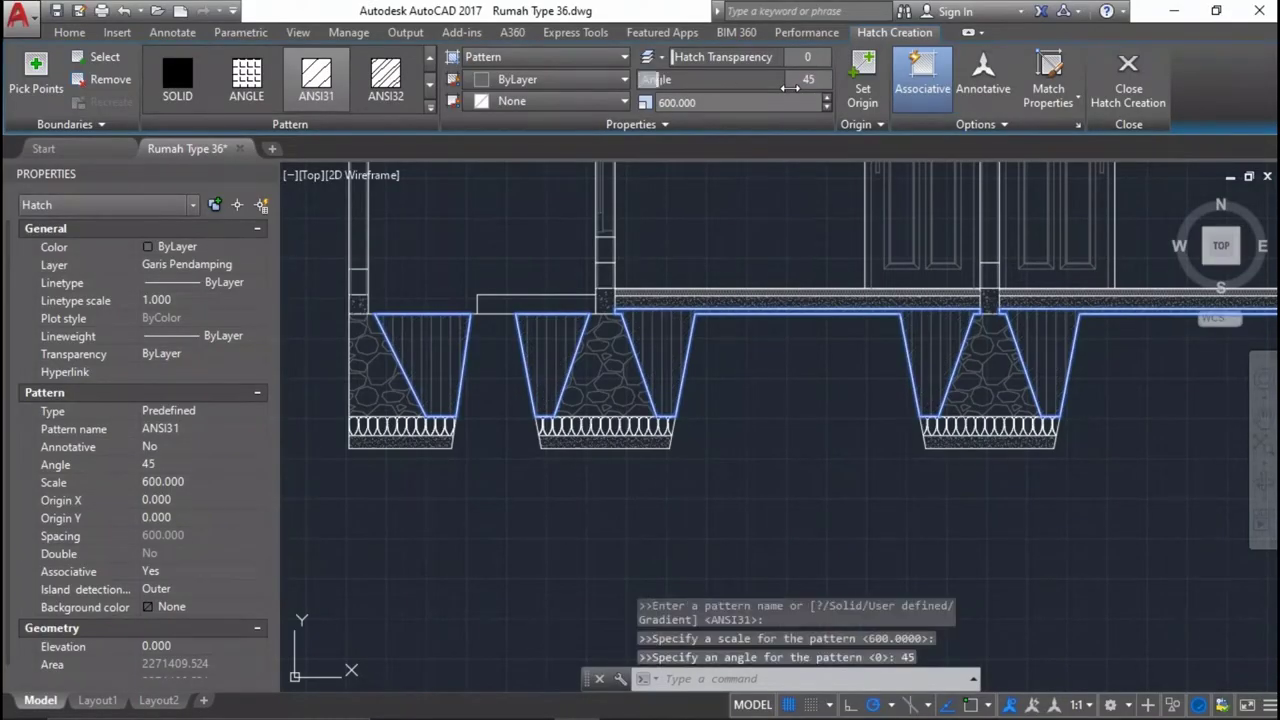
scroll(580, 485, "up", 4)
scroll(720, 425, "down", 4)
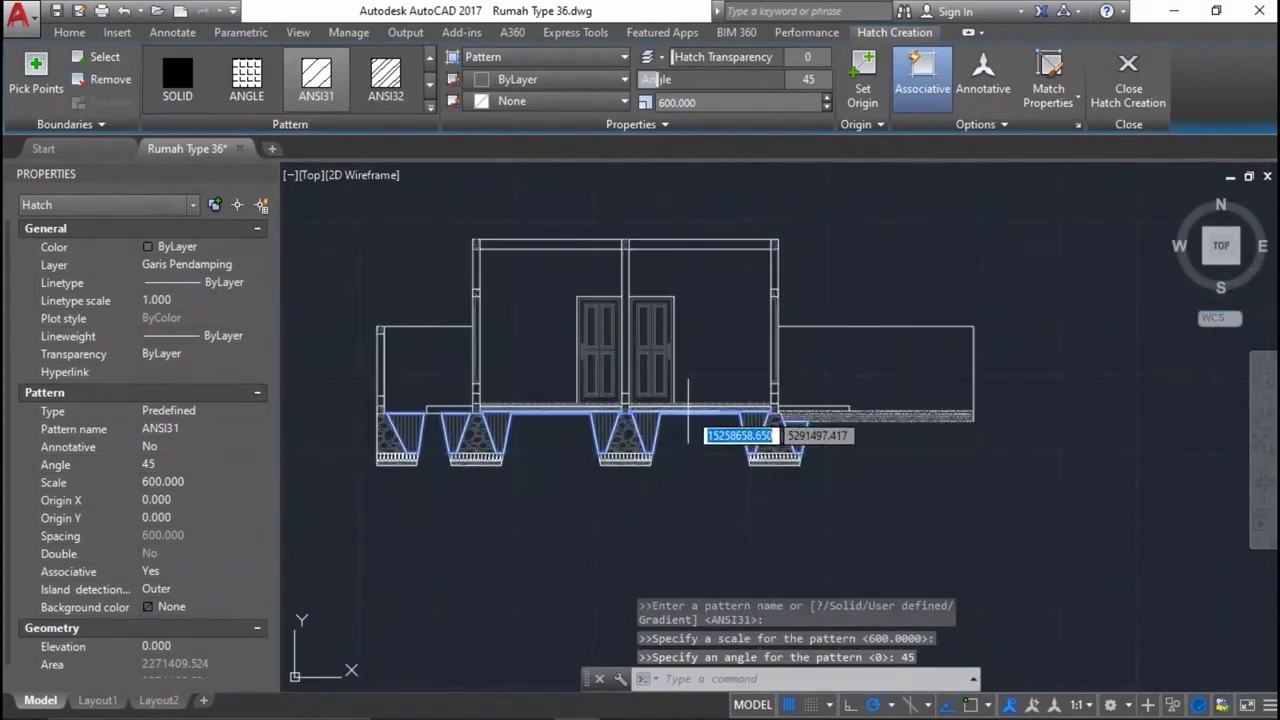
scroll(700, 430, "up", 3)
key("Return")
scroll(838, 463, "down", 2)
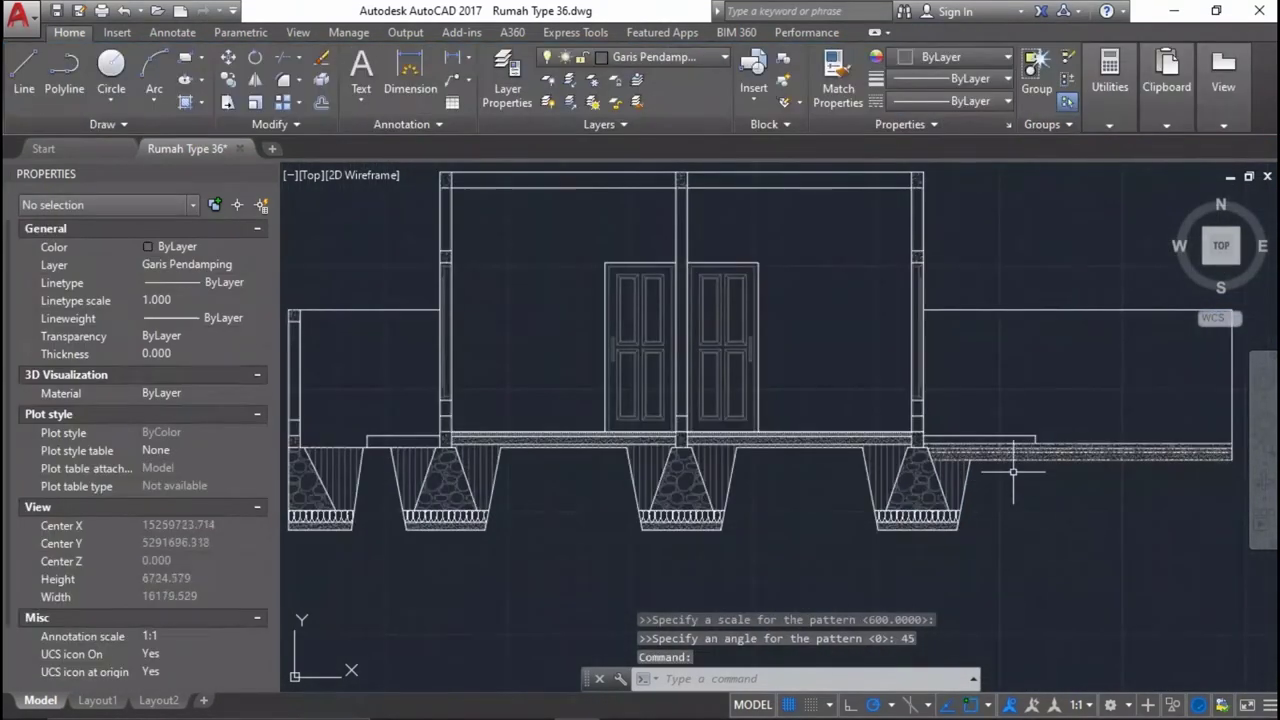
Start a new hatch and pick the small column base rectangles above the footings.
scroll(900, 440, "up", 3)
scroll(880, 420, "up", 2)
scroll(875, 401, "up", 2)
scroll(875, 401, "down", 3)
scroll(860, 400, "up", 2)
scroll(857, 400, "down", 3)
scroll(820, 361, "up", 3)
scroll(820, 361, "down", 3)
scroll(640, 340, "up", 3)
scroll(640, 340, "down", 3)
scroll(630, 300, "up", 2)
scroll(678, 393, "up", 2)
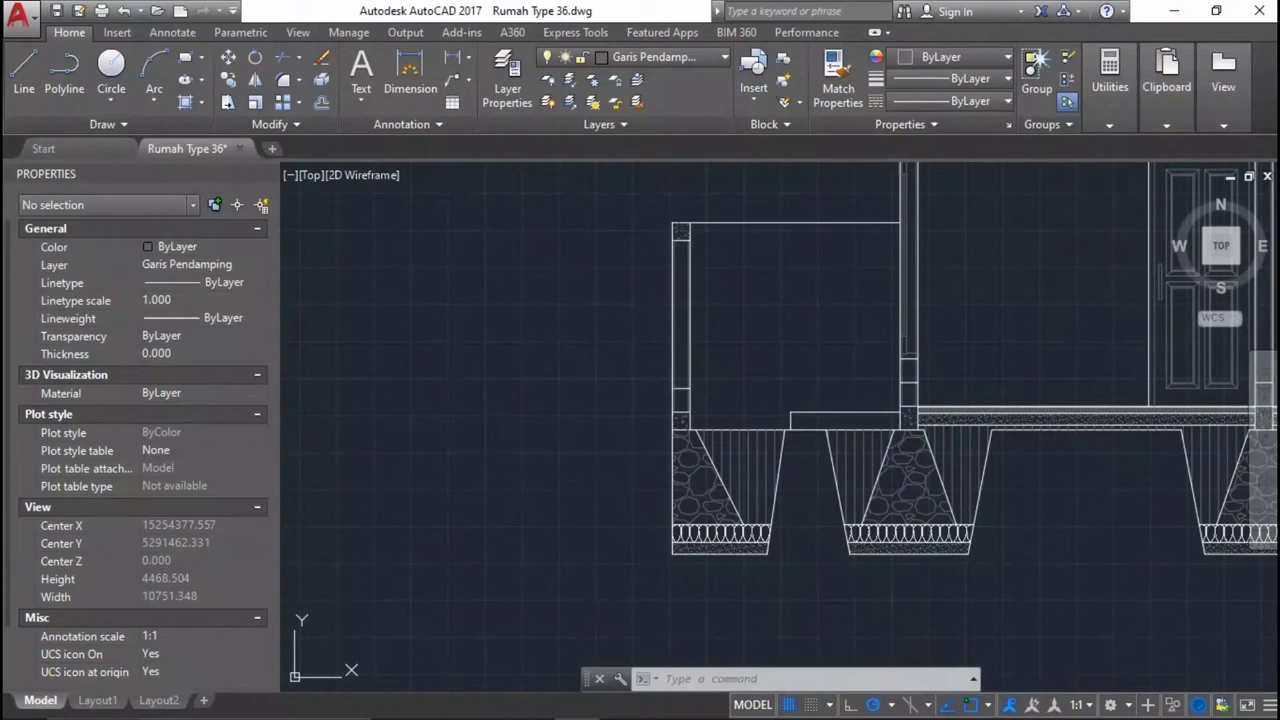
type("h")
key("Return")
scroll(657, 314, "up", 2)
scroll(650, 328, "down", 2)
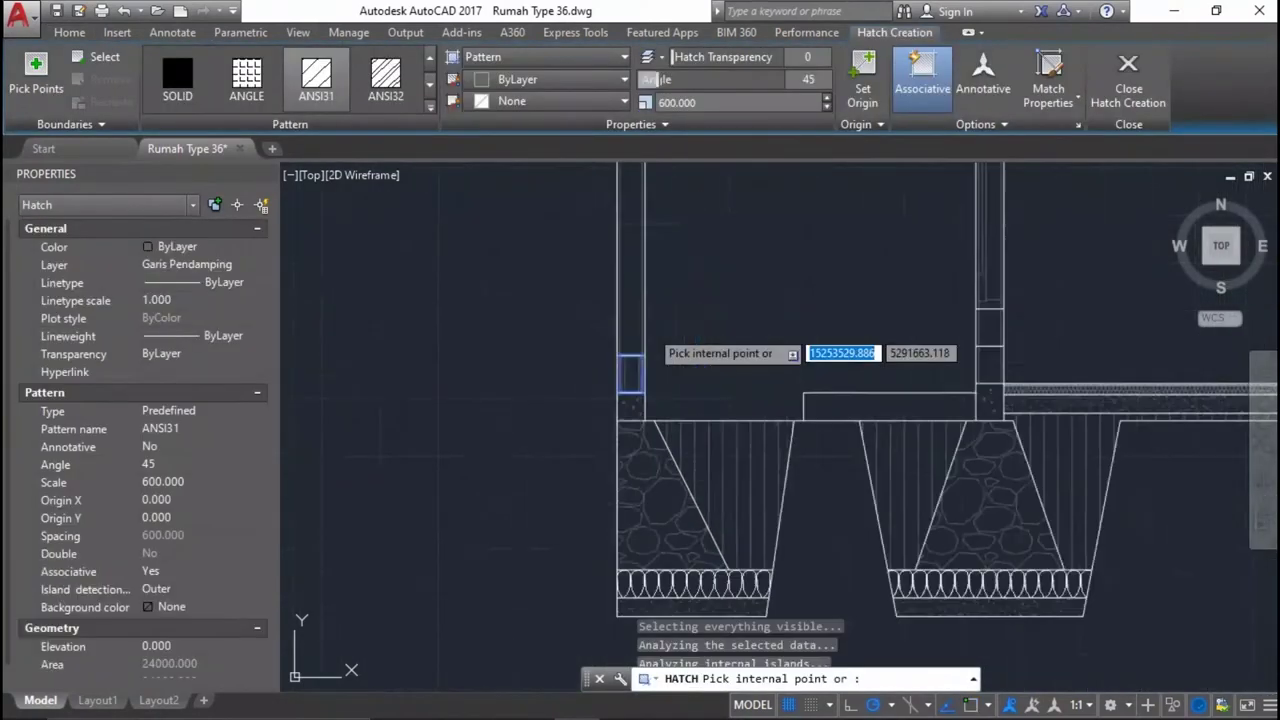
scroll(780, 370, "up", 1)
left_click(870, 395)
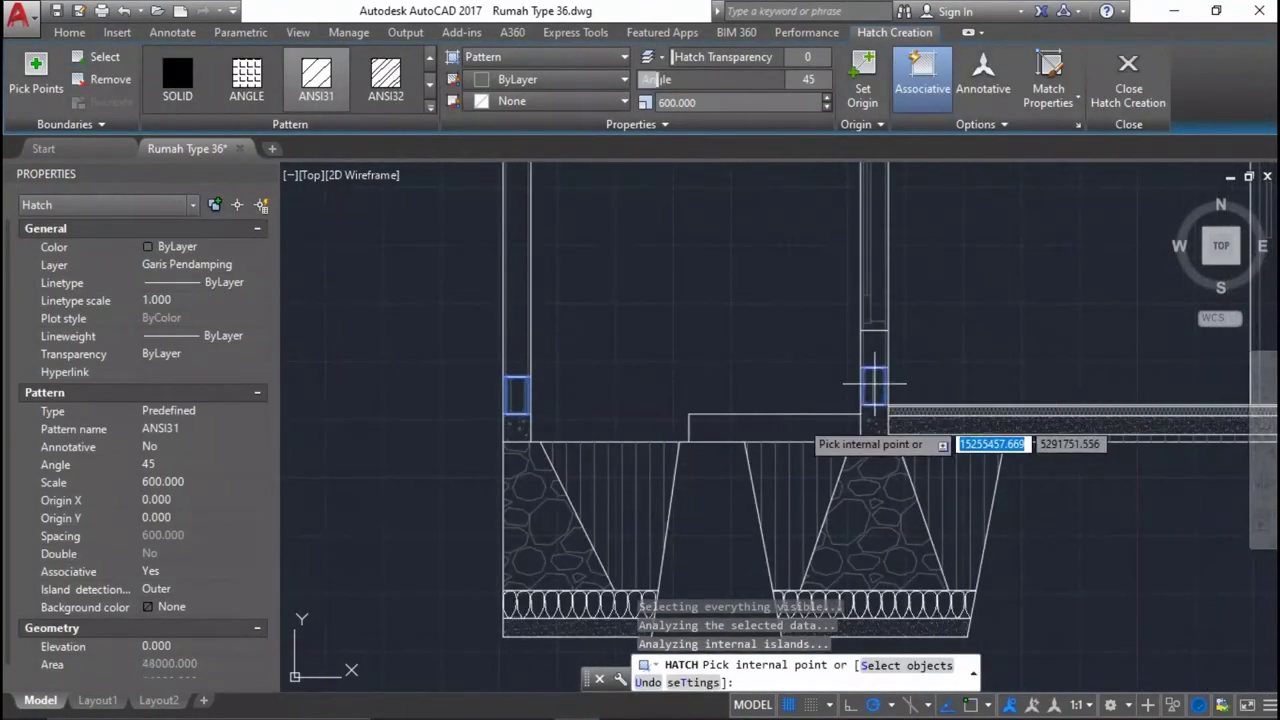
scroll(930, 425, "down", 3)
middle_click_drag(962, 432, 650, 460)
scroll(800, 420, "up", 4)
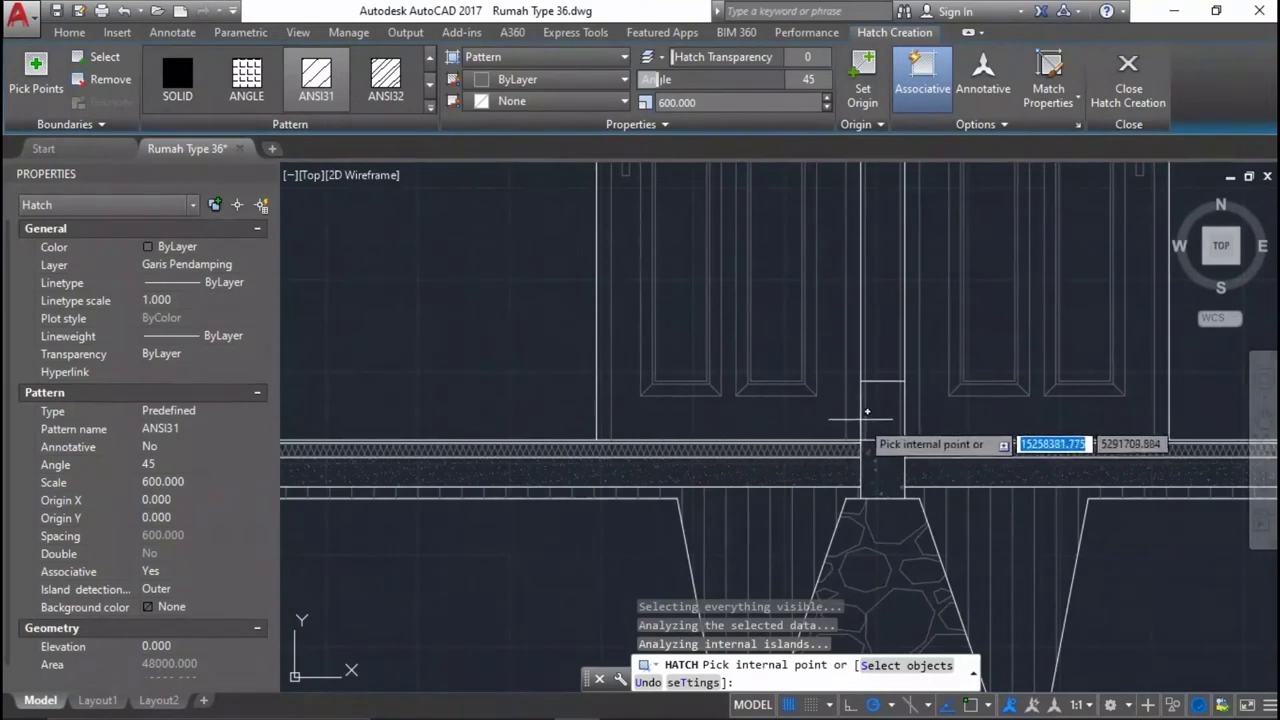
scroll(876, 412, "down", 3)
left_click(880, 455)
scroll(900, 460, "up", 3)
type("0")
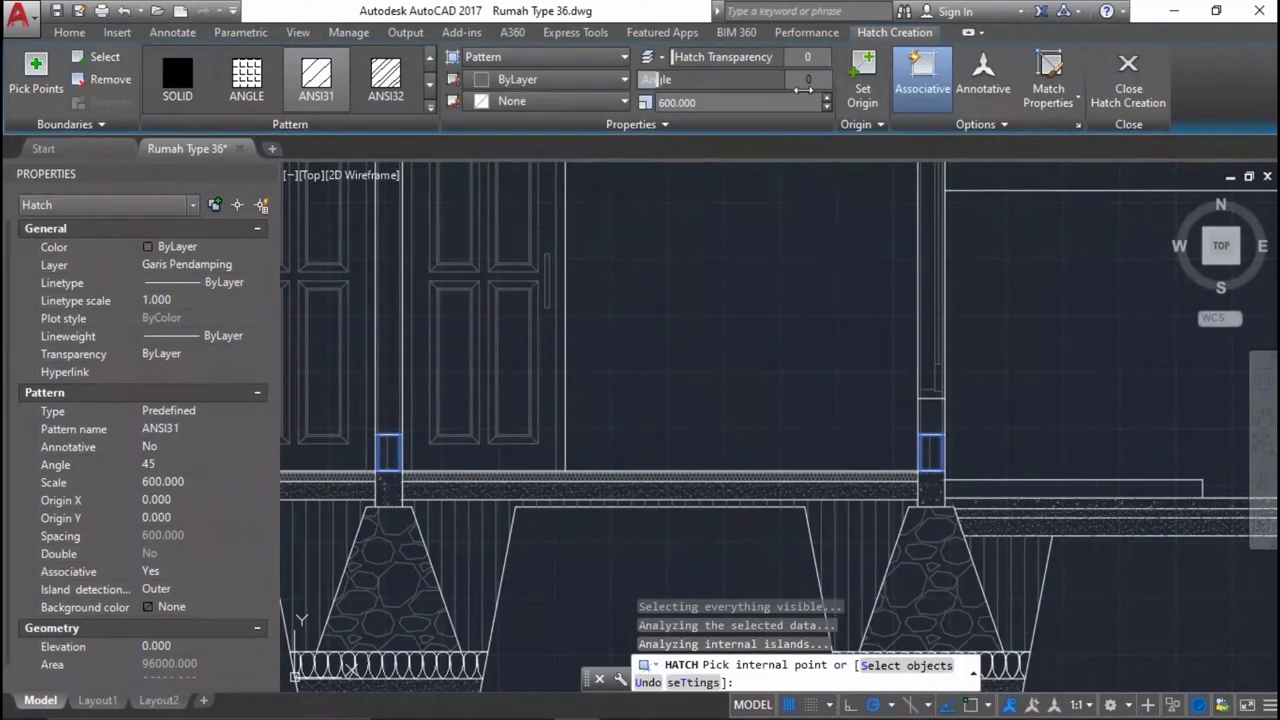
Set the column base hatch to ANSI37 at angle 0 and scale 450, and finish.
key("Return")
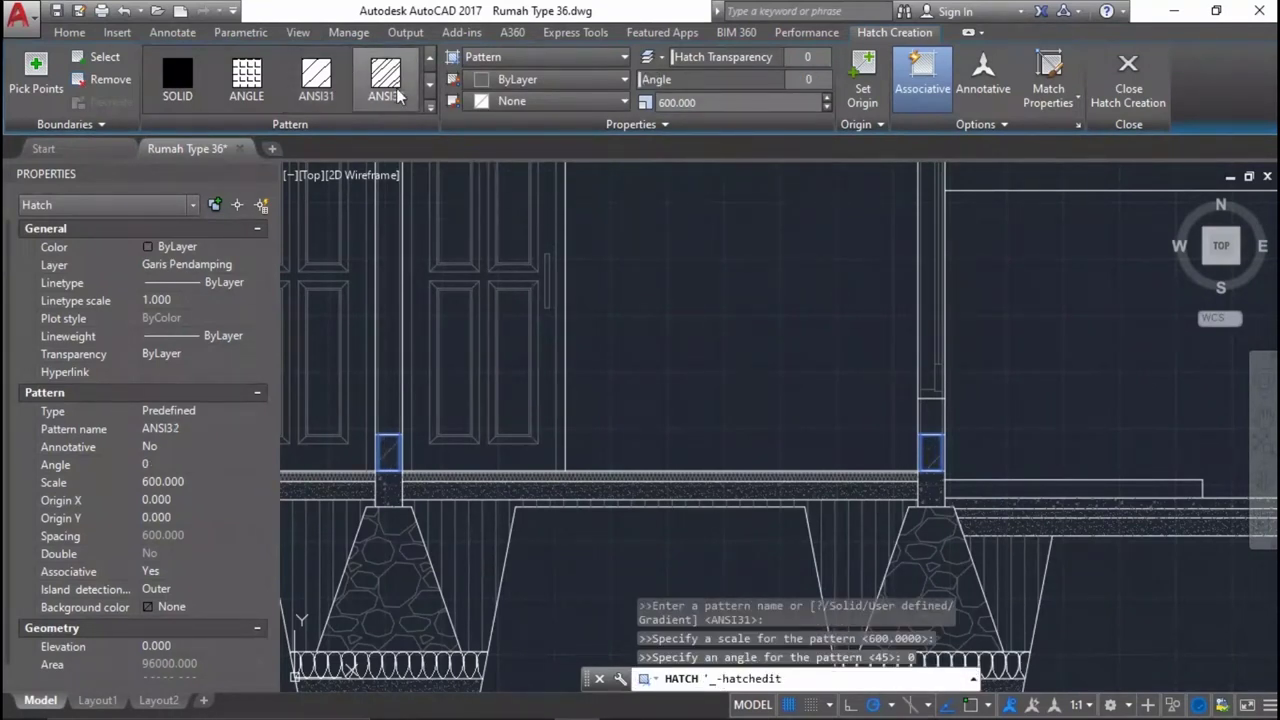
scroll(300, 82, "down", 1)
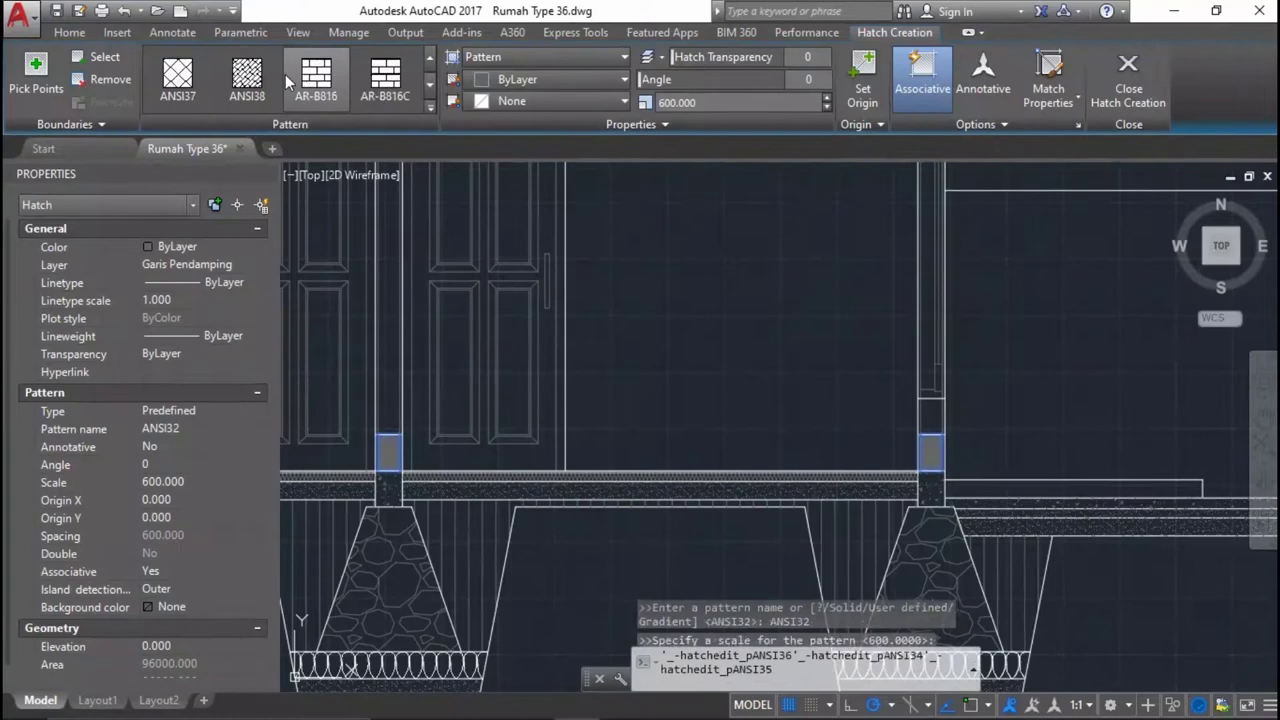
left_click(178, 75)
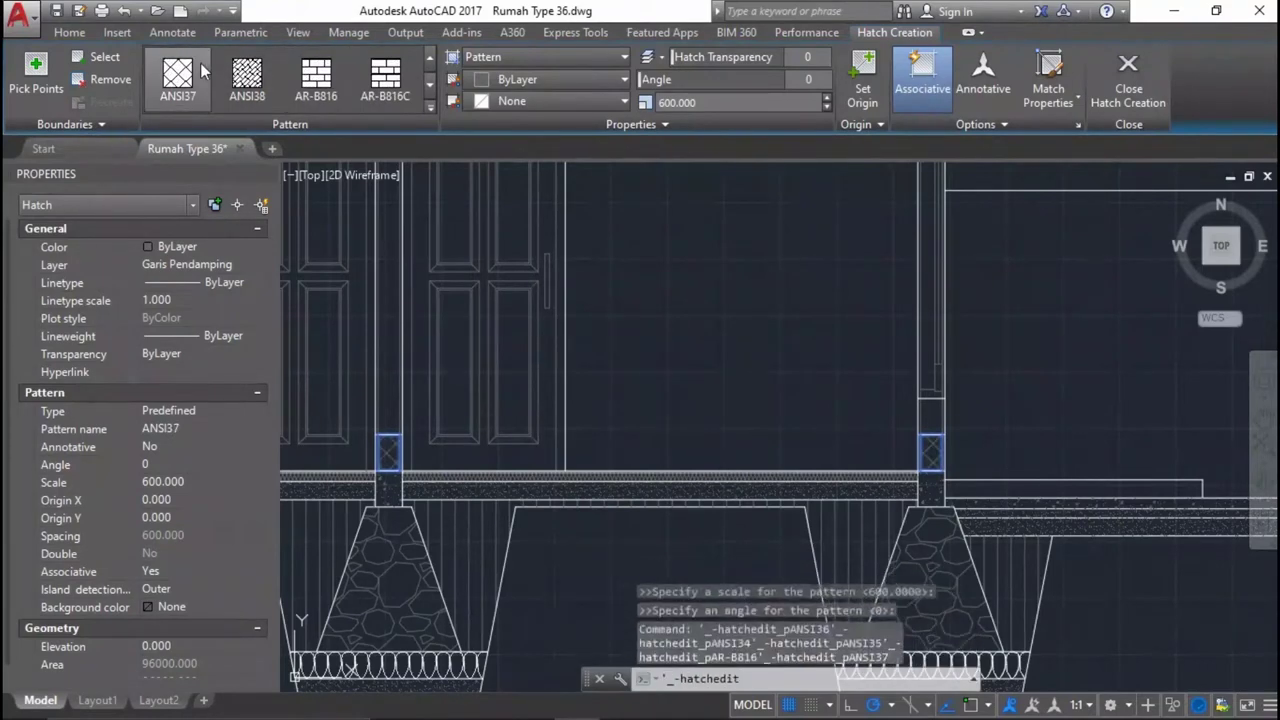
scroll(860, 450, "up", 5)
middle_click_drag(965, 450, 820, 508)
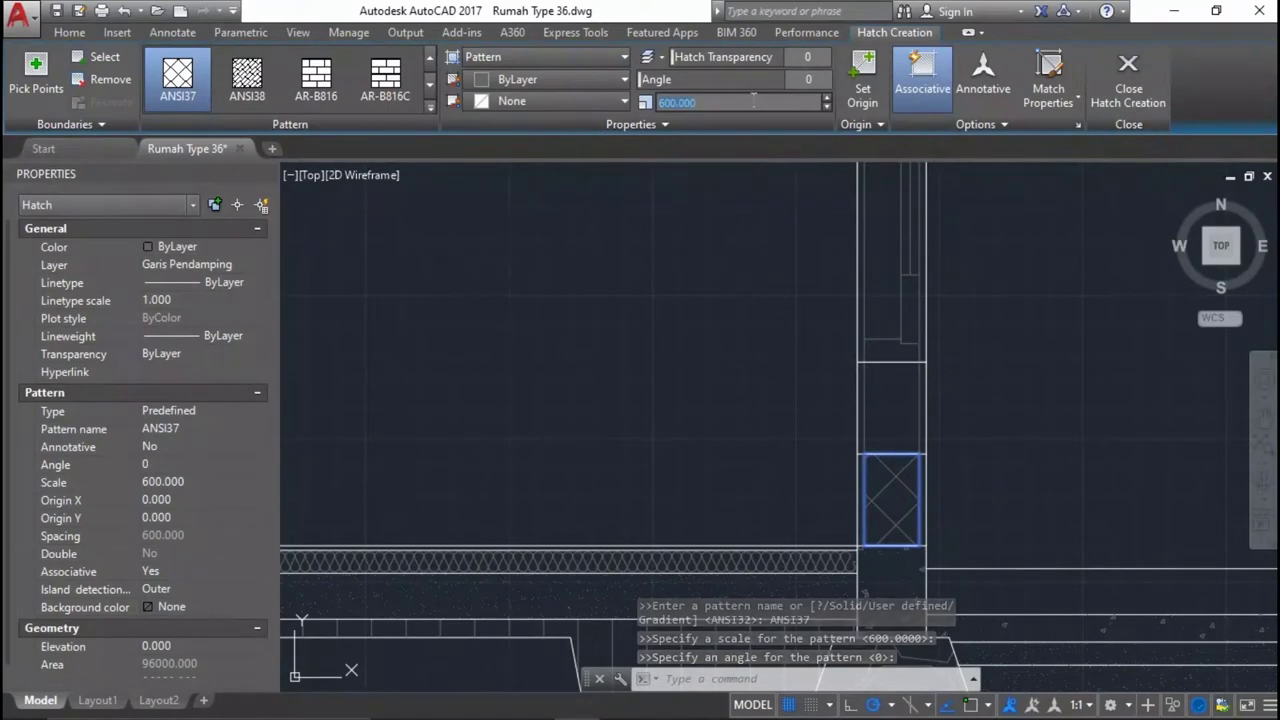
type("450.000")
scroll(904, 440, "down", 4)
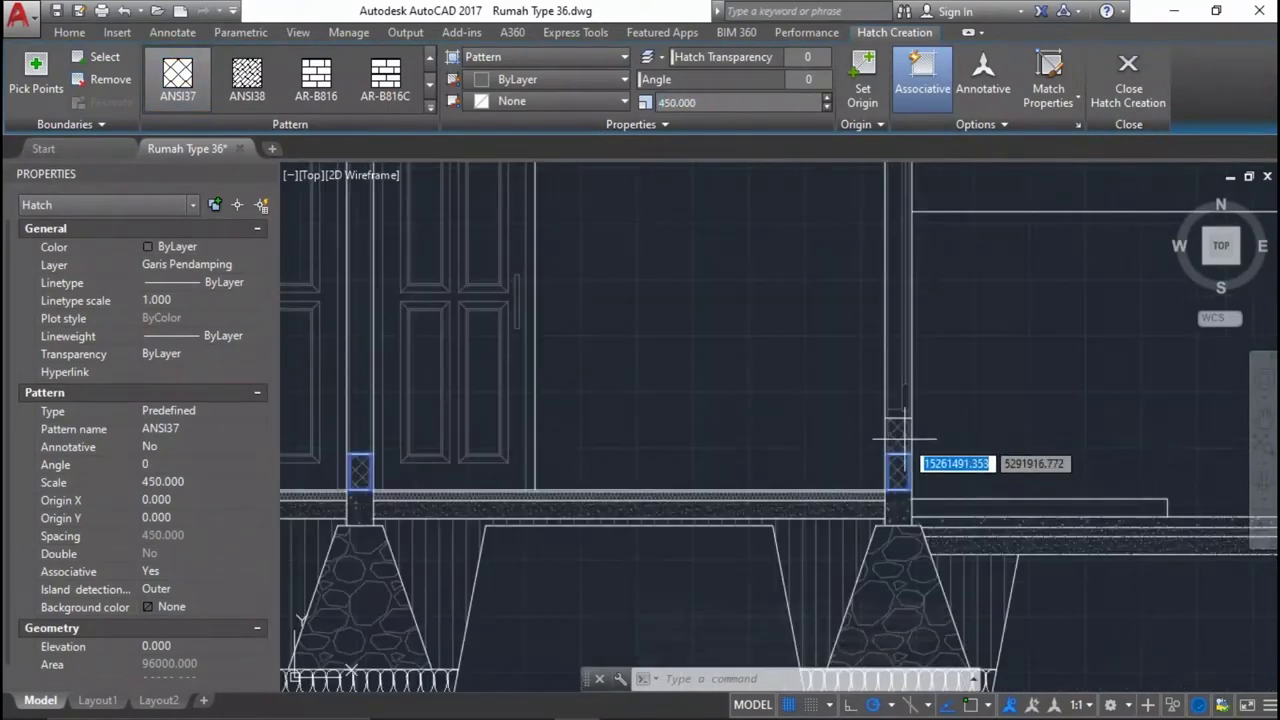
key("Return")
scroll(886, 400, "down", 5)
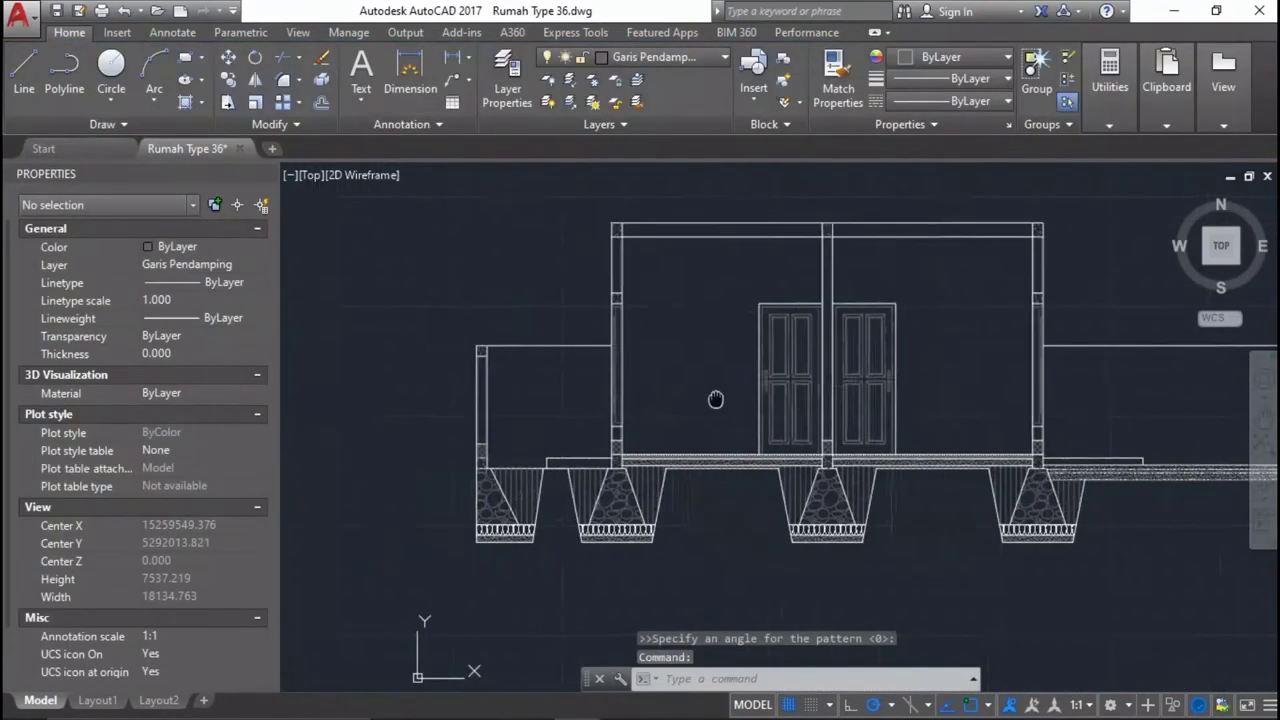
Start a new hatch on the left wall strip and switch its pattern to ANSI32.
scroll(589, 396, "up", 10)
key("Return")
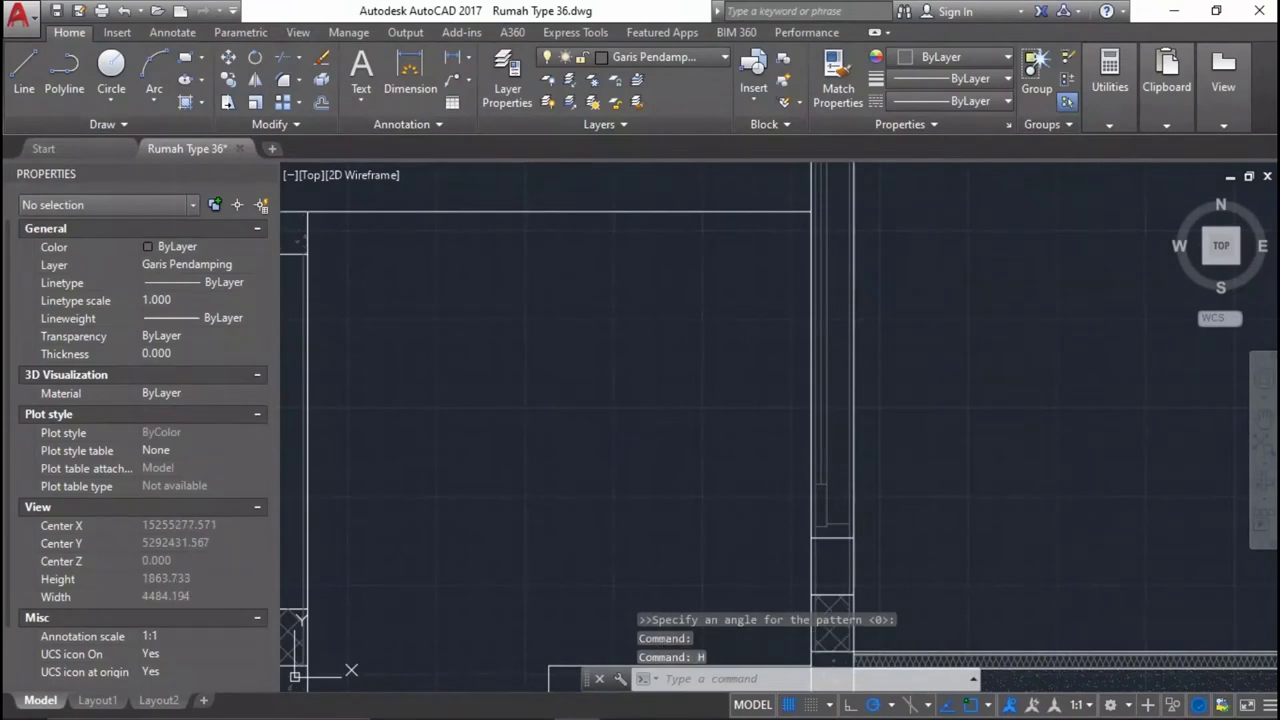
scroll(543, 371, "down", 2)
scroll(357, 386, "up", 2)
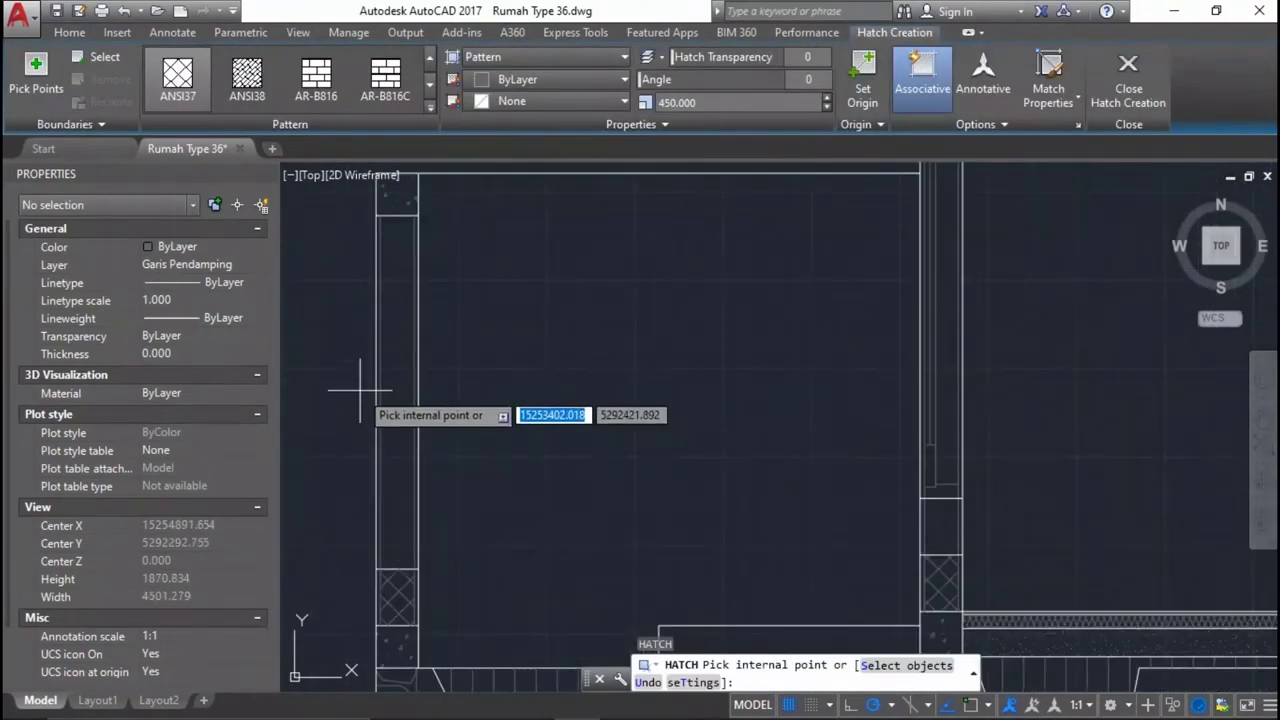
left_click(391, 367)
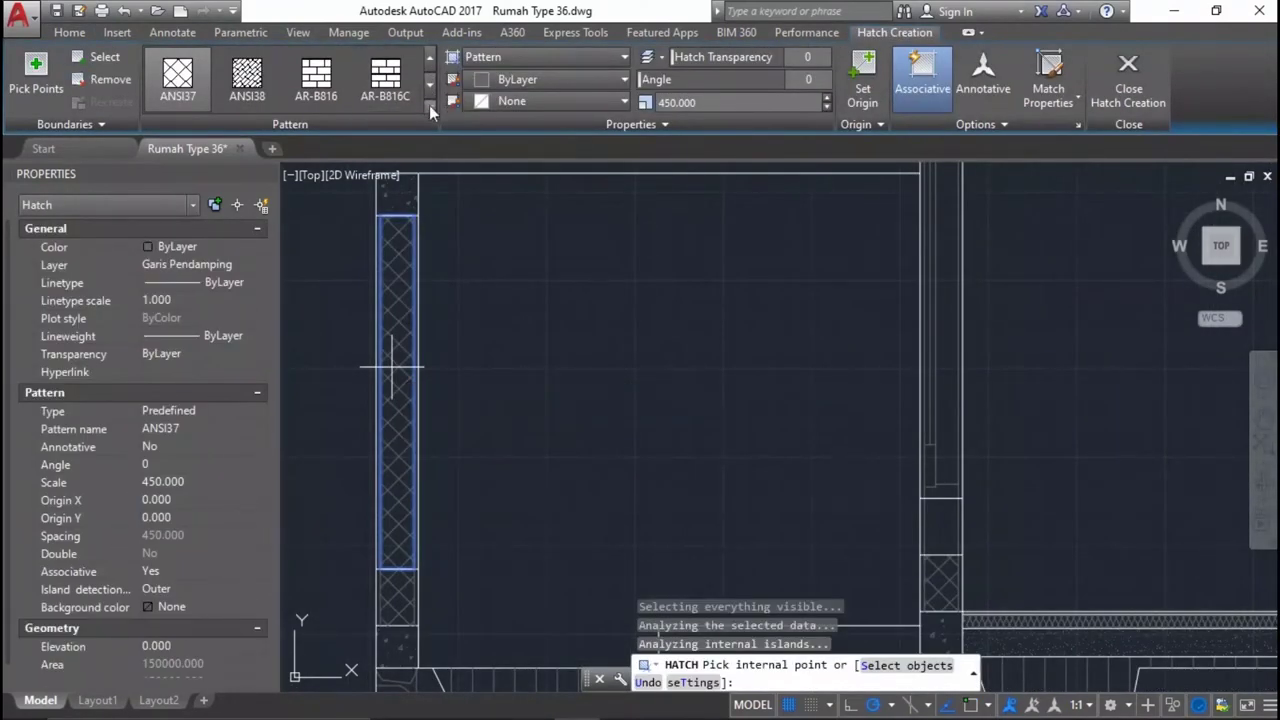
left_click(429, 105)
scroll(385, 108, "up", 2)
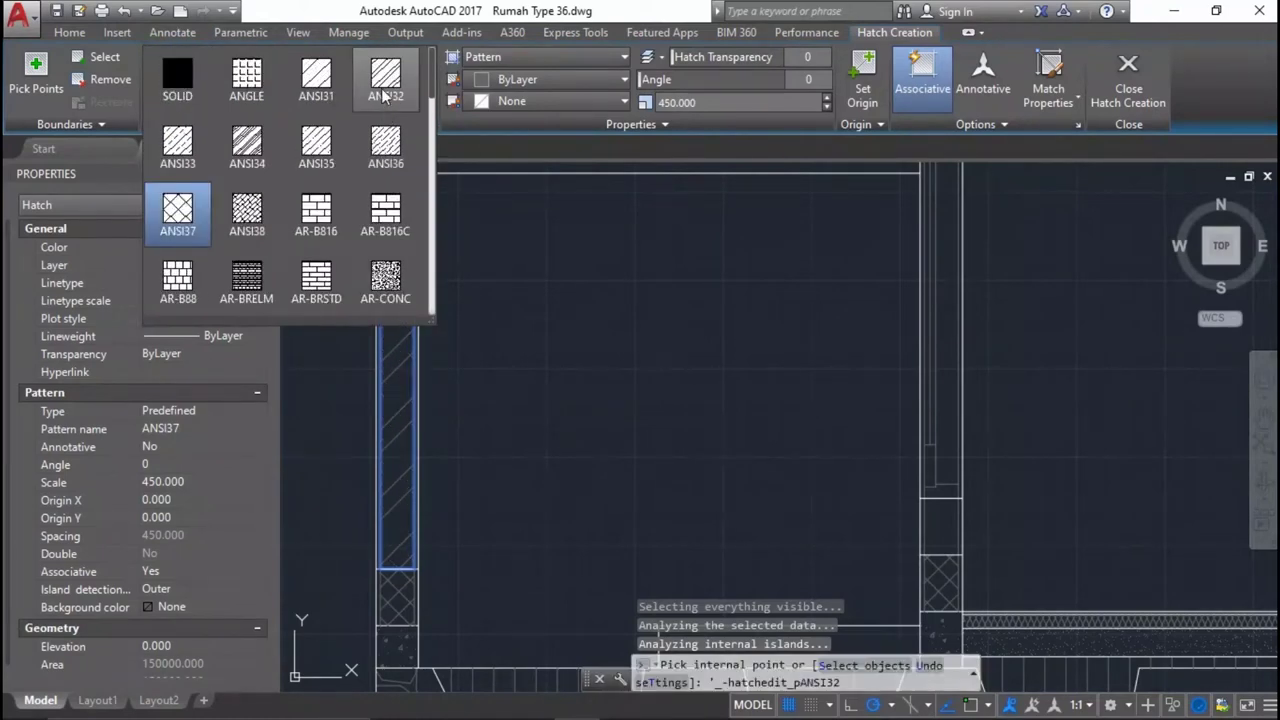
left_click(385, 95)
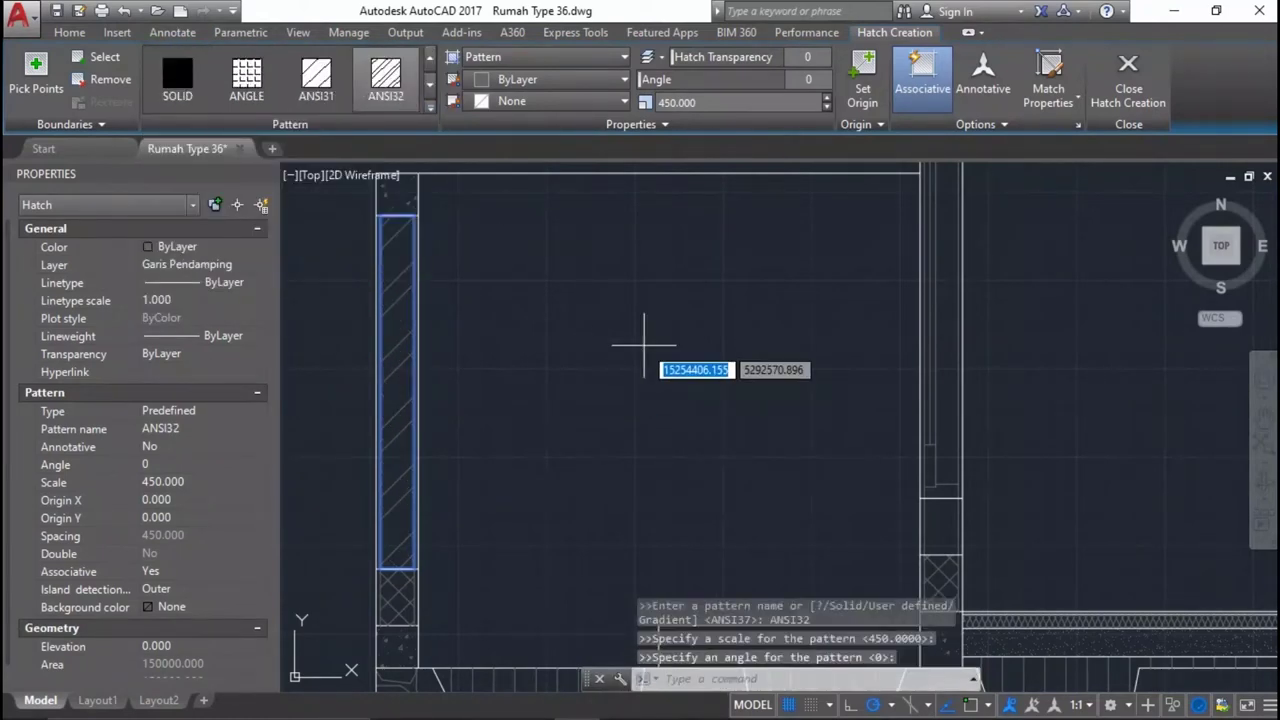
Add the remaining narrow wall column strips to the ANSI32 hatch and commit it.
left_click(397, 390)
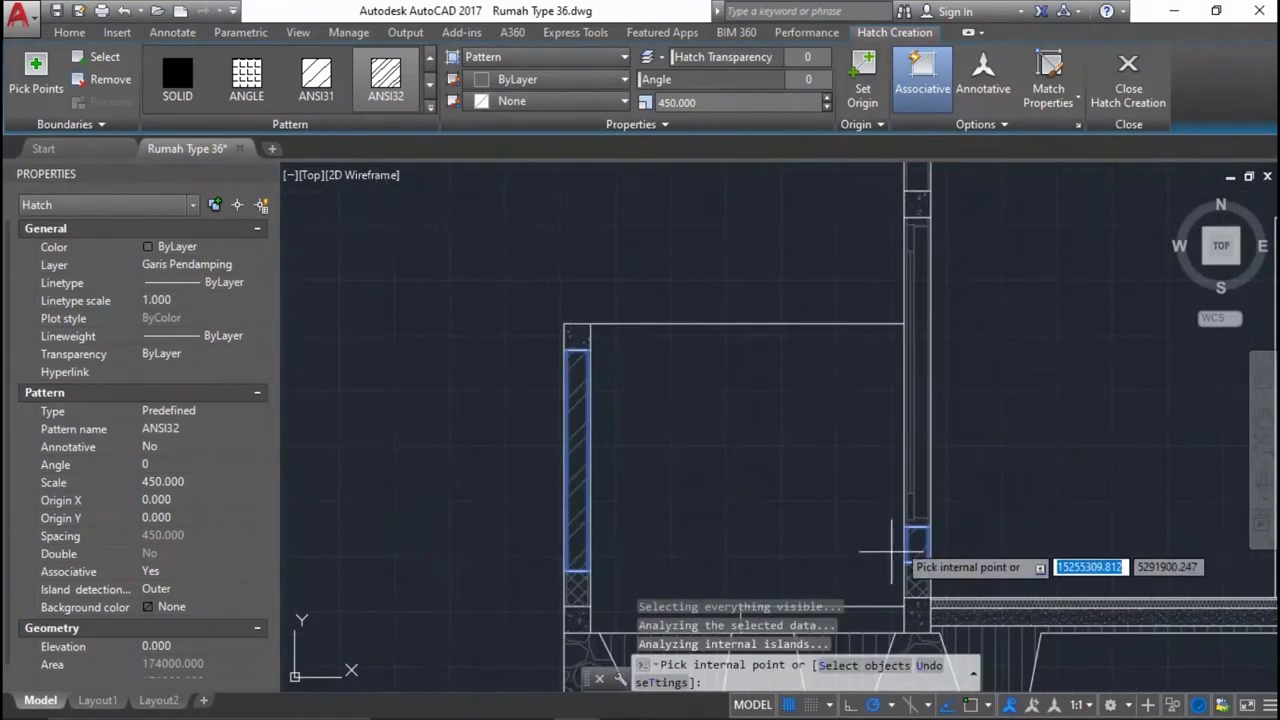
scroll(857, 430, "down", 2)
left_click(862, 353)
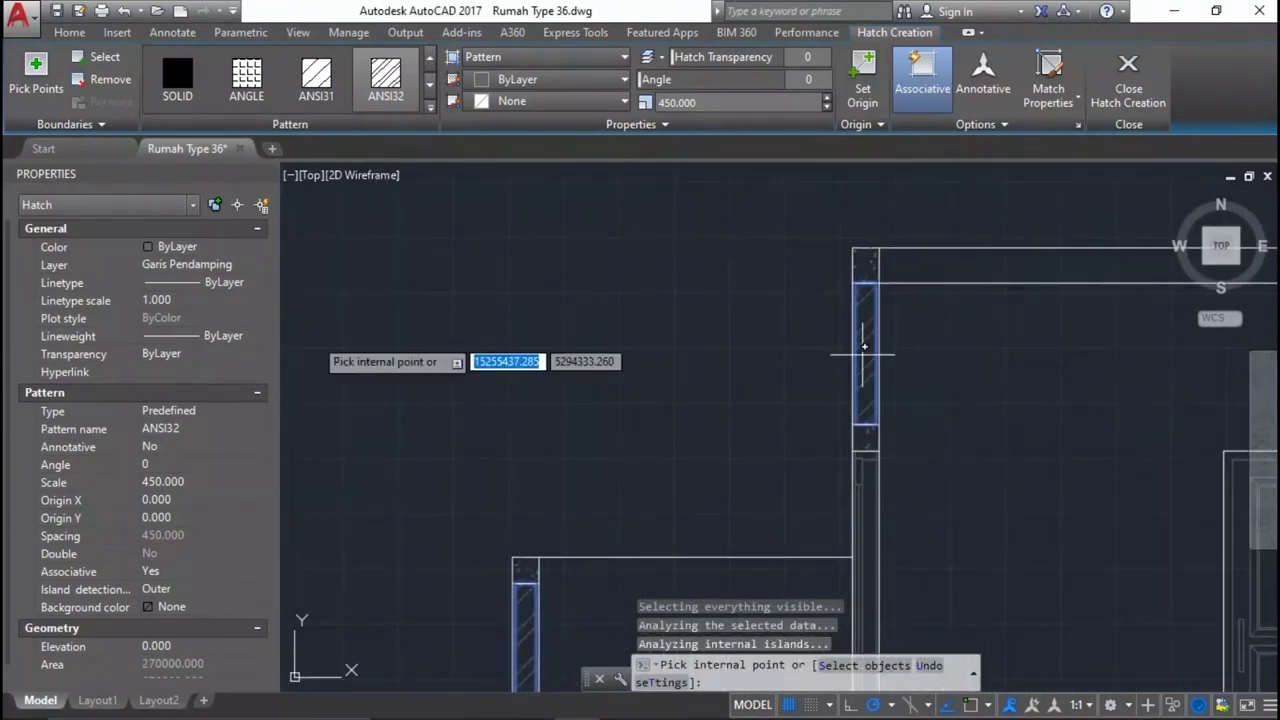
scroll(1000, 557, "down", 3)
scroll(570, 358, "up", 2)
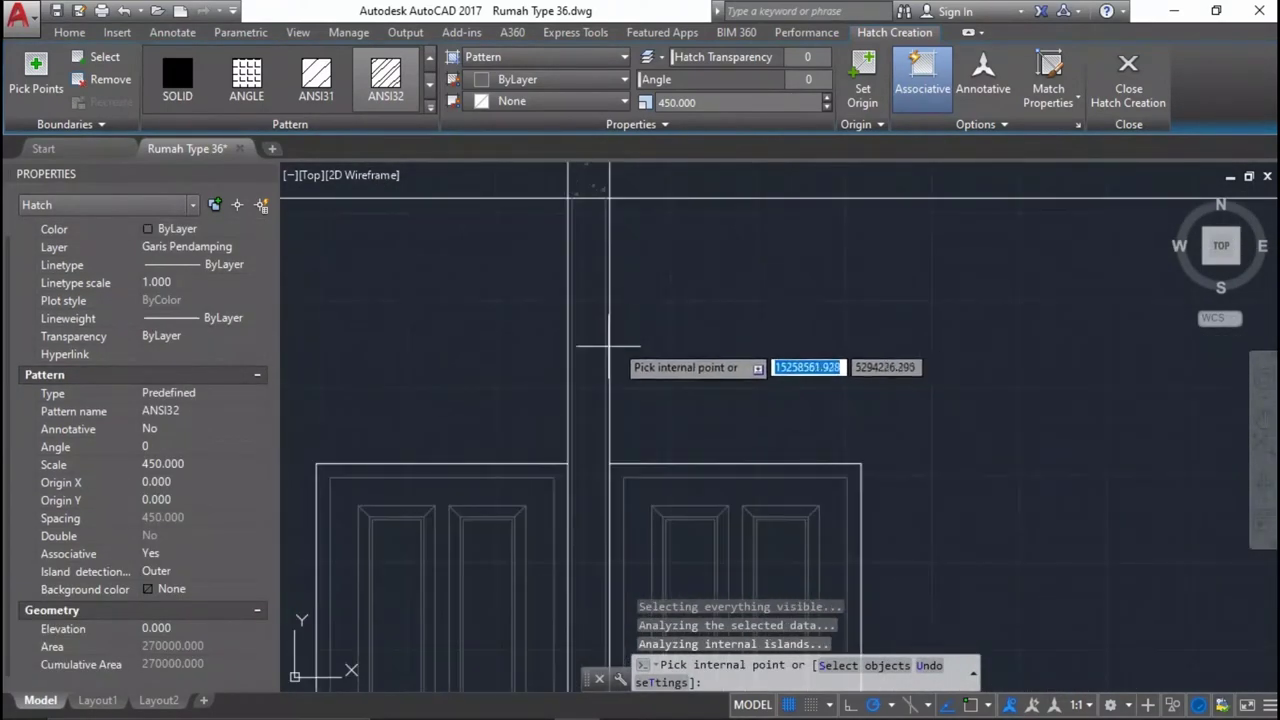
left_click(600, 362)
scroll(605, 362, "down", 2)
scroll(700, 362, "up", 4)
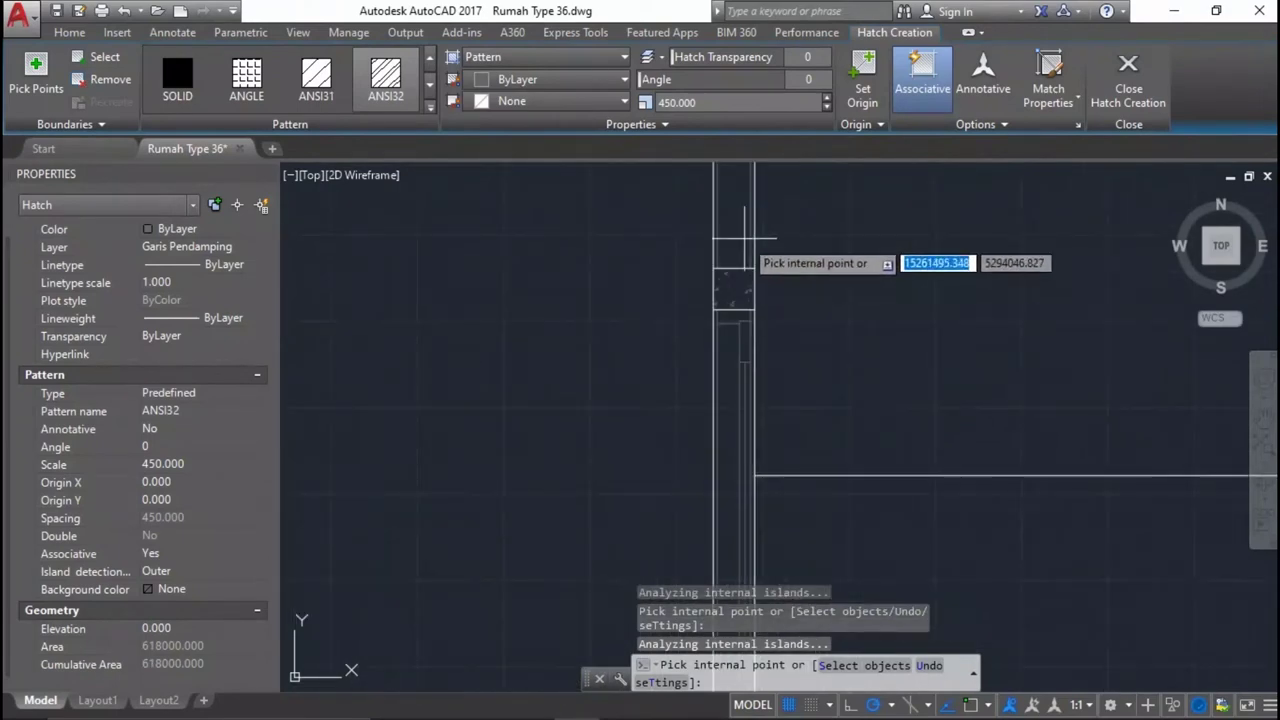
left_click(744, 238)
scroll(744, 238, "down", 1)
scroll(747, 300, "down", 1)
scroll(810, 410, "up", 3)
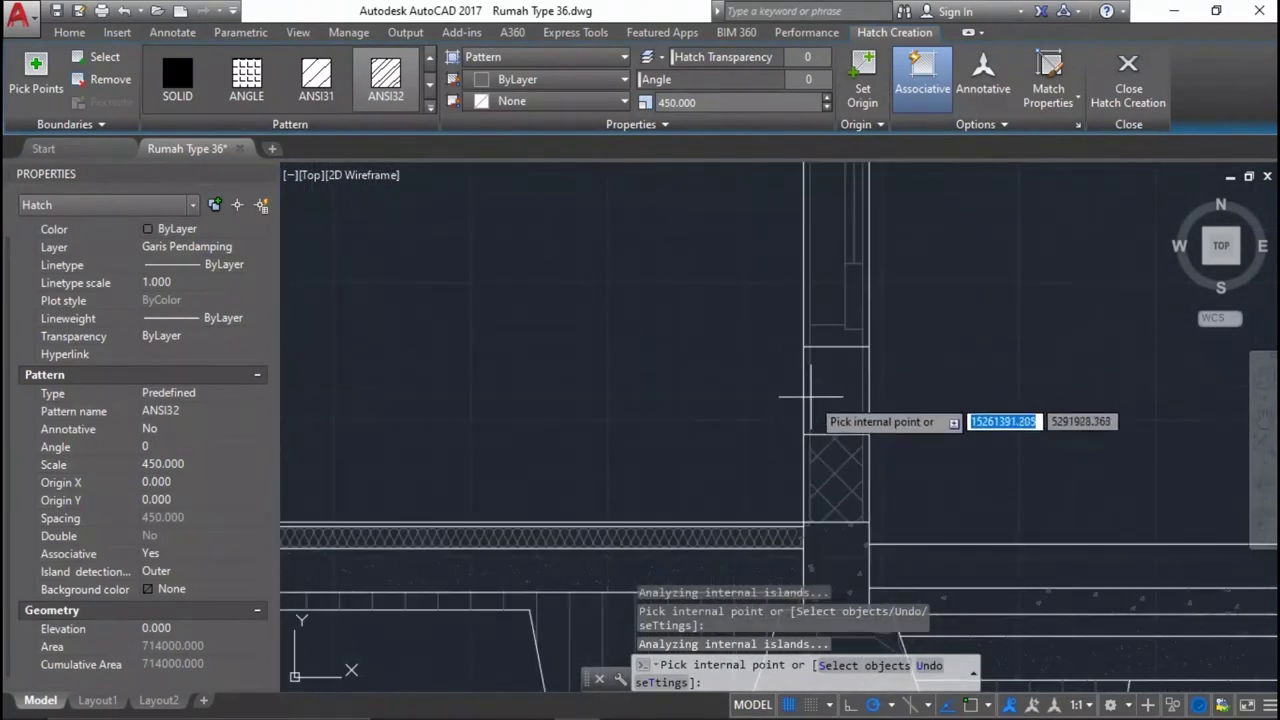
scroll(835, 395, "down", 2)
scroll(830, 390, "down", 2)
key("Return")
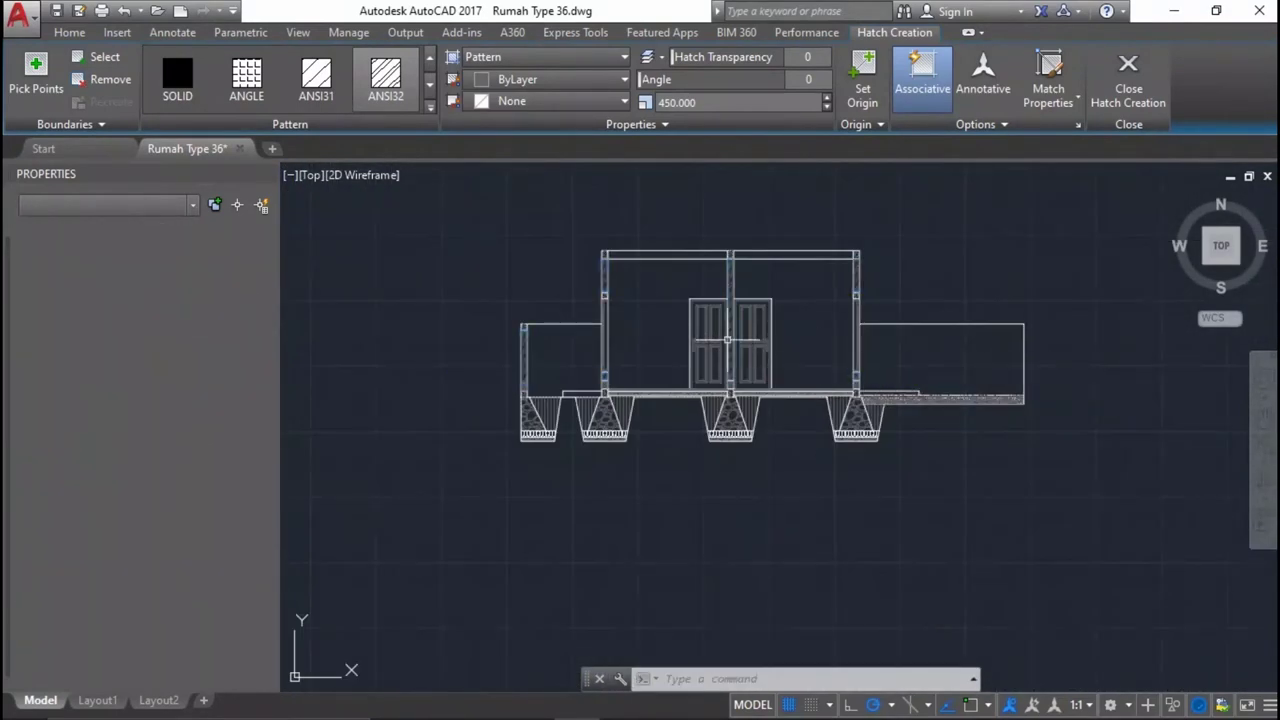
Pan down to review the hatched walls together with the doors and footings.
scroll(816, 362, "up", 3)
scroll(800, 390, "down", 3)
scroll(740, 410, "up", 3)
middle_click_drag(734, 412, 761, 576)
scroll(729, 374, "down", 1)
scroll(629, 277, "up", 3)
scroll(1006, 366, "up", 1)
scroll(942, 366, "down", 3)
scroll(942, 366, "up", 3)
scroll(886, 372, "down", 3)
key("Return")
key("Return")
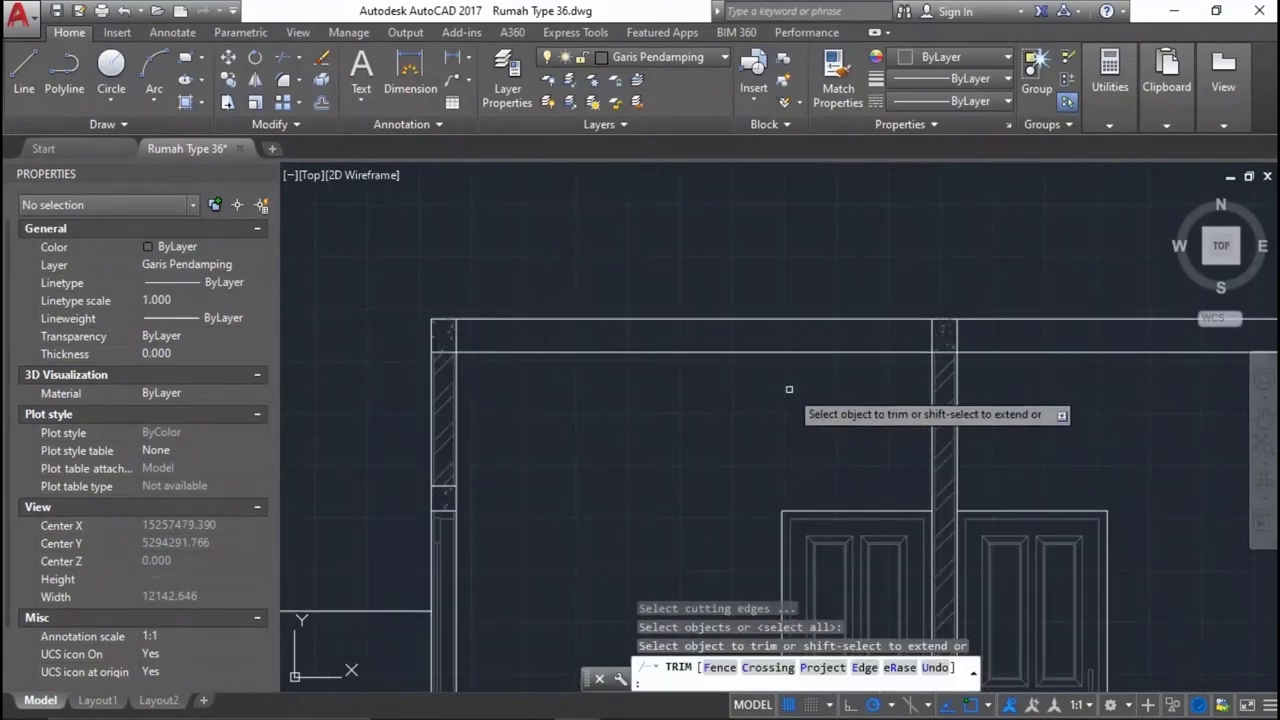
Trim the excess line segments across the top of the walls.
left_click(806, 346)
left_click(737, 366)
scroll(681, 380, "down", 2)
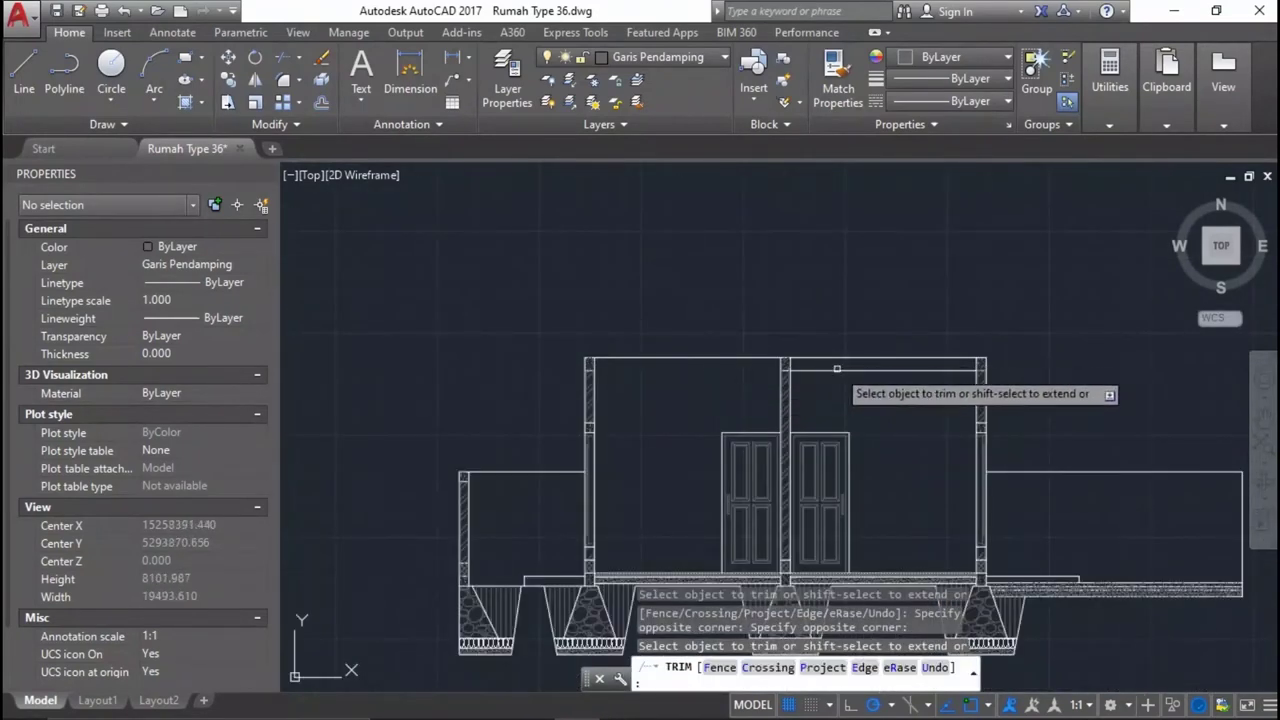
left_click(840, 369)
key("Escape")
scroll(531, 531, "up", 3)
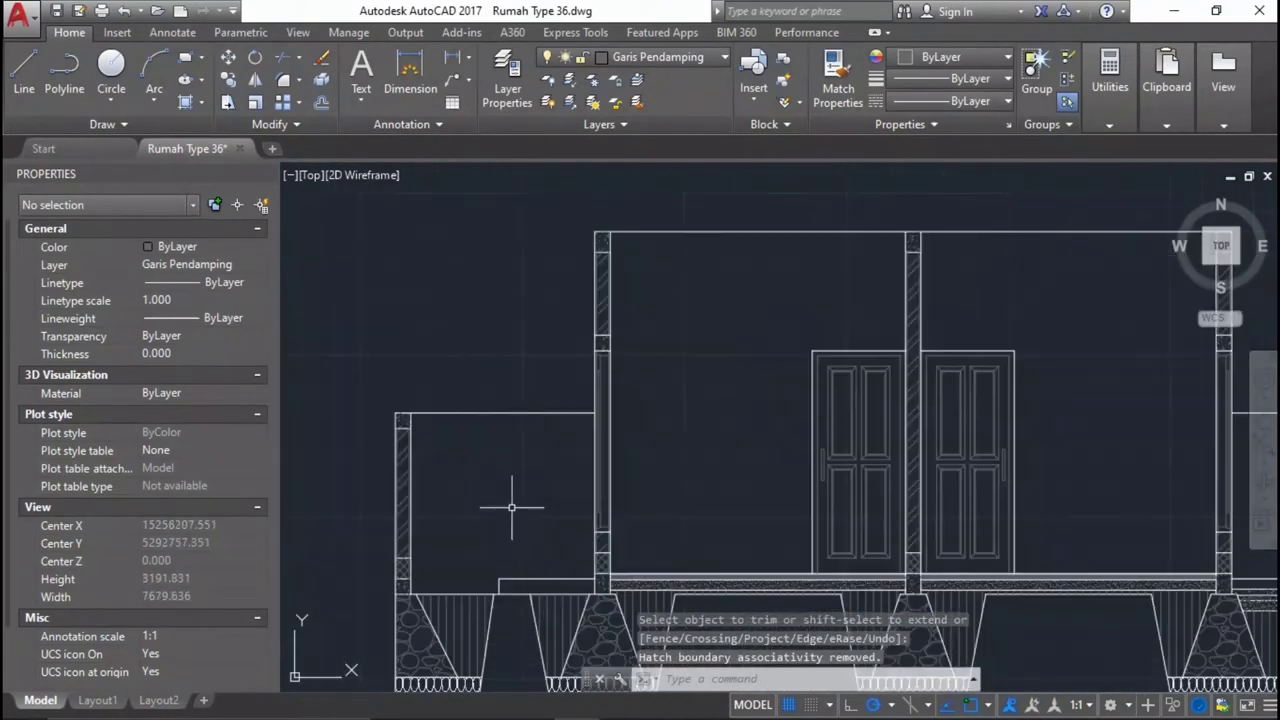
scroll(514, 495, "down", 5)
scroll(900, 490, "up", 2)
scroll(934, 500, "up", 1)
scroll(934, 500, "down", 8)
scroll(967, 481, "up", 5)
scroll(943, 471, "up", 8)
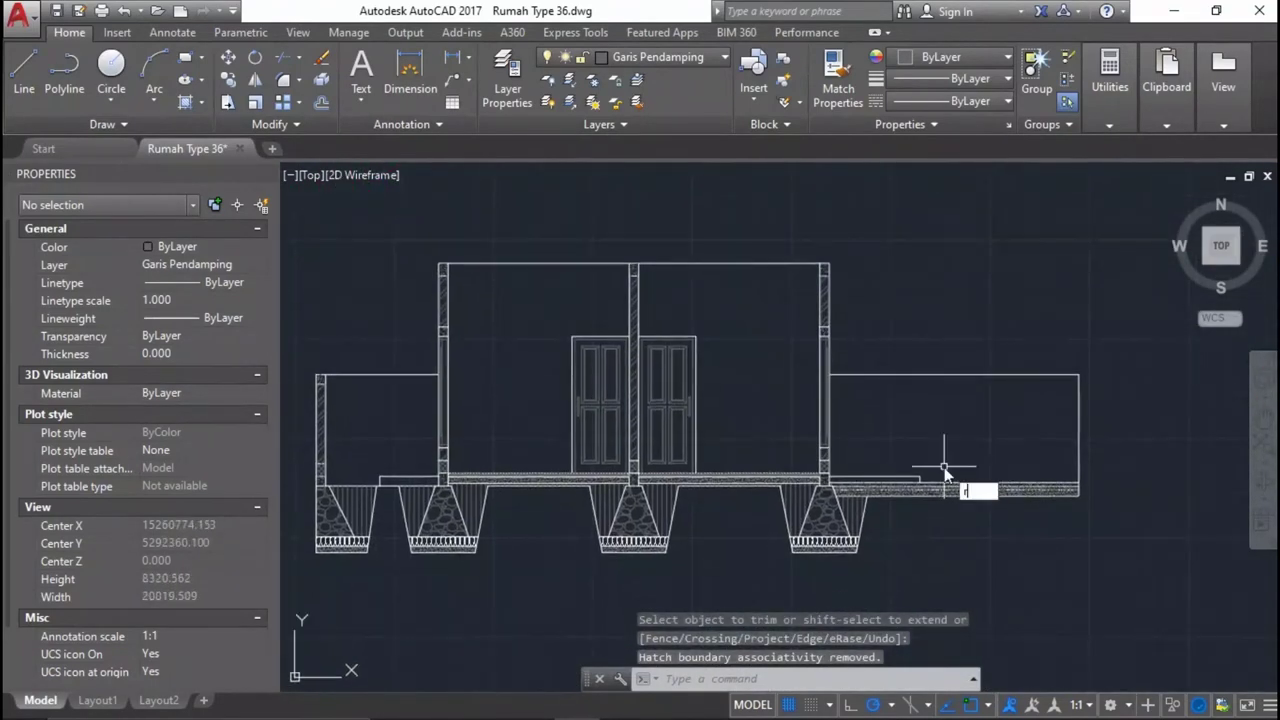
Regenerate the display with RE, then begin an offset at the left wall top.
type("re")
key("Return")
scroll(964, 507, "up", 6)
scroll(815, 475, "down", 14)
scroll(814, 429, "up", 8)
scroll(889, 491, "up", 3)
scroll(1100, 530, "down", 10)
scroll(1100, 530, "up", 5)
scroll(737, 457, "down", 5)
scroll(523, 443, "up", 6)
scroll(585, 419, "up", 3)
scroll(543, 420, "up", 2)
scroll(580, 423, "down", 2)
type("o")
key("Return")
scroll(560, 405, "up", 4)
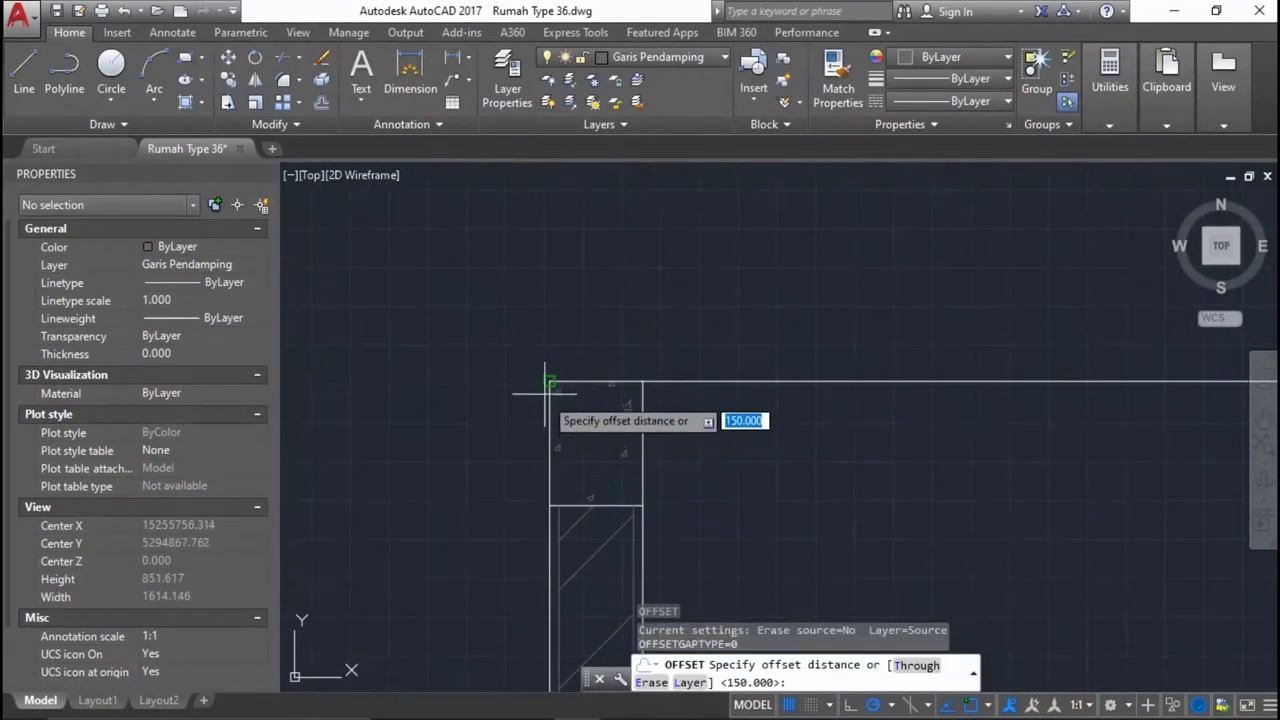
Offset the top beam line 120 upward to make a parallel line.
left_click(550, 381)
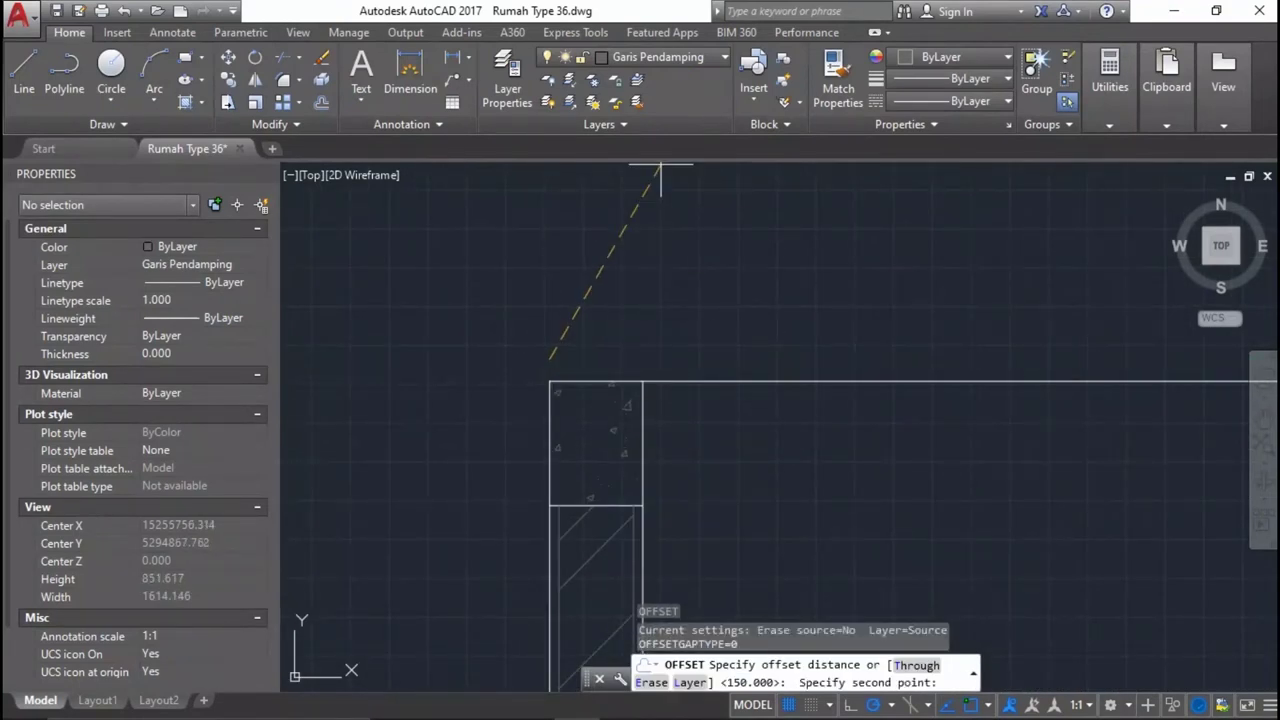
type("160")
key("Return")
key("Escape")
key("Return")
type("0")
key("Return")
left_click(705, 382)
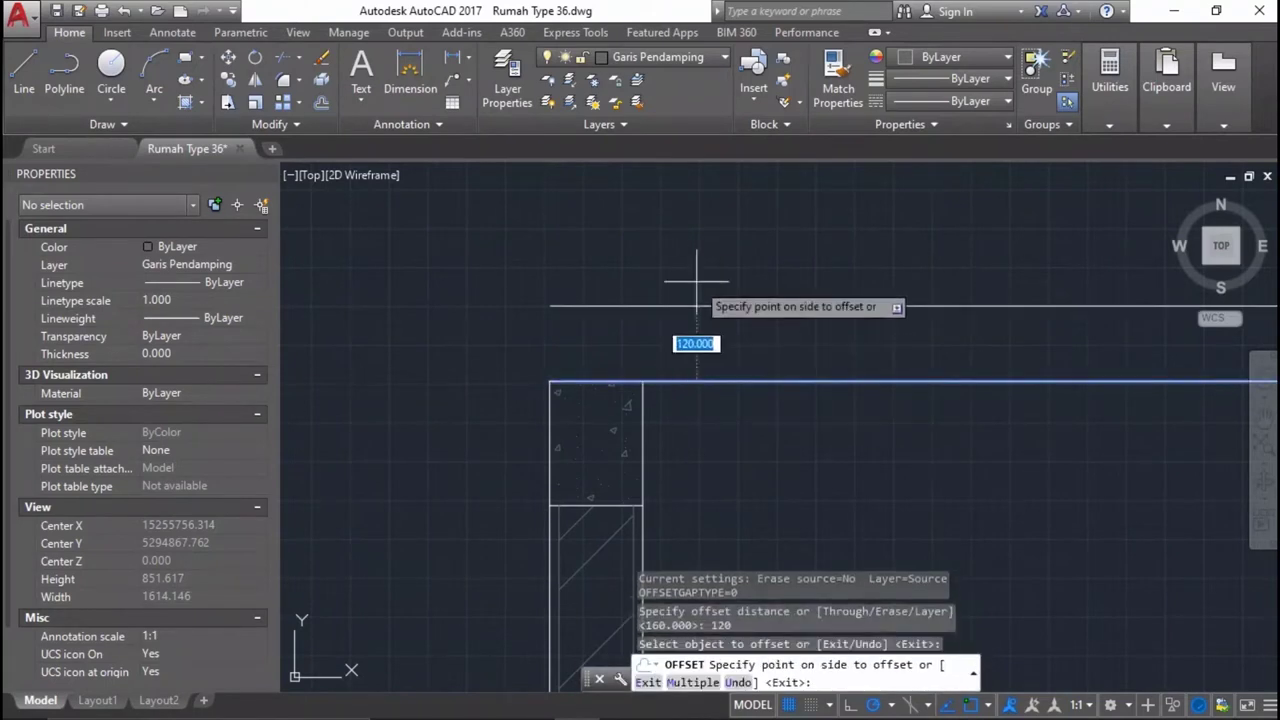
left_click(680, 295)
key("Escape")
Draw a vertical line from the beam's top-left corner up to the new parallel line.
type("l")
key("Return")
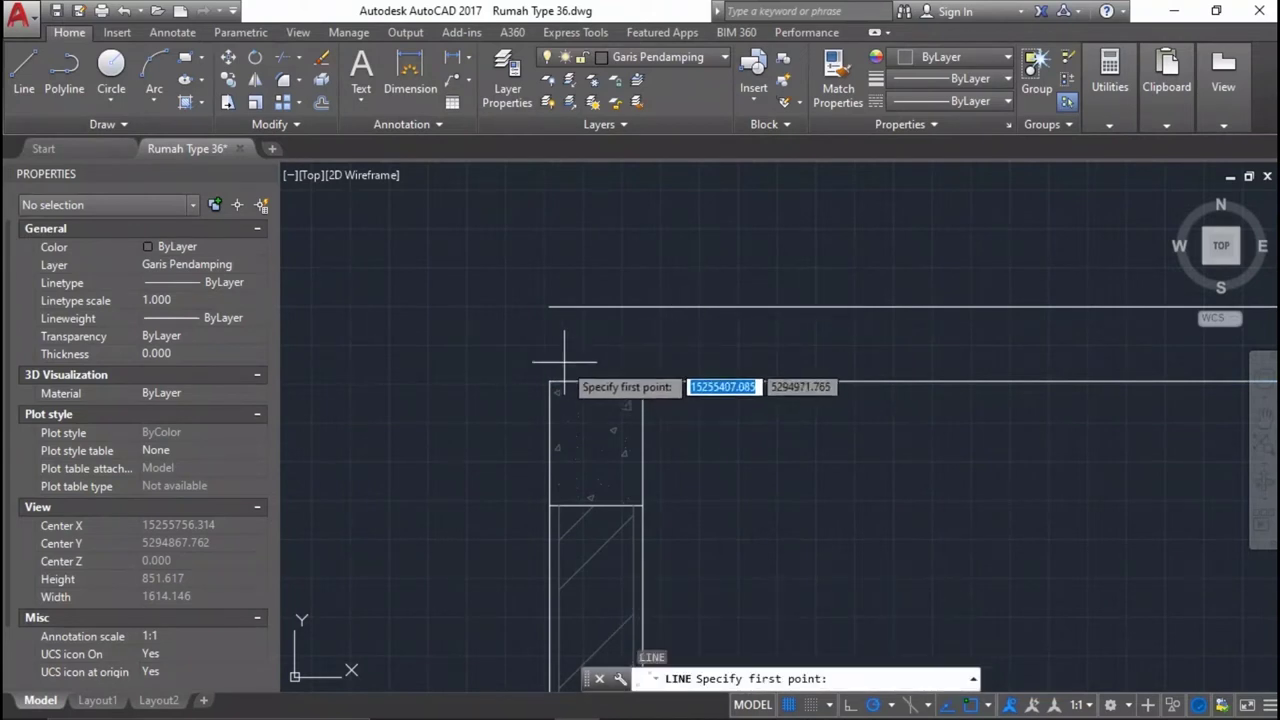
left_click(550, 381)
left_click(550, 305)
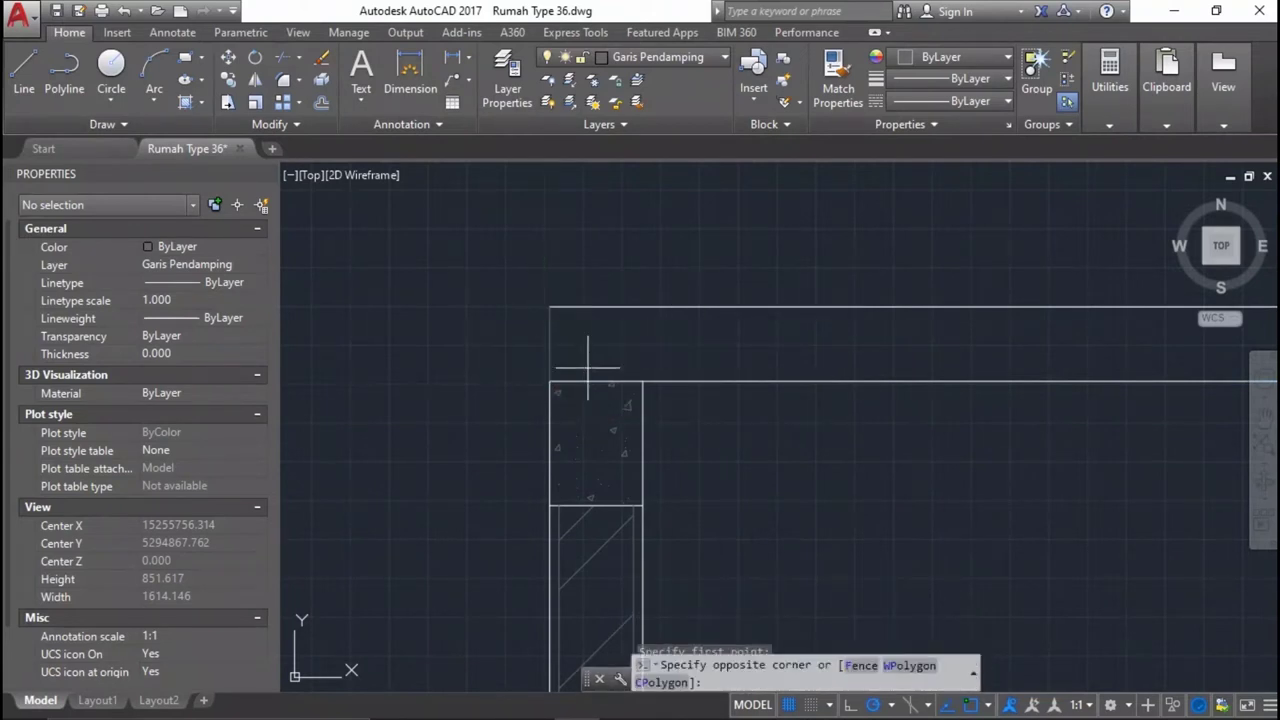
key("Escape")
Select the new vertical line and move it, then undo that move.
left_click(551, 340)
middle_click_drag(529, 337, 560, 417)
type("m")
key("Return")
left_click(635, 336)
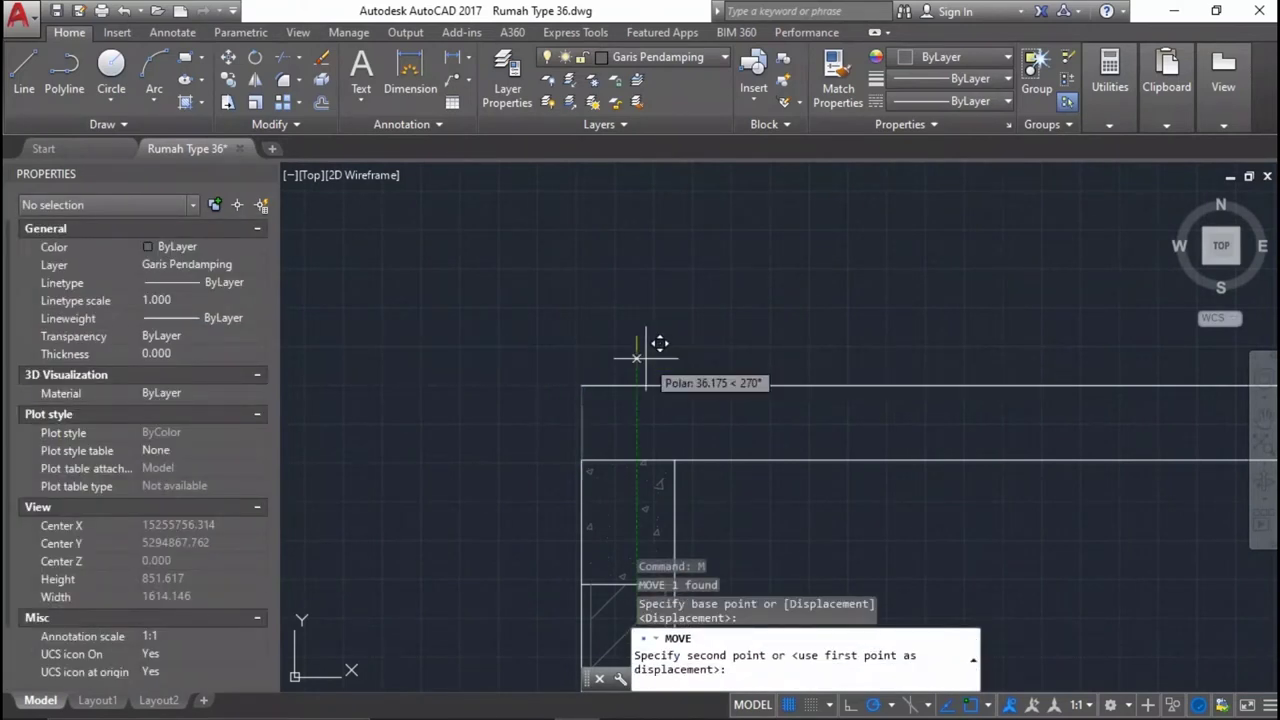
type("1")
key("Return")
scroll(660, 360, "down", 2)
scroll(677, 380, "up", 4)
key("ctrl+z")
key("ctrl+z")
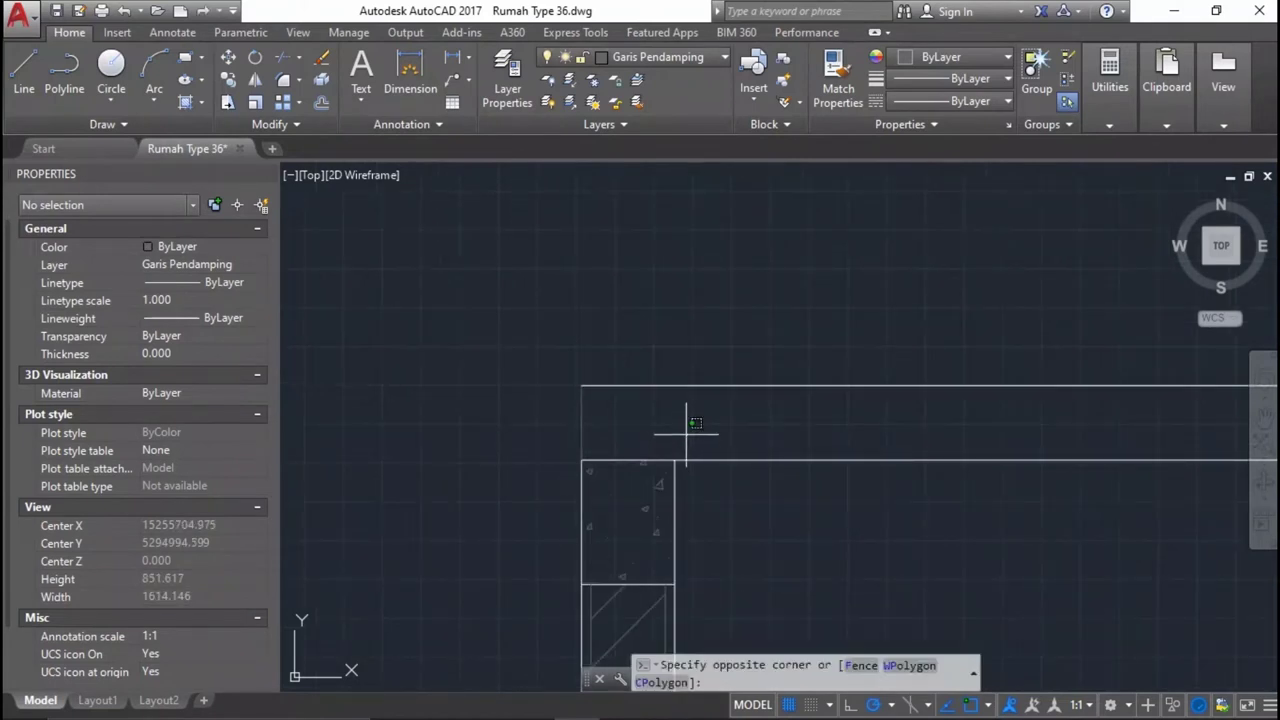
Reselect the short vertical line and move it 100 to the left.
left_click_drag(686, 434, 552, 429)
middle_click_drag(552, 429, 685, 432)
scroll(690, 434, "down", 2)
type("m")
key("Return")
left_click(722, 342)
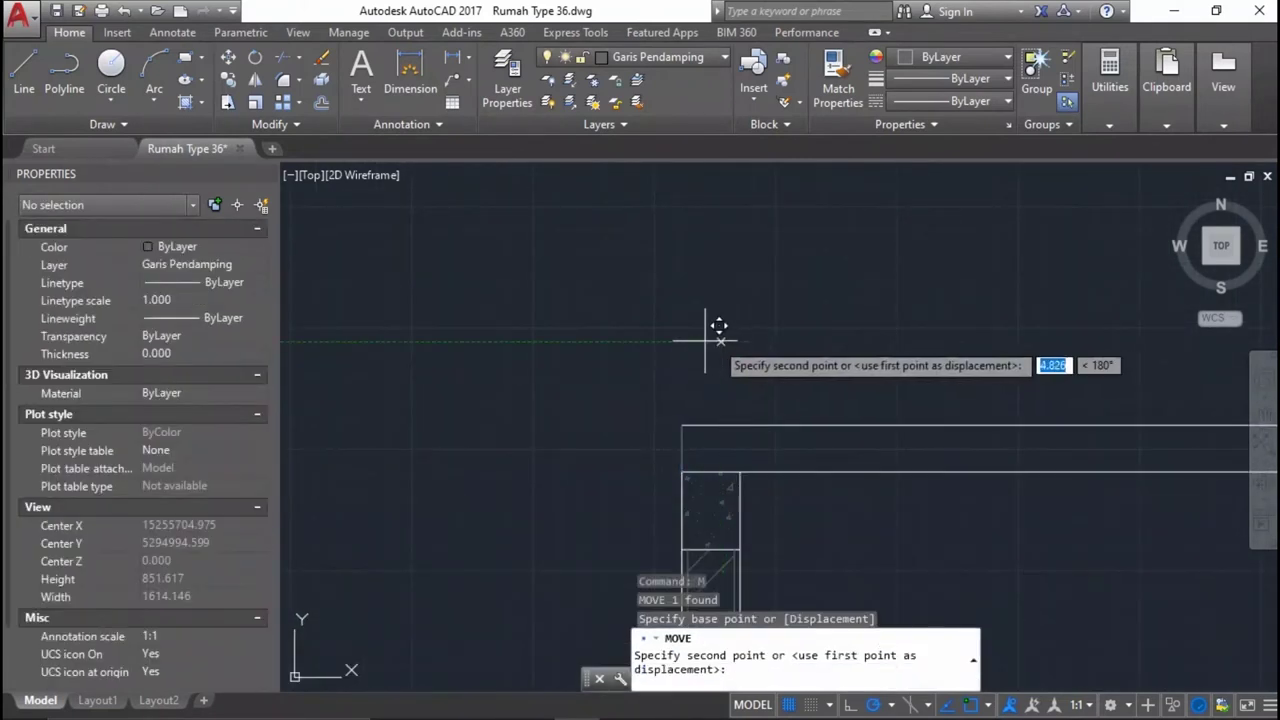
type("100")
key("Return")
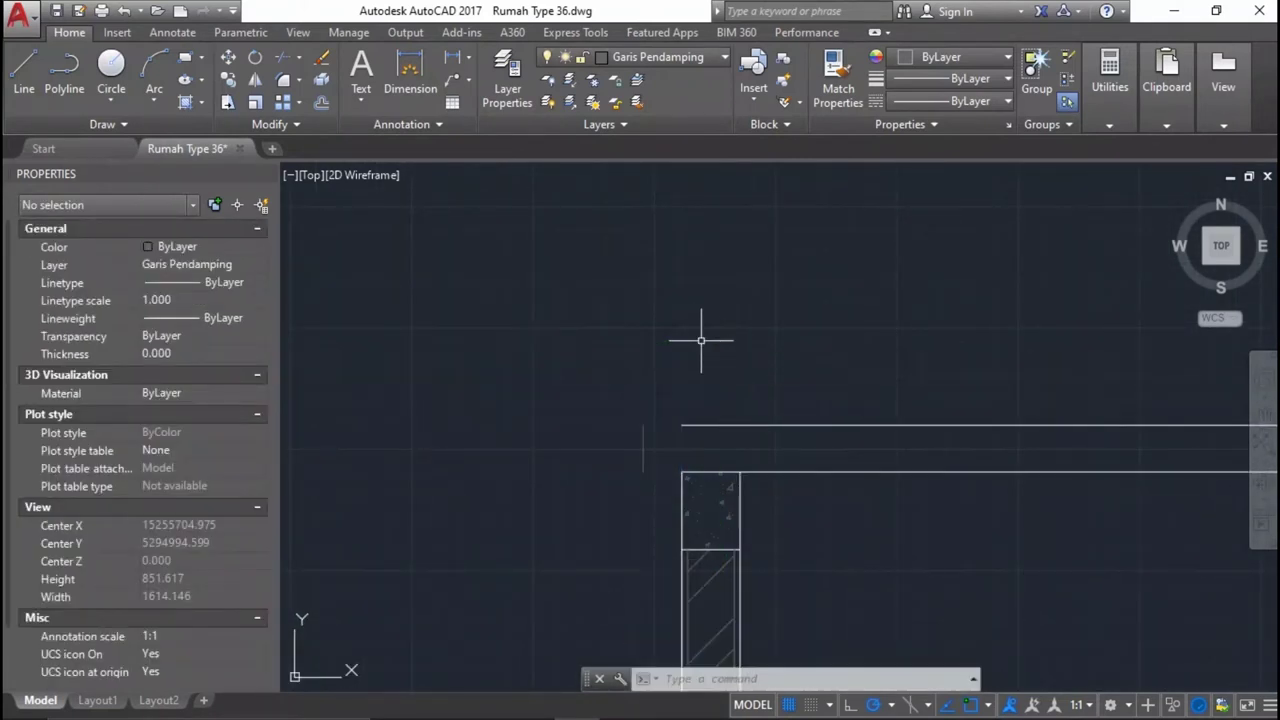
Make Garis Utama the current layer and put the short vertical line on it.
left_click(636, 59)
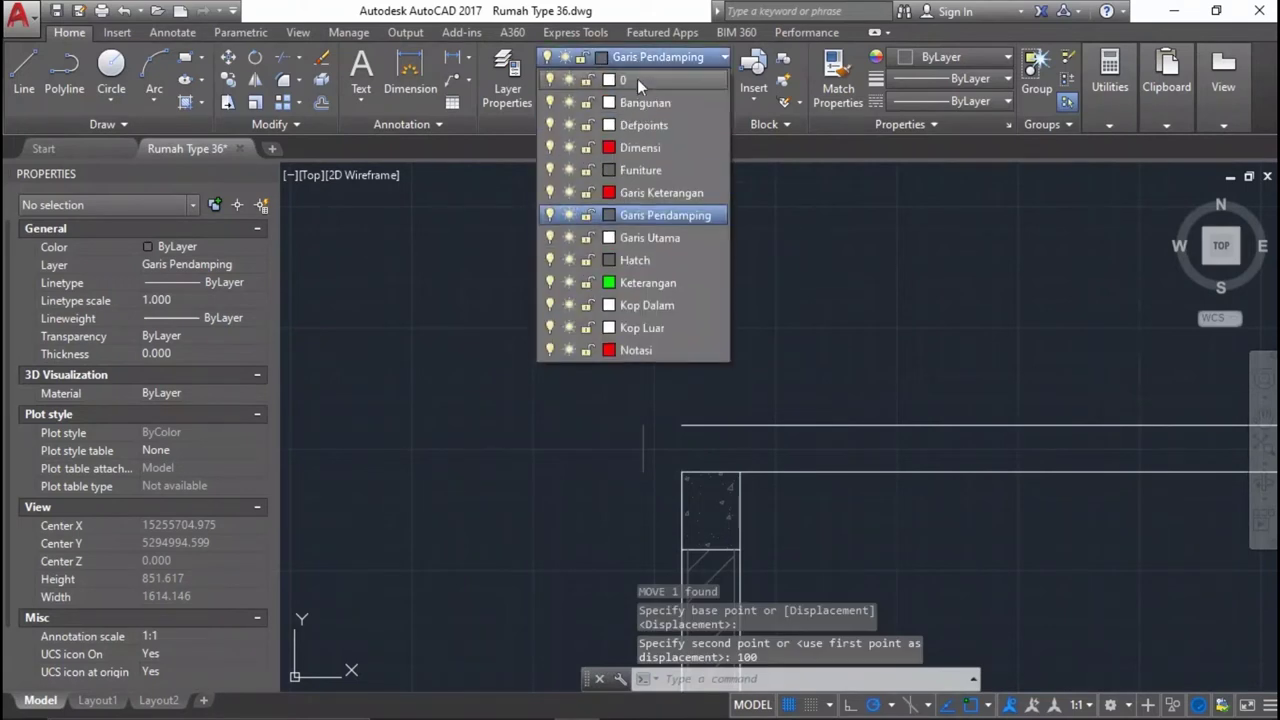
left_click(667, 237)
key("Escape")
left_click(650, 420)
left_click(628, 438)
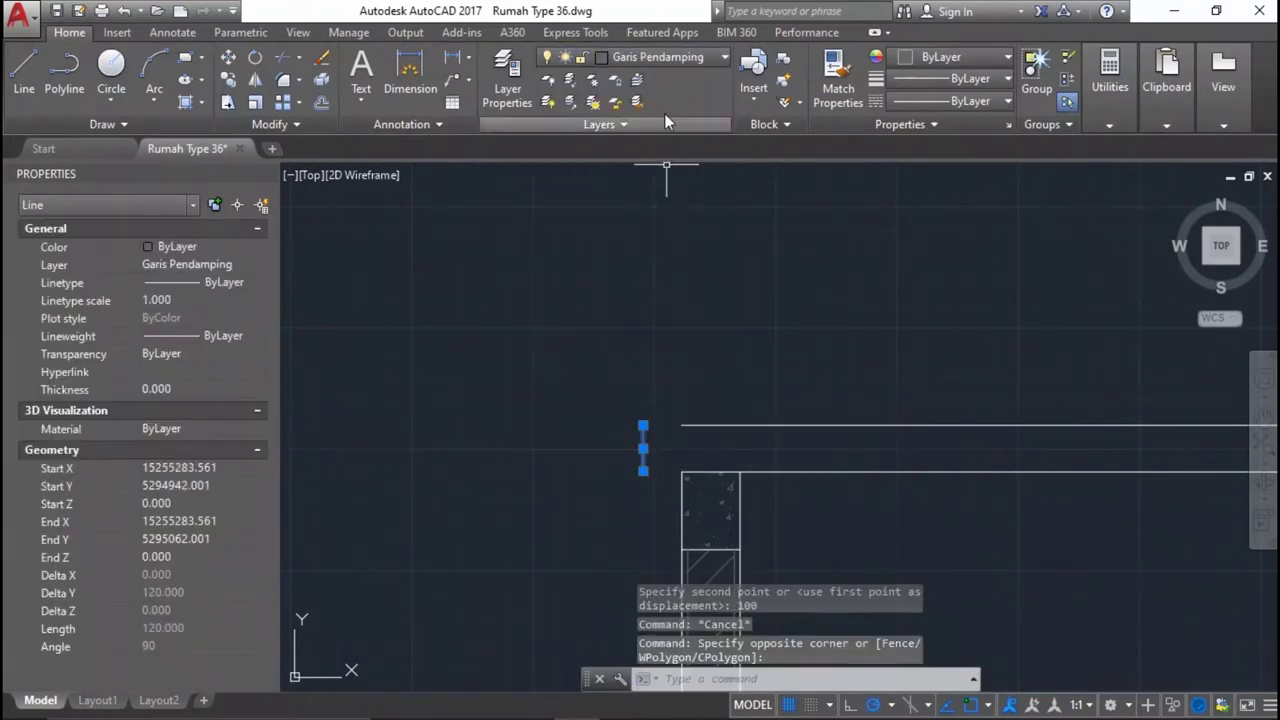
left_click(662, 57)
left_click(656, 237)
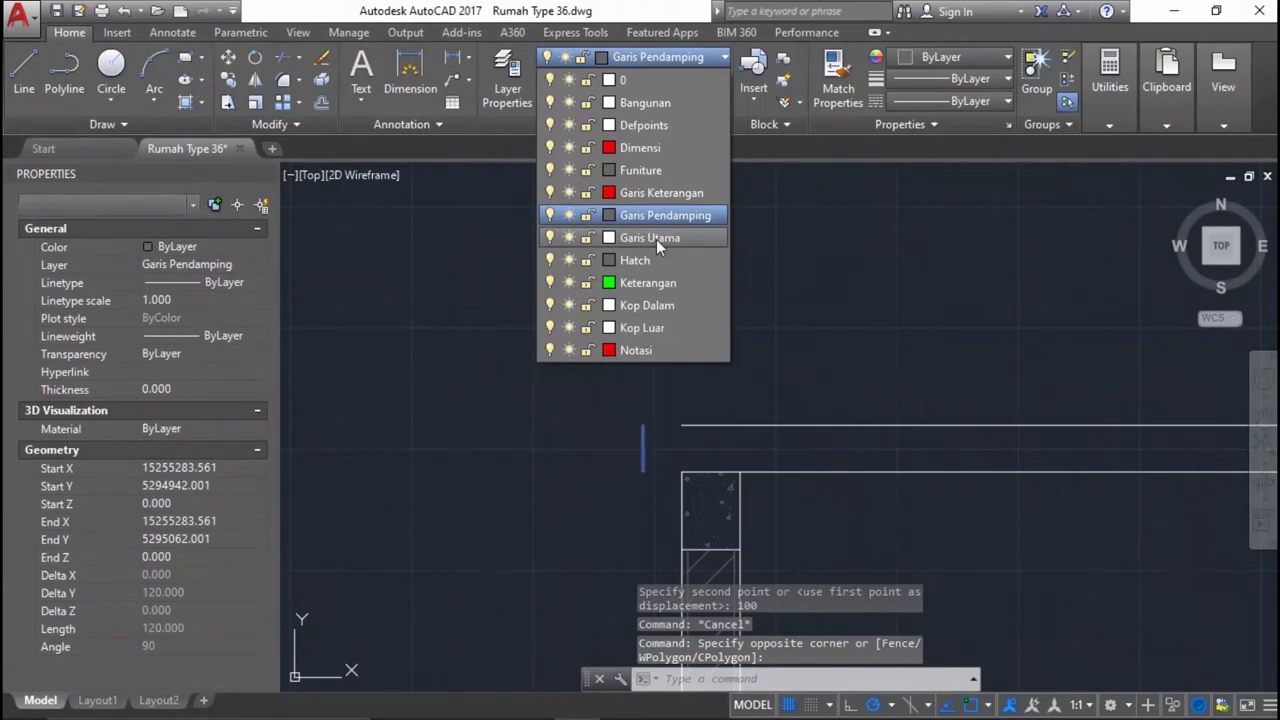
key("Escape")
Select the short end line and start MIRROR on it.
left_click(682, 437)
scroll(600, 430, "down", 5)
left_click(591, 434)
type("mi")
key("Return")
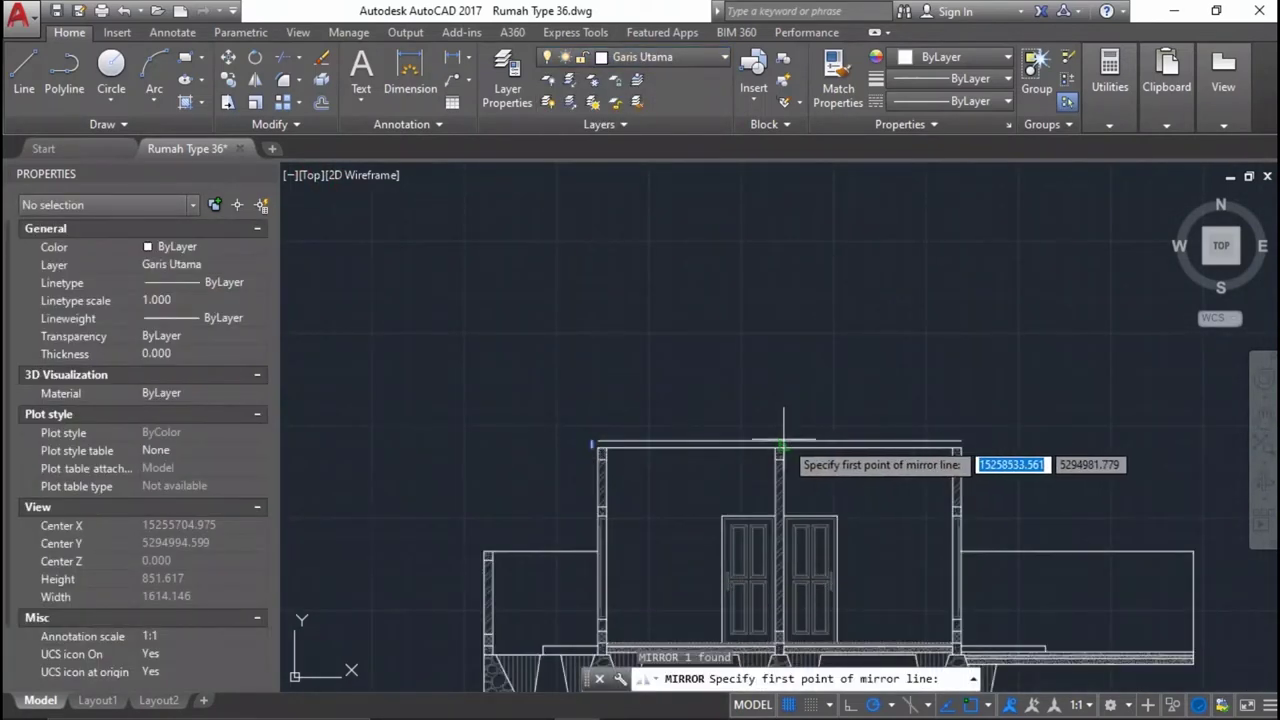
Mirror the short end line about the beam midpoint, keeping the original.
left_click(783, 440)
left_click(778, 368)
key("Return")
scroll(849, 478, "up", 2)
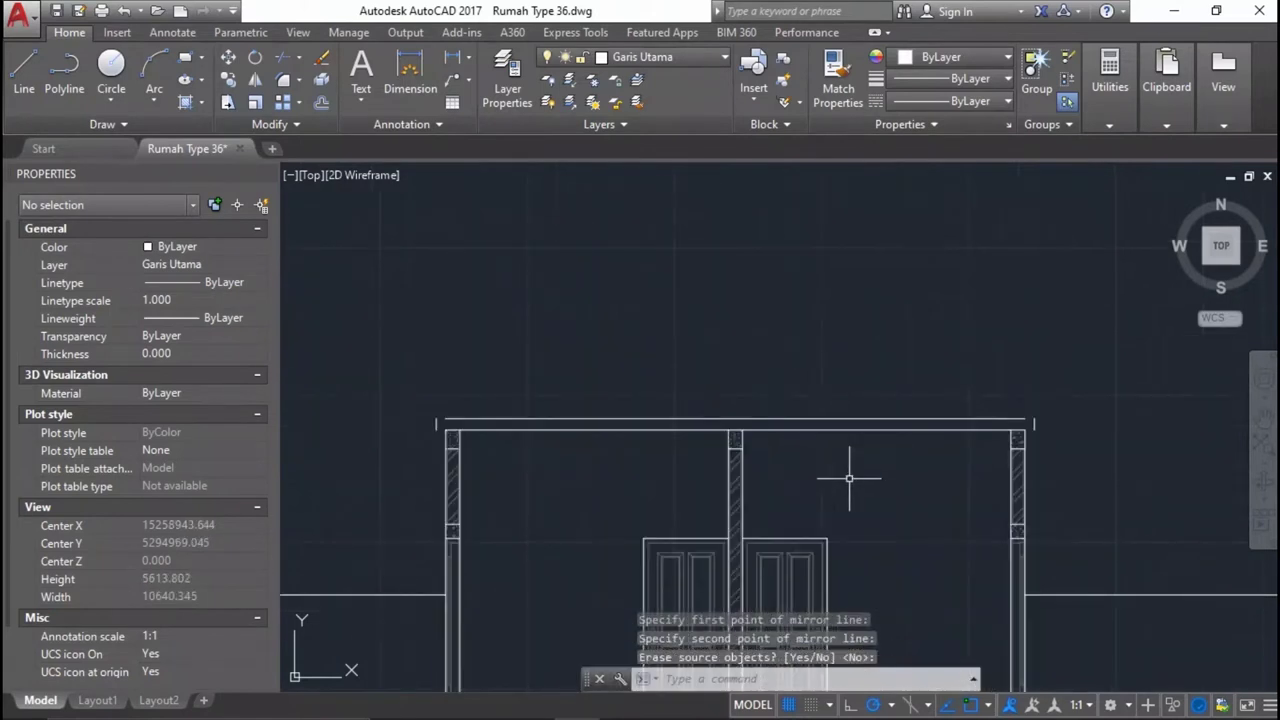
type("ex")
Extend the beam lines with a crossing window to meet both end lines.
key("Return")
key("Return")
left_click(694, 400)
left_click(611, 457)
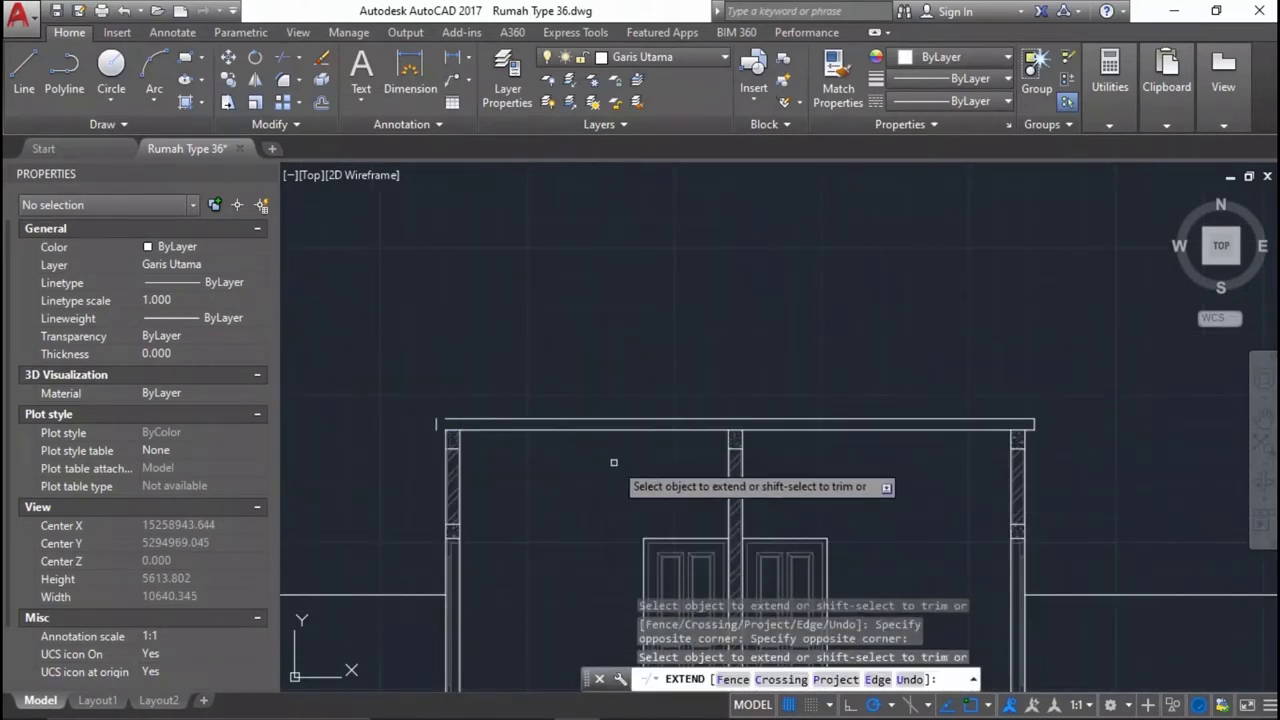
key("Return")
Draw a vertical centre line from the beam midpoint up above the roof.
middle_click_drag(557, 345, 569, 430)
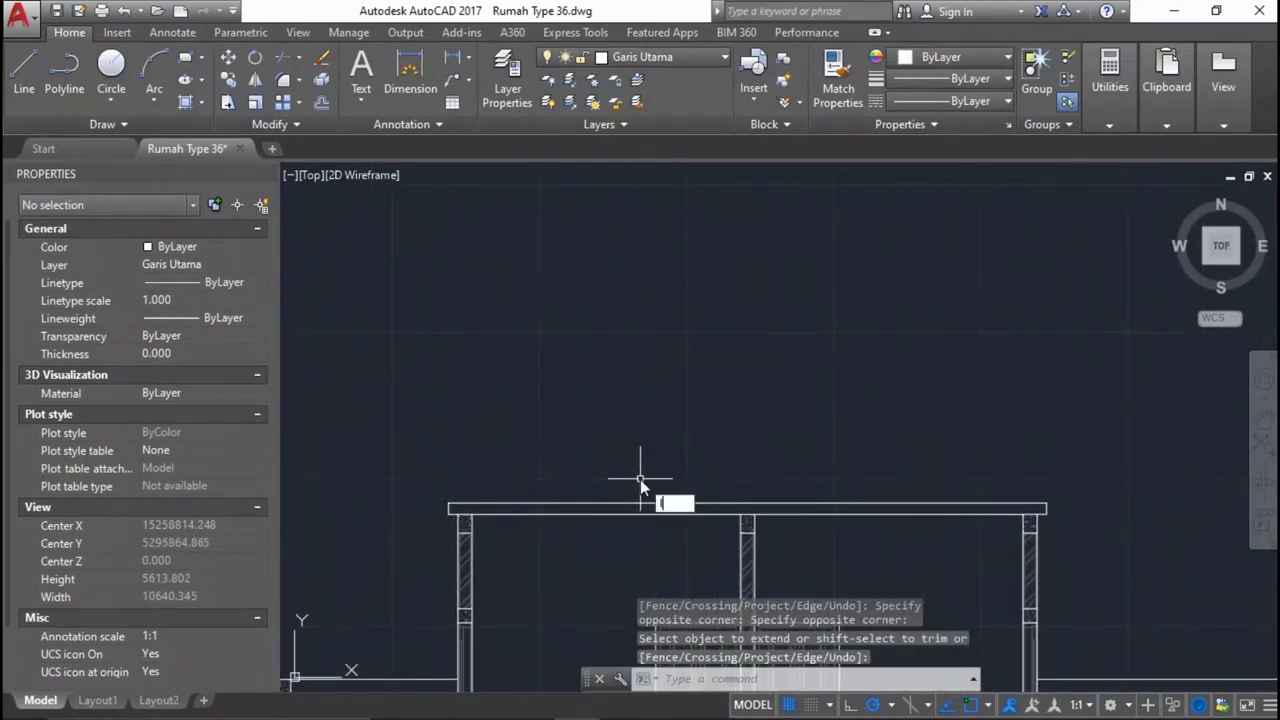
key("Return")
left_click(748, 505)
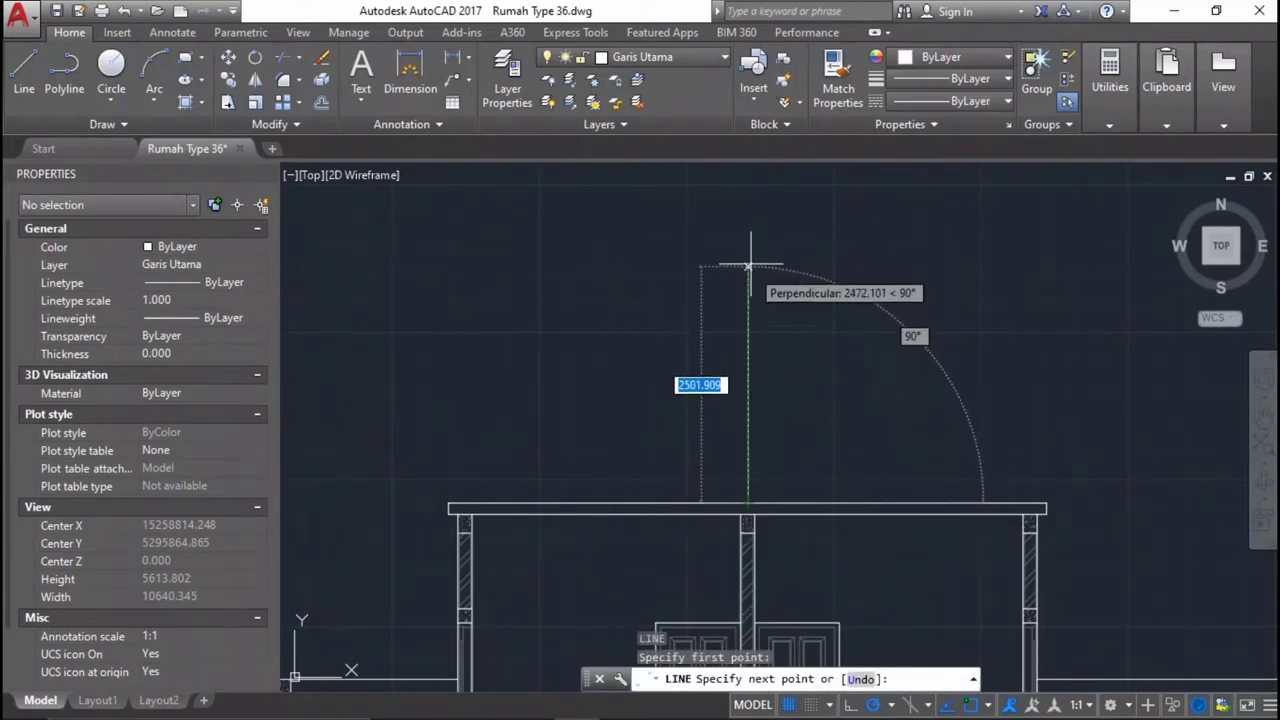
scroll(741, 284, "down", 4)
key("Escape")
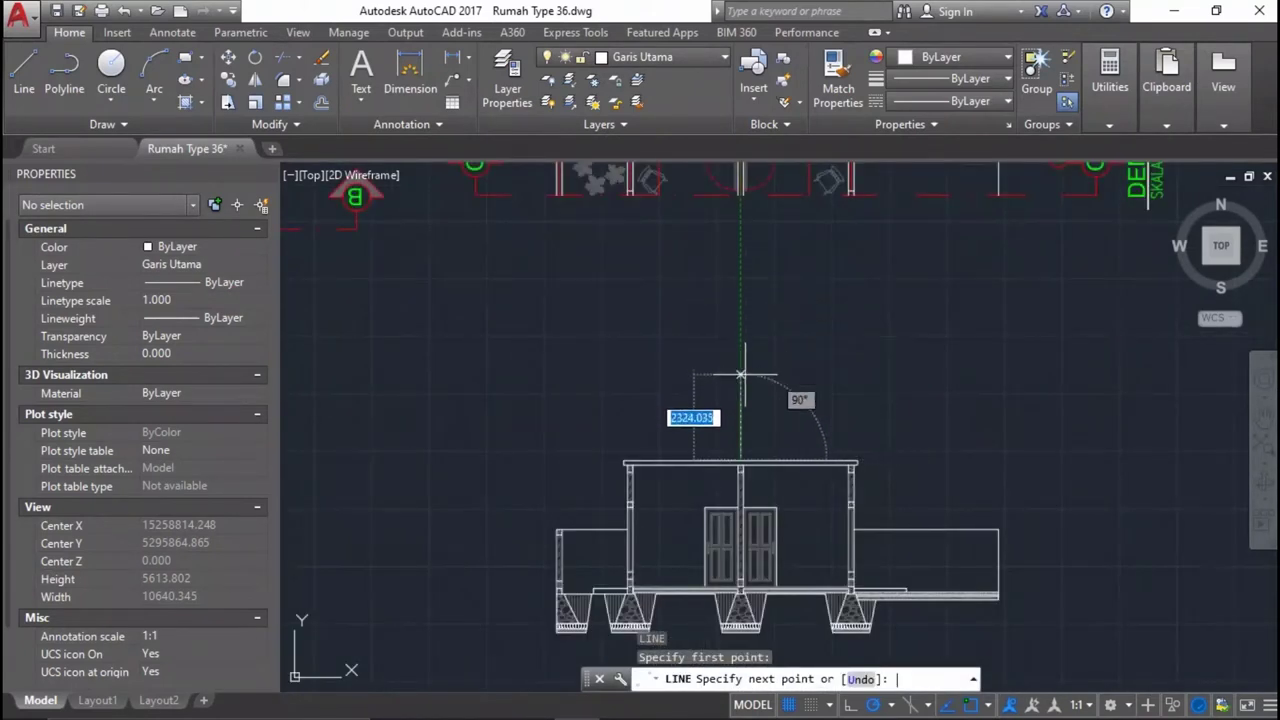
scroll(737, 480, "up", 6)
key("Return")
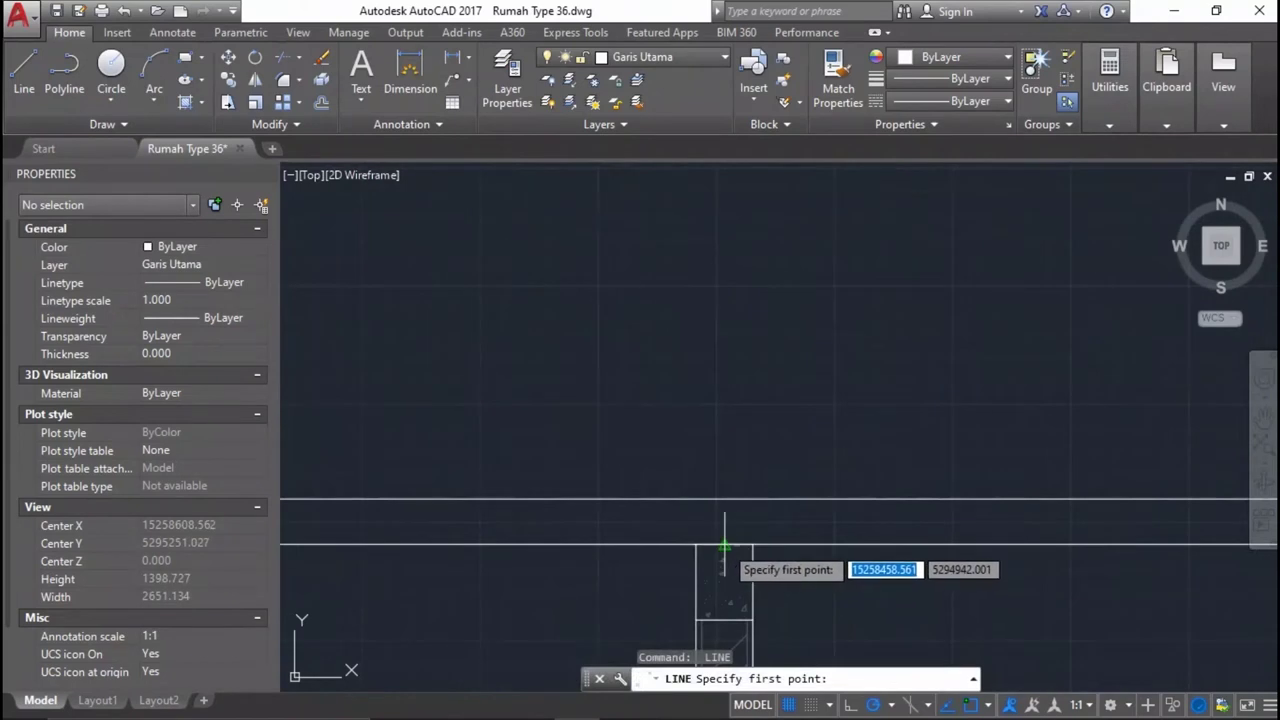
left_click(724, 545)
scroll(740, 530, "down", 4)
left_click(757, 253)
key("Return")
scroll(515, 569, "up", 4)
Draw a 30° rafter line from the left eave up past the centre line.
scroll(700, 430, "up", 3)
scroll(614, 486, "up", 3)
key("Return")
scroll(571, 491, "up", 3)
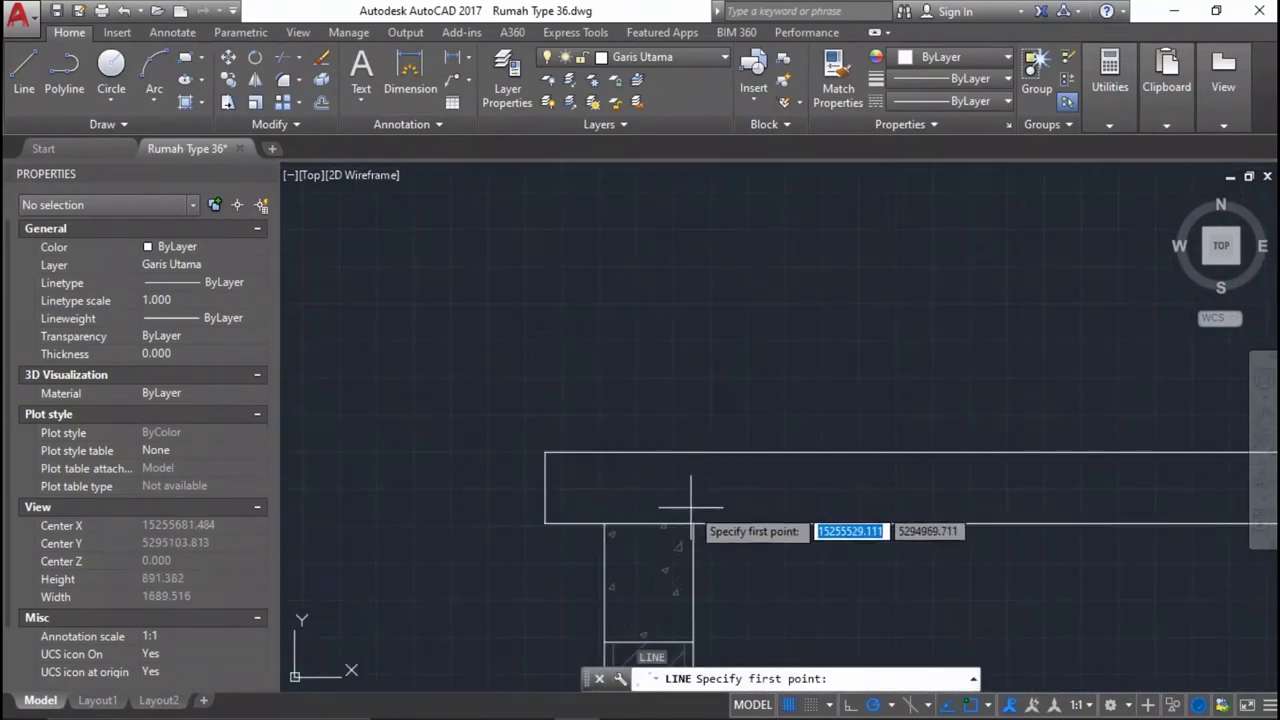
left_click(692, 521)
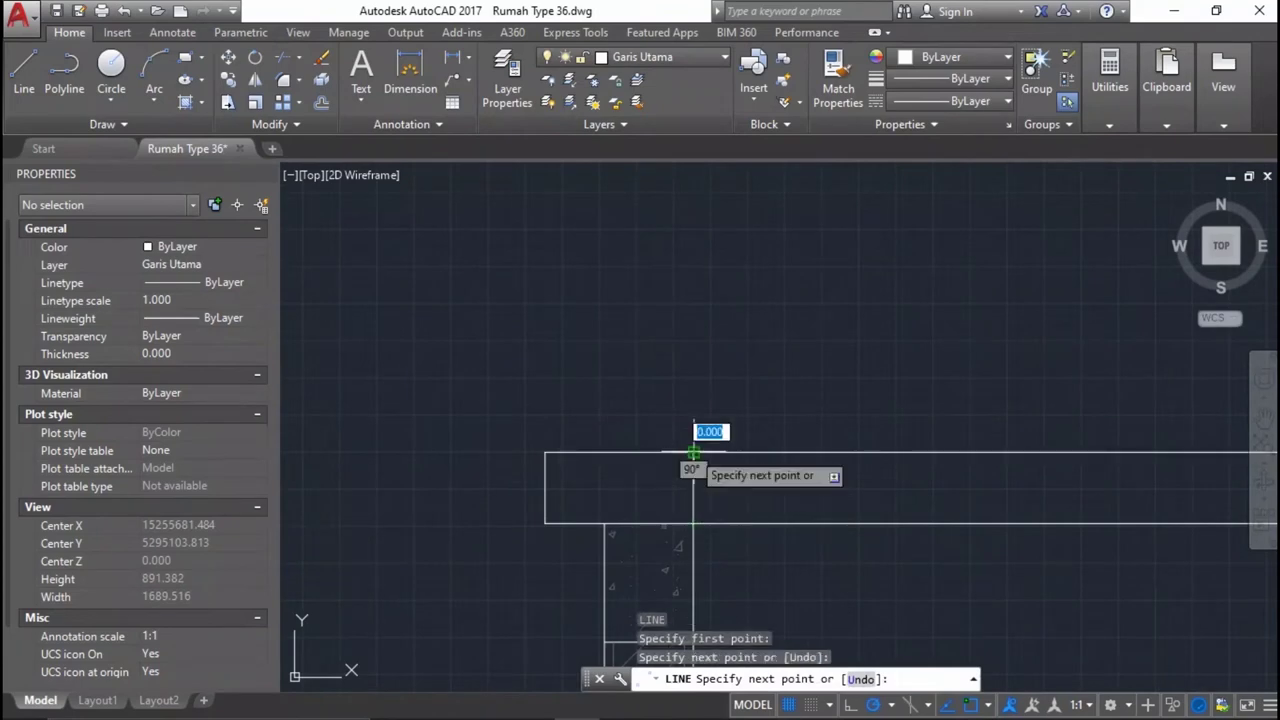
scroll(708, 434, "down", 4)
left_click(525, 610)
scroll(727, 447, "up", 3)
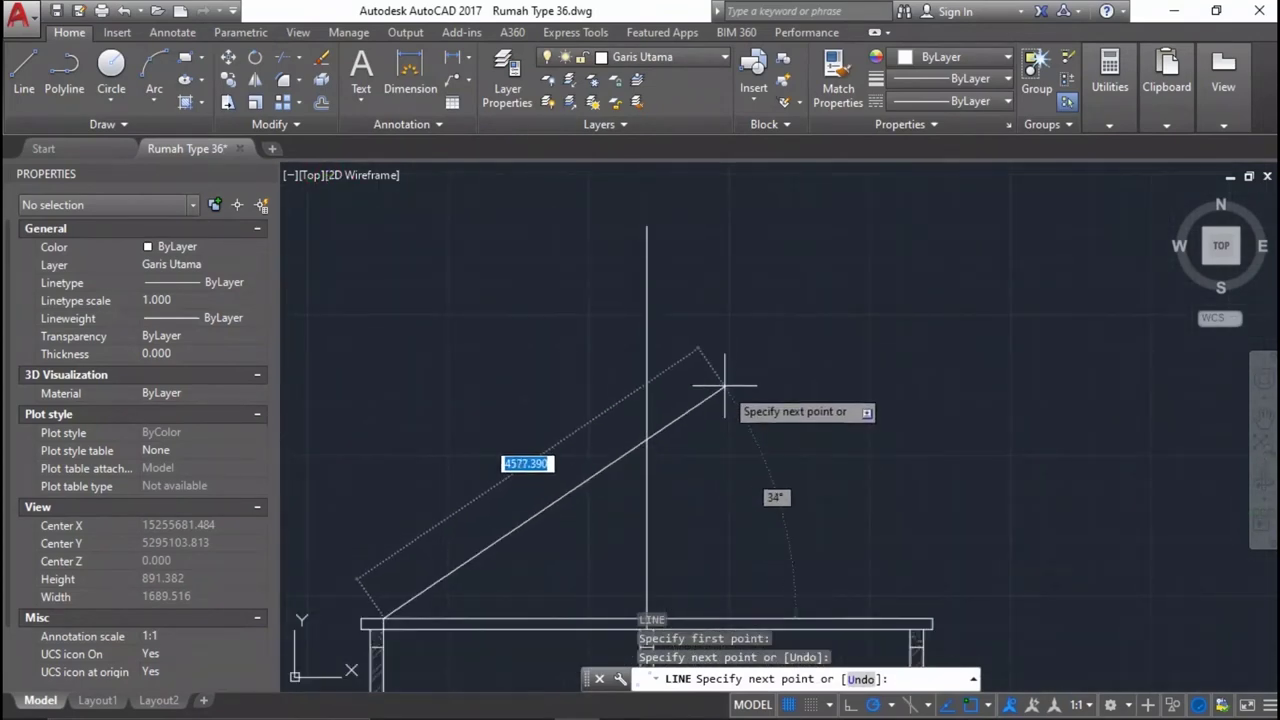
scroll(740, 330, "up", 2)
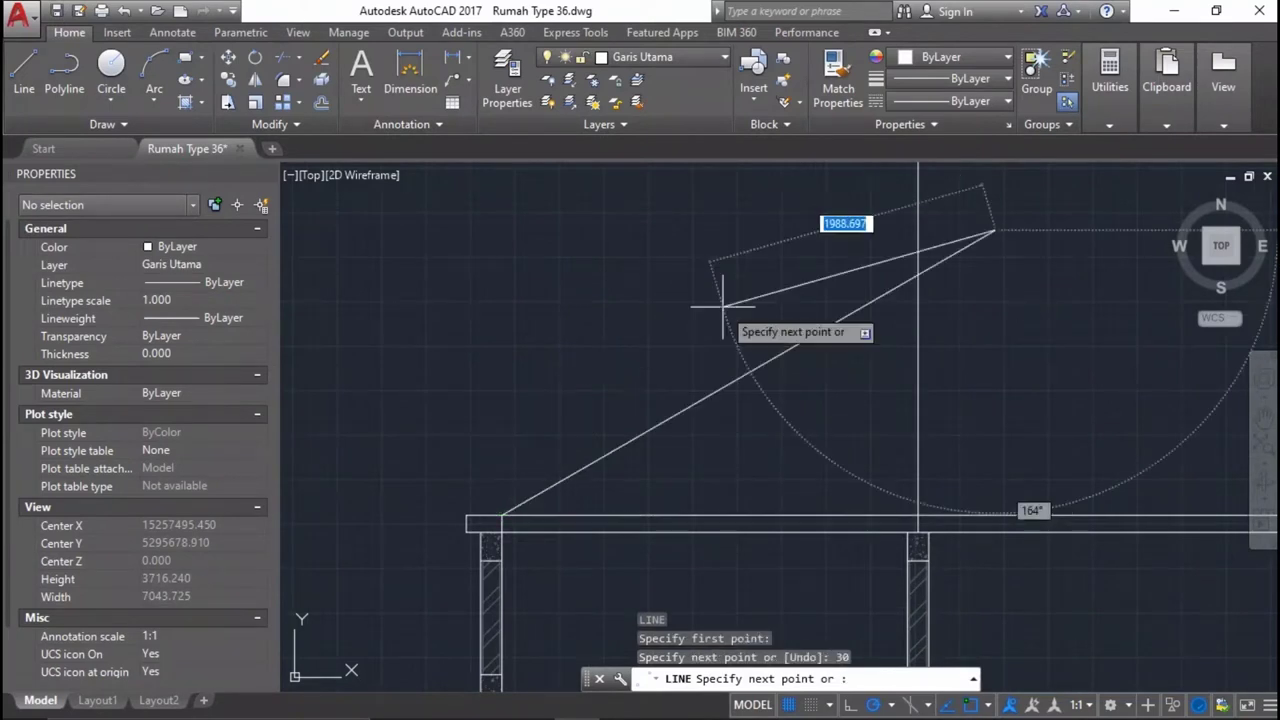
left_click(840, 390)
key("Return")
scroll(809, 349, "down", 2)
scroll(896, 340, "up", 2)
middle_click_drag(896, 340, 843, 383)
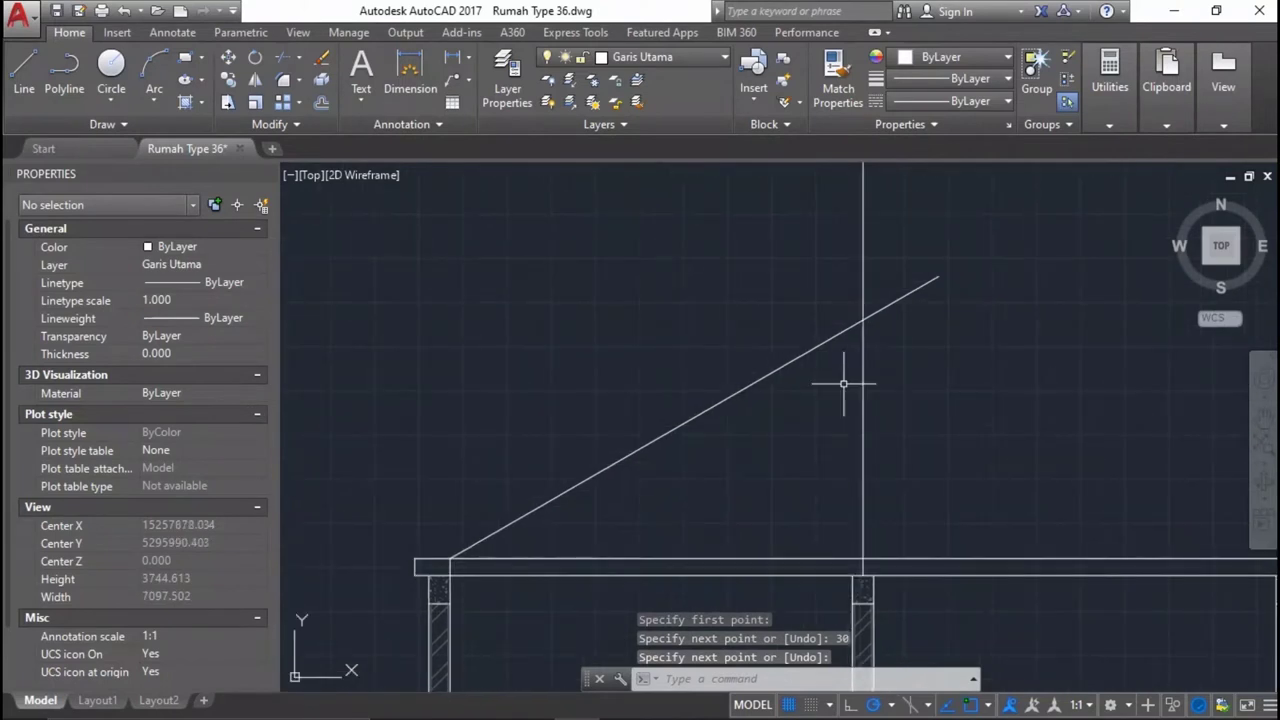
key("Return")
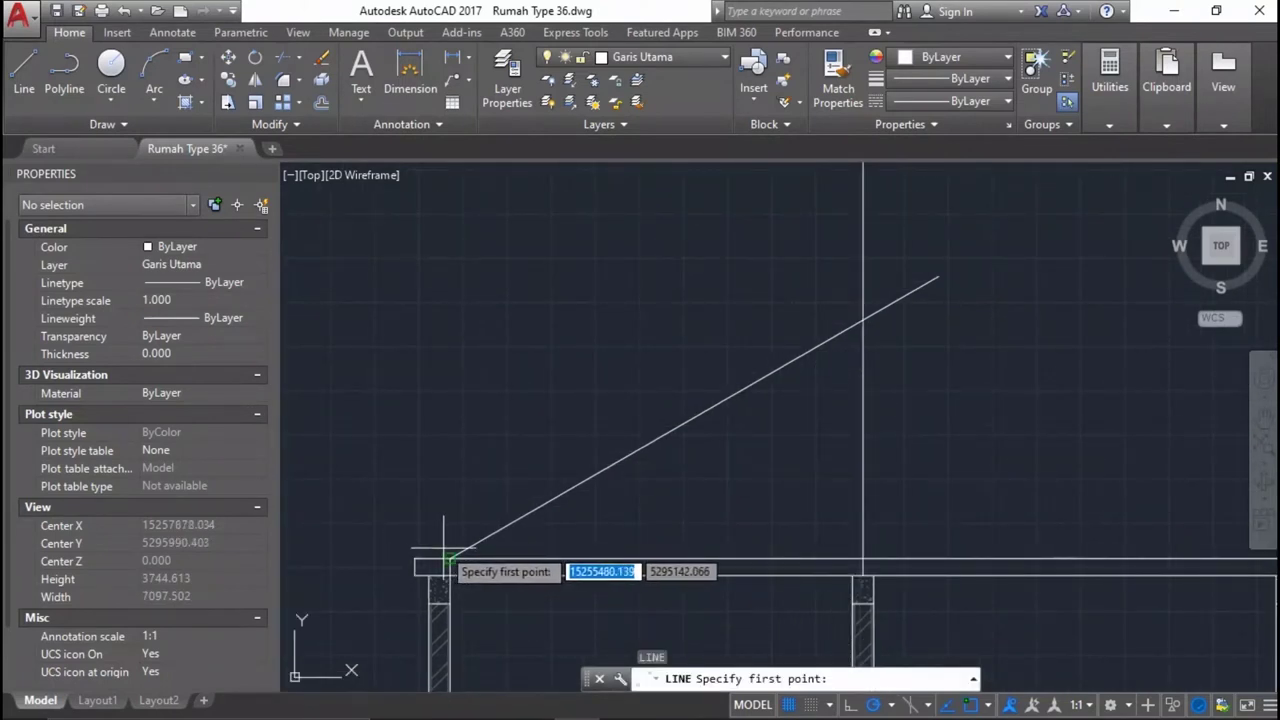
left_click(450, 557)
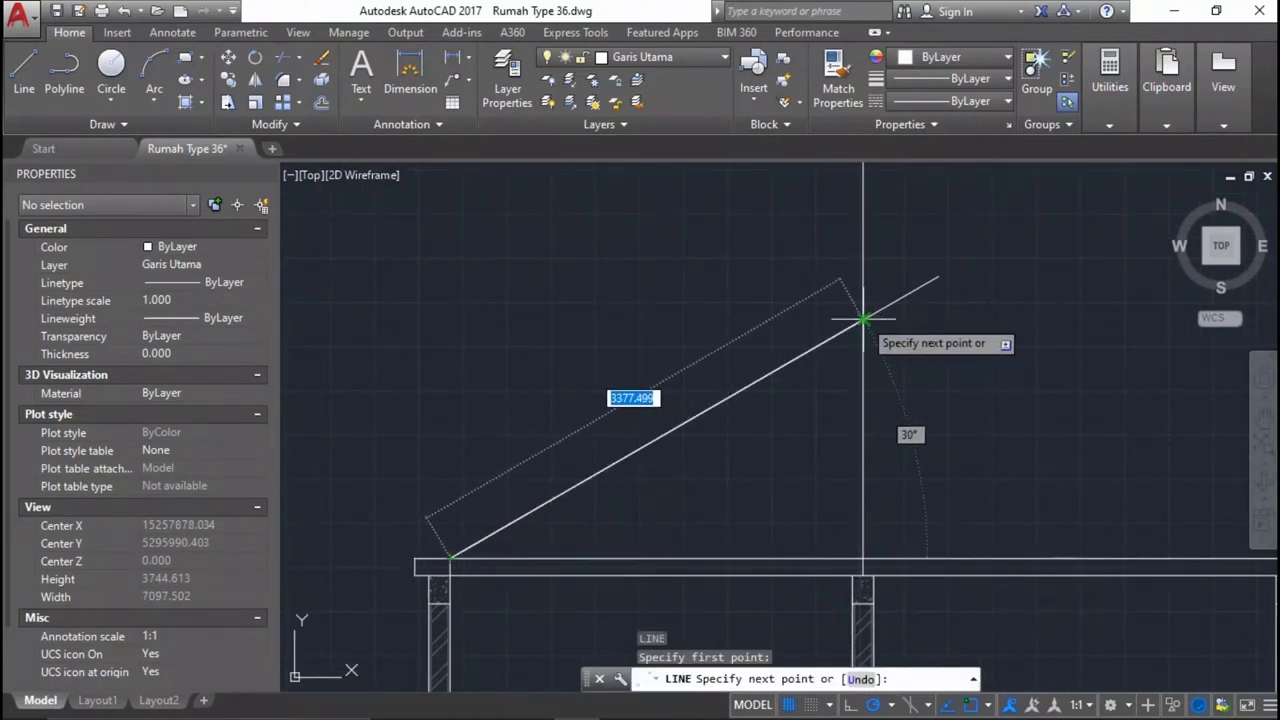
key("Return")
Trim the rafter back to the centre line.
type("tr")
key("Return")
Offset the rafter 120 downward to create a parallel line below it.
key("Return")
left_click(920, 371)
left_click(870, 232)
key("Escape")
left_click(830, 463)
left_click(690, 372)
type("o")
key("Return")
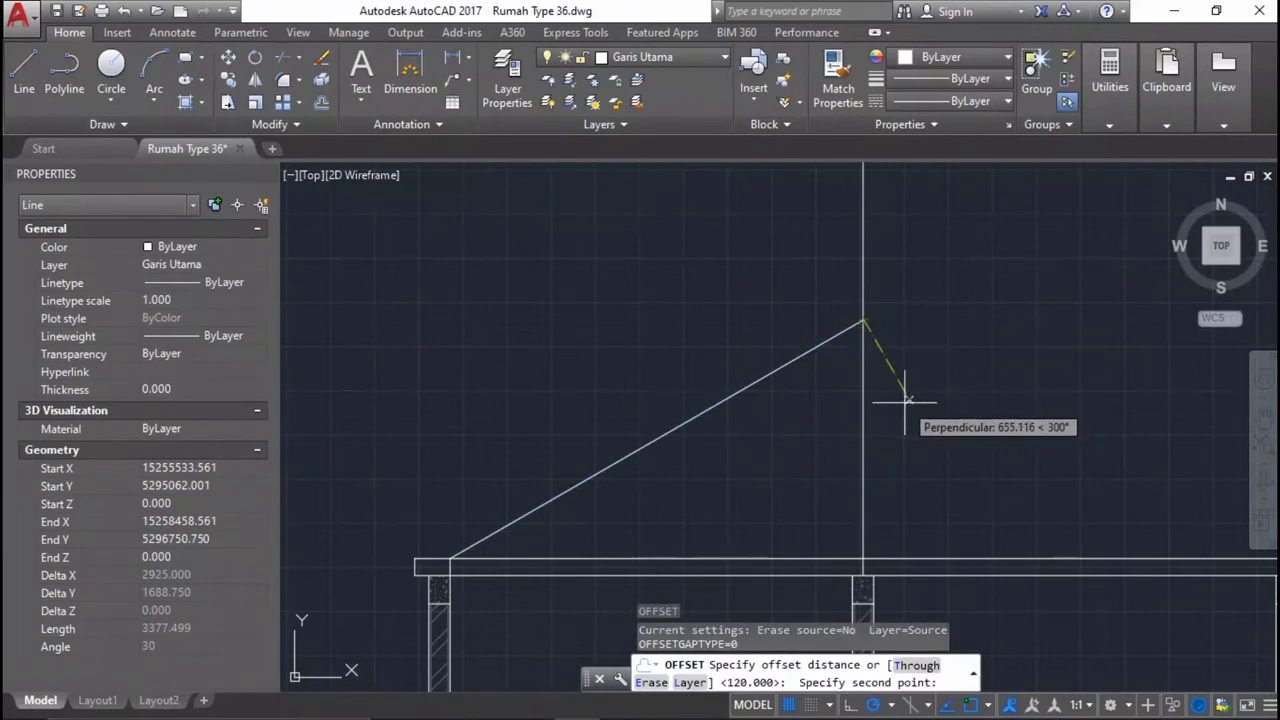
type("120")
key("Return")
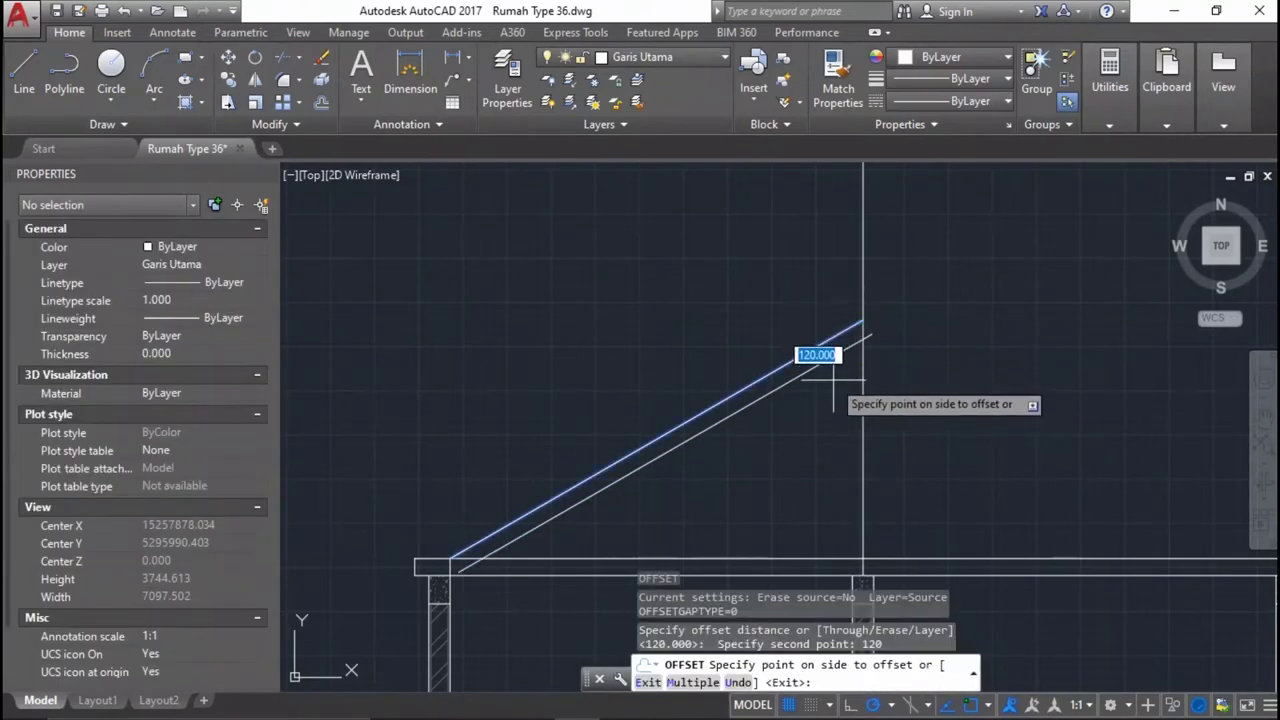
left_click(800, 410)
scroll(596, 422, "down", 10)
scroll(765, 455, "up", 10)
scroll(600, 480, "up", 5)
scroll(730, 390, "down", 5)
scroll(595, 500, "up", 1)
middle_click_drag(592, 501, 646, 280)
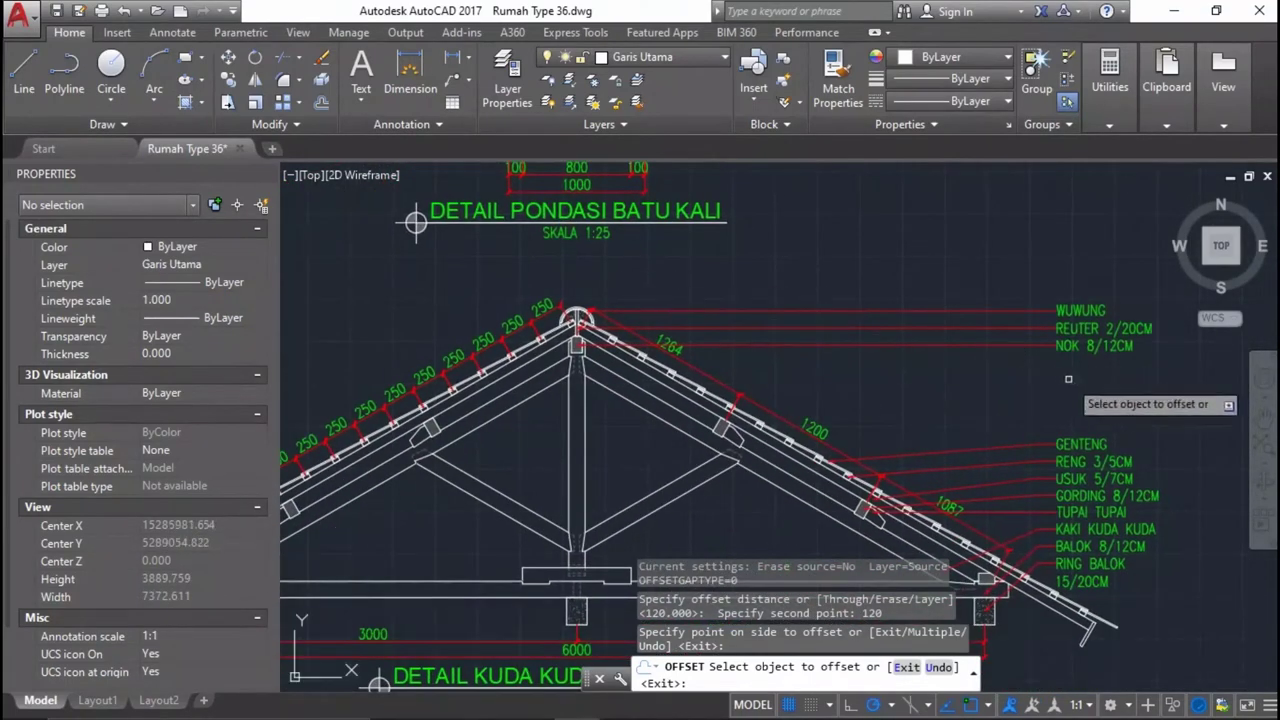
key("Return")
scroll(1063, 379, "down", 5)
scroll(440, 265, "up", 5)
scroll(500, 423, "up", 4)
scroll(491, 411, "up", 3)
middle_click_drag(491, 411, 853, 357)
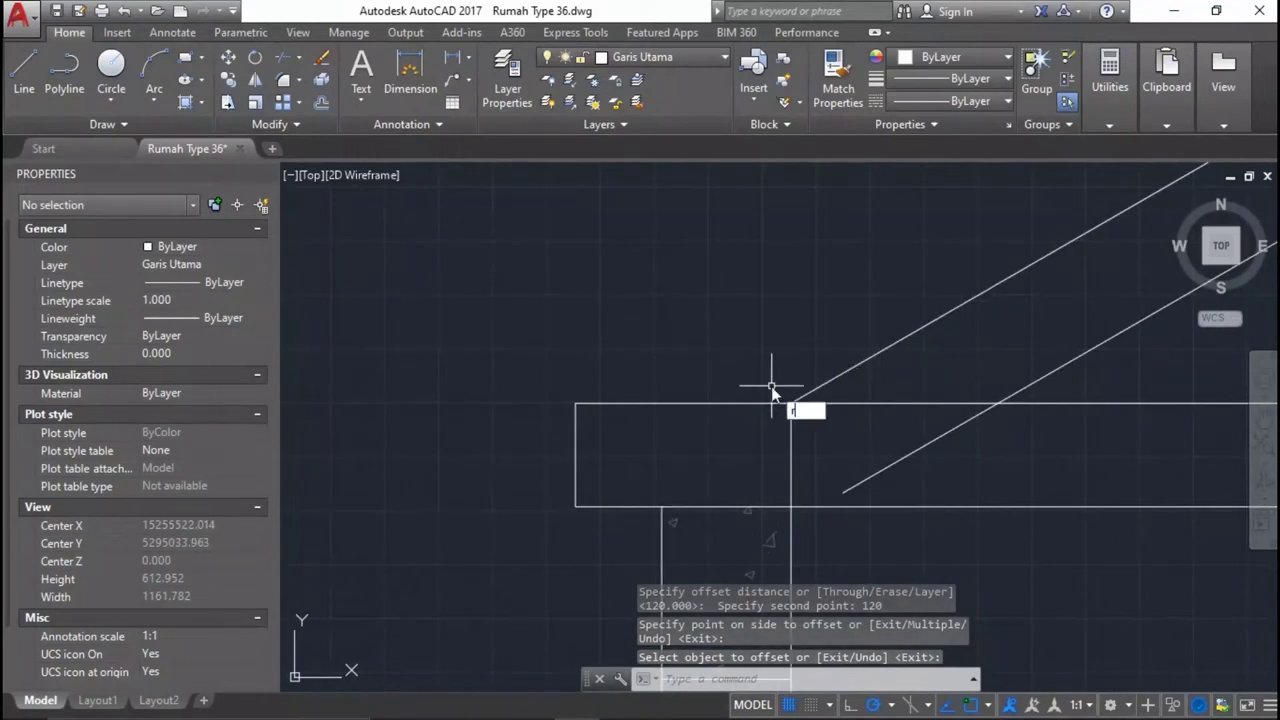
Draw a 120 by 80 rectangle at the eave as the eave block.
key("Return")
left_click(636, 346)
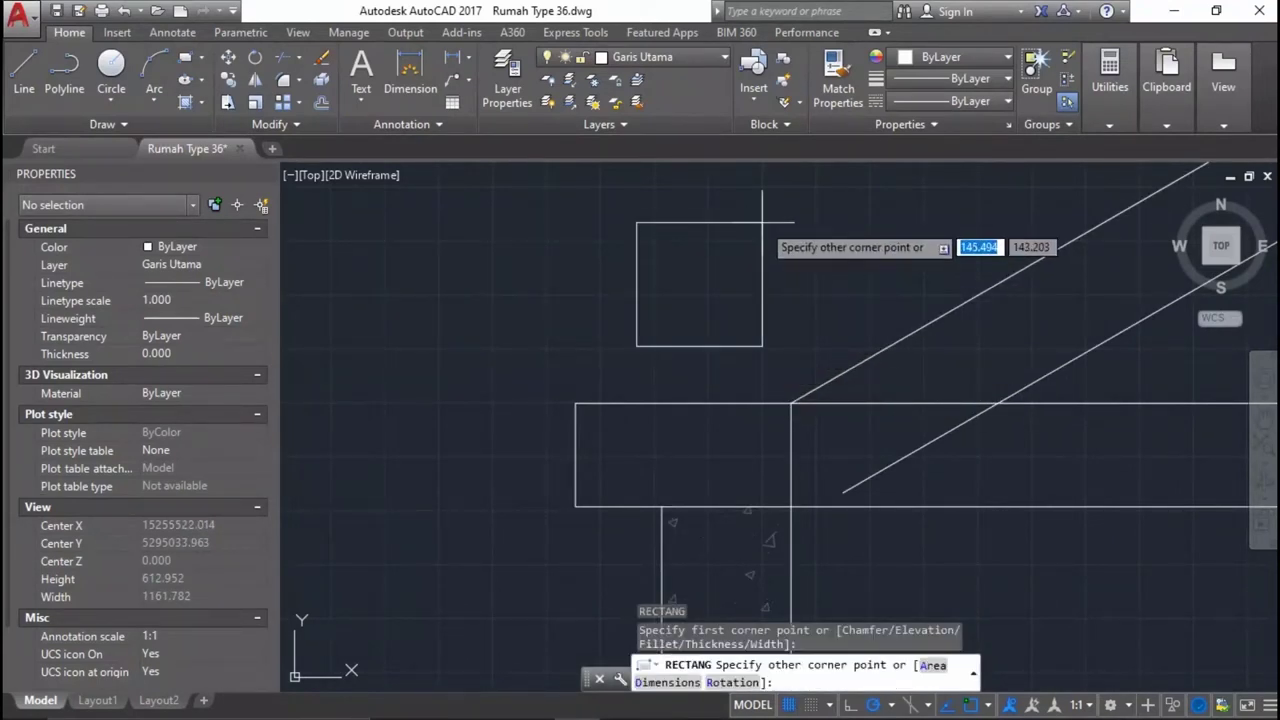
type("12")
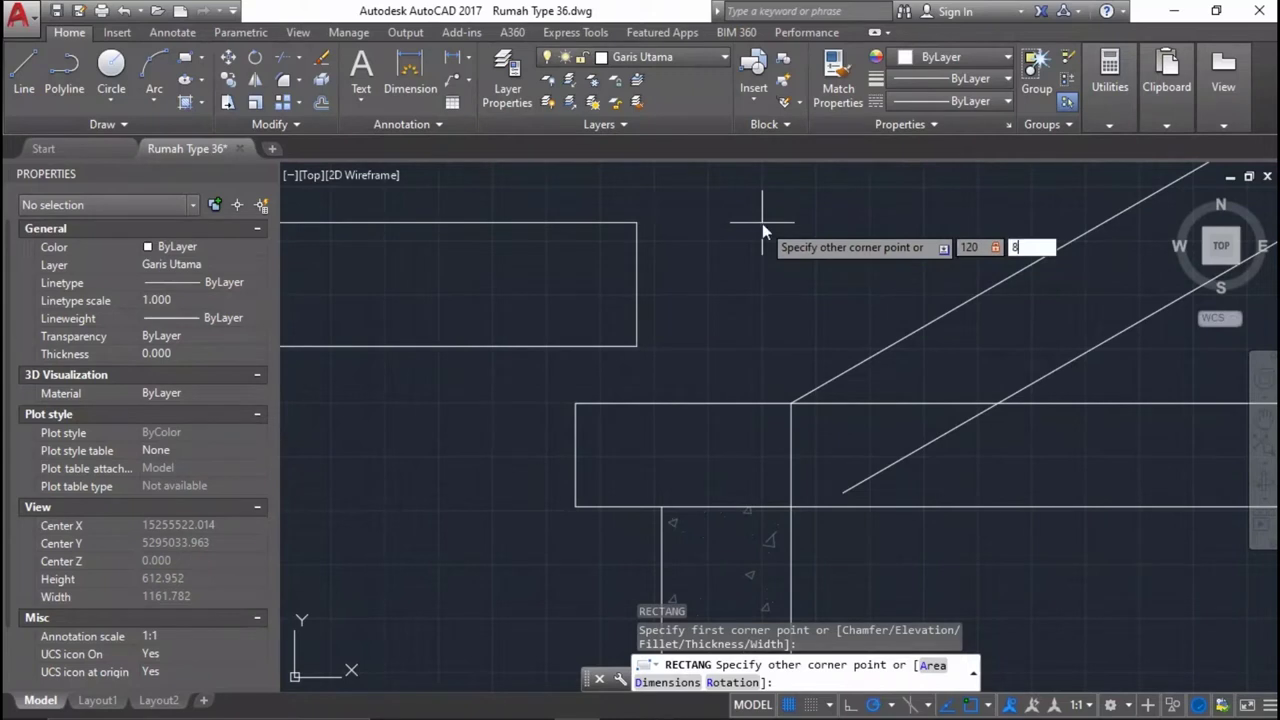
type("0")
key("Return")
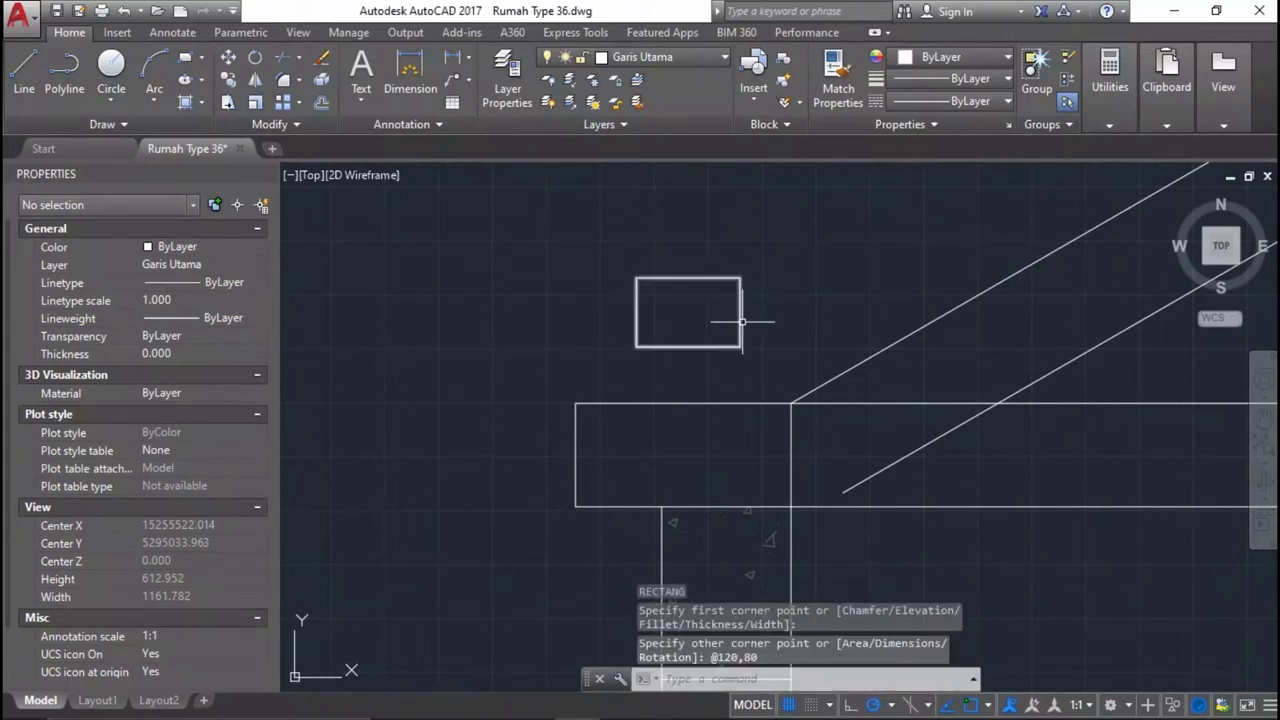
Move the eave block down into the ring beam.
left_click(748, 308)
left_click(737, 300)
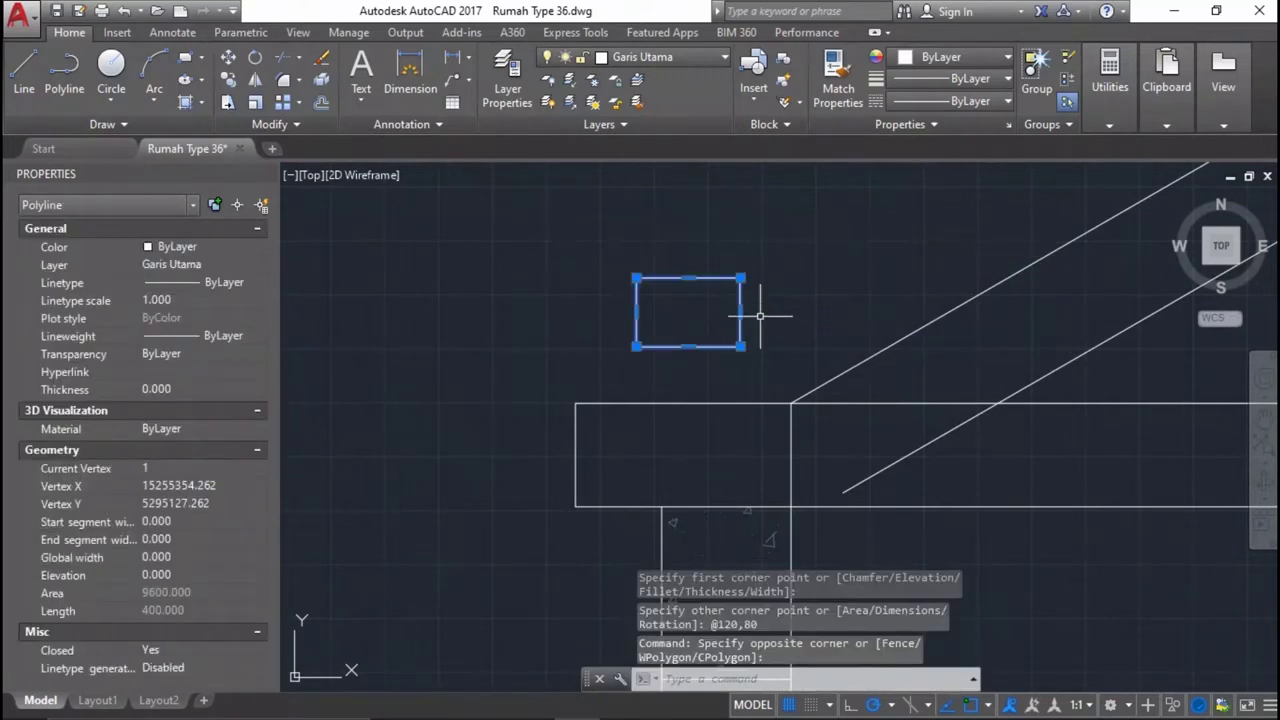
type("m")
key("Return")
left_click(636, 347)
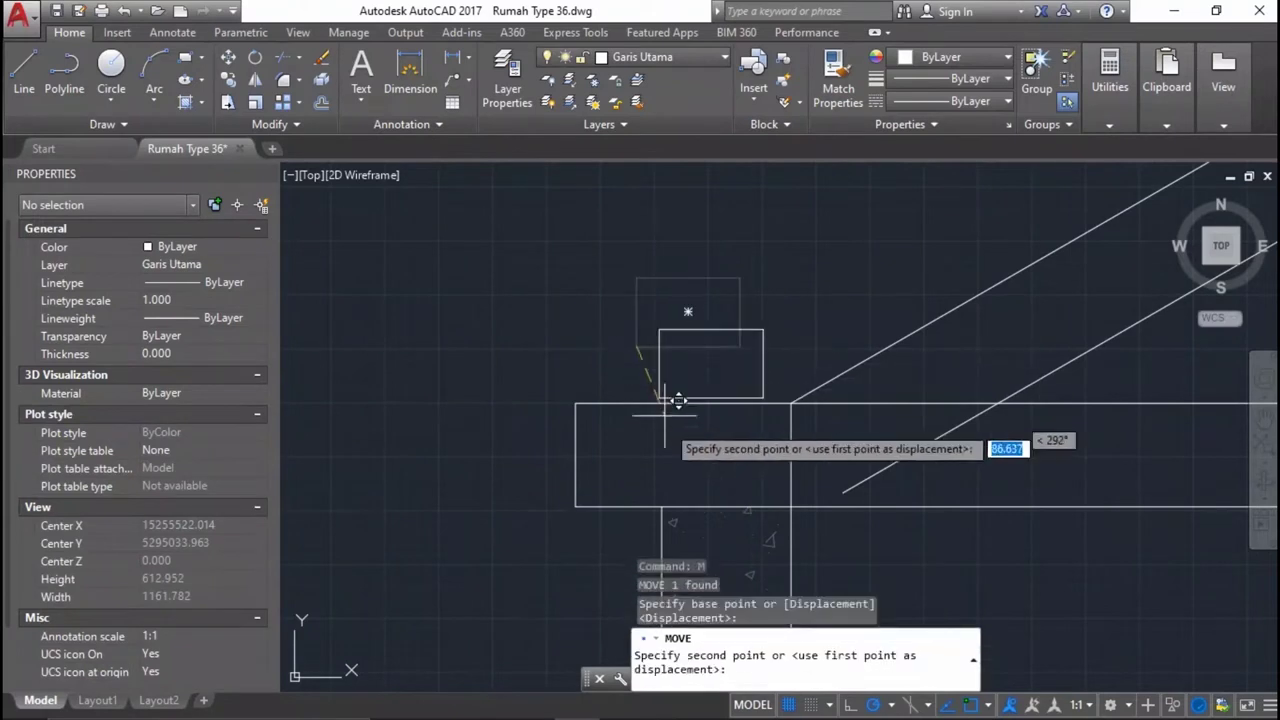
left_click(660, 507)
Move the eave block up 100 so it sits on the beam.
left_click(700, 475)
left_click(655, 437)
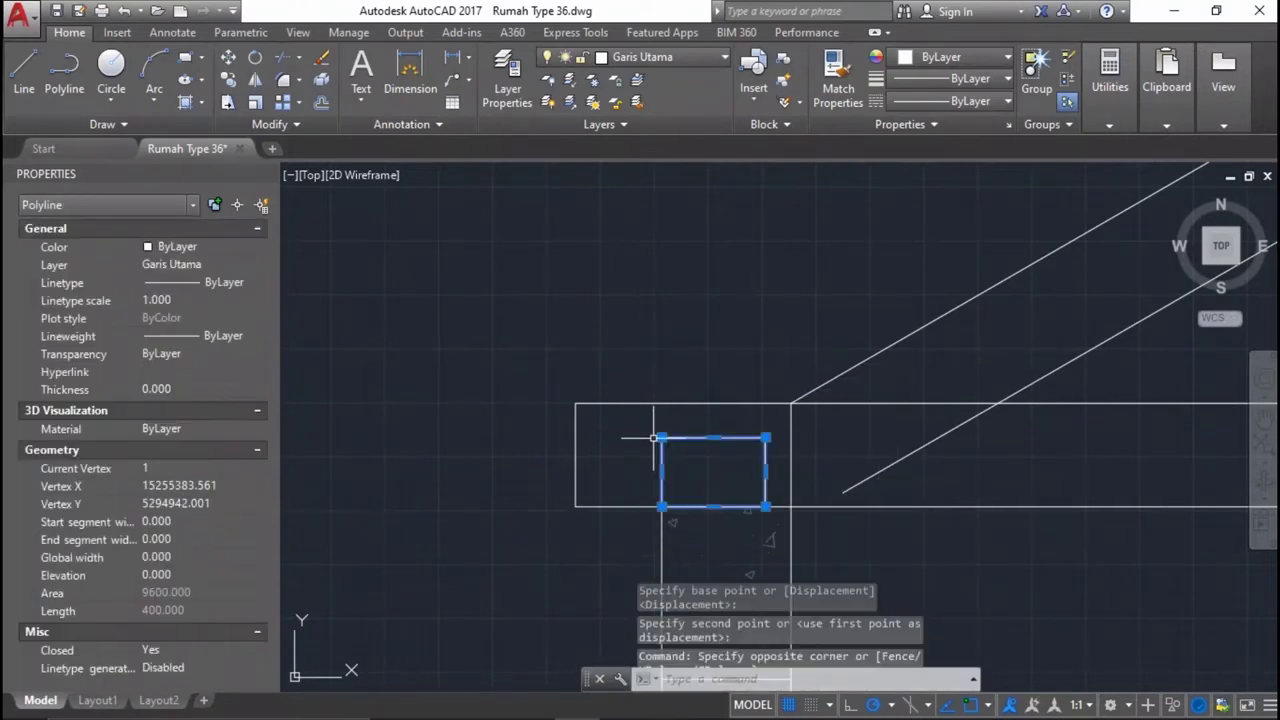
key("Return")
left_click(662, 507)
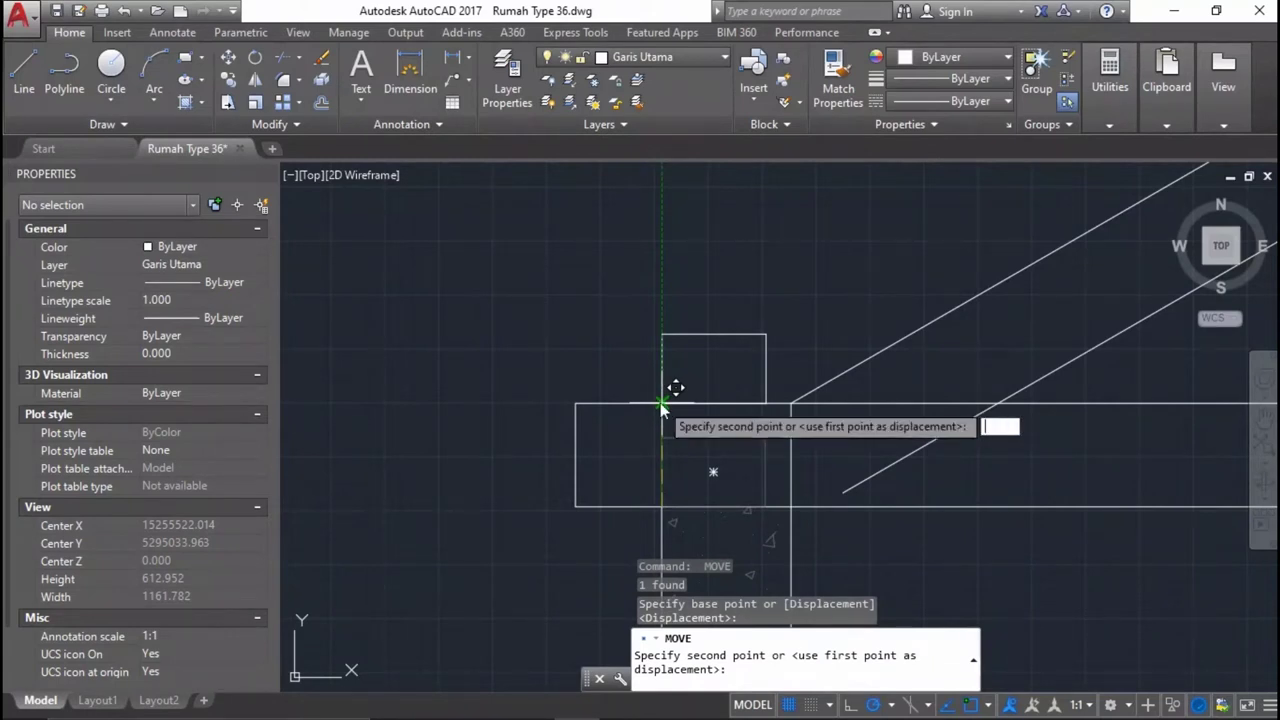
type("100")
key("Return")
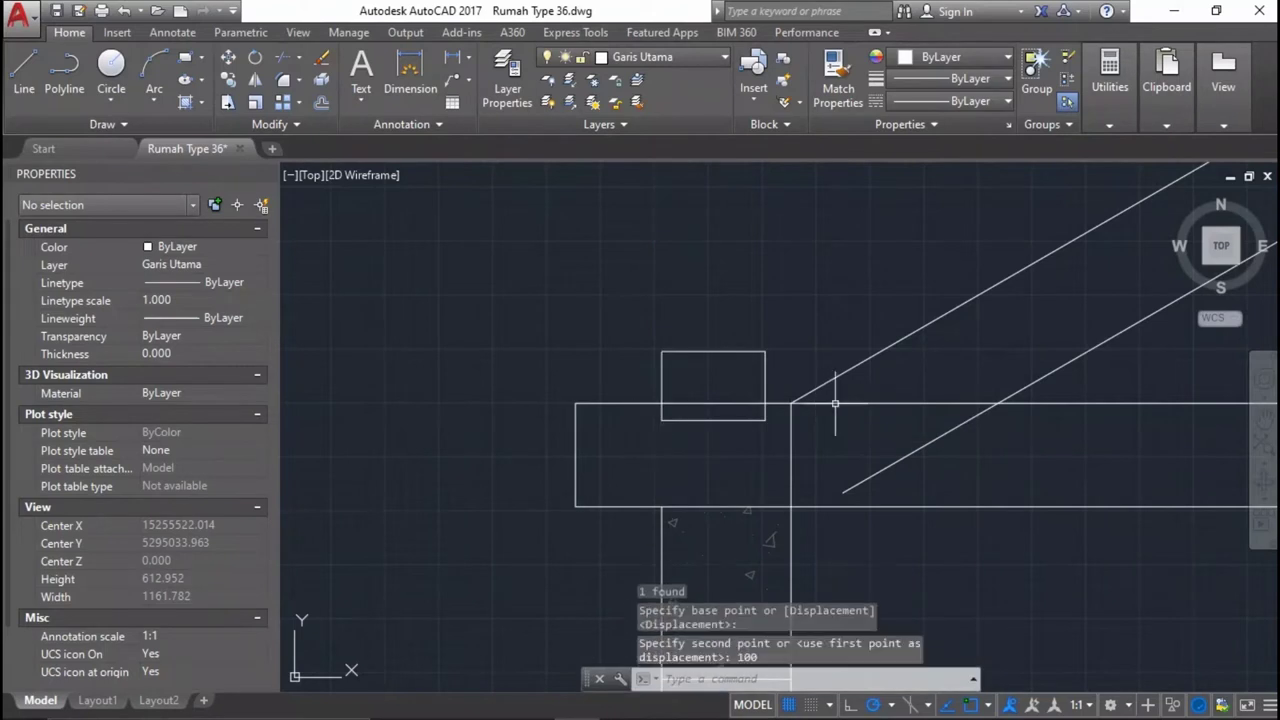
scroll(820, 420, "up", 2)
middle_click_drag(817, 434, 620, 464)
Draw a line from the eave block's corner to the lower rafter line.
type("l")
key("Return")
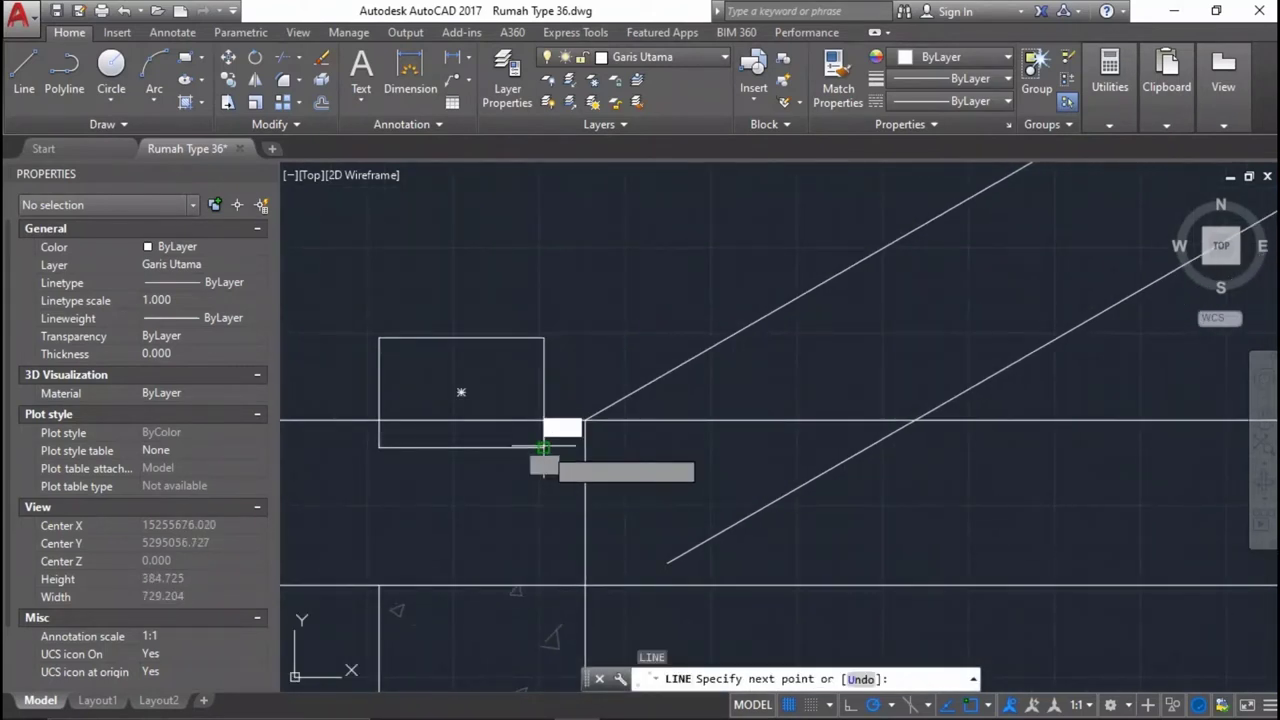
left_click(585, 448)
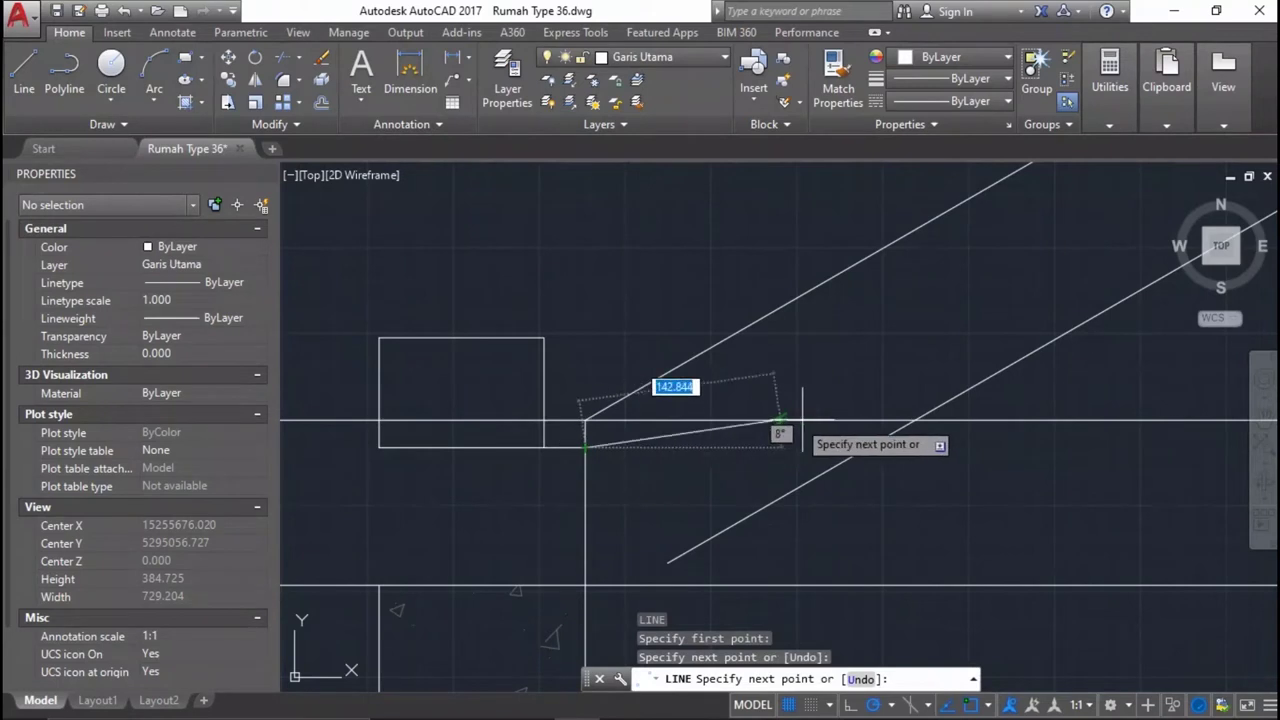
left_click(915, 420)
key("Return")
left_click(871, 557)
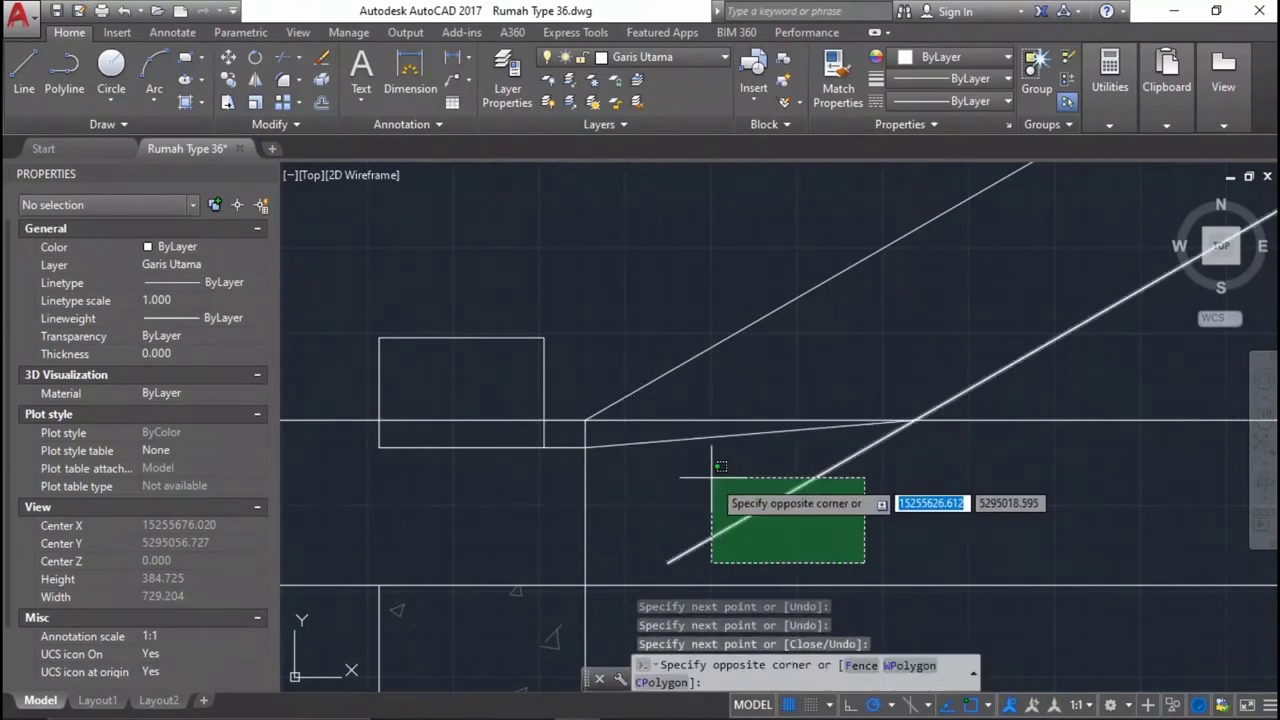
Delete the stray vertical line next to the eave block.
left_click(680, 480)
left_click(893, 508)
left_click(623, 488)
key("Escape")
left_click(623, 490)
left_click(580, 487)
scroll(580, 487, "up", 2)
key("Delete")
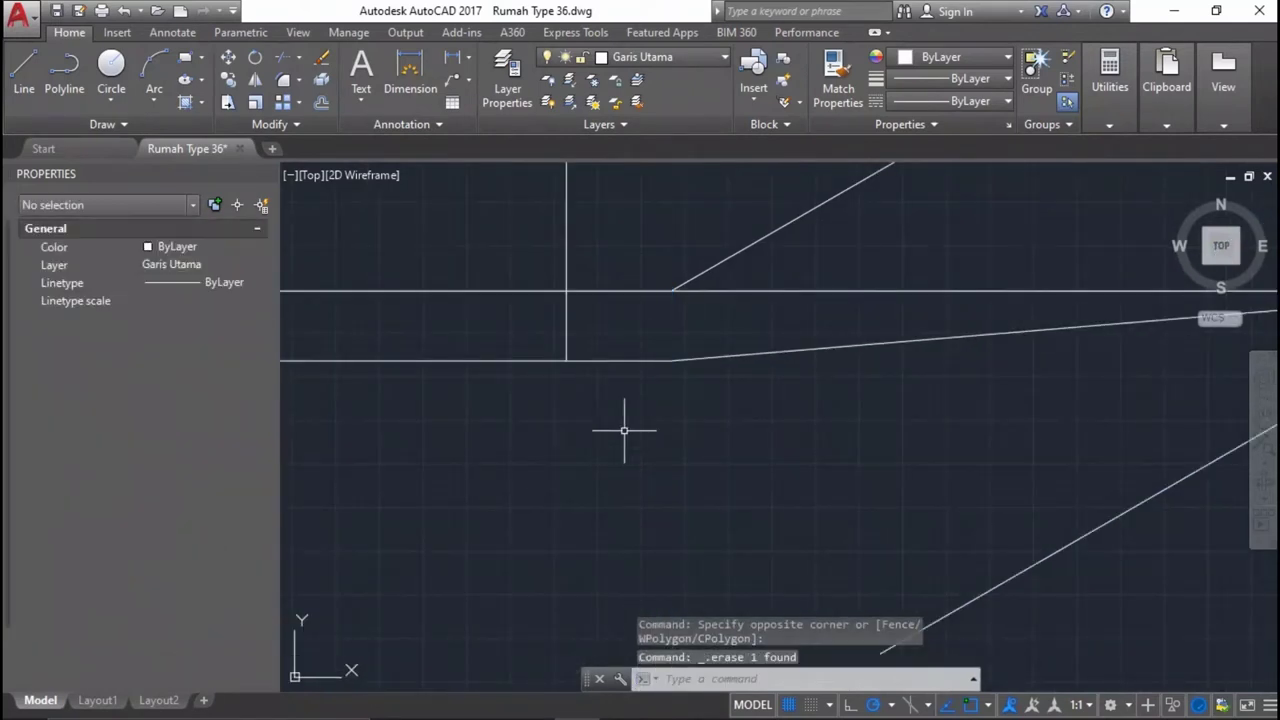
scroll(669, 479, "down", 2)
middle_click_drag(808, 471, 746, 484)
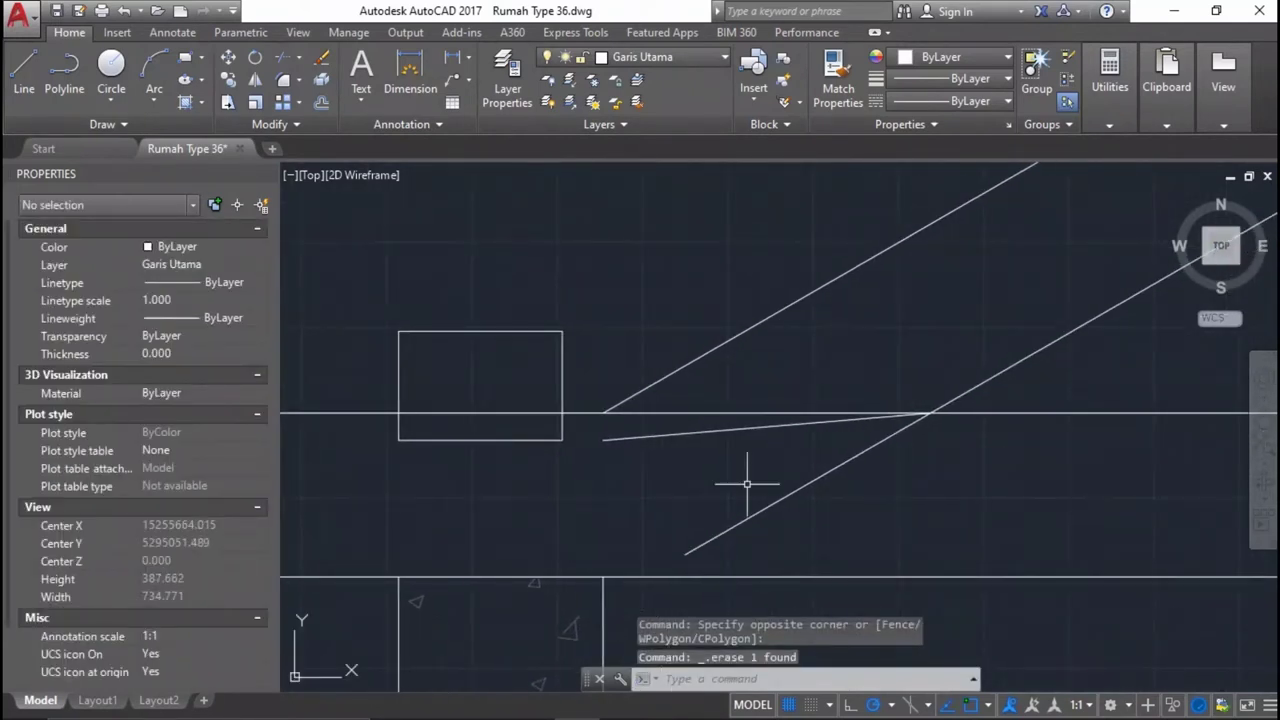
Trim the lower rafter line off below the beam.
type("tr")
key("Return")
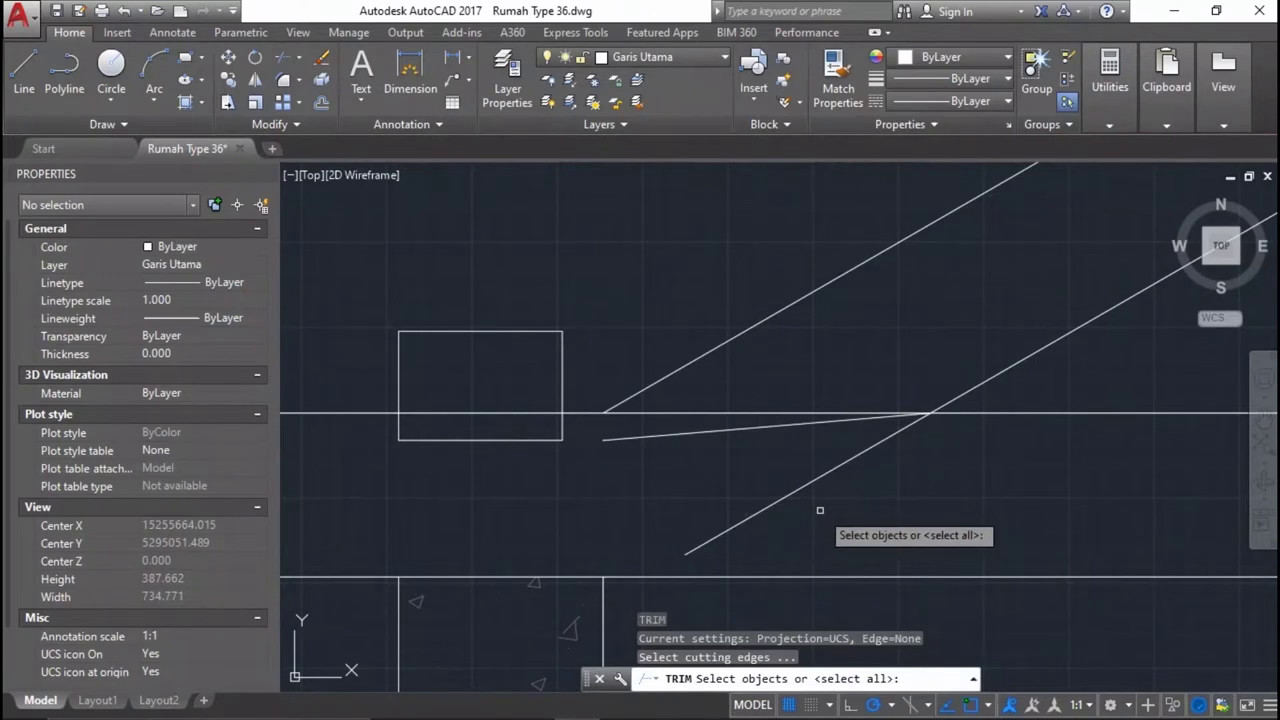
key("Return")
left_click(740, 525)
left_click(734, 437)
key("Return")
key("Return")
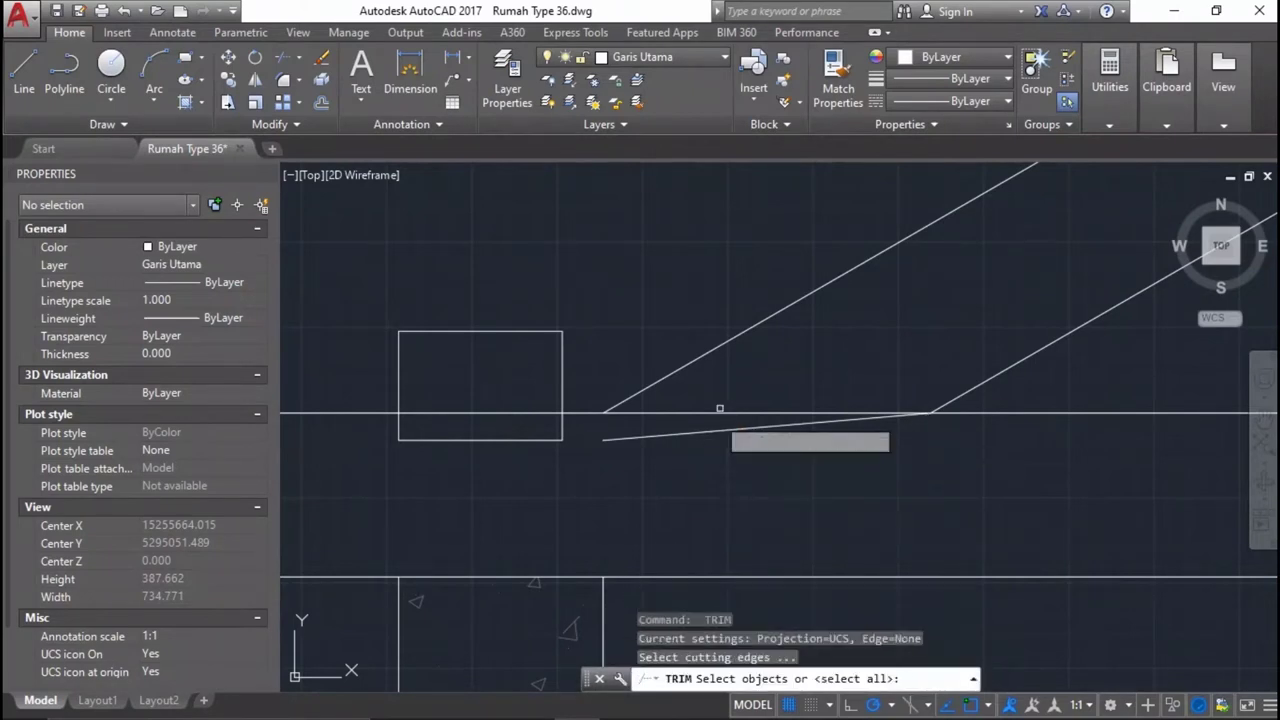
key("Return")
key("Escape")
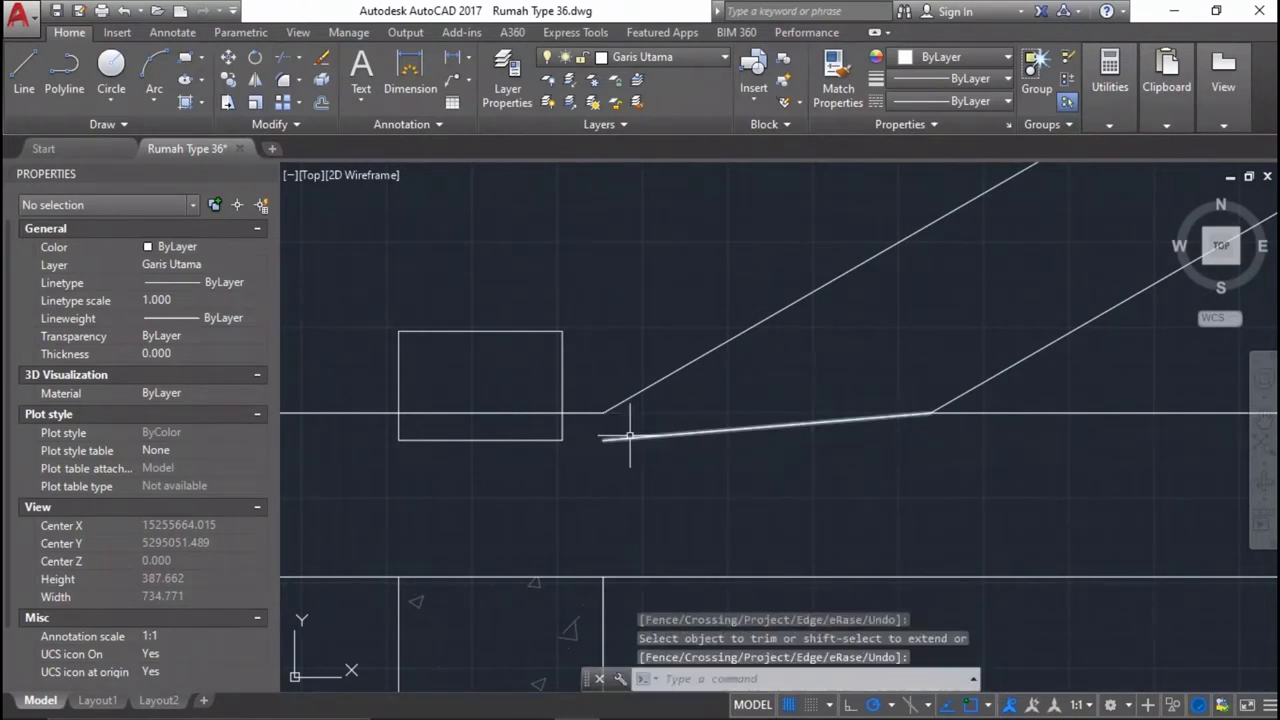
Draw a short vertical line from the upper roof line down to the lower rafter.
type("l")
key("Return")
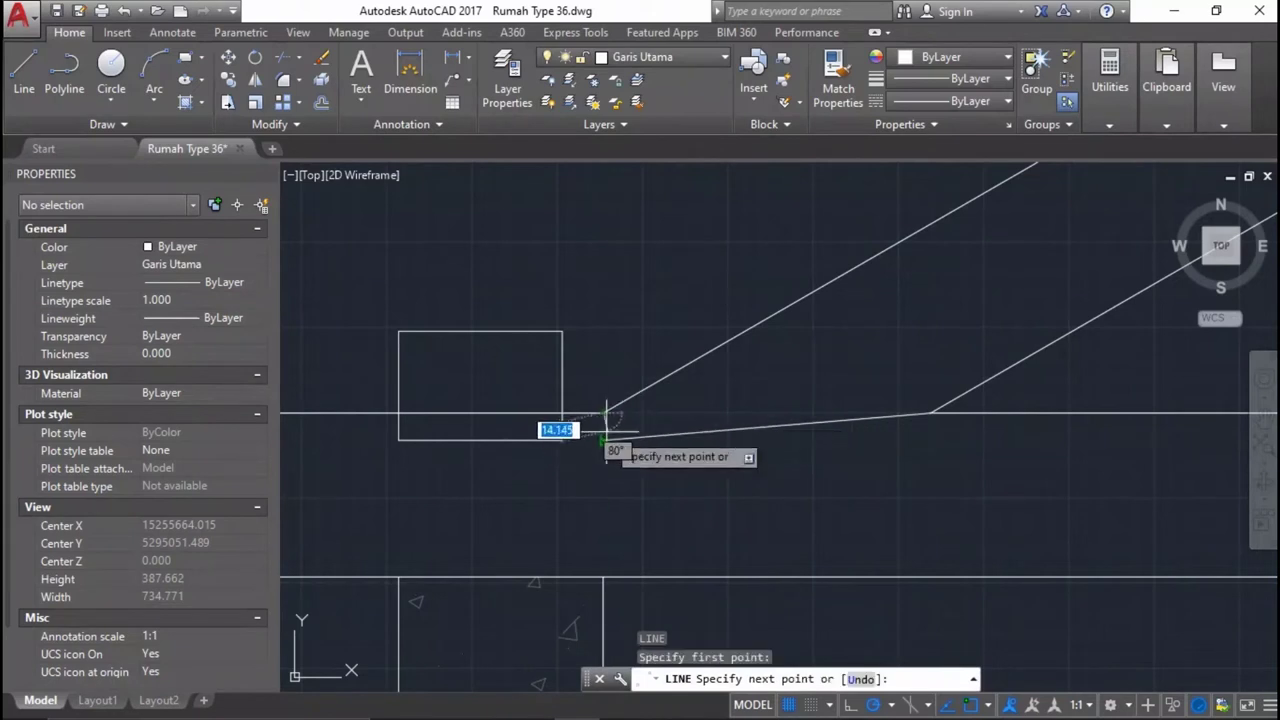
left_click(604, 437)
key("Return")
scroll(560, 440, "up", 5)
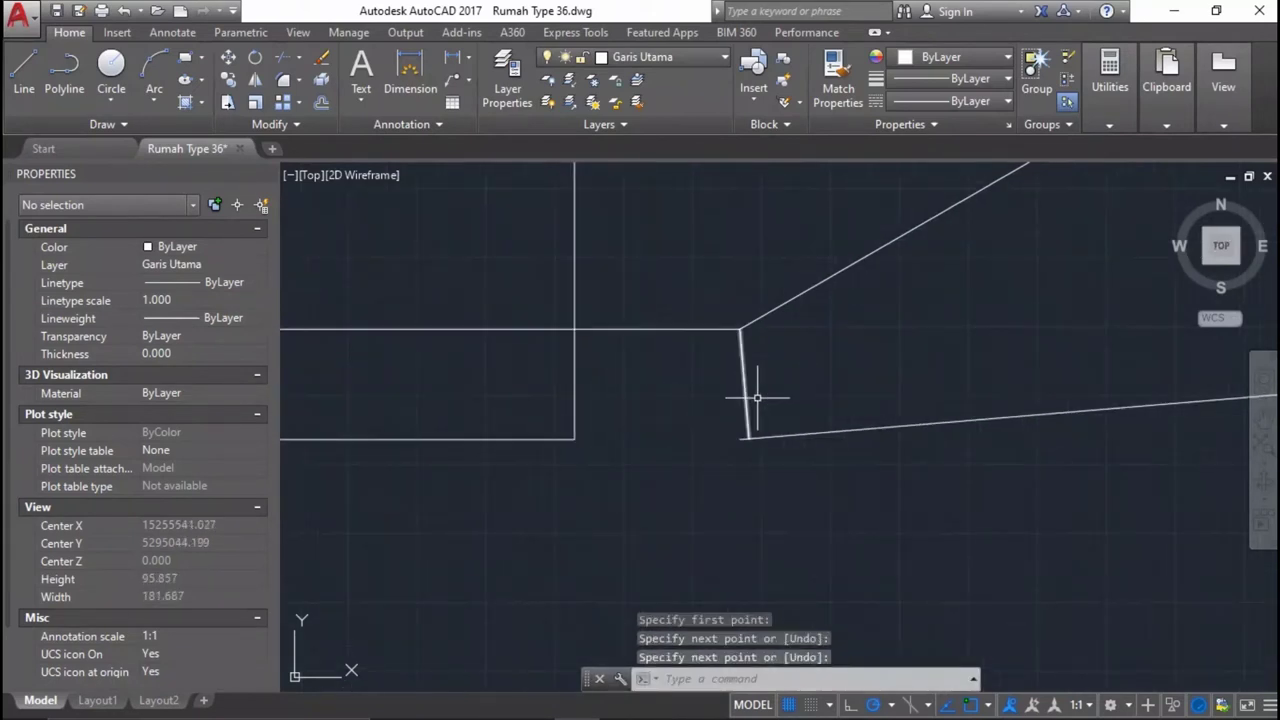
left_click(745, 390)
left_click(702, 391)
key("Delete")
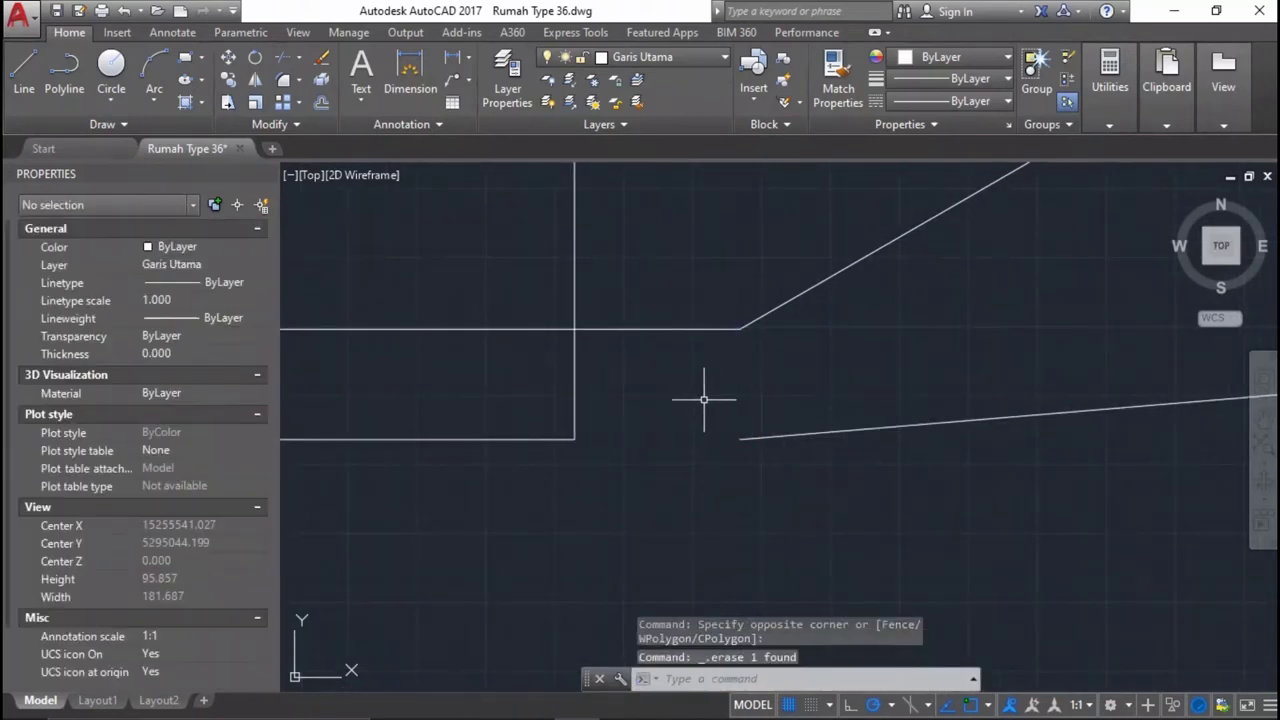
type("l")
key("Return")
left_click(740, 329)
left_click(740, 440)
key("Return")
Trim again using all objects as cutting edges, with the whole roof slope in view.
scroll(710, 448, "down", 2)
scroll(692, 451, "down", 2)
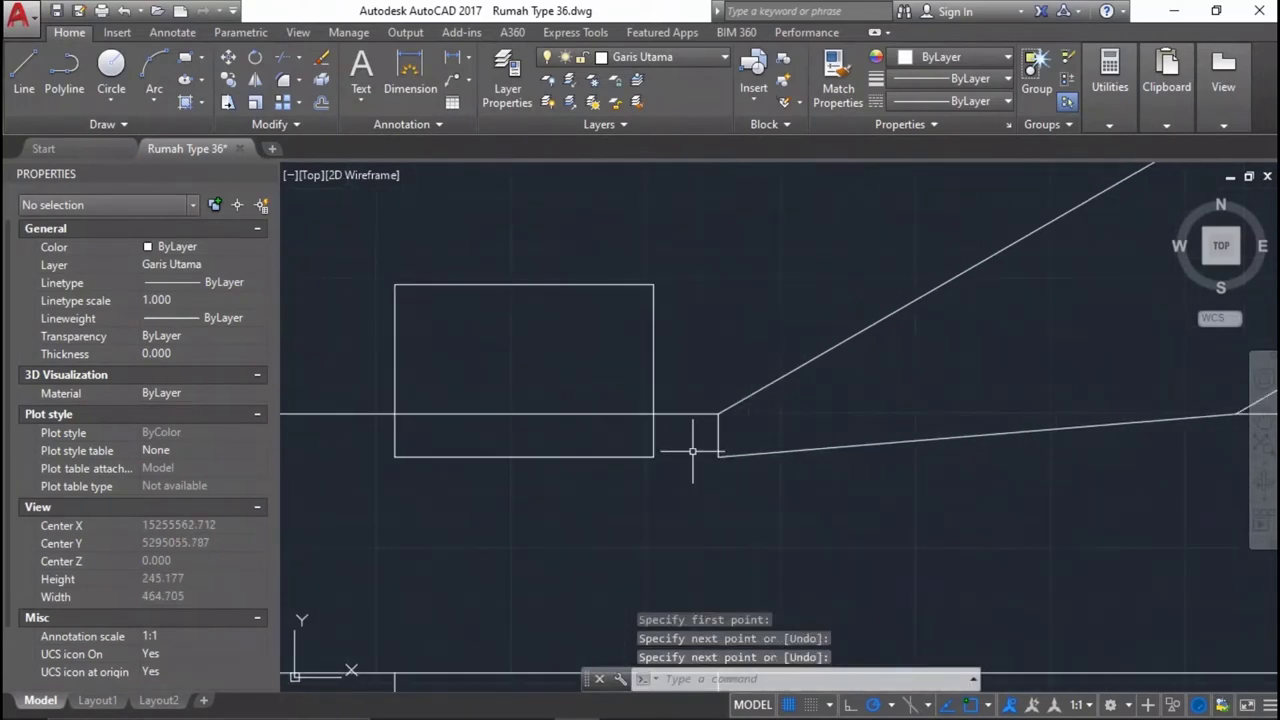
key("Return")
scroll(480, 309, "down", 4)
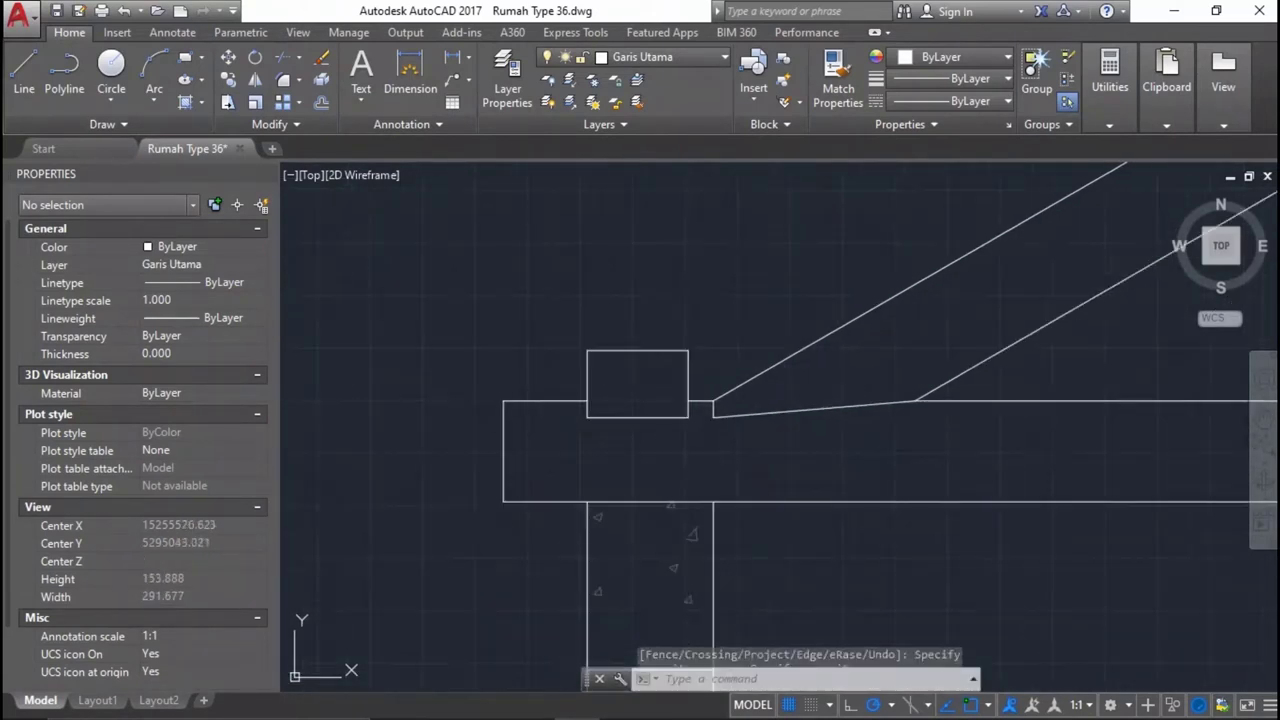
scroll(758, 410, "up", 2)
middle_click_drag(909, 418, 757, 466)
Offset the vertical line to make one parallel copy on its left and one on its right.
scroll(757, 466, "down", 2)
scroll(745, 449, "down", 2)
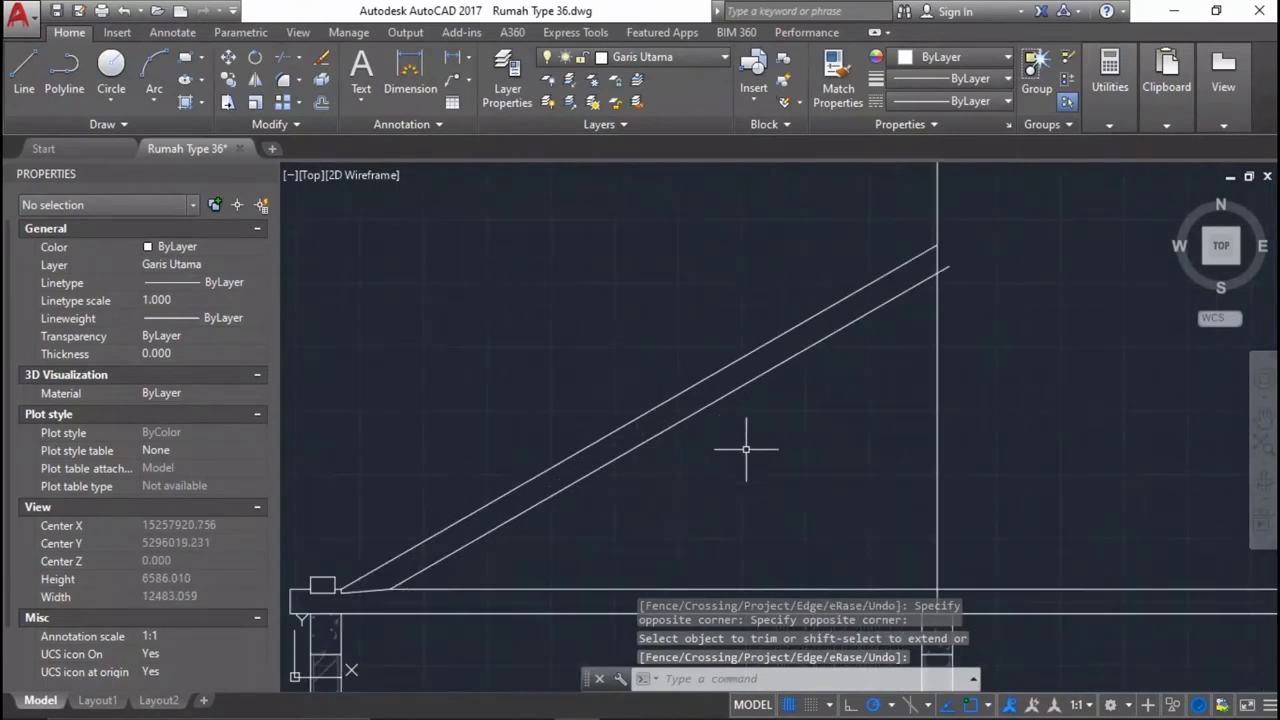
scroll(509, 514, "down", 2)
scroll(500, 500, "up", 1)
scroll(584, 459, "down", 2)
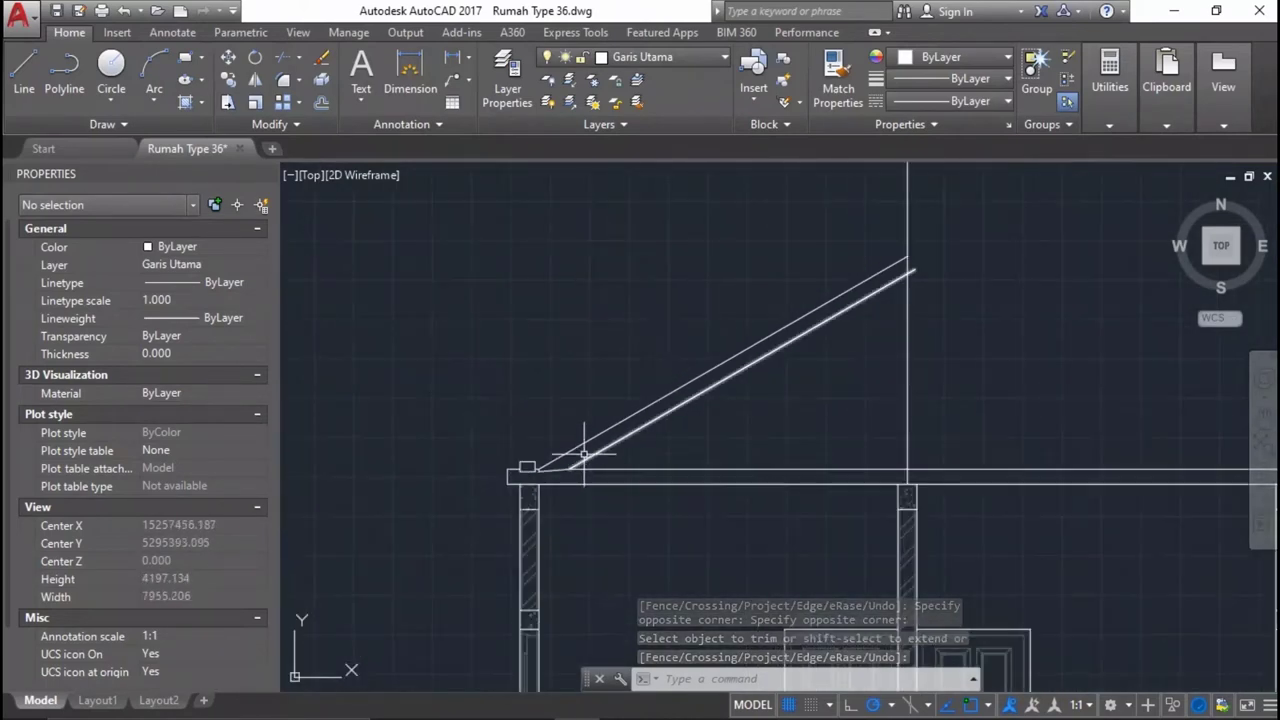
scroll(594, 428, "up", 2)
scroll(520, 440, "up", 1)
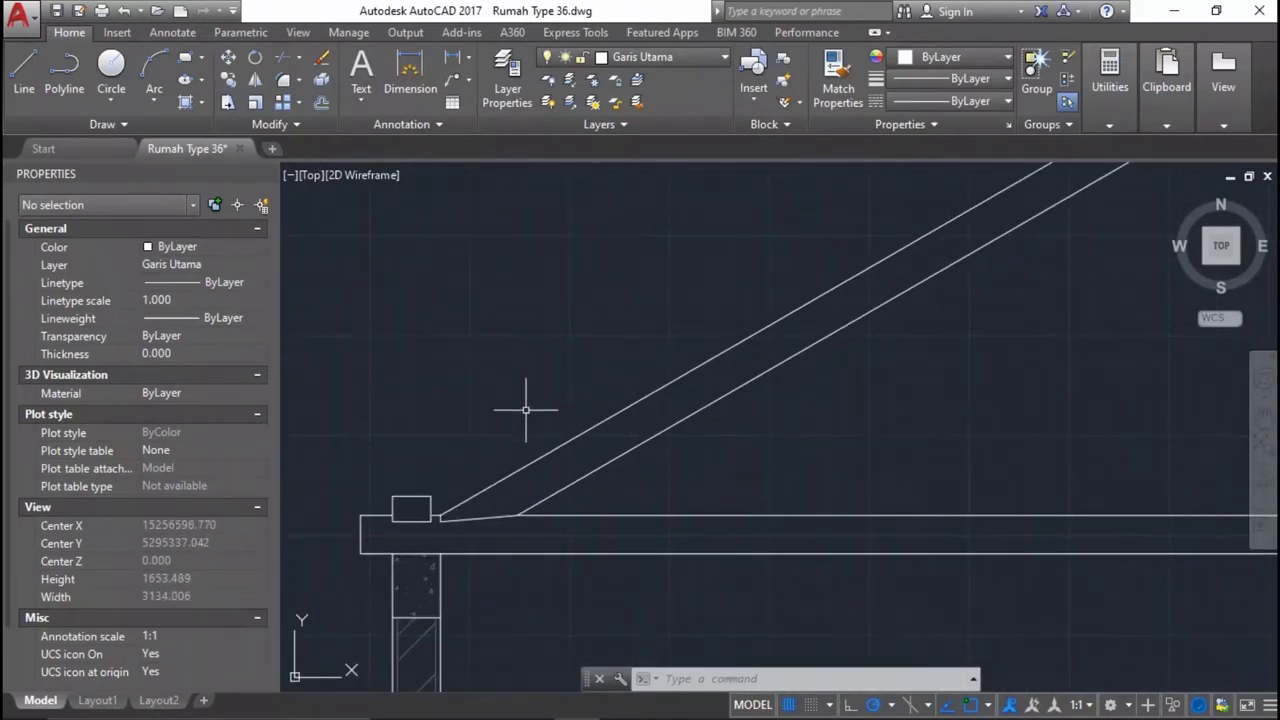
scroll(414, 449, "up", 1)
middle_click_drag(814, 392, 826, 470)
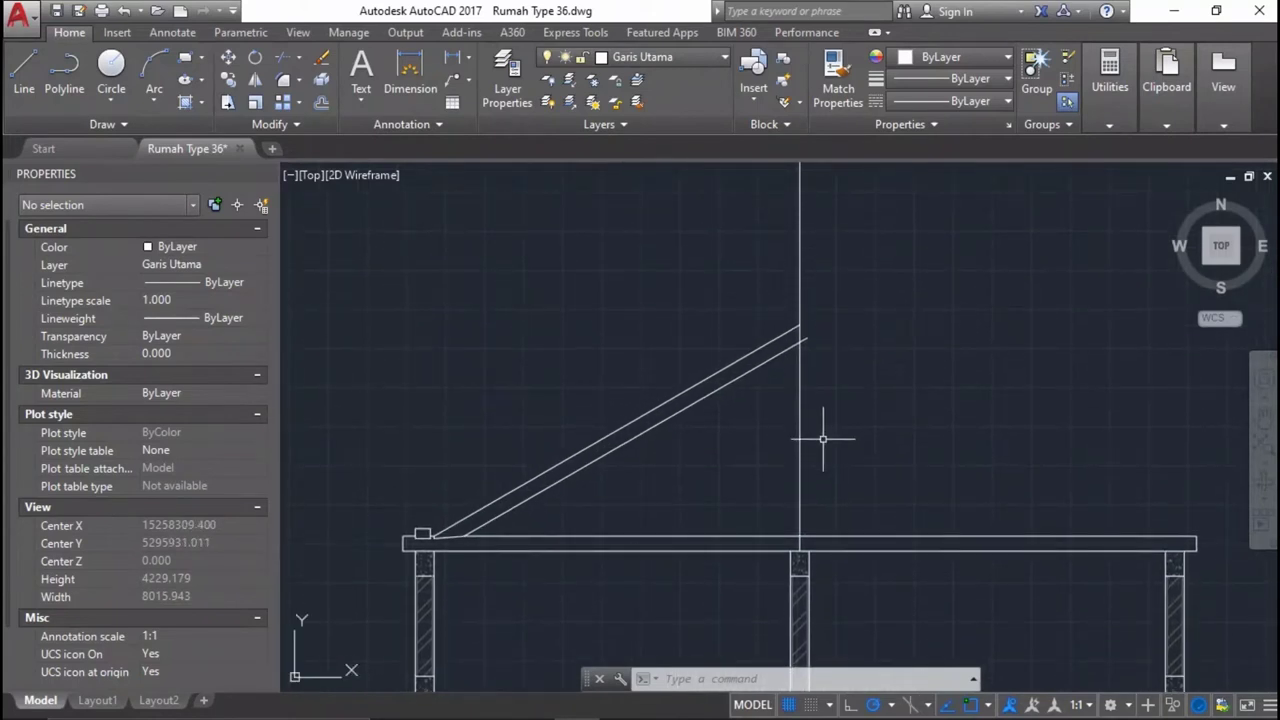
key("Return")
scroll(800, 380, "up", 4)
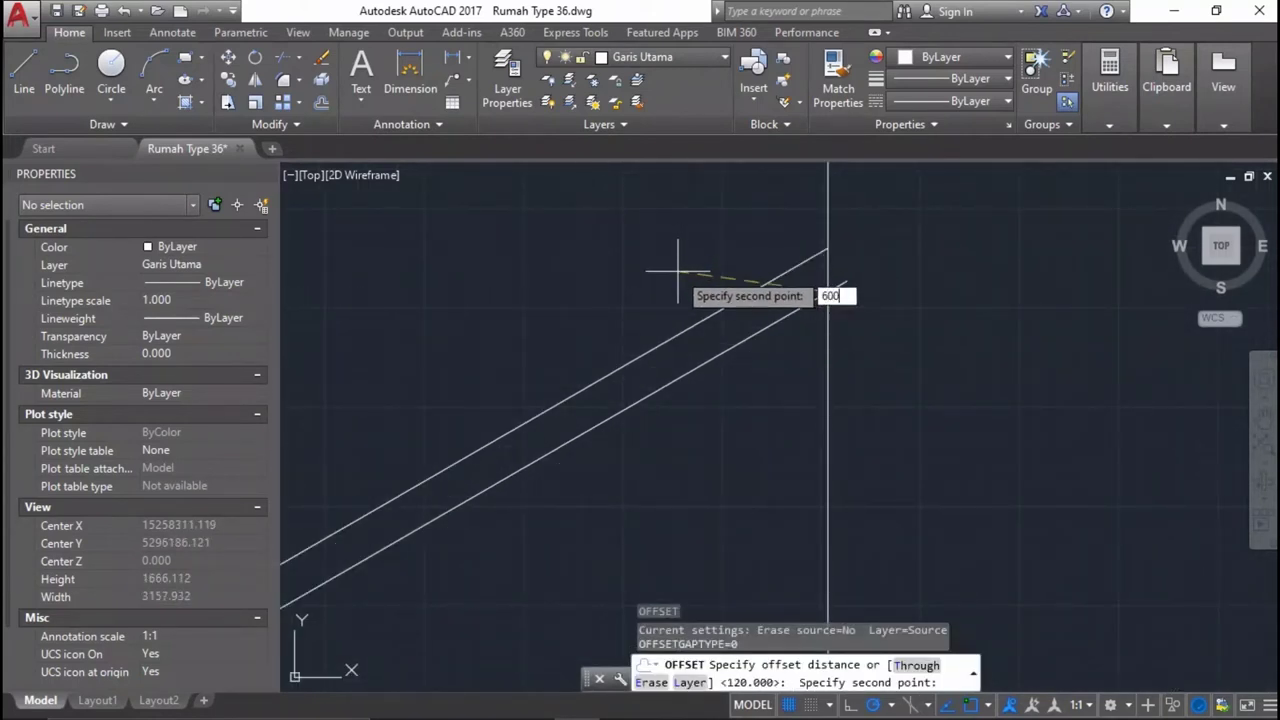
key("Return")
left_click(826, 330)
left_click(819, 332)
left_click(827, 309)
left_click(846, 320)
Zoom in around the roof and draw a small line.
scroll(846, 272, "up", 4)
scroll(846, 272, "down", 3)
scroll(760, 363, "up", 3)
scroll(748, 392, "up", 3)
scroll(748, 392, "down", 10)
scroll(1240, 500, "up", 3)
scroll(1240, 500, "up", 2)
scroll(1240, 500, "down", 5)
scroll(714, 348, "up", 1)
scroll(1023, 337, "up", 5)
scroll(837, 357, "up", 4)
scroll(931, 354, "up", 4)
key("l")
key("Return")
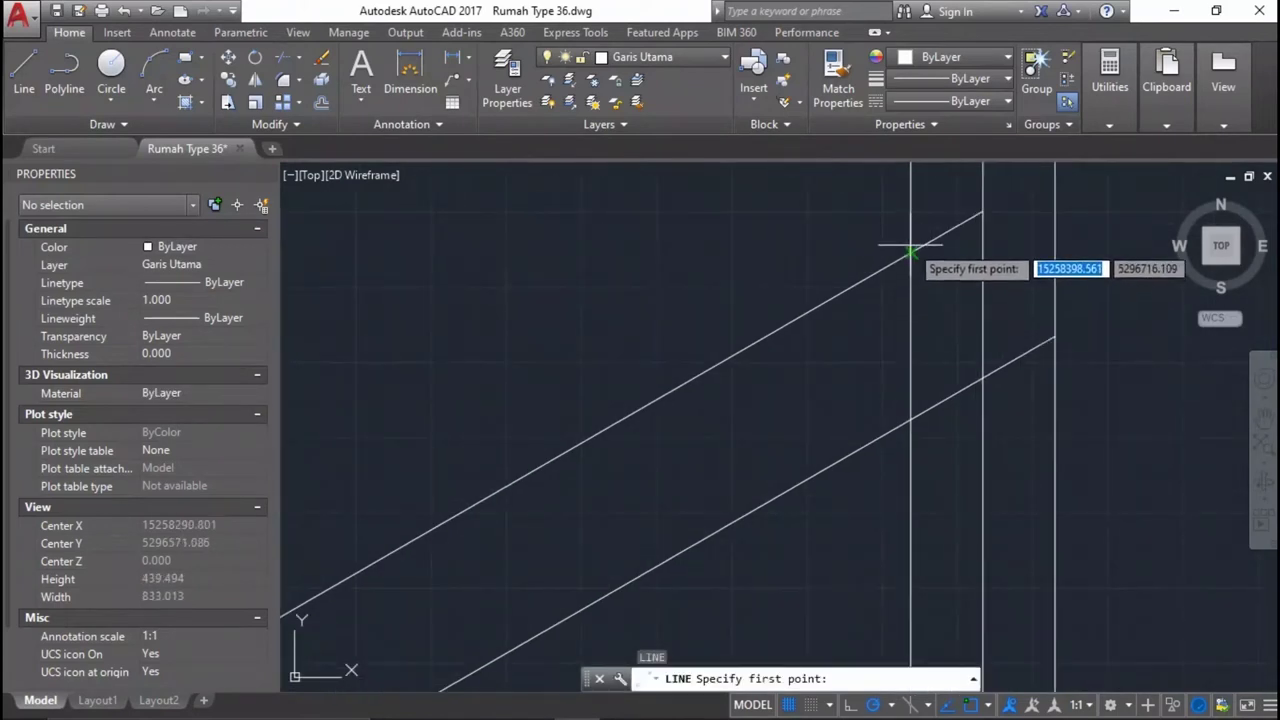
scroll(972, 254, "up", 2)
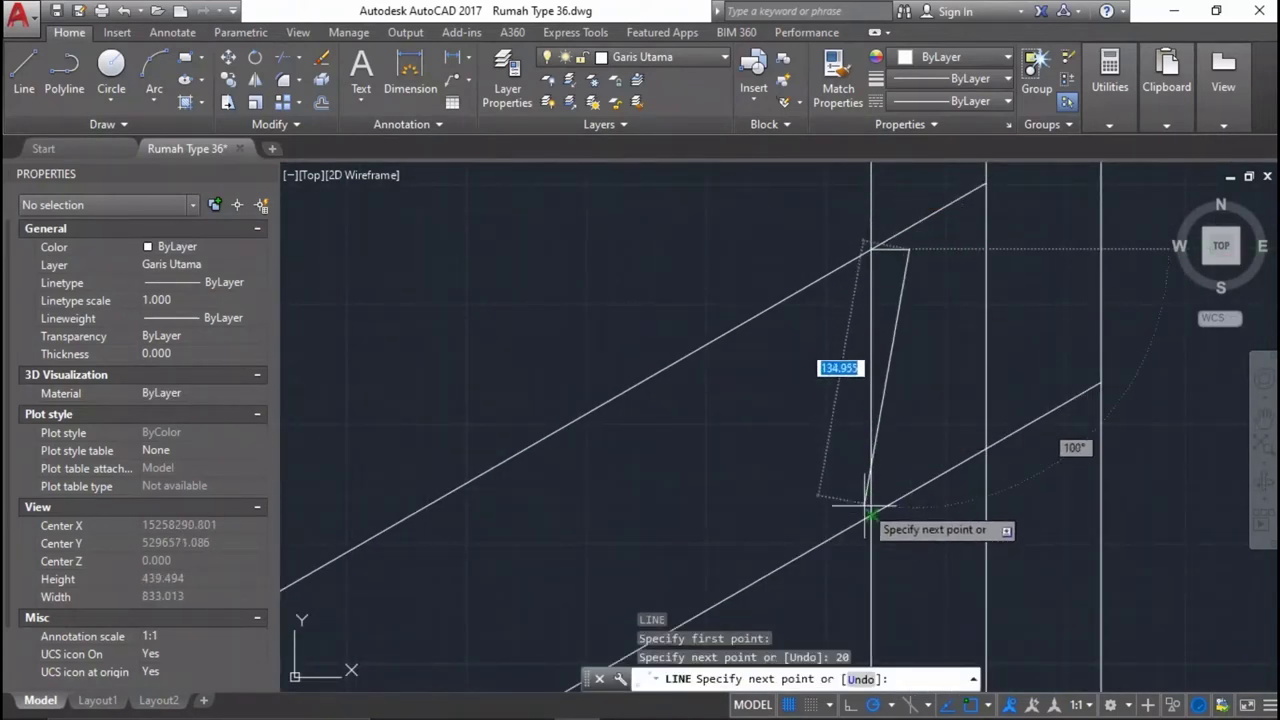
scroll(905, 472, "down", 4)
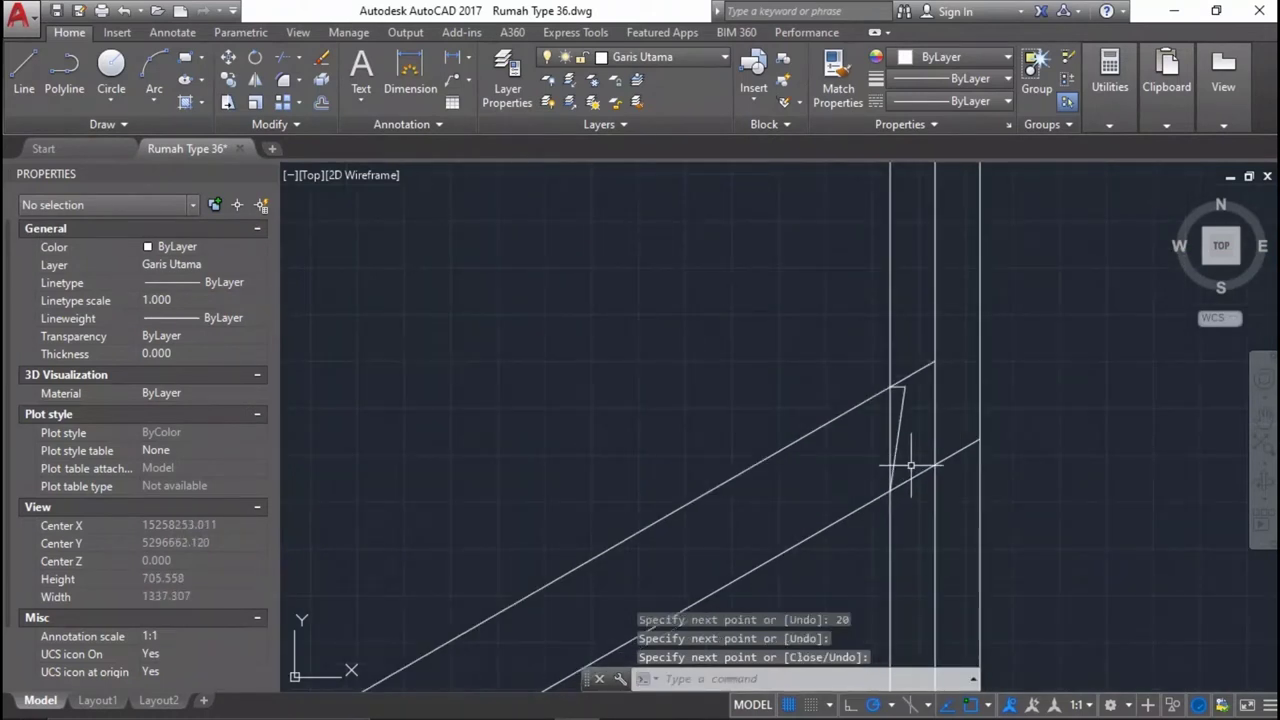
key("Escape")
scroll(910, 465, "up", 2)
Try trimming an overhanging rafter end with TR, then undo that trim.
type("tr")
key("Return")
key("Return")
left_click(930, 467)
left_click(930, 477)
scroll(932, 337, "down", 2)
key("Return")
key("Return")
left_click(908, 300)
left_click(826, 254)
Trim both rafter ends back to the wall line, using the wall line as cutting edge.
key("Return")
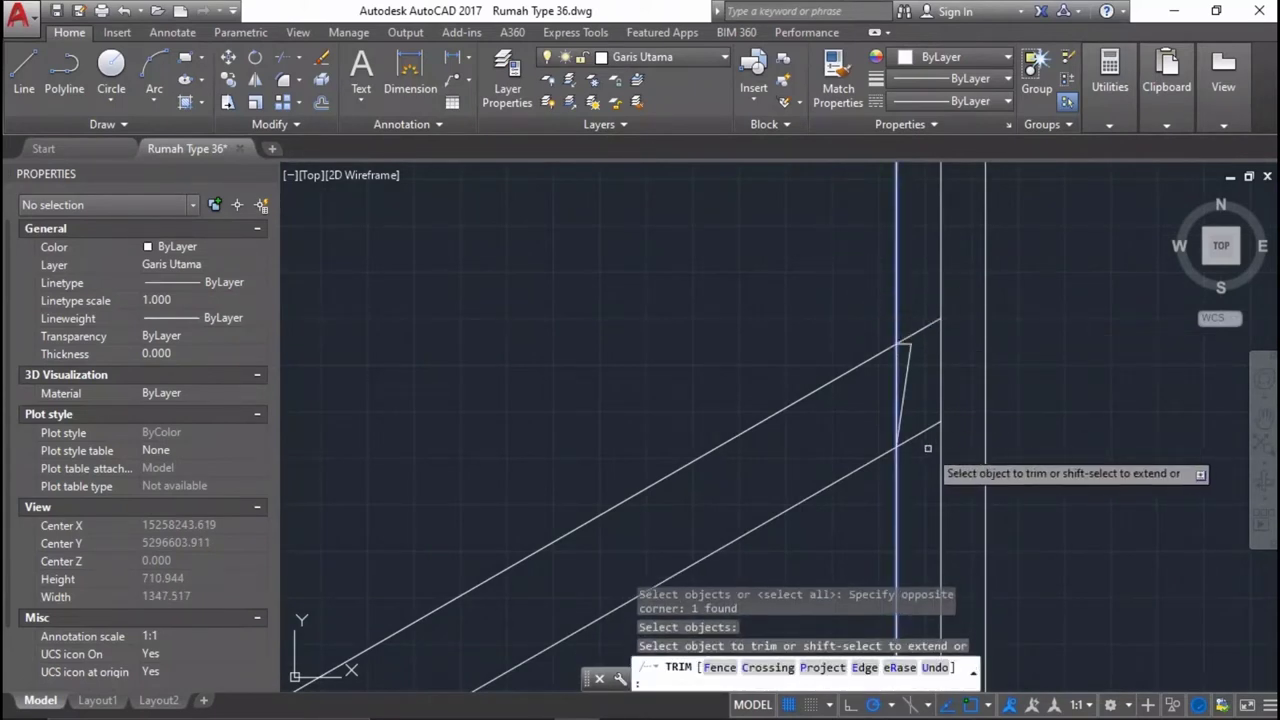
left_click(928, 448)
left_click(912, 304)
scroll(918, 320, "up", 2)
key("ctrl+z")
key("ctrl+z")
key("ctrl+z")
scroll(850, 475, "up", 1)
scroll(845, 465, "up", 1)
scroll(895, 415, "up", 1)
type("tr")
key("Return")
left_click(829, 380)
key("Return")
left_click(1046, 446)
left_click(1006, 354)
scroll(903, 429, "up", 1)
scroll(945, 291, "up", 2)
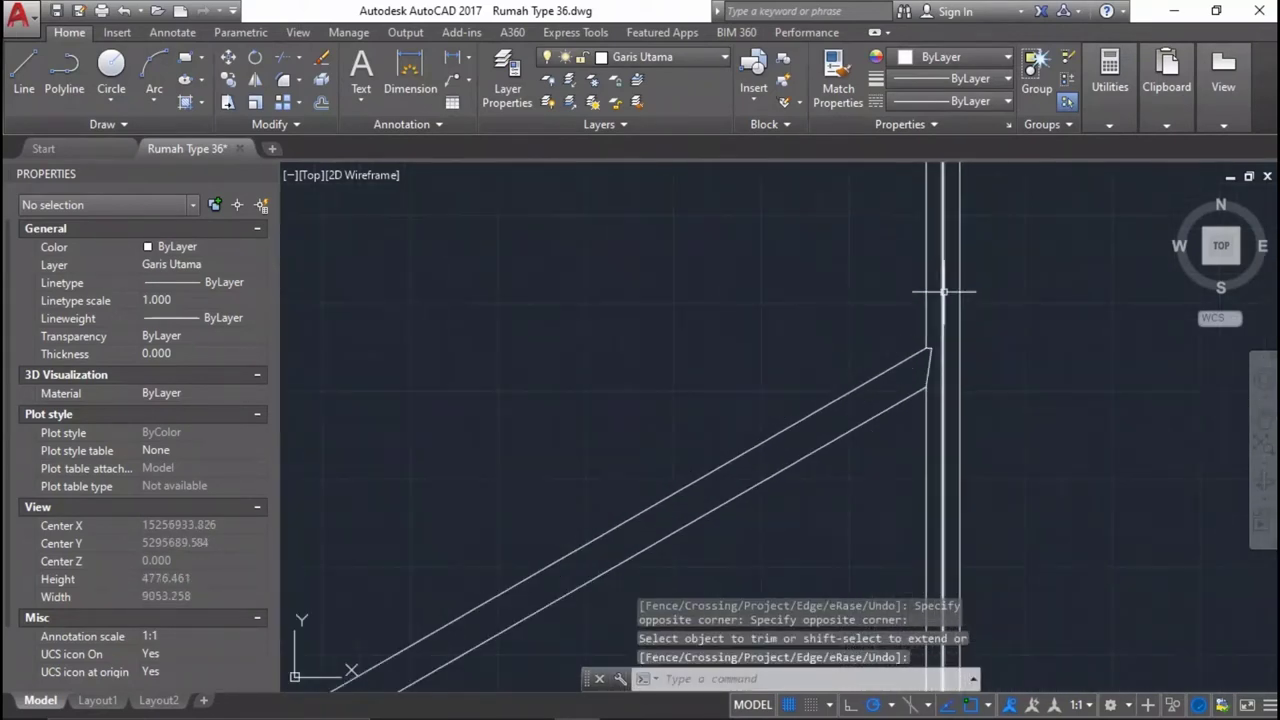
key("Escape")
Delete the surplus vertical line, then window-select the half roof frame.
left_click(957, 334)
left_click(957, 294)
scroll(1014, 380, "down", 1)
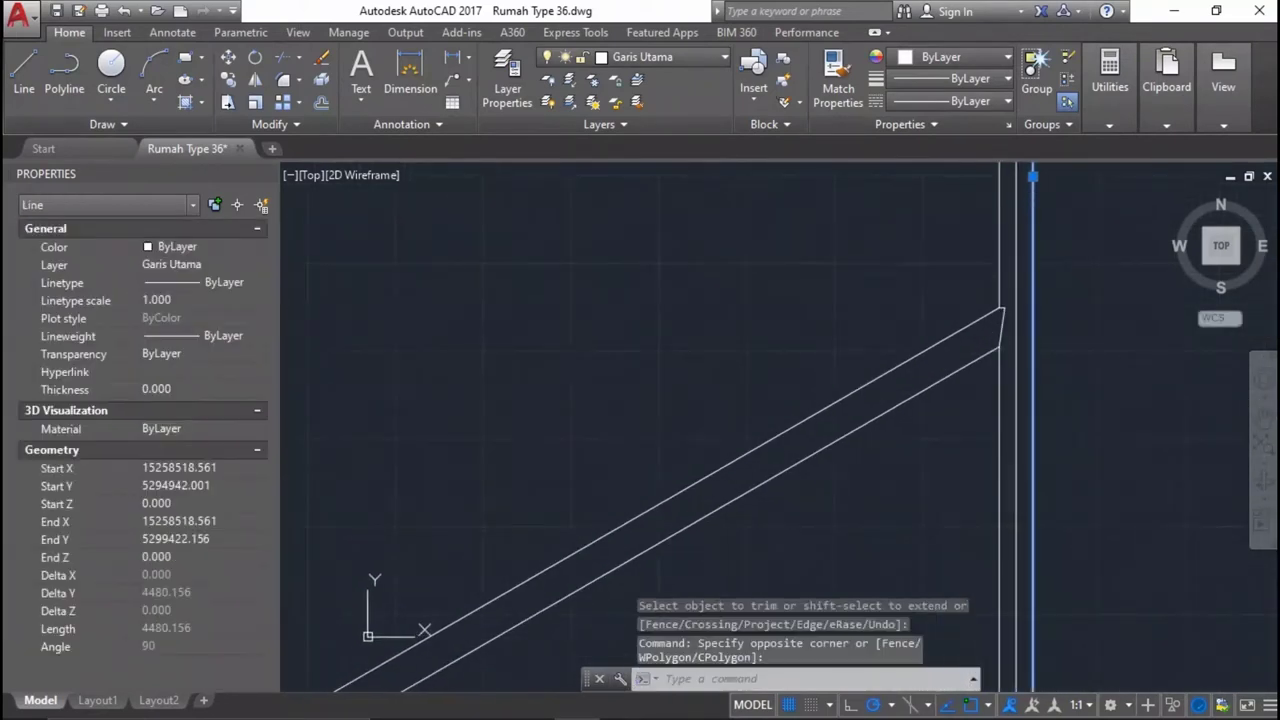
key("Delete")
scroll(1010, 636, "up", 4)
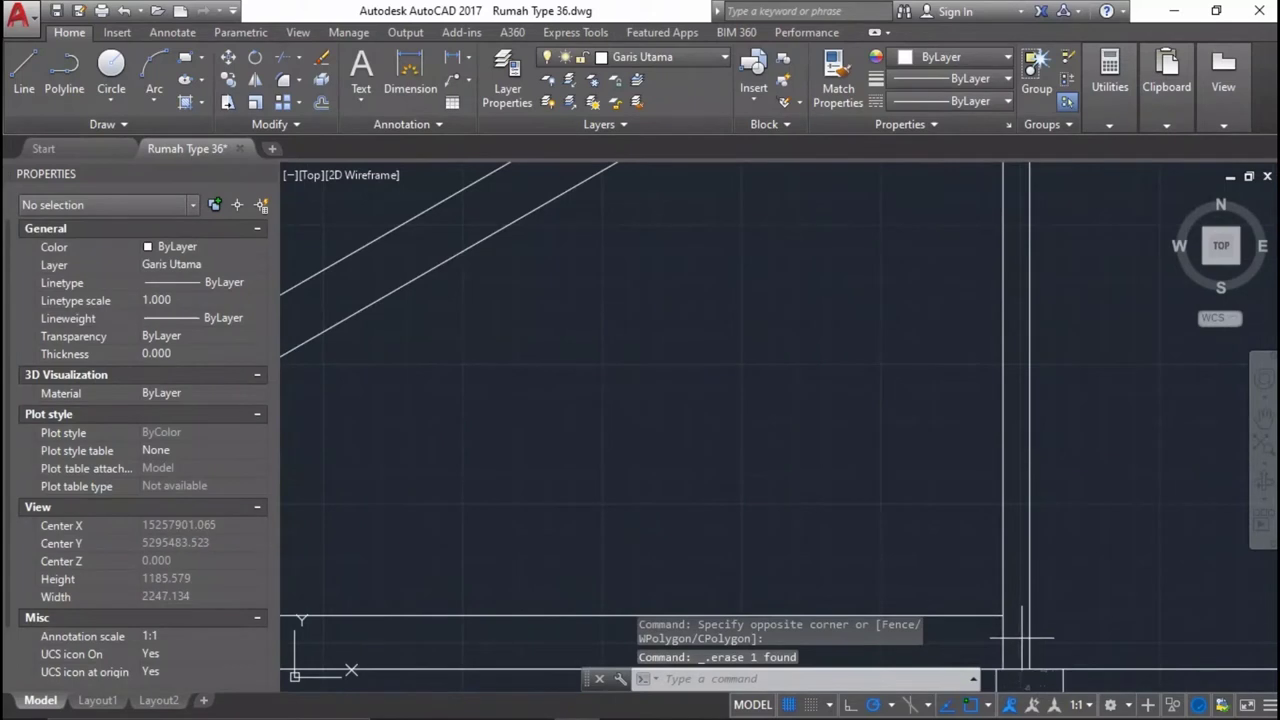
scroll(1010, 525, "down", 5)
left_click(1008, 552)
left_click(505, 349)
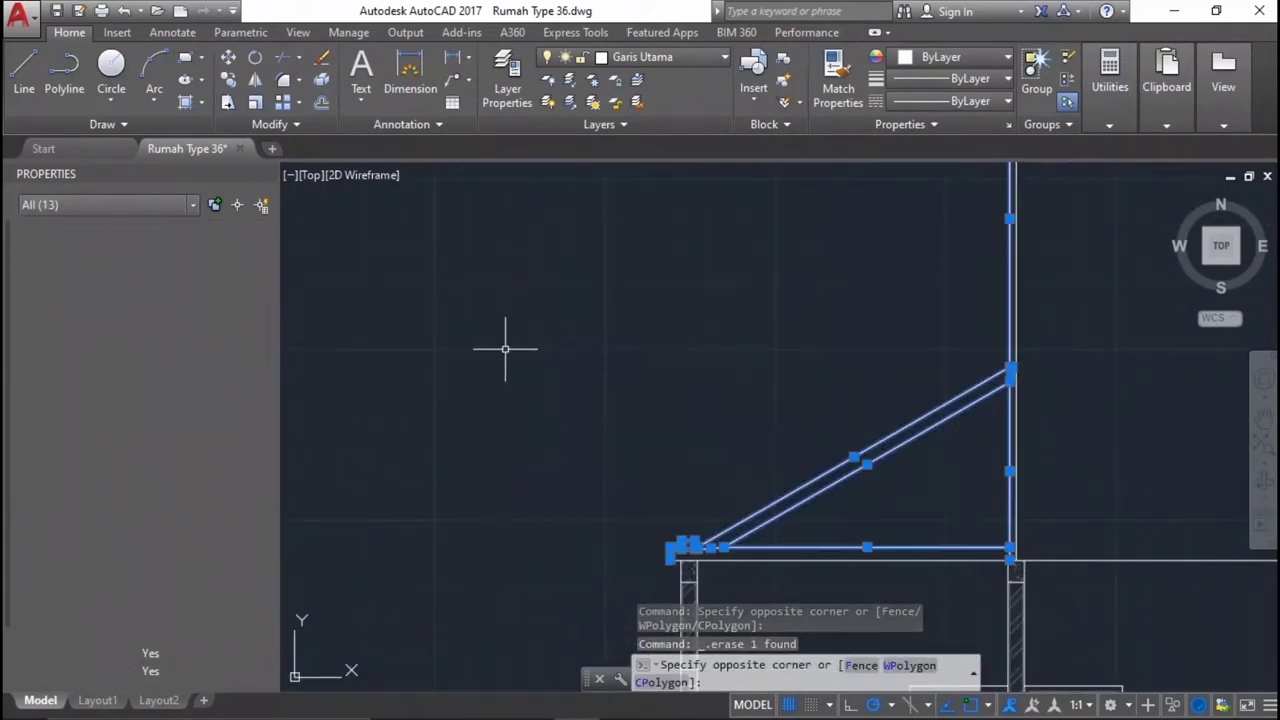
Select the 13 half-roof objects, including the rafters and eave block, for mirroring.
middle_click_drag(845, 484, 743, 459)
key("Return")
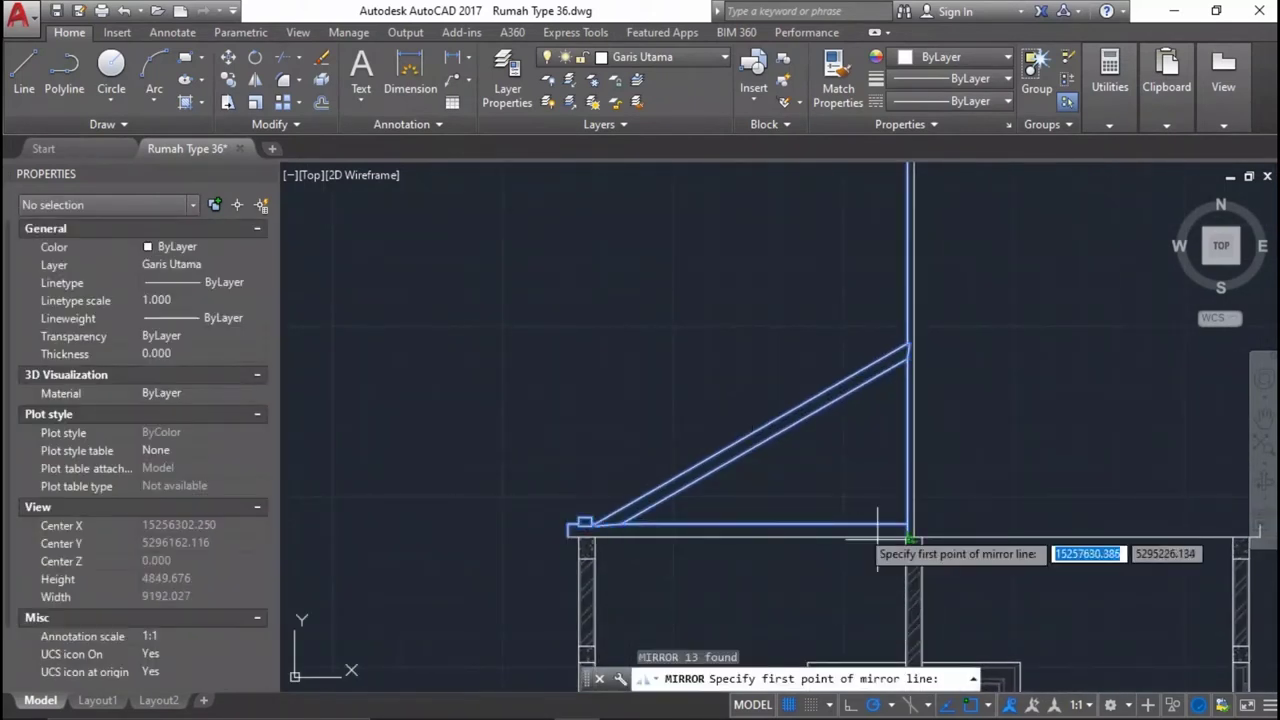
scroll(908, 540, "up", 2)
scroll(912, 531, "up", 3)
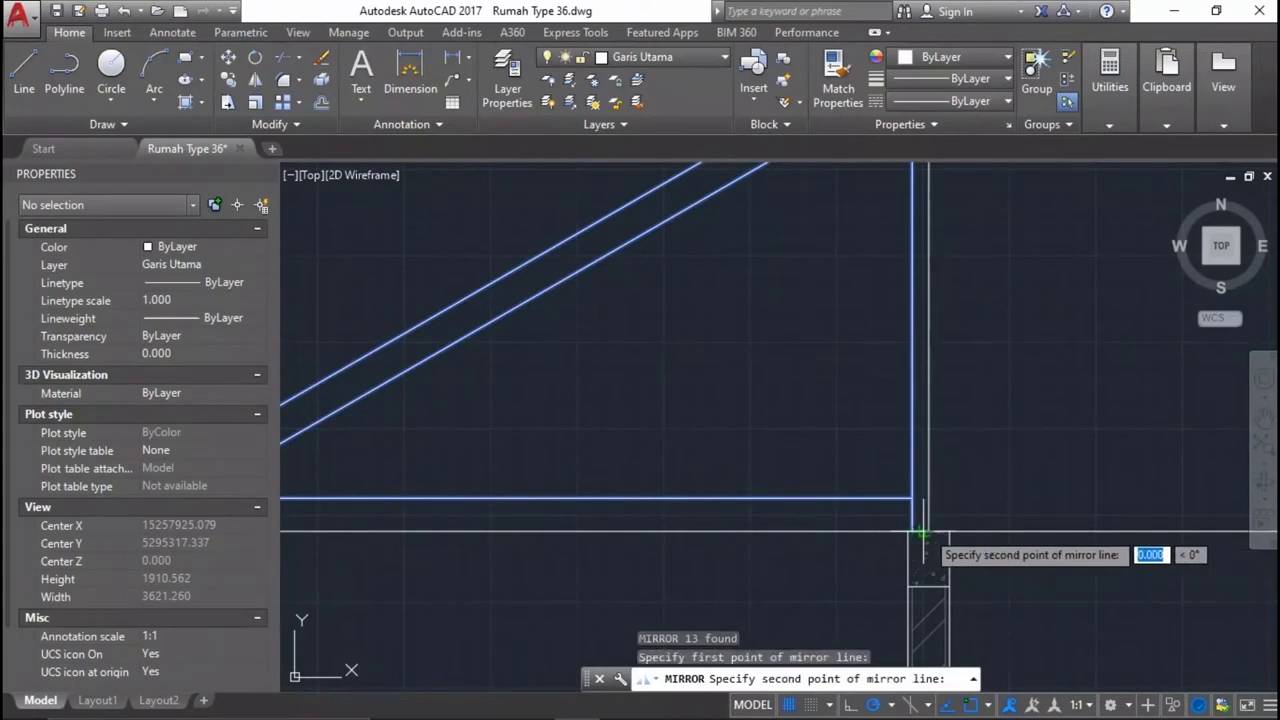
key("Escape")
left_click(922, 533)
scroll(900, 450, "down", 4)
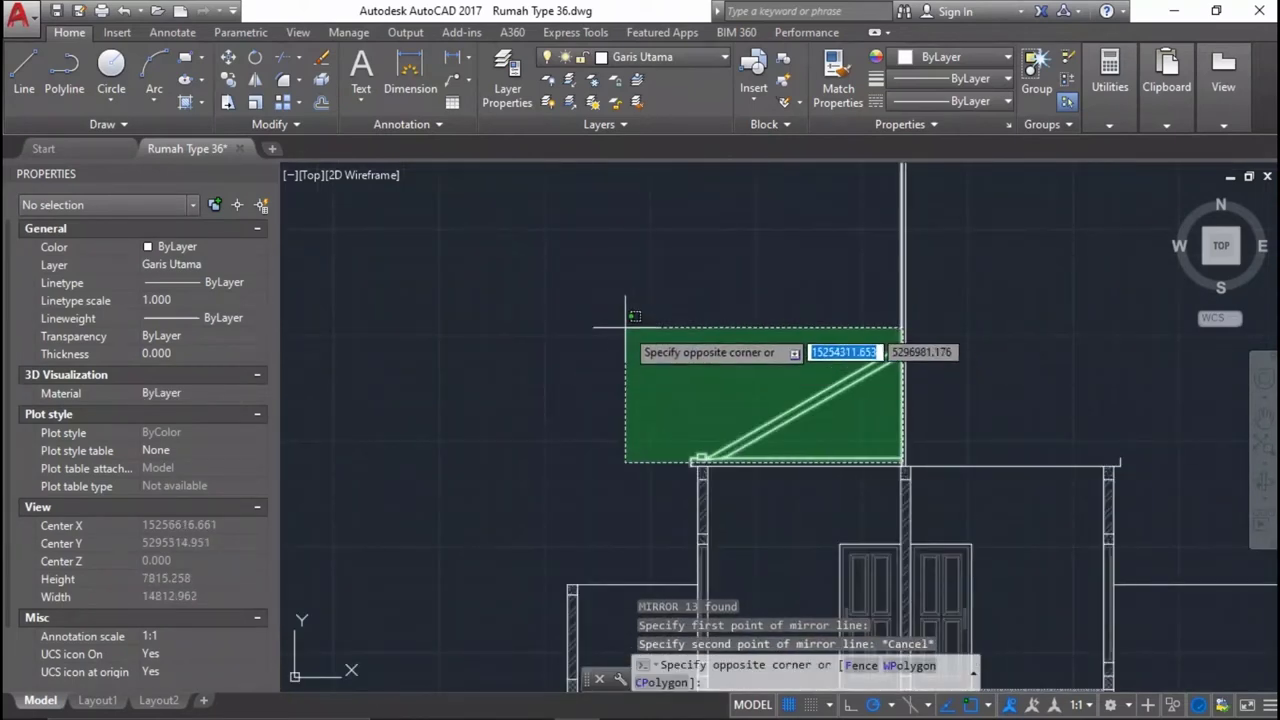
left_click(626, 326)
key("Return")
scroll(909, 443, "up", 2)
scroll(914, 457, "up", 3)
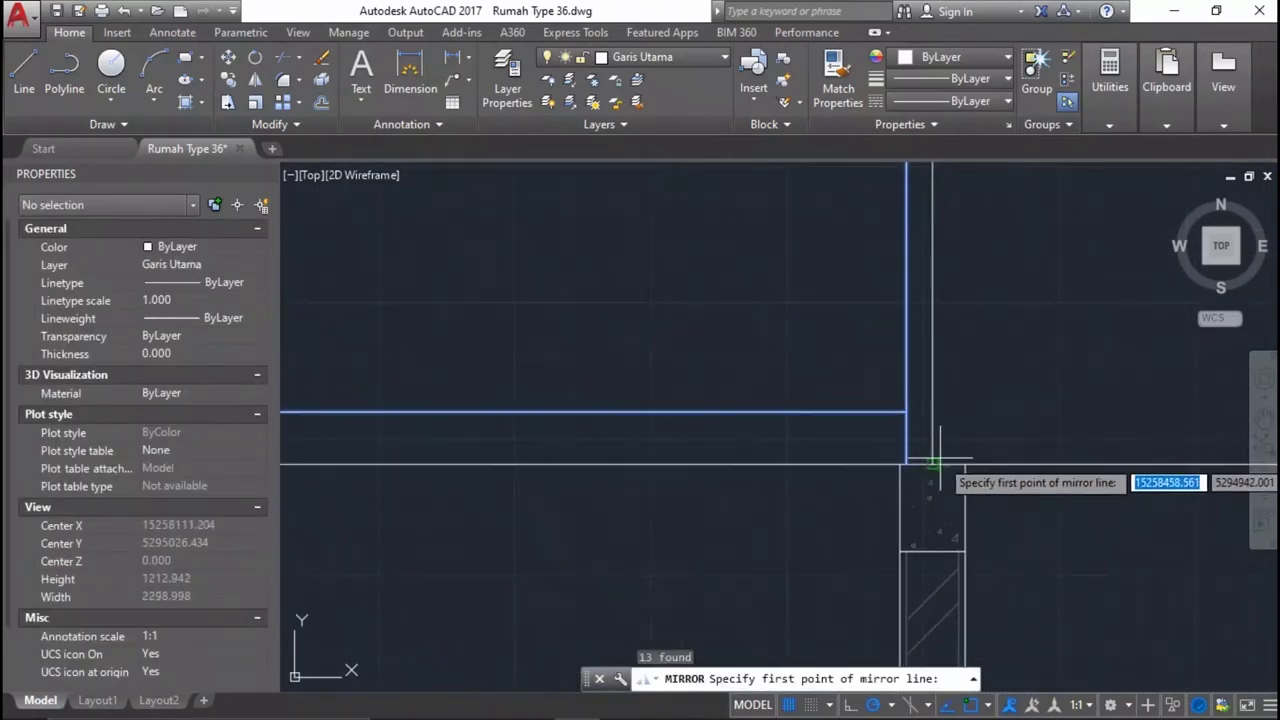
Mirror them about a vertical axis through the wall corner, keeping the original half.
left_click(931, 464)
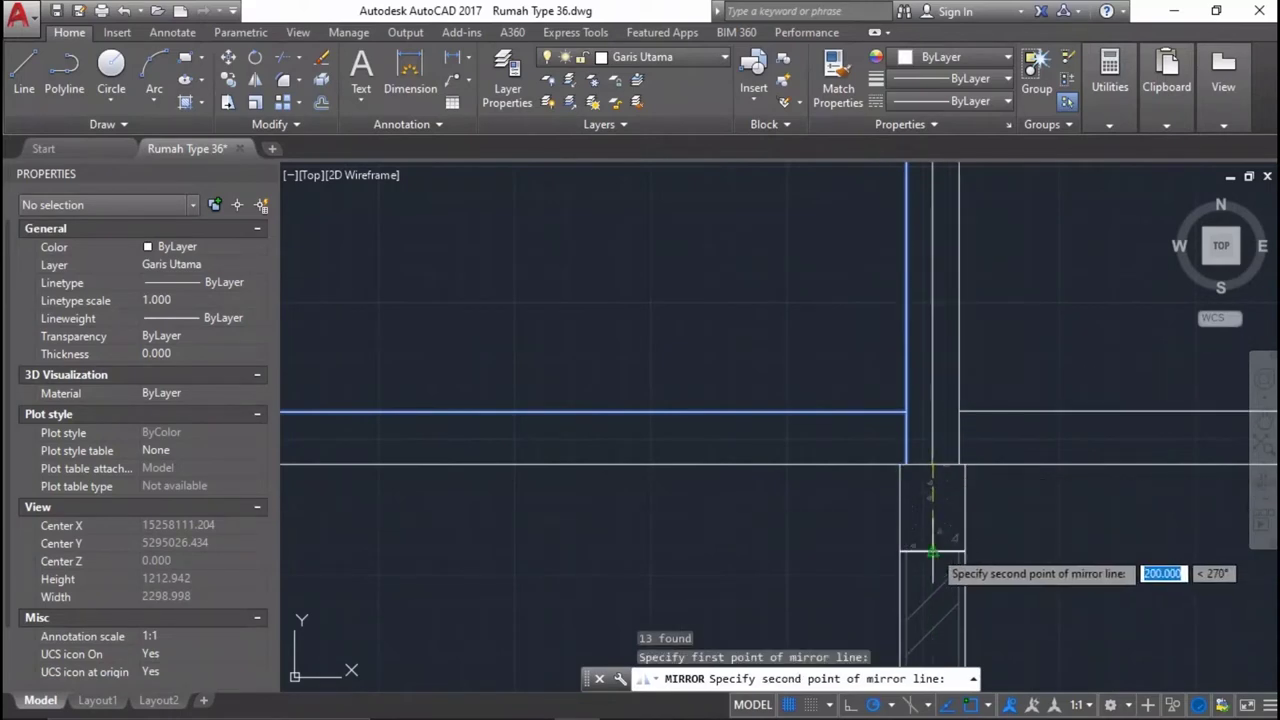
left_click(931, 550)
key("Return")
scroll(1160, 430, "down", 3)
scroll(1166, 429, "up", 2)
scroll(1132, 368, "up", 2)
scroll(1000, 330, "down", 3)
scroll(777, 271, "up", 3)
scroll(760, 300, "down", 2)
scroll(700, 330, "up", 1)
scroll(597, 343, "down", 3)
scroll(580, 506, "up", 3)
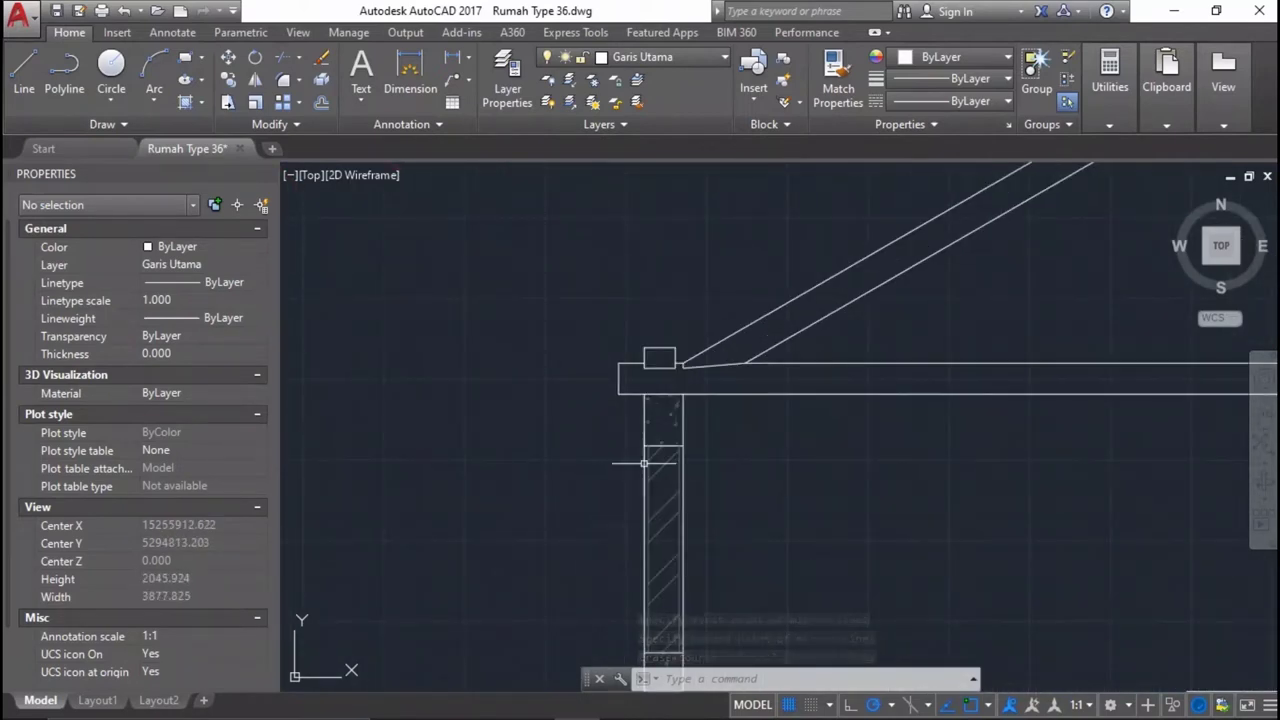
scroll(650, 500, "down", 2)
scroll(786, 480, "down", 4)
scroll(1221, 492, "down", 6)
middle_click_drag(1221, 492, 827, 513)
scroll(827, 513, "up", 5)
scroll(827, 513, "up", 3)
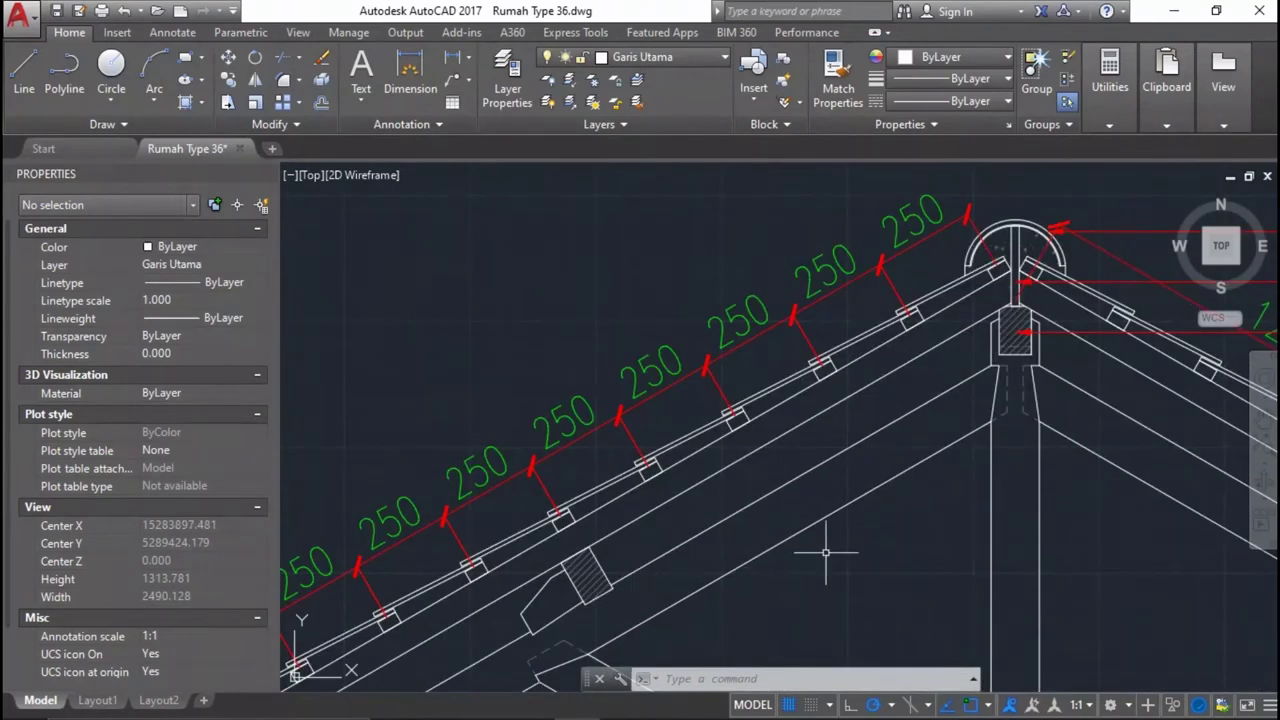
Centre the roof in view and select the small eave block rectangle.
scroll(700, 420, "down", 5)
scroll(560, 420, "up", 2)
scroll(540, 410, "up", 2)
middle_click_drag(533, 400, 703, 420)
scroll(425, 461, "up", 8)
type("rec")
key("Return")
key("Escape")
left_click(395, 513)
left_click(365, 400)
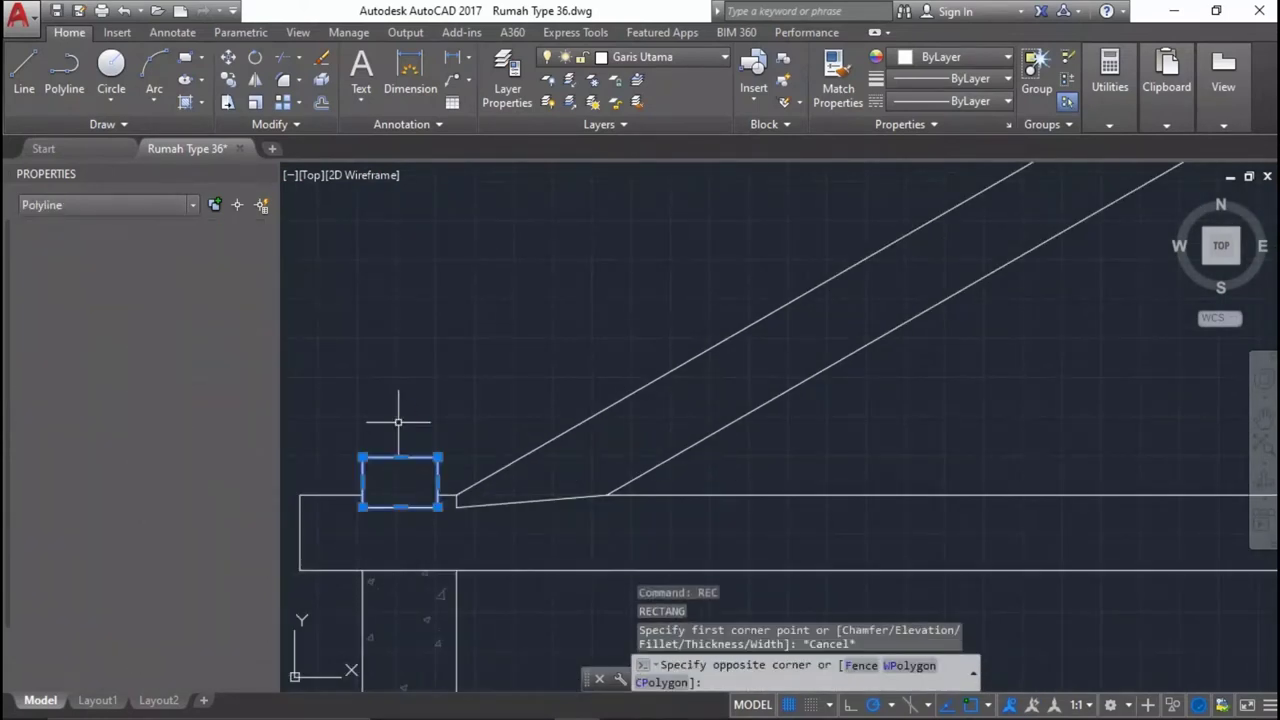
Copy the eave block from a base point, undoing an accidental grip edit.
type("o")
key("Return")
left_click(400, 458)
scroll(400, 458, "down", 3)
middle_click_drag(552, 357, 749, 309)
scroll(743, 311, "up", 1)
key("Escape")
key("ctrl+z")
key("ctrl+z")
scroll(809, 303, "up", 4)
Move the copied block up onto the left rafter.
left_click(857, 443)
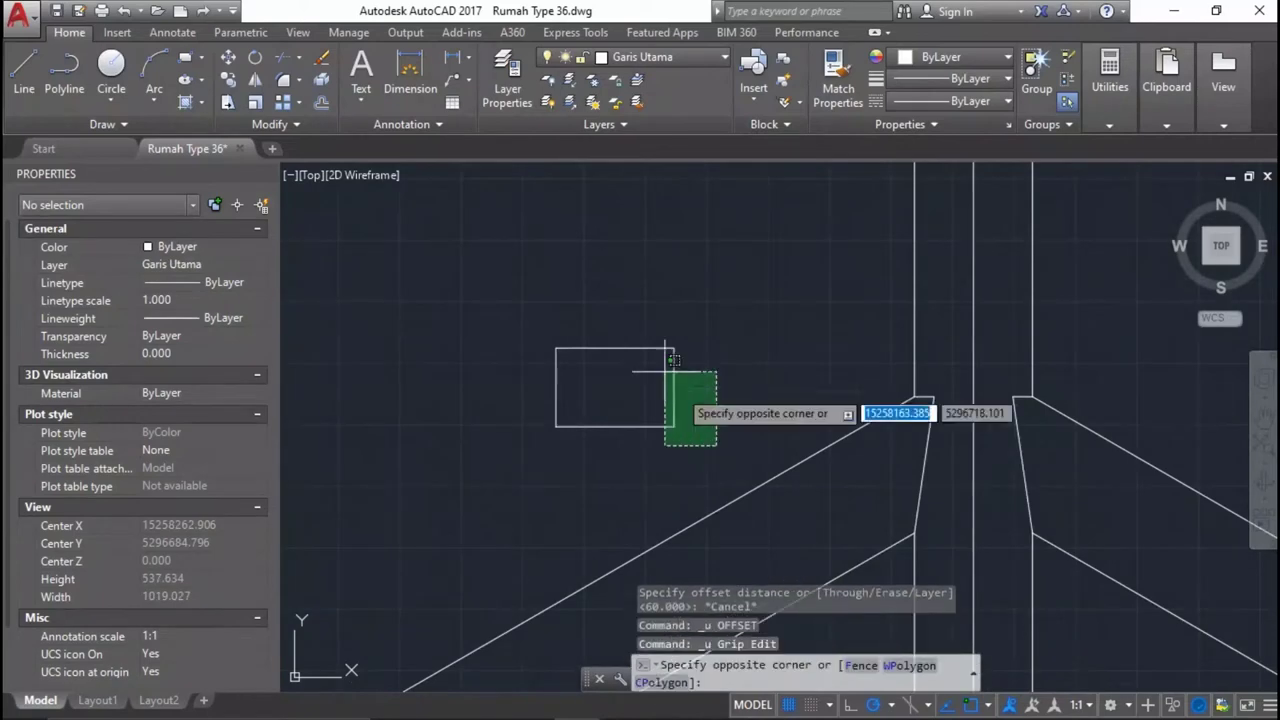
left_click(651, 363)
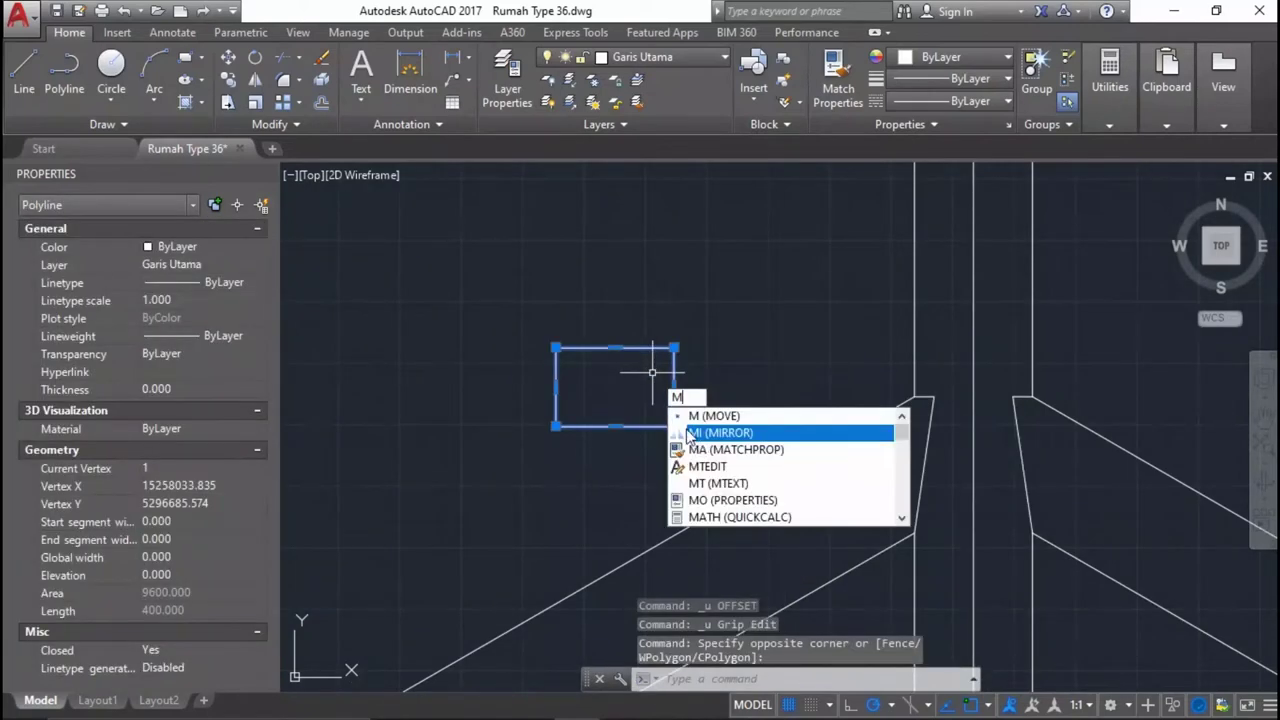
key("Return")
left_click(700, 405)
scroll(703, 400, "down", 3)
scroll(745, 354, "up", 5)
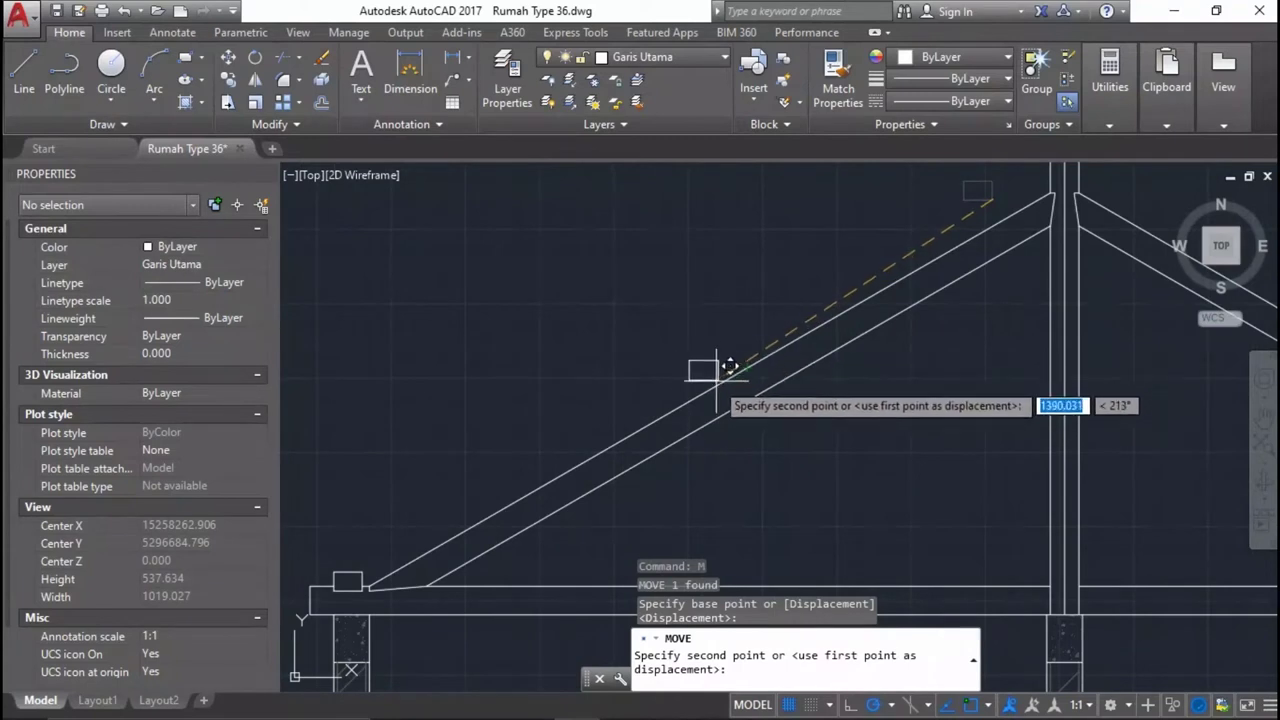
left_click(718, 368)
scroll(718, 368, "up", 3)
left_click(651, 359)
middle_click_drag(651, 359, 640, 414)
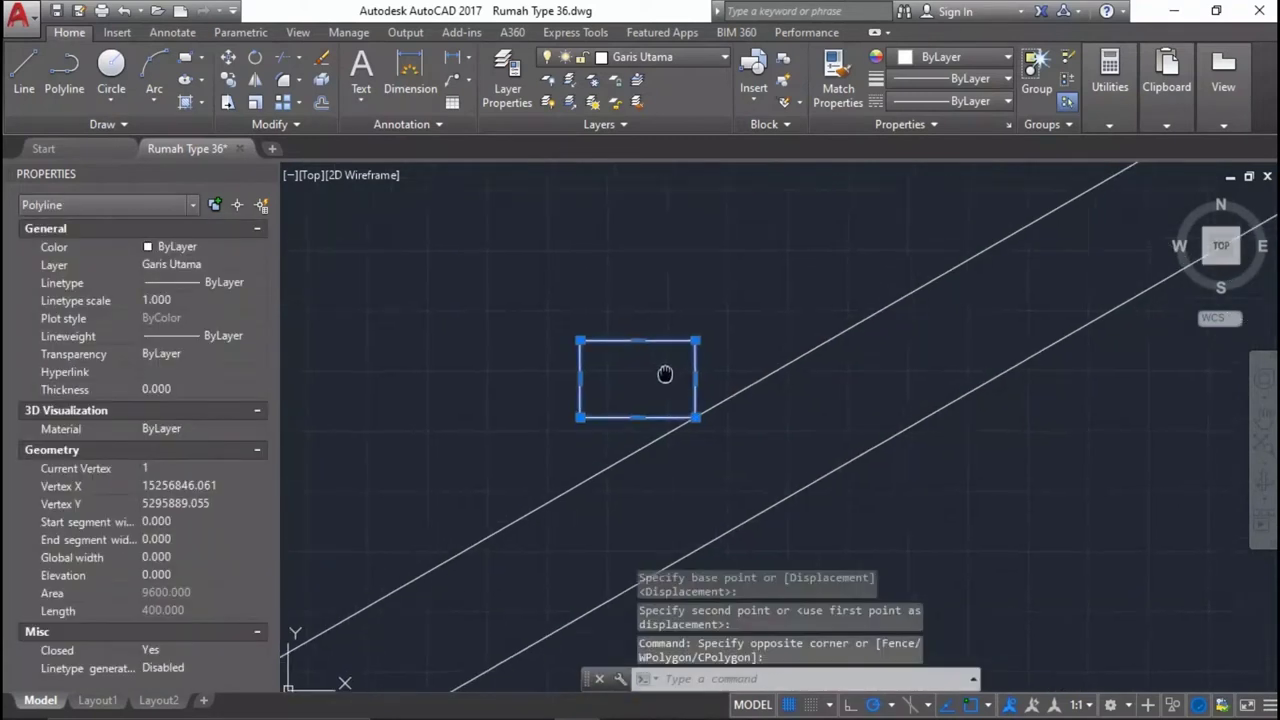
Rotate the block about its corner so it sits square to the rafter slope.
type("ro")
key("Return")
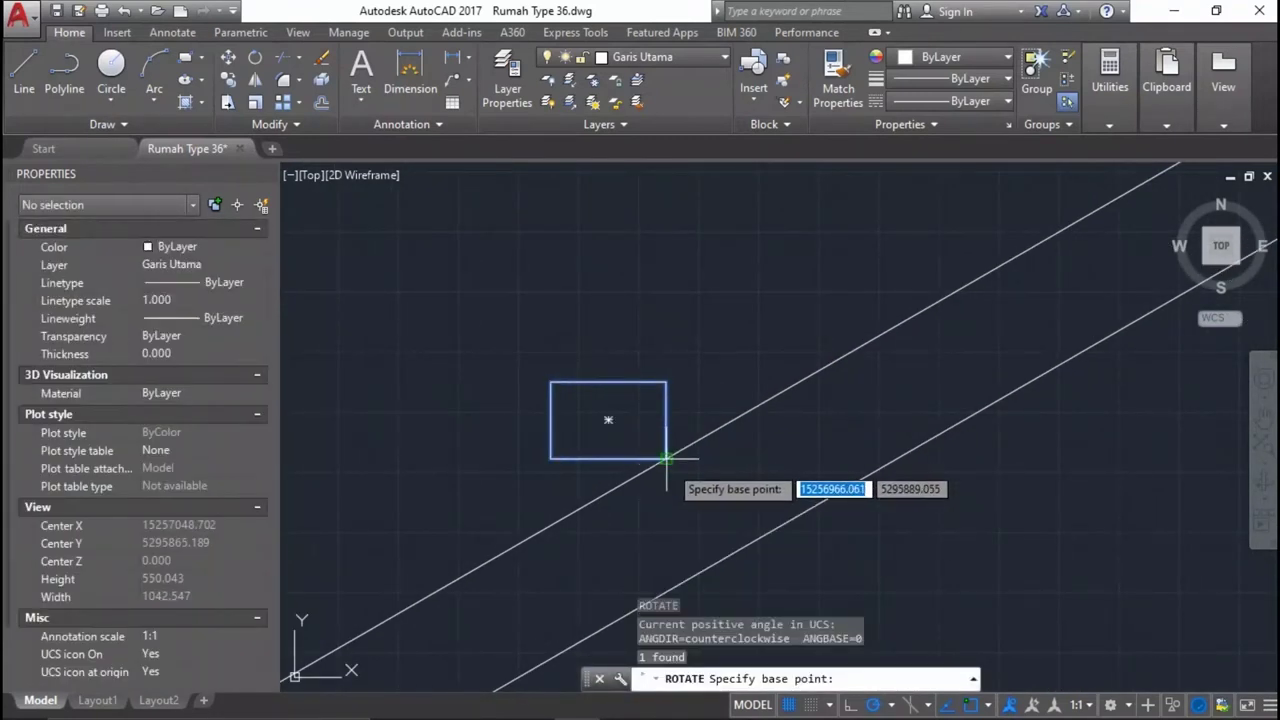
left_click(666, 459)
scroll(686, 445, "down", 5)
scroll(850, 440, "up", 3)
scroll(692, 484, "up", 2)
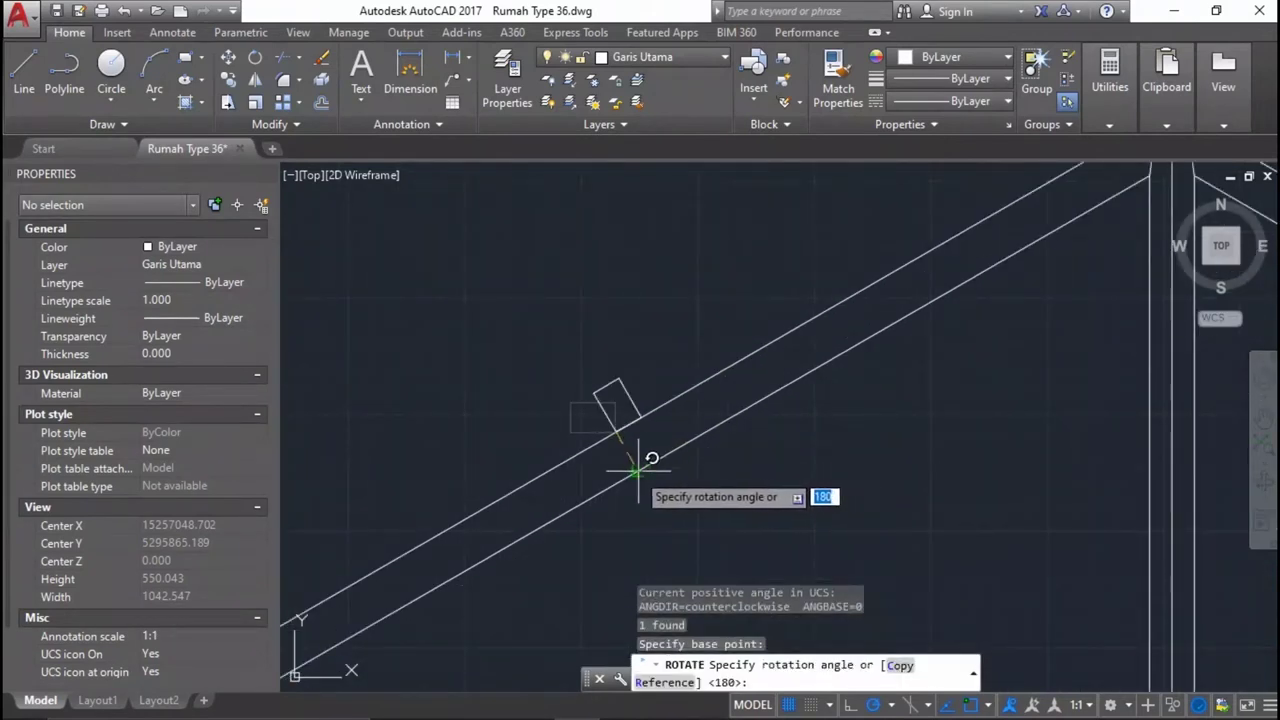
scroll(637, 470, "up", 5)
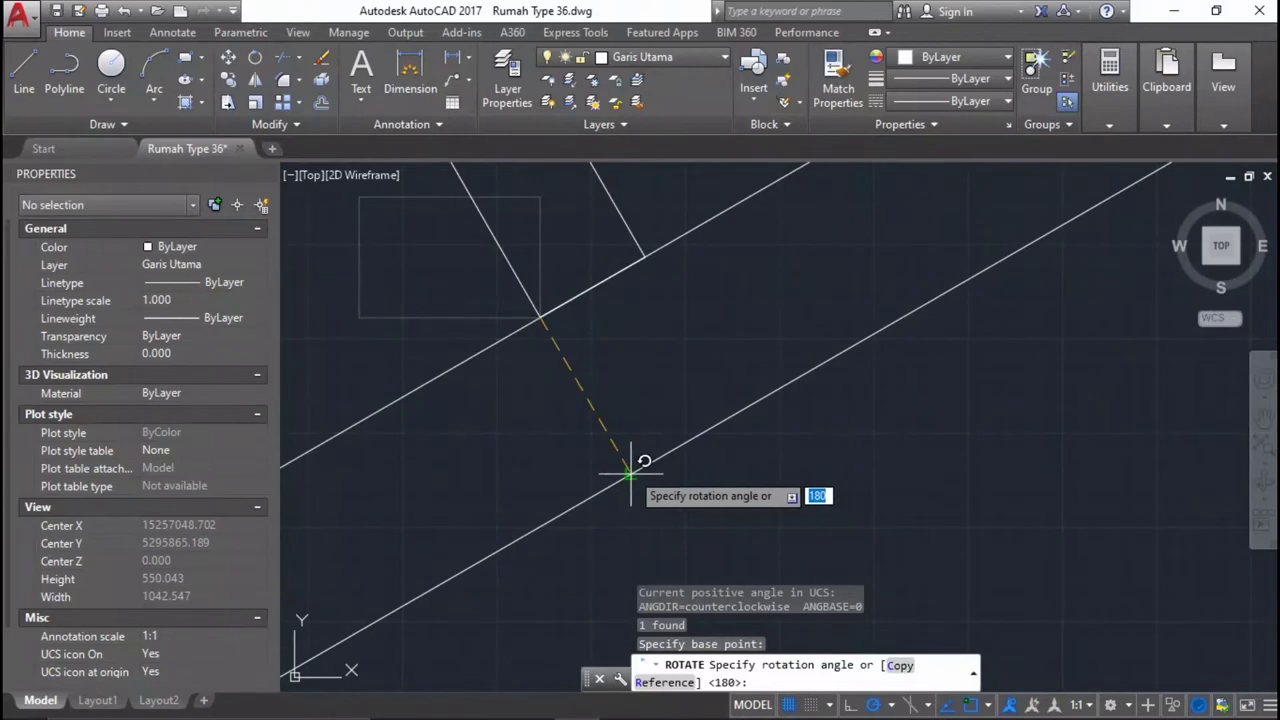
left_click(630, 473)
scroll(632, 466, "down", 5)
scroll(811, 400, "up", 5)
Move the rotated block by its corner so it rests flush on the rafter top.
left_click_drag(711, 429, 489, 591)
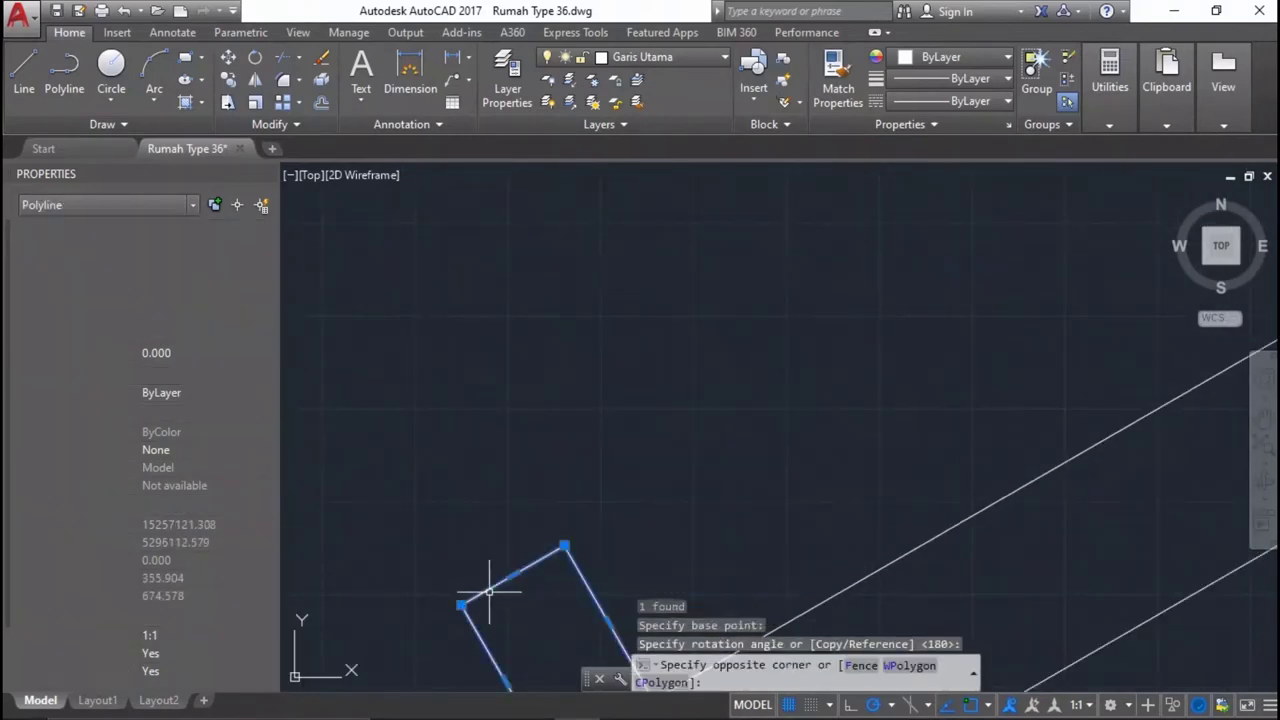
scroll(489, 591, "down", 2)
middle_click_drag(491, 586, 909, 251)
type("m")
scroll(903, 277, "up", 2)
key("Return")
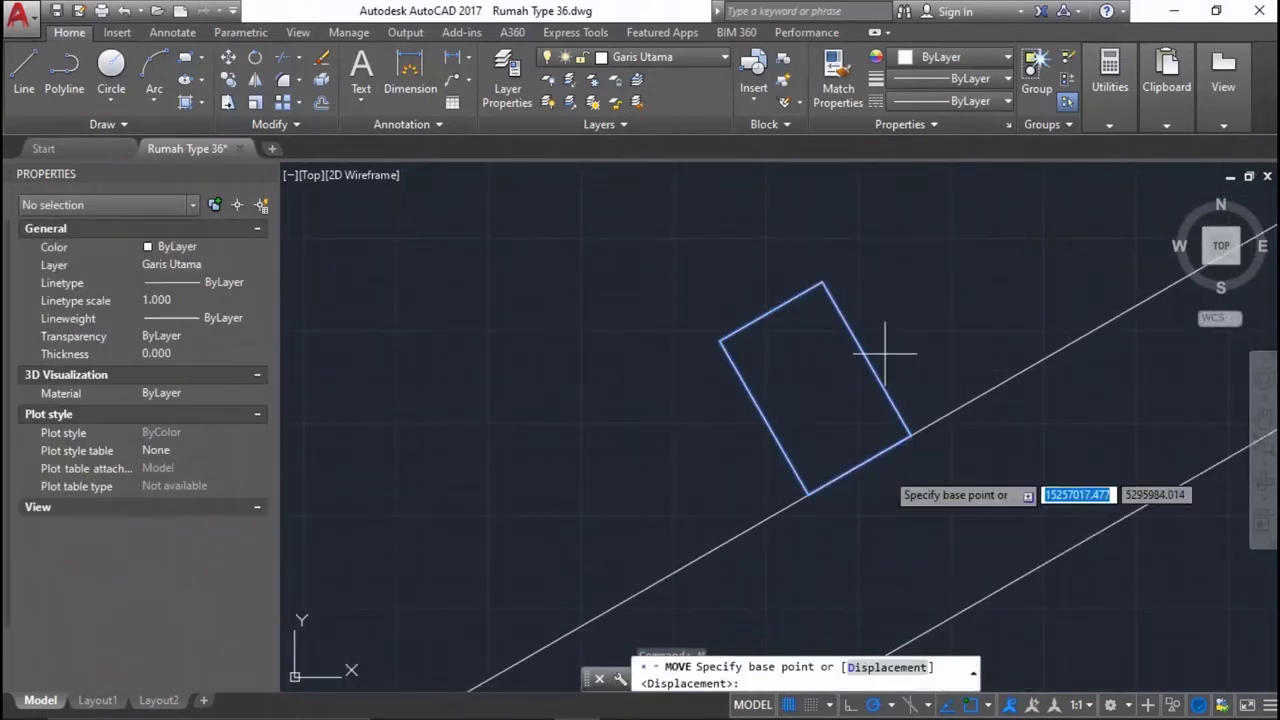
left_click(911, 435)
type("10")
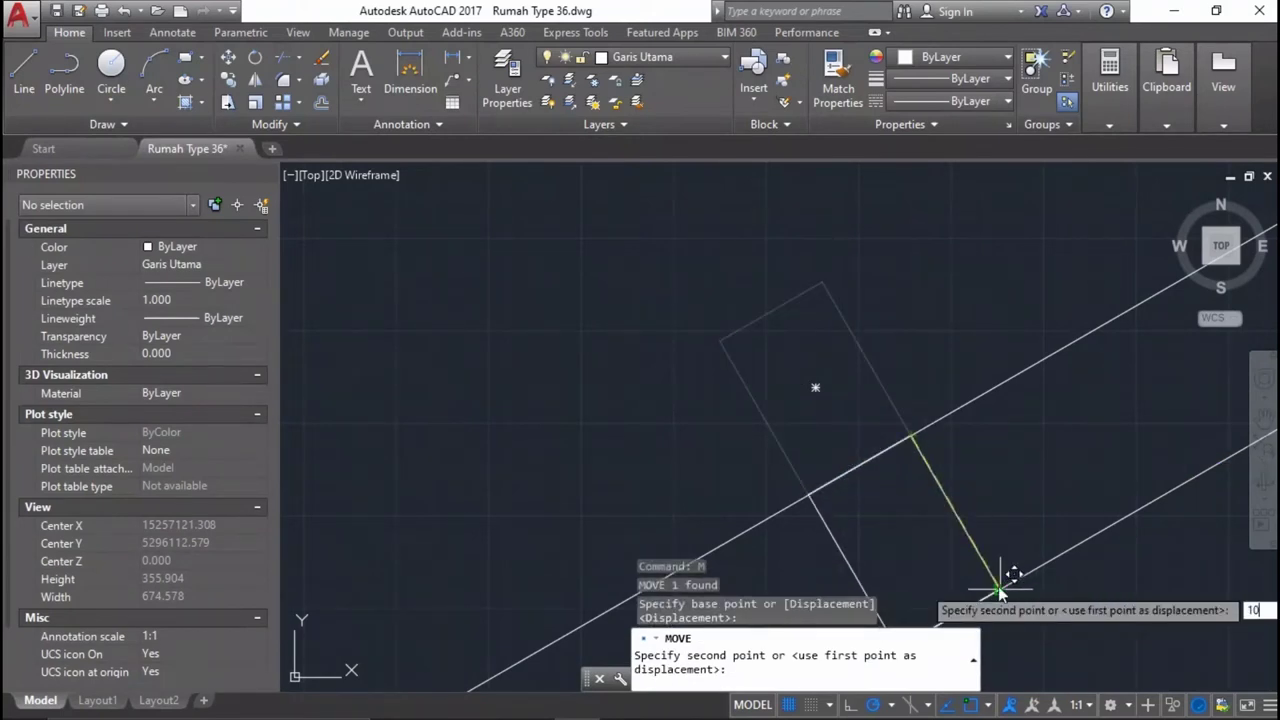
key("Return")
Draw a 230-long line from the rafter intersection beneath the block.
type("l")
key("Return")
scroll(637, 358, "up", 3)
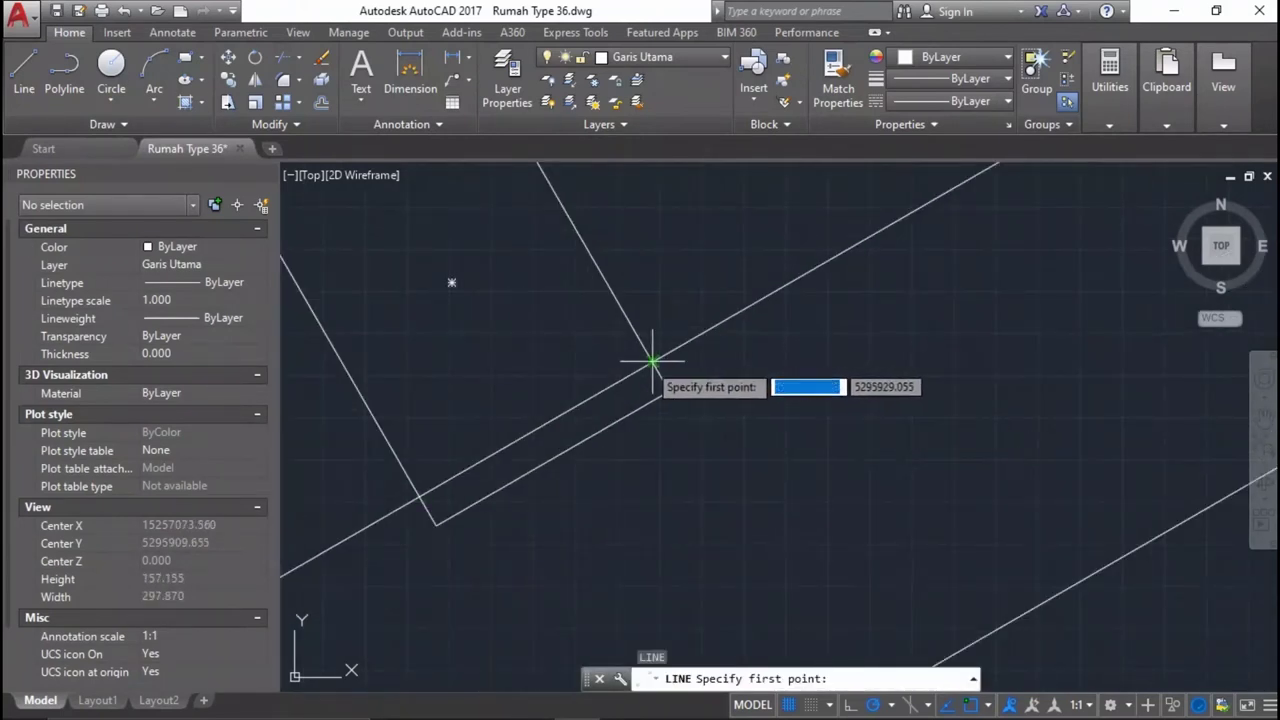
left_click(651, 362)
scroll(651, 362, "down", 5)
scroll(783, 375, "up", 4)
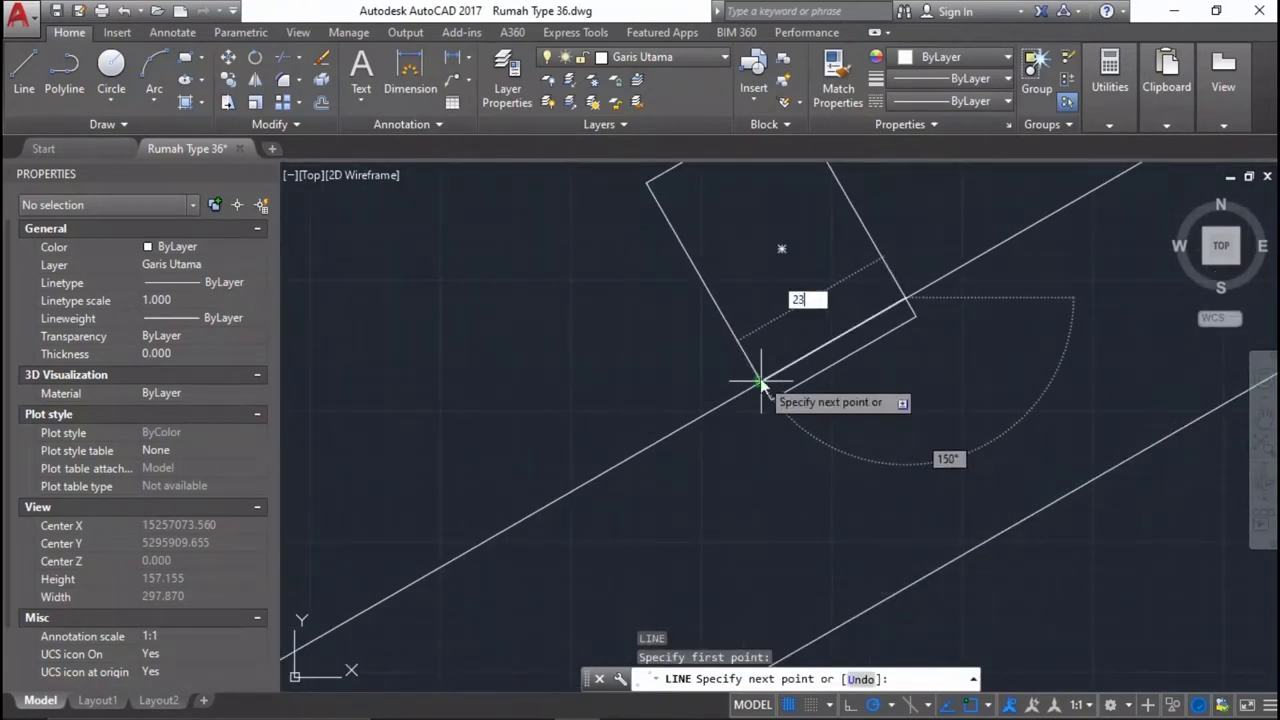
scroll(757, 380, "down", 2)
key("Return")
scroll(700, 271, "up", 1)
scroll(740, 358, "down", 2)
scroll(740, 358, "down", 3)
scroll(686, 409, "up", 3)
key("Return")
key("Return")
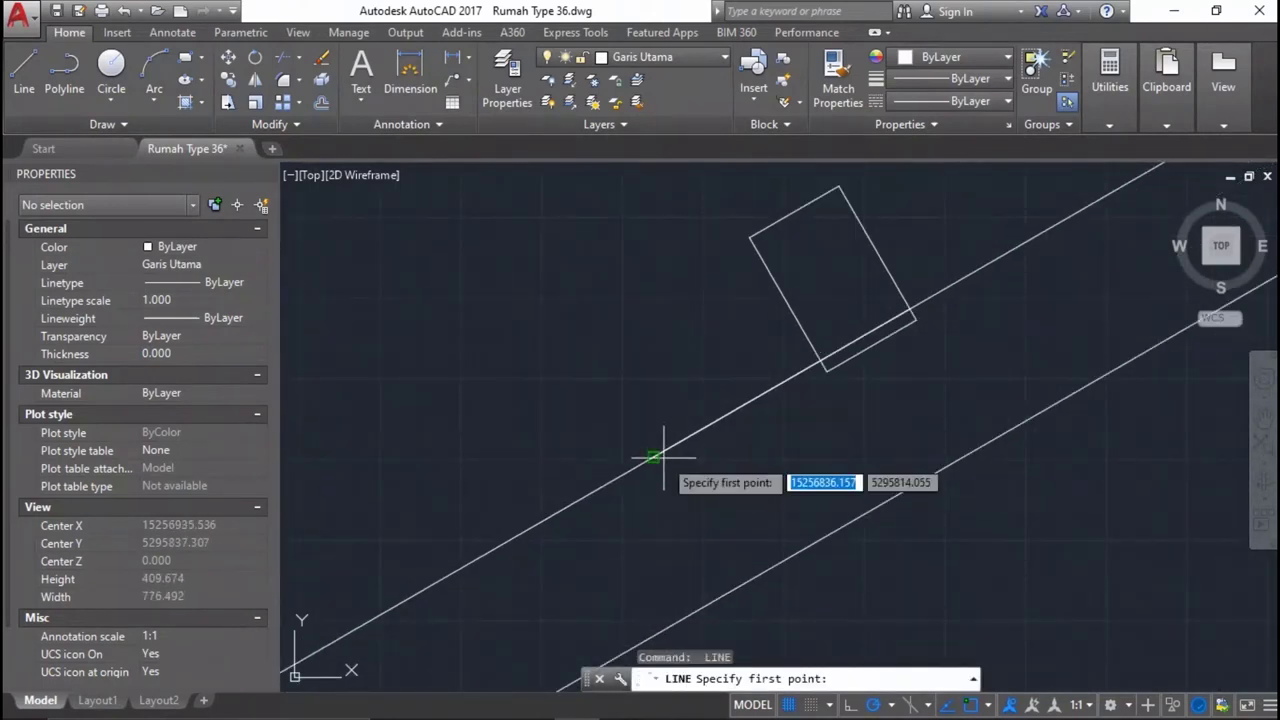
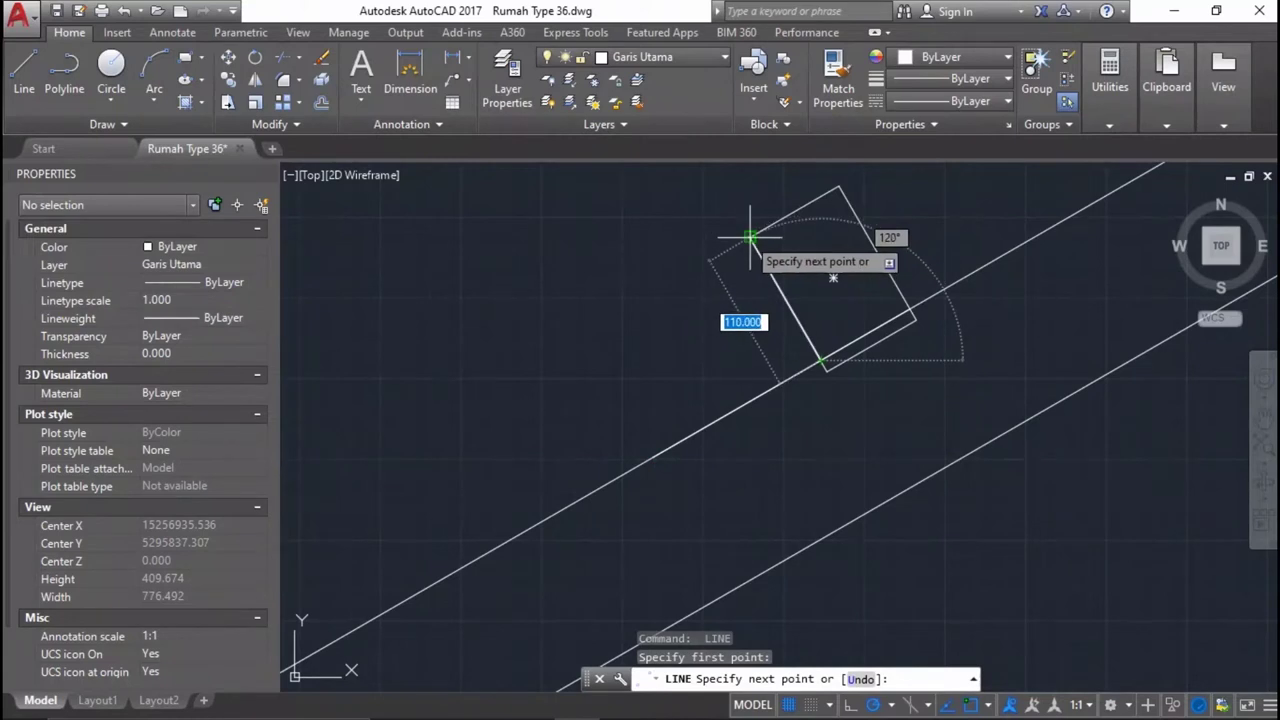
type("60")
Finish a 60-unit line and move it beside the tilted block.
key("Return")
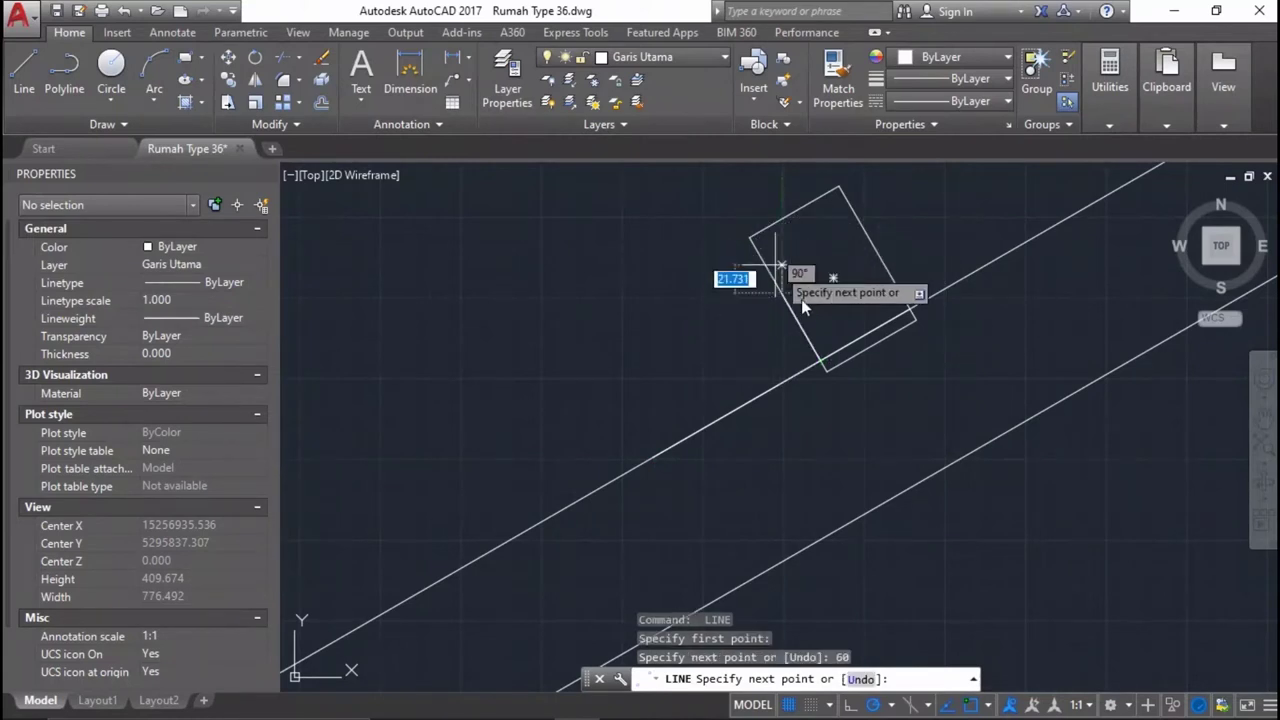
key("Return")
left_click(799, 324)
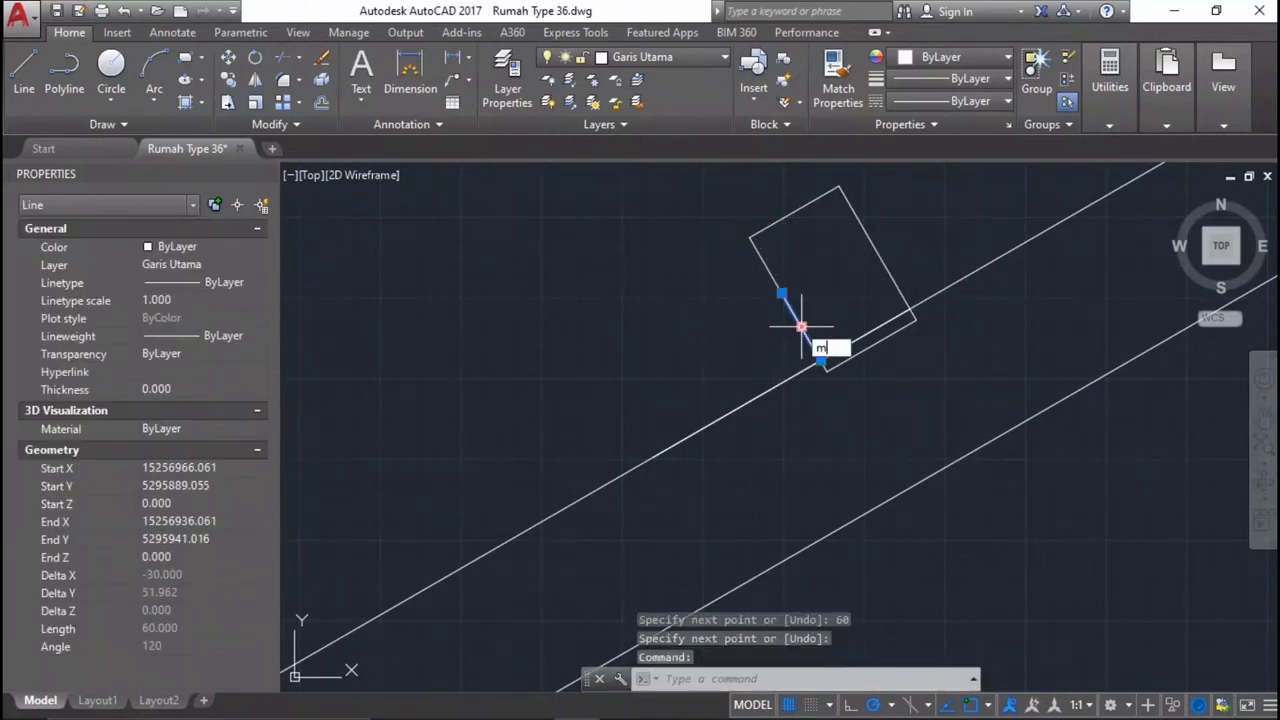
key("Return")
left_click(820, 360)
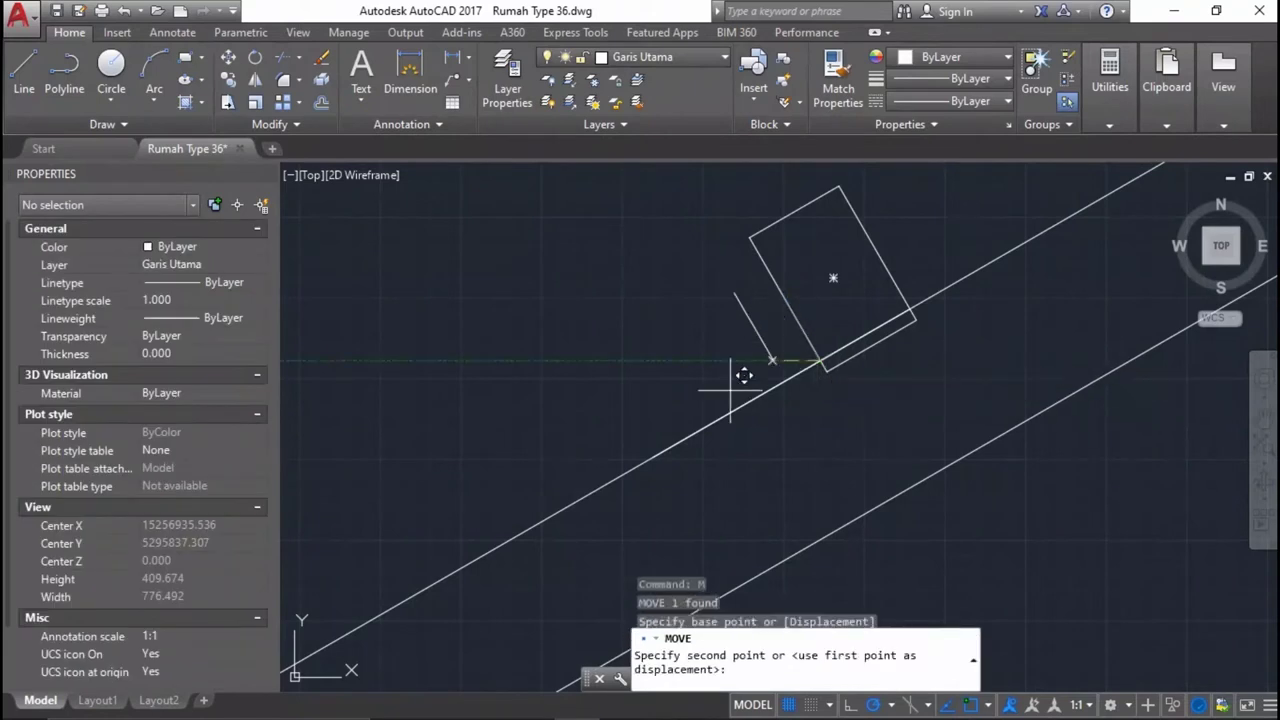
left_click(654, 455)
Move the 60-unit line so its endpoint sits on the rafter endpoint.
left_click(668, 398)
left_click(596, 428)
type("m")
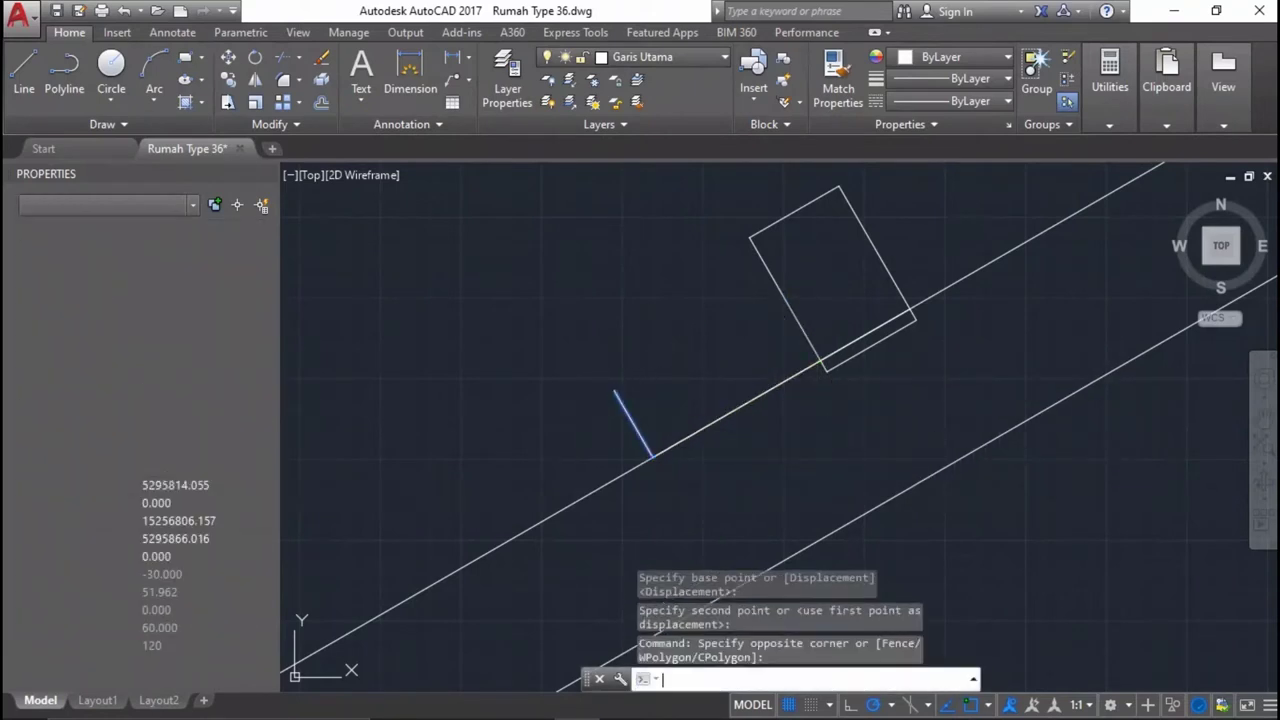
key("Return")
scroll(820, 368, "up", 3)
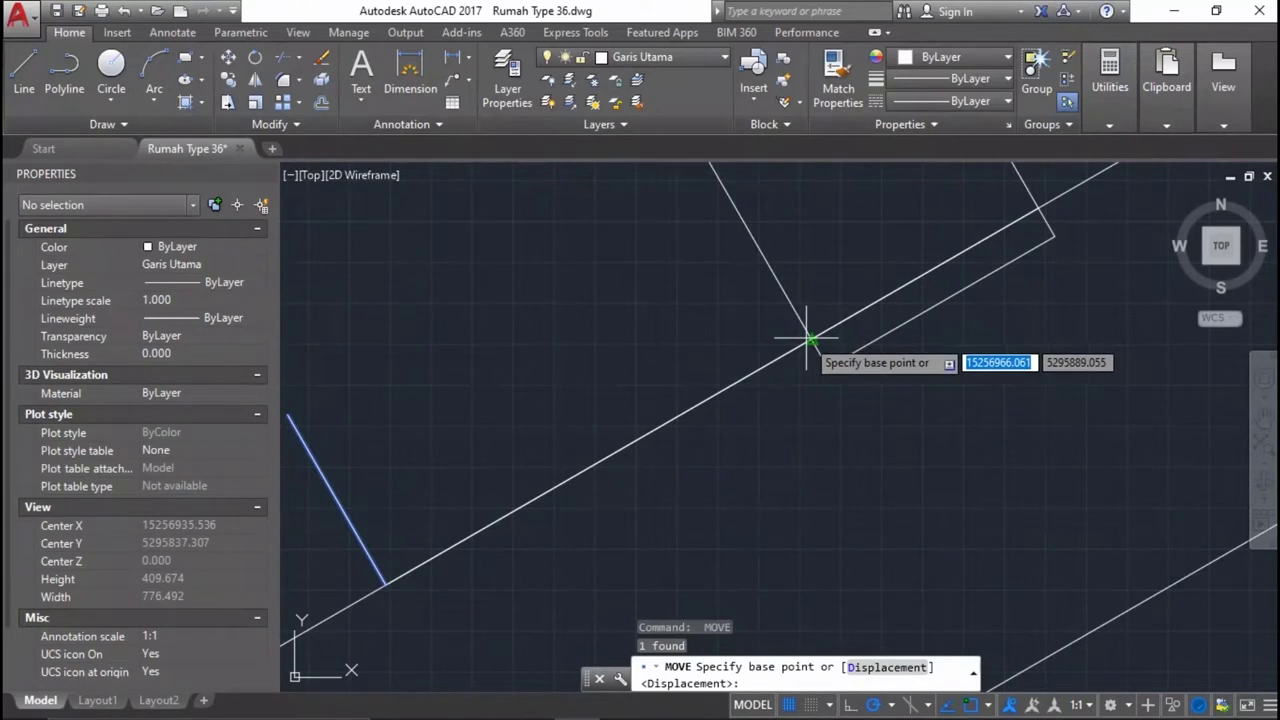
left_click(810, 339)
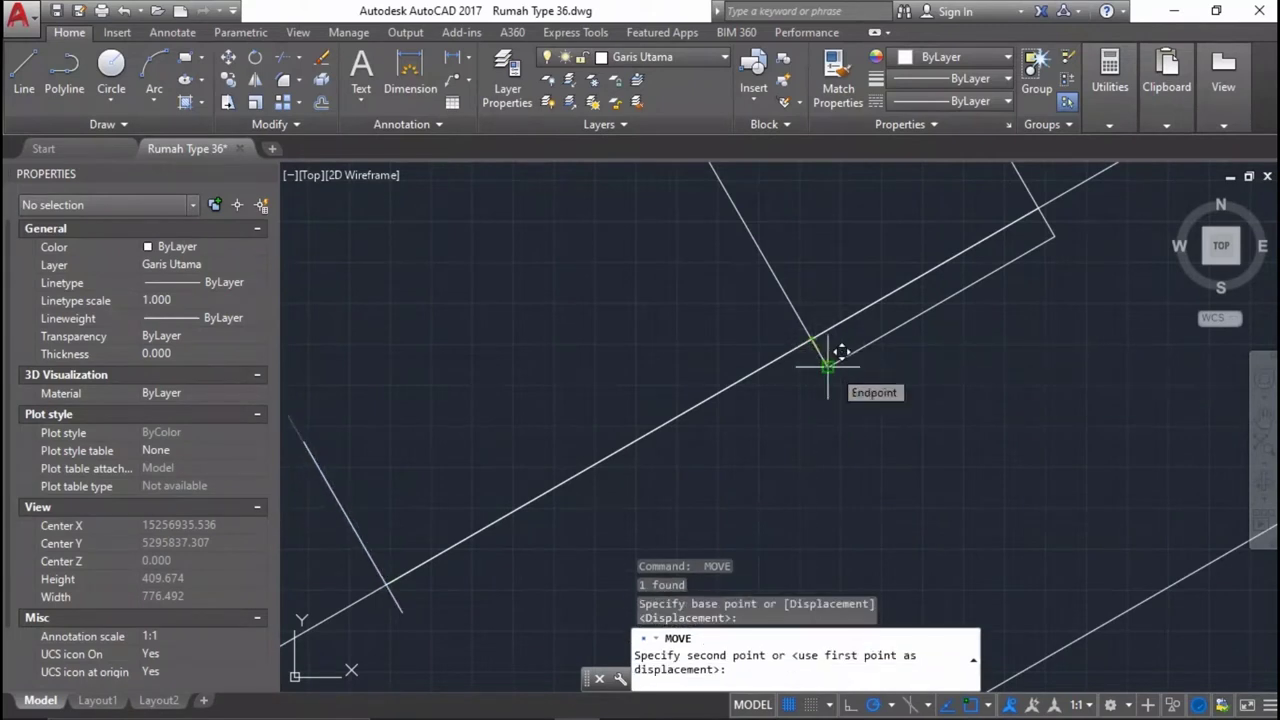
left_click(828, 366)
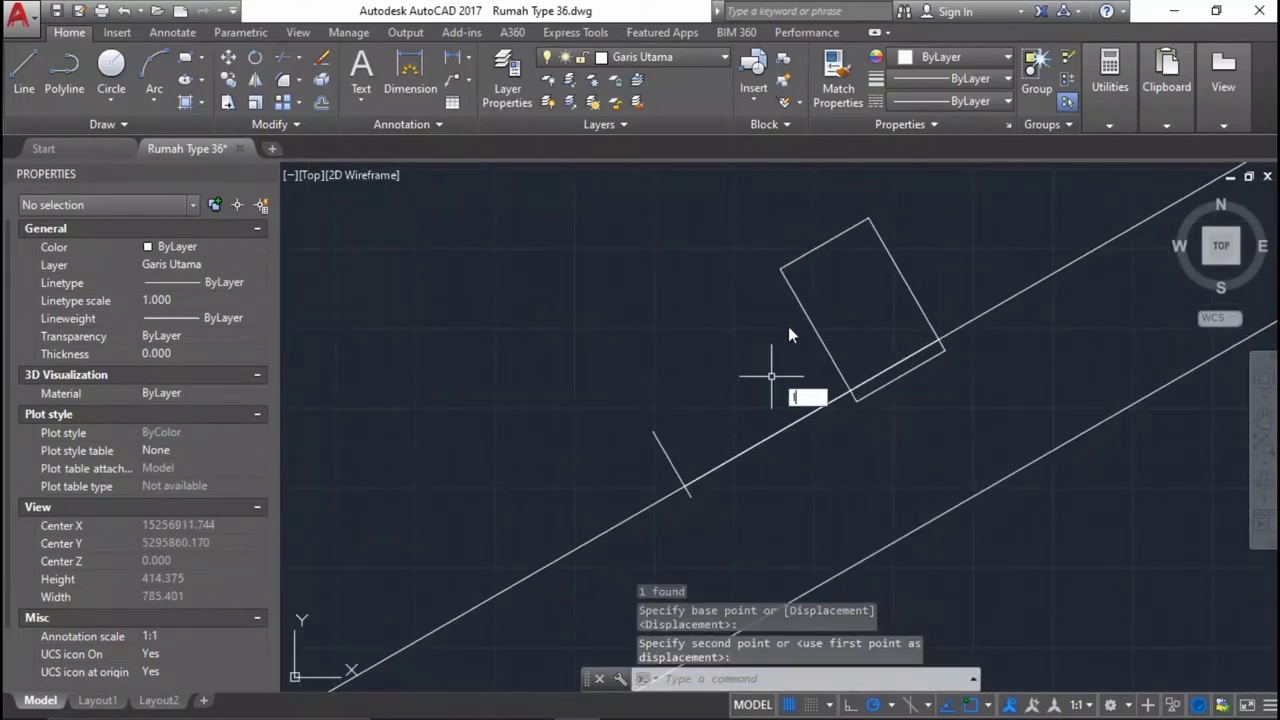
Draw a short line starting at the block's side.
key("Return")
left_click(818, 335)
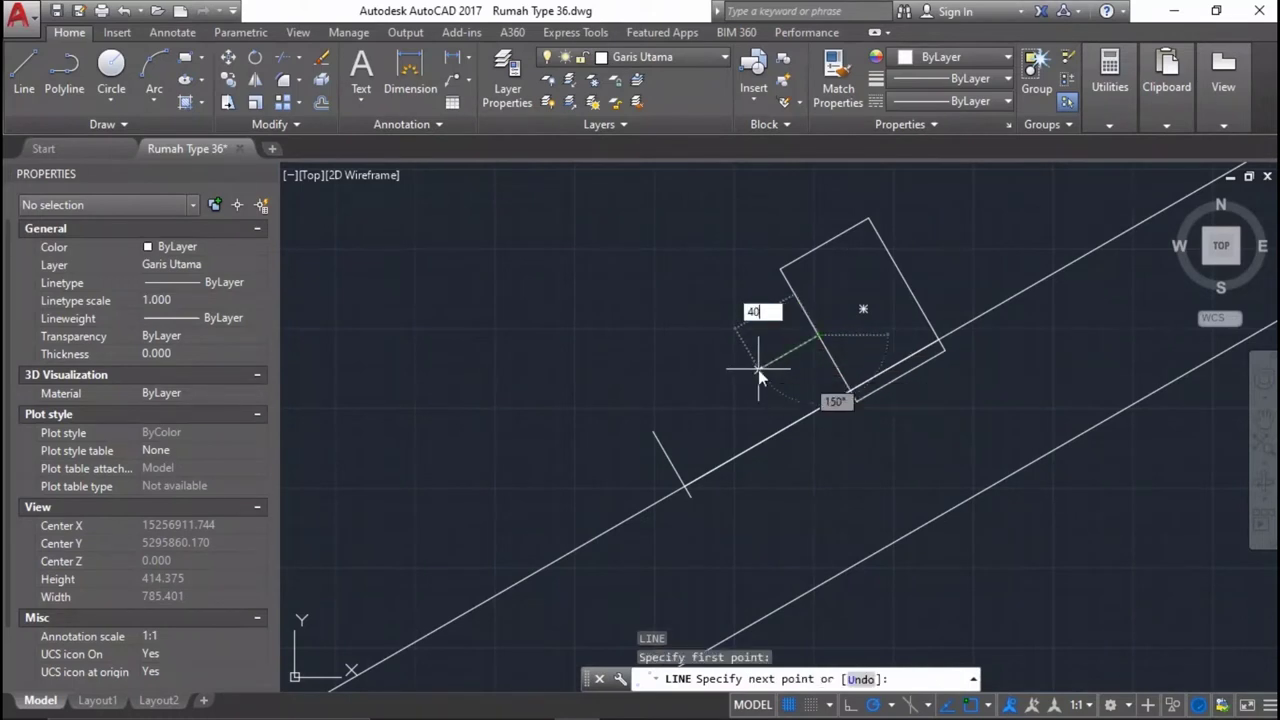
key("Return")
scroll(1070, 218, "up", 2)
left_click(629, 406)
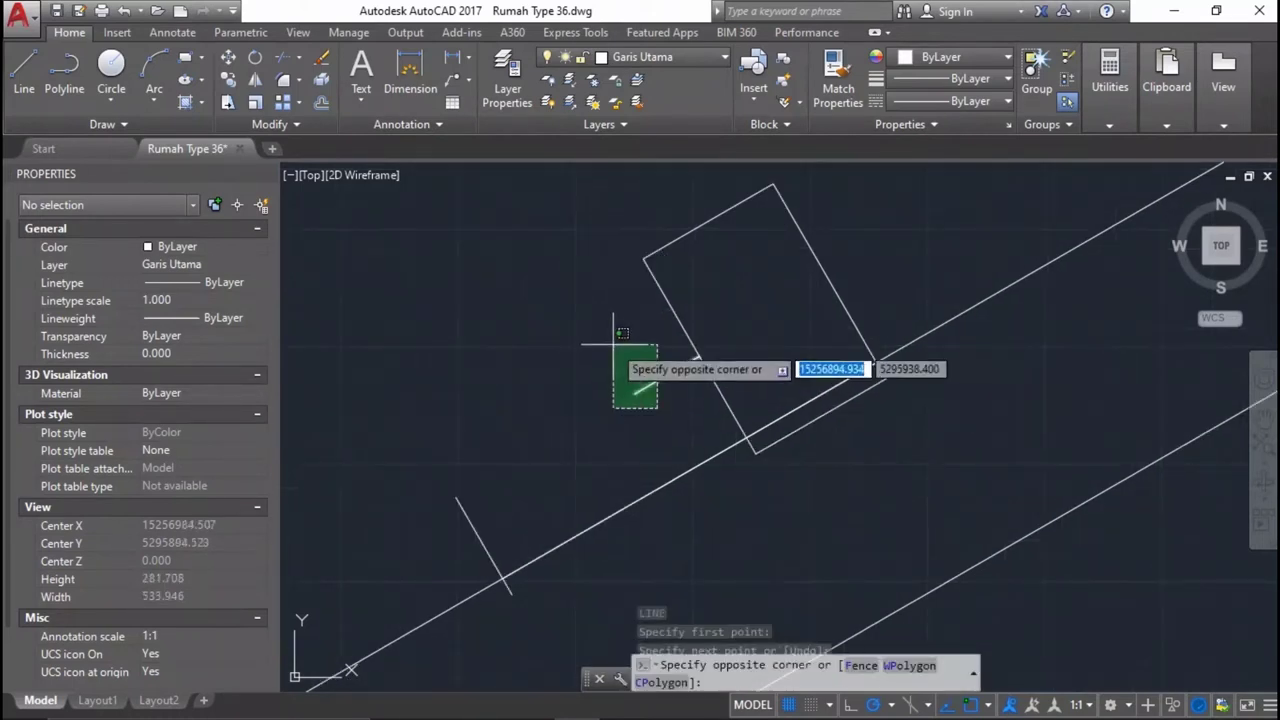
Move the short line onto the block corner, then shift it 20 units along the block.
left_click(586, 351)
type("m")
key("Return")
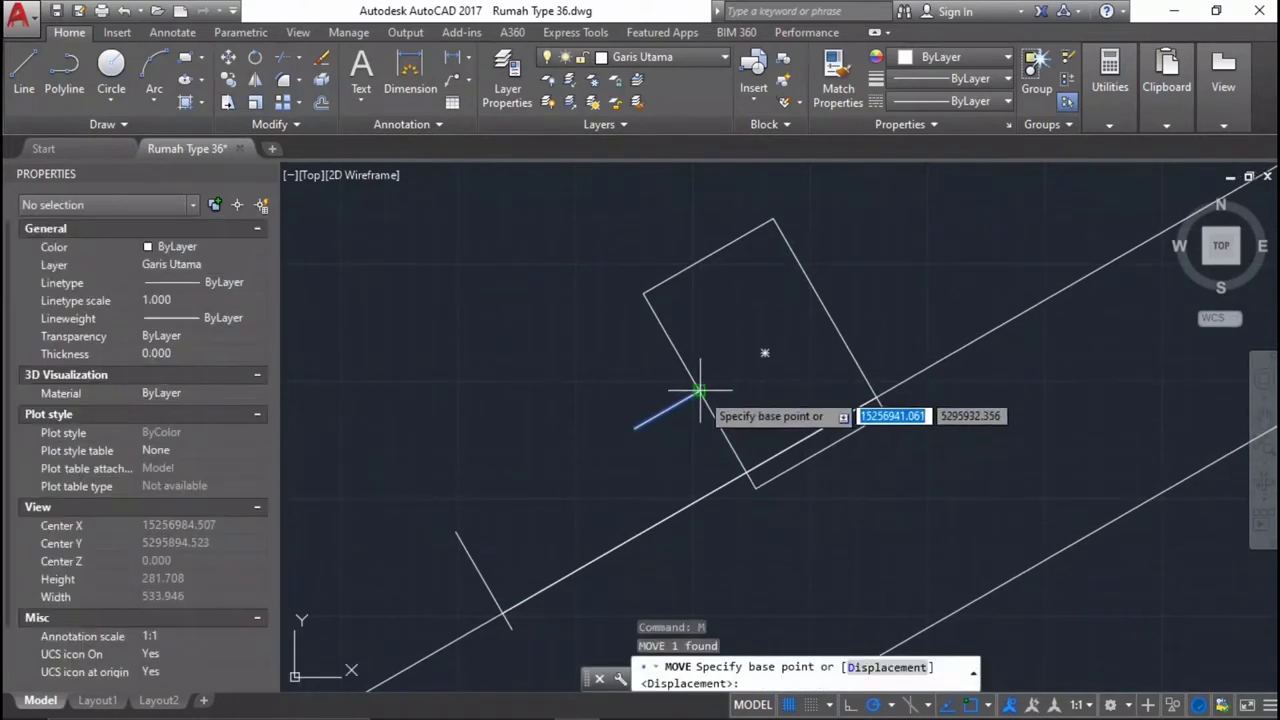
left_click(700, 391)
left_click(645, 293)
left_click(614, 306)
key("Escape")
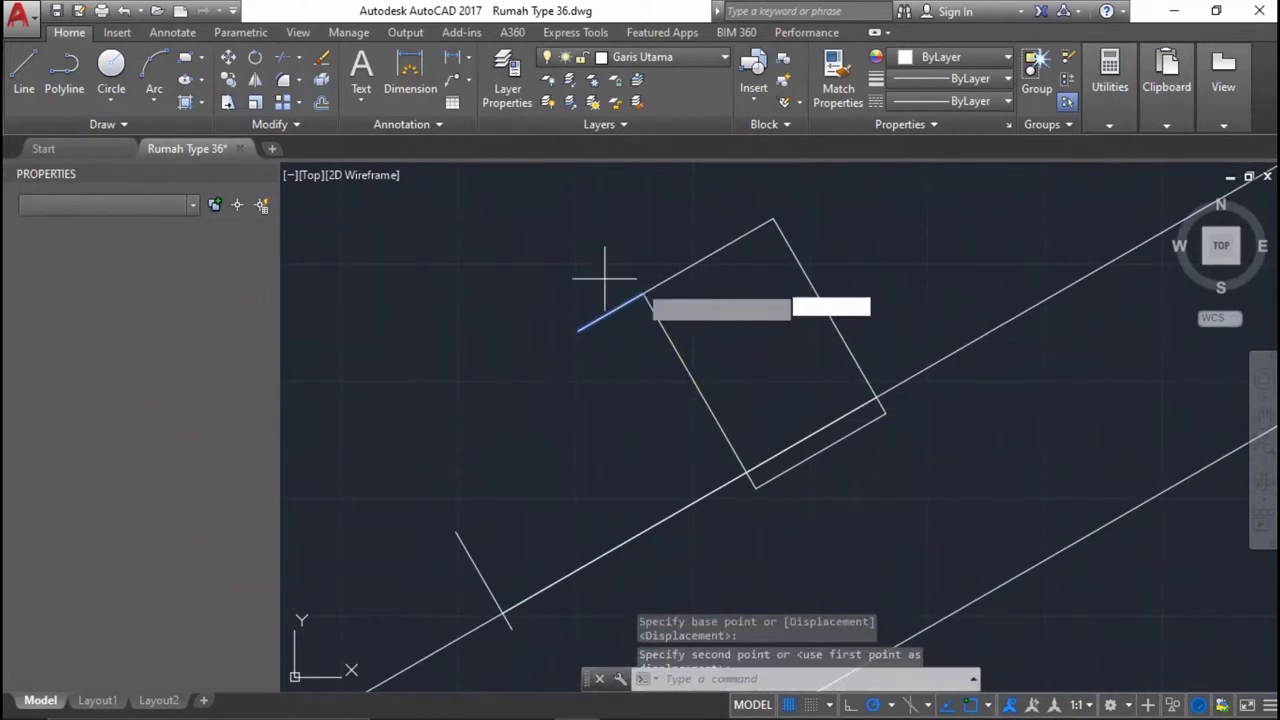
key("Return")
left_click(645, 293)
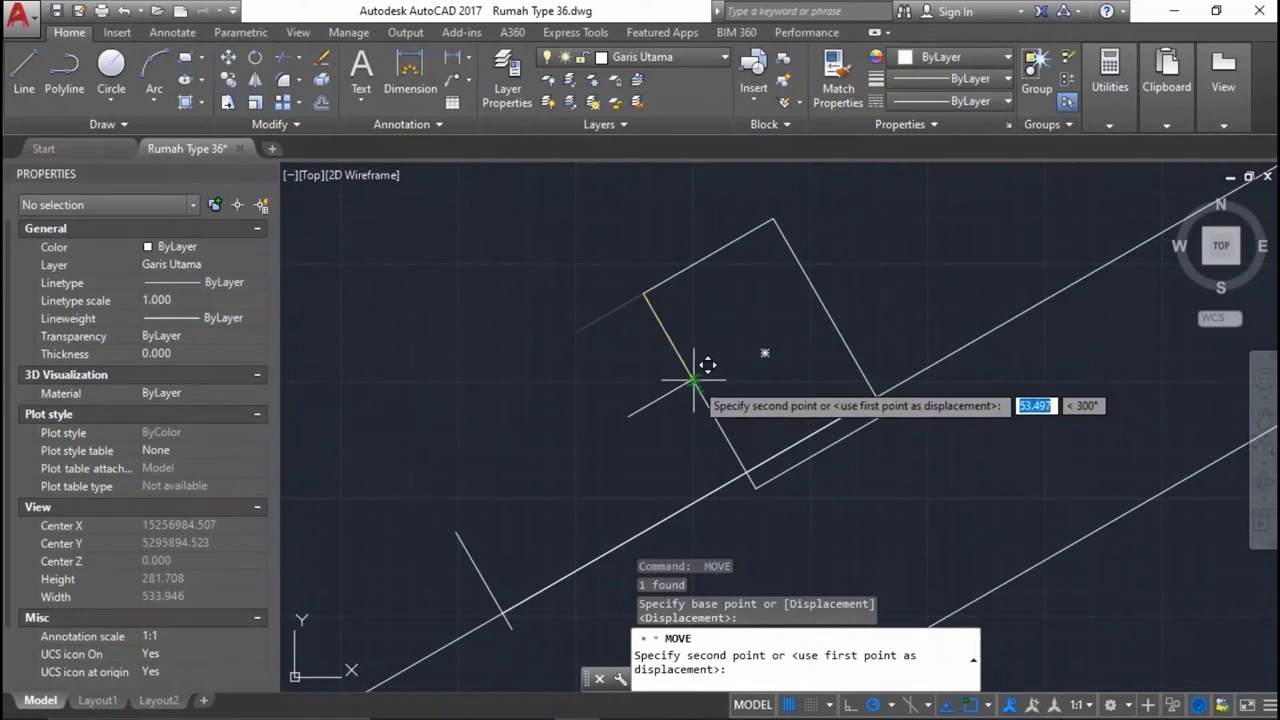
type("0")
key("Return")
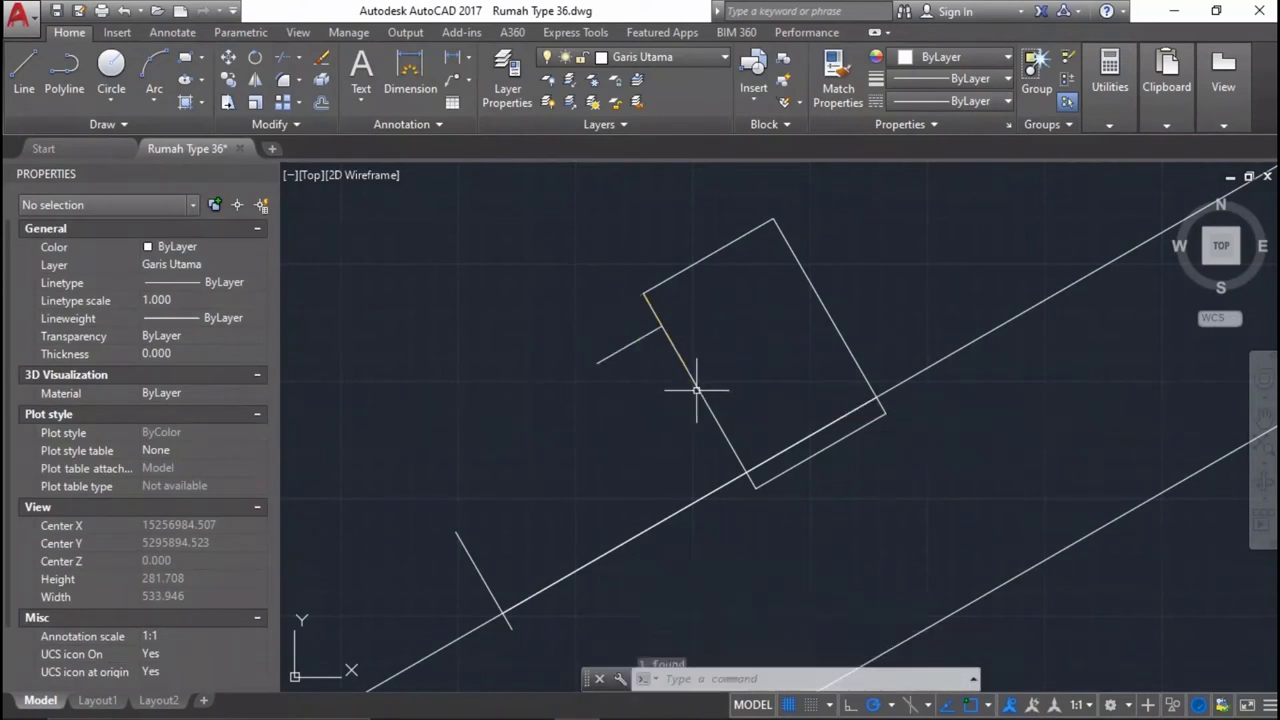
Draw a slanted line from the short line's end down toward the rafter.
middle_click_drag(503, 443, 583, 406)
type(";")
key("Return")
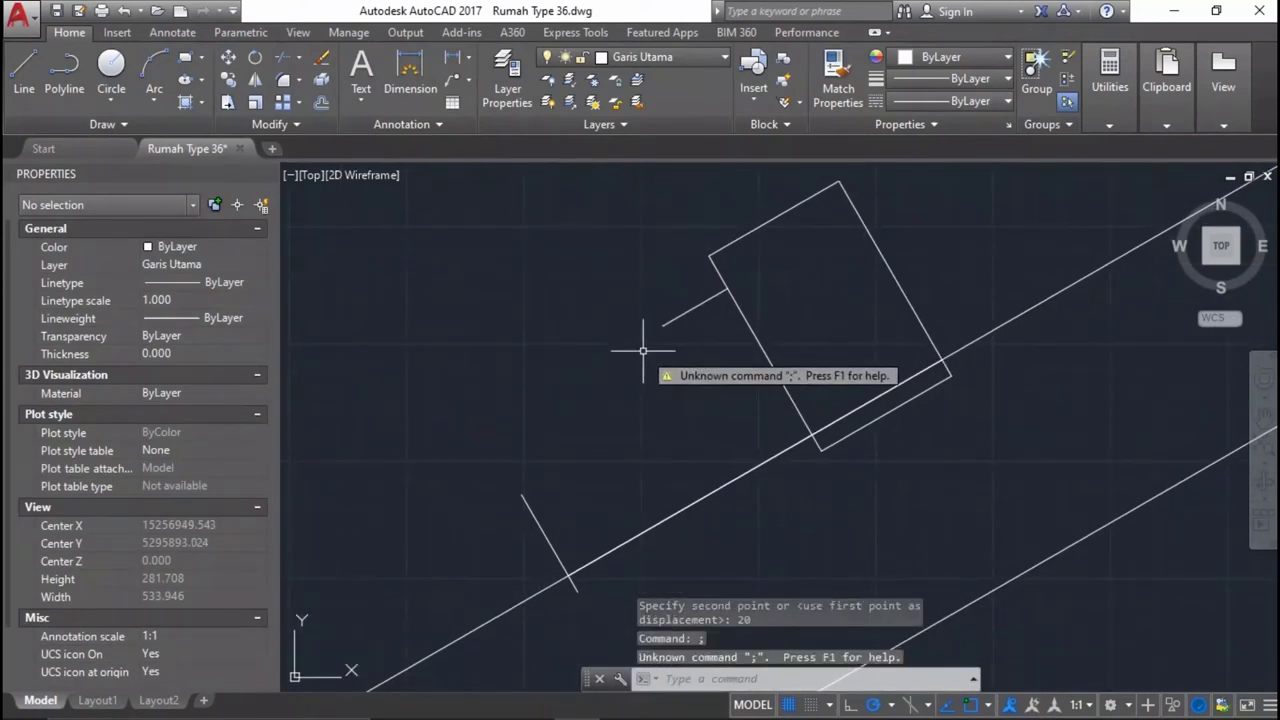
type("l")
key("Return")
left_click(662, 325)
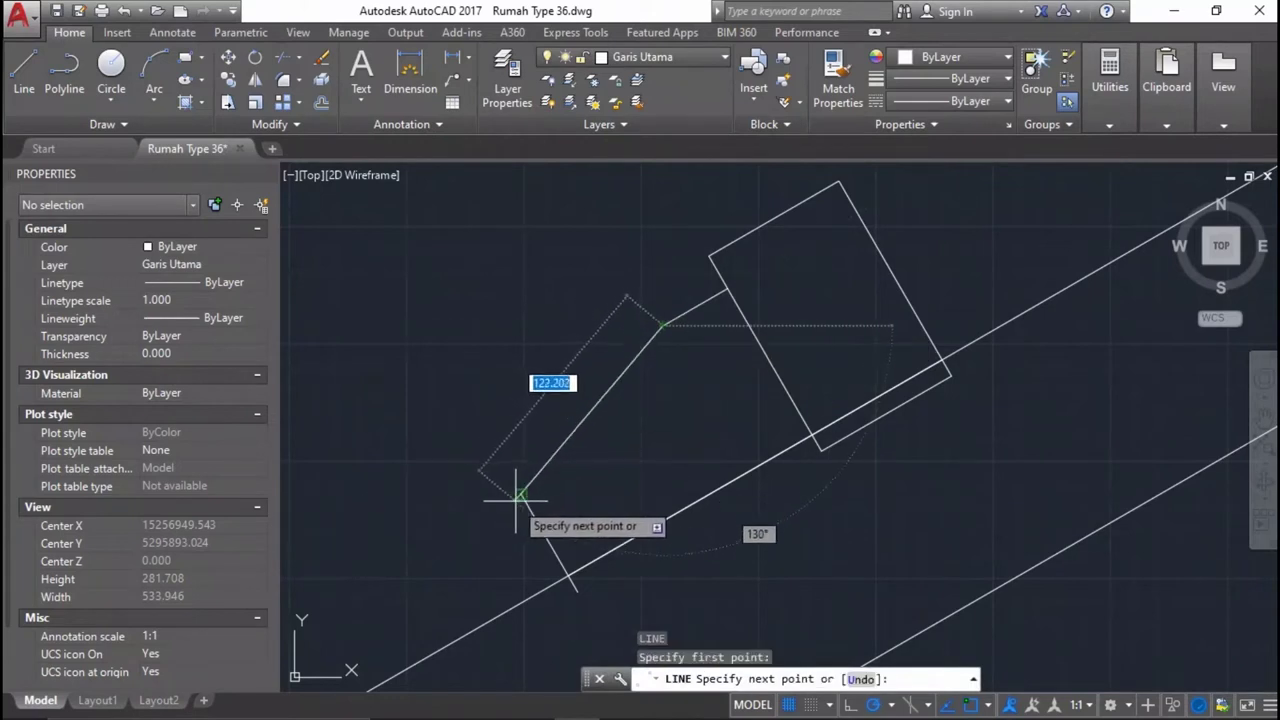
left_click(521, 494)
Draw a line from the rafter to the block's lower corner, then delete an unwanted line.
key("Return")
key("Return")
left_click(577, 591)
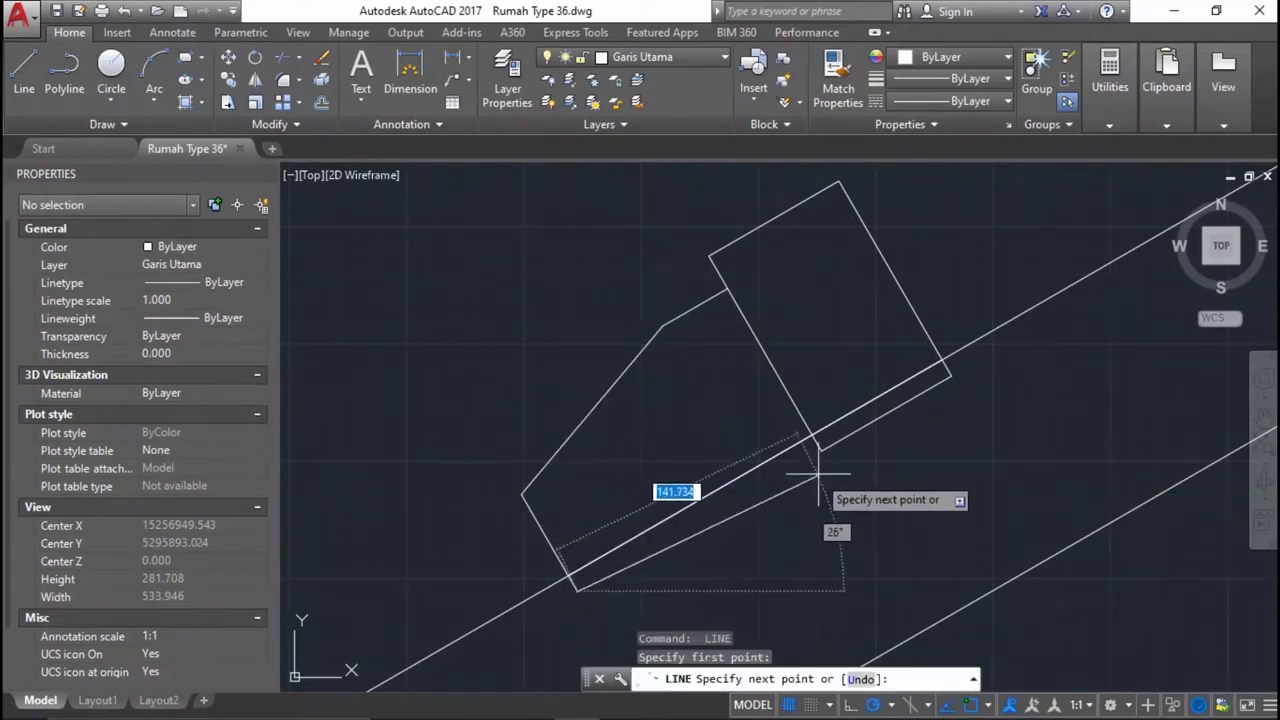
left_click(820, 447)
key("Return")
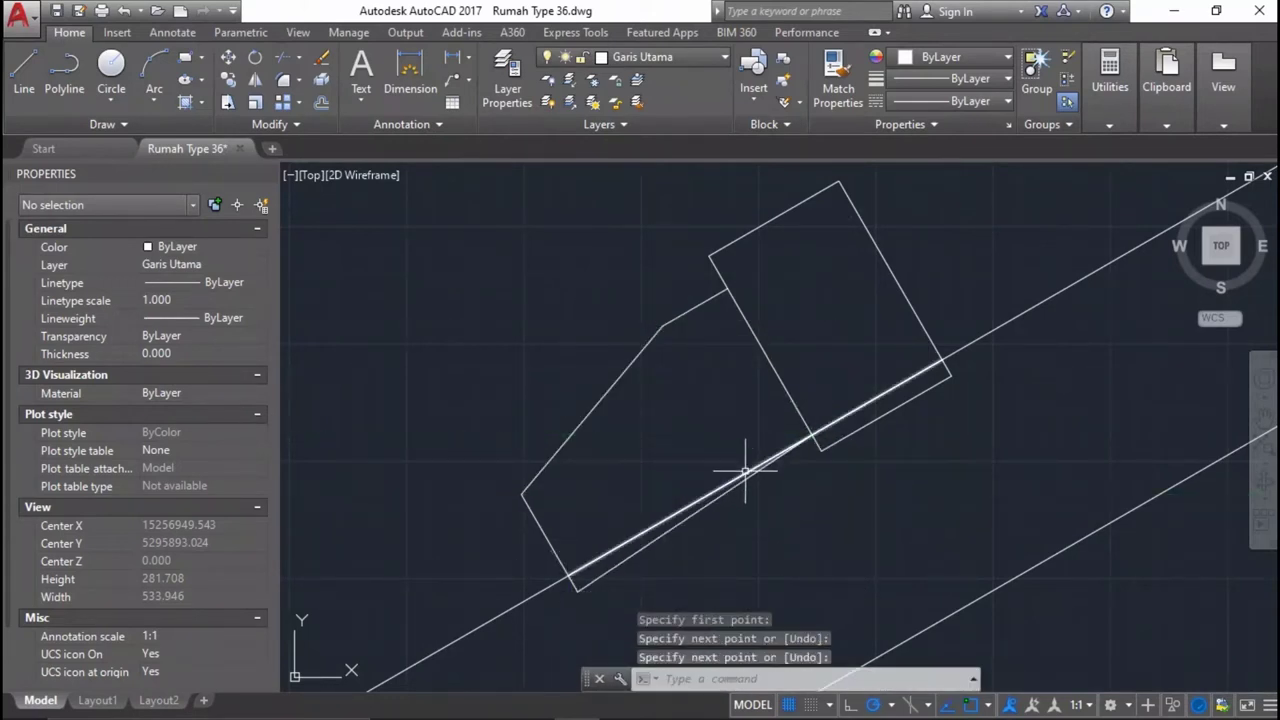
left_click(745, 470)
key("Delete")
Offset a rafter line by a two-point distance to create a parallel line.
scroll(889, 377, "down", 5)
scroll(771, 400, "up", 2)
scroll(749, 406, "up", 3)
scroll(749, 406, "down", 4)
scroll(549, 490, "up", 6)
type("o")
key("Return")
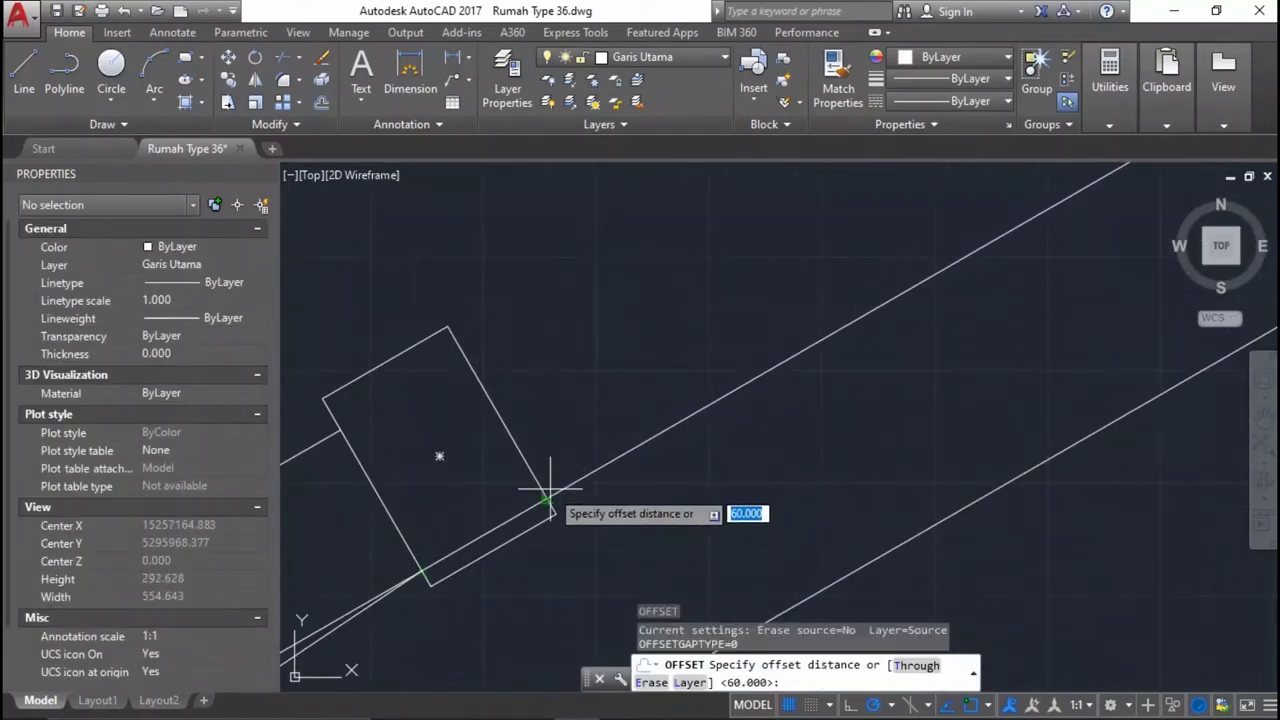
left_click(447, 325)
left_click(616, 459)
left_click(503, 229)
Start EXTEND and window-select the ridge post as the boundary edge.
scroll(600, 410, "down", 5)
scroll(700, 352, "up", 6)
middle_click_drag(857, 262, 763, 443)
scroll(779, 387, "down", 3)
scroll(686, 357, "up", 2)
scroll(533, 455, "up", 1)
type("x")
key("Return")
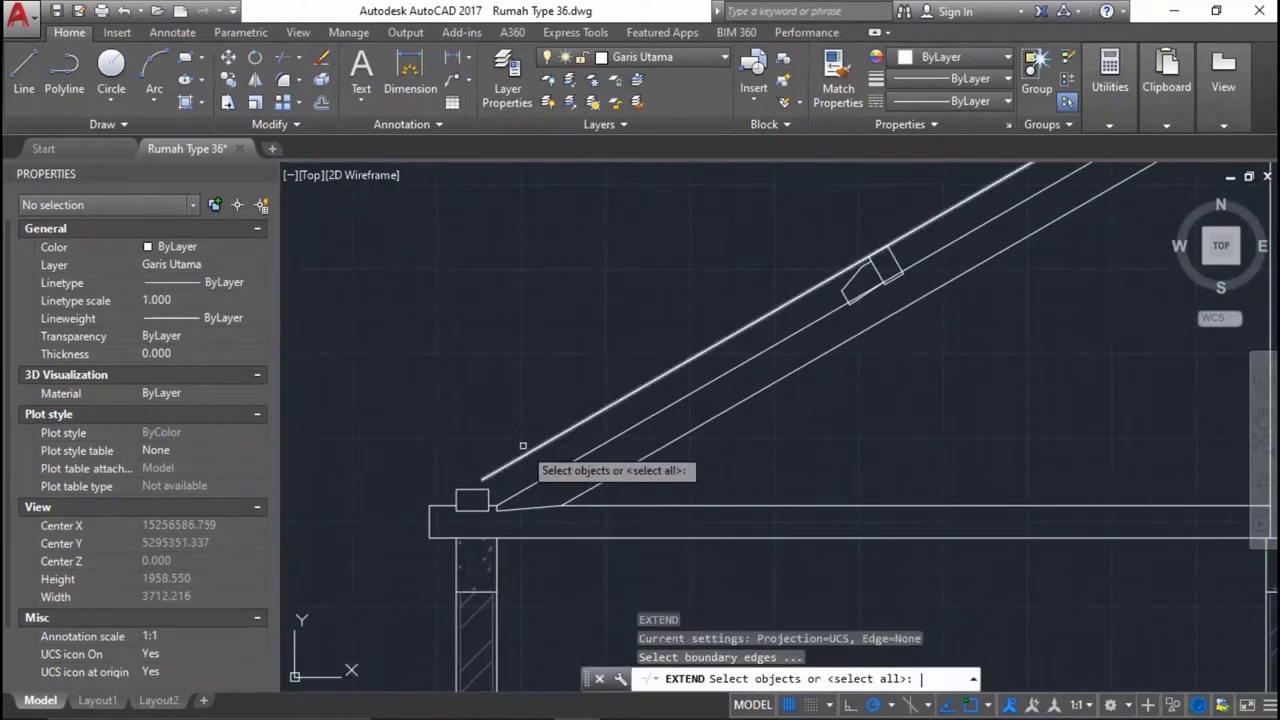
key("Return")
scroll(551, 486, "down", 2)
left_click_drag(551, 486, 483, 417)
Extend the left rafter lines up to the king post.
scroll(700, 396, "down", 2)
scroll(700, 396, "up", 3)
scroll(808, 286, "up", 3)
scroll(694, 406, "up", 2)
left_click(627, 290)
left_click(572, 355)
scroll(600, 330, "down", 2)
key("Return")
Select the small block at the eave and begin copying it.
scroll(771, 414, "up", 1)
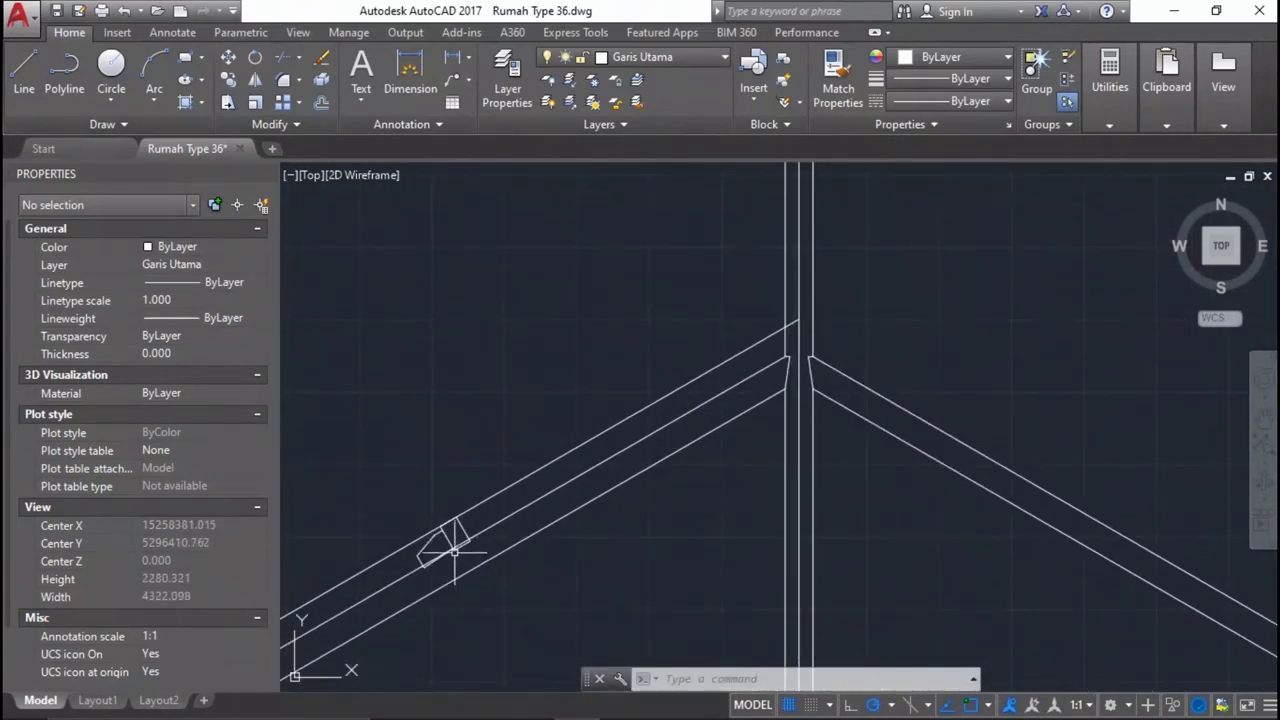
scroll(455, 553, "up", 3)
left_click(503, 446)
key("Escape")
scroll(789, 347, "down", 3)
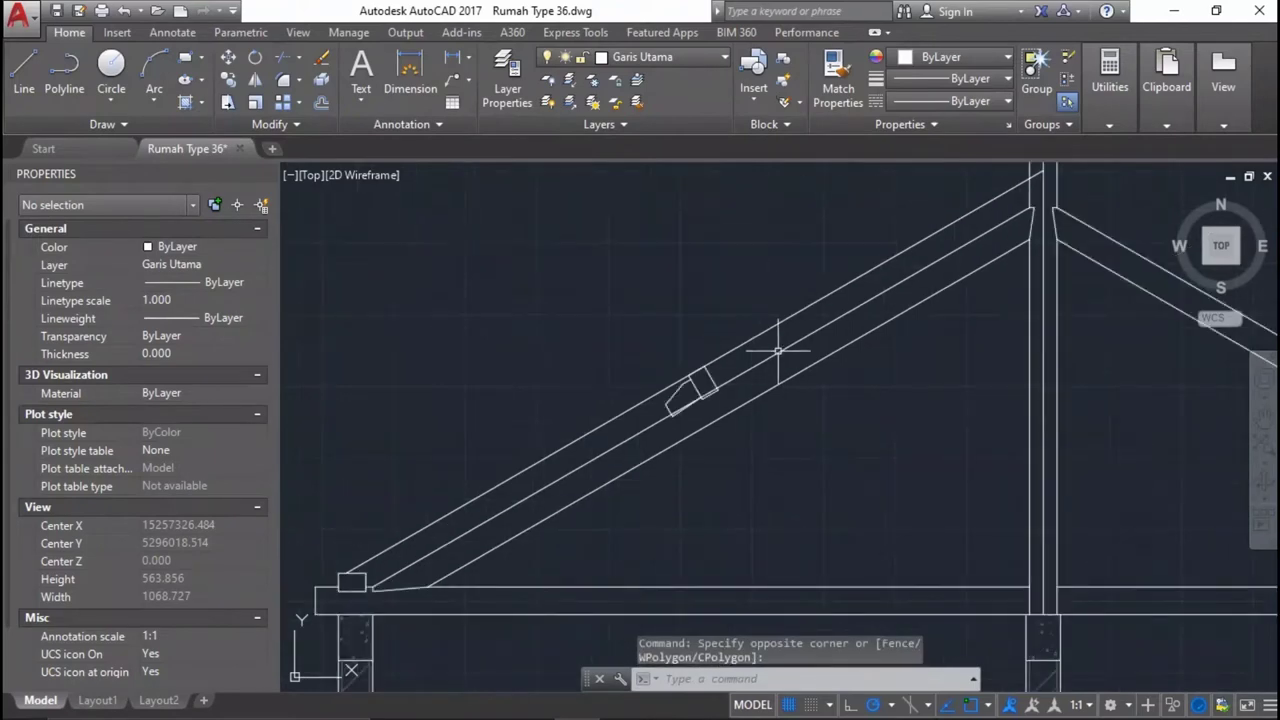
scroll(362, 587, "up", 5)
left_click(431, 434)
left_click(353, 487)
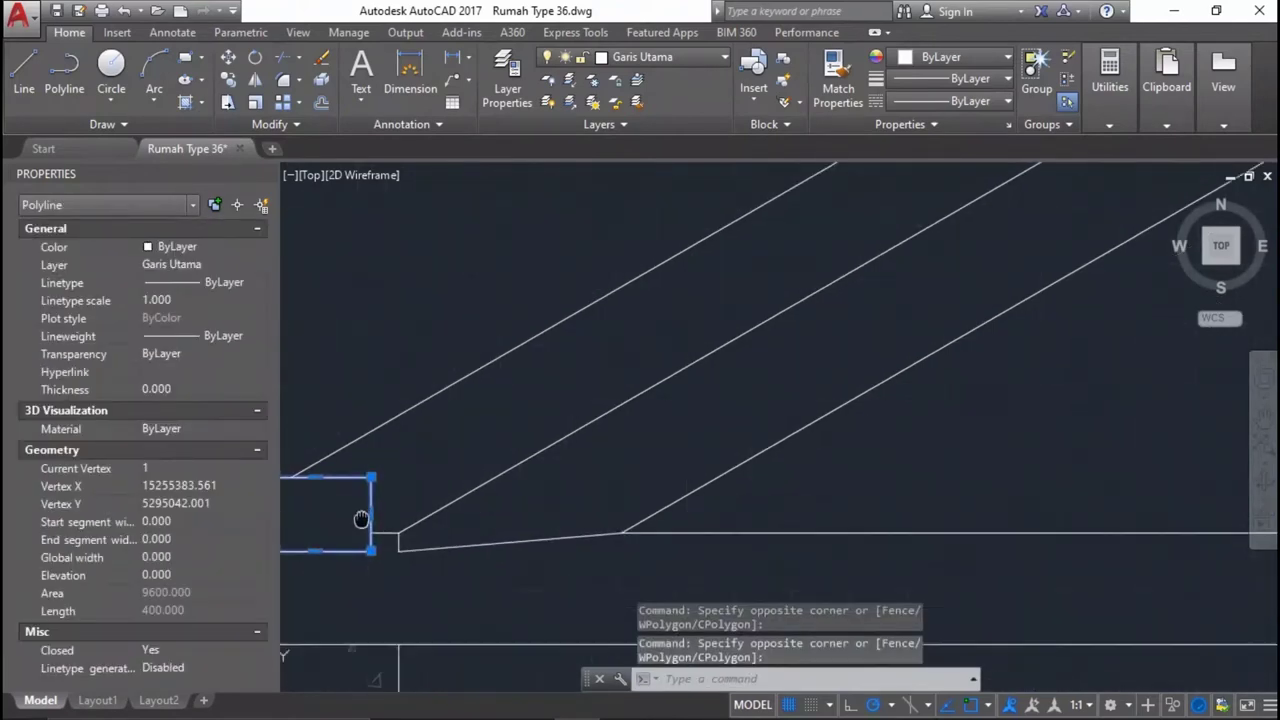
scroll(371, 521, "down", 2)
type("o")
key("Return")
Copy the purlin block to a spot near the ridge.
left_click(361, 531)
scroll(385, 525, "down", 3)
scroll(823, 335, "up", 3)
left_click(823, 335)
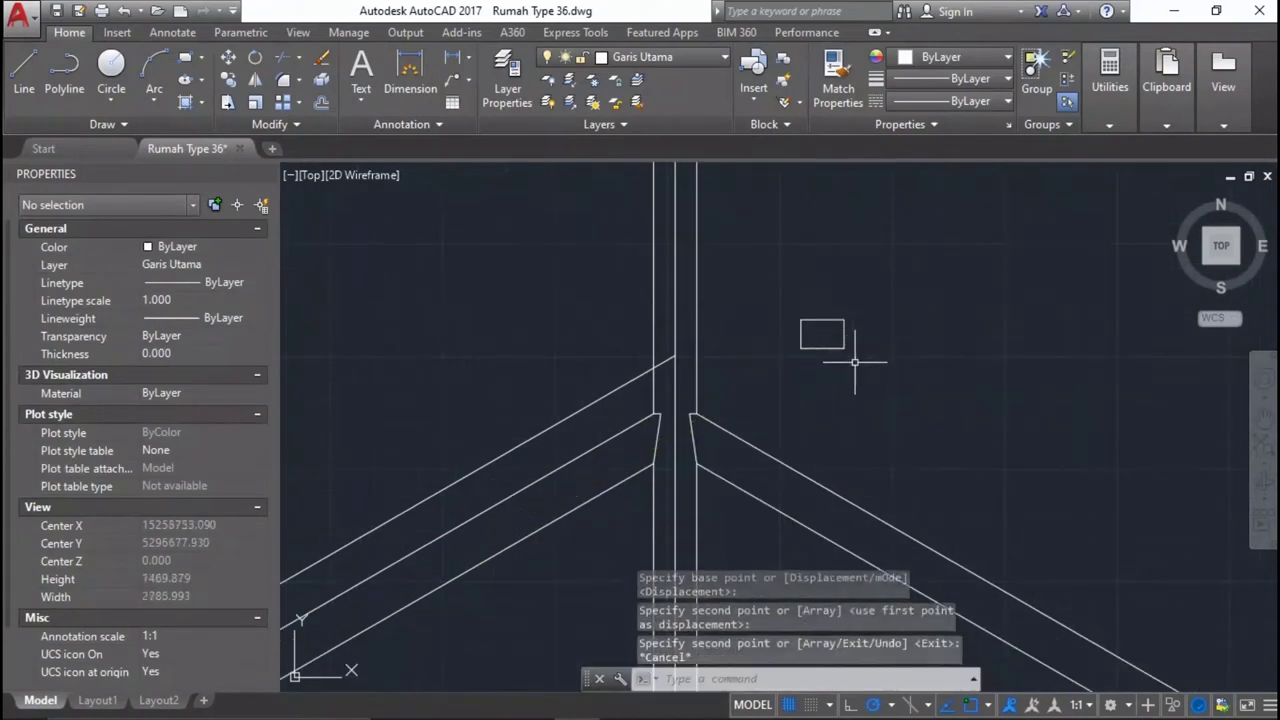
key("Escape")
Rotate the copied block so it stands upright.
left_click(805, 320)
type("r")
key("Return")
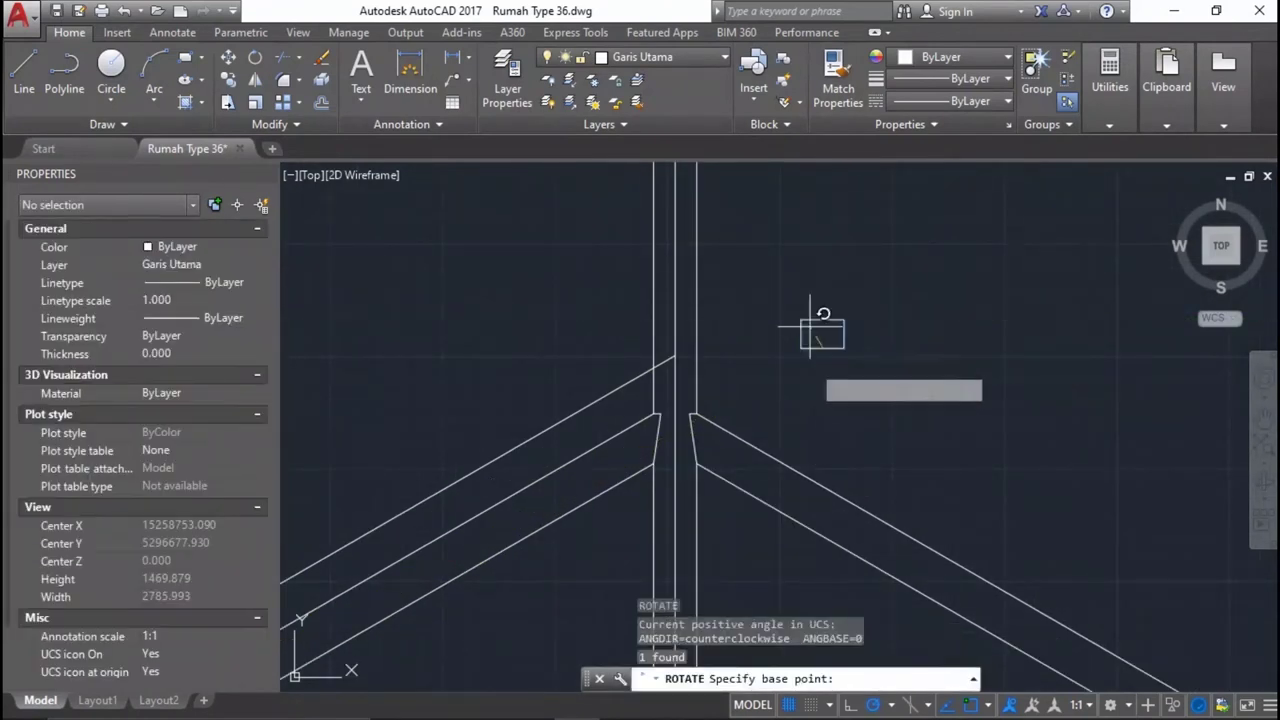
left_click(824, 352)
left_click(830, 300)
Move the rotated block to the ridge line intersection.
scroll(830, 340, "up", 2)
left_click(857, 371)
left_click(810, 272)
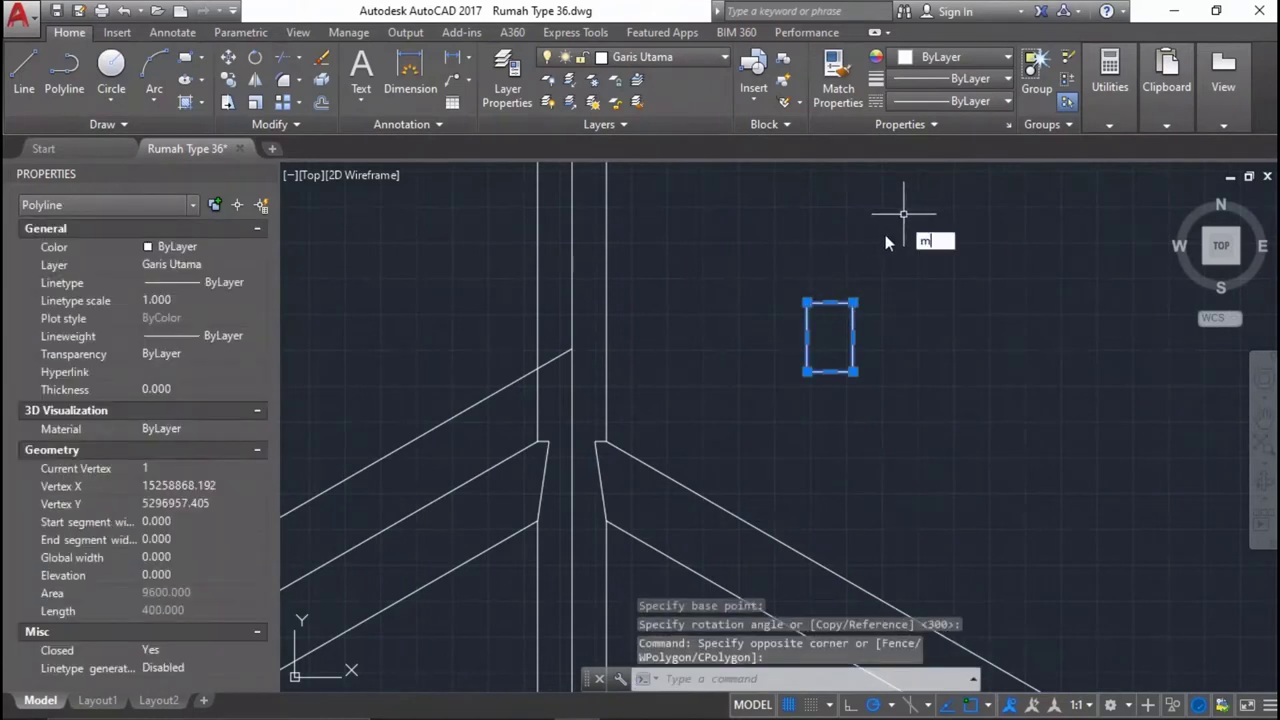
key("Return")
left_click(830, 301)
scroll(630, 375, "up", 4)
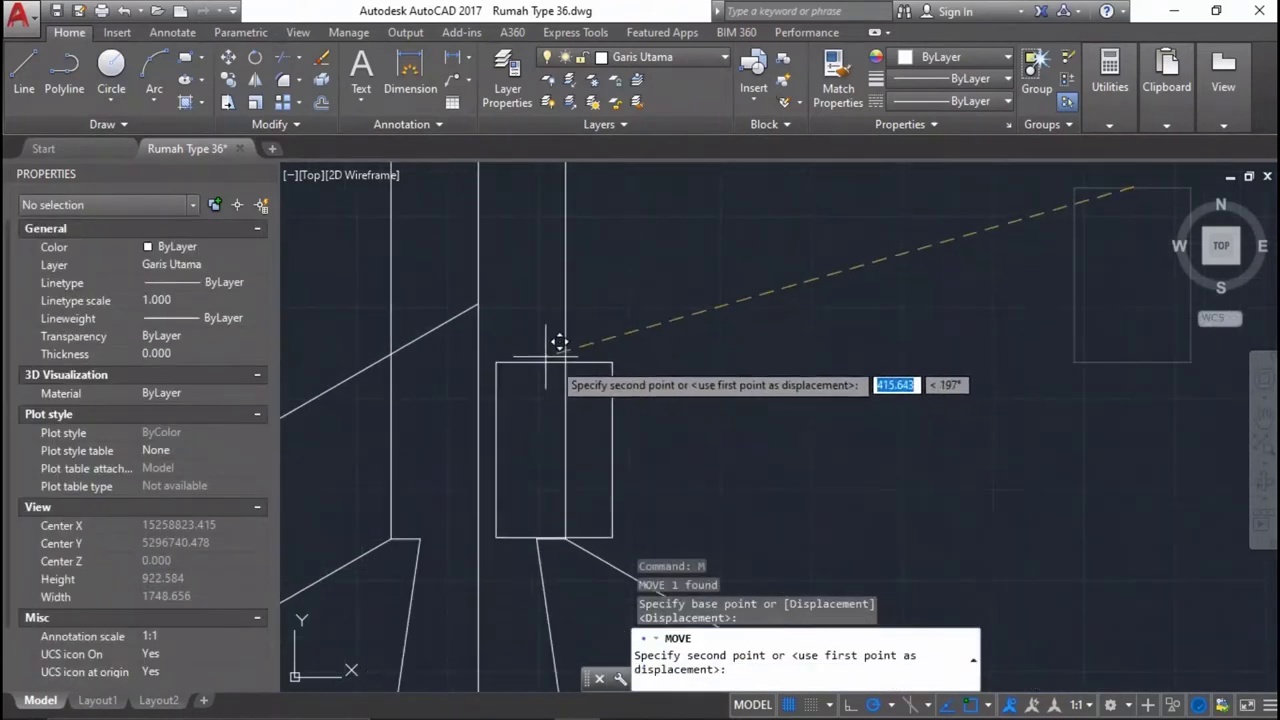
left_click(466, 290)
Select the block at the ridge junction to check it, then clear the selection.
middle_click_drag(466, 290, 590, 332)
scroll(590, 332, "down", 2)
scroll(737, 251, "up", 4)
left_click(714, 251)
left_click(646, 355)
scroll(646, 355, "down", 3)
scroll(666, 363, "down", 2)
key("Escape")
scroll(621, 385, "up", 2)
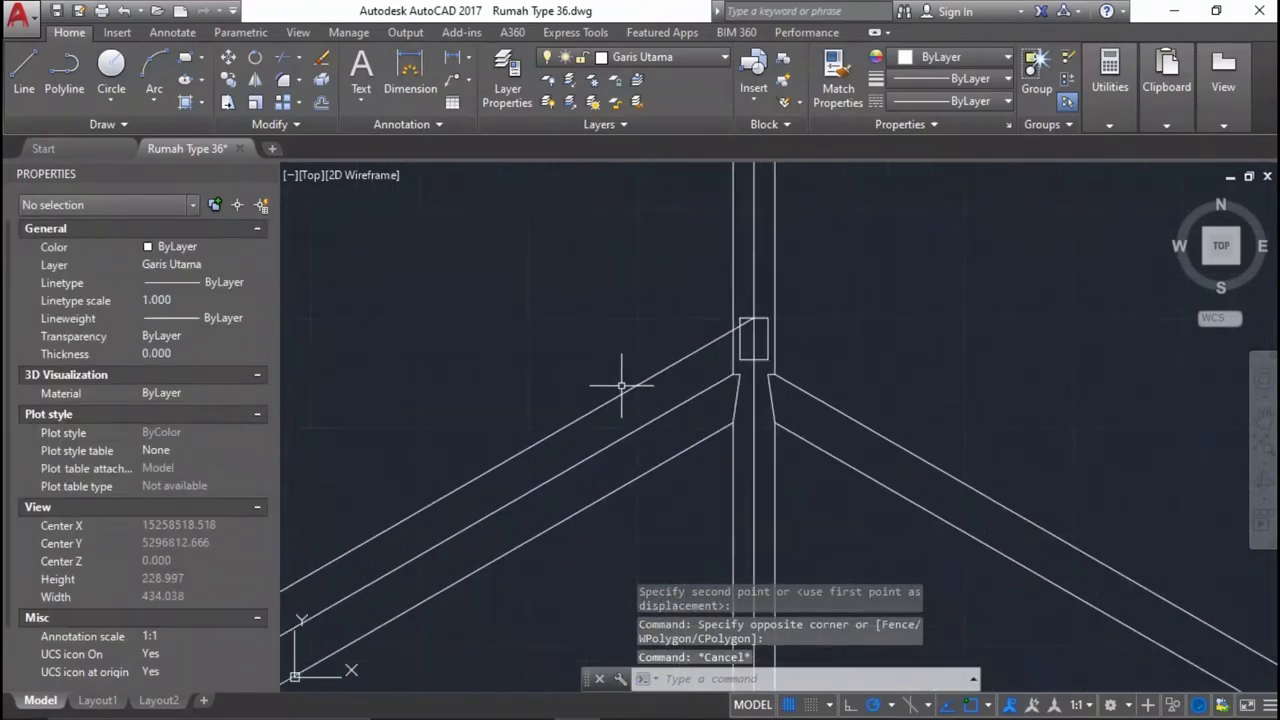
Offset the rafter line 70 units upward.
type("o")
key("Return")
scroll(765, 257, "up", 2)
scroll(760, 265, "up", 2)
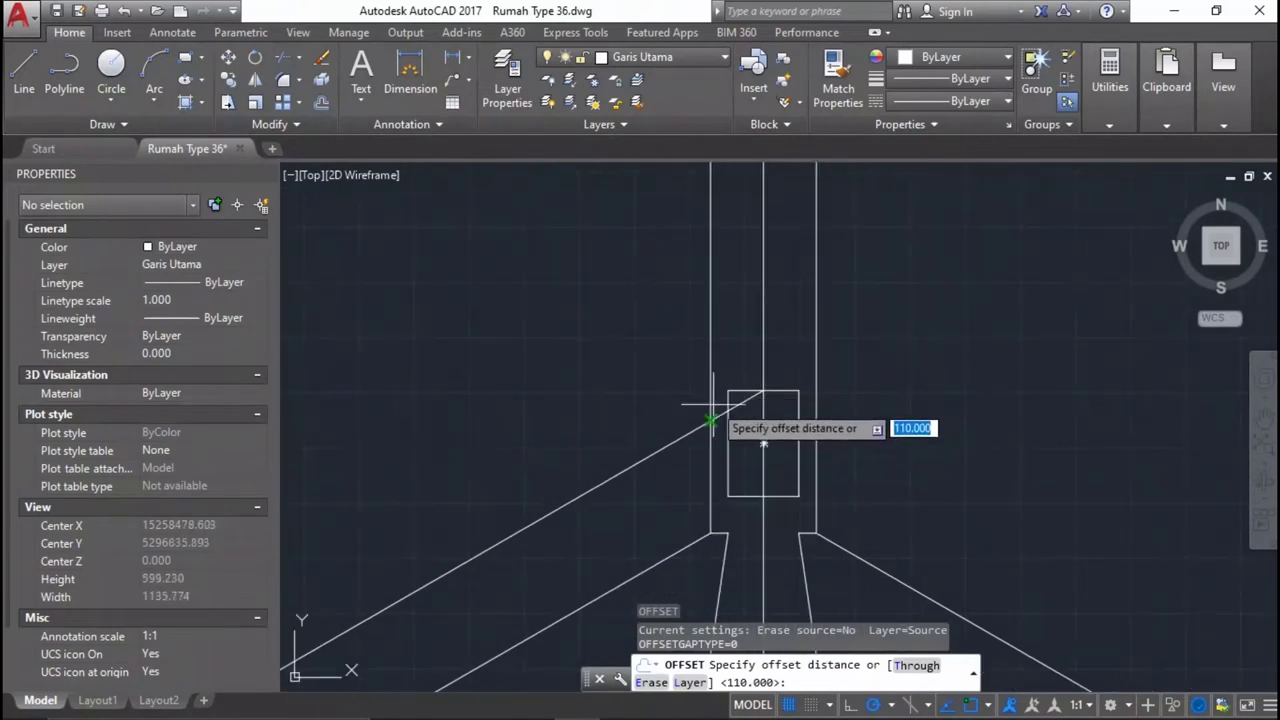
scroll(671, 343, "down", 5)
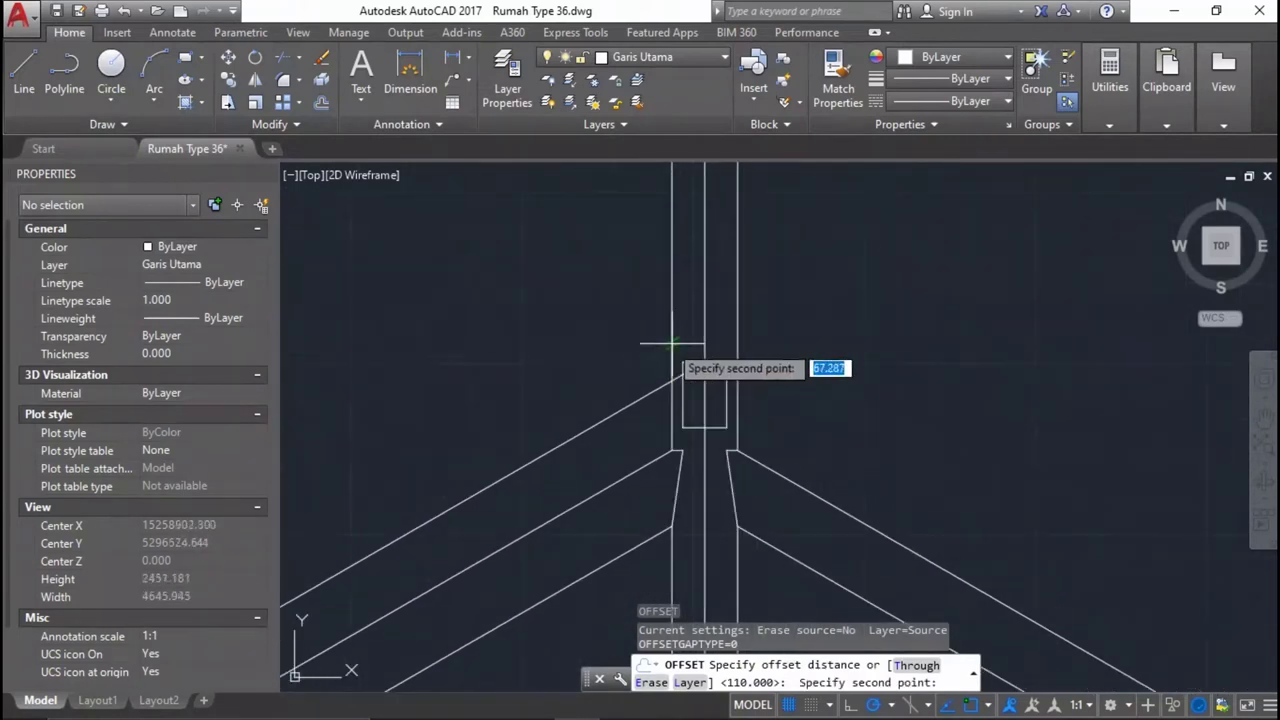
type("0")
key("Return")
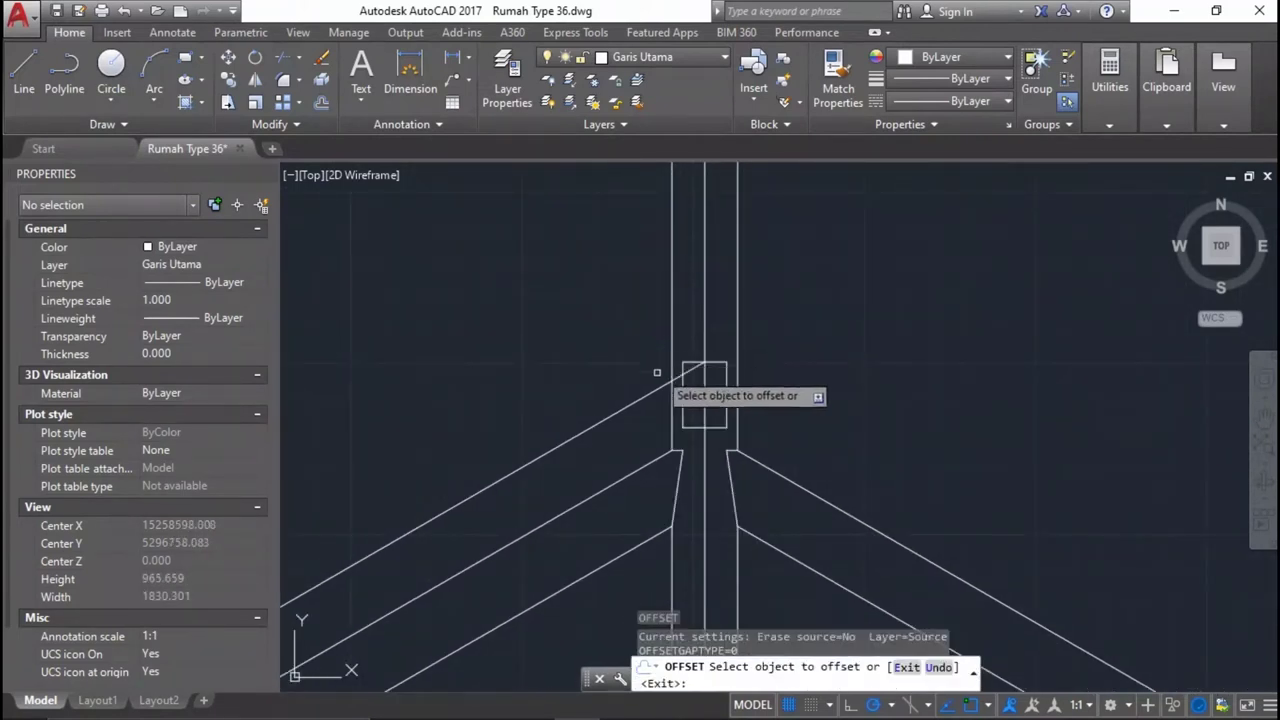
left_click(658, 387)
left_click(614, 300)
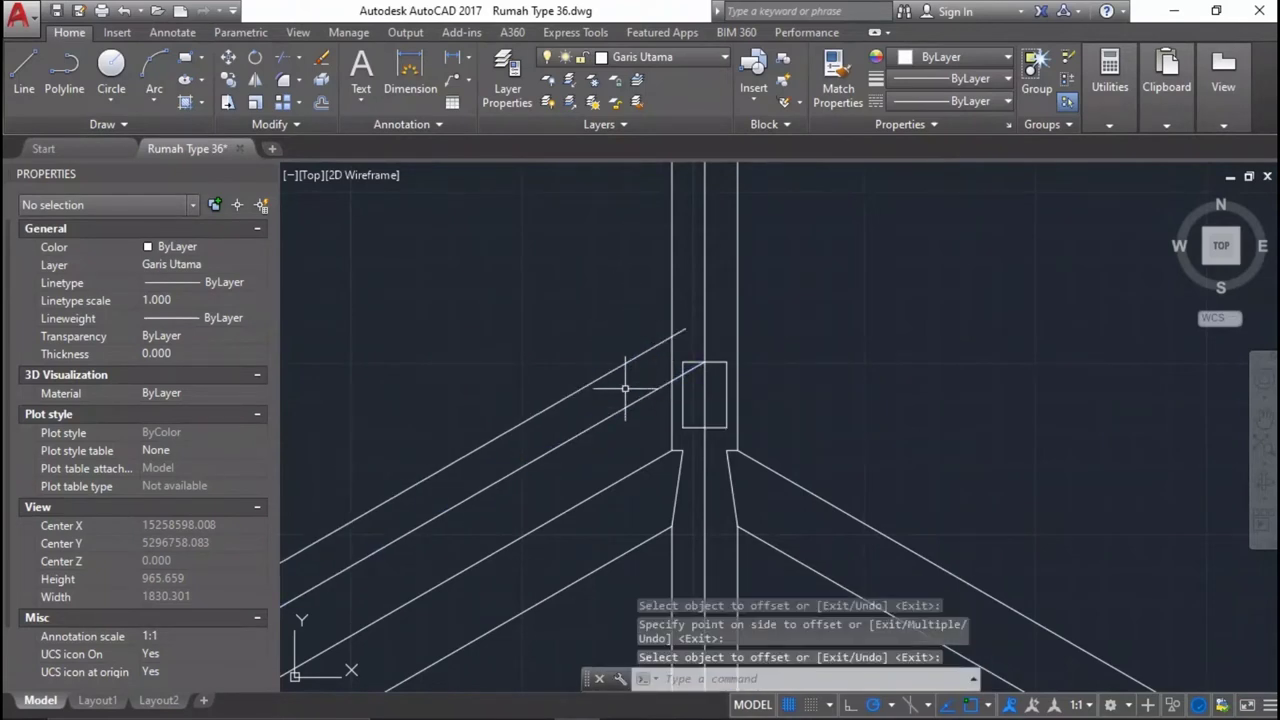
type("ex")
Extend the lines crossed by a window up to their boundary.
key("Return")
key("Return")
left_click(624, 368)
left_click(590, 300)
scroll(732, 366, "up", 3)
scroll(732, 366, "down", 2)
scroll(690, 410, "down", 6)
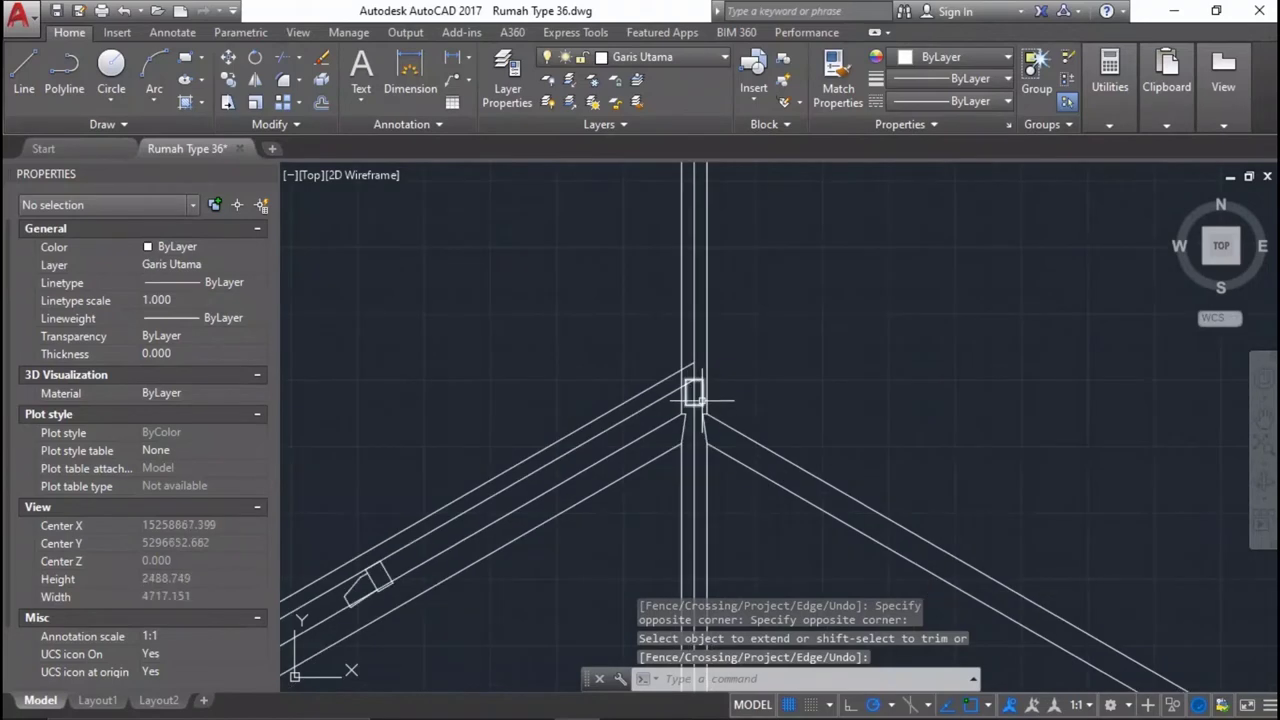
scroll(688, 418, "up", 6)
Move the small rectangle down onto the rafter intersection.
left_click(775, 358)
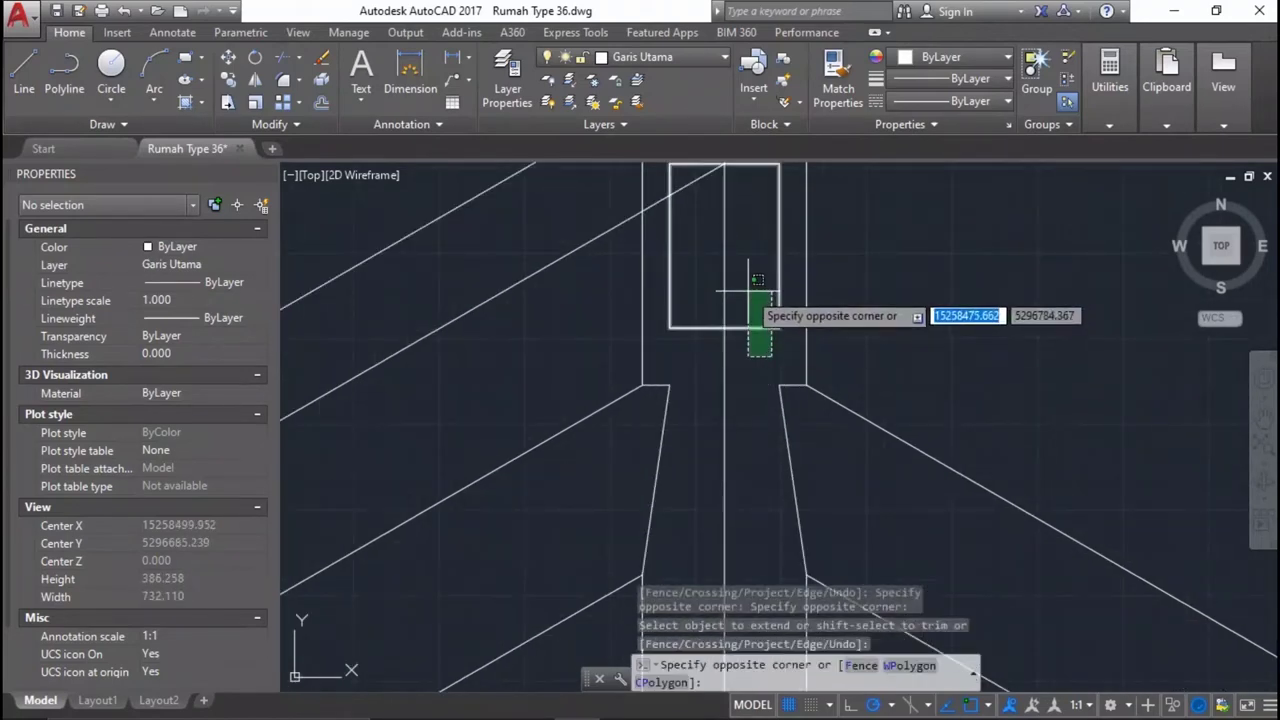
left_click(728, 336)
middle_click_drag(728, 336, 737, 363)
type("m")
key("Return")
scroll(737, 363, "up", 2)
scroll(680, 337, "down", 1)
scroll(654, 264, "up", 1)
left_click(593, 258)
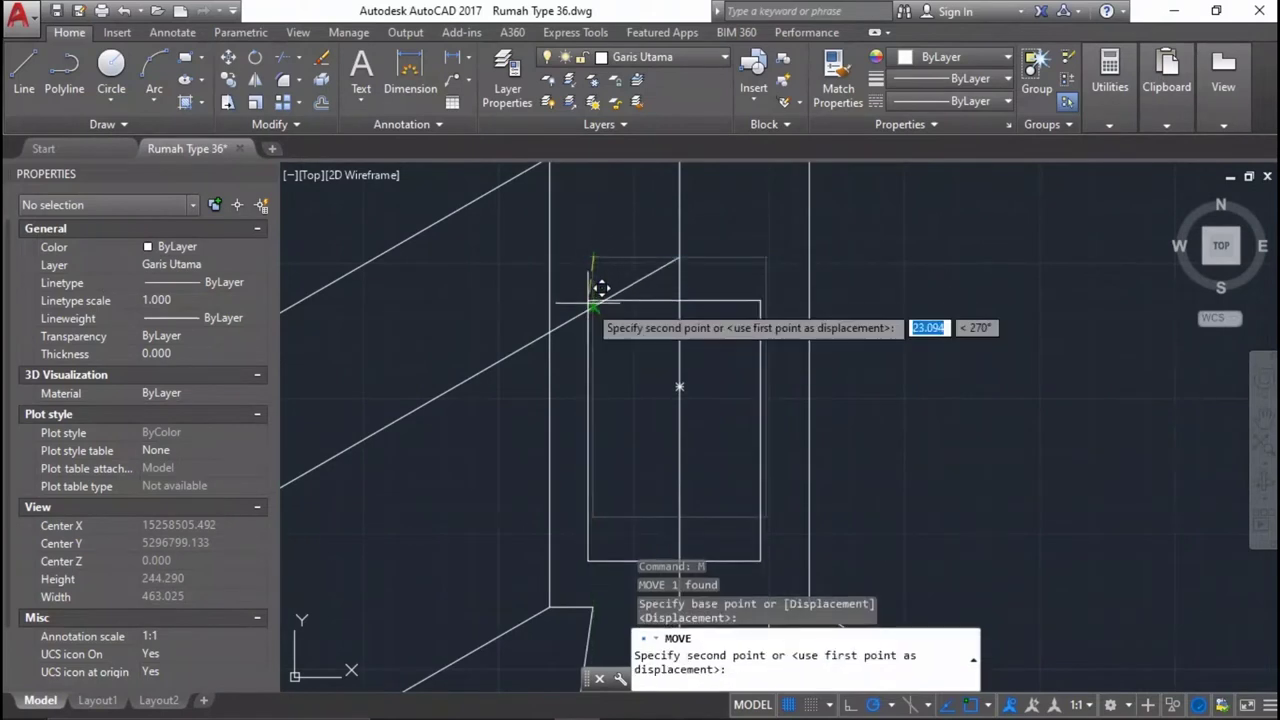
left_click(607, 291)
Reselect the rectangle for a second move, then cancel it.
left_click(672, 300)
left_click(650, 325)
key("Return")
left_click(769, 258)
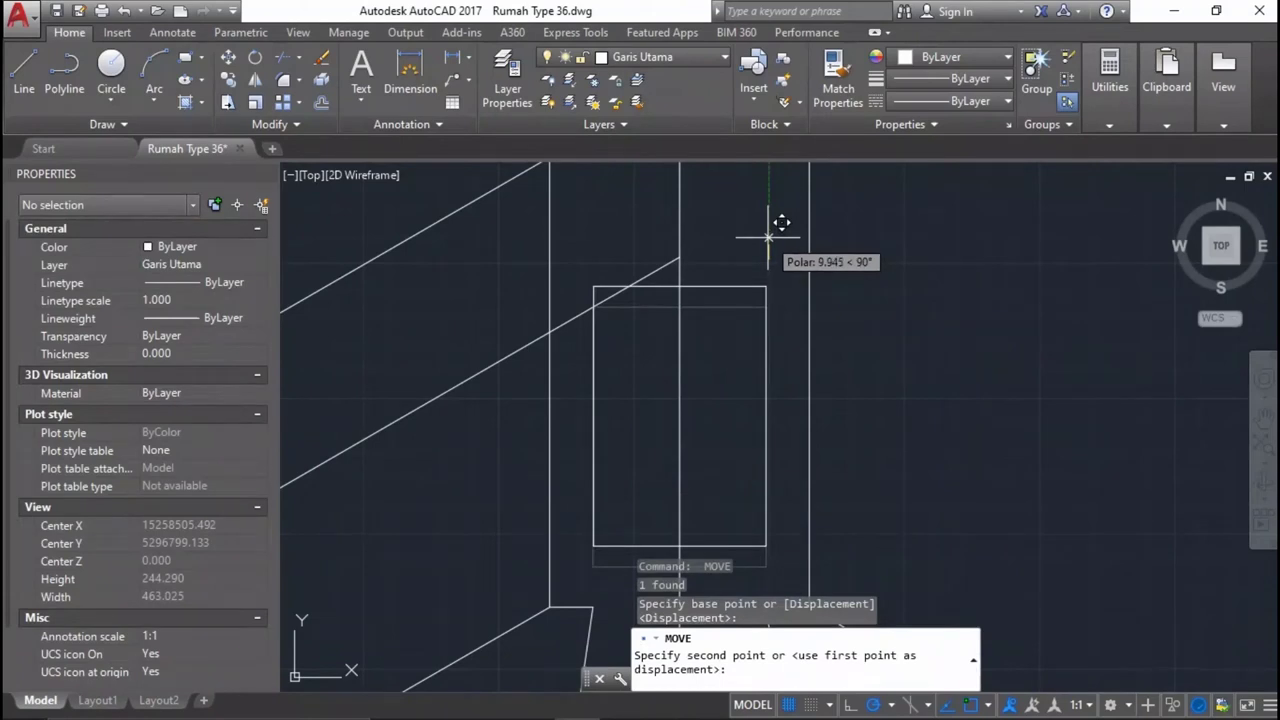
key("Escape")
type("l")
key("Return")
scroll(579, 318, "up", 3)
Try a 290-long line from the rafter-rectangle intersection, then undo and cancel it.
left_click(612, 296)
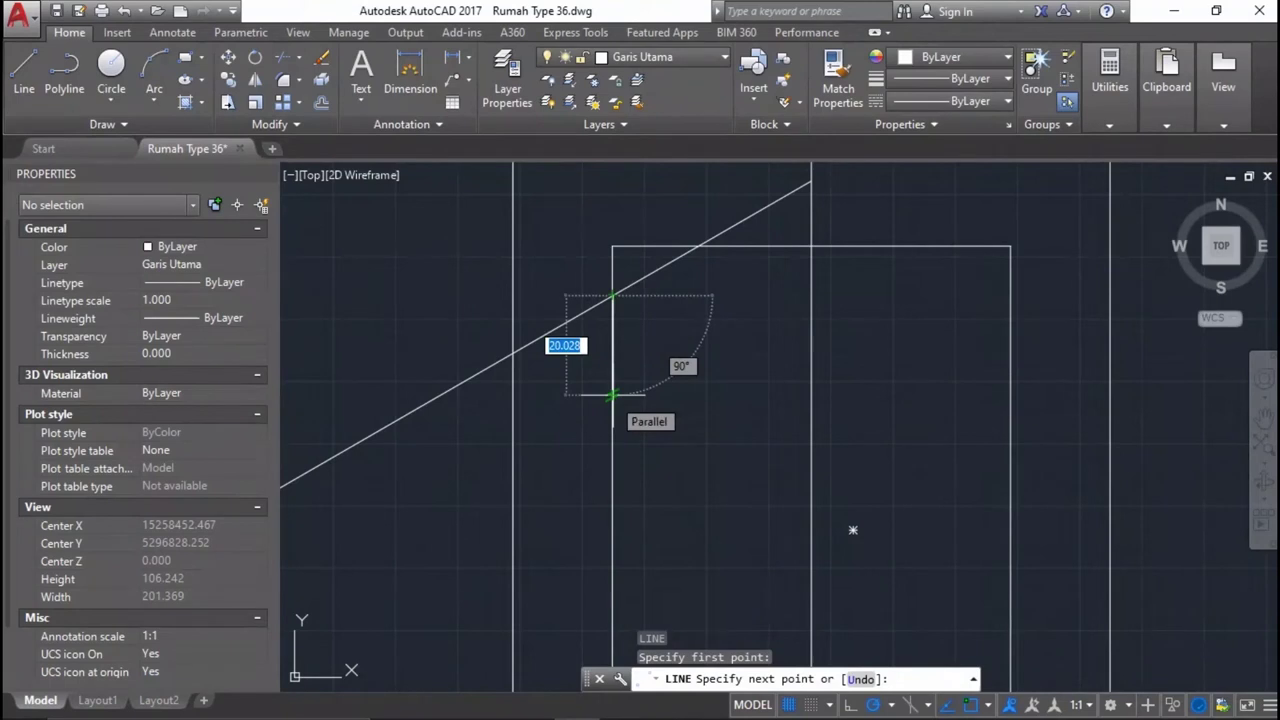
type("290")
key("Return")
key("ctrl+z")
scroll(648, 351, "down", 4)
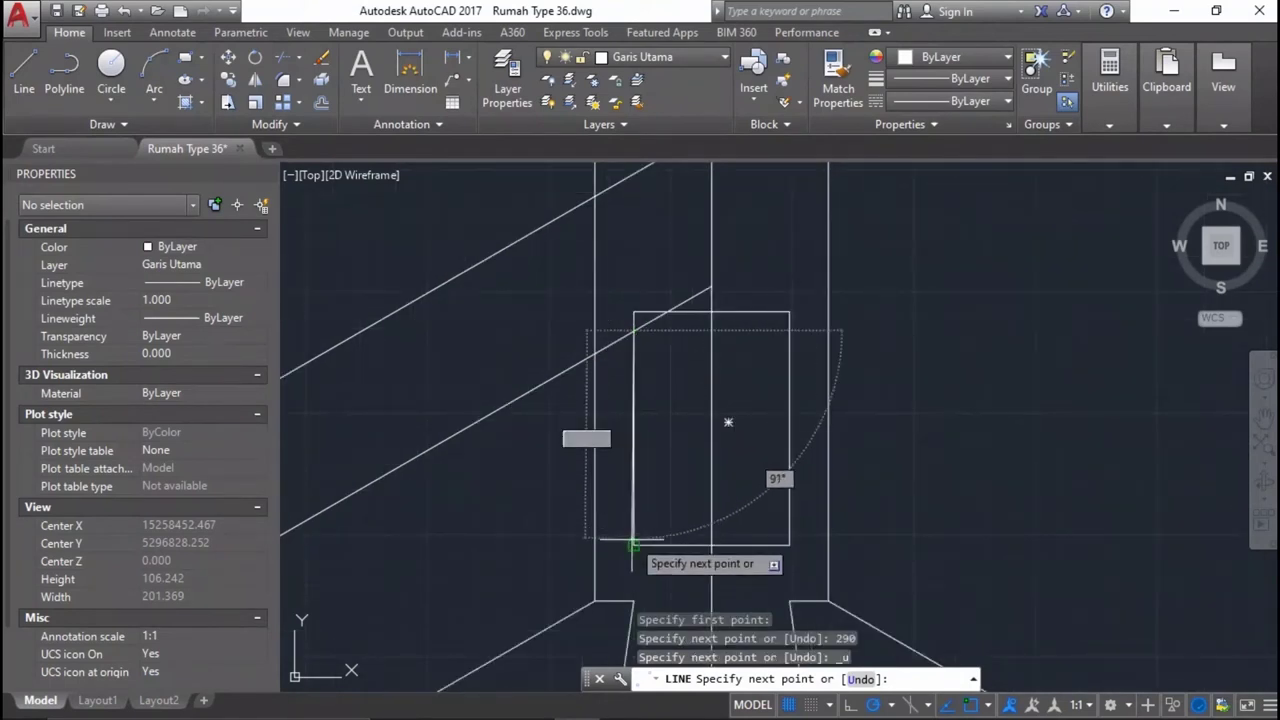
scroll(634, 357, "up", 2)
scroll(680, 389, "up", 2)
key("Escape")
Draw a short helper line at the rafter intersection and move it 20 units down.
key("Return")
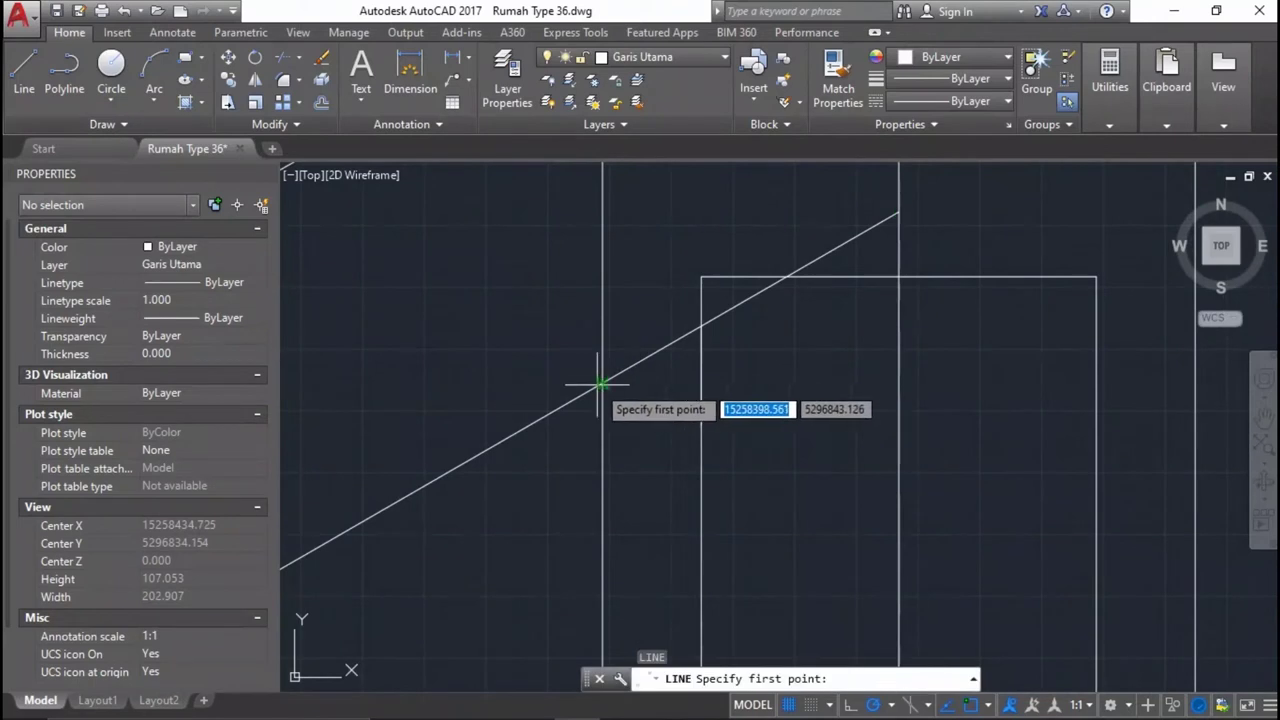
left_click(601, 383)
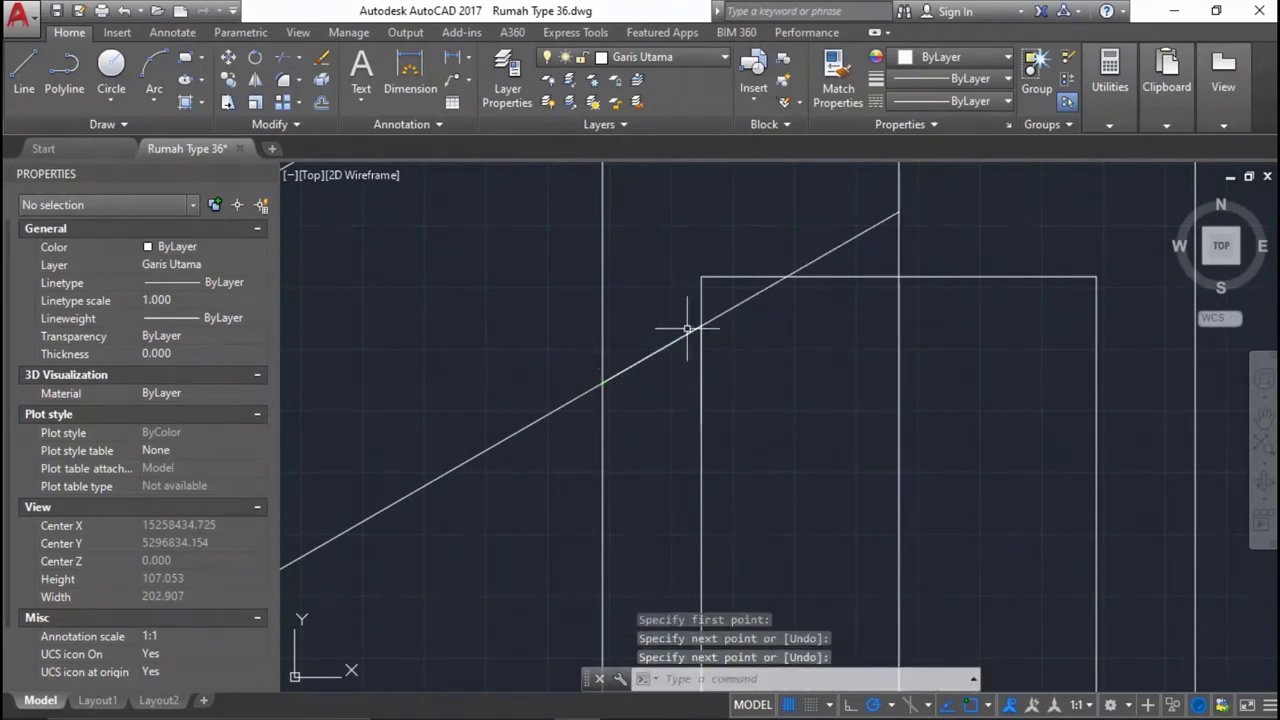
left_click(687, 328)
type("m")
key("Return")
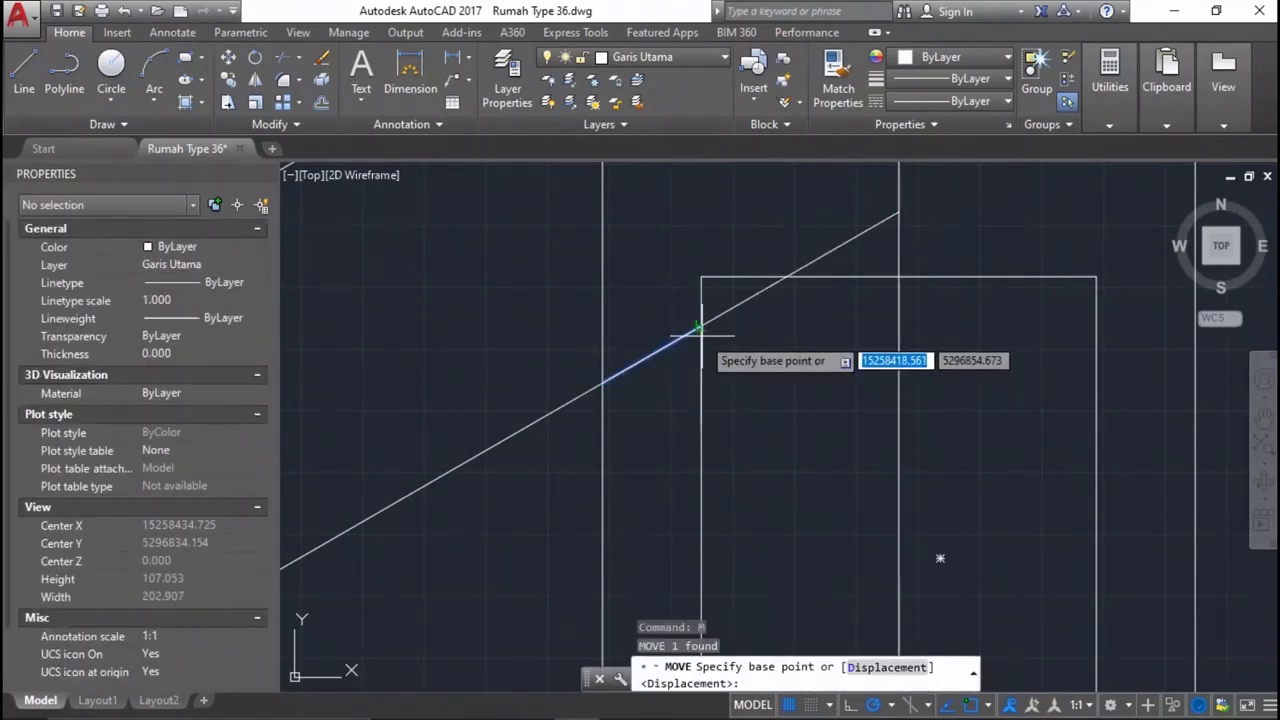
left_click(699, 328)
type("20")
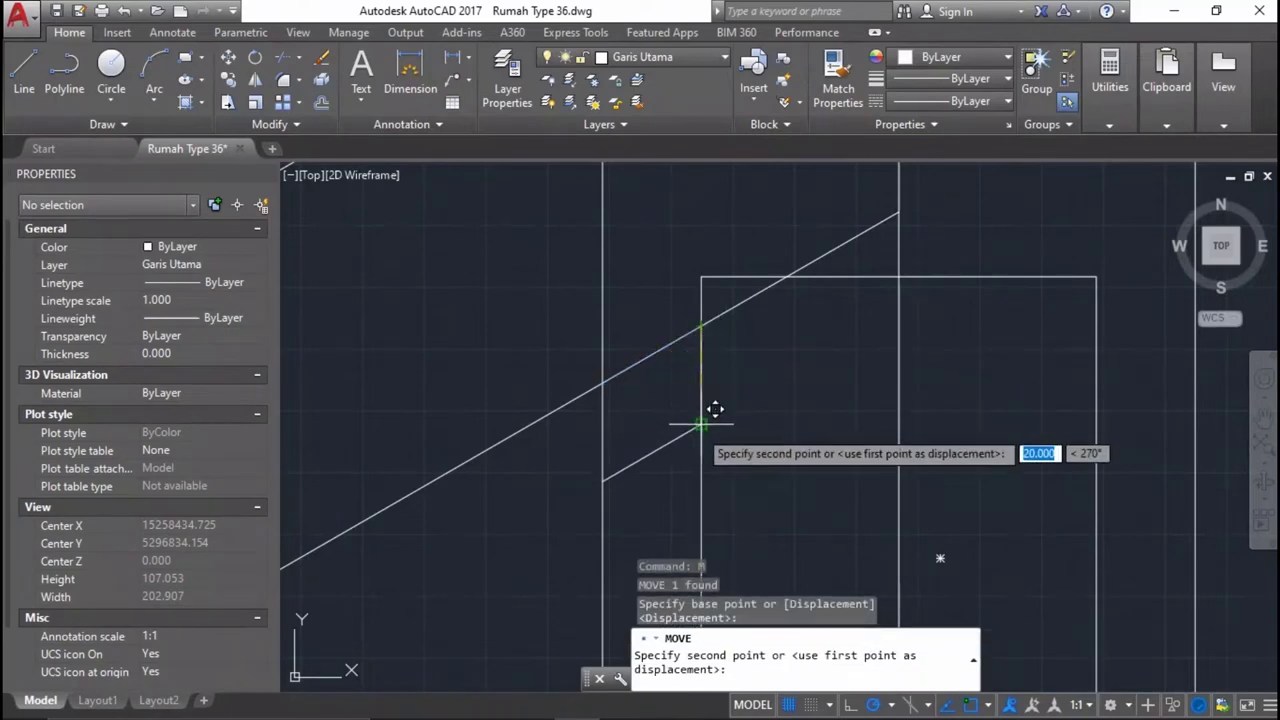
key("Return")
Erase the moved short helper line.
left_click(700, 414)
scroll(715, 407, "down", 3)
key("Delete")
scroll(766, 398, "down", 3)
scroll(769, 395, "up", 3)
Trim the rafter segment crossing the purlin block.
type("tr")
key("Return")
scroll(766, 405, "up", 5)
left_click_drag(651, 428, 606, 351)
key("Return")
left_click(630, 329)
left_click(578, 375)
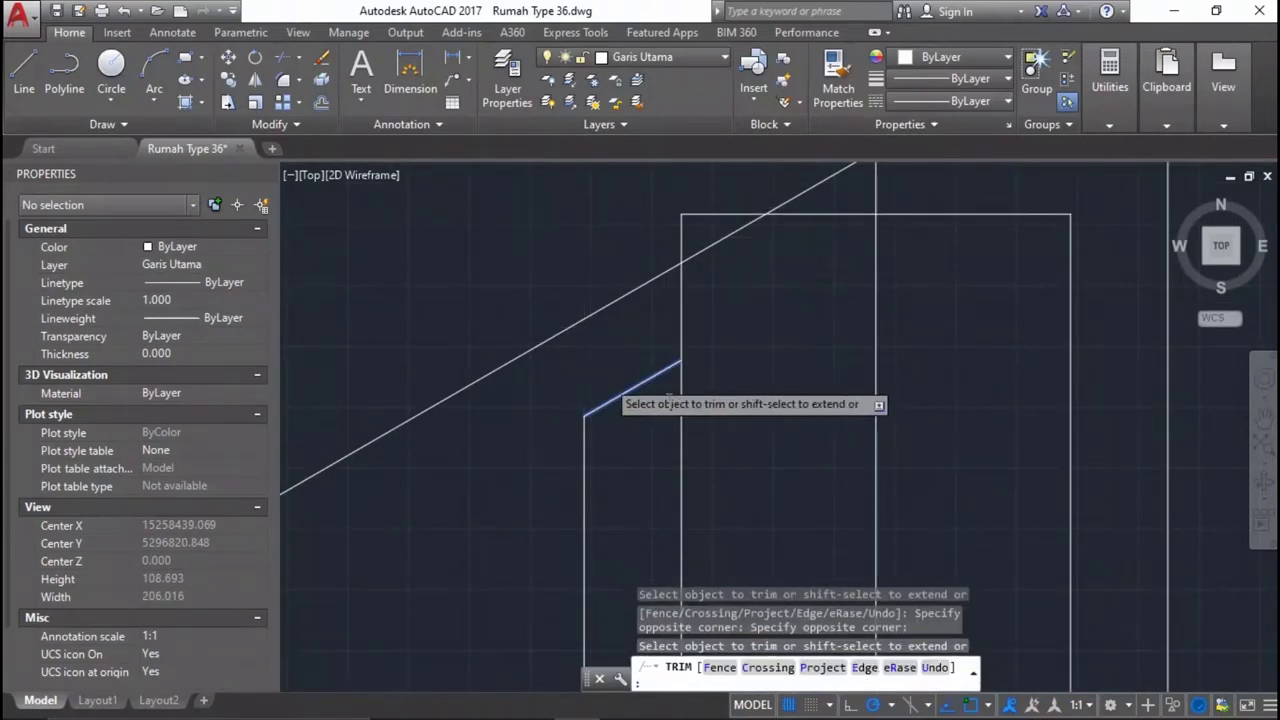
scroll(729, 337, "up", 2)
middle_click_drag(643, 271, 648, 387)
scroll(700, 420, "down", 3)
scroll(928, 408, "down", 3)
scroll(897, 323, "down", 3)
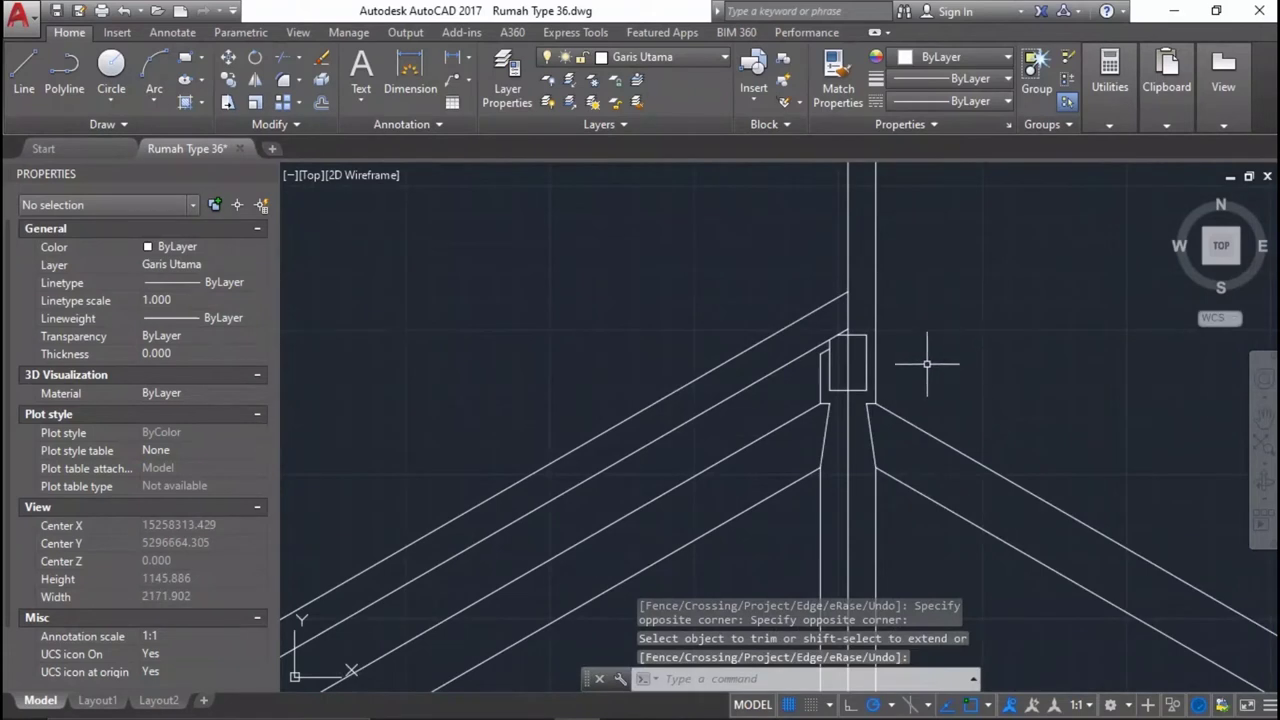
scroll(888, 367, "up", 4)
Erase the stray vertical line at the apex.
left_click(883, 372)
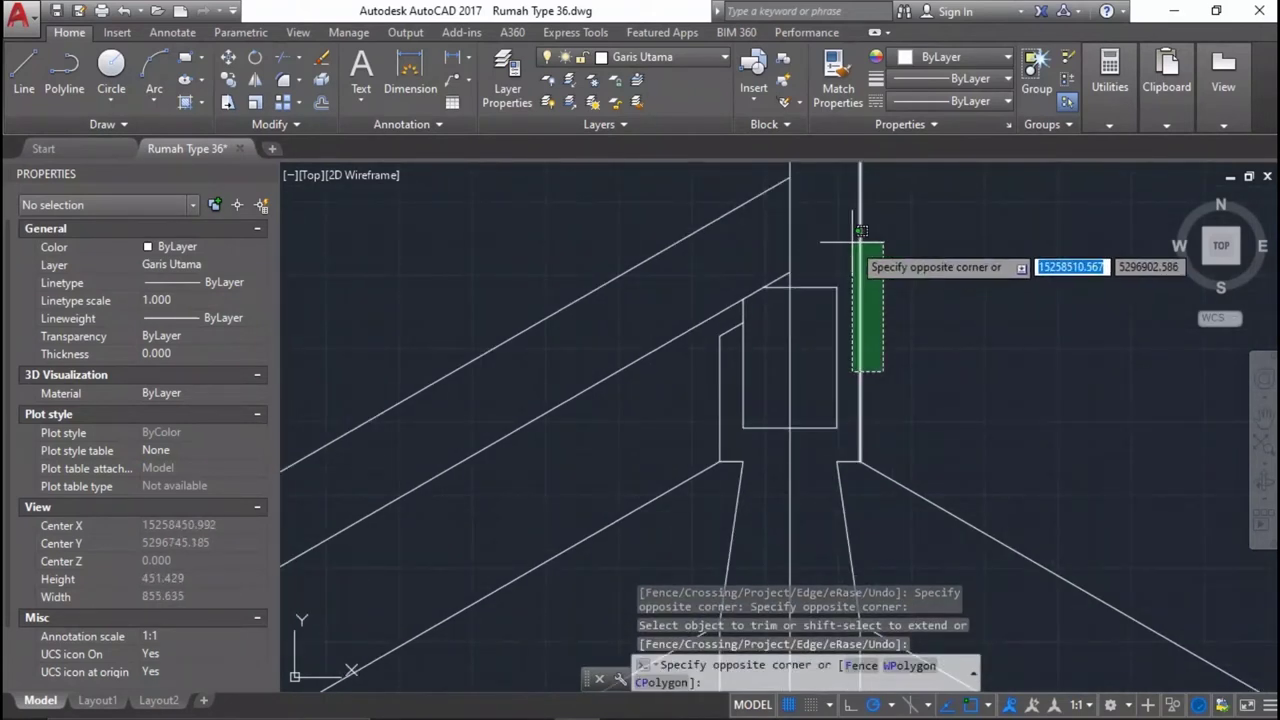
left_click(855, 228)
scroll(871, 357, "down", 1)
scroll(871, 357, "down", 2)
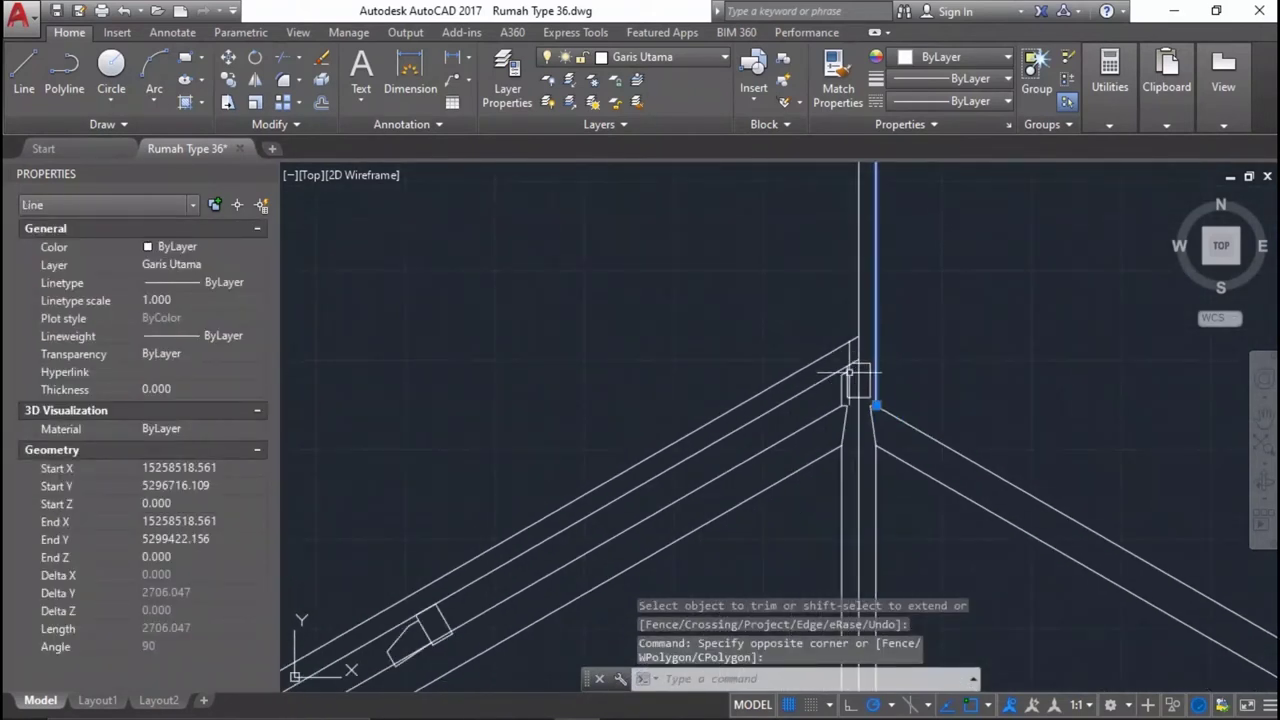
key("Delete")
scroll(830, 398, "up", 2)
scroll(850, 370, "up", 1)
scroll(880, 410, "up", 2)
scroll(870, 403, "up", 2)
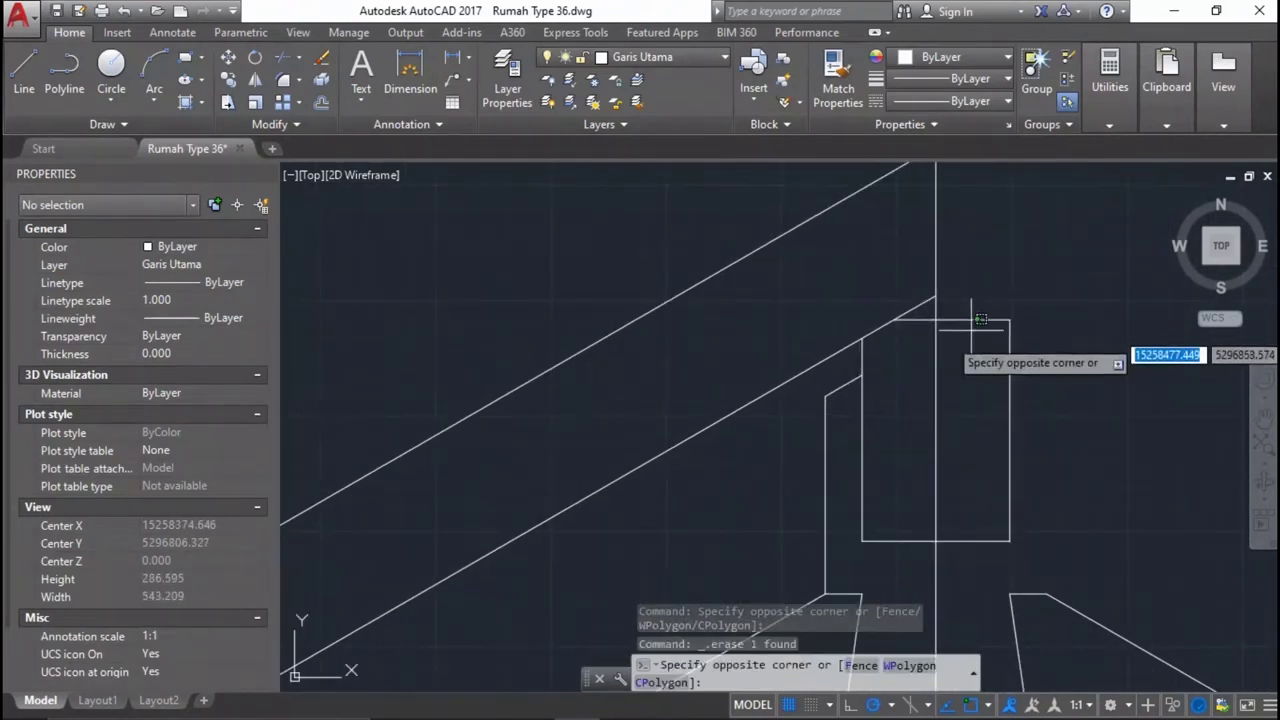
Mirror the four left rafter lines about the king post centreline.
left_click(877, 430)
left_click(662, 230)
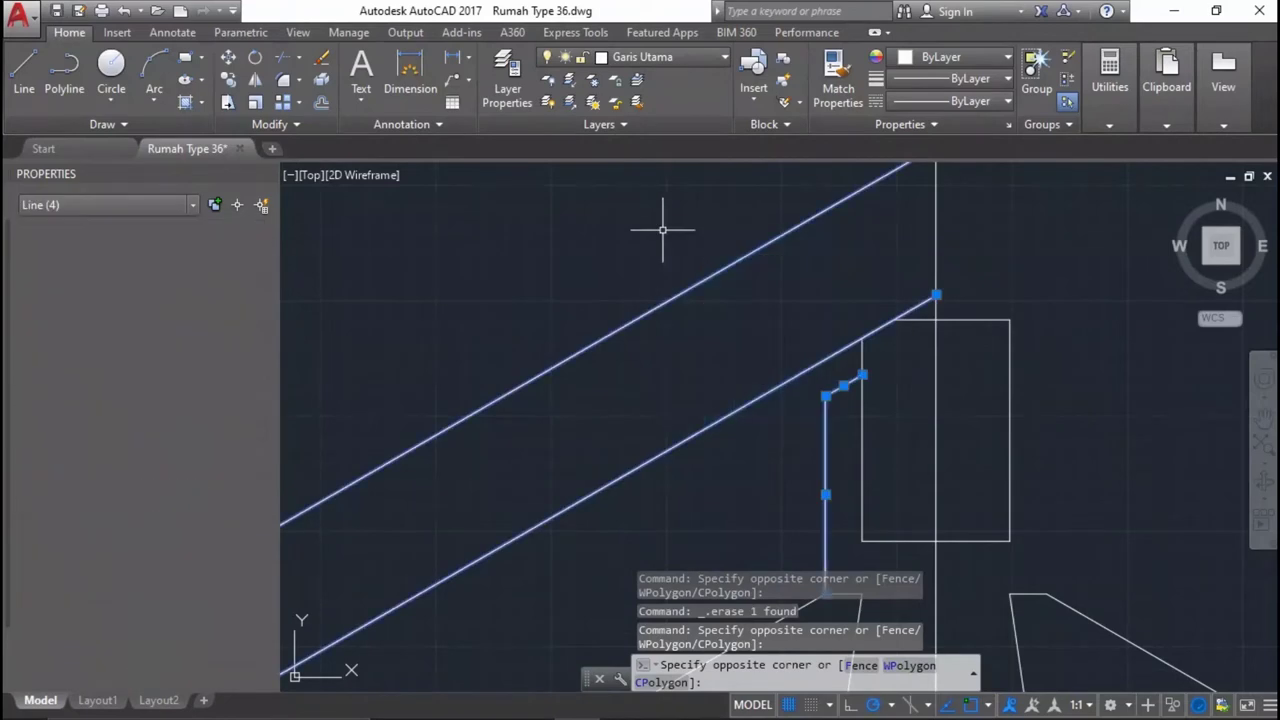
scroll(848, 390, "down", 3)
scroll(840, 400, "up", 2)
key("Escape")
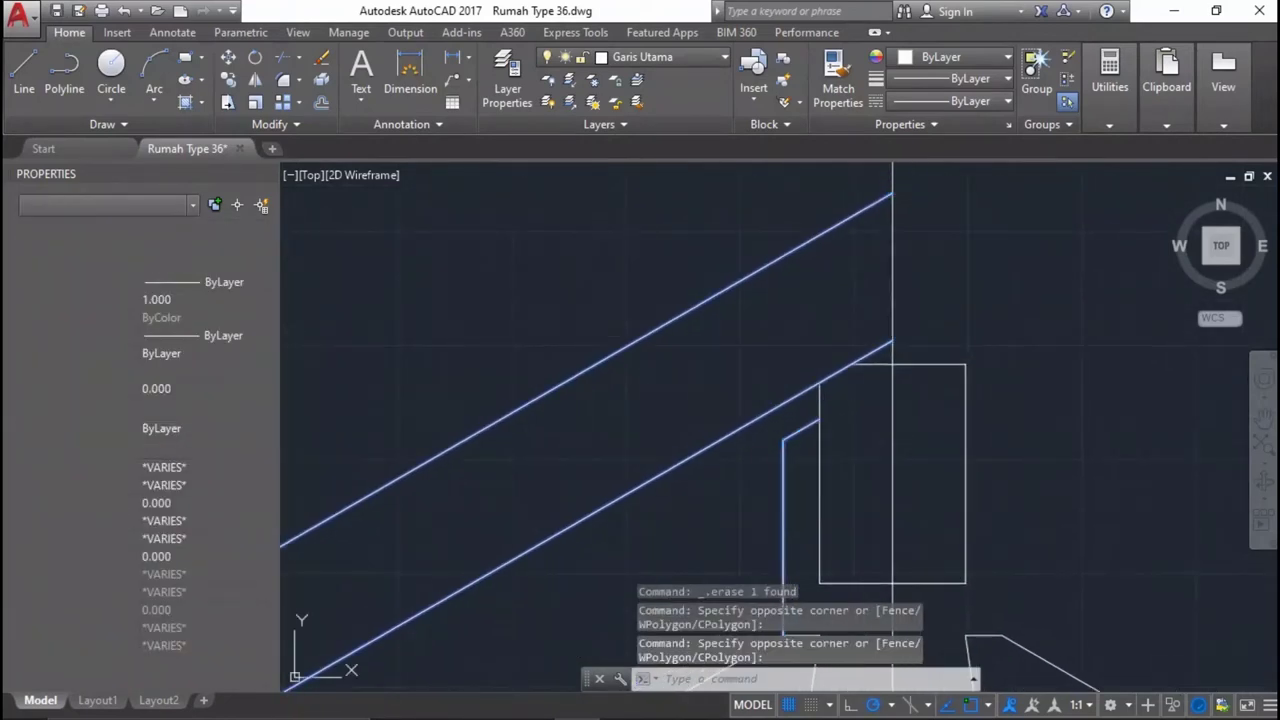
type("mi")
key("Return")
left_click(891, 364)
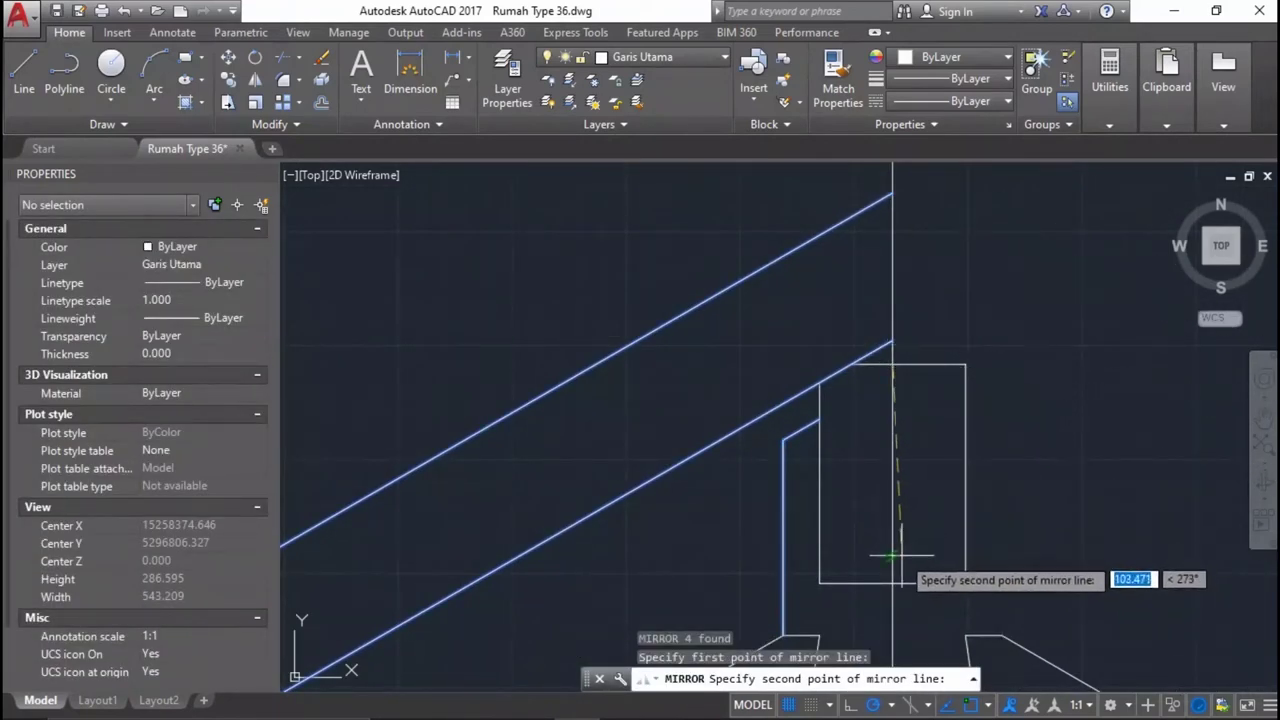
left_click(893, 585)
scroll(950, 435, "up", 2)
scroll(978, 440, "up", 1)
Trim the overlapping rafter lines at the apex.
key("Return")
type("tr")
key("Return")
key("Return")
left_click(906, 371)
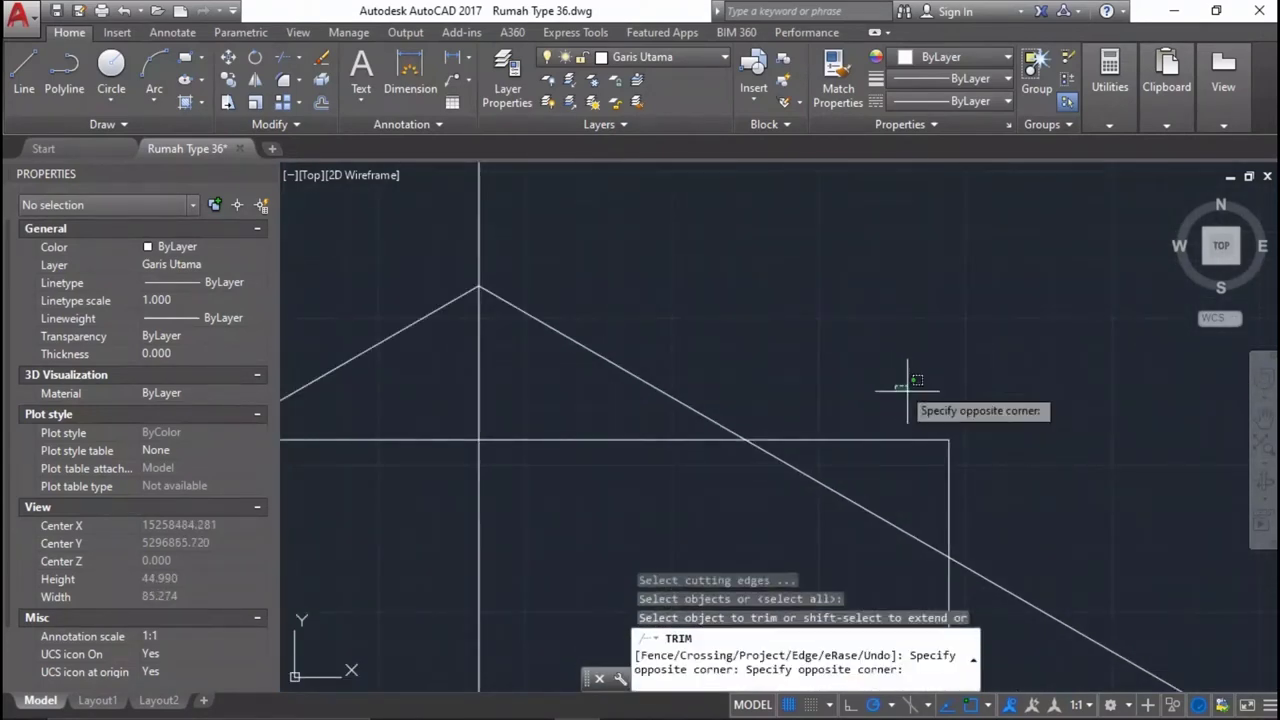
scroll(1000, 486, "up", 2)
scroll(886, 251, "down", 2)
scroll(886, 186, "down", 2)
scroll(836, 341, "down", 1)
key("Return")
left_click(862, 312)
left_click(840, 288)
scroll(868, 330, "down", 6)
key("Return")
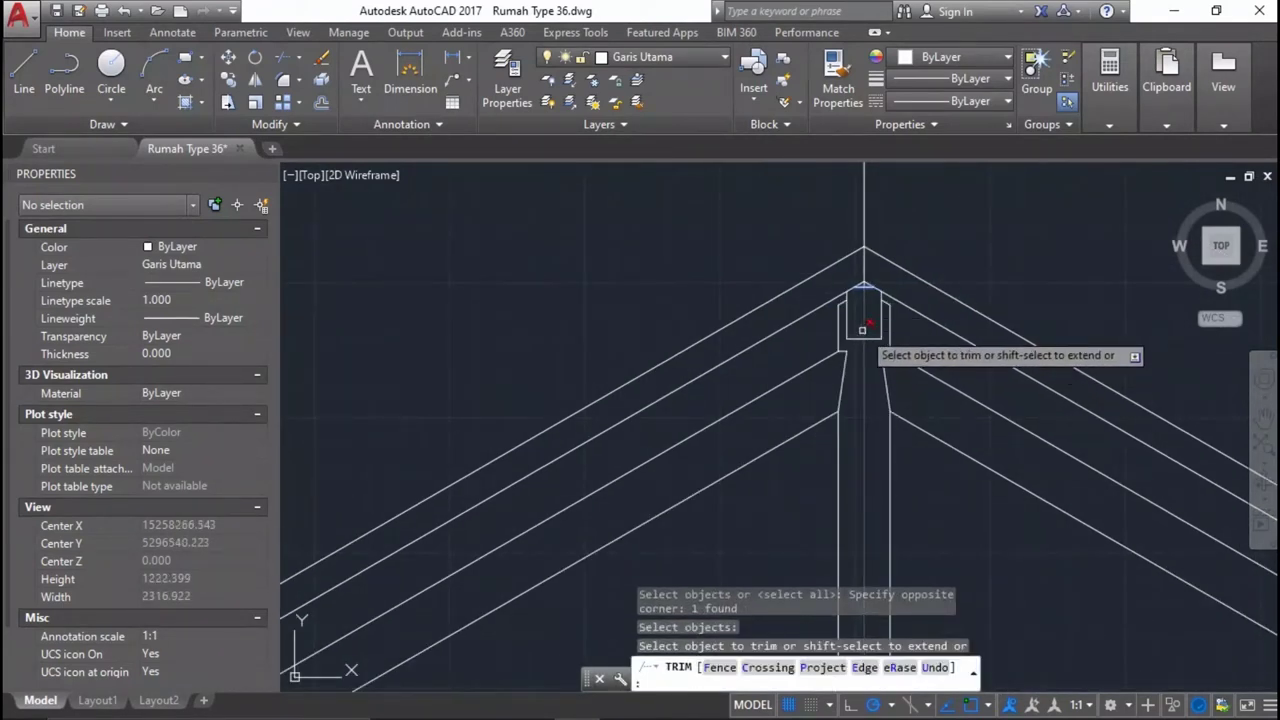
key("Escape")
scroll(800, 330, "up", 2)
scroll(754, 337, "up", 2)
scroll(737, 423, "up", 2)
type("o")
key("Return")
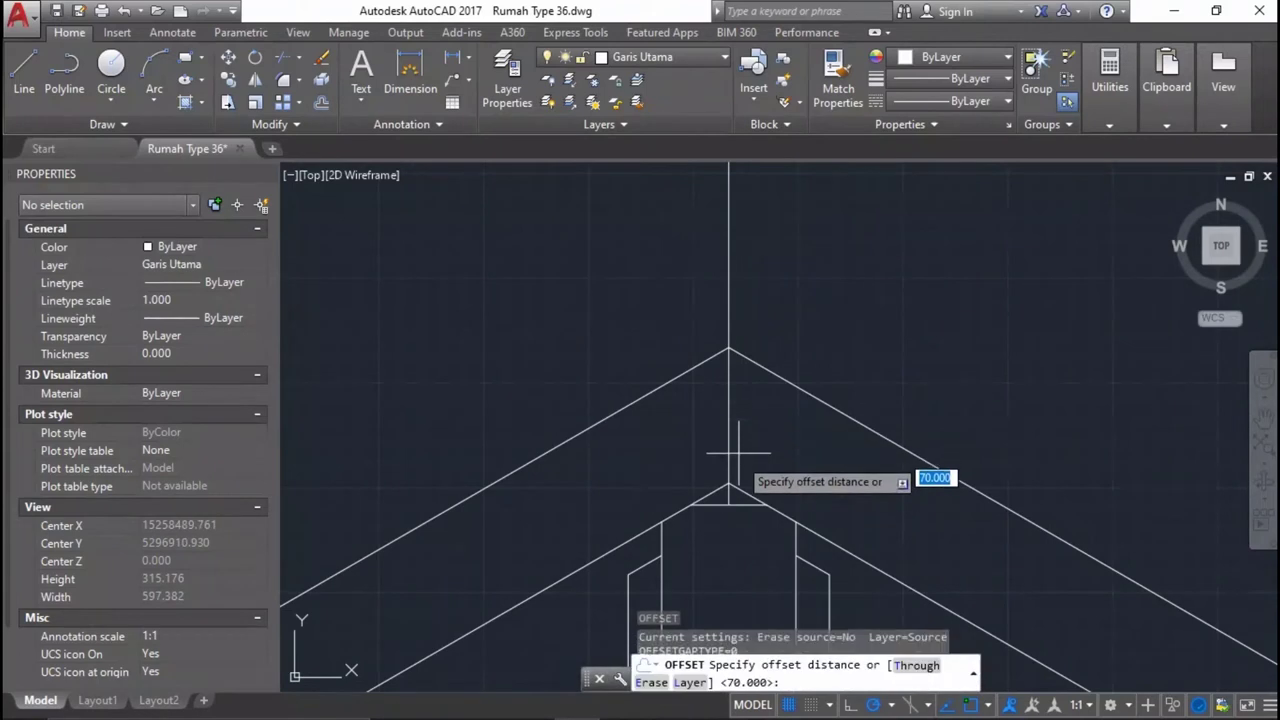
Offset the apex line by 200, then offset the king post line to both sides.
type("200")
key("Return")
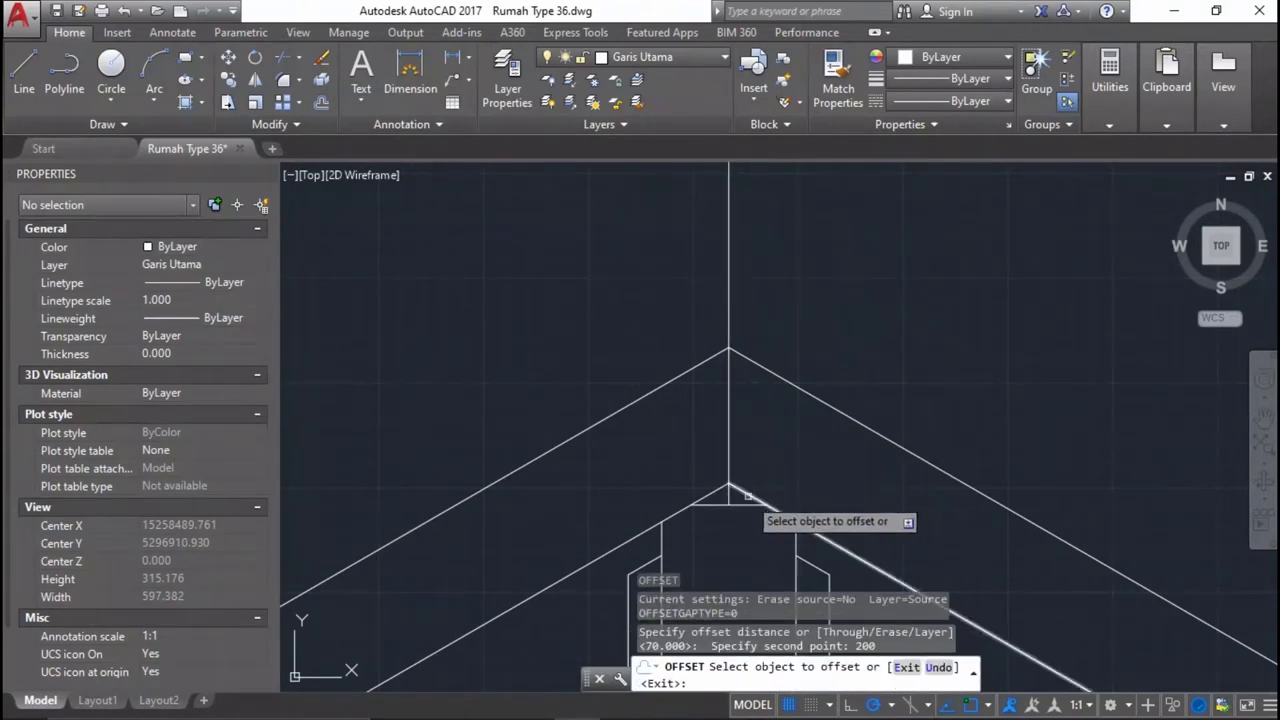
left_click(744, 505)
key("Return")
key("Return")
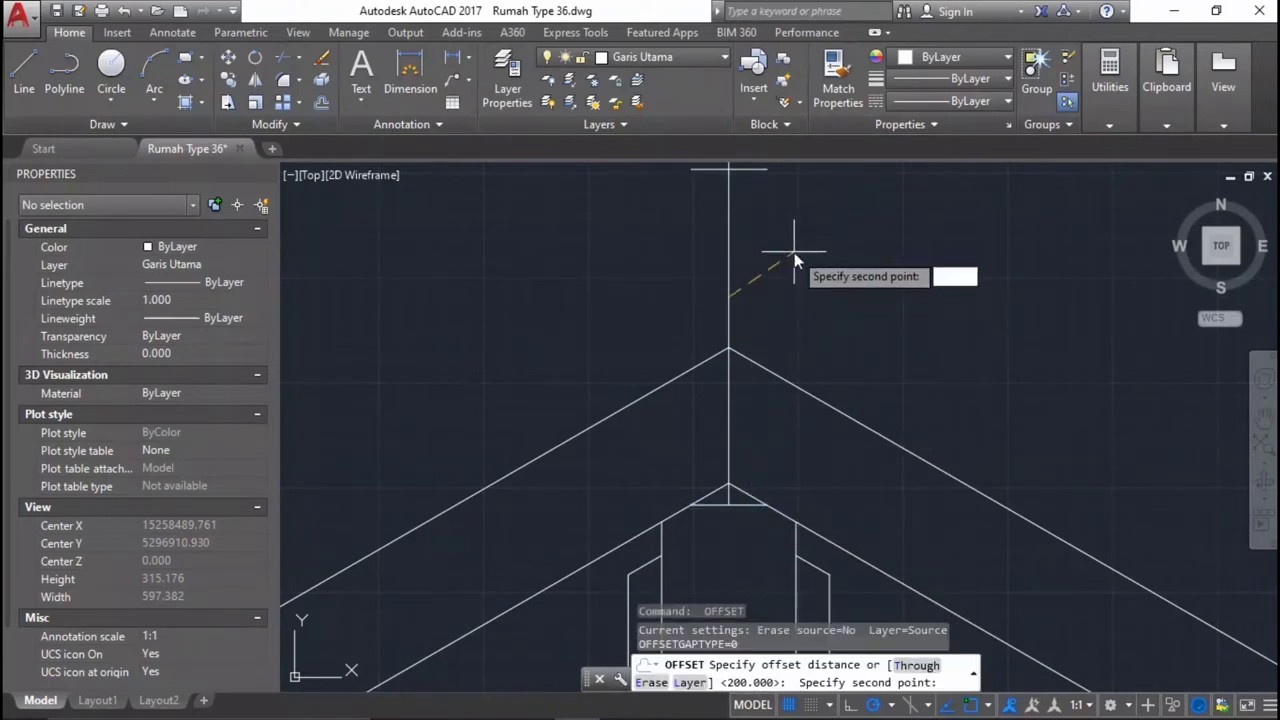
type("10")
left_click(728, 265)
left_click(754, 259)
left_click(728, 266)
left_click(688, 277)
key("Return")
Trim the three verticals and the crossbar into the narrow upright piece above the apex.
middle_click_drag(688, 277, 694, 367)
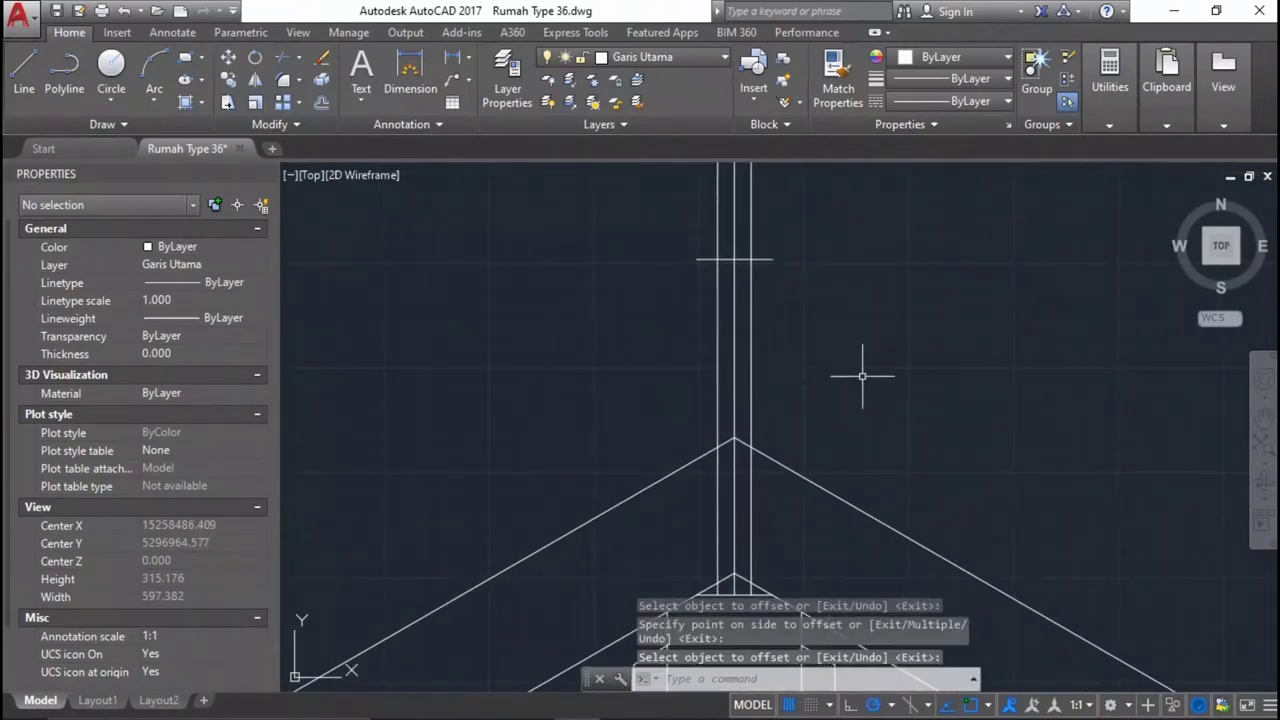
left_click_drag(950, 366, 684, 230)
type("tr")
key("Return")
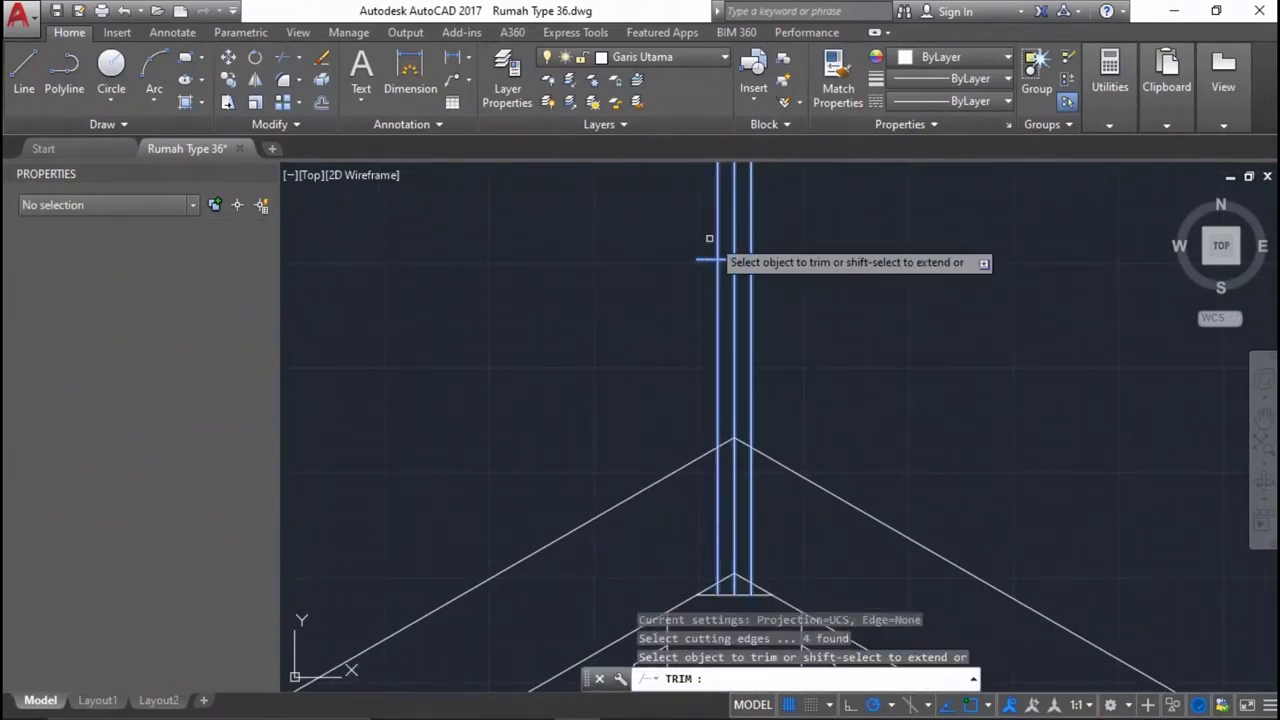
left_click(663, 214)
left_click(663, 223)
left_click(790, 245)
left_click(740, 268)
left_click(714, 206)
left_click(694, 257)
key("Escape")
Erase the short stray vertical line and trim the remaining lines along the post.
left_click(712, 290)
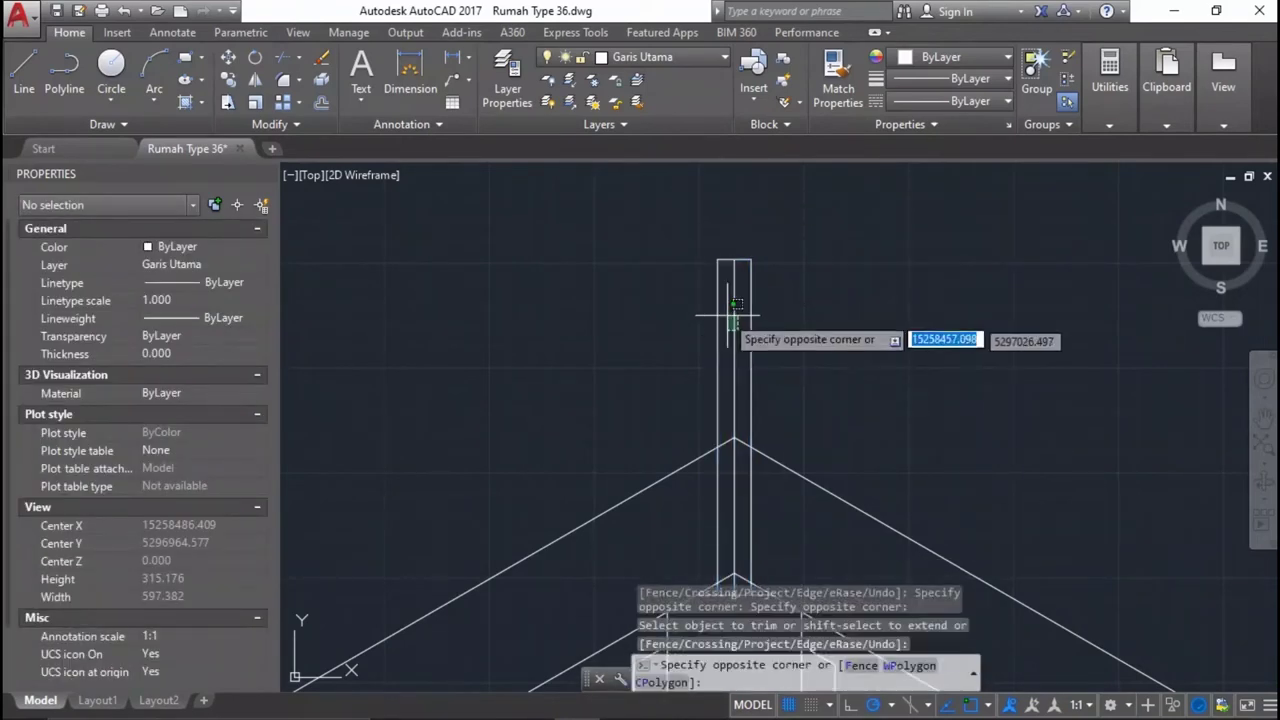
left_click(745, 305)
key("Delete")
scroll(740, 450, "up", 4)
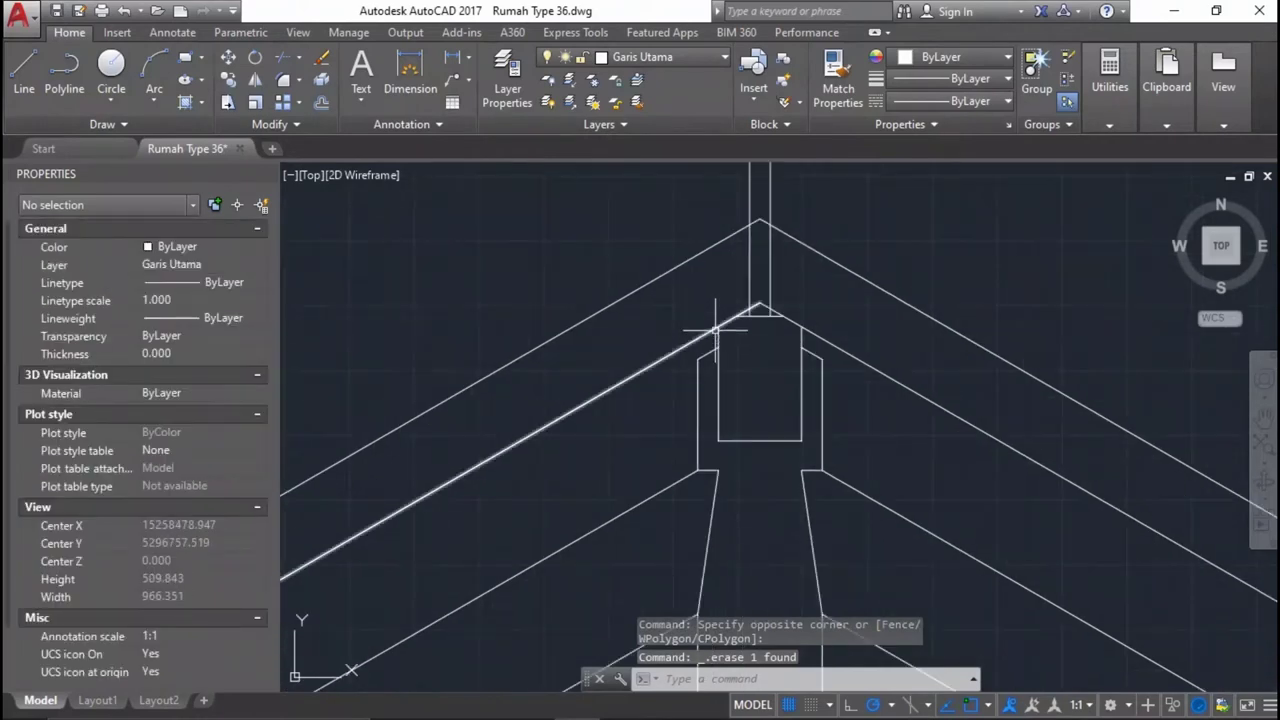
type("tr")
key("Return")
Extend the inner rafter edge so it meets the king post.
key("Return")
left_click(743, 460)
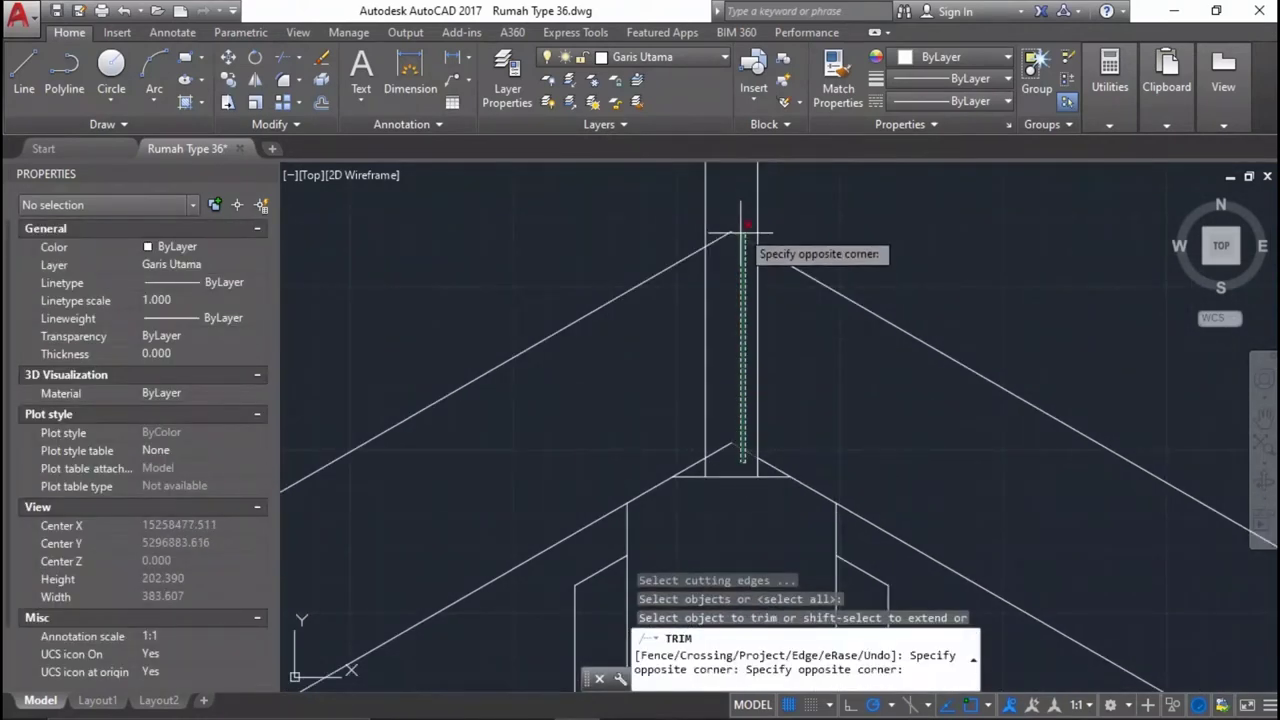
left_click(728, 212)
key("Escape")
scroll(728, 212, "down", 3)
scroll(728, 212, "up", 3)
scroll(950, 235, "up", 2)
type("ex")
key("Return")
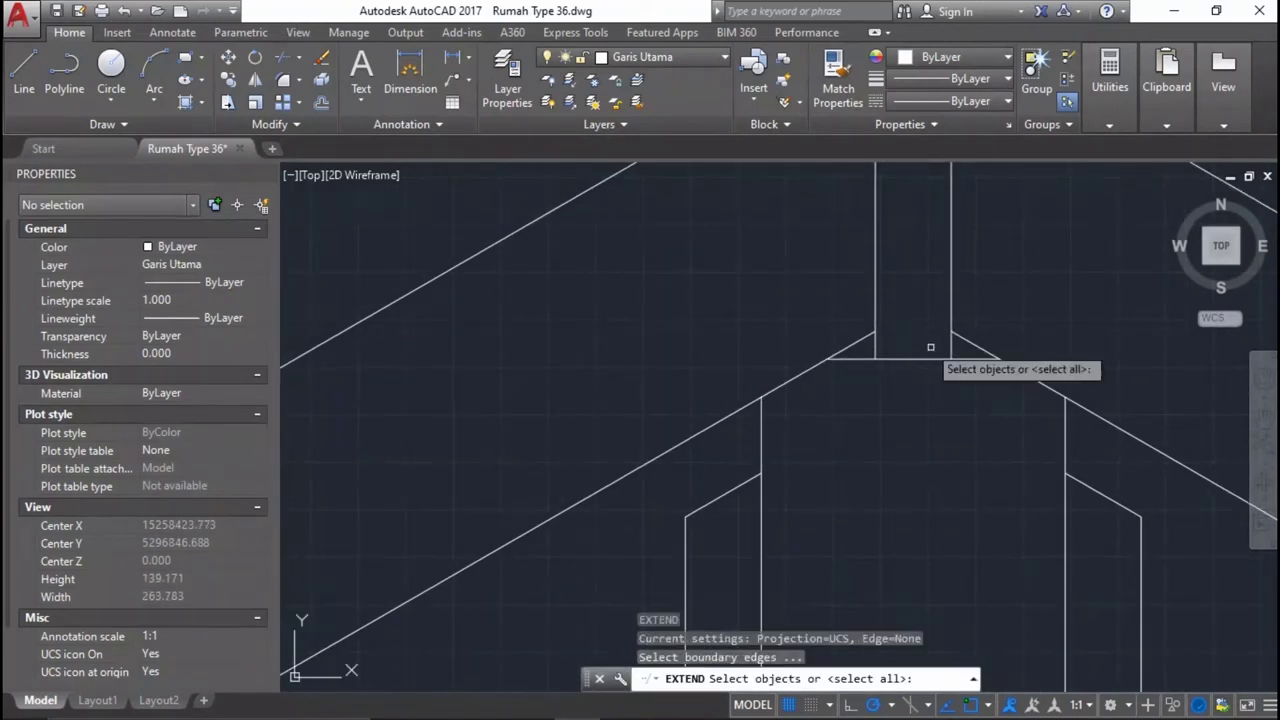
key("Return")
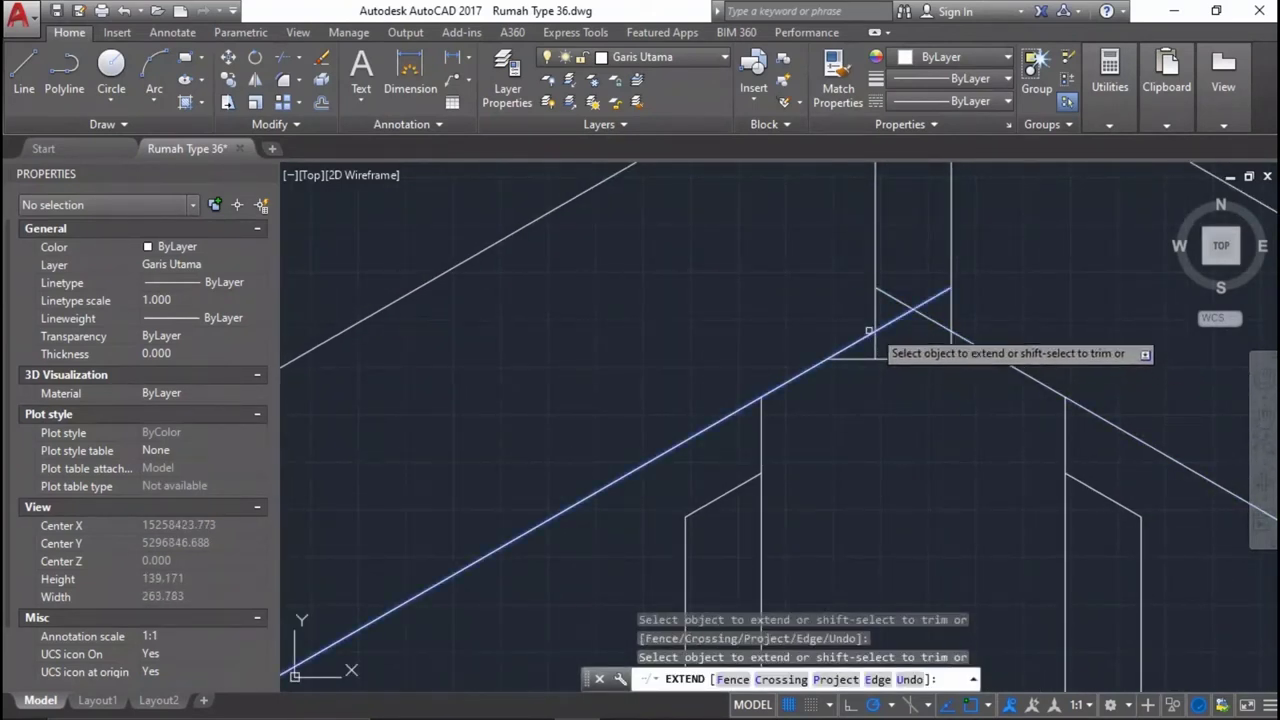
key("Escape")
scroll(880, 320, "down", 2)
scroll(905, 300, "down", 2)
type("l")
key("Return")
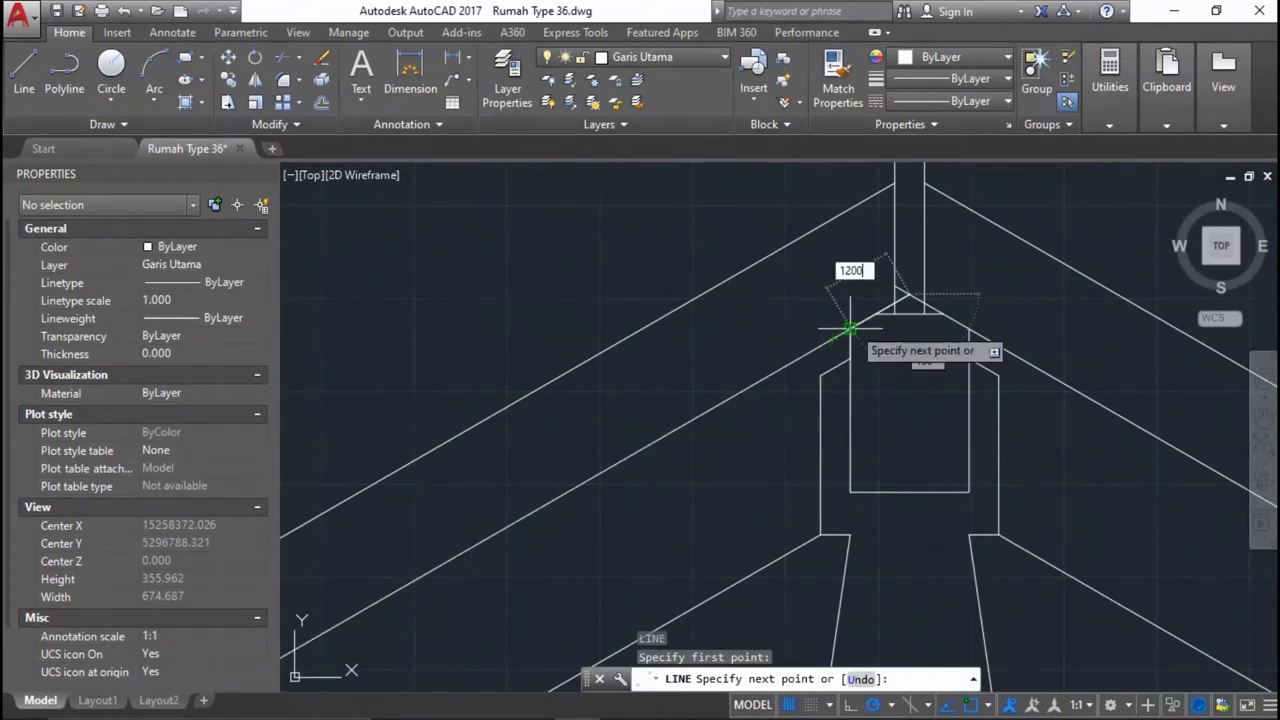
Finish the 1200-long guide line along the left rafter.
scroll(849, 329, "down", 3)
key("Return")
scroll(651, 434, "up", 2)
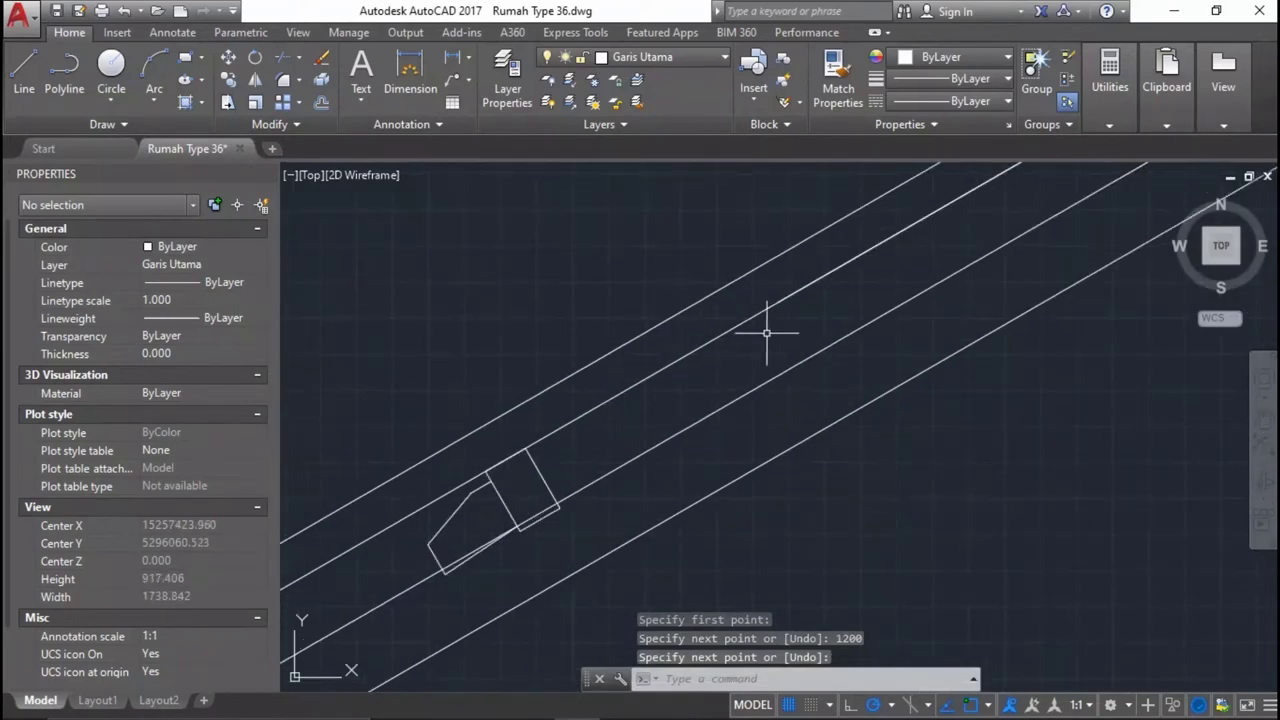
scroll(690, 302, "down", 2)
Move the small purlin block to the end of the 1200 guide line.
left_click(521, 326)
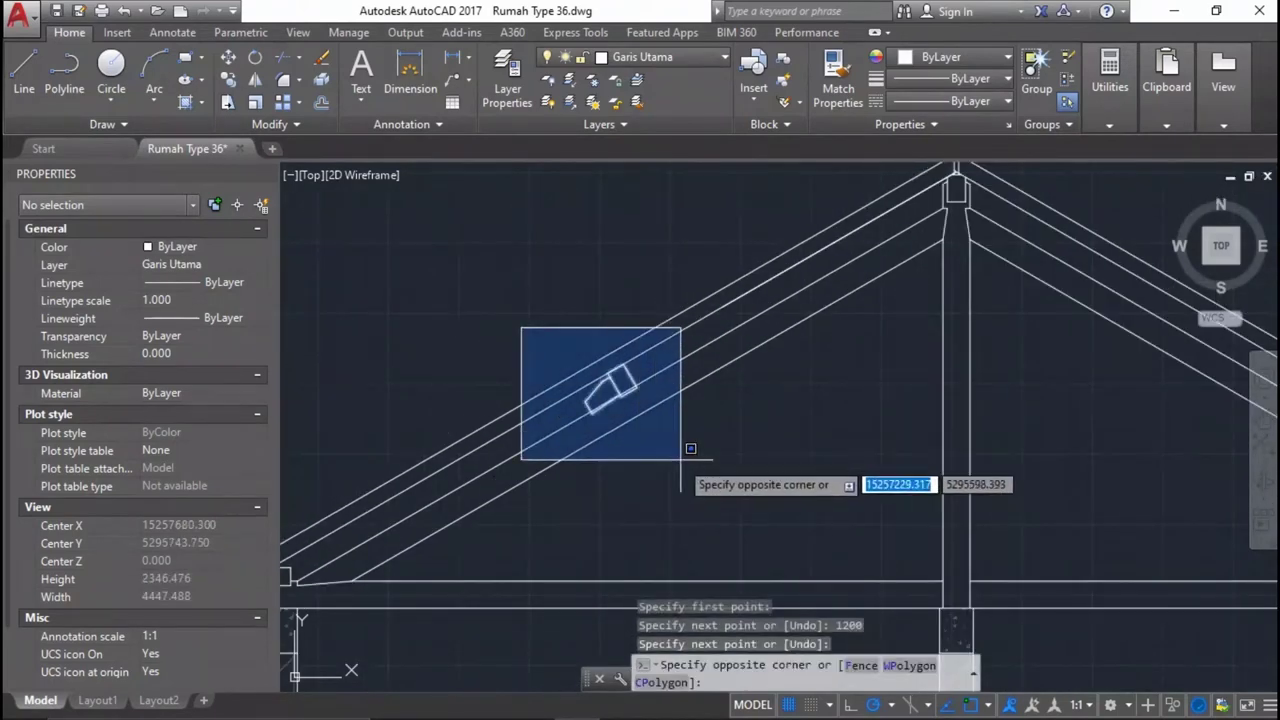
left_click(683, 447)
scroll(591, 446, "up", 3)
type("m")
key("Return")
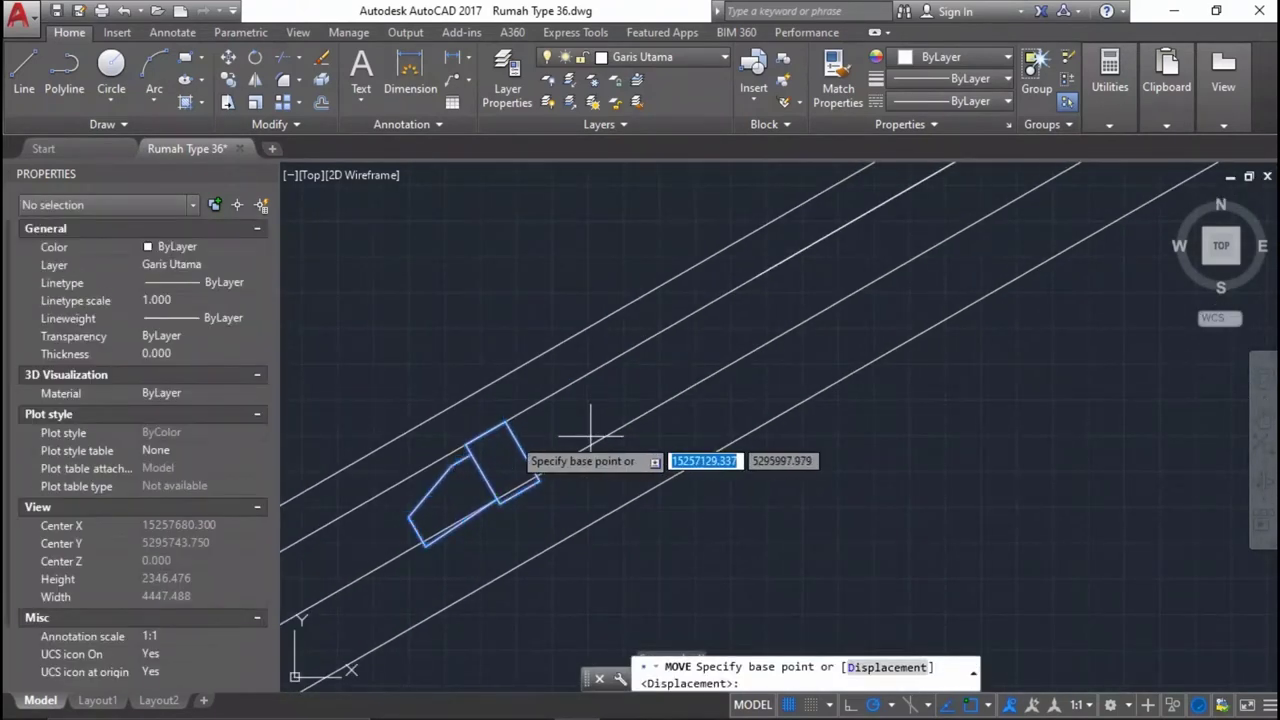
left_click(490, 434)
scroll(606, 363, "up", 1)
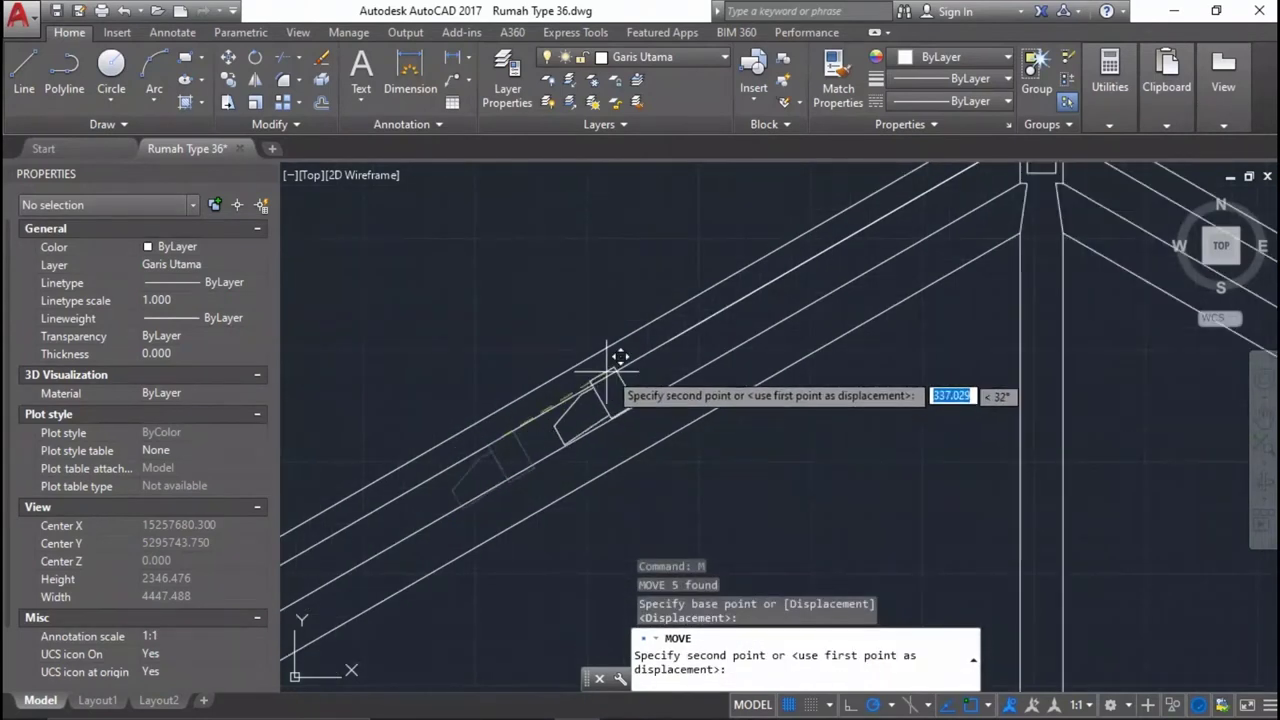
scroll(671, 337, "up", 1)
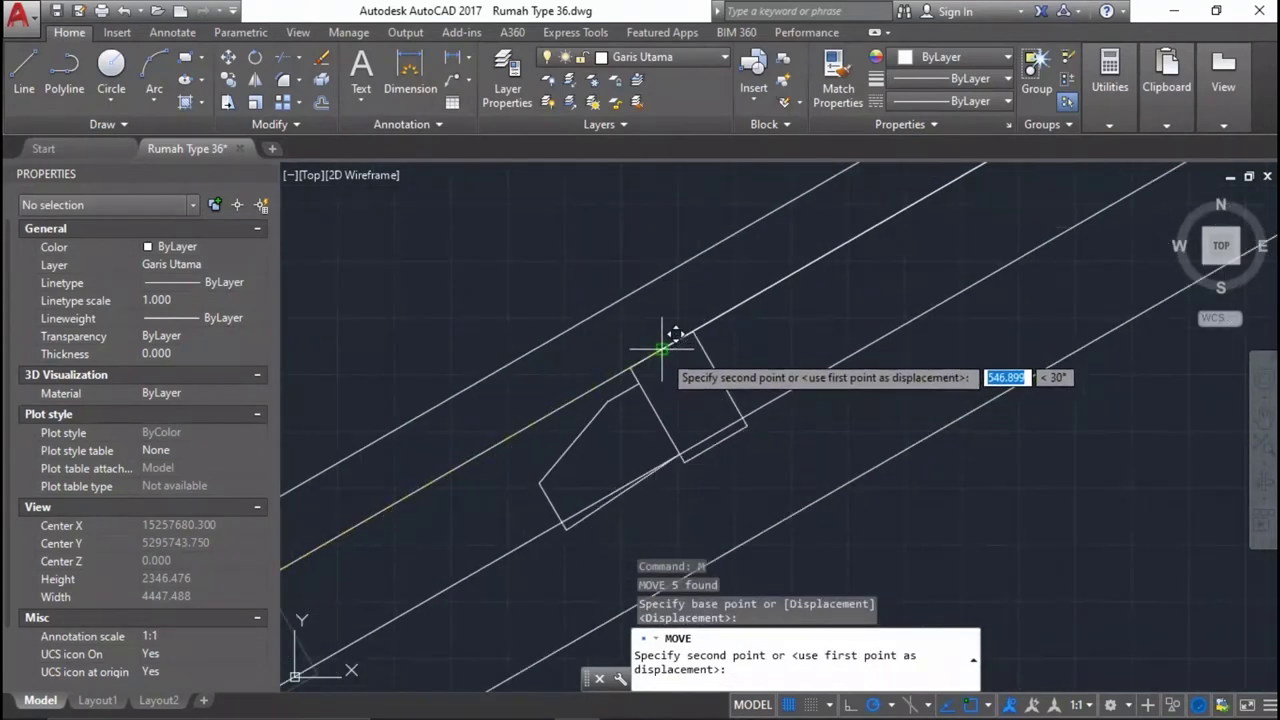
left_click(663, 350)
Delete the temporary 1200 guide line.
left_click(727, 312)
scroll(727, 312, "down", 2)
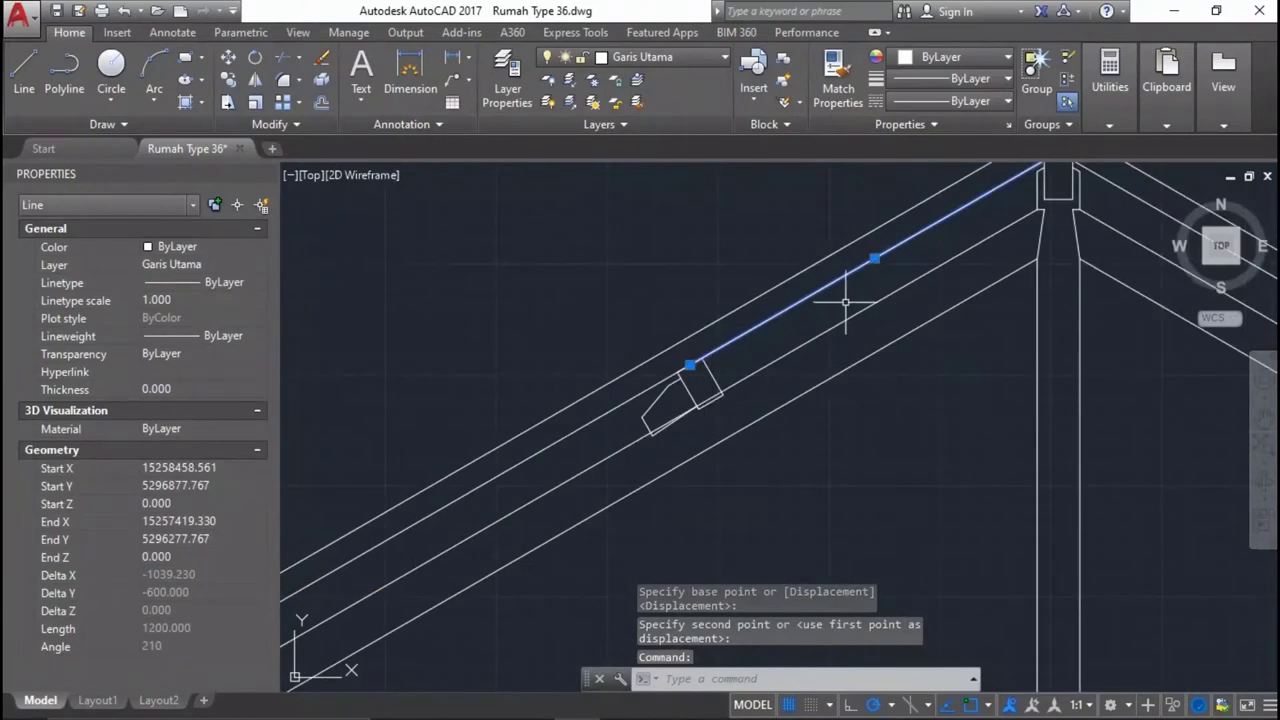
scroll(908, 423, "down", 1)
key("Delete")
scroll(986, 206, "up", 1)
scroll(832, 283, "up", 1)
scroll(832, 283, "up", 1)
Trim the overlapping lines at the ridge.
type("tr")
key("Return")
key("Return")
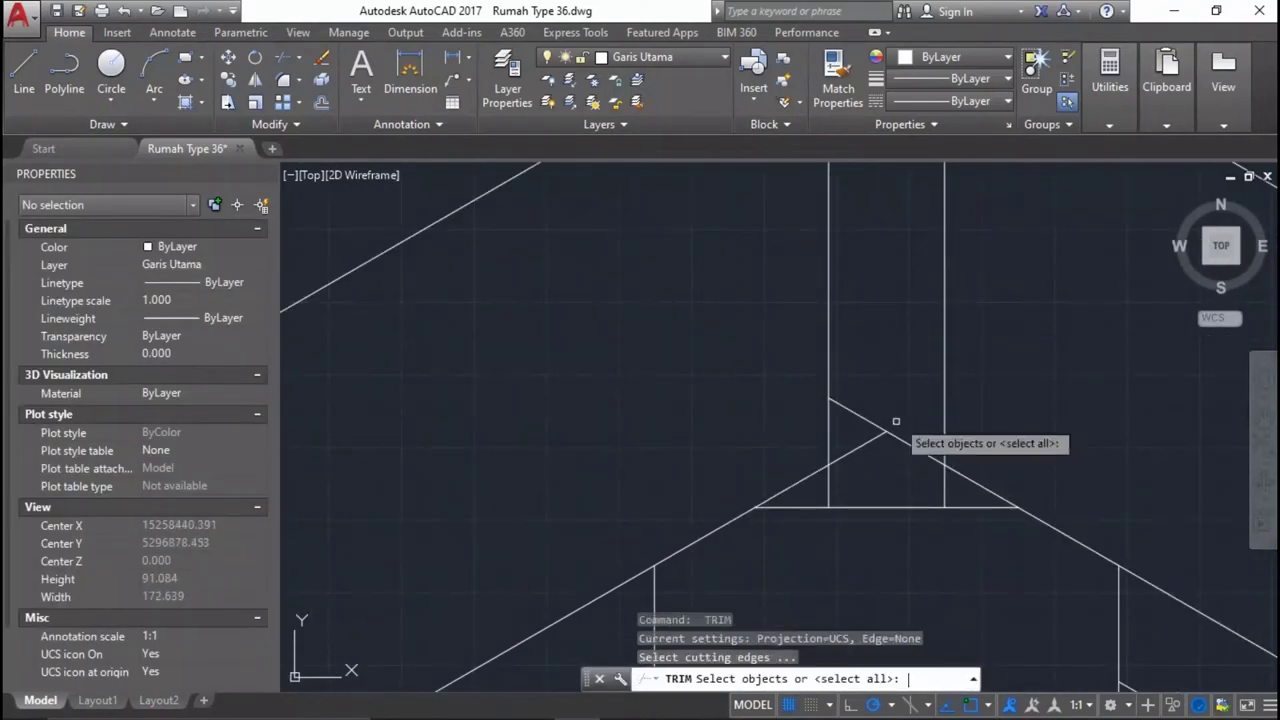
key("Return")
left_click(889, 399)
left_click(857, 418)
scroll(908, 343, "down", 5)
scroll(757, 501, "down", 4)
middle_click_drag(757, 501, 859, 295)
key("Escape")
Copy the five purlin block pieces 1200 further down the left rafter.
left_click(614, 214)
left_click(843, 434)
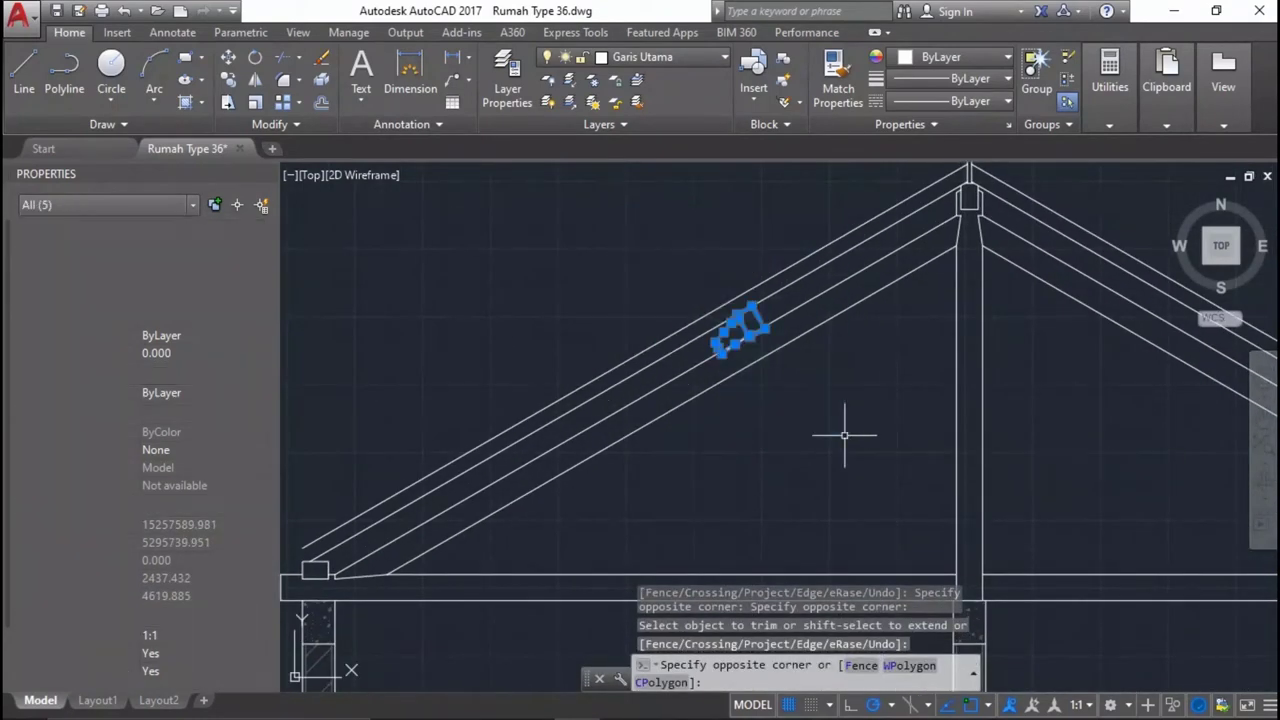
scroll(786, 342, "up", 2)
key("Return")
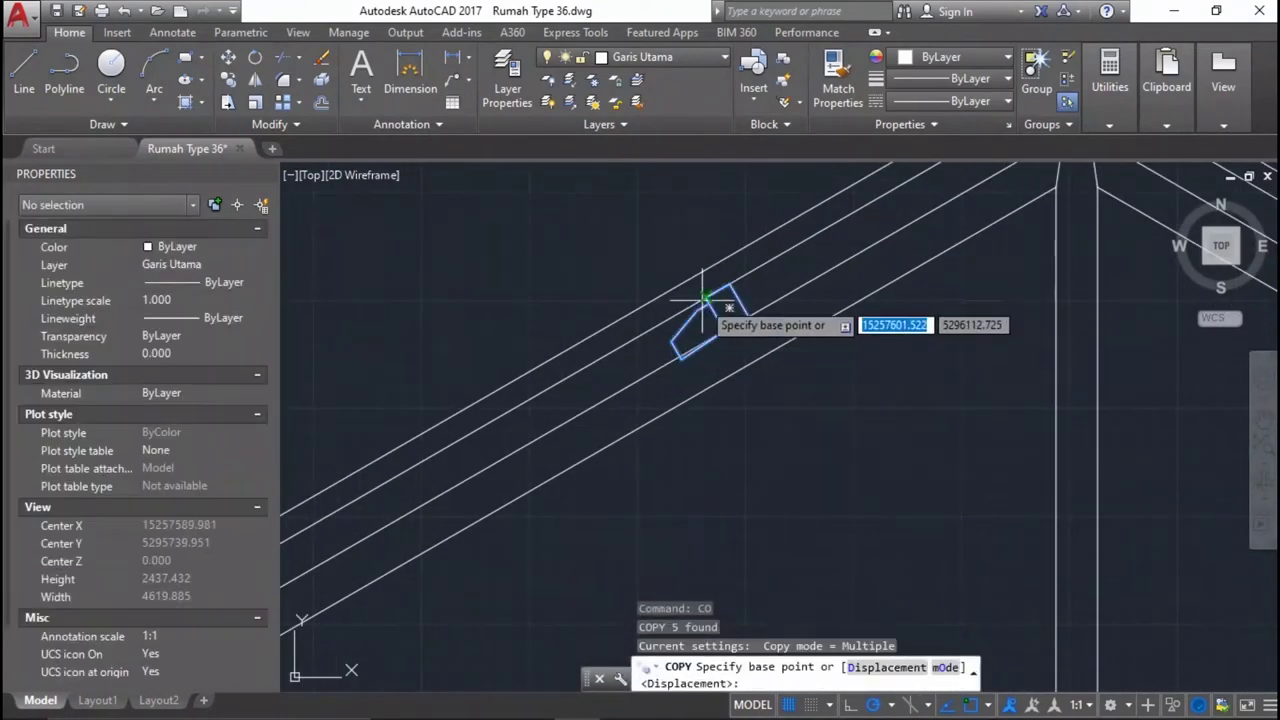
scroll(702, 292, "up", 2)
left_click(740, 278)
type("1200")
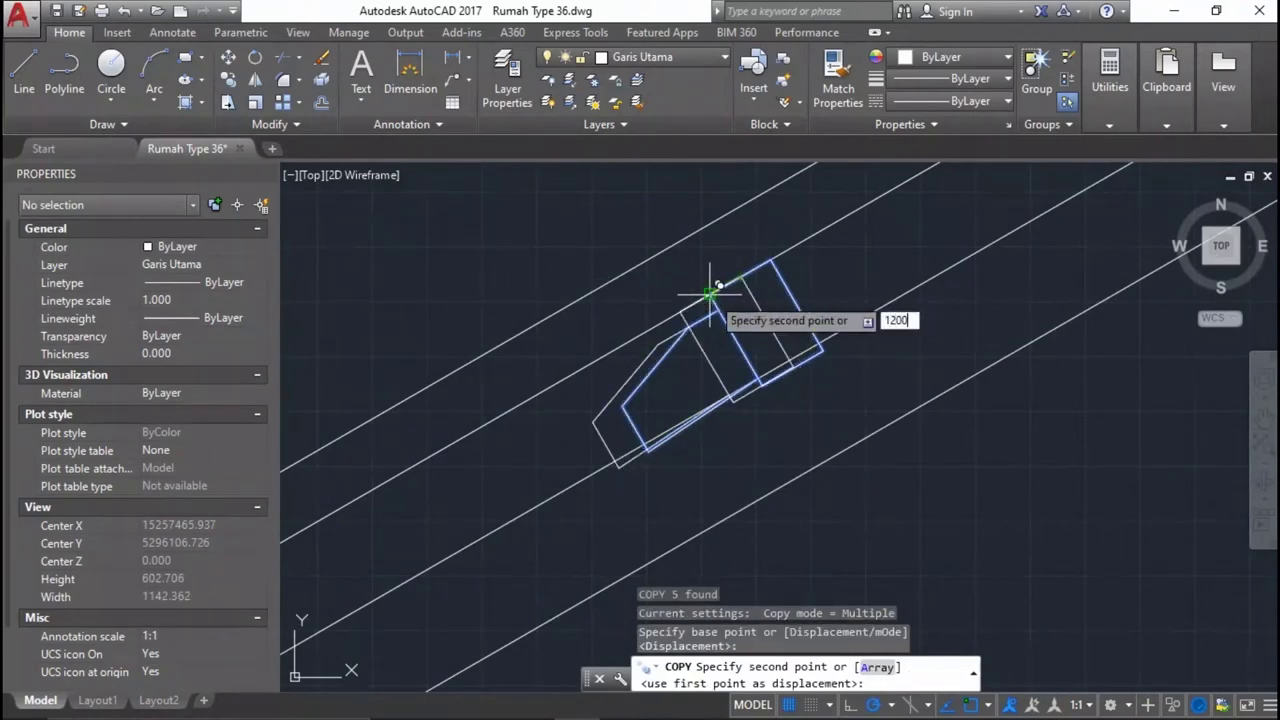
key("Return")
scroll(857, 251, "down", 5)
scroll(846, 351, "up", 2)
Mirror both purlin block sets about the king post onto the right rafter, keeping the originals.
middle_click_drag(846, 351, 653, 578)
scroll(653, 578, "down", 1)
scroll(653, 578, "down", 1)
middle_click_drag(1065, 315, 743, 343)
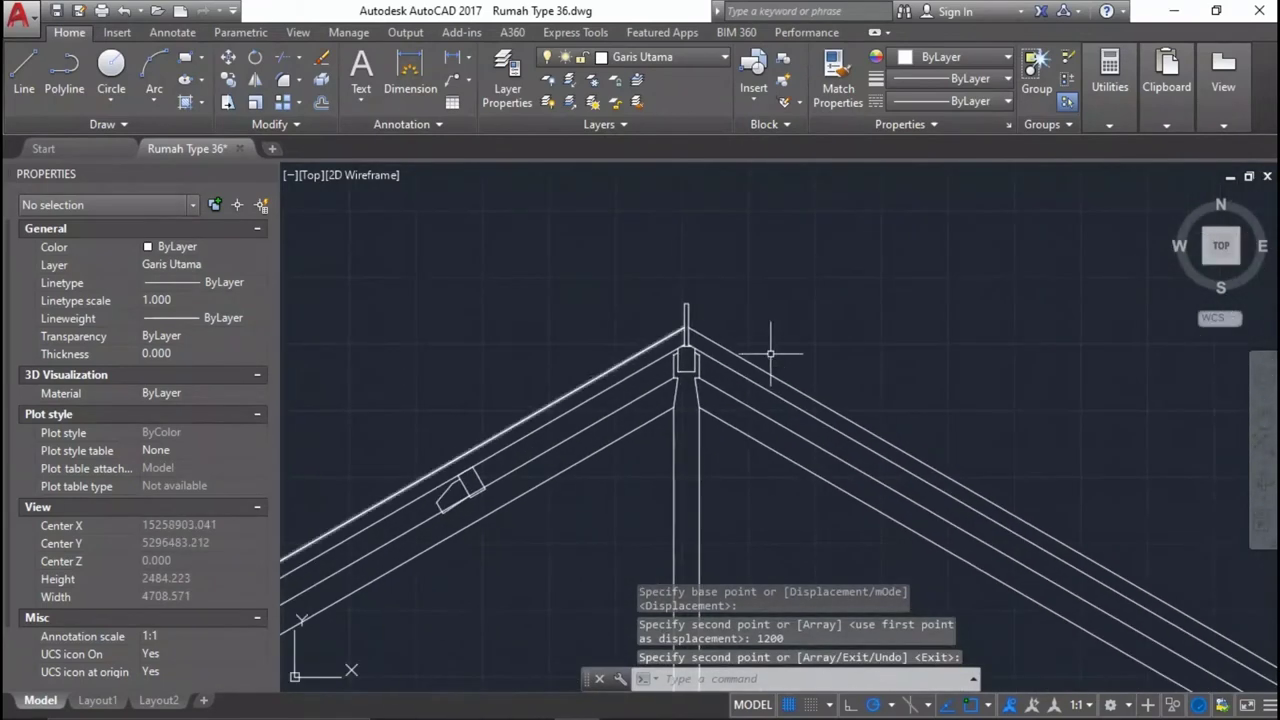
scroll(673, 435, "up", 5)
scroll(560, 390, "down", 5)
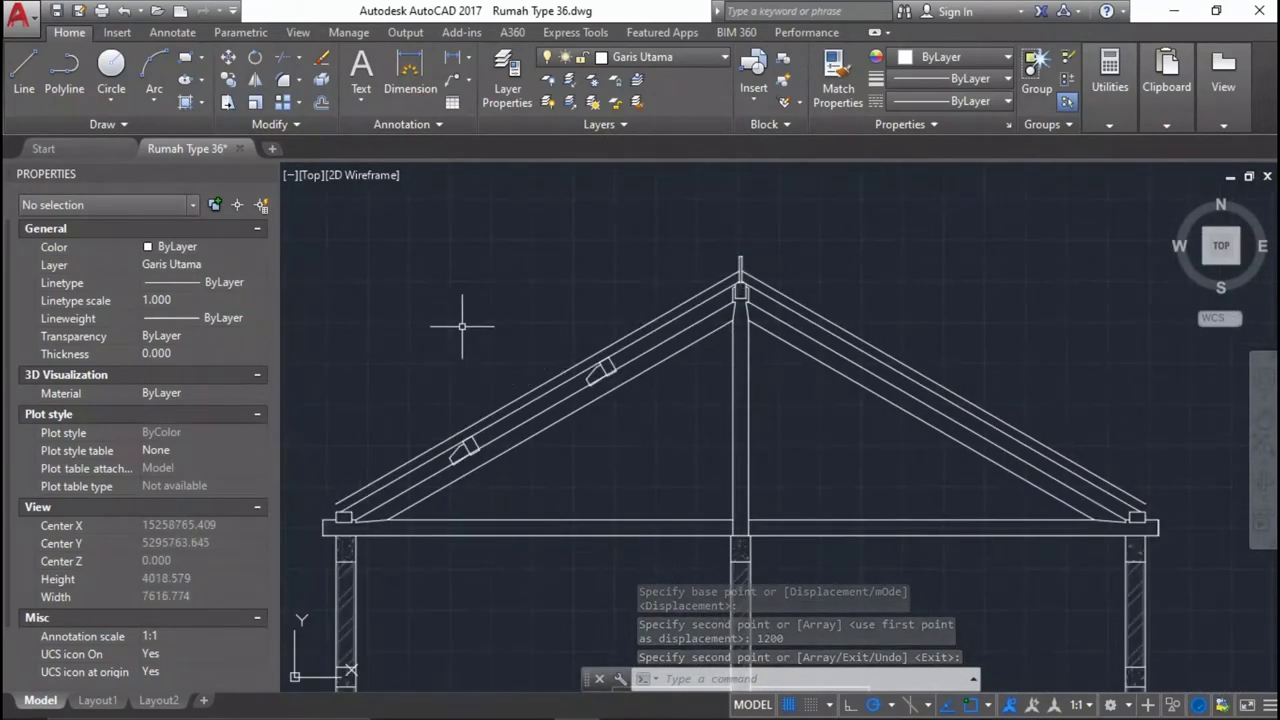
left_click(428, 321)
left_click(690, 474)
middle_click_drag(694, 429, 690, 462)
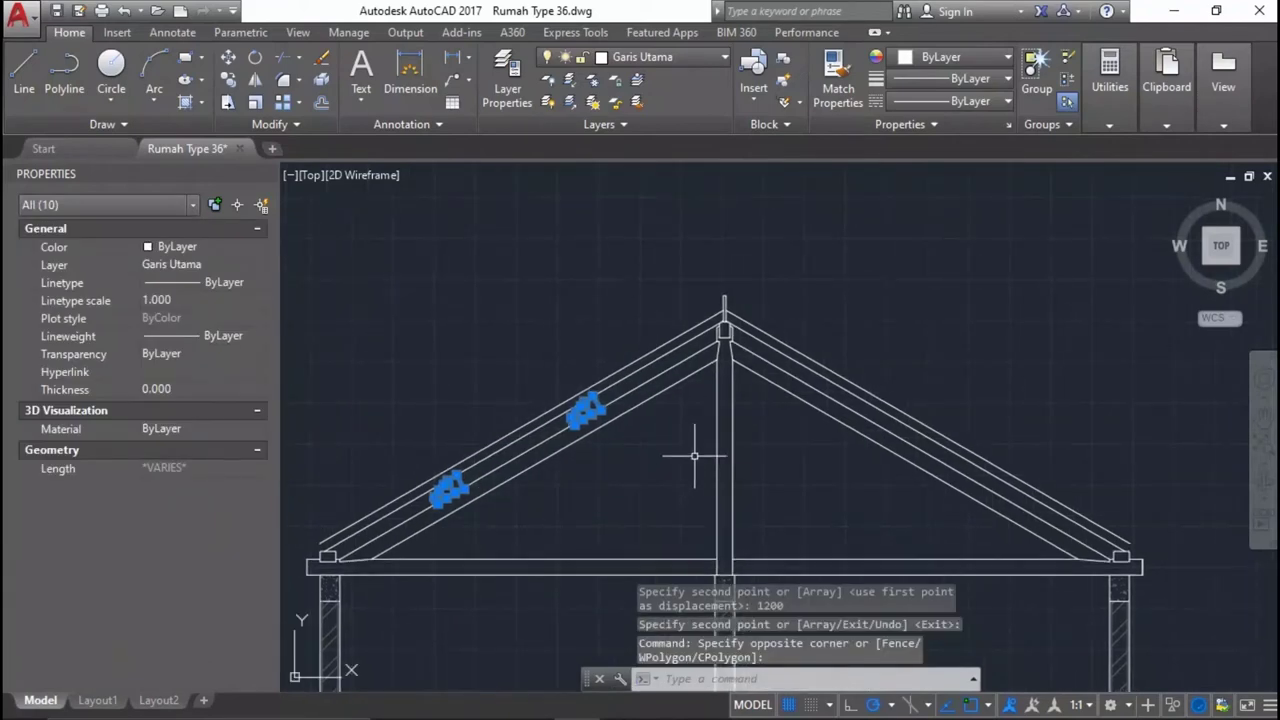
type("mi")
key("Return")
scroll(695, 453, "up", 2)
scroll(694, 423, "up", 2)
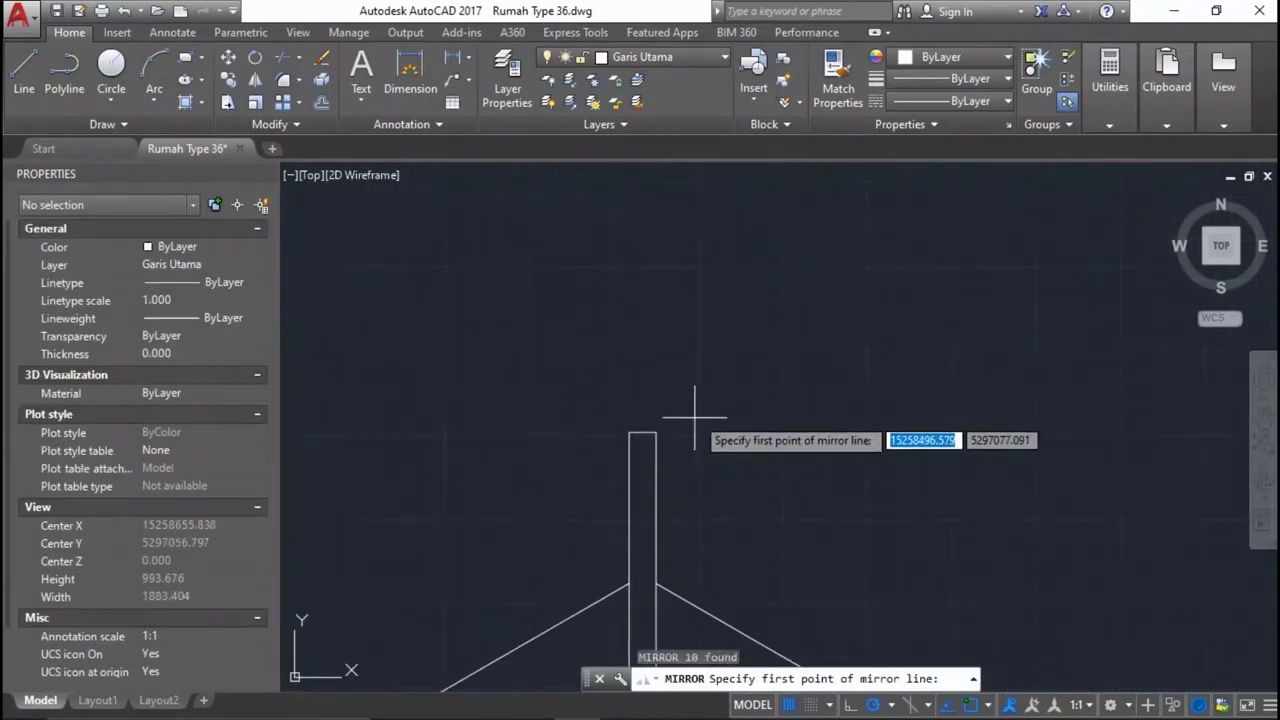
left_click(643, 433)
key("Return")
Begin a new line near the junction of the king post and beam.
scroll(675, 286, "down", 5)
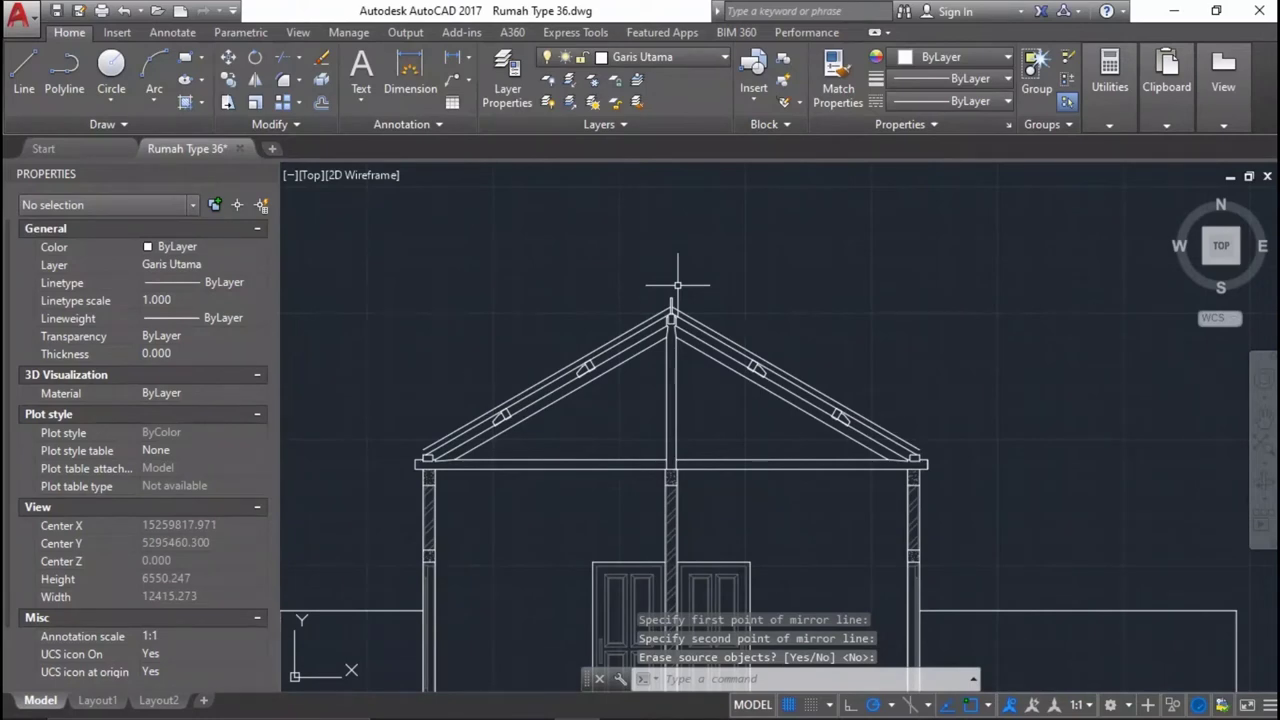
scroll(902, 326, "up", 5)
type("l")
key("Return")
left_click(663, 409)
scroll(700, 410, "up", 3)
scroll(842, 412, "up", 3)
middle_click_drag(842, 412, 742, 391)
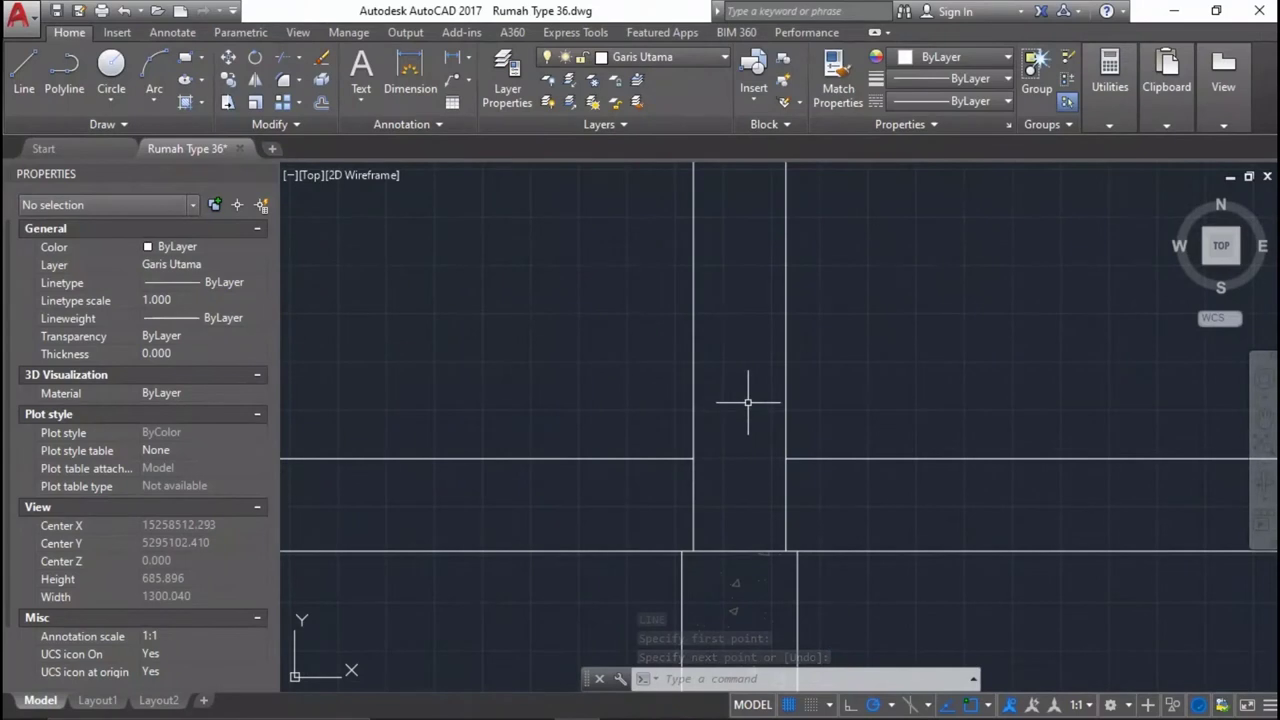
Offset the beam line 120 units upward.
key("Return")
scroll(797, 422, "down", 2)
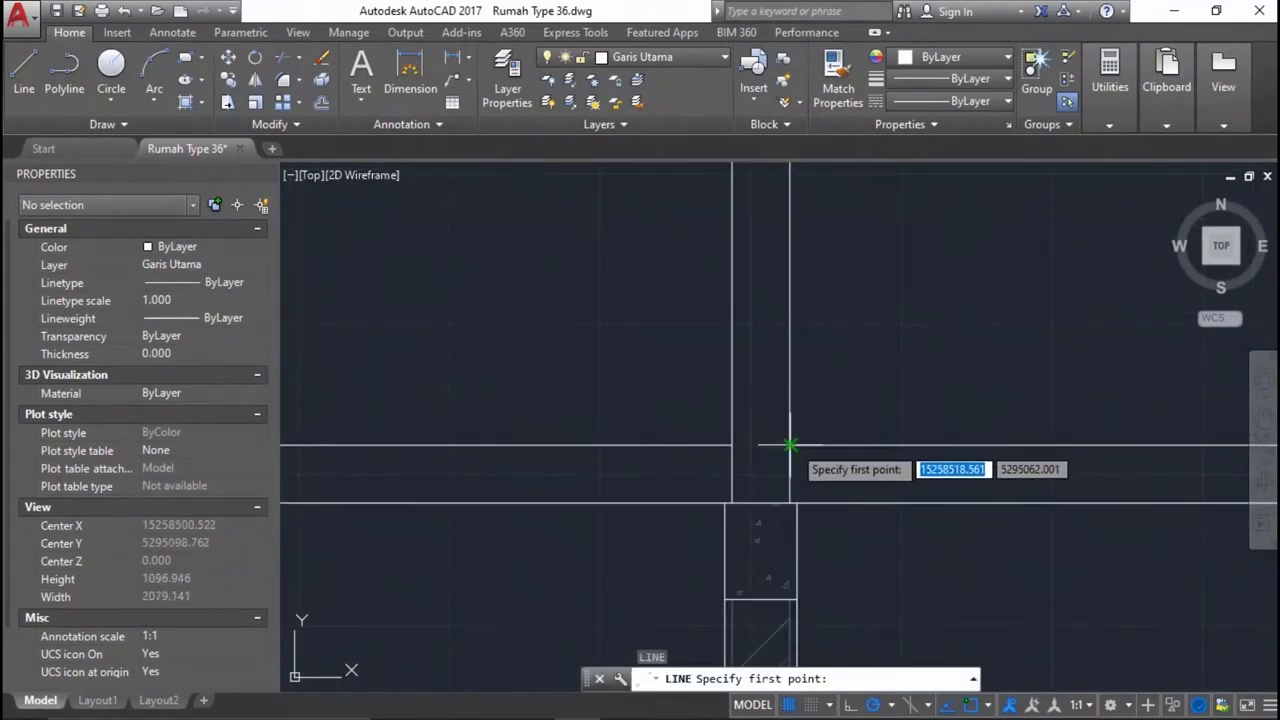
key("Escape")
left_click(790, 444)
type("o")
key("Return")
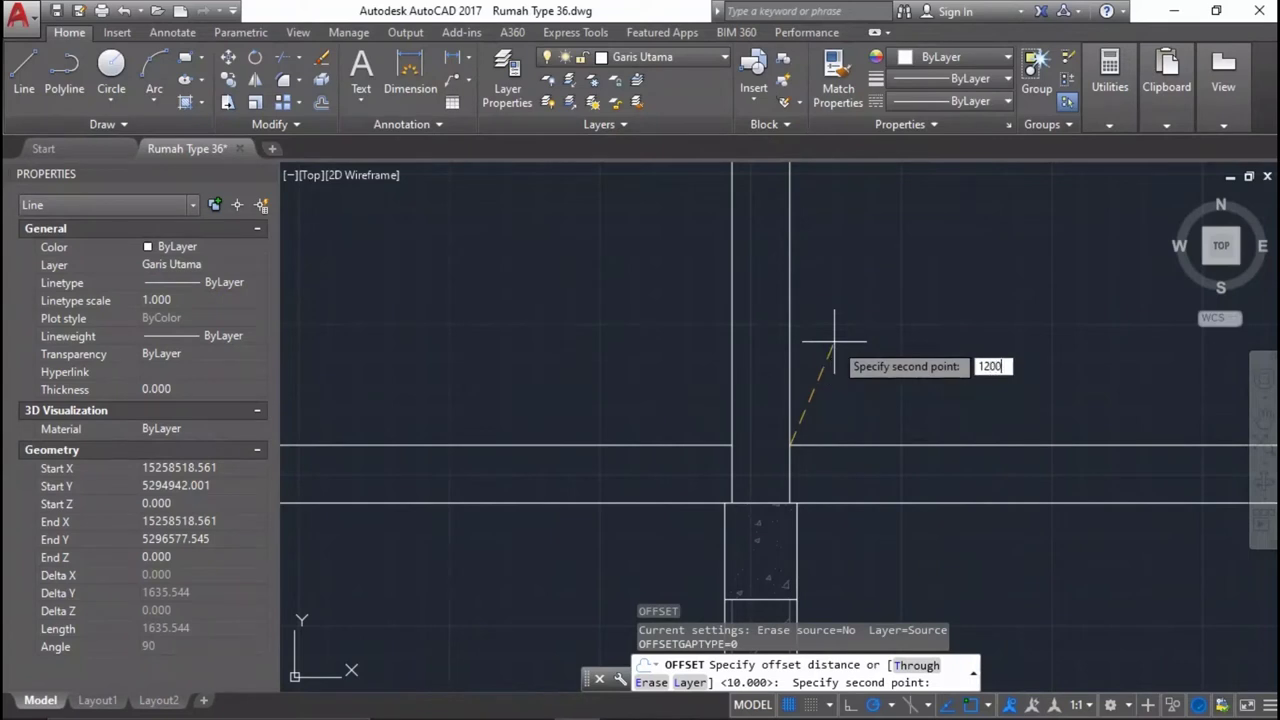
key("Return")
key("Escape")
key("Return")
key("Return")
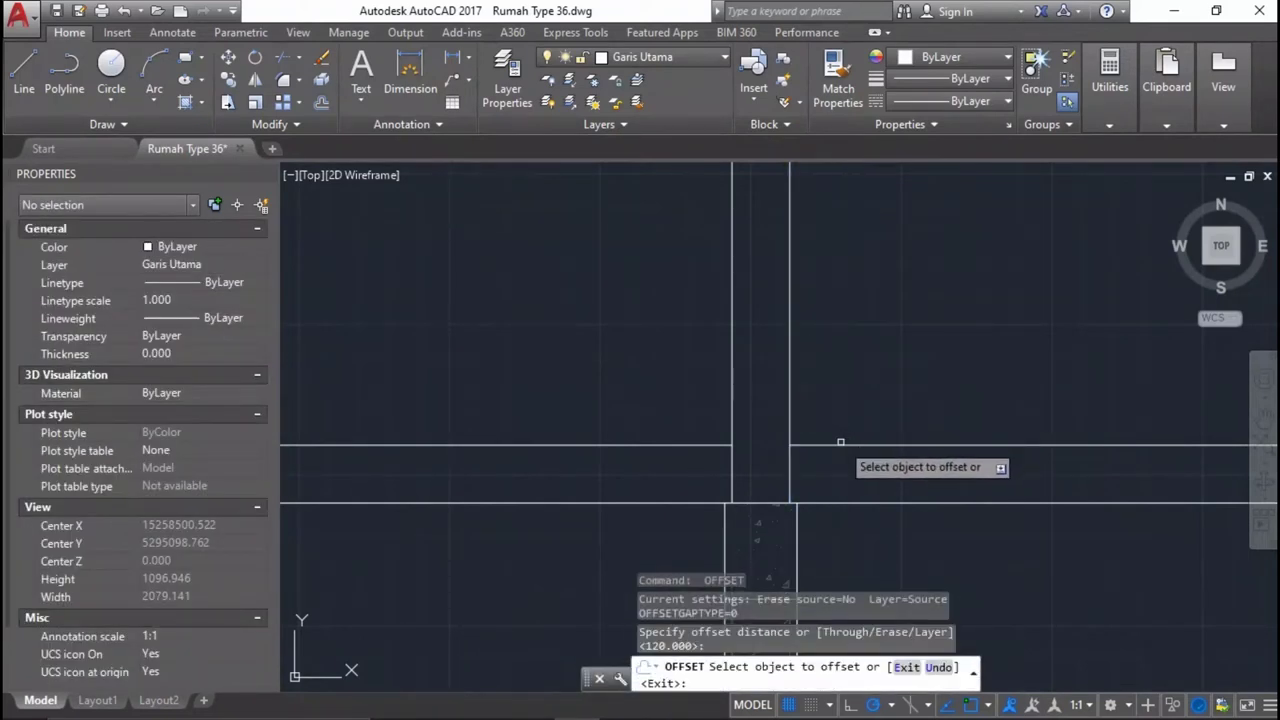
left_click(838, 444)
left_click(840, 384)
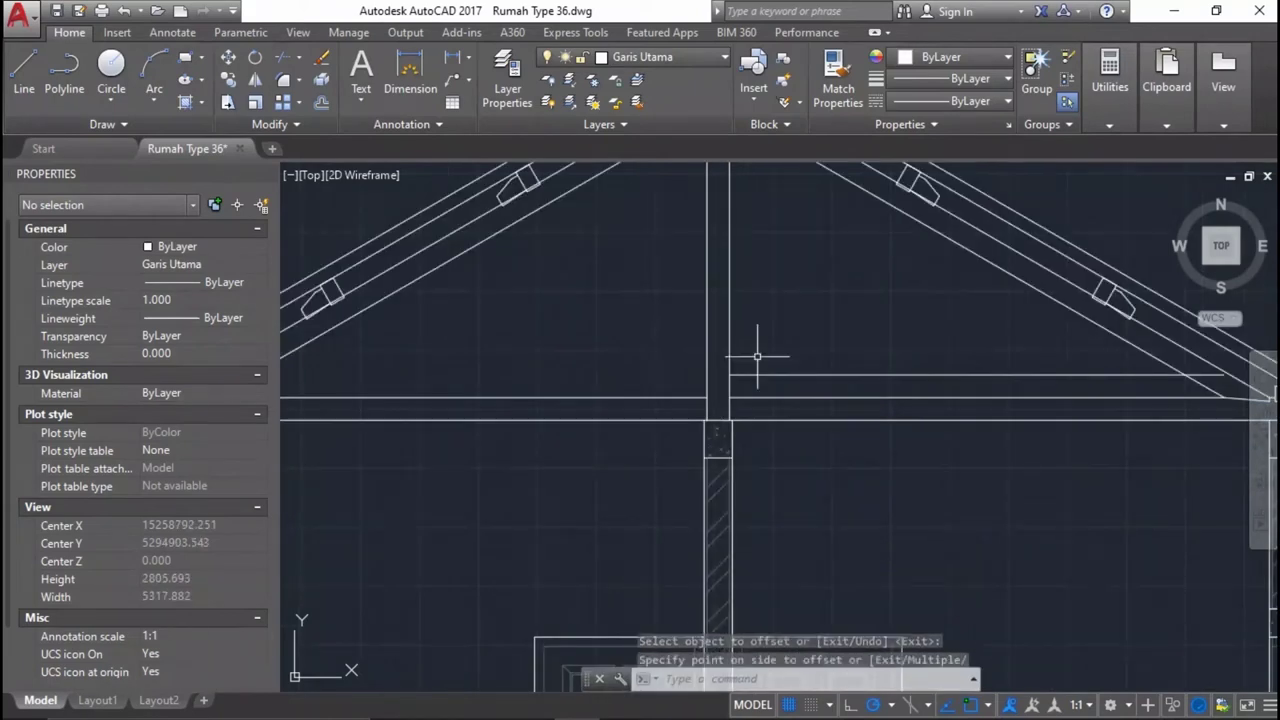
scroll(760, 374, "down", 4)
scroll(756, 411, "up", 2)
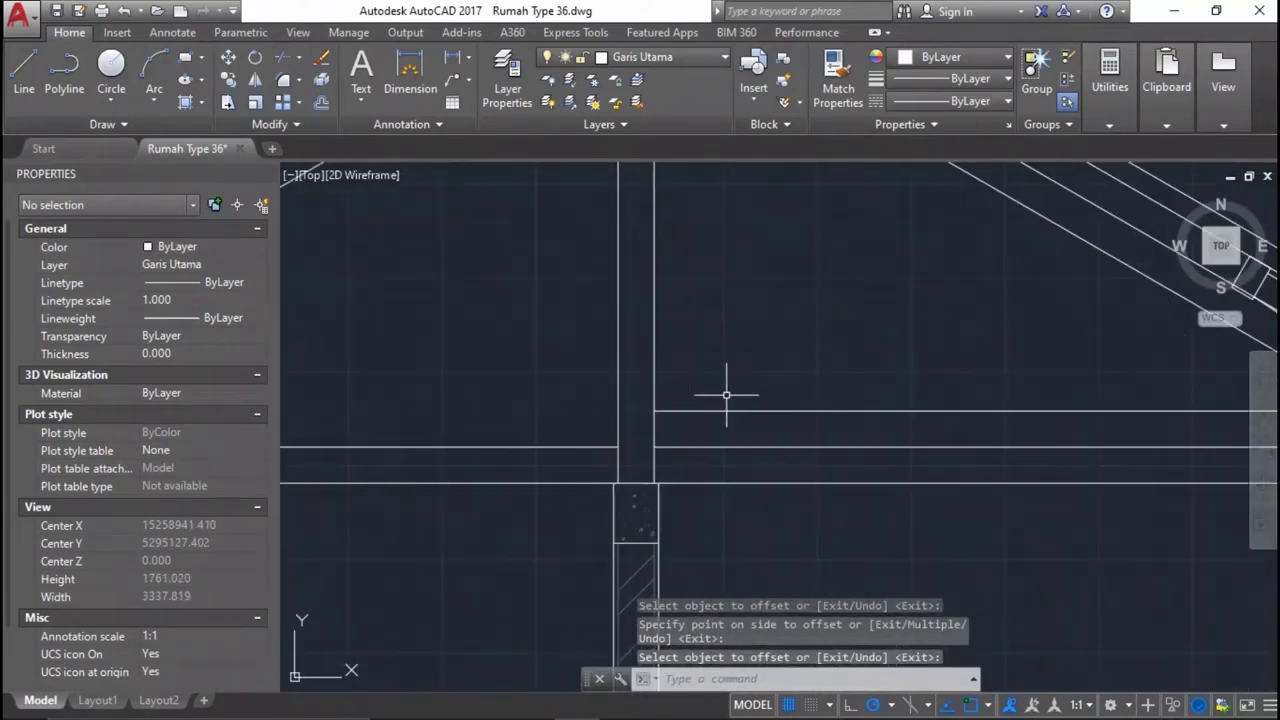
Offset the post line 800 units to the right.
key("Return")
key("Return")
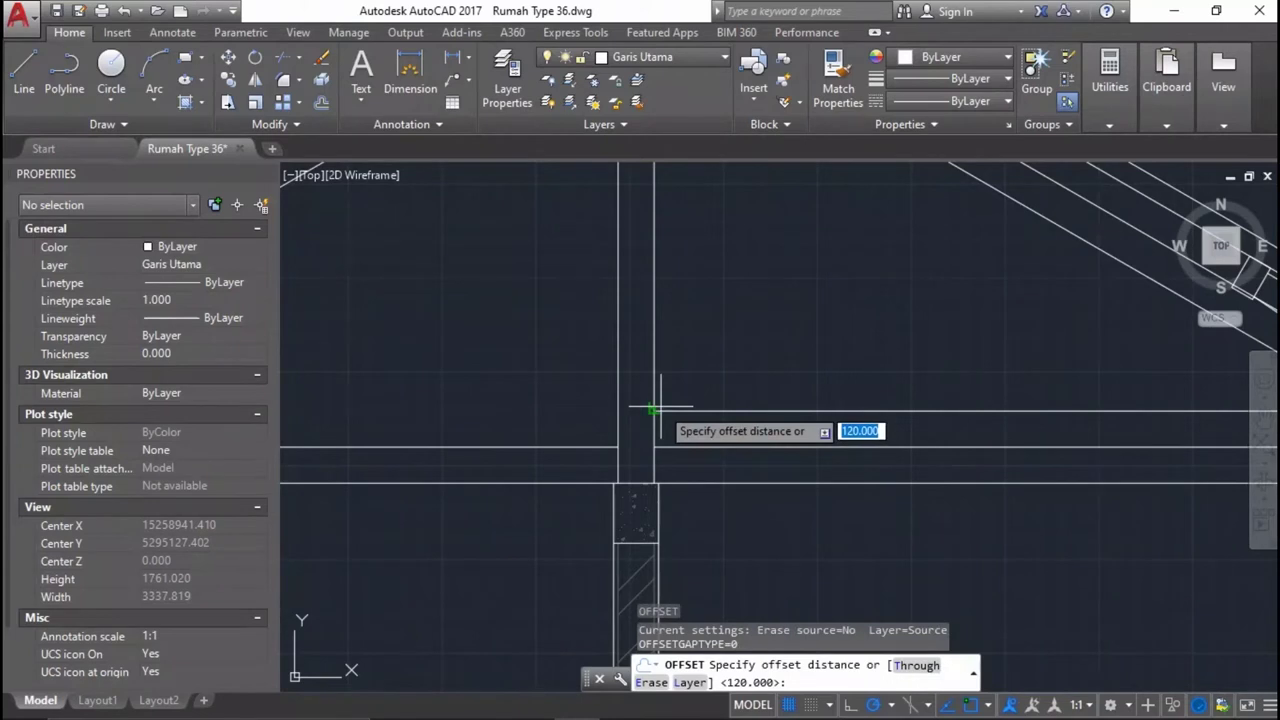
key("Return")
left_click(652, 378)
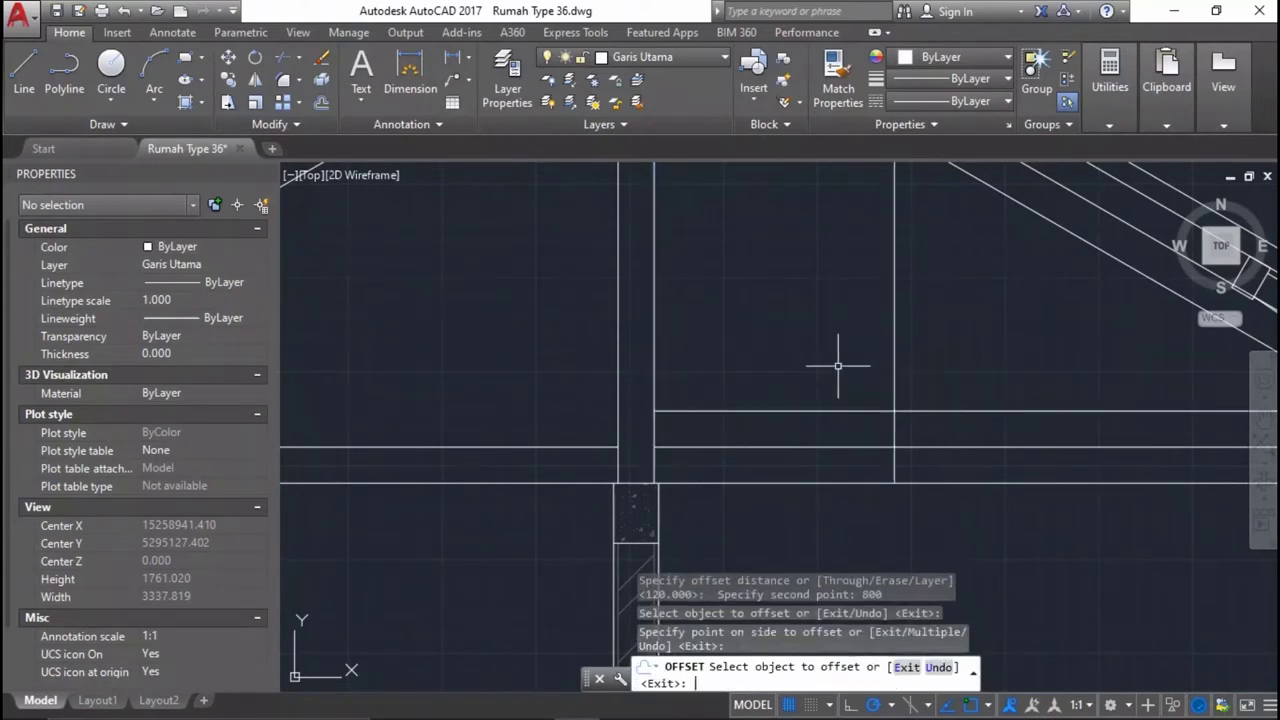
left_click(870, 410)
scroll(864, 428, "up", 2)
Trim the excess ends of the new offset lines with TR.
type("tr")
key("Return")
left_click(920, 508)
left_click(846, 397)
key("Return")
left_click(909, 490)
left_click(832, 492)
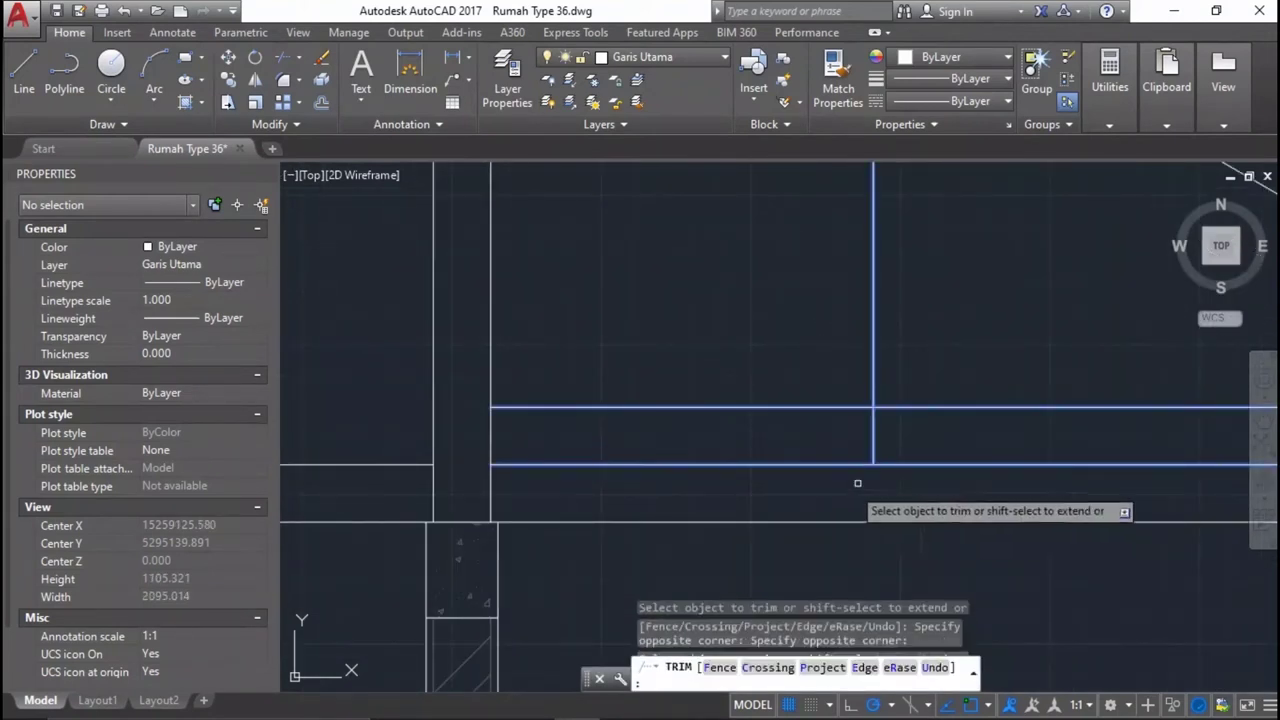
left_click(918, 430)
left_click(880, 262)
key("Return")
Draw a line ending at the apex.
left_click(929, 429)
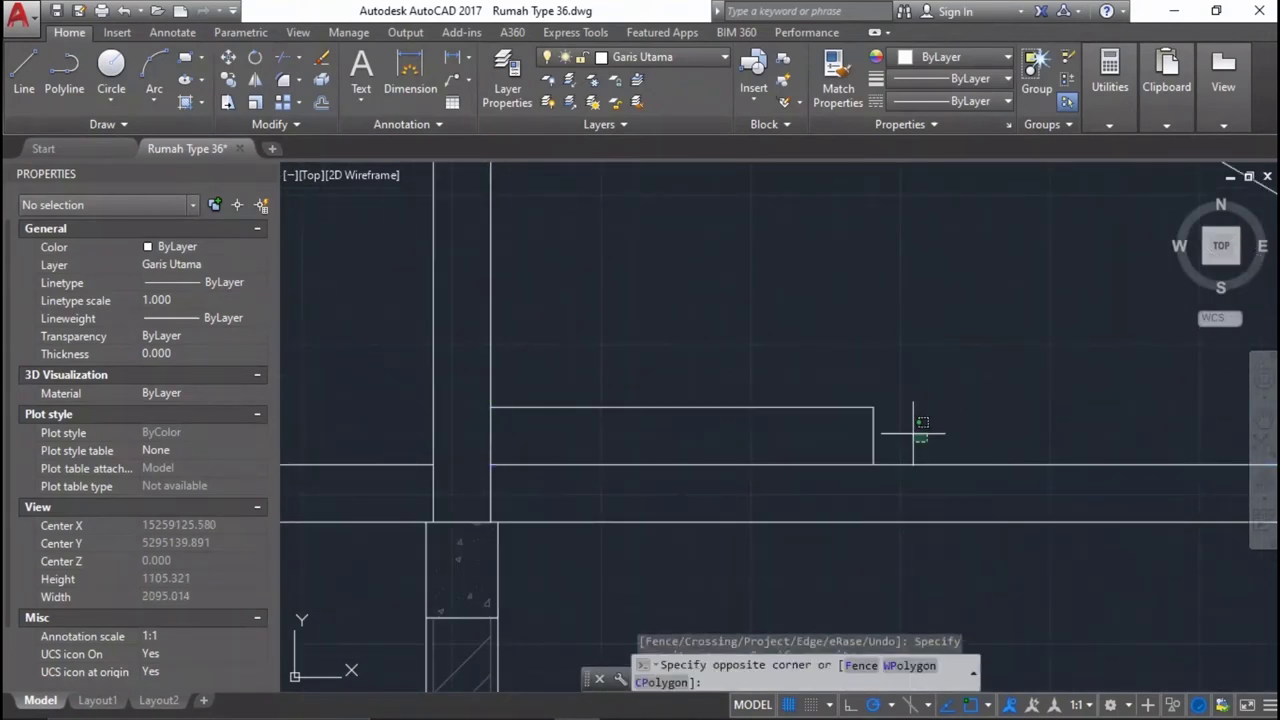
left_click(780, 371)
type("l")
key("Return")
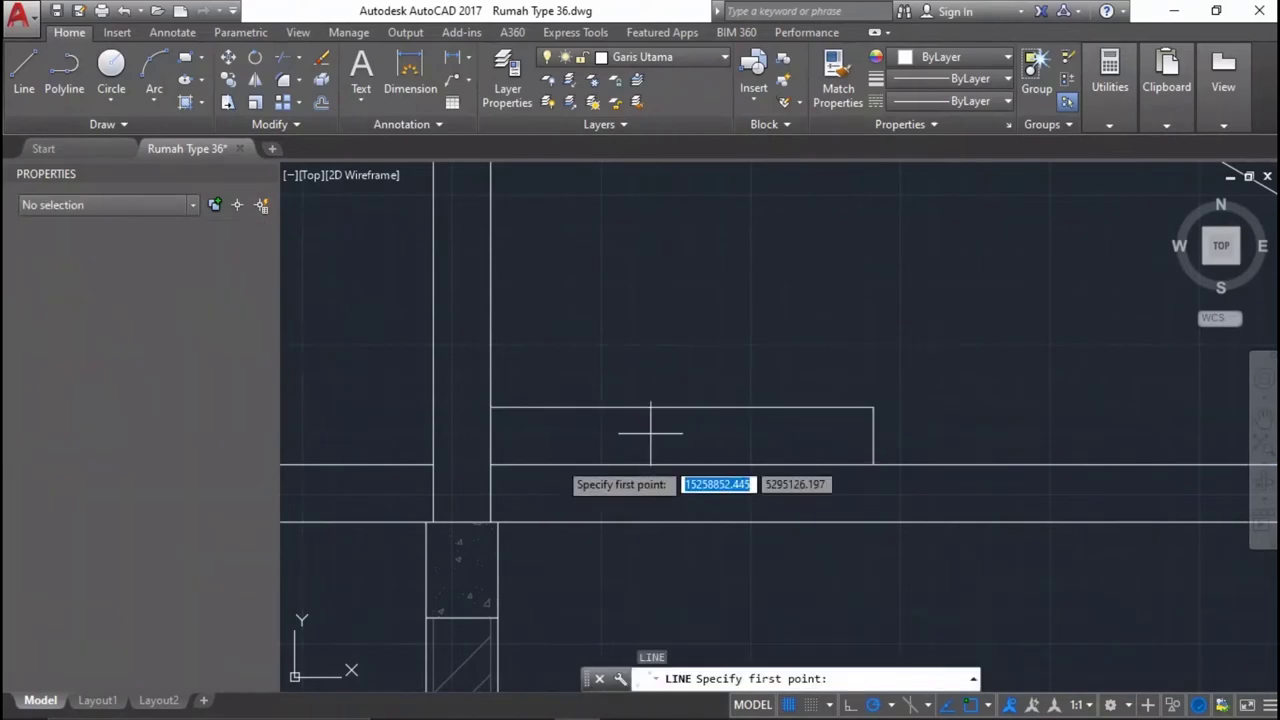
scroll(470, 520, "down", 3)
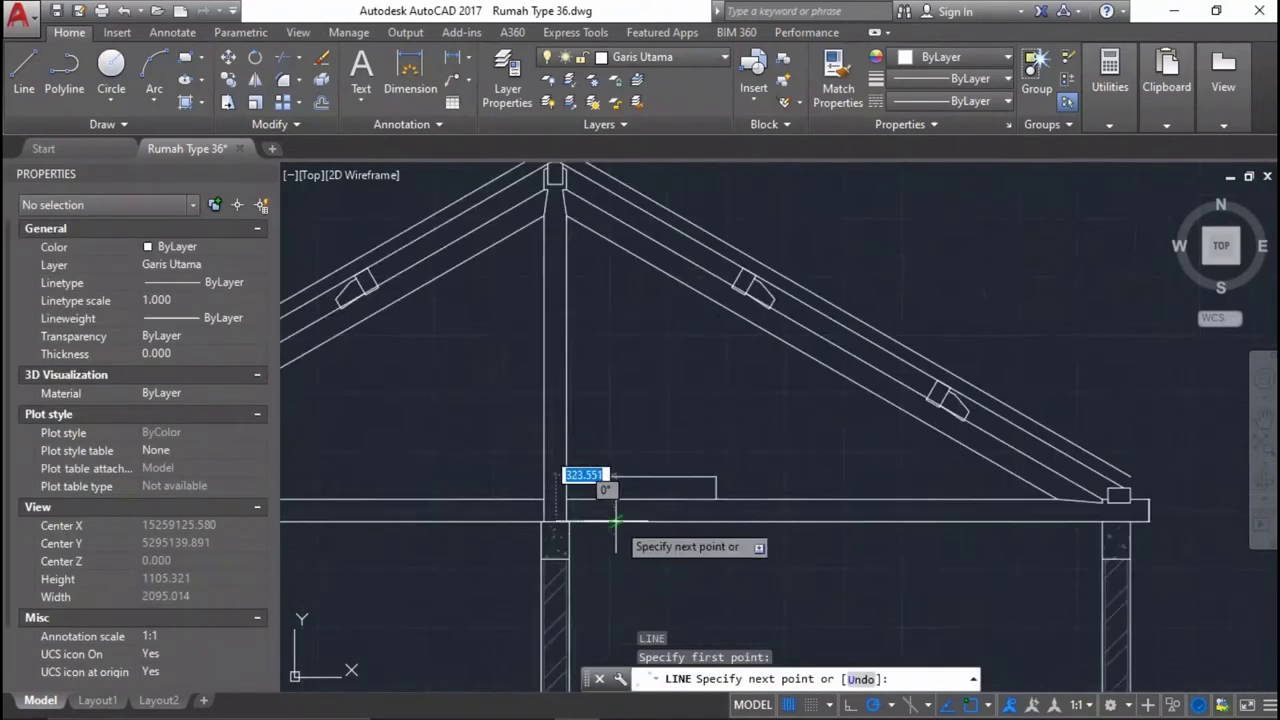
scroll(580, 340, "up", 3)
scroll(505, 345, "up", 1)
left_click(505, 345)
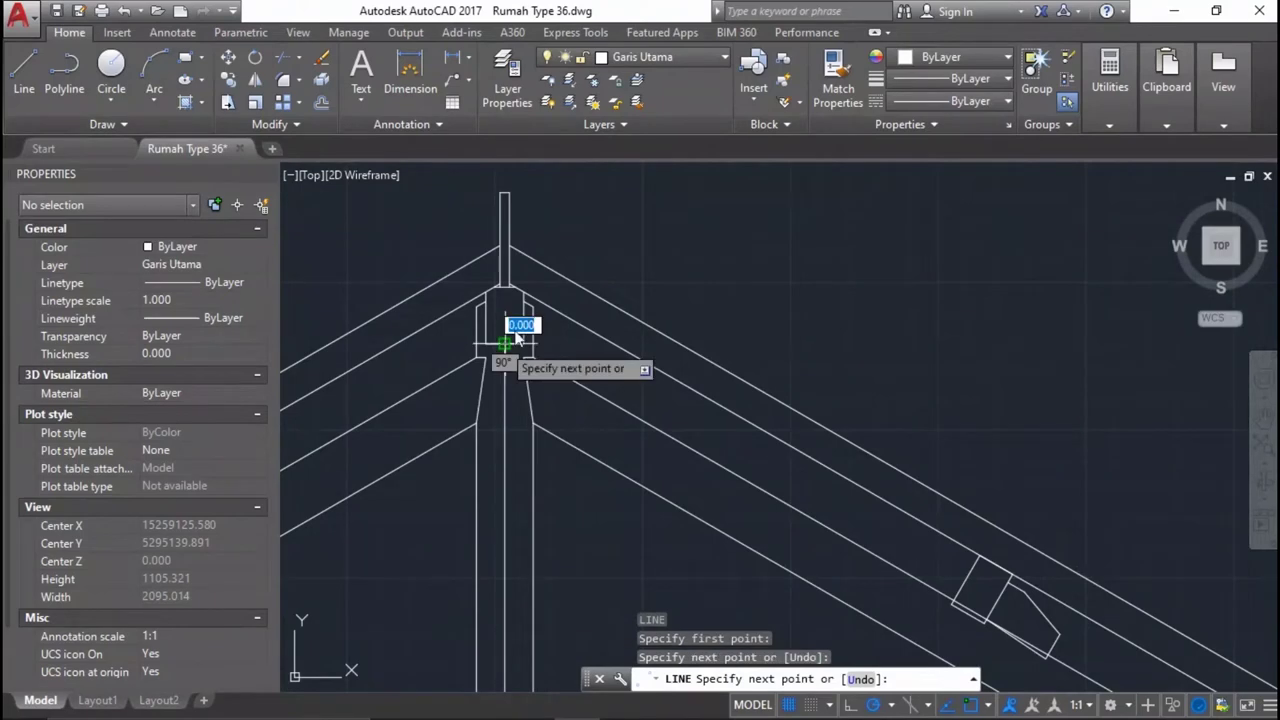
key("Escape")
Move the upper line to the left.
scroll(540, 420, "down", 3)
scroll(563, 451, "up", 2)
scroll(921, 365, "up", 2)
left_click(908, 337)
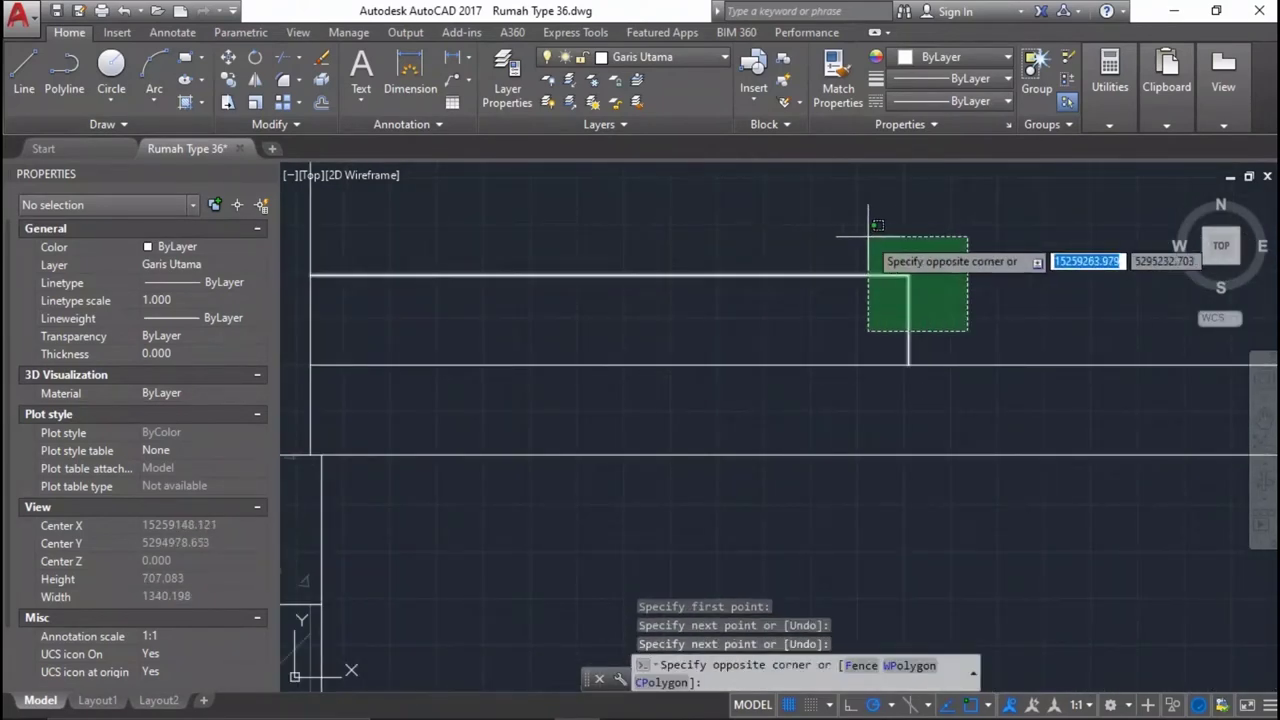
left_click(857, 229)
scroll(808, 349, "down", 1)
type("m")
scroll(828, 327, "down", 1)
key("Return")
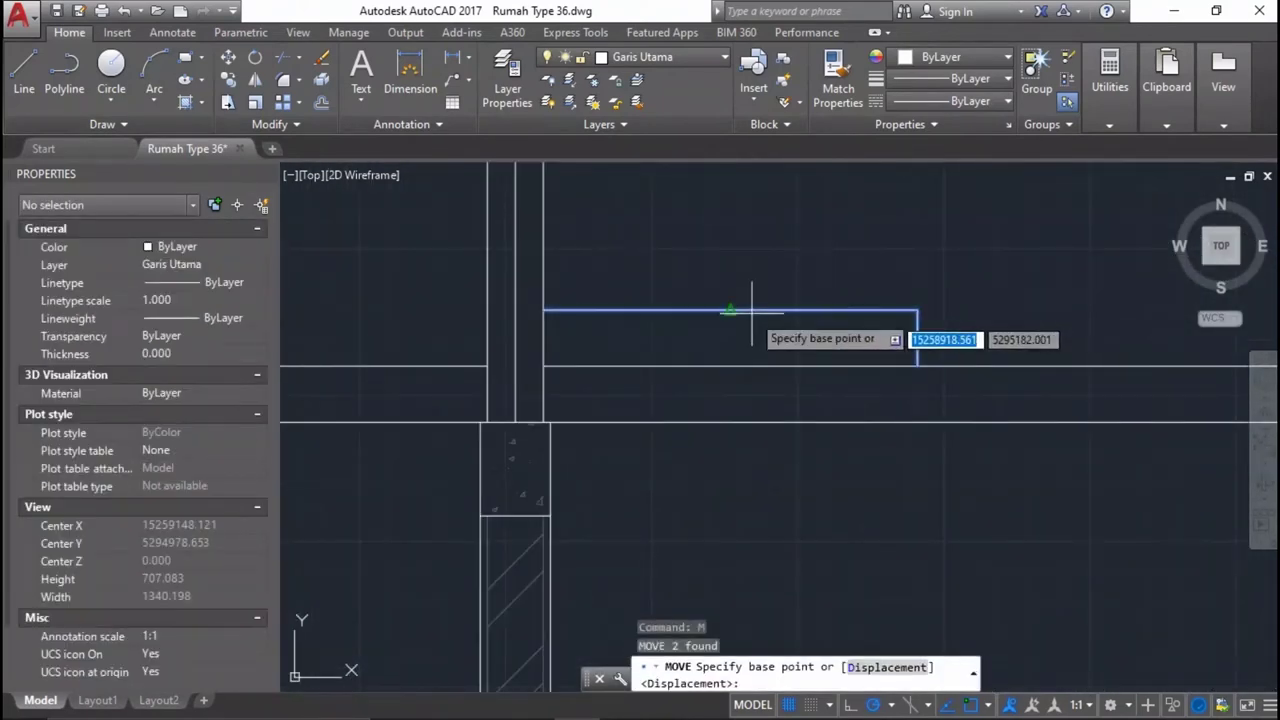
left_click(730, 312)
left_click(515, 310)
Select the short vertical line for mirroring, then cancel the mirror.
mouse_move(656, 343)
middle_mouse_down()
mouse_move(784, 367)
mouse_move(846, 400)
middle_mouse_up()
left_click(860, 372)
left_click(749, 360)
left_click(846, 400)
left_click(751, 355)
type("mi")
key("Return")
left_click(747, 357)
key("Escape")
scroll(743, 314, "up", 2)
left_click(443, 366)
Move the block's three outline edges 20 units down.
left_click(1101, 417)
left_click(1101, 417)
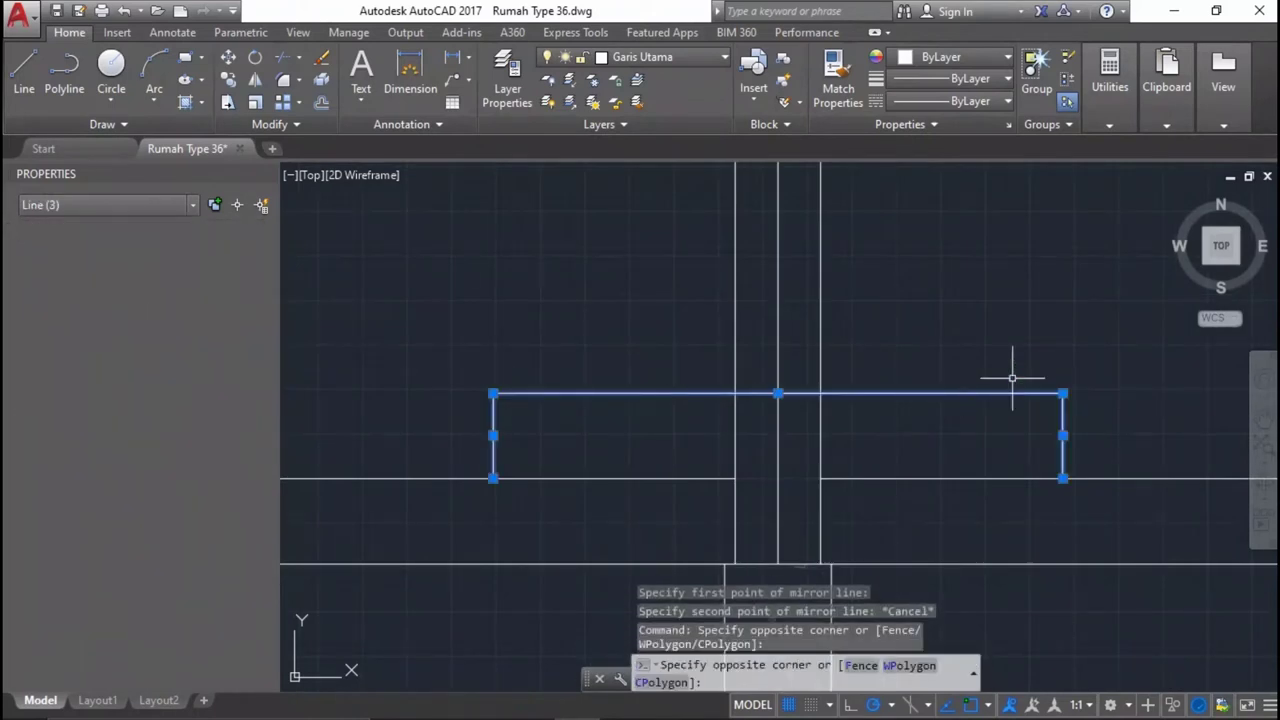
left_click(1010, 368)
key("Return")
left_click(993, 316)
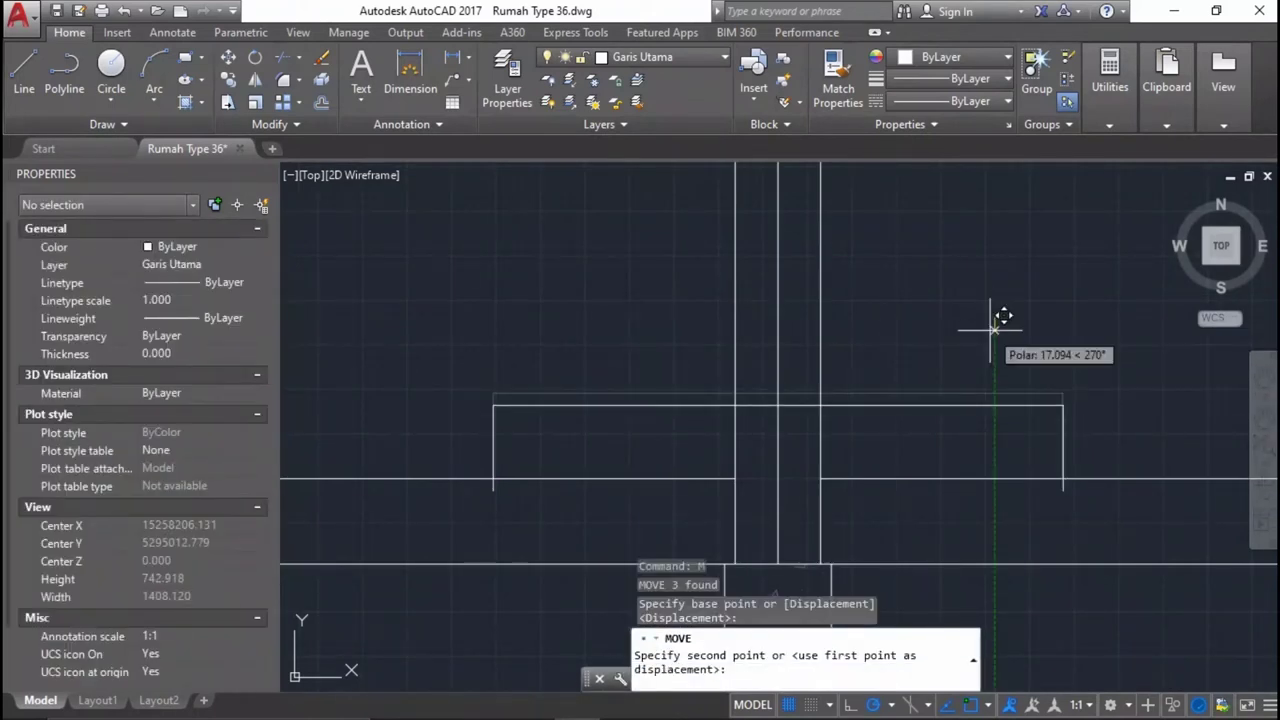
type("20")
key("Return")
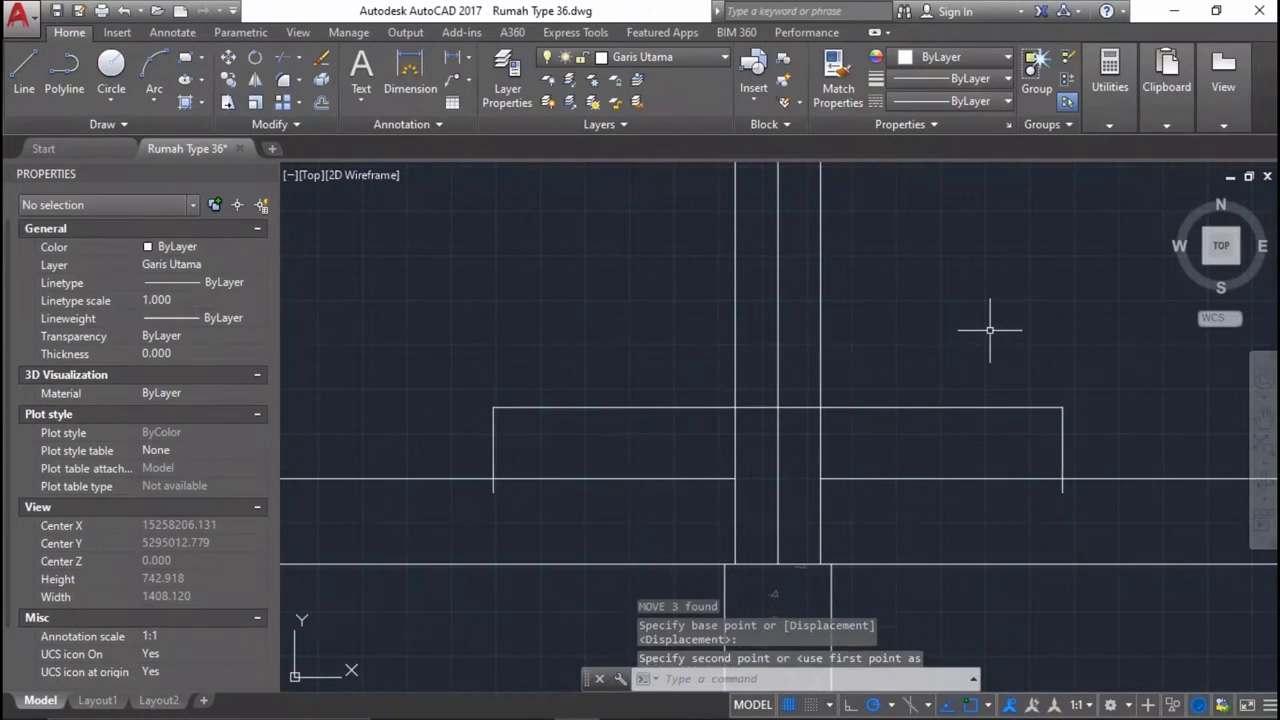
Draw a short vertical line from the block's corner.
middle_click_drag(1114, 557, 1042, 404)
scroll(1042, 404, "up", 2)
type("l")
key("Return")
left_click(1031, 418)
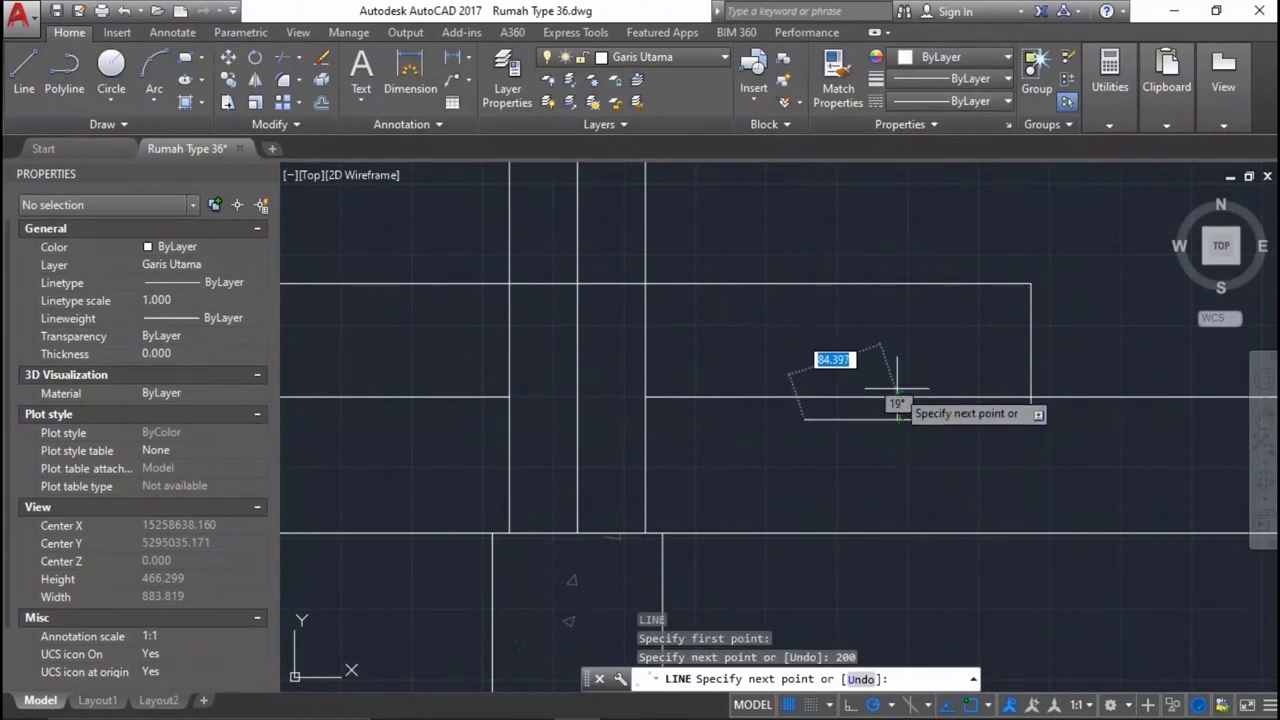
left_click(803, 397)
key("Return")
left_click(829, 429)
Mirror the two block lines across the post centre, keeping the originals.
left_click(794, 420)
left_click(799, 411)
left_click(799, 411)
mouse_move(799, 411)
middle_mouse_down()
mouse_move(789, 463)
mouse_move(848, 486)
middle_mouse_up()
key("Return")
scroll(684, 398, "down", 4)
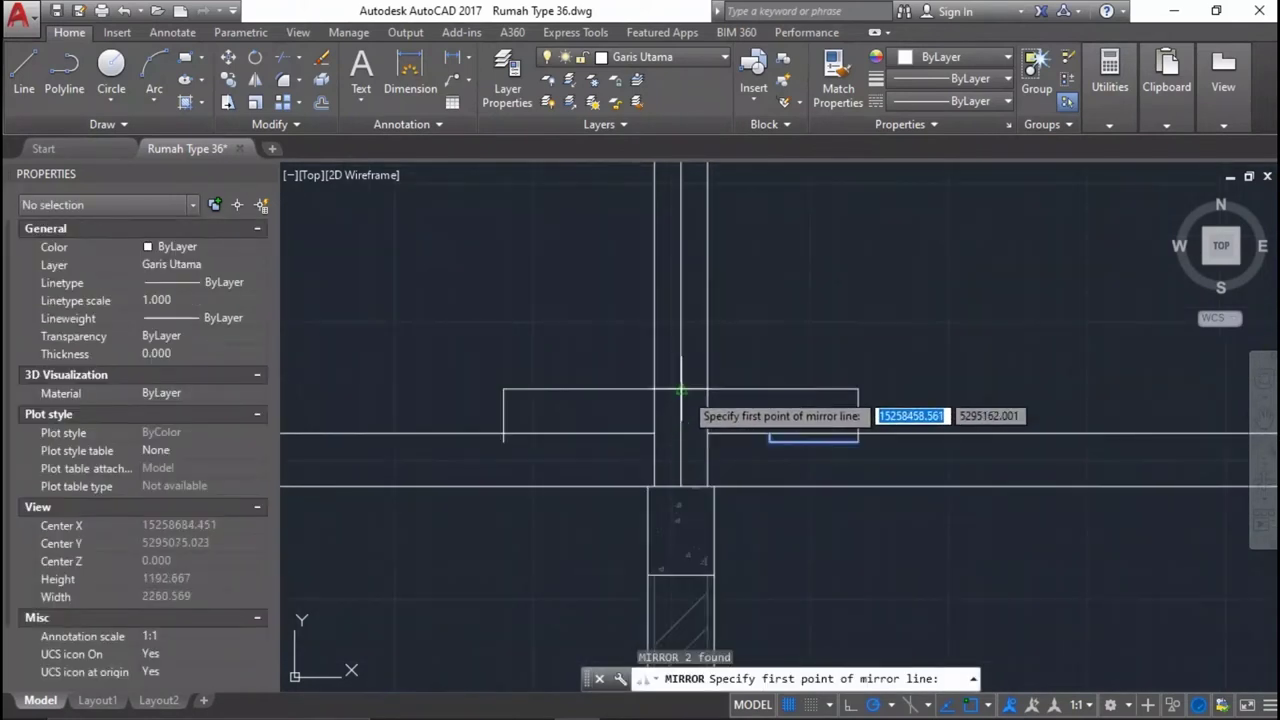
left_click(680, 391)
left_click(680, 488)
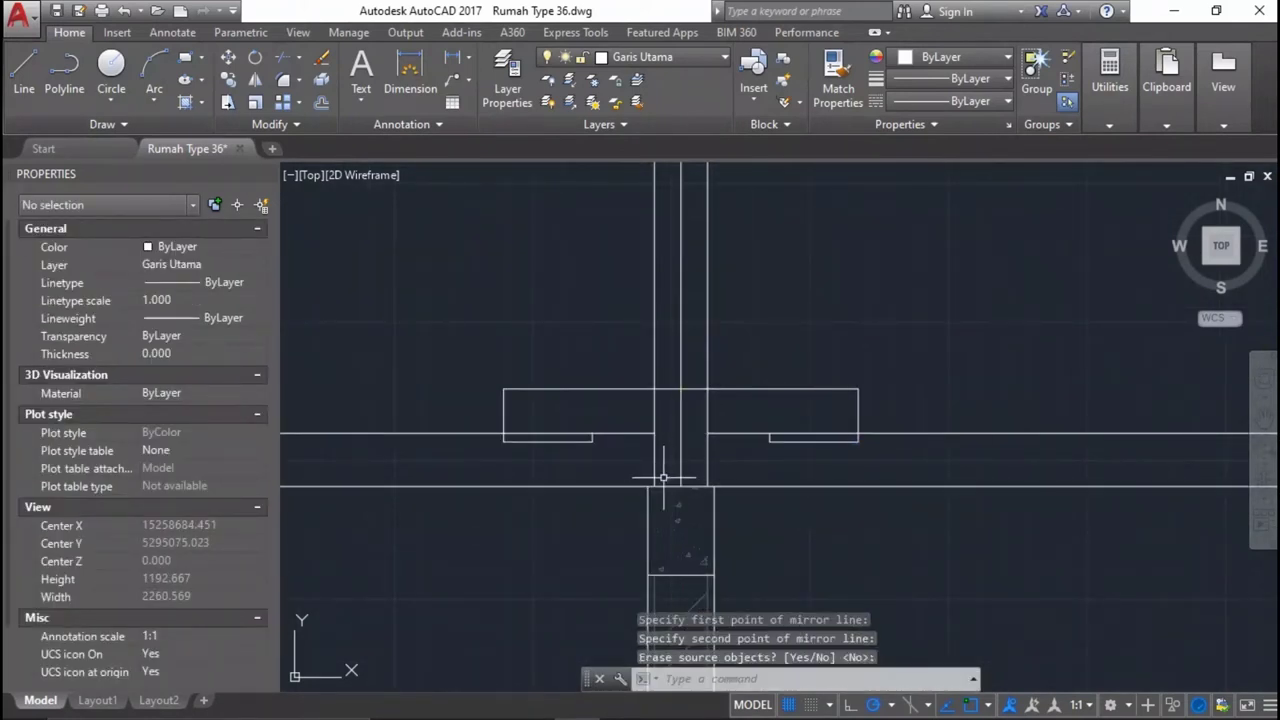
key("Return")
scroll(851, 466, "up", 1)
scroll(892, 432, "up", 2)
Trim away the line inside the left block.
type("r")
key("Return")
key("Return")
scroll(893, 433, "down", 2)
left_click(894, 371)
left_click(950, 380)
scroll(650, 402, "up", 2)
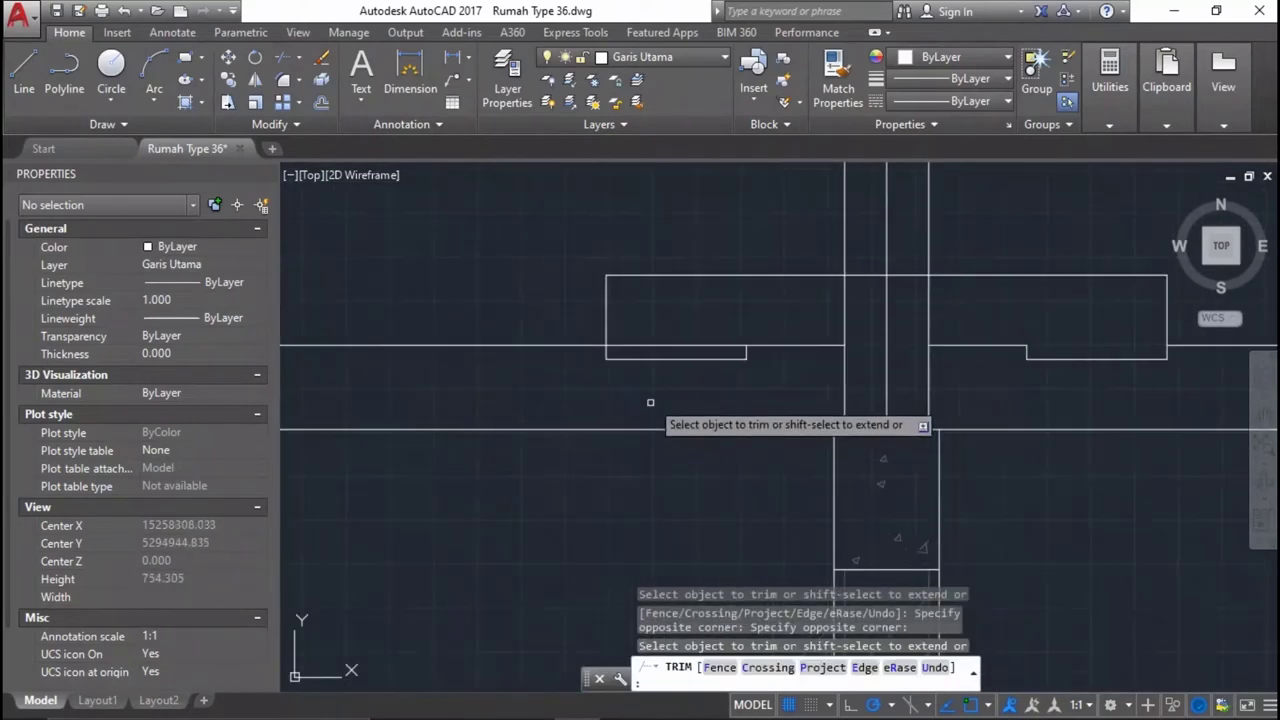
left_click(691, 347)
key("Return")
Delete the leftover horizontal segment in the right block.
middle_click_drag(851, 313, 808, 464)
scroll(808, 440, "up", 2)
scroll(800, 430, "down", 3)
scroll(800, 430, "up", 3)
scroll(860, 435, "up", 1)
left_click(868, 434)
left_click(991, 508)
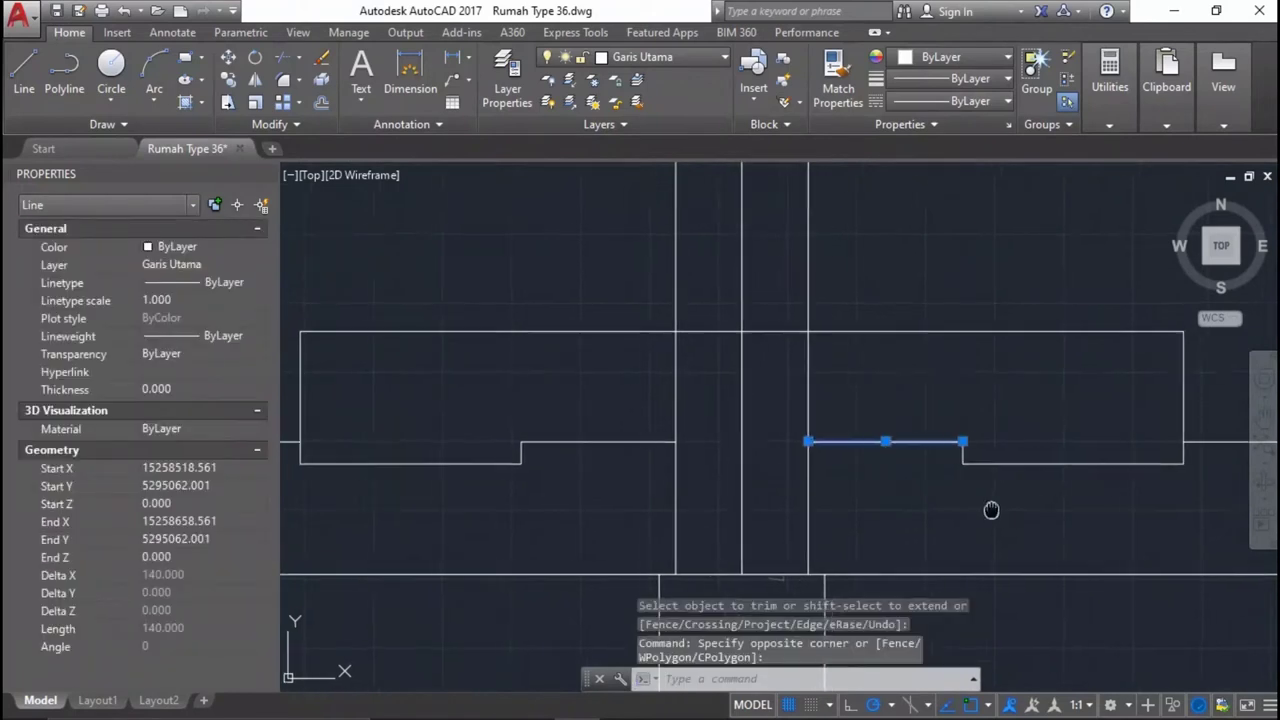
key("Delete")
middle_click_drag(991, 508, 970, 503)
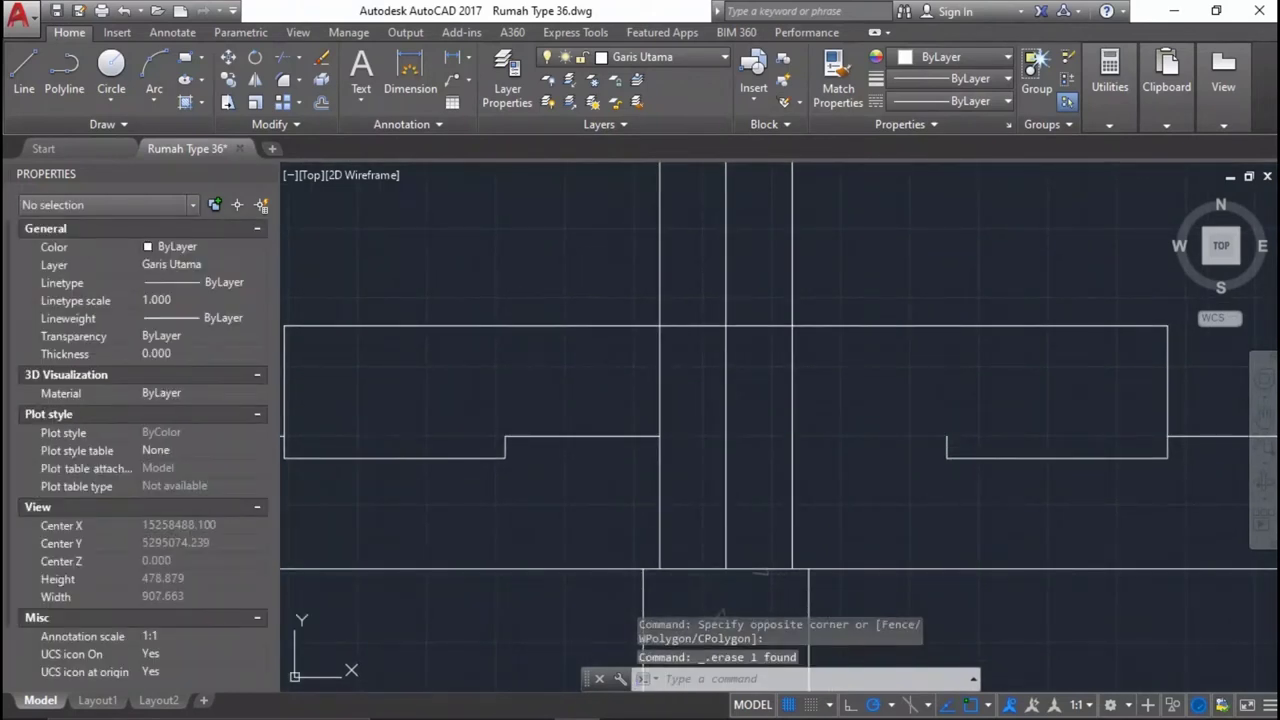
Extend the inner horizontal line to the right block's side edge.
type("ex")
key("Return")
left_click(1054, 480)
left_click(870, 398)
key("Return")
left_click_drag(646, 460, 603, 407)
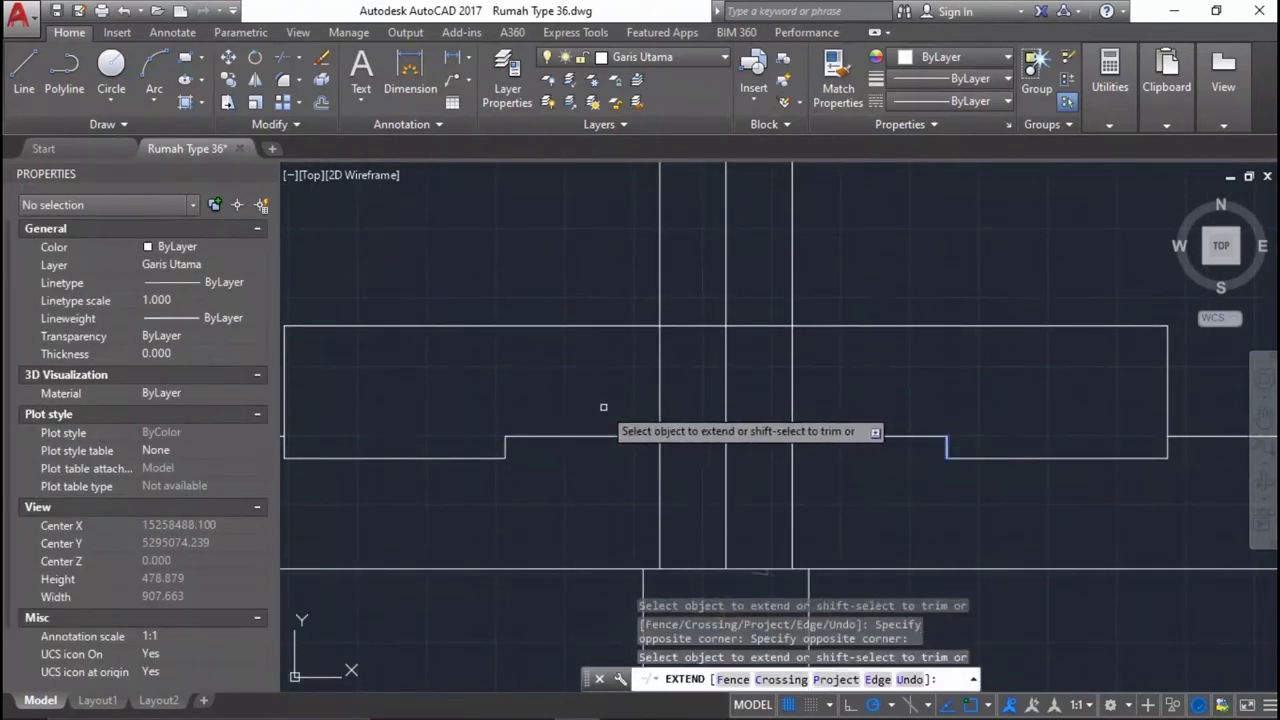
key("Escape")
scroll(623, 291, "up", 2)
middle_click_drag(623, 291, 614, 429)
scroll(651, 417, "down", 3)
Trim the block outline against the selected cutting edge.
type("tr")
key("Return")
left_click(679, 356)
left_click(700, 377)
key("Return")
scroll(868, 433, "up", 5)
key("Escape")
Start a new line at the block top beside the post.
type("l")
key("Return")
scroll(686, 423, "down", 3)
scroll(710, 478, "up", 5)
left_click(744, 504)
type("120")
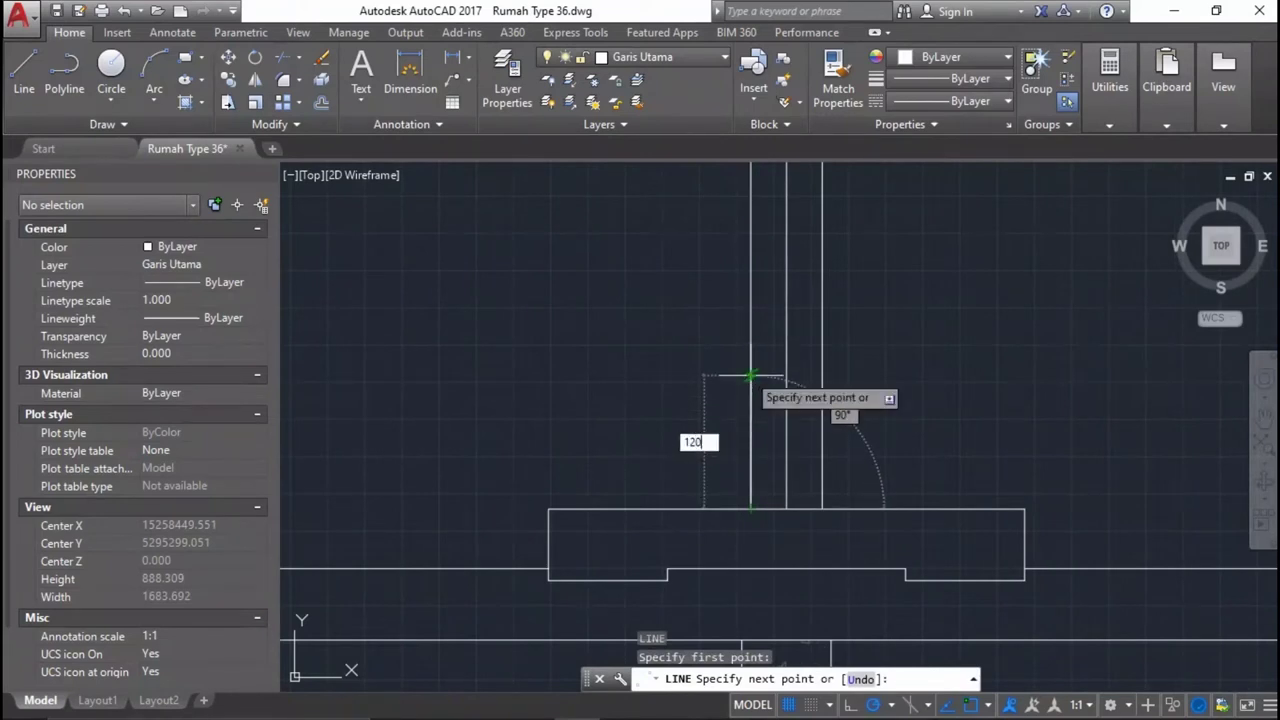
Draw a 120-unit guide line up from the block, then a 1400-long line at 30°.
key("Return")
scroll(808, 414, "down", 4)
scroll(857, 440, "up", 2)
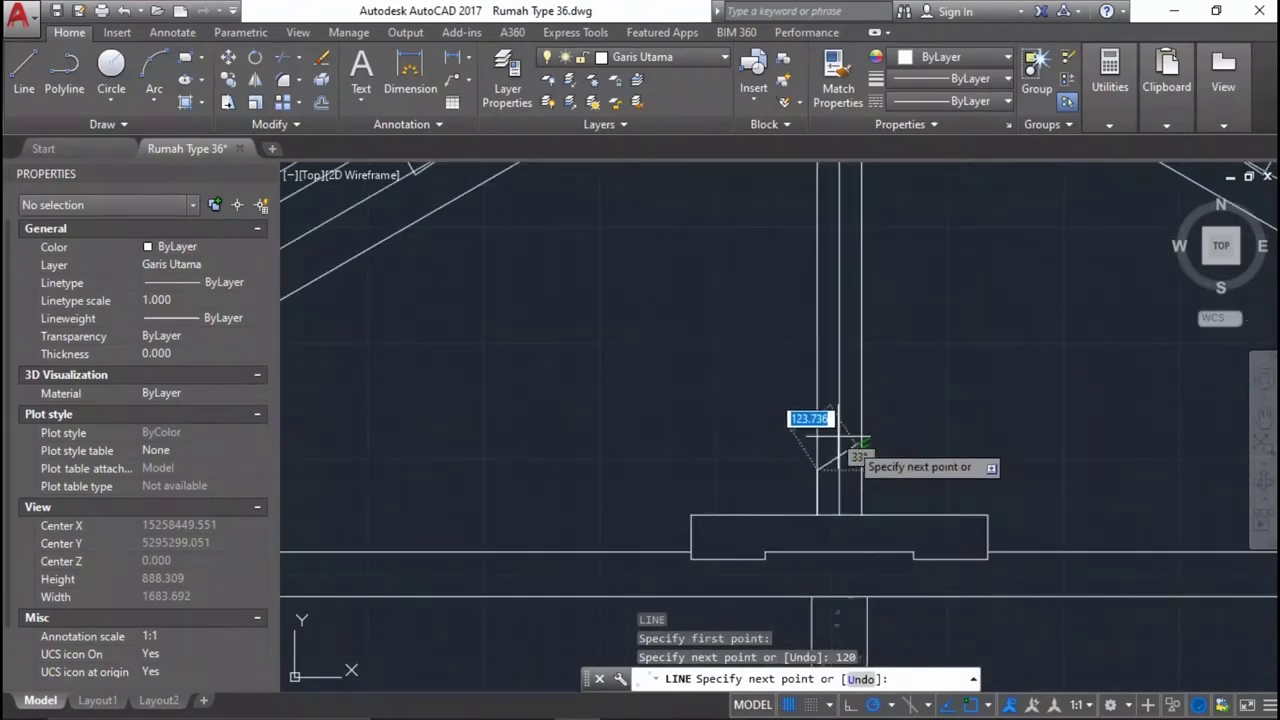
middle_click_drag(363, 203, 517, 301)
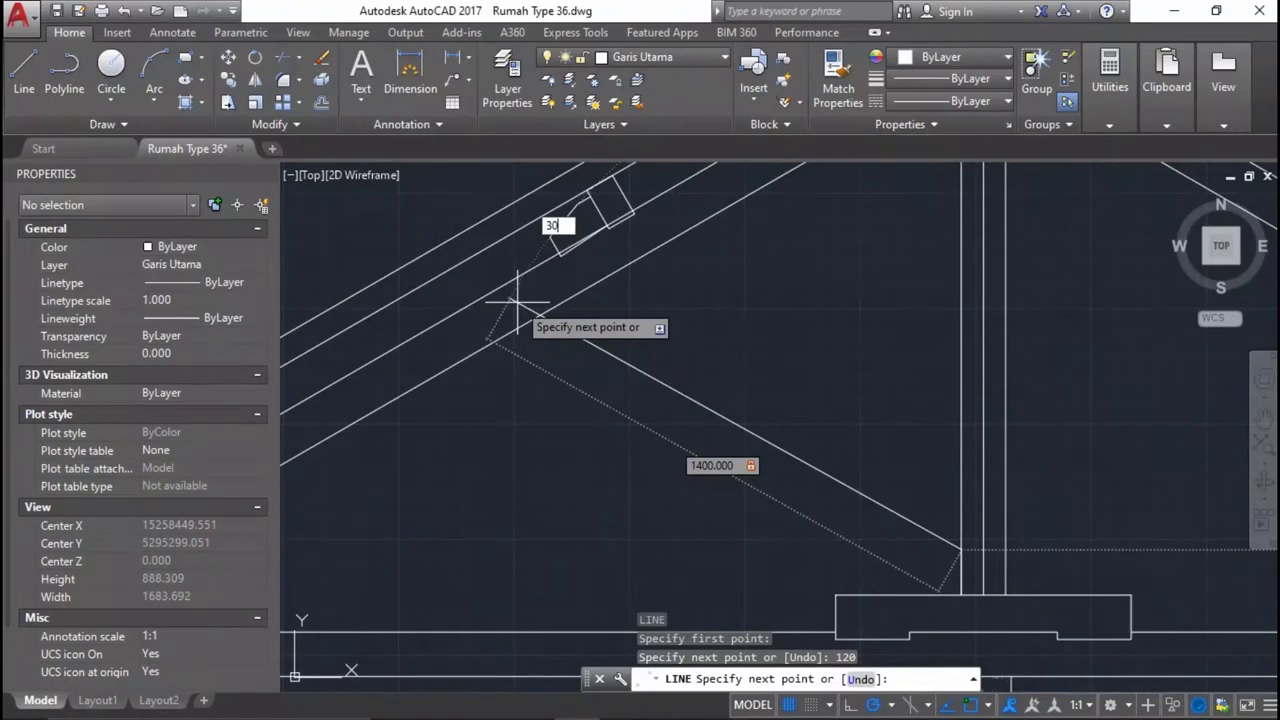
type("30")
key("Return")
scroll(943, 394, "down", 4)
scroll(950, 425, "up", 2)
key("Escape")
Move the 30° diagonal line 120 units to the right.
left_click_drag(1041, 425, 980, 343)
middle_click_drag(980, 376, 826, 360)
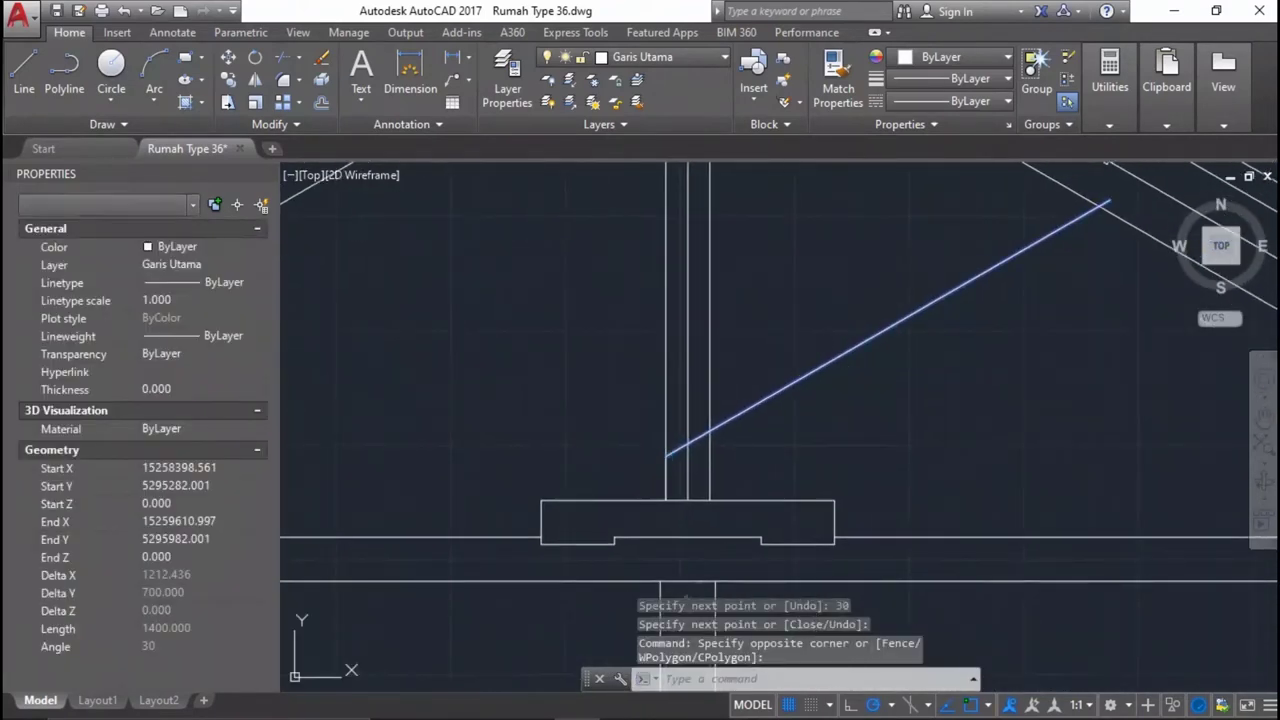
type("m")
key("Return")
left_click(665, 456)
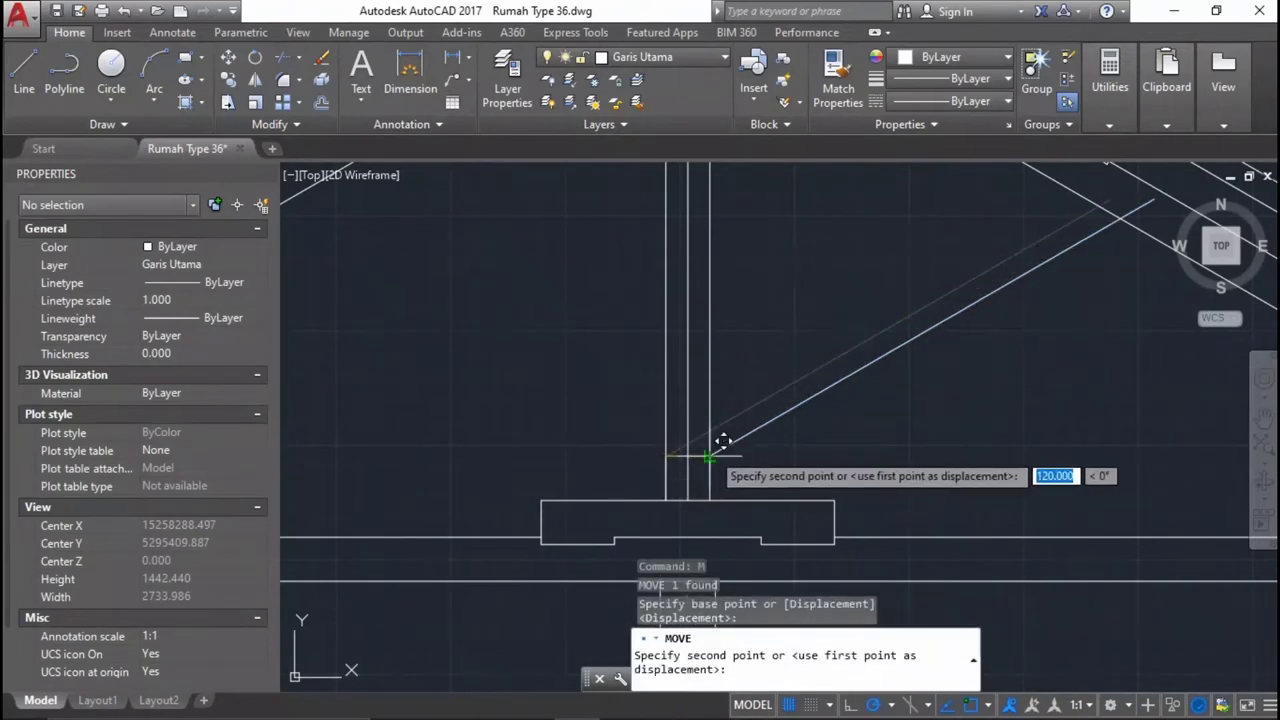
left_click(709, 456)
Erase the short and vertical helper lines left inside the king post.
left_click(667, 462)
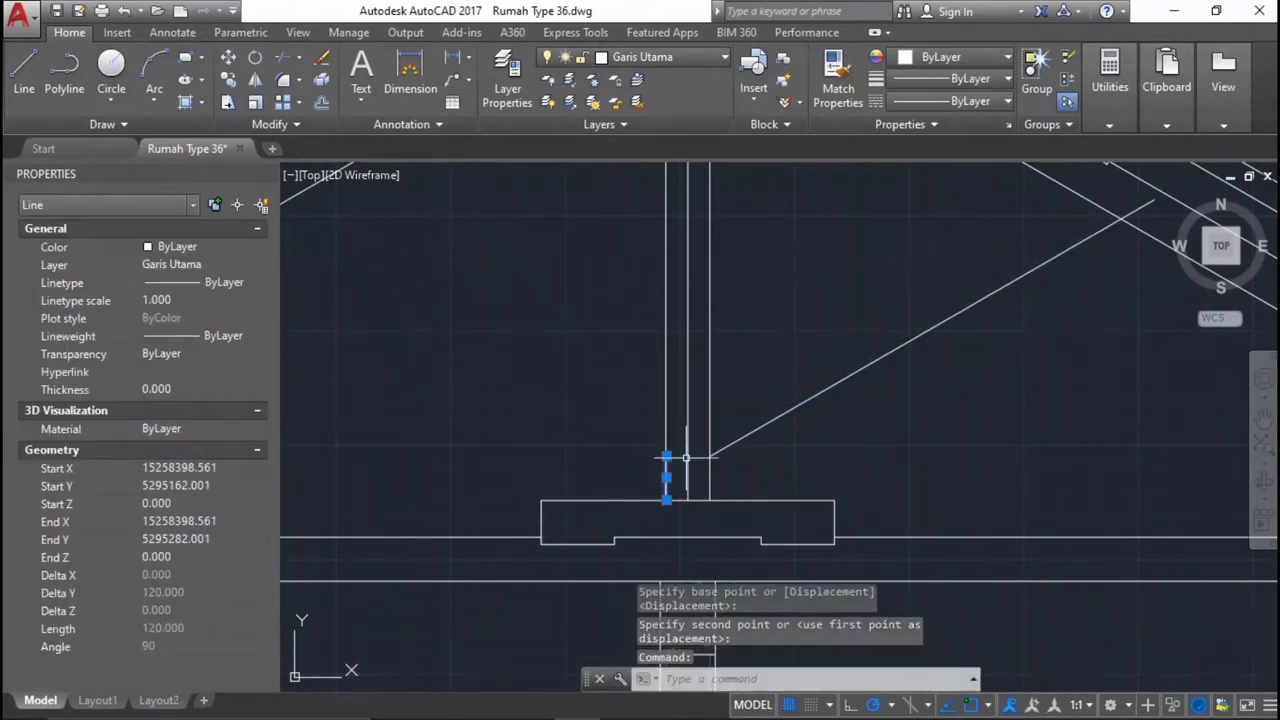
middle_click_drag(1012, 388, 917, 453)
key("Delete")
scroll(758, 500, "down", 1)
scroll(617, 517, "up", 2)
scroll(771, 451, "up", 2)
left_click(753, 453)
left_click(740, 423)
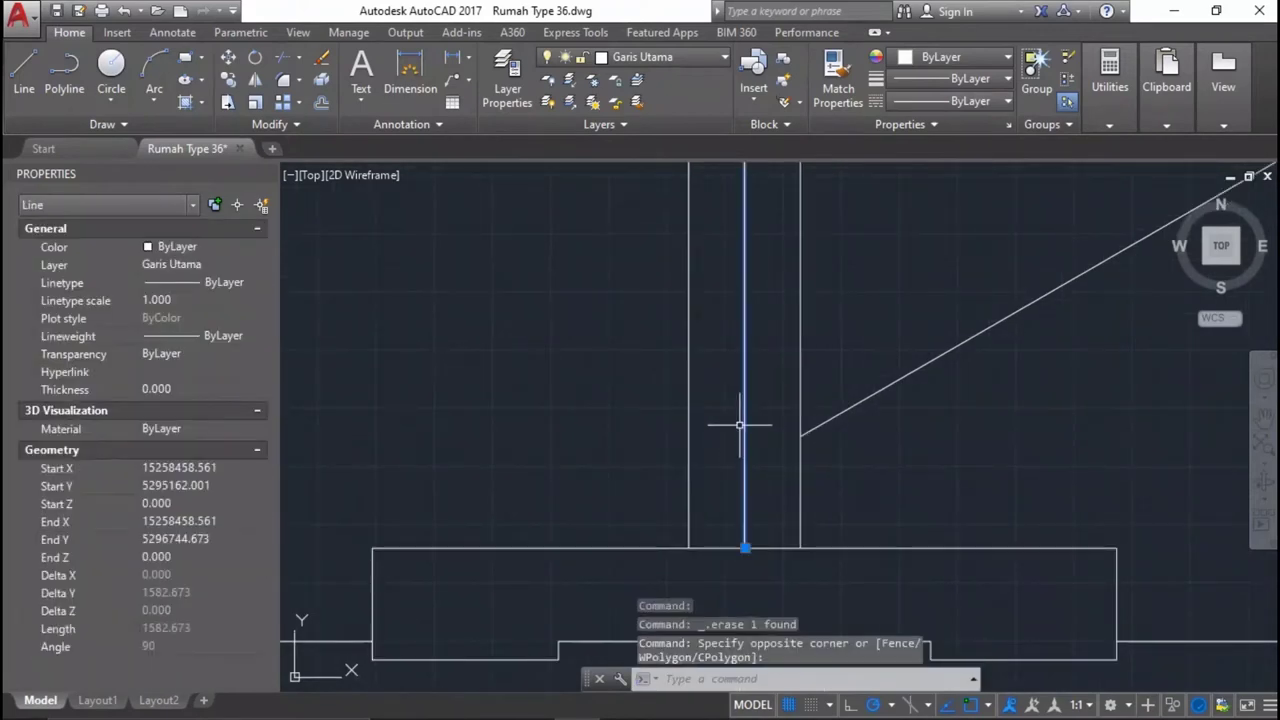
scroll(740, 443, "down", 2)
key("Escape")
scroll(963, 363, "up", 1)
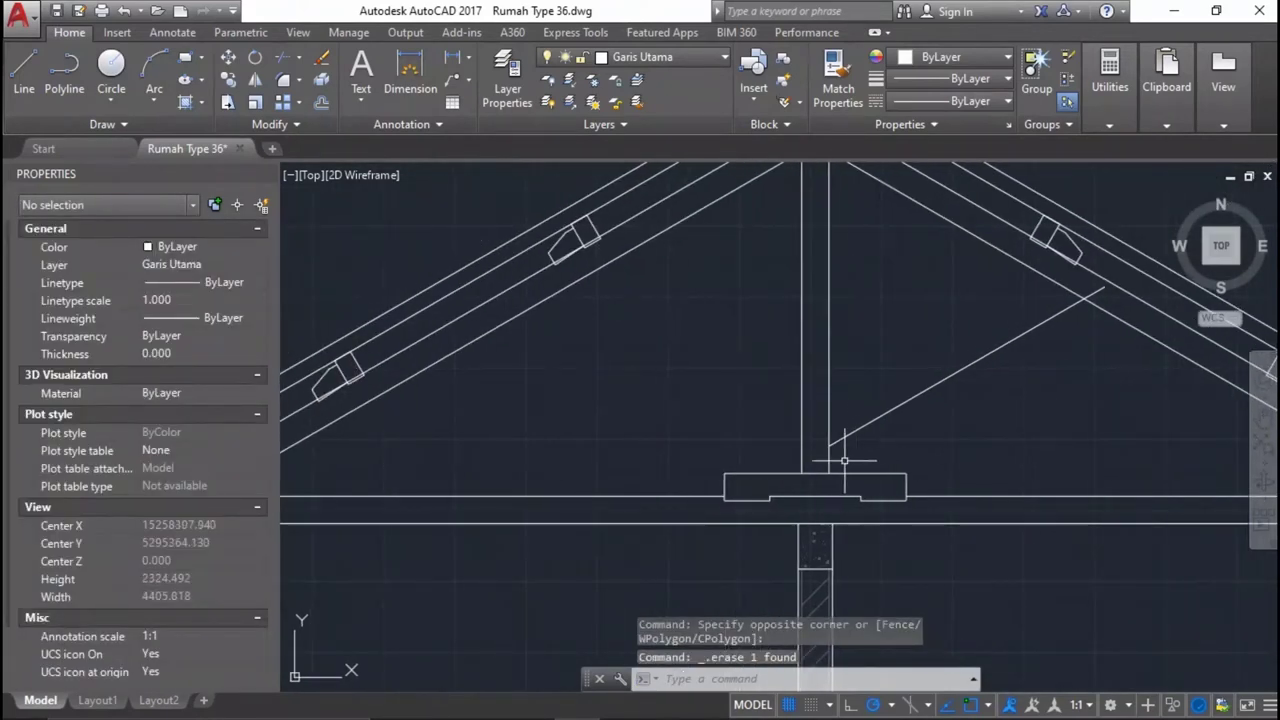
scroll(844, 461, "up", 3)
type("o")
key("Return")
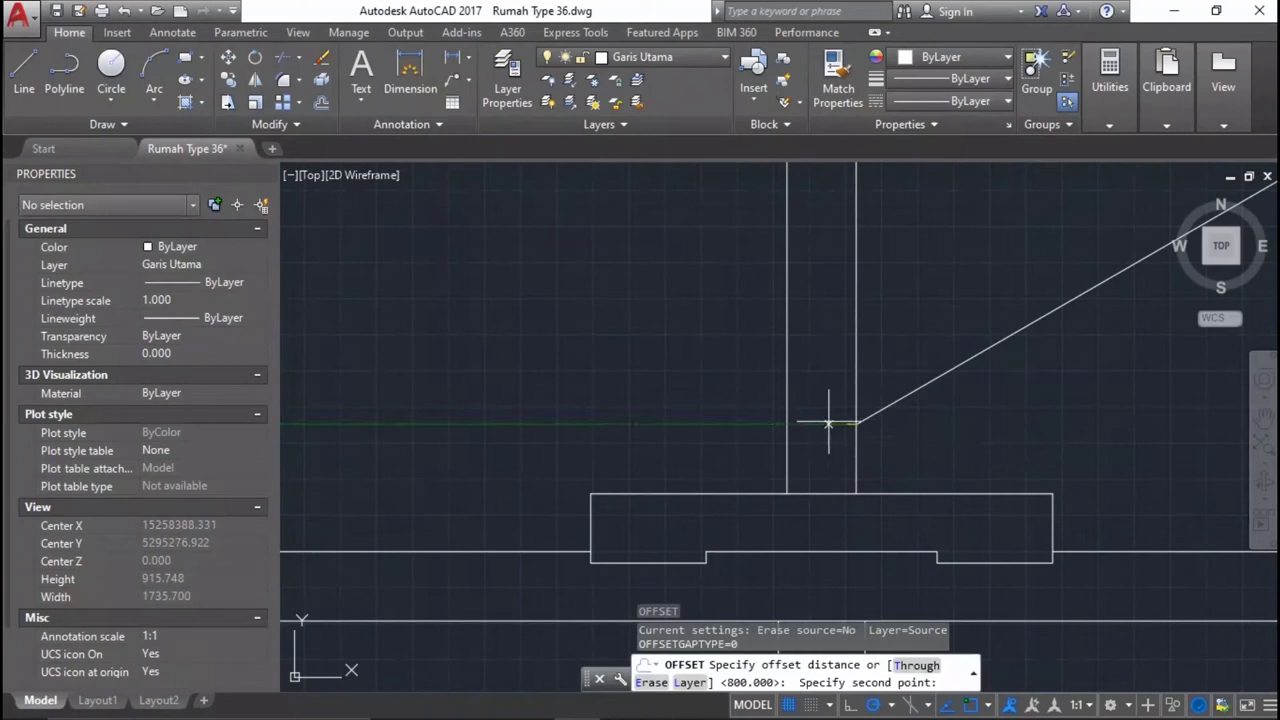
Offset the post edge 20 units to the left and offset another line by 20.
type("20")
key("Return")
left_click(855, 378)
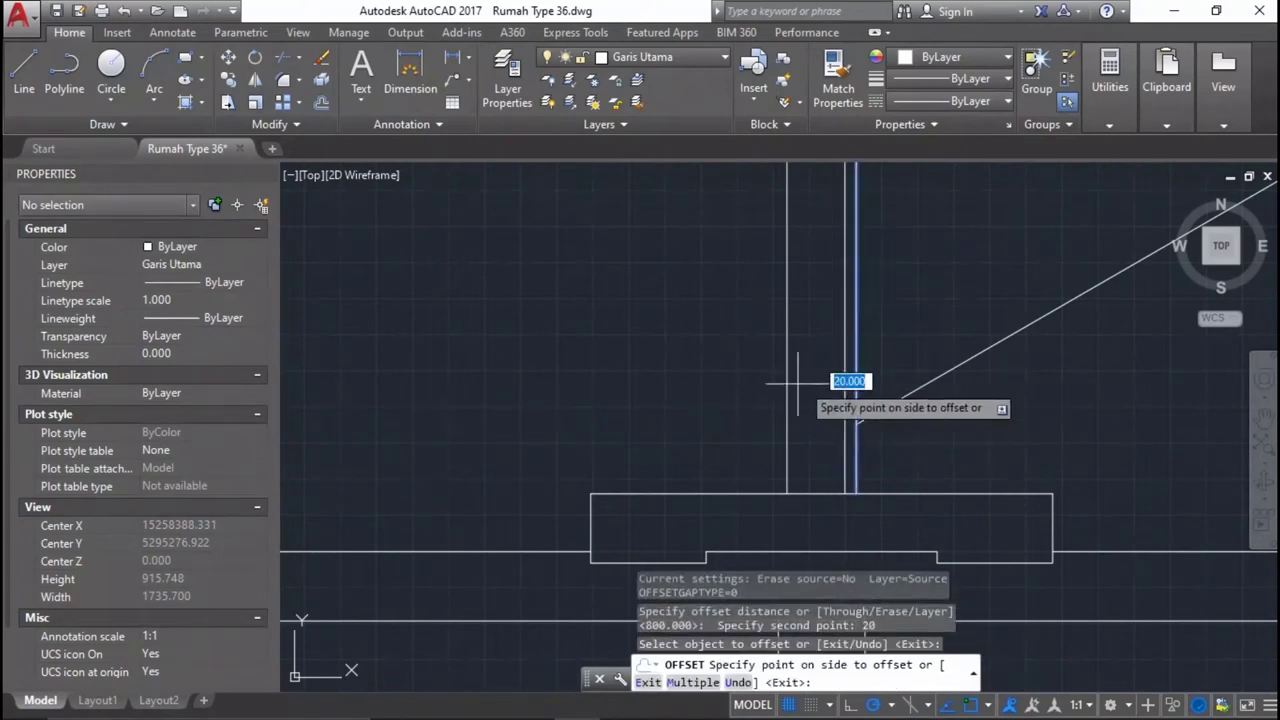
left_click(798, 383)
scroll(798, 383, "down", 2)
left_click(1125, 291)
left_click(1120, 285)
key("Return")
key("Return")
scroll(1115, 278, "up", 3)
key("Return")
key("Return")
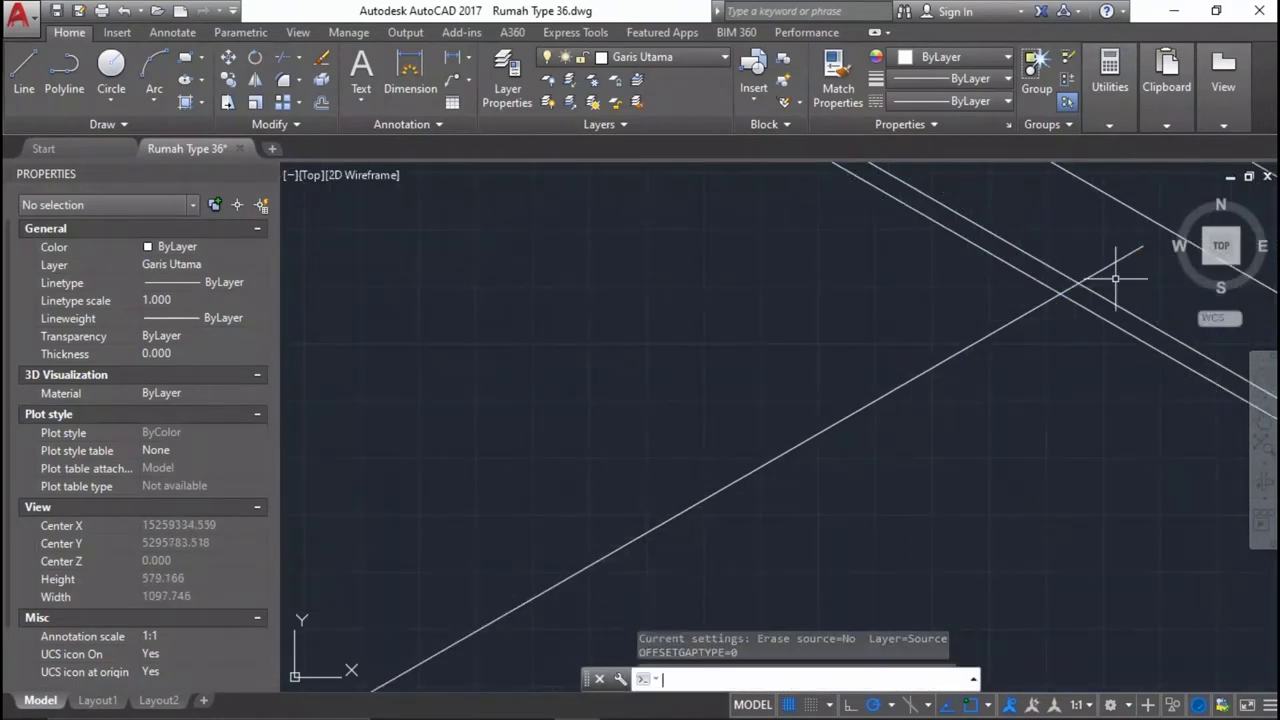
Offset the long diagonal line to make a copy 120 units below it.
key("Return")
type("0")
key("Return")
left_click(1100, 272)
left_click(1110, 310)
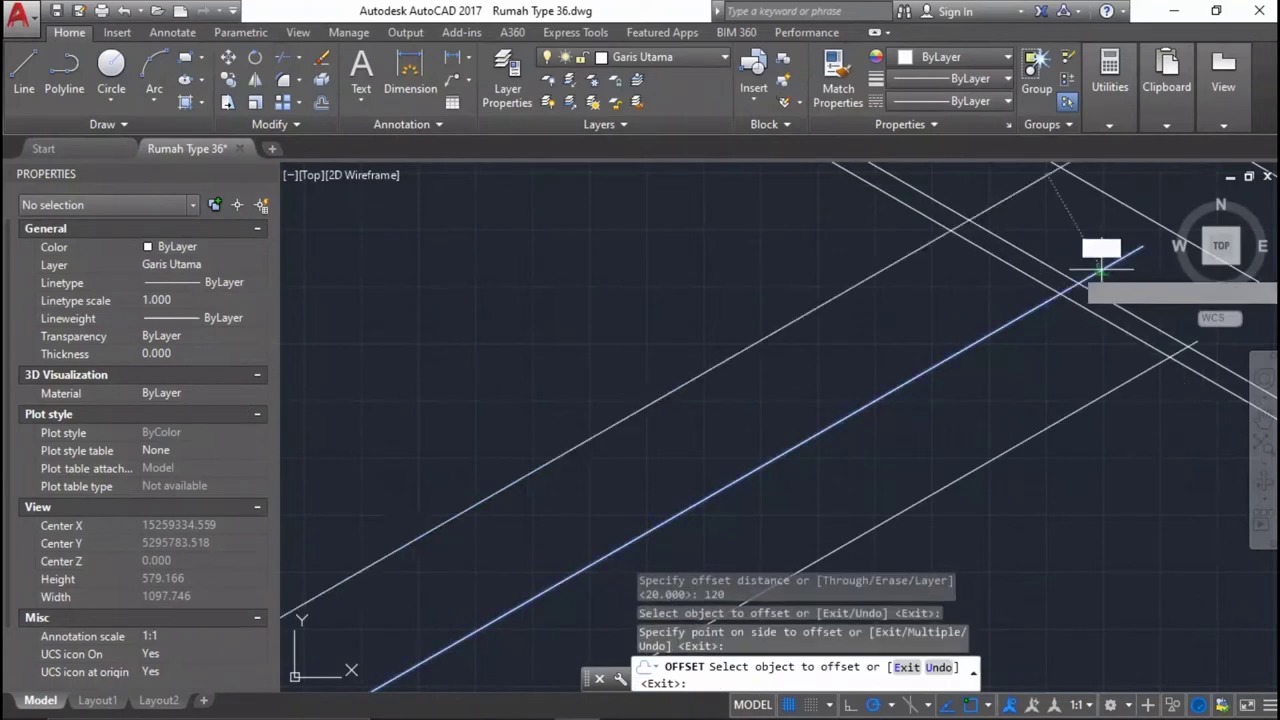
scroll(1100, 268, "down", 3)
scroll(1100, 268, "down", 2)
key("Return")
Delete the extra diagonal line.
left_click(1035, 290)
left_click(983, 290)
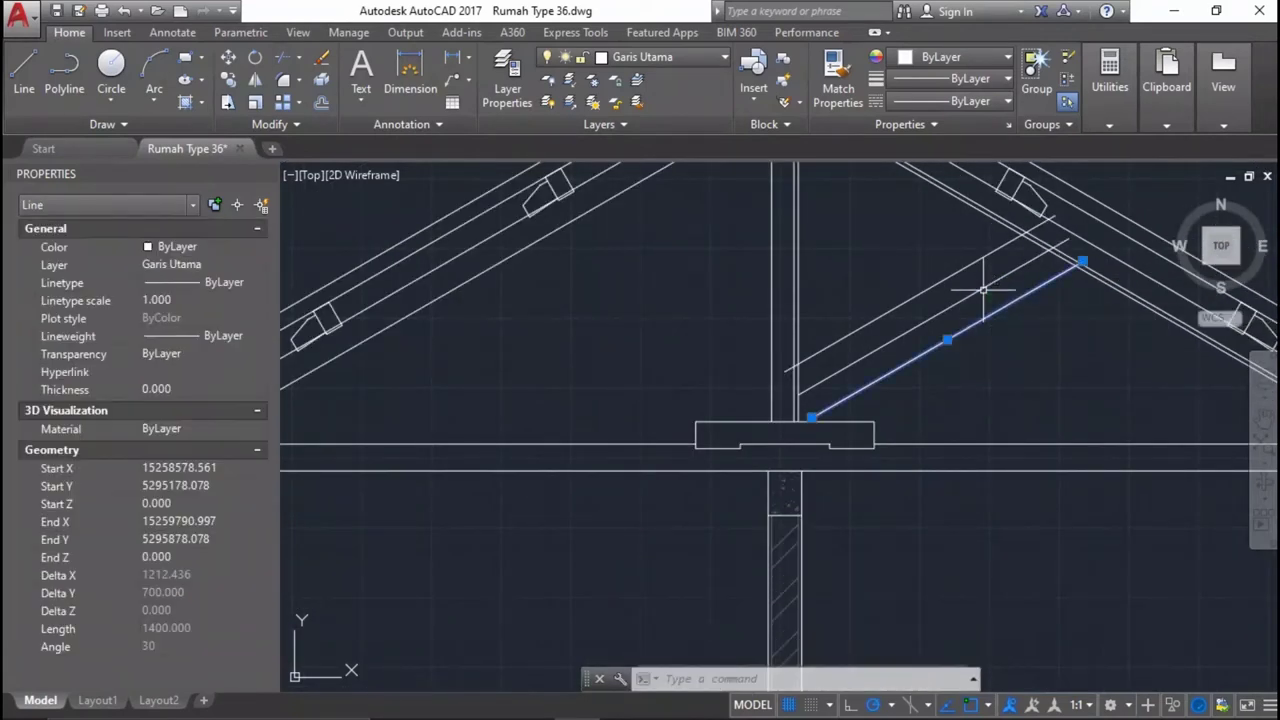
scroll(983, 290, "up", 2)
scroll(986, 320, "up", 3)
key("Delete")
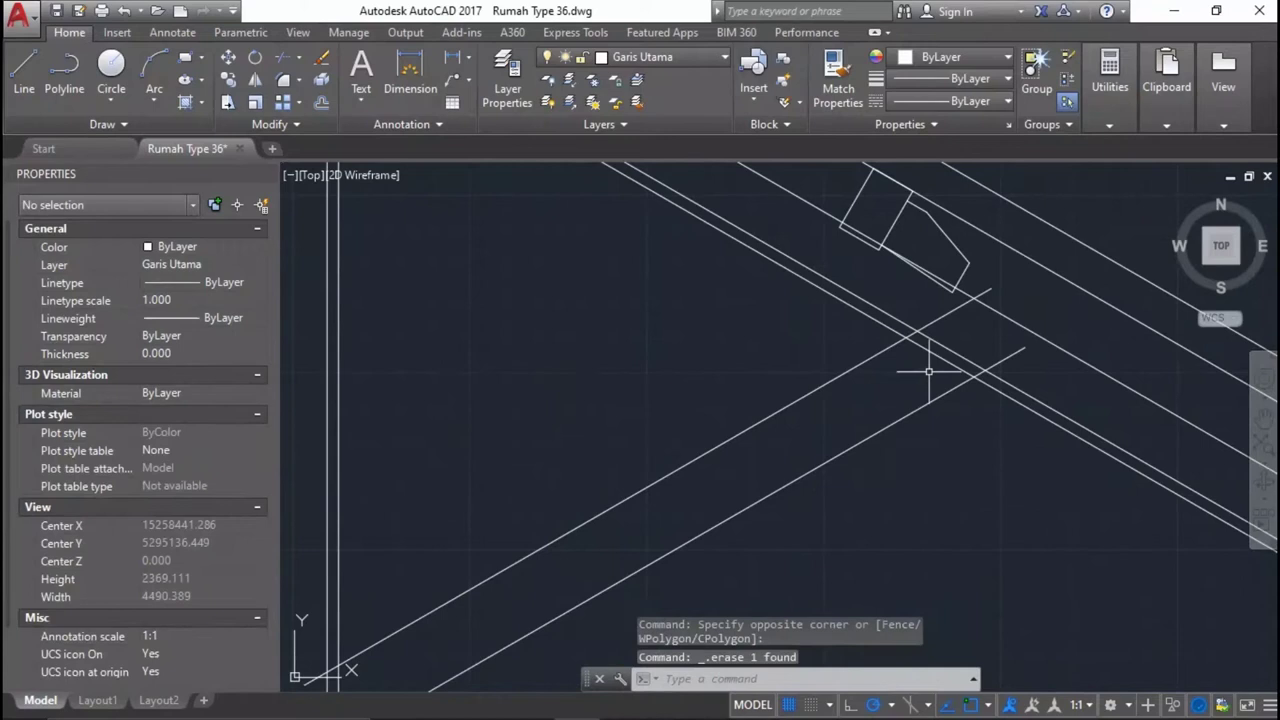
scroll(766, 426, "up", 3)
Draw lines from the diagonals' intersection to the post endpoint and to the rafter edge.
type("l")
key("Return")
left_click(798, 434)
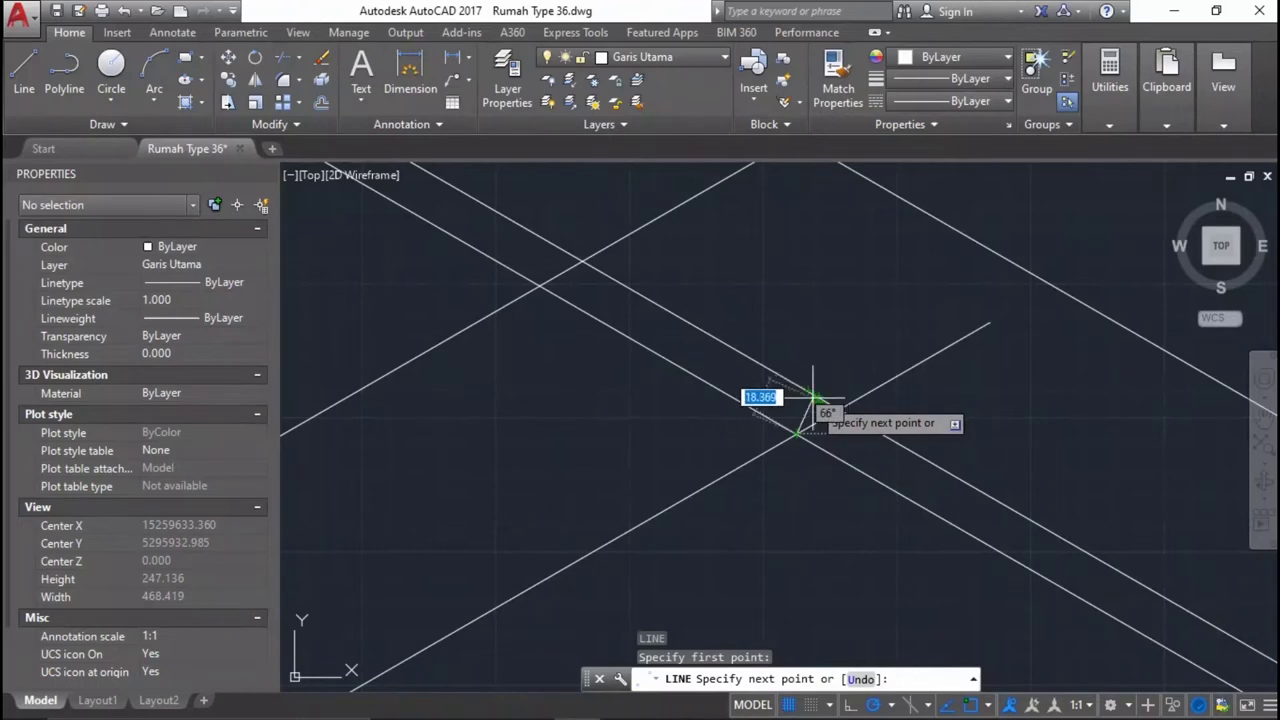
key("Return")
scroll(508, 528, "down", 3)
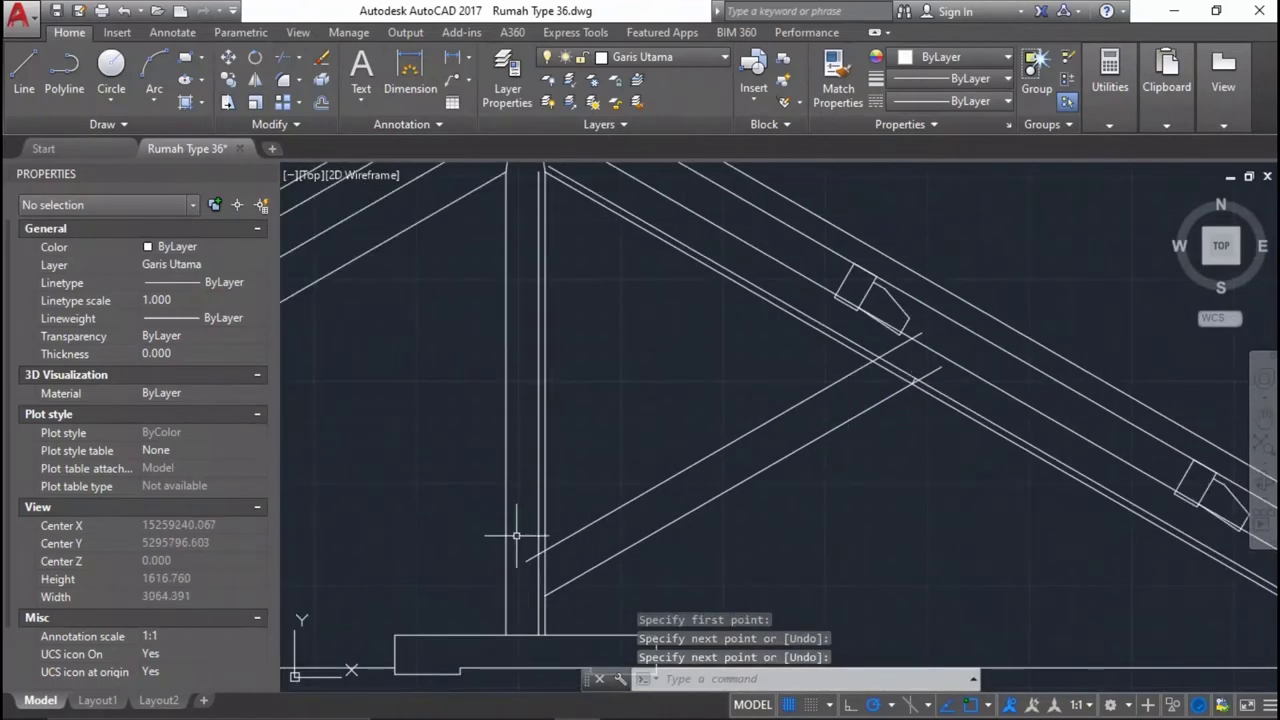
scroll(727, 467, "up", 4)
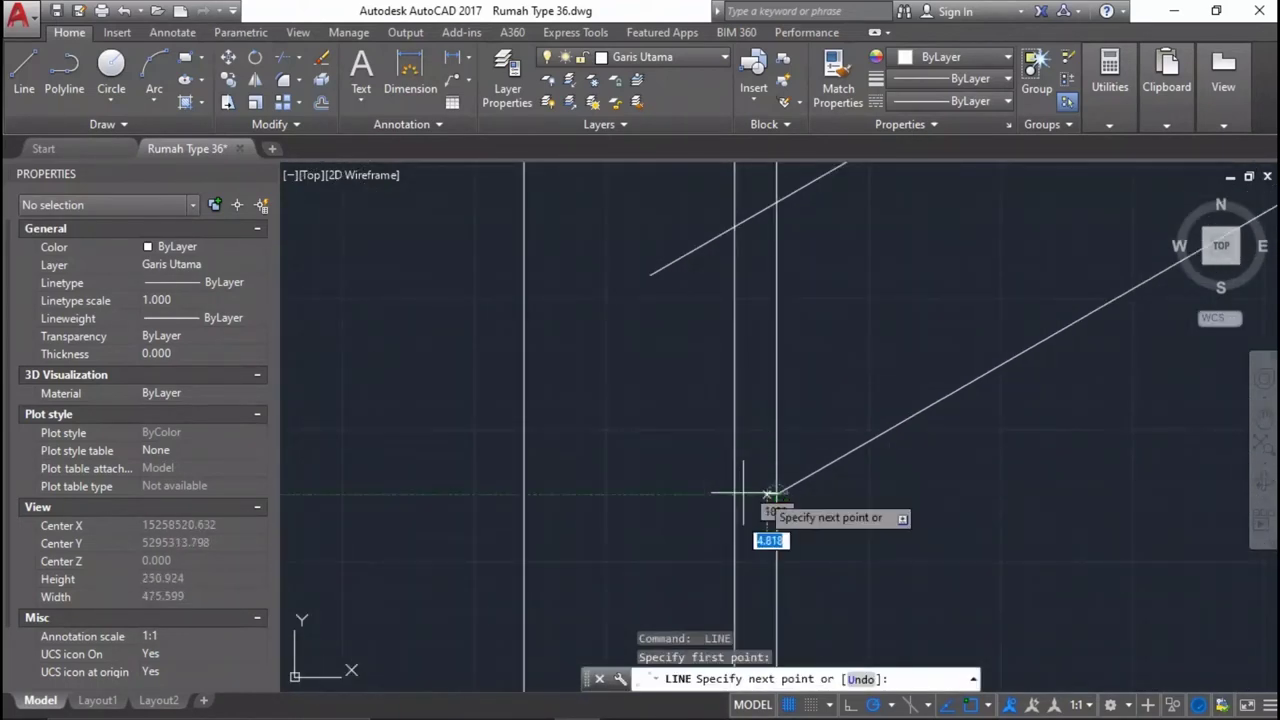
left_click(776, 203)
key("Return")
scroll(746, 429, "down", 6)
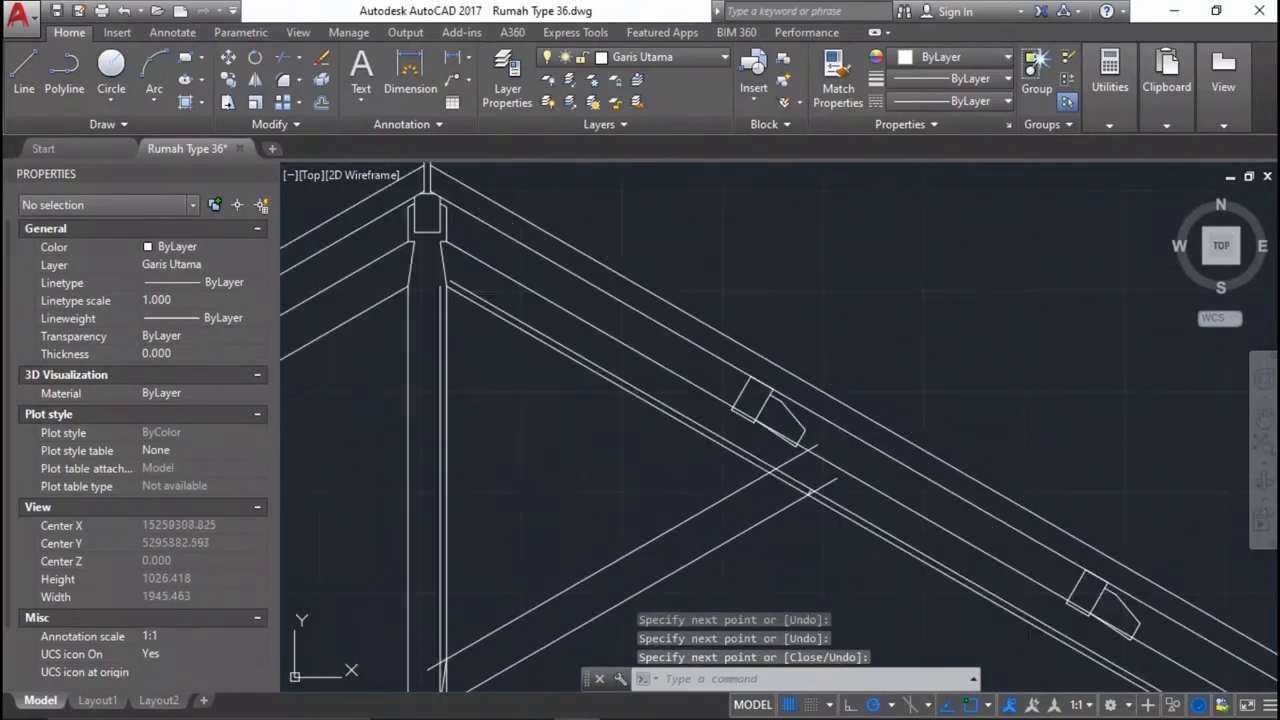
scroll(836, 508, "up", 6)
key("Return")
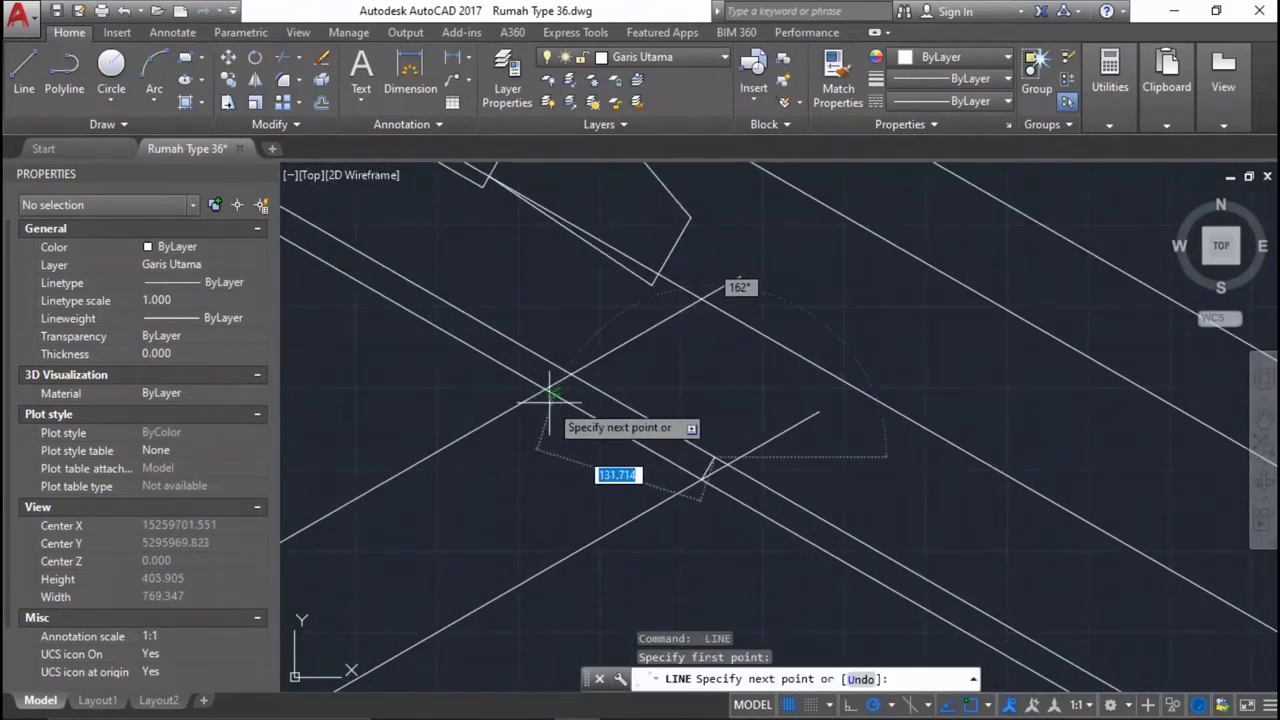
left_click(711, 455)
key("Return")
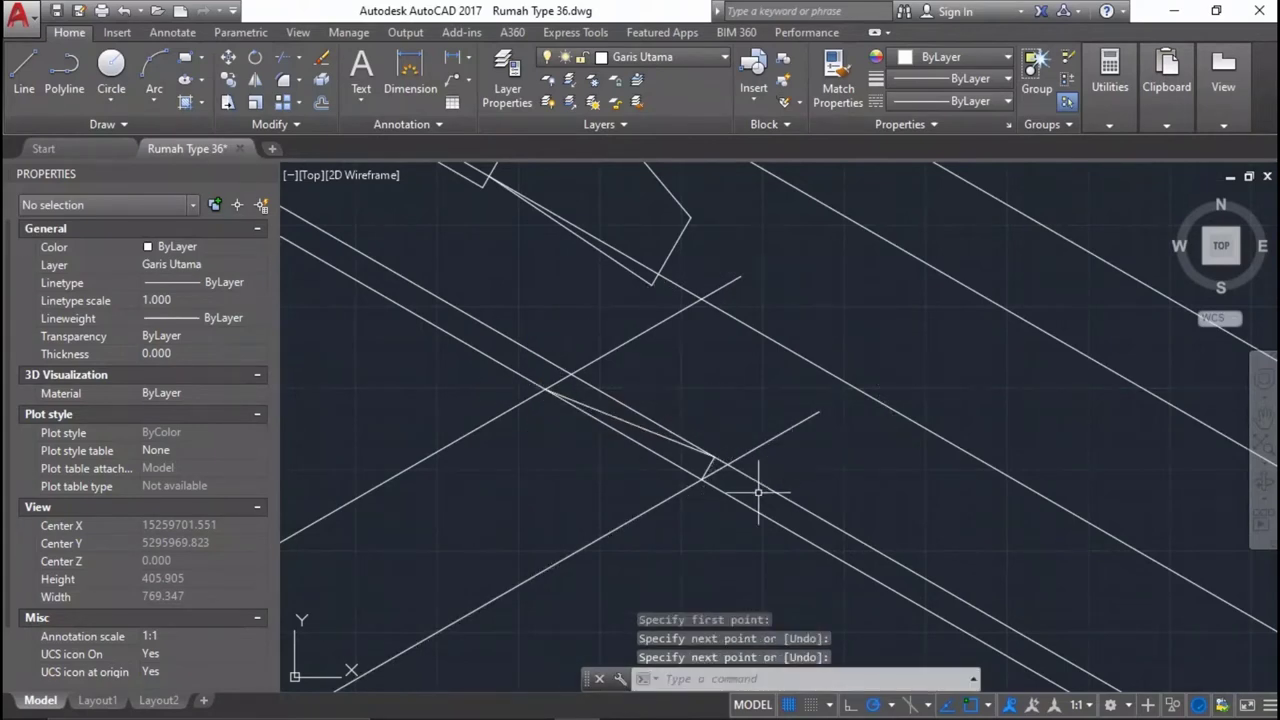
Delete the unwanted diagonal line near the king post.
left_click(857, 443)
key("Delete")
middle_click_drag(554, 460, 664, 466)
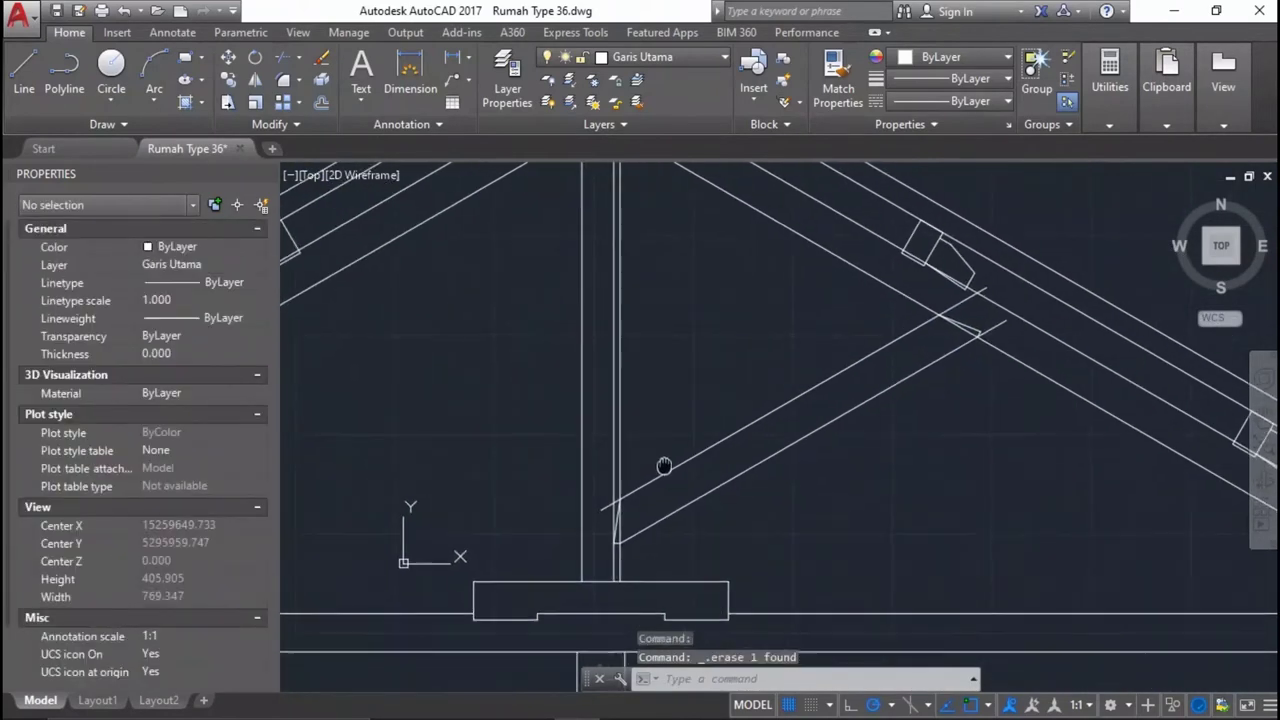
scroll(577, 493, "up", 4)
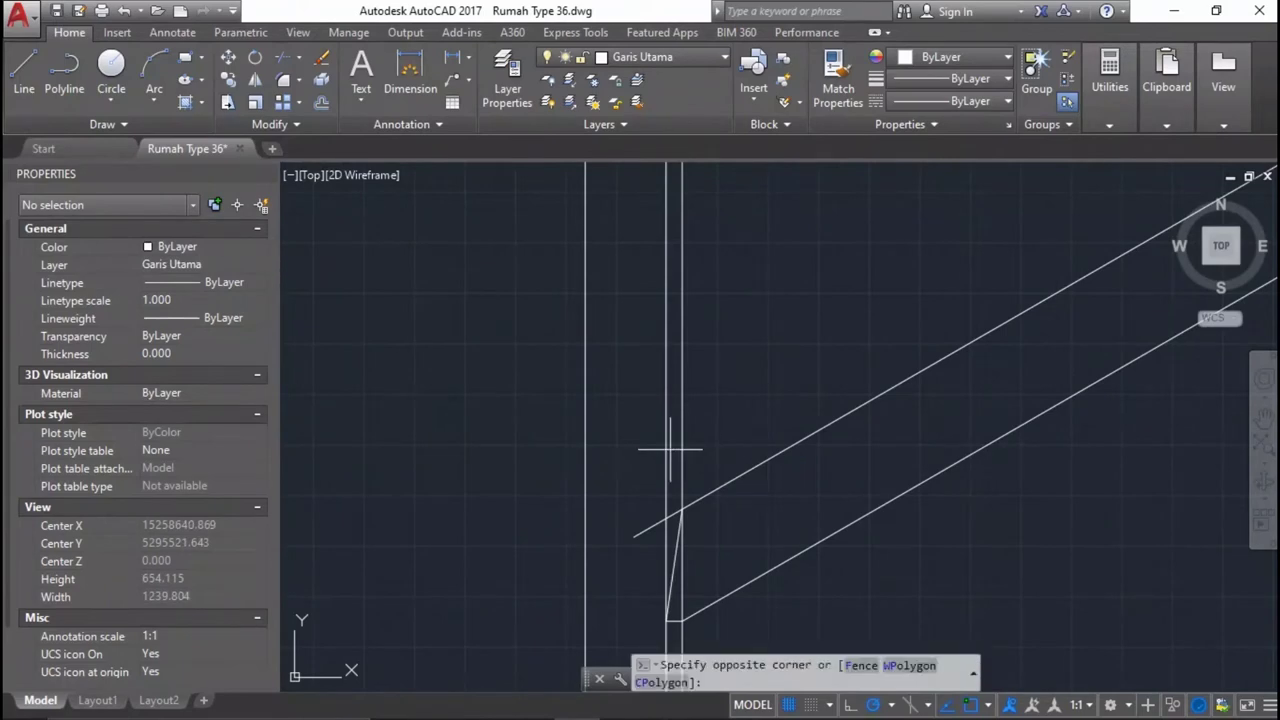
scroll(651, 440, "down", 3)
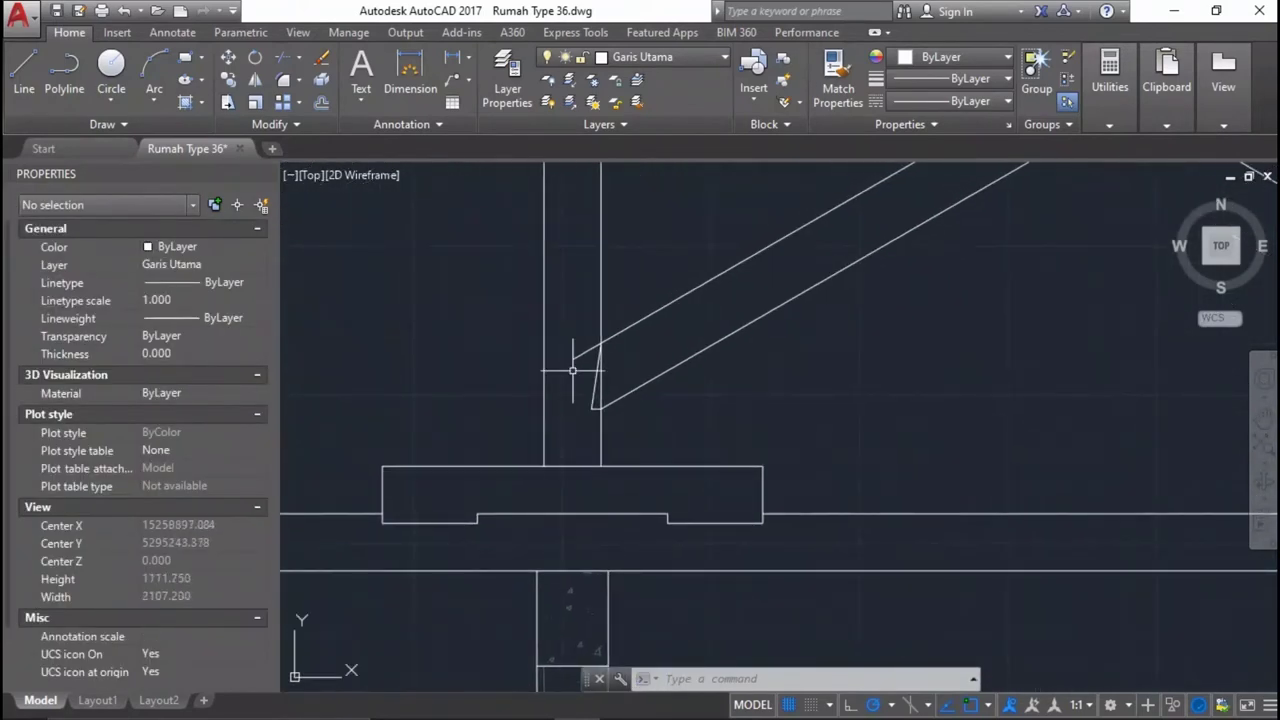
scroll(572, 370, "up", 2)
scroll(572, 370, "up", 2)
Trim the rafter overshoot and crossing line ends at the eave joint.
type("tr")
key("Return")
mouse_move(571, 357)
left_mouse_down()
mouse_move(620, 330)
mouse_move(660, 440)
left_mouse_up()
scroll(660, 435, "down", 3)
scroll(885, 330, "up", 2)
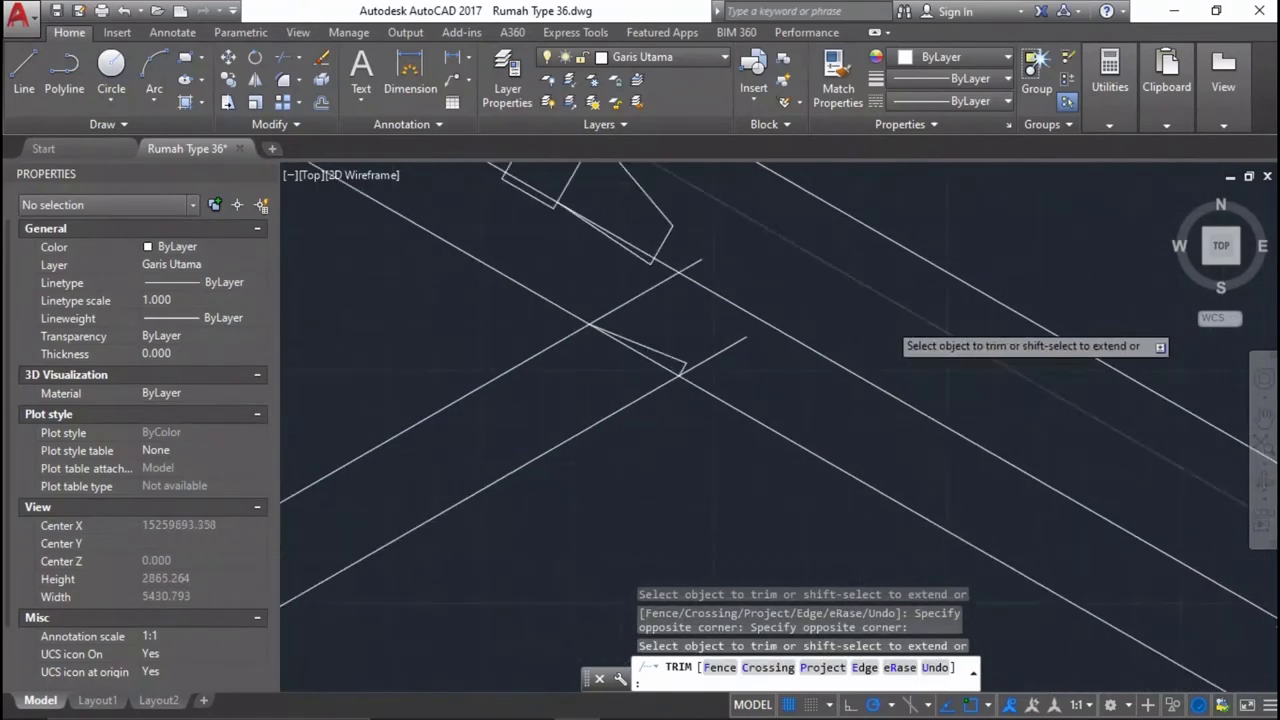
left_click_drag(695, 340, 657, 290)
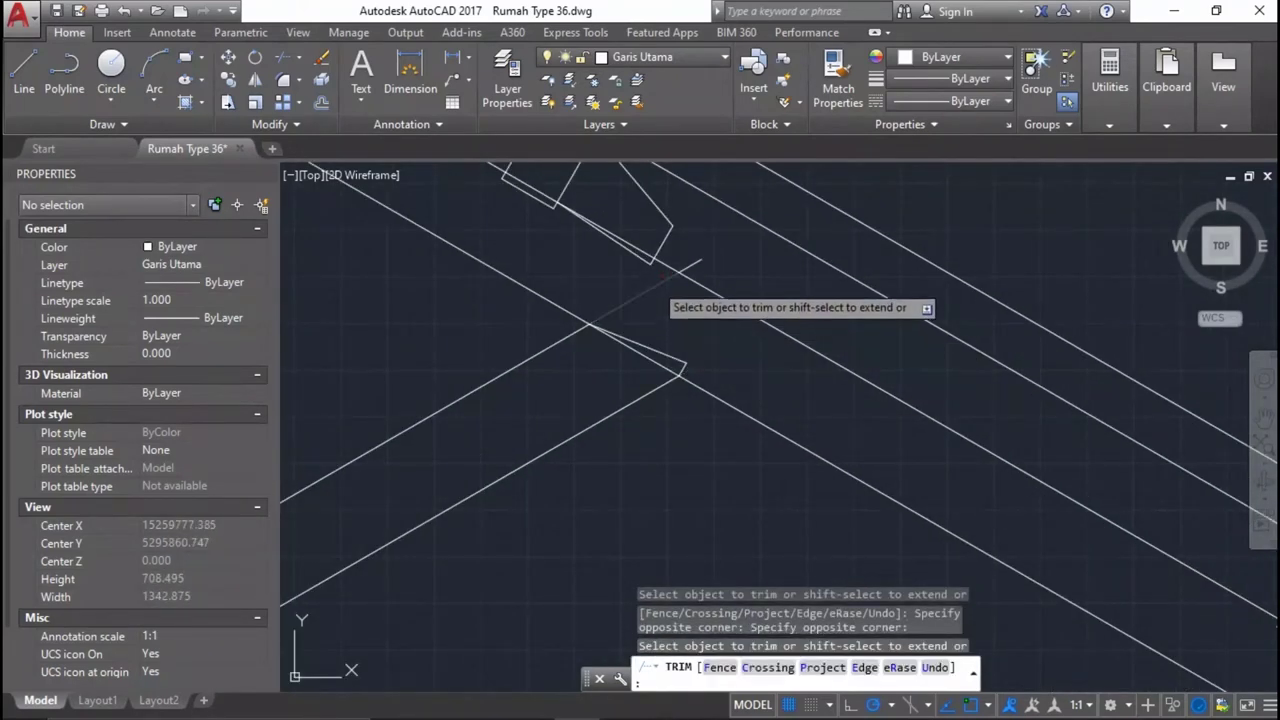
left_click(654, 282)
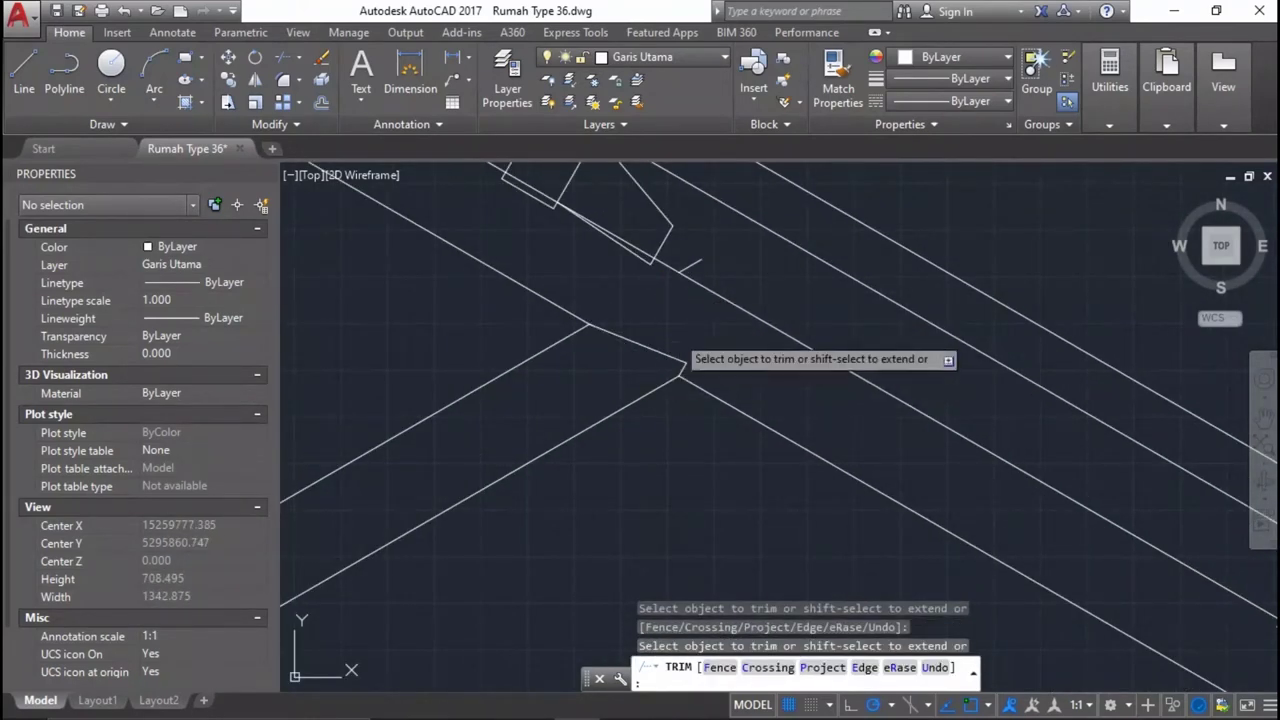
key("Return")
Delete the stray line left near the eave.
left_click(686, 263)
scroll(686, 263, "down", 3)
scroll(722, 365, "up", 2)
scroll(986, 423, "up", 2)
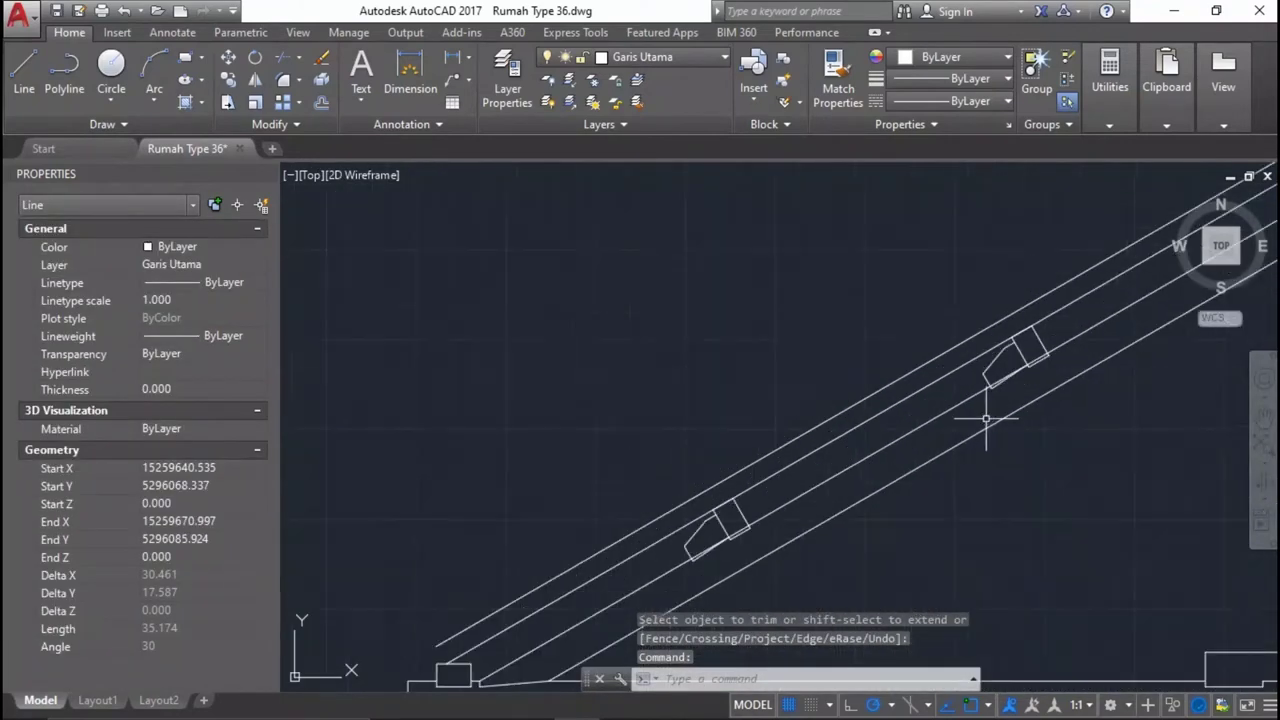
key("Delete")
scroll(1094, 457, "down", 2)
scroll(1072, 472, "up", 2)
Delete the extra vertical line beside the centre post.
middle_click_drag(1072, 472, 810, 486)
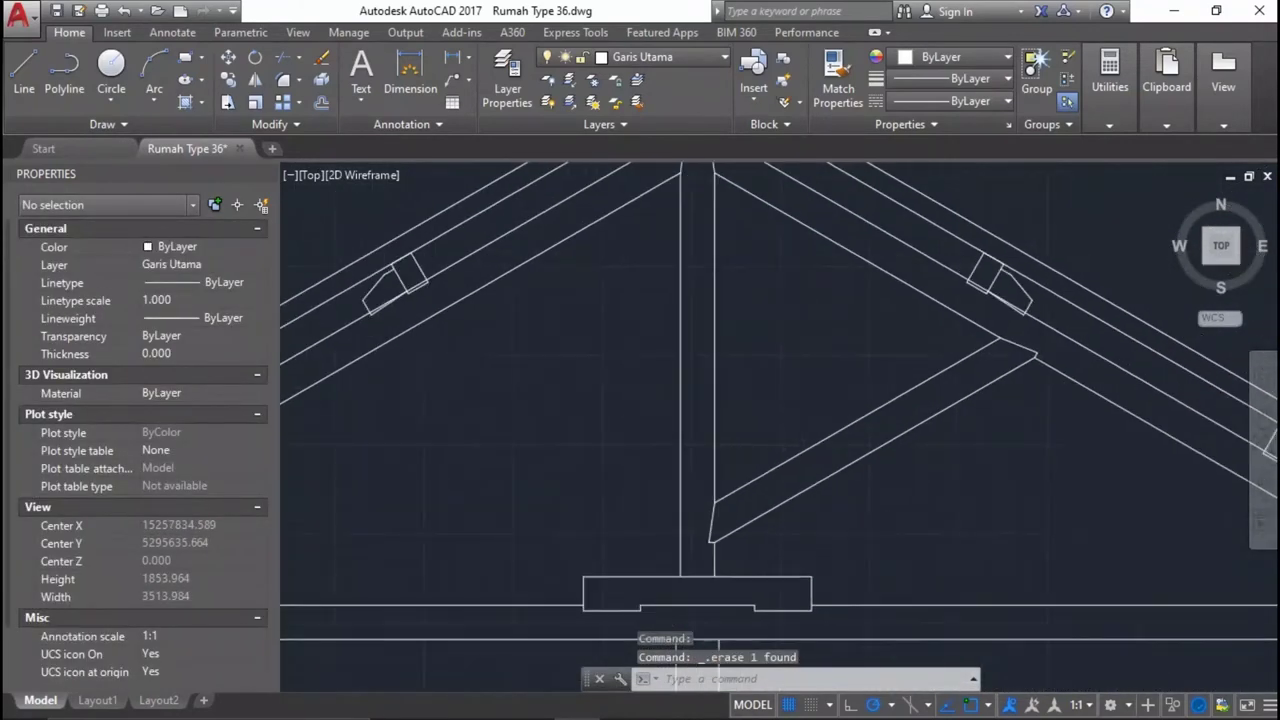
left_click(700, 443)
left_click(645, 410)
key("Delete")
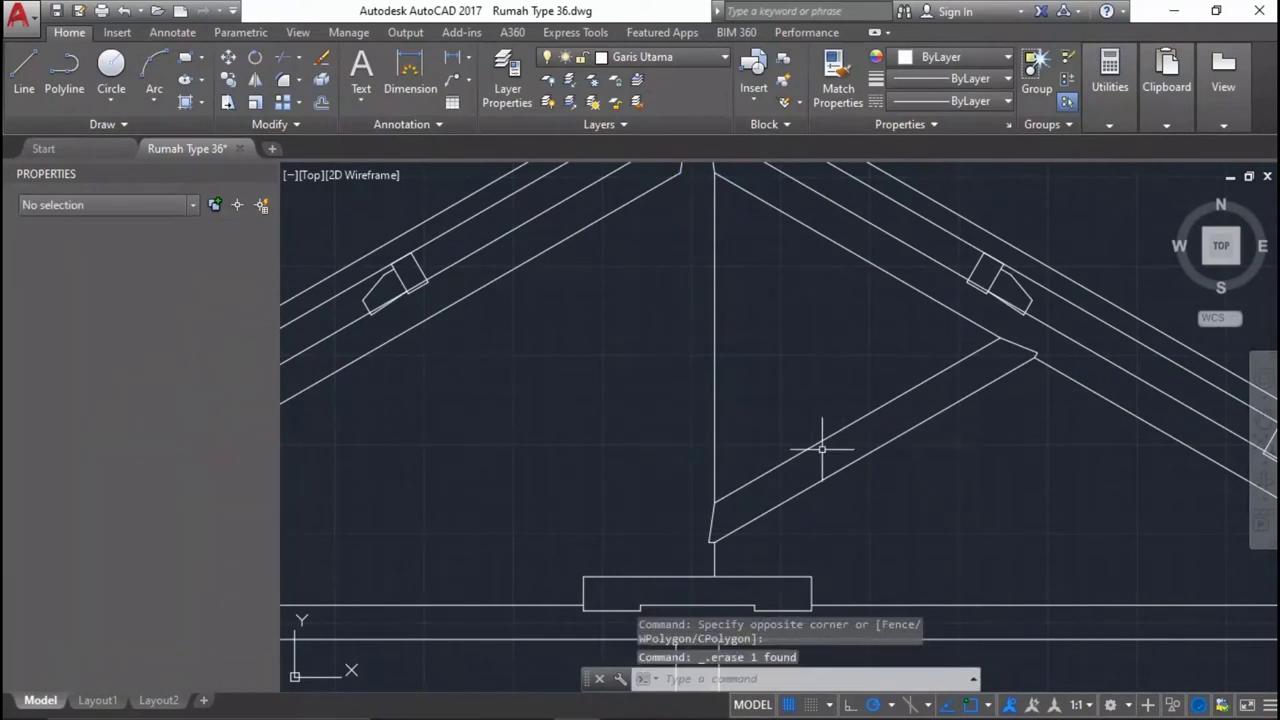
Mirror the right diagonal strut lines about the king post, keeping the originals.
left_click(1083, 462)
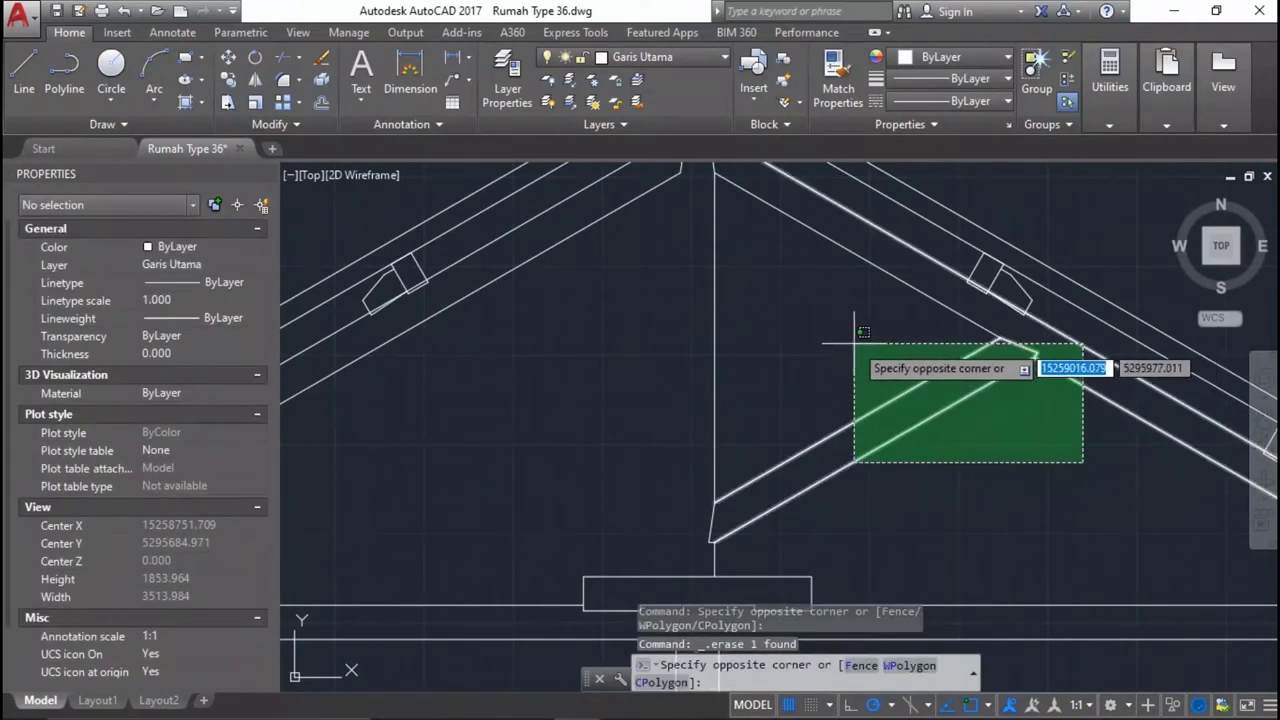
left_click(878, 384)
scroll(1063, 337, "up", 2)
left_click(1071, 400)
left_click(982, 335)
left_click(982, 335)
left_click(700, 180)
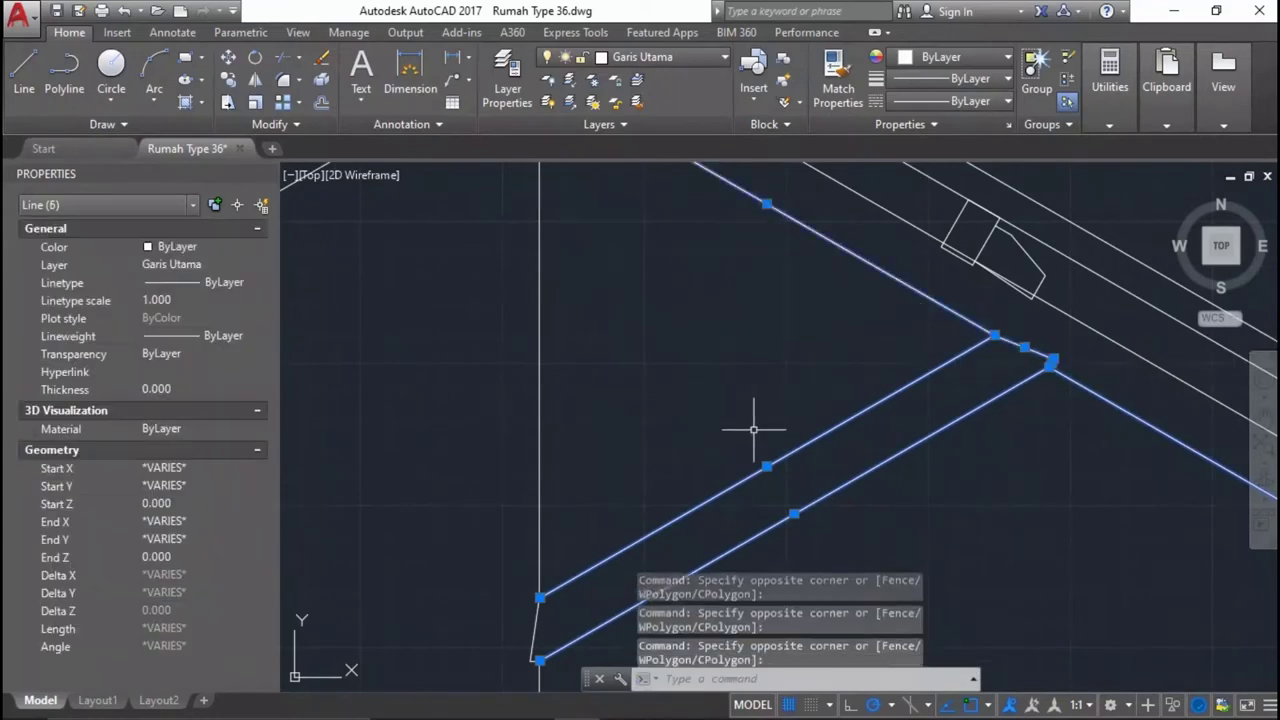
middle_click_drag(505, 603, 694, 443)
scroll(694, 443, "up", 2)
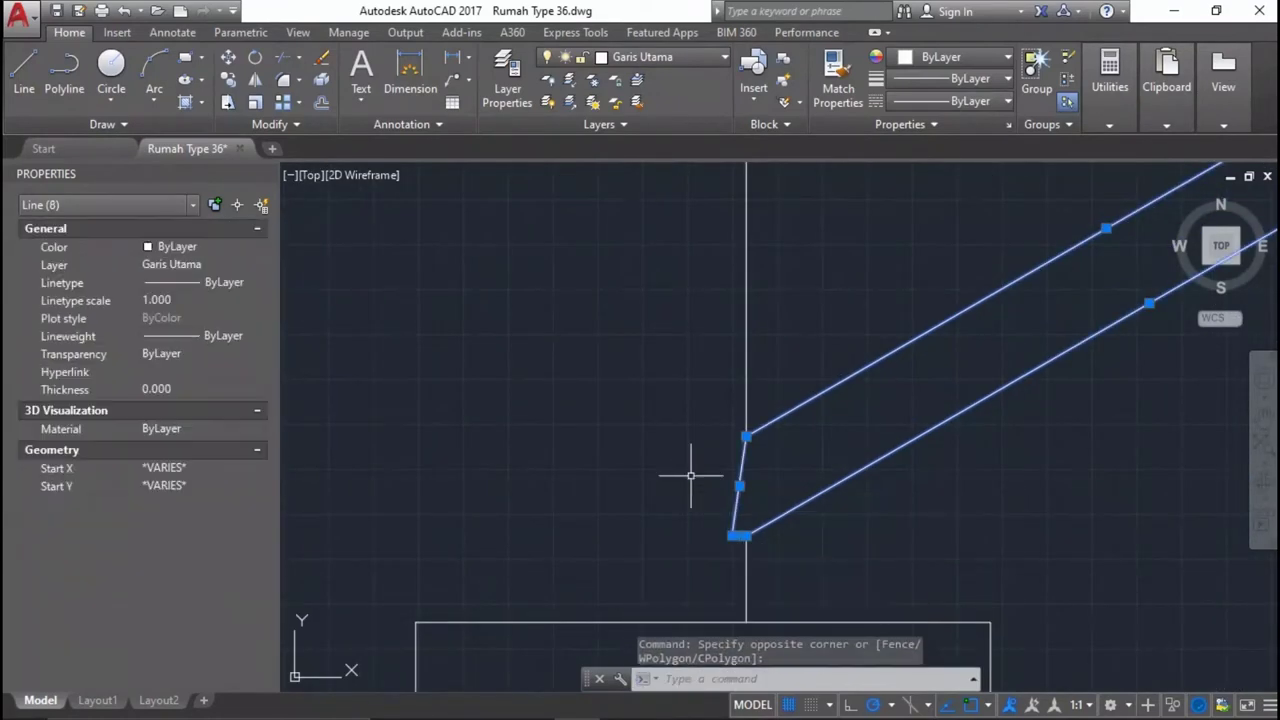
scroll(688, 490, "down", 2)
type("mi")
key("Return")
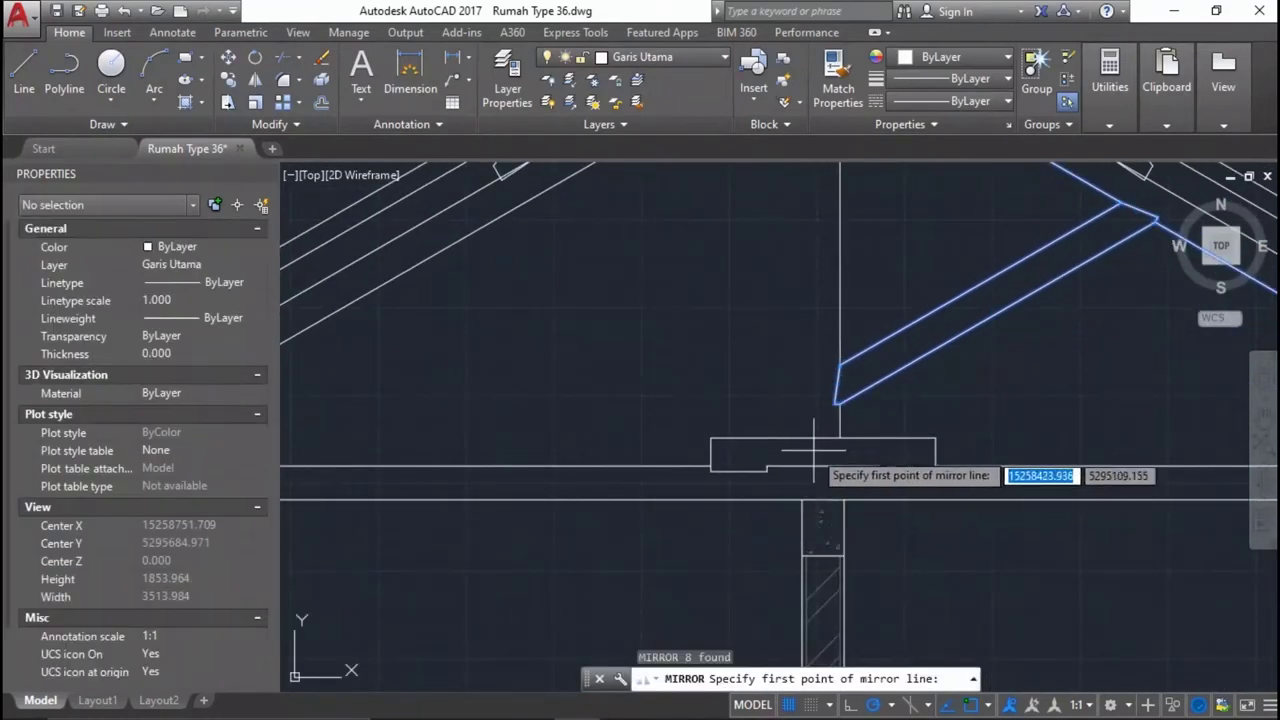
left_click(822, 440)
left_click(823, 399)
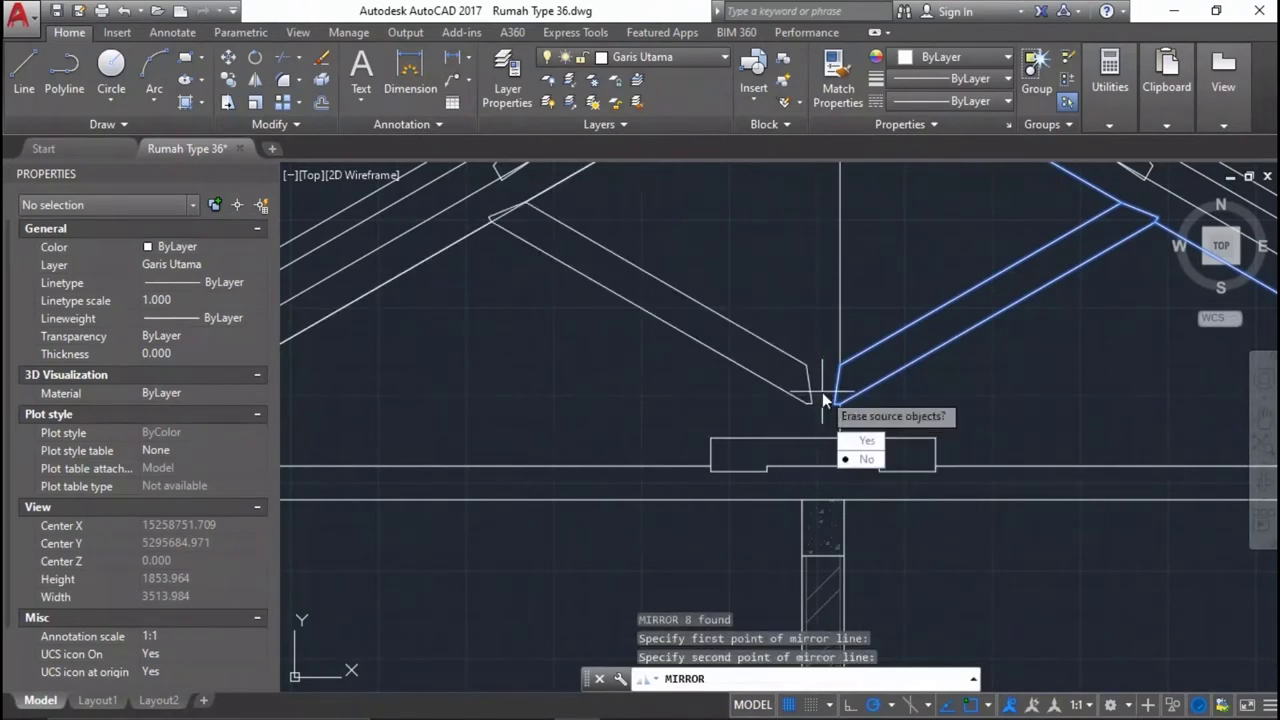
key("Return")
Mirror the strut's base vertical line and base line about the king post.
left_click_drag(863, 268, 814, 277)
scroll(825, 435, "up", 4)
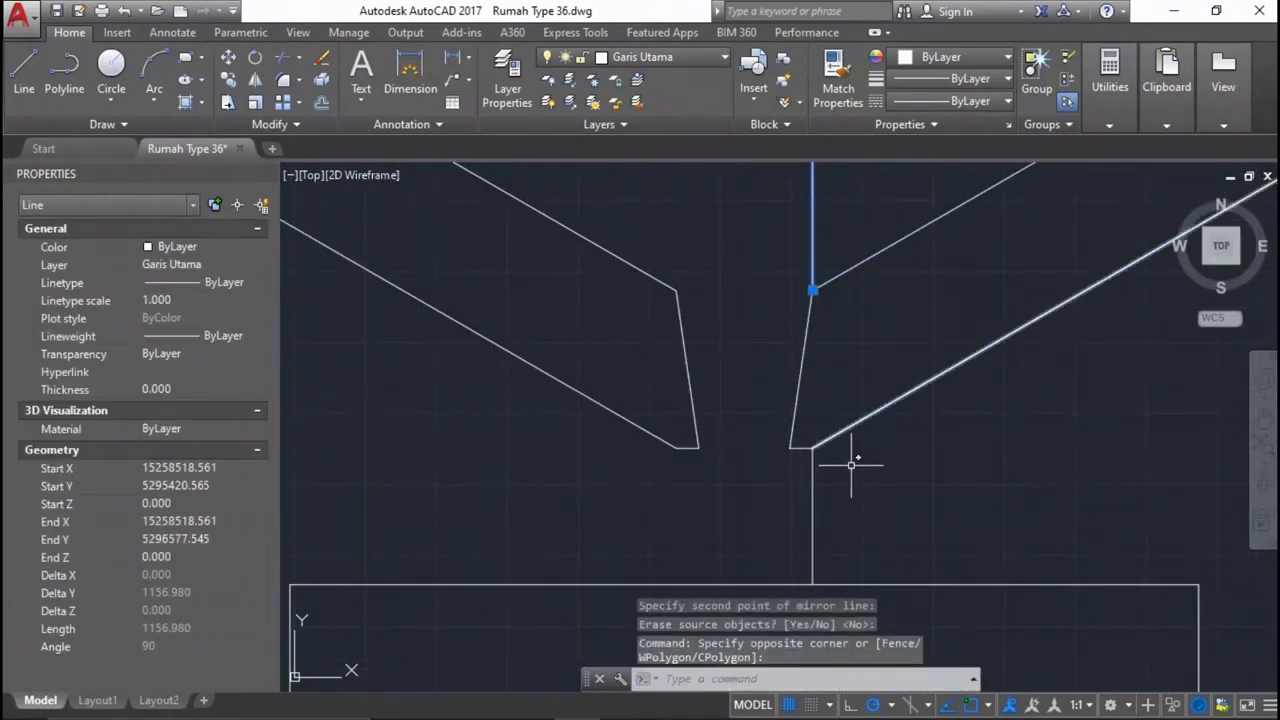
left_click_drag(857, 457, 757, 466)
key("space")
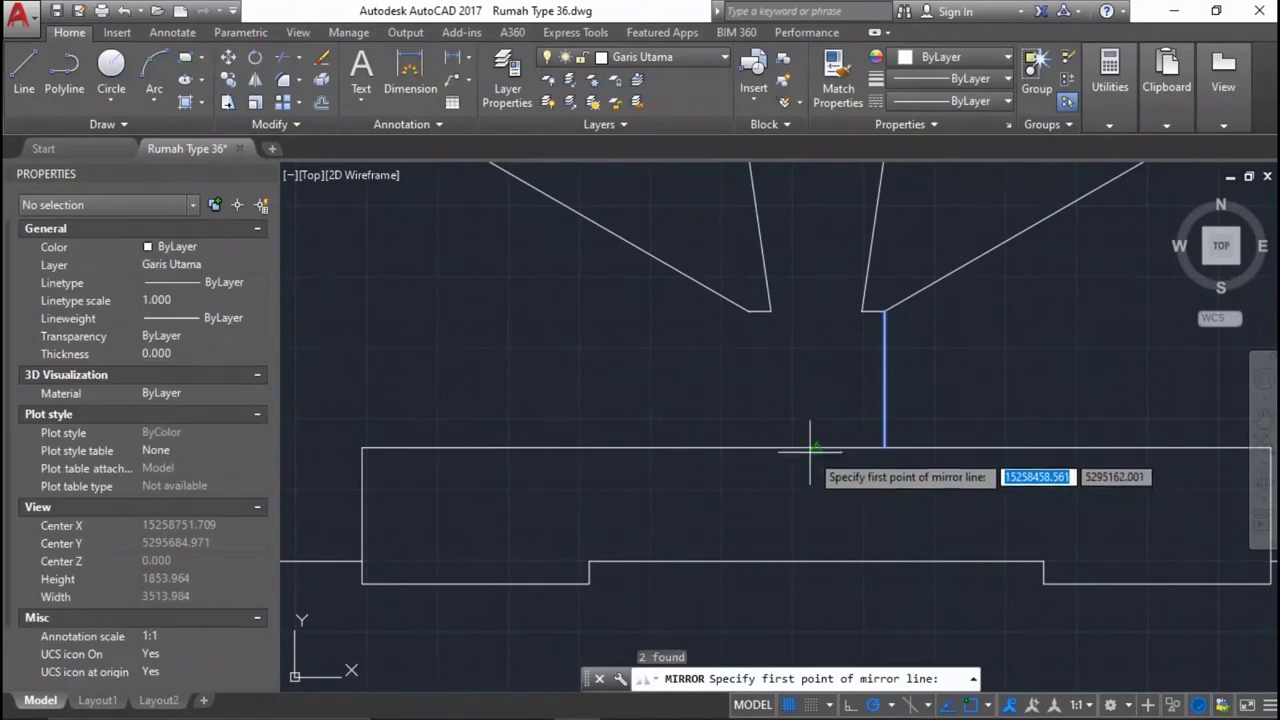
left_click(816, 447)
left_click(817, 383)
key("Return")
scroll(817, 383, "down", 2)
middle_click_drag(829, 289, 803, 407)
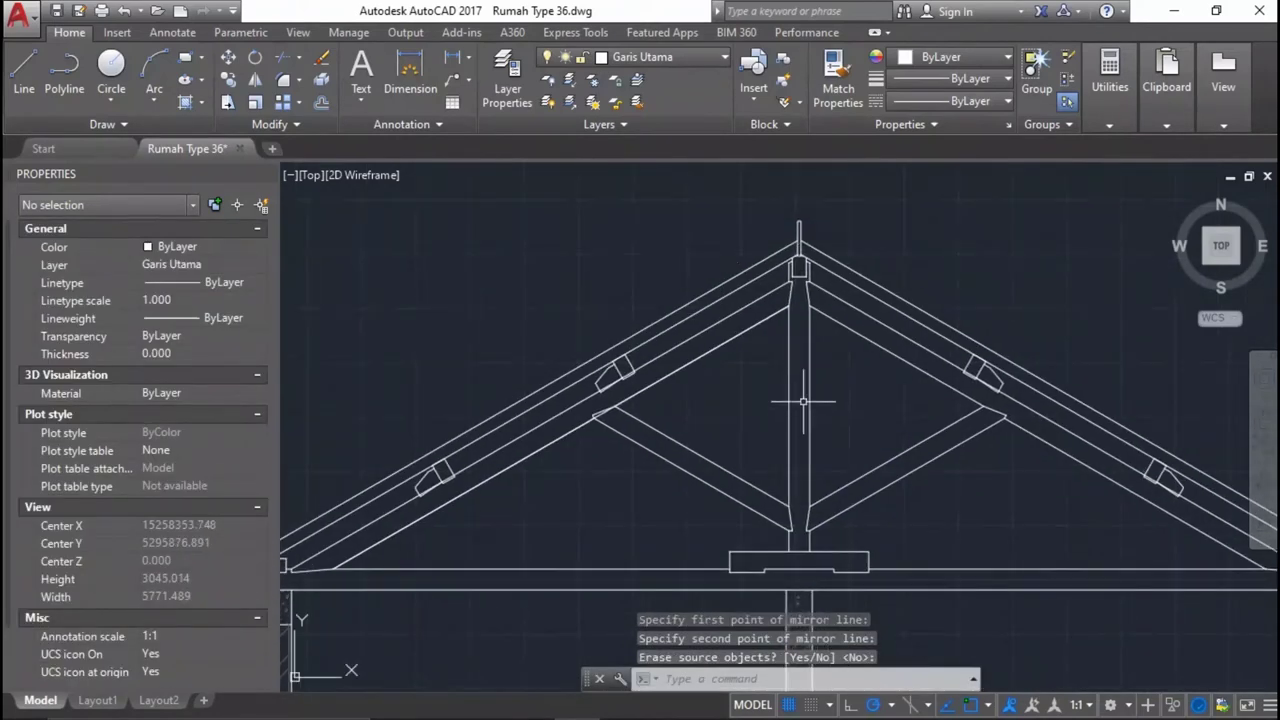
scroll(463, 493, "up", 2)
scroll(890, 400, "down", 2)
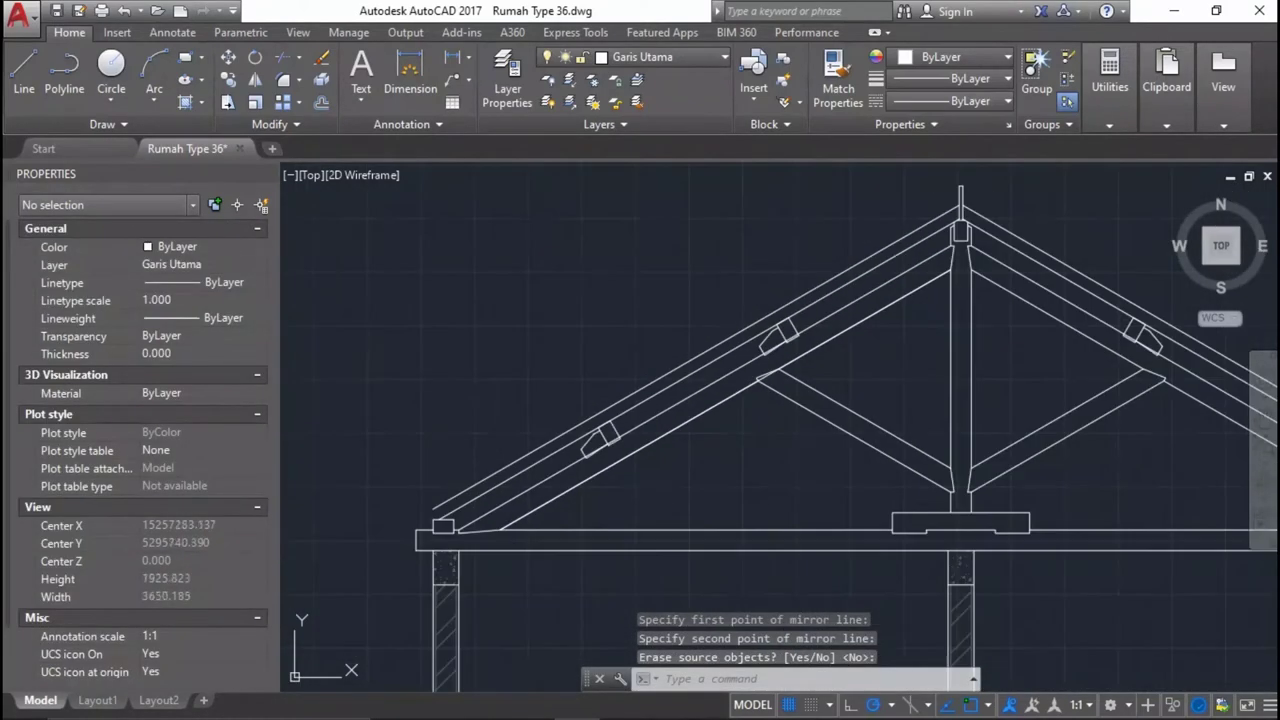
type("TR")
Trim the lines crossing the left rafter bracket.
key("Return")
key("Return")
scroll(720, 412, "up", 2)
scroll(485, 490, "up", 2)
scroll(490, 390, "up", 2)
scroll(466, 386, "up", 2)
left_click(466, 386)
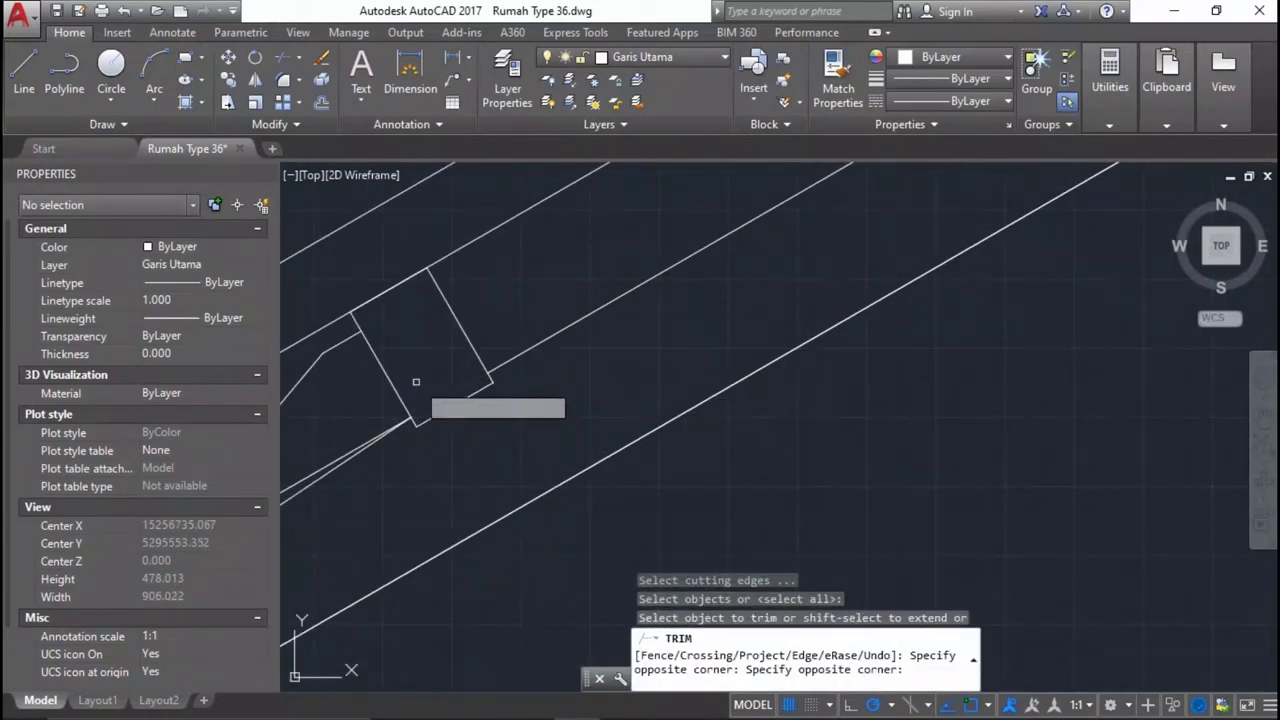
left_click(418, 384)
scroll(423, 405, "down", 2)
scroll(400, 443, "down", 1)
scroll(561, 443, "down", 3)
scroll(420, 496, "up", 2)
scroll(670, 370, "down", 3)
scroll(448, 430, "up", 3)
scroll(634, 395, "up", 1)
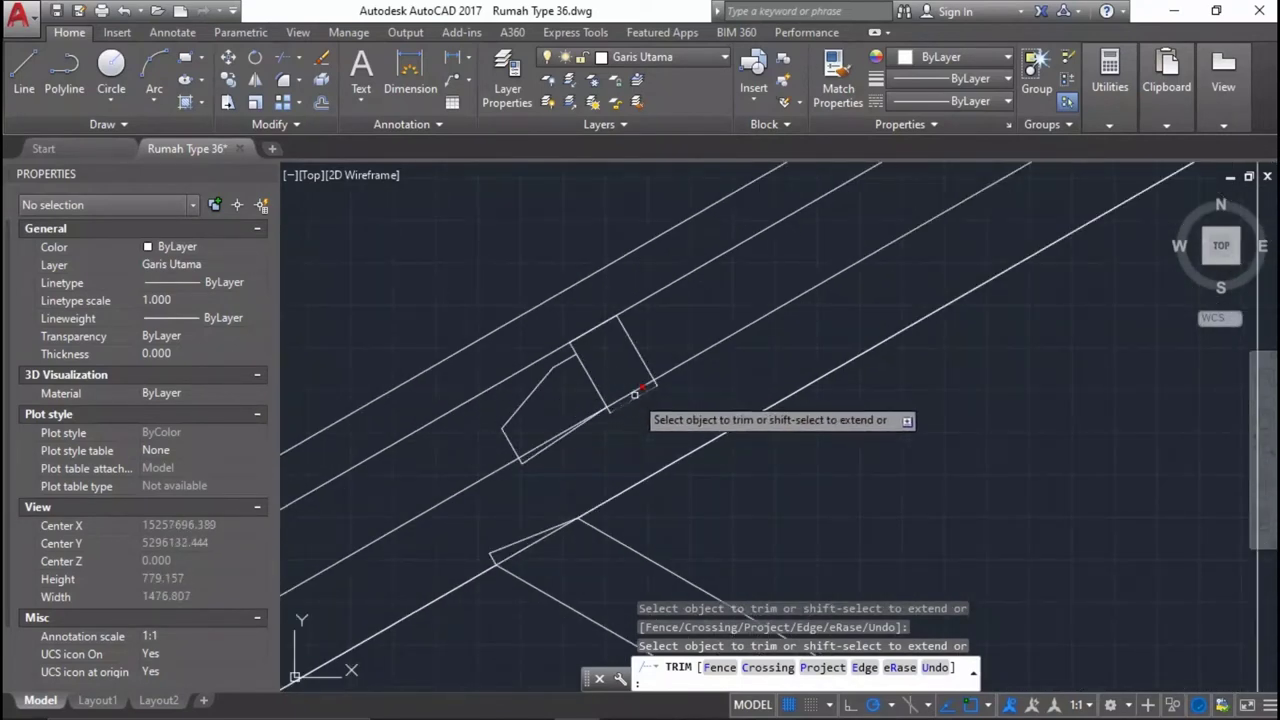
scroll(560, 435, "down", 4)
scroll(730, 370, "up", 2)
scroll(740, 280, "up", 1)
scroll(720, 330, "up", 1)
scroll(922, 425, "up", 4)
Trim the segments crossing the right and lower brackets.
left_click(908, 431)
left_click(985, 448)
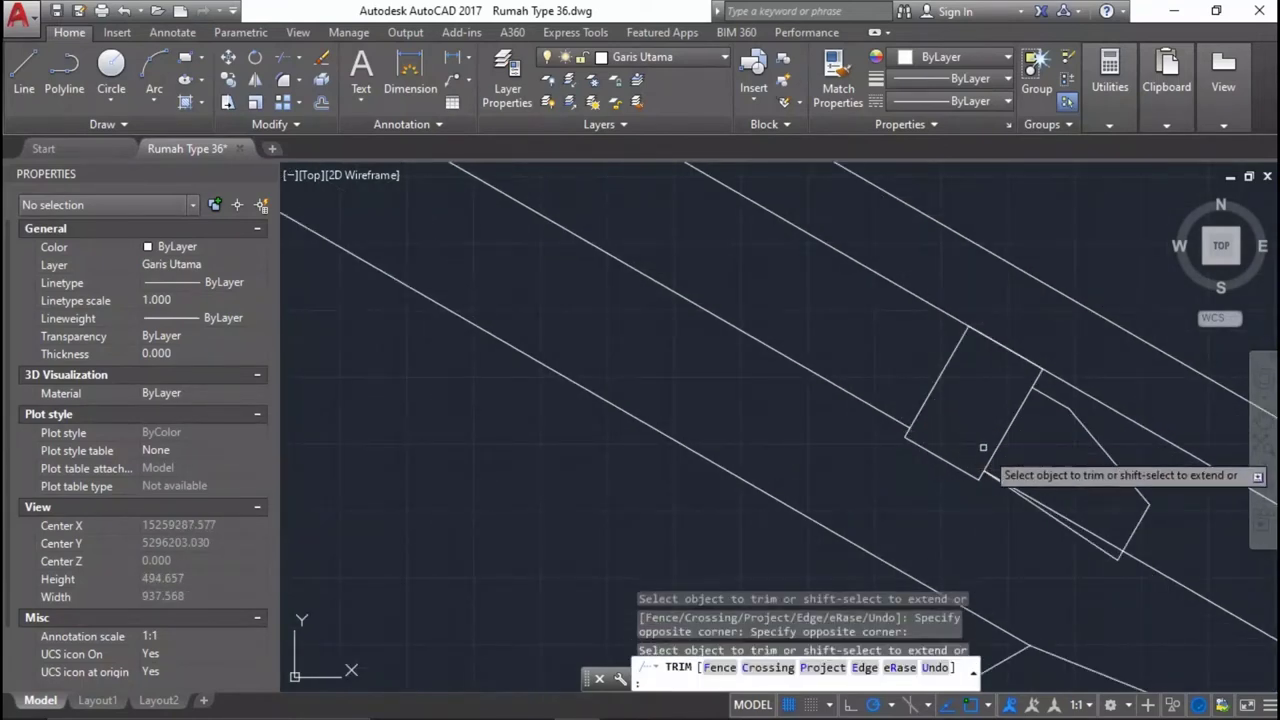
left_click(1062, 514)
scroll(811, 318, "down", 4)
scroll(1076, 364, "up", 3)
scroll(987, 410, "up", 2)
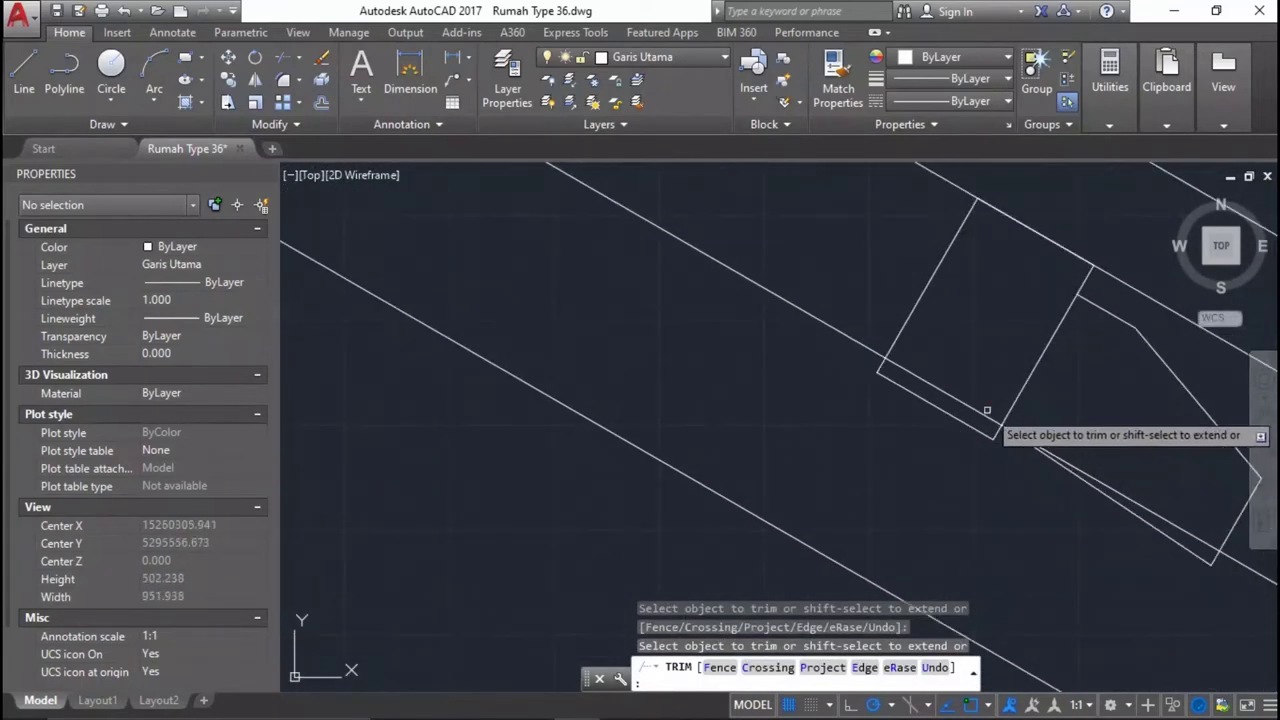
left_click(1118, 489)
scroll(1043, 346, "down", 4)
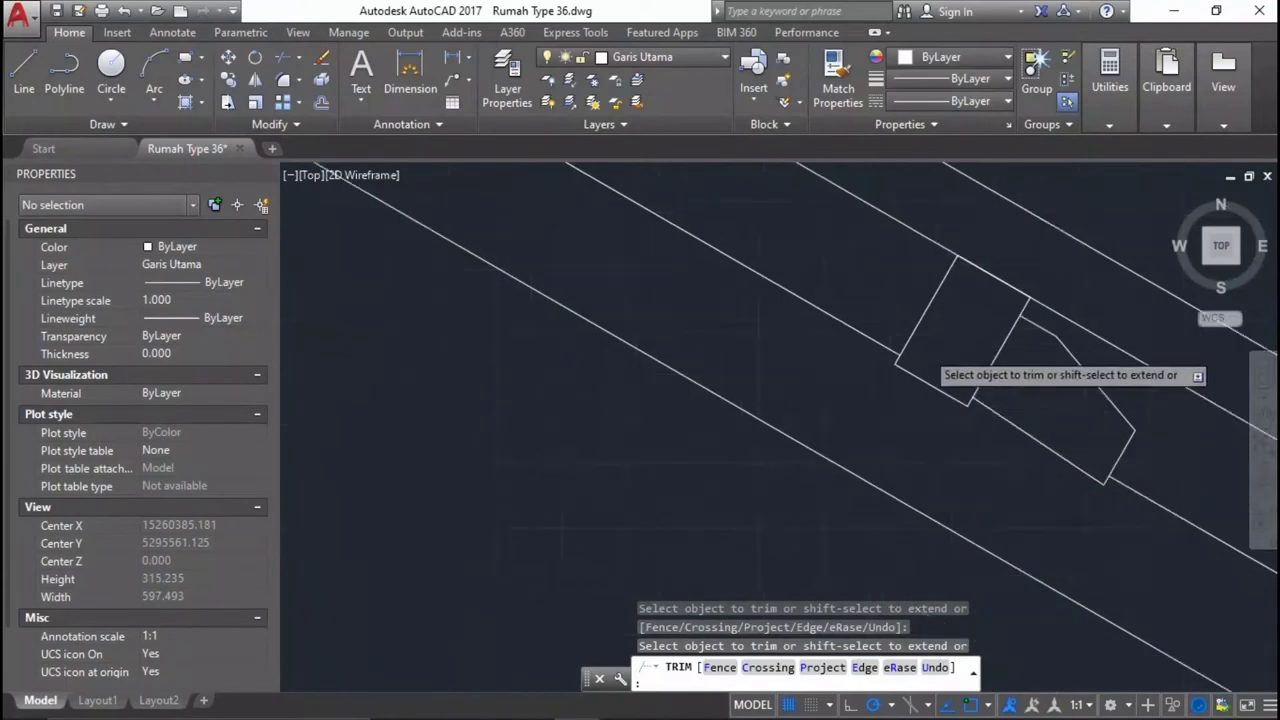
key("Return")
scroll(430, 330, "up", 4)
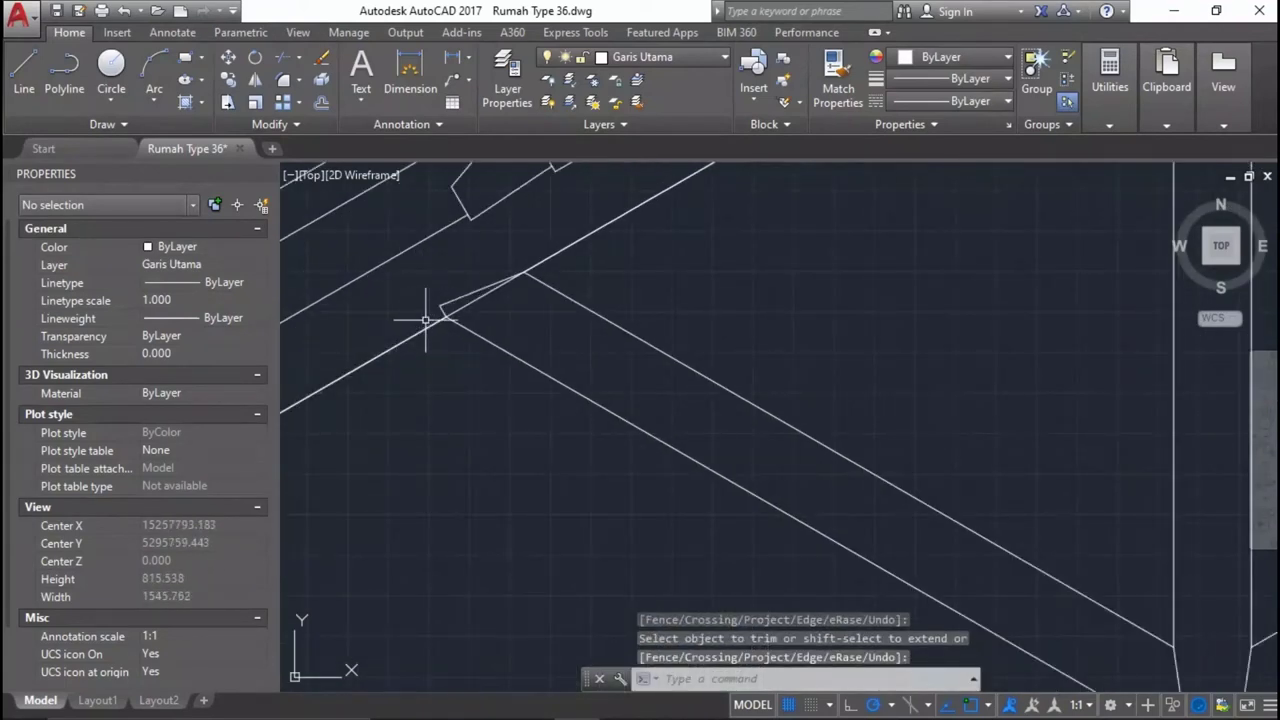
Delete the stray rafter line at the truss's left end.
left_click(468, 307)
left_click(457, 301)
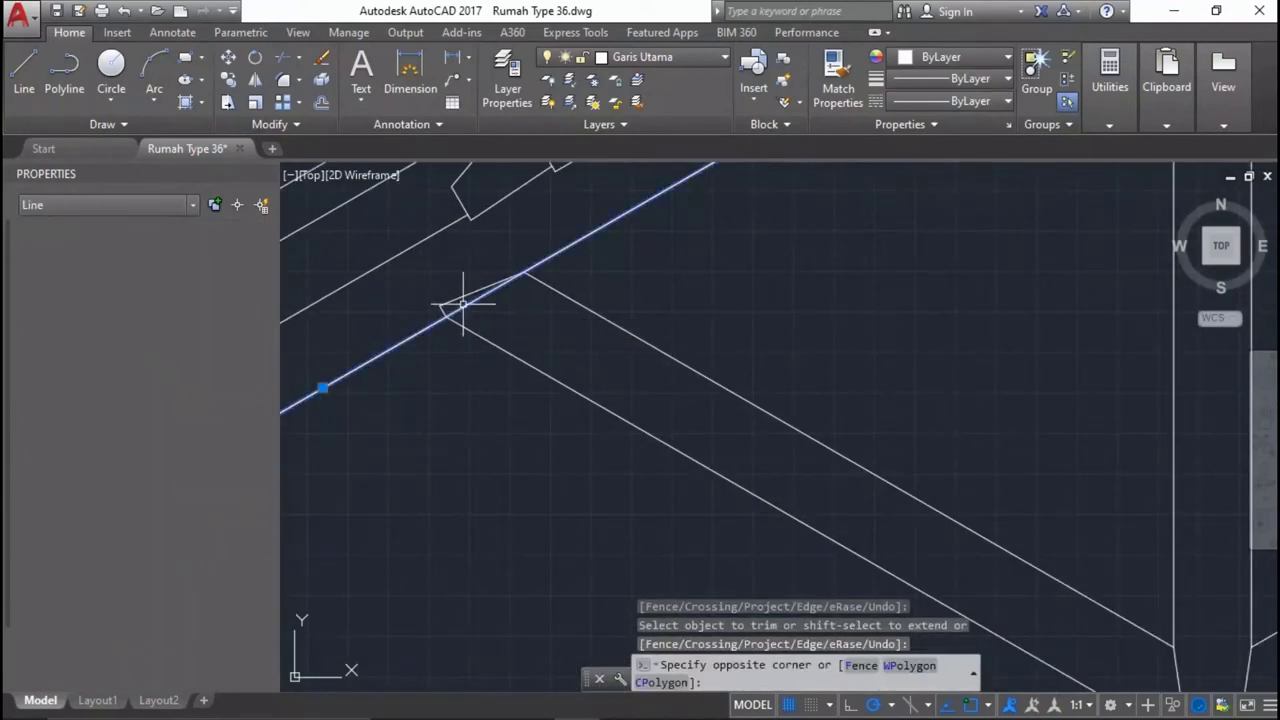
scroll(668, 362, "down", 4)
key("Delete")
middle_click_drag(360, 435, 590, 405)
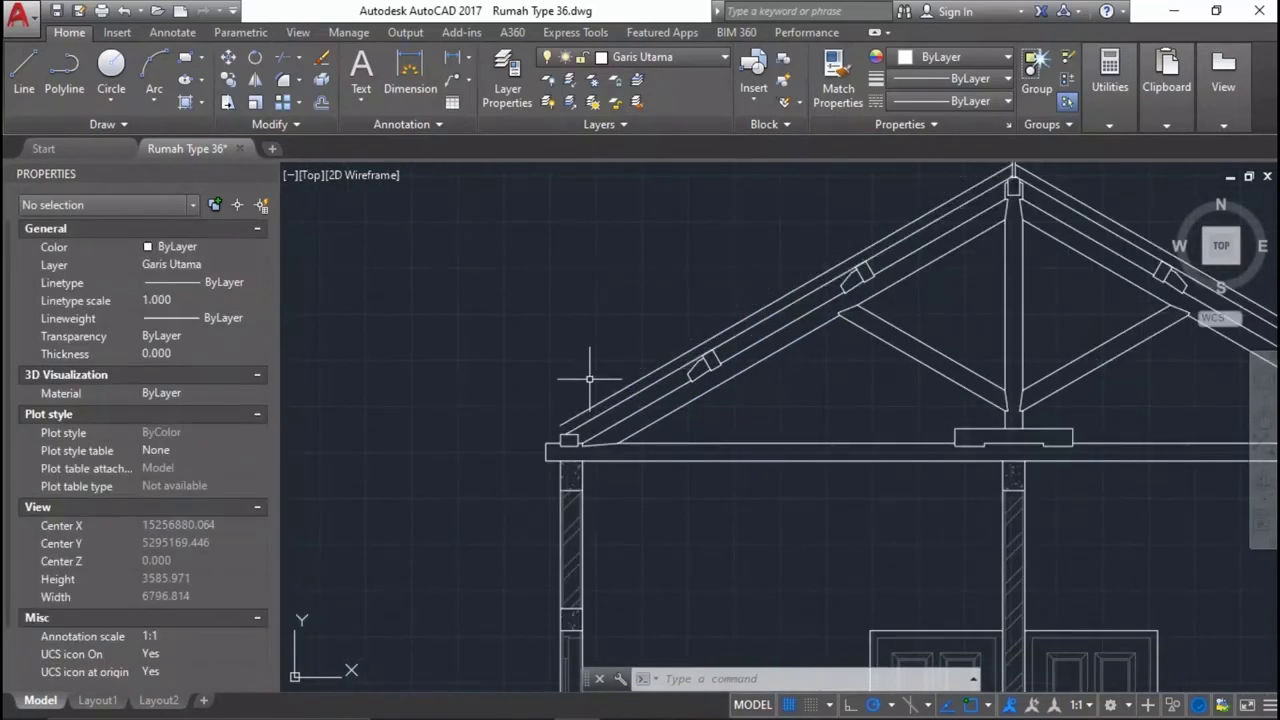
Place a vertical construction line (XLine) through the post.
type("xl")
key("Return")
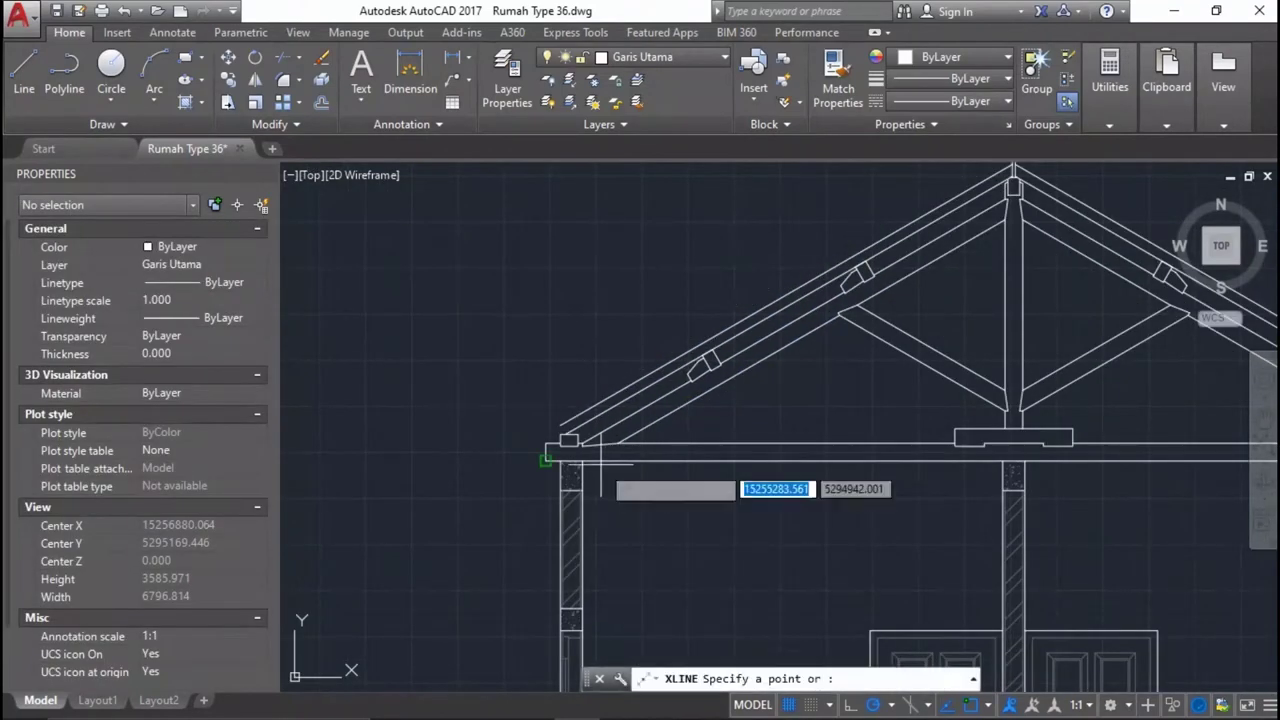
type("c")
key("Return")
key("Escape")
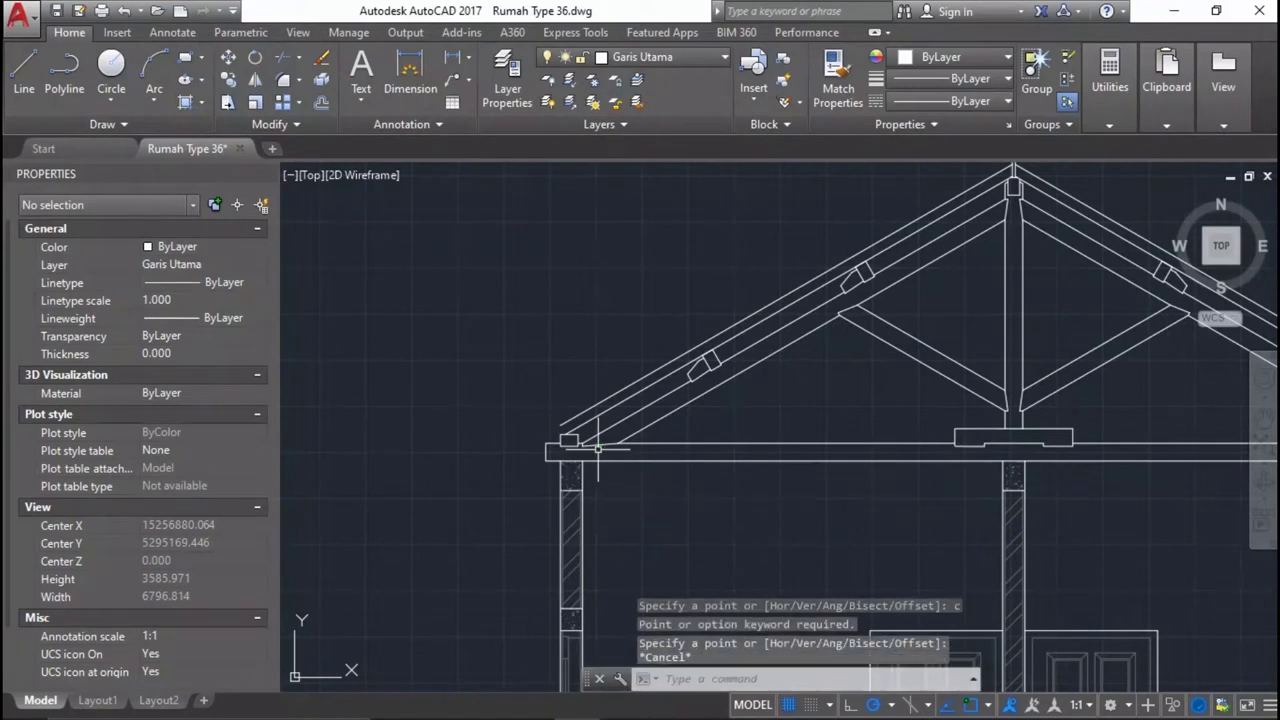
type("xl")
key("Return")
type("v")
key("Return")
scroll(572, 495, "up", 2)
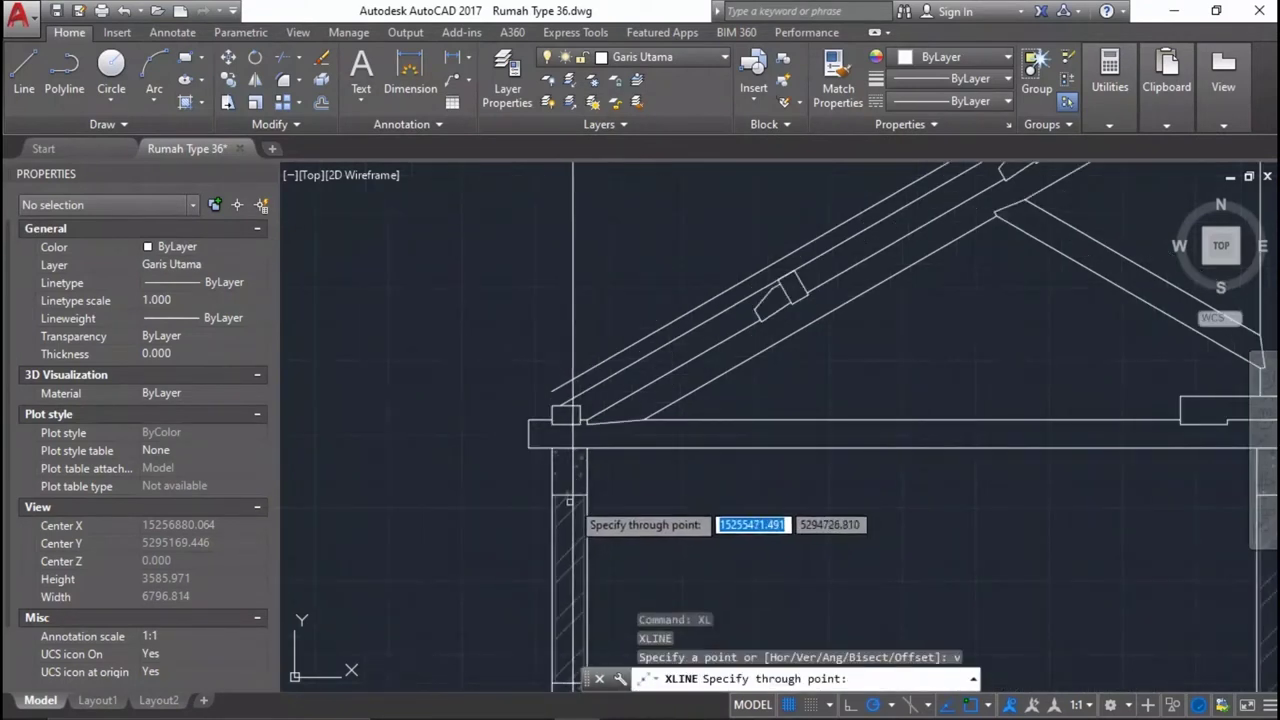
left_click(570, 495)
key("Escape")
scroll(600, 430, "up", 2)
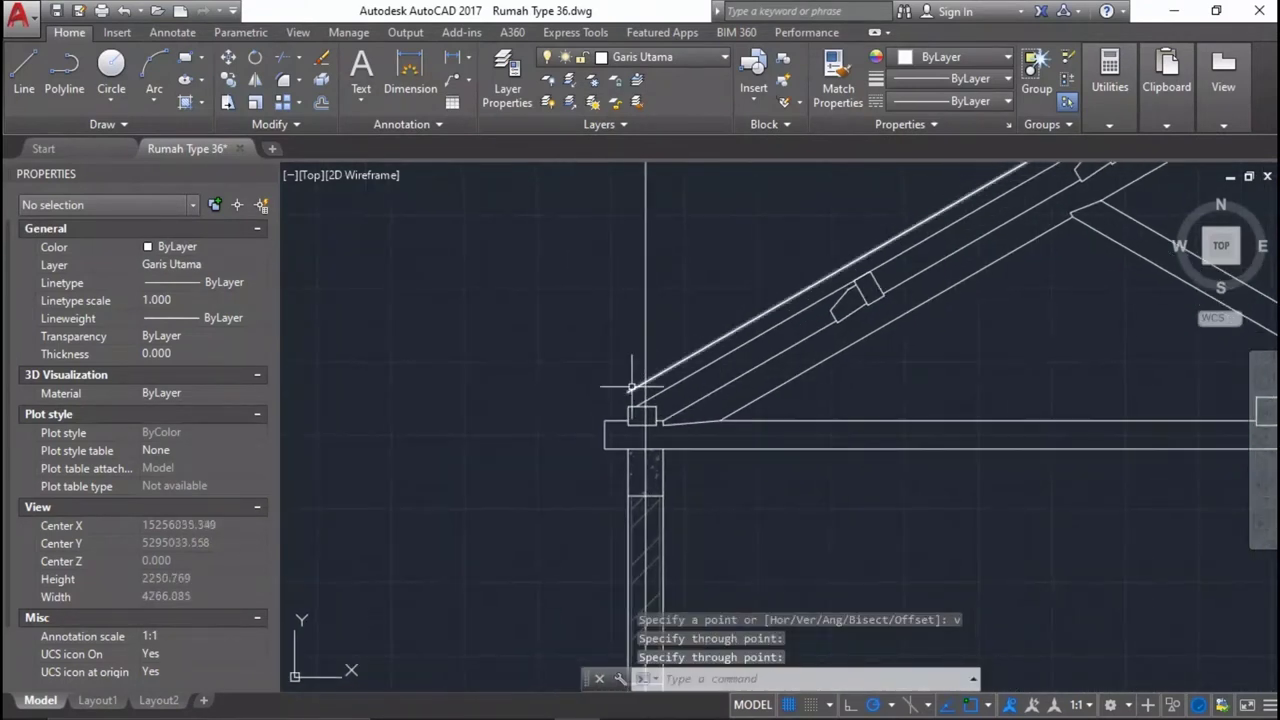
Offset the vertical post line 800 to the left.
type("o")
key("Return")
scroll(640, 360, "up", 4)
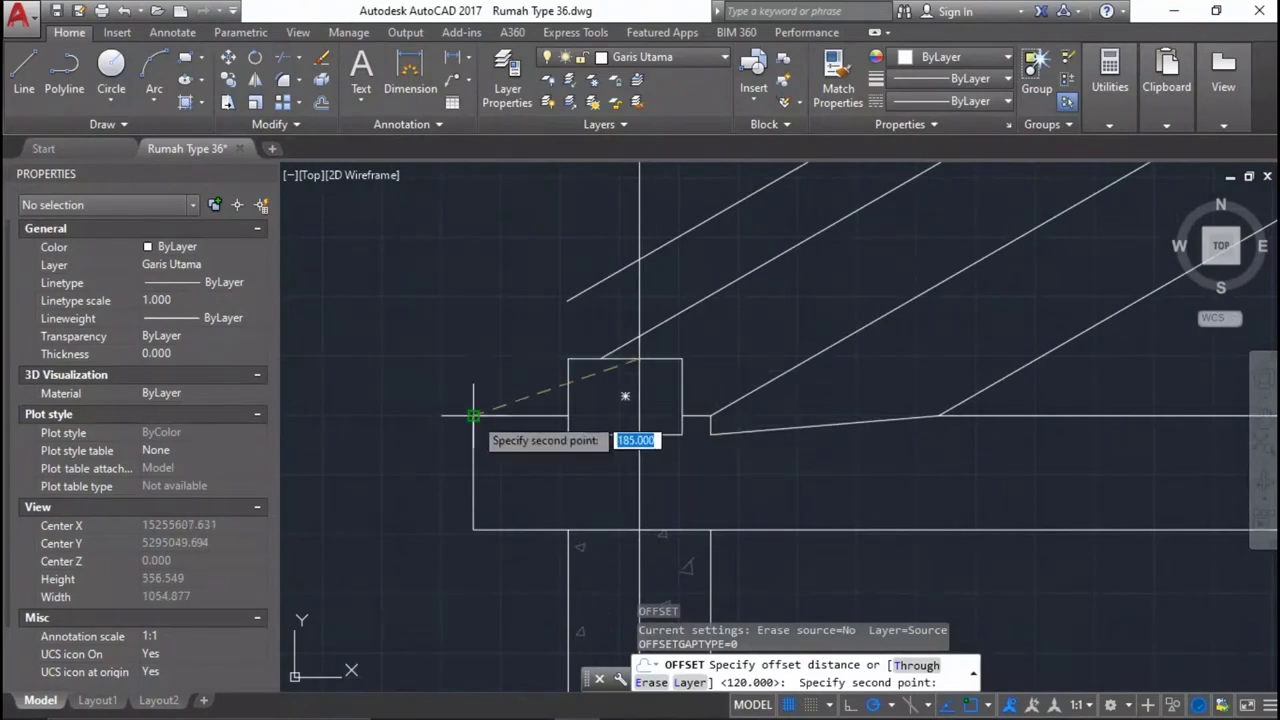
type("0")
key("Return")
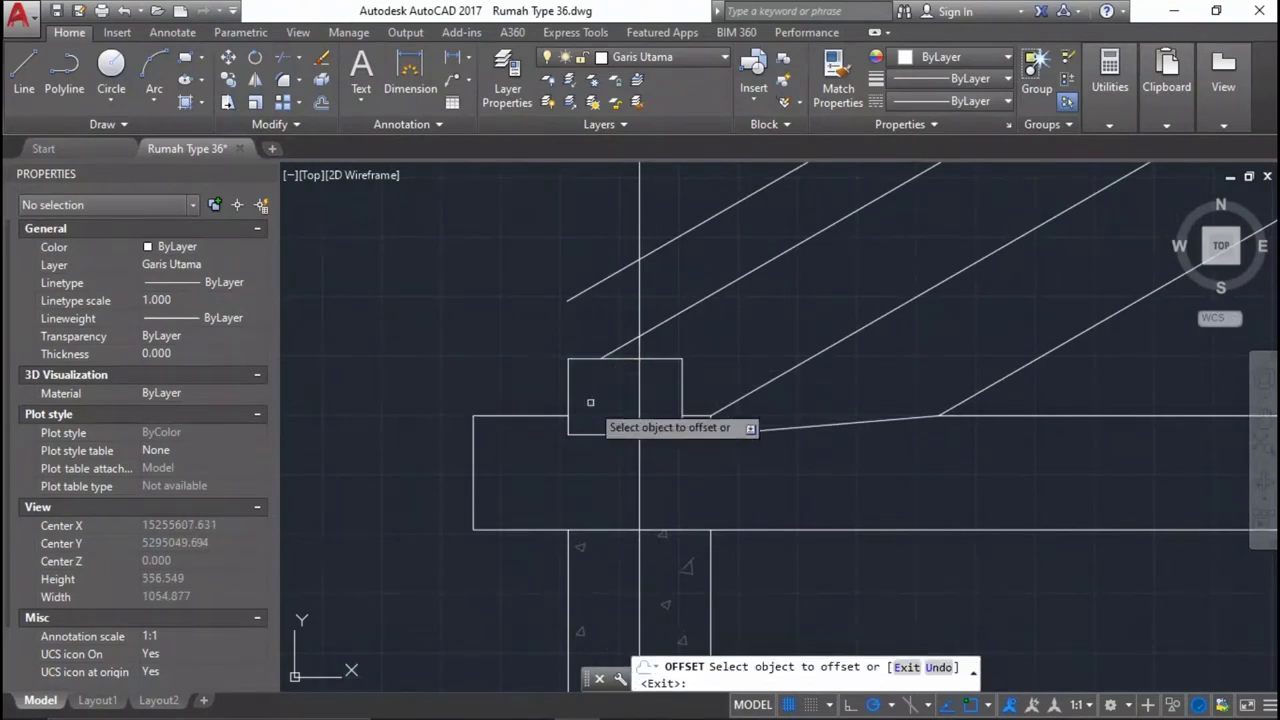
left_click(640, 381)
left_click(437, 391)
scroll(706, 337, "down", 4)
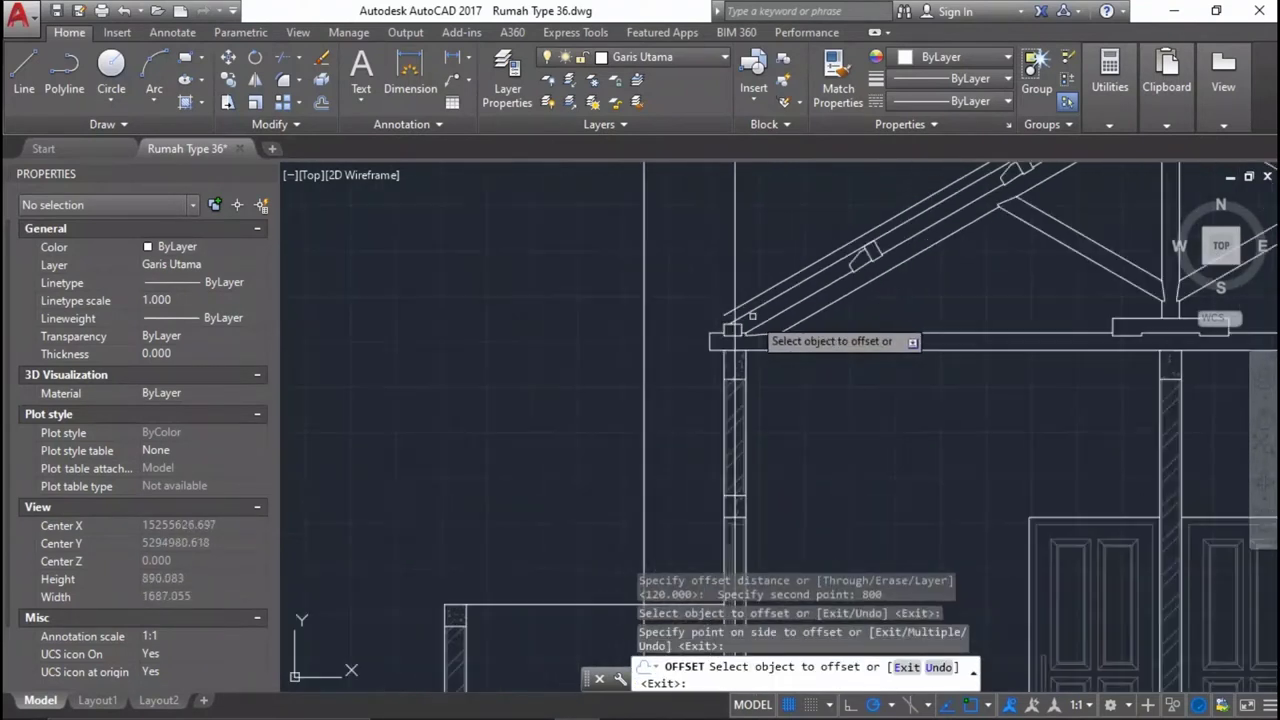
scroll(737, 316, "down", 2)
Extend the rafter lines to the new left vertical boundary line.
type("x")
key("Return")
left_click(620, 300)
left_click(554, 286)
scroll(700, 370, "up", 4)
key("Return")
left_click(767, 325)
left_click(676, 272)
key("Return")
middle_click_drag(591, 380, 664, 390)
scroll(592, 381, "up", 2)
Erase the two vertical construction lines.
type("l")
key("Return")
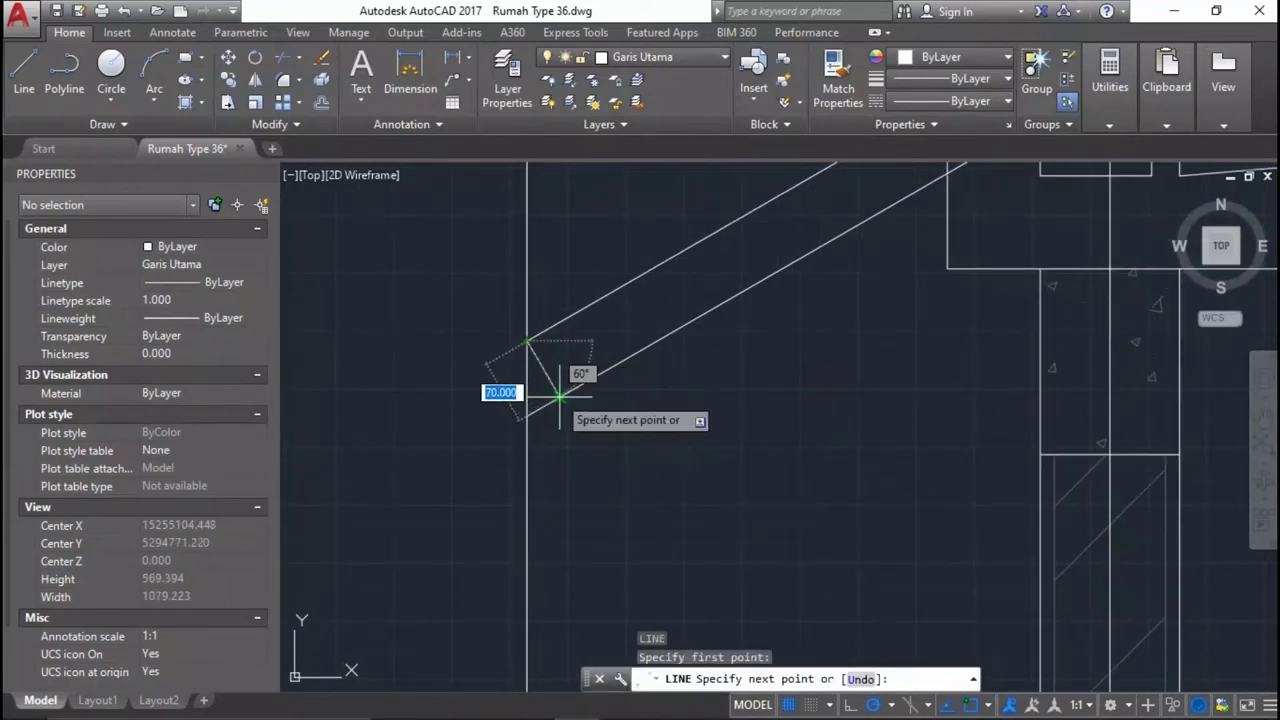
scroll(568, 390, "down", 2)
key("Escape")
left_click(823, 217)
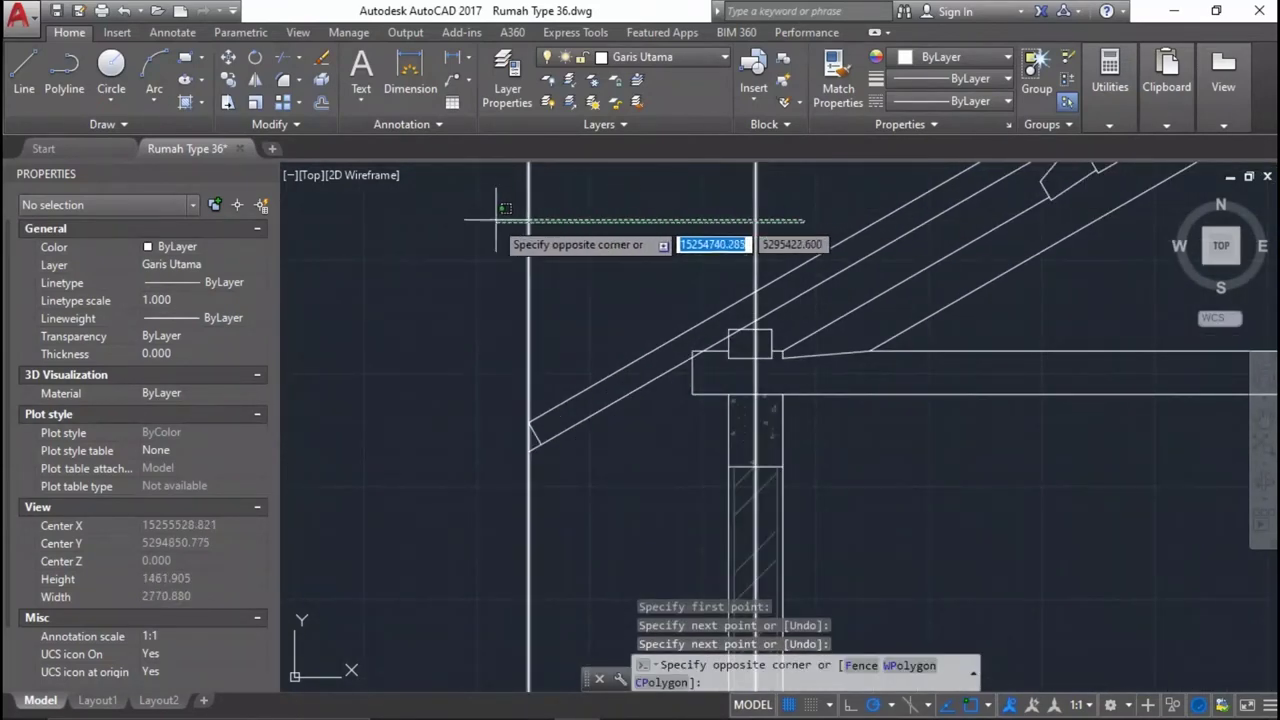
left_click(496, 267)
scroll(496, 267, "down", 3)
key("Delete")
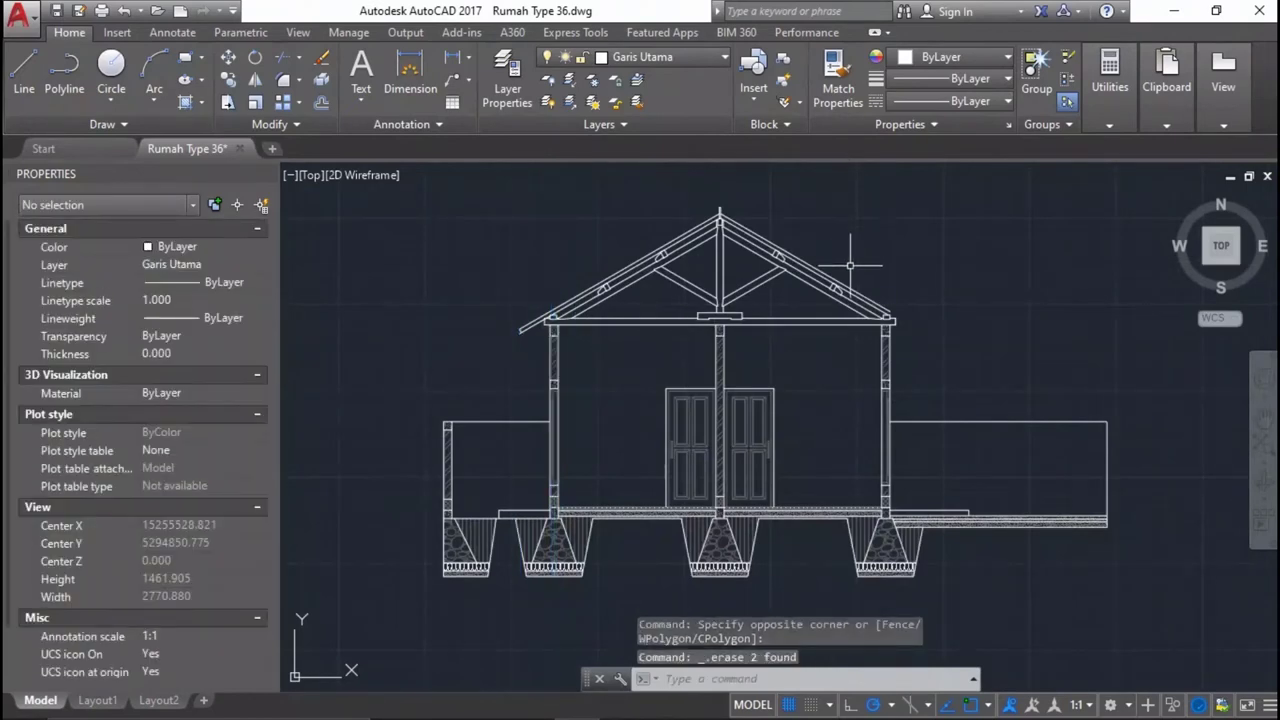
Erase the two stray upper rafter lines.
scroll(925, 424, "up", 3)
scroll(925, 424, "up", 3)
middle_click_drag(898, 280, 880, 443)
left_click(880, 430)
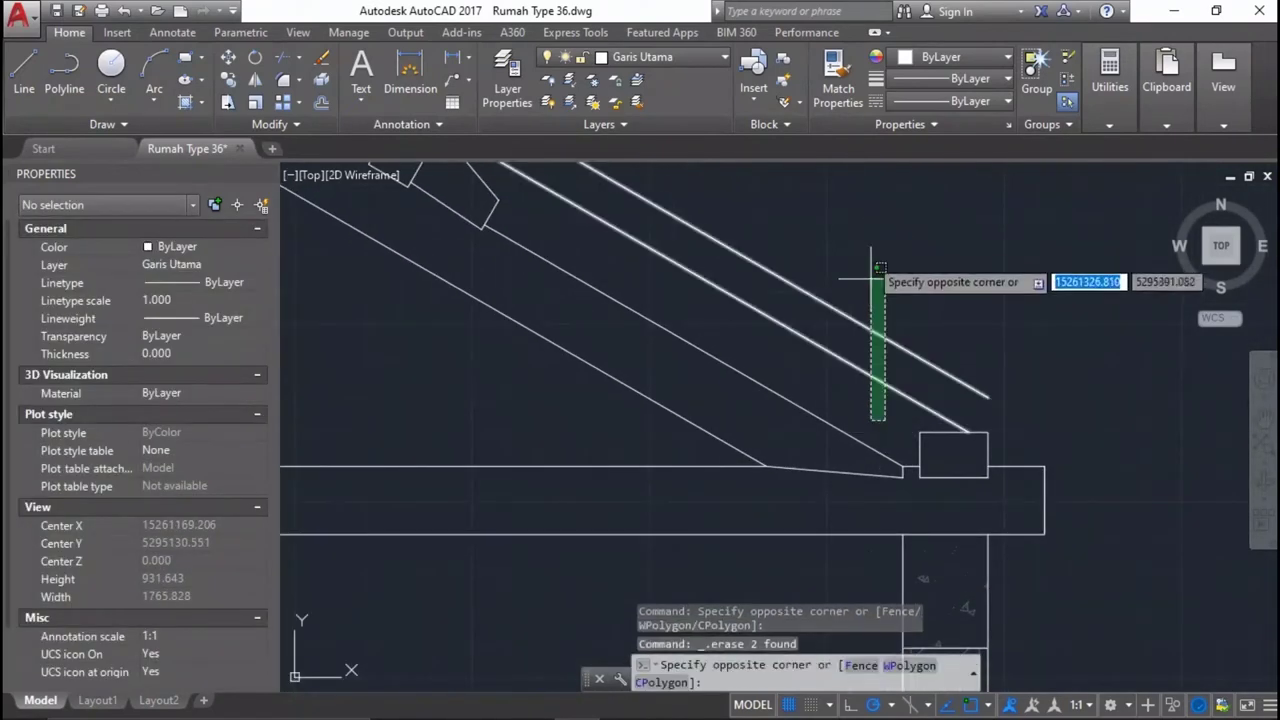
left_click(867, 251)
key("Delete")
Erase the small rectangle at the eave.
middle_click_drag(1000, 440, 1007, 420)
left_click(1006, 420)
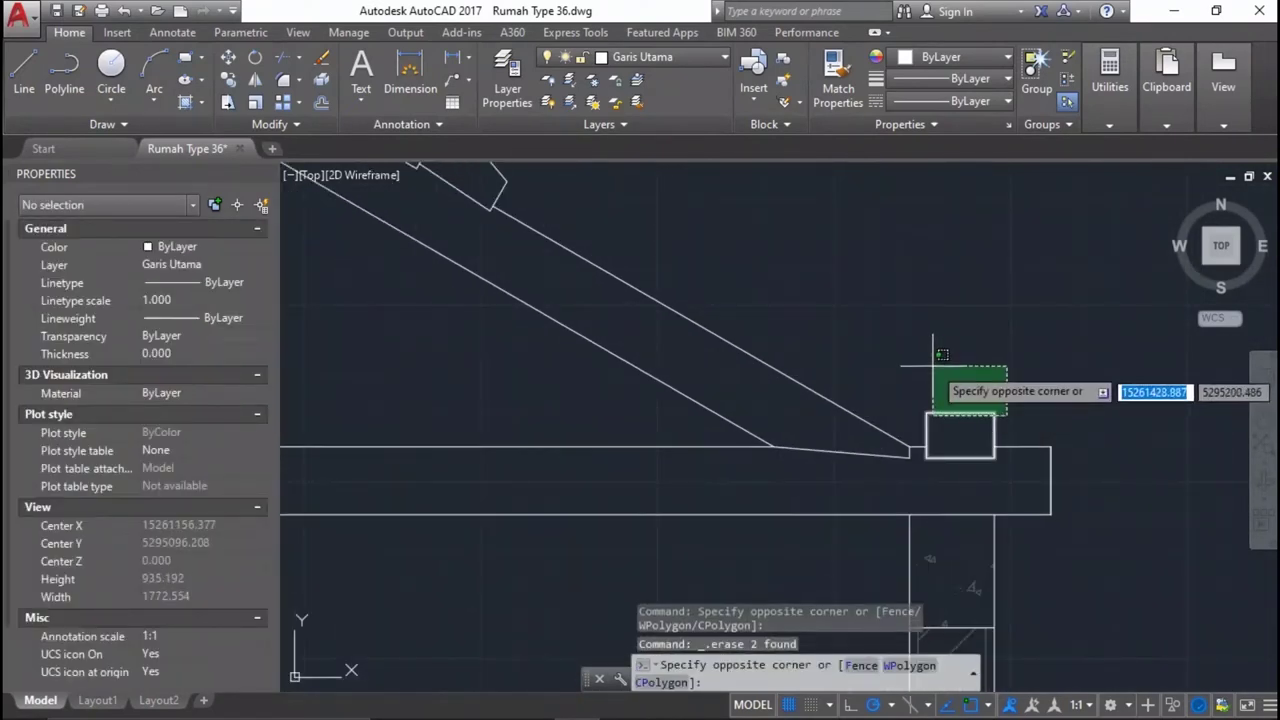
left_click(925, 360)
key("Delete")
scroll(925, 360, "down", 3)
scroll(900, 632, "up", 2)
Erase the four leftover pieces at the rafter end.
middle_click_drag(912, 632, 900, 632)
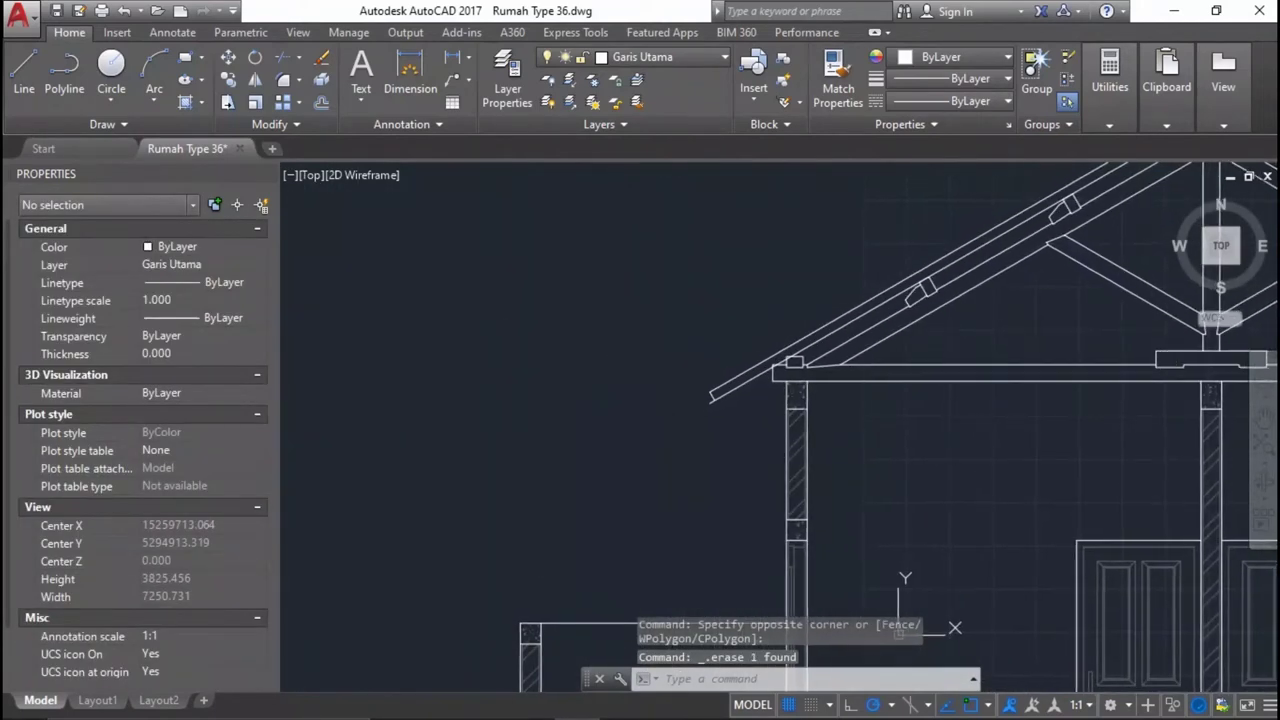
scroll(1010, 384, "down", 2)
scroll(1051, 344, "up", 4)
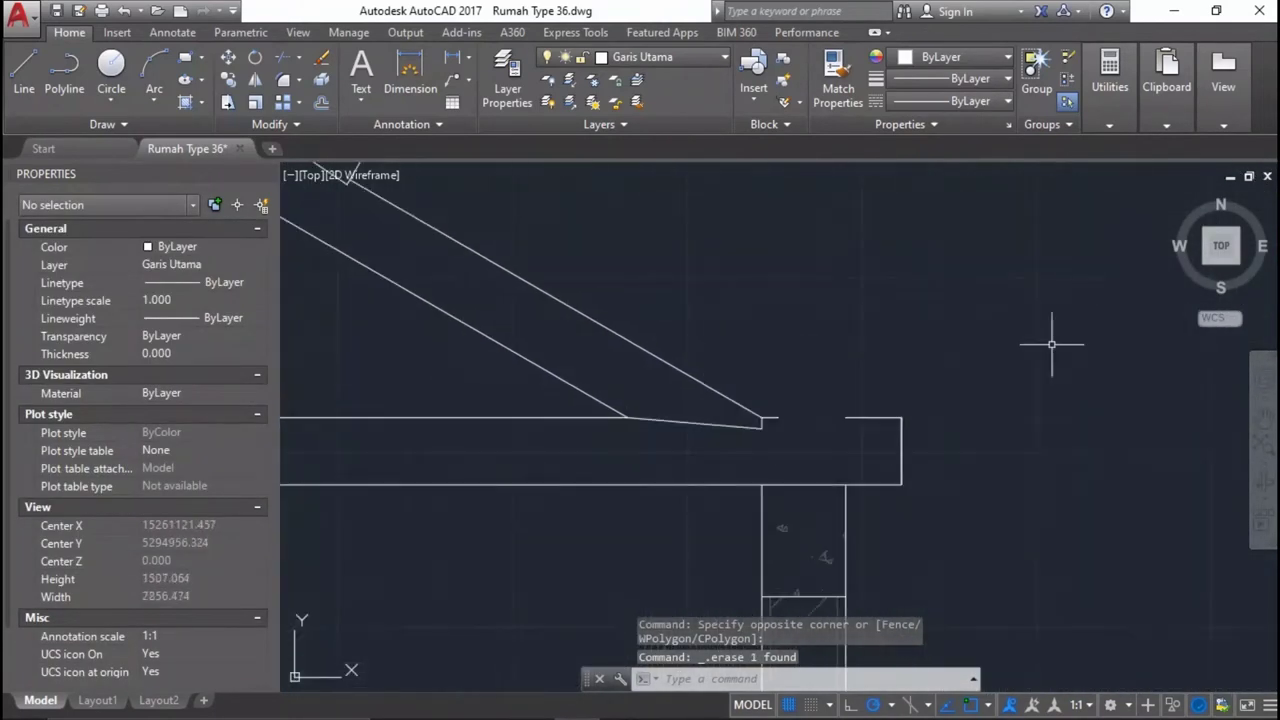
left_click(957, 506)
left_click(771, 360)
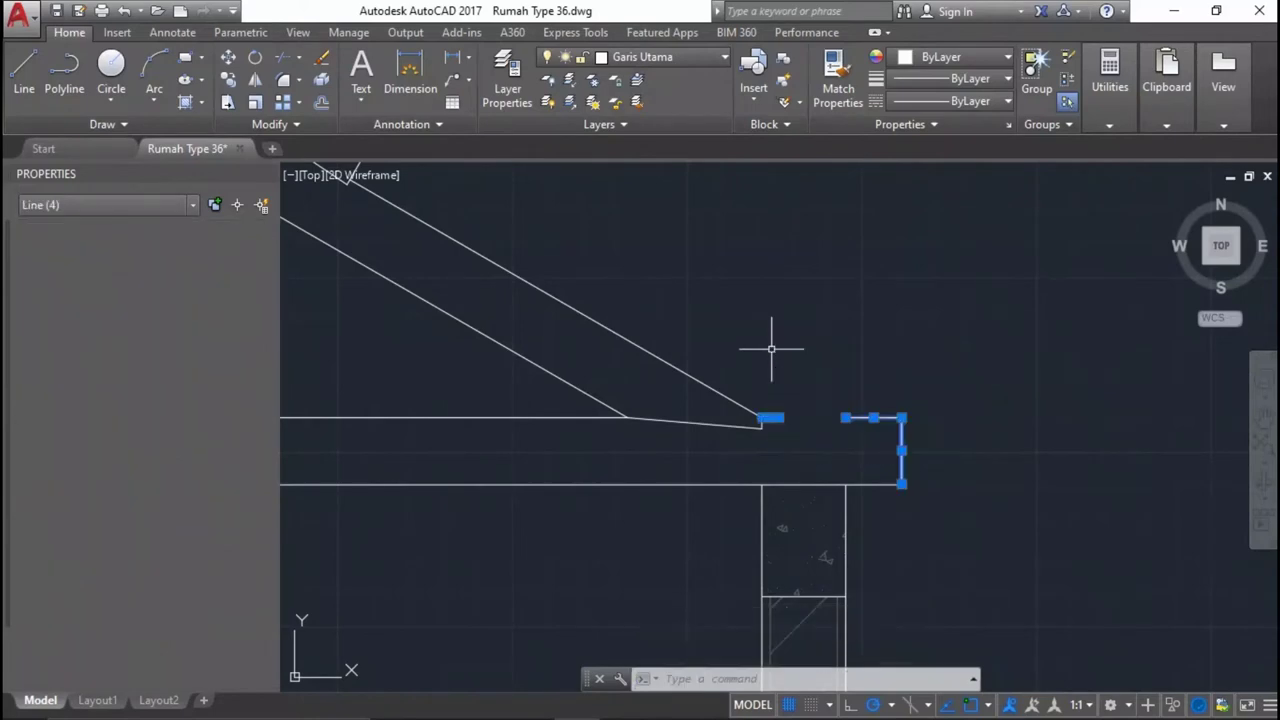
key("Delete")
scroll(1039, 413, "down", 5)
scroll(1039, 413, "down", 2)
scroll(534, 320, "up", 3)
scroll(686, 337, "up", 2)
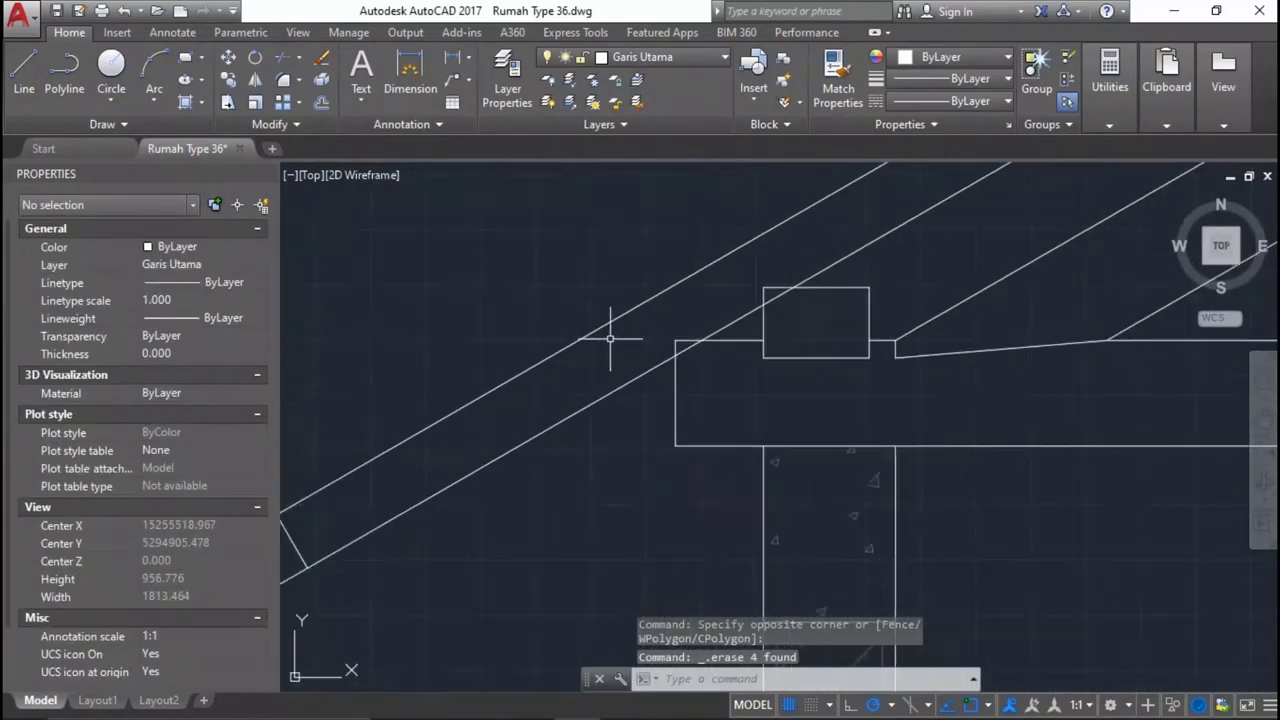
scroll(638, 342, "up", 2)
Trim the rafter overhang using all objects as cutting edges.
key("Return")
scroll(637, 337, "up", 2)
key("Return")
left_click(690, 350)
left_click(713, 331)
middle_click_drag(700, 345, 713, 331)
scroll(839, 297, "up", 4)
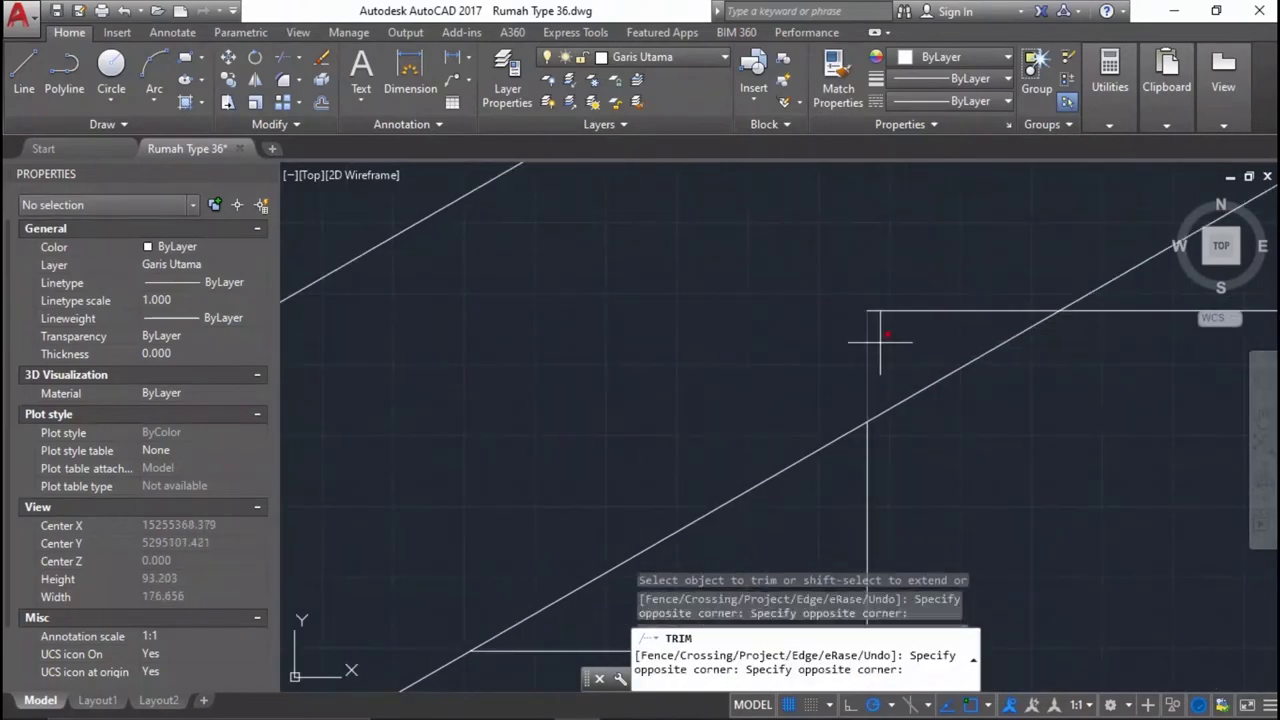
scroll(900, 270, "down", 10)
key("Return")
scroll(1000, 265, "down", 4)
scroll(1054, 265, "down", 4)
scroll(1054, 265, "down", 2)
scroll(537, 514, "up", 5)
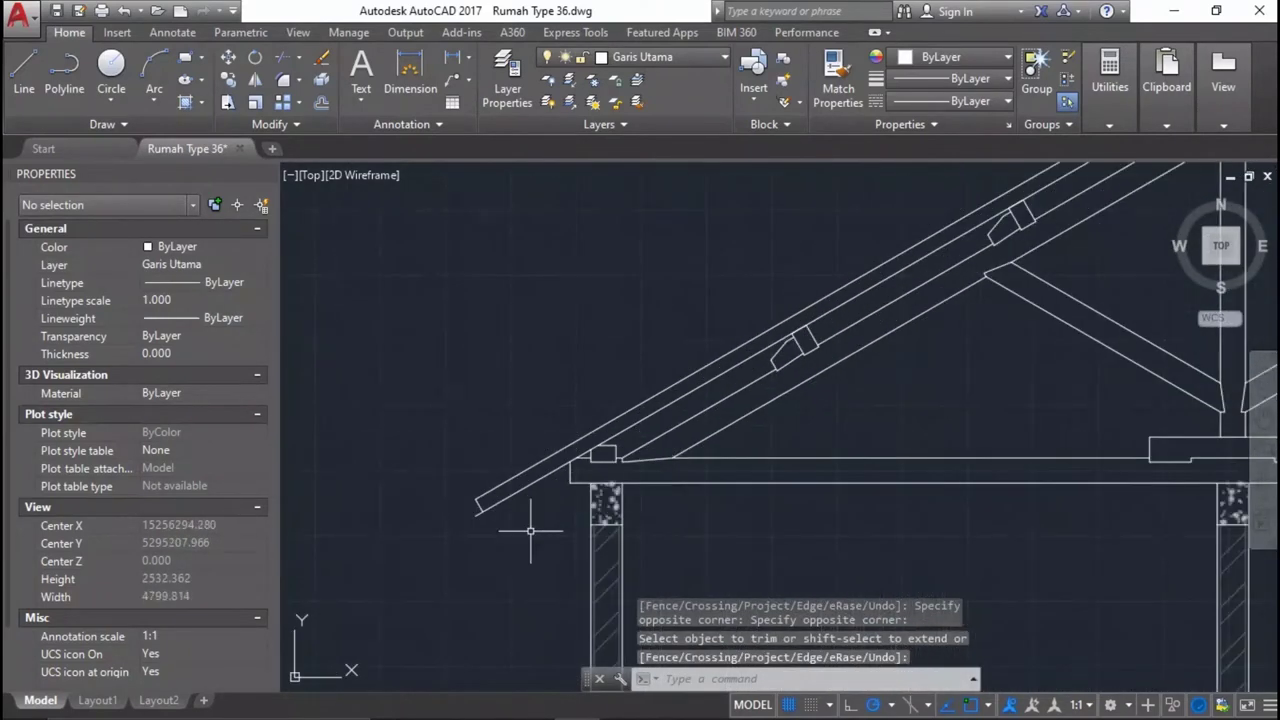
scroll(749, 400, "up", 2)
Trim the left eave overhang against all objects with TR.
type("tr")
key("Return")
key("Return")
scroll(706, 369, "up", 3)
left_click(712, 363)
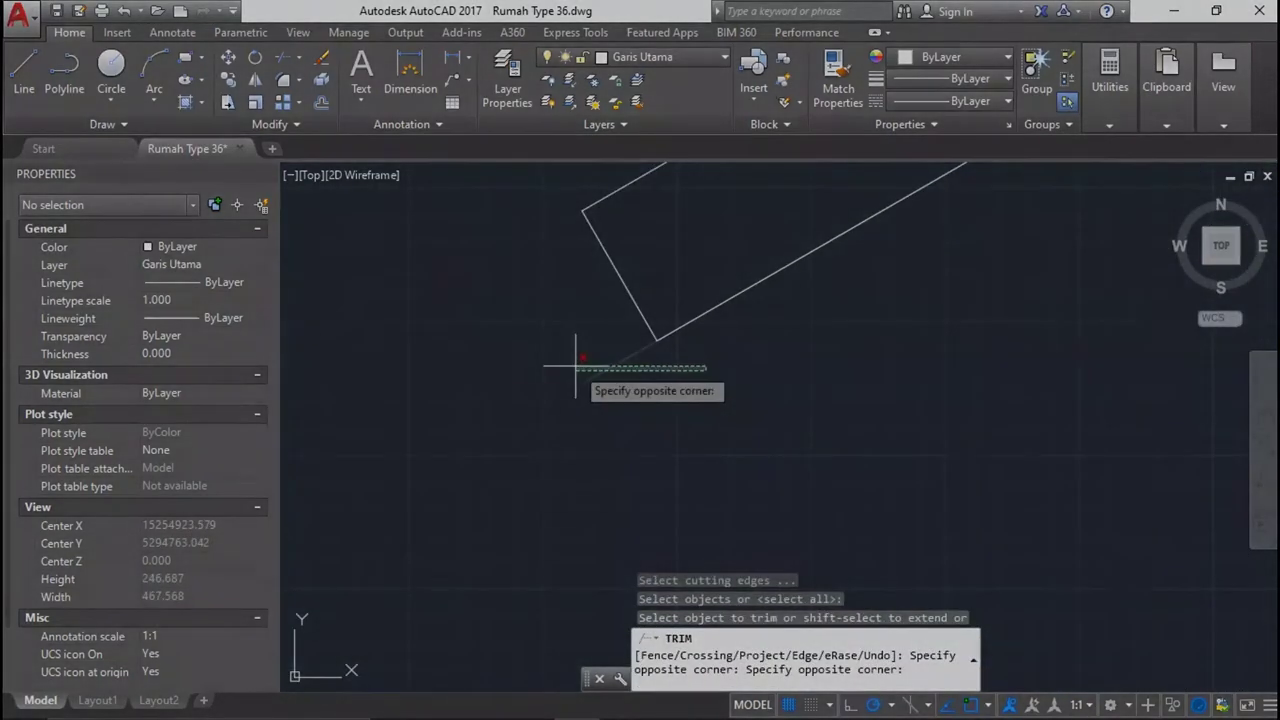
Draw a 30×50 rectangle for the purlin block.
type("rec")
key("Return")
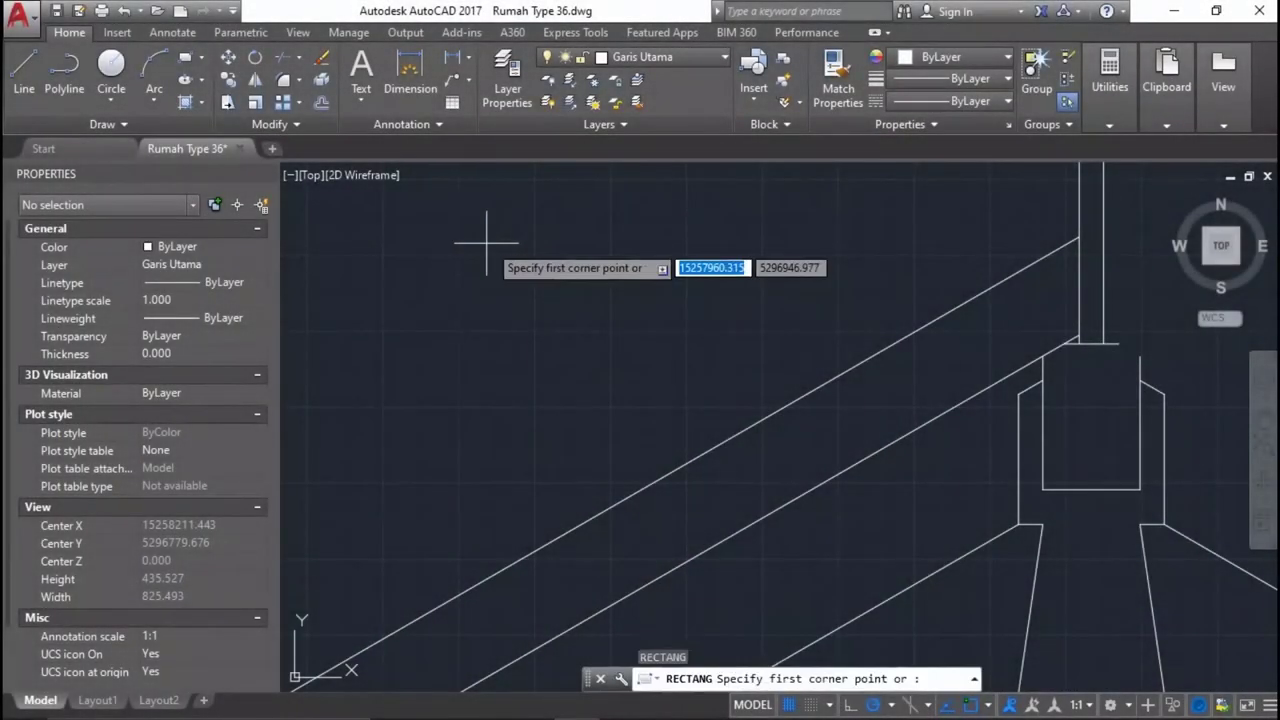
left_click(502, 247)
type("0")
key("Tab")
key("Return")
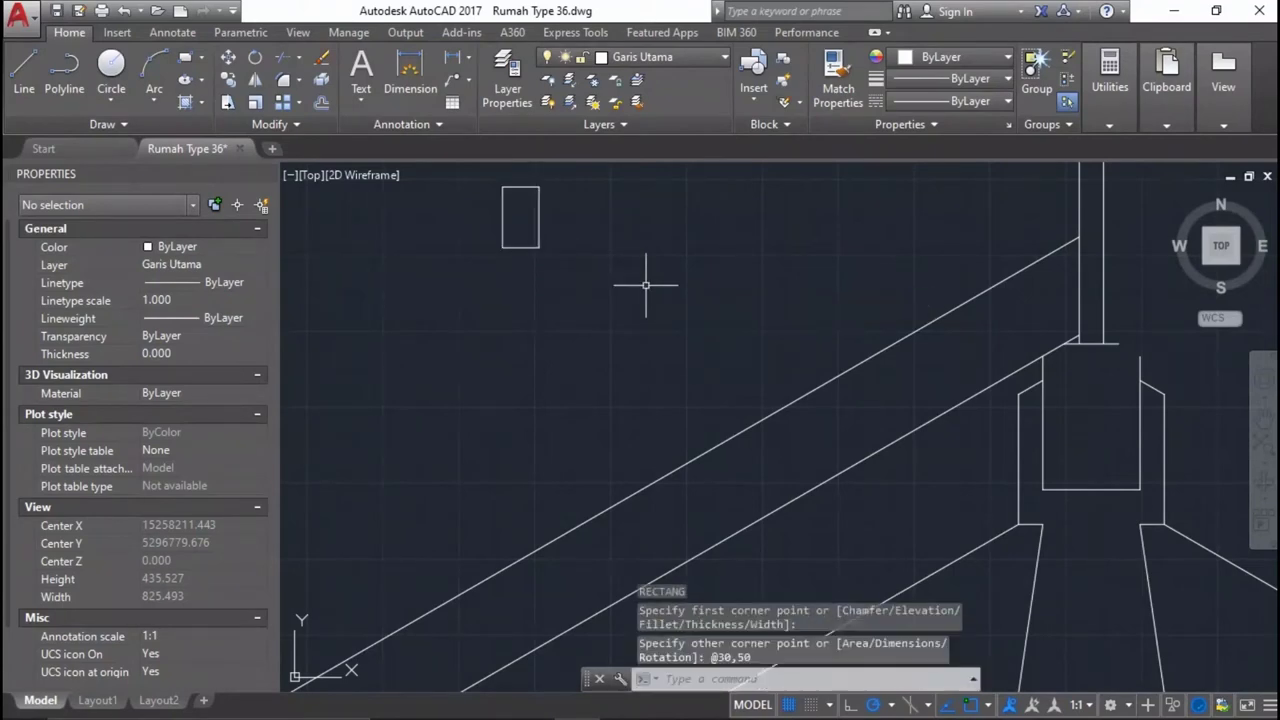
scroll(651, 277, "down", 3)
Move the 30×50 rectangle onto the upper rafter.
left_click(618, 298)
left_click(545, 215)
scroll(714, 244, "down", 2)
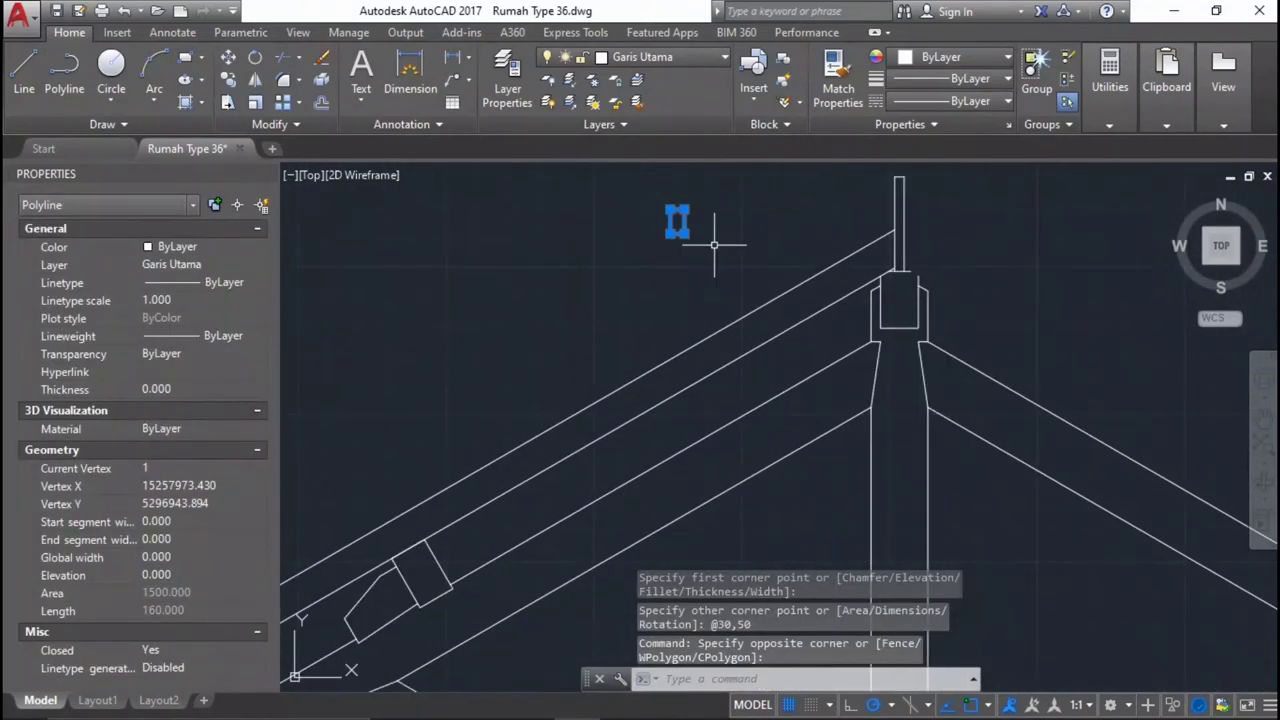
scroll(714, 243, "up", 4)
scroll(690, 265, "down", 3)
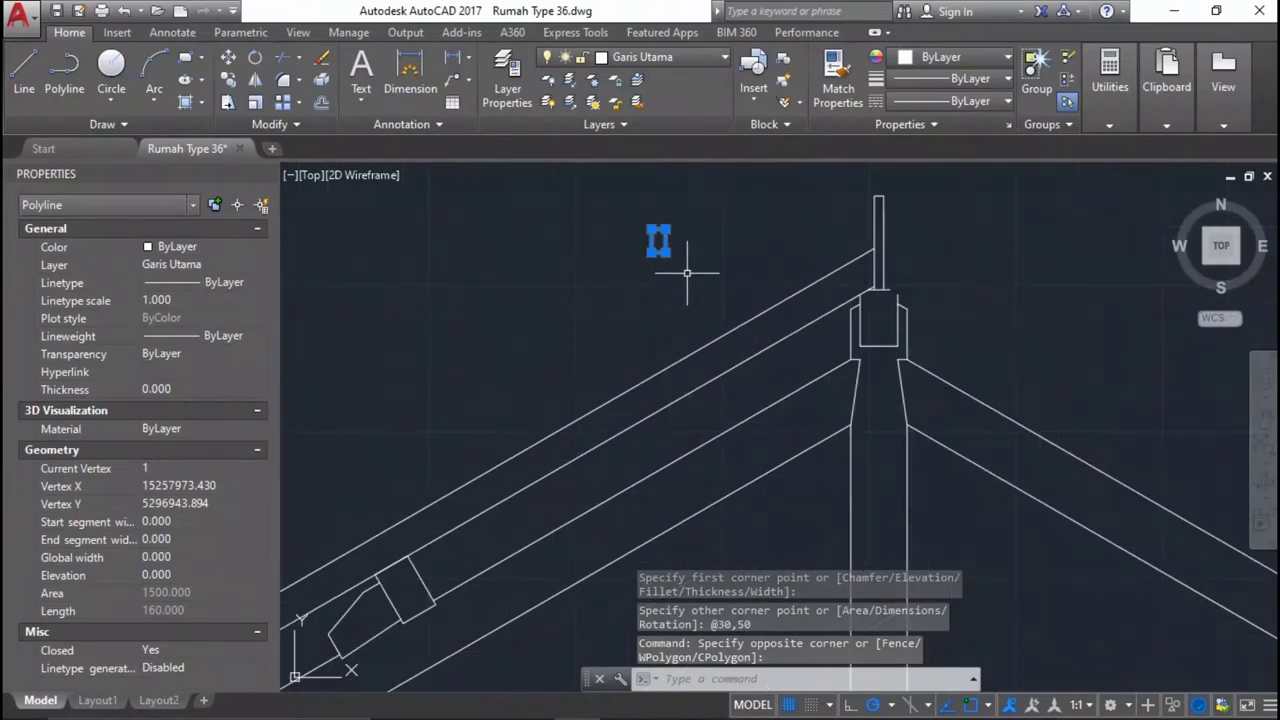
type("m")
key("Return")
left_click(655, 243)
scroll(734, 253, "down", 3)
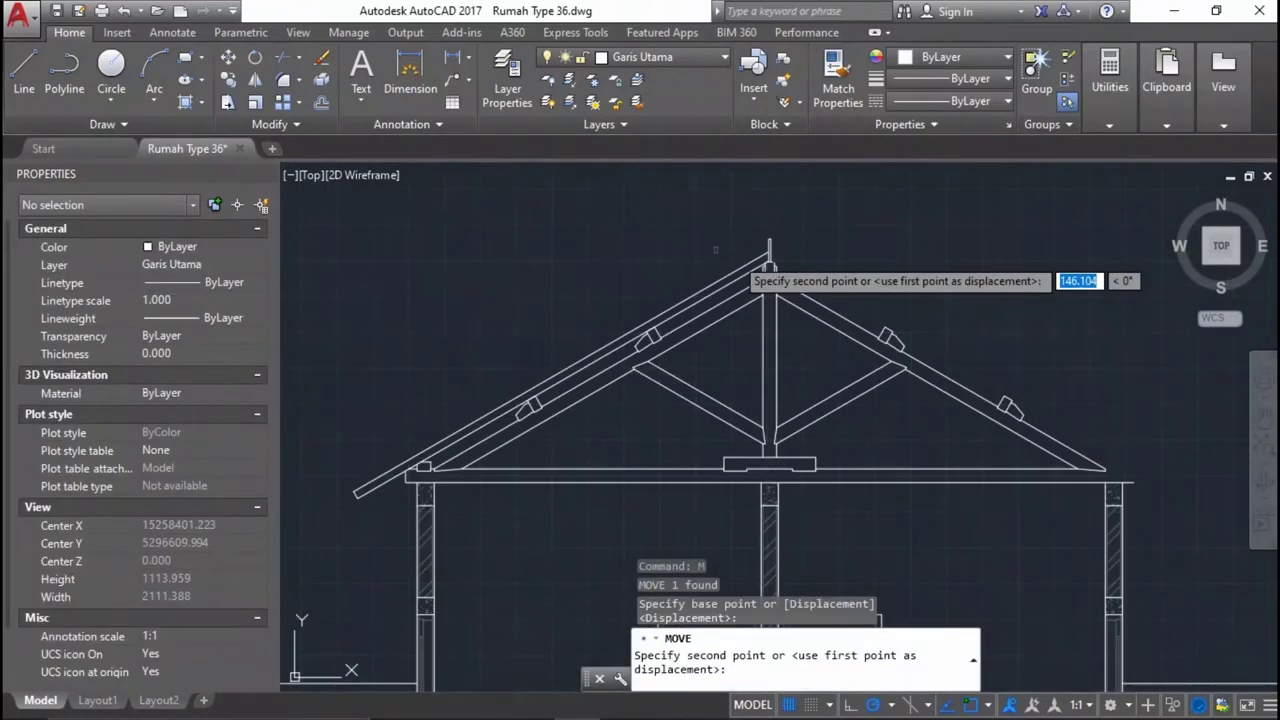
left_click(563, 343)
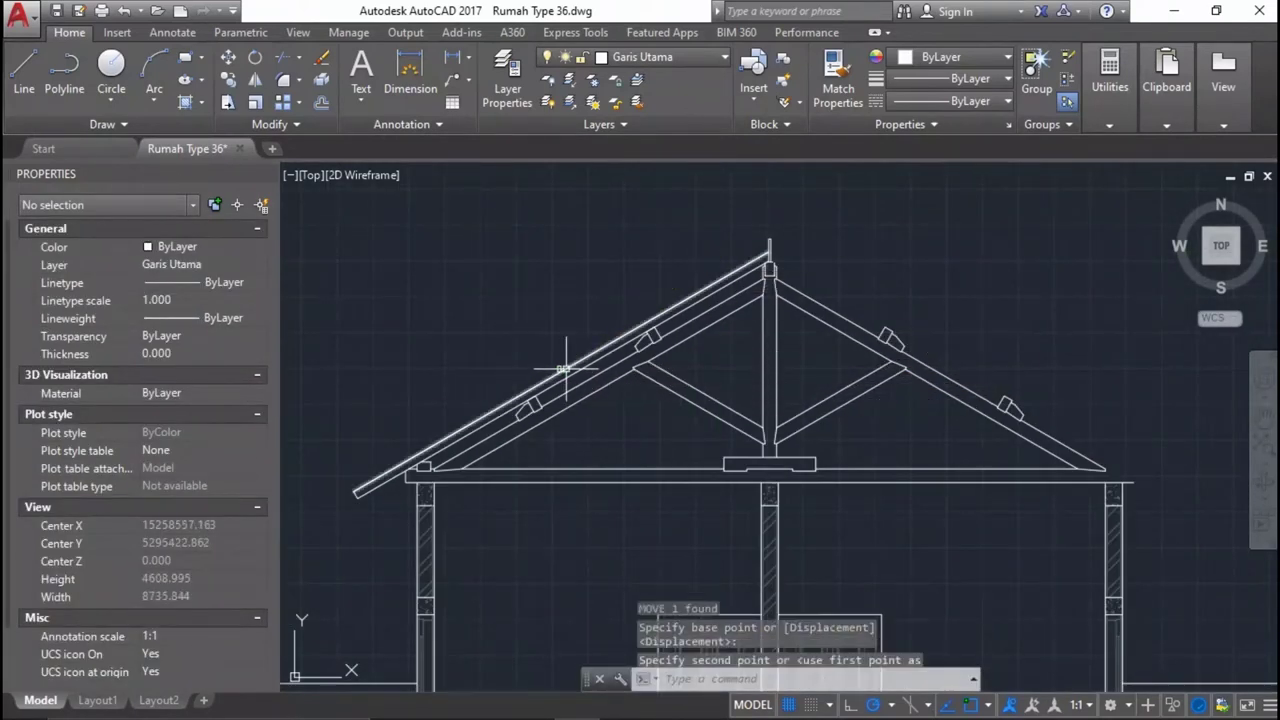
scroll(557, 328, "up", 2)
Rotate the block about its lower corner to sit square on the rafter.
left_click(503, 306)
left_click(466, 353)
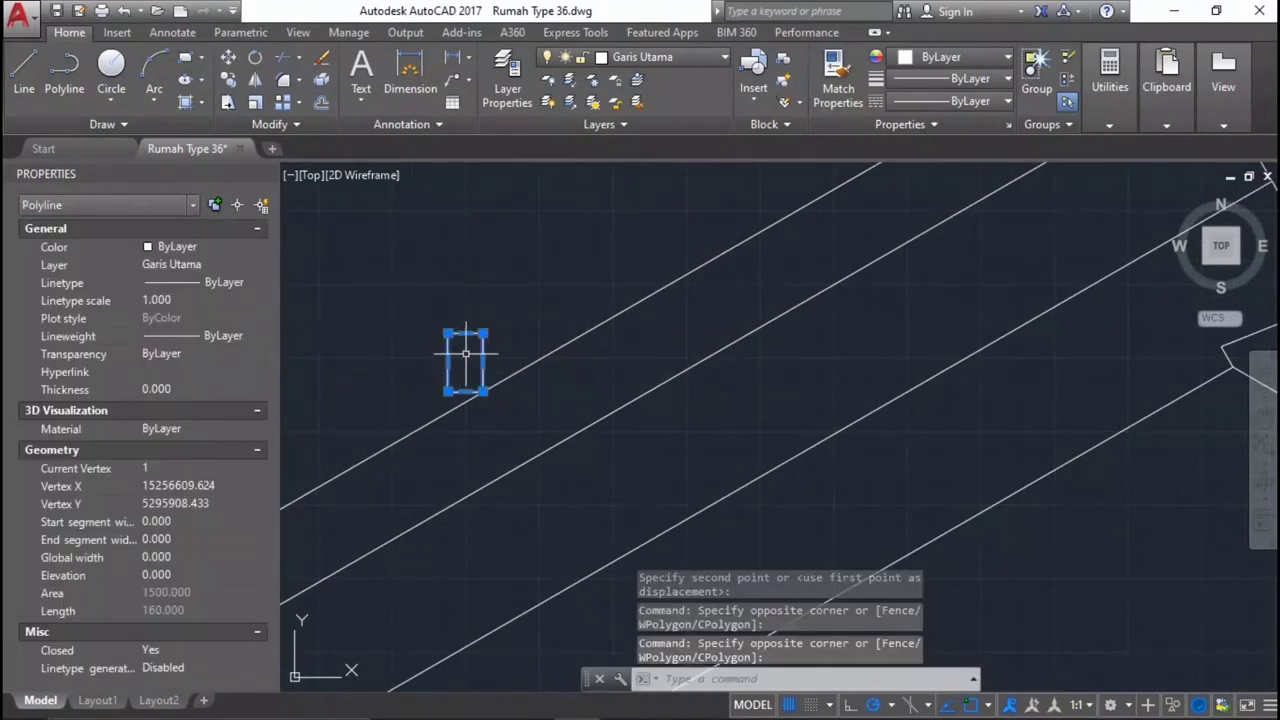
type("o")
key("Return")
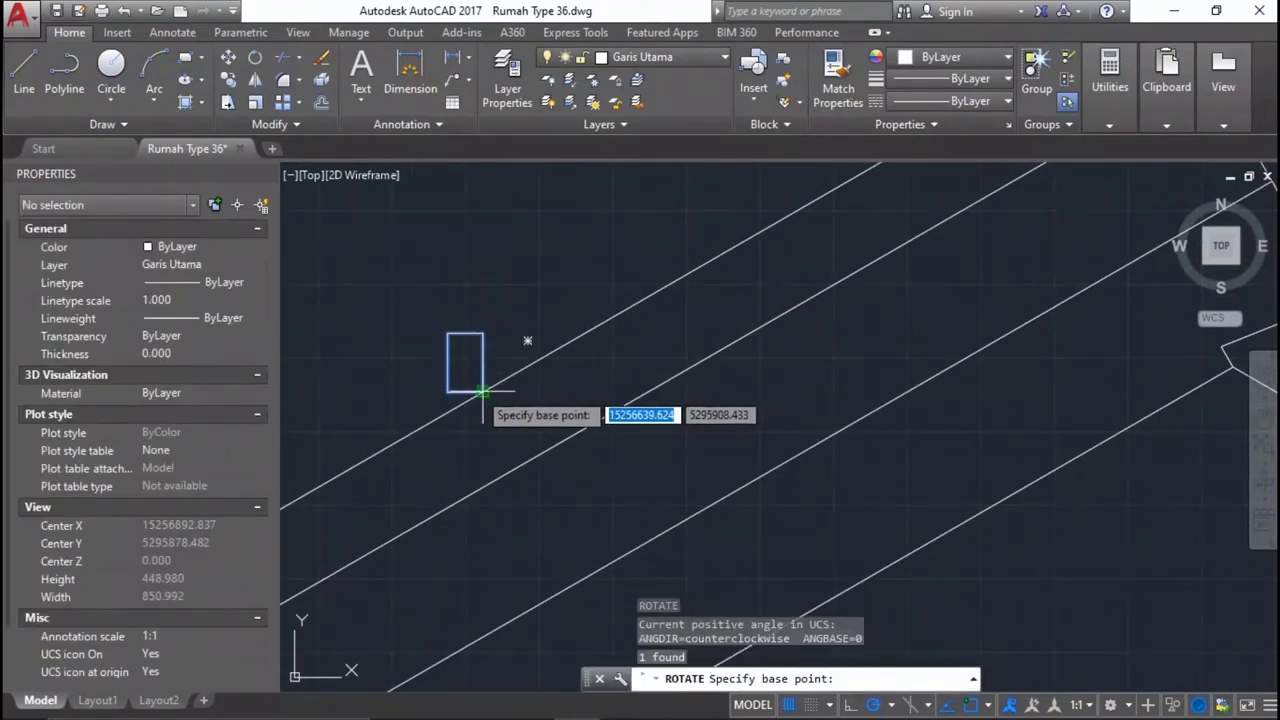
left_click(482, 392)
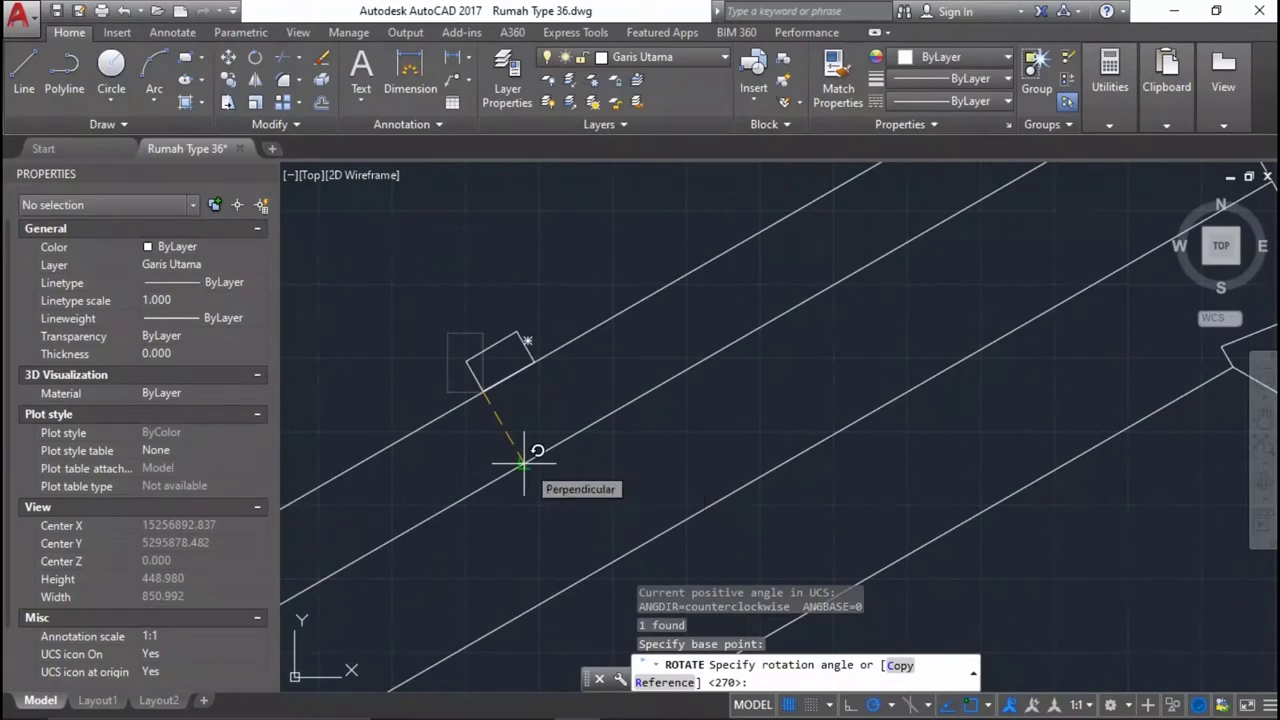
left_click(523, 463)
scroll(520, 357, "up", 3)
Move the rotated purlin block along the rafter to near the ridge post.
left_click(466, 264)
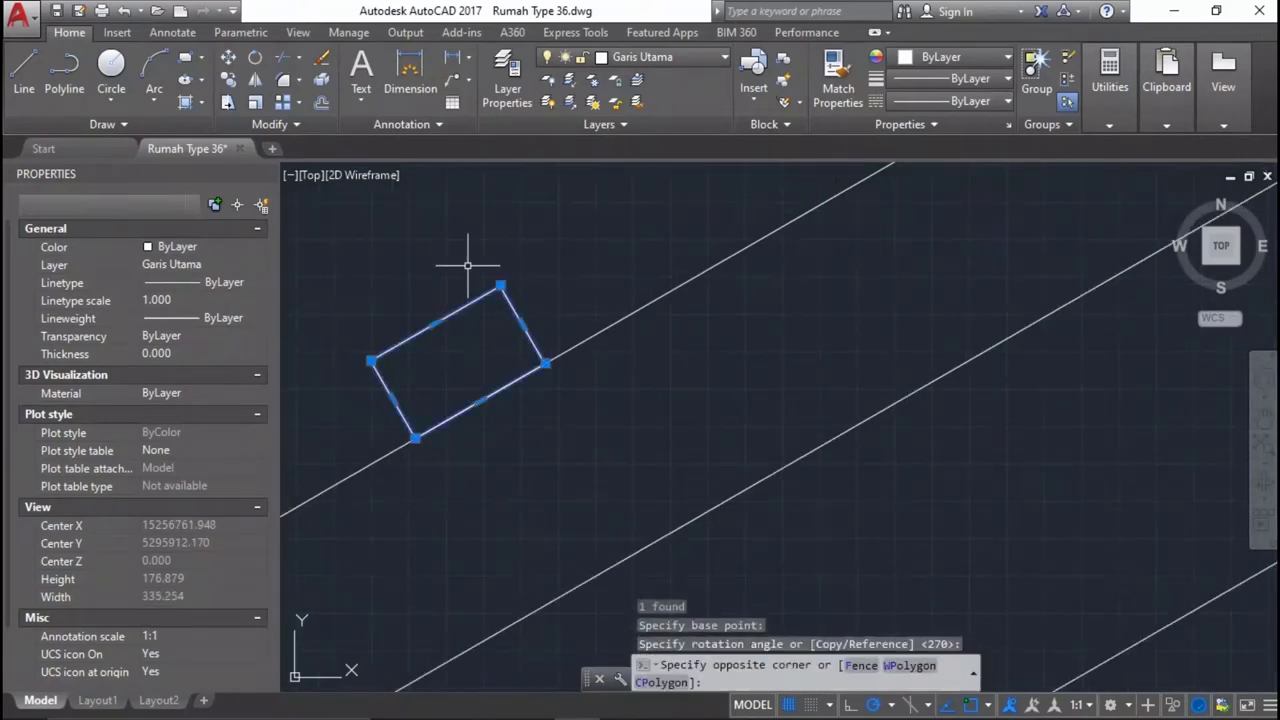
left_click(509, 357)
type("m")
key("Return")
left_click(540, 427)
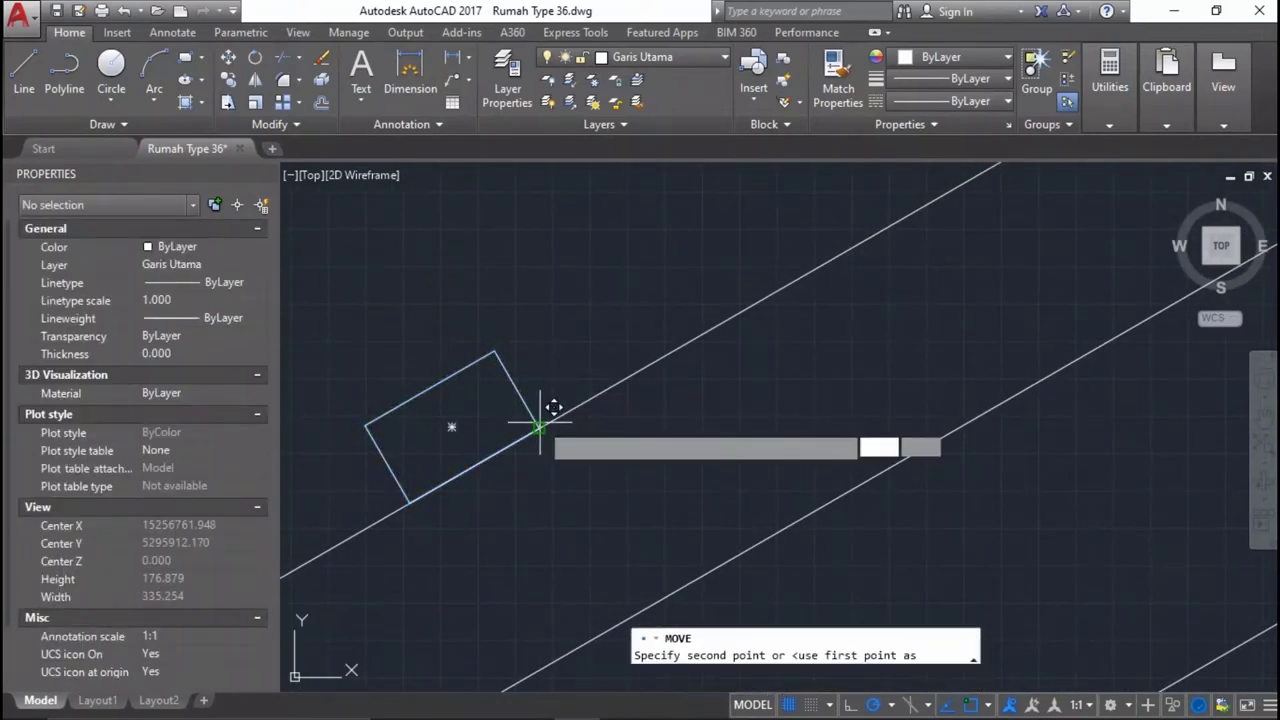
scroll(537, 423, "down", 5)
scroll(815, 292, "up", 2)
scroll(815, 292, "down", 2)
scroll(812, 375, "up", 5)
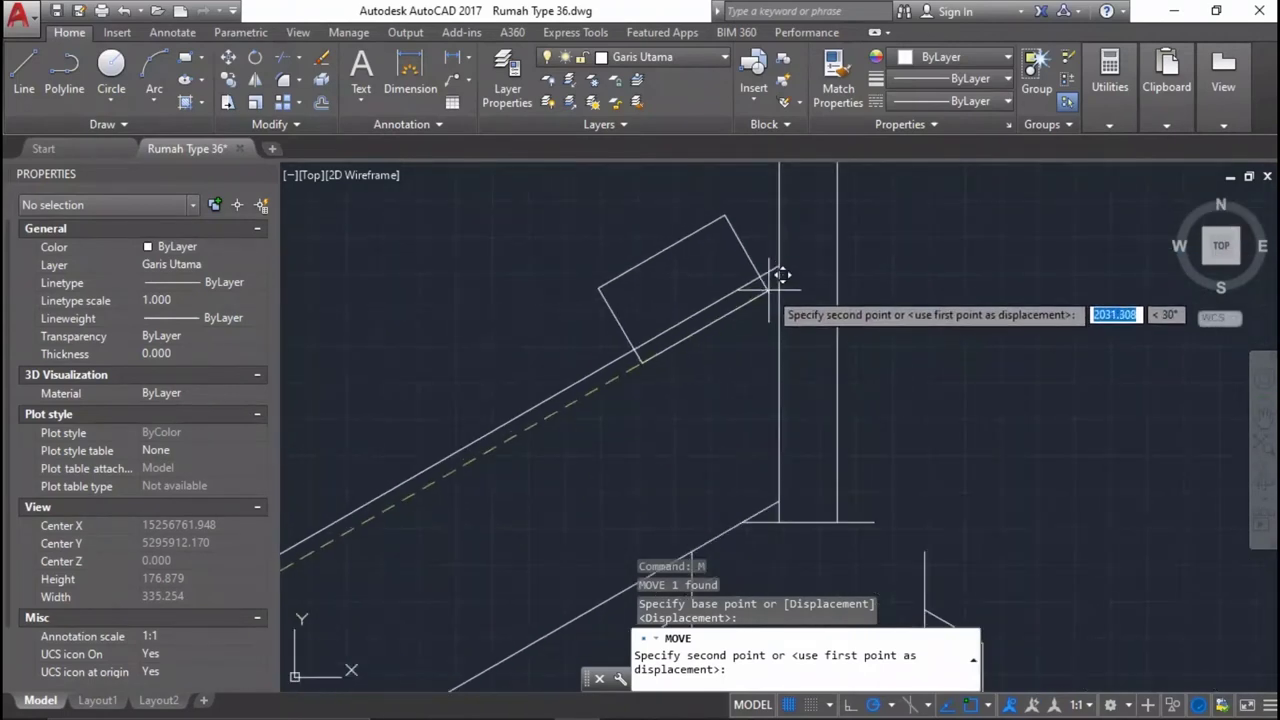
scroll(780, 264, "down", 3)
scroll(443, 471, "up", 2)
left_click(443, 471)
scroll(570, 447, "up", 3)
Offset the rafter's eave-end line 20 to the outer side.
type("o")
key("Return")
type("2")
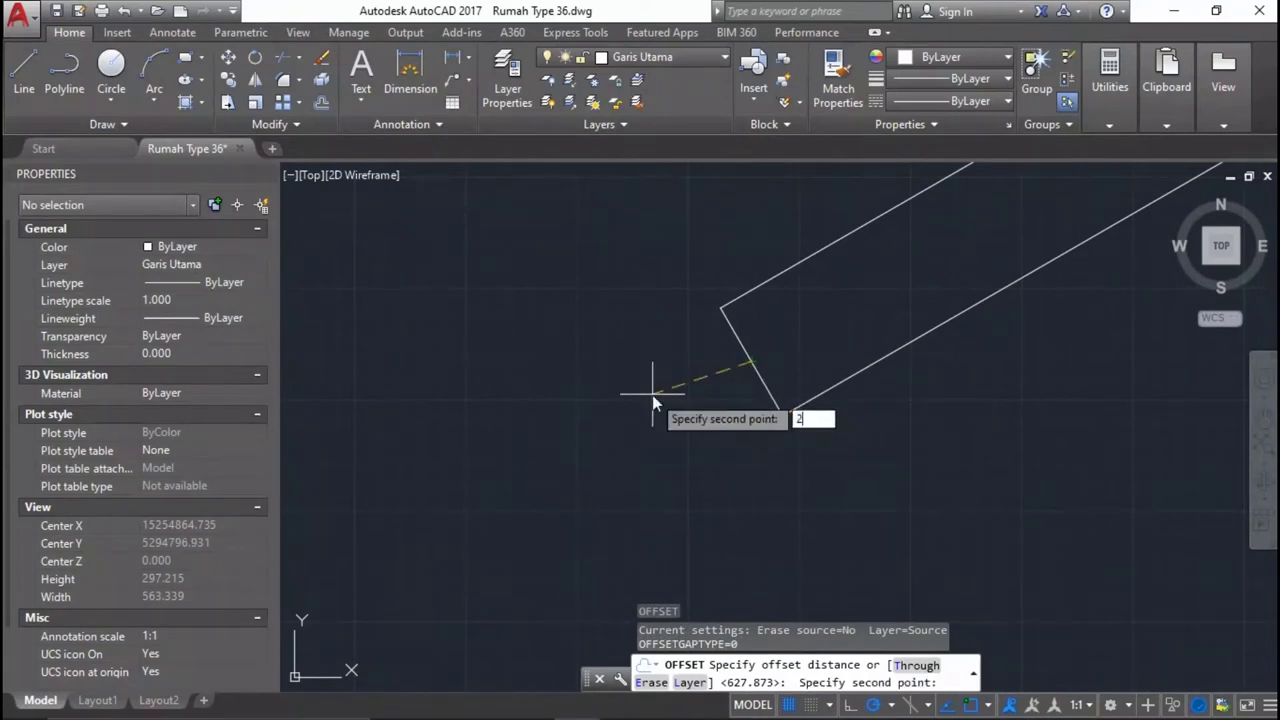
type("0")
key("Return")
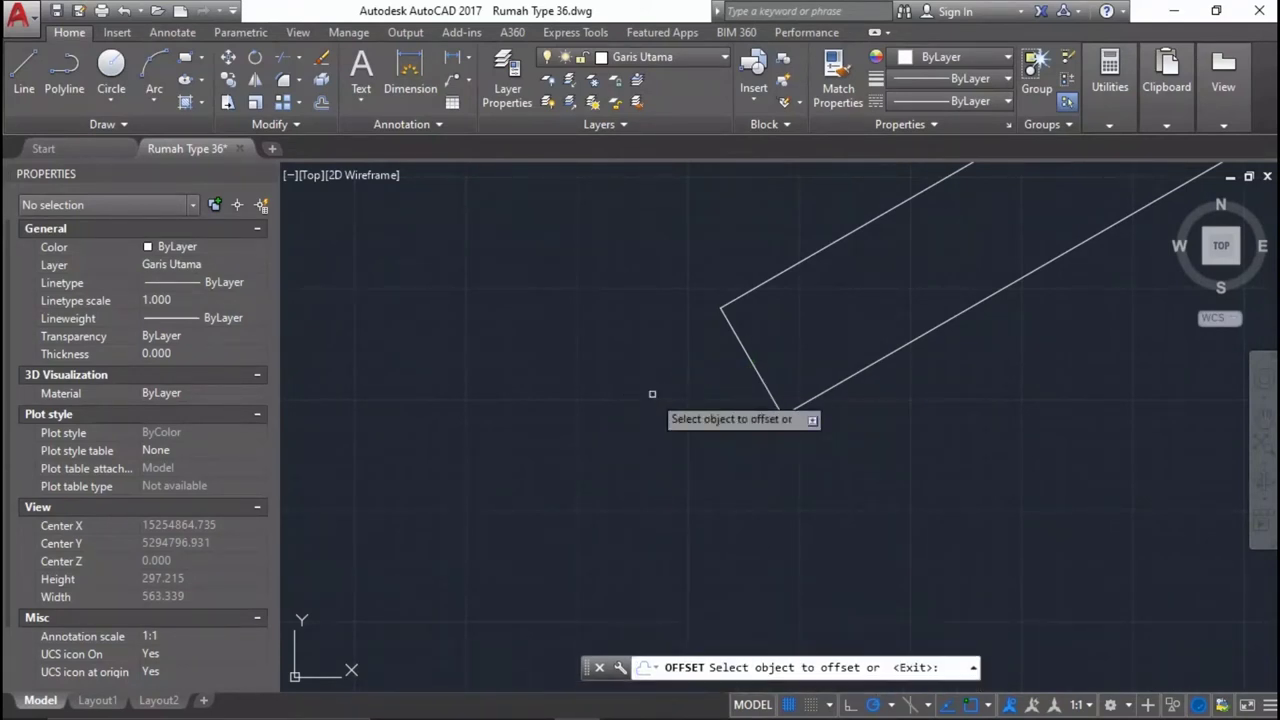
left_click(740, 344)
left_click(713, 380)
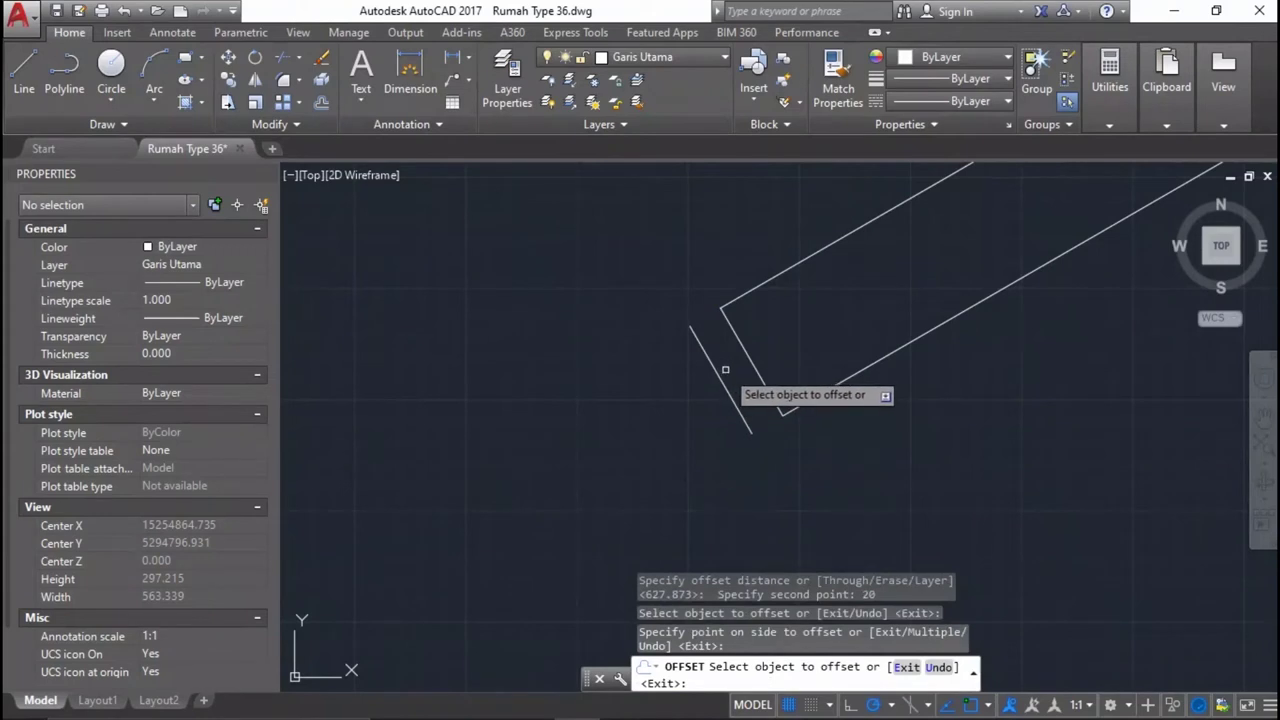
scroll(721, 341, "down", 2)
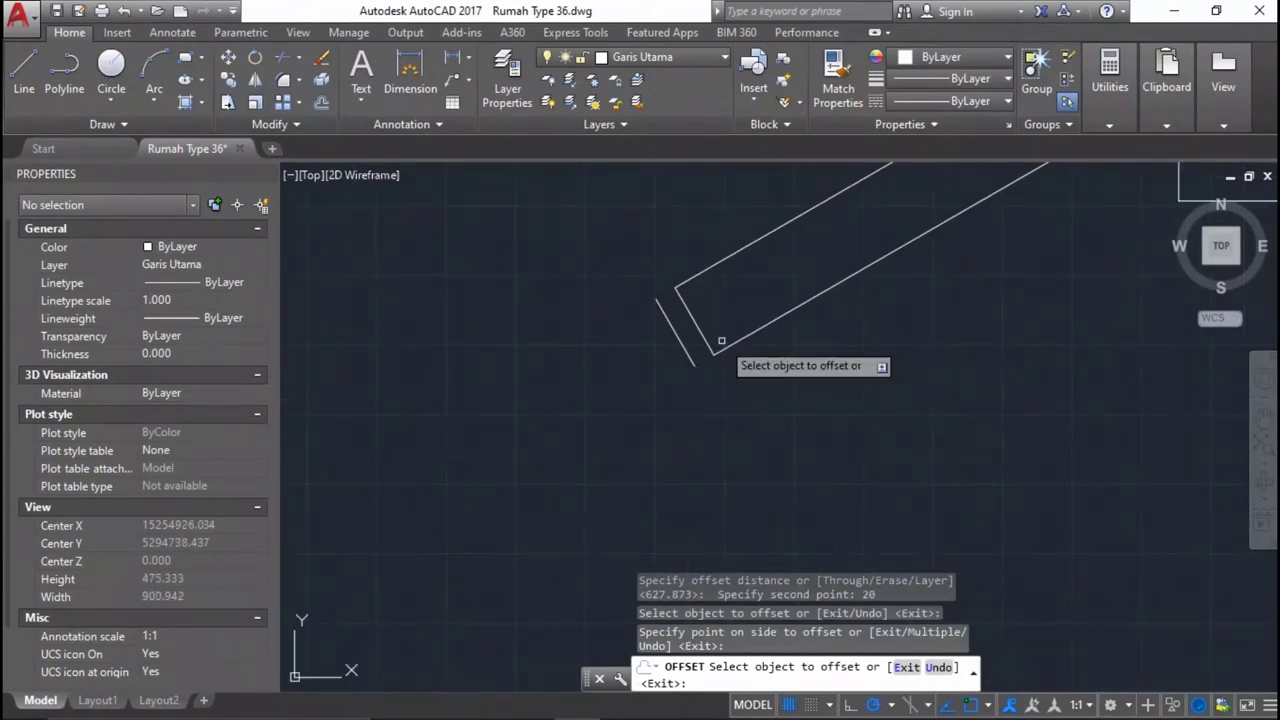
key("Escape")
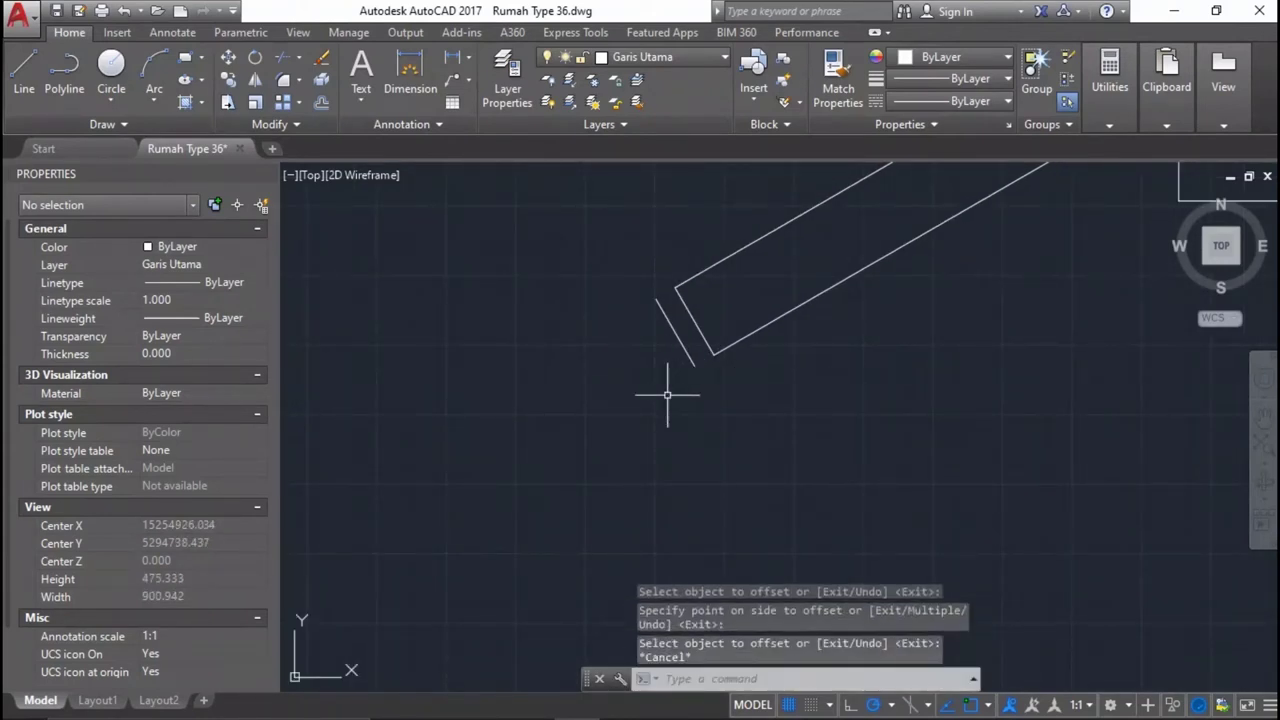
Draw a short end line across the left rafter's eave end.
key("Return")
scroll(674, 287, "up", 2)
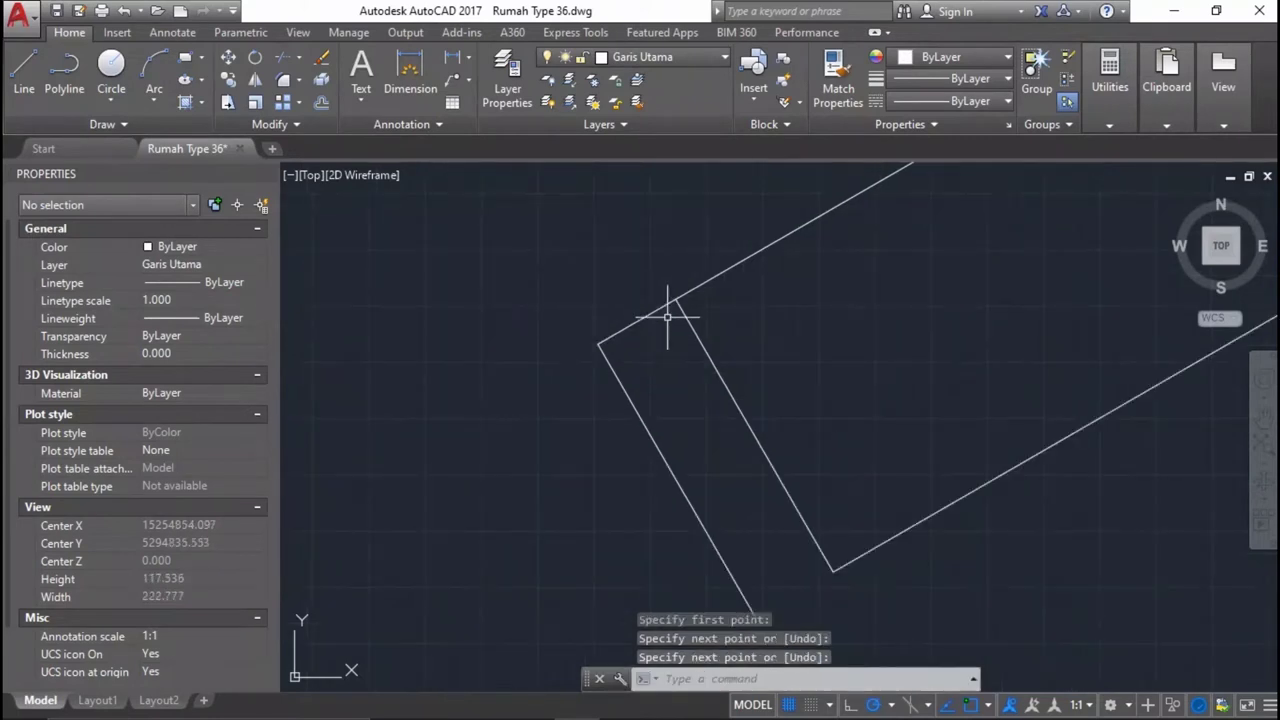
key("Escape")
left_click(666, 306)
left_click(643, 286)
Copy the short eave end line 200 units along to form the eave board.
left_click(642, 295)
type("o")
key("Return")
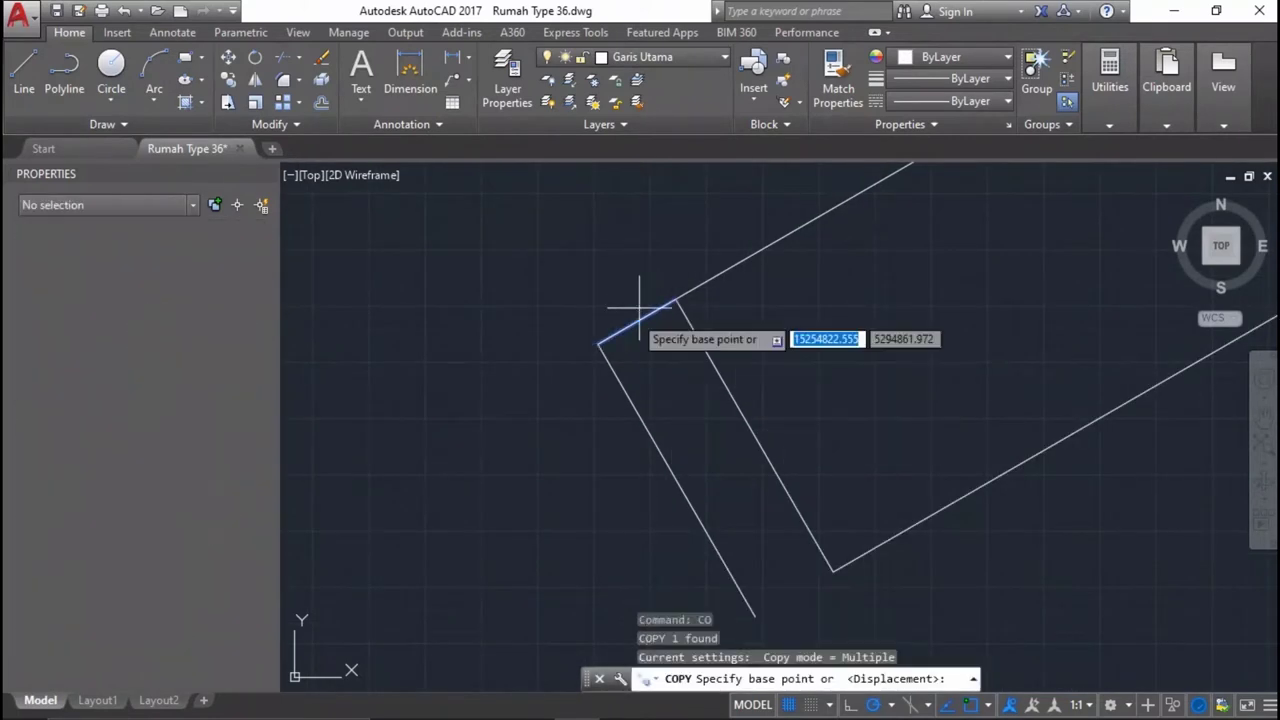
left_click(598, 344)
scroll(723, 334, "down", 3)
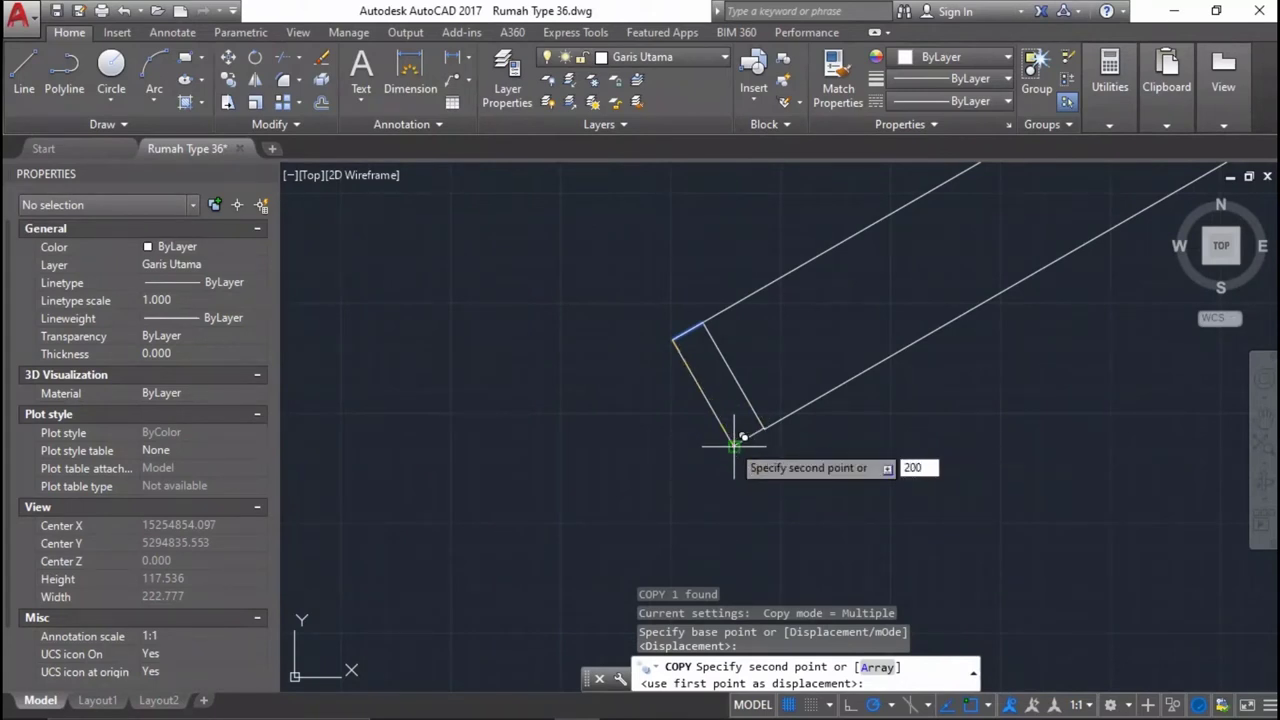
key("Return")
scroll(737, 443, "down", 5)
key("Escape")
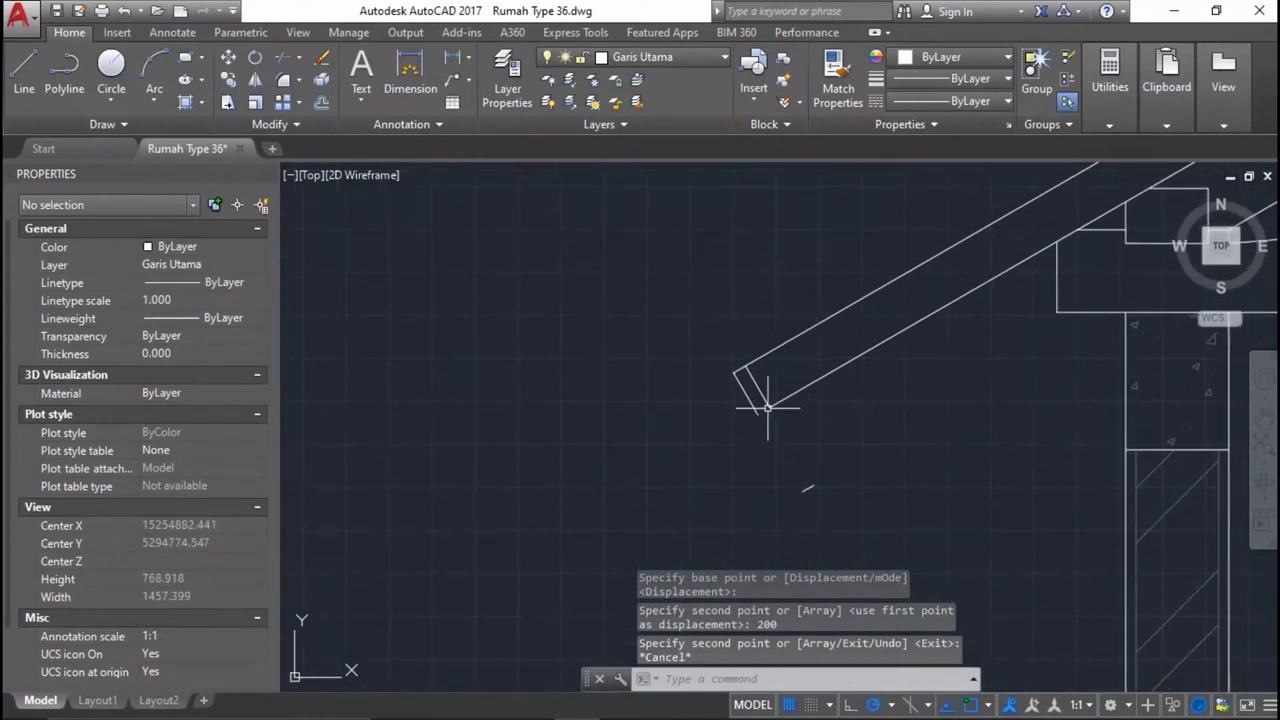
type("ex")
Extend the eave lines to their boundary and zoom out to the whole roof truss.
key("Return")
left_click(766, 371)
left_click(651, 400)
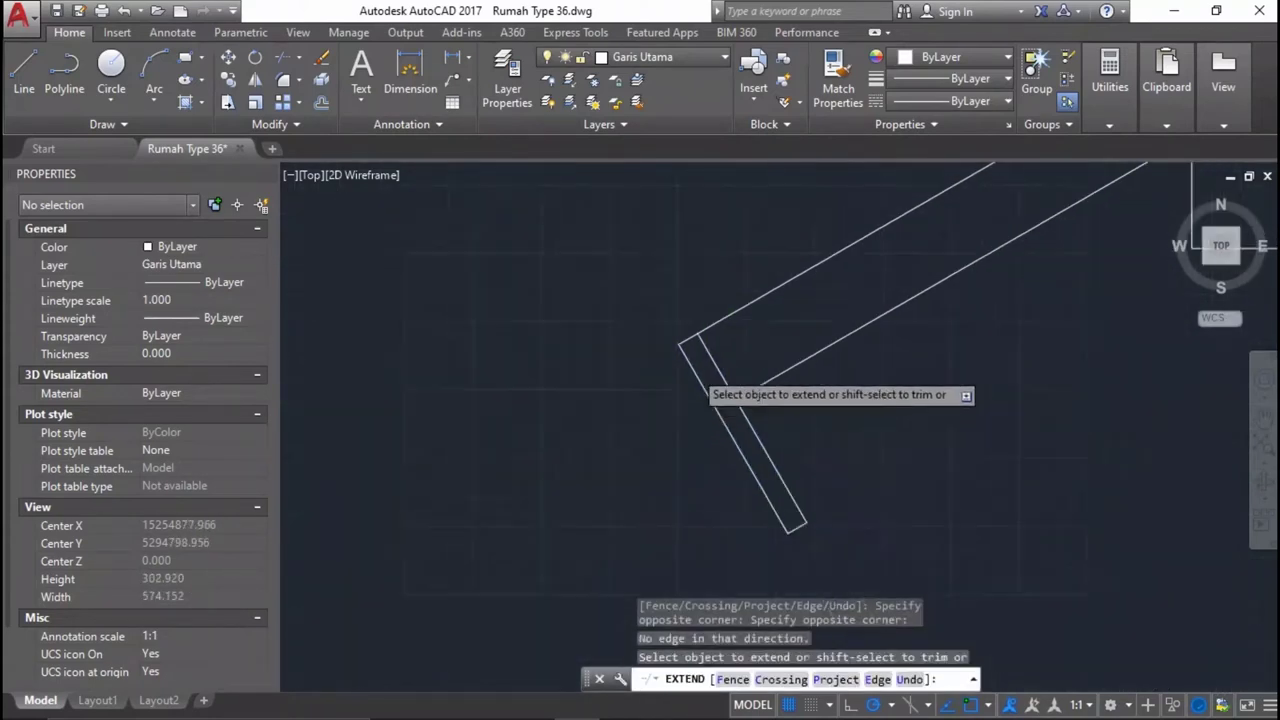
scroll(834, 400, "down", 2)
middle_click_drag(834, 400, 729, 443)
scroll(666, 471, "down", 2)
scroll(605, 440, "down", 2)
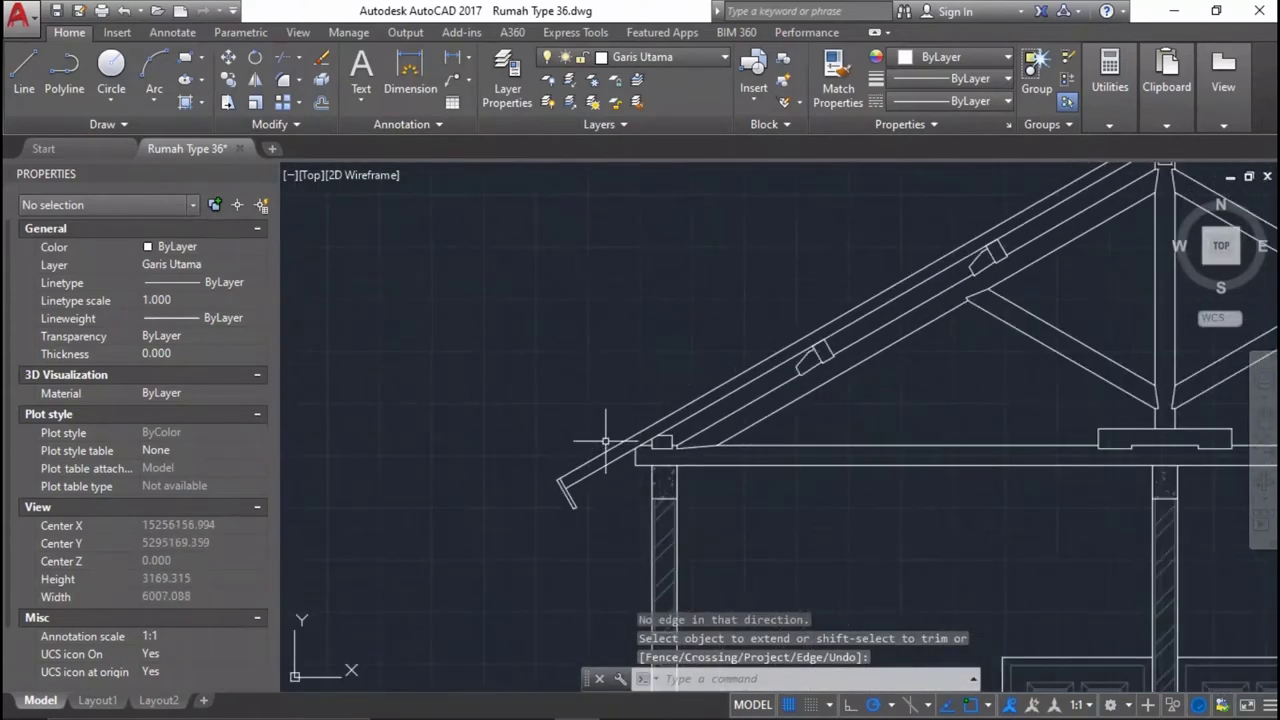
Copy the purlin block beside the ridge post 260 units down the rafter.
middle_click_drag(650, 415, 559, 482)
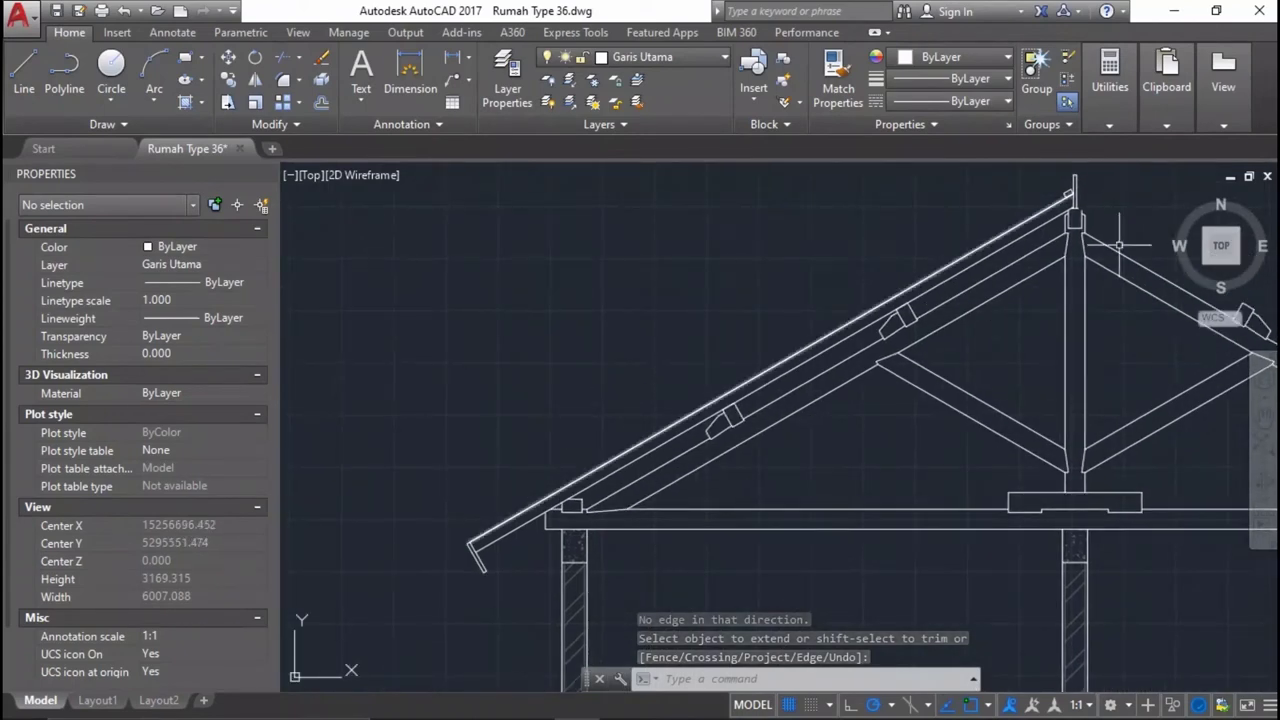
scroll(1118, 244, "up", 3)
scroll(760, 297, "up", 3)
scroll(749, 346, "down", 2)
scroll(696, 425, "up", 3)
scroll(696, 425, "up", 2)
left_click(766, 491)
left_click(749, 409)
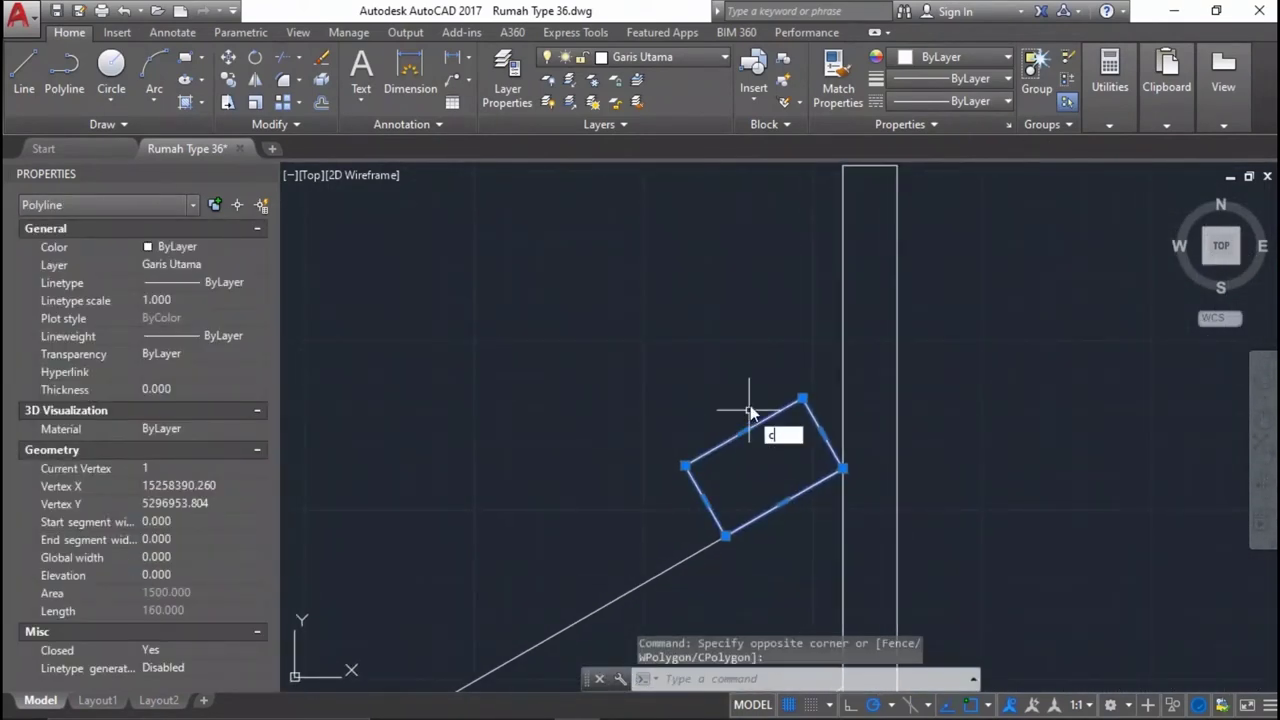
type("o")
key("Return")
left_click(797, 494)
type("260")
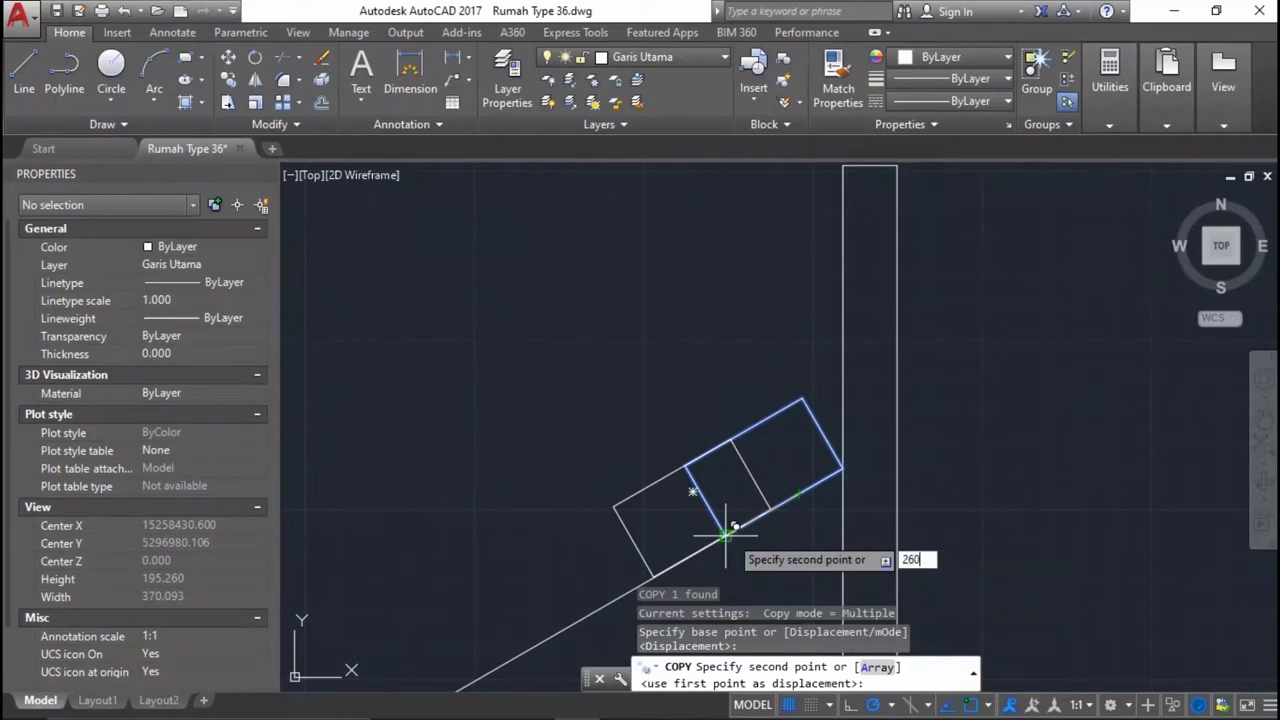
key("Return")
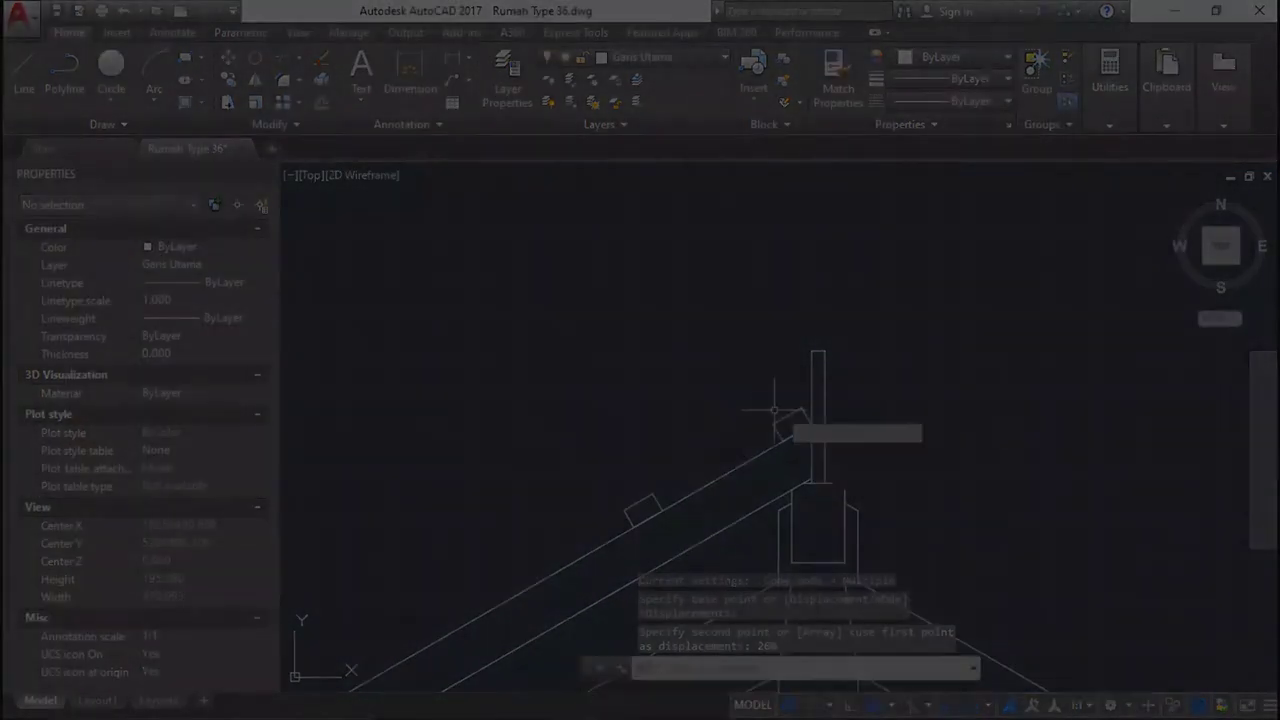
Move the ridge-side purlin block 10 units along the rafter.
scroll(870, 250, "up", 3)
scroll(870, 290, "up", 2)
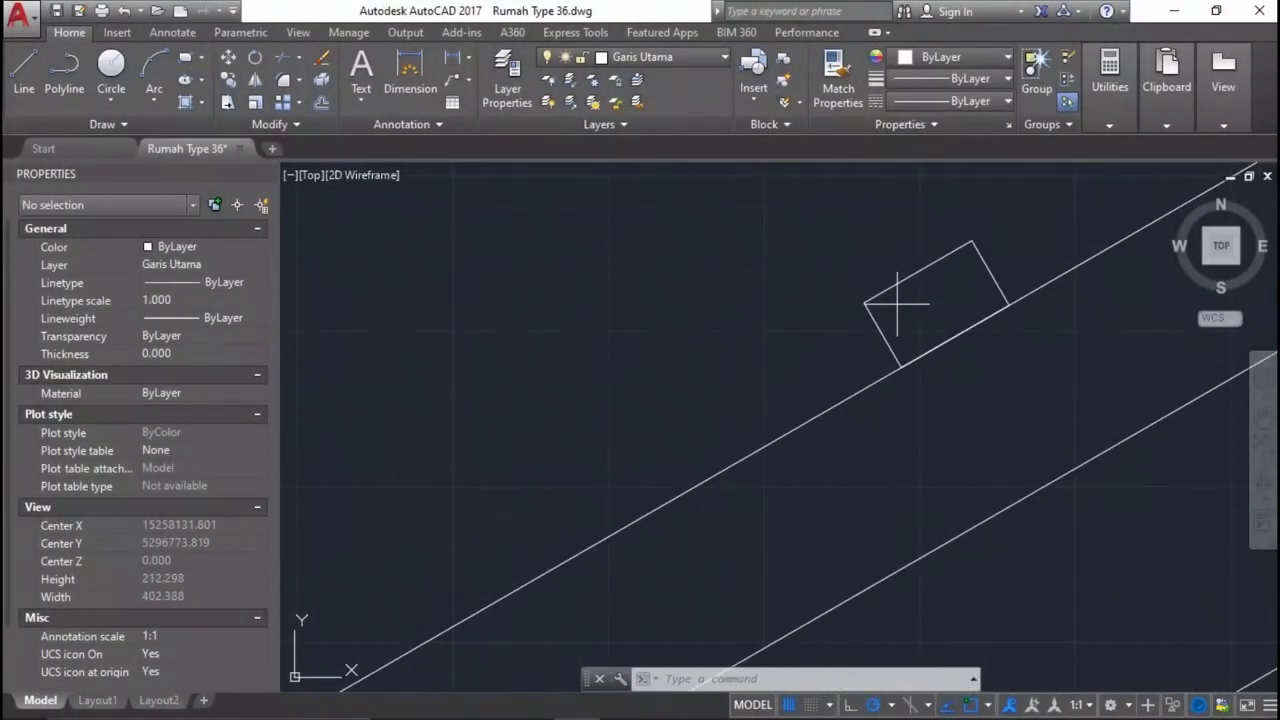
left_click(864, 297)
middle_click_drag(864, 297, 514, 457)
type("m")
key("Return")
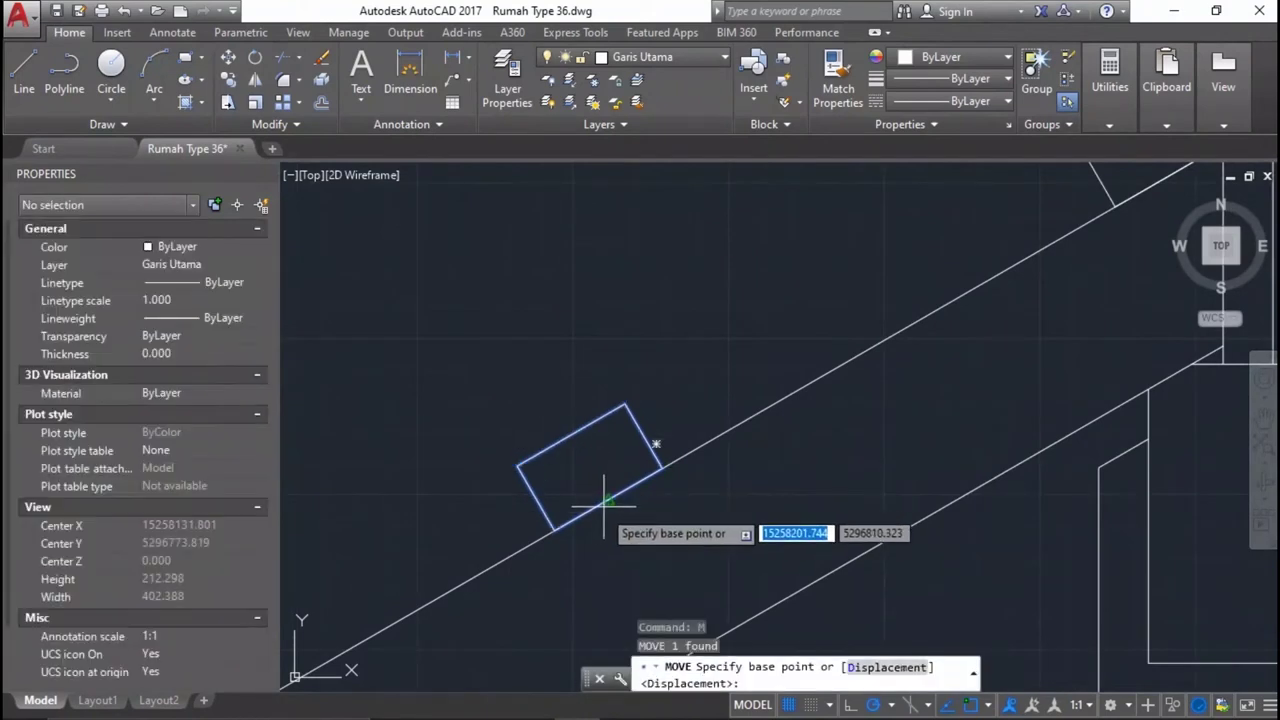
left_click(605, 500)
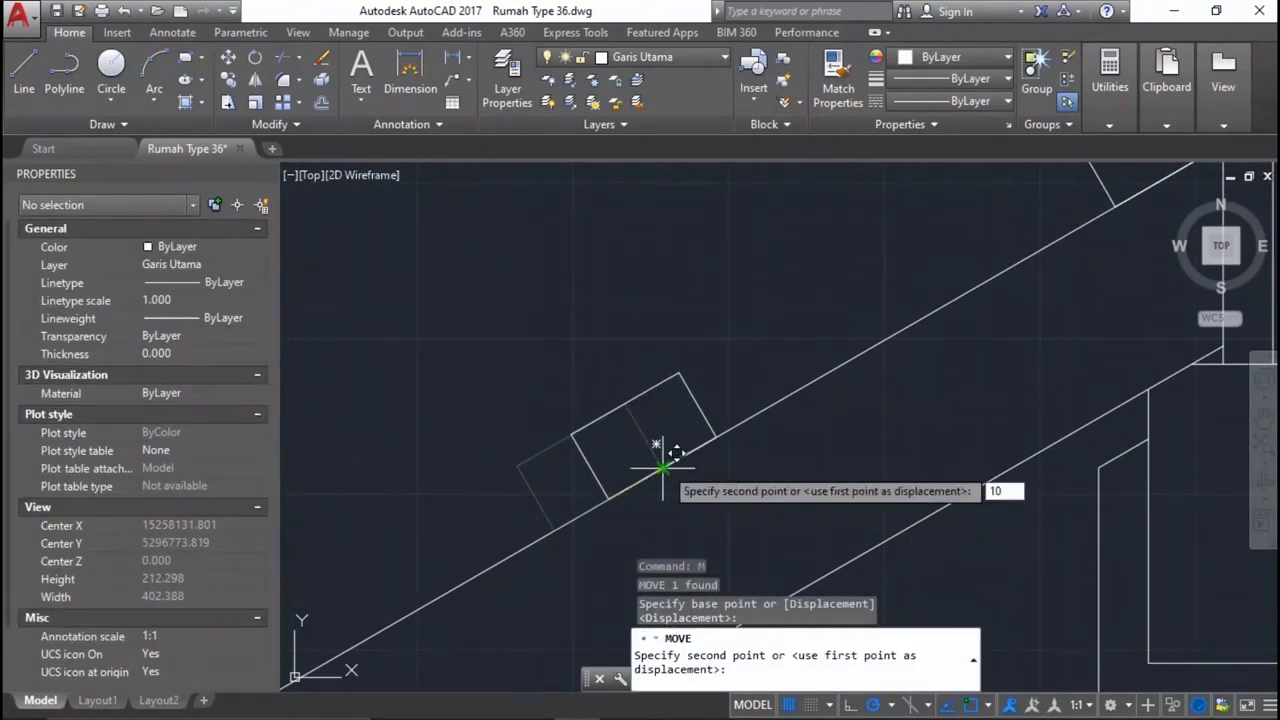
key("Return")
Check the small block on the rafter, clear the selection and begin a new line.
scroll(662, 468, "down", 3)
scroll(670, 450, "up", 2)
left_click(514, 449)
scroll(600, 420, "down", 2)
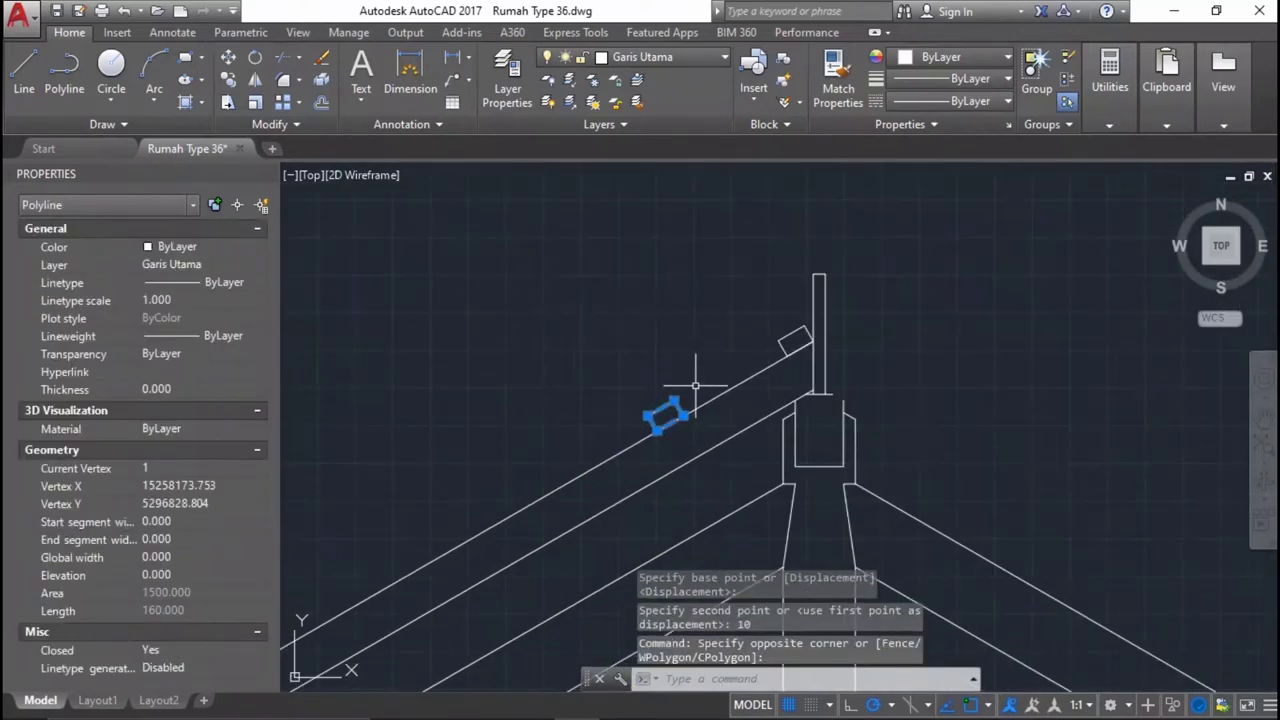
scroll(700, 378, "up", 2)
key("Escape")
type("l")
key("Return")
scroll(943, 271, "up", 2)
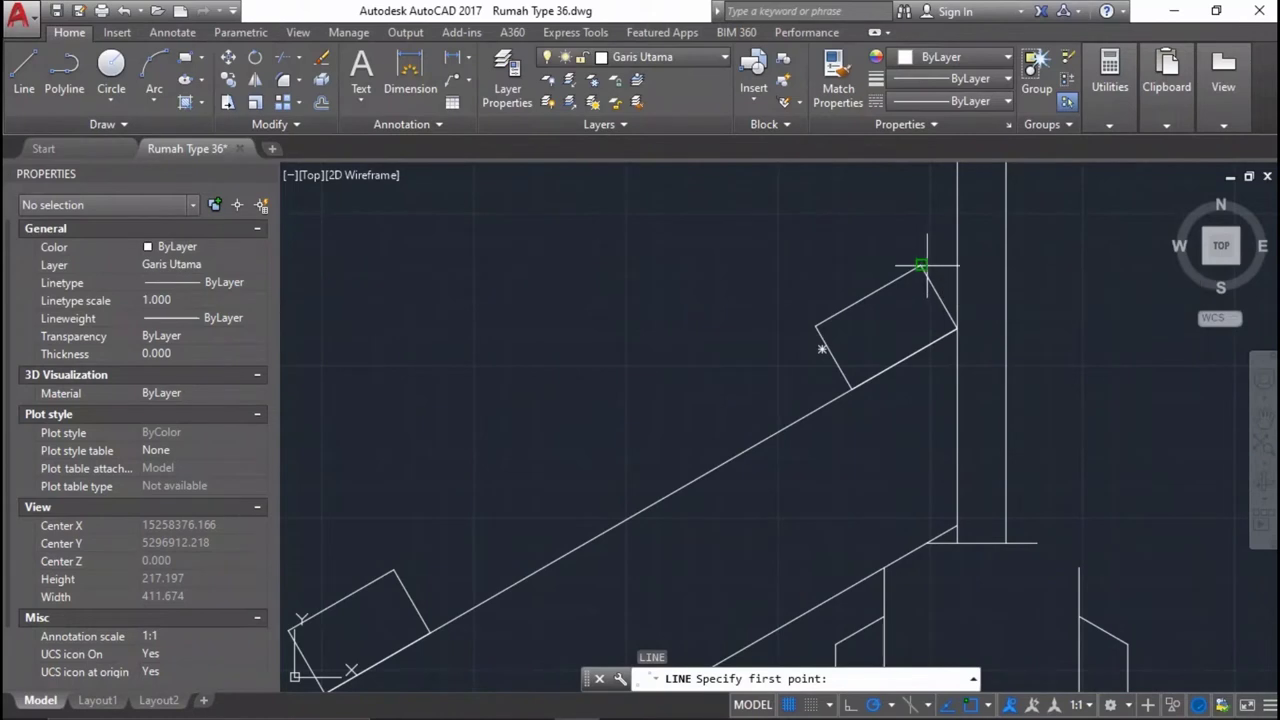
Draw the roof cover line from the upper purlin block's outer corner to the lower block's corner.
left_click(921, 266)
scroll(914, 271, "down", 2)
scroll(880, 300, "up", 1)
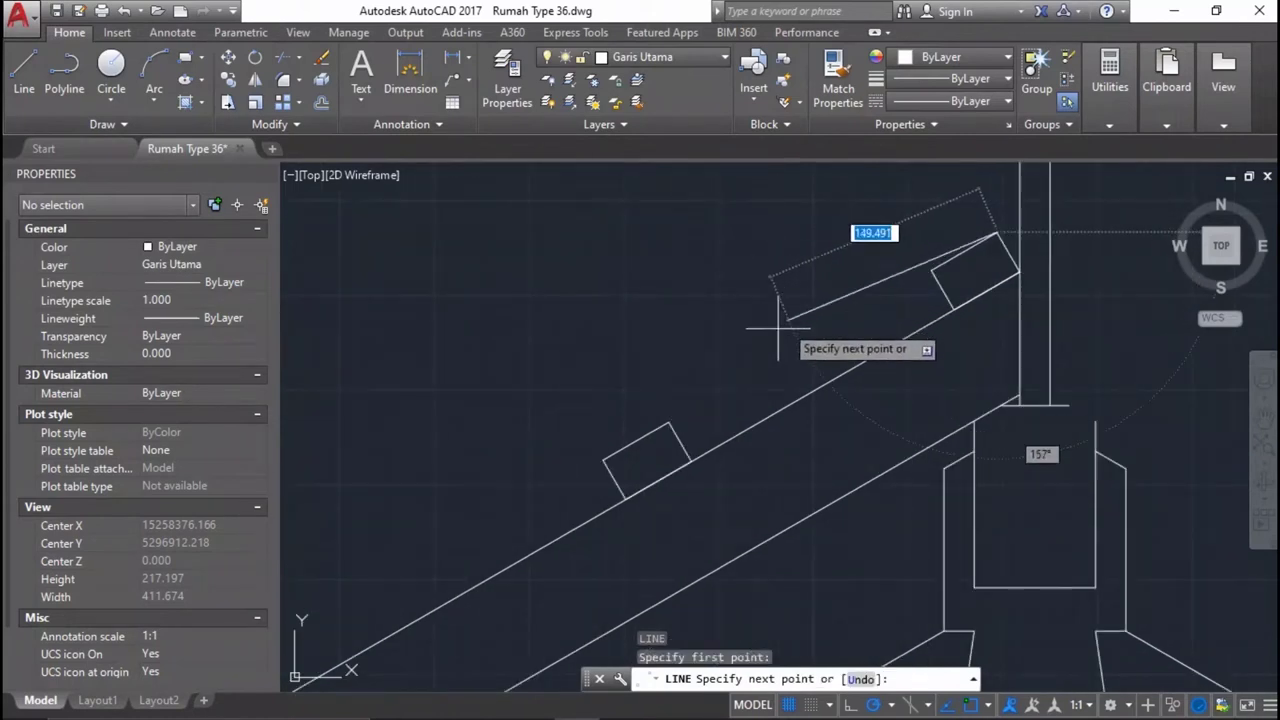
left_click(609, 456)
key("Return")
scroll(880, 400, "down", 2)
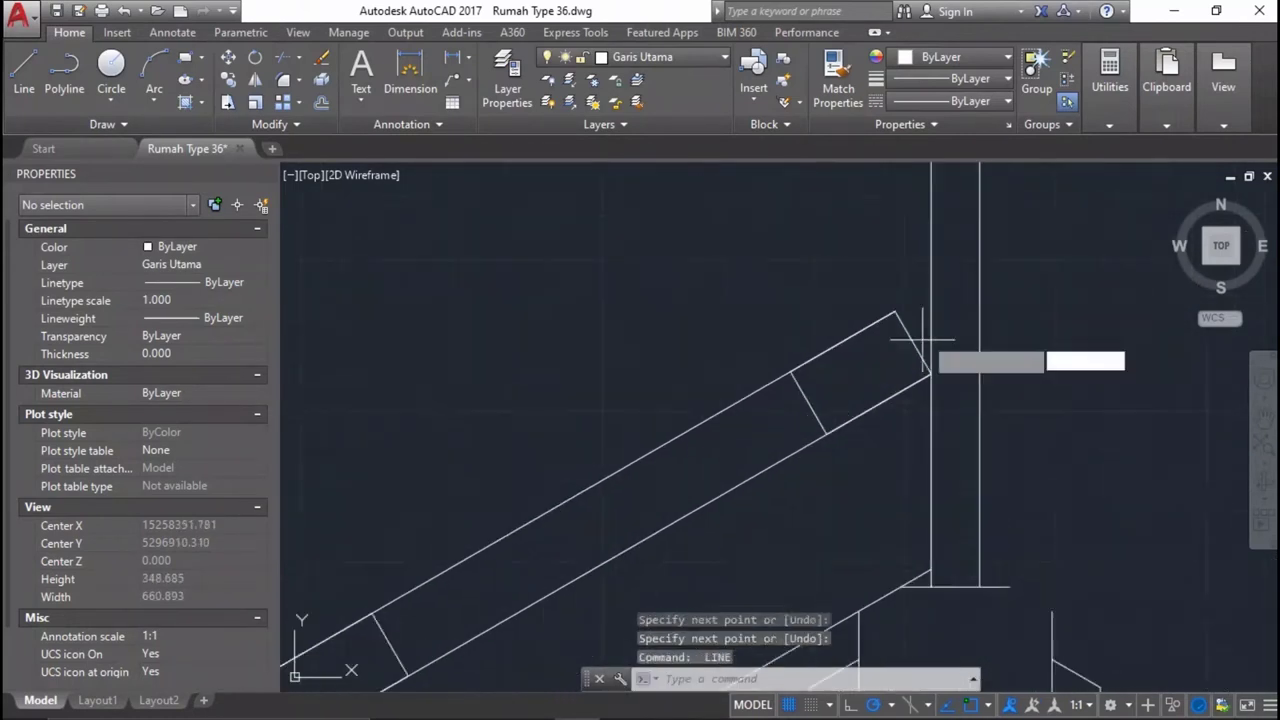
key("Return")
scroll(922, 340, "up", 1)
scroll(736, 201, "down", 1)
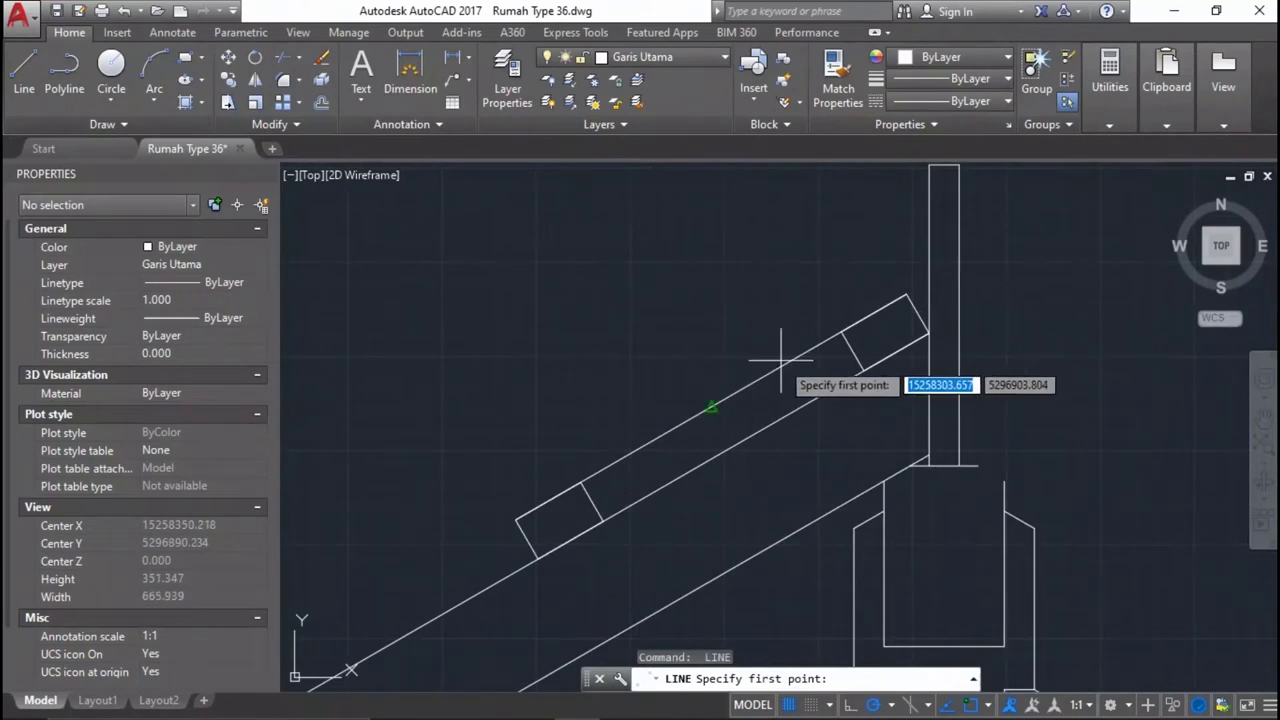
key("Escape")
Offset the slanted roof cover line 15 units upward.
left_click(781, 359)
left_click(550, 350)
middle_click_drag(550, 350, 536, 373)
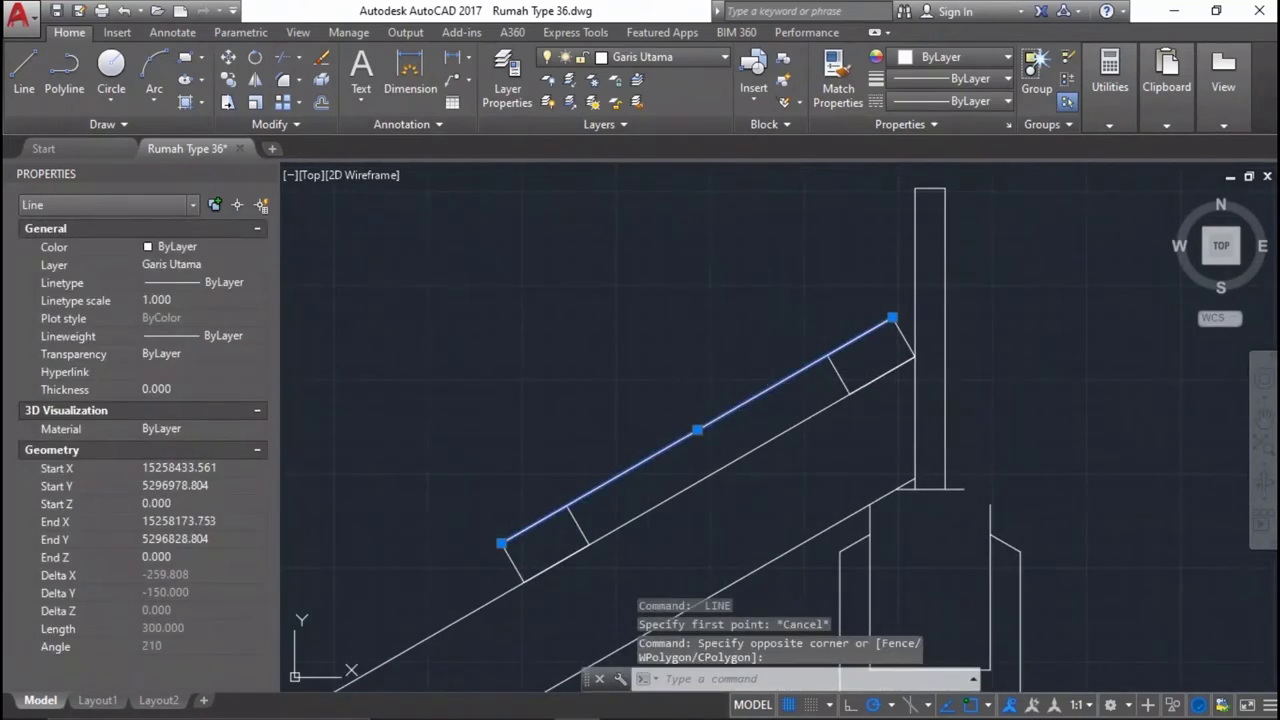
key("Return")
type("15")
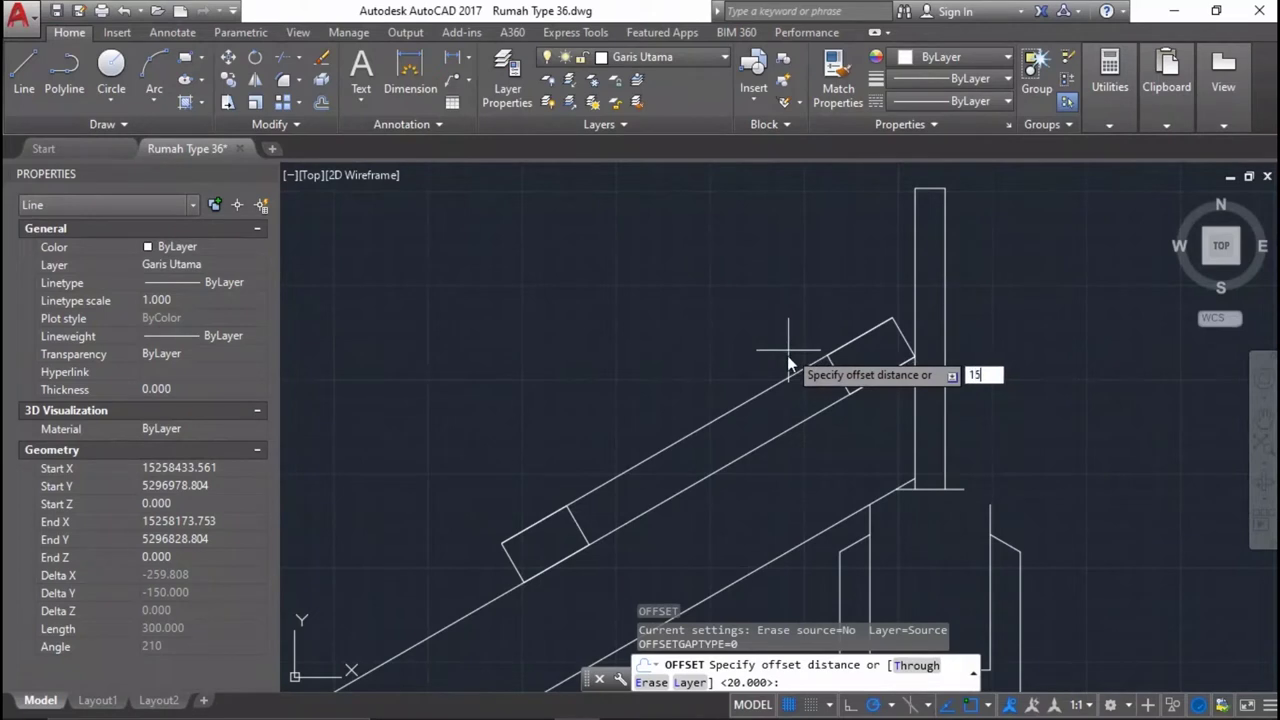
key("Return")
left_click(788, 350)
left_click(794, 337)
scroll(917, 299, "up", 2)
scroll(886, 400, "up", 3)
key("Return")
key("Return")
key("Return")
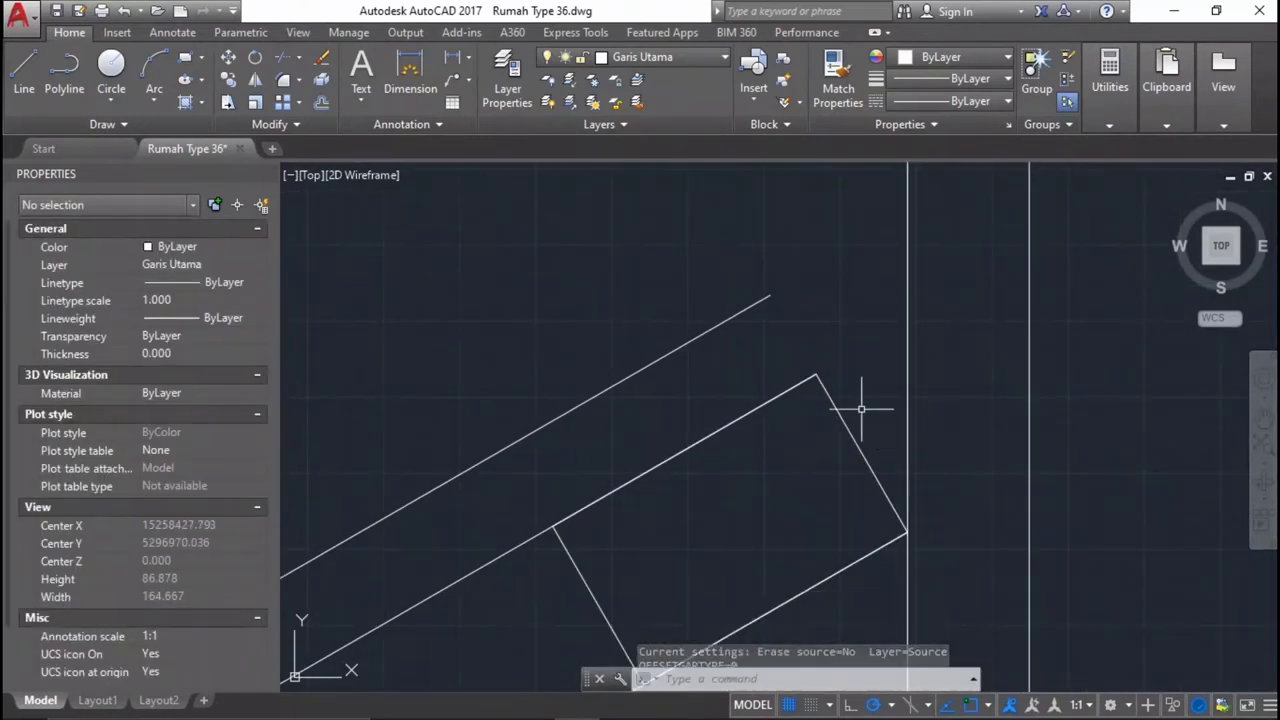
key("Escape")
type("l")
key("Return")
Draw a 15-unit short edge line at the purlin block's top corner near the ridge.
left_click(818, 376)
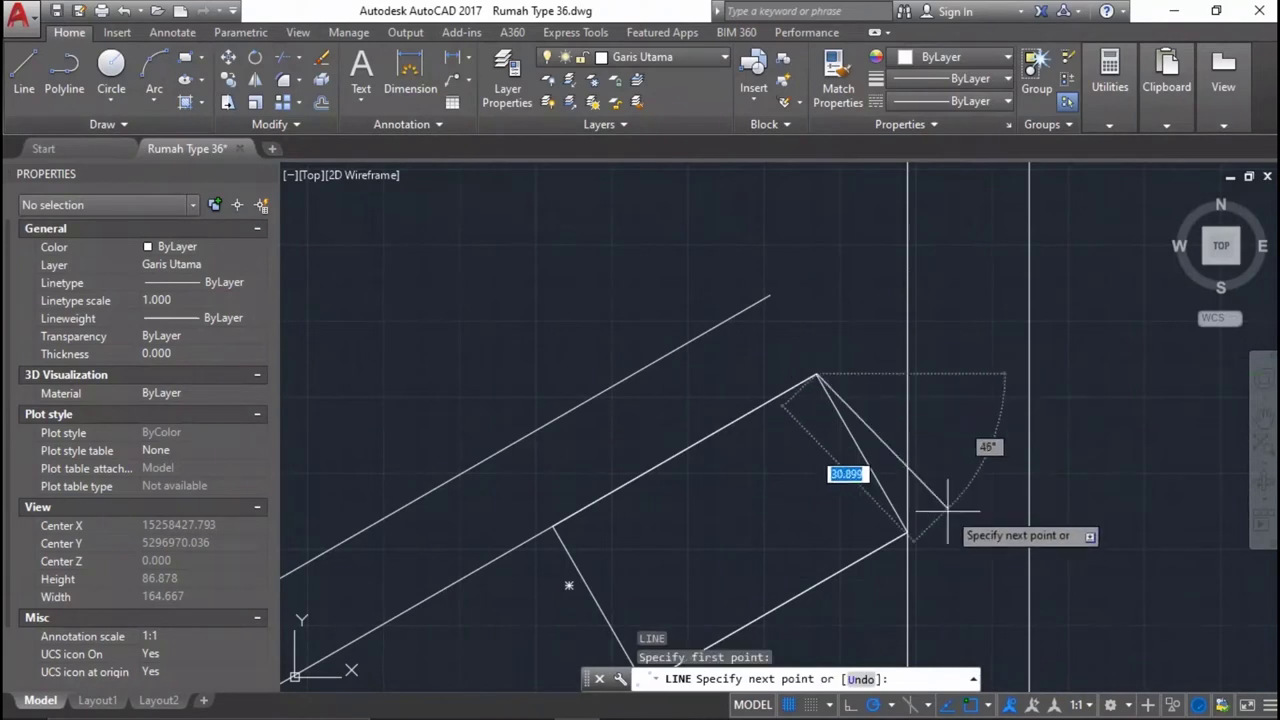
left_click(906, 533)
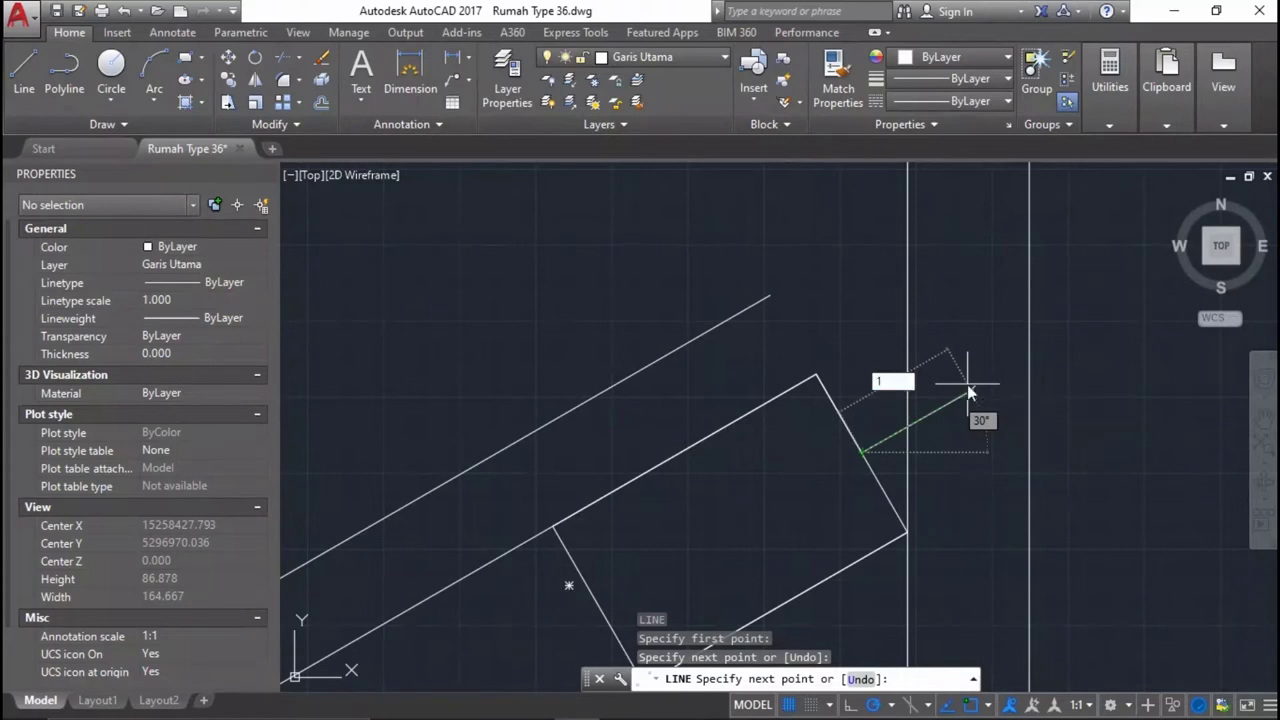
type("5")
key("Return")
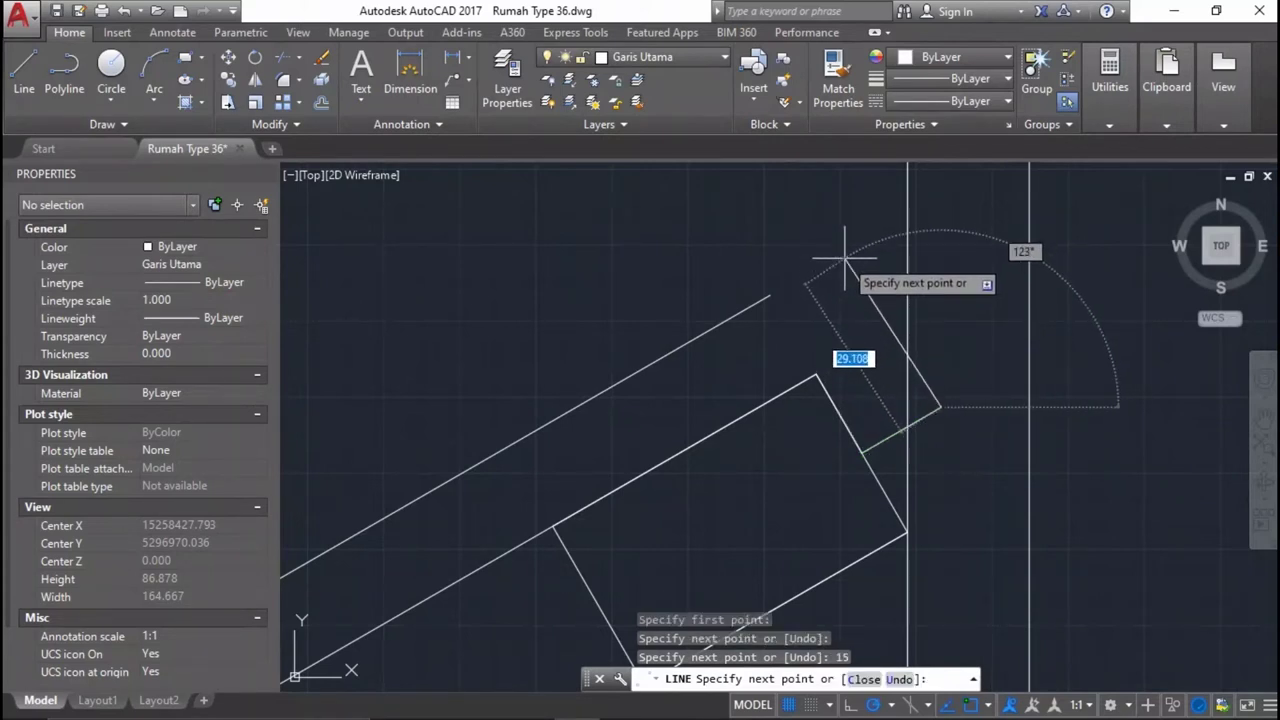
key("Return")
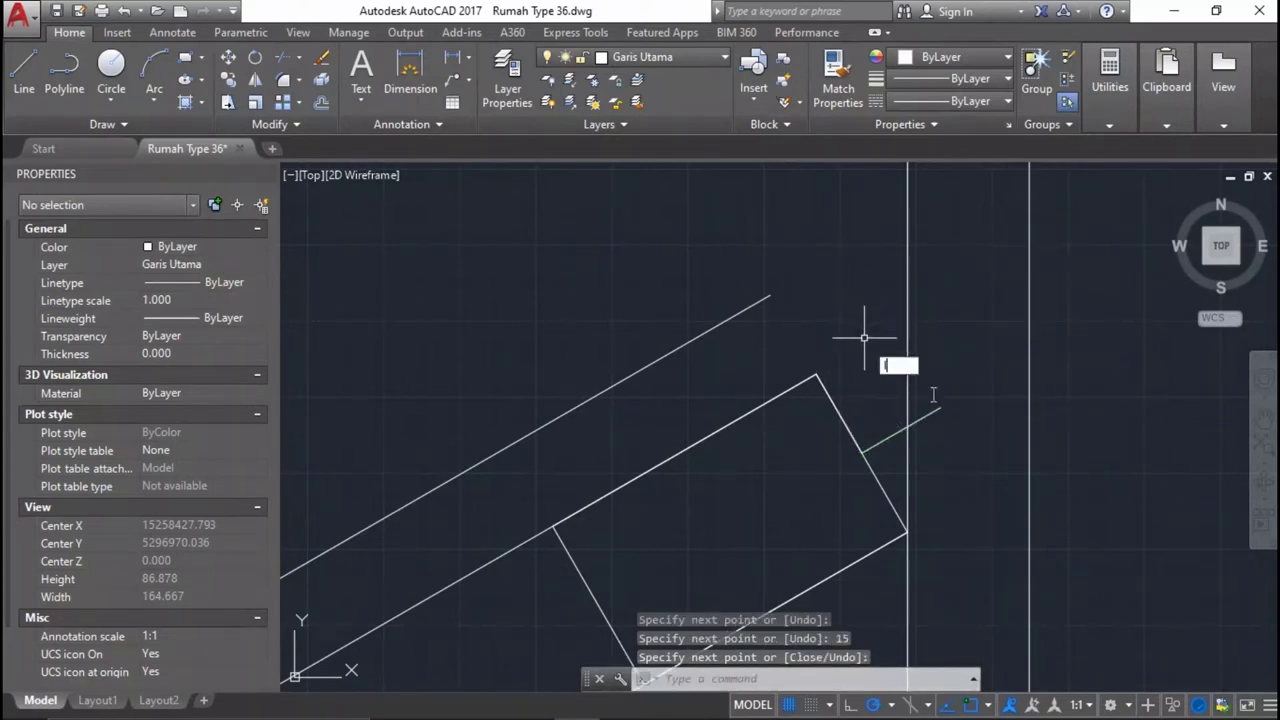
key("Return")
key("Escape")
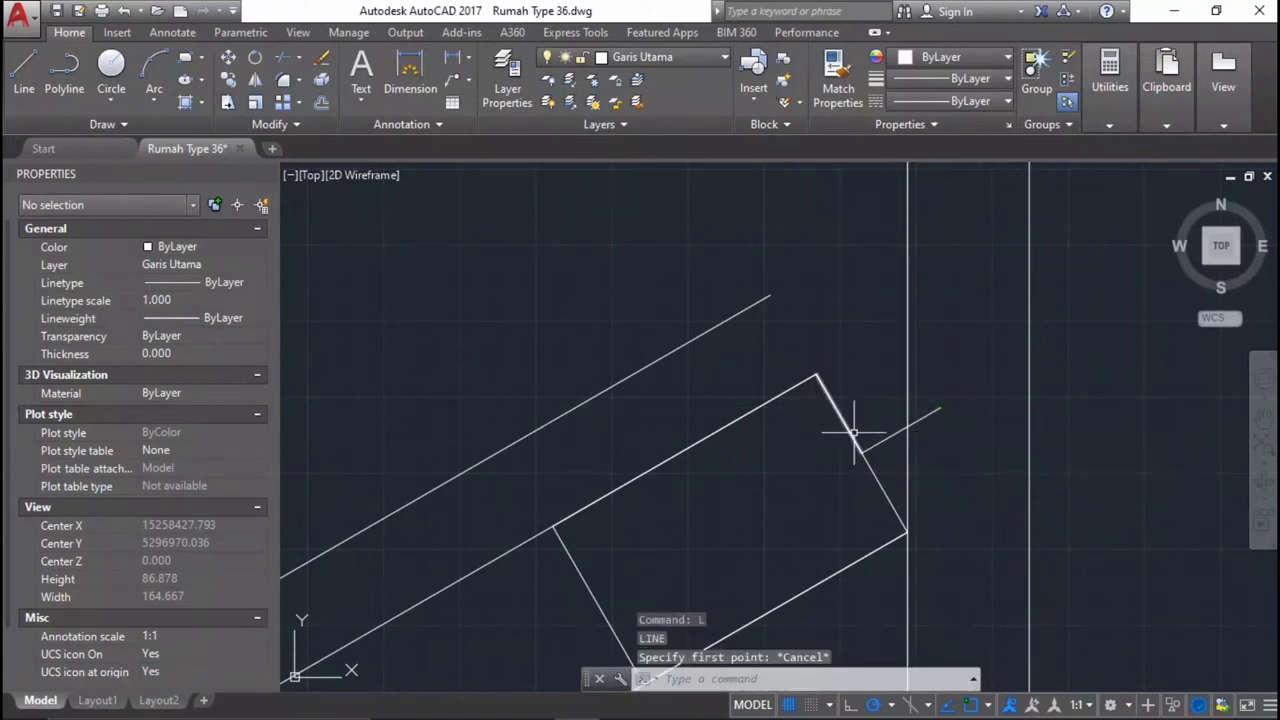
Move the short edge line onto the end of the offset roof cover line.
left_click(850, 432)
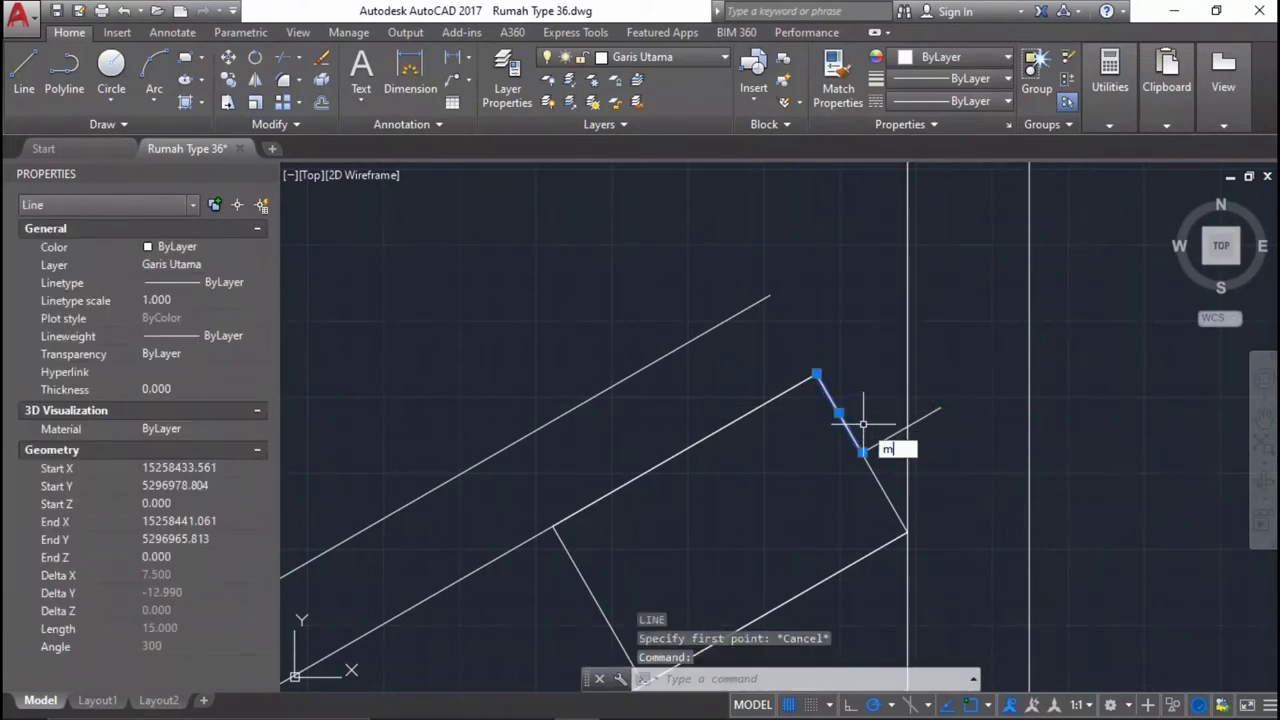
key("Return")
left_click(862, 452)
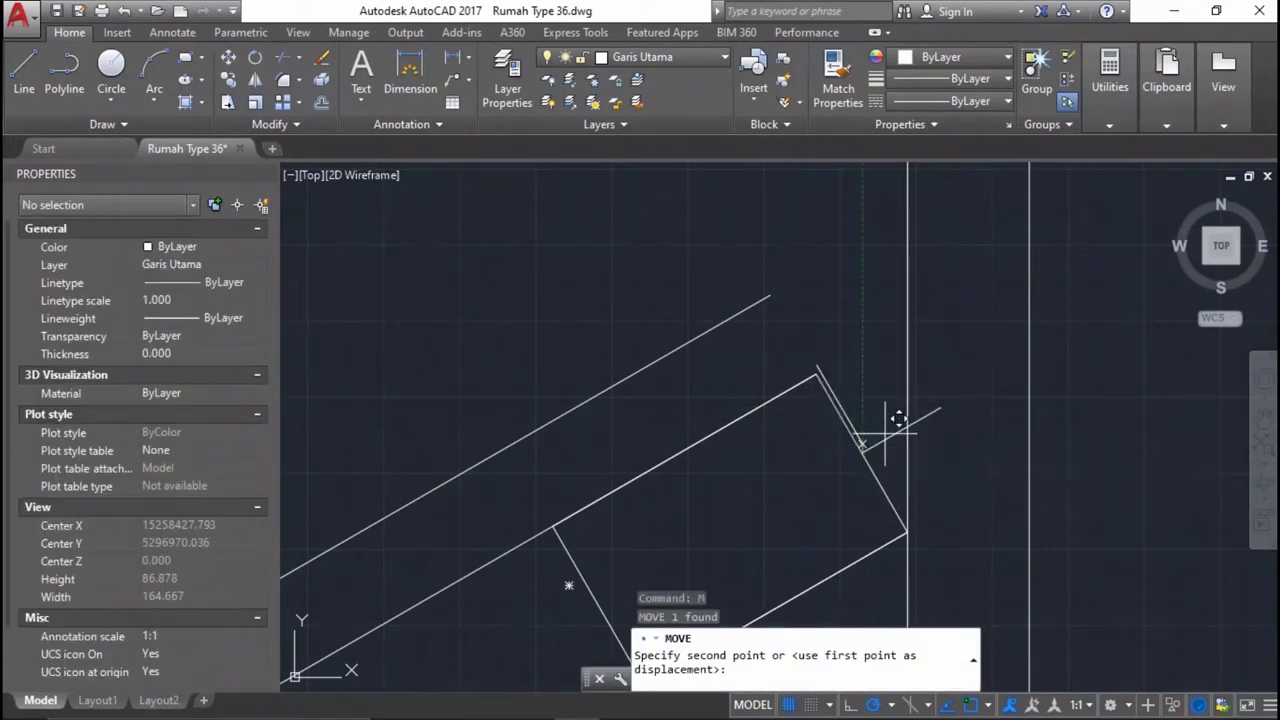
left_click(941, 408)
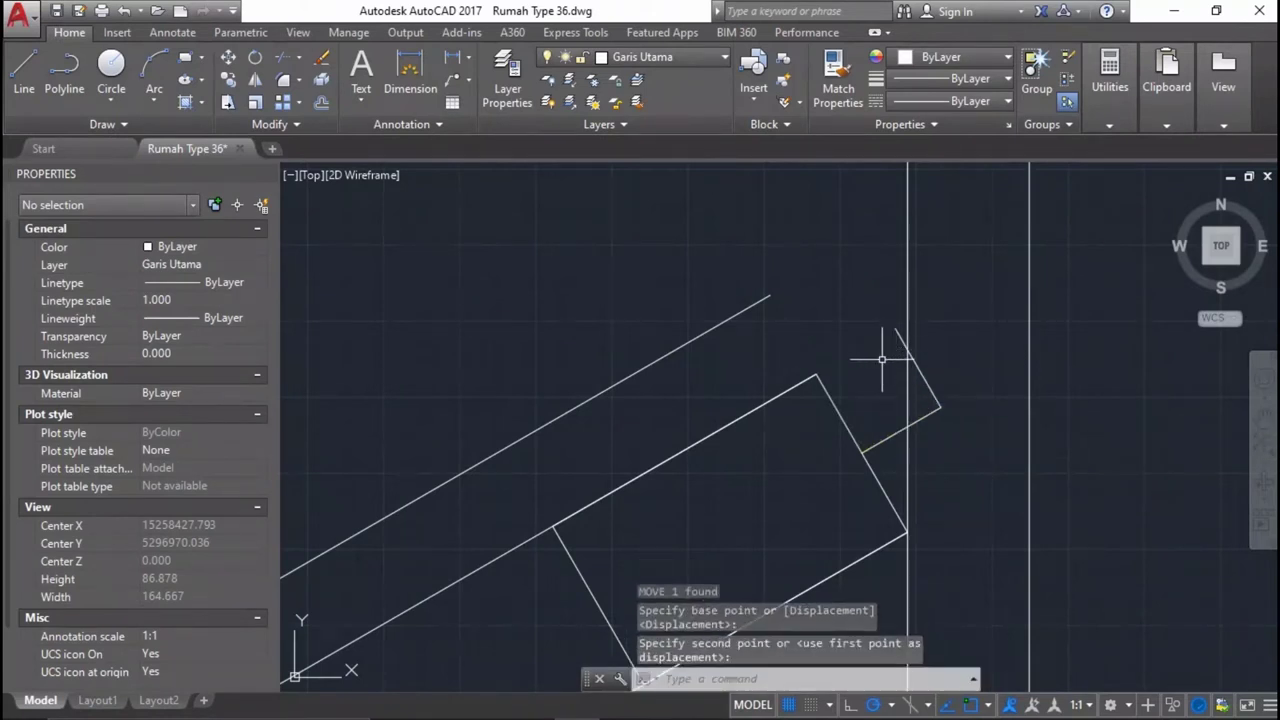
type("cha")
key("Return")
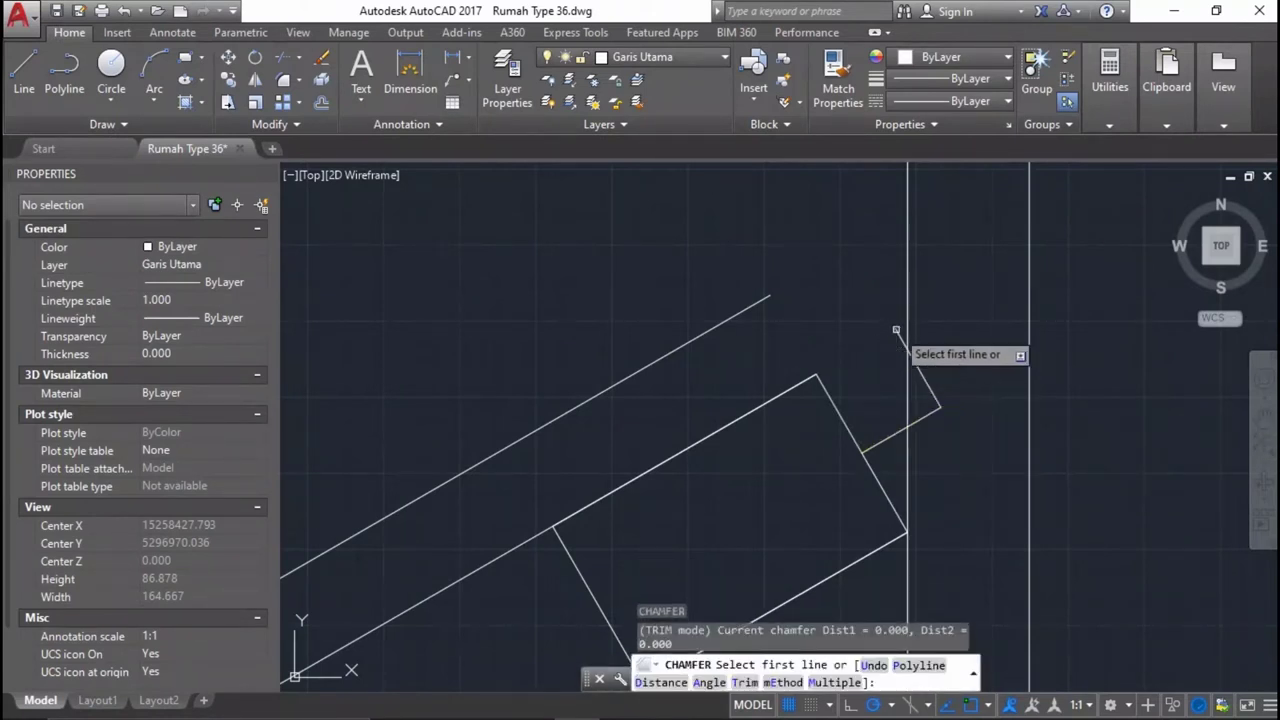
Join the upper long roof line and the short line at the corner.
left_click(908, 352)
left_click(759, 298)
key("Return")
scroll(759, 298, "down", 5)
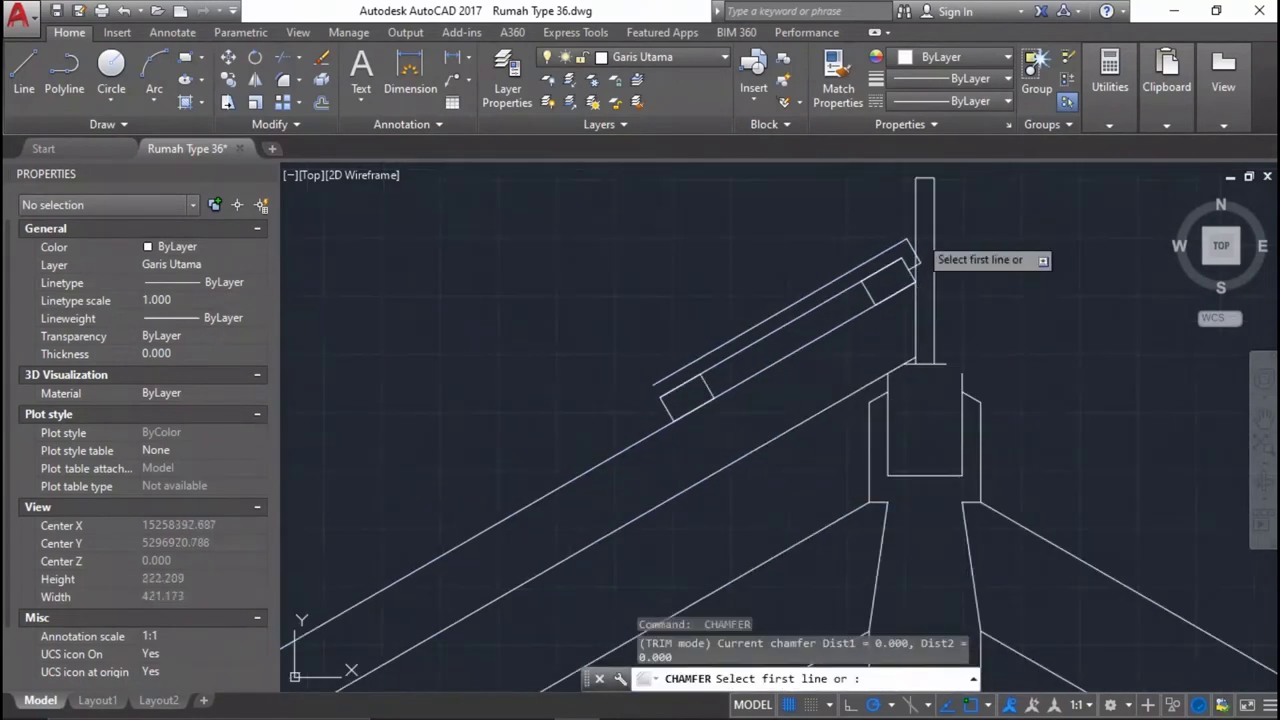
scroll(814, 443, "up", 3)
key("Escape")
Draw a short closing line from the upper line's end down to the lower line.
type("l")
key("Return")
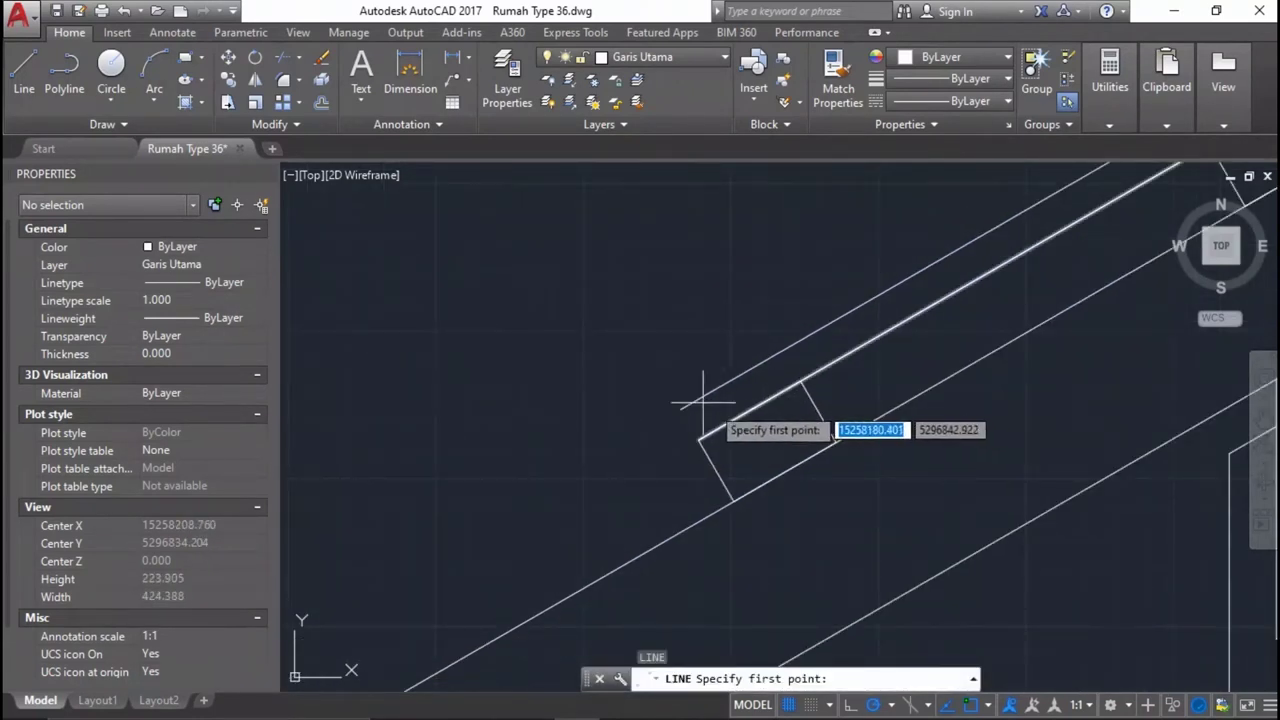
left_click(680, 410)
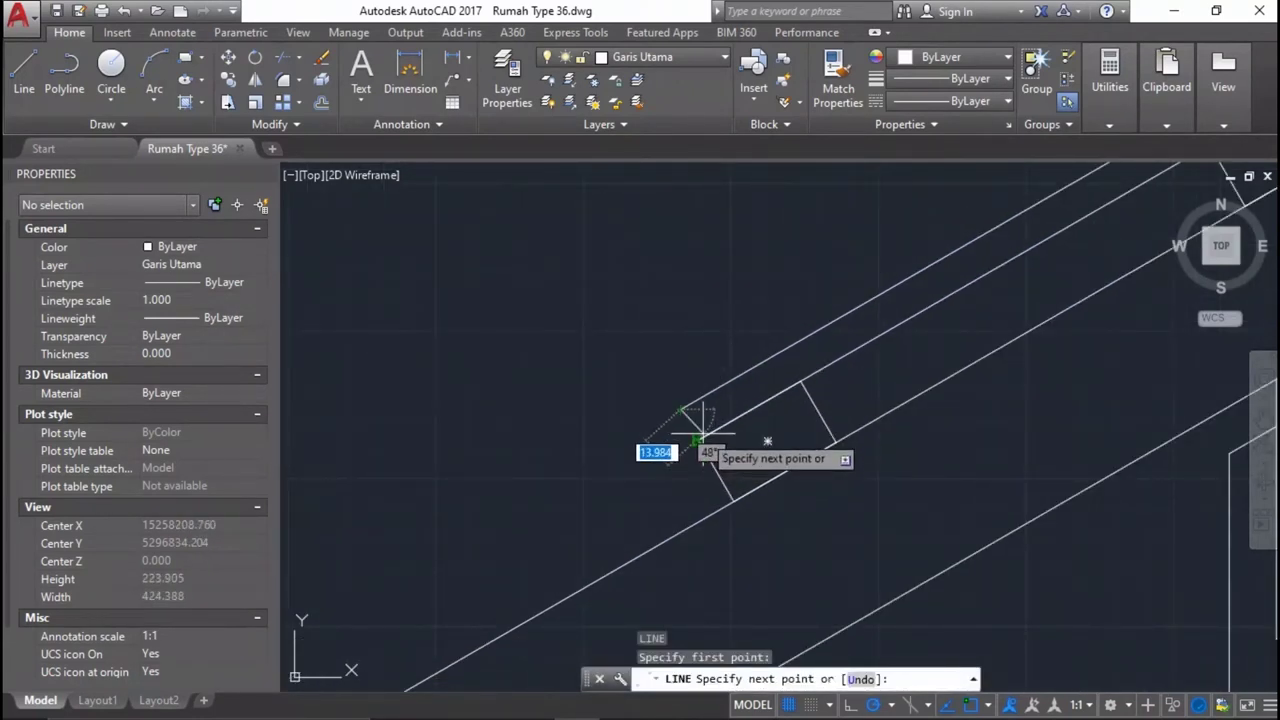
left_click(697, 440)
key("Return")
Select the two long roof lines, the joining line and the two short corner lines.
scroll(865, 355, "up", 2)
left_click(851, 335)
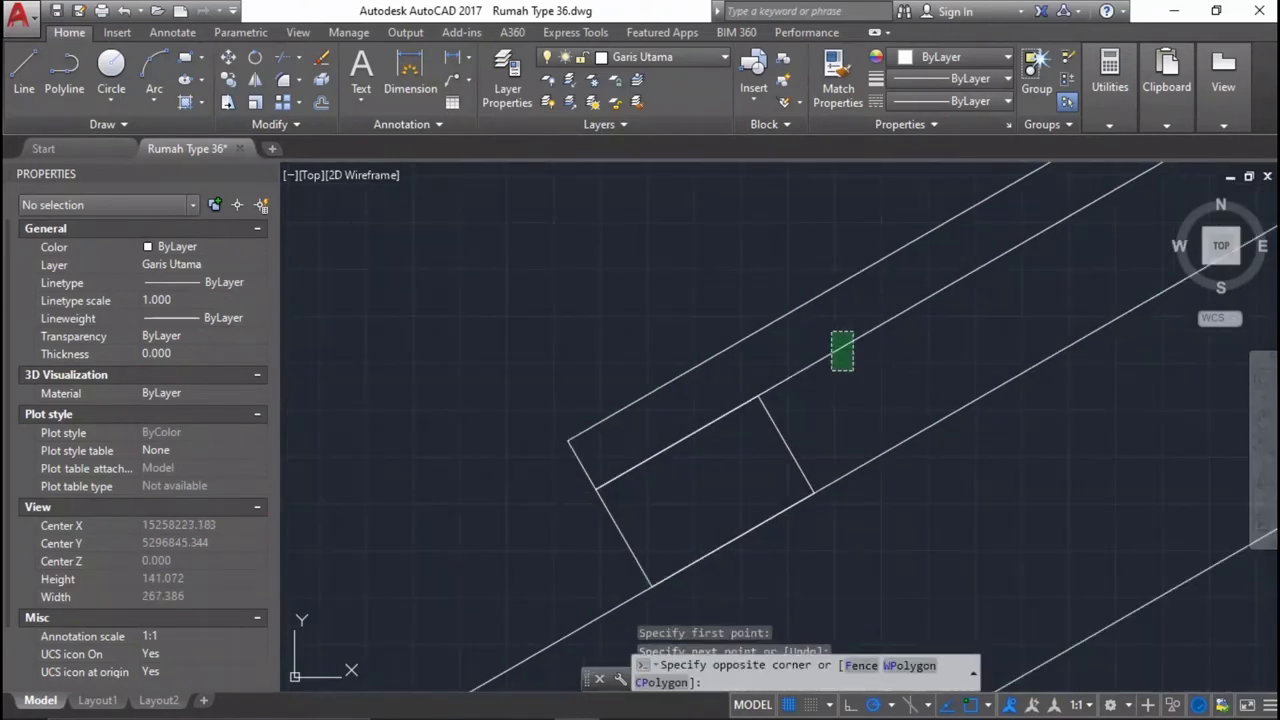
left_click(786, 272)
left_click(609, 429)
left_click(537, 457)
scroll(537, 457, "down", 3)
scroll(782, 437, "up", 3)
scroll(782, 437, "up", 2)
left_click(860, 371)
left_click(840, 292)
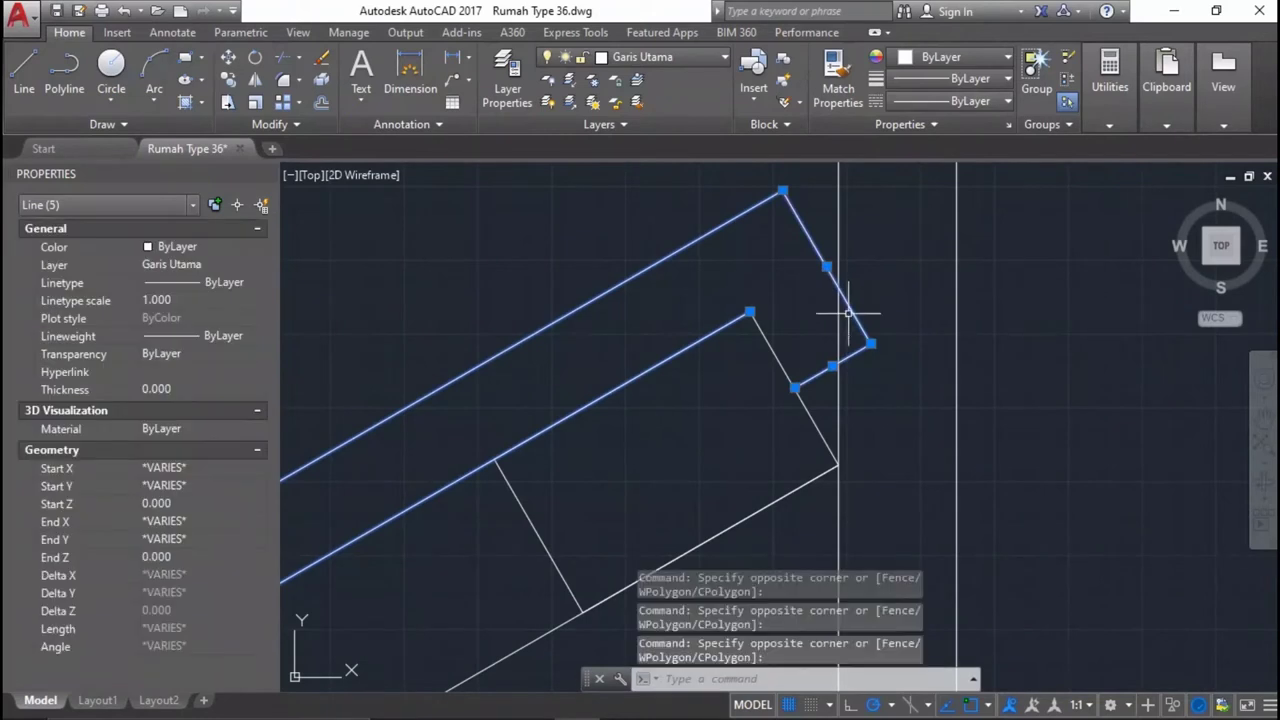
Rotate the five cover-piece lines about the line endpoint to the new roof angle.
key("BackSpace")
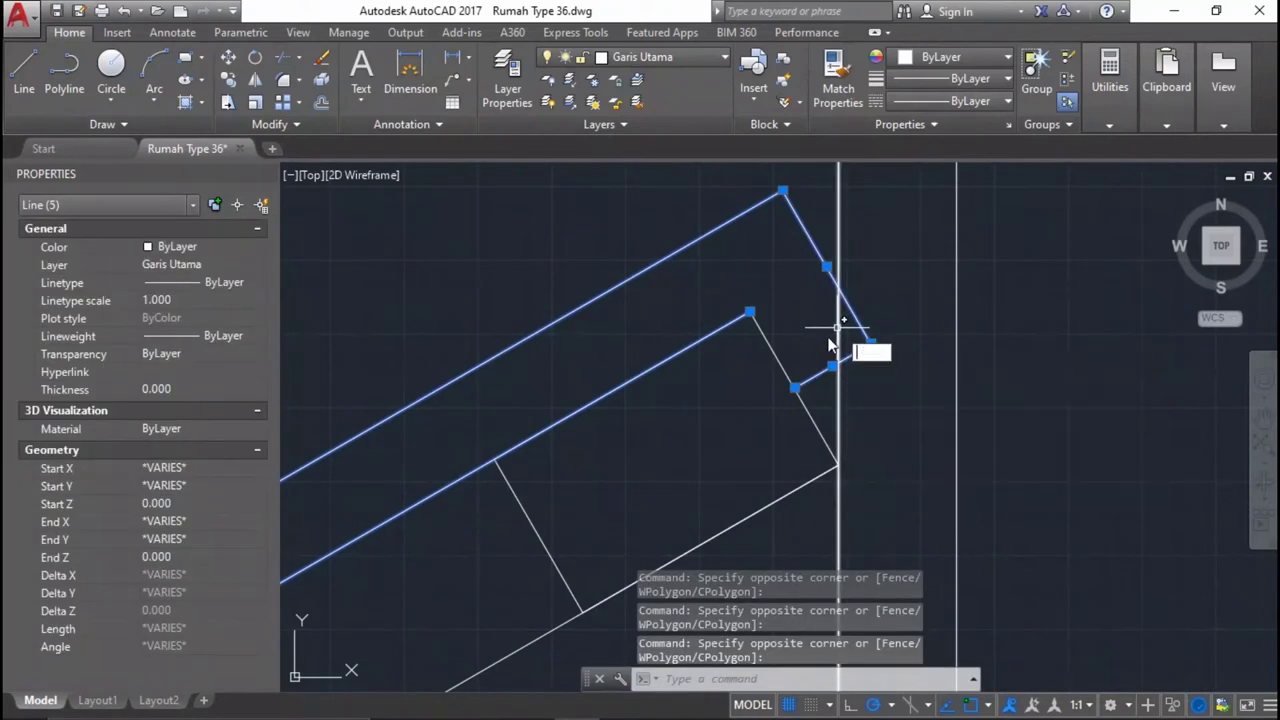
type("o")
key("Return")
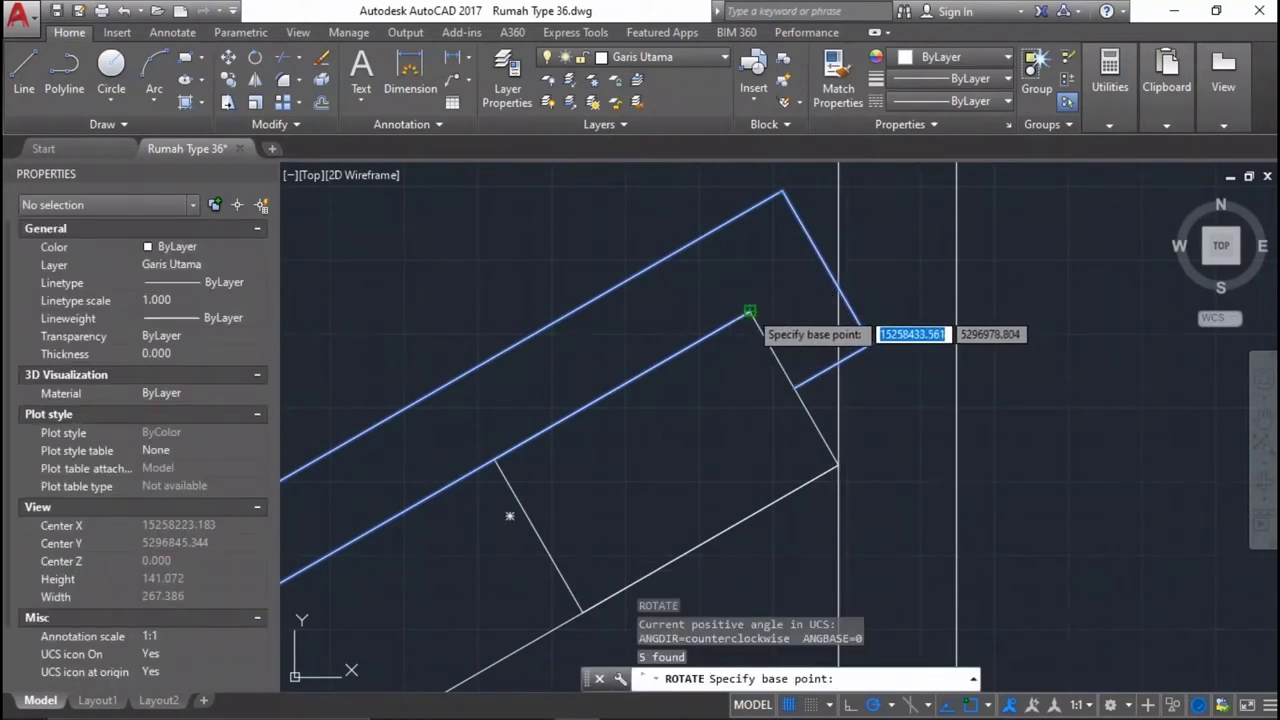
left_click(749, 312)
scroll(1024, 335, "down", 3)
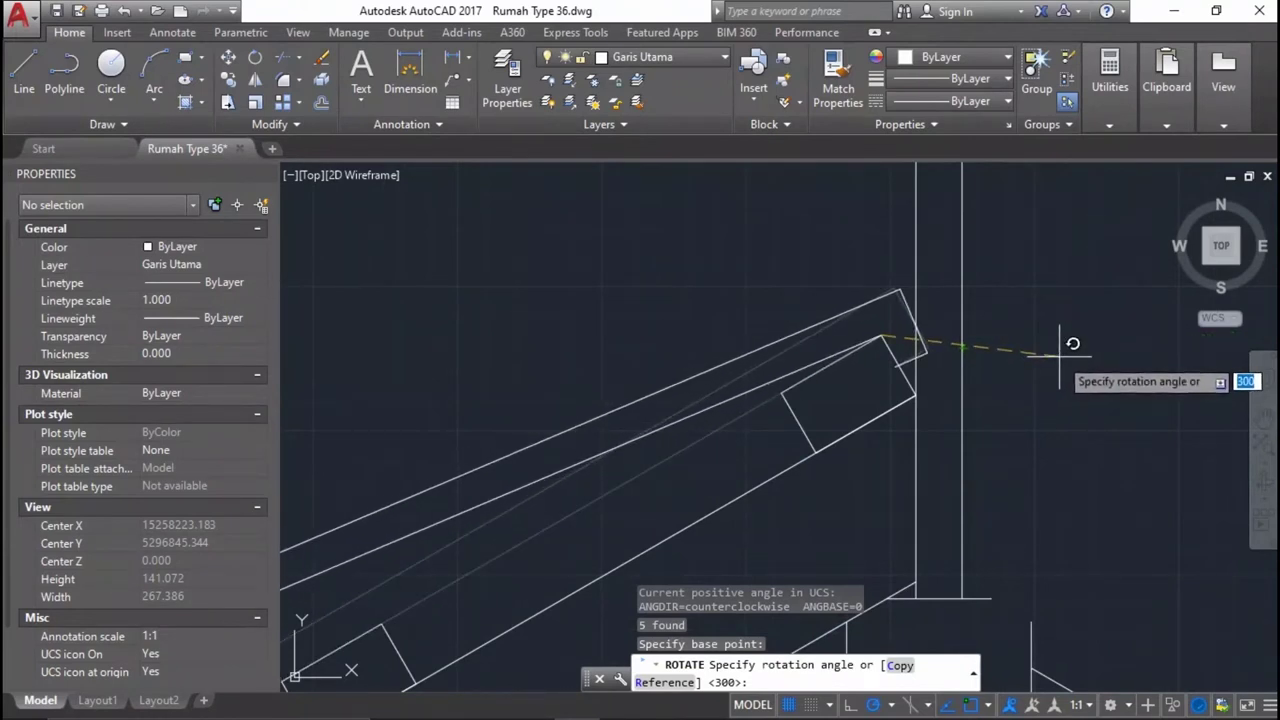
scroll(1062, 352, "down", 2)
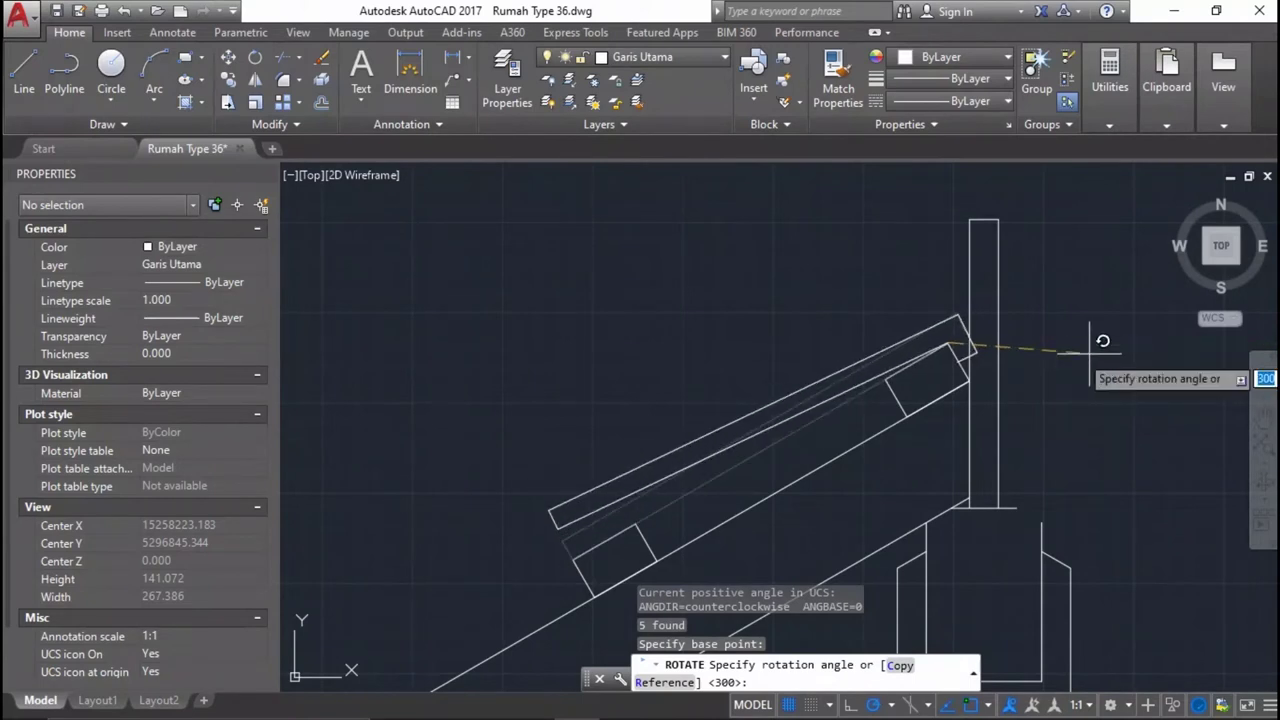
left_click(1102, 341)
Rotate the short end line and the long rafter line to their new angle.
scroll(1000, 345, "up", 2)
scroll(930, 420, "up", 2)
left_click(931, 441)
left_click(916, 400)
left_click(960, 366)
left_click(912, 385)
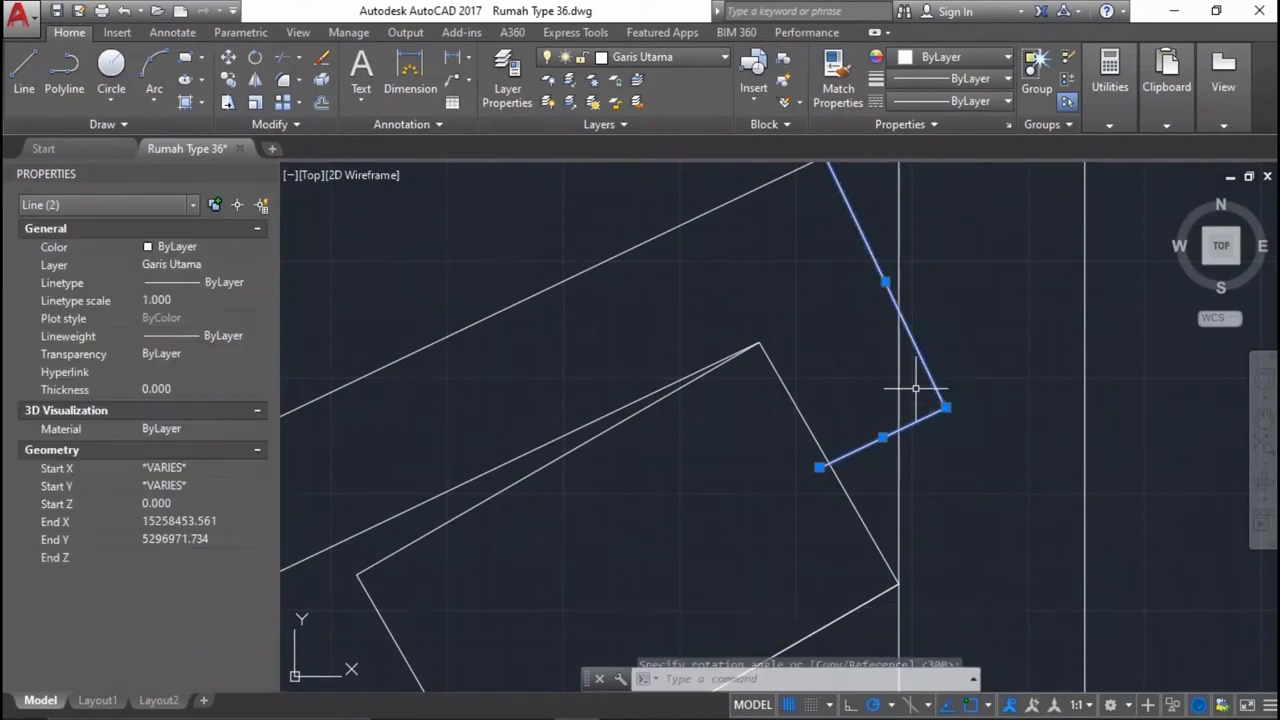
key("space")
left_click(825, 464)
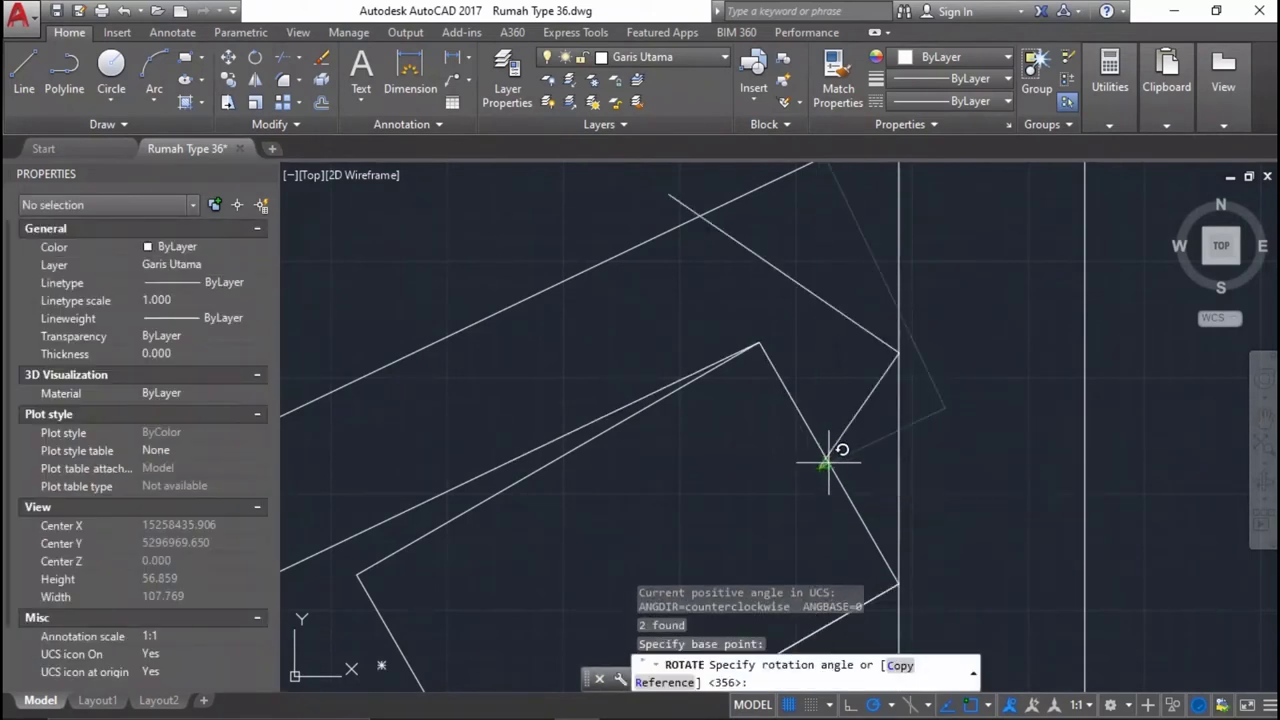
left_click(944, 408)
Move the two end lines to their new position at the piece's end.
left_click(985, 443)
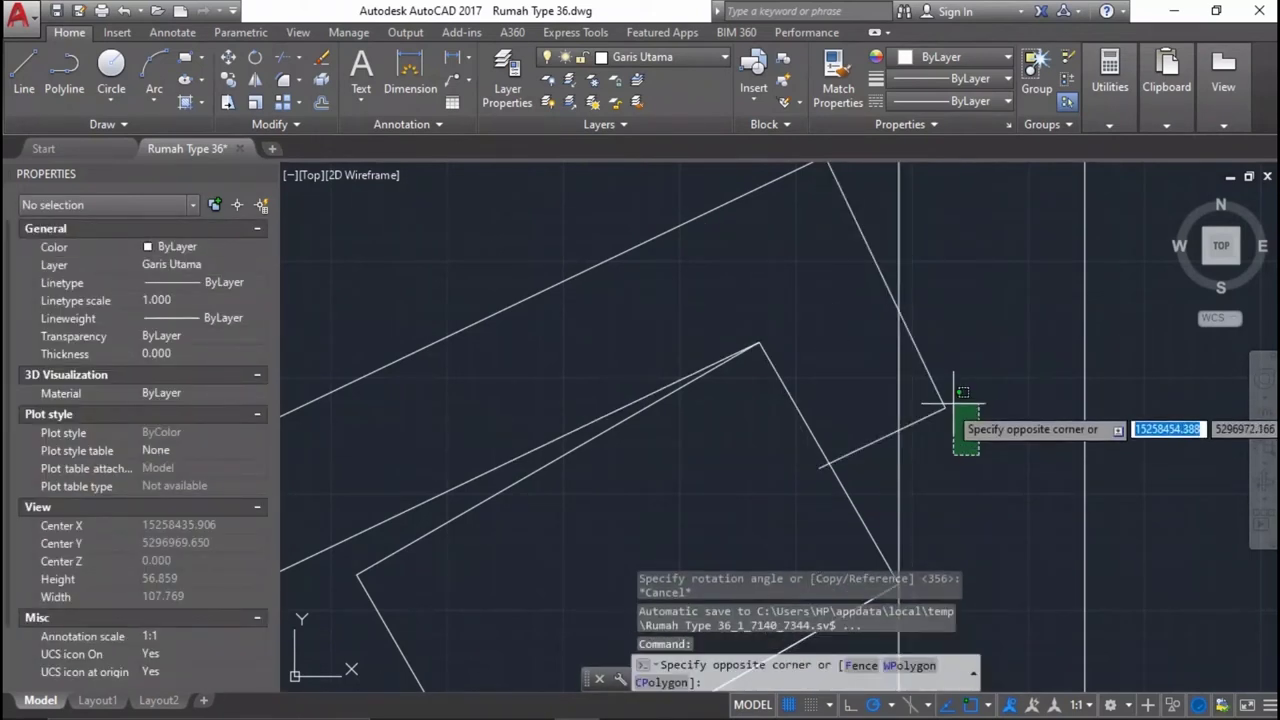
left_click(929, 360)
middle_click_drag(929, 417, 975, 392)
type("m")
key("Return")
scroll(908, 457, "up", 2)
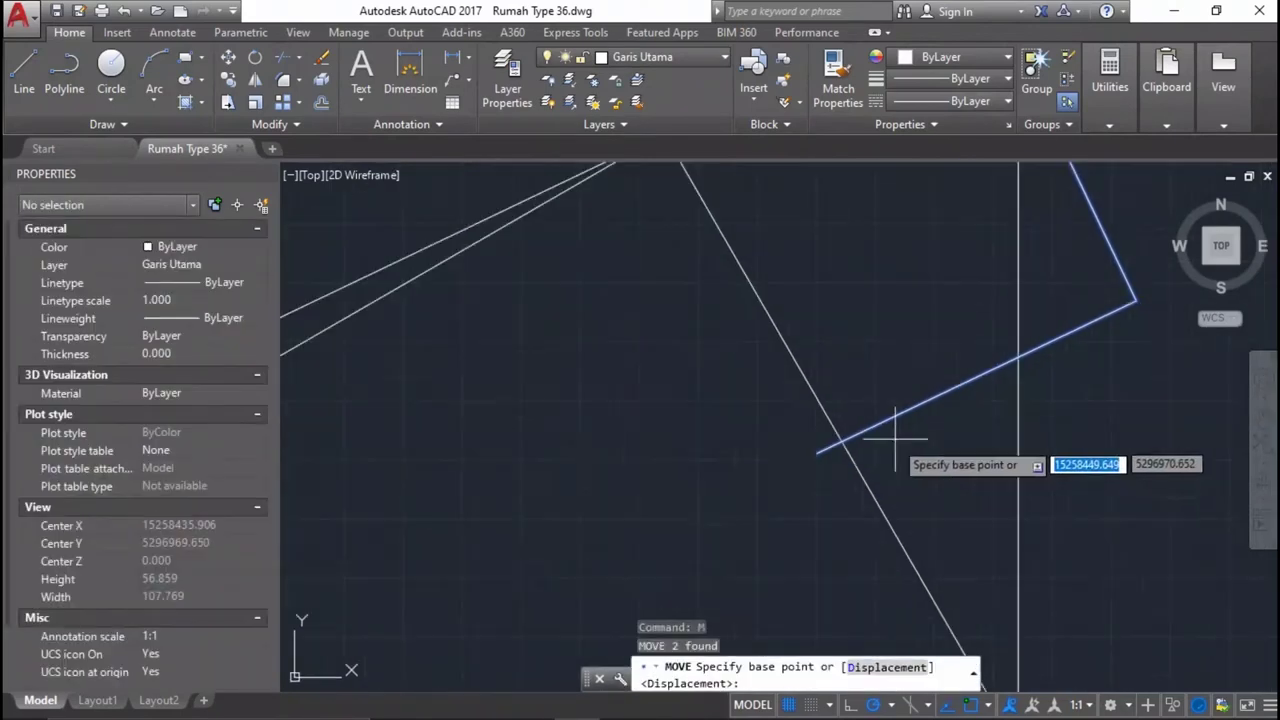
left_click(825, 452)
left_click(845, 437)
mouse_move(845, 437)
middle_mouse_down()
mouse_move(931, 334)
mouse_move(888, 334)
middle_mouse_up()
type("ex")
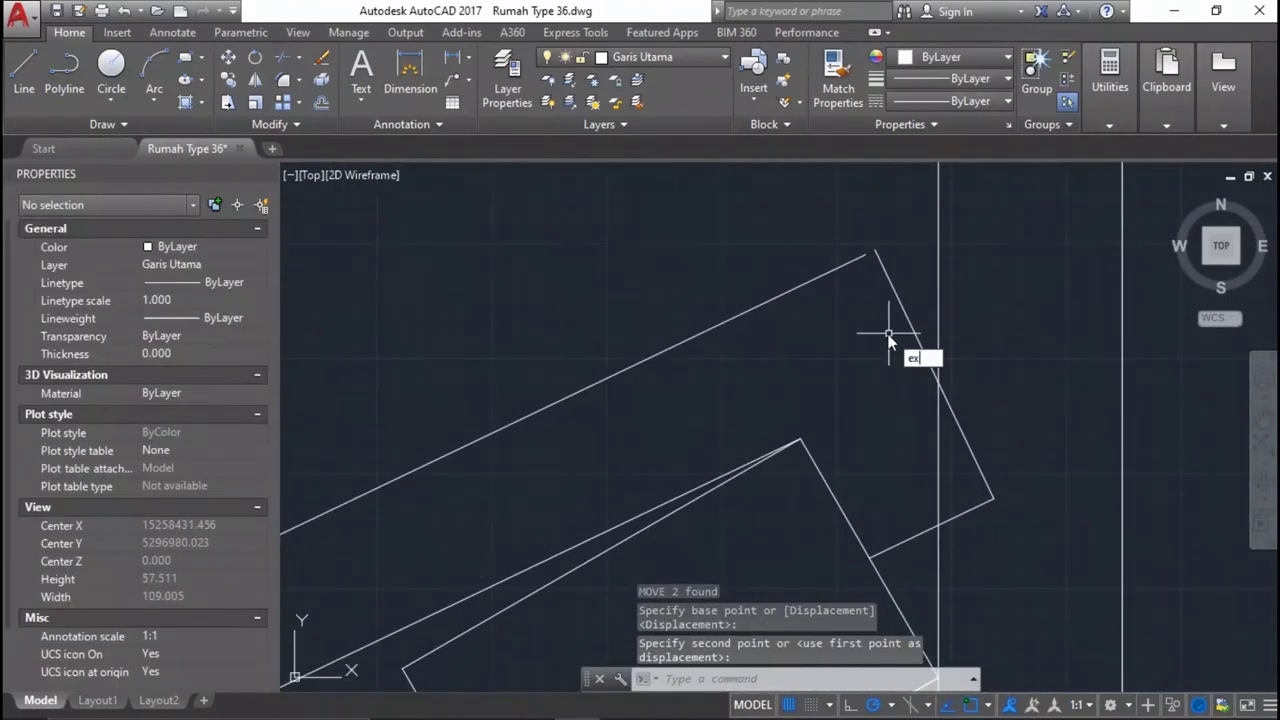
Attempt to extend the lines to the boundaries, then cancel.
key("Return")
key("Return")
left_click_drag(880, 334, 790, 240)
key("Escape")
Select the two long roof lines and the short end lines for copying.
scroll(563, 371, "down", 3)
scroll(563, 371, "down", 3)
left_click_drag(534, 478, 437, 380)
scroll(871, 329, "up", 2)
scroll(897, 343, "up", 2)
left_click(948, 368)
left_click(900, 280)
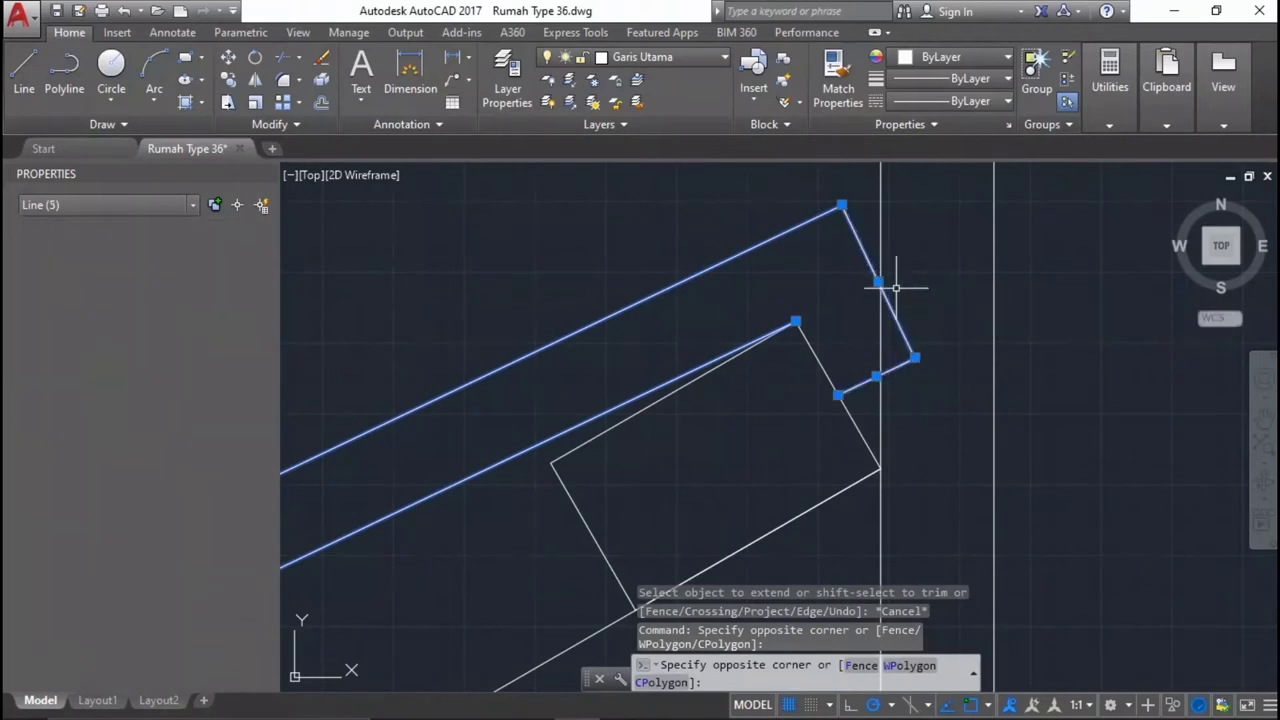
type("co")
key("Return")
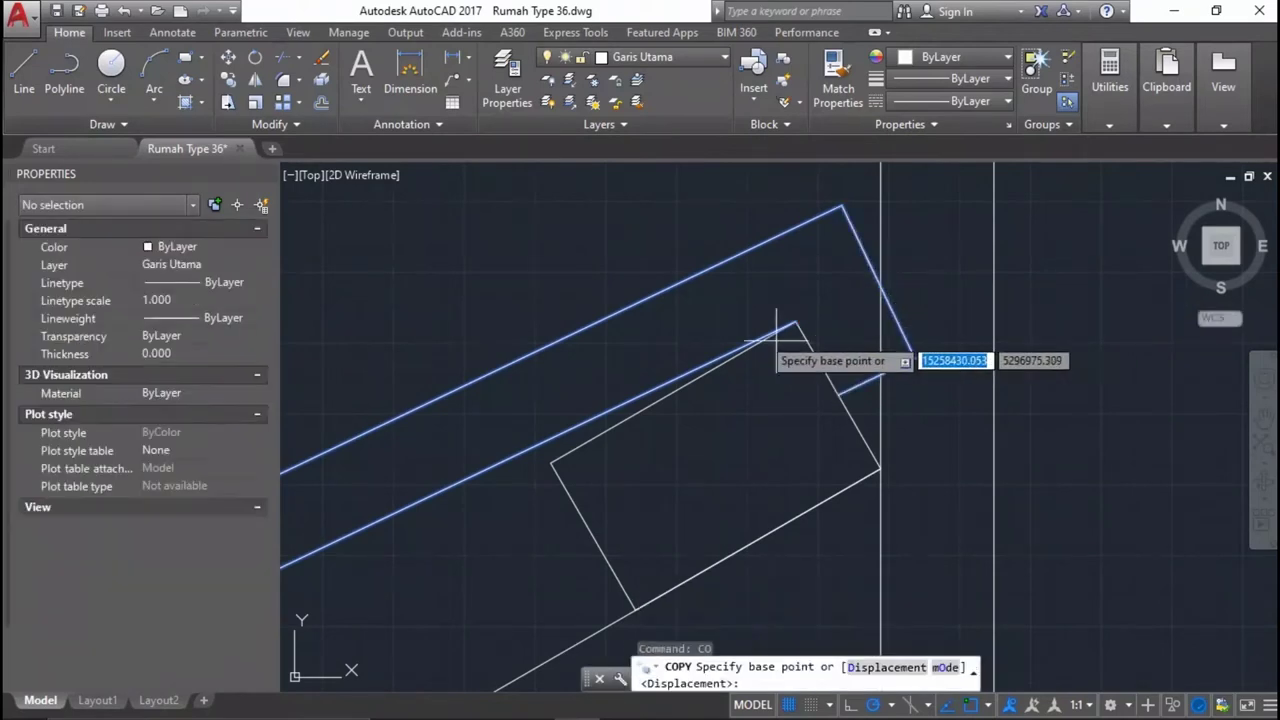
Place one copy of the cover piece down the rafter.
left_click(795, 322)
scroll(714, 337, "up", 2)
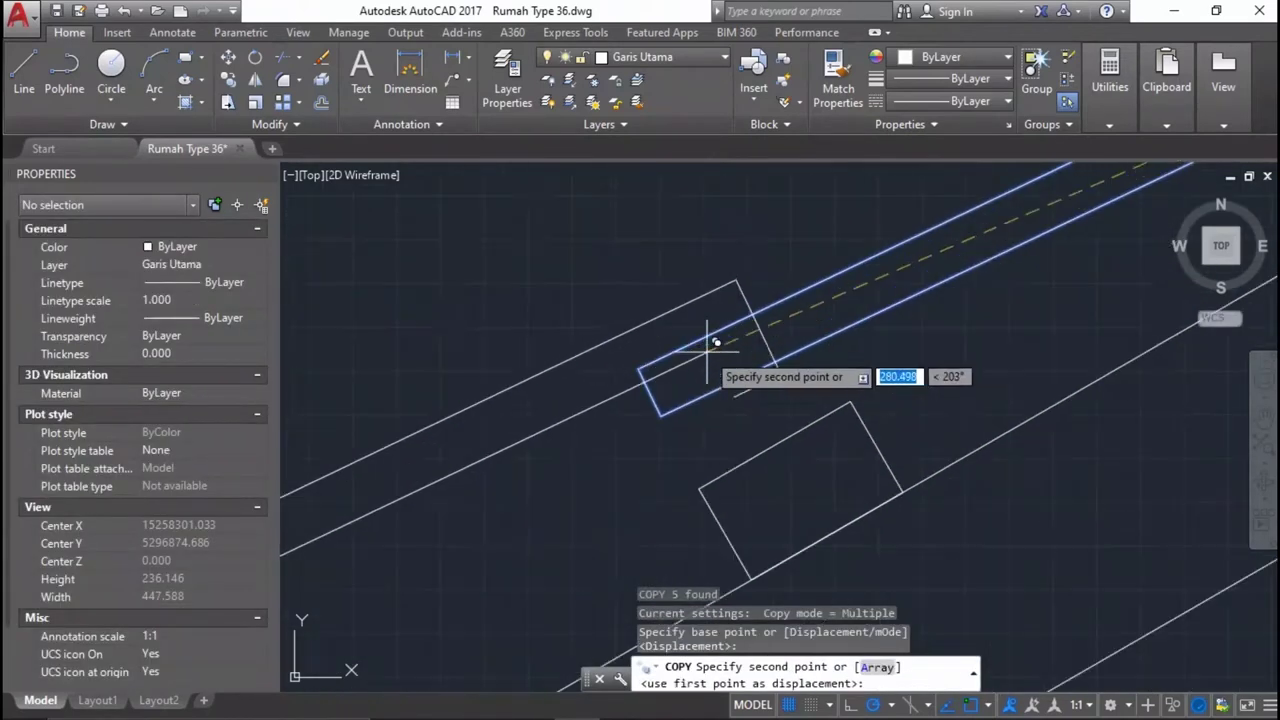
left_click(850, 402)
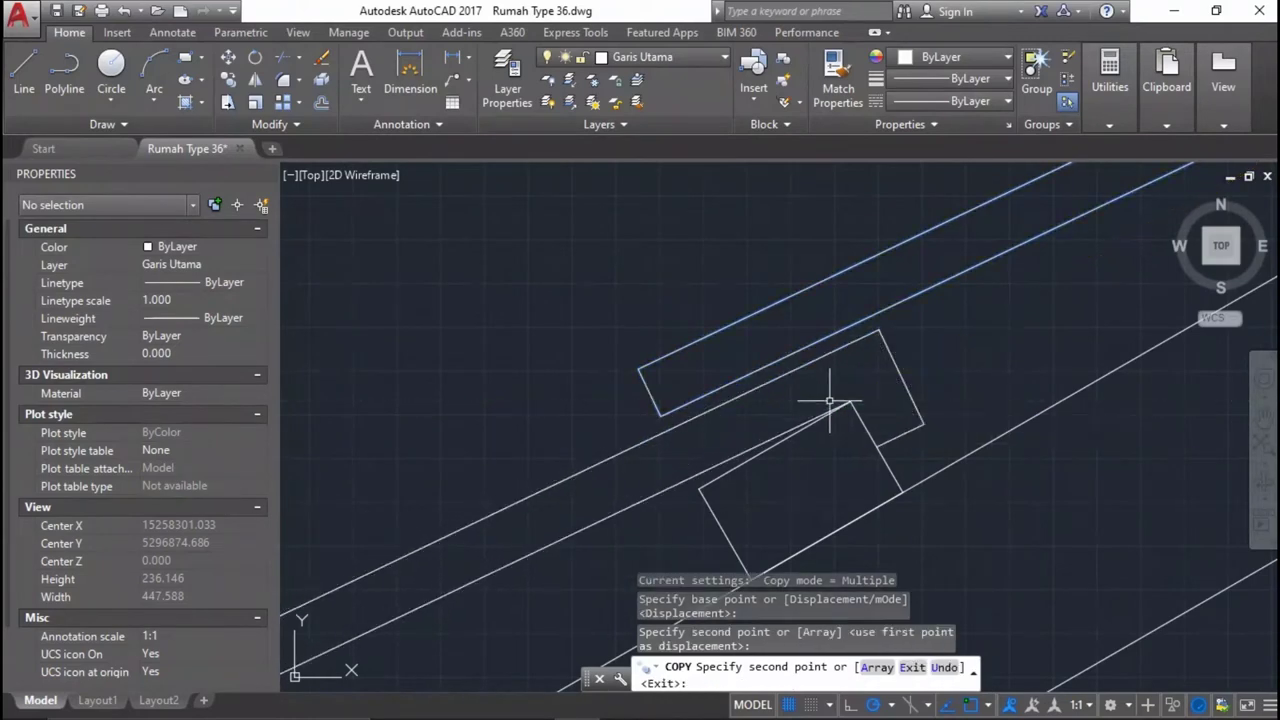
key("Escape")
Select the cover piece lines together with the small purlin blocks, six objects in all.
scroll(718, 393, "down", 2)
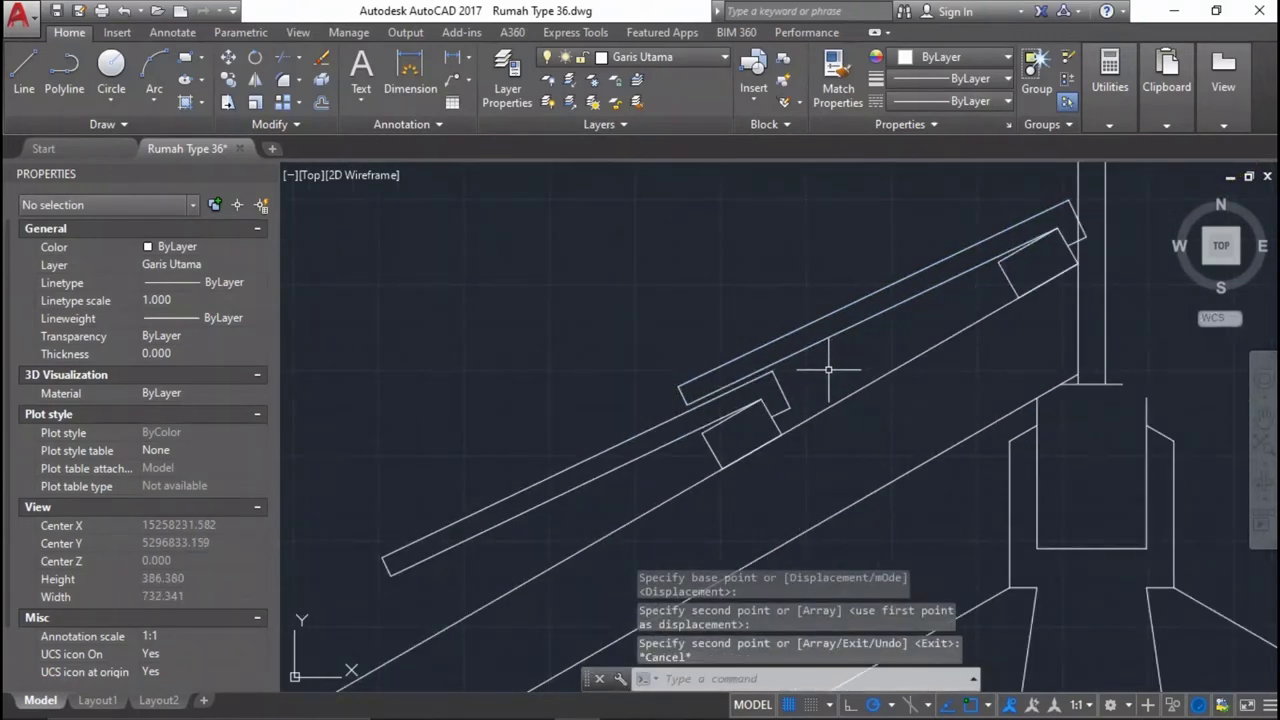
scroll(760, 424, "down", 1)
scroll(806, 408, "down", 1)
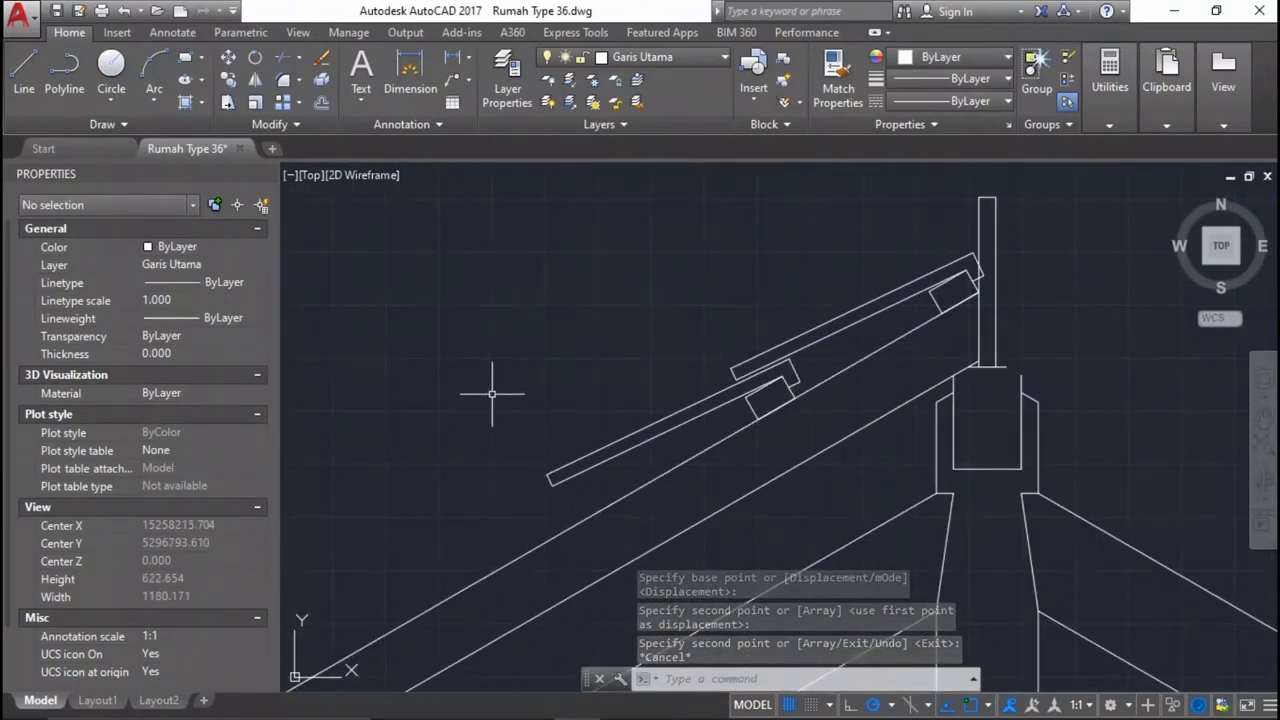
left_click(491, 394)
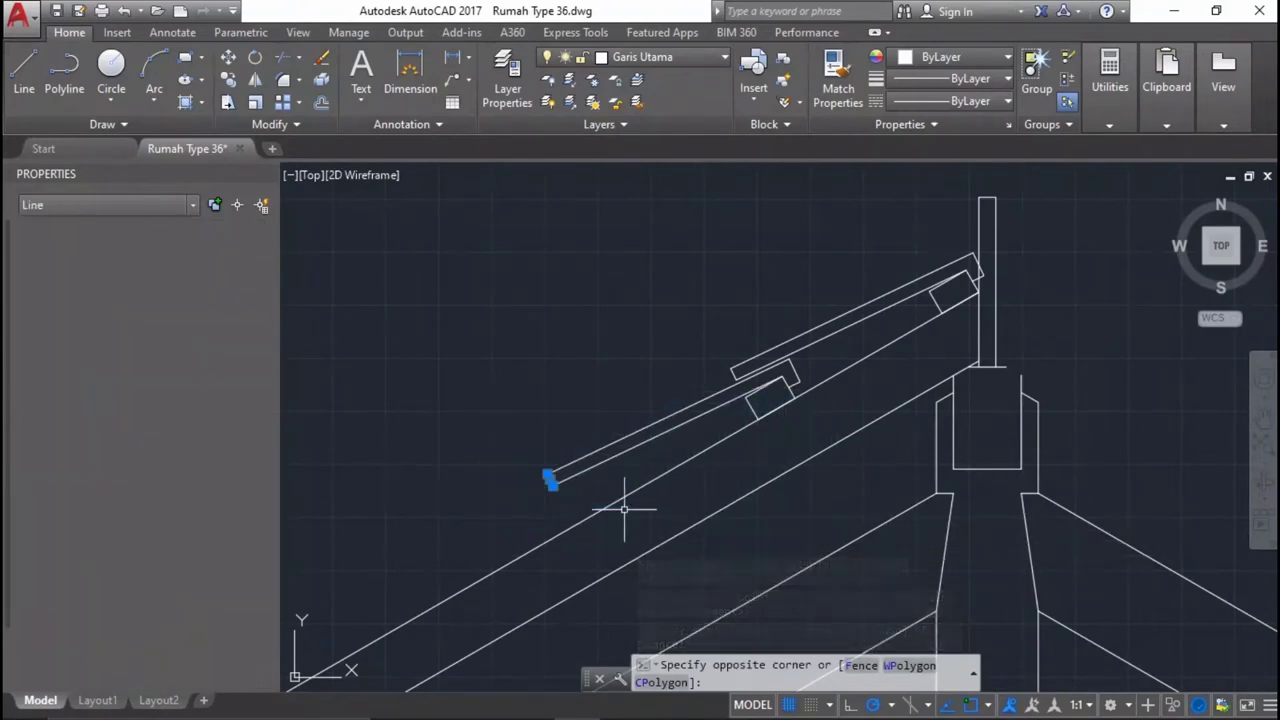
left_click(624, 509)
scroll(629, 280, "up", 2)
left_click(612, 278)
left_click(990, 540)
left_click(748, 435)
left_click(686, 366)
scroll(690, 360, "up", 2)
left_click(720, 381)
left_click(640, 398)
scroll(675, 390, "down", 2)
Copy the piece and purlin block from its corner to 250, 500 and 750 down the rafter.
type("o")
key("Return")
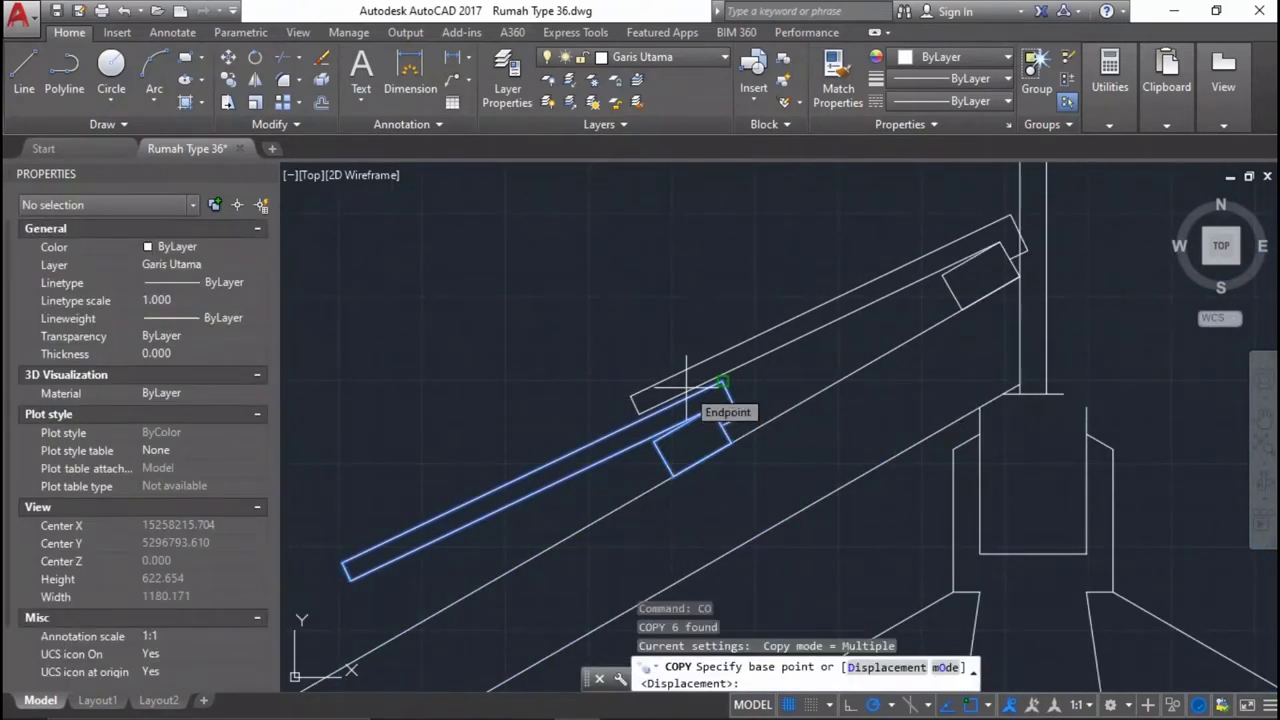
scroll(950, 290, "up", 3)
scroll(980, 265, "up", 3)
scroll(1070, 296, "up", 2)
left_click(1113, 281)
scroll(1113, 281, "down", 3)
scroll(900, 320, "up", 2)
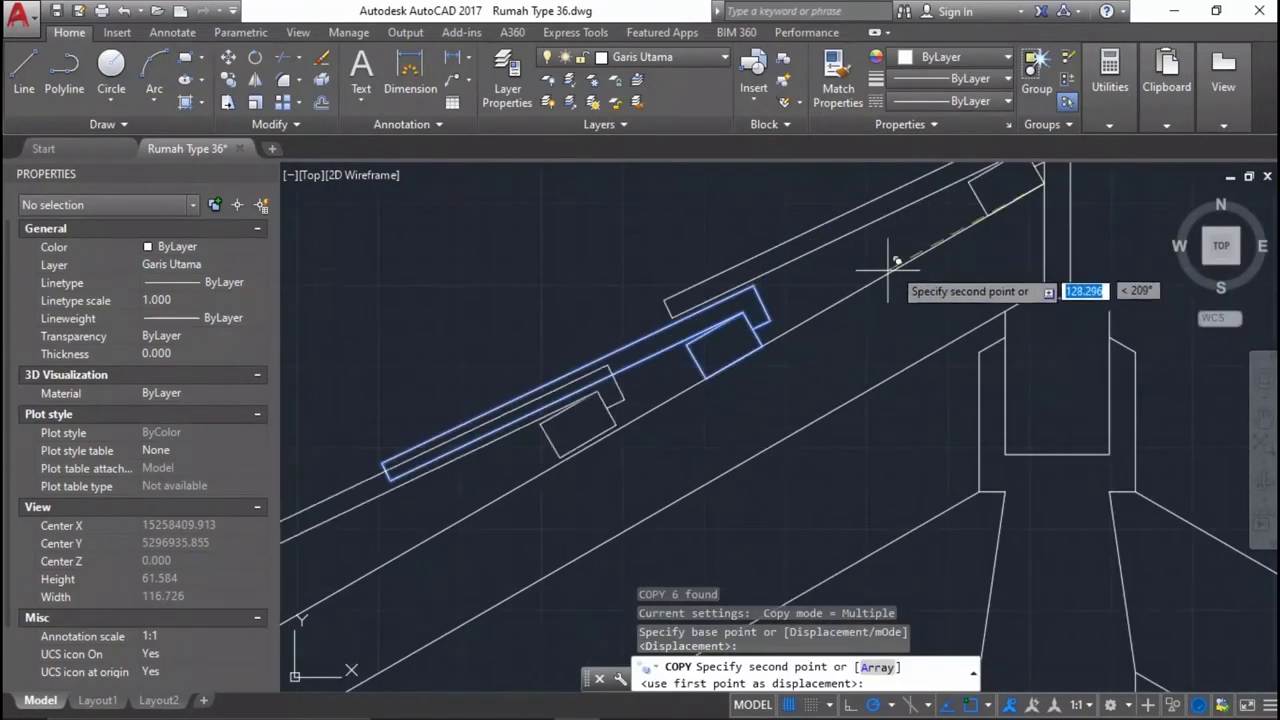
left_click(762, 345)
scroll(707, 380, "up", 2)
left_click(565, 410)
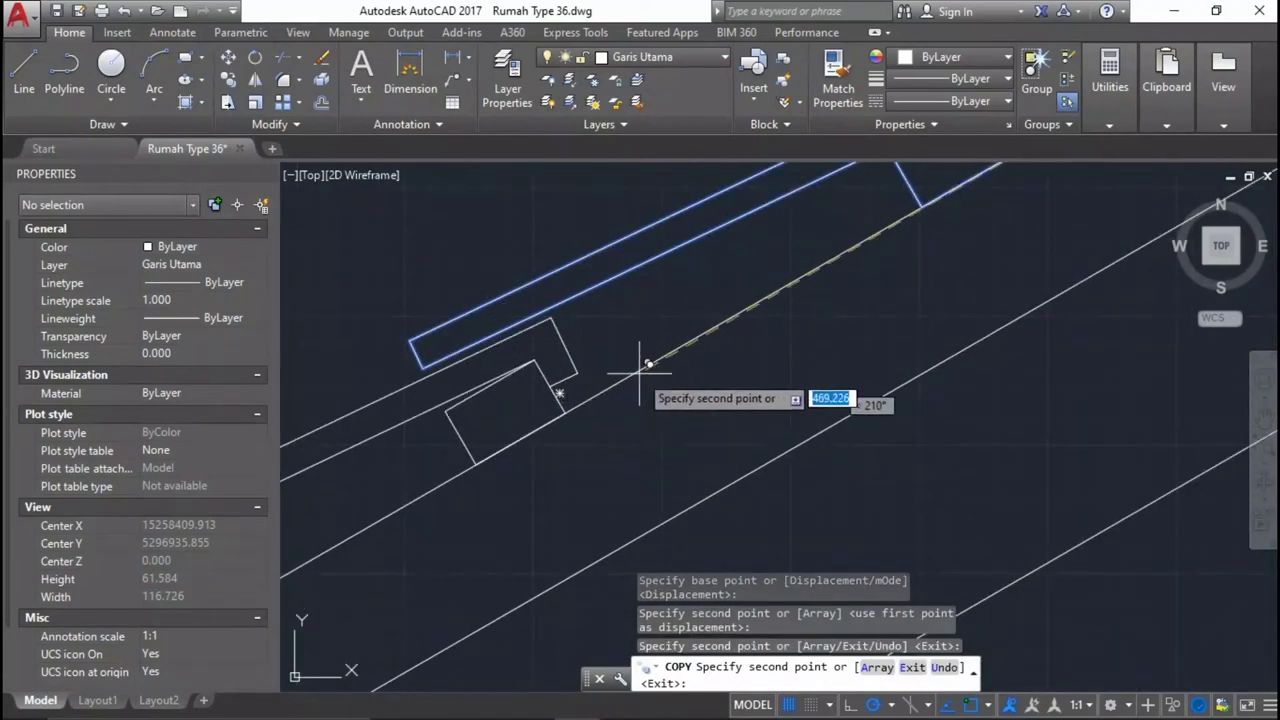
scroll(575, 420, "down", 3)
scroll(700, 345, "up", 2)
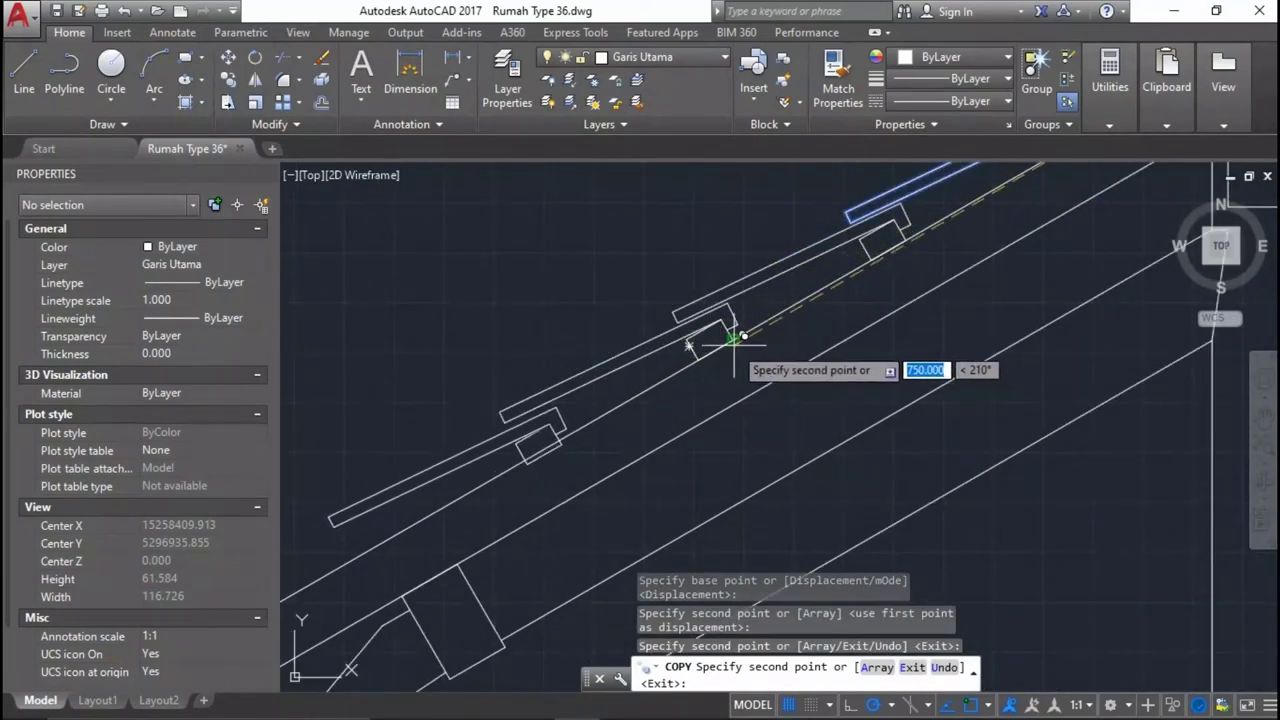
left_click(733, 340)
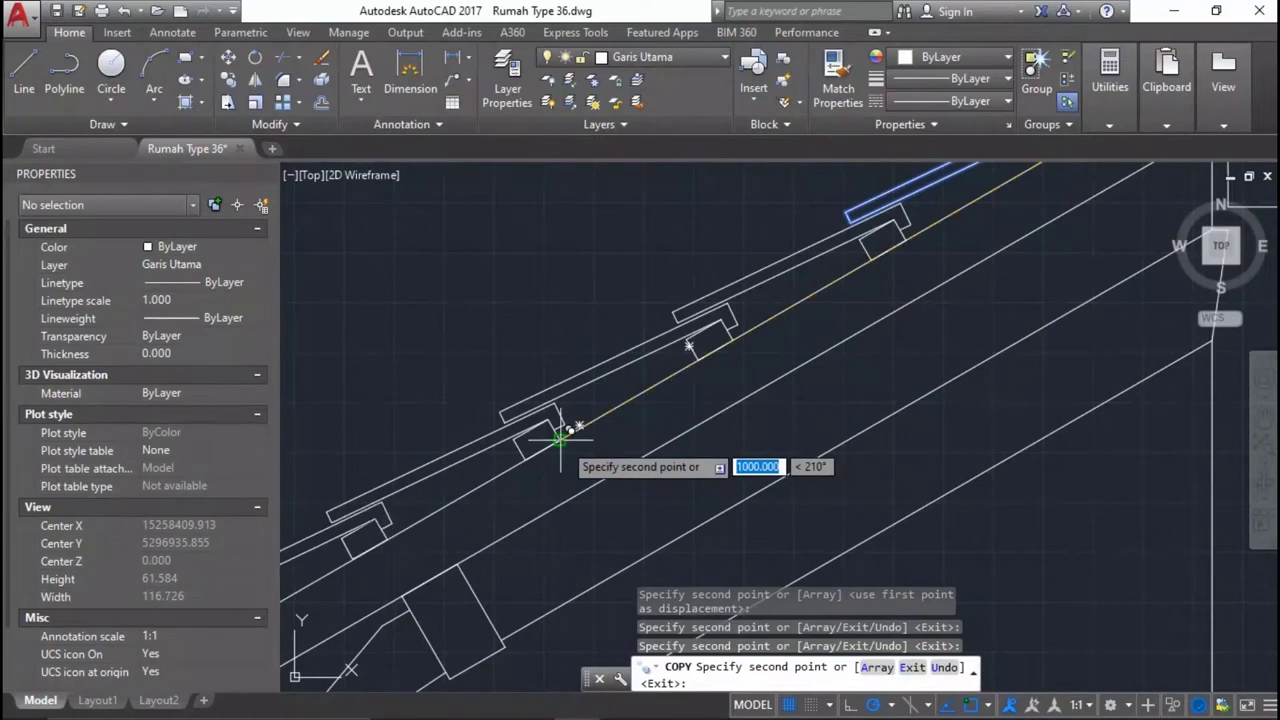
key("Return")
scroll(614, 420, "down", 3)
scroll(614, 420, "down", 3)
scroll(655, 357, "up", 4)
middle_click_drag(655, 357, 731, 328)
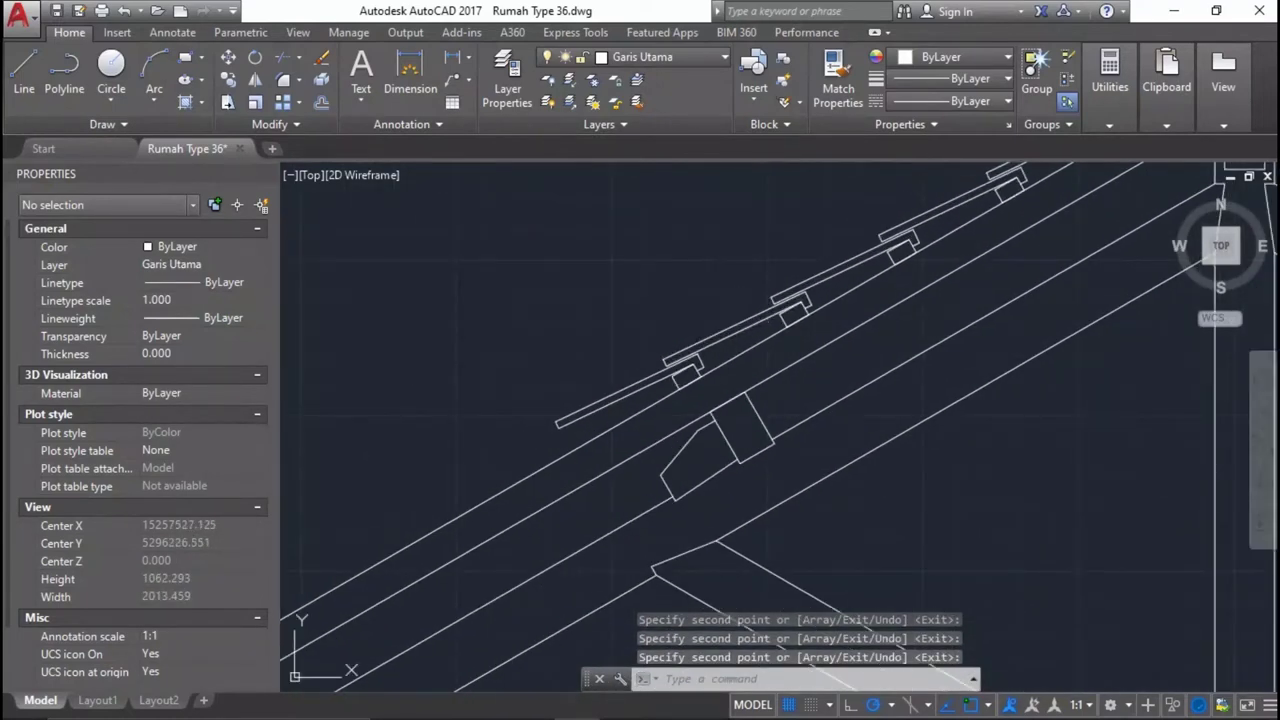
scroll(651, 357, "down", 2)
scroll(657, 371, "down", 2)
scroll(543, 323, "up", 5)
mouse_move(543, 323)
middle_mouse_down()
mouse_move(578, 422)
mouse_move(590, 418)
middle_mouse_up()
Window-select the lines of the lowest roof-cover piece, including its two short end segments.
left_click(596, 420)
left_click(546, 354)
scroll(667, 393, "down", 1)
scroll(700, 385, "up", 1)
left_click(740, 378)
left_click(760, 368)
scroll(768, 363, "down", 1)
scroll(615, 403, "up", 2)
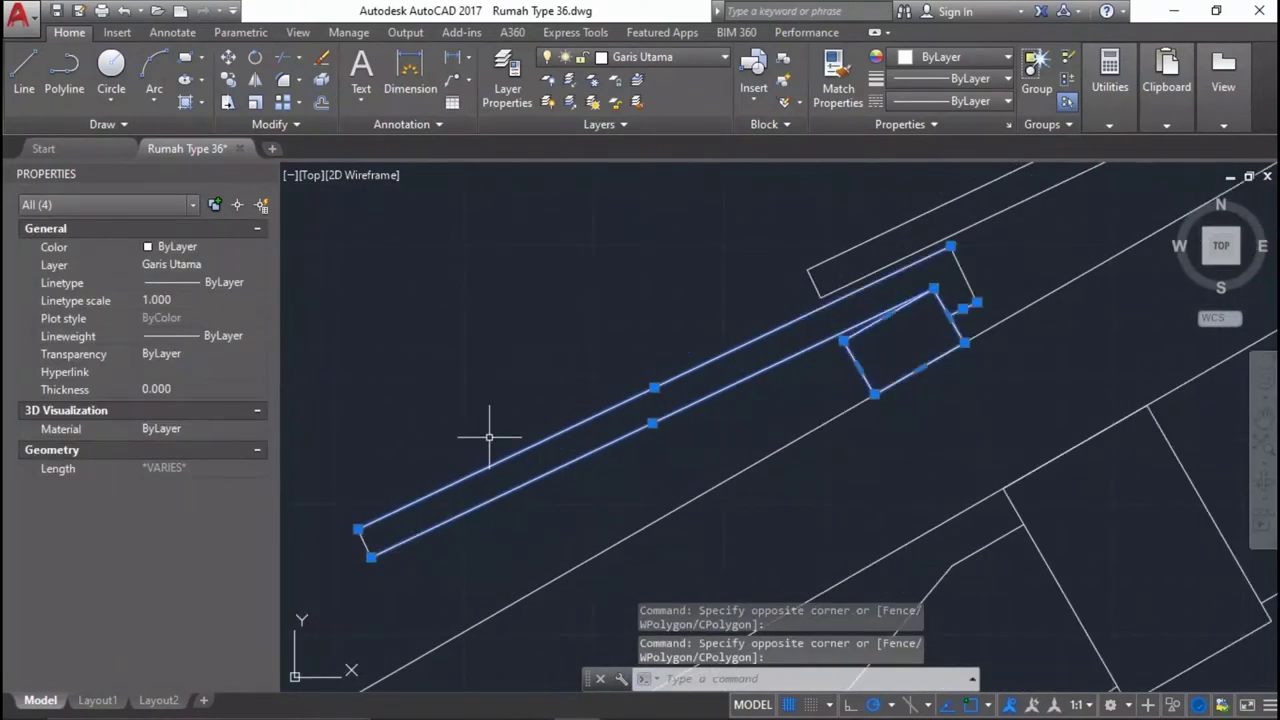
left_click(963, 255)
left_click(445, 570)
left_click(330, 432)
scroll(977, 357, "down", 3)
scroll(586, 386, "down", 2)
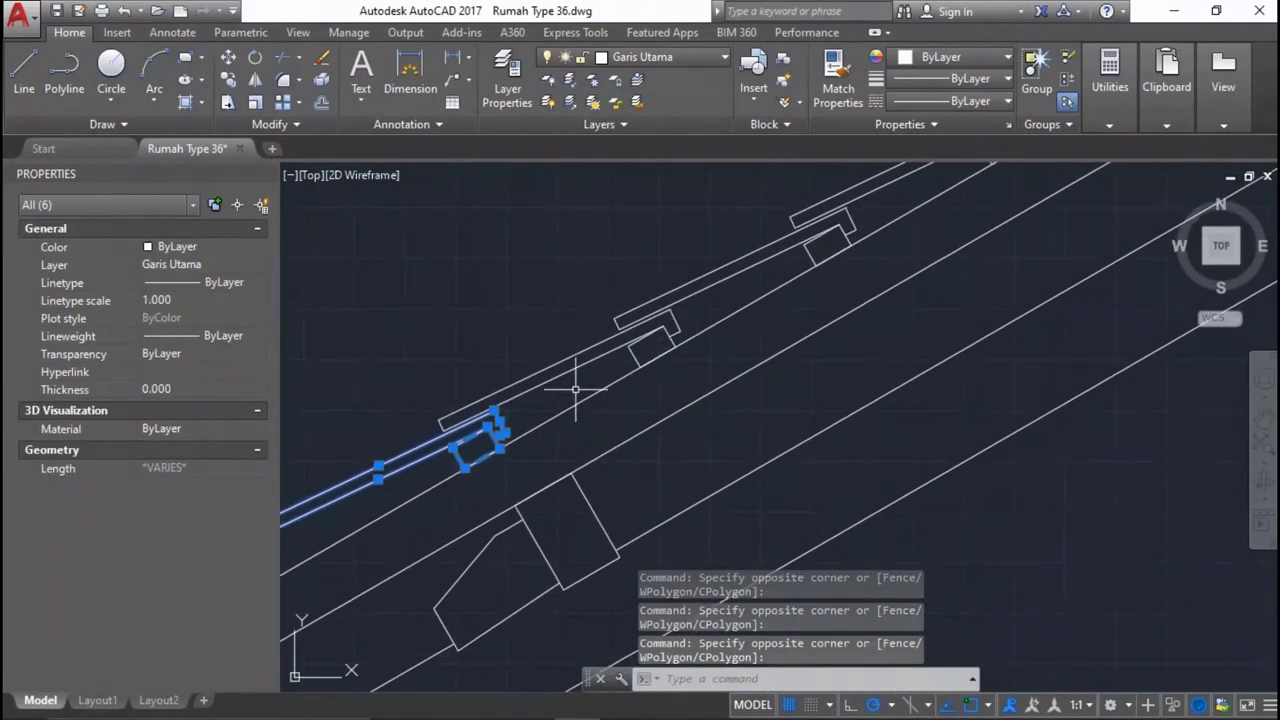
Add several more cover pieces, two more lines and the small end block to the selection.
left_click(451, 302)
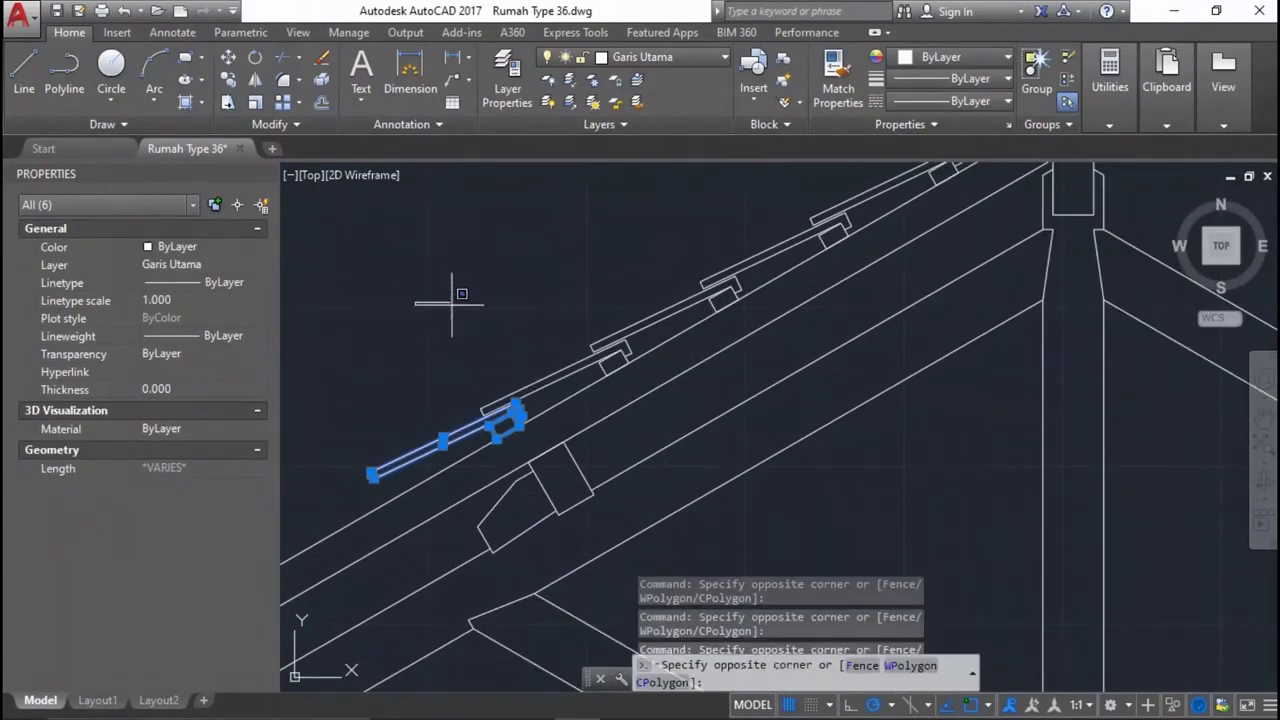
left_click(745, 436)
scroll(659, 297, "up", 3)
left_click(600, 280)
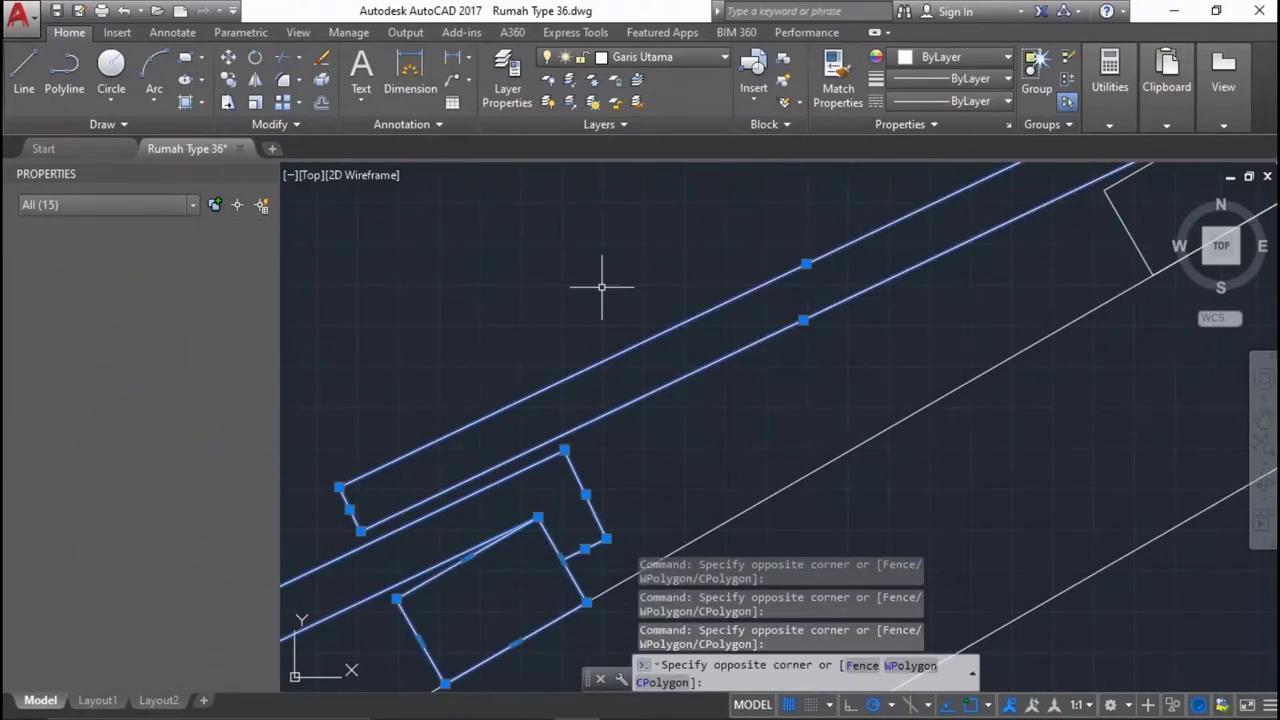
left_click(923, 257)
scroll(837, 335, "up", 2)
left_click(915, 270)
left_click(766, 363)
middle_click_drag(902, 323, 741, 413)
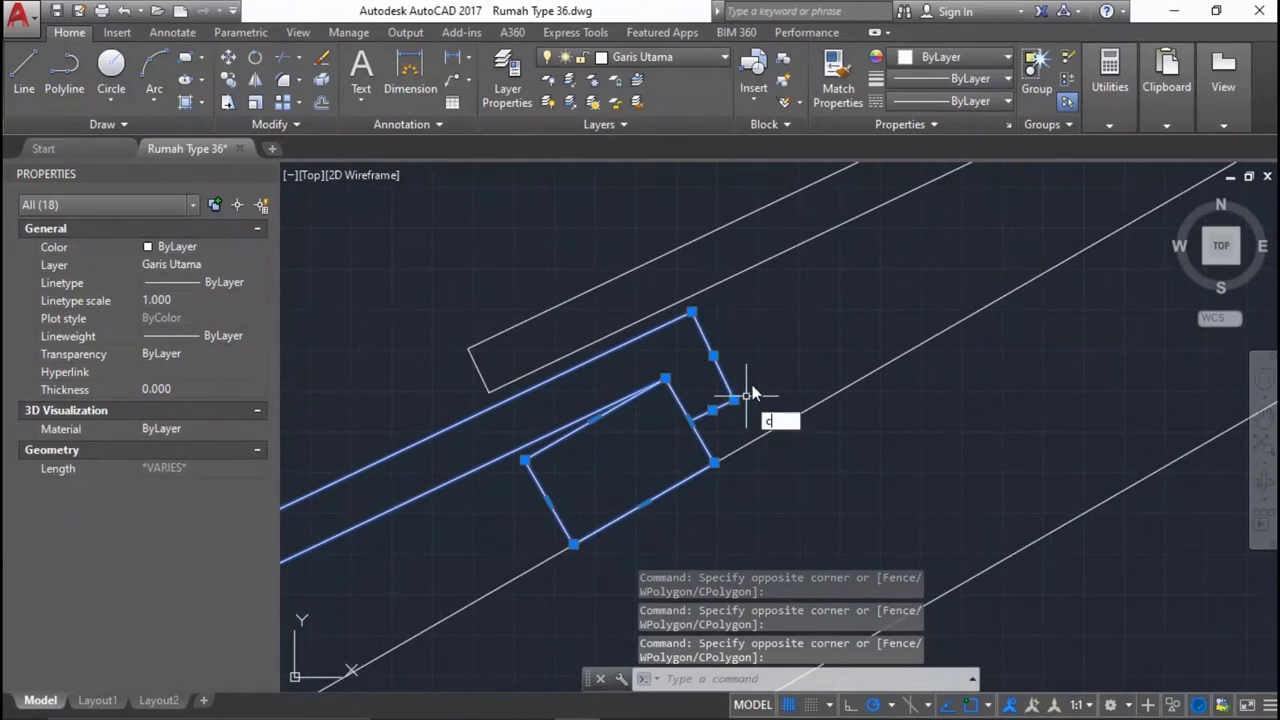
Copy the eighteen selected objects from the rafter corner to three further points down the rafter.
type("o")
key("Return")
scroll(814, 386, "down", 2)
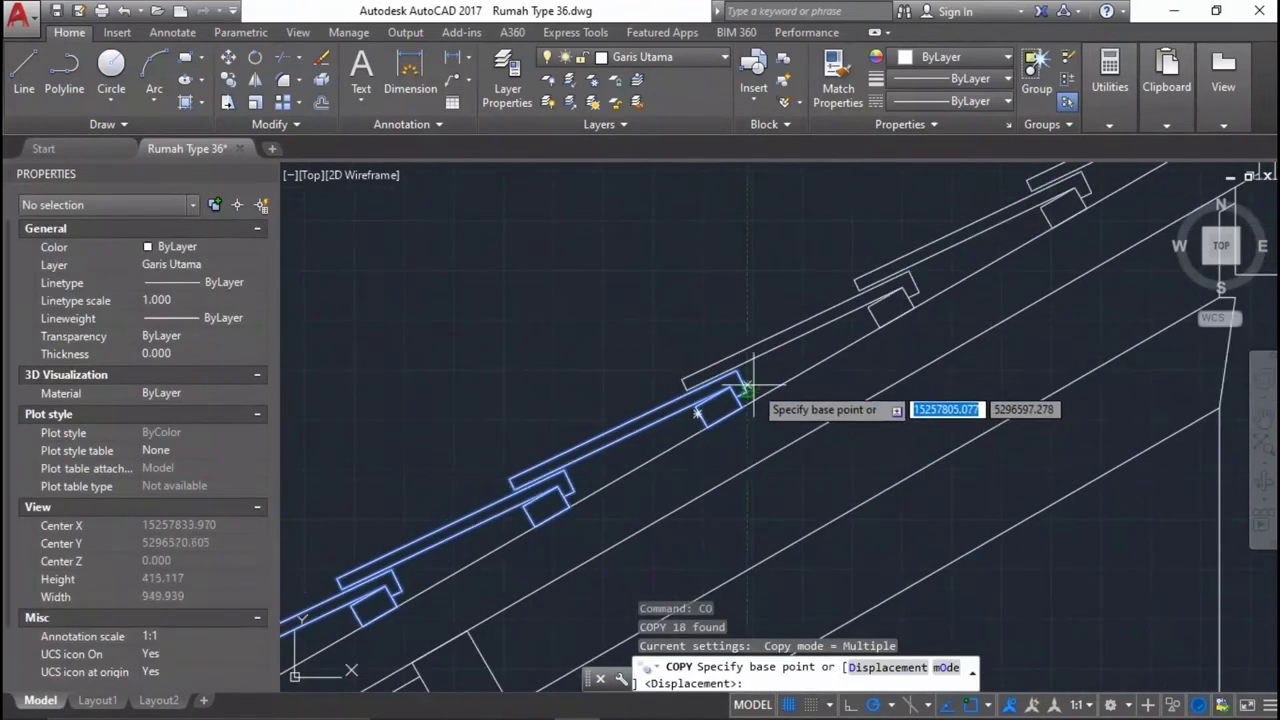
left_click(922, 250)
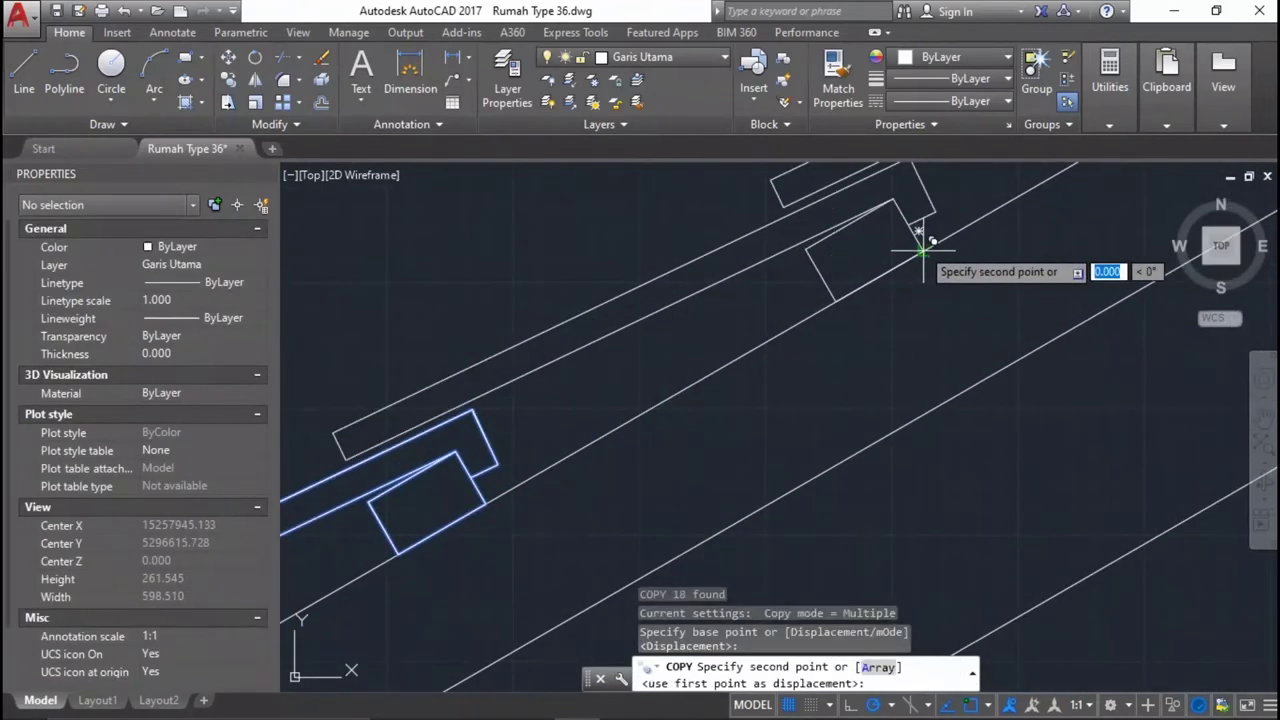
scroll(977, 243, "down", 2)
scroll(800, 400, "up", 2)
scroll(640, 430, "up", 2)
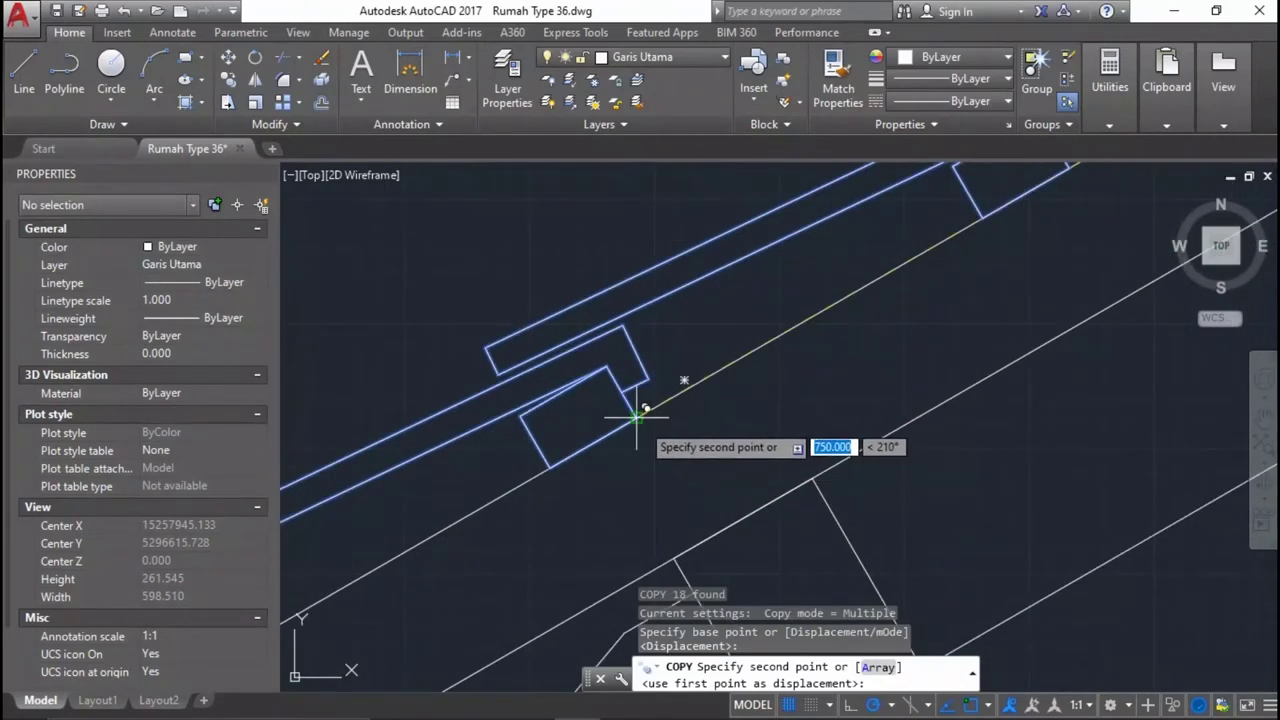
left_click(617, 429)
scroll(617, 429, "down", 3)
scroll(643, 558, "up", 3)
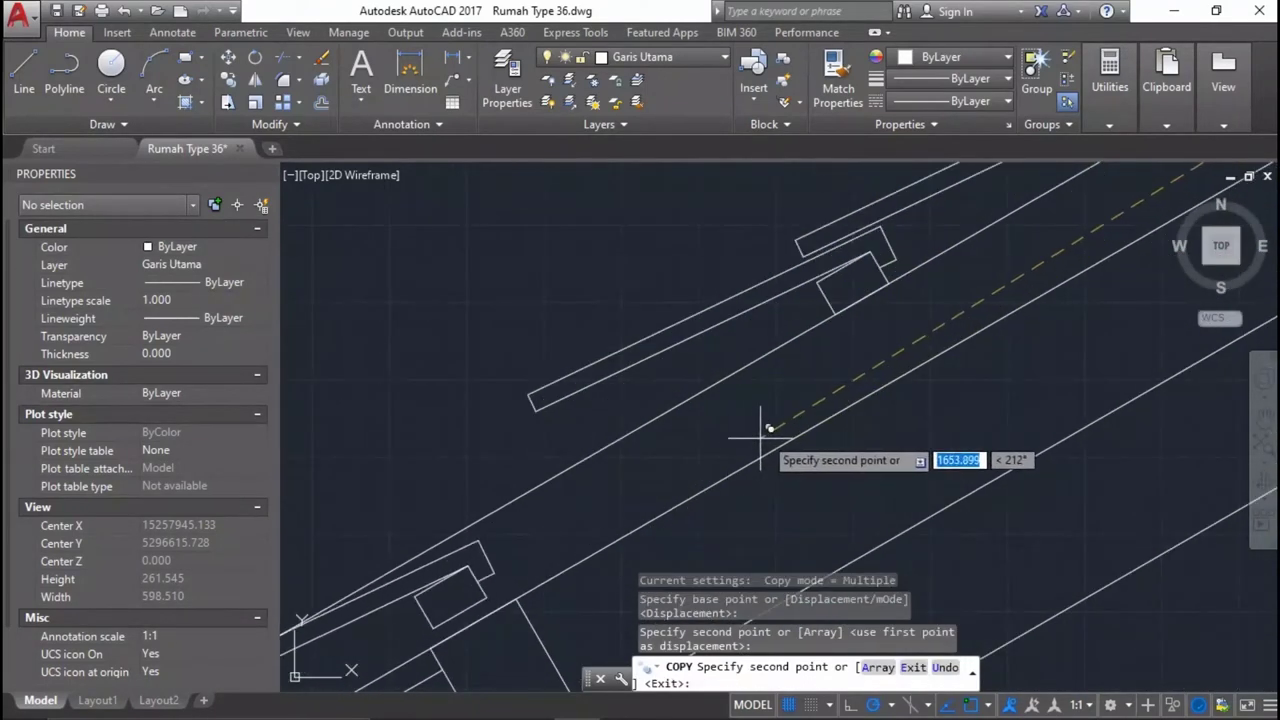
left_click(993, 232)
scroll(920, 300, "down", 3)
scroll(866, 200, "up", 2)
scroll(860, 250, "up", 1)
scroll(890, 200, "up", 1)
scroll(903, 200, "up", 1)
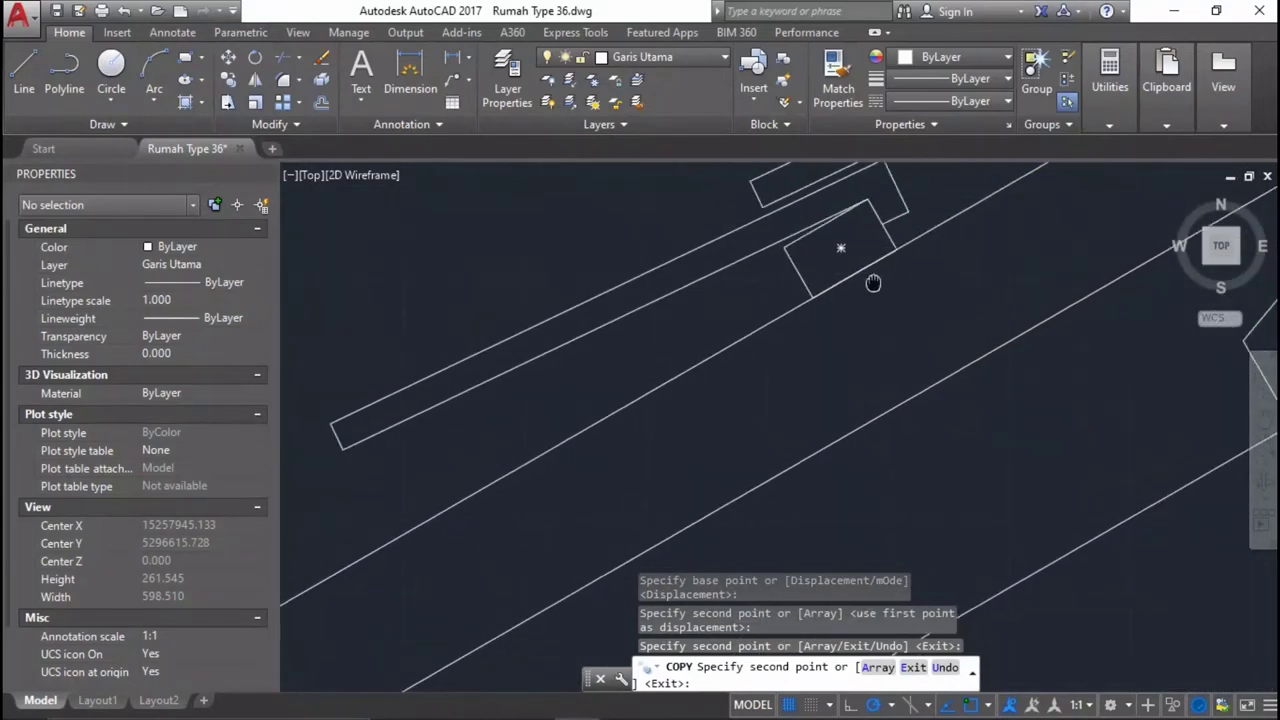
left_click(945, 222)
scroll(945, 222, "down", 2)
scroll(756, 345, "up", 1)
key("Return")
Begin a selection window over the leftover lines at the rafter's eave end.
scroll(500, 450, "down", 2)
scroll(443, 471, "up", 2)
left_click(626, 471)
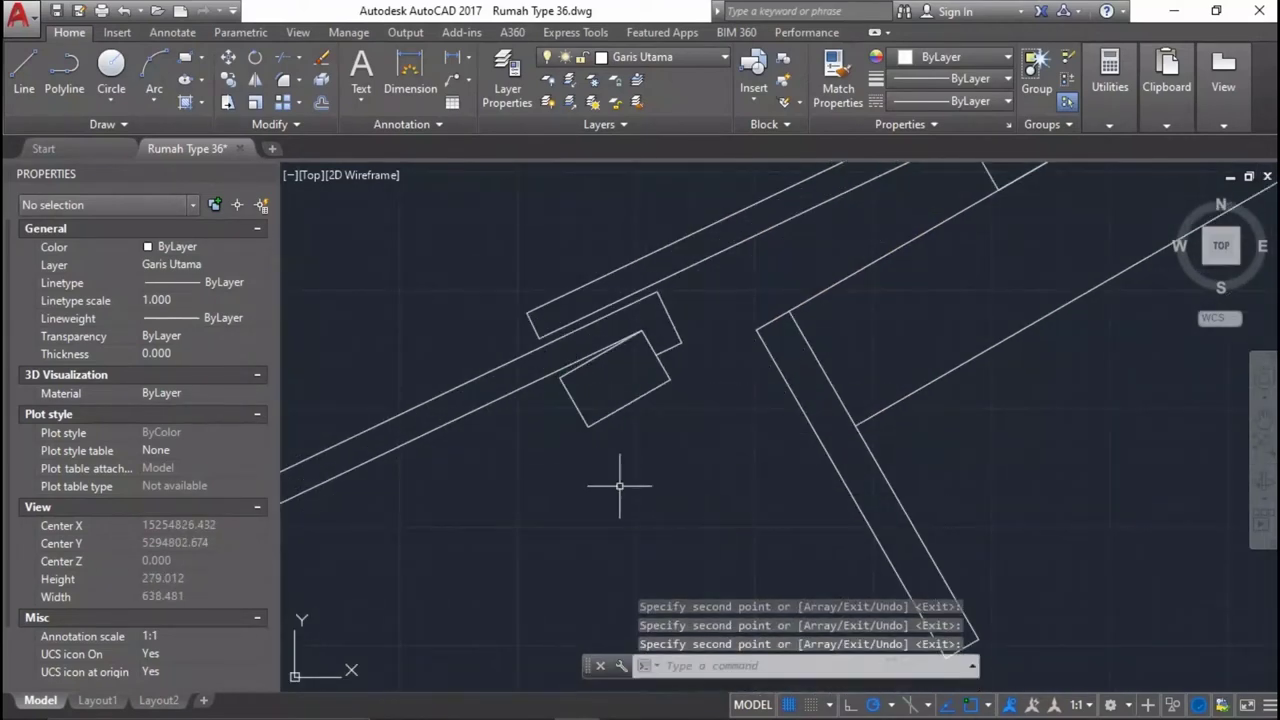
scroll(620, 471, "down", 2)
scroll(542, 348, "up", 2)
Select the three leftover lines at the eave end and delete them.
left_click(542, 348)
scroll(542, 348, "up", 2)
scroll(723, 386, "up", 1)
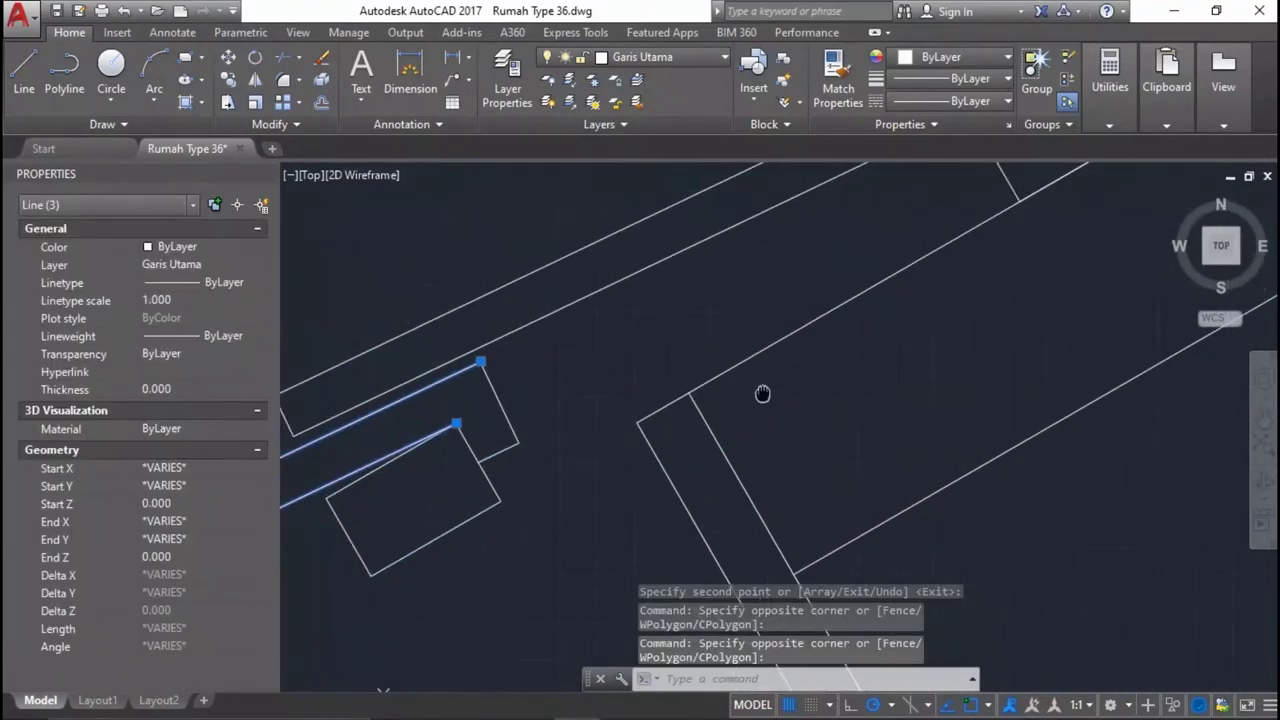
left_click(657, 484)
left_click(566, 385)
scroll(590, 440, "down", 1)
scroll(614, 486, "up", 1)
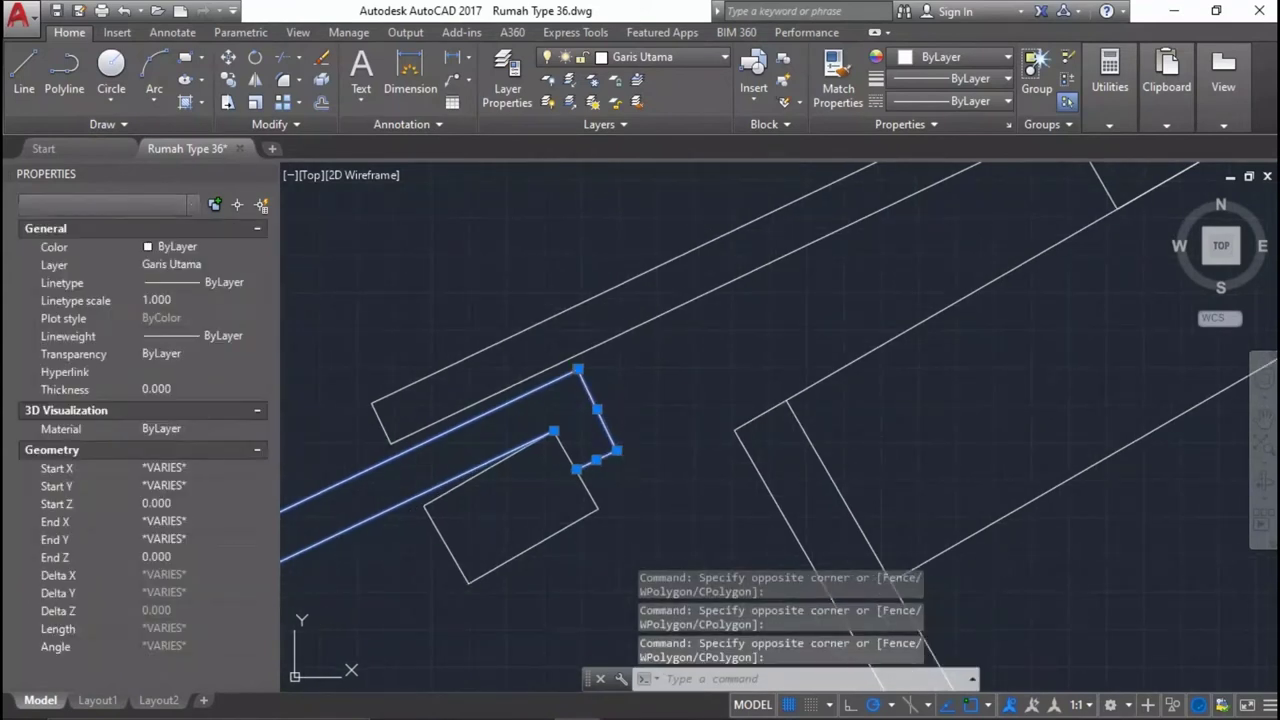
key("Delete")
Move the small purlin block from its bottom corner onto the rafter near the wall.
left_click(610, 545)
left_click(519, 500)
middle_click_drag(519, 500, 585, 468)
type("m")
key("Return")
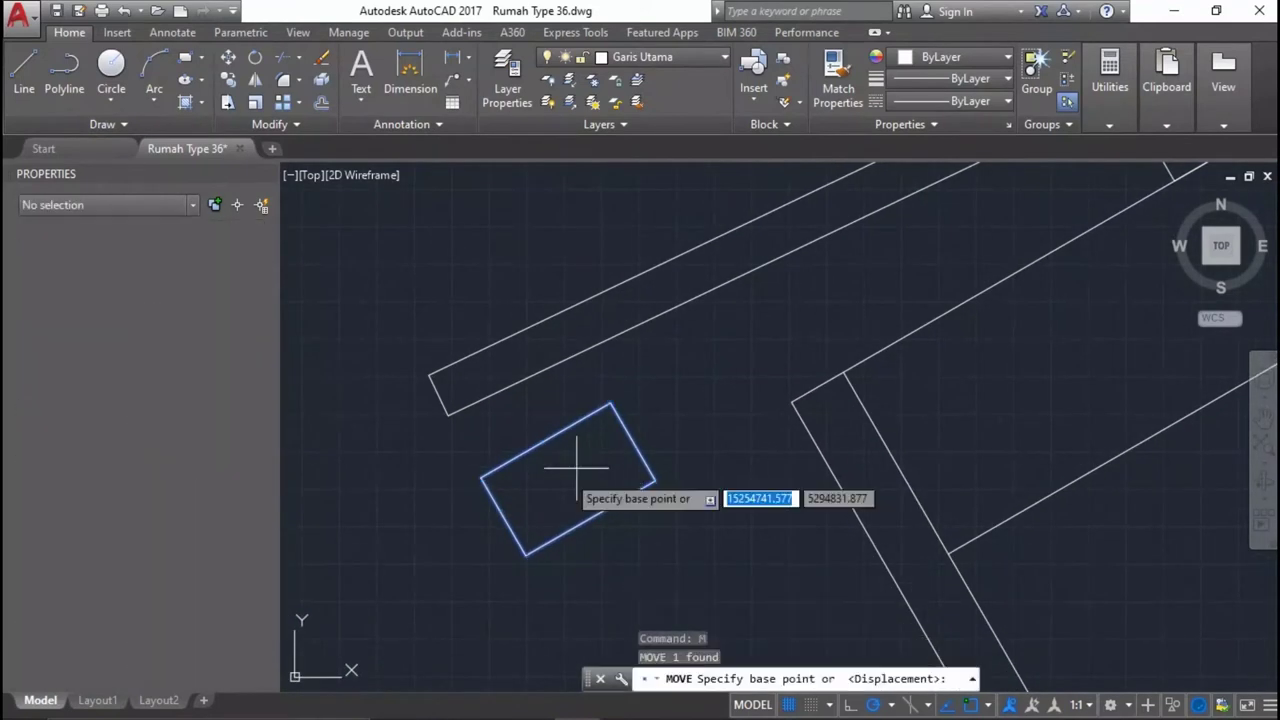
left_click(527, 553)
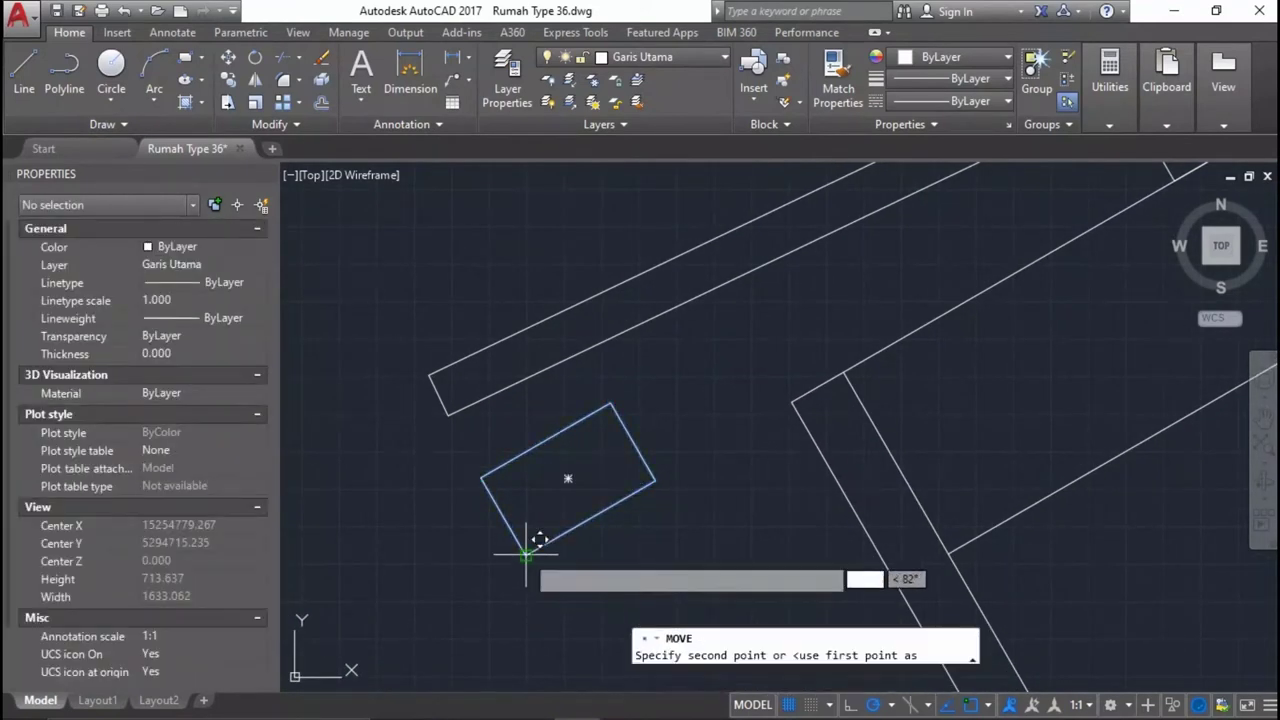
left_click(862, 368)
scroll(866, 370, "up", 2)
scroll(866, 368, "up", 1)
Select the two long roof-cover lines and short end lines, then rotate them about the line endpoint.
left_click(848, 318)
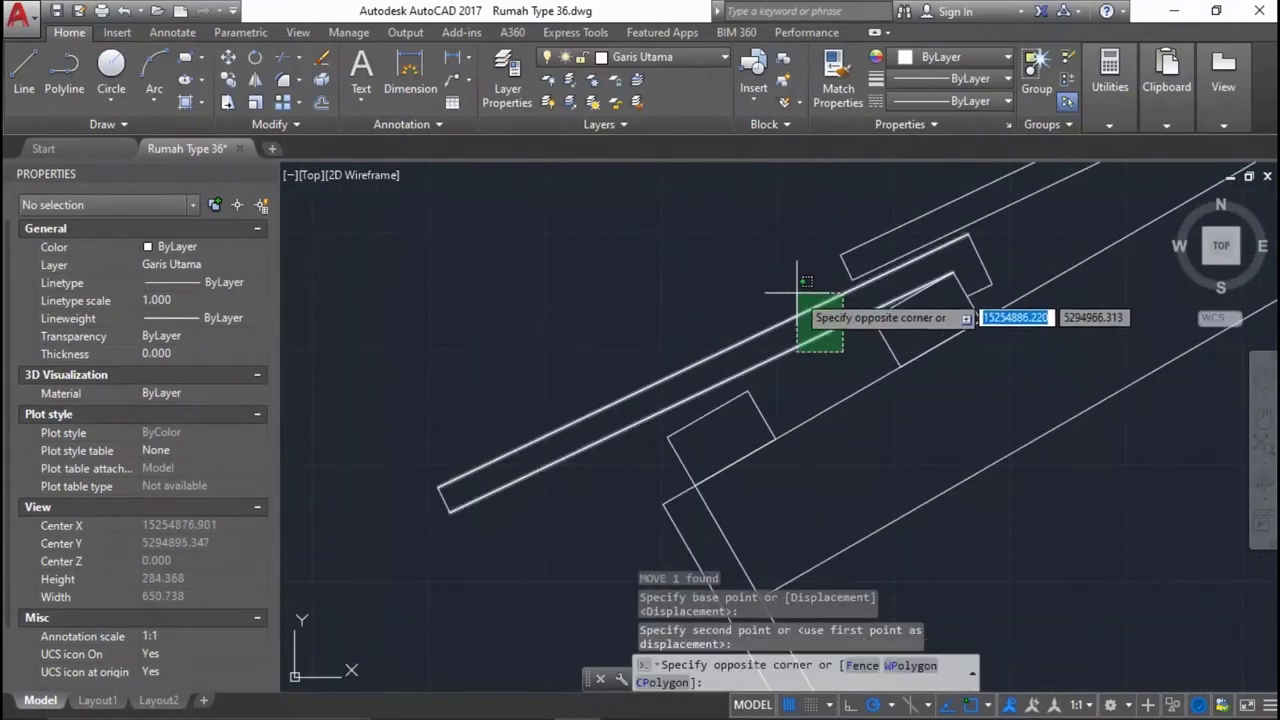
left_click(800, 278)
scroll(990, 262, "up", 1)
left_click(988, 257)
left_click(940, 330)
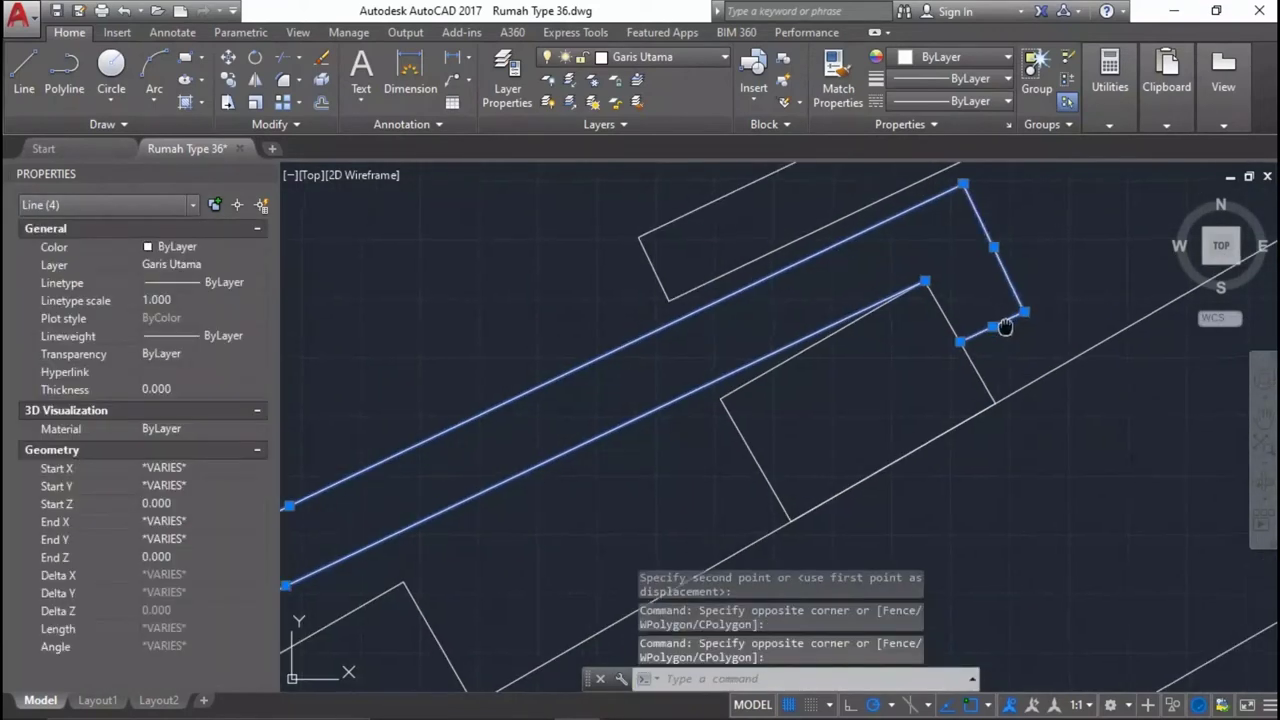
middle_click_drag(1008, 320, 969, 347)
type("o")
key("Return")
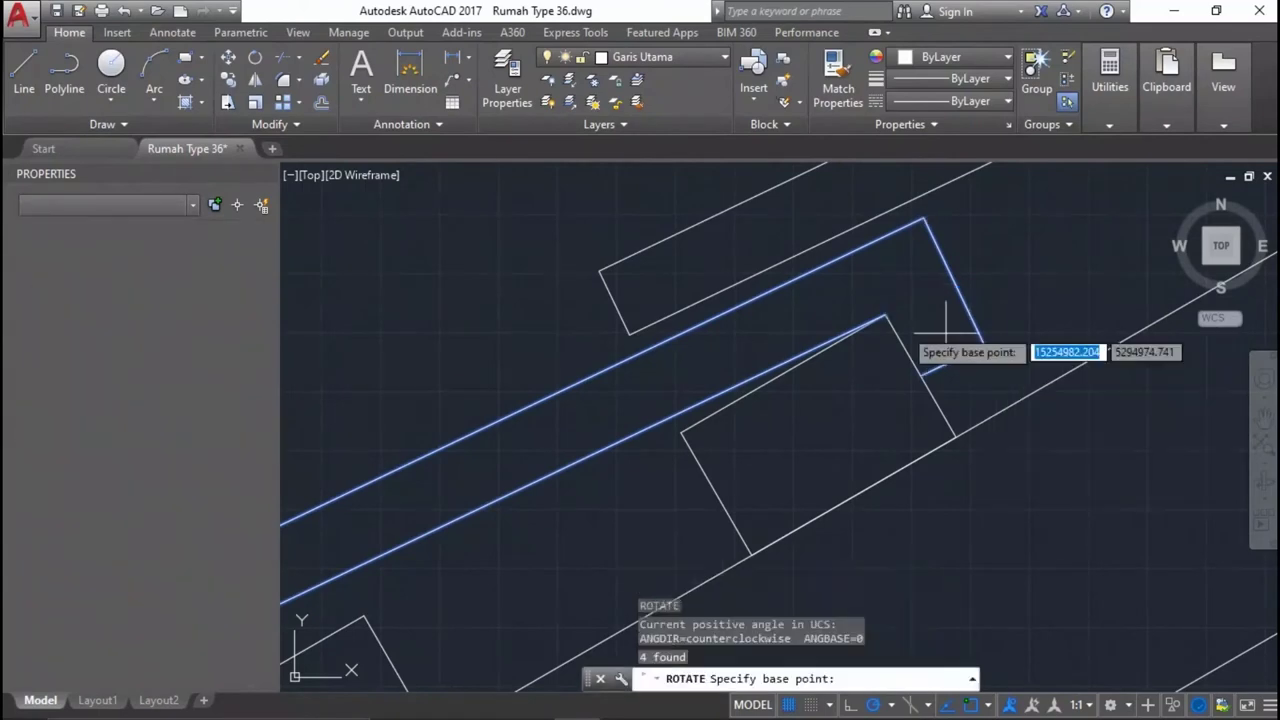
scroll(862, 318, "down", 2)
left_click(862, 318)
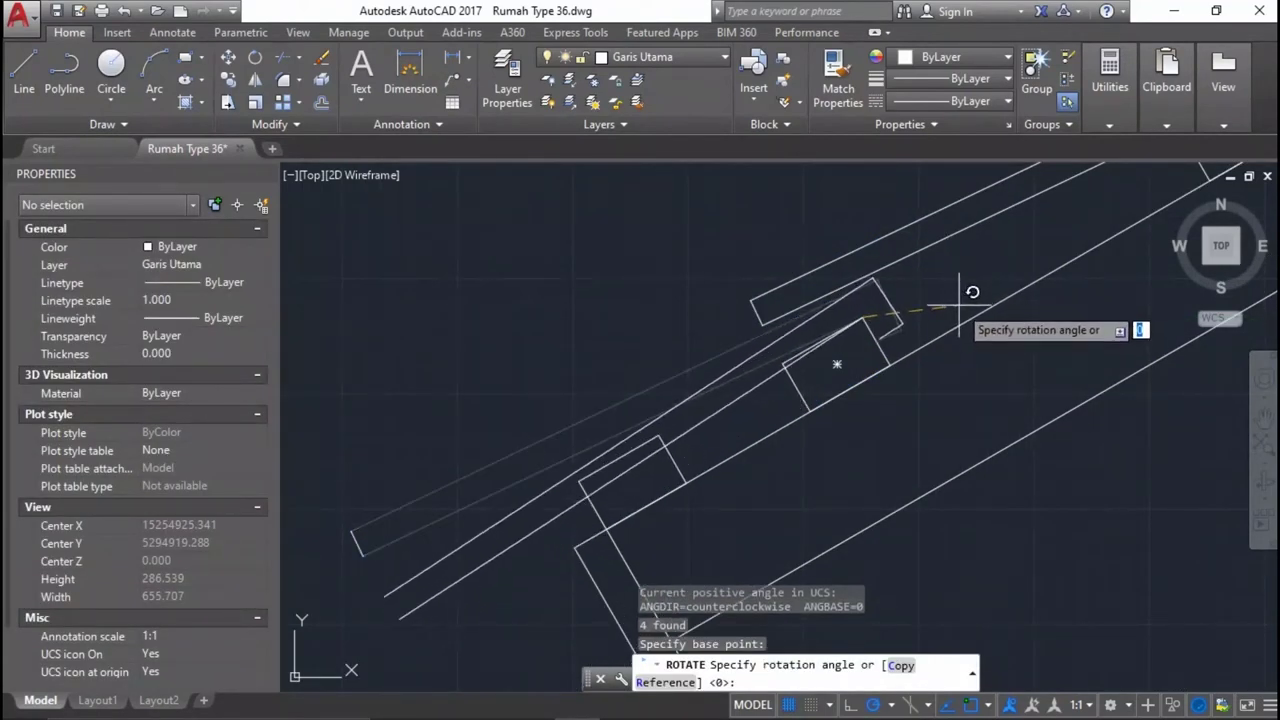
left_click(640, 408)
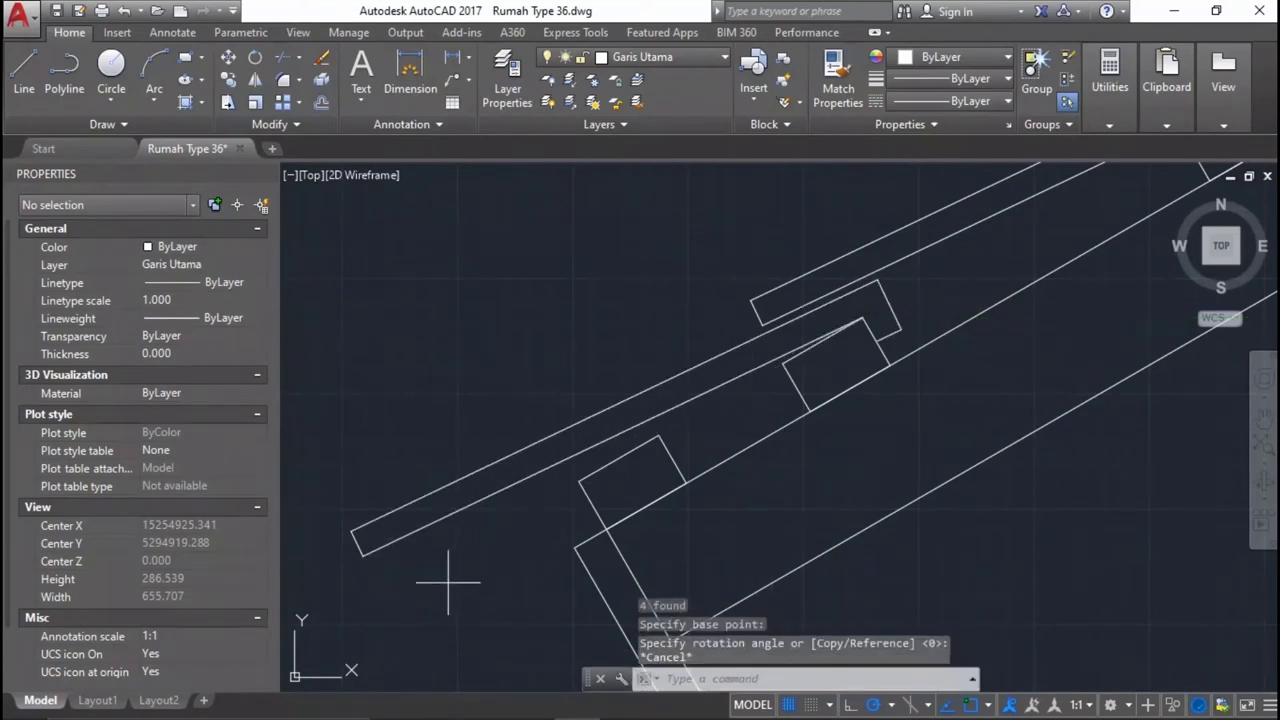
With polar tracking off, rotate the five roof-cover end lines about the cover corner so it tilts downward.
left_click_drag(448, 581, 300, 466)
scroll(1008, 297, "up", 3)
left_click_drag(785, 395, 709, 306)
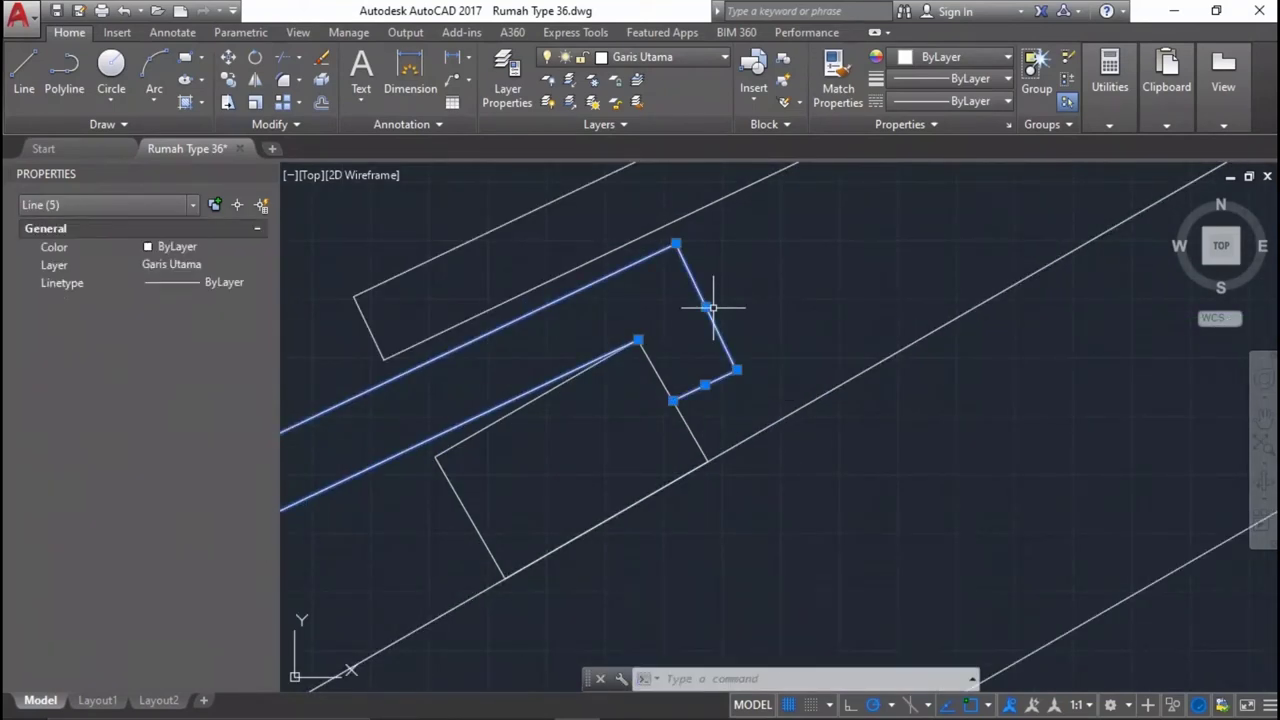
scroll(874, 272, "down", 2)
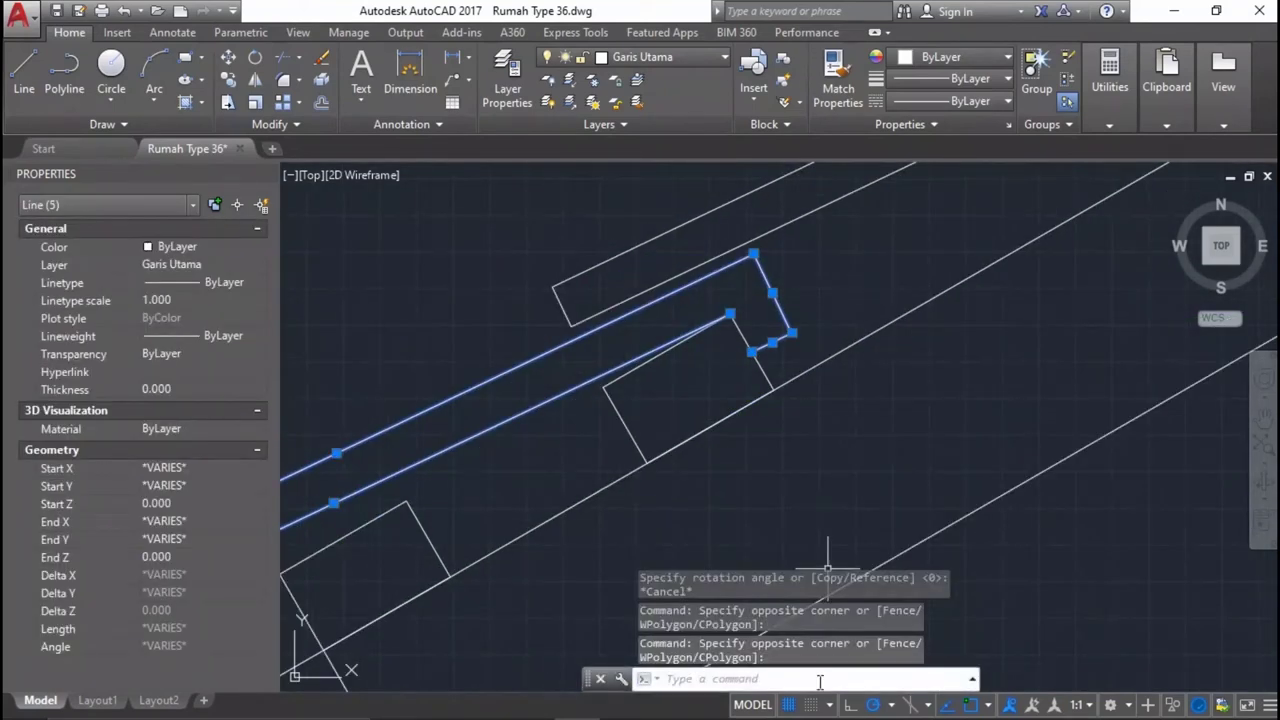
left_click(874, 704)
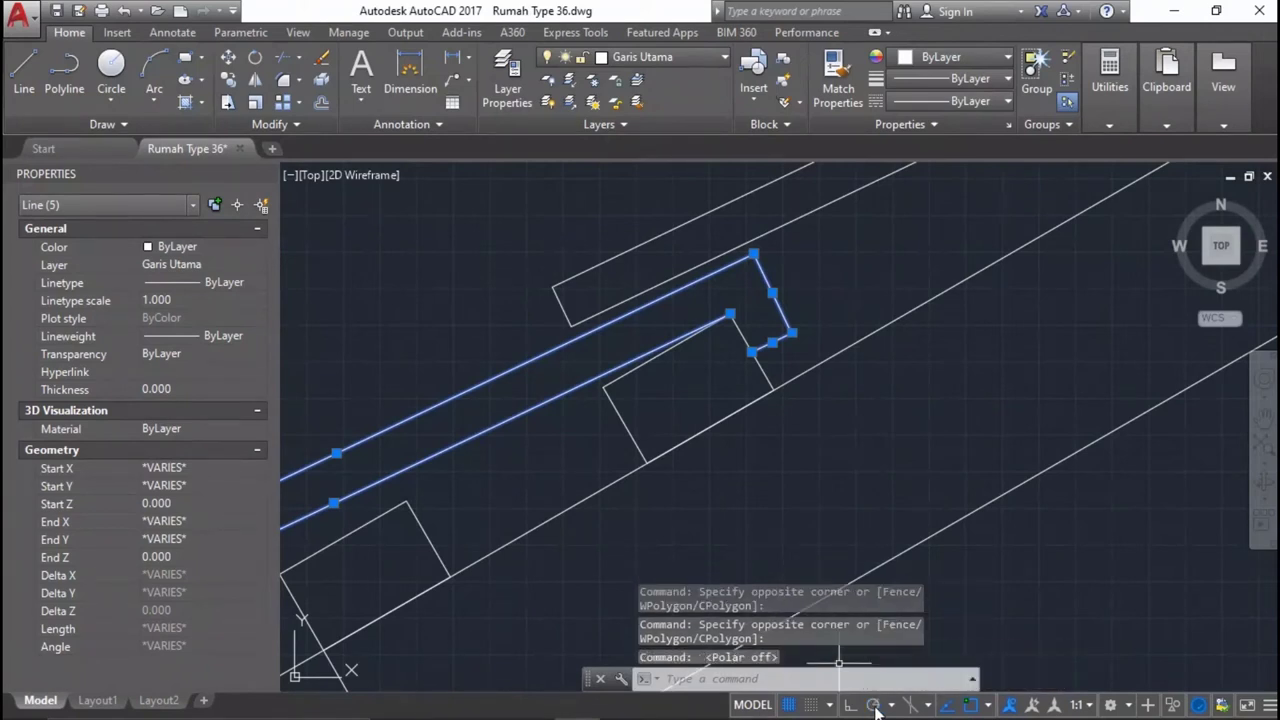
middle_click_drag(722, 380, 797, 384)
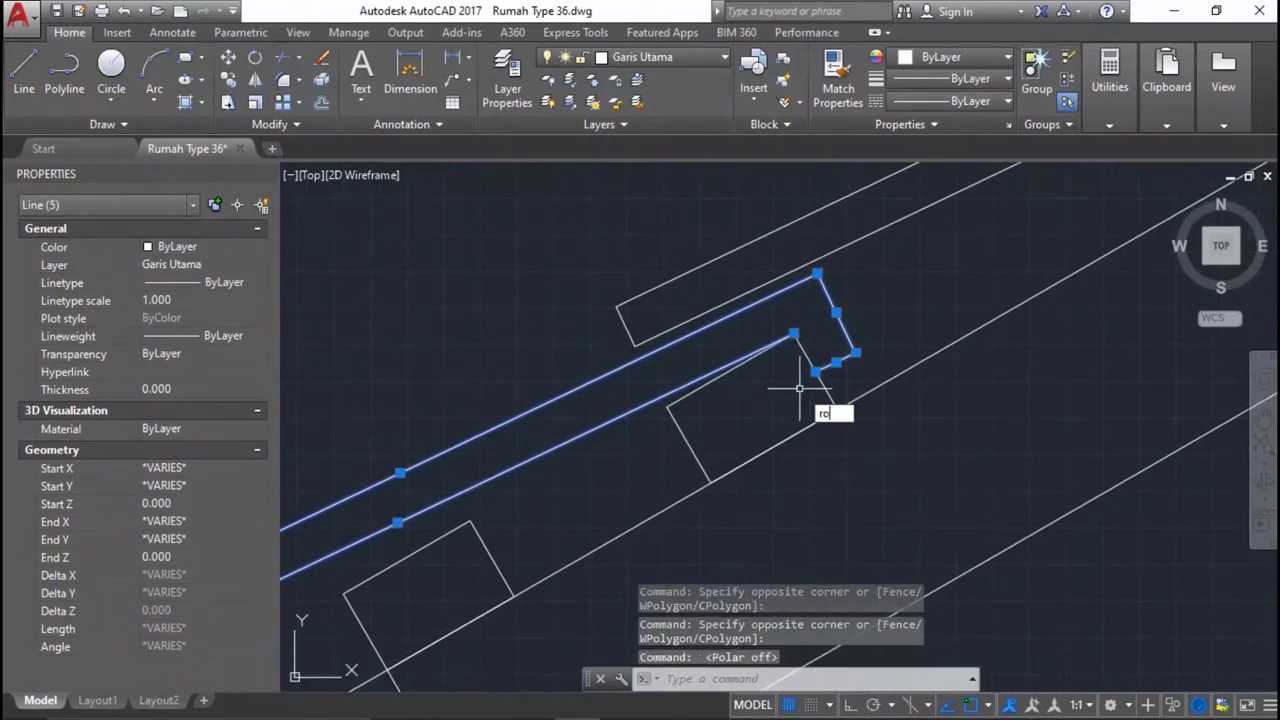
key("Return")
left_click(793, 333)
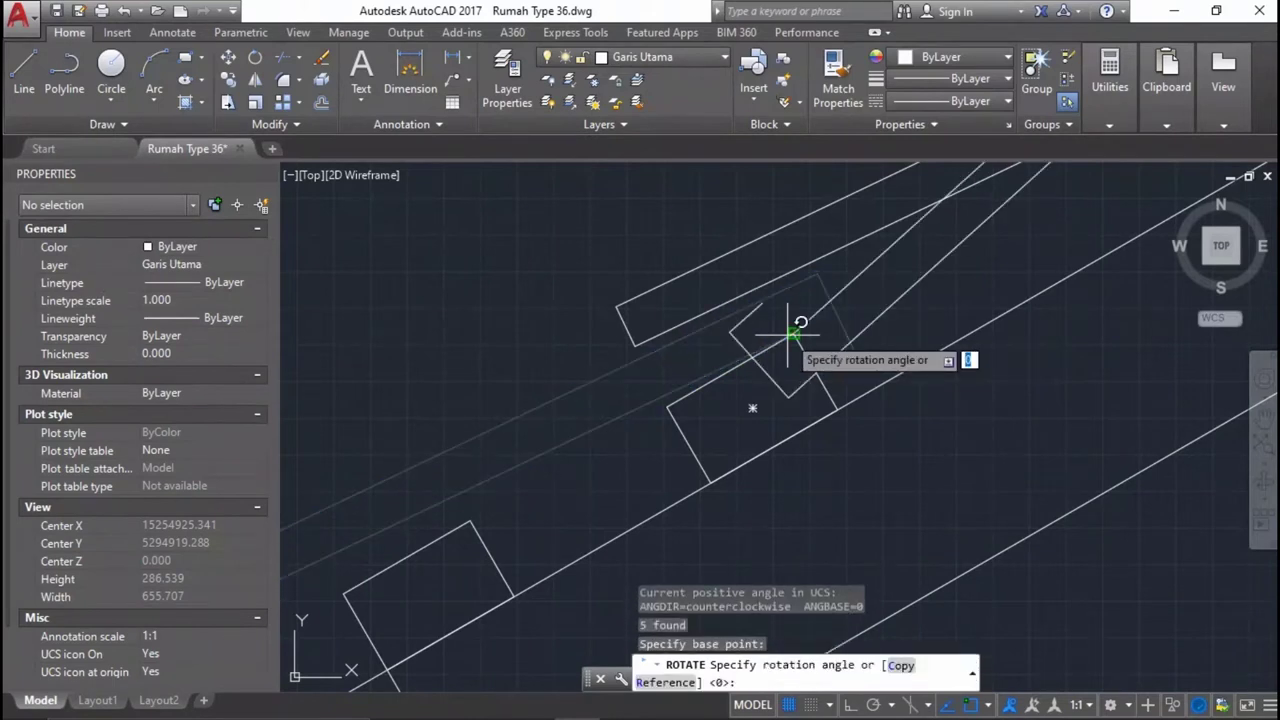
middle_click_drag(842, 308, 963, 264)
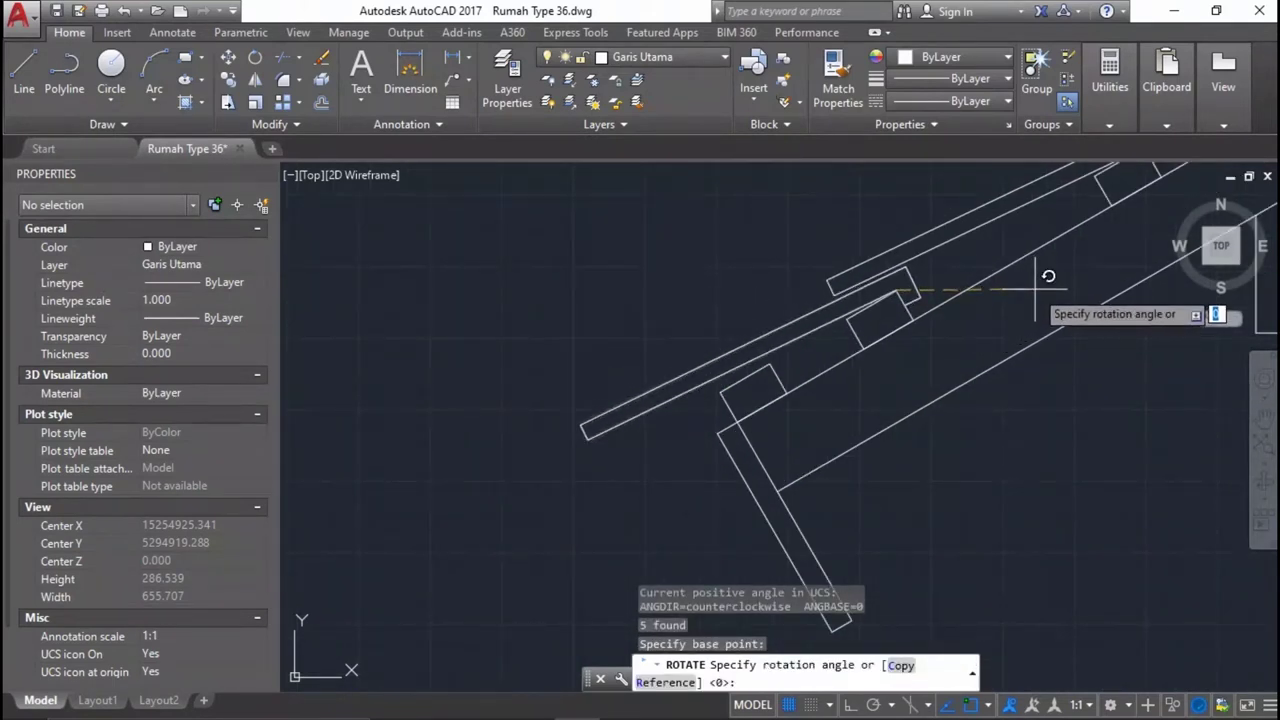
scroll(671, 371, "down", 10)
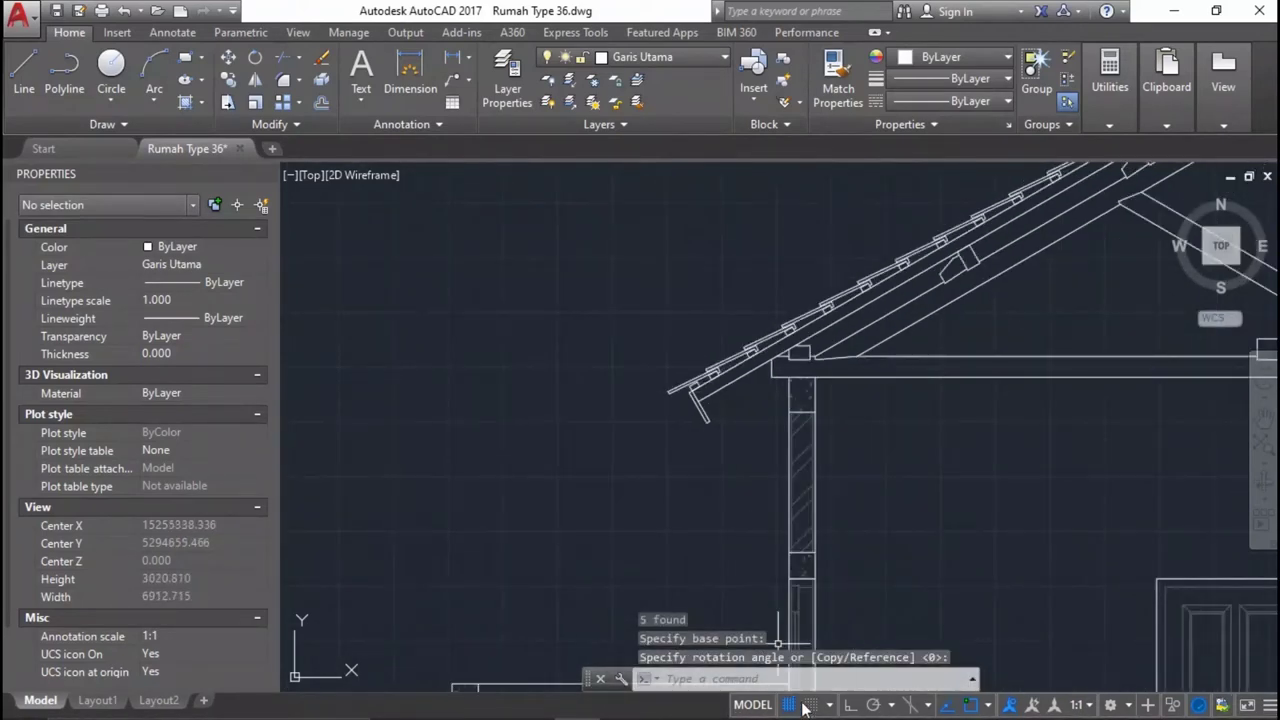
Turn polar tracking back on and center the whole roof truss, including the left eave, in view.
left_click(873, 703)
scroll(557, 457, "down", 3)
scroll(957, 381, "up", 3)
scroll(957, 381, "down", 3)
scroll(443, 443, "up", 4)
middle_click_drag(443, 443, 652, 536)
scroll(591, 575, "down", 2)
scroll(520, 433, "down", 2)
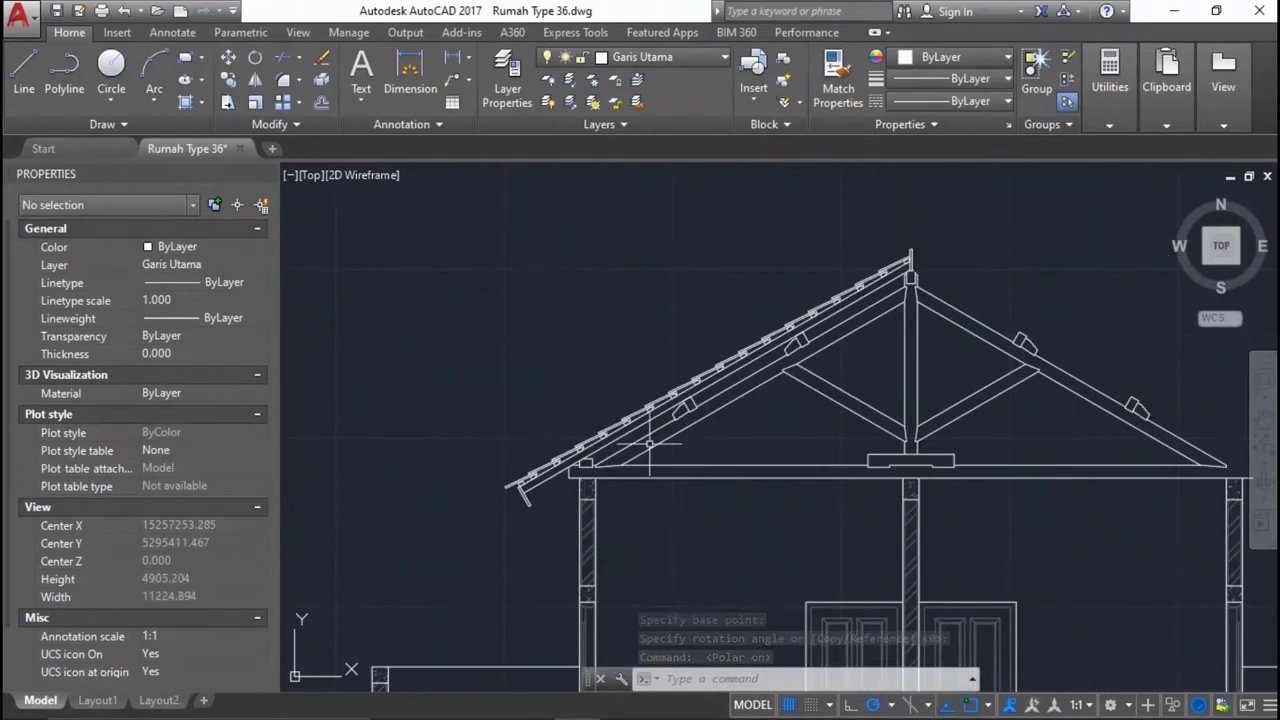
middle_click_drag(1043, 408, 914, 414)
scroll(386, 500, "up", 1)
scroll(466, 523, "up", 1)
scroll(466, 523, "down", 1)
scroll(466, 523, "down", 1)
scroll(565, 367, "up", 1)
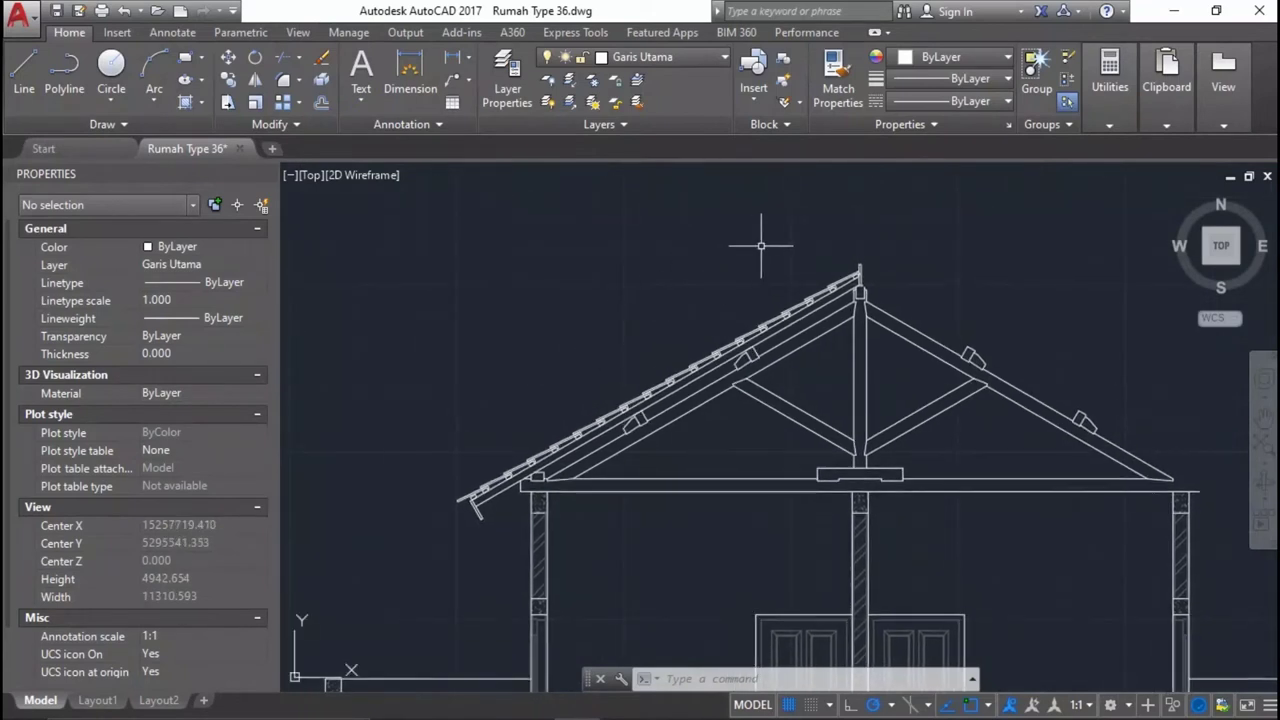
scroll(760, 248, "up", 1)
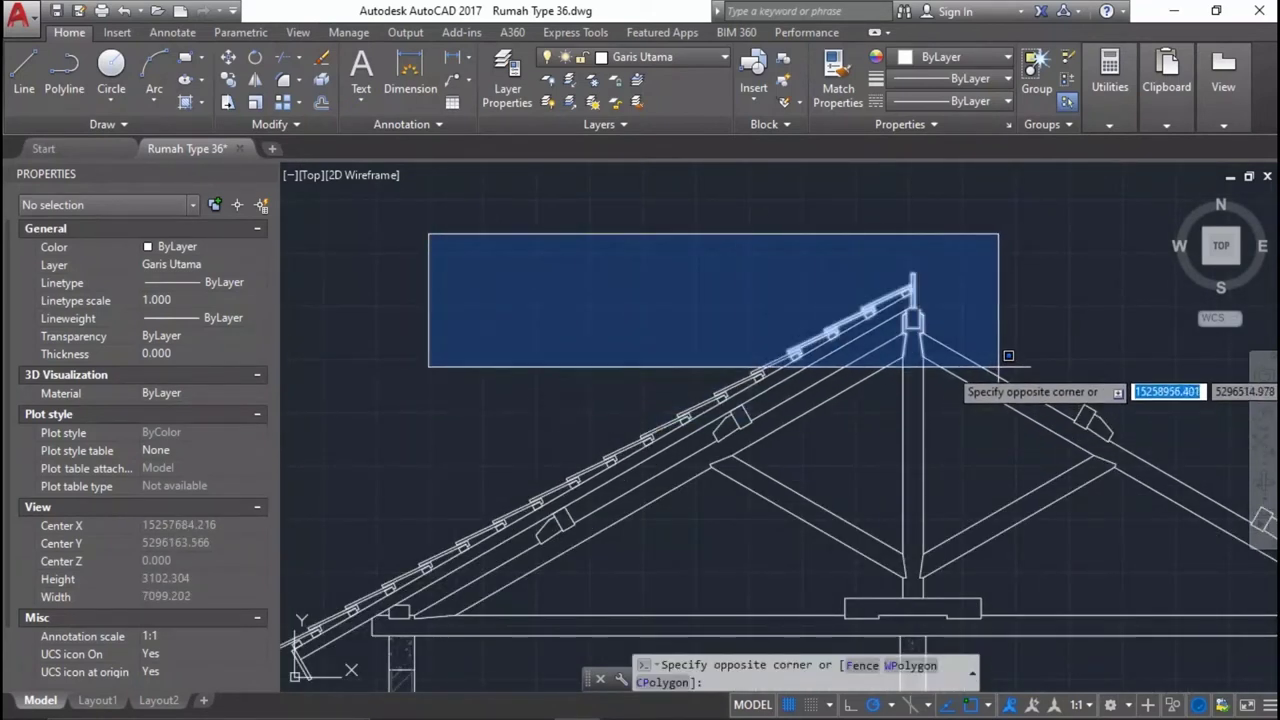
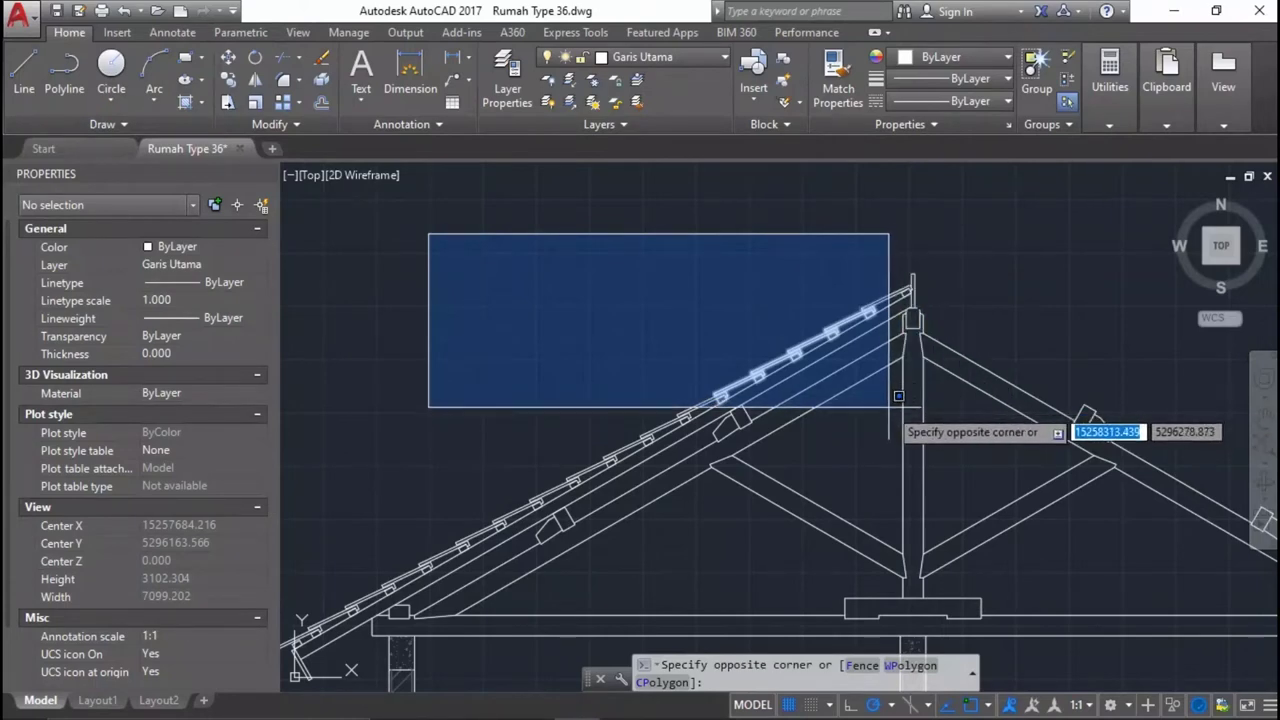
Window-select the upper rafter, rafter end and middle roof battens of the left slope.
left_click(898, 396)
scroll(700, 414, "up", 3)
scroll(651, 523, "down", 1)
scroll(885, 404, "up", 2)
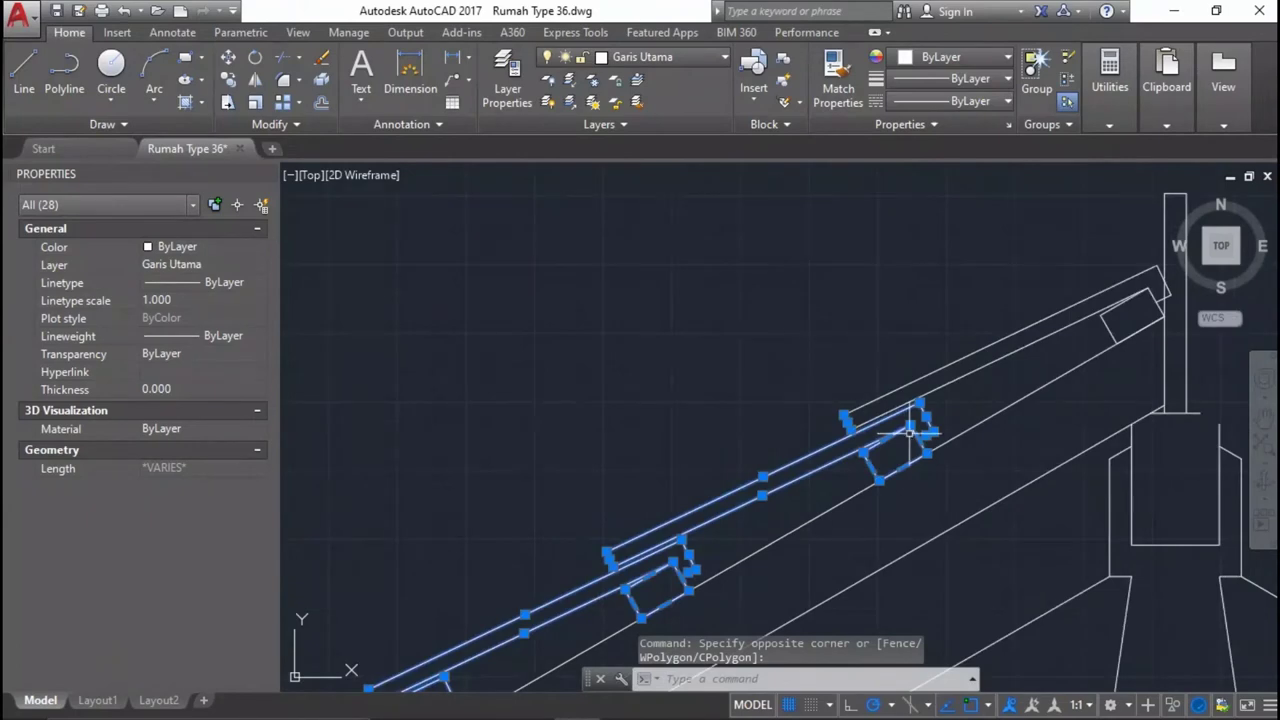
left_click(754, 314)
left_click(943, 371)
scroll(771, 194, "up", 2)
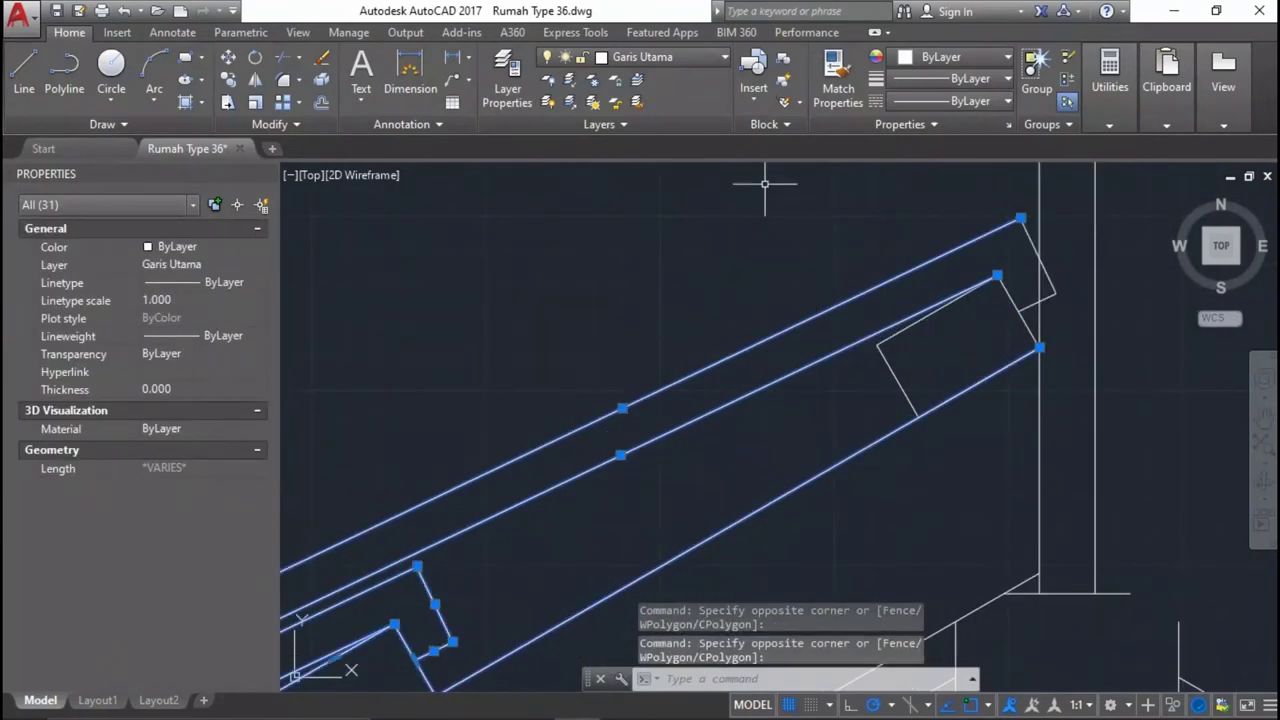
left_click(762, 176)
left_click(1236, 472)
scroll(1171, 471, "down", 2)
scroll(951, 491, "up", 1)
left_click(951, 491)
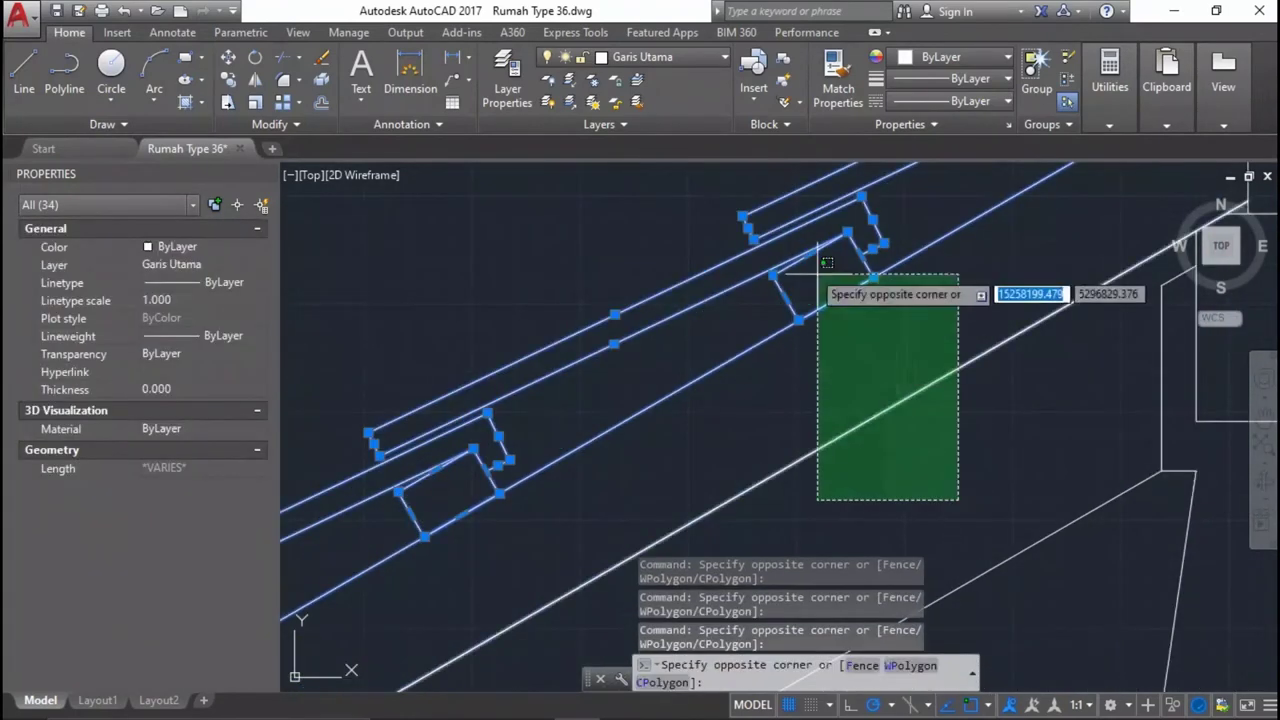
left_click(820, 343)
scroll(777, 287, "down", 1)
middle_click_drag(601, 410, 794, 405)
left_click(583, 373)
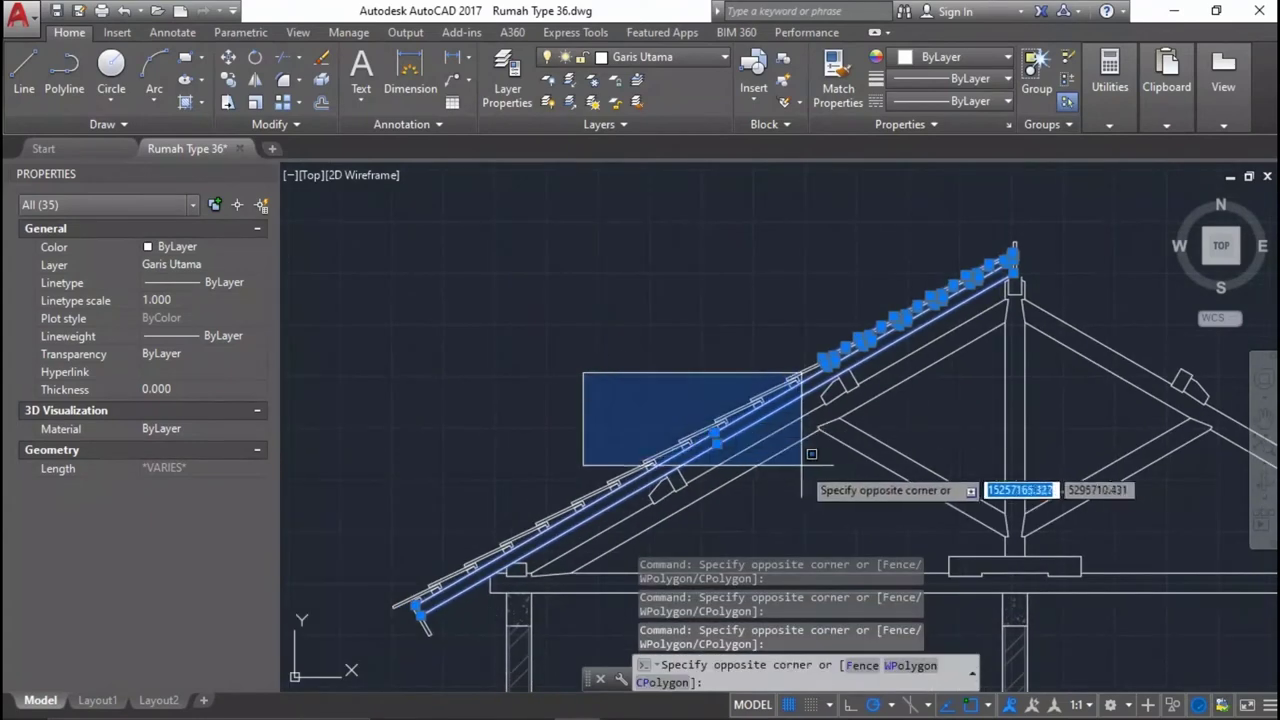
left_click(796, 465)
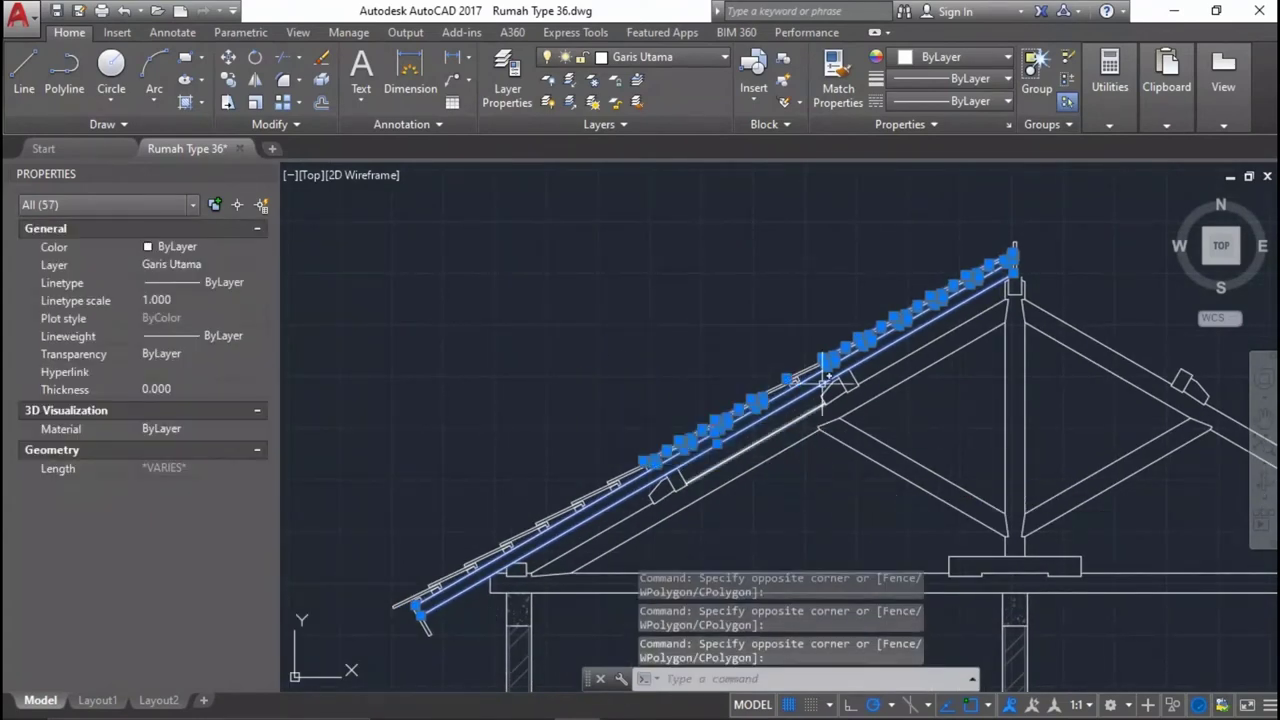
scroll(796, 465, "up", 2)
scroll(858, 302, "up", 1)
left_click(461, 366)
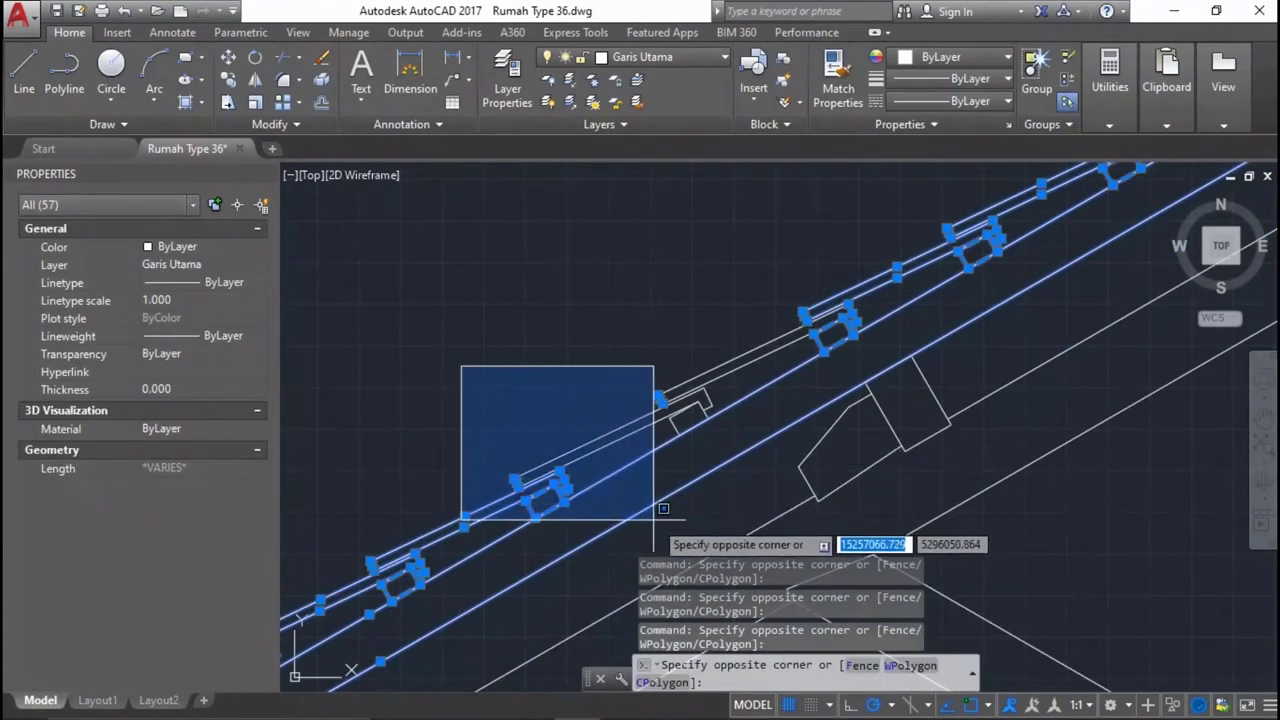
left_click(754, 512)
left_click(528, 260)
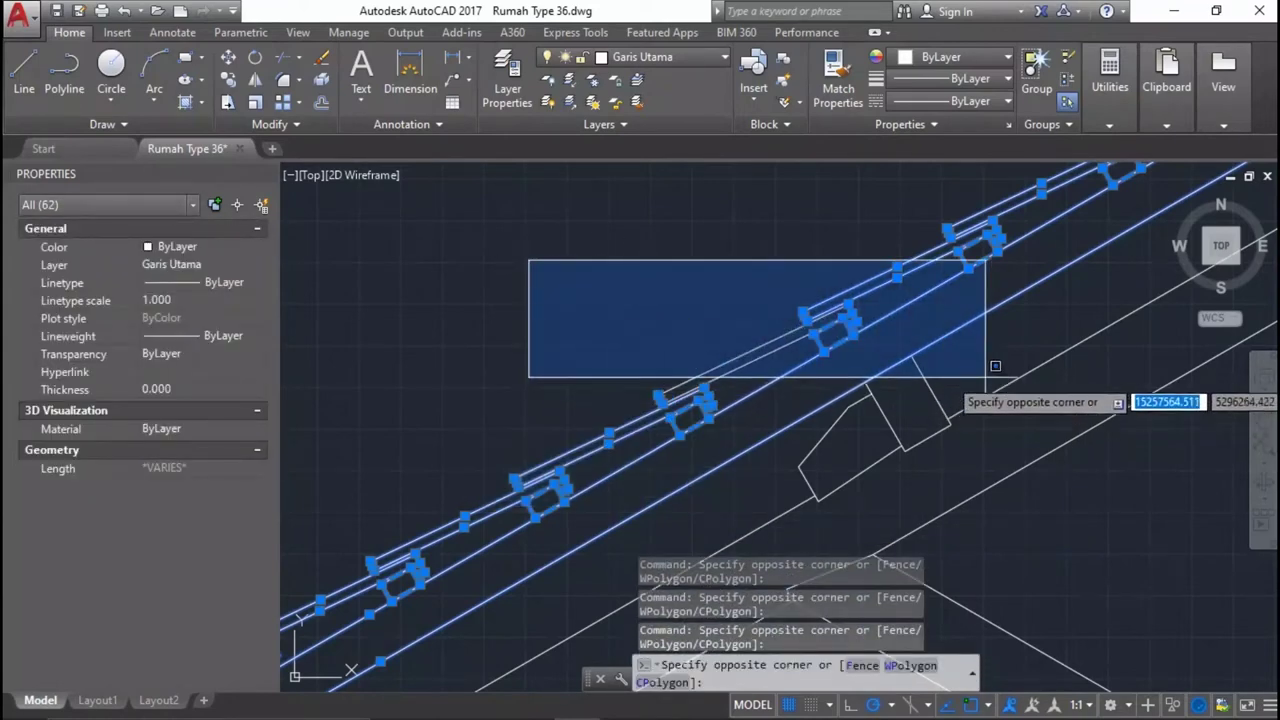
left_click(931, 394)
scroll(677, 366, "up", 2)
left_click(480, 359)
left_click(706, 484)
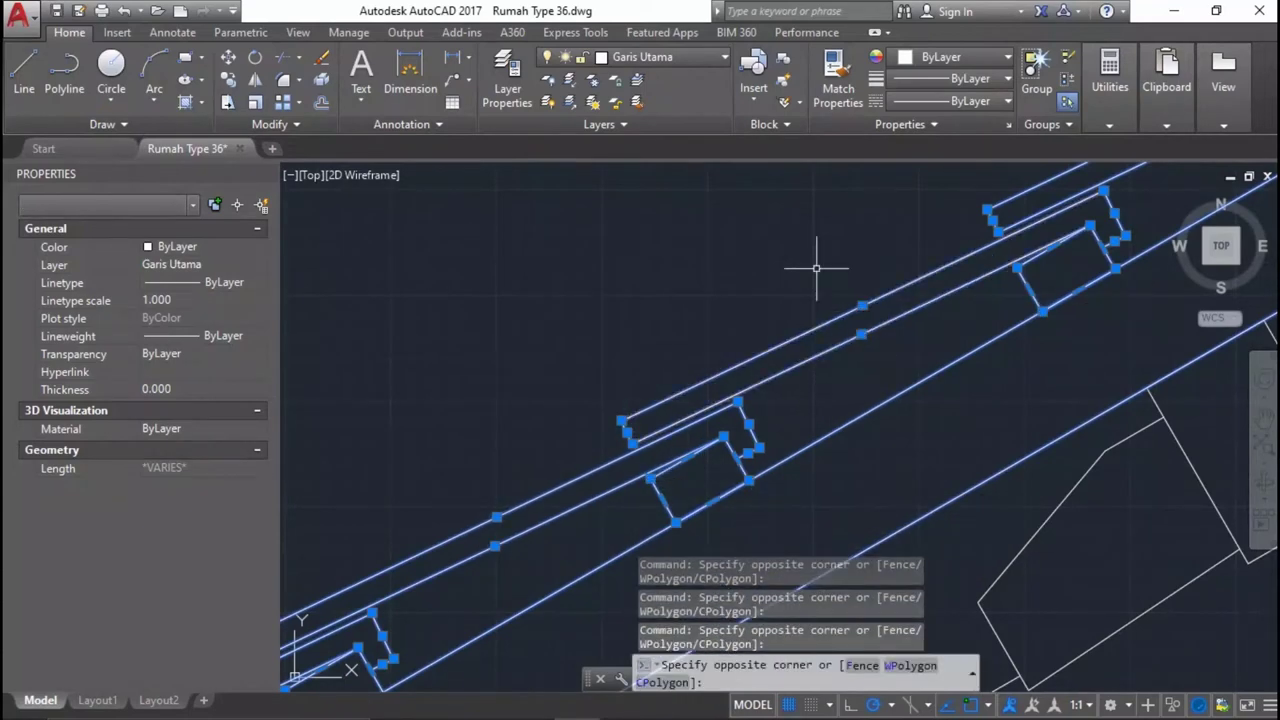
scroll(829, 409, "up", 2)
scroll(861, 378, "up", 2)
scroll(861, 378, "down", 2)
scroll(894, 400, "down", 2)
scroll(880, 370, "down", 2)
scroll(694, 490, "up", 2)
Add the lower battens, eave rafter end and fascia pieces to the left-slope selection.
left_click(489, 338)
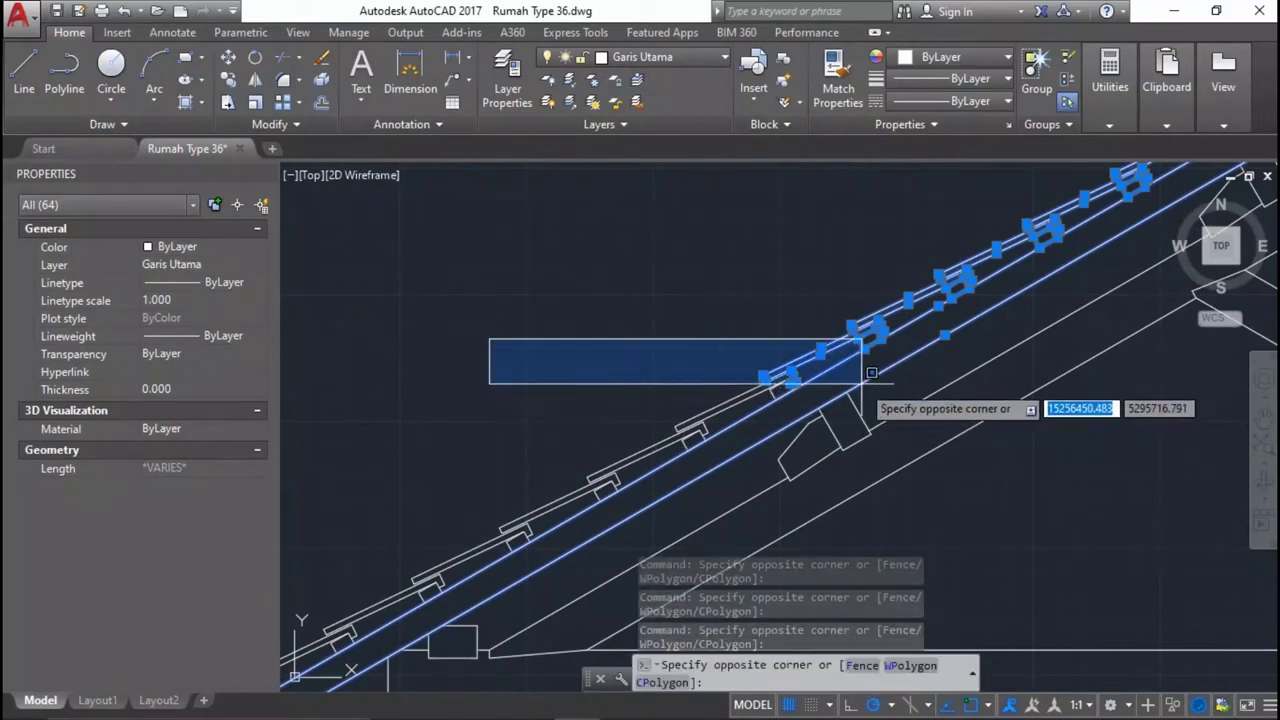
left_click(822, 426)
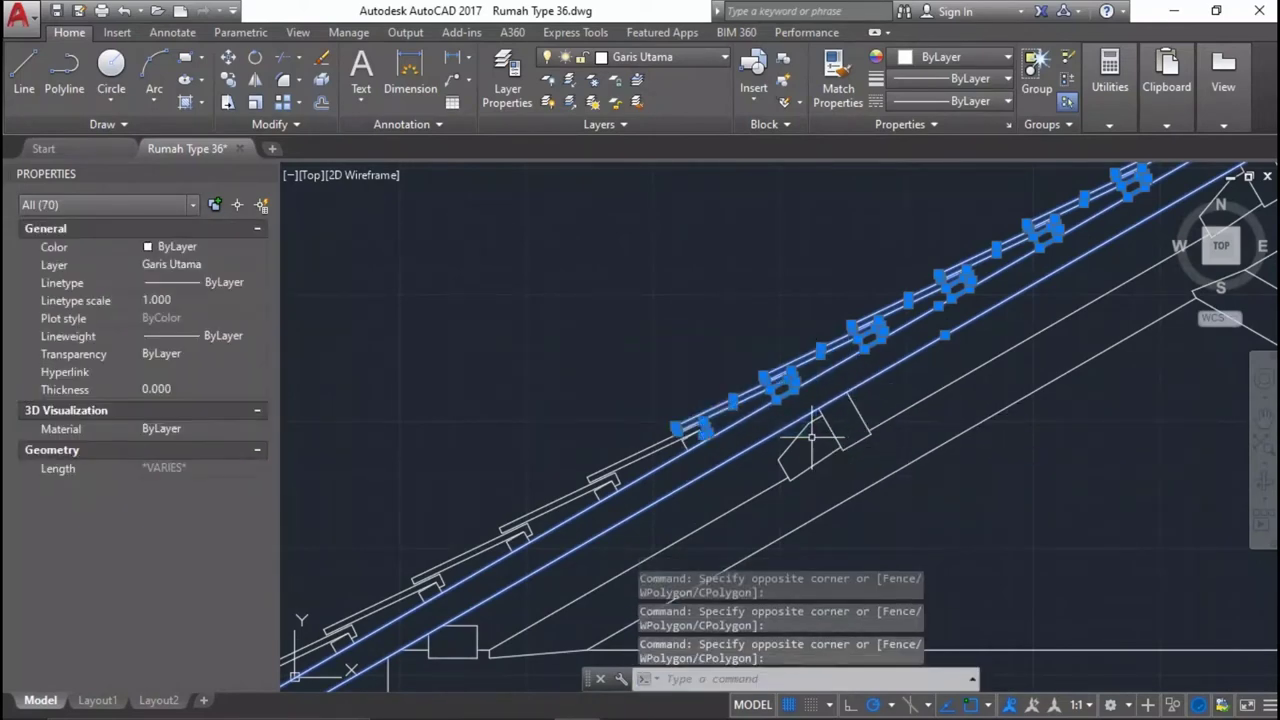
scroll(816, 390, "up", 2)
scroll(814, 371, "down", 2)
scroll(600, 420, "down", 1)
left_click(356, 428)
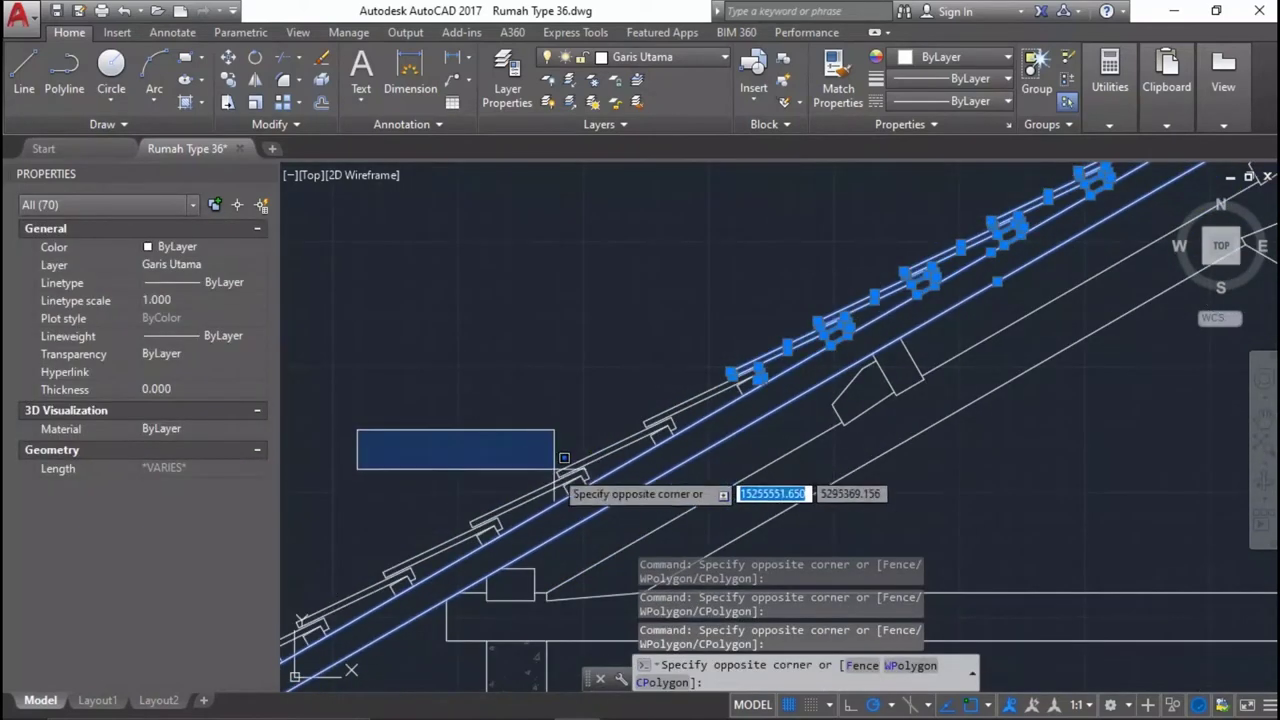
left_click(728, 552)
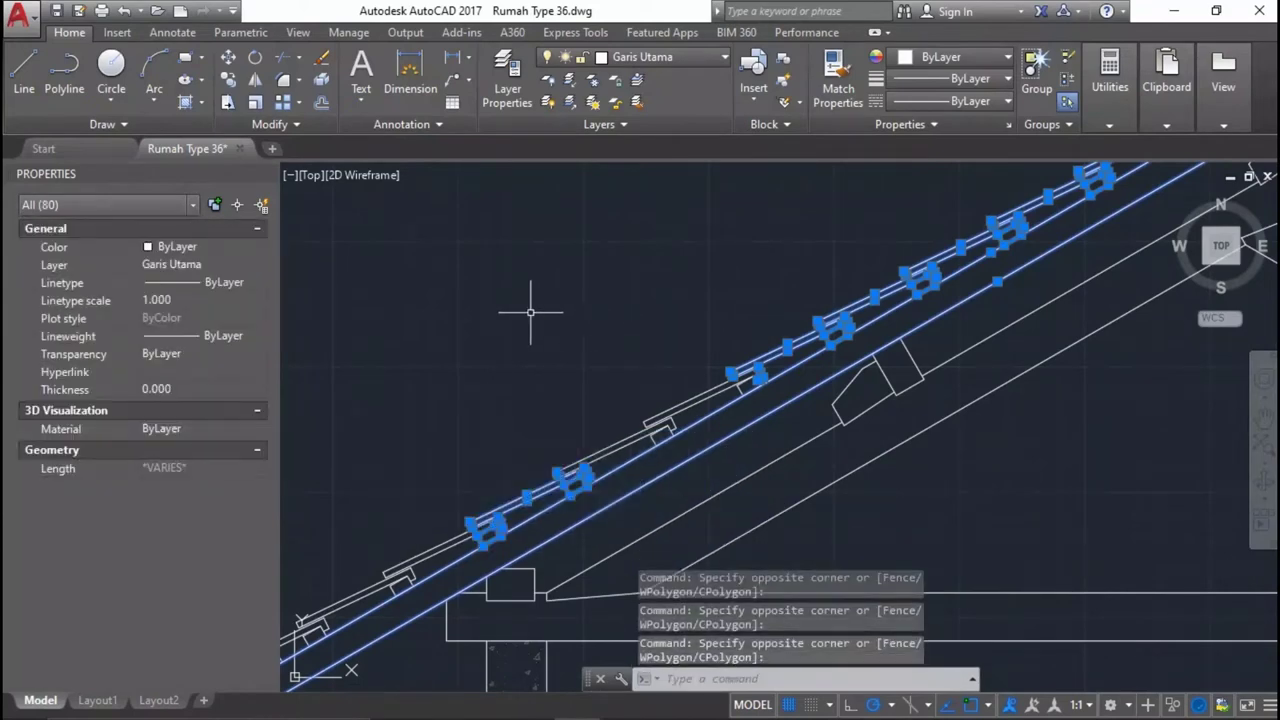
left_click(802, 507)
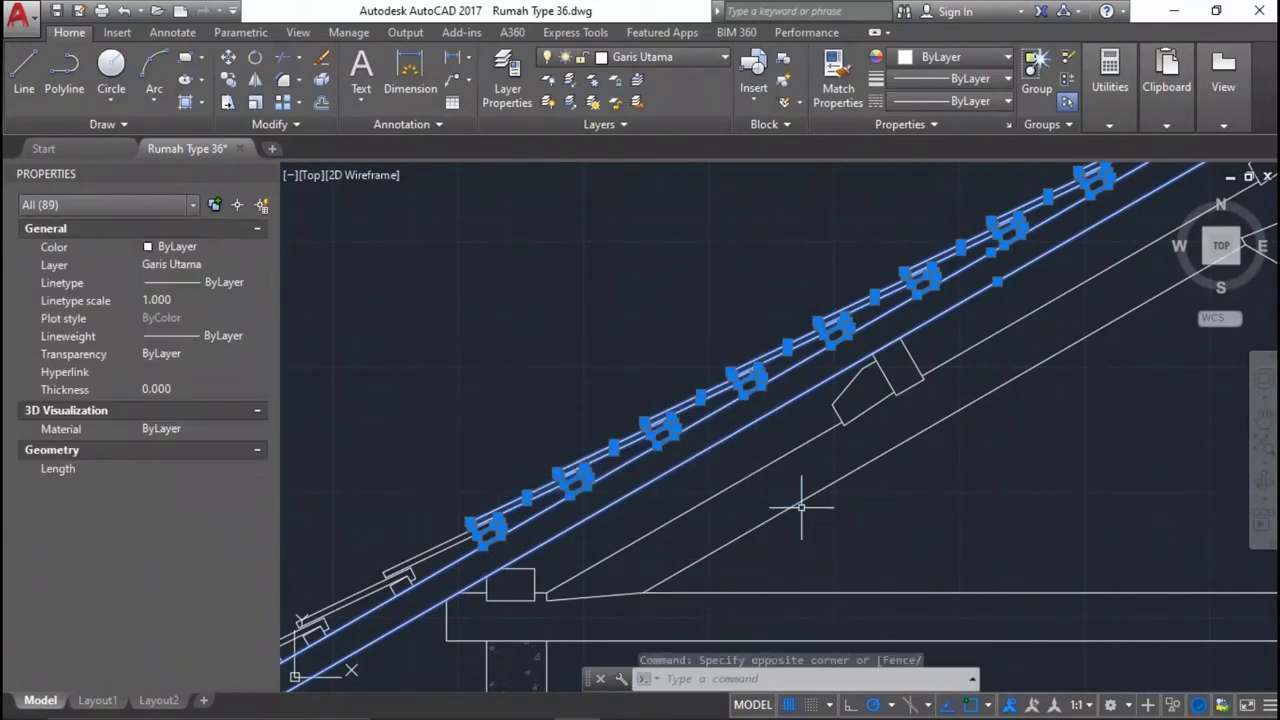
scroll(823, 371, "up", 3)
scroll(823, 371, "down", 3)
scroll(431, 400, "up", 2)
left_click(392, 399)
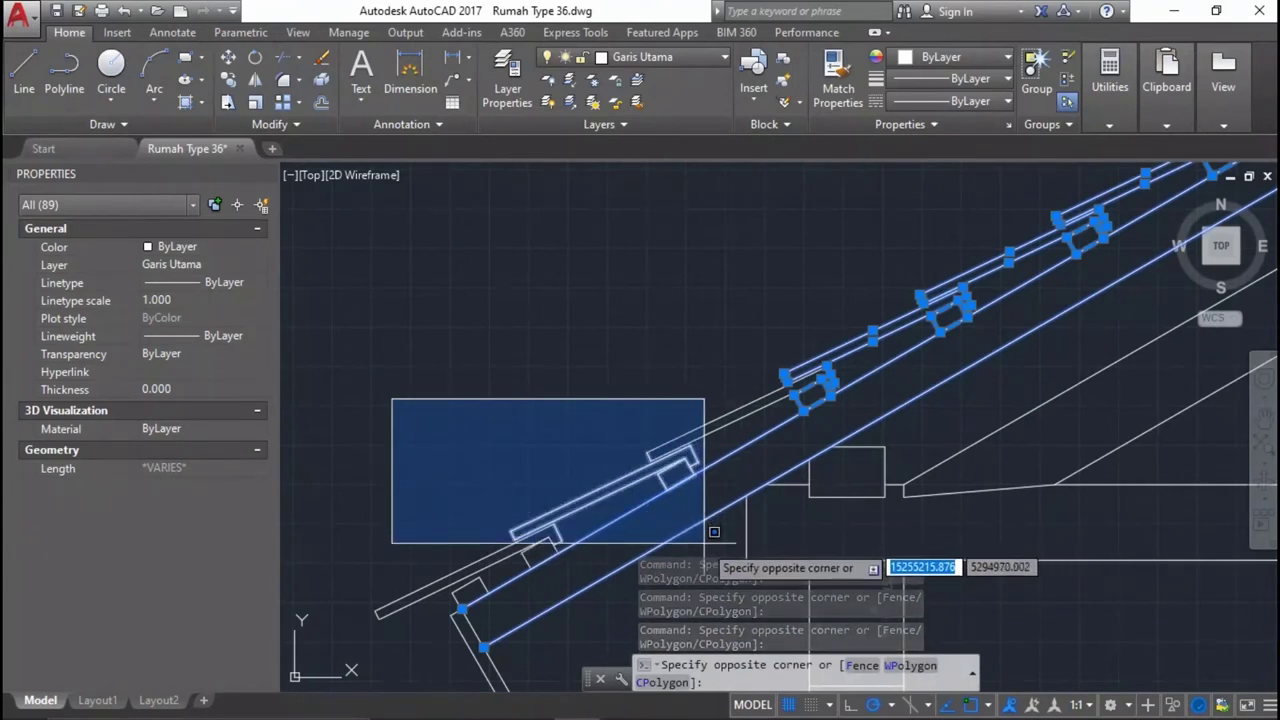
left_click(714, 530)
left_click(574, 329)
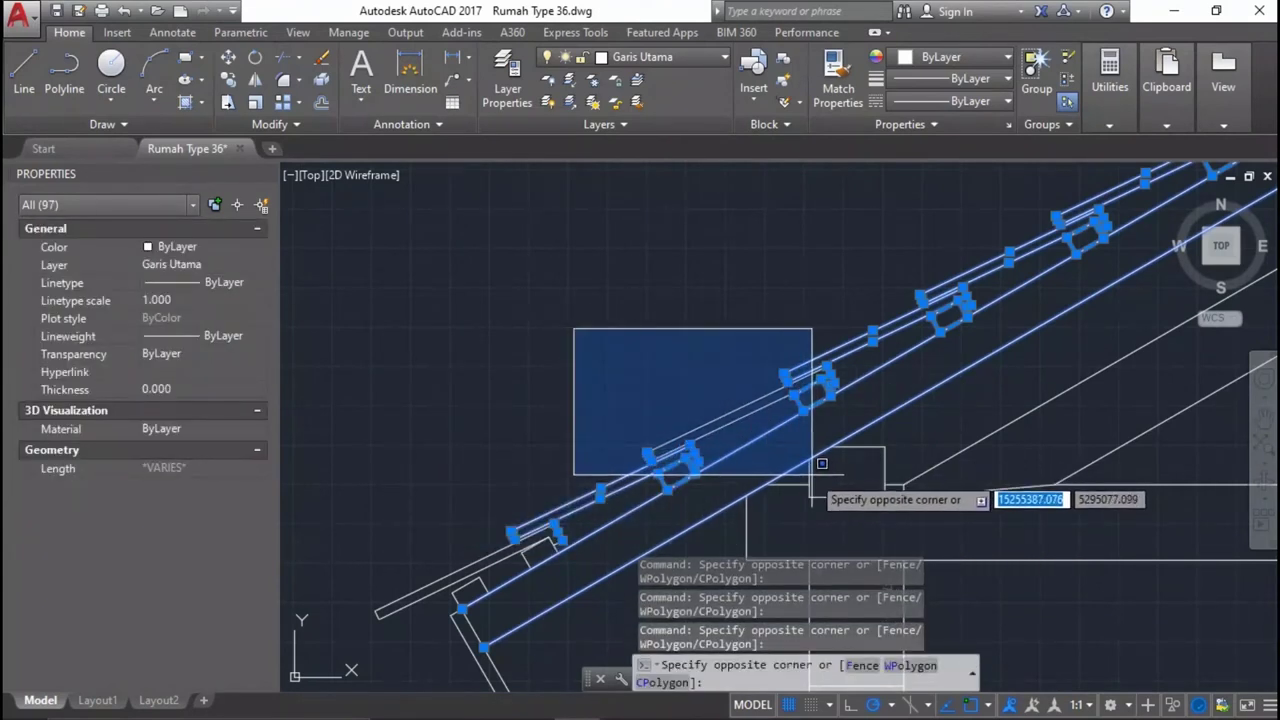
left_click(833, 457)
scroll(772, 387, "down", 2)
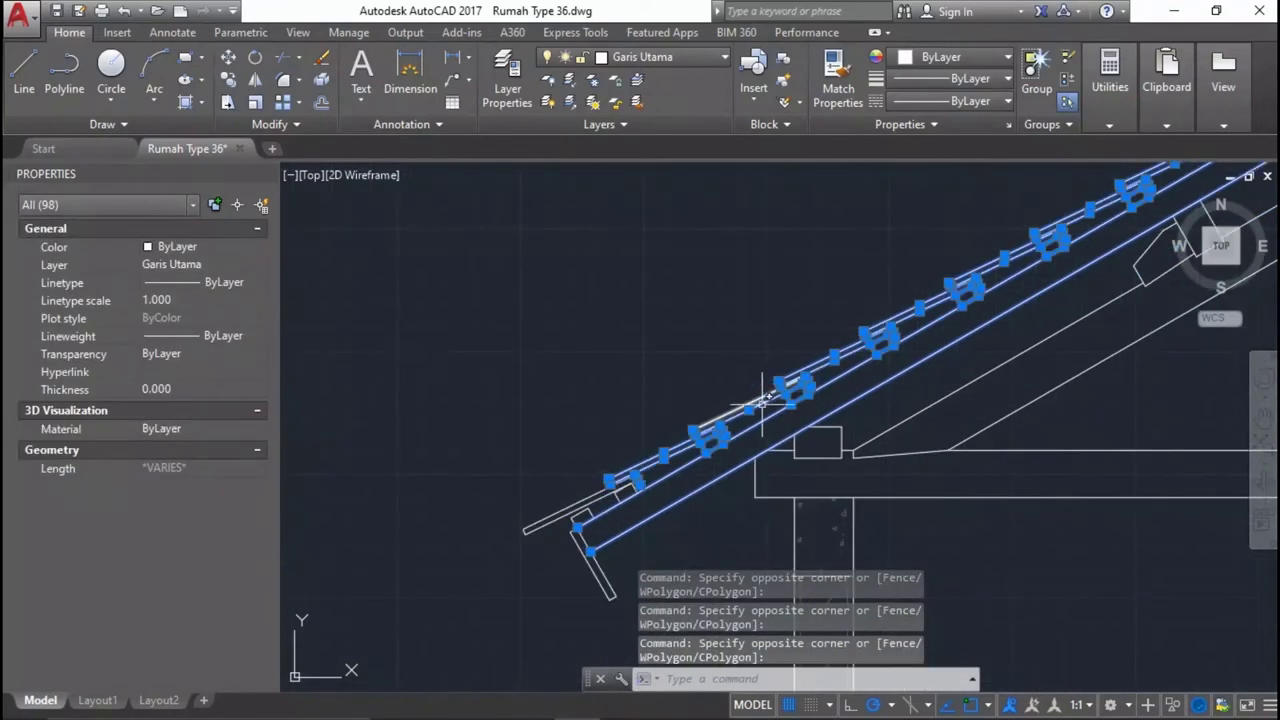
left_click(476, 462)
scroll(605, 550, "up", 1)
scroll(690, 525, "up", 1)
left_click(700, 520)
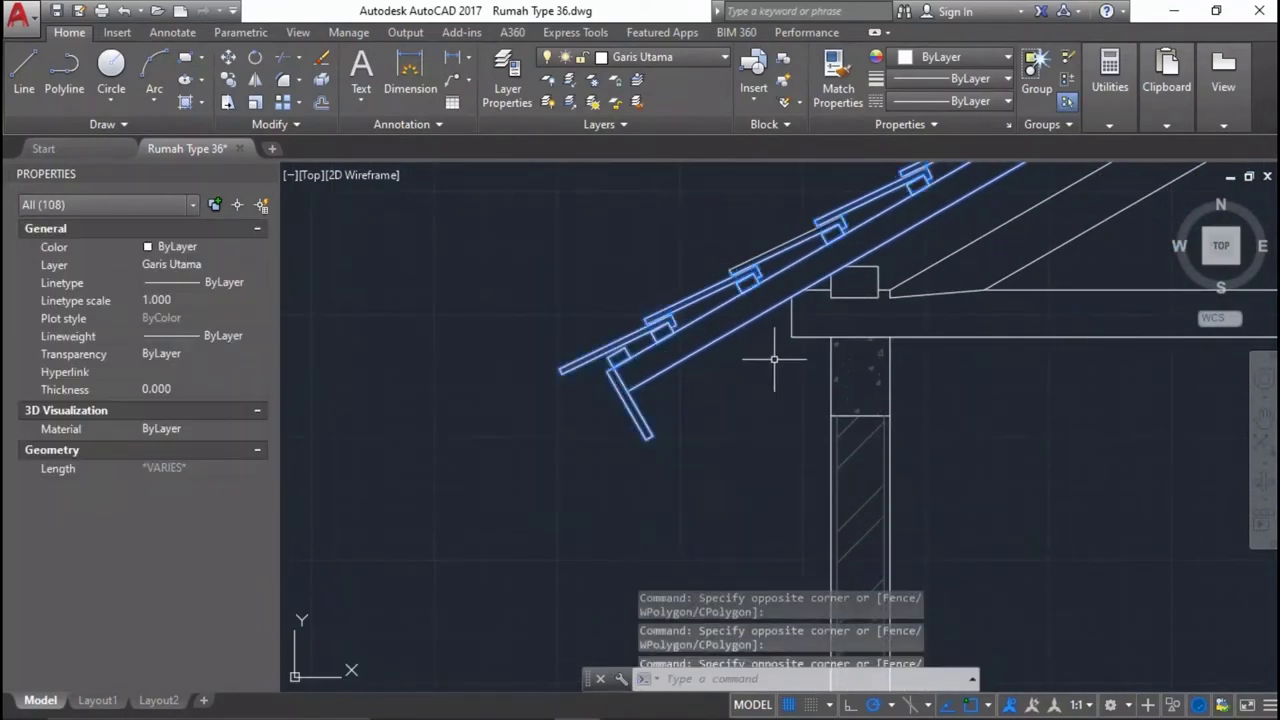
scroll(749, 377, "up", 2)
scroll(686, 429, "down", 2)
left_click(686, 429)
left_click(823, 306)
middle_click_drag(900, 346, 849, 423)
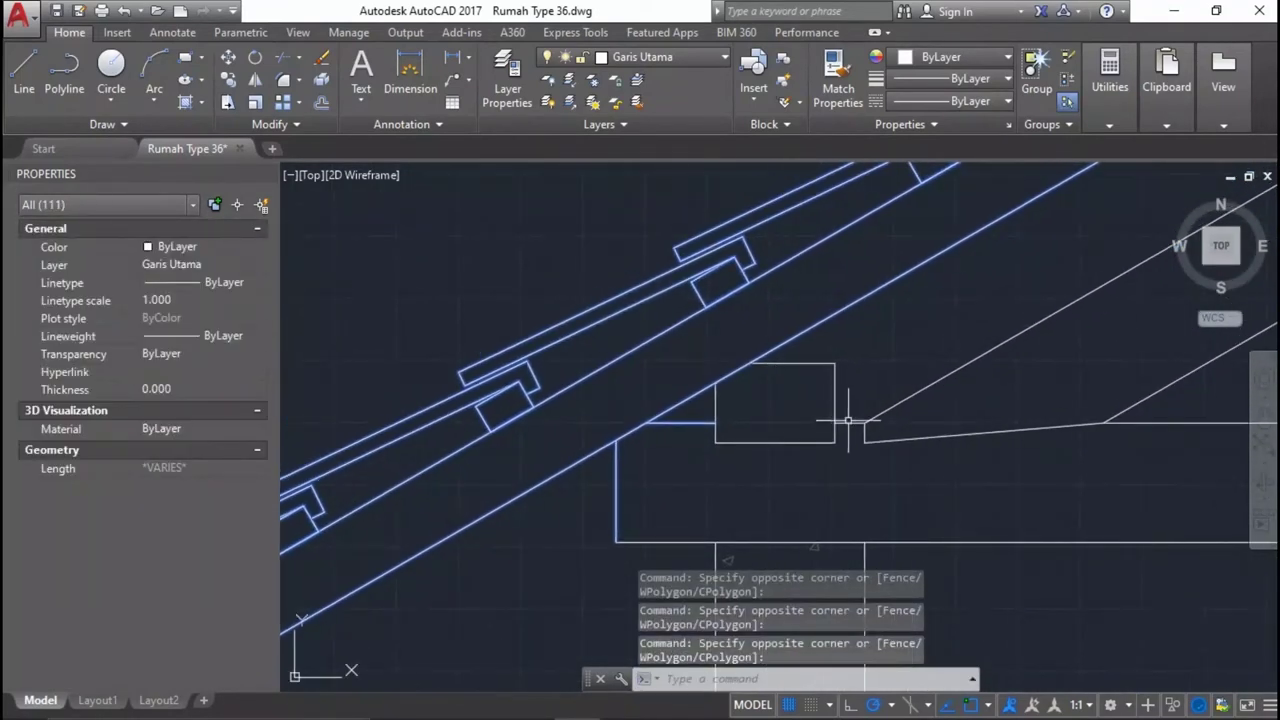
left_click(856, 476)
scroll(500, 235, "down", 1)
scroll(508, 255, "down", 1)
left_click(508, 258)
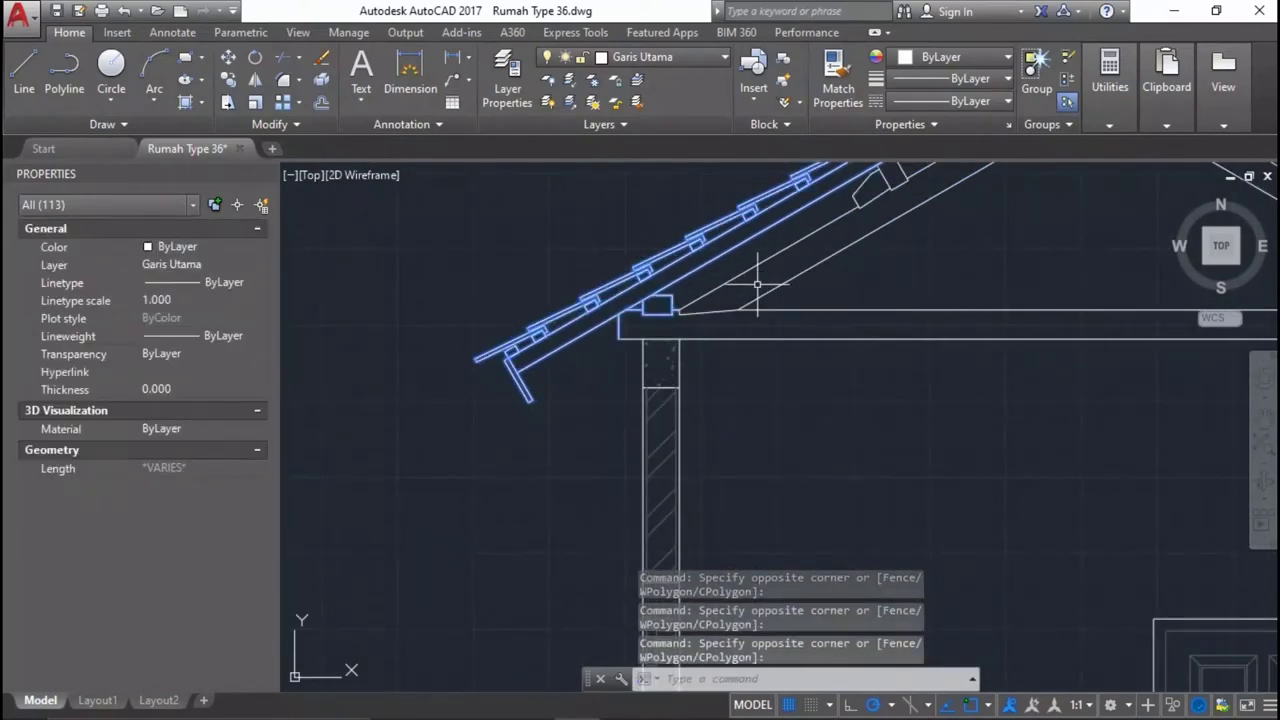
scroll(618, 388, "up", 1)
scroll(618, 385, "up", 3)
scroll(860, 322, "down", 1)
scroll(748, 443, "up", 2)
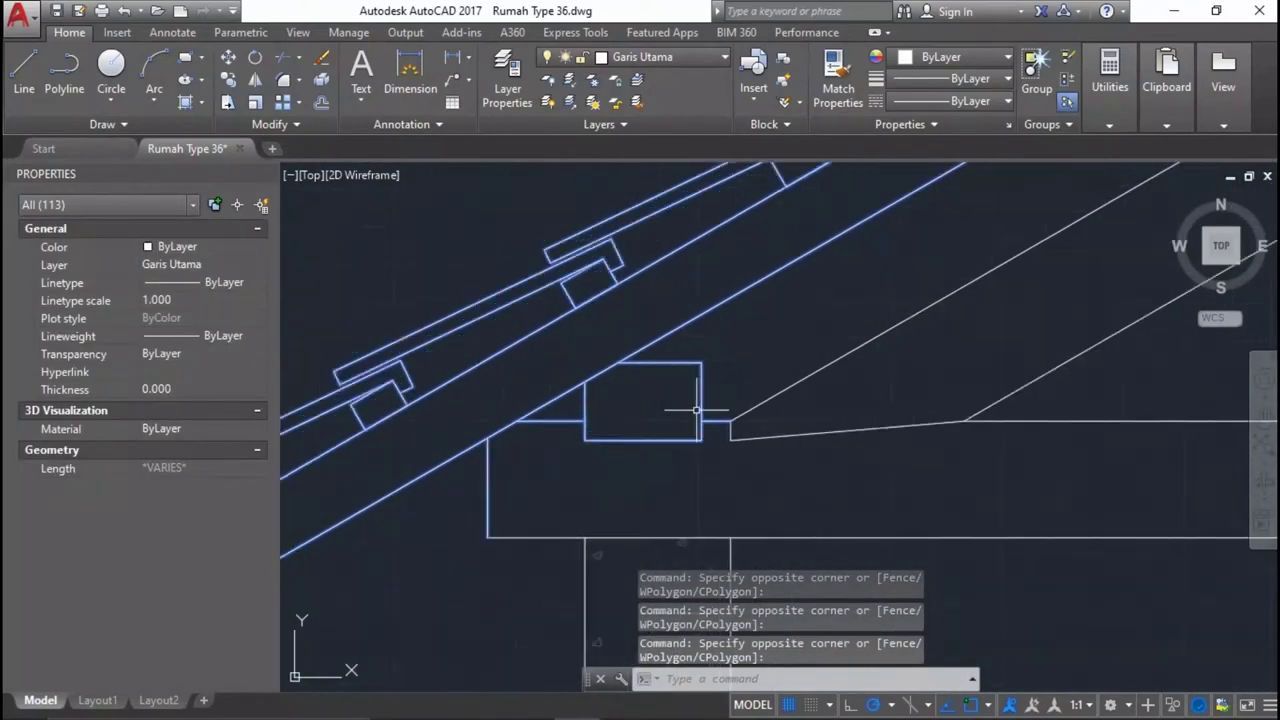
scroll(424, 425, "down", 4)
scroll(903, 428, "up", 2)
middle_click_drag(903, 400, 957, 557)
scroll(737, 357, "down", 2)
scroll(723, 346, "up", 2)
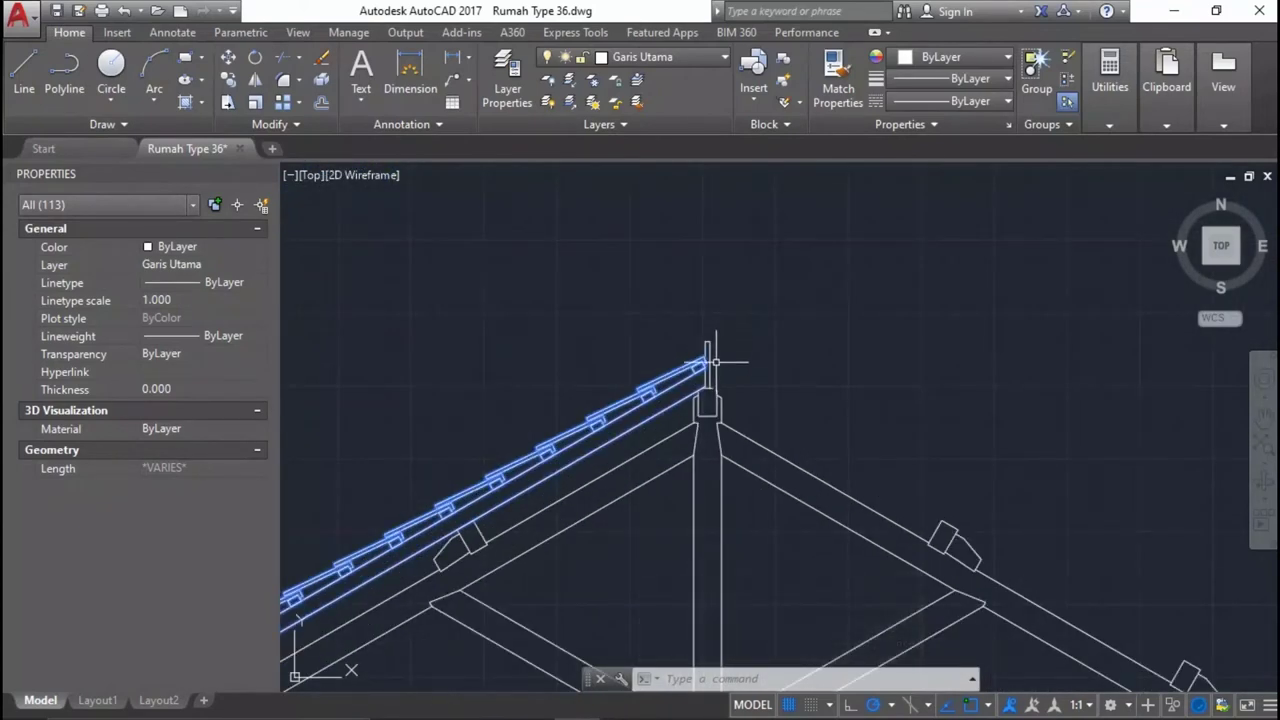
Start mirroring the slope about the king post top, cancel it, and save the drawing.
key("Return")
scroll(709, 371, "up", 2)
scroll(703, 354, "up", 2)
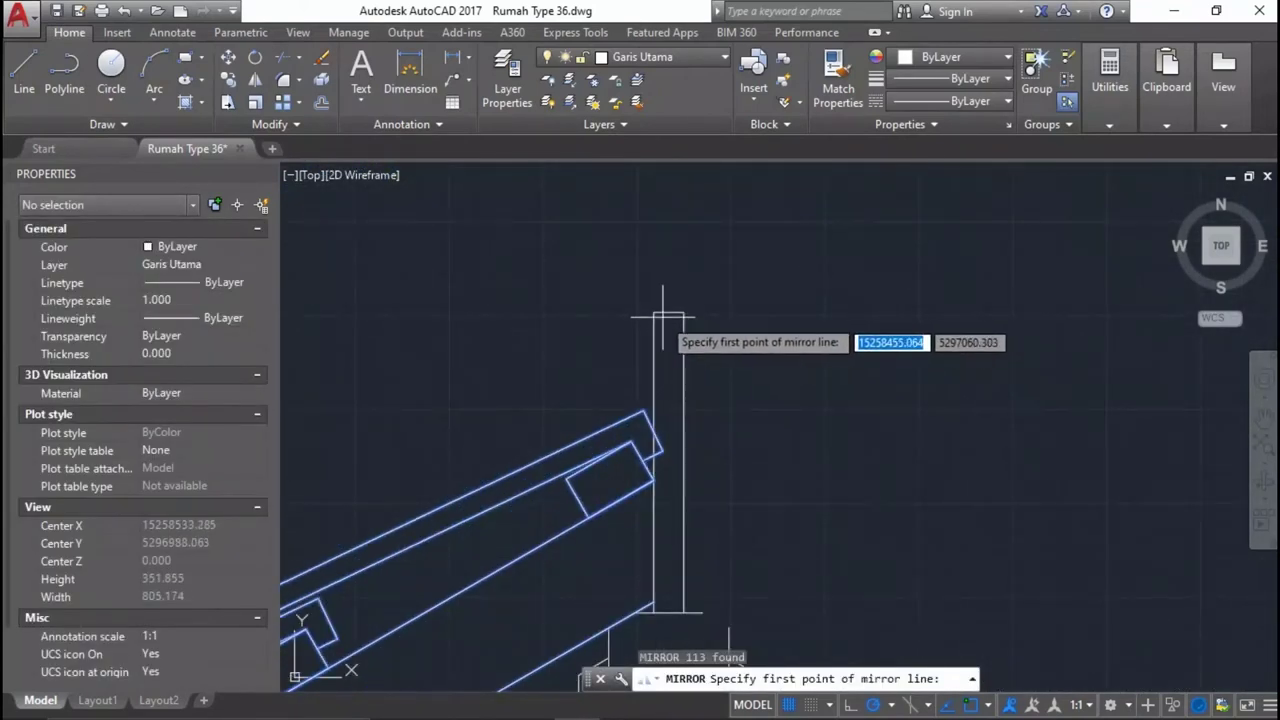
left_click(669, 313)
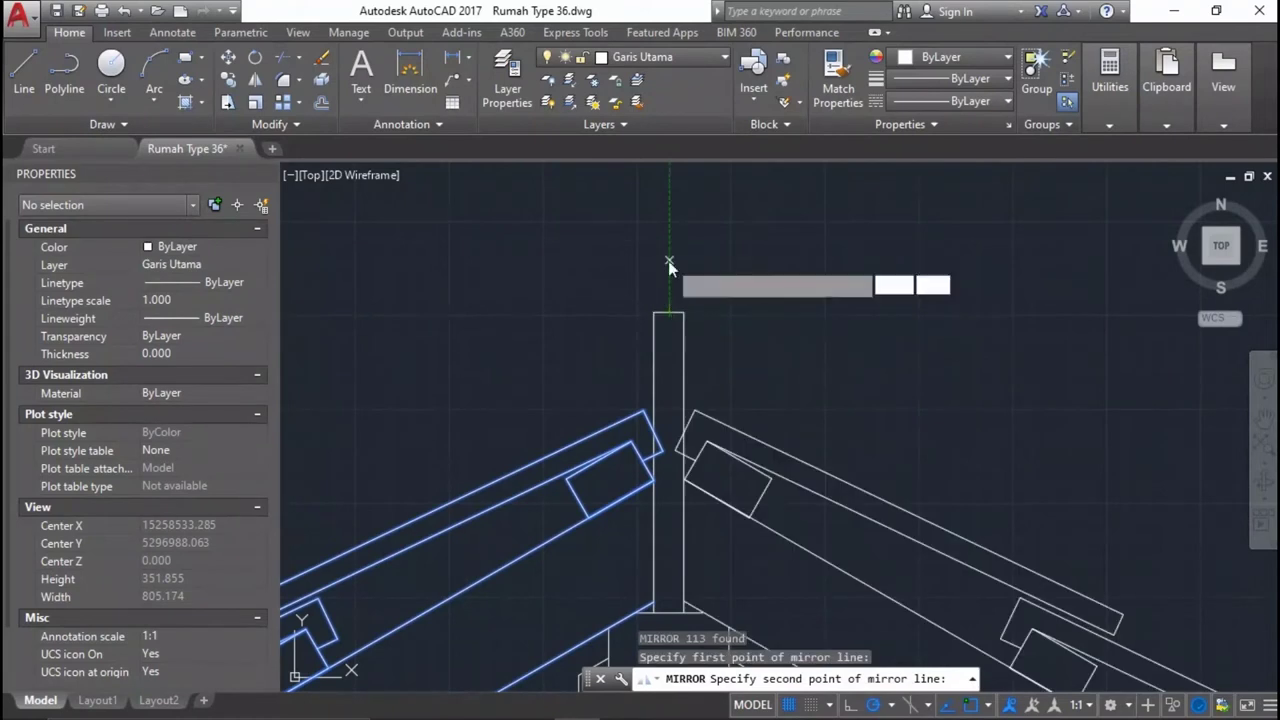
key("Escape")
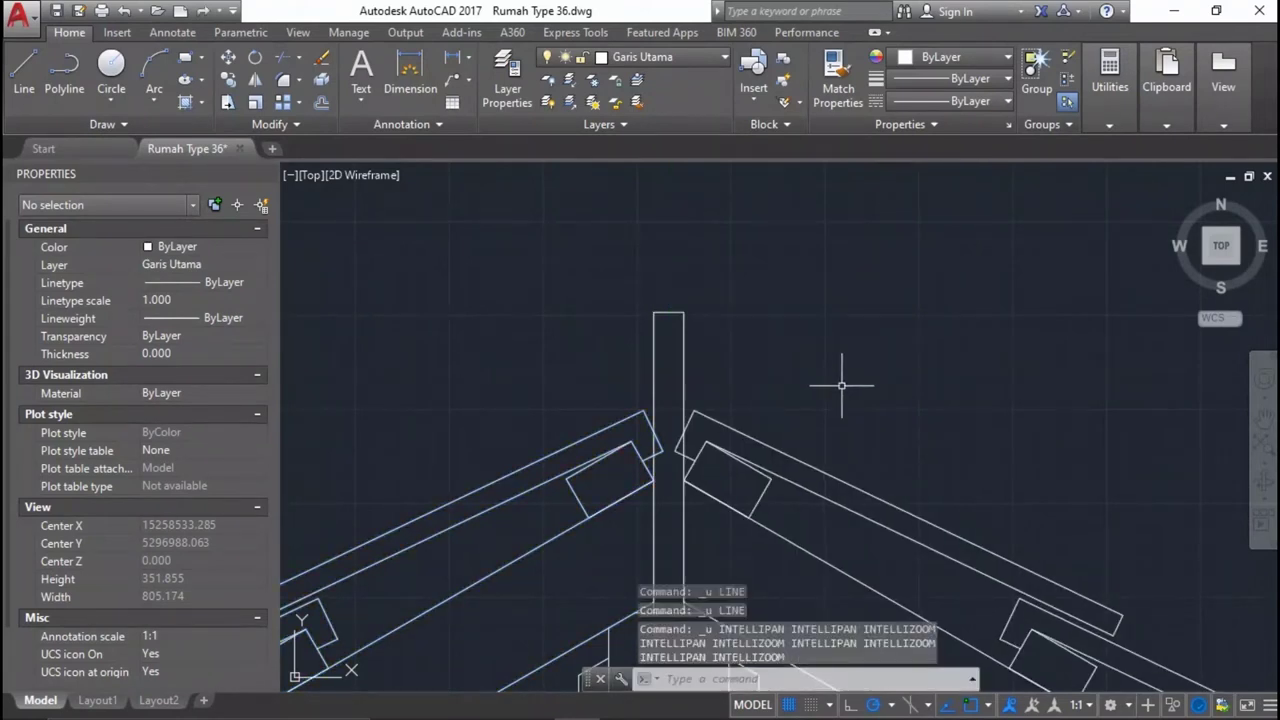
key("ctrl+s")
key("Return")
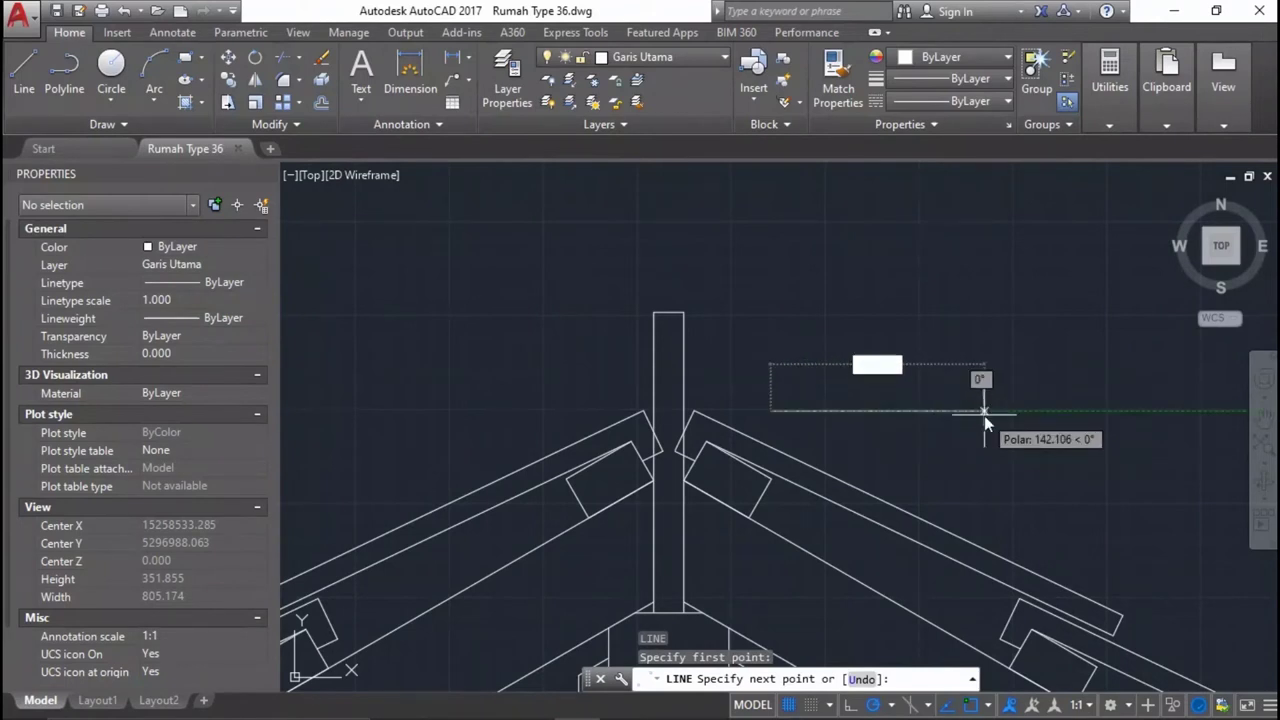
Draw the 250-unit horizontal line, undoing an accidental 800-unit vertical segment.
type("250")
key("Return")
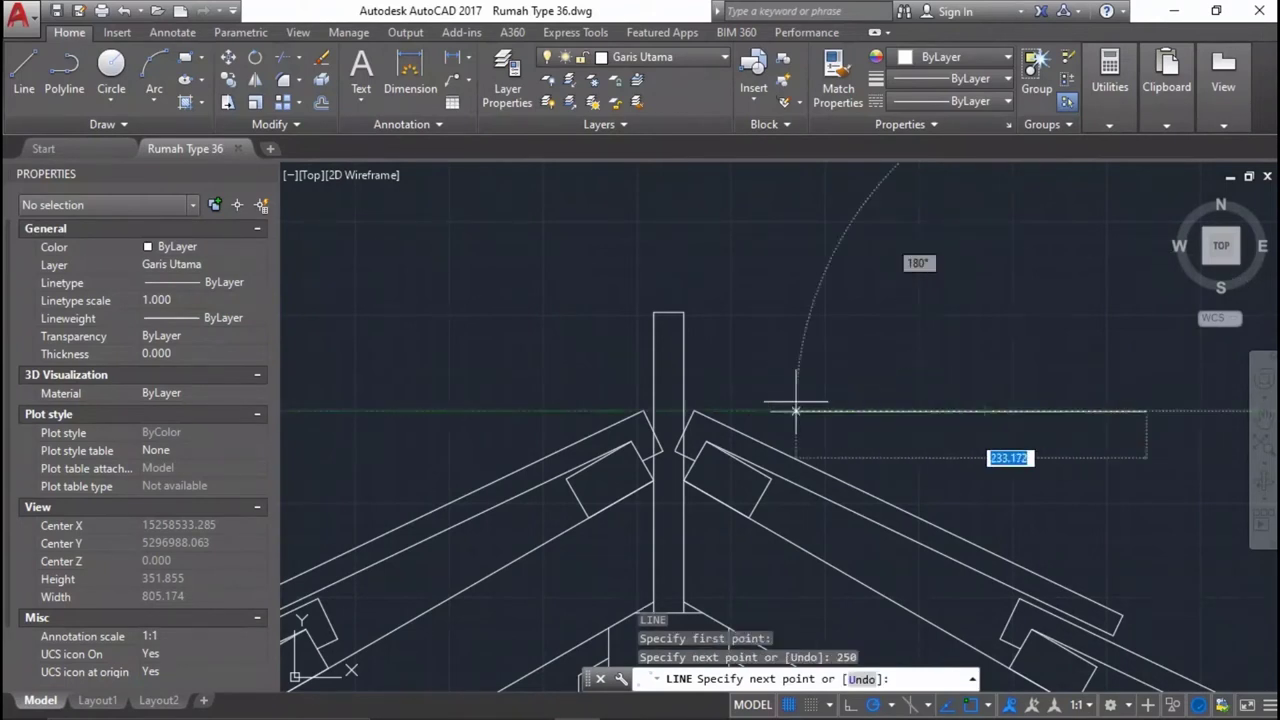
scroll(796, 410, "down", 4)
key("Return")
key("Return")
scroll(752, 347, "up", 2)
type("800")
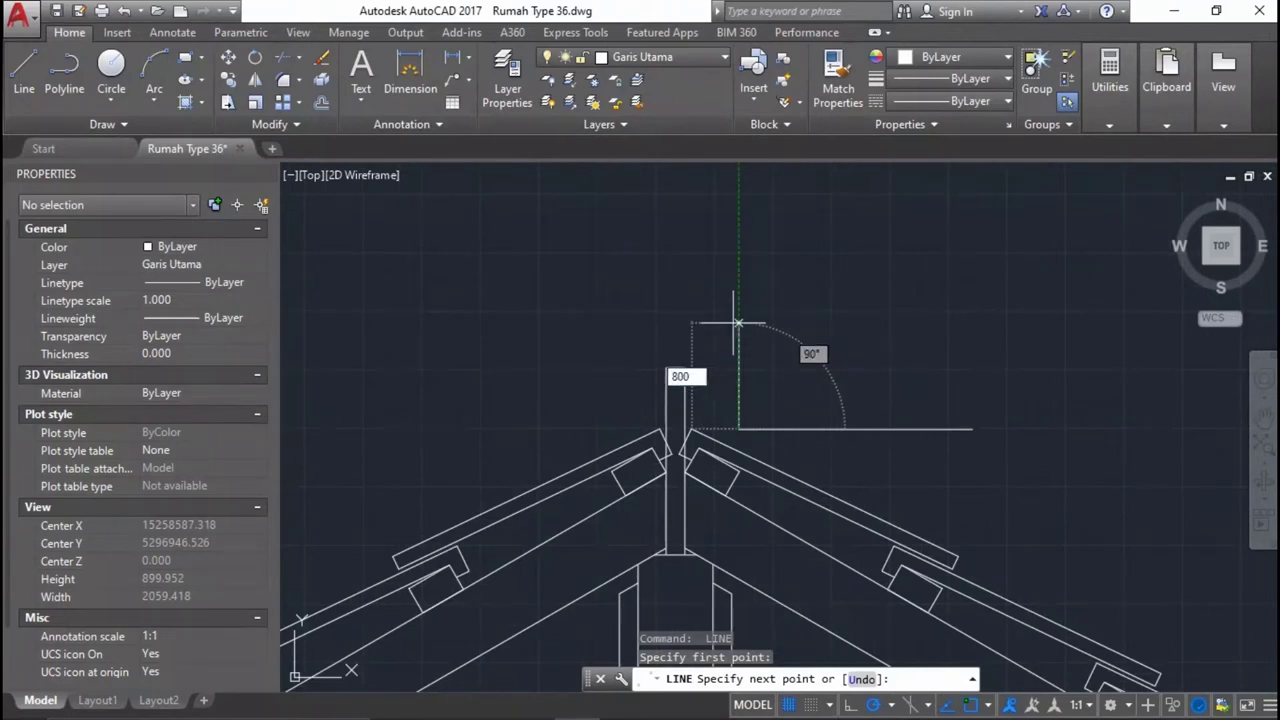
key("Return")
key("ctrl+z")
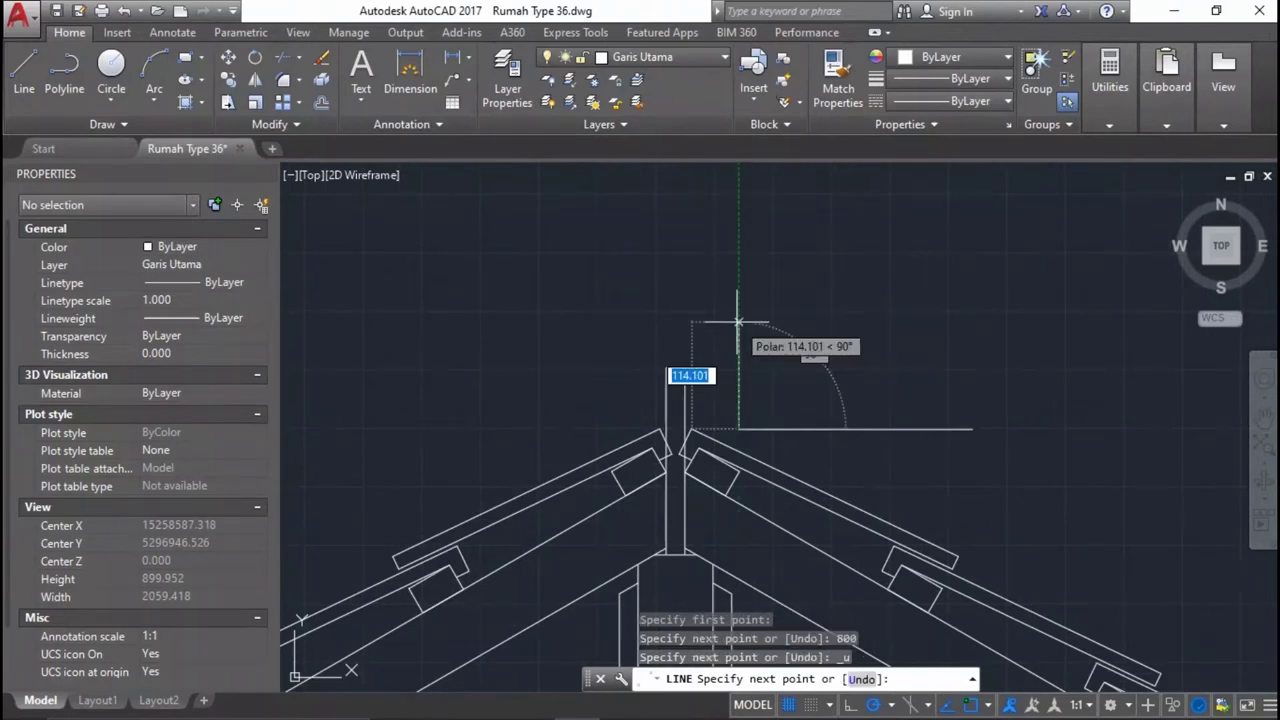
type("80")
key("Return")
Copy the 80-unit vertical line from its bottom endpoint 250 units to the right.
left_click(800, 310)
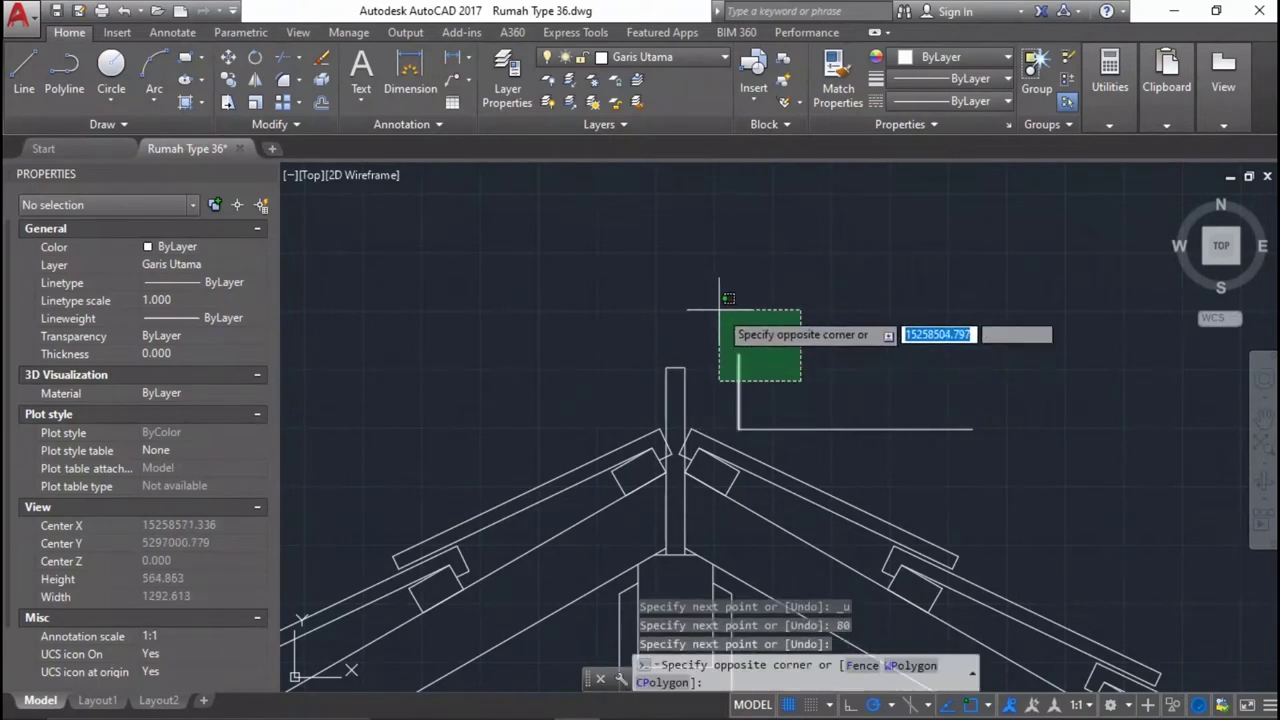
left_click(672, 366)
middle_click_drag(814, 337, 752, 383)
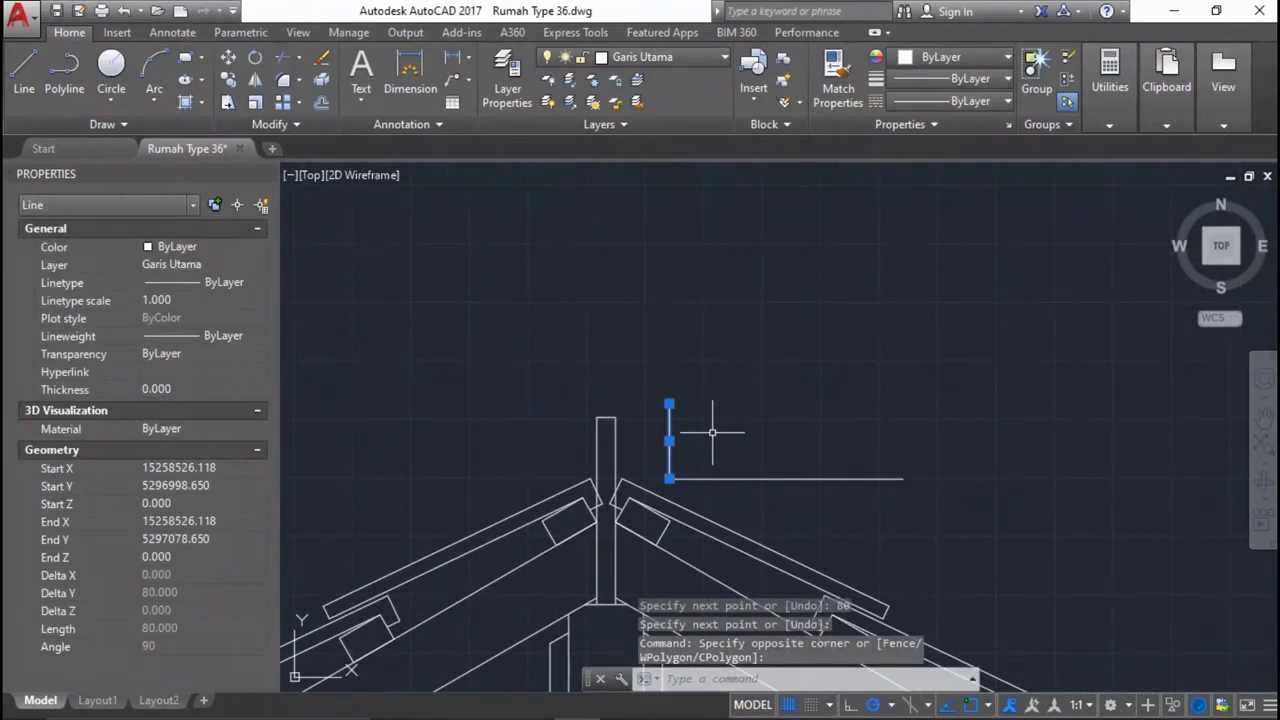
type("co")
key("Return")
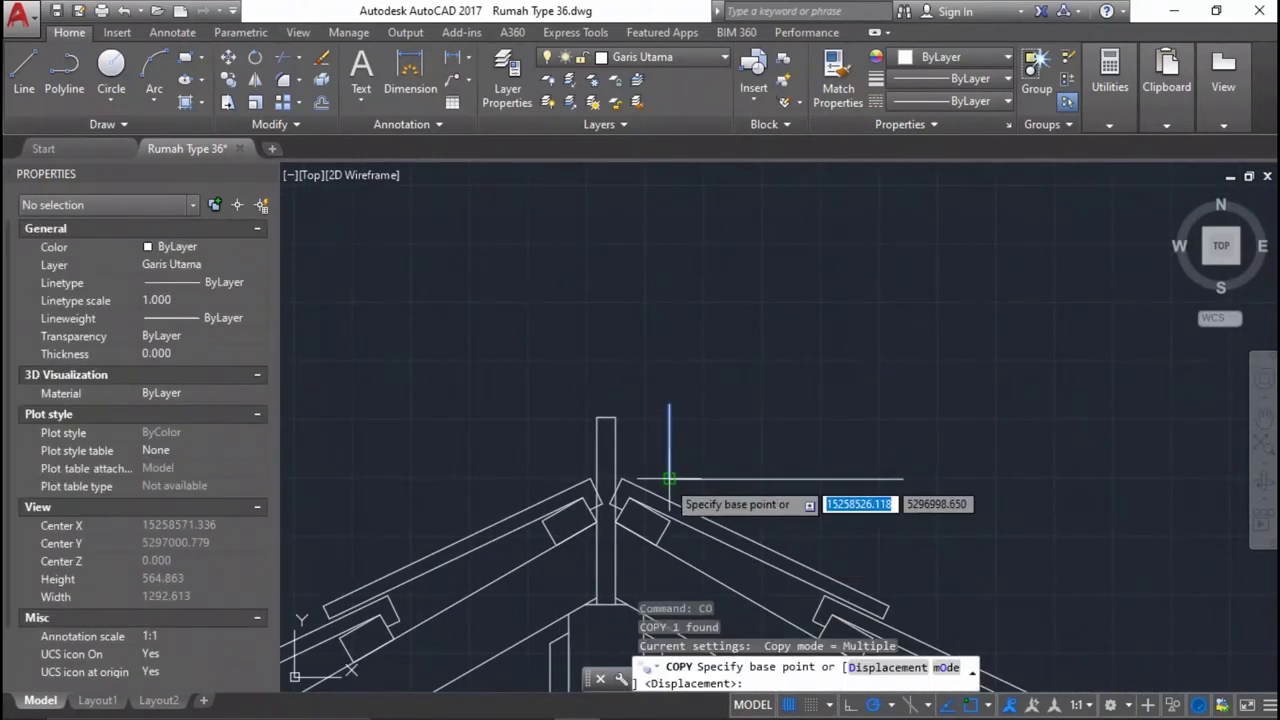
left_click(669, 479)
left_click(910, 478)
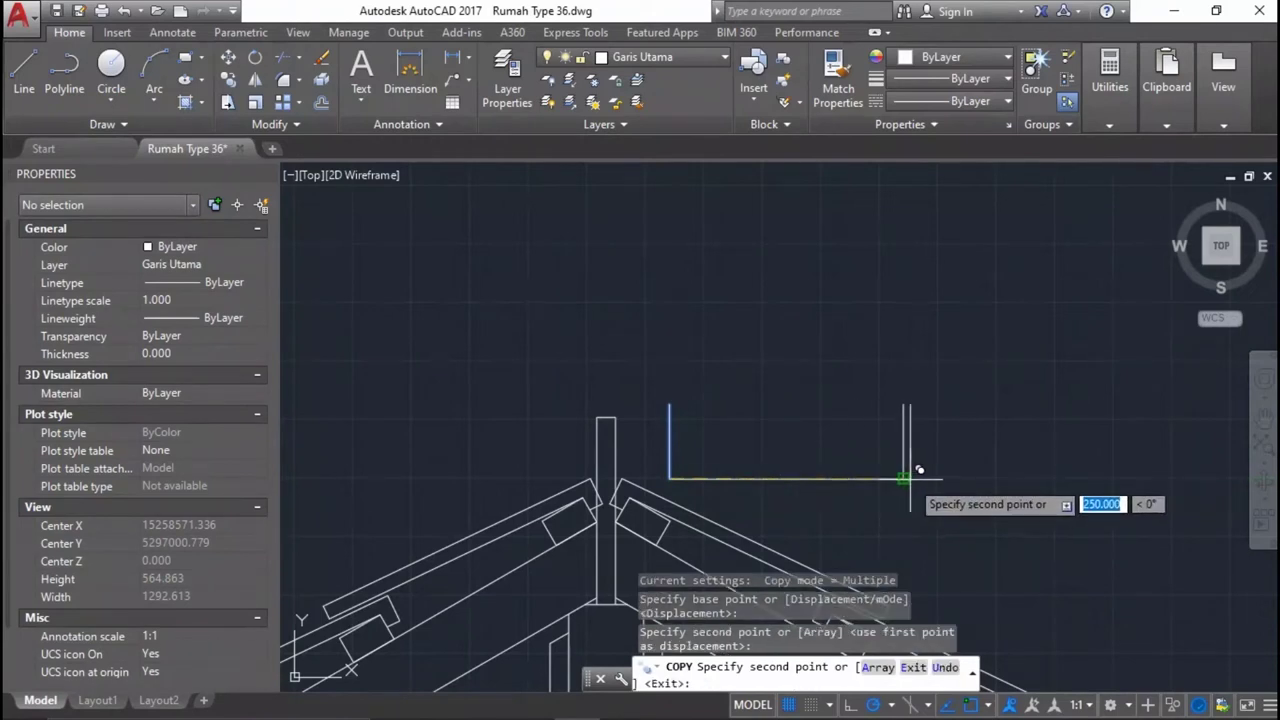
key("Return")
middle_click_drag(830, 424, 818, 469)
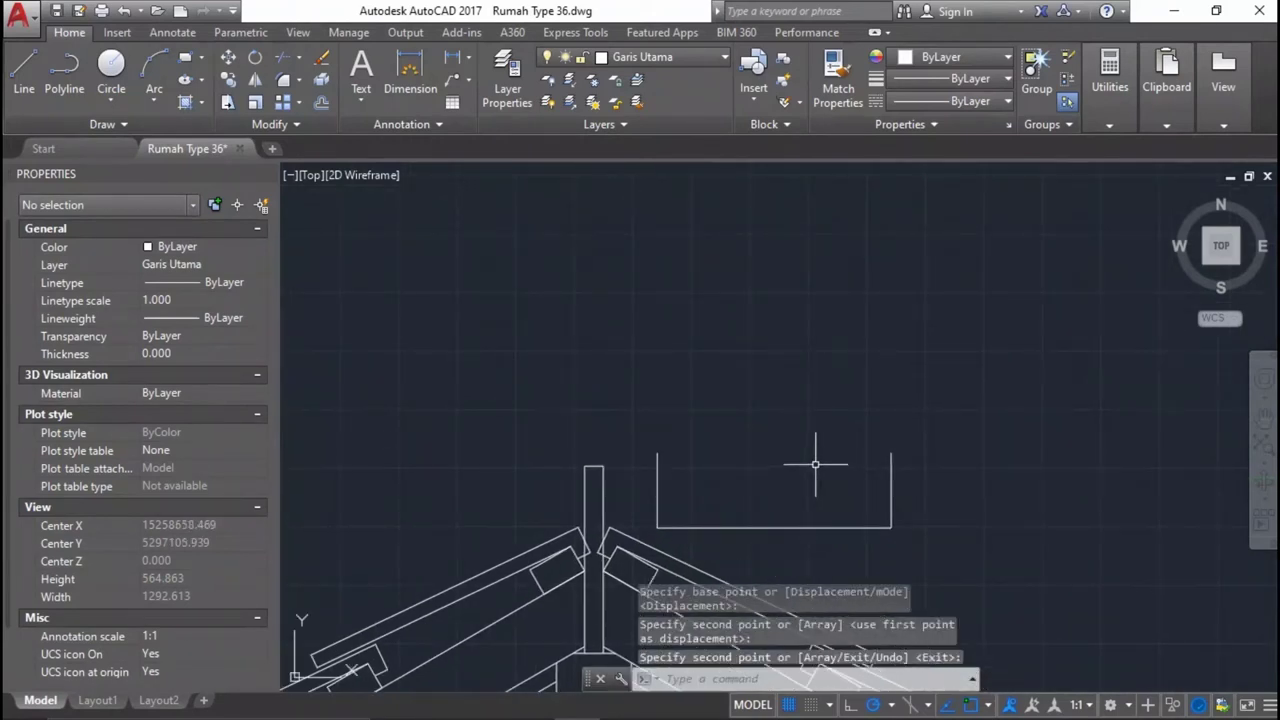
Start a circle centred on the base line's midpoint.
type("c")
key("Return")
left_click(774, 528)
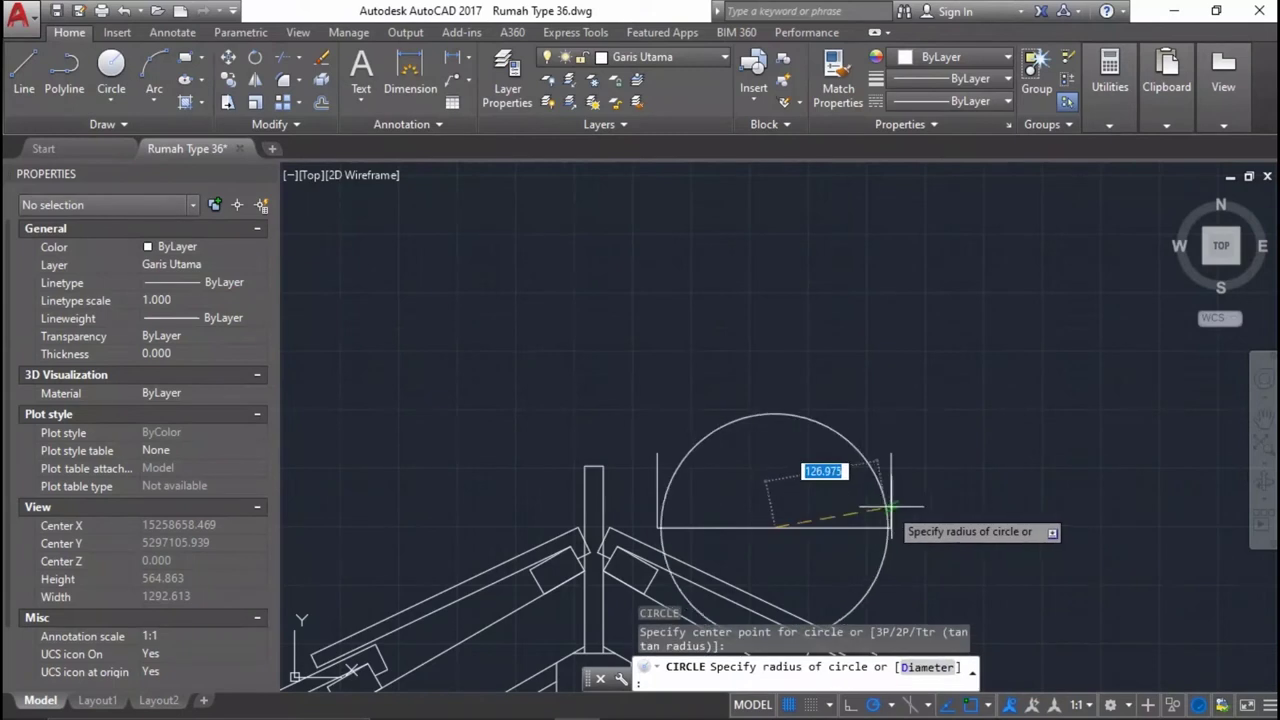
Give the circle a 125 radius and move it up 80 onto the uprights.
left_click(889, 526)
left_click(850, 381)
left_click(819, 426)
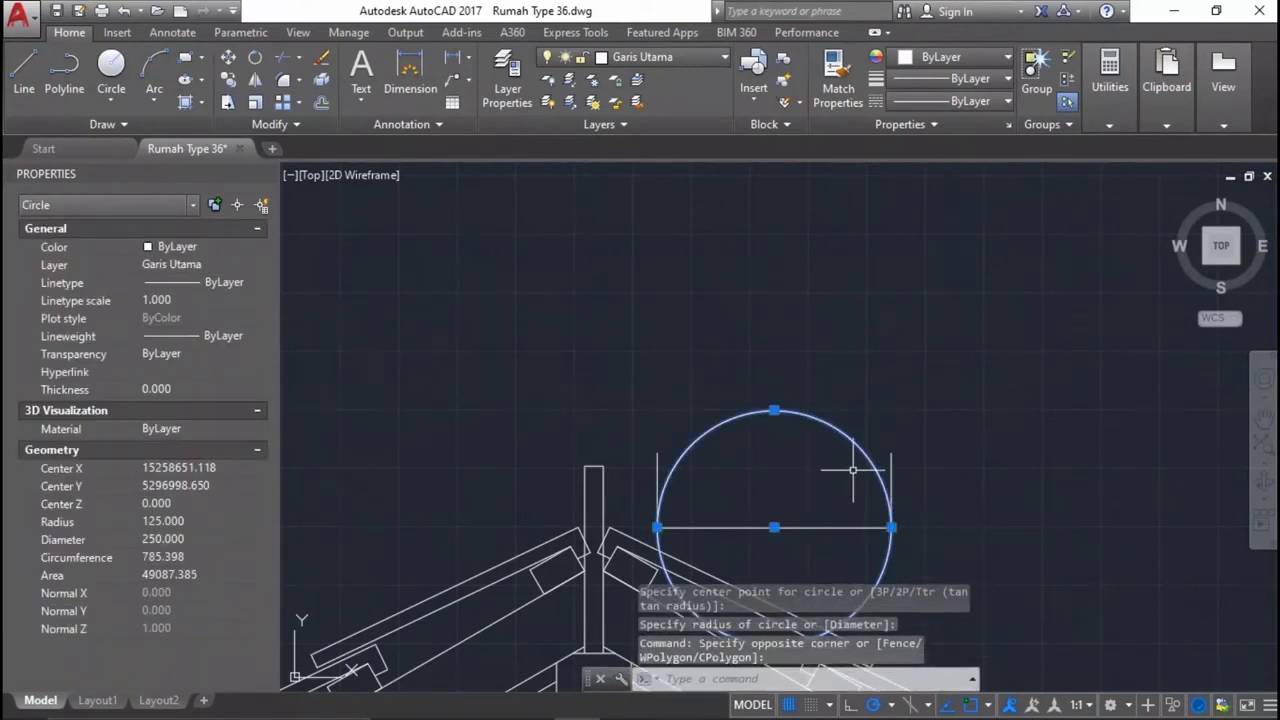
middle_click_drag(857, 471, 908, 414)
type("m")
key("Return")
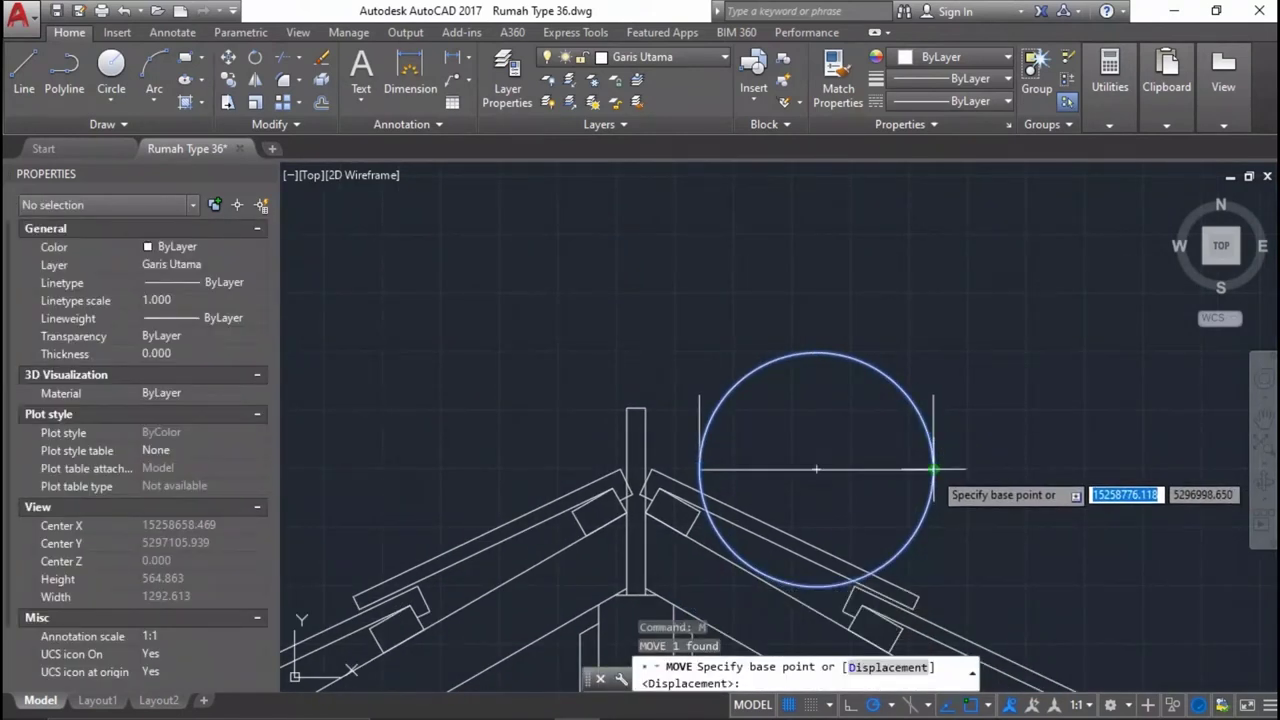
left_click(932, 469)
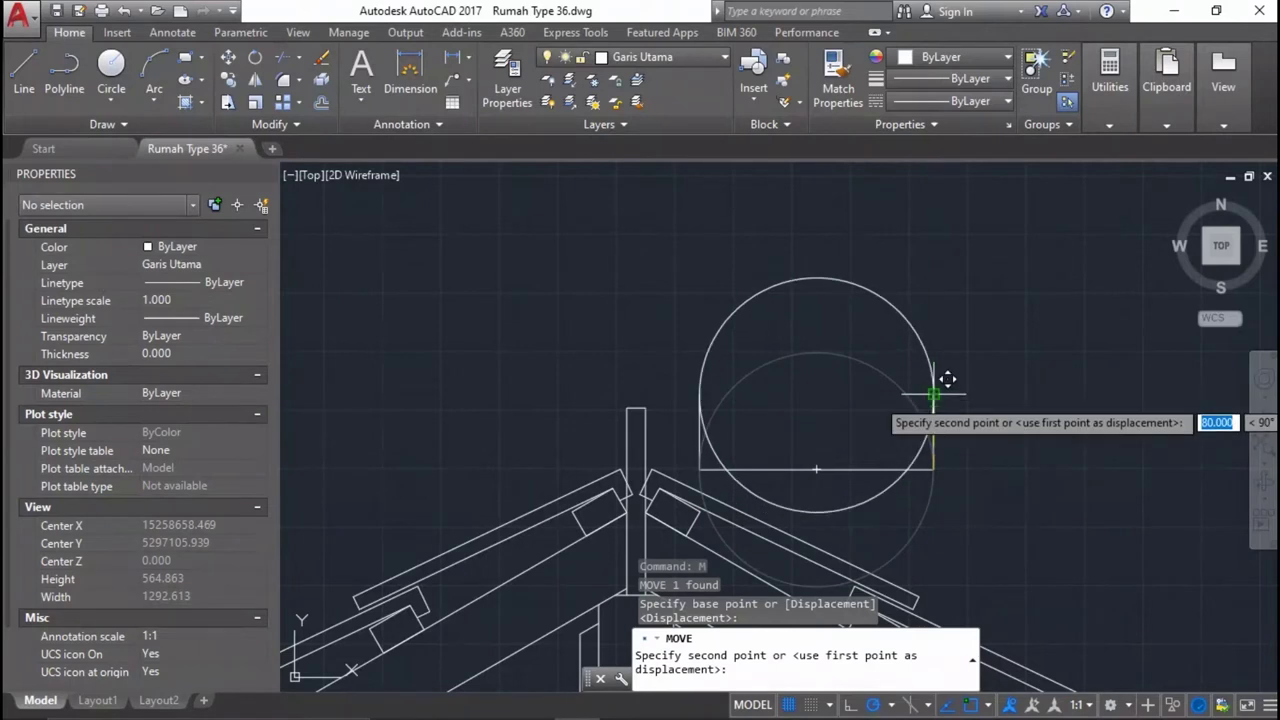
left_click(933, 394)
Erase the horizontal base line and trim away the circle's lower half.
left_click(941, 465)
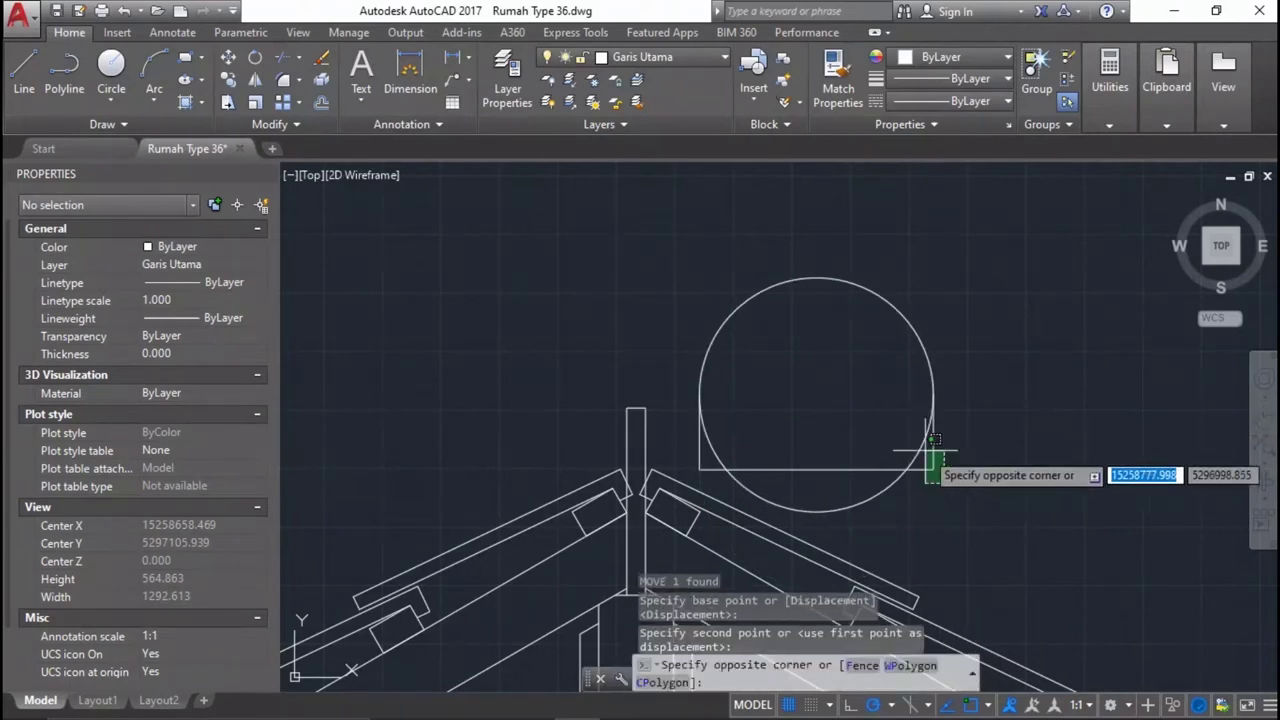
left_click(841, 474)
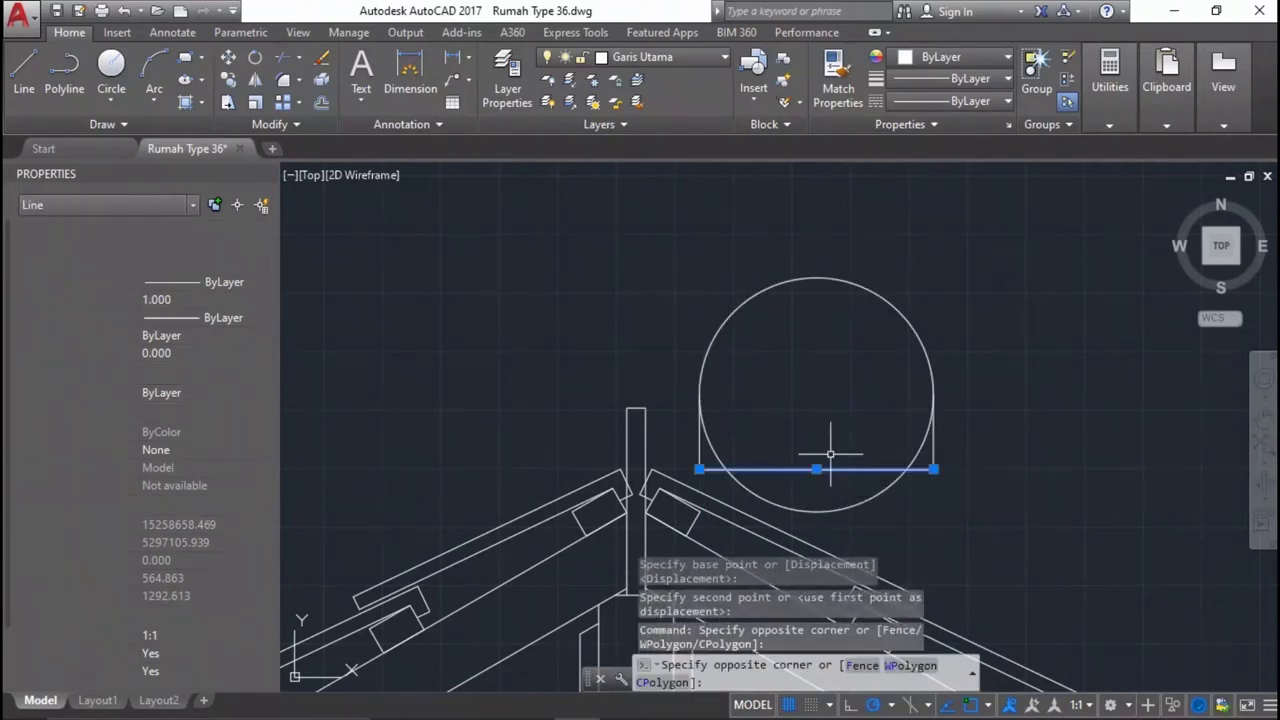
key("Delete")
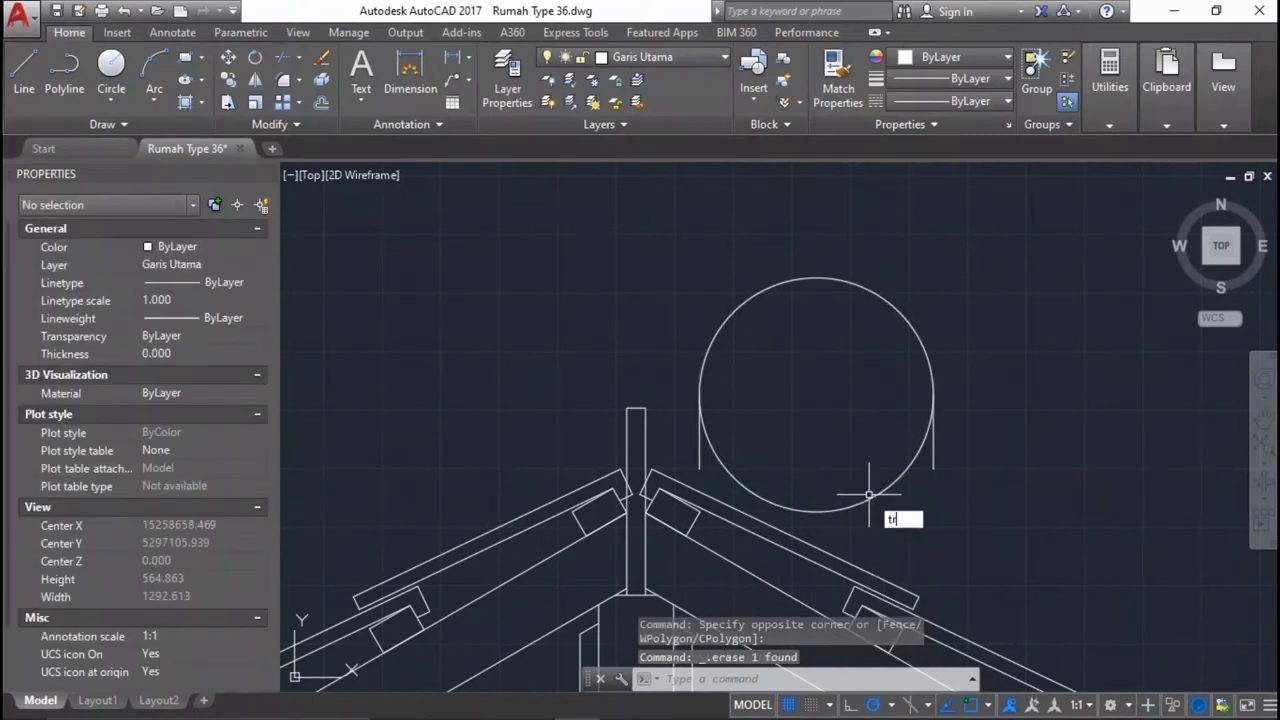
key("Return")
left_click(869, 494)
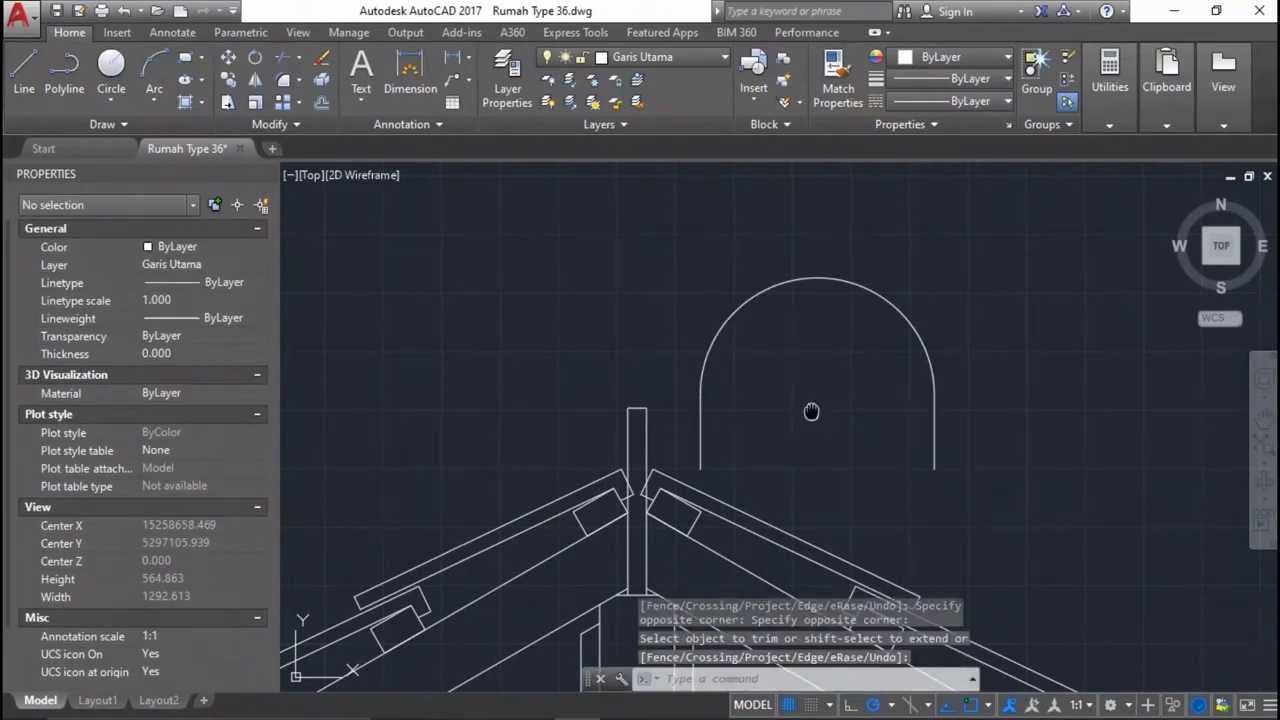
middle_click_drag(811, 411, 841, 414)
key("Escape")
type("o")
key("Return")
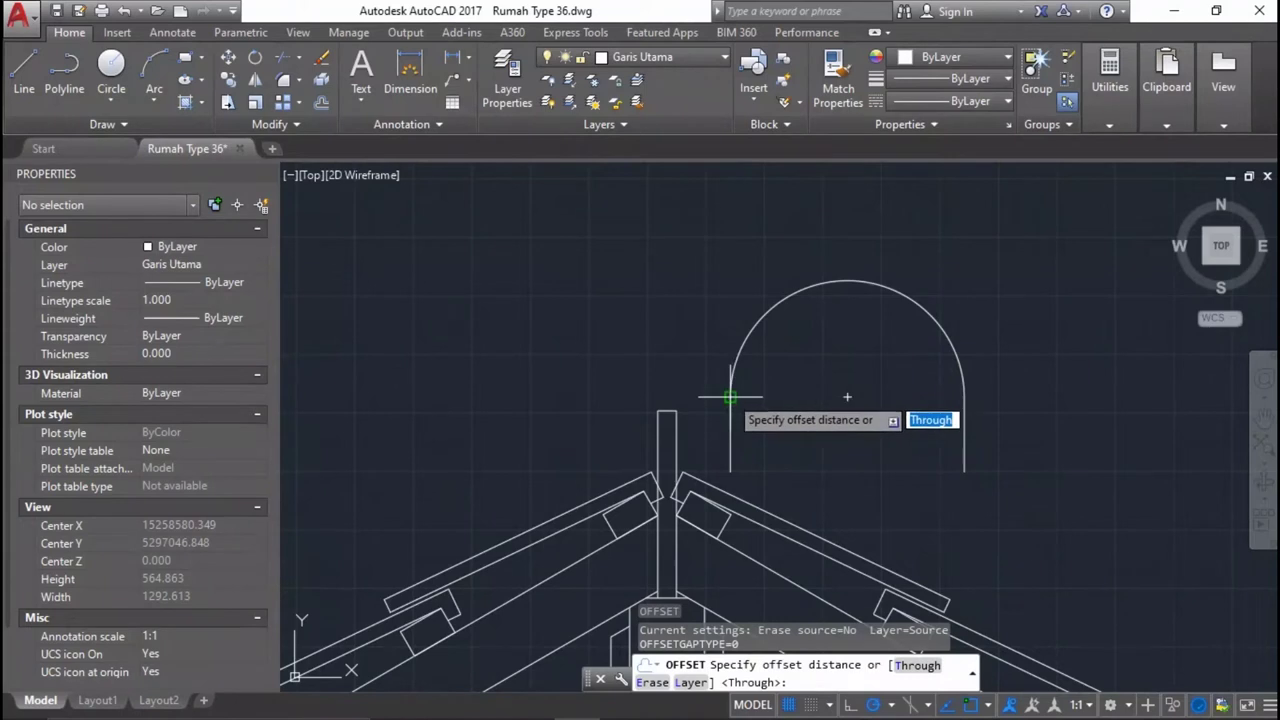
Grip-stretch the arch arc's top point downward to make a flatter arc.
scroll(851, 412, "up", 2)
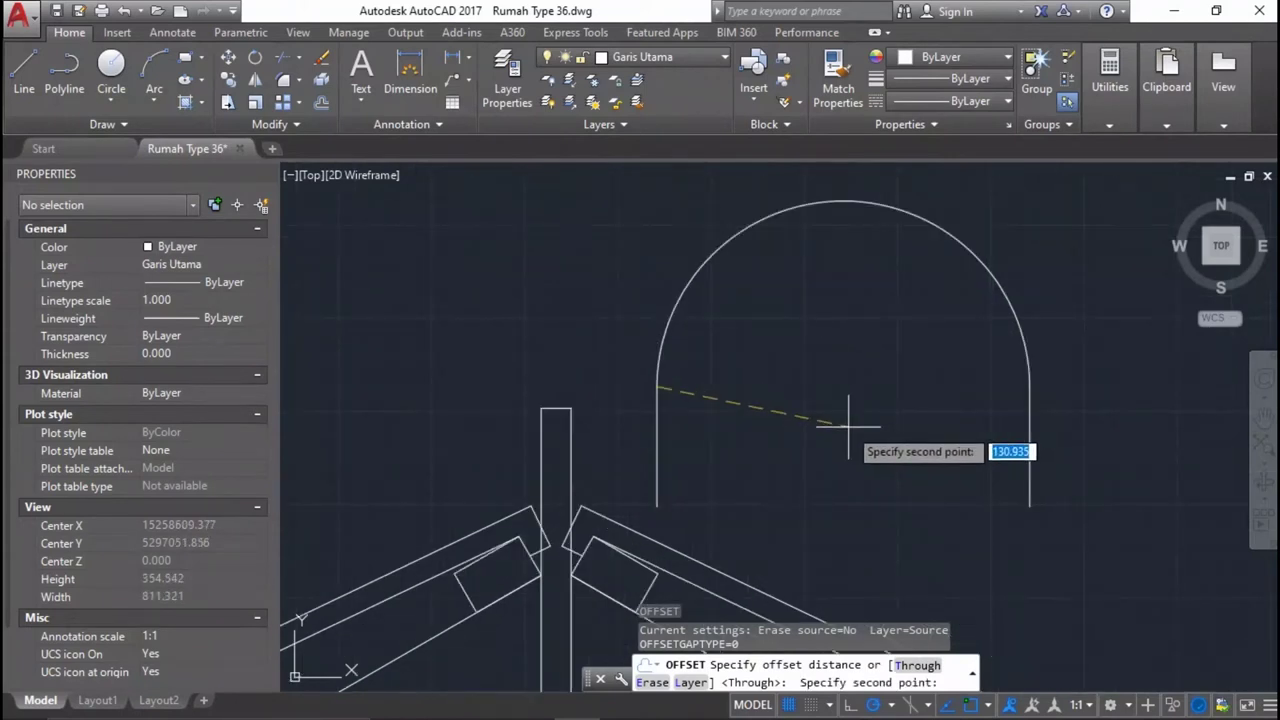
key("Escape")
left_click_drag(925, 168, 850, 222)
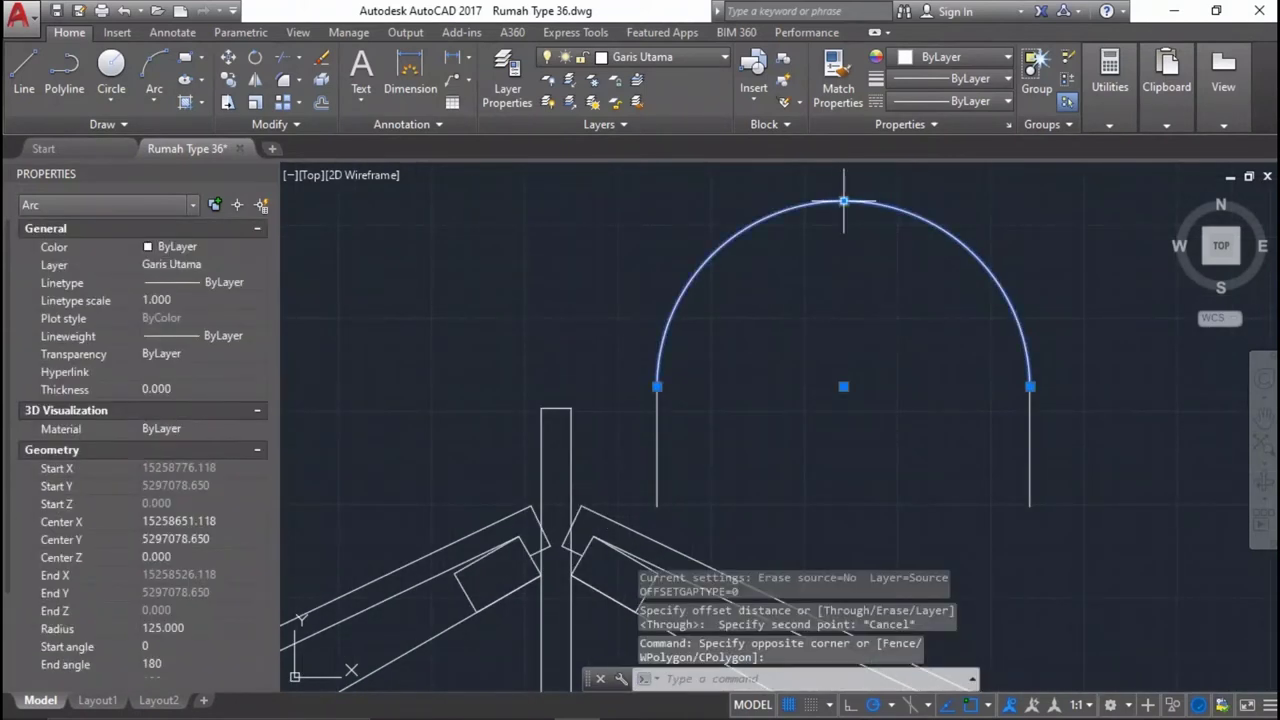
left_click(843, 202)
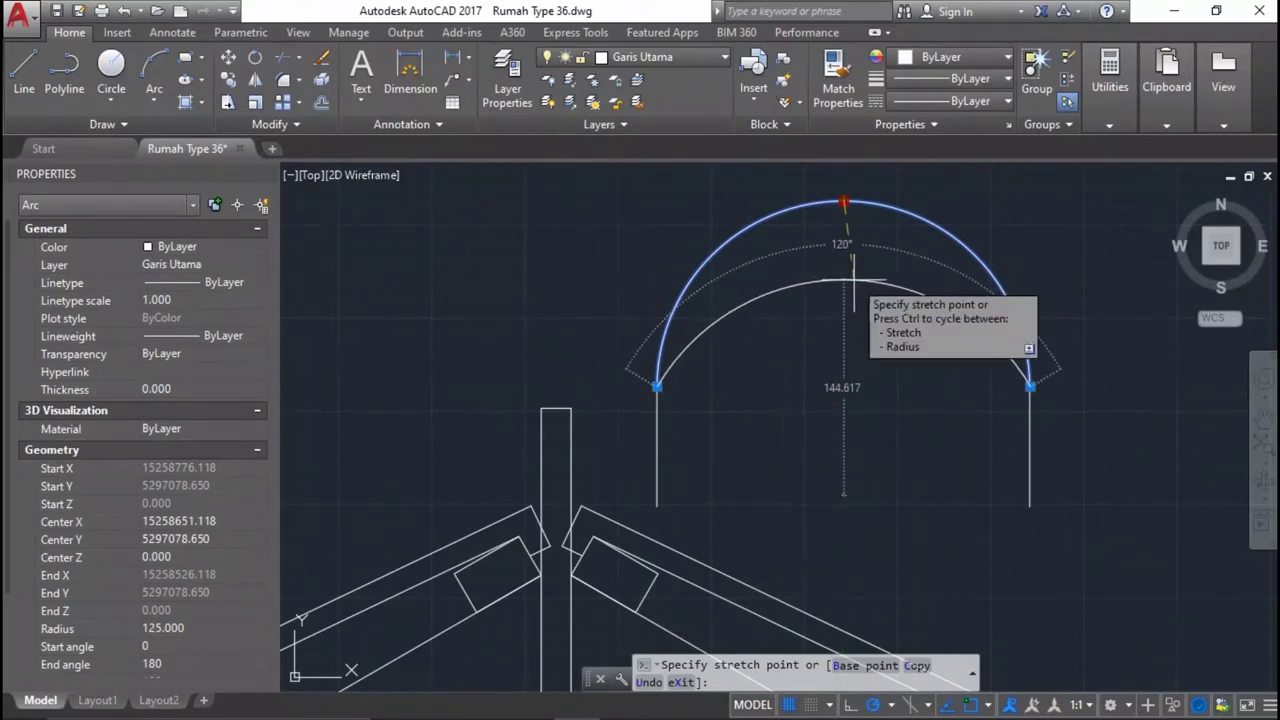
left_click(856, 276)
scroll(868, 281, "down", 5)
key("Escape")
Offset the arch arc and both wall lines 15 units inward.
scroll(886, 360, "up", 2)
scroll(886, 360, "up", 1)
scroll(886, 360, "up", 2)
type("o")
key("Return")
scroll(868, 348, "up", 2)
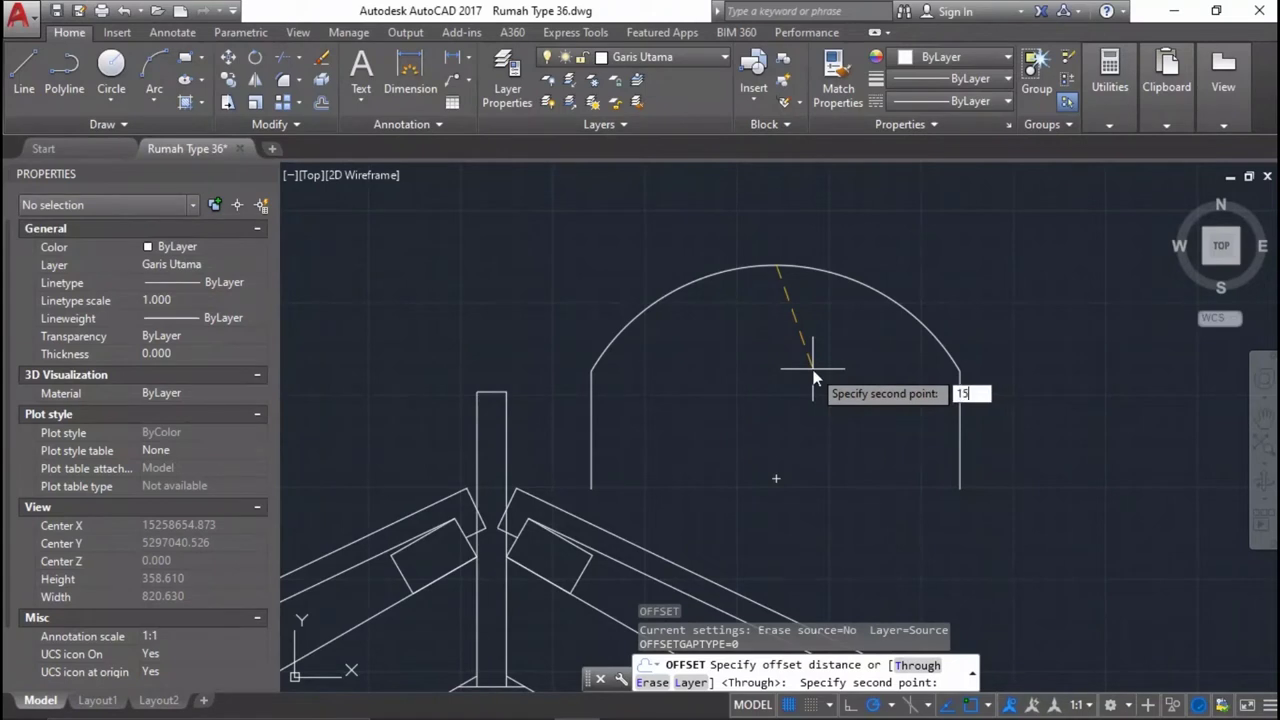
key("Return")
left_click(815, 272)
left_click(952, 440)
left_click(958, 432)
left_click(862, 434)
left_click(594, 435)
left_click(655, 425)
key("Return")
middle_click_drag(655, 425, 703, 408)
Draw lines closing the bottoms of the left and right arch walls.
type("l")
key("Return")
left_click(640, 471)
left_click(661, 470)
key("Return")
key("Return")
scroll(1005, 500, "up", 2)
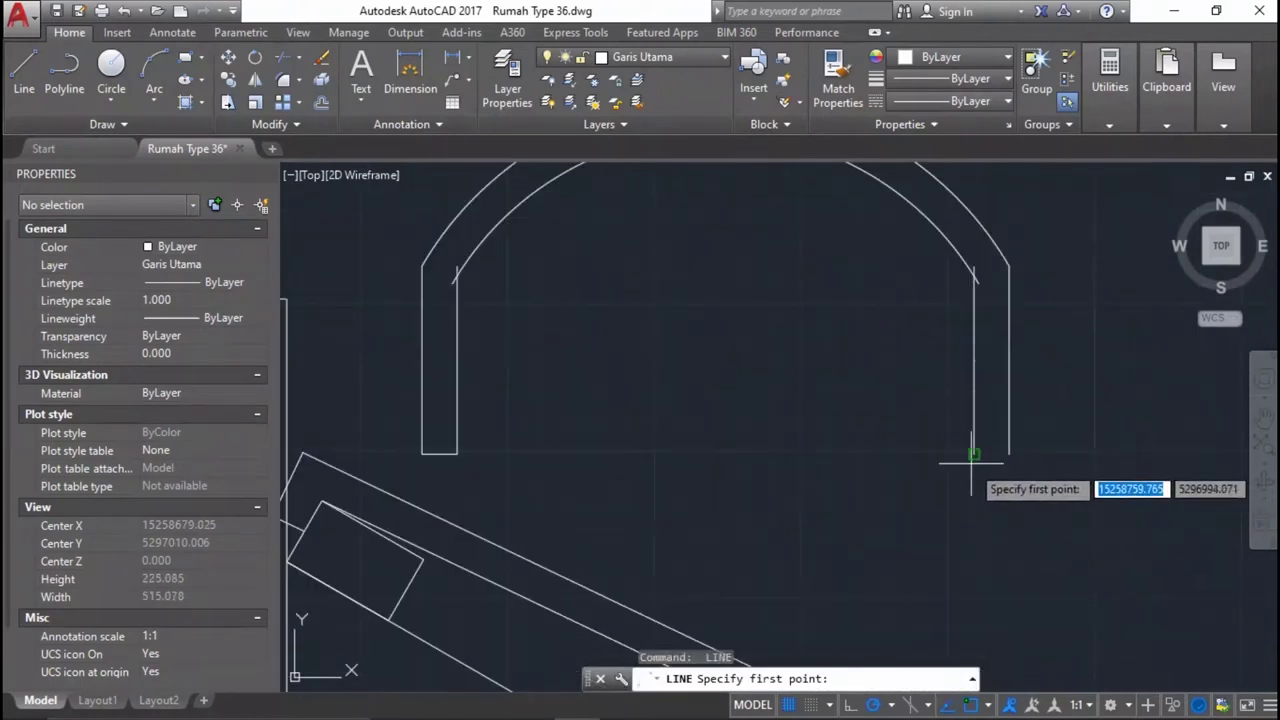
left_click(1009, 452)
key("Return")
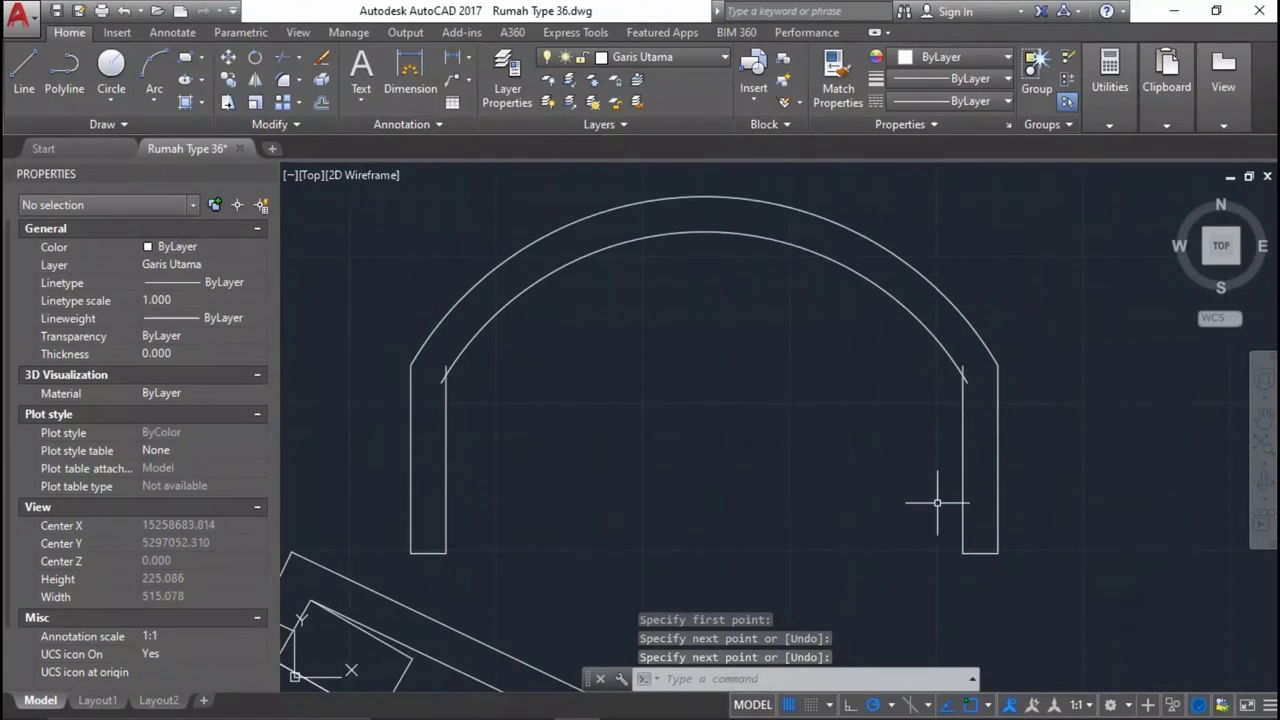
scroll(940, 450, "up", 3)
Trim the arc and wall overshoots at the right corner of the arch.
type("tr")
key("Return")
key("Return")
left_click(1034, 380)
left_click(1026, 337)
scroll(981, 374, "down", 4)
scroll(546, 376, "up", 5)
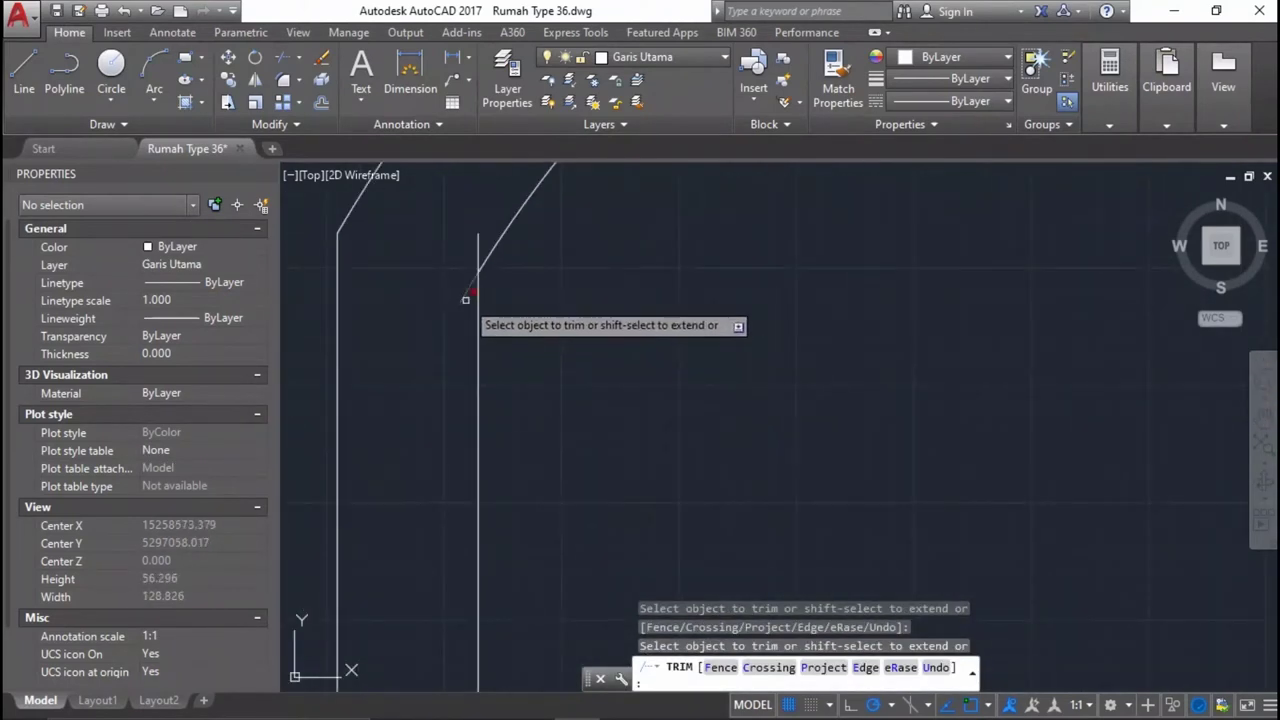
scroll(478, 236, "down", 5)
scroll(1000, 443, "down", 3)
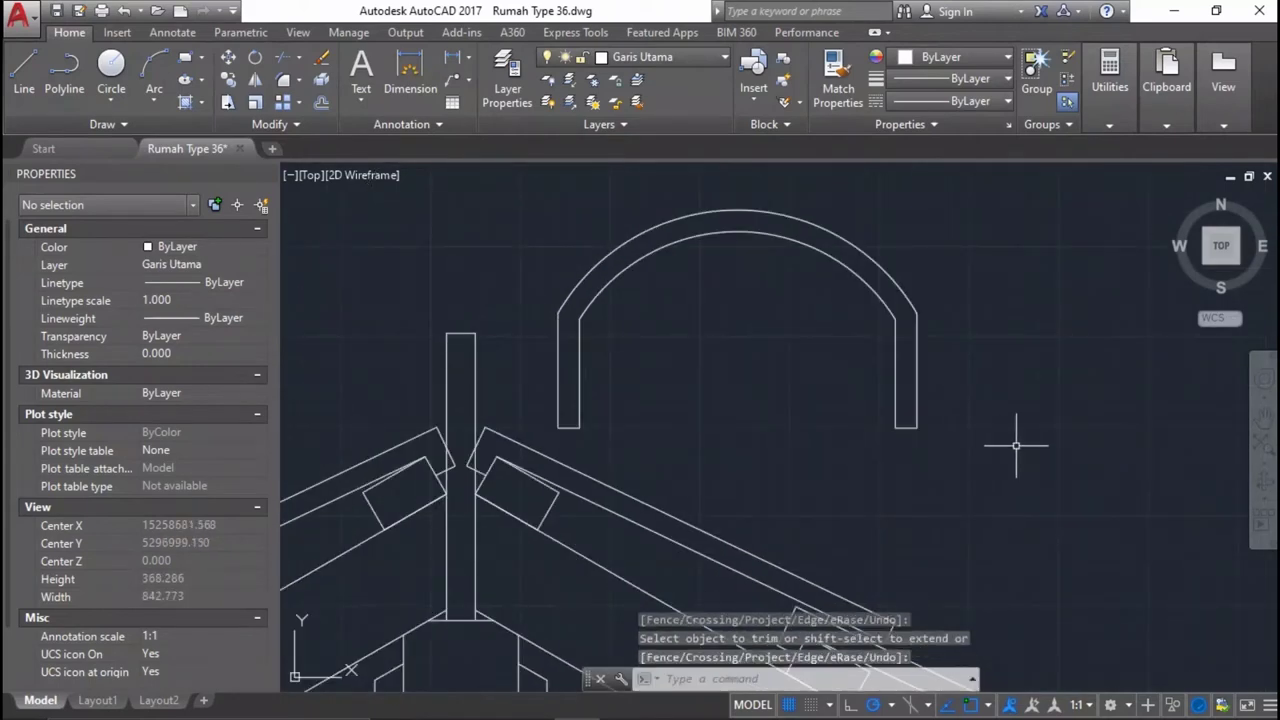
left_click(1023, 444)
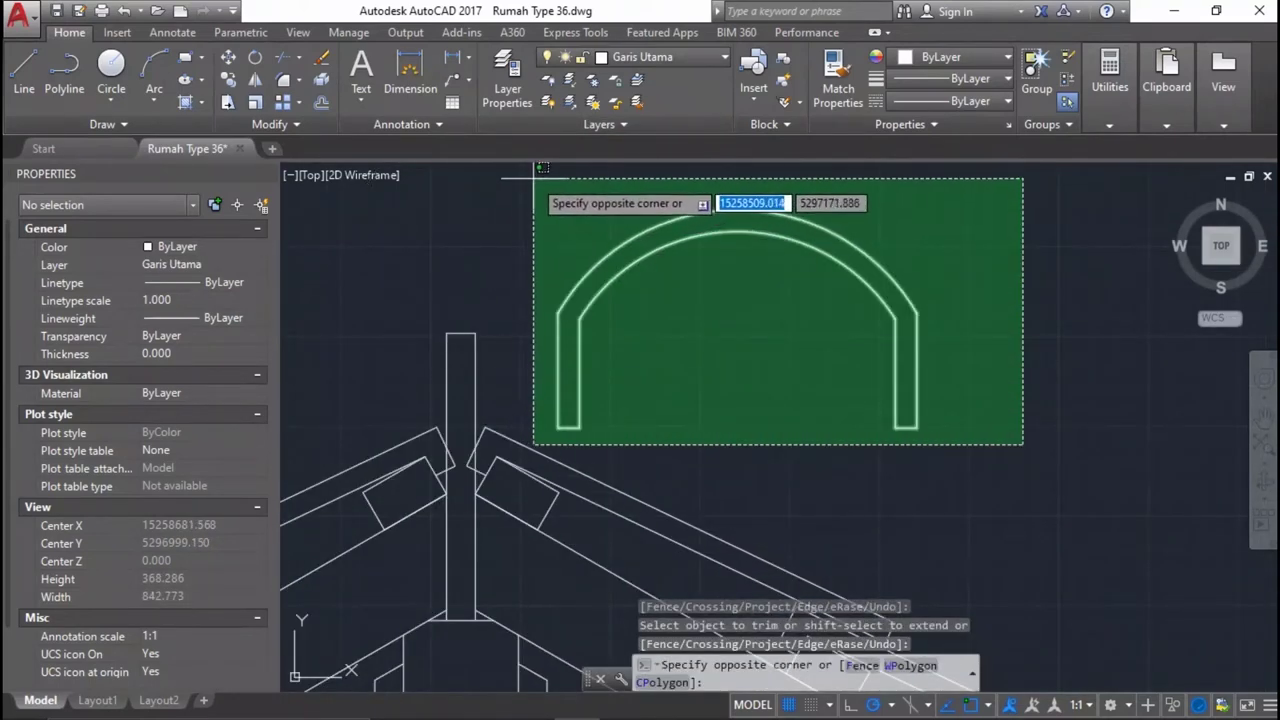
Move the arch from its top point onto the post top.
left_click(534, 177)
middle_click_drag(645, 308, 770, 336)
type("m")
key("Return")
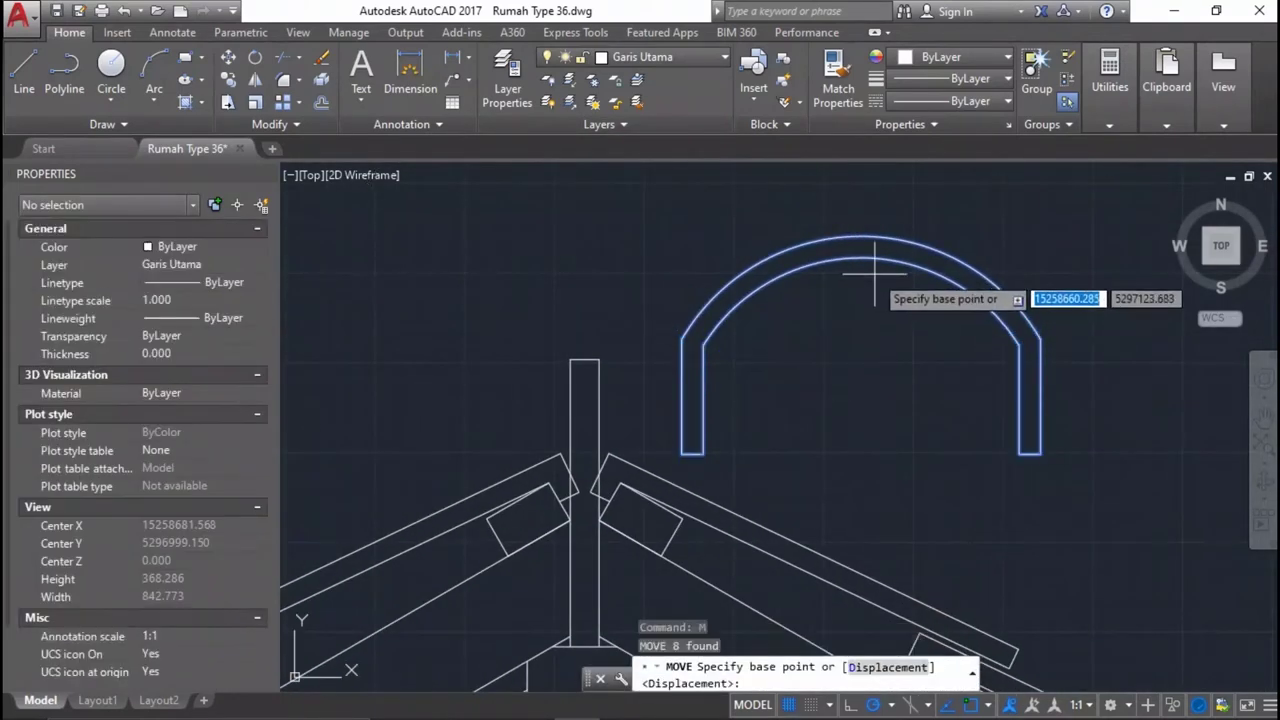
left_click(864, 247)
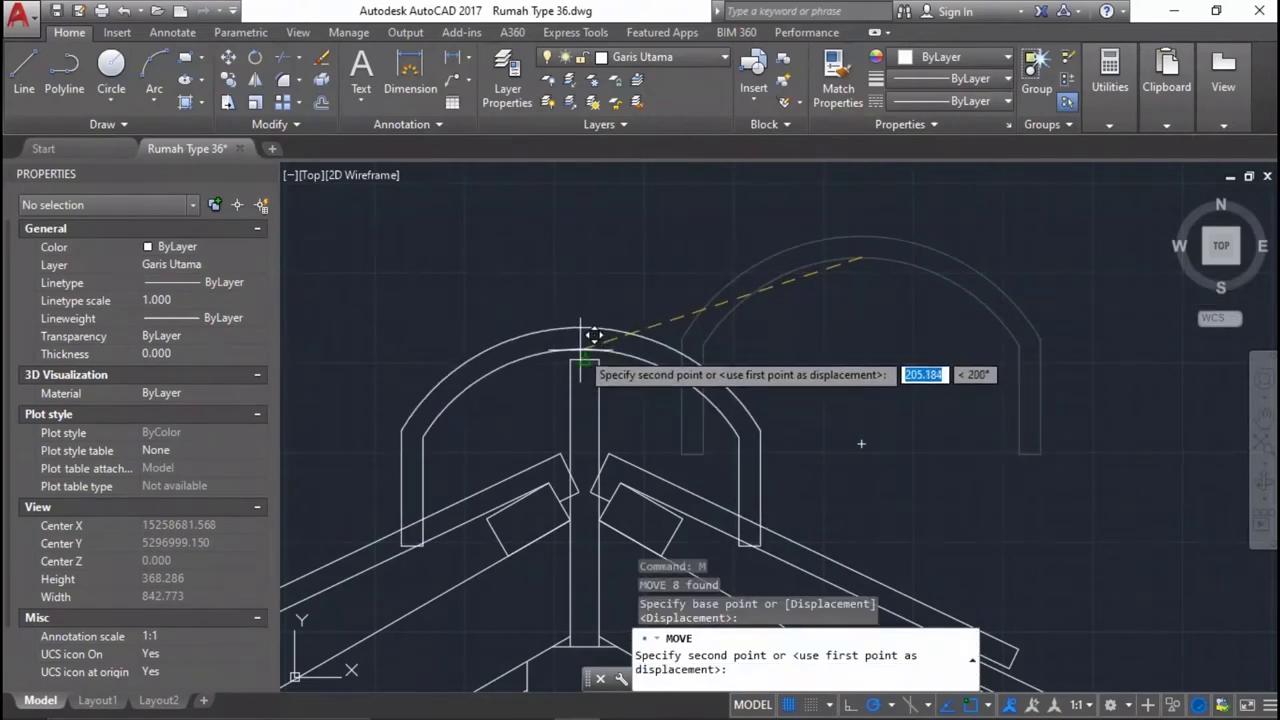
left_click(586, 357)
Select the ridge cap arch pieces together with the post lines.
scroll(667, 370, "down", 2)
scroll(663, 400, "up", 3)
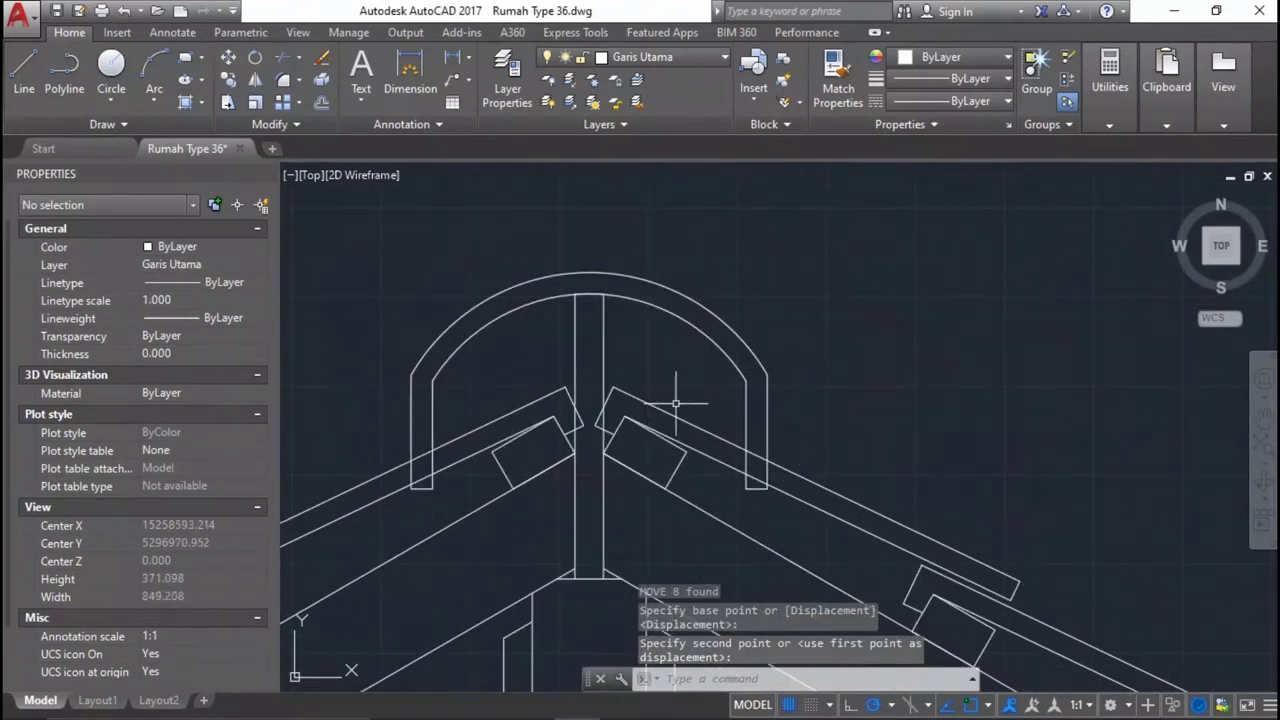
scroll(802, 545, "up", 3)
scroll(802, 545, "down", 3)
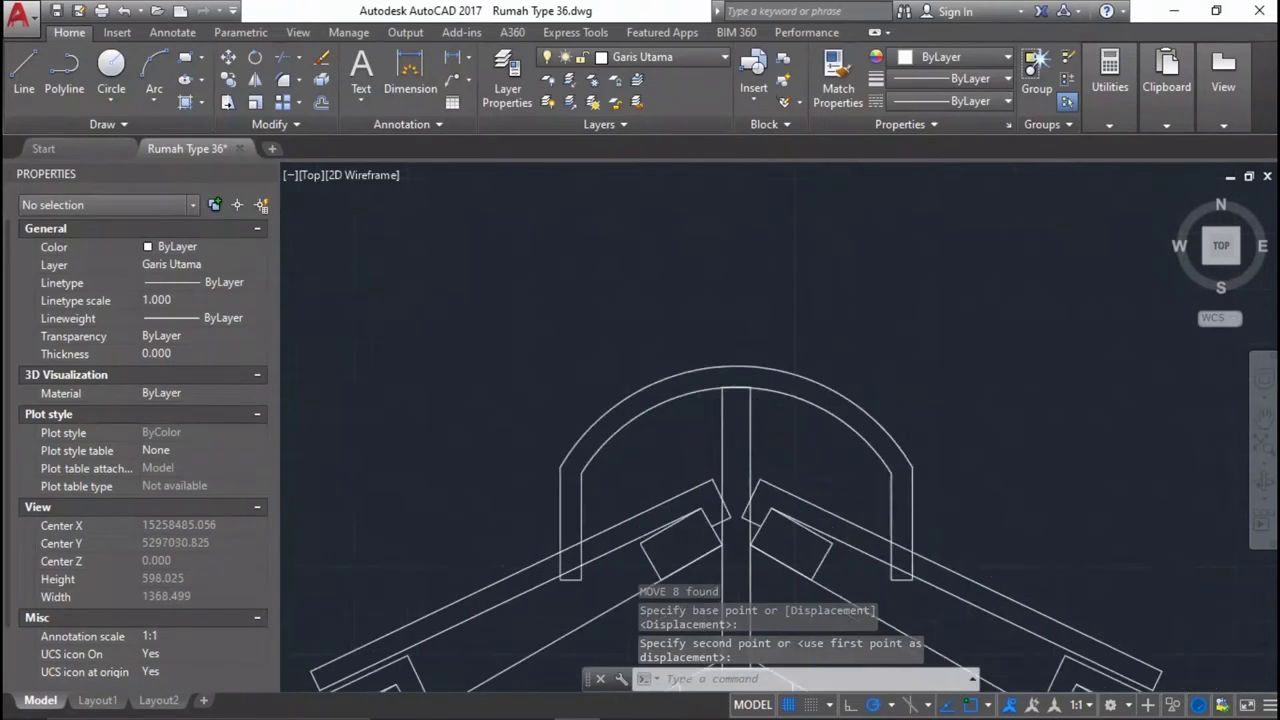
left_click(1016, 512)
left_click(816, 337)
scroll(816, 337, "down", 1)
scroll(771, 357, "up", 2)
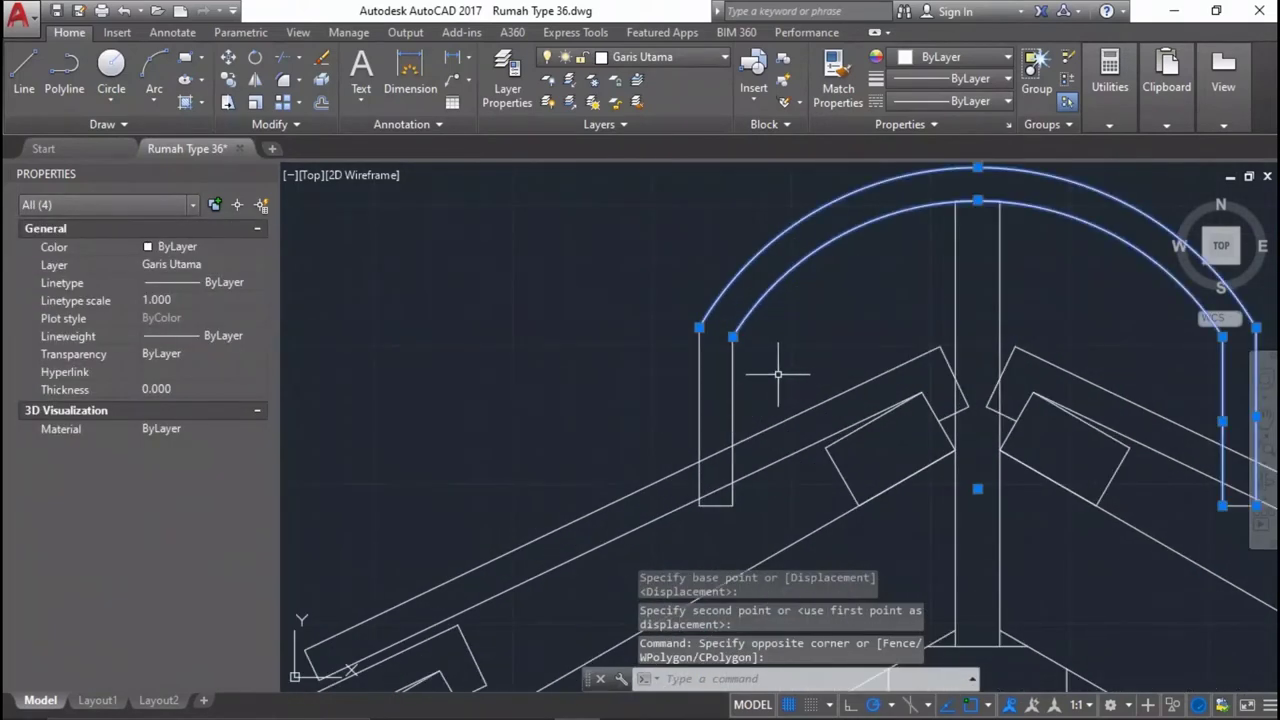
scroll(686, 400, "up", 3)
left_click(694, 457)
scroll(843, 509, "down", 3)
left_click(843, 509)
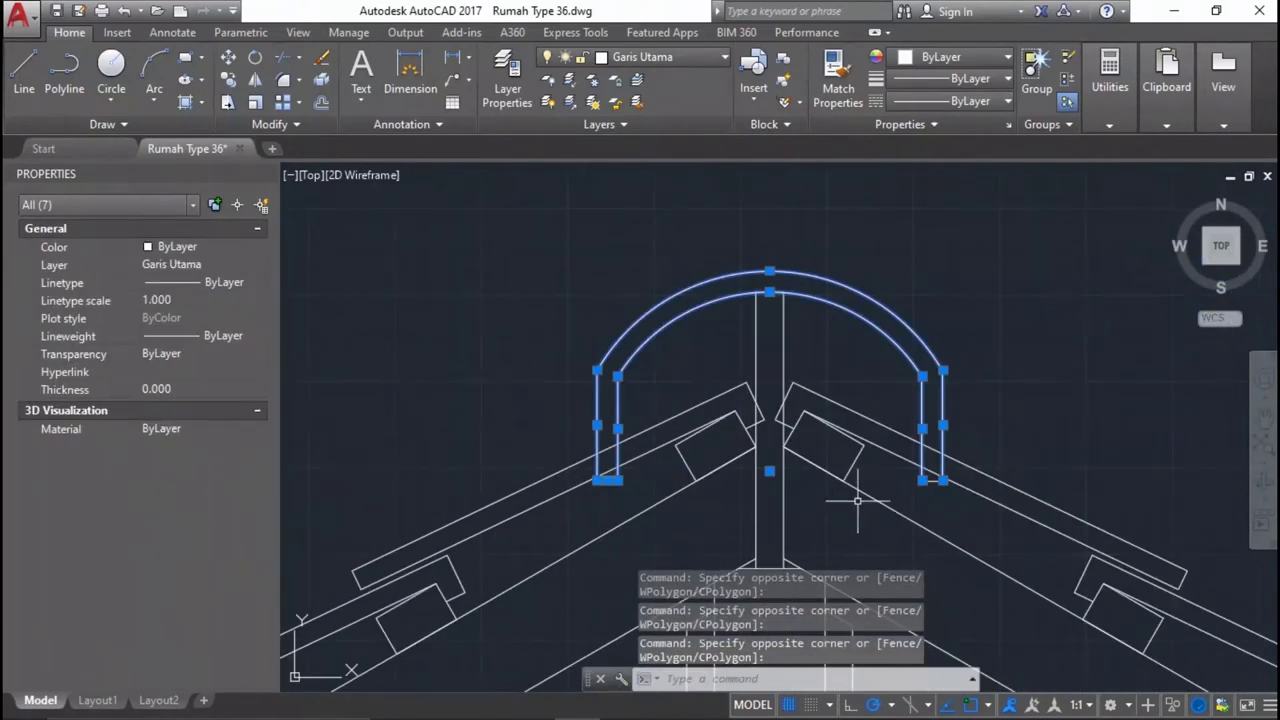
scroll(923, 486, "up", 4)
left_click(941, 487)
left_click(932, 497)
scroll(914, 457, "down", 2)
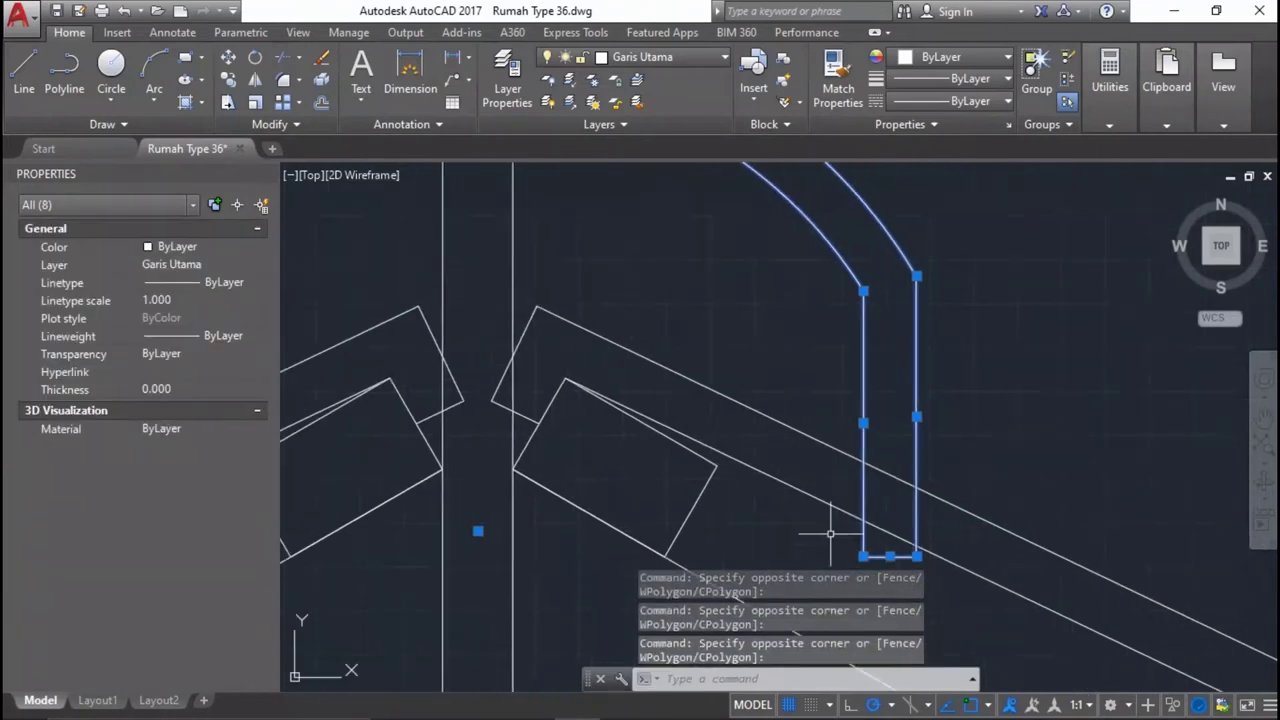
scroll(829, 529, "down", 3)
Move the selected ridge cap arch 40 units upward.
type("m")
key("Return")
left_click(978, 418)
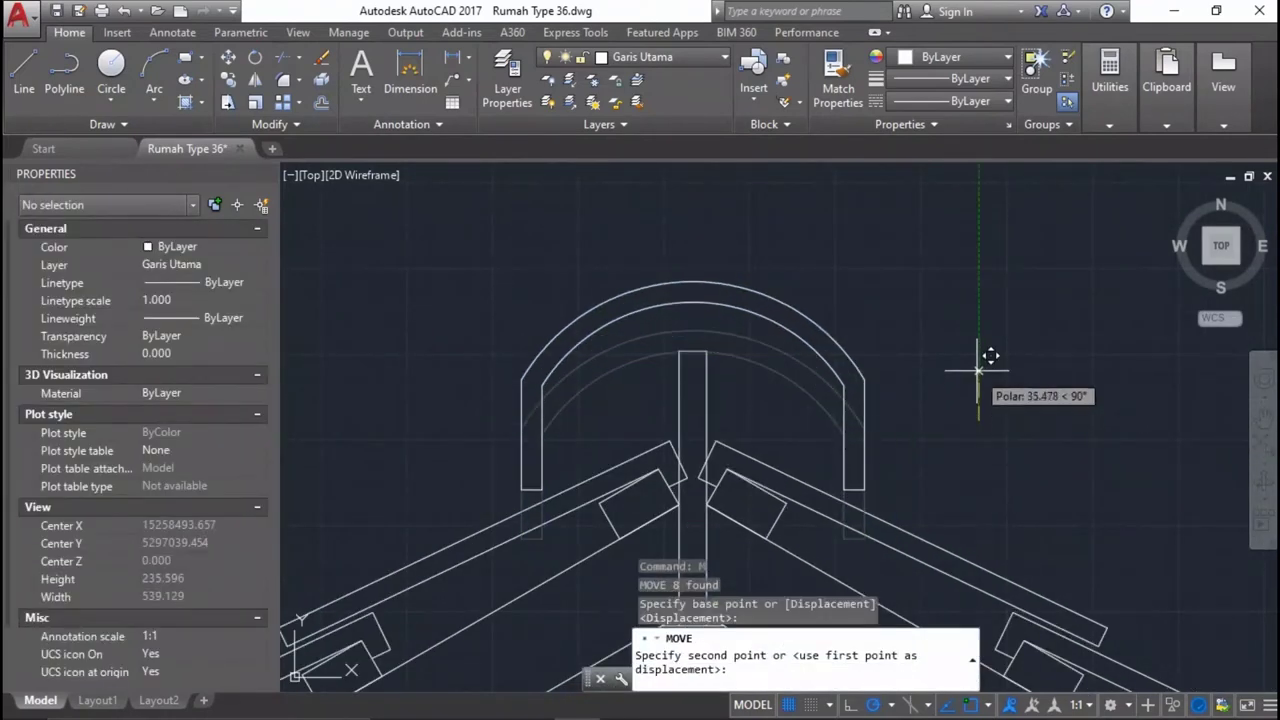
type("4")
key("Return")
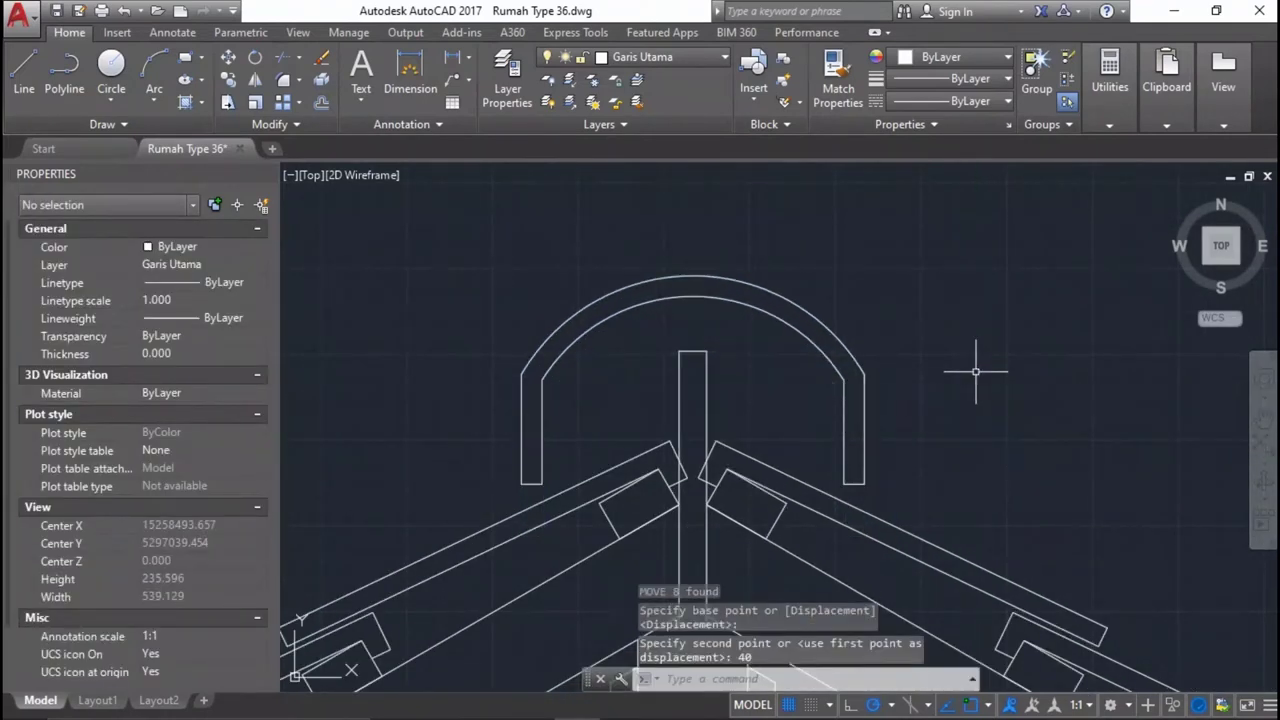
scroll(900, 470, "up", 1)
scroll(897, 474, "up", 1)
key("Return")
key("Escape")
Draw a 20.122-long vertical line from the arch's right corner down to the rafter.
type("l")
key("Return")
left_click(865, 443)
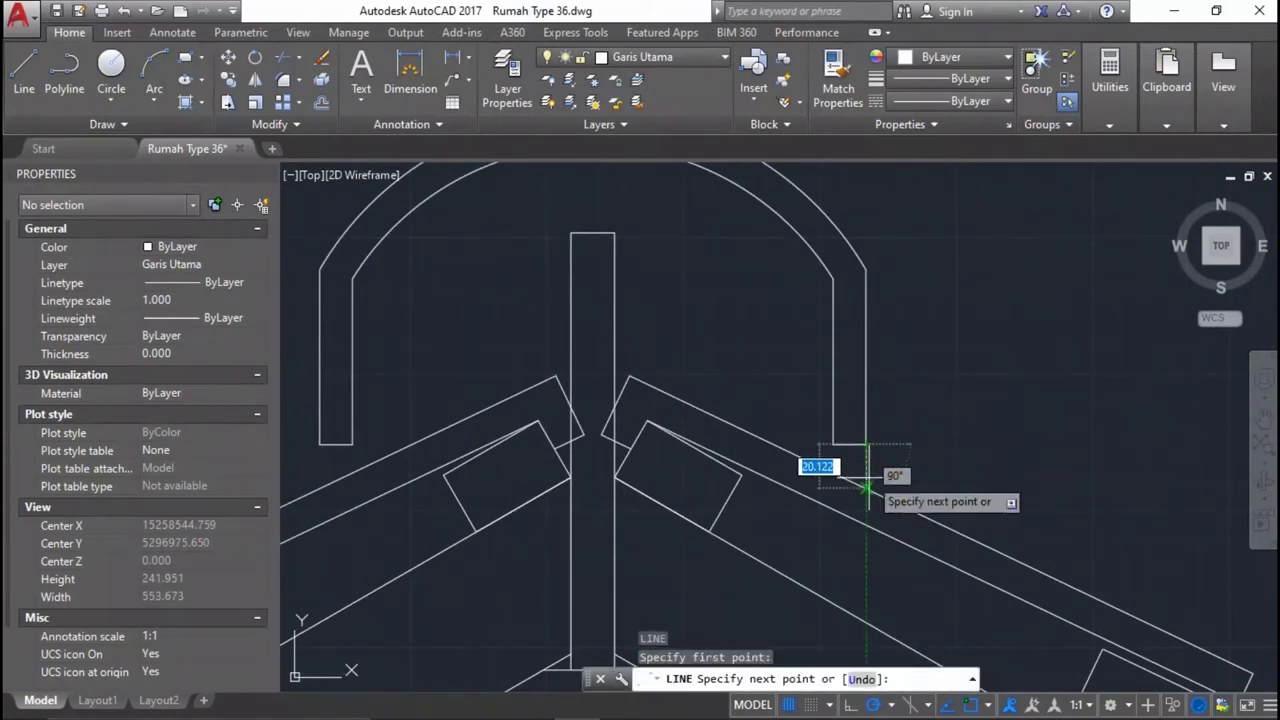
scroll(865, 487, "up", 4)
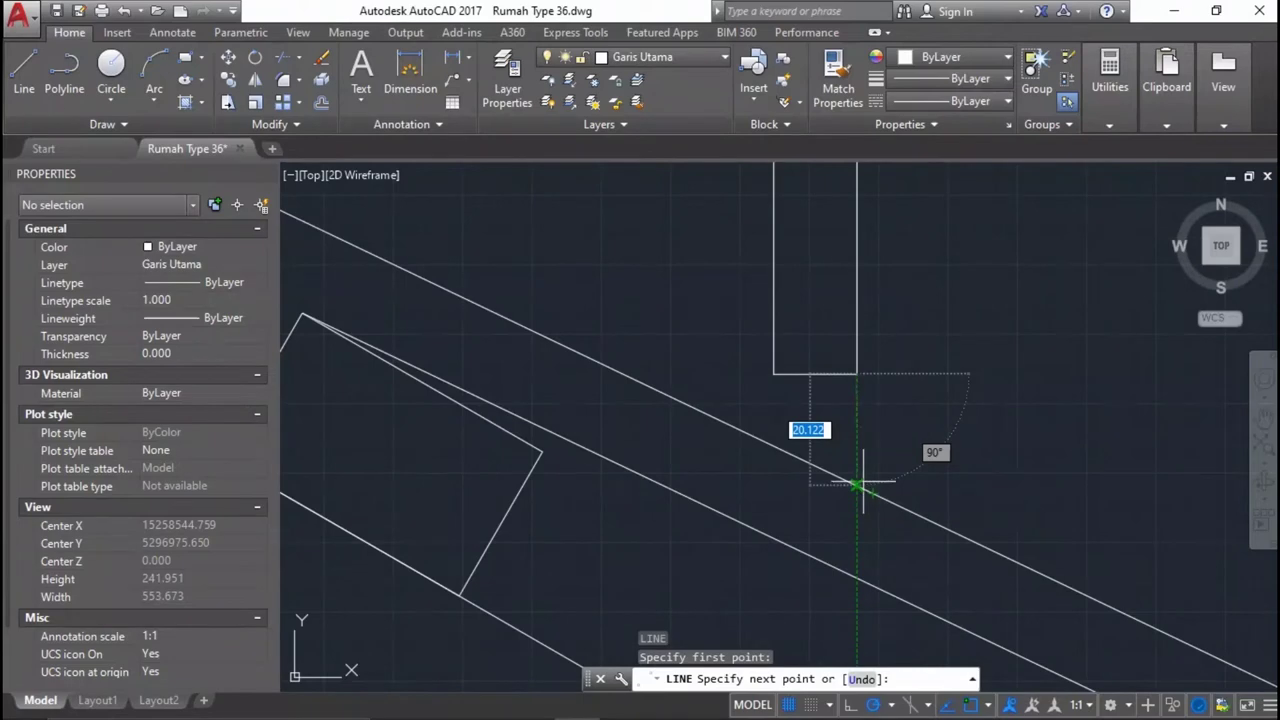
left_click(859, 481)
key("Return")
left_click(837, 434)
scroll(921, 492, "down", 2)
Mirror the new vertical line, taking the king post top as the first axis point.
left_click(921, 492)
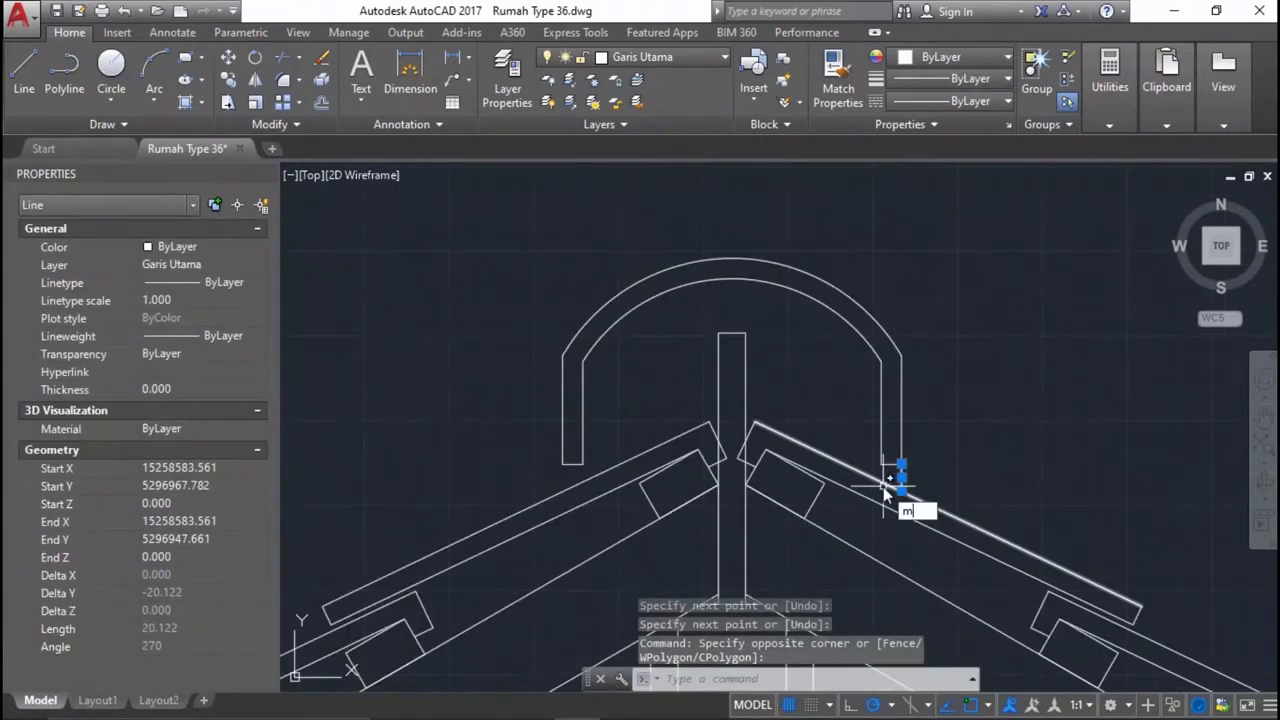
type("i")
key("Return")
left_click(731, 333)
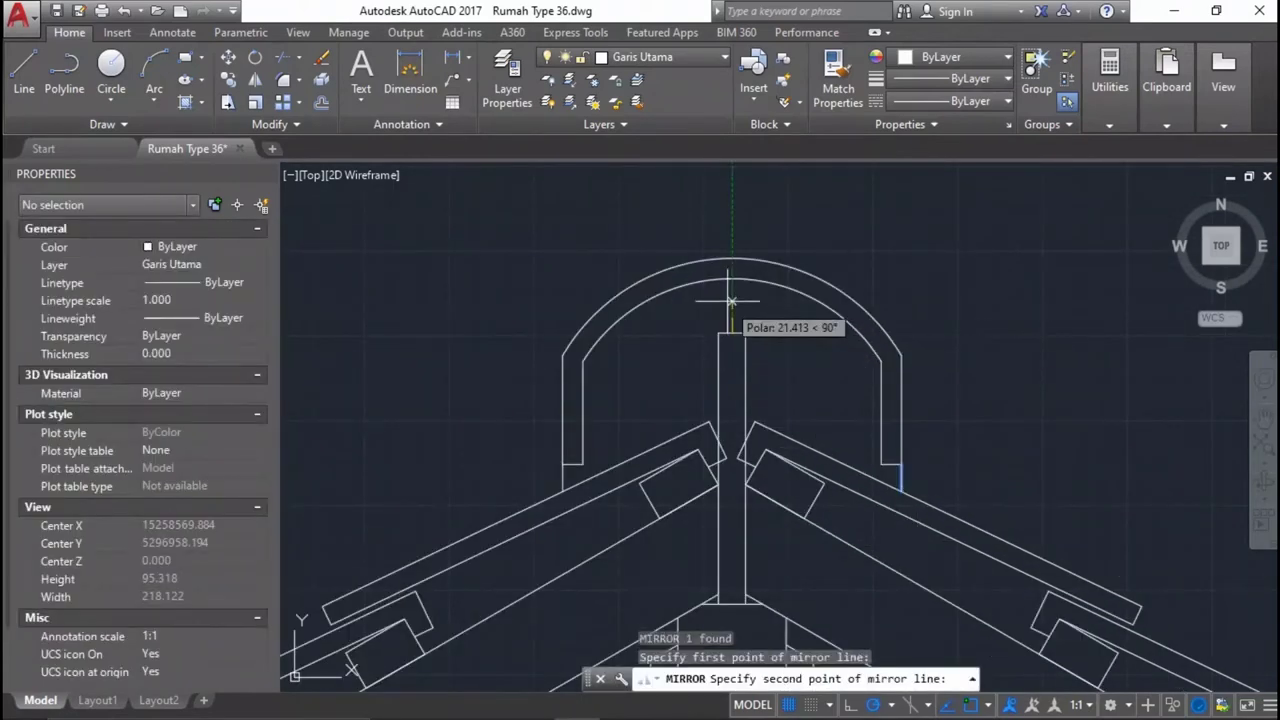
Finish the vertical mirror axis, keeping the original leg line.
left_click(731, 300)
key("Return")
middle_click_drag(737, 300, 737, 392)
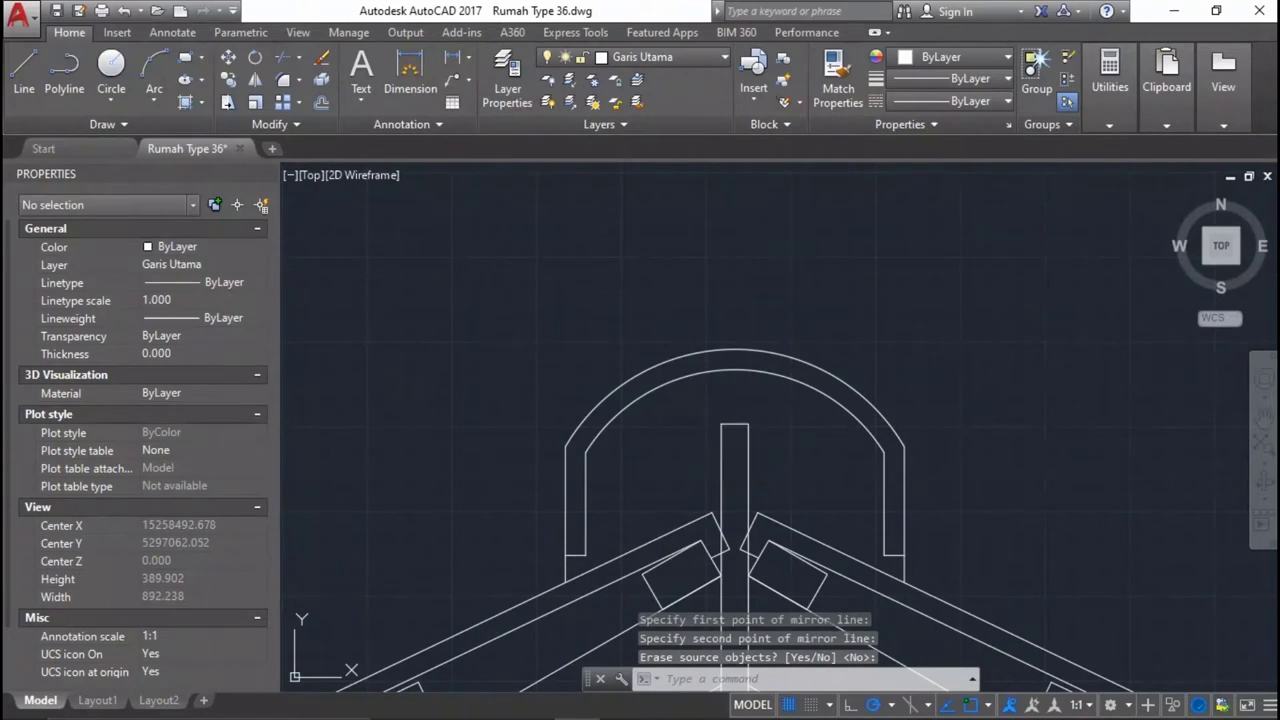
Hatch the area inside the ridge cap arch.
type("h")
key("Return")
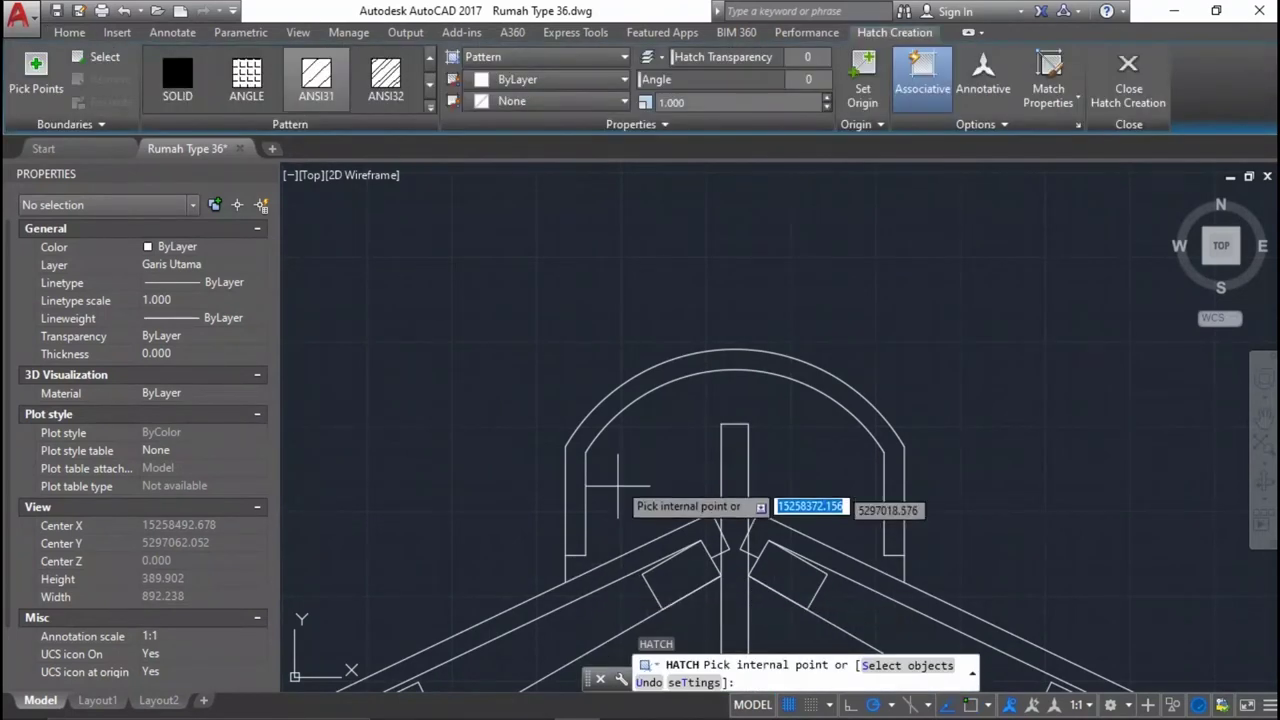
left_click(617, 478)
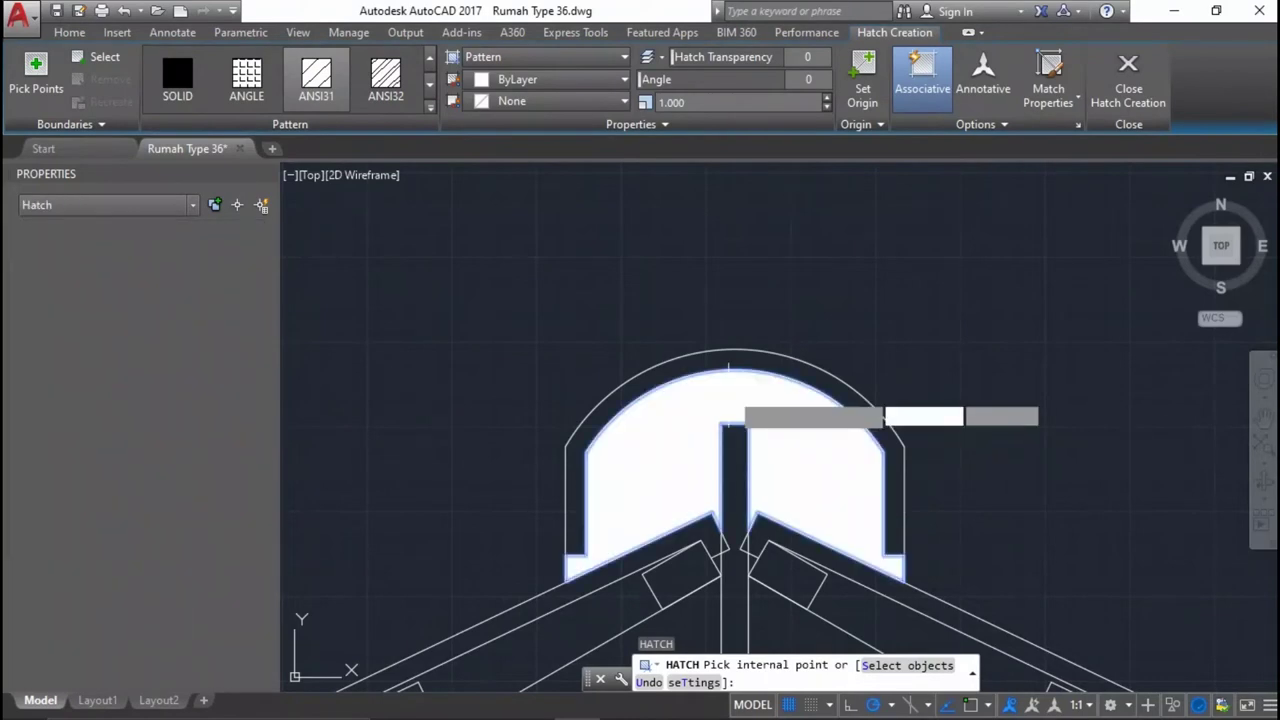
scroll(781, 387, "down", 2)
key("Return")
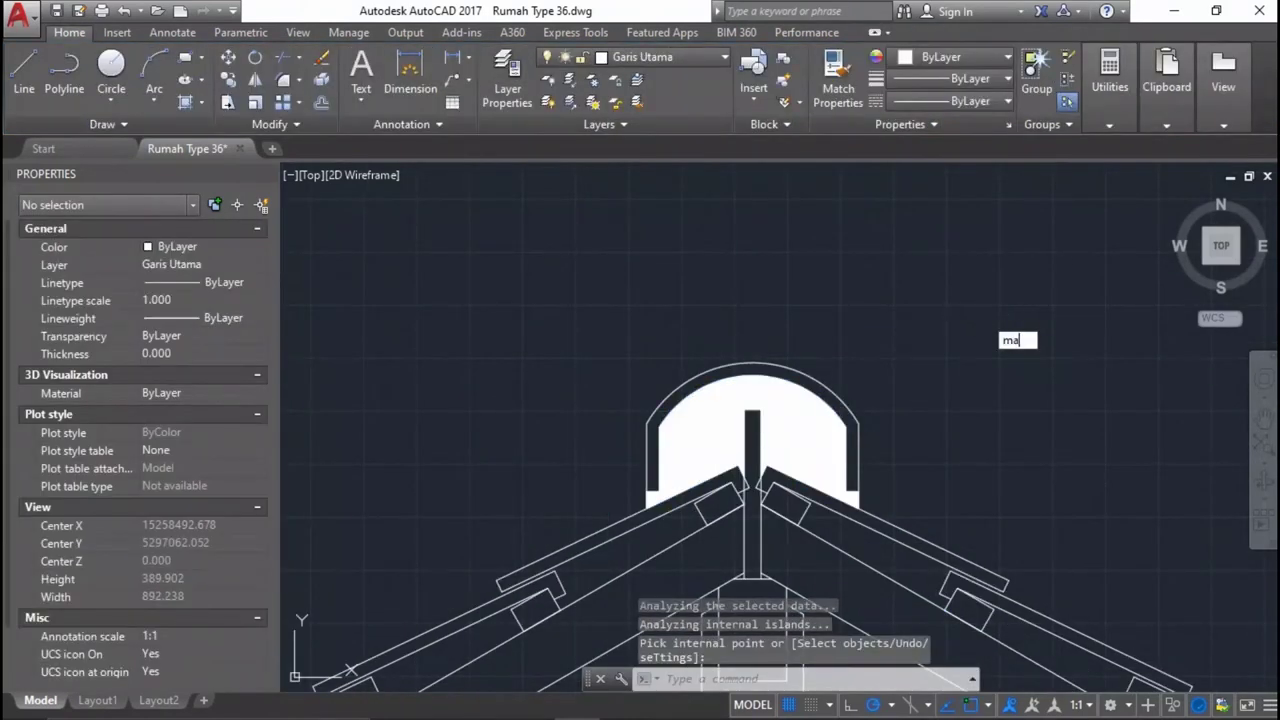
key("Return")
scroll(814, 428, "down", 3)
Match properties using the column as the source object.
scroll(763, 514, "down", 2)
scroll(647, 424, "up", 2)
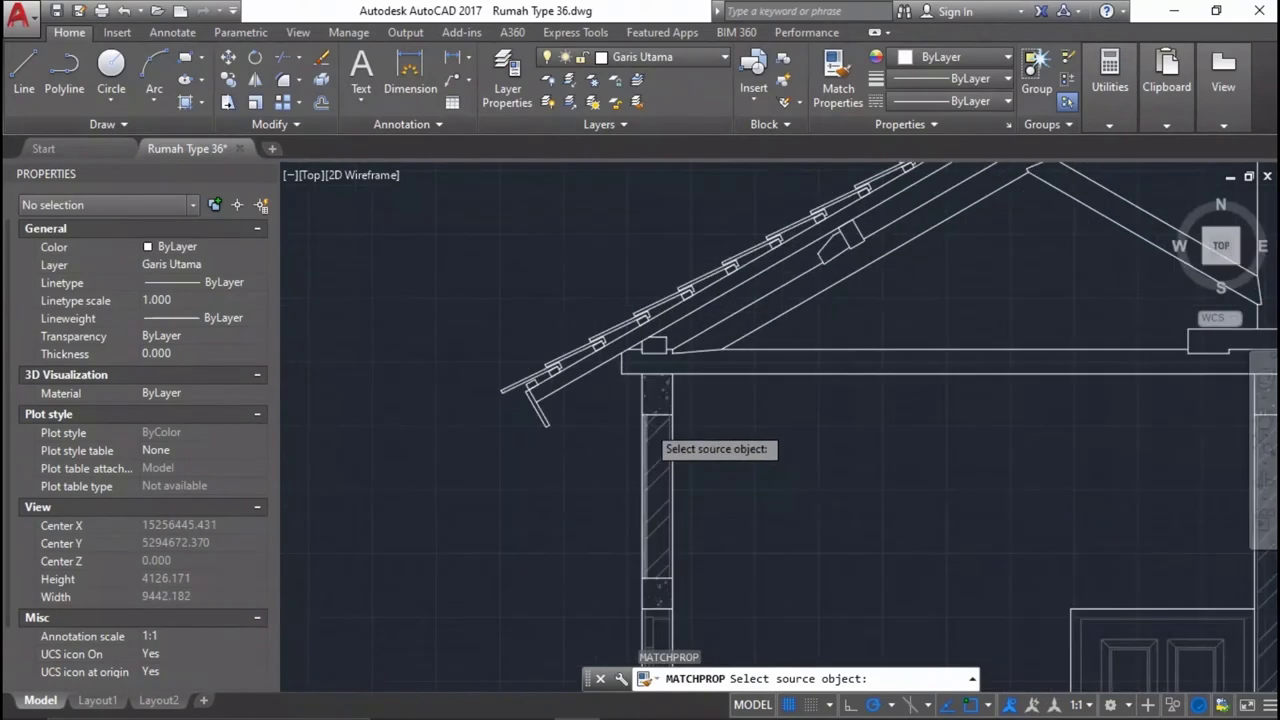
scroll(646, 424, "up", 5)
scroll(684, 330, "down", 3)
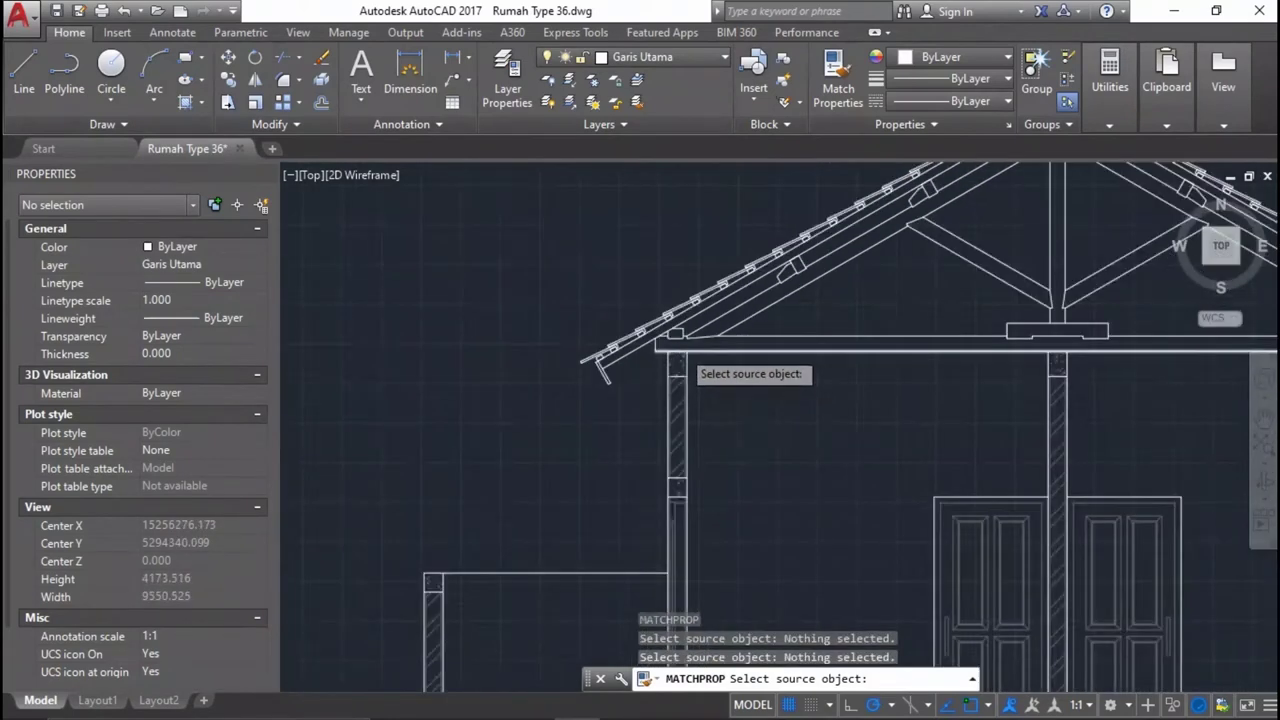
scroll(680, 360, "up", 3)
left_click(680, 380)
scroll(660, 470, "down", 7)
scroll(800, 370, "up", 4)
scroll(590, 345, "up", 2)
scroll(665, 340, "up", 2)
scroll(669, 348, "up", 3)
key("Escape")
Zoom and pan over to the foundation footing section detail.
scroll(669, 348, "down", 4)
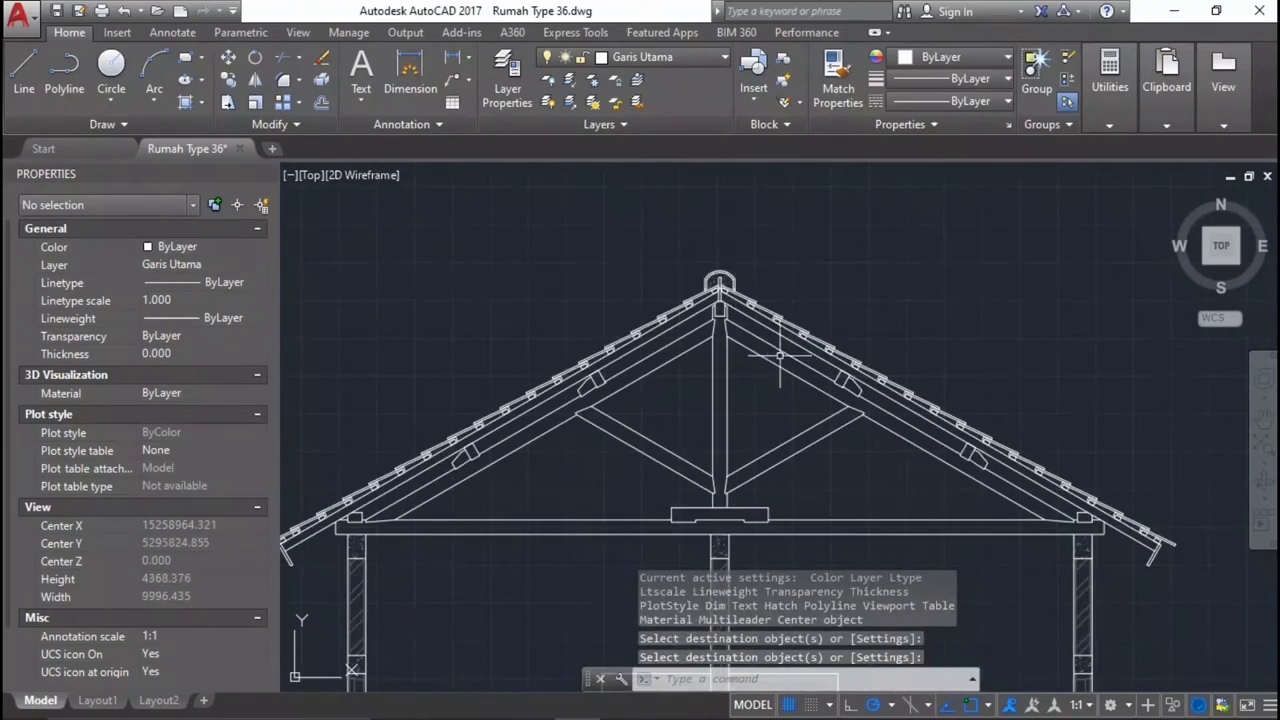
scroll(669, 348, "down", 6)
scroll(831, 405, "up", 5)
scroll(831, 405, "down", 1)
scroll(620, 470, "down", 4)
scroll(566, 493, "up", 5)
scroll(566, 493, "down", 5)
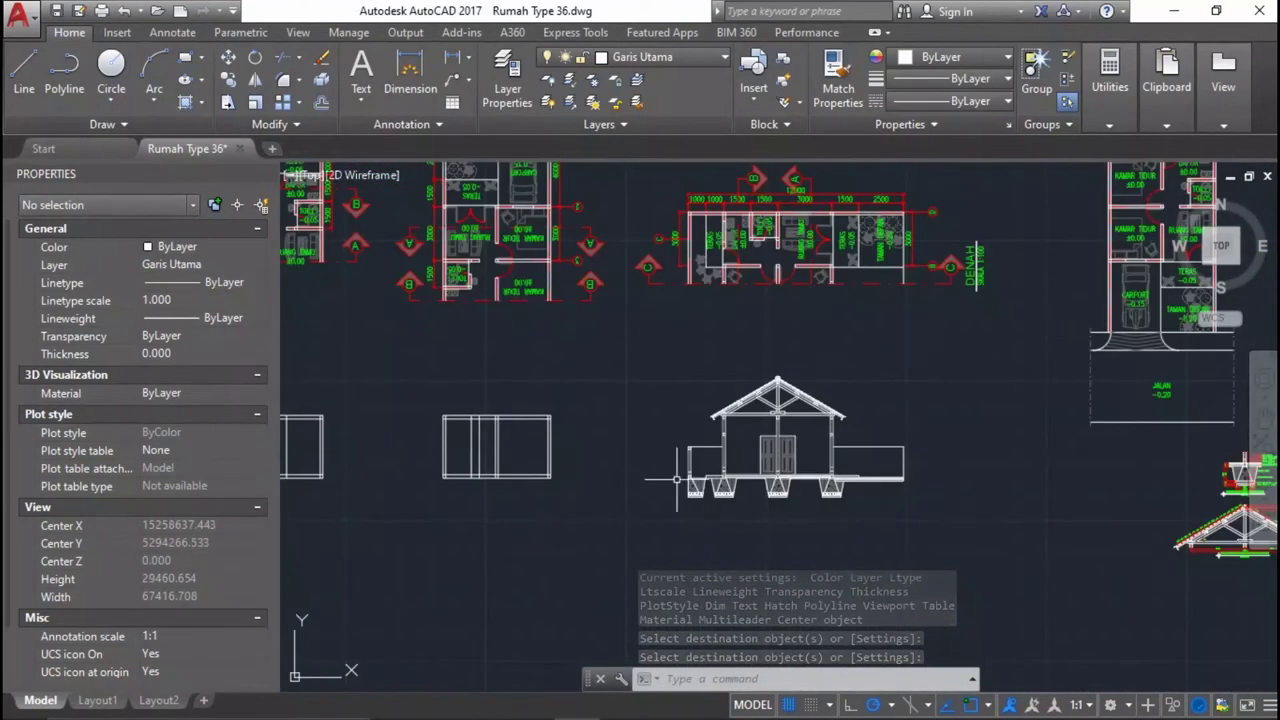
scroll(774, 457, "up", 2)
scroll(838, 398, "up", 2)
mouse_move(449, 440)
middle_mouse_down()
mouse_move(651, 450)
mouse_move(733, 357)
middle_mouse_up()
scroll(578, 434, "down", 4)
scroll(565, 257, "up", 3)
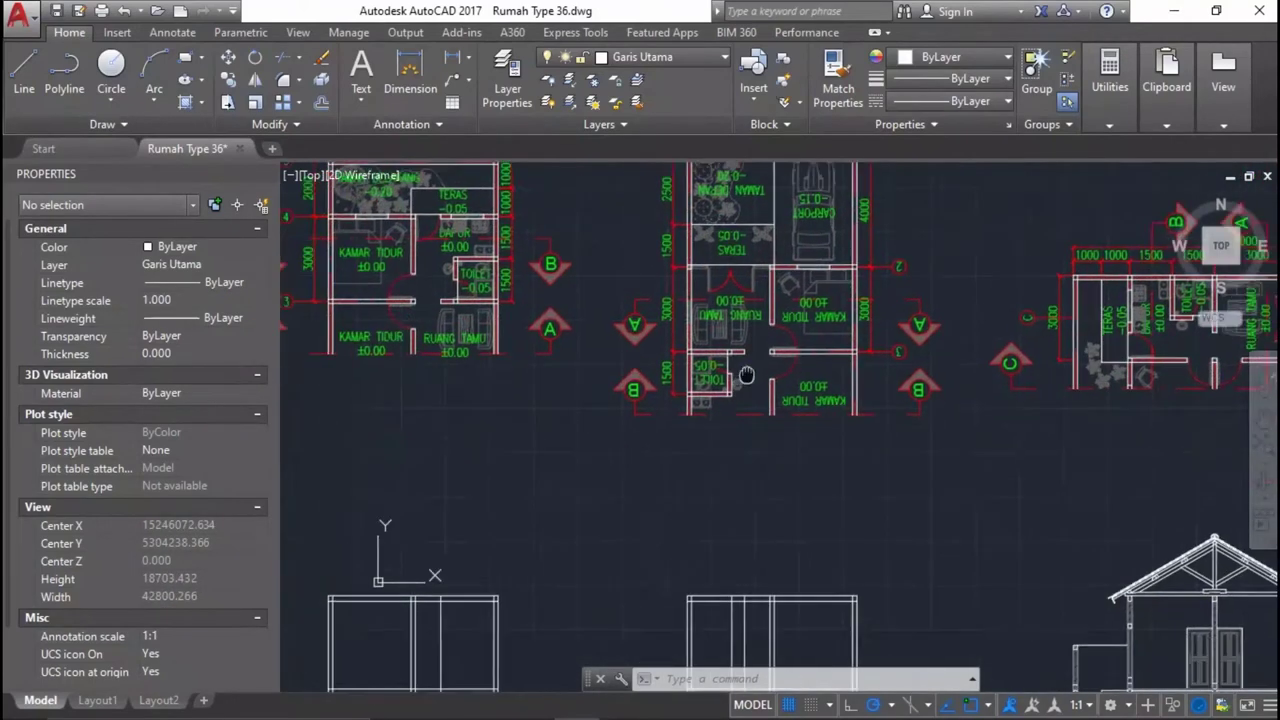
middle_click_drag(959, 432, 953, 428)
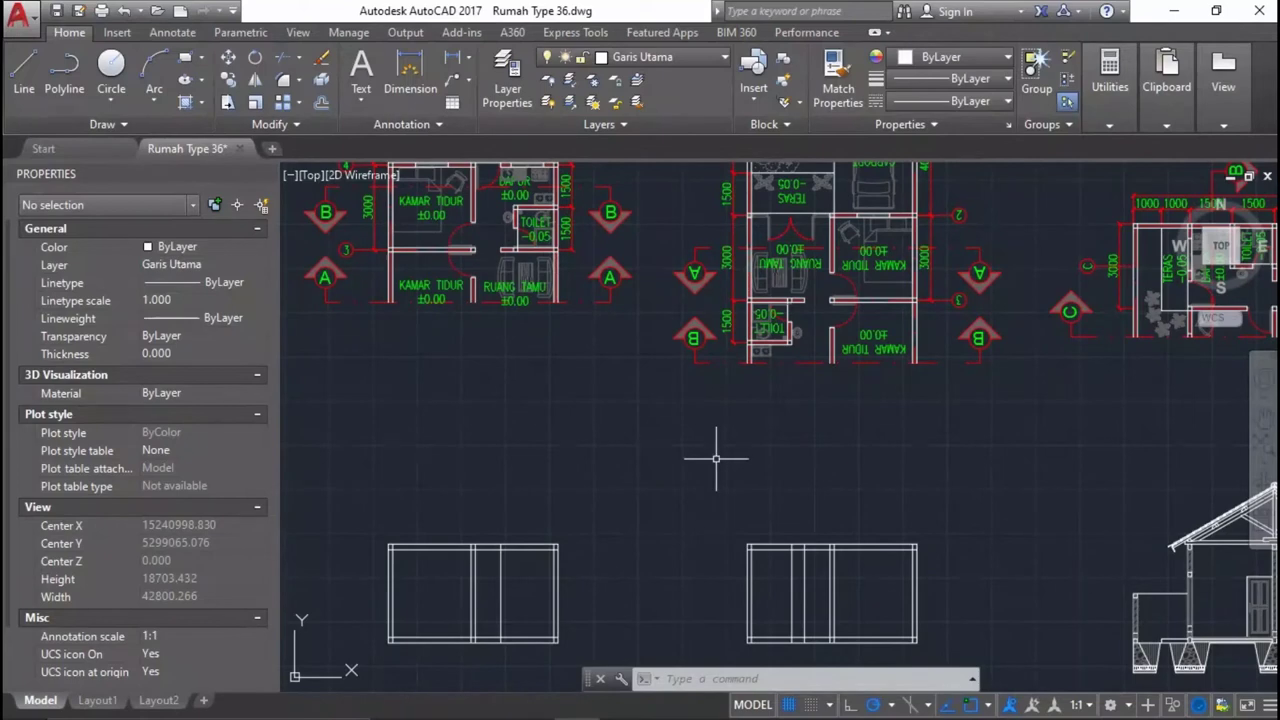
middle_click_drag(650, 342, 588, 405)
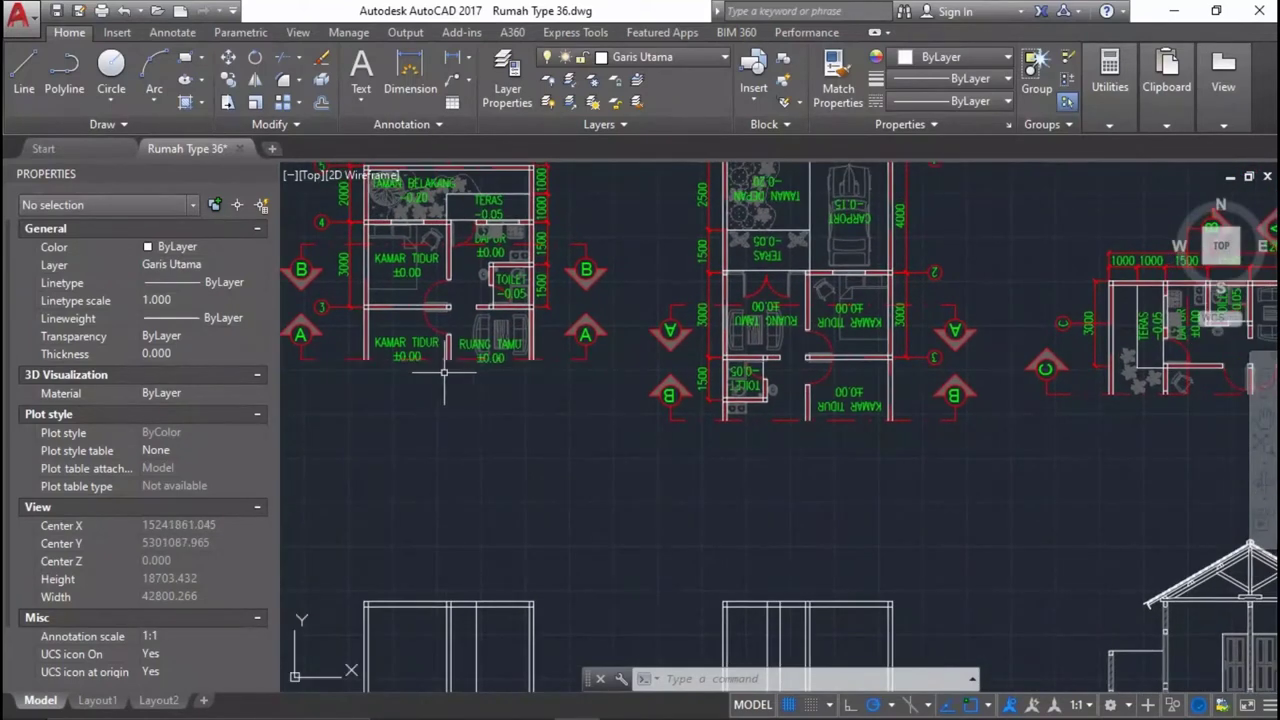
middle_click_drag(444, 373, 564, 293)
middle_click_drag(736, 573, 514, 363)
scroll(514, 363, "up", 3)
scroll(971, 586, "up", 3)
scroll(1142, 597, "up", 3)
left_click(1154, 582)
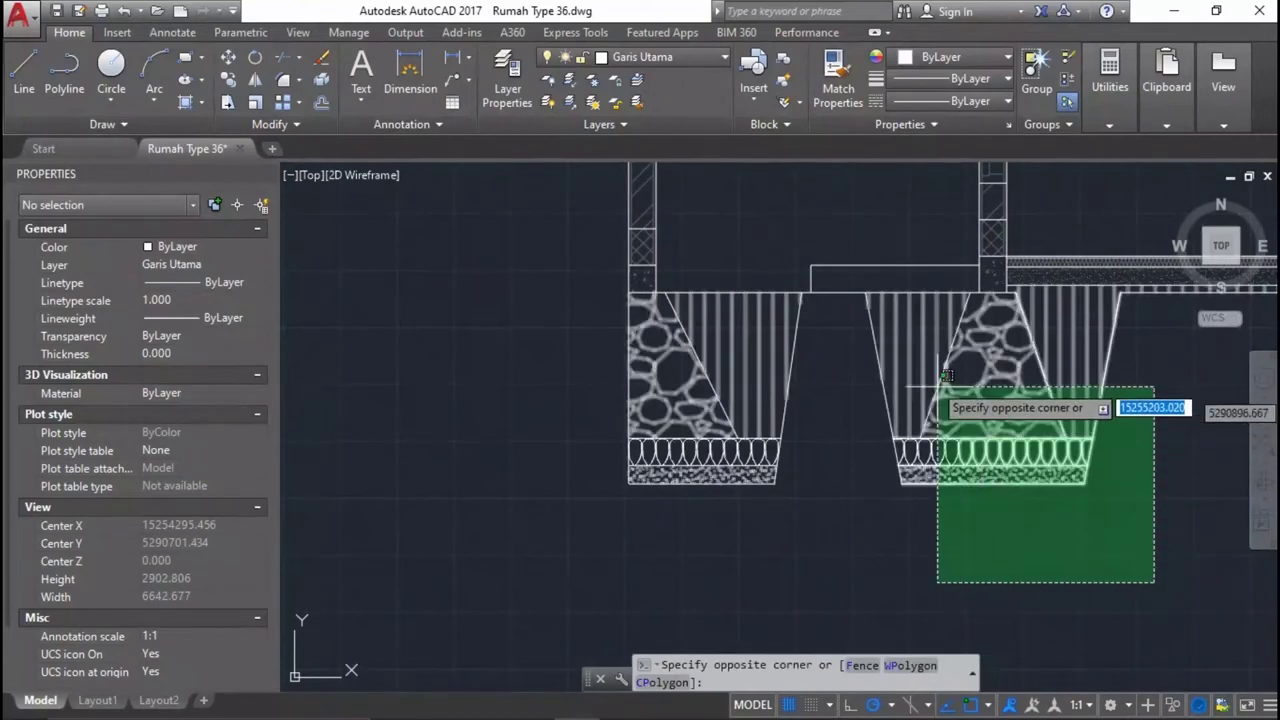
Copy the selected stone, sand and soil hatches from the footing top onto the neighbouring section's footing.
left_click(873, 321)
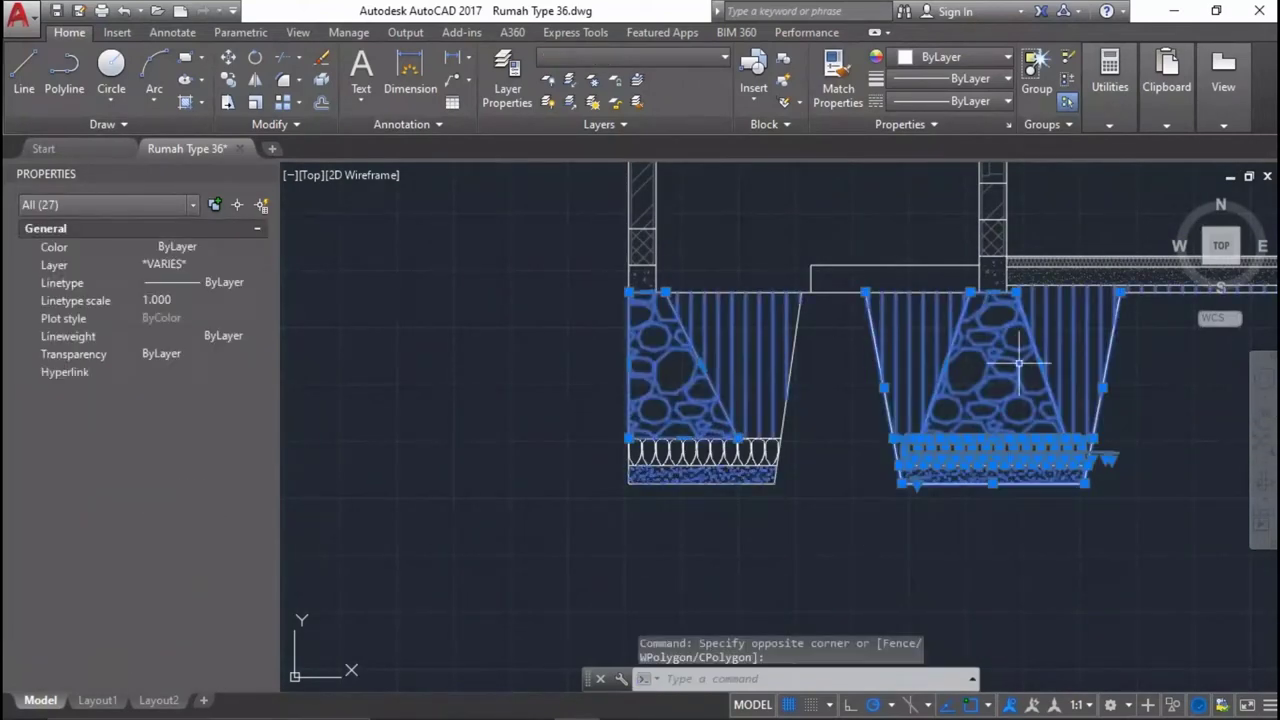
scroll(777, 457, "up", 2)
scroll(891, 429, "up", 2)
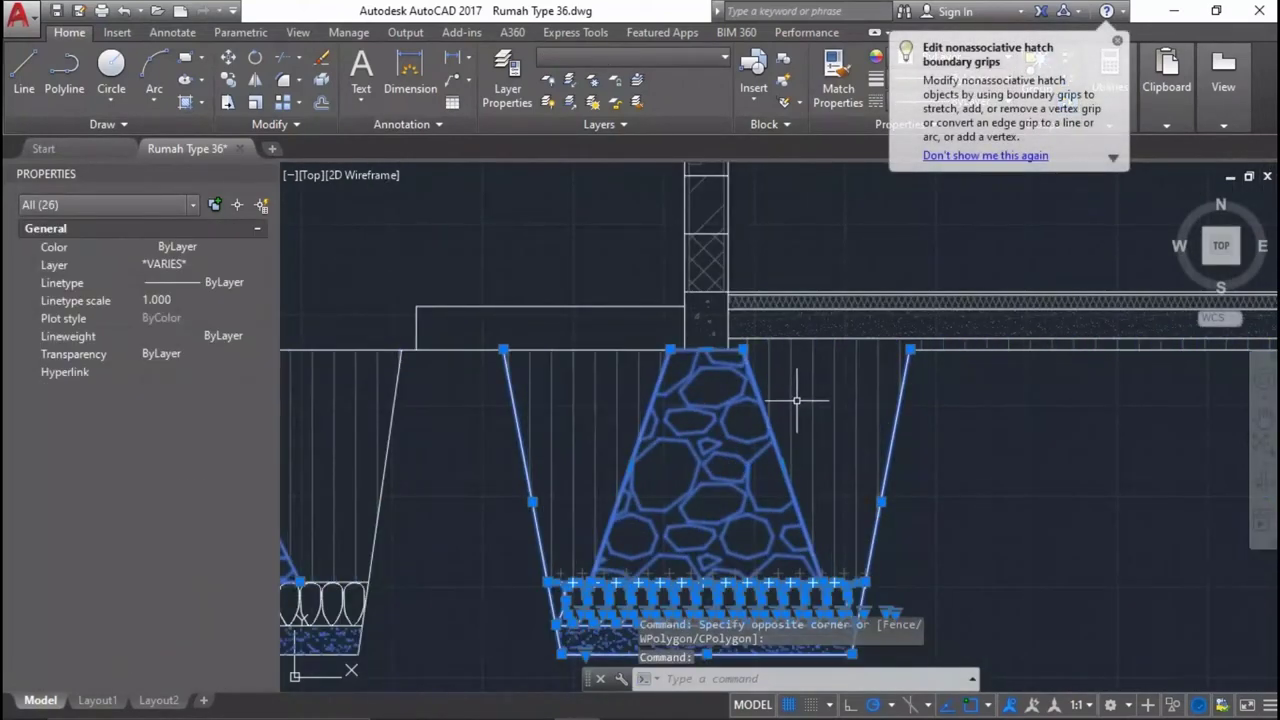
middle_click_drag(780, 428, 740, 485)
type("o")
key("Return")
scroll(720, 405, "up", 2)
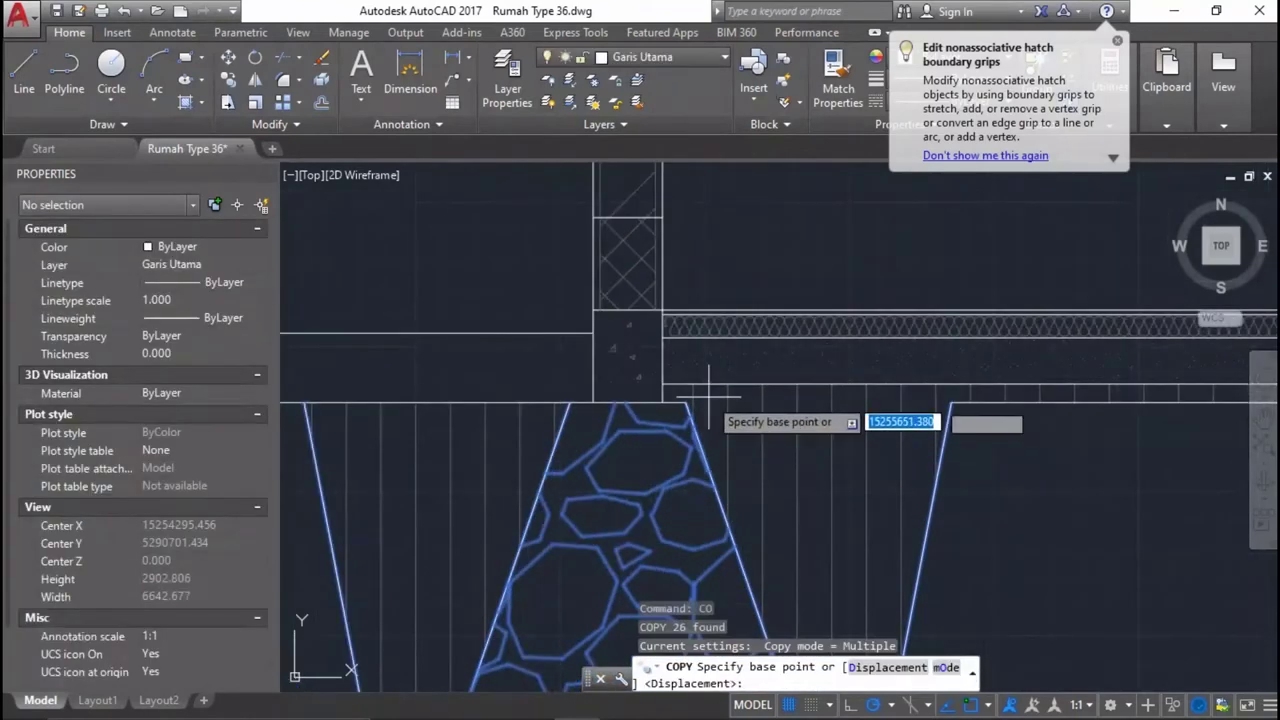
left_click(662, 402)
scroll(800, 430, "down", 5)
scroll(600, 455, "down", 2)
scroll(674, 475, "up", 3)
scroll(440, 450, "up", 5)
scroll(786, 357, "up", 3)
scroll(729, 371, "down", 4)
scroll(840, 395, "up", 2)
scroll(852, 375, "up", 3)
scroll(686, 471, "down", 4)
scroll(686, 386, "up", 1)
scroll(692, 338, "up", 1)
left_click(687, 348)
scroll(754, 520, "down", 3)
scroll(700, 345, "down", 2)
scroll(686, 545, "up", 2)
scroll(680, 322, "down", 2)
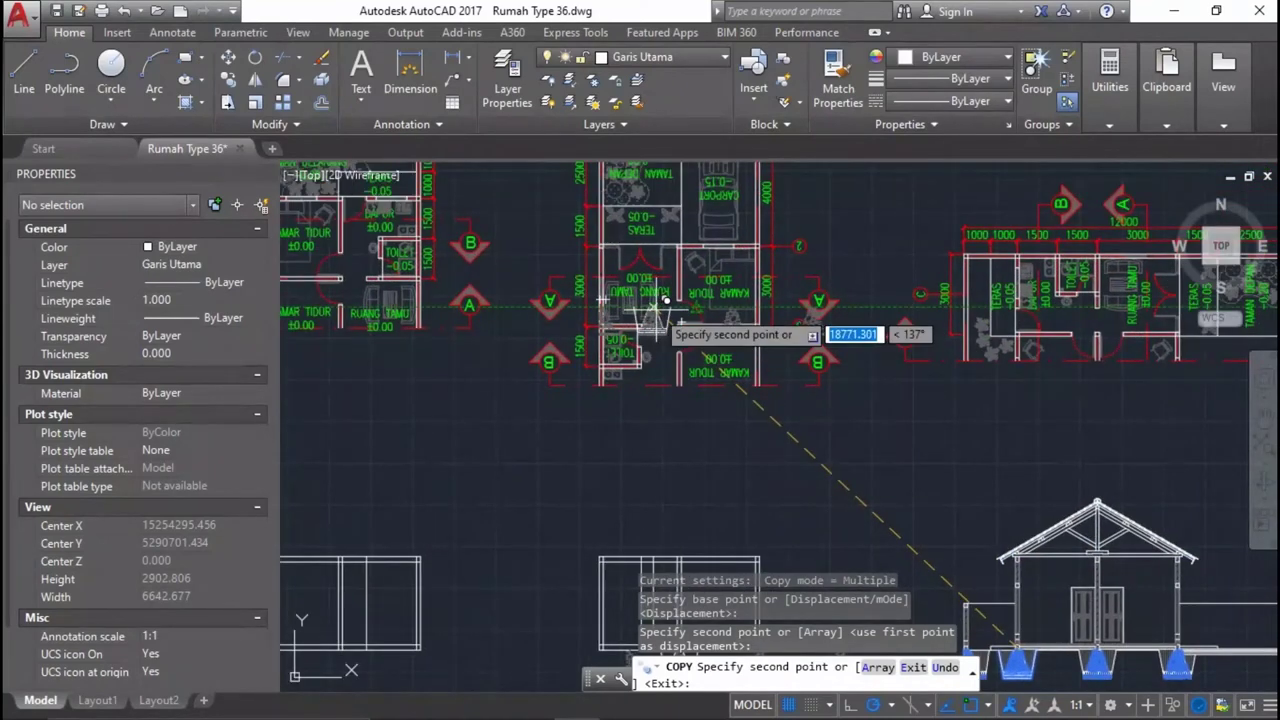
key("Return")
Begin trimming the extra hatch pieces left around the copied footings with TR.
scroll(651, 290, "down", 1)
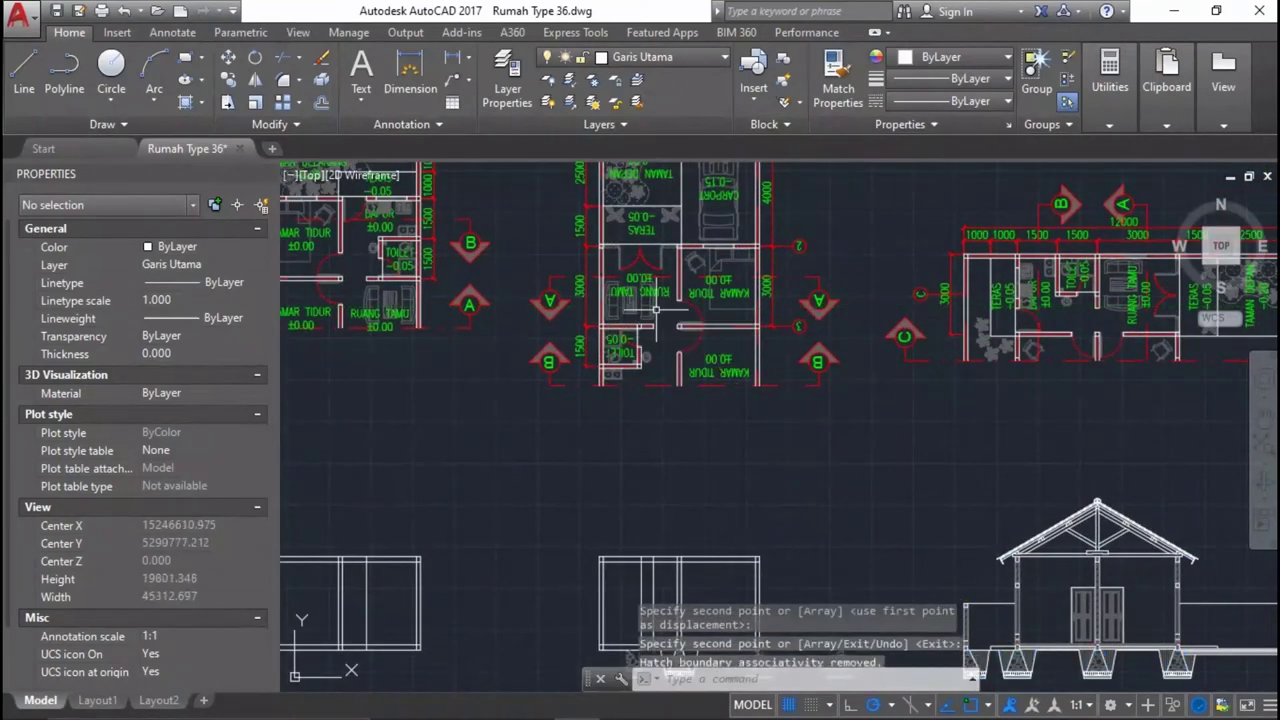
scroll(660, 330, "down", 2)
scroll(677, 366, "down", 2)
scroll(677, 366, "up", 5)
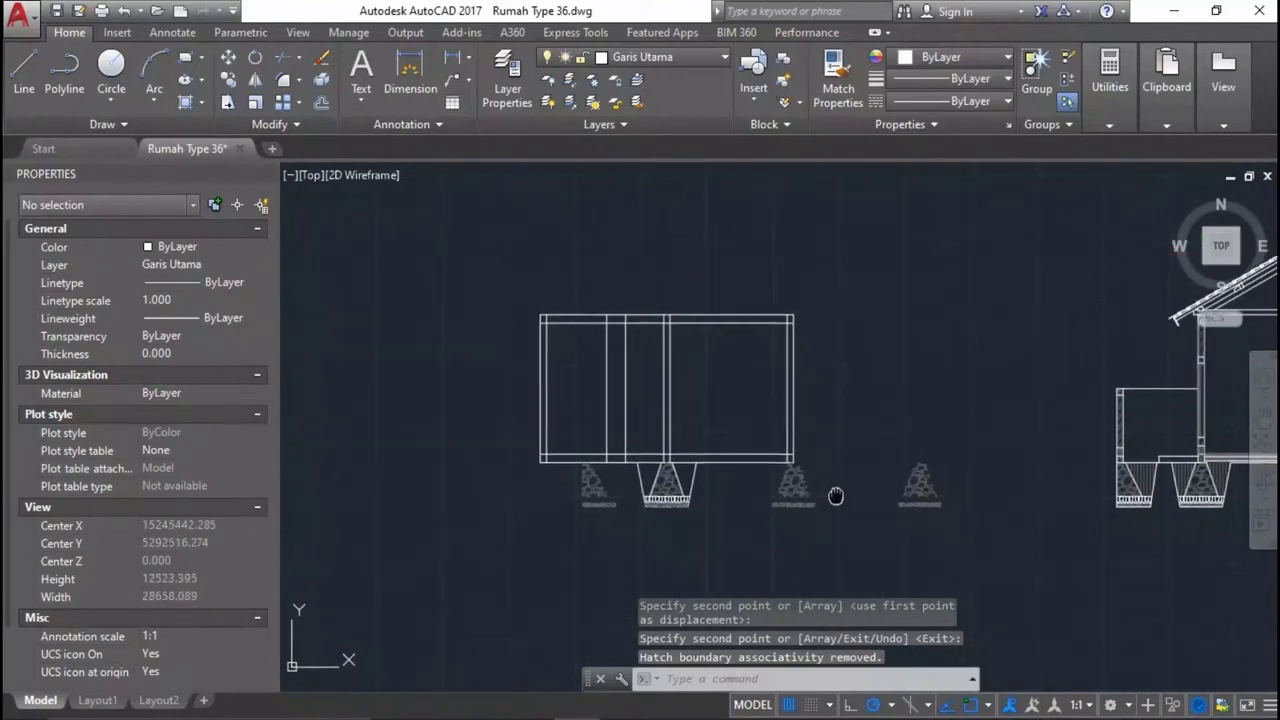
scroll(808, 533, "up", 2)
type("tr")
key("Return")
key("Return")
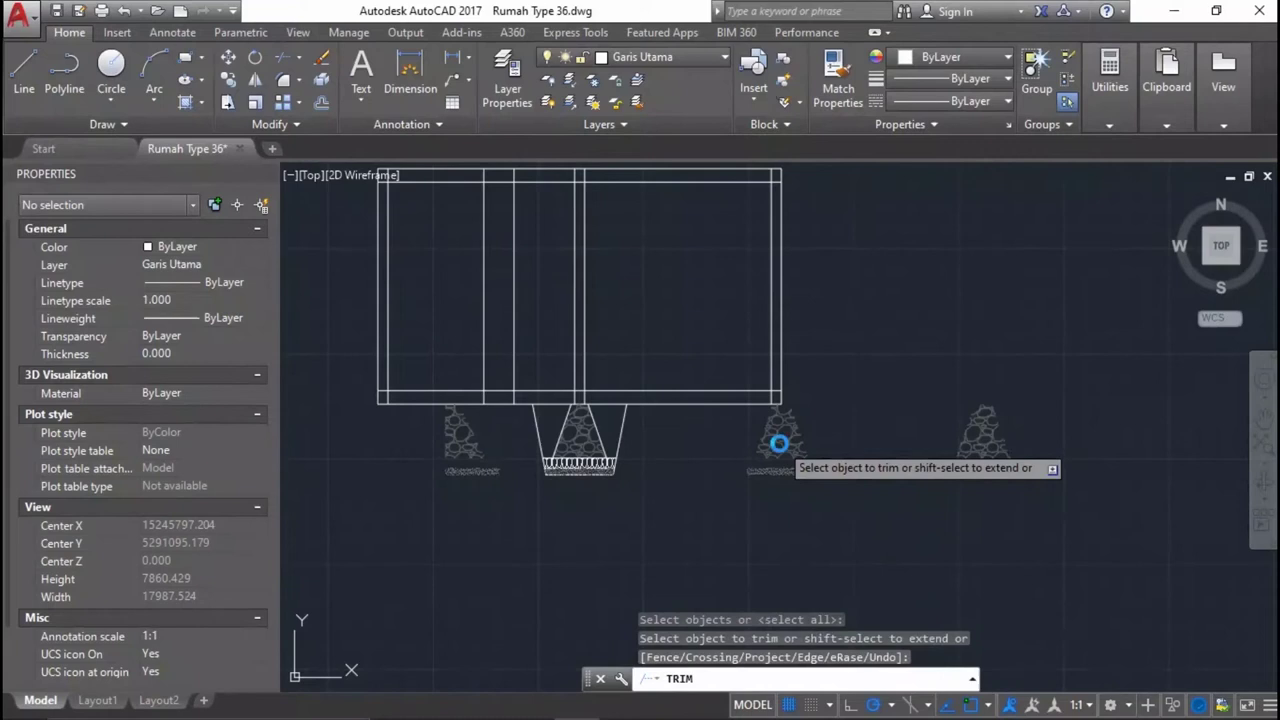
Trim away the extra rubble hatches, ground-line hatch and bottom line around the right and left footings.
left_click(777, 441)
left_click(981, 437)
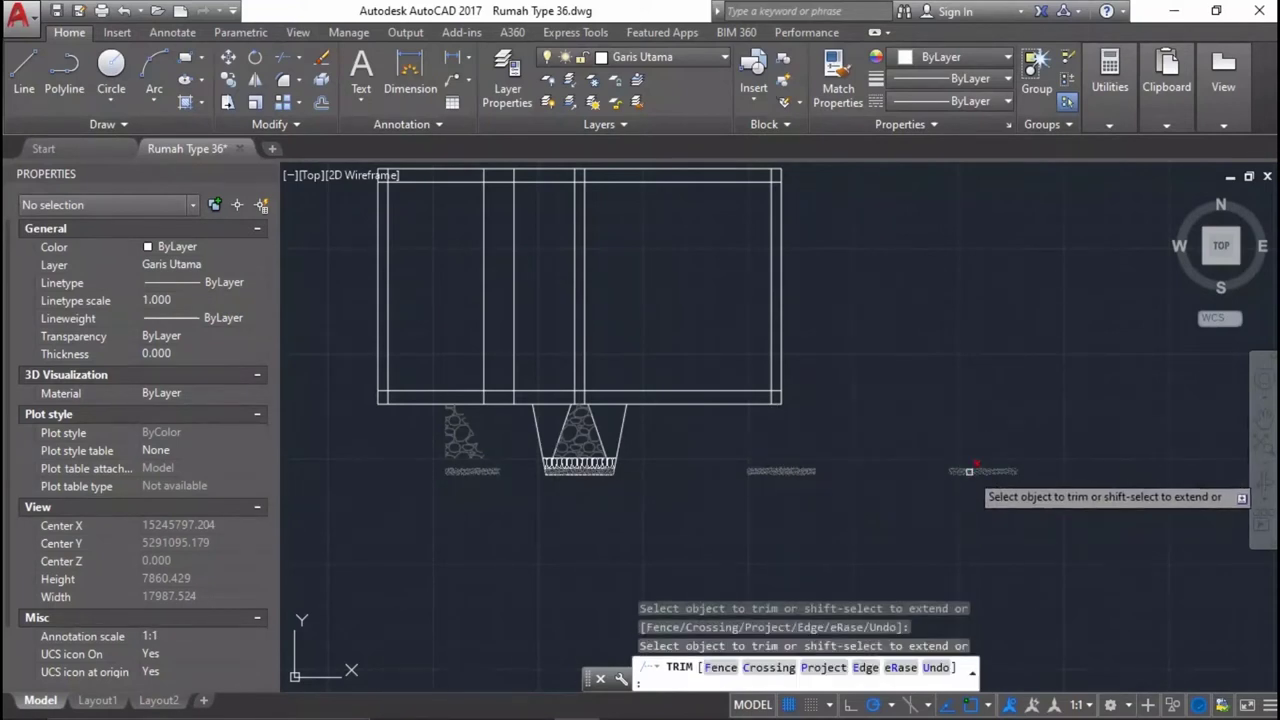
left_click(783, 471)
left_click(472, 471)
left_click(472, 447)
scroll(472, 447, "up", 2)
scroll(449, 457, "up", 2)
scroll(651, 380, "down", 2)
scroll(627, 405, "up", 3)
middle_click_drag(627, 405, 771, 457)
key("Escape")
type("l")
key("Return")
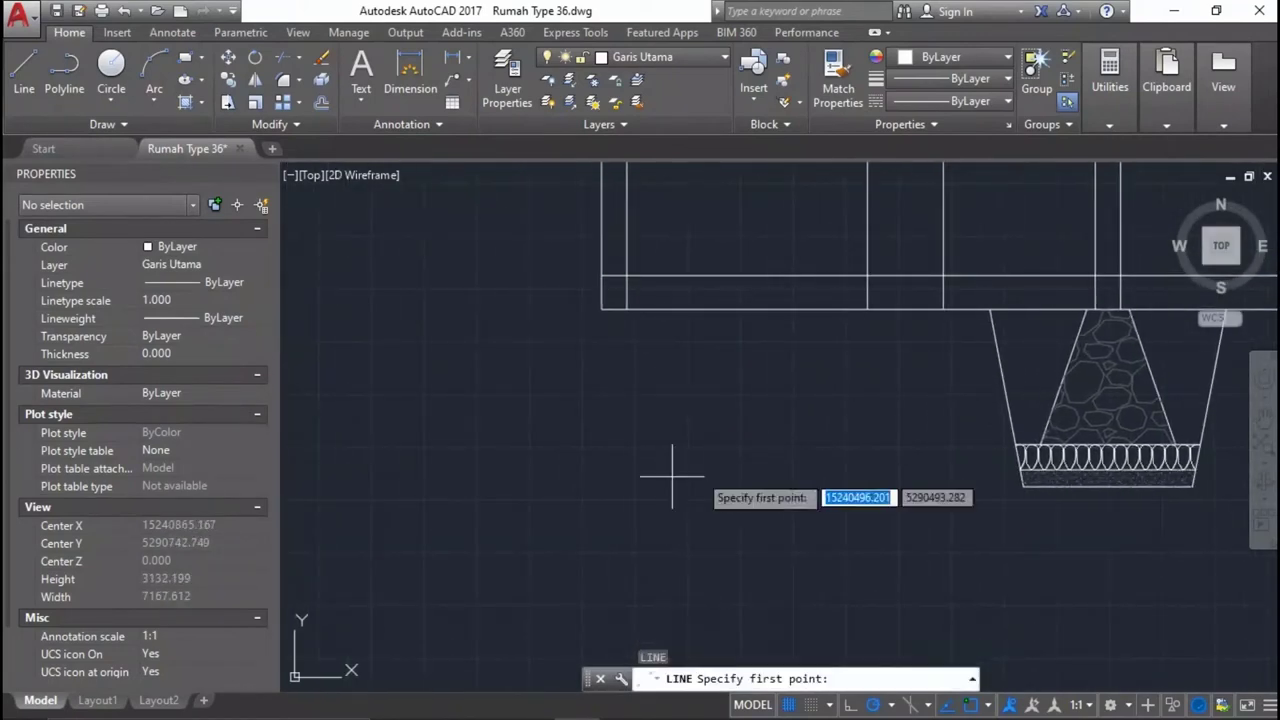
scroll(640, 485, "down", 2)
scroll(686, 495, "up", 2)
scroll(705, 500, "down", 2)
scroll(768, 503, "down", 2)
scroll(768, 503, "up", 3)
scroll(790, 505, "up", 2)
key("Escape")
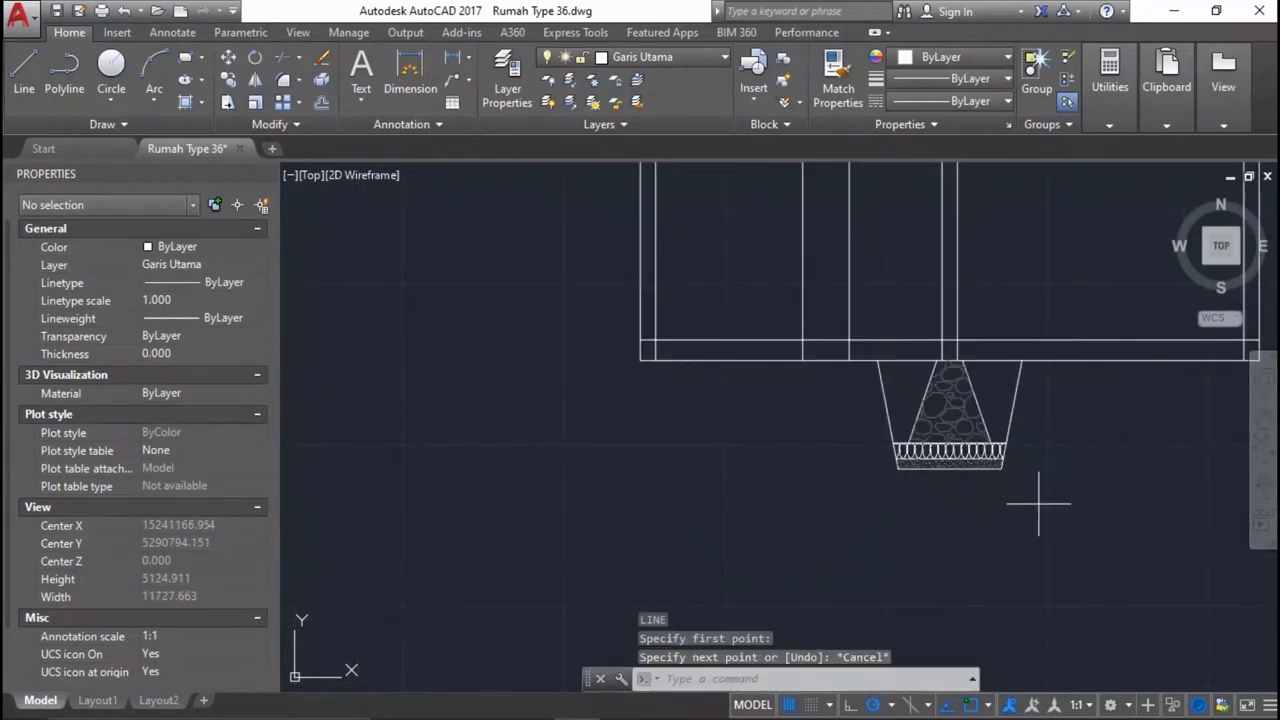
Copy the whole hatched stone footing section from its top to a new spot on the left.
left_click(1038, 503)
left_click(834, 371)
scroll(1001, 382, "up", 3)
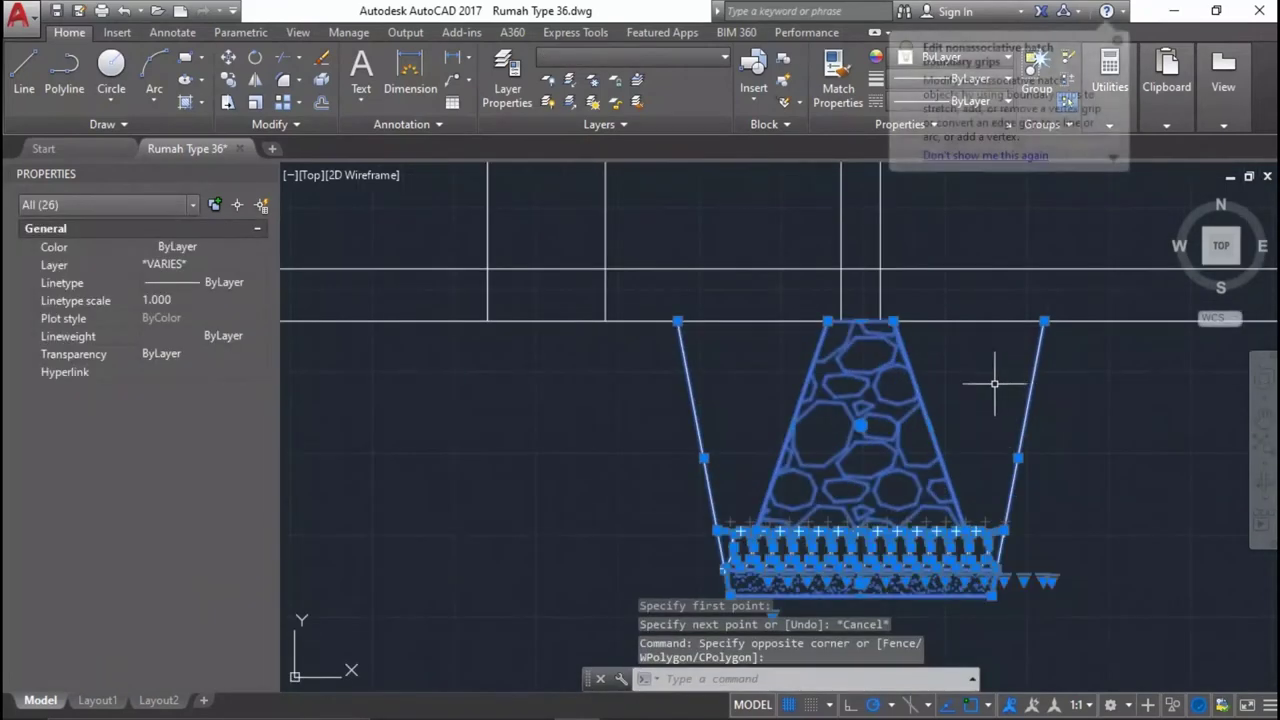
middle_click_drag(1001, 382, 941, 407)
type("C")
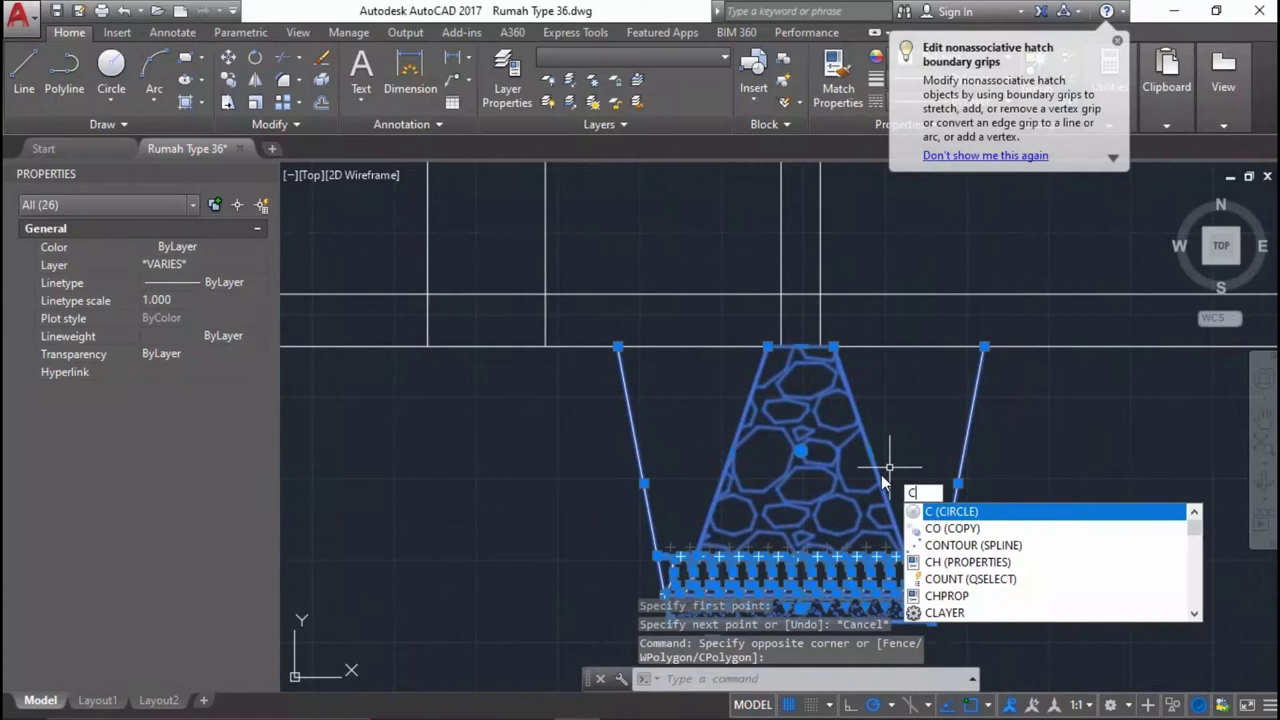
type("o")
key("Return")
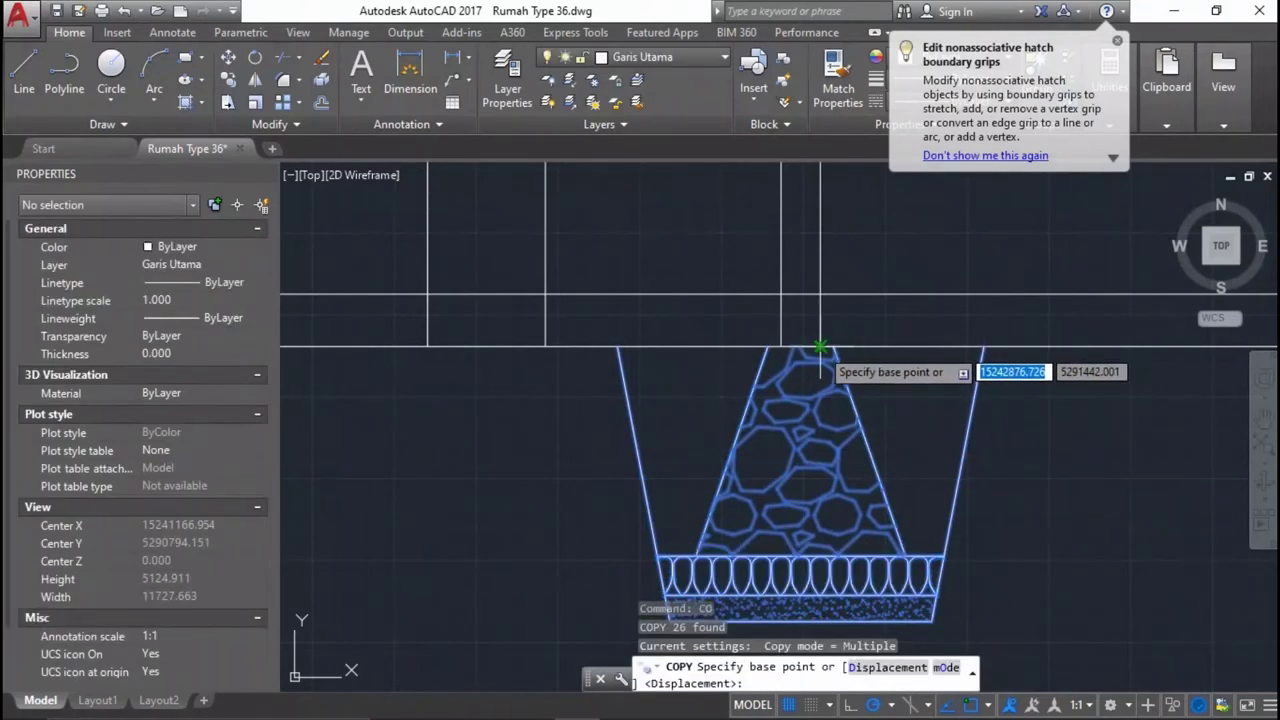
left_click(820, 347)
scroll(820, 347, "down", 3)
scroll(500, 410, "down", 2)
scroll(505, 480, "up", 4)
scroll(510, 482, "up", 1)
left_click(510, 482)
key("Return")
Draw a 400-long horizontal line in the empty area left of the footing.
scroll(650, 480, "down", 2)
scroll(749, 443, "up", 3)
scroll(716, 370, "up", 3)
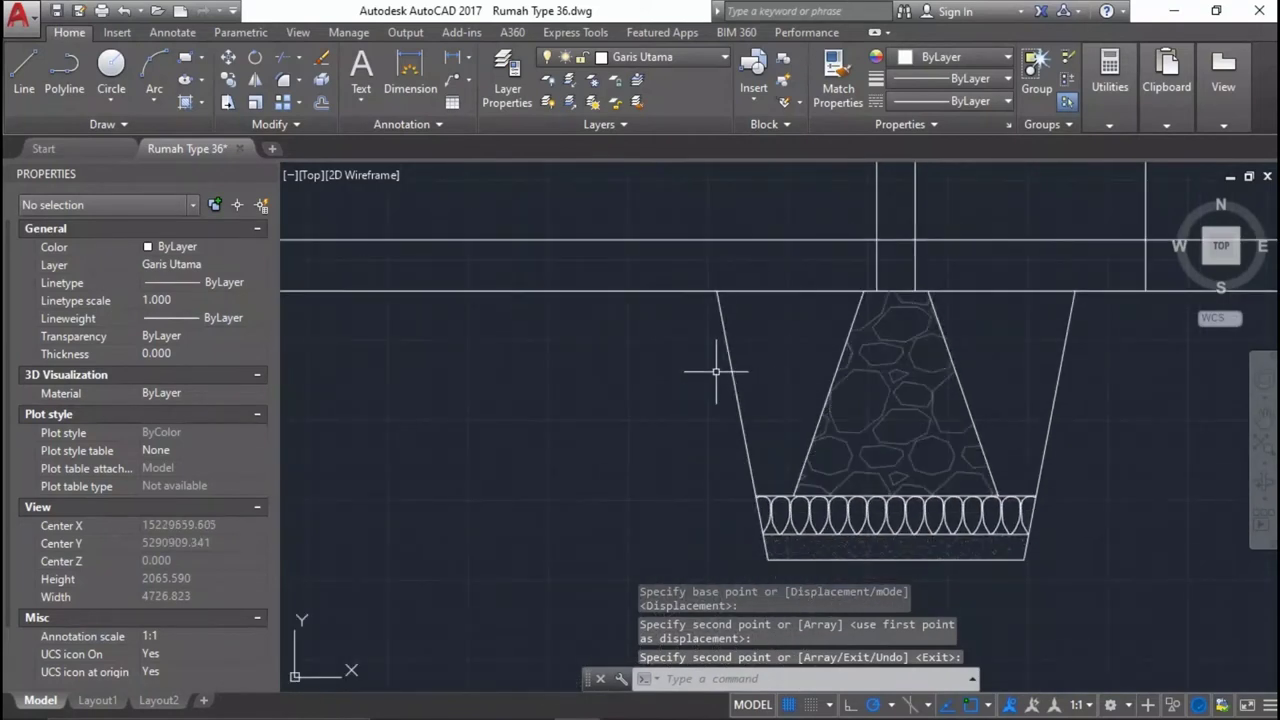
middle_click_drag(716, 370, 960, 413)
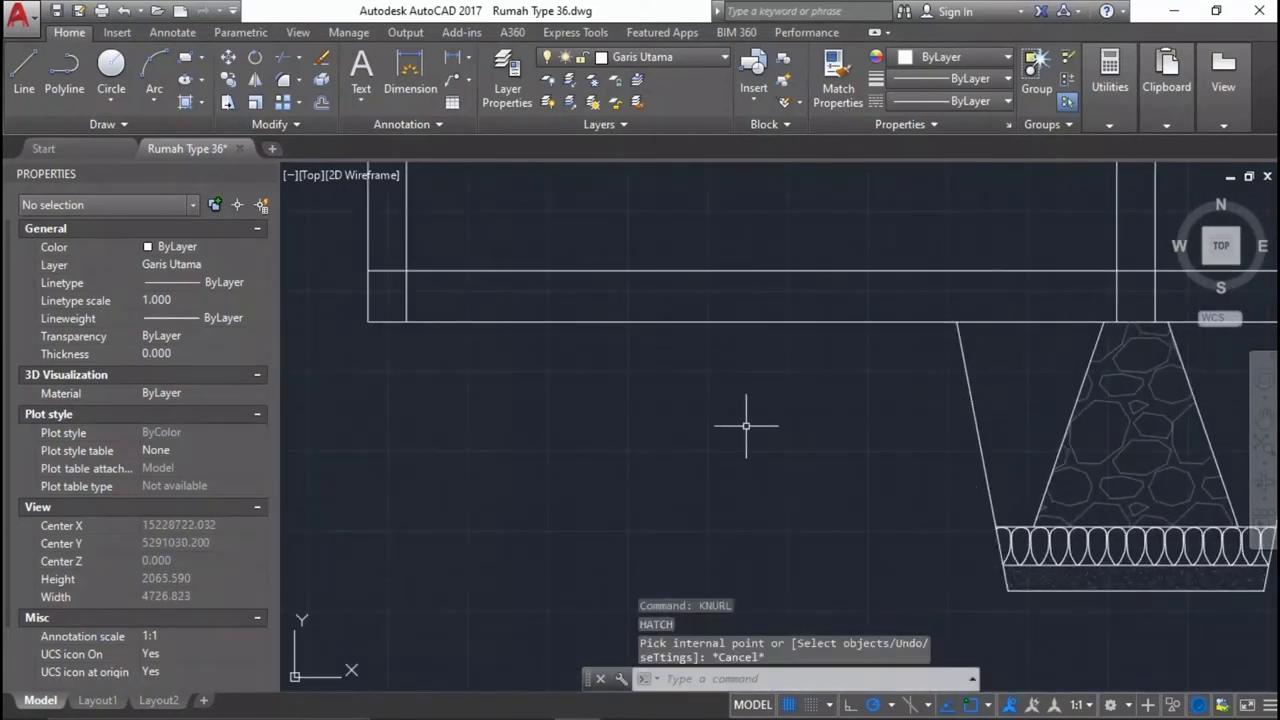
middle_click_drag(777, 423, 849, 397)
type("l")
key("Return")
left_click(437, 403)
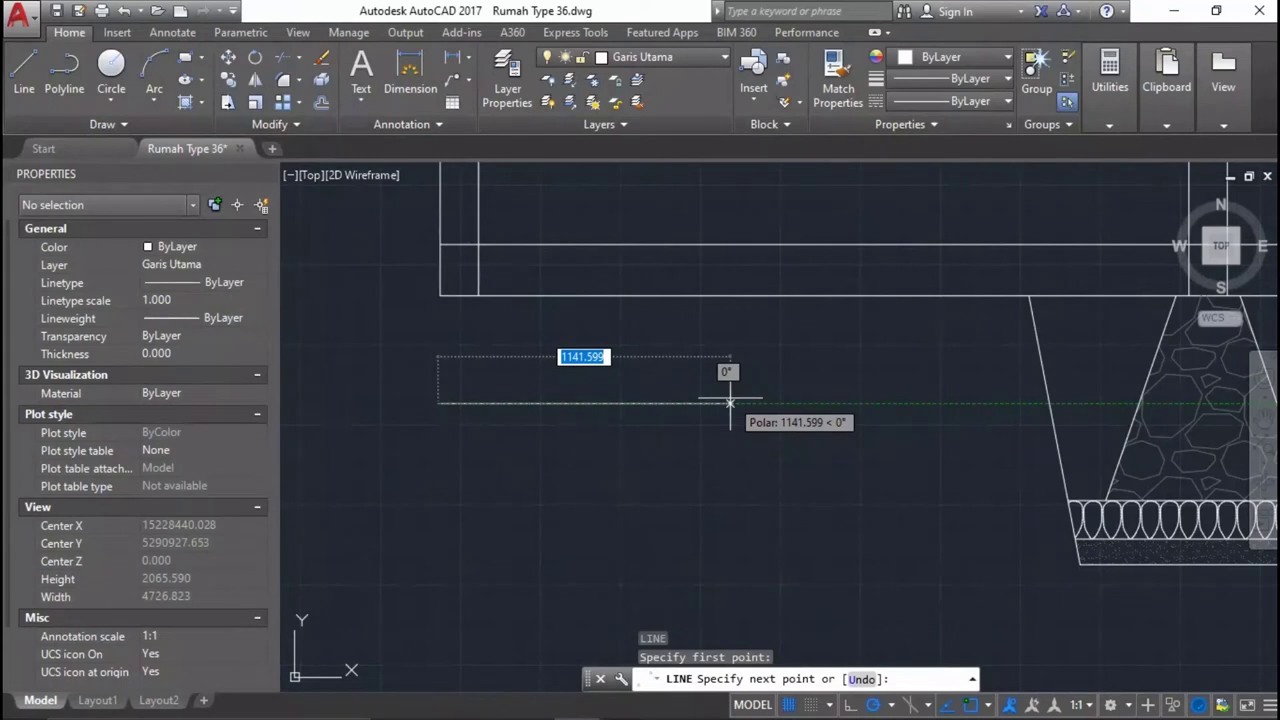
type("400")
key("Return")
key("Return")
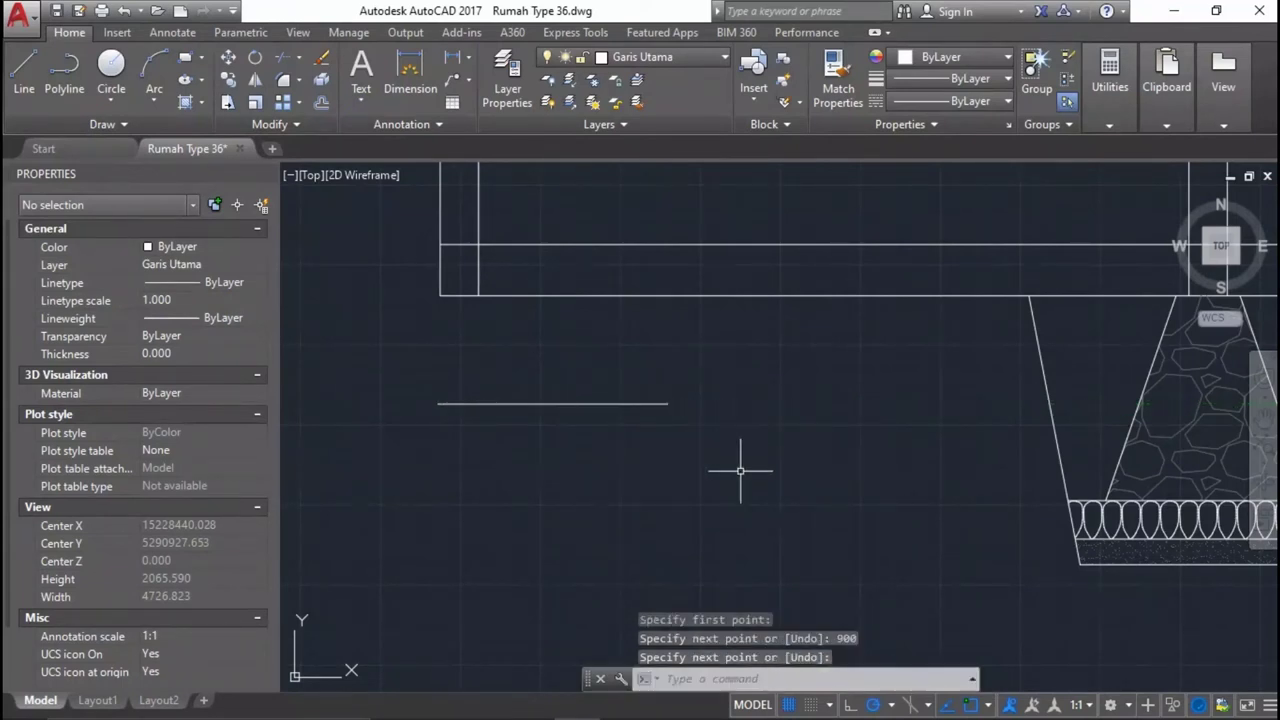
left_click_drag(743, 466, 594, 380)
middle_click_drag(594, 380, 790, 235)
Move the horizontal line down to its new lower position.
type("l")
key("Return")
left_click(854, 393)
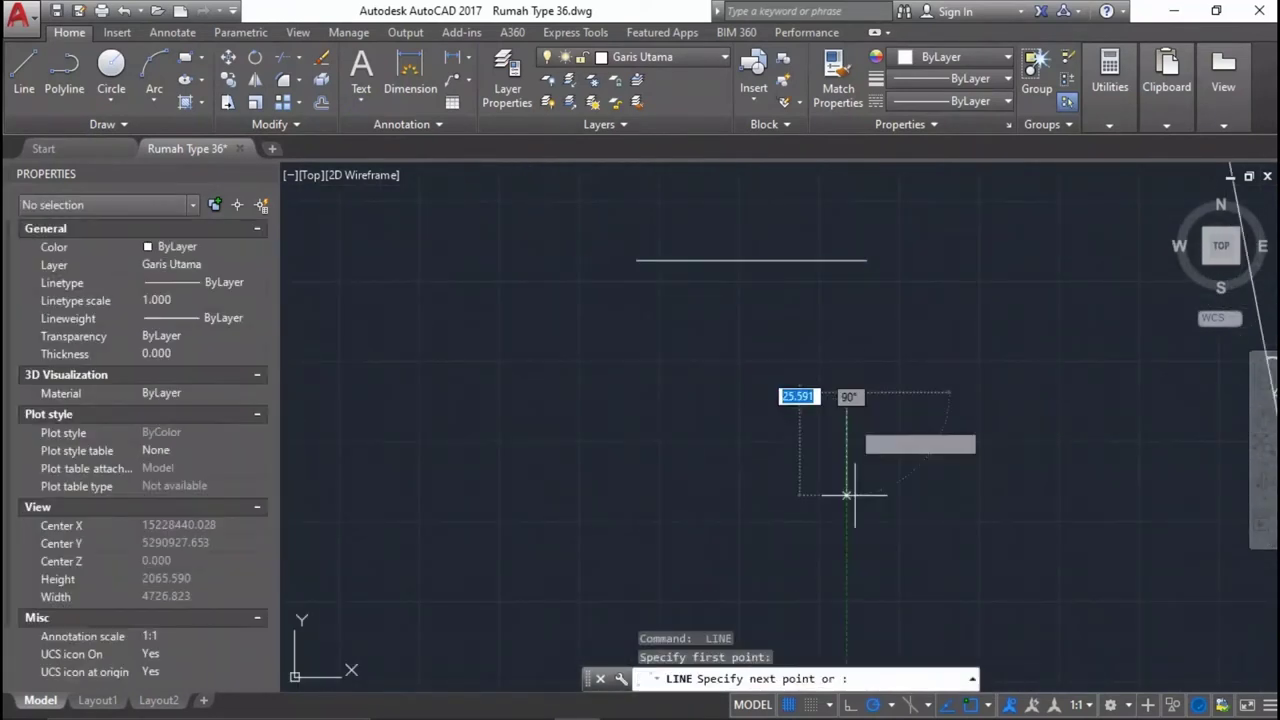
key("Escape")
left_click(858, 366)
left_click(734, 237)
middle_click_drag(721, 301, 686, 351)
type("m")
key("Return")
left_click(712, 370)
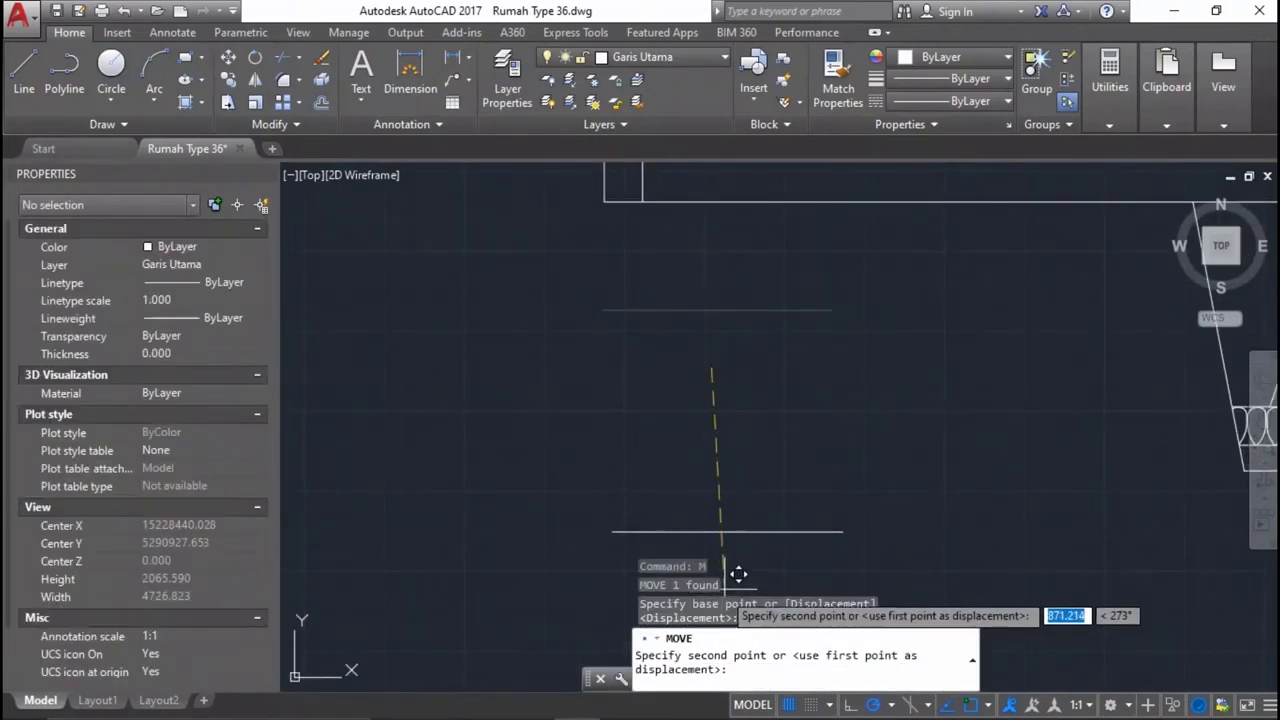
middle_click_drag(738, 573, 740, 470)
left_click(758, 468)
middle_click_drag(765, 425, 760, 509)
Offset the horizontal line upward successively by 100, 150 and 800.
type("o")
key("Return")
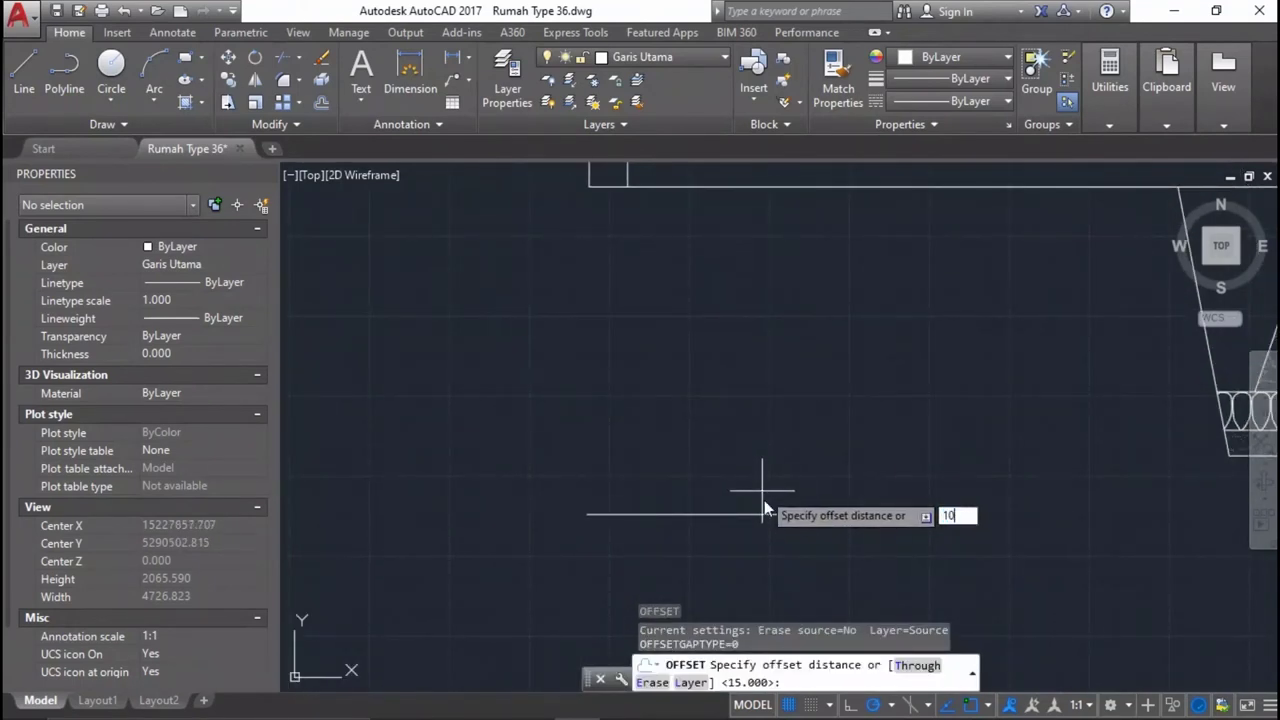
type("0")
key("Return")
left_click(756, 514)
left_click(768, 470)
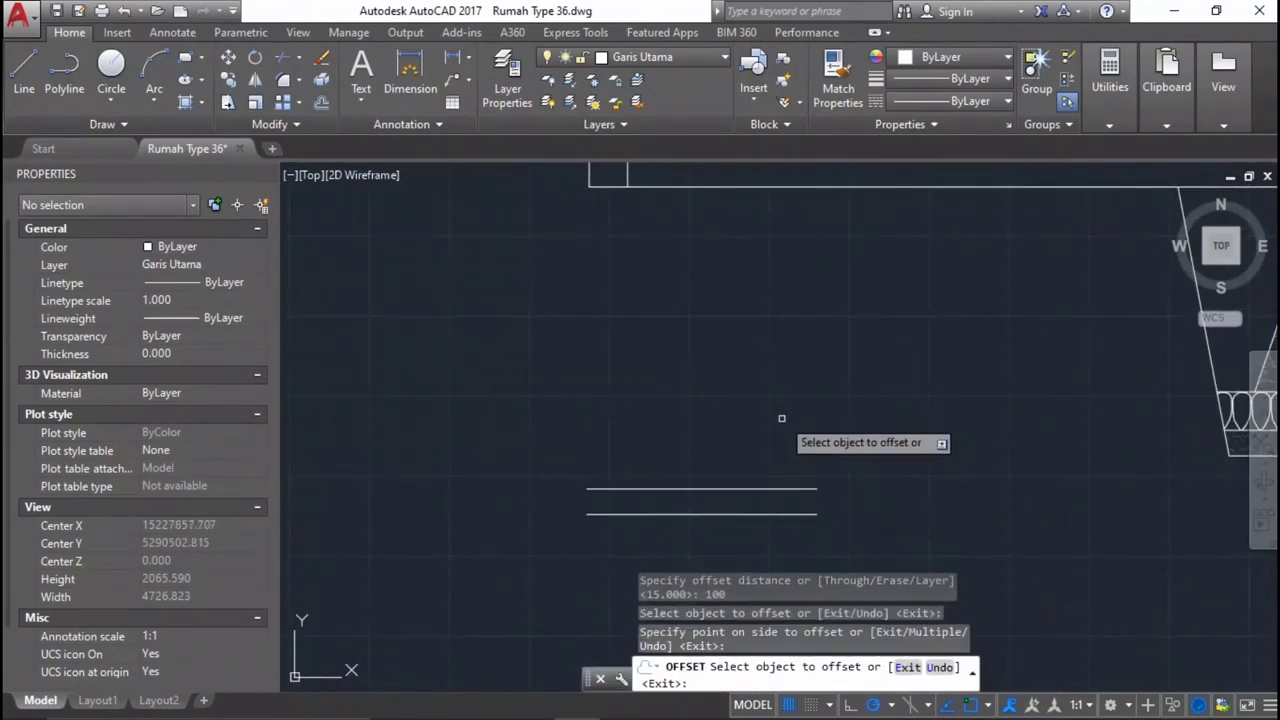
key("Return")
key("Return")
type("15")
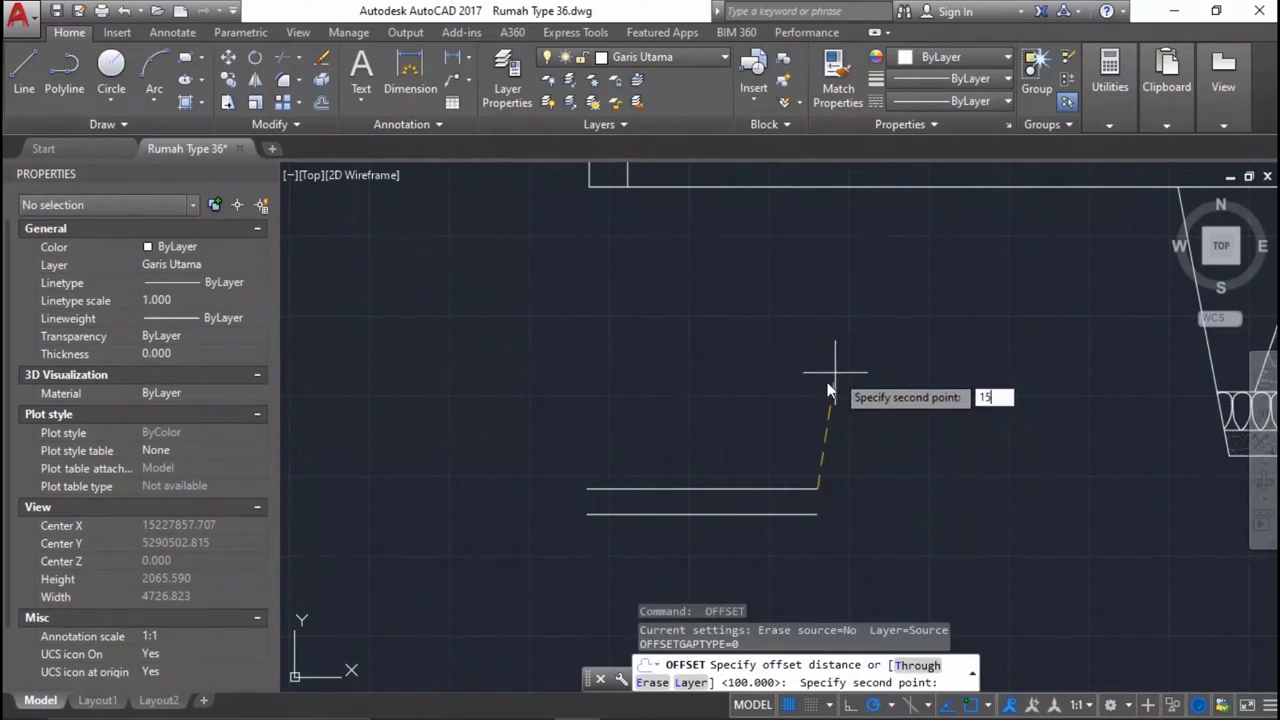
type("0")
key("Return")
left_click(796, 489)
left_click(806, 378)
key("Return")
key("Return")
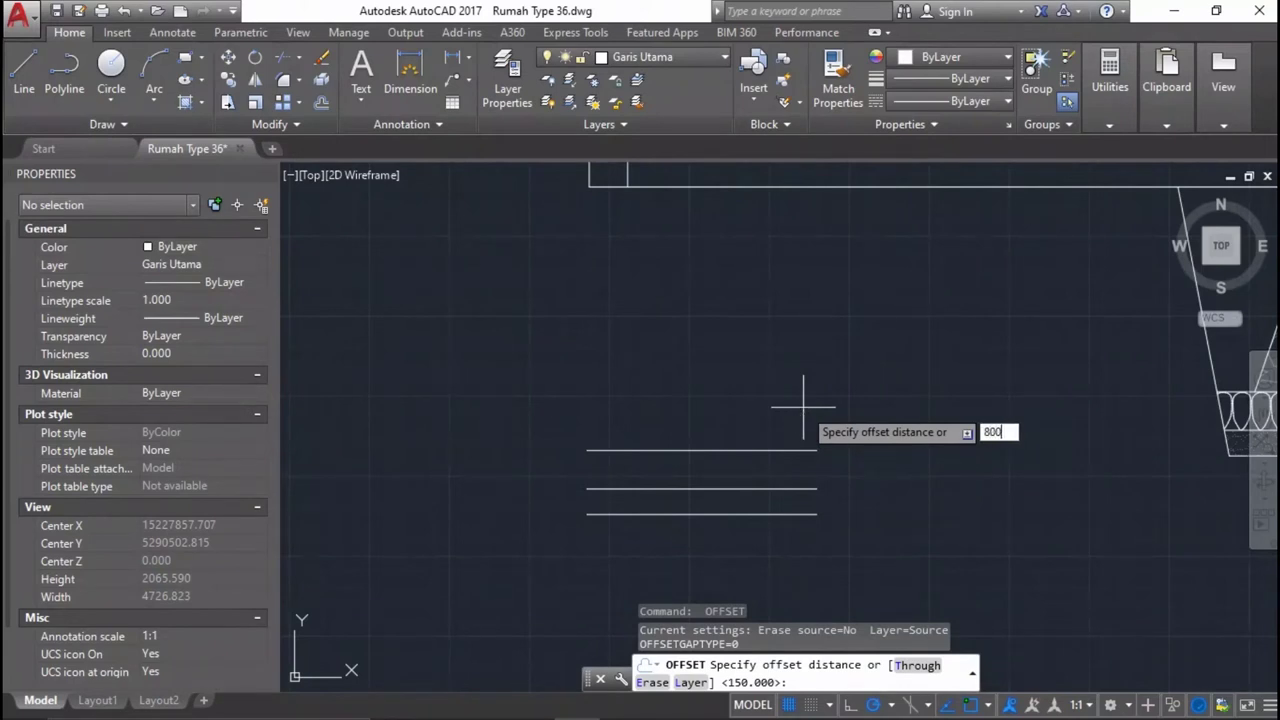
key("Return")
left_click(750, 450)
left_click(757, 368)
middle_click_drag(659, 396, 698, 443)
key("Escape")
Draw a vertical line joining the left ends of the bottom and top lines.
type("l")
key("Return")
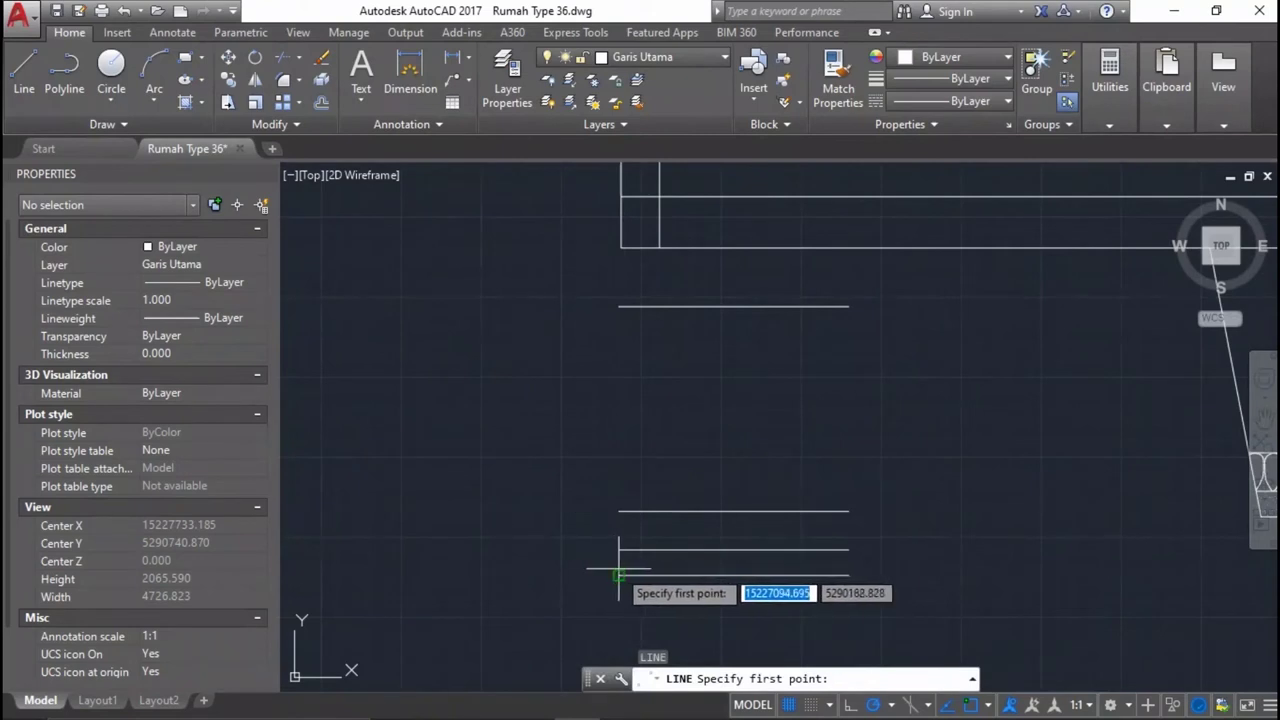
left_click(618, 574)
left_click(618, 306)
key("Return")
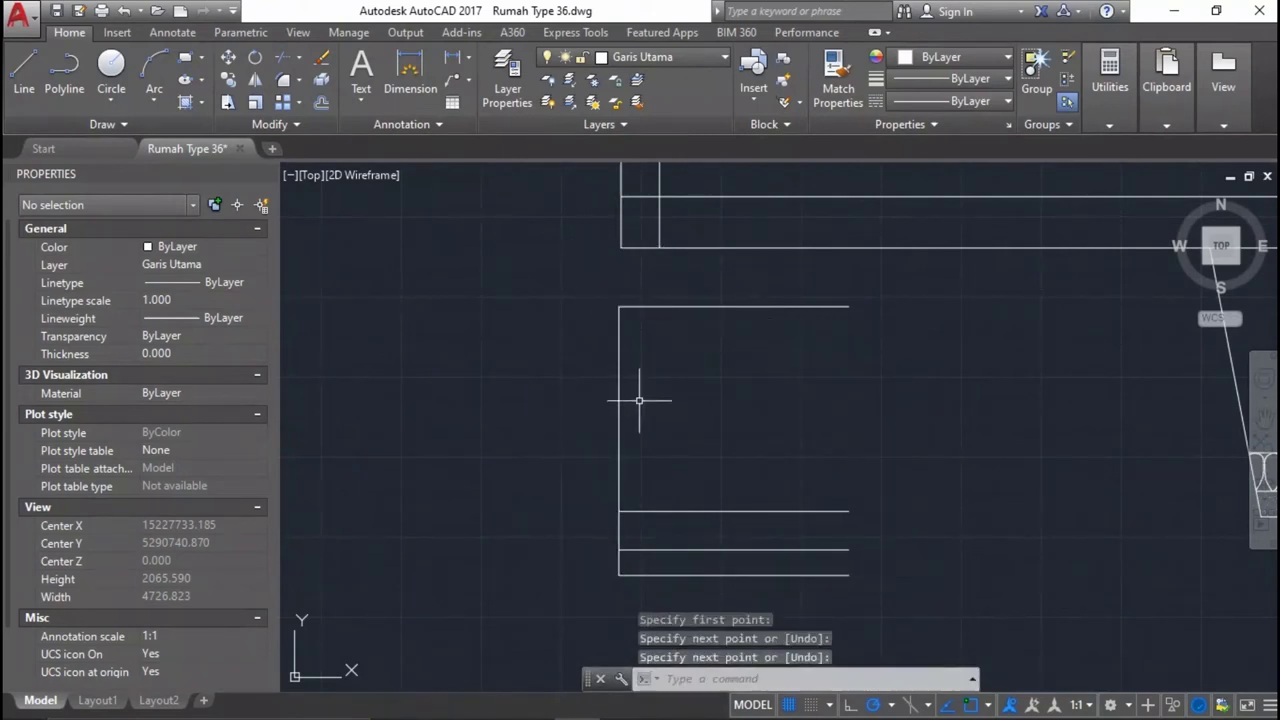
Offset the vertical line 200 and then 600 to the right, and start a diagonal from the lower right corner.
type("o")
key("Return")
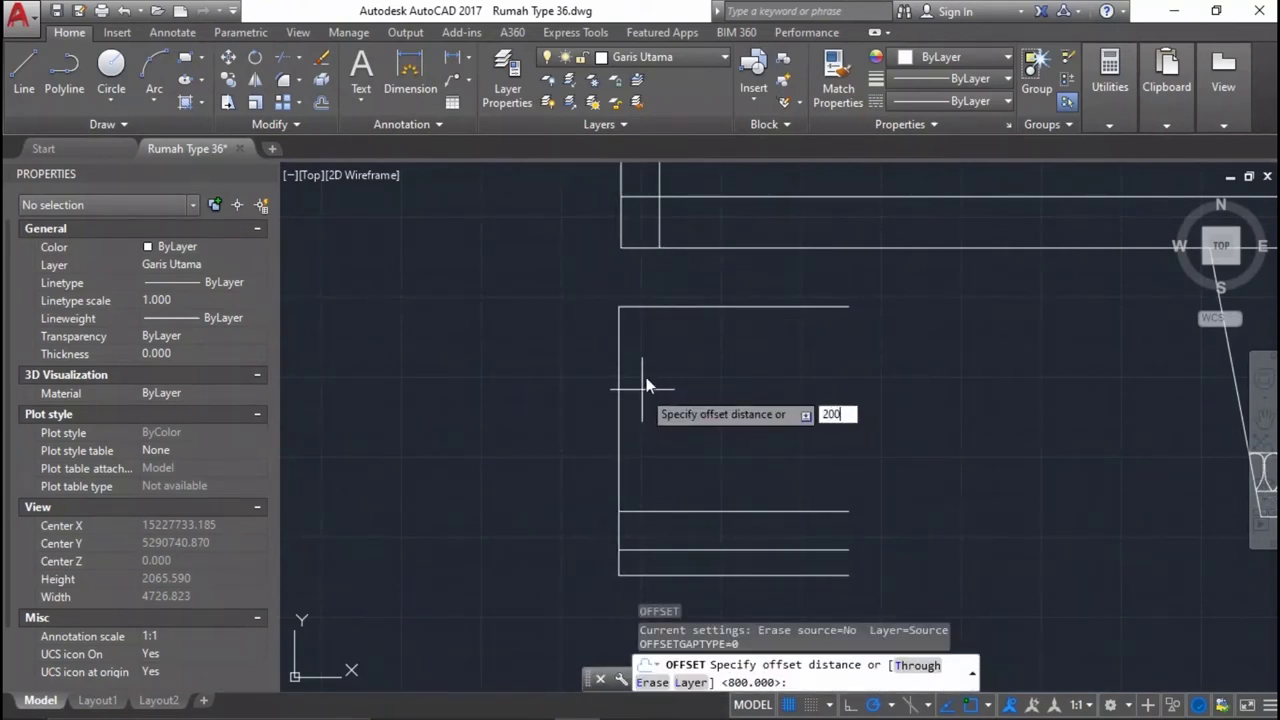
key("Return")
left_click(620, 360)
left_click(666, 362)
key("Return")
key("Return")
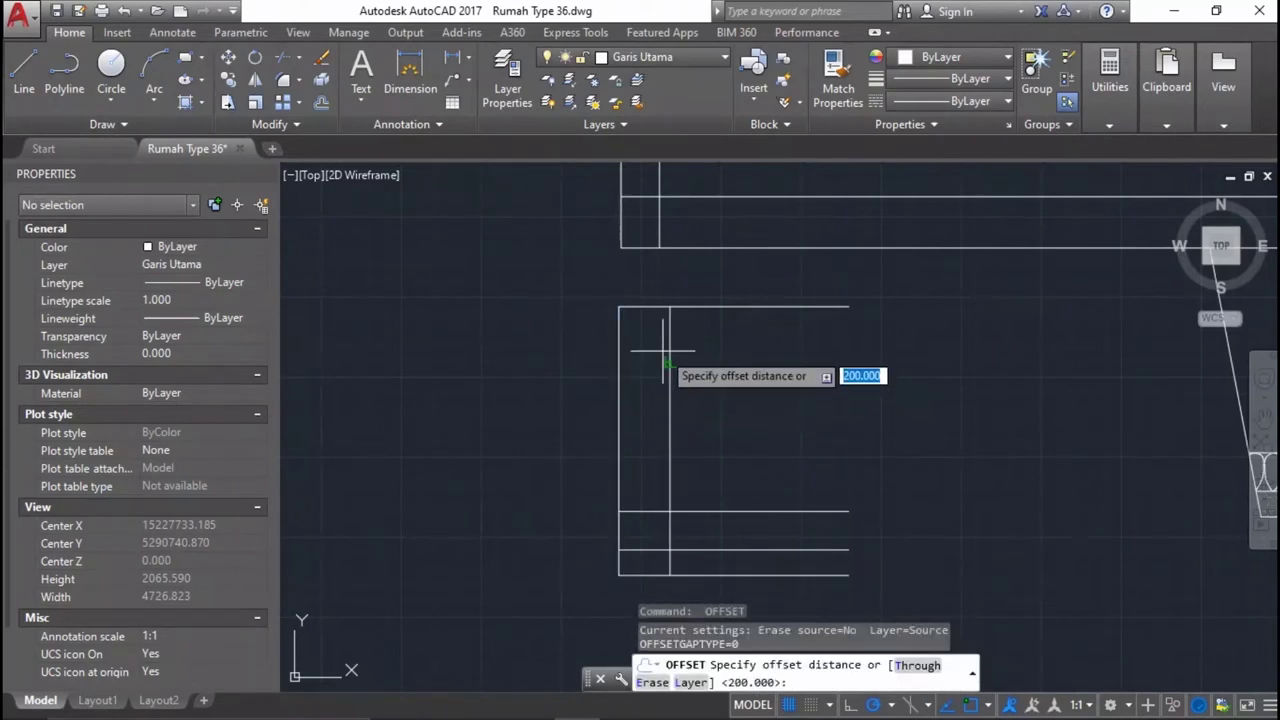
key("Return")
left_click(668, 358)
left_click(855, 352)
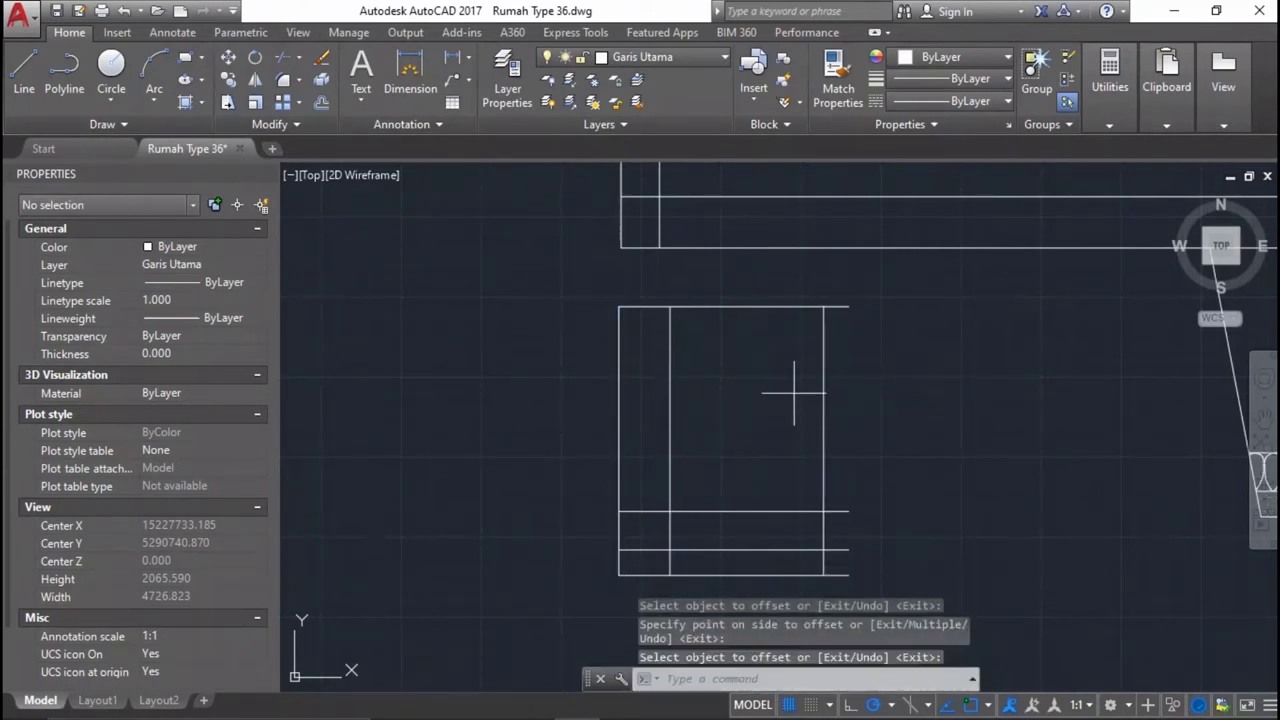
key("Return")
type("l")
key("Return")
left_click(823, 511)
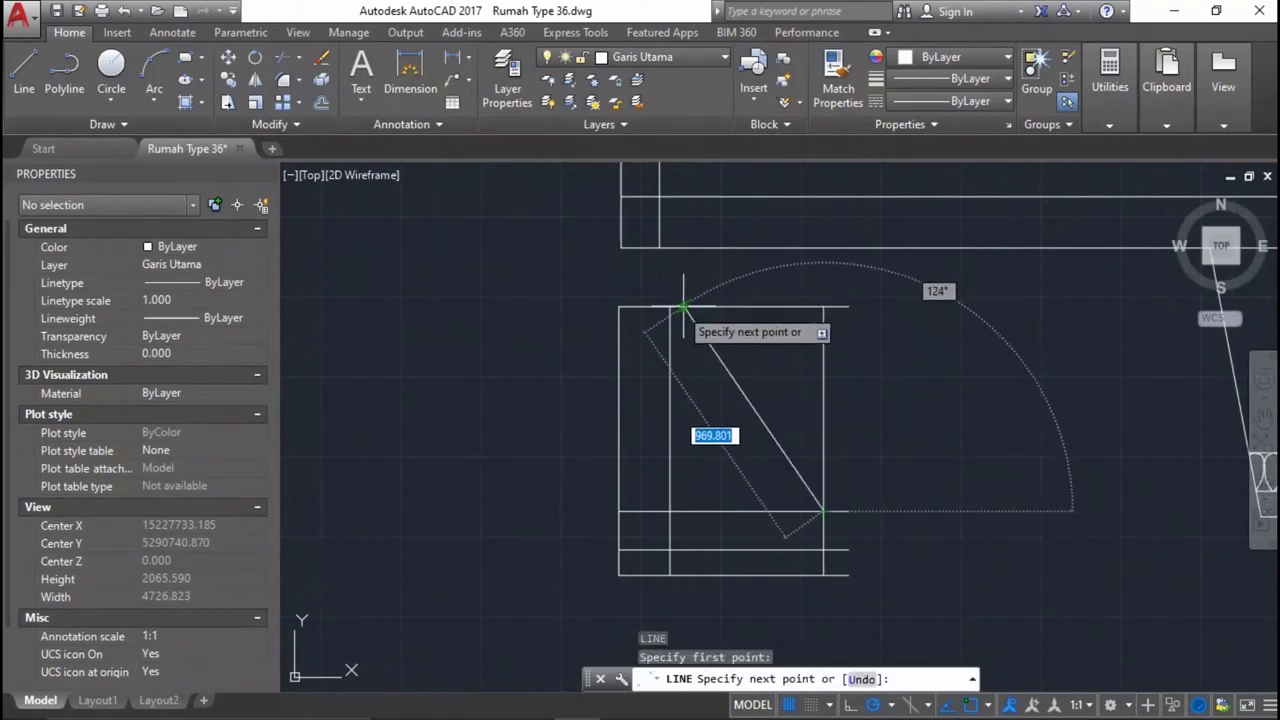
Finish the diagonal at the top line and delete the two right vertical lines.
left_click(670, 307)
key("Return")
left_click_drag(910, 335, 658, 464)
scroll(672, 391, "down", 5)
key("Delete")
scroll(728, 380, "up", 5)
scroll(777, 349, "up", 2)
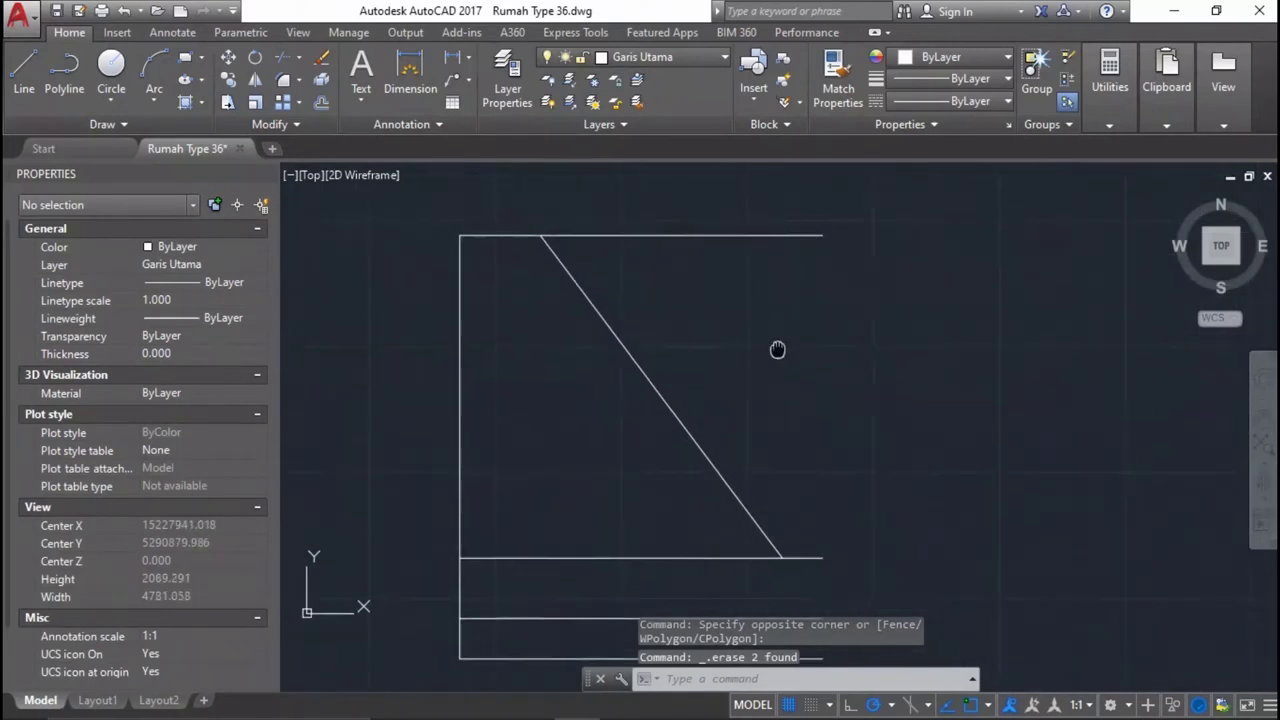
scroll(766, 368, "down", 2)
Close the frame's right side with a vertical line and add a 180-long horizontal segment.
key("Return")
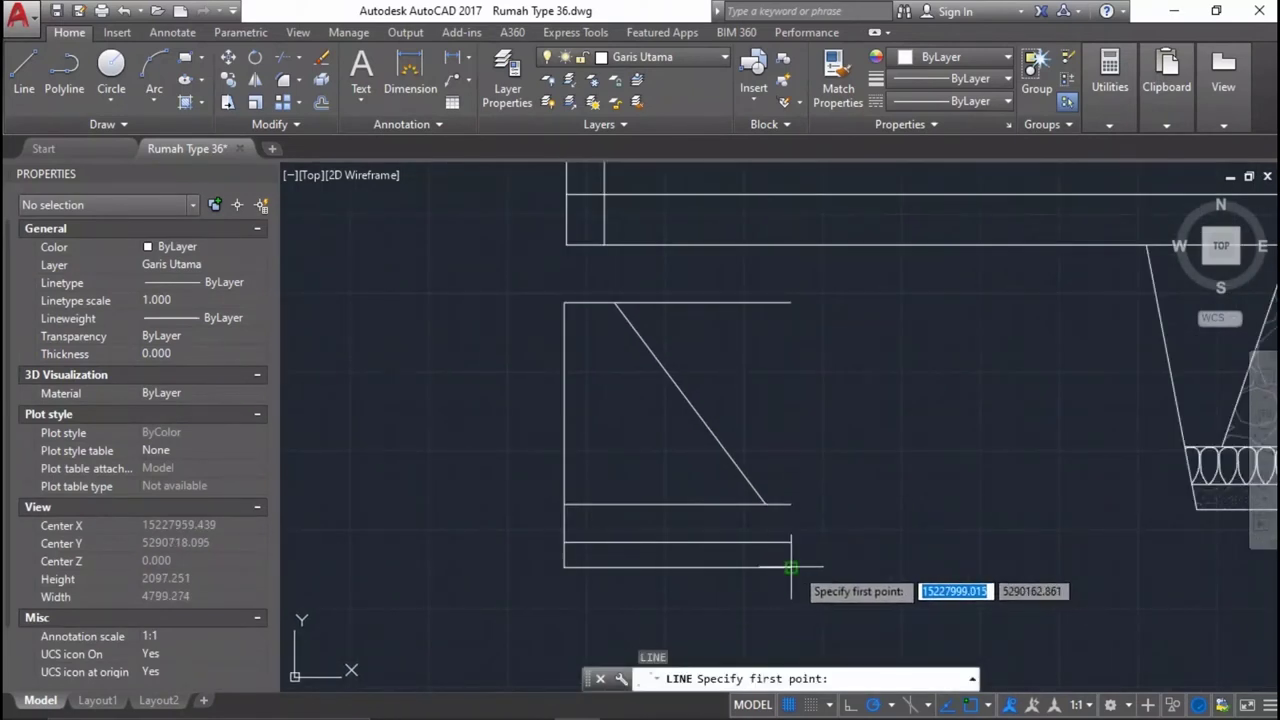
left_click(791, 567)
left_click(791, 302)
key("Return")
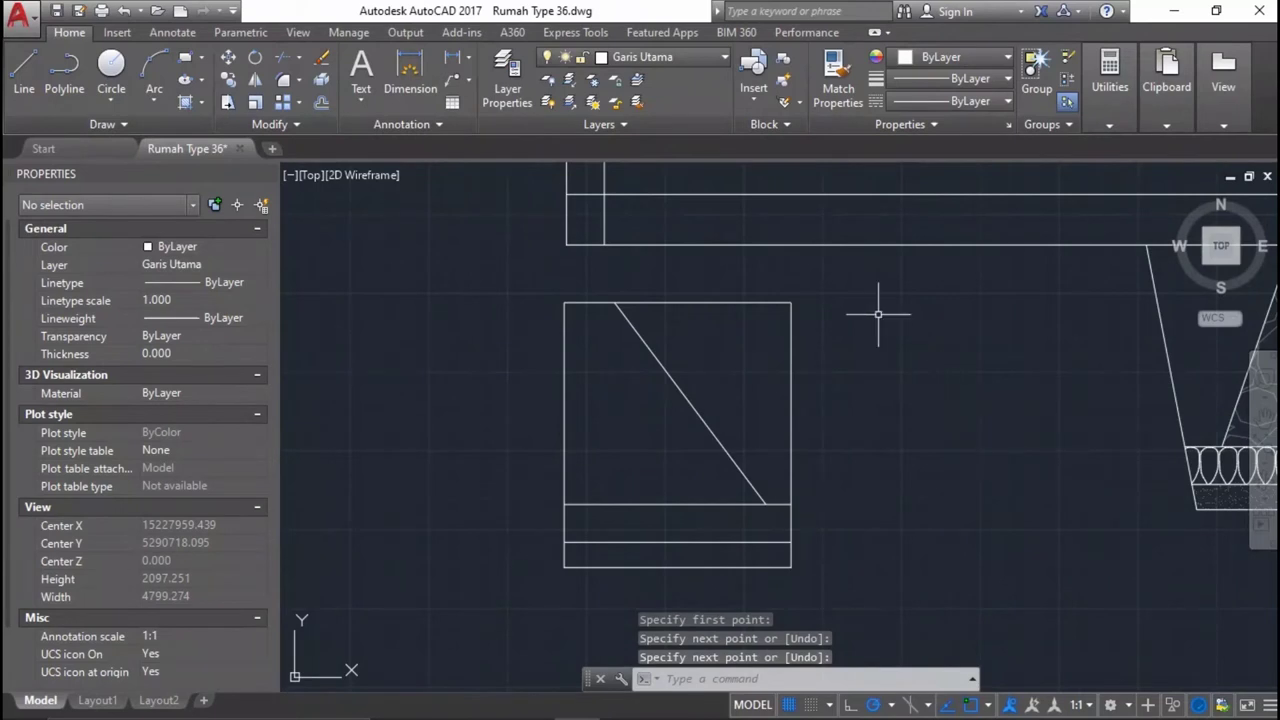
key("Return")
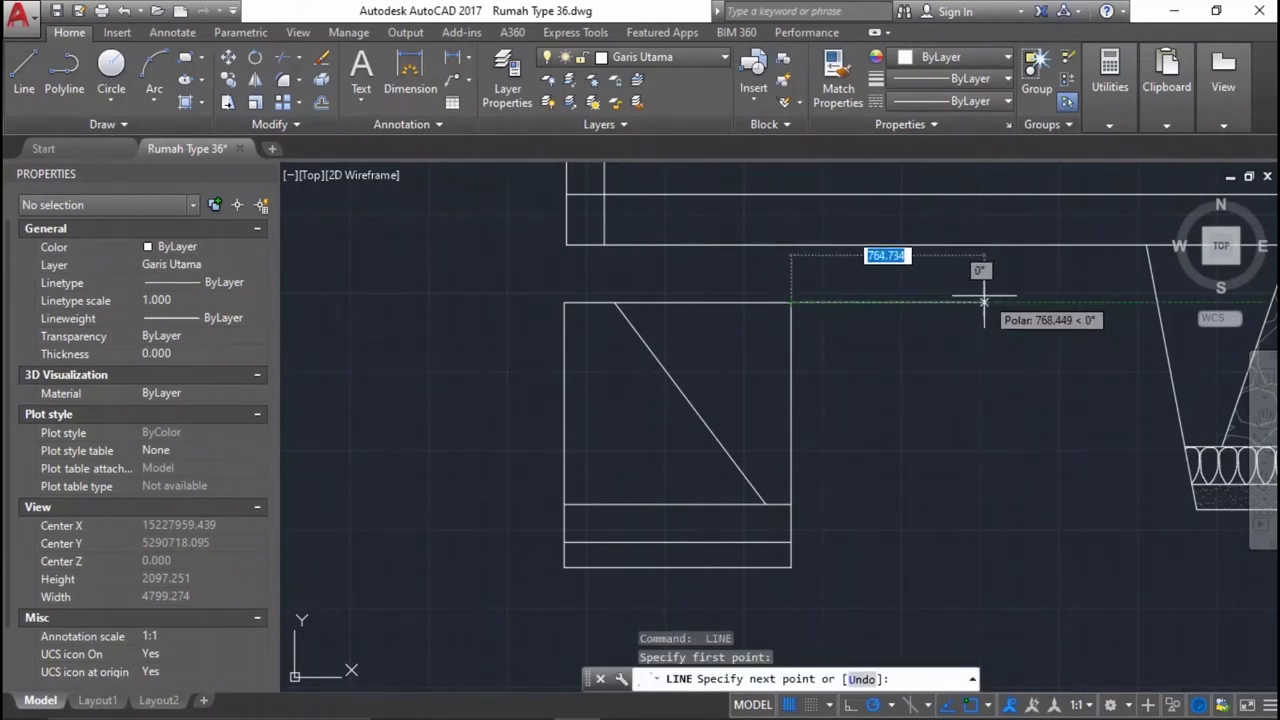
middle_click_drag(984, 301, 863, 306)
type("180")
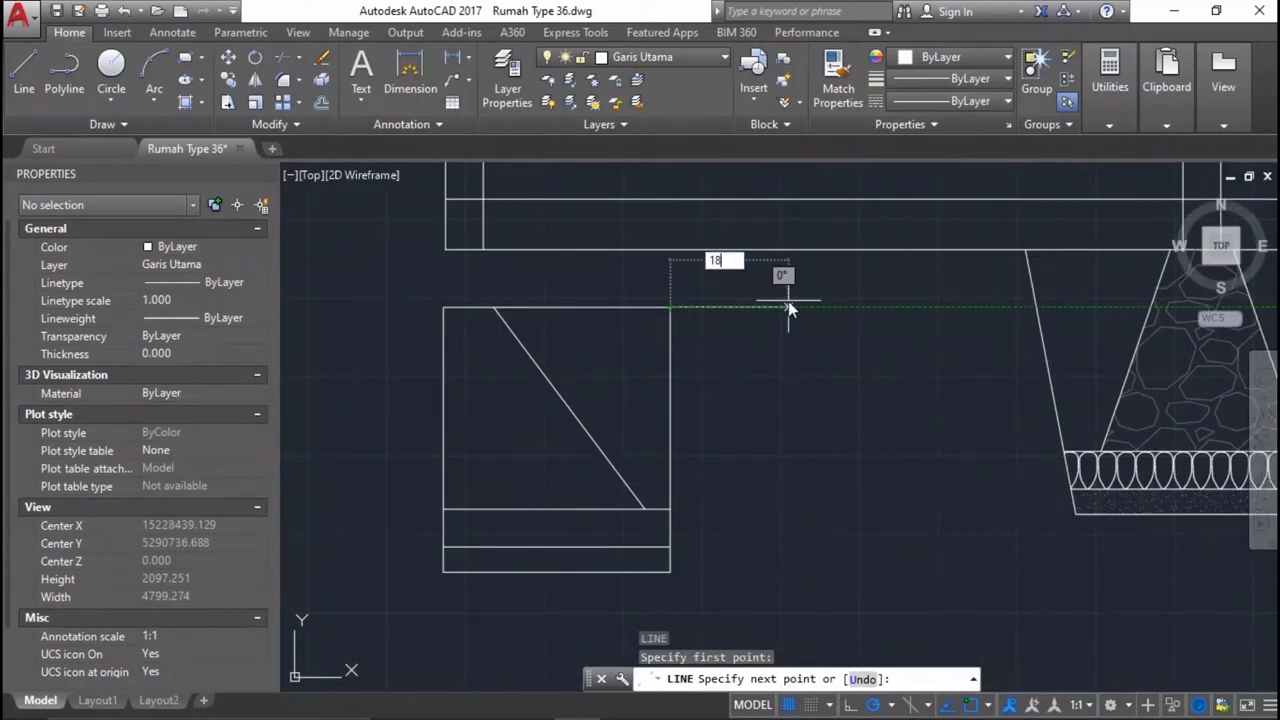
key("Return")
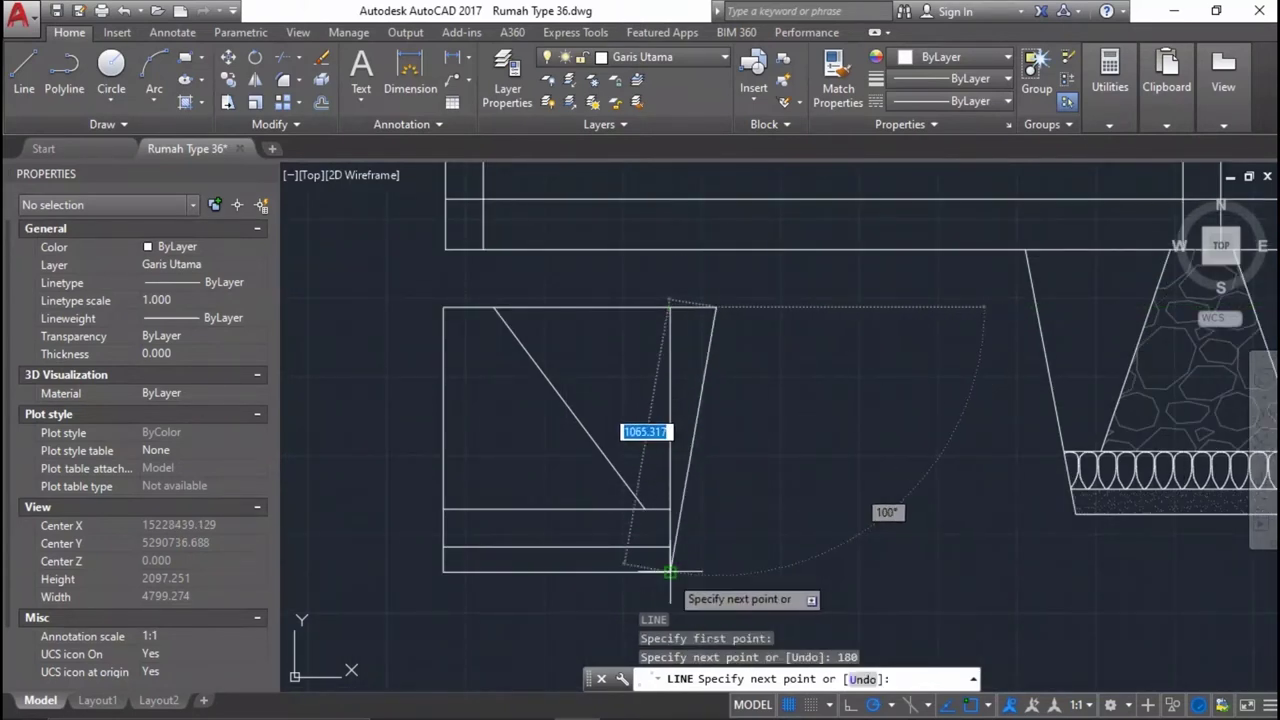
key("Escape")
Delete the inner vertical line and the top edge lines of the footing frame.
scroll(670, 572, "up", 2)
left_click(651, 330)
middle_click_drag(614, 323, 680, 320)
key("Delete")
left_click(757, 281)
left_click(700, 288)
left_click(663, 232)
key("Delete")
scroll(697, 321, "down", 4)
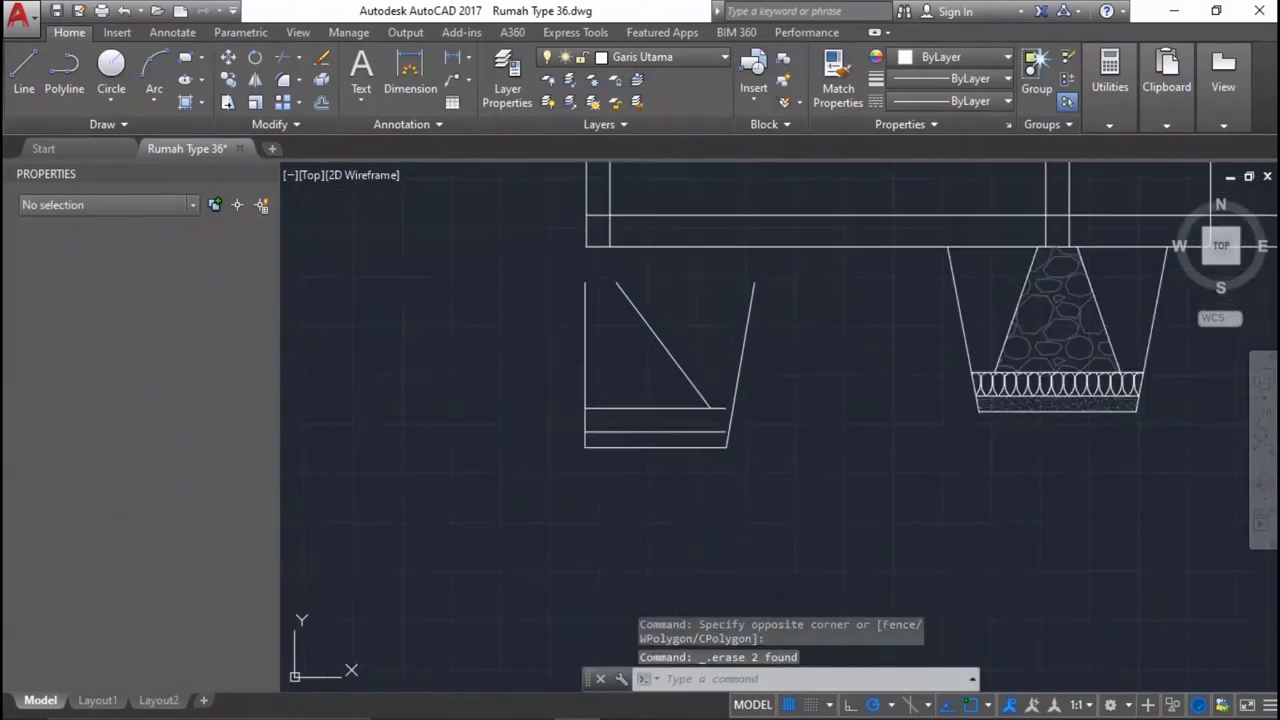
scroll(697, 321, "up", 2)
middle_click_drag(697, 321, 776, 364)
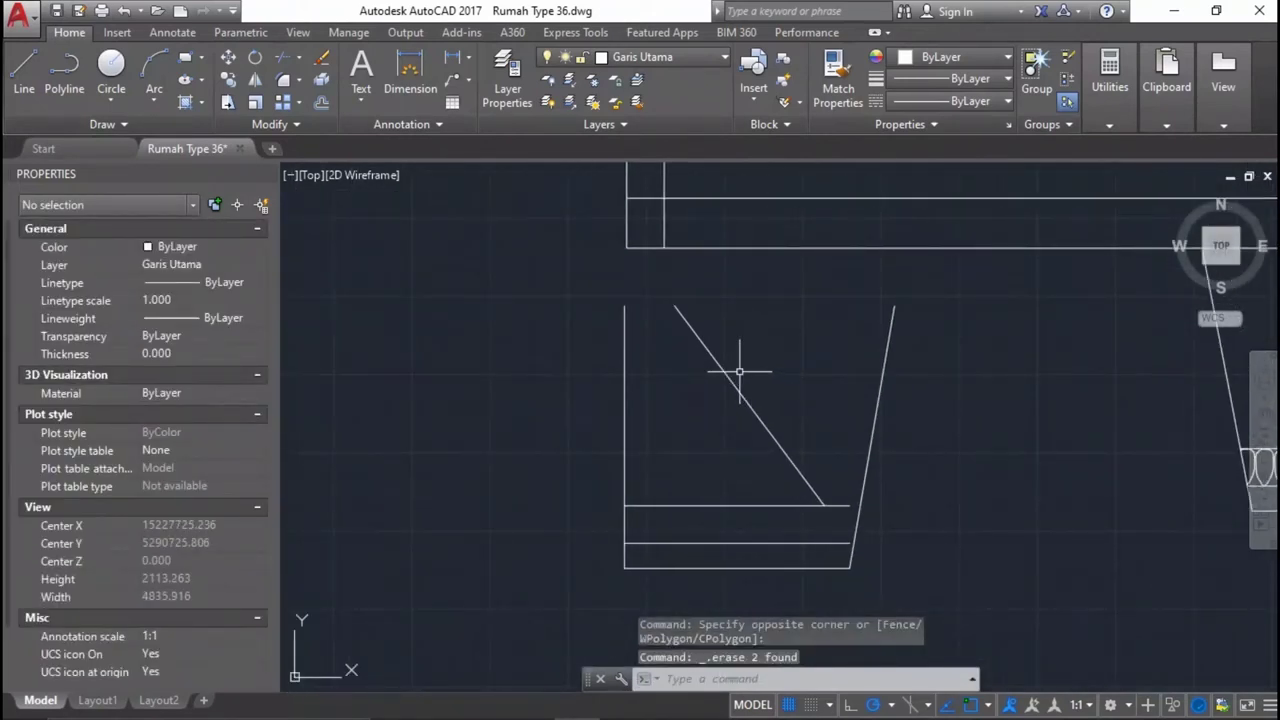
Extend the footing's lower lines to the slanted edge with EXTEND.
type("l")
key("Return")
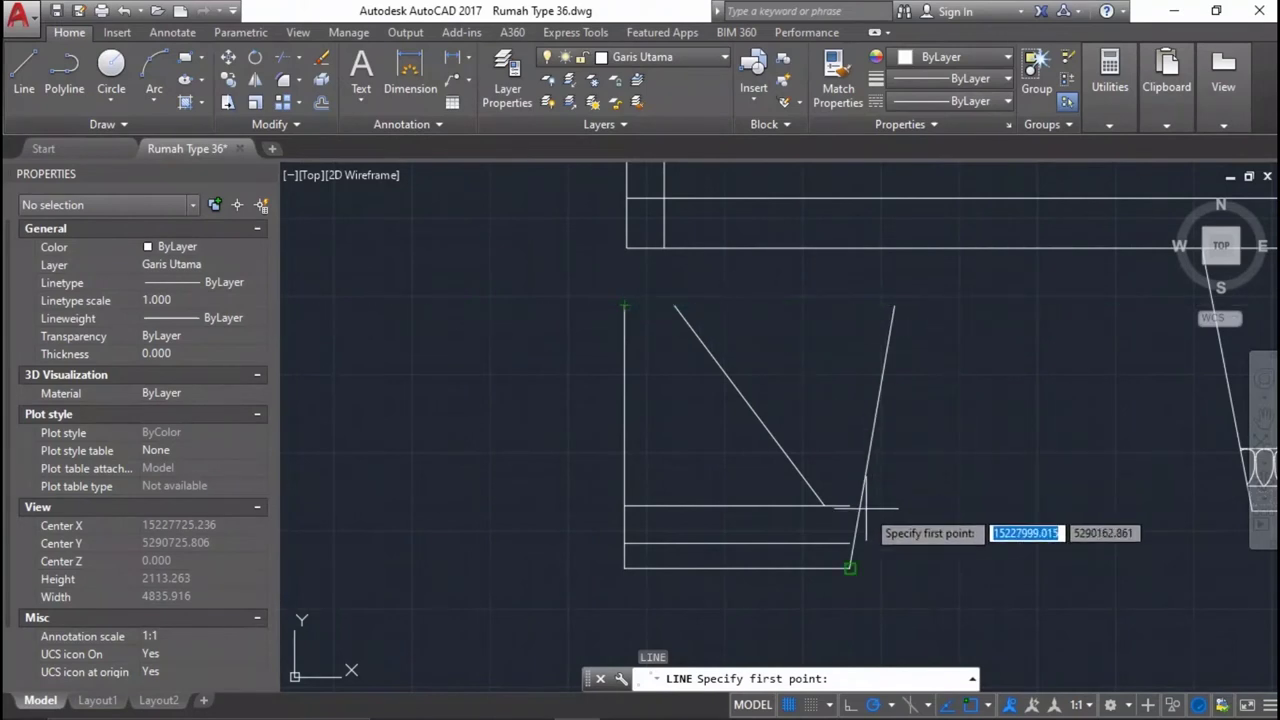
key("Escape")
scroll(837, 509, "up", 2)
type("ex")
key("Return")
scroll(809, 517, "up", 2)
key("Return")
left_click(805, 514)
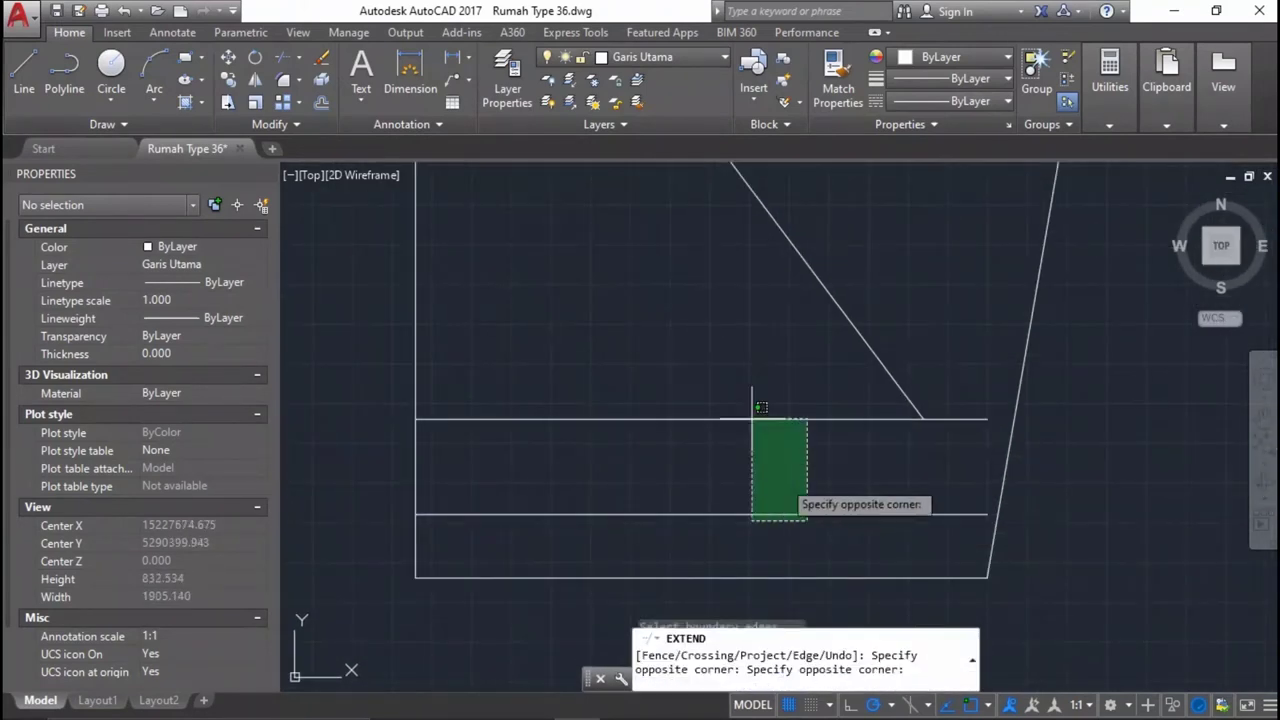
left_click(760, 420)
scroll(835, 417, "down", 5)
key("Escape")
Move the six left footing lines up so the top corner sits on the beam line.
left_click(1002, 552)
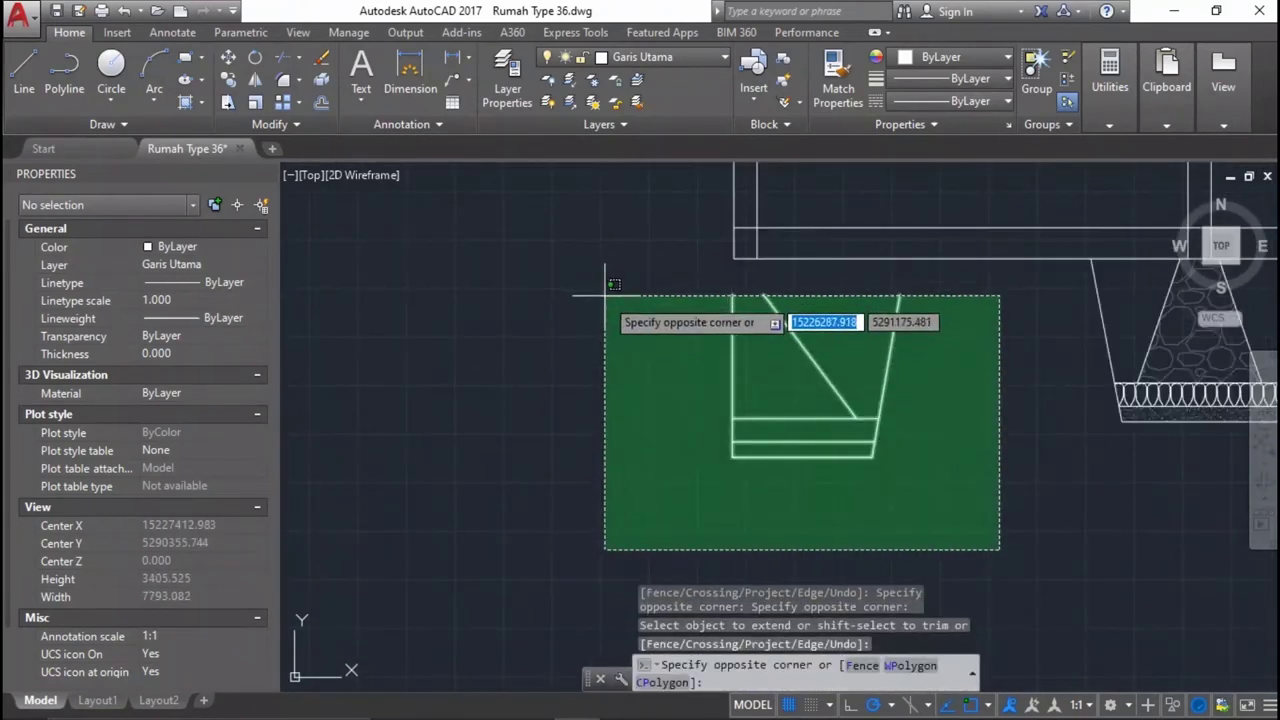
left_click(570, 260)
middle_click_drag(640, 310, 586, 363)
type("m")
key("Return")
left_click(637, 357)
scroll(651, 330, "up", 2)
left_click(638, 316)
scroll(638, 316, "down", 2)
middle_click_drag(638, 316, 300, 330)
scroll(522, 394, "down", 1)
middle_click_drag(514, 365, 689, 366)
scroll(623, 451, "up", 1)
scroll(628, 449, "up", 1)
Mirror the six footing lines about the middle footing's centre, keeping the originals.
left_click(675, 512)
left_click(516, 406)
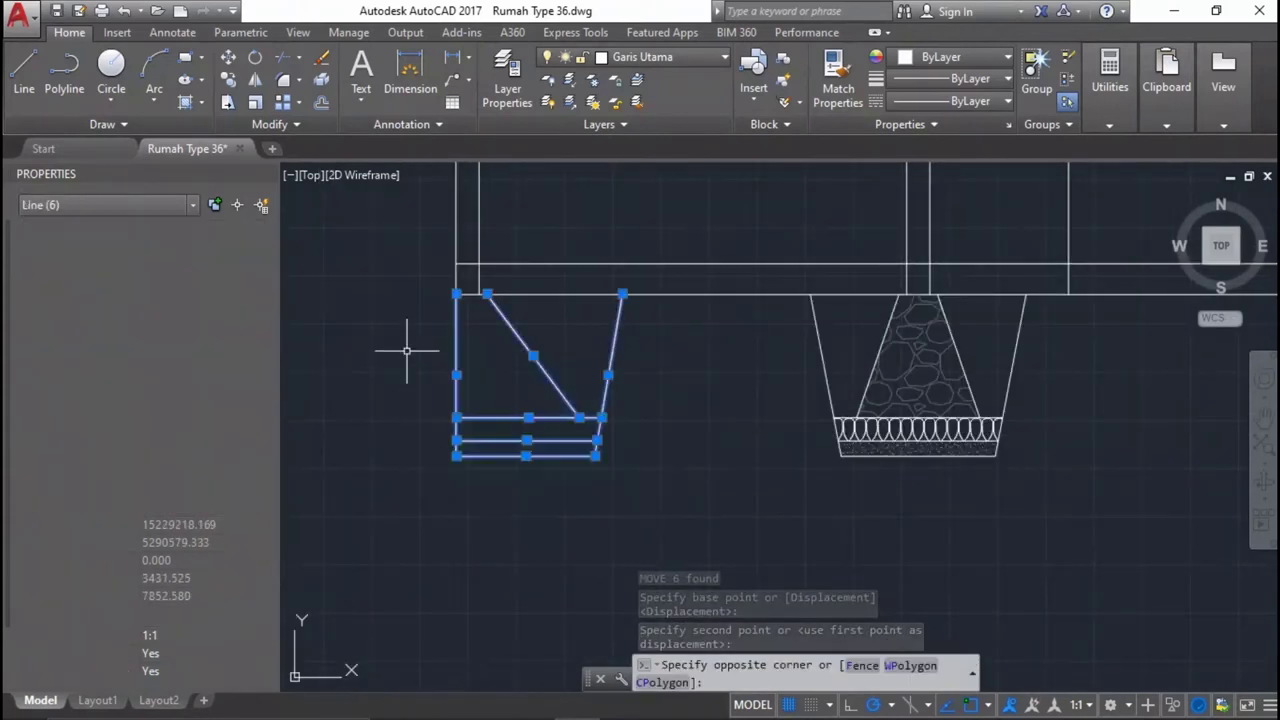
middle_click_drag(771, 466, 597, 384)
type("i")
key("Return")
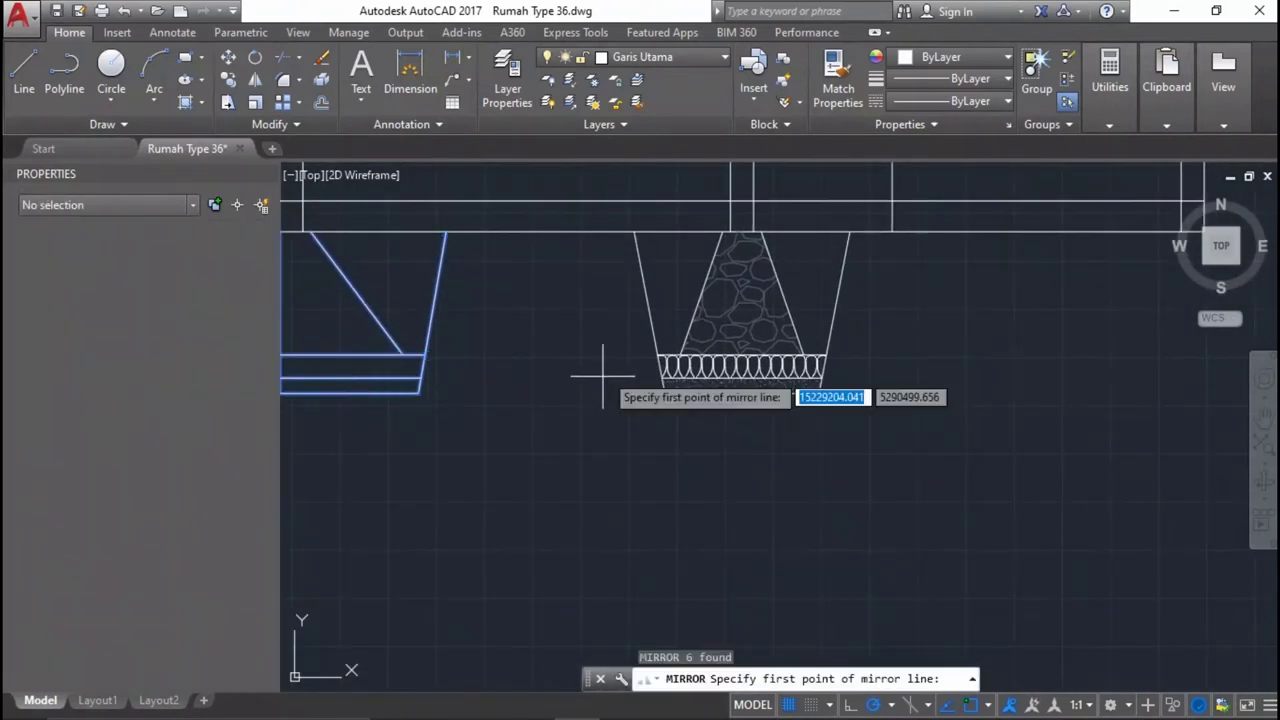
left_click(607, 356)
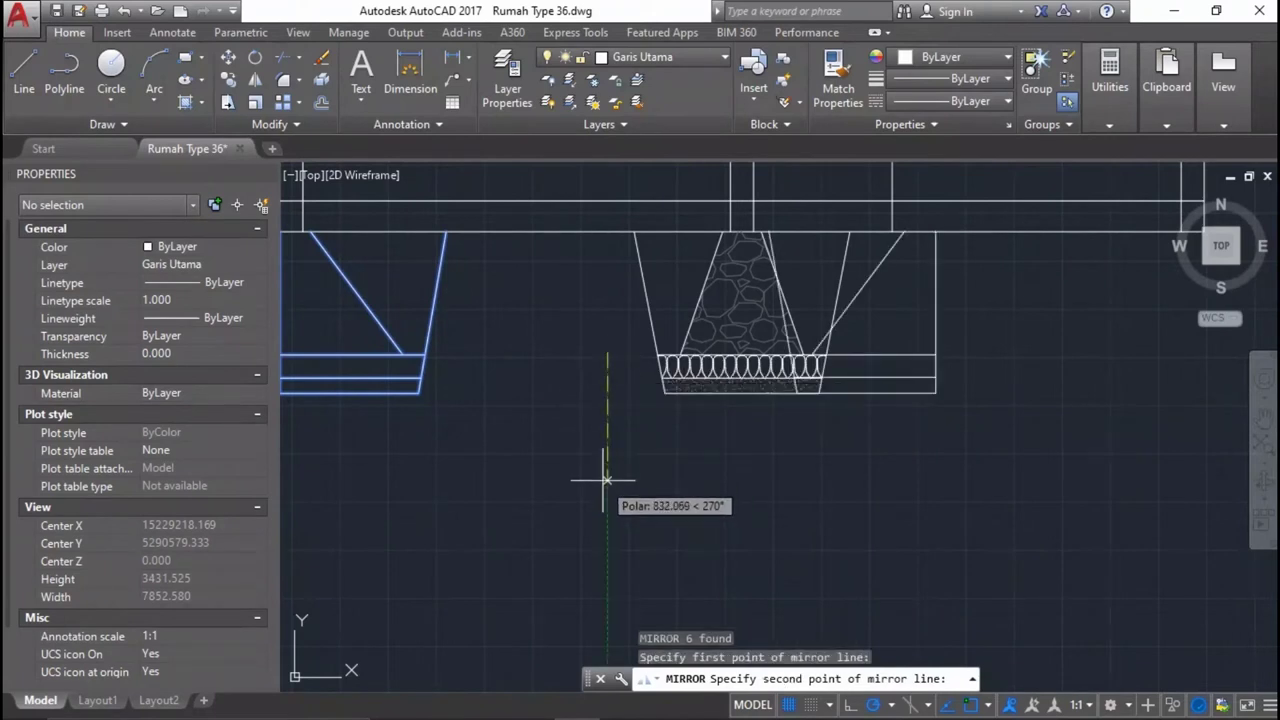
key("Escape")
scroll(860, 390, "down", 2)
left_click(714, 452)
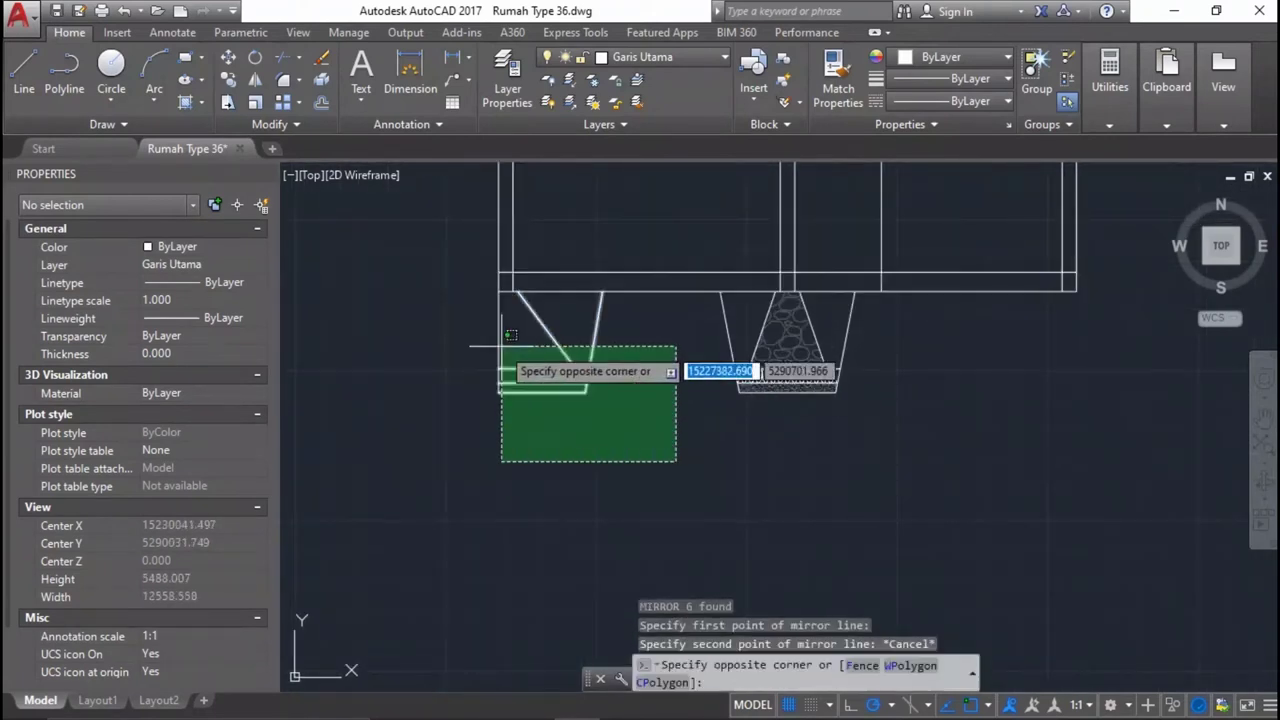
left_click(523, 365)
key("Return")
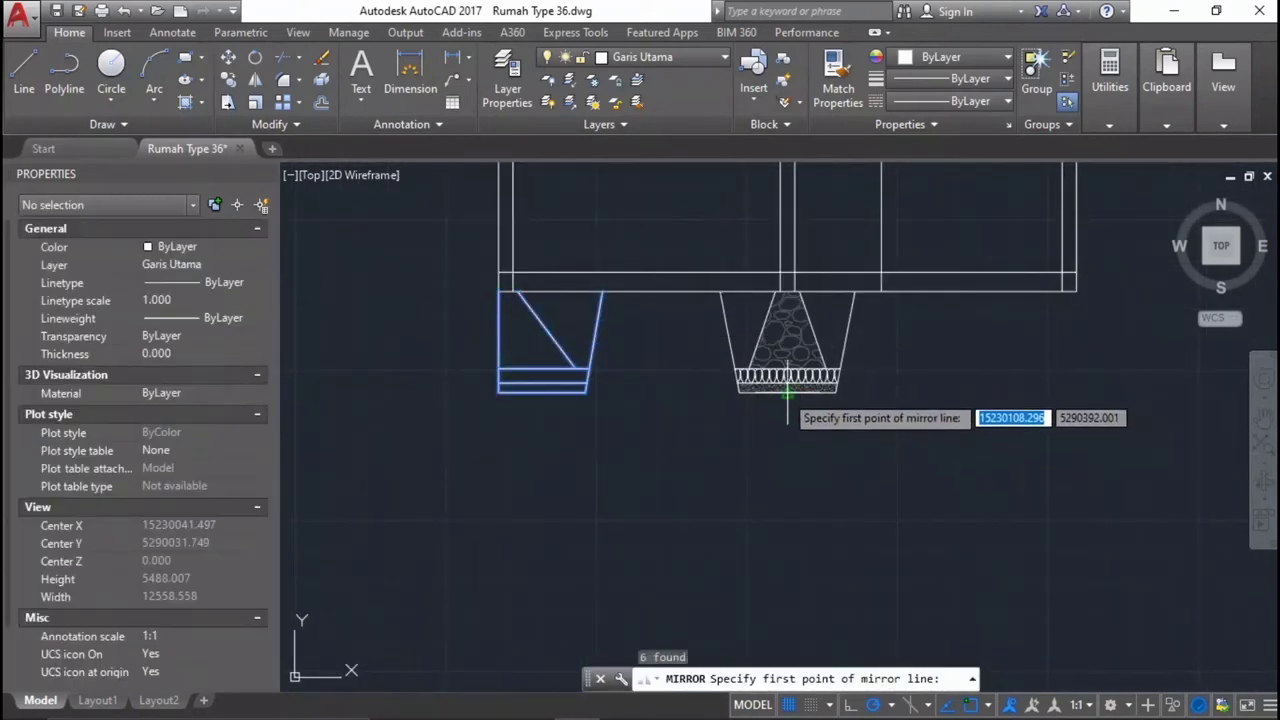
key("Return")
Zoom to check the mirrored footing, then start selecting the row of oval shapes.
scroll(787, 437, "up", 8)
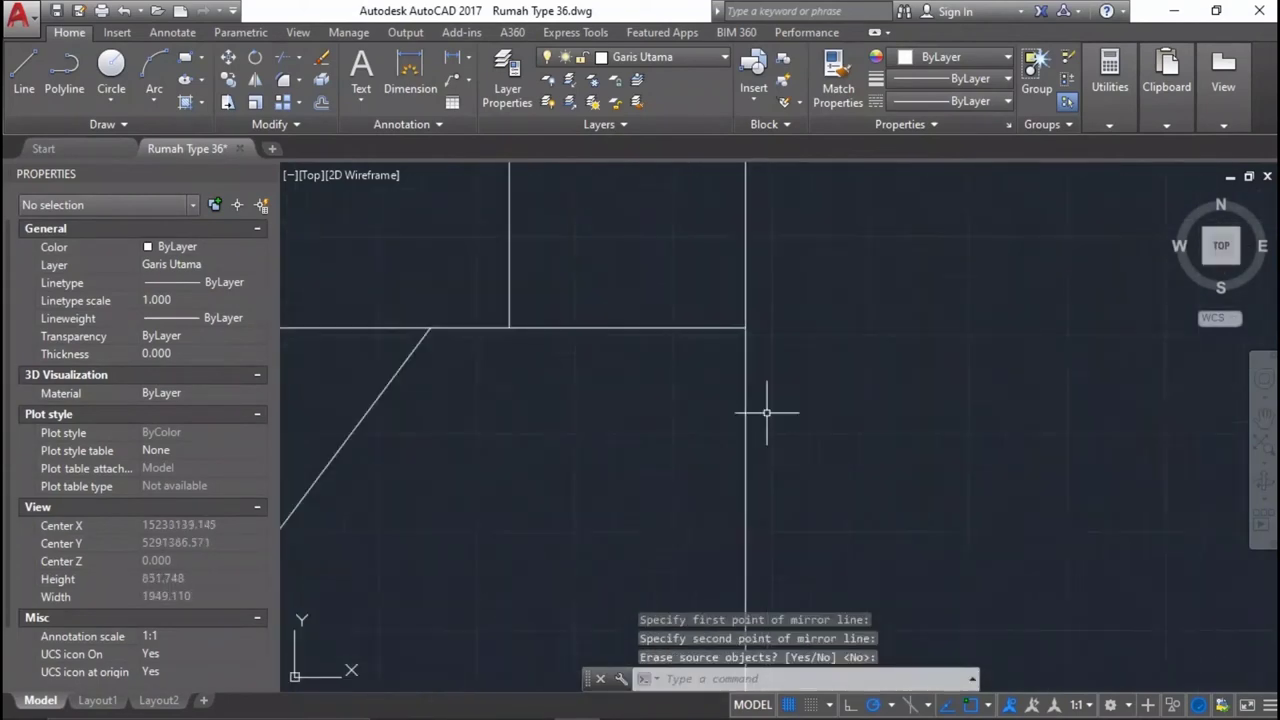
scroll(827, 330, "down", 15)
scroll(900, 310, "up", 3)
scroll(971, 294, "down", 3)
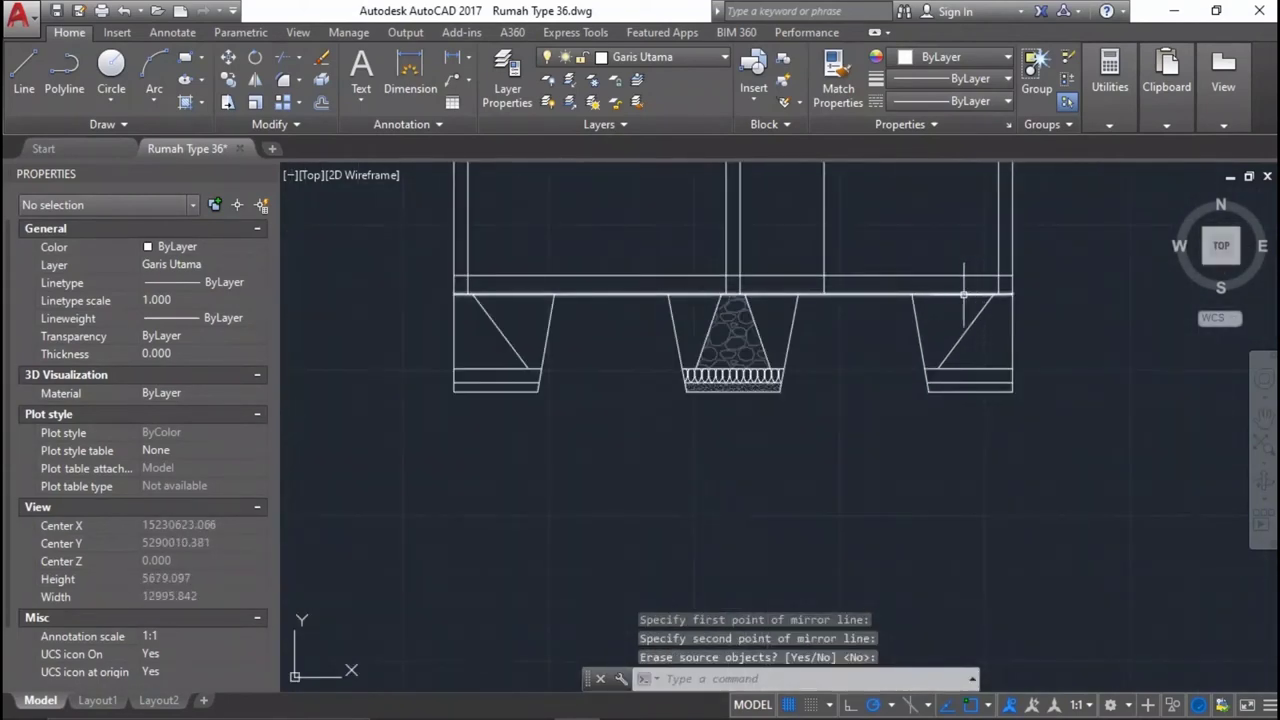
scroll(481, 321, "up", 4)
scroll(763, 377, "down", 2)
scroll(762, 340, "up", 5)
scroll(1005, 355, "up", 2)
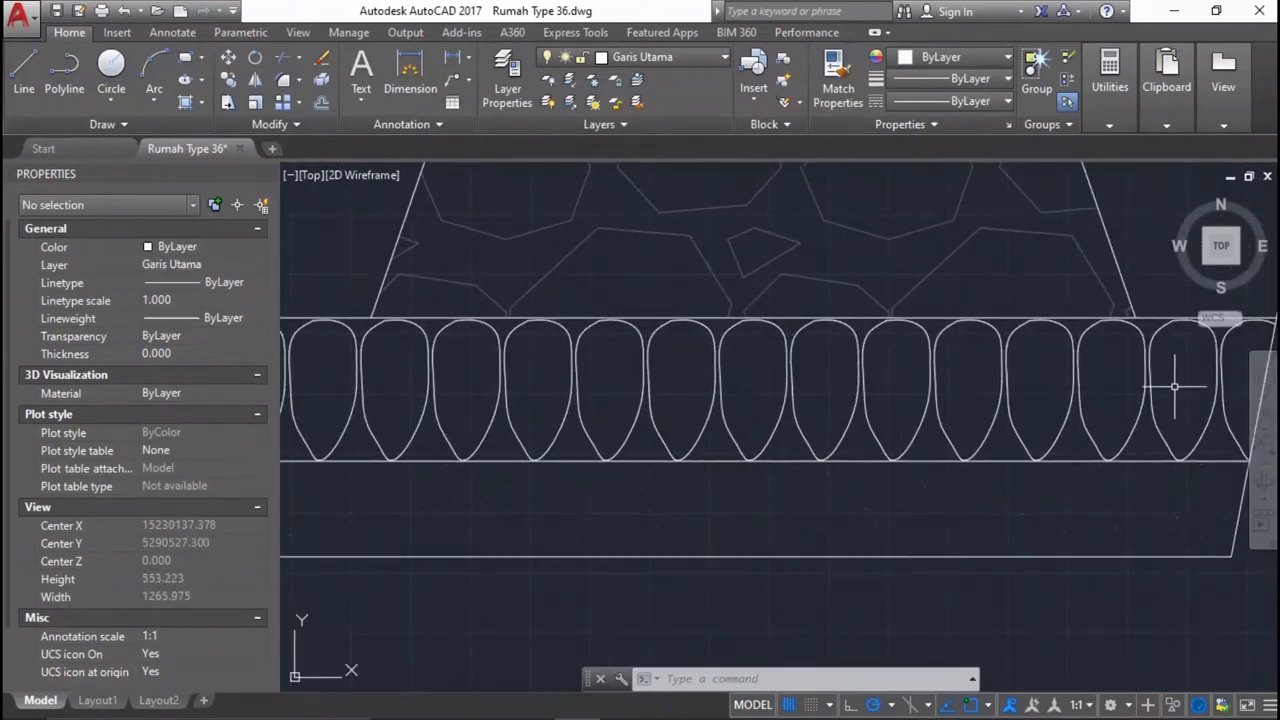
left_click(1175, 386)
Copy the row of sand-layer ovals into the left footing.
left_click(300, 402)
middle_click_drag(353, 391, 450, 396)
type("c")
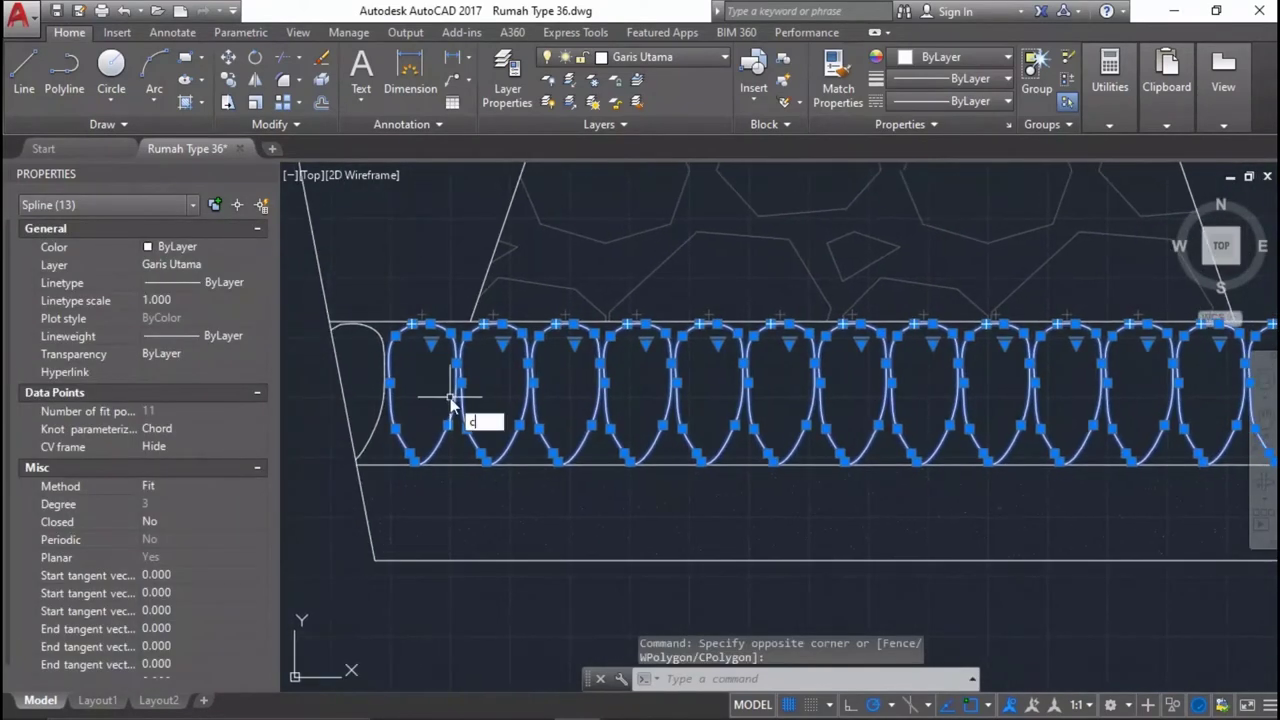
type("o")
key("Return")
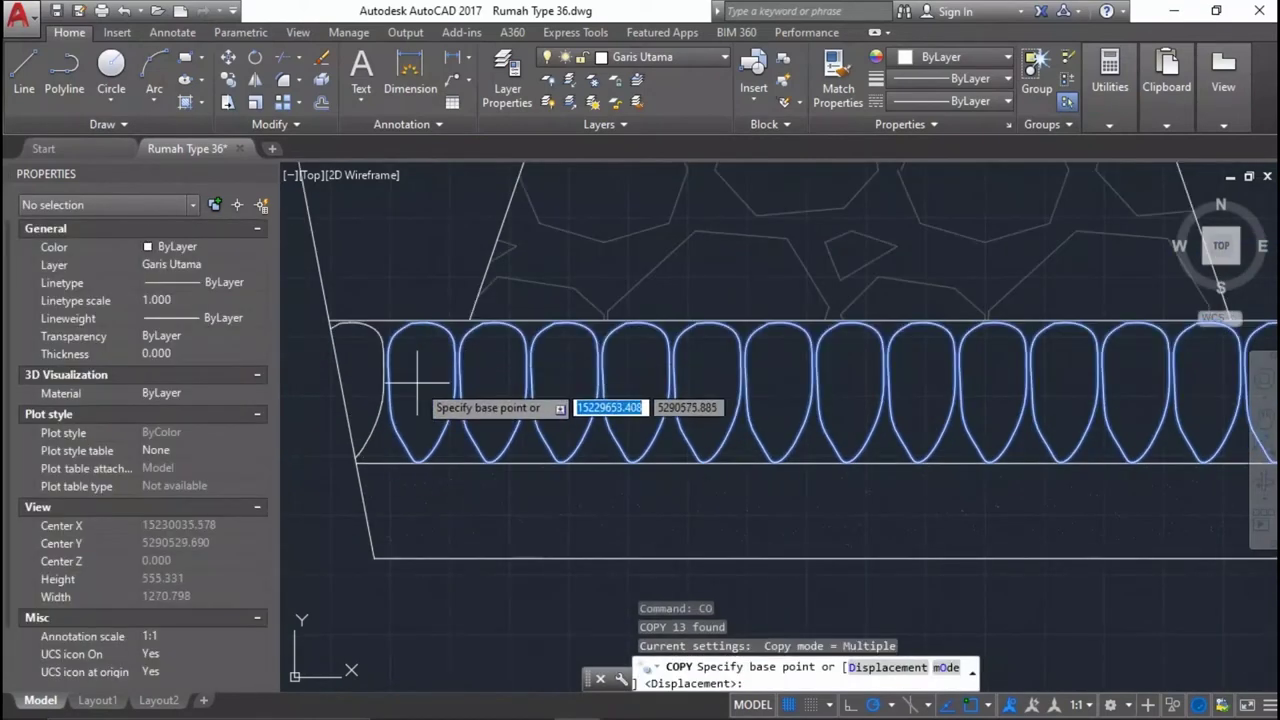
scroll(401, 318, "up", 3)
scroll(371, 314, "down", 4)
scroll(423, 434, "up", 2)
left_click(397, 484)
scroll(686, 425, "down", 4)
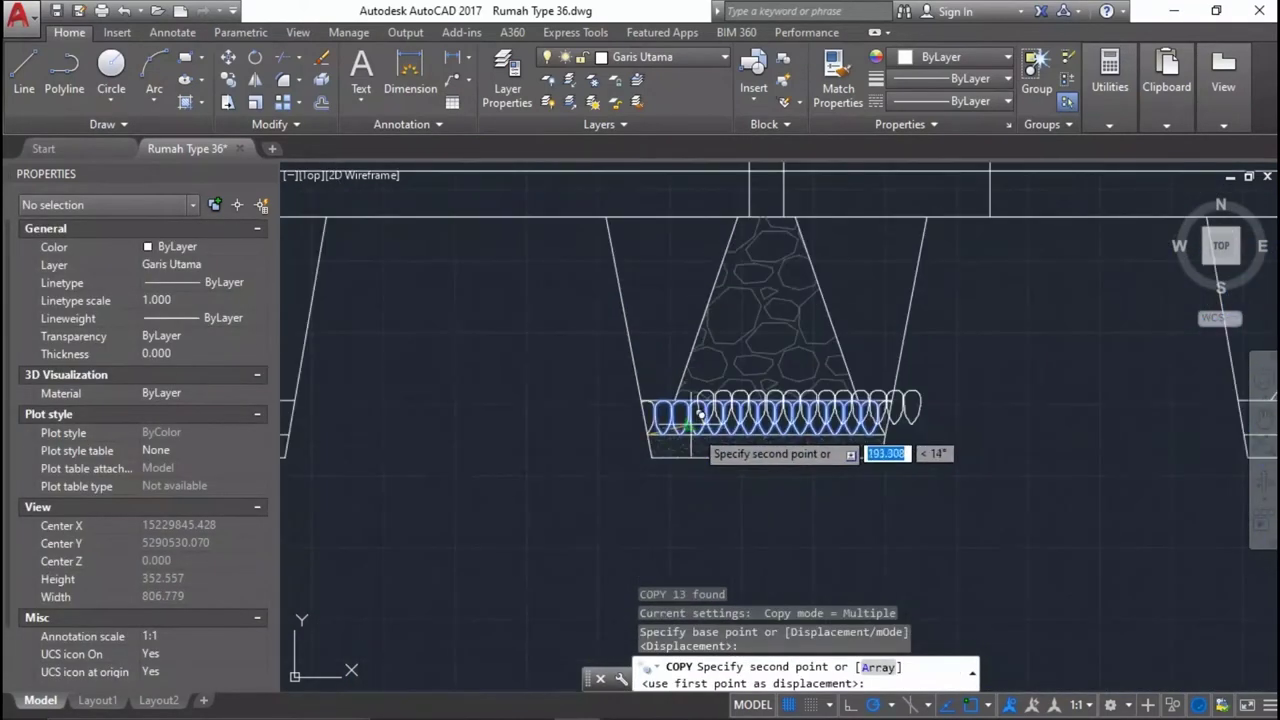
scroll(509, 394, "up", 5)
scroll(462, 392, "down", 2)
left_click(460, 390)
scroll(460, 390, "down", 4)
scroll(947, 390, "up", 3)
middle_click_drag(947, 390, 1049, 386)
key("Return")
Select the 13 copied ovals and move them into place in the footing.
left_click(1049, 386)
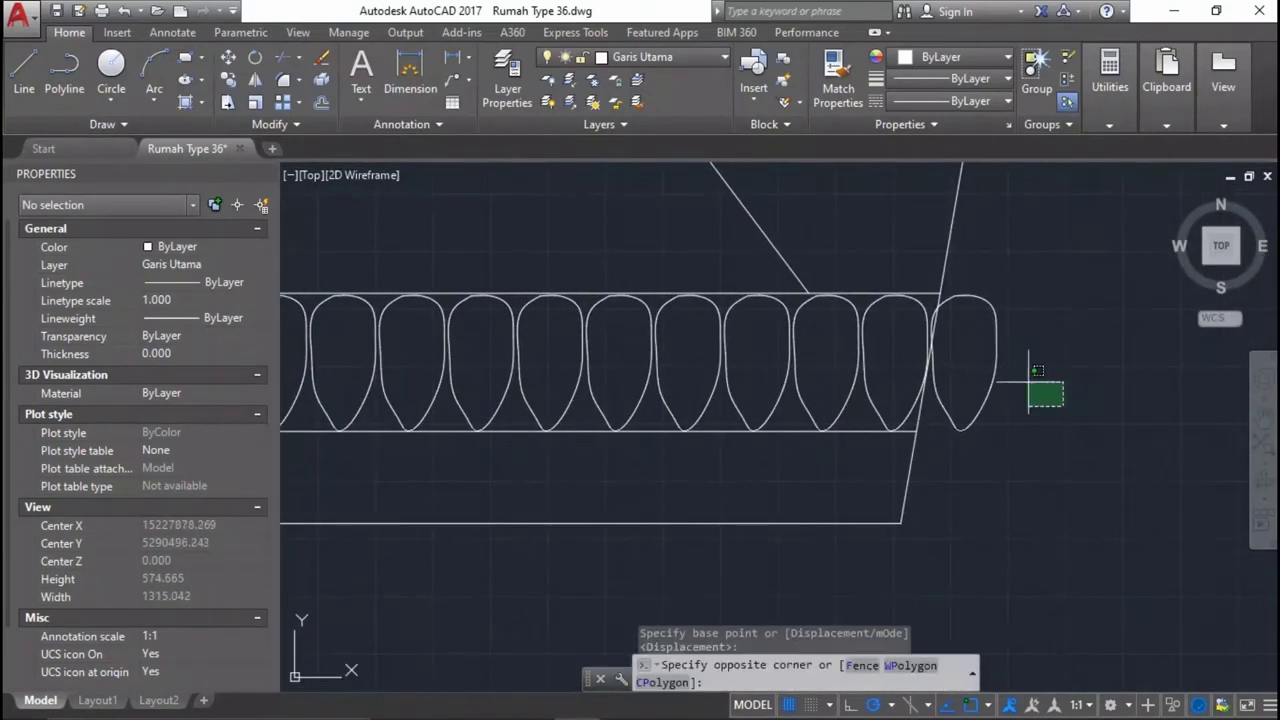
left_click(985, 365)
left_click(957, 331)
scroll(947, 345, "down", 3)
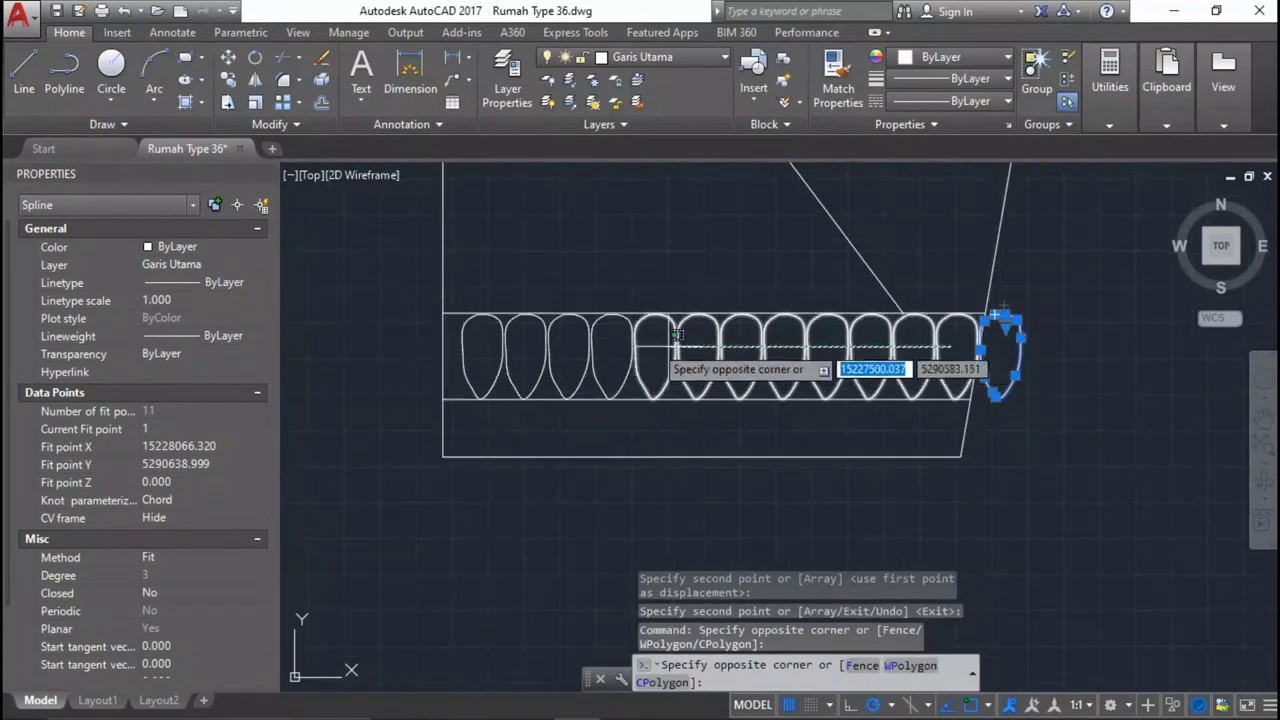
left_click(452, 368)
middle_click_drag(491, 340, 617, 370)
type("m")
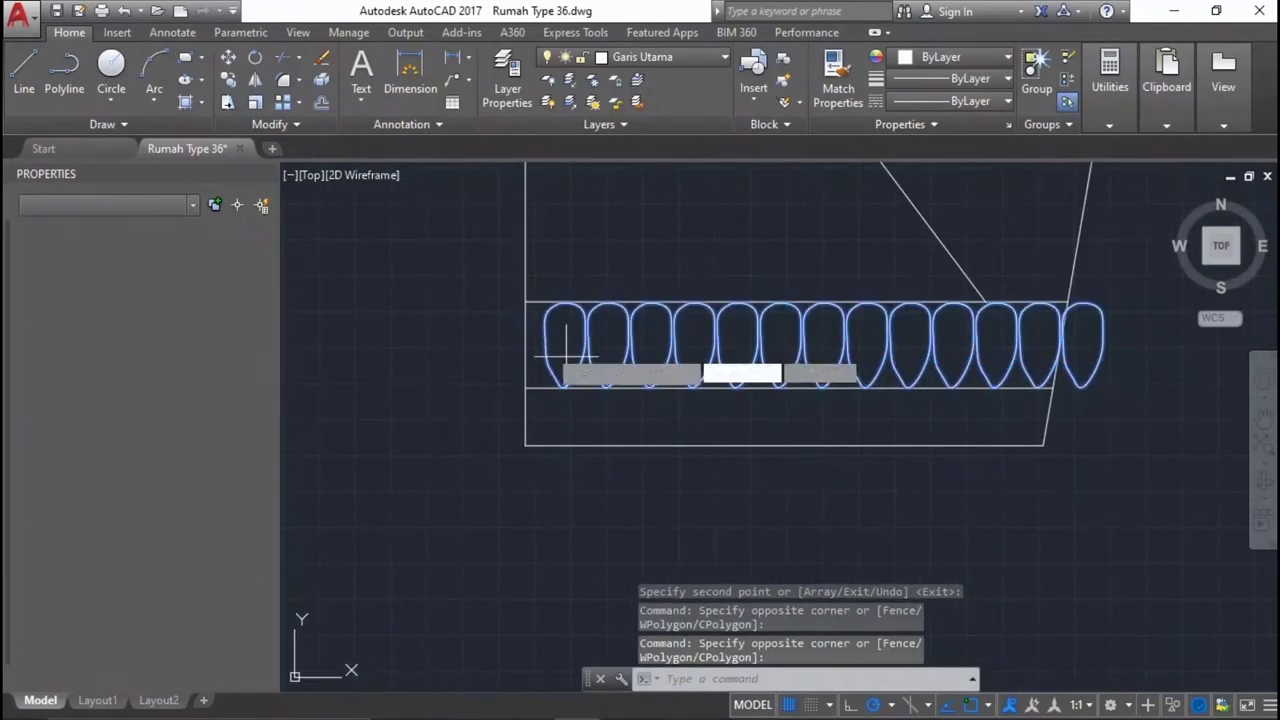
key("Return")
scroll(590, 345, "up", 2)
left_click(431, 370)
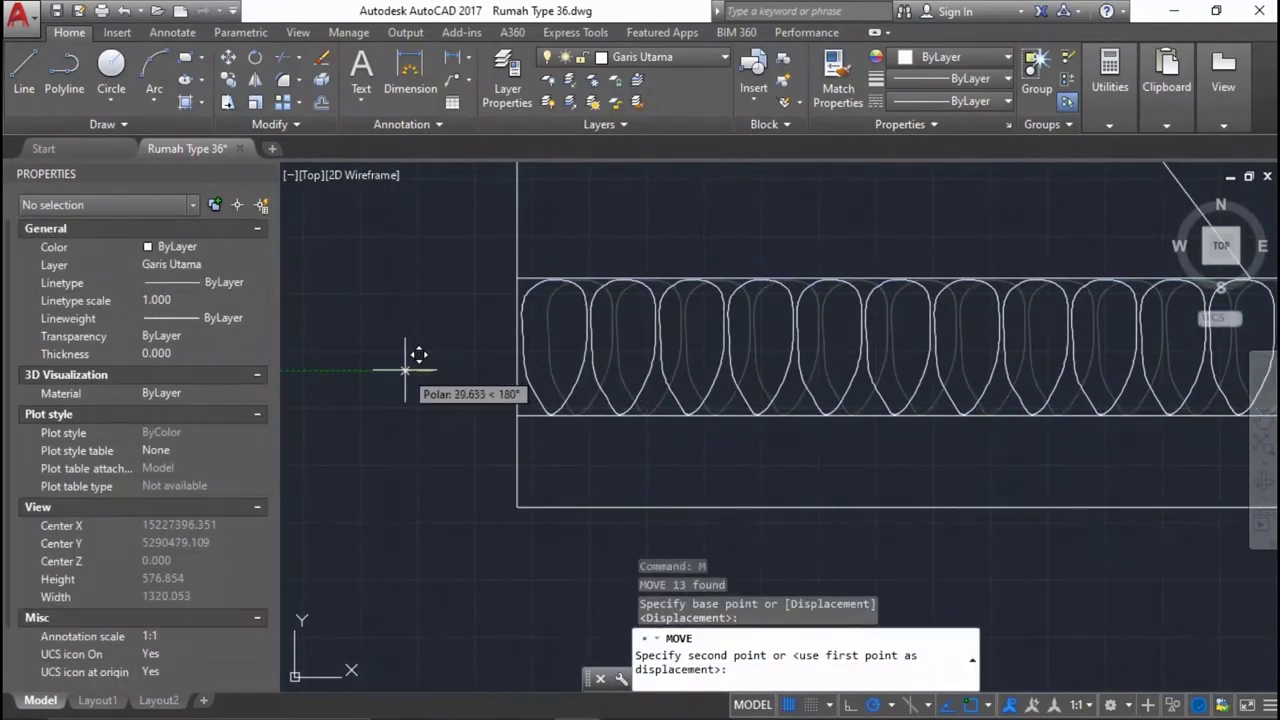
left_click(403, 370)
scroll(409, 354, "down", 2)
scroll(749, 351, "up", 3)
Start TRIM and select the oval row and oval splines as cutting edges.
mouse_move(805, 416)
middle_mouse_down()
mouse_move(895, 431)
mouse_move(748, 394)
middle_mouse_up()
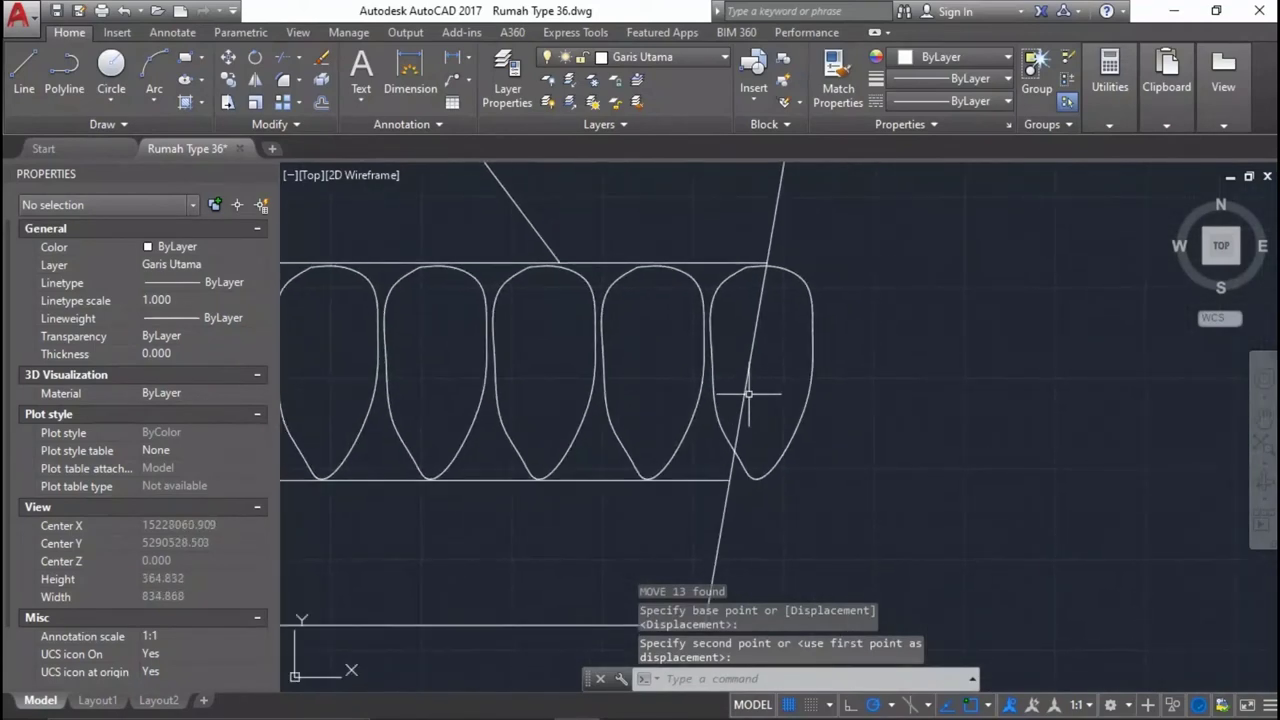
type("tr")
key("Return")
key("Return")
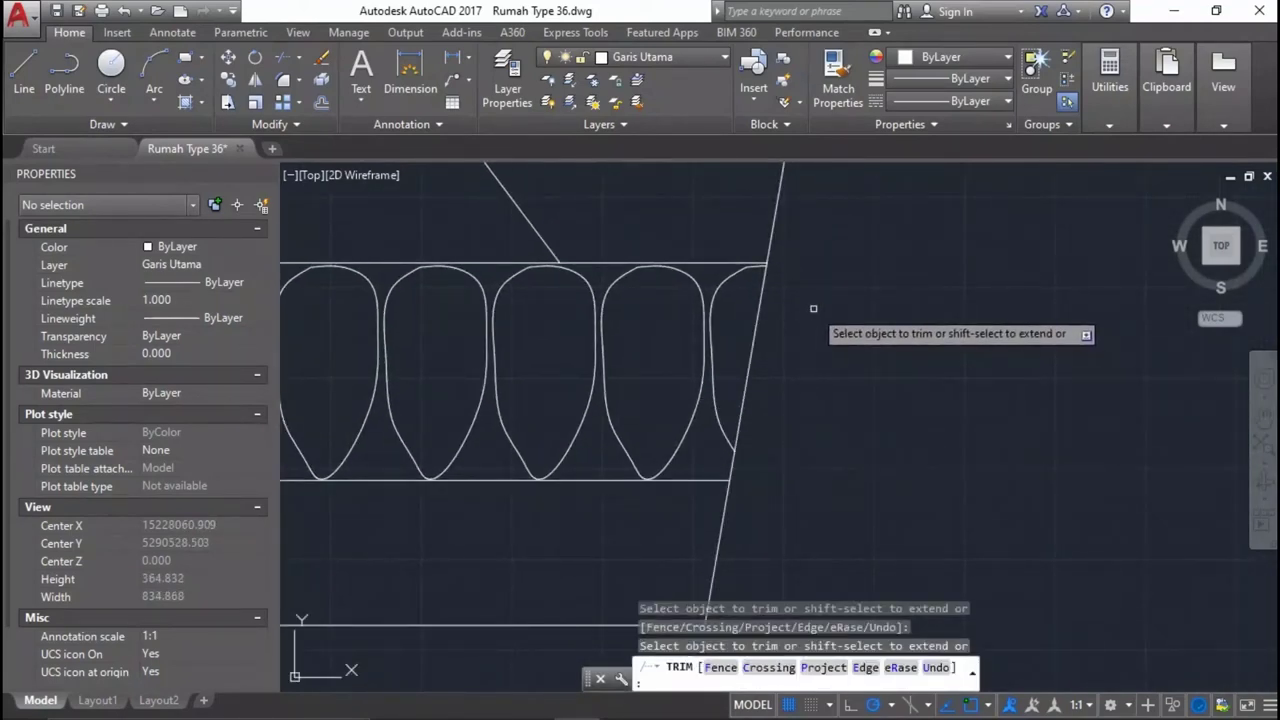
scroll(771, 424, "down", 3)
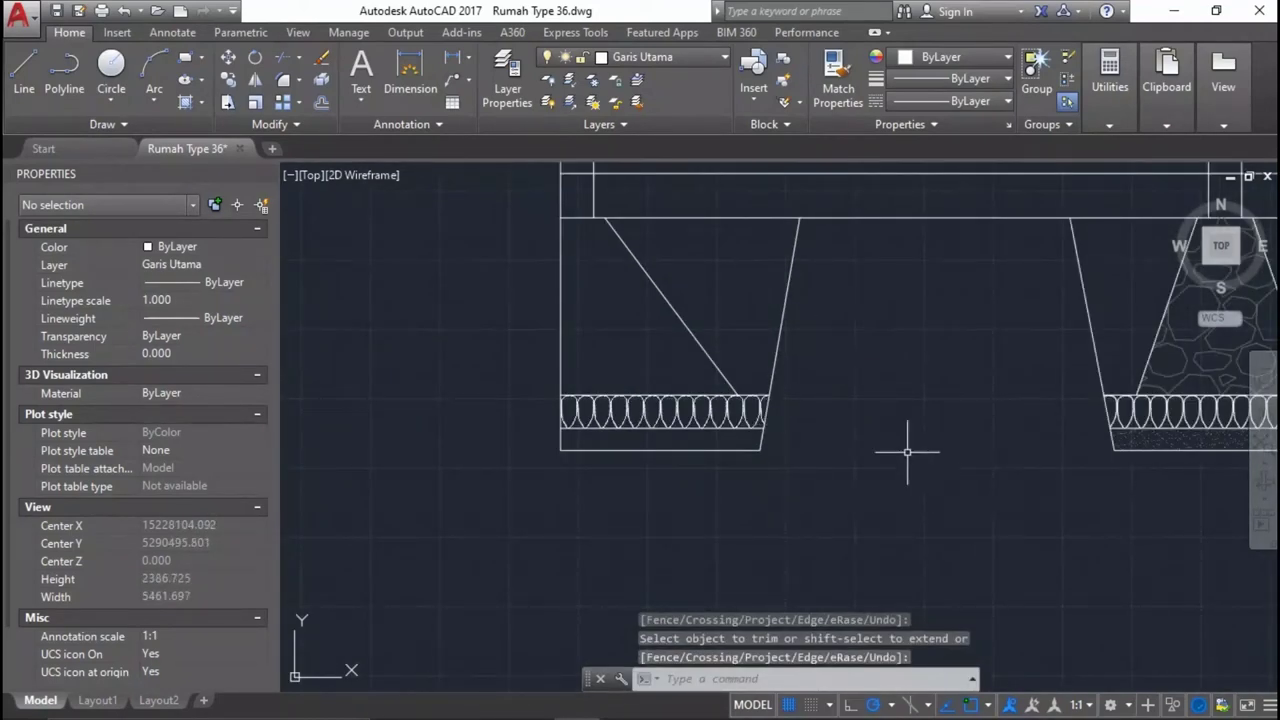
scroll(1080, 466, "up", 3)
scroll(526, 462, "down", 3)
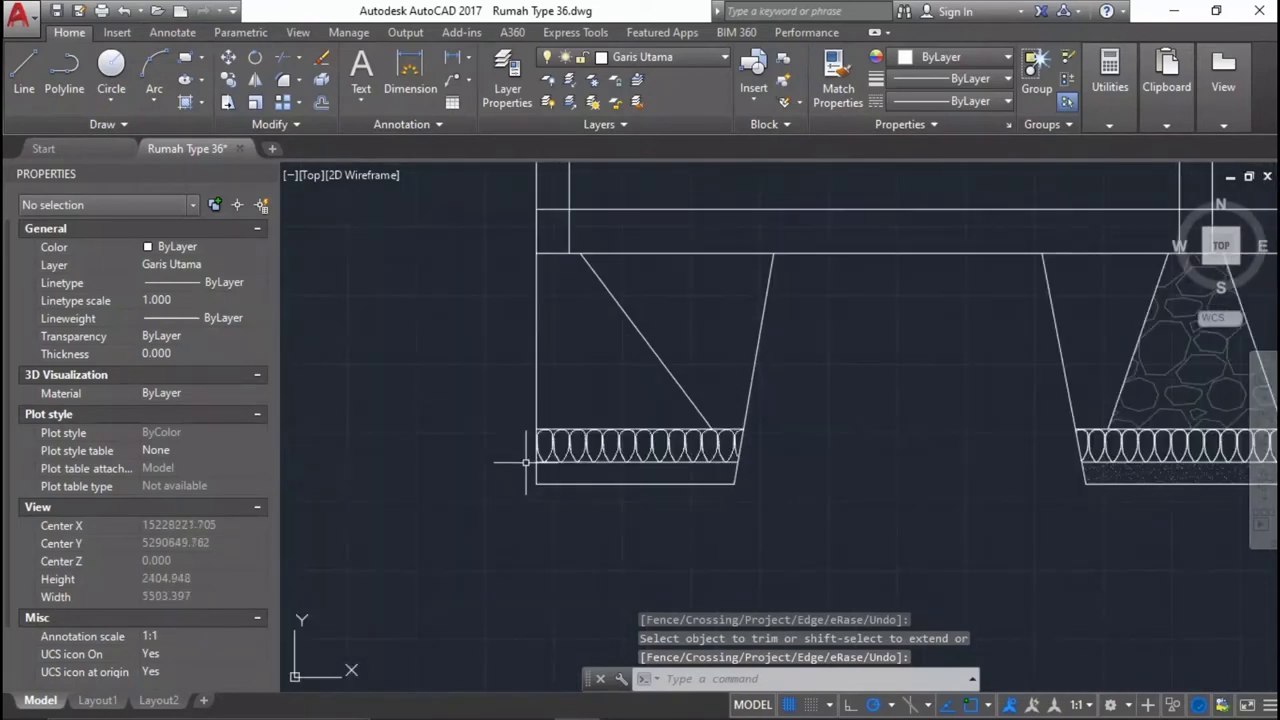
left_click(508, 398)
left_click(784, 472)
scroll(730, 470, "up", 5)
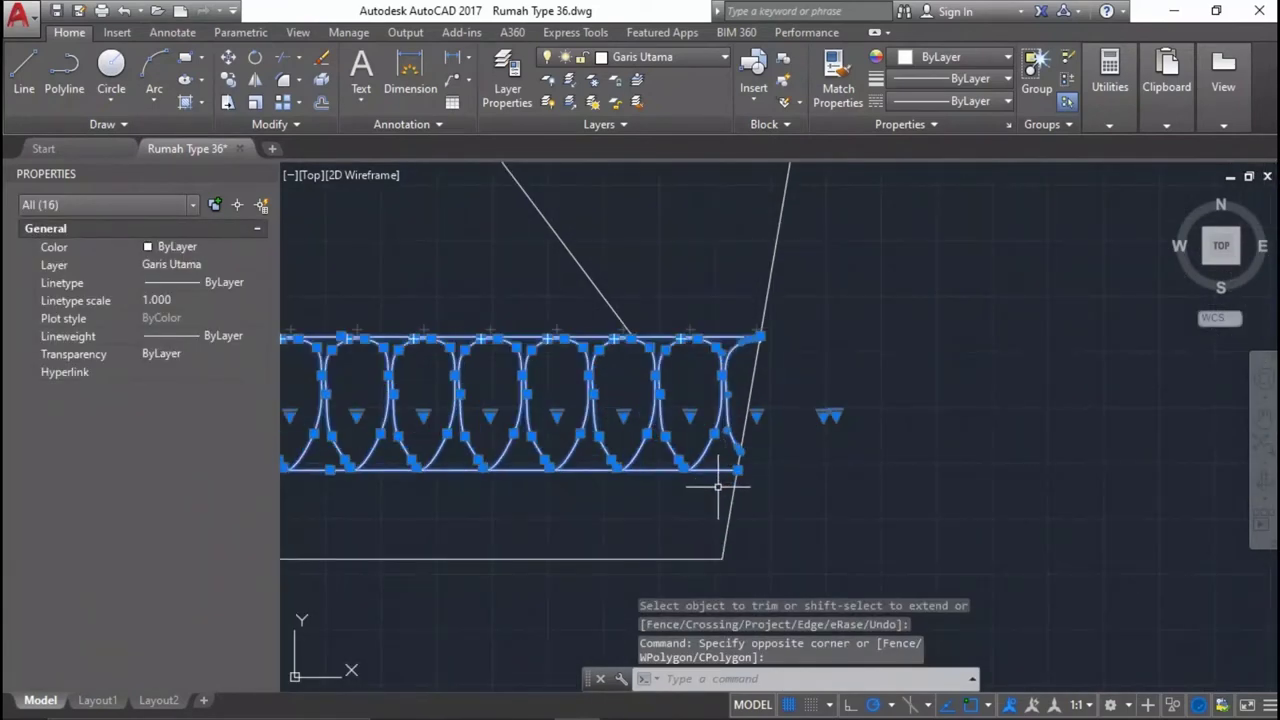
scroll(717, 487, "up", 3)
left_click(677, 414)
left_click(720, 520)
scroll(720, 520, "down", 3)
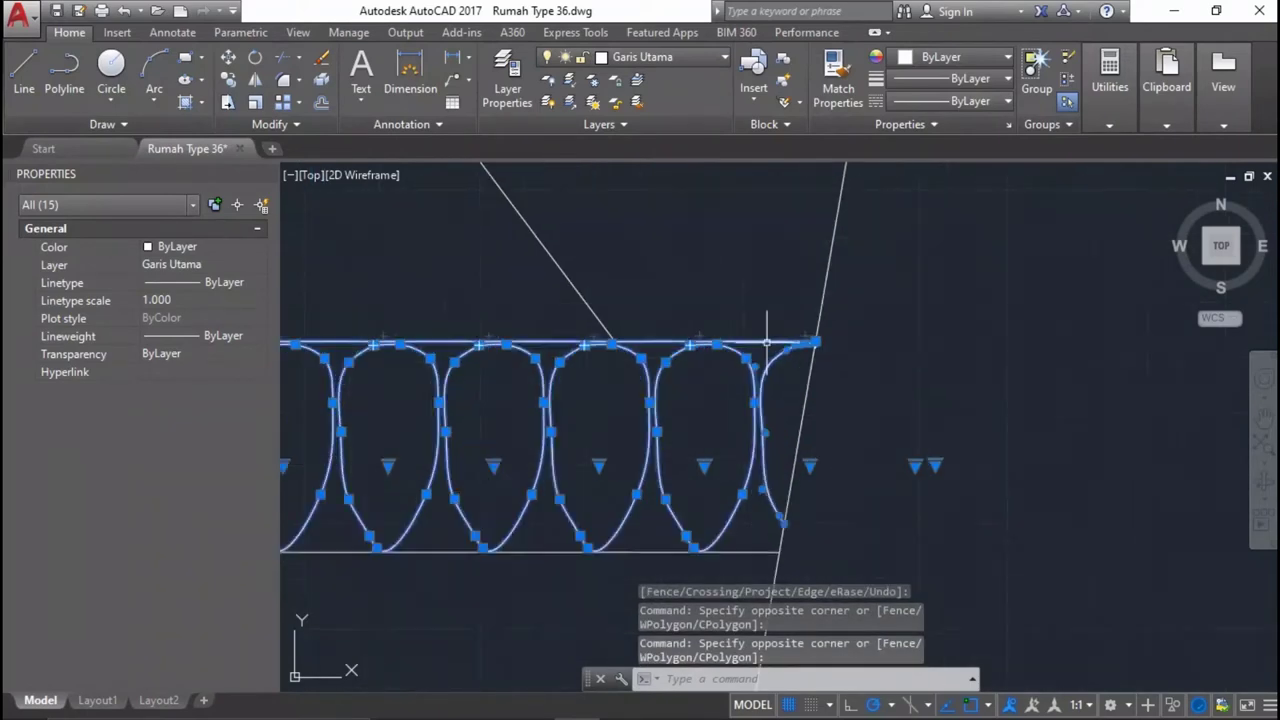
scroll(843, 343, "up", 3)
left_click(766, 357)
left_click(737, 277)
scroll(847, 408, "down", 4)
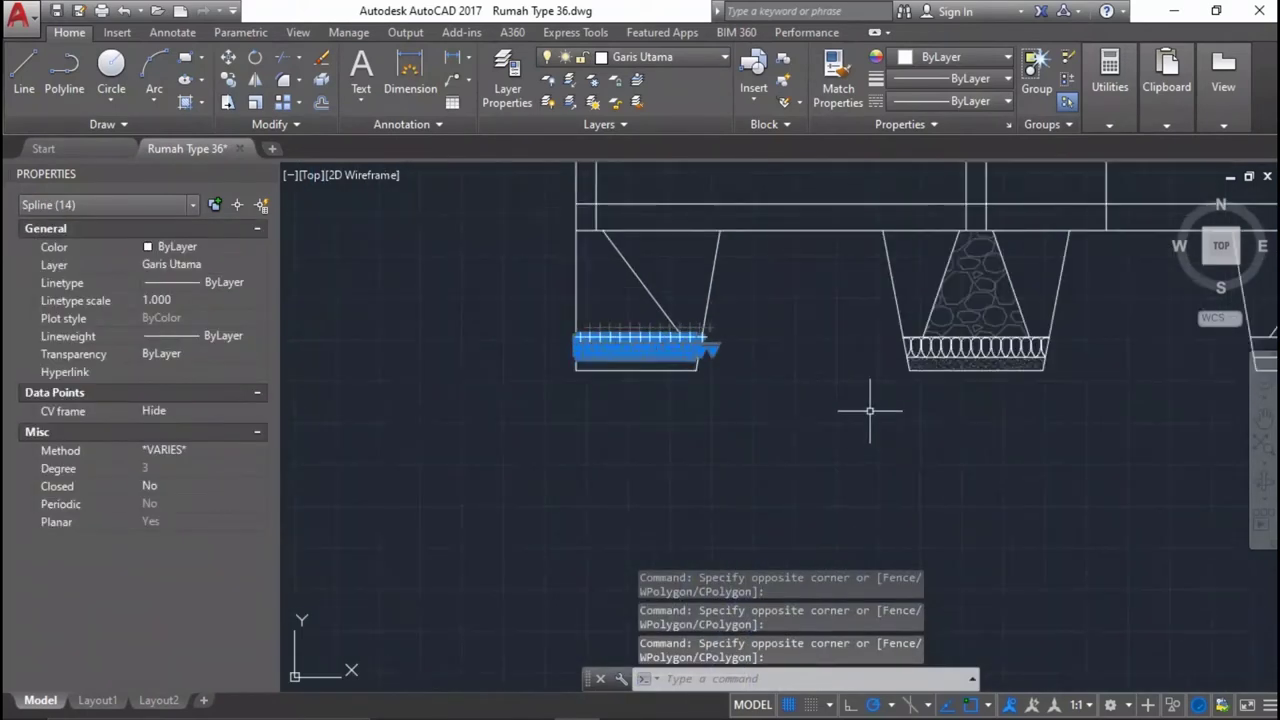
middle_click_drag(847, 408, 675, 488)
Re-run TRIM to cut the ovals back to the footing edges.
type("tr")
key("Return")
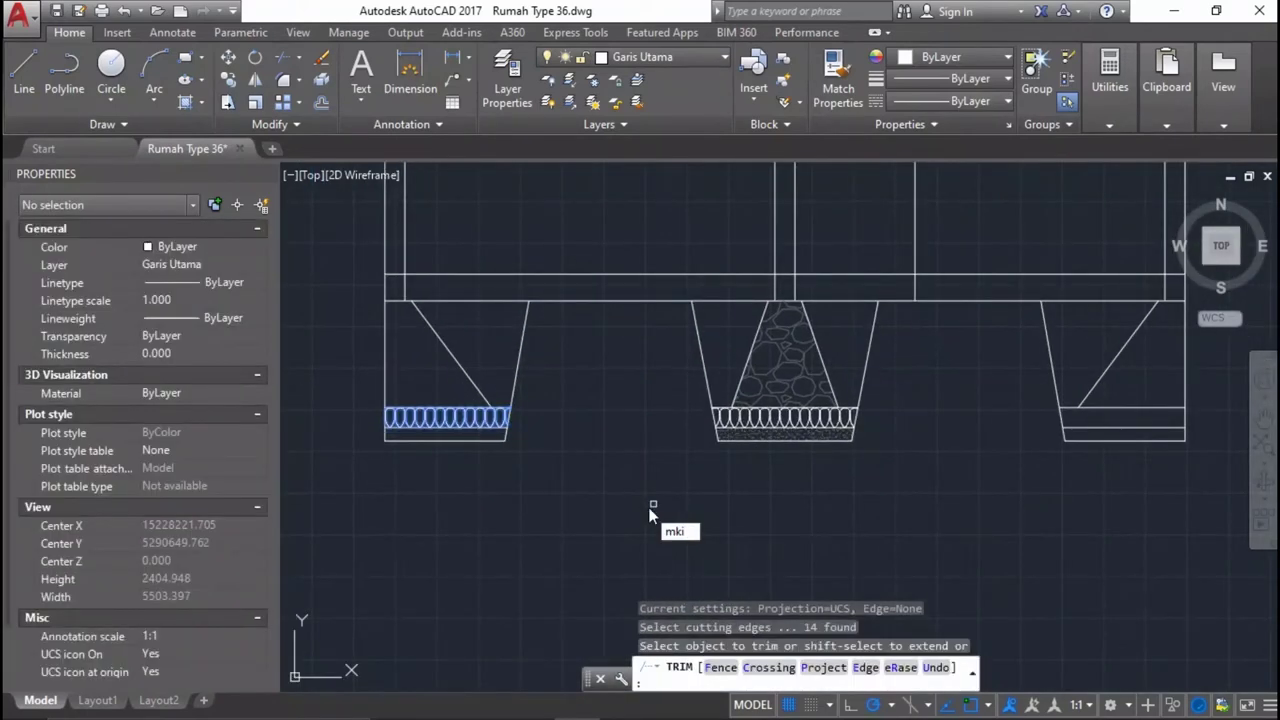
type("m")
key("Return")
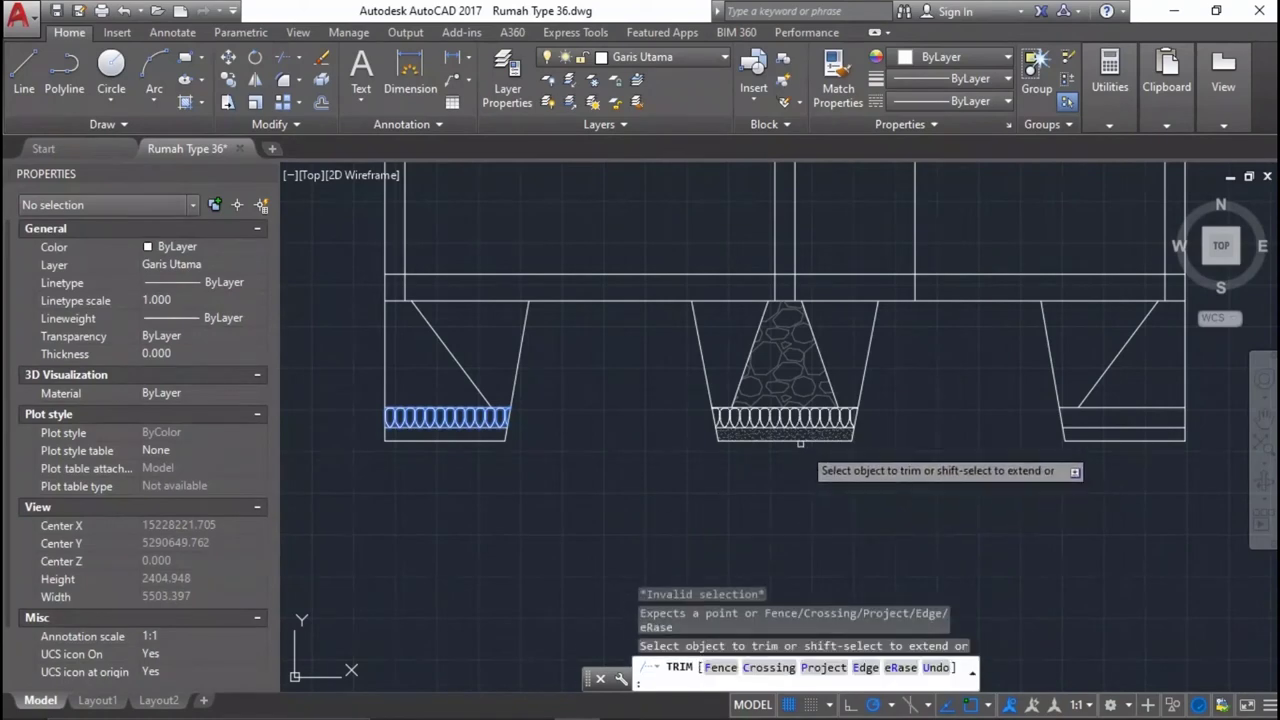
Select the left footing's ovals, dropping the bottom line and other extra objects.
scroll(369, 406, "up", 4)
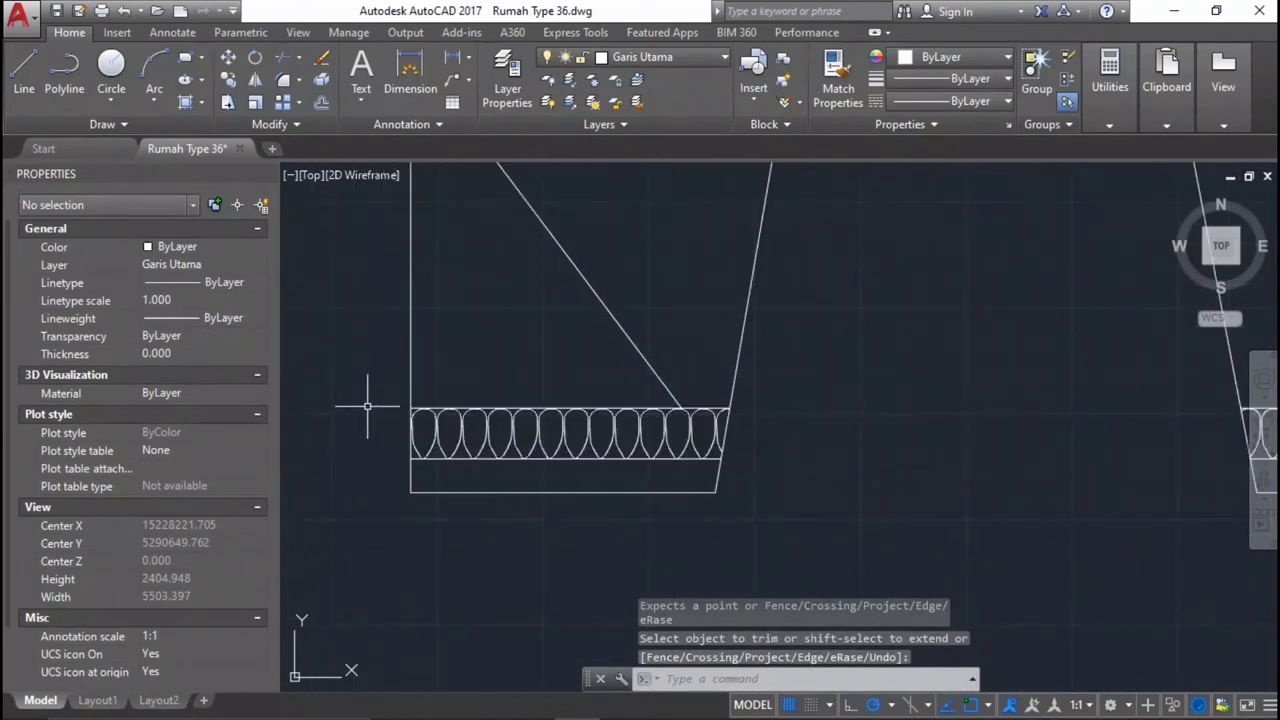
left_click(366, 372)
left_click(782, 482)
scroll(700, 440, "up", 5)
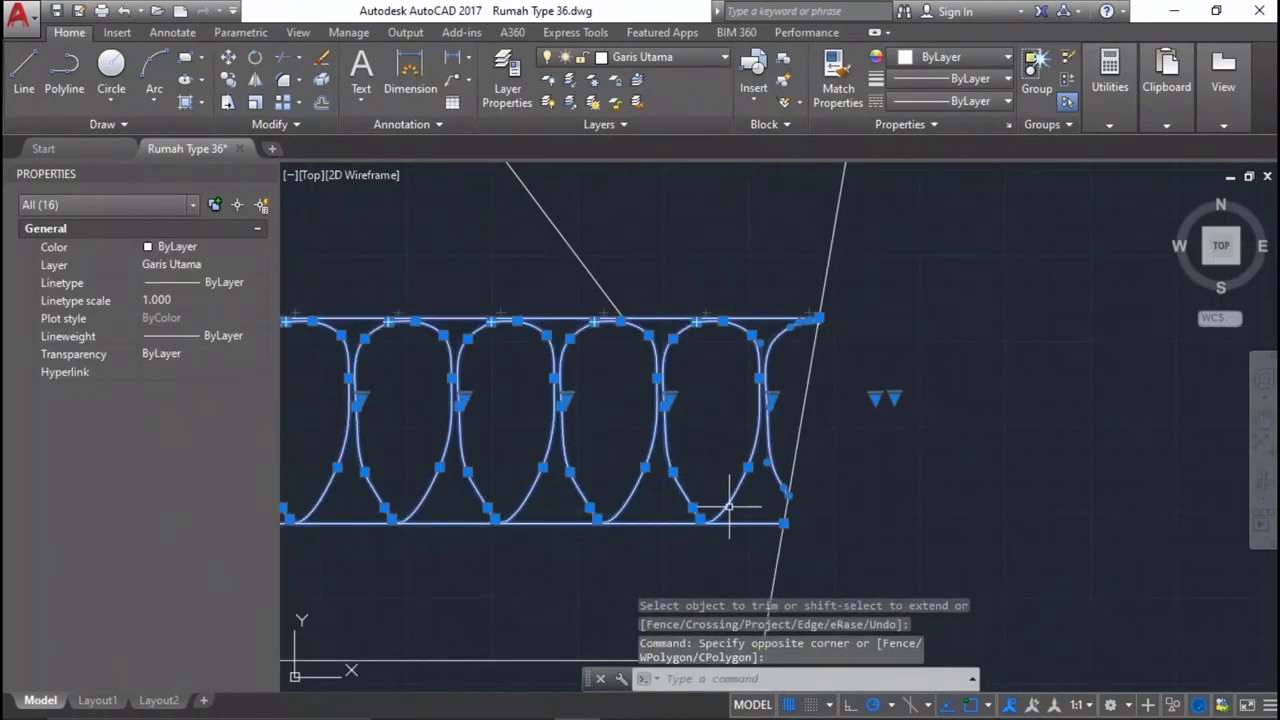
left_click(740, 522)
left_click(757, 457, "shift")
left_click(767, 327, "shift")
left_click(767, 327, "shift")
left_click(766, 282, "shift")
middle_click_drag(790, 344, 620, 376)
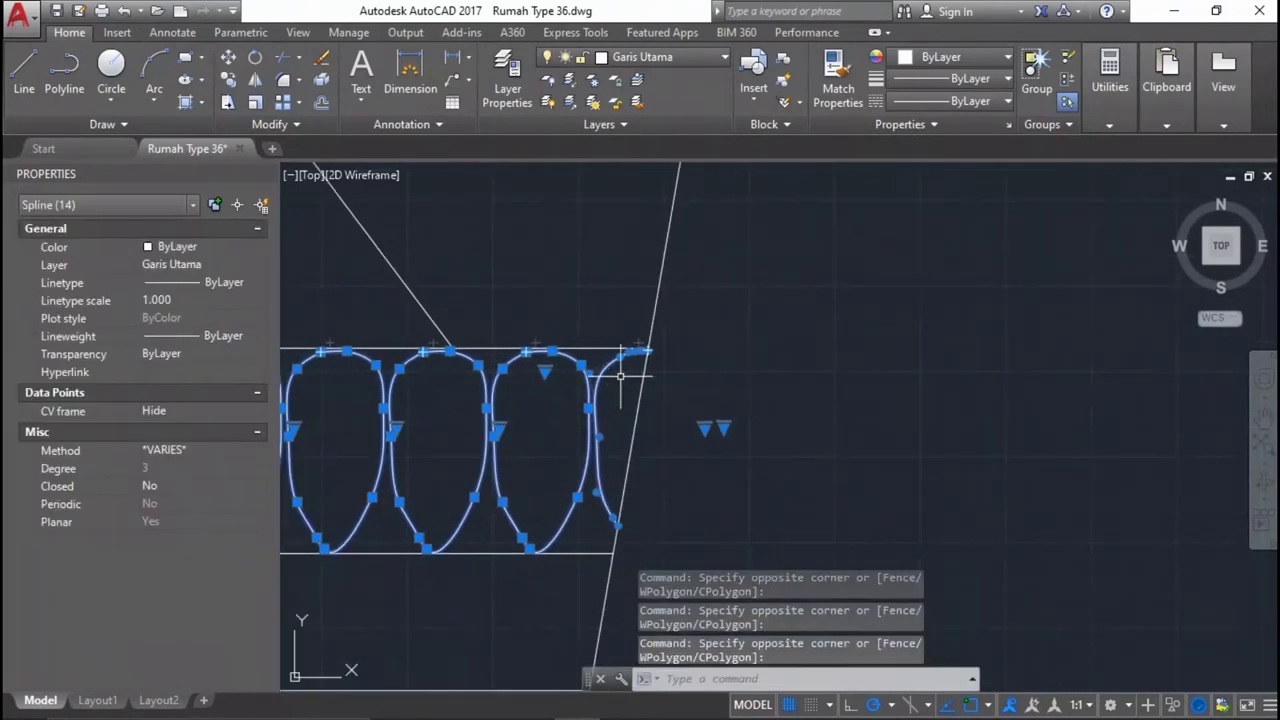
type("mi")
Mirror the ovals across the centre axis, keeping originals, and pick the left slanted section for hatching.
key("Return")
scroll(620, 377, "down", 5)
middle_click_drag(923, 497, 741, 478)
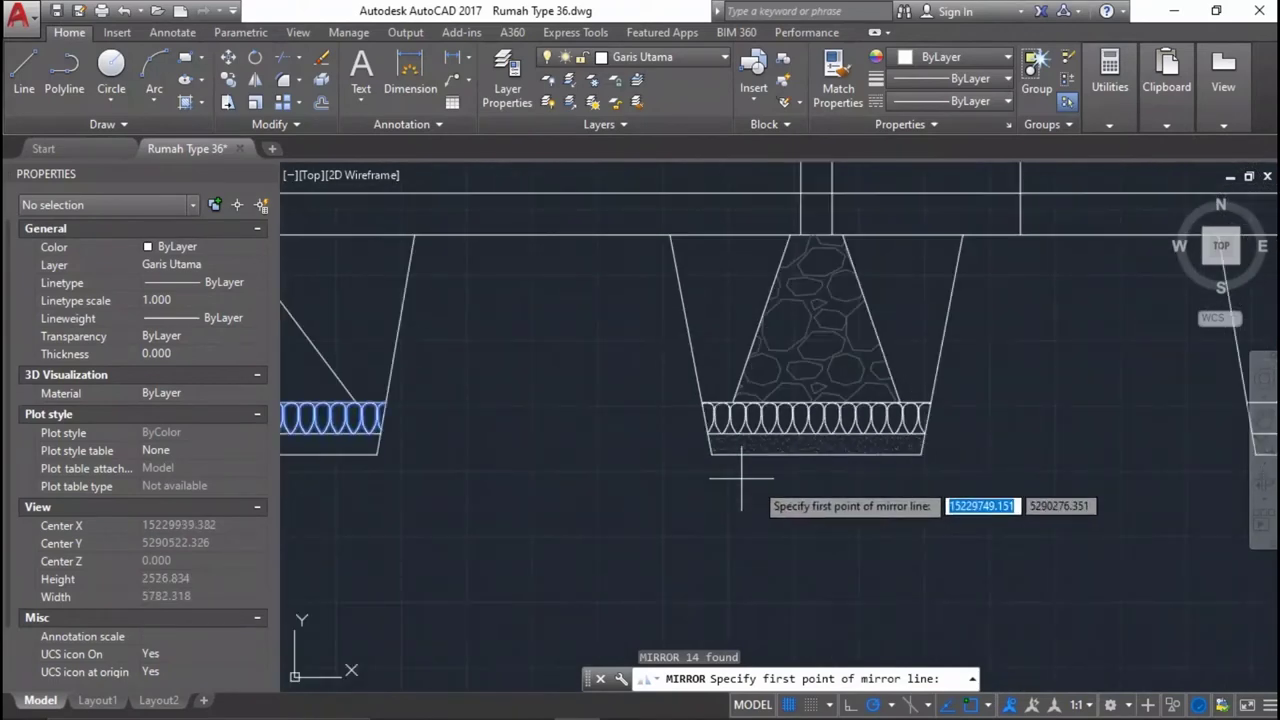
left_click(817, 457)
key("Return")
scroll(820, 513, "down", 3)
middle_click_drag(871, 471, 937, 463)
scroll(651, 471, "up", 2)
scroll(708, 473, "down", 2)
scroll(708, 472, "up", 2)
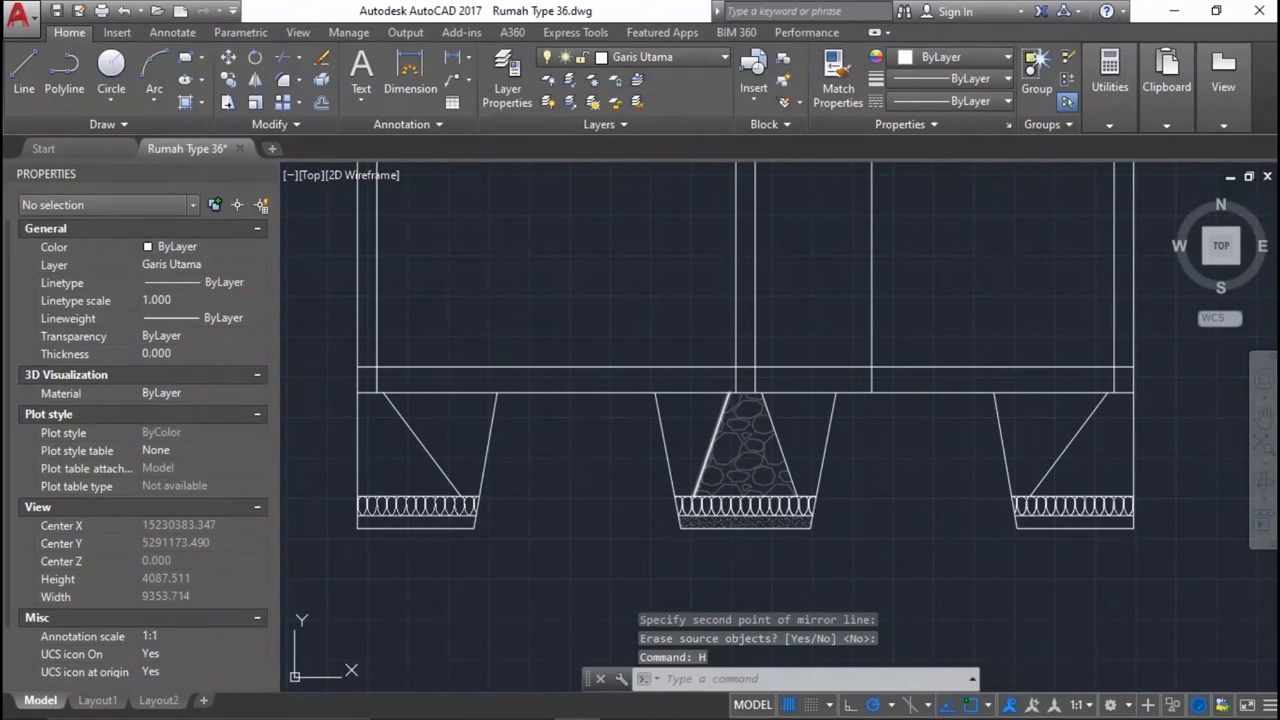
key("Return")
left_click(414, 457)
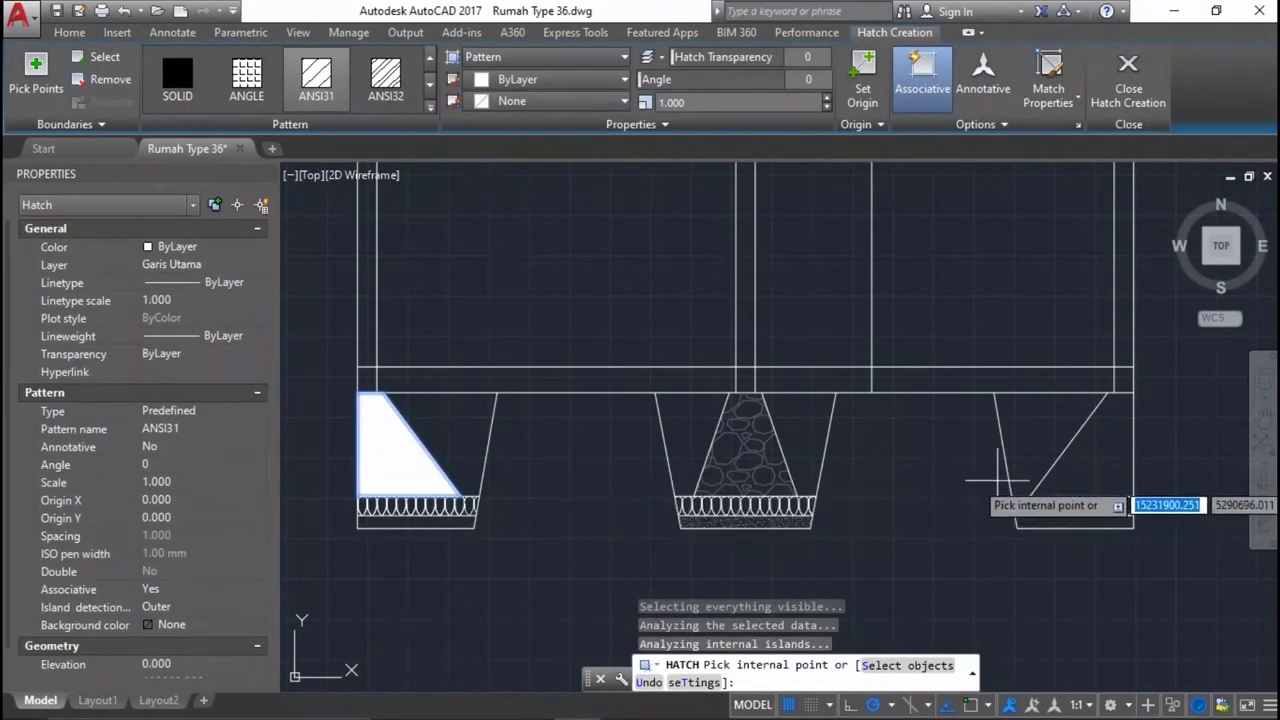
Solid-fill the outer footings' slanted sections and their bottom strips.
left_click(1113, 462)
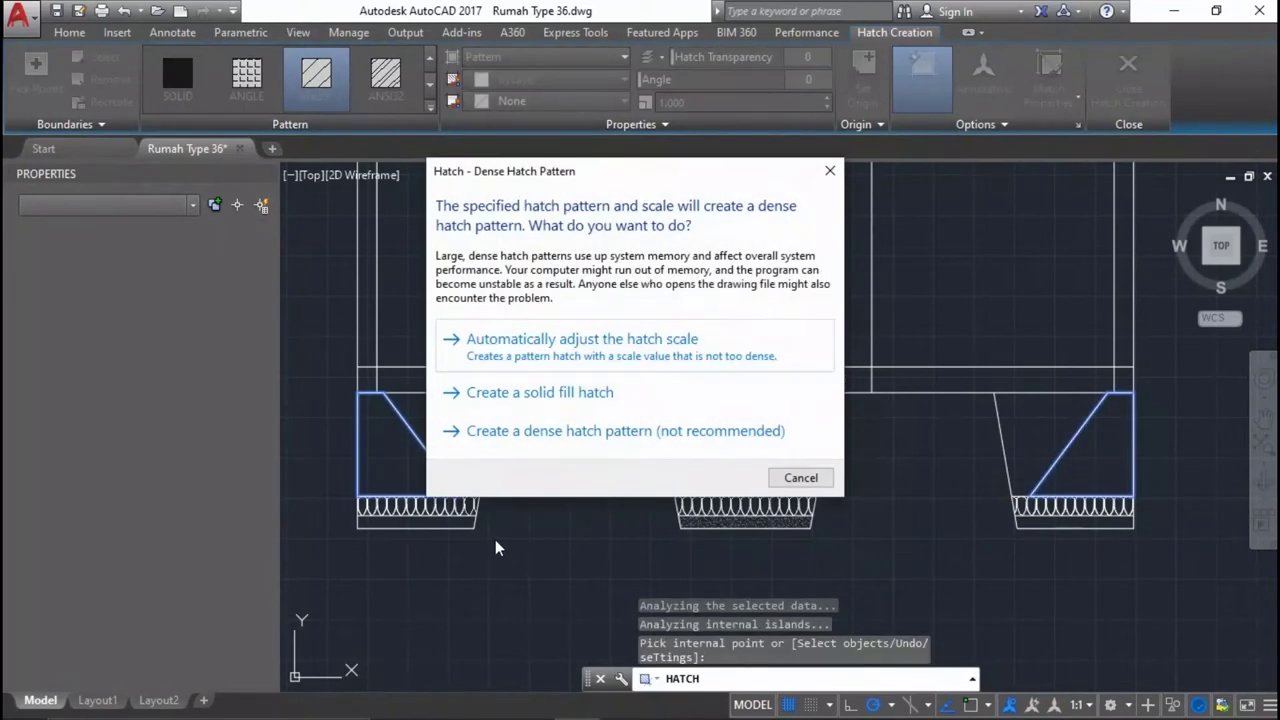
left_click(540, 392)
key("Return")
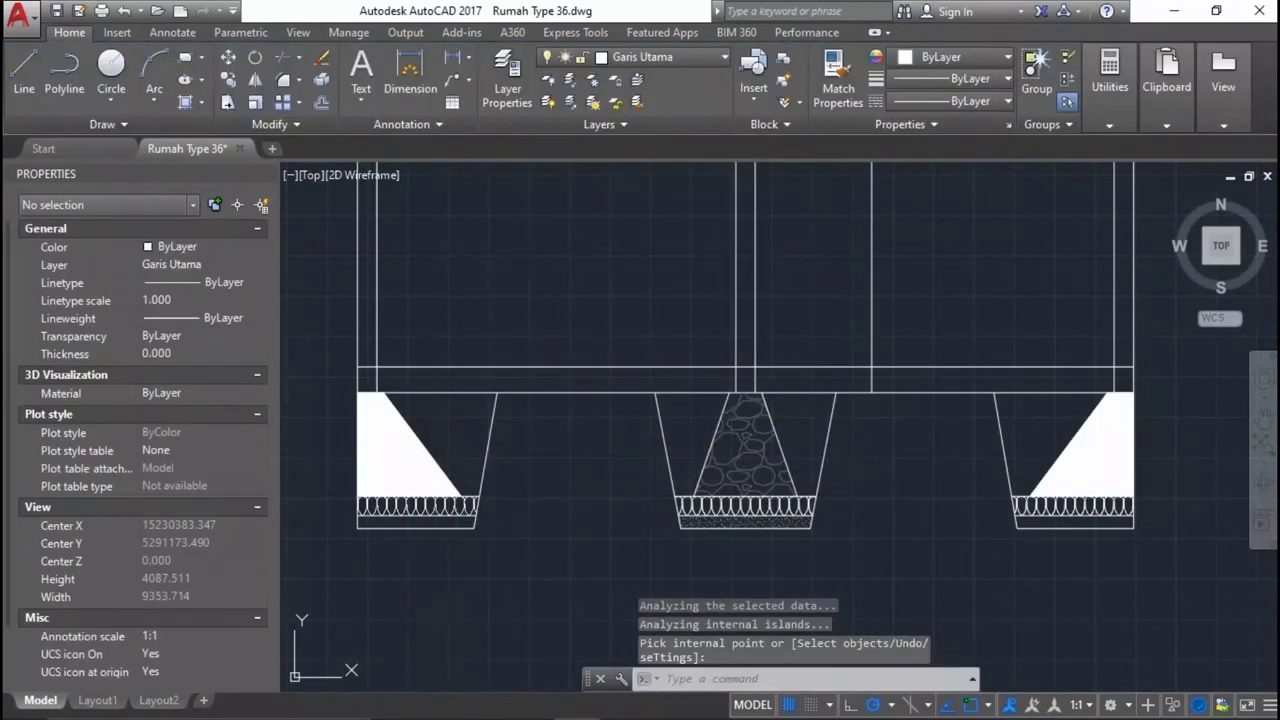
key("Return")
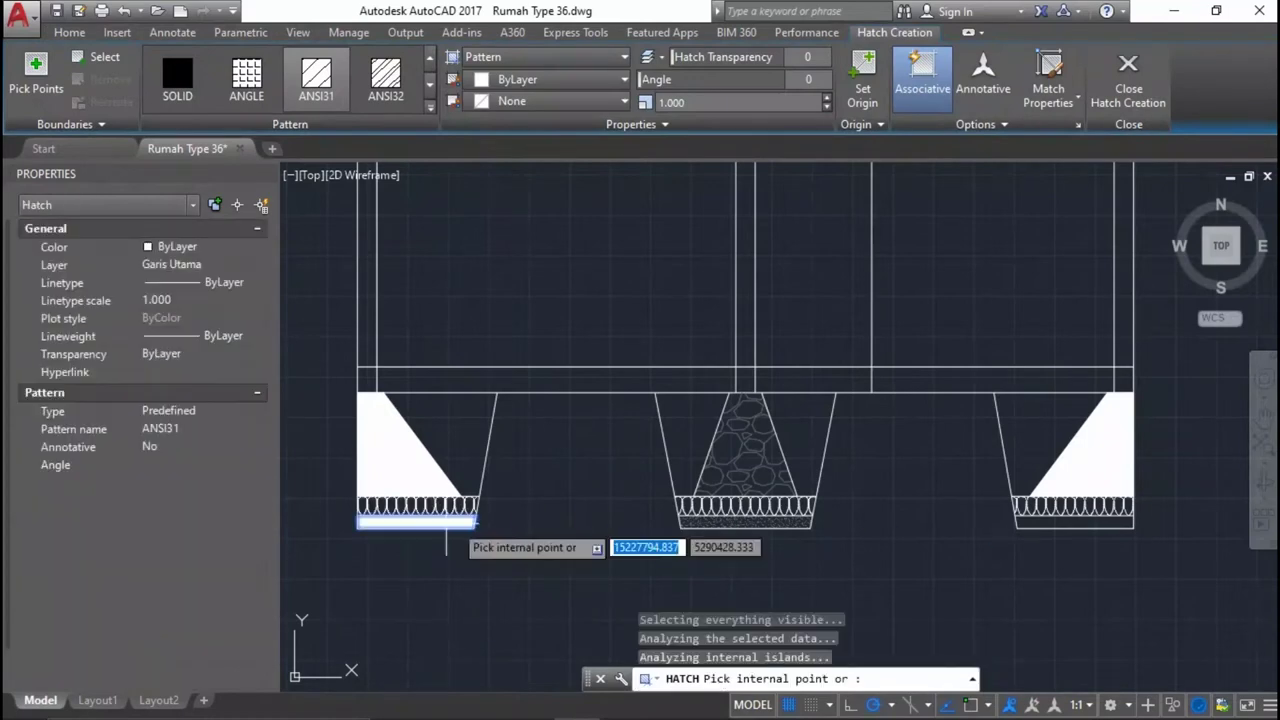
left_click(1094, 517)
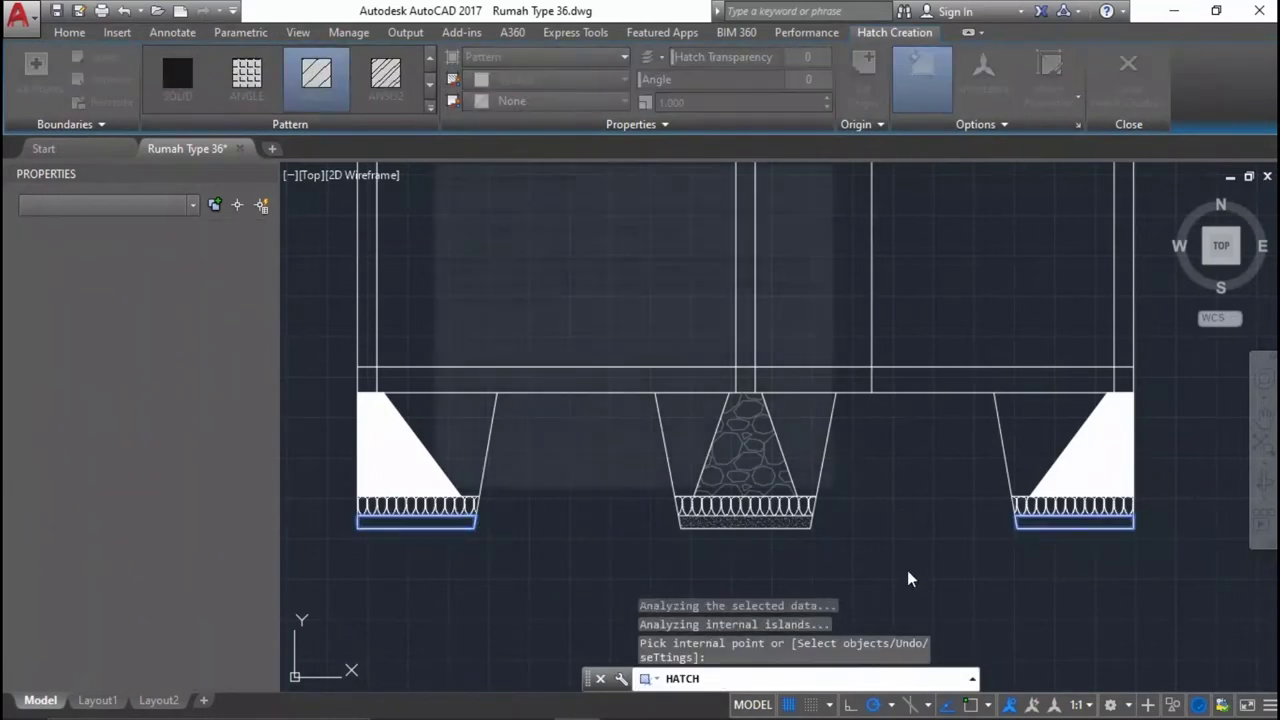
left_click(582, 340)
key("Return")
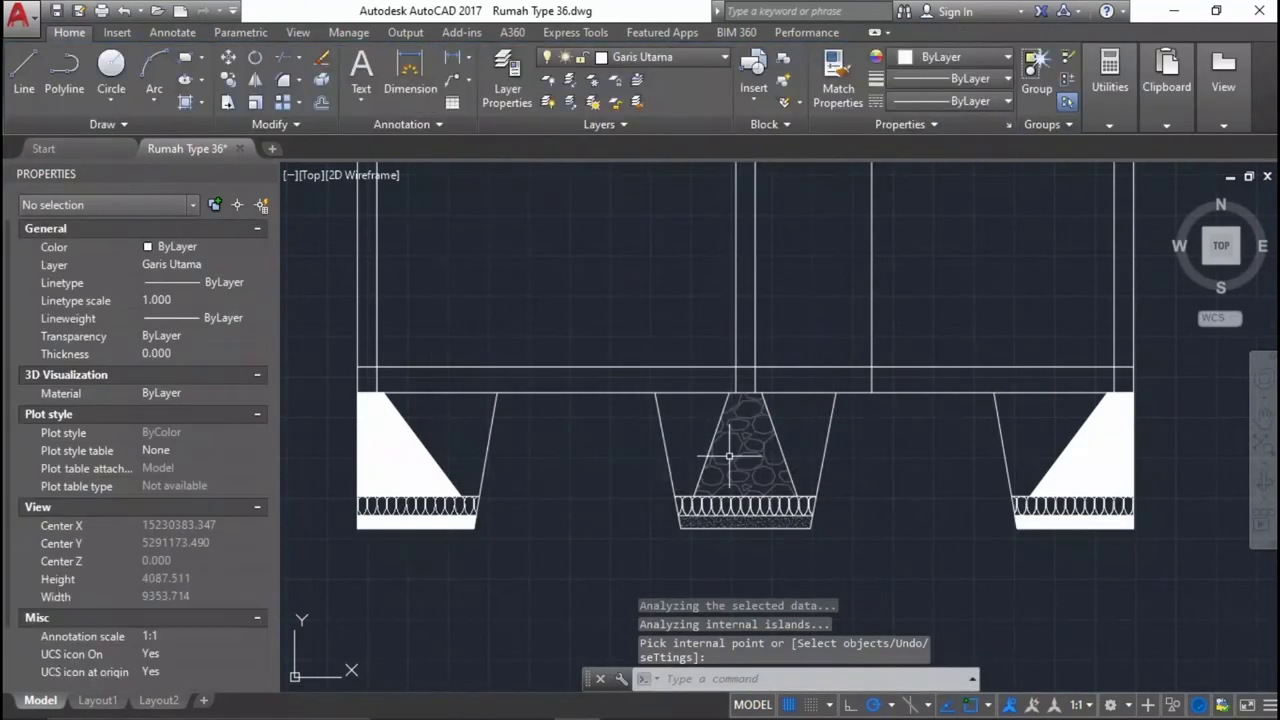
Match the centre footing's rubble hatch and fine bottom-strip hatch onto the side footing fills.
type("ma")
key("Return")
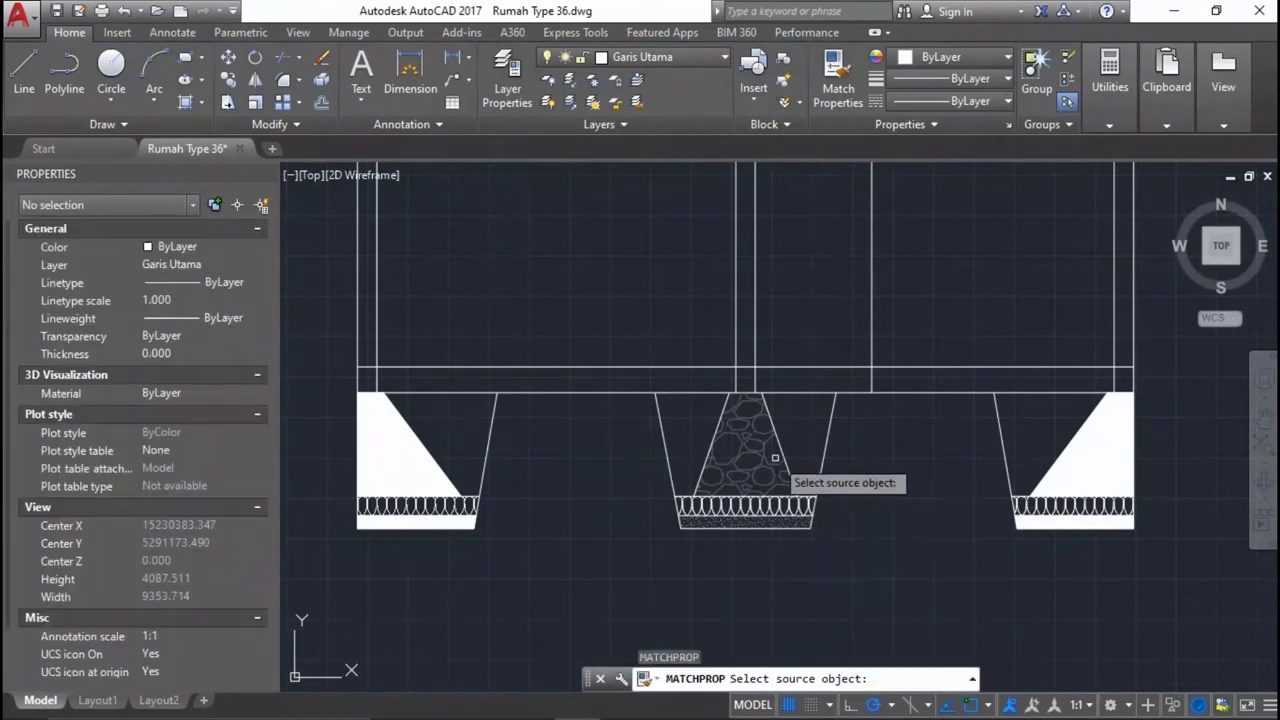
left_click(762, 456)
left_click(412, 487)
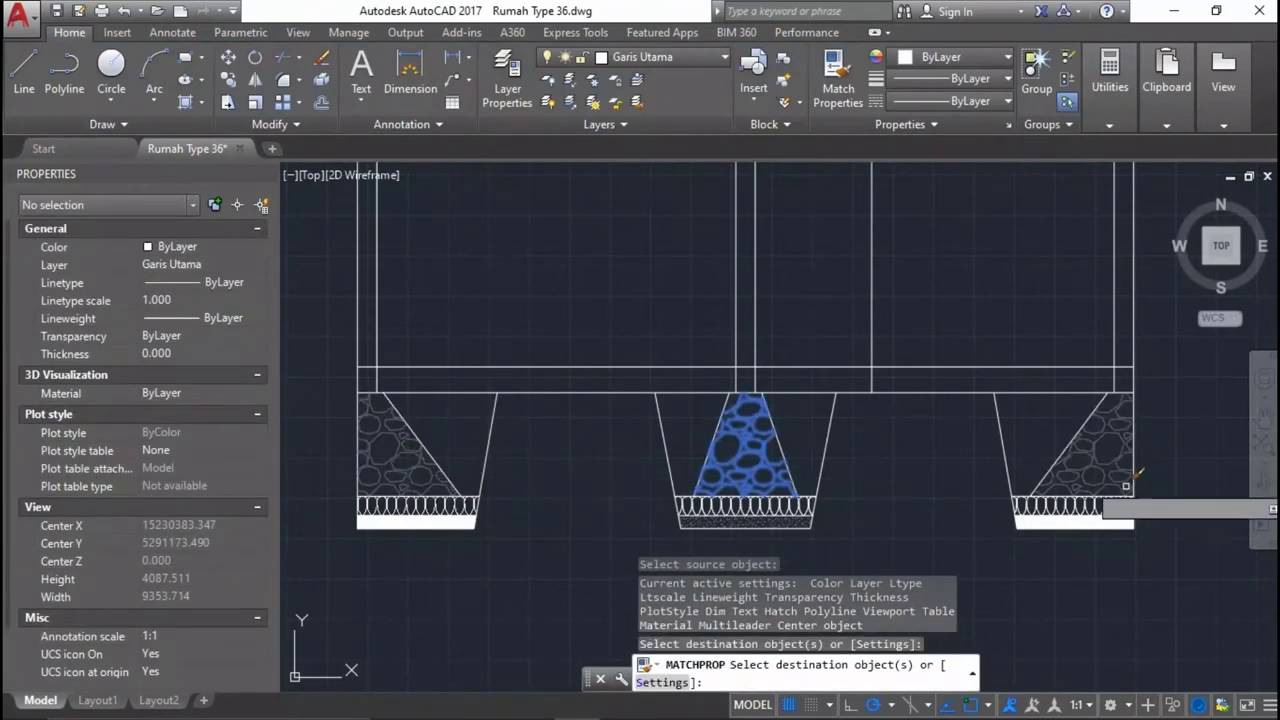
key("Return")
key("Return")
scroll(782, 532, "up", 2)
left_click(782, 507)
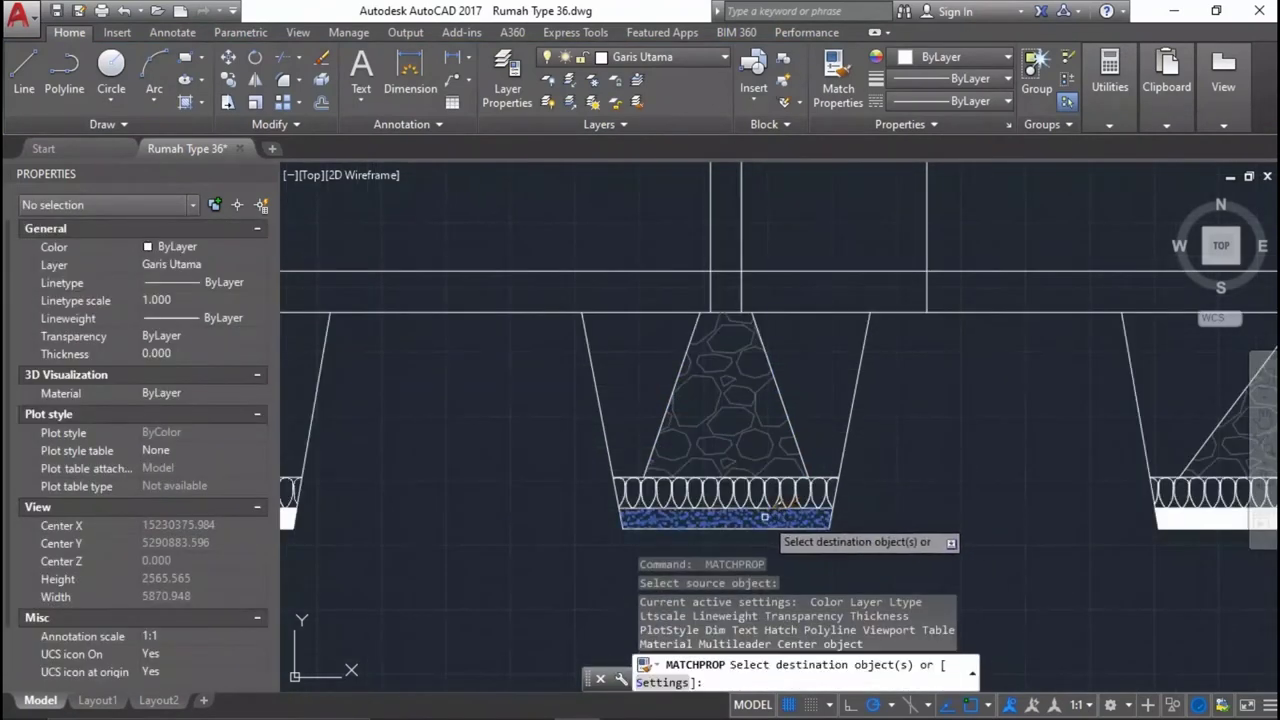
scroll(960, 520, "down", 2)
scroll(714, 530, "up", 3)
key("Return")
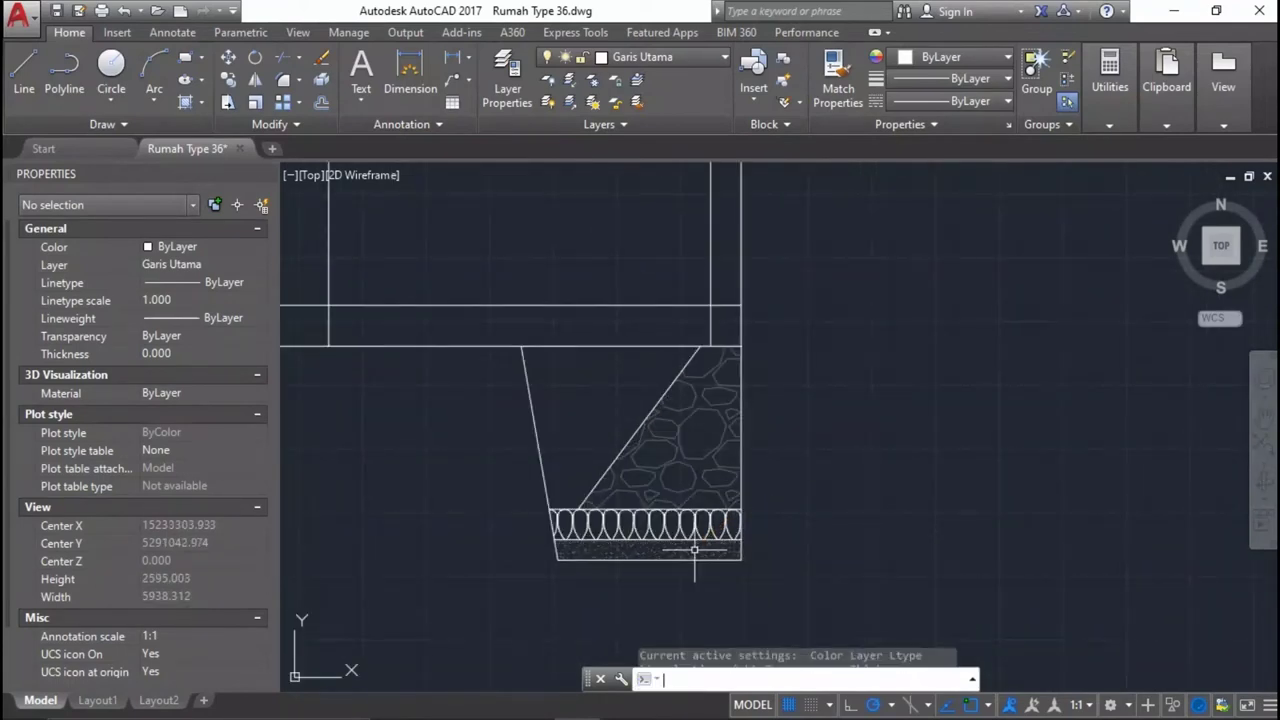
scroll(960, 560, "down", 3)
scroll(892, 476, "down", 4)
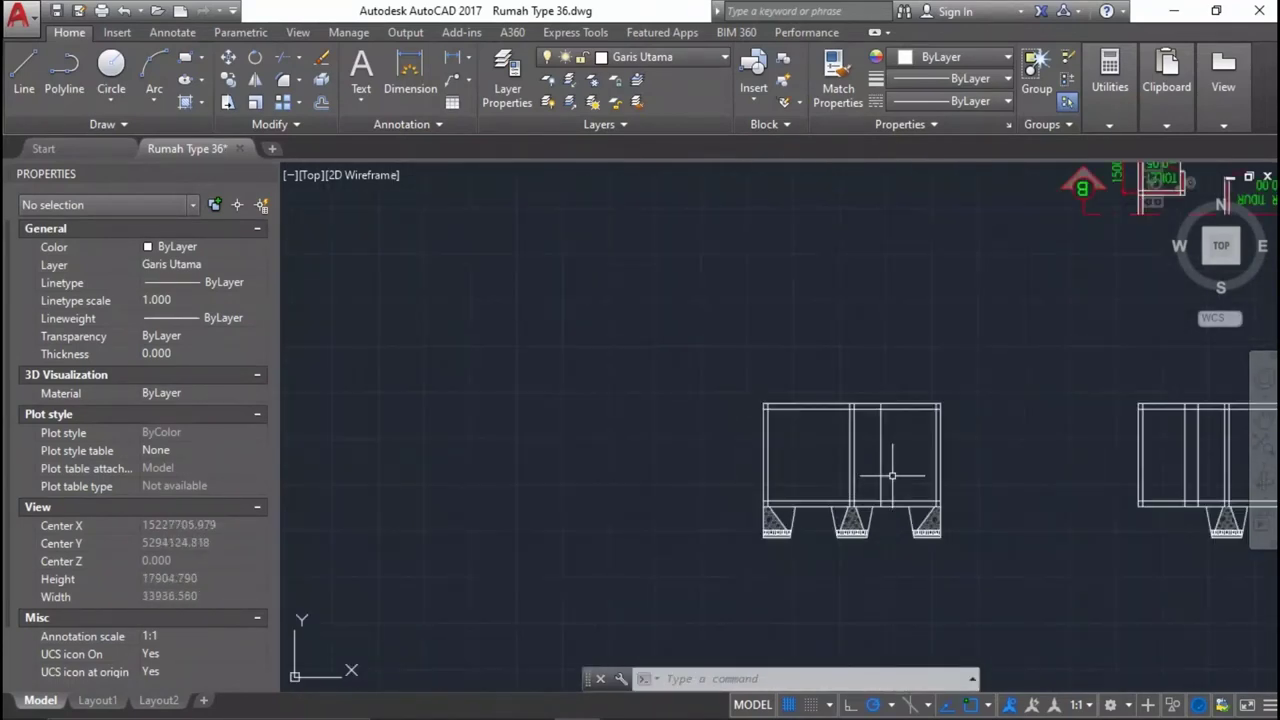
middle_click_drag(1004, 486, 766, 457)
Offset the floor line once at the wall base, keeping the current offset distance.
scroll(766, 457, "up", 5)
scroll(680, 471, "up", 3)
middle_click_drag(980, 389, 876, 432)
type("o")
key("Return")
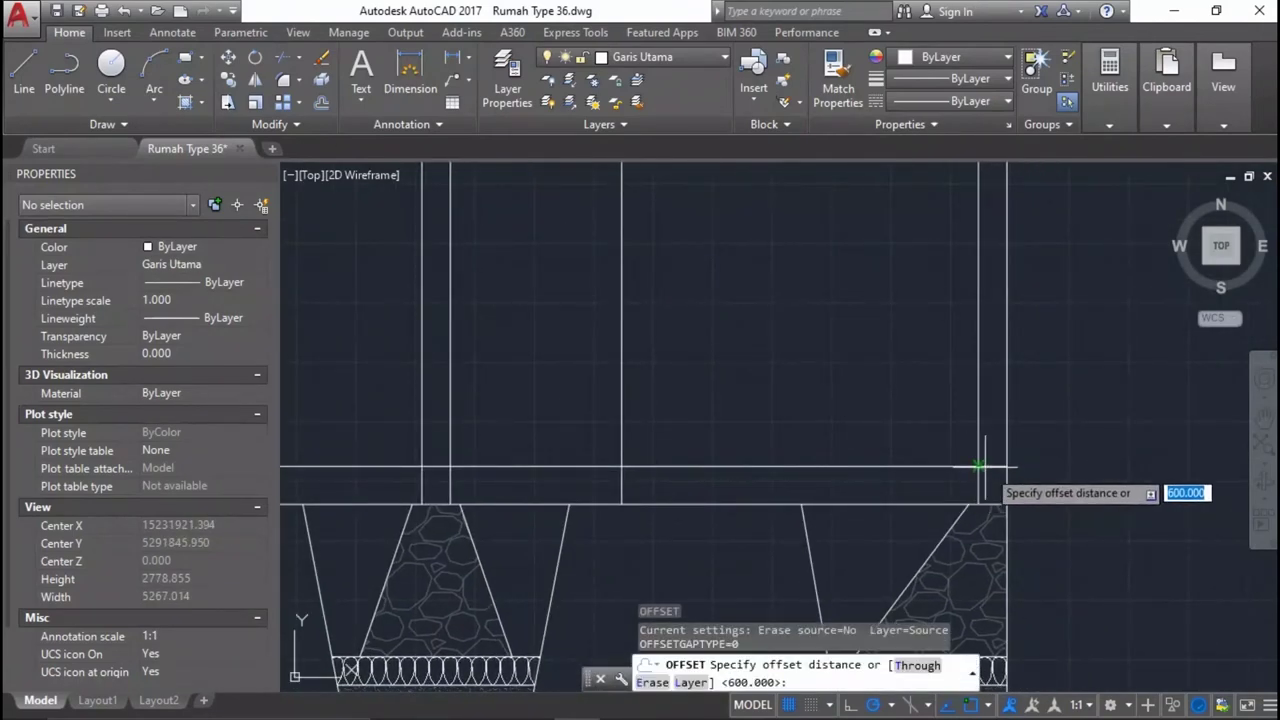
scroll(938, 490, "down", 5)
scroll(960, 310, "up", 2)
scroll(910, 330, "up", 3)
mouse_move(908, 385)
middle_mouse_down()
mouse_move(907, 350)
mouse_move(908, 480)
middle_mouse_up()
scroll(970, 340, "down", 3)
scroll(965, 500, "up", 3)
scroll(937, 460, "up", 2)
scroll(937, 460, "up", 1)
scroll(940, 461, "up", 3)
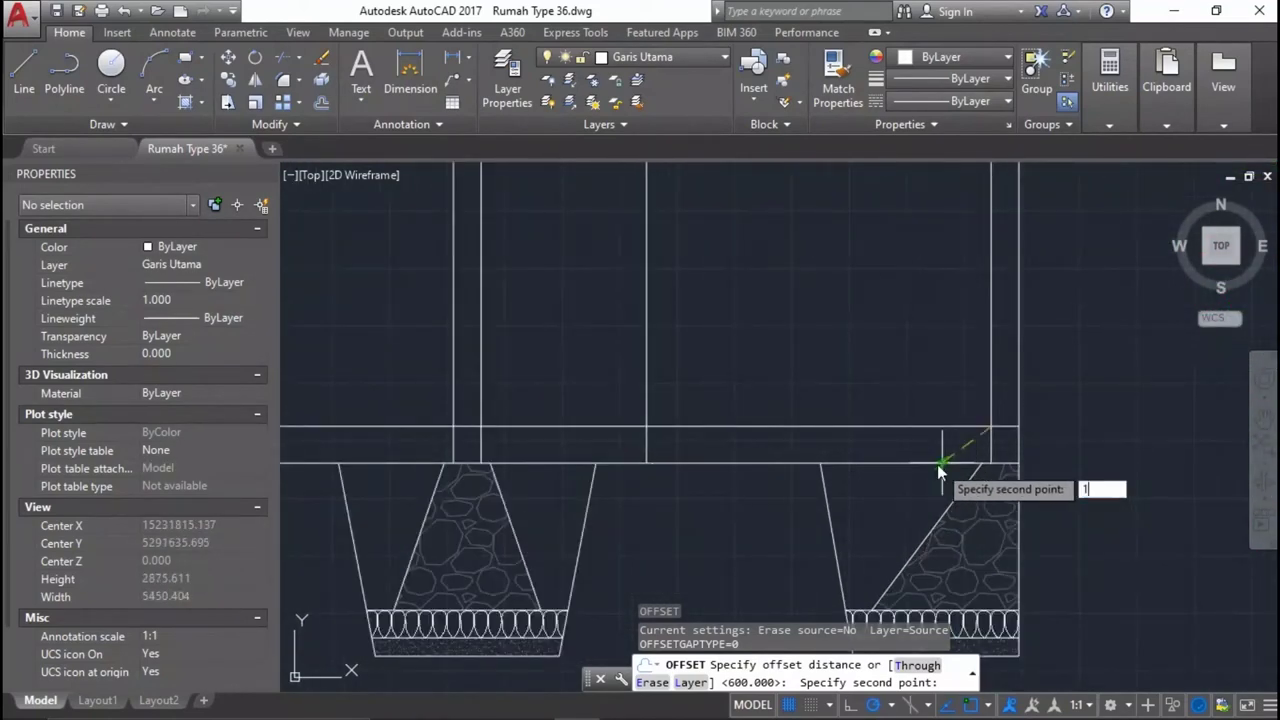
key("Return")
left_click(909, 423)
left_click(903, 440)
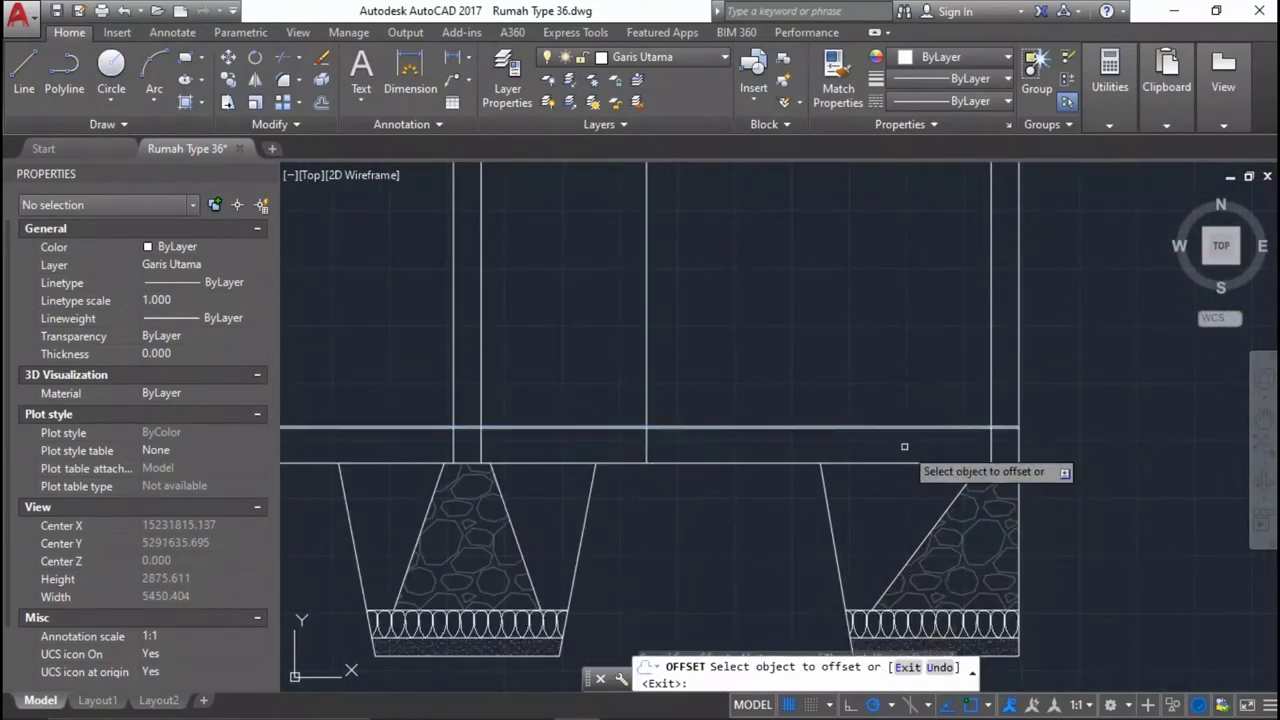
key("Return")
Make parallel copies of the floor lines 25 below them.
scroll(716, 445, "up", 5)
key("Return")
type("25")
key("Return")
left_click(711, 370)
key("Escape")
key("Return")
key("Return")
left_click(710, 375)
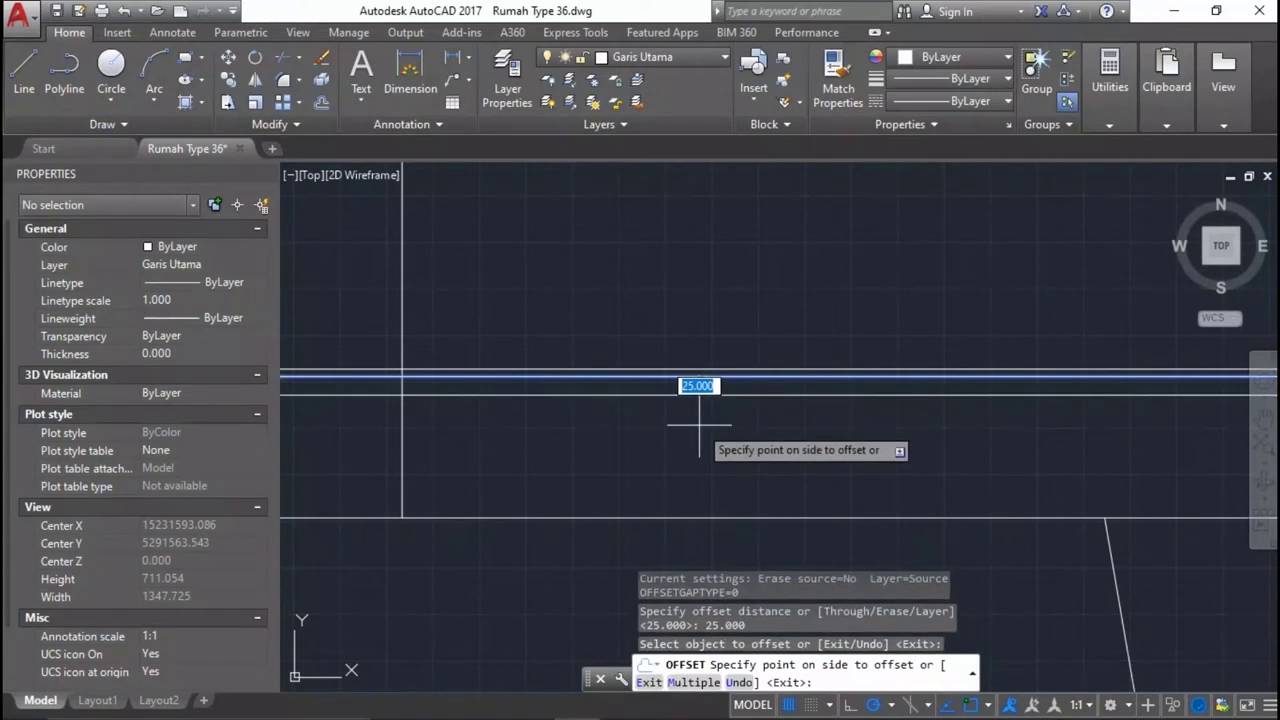
left_click(699, 425)
left_click(700, 395)
left_click(686, 443)
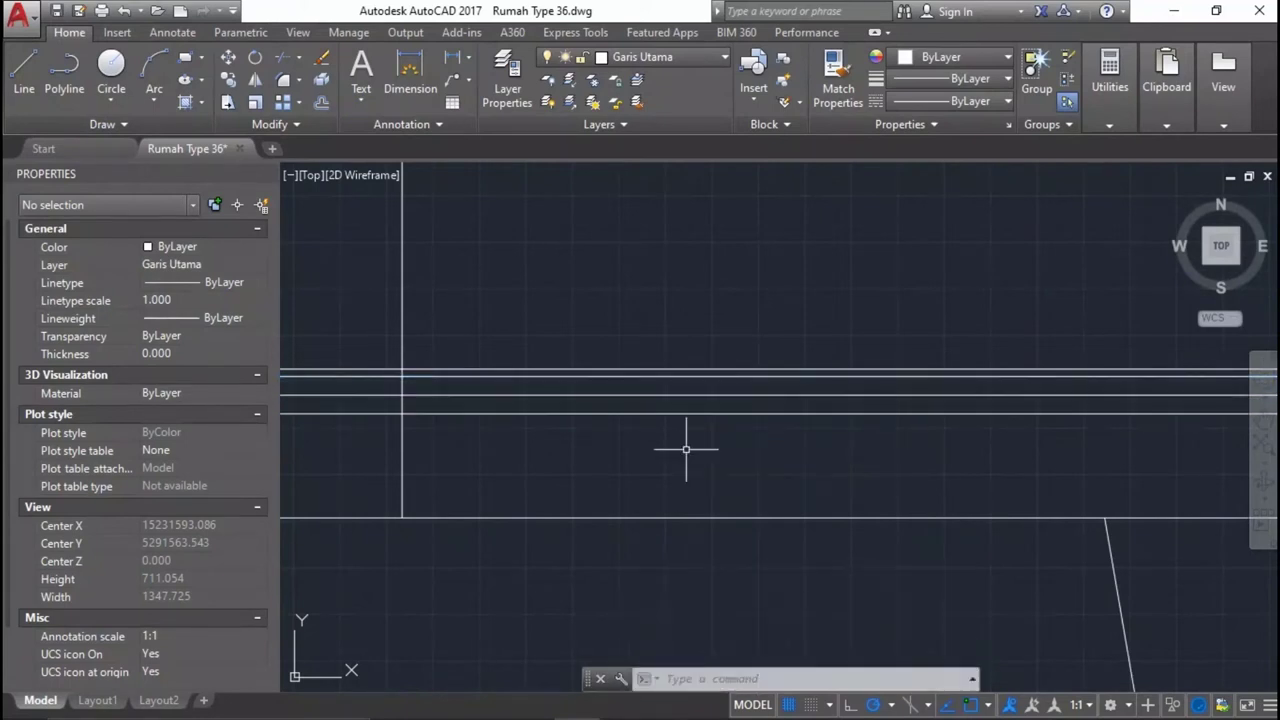
Offset a floor line 100 away to form the lower floor layer.
key("Return")
key("Return")
type("100")
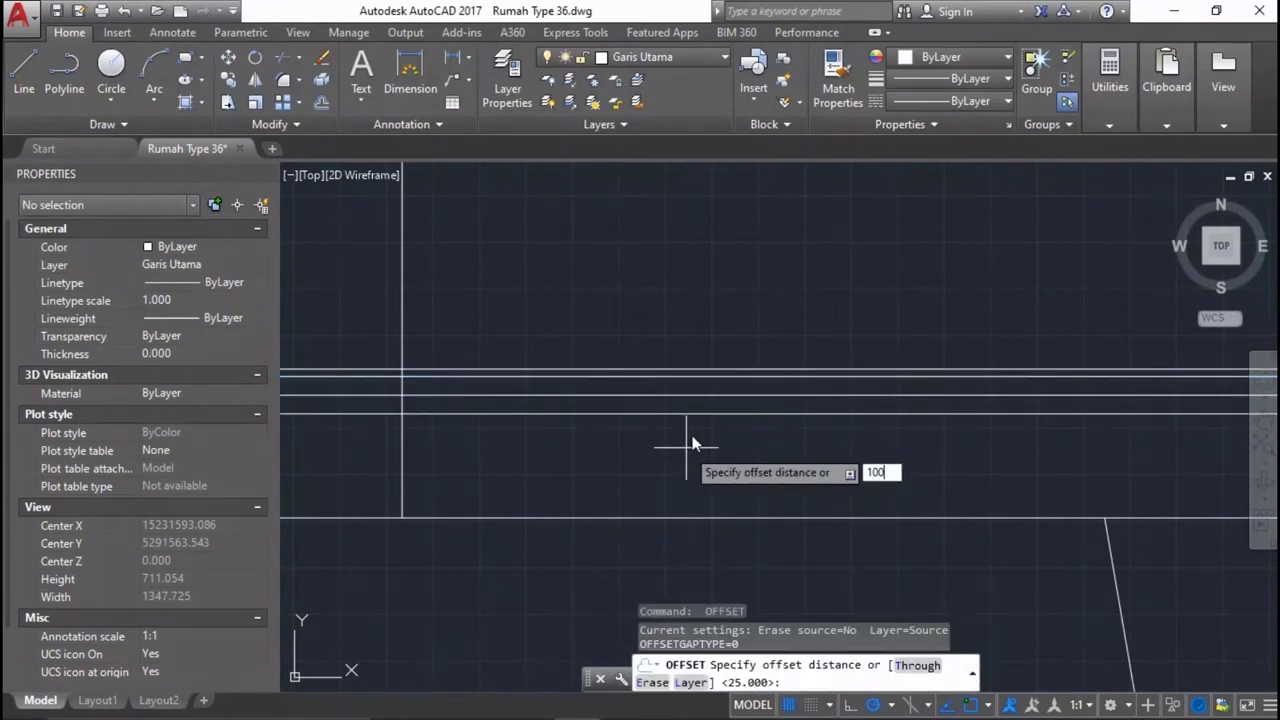
key("Return")
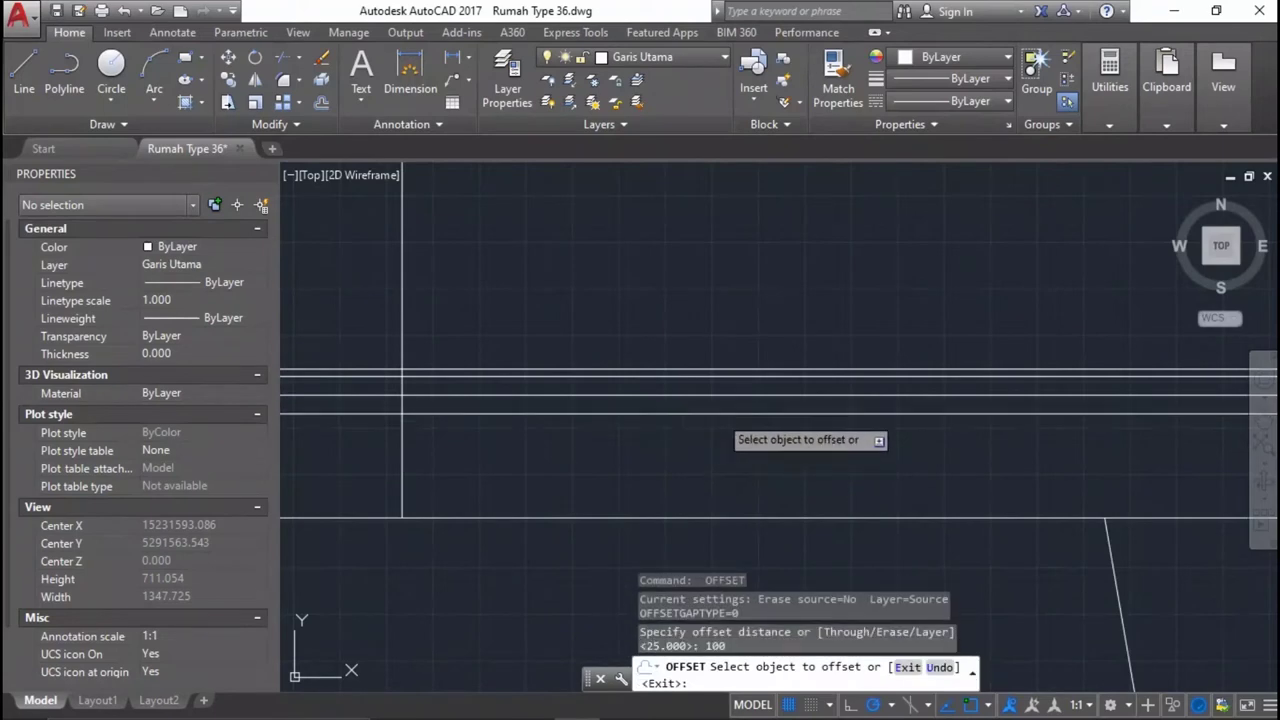
left_click(718, 414)
left_click(677, 469)
scroll(677, 469, "down", 10)
scroll(740, 400, "down", 3)
scroll(763, 380, "down", 2)
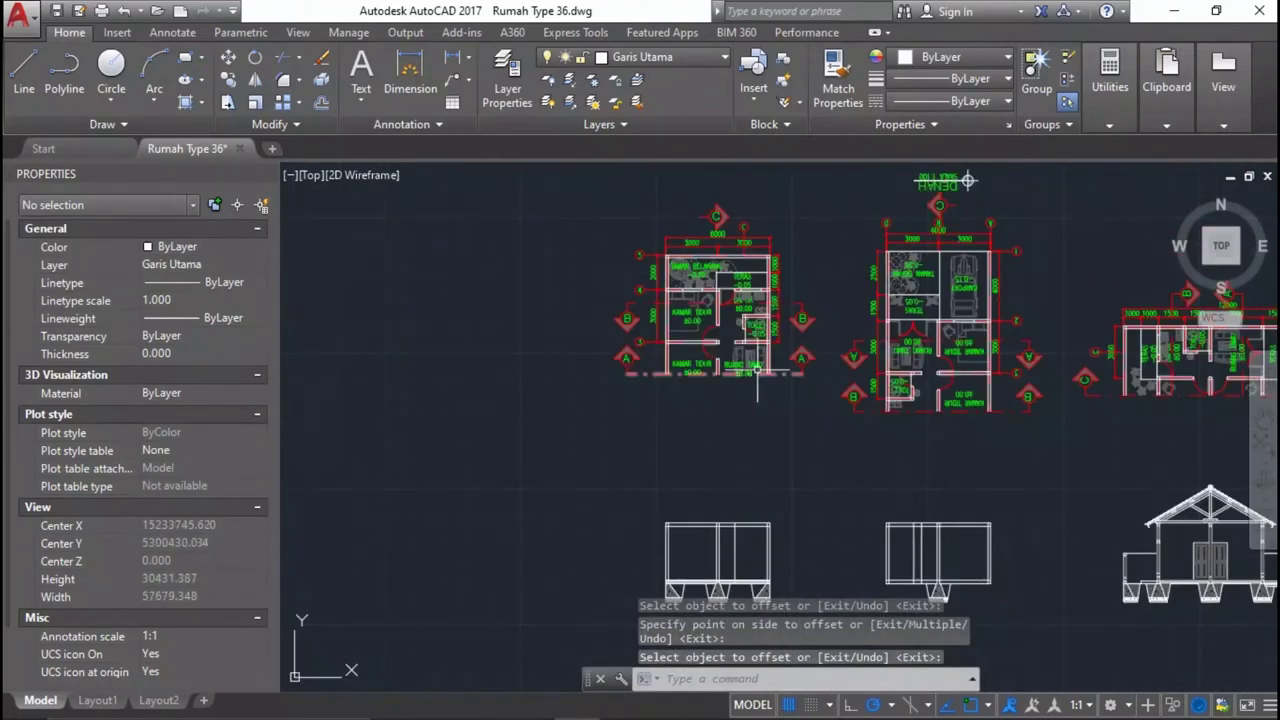
scroll(763, 380, "up", 6)
middle_click_drag(827, 437, 830, 280)
scroll(843, 315, "up", 5)
scroll(843, 315, "down", 5)
scroll(843, 315, "up", 5)
scroll(830, 330, "down", 5)
scroll(790, 563, "down", 2)
scroll(790, 563, "up", 2)
scroll(909, 420, "up", 2)
scroll(905, 390, "up", 2)
scroll(861, 491, "up", 2)
scroll(861, 491, "down", 1)
scroll(846, 514, "up", 1)
scroll(829, 606, "up", 1)
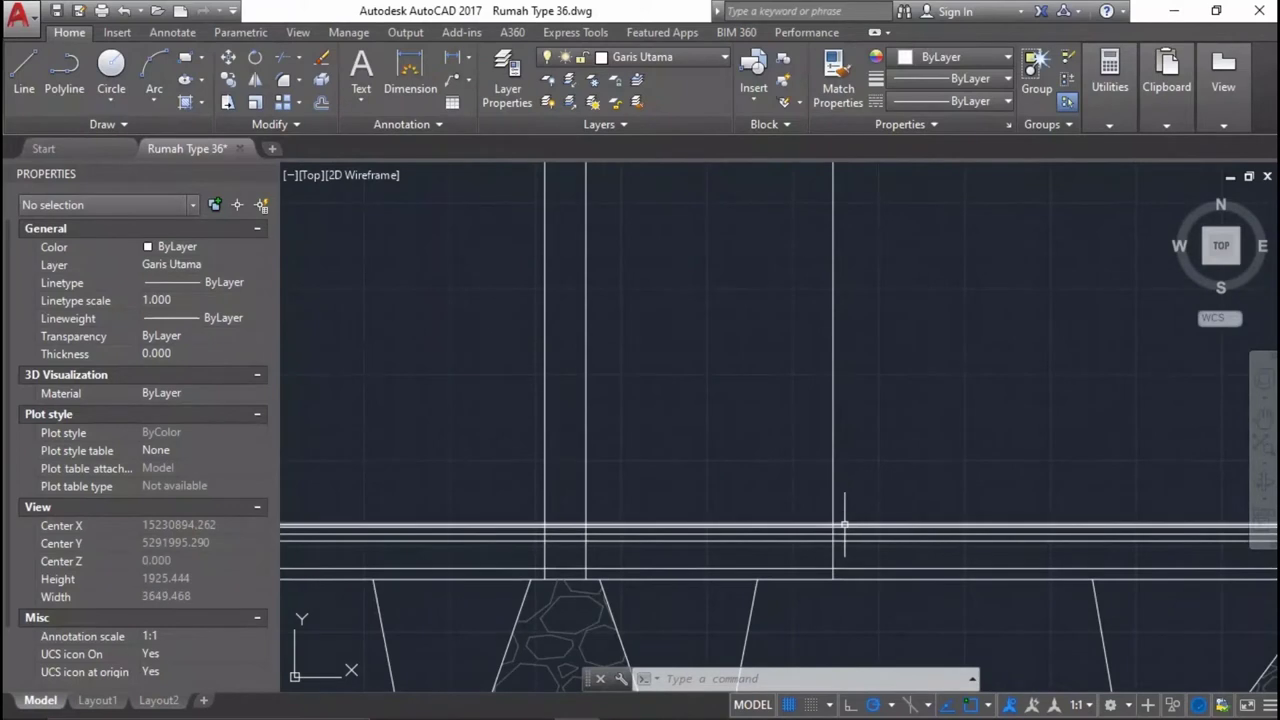
Trim, window-selecting the horizontal floor line and wall lines as cutting edges.
key("Return")
scroll(840, 526, "up", 6)
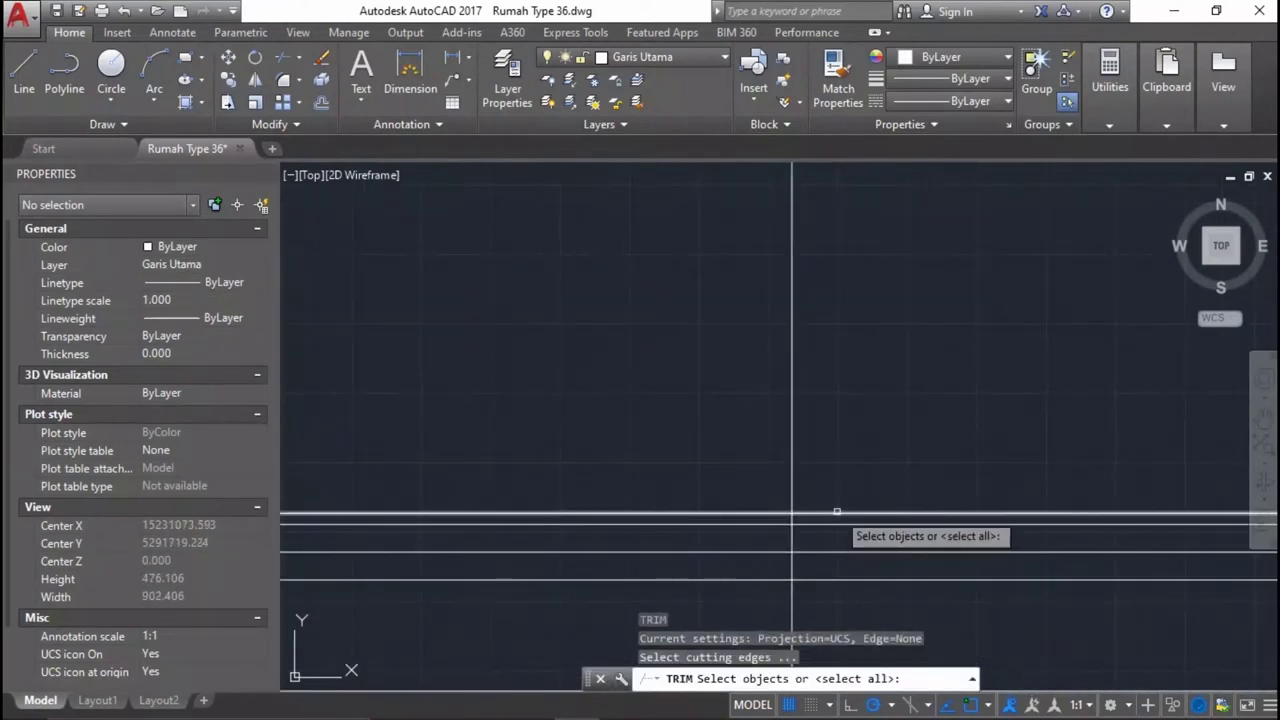
left_click(837, 514)
scroll(837, 514, "down", 4)
scroll(827, 531, "up", 2)
left_click(795, 492)
left_click(874, 538)
scroll(860, 538, "down", 10)
middle_click_drag(764, 267, 749, 429)
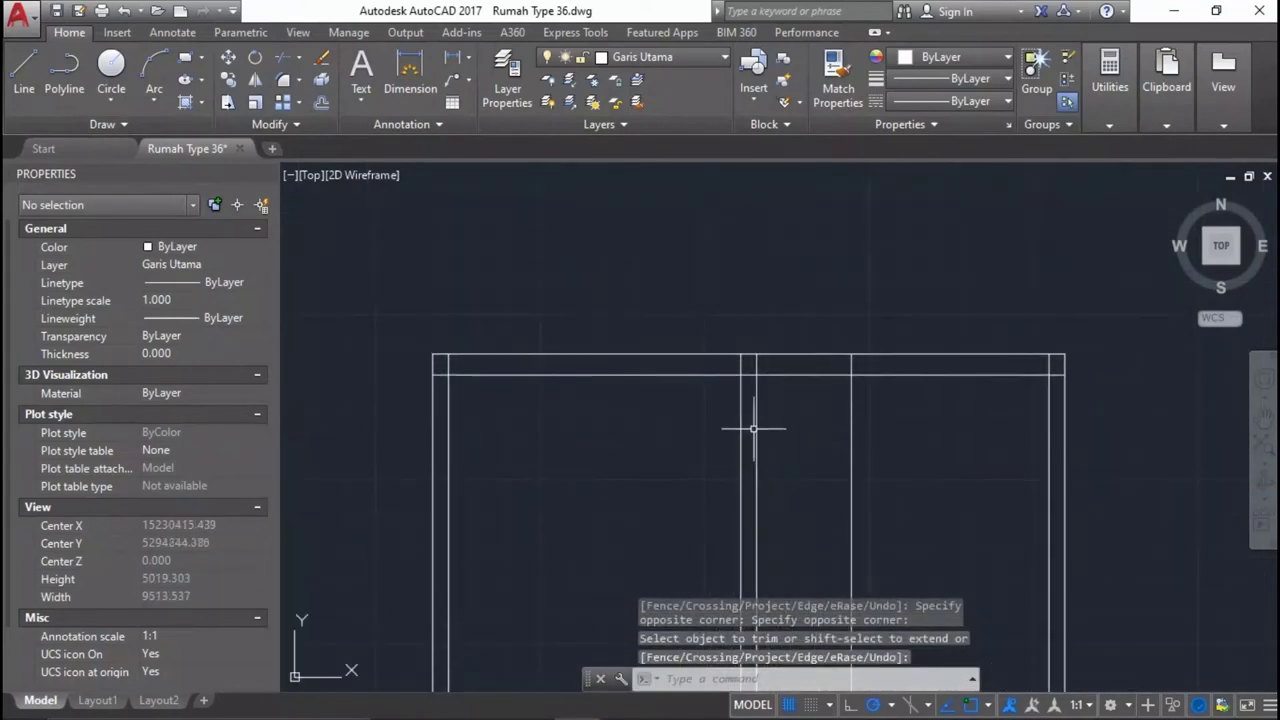
left_click(634, 382)
scroll(636, 340, "down", 2)
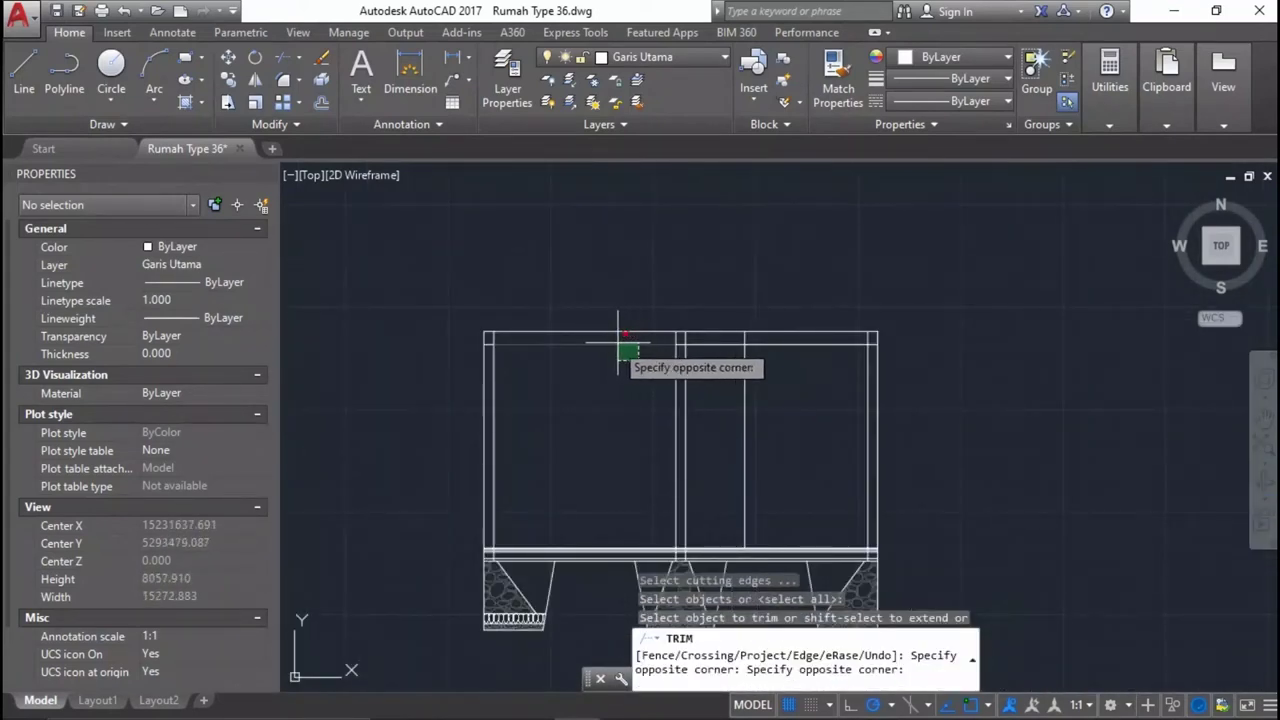
left_click(638, 357)
scroll(697, 339, "up", 2)
Cut away the overhanging floor line segments beyond the walls.
left_click(709, 349)
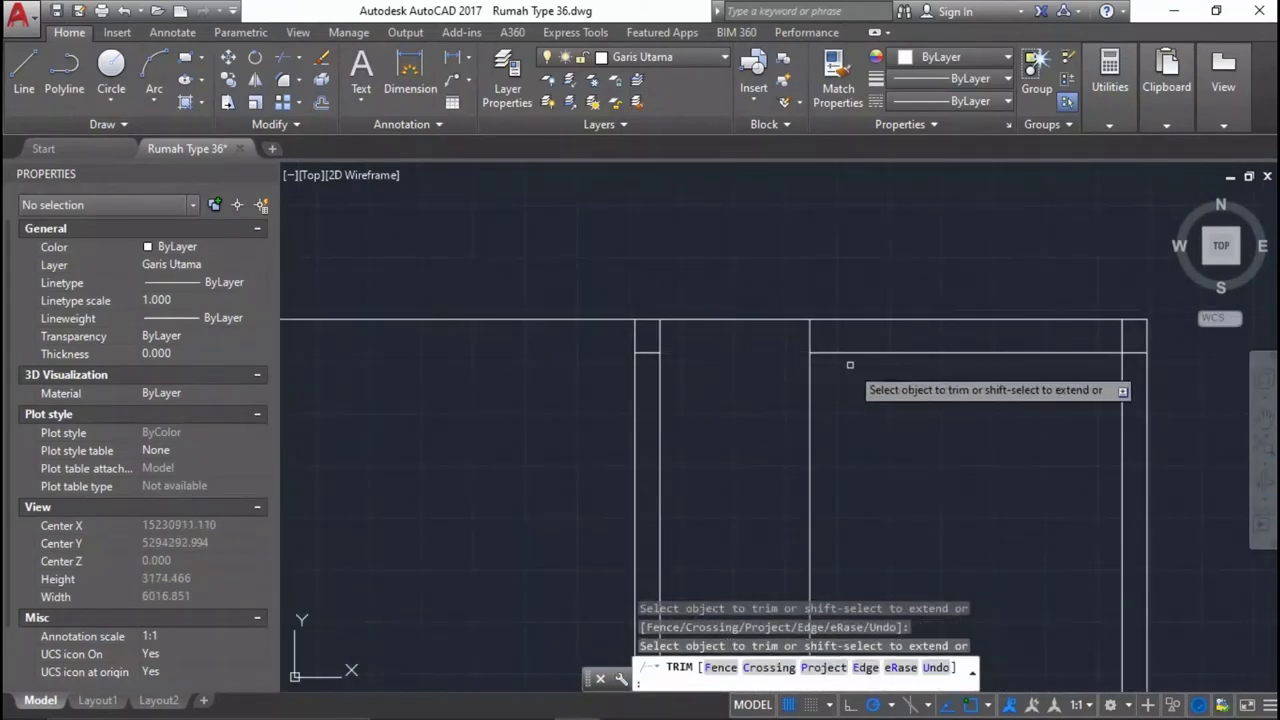
left_click(896, 353)
left_click(900, 352)
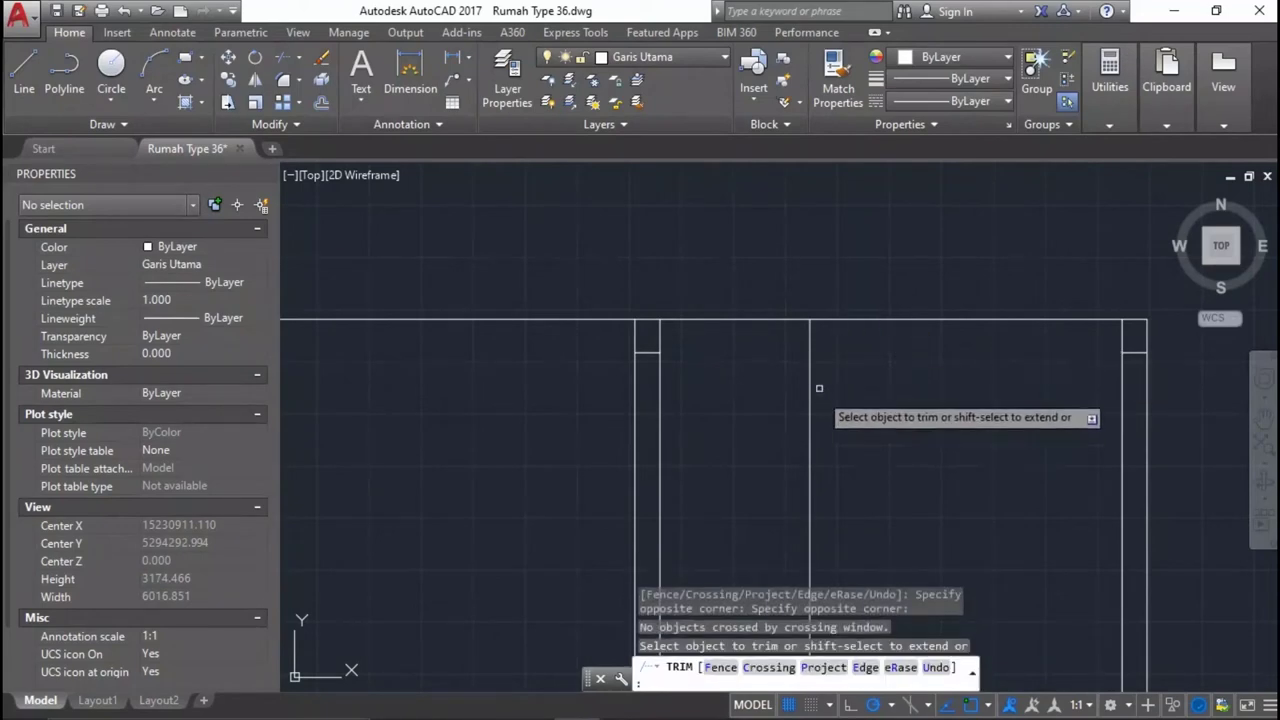
scroll(924, 350, "down", 8)
scroll(915, 355, "down", 5)
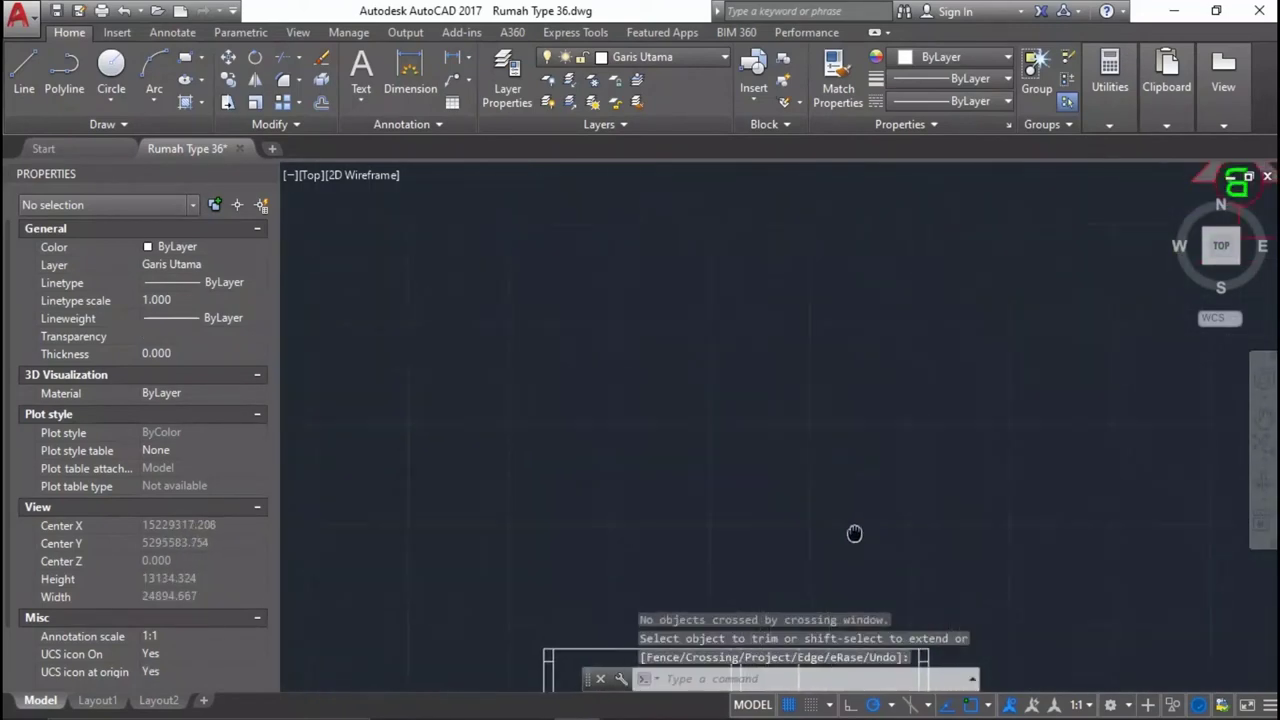
scroll(847, 491, "up", 5)
scroll(929, 263, "up", 3)
scroll(843, 517, "up", 1)
scroll(838, 521, "up", 2)
type("o")
key("Return")
scroll(835, 545, "up", 2)
Offset a floor line by 2100 to the upper side.
scroll(832, 565, "up", 2)
scroll(829, 578, "up", 2)
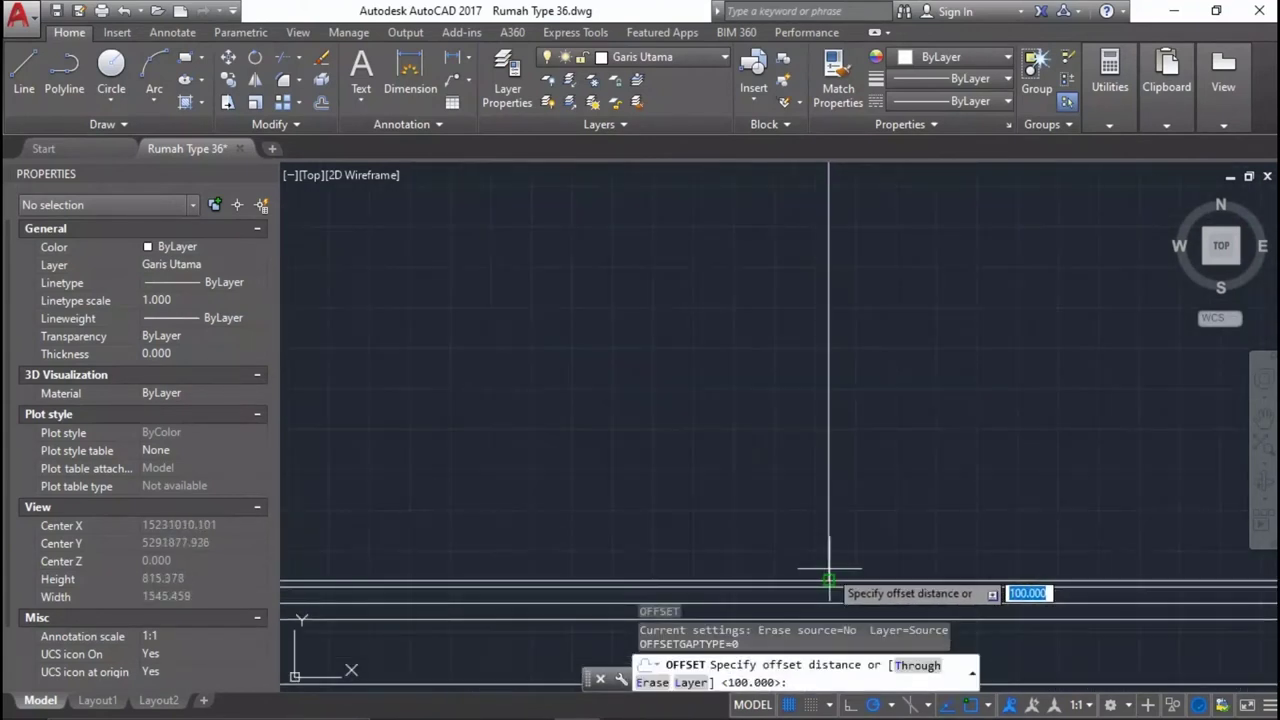
type("100")
key("Return")
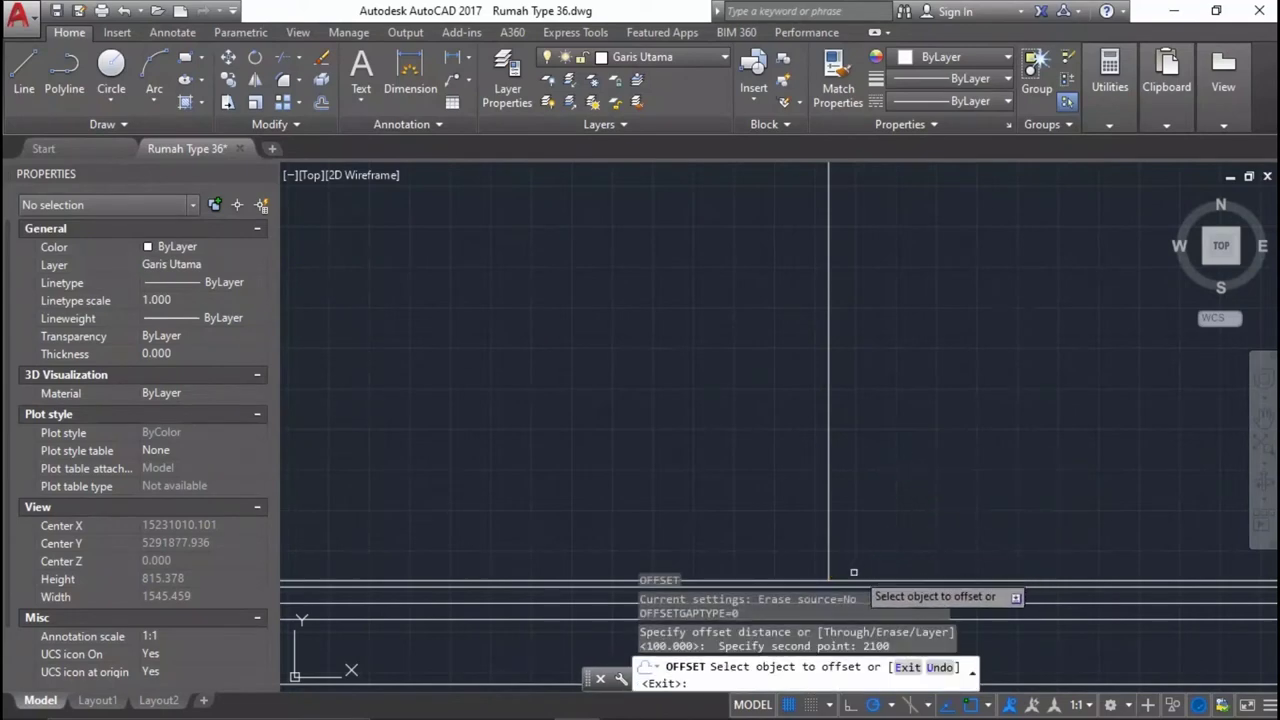
left_click(851, 579)
left_click(890, 465)
Trim the horizontal line's left and right ends back to the wall lines.
scroll(911, 411, "down", 2)
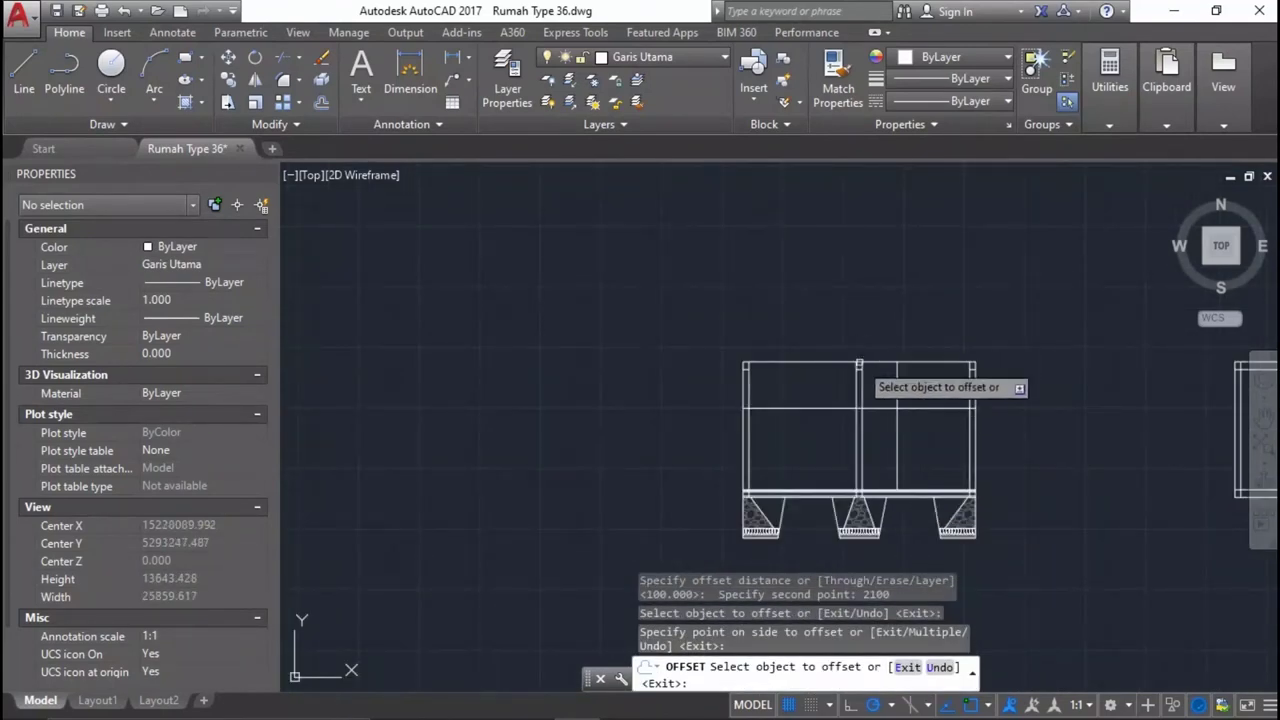
scroll(859, 363, "up", 6)
left_click(943, 329)
middle_click_drag(729, 265, 726, 360)
type("tr")
key("Return")
left_click(613, 358)
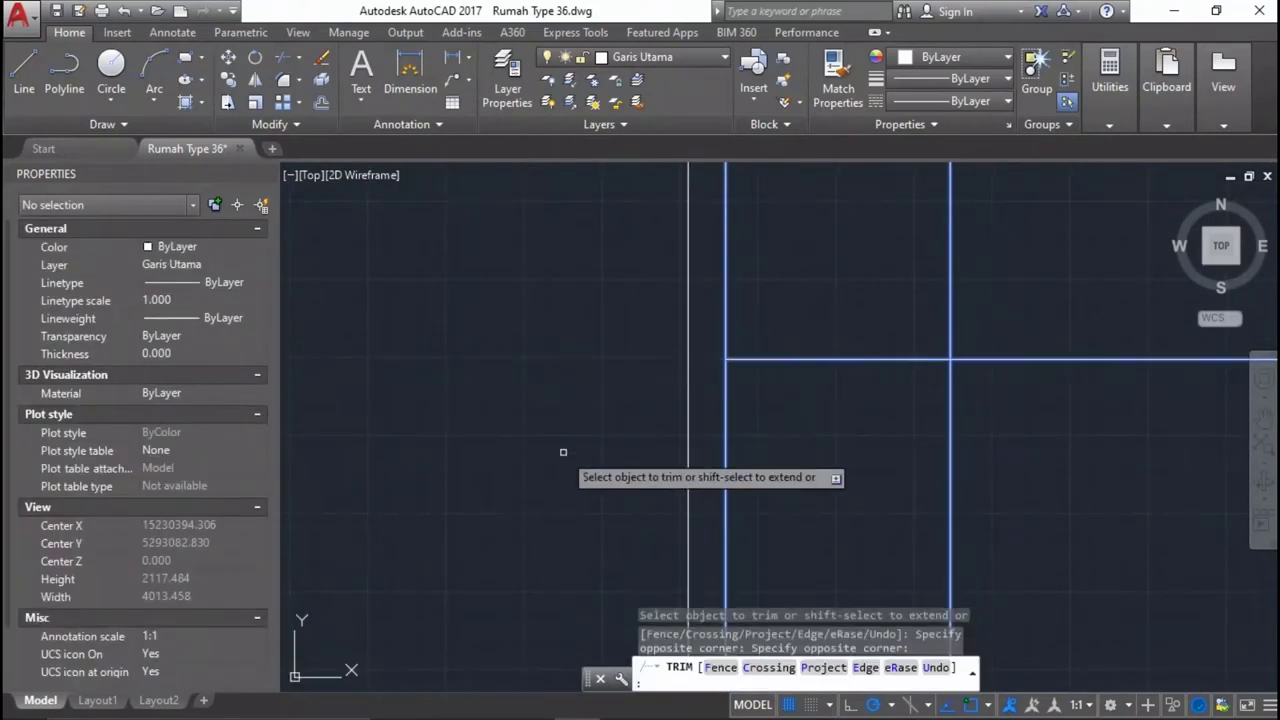
left_click(1055, 358)
key("Escape")
Trim overlapping floor line pieces between the two walls with crossing windows.
scroll(900, 320, "down", 5)
scroll(923, 348, "up", 3)
scroll(831, 431, "up", 4)
mouse_move(1085, 520)
middle_mouse_down()
mouse_move(1032, 463)
mouse_move(1023, 391)
middle_mouse_up()
scroll(990, 463, "up", 2)
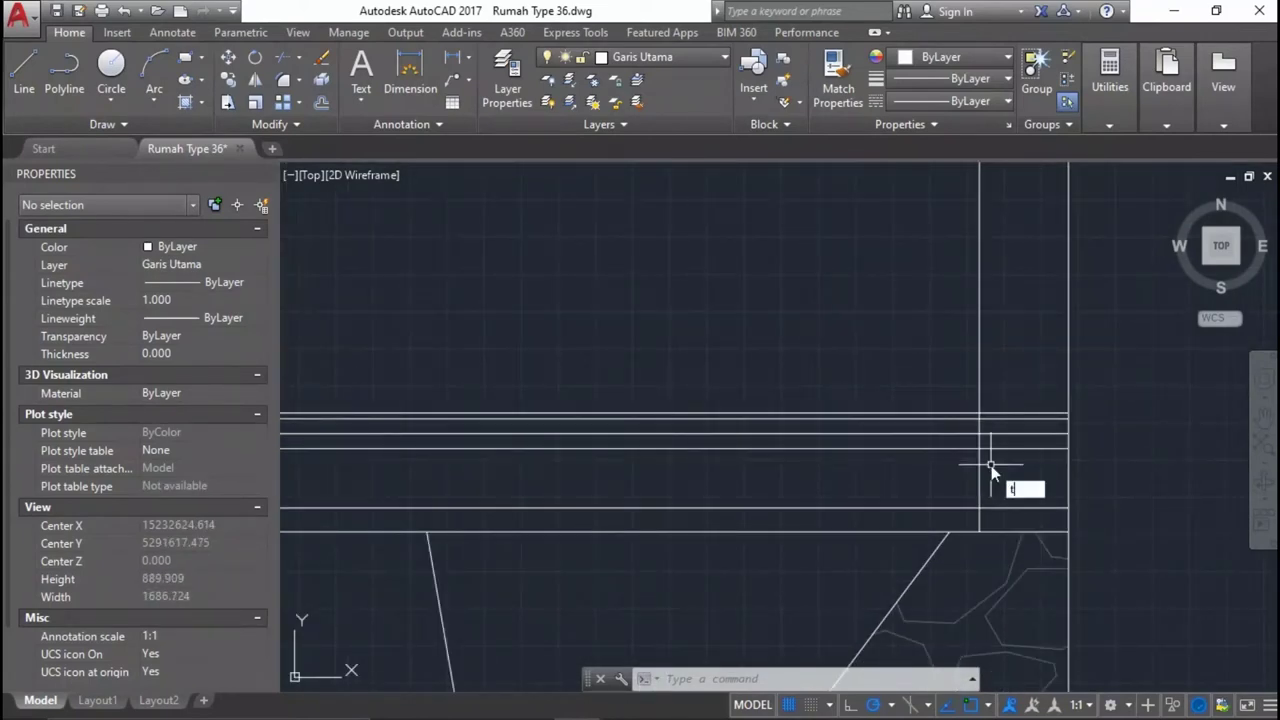
key("Return")
key("Return")
scroll(991, 465, "up", 4)
left_click(1025, 520)
left_click(985, 263)
scroll(908, 520, "down", 5)
scroll(805, 300, "up", 2)
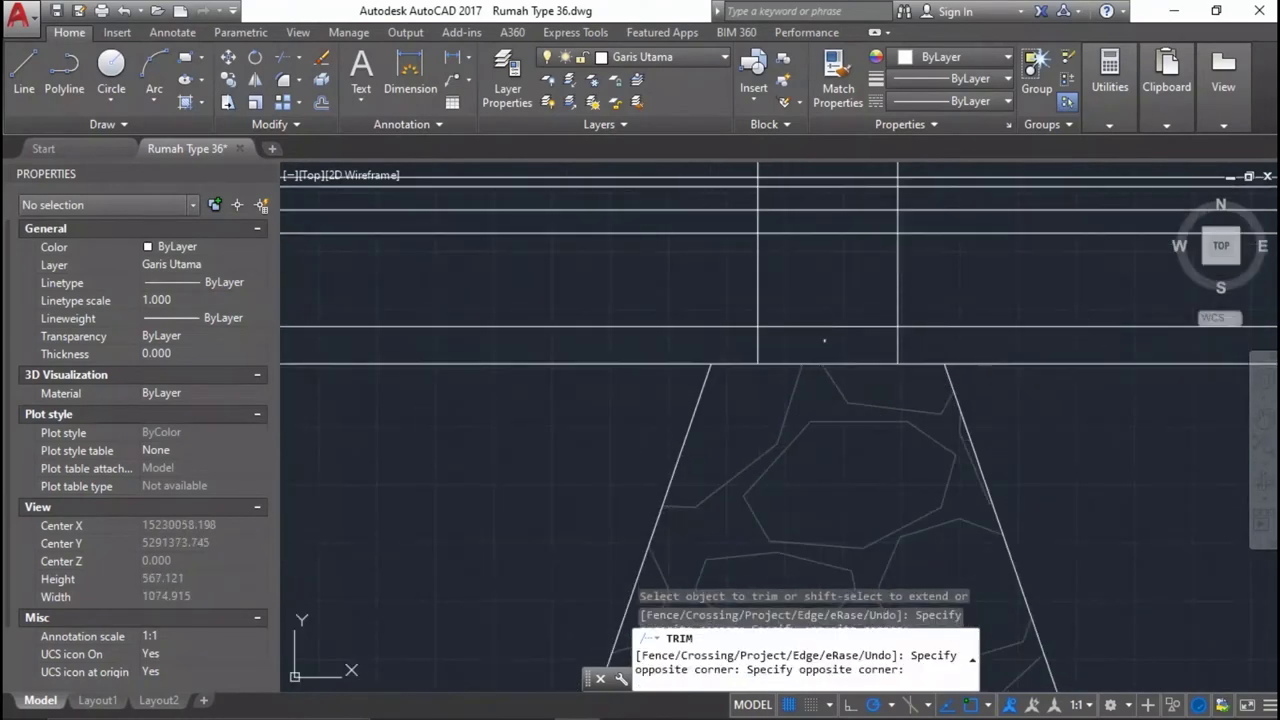
scroll(805, 304, "up", 2)
left_click(828, 443)
left_click(810, 282)
scroll(852, 318, "down", 4)
scroll(850, 420, "up", 1)
scroll(830, 390, "up", 1)
Trim the remaining floor line pieces above the footings.
left_click(767, 452)
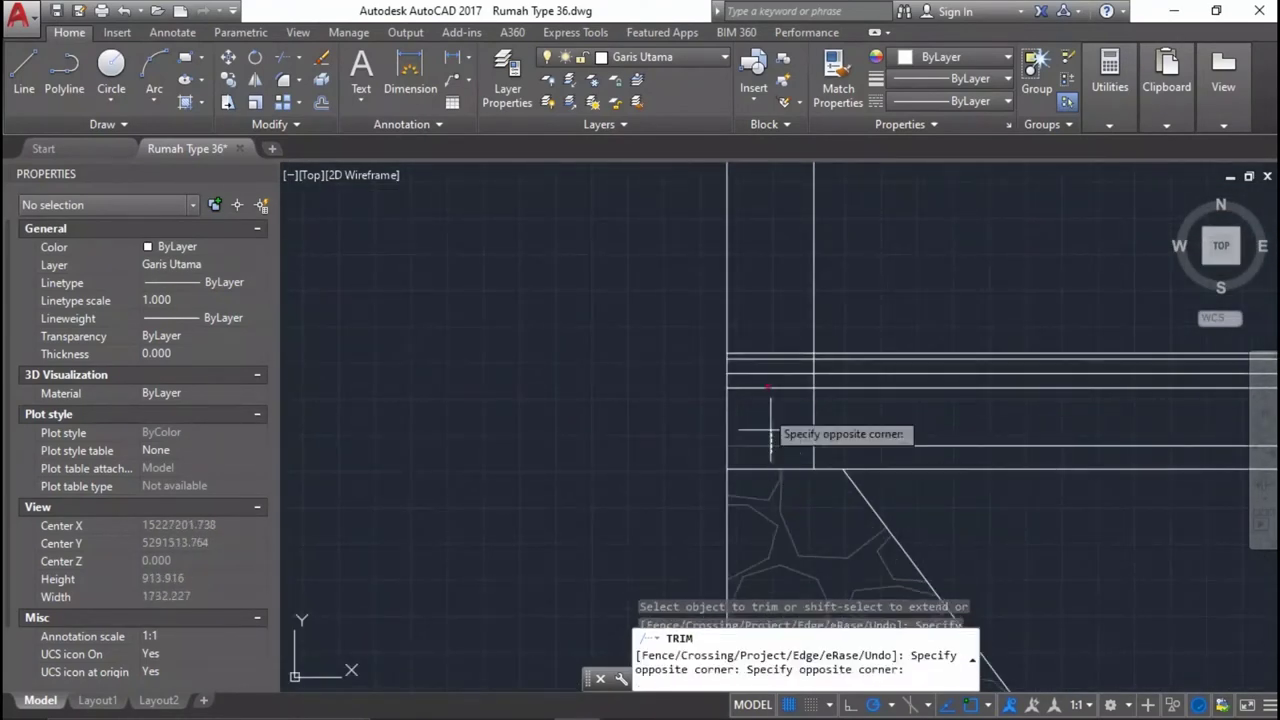
left_click(770, 354)
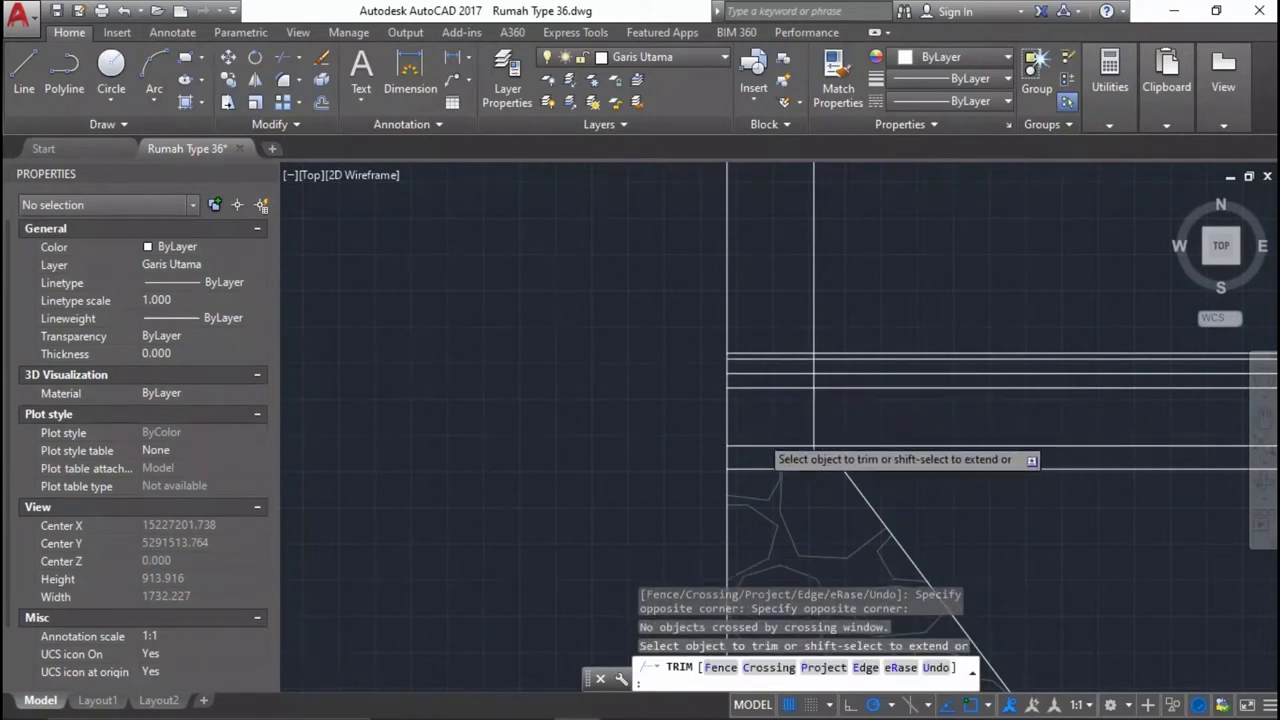
scroll(764, 438, "up", 2)
left_click(779, 476)
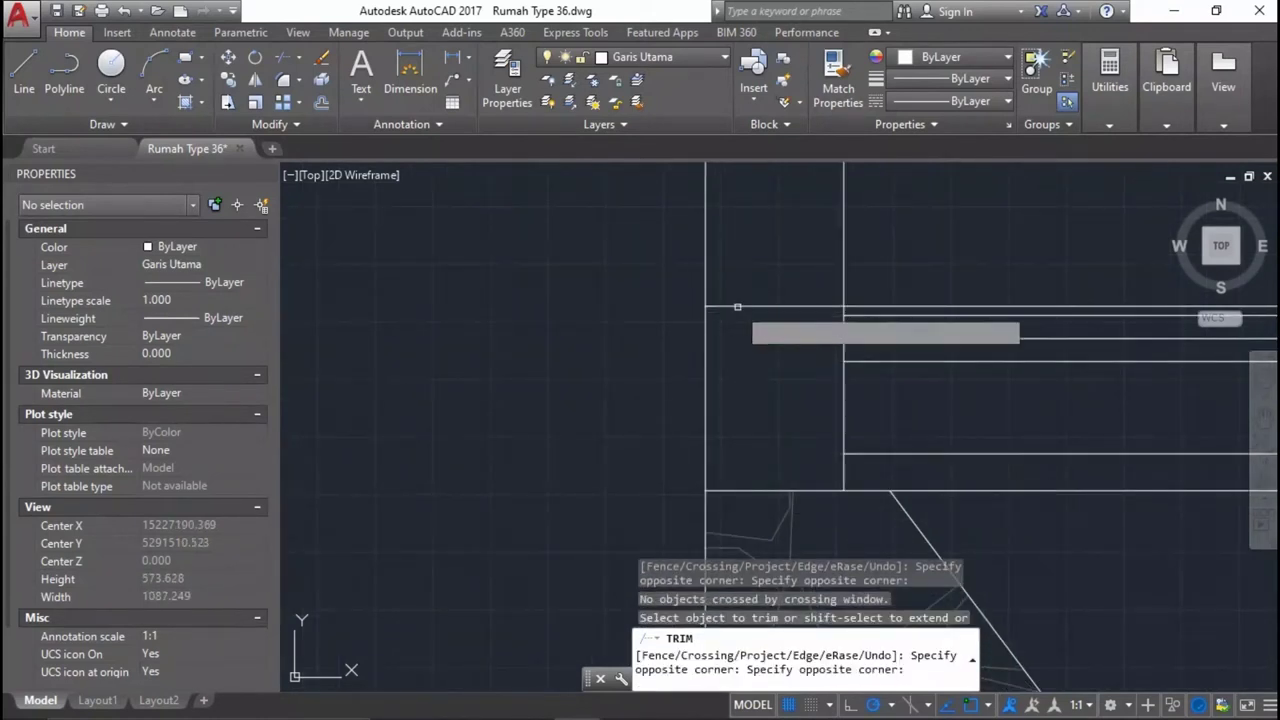
left_click(737, 306)
left_click(862, 354)
left_click(929, 406)
middle_click_drag(1270, 373, 873, 413)
left_click(1094, 399)
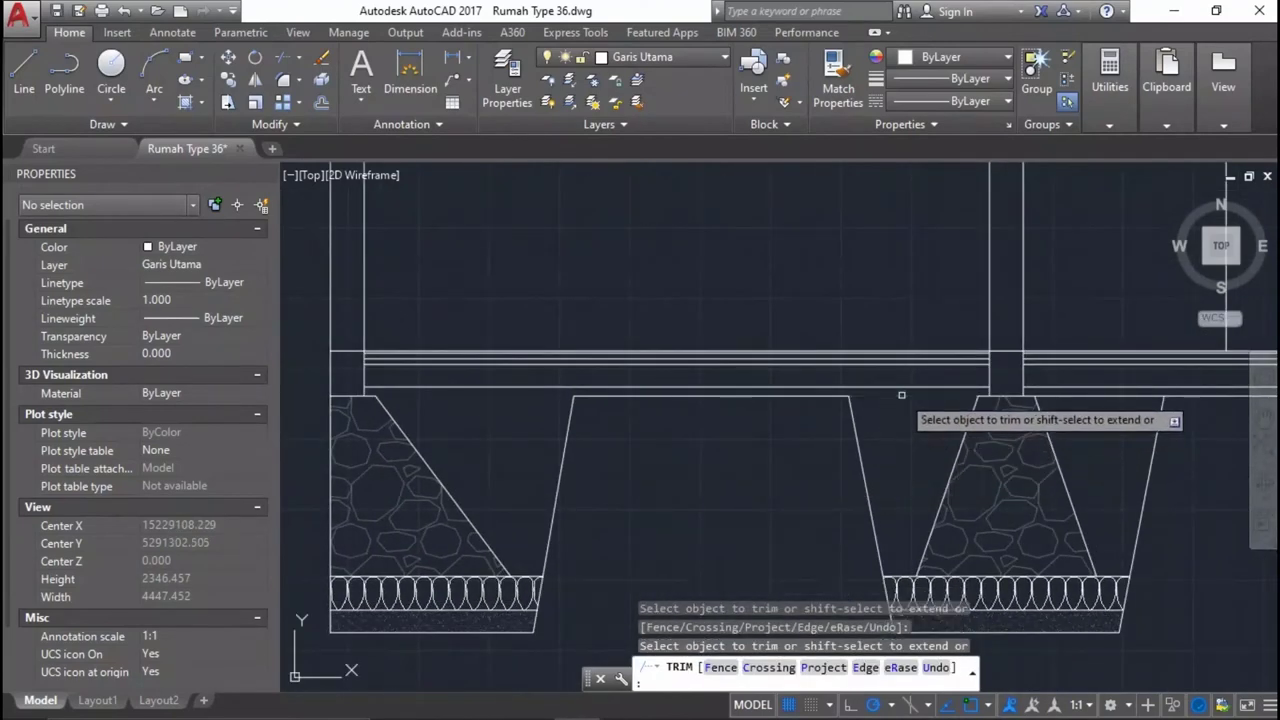
middle_click_drag(1096, 406, 762, 427)
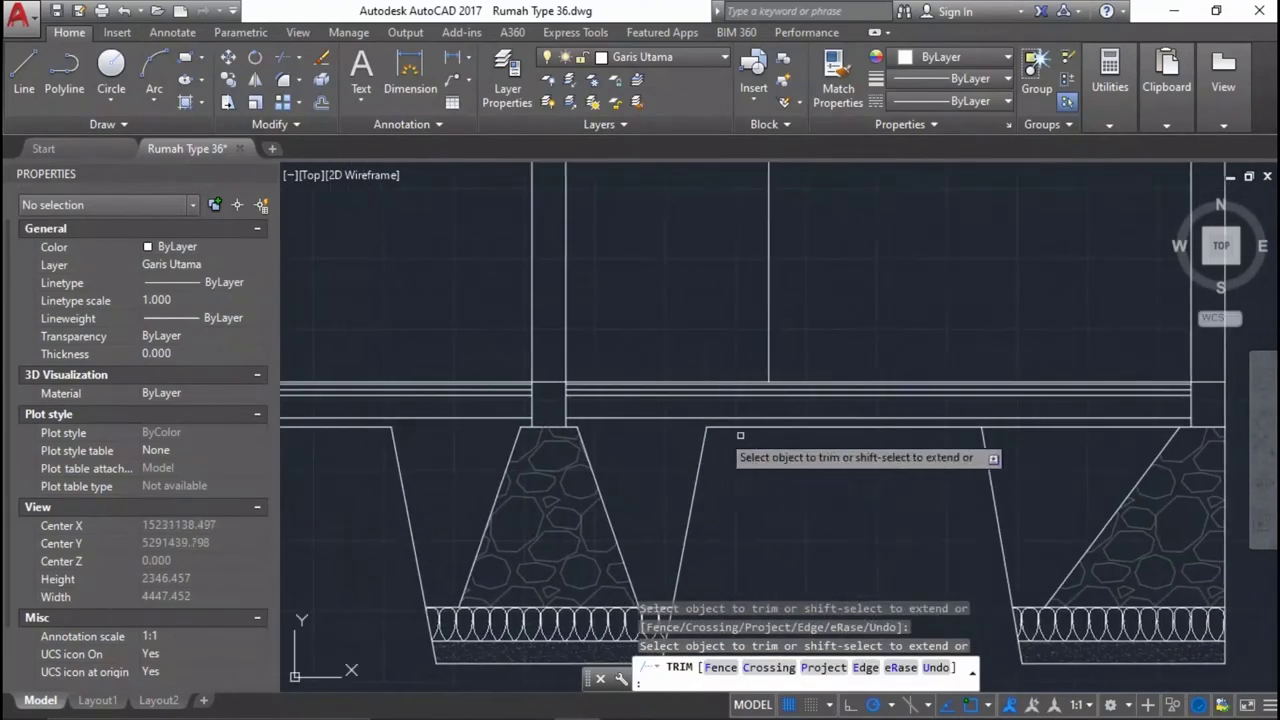
scroll(1043, 470, "down", 3)
scroll(1043, 470, "up", 1)
scroll(1043, 475, "up", 1)
key("Escape")
Offset a line by 200 to add a parallel line.
type("o")
key("space")
type("2")
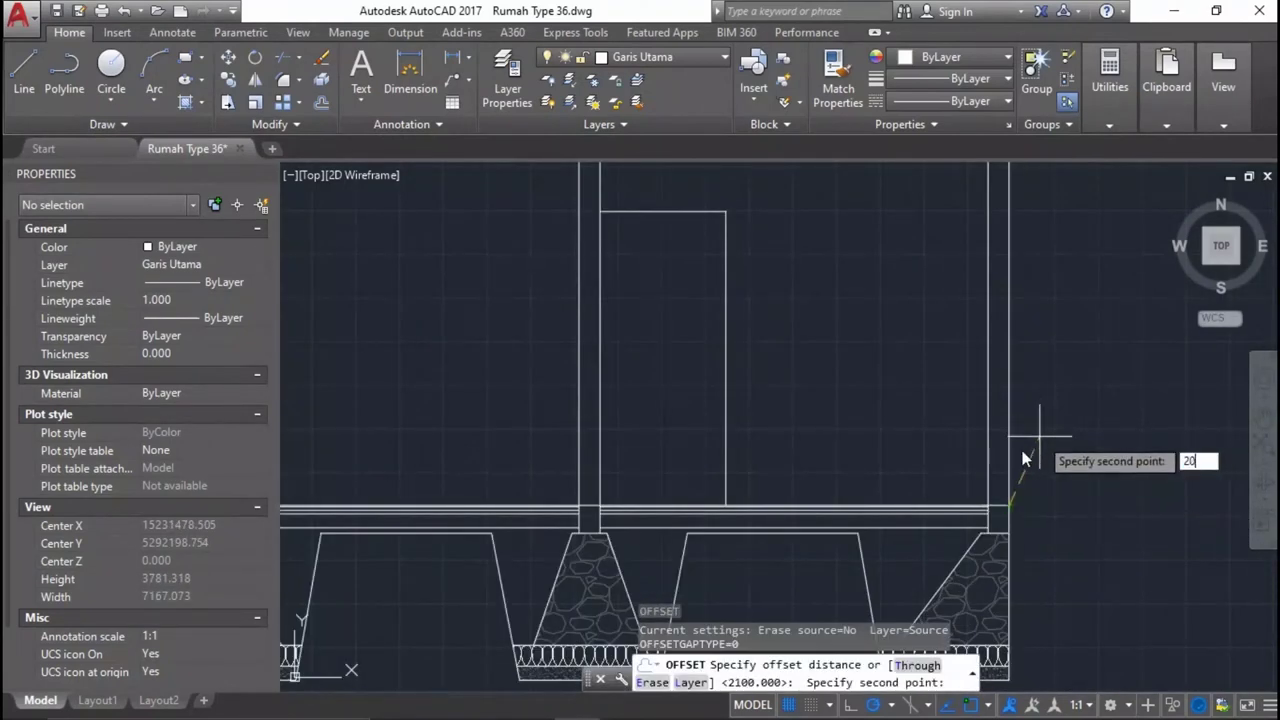
type("0")
key("Return")
scroll(1013, 495, "up", 4)
left_click(969, 552)
left_click(966, 470)
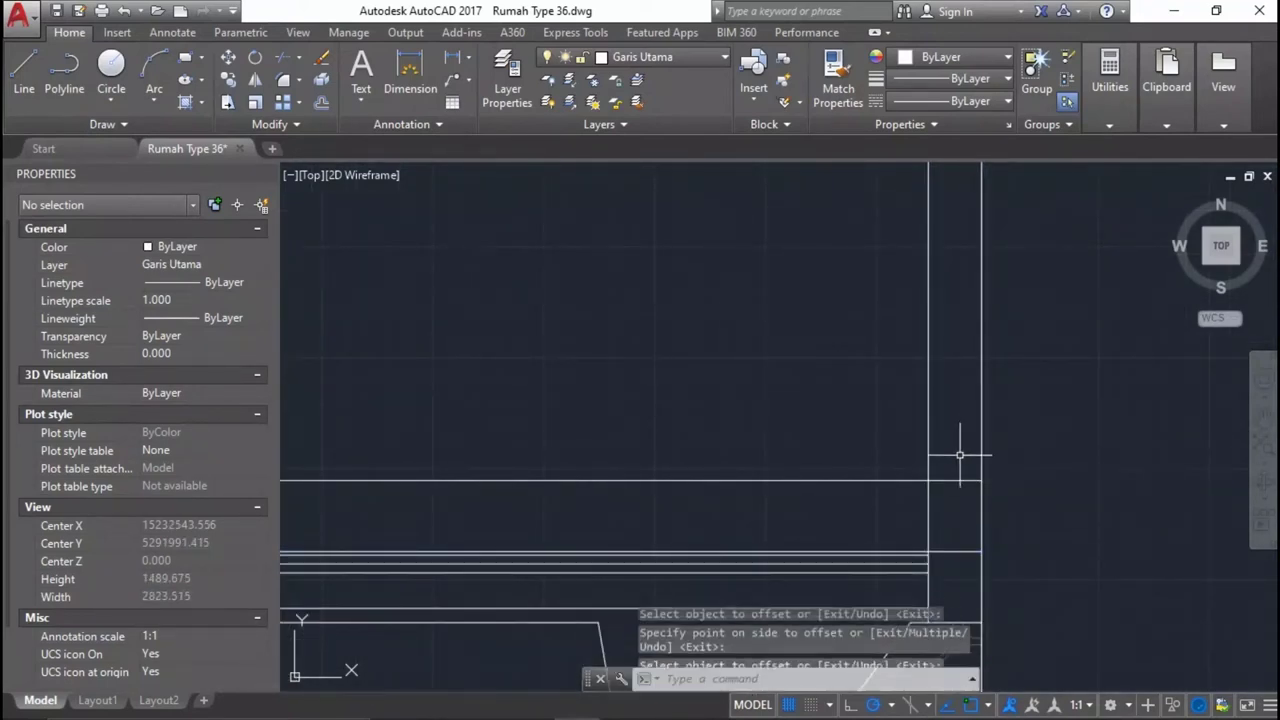
scroll(963, 443, "down", 5)
middle_click_drag(780, 420, 965, 420)
scroll(1019, 440, "up", 2)
Trim the line segment between the walls using six cutting edges.
type("tr")
key("Return")
left_click(1034, 414)
left_click(943, 309)
left_click(808, 264)
left_click(452, 258)
key("Return")
scroll(614, 466, "up", 2)
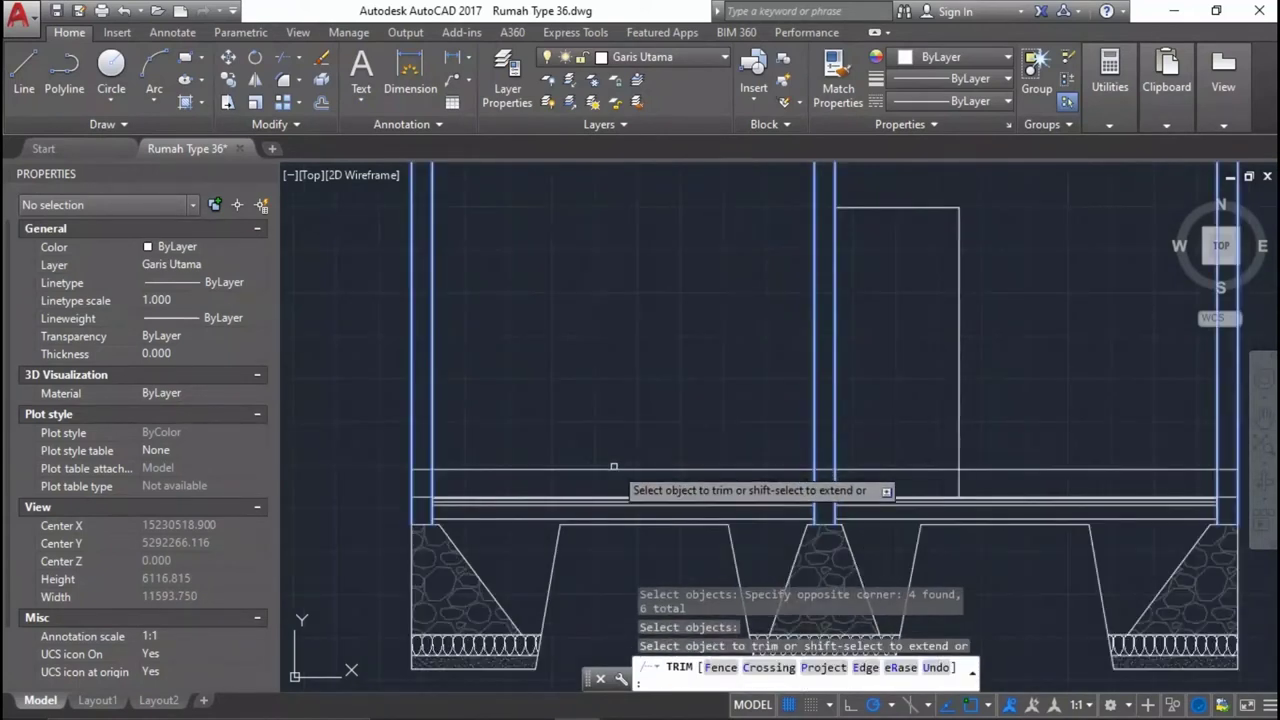
left_click(1005, 468)
scroll(914, 471, "down", 3)
key("Return")
scroll(890, 237, "down", 3)
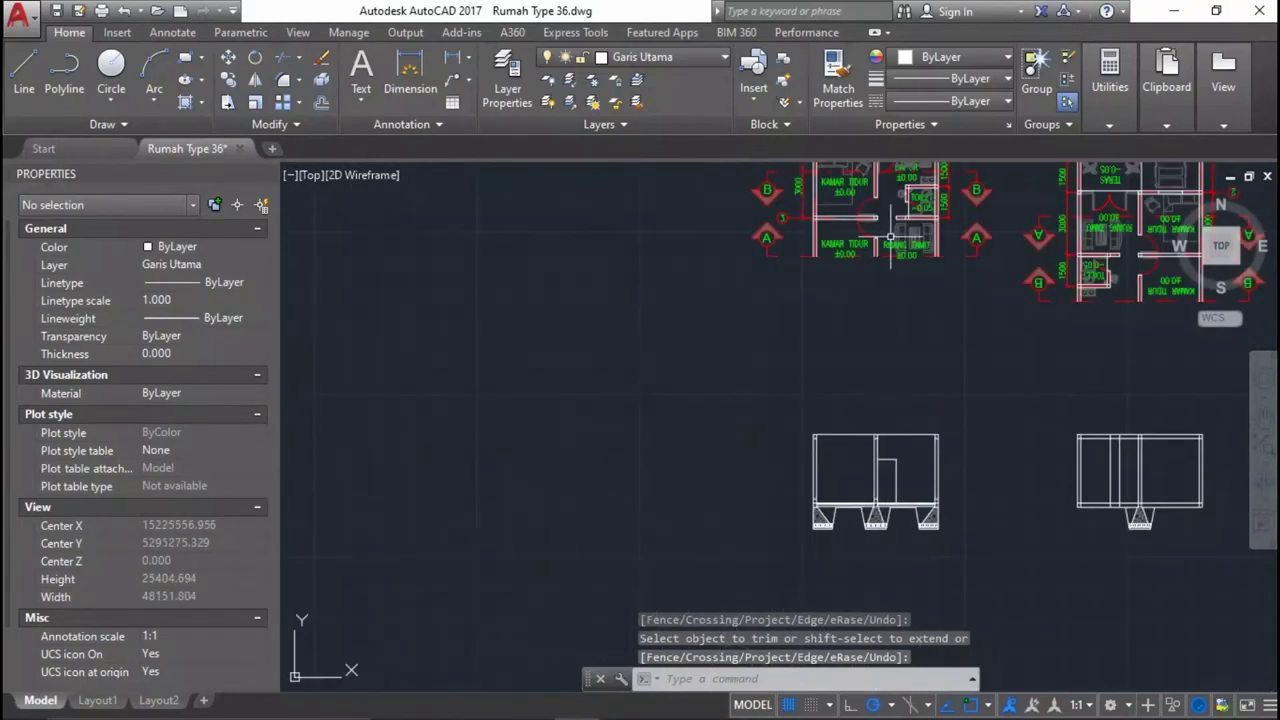
scroll(890, 237, "up", 4)
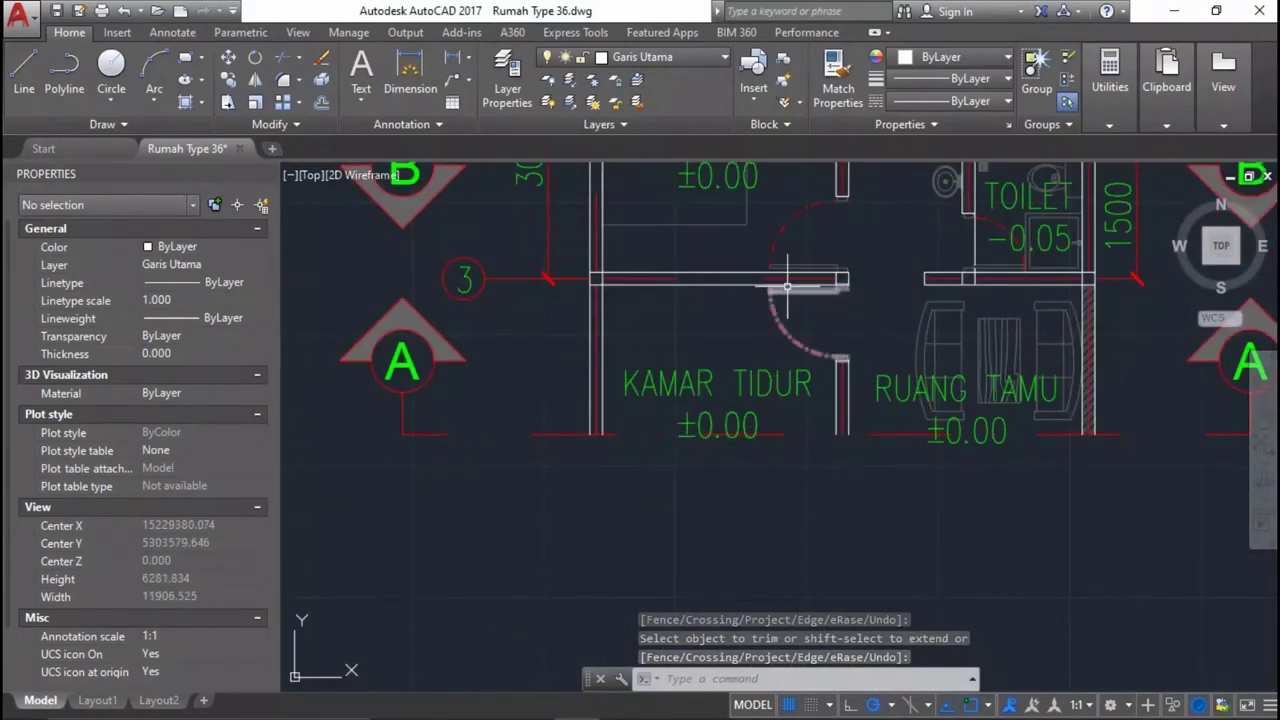
scroll(799, 289, "down", 5)
scroll(820, 300, "up", 4)
scroll(829, 314, "up", 3)
mouse_move(829, 314)
middle_mouse_down()
mouse_move(850, 317)
mouse_move(852, 424)
middle_mouse_up()
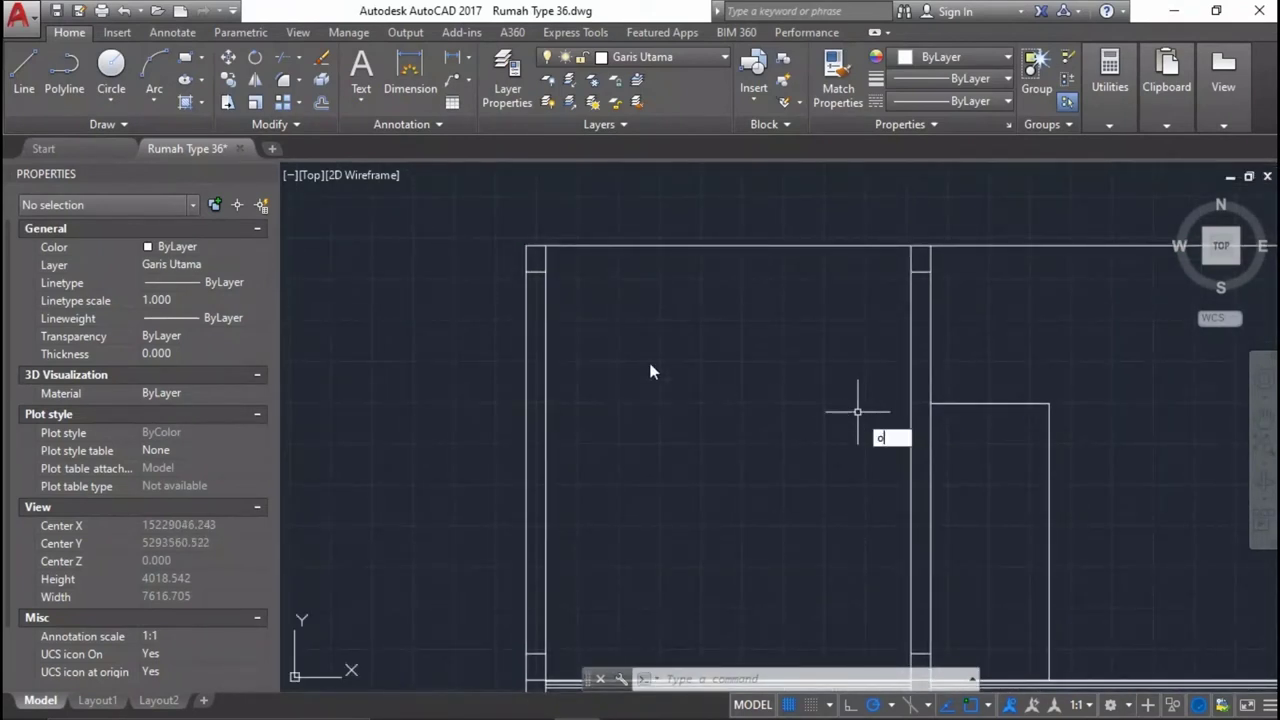
Offset the left wall line by 15 to form a parallel wall line.
key("Return")
scroll(535, 250, "up", 3)
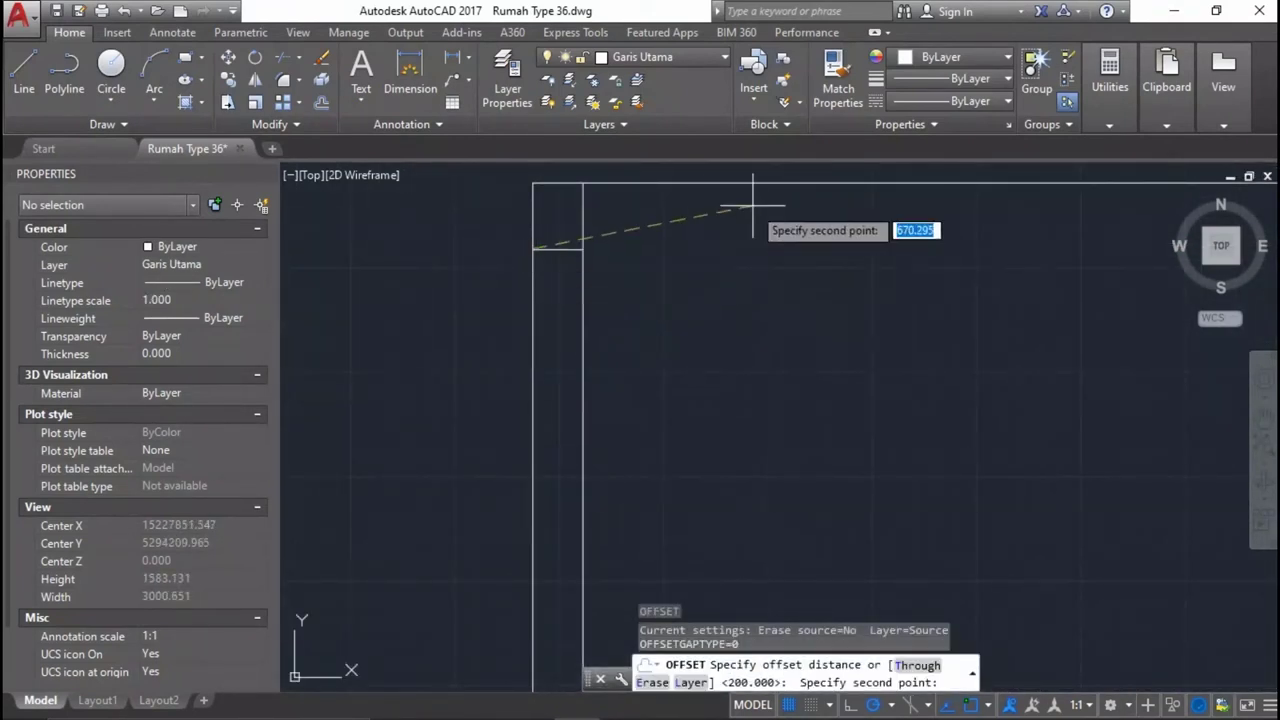
type("15")
key("Return")
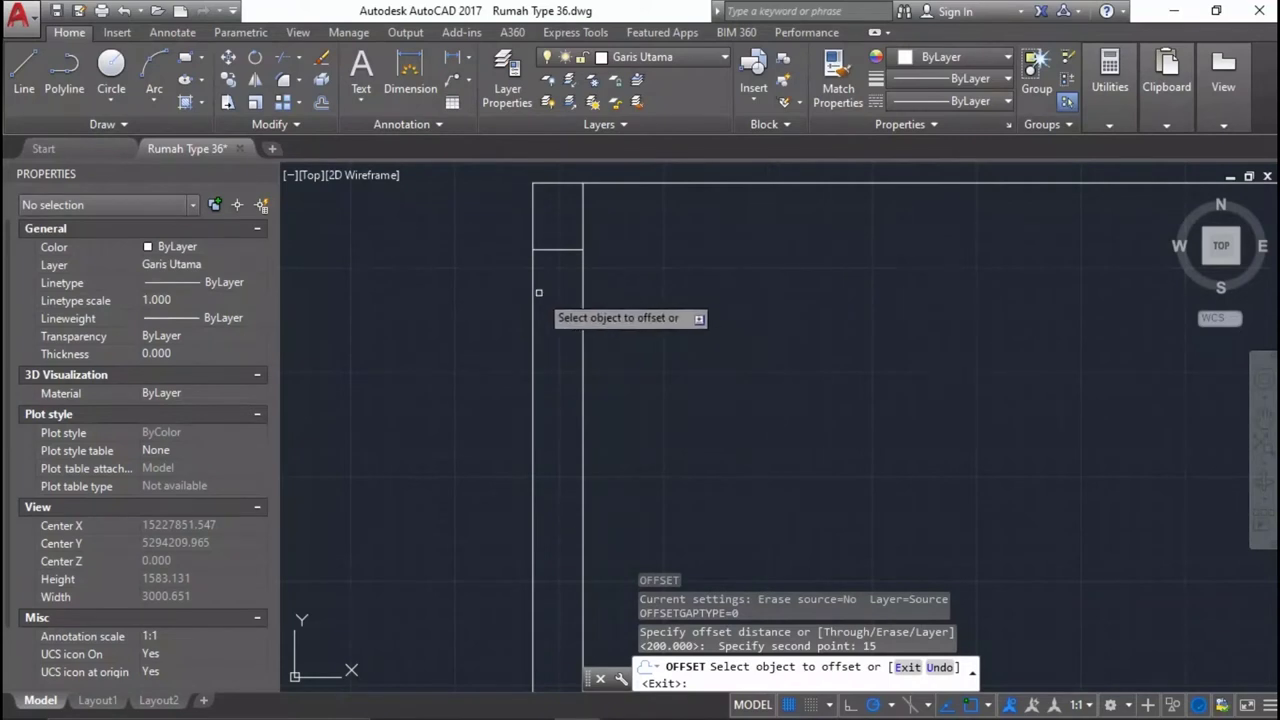
left_click(531, 292)
left_click(579, 284)
Trim the upper and lower ends of the wall lines.
key("Return")
key("Return")
scroll(555, 240, "up", 8)
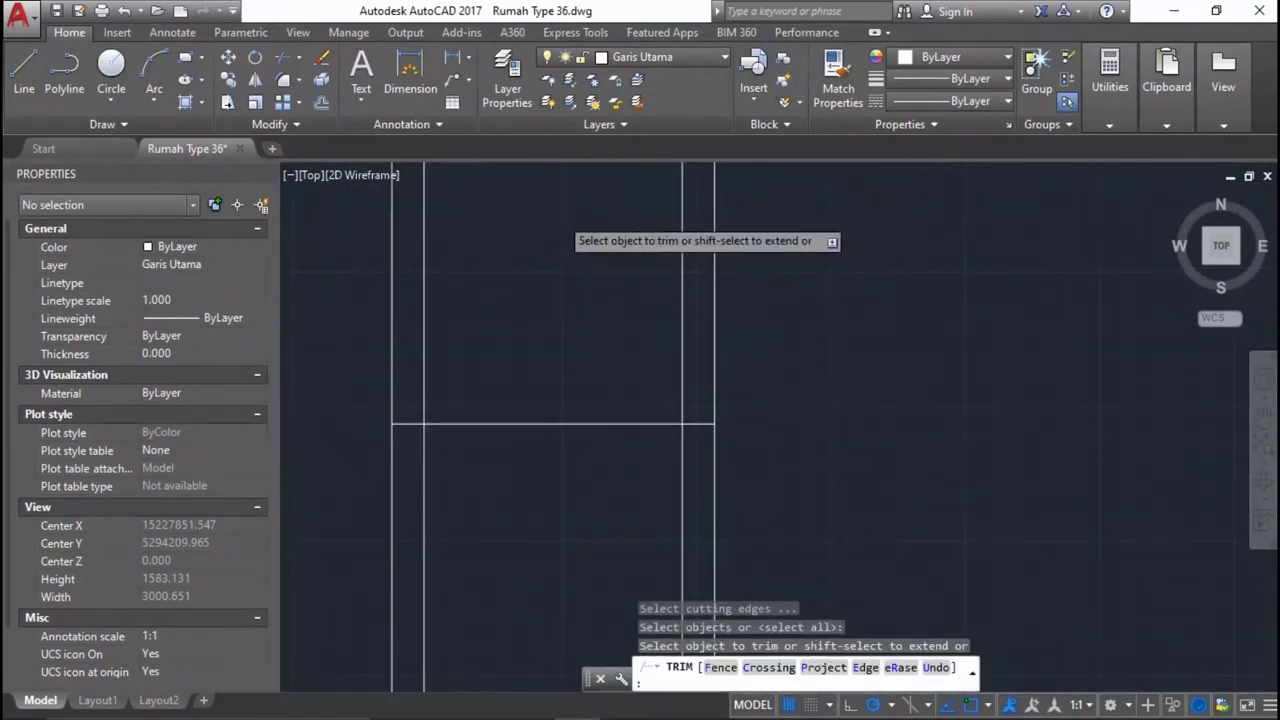
left_click(697, 297)
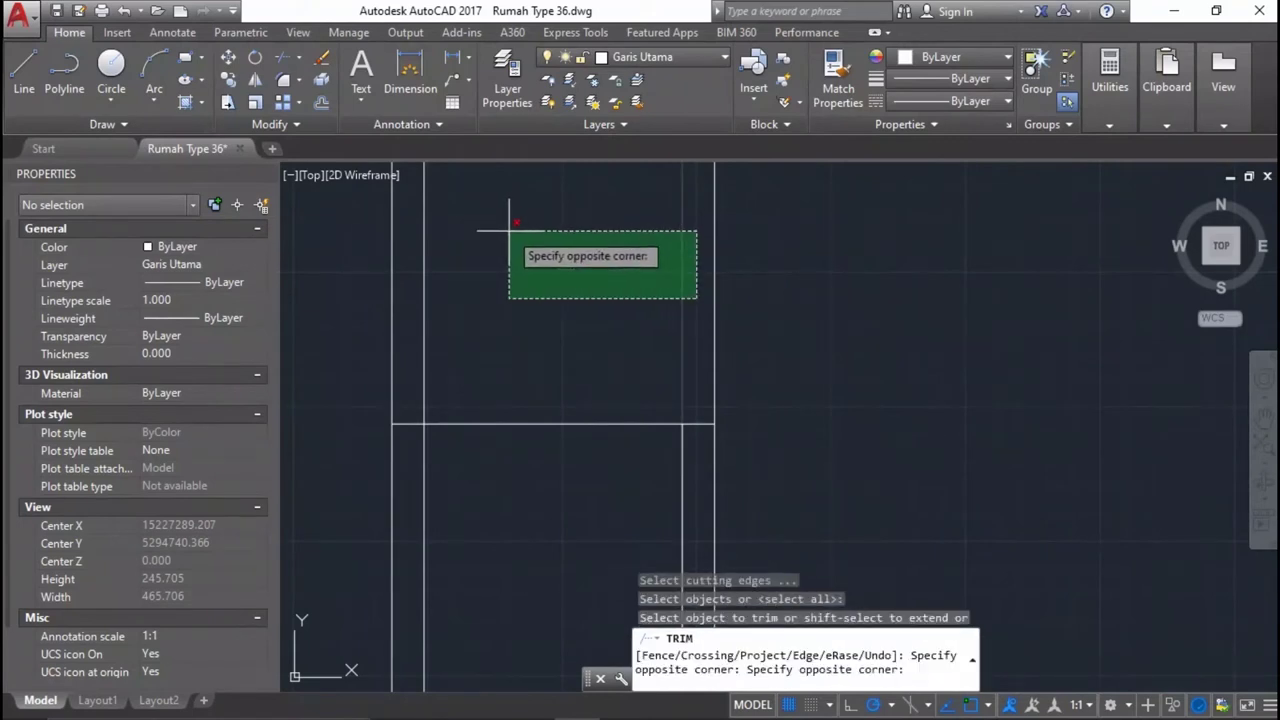
left_click(424, 245)
scroll(570, 260, "down", 3)
scroll(650, 330, "down", 3)
scroll(630, 510, "up", 3)
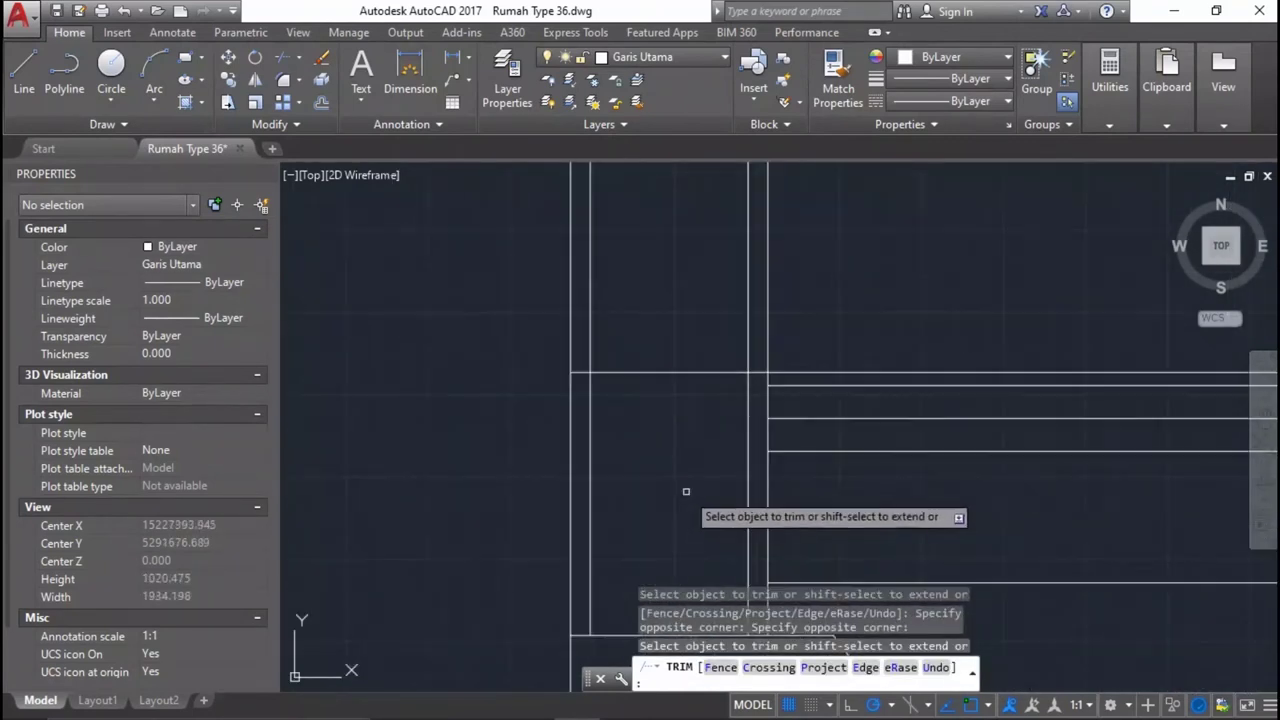
left_click(753, 464)
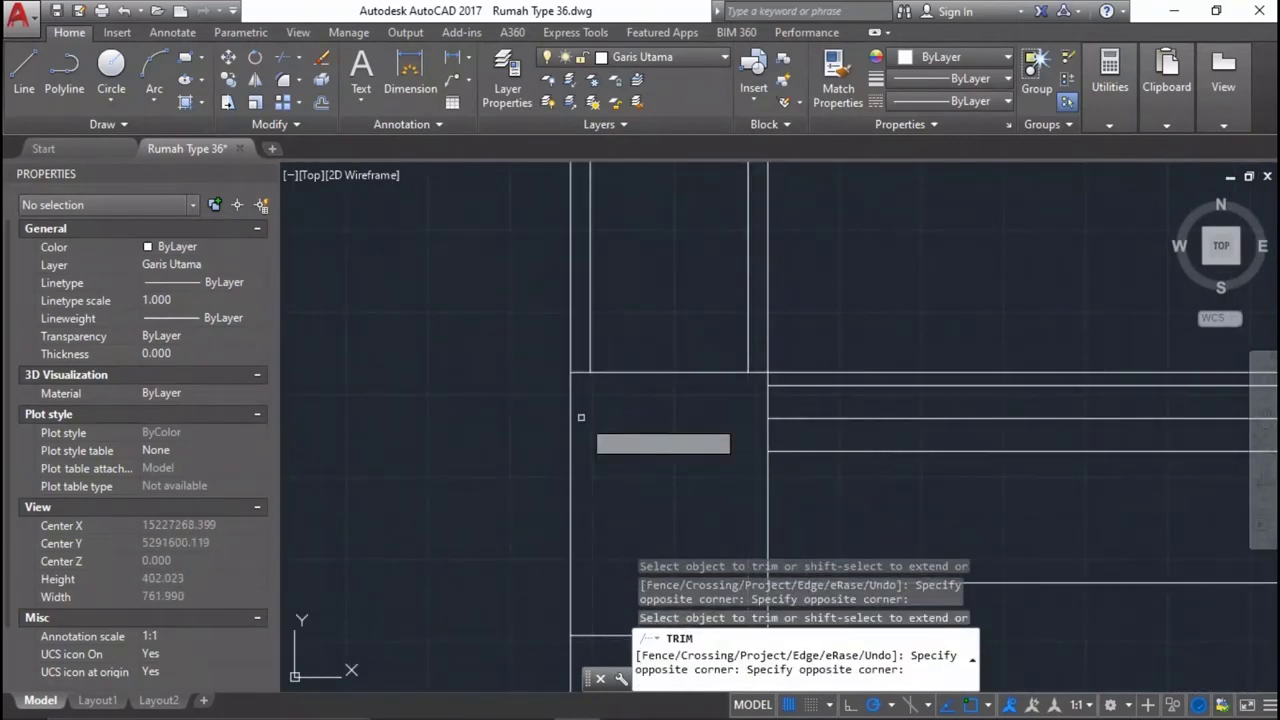
middle_click_drag(729, 357, 743, 434)
left_click(755, 425)
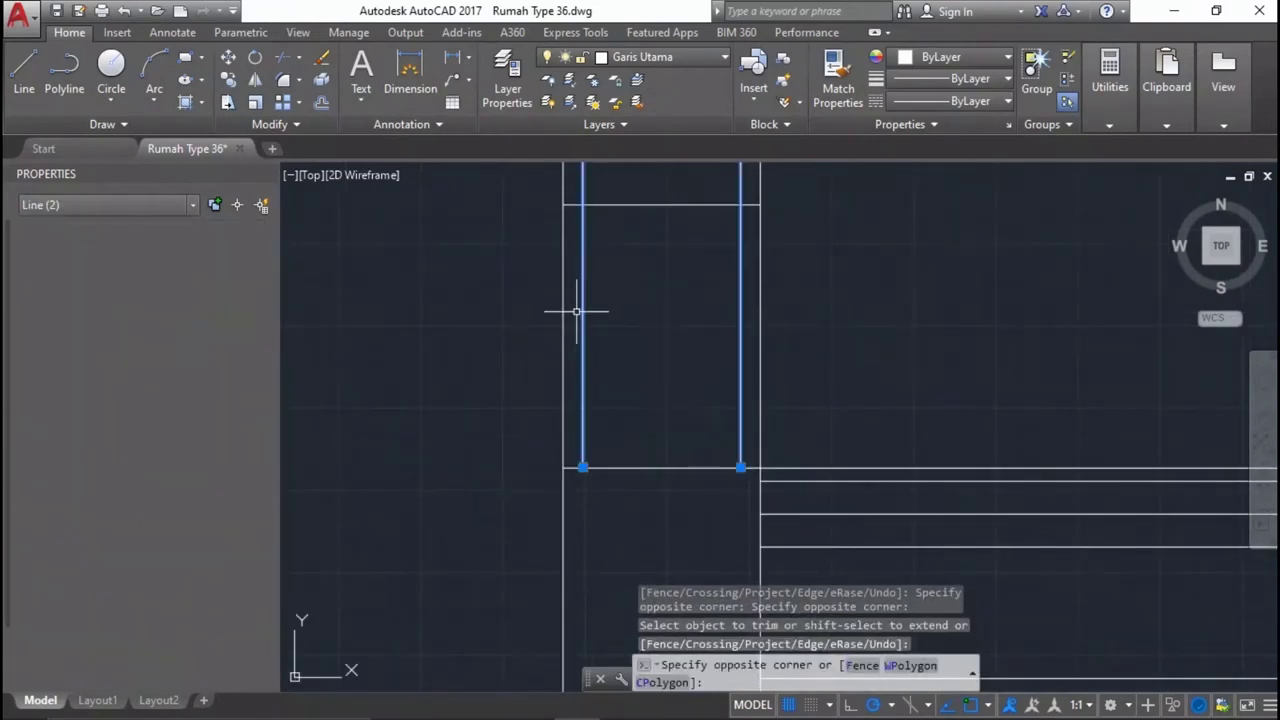
key("Escape")
Check the layer list, clear the selection, and begin selecting the two wall lines.
left_click(670, 57)
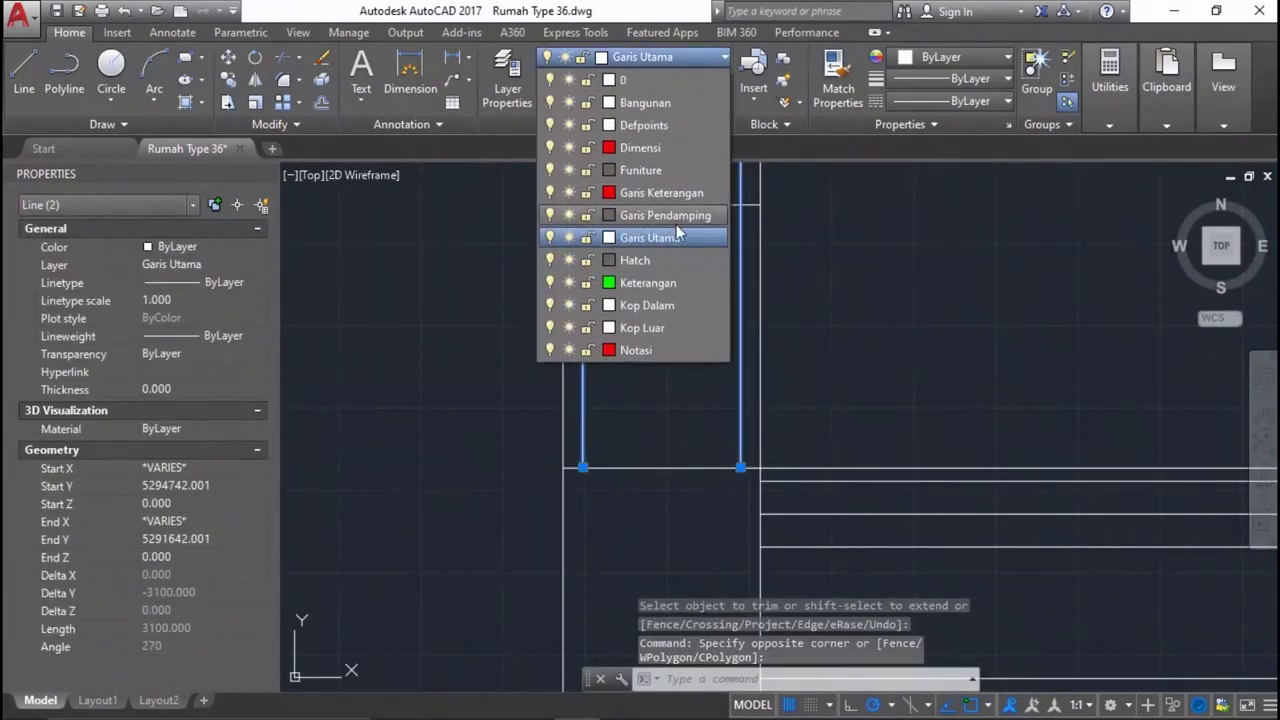
left_click(650, 237)
key("Escape")
scroll(720, 390, "down", 3)
scroll(716, 390, "up", 3)
scroll(716, 390, "down", 3)
scroll(705, 393, "up", 2)
scroll(689, 397, "up", 3)
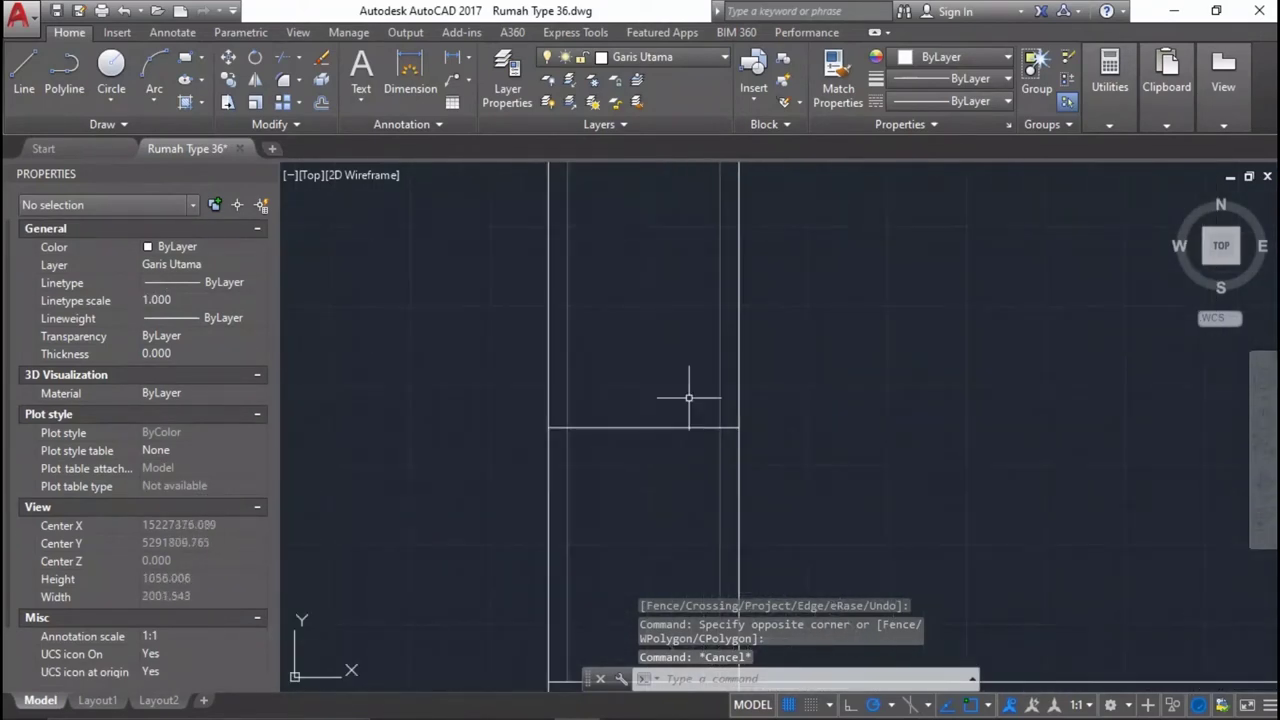
left_click(730, 357)
Select the two column lines for COPY, retrying after a cancelled first attempt.
left_click(560, 296)
type("Co")
key("Return")
left_click(735, 425)
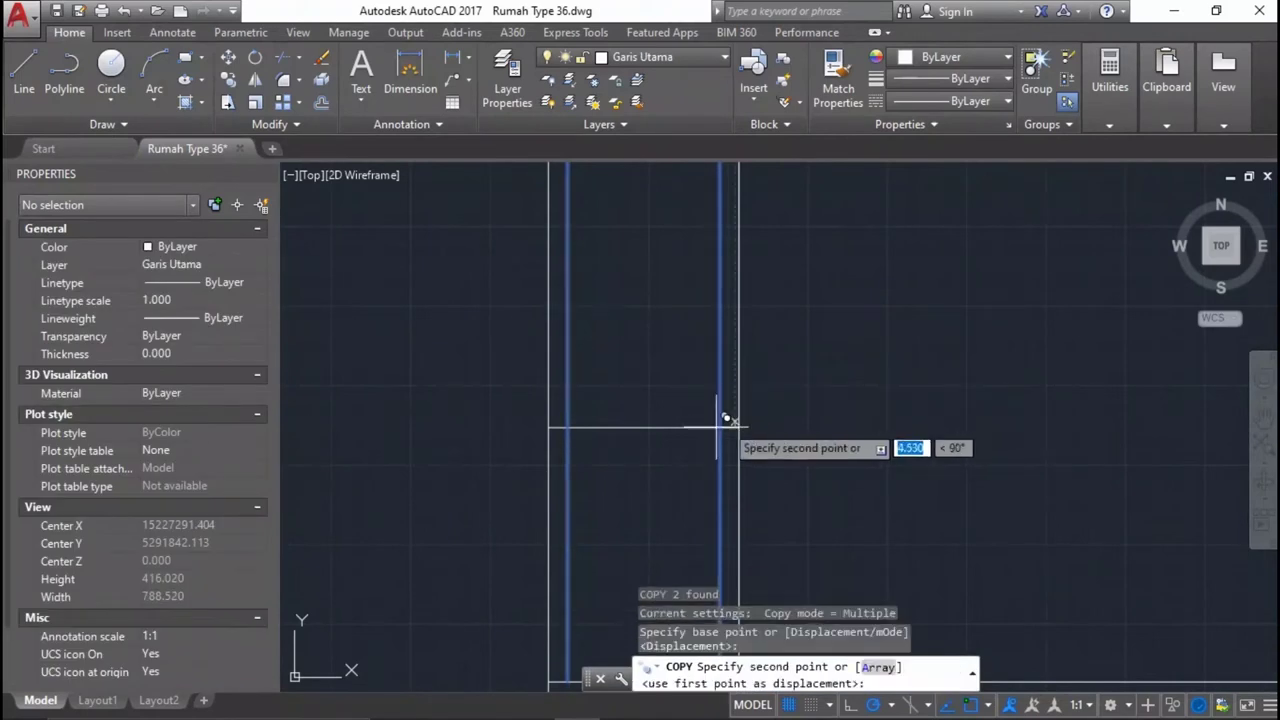
scroll(566, 482, "down", 2)
scroll(545, 480, "up", 3)
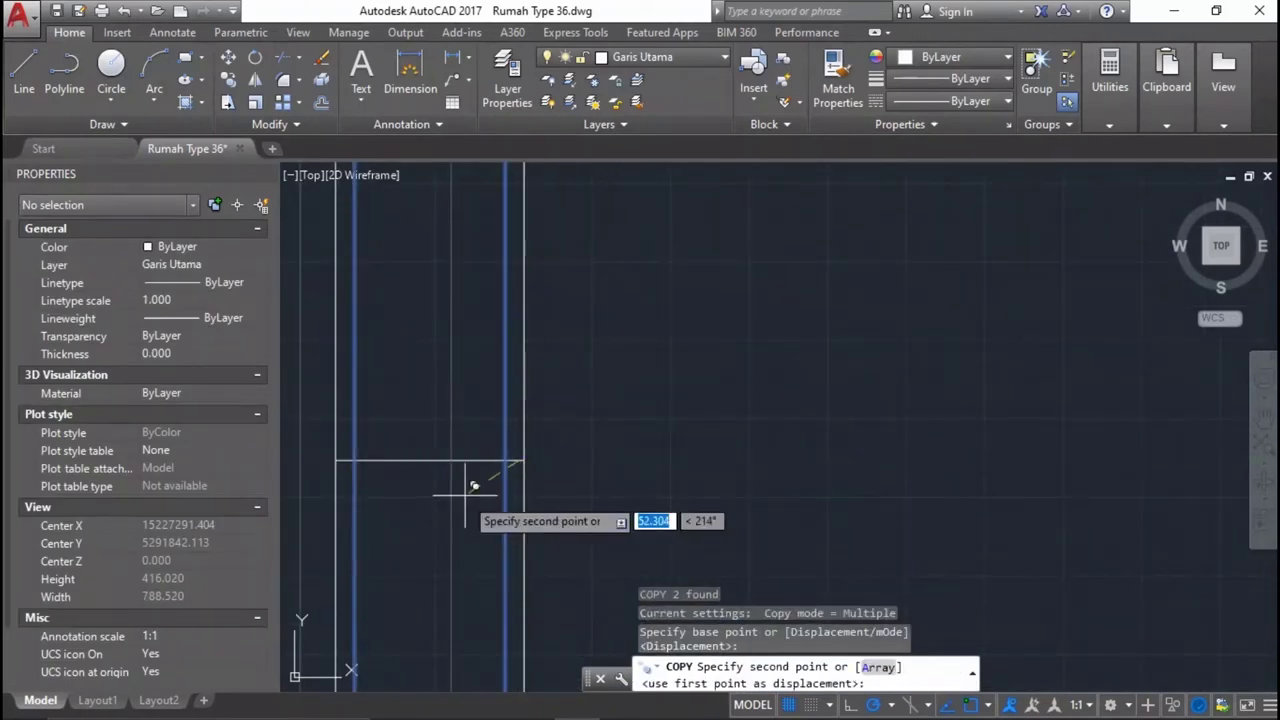
key("Escape")
left_click(517, 429)
scroll(462, 353, "down", 2)
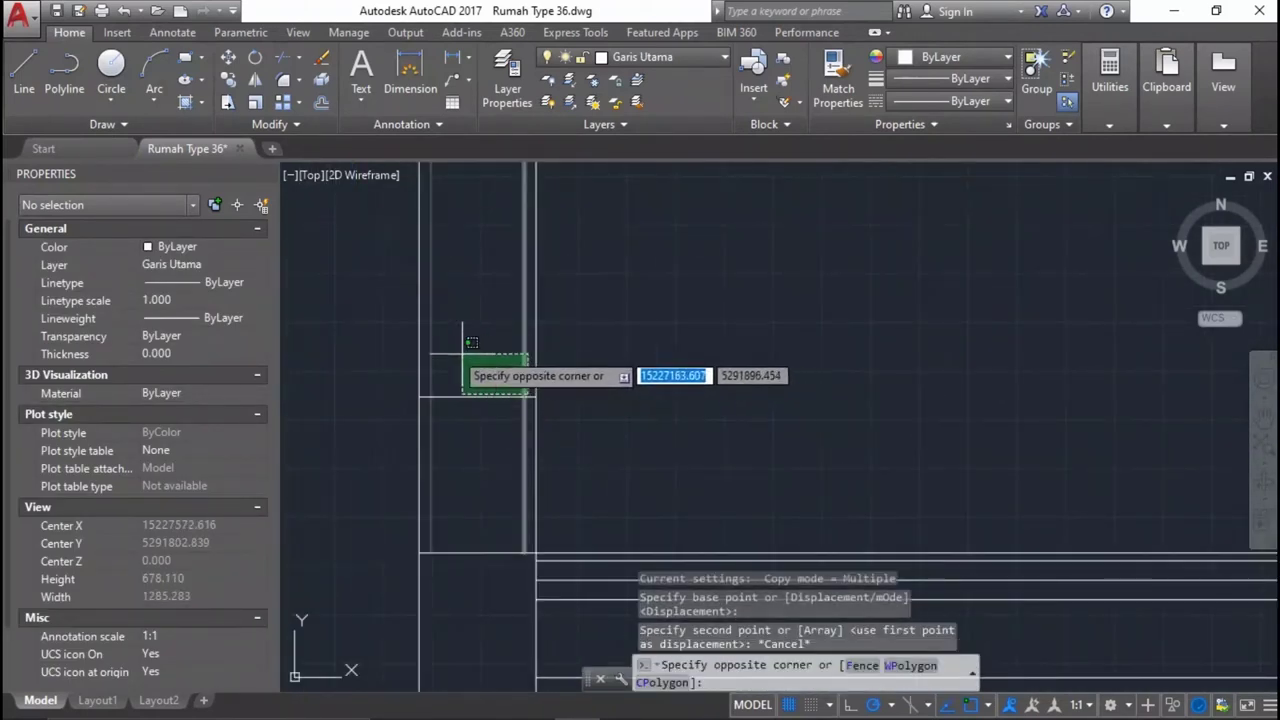
left_click(438, 326)
key("Return")
scroll(523, 380, "up", 3)
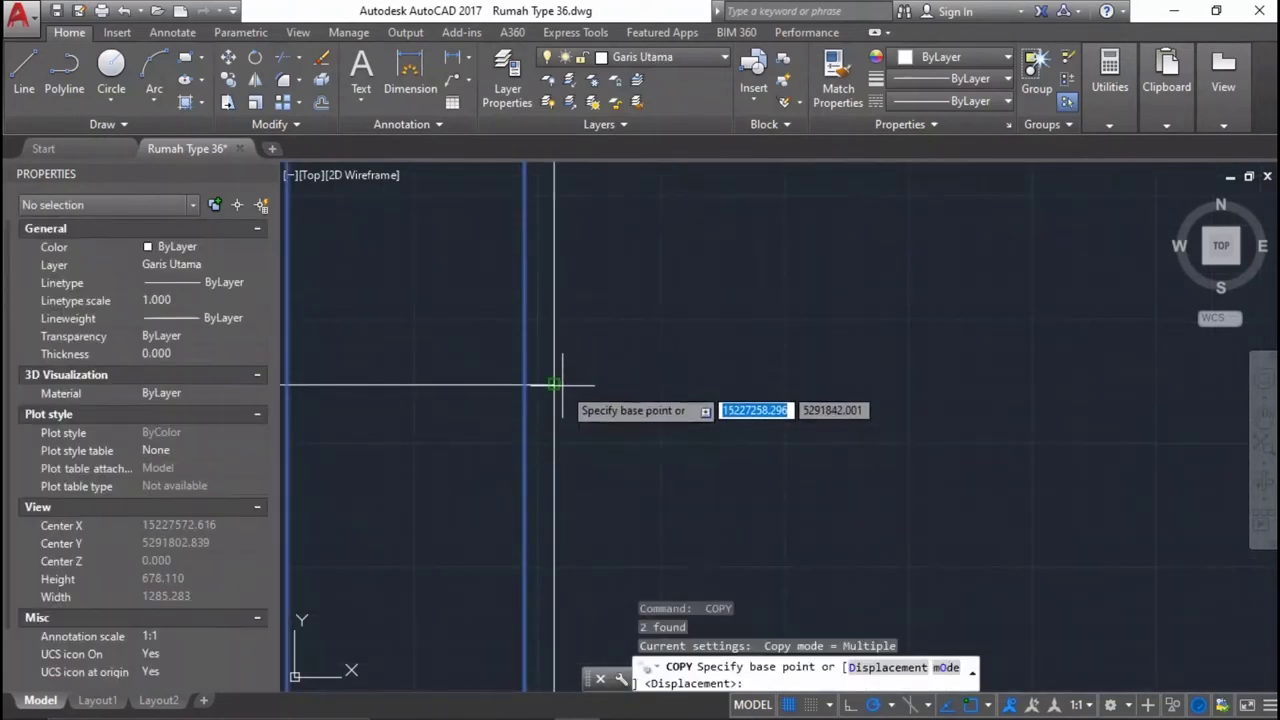
Copy the two column lines above the middle and right footings.
left_click(553, 383)
scroll(508, 408, "down", 2)
scroll(1128, 423, "up", 2)
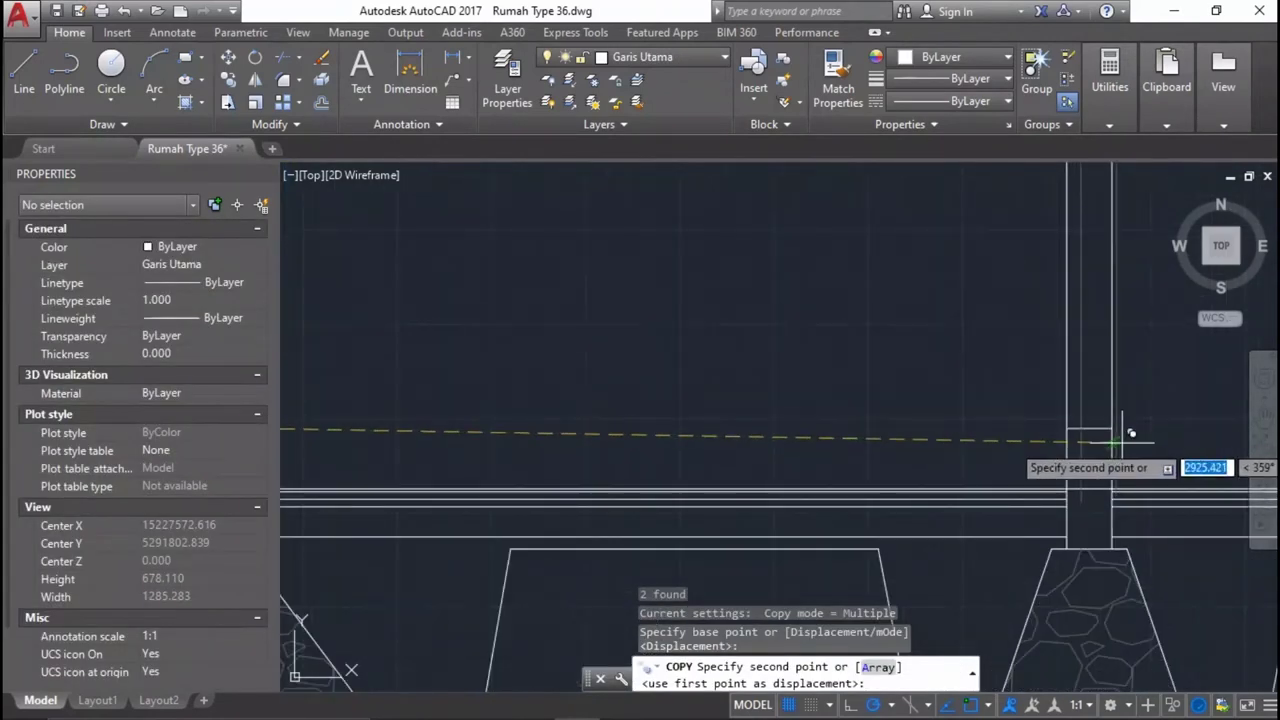
left_click(1112, 428)
scroll(983, 437, "down", 2)
scroll(908, 420, "up", 2)
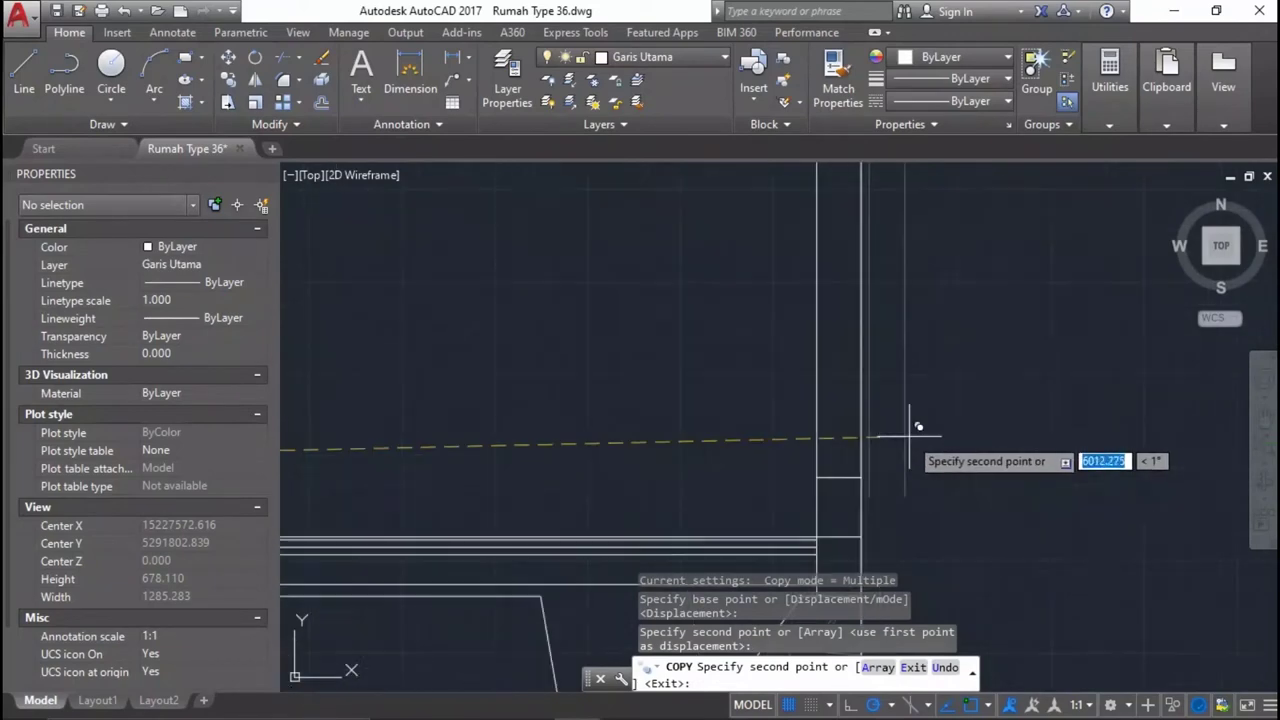
left_click(860, 476)
key("Return")
scroll(870, 467, "down", 3)
scroll(943, 394, "up", 1)
scroll(897, 261, "down", 1)
scroll(883, 461, "up", 4)
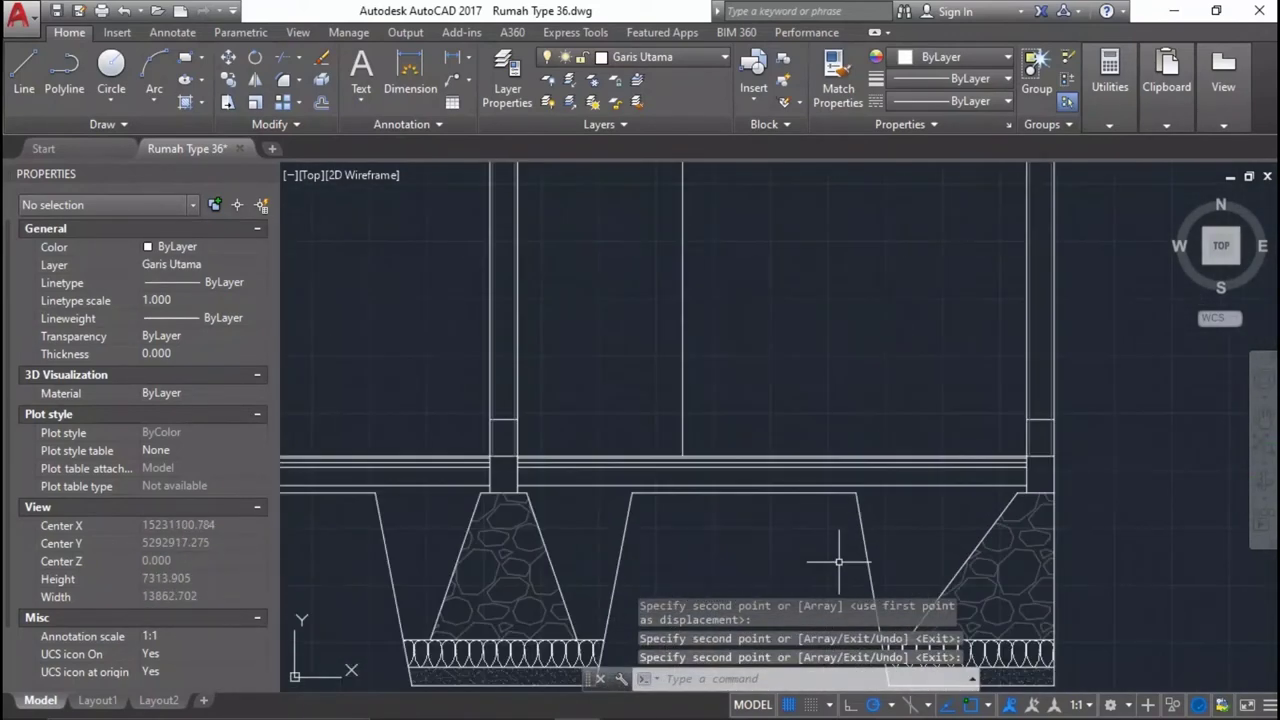
mouse_move(881, 383)
middle_mouse_down()
mouse_move(876, 452)
mouse_move(965, 440)
middle_mouse_up()
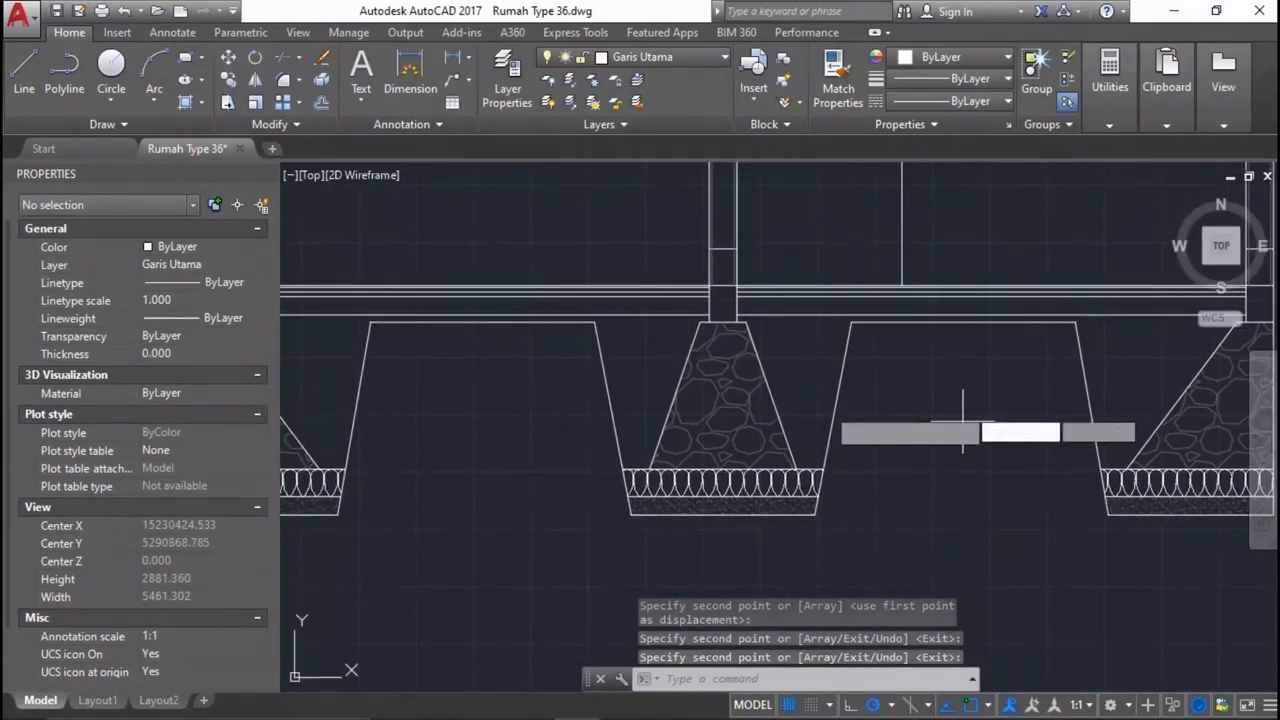
Hatch the soil areas beside the footings, accepting the dense-pattern warning.
type("h")
key("Return")
scroll(880, 424, "down", 3)
scroll(777, 421, "up", 3)
scroll(681, 402, "up", 1)
left_click(660, 374)
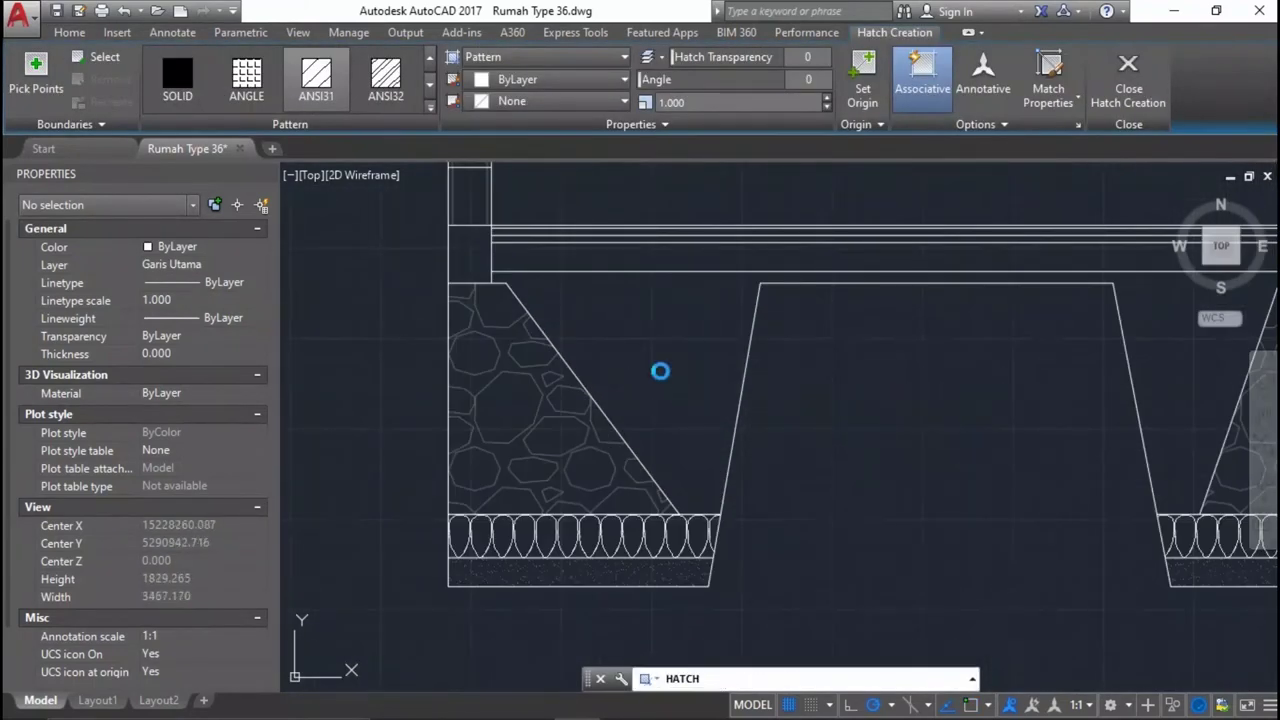
scroll(658, 390, "down", 4)
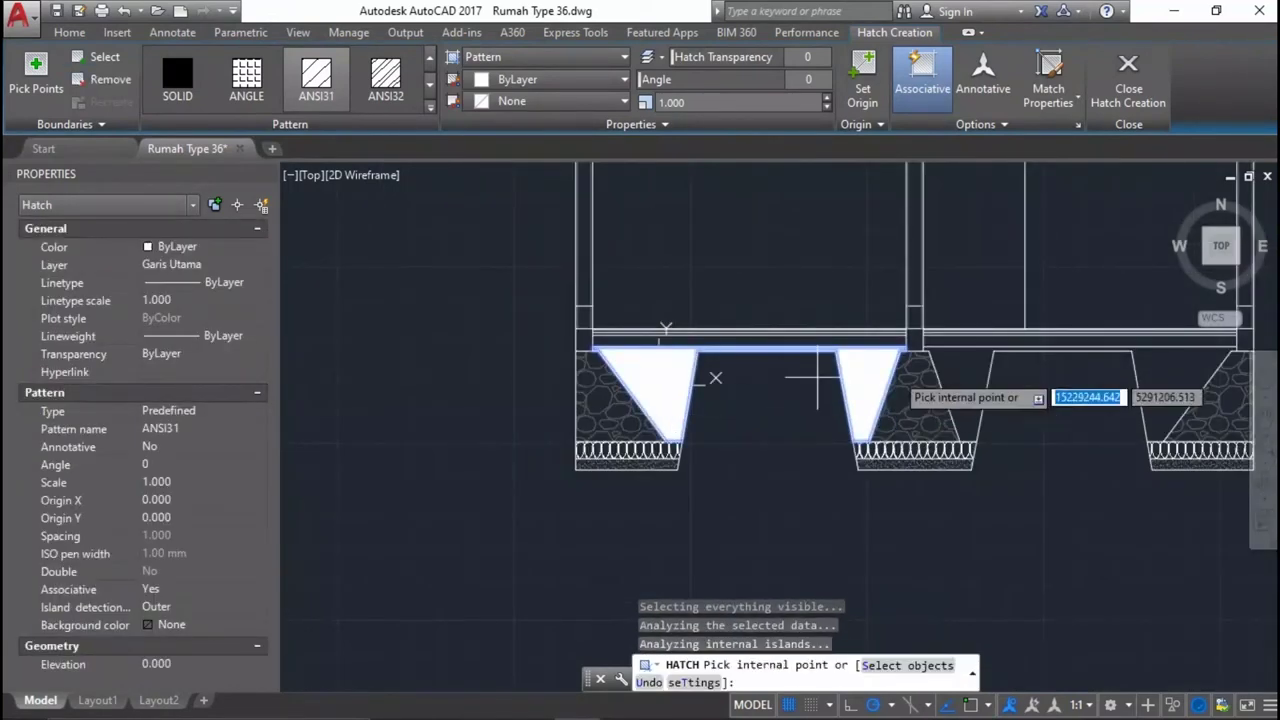
scroll(709, 374, "up", 4)
scroll(888, 381, "down", 6)
left_click(968, 385)
left_click(640, 340)
key("Return")
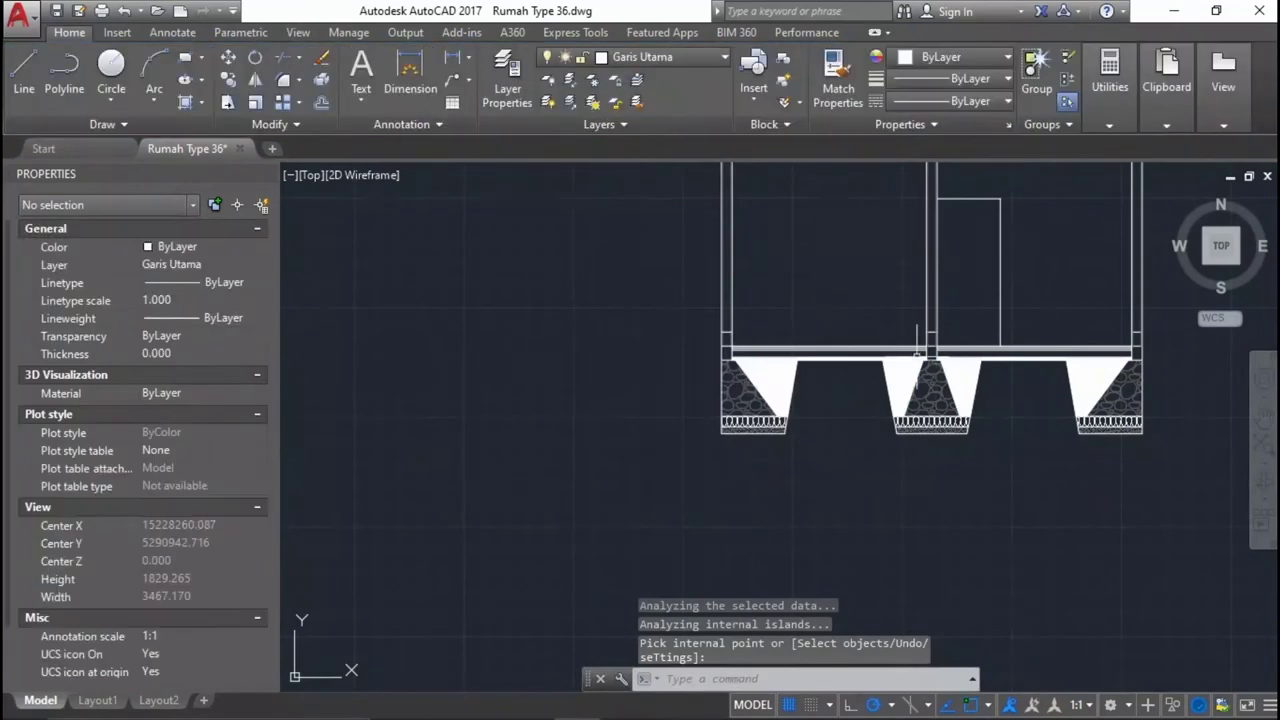
Hatch the strip under the floor beside the column.
scroll(917, 352, "up", 4)
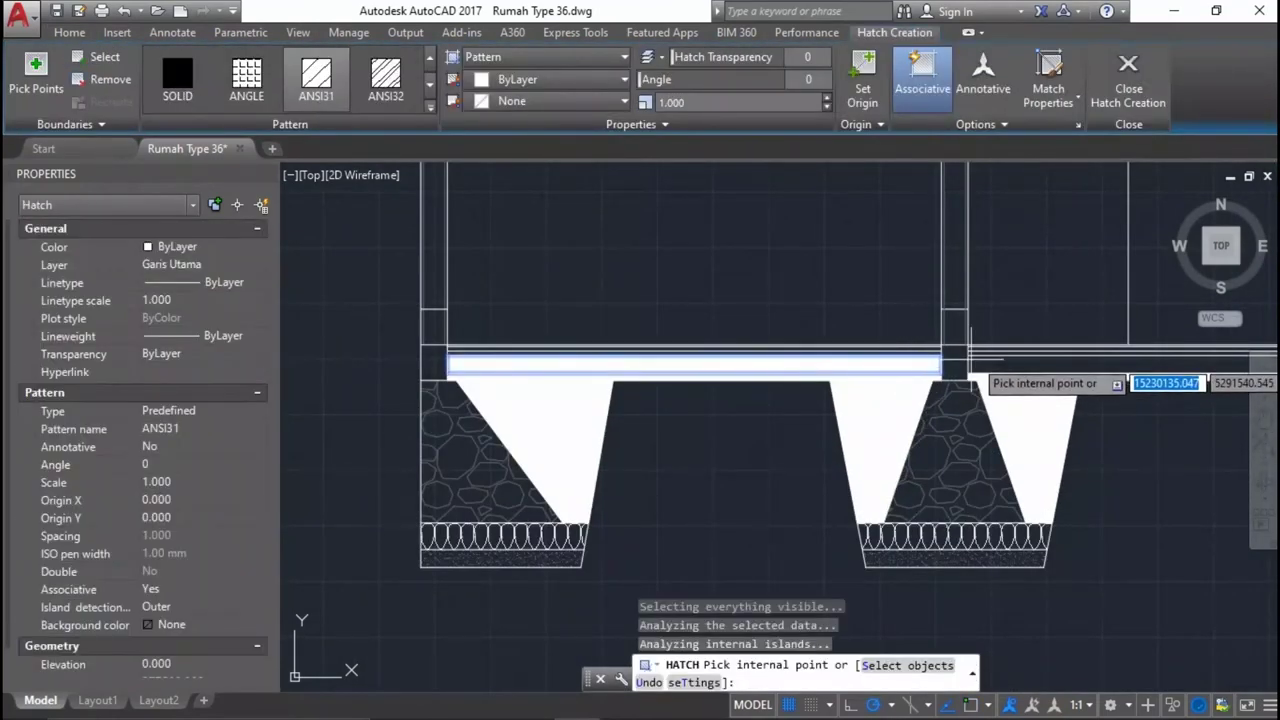
left_click(997, 362)
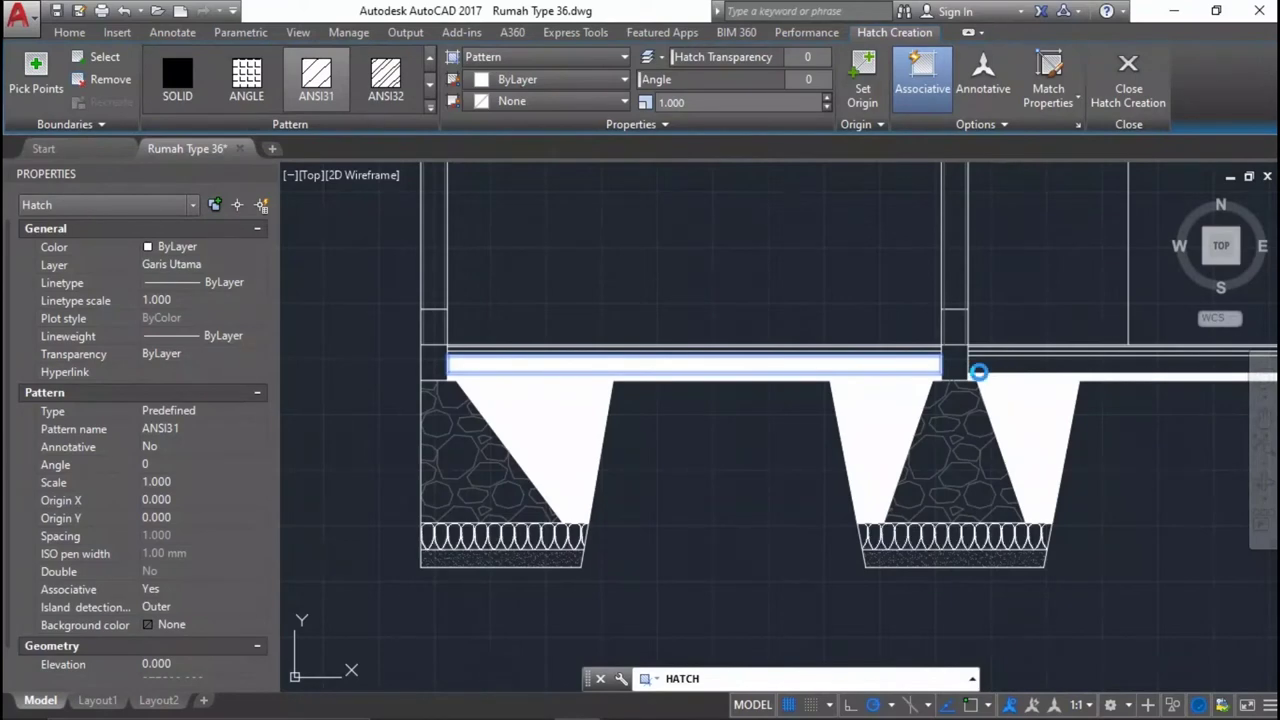
scroll(979, 372, "down", 2)
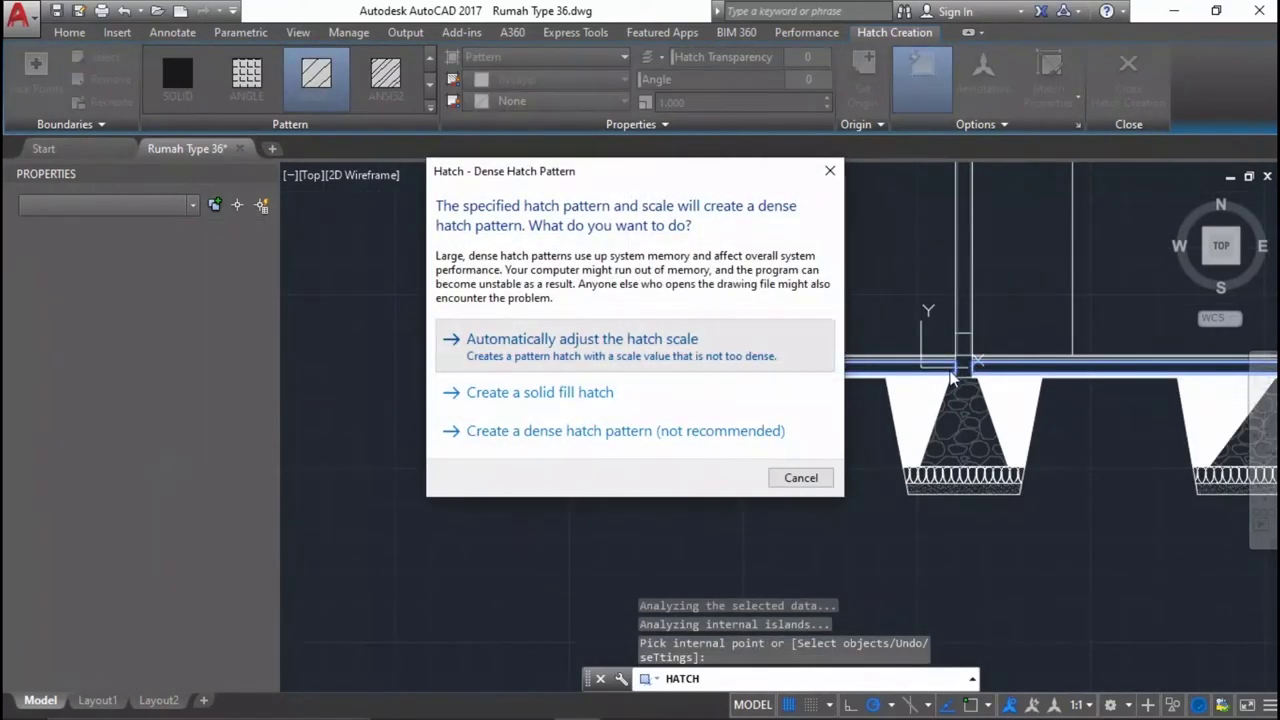
key("Return")
key("Return")
scroll(805, 410, "down", 2)
Use MATCHPROP to give the new hatch the footing's existing soil hatch pattern.
type("Ma")
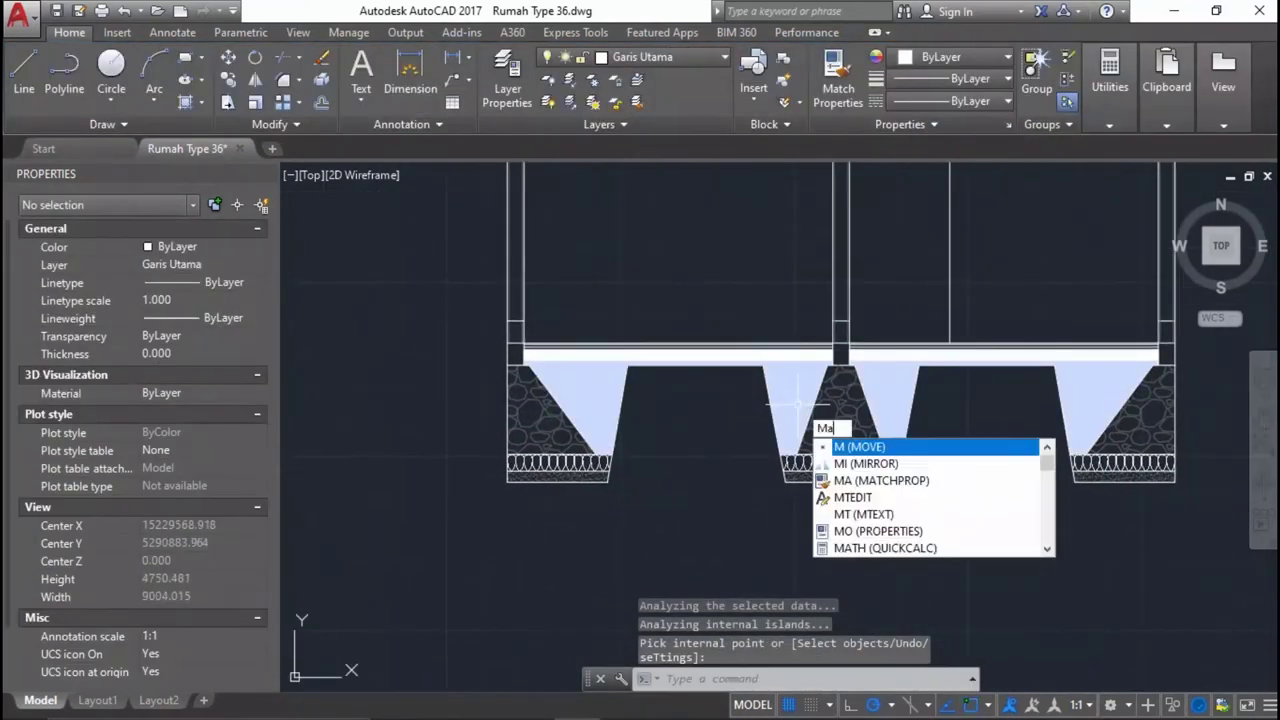
key("Return")
scroll(830, 434, "down", 2)
scroll(1000, 430, "up", 1)
scroll(947, 440, "up", 1)
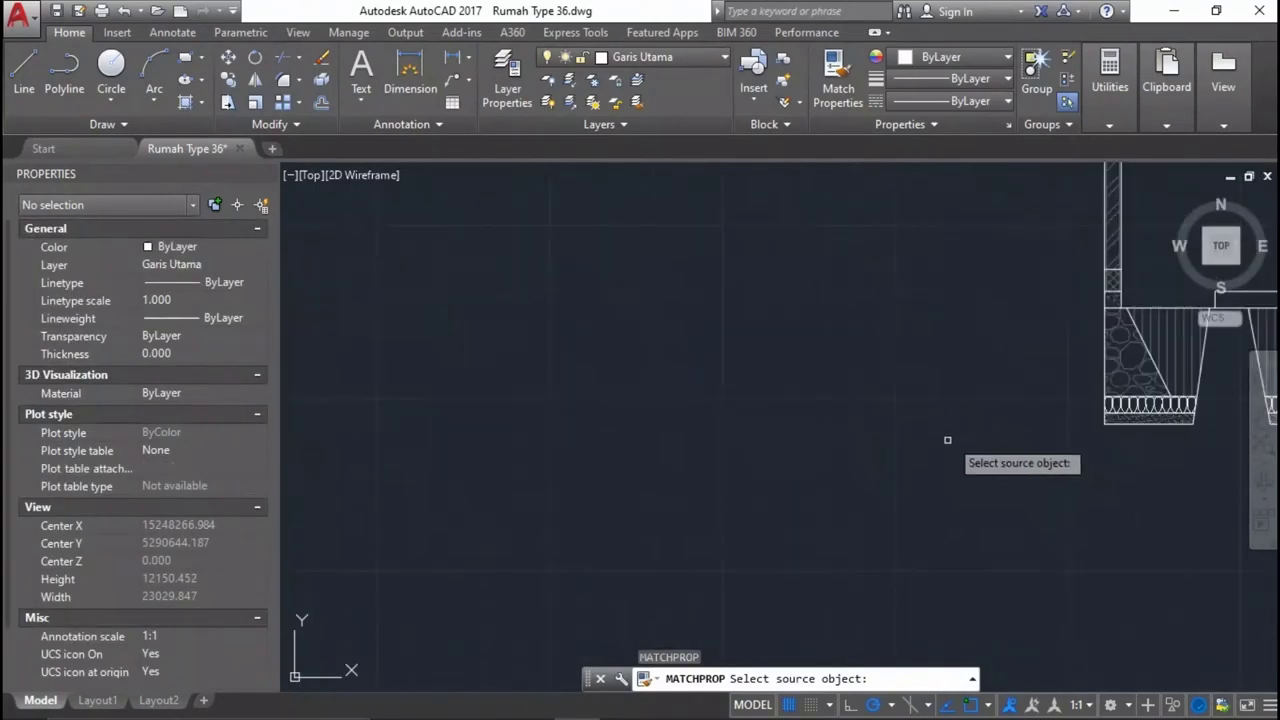
left_click(1150, 326)
scroll(680, 434, "down", 2)
scroll(529, 329, "up", 3)
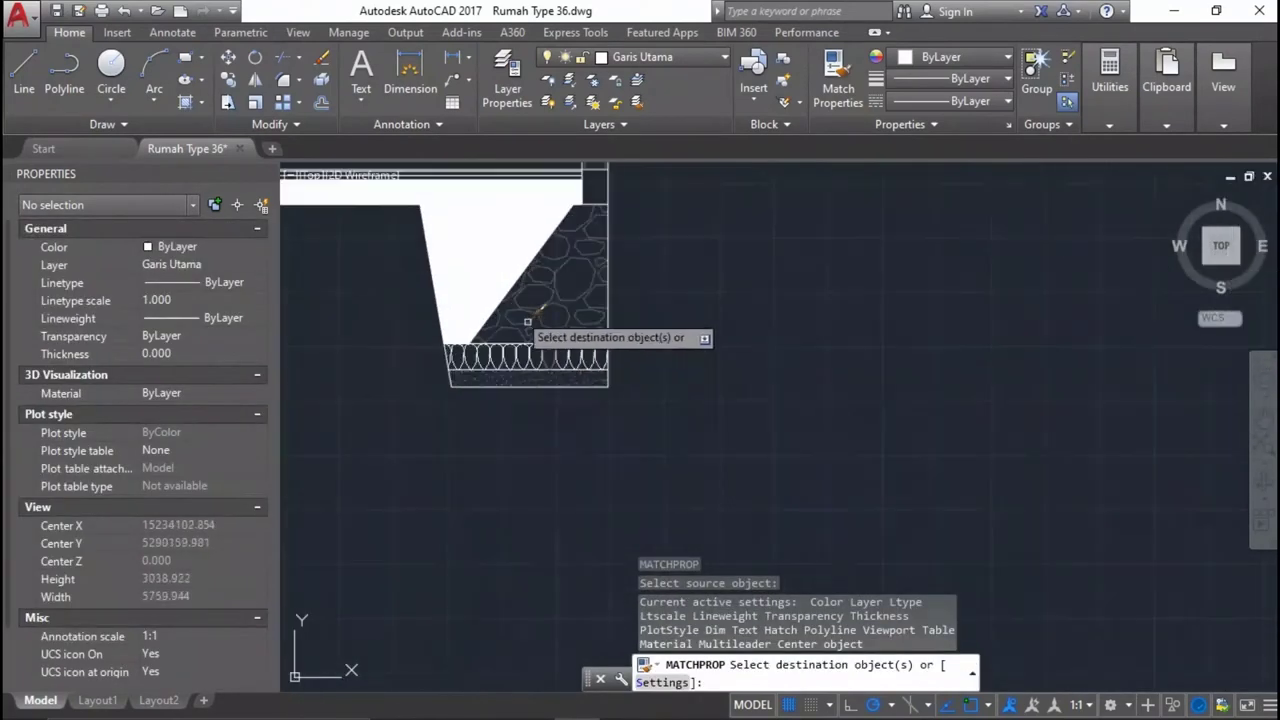
scroll(500, 242, "up", 1)
scroll(490, 320, "down", 2)
scroll(620, 330, "down", 1)
scroll(929, 400, "up", 3)
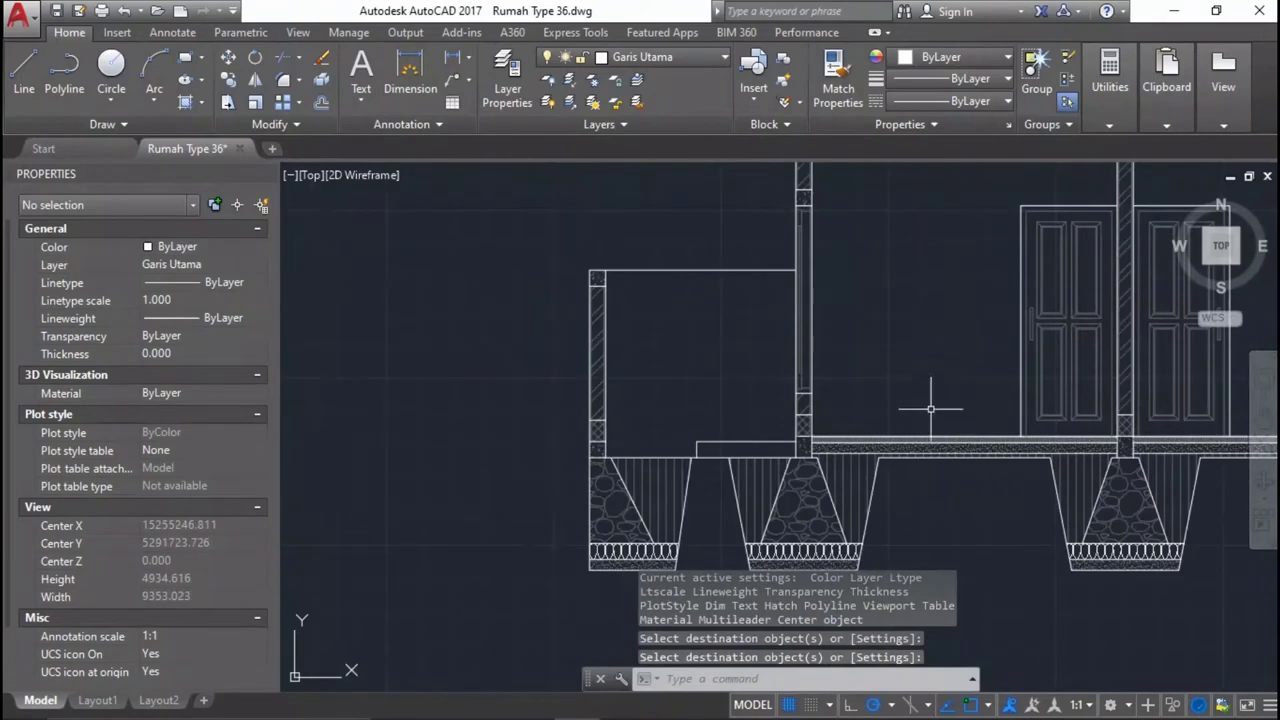
key("Return")
key("Return")
scroll(925, 449, "up", 1)
left_click(881, 456)
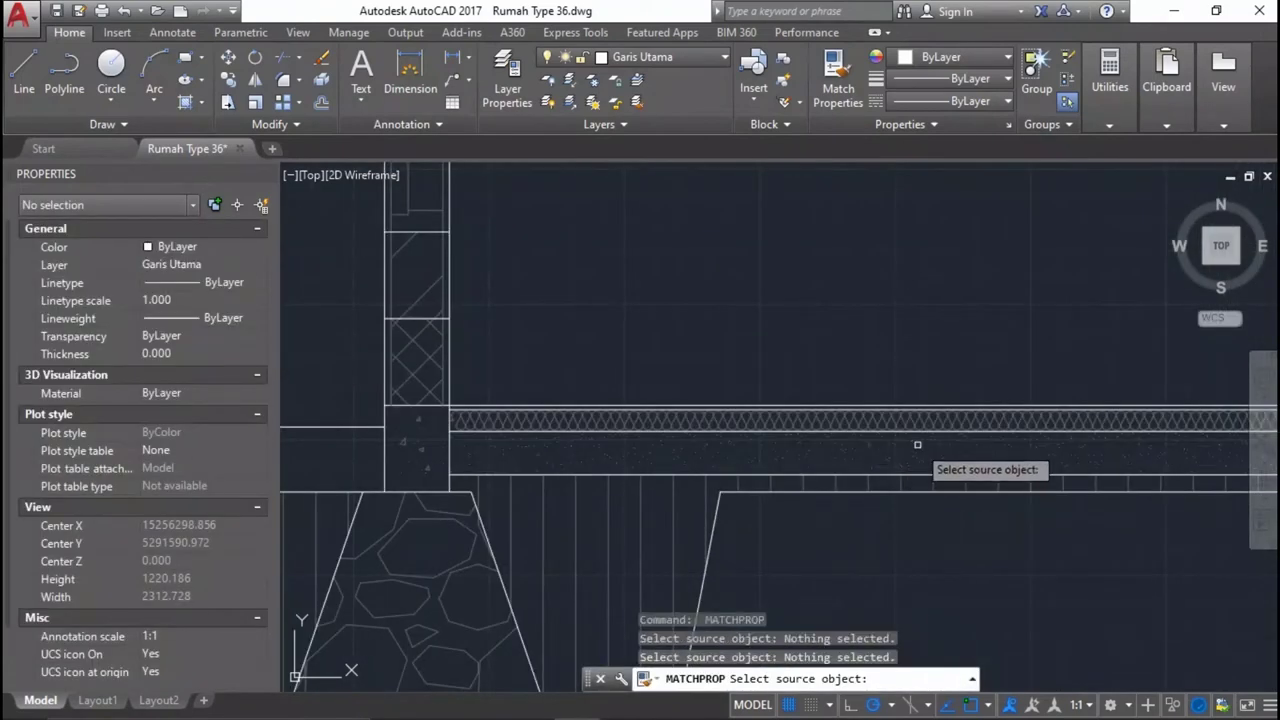
scroll(897, 455, "down", 3)
scroll(455, 485, "up", 1)
scroll(797, 517, "up", 2)
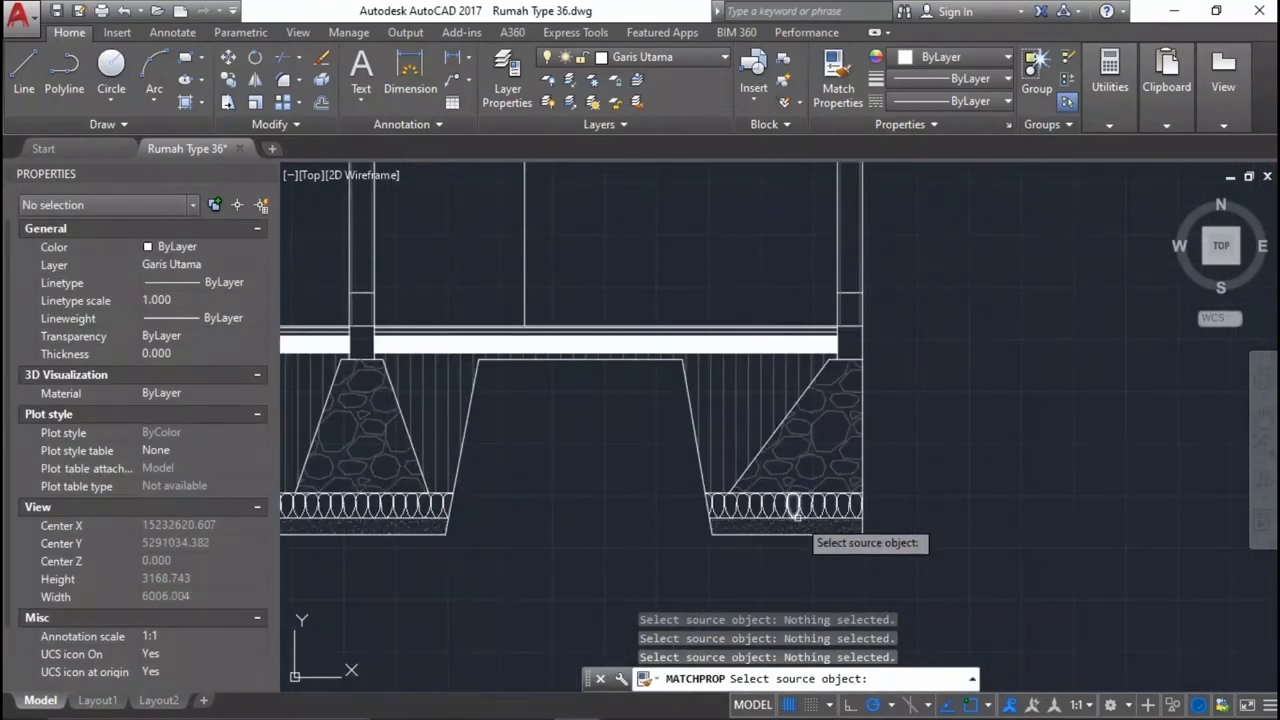
left_click(784, 526)
scroll(787, 423, "up", 5)
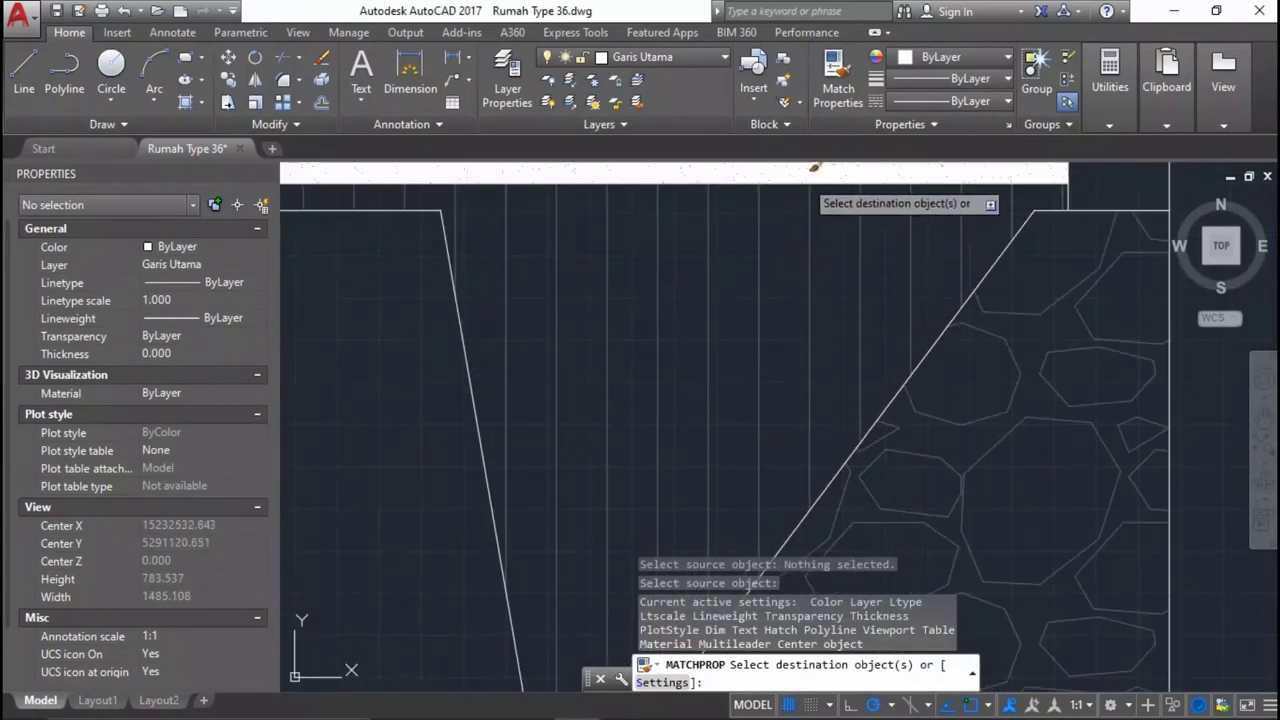
middle_click_drag(808, 186, 975, 415)
key("Escape")
Copy the floor layer's scalloped sand hatch onto the strip beneath the floor.
scroll(717, 347, "down", 2)
key("Return")
scroll(700, 420, "down", 1)
scroll(700, 420, "down", 1)
scroll(851, 423, "up", 5)
scroll(851, 423, "down", 10)
scroll(957, 457, "up", 5)
scroll(929, 386, "up", 4)
scroll(871, 429, "up", 3)
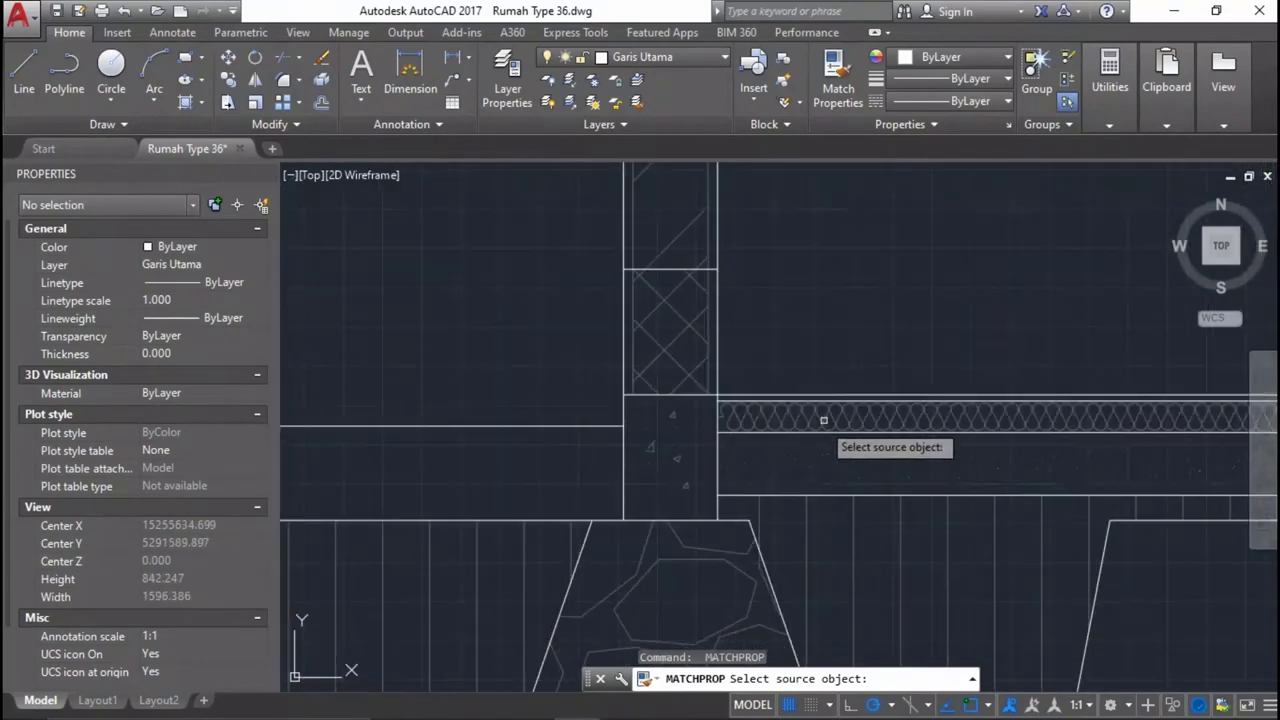
left_click(822, 423)
scroll(835, 435, "down", 6)
scroll(440, 450, "up", 5)
scroll(886, 430, "down", 5)
scroll(720, 470, "up", 5)
scroll(586, 544, "up", 3)
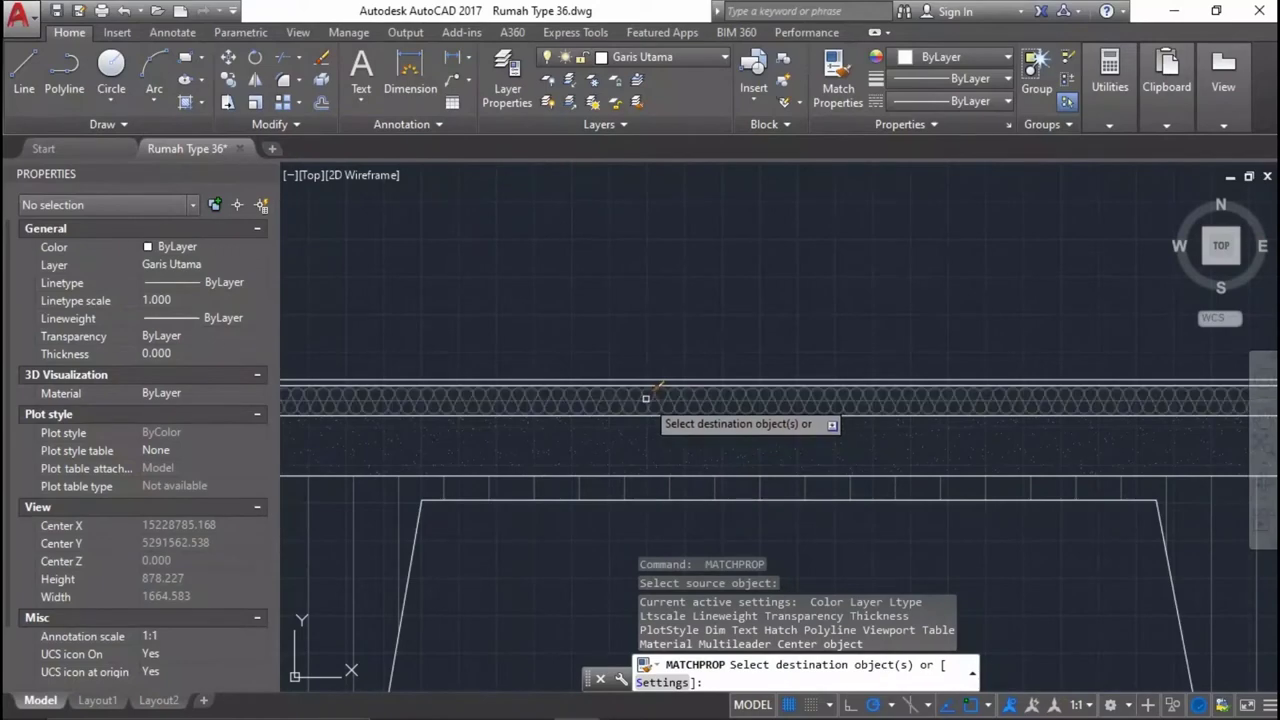
left_click(545, 425)
scroll(700, 430, "up", 4)
scroll(839, 445, "up", 2)
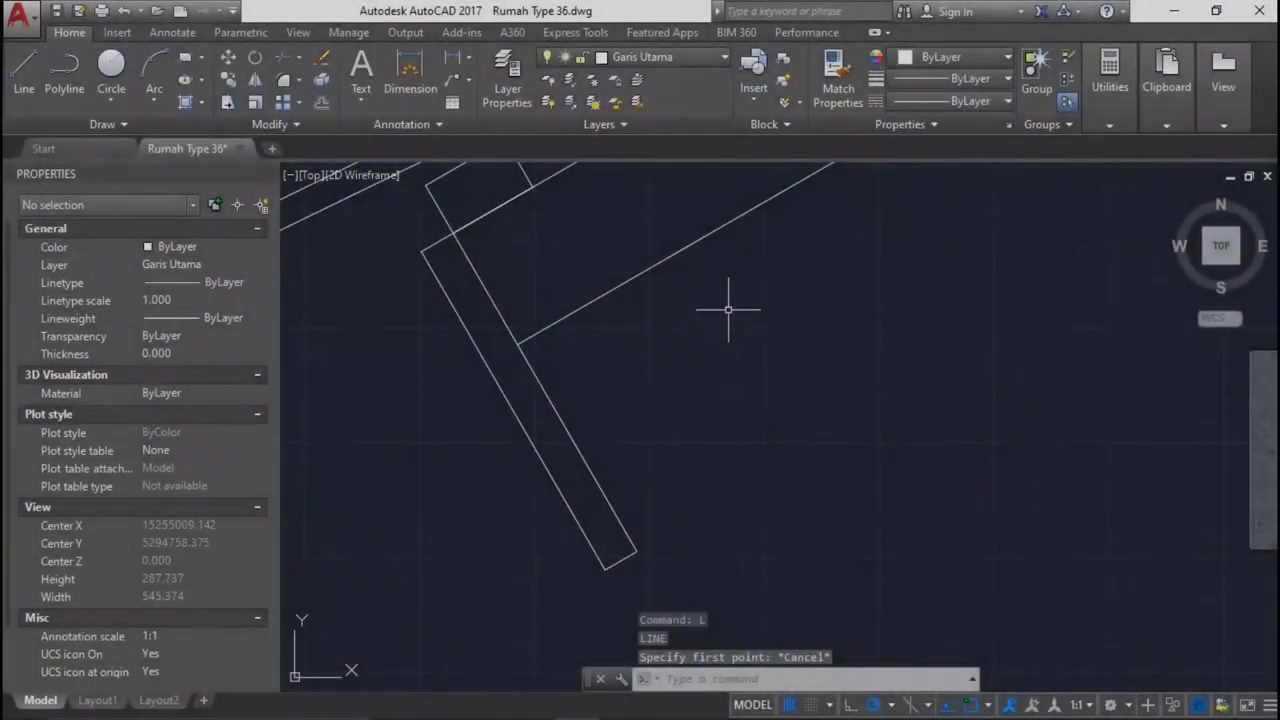
left_click_drag(728, 310, 651, 243)
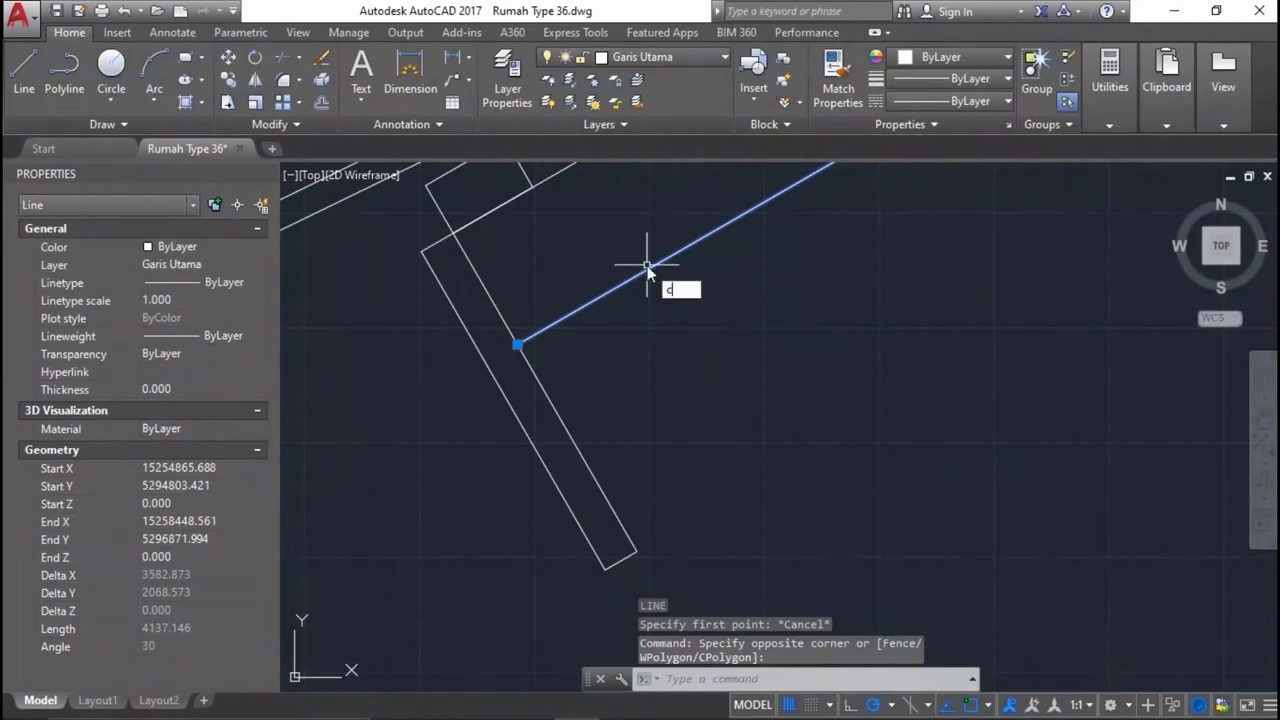
Copy the diagonal roof line to the rafter outline's lower corner.
type("o")
key("Return")
left_click(519, 345)
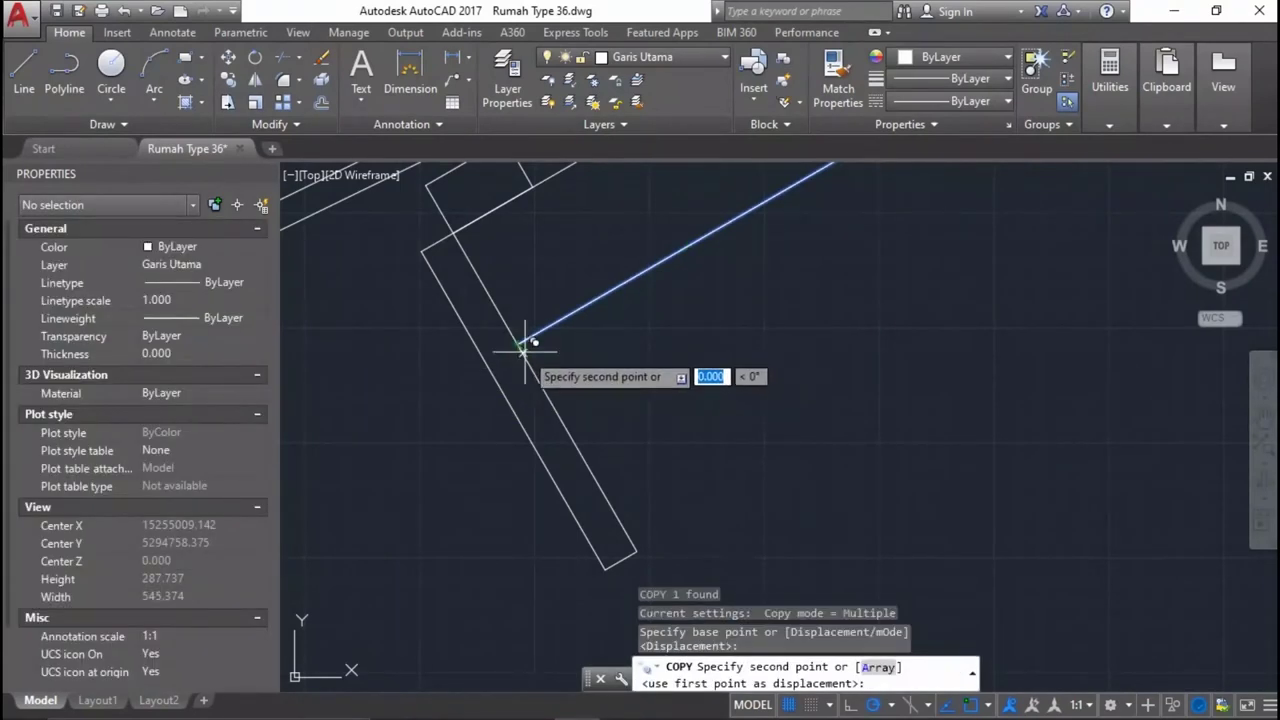
left_click(636, 549)
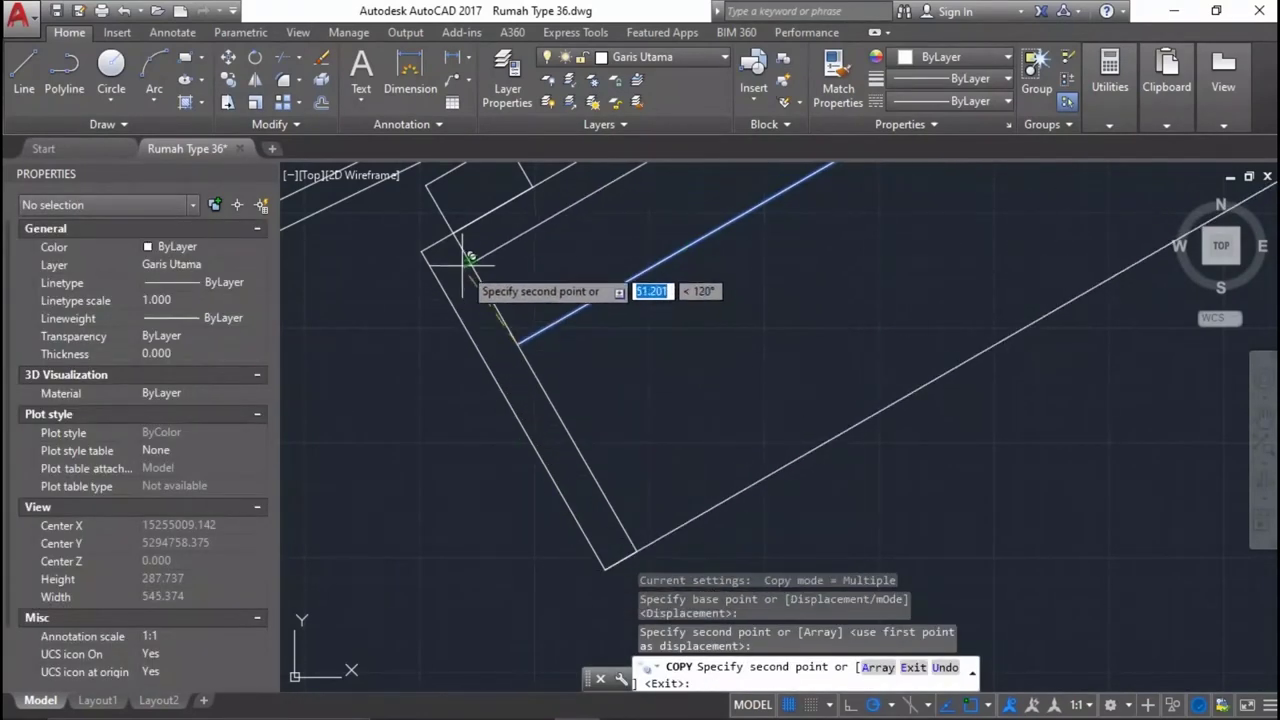
key("Return")
Select the two roof slope lines and begin moving them upward from a base point.
scroll(560, 310, "down", 4)
scroll(674, 364, "down", 4)
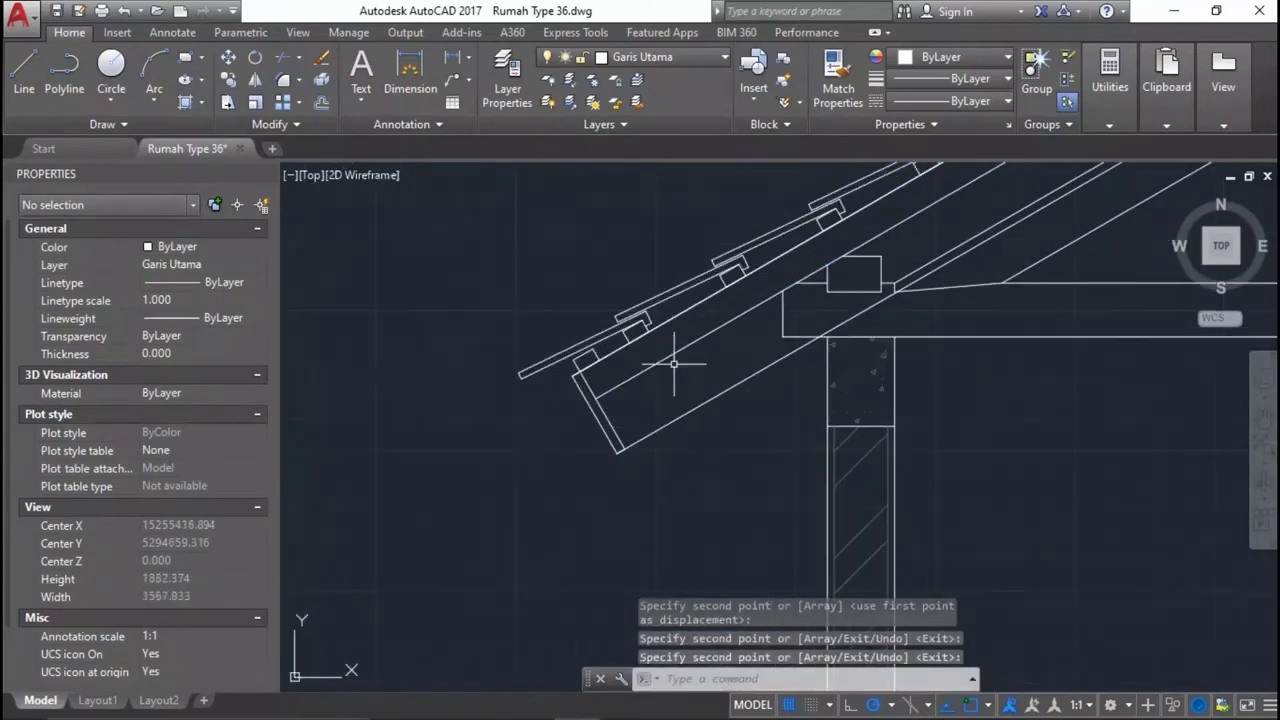
scroll(650, 336, "up", 1)
scroll(669, 442, "up", 2)
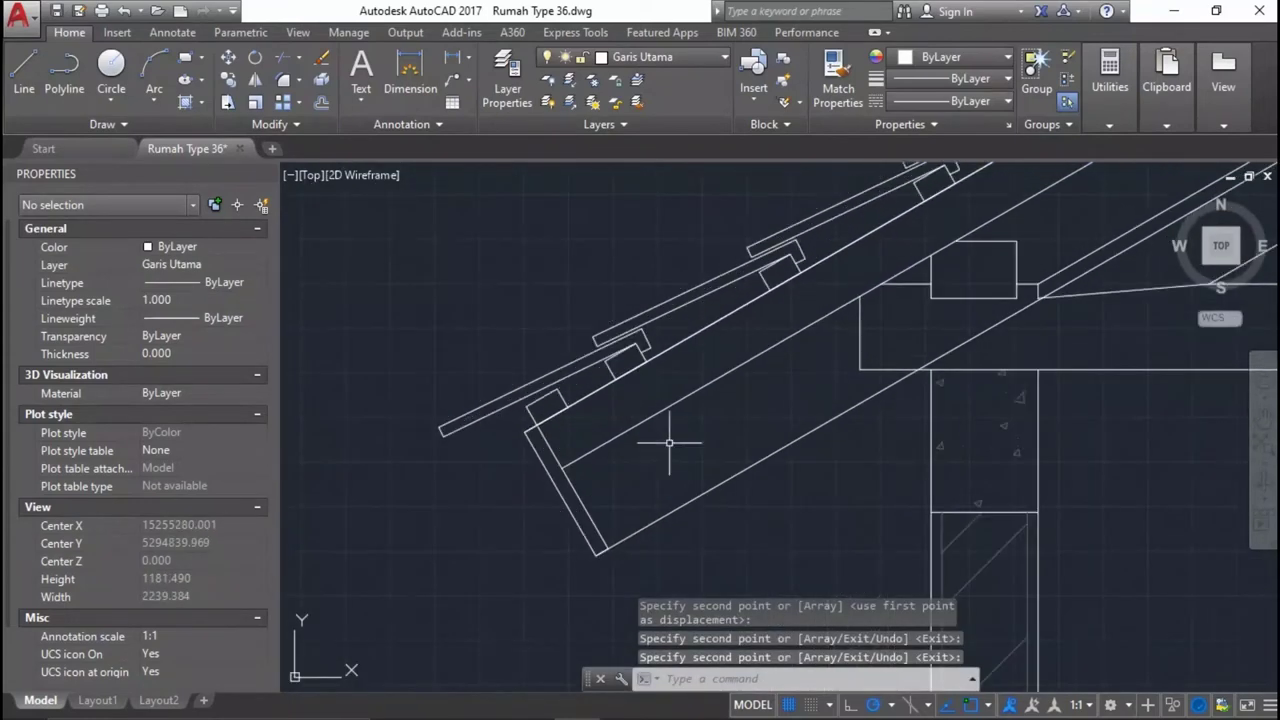
left_click(695, 496)
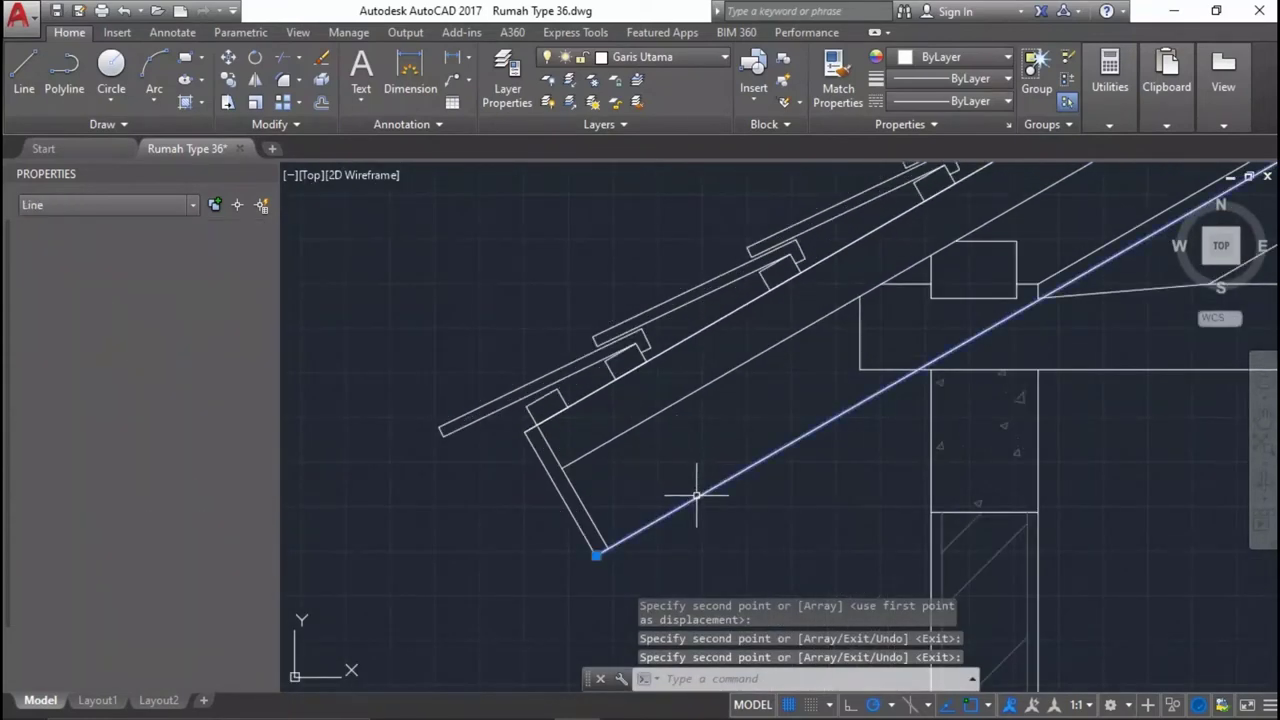
left_click(655, 355)
left_click(684, 338)
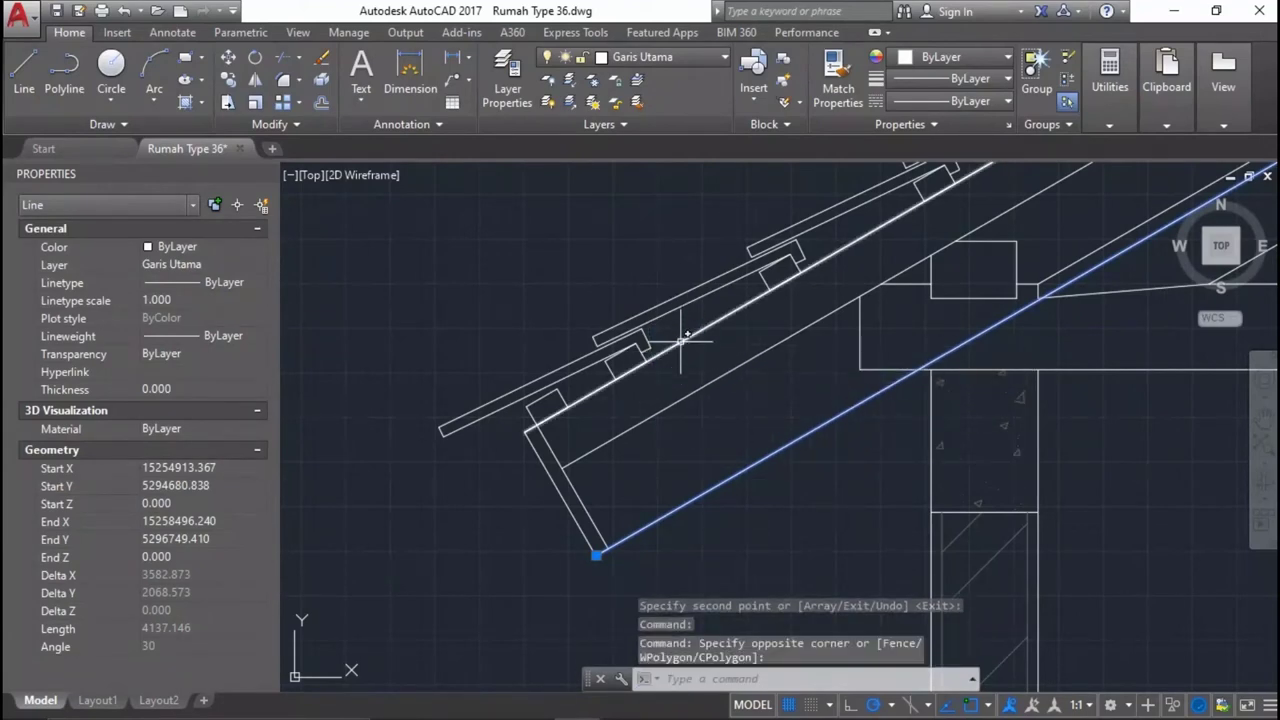
scroll(680, 341, "down", 3)
middle_click_drag(788, 357, 788, 447)
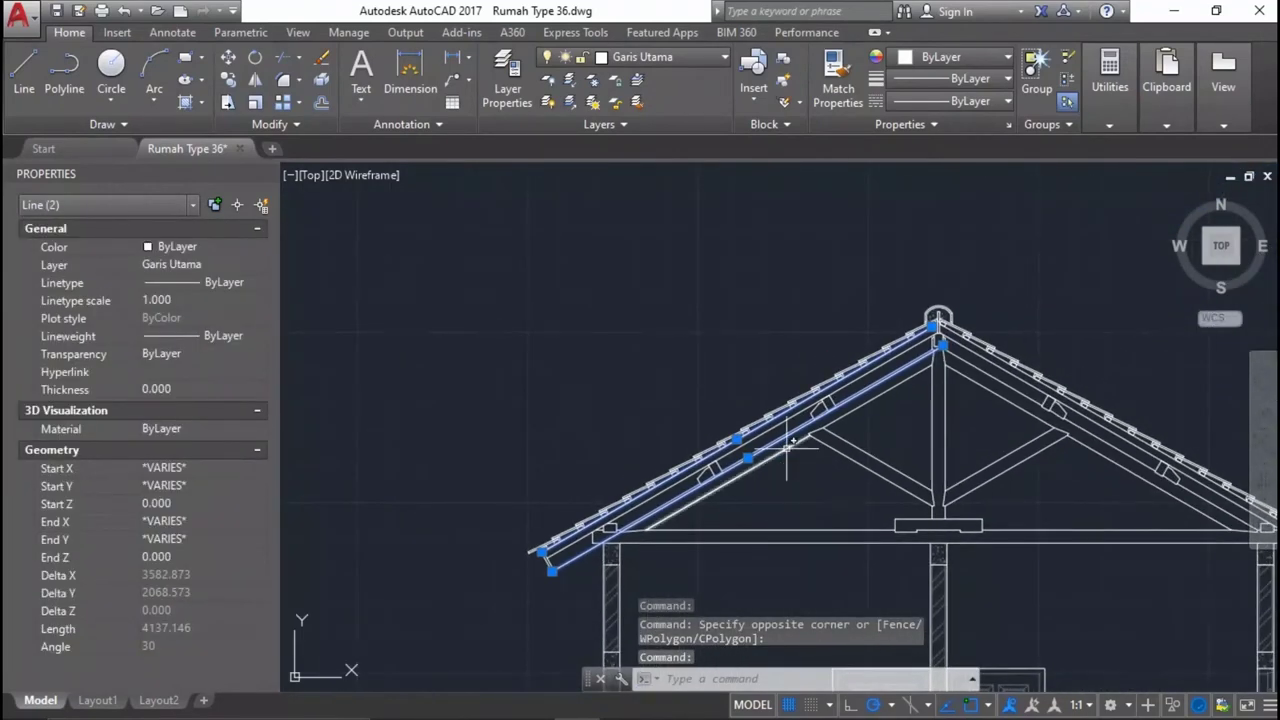
type("m")
key("Return")
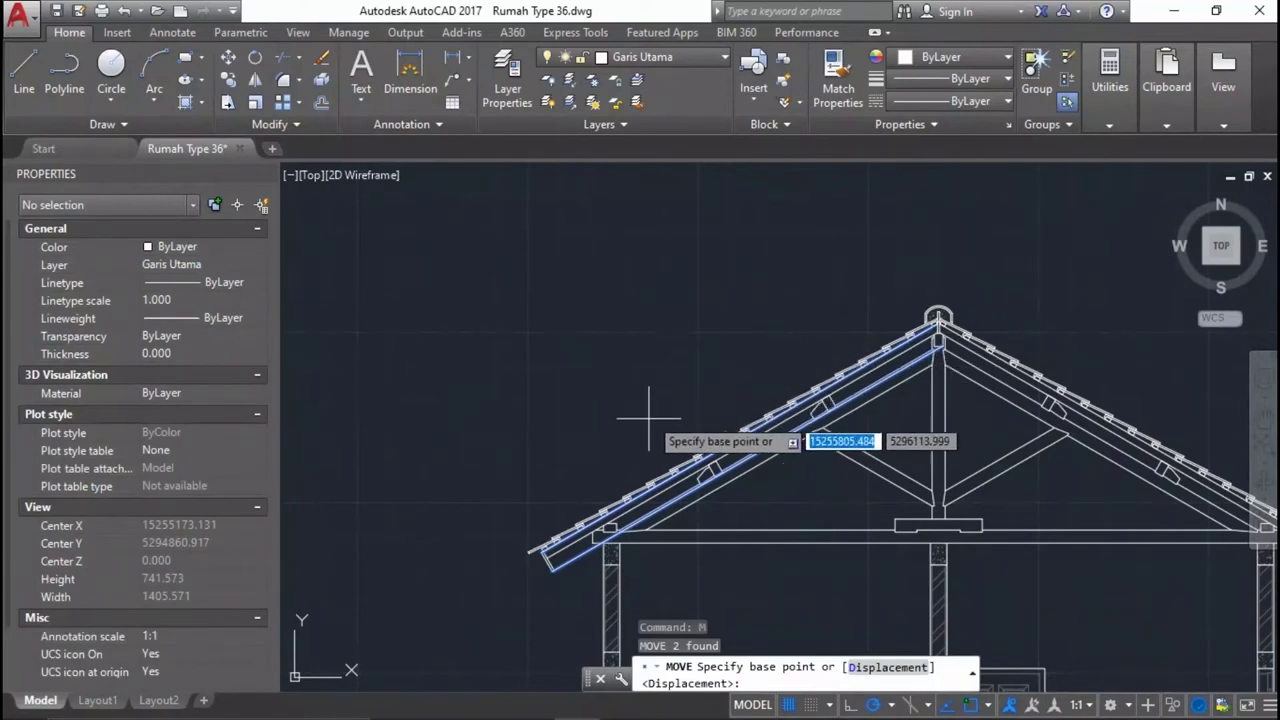
left_click(656, 400)
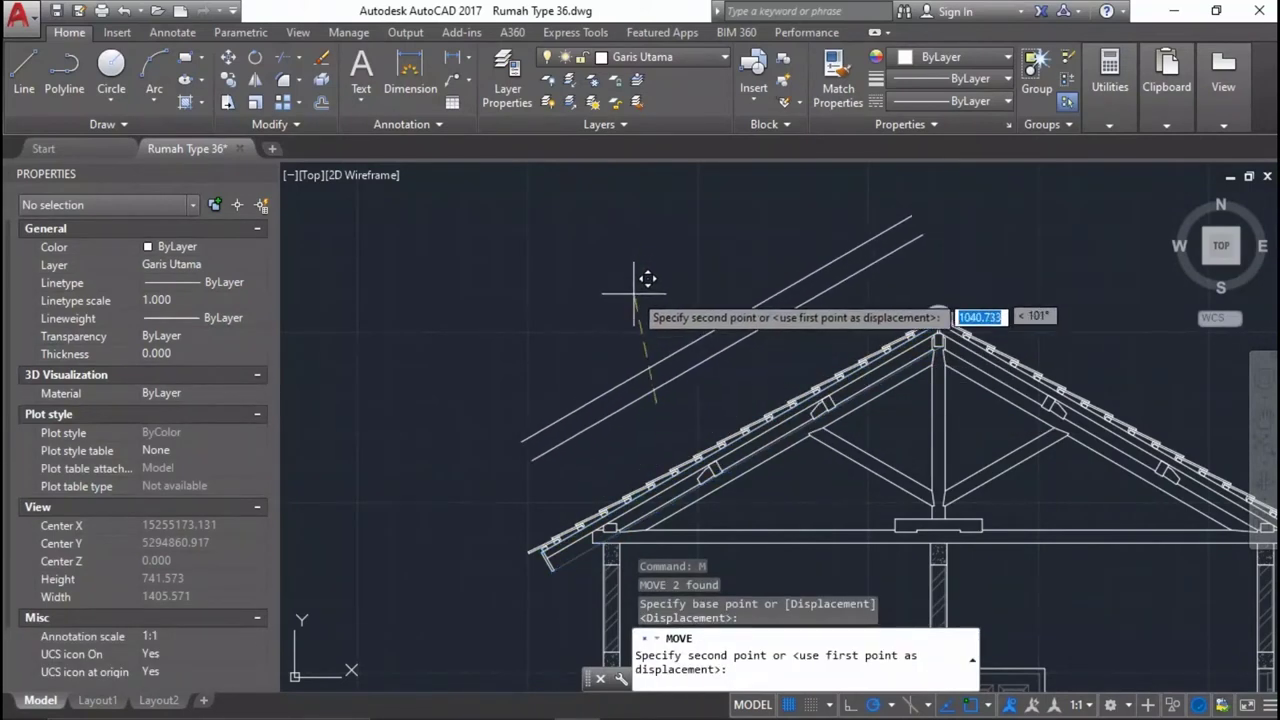
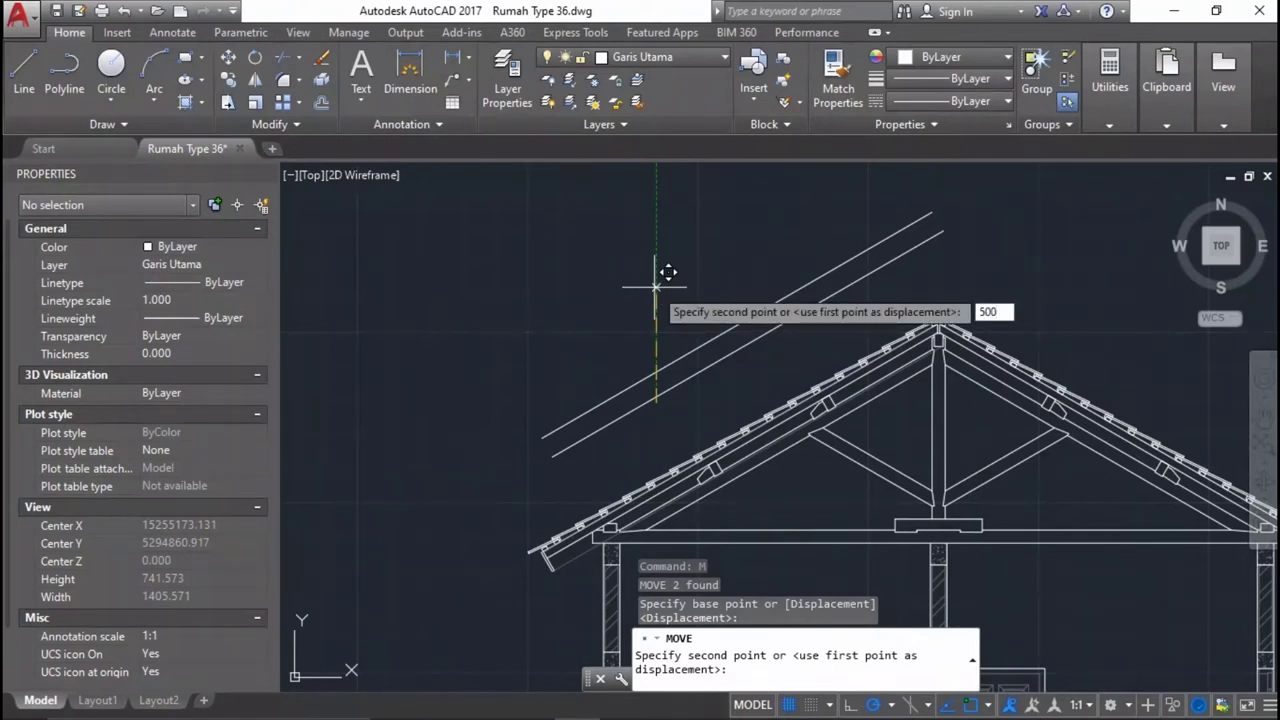
Raise the two outer roof lines by 500.
key("Return")
scroll(651, 428, "up", 1)
scroll(551, 457, "up", 1)
scroll(686, 366, "down", 1)
scroll(696, 446, "up", 1)
scroll(697, 447, "down", 3)
scroll(629, 386, "up", 4)
scroll(609, 463, "down", 2)
scroll(682, 430, "up", 3)
scroll(663, 448, "down", 4)
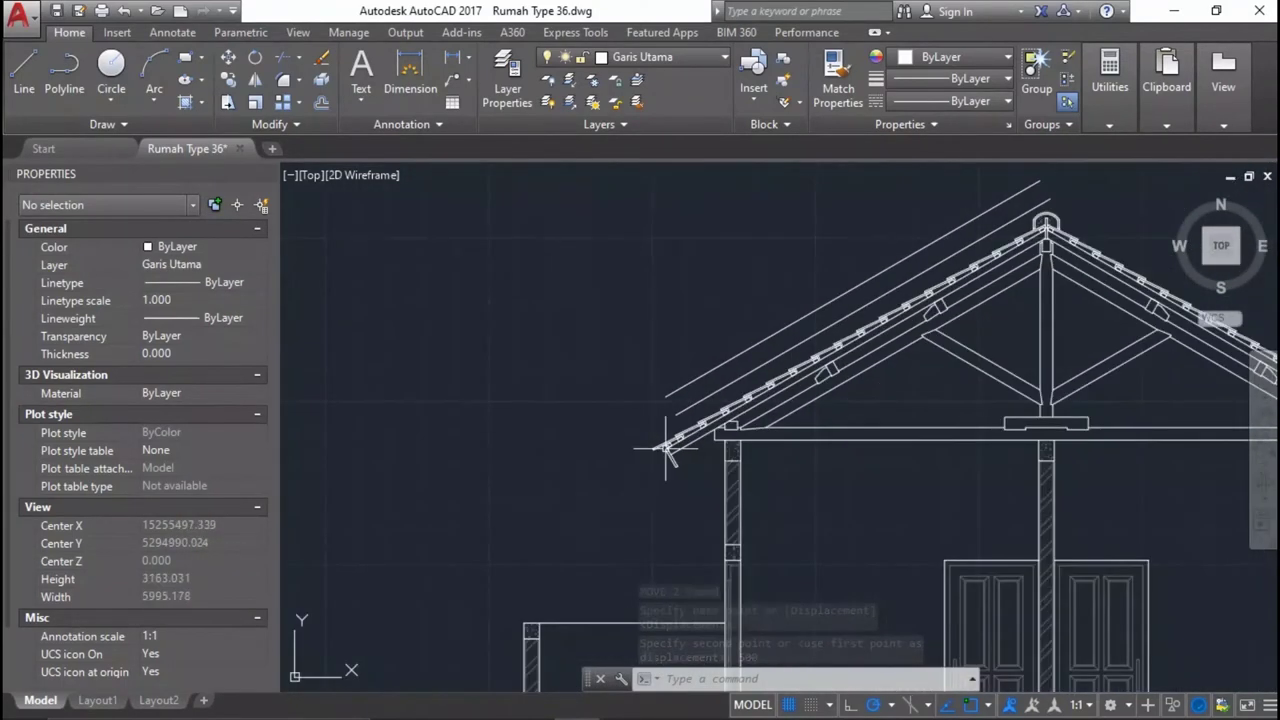
Mirror the two raised roof lines about the ridge onto the right slope, keeping the originals.
middle_click_drag(979, 343, 834, 472)
scroll(900, 320, "up", 4)
left_click_drag(830, 396, 748, 251)
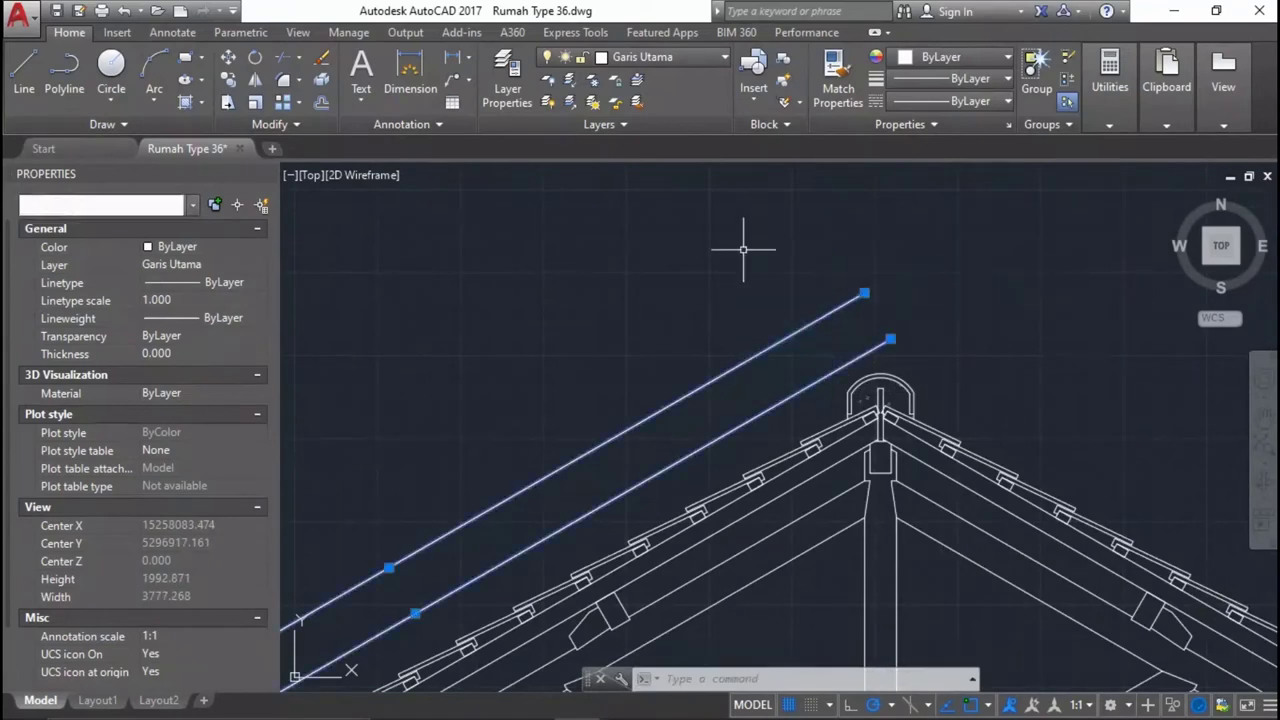
middle_click_drag(793, 395, 858, 314)
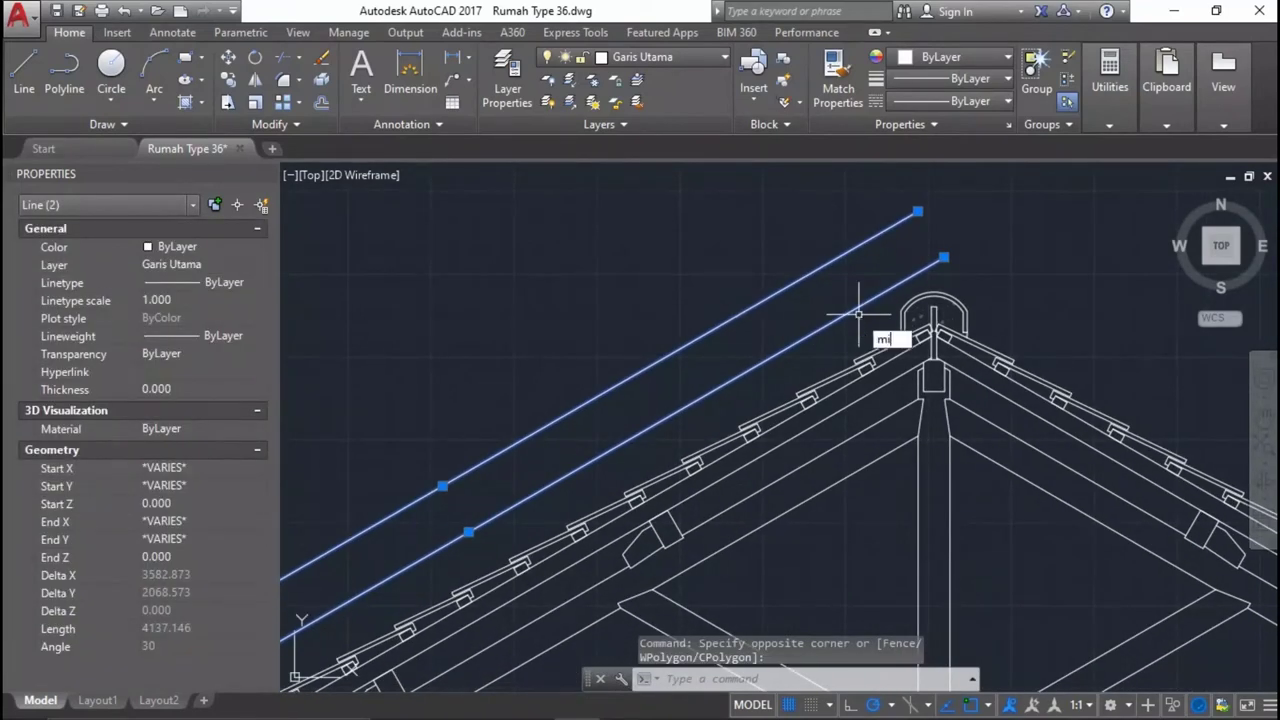
key("Return")
scroll(925, 470, "down", 3)
scroll(953, 466, "up", 5)
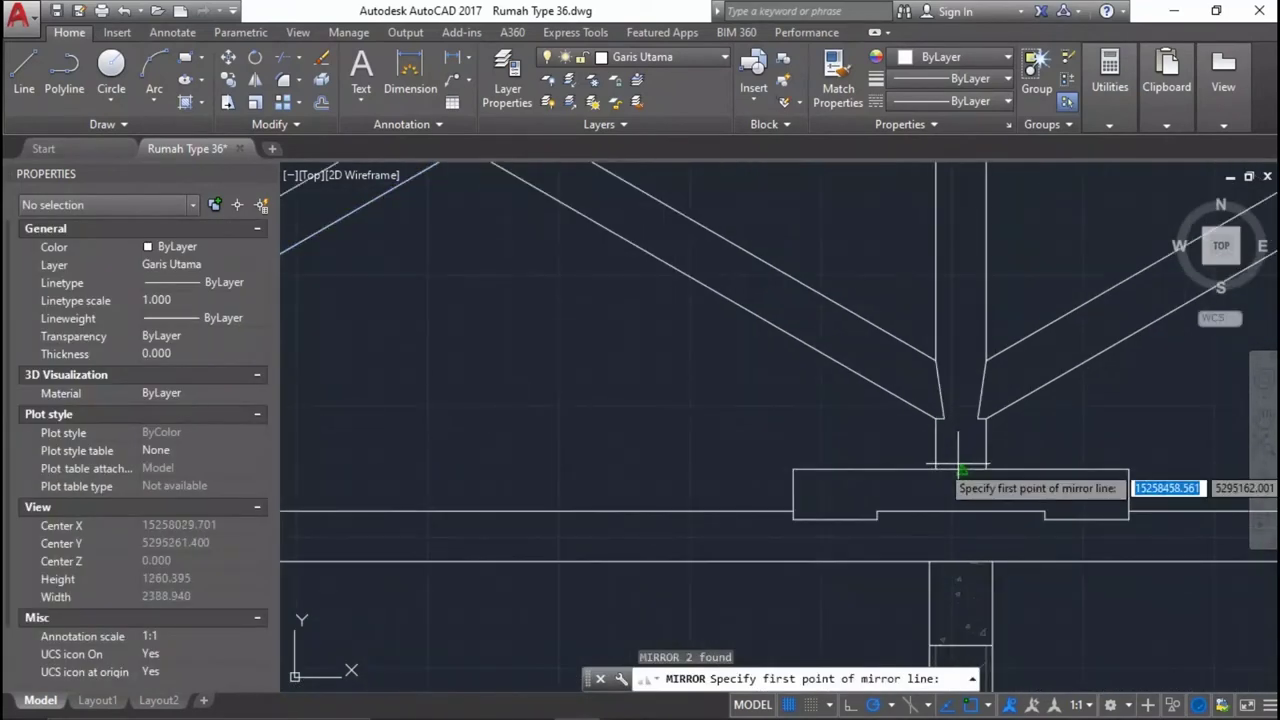
key("Return")
scroll(957, 429, "down", 3)
scroll(900, 400, "down", 2)
scroll(800, 360, "up", 3)
scroll(770, 352, "up", 2)
middle_click_drag(770, 352, 794, 376)
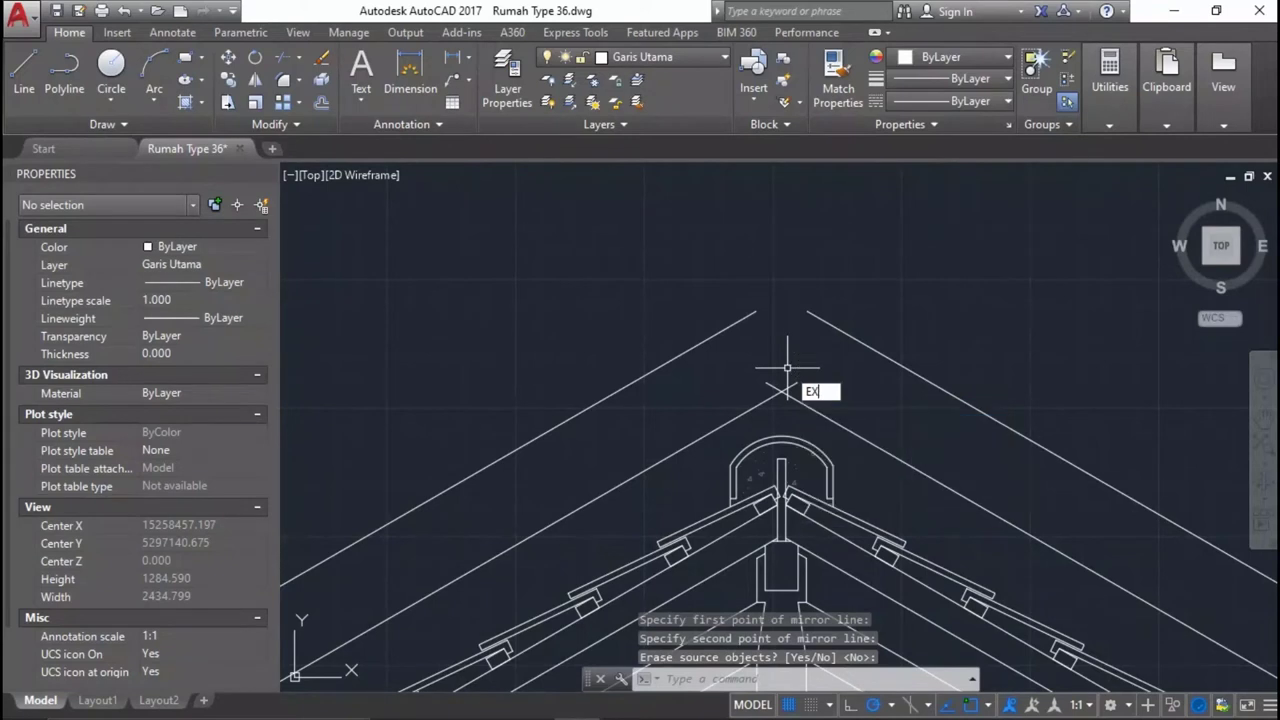
Join the right and left outer roof lines into a sharp peak at the apex.
key("Return")
key("Escape")
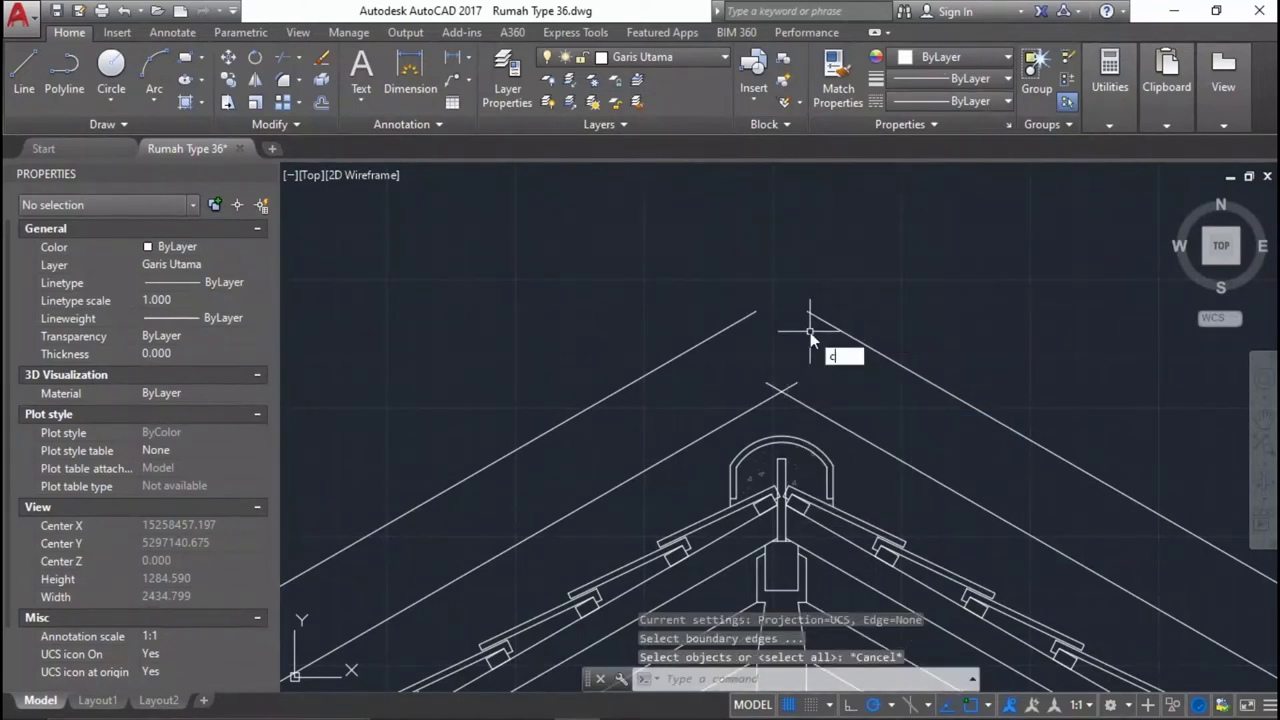
type("a")
key("Return")
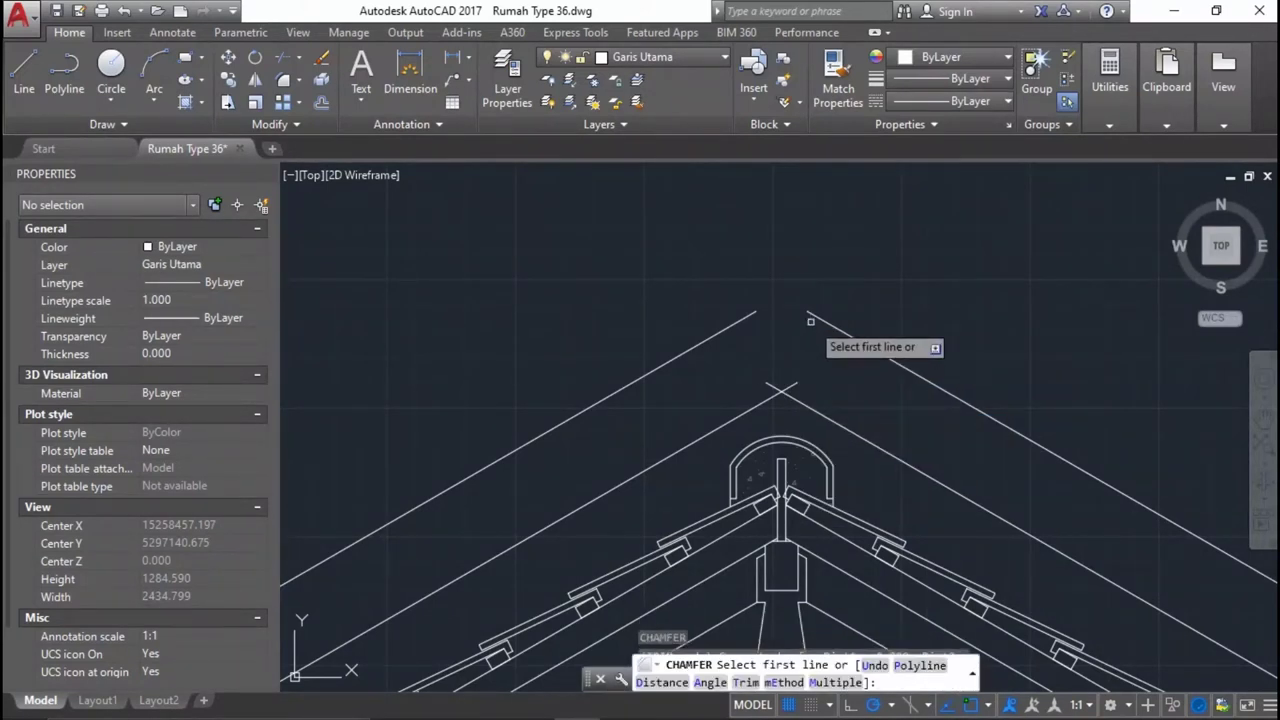
left_click(814, 316)
left_click(747, 314)
key("Return")
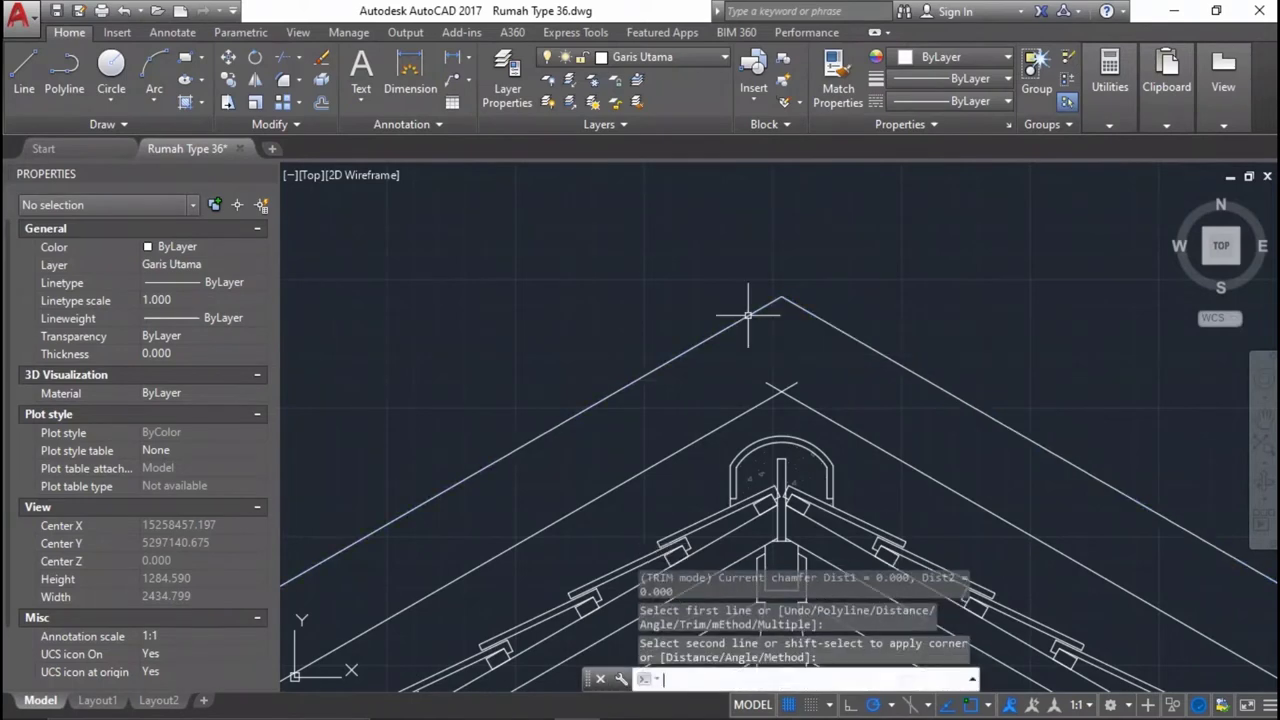
scroll(765, 380, "up", 4)
key("Escape")
type("tr")
key("Return")
key("Return")
Try trimming with windows around the roof apex and right eave, then cancel.
left_click(855, 398)
left_click(737, 355)
scroll(745, 342, "down", 3)
scroll(745, 342, "down", 3)
scroll(1051, 428, "up", 4)
scroll(1020, 371, "up", 1)
left_click(1034, 398)
scroll(1060, 390, "down", 4)
scroll(1040, 440, "up", 2)
key("Escape")
scroll(994, 366, "up", 1)
scroll(930, 420, "up", 1)
scroll(924, 416, "up", 1)
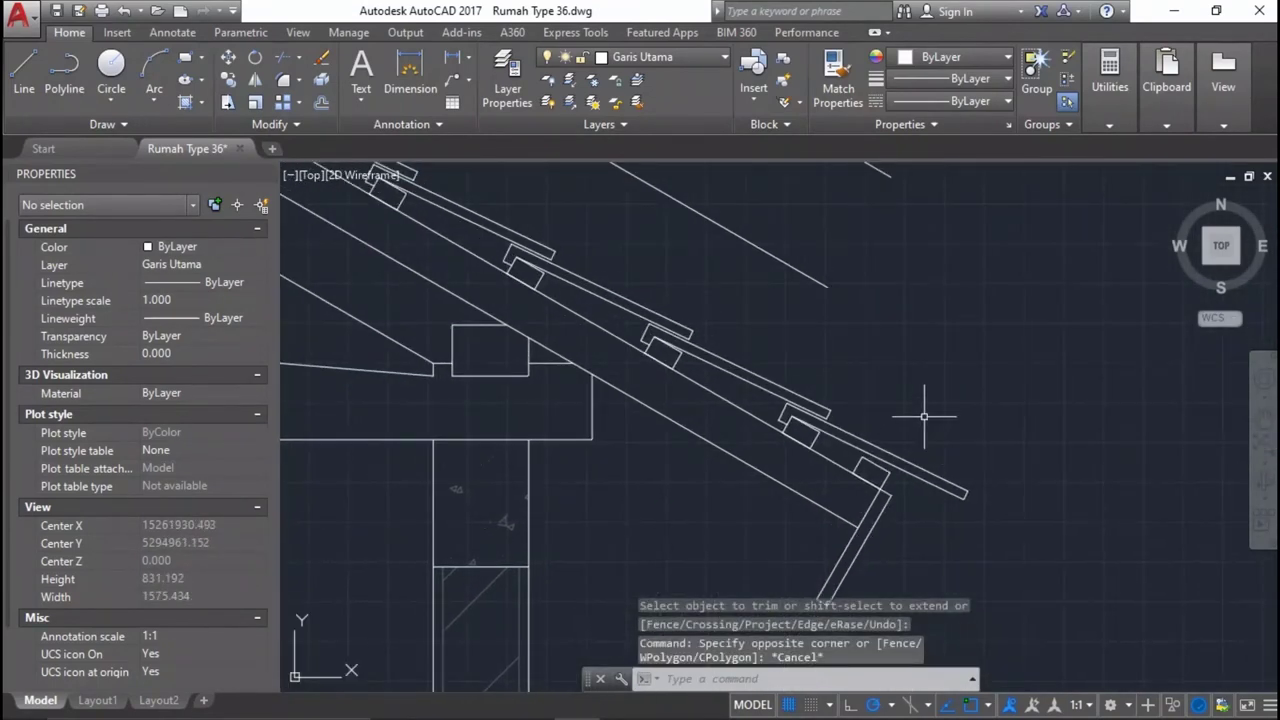
scroll(913, 436, "down", 3)
Draw a long horizontal reference line above the house.
type("l")
key("Return")
key("Escape")
scroll(889, 494, "up", 1)
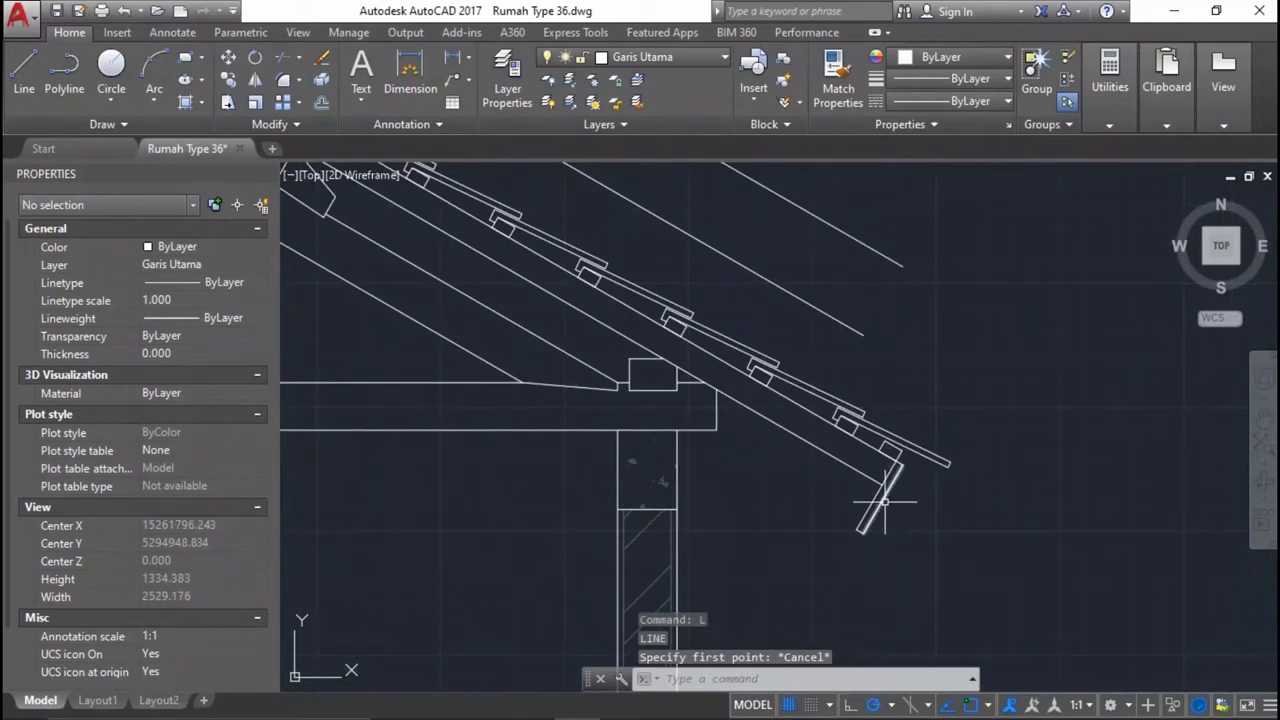
scroll(945, 455, "down", 2)
scroll(966, 389, "down", 4)
type("l")
key("Return")
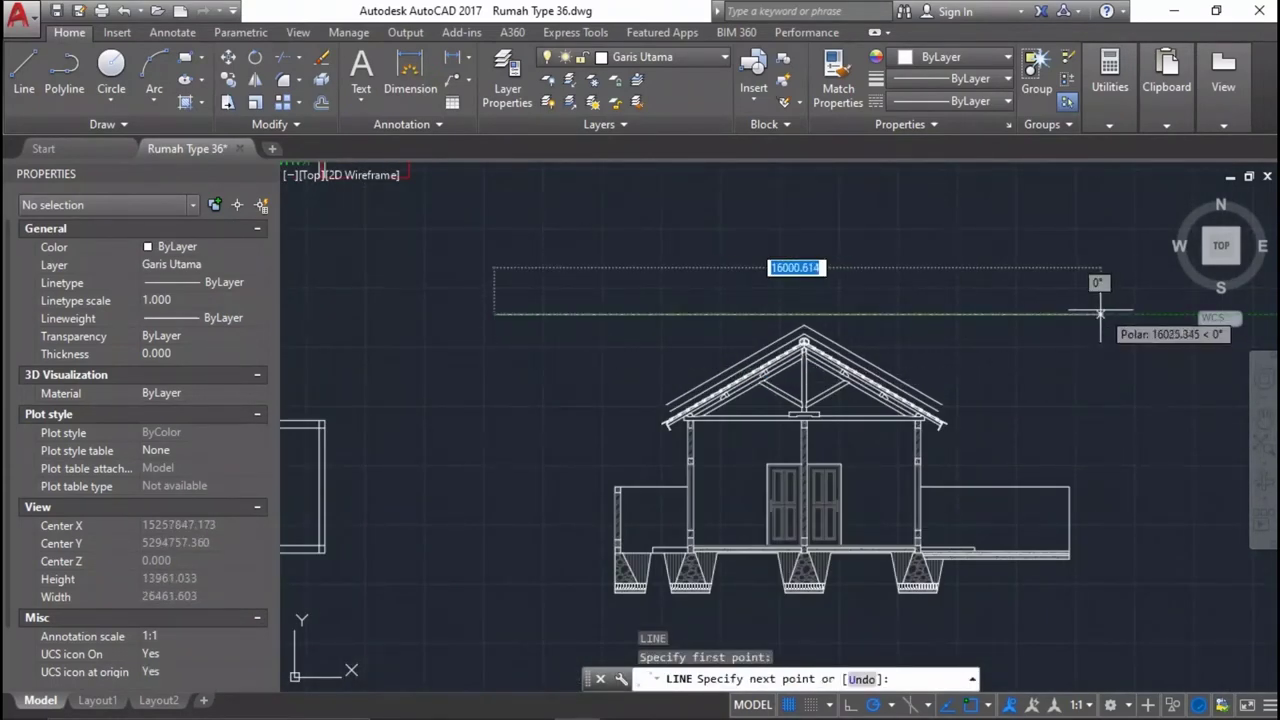
left_click(1100, 313)
key("Return")
scroll(965, 395, "up", 2)
Start EXTEND and pick the horizontal reference line as the boundary.
key("Return")
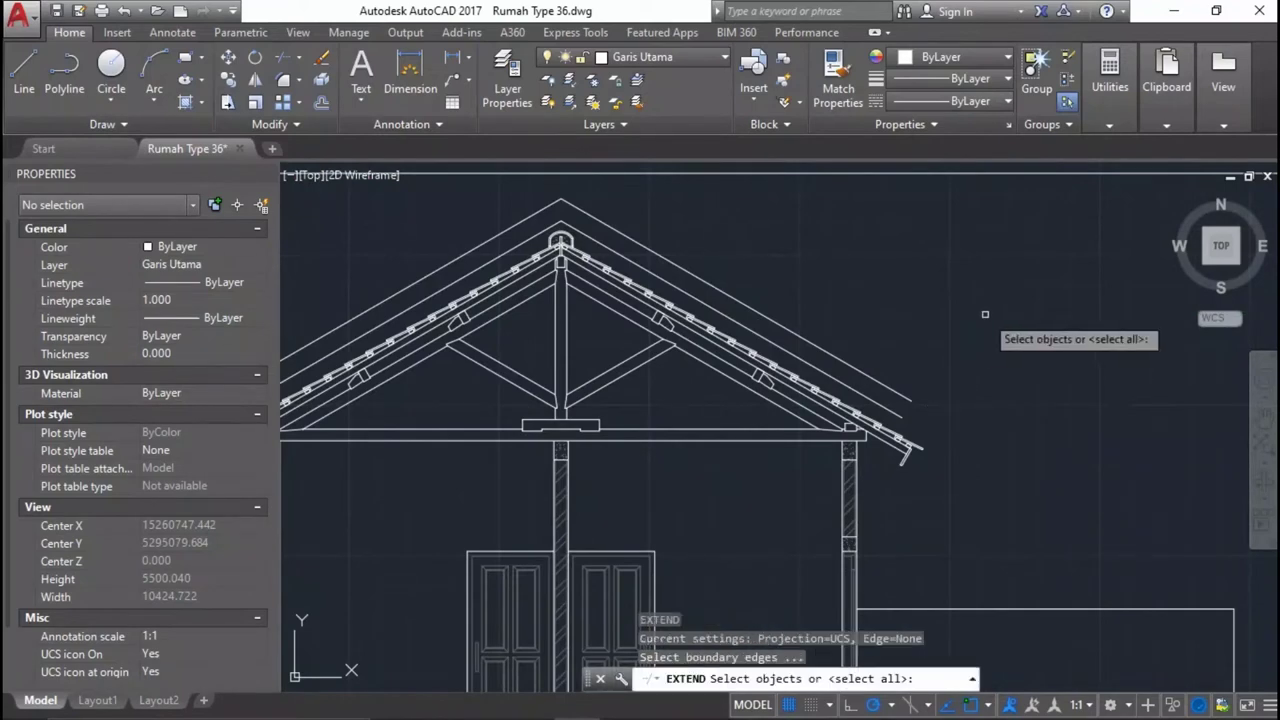
left_click(994, 315)
middle_click_drag(955, 180, 955, 264)
left_click(952, 218)
key("Return")
scroll(910, 545, "up", 3)
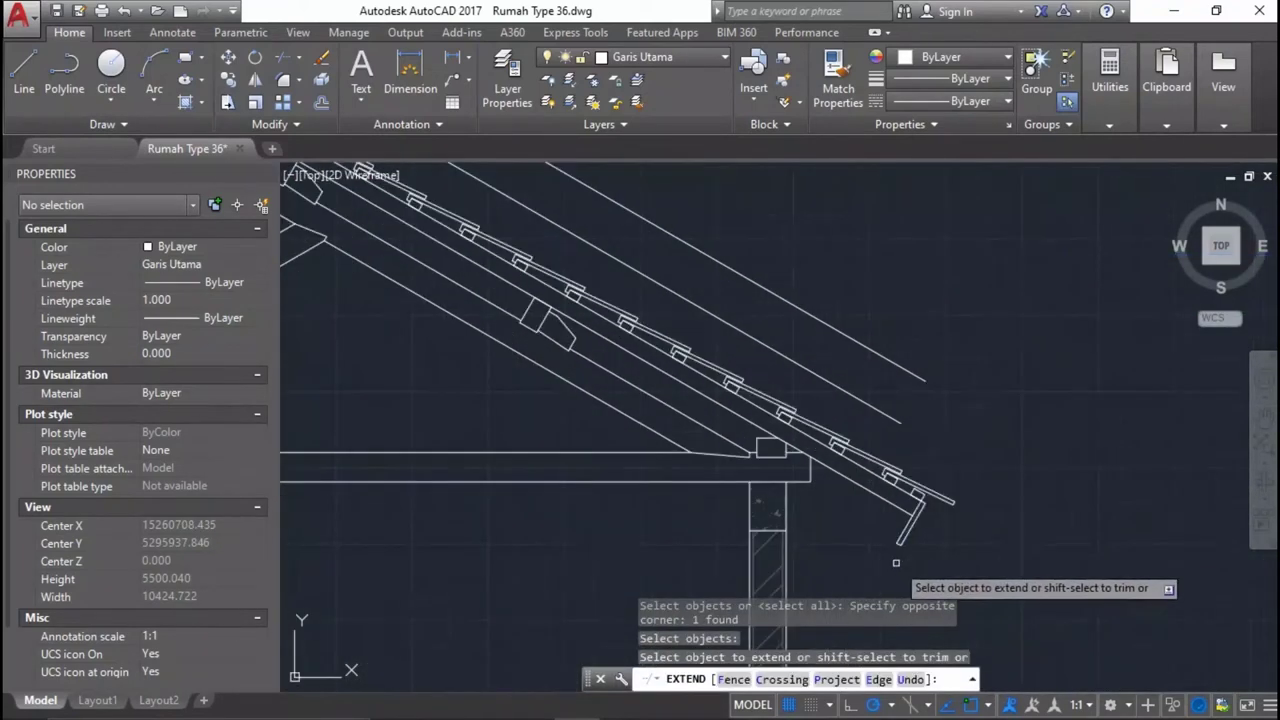
scroll(960, 510, "down", 5)
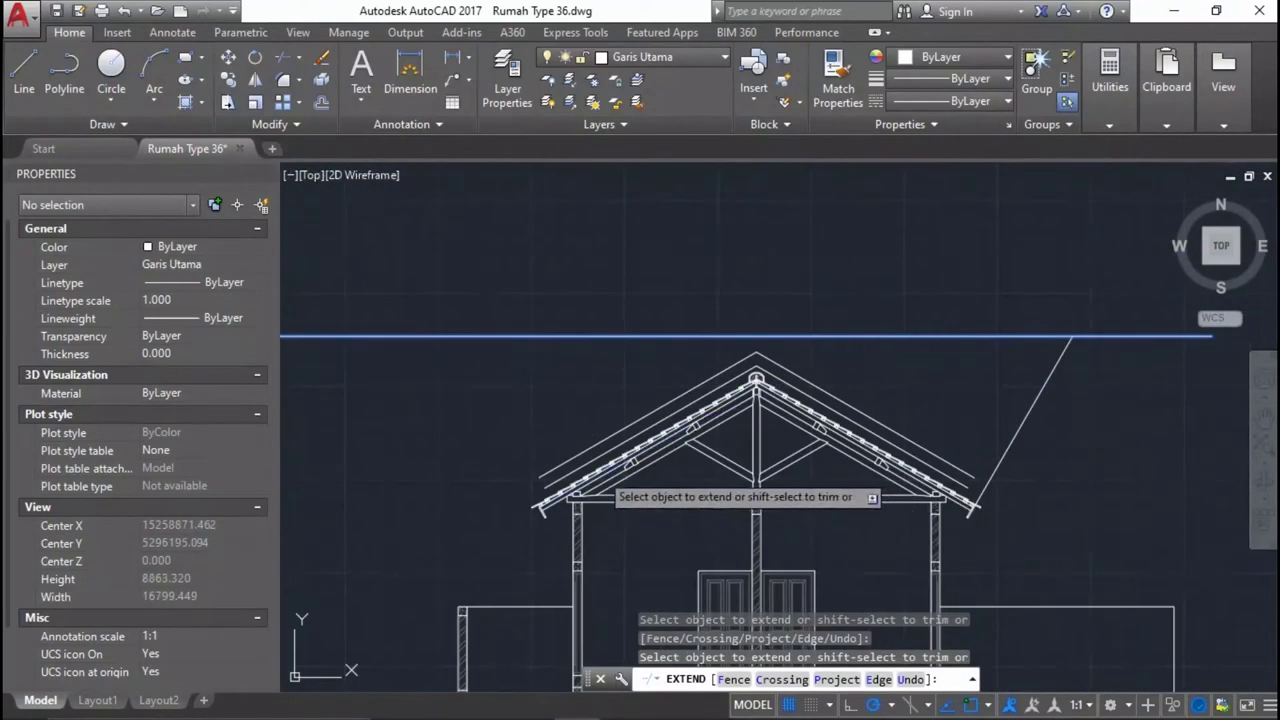
scroll(600, 479, "up", 3)
Attempt extending the left eave end line to the boundary, then cancel.
key("Return")
key("Return")
scroll(560, 470, "down", 5)
scroll(529, 468, "up", 5)
key("Return")
left_click(529, 468)
left_click(491, 587)
key("Escape")
Extend the left eave end line up to the horizontal reference line.
left_click(525, 467)
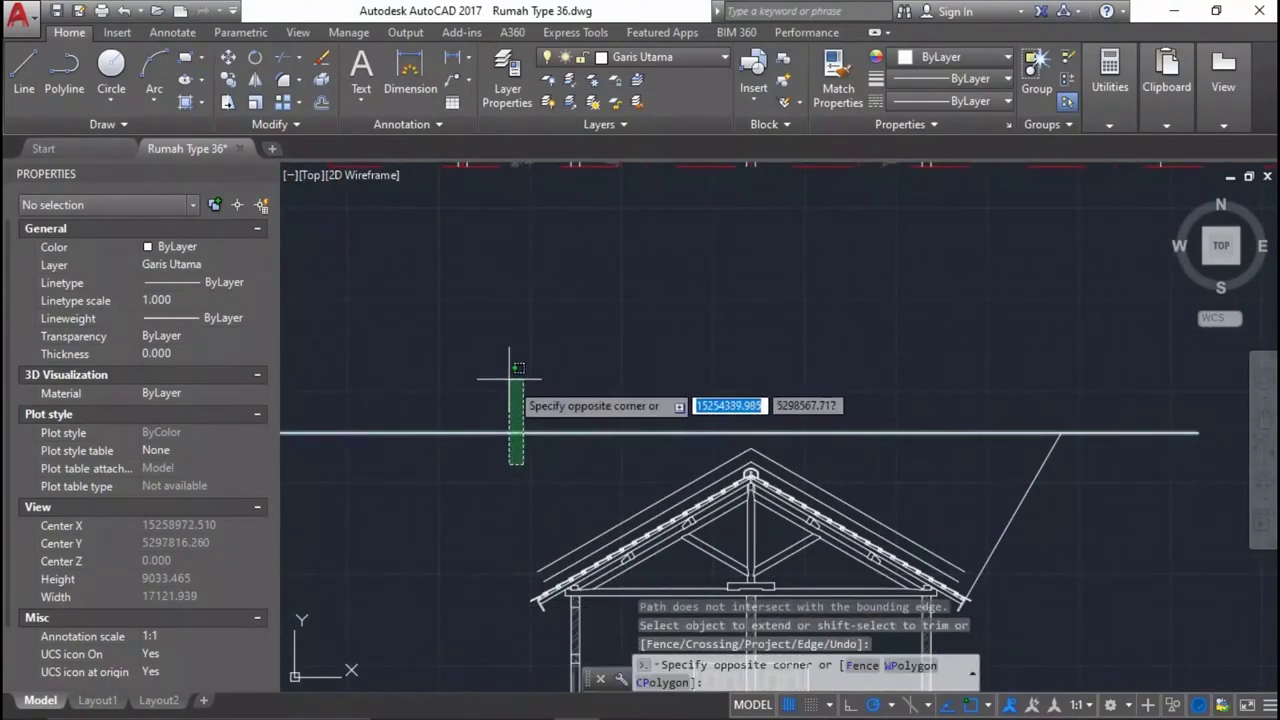
left_click(514, 371)
middle_click_drag(523, 486, 573, 428)
type("e")
key("Return")
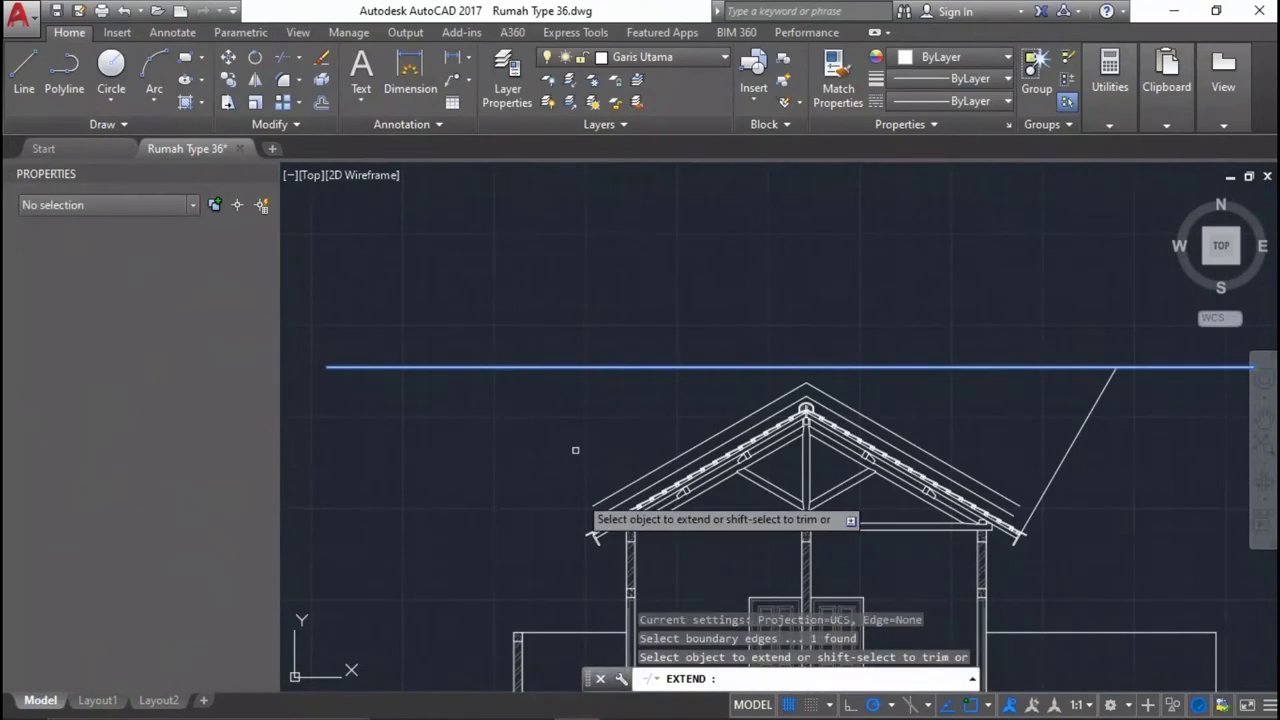
scroll(595, 537, "up", 2)
left_click(598, 512)
key("Return")
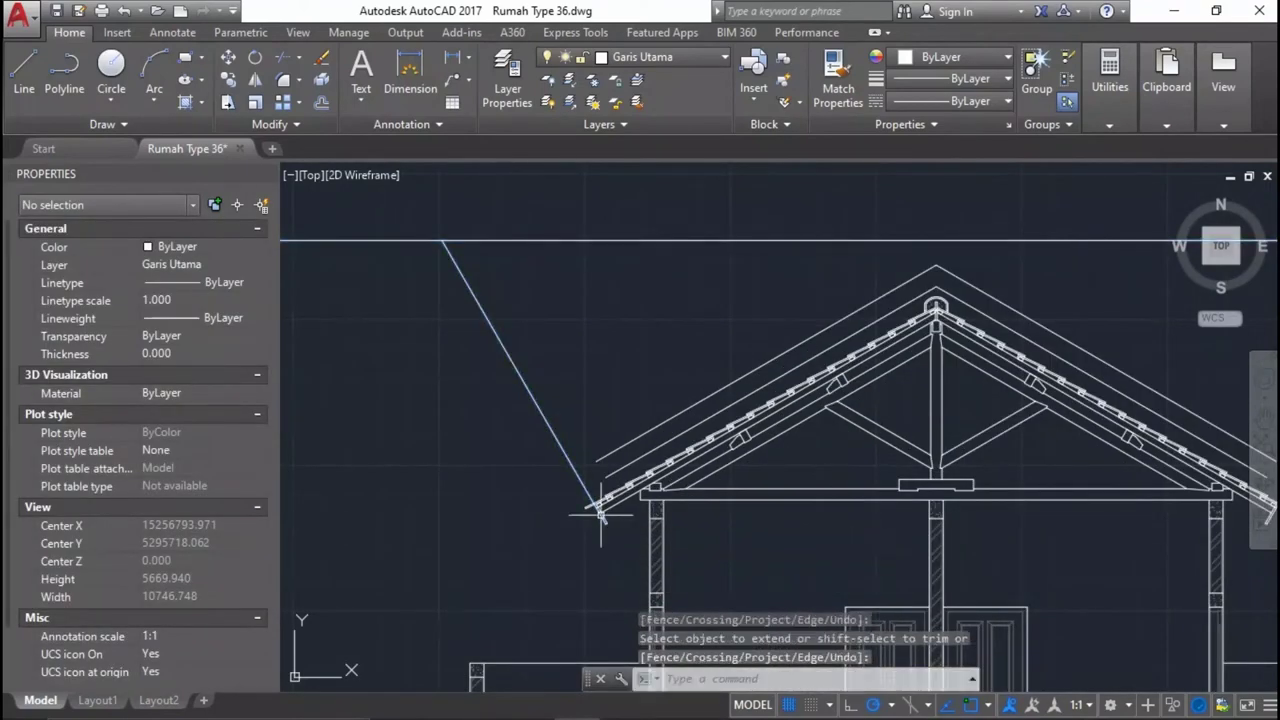
scroll(591, 470, "up", 3)
Extend the remaining eave lines up to the horizontal boundary.
type("e")
key("Return")
key("Return")
left_click(646, 477)
left_click(580, 300)
scroll(466, 363, "down", 5)
scroll(1015, 375, "up", 6)
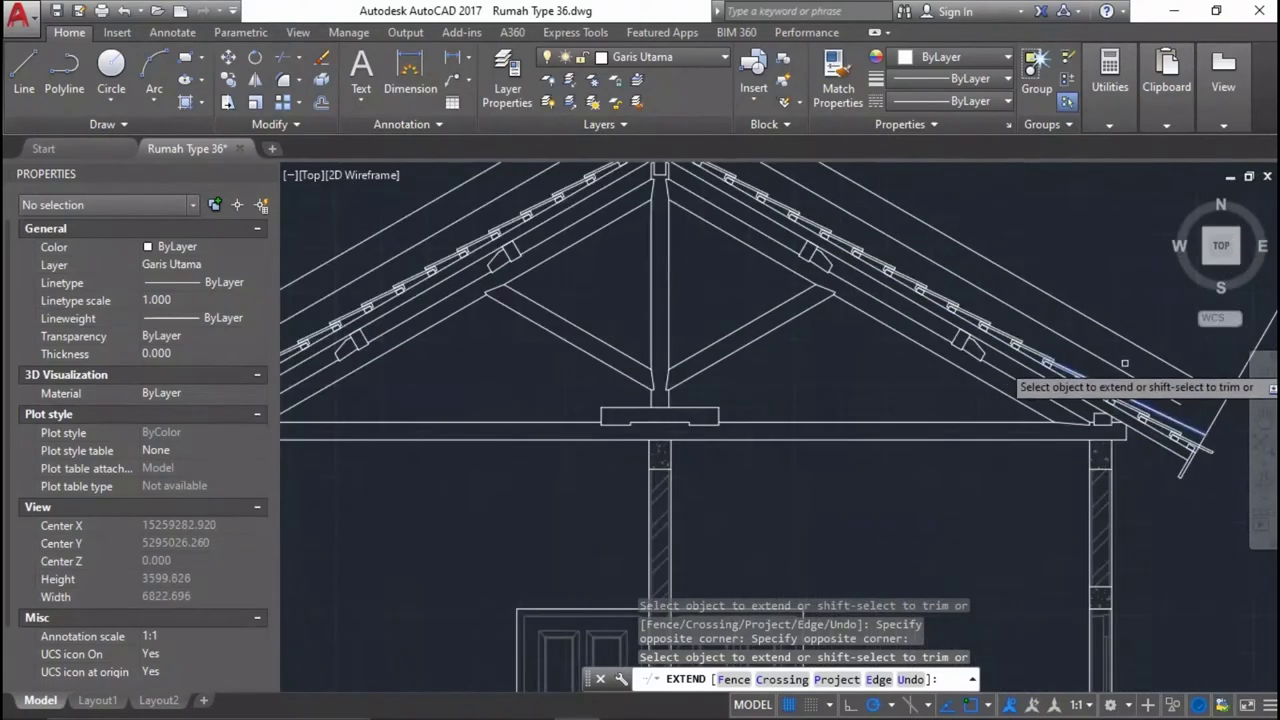
Extend the raised roof lines on the right slope down to the eave line.
left_click(1000, 347)
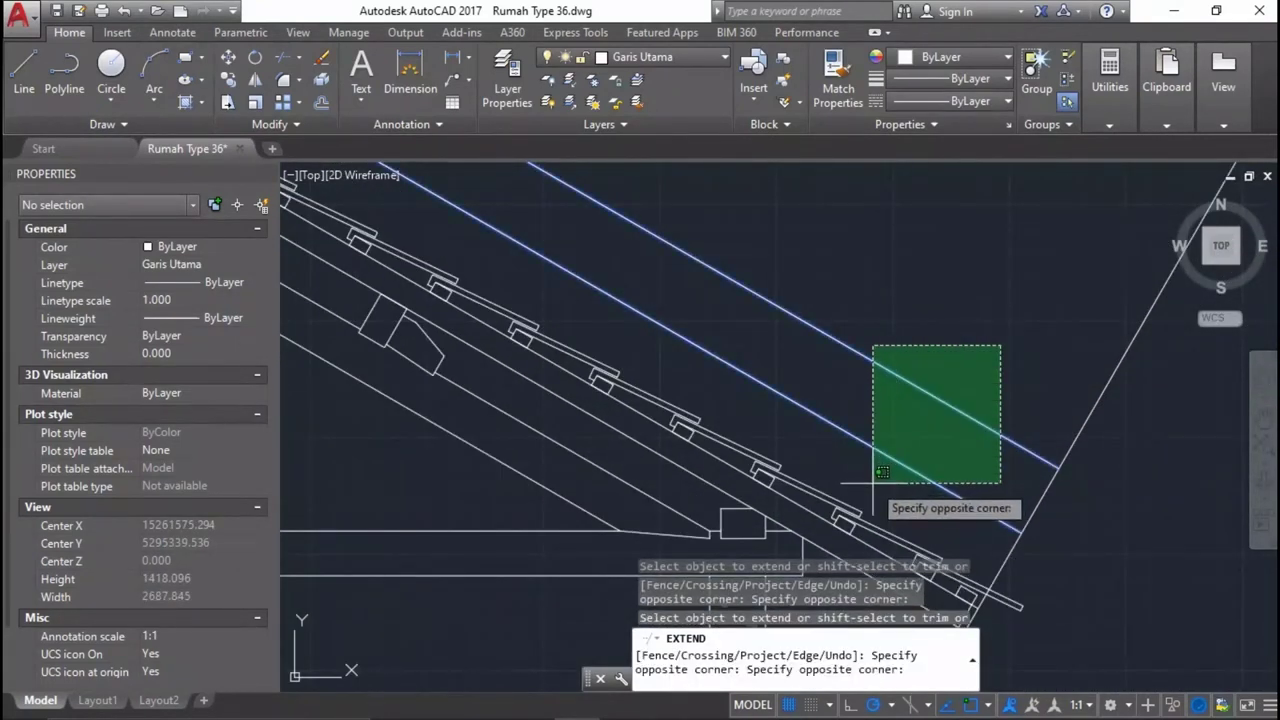
left_click(882, 471)
key("Return")
scroll(975, 395, "down", 3)
scroll(970, 440, "up", 3)
scroll(960, 495, "up", 3)
middle_click_drag(958, 502, 948, 530)
Trim the extended right-side line back at the roof line.
type("tr")
left_click(869, 484)
scroll(860, 482, "down", 4)
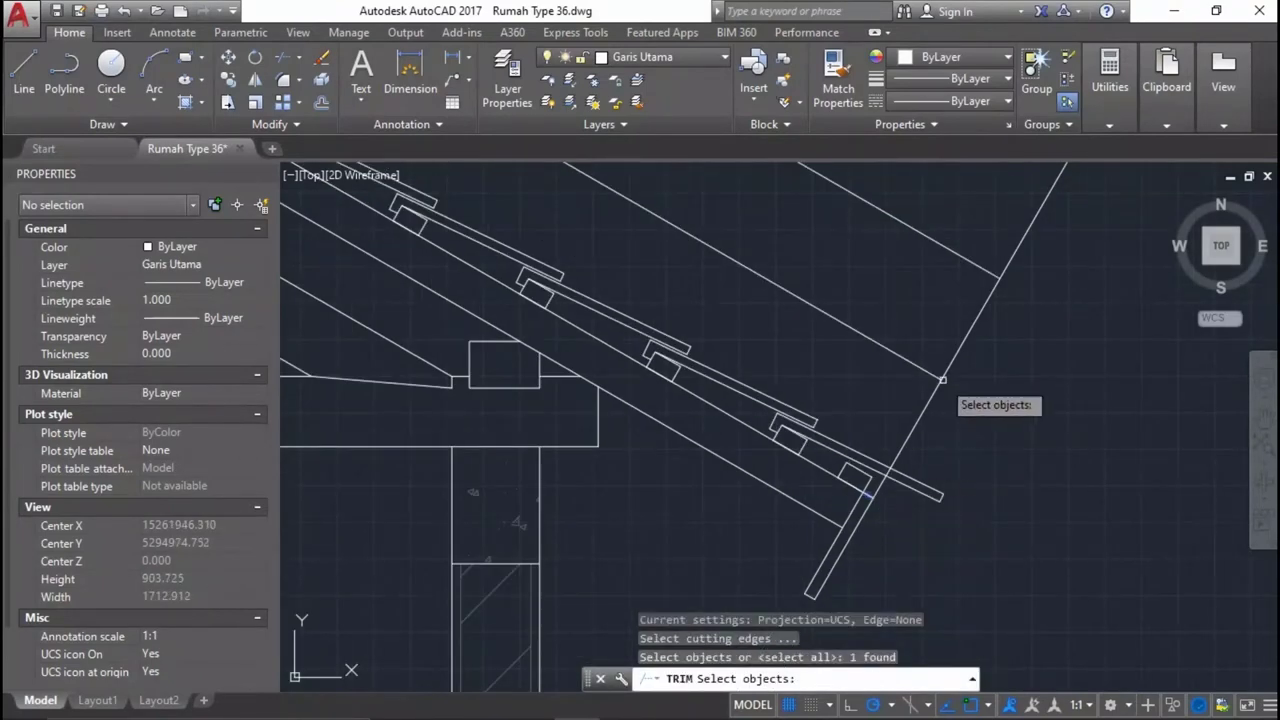
left_click(900, 385)
key("Return")
scroll(950, 385, "down", 3)
scroll(990, 384, "down", 3)
Trim the extended left eave line back to the roof line.
key("Return")
key("Return")
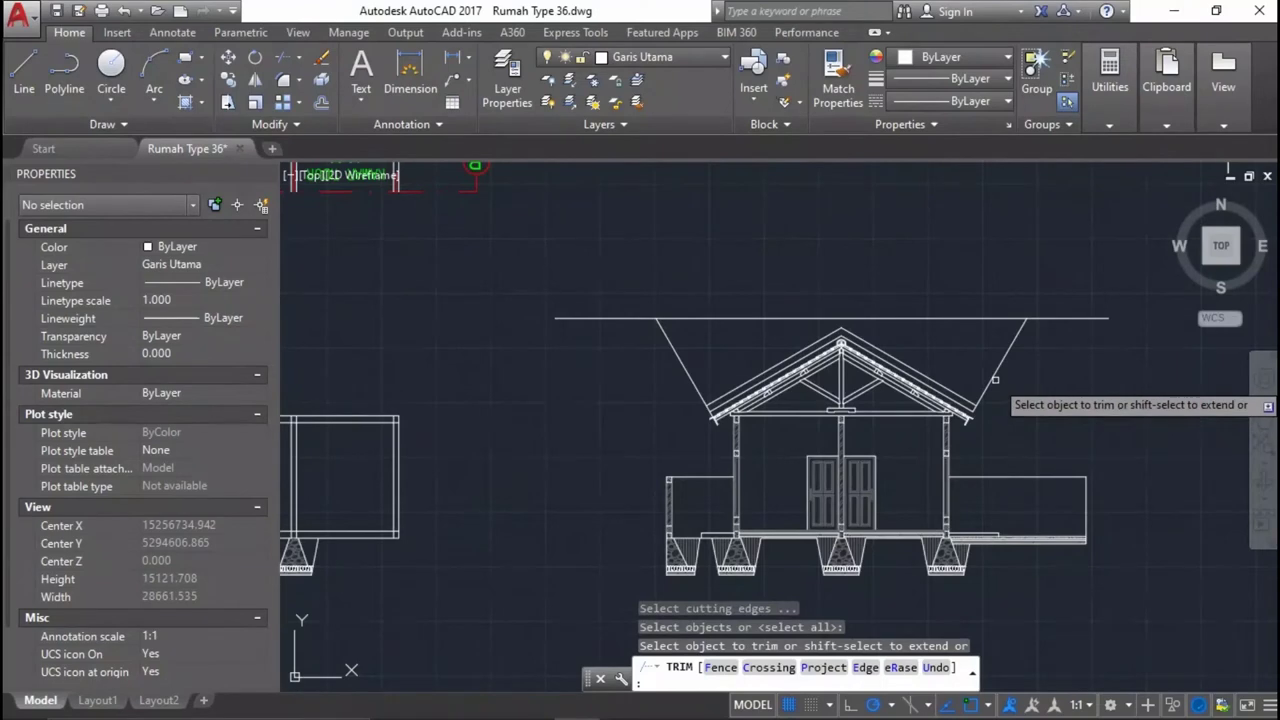
scroll(985, 366, "up", 3)
middle_click_drag(1023, 380, 900, 300)
scroll(680, 340, "up", 3)
scroll(680, 340, "up", 2)
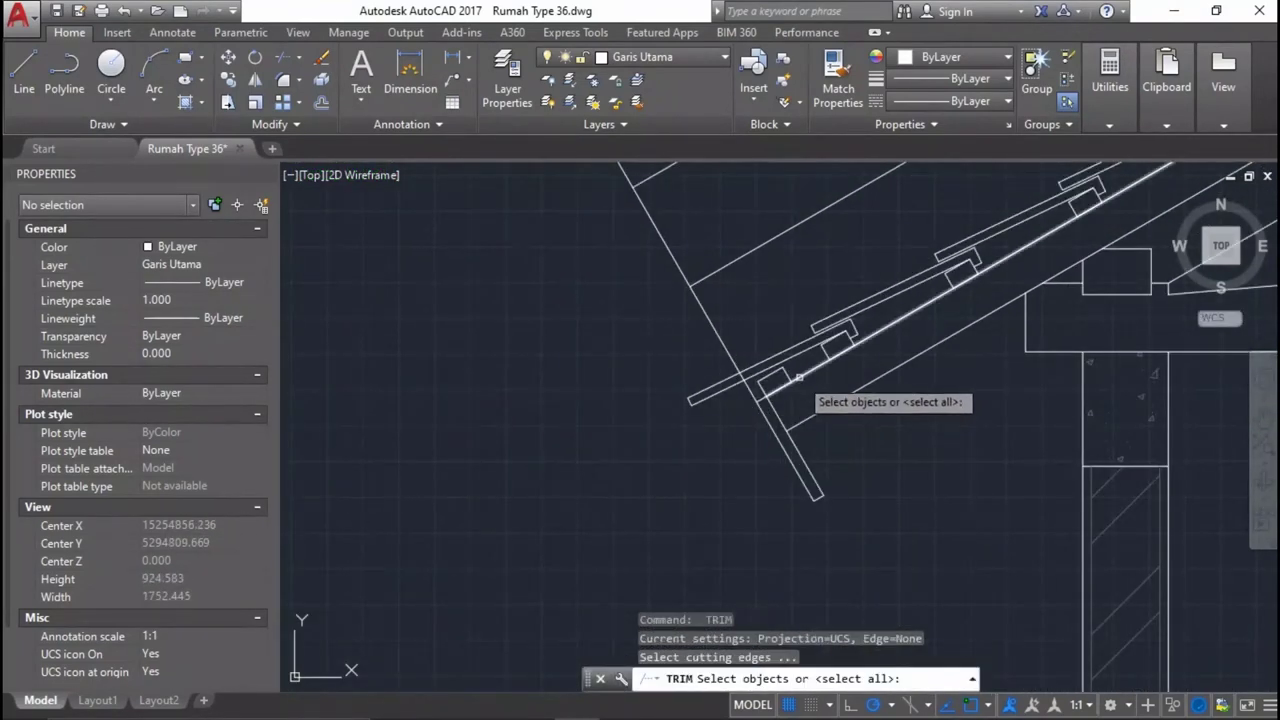
key("Return")
scroll(766, 414, "up", 2)
key("Return")
key("Return")
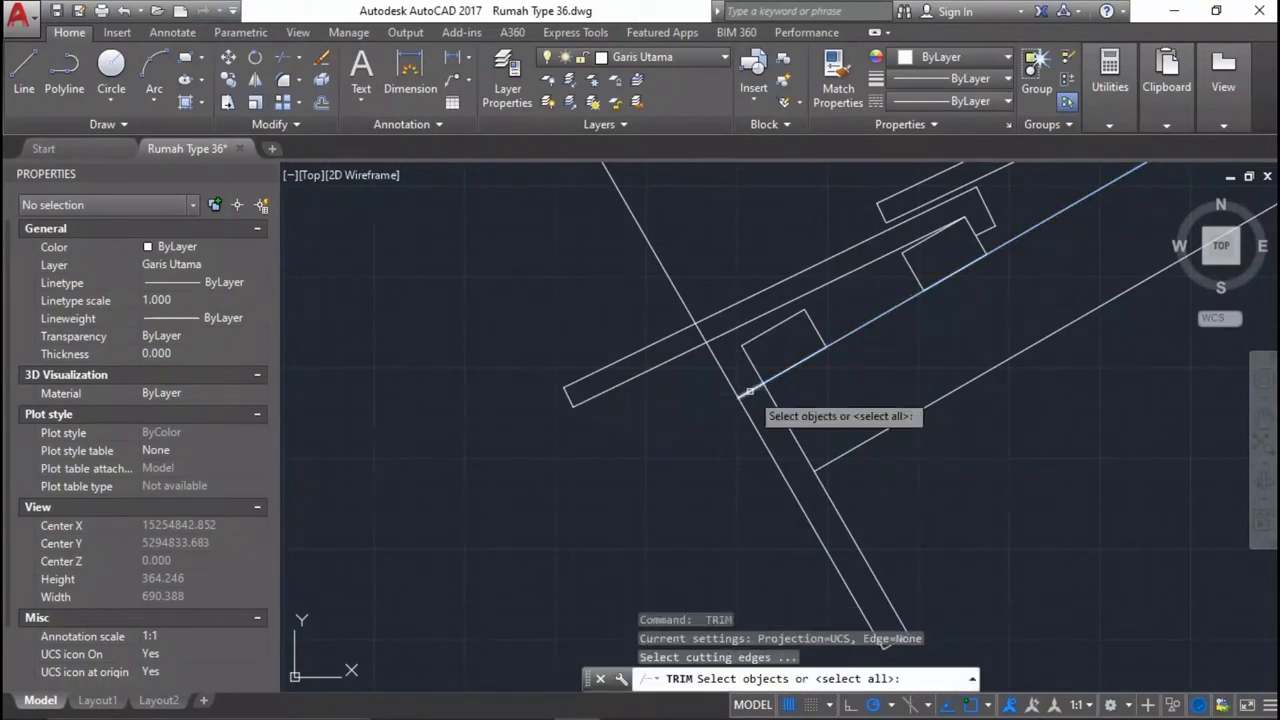
scroll(758, 412, "down", 2)
left_click(758, 412)
left_click(748, 330)
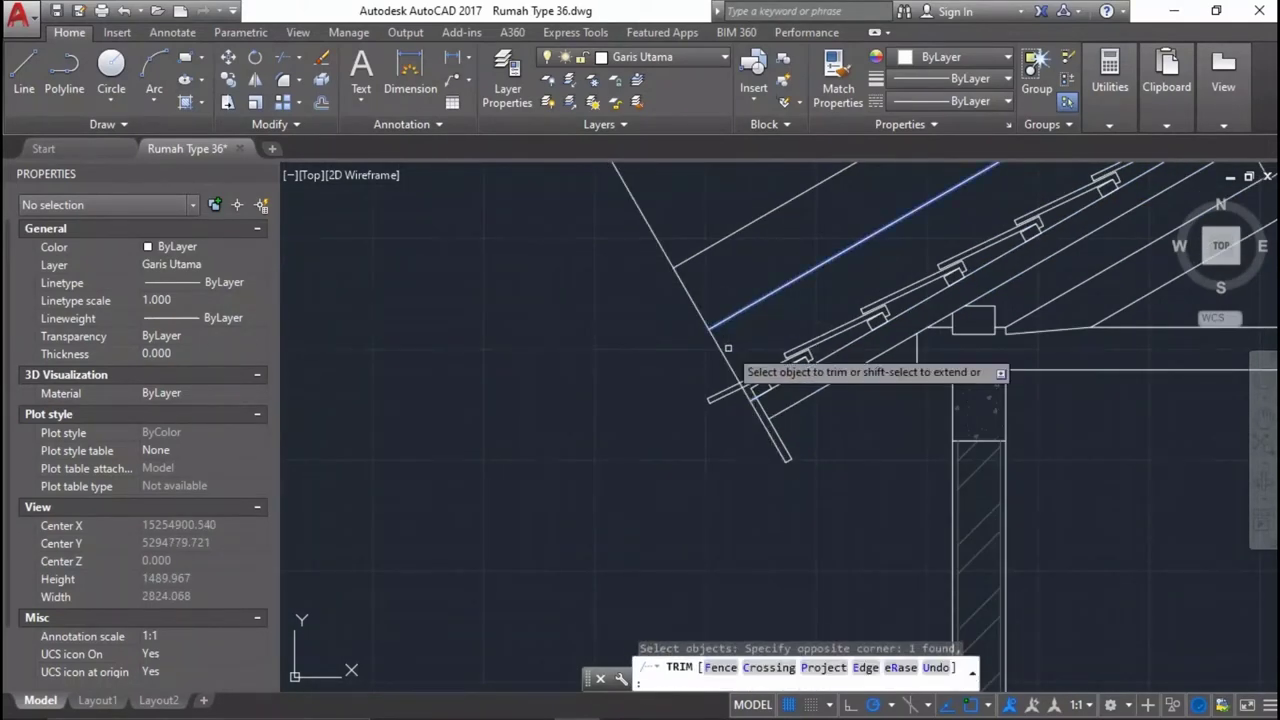
left_click(716, 357)
scroll(716, 357, "down", 5)
Trim away the extended diagonal line beyond the roof.
key("Return")
key("Return")
key("Return")
left_click(632, 319)
left_click(748, 292)
left_click(694, 229)
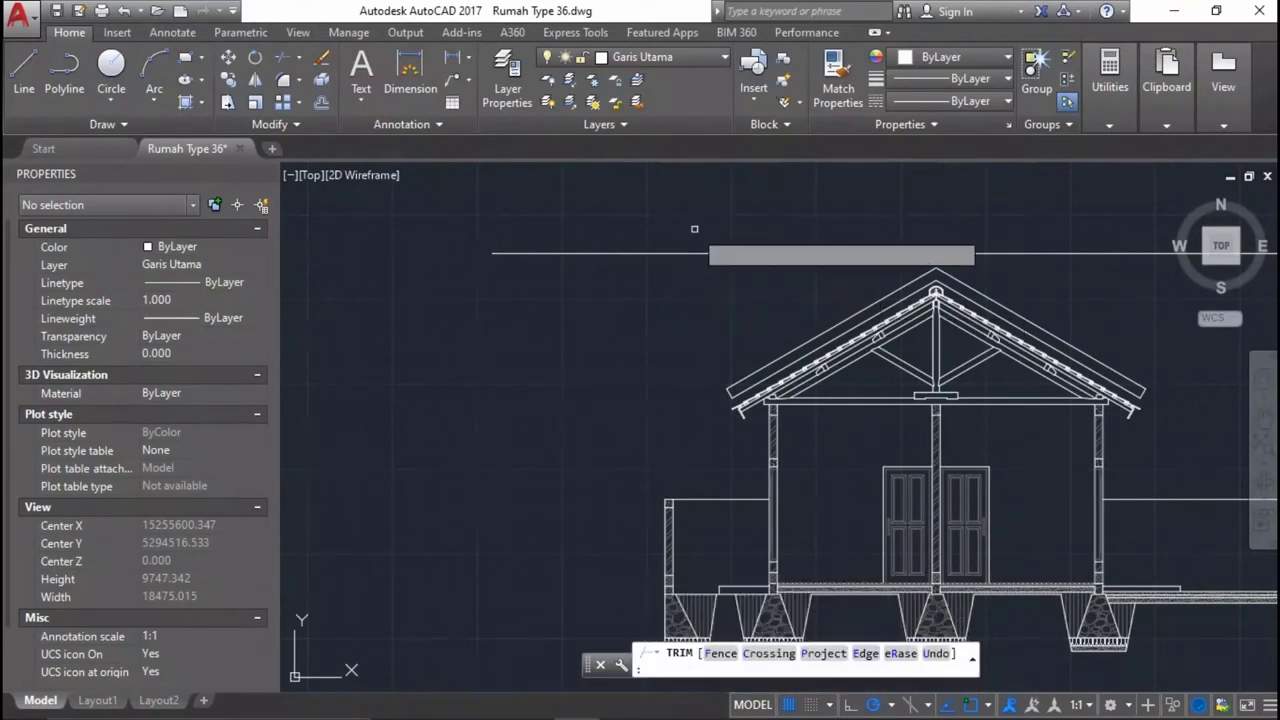
left_click(717, 230)
key("Escape")
Delete the horizontal reference line above the house.
left_click(714, 229)
left_click(623, 336)
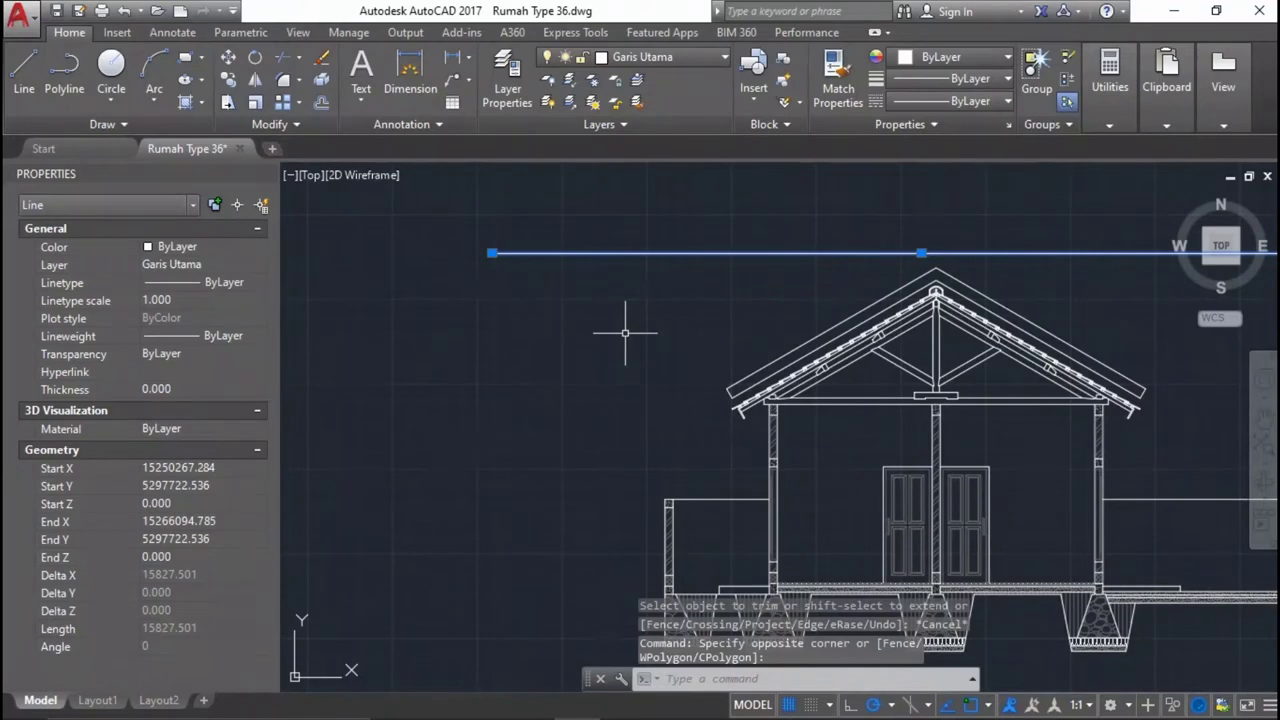
key("Delete")
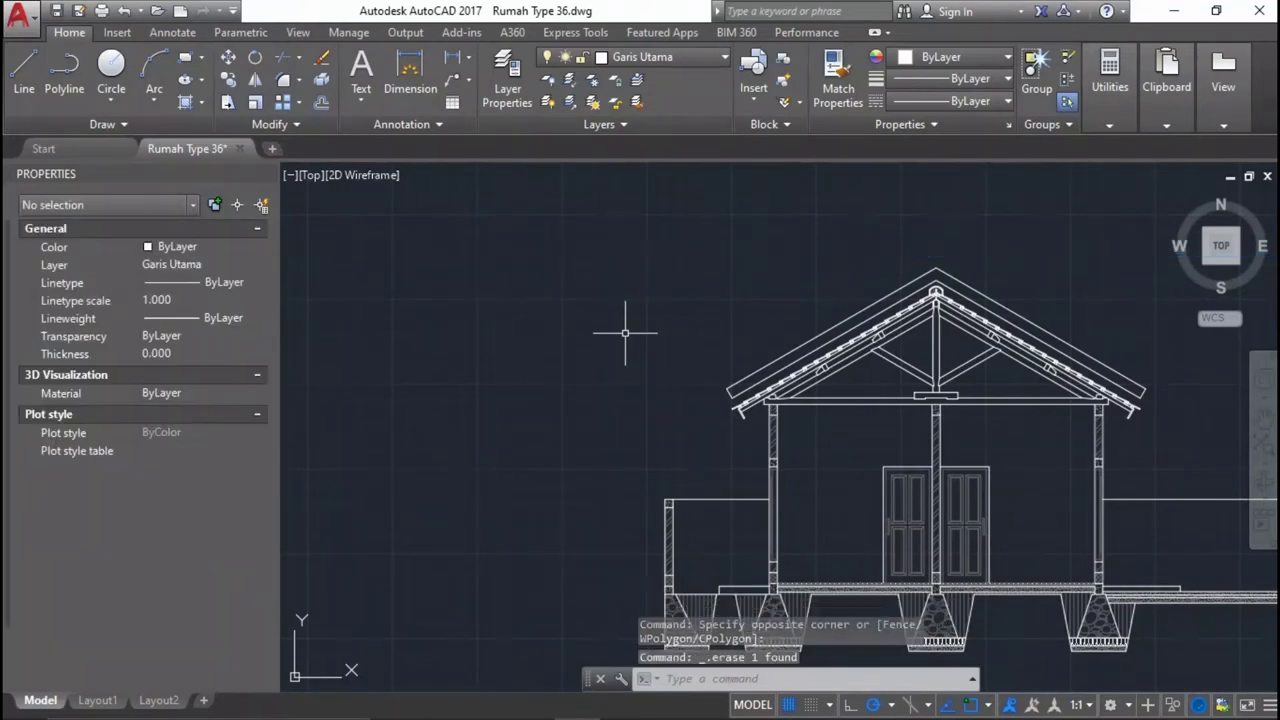
Copy the whole roof and truss, placing the duplicate below the original.
scroll(740, 420, "up", 5)
scroll(740, 420, "up", 2)
scroll(980, 449, "down", 6)
middle_click_drag(980, 449, 908, 409)
left_click(352, 256)
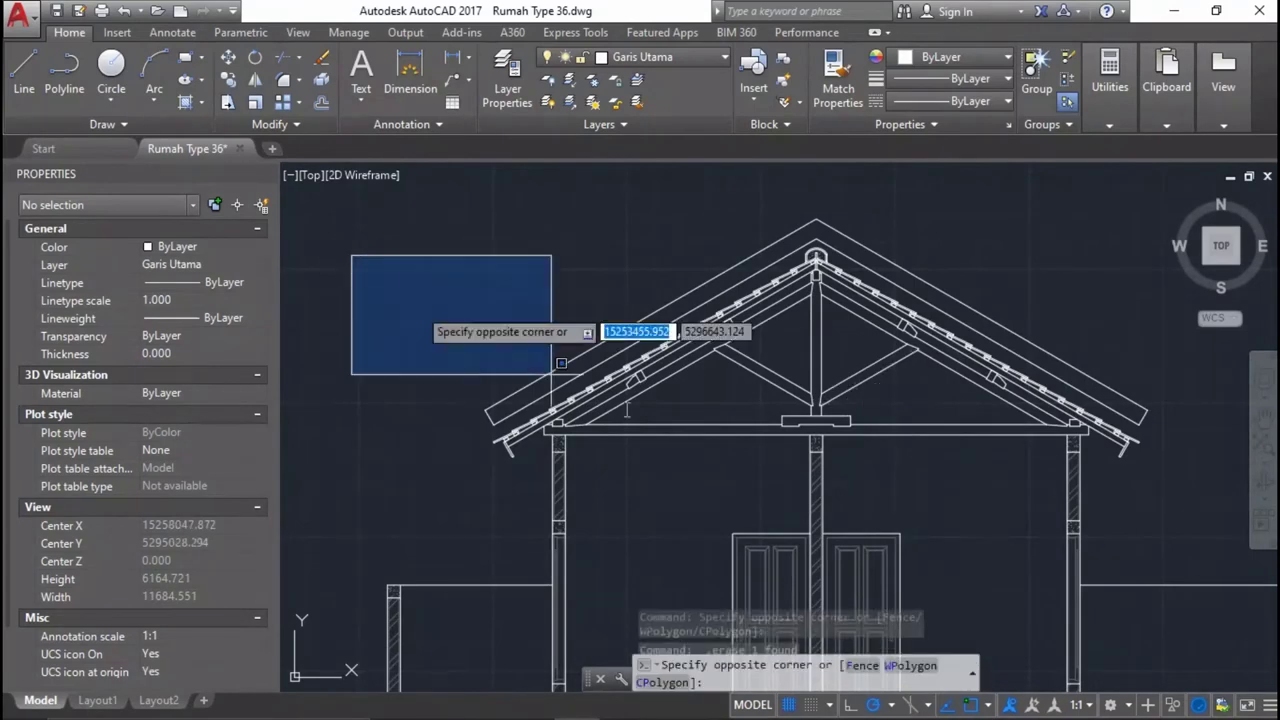
left_click(568, 293)
left_click(348, 206)
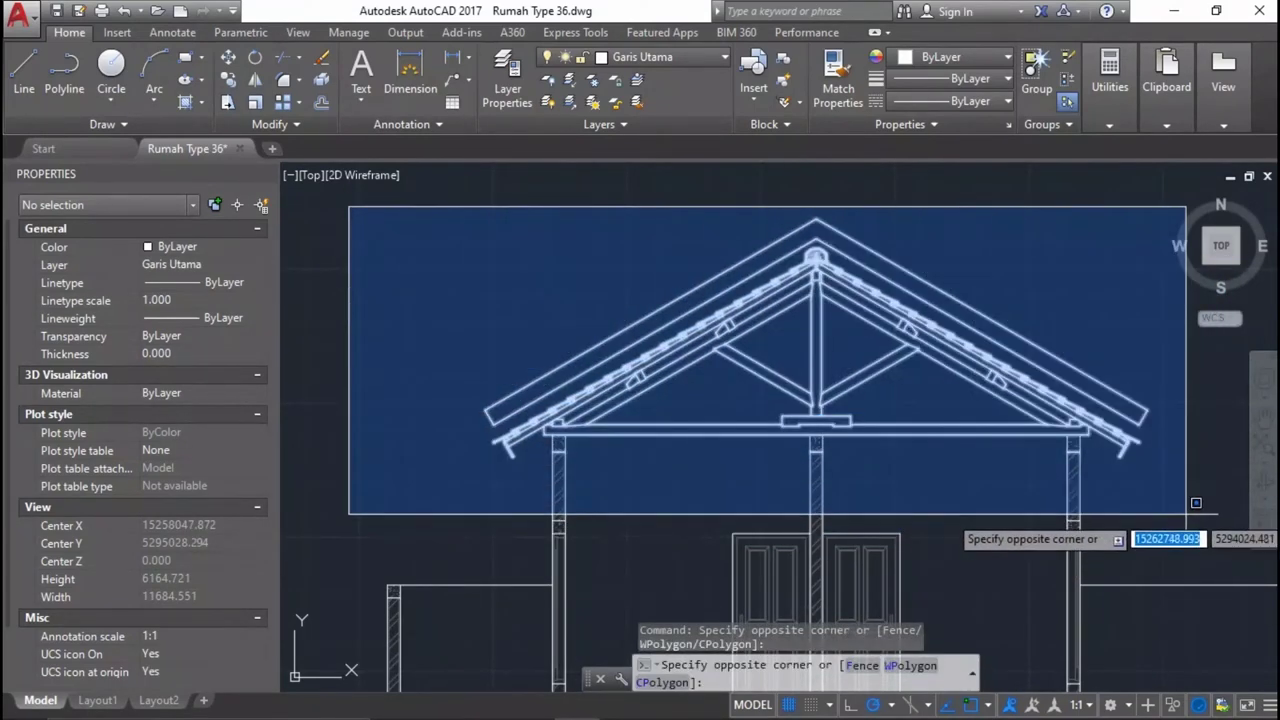
left_click(1180, 511)
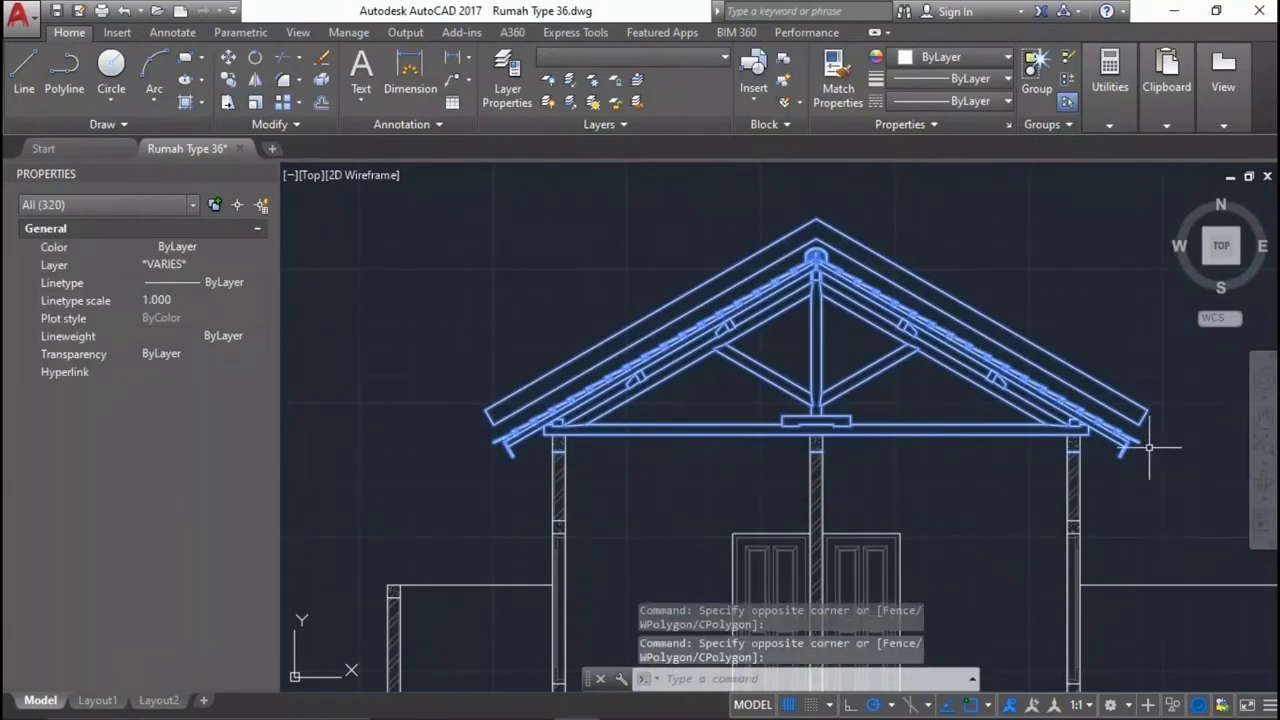
middle_click_drag(1157, 449, 1092, 461)
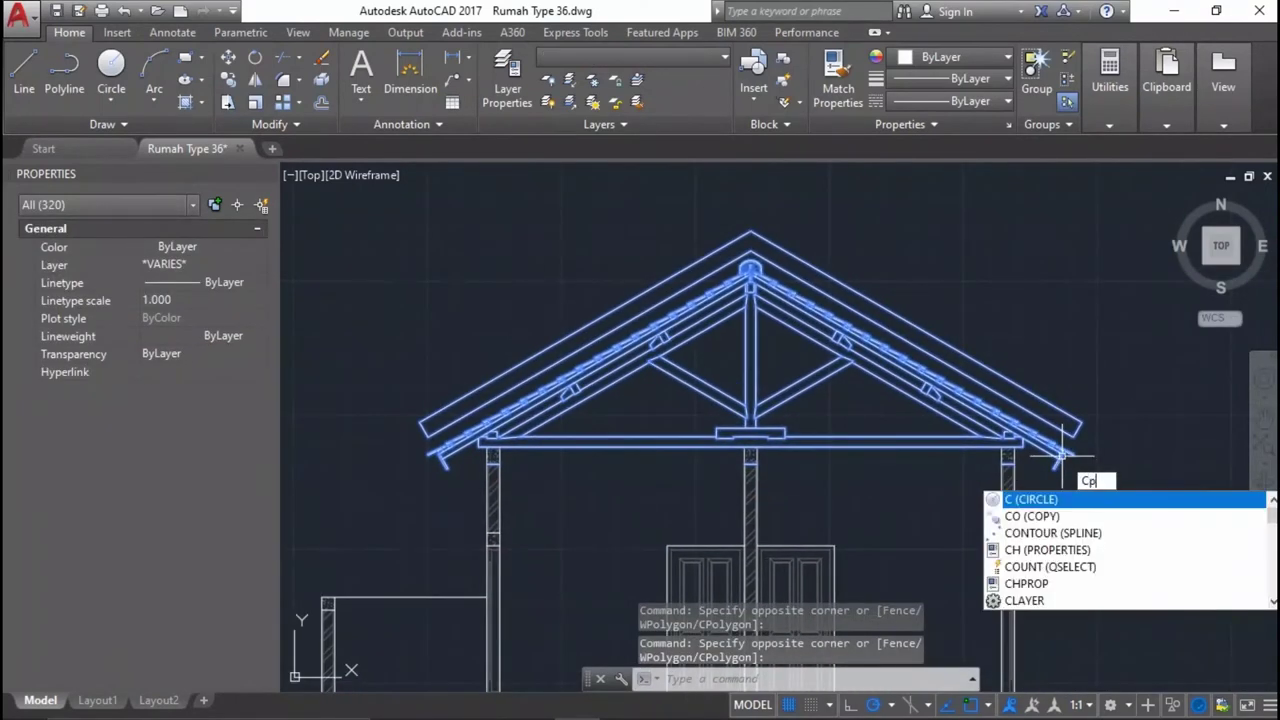
key("Return")
left_click(940, 462)
scroll(927, 385, "down", 5)
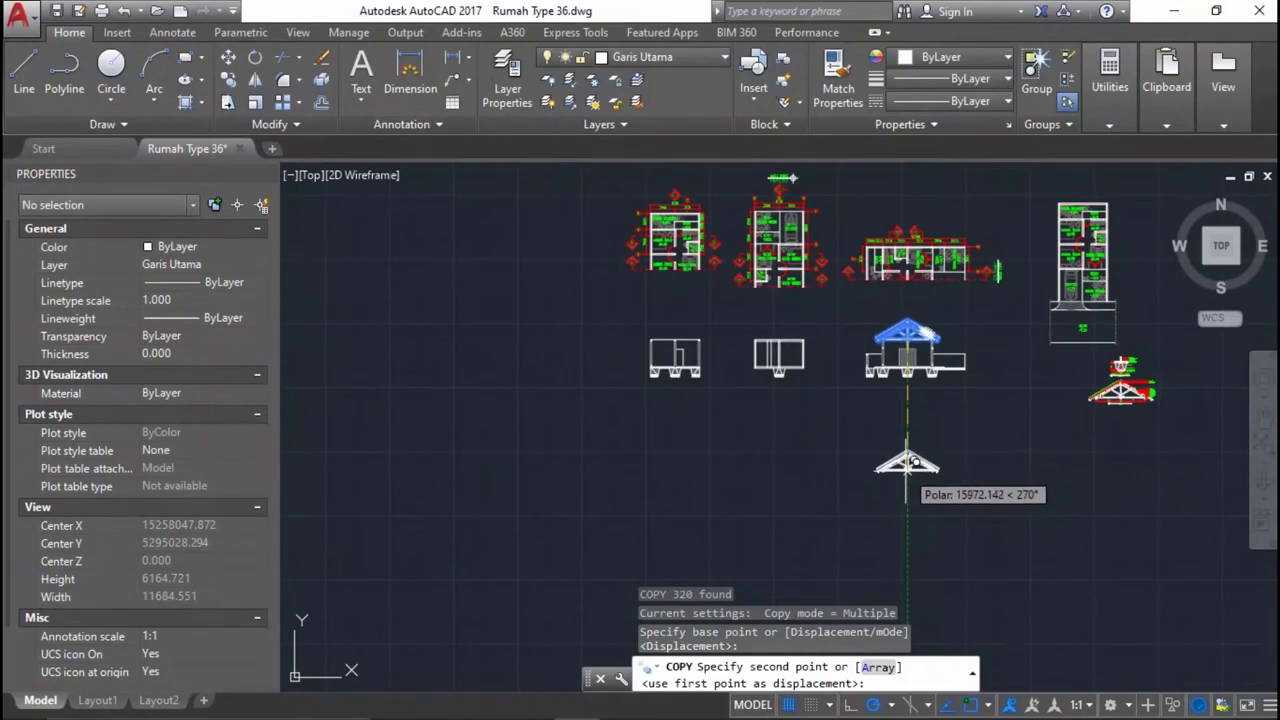
left_click(783, 178)
scroll(921, 474, "up", 10)
key("Escape")
Erase the lower truss members from the copied roof.
left_click(993, 514)
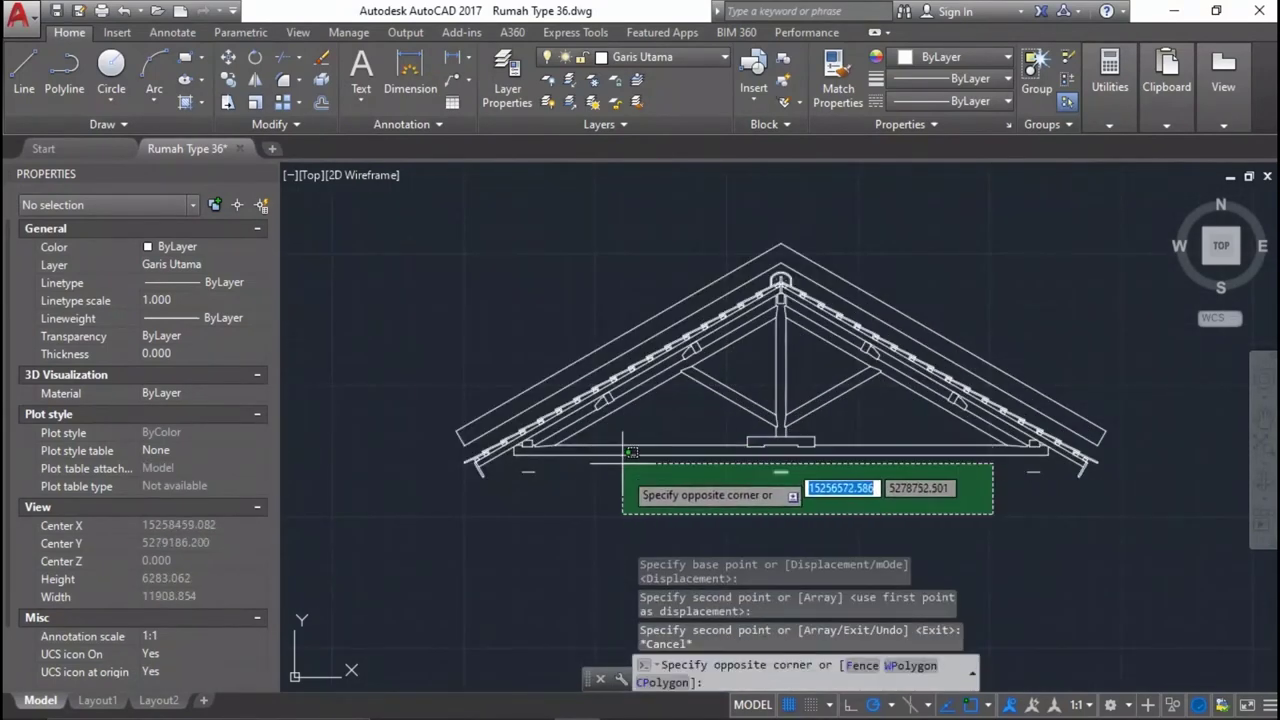
left_click(567, 412)
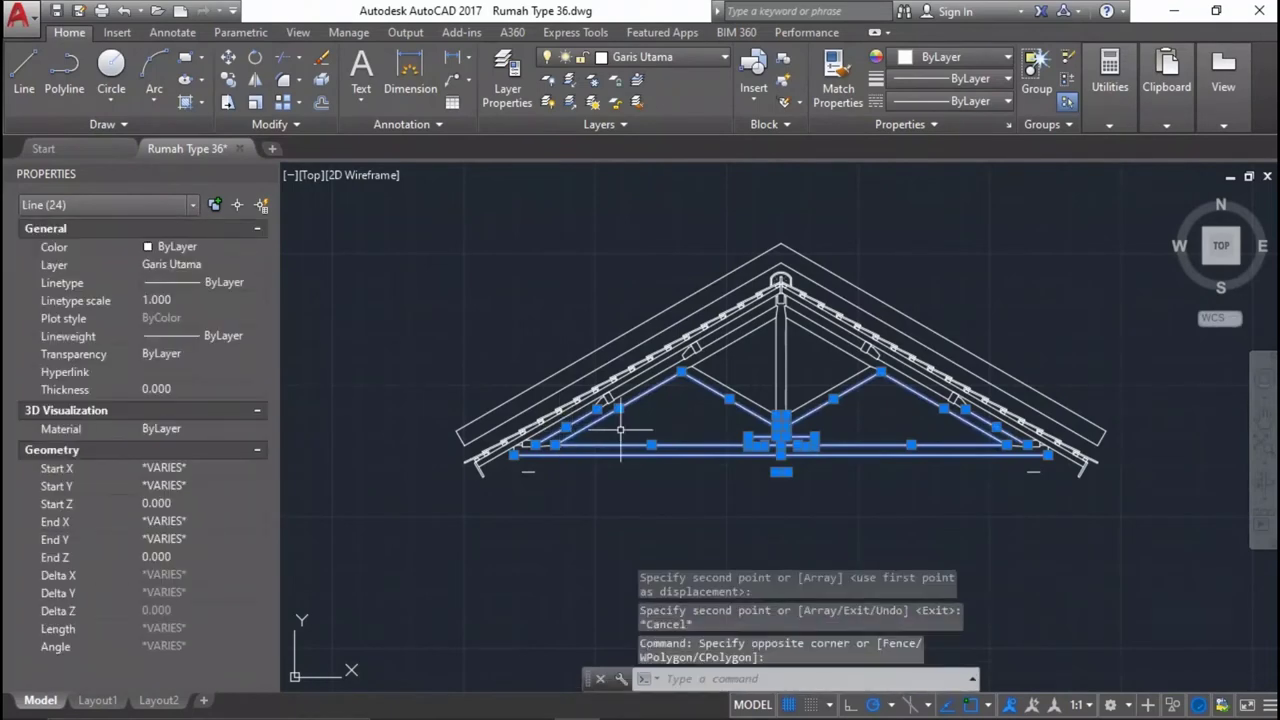
key("Delete")
scroll(685, 365, "down", 1)
scroll(580, 383, "up", 2)
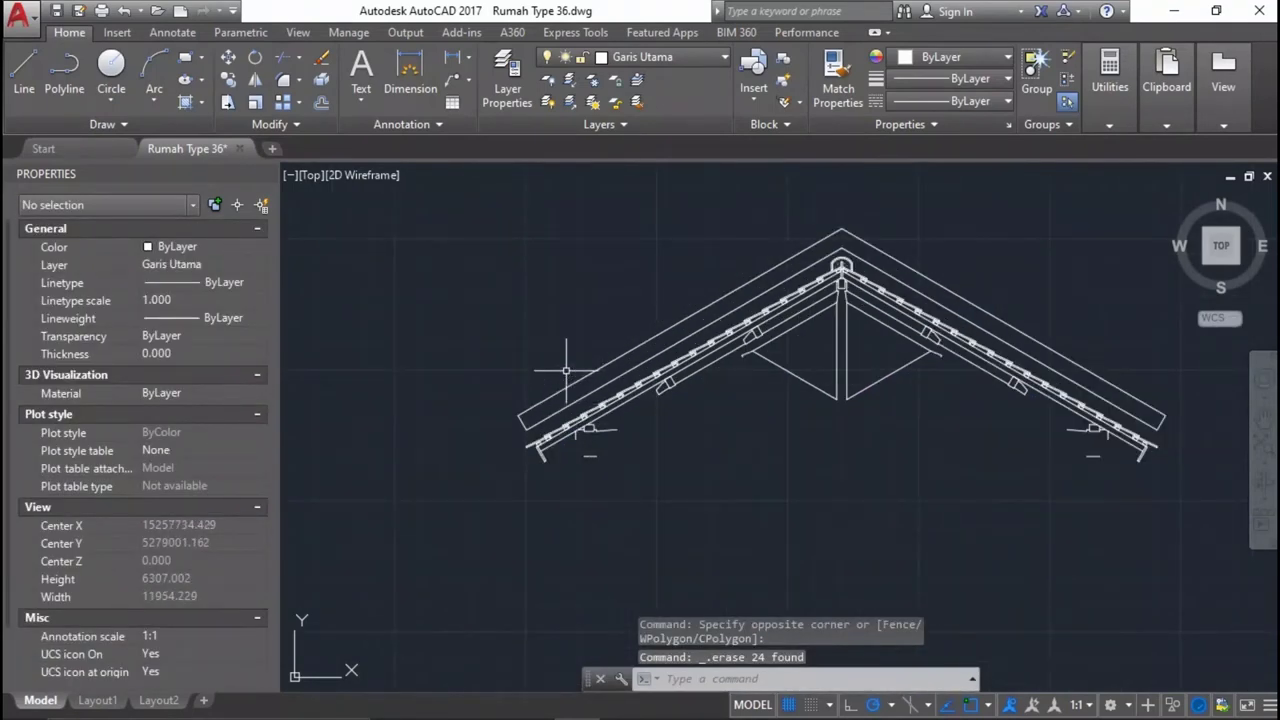
scroll(535, 465, "up", 2)
scroll(530, 485, "up", 2)
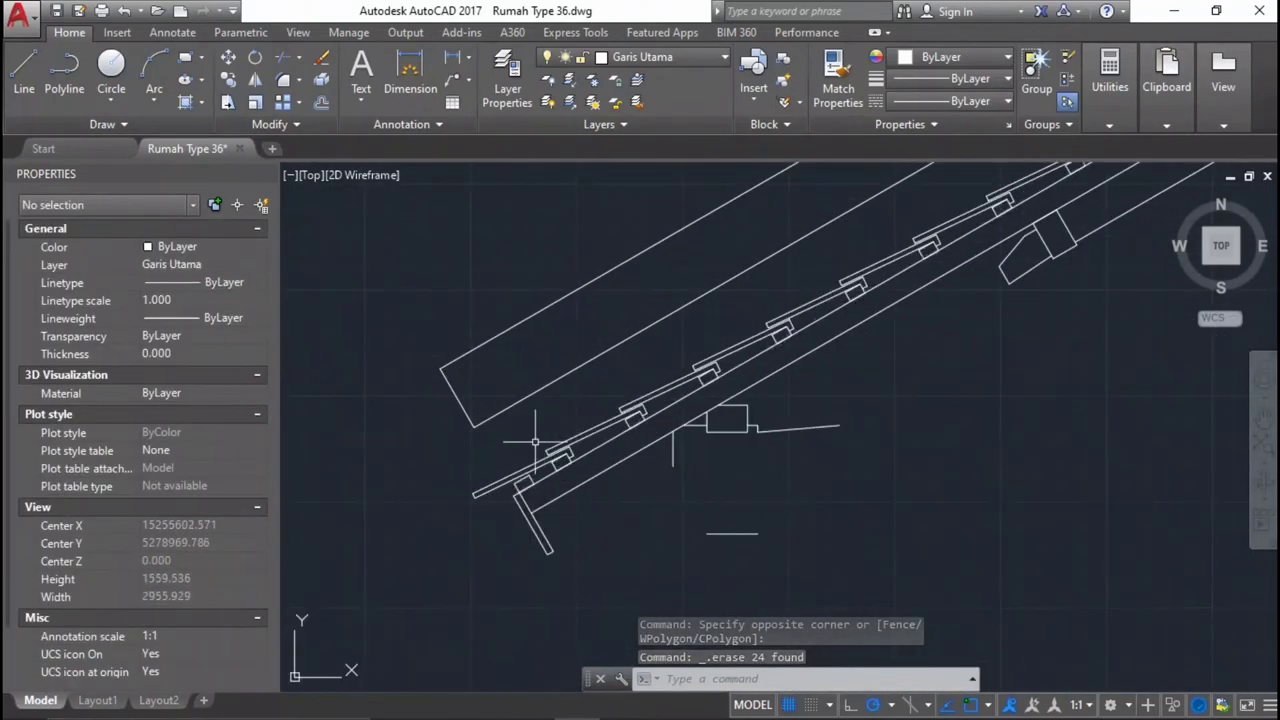
scroll(535, 441, "down", 2)
scroll(730, 527, "up", 2)
Erase the left eave details, the eave stub and the rafter's short end line.
left_click(772, 524)
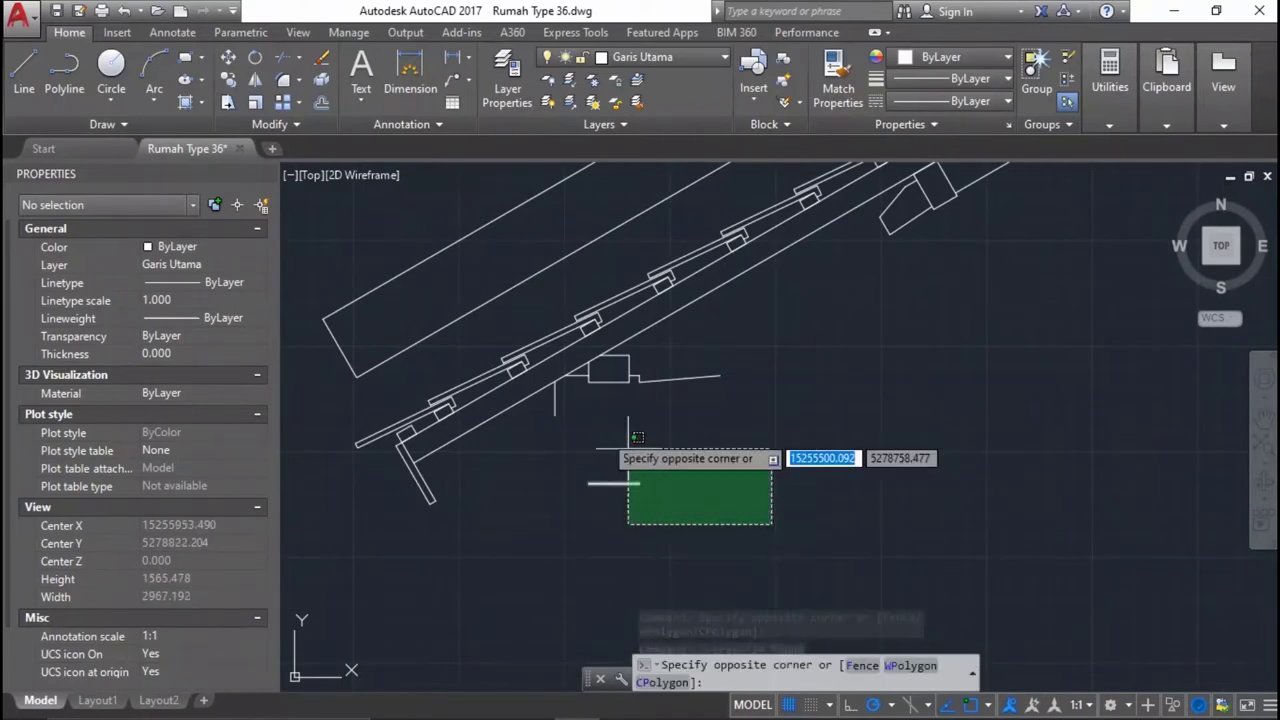
left_click(553, 352)
key("Delete")
left_click(455, 550)
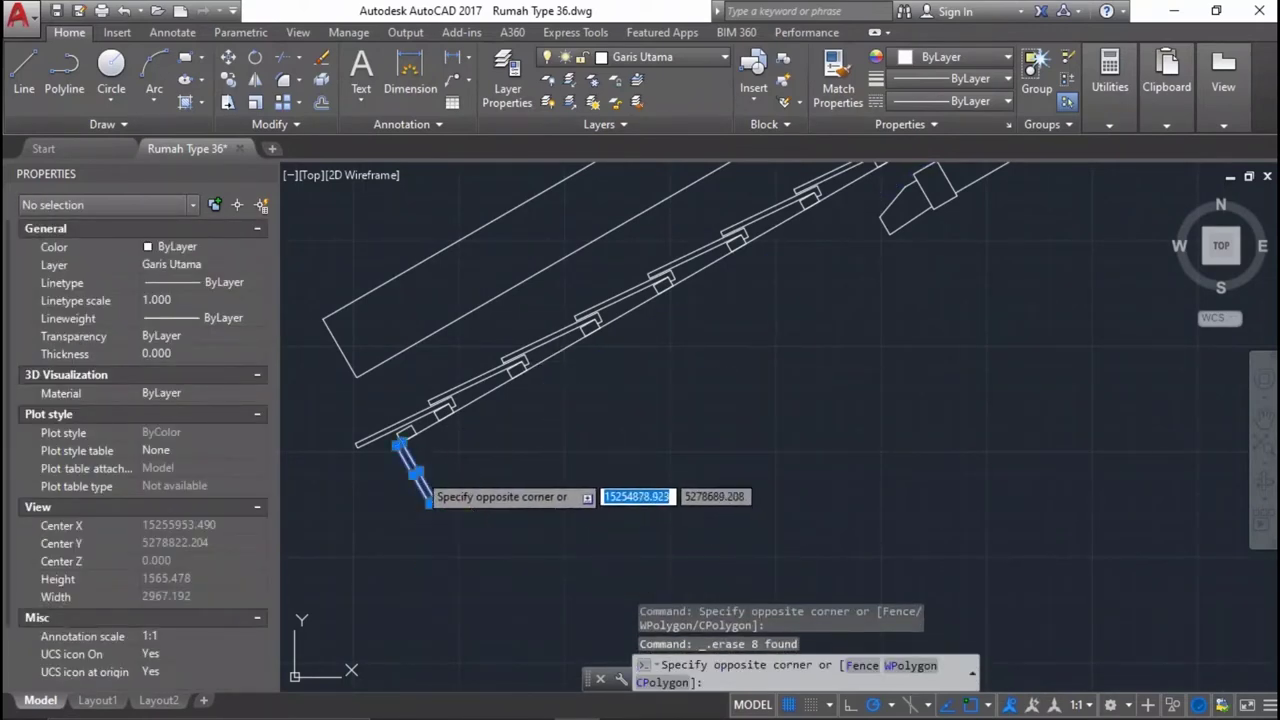
left_click(413, 360)
key("Delete")
left_click(400, 386)
left_click(337, 337)
key("Delete")
scroll(586, 529, "down", 5)
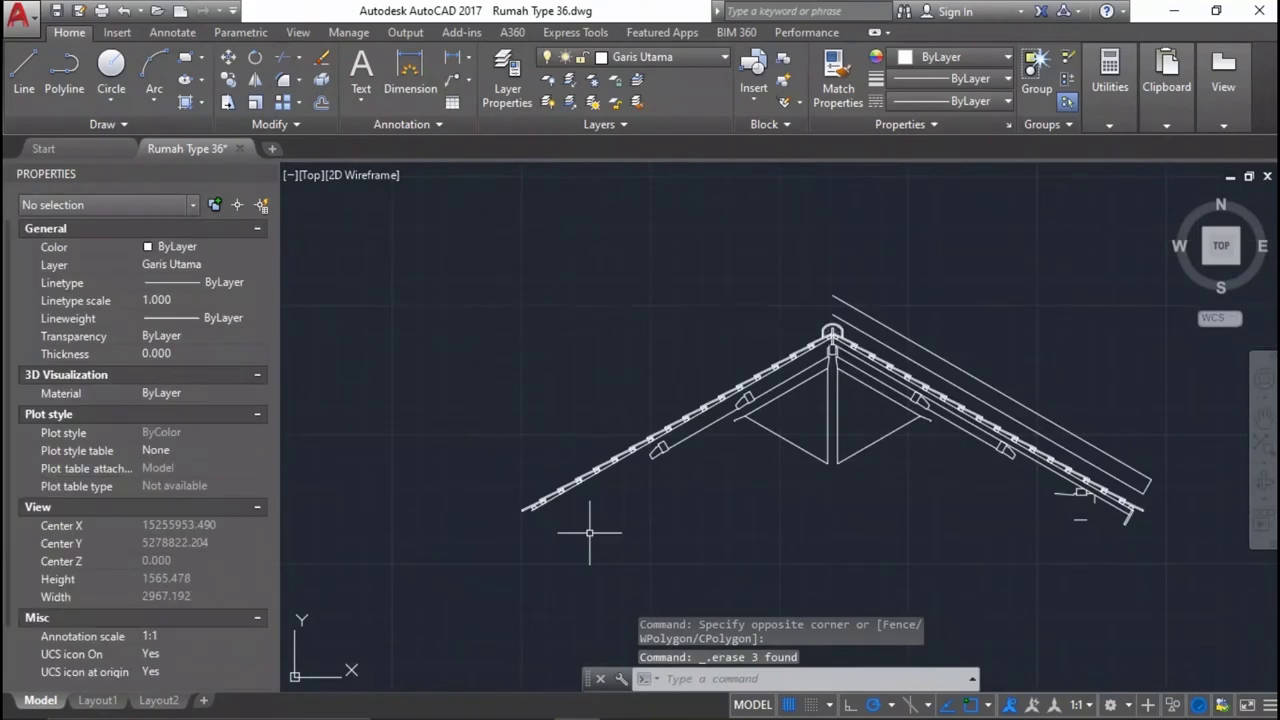
Erase the 16 inner truss web members and the two upper diagonal lines.
left_click(893, 521)
left_click(590, 362)
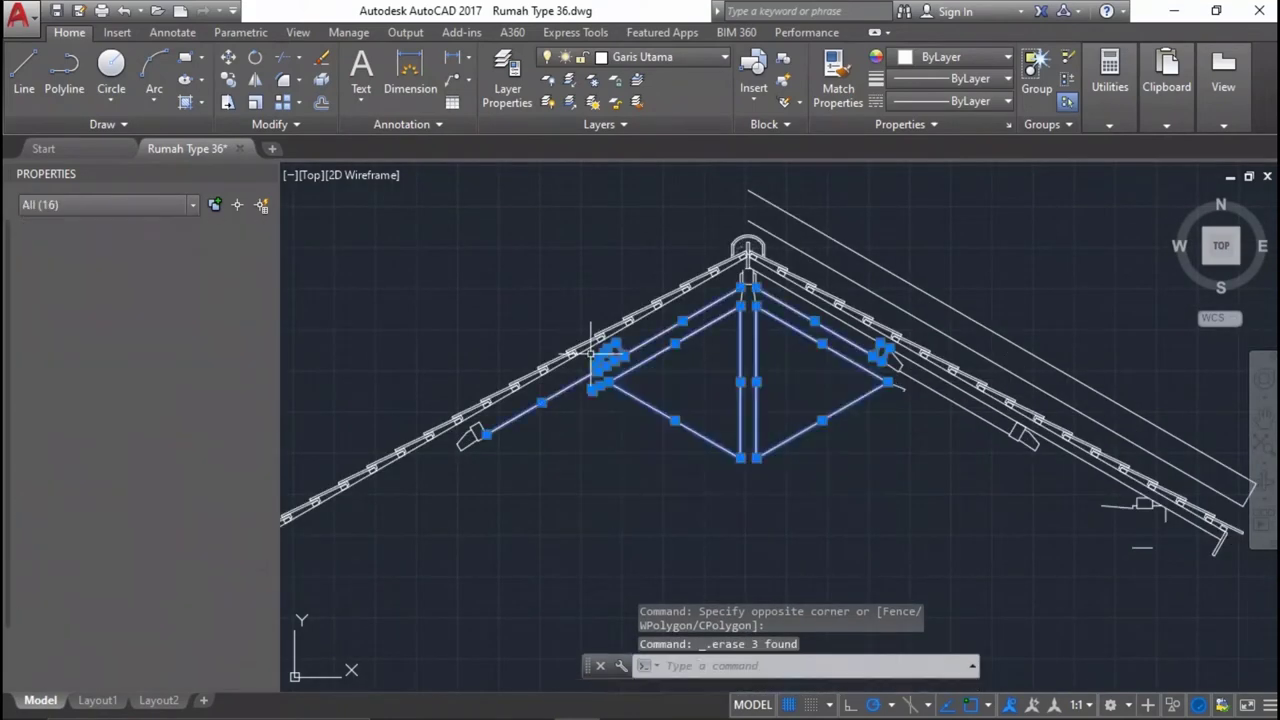
key("Delete")
scroll(785, 176, "up", 4)
left_click(846, 280)
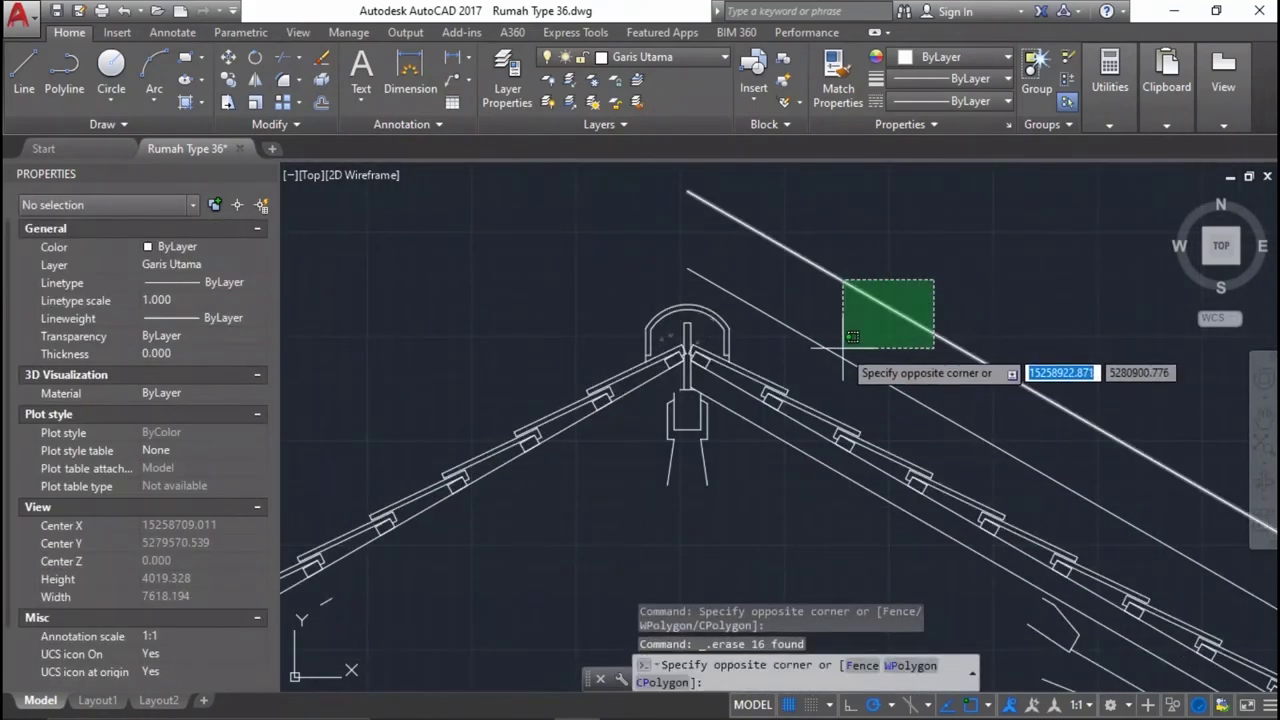
left_click(686, 366)
key("Delete")
scroll(820, 270, "down", 4)
scroll(949, 383, "up", 3)
scroll(871, 366, "up", 2)
Erase the short line on the right rafter and the four right eave objects.
left_click(1058, 499)
left_click(1000, 535)
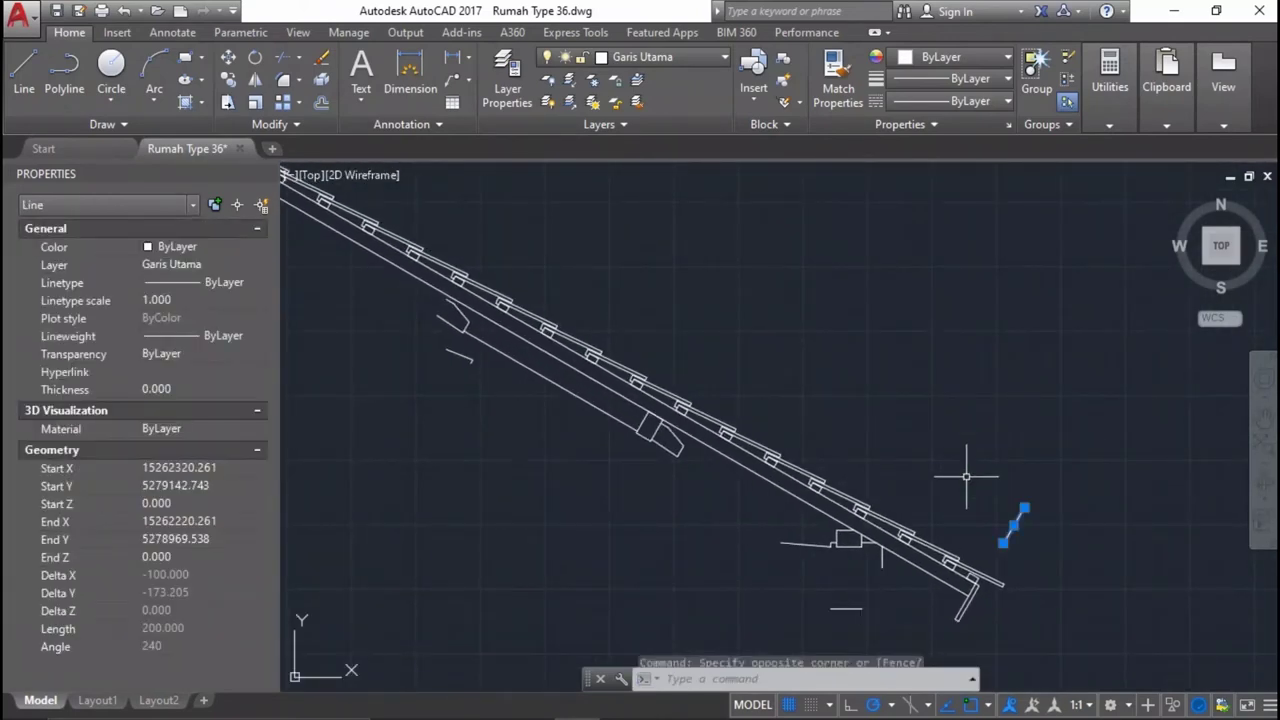
key("Delete")
scroll(1040, 460, "down", 2)
scroll(1020, 480, "up", 1)
scroll(1018, 468, "up", 1)
scroll(1000, 500, "up", 1)
left_click(1010, 566)
left_click(946, 484)
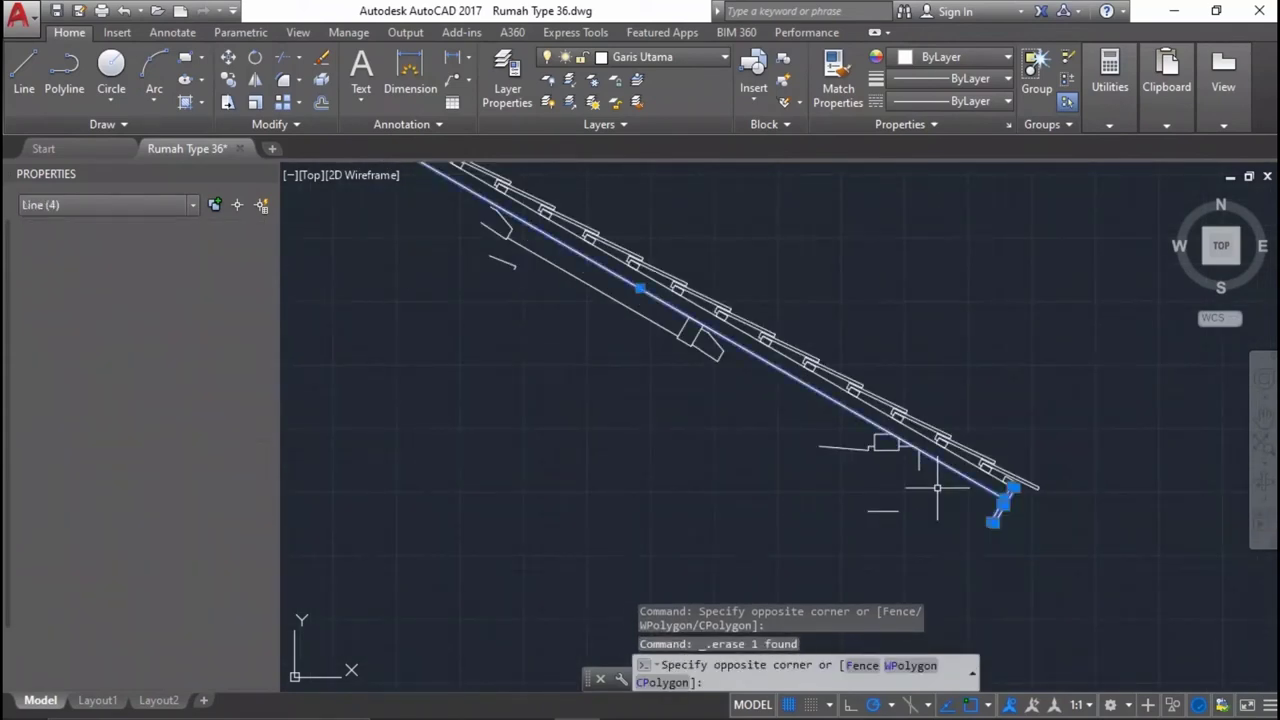
key("Delete")
scroll(960, 500, "up", 3)
Erase the five objects along the rafter, two stray lines, and the long line with its small block.
left_click(946, 583)
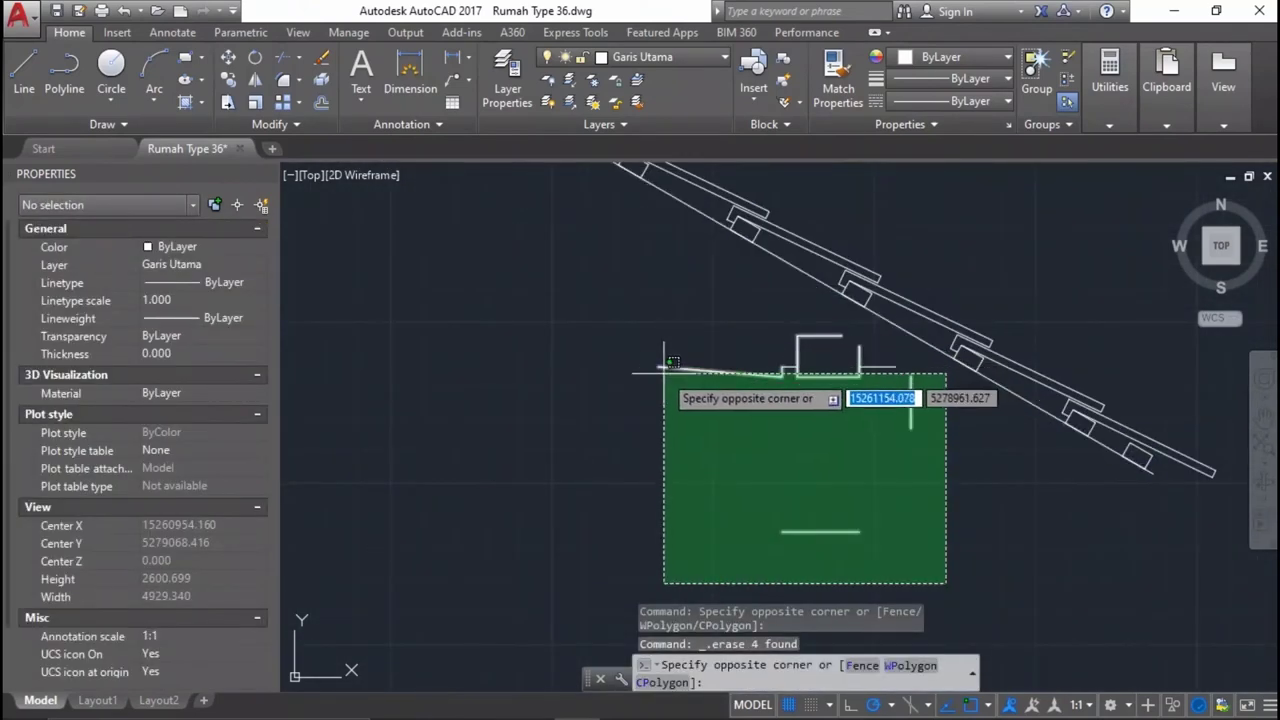
left_click(678, 337)
key("Delete")
left_click(875, 418)
left_click(736, 343)
scroll(900, 450, "down", 1)
key("Delete")
scroll(900, 450, "down", 2)
scroll(958, 463, "up", 3)
left_click(1169, 563)
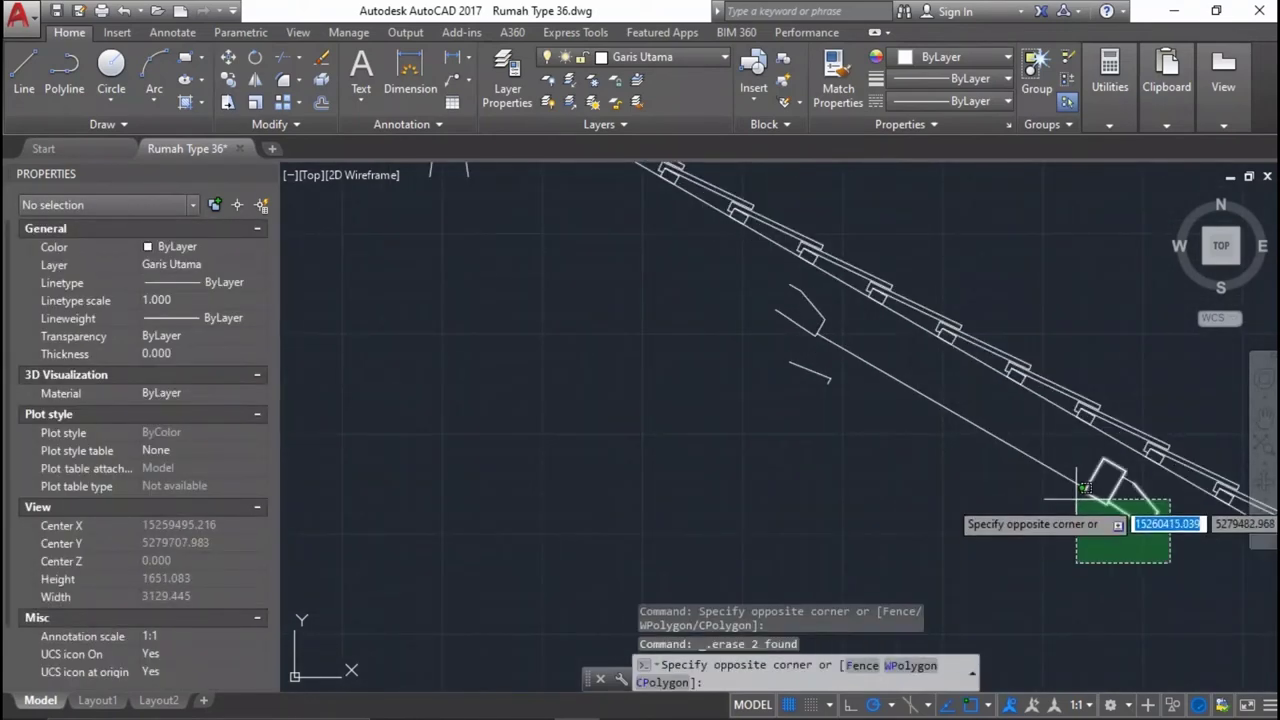
left_click(1066, 474)
key("Delete")
Erase the stray strokes near the rafter and the small block on the rafter.
left_click(712, 245)
left_click(718, 330)
left_click(754, 271)
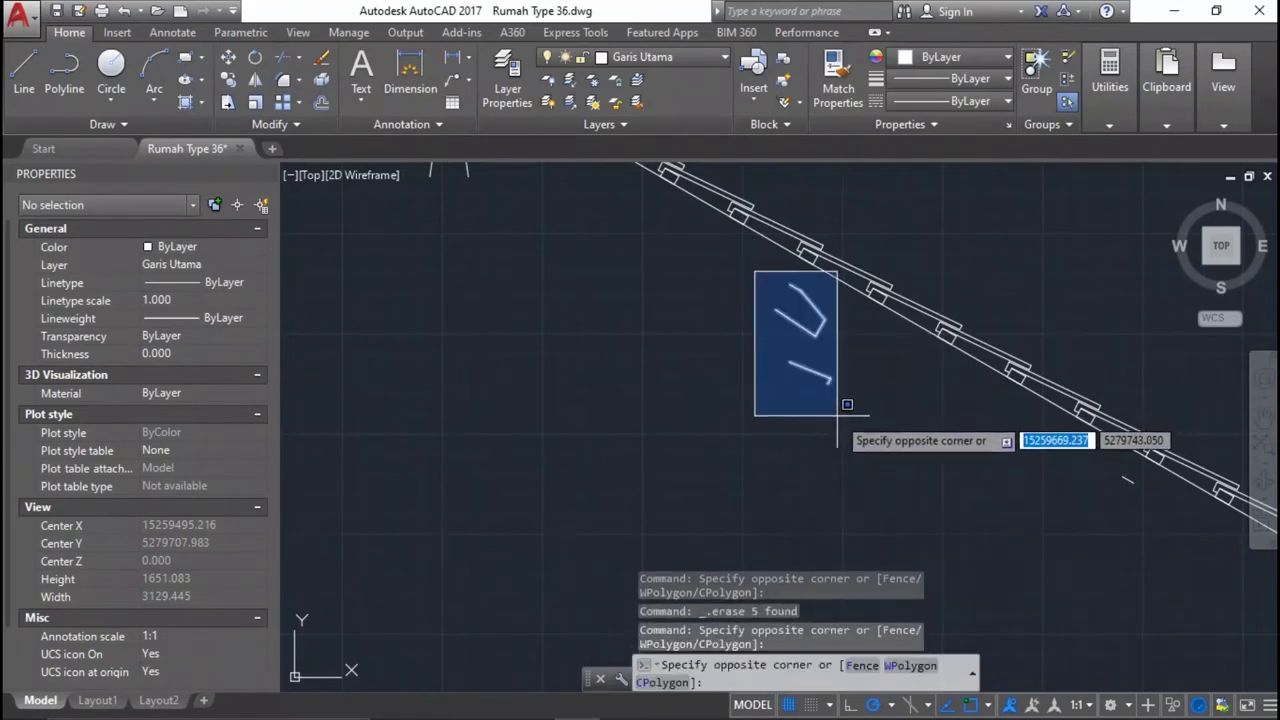
left_click(833, 417)
key("Delete")
left_click(1100, 495)
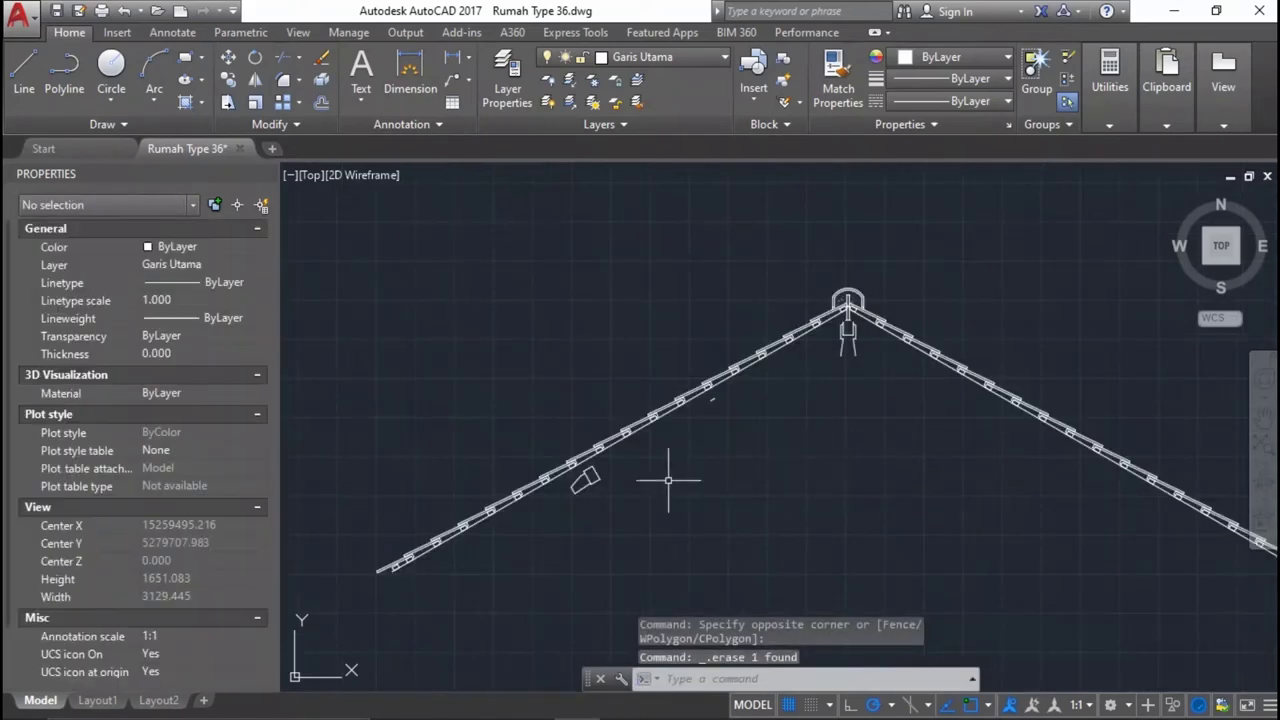
scroll(671, 480, "up", 3)
left_click(598, 512)
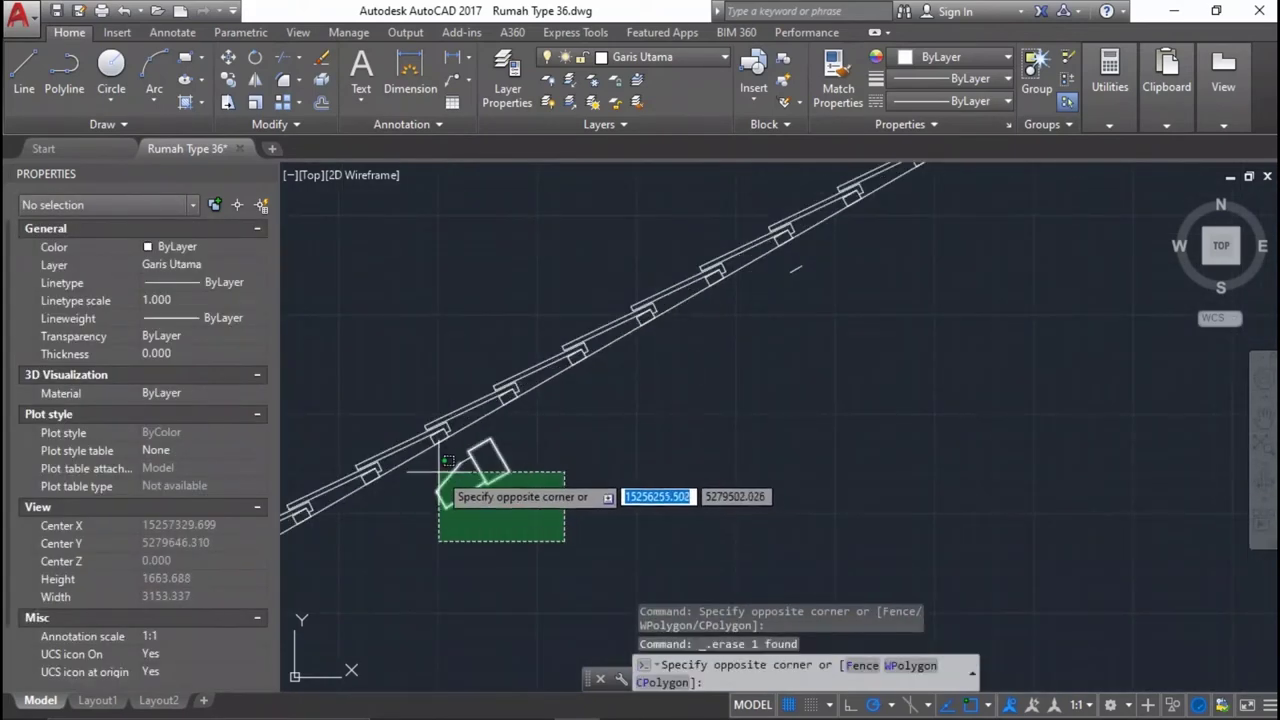
left_click(435, 460)
key("Delete")
Erase the small stray line near the roof slope.
left_click(814, 280)
left_click(791, 265)
key("Delete")
scroll(920, 263, "down", 3)
scroll(974, 306, "up", 3)
scroll(880, 310, "up", 1)
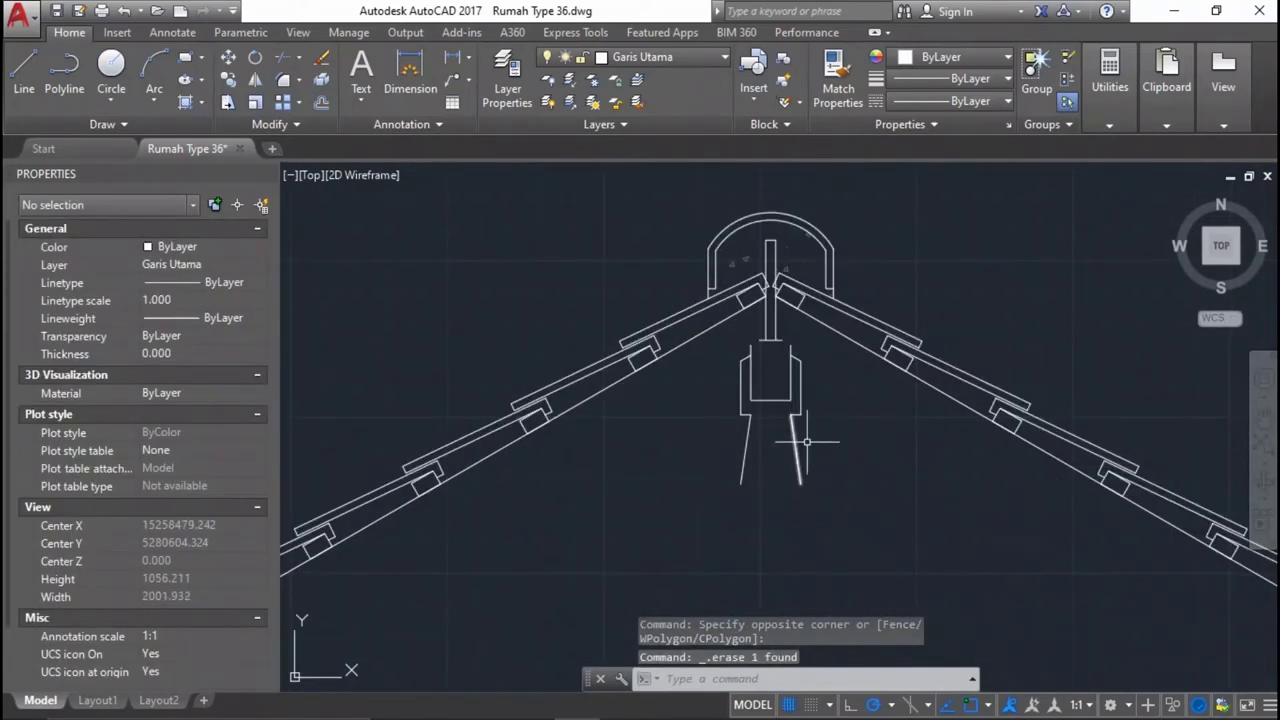
Erase the nine objects below the ridge and the line at the ridge.
left_click(828, 482)
left_click(740, 363)
key("Delete")
scroll(775, 470, "up", 2)
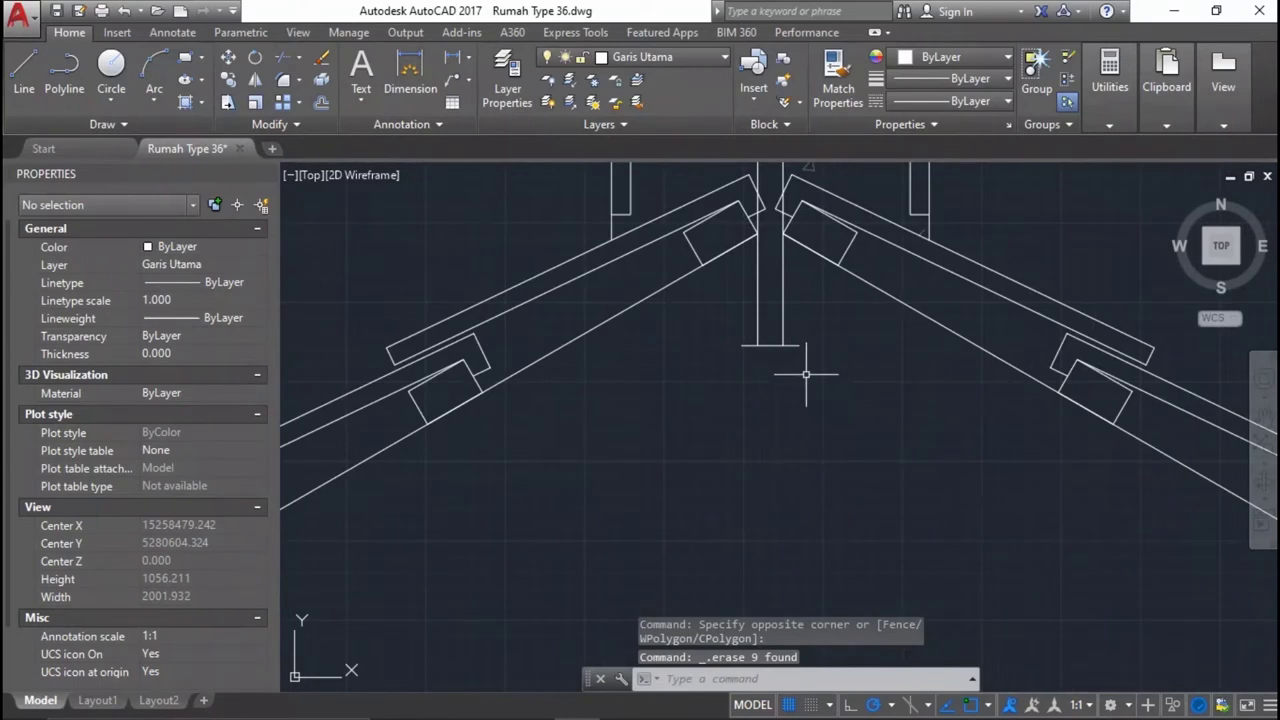
left_click(813, 380)
left_click(795, 341)
key("Delete")
left_click(790, 360)
left_click(760, 320)
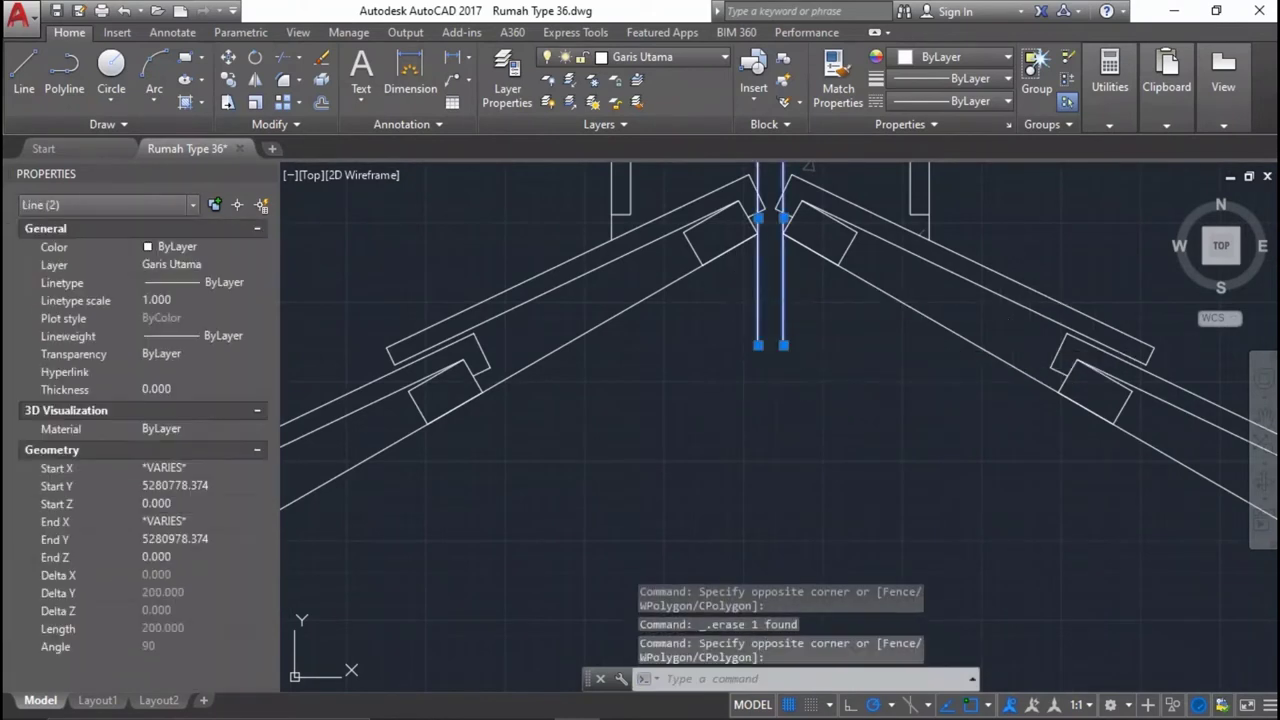
key("Escape")
scroll(793, 428, "up", 4)
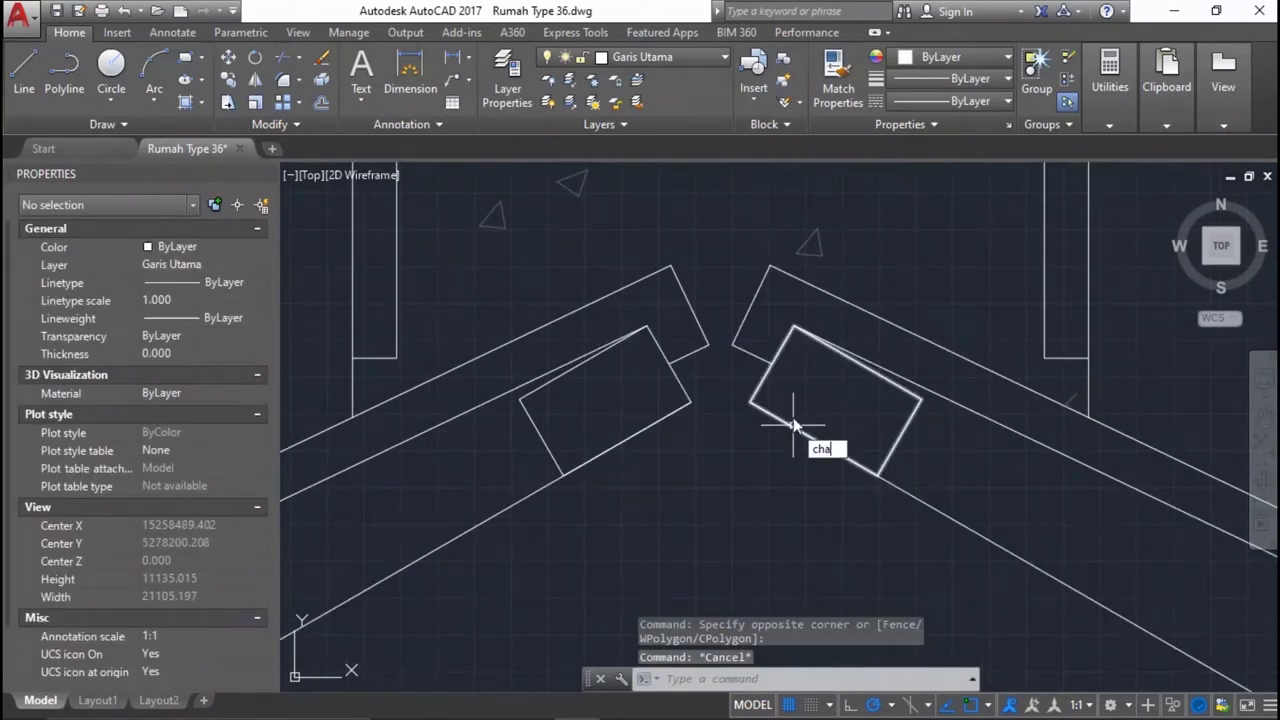
Close the rafter lines into a clean corner and erase the small polyline at the peak.
key("Return")
left_click(940, 514)
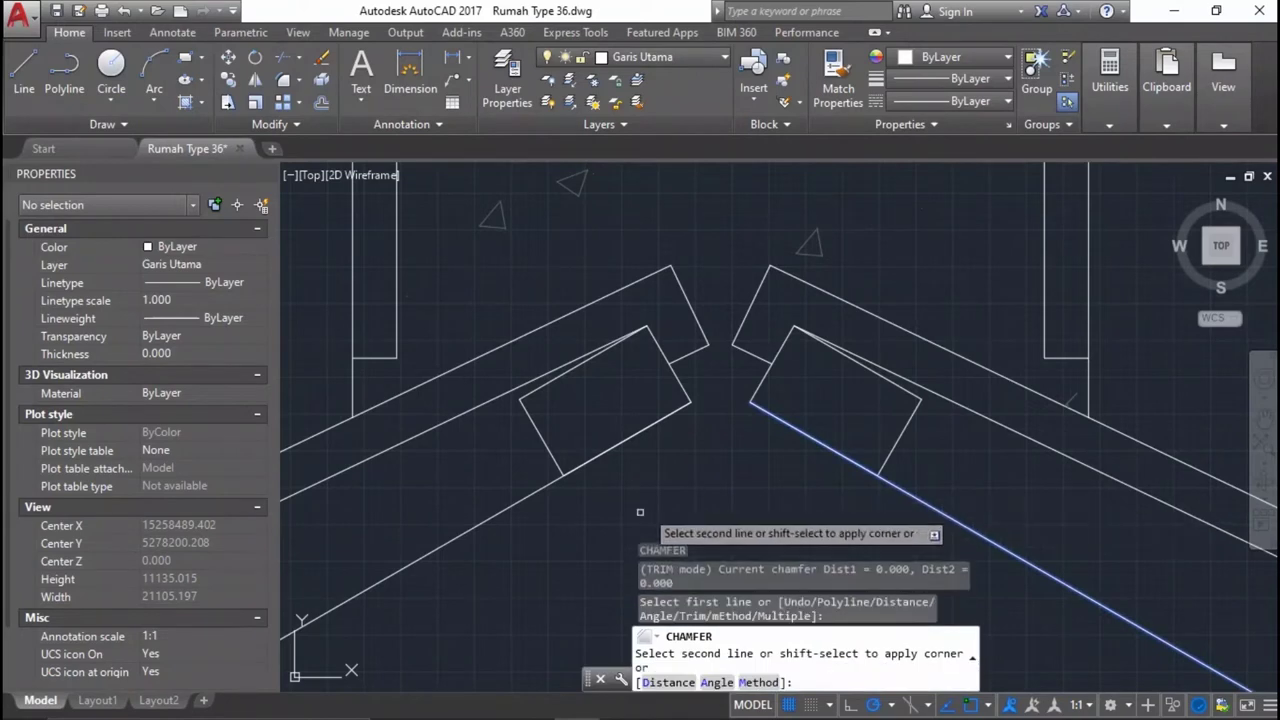
left_click(520, 496)
key("Return")
scroll(735, 340, "down", 5)
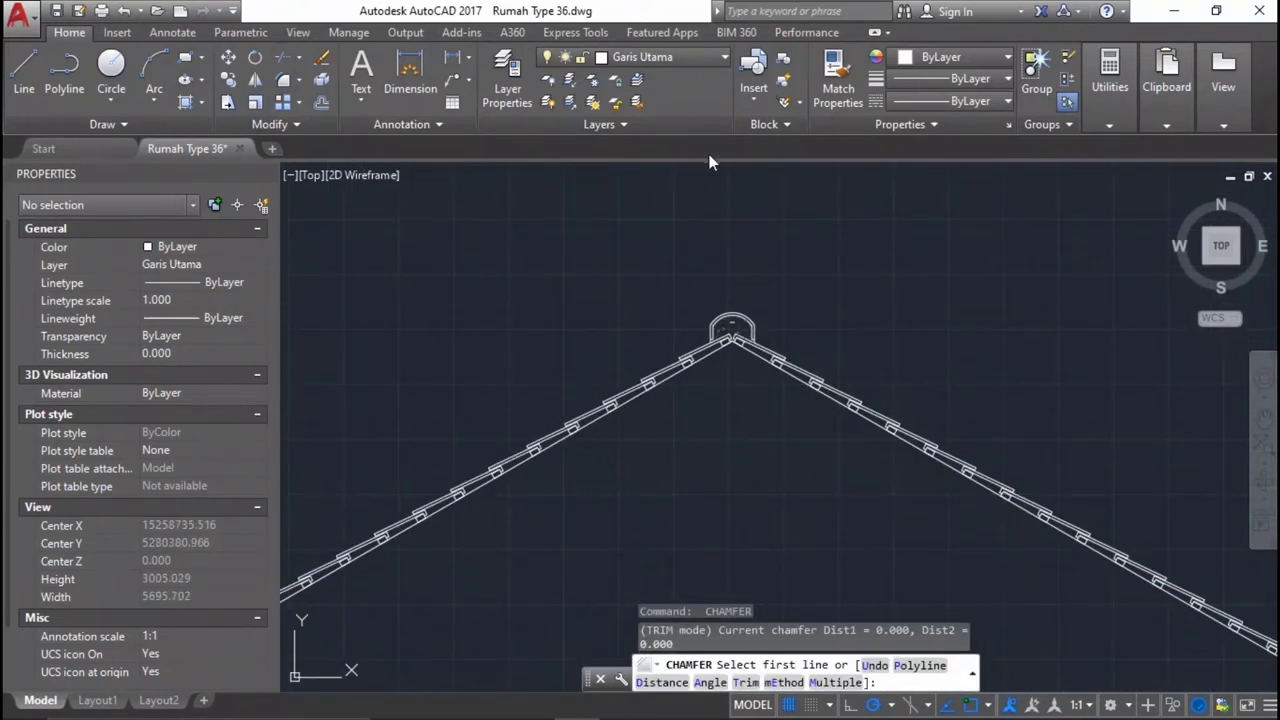
scroll(729, 286, "up", 3)
scroll(729, 300, "up", 3)
left_click(697, 460)
scroll(769, 360, "down", 3)
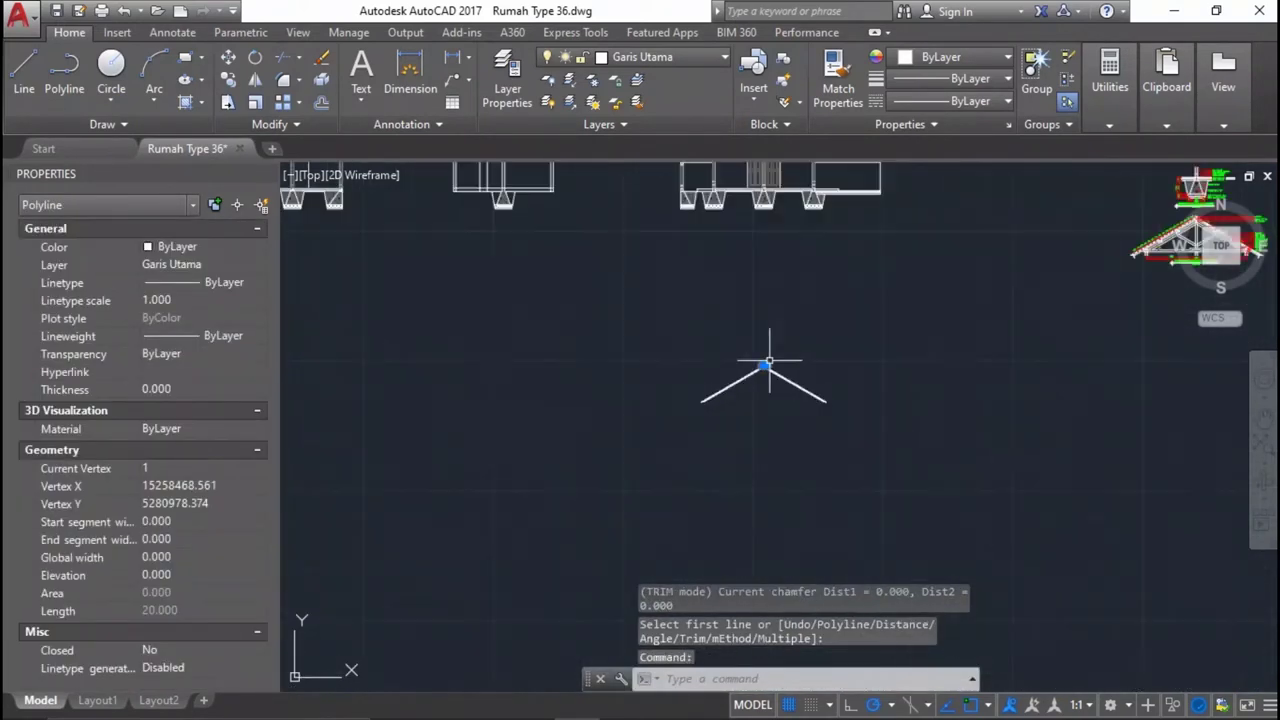
key("Delete")
Move the stripped roof covering onto the house's roof peak using its peak as base point.
left_click(909, 486)
left_click(645, 300)
scroll(779, 384, "up", 4)
scroll(779, 384, "up", 3)
type("M")
key("Return")
scroll(720, 340, "down", 3)
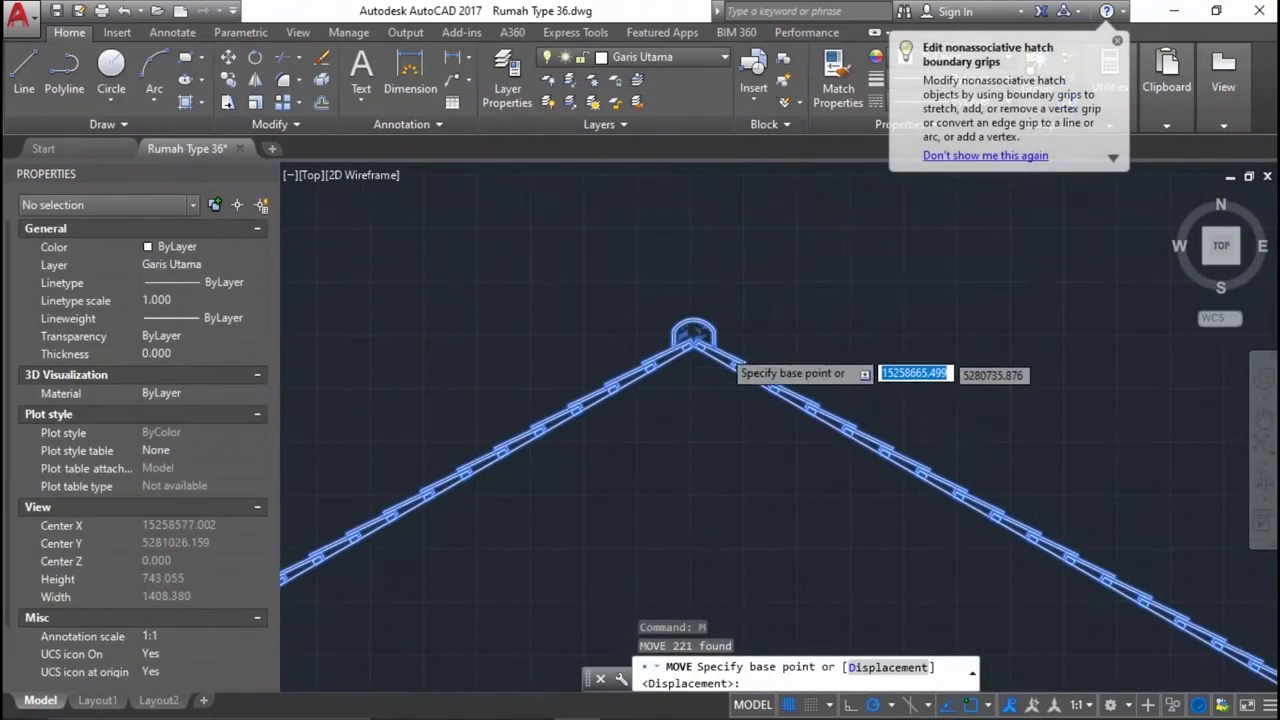
scroll(645, 340, "up", 2)
left_click(654, 378)
scroll(654, 378, "down", 2)
scroll(689, 423, "down", 3)
scroll(685, 215, "up", 3)
scroll(650, 200, "up", 3)
scroll(605, 230, "up", 2)
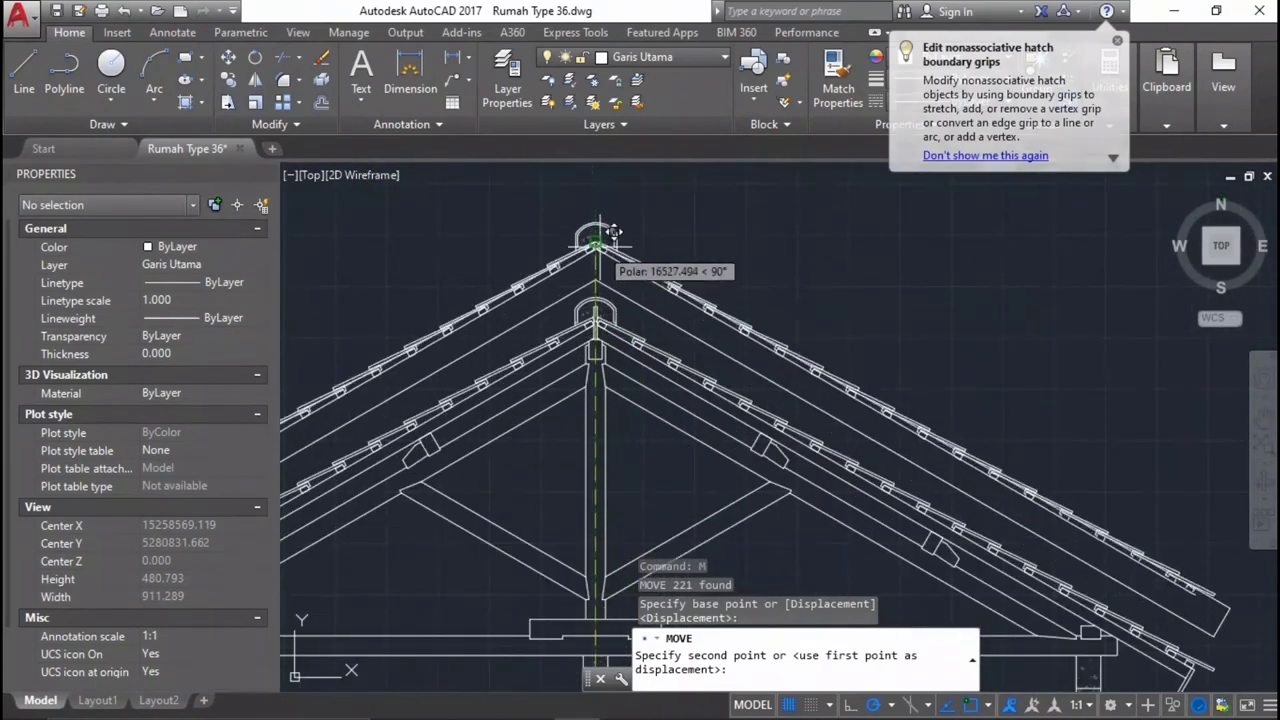
left_click(610, 228)
scroll(610, 228, "down", 5)
Erase the overlapping roof line near the ridge.
left_click(612, 274)
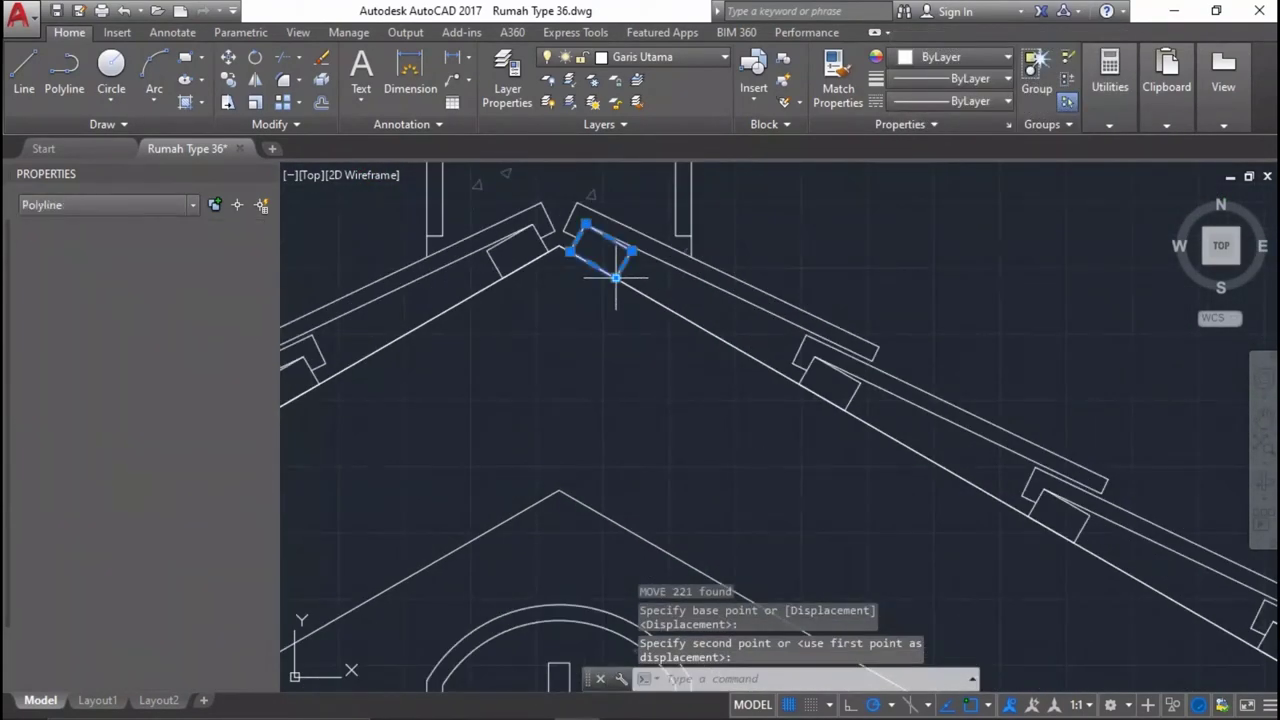
key("Escape")
left_click(645, 296)
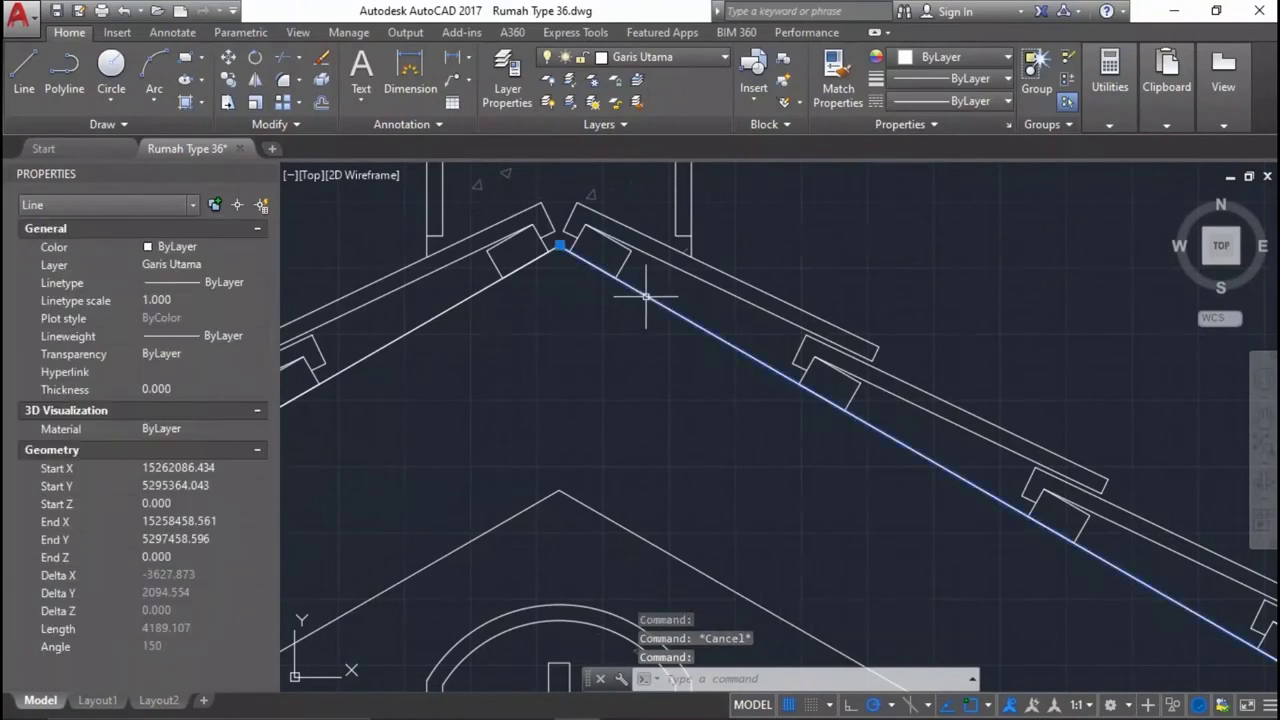
key("Delete")
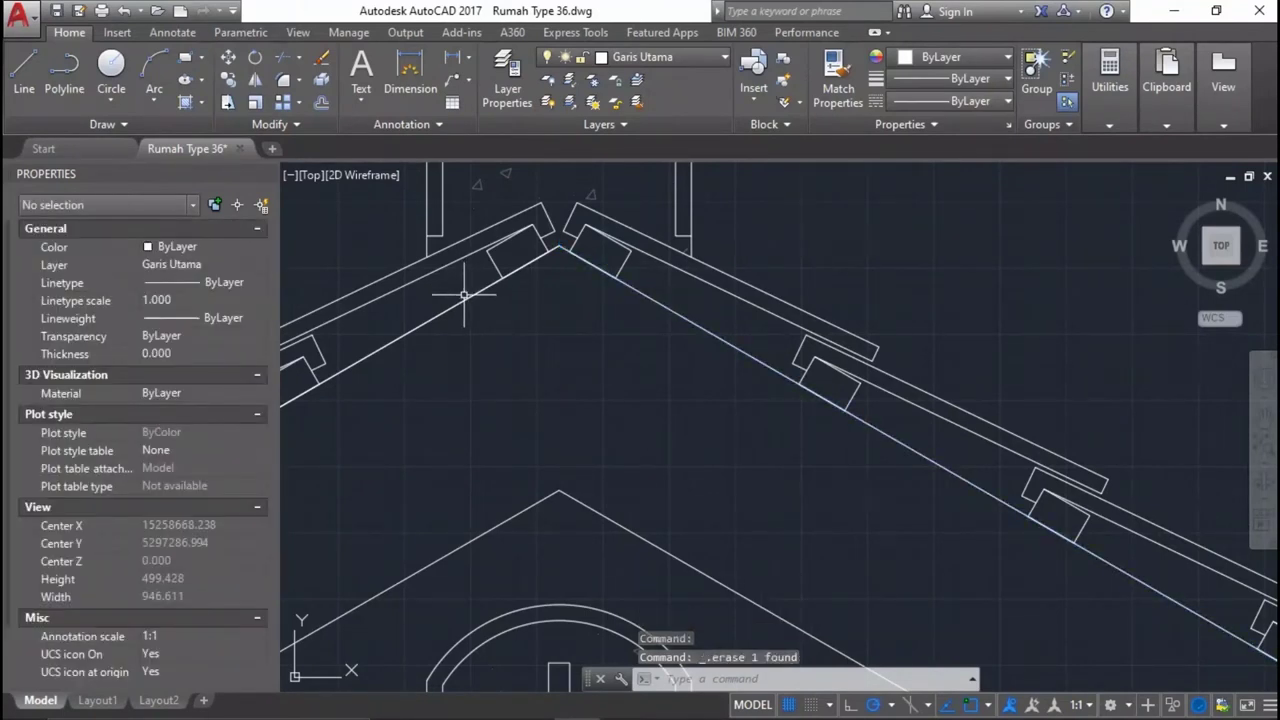
Check the left rafter line, then bring the right roof eave corner into view.
left_click(465, 304)
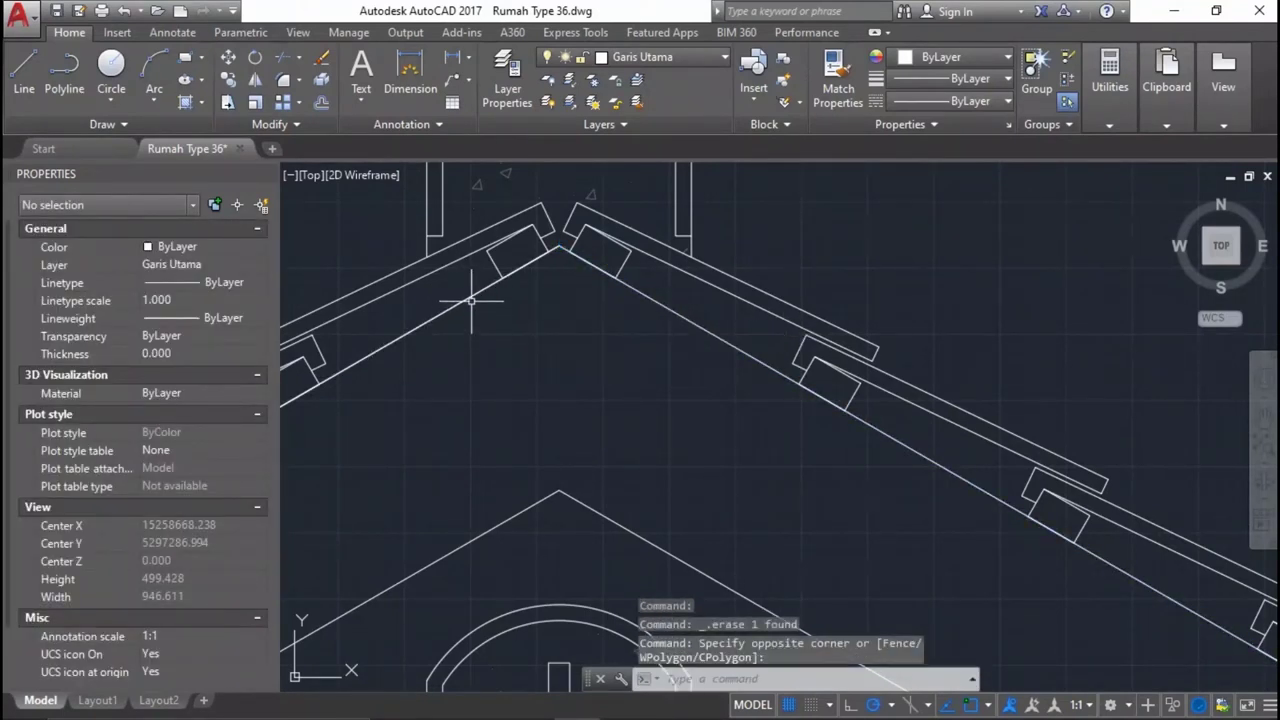
left_click(471, 290)
key("Escape")
scroll(712, 270, "down", 7)
scroll(712, 268, "down", 3)
scroll(850, 352, "up", 2)
scroll(814, 366, "up", 2)
middle_click_drag(814, 366, 933, 378)
scroll(773, 376, "up", 1)
scroll(796, 437, "up", 1)
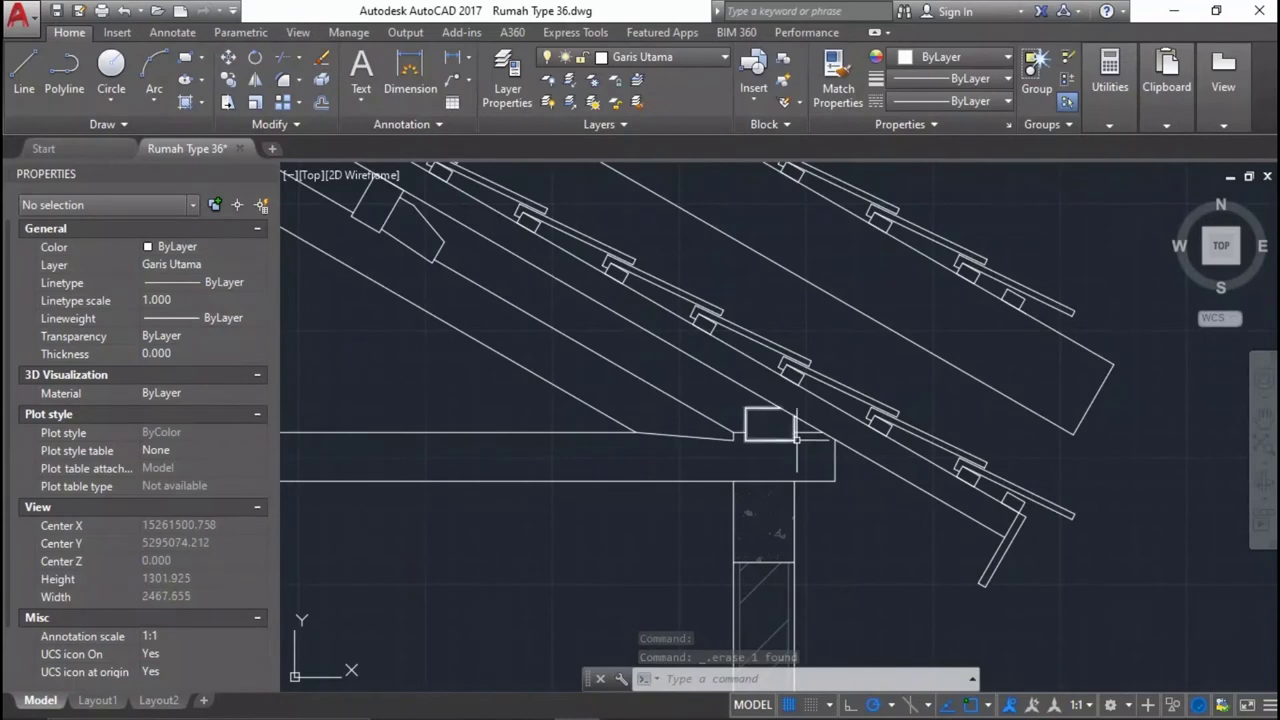
middle_click_drag(806, 463, 806, 503)
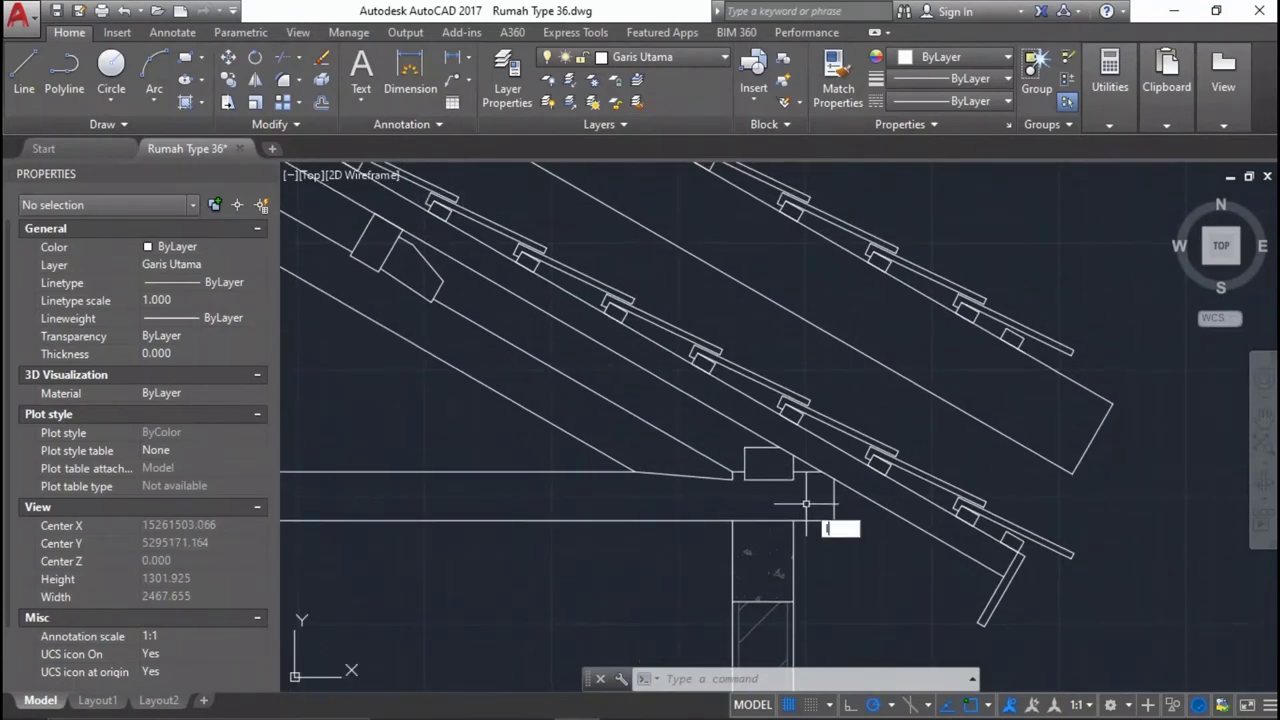
Finish the new vertical line at its top point and bring the right eave corner into view.
left_click(795, 268)
scroll(771, 317, "down", 4)
key("Return")
scroll(800, 370, "up", 2)
scroll(983, 371, "up", 2)
middle_click_drag(983, 371, 937, 410)
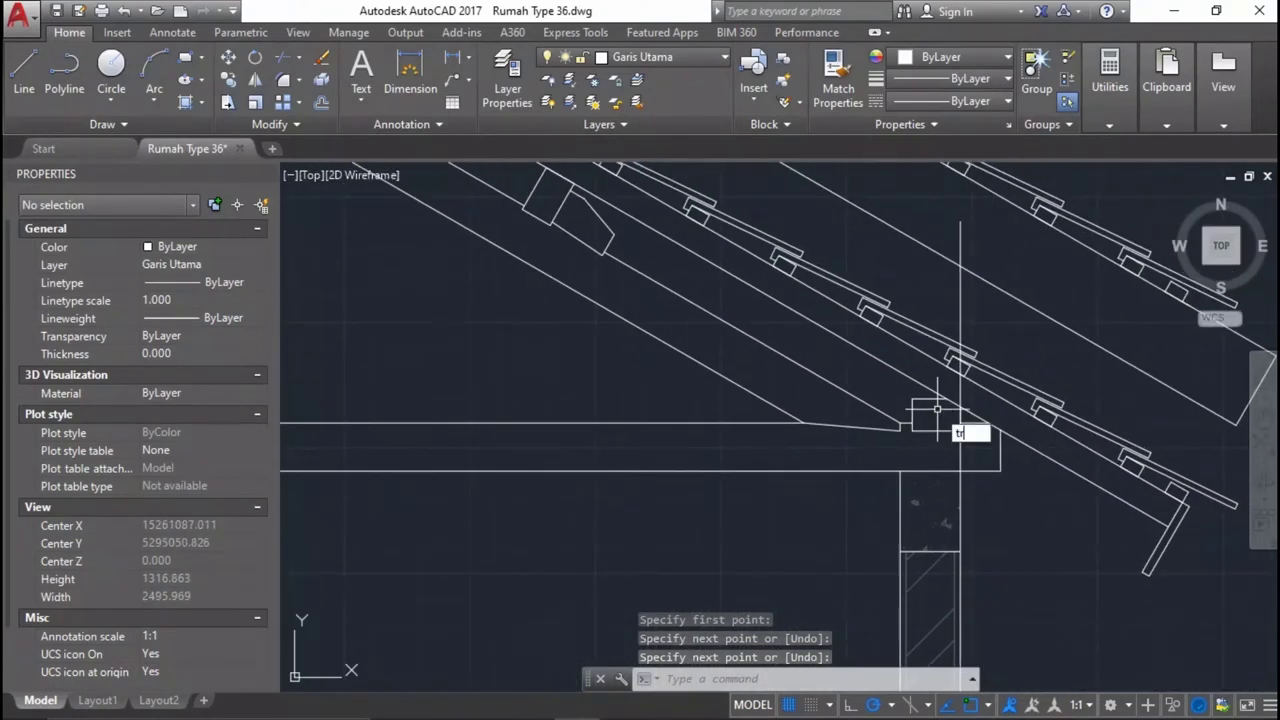
Trim the excess piece off the vertical eave line, using all lines as cutting edges.
key("Return")
scroll(965, 375, "up", 4)
key("Return")
left_click(957, 406)
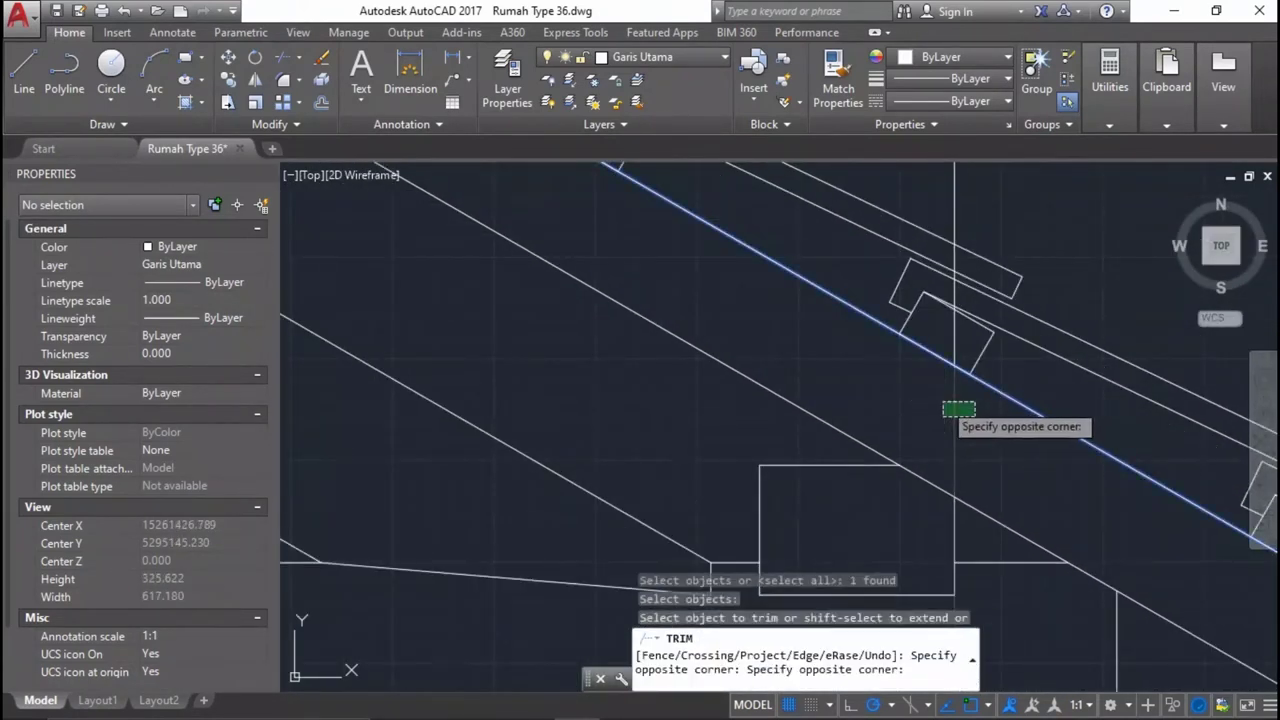
left_click(943, 409)
scroll(945, 350, "down", 2)
key("Escape")
scroll(948, 329, "up", 2)
key("Return")
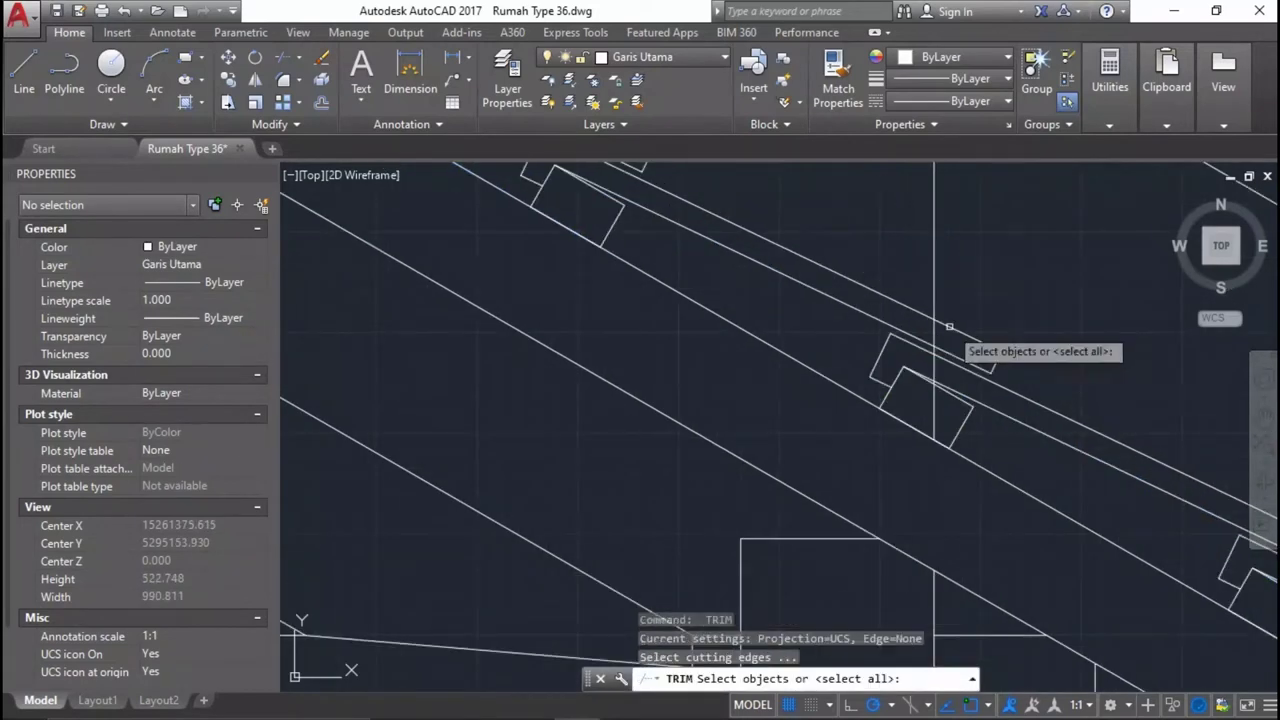
key("Return")
scroll(934, 404, "up", 2)
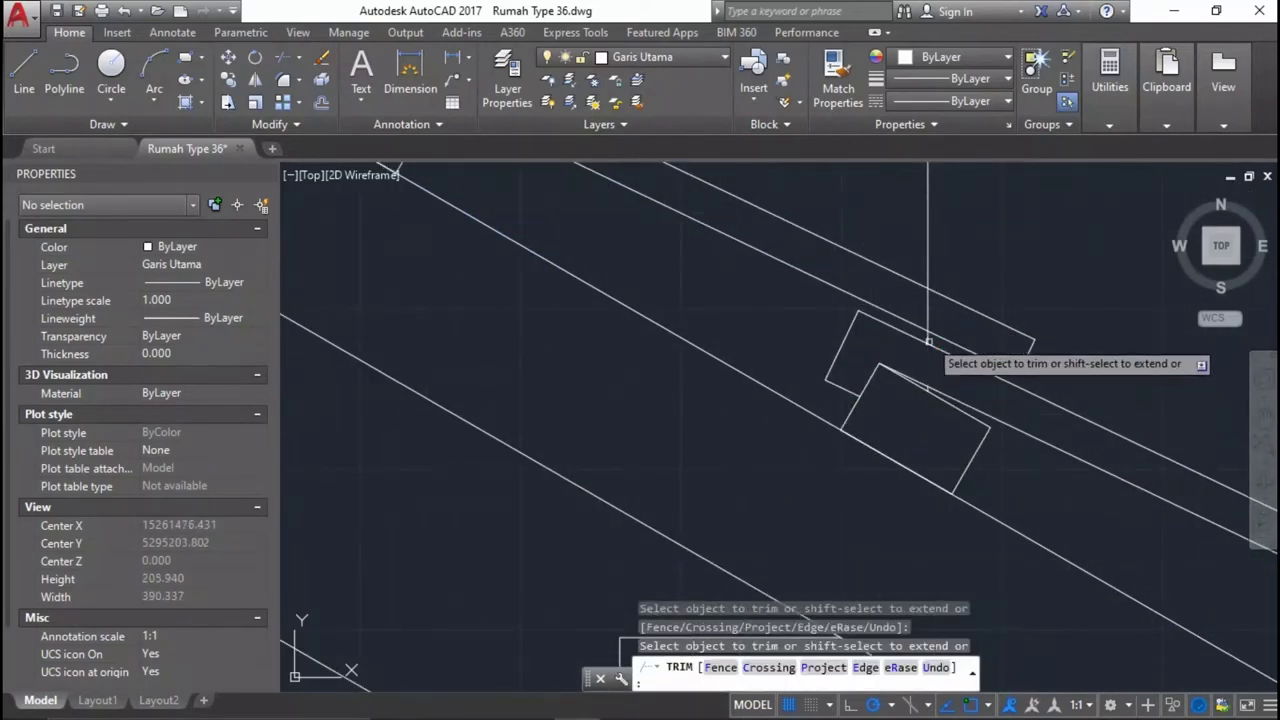
scroll(933, 330, "down", 4)
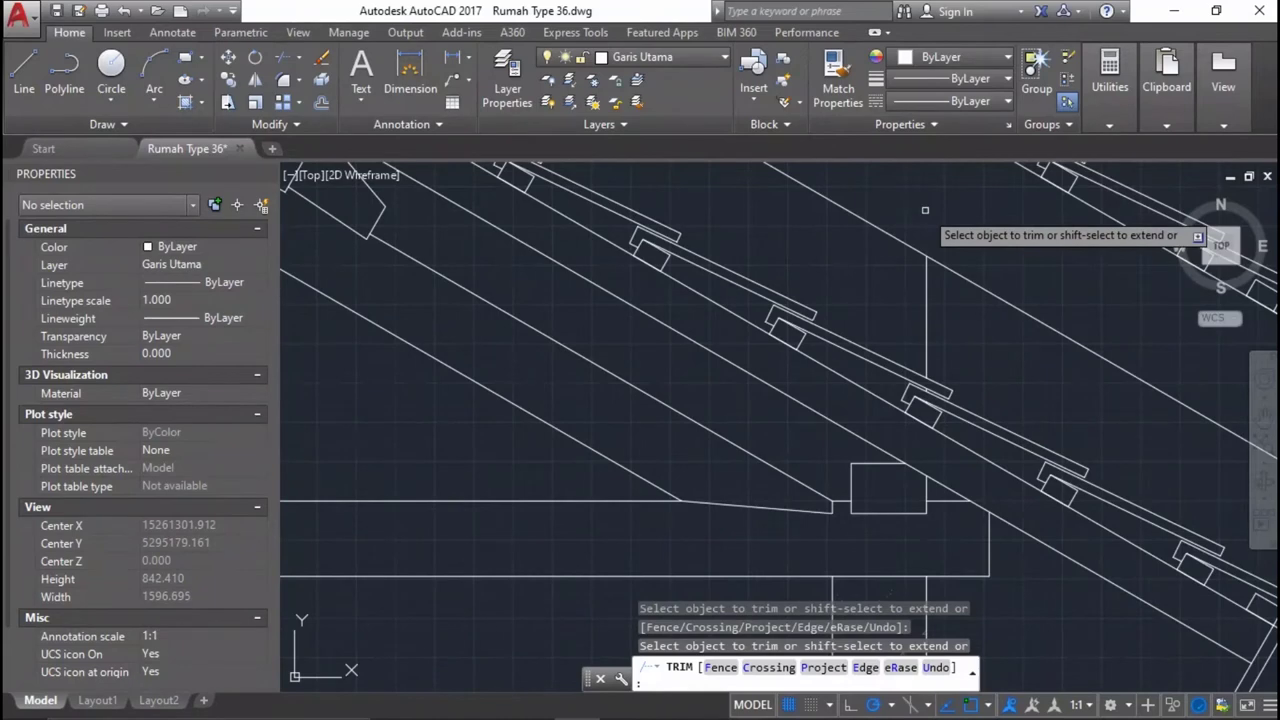
scroll(923, 334, "up", 2)
Window-select the three short vertical stubs between the roof layers for mirroring.
left_click(928, 334)
scroll(903, 508, "up", 2)
scroll(988, 421, "up", 1)
scroll(1000, 330, "up", 1)
left_click(1018, 262)
left_click(980, 272)
scroll(1032, 418, "up", 3)
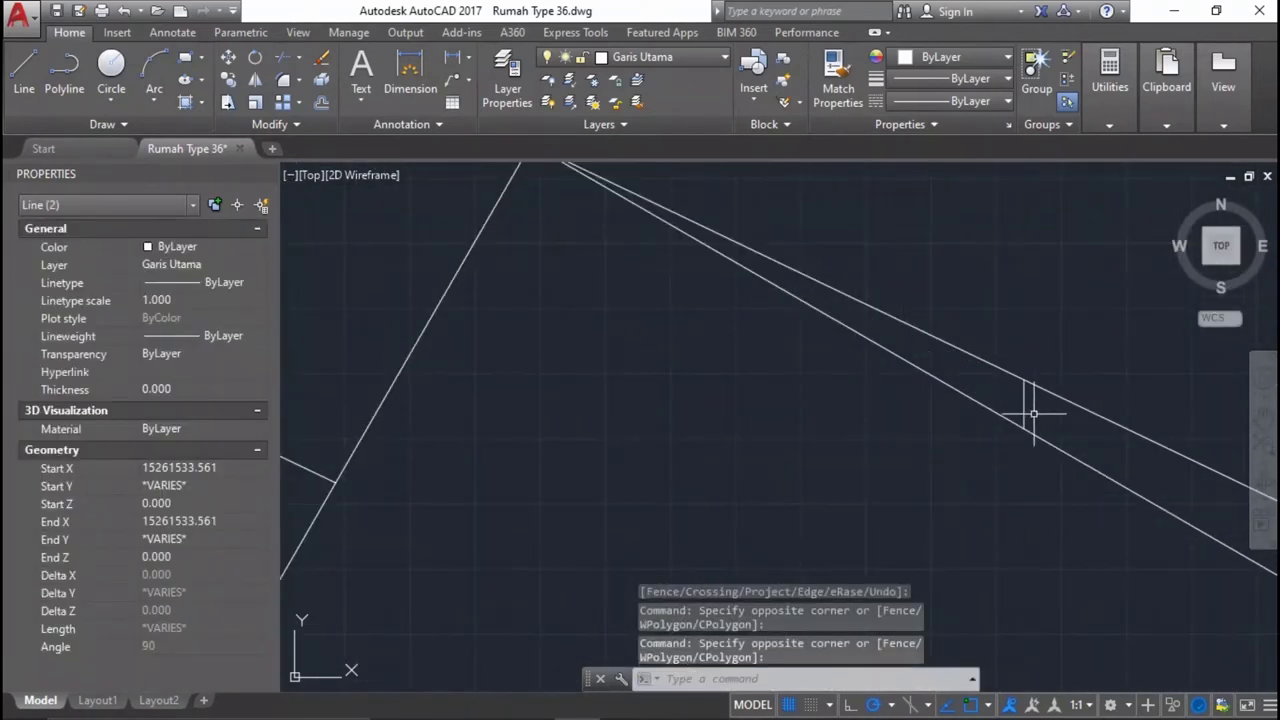
left_click(1032, 418)
left_click(1020, 394)
scroll(1020, 394, "down", 2)
scroll(1100, 394, "down", 2)
scroll(1134, 394, "down", 2)
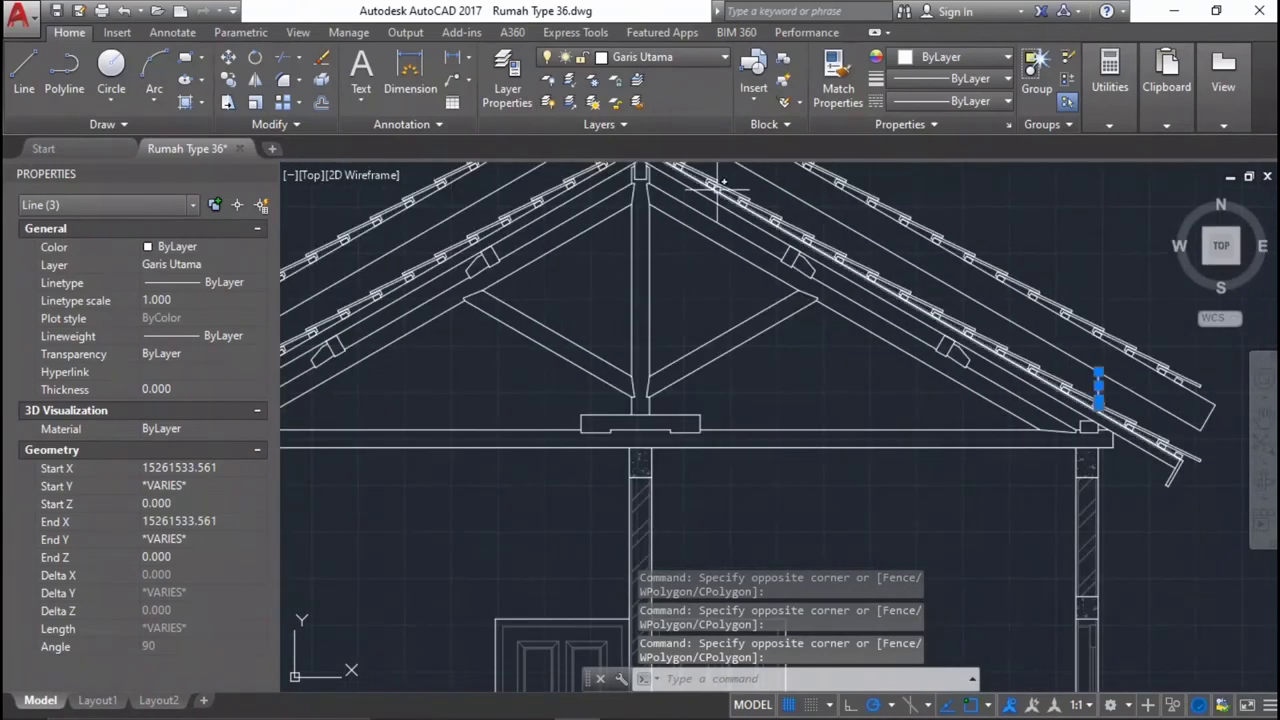
middle_click_drag(716, 189, 789, 441)
key("Return")
Mirror the three short pieces across the vertical ridge axis, keeping the originals.
scroll(690, 285, "up", 2)
scroll(667, 297, "up", 3)
scroll(678, 330, "up", 3)
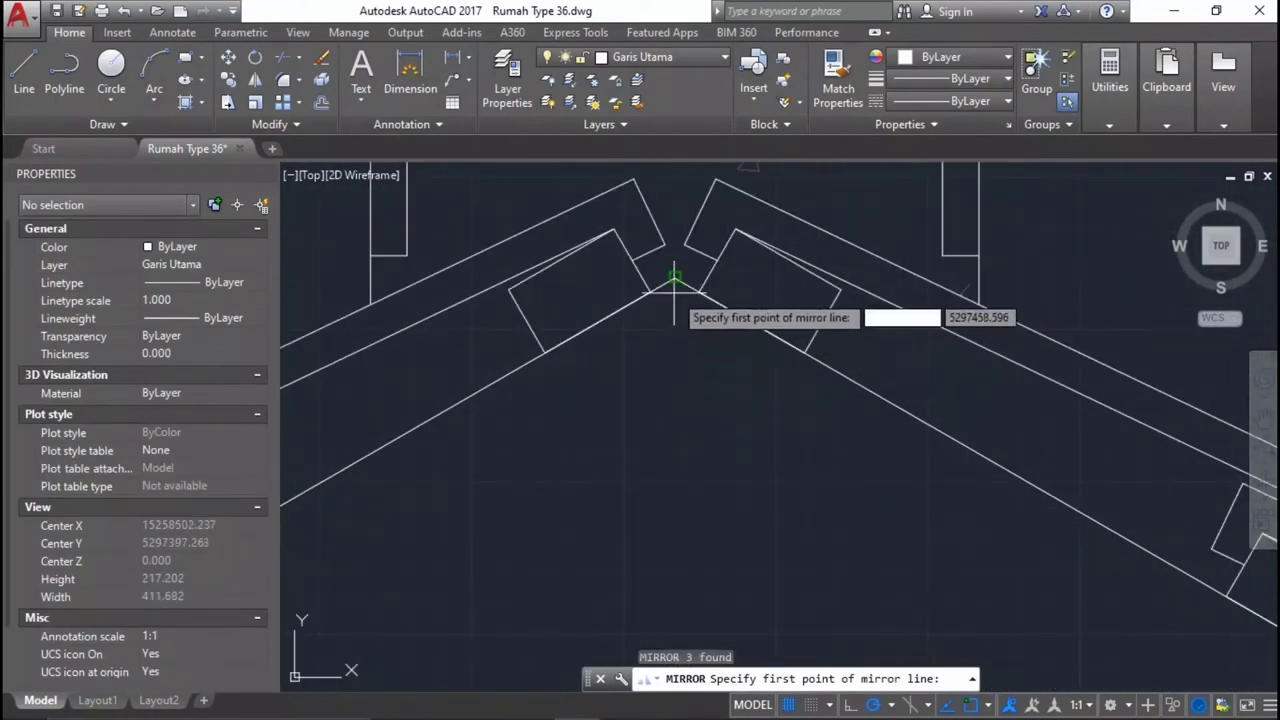
left_click(674, 280)
scroll(674, 280, "down", 4)
scroll(728, 286, "down", 1)
left_click(737, 266)
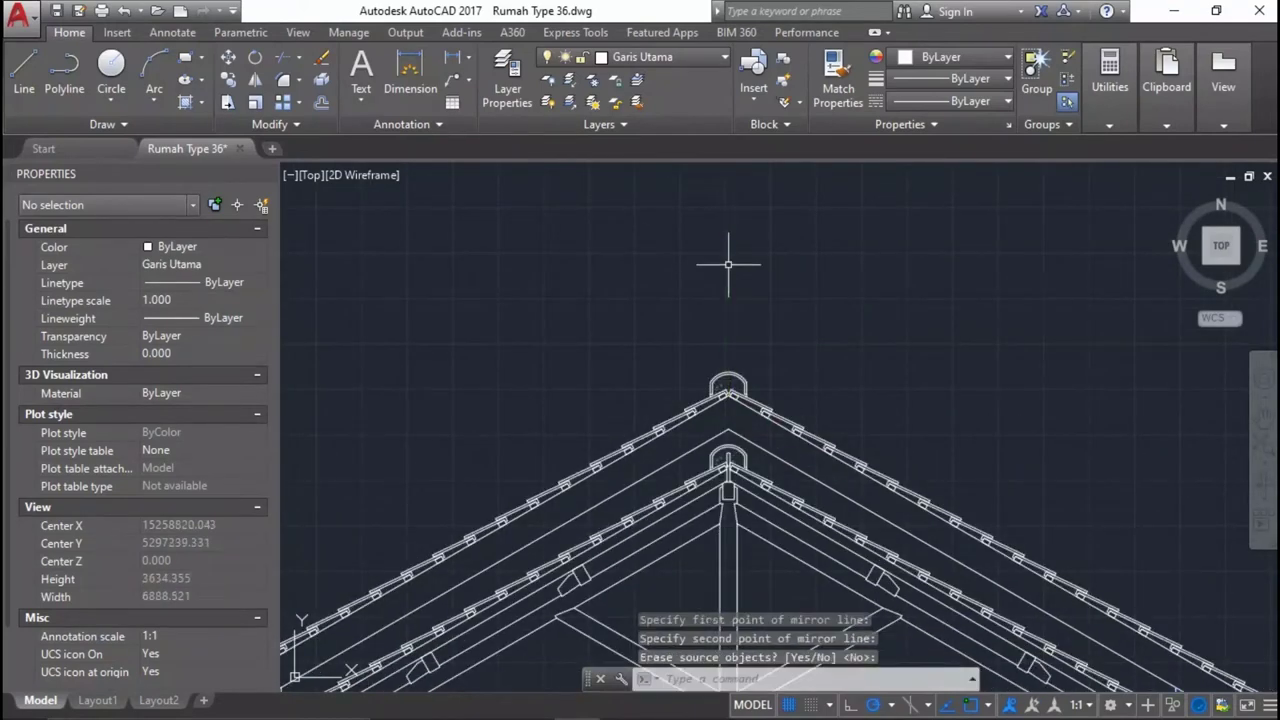
key("Return")
Pan and zoom from the roof ridge over to the top wall.
scroll(605, 397, "down", 3)
scroll(605, 397, "up", 3)
scroll(670, 383, "up", 2)
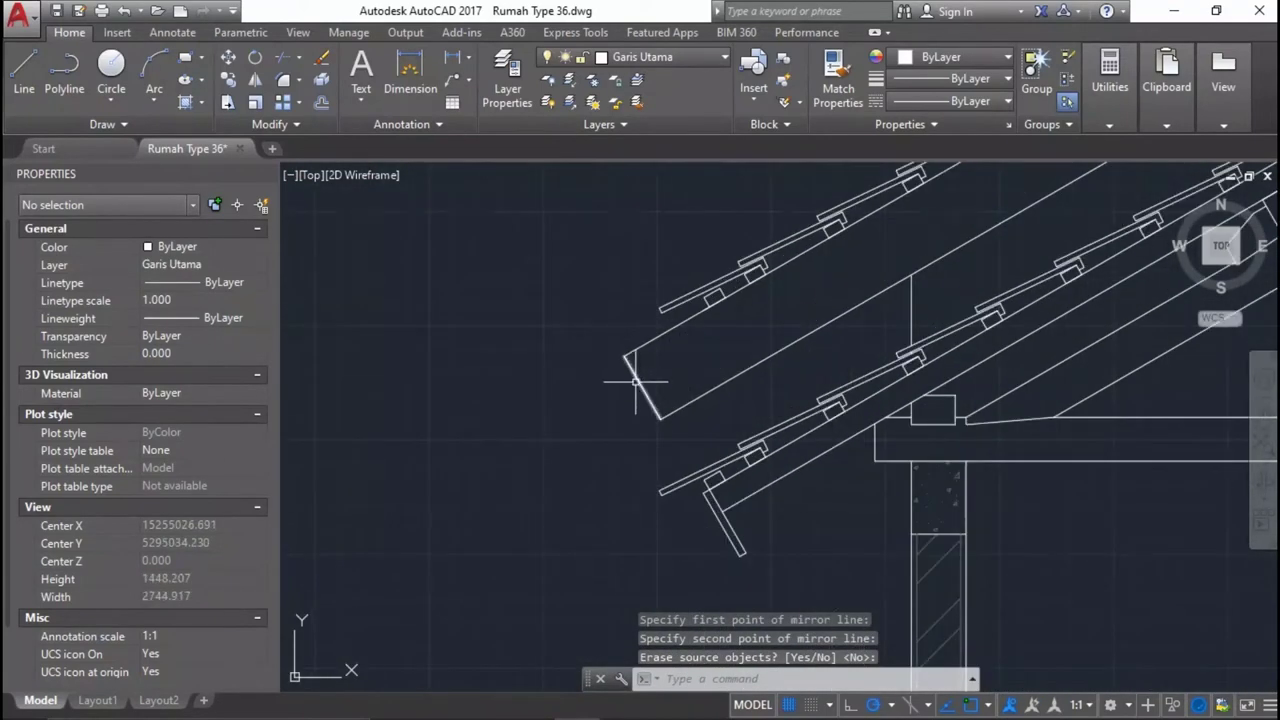
scroll(635, 381, "down", 2)
scroll(888, 363, "down", 1)
scroll(908, 366, "down", 1)
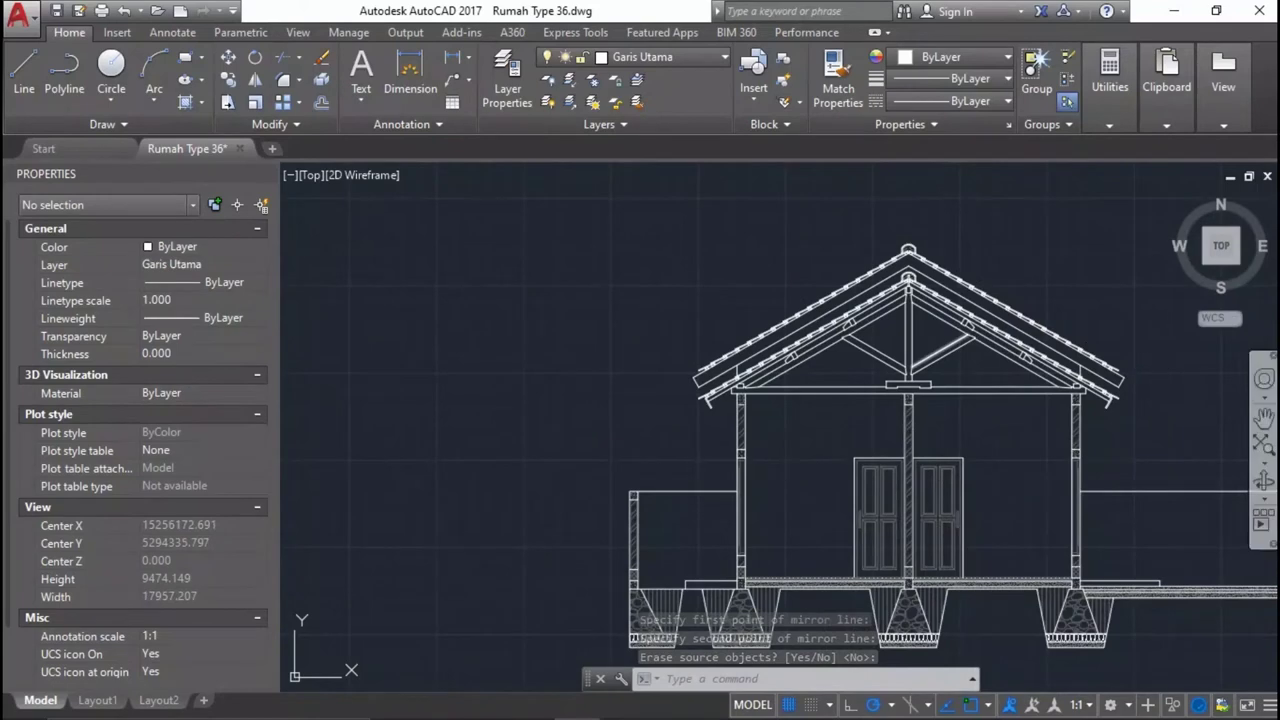
scroll(1190, 344, "up", 2)
middle_click_drag(823, 350, 853, 480)
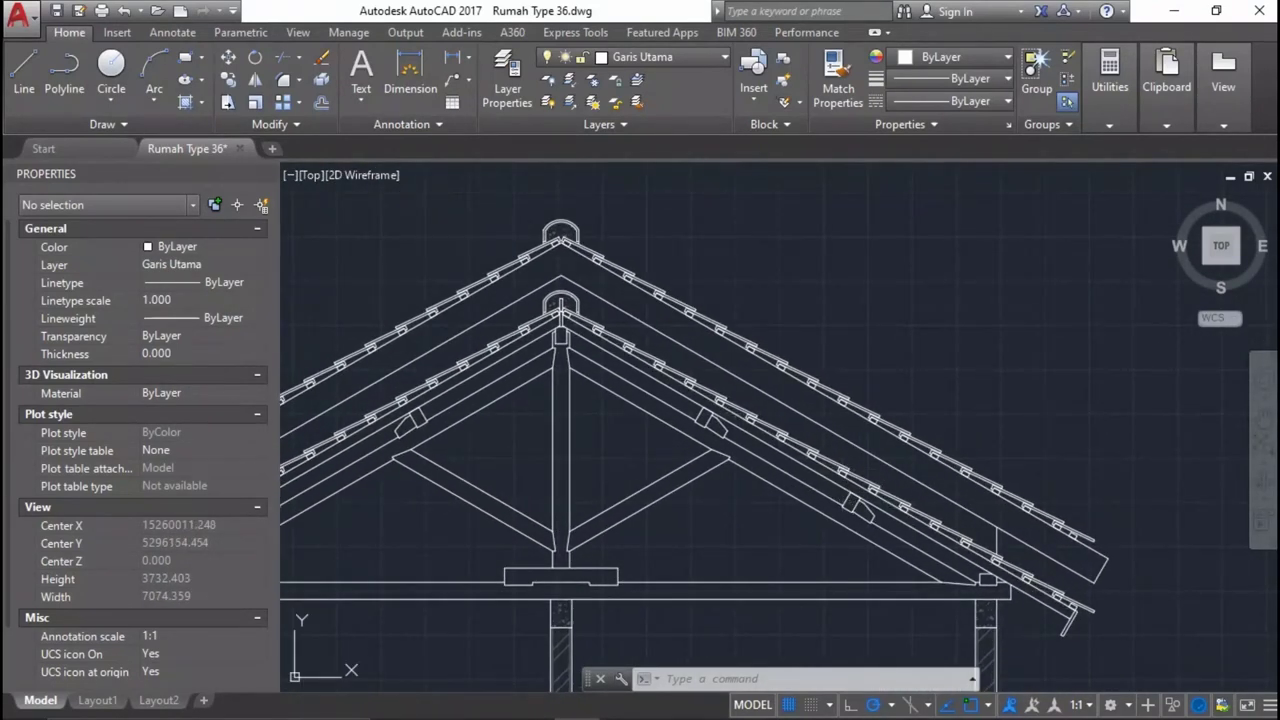
scroll(888, 110, "down", 1)
scroll(1000, 204, "down", 3)
scroll(900, 440, "down", 1)
scroll(757, 328, "up", 2)
scroll(757, 328, "up", 2)
scroll(822, 347, "up", 1)
middle_click_drag(843, 337, 772, 349)
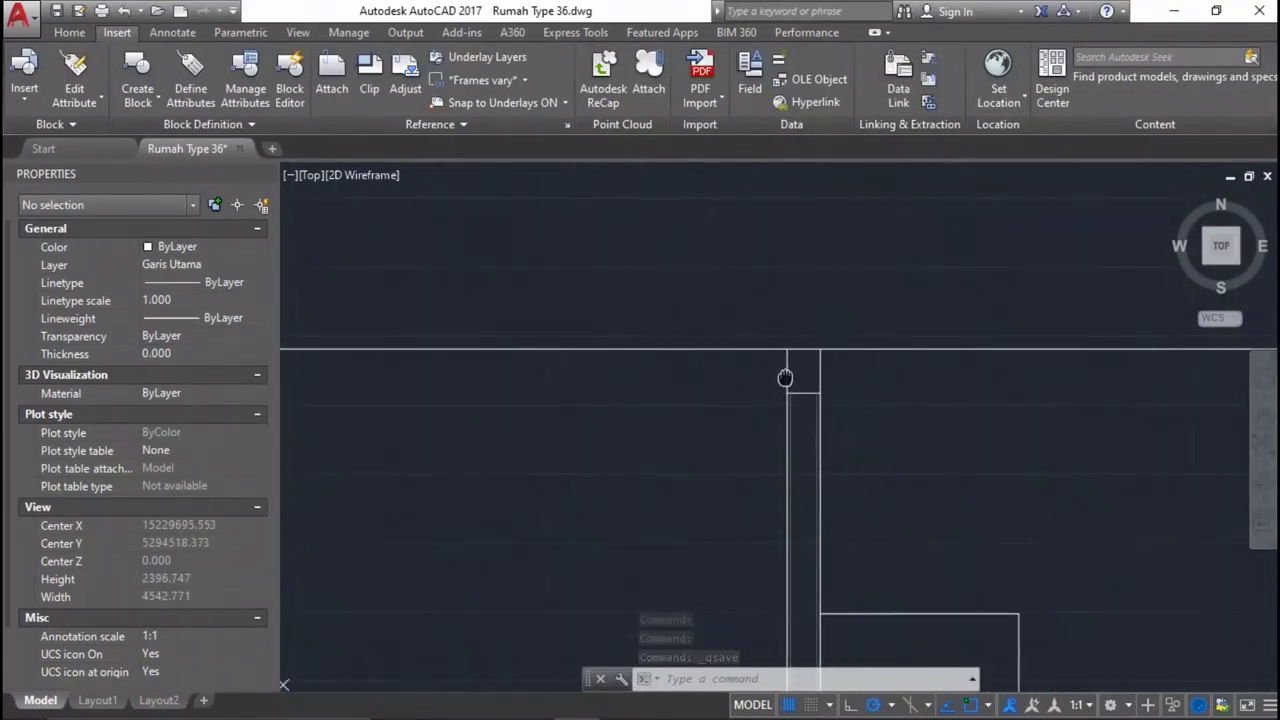
Trim the excess end of the long horizontal line.
type("r")
key("Return")
left_click(829, 357)
key("Return")
scroll(677, 371, "down", 2)
key("Escape")
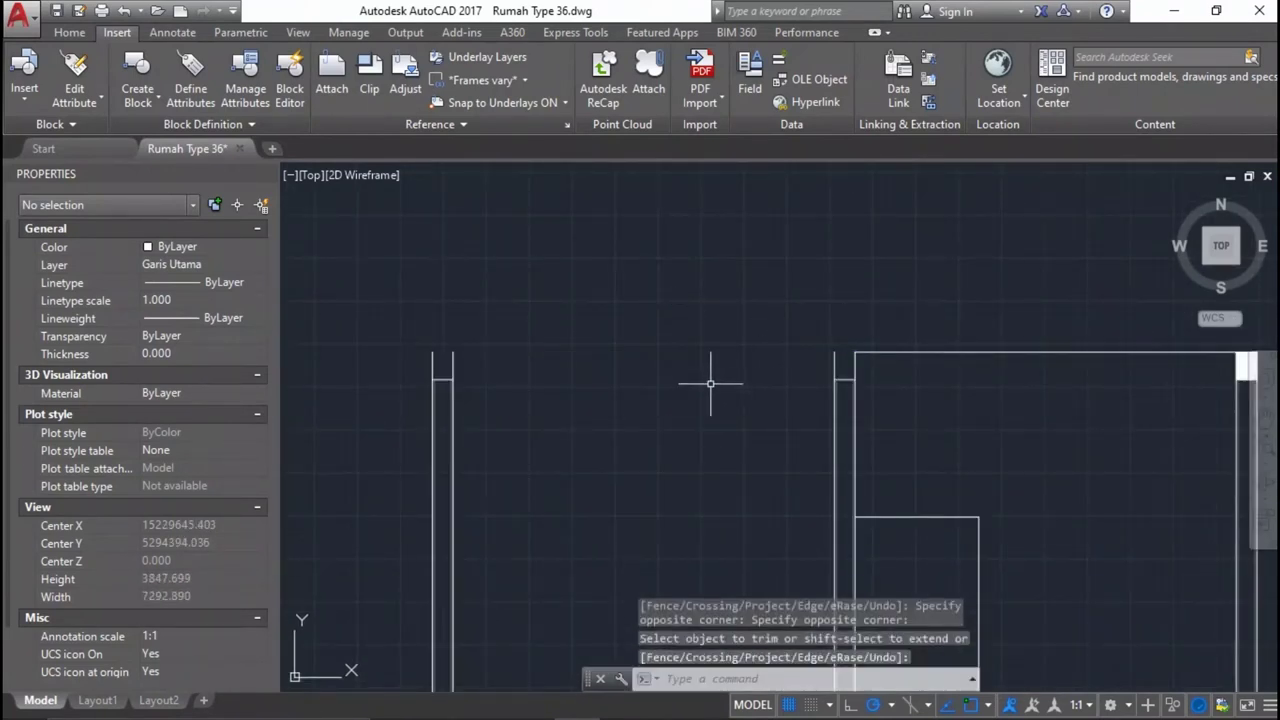
middle_click_drag(760, 356, 711, 384)
Draw a short line at the wall tops and erase the unwanted segment.
type("l")
key("Return")
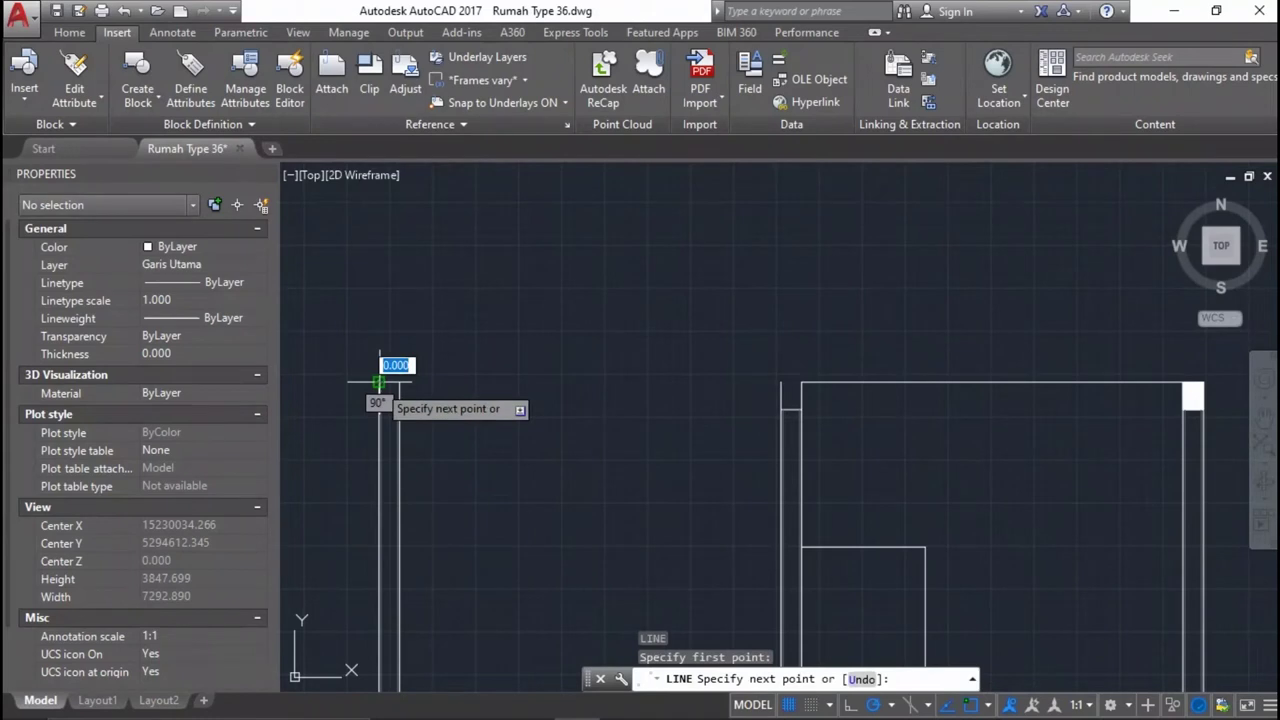
left_click(800, 381)
key("Escape")
key("Delete")
Move the top wall lines and the vertical line 500 units upward.
left_click(1128, 451)
left_click(960, 410)
scroll(831, 384, "up", 2)
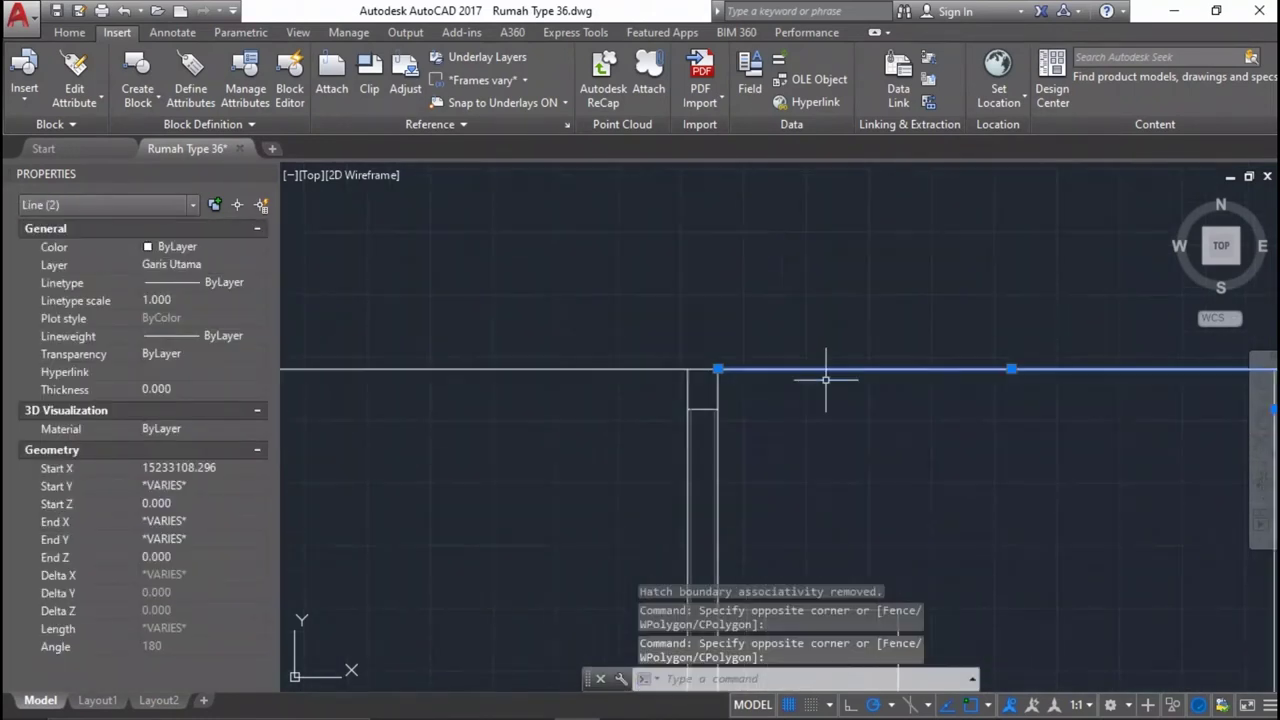
left_click(698, 406)
scroll(694, 409, "down", 4)
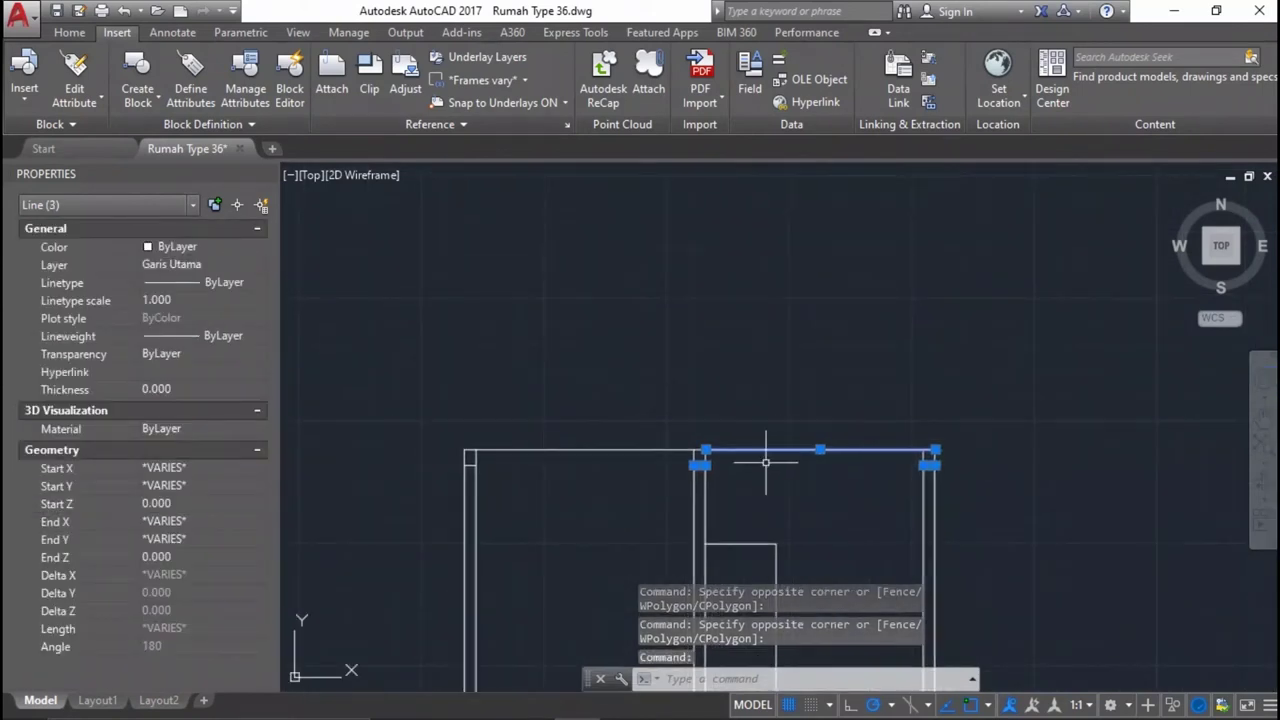
type("m")
key("Return")
left_click(786, 438)
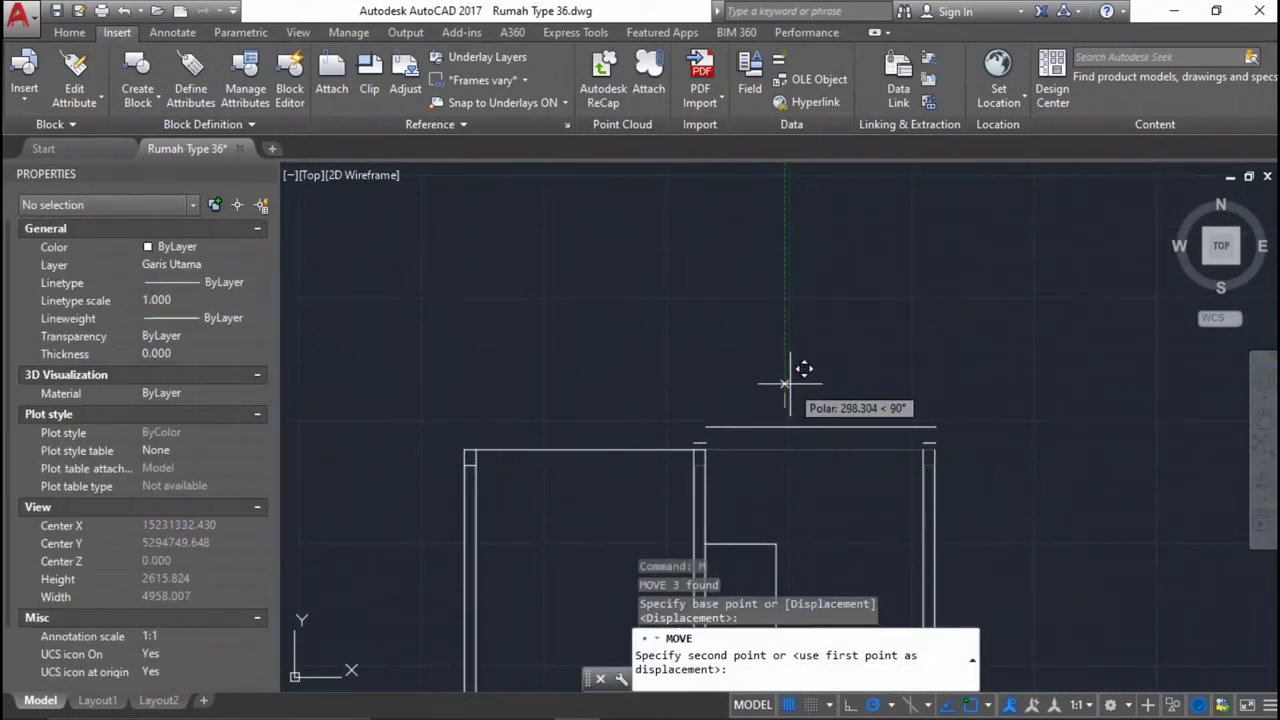
type("50")
key("Return")
scroll(871, 371, "up", 3)
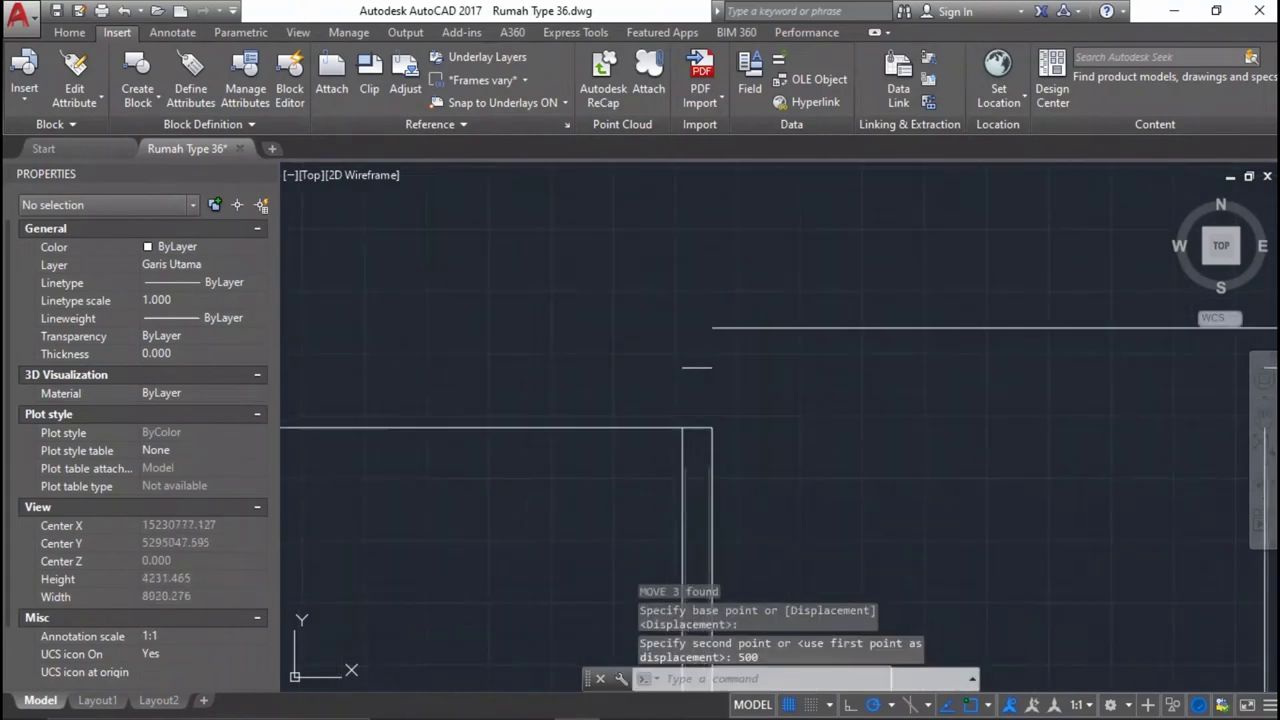
scroll(671, 447, "up", 4)
Trim the lines crossing past the vertical wall edge.
type("tr")
key("Return")
left_click(723, 414)
left_click(688, 424)
left_click(740, 415)
left_click(740, 355)
key("Return")
scroll(704, 429, "down", 3)
scroll(704, 429, "down", 2)
Extend the wall lines to the boundary, using all lines as boundaries.
type("ex")
key("Return")
key("Return")
scroll(705, 461, "up", 2)
left_click(674, 410)
left_click(636, 451)
left_click(668, 462)
left_click(600, 443)
scroll(648, 393, "up", 2)
key("Return")
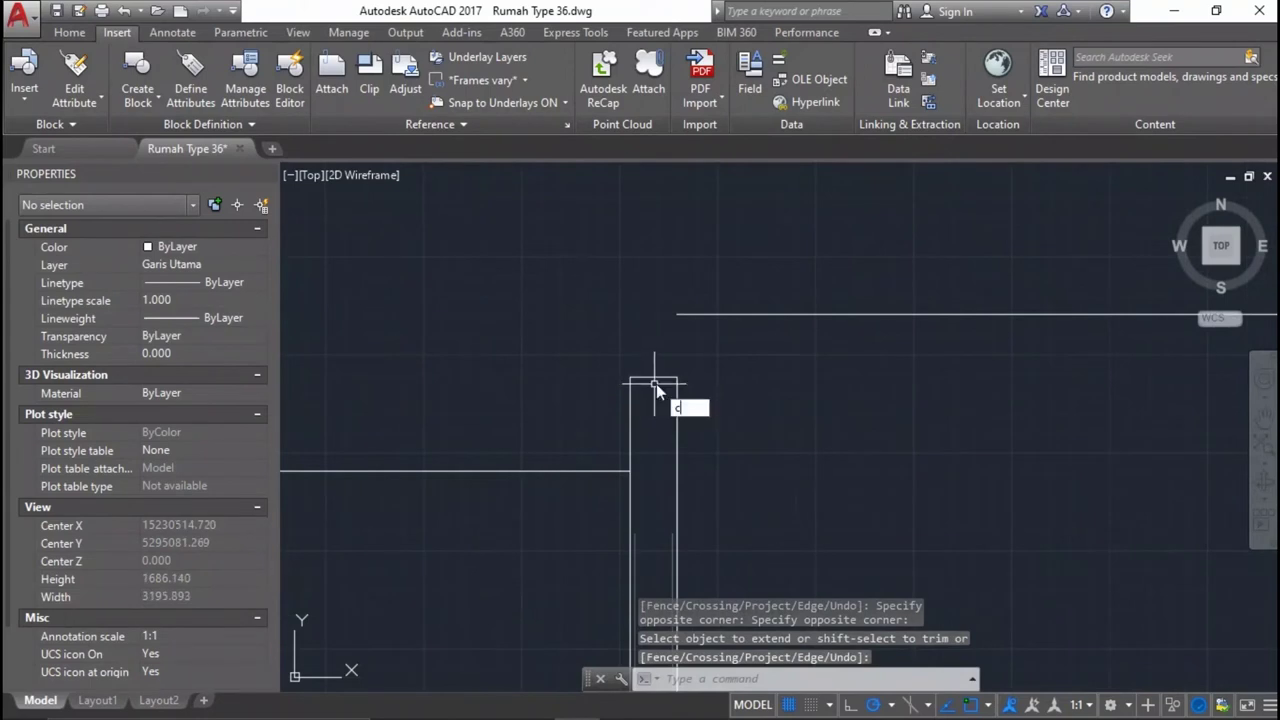
Chamfer the top horizontal and vertical lines into a sharp corner.
key("Return")
left_click(700, 314)
left_click(630, 406)
scroll(630, 406, "down", 4)
key("Return")
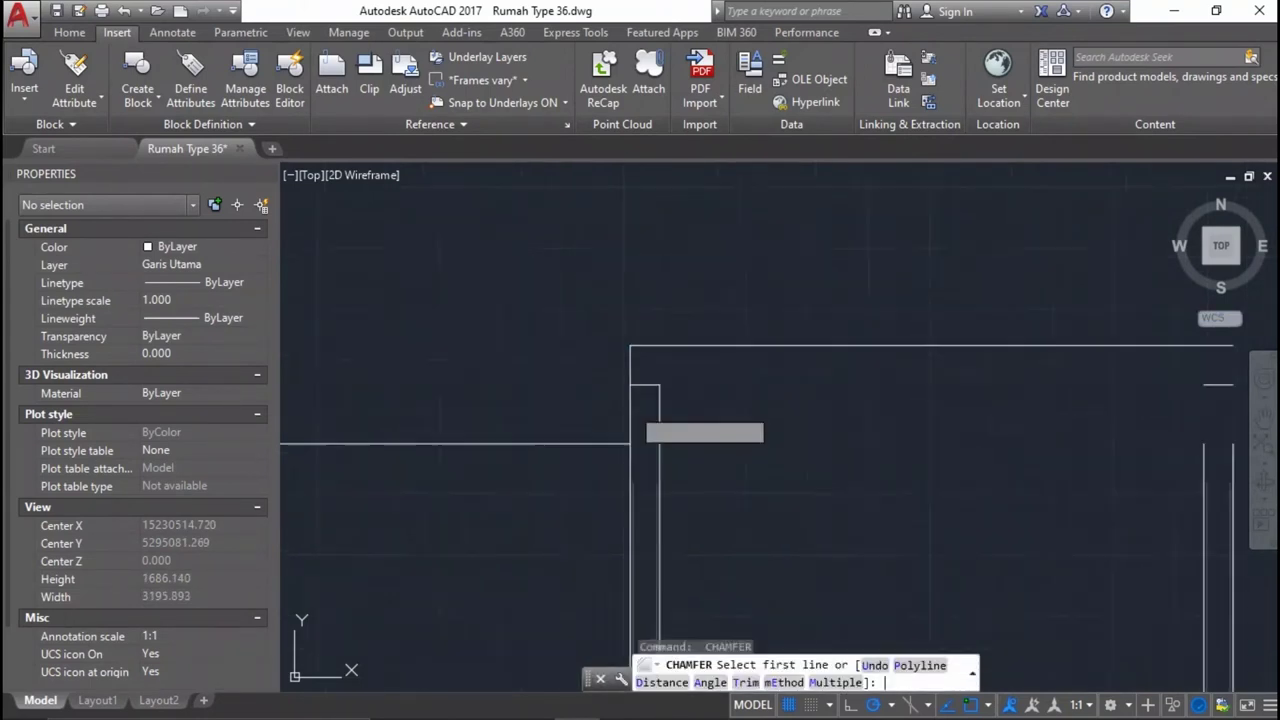
key("Escape")
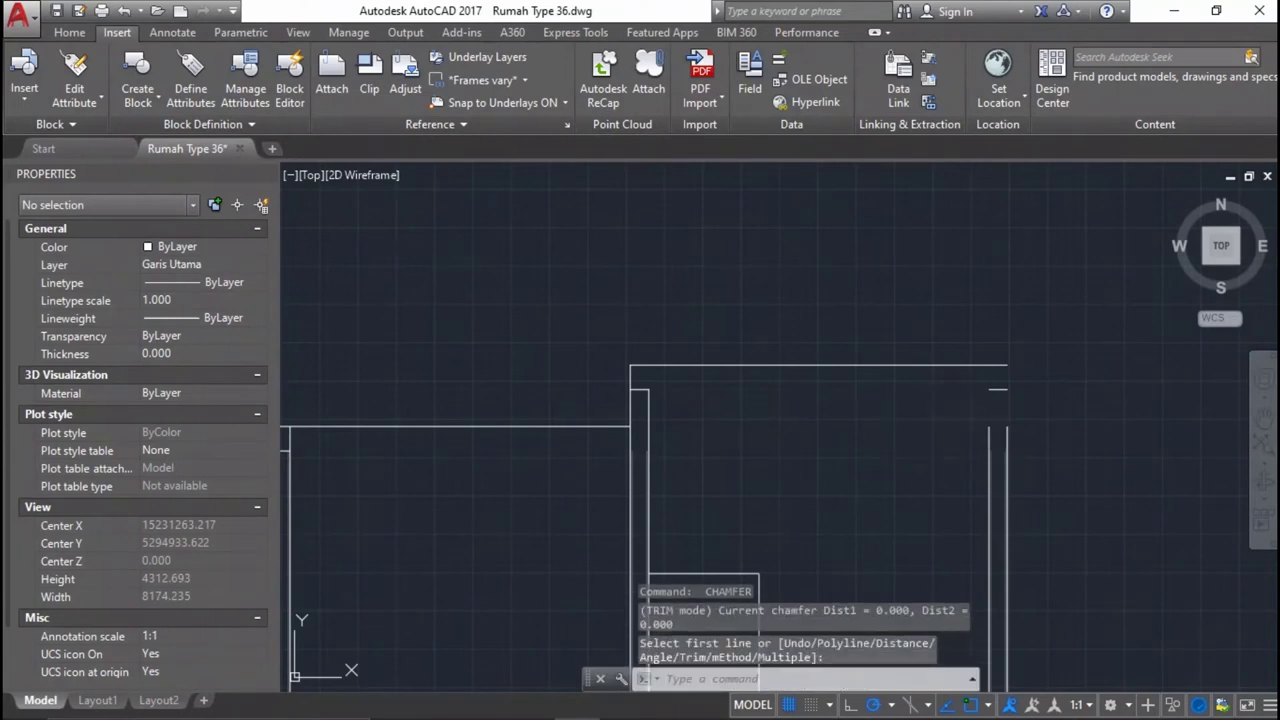
Extend the right wall line up to the top of the wall.
type("ex")
key("Return")
key("Return")
scroll(1051, 508, "up", 3)
scroll(1013, 348, "up", 3)
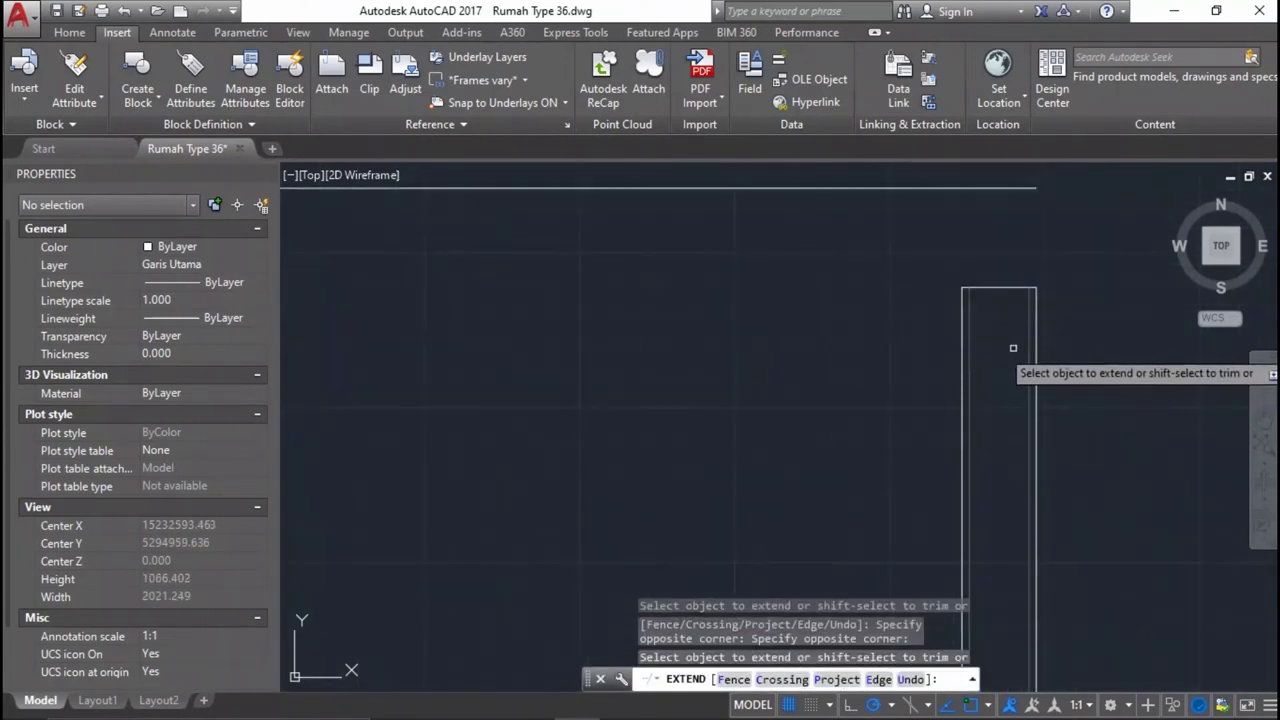
left_click(1052, 322)
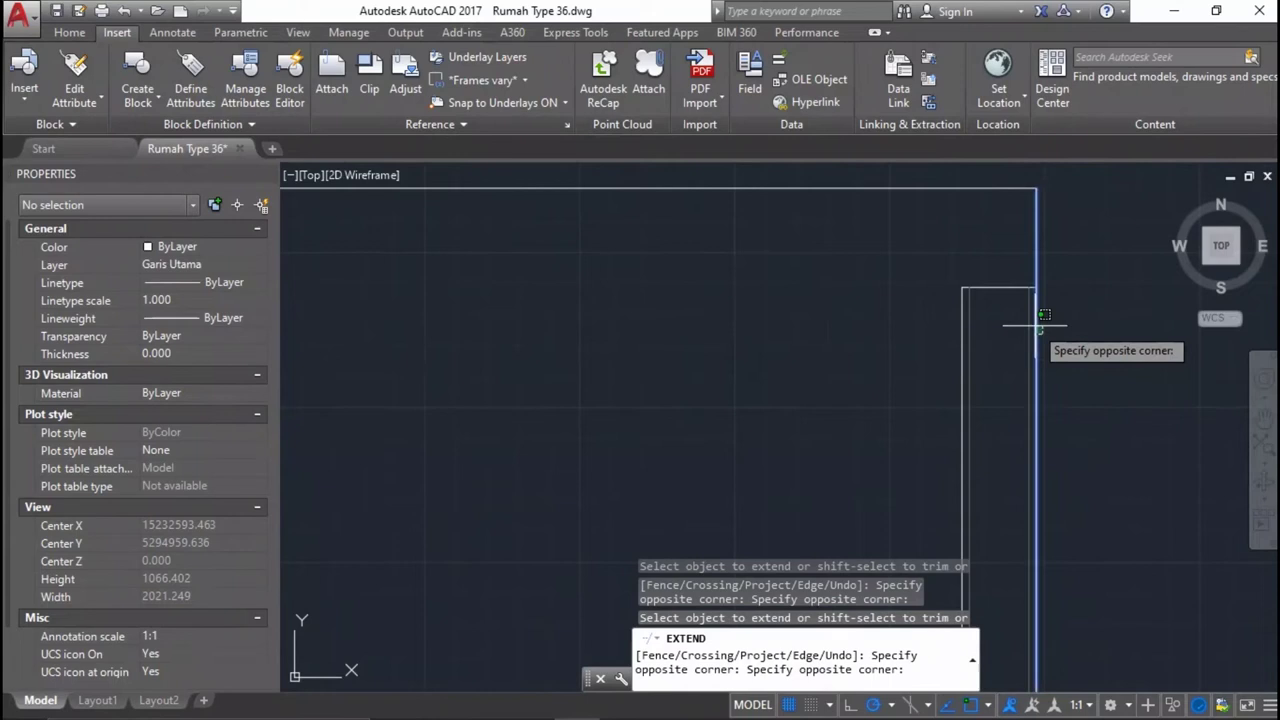
left_click(1040, 326)
left_click(966, 327)
scroll(966, 327, "down", 2)
middle_click_drag(966, 330, 487, 336)
scroll(459, 523, "up", 2)
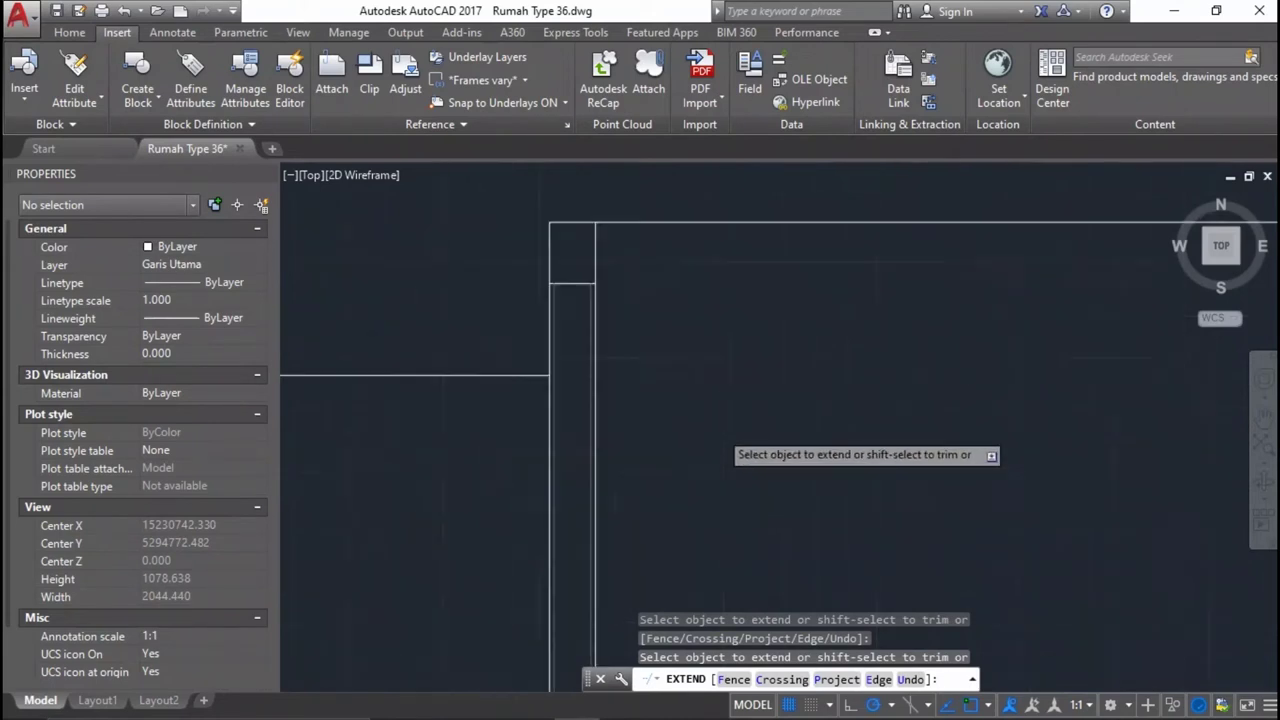
key("Escape")
Make a second copy of the horizontal wall line, placed lower at the wall junction.
scroll(523, 431, "down", 2)
scroll(523, 431, "down", 1)
scroll(543, 409, "down", 1)
scroll(746, 489, "up", 3)
scroll(729, 414, "up", 3)
scroll(729, 414, "up", 2)
scroll(903, 309, "up", 2)
left_click(913, 408)
left_click(886, 364)
middle_click_drag(886, 364, 825, 325)
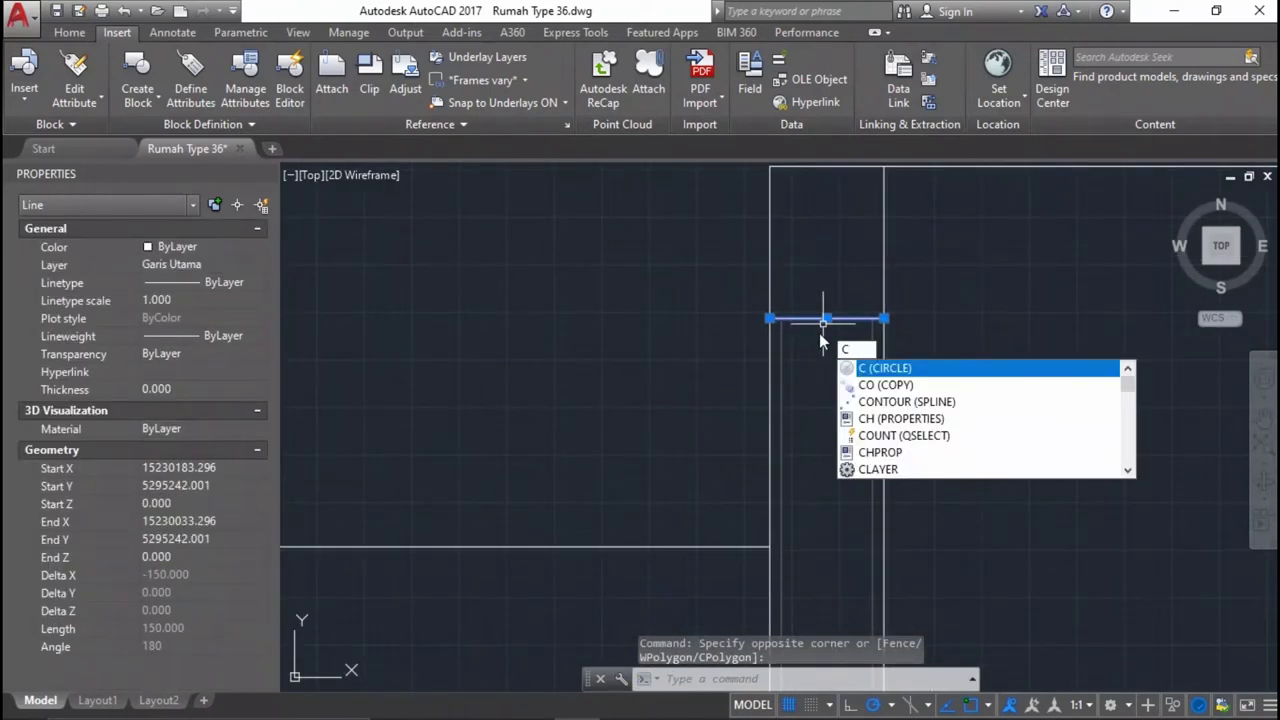
type("o")
key("Return")
middle_click_drag(823, 320, 786, 229)
left_click(788, 218)
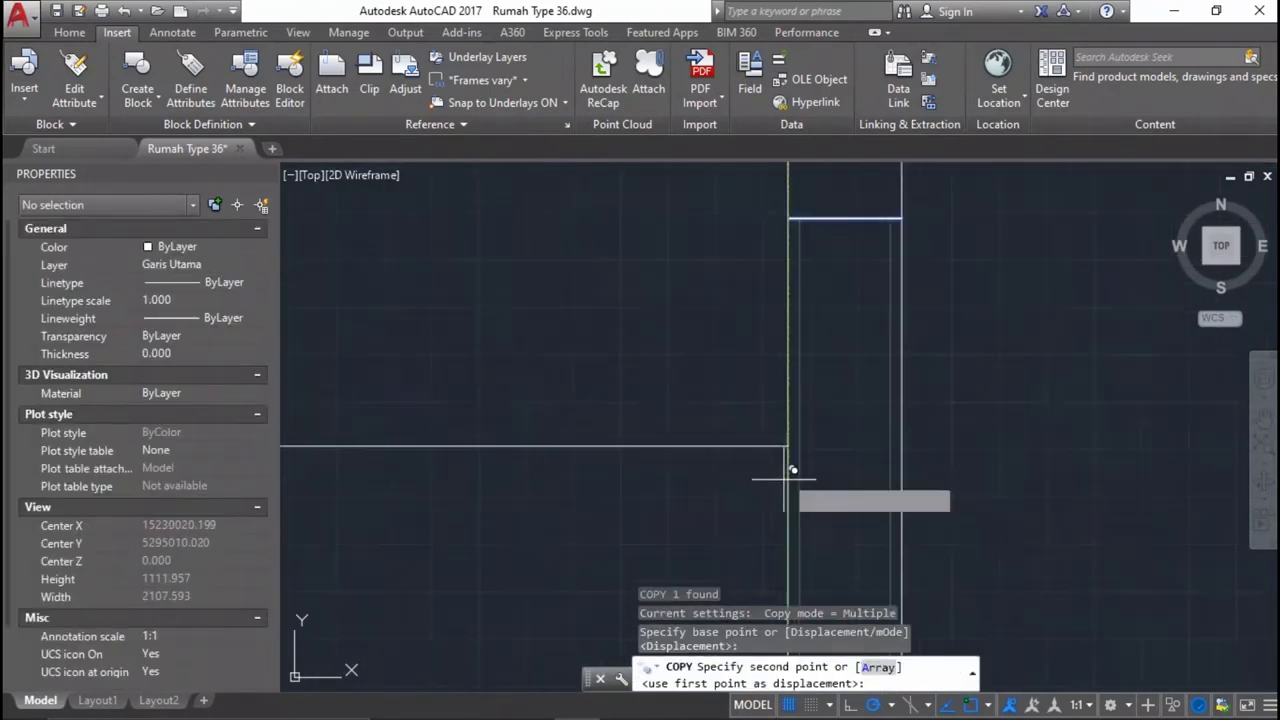
left_click(797, 437)
key("Escape")
Extend the copied horizontal line to the vertical wall line as boundary.
middle_click_drag(786, 514, 815, 487)
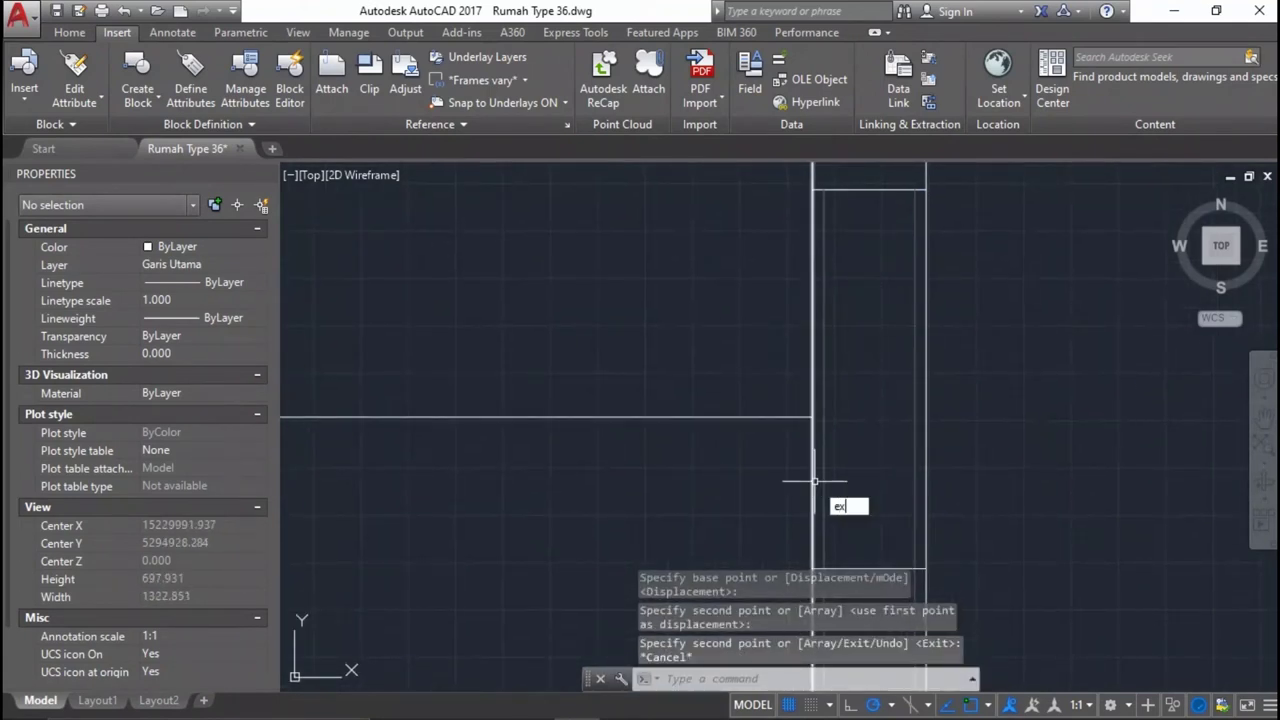
key("Return")
left_click(925, 425)
key("Return")
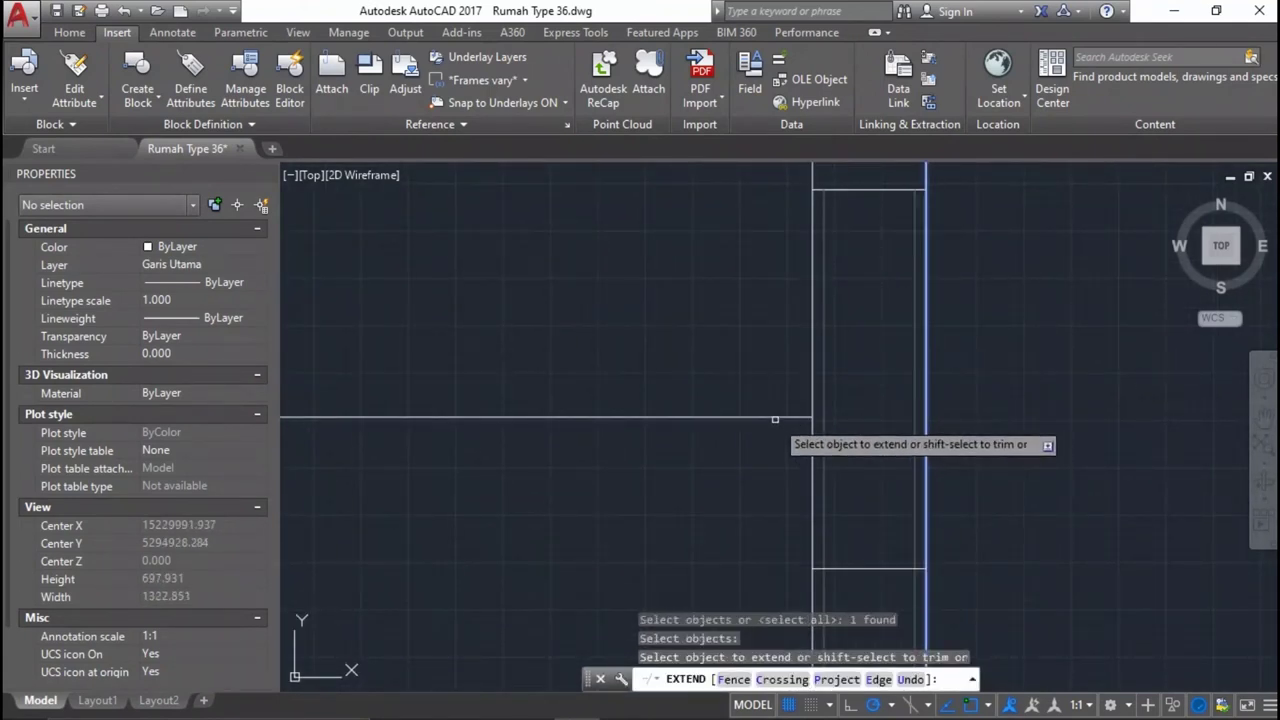
left_click(790, 417)
key("Return")
Trim away the short overlapping segment at the wall junction.
type("r")
key("Return")
key("Return")
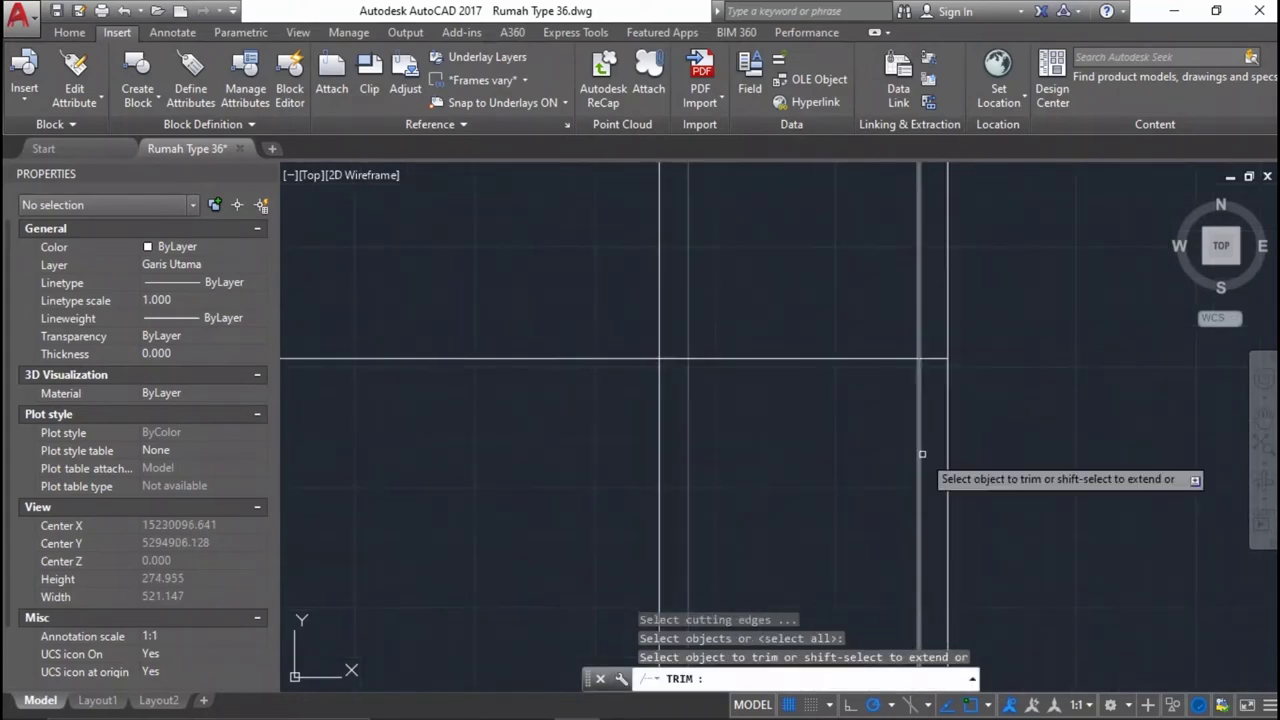
left_click(919, 439)
left_click(815, 427)
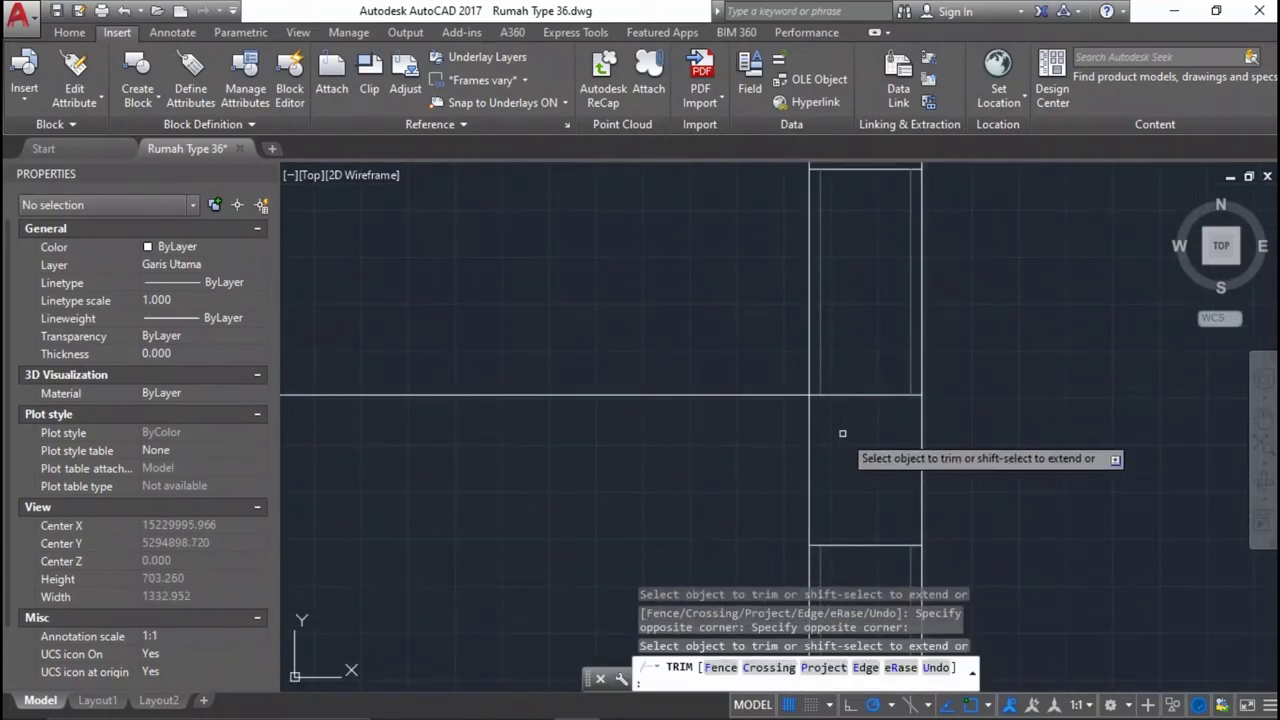
scroll(895, 447, "down", 5)
scroll(642, 395, "down", 2)
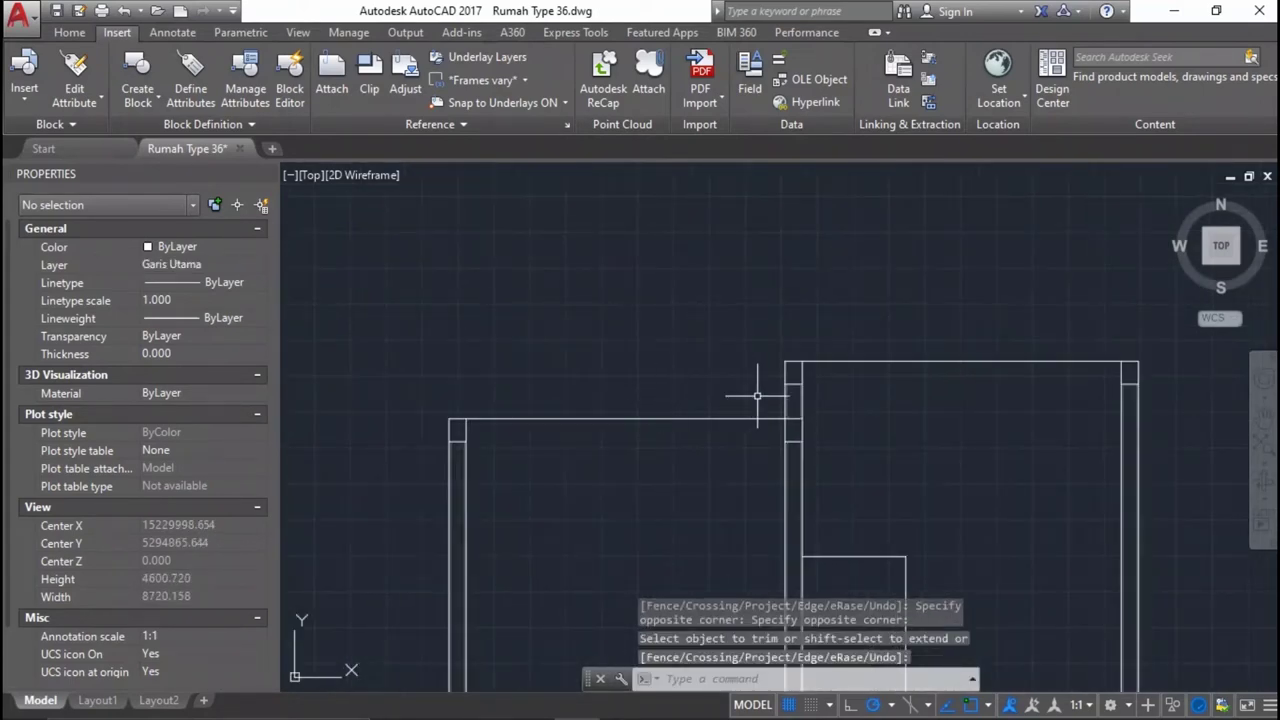
scroll(706, 391, "down", 5)
scroll(600, 330, "up", 2)
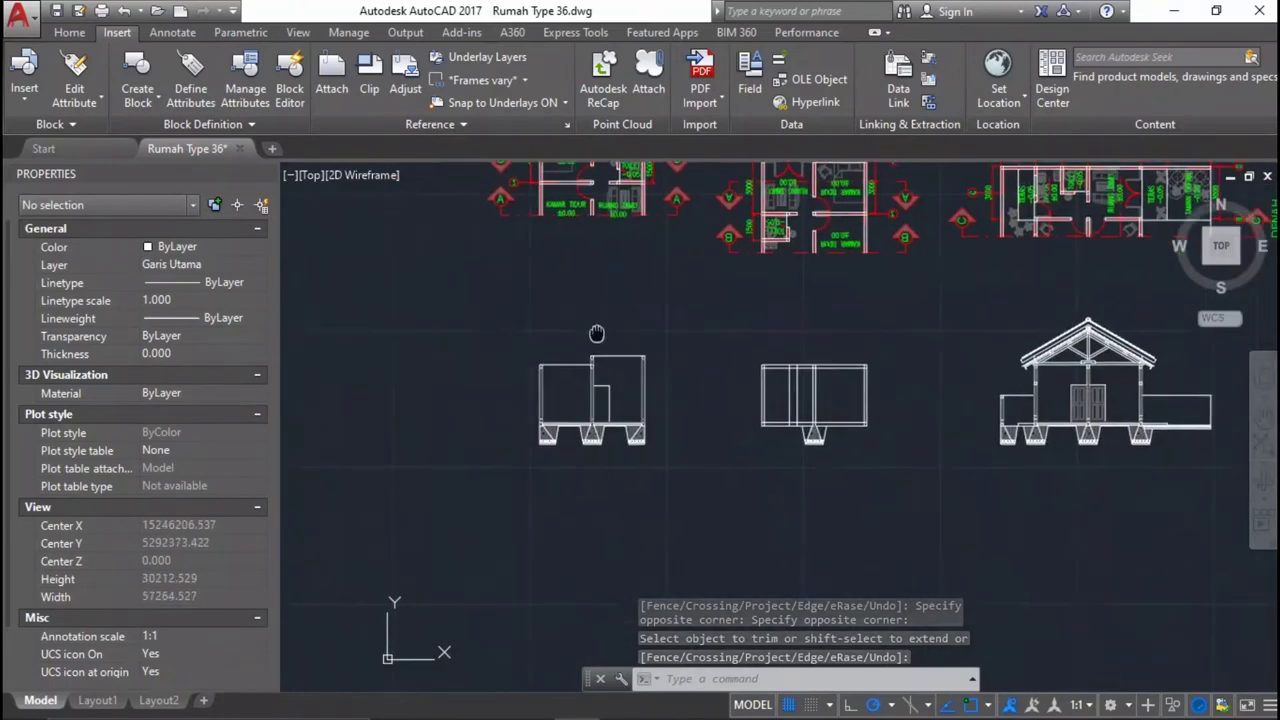
Bring the left section's wall outline into view and start the Hatch command.
middle_click_drag(666, 343, 676, 381)
scroll(591, 429, "up", 8)
mouse_move(591, 429)
middle_mouse_down()
mouse_move(529, 398)
mouse_move(749, 384)
middle_mouse_up()
middle_click_drag(671, 380, 718, 370)
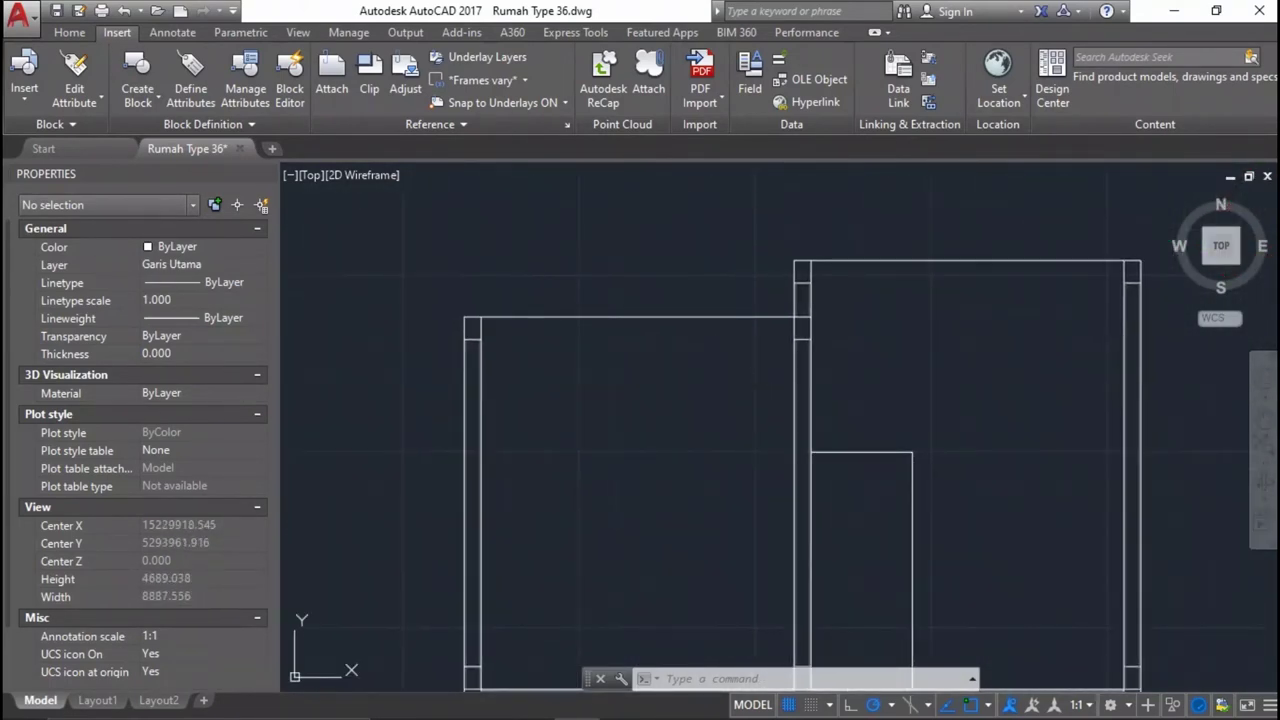
type("h")
key("Return")
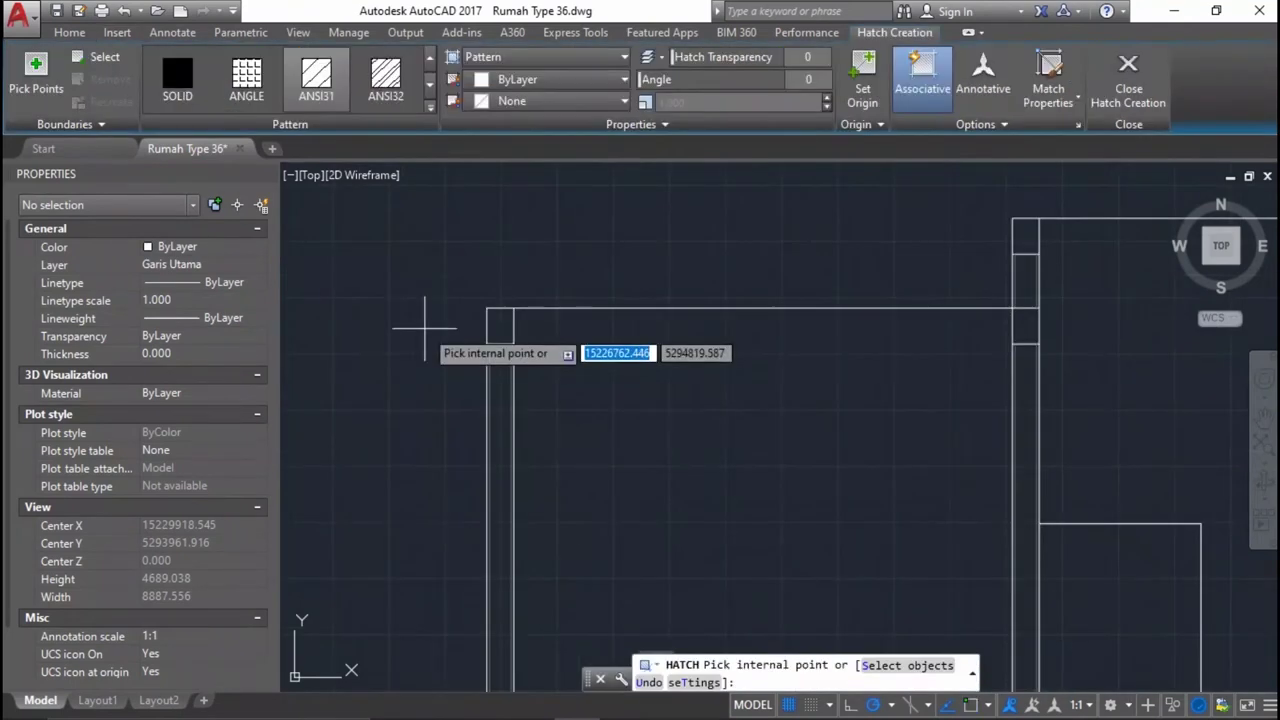
Hatch the slab corner area, accepting the dense hatch pattern warning.
scroll(482, 343, "up", 3)
scroll(482, 343, "down", 1)
scroll(486, 337, "down", 1)
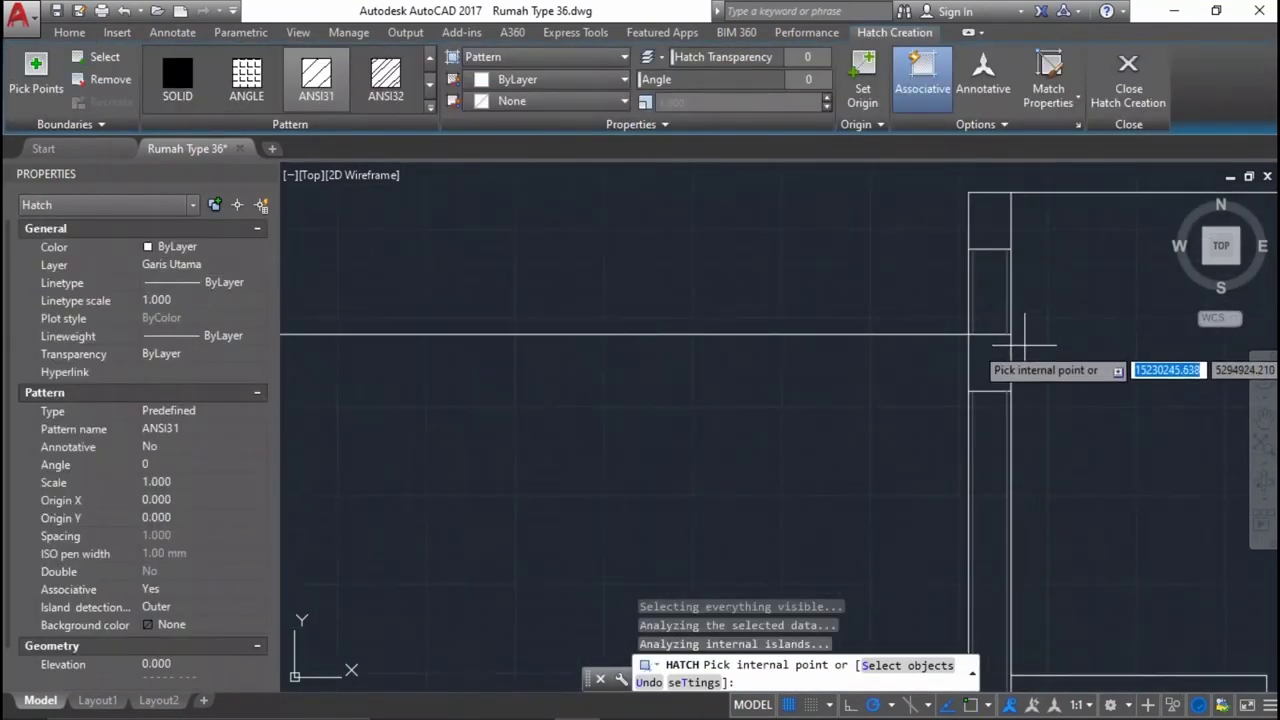
scroll(955, 270, "up", 1)
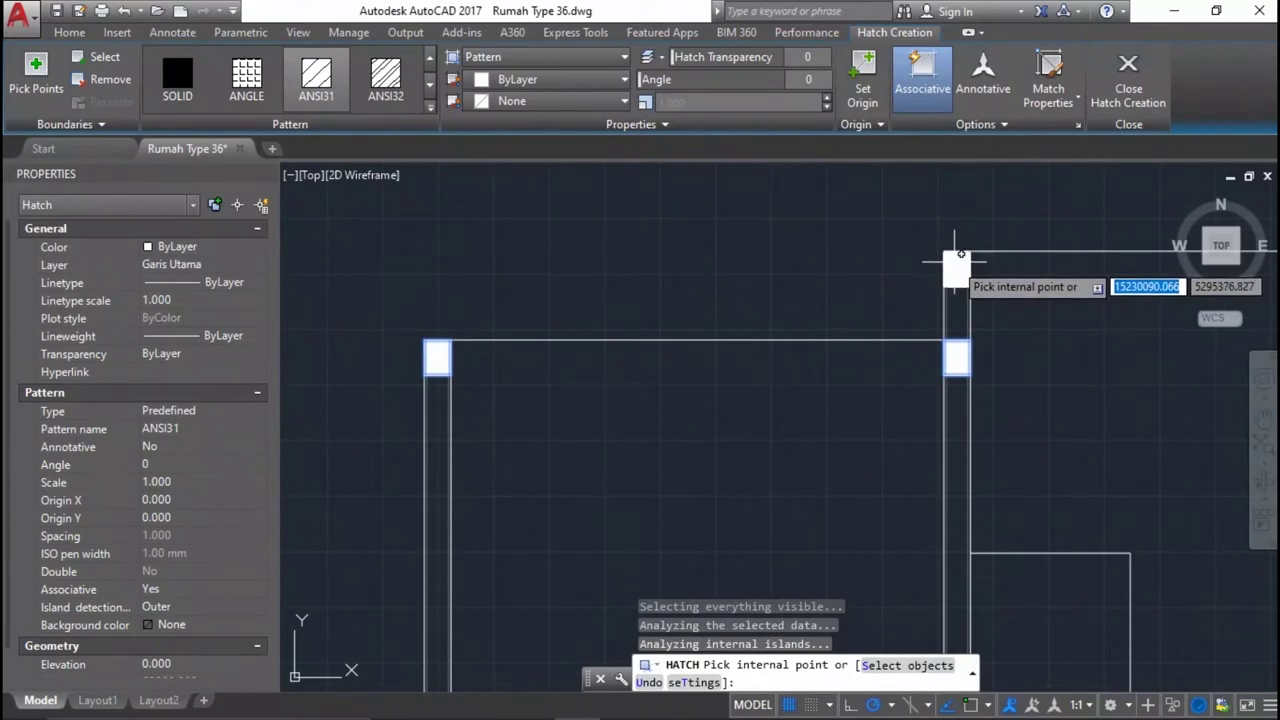
scroll(945, 275, "down", 1)
scroll(1023, 286, "up", 1)
scroll(1040, 270, "up", 2)
scroll(1010, 265, "down", 5)
scroll(1012, 495, "up", 4)
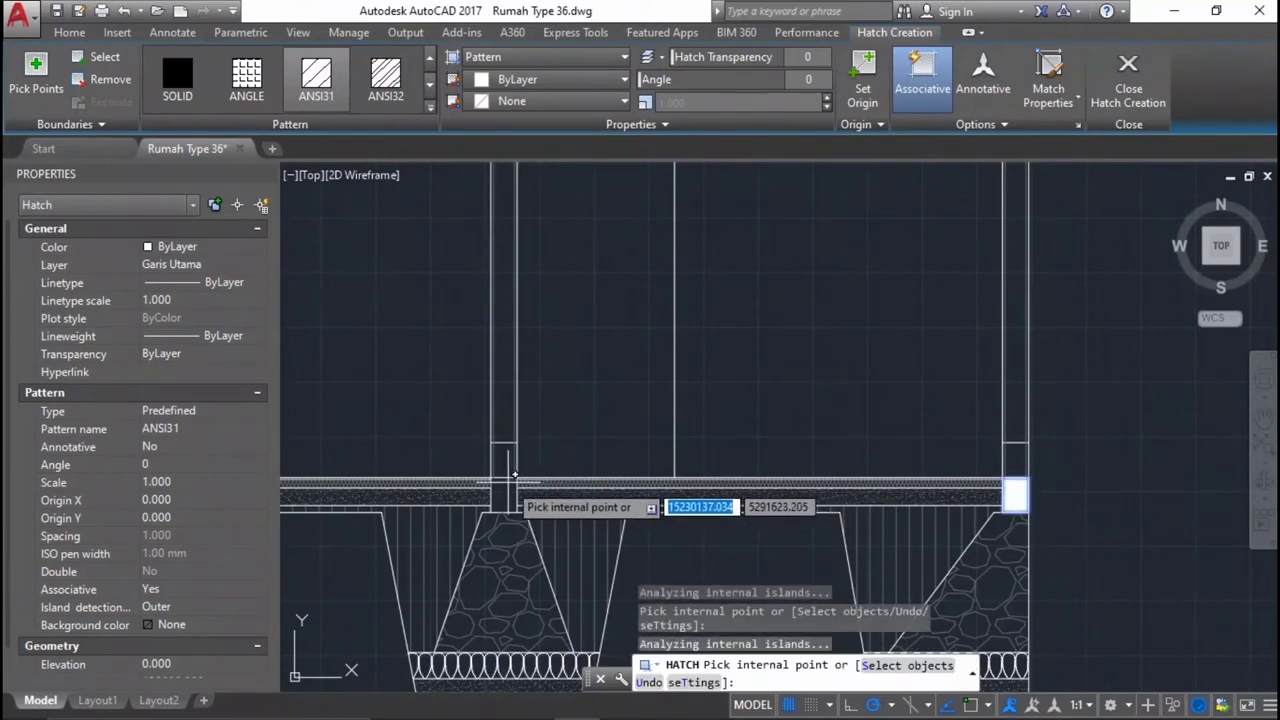
scroll(614, 458, "down", 2)
scroll(441, 482, "up", 1)
scroll(300, 468, "up", 1)
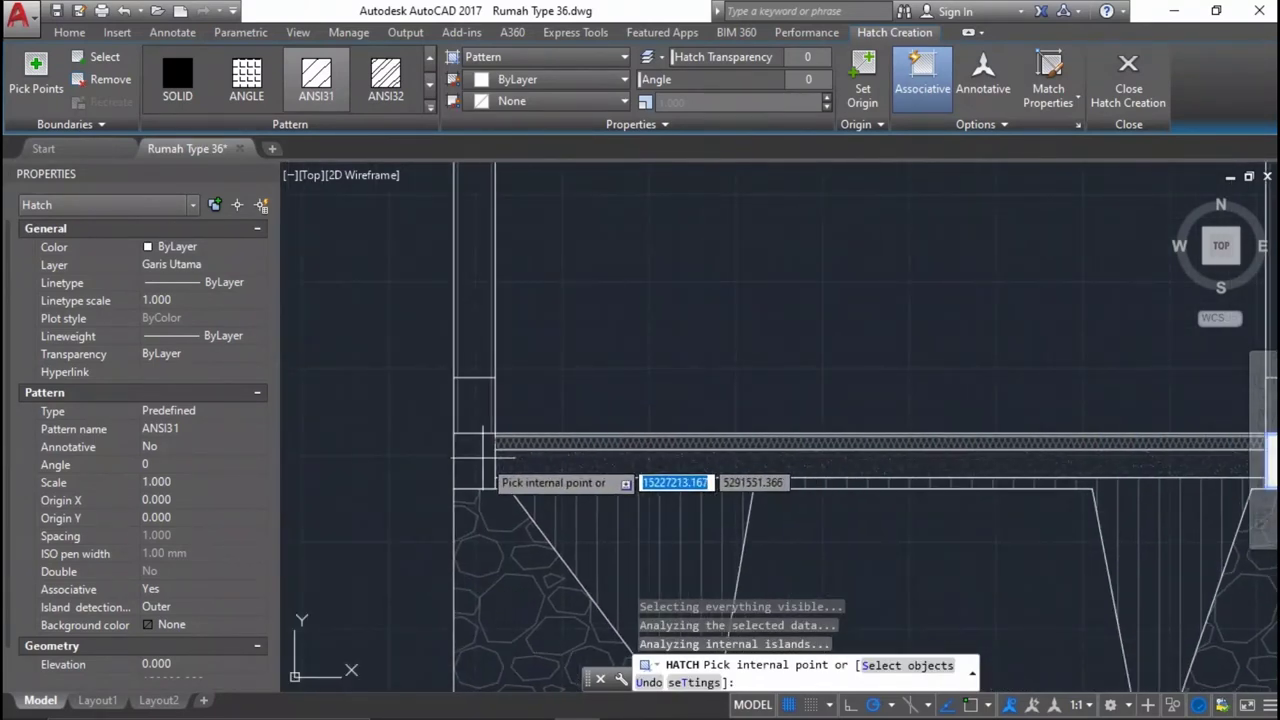
left_click(485, 457)
left_click(614, 431)
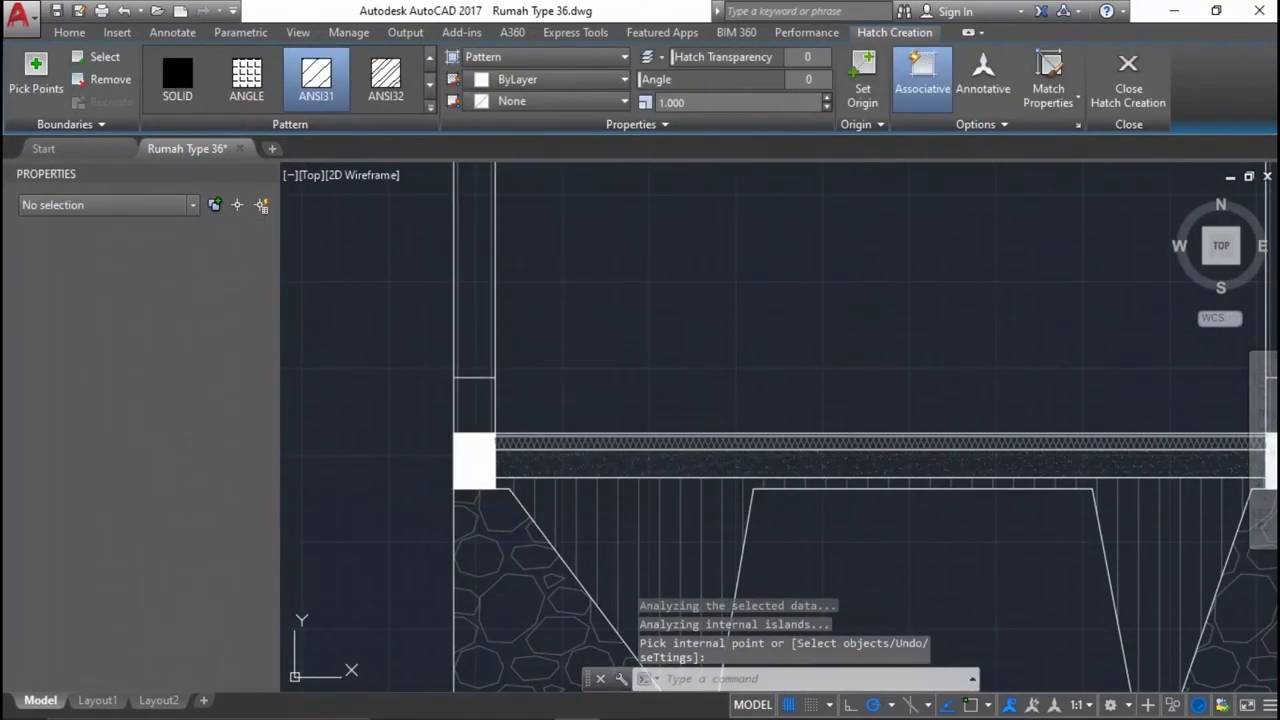
key("Return")
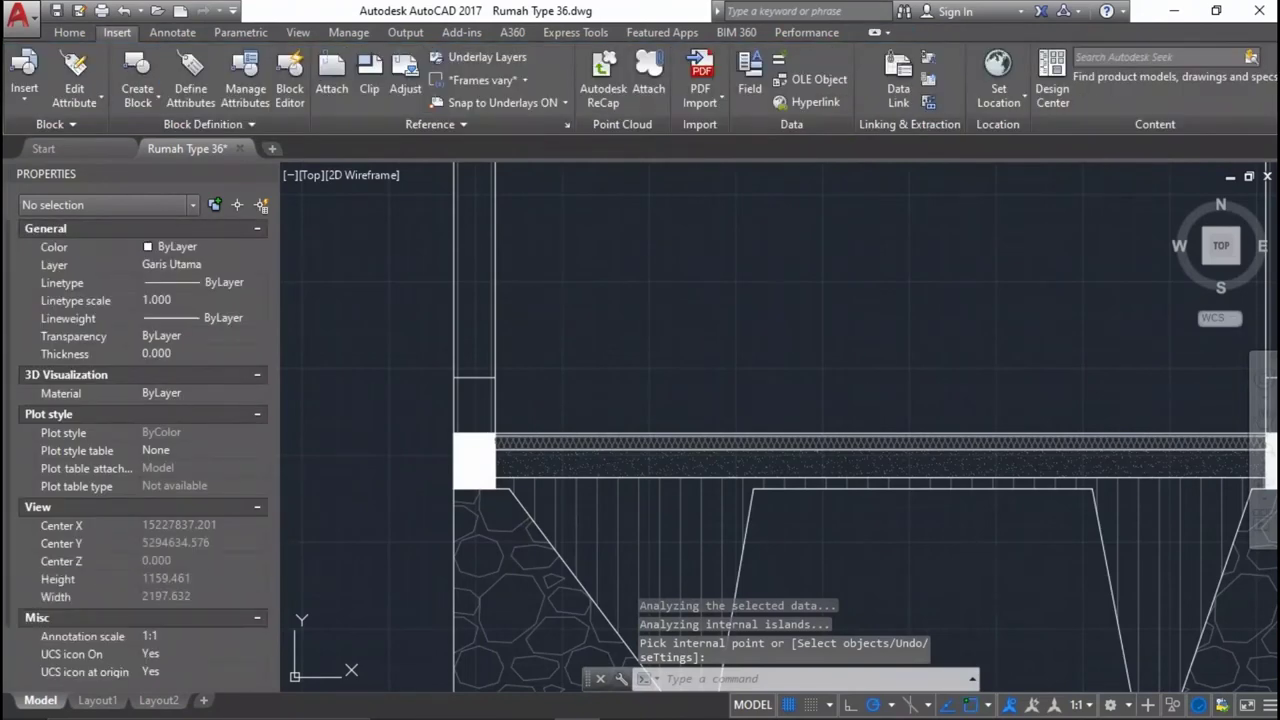
Attempt a hatch in the middle column box, dismissing the dense pattern warning.
key("Return")
middle_click_drag(490, 420, 950, 402)
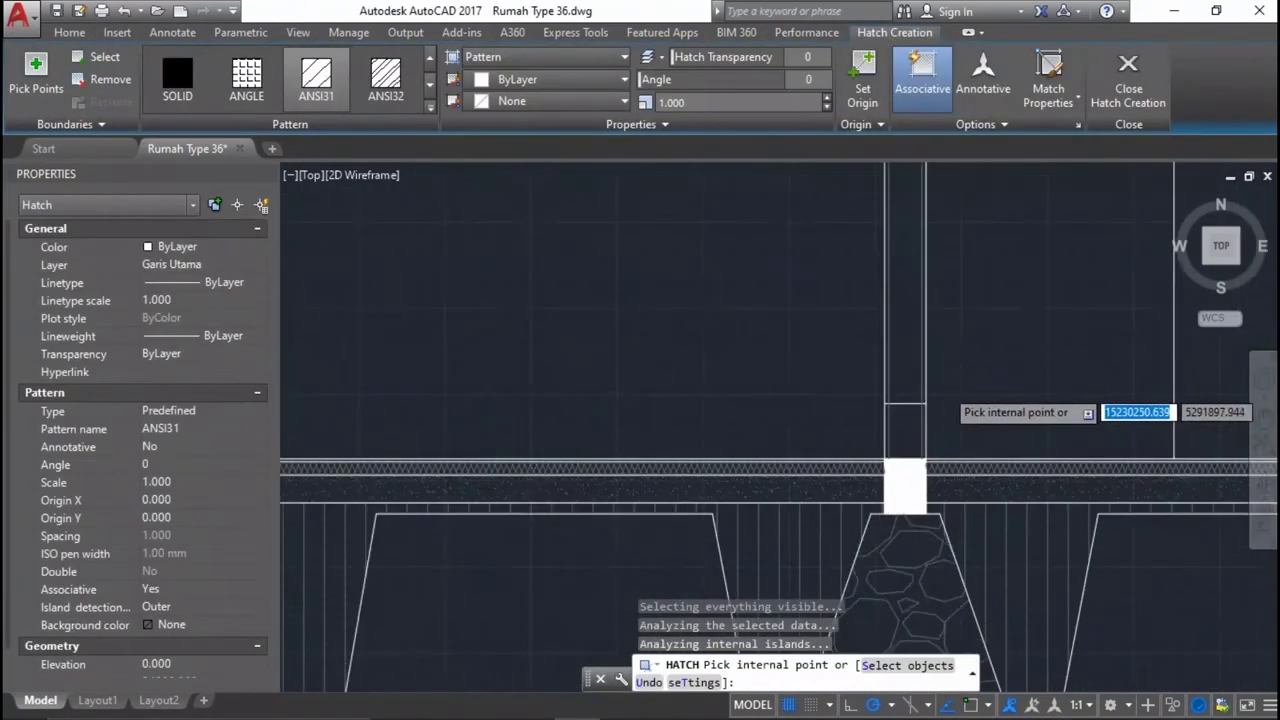
scroll(900, 440, "down", 3)
scroll(1010, 440, "up", 2)
scroll(783, 507, "up", 1)
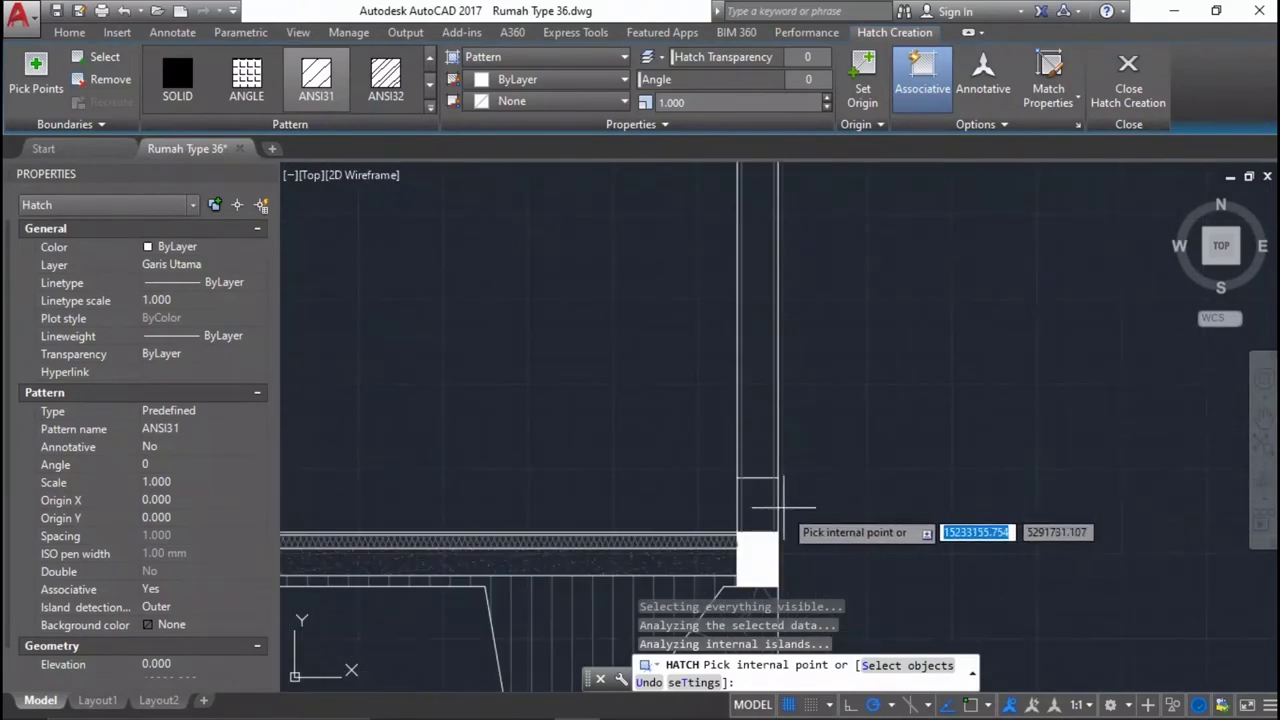
scroll(801, 501, "down", 2)
scroll(943, 514, "up", 2)
left_click(955, 540)
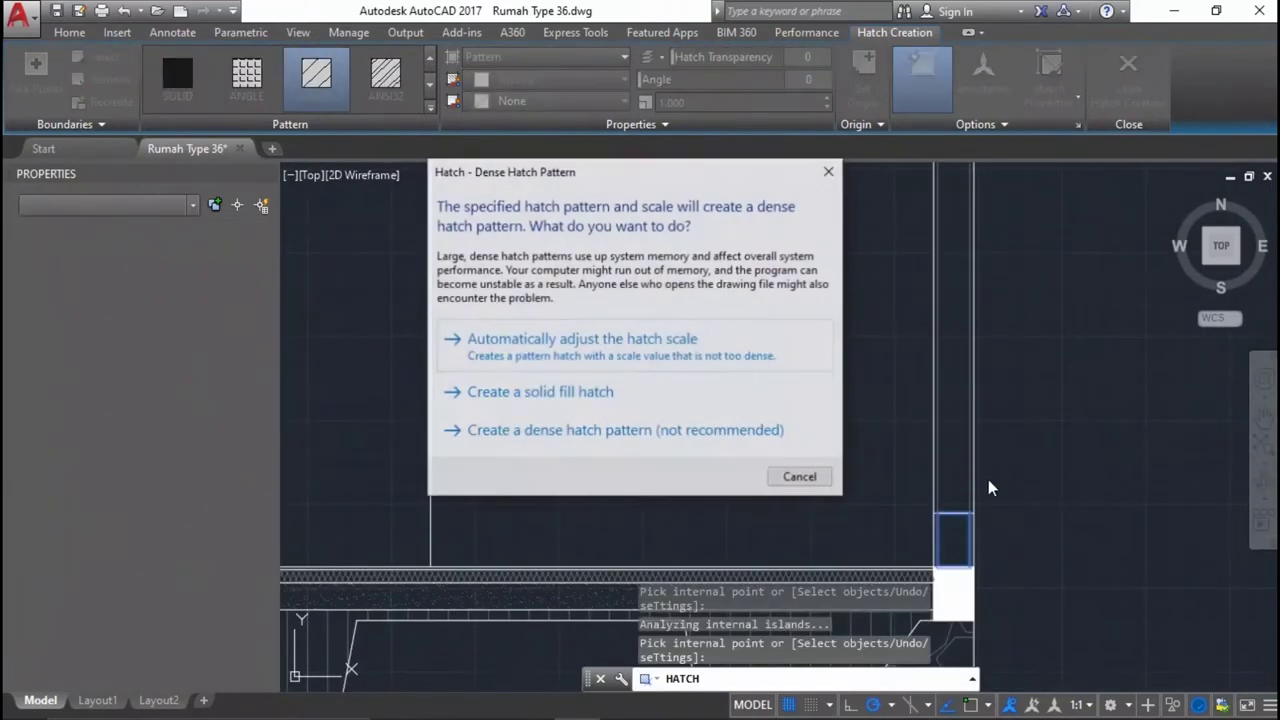
key("Escape")
key("Escape")
scroll(665, 377, "up", 2)
scroll(665, 377, "down", 1)
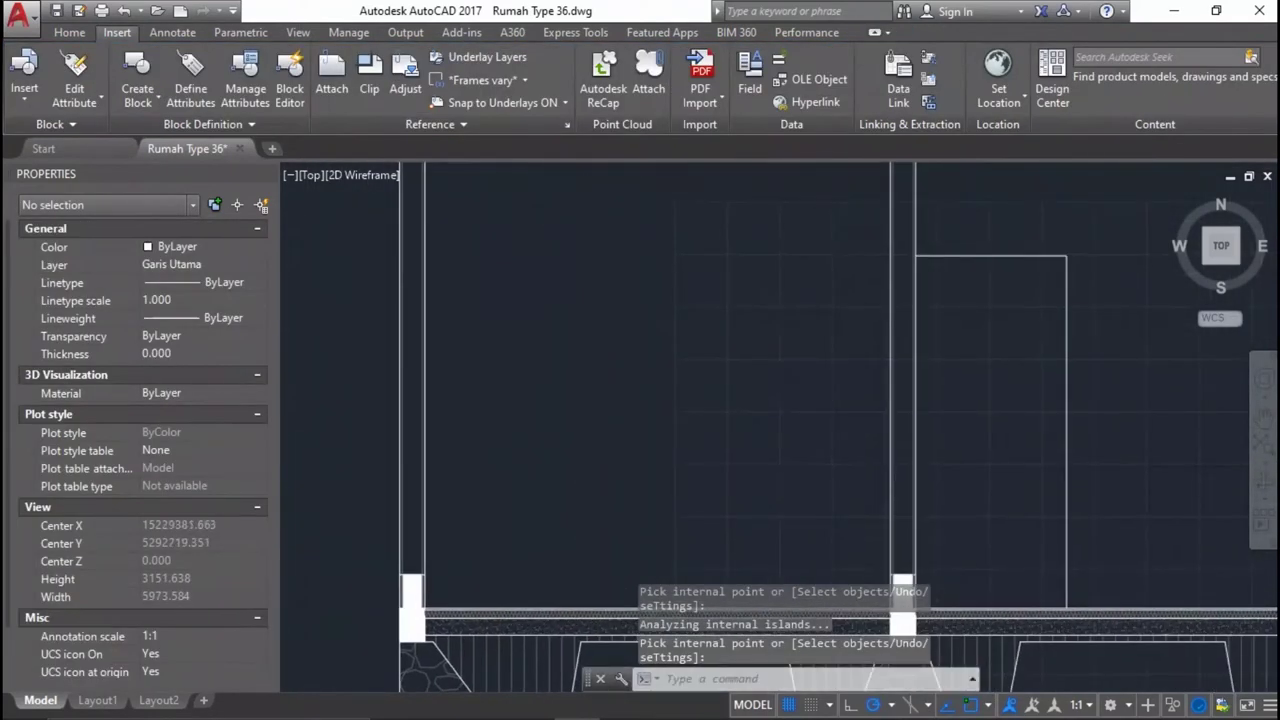
Hatch the left, middle and right wall columns, ending at the dense pattern warning.
key("Return")
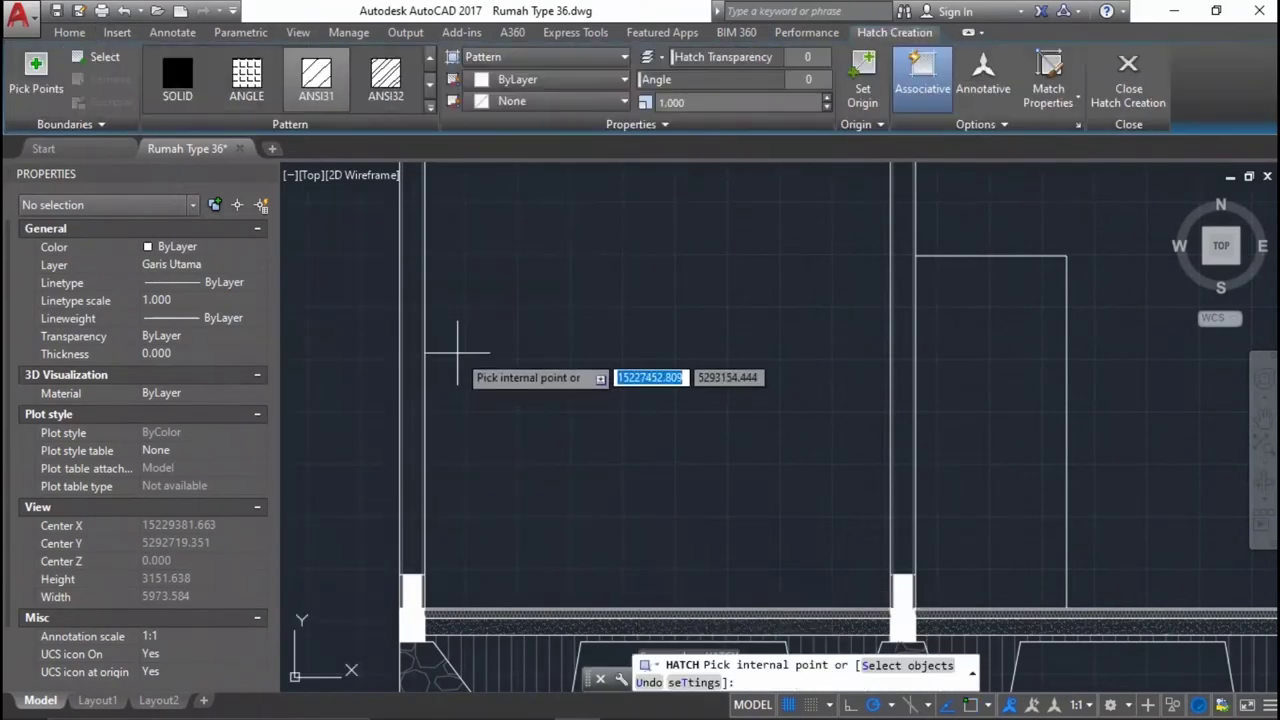
left_click(415, 356)
scroll(528, 371, "down", 3)
scroll(500, 300, "up", 2)
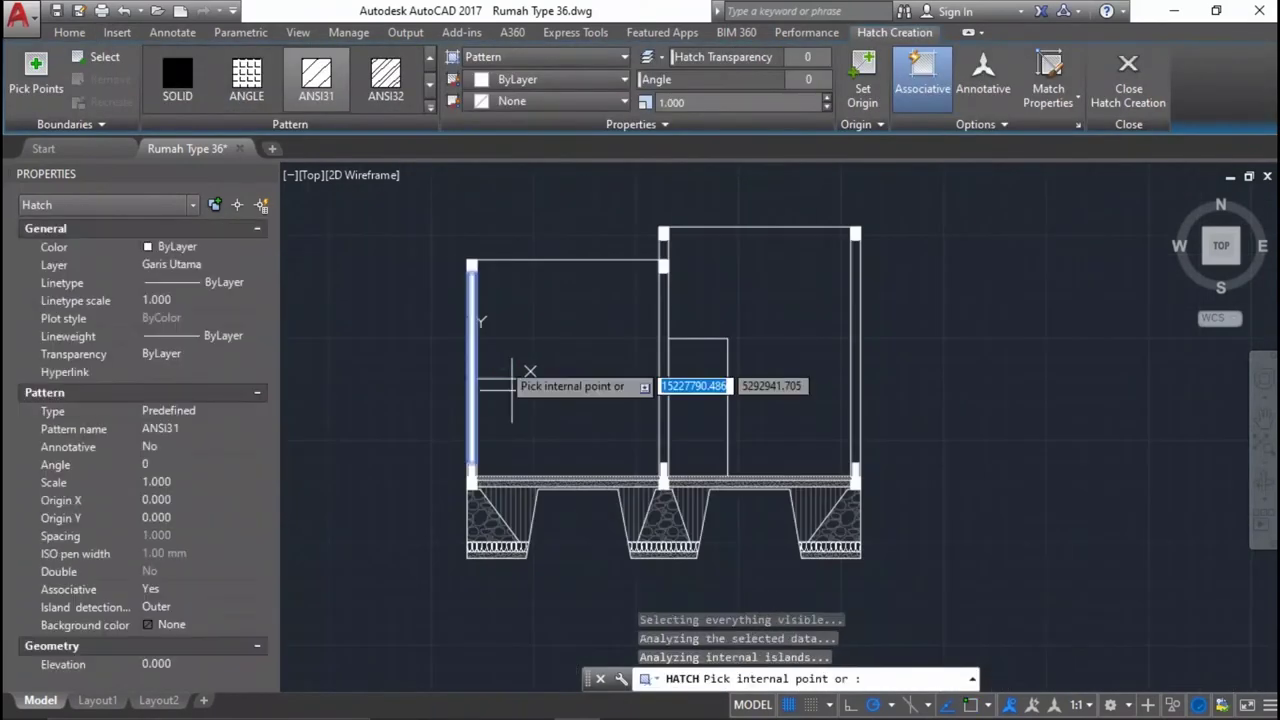
scroll(682, 312, "up", 2)
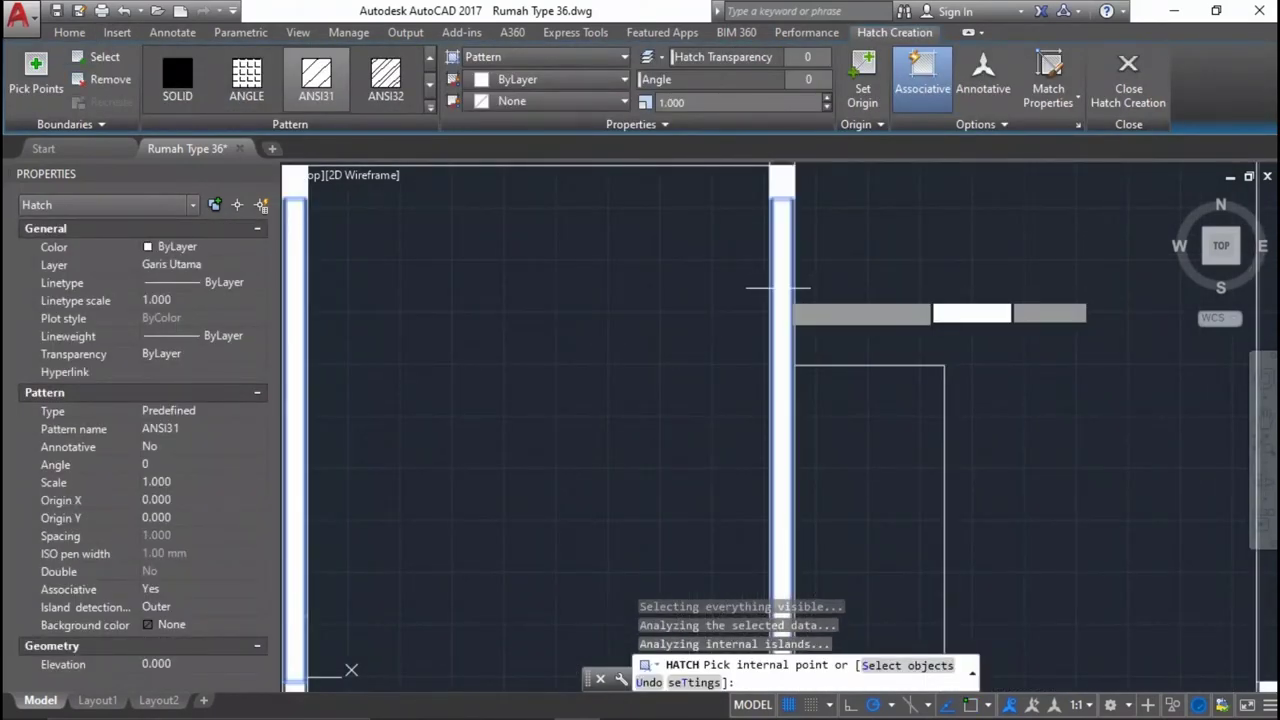
scroll(774, 286, "down", 2)
scroll(757, 357, "up", 3)
left_click(725, 445)
scroll(725, 445, "down", 2)
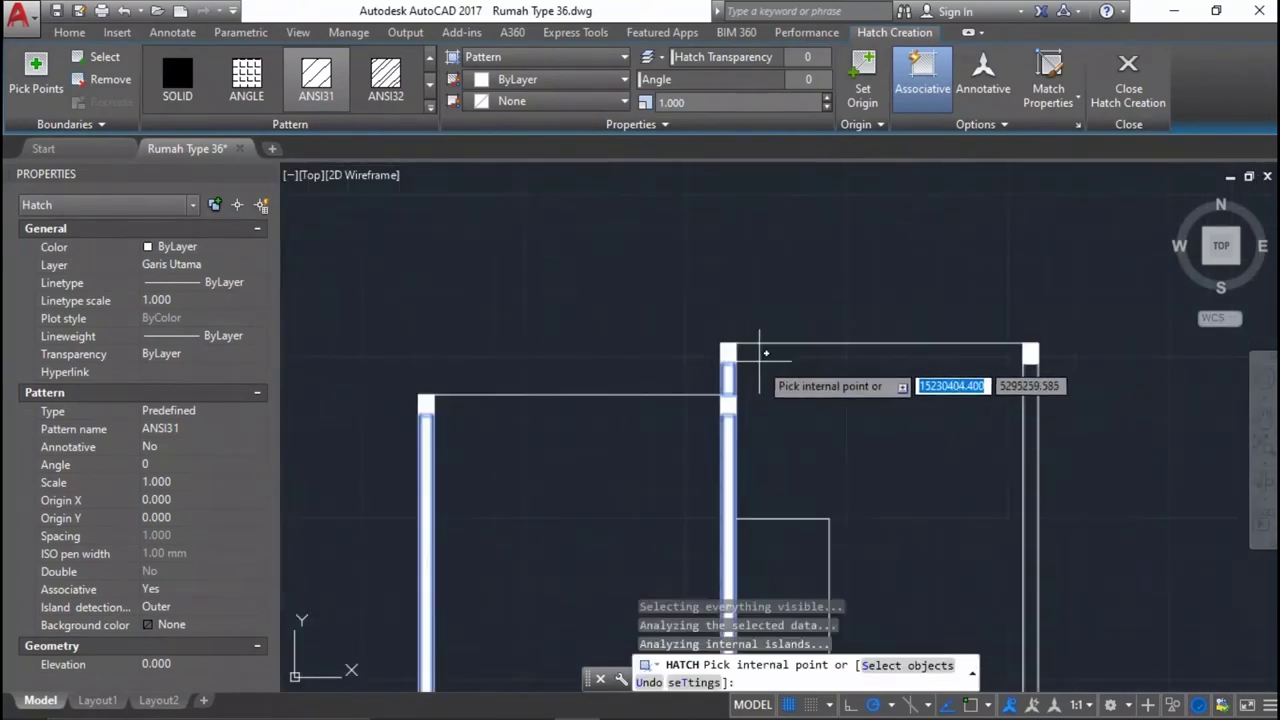
scroll(1018, 392, "up", 1)
scroll(896, 259, "down", 5)
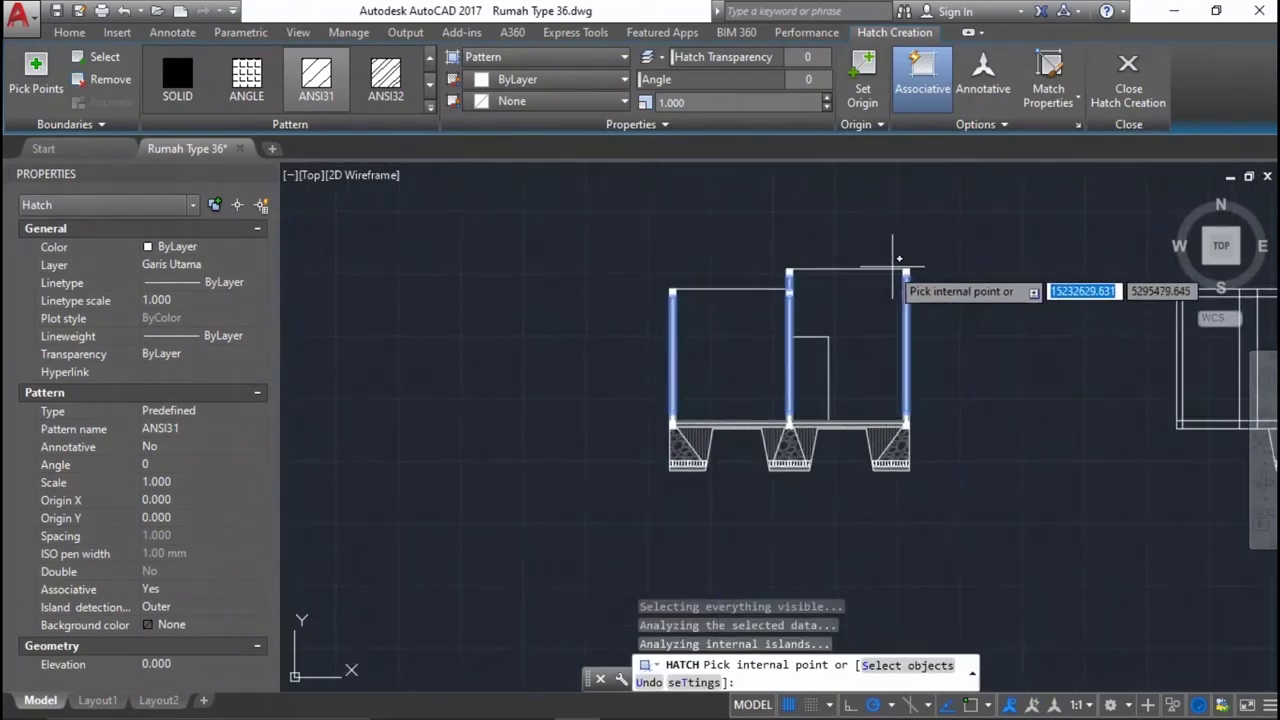
left_click(896, 267)
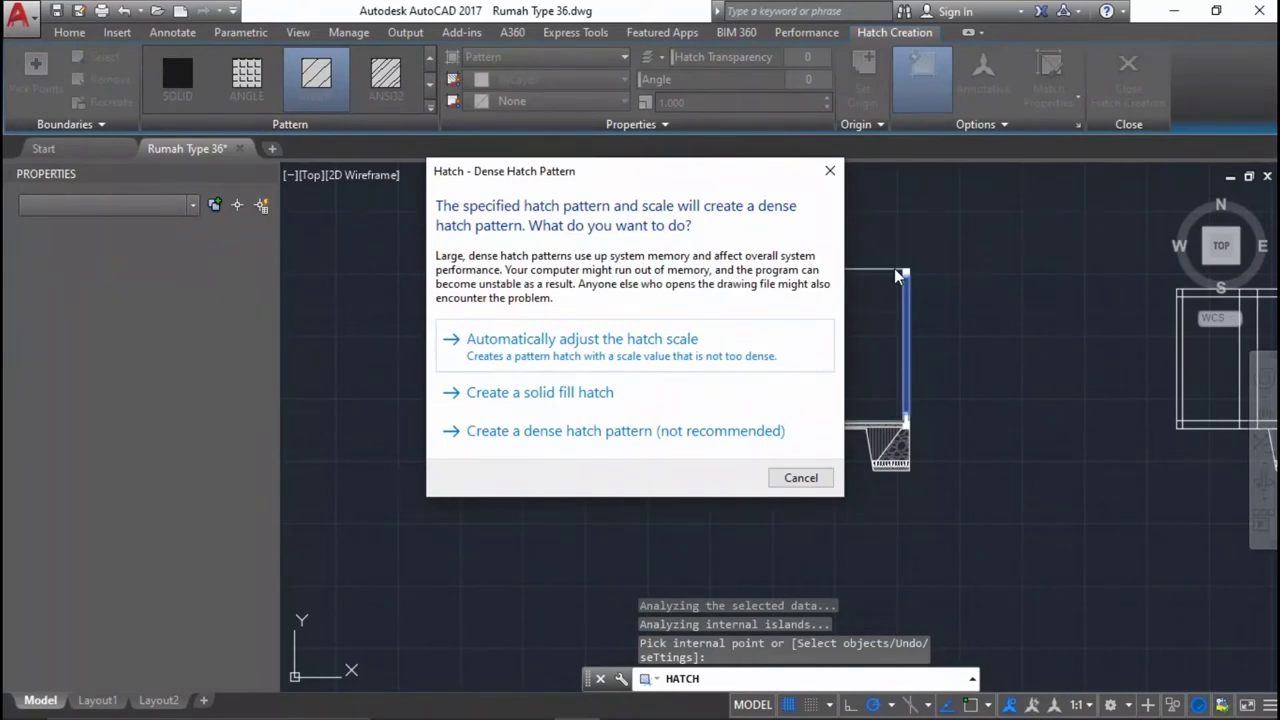
key("Escape")
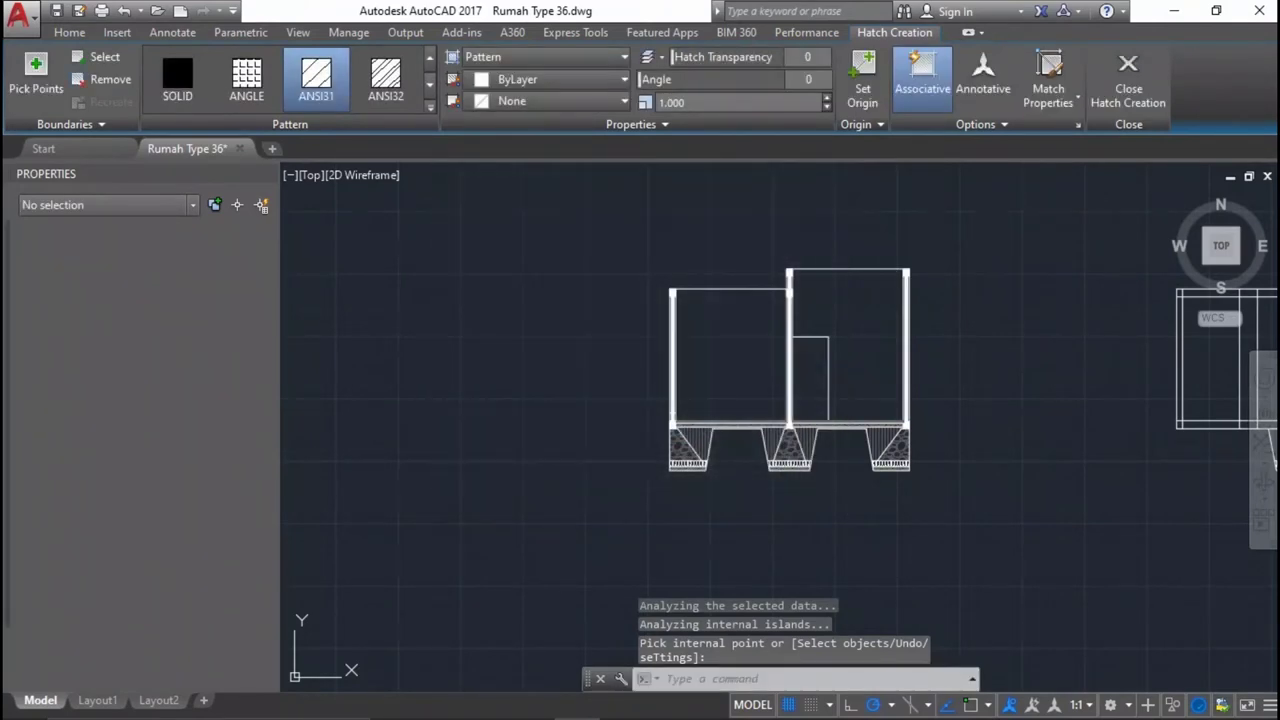
scroll(917, 328, "up", 5)
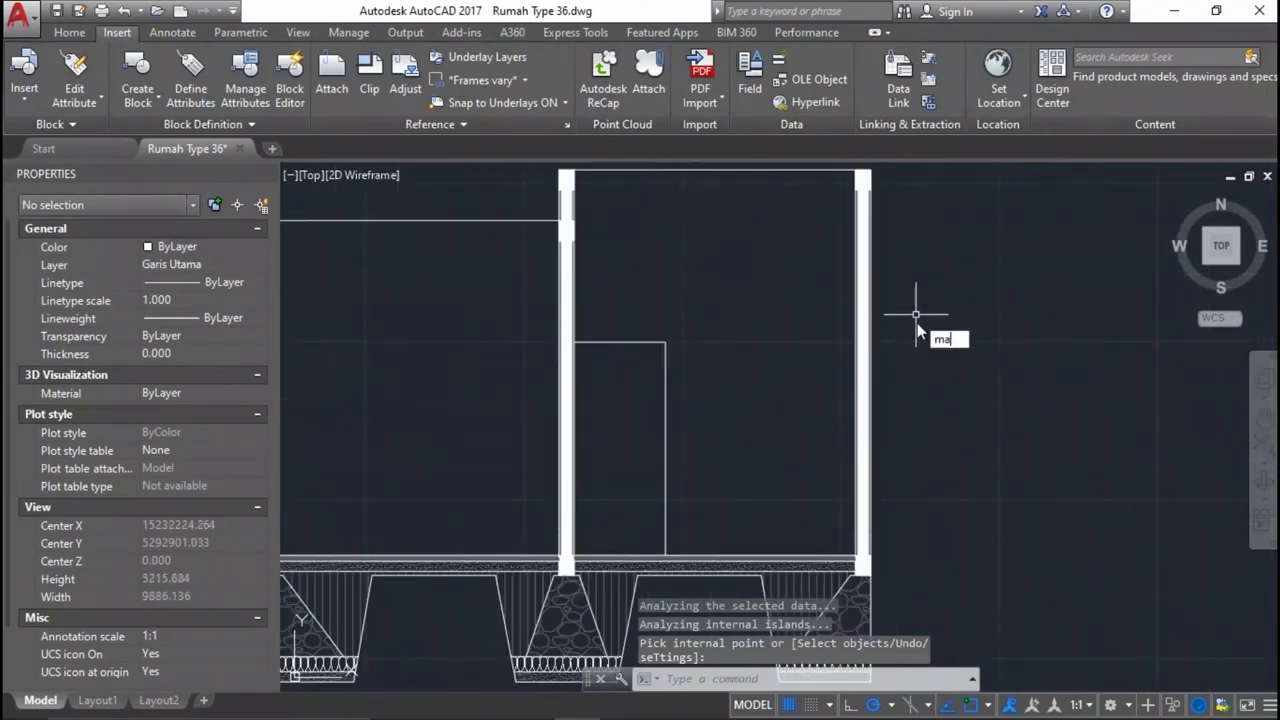
Match the right elevation's wall hatch onto the first left-section wall.
key("Return")
scroll(820, 370, "down", 5)
scroll(1120, 475, "up", 2)
scroll(890, 486, "down", 2)
scroll(1122, 402, "up", 2)
scroll(1015, 379, "up", 3)
left_click(1045, 340)
scroll(1045, 340, "down", 5)
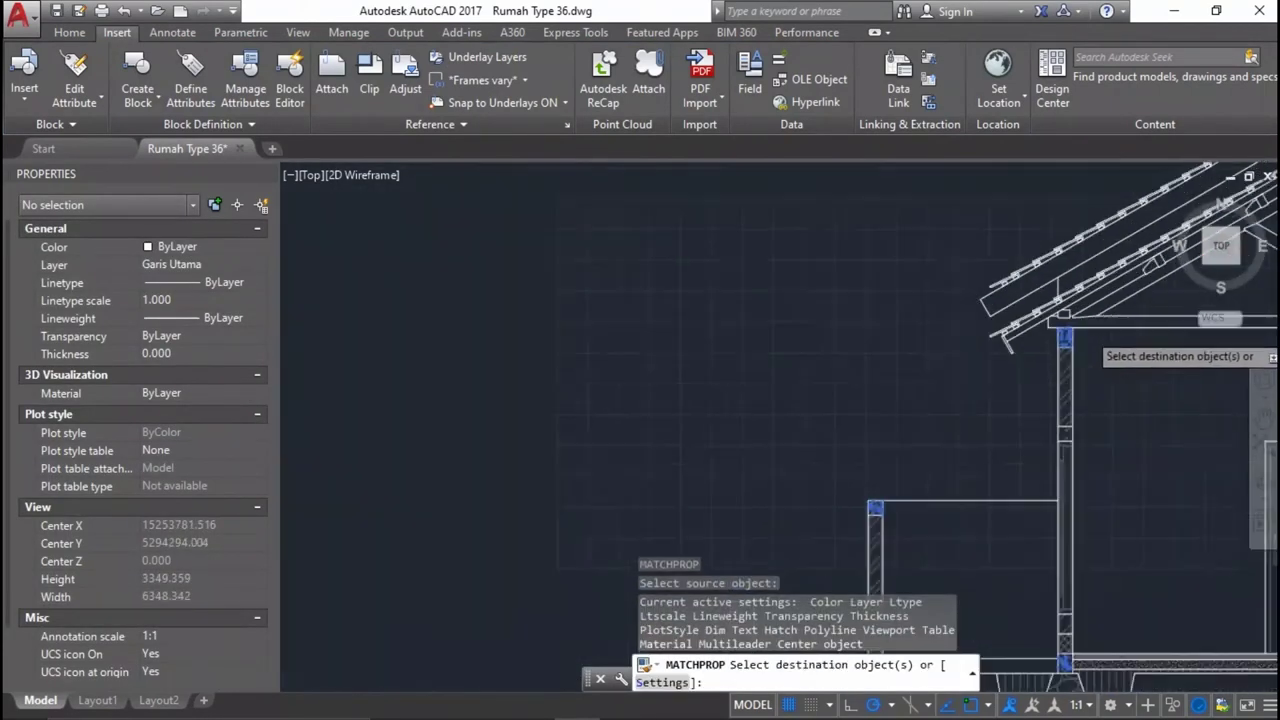
scroll(765, 350, "up", 2)
scroll(899, 296, "up", 2)
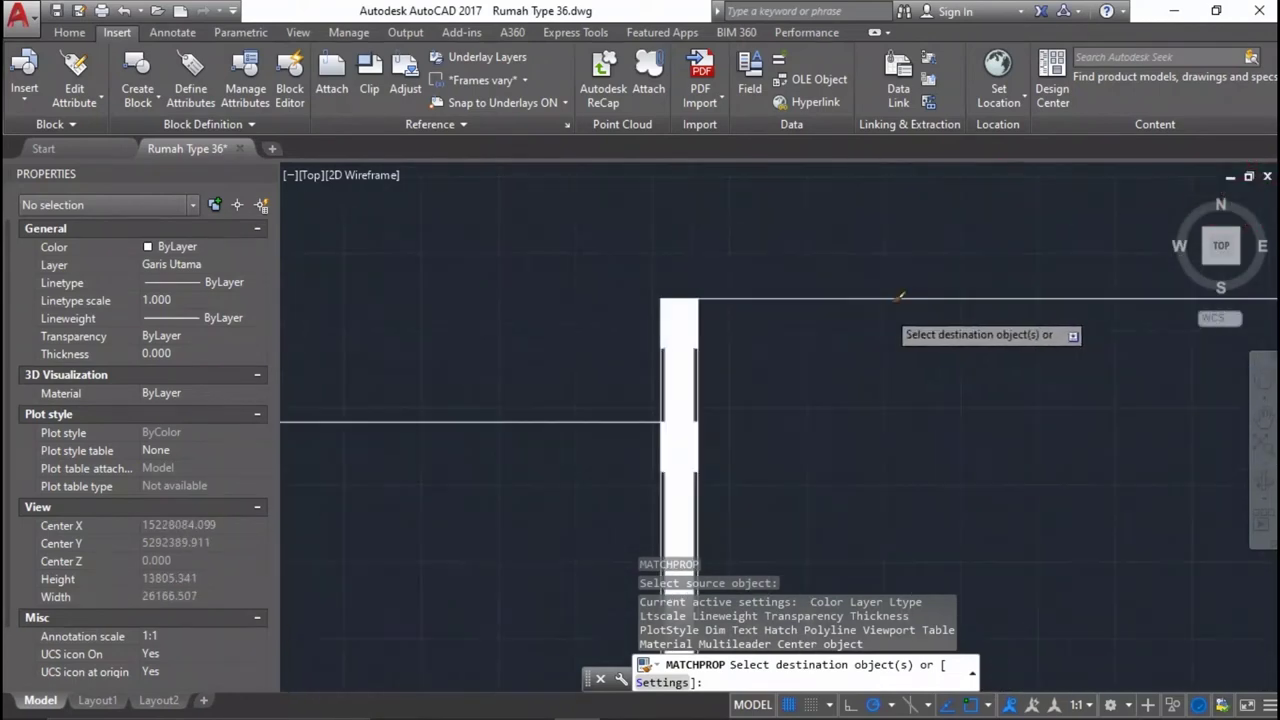
left_click(703, 312)
scroll(703, 312, "down", 5)
scroll(1050, 400, "up", 2)
scroll(1100, 340, "up", 2)
Apply the same wall hatch properties to a second wall.
key("Return")
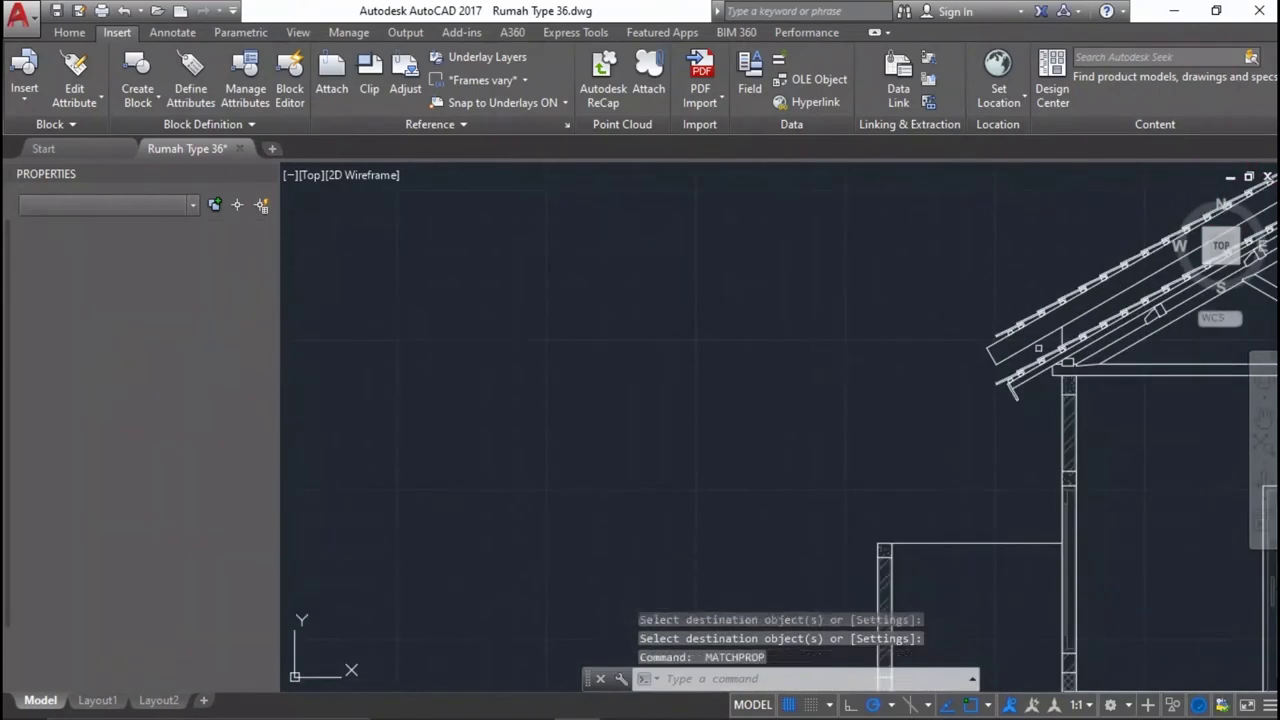
scroll(1067, 408, "up", 3)
left_click(1062, 435)
scroll(1062, 435, "down", 5)
scroll(851, 366, "up", 2)
scroll(964, 346, "up", 3)
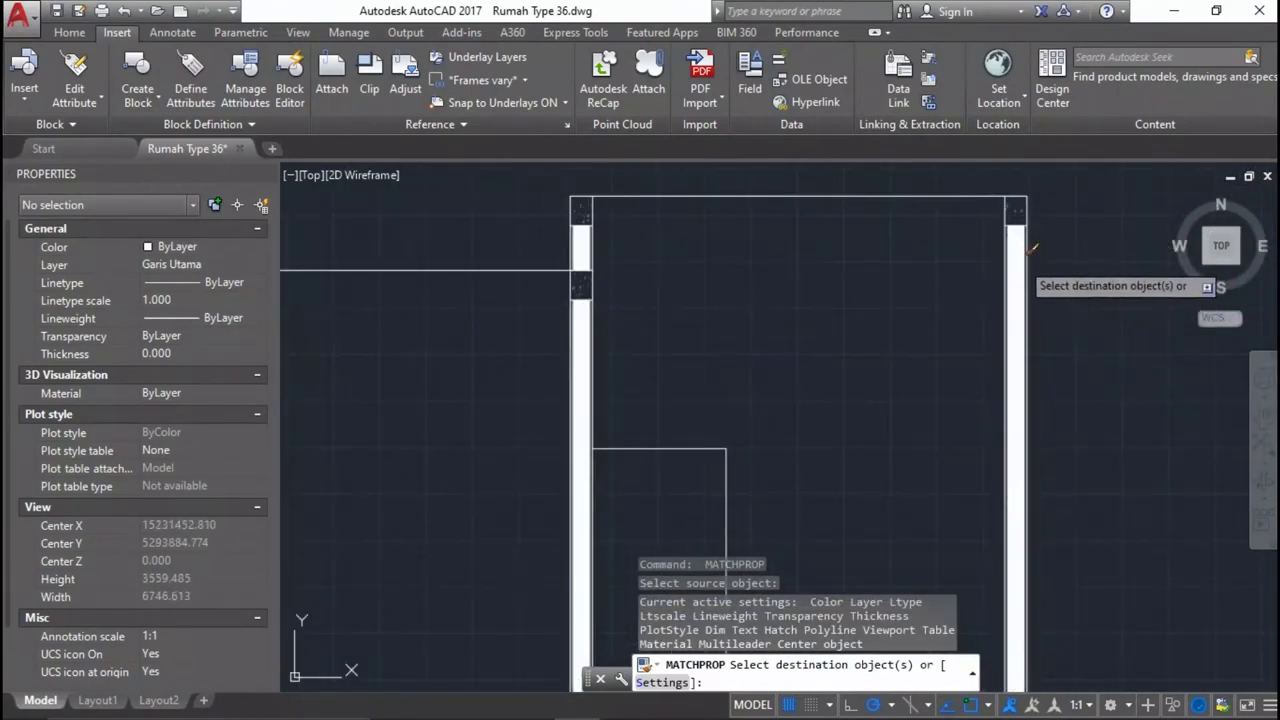
left_click(1002, 286)
scroll(1002, 286, "down", 5)
scroll(1037, 357, "up", 3)
key("Return")
scroll(1037, 357, "up", 3)
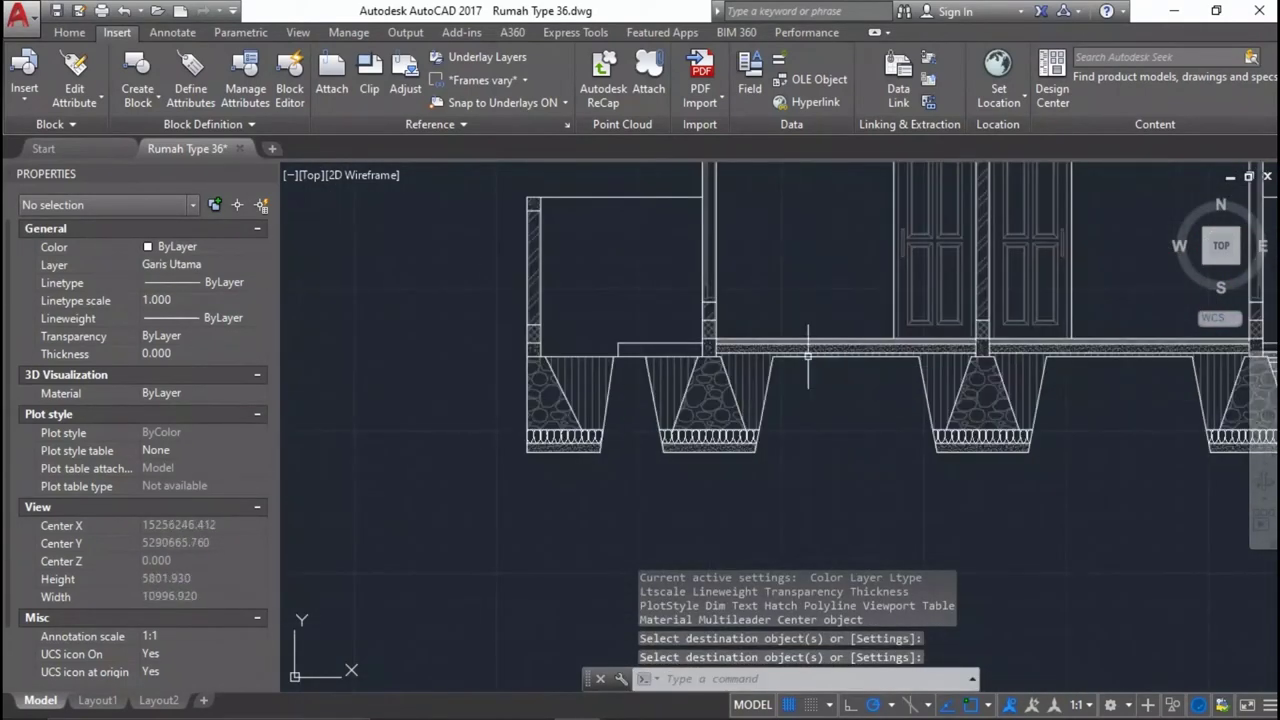
scroll(674, 320, "up", 3)
Copy the hatch from the wall near the foundation onto the remaining wall.
key("Return")
left_click(756, 338)
scroll(1006, 271, "down", 5)
scroll(560, 389, "up", 3)
scroll(620, 460, "up", 3)
scroll(587, 453, "up", 2)
left_click(587, 453)
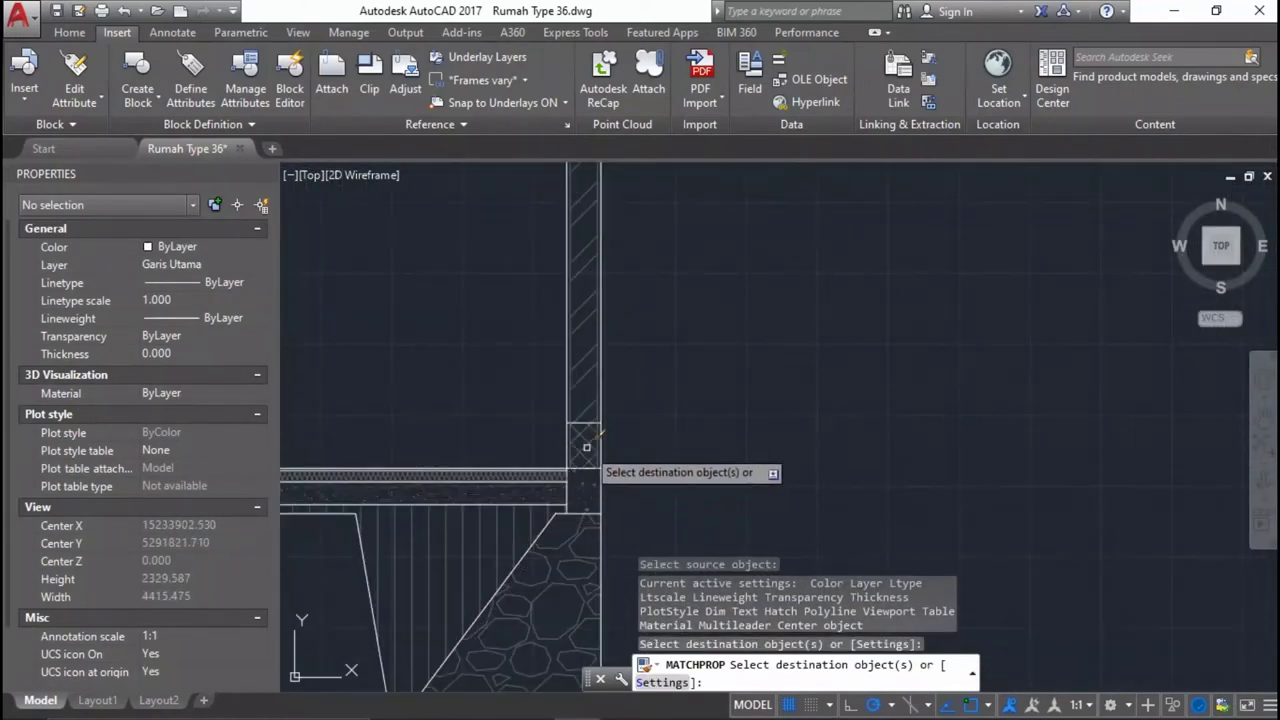
key("Return")
scroll(863, 349, "down", 5)
scroll(751, 320, "up", 3)
scroll(748, 326, "down", 3)
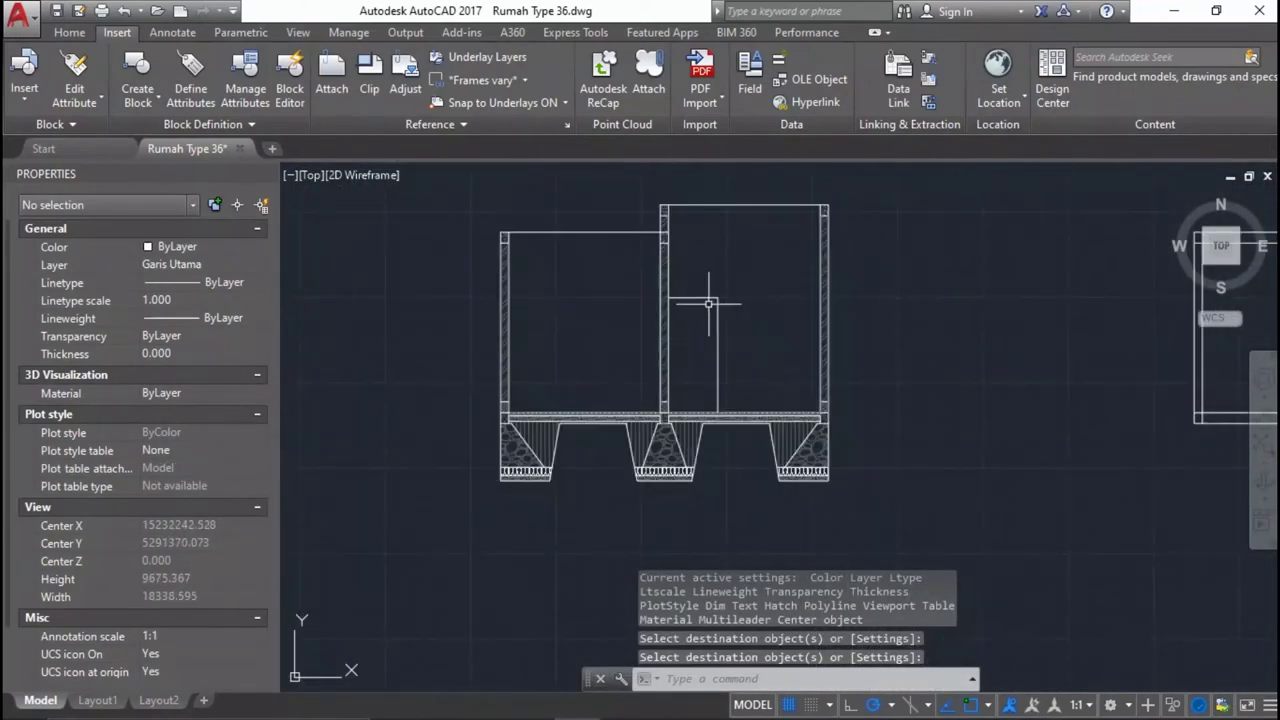
scroll(706, 240, "up", 2)
middle_click_drag(731, 340, 812, 442)
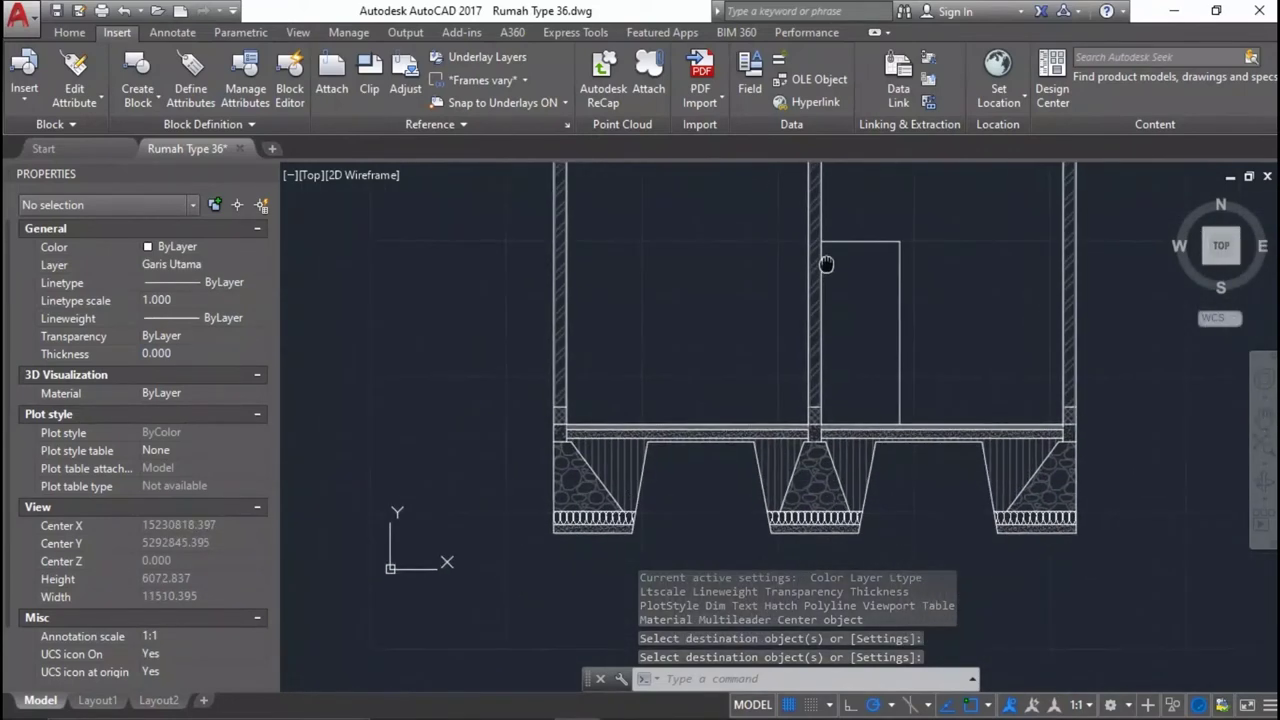
scroll(812, 442, "down", 5)
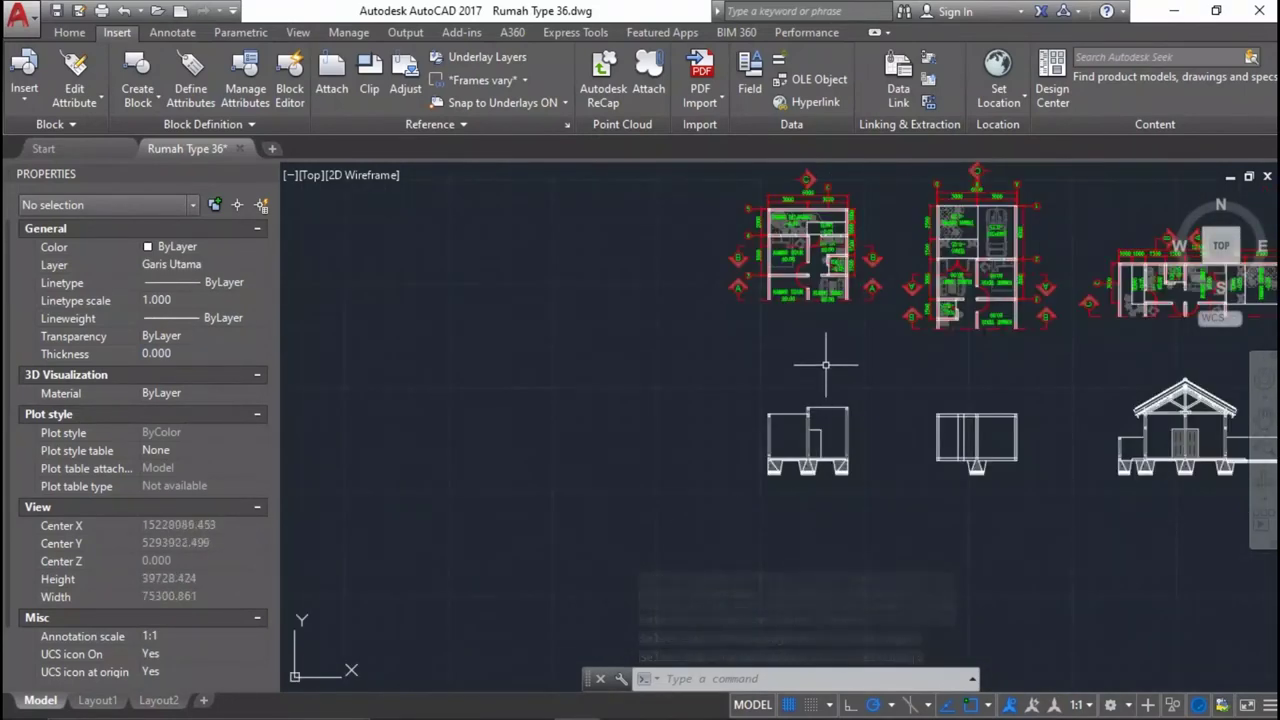
scroll(806, 205, "up", 2)
middle_click_drag(815, 410, 777, 348)
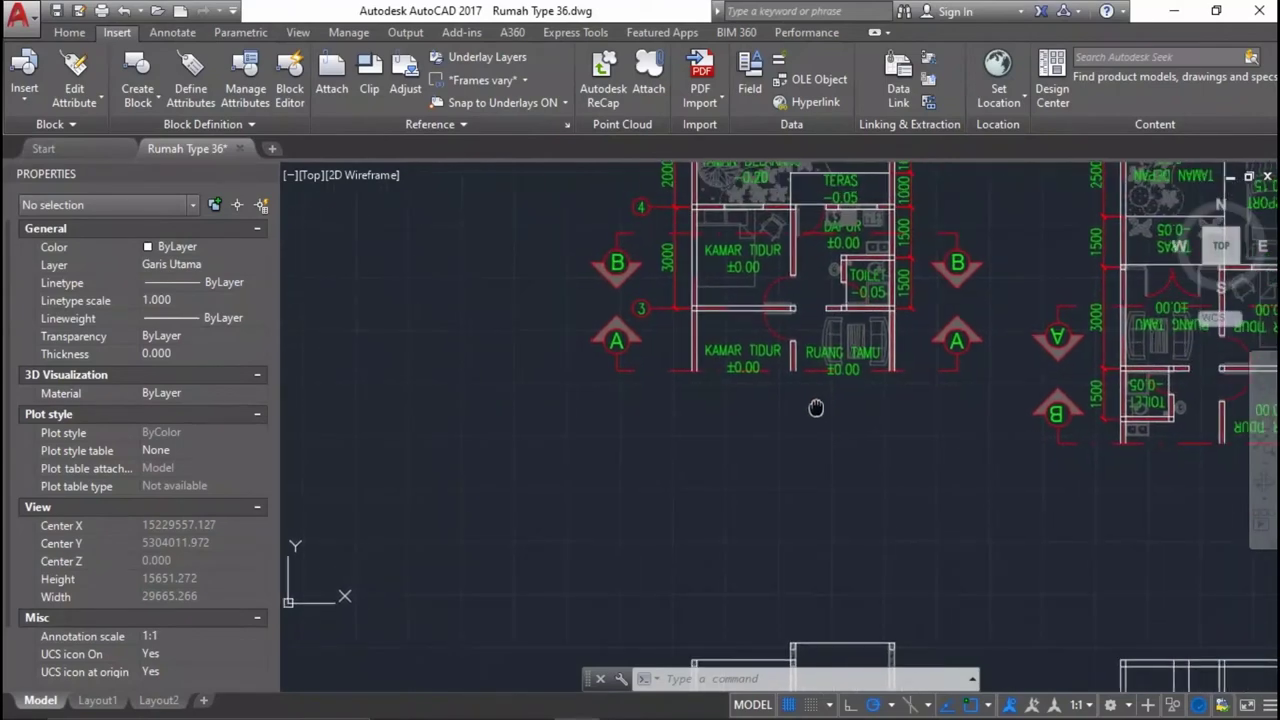
scroll(791, 370, "up", 5)
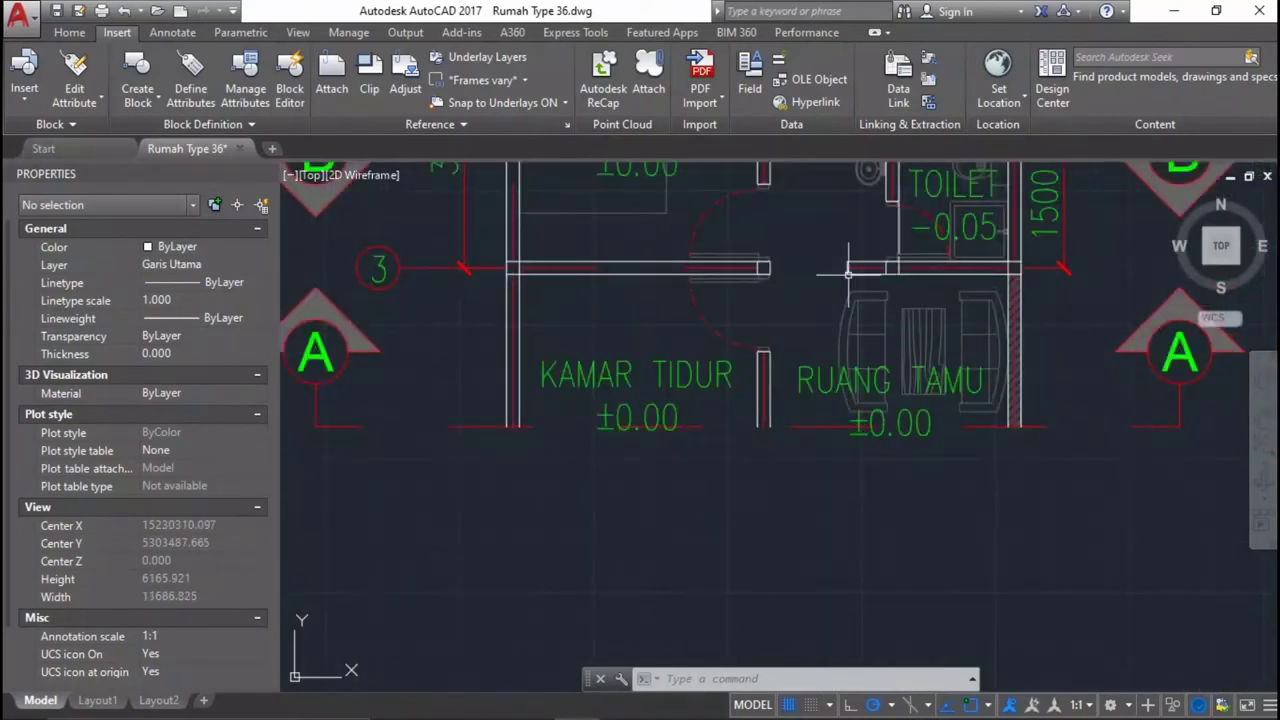
scroll(760, 320, "down", 2)
scroll(740, 278, "up", 2)
scroll(740, 265, "up", 2)
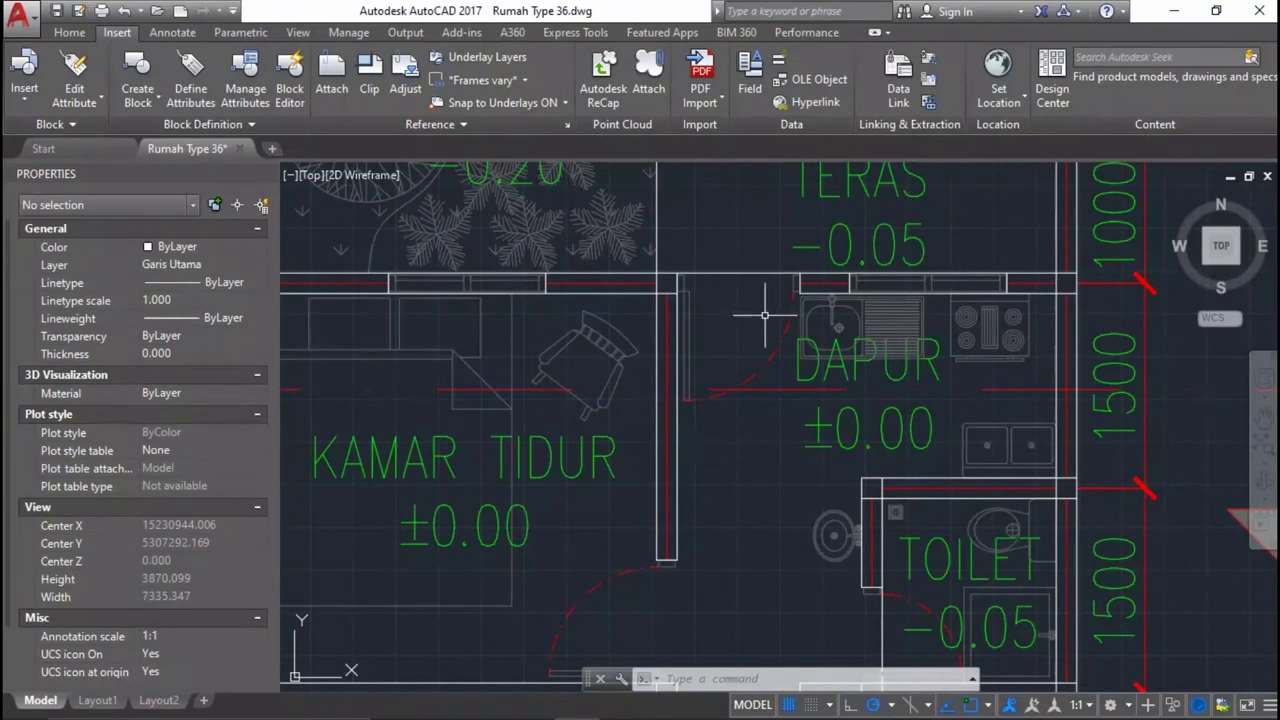
scroll(700, 270, "down", 12)
scroll(771, 303, "up", 2)
scroll(905, 415, "up", 3)
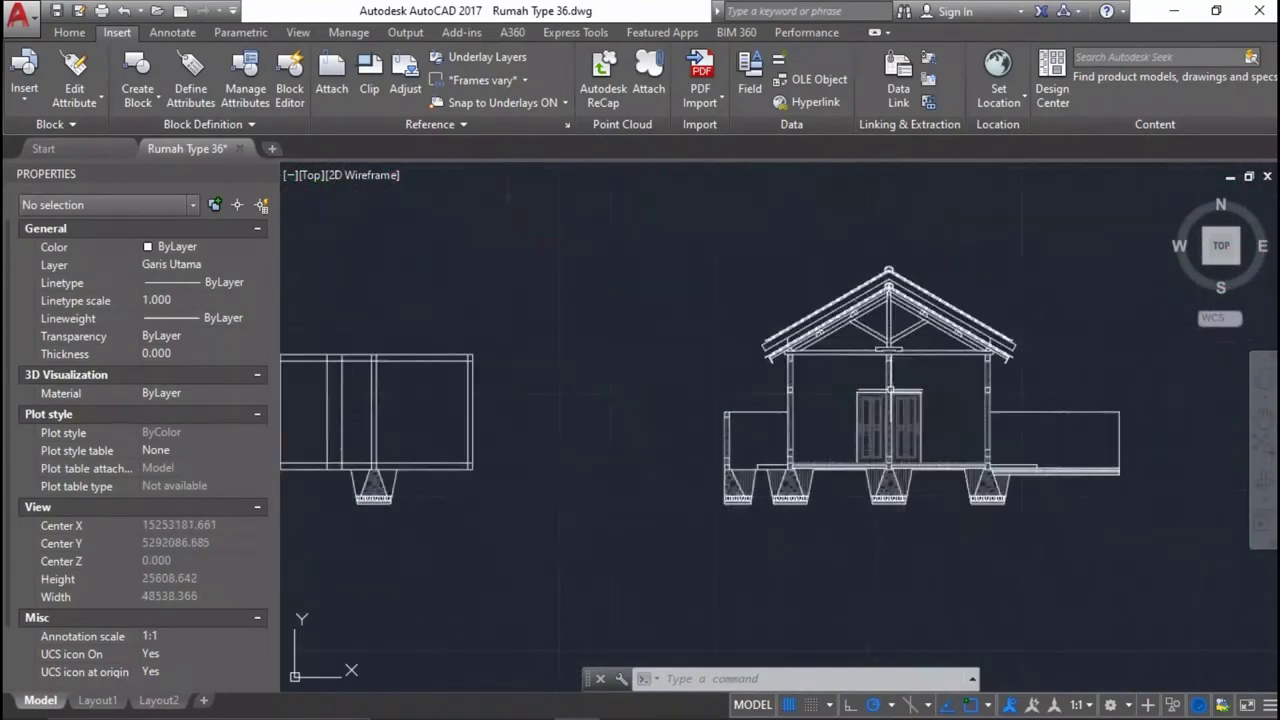
scroll(930, 460, "up", 2)
scroll(960, 511, "up", 2)
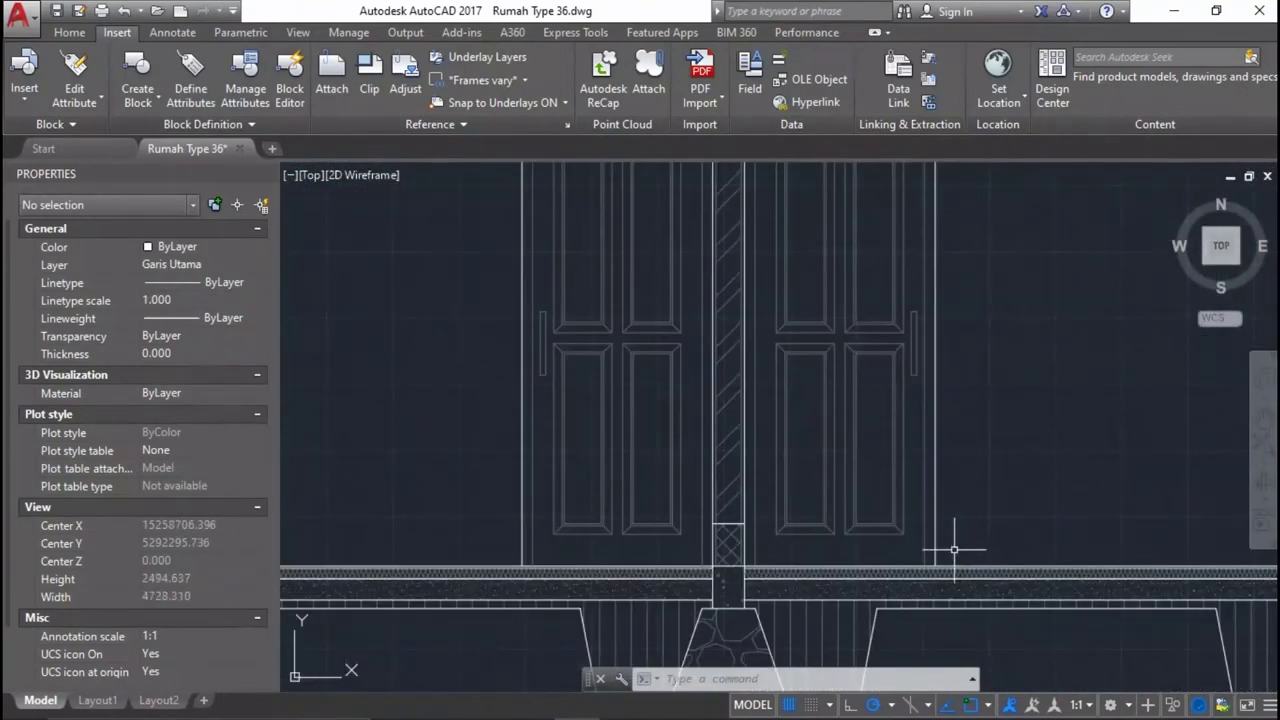
scroll(870, 400, "down", 4)
scroll(809, 250, "up", 3)
scroll(805, 277, "up", 2)
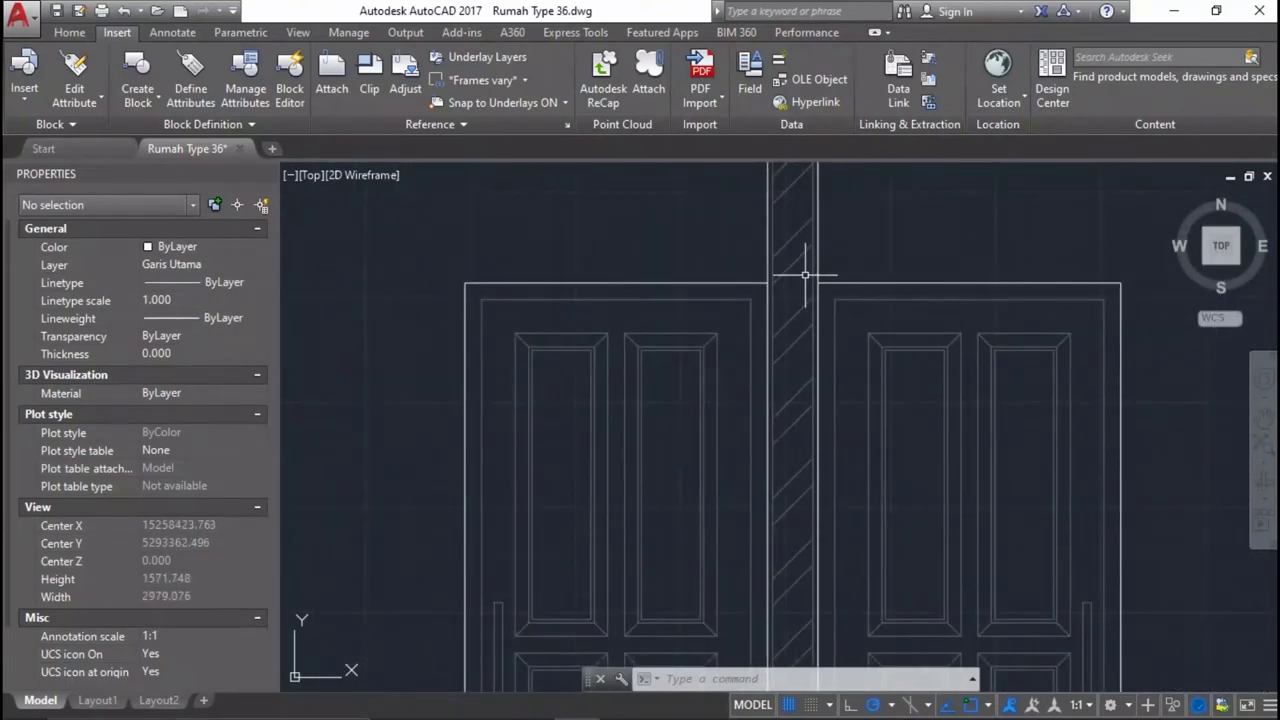
scroll(828, 268, "down", 4)
scroll(900, 440, "up", 2)
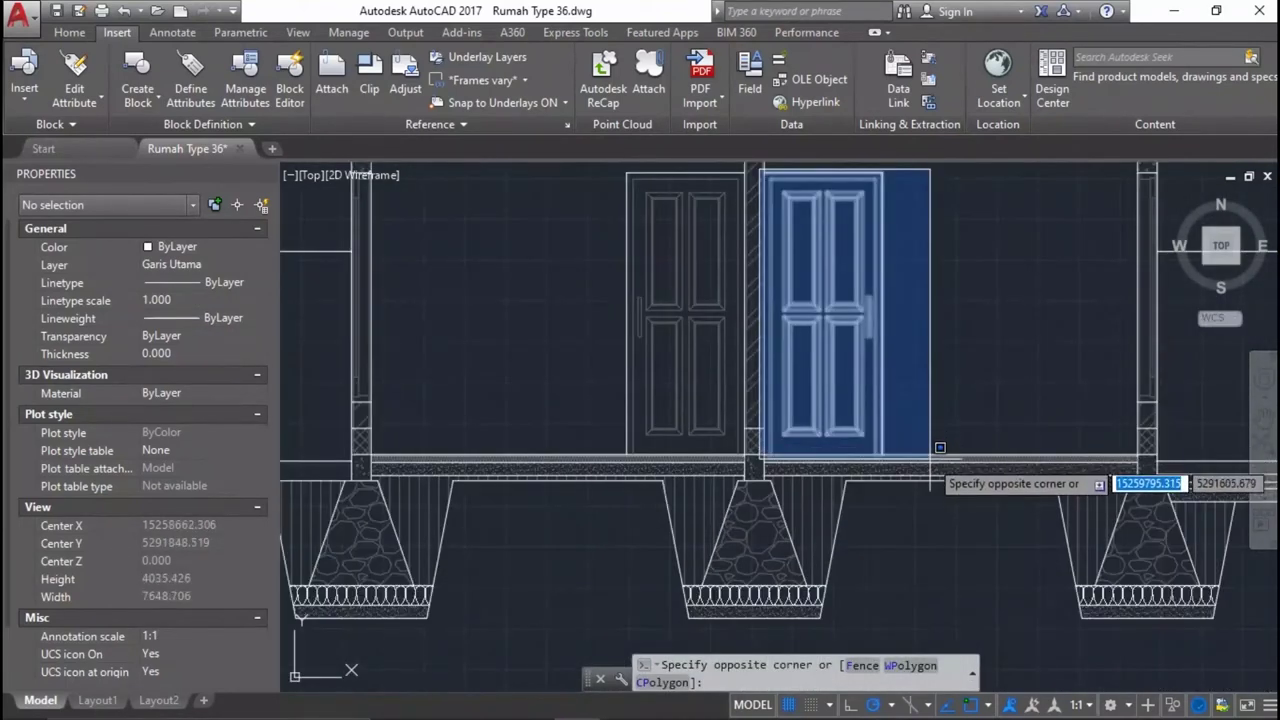
Copy the selected paneled door with CO from its bottom corner into the section's right-bay opening.
left_click(940, 448)
scroll(780, 400, "up", 2)
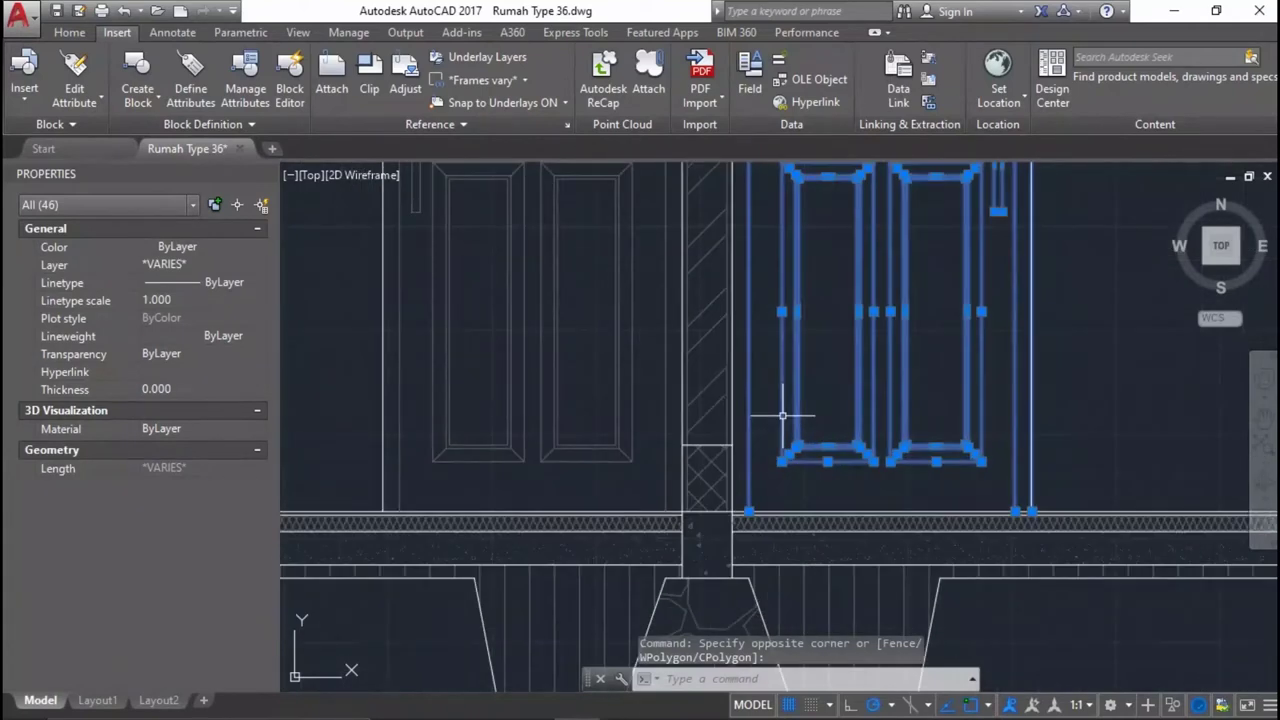
type("co")
key("Return")
scroll(753, 533, "up", 2)
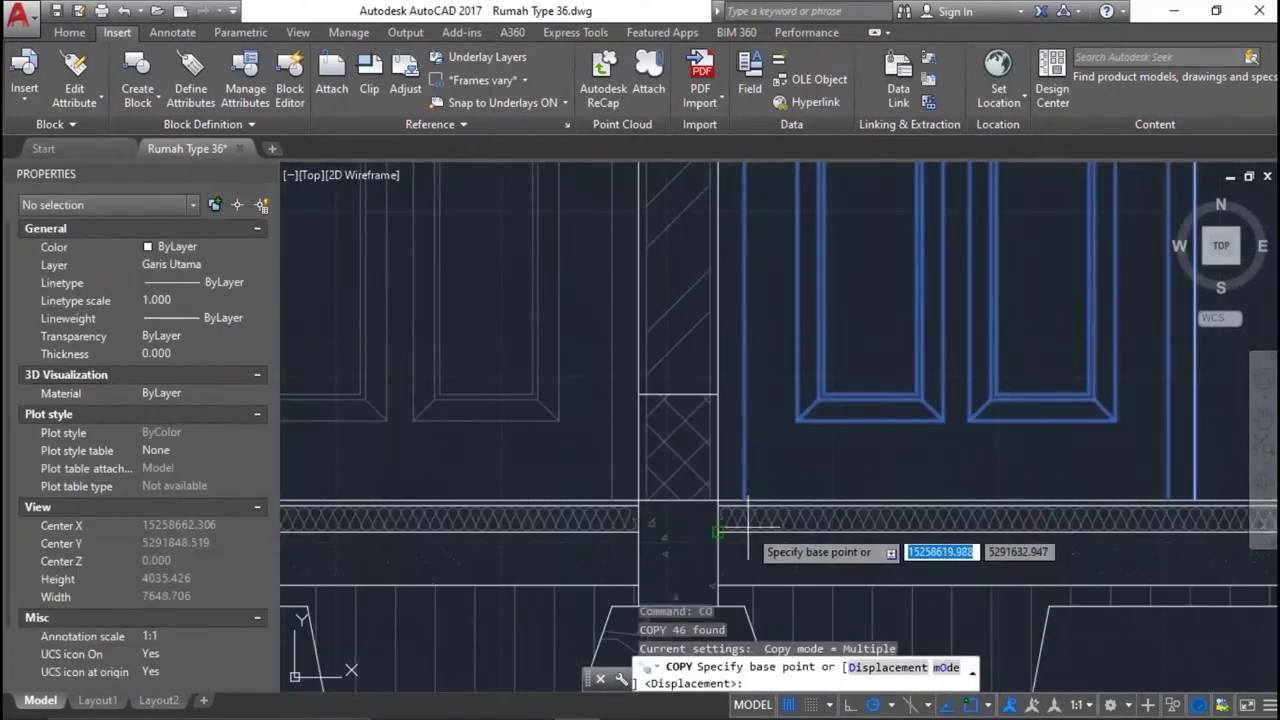
left_click(718, 500)
scroll(729, 486, "down", 5)
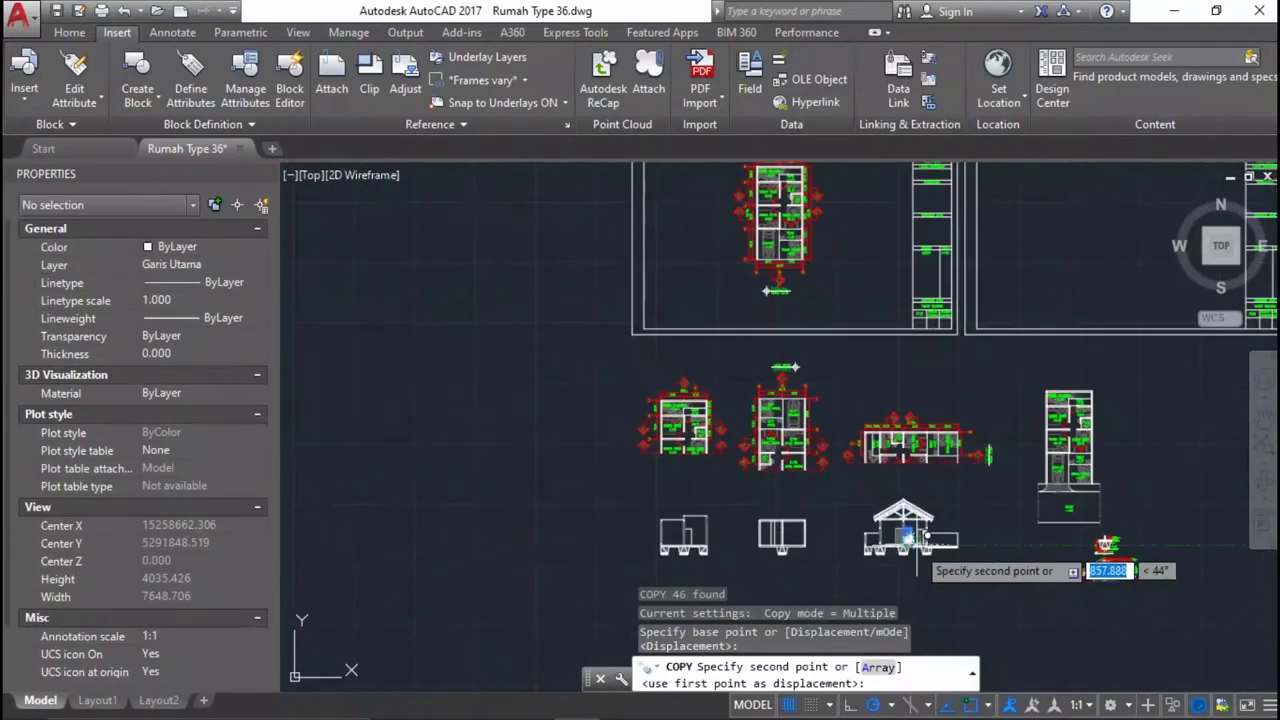
scroll(1000, 550, "up", 2)
scroll(580, 385, "up", 2)
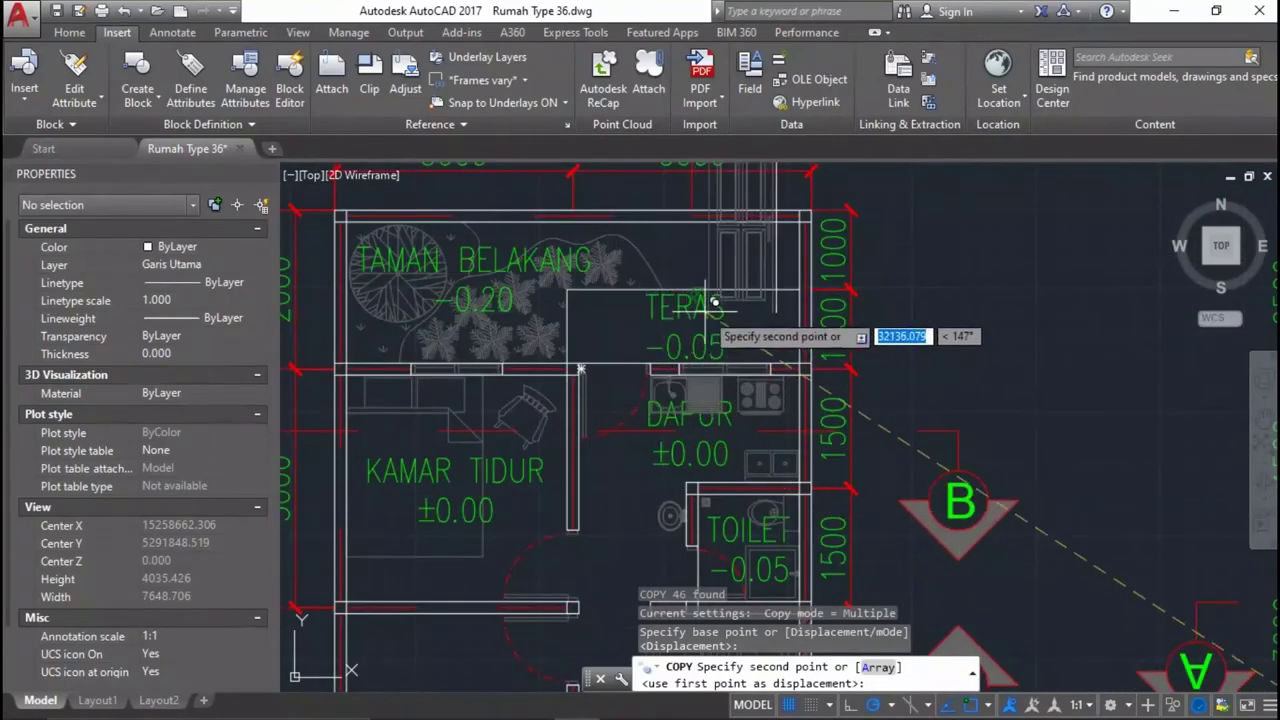
scroll(760, 360, "down", 5)
scroll(736, 462, "up", 5)
scroll(736, 462, "up", 3)
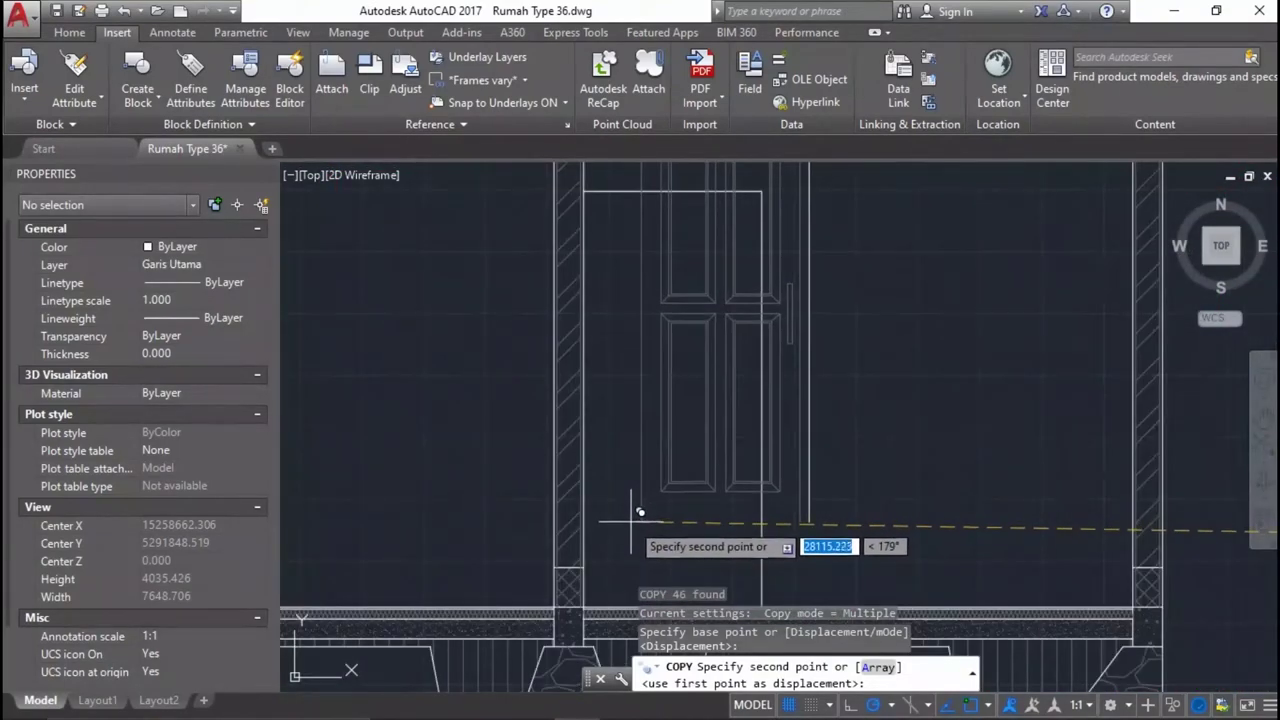
scroll(640, 500, "up", 2)
scroll(669, 464, "up", 1)
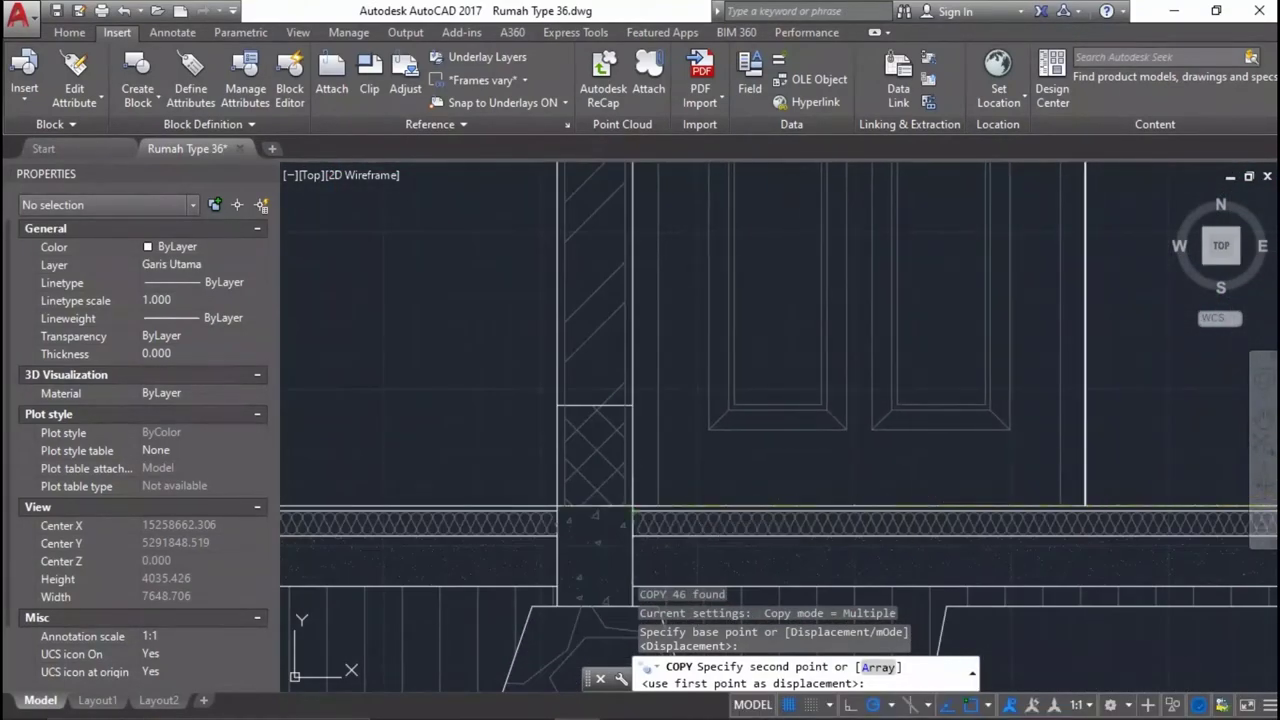
scroll(935, 400, "down", 3)
left_click(935, 390)
scroll(940, 390, "up", 2)
scroll(932, 378, "up", 2)
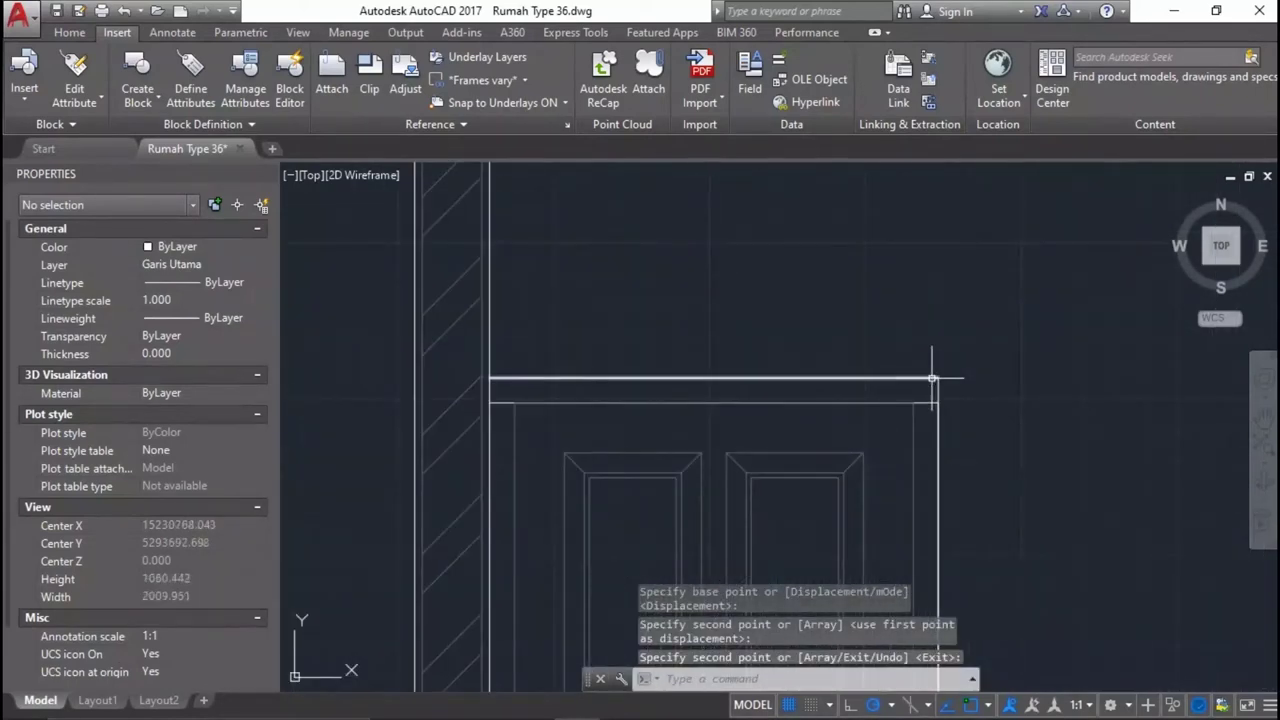
key("Return")
Erase the stray horizontal line, vertical line and duplicate top line around the copied door.
left_click(925, 379)
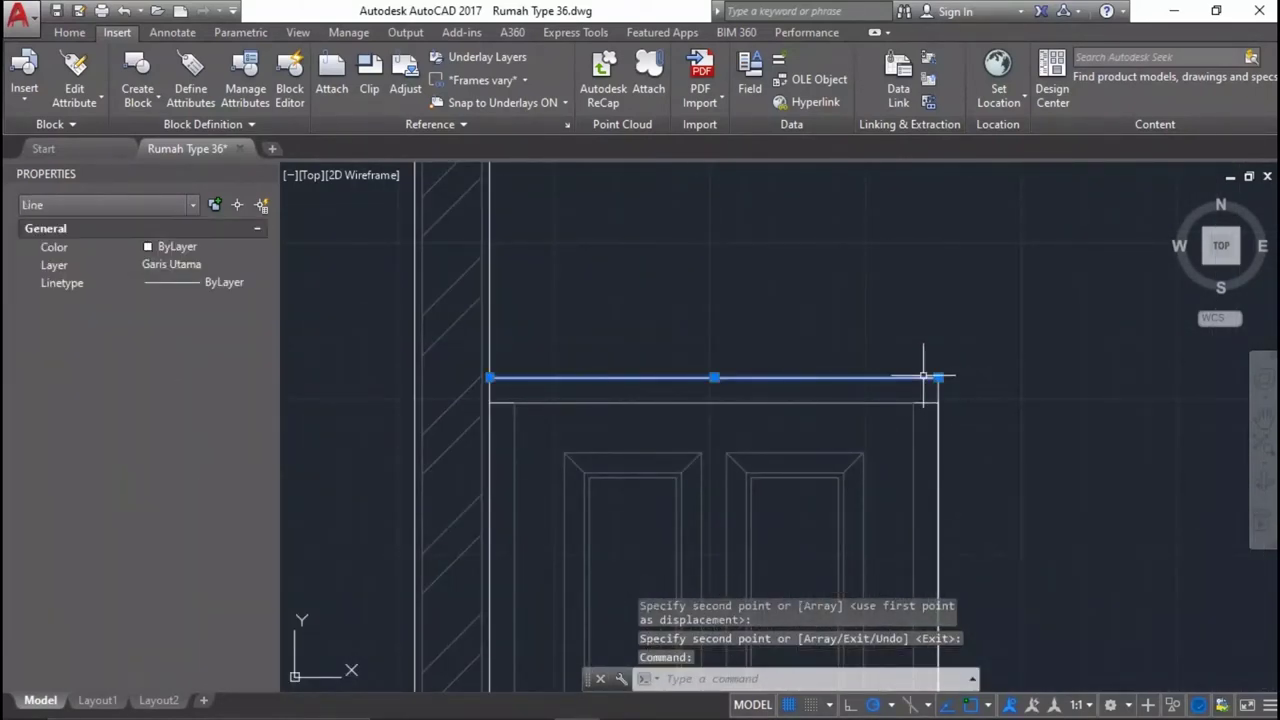
key("Delete")
left_click(950, 385)
left_click(905, 350)
key("Delete")
left_click(896, 402)
key("Delete")
scroll(860, 330, "down", 4)
scroll(874, 324, "down", 3)
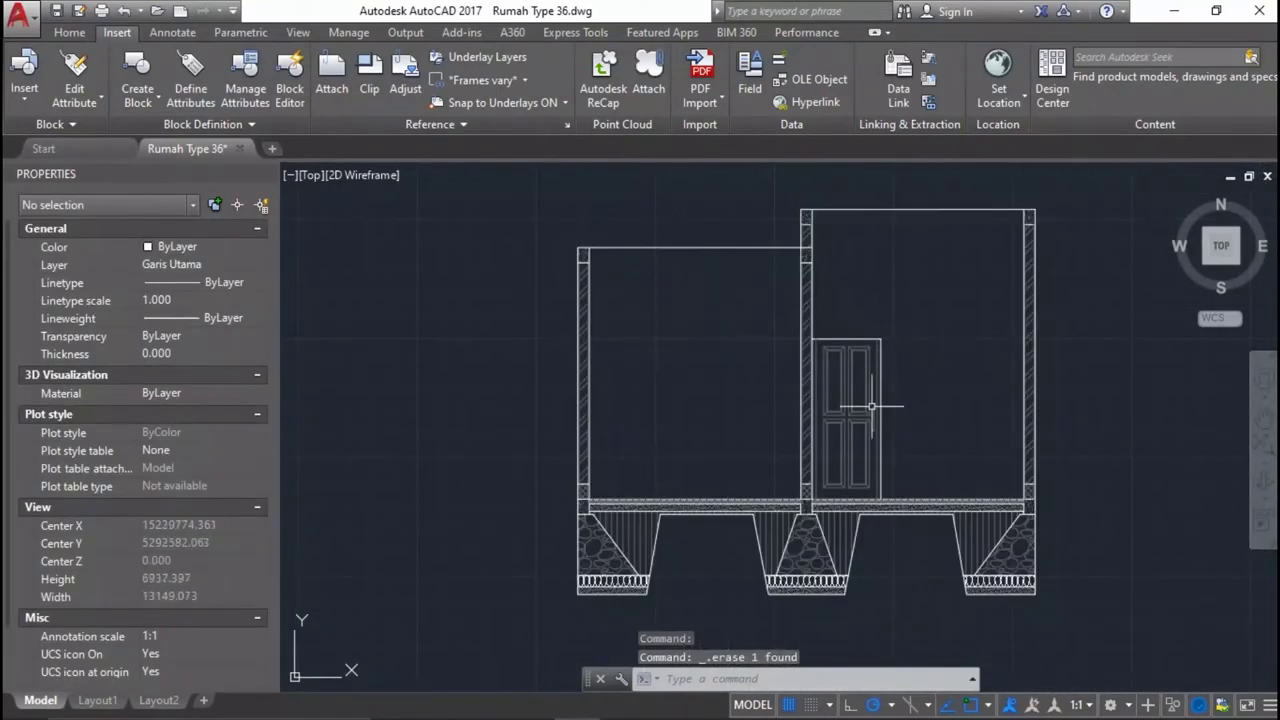
scroll(856, 472, "up", 3)
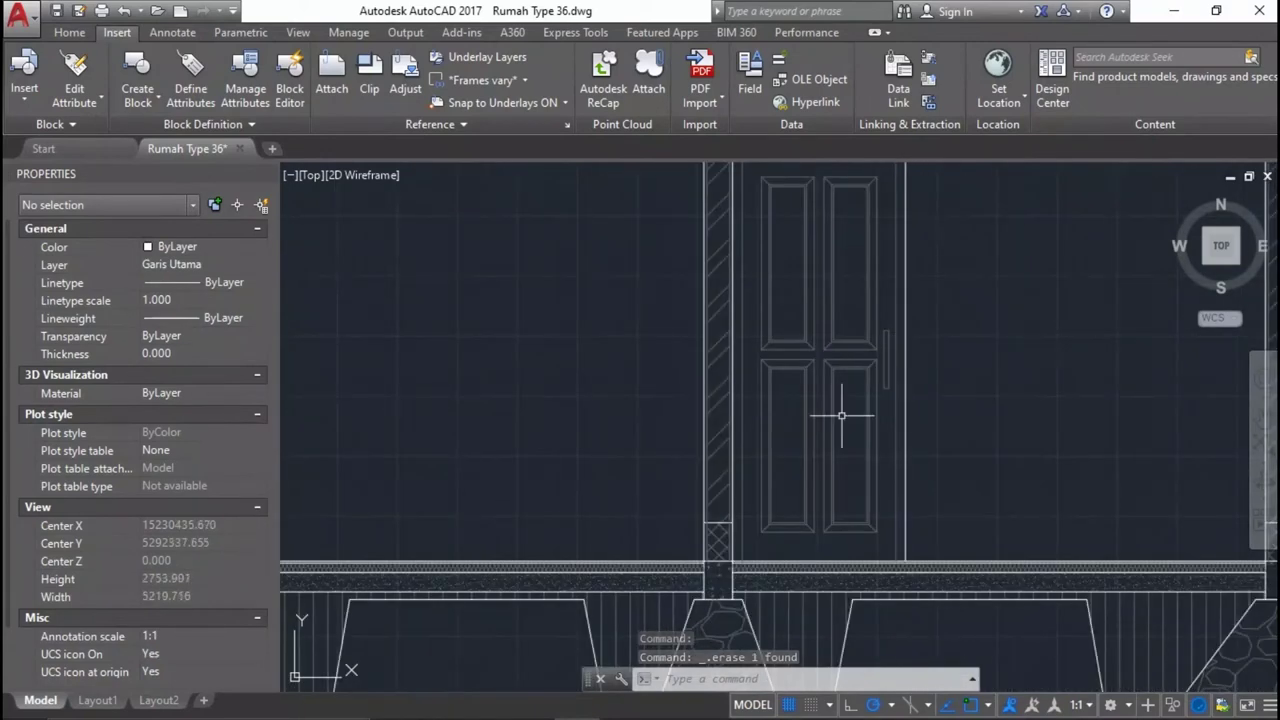
scroll(848, 550, "up", 4)
scroll(864, 553, "down", 3)
scroll(908, 420, "down", 2)
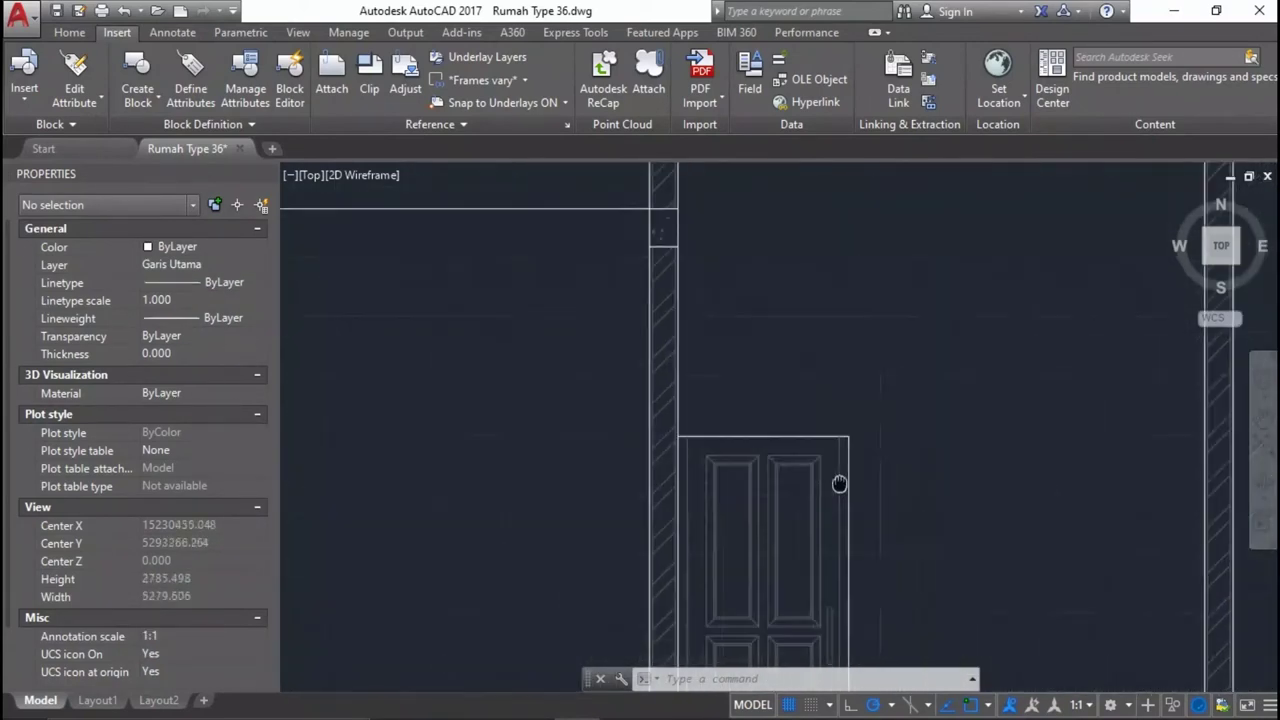
scroll(857, 443, "down", 3)
scroll(766, 357, "up", 2)
scroll(728, 371, "up", 1)
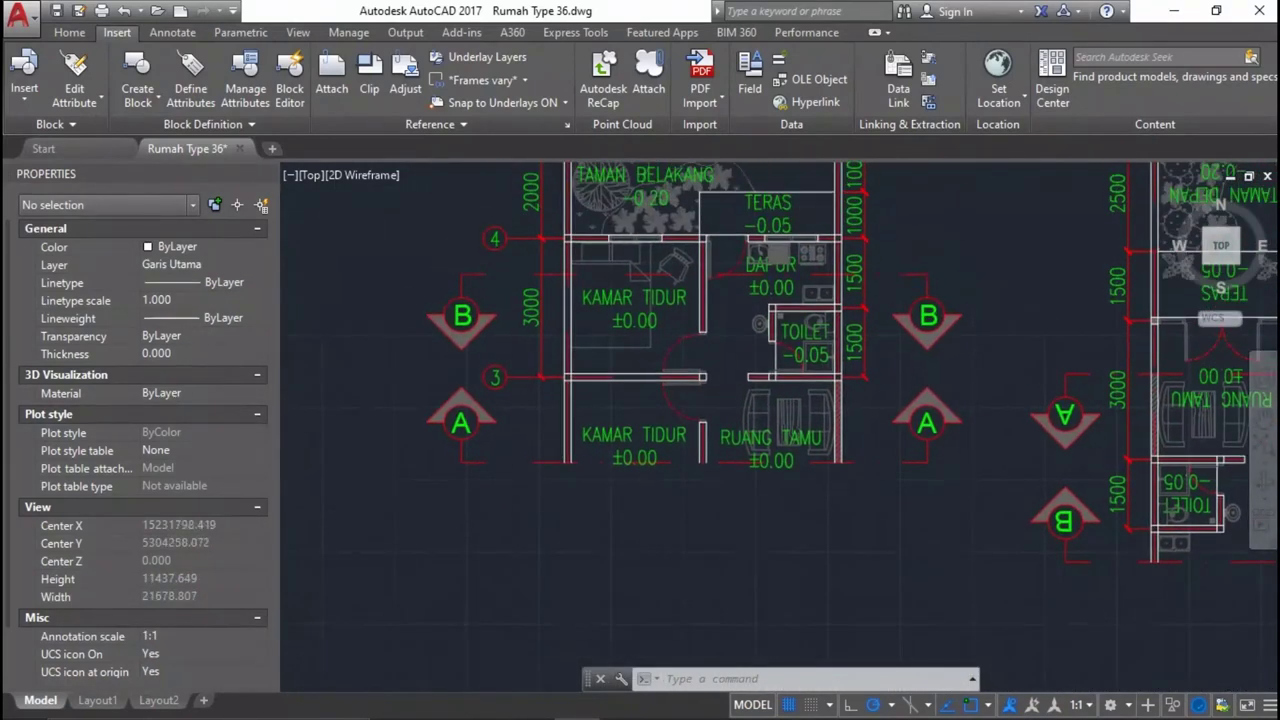
scroll(726, 385, "up", 3)
middle_click_drag(676, 283, 689, 513)
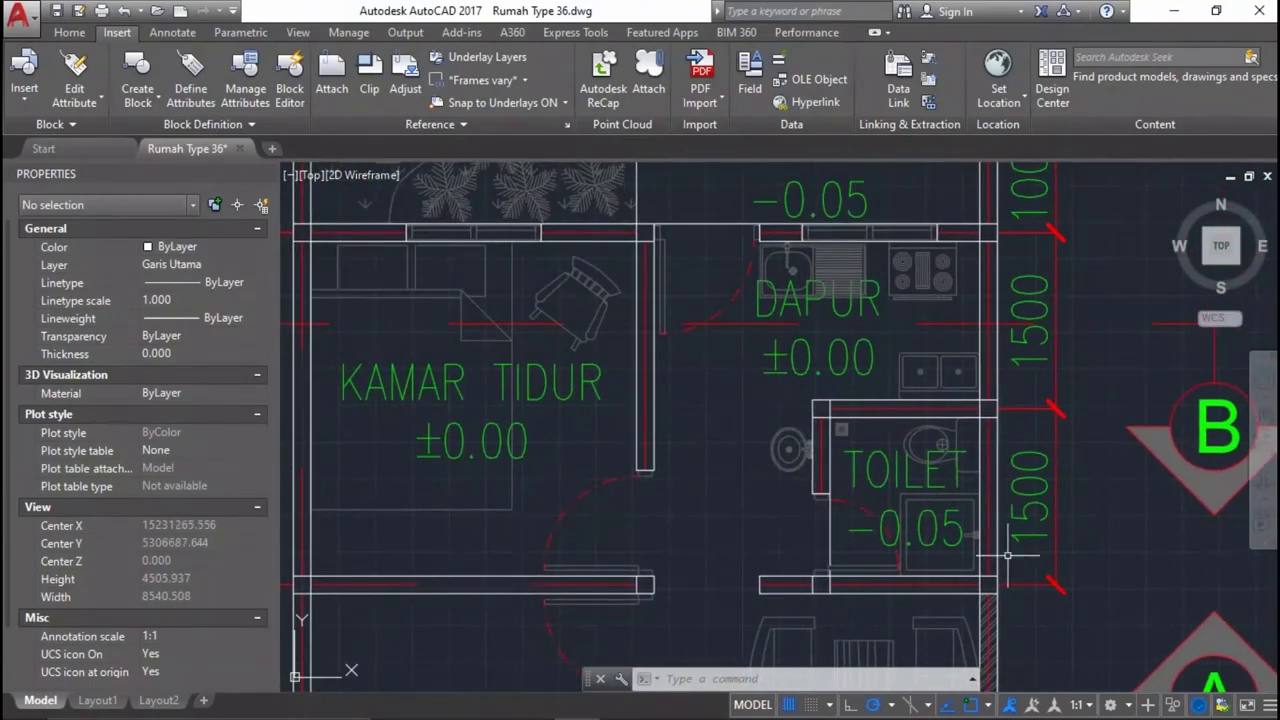
scroll(757, 287, "up", 2)
scroll(757, 287, "down", 5)
scroll(750, 260, "up", 2)
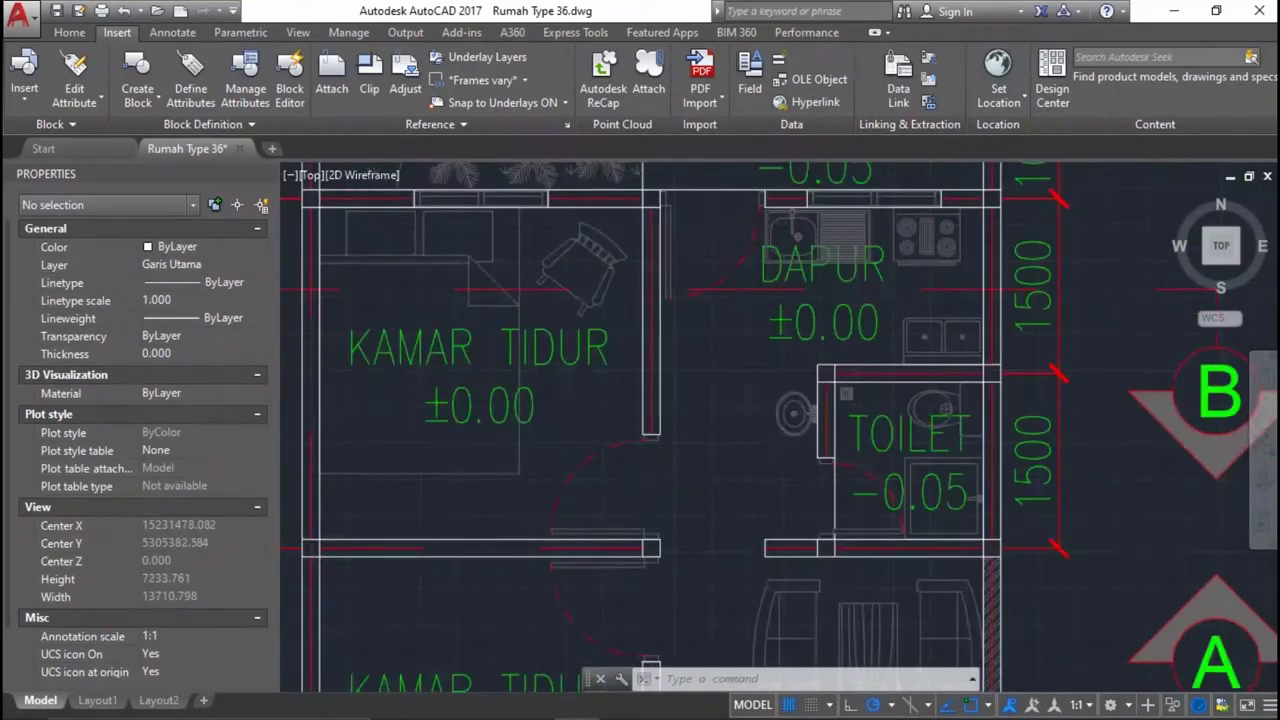
scroll(741, 215, "down", 10)
scroll(769, 389, "up", 8)
scroll(685, 317, "up", 5)
middle_click_drag(491, 290, 601, 290)
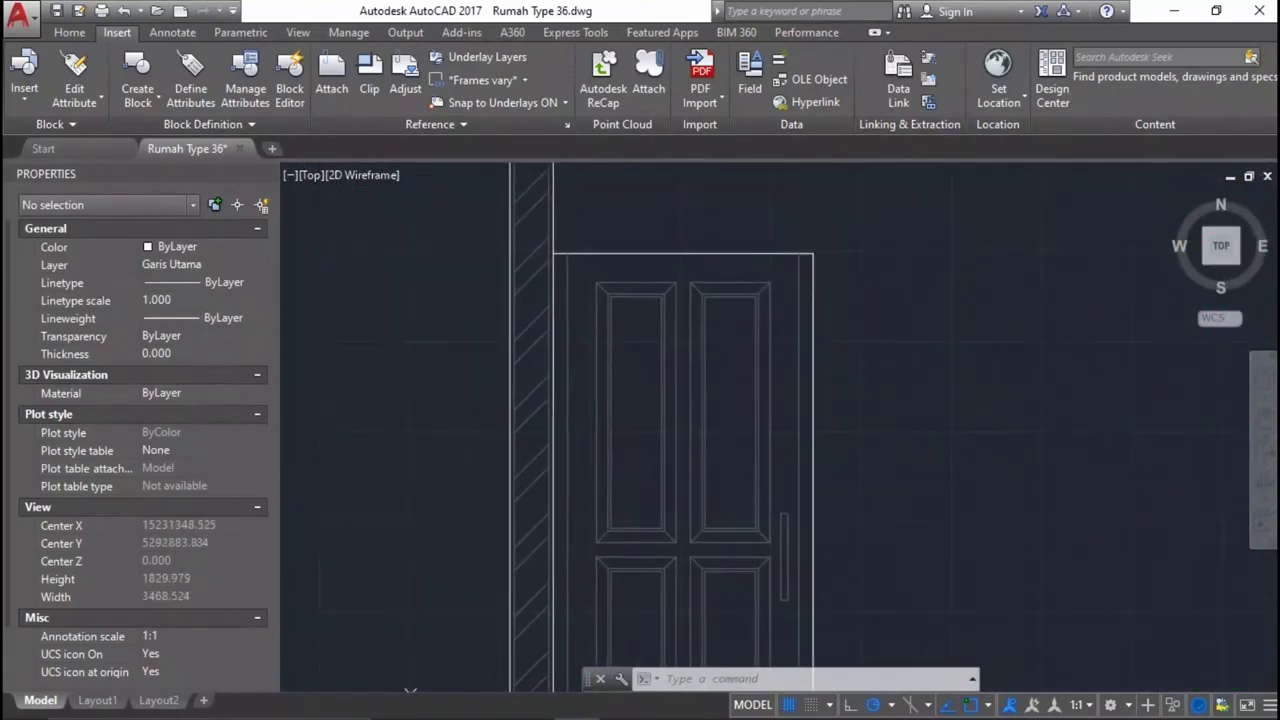
scroll(743, 229, "down", 5)
scroll(746, 234, "up", 7)
scroll(826, 214, "down", 7)
scroll(826, 214, "up", 4)
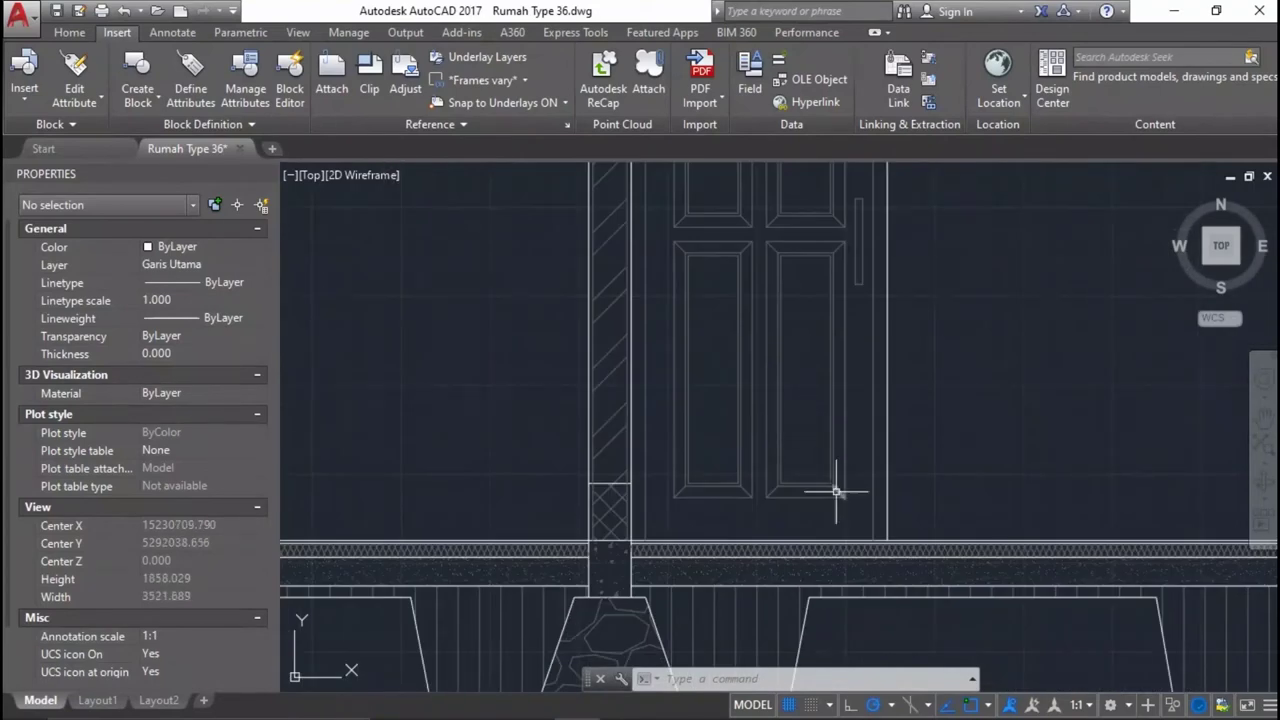
scroll(836, 491, "down", 4)
scroll(974, 349, "up", 1)
scroll(971, 429, "down", 2)
scroll(916, 395, "down", 1)
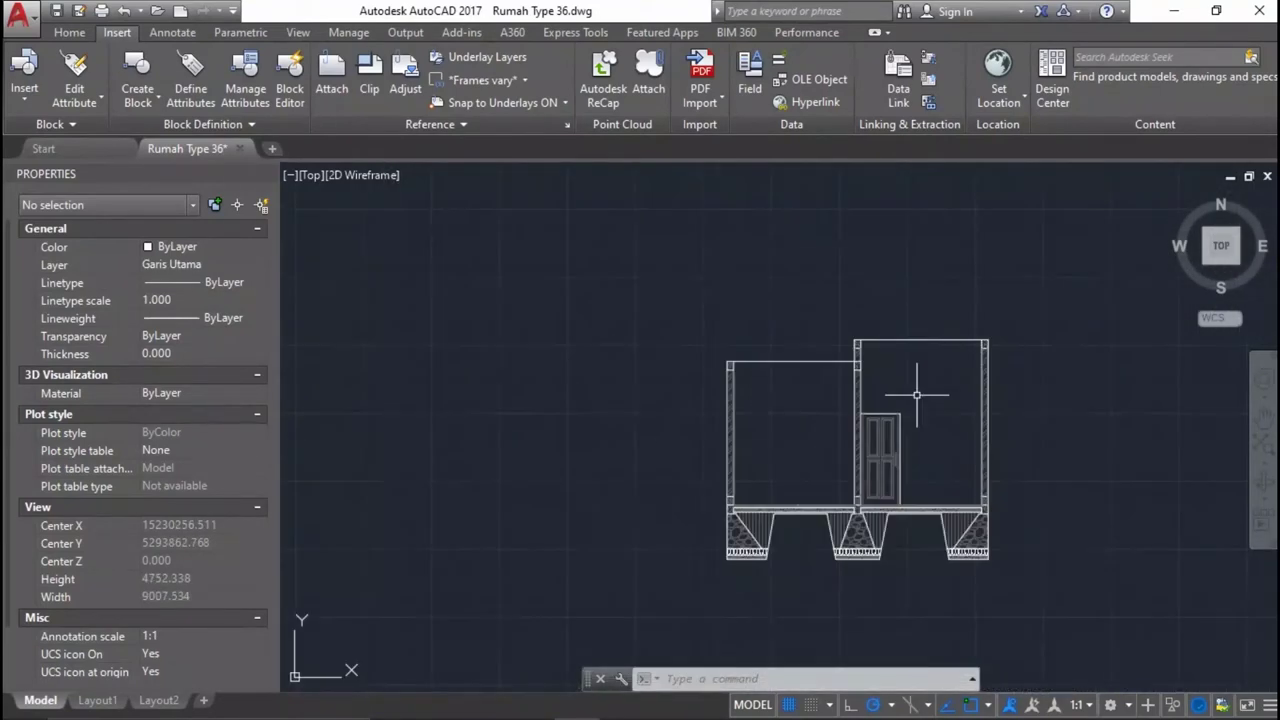
middle_click_drag(1025, 468, 794, 471)
scroll(1092, 459, "down", 4)
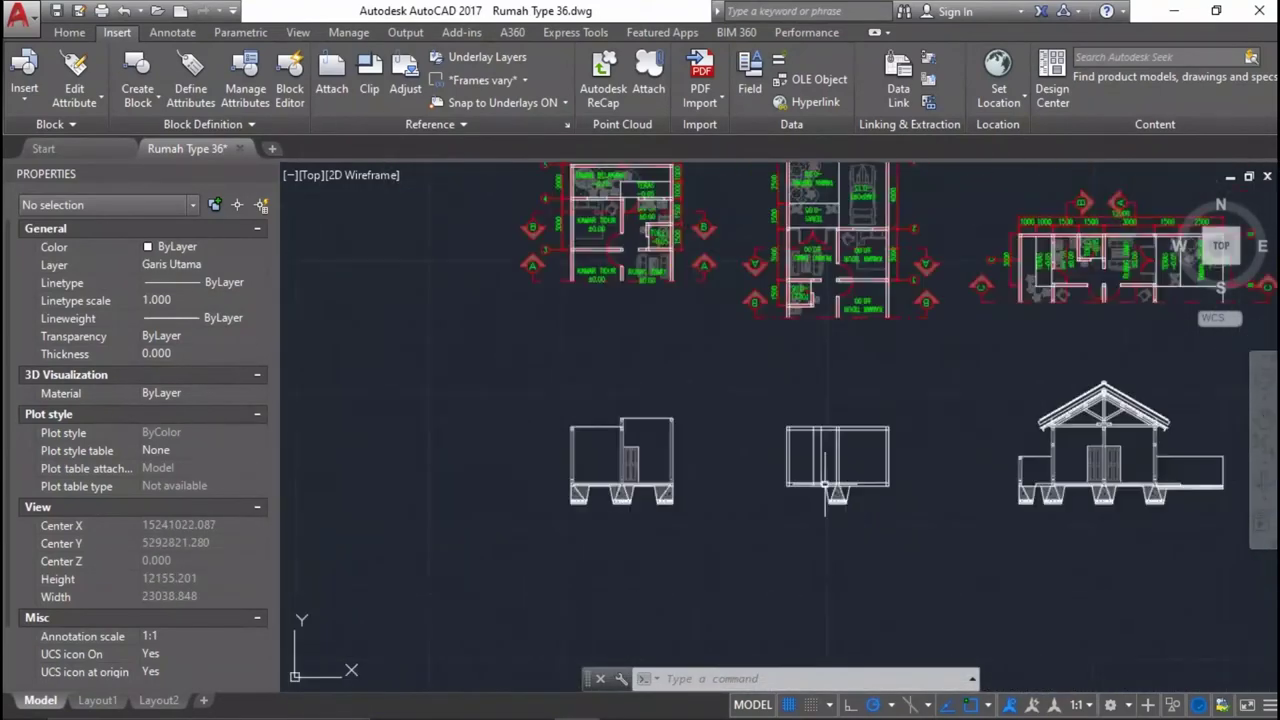
middle_click_drag(1060, 480, 1058, 488)
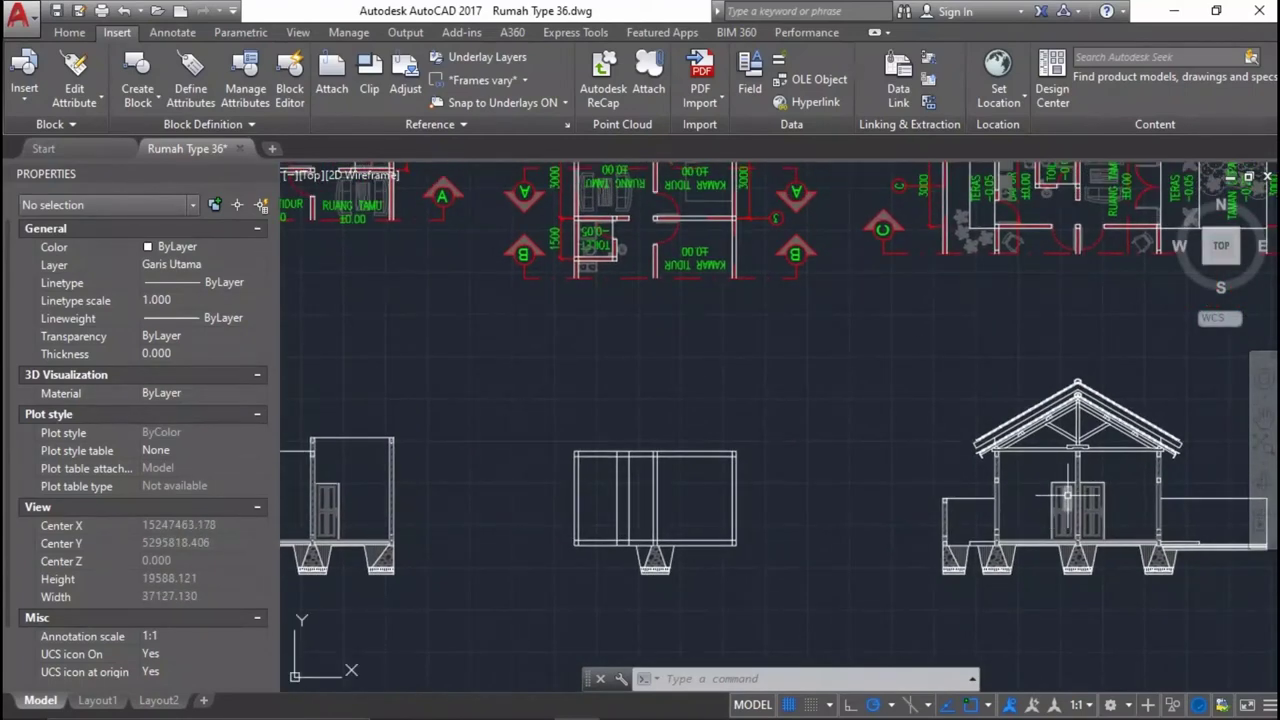
scroll(763, 451, "up", 1)
scroll(763, 451, "up", 3)
scroll(766, 514, "up", 3)
scroll(910, 433, "up", 3)
scroll(910, 433, "down", 5)
middle_click_drag(800, 200, 825, 312)
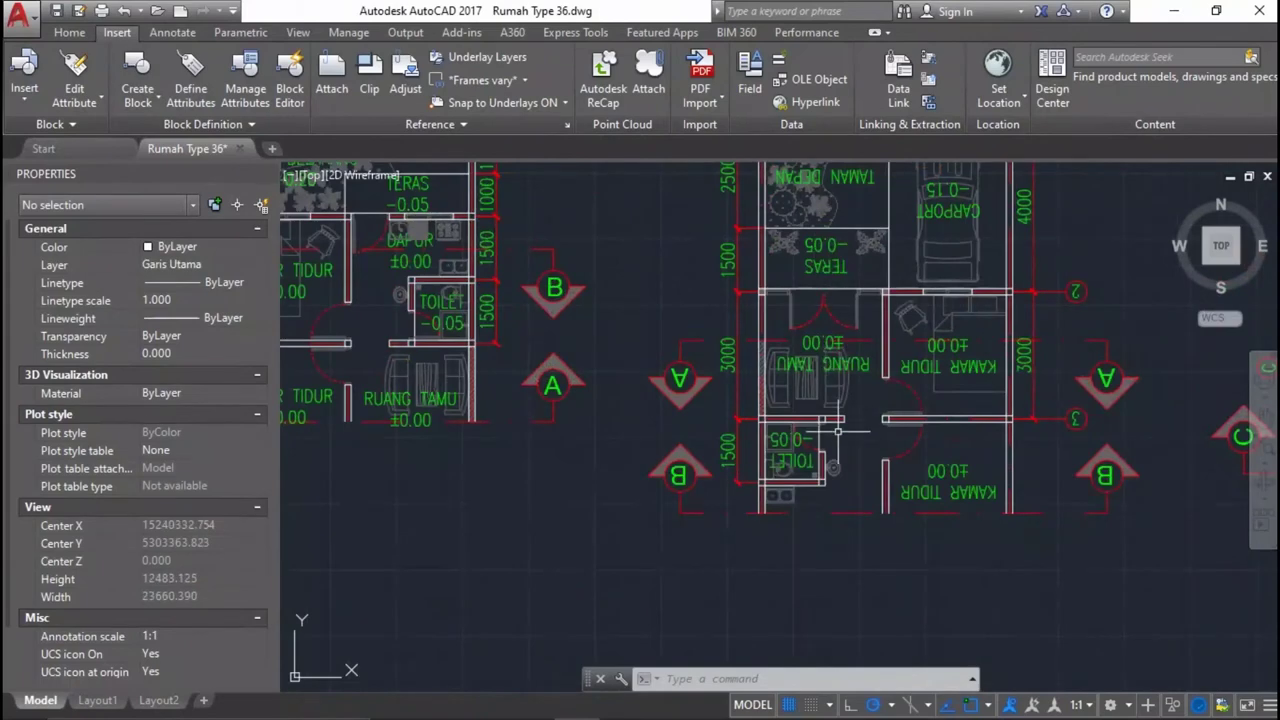
scroll(909, 509, "down", 2)
scroll(850, 540, "down", 2)
scroll(690, 560, "up", 3)
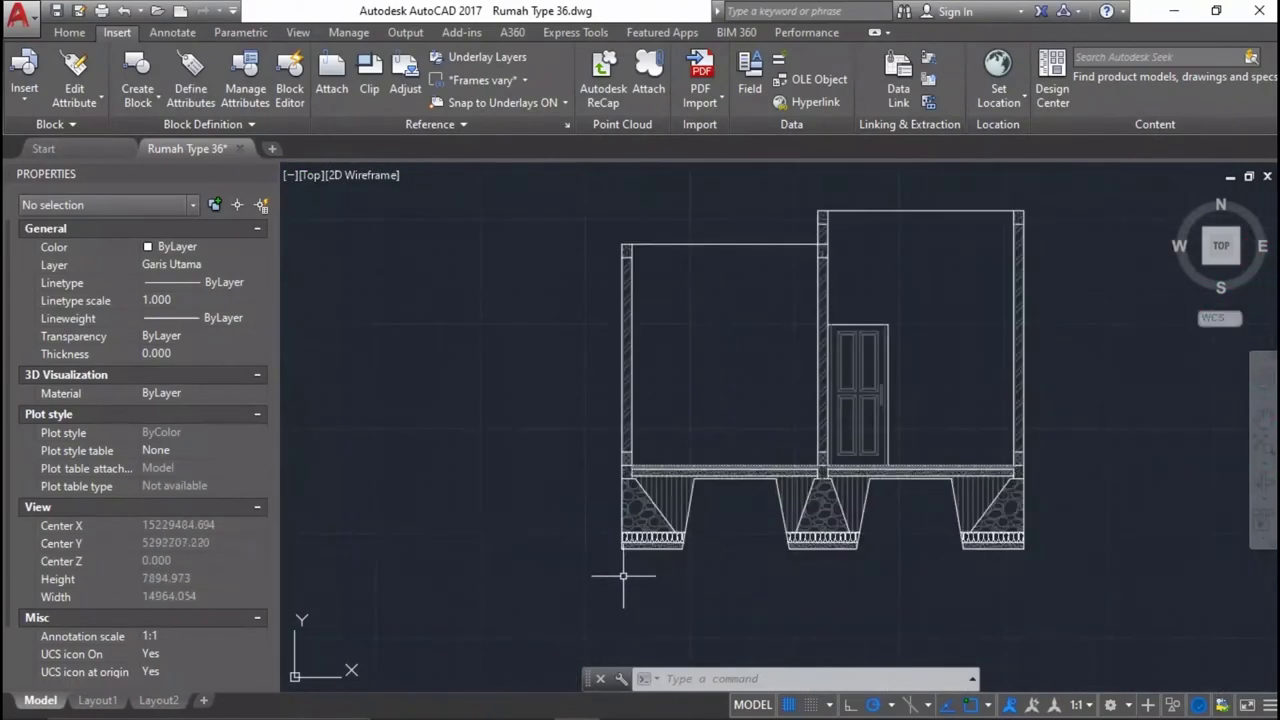
scroll(682, 561, "up", 2)
left_click(748, 587)
Copy the selected footing objects from their corner to beneath the second section.
left_click(543, 440)
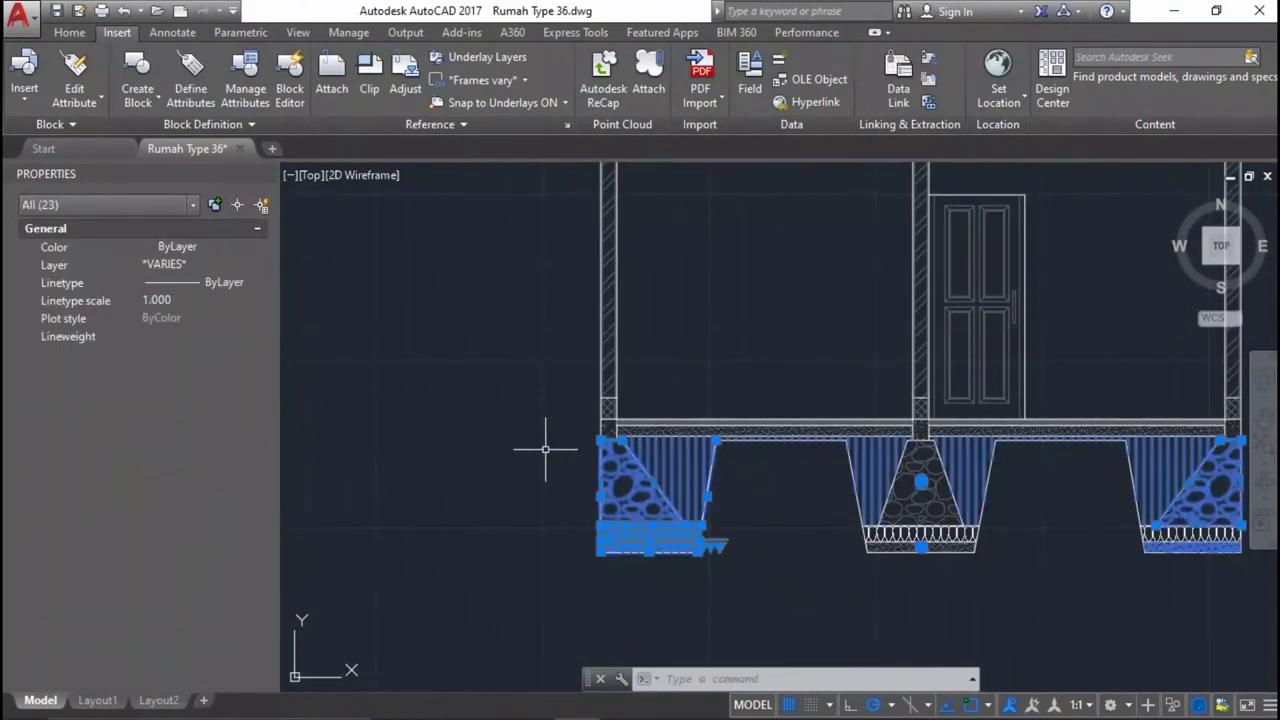
scroll(687, 485, "up", 4)
left_click(705, 468, "shift")
scroll(720, 450, "down", 4)
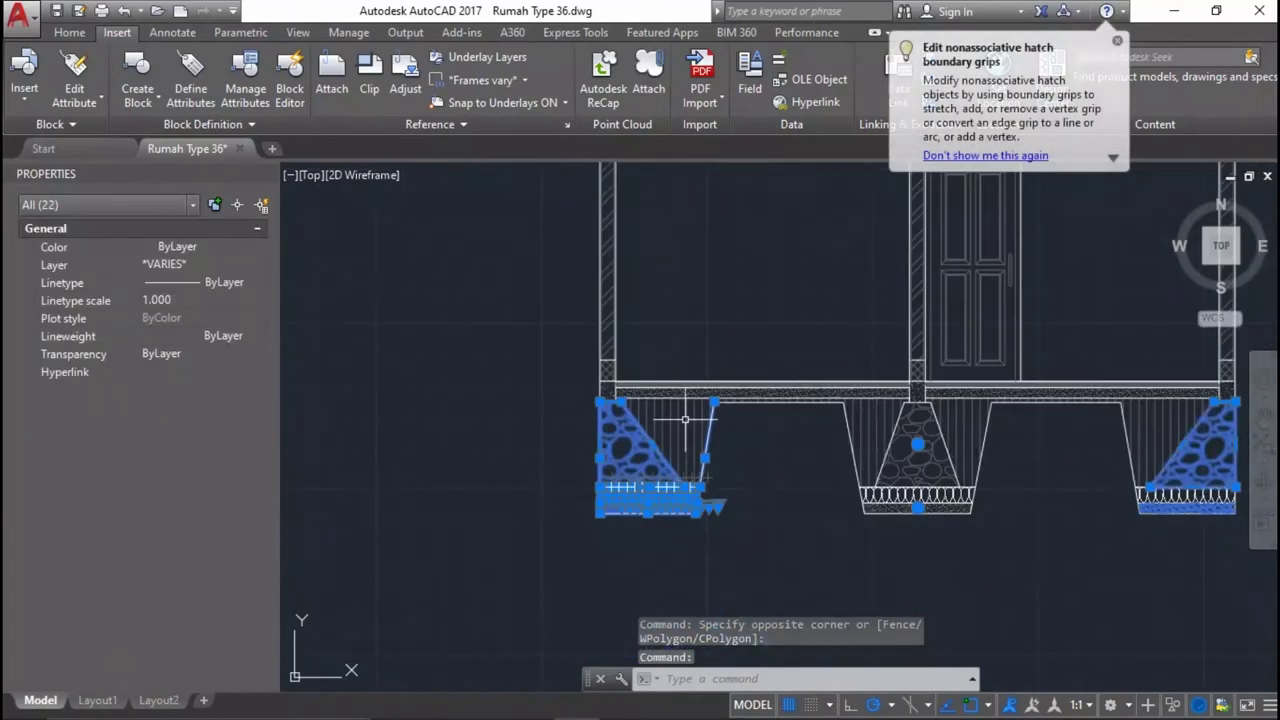
scroll(690, 430, "up", 1)
scroll(600, 437, "up", 1)
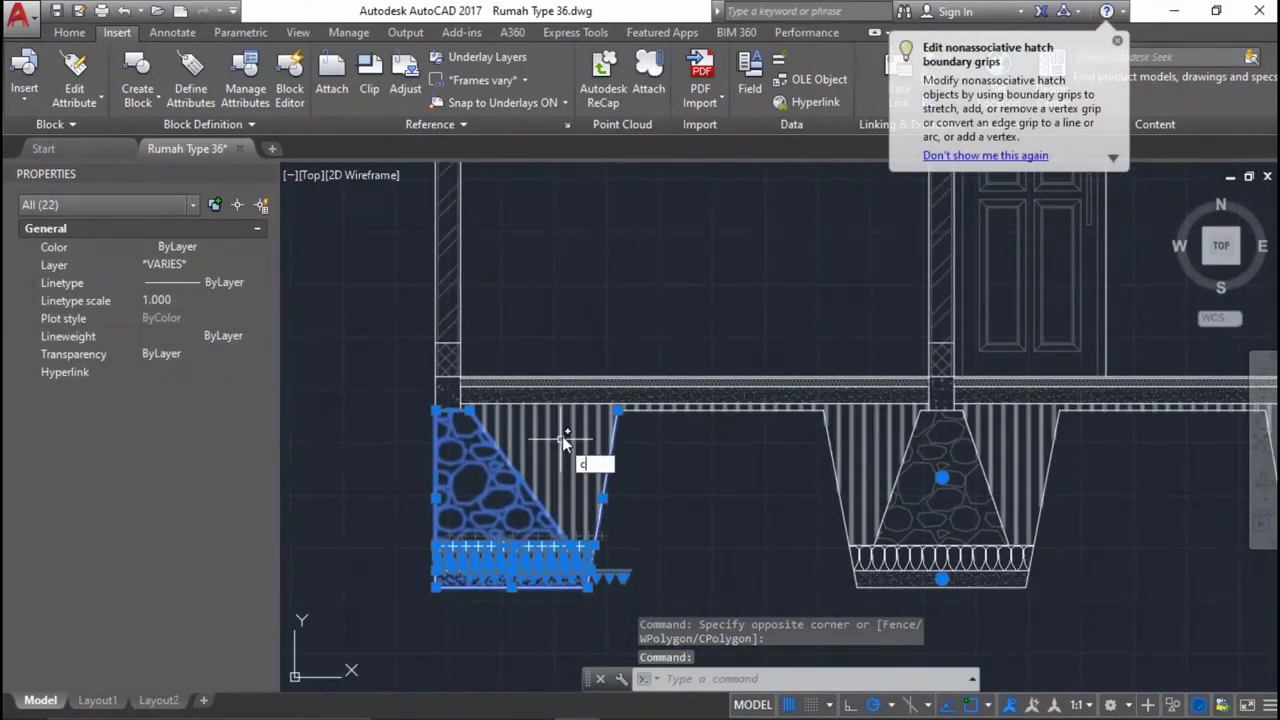
type("o")
key("Return")
scroll(425, 413, "up", 3)
left_click(425, 413)
scroll(410, 415, "down", 3)
scroll(685, 445, "up", 2)
scroll(790, 390, "up", 2)
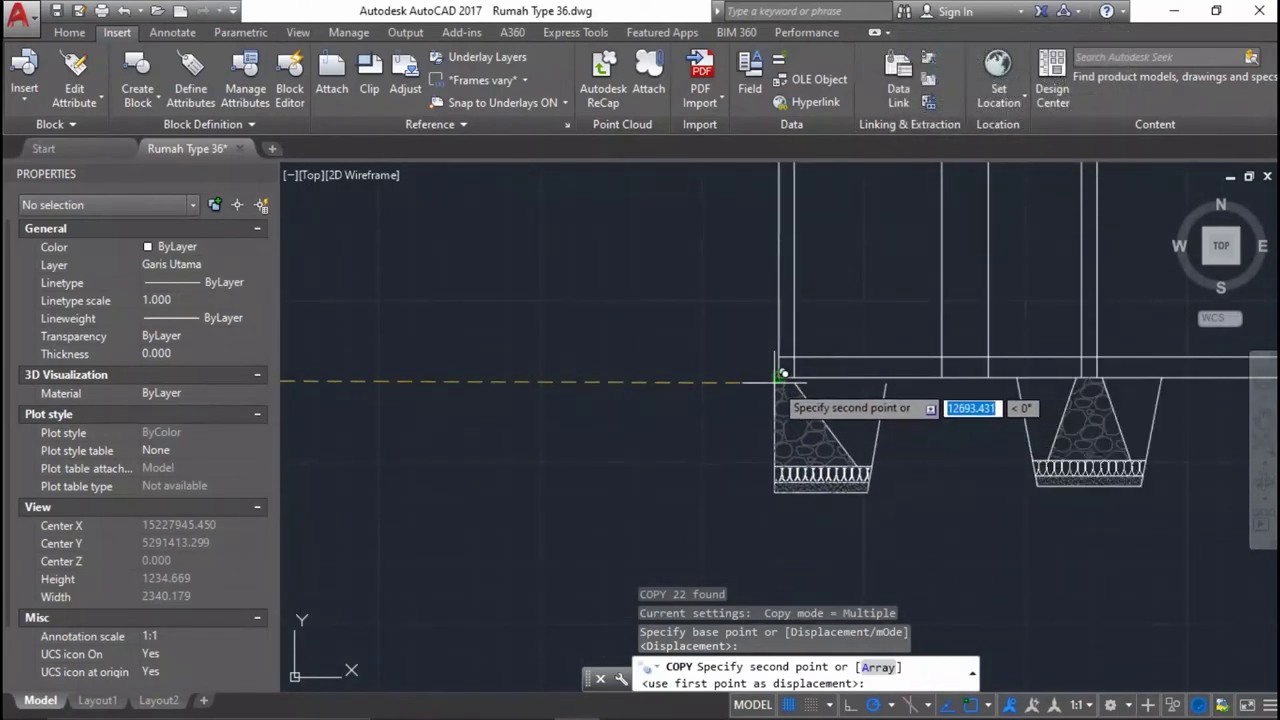
left_click(780, 377)
key("Return")
Mirror the left footing across a vertical line through the middle, keeping the original.
mouse_move(929, 471)
middle_mouse_down()
mouse_move(809, 457)
mouse_move(757, 429)
middle_mouse_up()
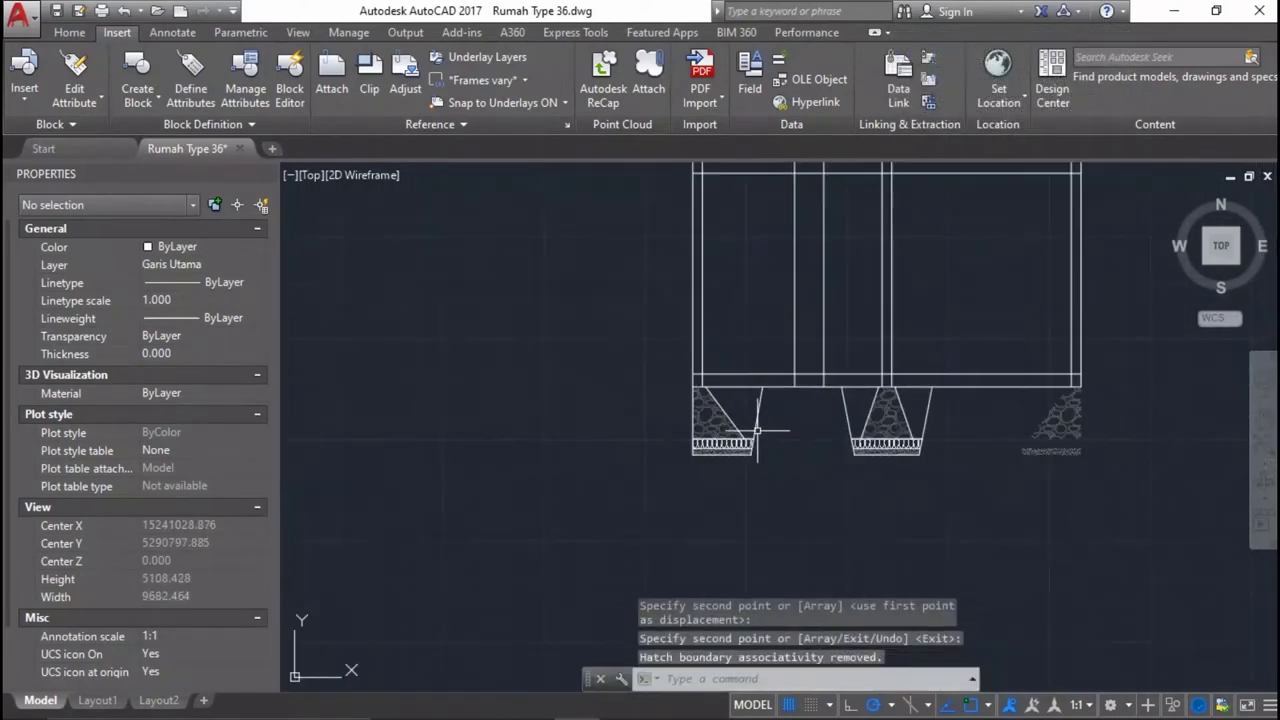
scroll(998, 404, "up", 2)
left_click(902, 517)
left_click(610, 325)
middle_click_drag(710, 345, 657, 351)
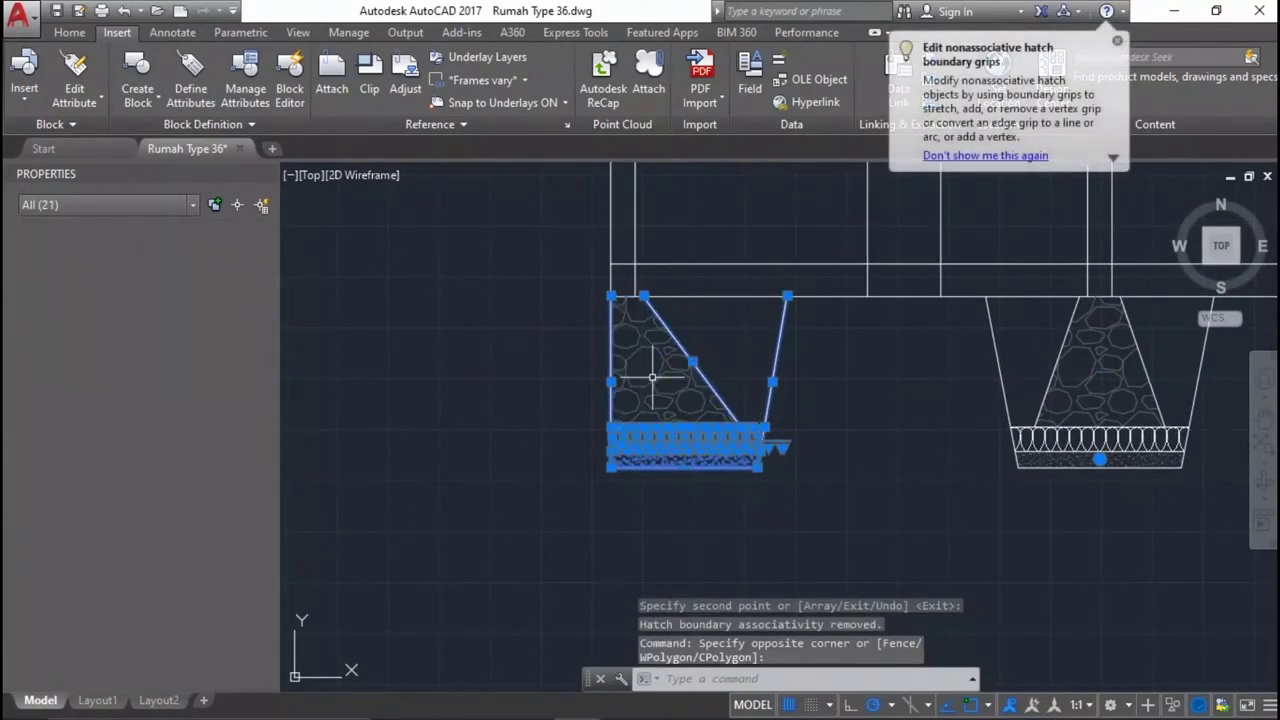
middle_click_drag(837, 413, 612, 419)
key("Return")
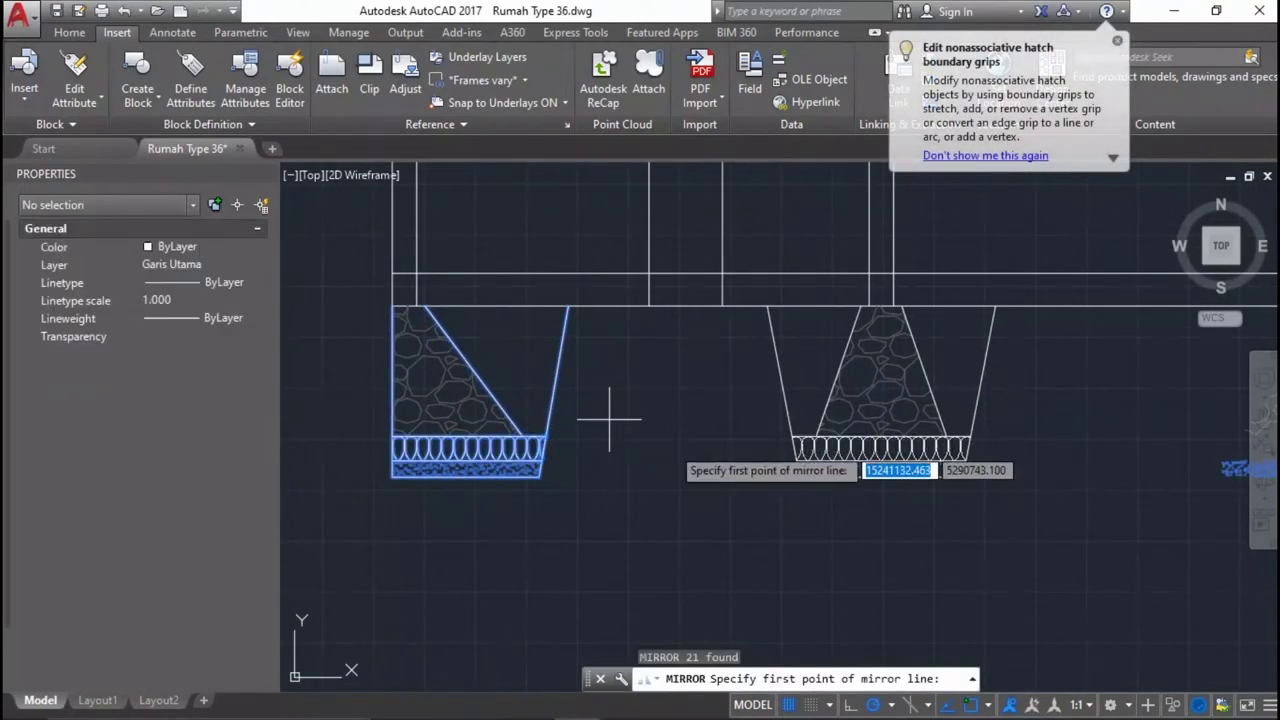
left_click(882, 512)
scroll(1063, 434, "down", 2)
scroll(1049, 437, "down", 2)
scroll(1066, 462, "down", 2)
key("Return")
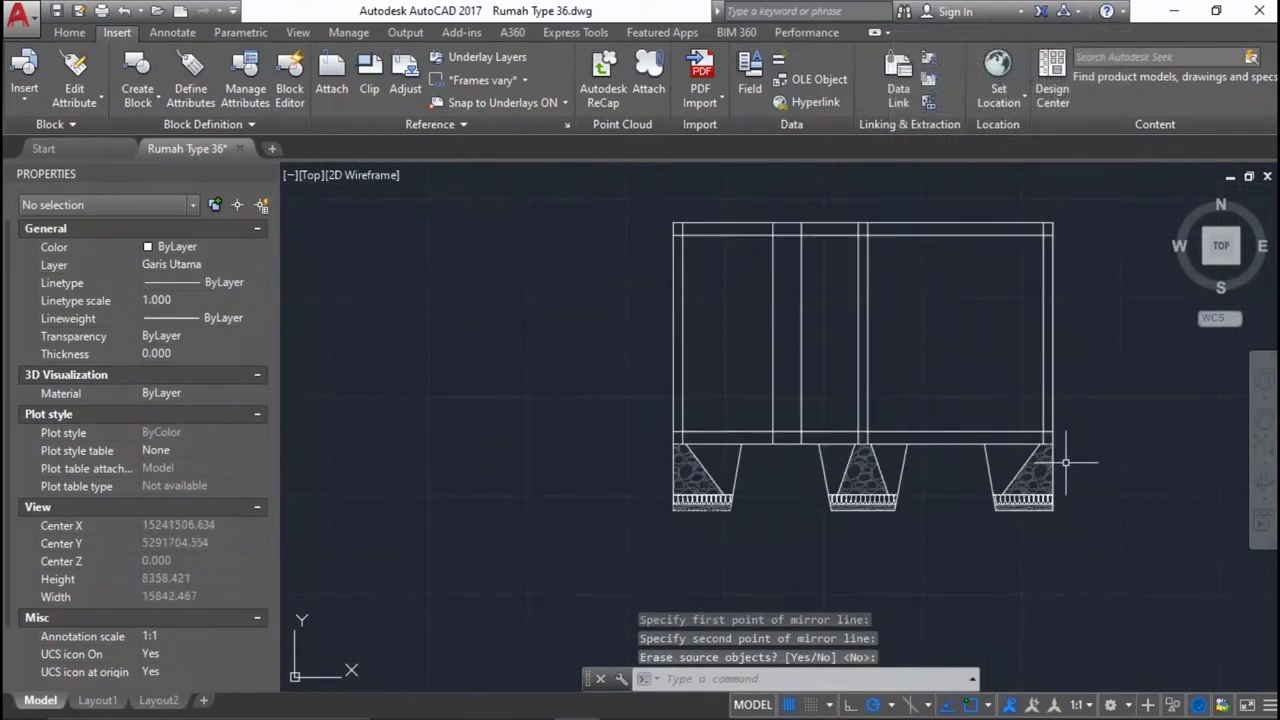
scroll(945, 405, "up", 2)
middle_click_drag(790, 412, 787, 549)
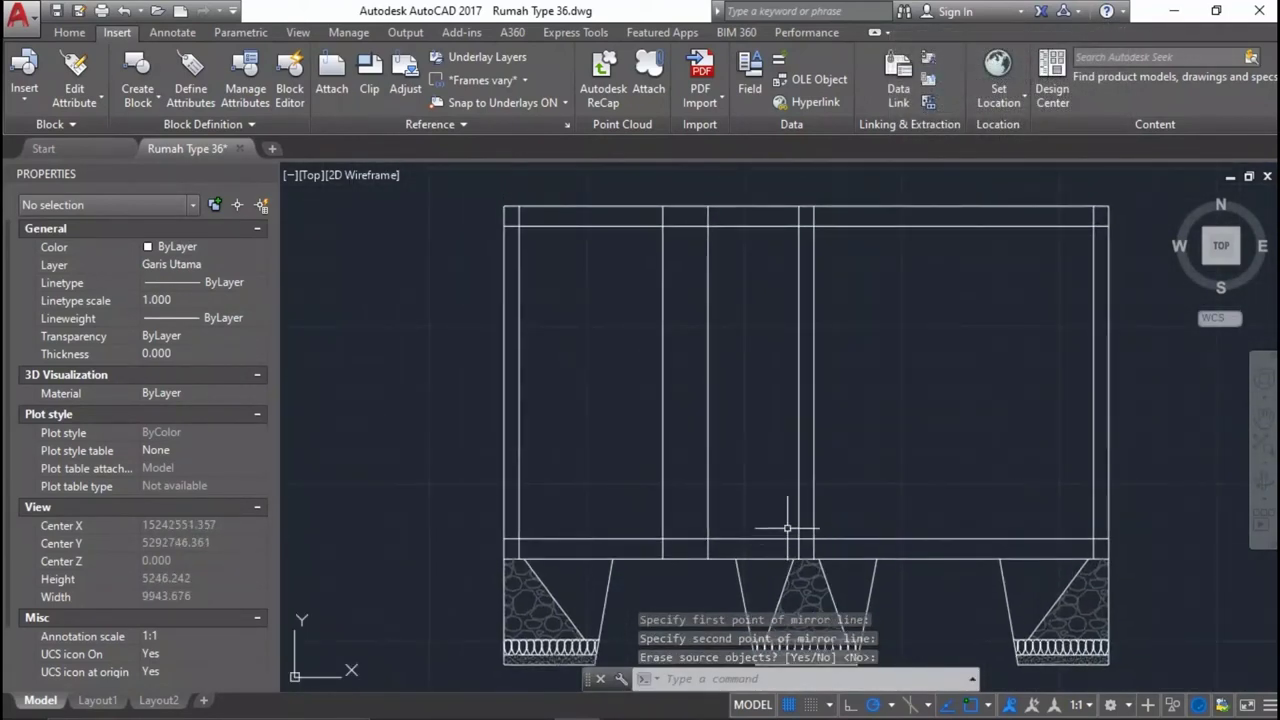
scroll(787, 528, "down", 2)
scroll(787, 528, "down", 2)
scroll(722, 316, "up", 1)
scroll(722, 316, "up", 1)
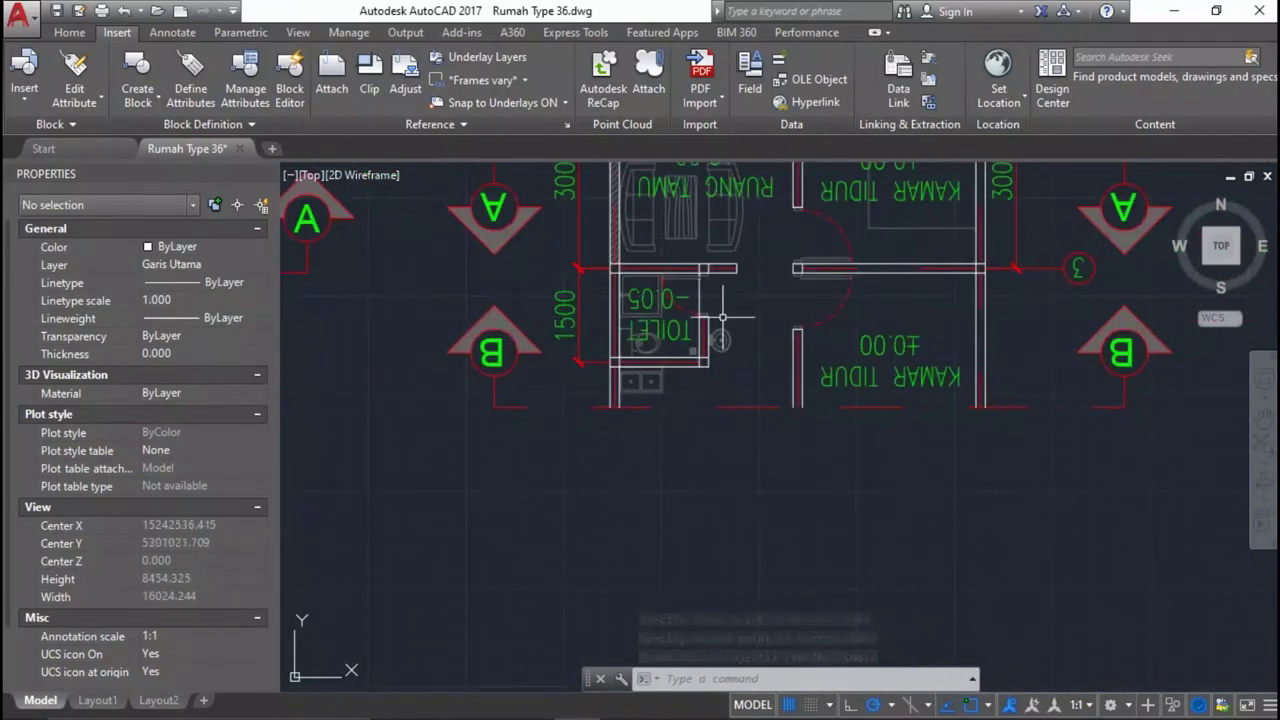
scroll(705, 340, "up", 2)
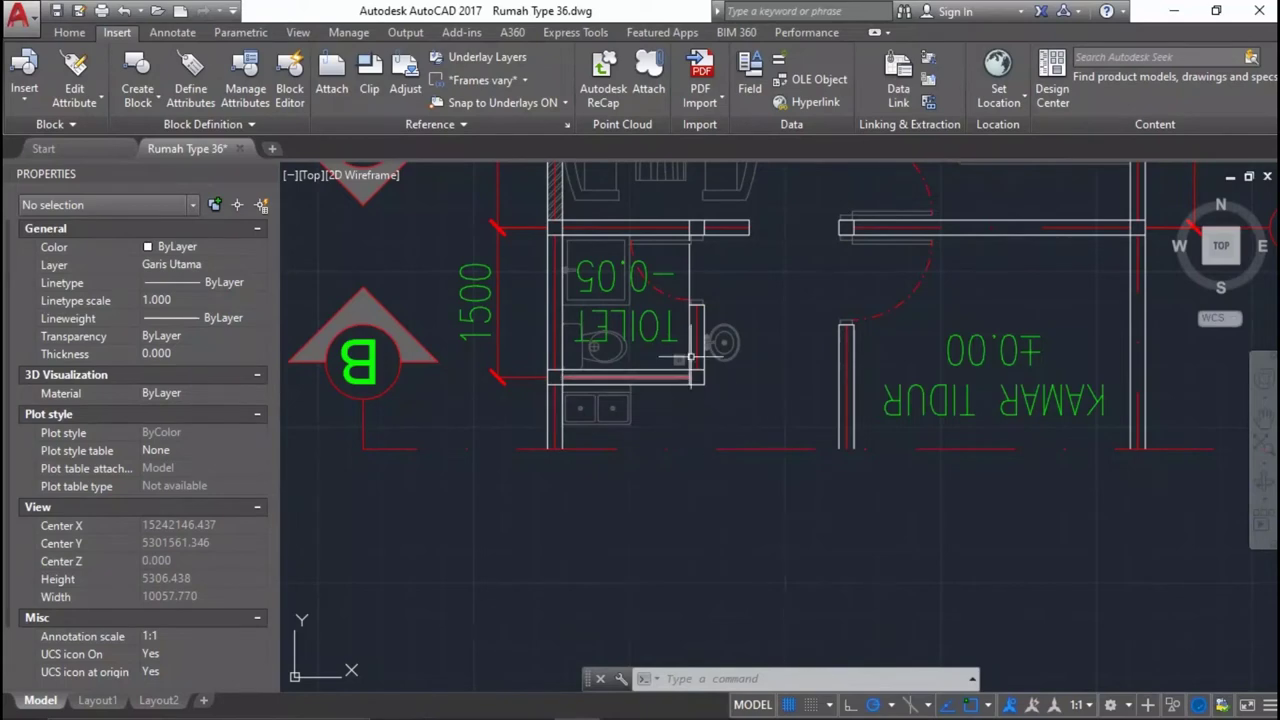
Copy the door's top line from its corner into the second section's narrow middle bay.
scroll(688, 376, "down", 3)
scroll(709, 443, "up", 2)
scroll(777, 457, "up", 1)
middle_click_drag(777, 457, 988, 334)
scroll(988, 334, "down", 2)
scroll(580, 386, "up", 2)
left_click(580, 386)
scroll(471, 366, "up", 1)
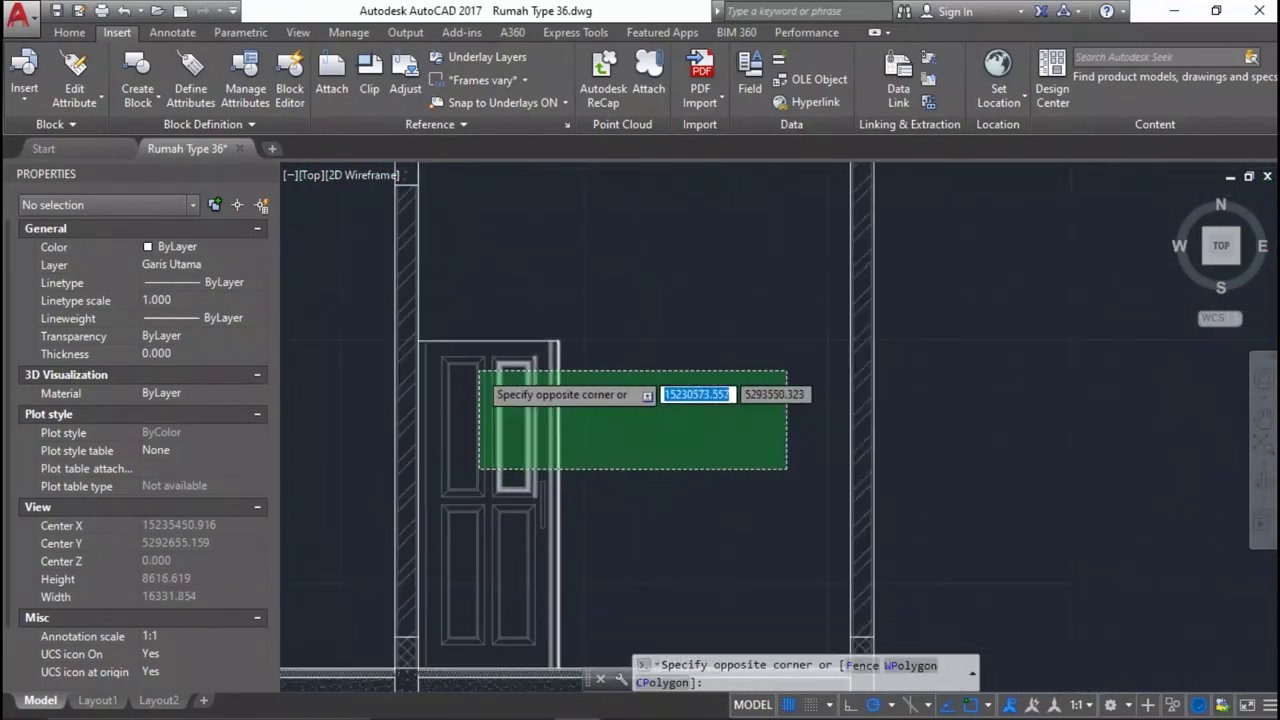
left_click(440, 316)
scroll(681, 408, "down", 3)
key("Escape")
scroll(601, 365, "up", 2)
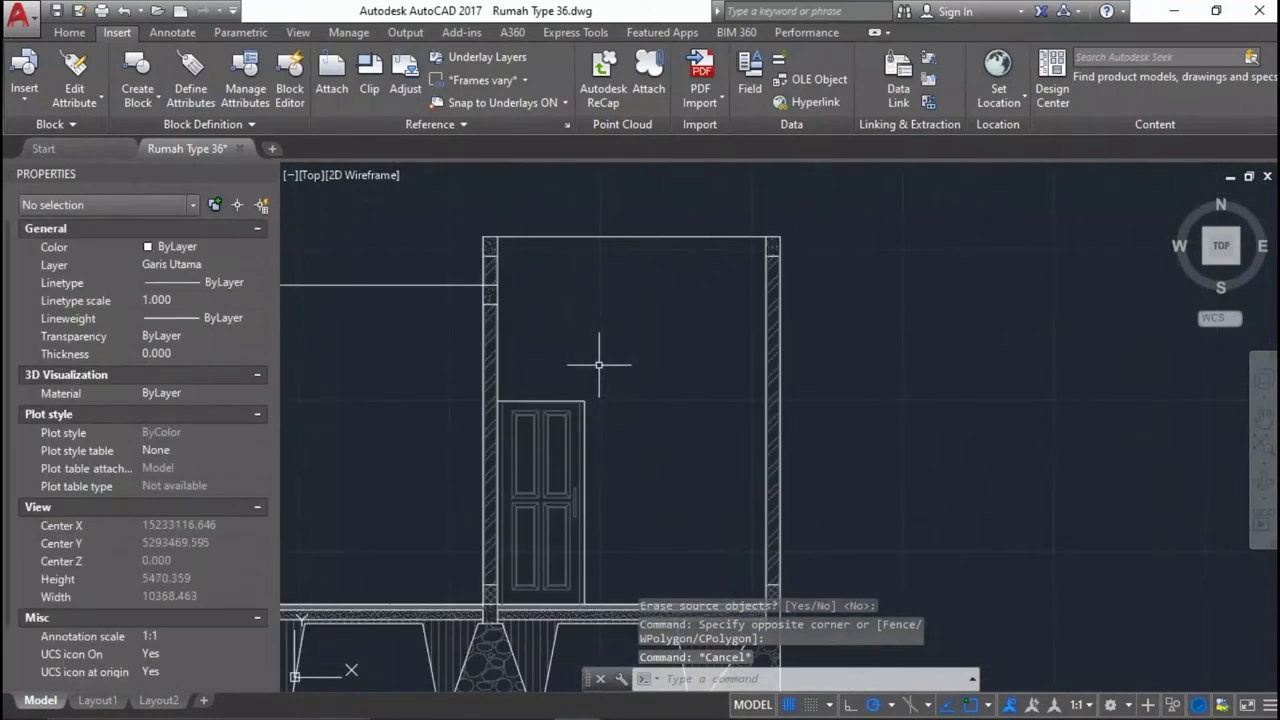
left_click(562, 400)
scroll(588, 386, "up", 2)
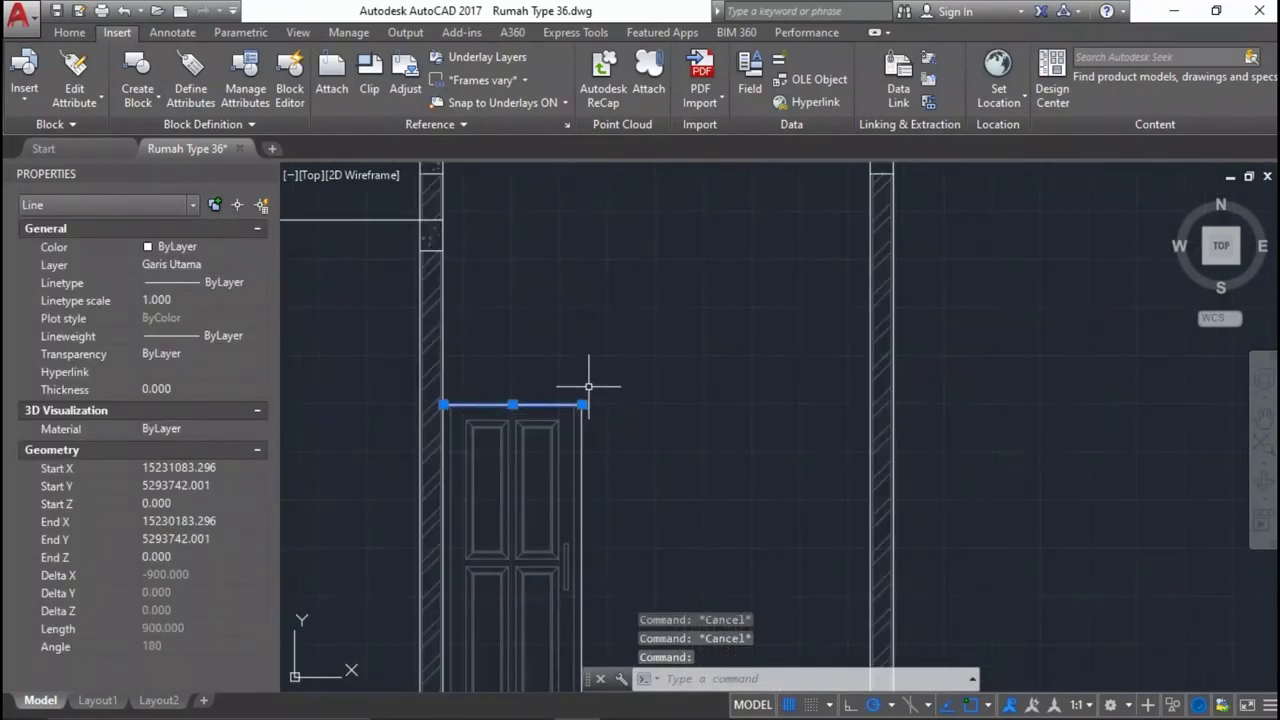
type("co")
key("Return")
scroll(595, 388, "up", 2)
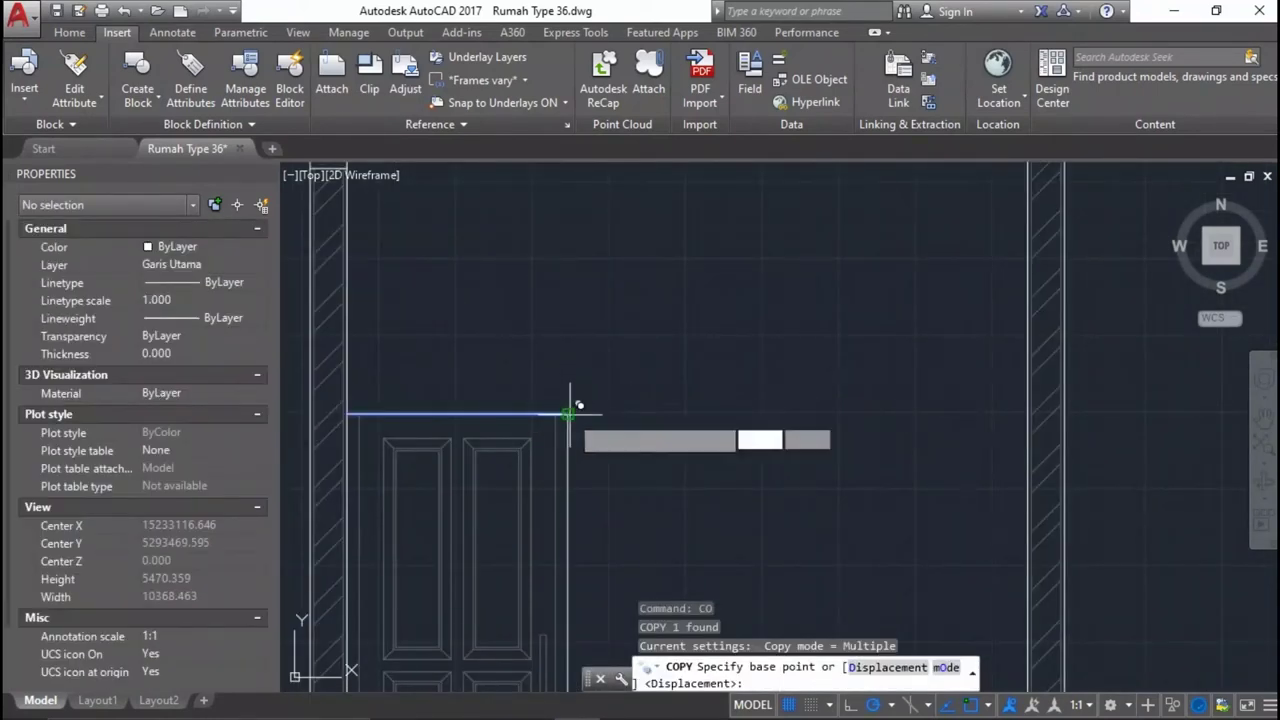
left_click(568, 413)
scroll(560, 432, "down", 3)
scroll(826, 445, "up", 3)
scroll(823, 408, "up", 2)
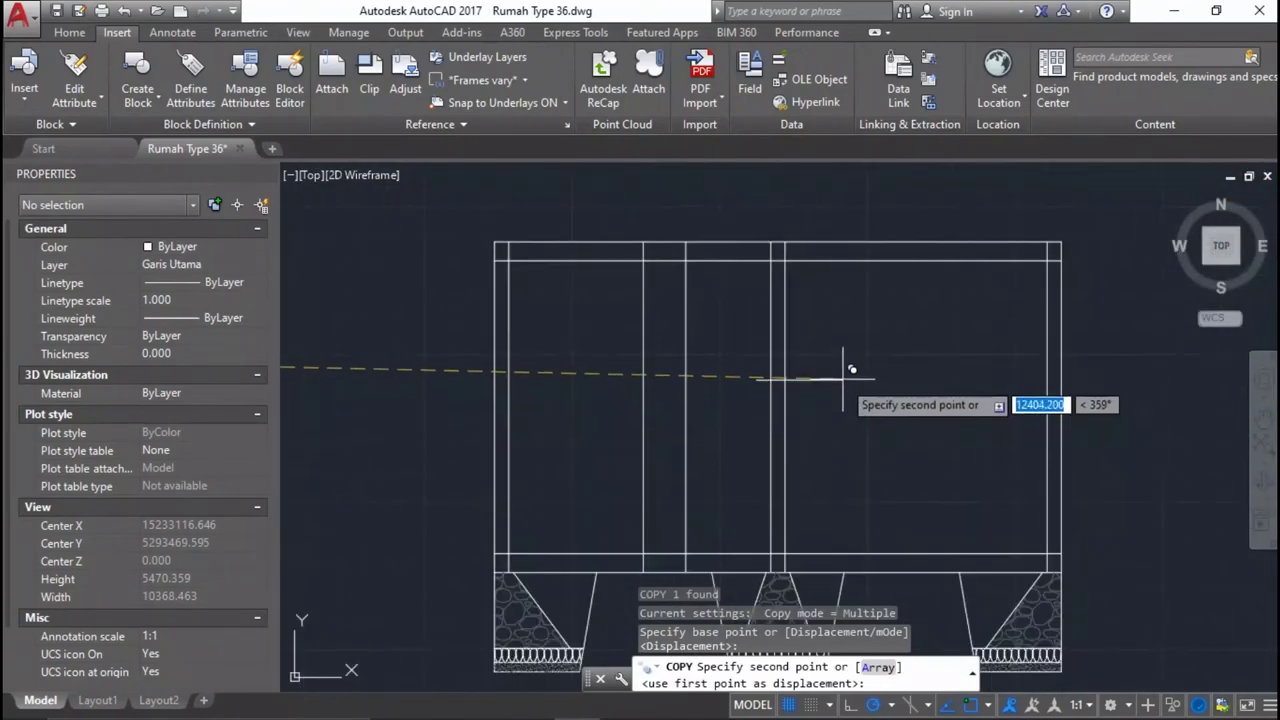
left_click(771, 354)
key("Escape")
scroll(819, 380, "down", 6)
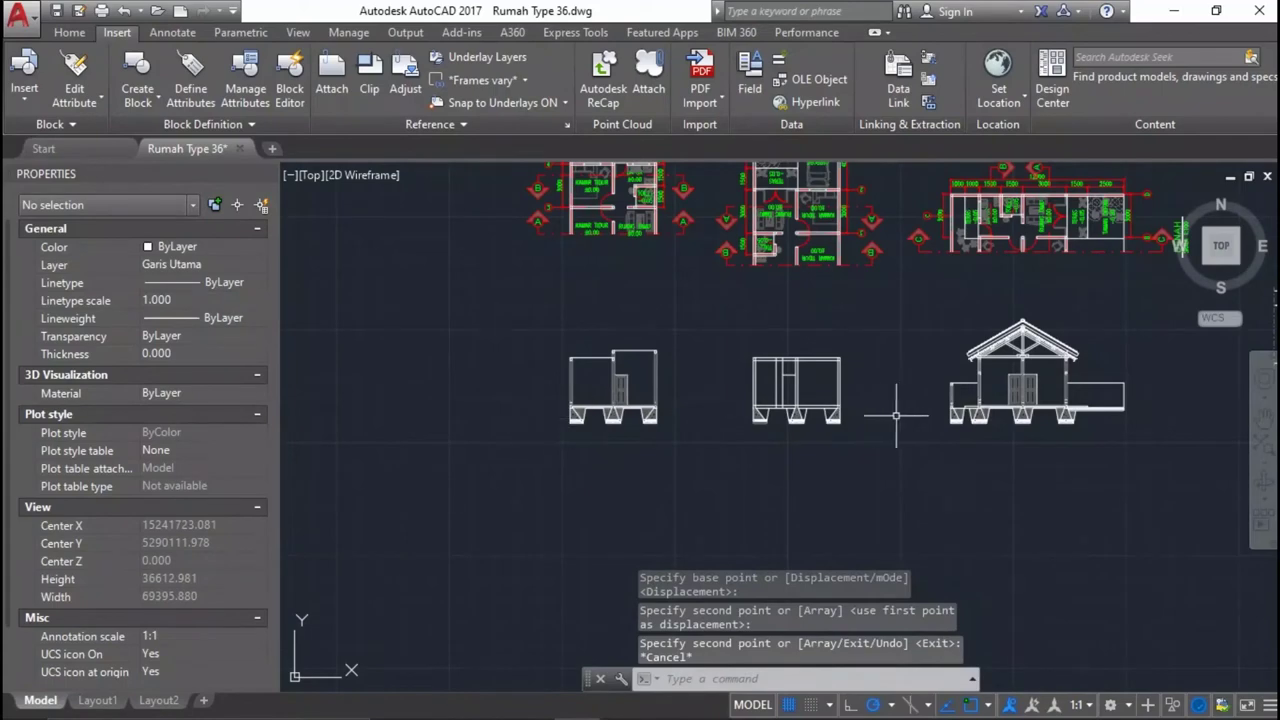
scroll(896, 415, "up", 4)
scroll(900, 430, "down", 4)
scroll(990, 450, "up", 3)
scroll(1030, 462, "down", 2)
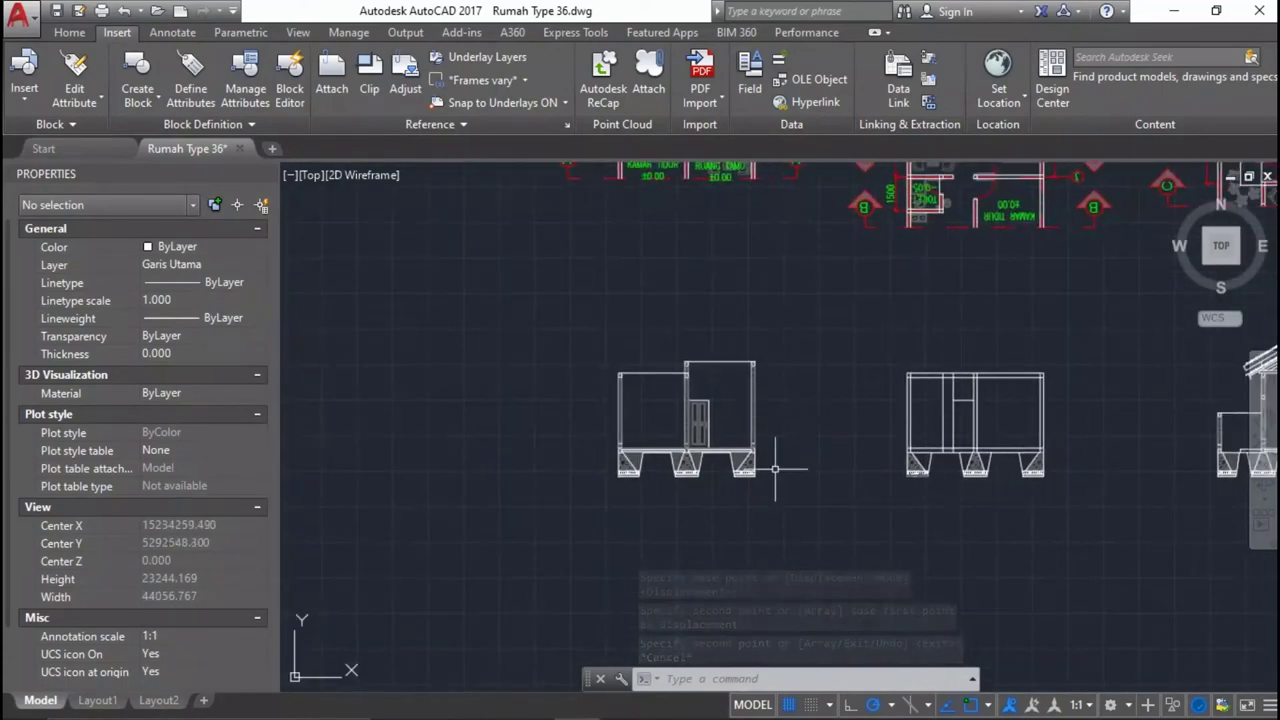
scroll(650, 466, "up", 5)
scroll(500, 455, "down", 3)
scroll(496, 452, "down", 3)
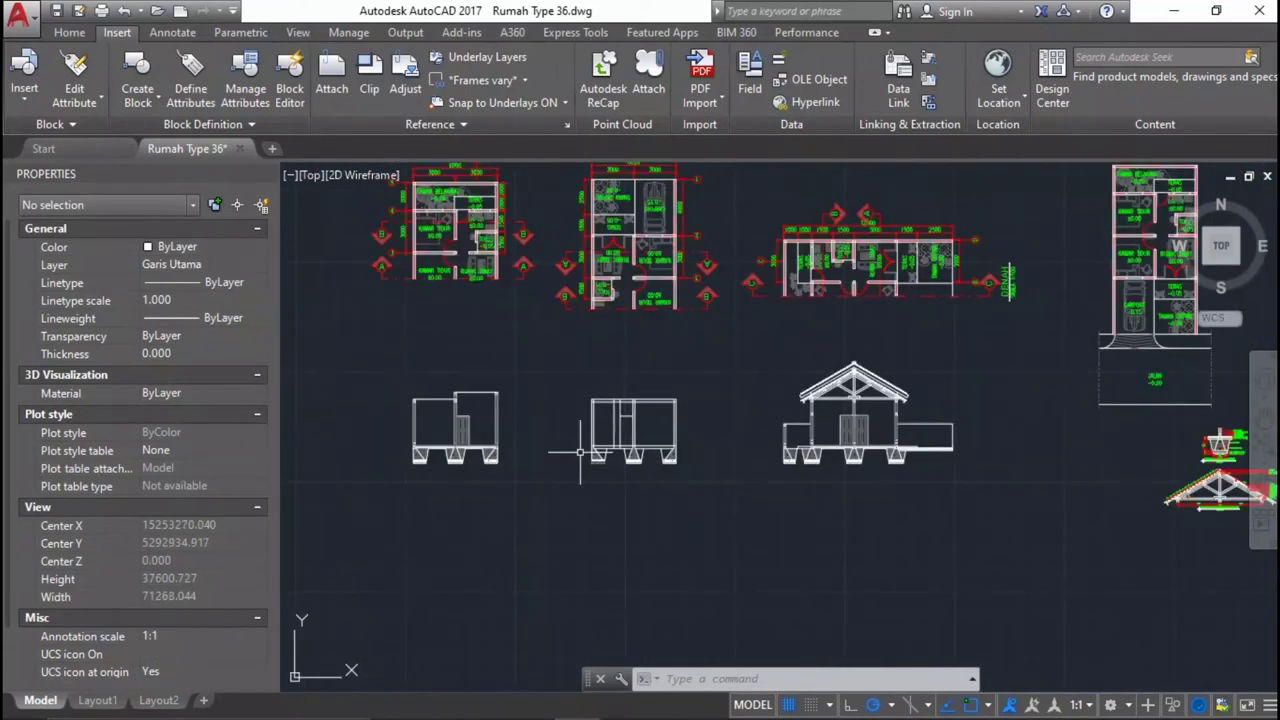
scroll(415, 452, "up", 1)
scroll(640, 370, "up", 6)
scroll(690, 395, "down", 1)
scroll(705, 402, "up", 1)
Start the TR trim command using all lines as cutting edges.
type("tr")
key("Return")
key("Return")
scroll(757, 316, "up", 2)
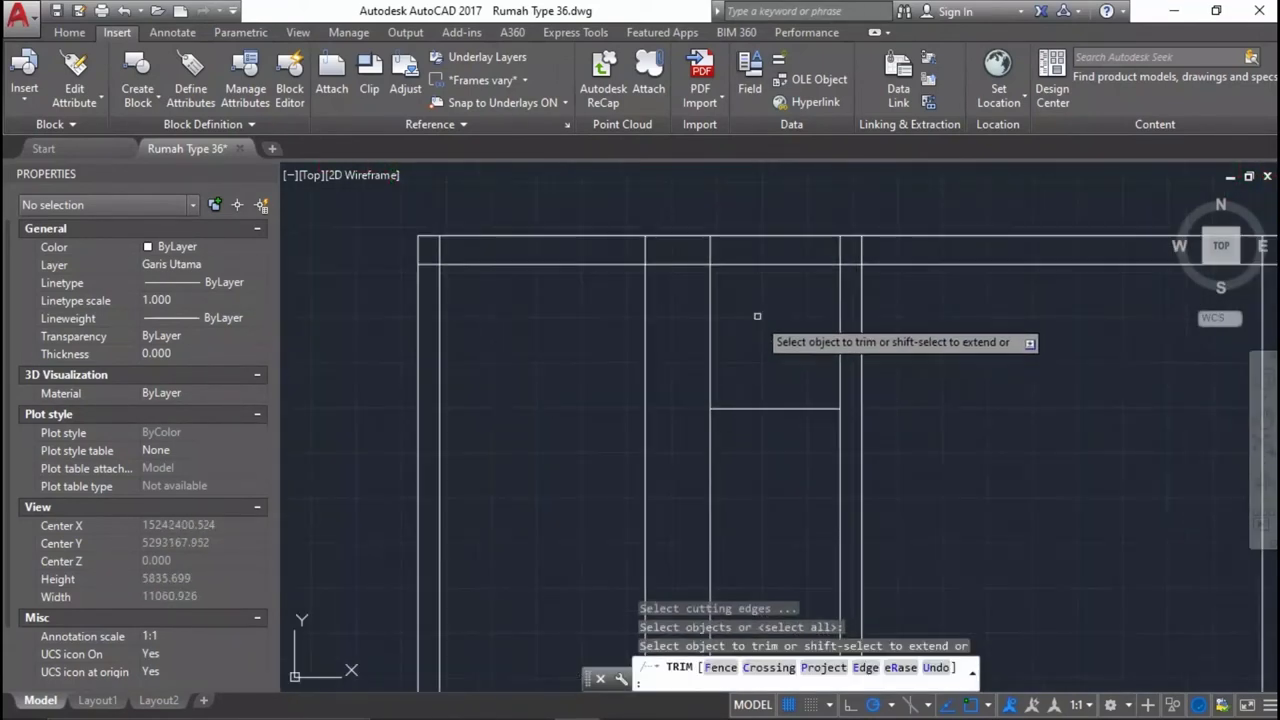
Trim the excess line segments across the door opening and near the wall base.
left_click(730, 253)
left_click(731, 366)
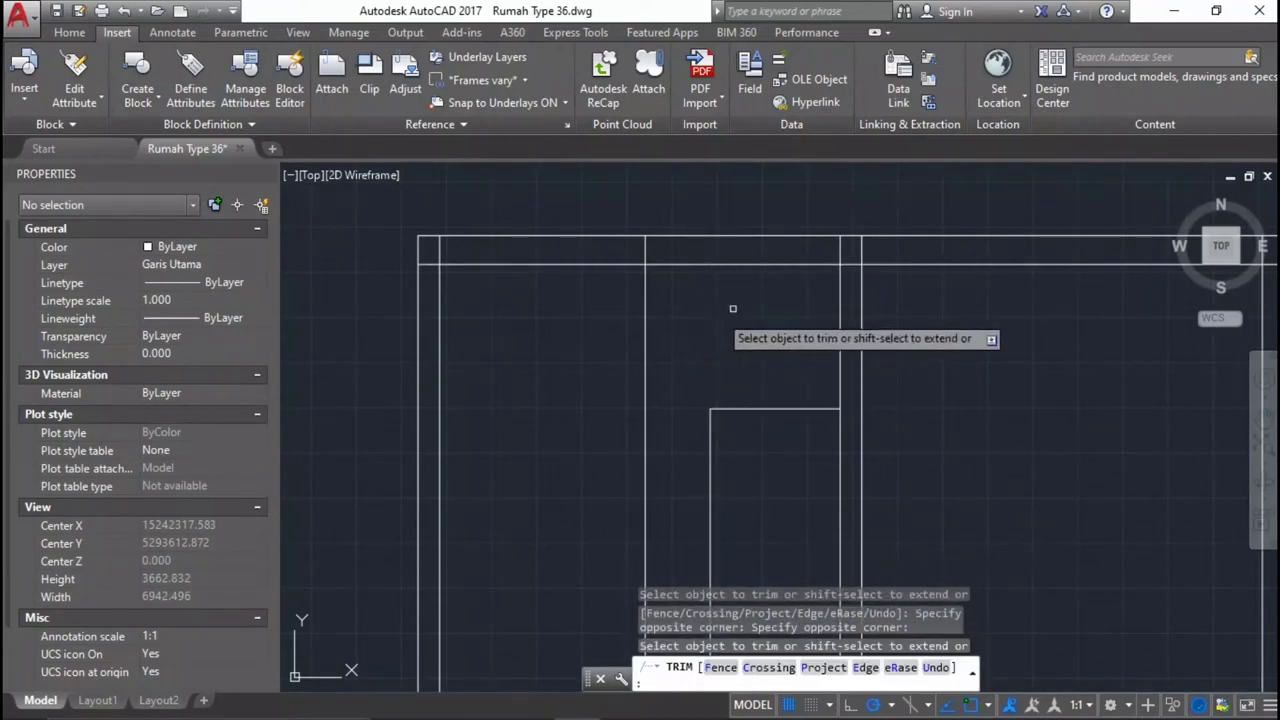
scroll(731, 306, "down", 4)
scroll(720, 442, "up", 4)
left_click(749, 522)
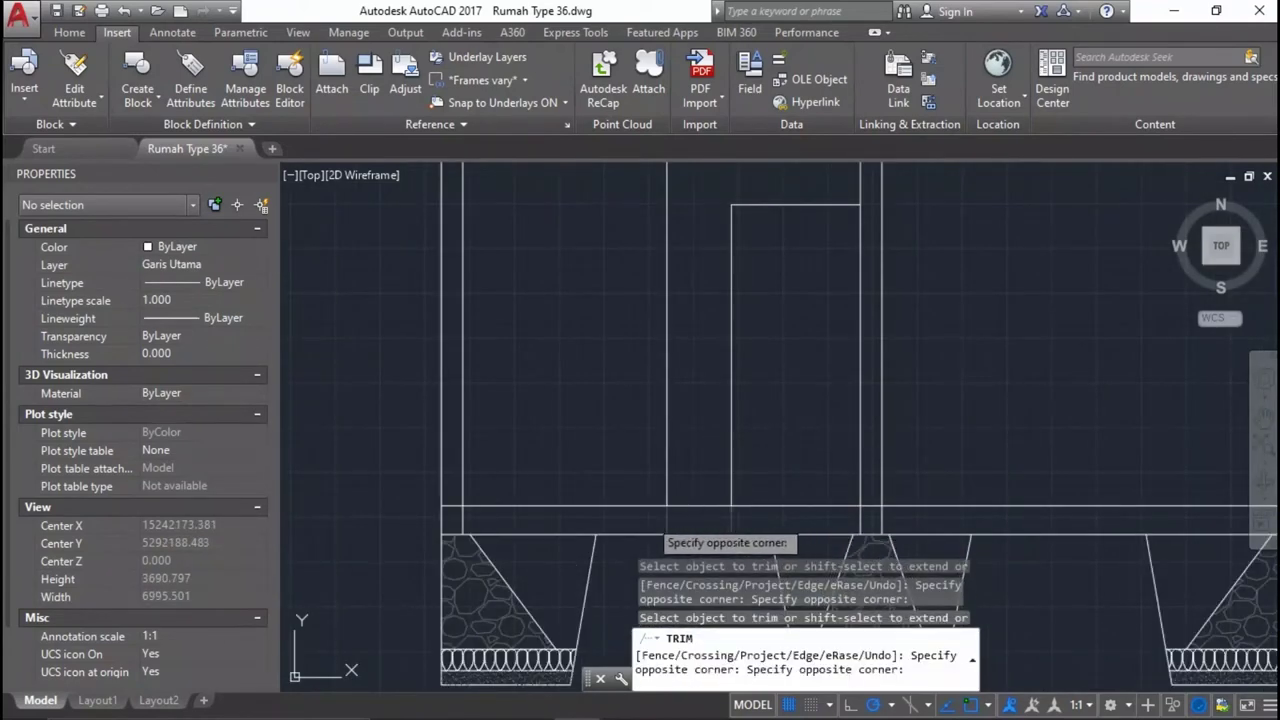
left_click(656, 518)
scroll(730, 473, "down", 2)
key("Escape")
scroll(737, 323, "up", 3)
Trim the upper wall line and the leftover segment above the opening, using all lines as edges.
key("Return")
key("Return")
scroll(586, 329, "down", 2)
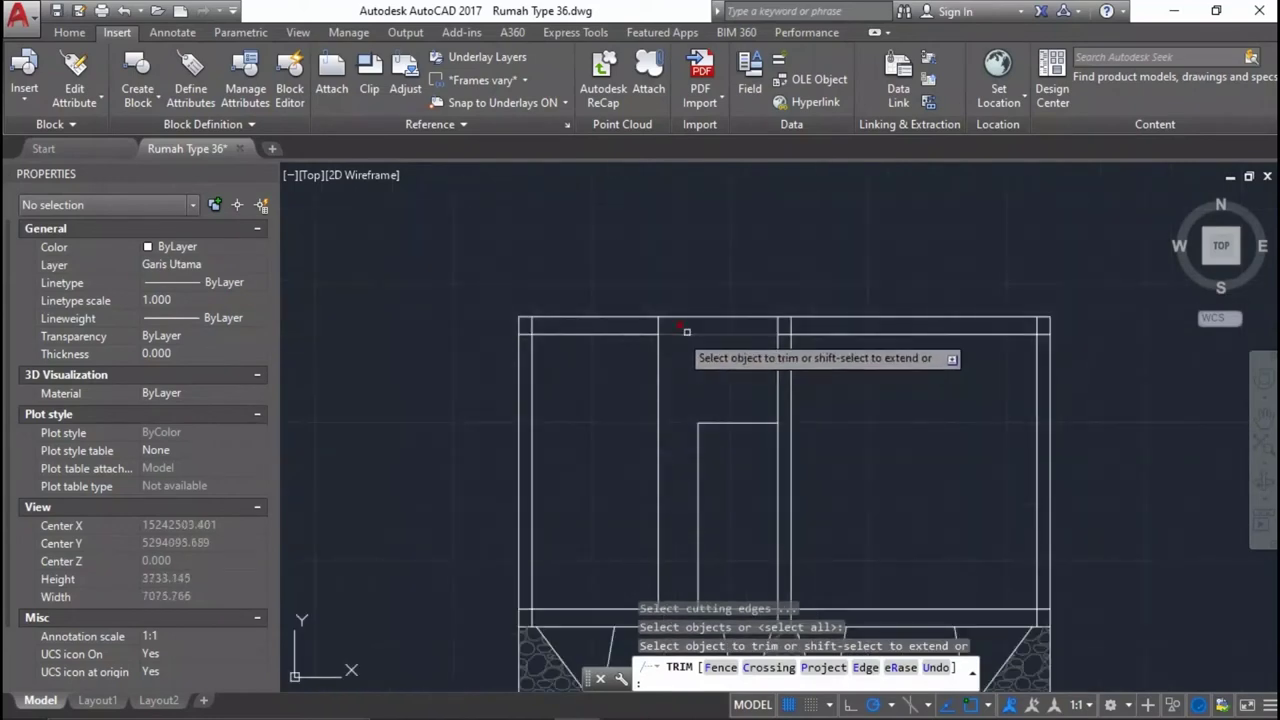
left_click(591, 320)
left_click(678, 331)
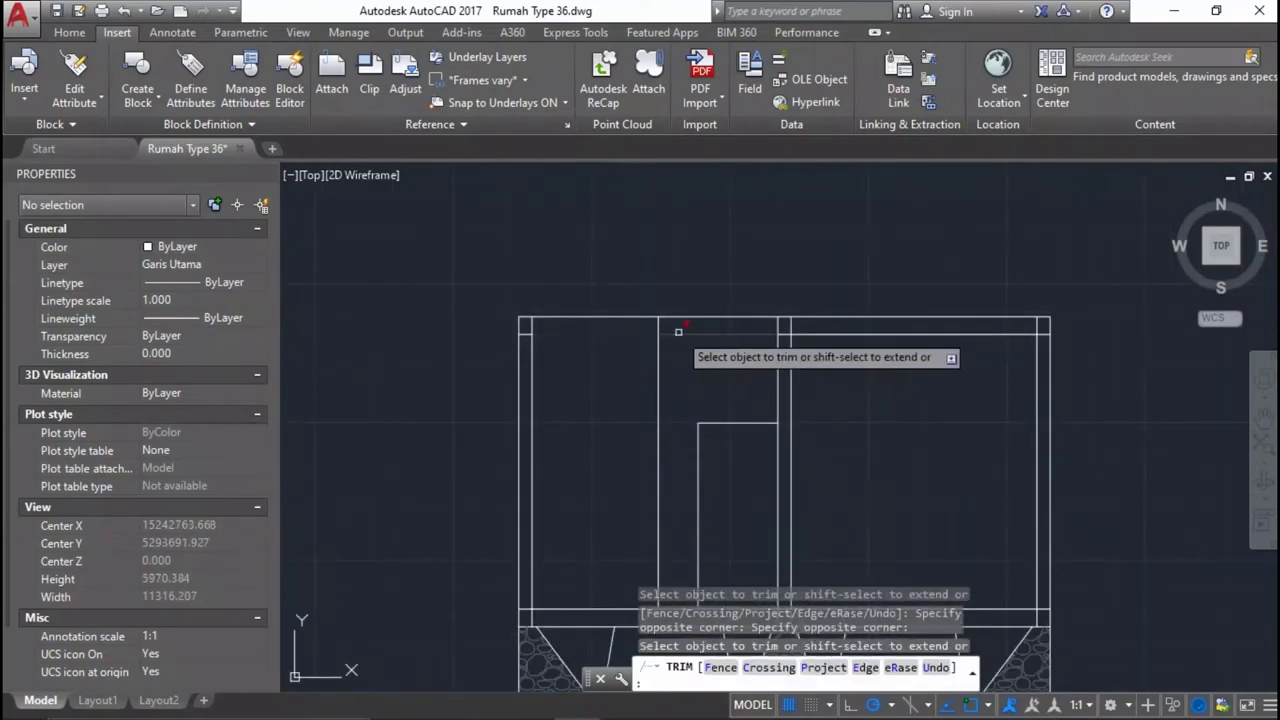
left_click(864, 330)
left_click(851, 343)
key("Return")
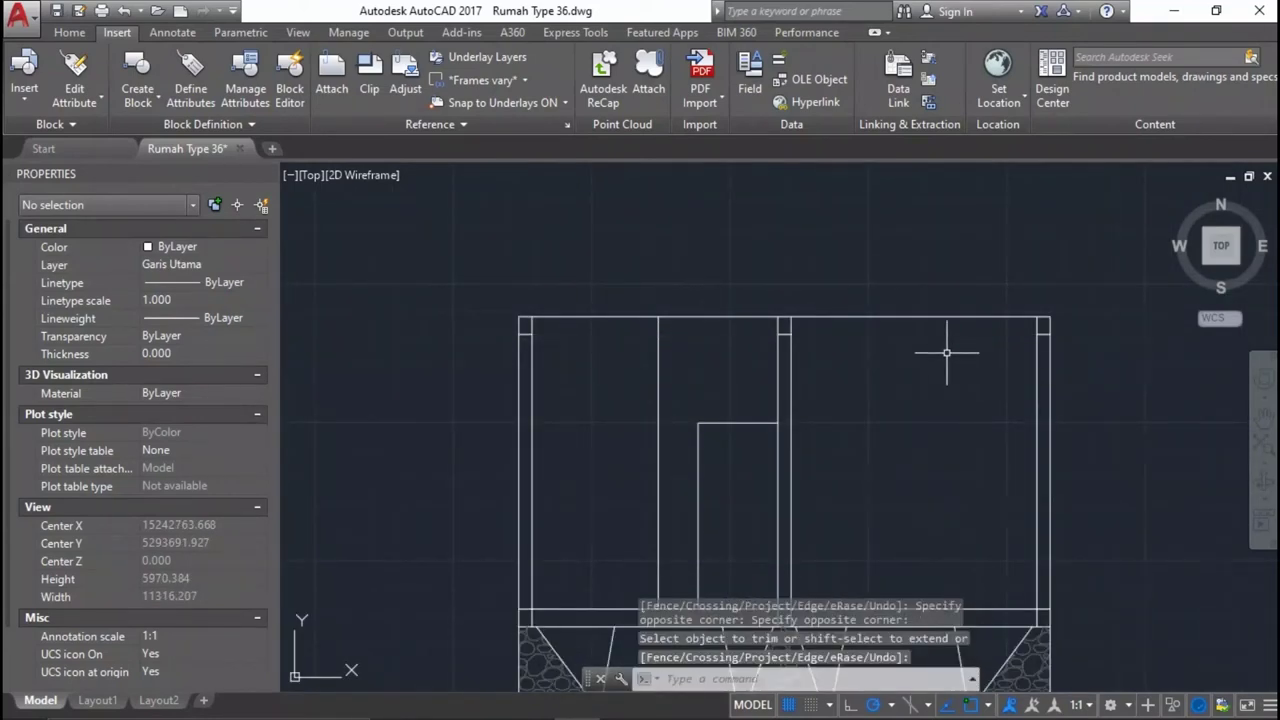
Pan across the floor plans and elevations, then begin selecting the section's top lines.
scroll(941, 349, "down", 3)
middle_click_drag(941, 349, 911, 531)
scroll(876, 307, "up", 2)
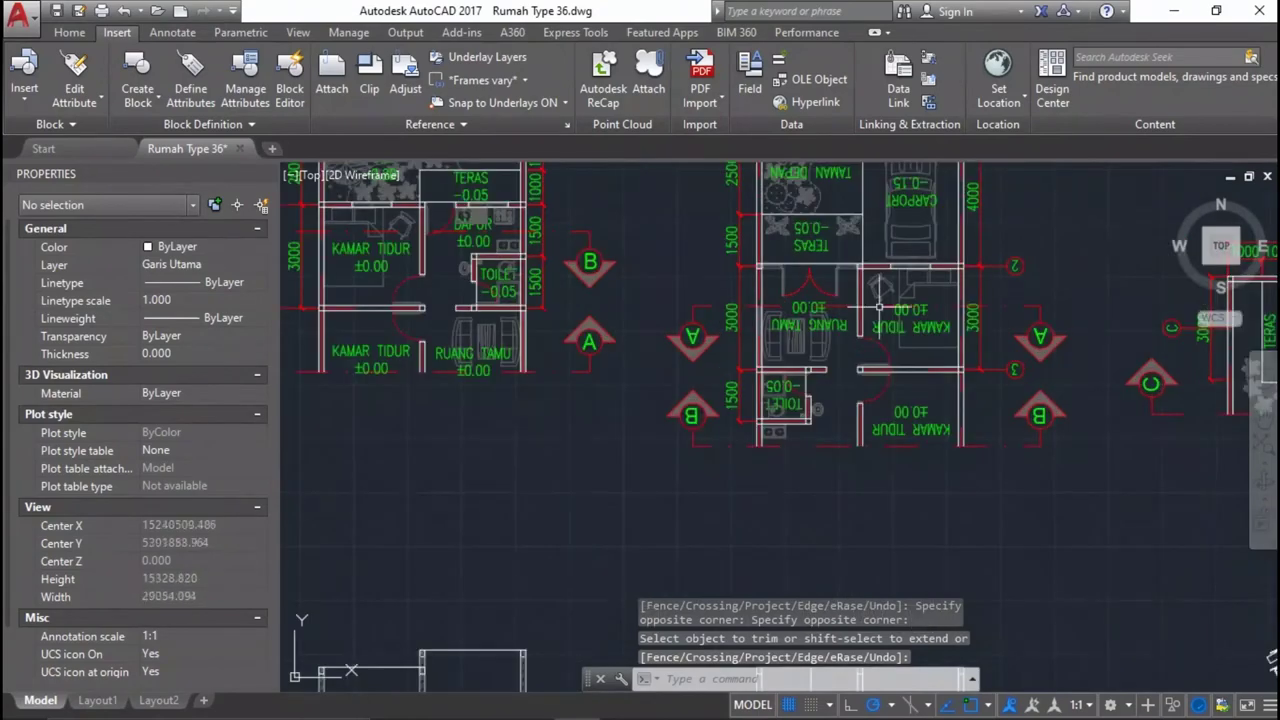
scroll(870, 300, "down", 3)
scroll(862, 294, "down", 2)
scroll(824, 478, "up", 8)
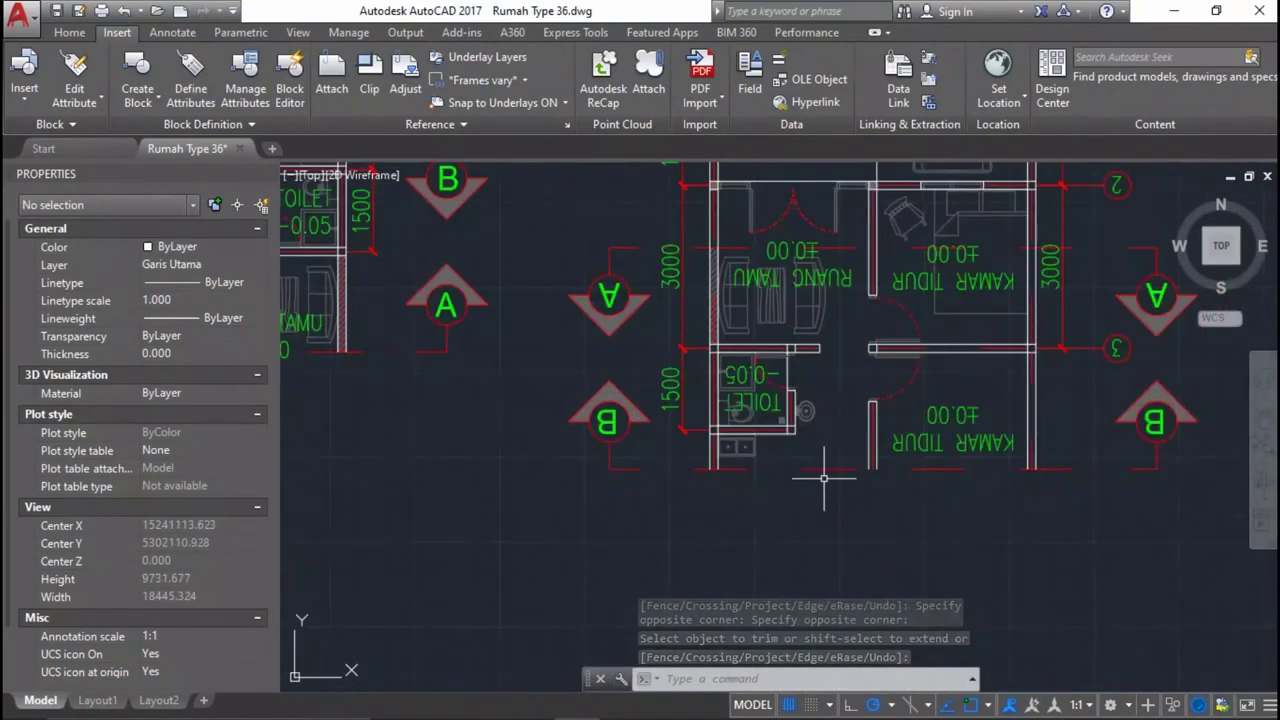
scroll(824, 487, "down", 8)
scroll(851, 236, "up", 2)
scroll(855, 225, "up", 1)
scroll(860, 210, "up", 1)
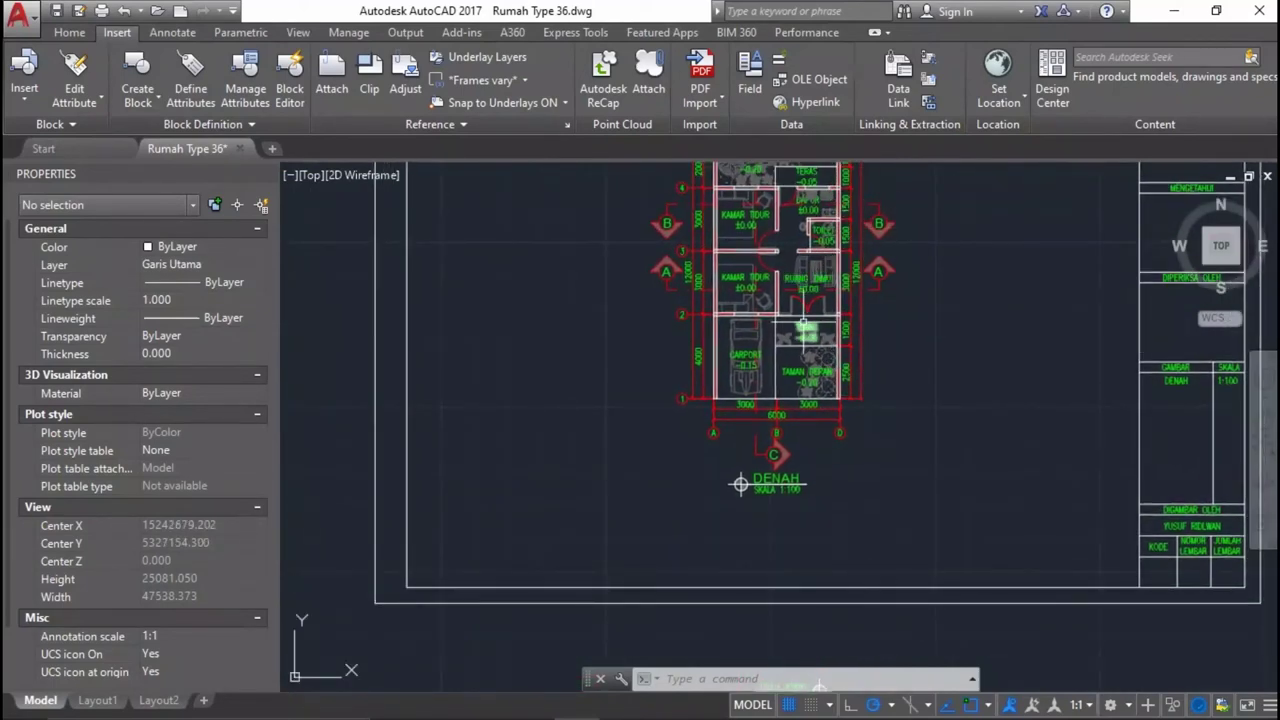
scroll(800, 380, "down", 2)
scroll(800, 450, "down", 2)
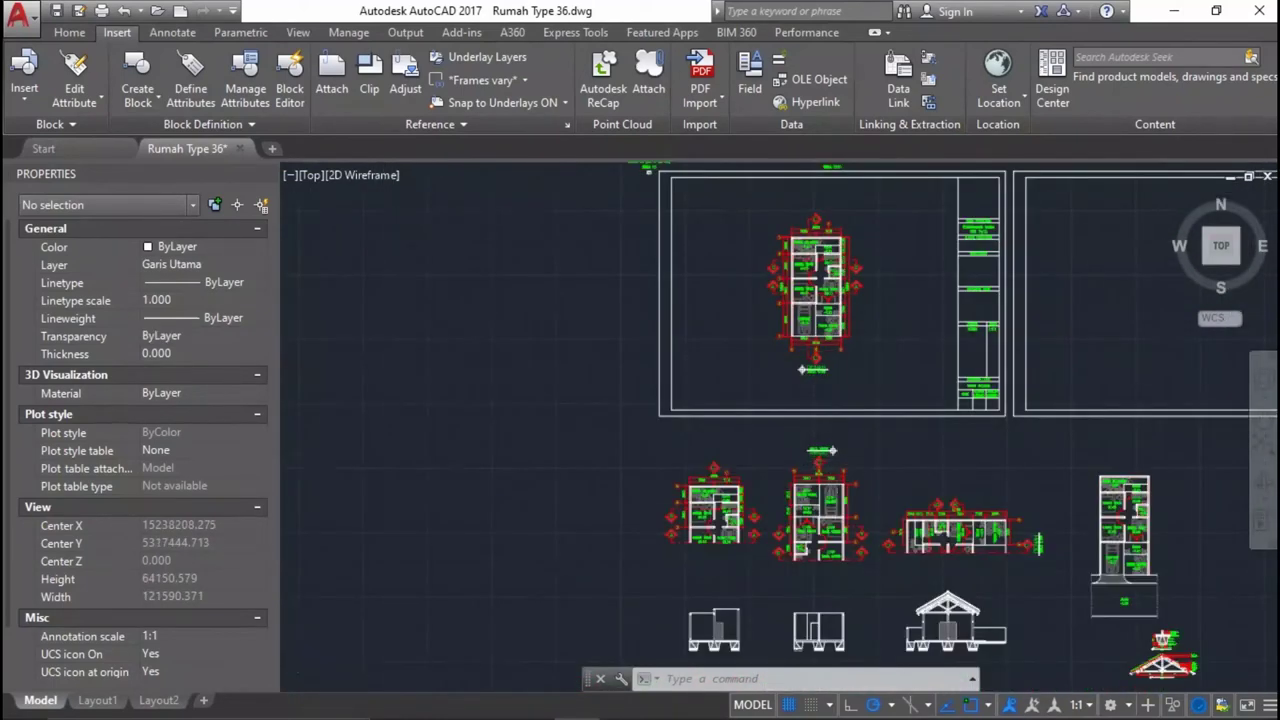
scroll(812, 455, "up", 2)
scroll(810, 240, "up", 2)
scroll(810, 240, "up", 2)
scroll(870, 240, "down", 1)
scroll(870, 240, "down", 2)
scroll(880, 340, "down", 1)
scroll(894, 437, "down", 1)
scroll(870, 600, "up", 2)
scroll(861, 631, "up", 2)
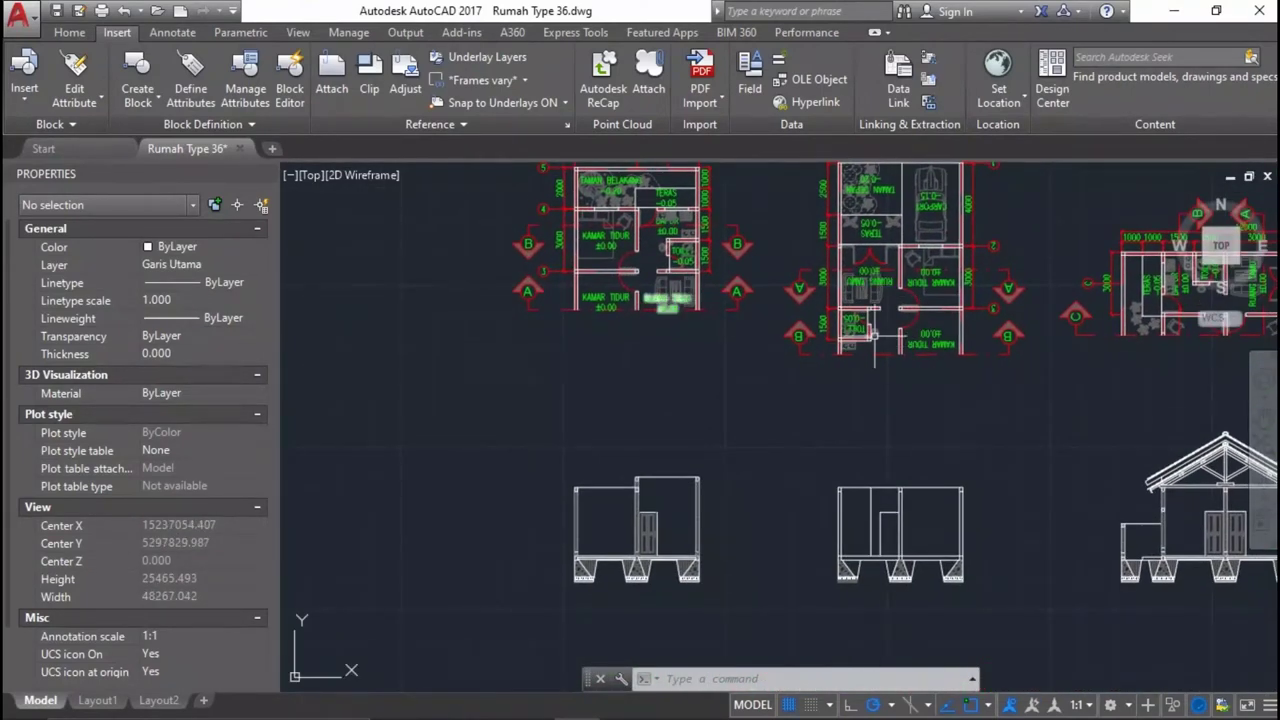
scroll(795, 438, "up", 2)
scroll(997, 386, "up", 2)
scroll(999, 385, "down", 2)
middle_click_drag(999, 390, 1040, 398)
scroll(1000, 440, "up", 3)
scroll(952, 486, "down", 3)
scroll(980, 423, "up", 3)
scroll(966, 405, "up", 1)
scroll(866, 473, "down", 2)
left_click(430, 368)
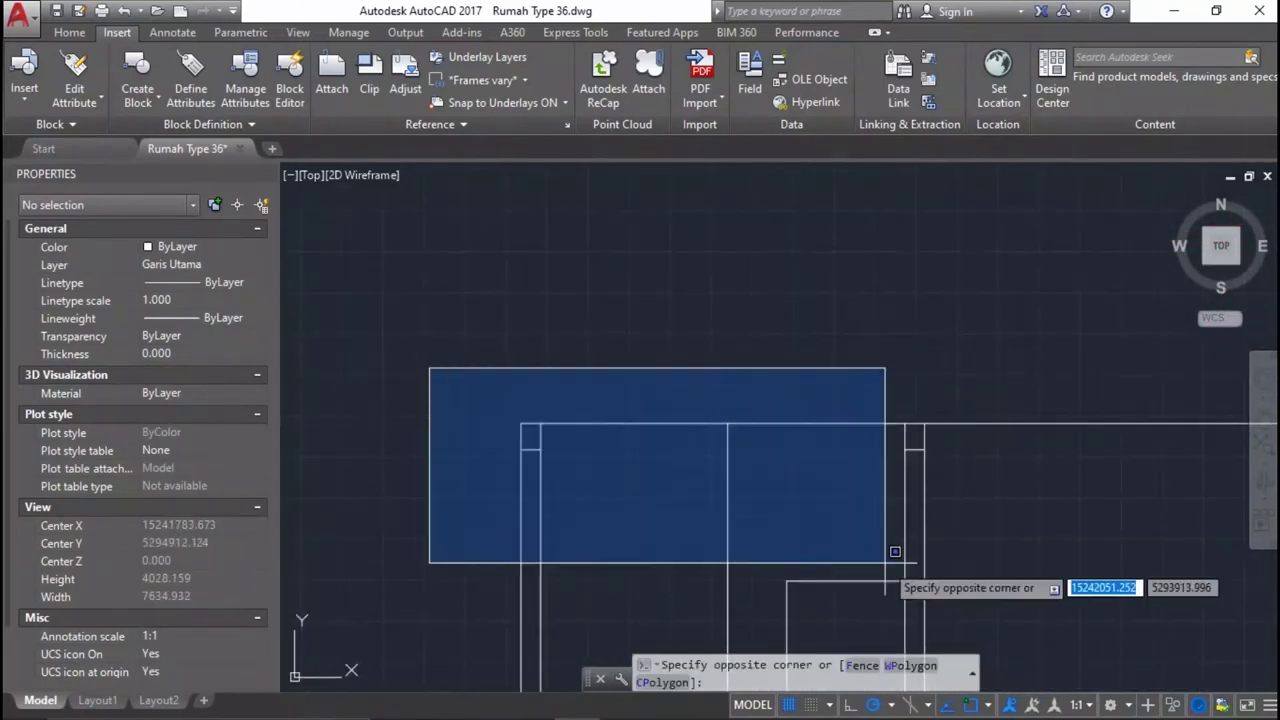
Copy the selected top lines 500 units.
left_click(1009, 532)
left_click(997, 534)
left_click(1008, 334)
middle_click_drag(1000, 345, 922, 383)
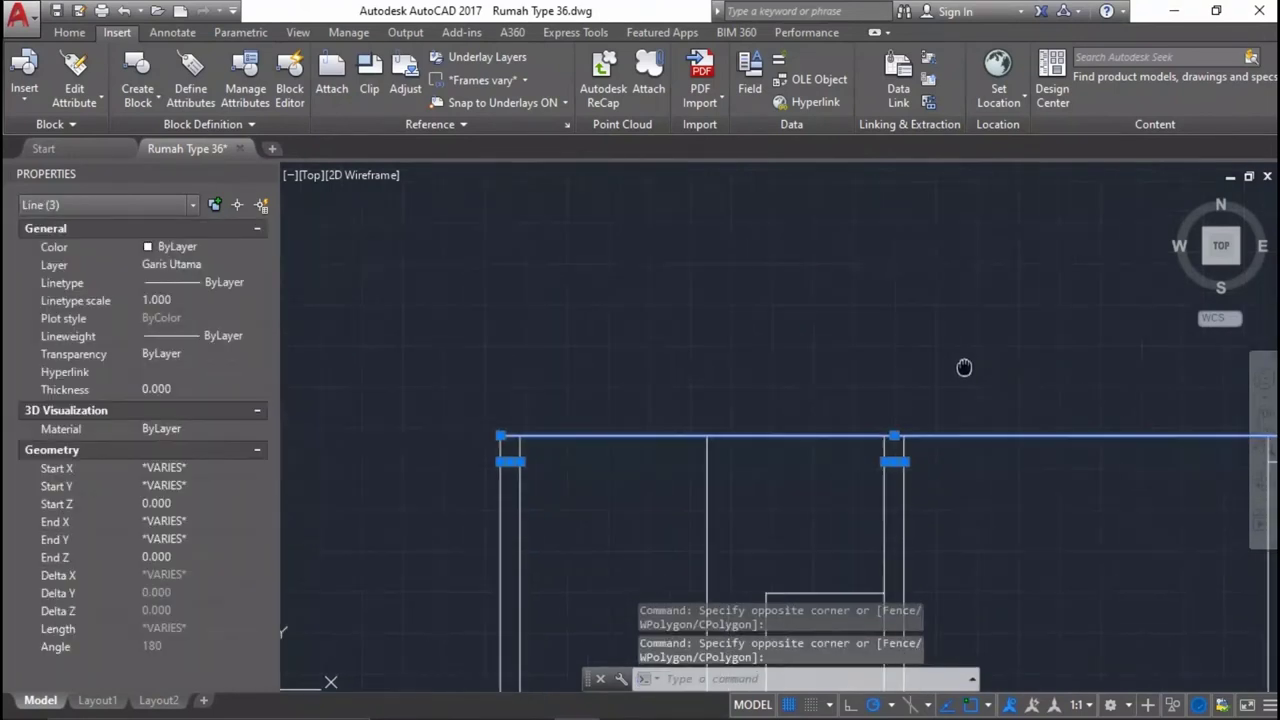
type("cco")
key("Return")
left_click(889, 384)
type("500")
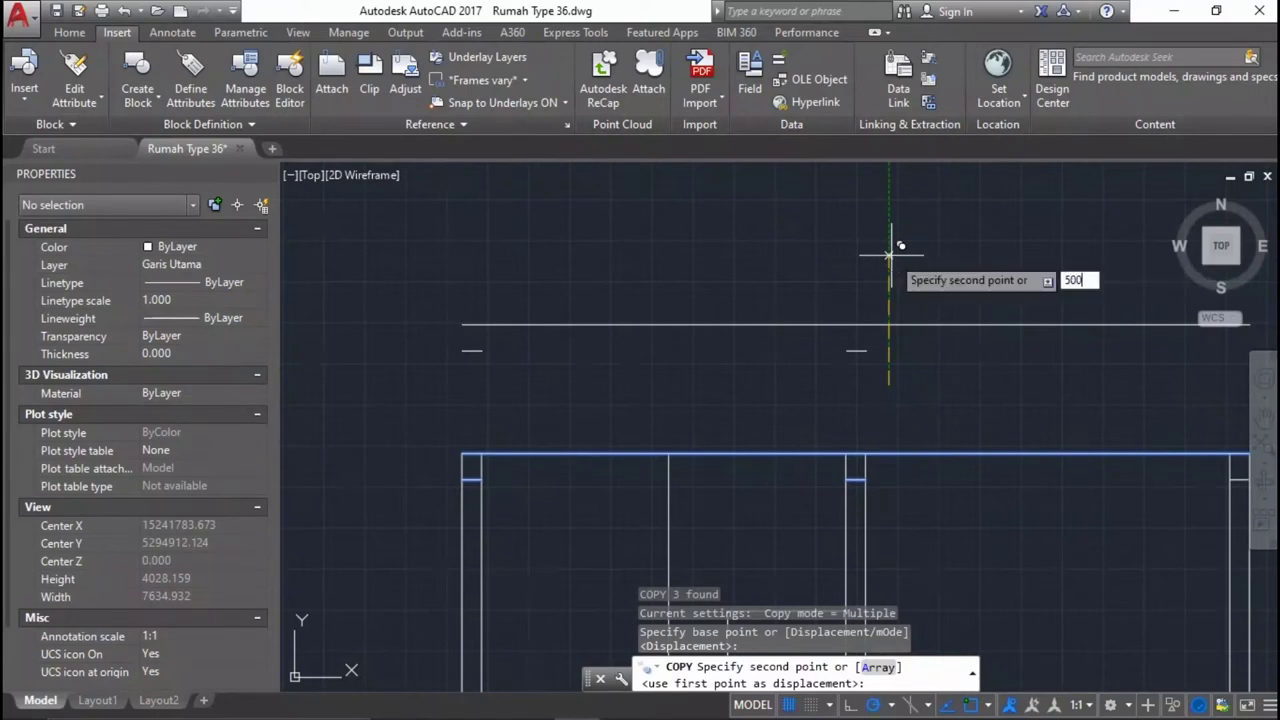
key("Return")
Extend the wall lines up to the long top beam line.
key("Return")
mouse_move(903, 509)
middle_mouse_down()
mouse_move(785, 427)
mouse_move(824, 423)
middle_mouse_up()
type("ex")
key("Return")
left_click(830, 266)
left_click(829, 352)
key("Return")
left_click(839, 462)
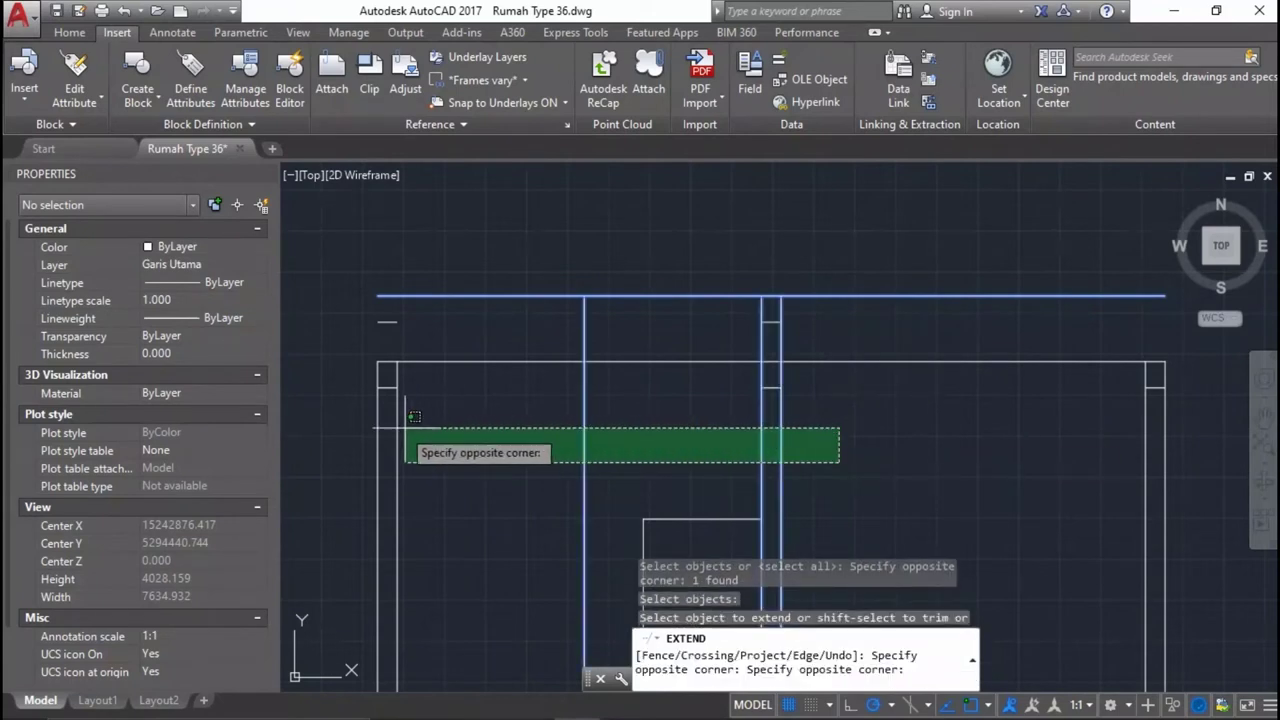
left_click(362, 417)
key("Return")
scroll(743, 349, "up", 2)
scroll(835, 385, "up", 2)
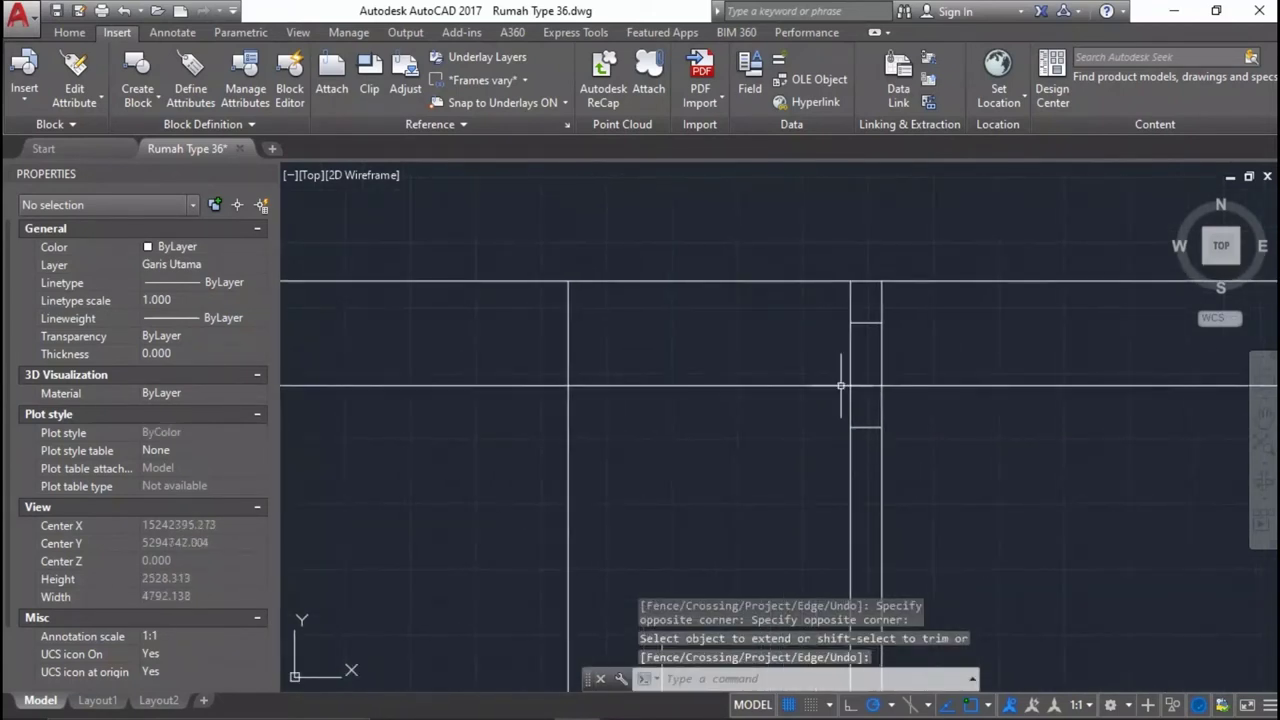
middle_click_drag(868, 383, 910, 390)
Trim the overhanging line ends against the vertical wall edge.
type("tr")
key("Return")
key("Return")
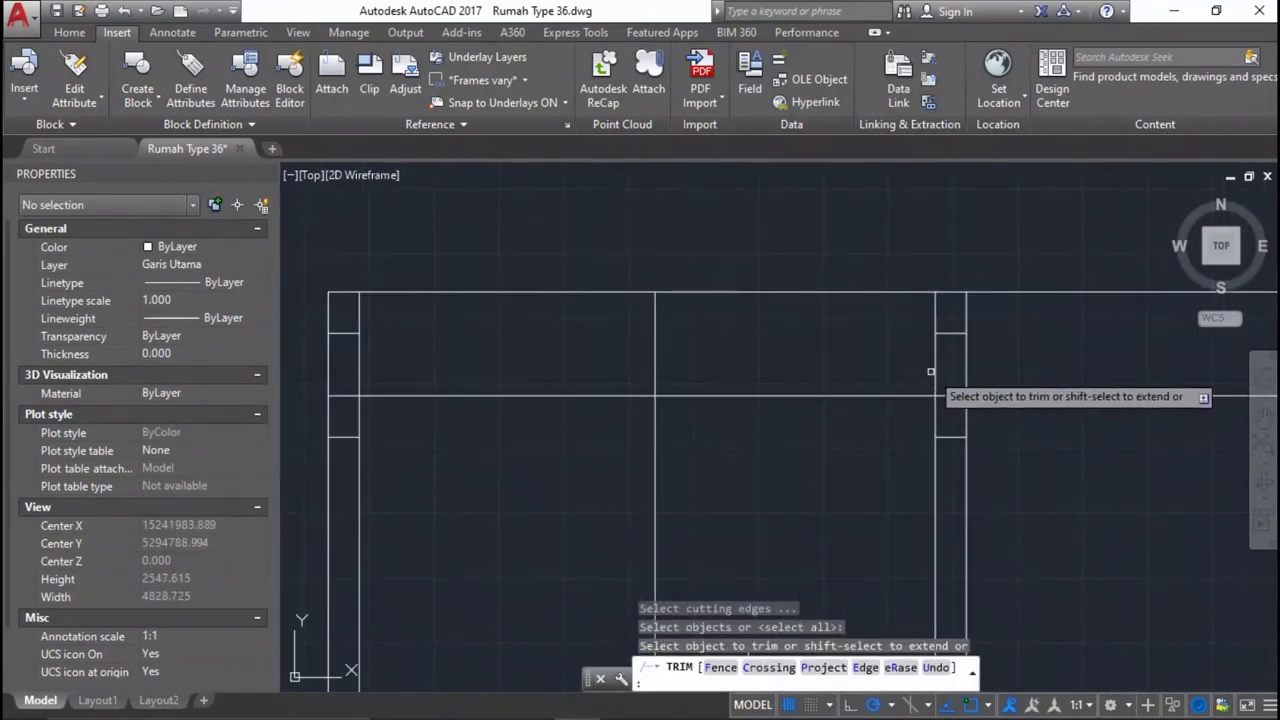
key("Escape")
left_click(1020, 390)
left_click(920, 385)
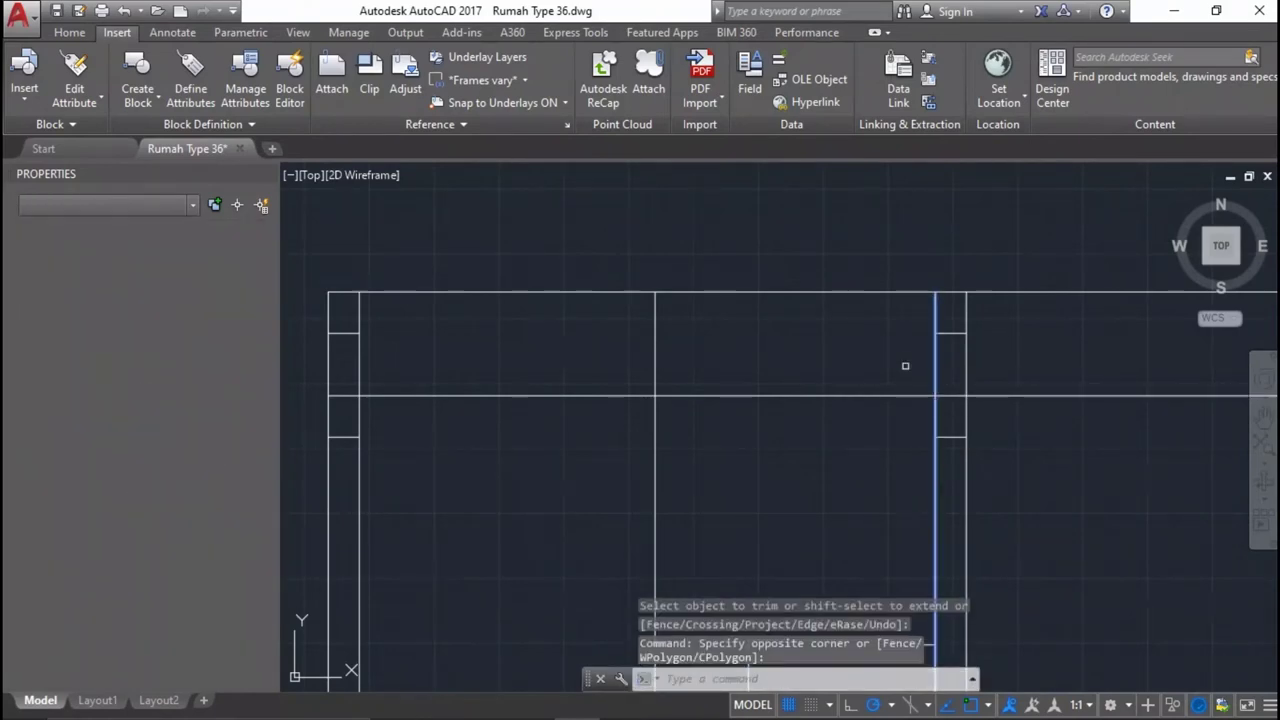
type("tr")
key("Return")
left_click(855, 467)
left_click(805, 348)
scroll(706, 314, "up", 2)
scroll(443, 434, "up", 2)
Erase the short stray line by the left column.
left_click(430, 455)
left_click(420, 413)
scroll(476, 378, "down", 3)
scroll(800, 383, "up", 1)
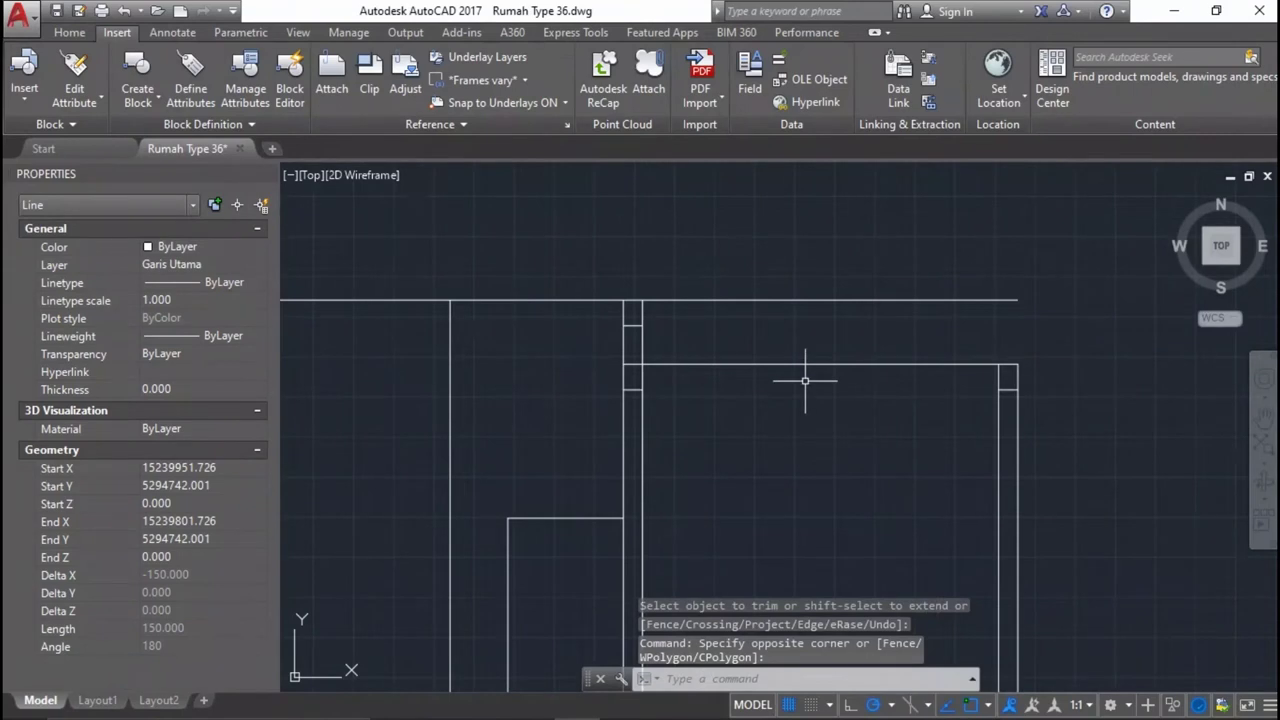
key("Delete")
Trim the remaining overhanging ends on the lower walls against all edges.
middle_click_drag(903, 309, 900, 371)
type("tr")
key("Return")
key("Return")
left_click(830, 290)
scroll(760, 380, "down", 3)
left_click(717, 385)
scroll(717, 385, "up", 2)
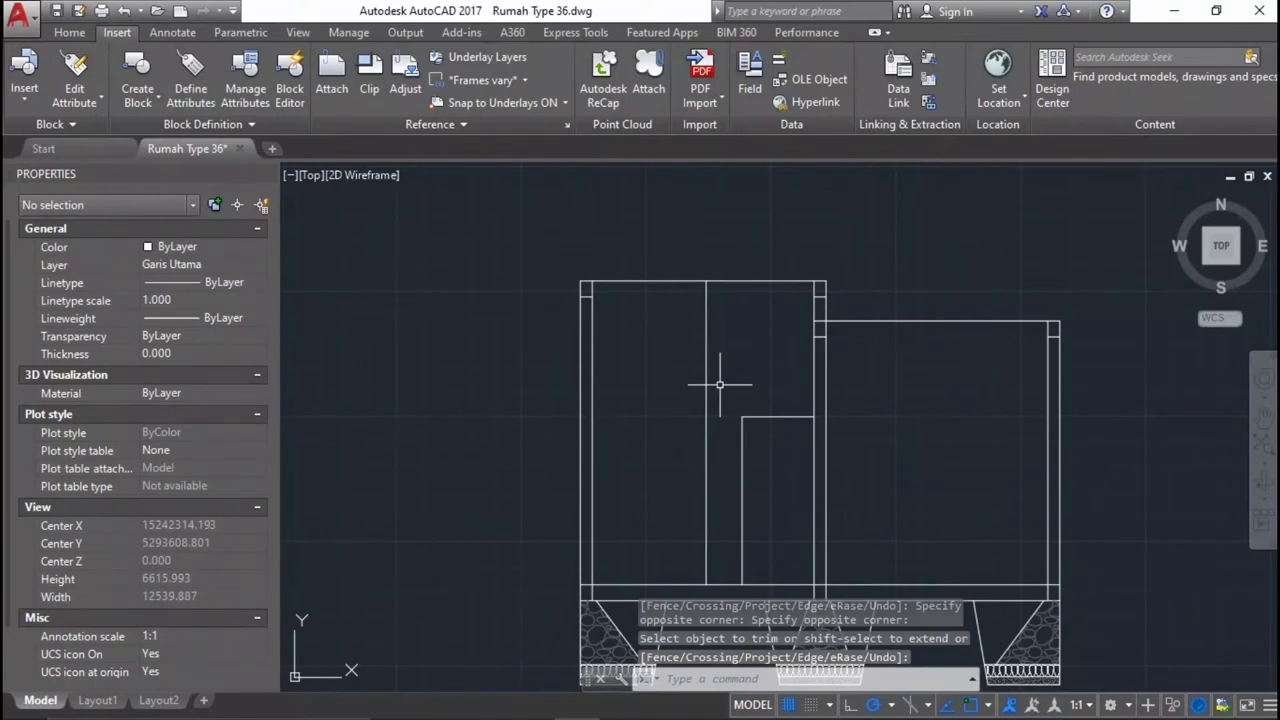
scroll(724, 340, "down", 3)
Offset a wall line 3000 in the elevation beside the doors.
middle_click_drag(724, 340, 762, 272)
scroll(1230, 320, "up", 4)
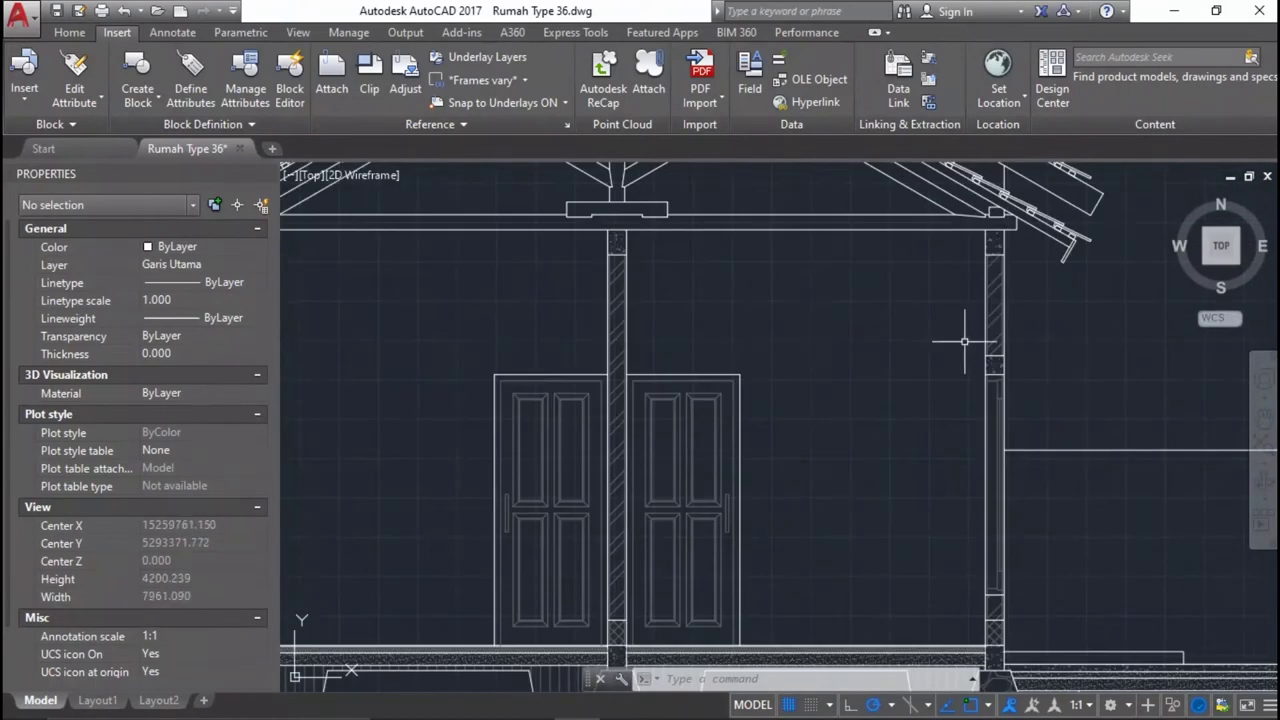
scroll(964, 341, "down", 2)
scroll(964, 341, "down", 2)
scroll(945, 393, "up", 4)
middle_click_drag(668, 460, 673, 508)
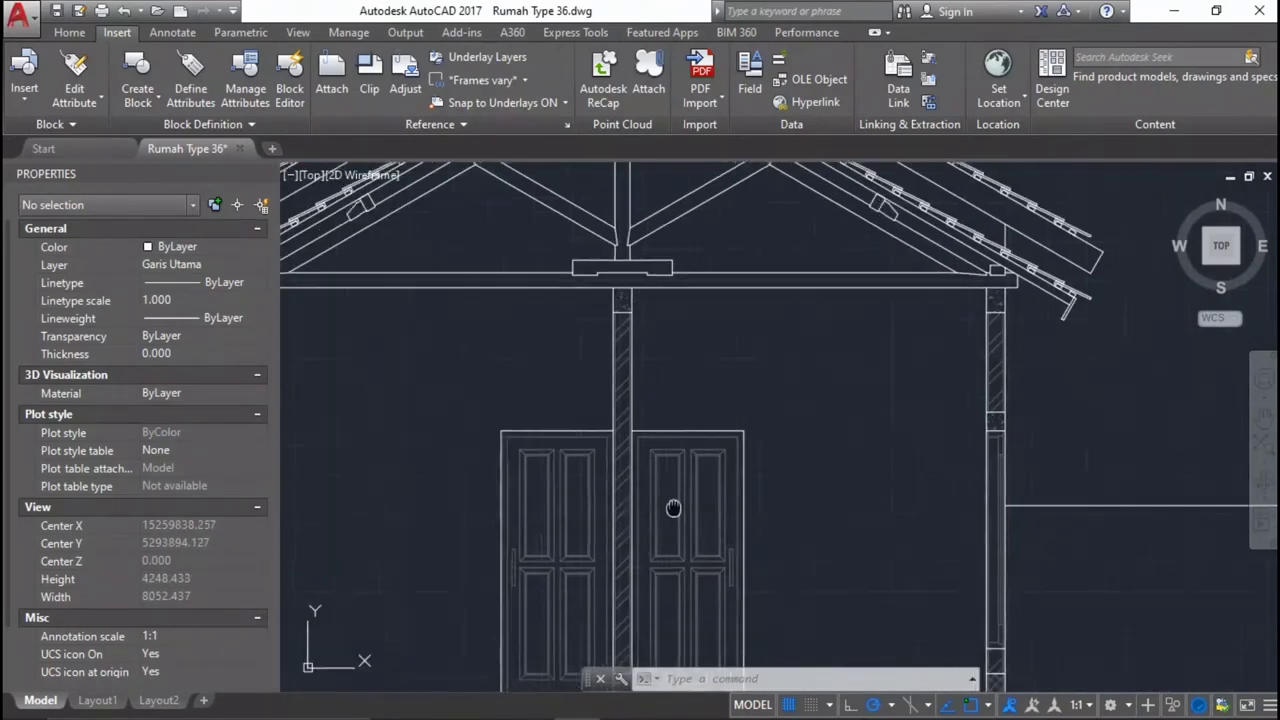
scroll(930, 420, "down", 5)
scroll(930, 420, "down", 1)
scroll(968, 532, "up", 3)
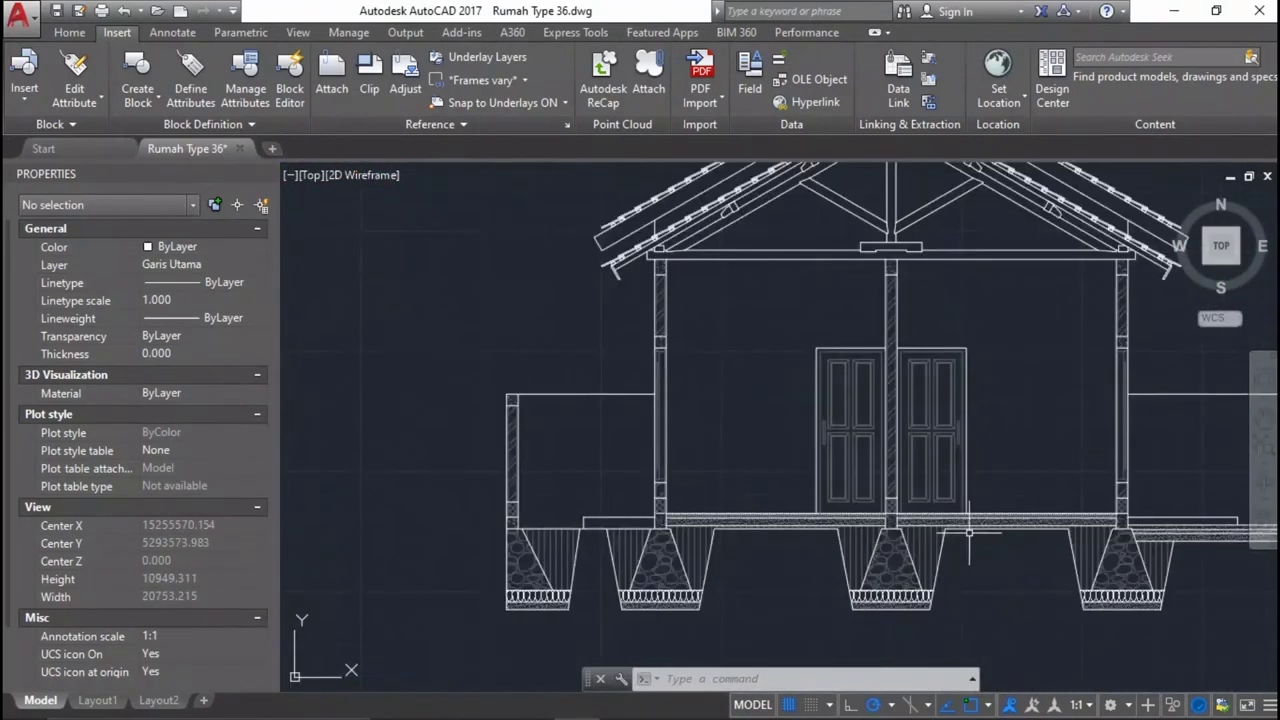
scroll(968, 532, "up", 1)
scroll(940, 626, "up", 3)
type("o")
key("Return")
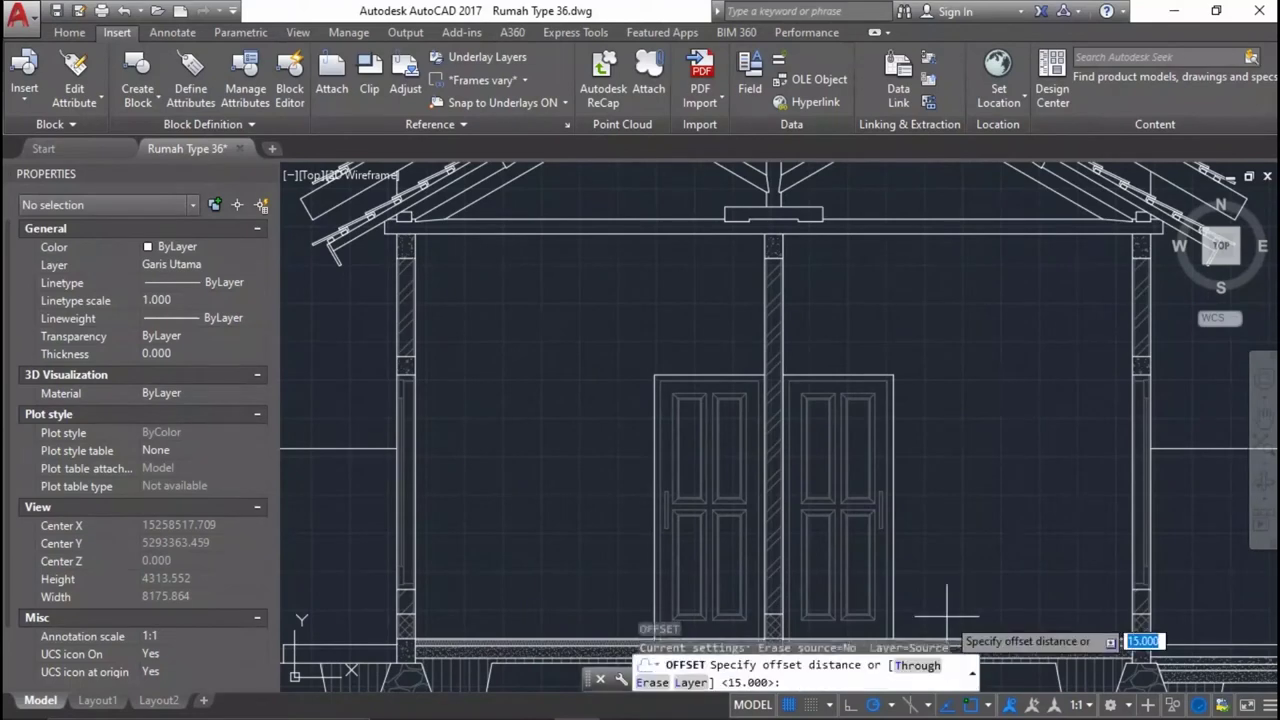
type("3000")
key("Return")
scroll(994, 429, "up", 1)
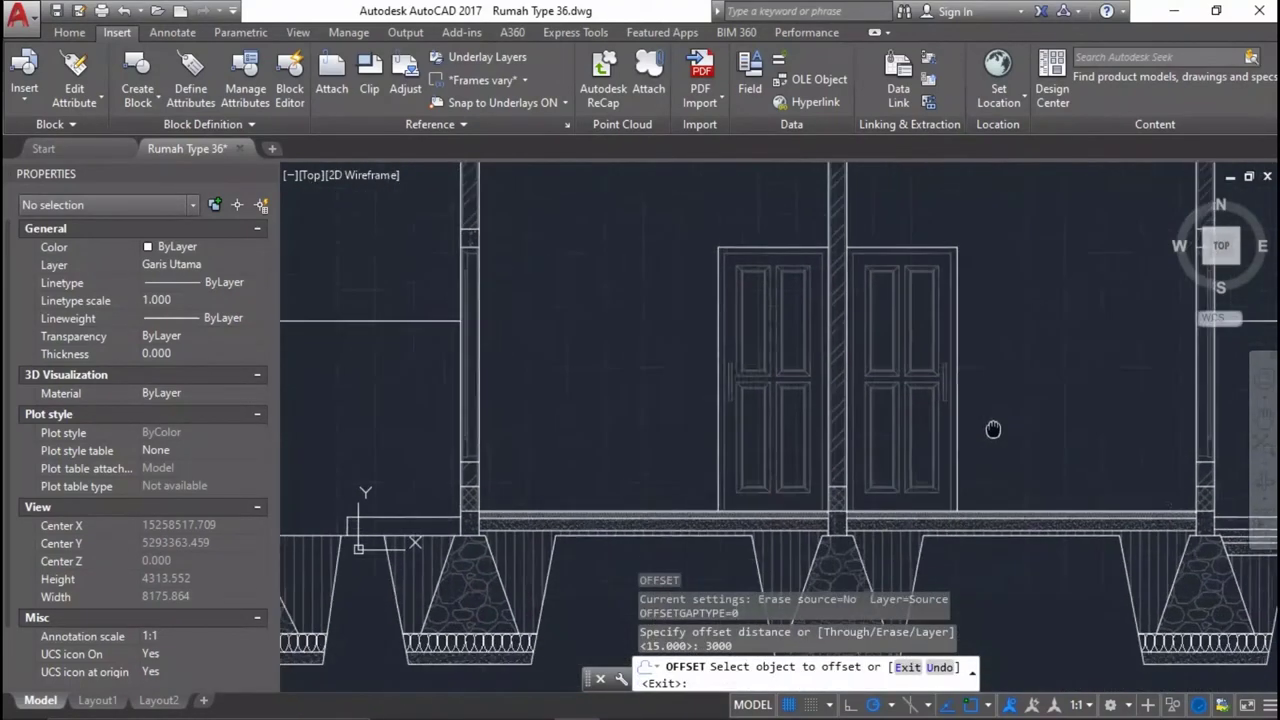
scroll(1014, 487, "up", 1)
left_click(999, 509)
left_click(982, 392)
scroll(982, 390, "down", 5)
scroll(981, 385, "up", 3)
scroll(900, 370, "down", 2)
scroll(772, 358, "up", 3)
key("Return")
scroll(772, 358, "down", 3)
scroll(470, 290, "up", 3)
scroll(543, 343, "up", 2)
Trim the line end that overhangs past the vertical wall line.
type("tr")
key("Return")
scroll(441, 345, "up", 2)
left_click(517, 366)
left_click(445, 355)
key("Return")
left_click(459, 461)
scroll(459, 461, "down", 3)
key("Return")
scroll(1000, 390, "up", 2)
scroll(1020, 383, "up", 2)
scroll(1084, 402, "up", 1)
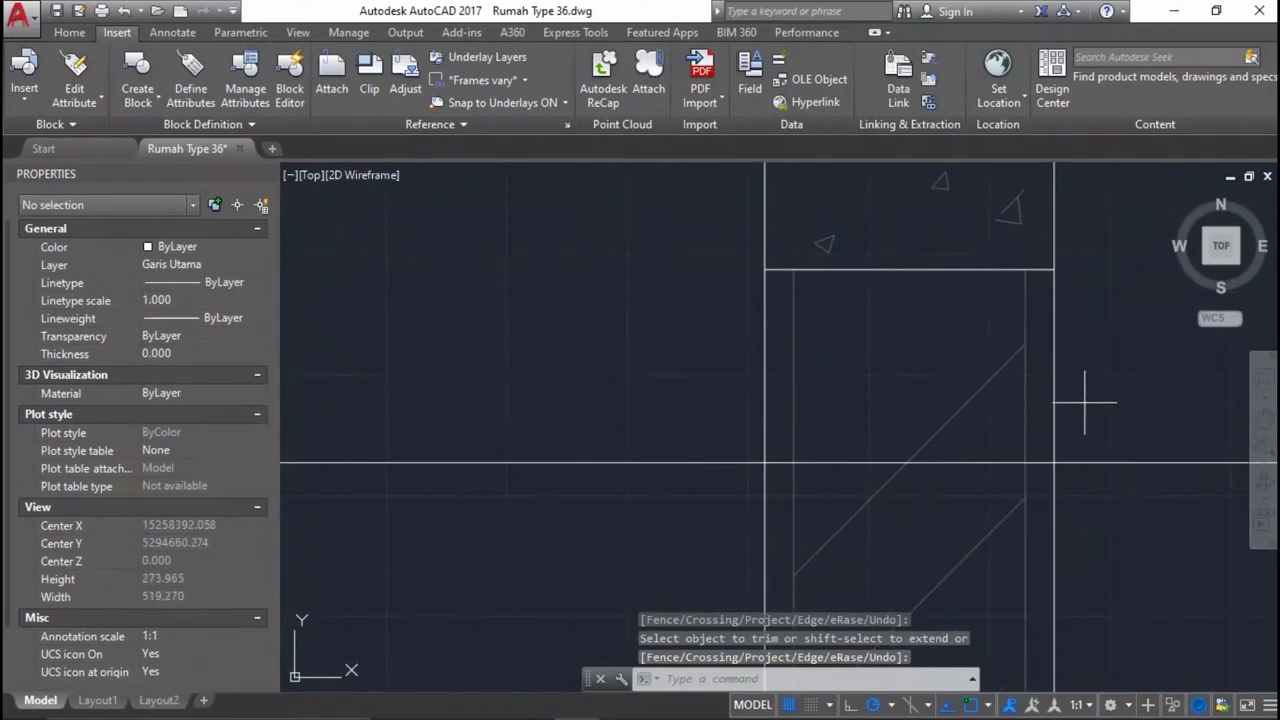
Trim the excess lines against the left and right vertical walls and another wall edge.
left_click(1080, 398)
left_click(1045, 388)
left_click(785, 402)
left_click(733, 387)
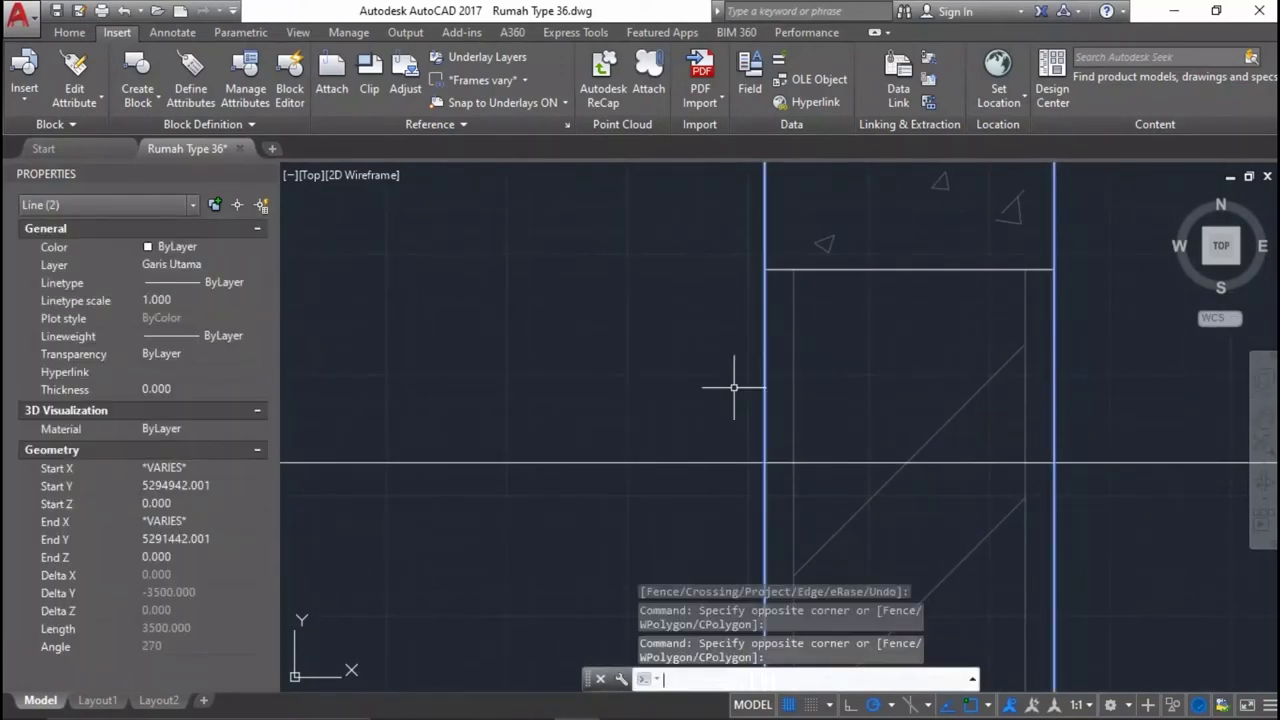
key("Return")
scroll(925, 468, "down", 3)
key("Return")
scroll(1029, 471, "up", 1)
scroll(986, 457, "up", 1)
scroll(1099, 369, "up", 1)
left_click(1140, 308)
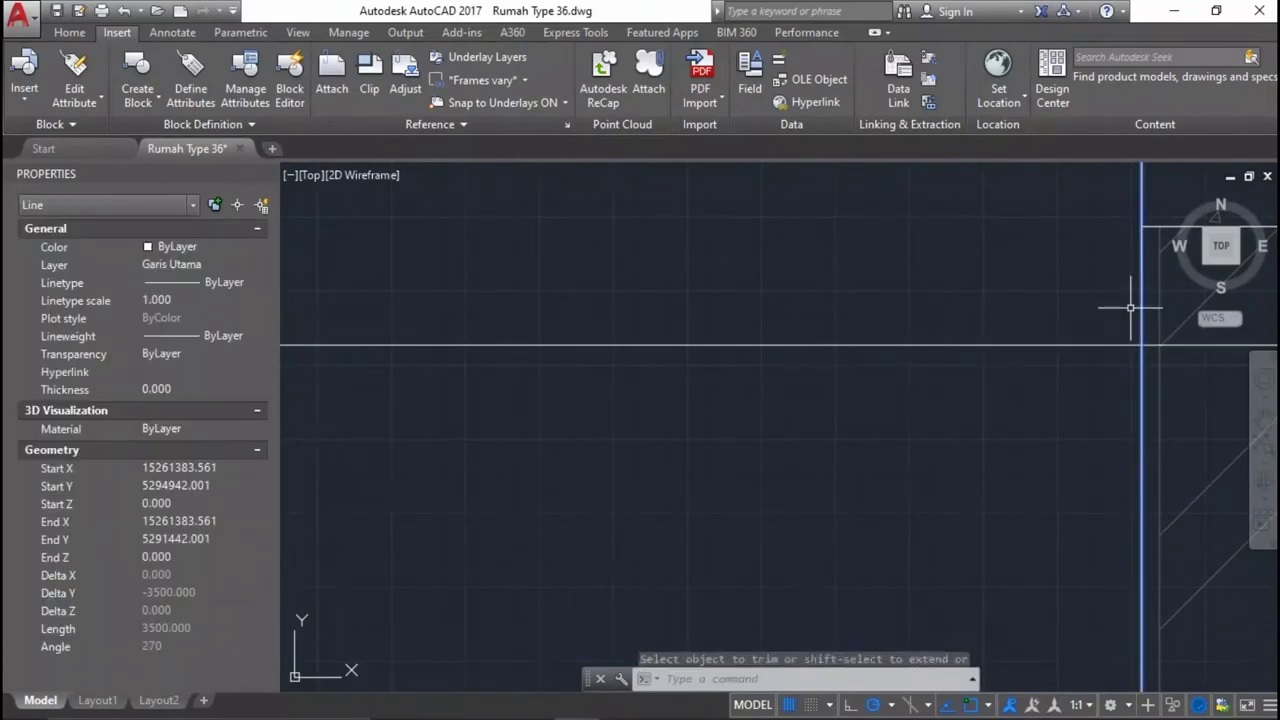
key("Return")
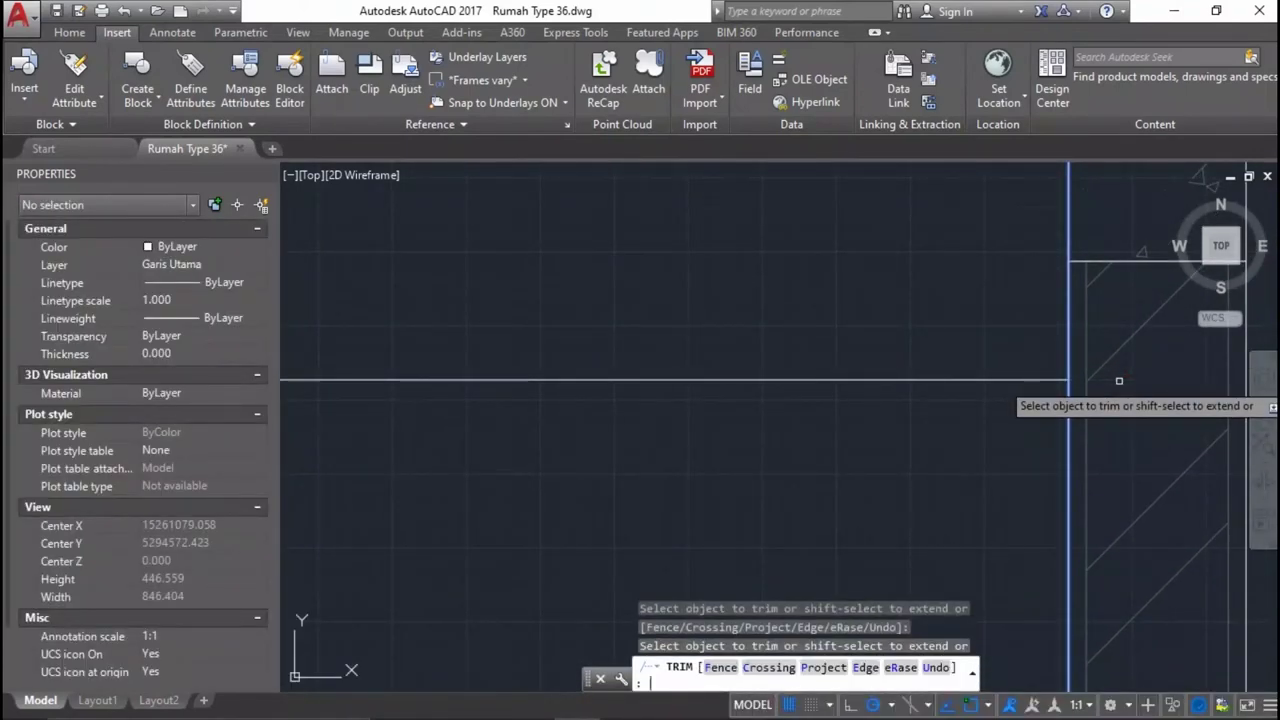
scroll(986, 358, "down", 5)
key("Return")
scroll(718, 368, "up", 1)
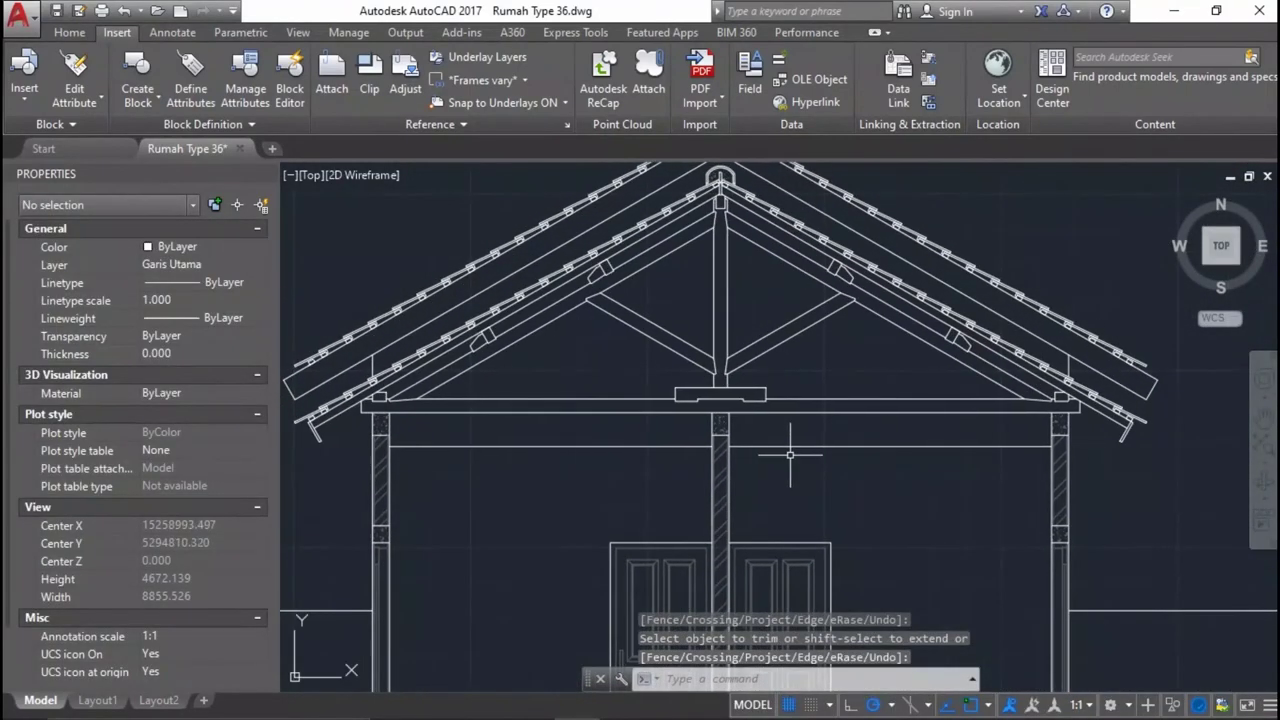
Offset the floor line 3000 upward at the door.
type("o")
key("Return")
scroll(650, 438, "up", 5)
scroll(889, 397, "down", 5)
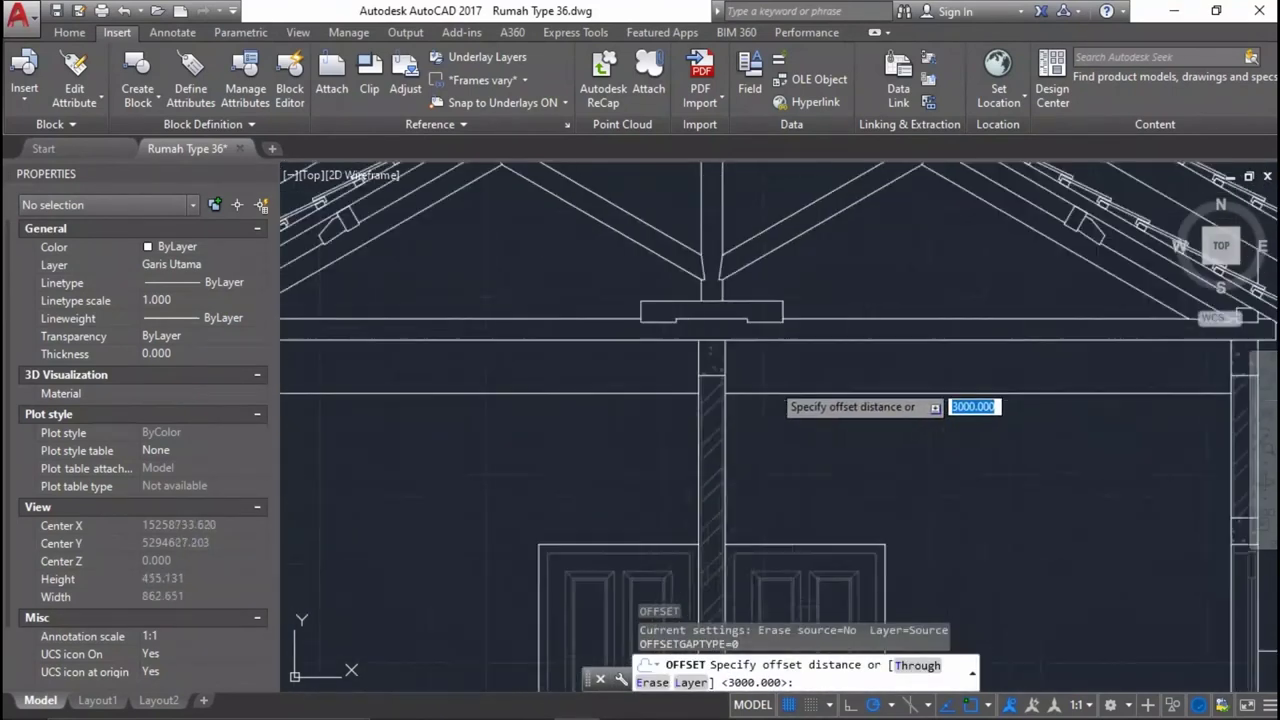
scroll(889, 397, "up", 3)
key("Escape")
scroll(889, 397, "down", 3)
scroll(875, 397, "up", 3)
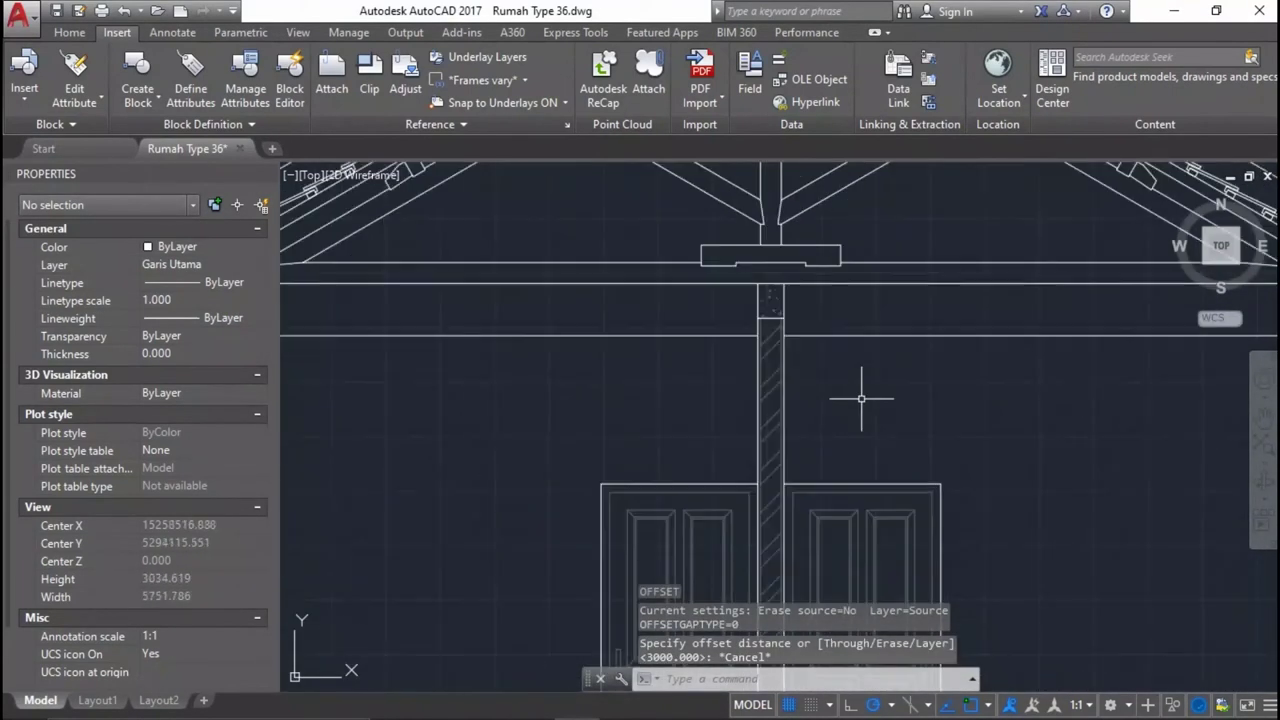
middle_click_drag(824, 373, 845, 410)
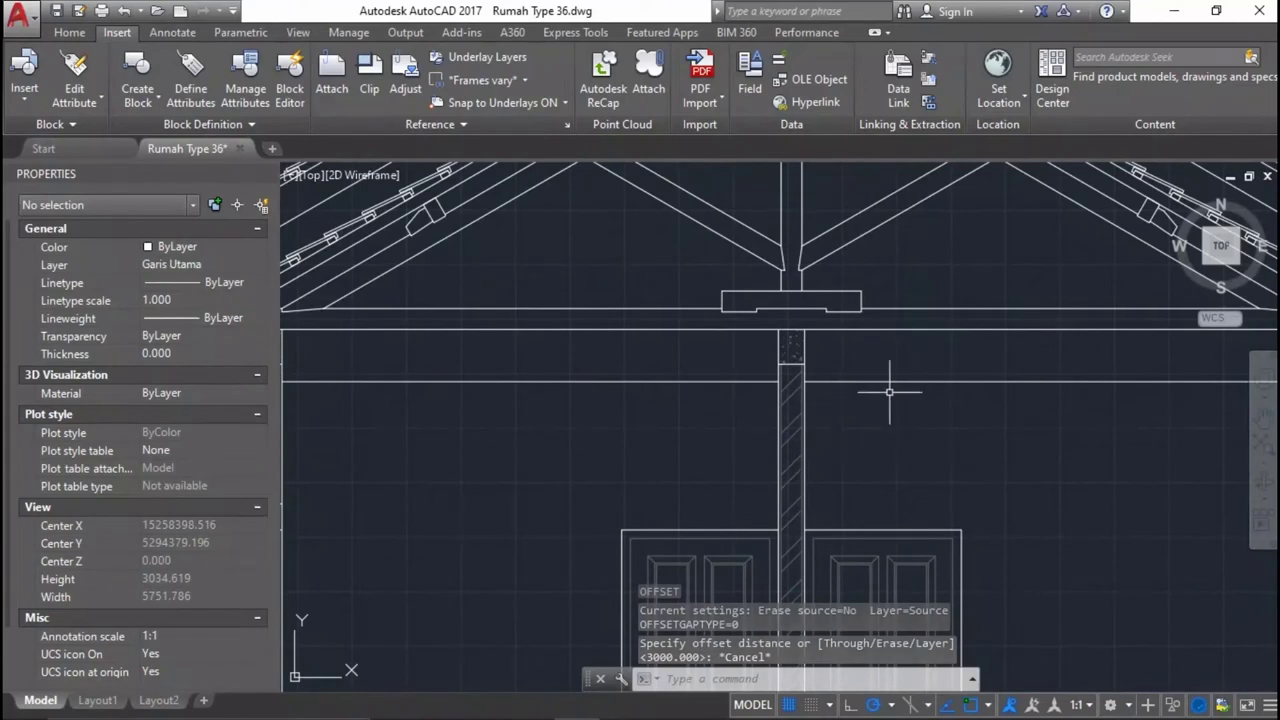
scroll(889, 391, "down", 7)
scroll(947, 375, "up", 2)
scroll(586, 337, "up", 2)
middle_click_drag(586, 337, 890, 377)
scroll(890, 377, "down", 5)
scroll(829, 423, "up", 3)
middle_click_drag(829, 423, 729, 460)
scroll(760, 470, "up", 4)
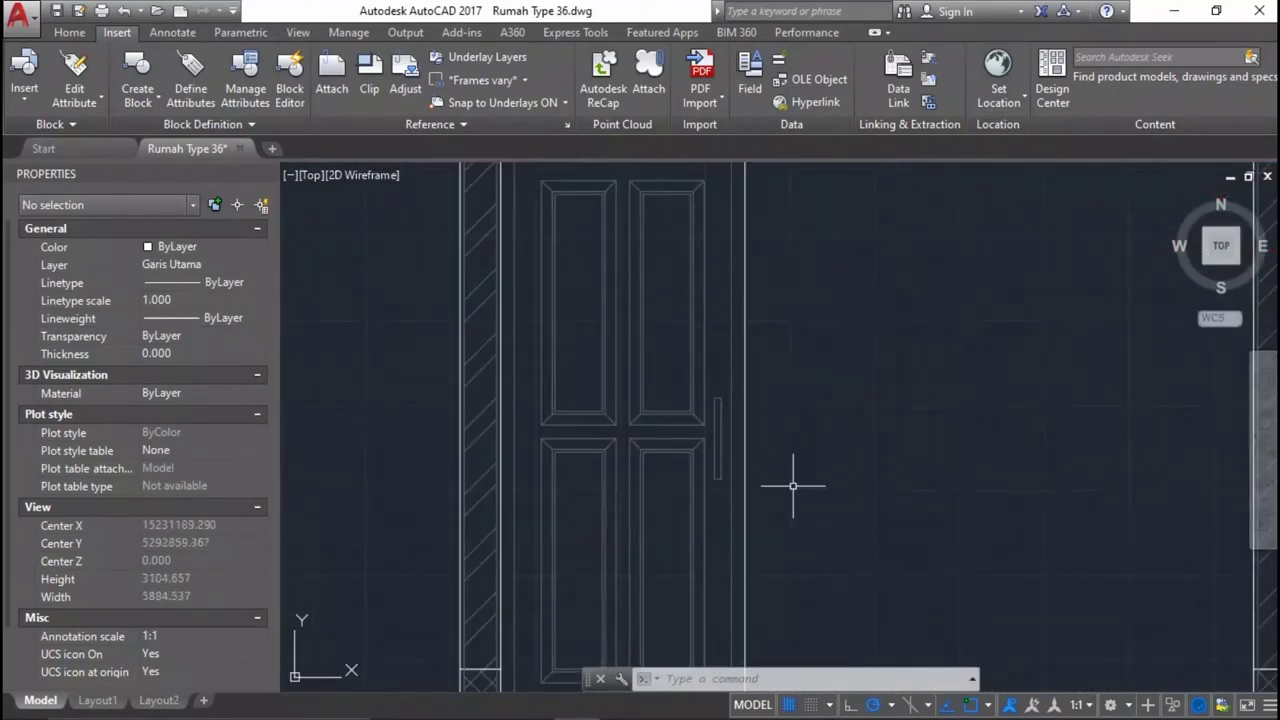
type("o")
key("Return")
type("3000")
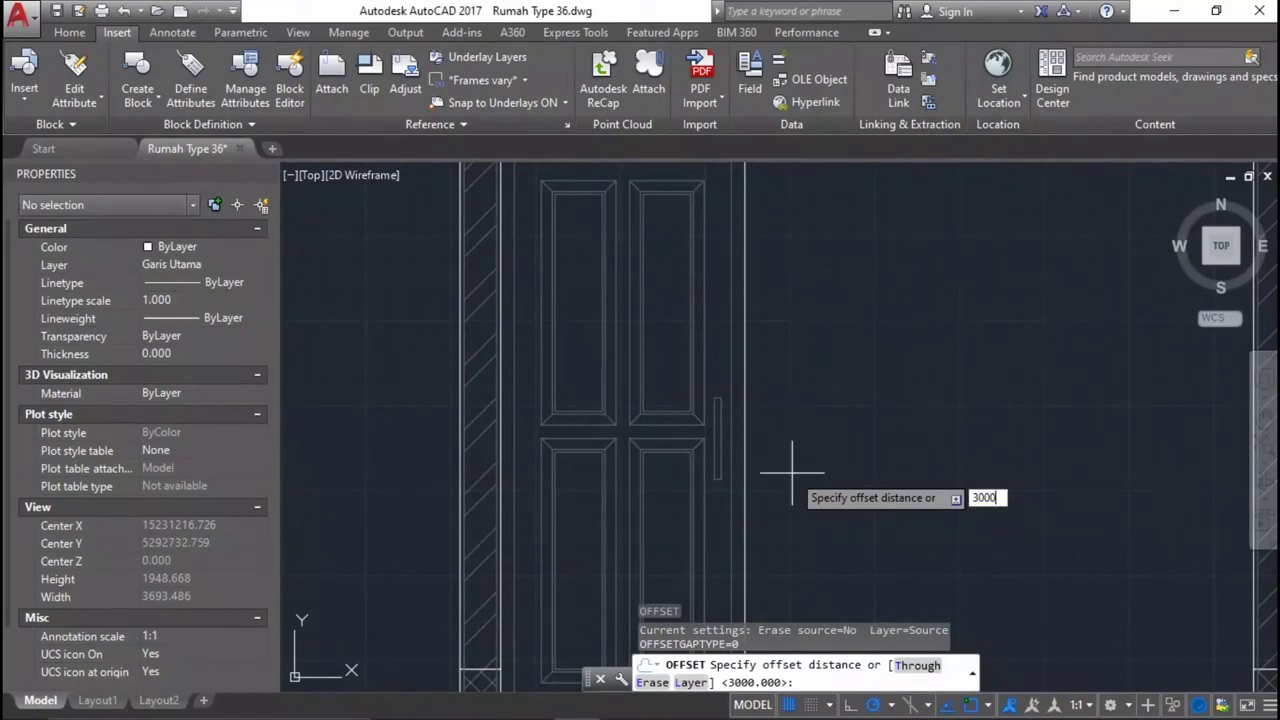
key("Return")
scroll(880, 443, "down", 4)
scroll(800, 500, "up", 2)
scroll(870, 470, "up", 2)
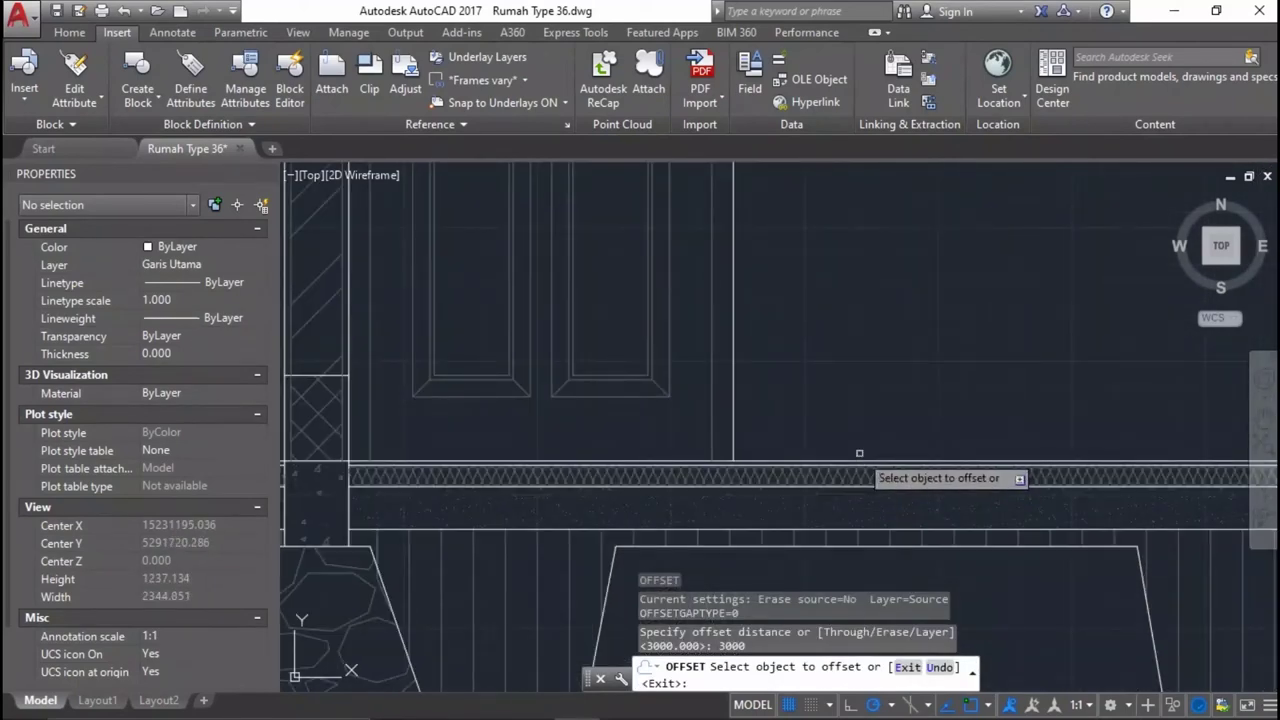
left_click(848, 460)
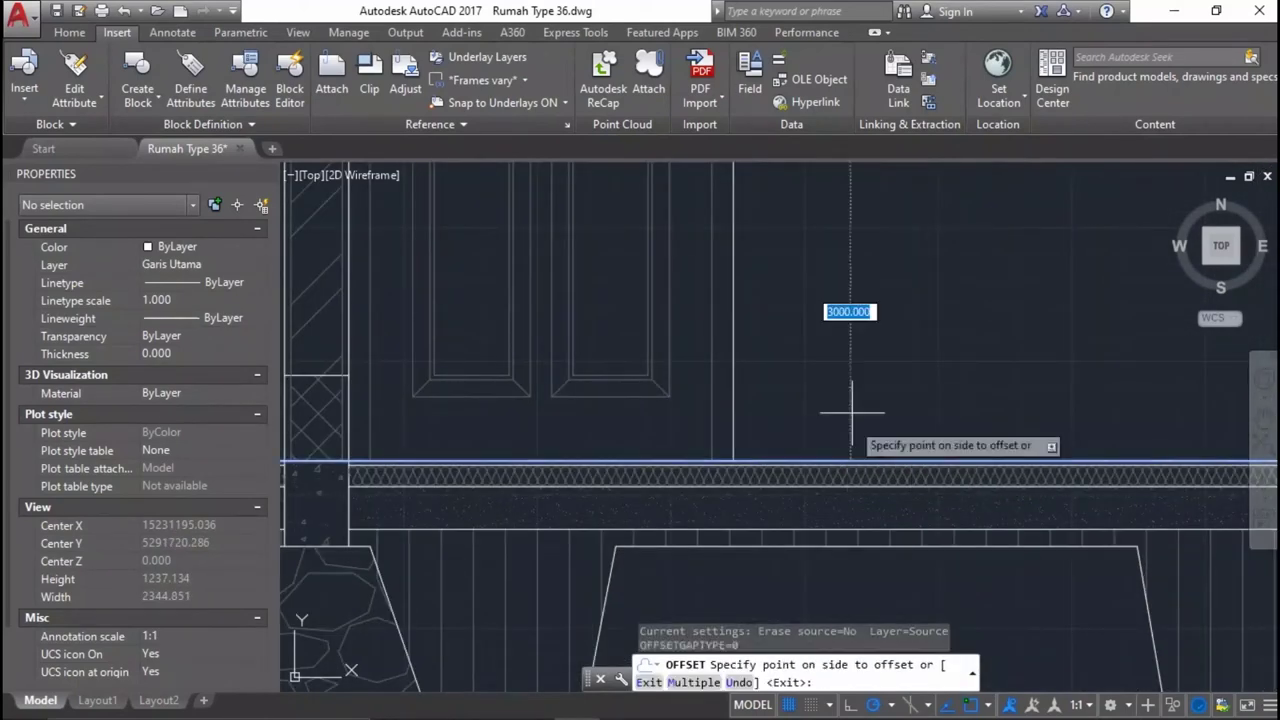
left_click(830, 430)
scroll(715, 480, "down", 3)
scroll(900, 480, "down", 2)
scroll(696, 456, "up", 5)
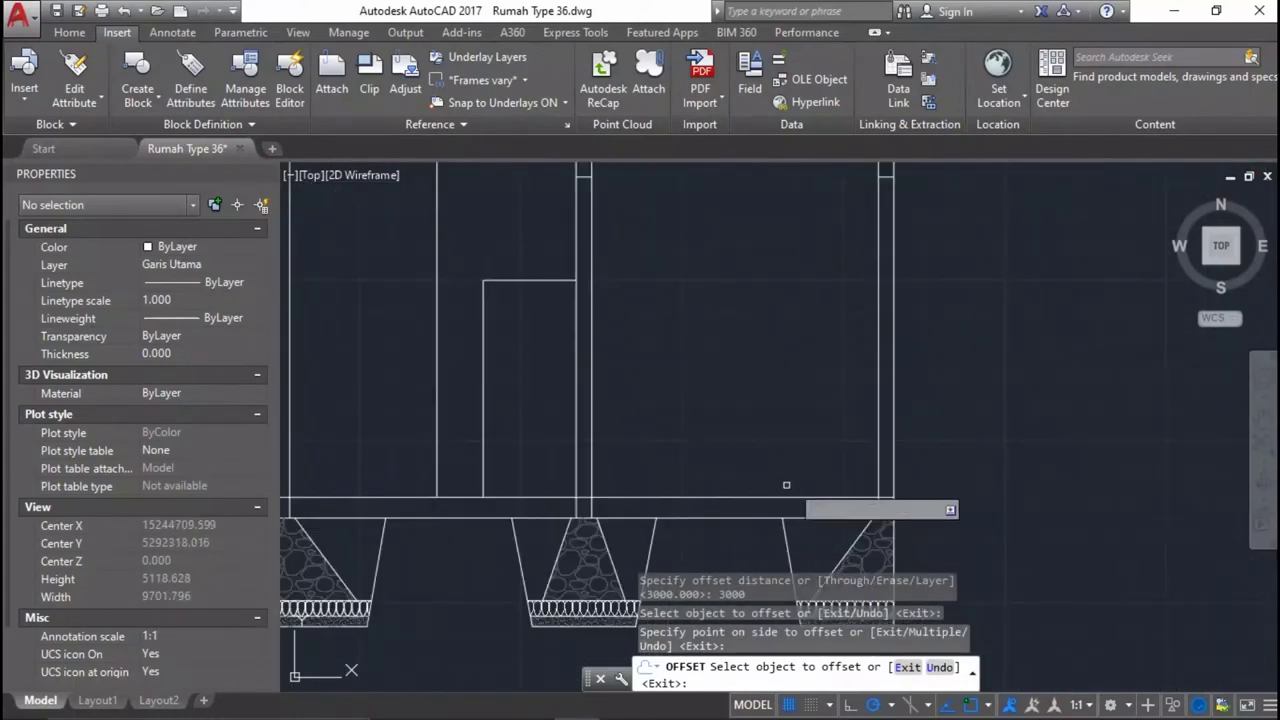
scroll(723, 323, "down", 5)
scroll(751, 371, "up", 5)
In the right elevation, trim the horizontal line segments left of the vertical wall.
middle_click_drag(1115, 391, 707, 391)
scroll(843, 357, "up", 3)
scroll(749, 357, "up", 3)
scroll(771, 357, "up", 3)
scroll(692, 413, "up", 3)
scroll(692, 413, "up", 5)
type("tr")
key("Return")
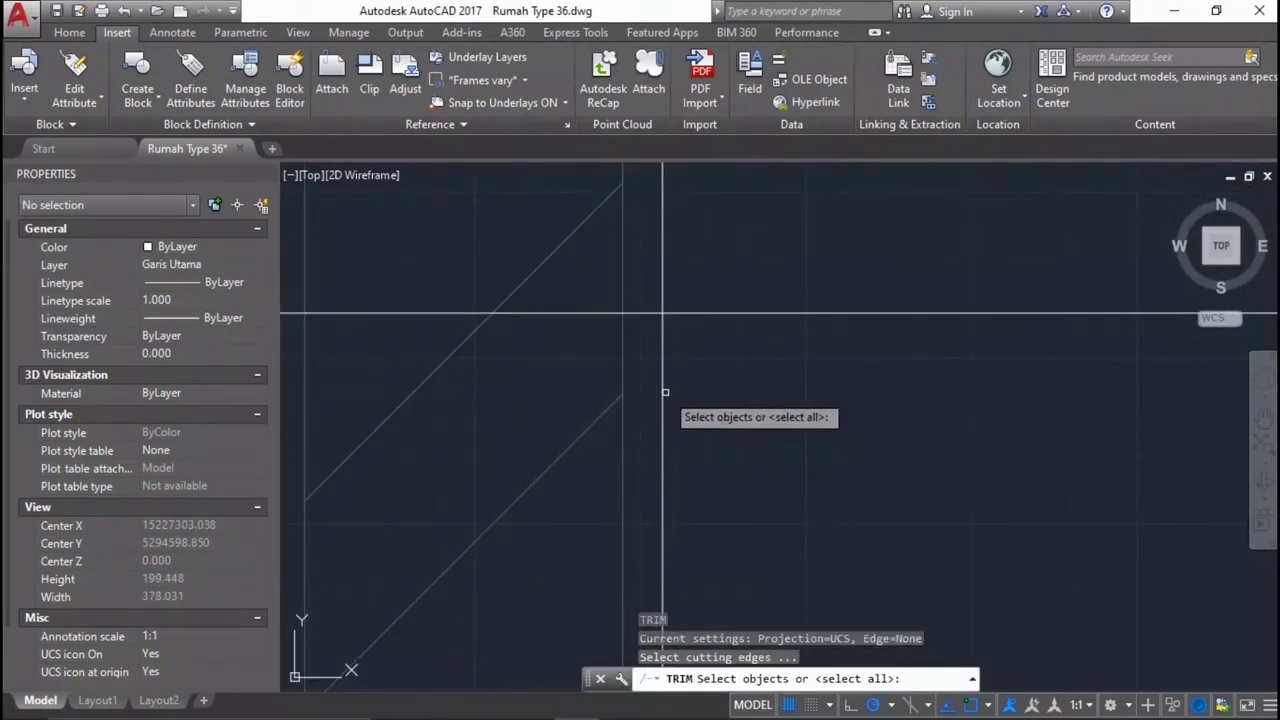
left_click(666, 392)
left_click(666, 340)
key("Return")
left_click(645, 300)
left_click(663, 323)
scroll(663, 323, "down", 5)
scroll(995, 368, "down", 2)
key("Return")
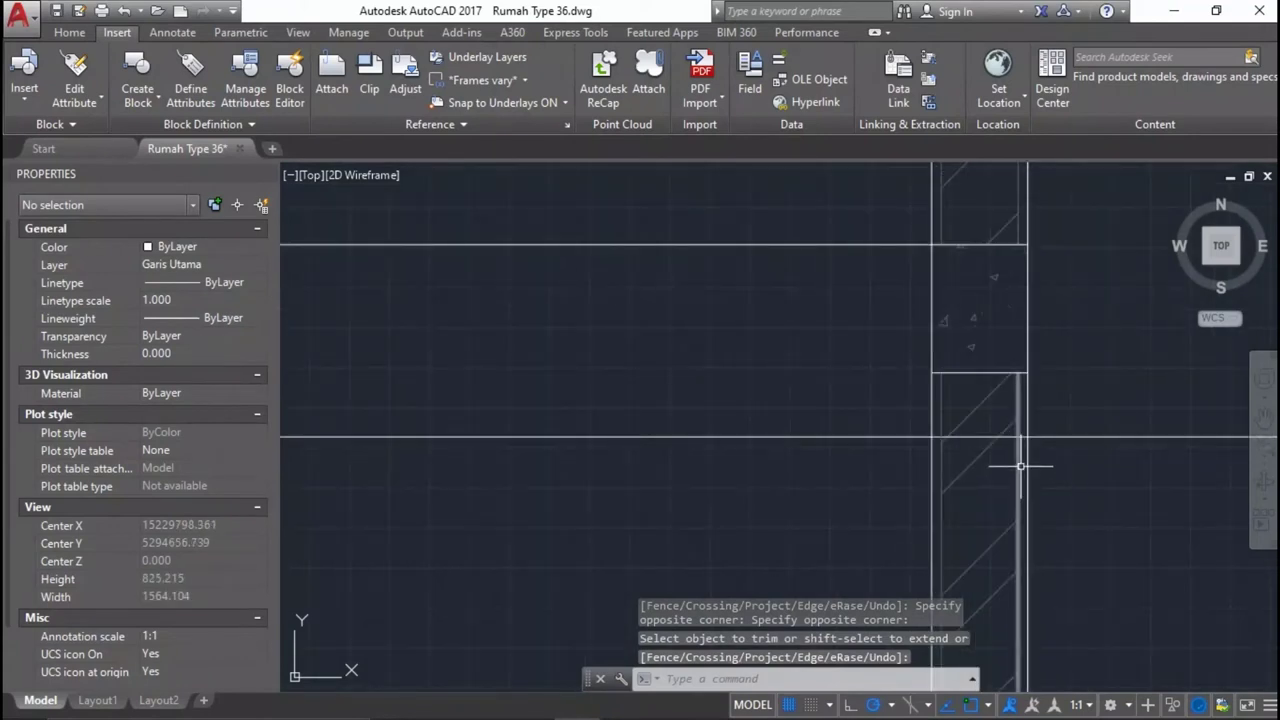
Trim the remaining overhanging wall lines against the vertical wall line to clean the stepped outline.
key("Return")
left_click(1025, 458)
scroll(1022, 456, "up", 3)
left_click(832, 437)
left_click(762, 443)
type("tr")
key("Return")
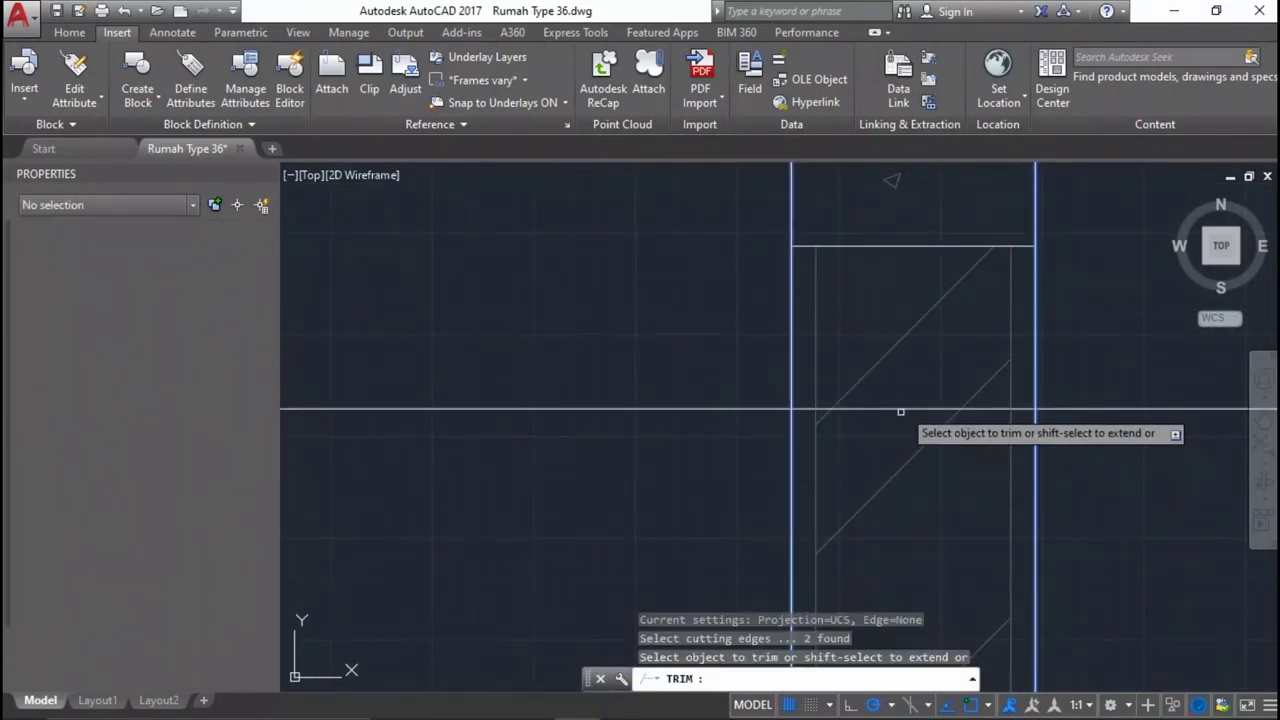
scroll(883, 397, "down", 3)
scroll(1029, 394, "up", 3)
scroll(1094, 423, "up", 1)
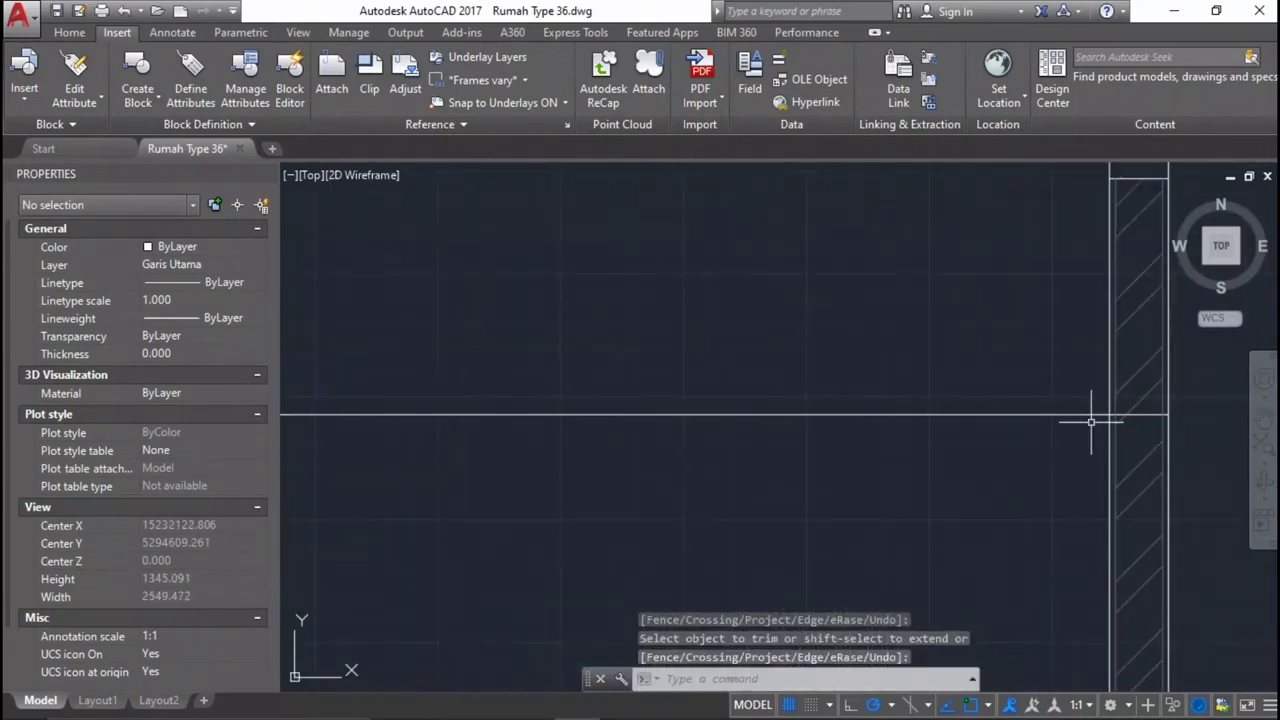
key("Return")
key("Return")
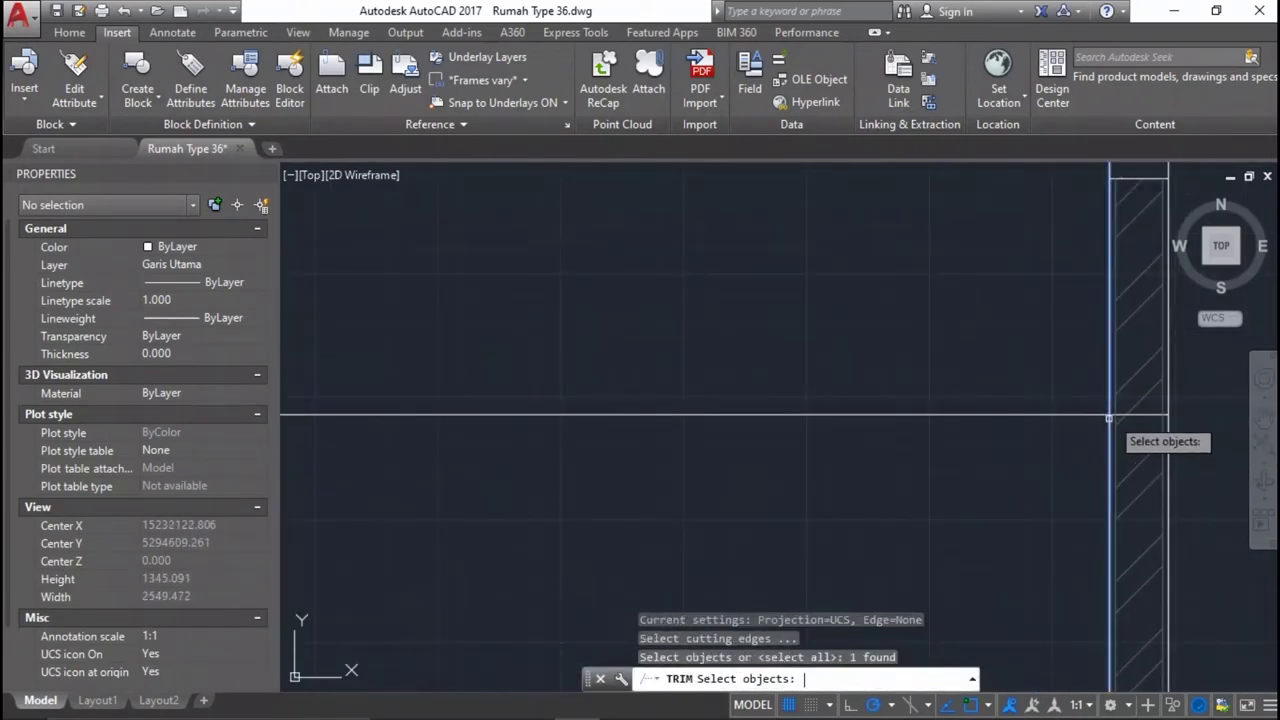
key("Return")
scroll(1123, 411, "down", 3)
scroll(1123, 411, "down", 2)
scroll(1034, 414, "up", 3)
scroll(1034, 414, "up", 1)
key("Return")
scroll(1090, 400, "down", 1)
key("Return")
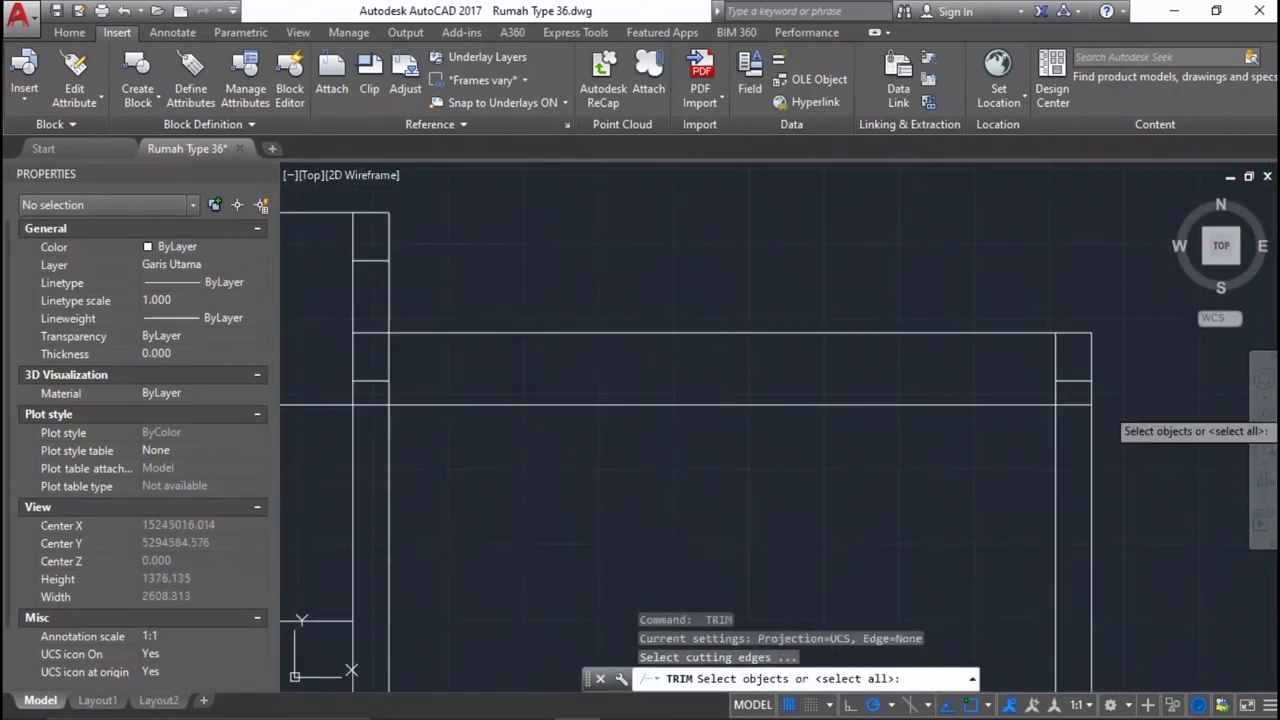
key("Return")
scroll(1100, 392, "down", 1)
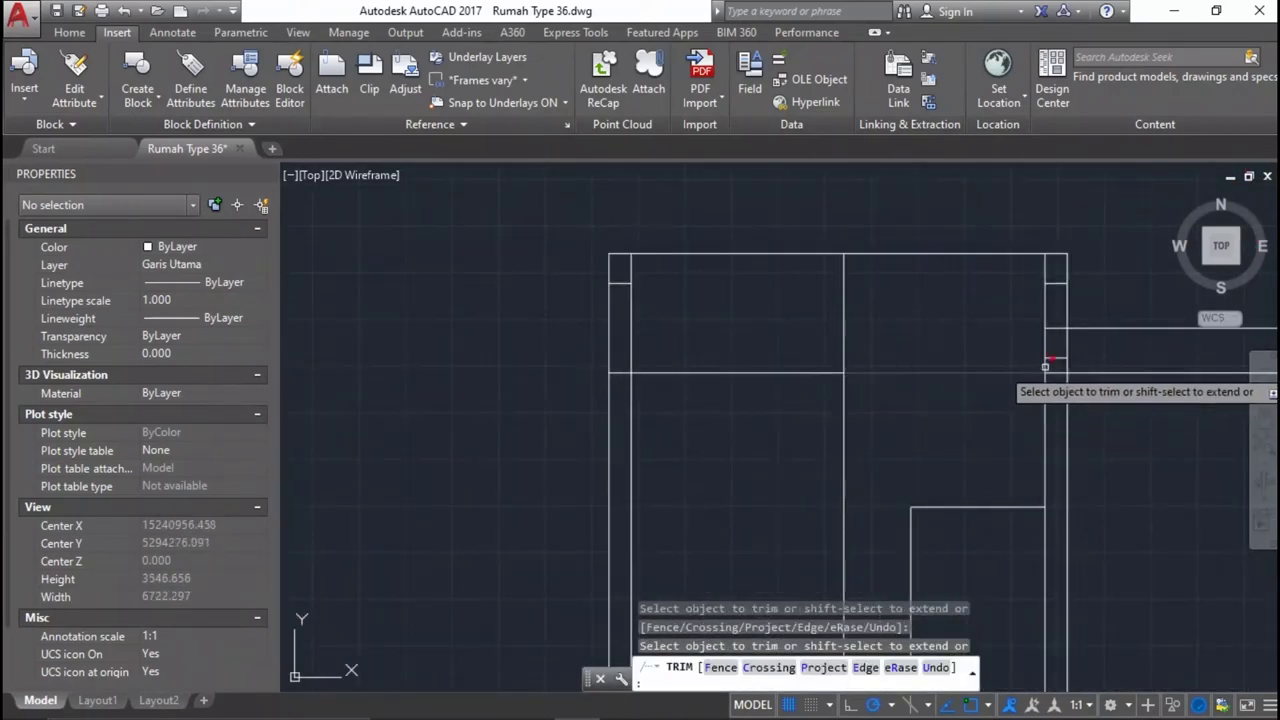
scroll(635, 380, "up", 2)
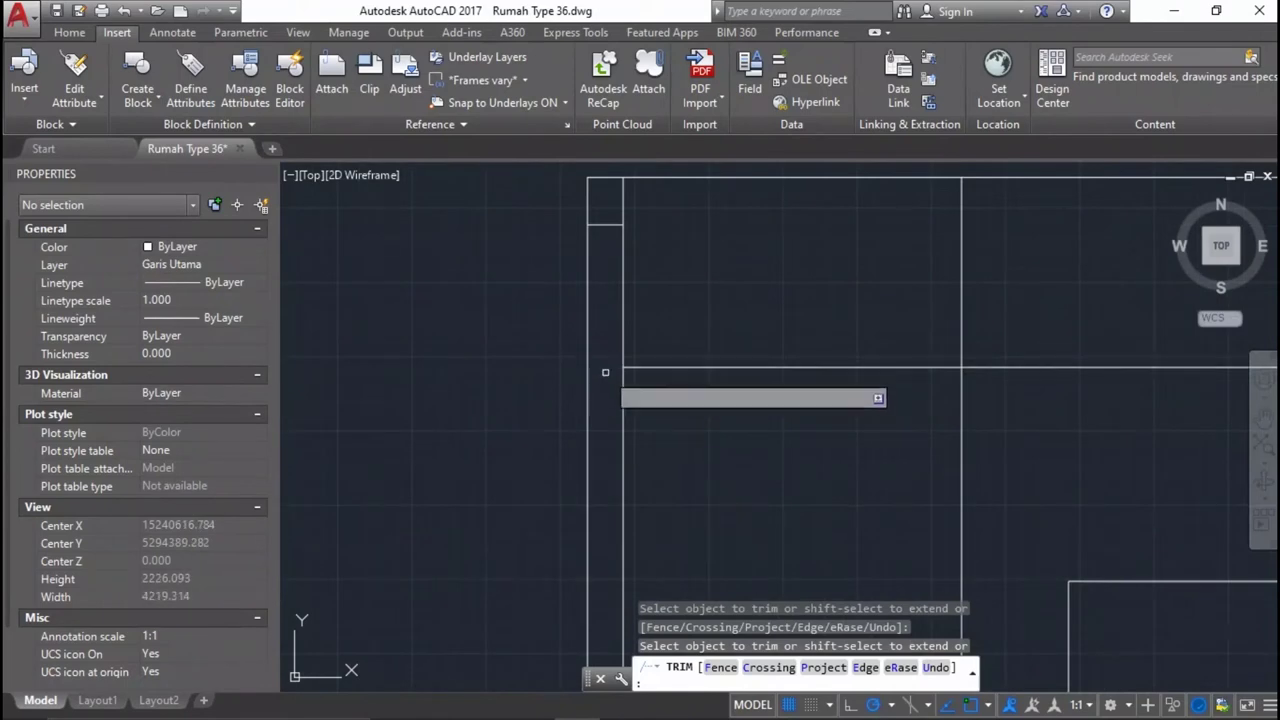
key("Escape")
scroll(751, 343, "down", 1)
scroll(766, 380, "down", 1)
scroll(838, 385, "down", 2)
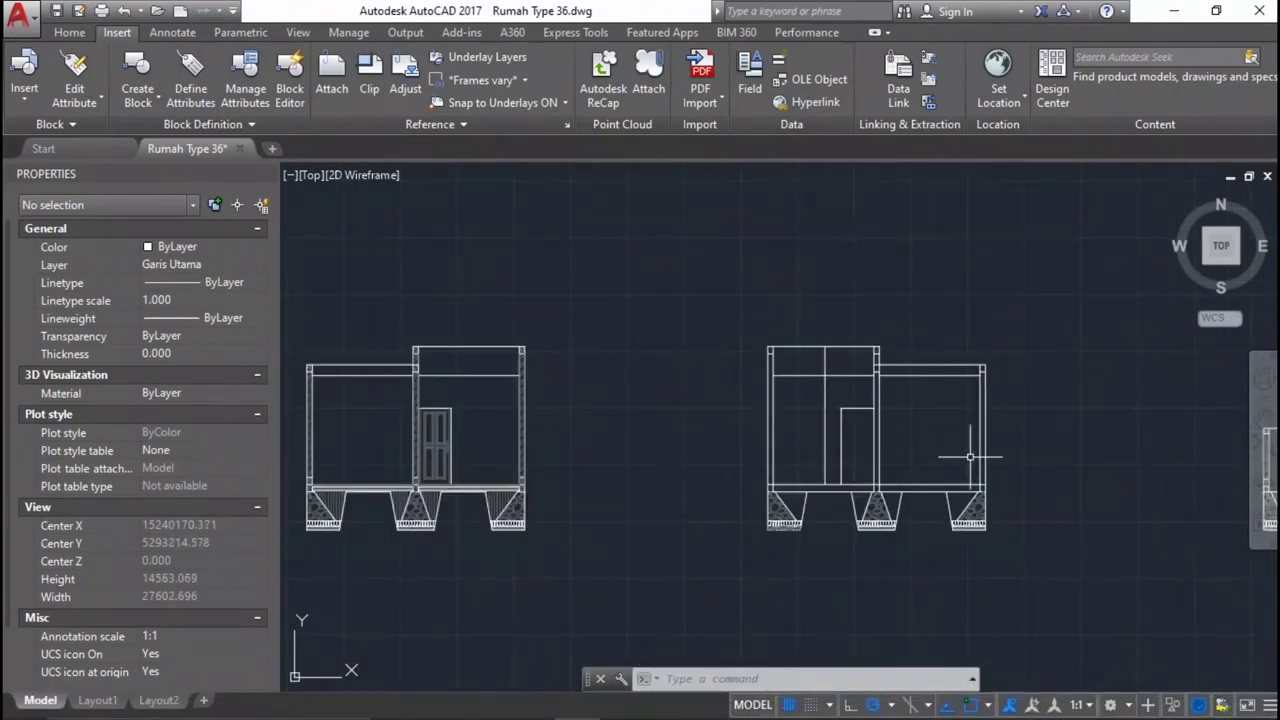
Select the four slab layers and the insulation band in the first section.
middle_click_drag(976, 457, 640, 420)
scroll(669, 414, "up", 3)
scroll(860, 428, "down", 3)
scroll(857, 571, "up", 4)
mouse_move(857, 571)
middle_mouse_down()
mouse_move(729, 500)
mouse_move(847, 460)
mouse_move(1100, 500)
middle_mouse_up()
scroll(1100, 500, "down", 3)
scroll(445, 405, "up", 3)
scroll(445, 405, "up", 2)
middle_click_drag(445, 405, 771, 414)
scroll(571, 366, "up", 3)
scroll(586, 309, "up", 1)
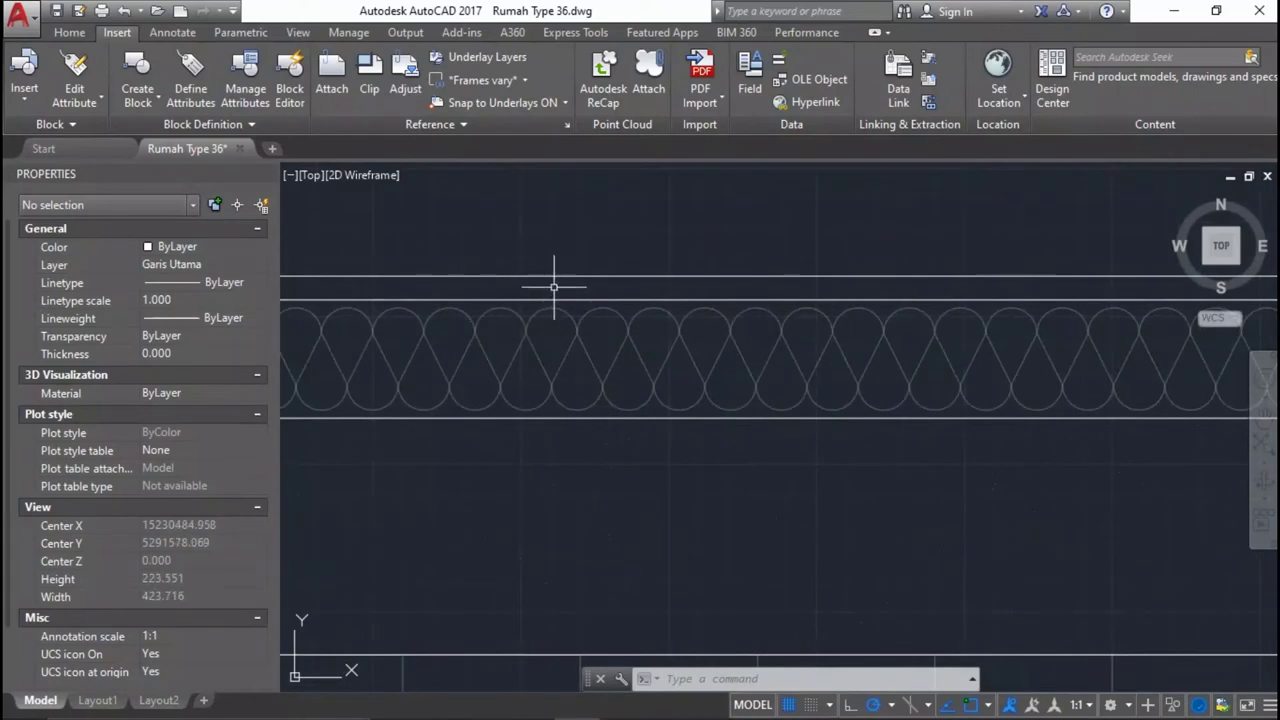
left_click(551, 290)
left_click(480, 491)
scroll(771, 463, "down", 3)
scroll(761, 405, "up", 3)
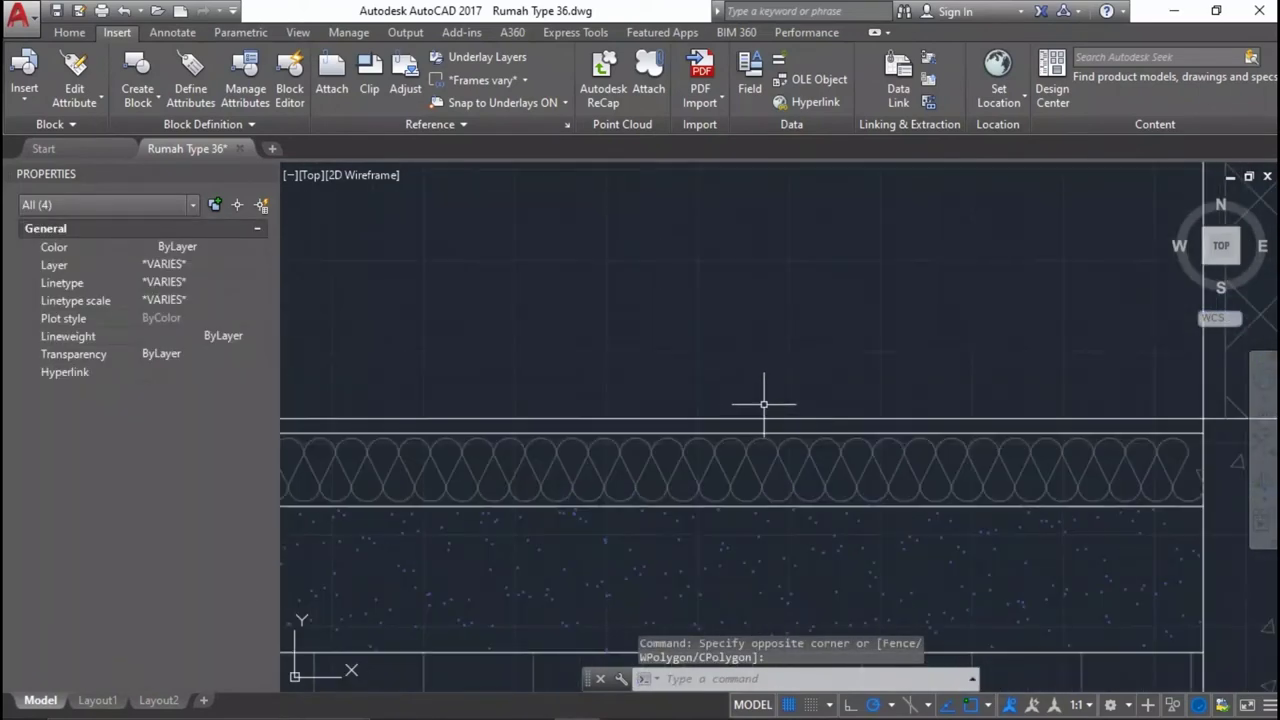
left_click(759, 421)
left_click(748, 470)
scroll(763, 503, "down", 2)
scroll(763, 503, "up", 1)
Copy the seven slab and insulation objects from the wall corner onto the second section.
type("o")
key("Return")
scroll(765, 500, "up", 2)
left_click(713, 471)
scroll(713, 471, "down", 3)
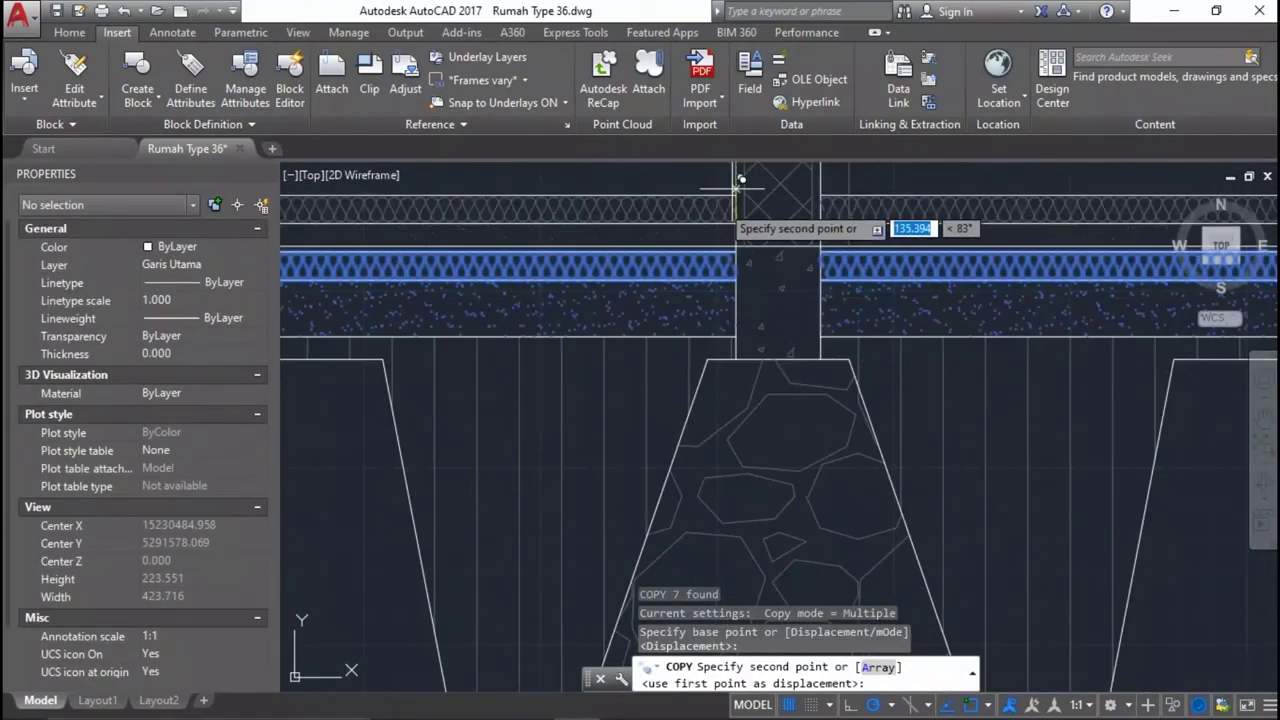
middle_click_drag(600, 420, 741, 347)
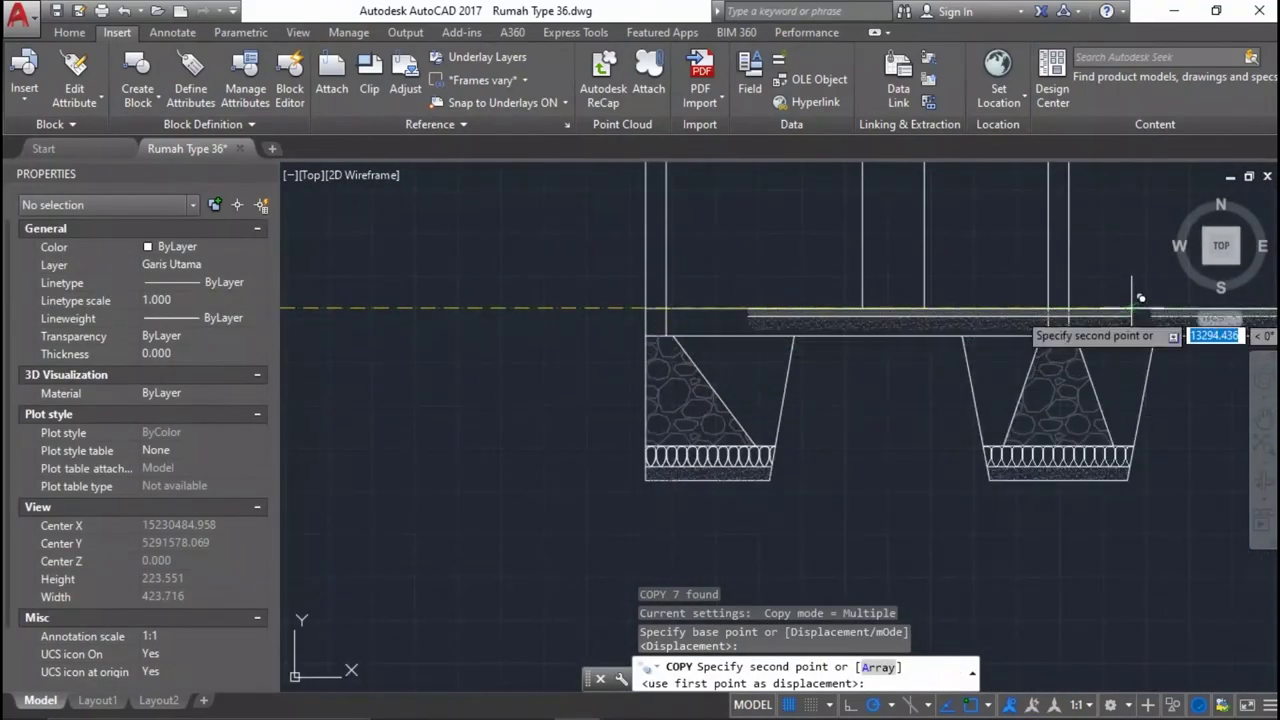
scroll(1134, 286, "up", 2)
left_click(980, 301)
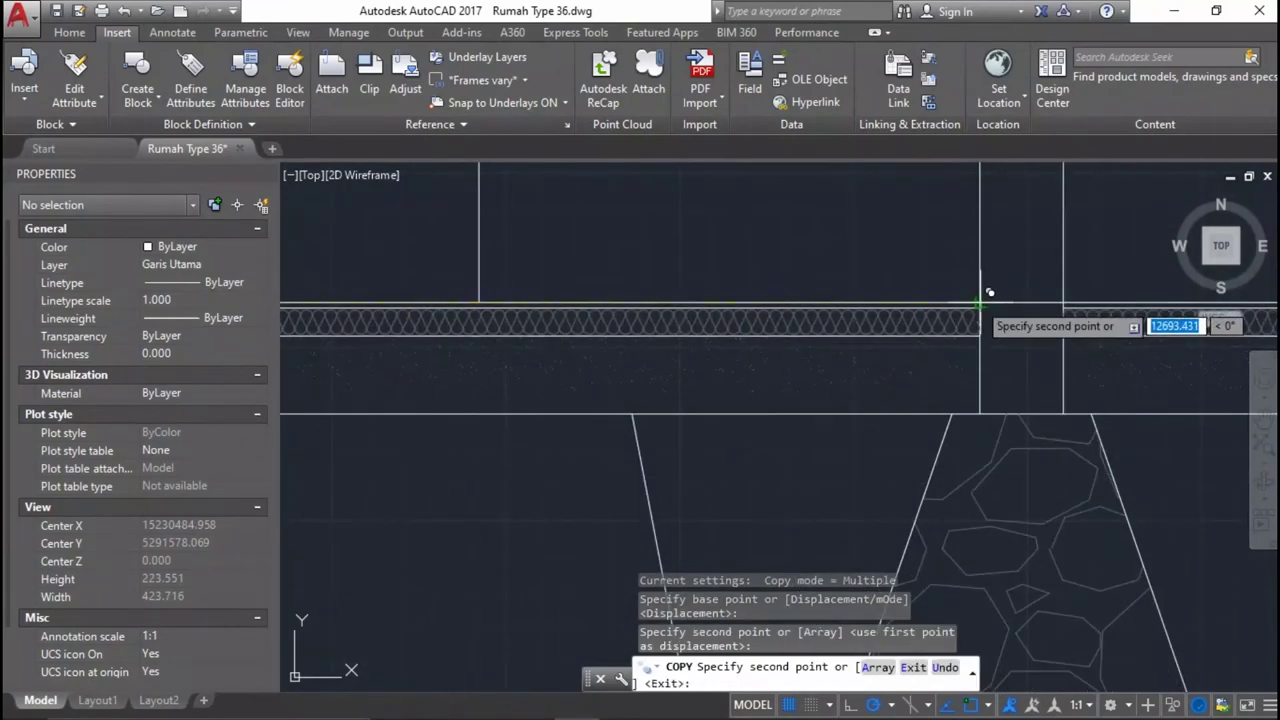
scroll(914, 391, "down", 3)
key("Escape")
Select the three footing lines with crossing selections.
scroll(729, 429, "down", 4)
scroll(690, 422, "down", 2)
scroll(953, 398, "down", 5)
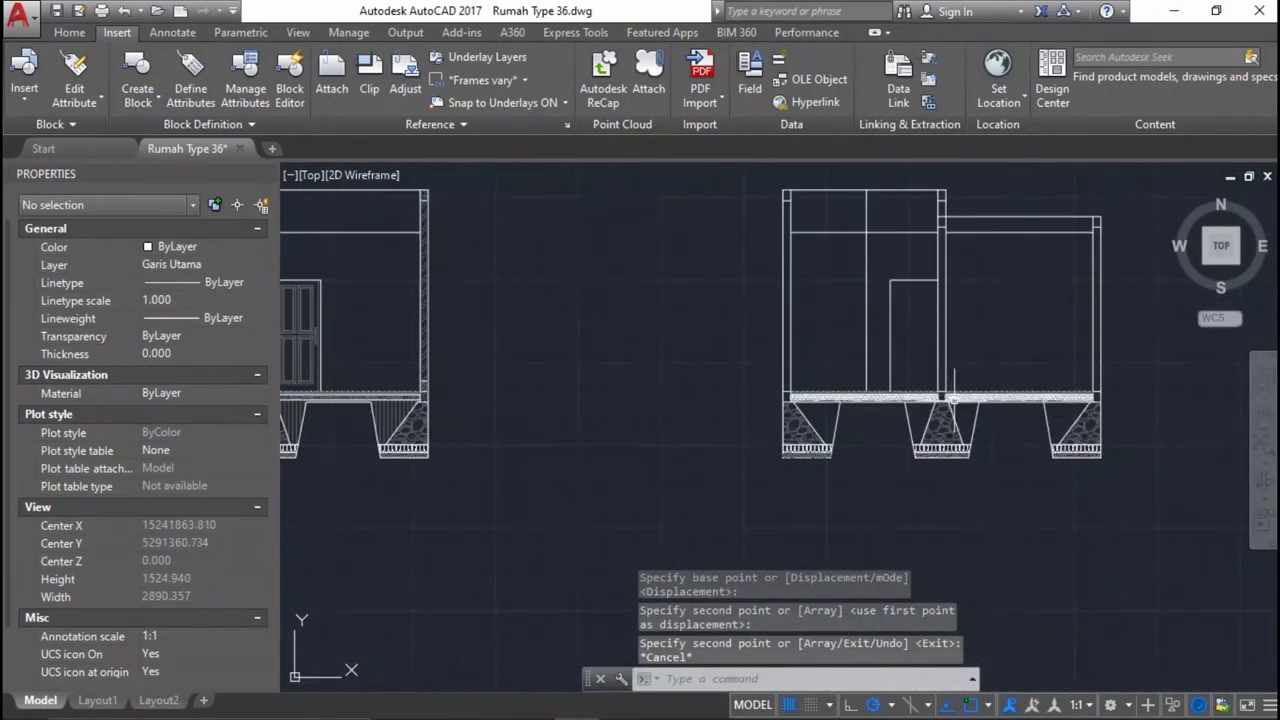
scroll(1000, 410, "up", 4)
scroll(625, 352, "up", 4)
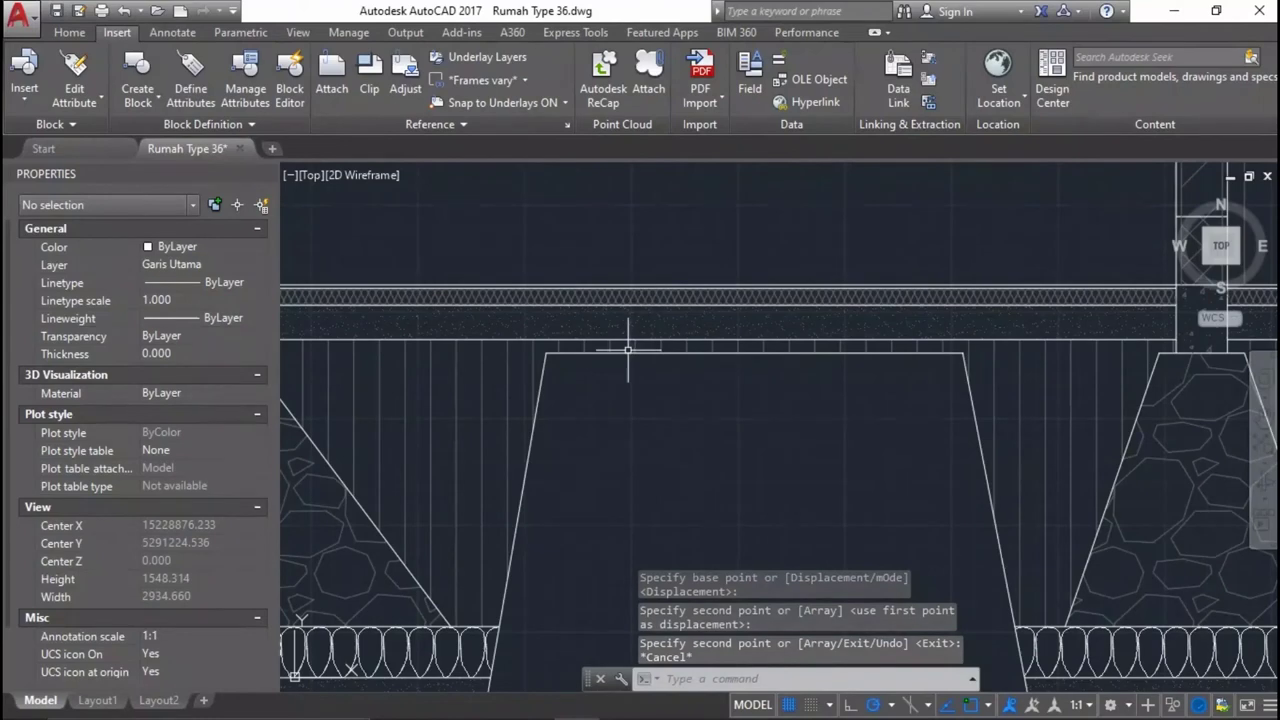
left_click(621, 352)
scroll(620, 349, "up", 3)
left_click(627, 365)
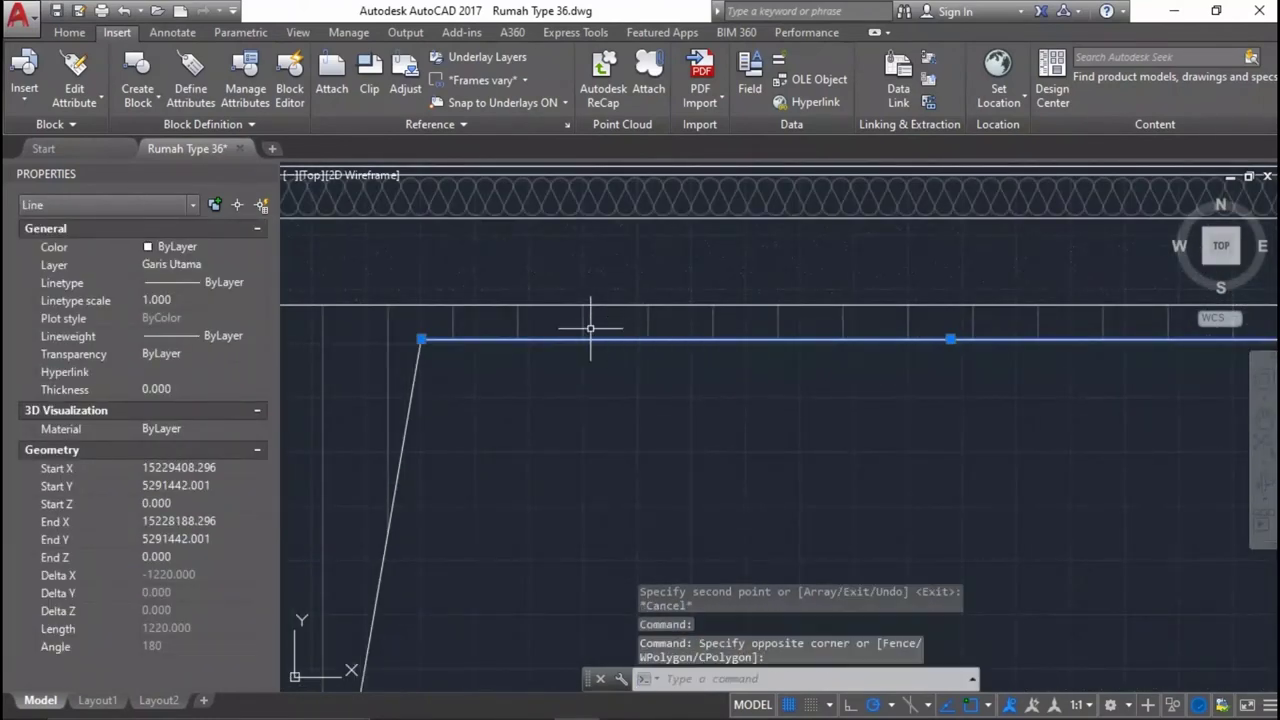
left_click(577, 326)
scroll(971, 400, "down", 3)
scroll(951, 366, "up", 4)
left_click(958, 368)
left_click(897, 293)
middle_click_drag(920, 325, 589, 405)
Copy the three footing lines from the footing corner to the other footing.
type("o")
key("Return")
scroll(930, 345, "up", 2)
scroll(960, 340, "up", 2)
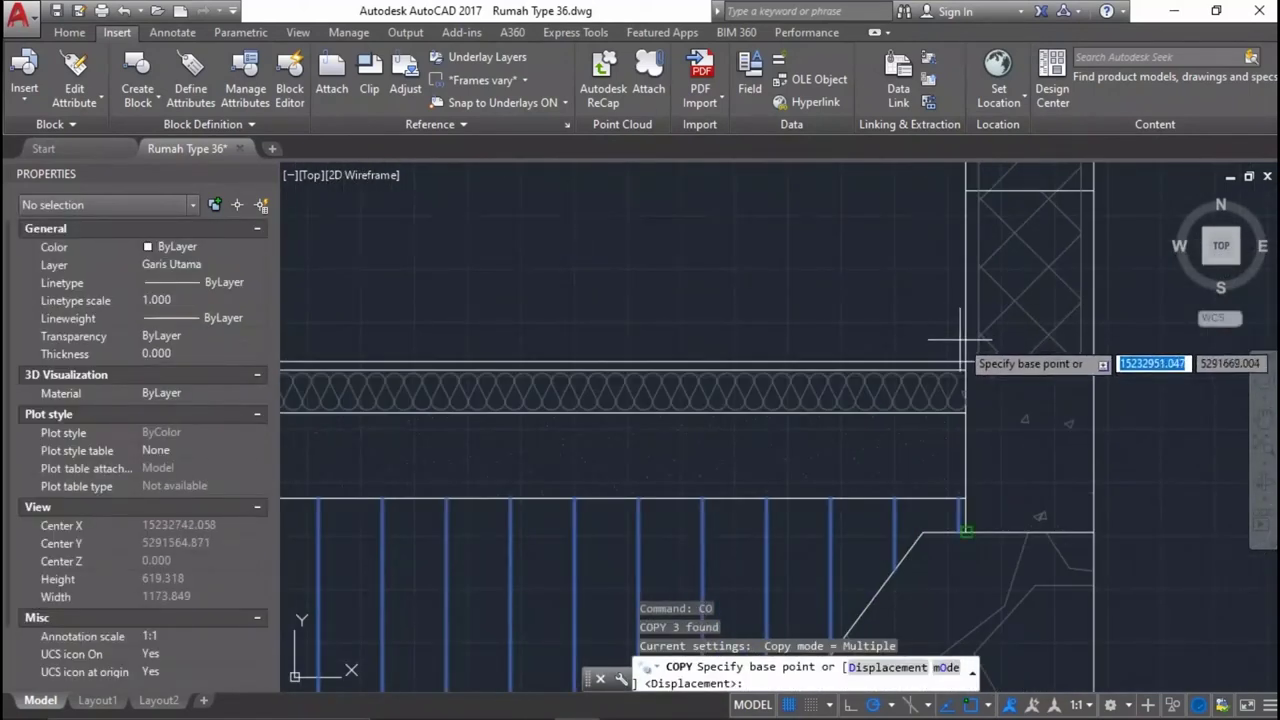
left_click(826, 366)
scroll(826, 366, "down", 5)
scroll(835, 393, "up", 4)
scroll(835, 393, "up", 3)
scroll(1165, 280, "up", 3)
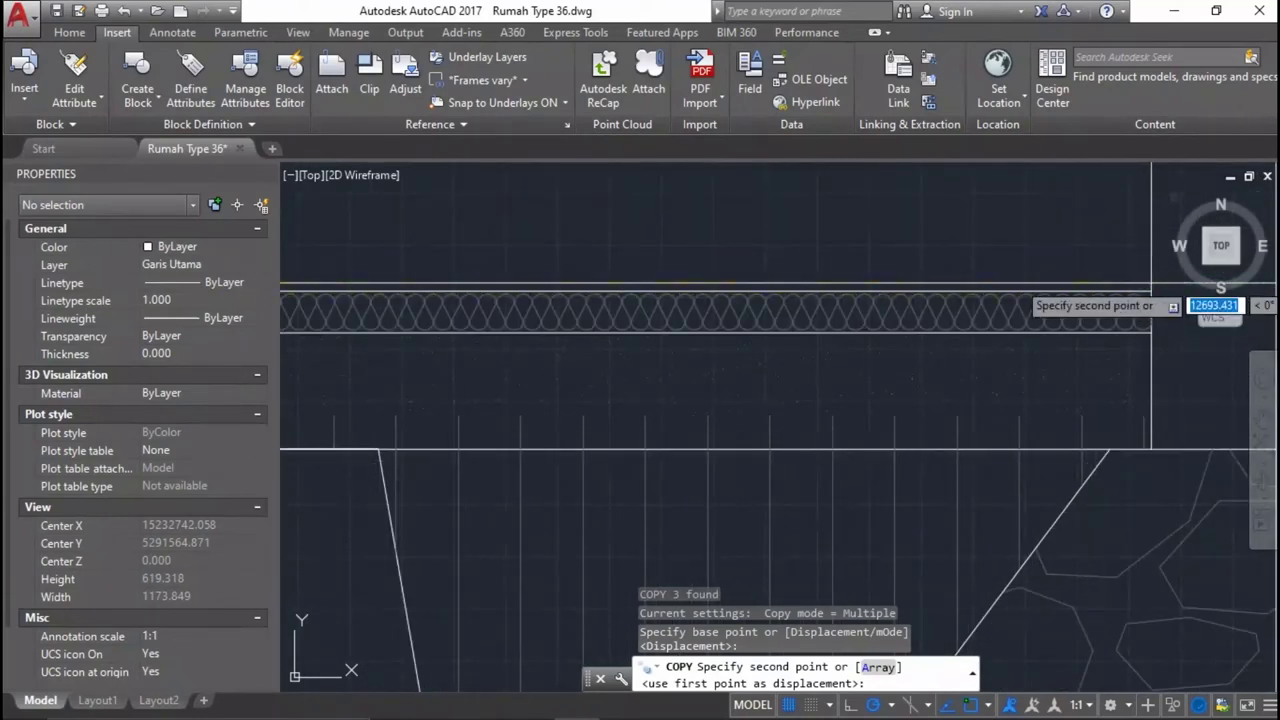
scroll(1160, 273, "down", 5)
left_click(962, 328)
scroll(962, 328, "up", 3)
Erase the leftover 6000-long horizontal line.
key("Escape")
left_click(975, 310)
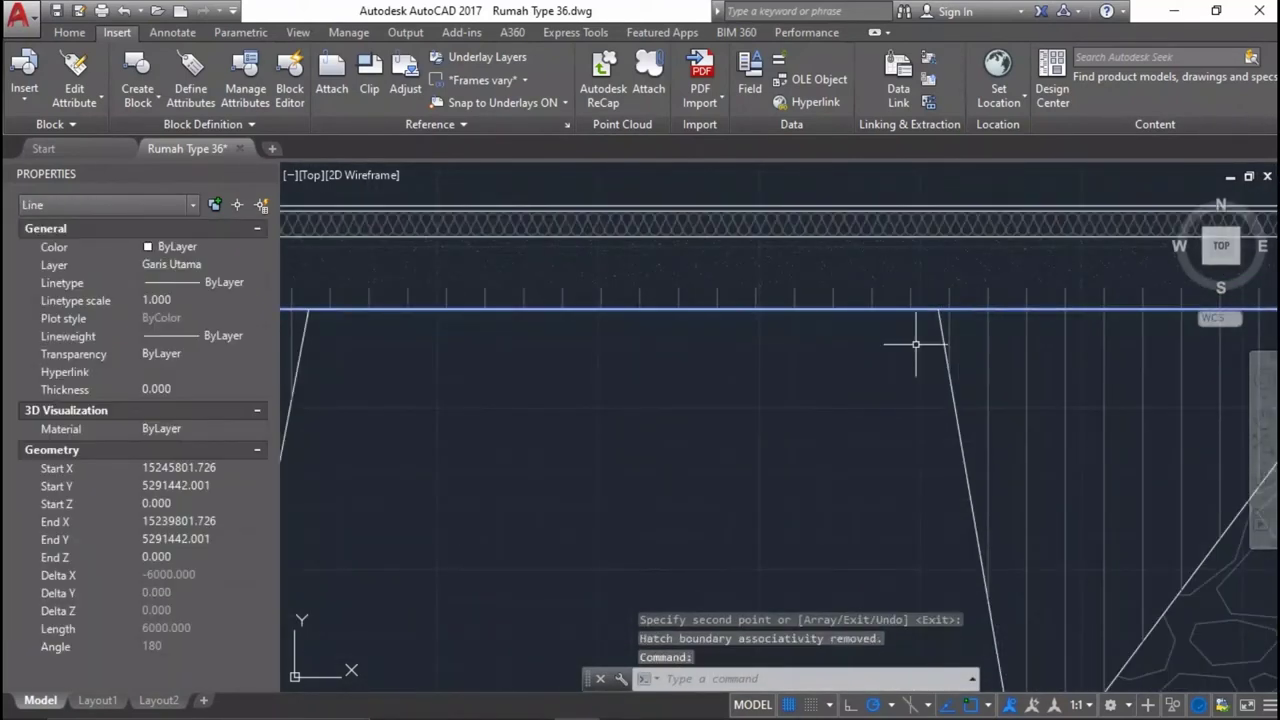
scroll(857, 391, "up", 1)
scroll(845, 395, "down", 1)
key("Delete")
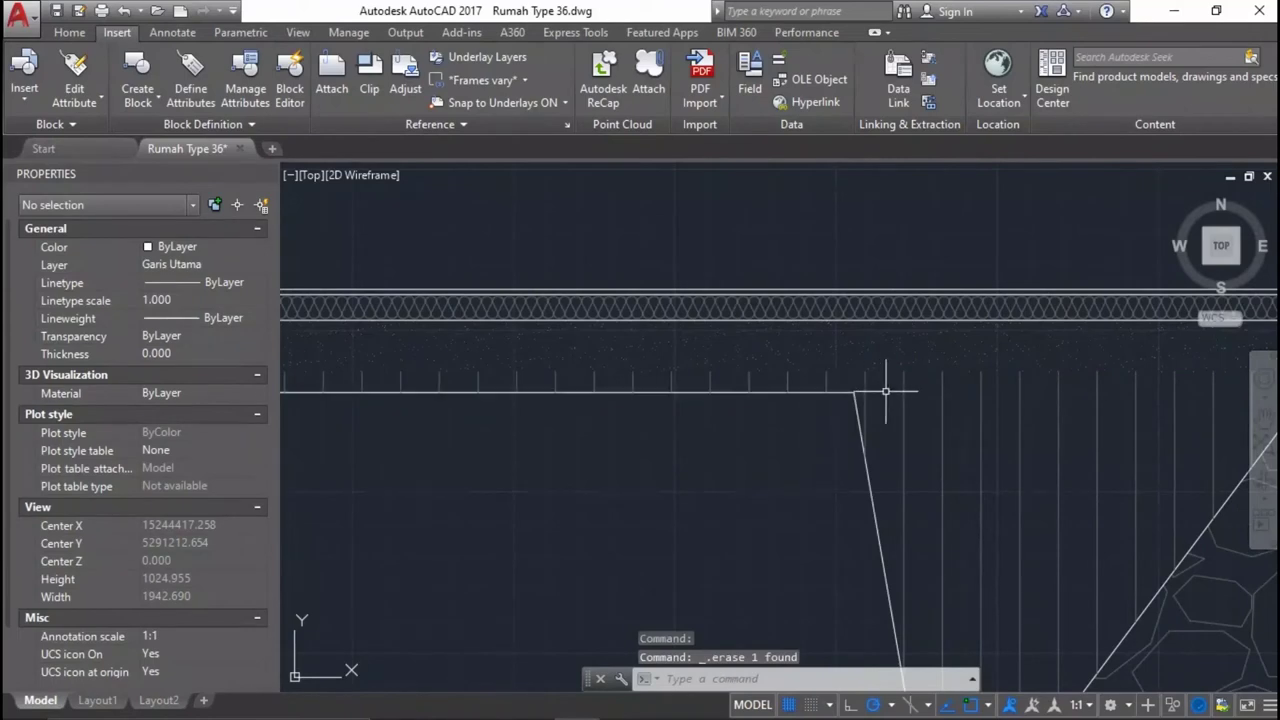
scroll(900, 391, "down", 3)
scroll(903, 357, "up", 2)
middle_click_drag(903, 357, 541, 350)
scroll(743, 366, "up", 4)
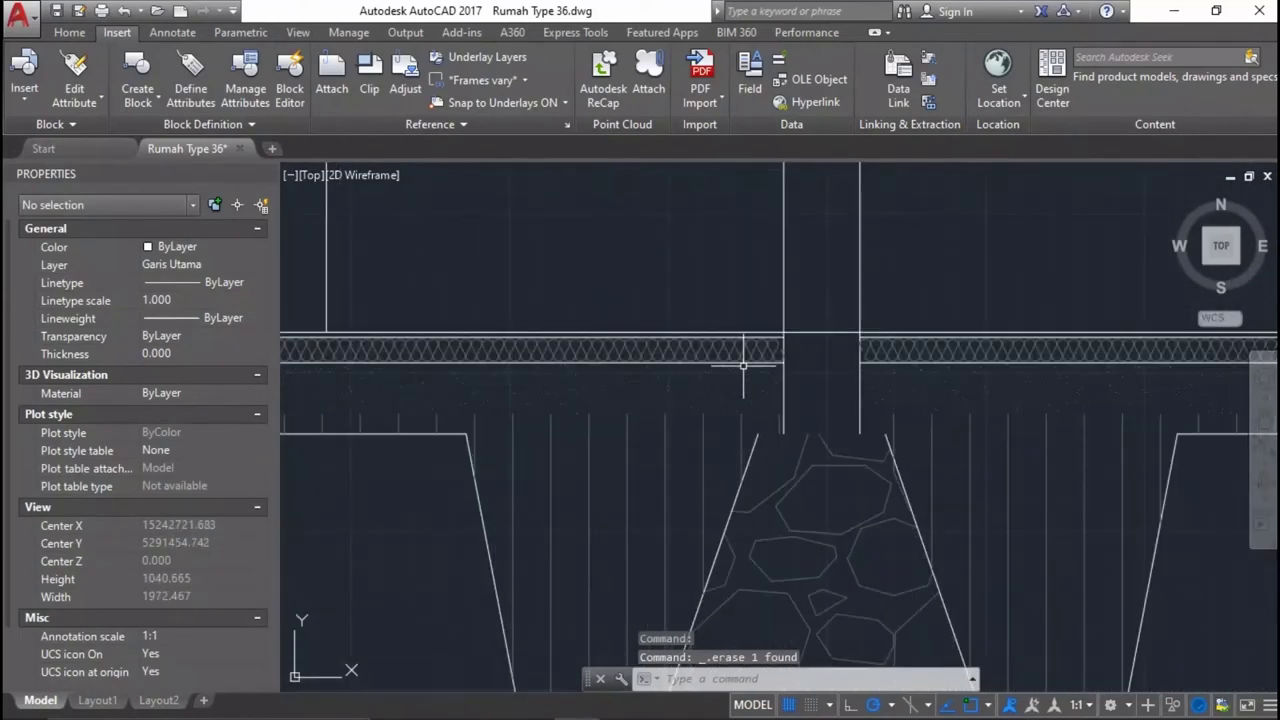
type("o")
Offset two of the floor band's bottom lines 100 downward.
key("Return")
scroll(730, 390, "down", 3)
scroll(700, 405, "up", 1)
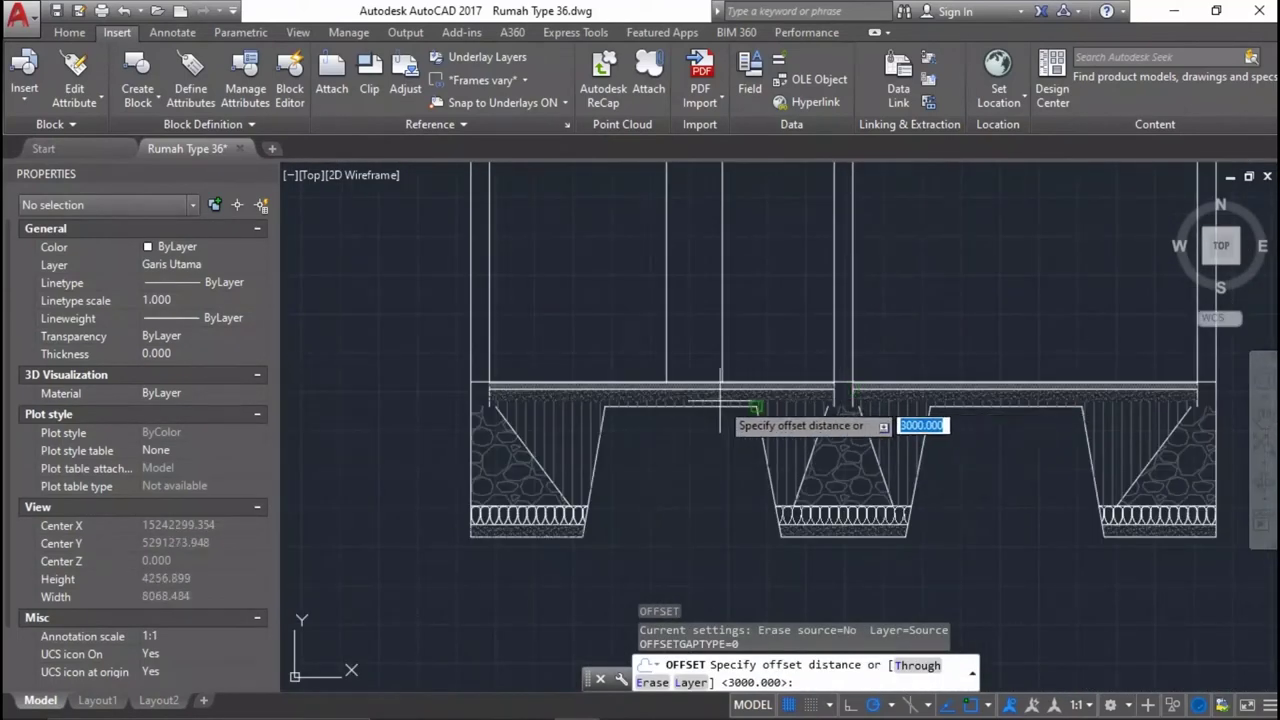
scroll(665, 410, "up", 1)
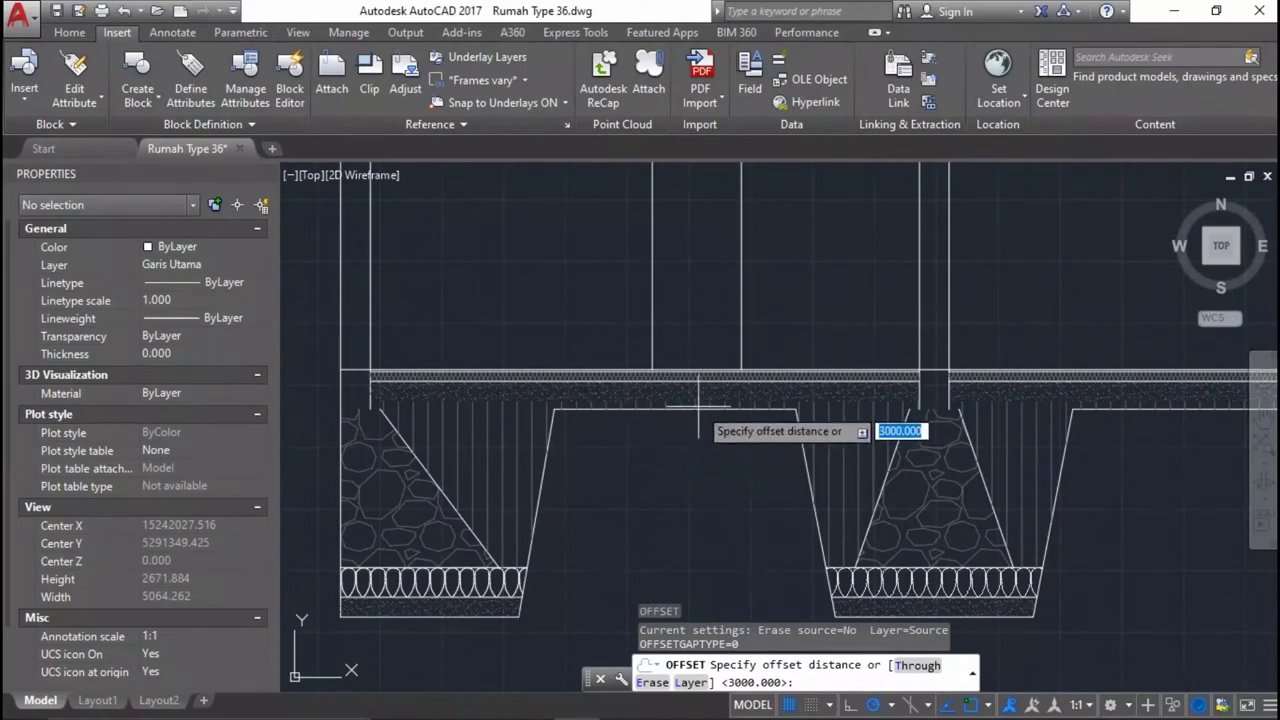
scroll(900, 405, "up", 3)
scroll(950, 390, "up", 1)
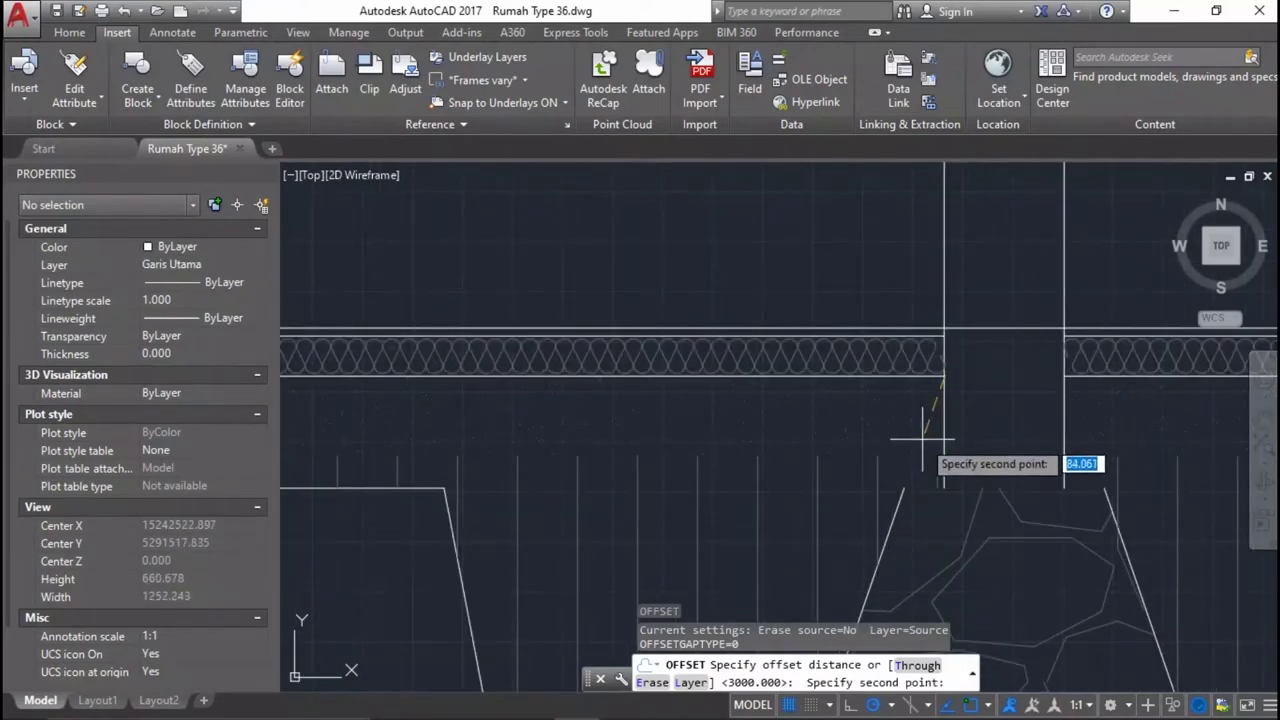
type("100")
key("Return")
left_click(927, 375)
left_click(896, 440)
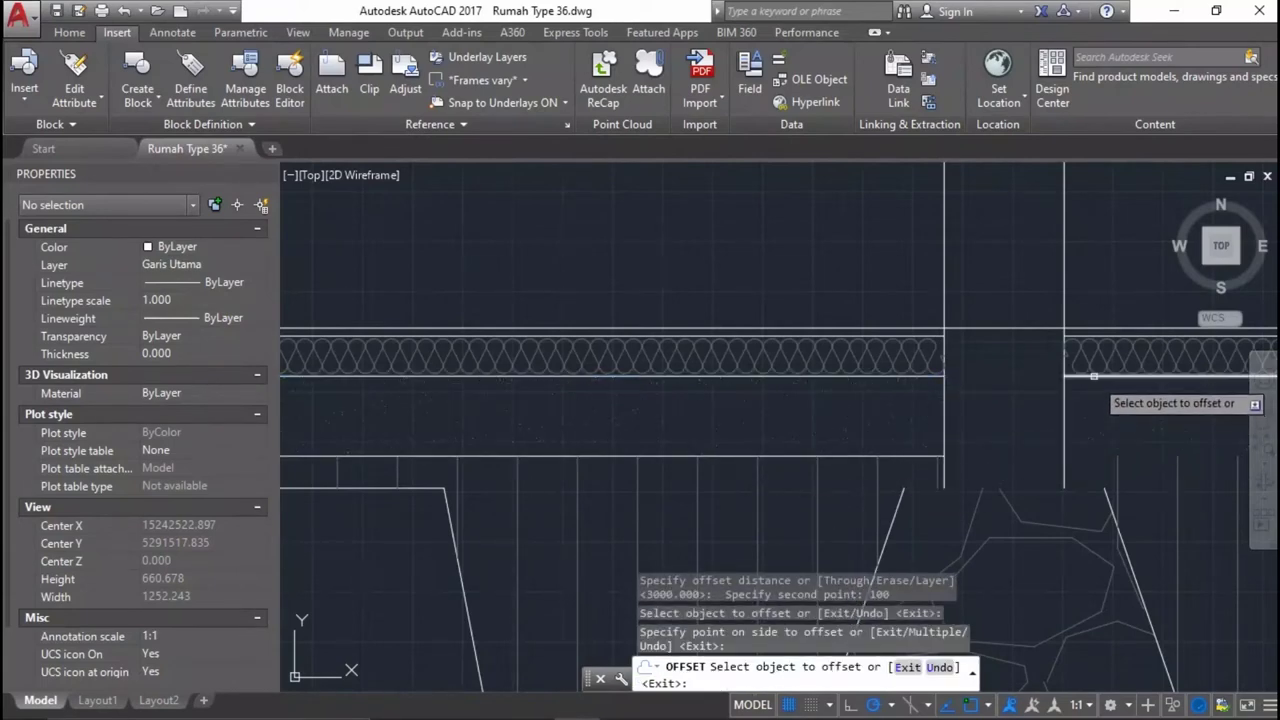
left_click(1093, 375)
left_click(1066, 414)
key("Return")
scroll(1100, 423, "down", 2)
scroll(871, 409, "down", 1)
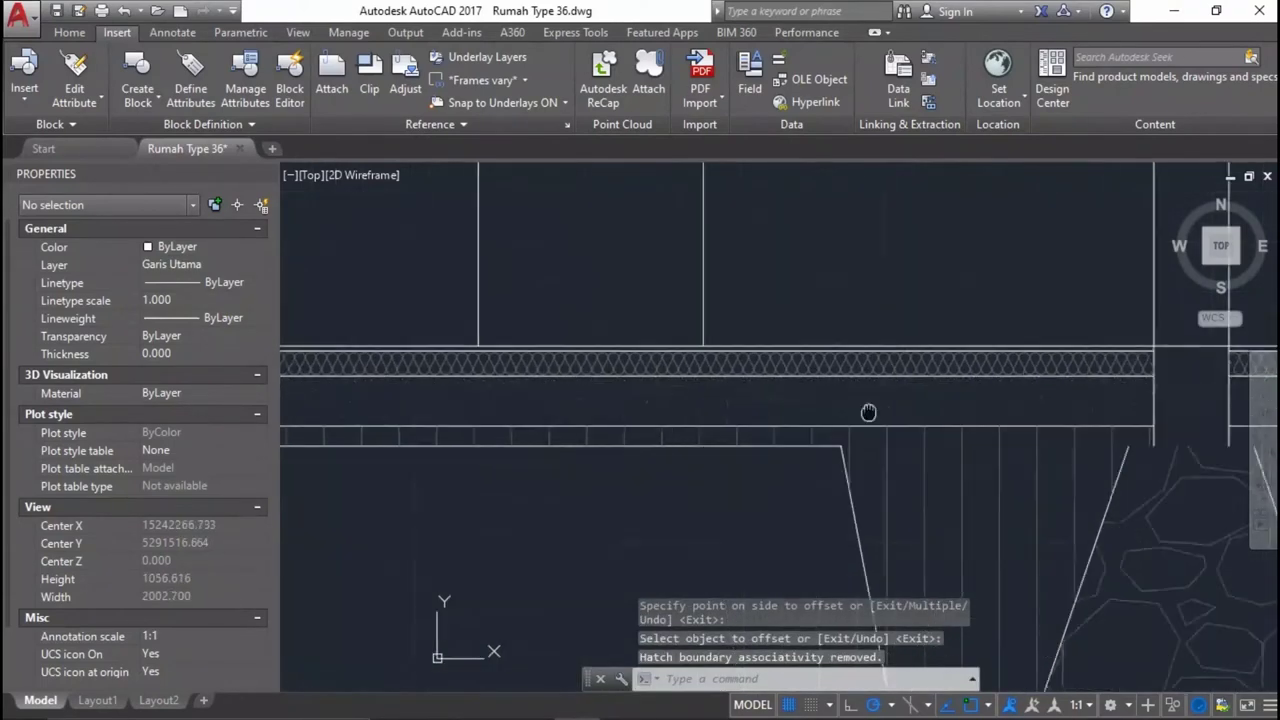
scroll(1014, 400, "up", 2)
scroll(780, 378, "down", 2)
Draw a 200-unit ledge line at the left footing's top corner.
type("l")
key("Return")
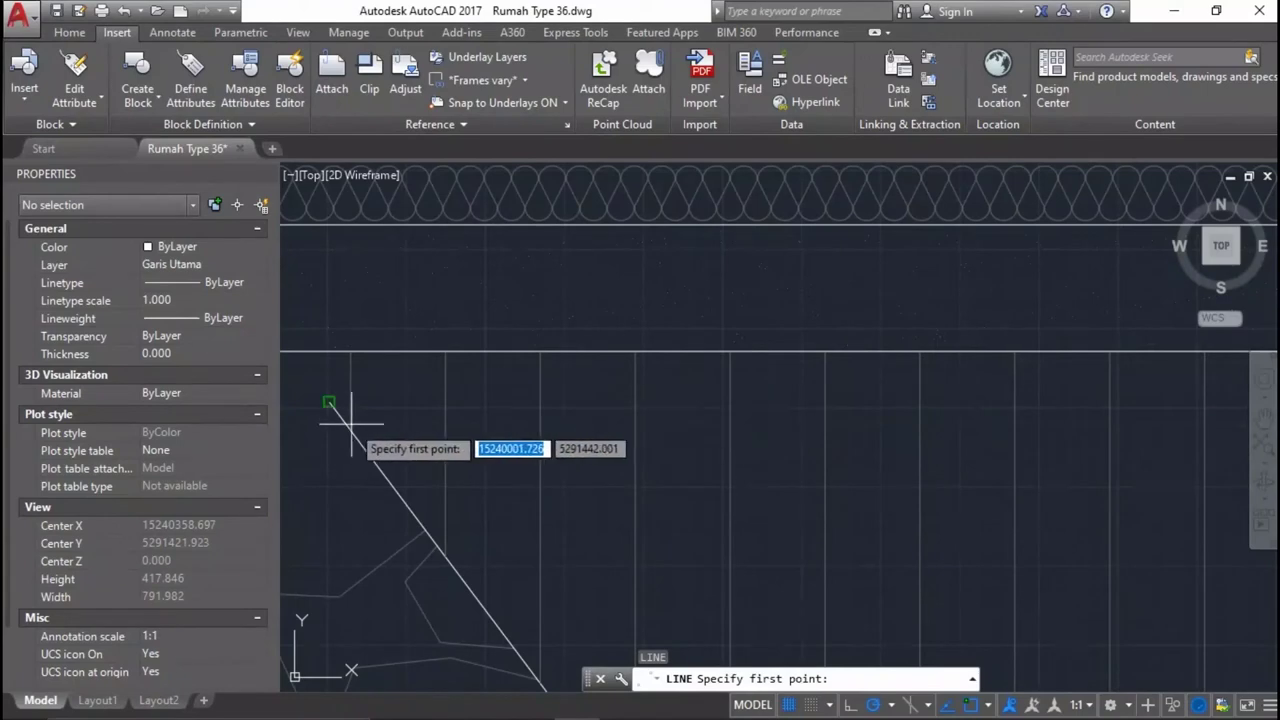
middle_click_drag(351, 423, 735, 405)
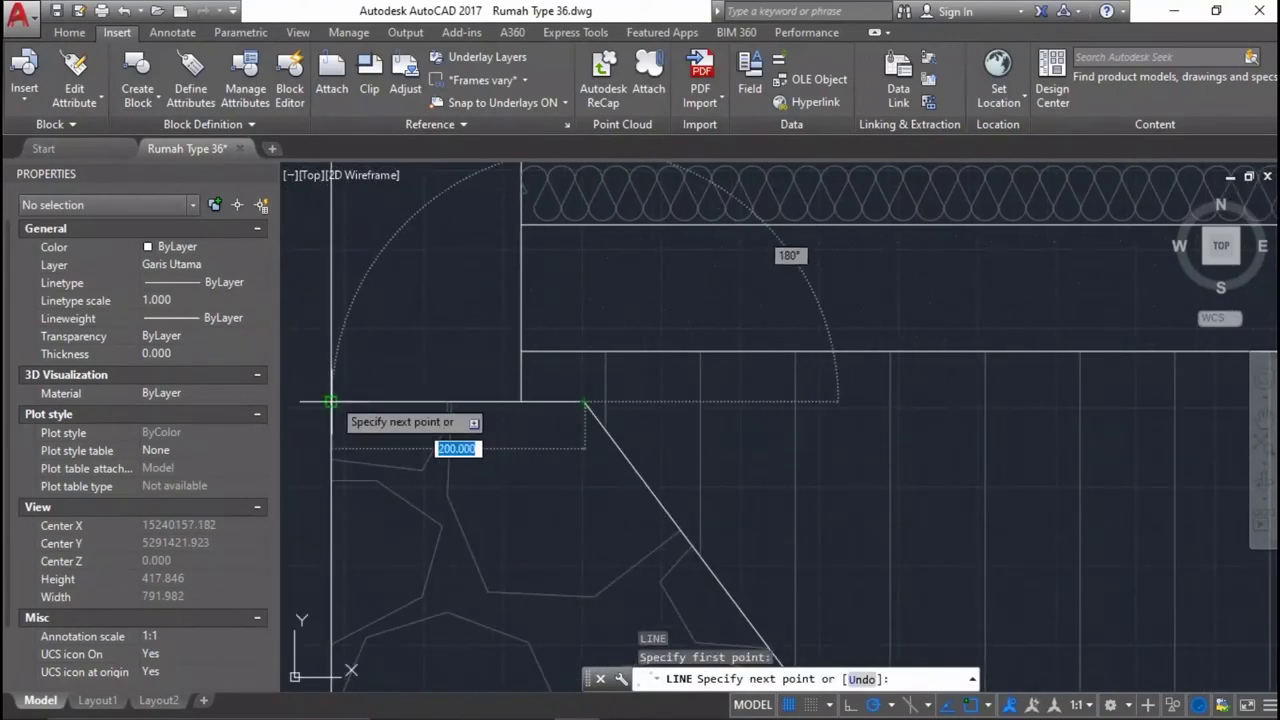
key("Return")
Mirror the 200-unit ledge line, restarting after cancelling the first attempt.
left_click_drag(391, 381, 400, 410)
scroll(383, 403, "down", 10)
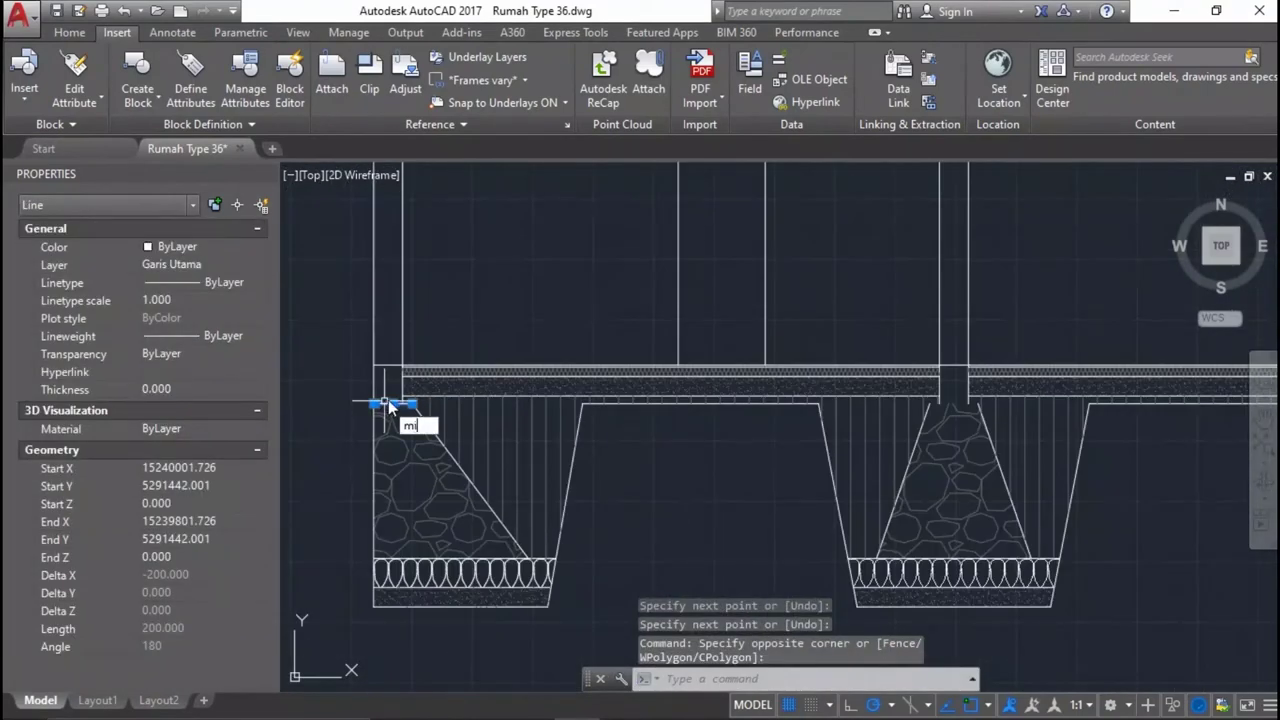
key("Return")
middle_click_drag(388, 405, 303, 237)
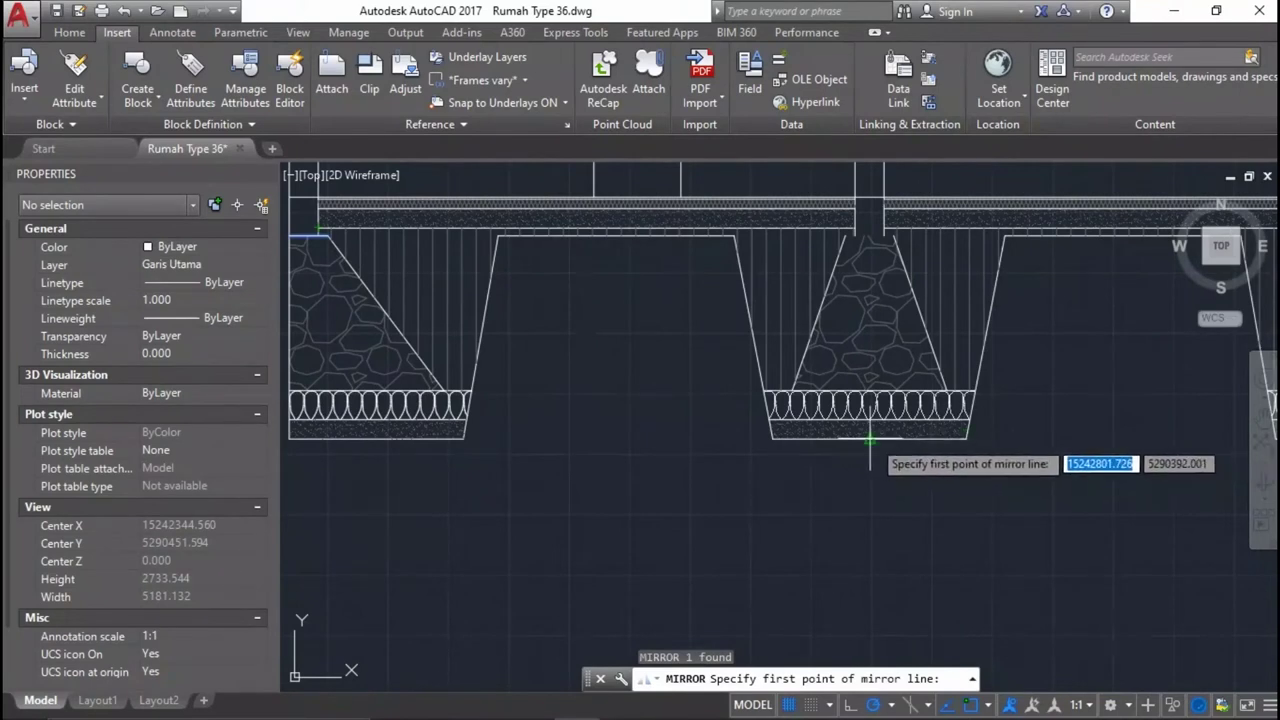
left_click(869, 439)
key("Escape")
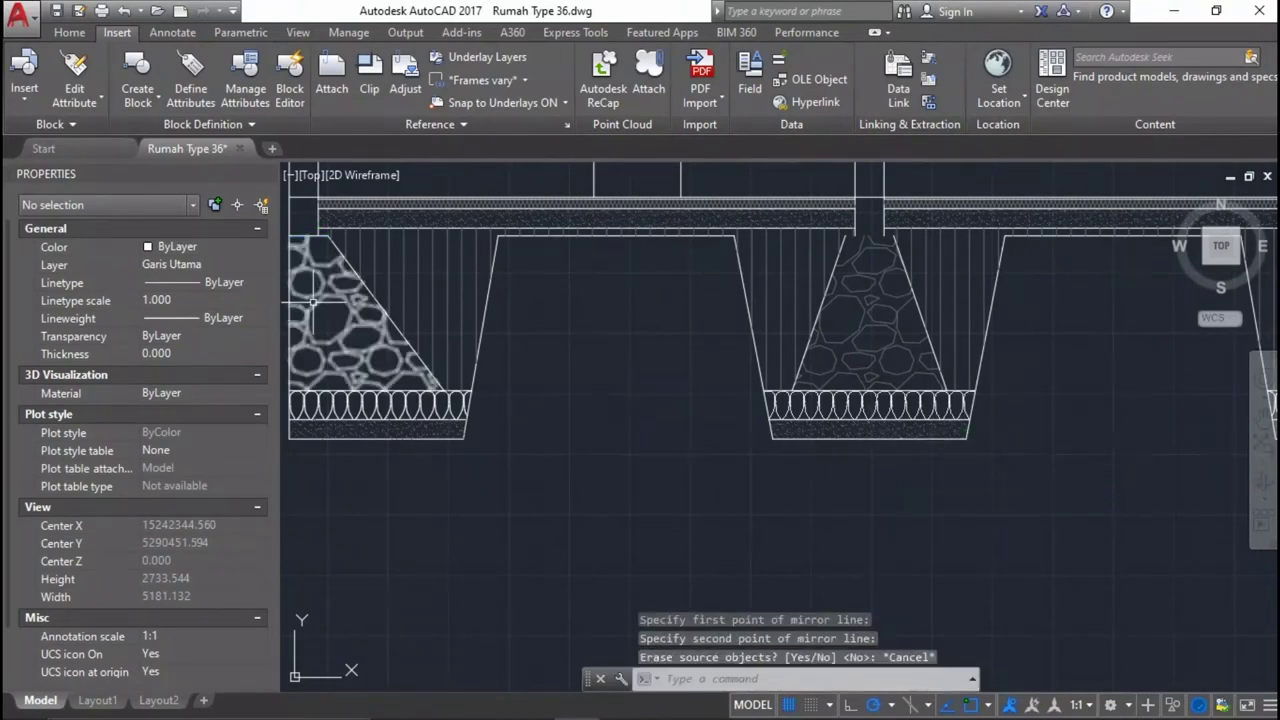
left_click(310, 237)
key("Return")
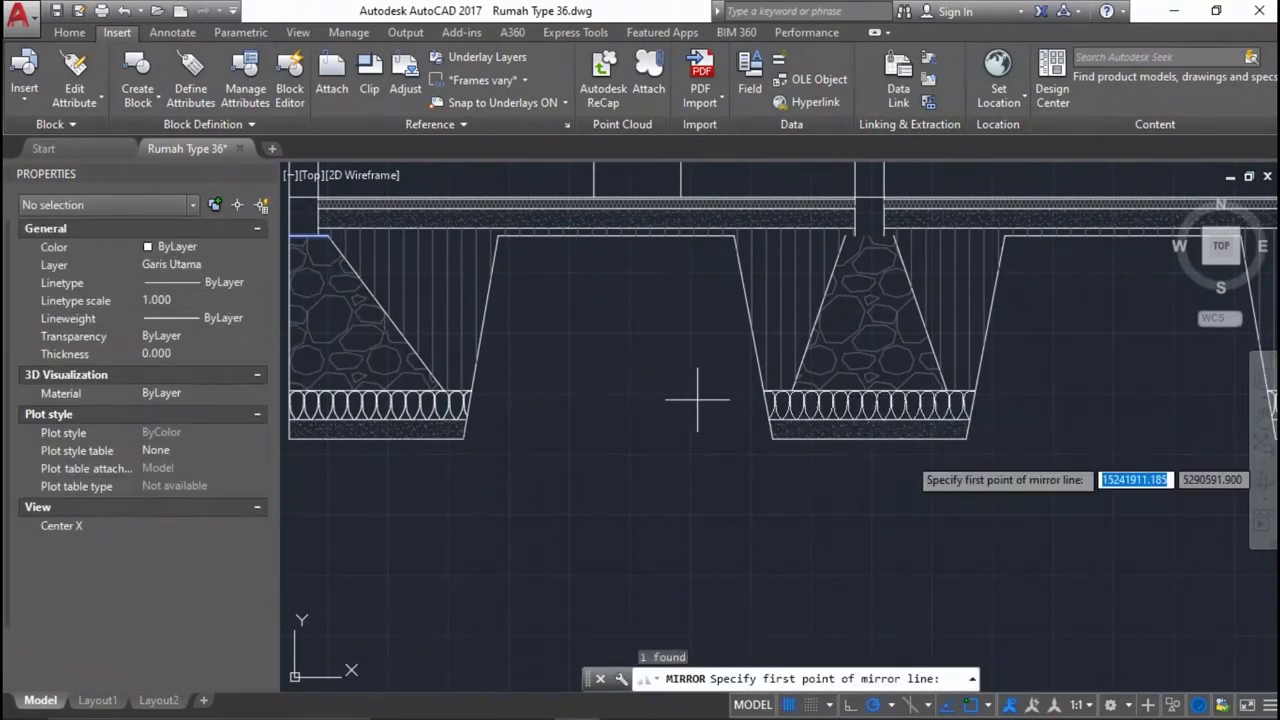
Finish mirroring the footing by picking the second mirror-line point and keeping the original.
left_click(869, 489)
scroll(829, 394, "up", 5)
key("Return")
Draw a short horizontal line along the top of the footing.
type("l")
key("Return")
scroll(710, 385, "up", 3)
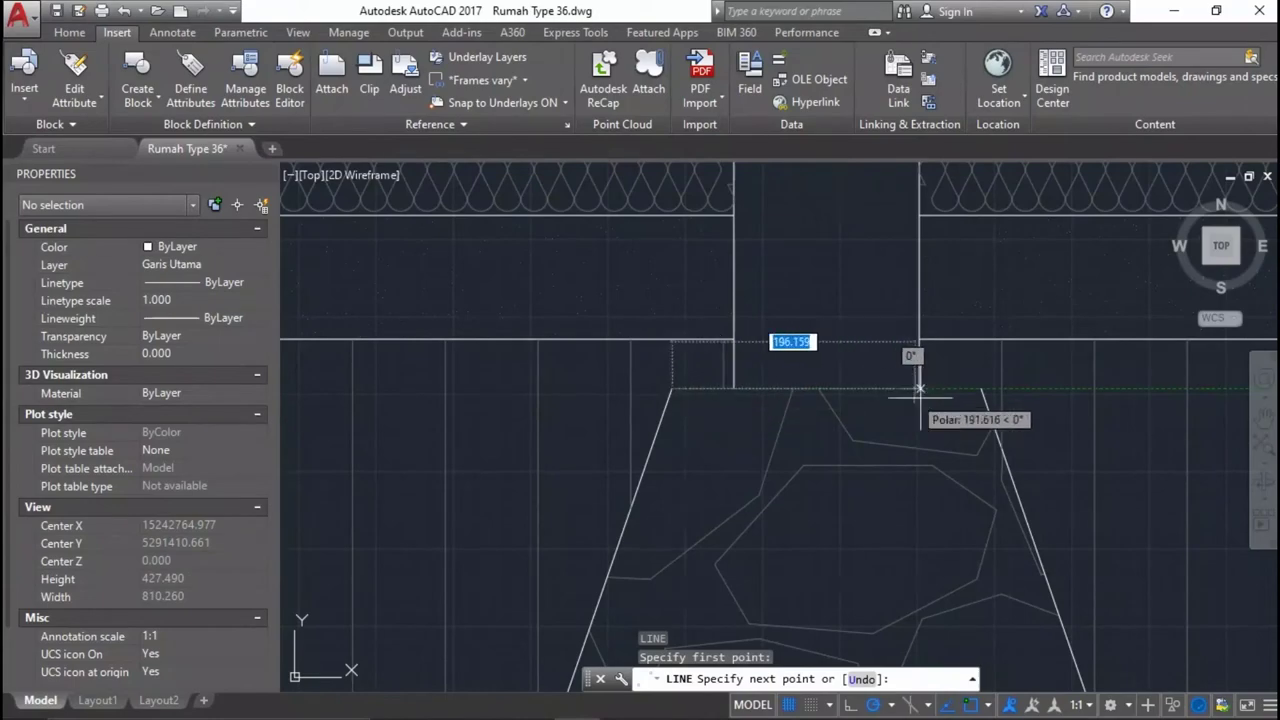
left_click(975, 389)
key("Return")
scroll(975, 400, "down", 2)
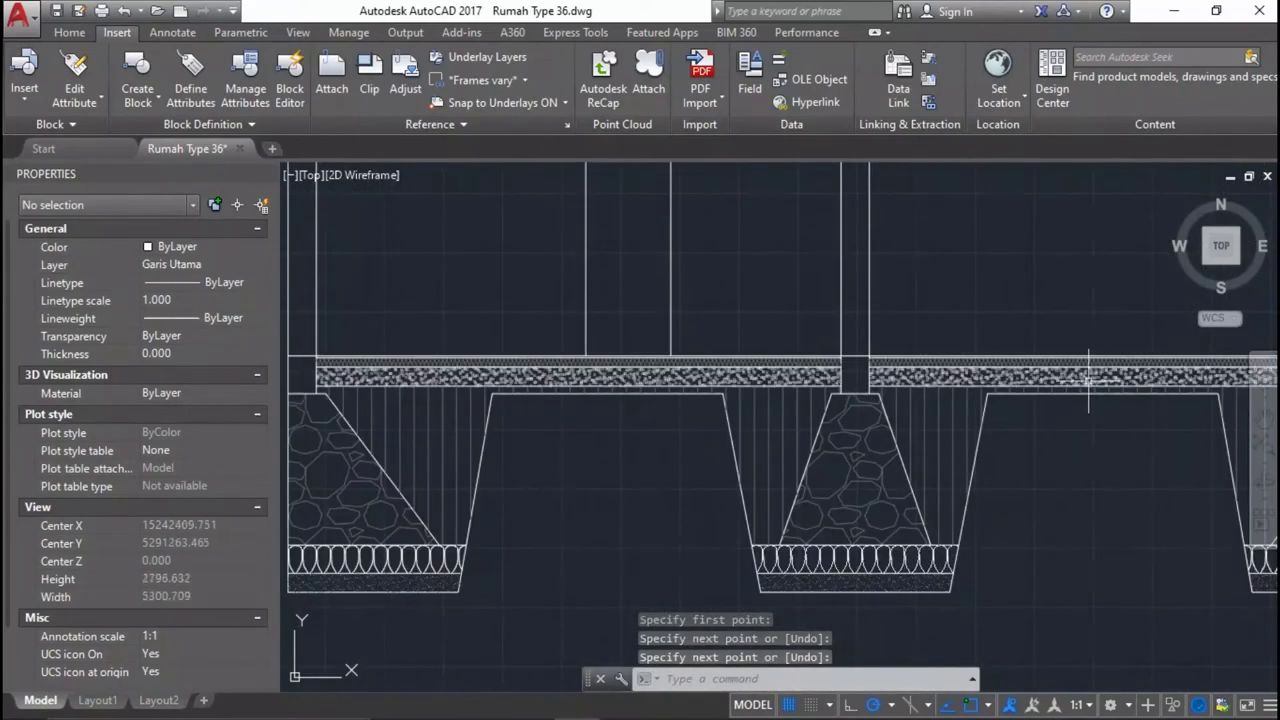
scroll(975, 413, "down", 2)
scroll(899, 357, "down", 2)
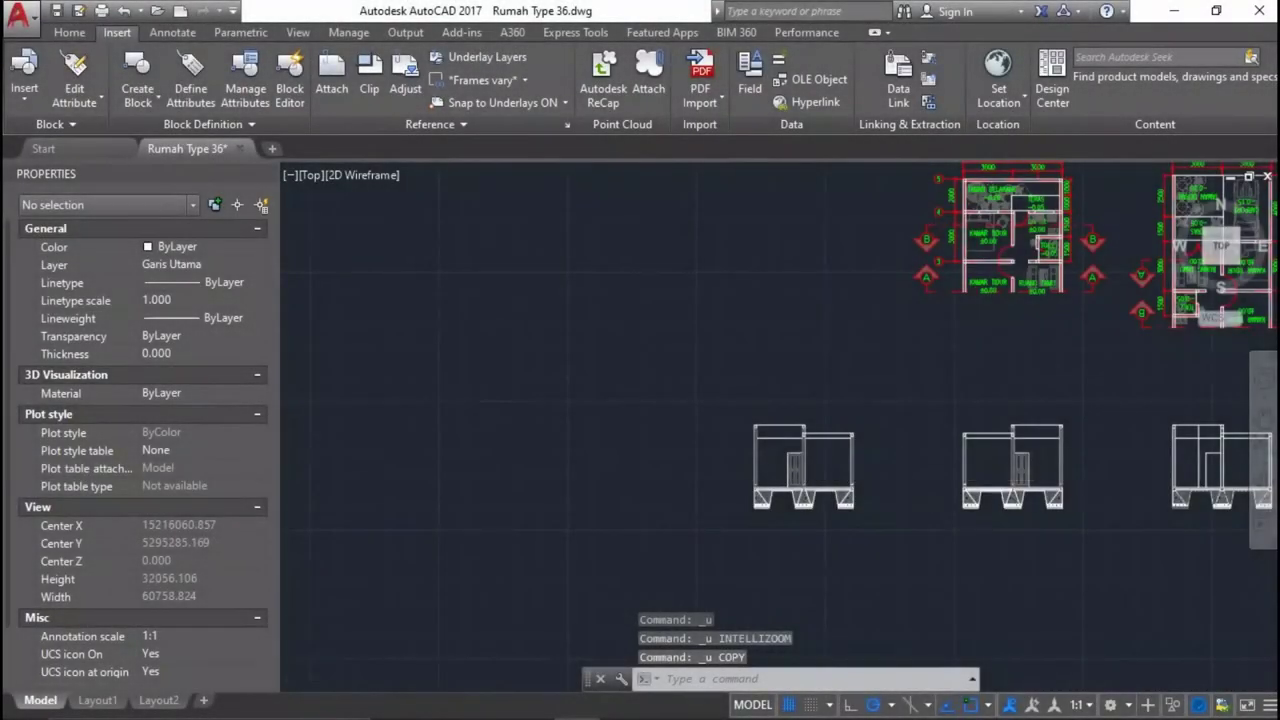
scroll(1007, 460, "up", 2)
scroll(1187, 451, "up", 2)
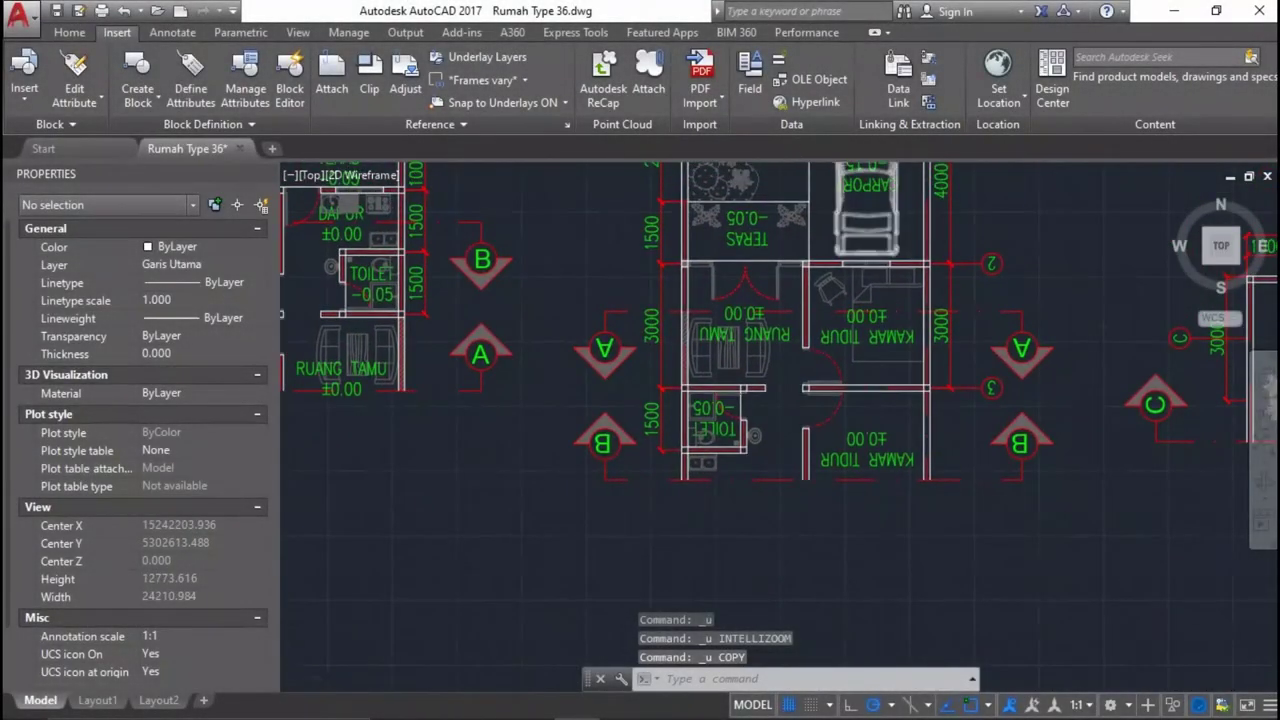
scroll(756, 263, "up", 3)
scroll(756, 263, "down", 3)
Place vertical construction lines through the plan's door edge and wall edge.
middle_click_drag(774, 298, 886, 268)
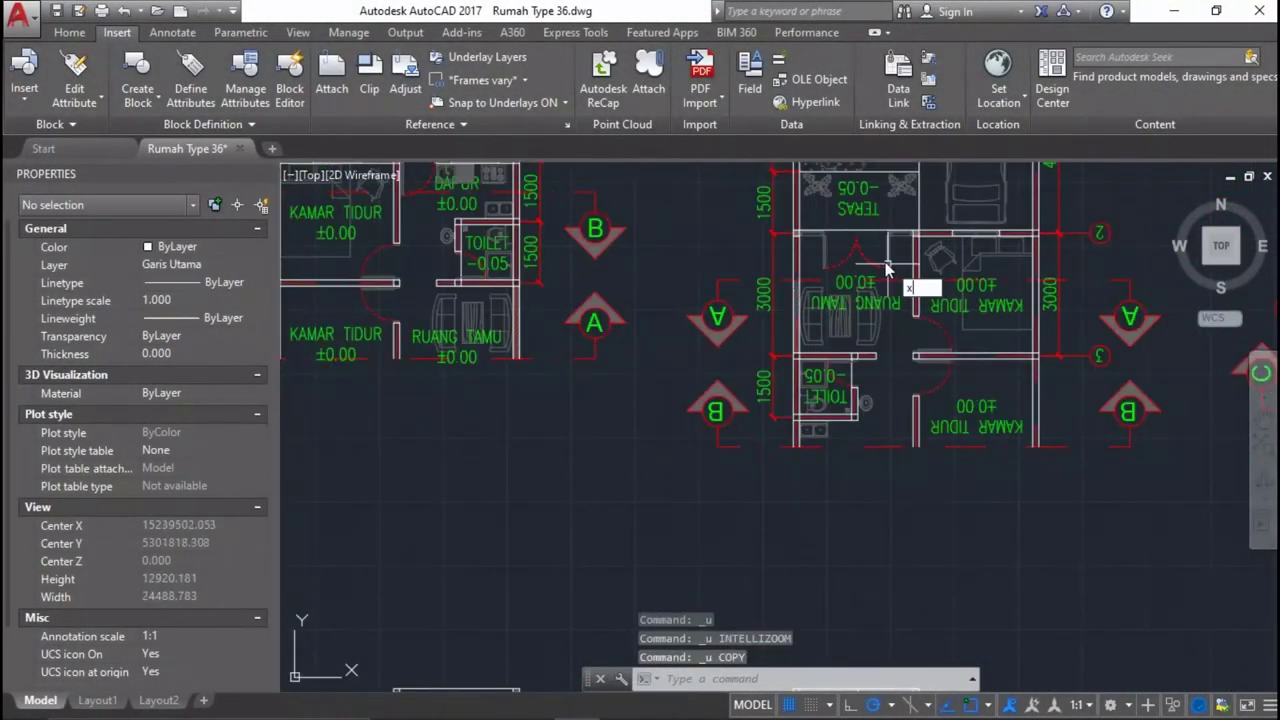
type("l")
key("Return")
type("v")
key("Return")
scroll(888, 262, "up", 2)
scroll(930, 258, "up", 2)
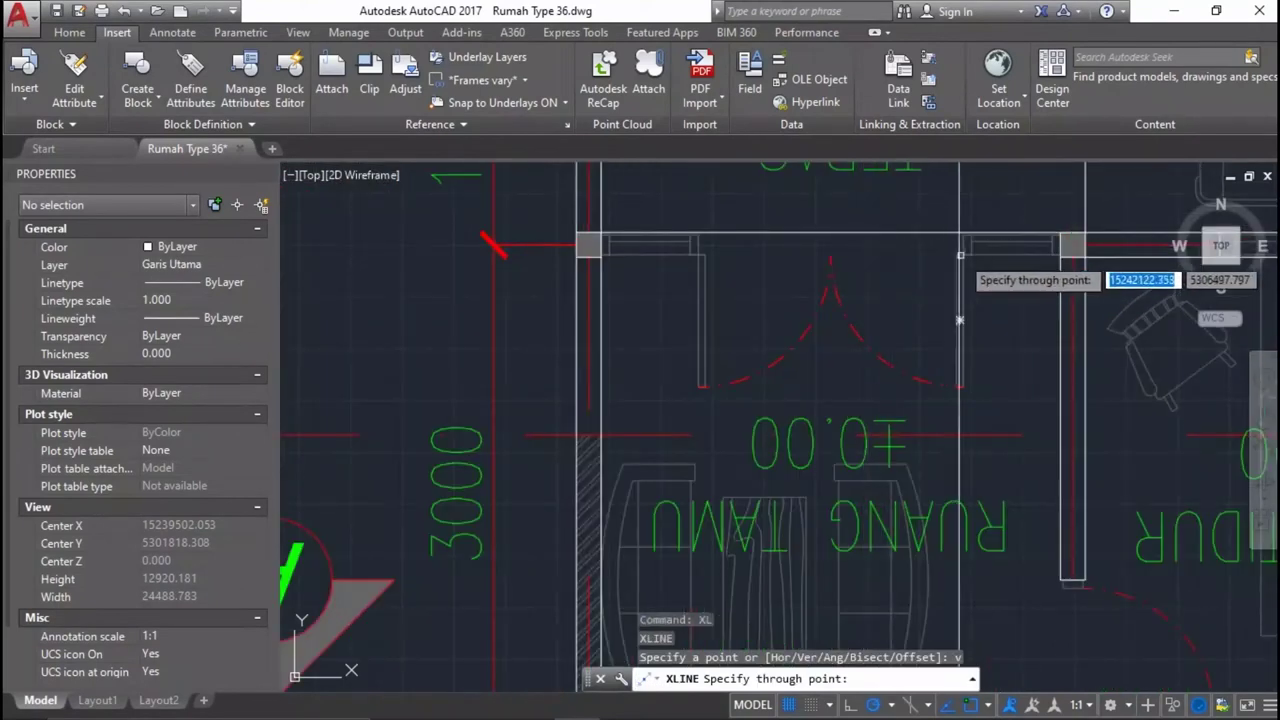
scroll(976, 254, "up", 2)
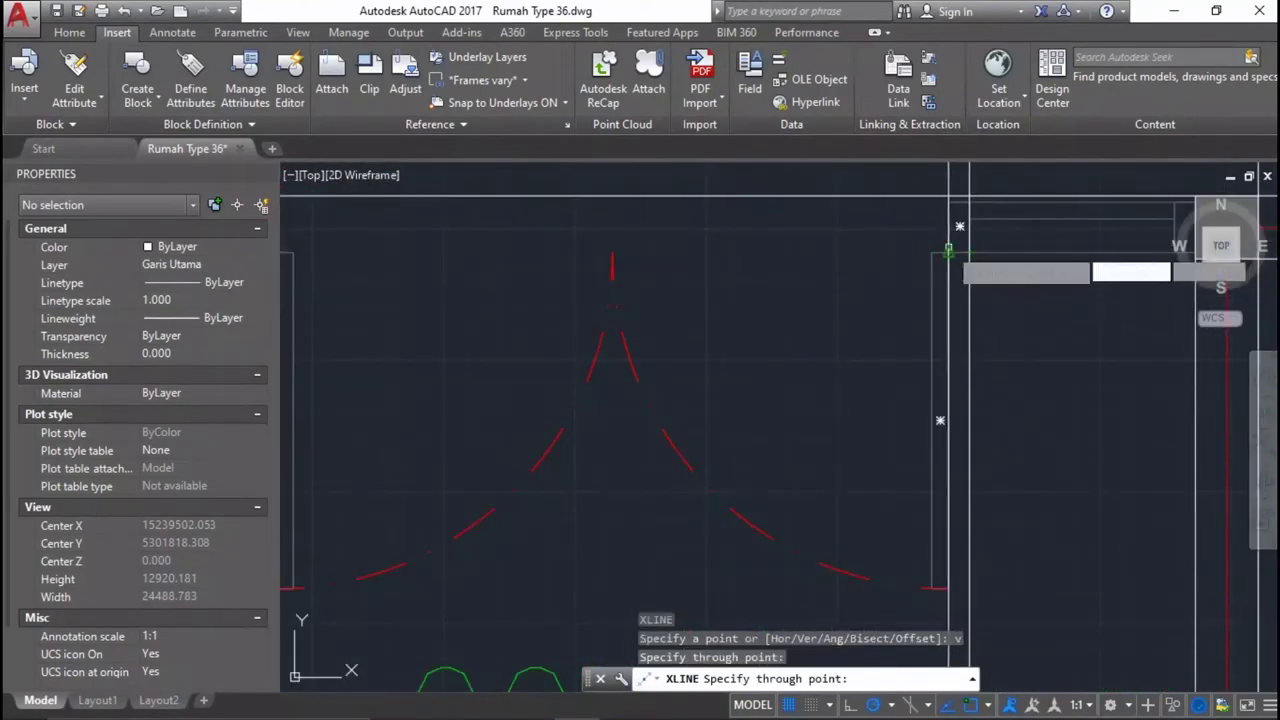
left_click(948, 250)
scroll(1069, 294, "down", 2)
scroll(1076, 272, "up", 2)
left_click(1089, 277)
scroll(1000, 240, "down", 2)
scroll(980, 390, "down", 3)
scroll(960, 600, "up", 3)
scroll(959, 401, "up", 2)
scroll(964, 360, "up", 2)
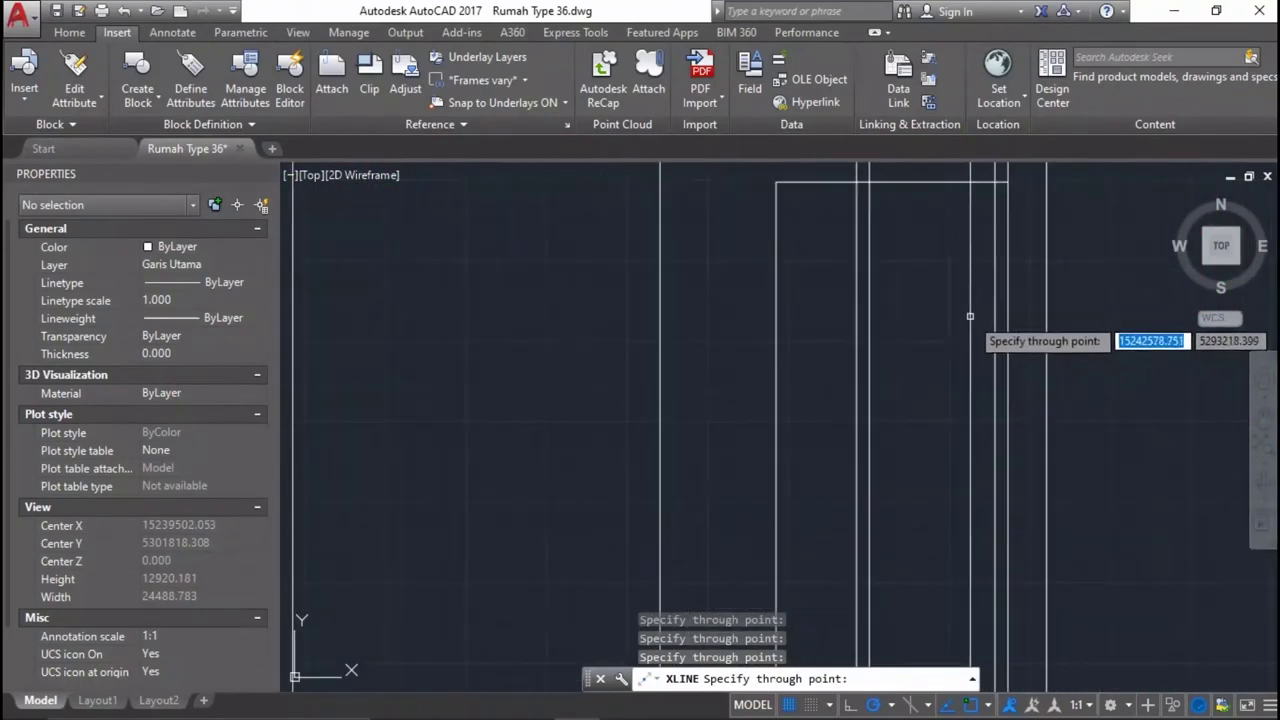
scroll(930, 420, "down", 2)
scroll(912, 500, "up", 1)
Trim the projected vertical lines back to the floor line and door edge.
type("tr")
key("Return")
scroll(875, 622, "up", 2)
scroll(875, 621, "up", 3)
left_click(868, 579)
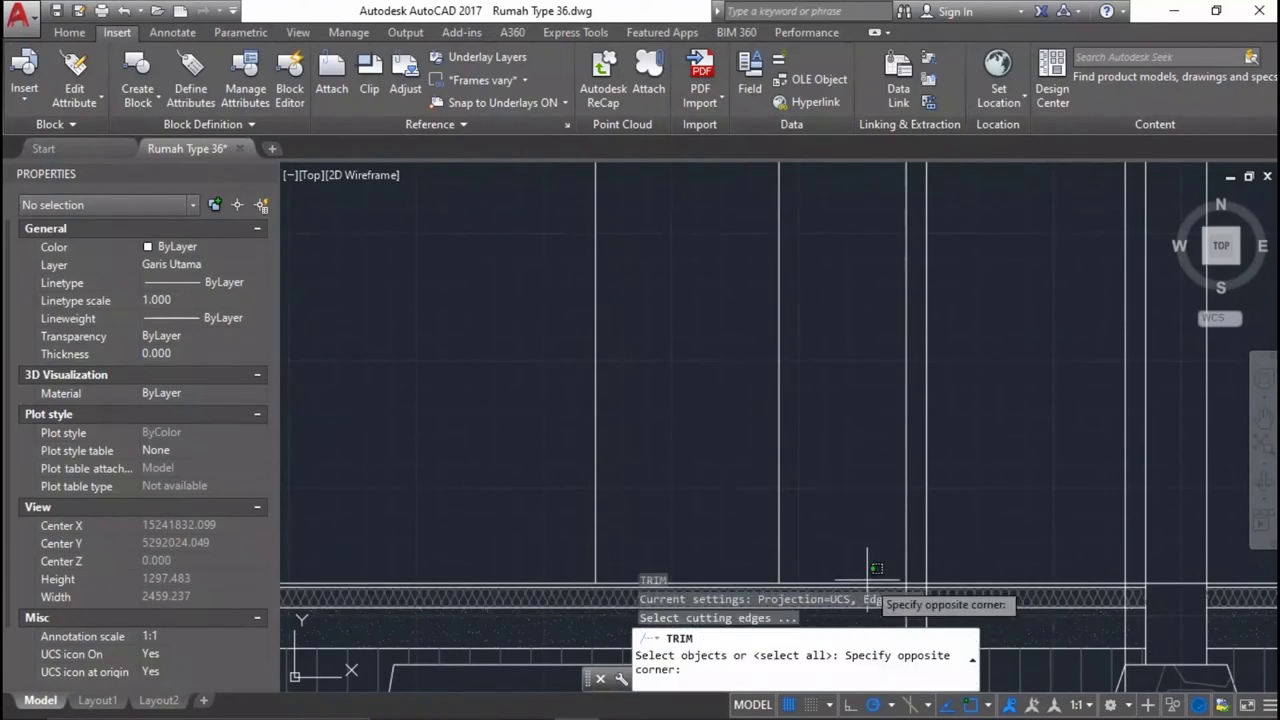
left_click(867, 571)
scroll(900, 520, "down", 2)
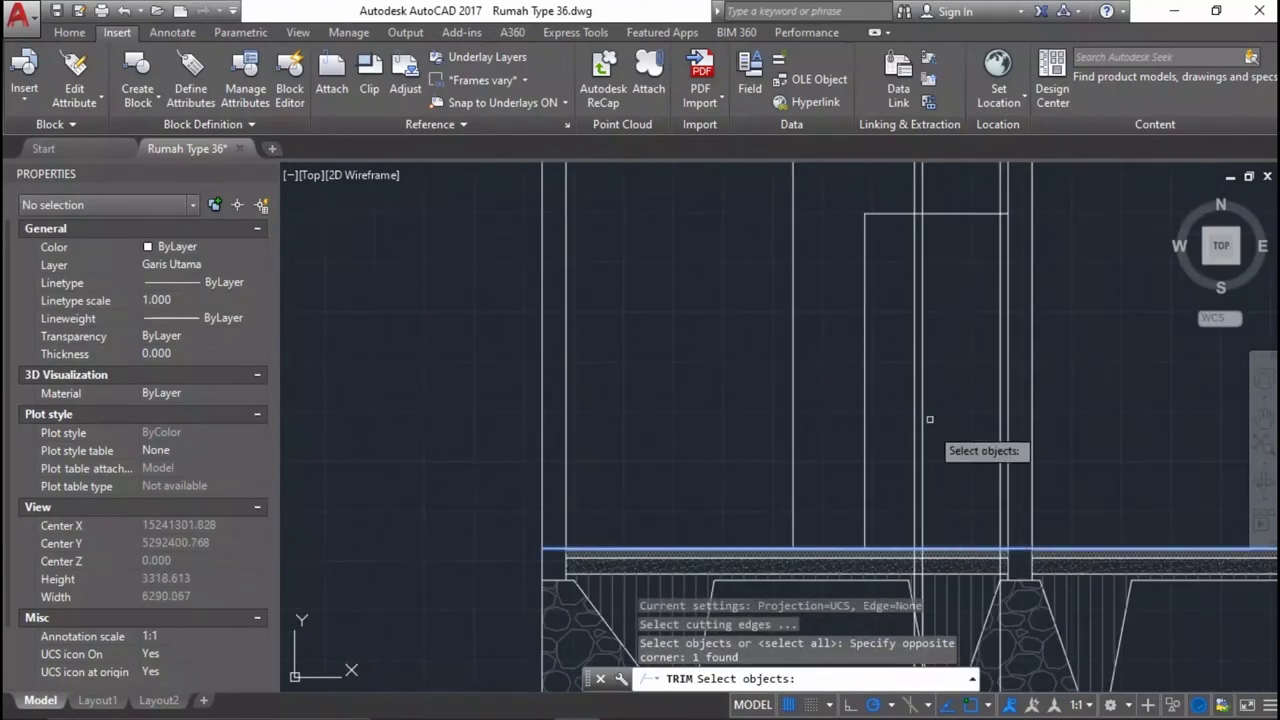
left_click(903, 261)
left_click(894, 286)
key("Return")
scroll(900, 280, "up", 2)
left_click(897, 247)
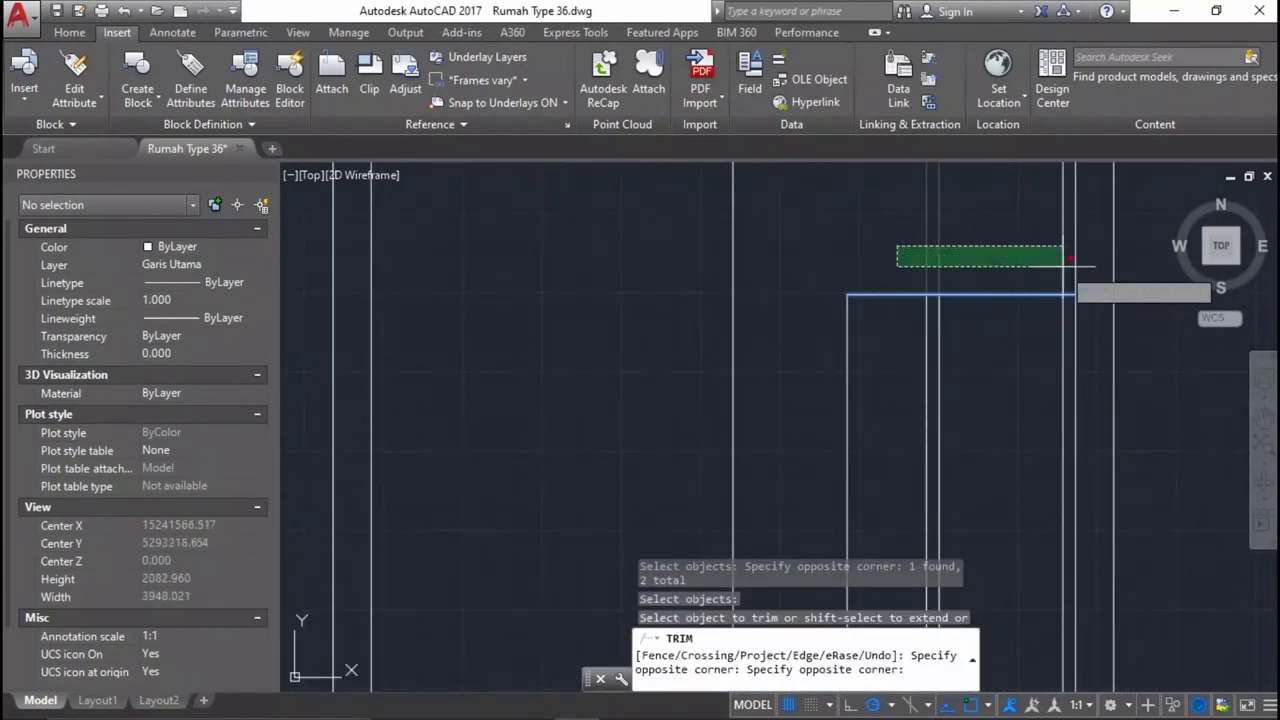
scroll(1060, 270, "down", 4)
left_click(1046, 452)
scroll(986, 343, "down", 3)
scroll(986, 343, "up", 4)
Bring the door elevation into view and start another construction line command.
middle_click_drag(960, 390, 922, 402)
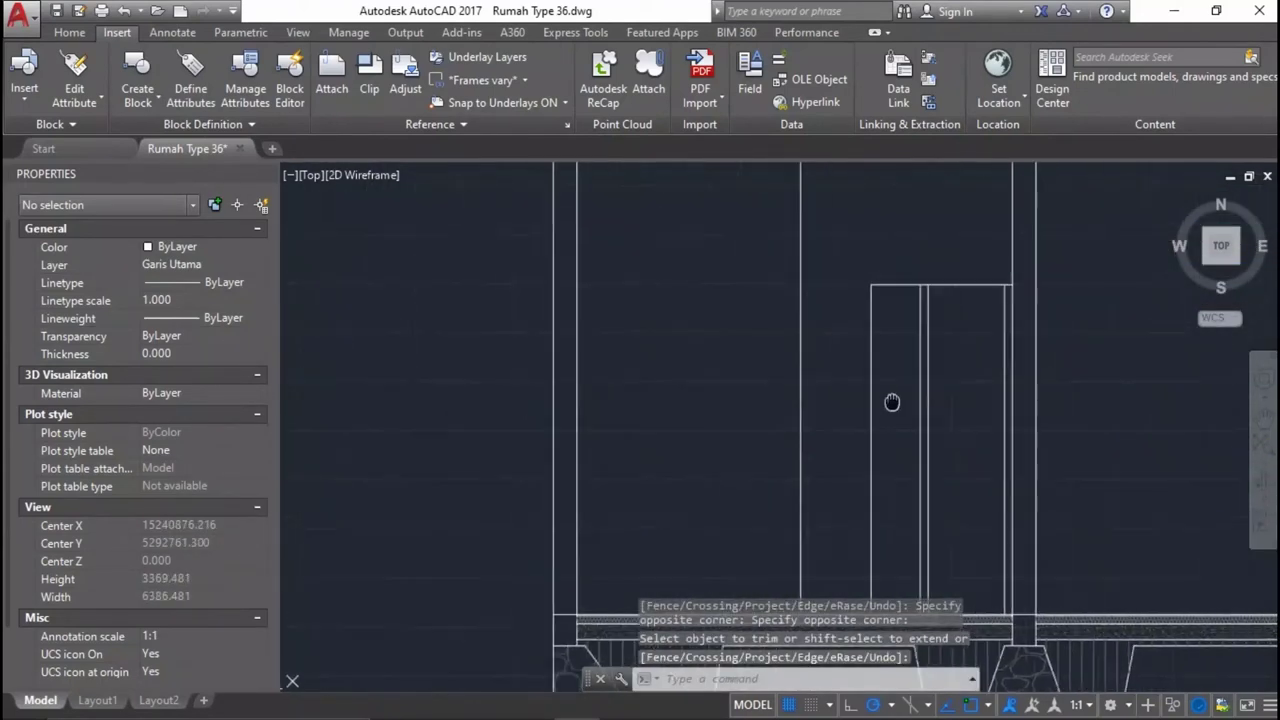
scroll(922, 402, "down", 3)
scroll(817, 400, "down", 2)
type("l")
key("Return")
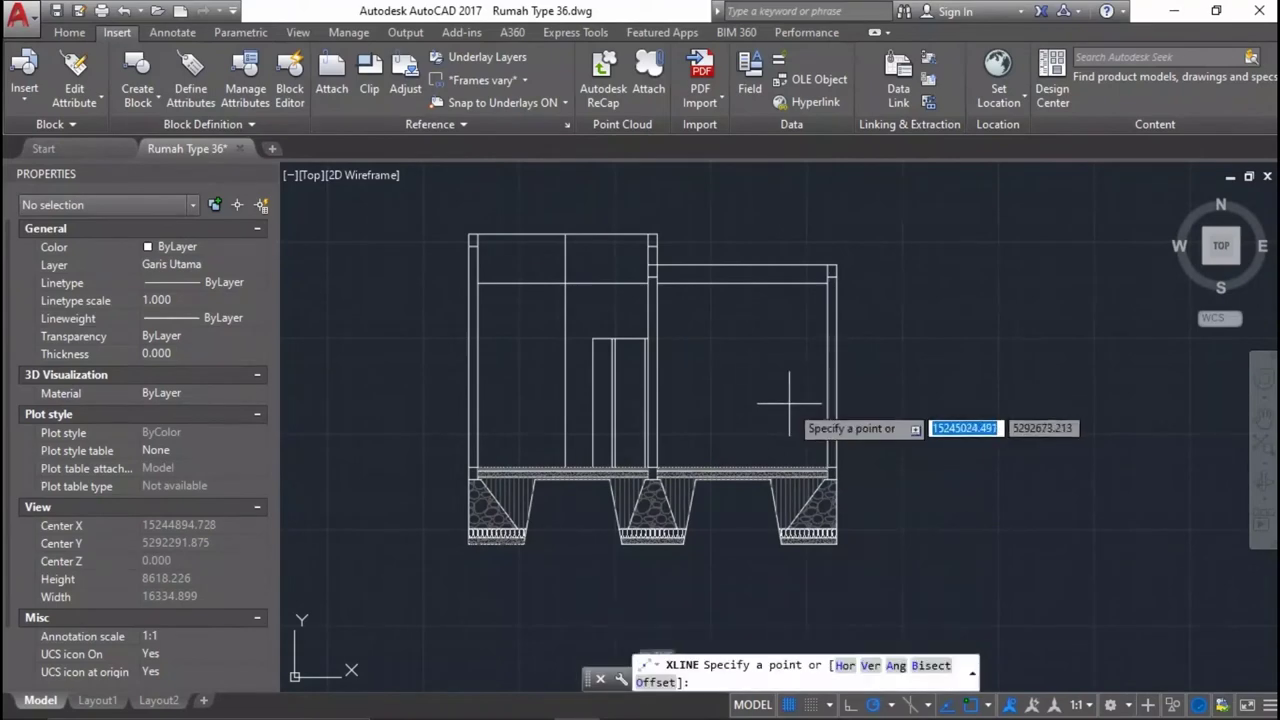
Place horizontal construction lines at two snapped height points on the wall.
type("h")
key("Return")
scroll(1000, 435, "down", 3)
scroll(830, 410, "up", 3)
scroll(785, 323, "up", 3)
scroll(800, 370, "up", 2)
scroll(825, 450, "up", 2)
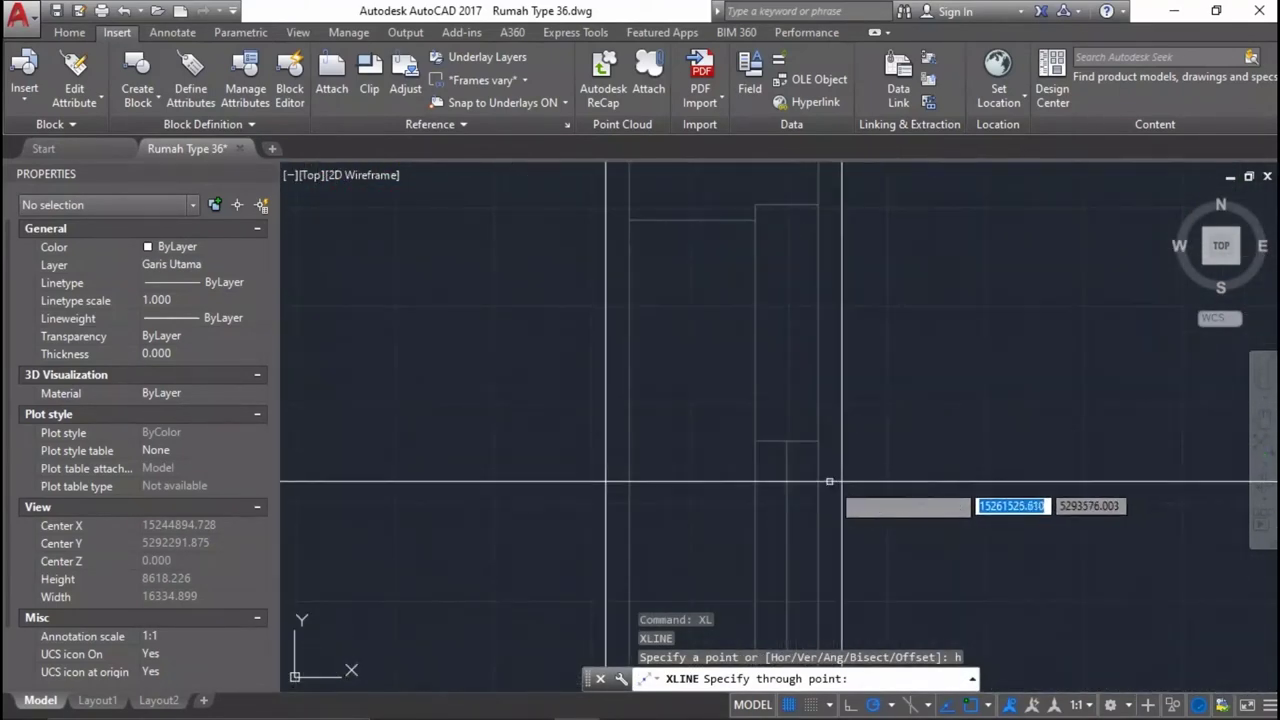
middle_click_drag(790, 250, 760, 383)
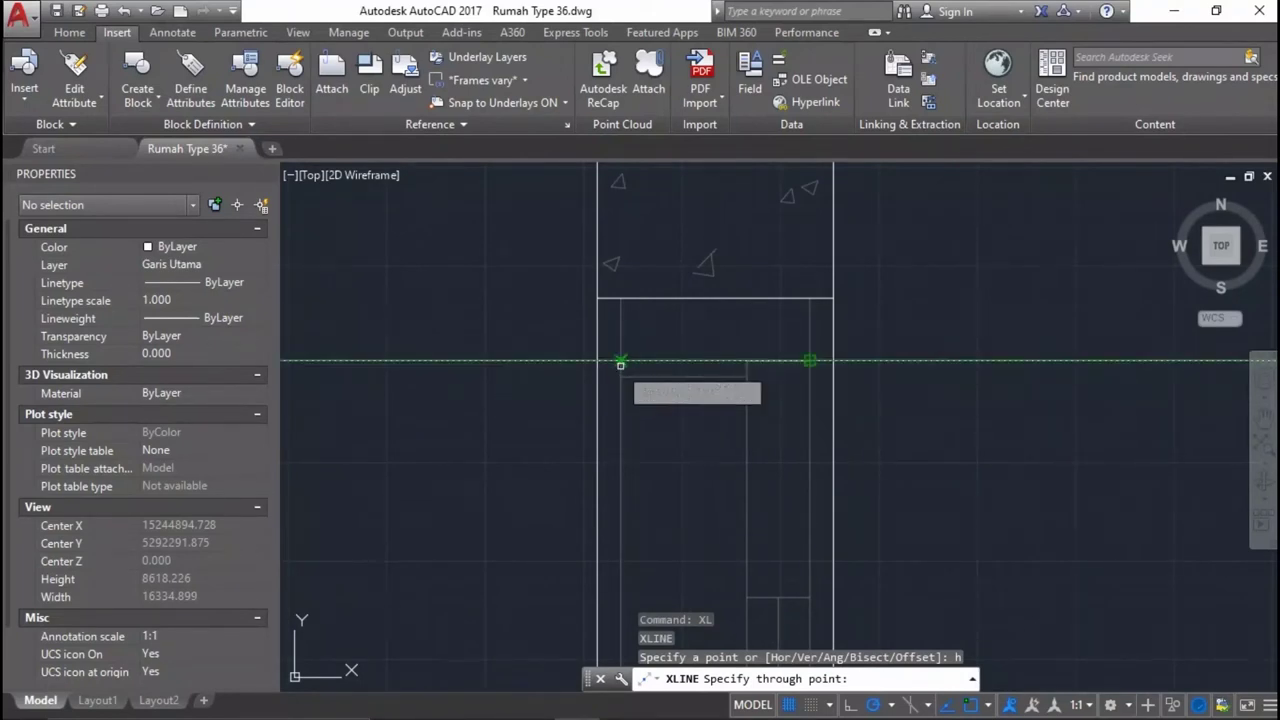
scroll(621, 376, "up", 2)
mouse_move(740, 444)
middle_mouse_down()
mouse_move(968, 245)
mouse_move(910, 254)
middle_mouse_up()
scroll(910, 254, "down", 2)
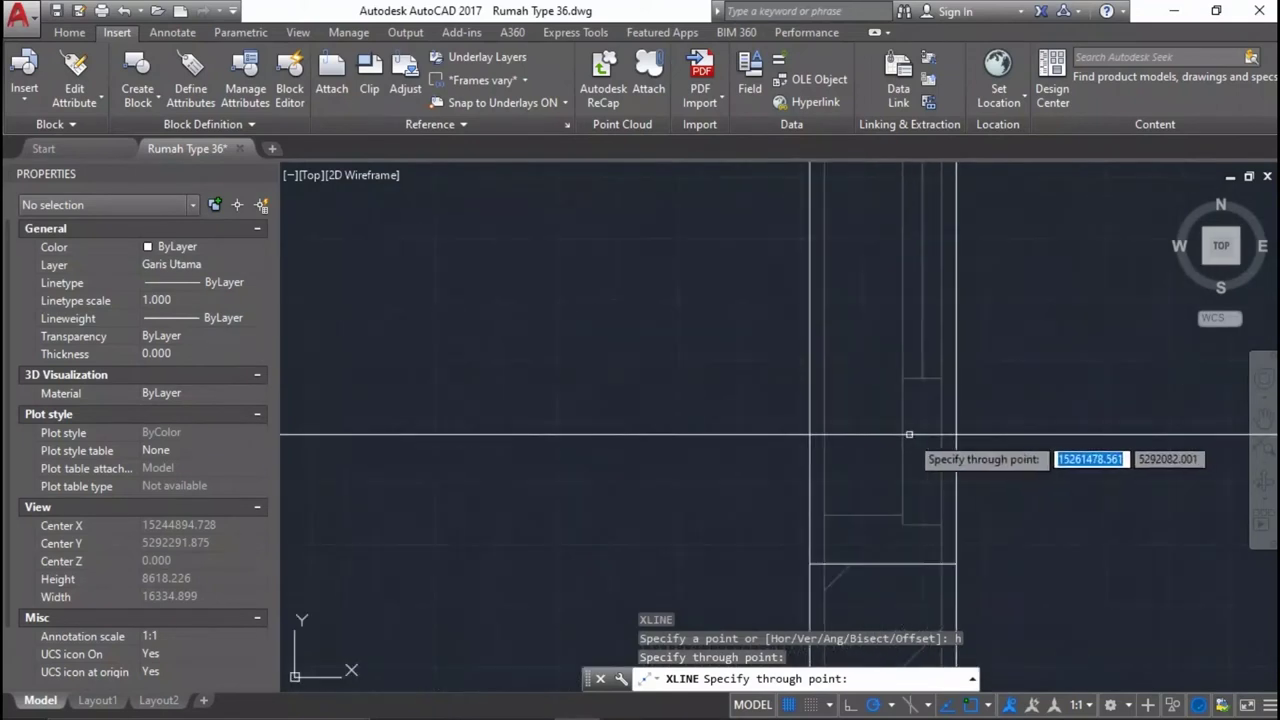
left_click(775, 567)
left_click(903, 346)
middle_click_drag(943, 529, 863, 300)
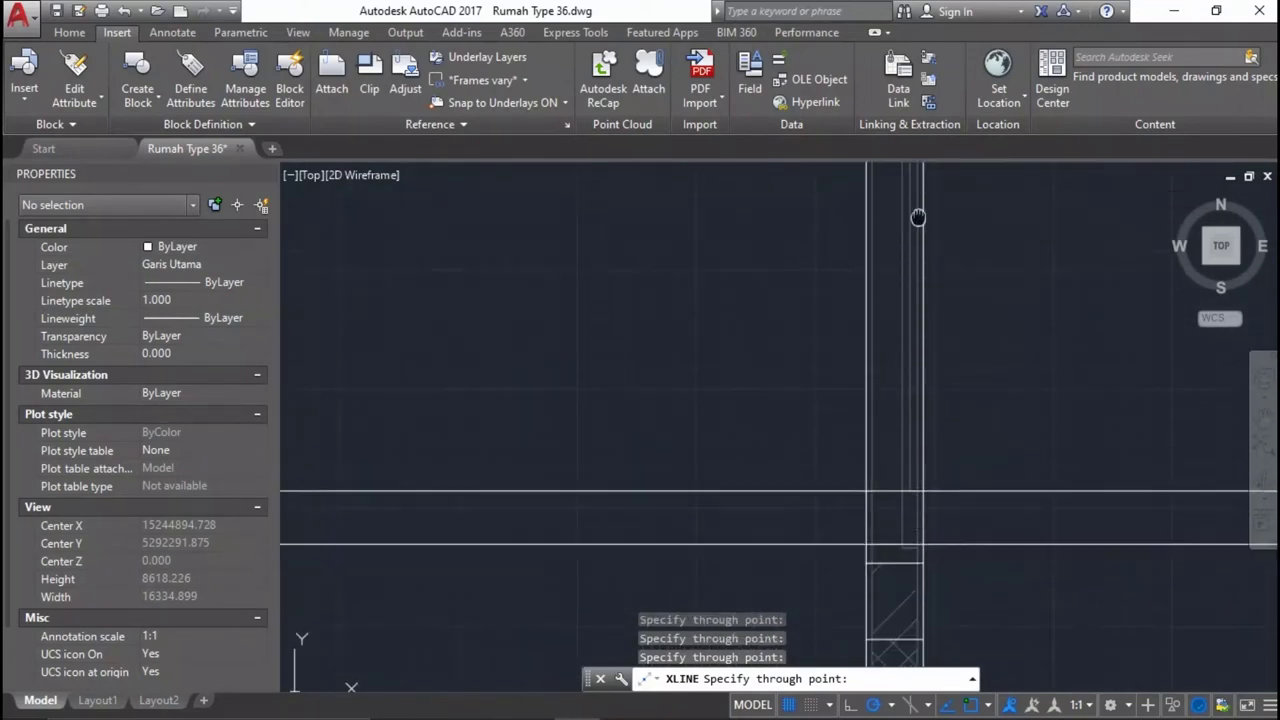
scroll(863, 300, "up", 3)
key("Return")
Delete the unwanted horizontal construction line near the wall column.
scroll(886, 349, "down", 4)
scroll(609, 349, "up", 2)
scroll(609, 349, "up", 3)
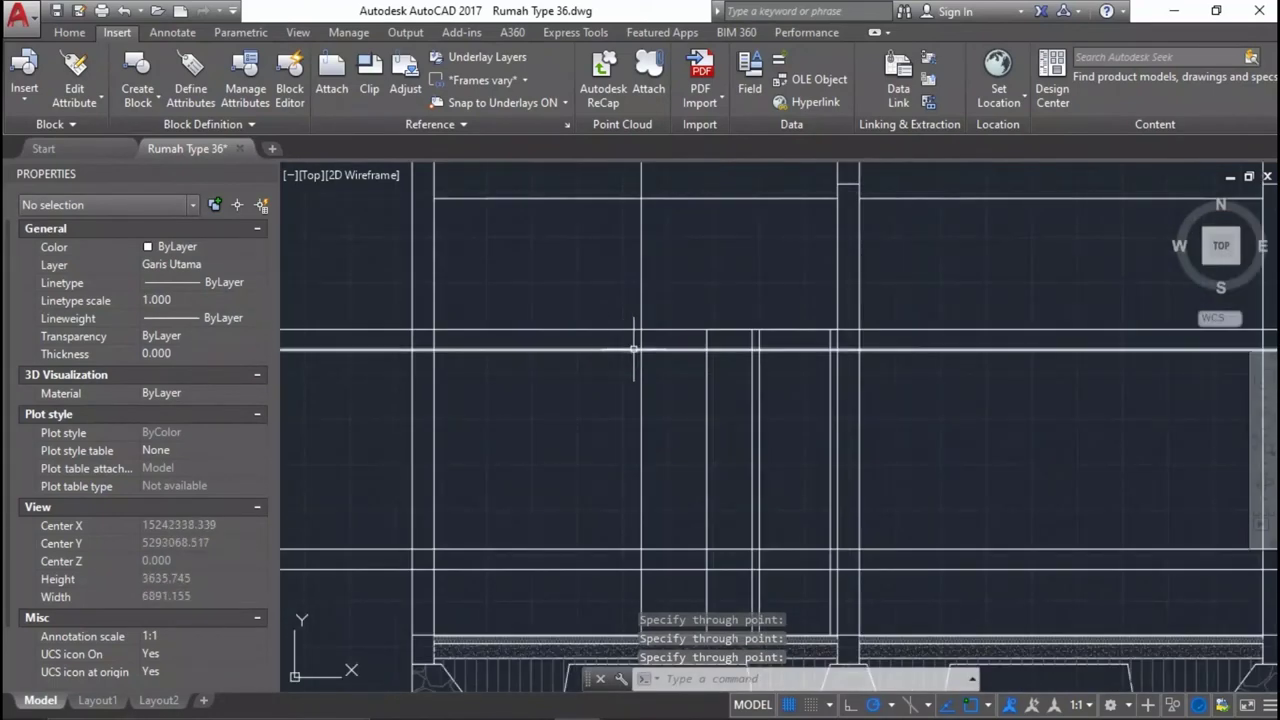
scroll(629, 351, "down", 3)
middle_click_drag(751, 337, 916, 290)
scroll(916, 288, "up", 2)
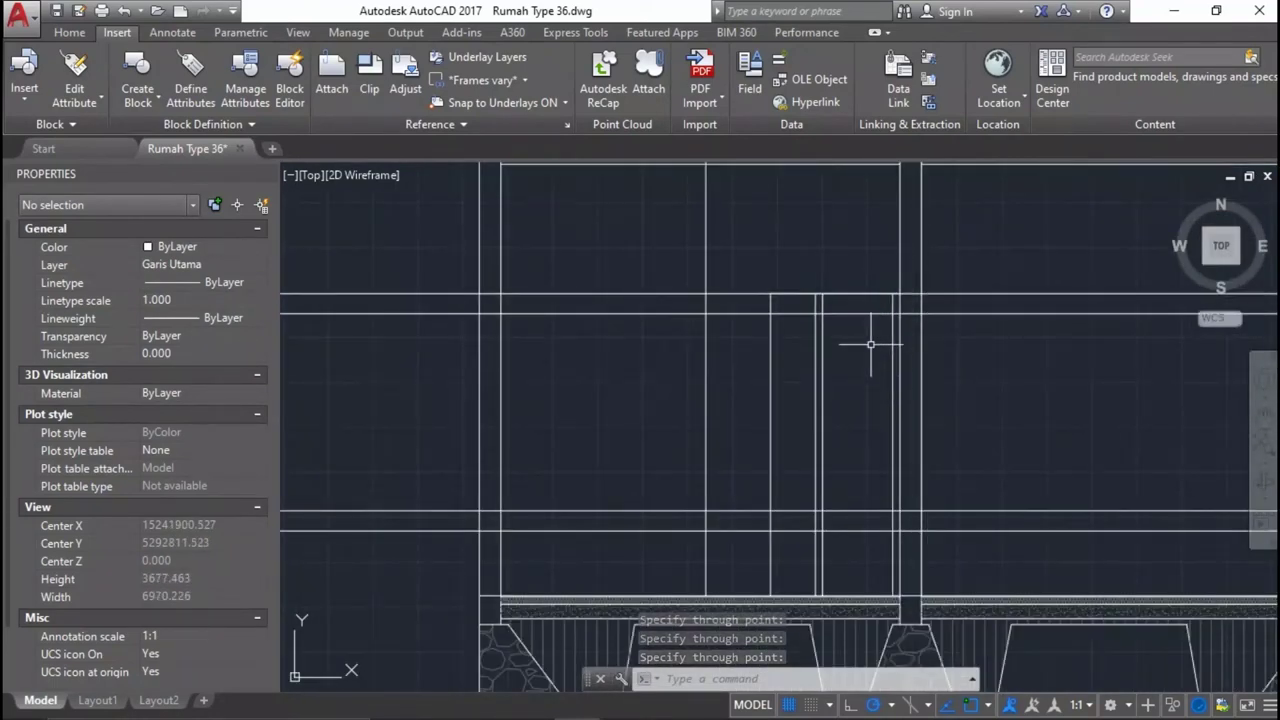
scroll(870, 345, "up", 2)
mouse_move(865, 342)
middle_mouse_down()
mouse_move(906, 229)
mouse_move(880, 314)
middle_mouse_up()
scroll(890, 258, "up", 2)
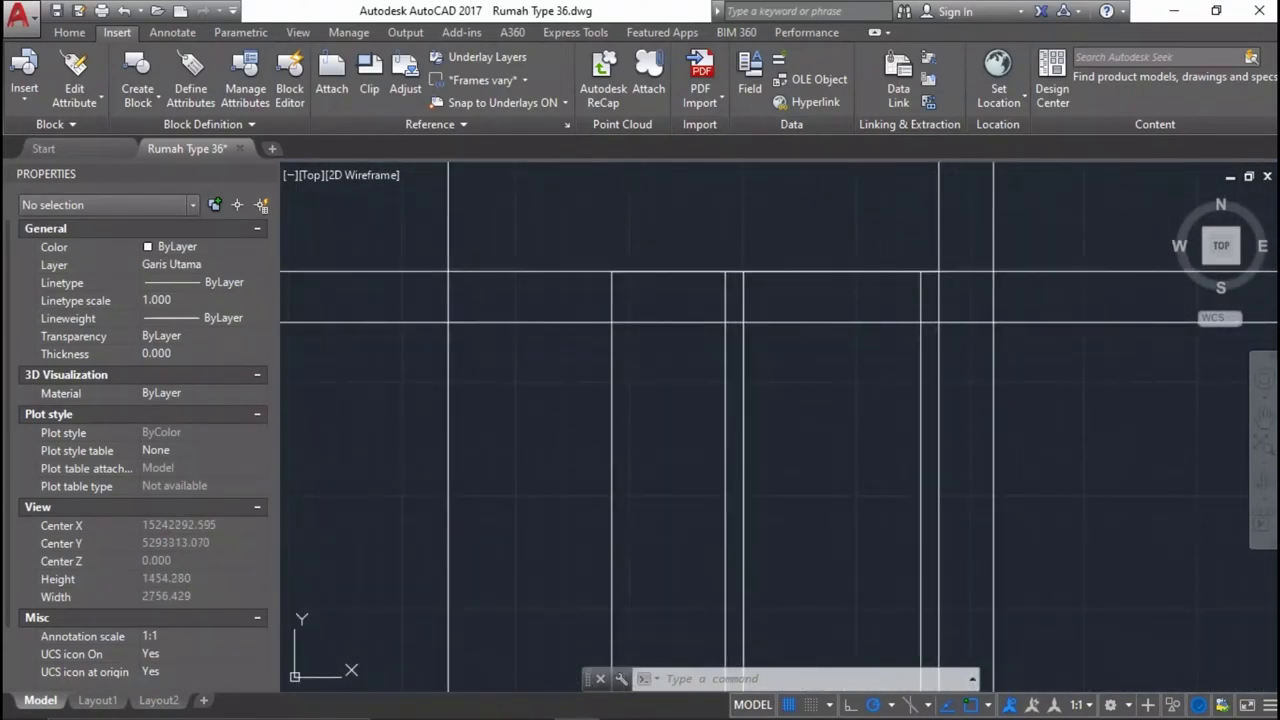
left_click(1047, 271)
key("Delete")
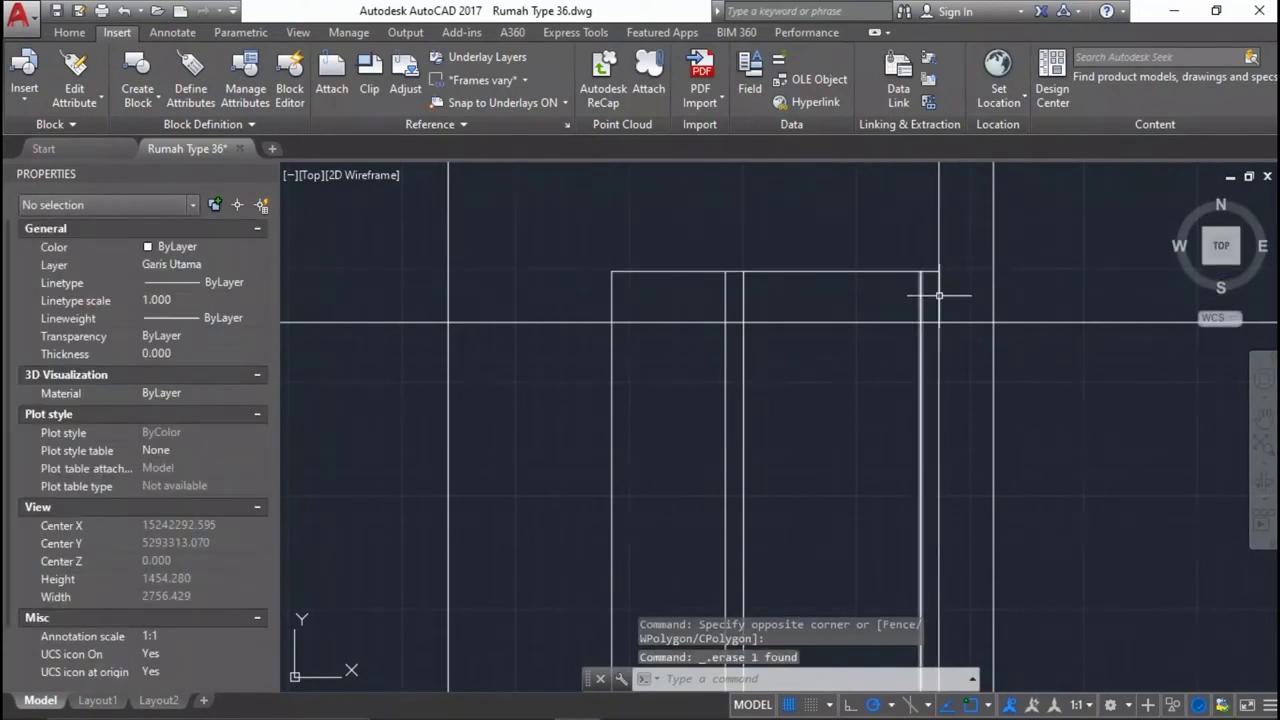
middle_click_drag(934, 313, 940, 272)
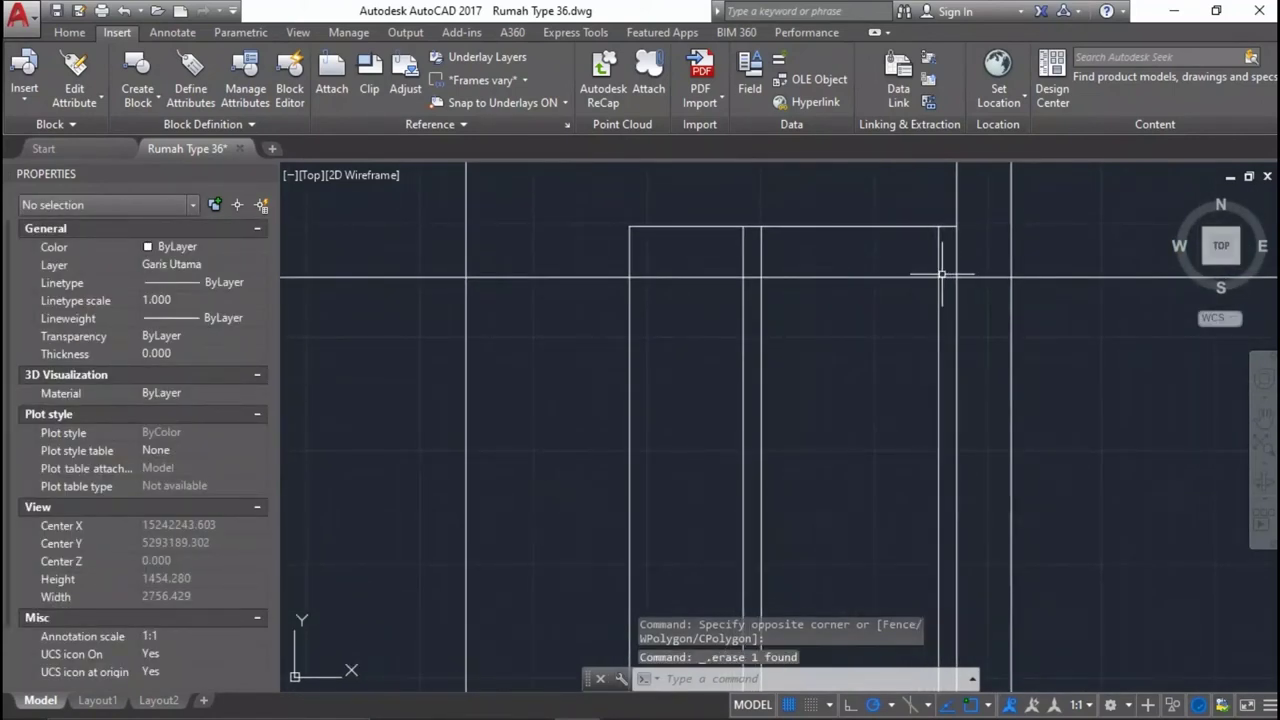
Start trimming with seven lines around the door chosen as cutting edges.
type("tr")
key("Return")
left_click(914, 252)
left_click(718, 265)
scroll(837, 240, "down", 6)
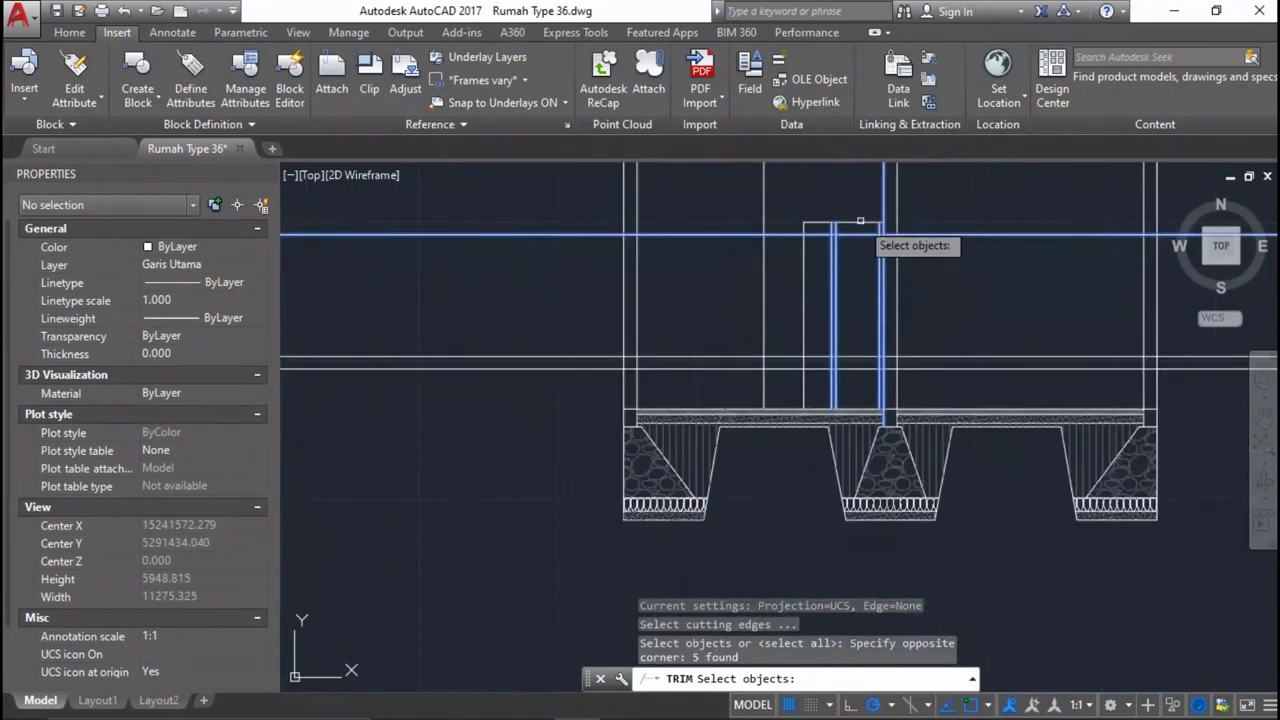
left_click(860, 352)
left_click(837, 428)
key("Return")
Trim the horizontal line ends on both sides of the door and the lower line's excess.
mouse_move(972, 425)
middle_mouse_down()
mouse_move(901, 435)
mouse_move(903, 457)
middle_mouse_up()
left_click(934, 488)
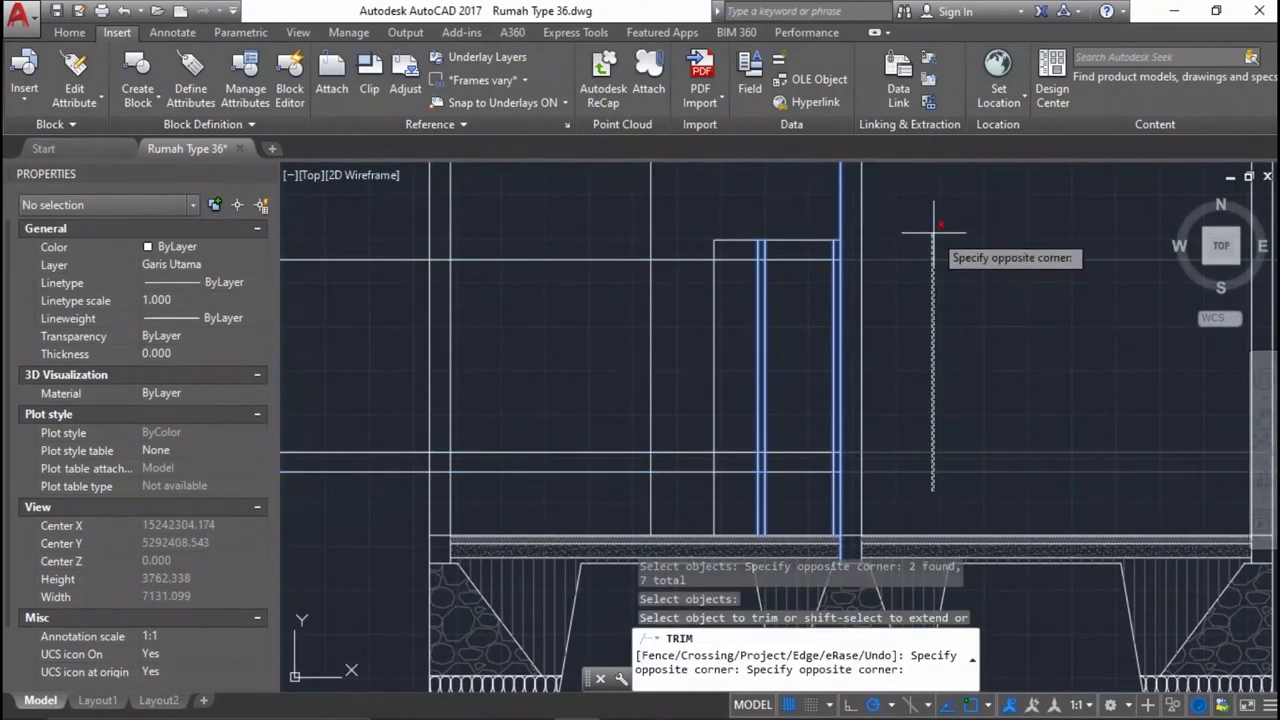
left_click(934, 232)
left_click(749, 486)
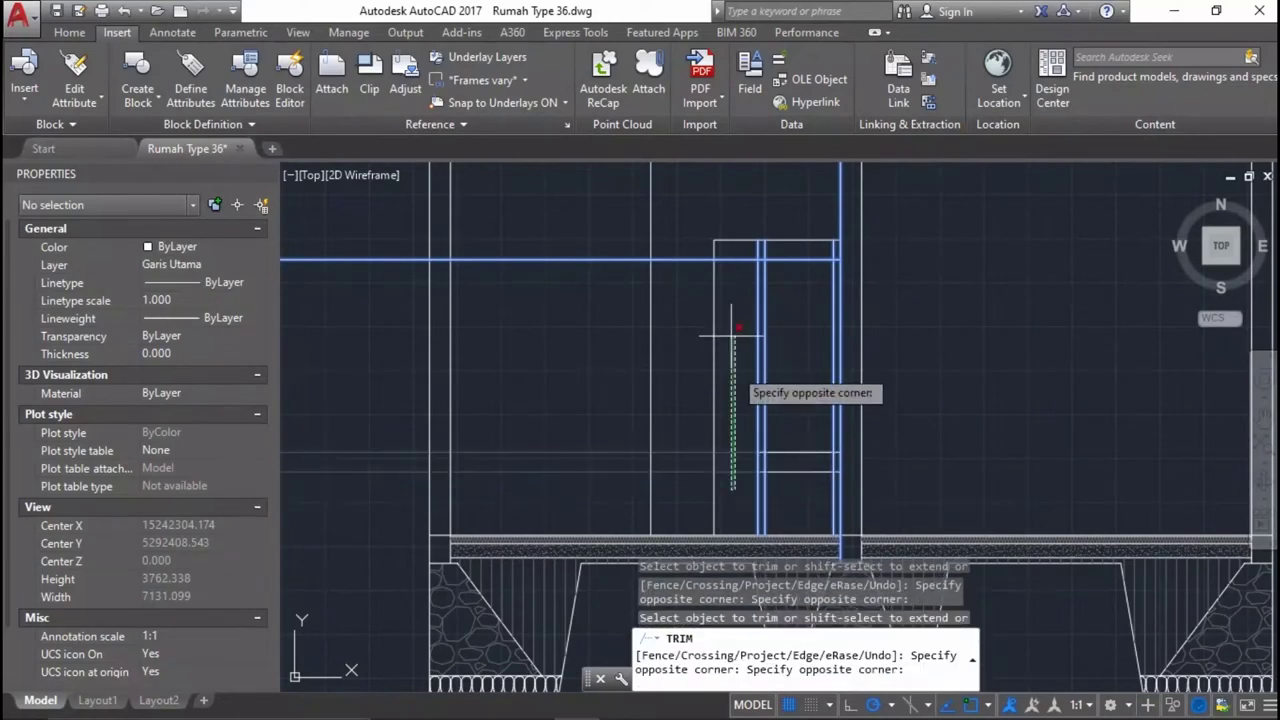
left_click(749, 276)
scroll(748, 494, "up", 2)
left_click(737, 491)
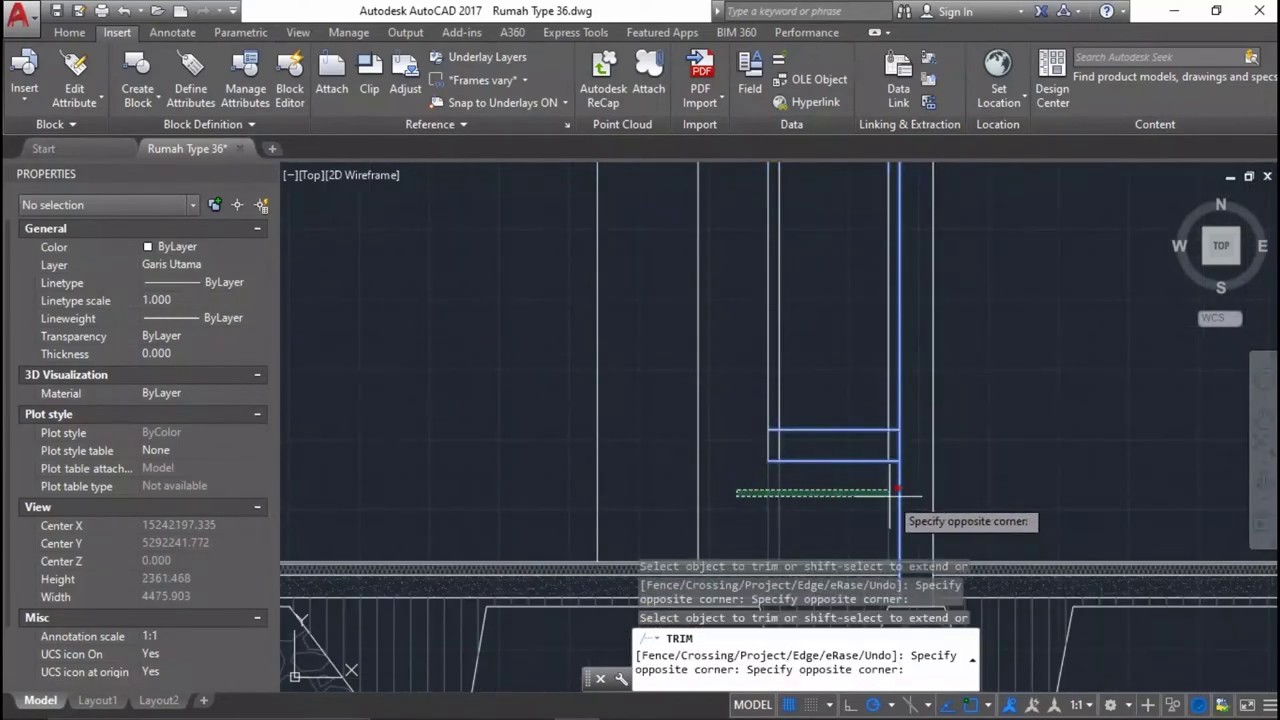
left_click(902, 489)
scroll(797, 500, "up", 2)
scroll(757, 480, "down", 2)
scroll(777, 486, "up", 2)
scroll(777, 486, "down", 2)
scroll(1060, 490, "down", 3)
scroll(1100, 490, "up", 3)
scroll(1103, 492, "up", 2)
scroll(1103, 492, "up", 2)
key("Return")
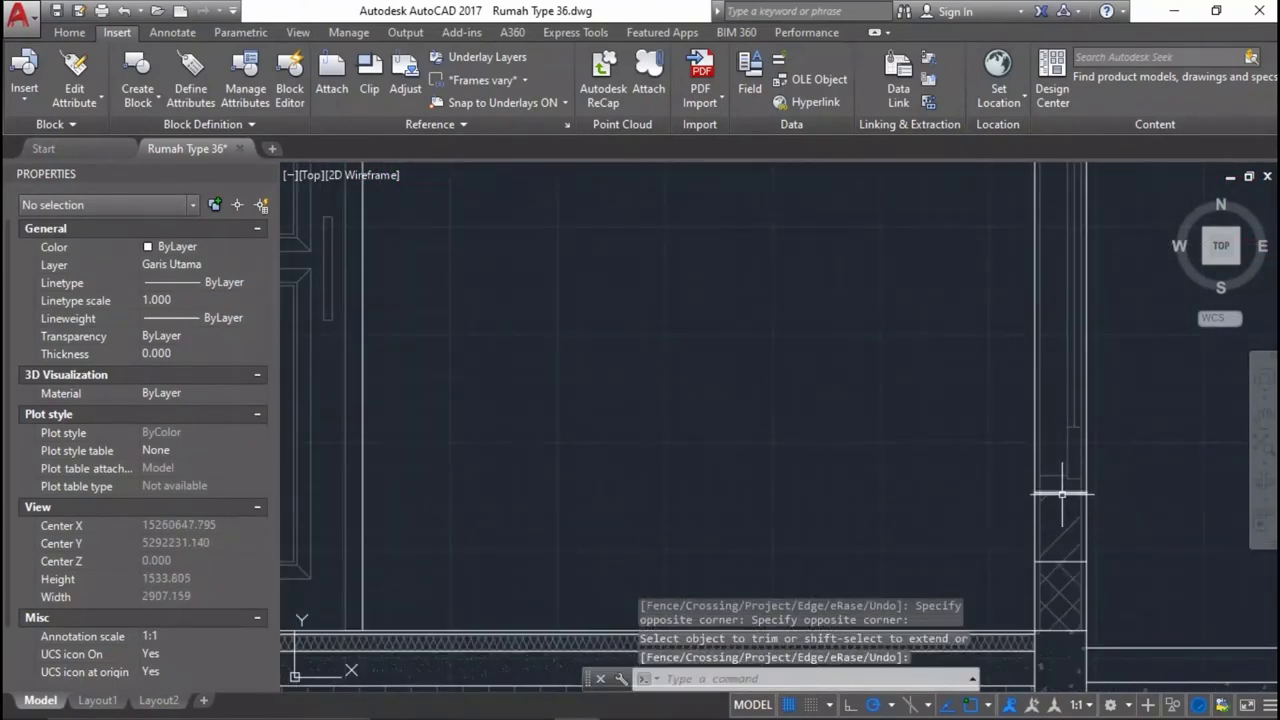
type("Xl")
key("Return")
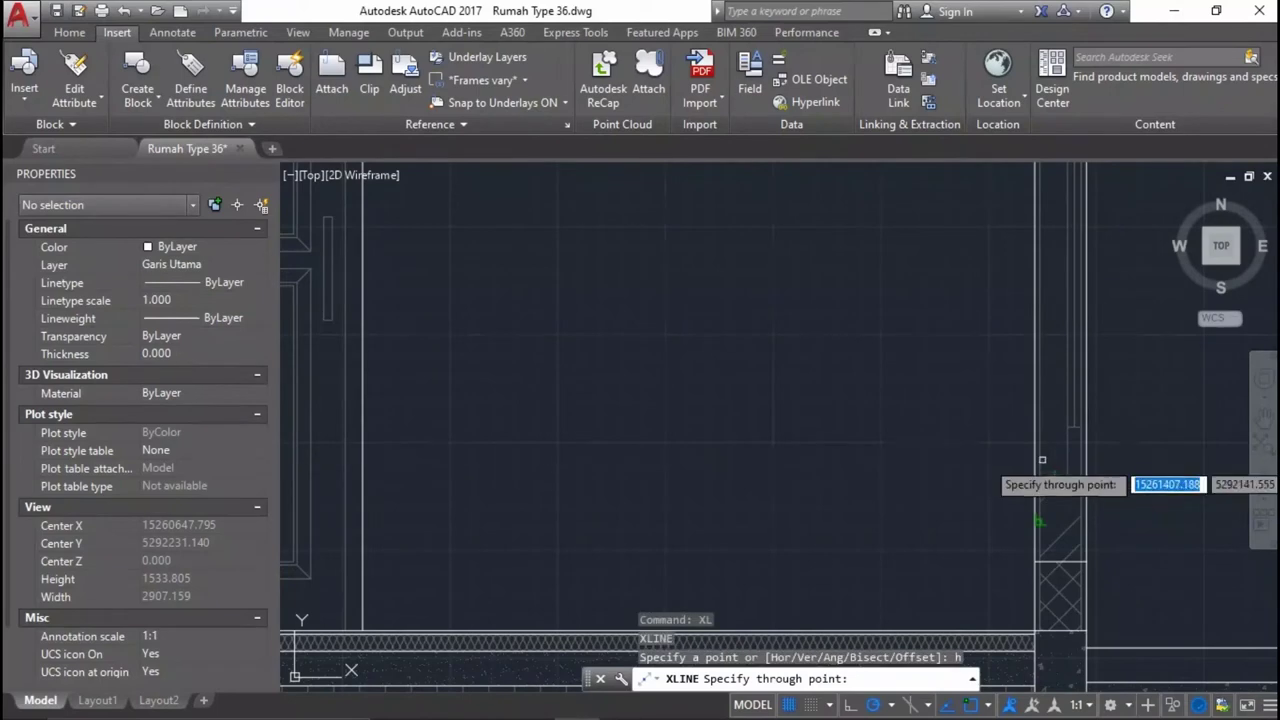
Place a horizontal construction line across the section.
scroll(950, 470, "down", 5)
scroll(830, 470, "up", 1)
scroll(790, 470, "down", 2)
scroll(780, 469, "up", 2)
scroll(520, 480, "up", 1)
left_click(409, 458)
scroll(409, 458, "down", 2)
key("Return")
Delete the misplaced horizontal construction line near the doors.
middle_click_drag(1016, 548, 414, 537)
scroll(414, 537, "up", 3)
left_click(975, 394)
left_click(1144, 362)
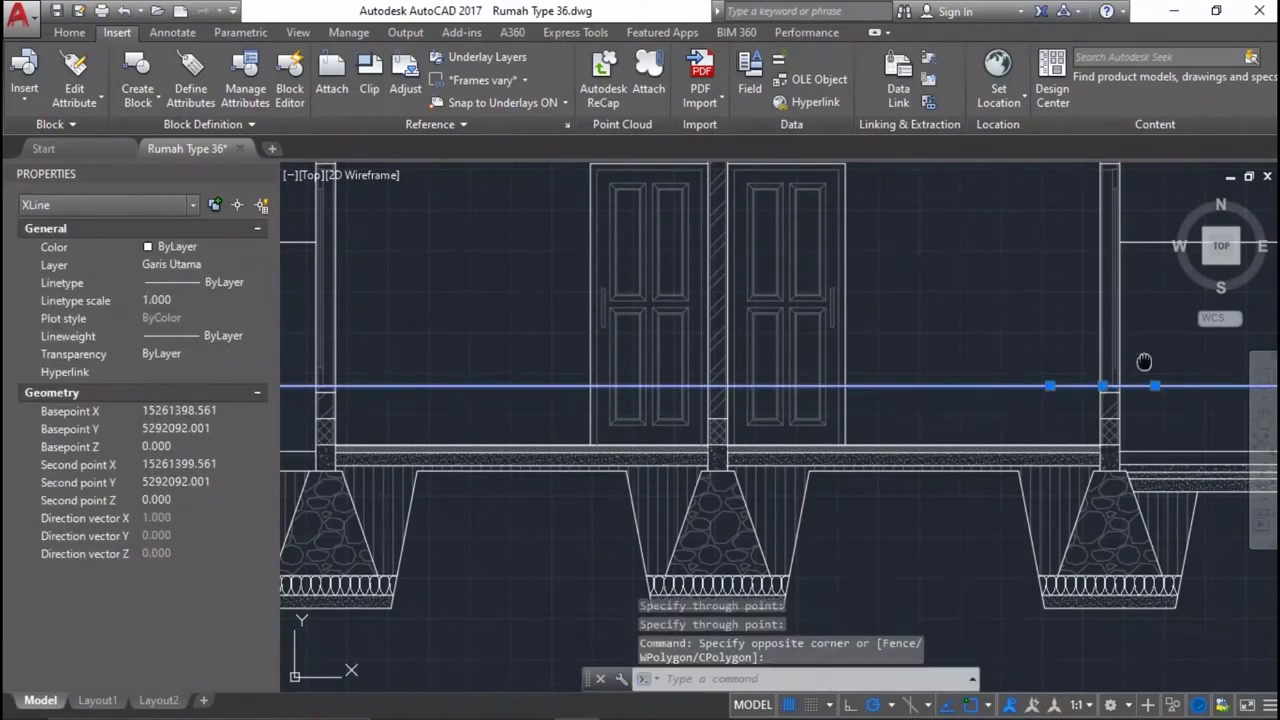
key("Delete")
Place a new horizontal xline through the wall point.
scroll(974, 459, "up", 4)
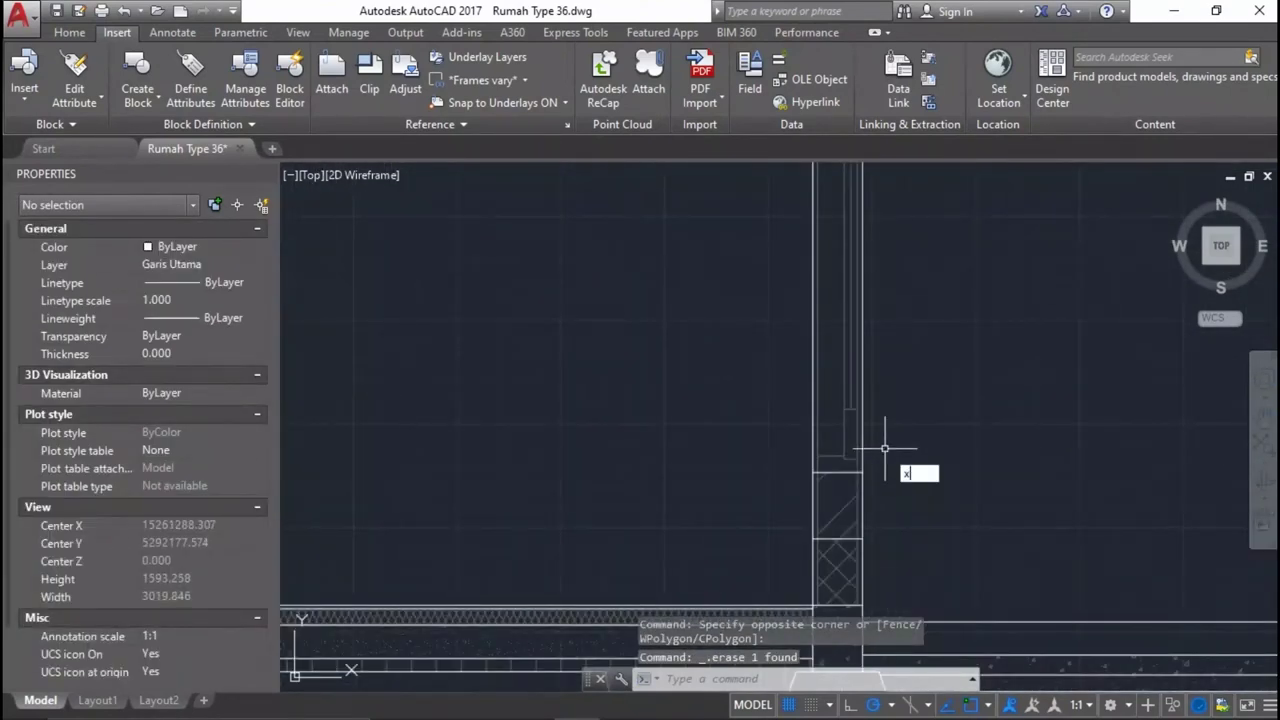
type("l")
key("Return")
type("h")
key("Return")
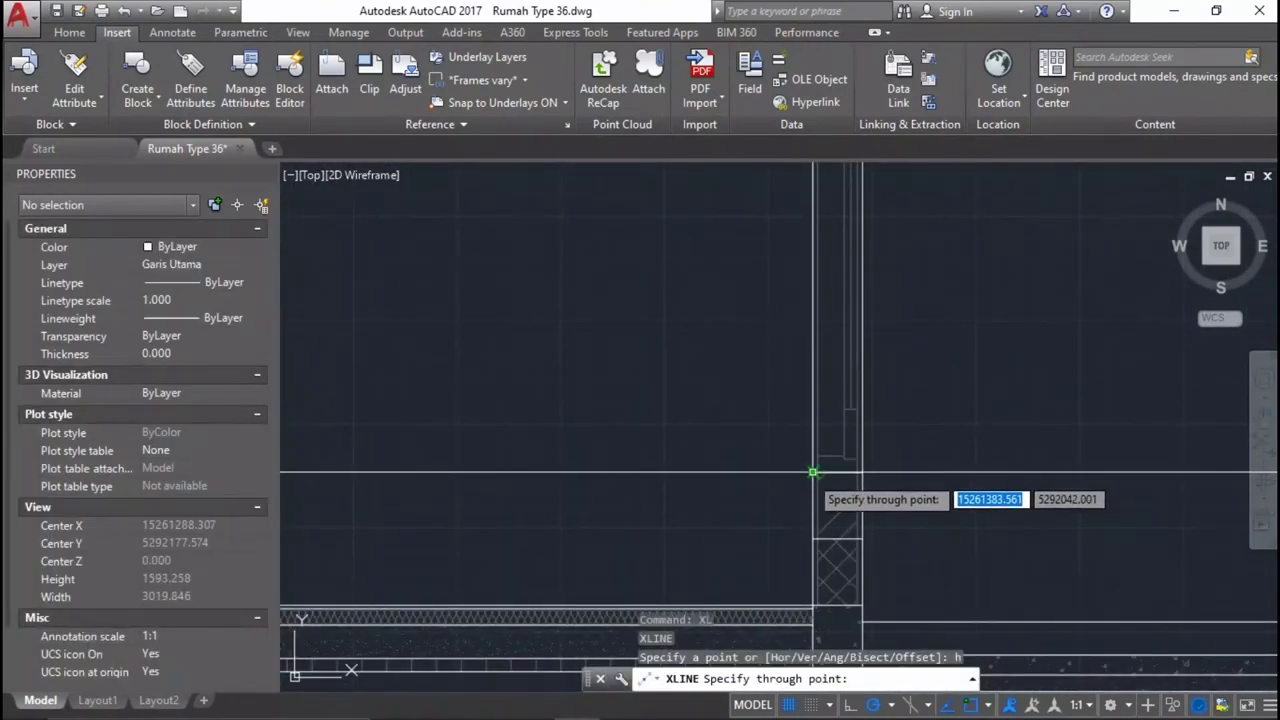
scroll(975, 480, "down", 3)
scroll(1000, 465, "up", 4)
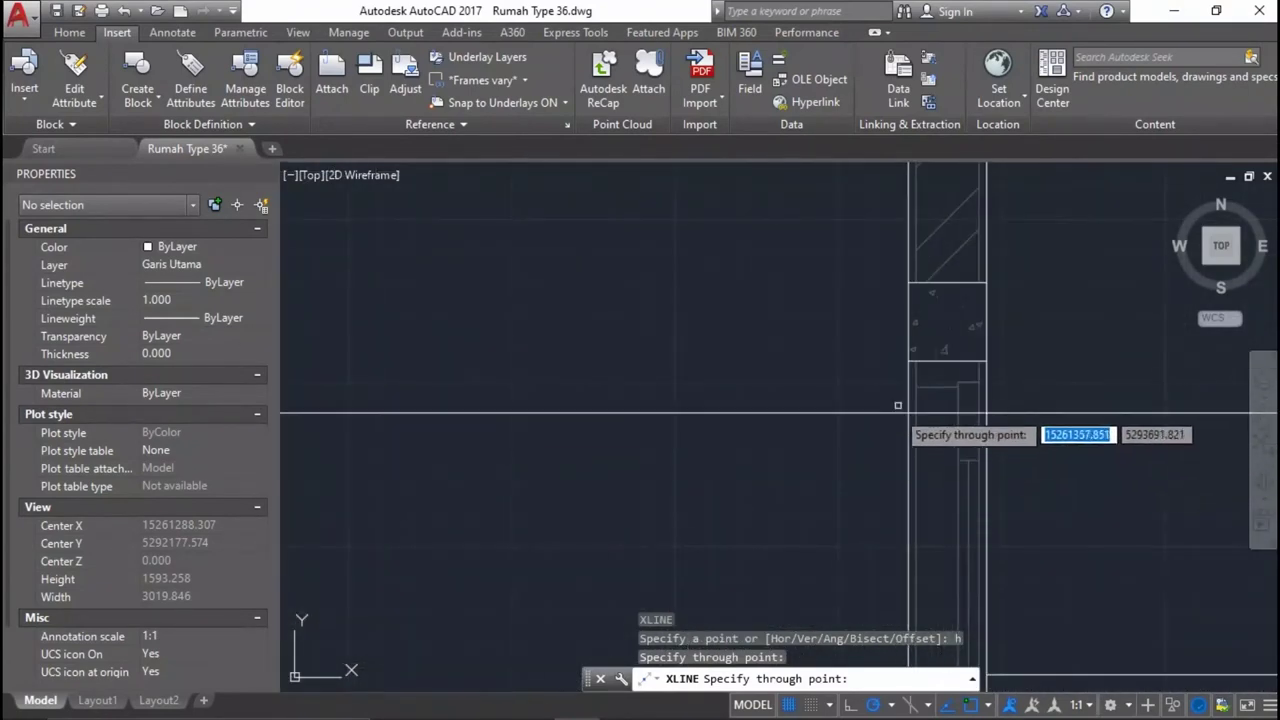
left_click(917, 386)
scroll(917, 386, "down", 5)
scroll(729, 386, "up", 2)
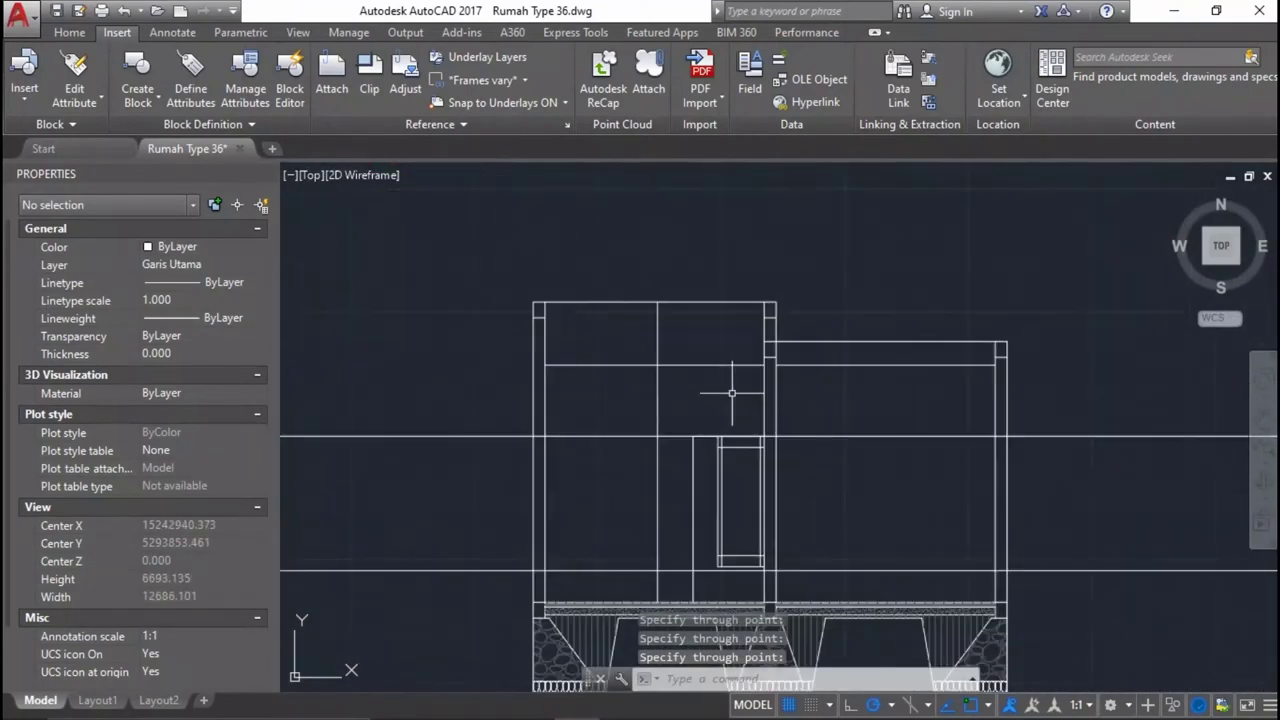
scroll(742, 428, "up", 1)
key("Return")
Erase the extra horizontal construction line.
left_click_drag(1029, 503, 1014, 414)
scroll(1014, 414, "up", 2)
key("Delete")
scroll(771, 259, "down", 2)
scroll(770, 500, "up", 2)
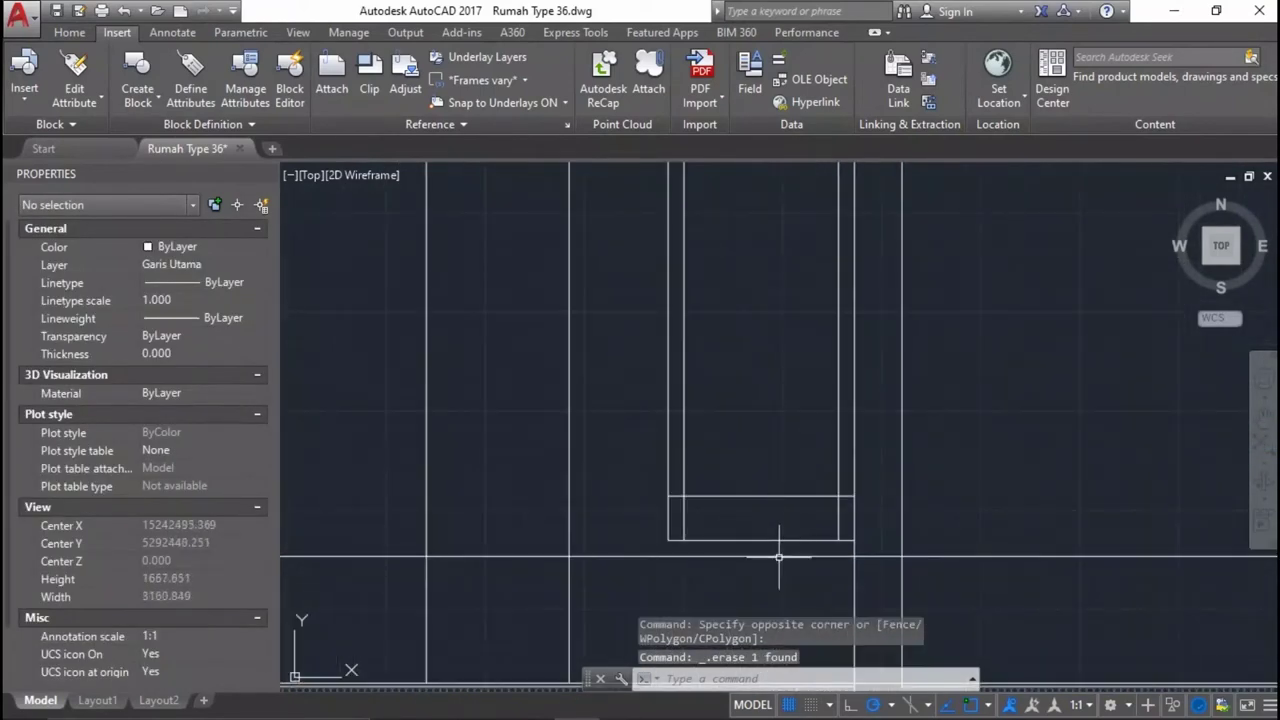
scroll(820, 510, "up", 2)
type("ex")
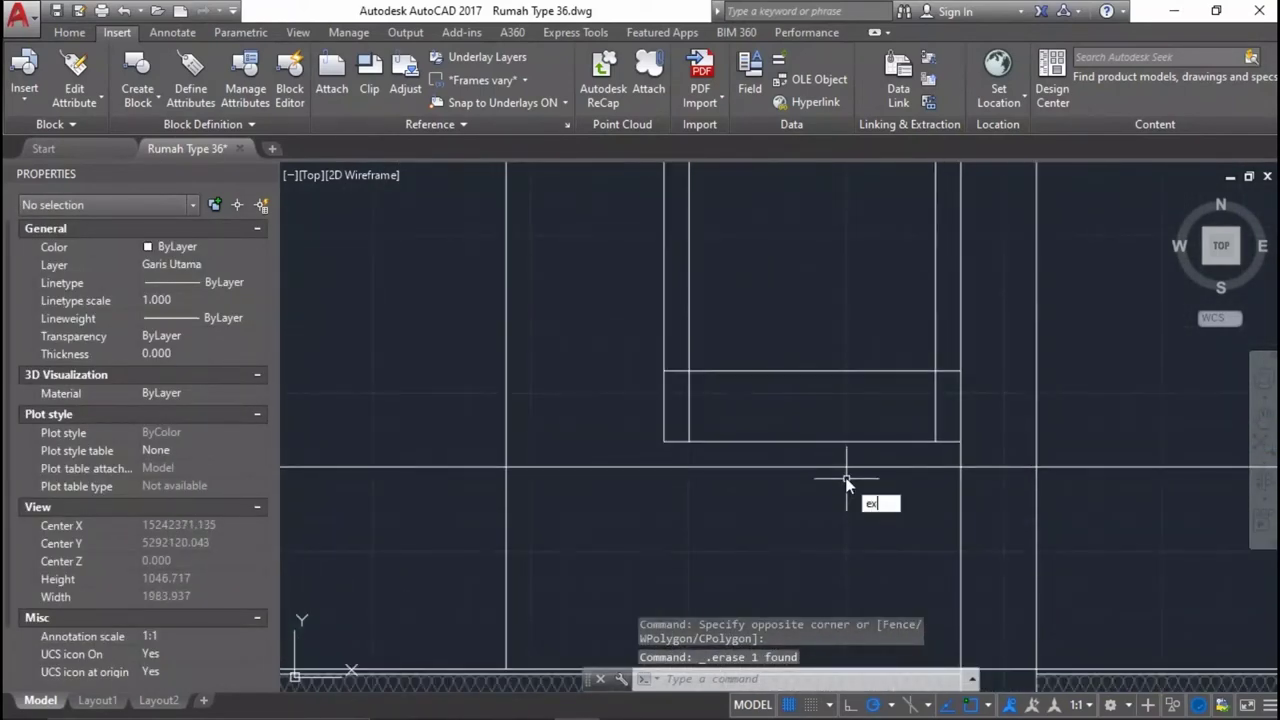
Extend the short crossed lines to every boundary.
key("Return")
key("Return")
left_click(945, 408)
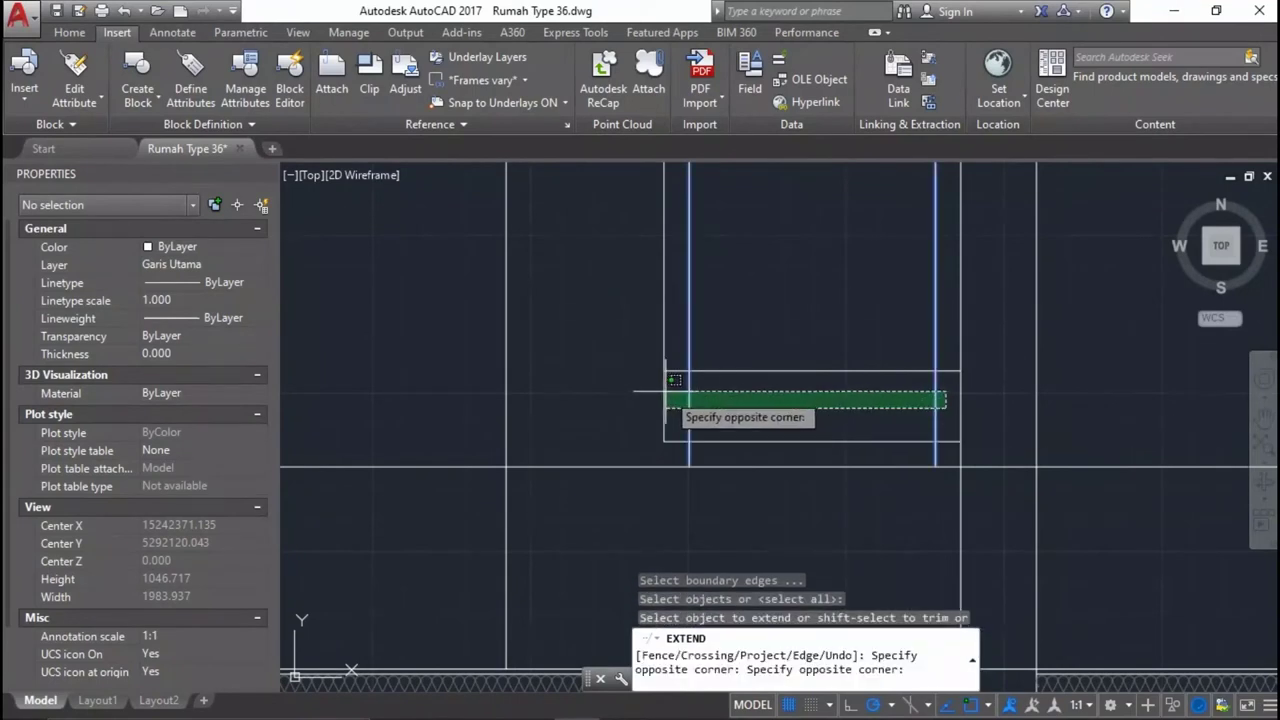
left_click(646, 393)
key("Escape")
Trim both overhanging ends of the horizontal line outside the wall edges.
type("tr")
key("Return")
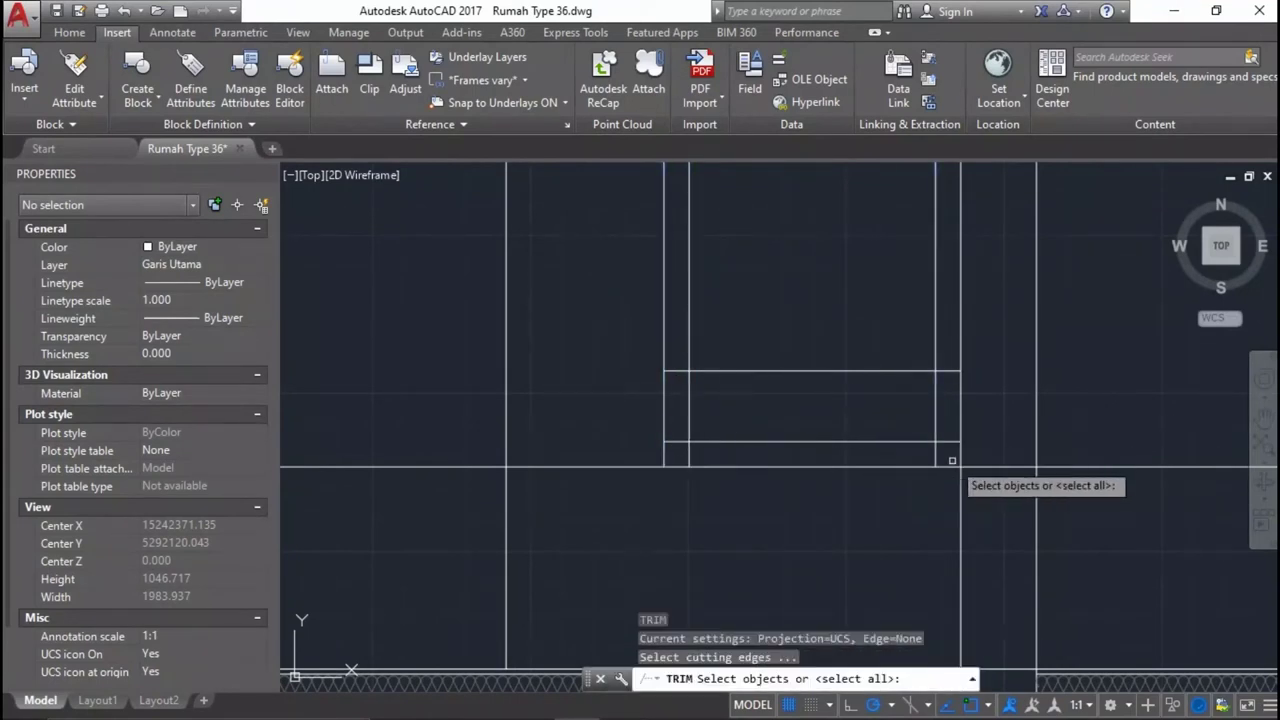
key("Return")
left_click(643, 457)
left_click(540, 470)
left_click(1103, 507)
left_click(1097, 397)
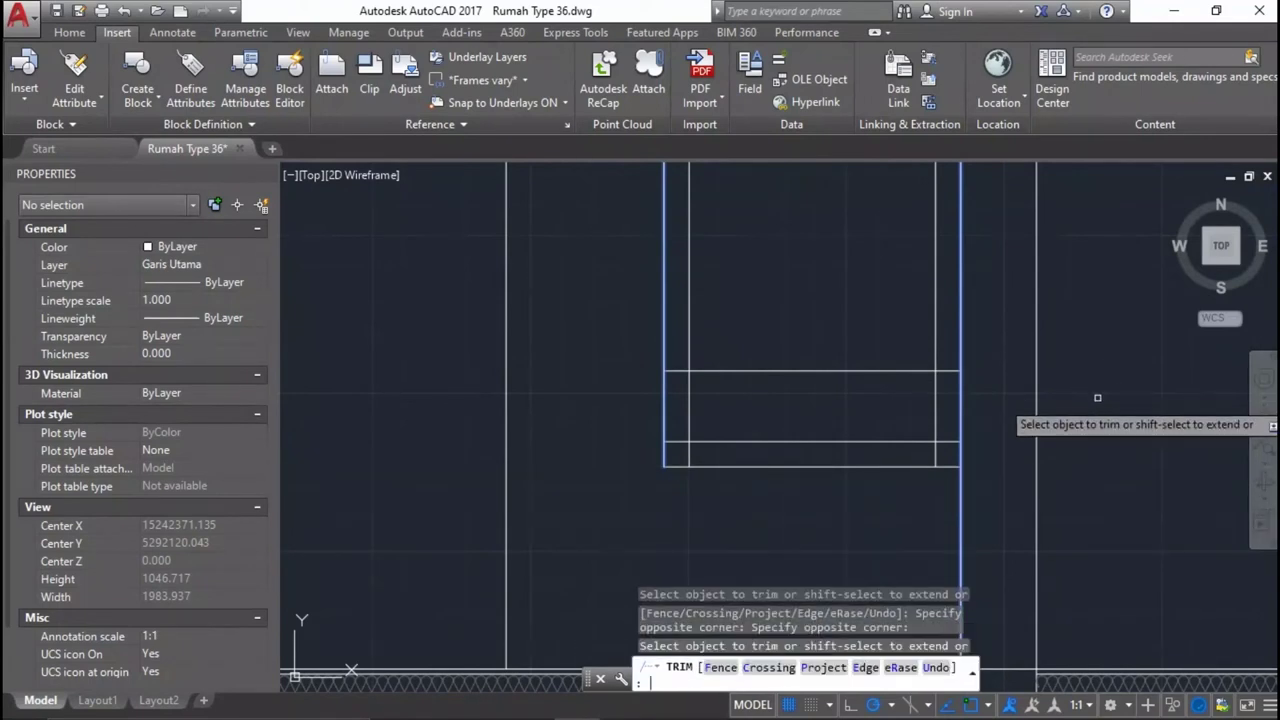
key("Return")
Trim the right-hand horizontal ends back to the wall and cut the lower verticals.
scroll(876, 435, "up", 4)
type("tr")
key("Return")
key("Return")
left_click(1055, 500)
left_click(1058, 264)
left_click(1055, 467)
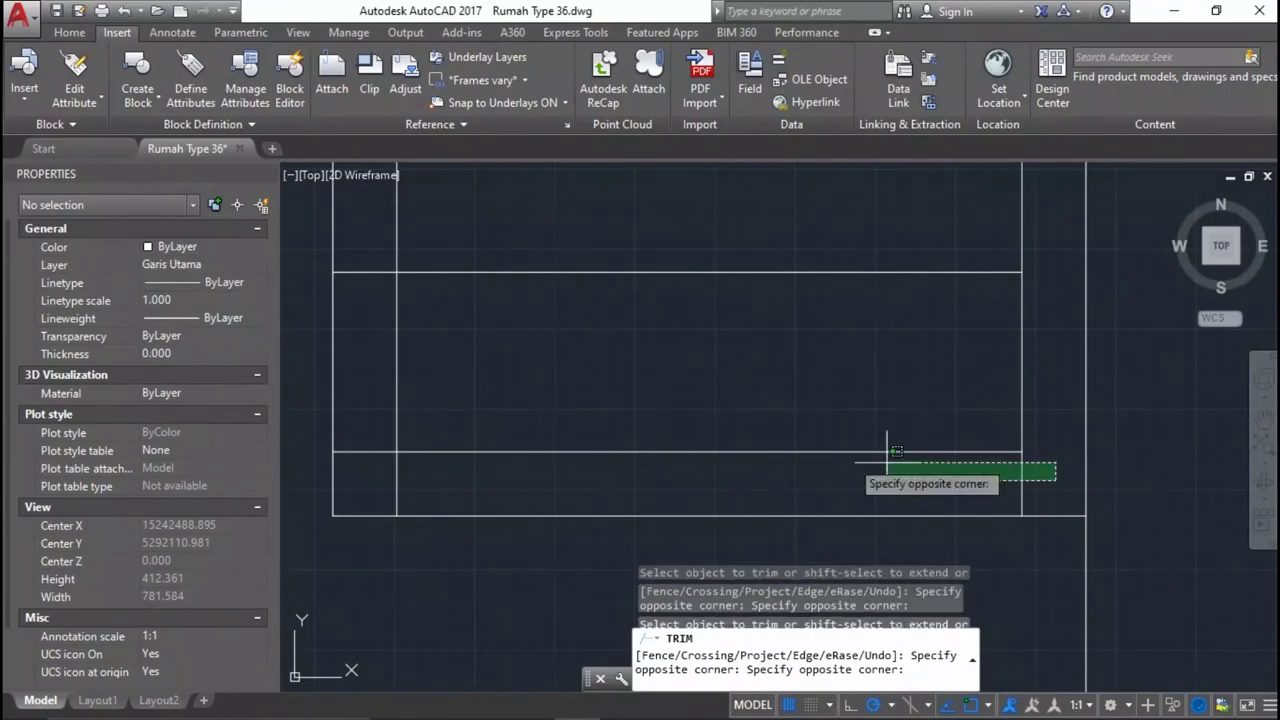
left_click(368, 474)
Trim the short left-side line ends and the remaining overhanging segment.
left_click(364, 266)
left_click(340, 505)
scroll(733, 378, "down", 10)
scroll(725, 464, "up", 4)
scroll(725, 464, "up", 4)
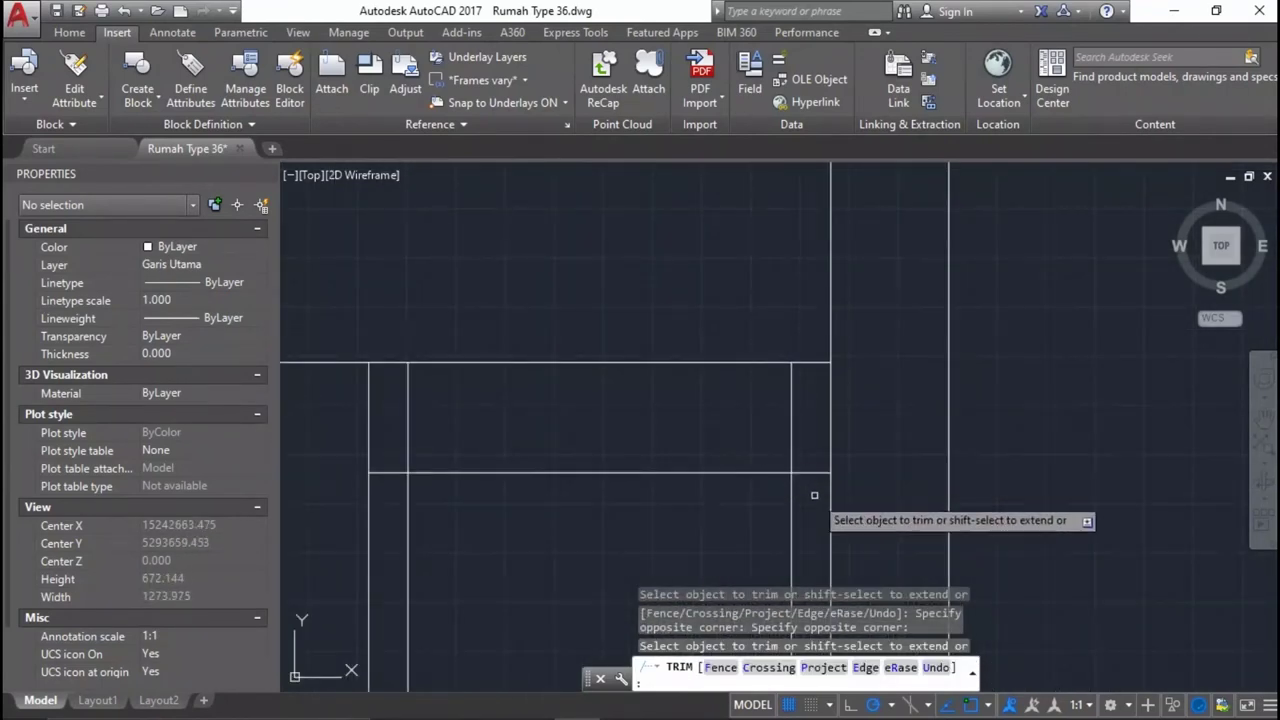
left_click(662, 500)
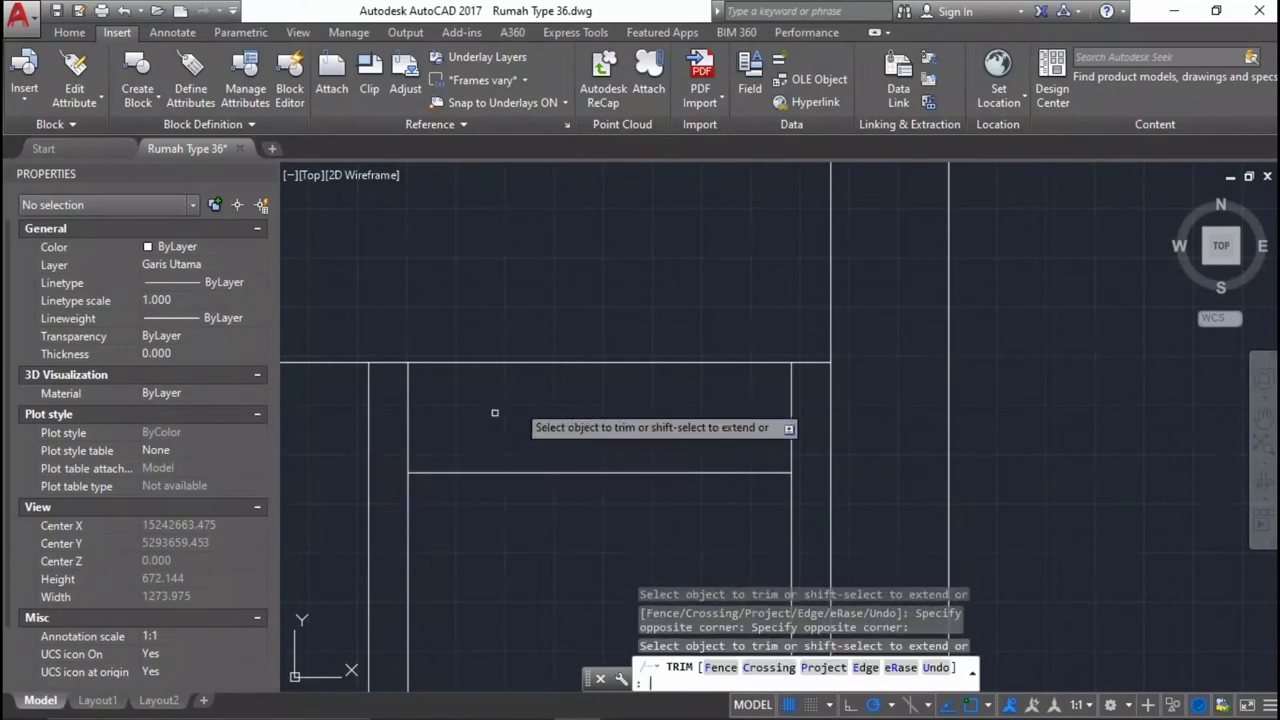
scroll(686, 575, "down", 2)
Select the five inner frame lines of the door opening.
left_click(686, 575)
scroll(620, 428, "down", 2)
scroll(590, 260, "down", 2)
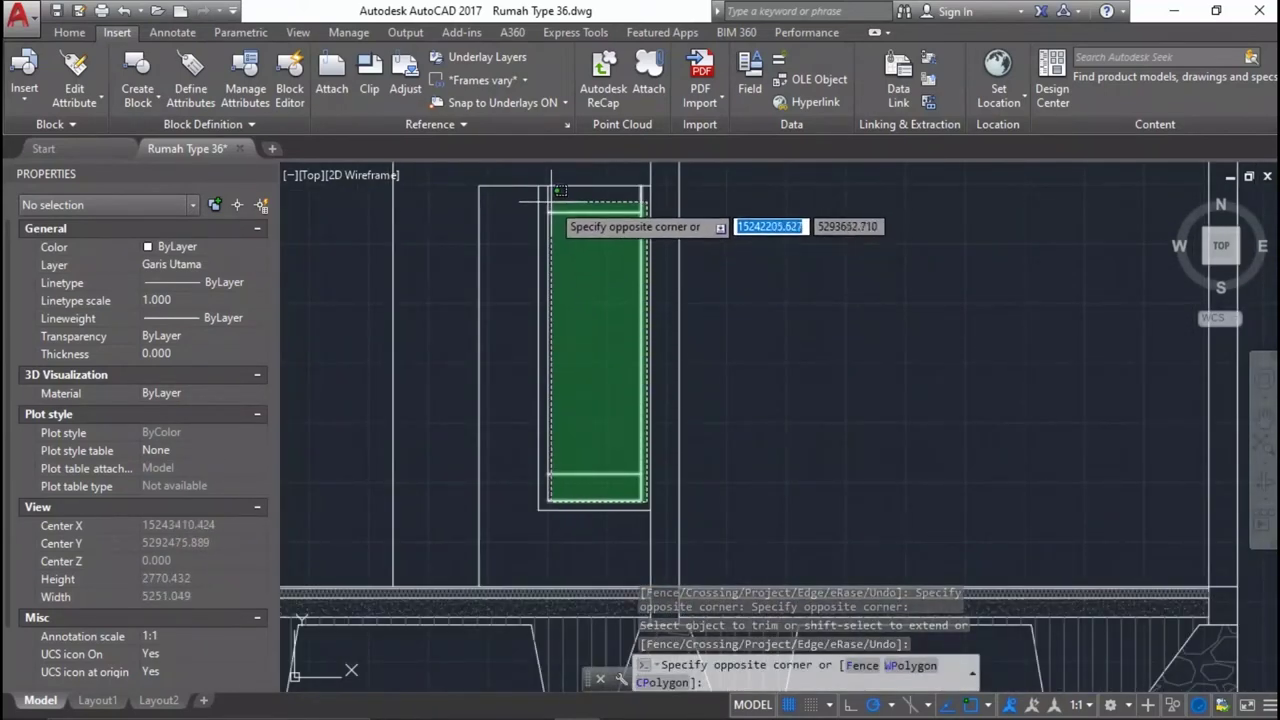
middle_click_drag(541, 200, 550, 222)
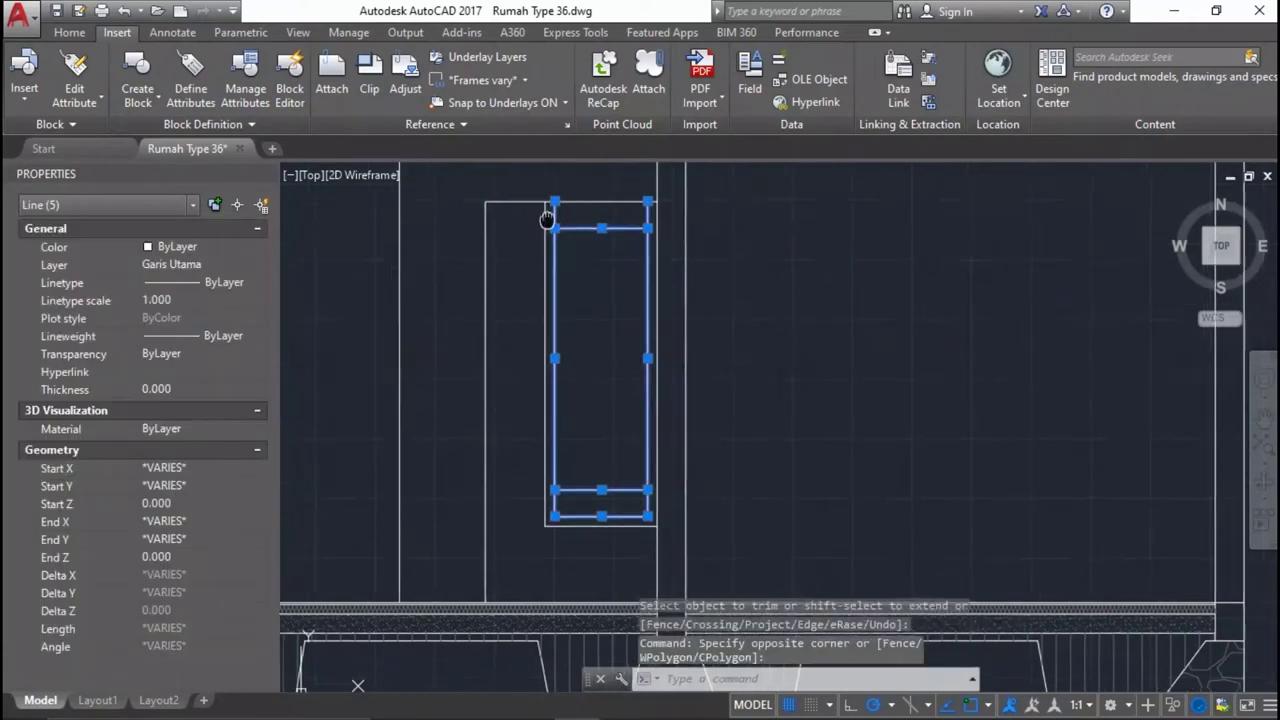
Put the five selected inner frame lines on the Garis Pendamping layer, then deselect.
left_click(68, 33)
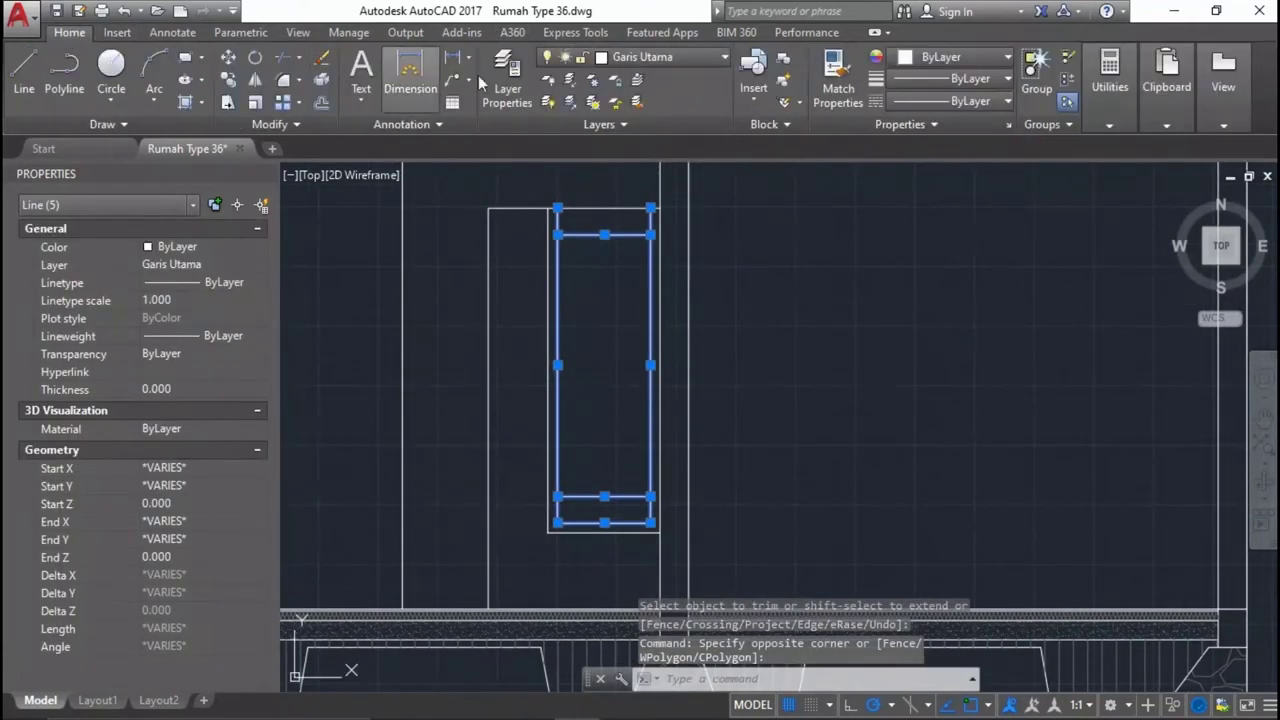
left_click(621, 57)
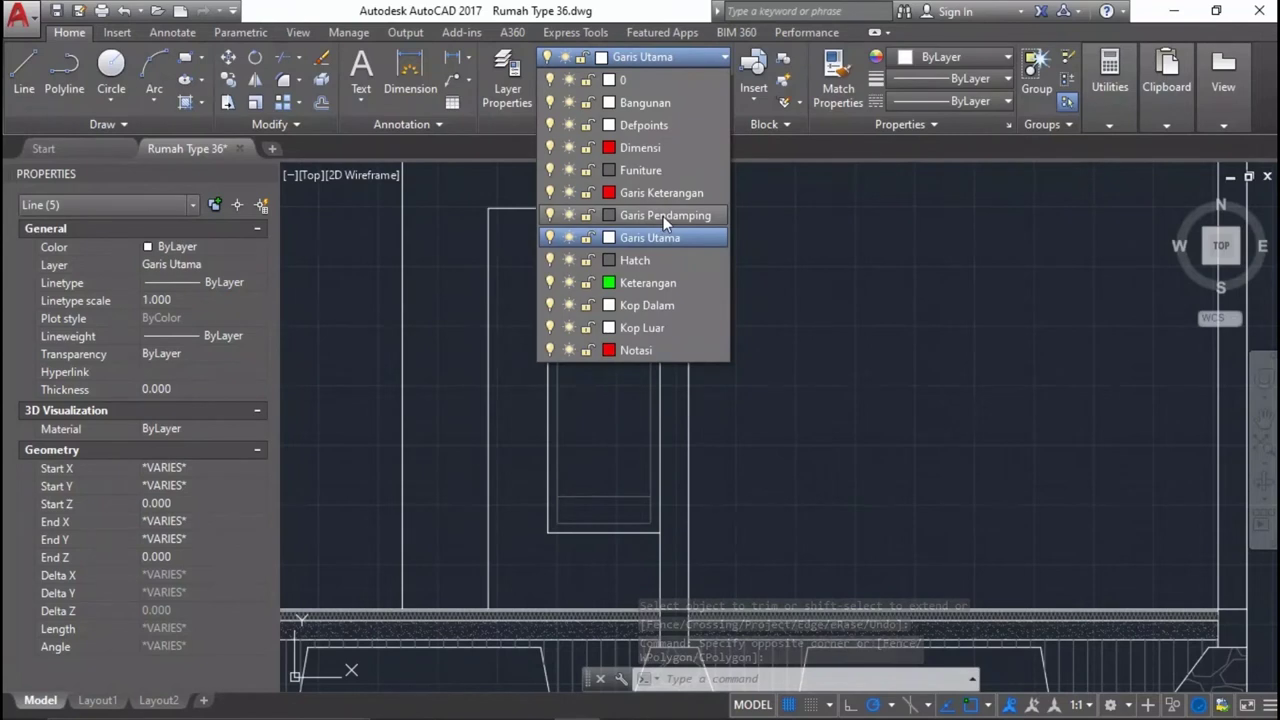
left_click(663, 216)
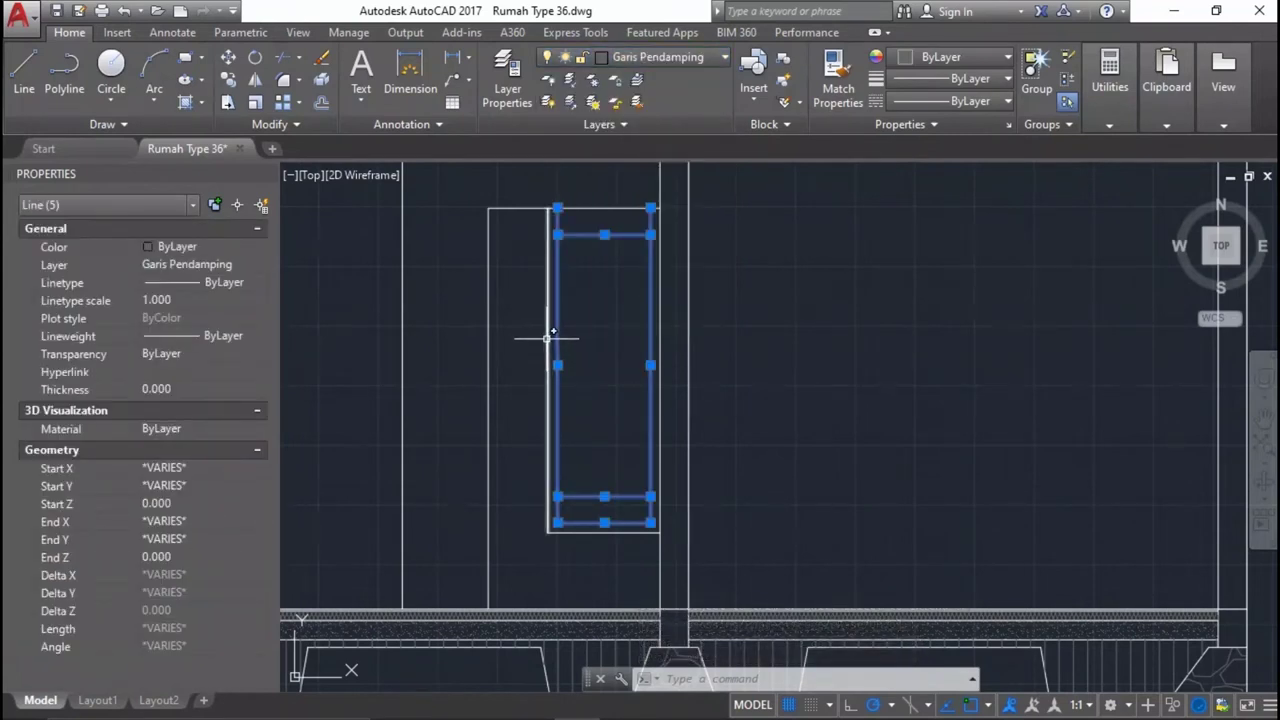
scroll(614, 537, "up", 3)
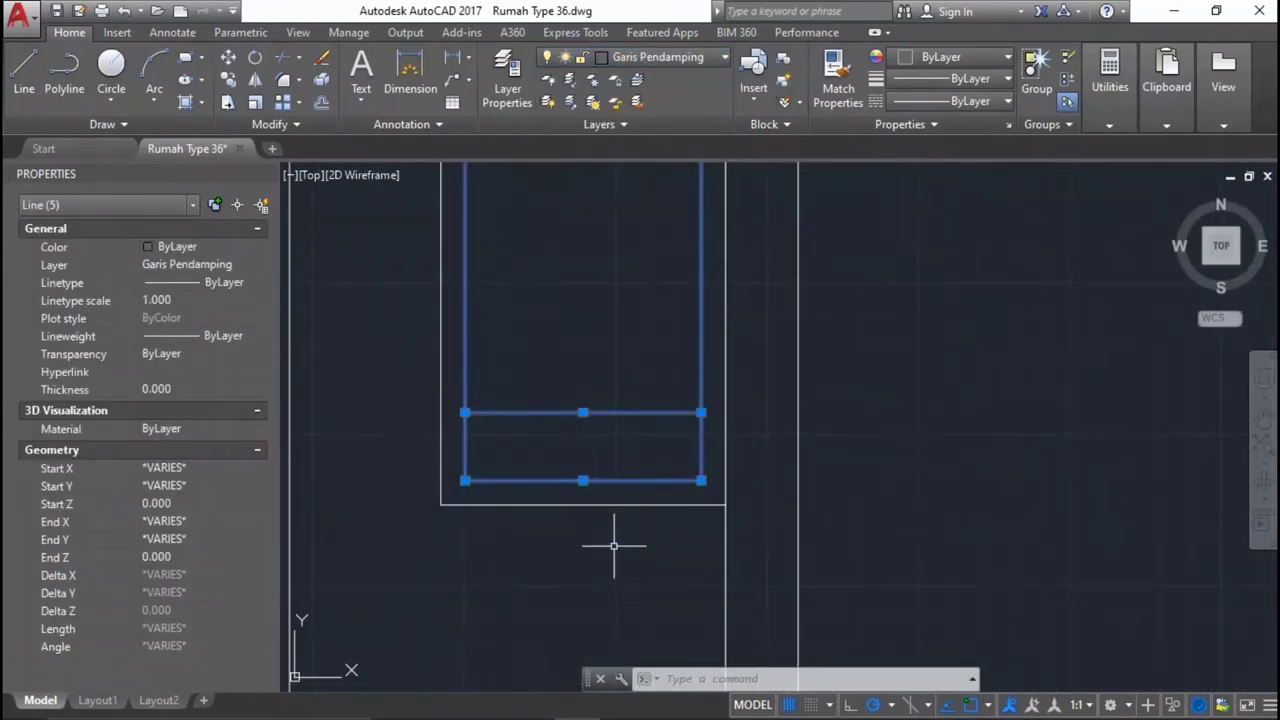
left_click(663, 508)
key("Escape")
scroll(671, 515, "down", 3)
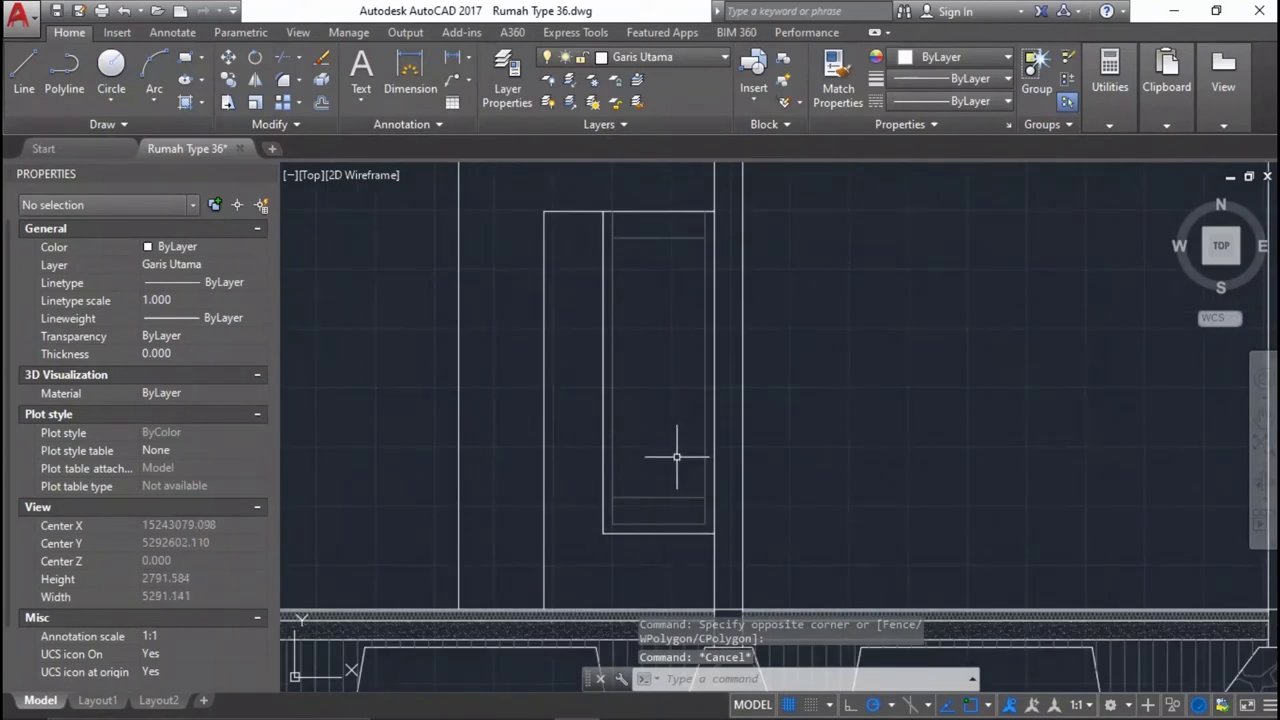
Offset two vertical wall lines using a two-point distance.
type("o")
key("Return")
scroll(685, 488, "up", 3)
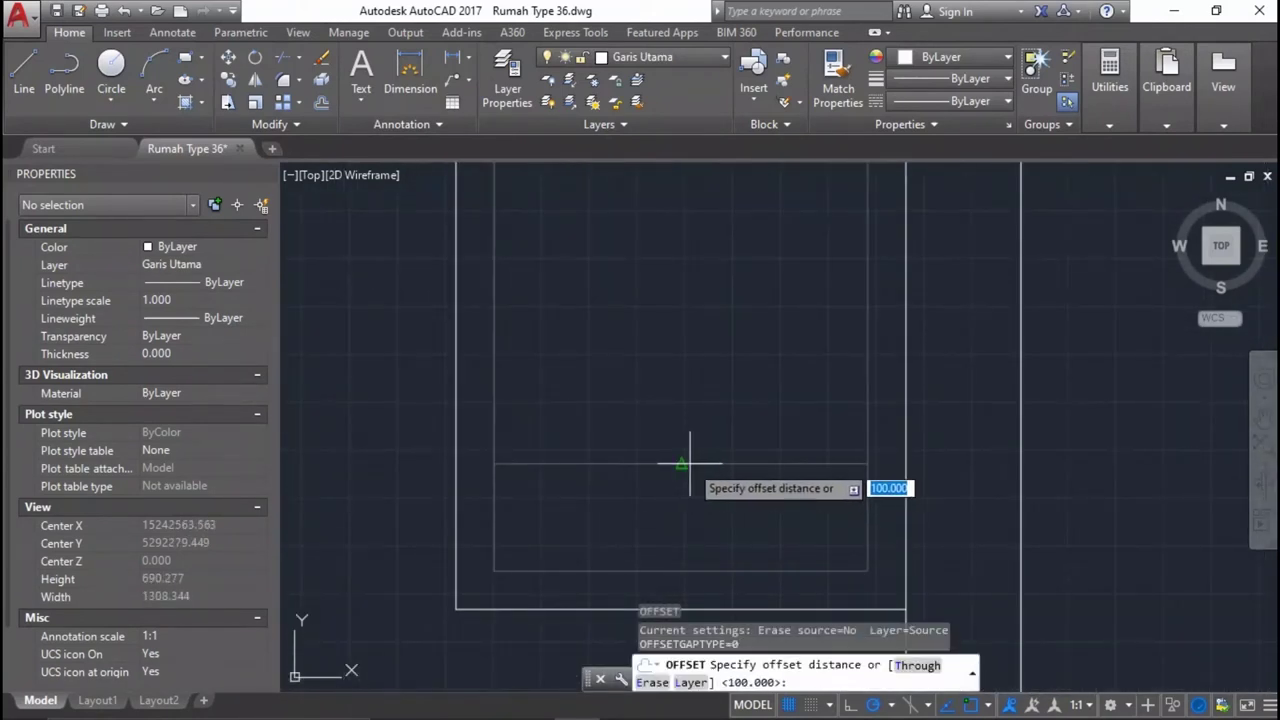
left_click(681, 572)
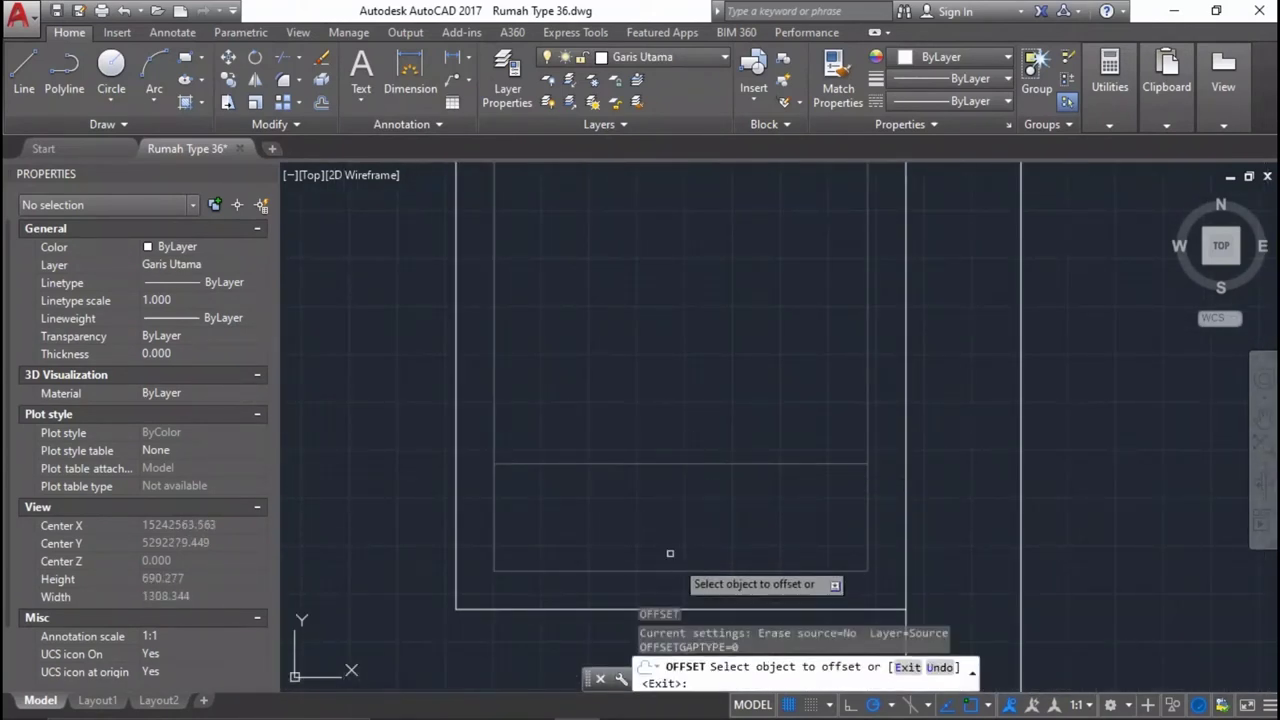
left_click(494, 401)
left_click(840, 384)
left_click(866, 380)
left_click(686, 400)
scroll(829, 400, "down", 5)
Erase the four leftover lines inside the opening.
mouse_move(717, 415)
middle_mouse_down()
mouse_move(735, 542)
mouse_move(743, 446)
middle_mouse_up()
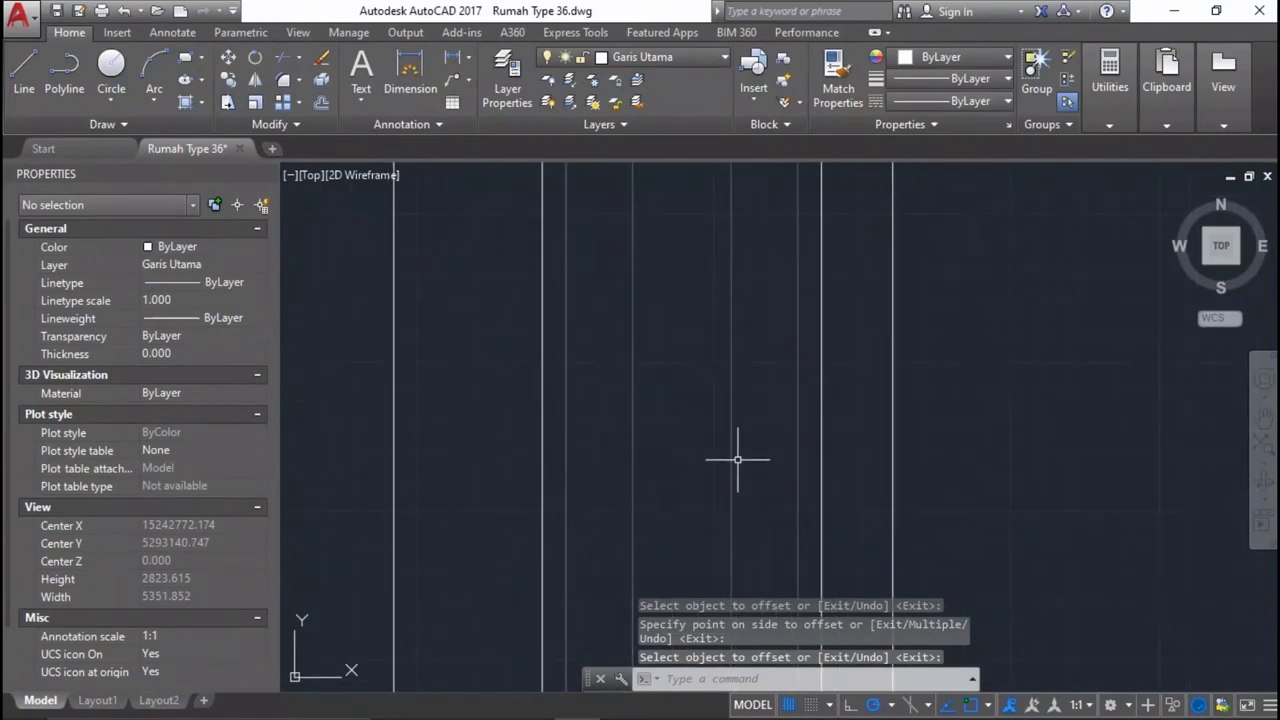
scroll(743, 446, "down", 3)
scroll(700, 420, "up", 2)
mouse_move(700, 300)
middle_mouse_down()
mouse_move(649, 417)
mouse_move(686, 500)
middle_mouse_up()
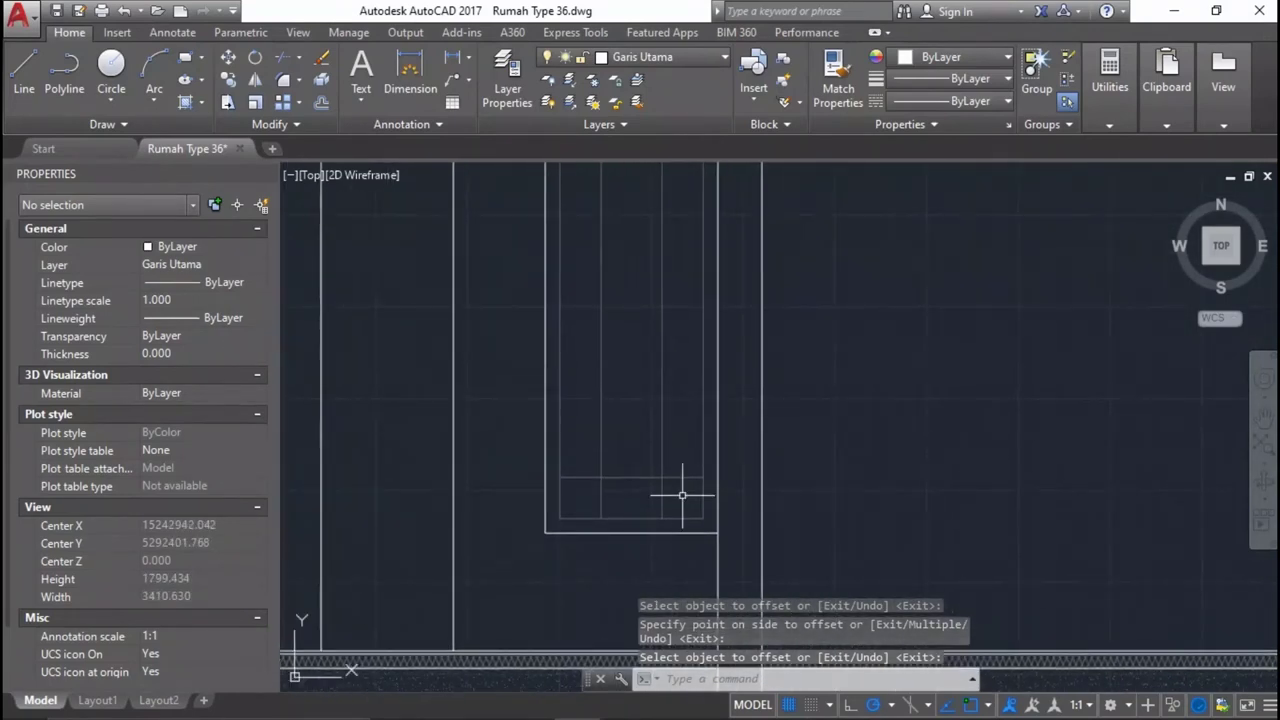
left_click(686, 530)
scroll(607, 187, "down", 1)
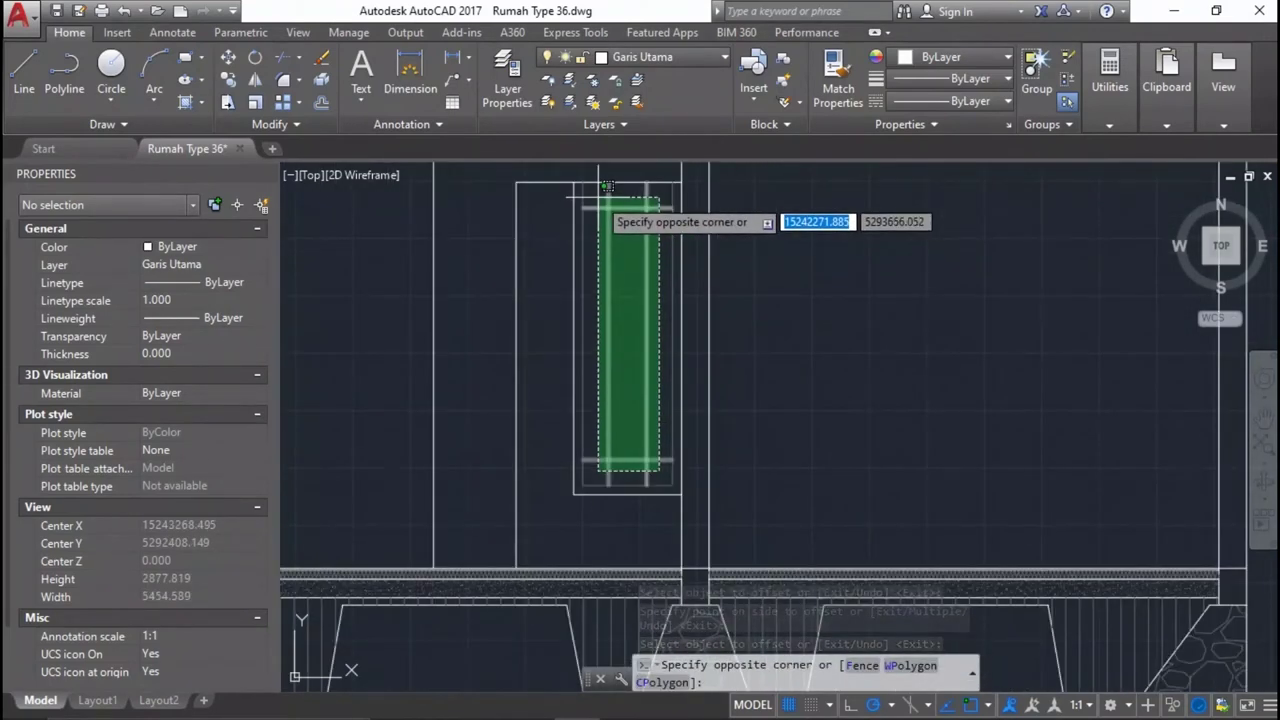
left_click(607, 187)
scroll(640, 240, "down", 5)
key("Delete")
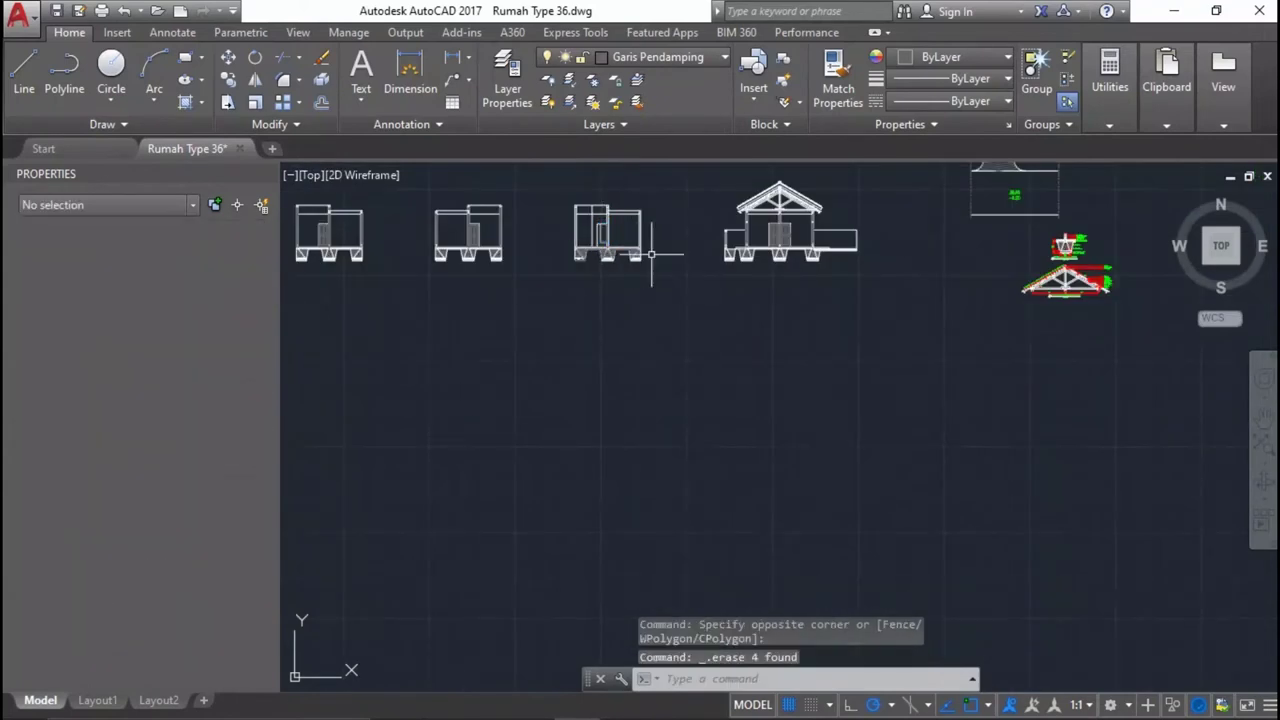
Move the first short horizontal line 70 units up.
scroll(763, 221, "up", 3)
scroll(763, 221, "down", 3)
scroll(820, 243, "up", 5)
scroll(811, 421, "up", 4)
scroll(811, 421, "up", 1)
scroll(811, 421, "up", 4)
scroll(747, 369, "up", 4)
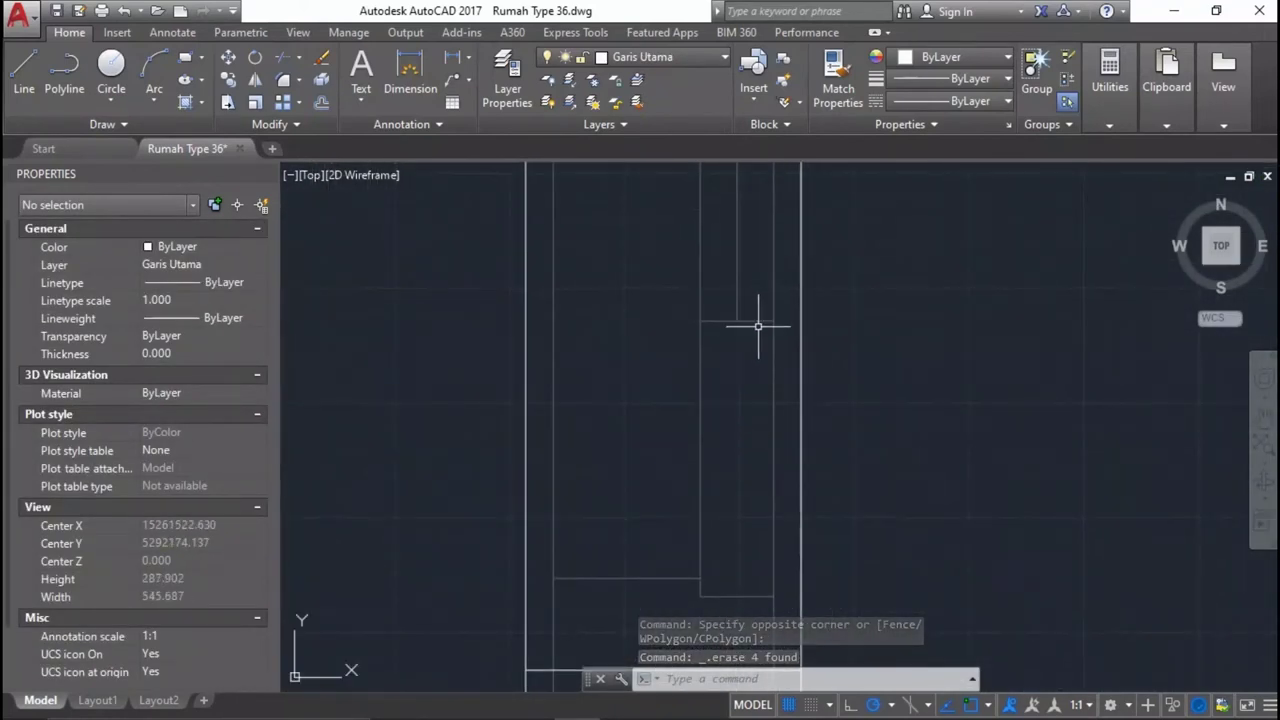
left_click(759, 324)
left_click(755, 319)
middle_click_drag(786, 394, 814, 368)
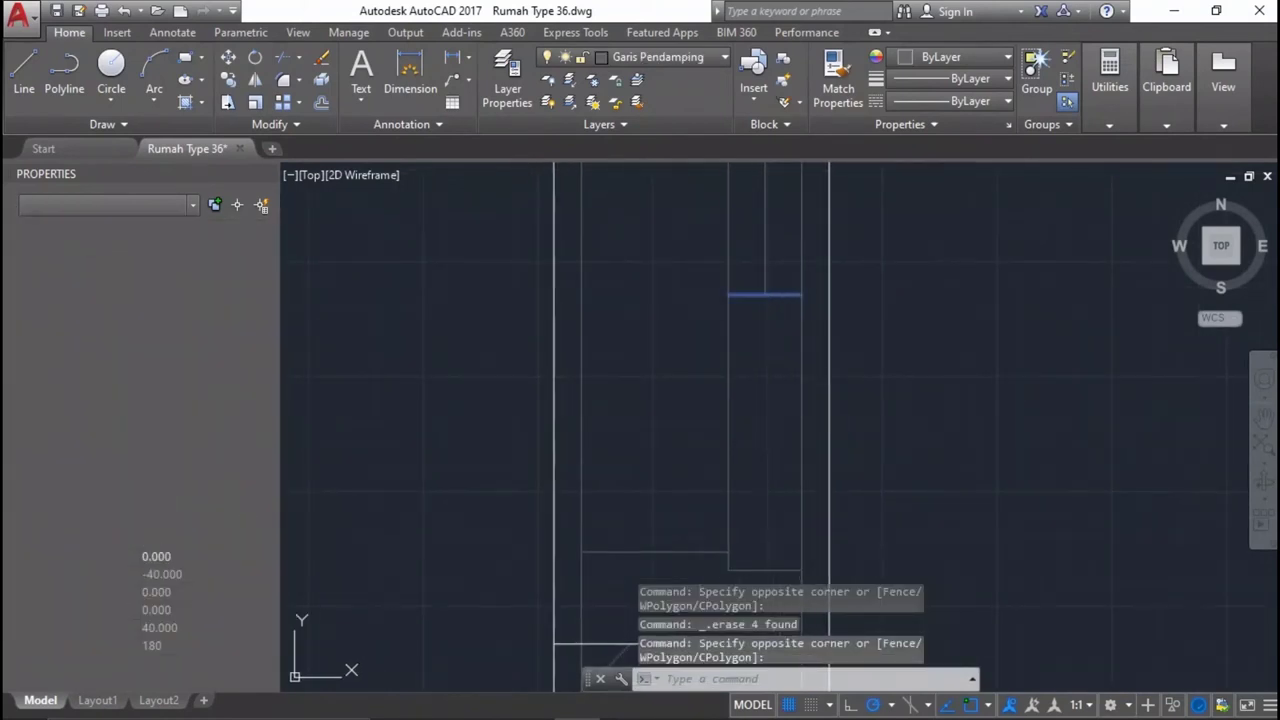
type("m")
key("Return")
left_click(995, 271)
type("7")
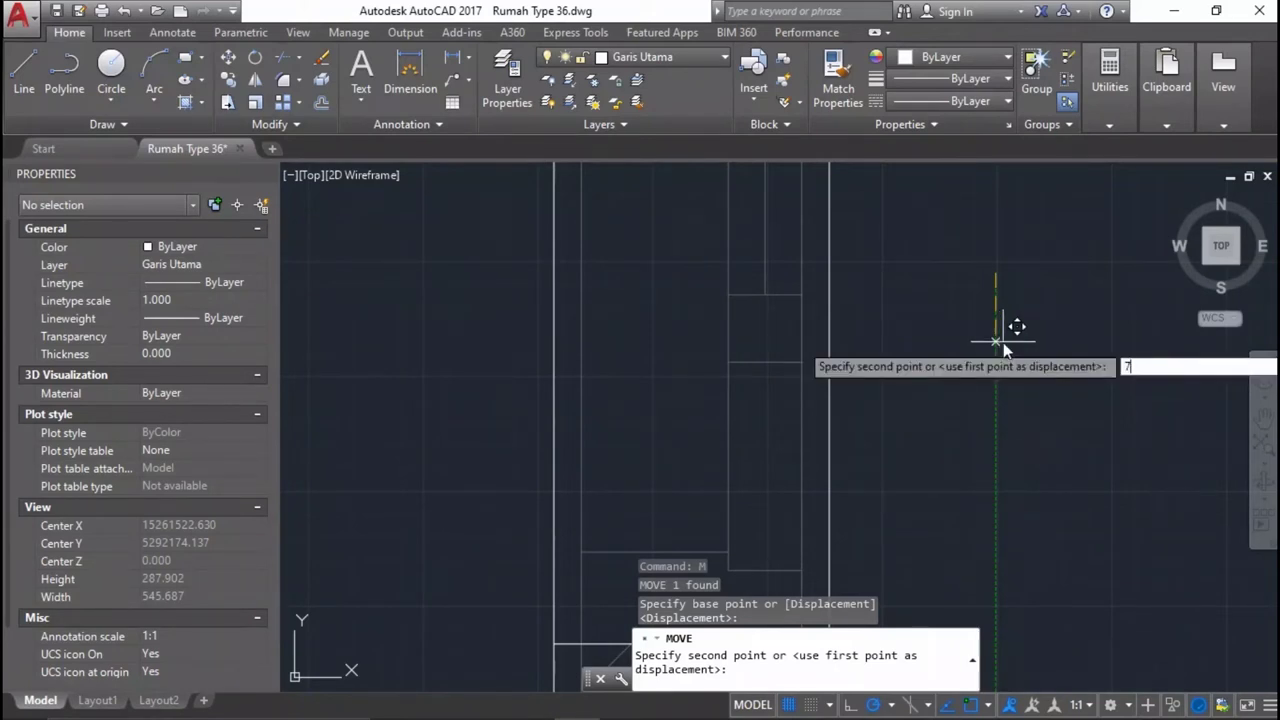
type("0")
key("Return")
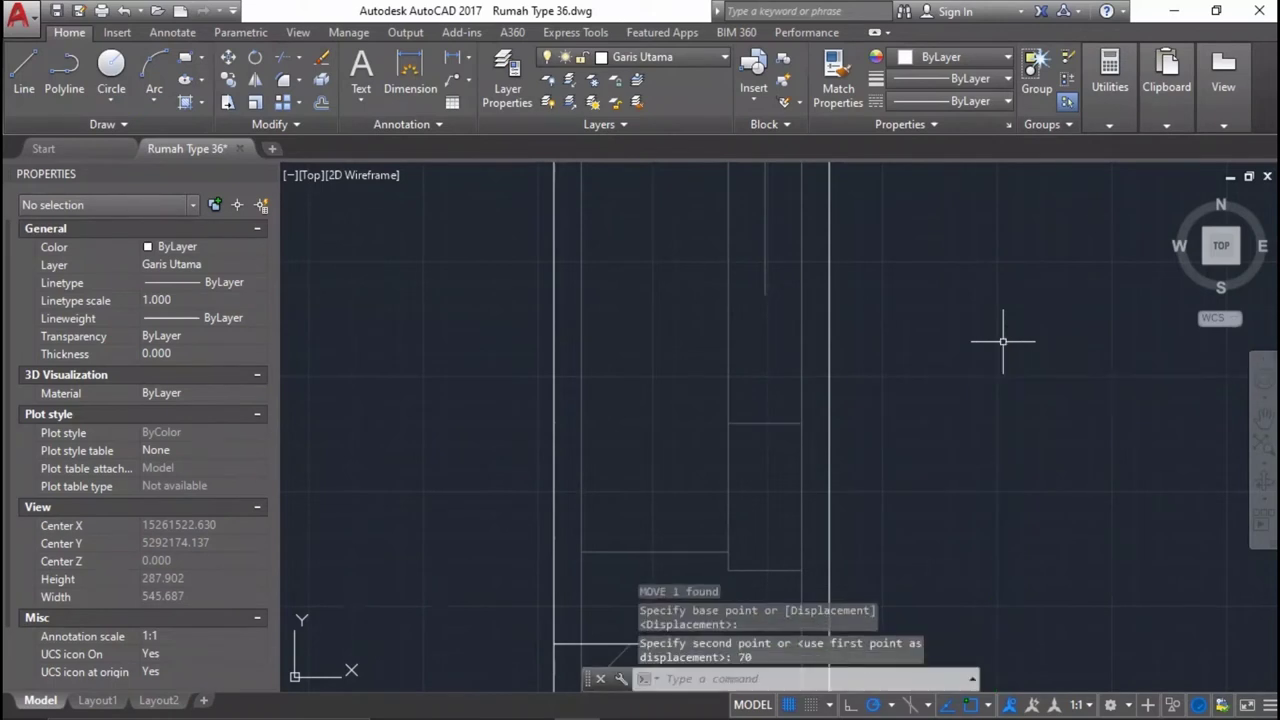
Extend the vertical line up to the raised horizontal line.
middle_click_drag(849, 353, 840, 420)
type("ex")
key("Return")
key("Return")
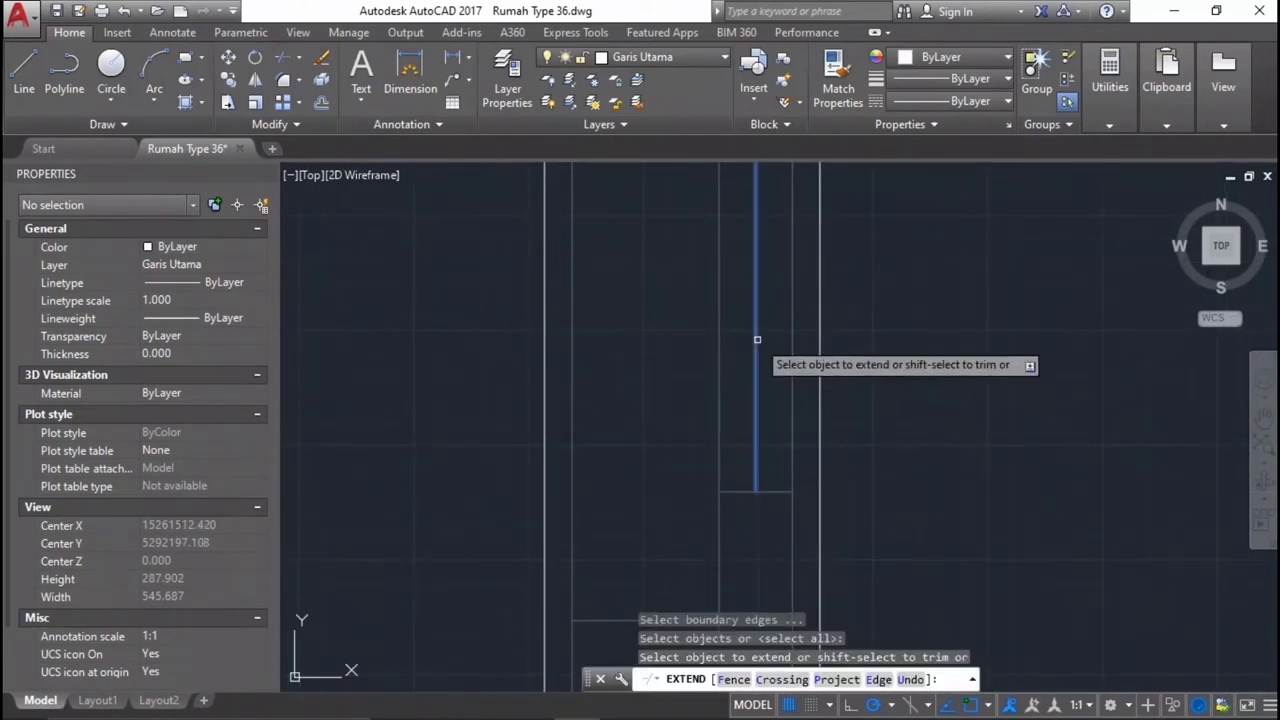
key("Return")
middle_click_drag(786, 400, 786, 586)
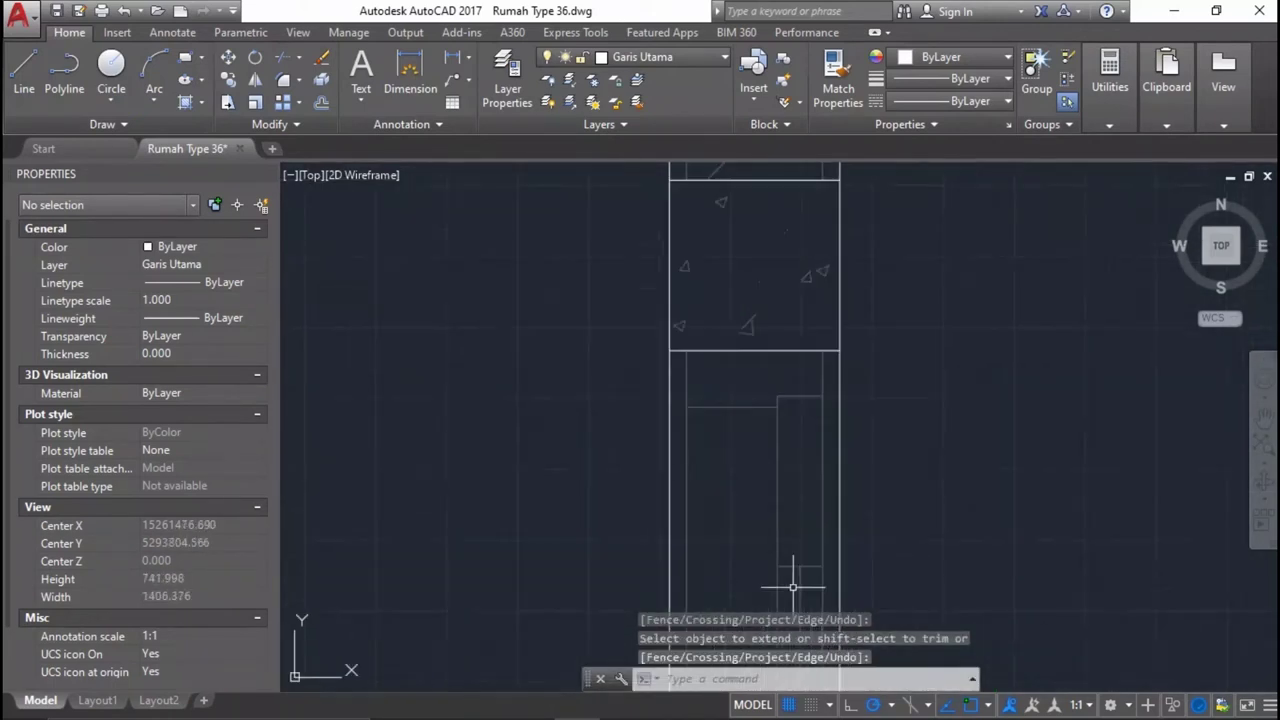
Move the other short horizontal line 70 units up.
left_click(849, 457)
left_click(820, 416)
middle_click_drag(820, 437, 786, 446)
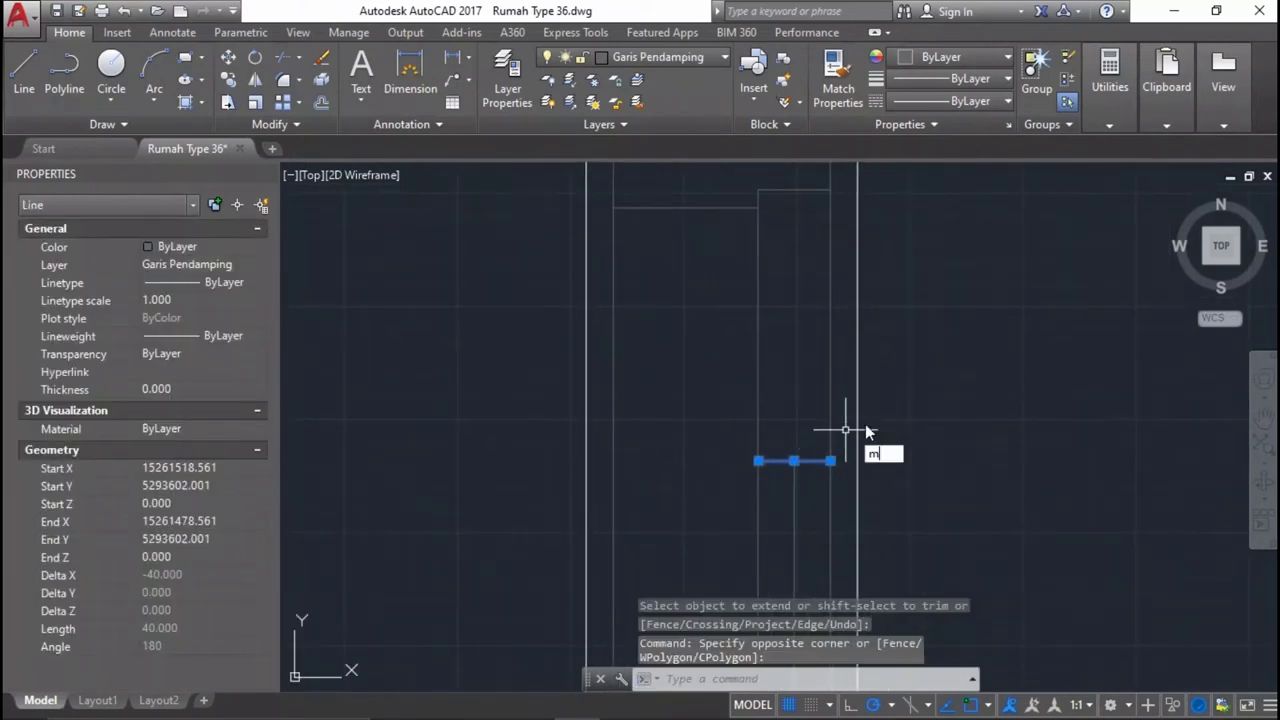
type("m")
key("Return")
left_click(1015, 397)
type("0")
key("Return")
Begin extending the verticals to every boundary for the second raised line.
middle_click_drag(771, 471, 790, 462)
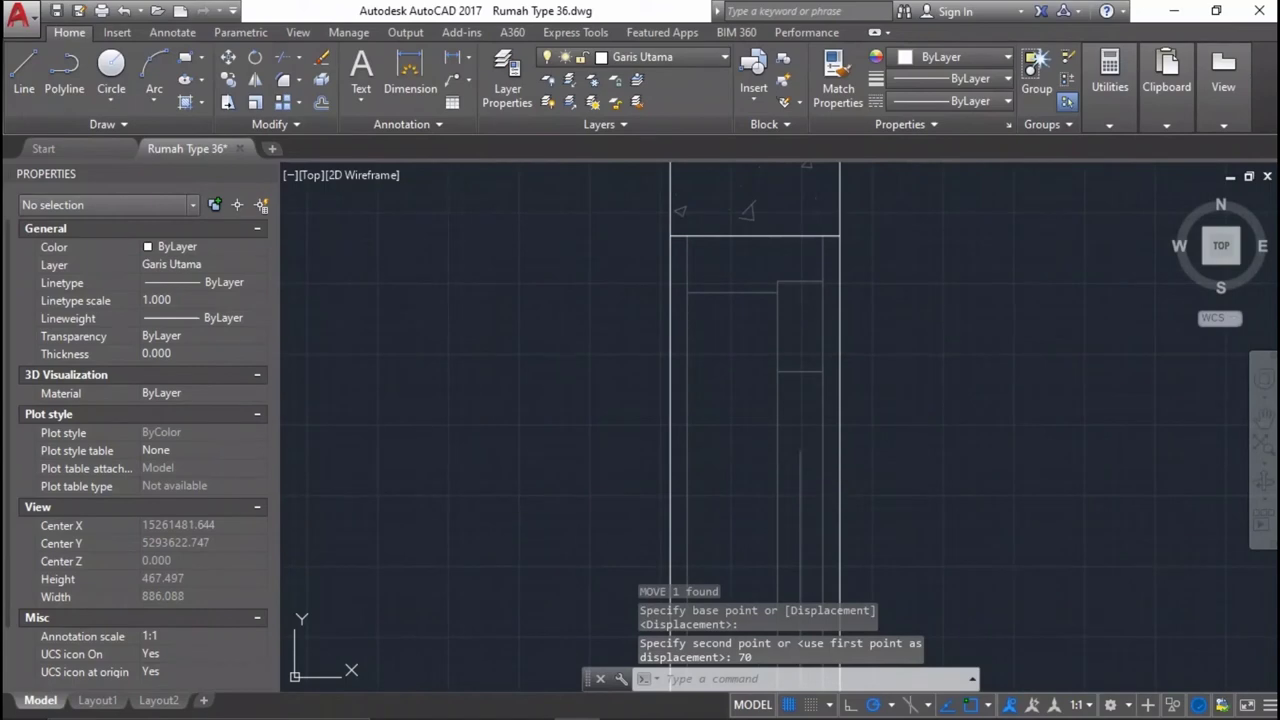
key("Return")
key("Return")
key("Return")
scroll(795, 420, "down", 5)
scroll(617, 380, "up", 2)
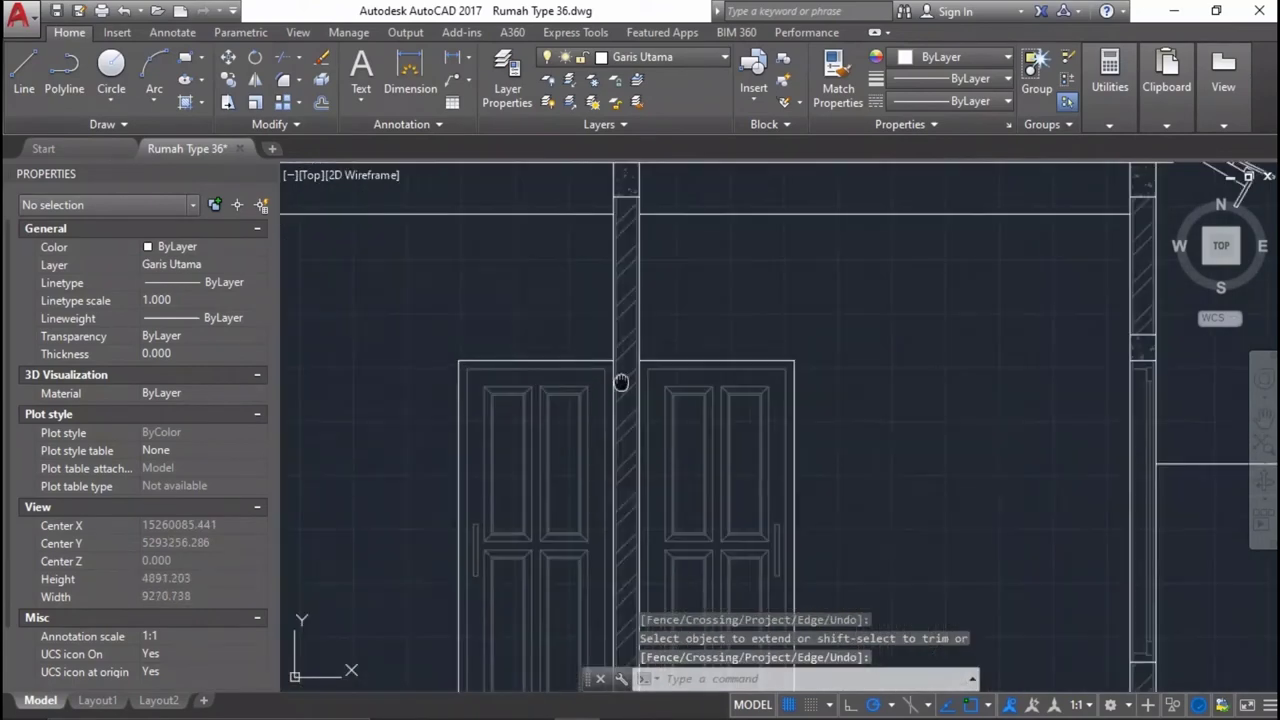
scroll(473, 410, "up", 2)
scroll(460, 430, "up", 2)
scroll(457, 320, "up", 2)
scroll(496, 365, "up", 2)
Delete the three leftover lines near the wall top.
left_click(349, 452)
left_click(309, 358)
mouse_move(310, 400)
middle_mouse_down()
mouse_move(583, 466)
mouse_move(738, 401)
middle_mouse_up()
left_click(698, 412)
left_click(685, 364)
scroll(692, 428, "down", 3)
key("Delete")
scroll(692, 428, "down", 2)
scroll(786, 286, "up", 4)
scroll(634, 443, "up", 2)
scroll(691, 346, "down", 1)
Select the three T-shaped wall-top lines, both short lines and the crossbar.
left_click(751, 371)
left_click(700, 337)
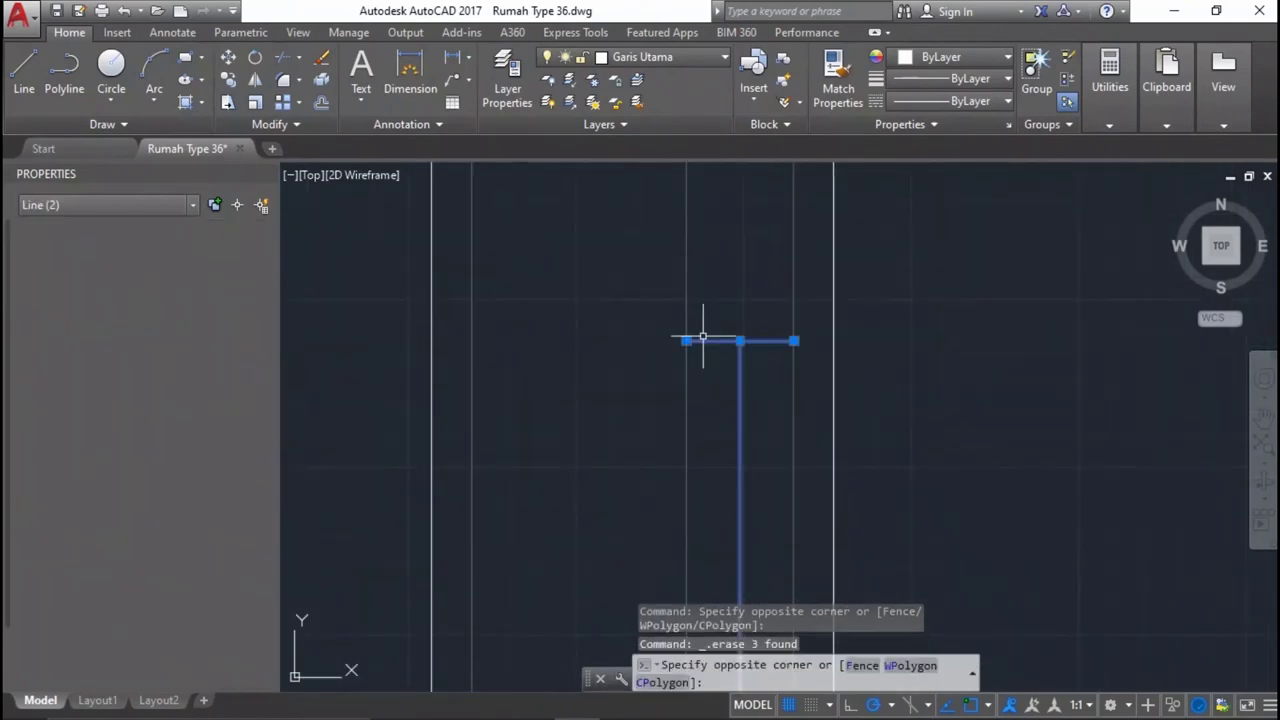
scroll(700, 337, "up", 3)
middle_click_drag(763, 434, 767, 458)
scroll(767, 458, "down", 2)
scroll(790, 300, "up", 3)
scroll(790, 300, "up", 1)
left_click(790, 314)
left_click(788, 281)
left_click(800, 297)
middle_click_drag(800, 297, 815, 287)
Copy the three wall-top lines about 6072 units left onto the left wall.
type("c")
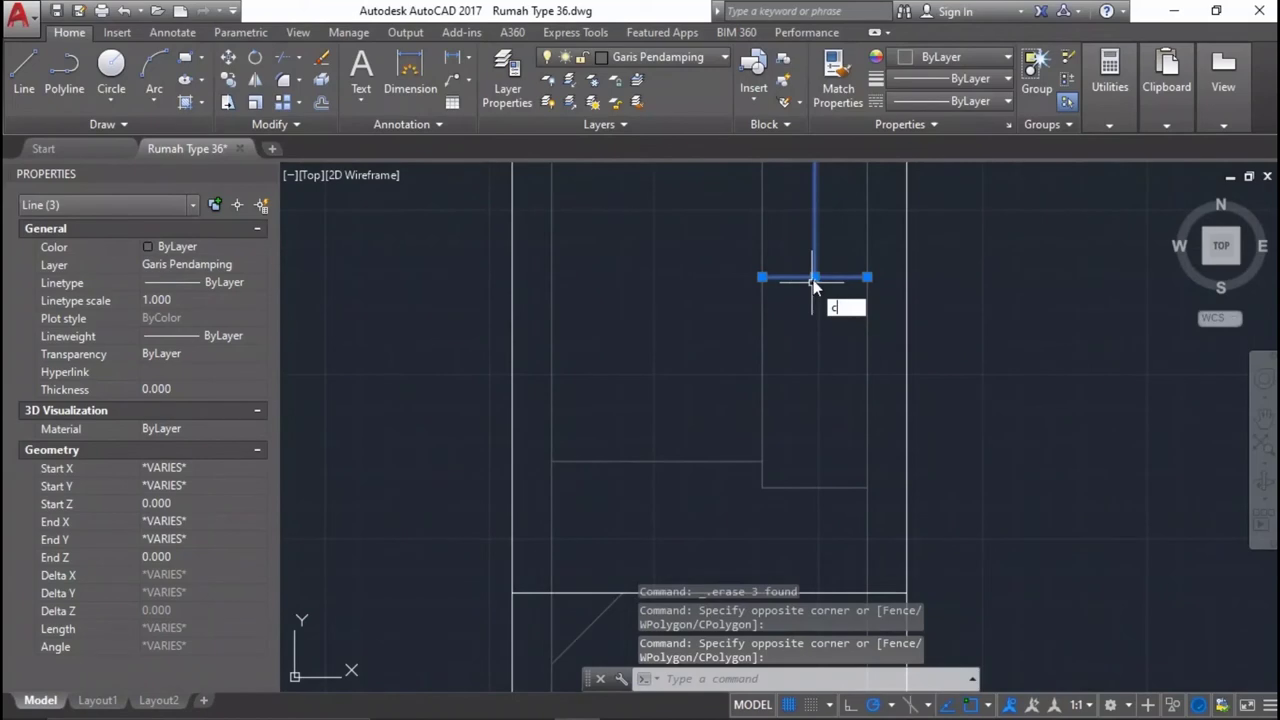
type("co")
key("Return")
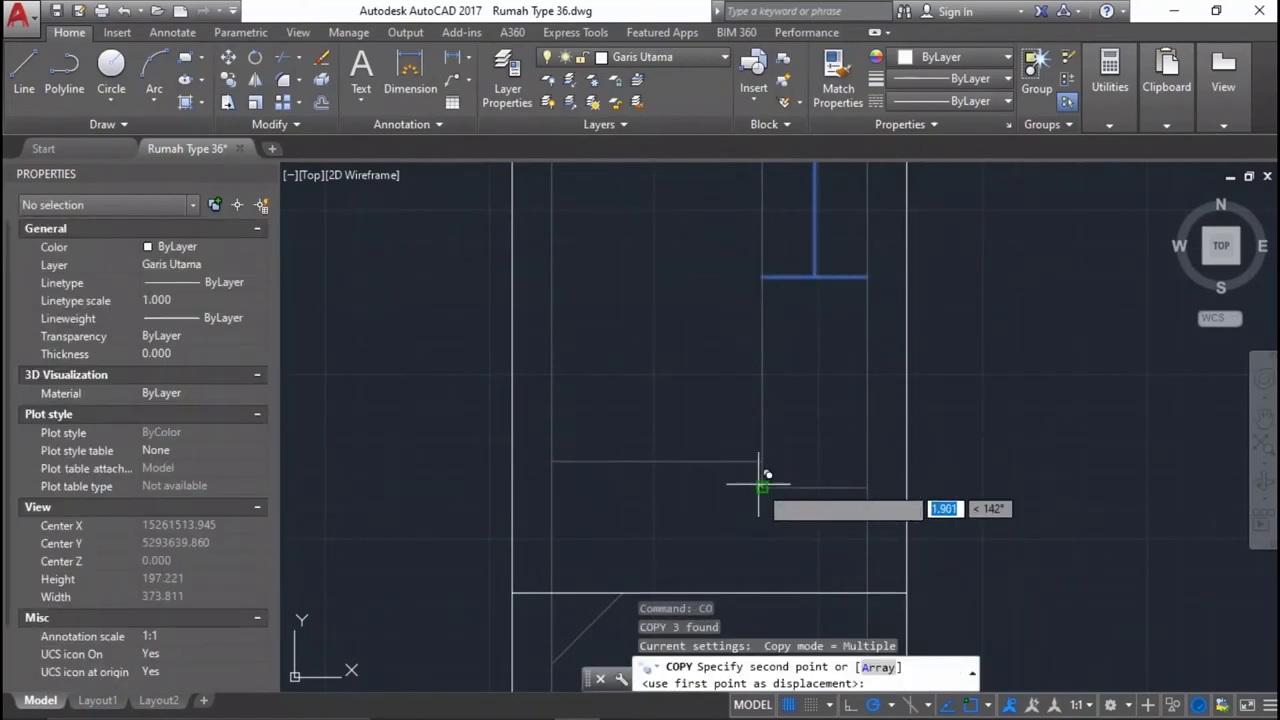
scroll(765, 478, "down", 4)
scroll(600, 430, "up", 3)
scroll(414, 395, "up", 2)
scroll(404, 368, "up", 1)
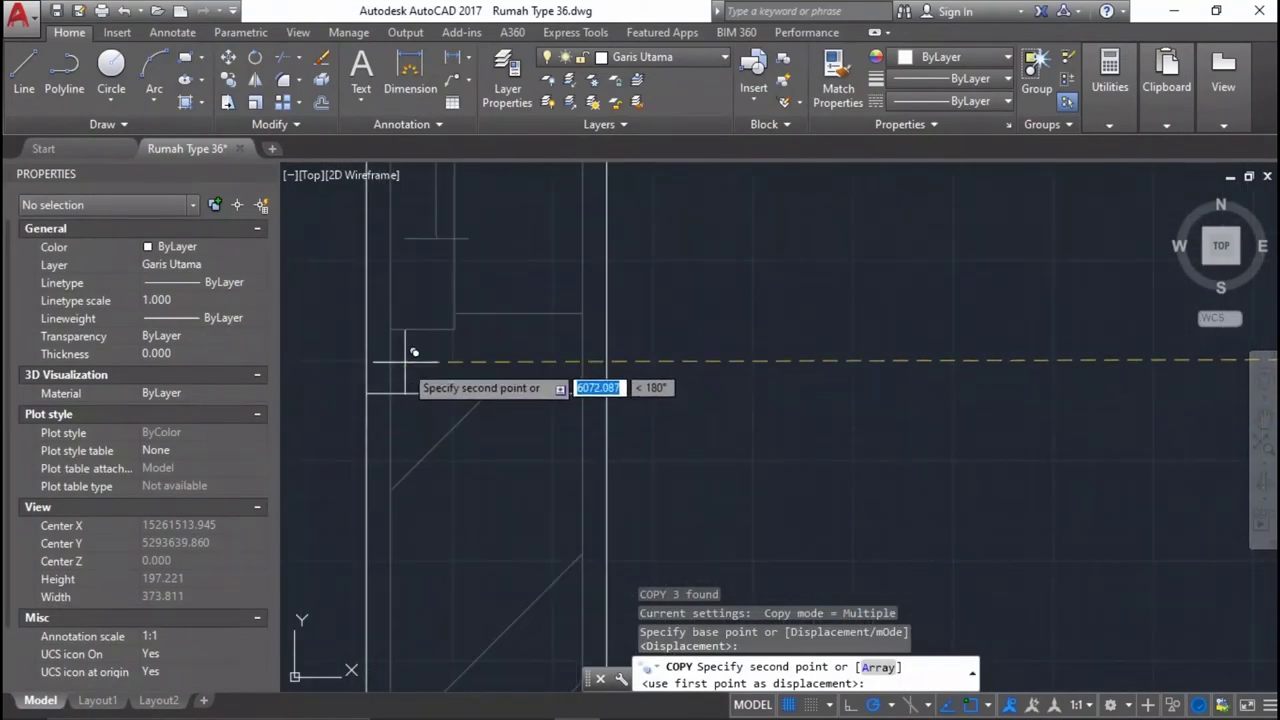
left_click(389, 327)
scroll(655, 372, "down", 8)
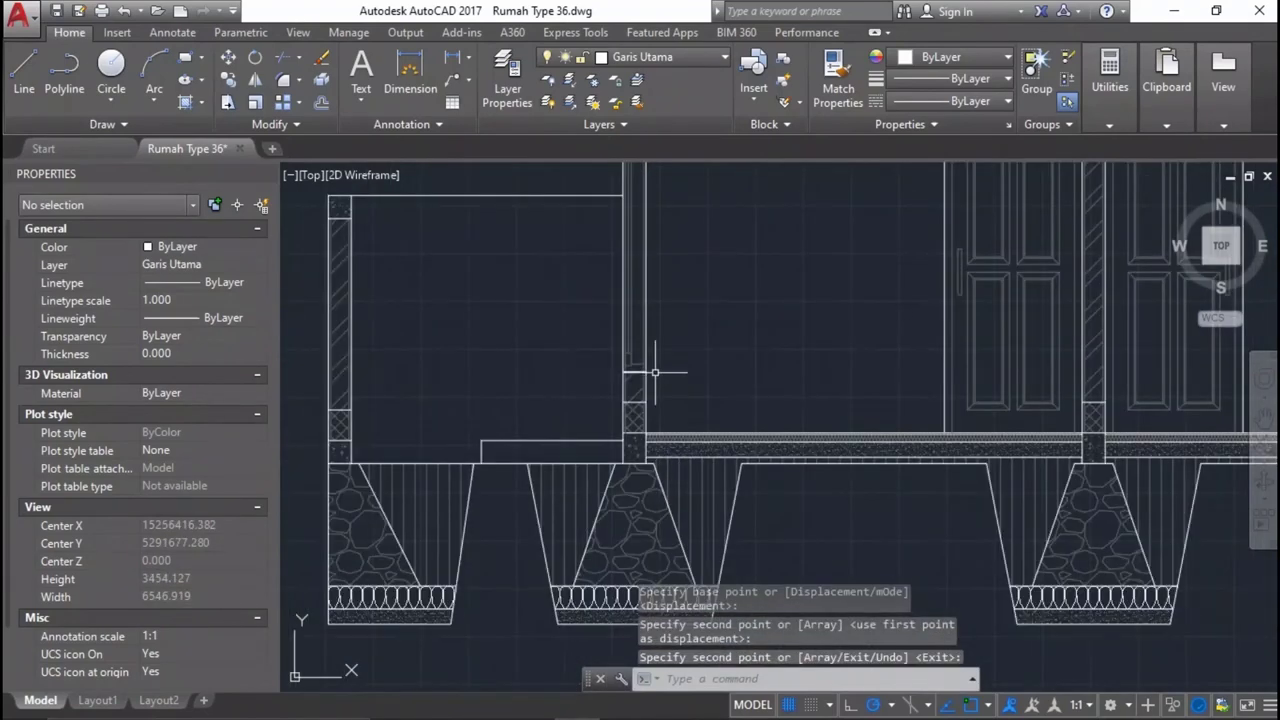
scroll(731, 411, "down", 6)
scroll(908, 366, "up", 3)
scroll(1000, 400, "up", 2)
scroll(1080, 435, "up", 2)
scroll(1040, 430, "up", 2)
scroll(950, 440, "up", 3)
scroll(850, 445, "up", 2)
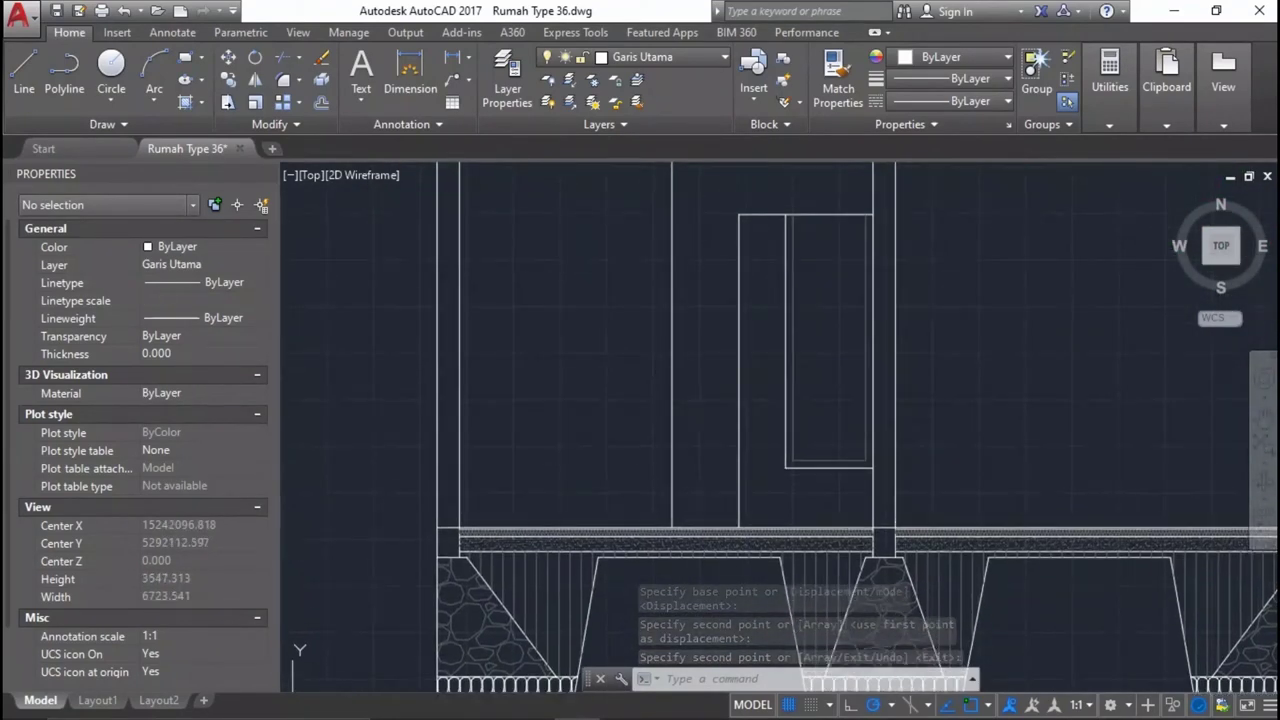
scroll(759, 451, "up", 2)
middle_click_drag(759, 451, 765, 539)
key("Escape")
type("o")
key("Return")
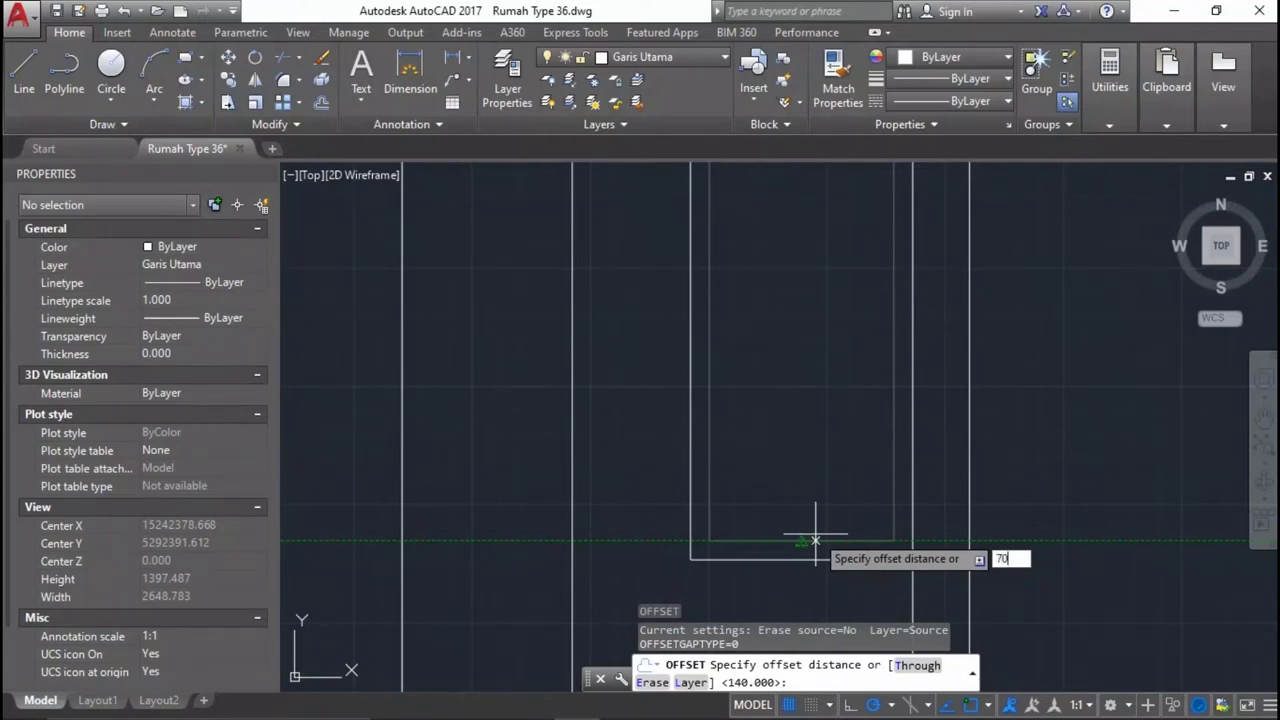
Offset the wall lines and the top ceiling line by 70.
key("Return")
left_click(814, 540)
left_click(810, 424)
left_click(890, 430)
left_click(760, 413)
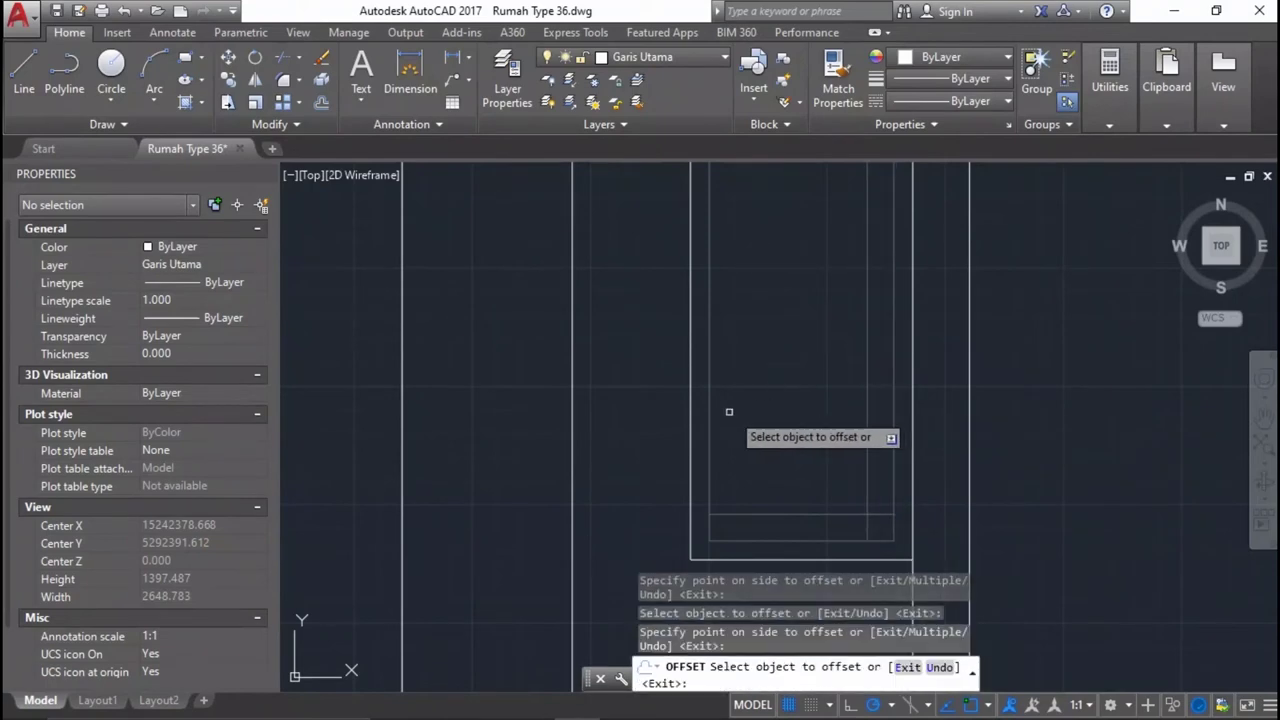
left_click(705, 411)
left_click(770, 460)
scroll(778, 303, "down", 2)
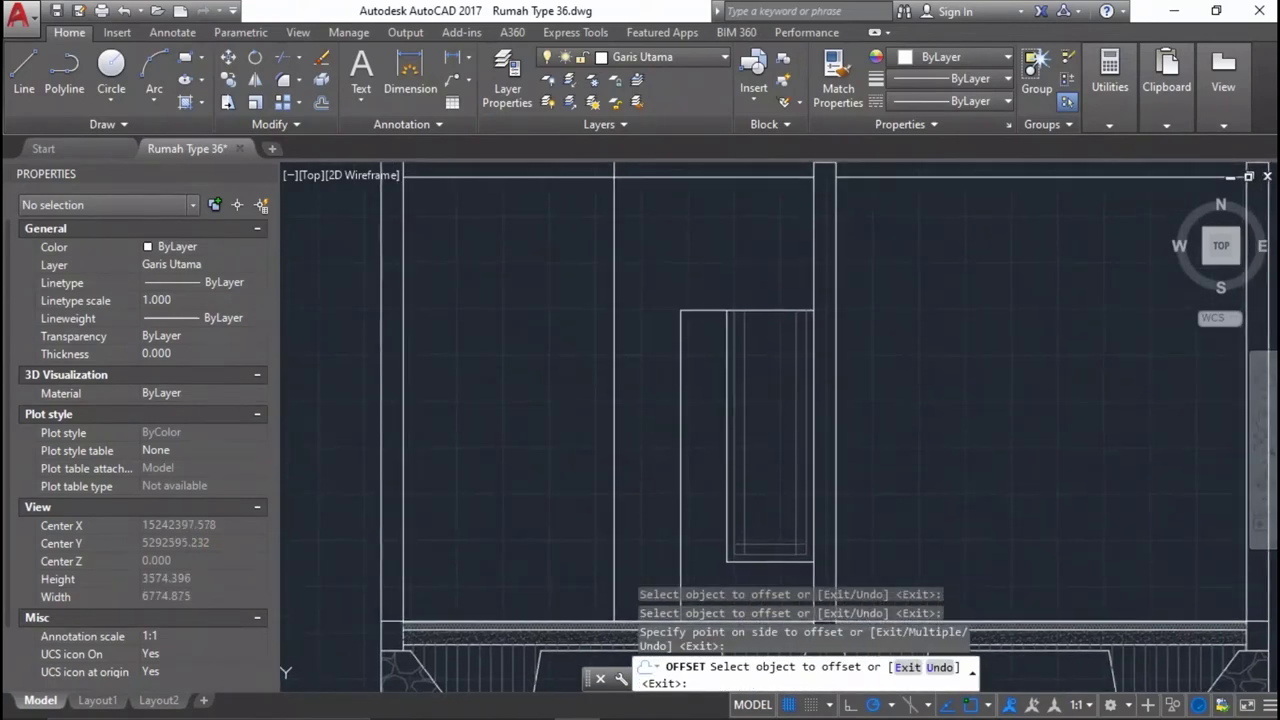
left_click(778, 303)
left_click(777, 316)
scroll(777, 316, "up", 2)
scroll(767, 342, "up", 2)
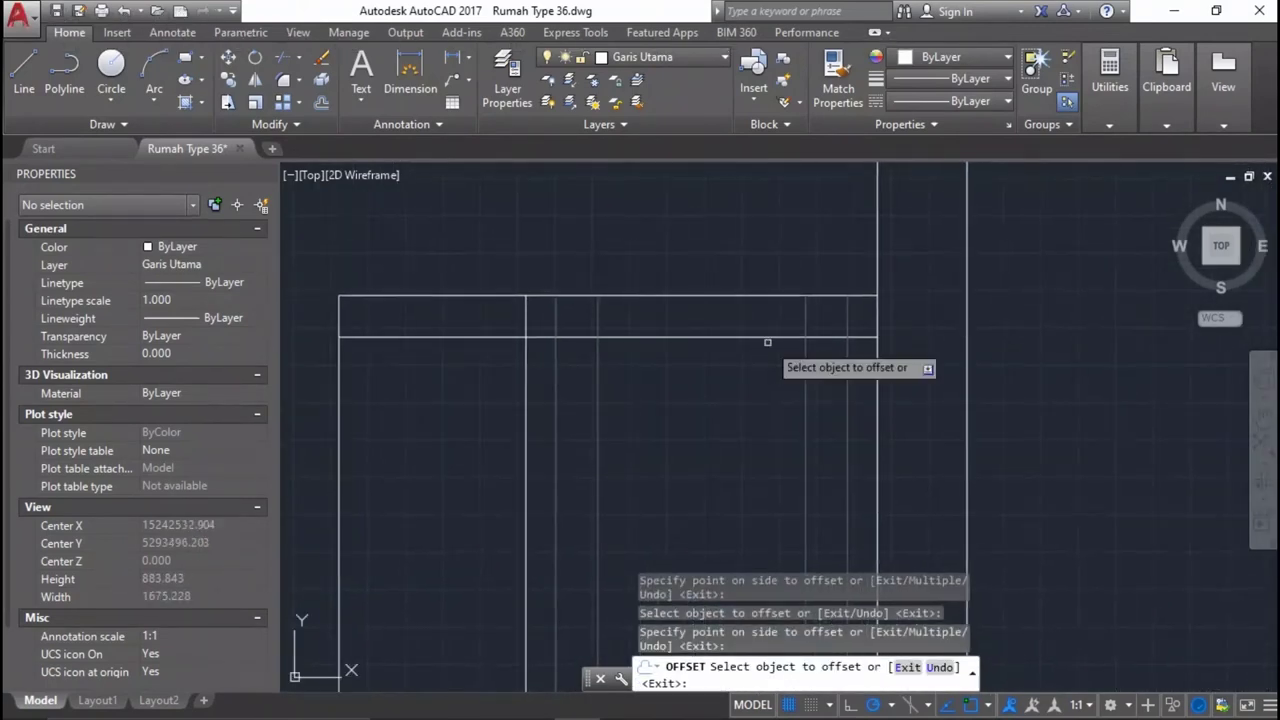
Offset another vertical line and a horizontal line by 70 as well.
type("a")
key("Return")
scroll(777, 340, "up", 3)
left_click(835, 305)
left_click(855, 400)
left_click(757, 306)
left_click(661, 387)
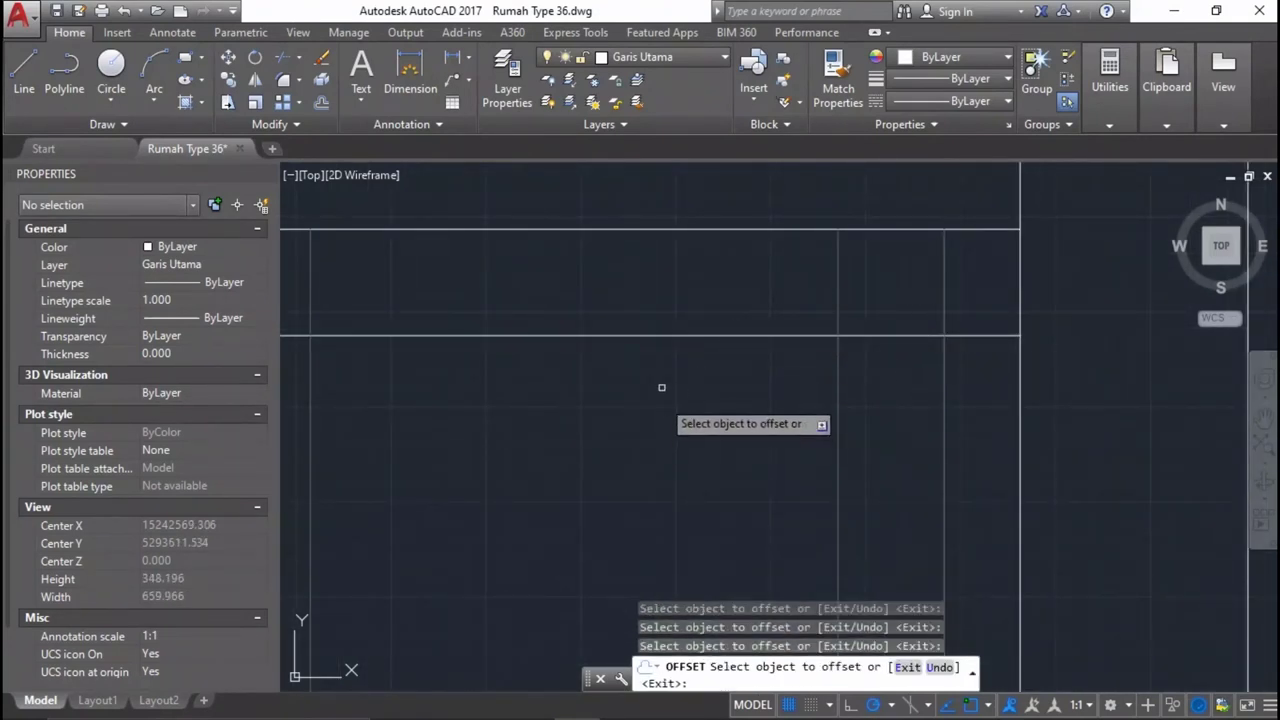
key("Return")
key("Return")
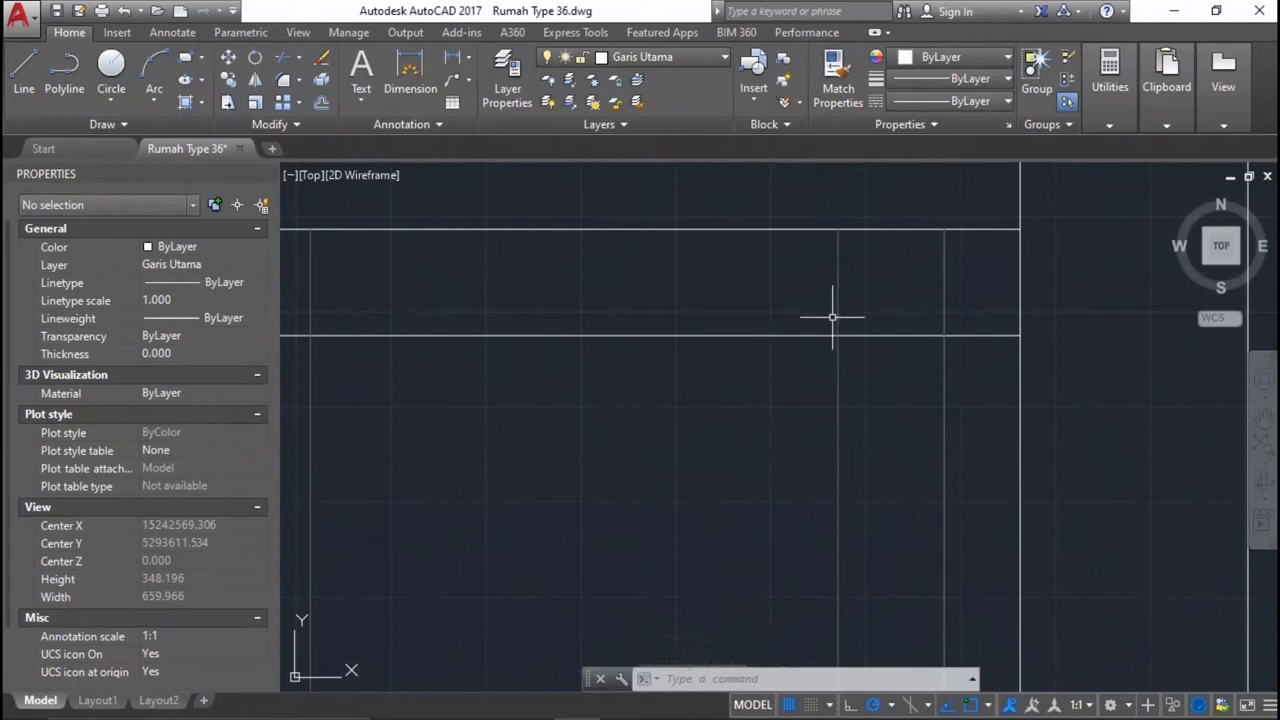
Match the new offset lines' properties to a source wall line with MATCHPROP.
type("ma")
key("Return")
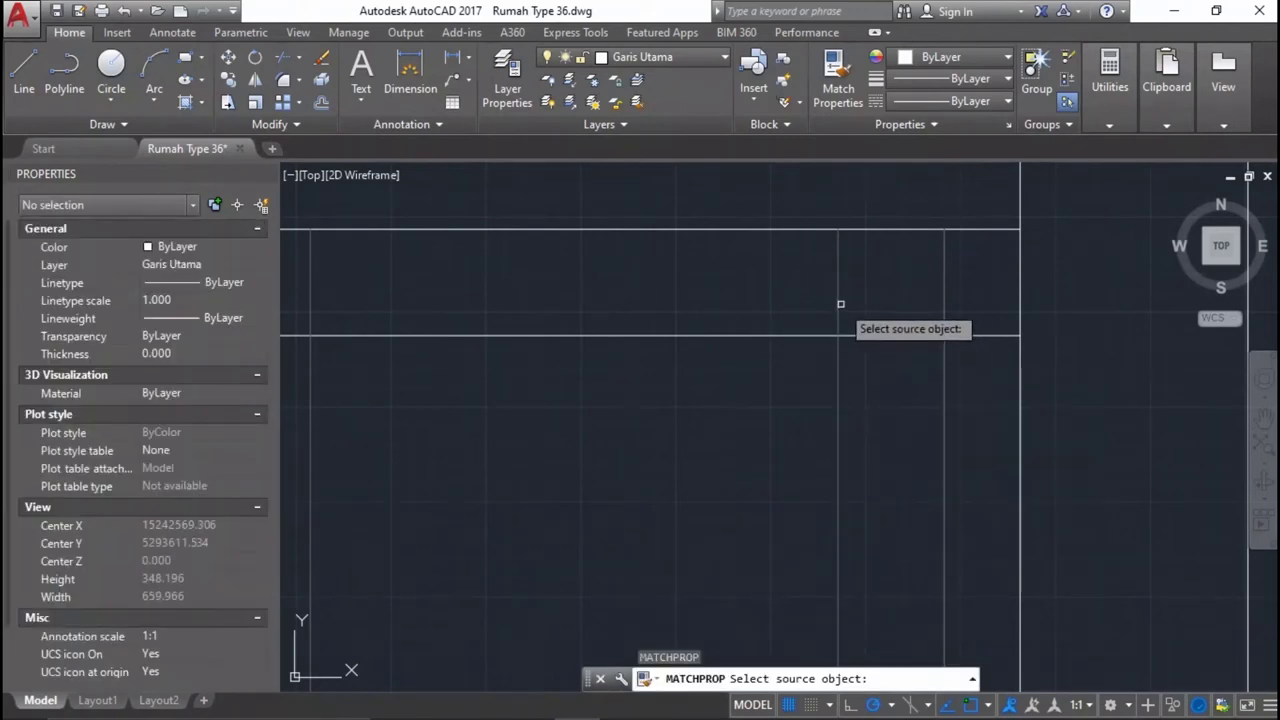
left_click(836, 301)
left_click(760, 309)
left_click(670, 424)
key("Return")
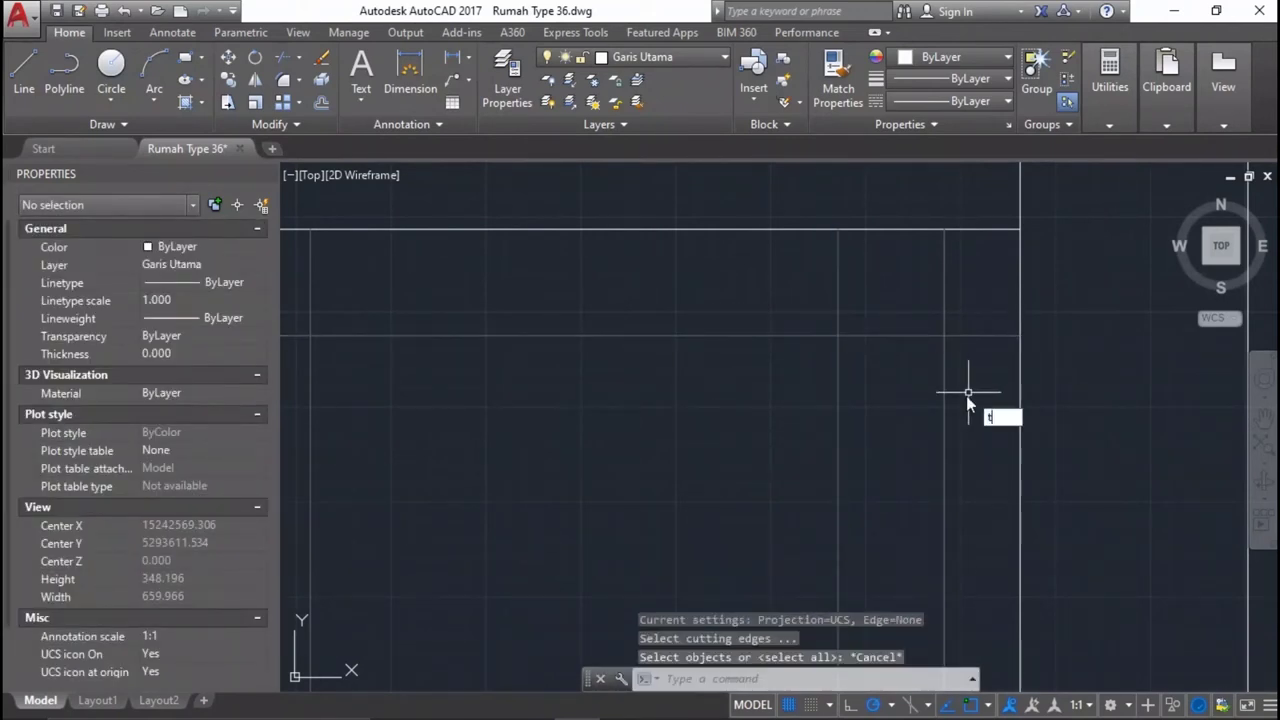
Trim the overlapping line ends and a stray segment from the new walls.
left_click(993, 369)
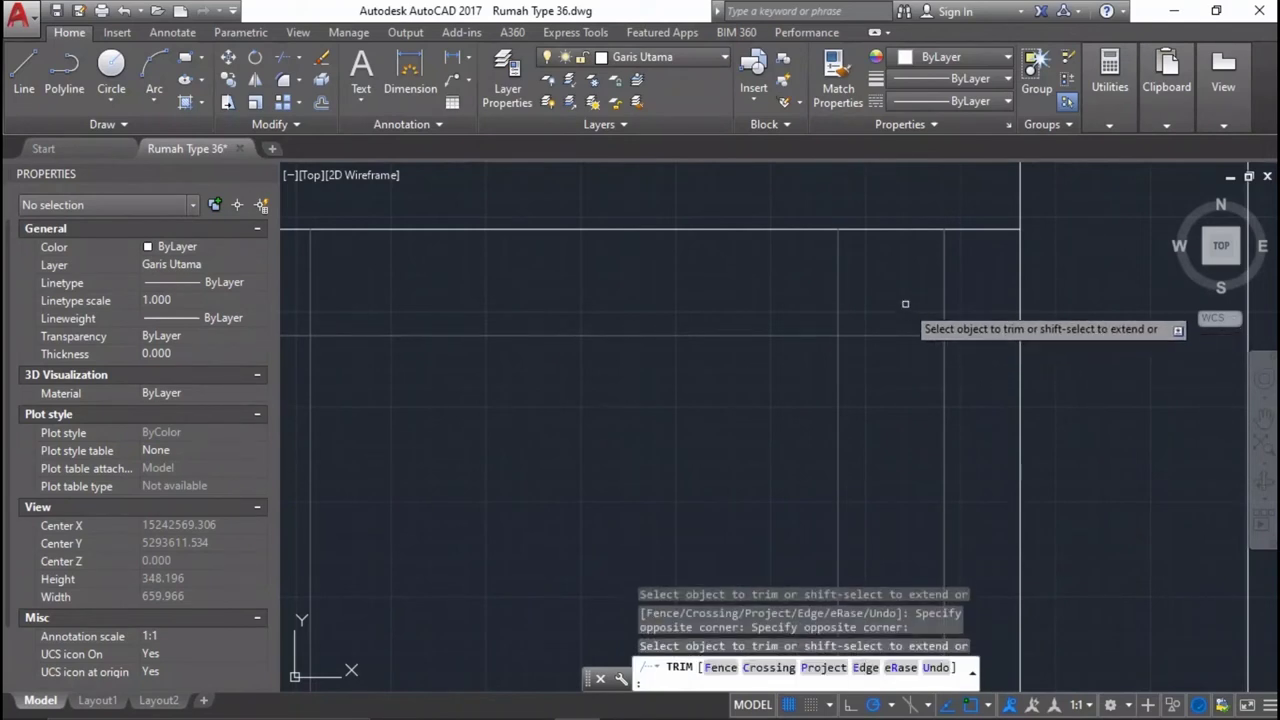
scroll(870, 372, "down", 4)
scroll(500, 350, "down", 1)
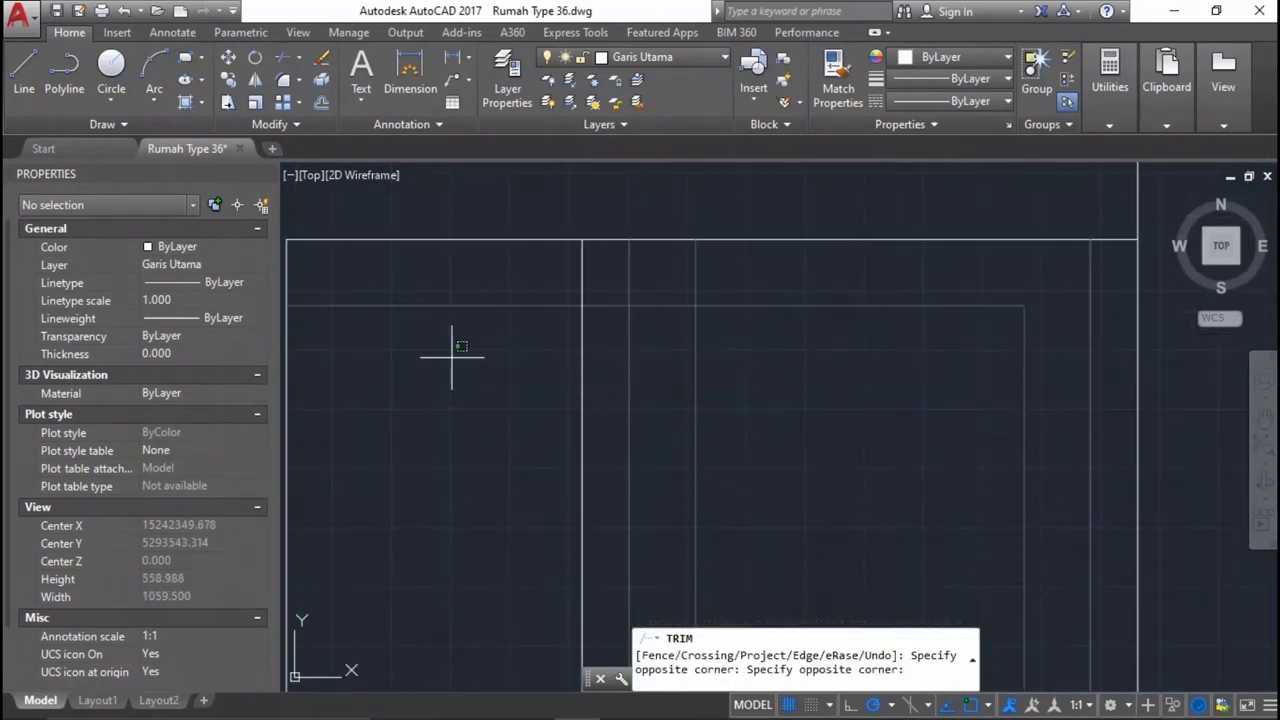
scroll(600, 320, "down", 1)
scroll(641, 330, "up", 3)
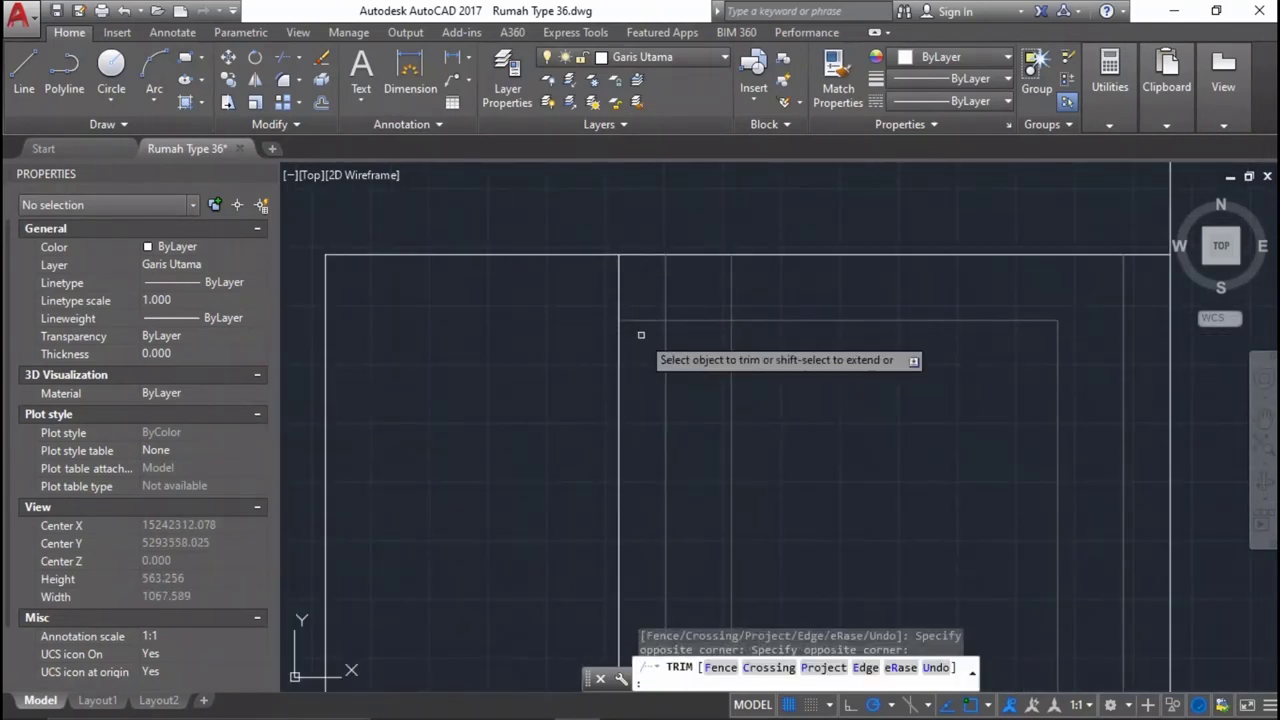
left_click(680, 294)
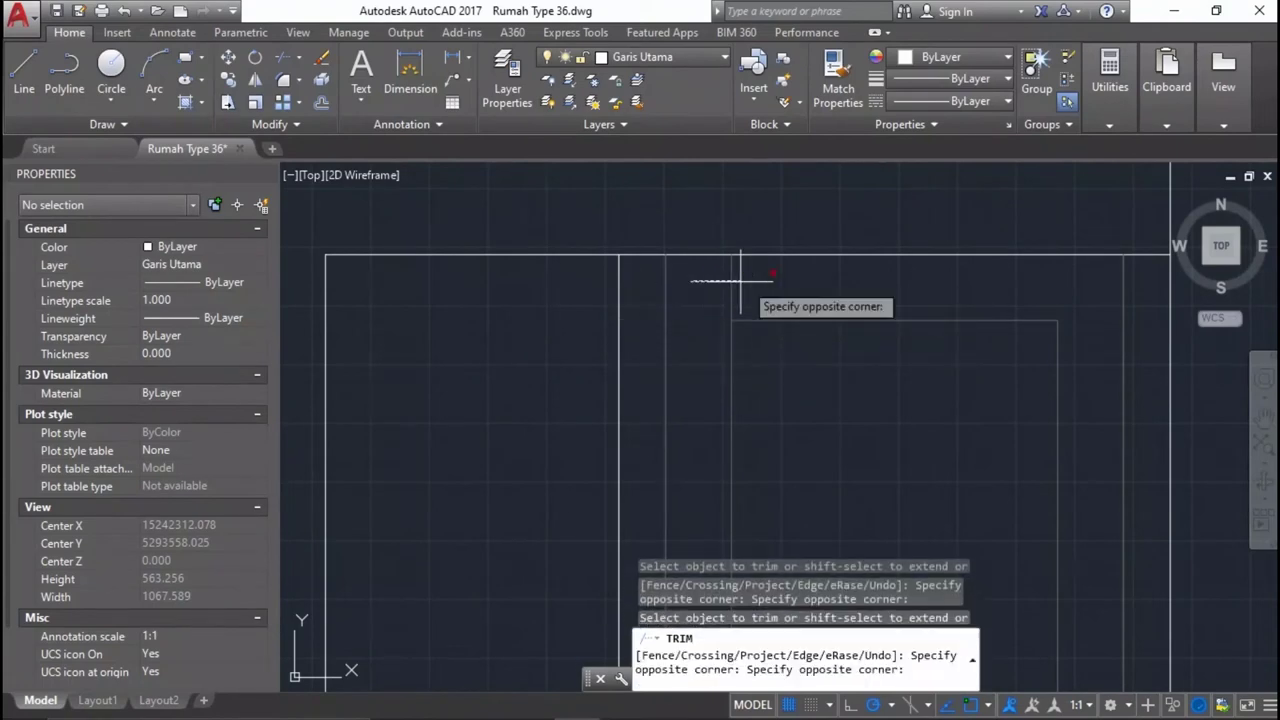
left_click(709, 286)
scroll(830, 280, "down", 3)
scroll(893, 496, "down", 3)
scroll(893, 496, "up", 6)
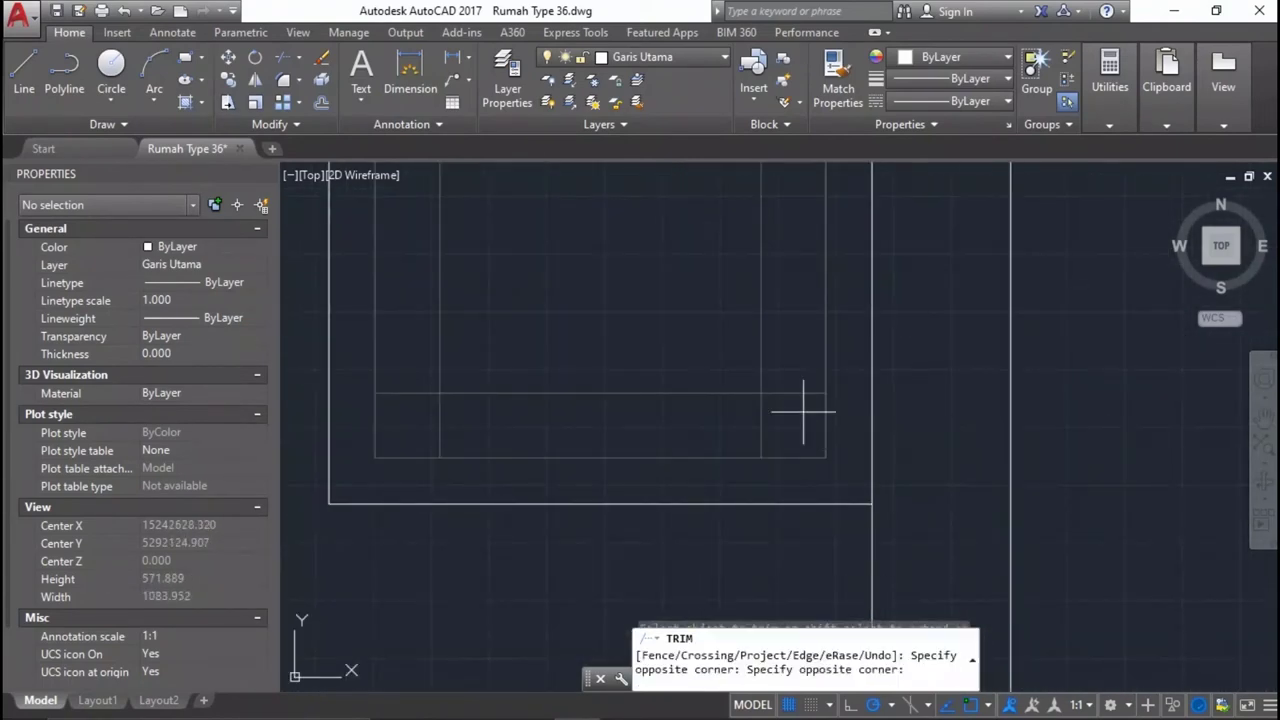
left_click(523, 427)
left_click(400, 424)
scroll(480, 460, "down", 2)
scroll(514, 466, "down", 3)
scroll(563, 249, "up", 2)
key("Return")
Extend the offset lines to their boundary edges with EXTEND.
scroll(880, 220, "down", 2)
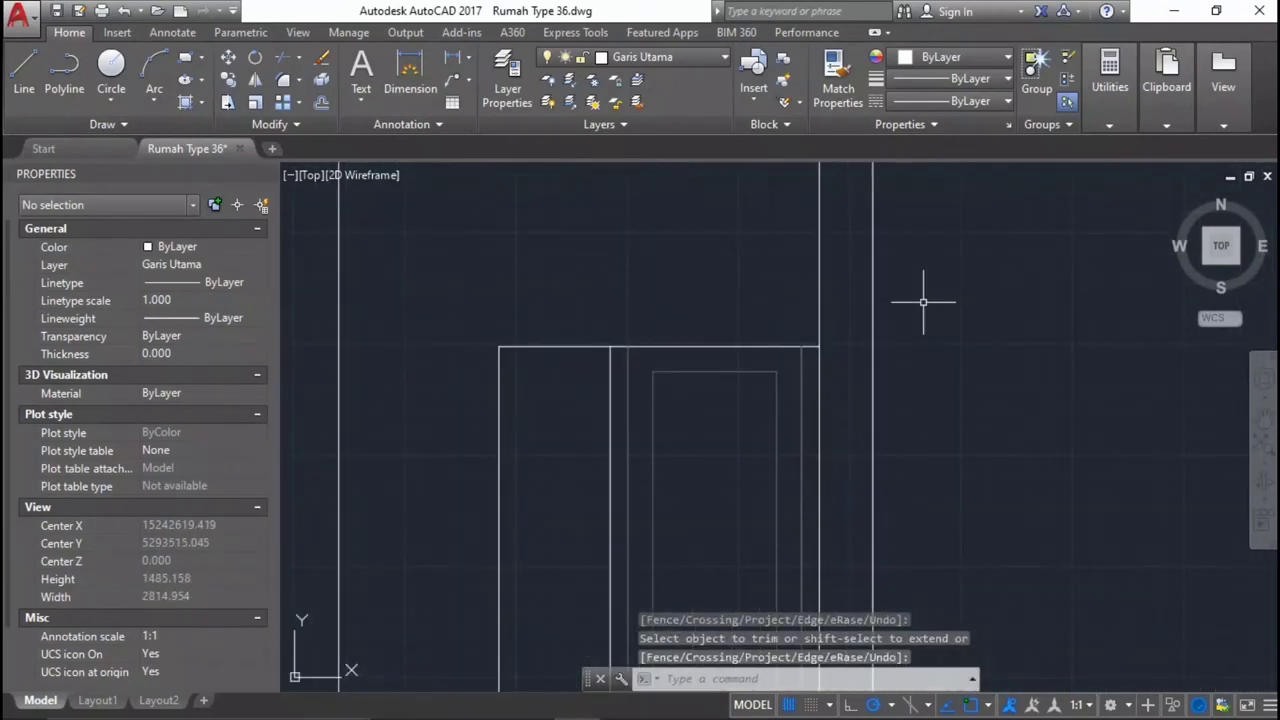
scroll(856, 176, "down", 3)
scroll(749, 549, "up", 1)
scroll(814, 300, "up", 1)
scroll(800, 514, "up", 1)
scroll(784, 523, "up", 1)
scroll(866, 486, "up", 2)
scroll(849, 543, "up", 2)
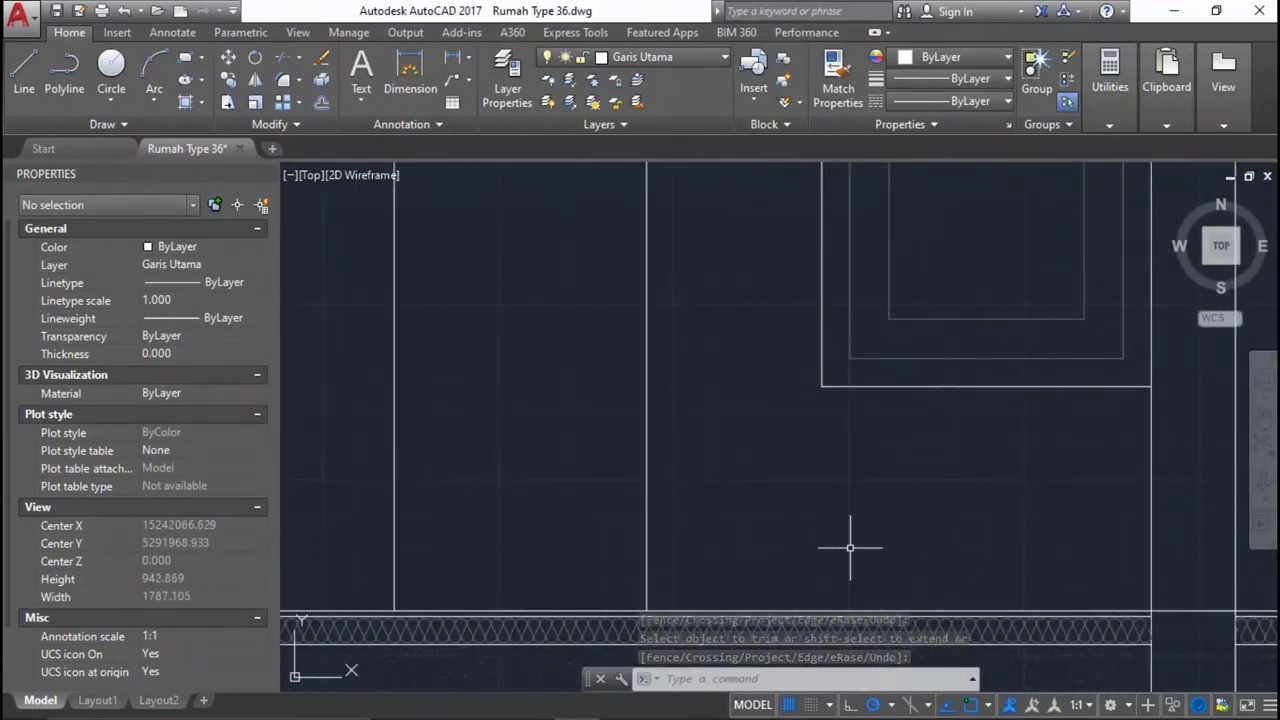
type("l")
key("Return")
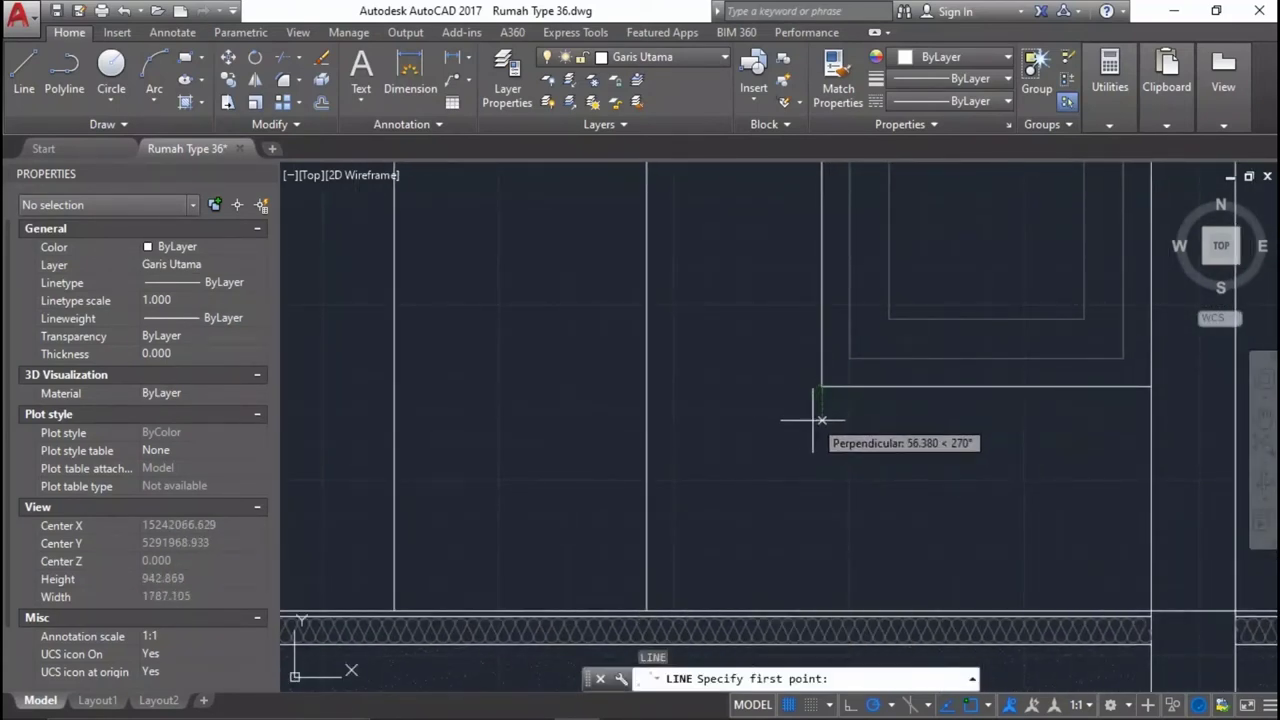
key("Escape")
key("Escape")
type("e")
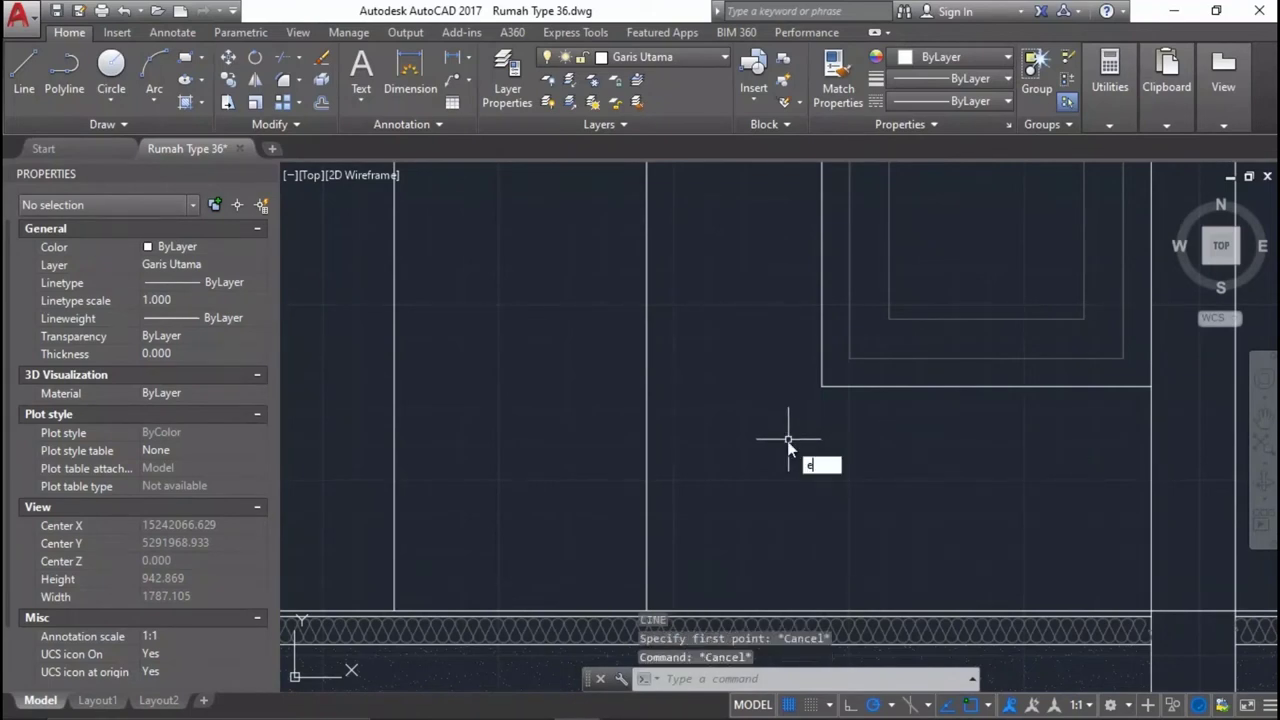
type("x")
key("Return")
key("Return")
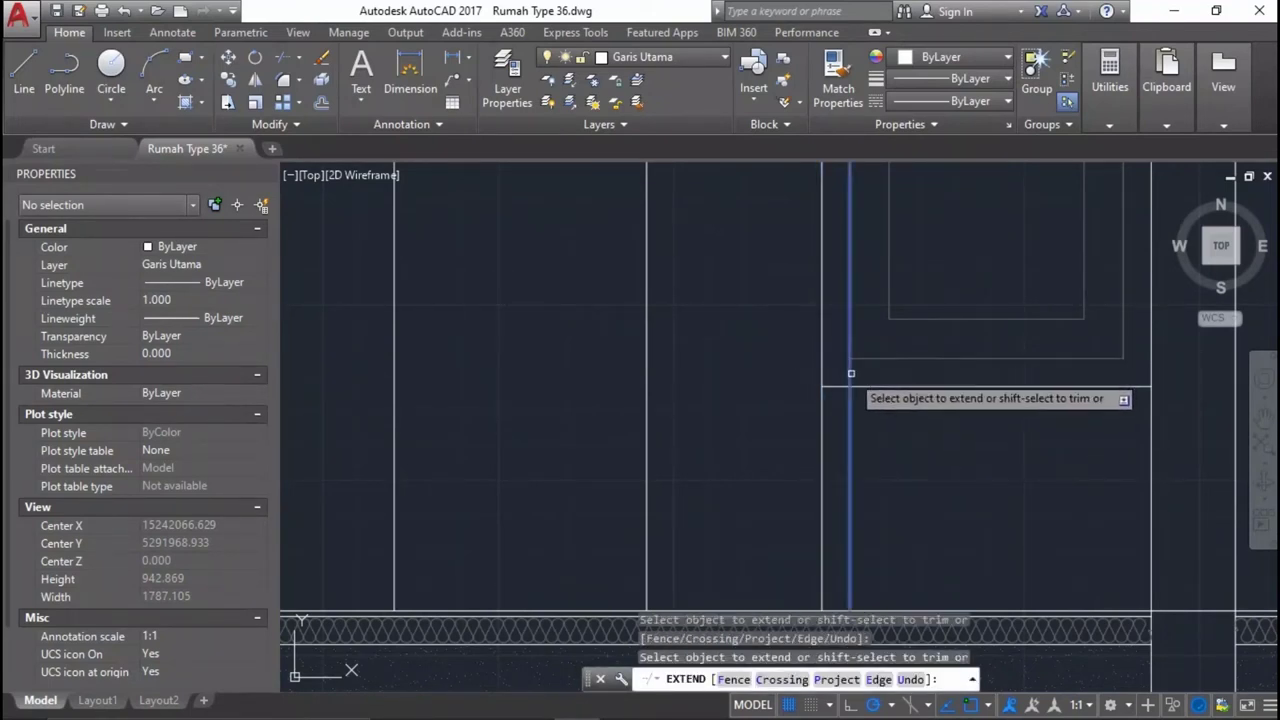
key("Return")
Trim away the short horizontal segment at the wall edge.
middle_click_drag(851, 435, 845, 457)
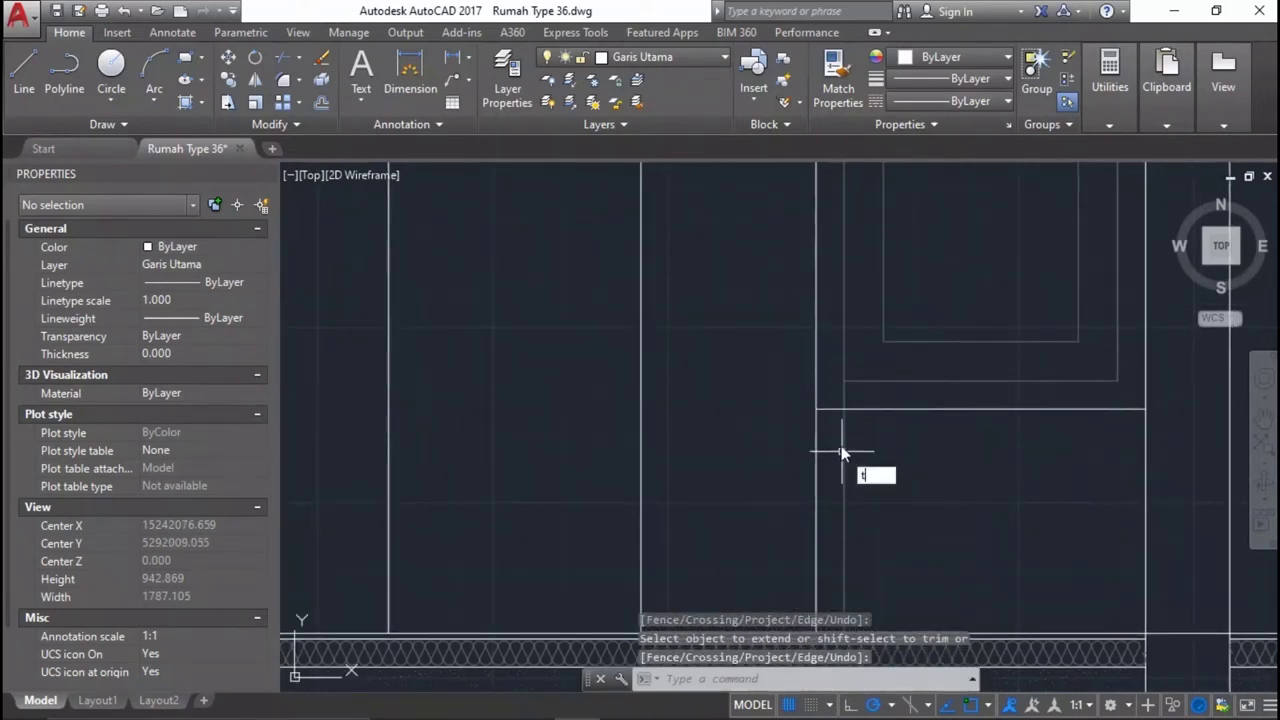
key("Return")
scroll(843, 452, "up", 4)
left_click(857, 345)
left_click(828, 314)
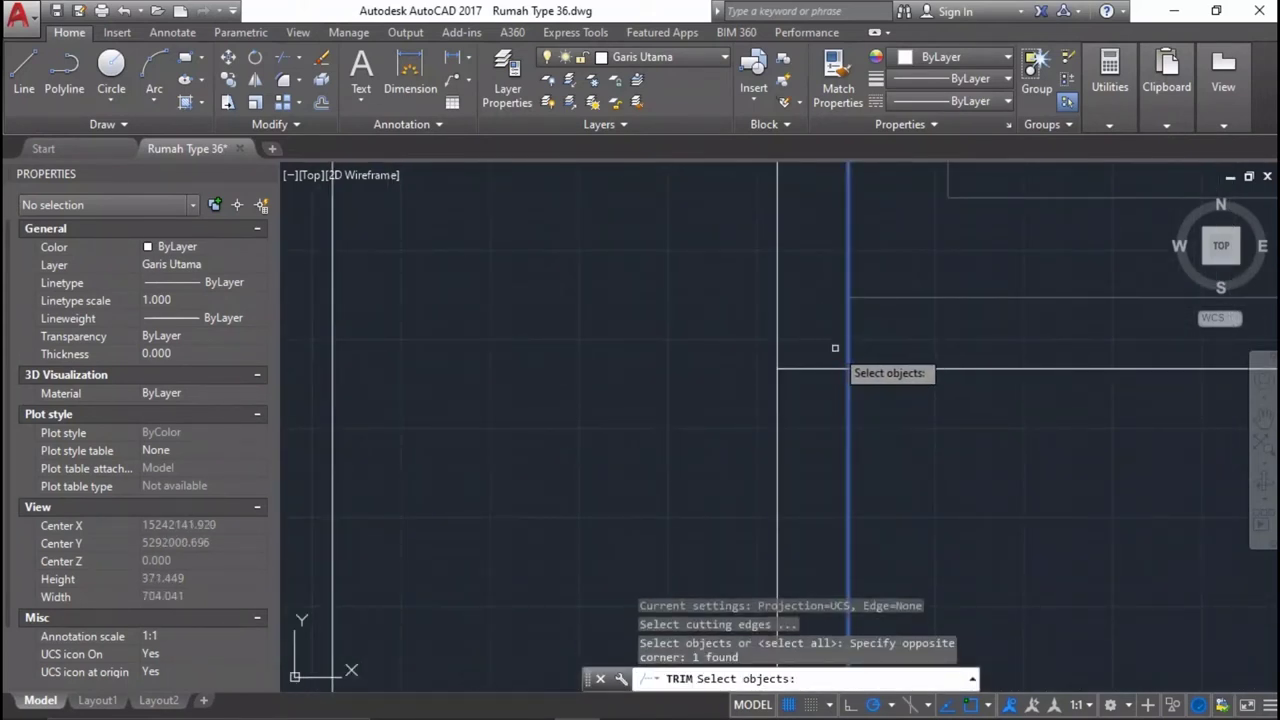
key("Escape")
key("Return")
key("Return")
left_click(825, 335)
left_click(829, 386)
scroll(827, 363, "down", 10)
scroll(843, 400, "up", 4)
scroll(844, 441, "down", 4)
scroll(850, 434, "up", 3)
key("Return")
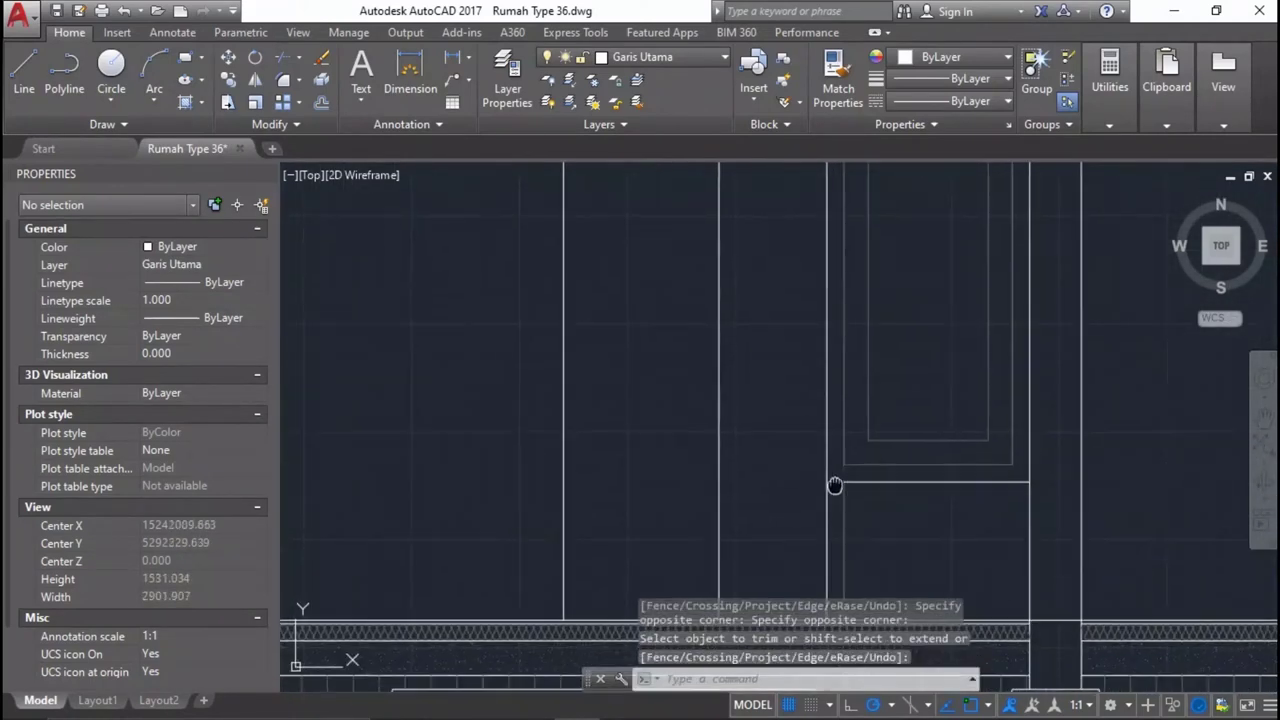
Copy source line properties onto two groups of wall-edge lines with MATCHPROP.
scroll(849, 430, "up", 1)
type("ma")
key("Return")
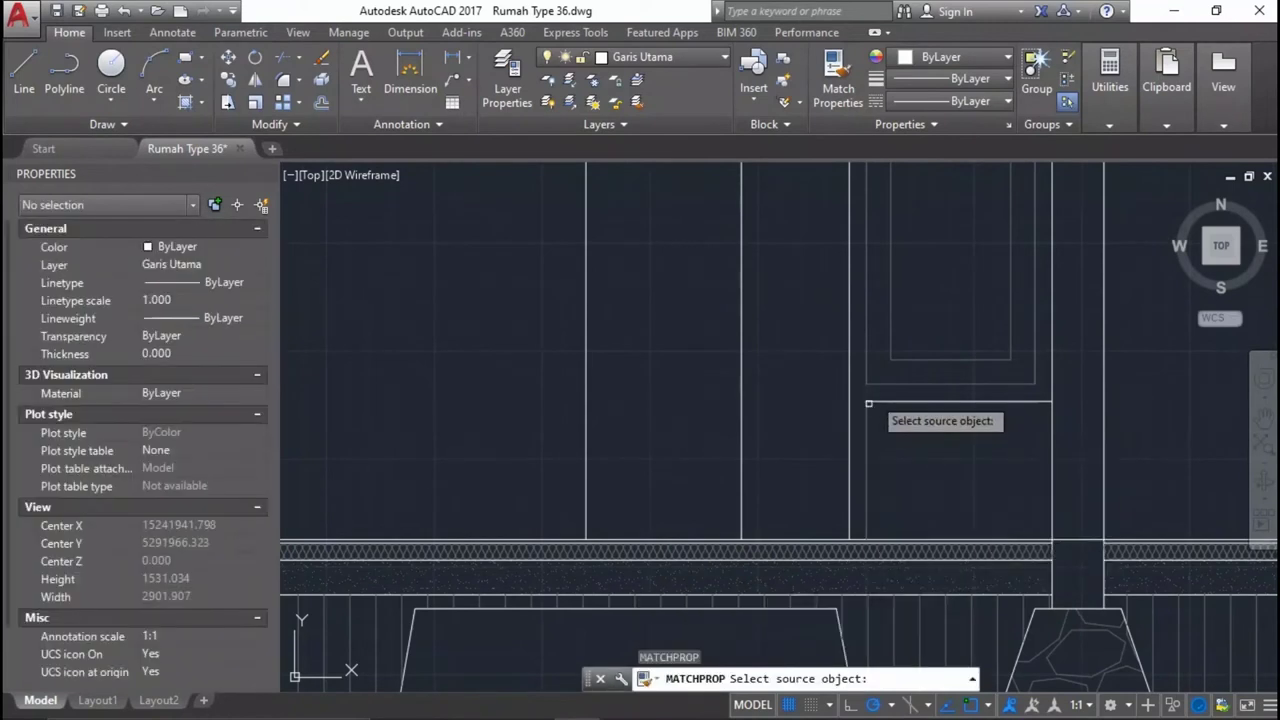
left_click(877, 399)
left_click(857, 414)
left_click(863, 366)
scroll(865, 352, "up", 2)
key("Return")
key("Return")
left_click(865, 352)
left_click(830, 350)
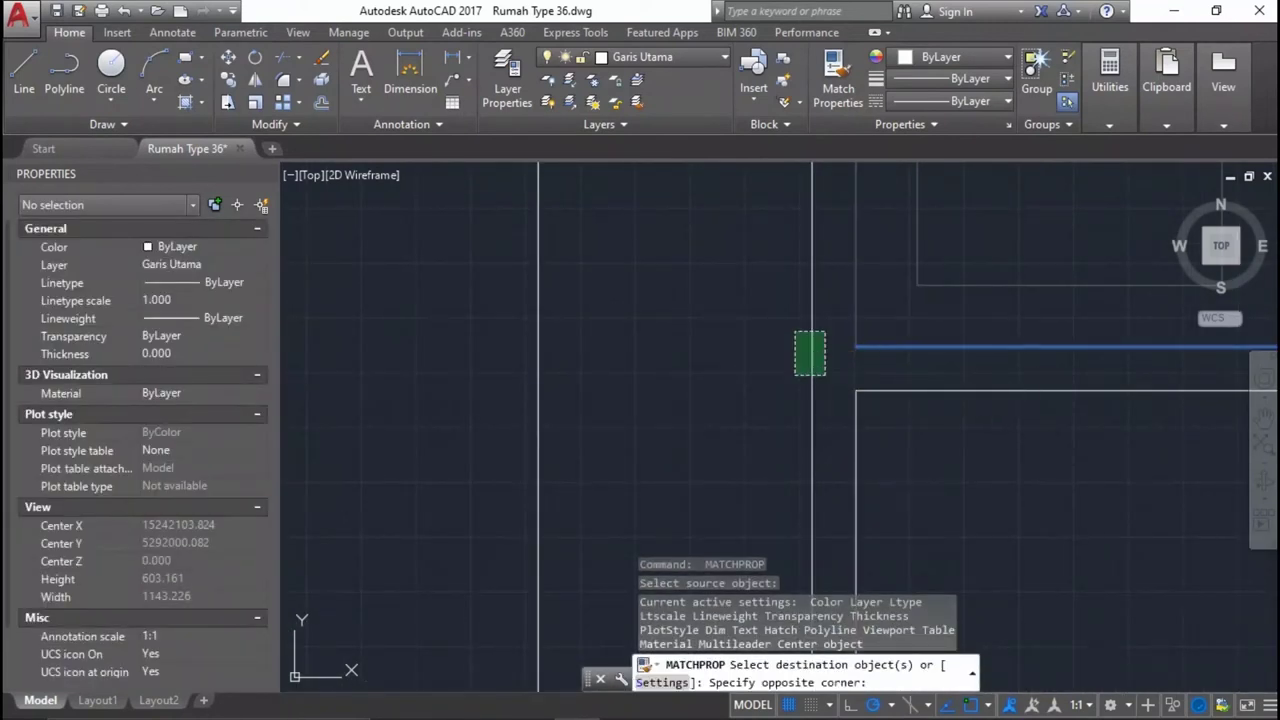
left_click(805, 356)
key("Return")
Move the view down to the terrace area of the floor plan.
scroll(850, 355, "down", 1)
scroll(857, 330, "down", 1)
scroll(840, 370, "down", 2)
scroll(880, 460, "down", 1)
scroll(903, 464, "down", 2)
scroll(894, 271, "down", 4)
scroll(766, 294, "down", 4)
scroll(925, 318, "down", 4)
scroll(925, 318, "up", 3)
scroll(900, 330, "down", 5)
middle_click_drag(790, 310, 790, 370)
scroll(788, 373, "up", 3)
scroll(788, 373, "up", 4)
scroll(760, 368, "up", 2)
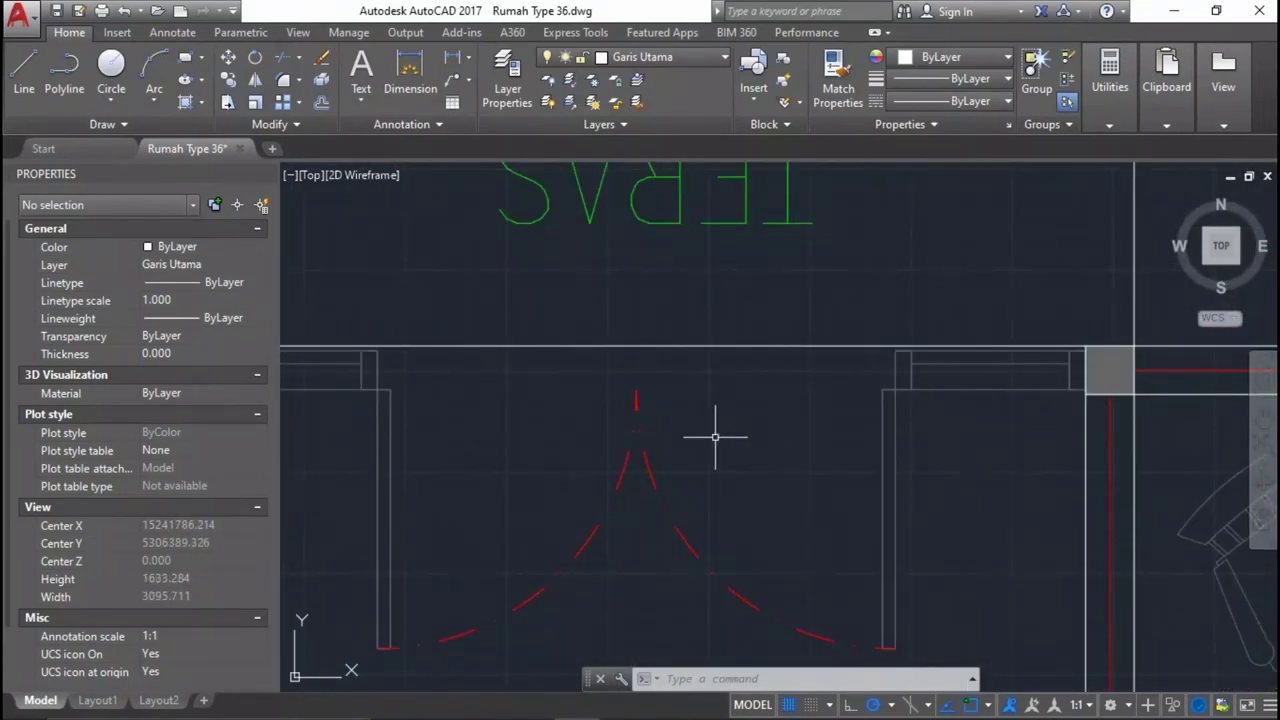
Measure the vertical distance with DIST, reading 800 units at a 270° angle.
type("di")
key("Return")
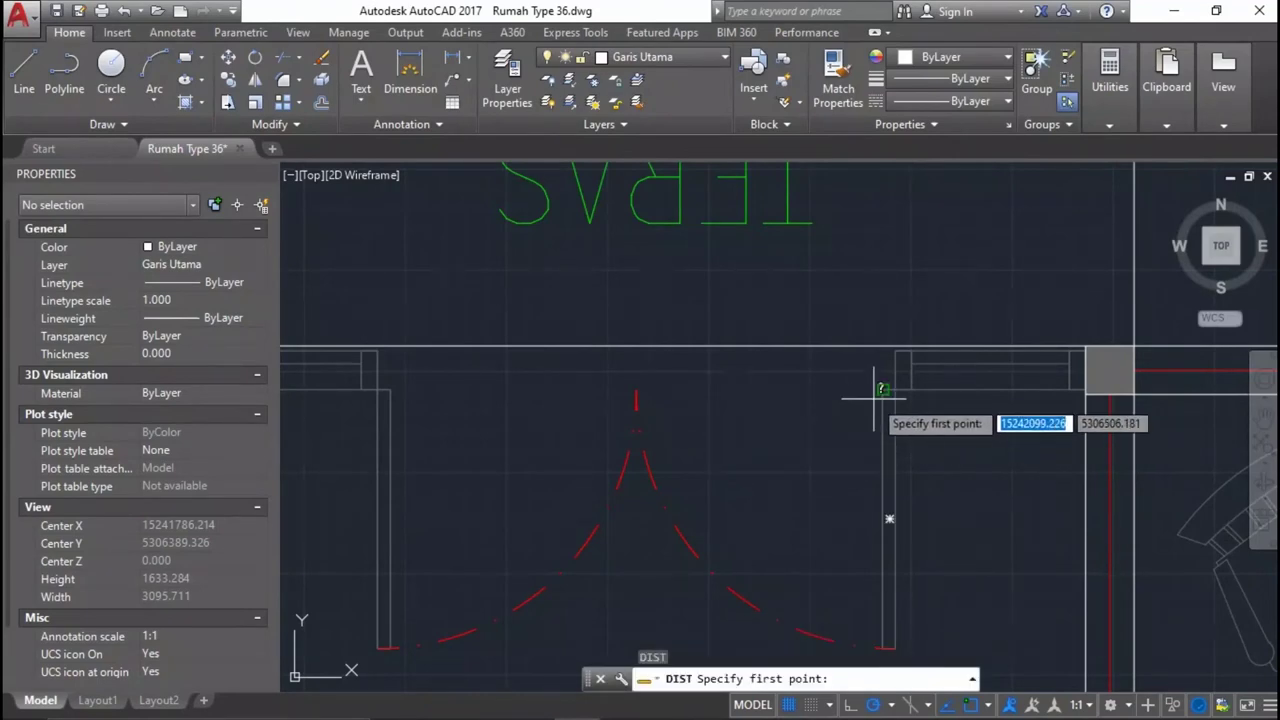
middle_click_drag(880, 390, 844, 204)
scroll(897, 527, "up", 3)
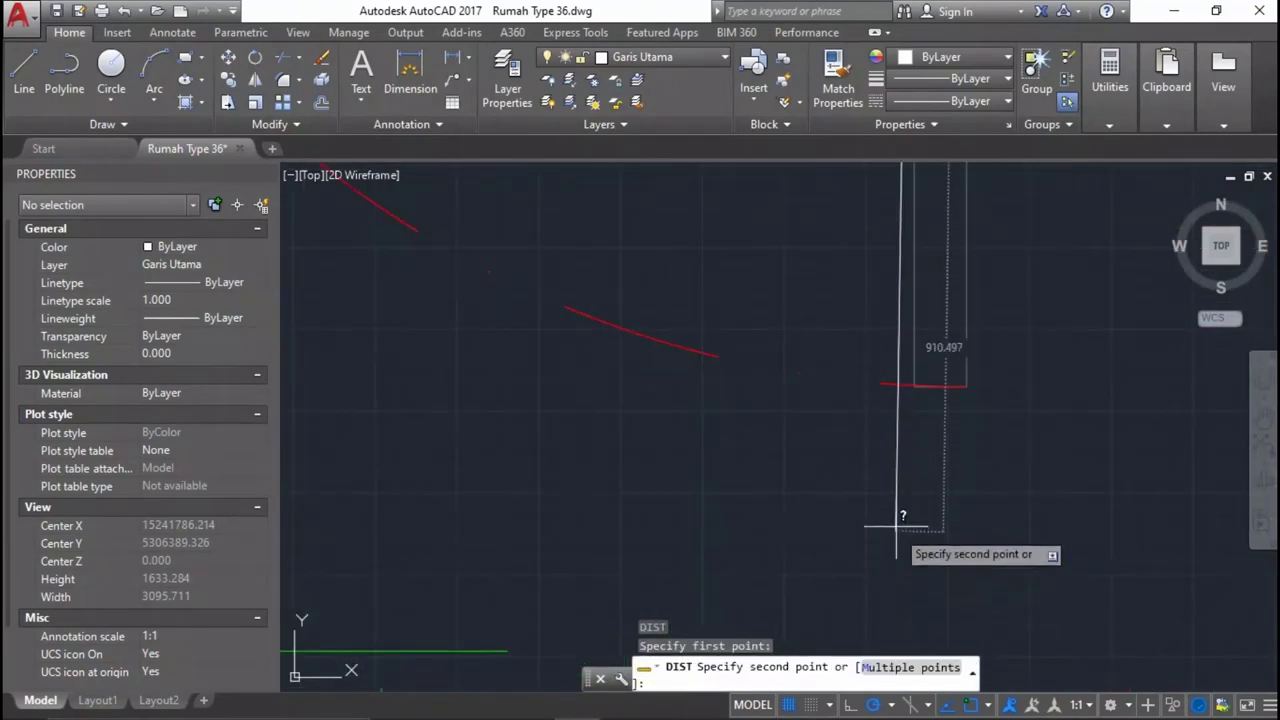
left_click(913, 376)
Pan and zoom over to the door in the left cross-section.
scroll(817, 374, "down", 5)
scroll(823, 277, "down", 6)
scroll(803, 506, "up", 2)
scroll(803, 506, "up", 2)
mouse_move(803, 506)
middle_mouse_down()
mouse_move(651, 366)
mouse_move(786, 349)
middle_mouse_up()
scroll(430, 358, "up", 1)
middle_click_drag(430, 358, 300, 297)
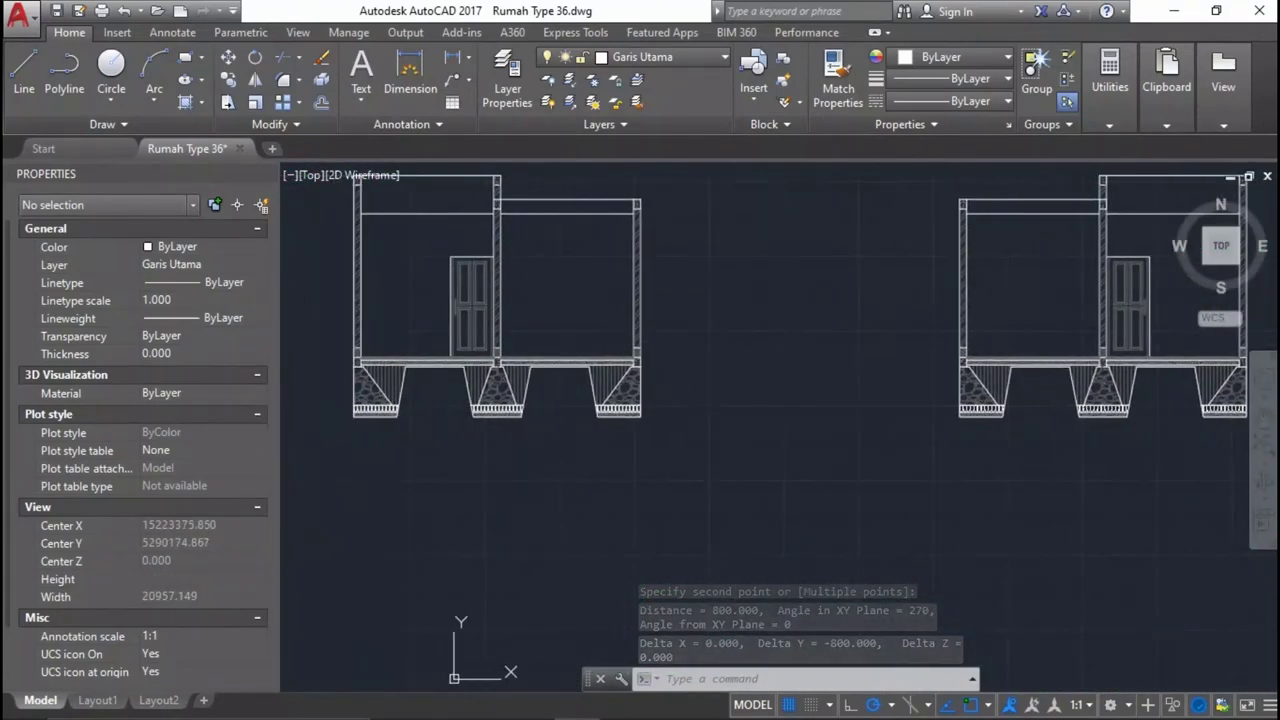
scroll(443, 206, "up", 4)
Window-select the whole 45-object door in the left cross-section.
left_click(467, 190)
scroll(625, 440, "up", 2)
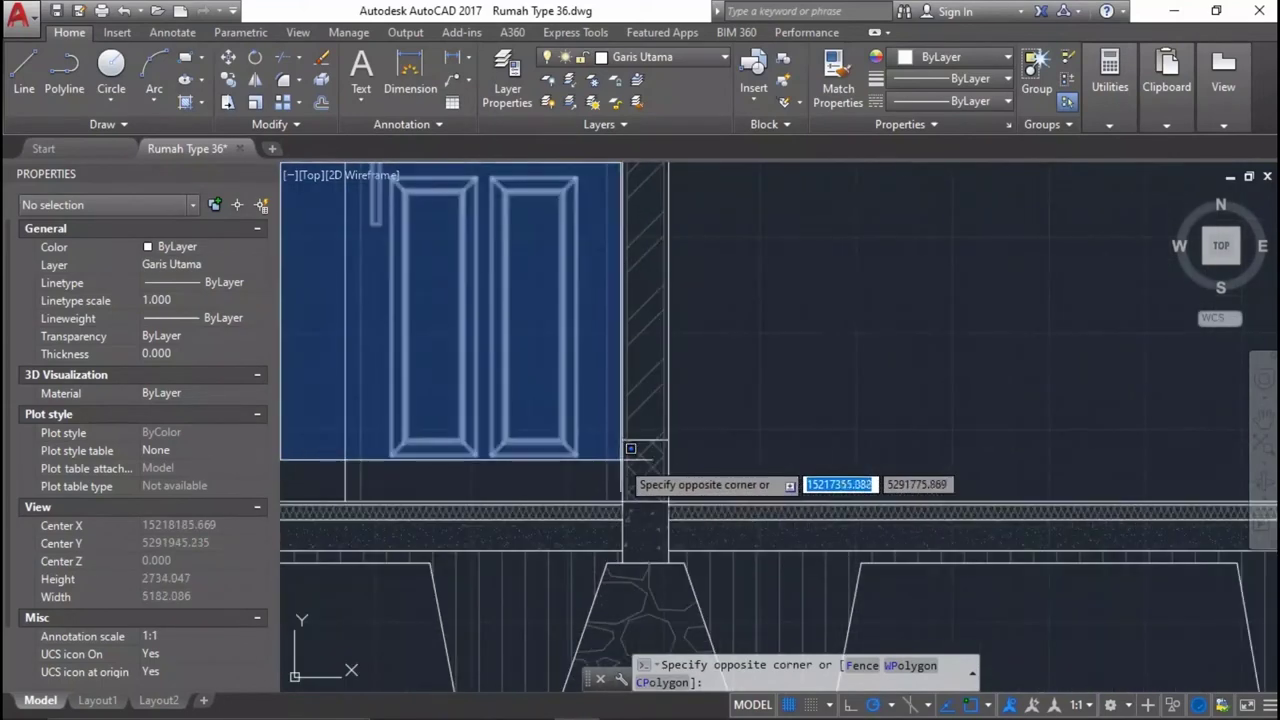
scroll(645, 465, "down", 1)
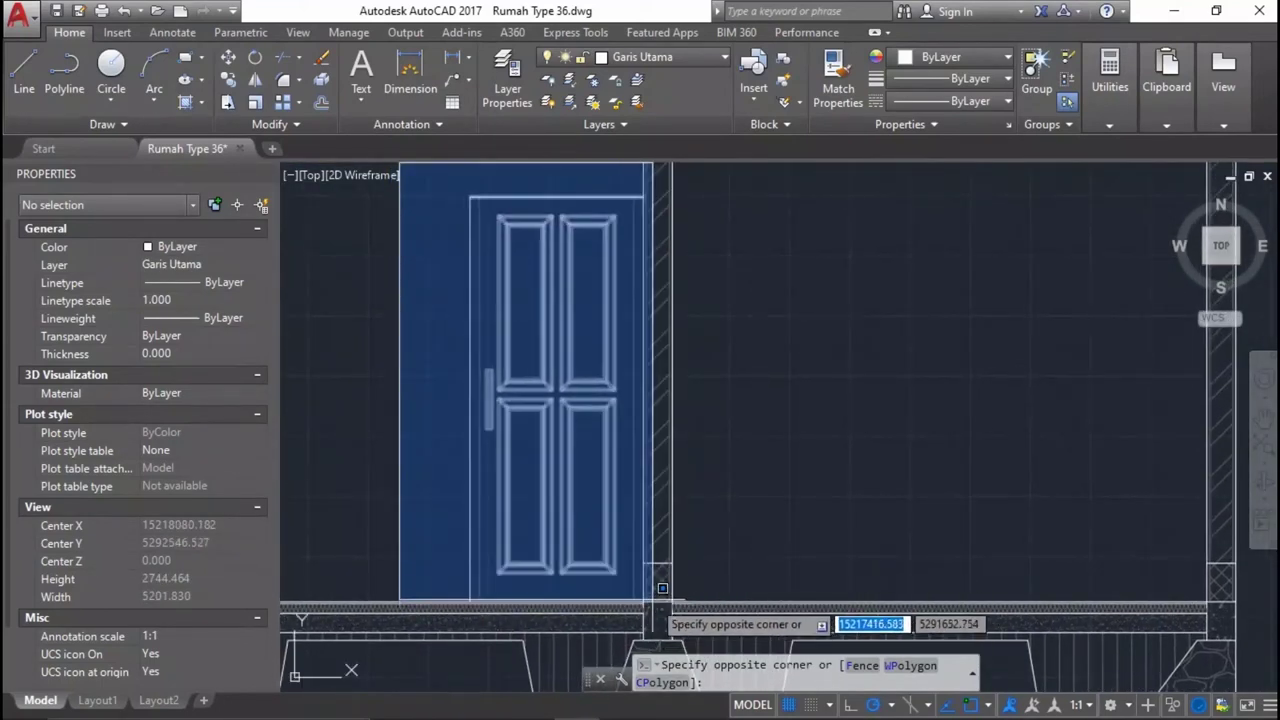
left_click(659, 591)
scroll(589, 271, "up", 2)
scroll(666, 277, "down", 2)
middle_click_drag(666, 277, 666, 460)
scroll(666, 229, "up", 2)
scroll(649, 400, "up", 2)
scroll(646, 364, "up", 2)
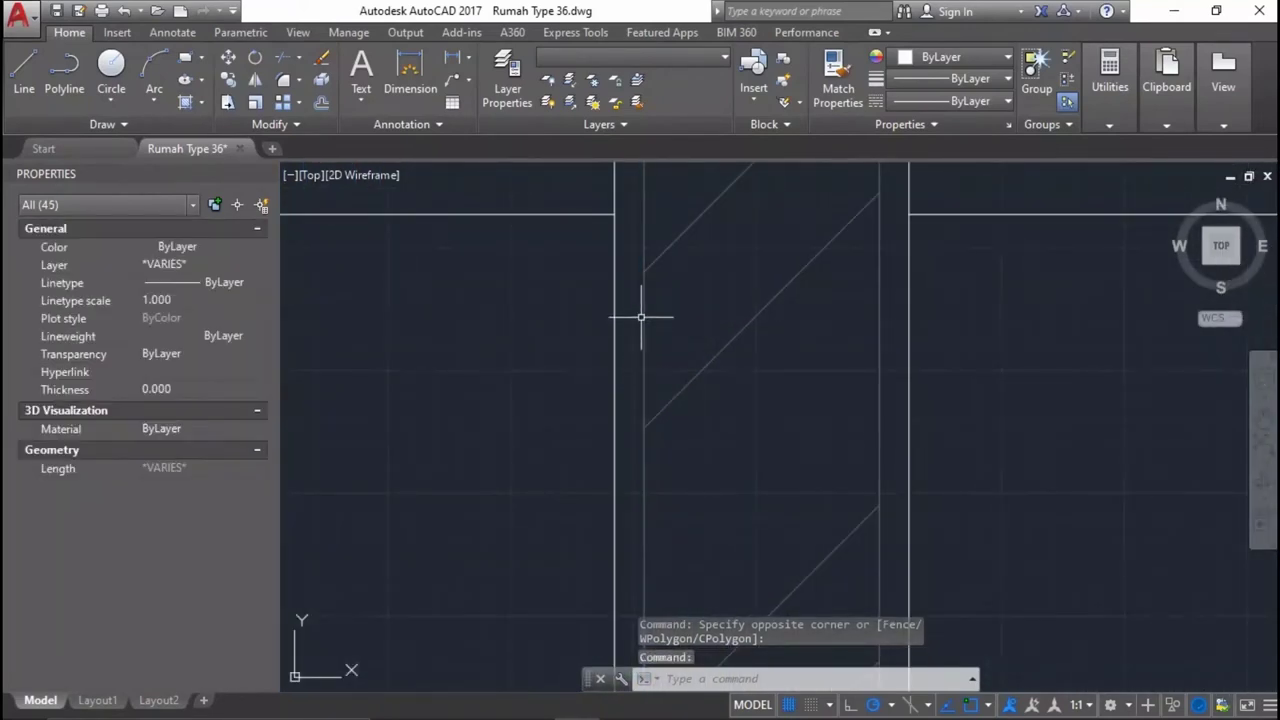
scroll(645, 400, "down", 5)
scroll(660, 480, "up", 1)
scroll(660, 400, "up", 3)
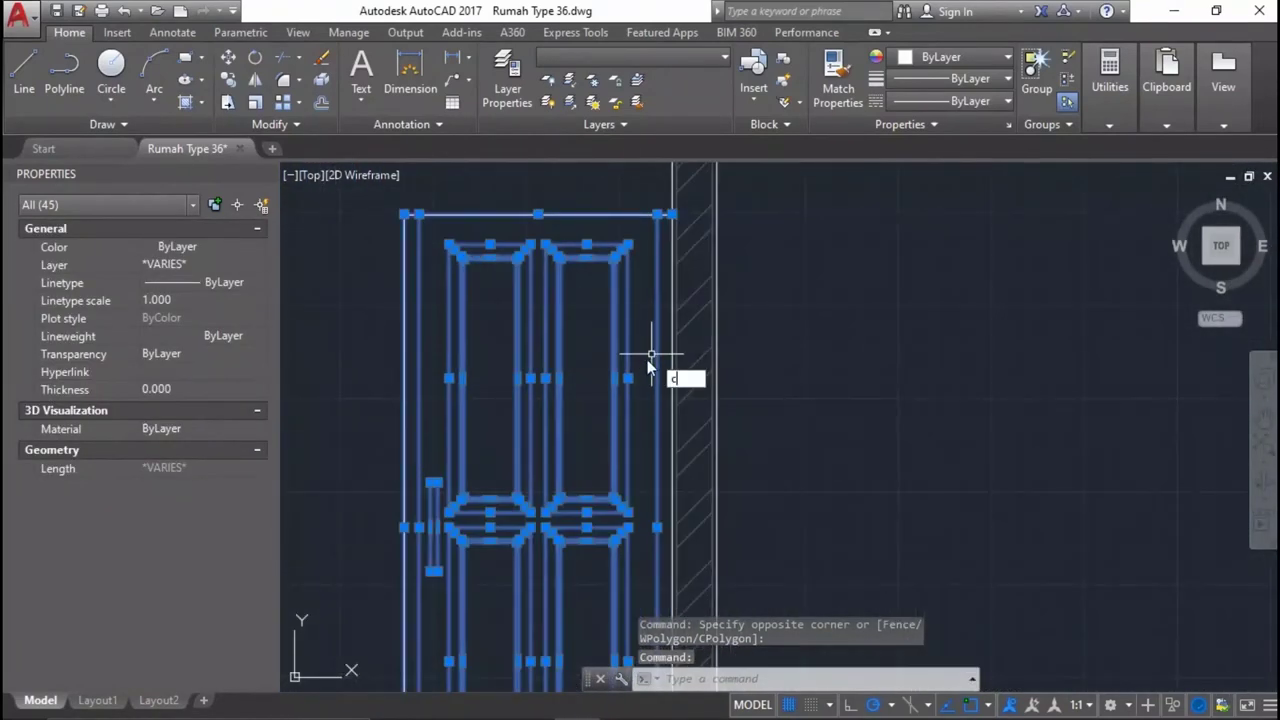
Copy the door from its corner base point onto the matching spot in the adjacent cross-section.
type("o")
key("Return")
scroll(680, 230, "up", 3)
left_click(683, 237)
scroll(600, 380, "down", 5)
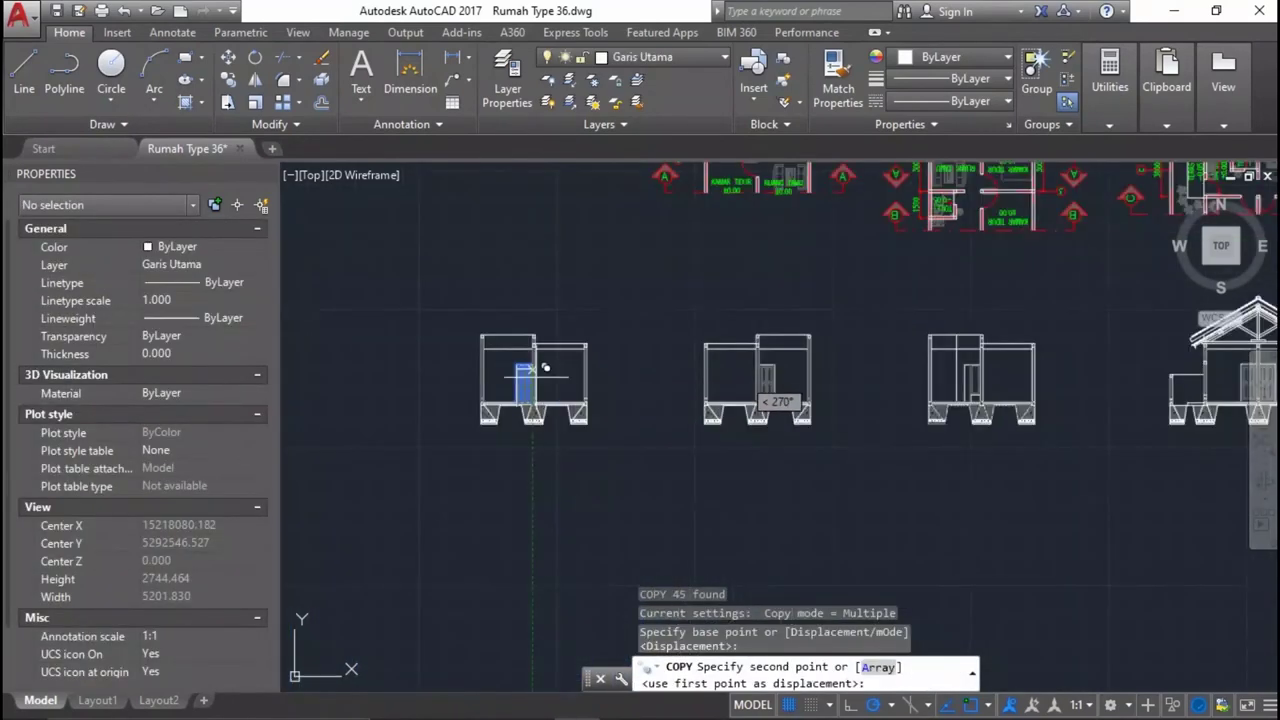
scroll(1005, 350, "up", 3)
scroll(919, 318, "up", 2)
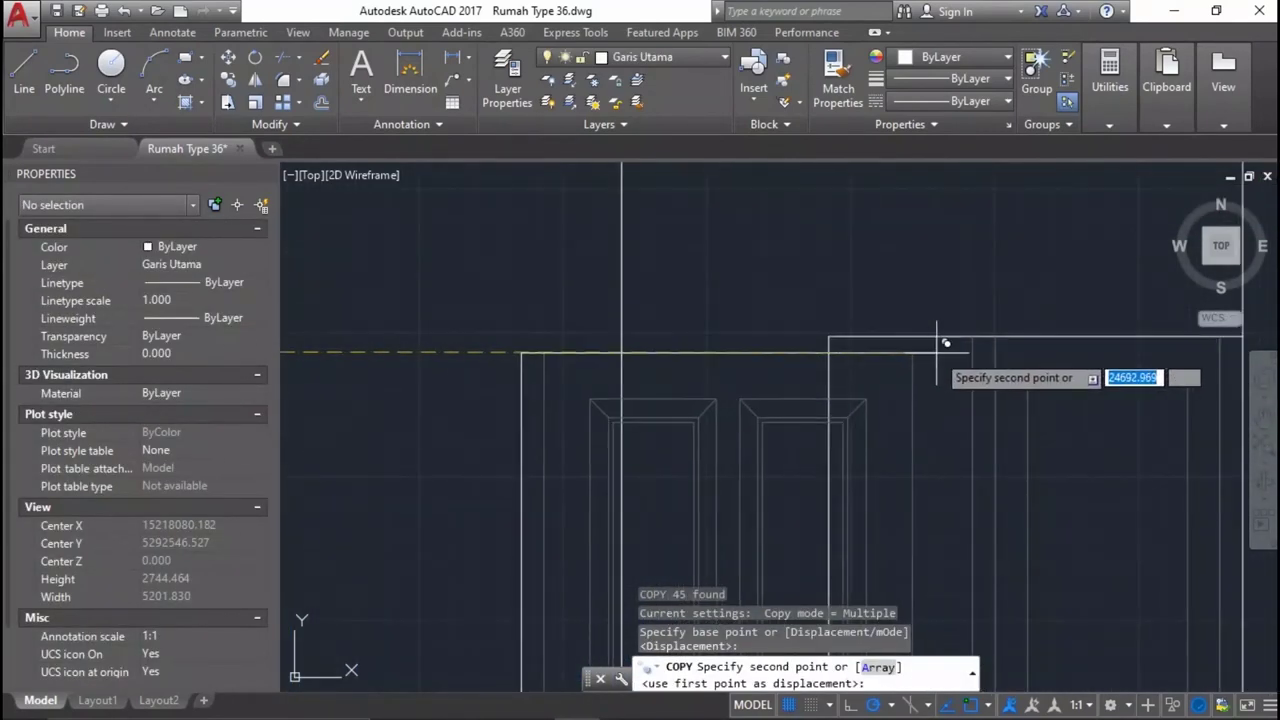
left_click(990, 333)
key("Return")
scroll(919, 286, "down", 2)
scroll(949, 325, "up", 2)
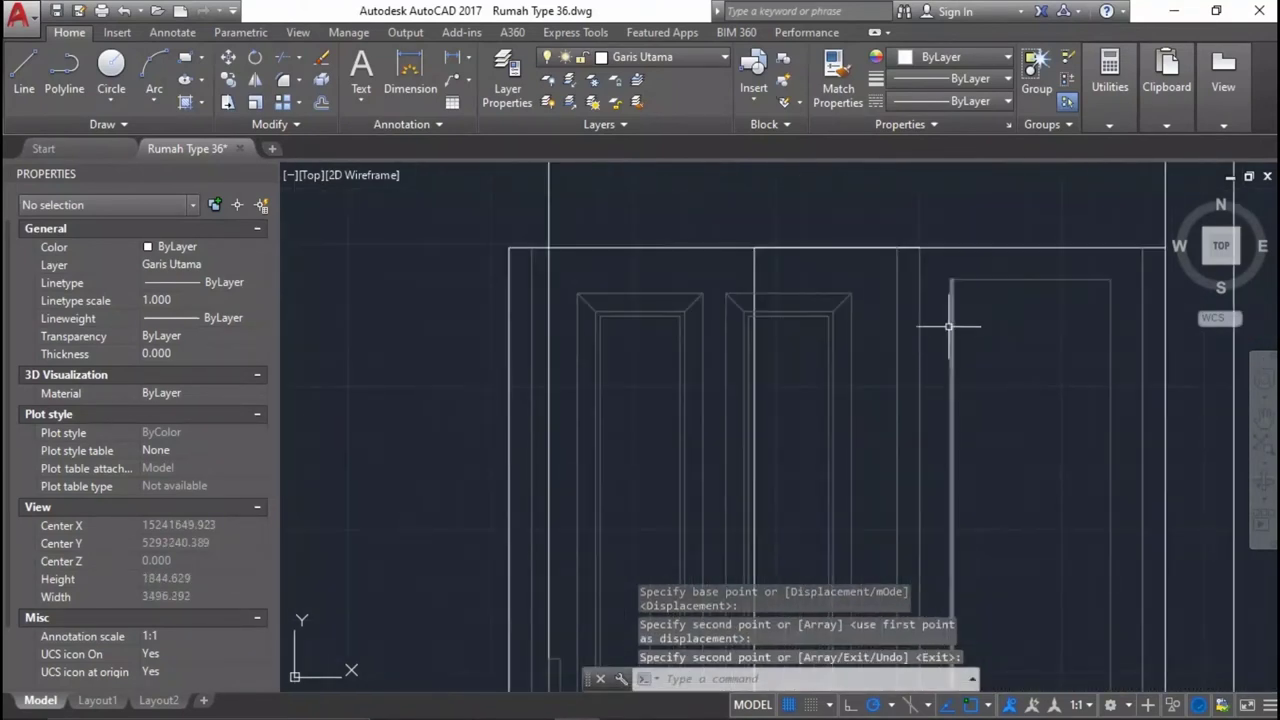
left_click(898, 278)
Delete the leftover vertical line and the top horizontal frame line.
key("Delete")
left_click(622, 261)
left_click(623, 216)
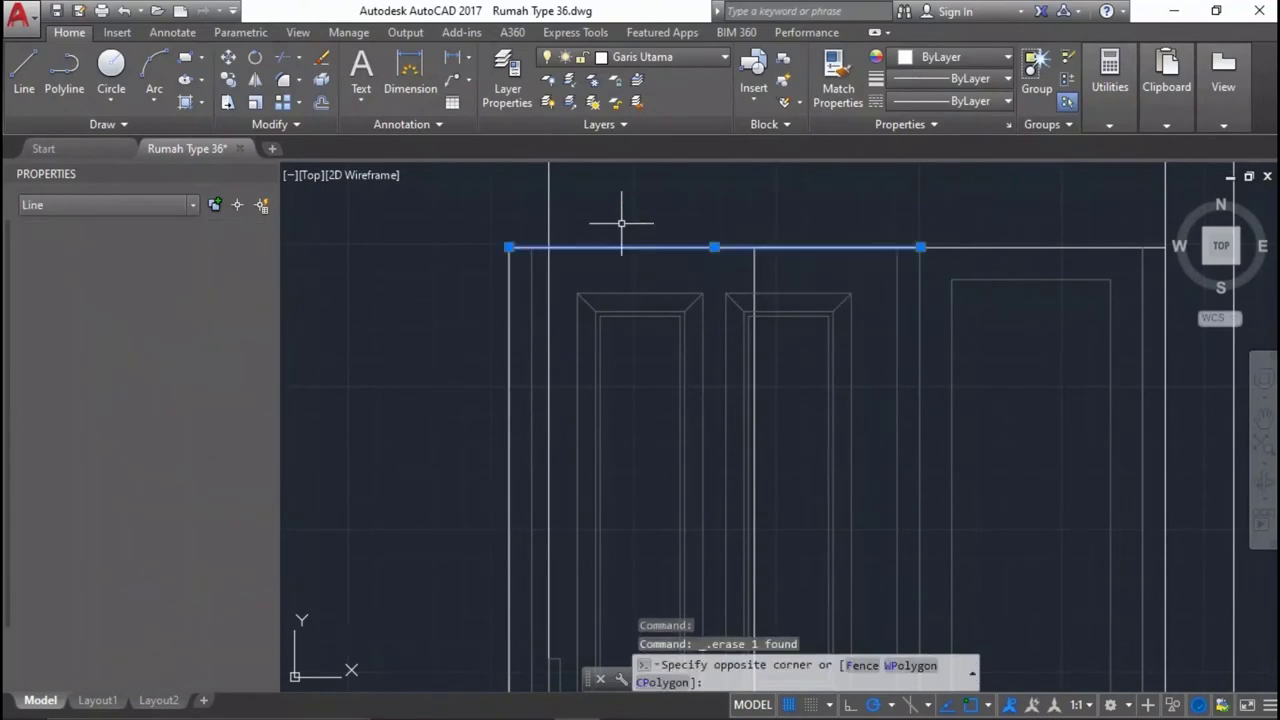
key("Delete")
Delete the old door and the two vertical lines above the floor.
scroll(786, 314, "down", 2)
scroll(786, 314, "down", 2)
scroll(766, 280, "up", 2)
middle_click_drag(766, 280, 741, 178)
scroll(748, 375, "up", 2)
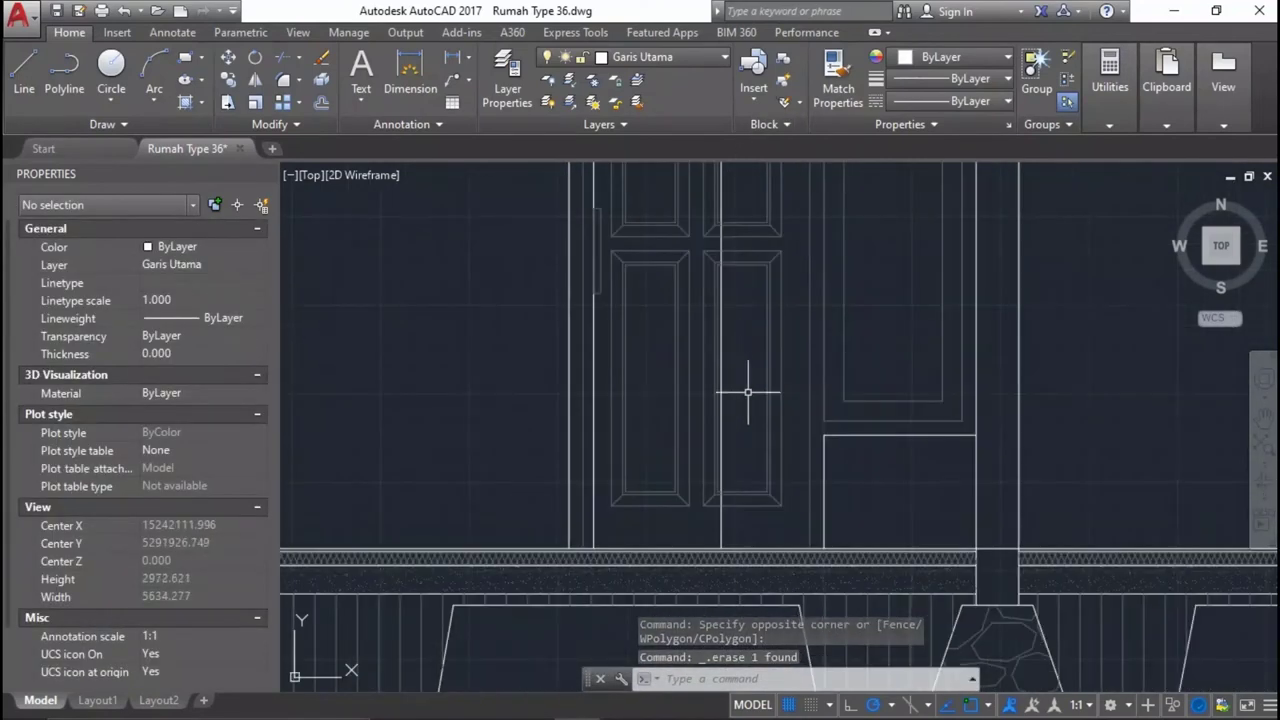
scroll(712, 487, "down", 1)
scroll(712, 487, "down", 1)
left_click(586, 181)
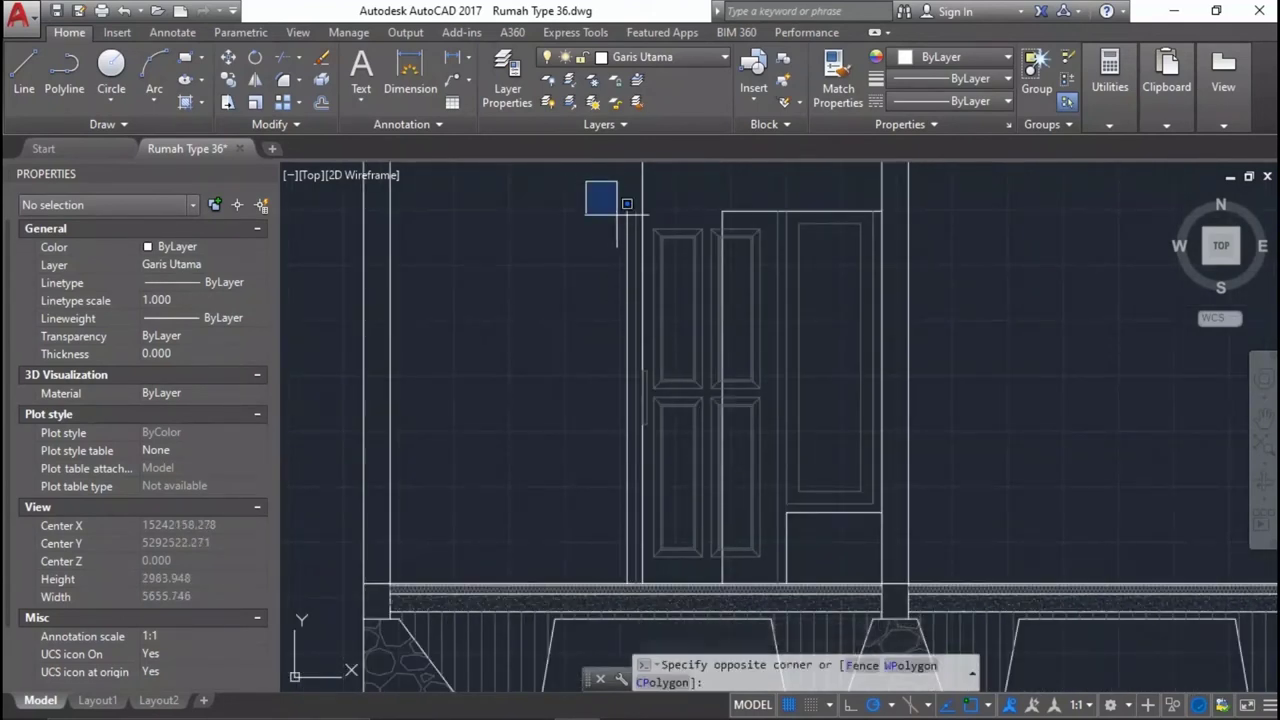
left_click(716, 570)
key("Delete")
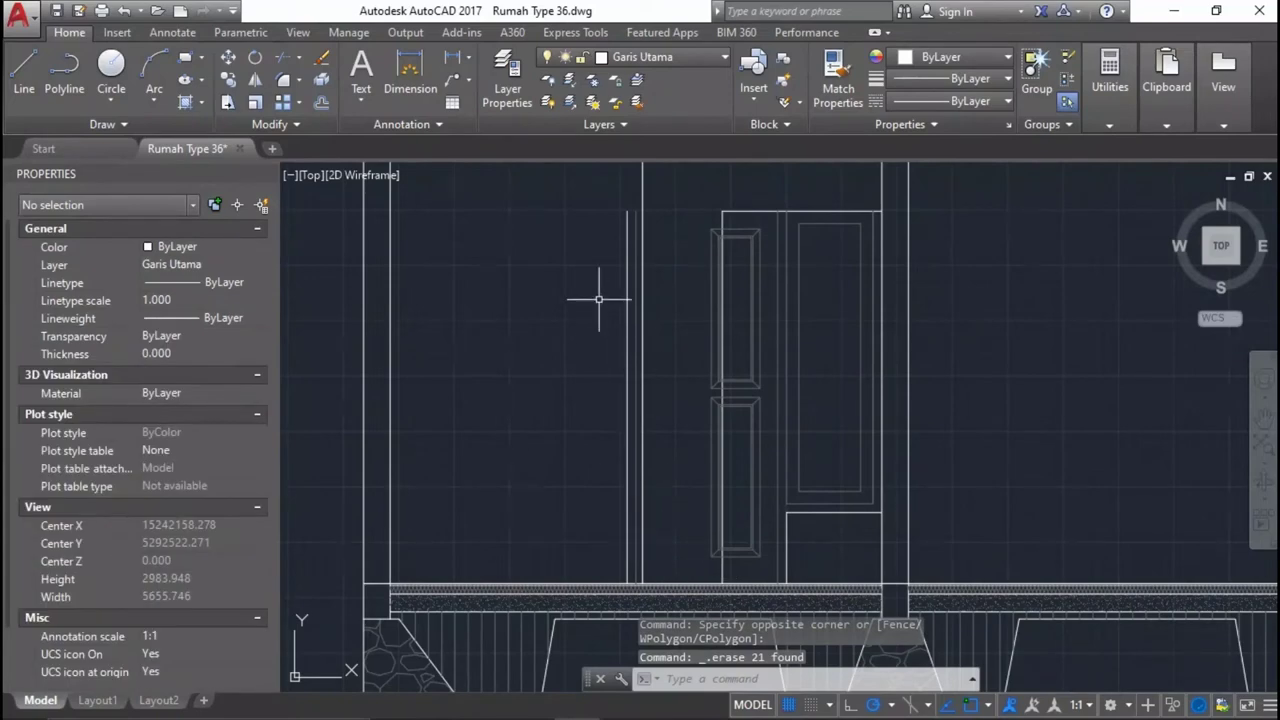
scroll(629, 574, "up", 5)
left_click_drag(679, 519, 569, 451)
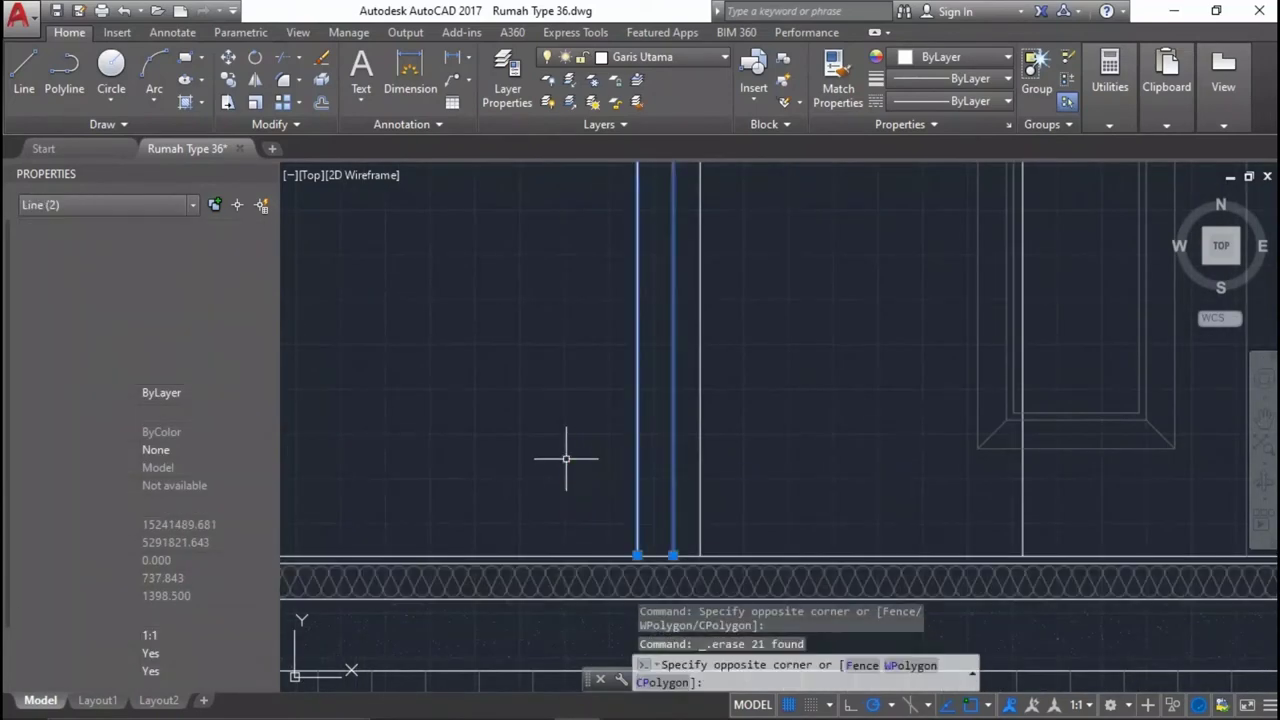
key("Delete")
Cancel the mistaken selections and undo the last zoom.
scroll(988, 402, "up", 2)
left_click(988, 457)
key("Escape")
left_click(1036, 395)
key("Escape")
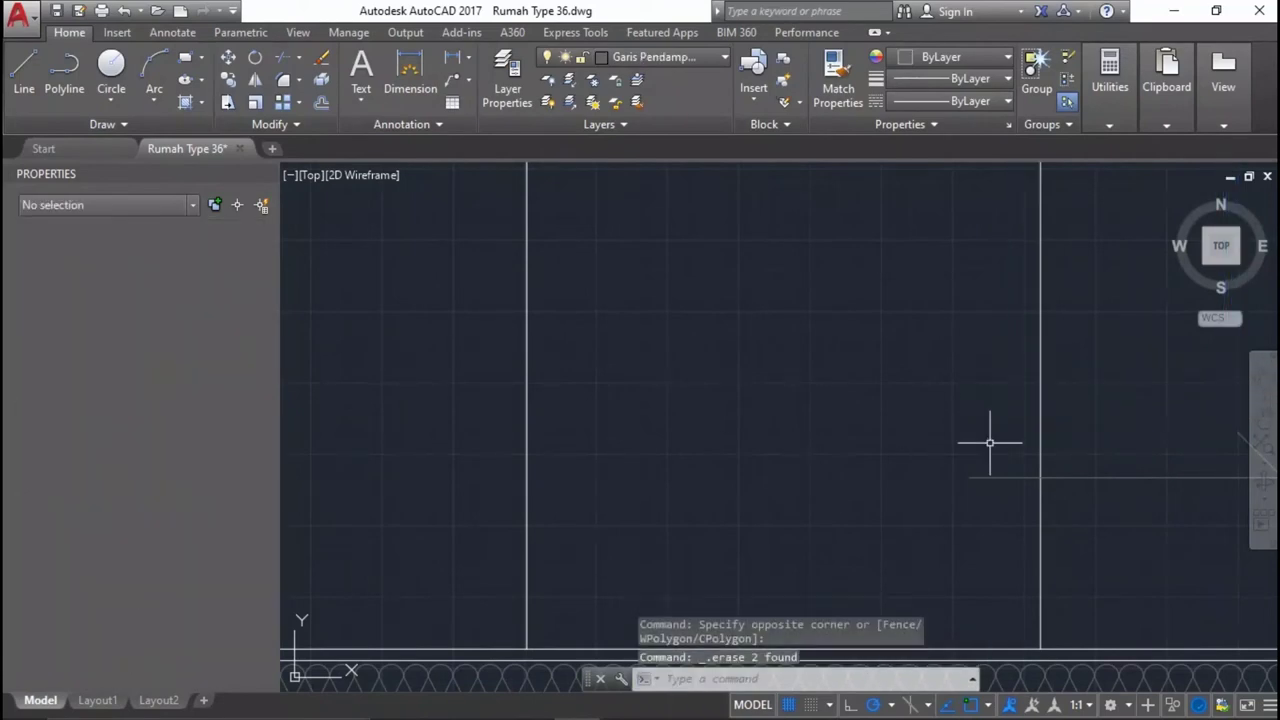
scroll(1005, 443, "down", 2)
scroll(1000, 475, "down", 2)
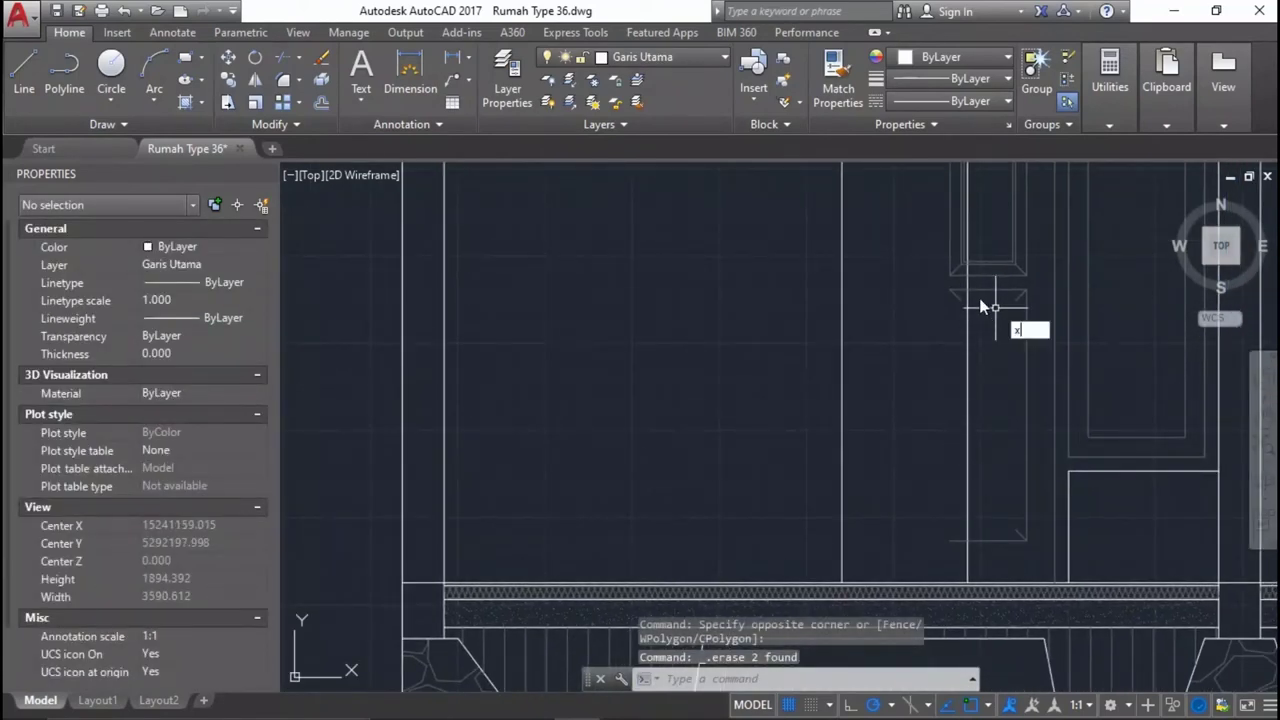
key("Escape")
key("ctrl+z")
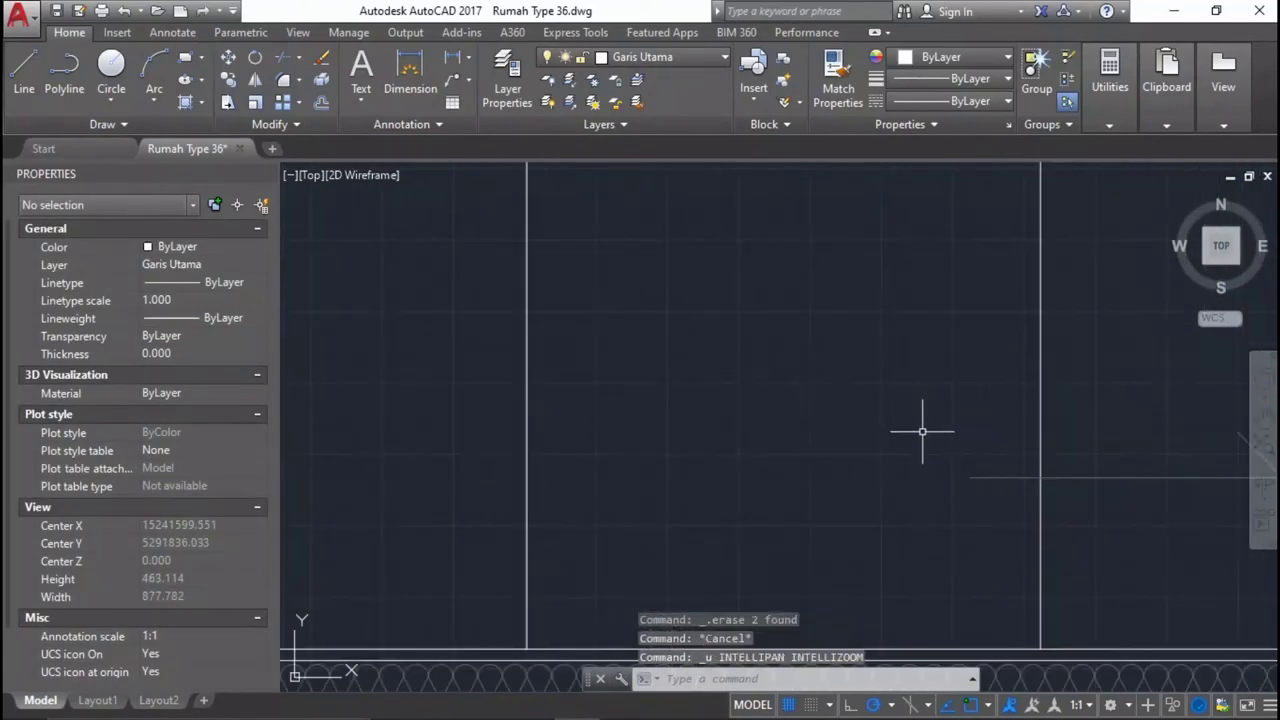
scroll(977, 500, "up", 1)
scroll(980, 286, "up", 1)
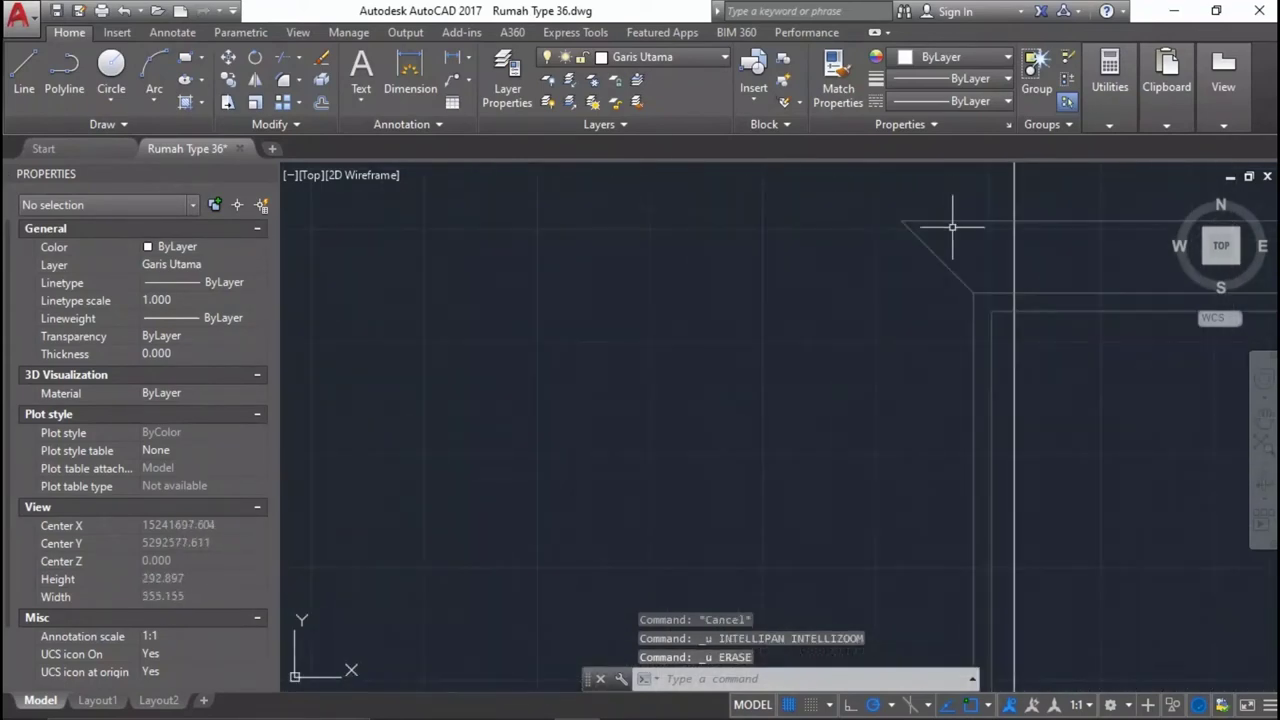
Delete the remaining short leftover lines around the door frame.
left_click(956, 253)
left_click(917, 267)
scroll(908, 350, "down", 2)
key("Delete")
scroll(908, 366, "down", 1)
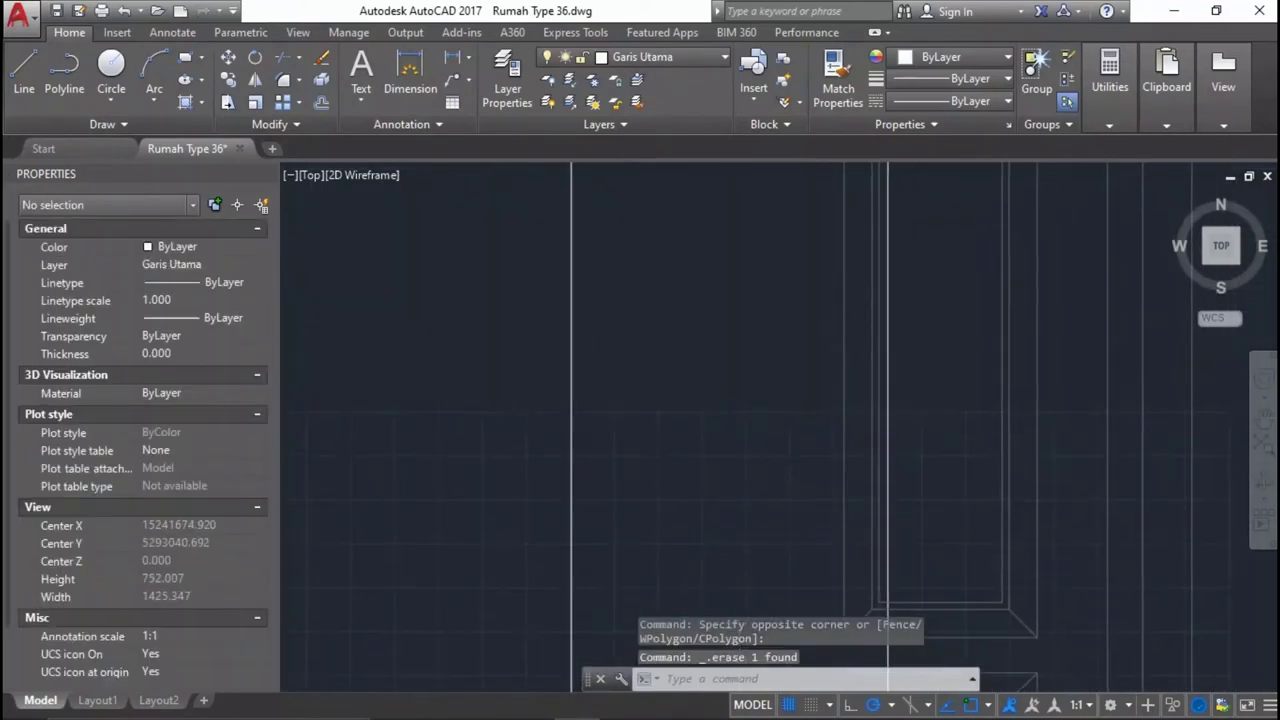
left_click(808, 215)
left_click(808, 223)
left_click(737, 286)
scroll(740, 280, "down", 3)
key("Delete")
scroll(770, 468, "up", 3)
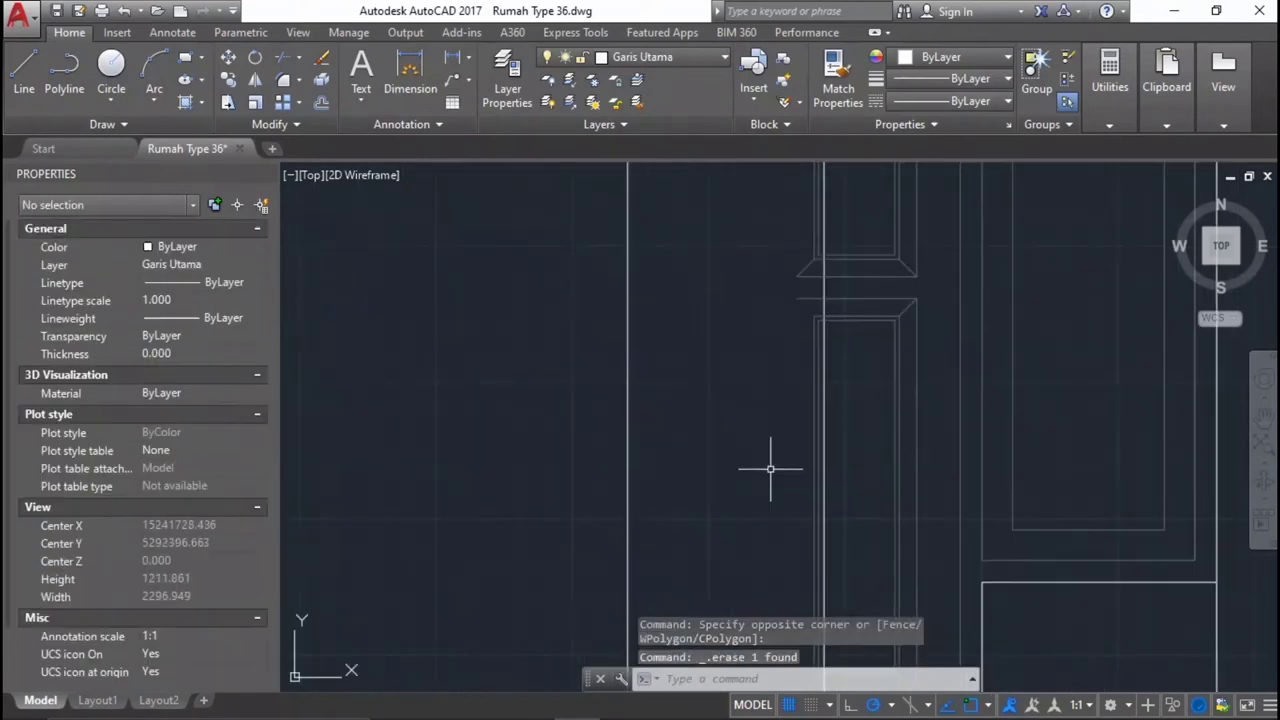
scroll(808, 268, "up", 4)
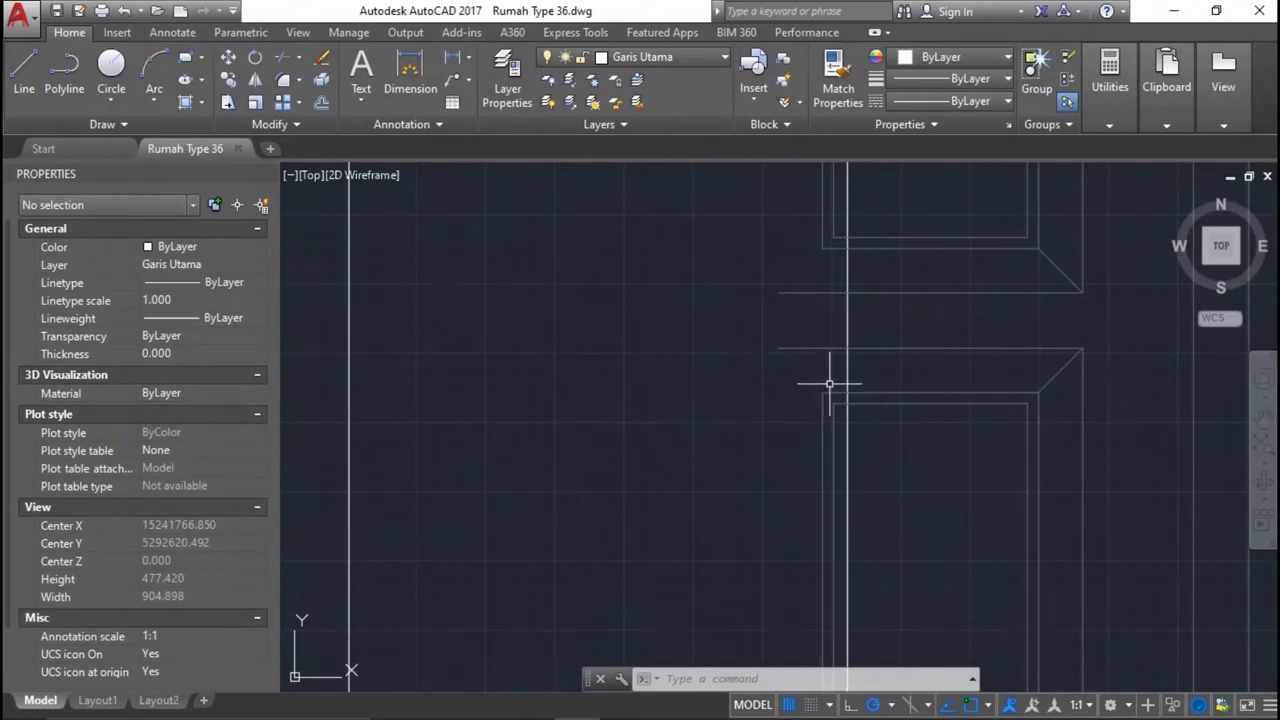
type("tr")
key("Return")
key("Return")
Trim the wall line pieces inside the new door frame using five crossing windows.
scroll(838, 418, "up", 3)
scroll(840, 420, "up", 3)
left_click(845, 420)
left_click(831, 272)
scroll(850, 400, "down", 3)
scroll(791, 560, "up", 3)
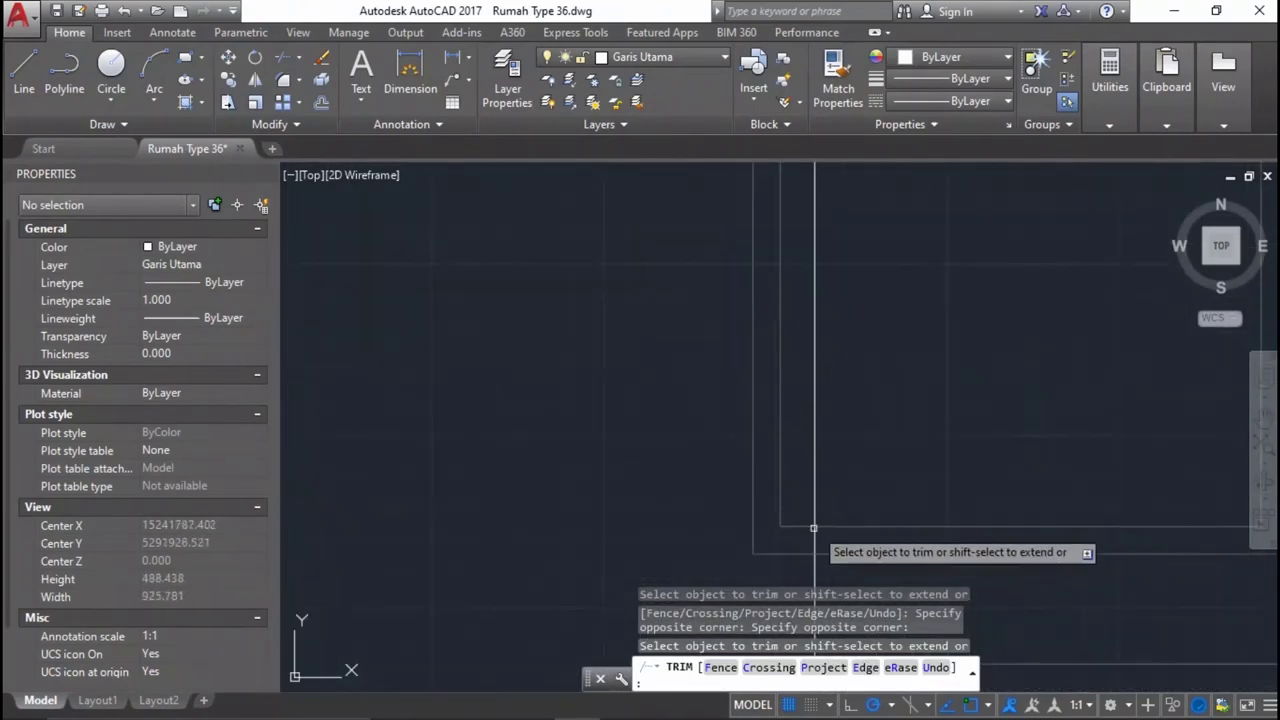
left_click(791, 568)
left_click(779, 425)
scroll(783, 418, "down", 3)
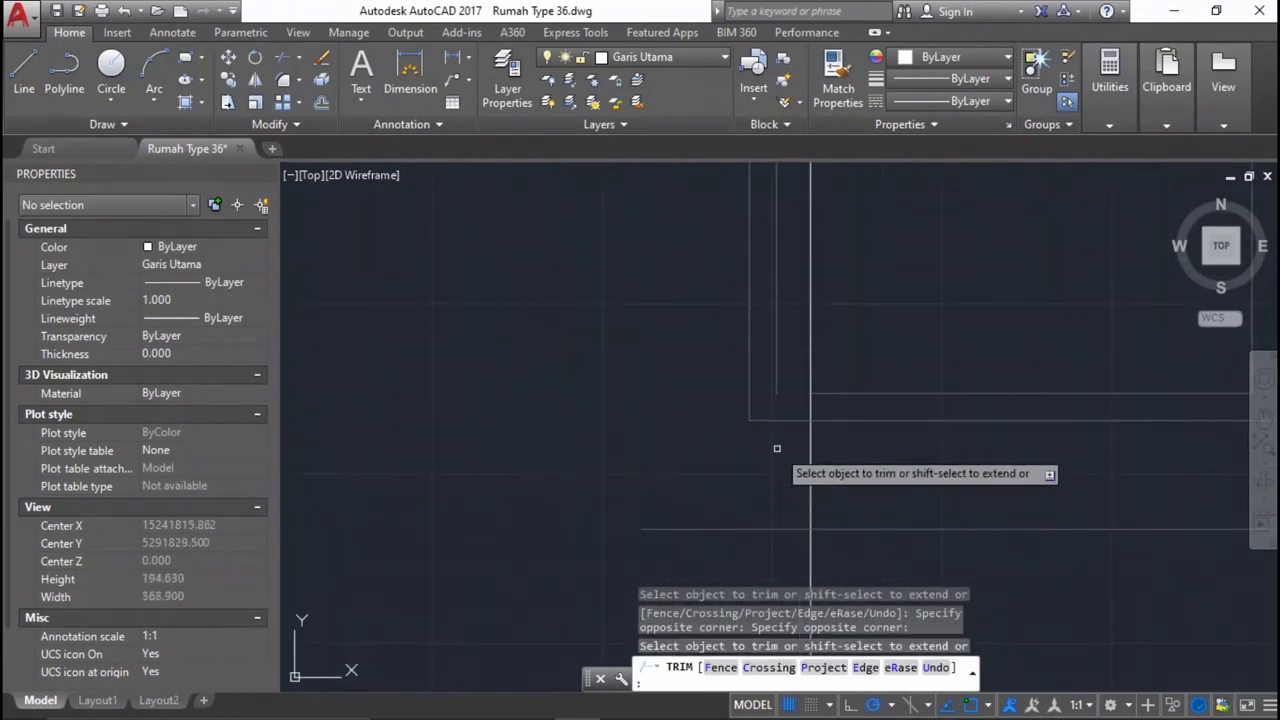
scroll(783, 418, "down", 1)
scroll(783, 418, "down", 3)
scroll(751, 303, "up", 3)
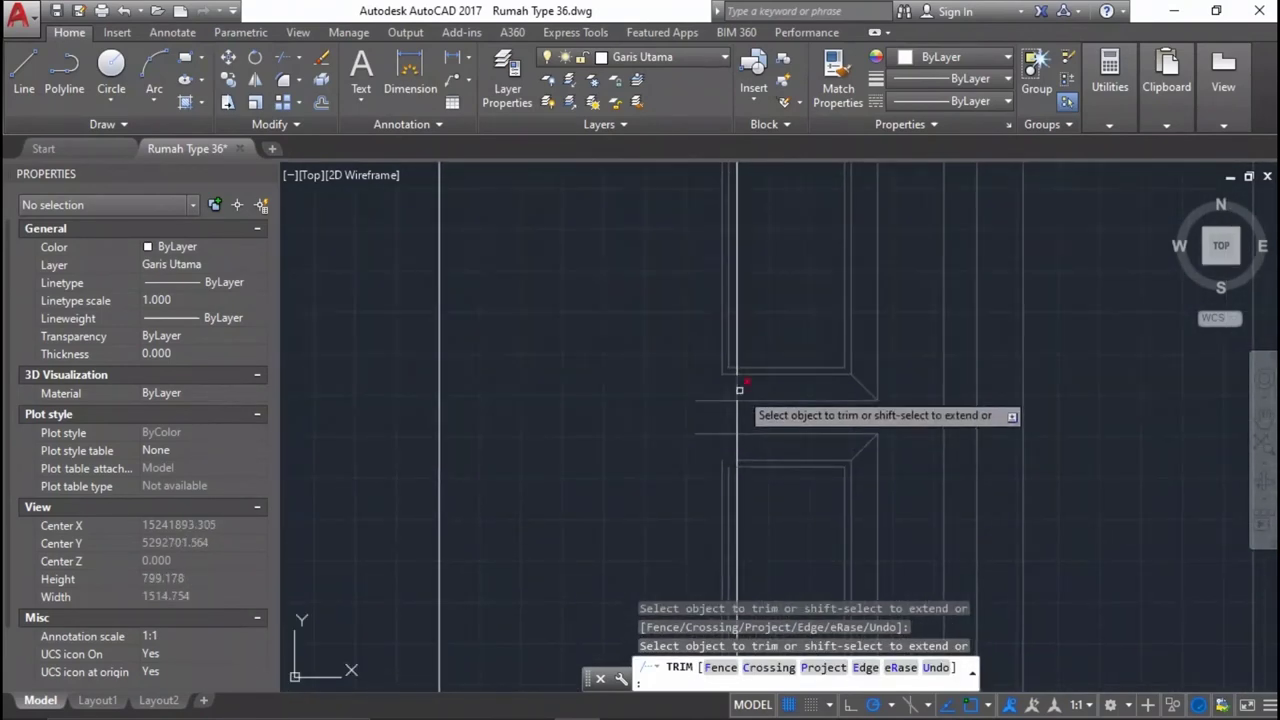
left_click(711, 341)
left_click(686, 277)
scroll(745, 470, "down", 3)
scroll(726, 529, "up", 2)
scroll(730, 295, "up", 1)
scroll(730, 295, "up", 5)
left_click(677, 505)
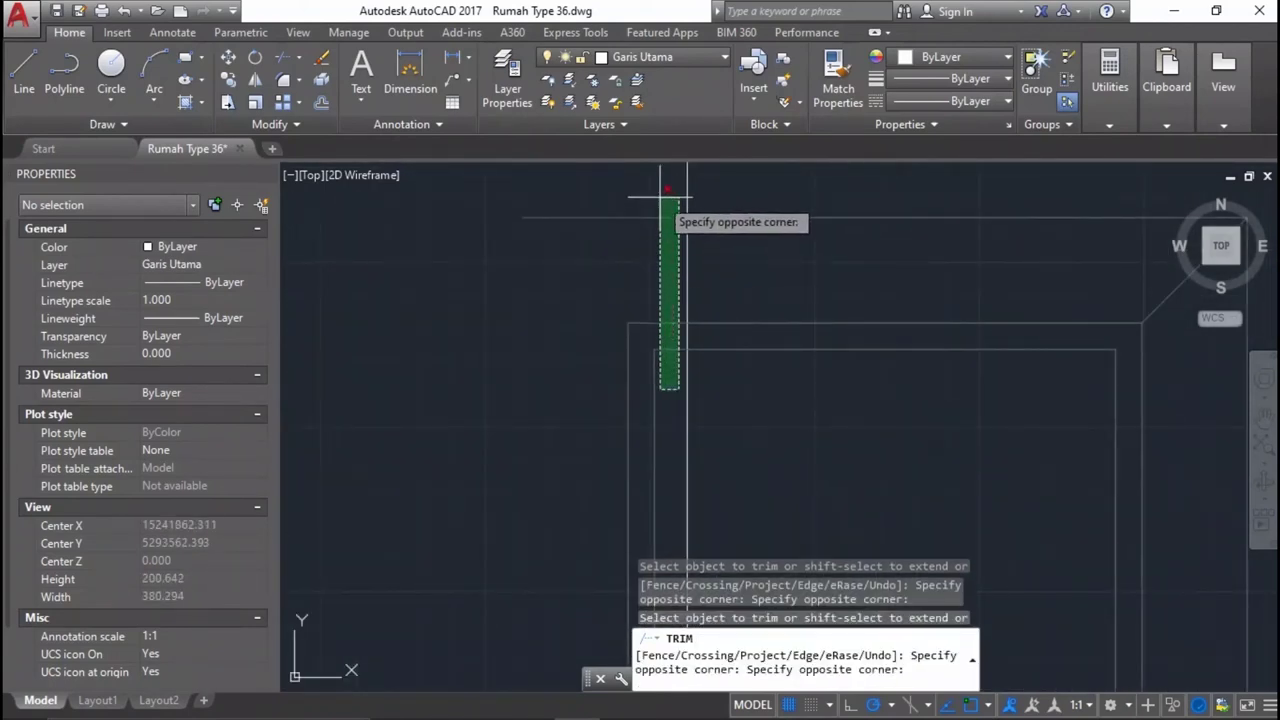
left_click(660, 210)
scroll(677, 210, "down", 3)
scroll(680, 400, "up", 2)
left_click(697, 300)
left_click(660, 405)
scroll(764, 240, "up", 1)
scroll(790, 400, "down", 2)
scroll(800, 500, "up", 3)
scroll(775, 420, "up", 1)
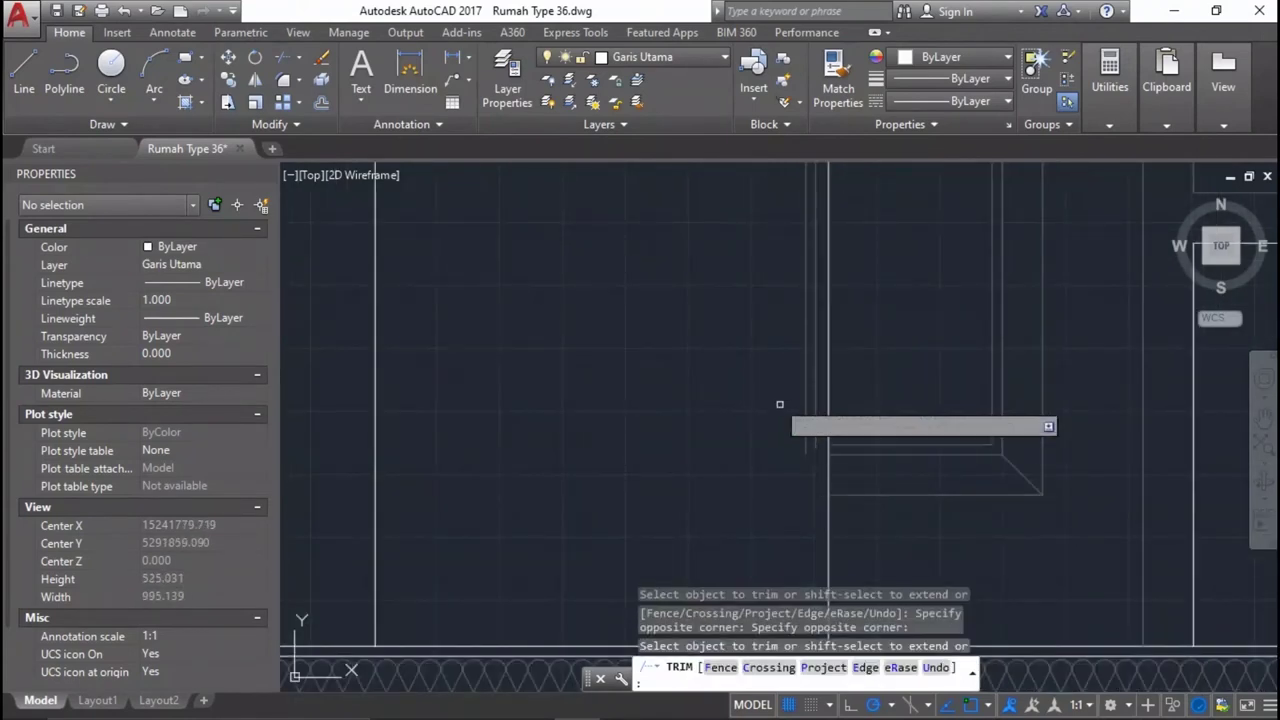
key("Return")
Delete the leftover vertical polylines beside the copied door.
left_click(845, 486)
scroll(820, 420, "down", 2)
left_click(791, 191)
middle_click_drag(791, 191, 783, 261)
key("Delete")
scroll(789, 448, "down", 2)
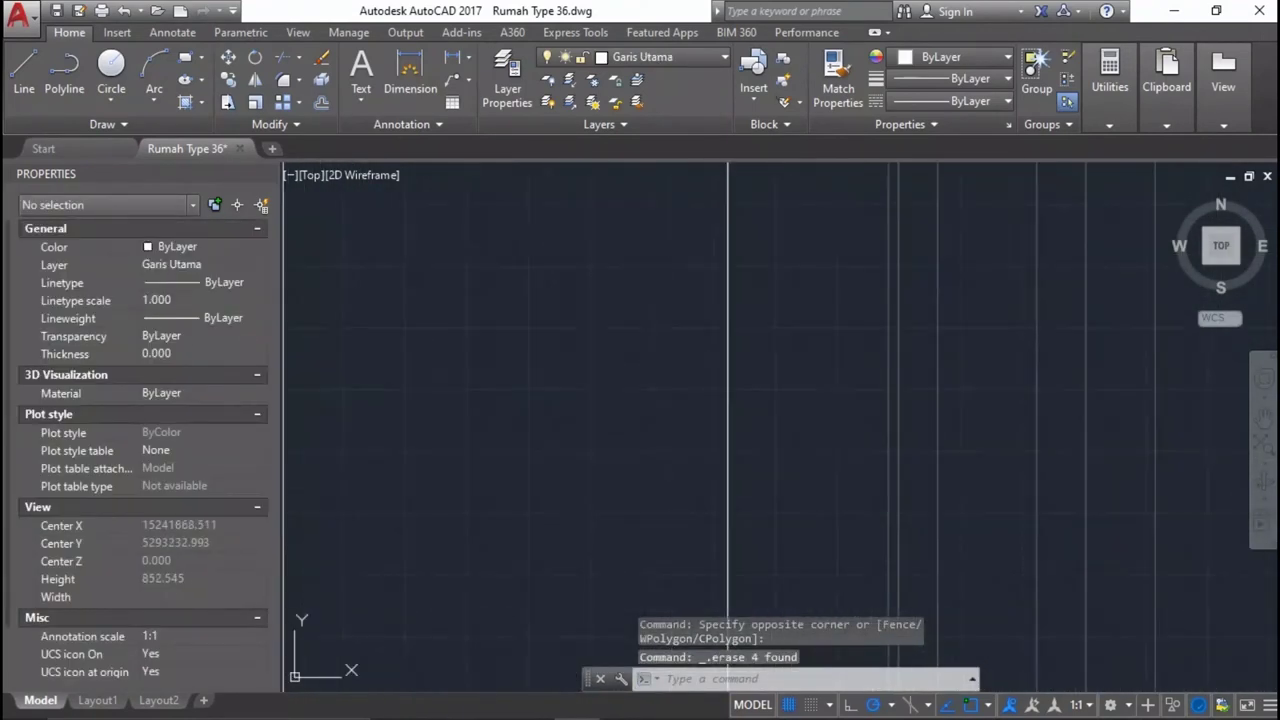
scroll(809, 286, "down", 2)
scroll(894, 257, "up", 2)
middle_click_drag(894, 257, 696, 262)
Select the hatched wall-top and column pieces on the left section.
scroll(903, 263, "down", 2)
scroll(889, 366, "up", 2)
scroll(803, 483, "up", 1)
scroll(803, 483, "down", 3)
scroll(812, 450, "down", 3)
scroll(812, 450, "down", 2)
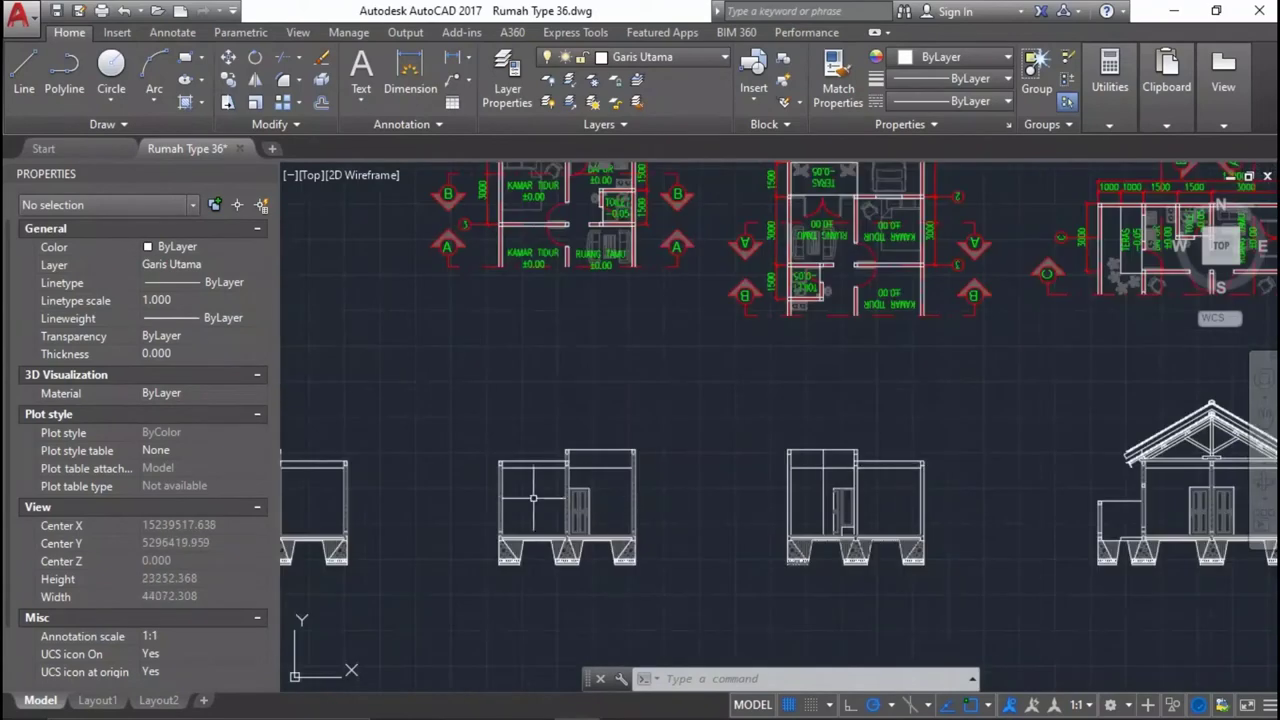
scroll(853, 405, "up", 1)
middle_click_drag(900, 470, 853, 405)
scroll(440, 350, "up", 3)
scroll(580, 323, "down", 2)
scroll(352, 363, "up", 5)
scroll(400, 335, "up", 1)
left_click(471, 320)
scroll(443, 252, "up", 3)
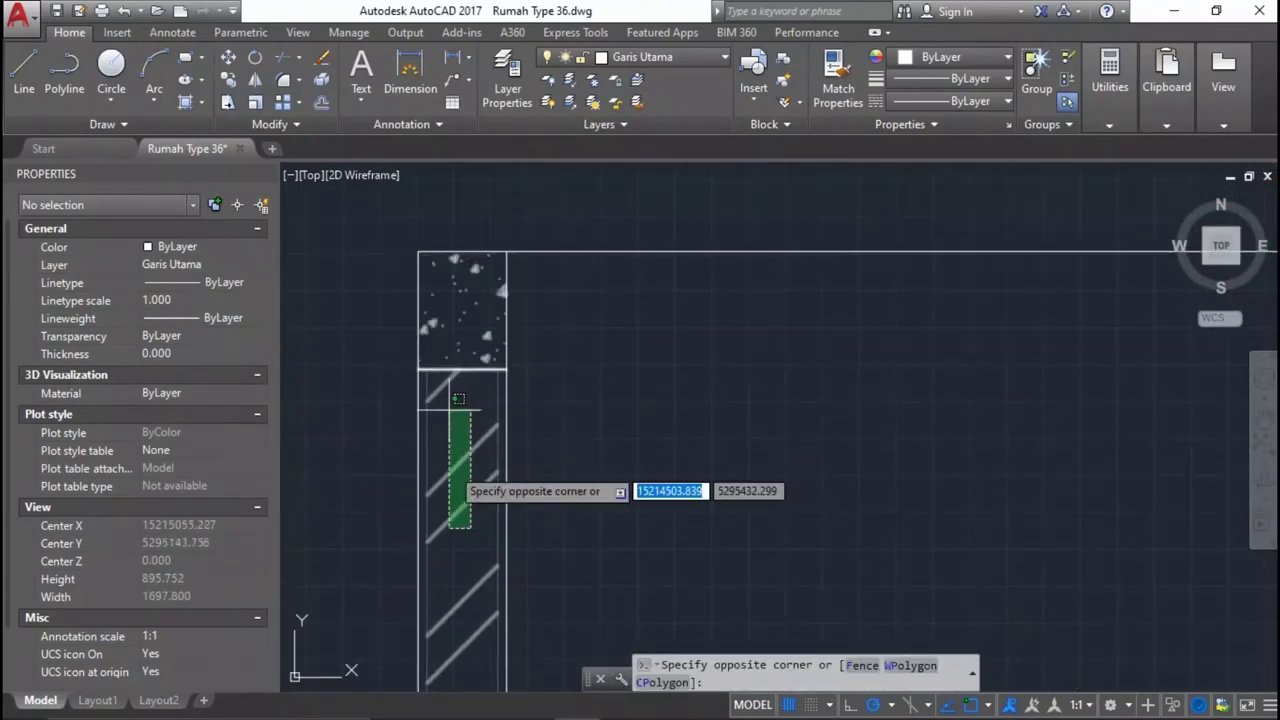
left_click(423, 368)
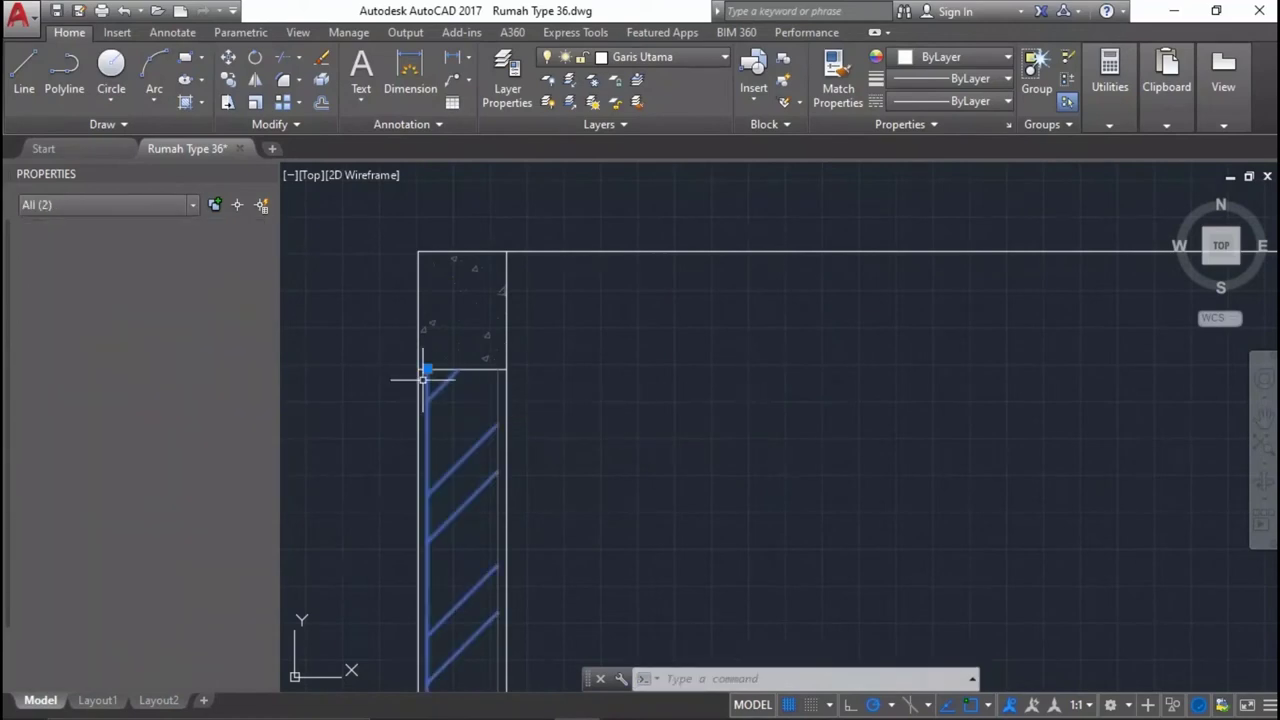
scroll(530, 399, "up", 4)
left_click(450, 387)
left_click(423, 257)
left_click(430, 245)
left_click(470, 300)
scroll(507, 243, "down", 4)
scroll(529, 491, "up", 5)
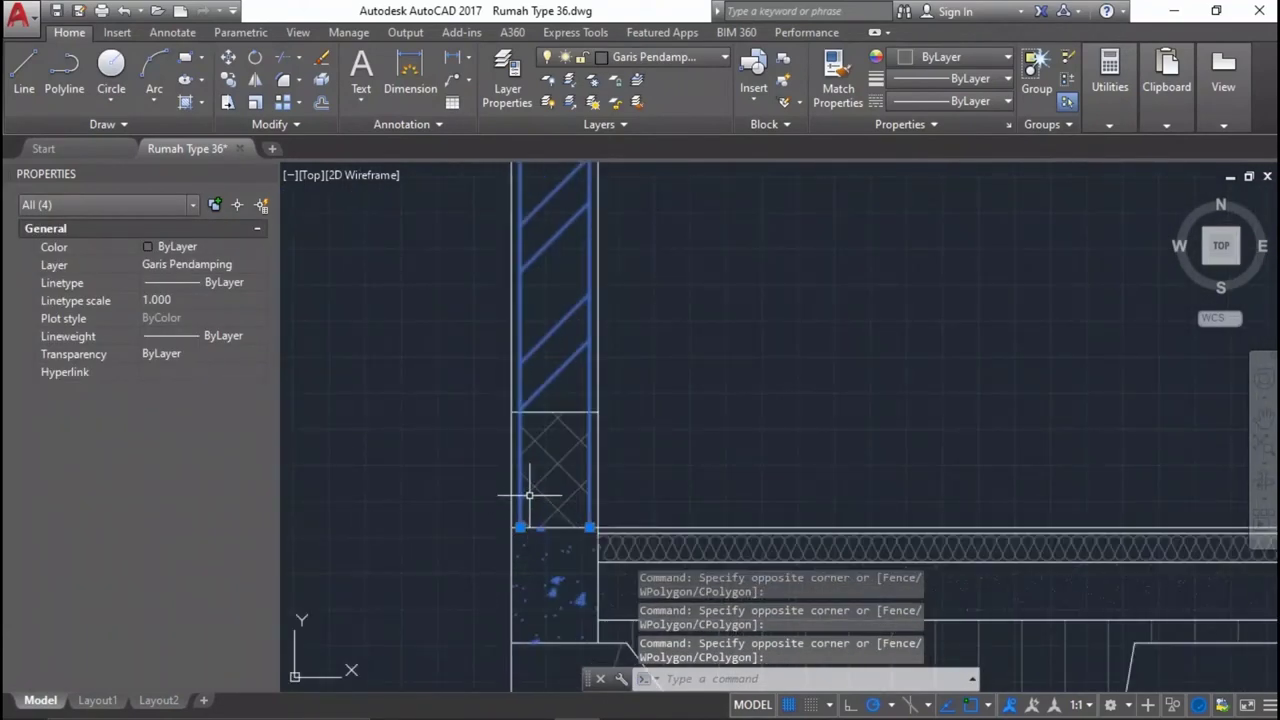
left_click(528, 520)
scroll(549, 414, "down", 3)
scroll(540, 425, "down", 3)
Add the right house's column-top pieces, bringing the selection to twelve objects.
middle_click_drag(540, 425, 228, 425)
scroll(1071, 500, "up", 3)
scroll(1071, 500, "down", 5)
scroll(923, 485, "down", 3)
scroll(400, 449, "up", 2)
scroll(400, 449, "up", 5)
scroll(540, 520, "up", 2)
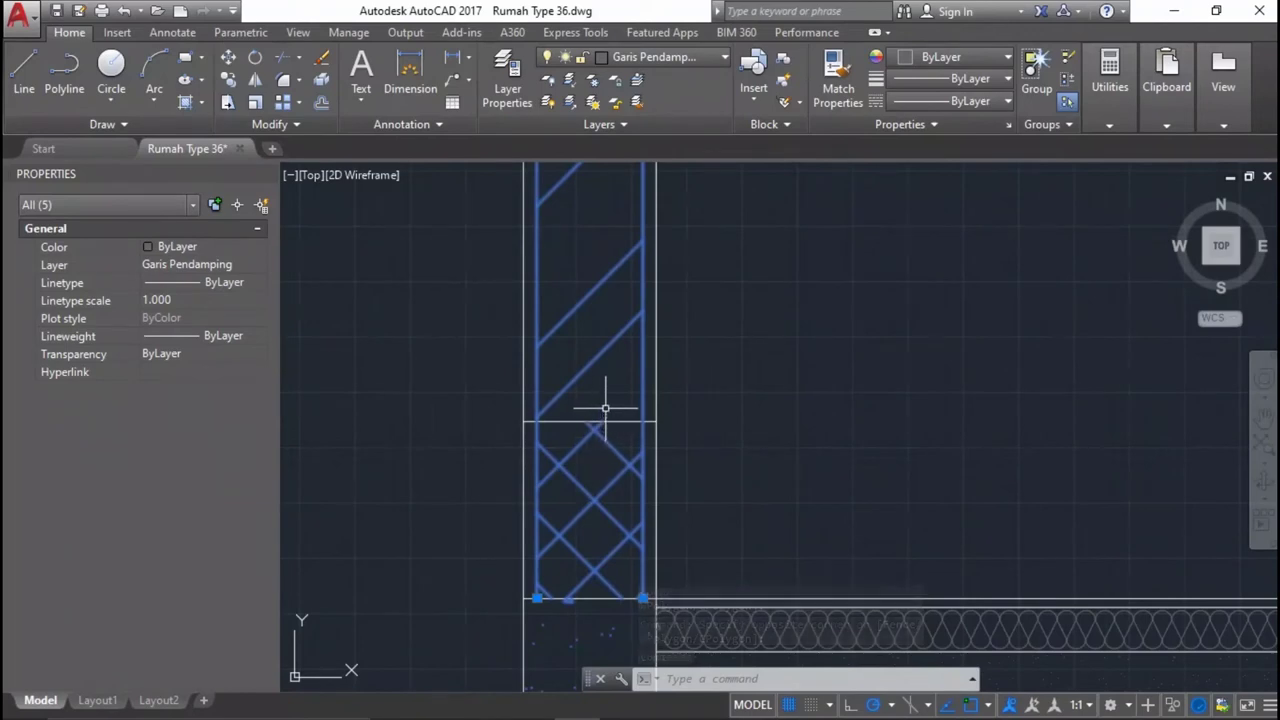
left_click(571, 451)
scroll(560, 450, "down", 4)
scroll(1134, 457, "up", 4)
scroll(952, 364, "up", 4)
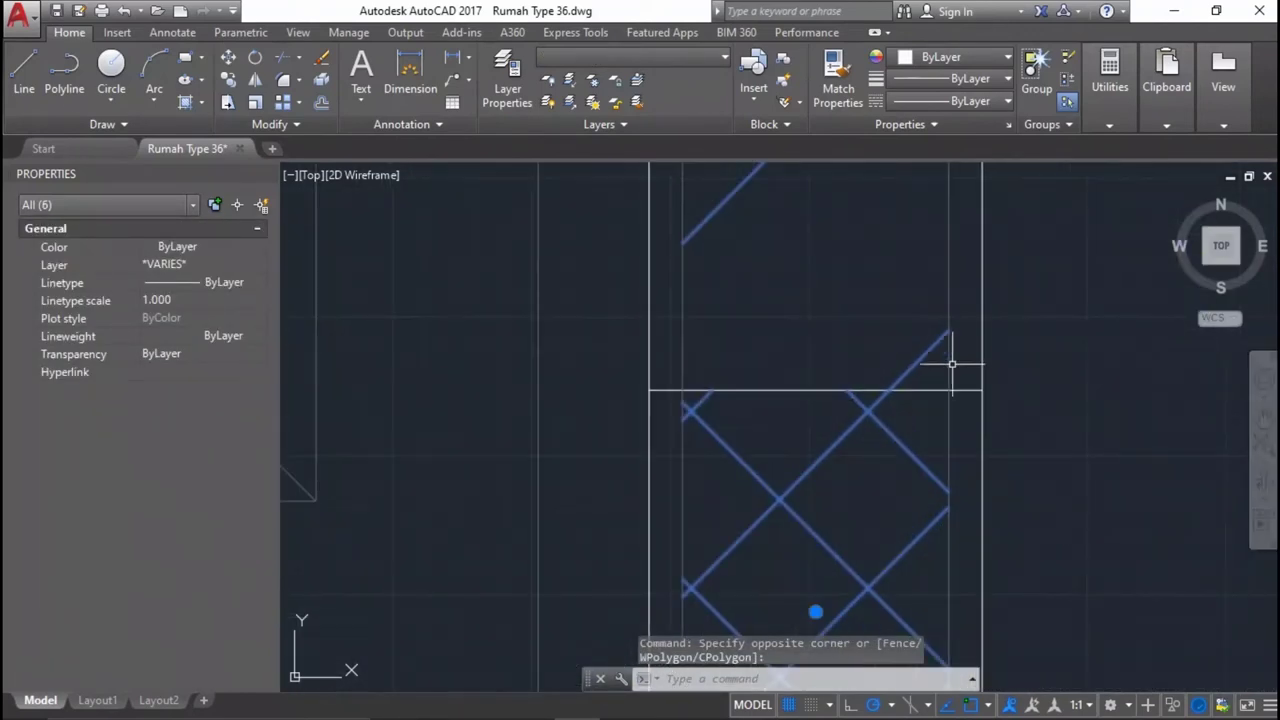
left_click(952, 364)
left_click(640, 265)
scroll(942, 479, "down", 4)
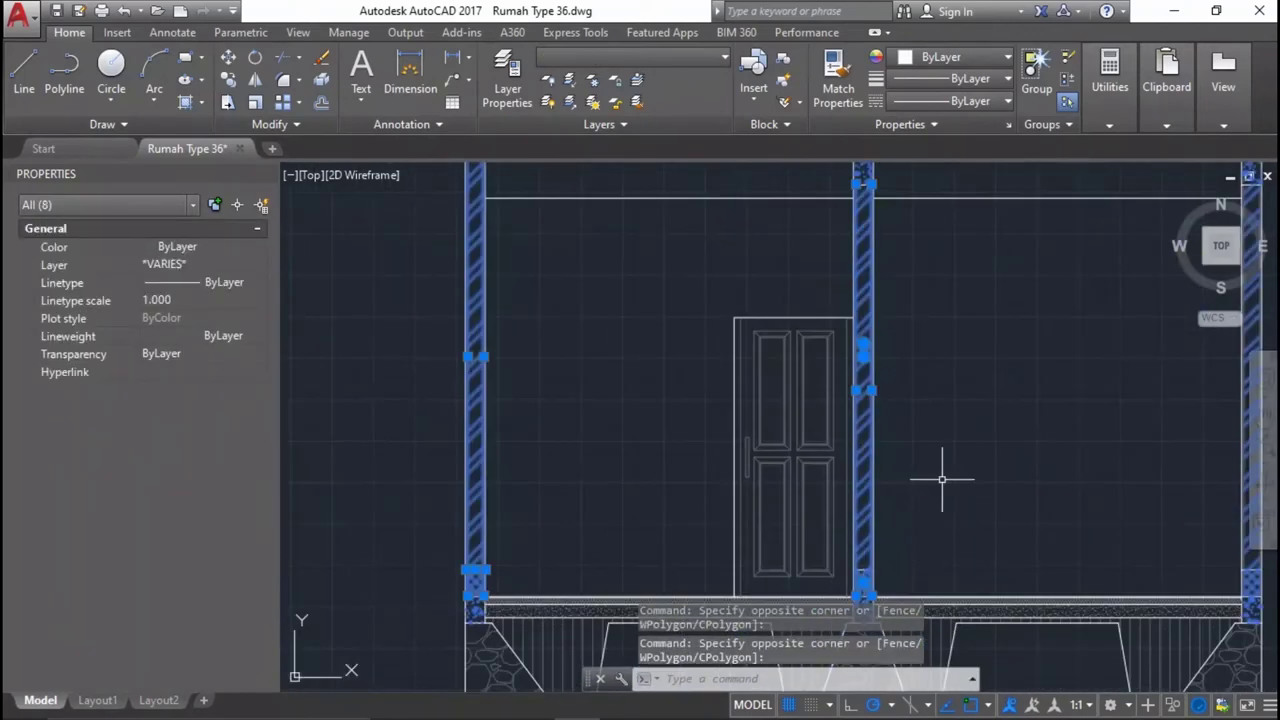
scroll(982, 317, "down", 3)
scroll(635, 455, "up", 4)
scroll(705, 523, "up", 3)
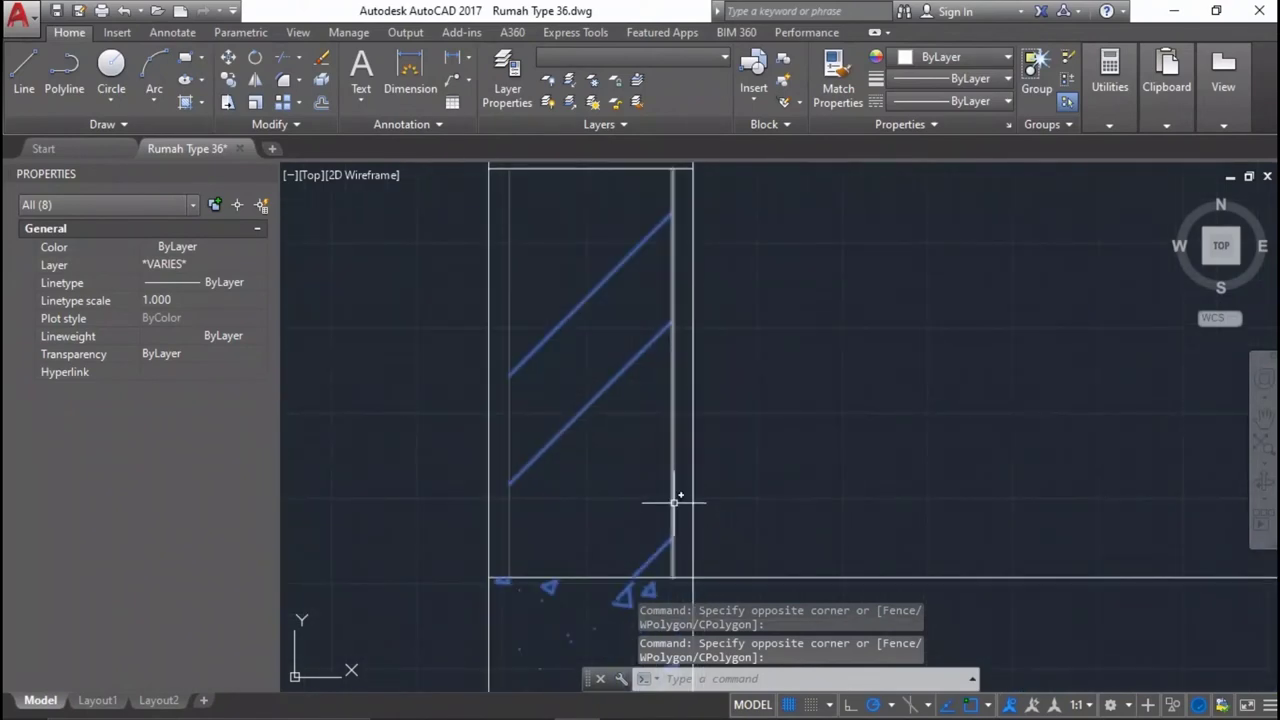
left_click(680, 492)
left_click(504, 406)
scroll(607, 369, "down", 5)
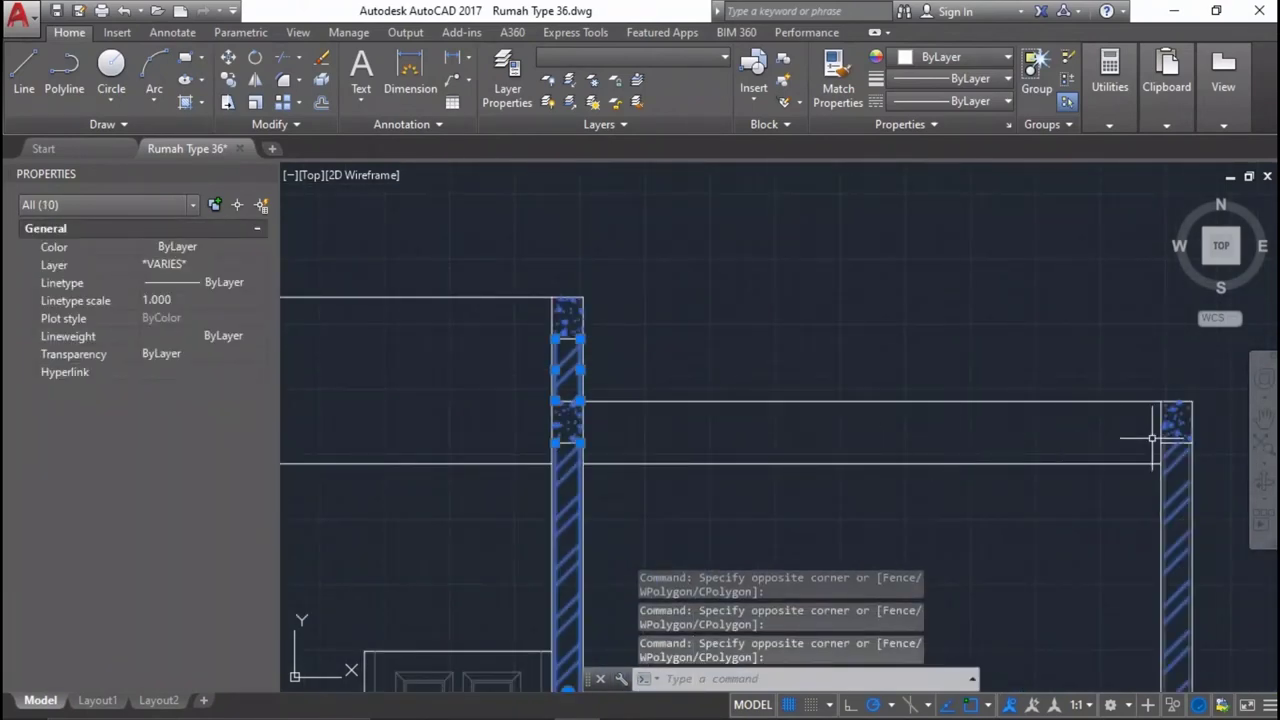
scroll(1153, 438, "up", 3)
scroll(903, 437, "up", 2)
scroll(951, 429, "up", 1)
left_click(953, 427)
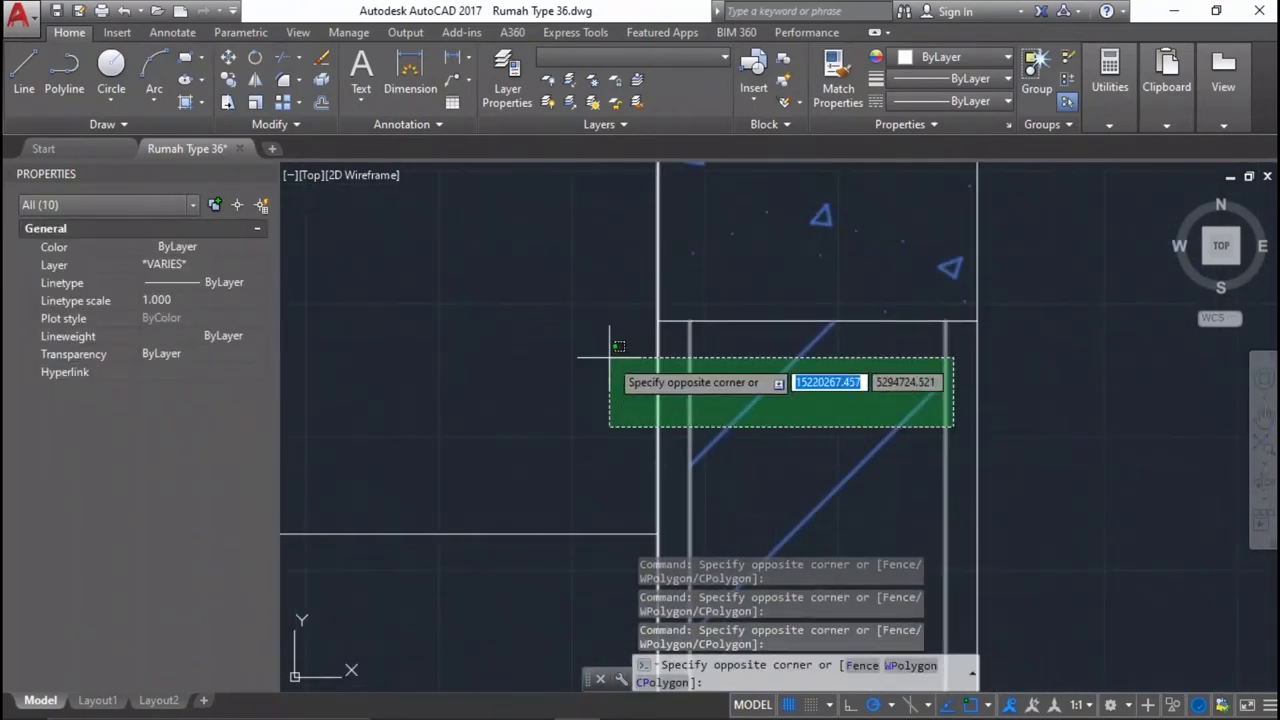
left_click(682, 358)
middle_click_drag(684, 366, 646, 466)
type("co")
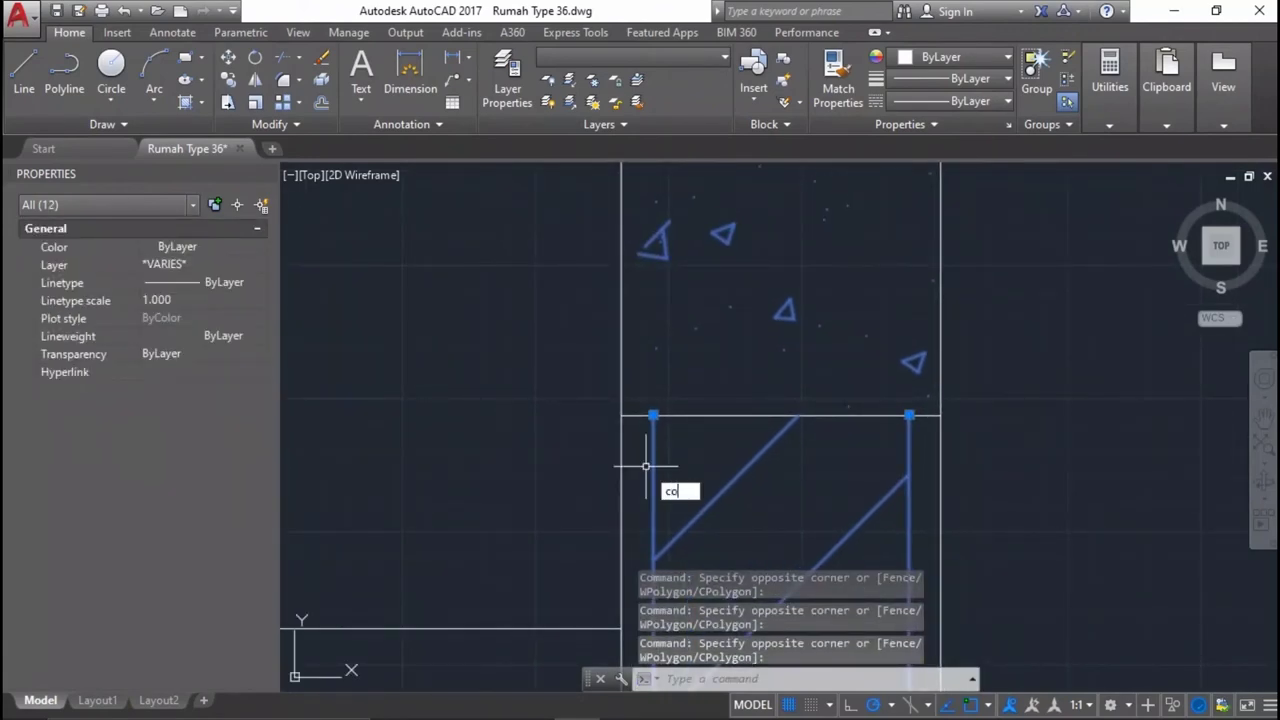
Copy the twelve pieces from the column's top corner onto the other column's top corner.
key("Return")
scroll(706, 425, "down", 4)
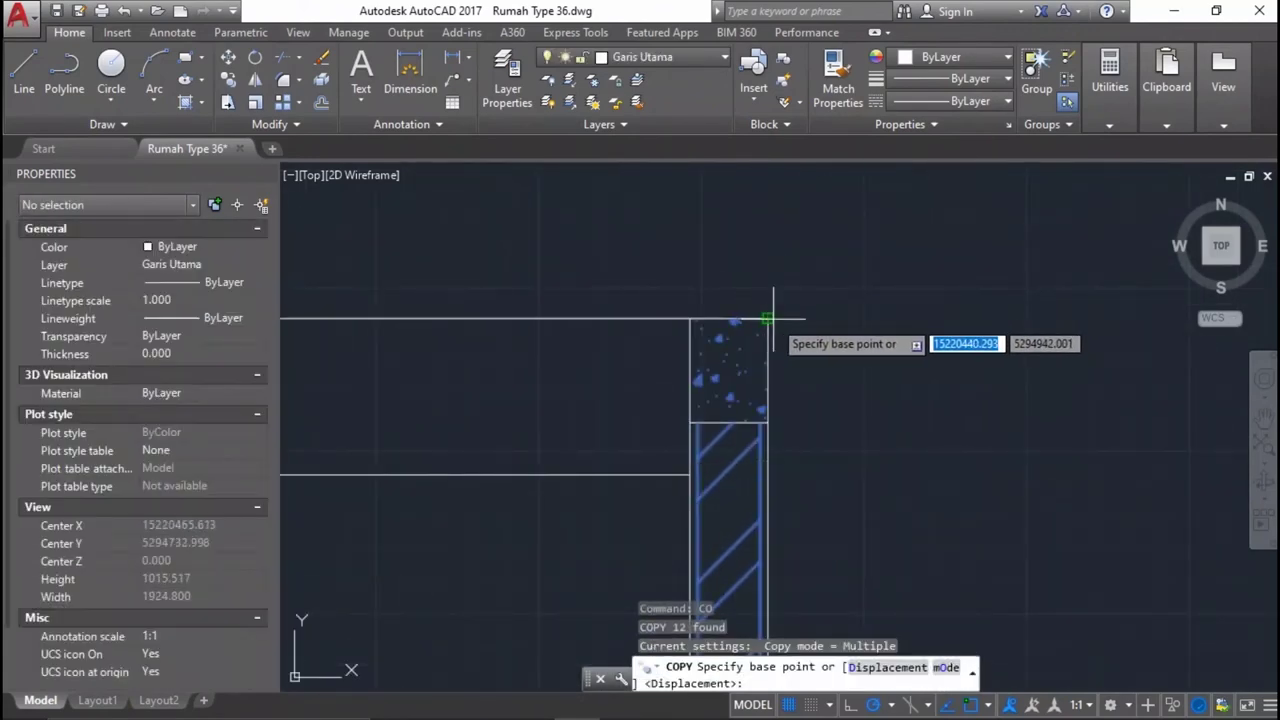
left_click(773, 318)
scroll(571, 414, "down", 3)
scroll(1023, 420, "up", 3)
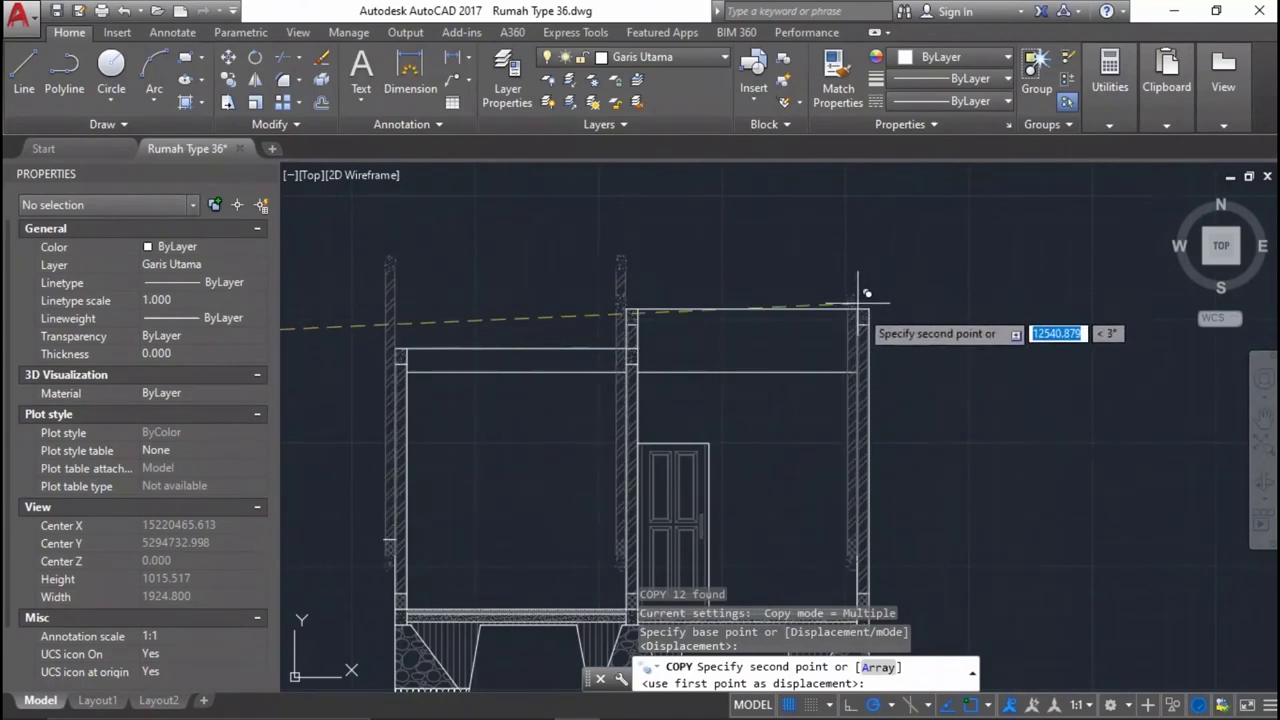
scroll(866, 285, "down", 4)
scroll(1122, 352, "up", 3)
scroll(1120, 354, "up", 2)
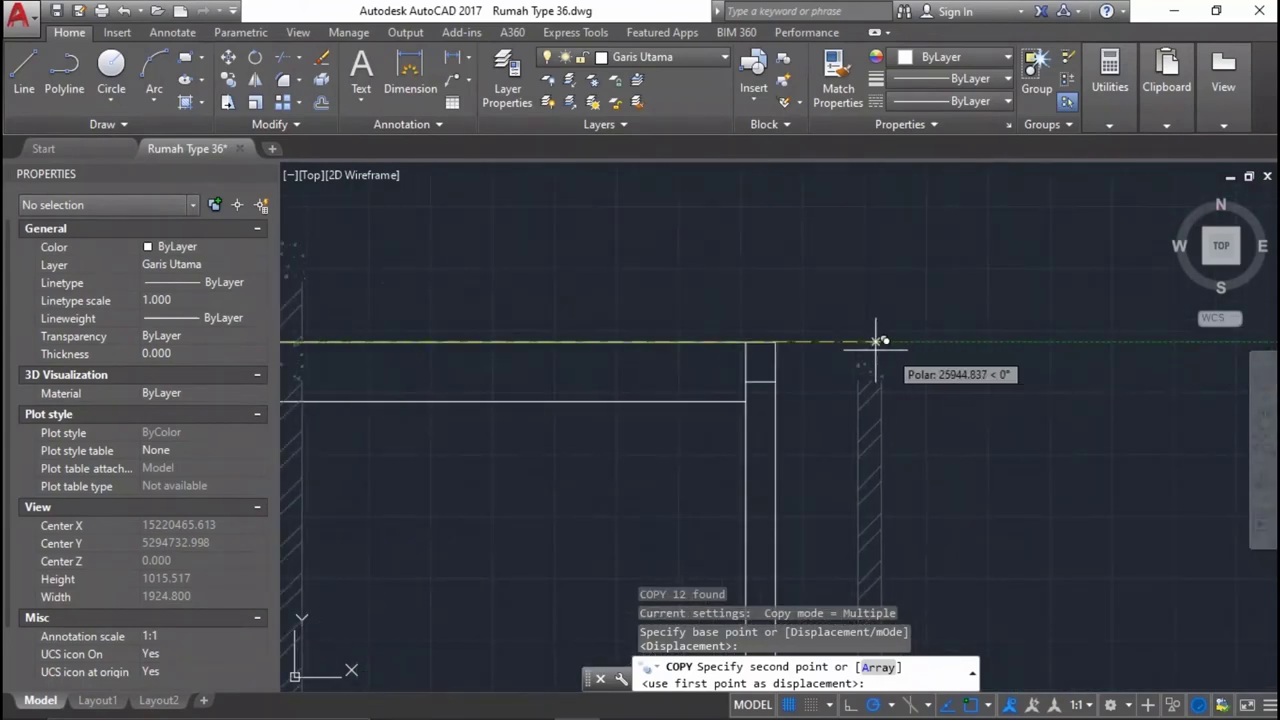
left_click(793, 342)
key("Return")
scroll(749, 380, "down", 2)
scroll(851, 258, "down", 1)
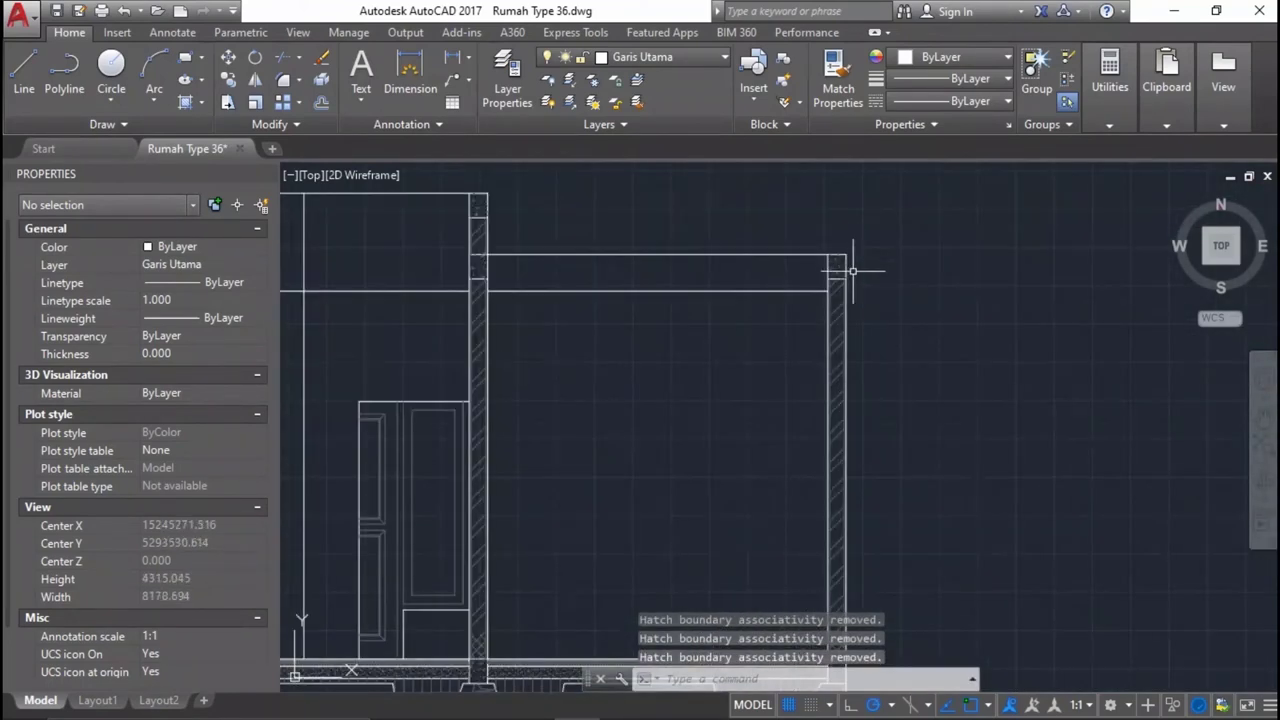
scroll(835, 527, "down", 1)
scroll(601, 482, "up", 4)
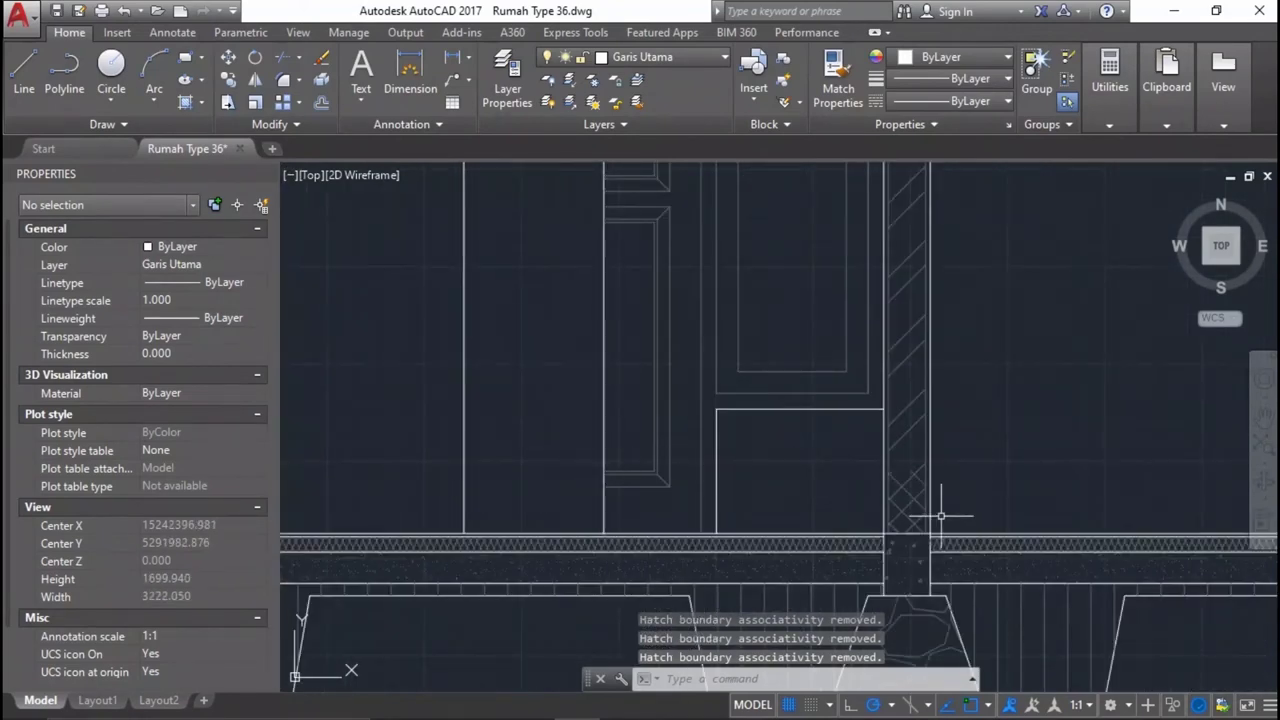
scroll(888, 483, "up", 2)
scroll(874, 462, "down", 6)
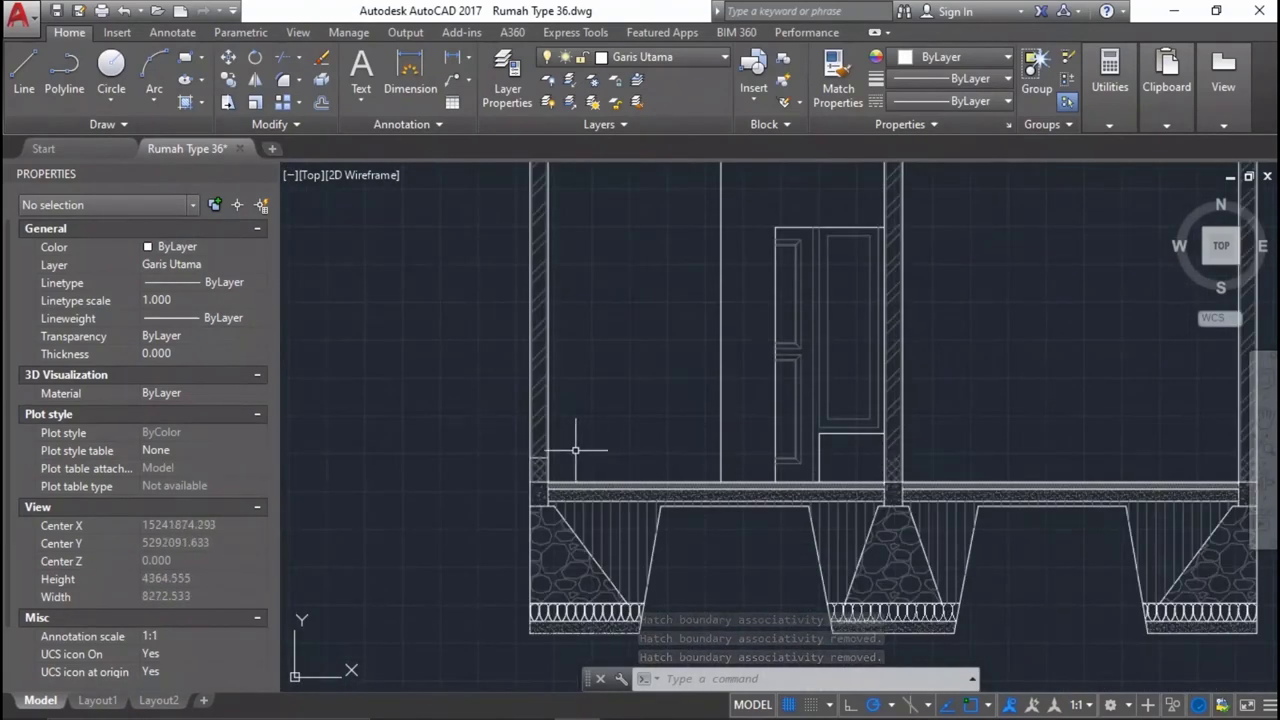
scroll(920, 477, "down", 6)
scroll(640, 480, "up", 6)
scroll(943, 463, "down", 6)
scroll(445, 470, "up", 6)
scroll(540, 432, "up", 8)
left_click(604, 357)
scroll(604, 357, "up", 3)
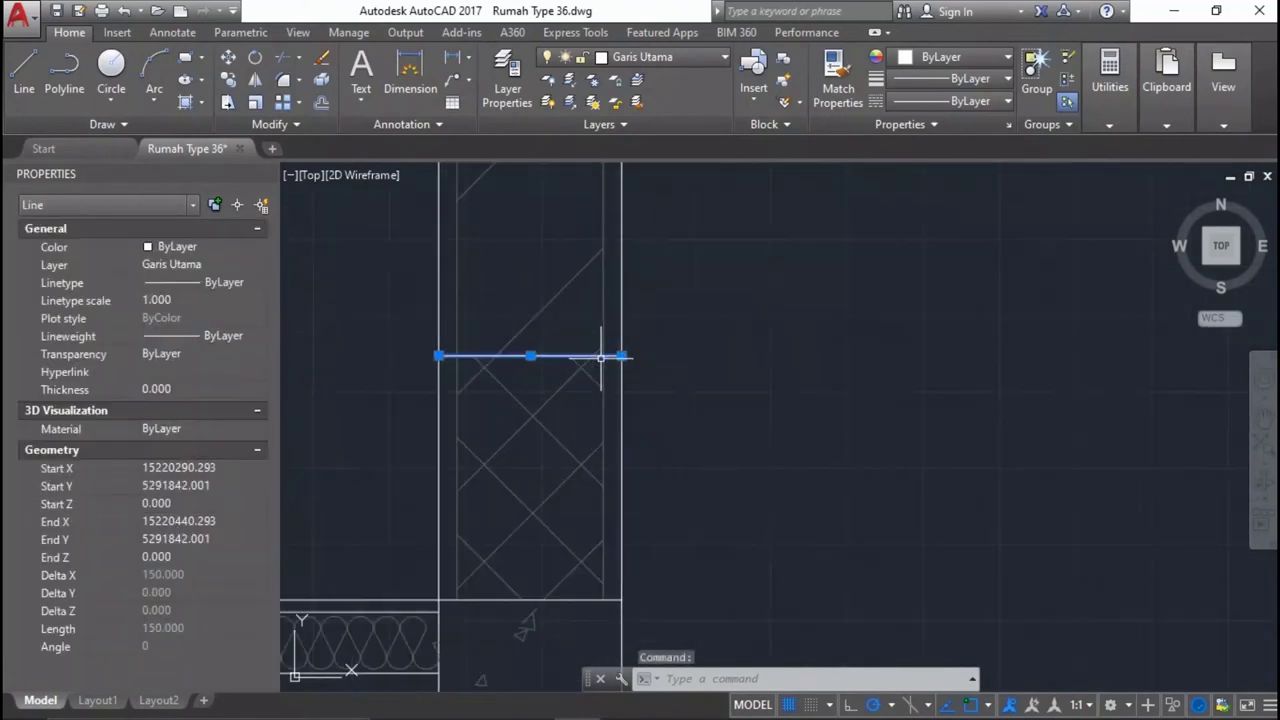
Copy the short wall-top line from its right end to the other wall corner, then save.
type("o")
key("Return")
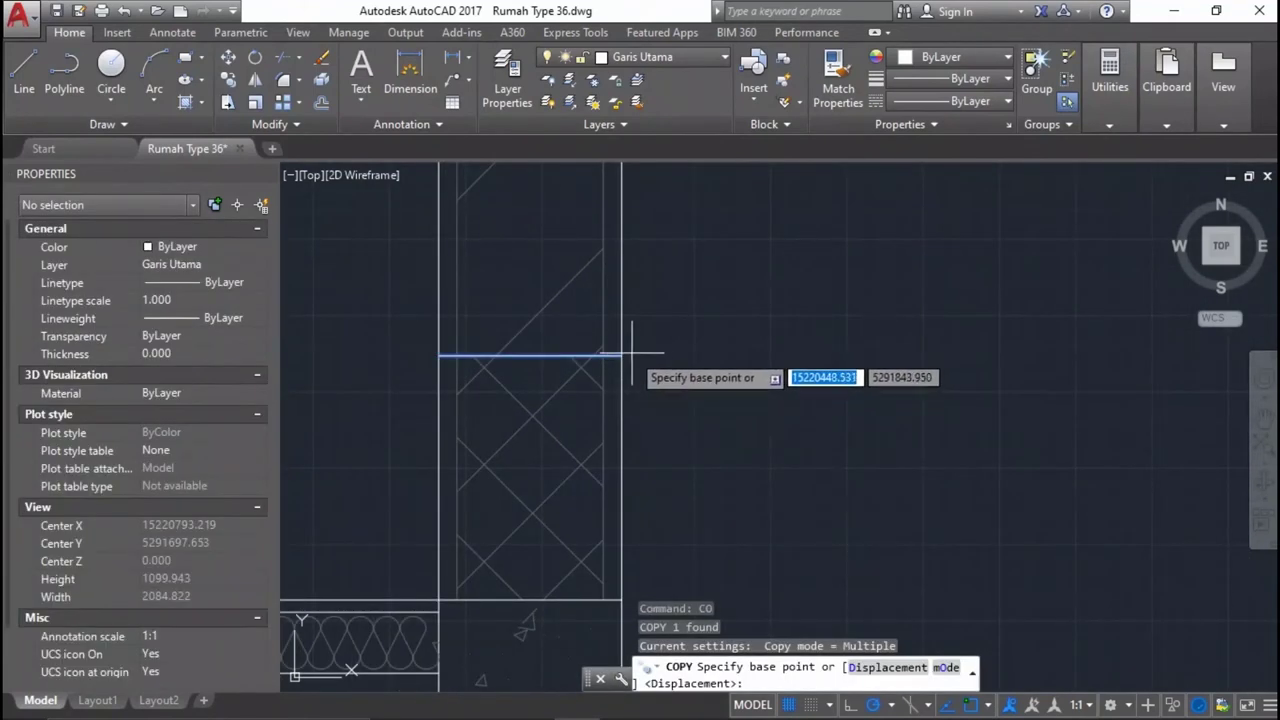
left_click(620, 355)
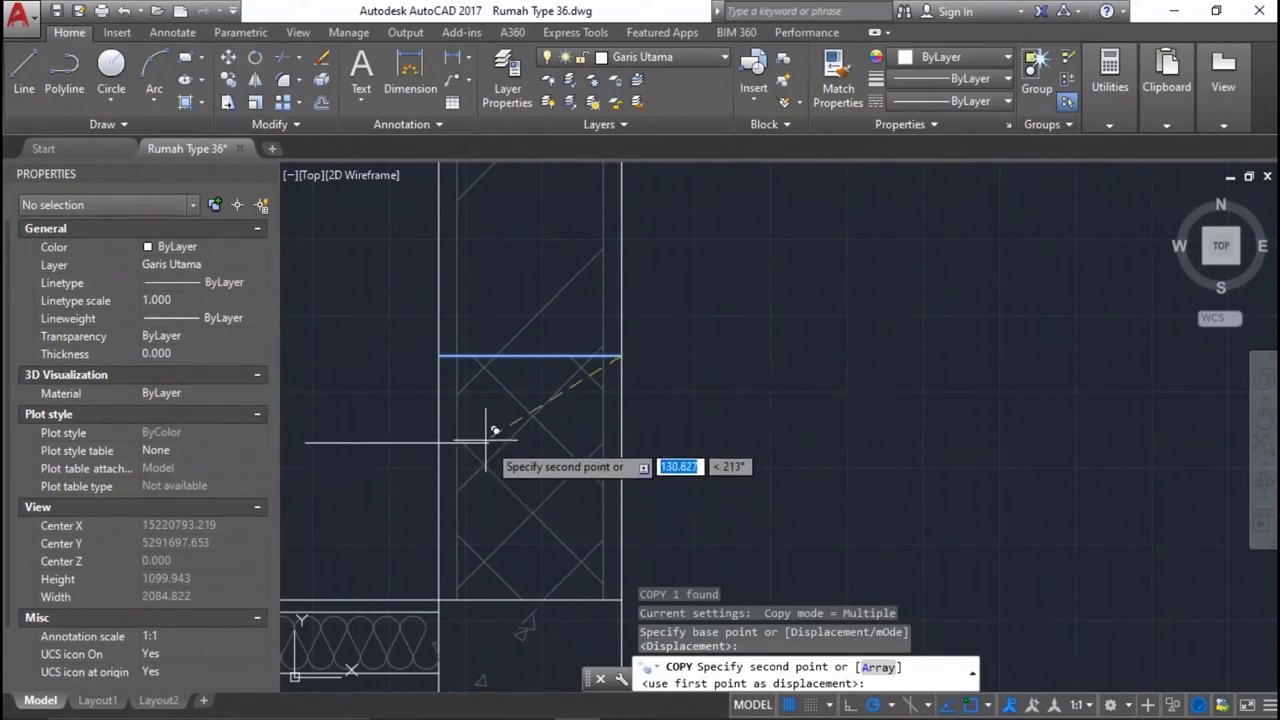
scroll(494, 431, "down", 5)
scroll(1081, 423, "up", 3)
scroll(950, 415, "up", 2)
scroll(934, 557, "up", 2)
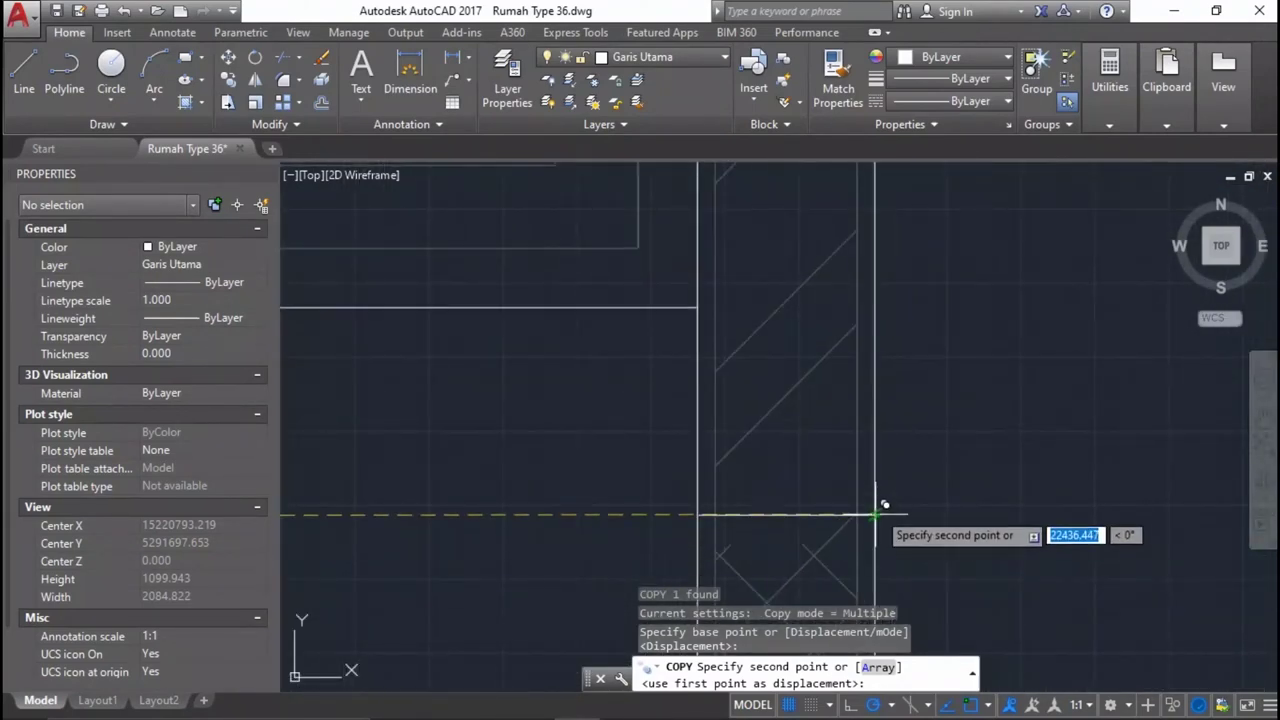
left_click(875, 543)
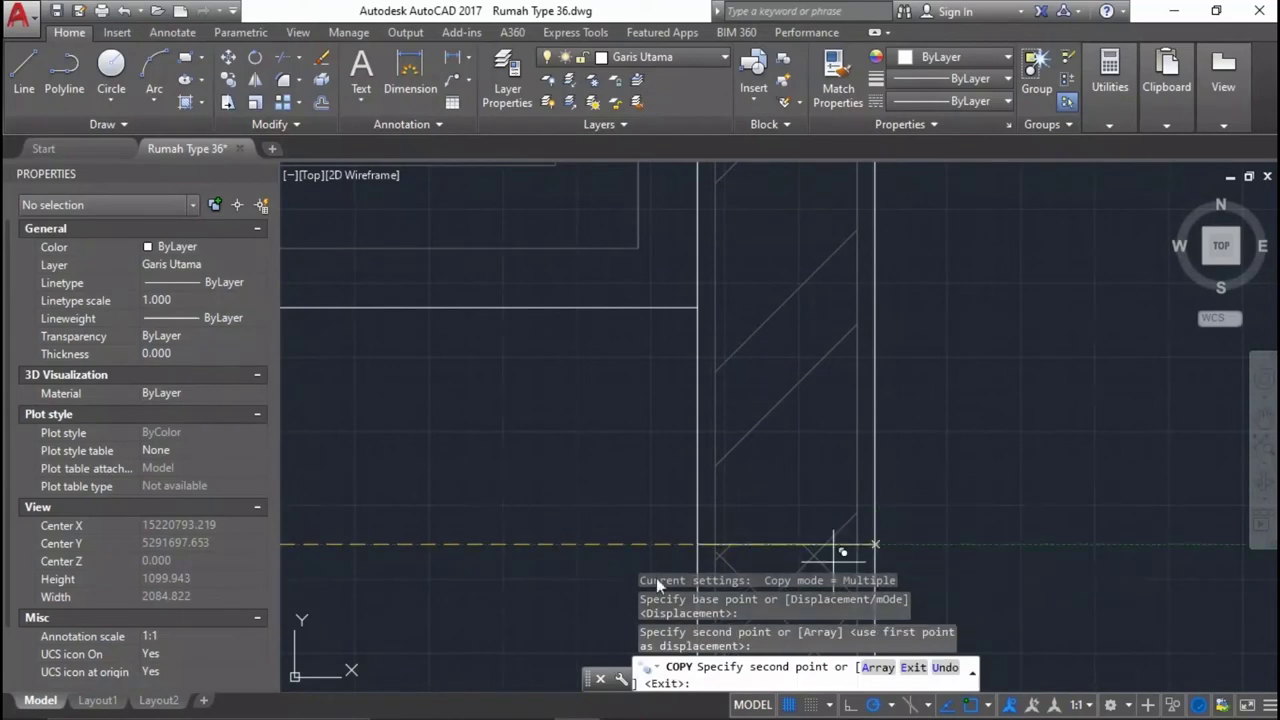
scroll(843, 443, "down", 3)
scroll(900, 450, "up", 2)
scroll(962, 462, "up", 2)
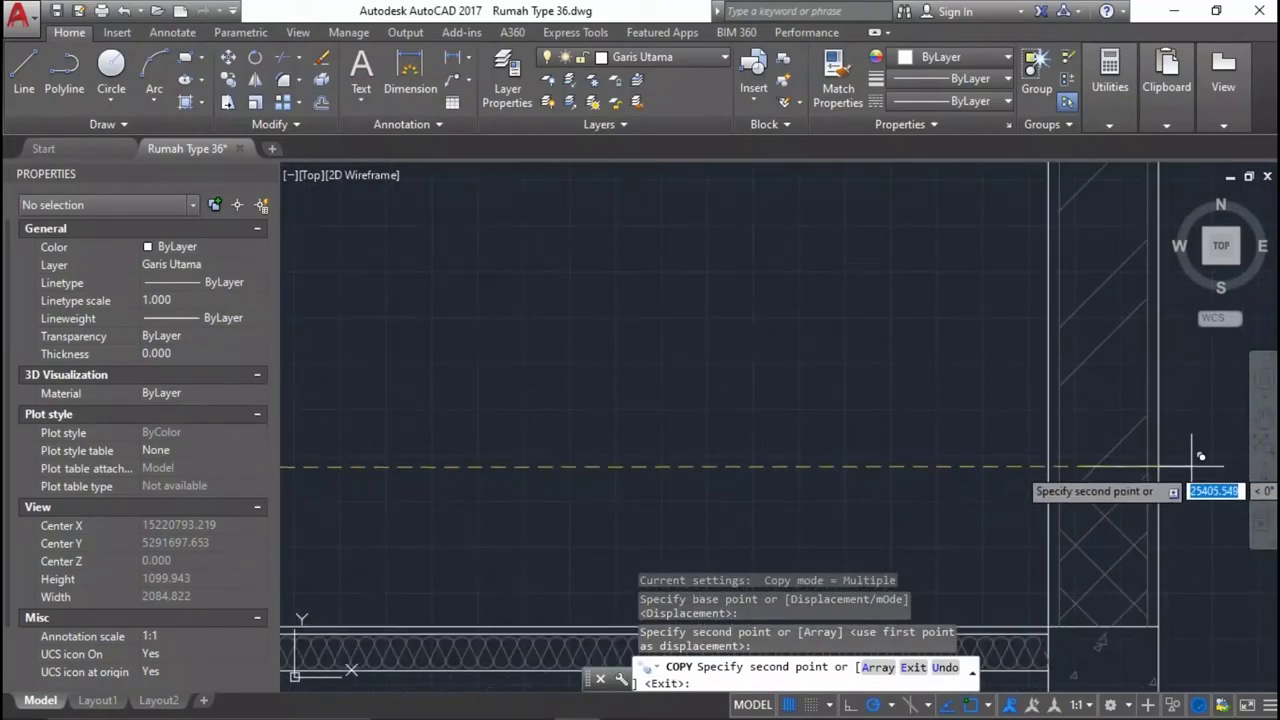
left_click(1137, 471)
key("Escape")
key("ctrl+s")
scroll(700, 400, "down", 10)
Erase the entire left house cross-section (157 objects).
left_click(662, 318)
key("Escape")
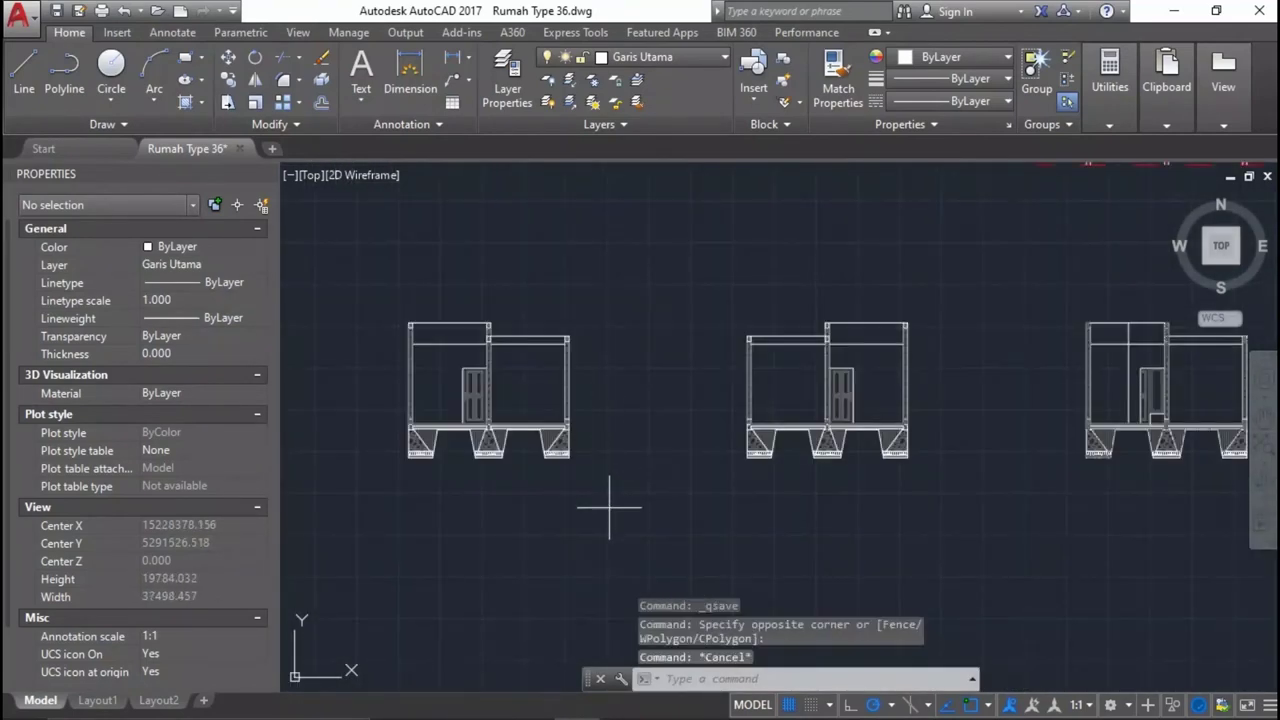
left_click(609, 507)
left_click(399, 259)
key("Delete")
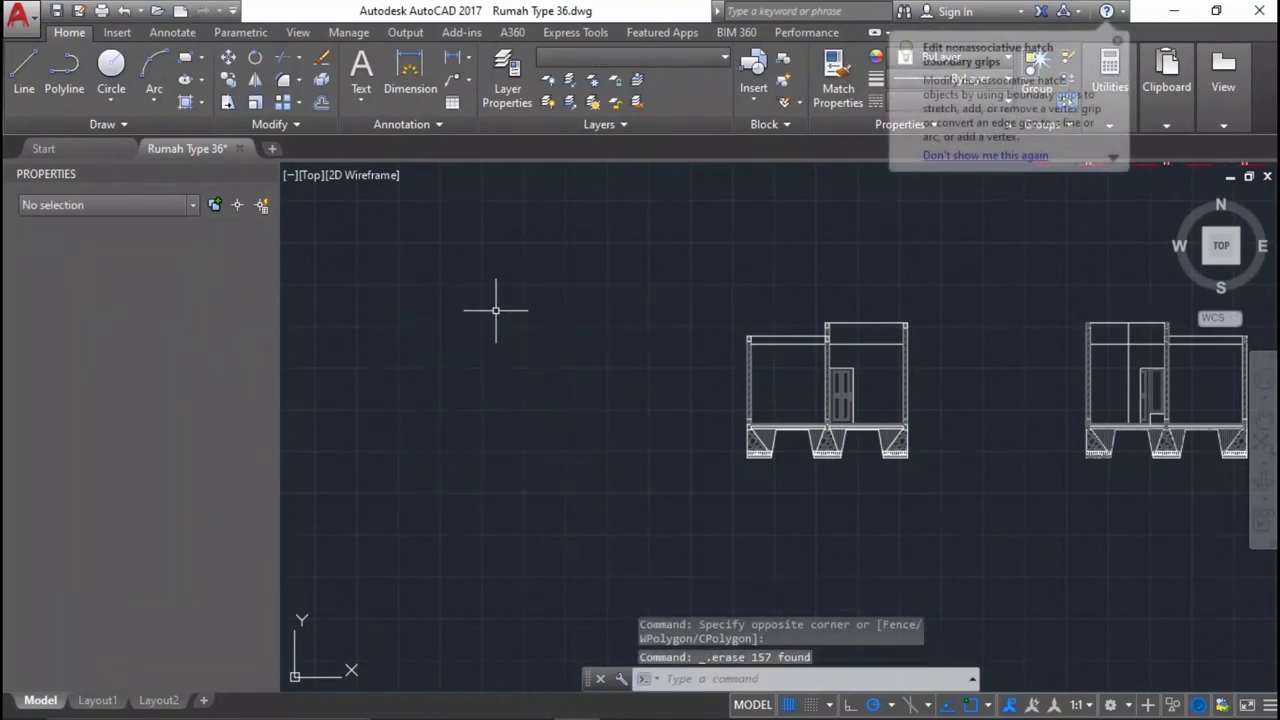
middle_click_drag(934, 271, 594, 263)
scroll(1133, 271, "up", 3)
scroll(1000, 240, "up", 2)
scroll(860, 215, "up", 3)
scroll(920, 380, "up", 4)
scroll(890, 440, "up", 4)
scroll(877, 466, "up", 2)
left_click(838, 464)
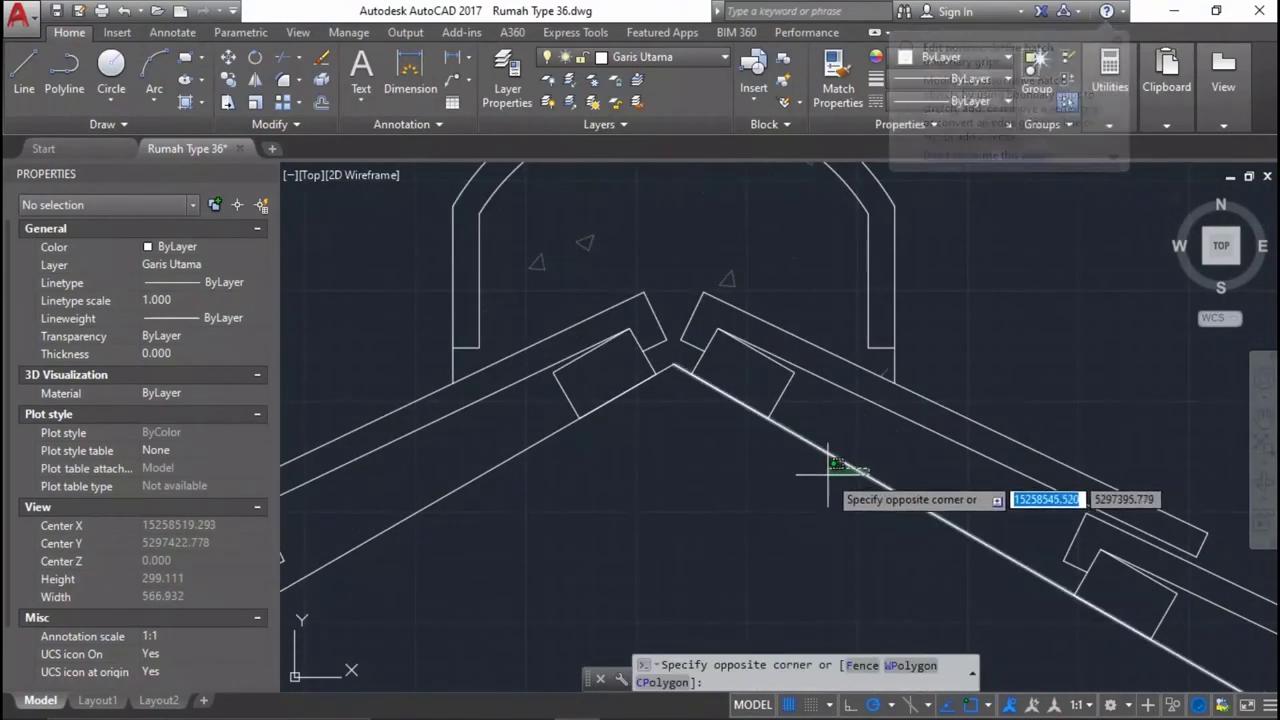
Copy the two roof slope lines from the roof apex up to the top of the ridge cap.
left_click(825, 470)
left_click(655, 474)
left_click(472, 528)
scroll(668, 370, "down", 3)
scroll(671, 371, "down", 3)
scroll(838, 320, "up", 2)
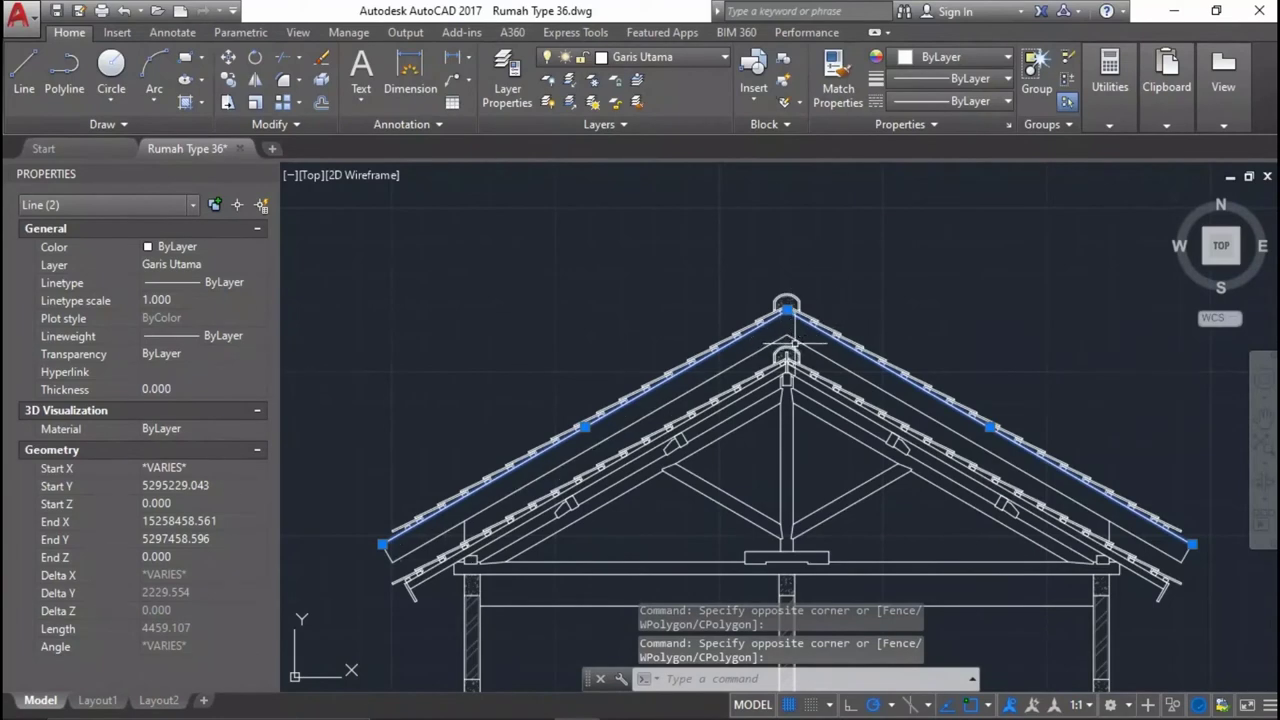
type("o")
key("Return")
scroll(780, 370, "up", 2)
scroll(770, 393, "up", 2)
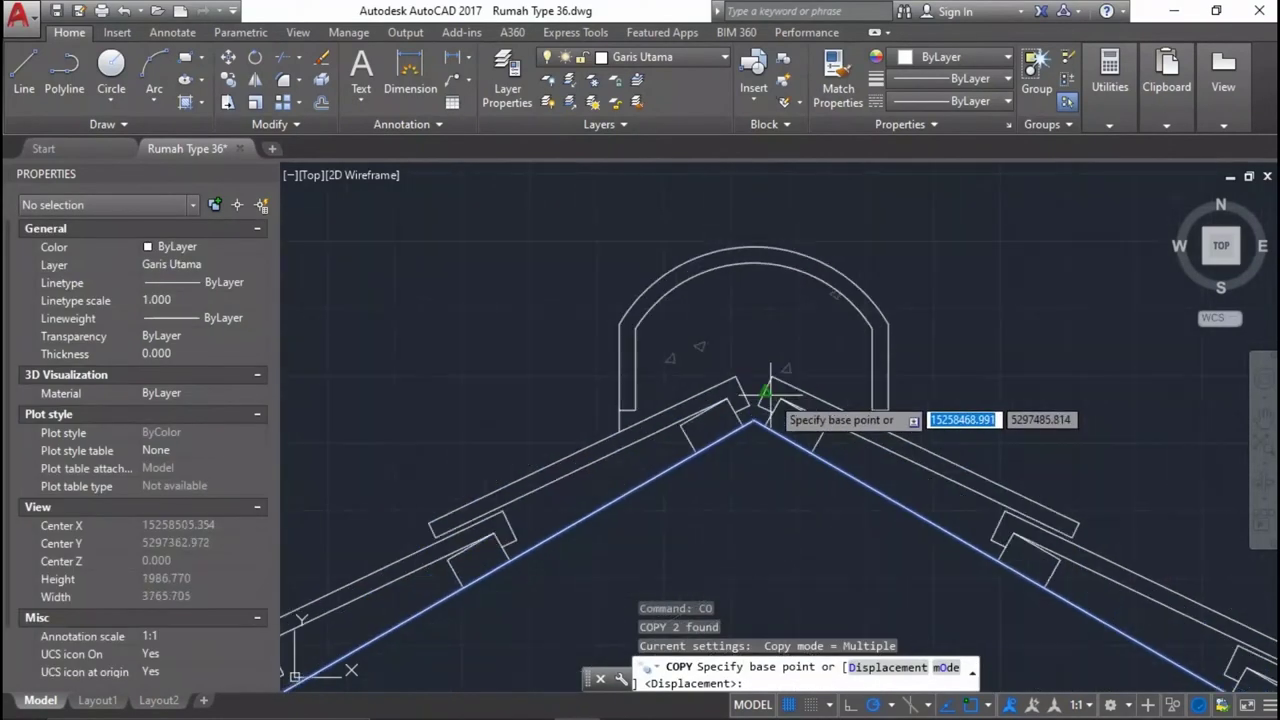
left_click(752, 422)
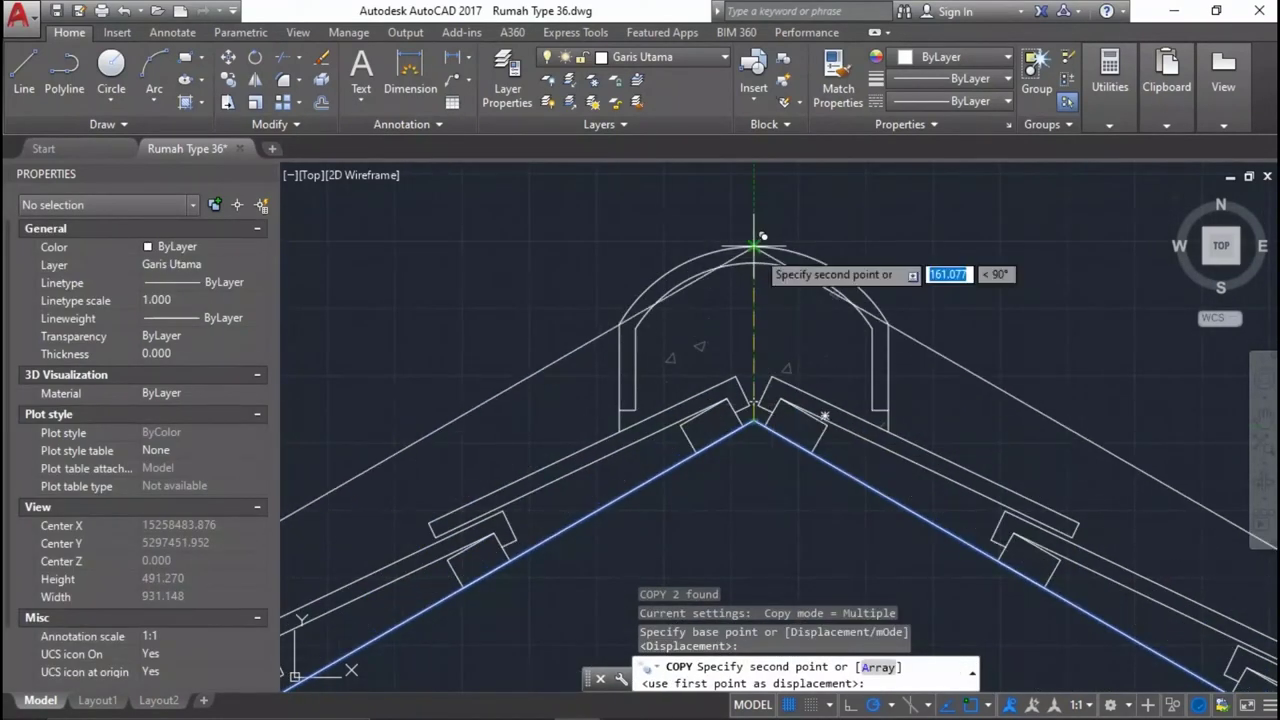
scroll(757, 240, "up", 2)
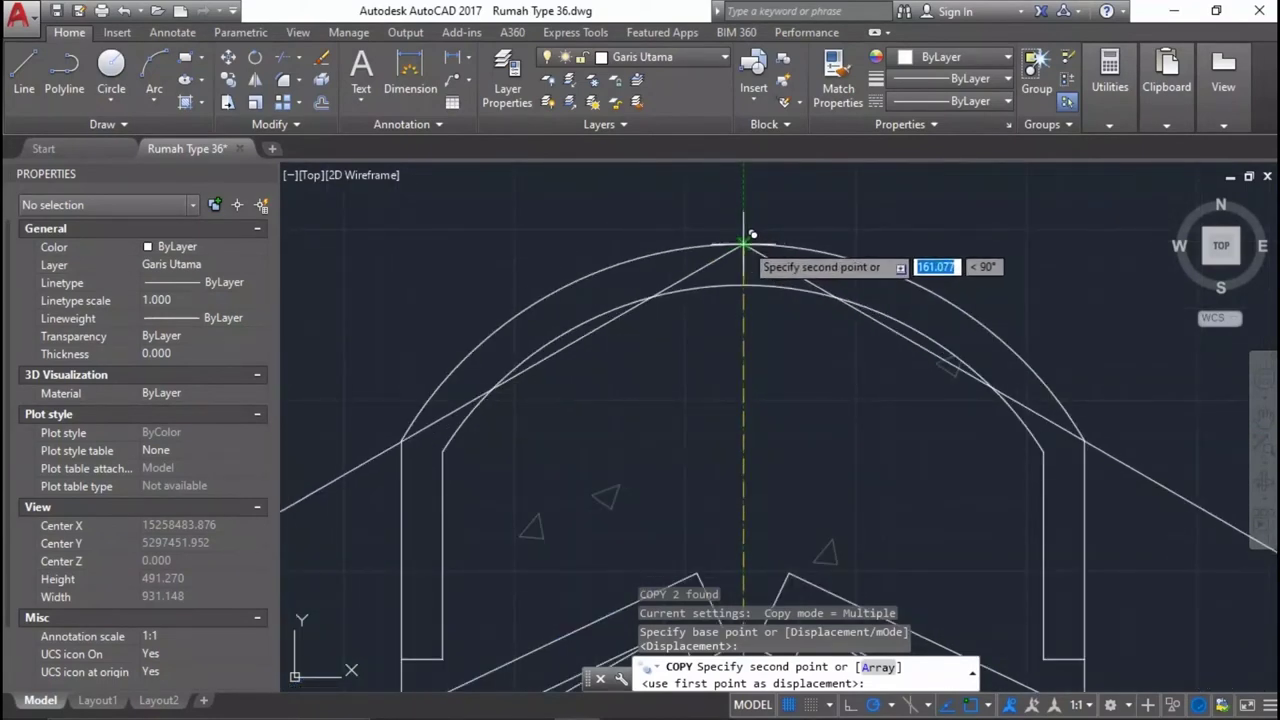
left_click(743, 243)
scroll(743, 243, "down", 2)
key("Return")
Move both copied roof lines up by 100.
left_click(923, 286)
left_click(743, 293)
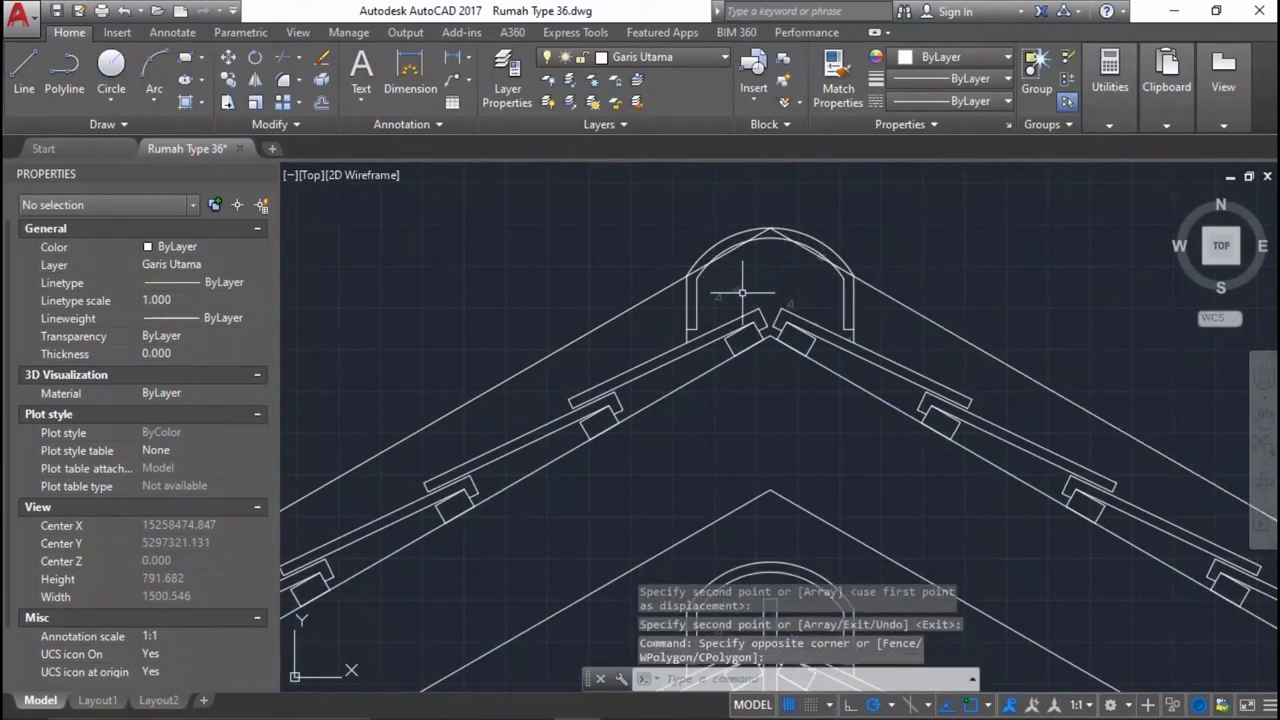
left_click(650, 297)
left_click(905, 308)
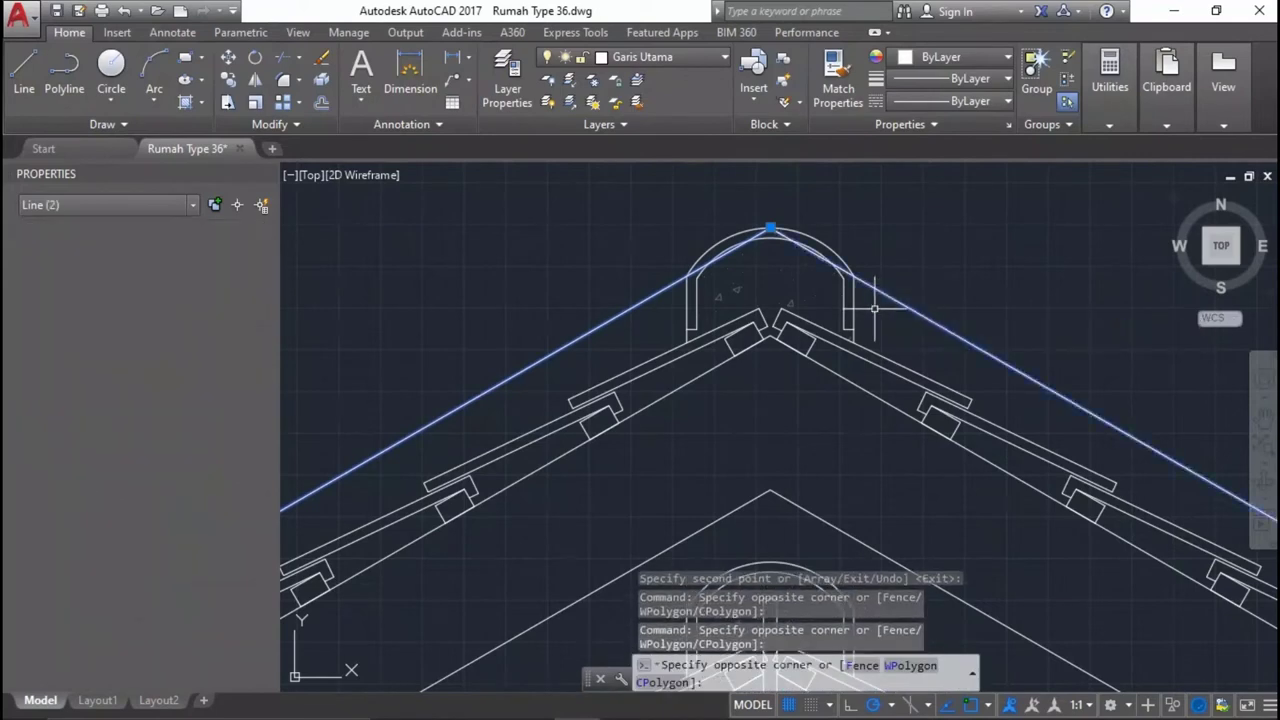
middle_click_drag(905, 300, 893, 338)
type("m")
key("Return")
left_click(899, 271)
type("100")
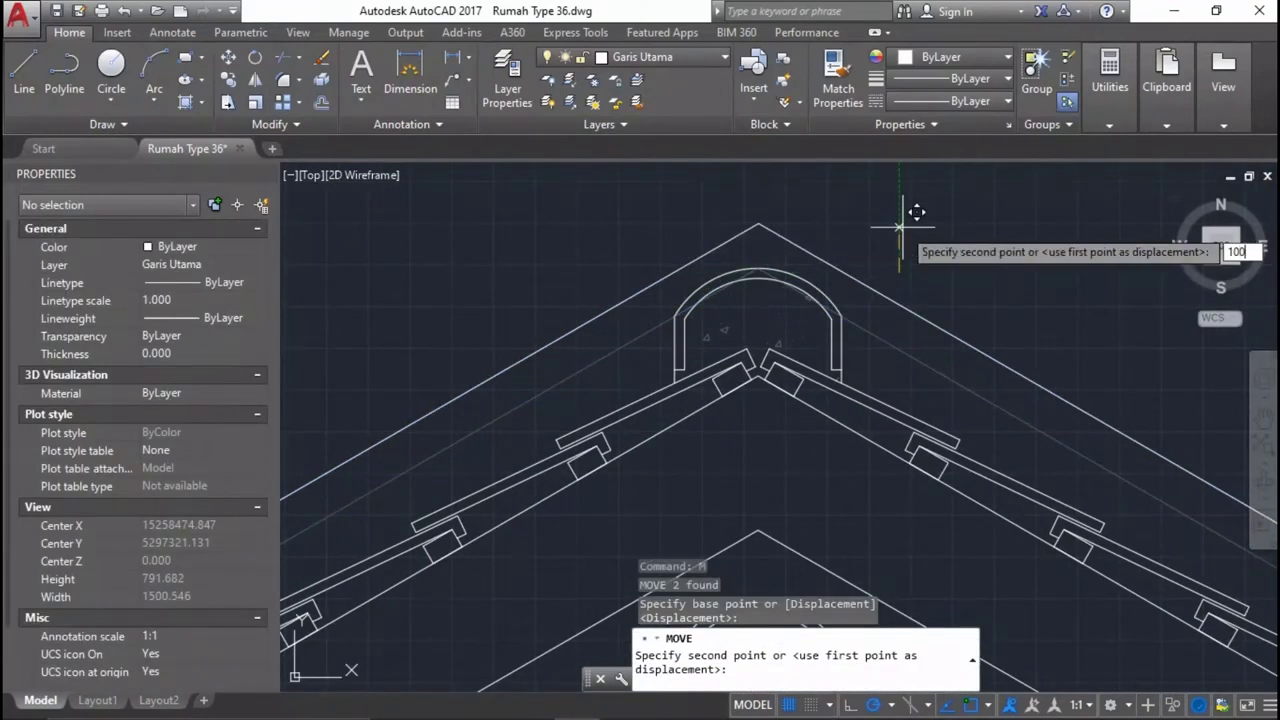
key("Return")
scroll(864, 189, "down", 2)
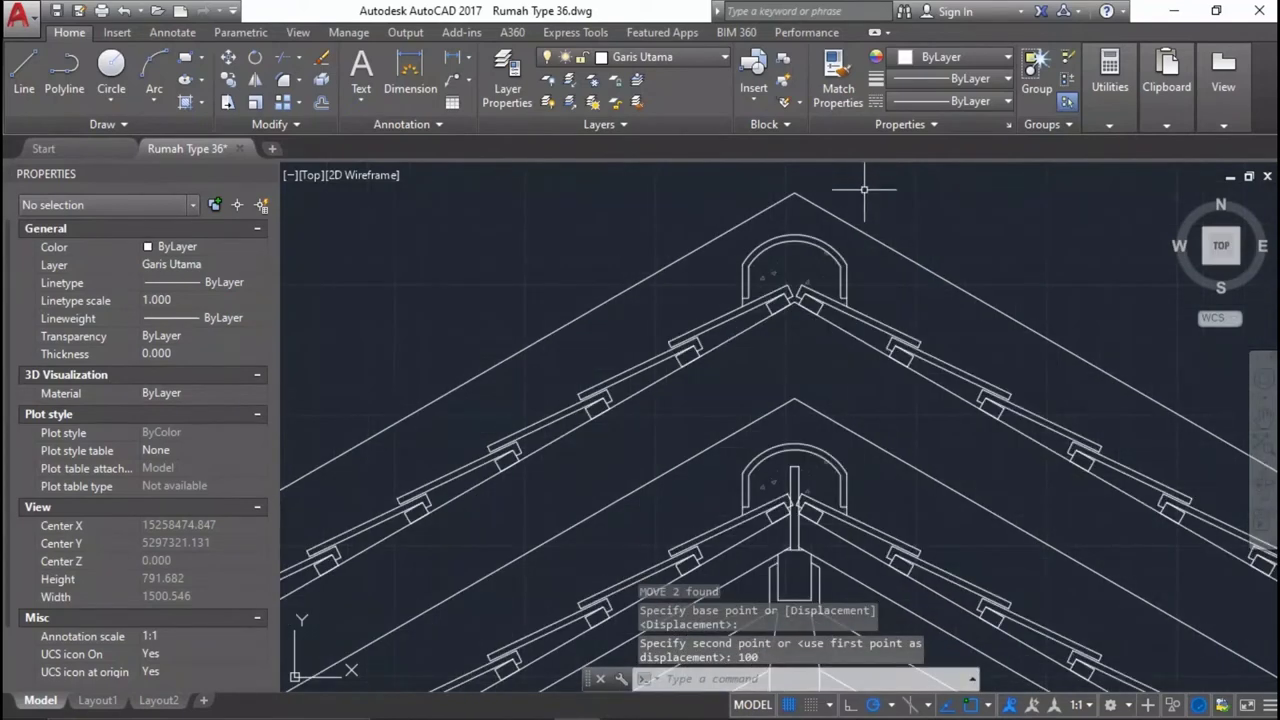
scroll(880, 218, "down", 3)
scroll(900, 191, "down", 3)
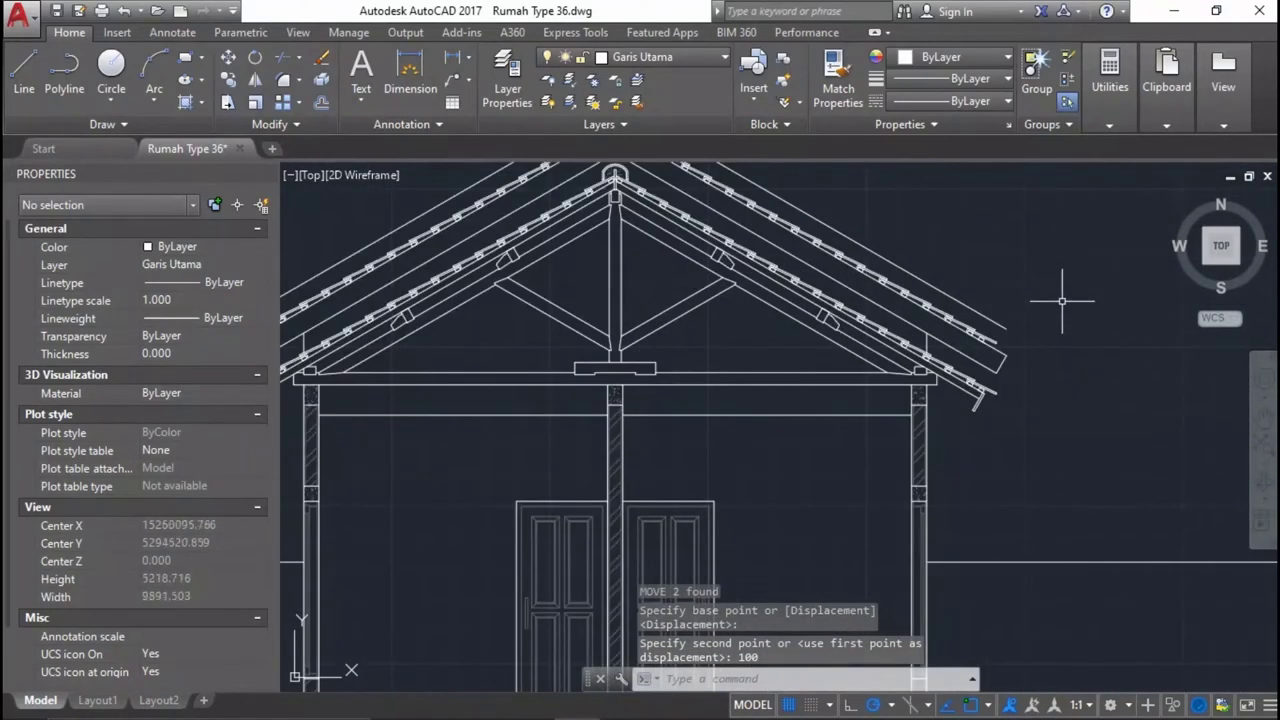
scroll(1042, 355, "up", 4)
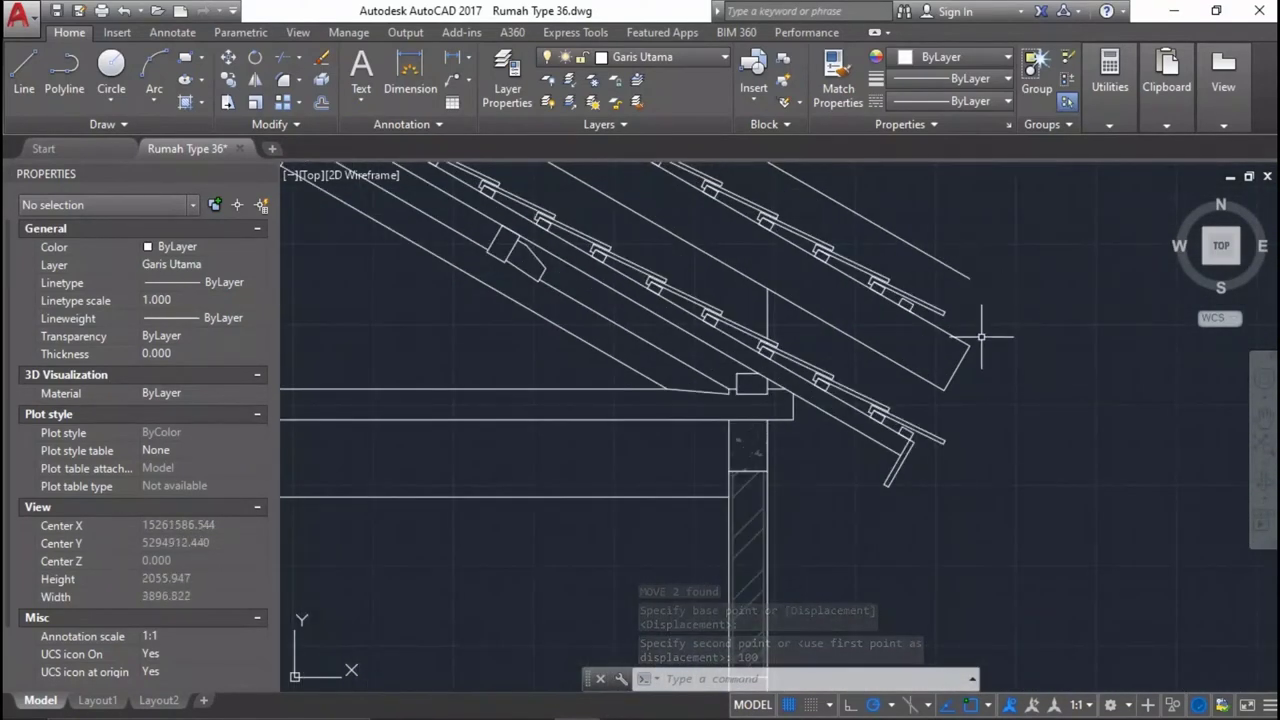
middle_click_drag(986, 374, 959, 351)
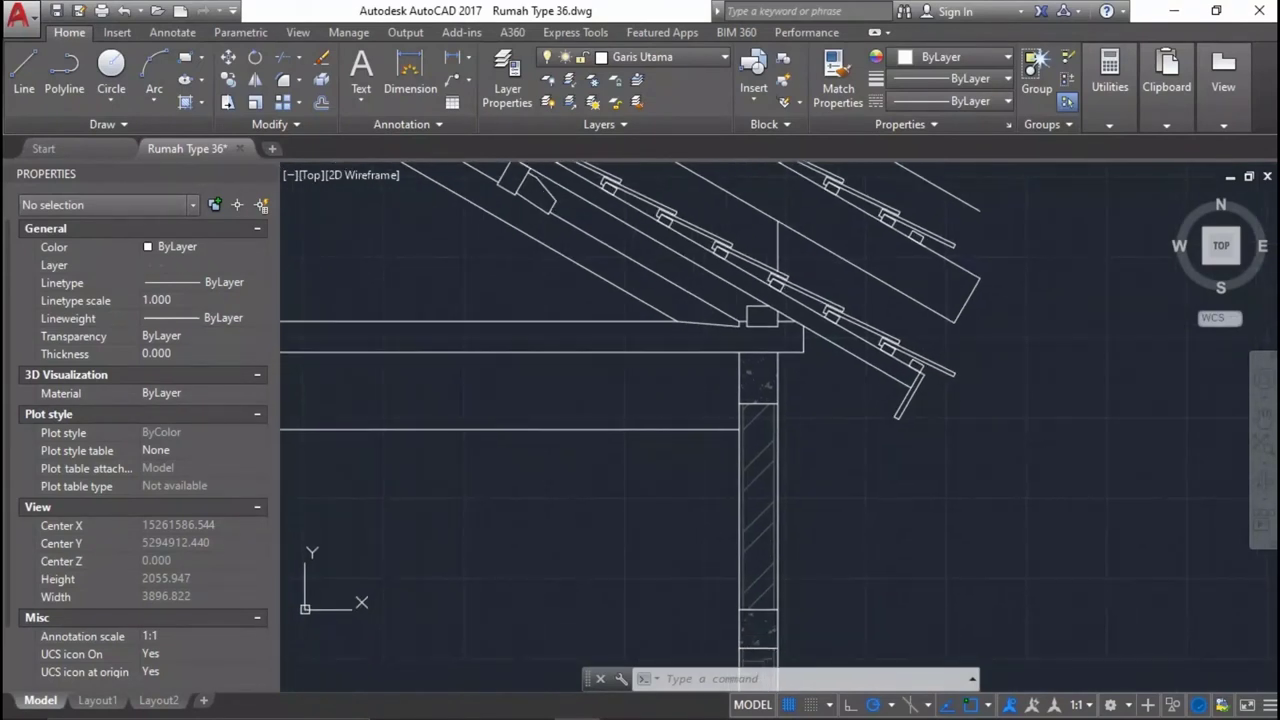
Draw the vertical line dropping down from the left roof eave.
key("l")
key("Return")
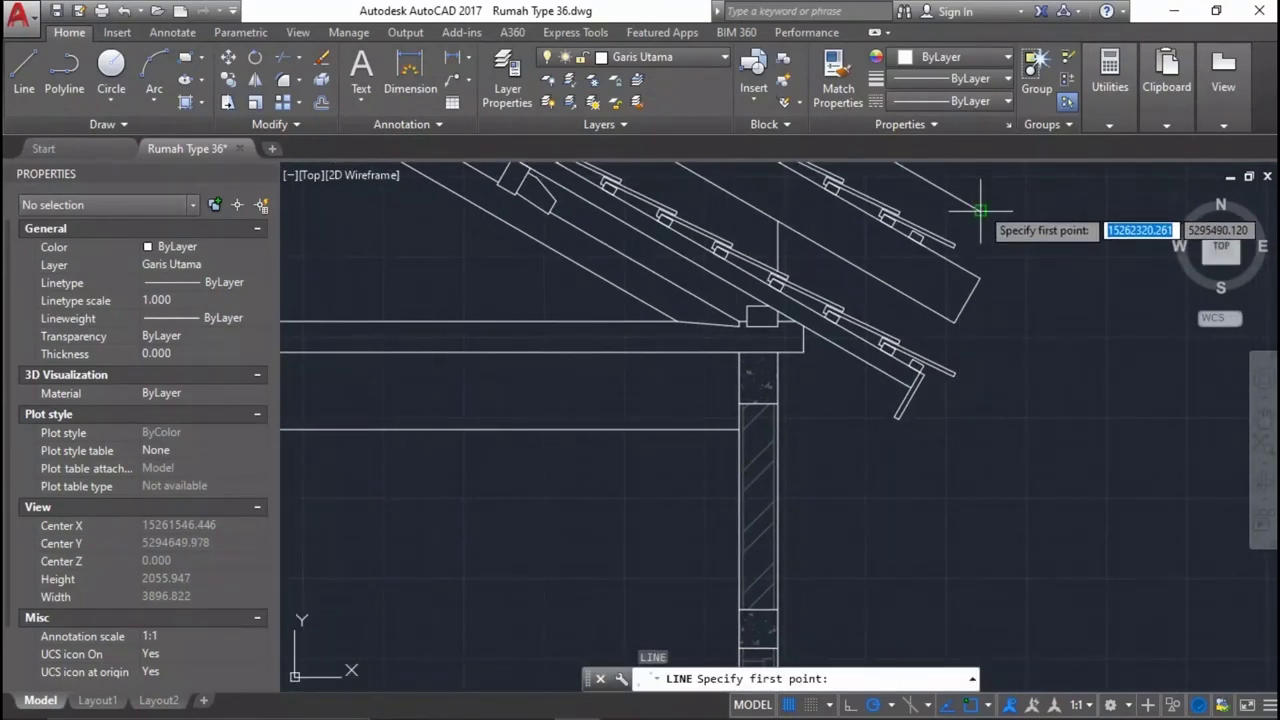
scroll(998, 381, "down", 2)
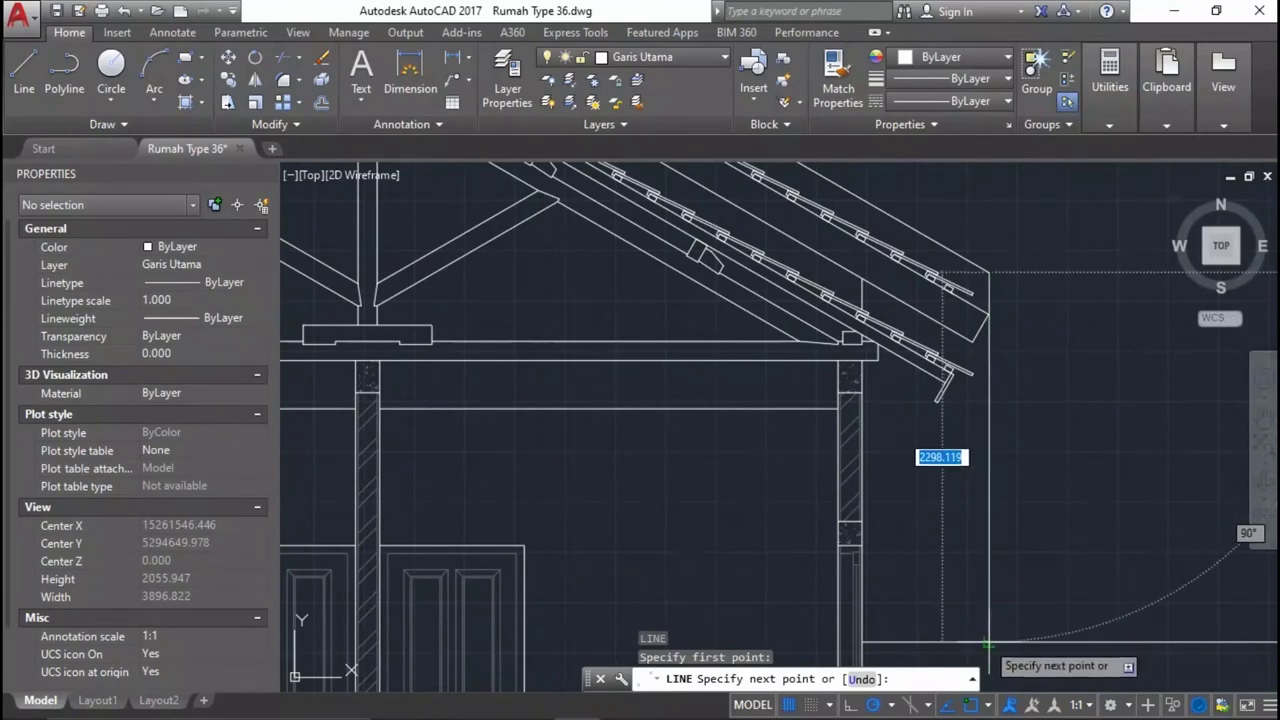
scroll(989, 640, "down", 5)
scroll(1000, 430, "up", 2)
scroll(880, 365, "up", 1)
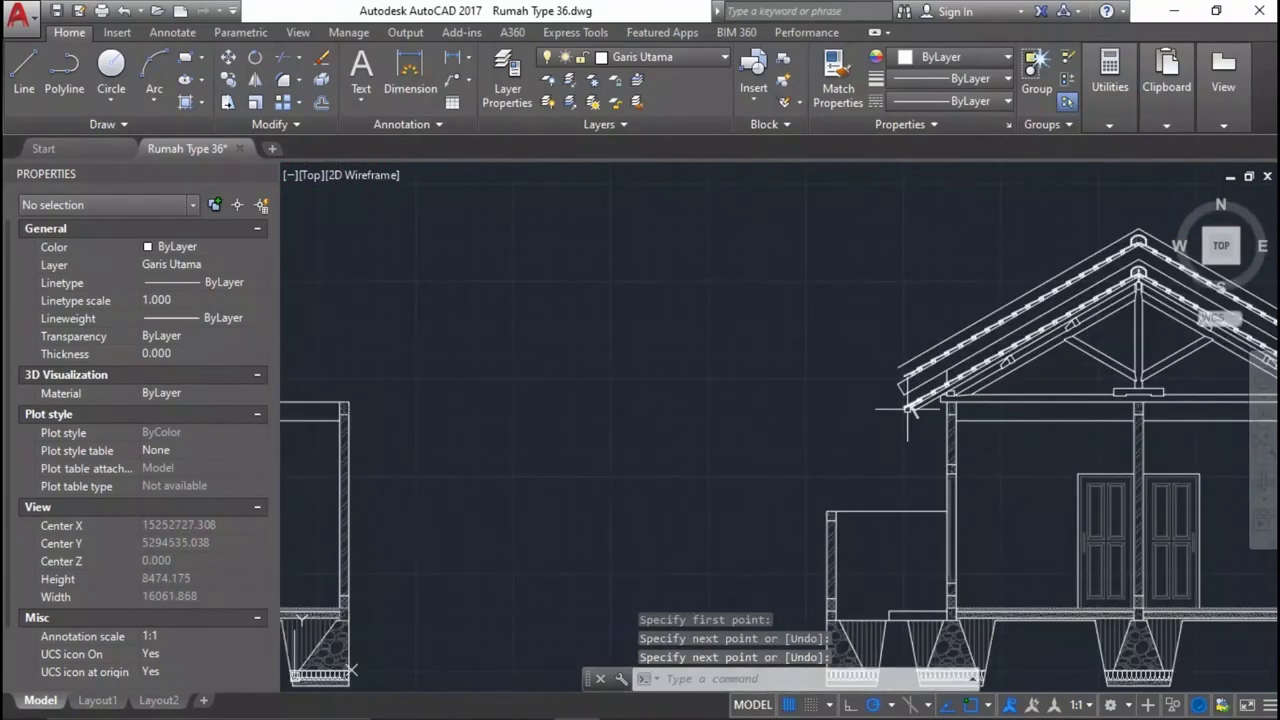
key("Return")
key("Return")
scroll(899, 503, "up", 3)
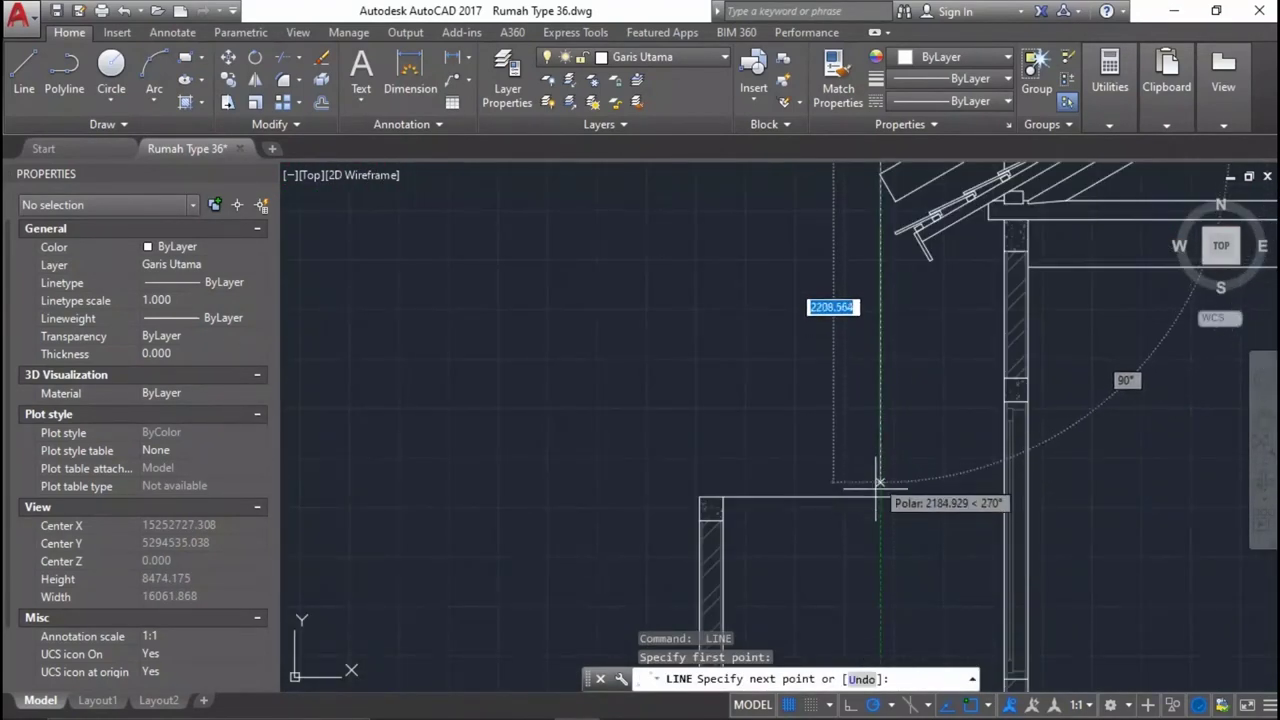
left_click(875, 500)
key("Return")
scroll(800, 400, "down", 2)
scroll(775, 285, "down", 2)
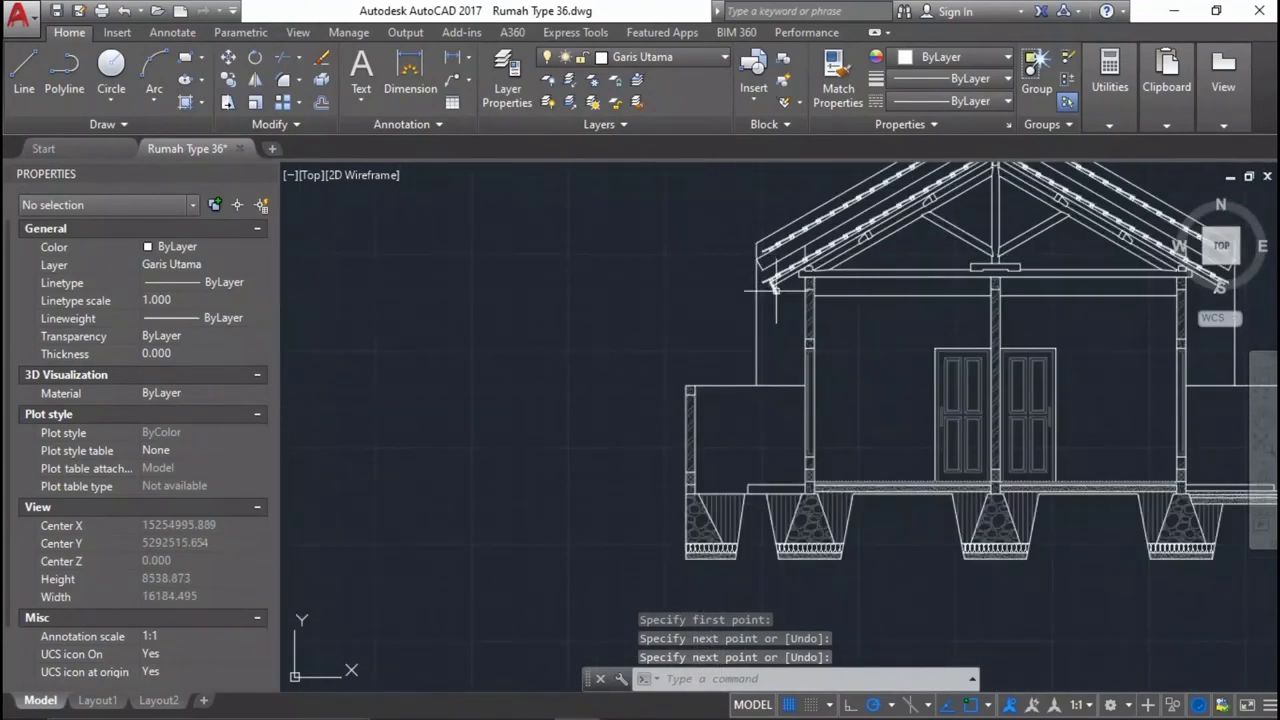
Trim away the short wall pieces cut off below the eaves in the gable section.
type("tr")
key("Return")
key("Return")
scroll(791, 400, "up", 3)
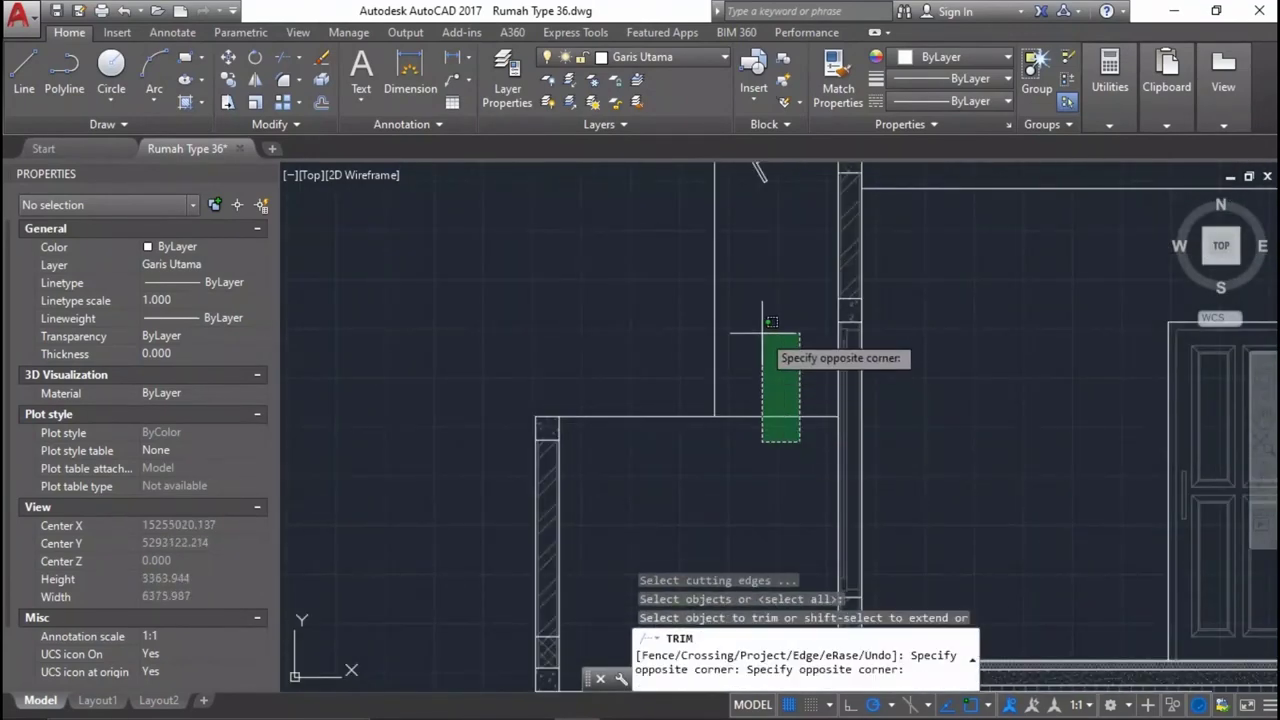
left_click_drag(800, 443, 757, 314)
scroll(800, 300, "down", 2)
scroll(985, 343, "up", 2)
left_click(1114, 407)
left_click(1006, 345)
scroll(1023, 409, "down", 2)
scroll(950, 253, "up", 2)
scroll(950, 253, "down", 3)
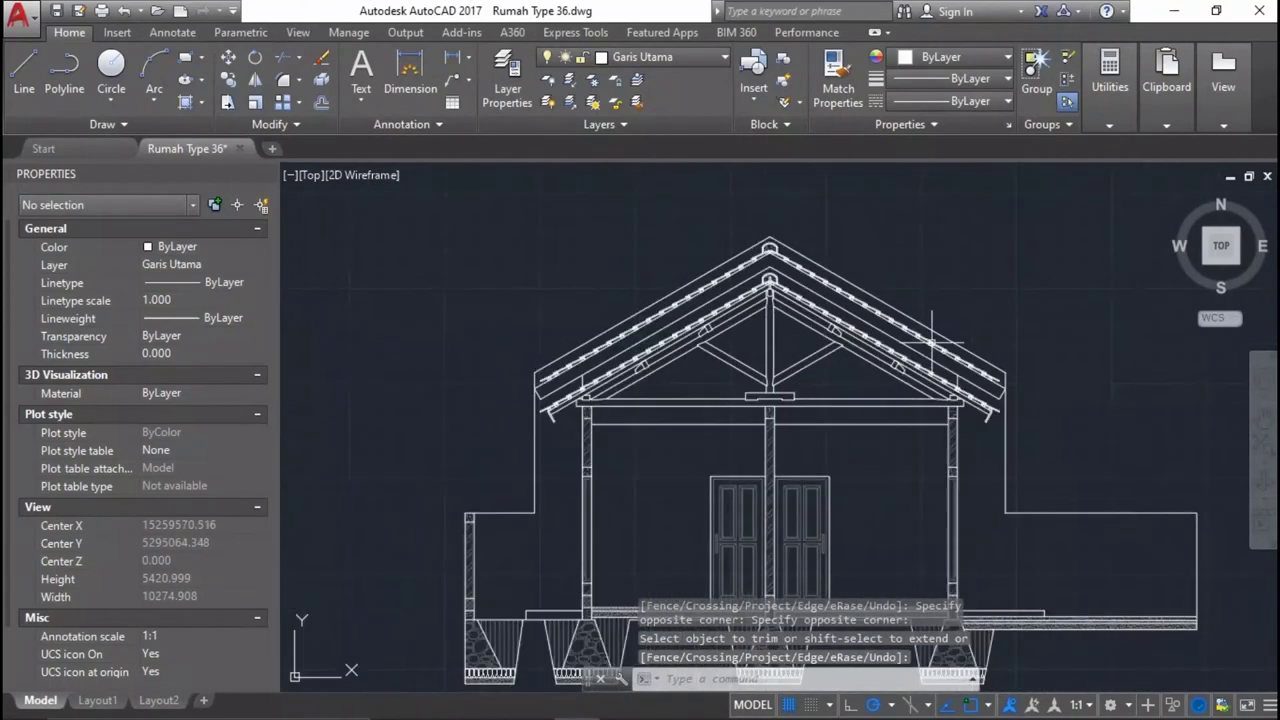
scroll(693, 285, "up", 3)
scroll(466, 466, "up", 3)
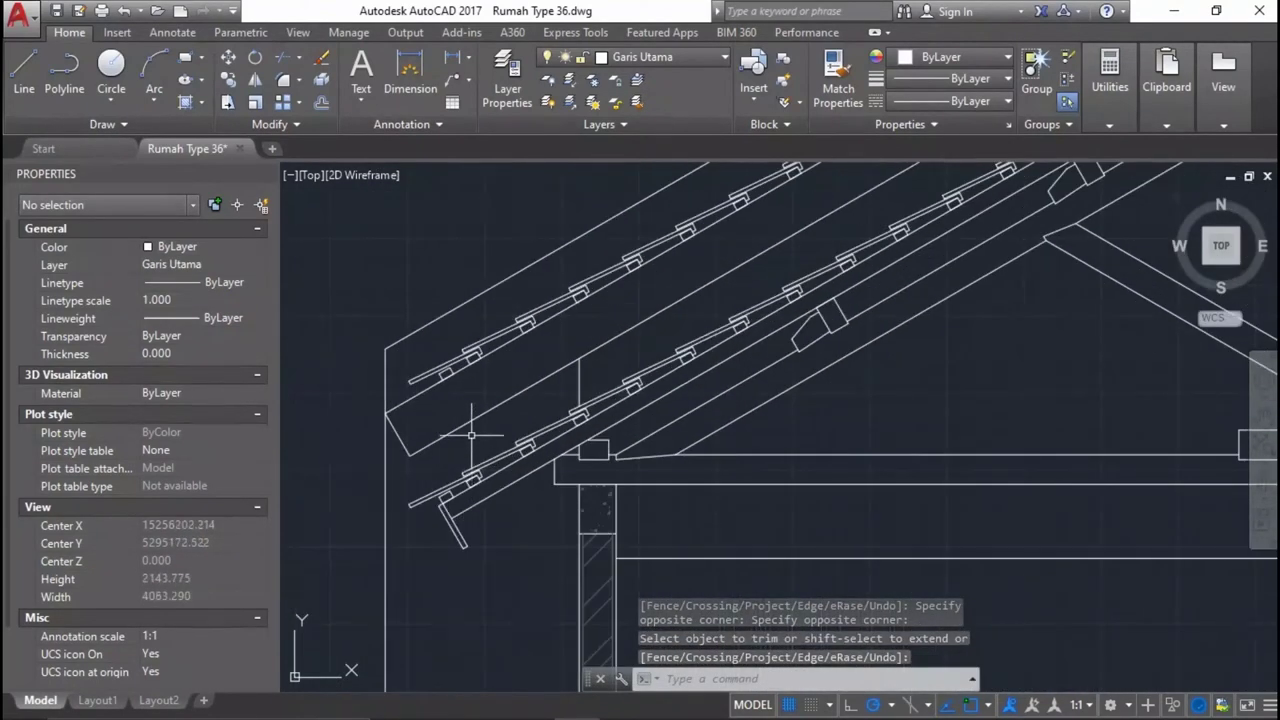
scroll(472, 443, "up", 5)
scroll(429, 429, "down", 2)
scroll(475, 419, "down", 6)
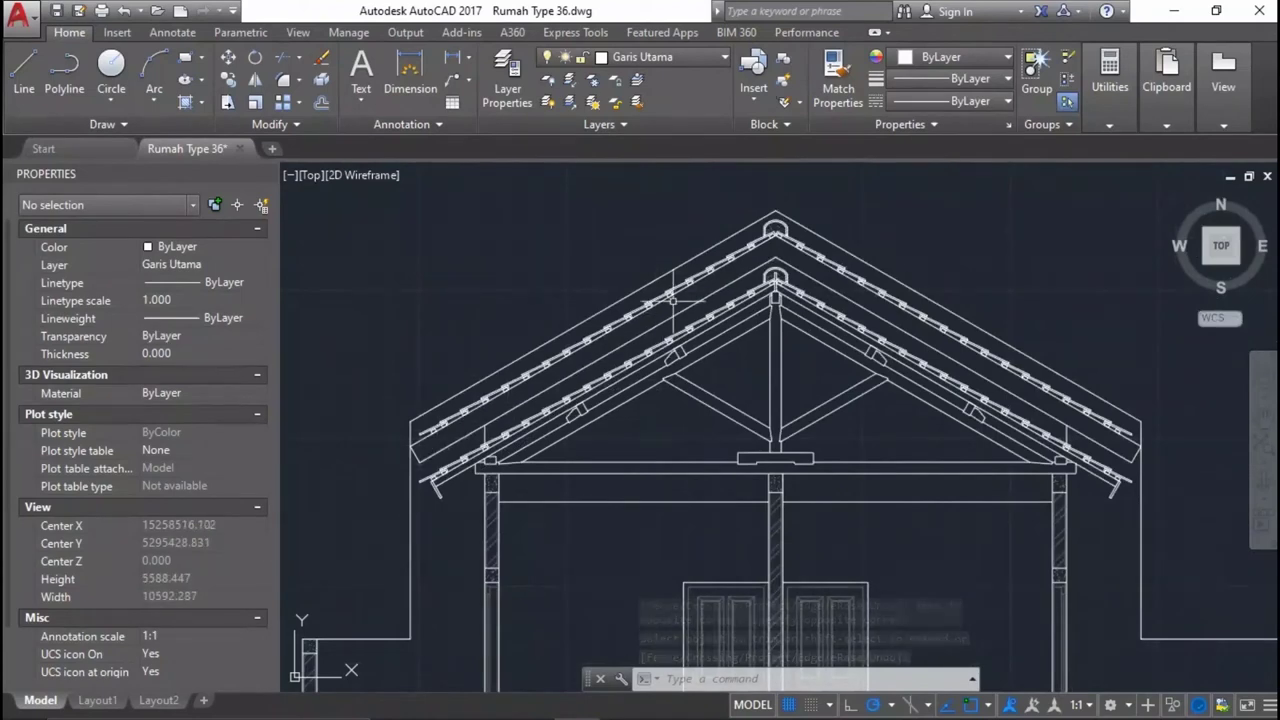
scroll(674, 302, "up", 1)
scroll(771, 231, "down", 1)
scroll(941, 187, "down", 1)
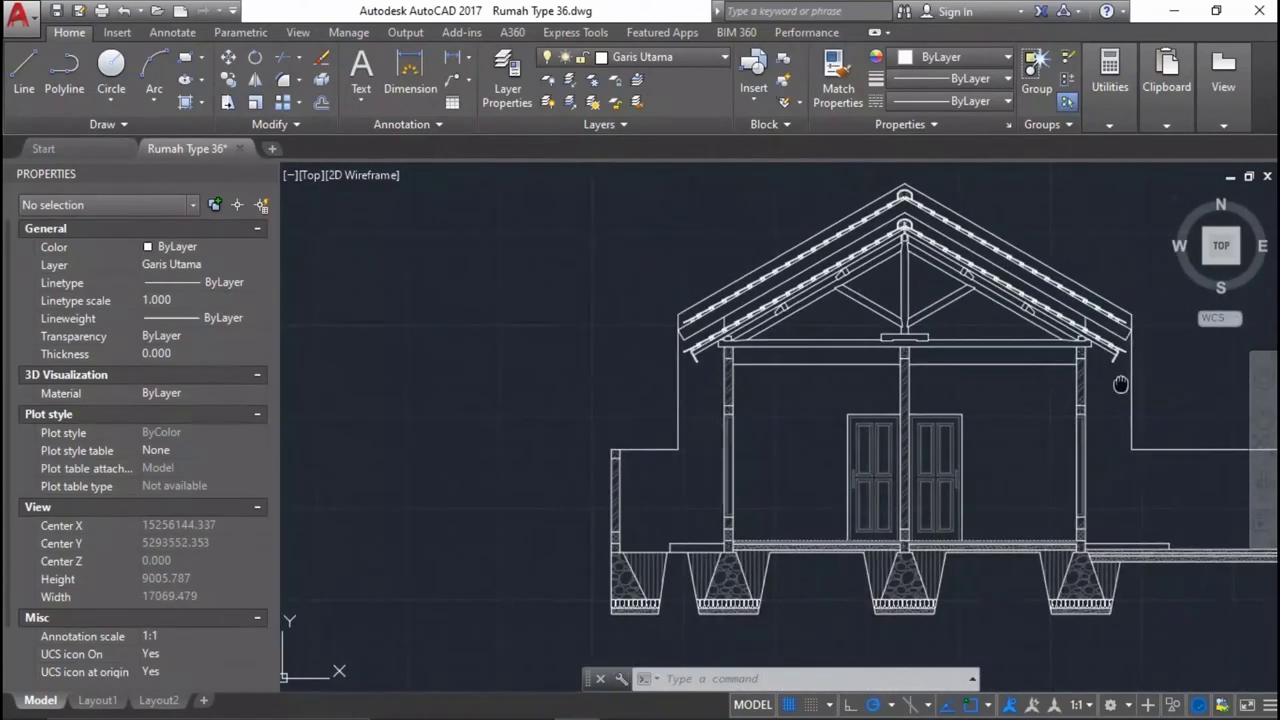
middle_click_drag(1046, 322, 816, 317)
scroll(997, 404, "down", 3)
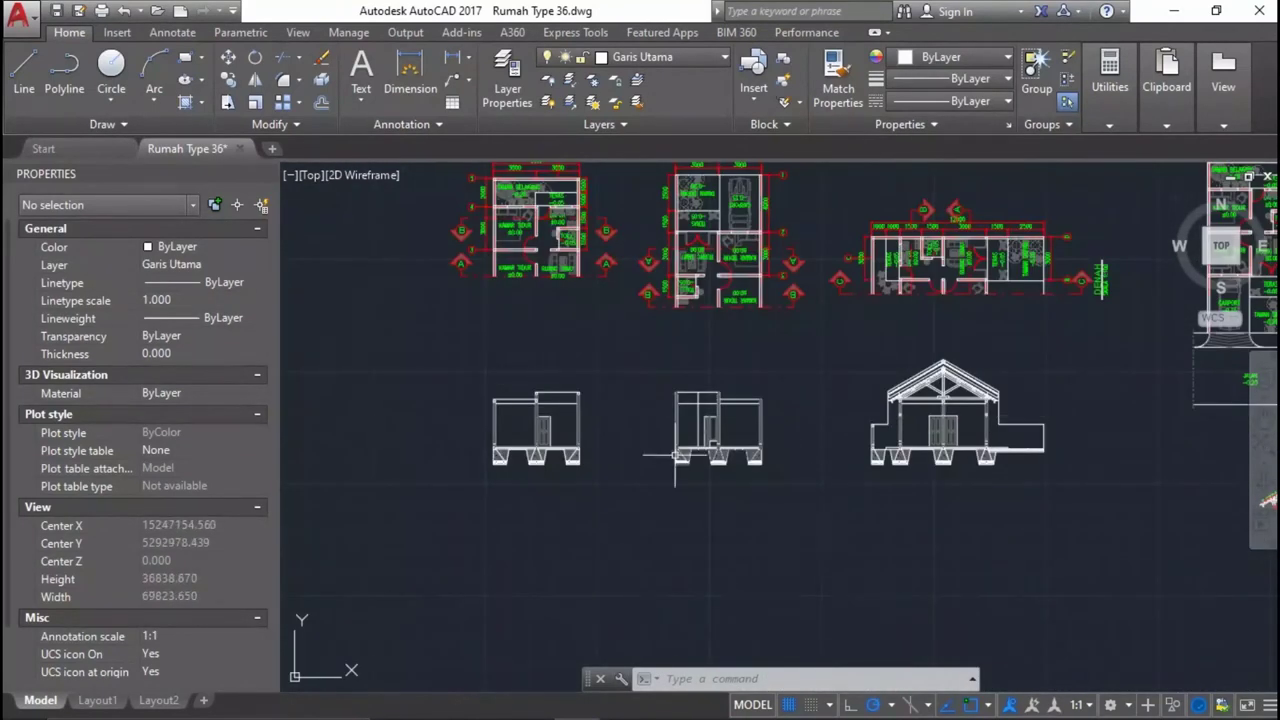
Place a horizontal construction line through the roof apex.
scroll(946, 411, "up", 5)
scroll(946, 411, "up", 2)
middle_click_drag(680, 230, 937, 229)
scroll(937, 229, "down", 4)
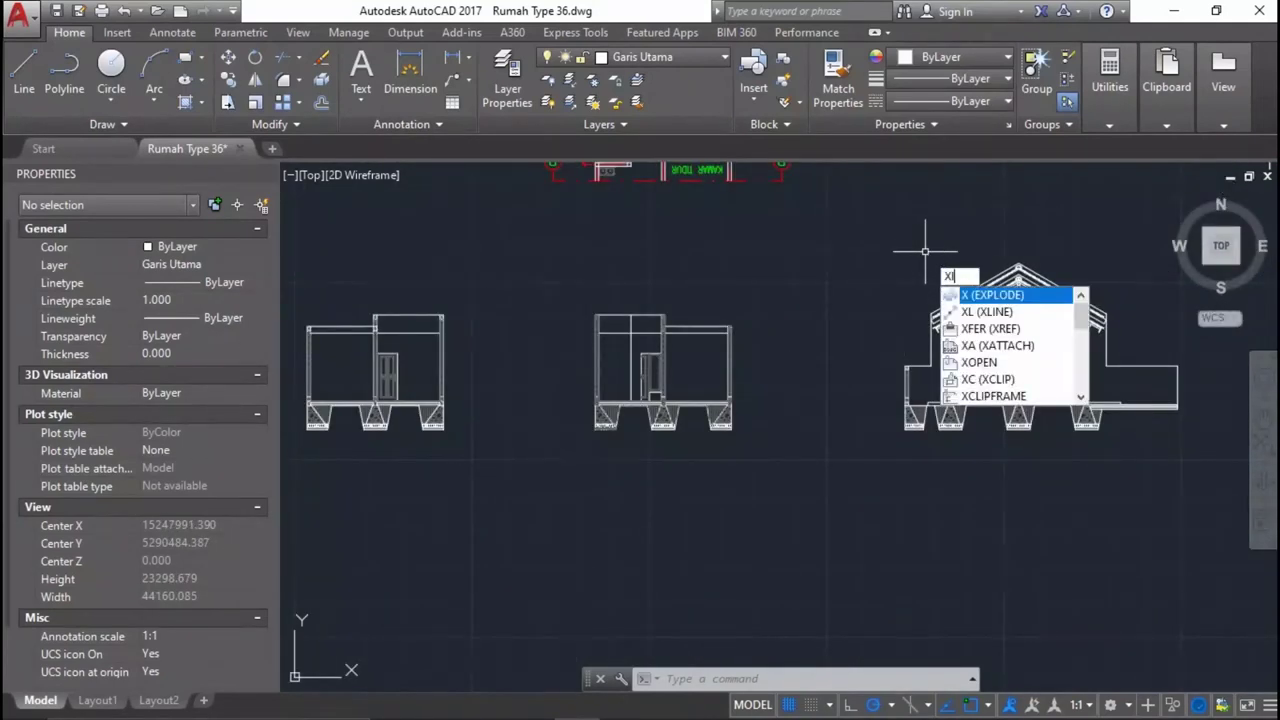
type("l")
key("Return")
type("h")
key("Return")
scroll(960, 280, "up", 3)
scroll(955, 265, "up", 3)
scroll(952, 260, "up", 3)
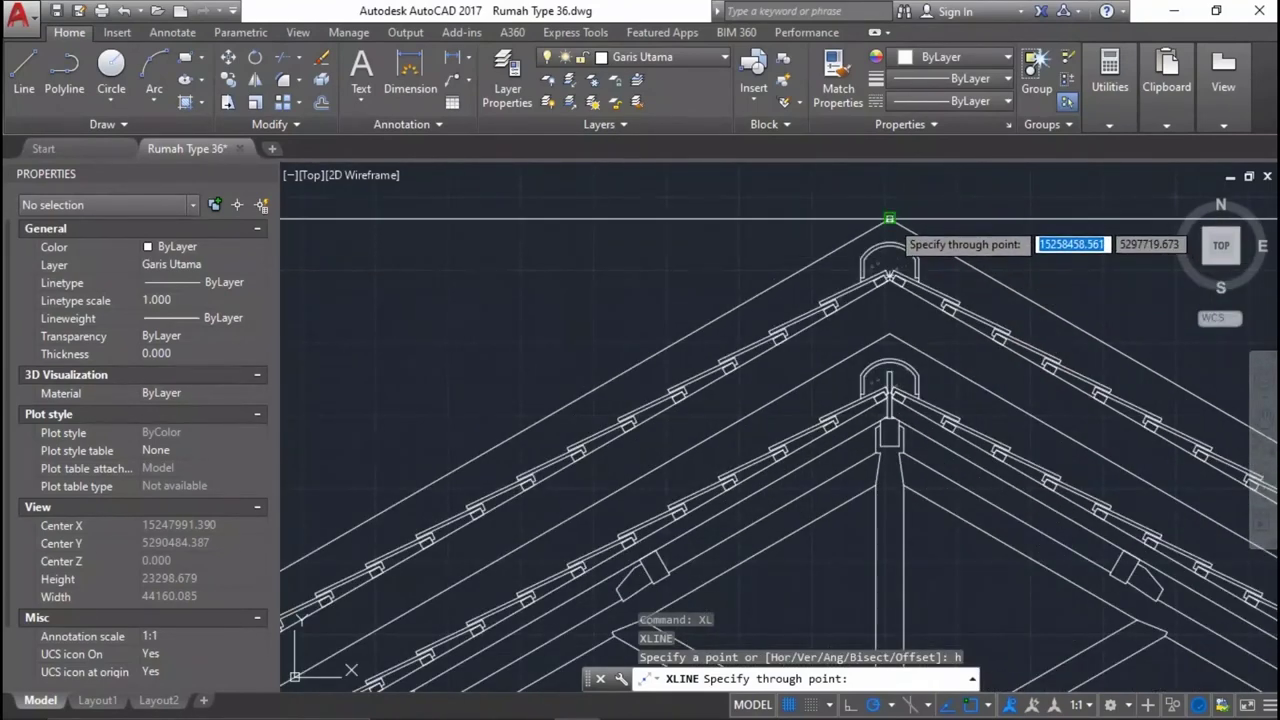
left_click(889, 218)
scroll(960, 285, "down", 3)
scroll(960, 288, "down", 2)
scroll(950, 290, "down", 2)
scroll(929, 290, "up", 2)
key("Return")
Offset the apex construction line by 500 to create a parallel copy.
left_click(940, 271)
left_click(905, 222)
middle_click_drag(889, 339, 911, 355)
type("o")
key("Return")
type("500")
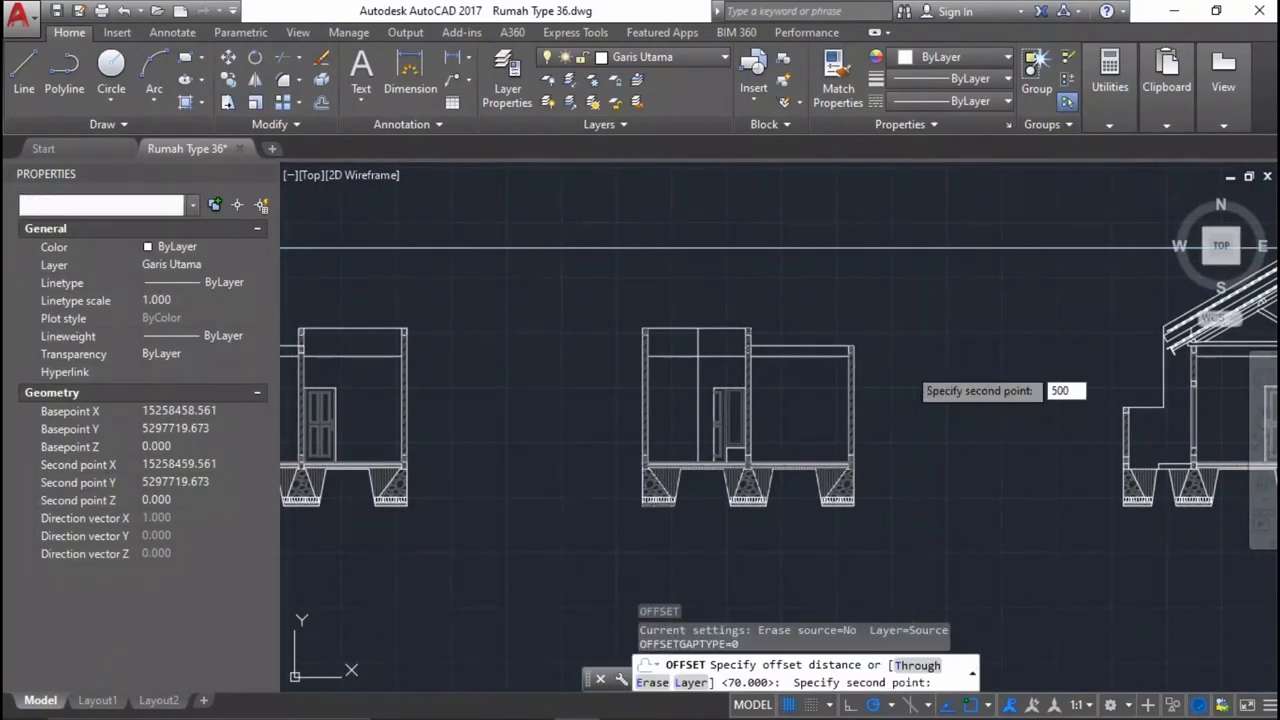
key("Return")
left_click(829, 250)
left_click(850, 325)
scroll(870, 380, "up", 2)
scroll(884, 418, "up", 3)
scroll(884, 418, "up", 2)
type("ex")
key("Return")
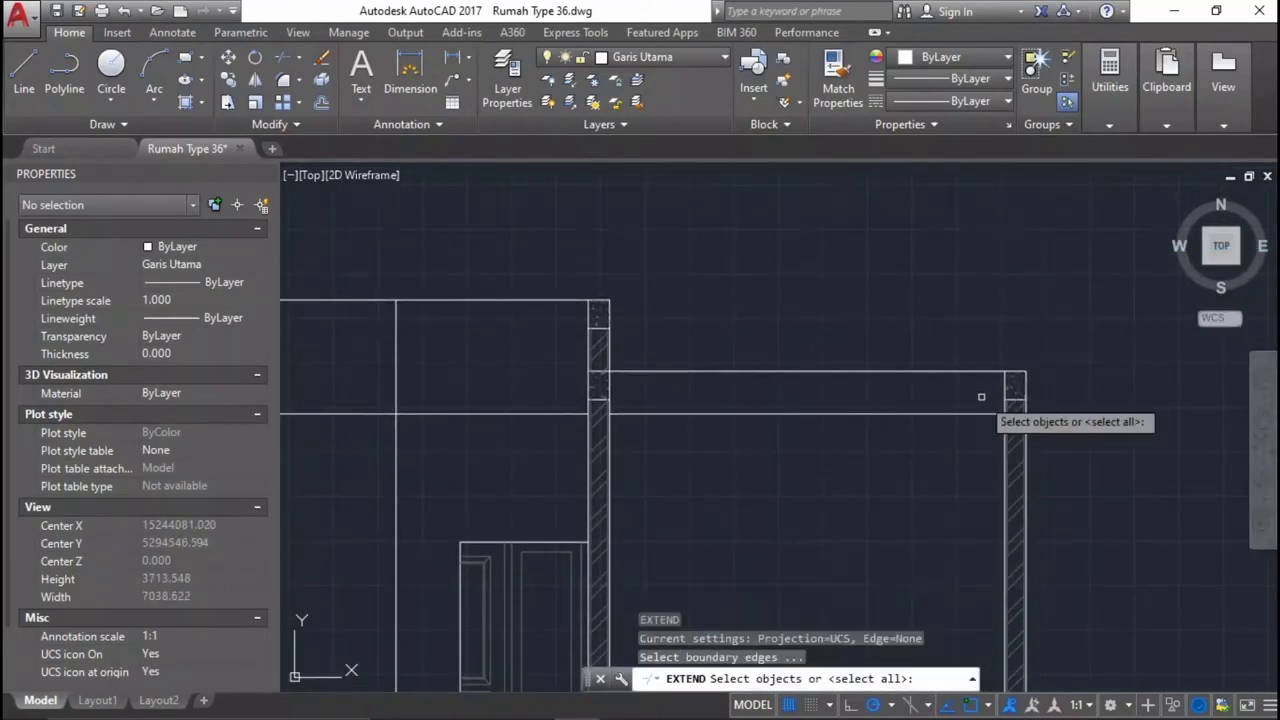
Use both construction lines as boundaries and extend the left section's wall lines up to them.
scroll(1003, 349, "down", 2)
left_click(1003, 349)
left_click(962, 222)
scroll(1011, 222, "down", 2)
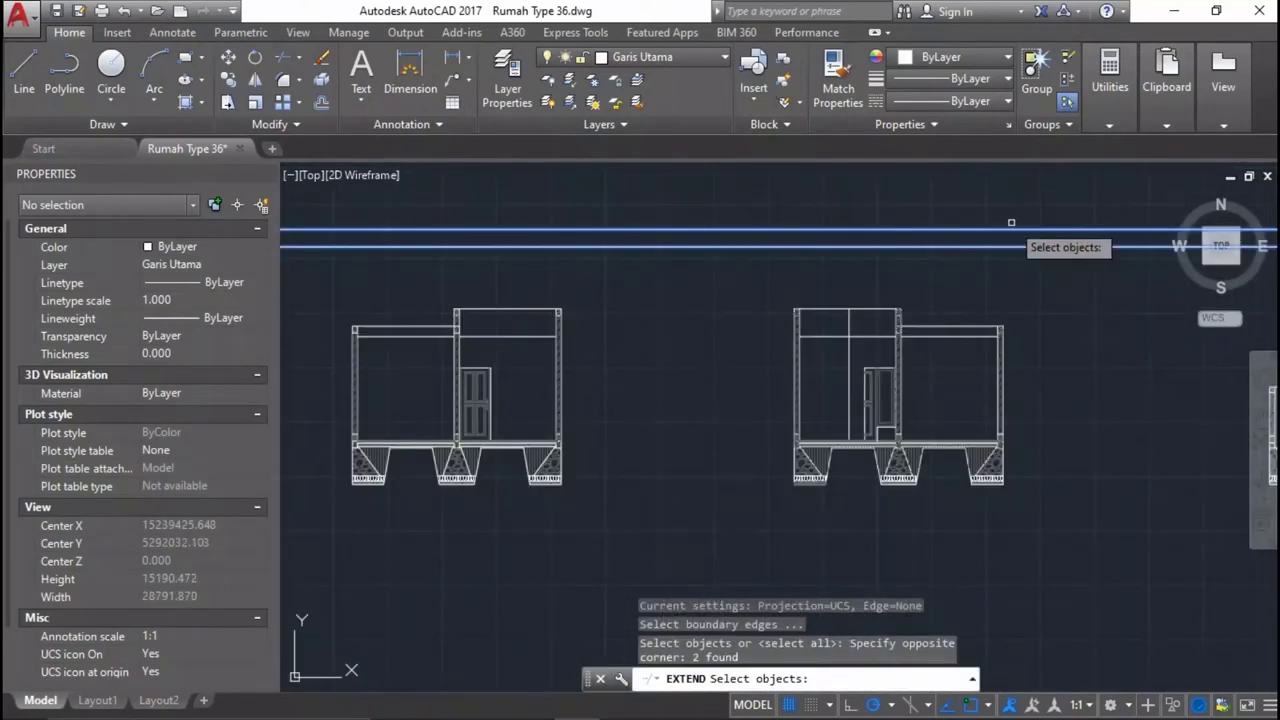
key("Return")
scroll(386, 334, "up", 3)
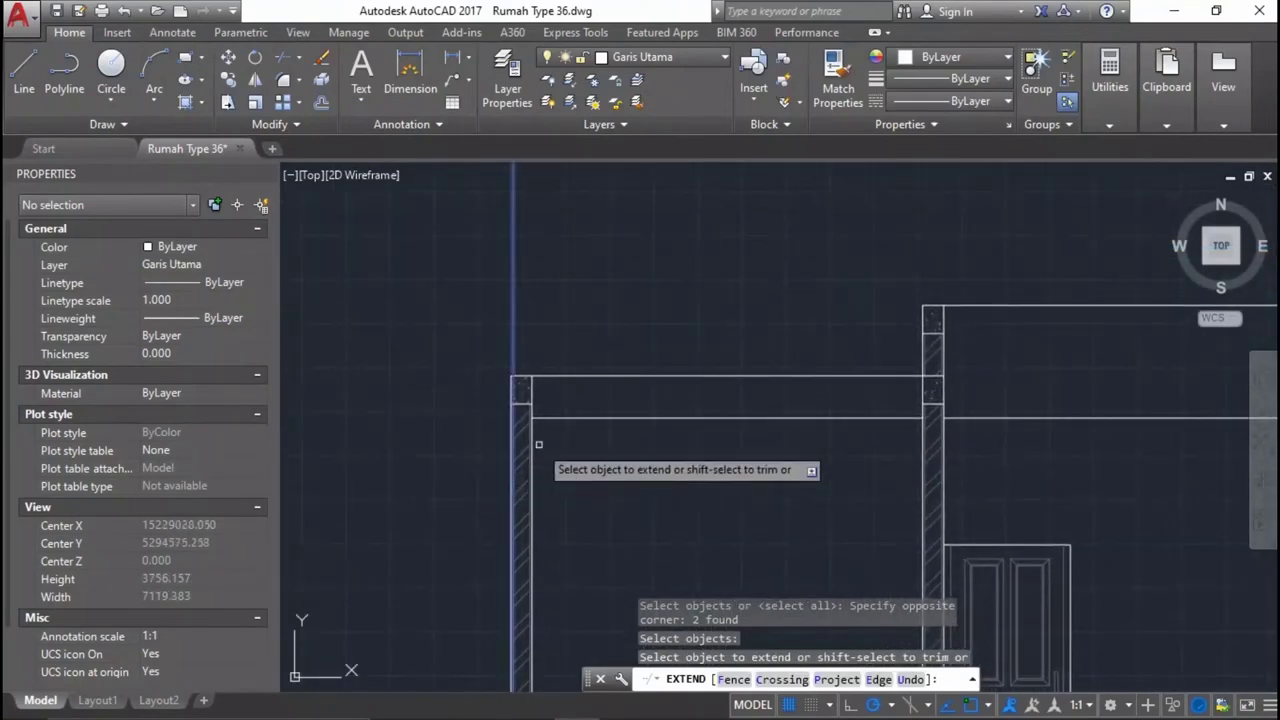
scroll(580, 460, "down", 2)
left_click(606, 452)
left_click(471, 443)
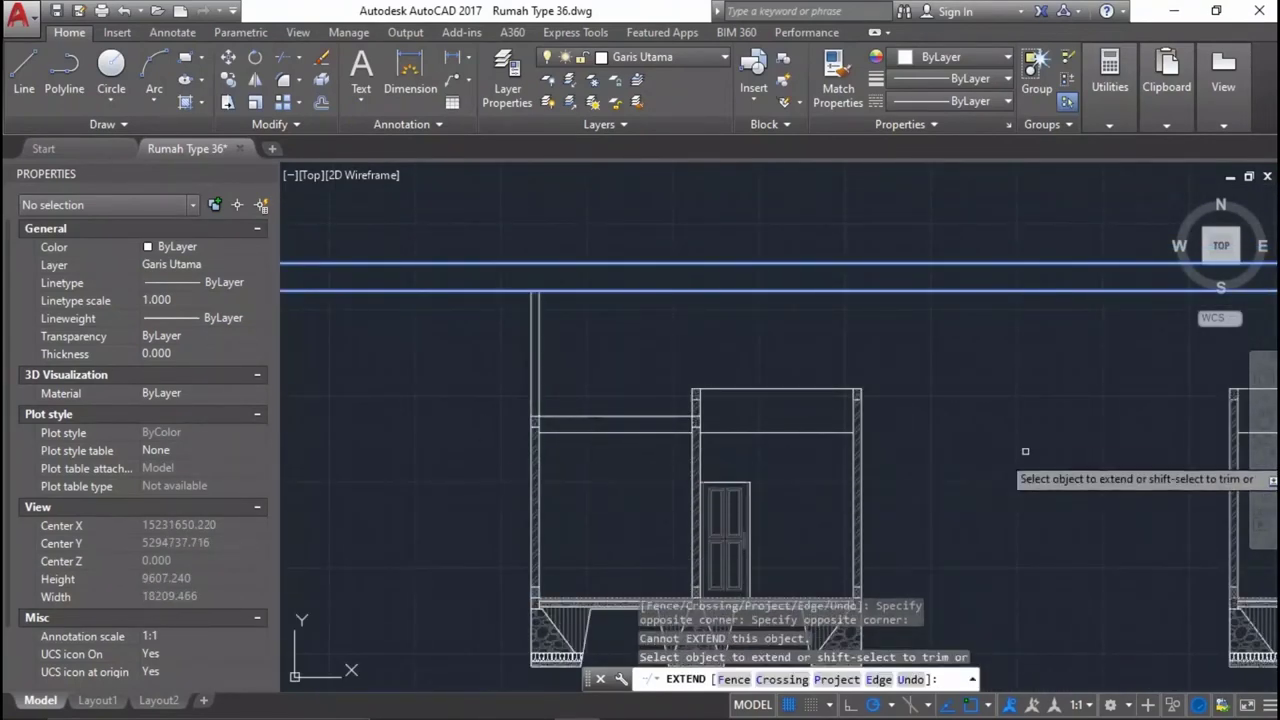
Extend the right section's outer and inner wall tops up to the construction lines.
middle_click_drag(795, 427, 548, 377)
left_click(1178, 401)
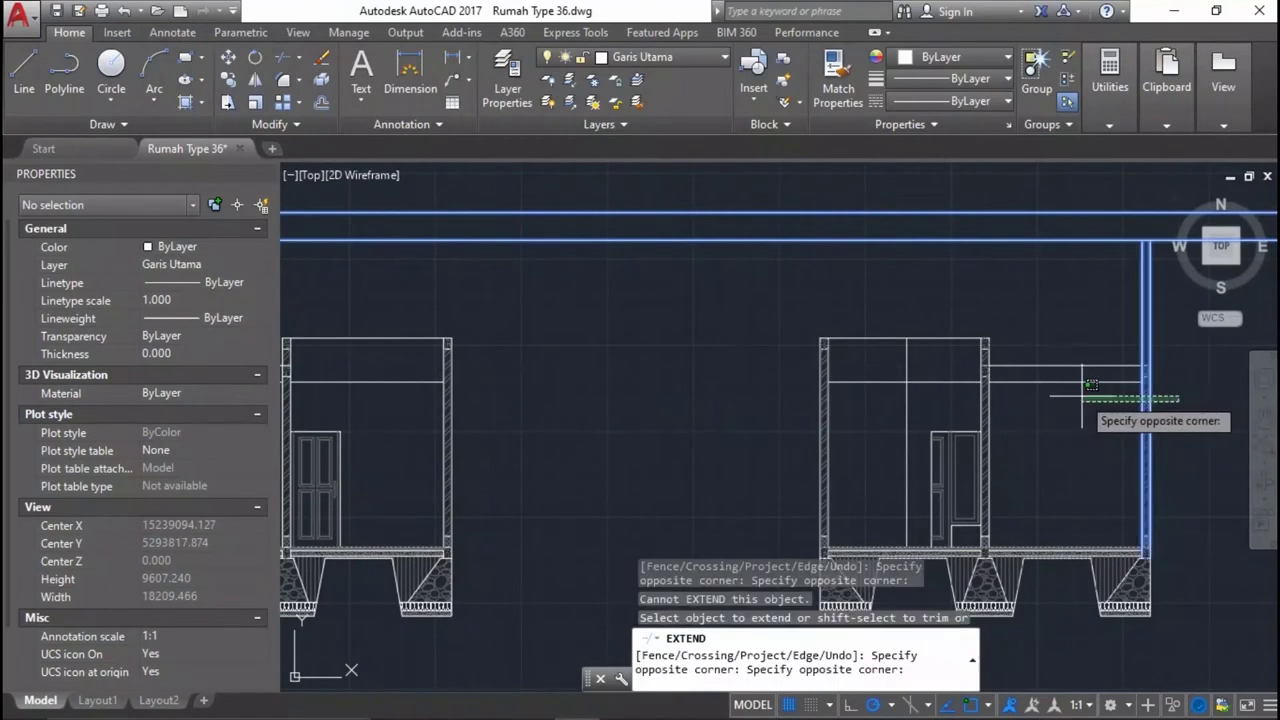
left_click(1080, 396)
left_click(1012, 402)
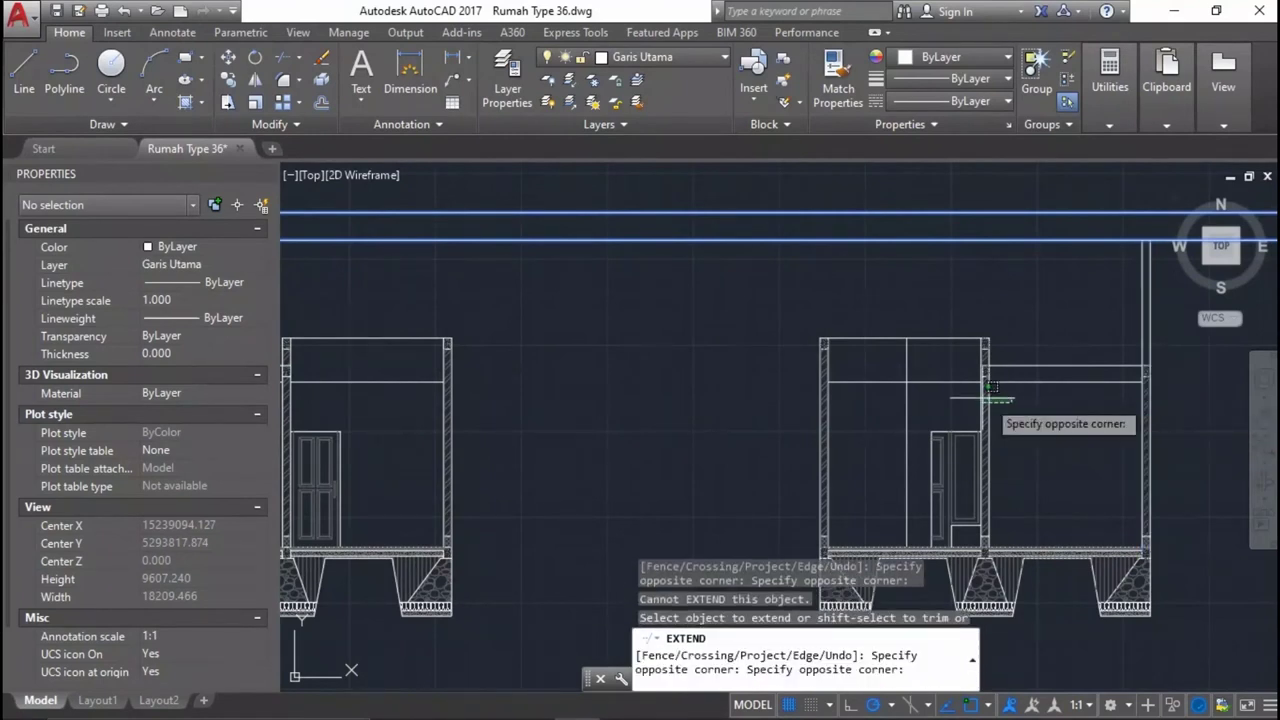
left_click(958, 385)
scroll(990, 360, "up", 2)
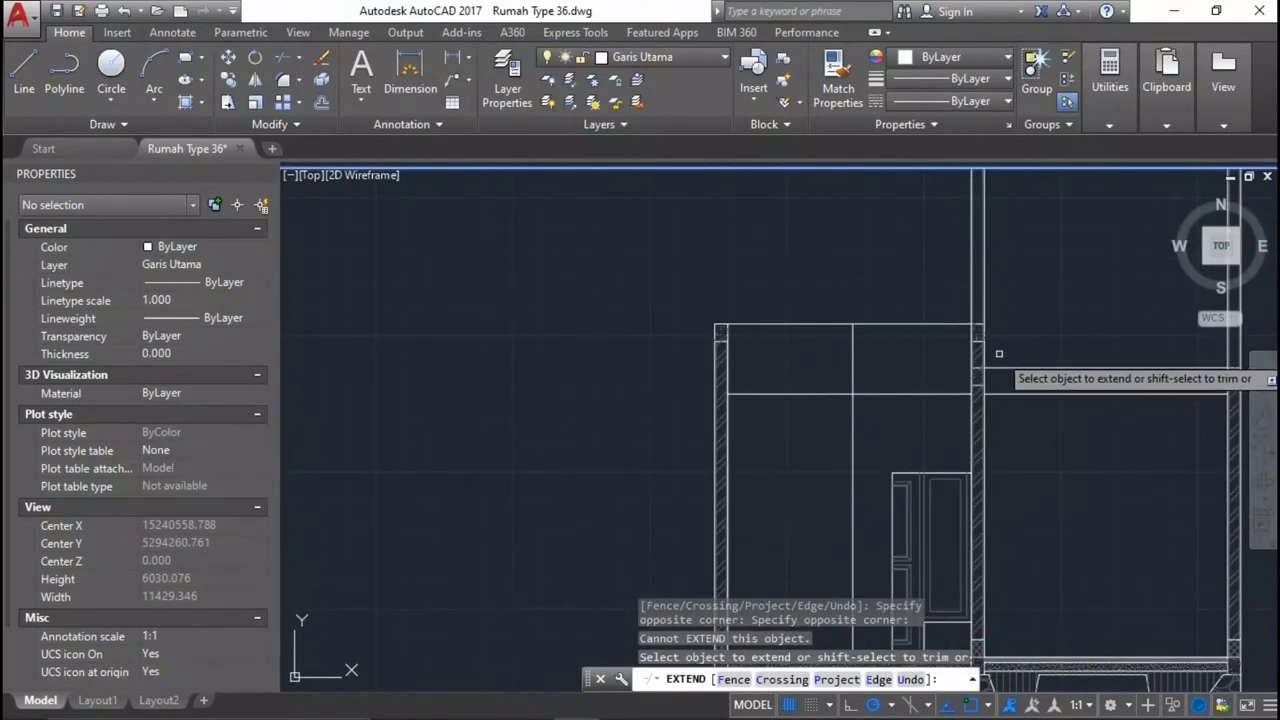
scroll(1000, 366, "up", 3)
left_click(997, 357)
left_click(870, 345)
scroll(965, 345, "down", 3)
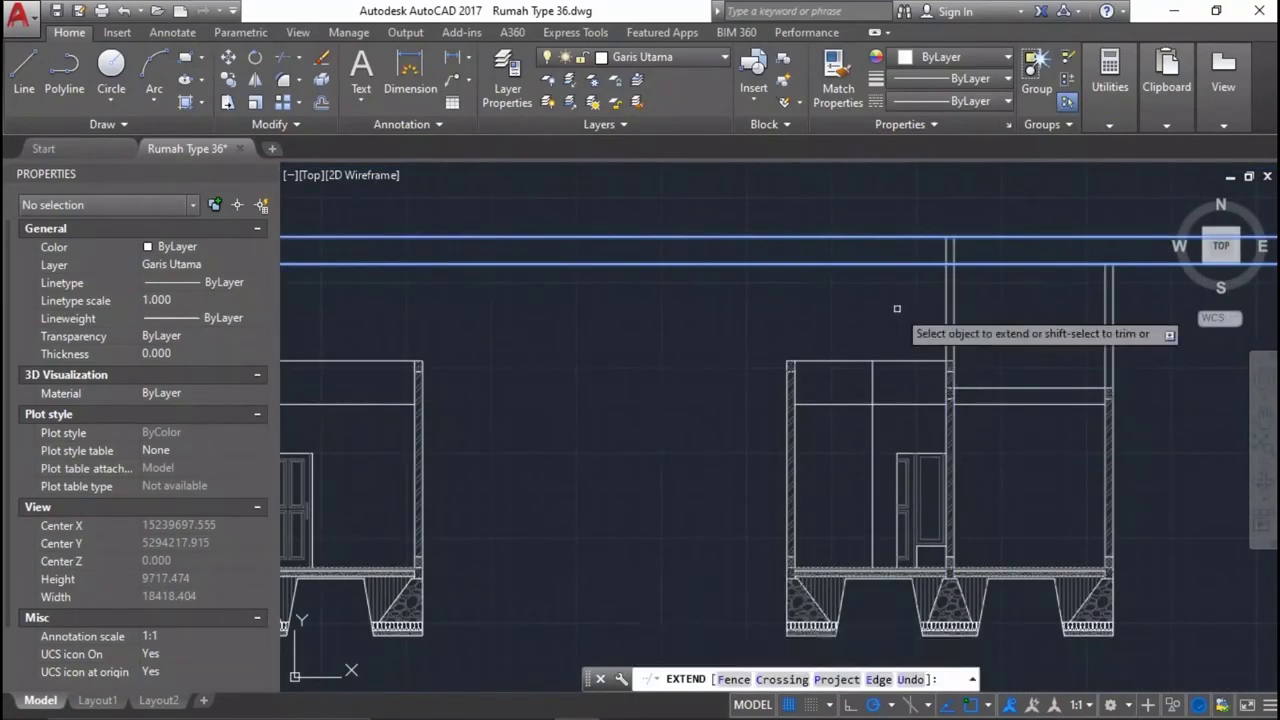
scroll(968, 316, "up", 3)
left_click(910, 258)
scroll(925, 265, "down", 2)
scroll(818, 398, "up", 3)
left_click(818, 398)
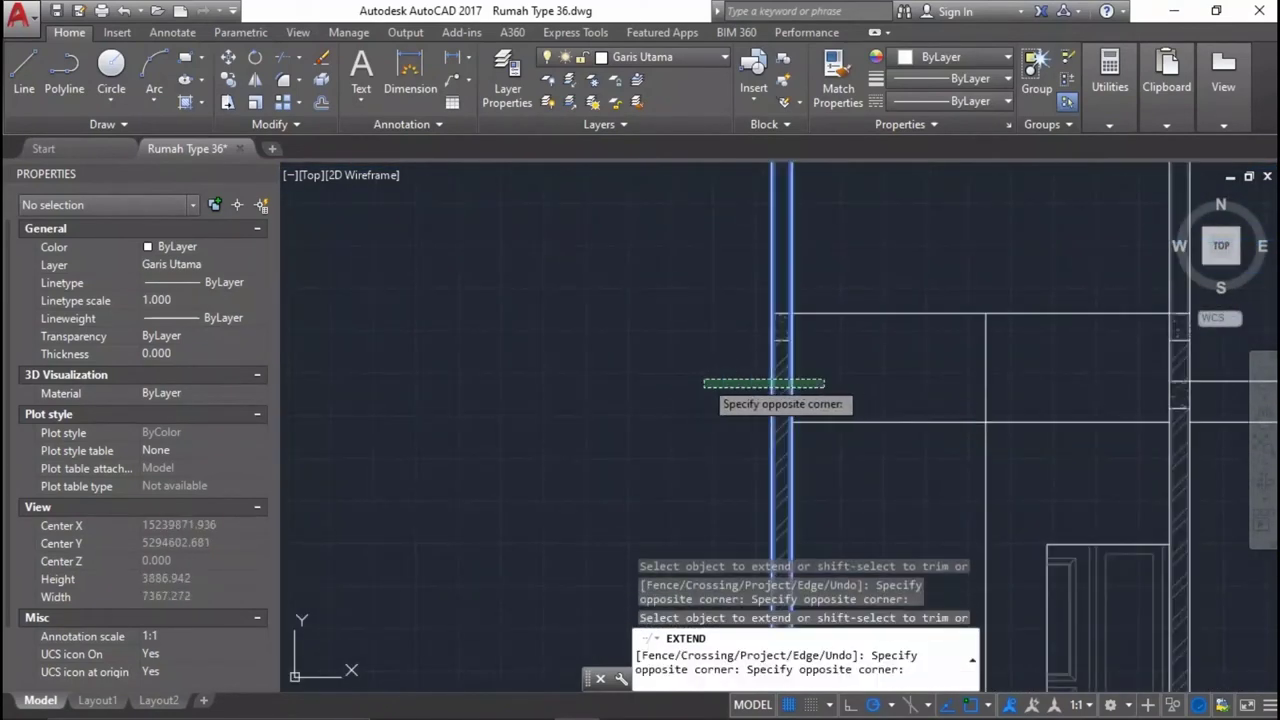
scroll(818, 398, "down", 2)
Extend the remaining wall lines to the boundary and select the walls of both sections.
middle_click_drag(549, 368, 569, 371)
scroll(569, 371, "up", 4)
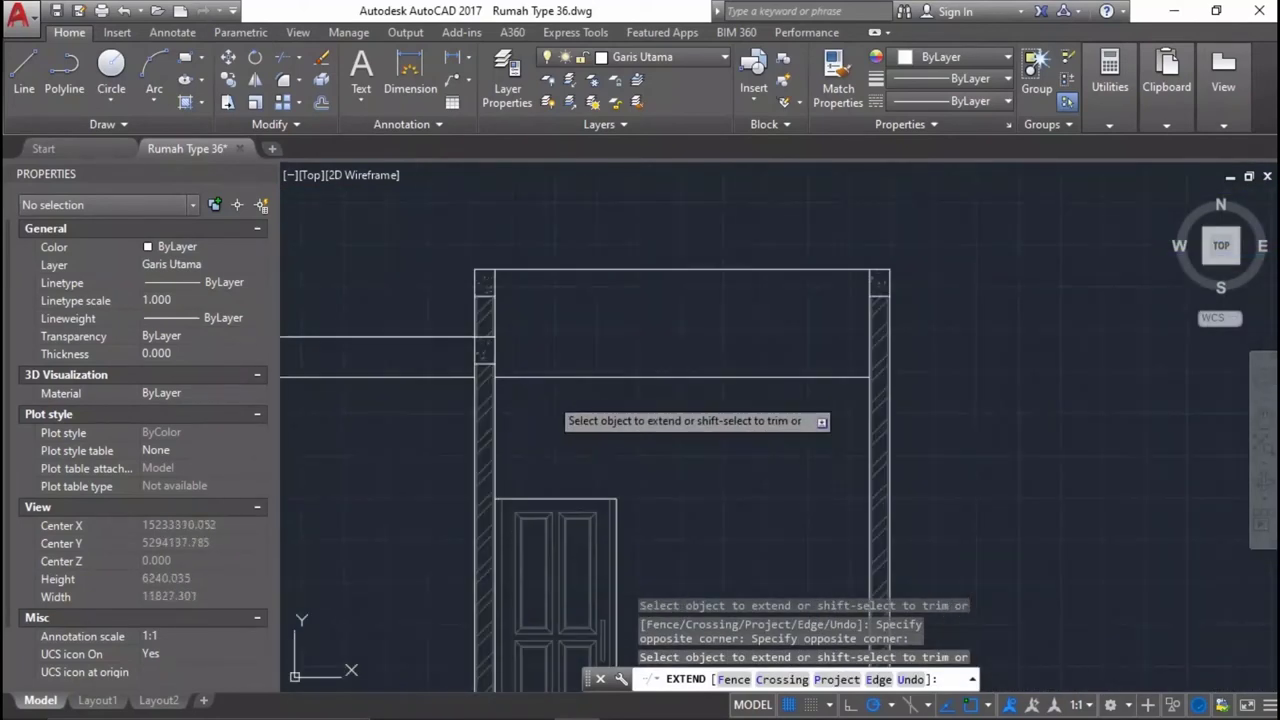
scroll(569, 380, "down", 2)
left_click(857, 429)
left_click(1002, 436)
scroll(1002, 436, "up", 2)
left_click(1014, 300)
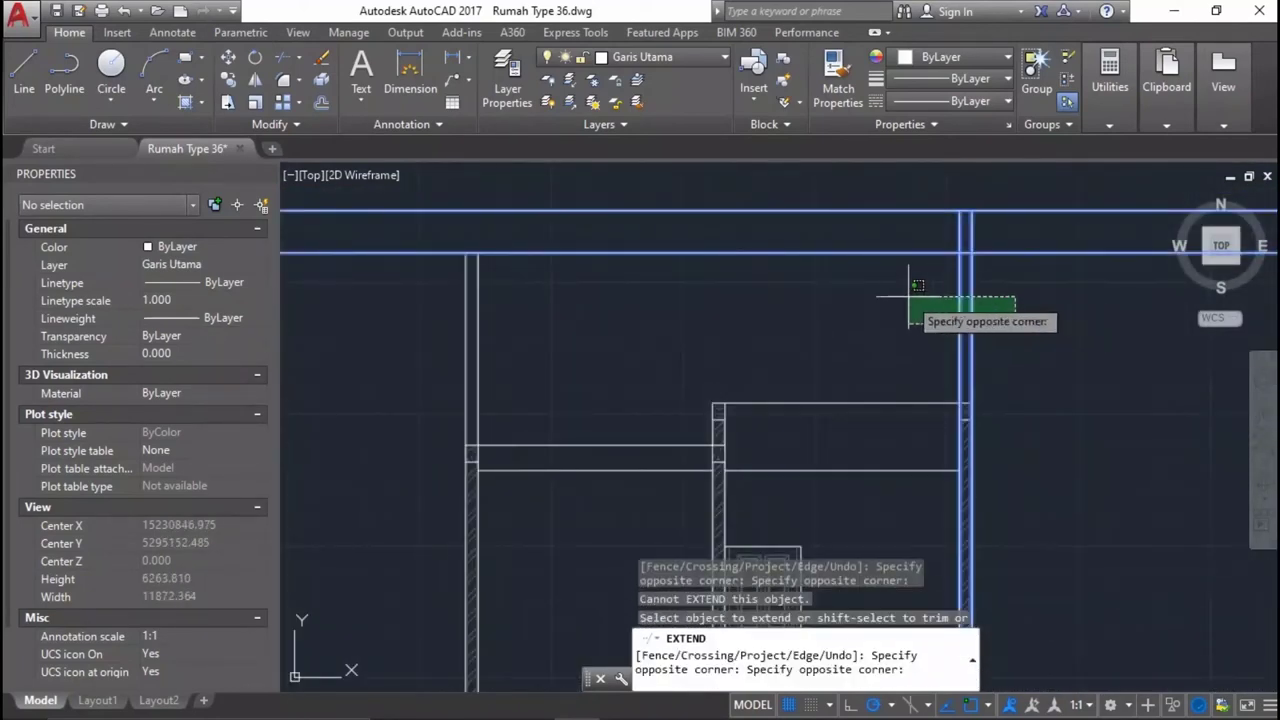
left_click(908, 285)
scroll(680, 450, "up", 2)
left_click(888, 410)
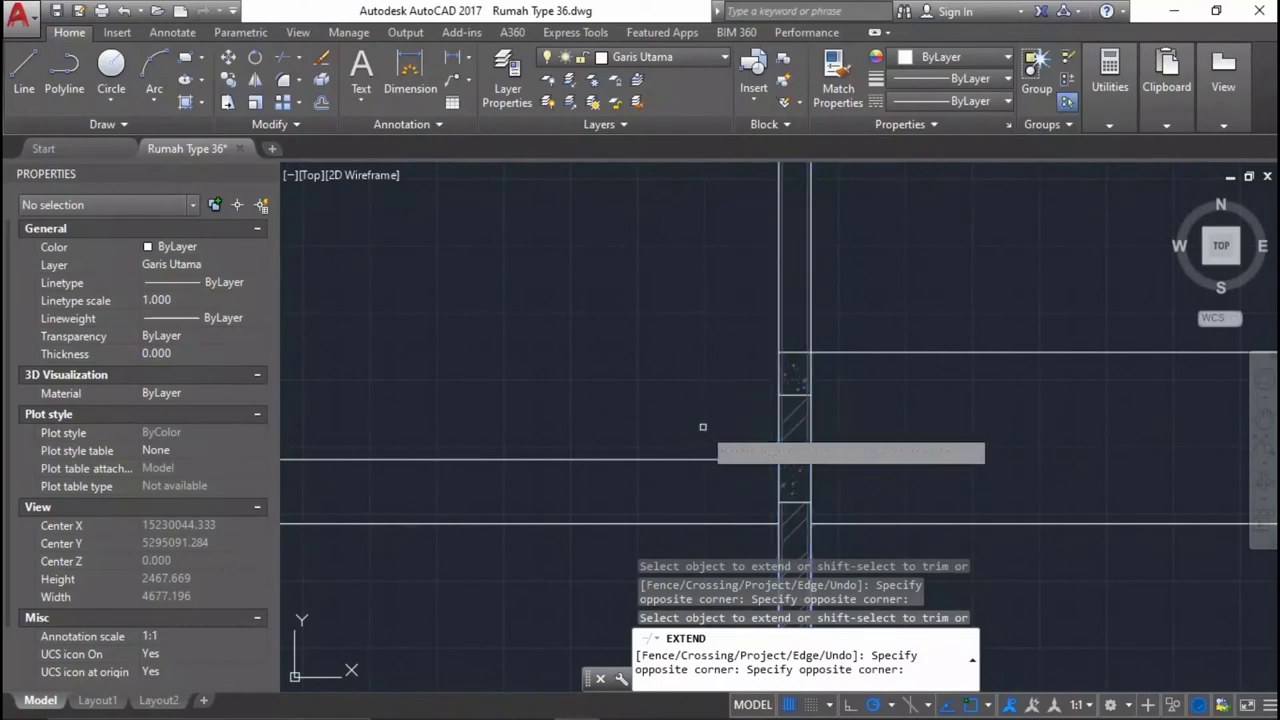
left_click(705, 345)
scroll(743, 463, "down", 2)
scroll(808, 343, "down", 2)
scroll(677, 340, "down", 3)
key("Return")
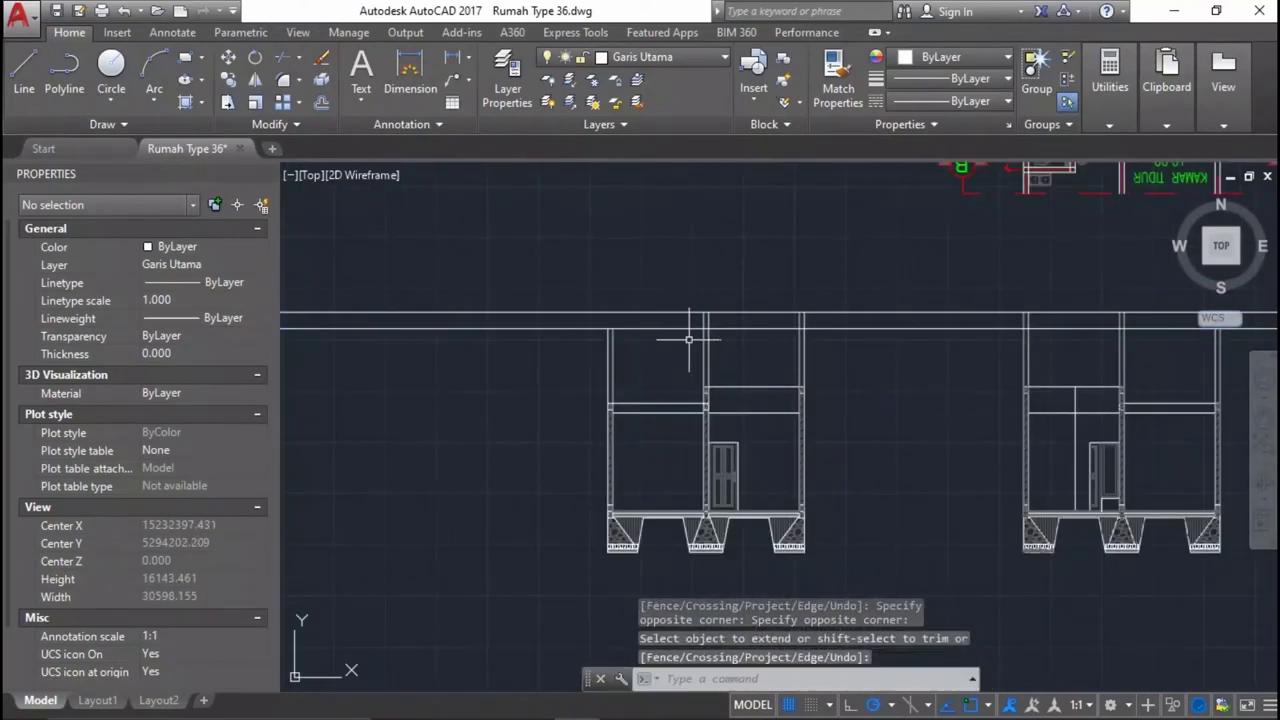
middle_click_drag(858, 313, 609, 333)
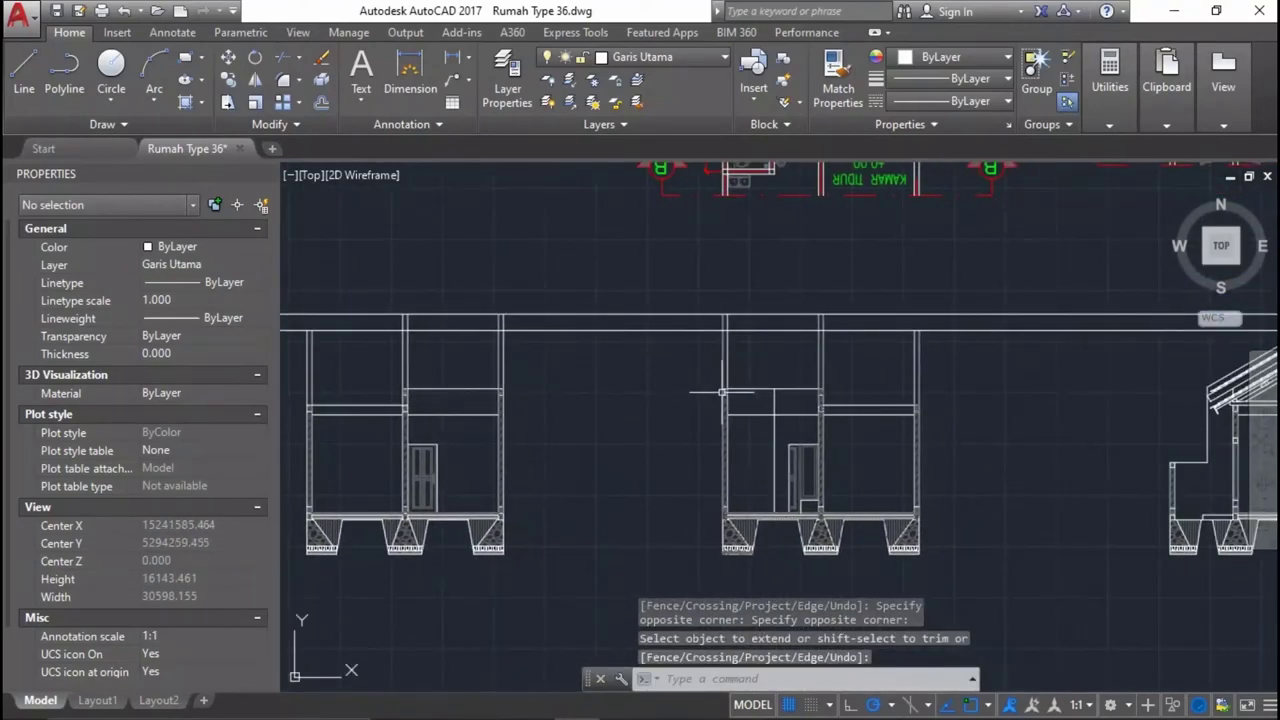
left_click(958, 357)
left_click(286, 345)
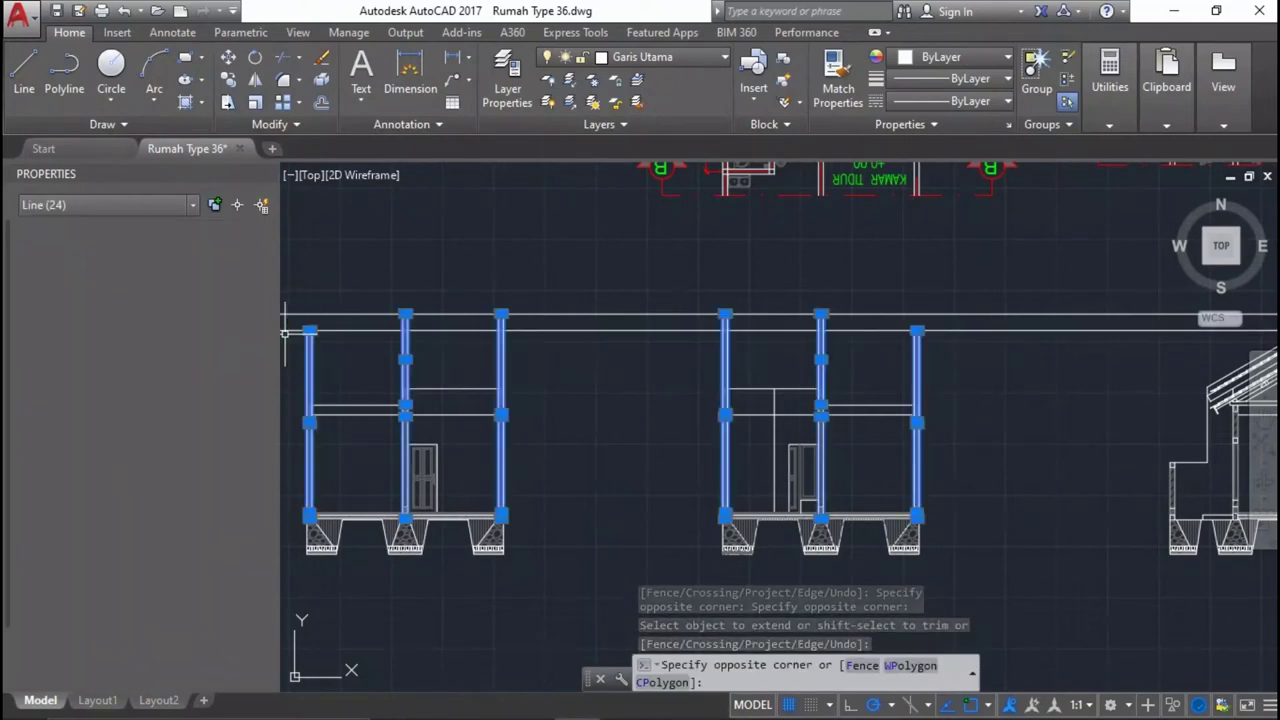
Select the wall lines of both sections and trim the beam lines left of the wall.
left_click(343, 343)
middle_click_drag(343, 343, 580, 343)
type("tr")
key("Return")
left_click(484, 372)
left_click(462, 277)
scroll(662, 313, "up", 4)
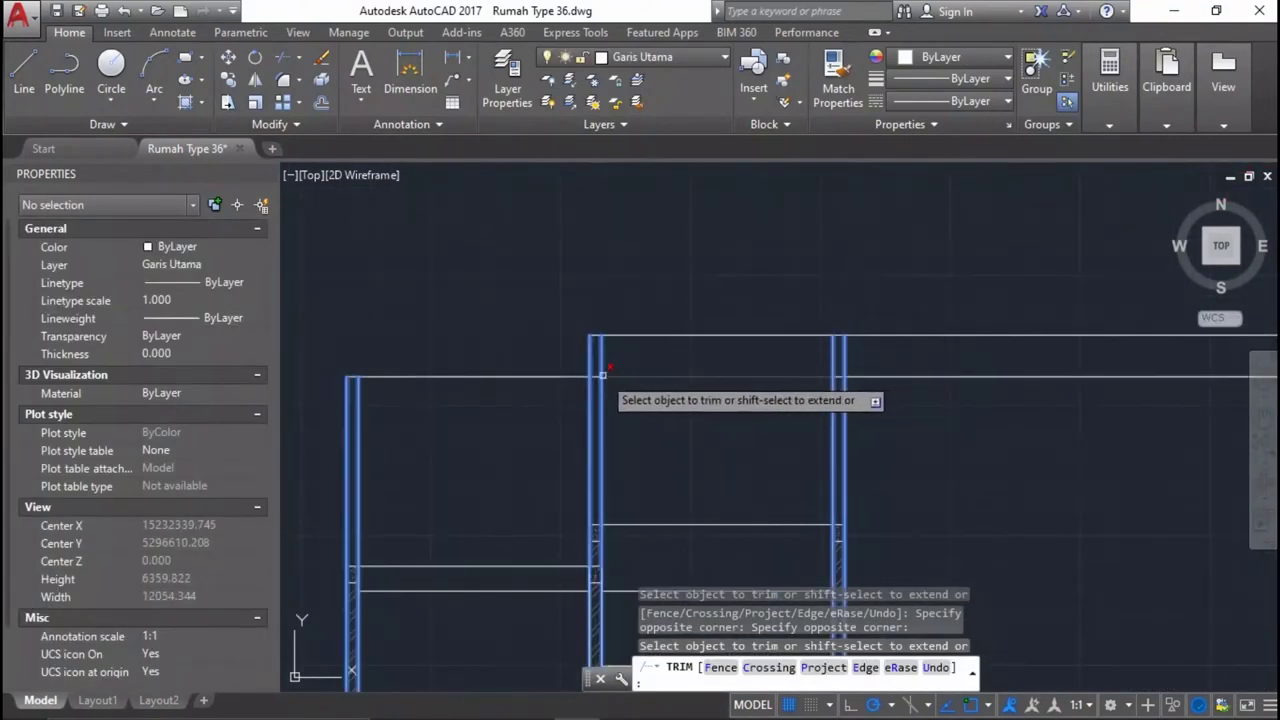
scroll(608, 375, "up", 4)
scroll(554, 354, "down", 8)
scroll(626, 340, "up", 4)
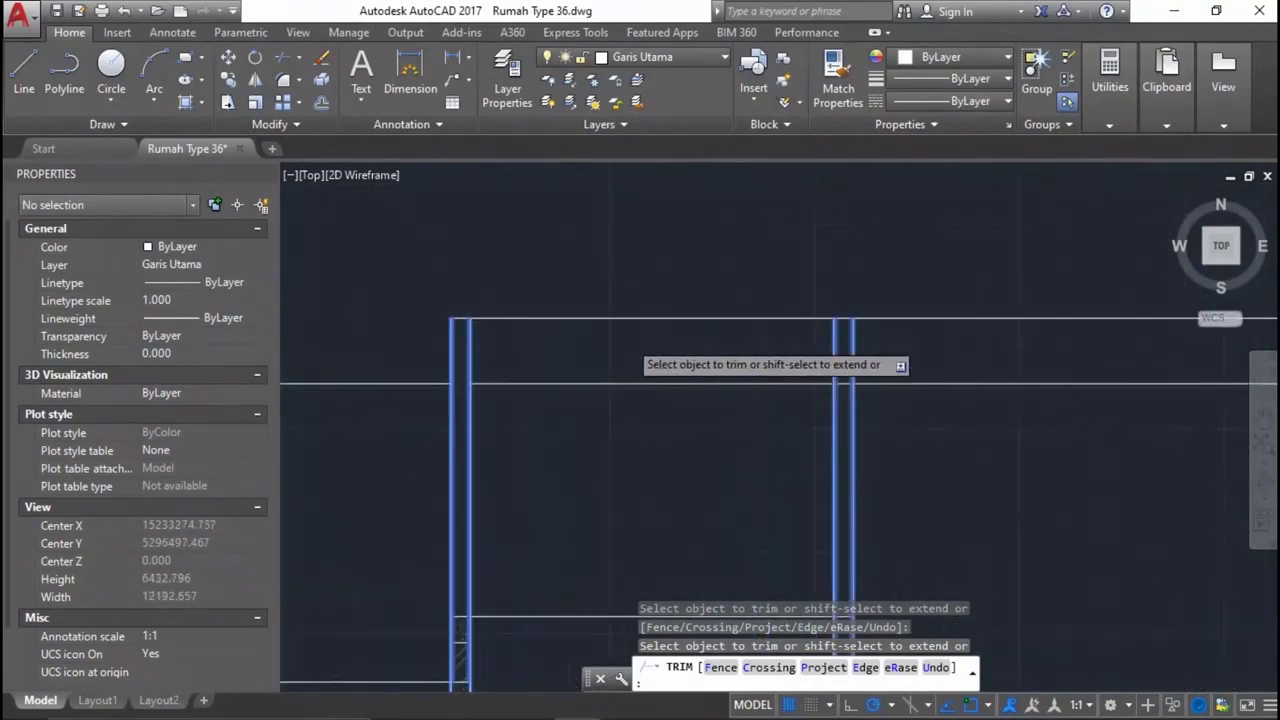
scroll(538, 342, "down", 2)
Trim the beam beyond the left column, the top beam between columns, and a line past the level.
left_click(500, 357)
left_click(509, 386)
left_click(720, 310)
left_click(700, 329)
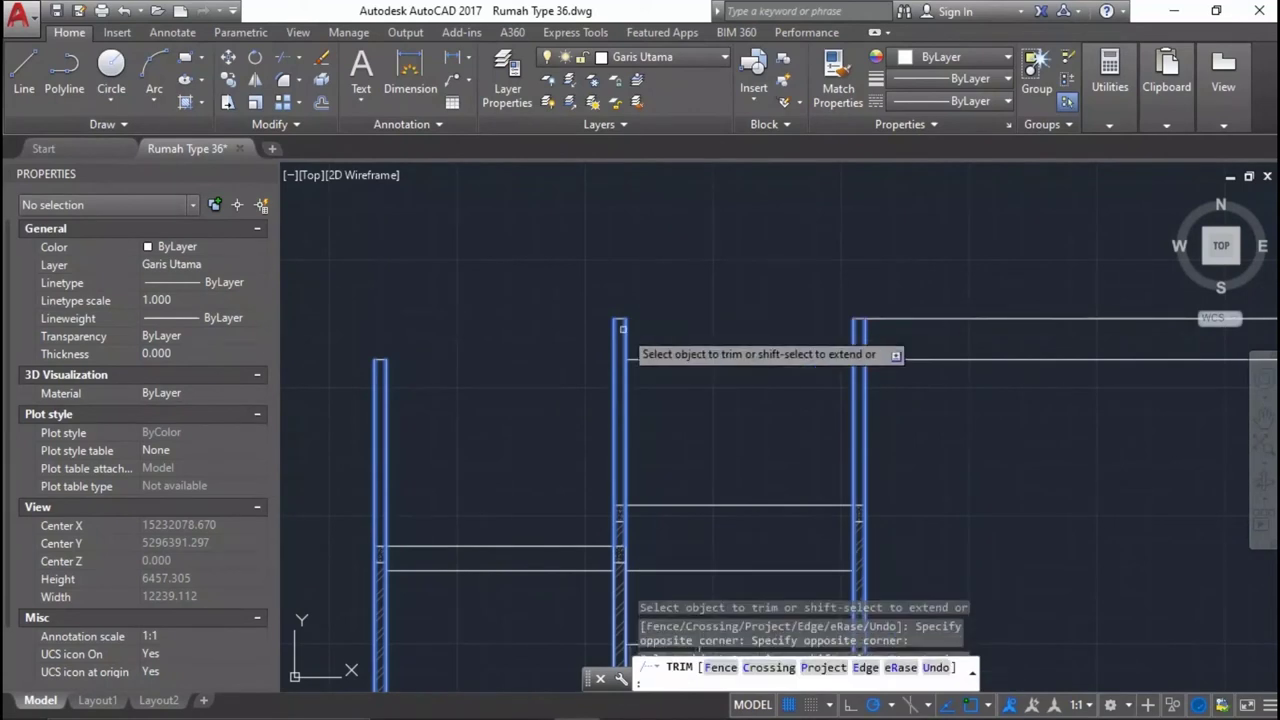
scroll(700, 340, "down", 2)
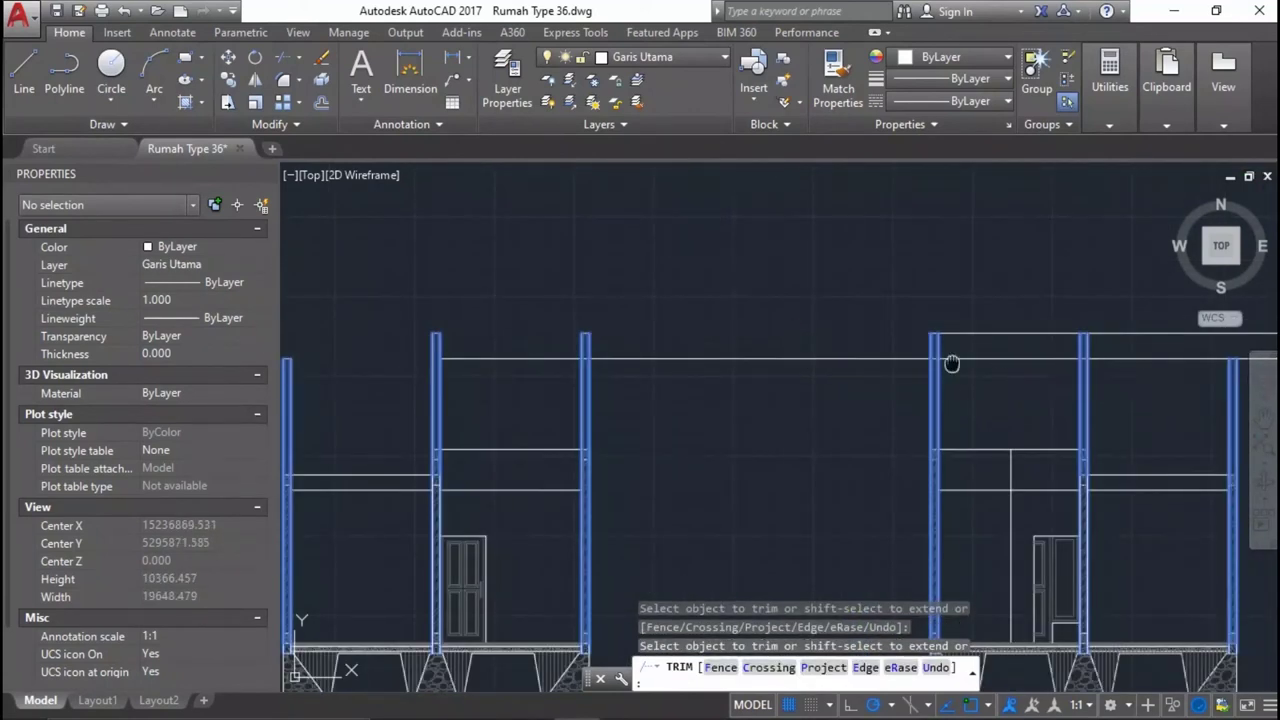
middle_click_drag(951, 362, 811, 333)
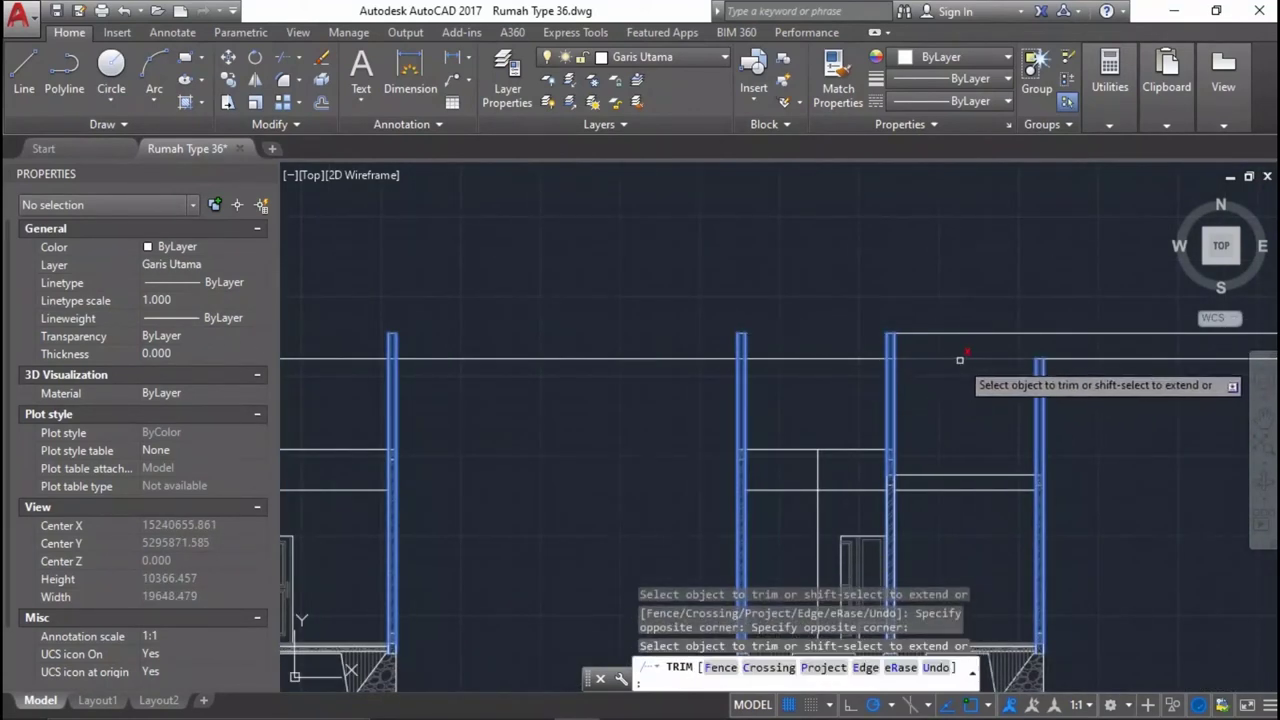
left_click(960, 359)
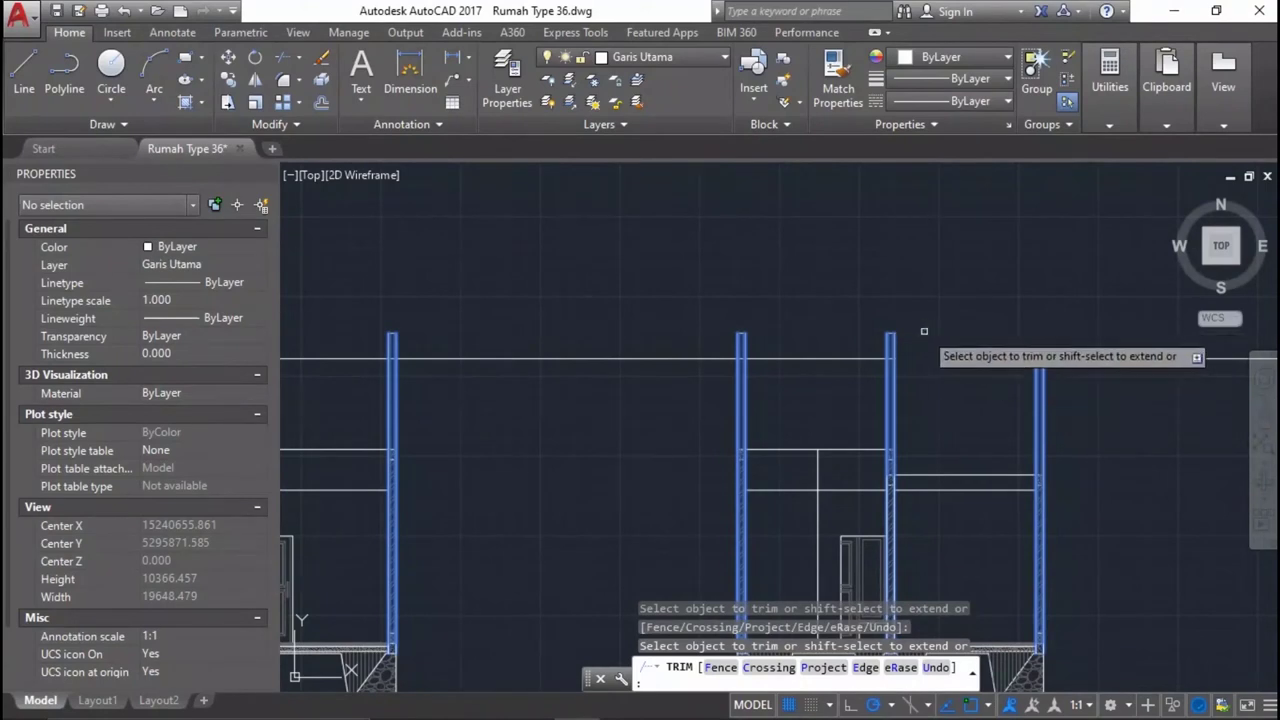
key("Return")
Run another trim against a picked cutting edge on the next column.
scroll(1030, 365, "up", 8)
key("Return")
left_click(1037, 350)
key("Return")
scroll(917, 309, "down", 2)
key("Escape")
Erase the horizontal level line and zoom in on the walls.
left_click_drag(609, 234, 623, 327)
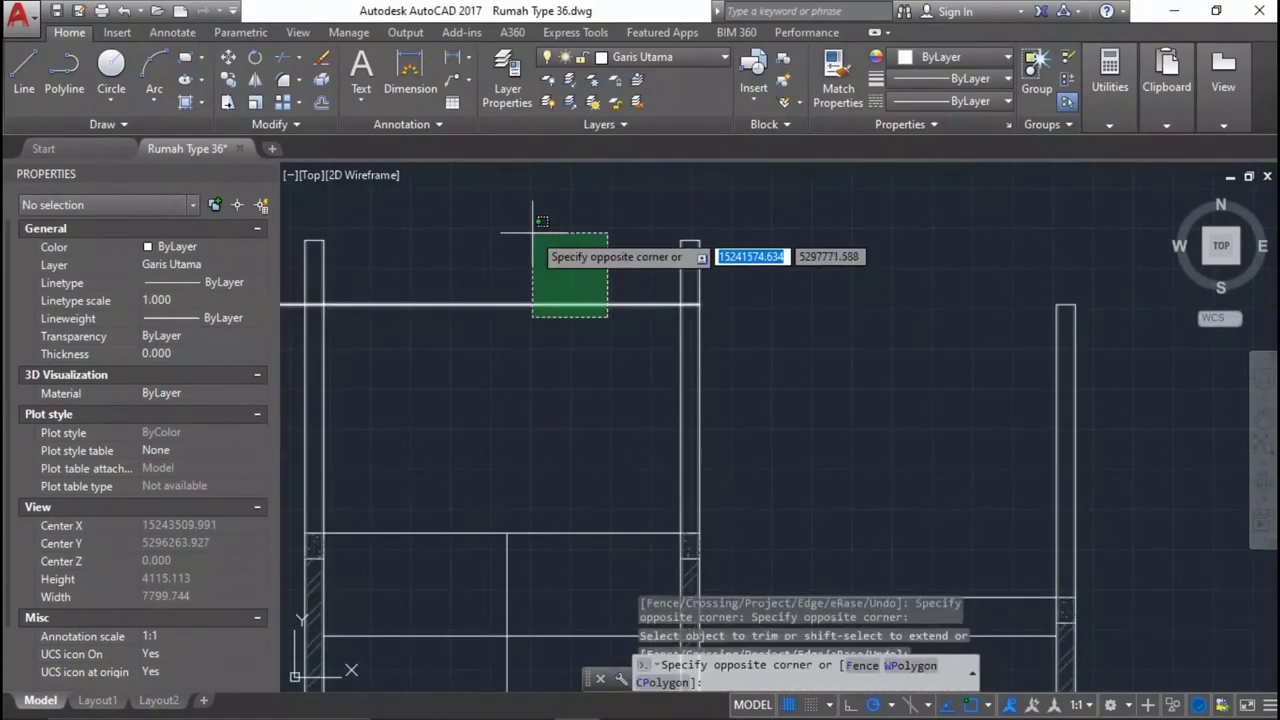
scroll(851, 366, "down", 4)
key("Delete")
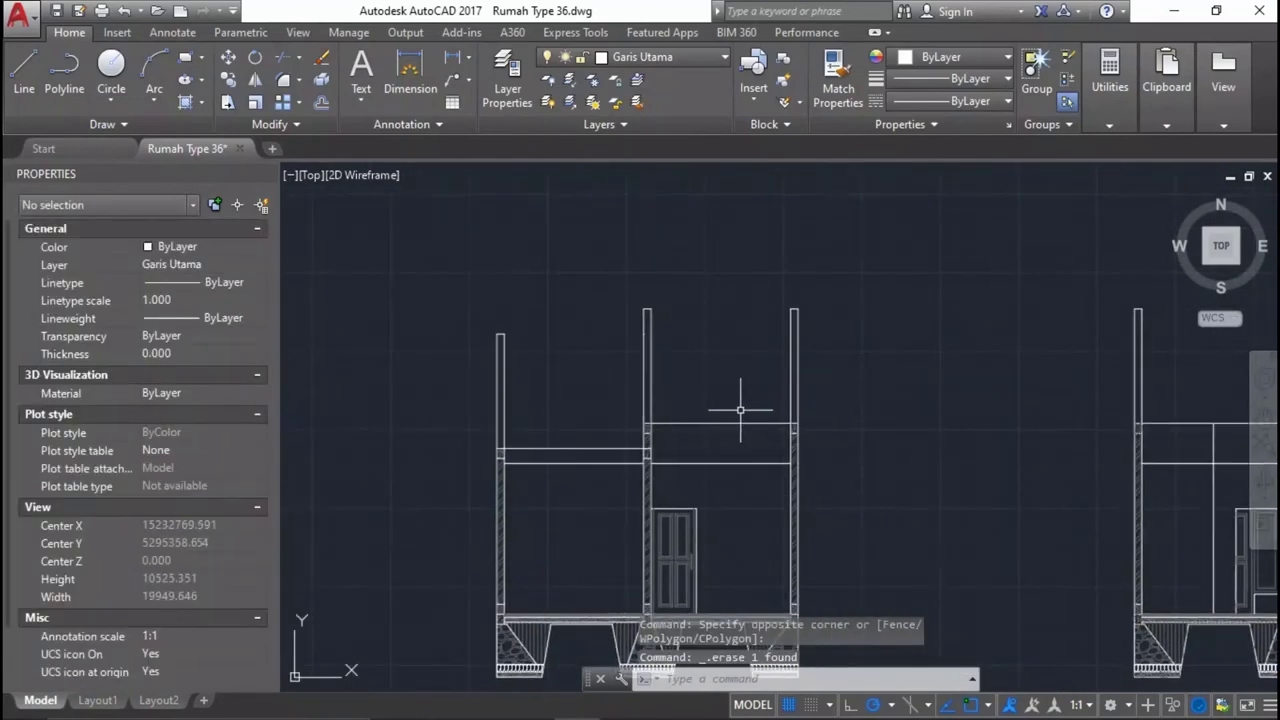
middle_click_drag(704, 415, 574, 495)
scroll(566, 449, "up", 2)
scroll(766, 366, "down", 3)
scroll(900, 460, "up", 3)
scroll(960, 490, "up", 3)
scroll(998, 507, "up", 3)
scroll(1050, 440, "down", 3)
scroll(1060, 375, "down", 2)
scroll(1045, 395, "down", 2)
scroll(1038, 400, "up", 1)
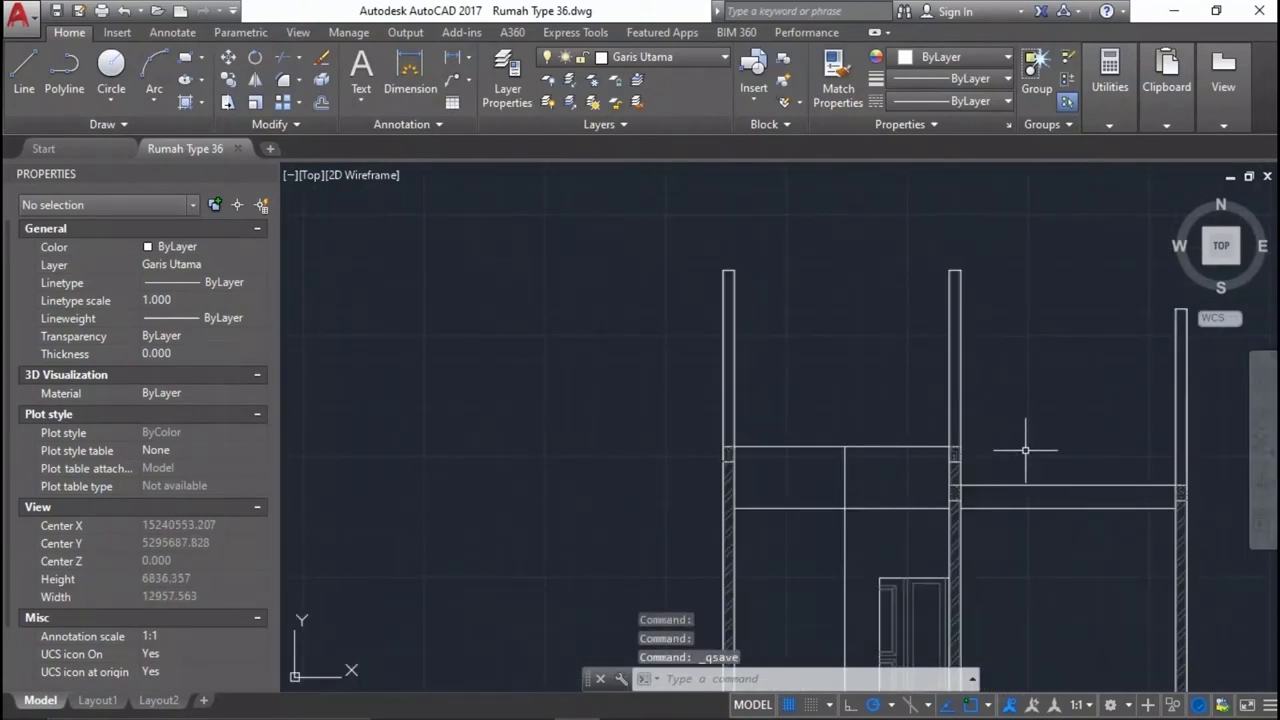
scroll(809, 344, "down", 2)
scroll(820, 360, "down", 2)
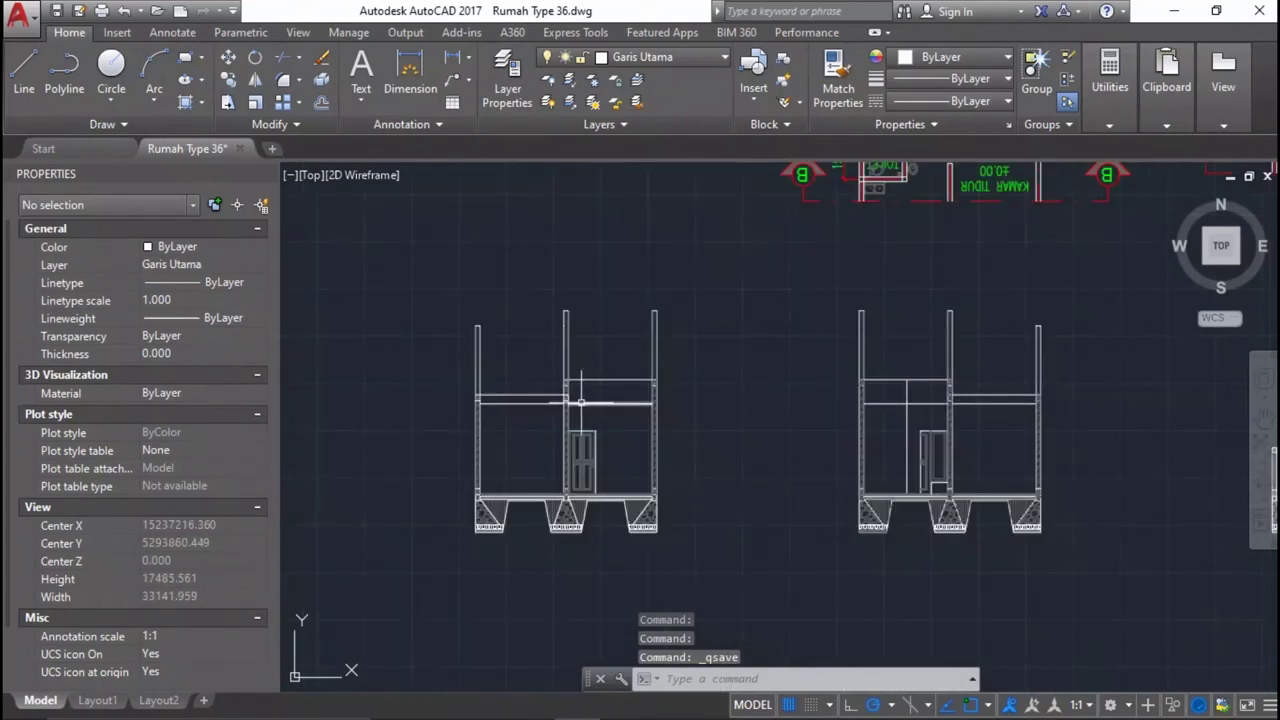
type("o")
key("Return")
Offset the first wall line 200 toward its inner side.
scroll(588, 363, "up", 4)
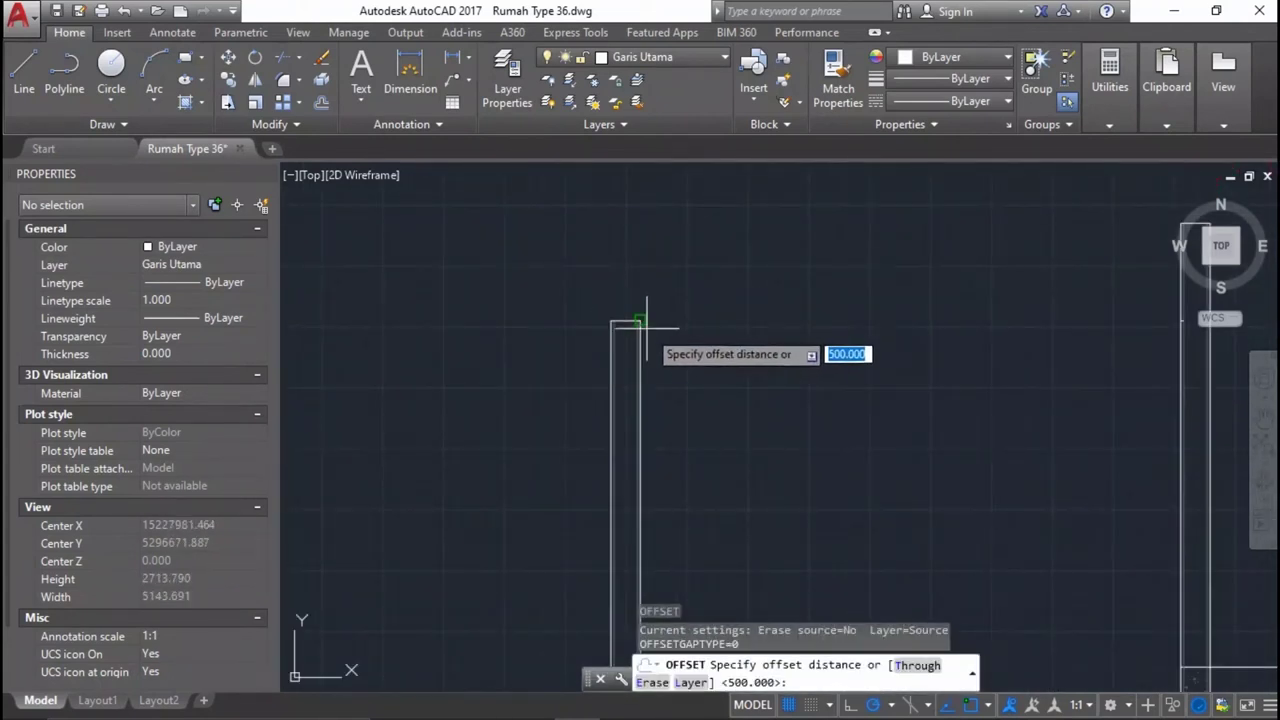
scroll(640, 320, "up", 4)
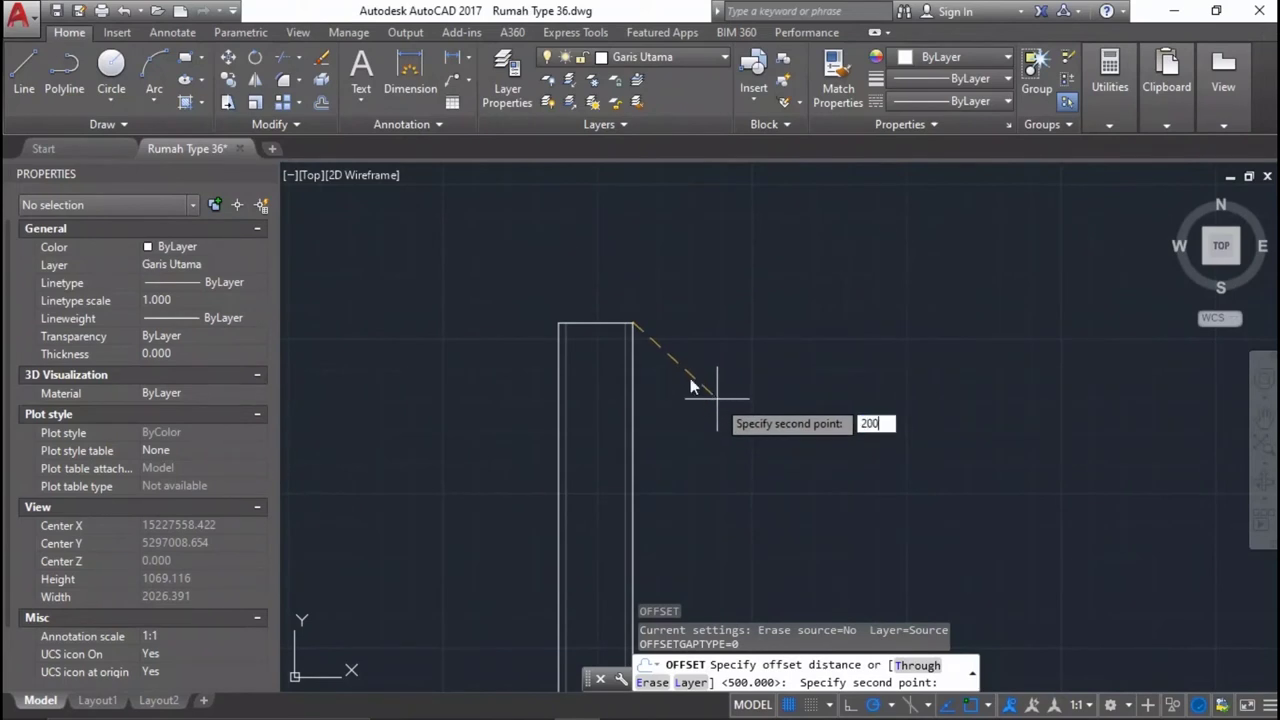
key("Return")
left_click(608, 322)
left_click(588, 385)
middle_click_drag(588, 385, 1049, 306)
scroll(815, 399, "down", 2)
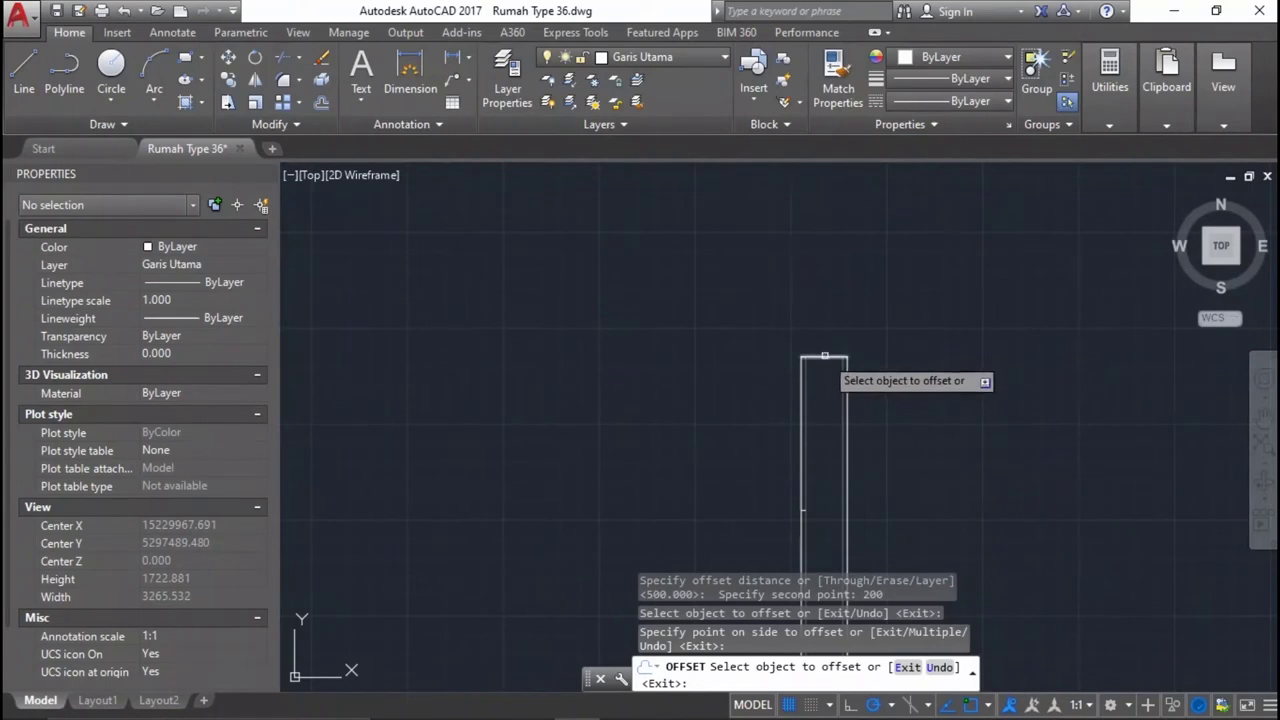
scroll(814, 495, "up", 4)
key("Return")
Delete the extra wall line.
left_click(777, 505)
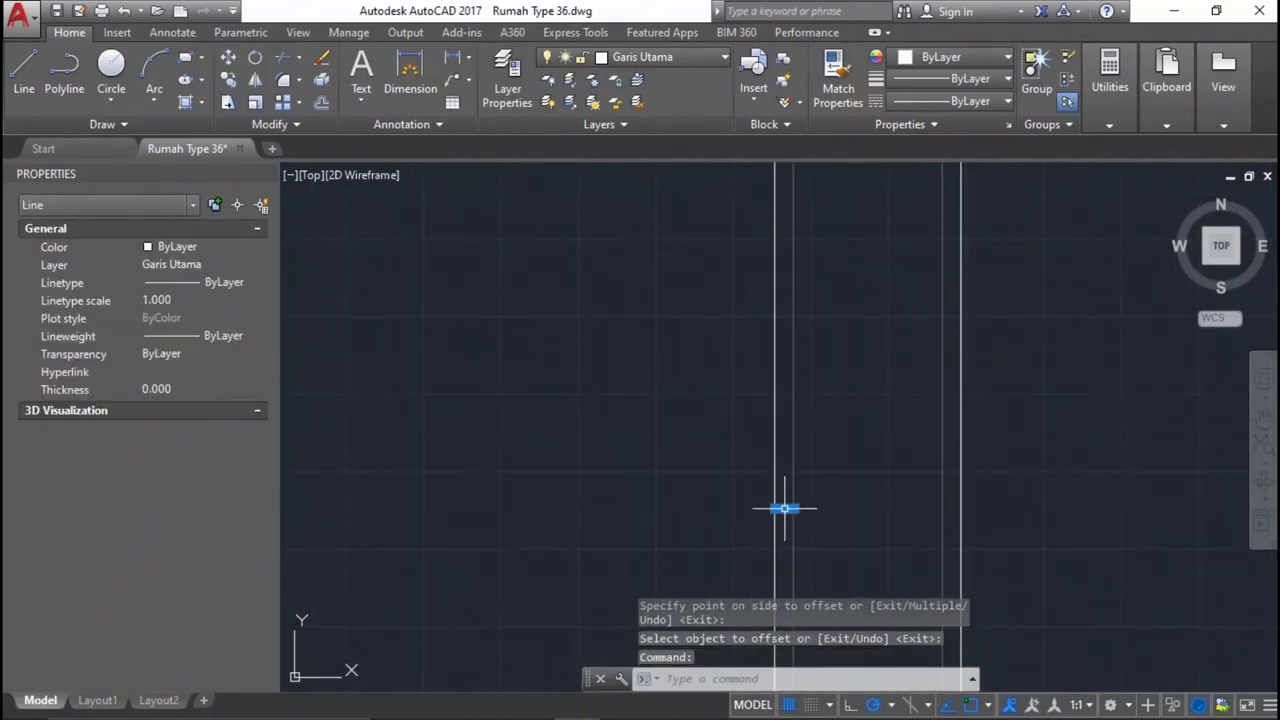
key("Delete")
scroll(800, 505, "down", 4)
scroll(700, 423, "down", 2)
Offset two more wall lines 200 toward the wall interior.
type("o")
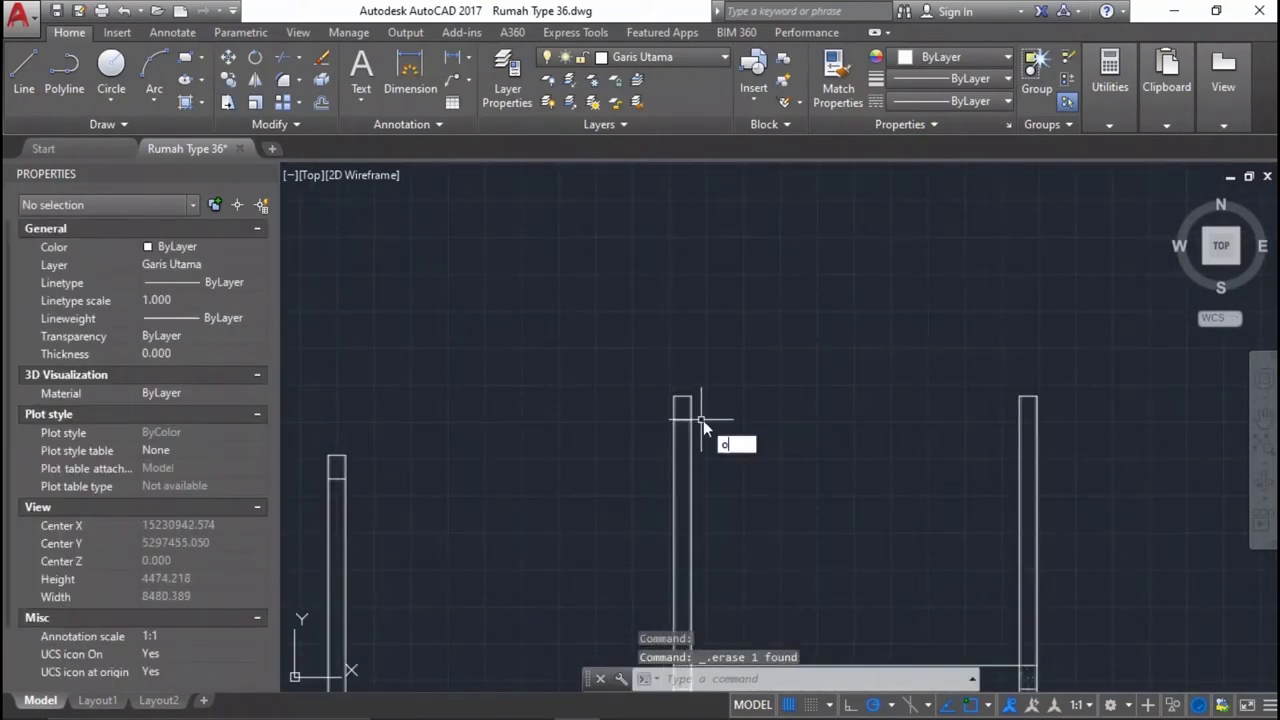
key("Return")
middle_click_drag(700, 423, 951, 390)
key("Return")
left_click(1151, 413)
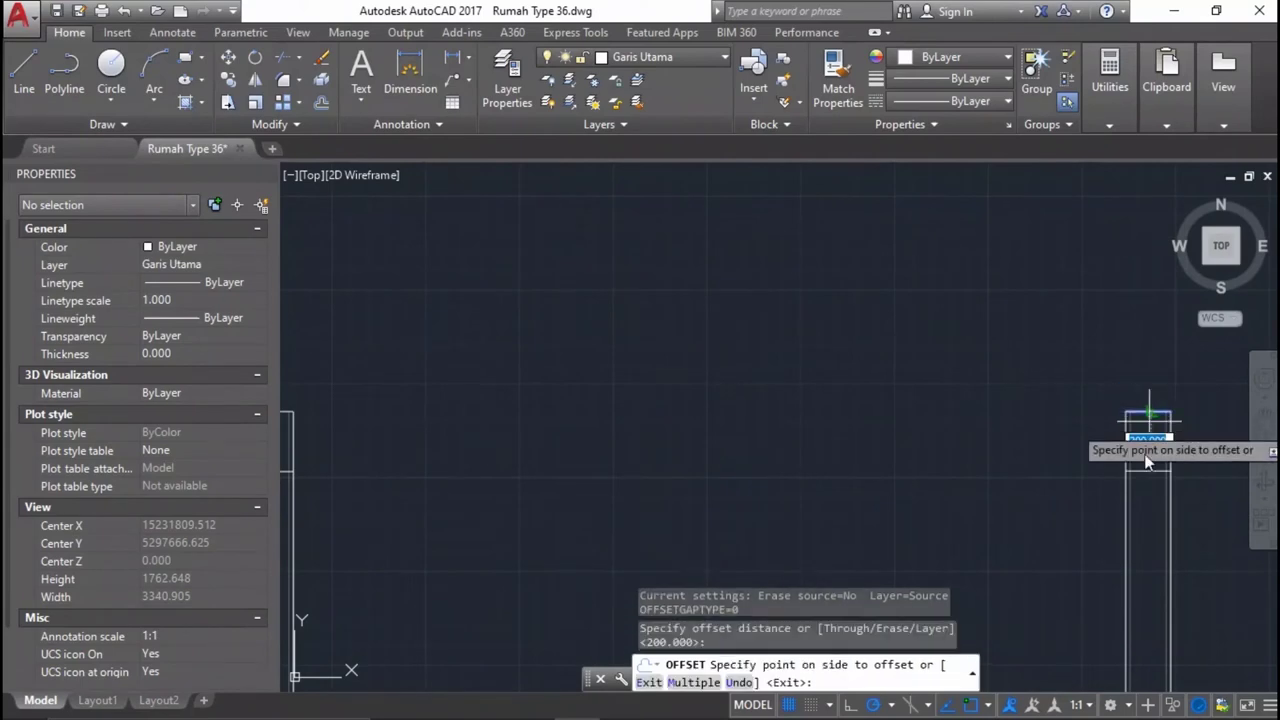
scroll(671, 409, "down", 4)
scroll(700, 403, "down", 4)
left_click(793, 440)
scroll(1040, 404, "up", 4)
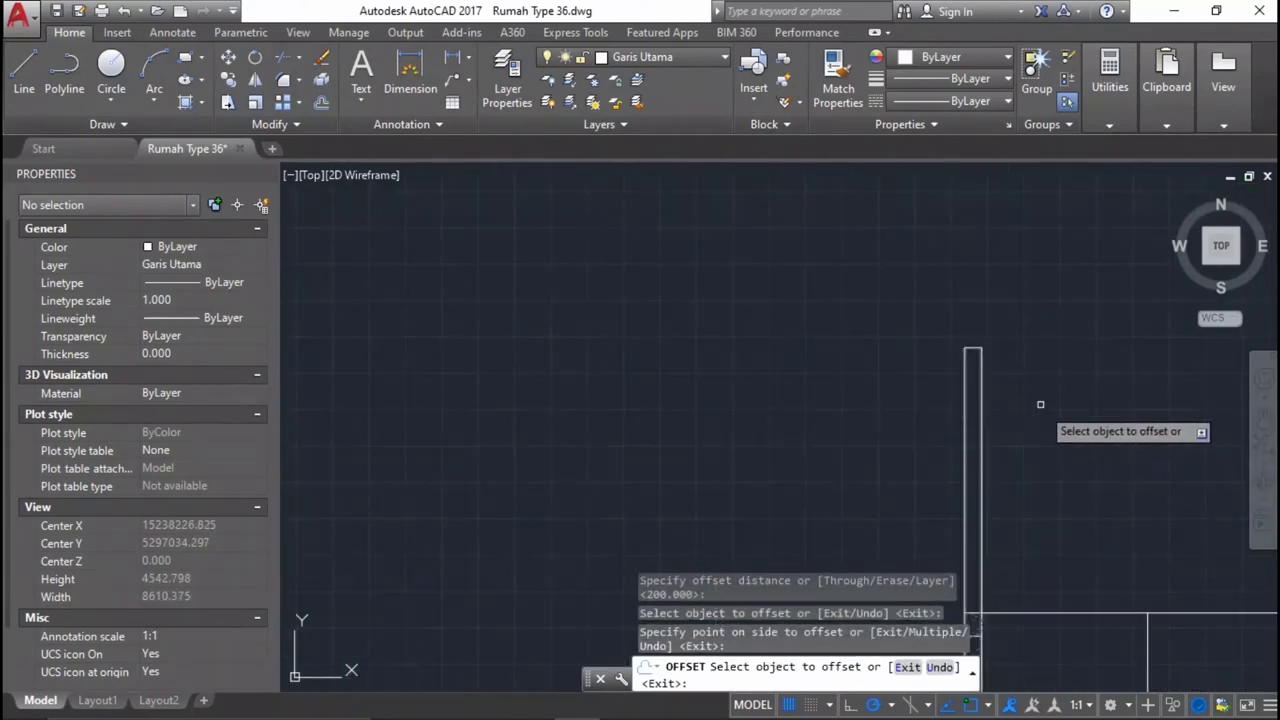
left_click(973, 350)
left_click(983, 399)
Offset another wall line and the right-hand wall line 200 inward.
middle_click_drag(983, 399, 738, 325)
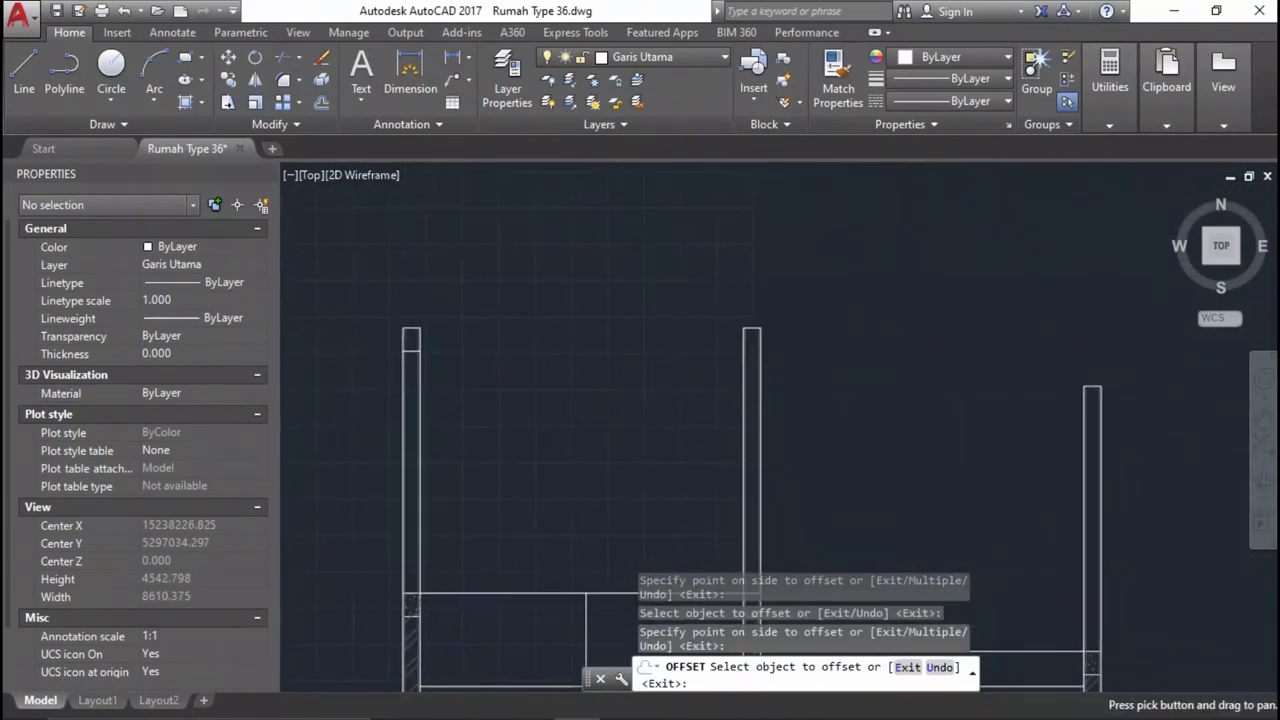
left_click(786, 316)
left_click(778, 352)
scroll(784, 346, "up", 6)
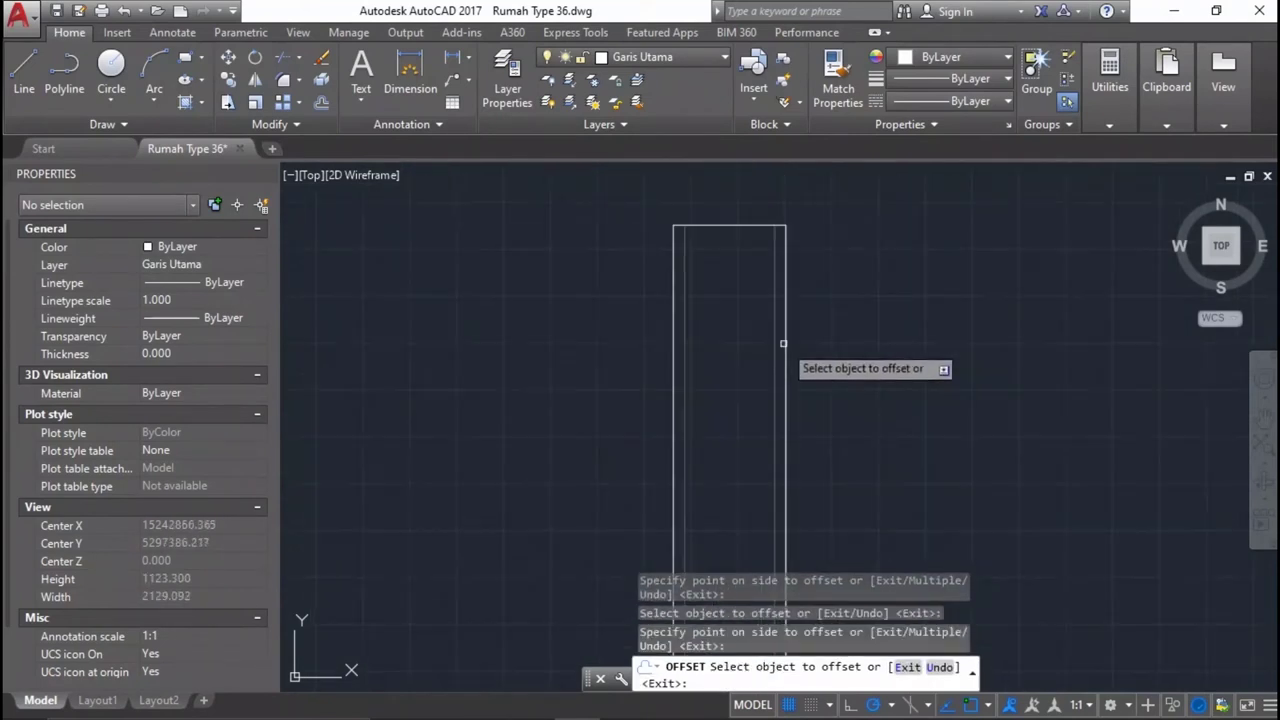
scroll(706, 320, "down", 3)
middle_click_drag(754, 320, 1024, 362)
left_click(1127, 366)
left_click(1131, 391)
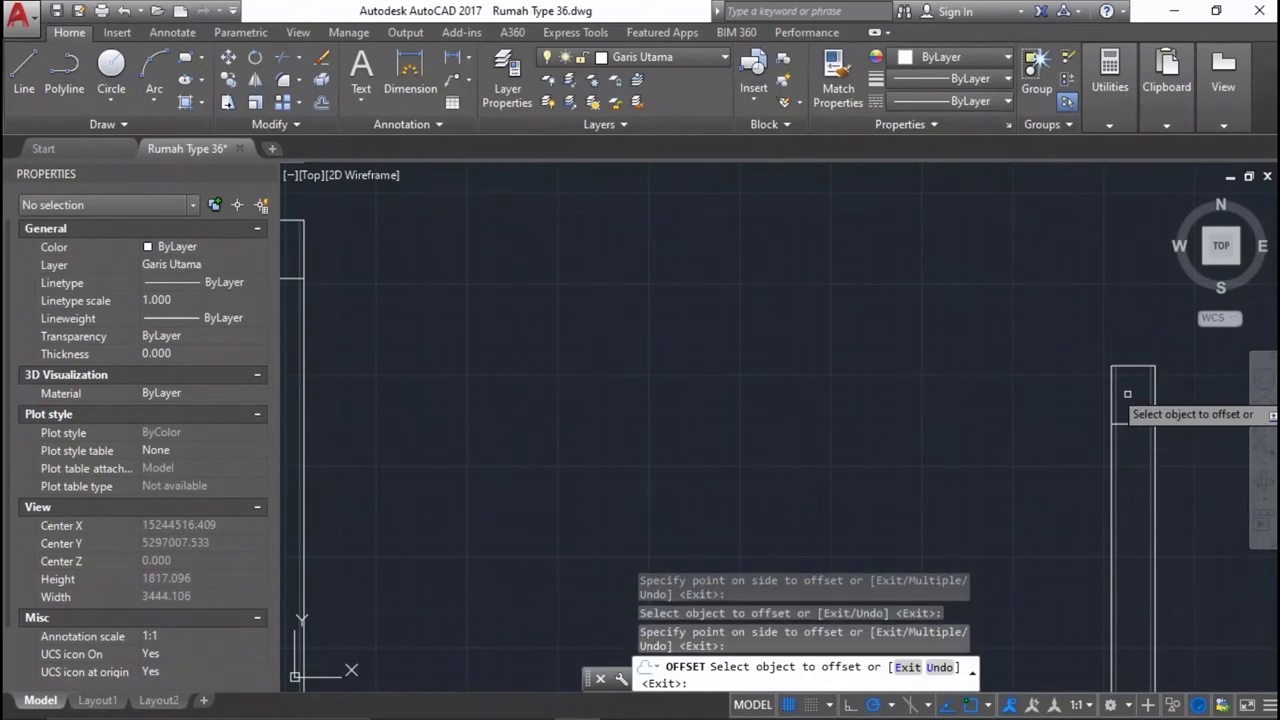
scroll(1064, 340, "down", 4)
Select the stray short horizontal line and delete it.
left_click(834, 286)
left_click(760, 258)
scroll(770, 265, "down", 3)
left_click(808, 266)
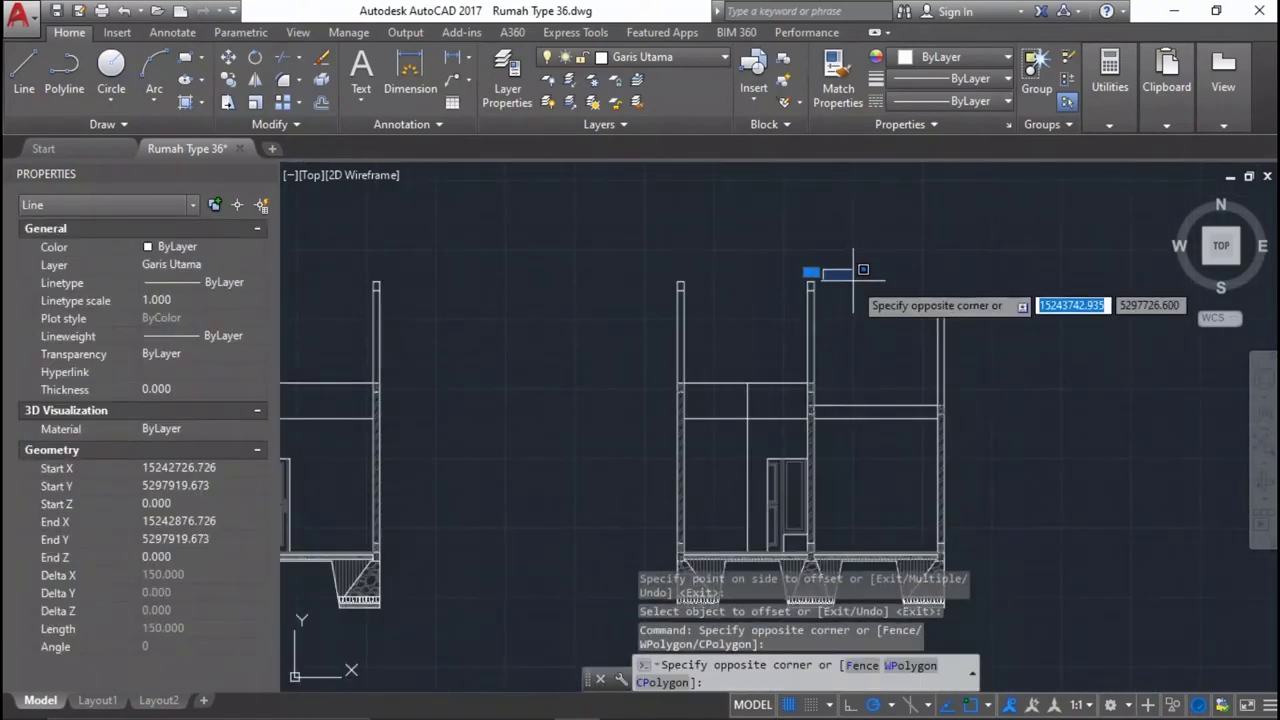
left_click(560, 365)
left_click(1092, 263)
scroll(986, 265, "up", 3)
scroll(937, 300, "up", 2)
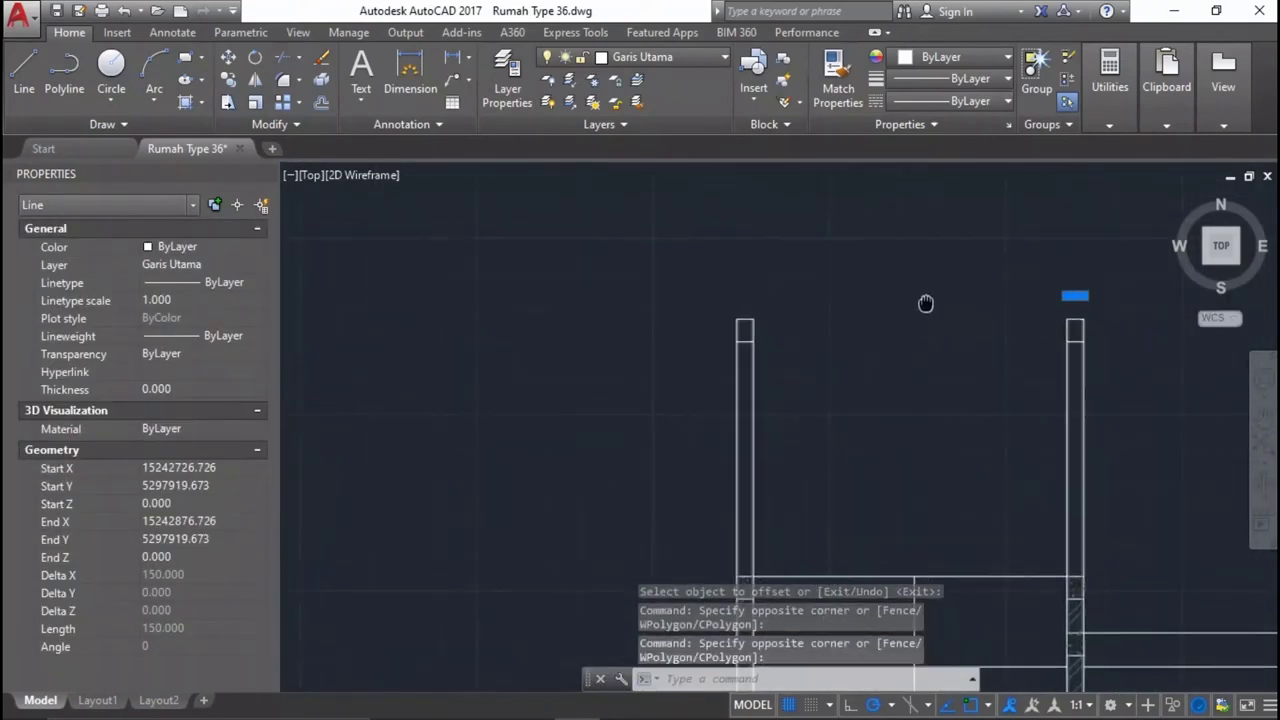
key("Delete")
scroll(806, 315, "down", 5)
scroll(677, 337, "up", 4)
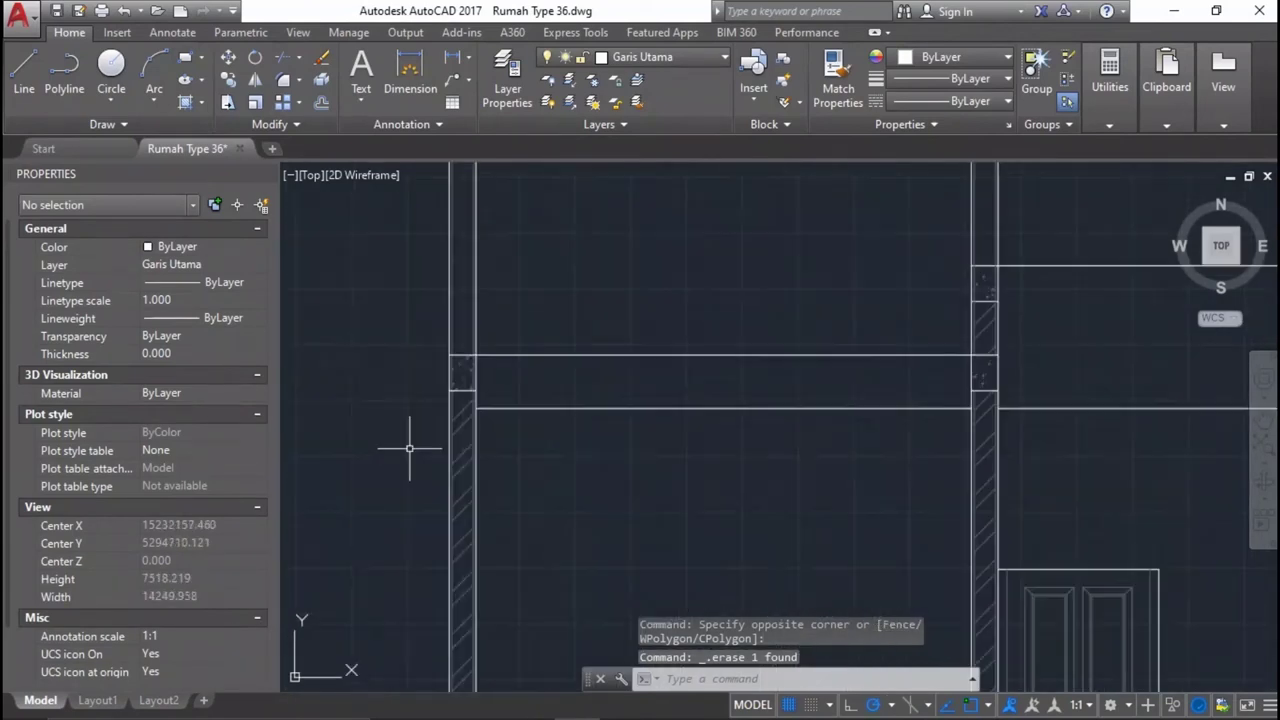
Trim the wall line between the bottom and top horizontal cutting edges.
scroll(648, 375, "up", 2)
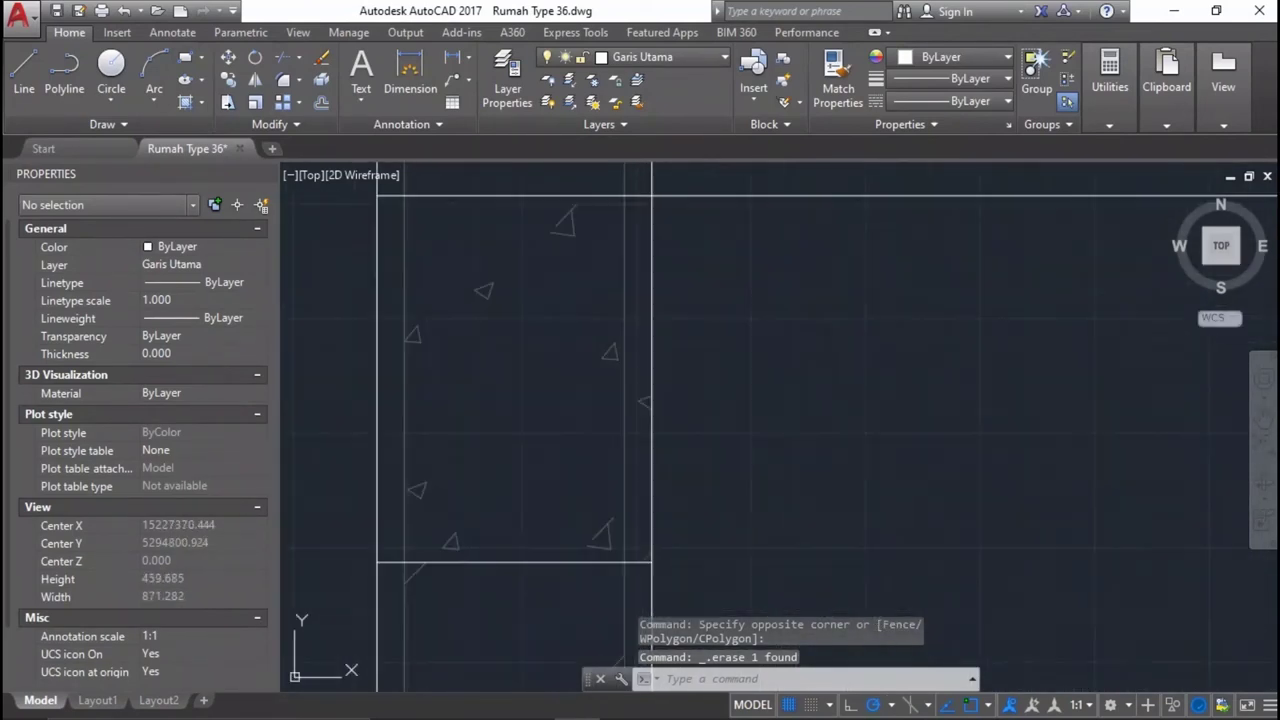
scroll(648, 380, "up", 2)
key("Return")
left_click(634, 562)
scroll(640, 460, "down", 2)
left_click(728, 357)
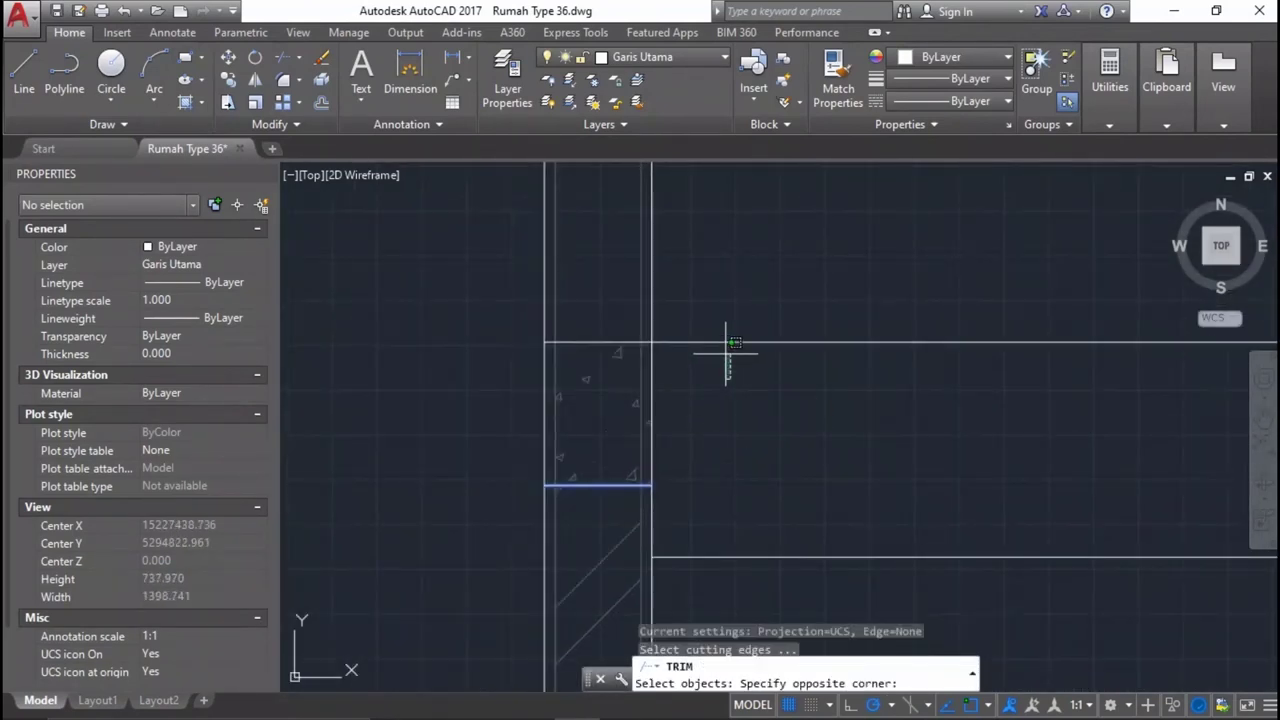
left_click(654, 337)
key("Return")
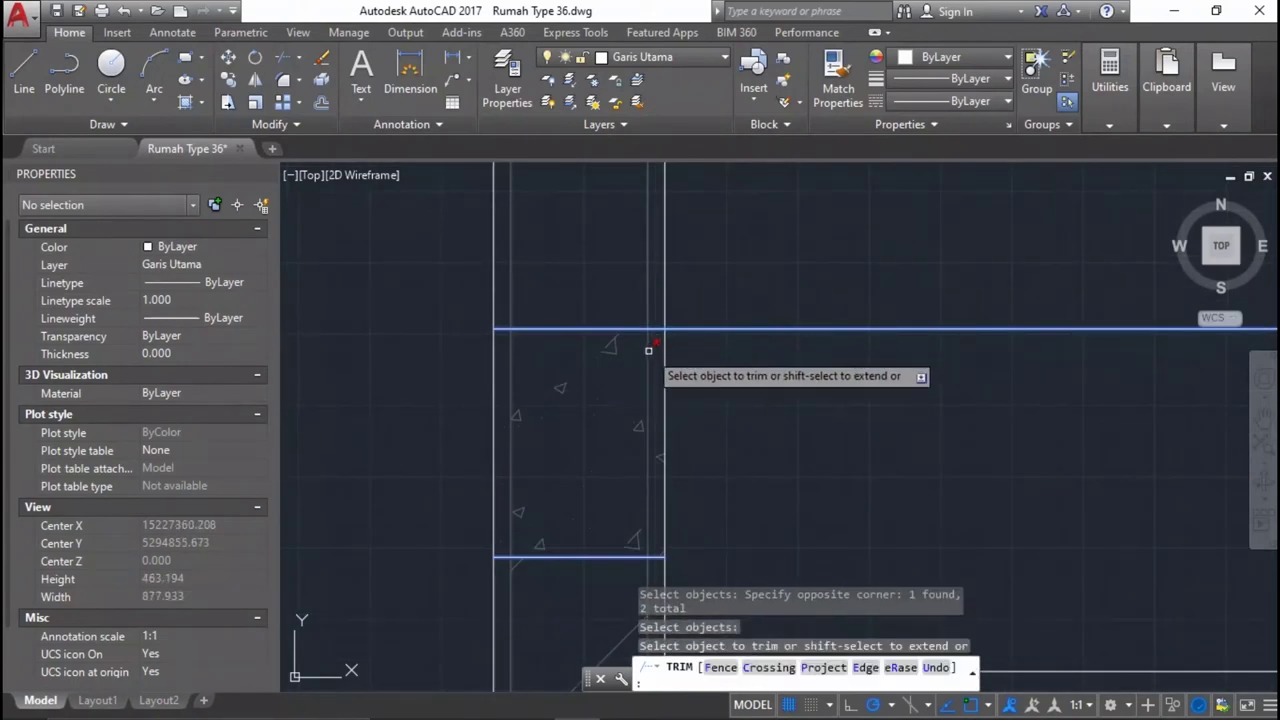
left_click(648, 350)
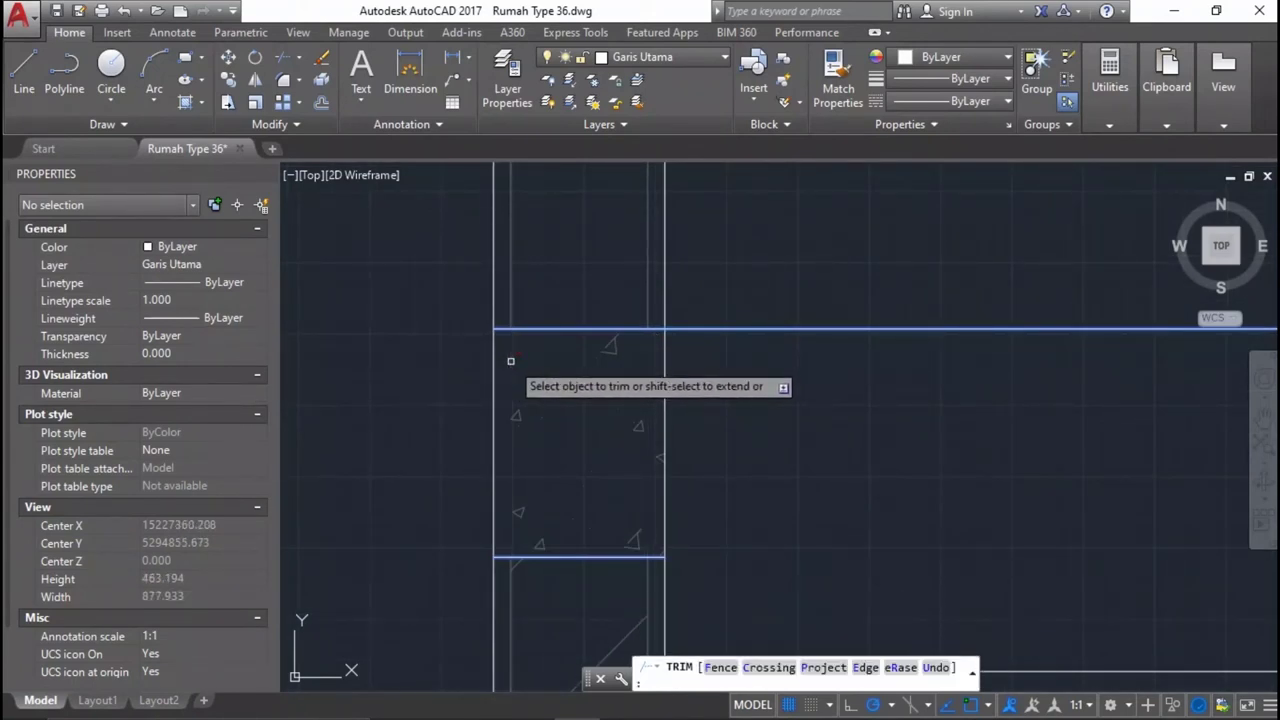
key("Return")
Trim wall lines with crossing windows across the walls, using all lines as edges.
scroll(586, 286, "down", 2)
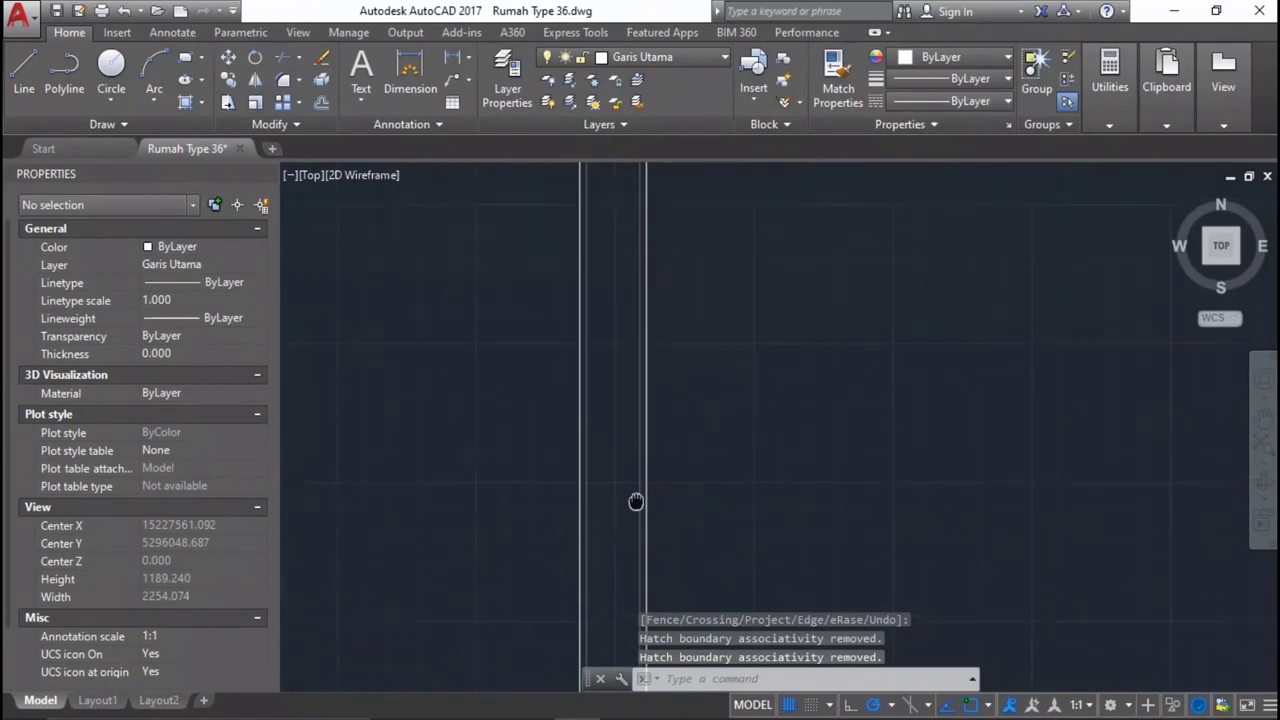
key("Return")
key("Return")
scroll(640, 330, "up", 2)
left_click(655, 292)
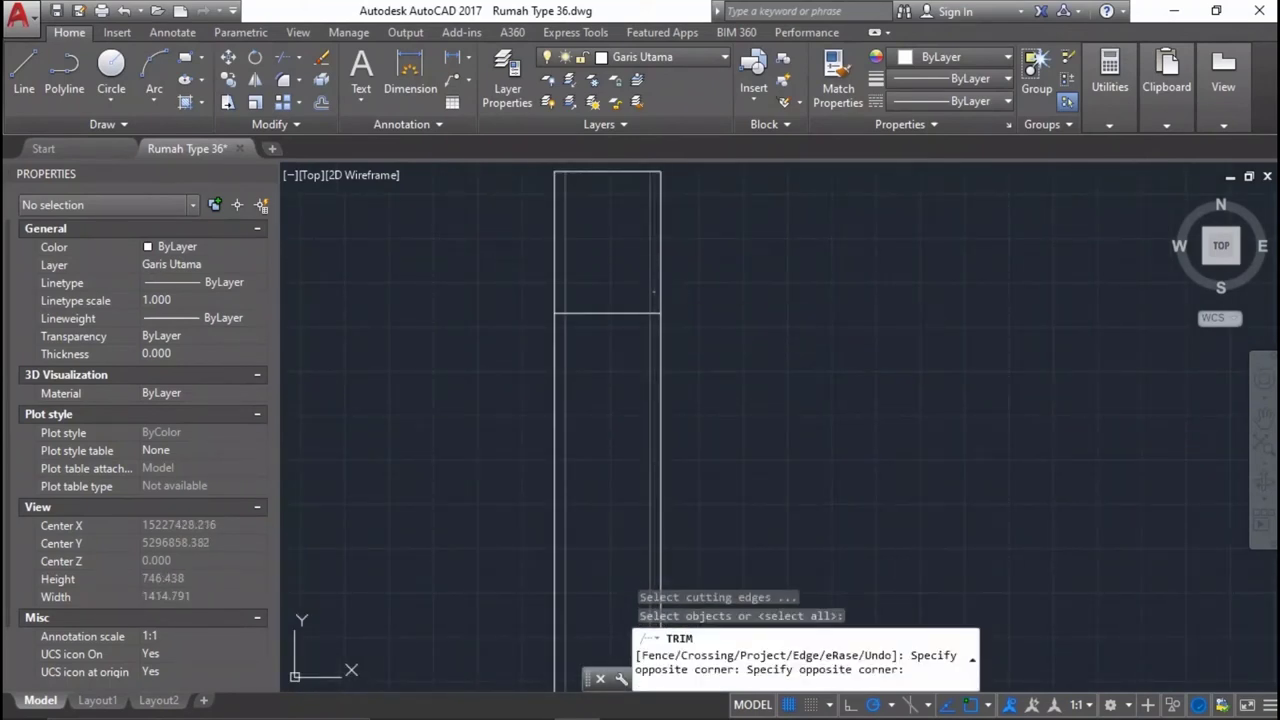
left_click(559, 256)
middle_click_drag(651, 328, 1122, 281)
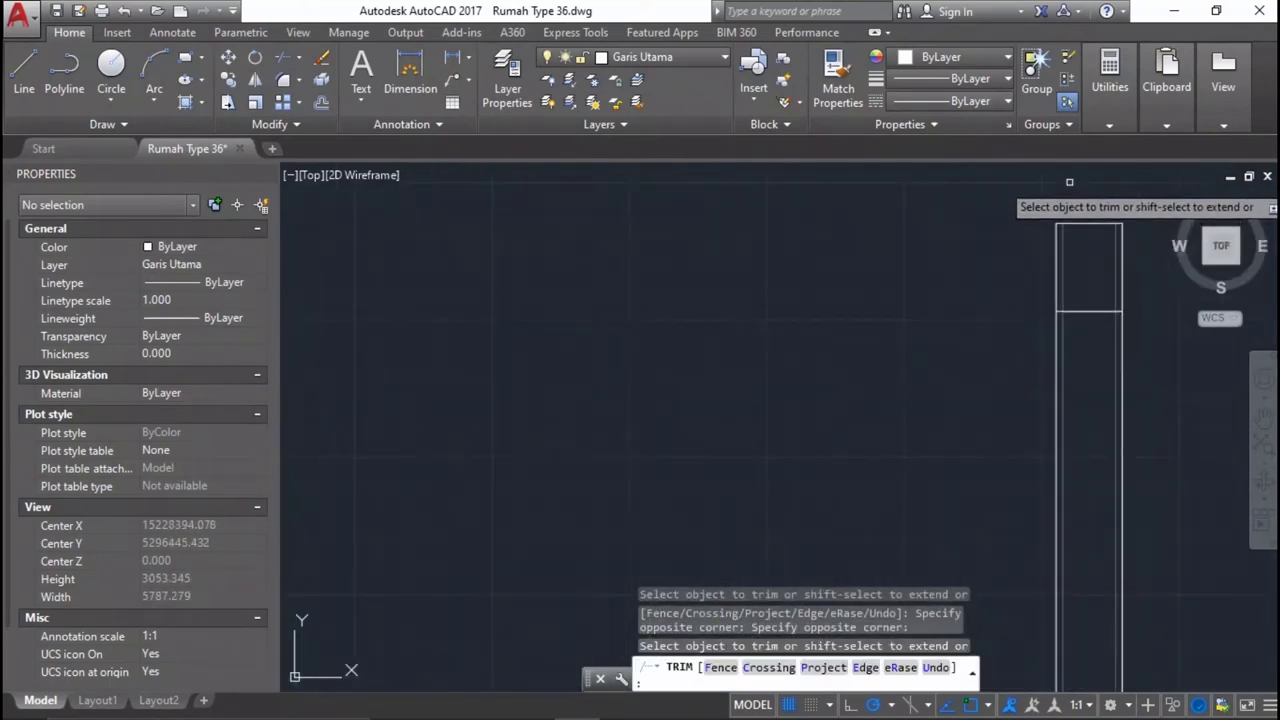
left_click(1067, 297)
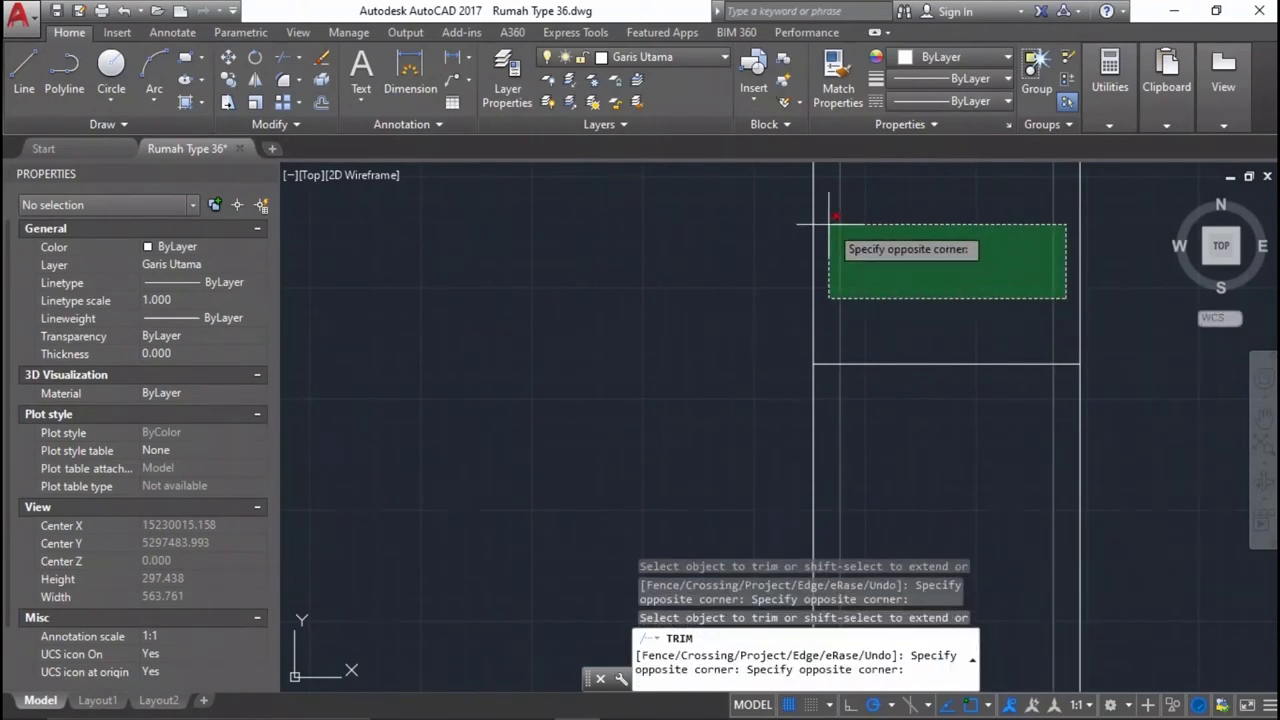
left_click(830, 222)
scroll(900, 300, "down", 3)
scroll(1005, 312, "up", 3)
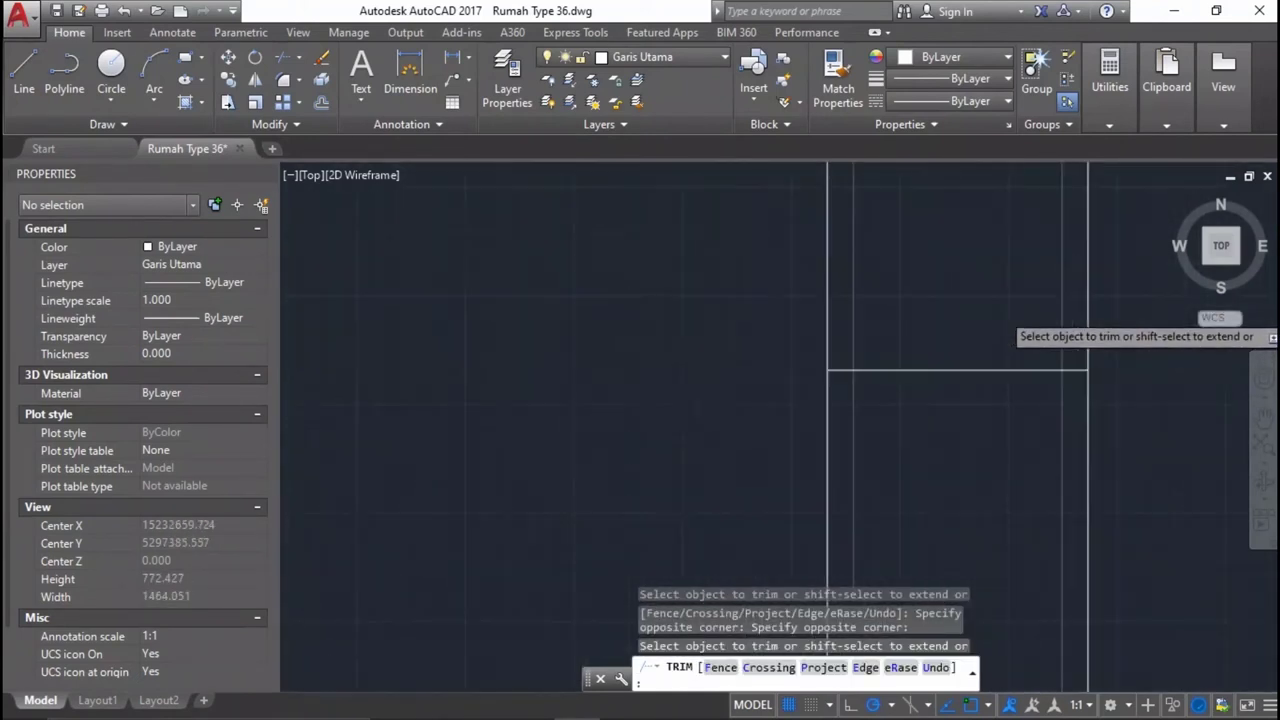
left_click(994, 303)
left_click(871, 234)
scroll(850, 257, "down", 2)
scroll(876, 484, "up", 2)
scroll(755, 466, "up", 2)
Pick the upper and lower horizontal lines as cutting edges, then cancel the trim.
key("Return")
key("Return")
left_click(749, 363)
left_click(730, 504)
middle_click_drag(732, 587, 783, 496)
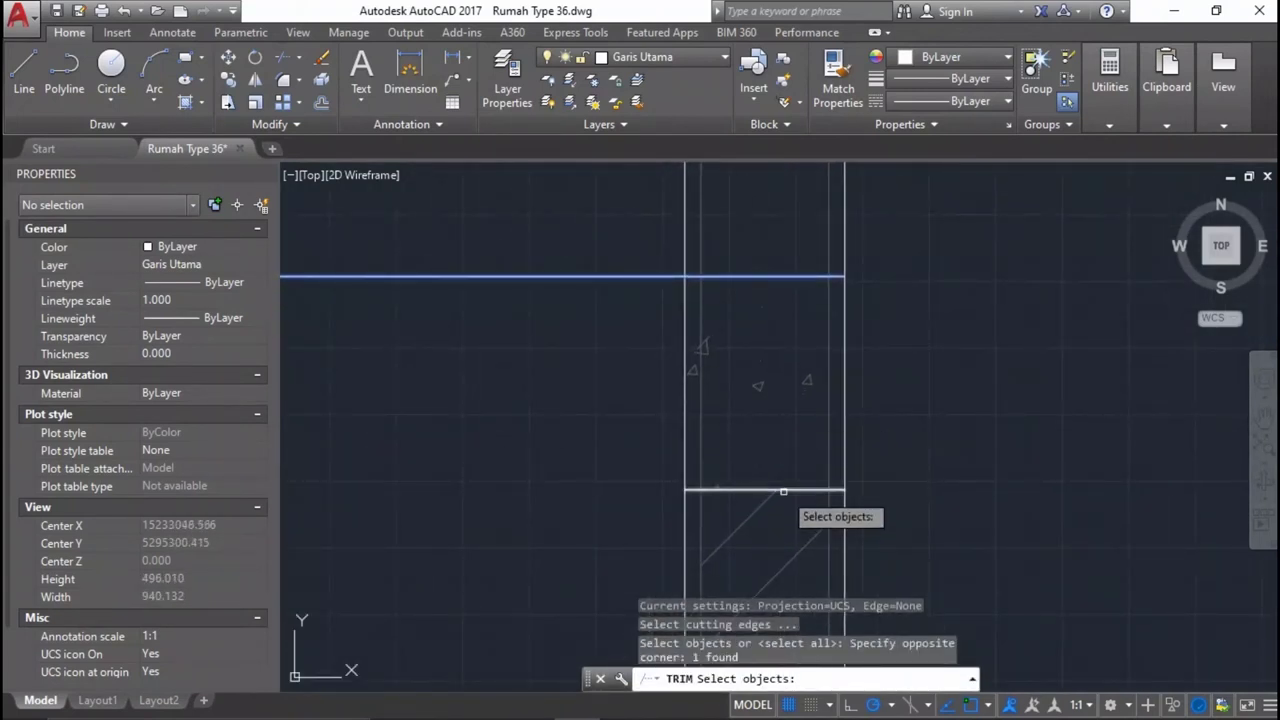
left_click(783, 491)
key("Return")
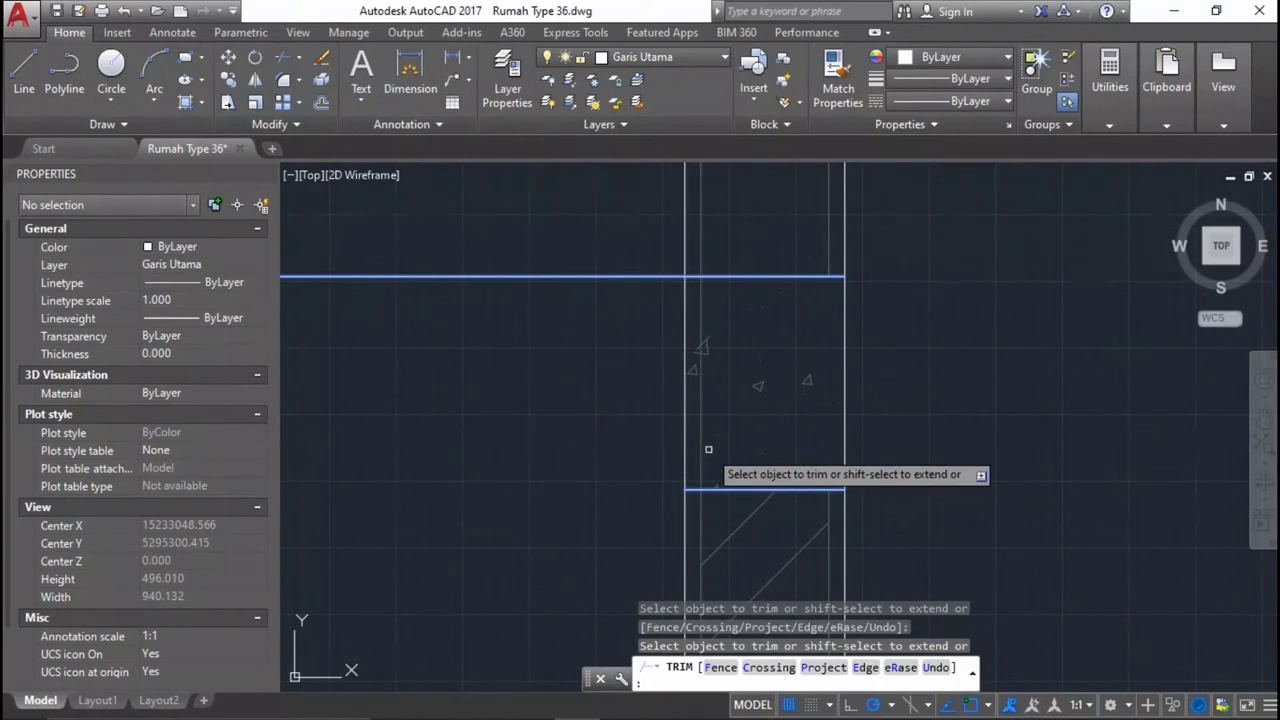
key("Escape")
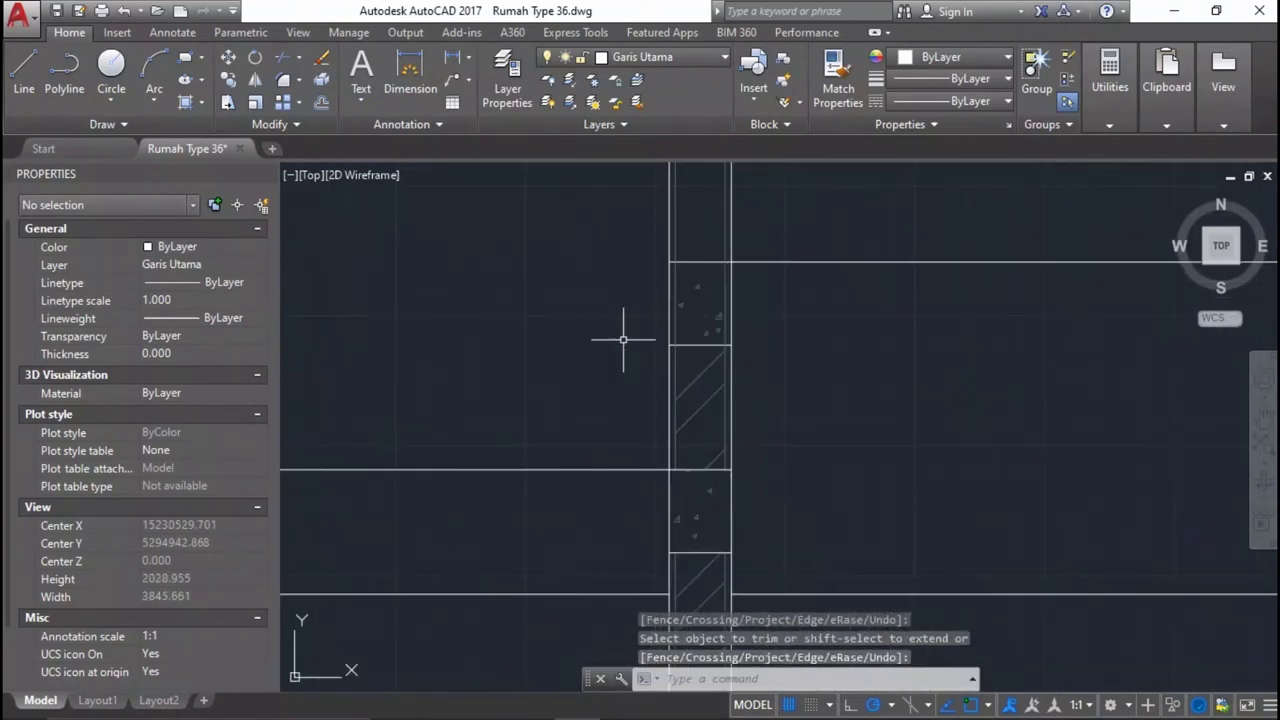
Trim the remaining wall lines between the top and lower lines, then save the drawing.
key("Return")
left_click(806, 192)
left_click(750, 280)
left_click(652, 421)
key("Return")
left_click(556, 383)
left_click(543, 360)
key("Escape")
scroll(712, 345, "down", 10)
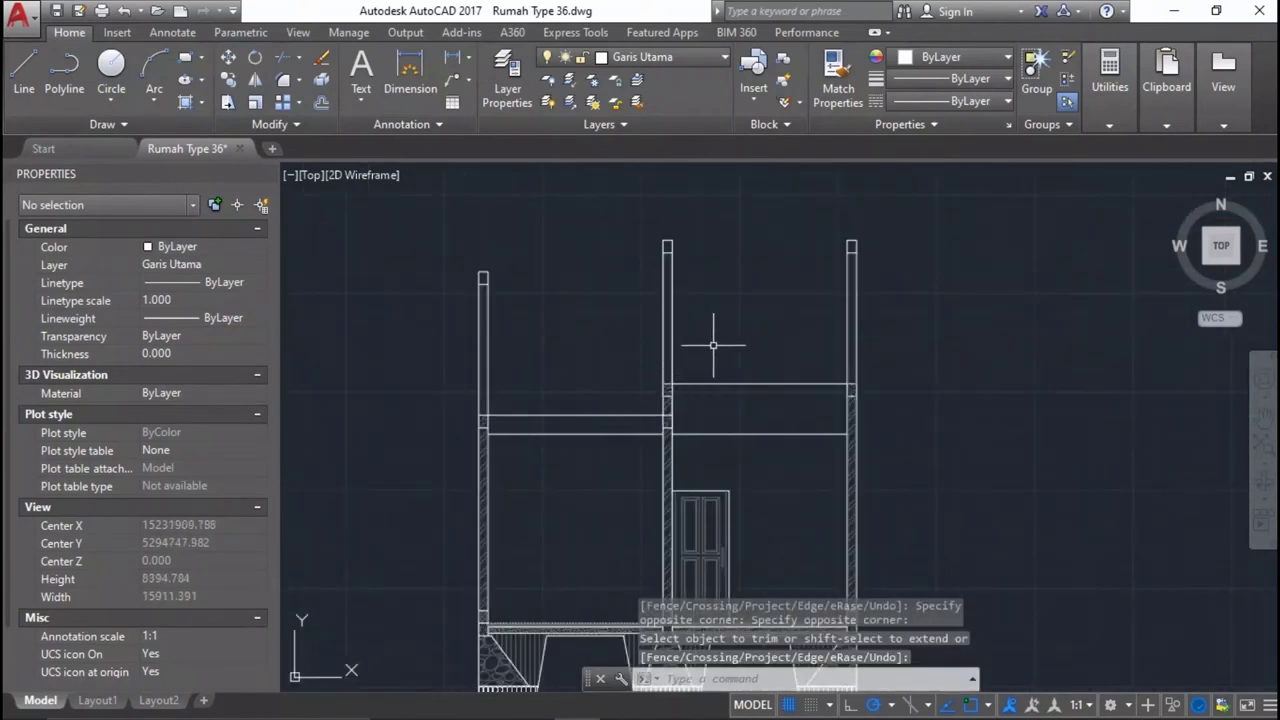
key("ctrl+s")
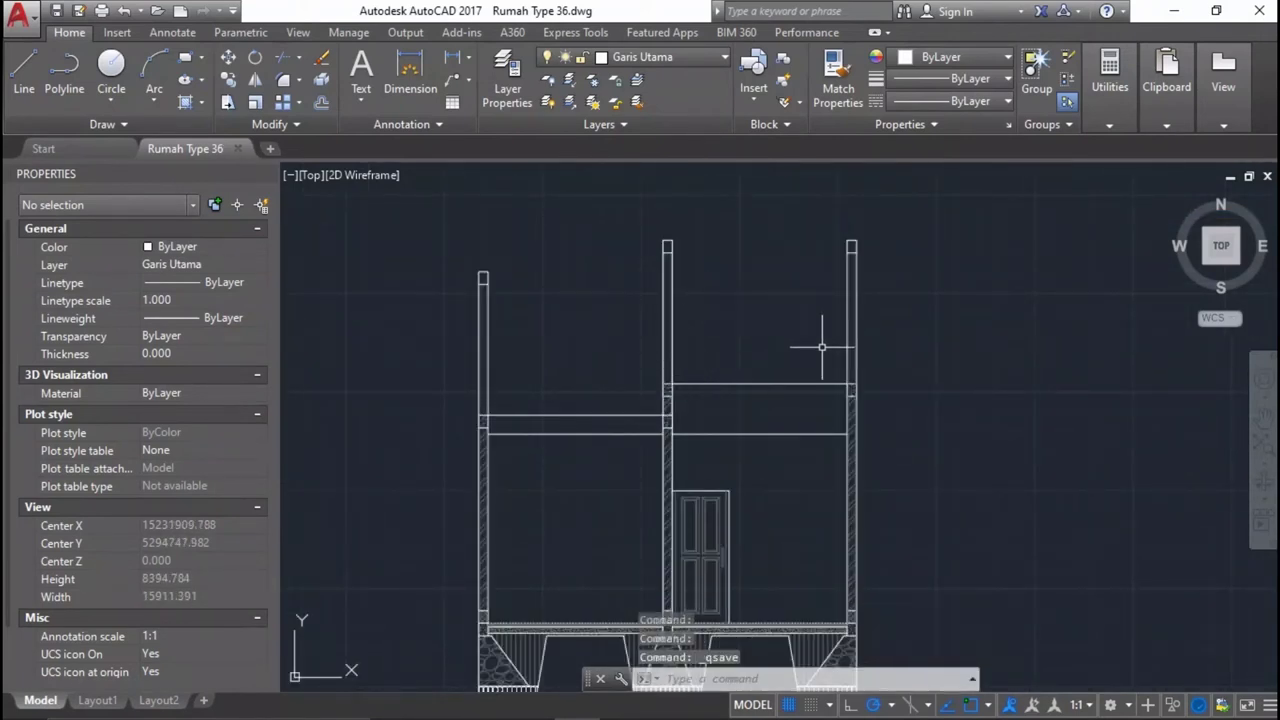
On the left cross-section, trim the wall line that overshoots above the horizontal level line.
middle_click_drag(822, 344, 125, 383)
scroll(600, 420, "up", 3)
scroll(771, 434, "up", 3)
scroll(749, 422, "up", 3)
key("Return")
left_click(744, 430)
left_click(731, 368)
scroll(606, 490, "up", 6)
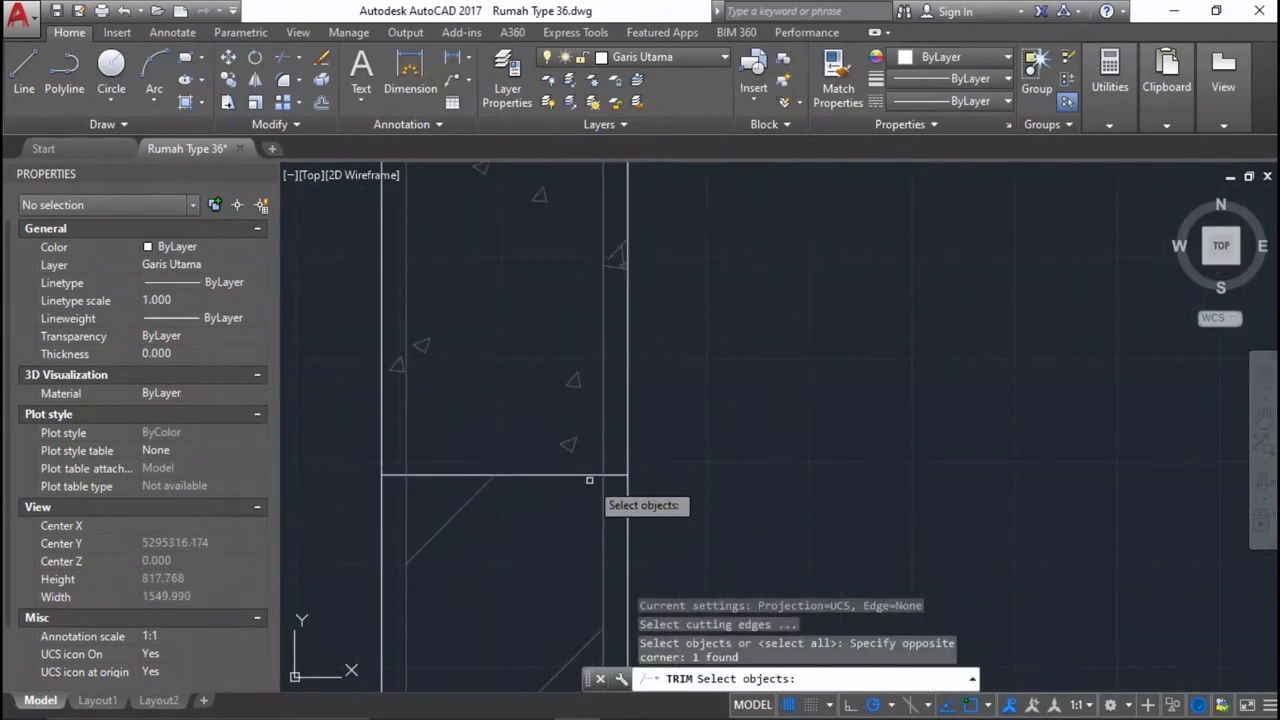
left_click(582, 470)
left_click(580, 484)
key("Return")
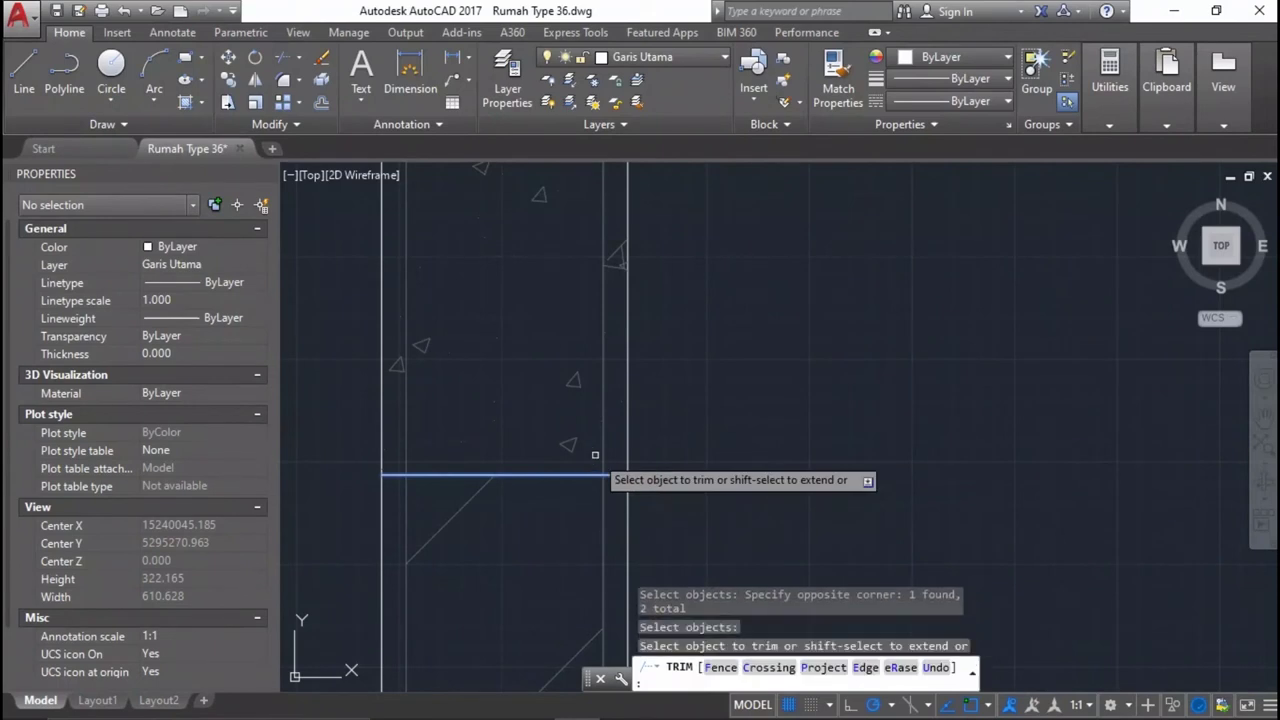
left_click(600, 442)
Using the upper horizontal line as the cutting edge, trim the wall segments at the next junction.
mouse_move(405, 440)
middle_mouse_down()
mouse_move(1028, 443)
mouse_move(371, 380)
middle_mouse_up()
scroll(524, 445, "down", 2)
key("Return")
key("Return")
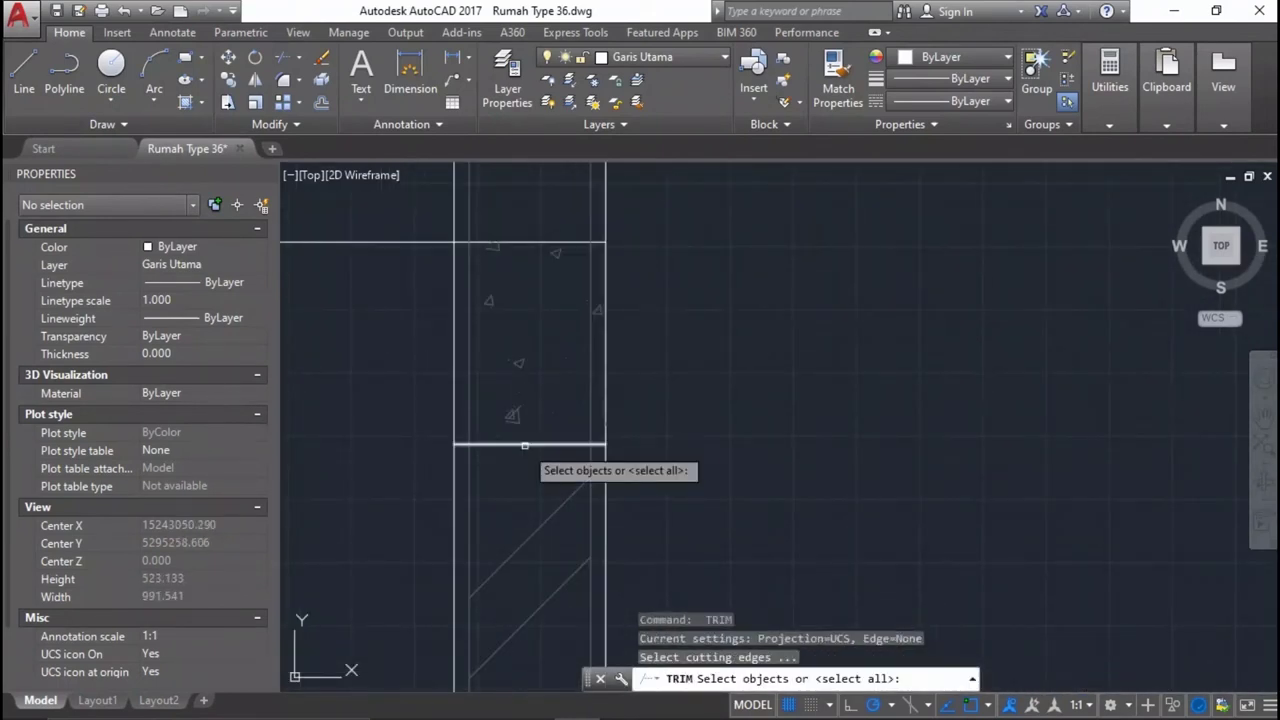
left_click_drag(405, 228, 446, 236)
key("Return")
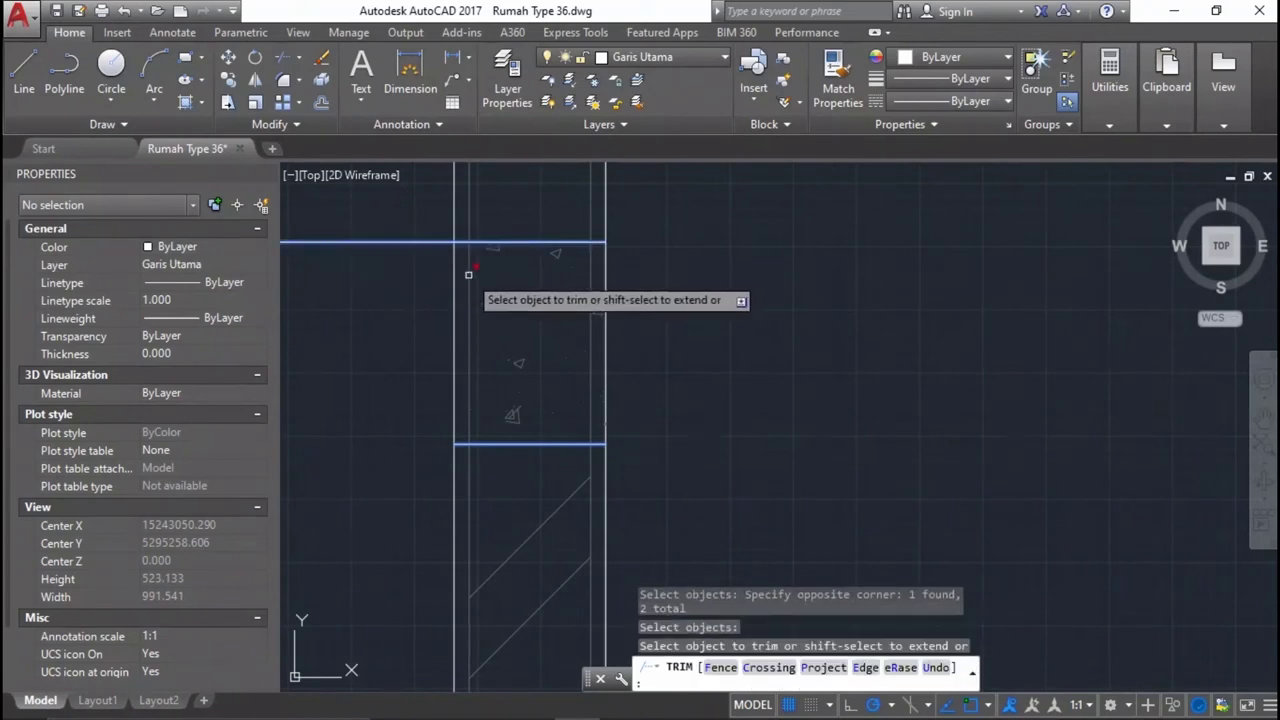
left_click(466, 264)
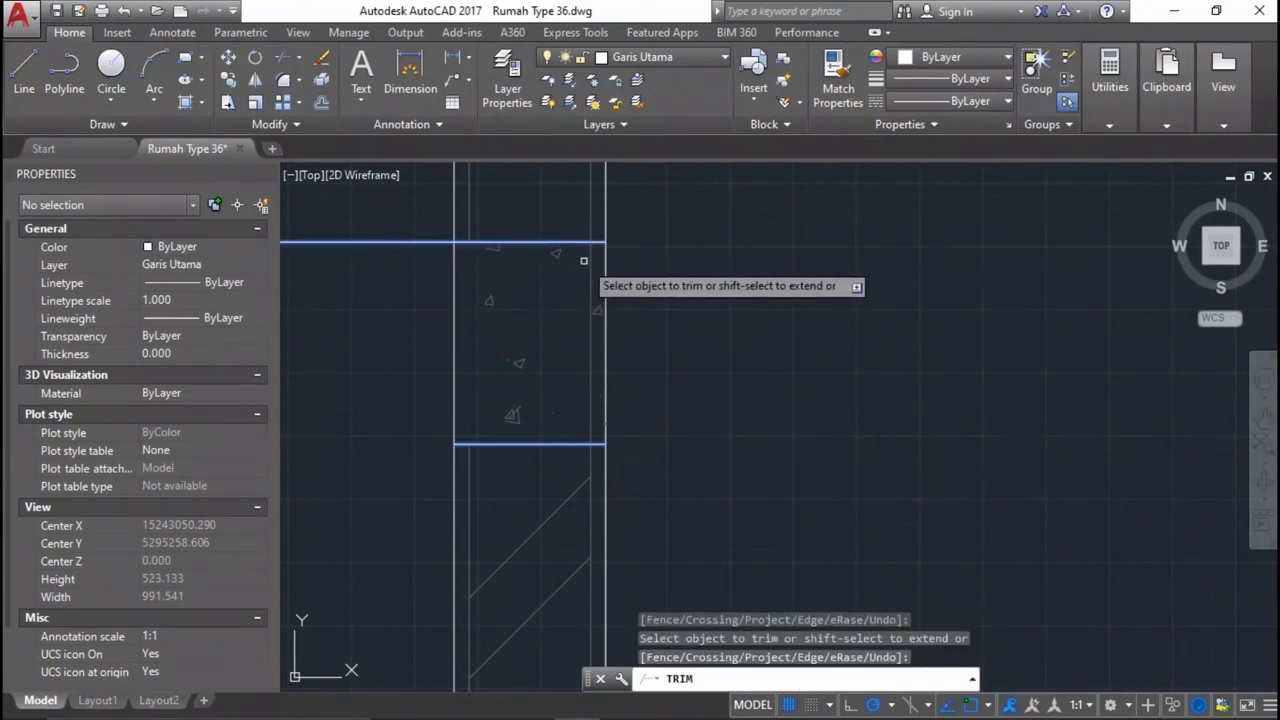
left_click(587, 261)
left_click(591, 264)
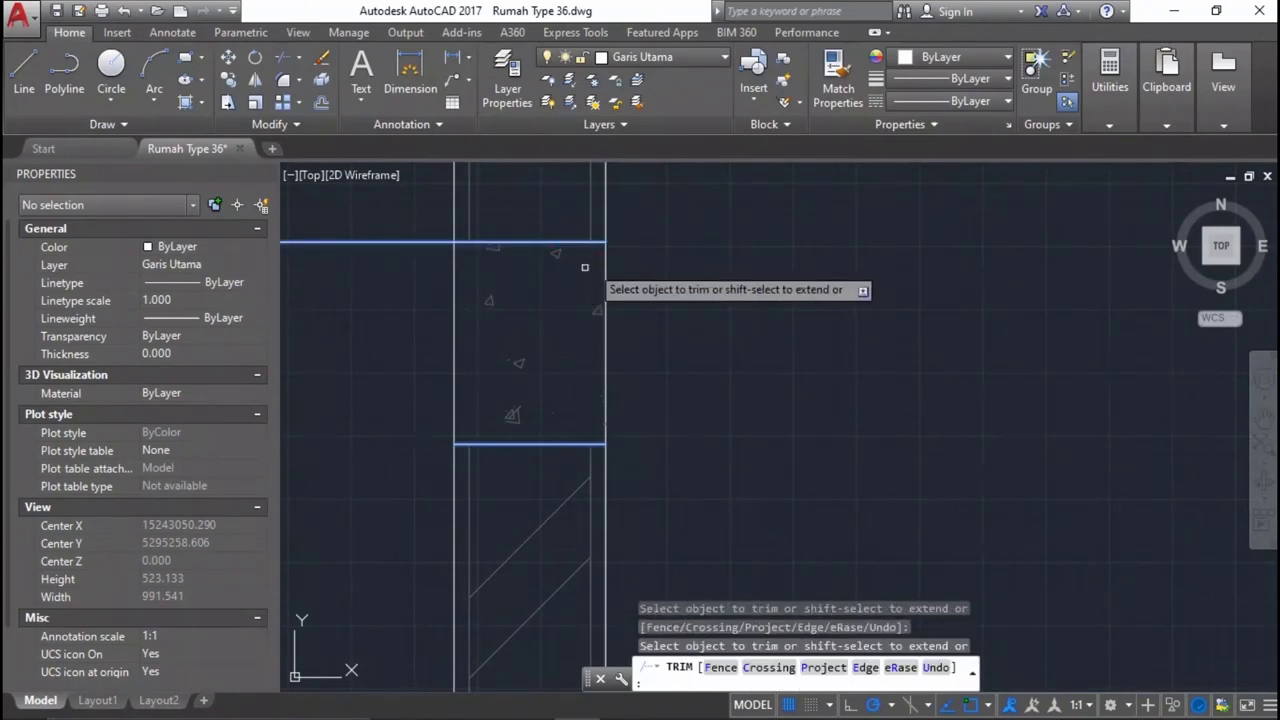
key("Return")
scroll(771, 357, "down", 5)
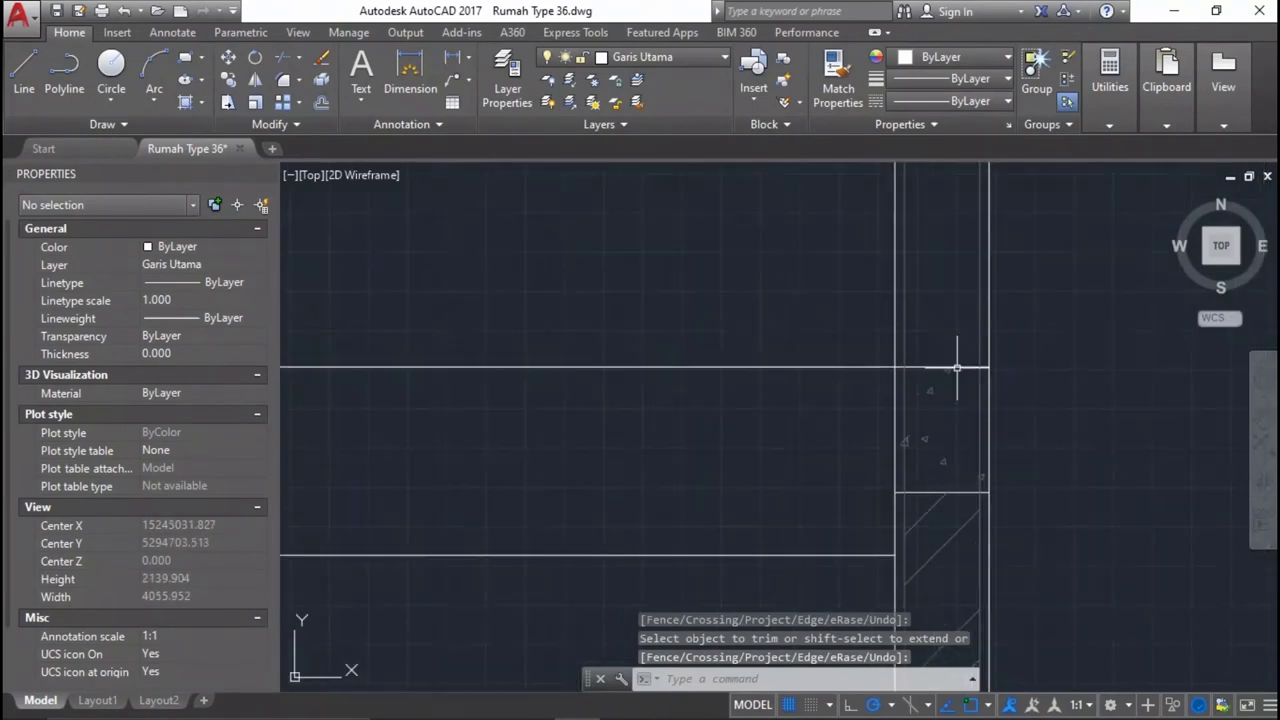
Pick two horizontal lines as cutting edges, then restart TRIM with every object as a cutting edge.
key("Return")
left_click(957, 368)
scroll(953, 463, "up", 2)
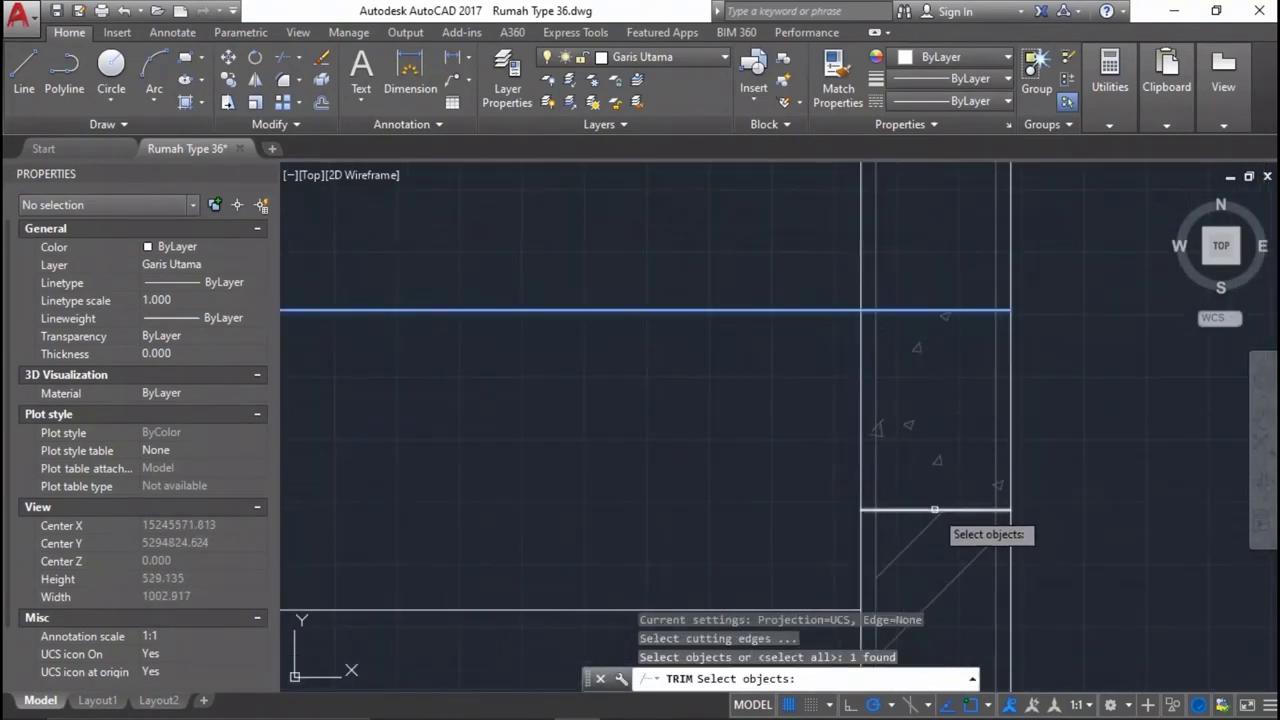
left_click(934, 509)
scroll(903, 446, "up", 3)
scroll(590, 390, "down", 2)
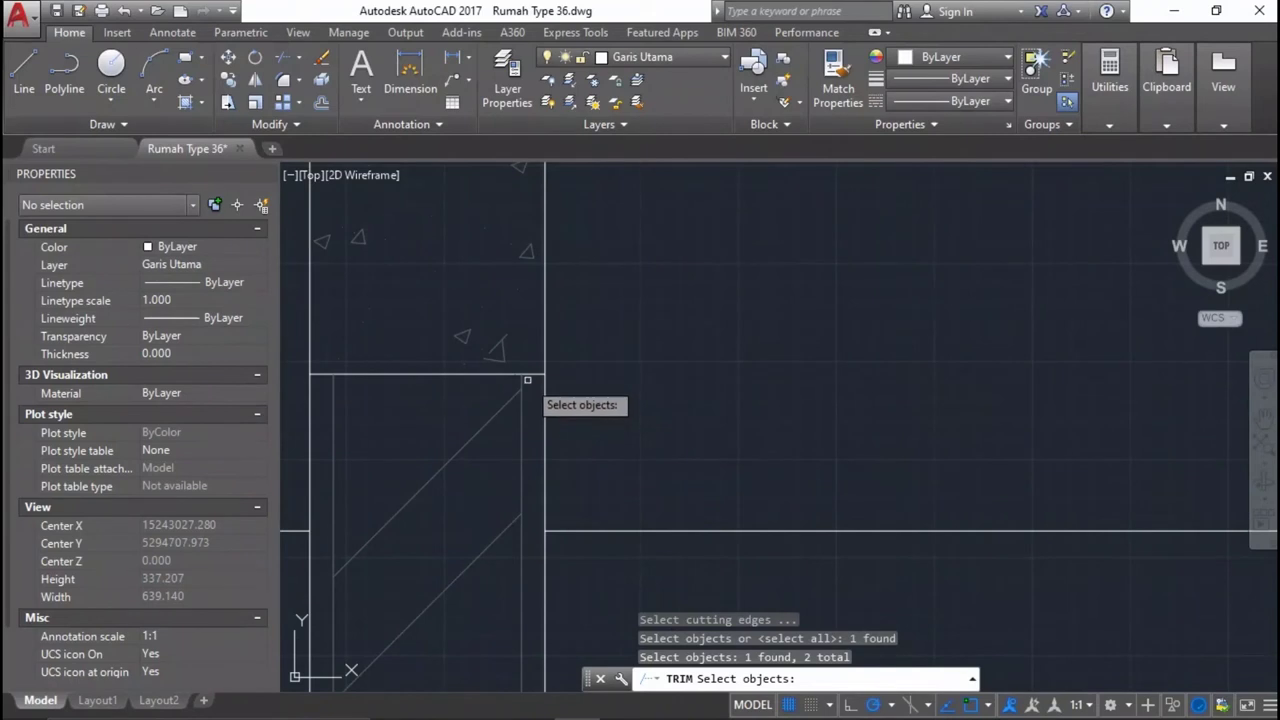
scroll(509, 436, "down", 3)
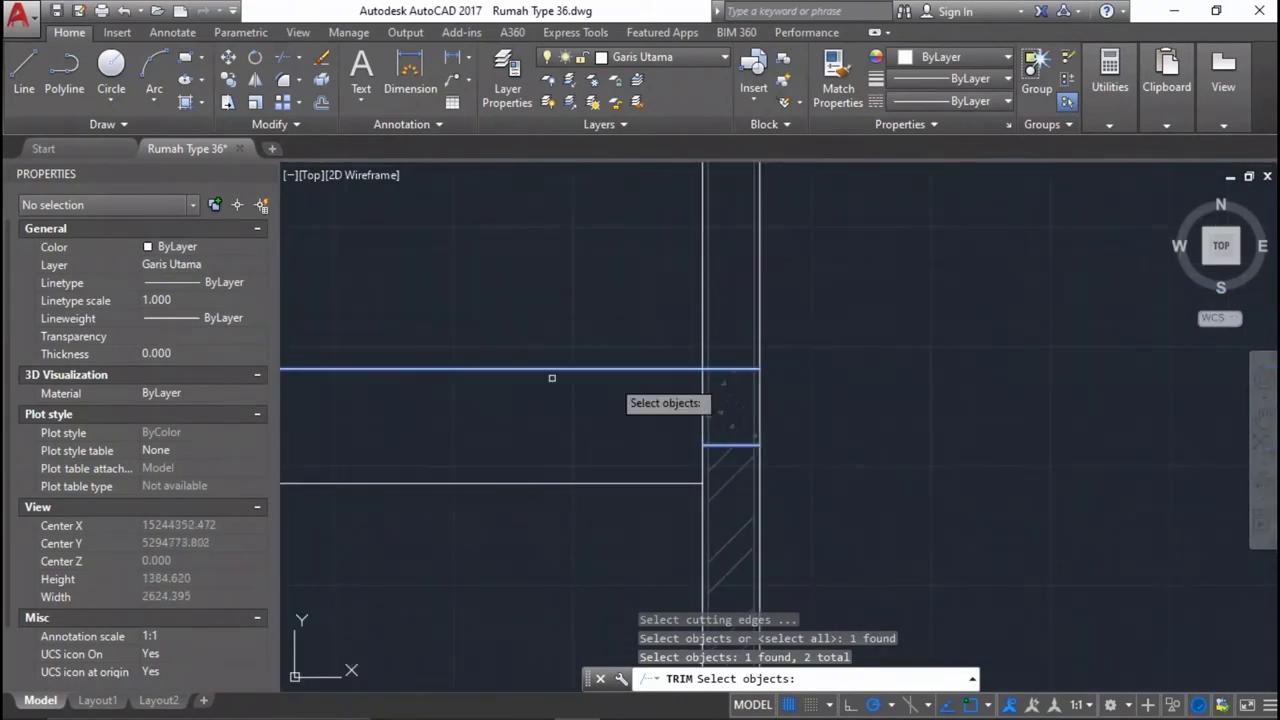
key("Return")
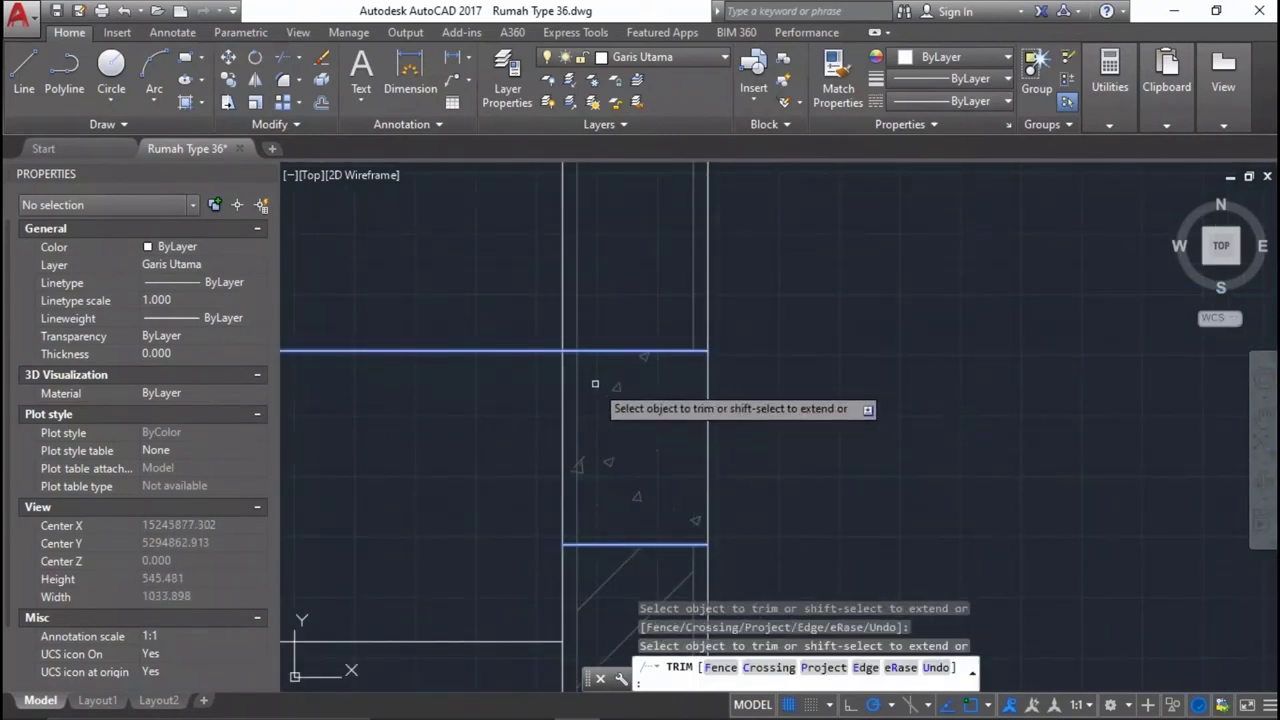
key("Return")
key("Return")
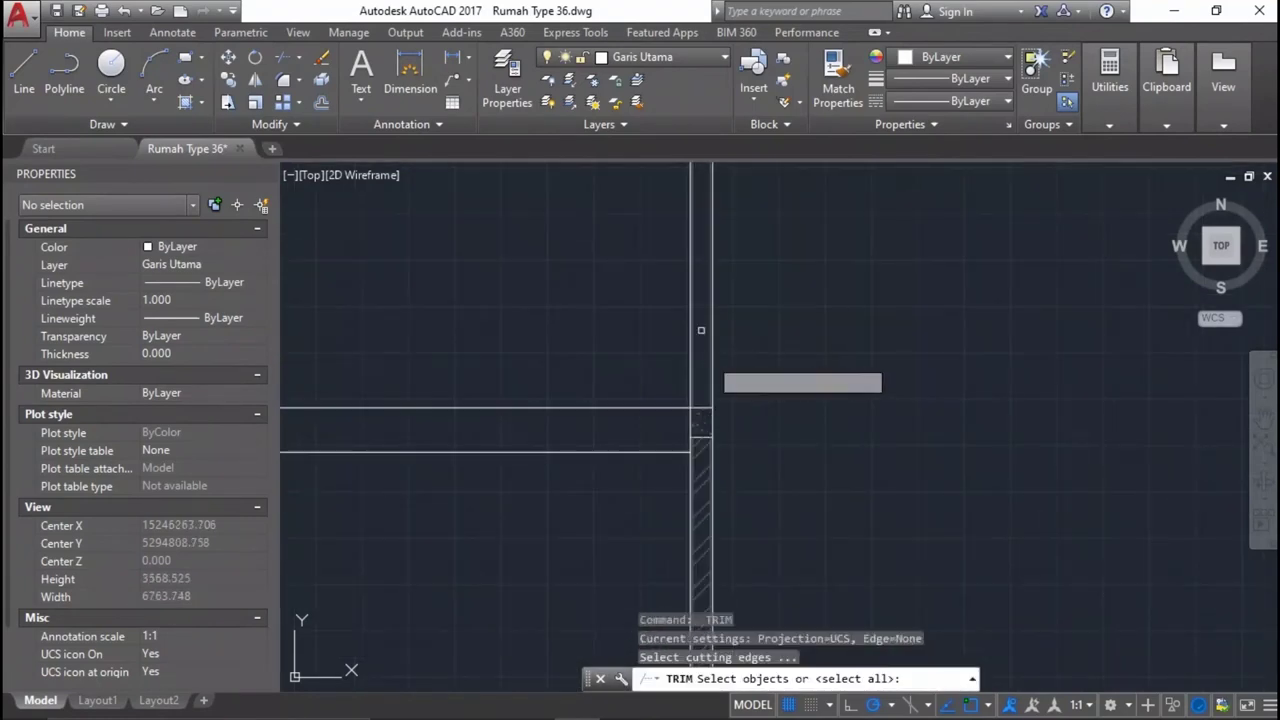
key("Return")
scroll(705, 357, "down", 4)
scroll(745, 300, "up", 4)
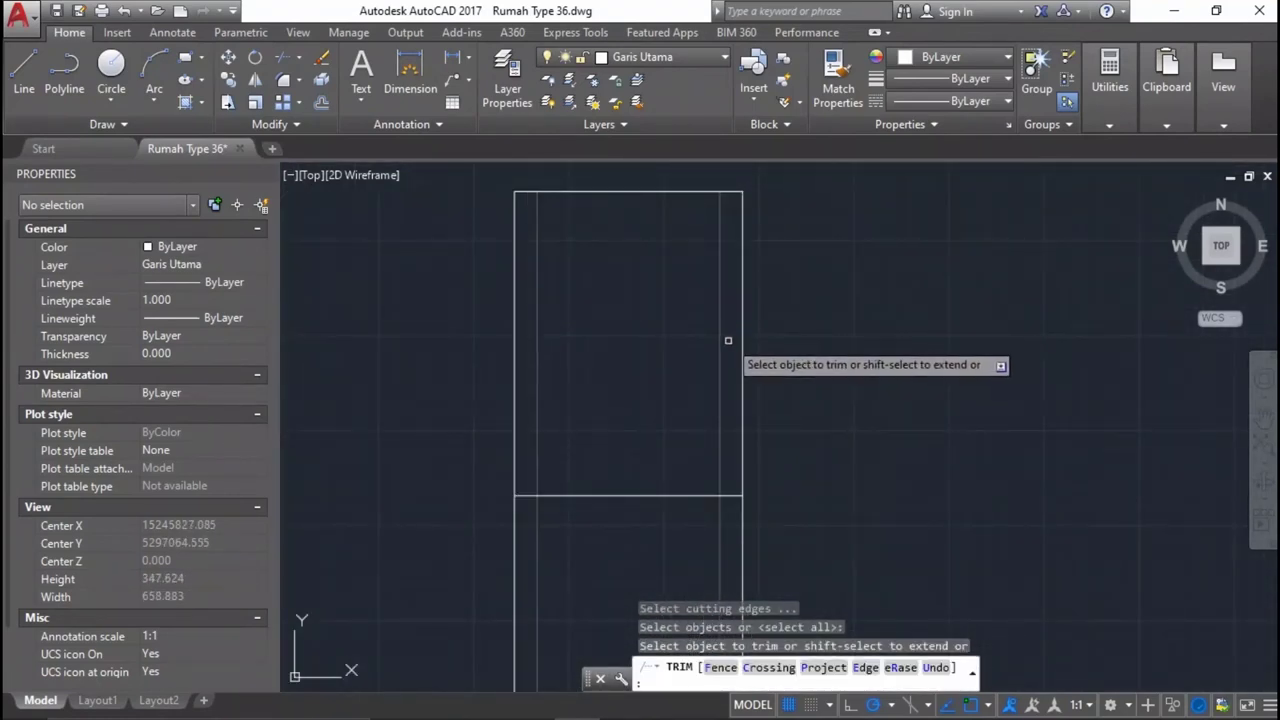
Crossing-window trim the overshooting column lines and remaining wall lines, leaving clean wall ends.
left_click(729, 339)
left_click(528, 297)
scroll(750, 360, "down", 4)
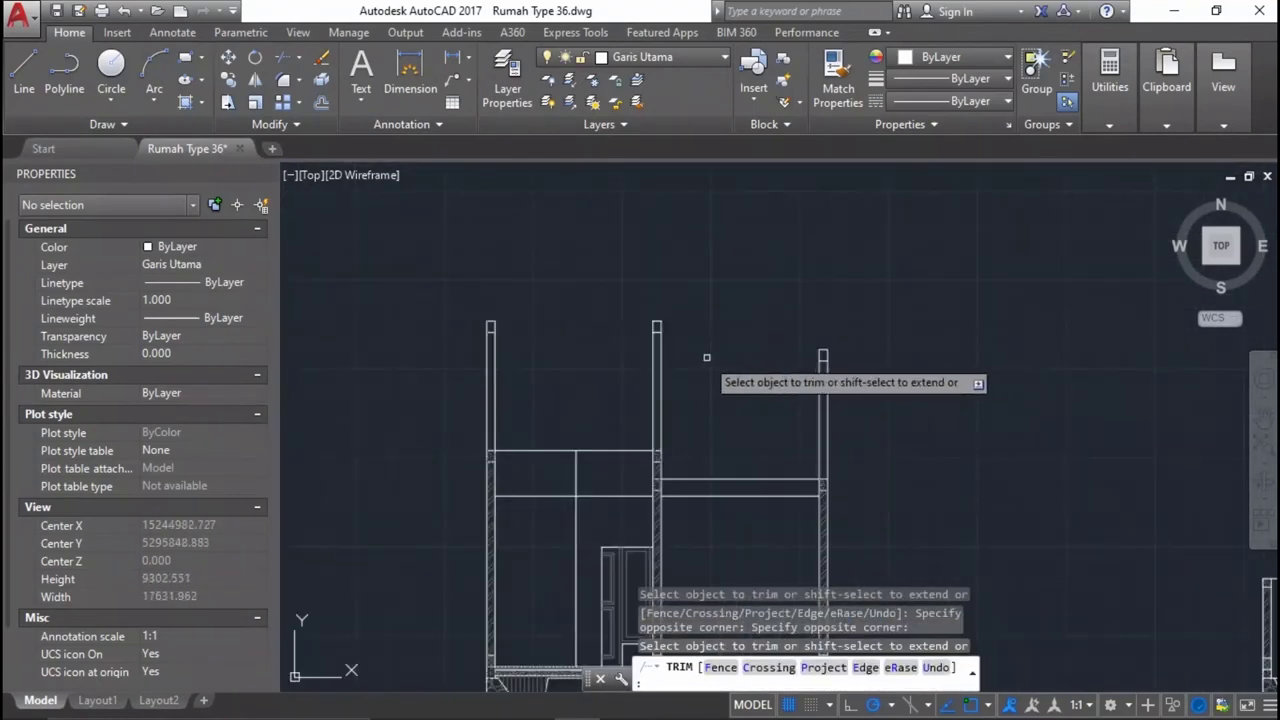
scroll(652, 369, "up", 4)
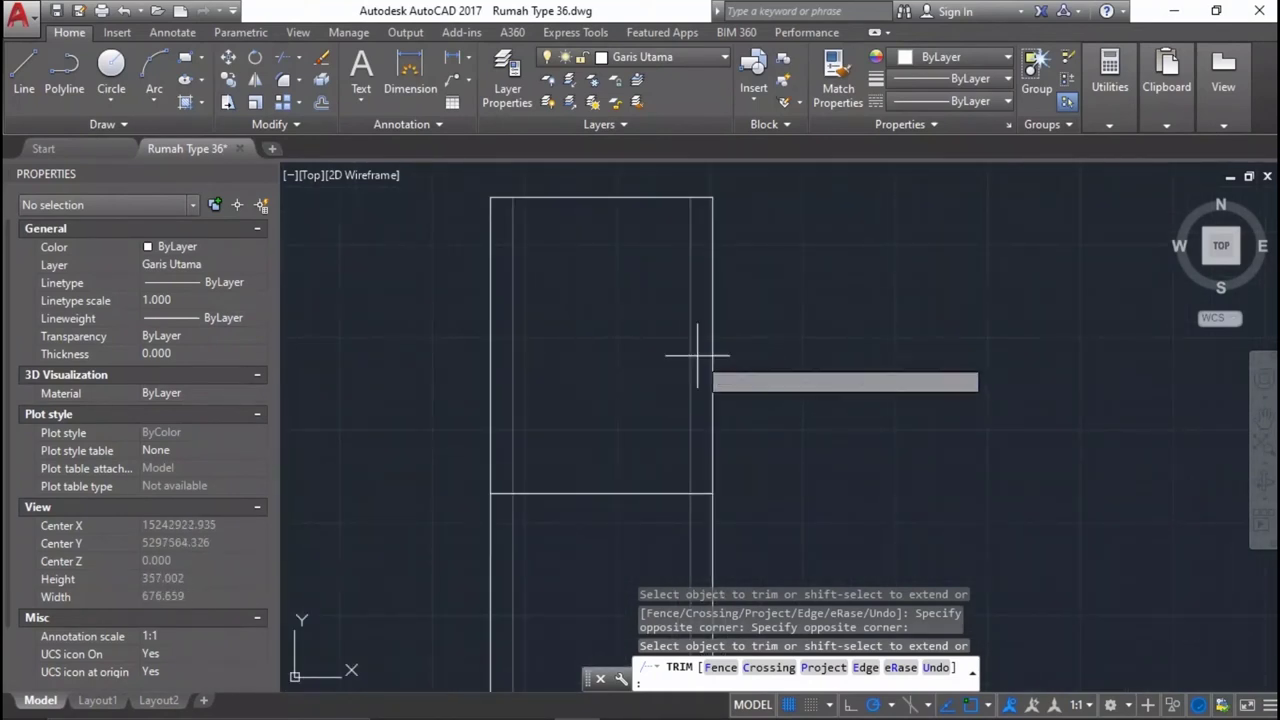
left_click(697, 355)
left_click(507, 287)
scroll(560, 320, "down", 5)
scroll(400, 315, "down", 5)
scroll(525, 342, "up", 4)
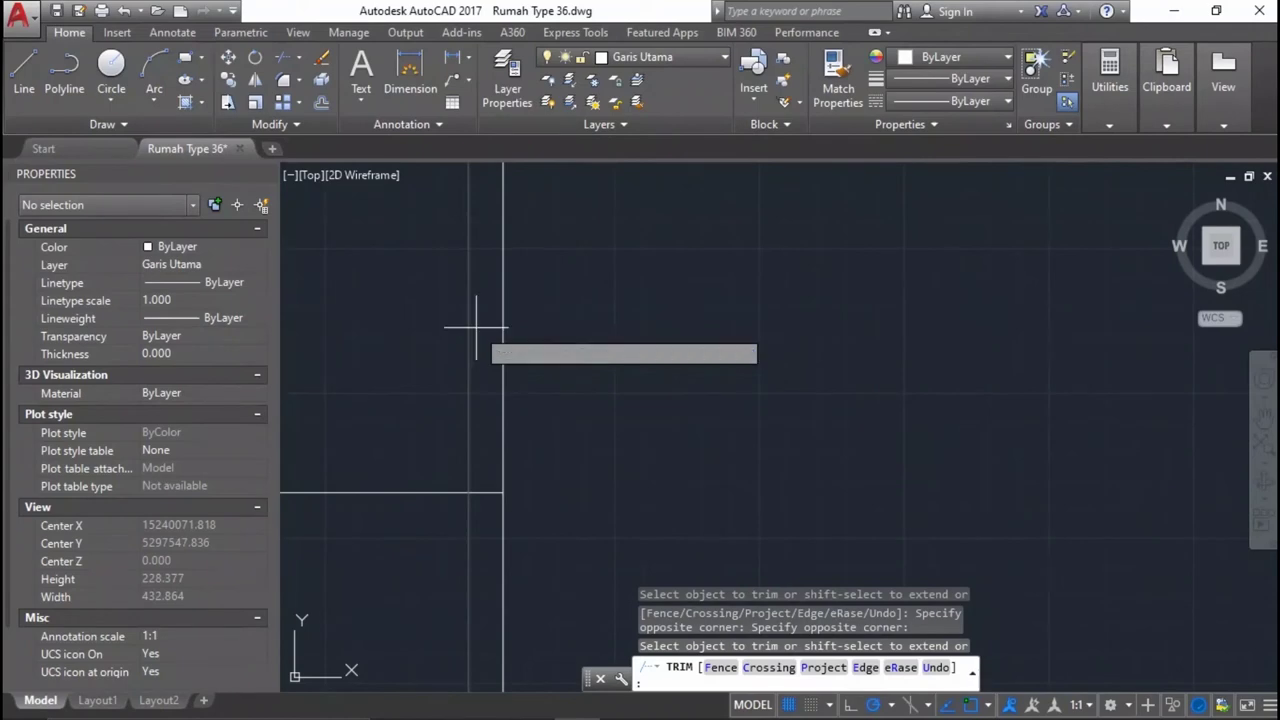
scroll(476, 327, "down", 6)
left_click(637, 309)
left_click(449, 295)
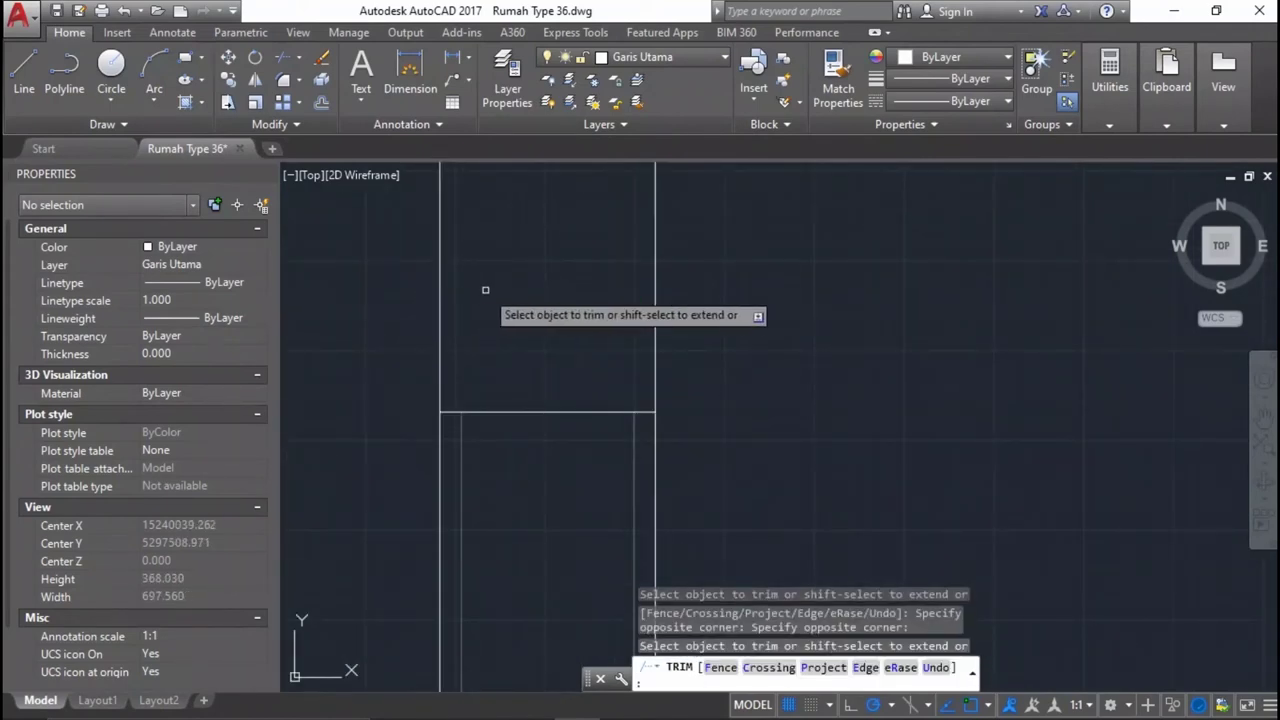
scroll(520, 305, "down", 2)
scroll(660, 400, "down", 1)
scroll(680, 391, "down", 4)
scroll(668, 360, "down", 1)
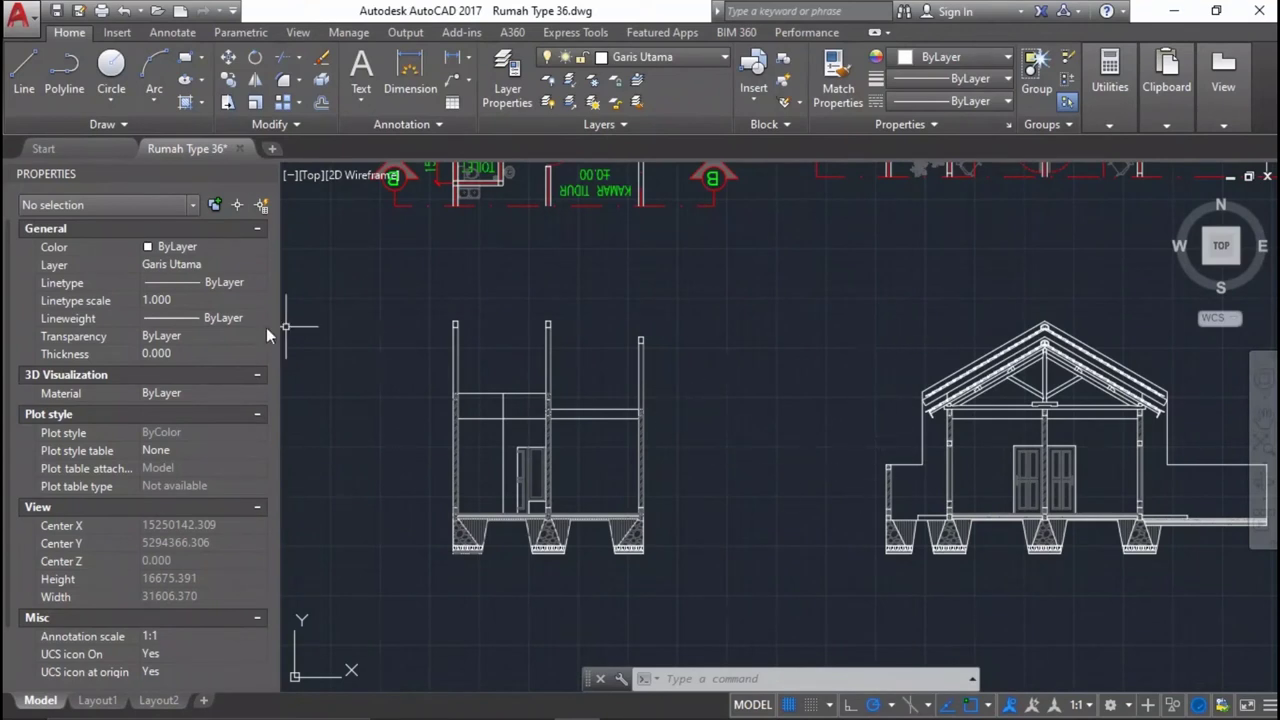
scroll(846, 365, "up", 2)
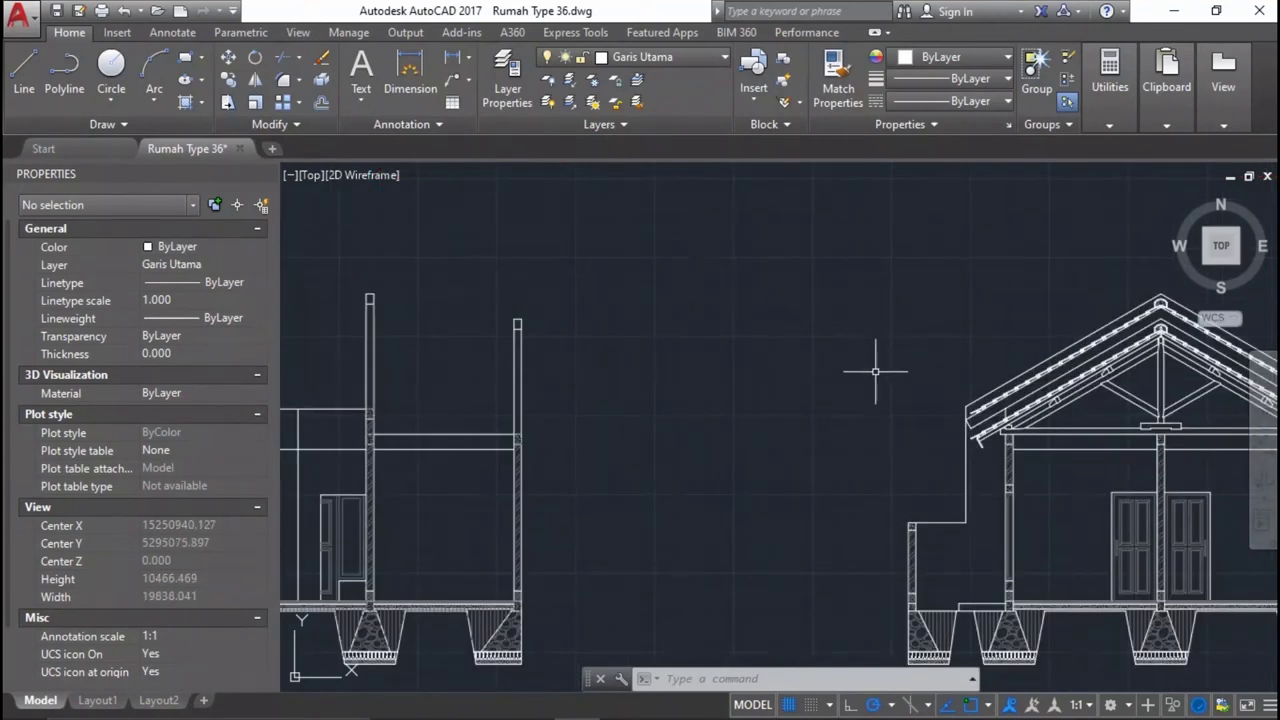
Draw horizontal xlines through the eave, roof beam, rafter block, block corner and a truss point.
type("xl")
key("Return")
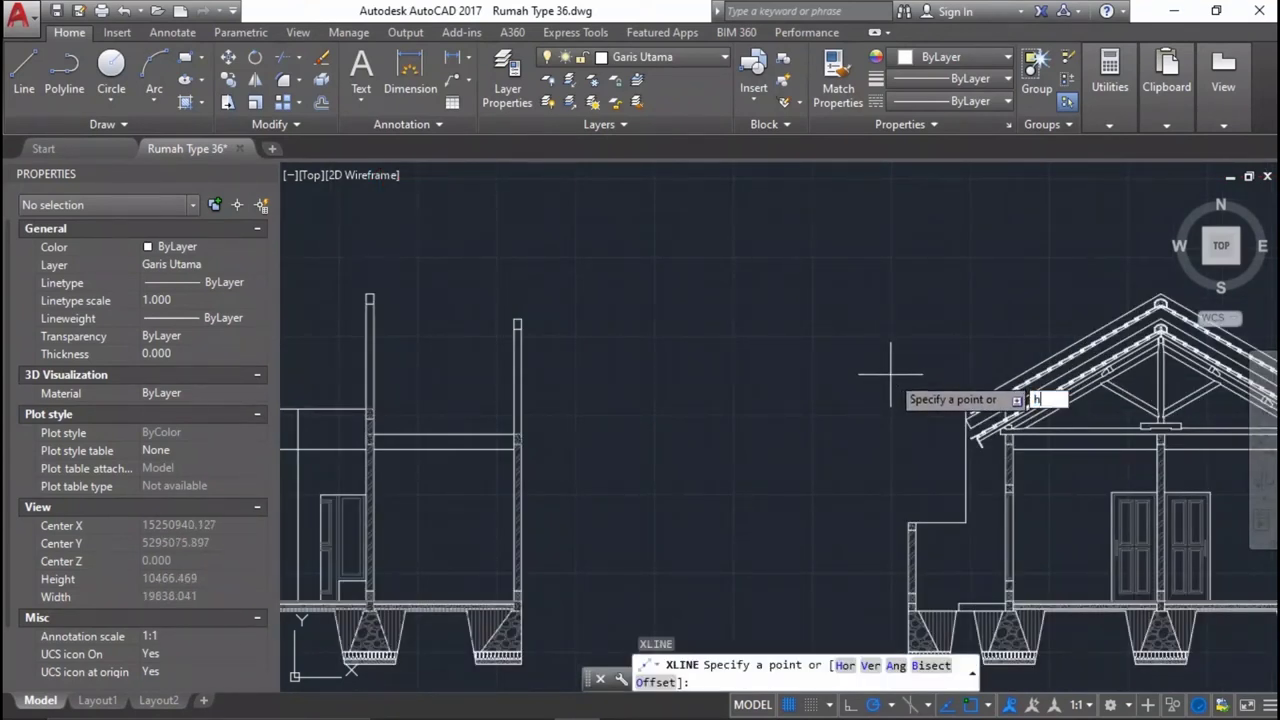
key("Return")
scroll(1005, 445, "up", 2)
scroll(400, 415, "up", 2)
scroll(456, 360, "up", 1)
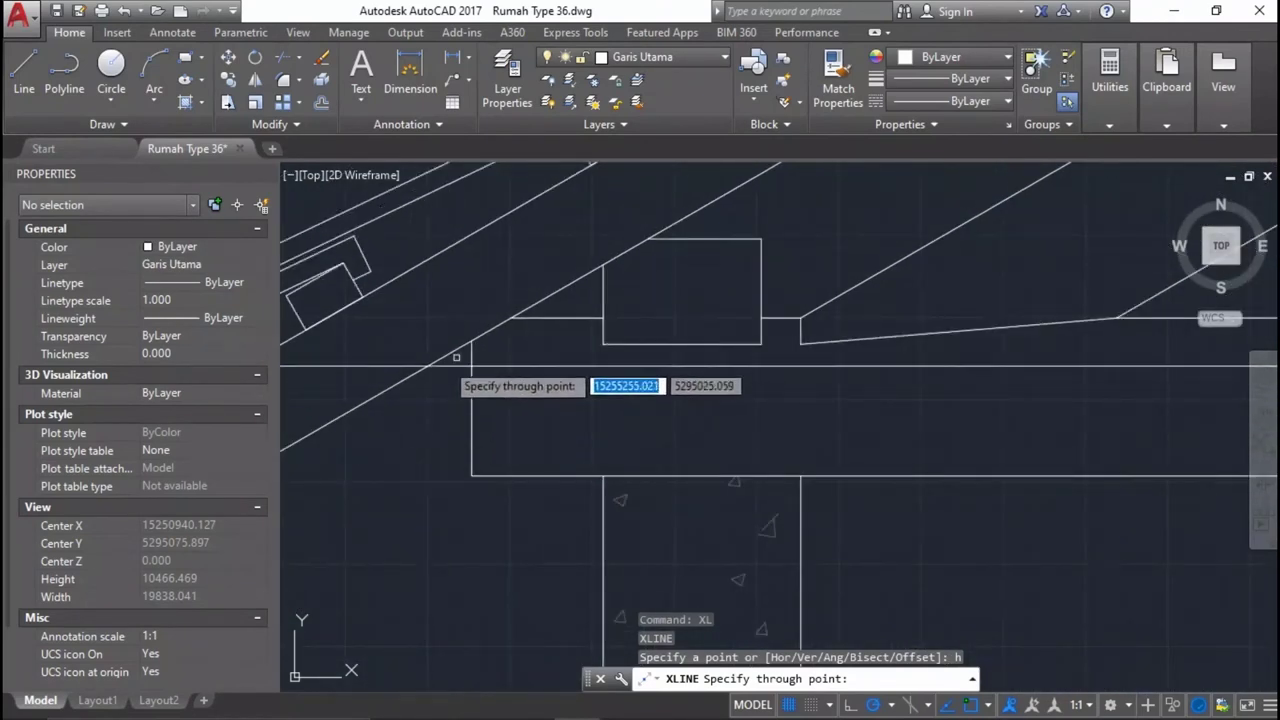
left_click(603, 343)
left_click(762, 238)
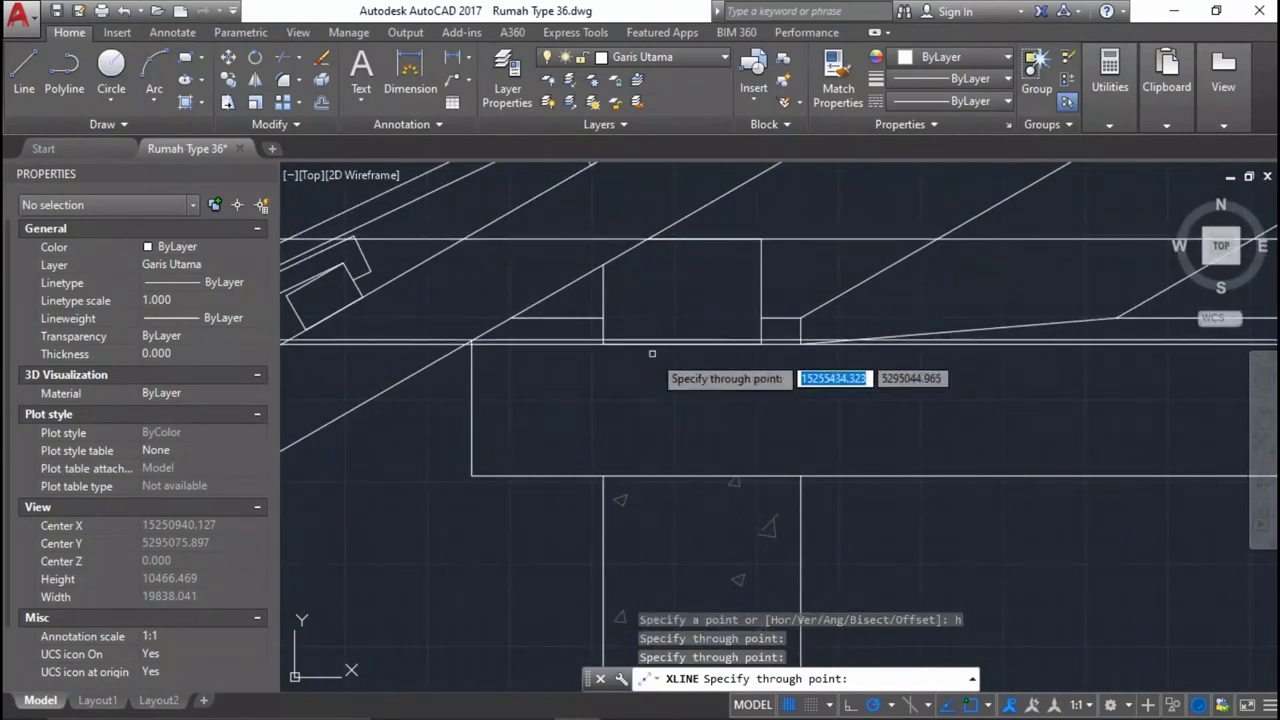
scroll(970, 260, "down", 2)
scroll(1000, 235, "up", 1)
scroll(870, 360, "up", 2)
scroll(775, 428, "up", 1)
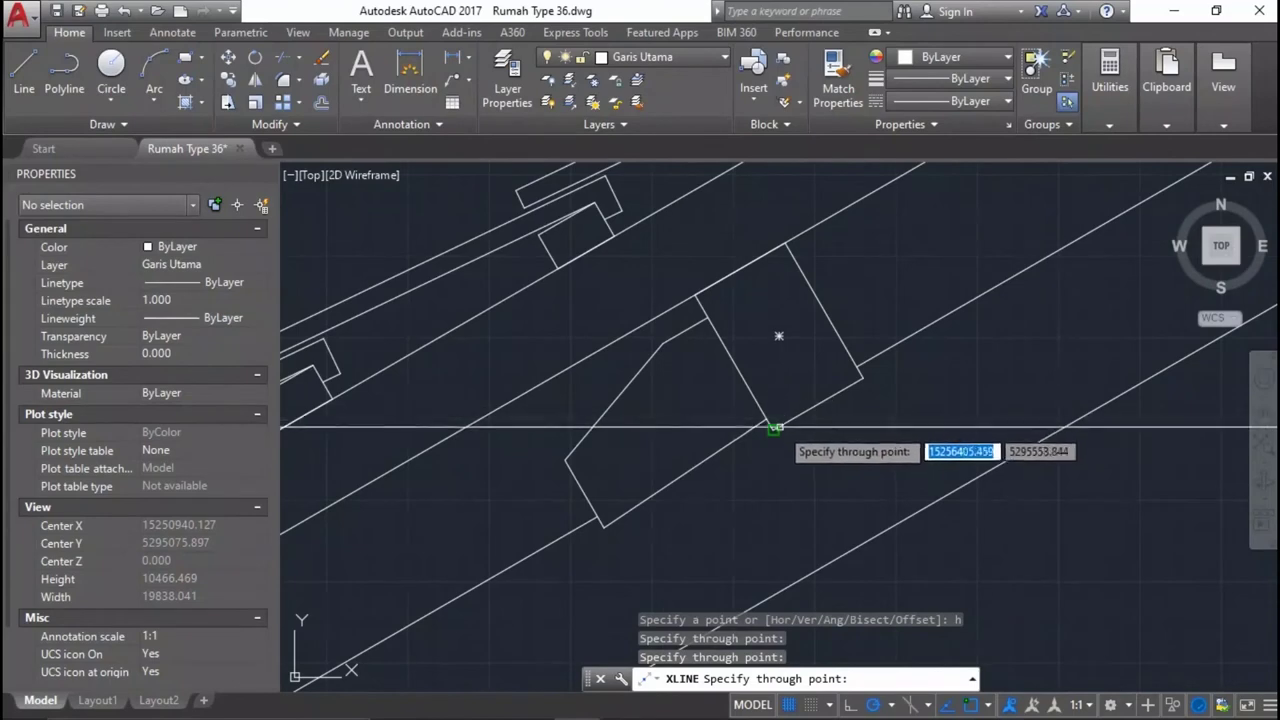
left_click(775, 428)
left_click(786, 243)
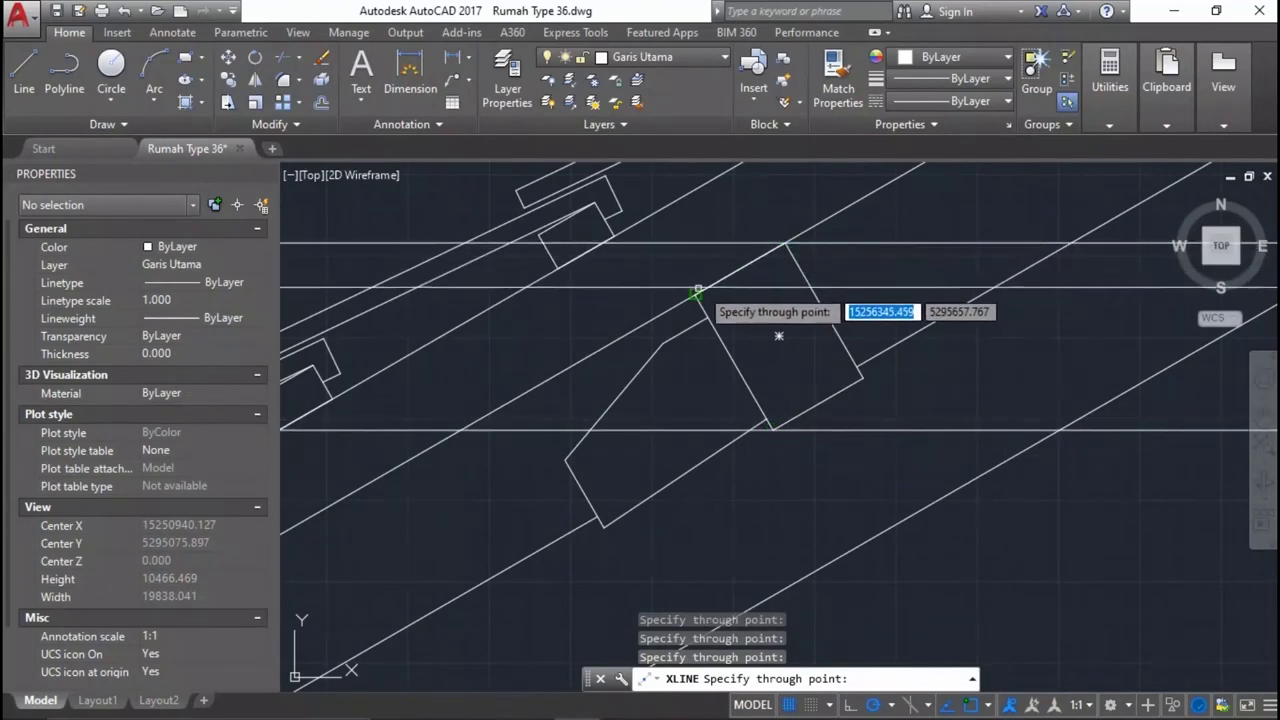
scroll(780, 380, "down", 2)
scroll(810, 300, "up", 2)
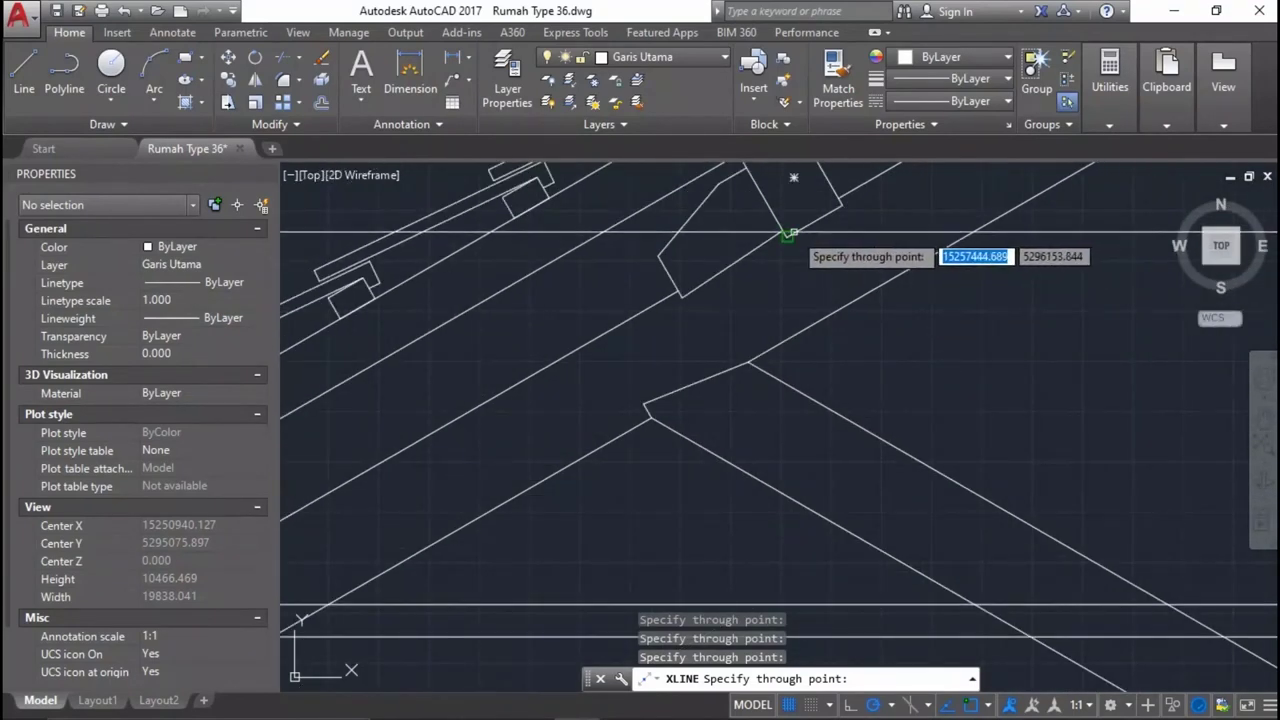
scroll(770, 330, "up", 1)
scroll(700, 280, "up", 1)
left_click(681, 261)
scroll(730, 300, "down", 1)
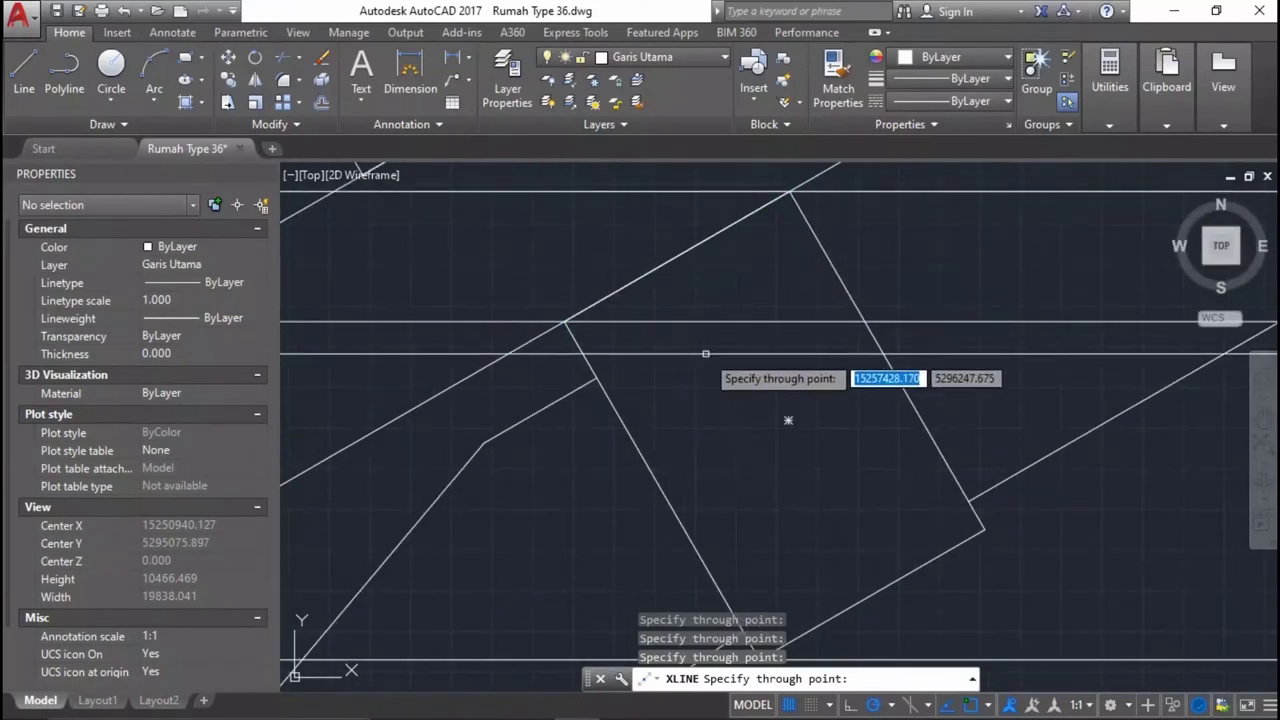
scroll(690, 390, "down", 2)
scroll(780, 280, "up", 1)
scroll(826, 306, "up", 1)
scroll(826, 306, "up", 3)
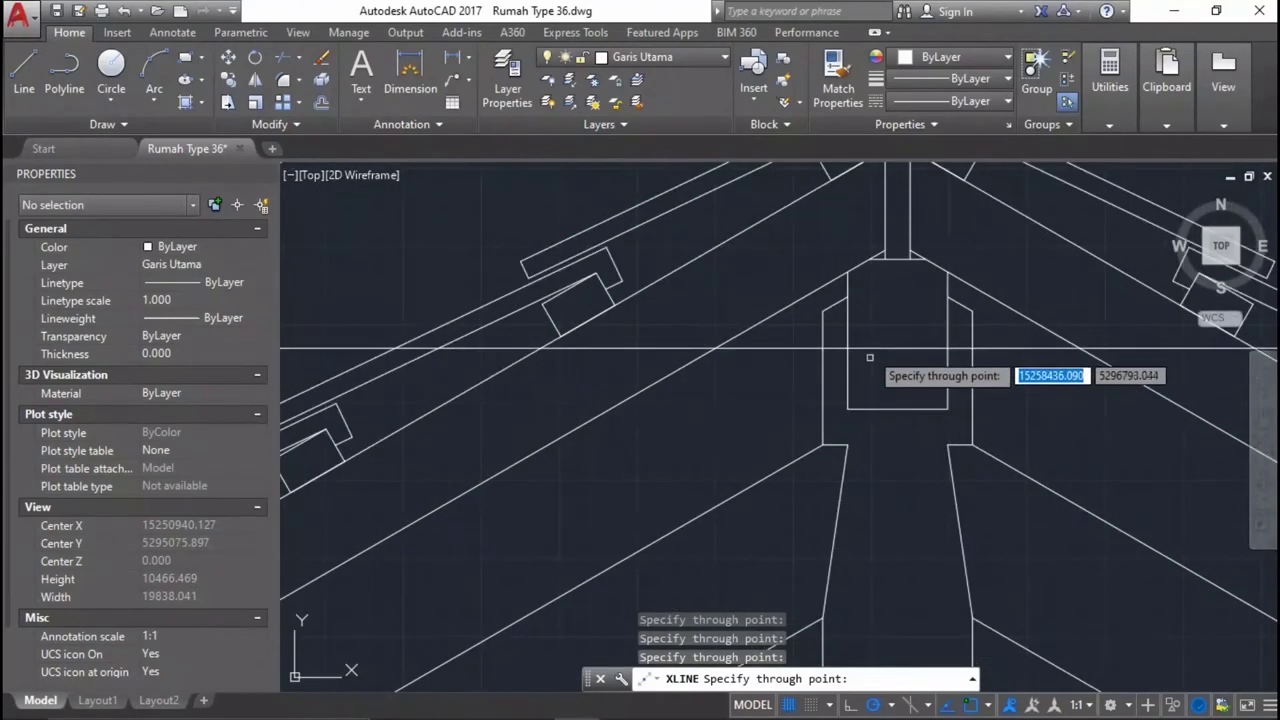
scroll(883, 259, "down", 1)
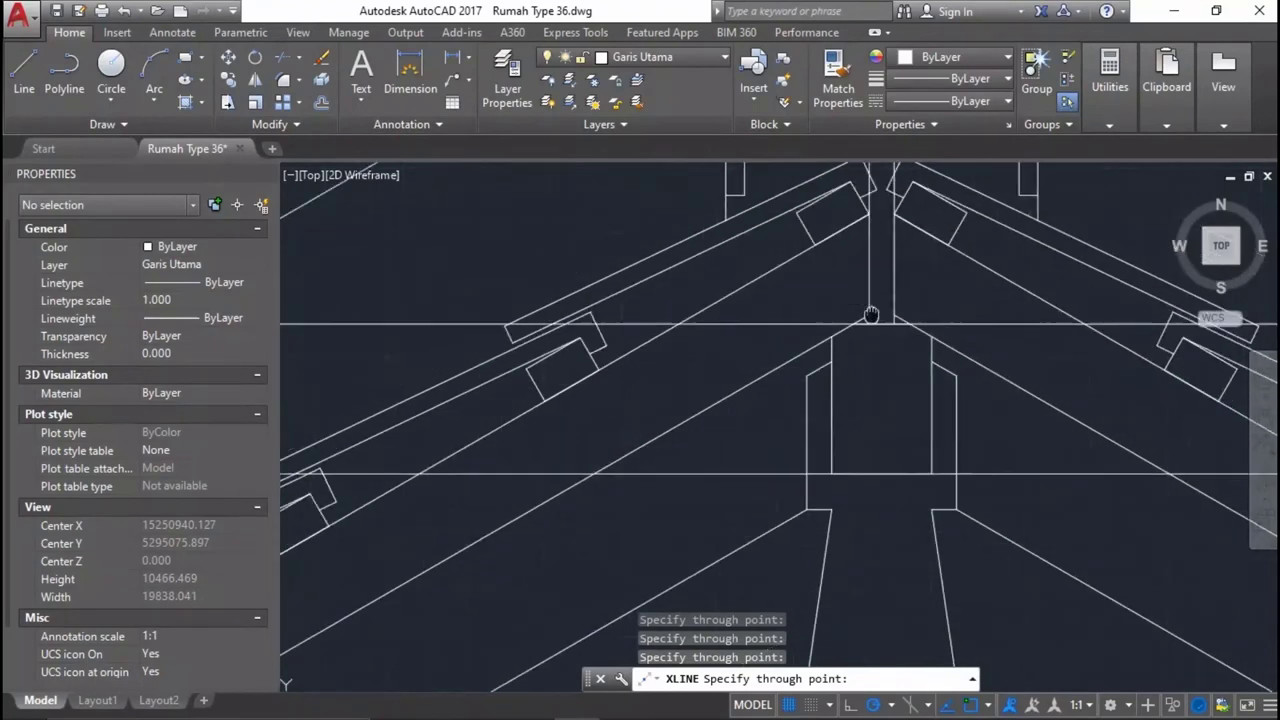
scroll(818, 250, "up", 1)
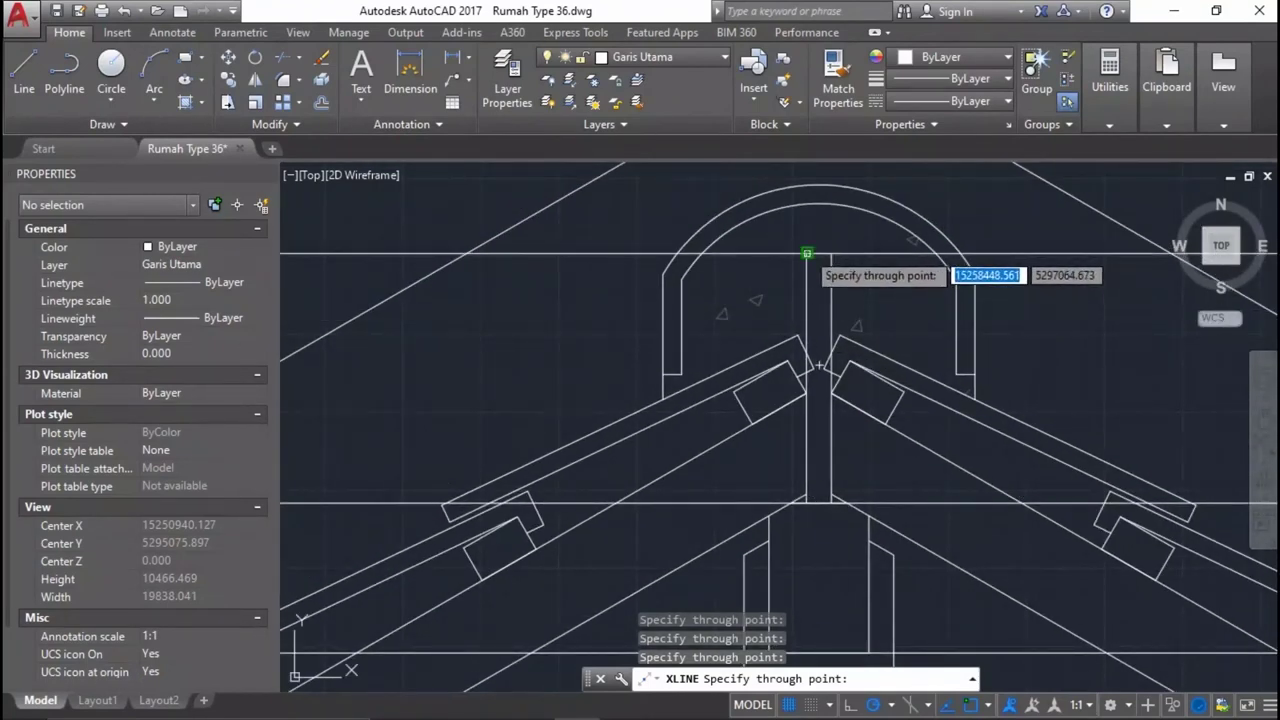
scroll(818, 365, "down", 3)
scroll(780, 360, "down", 2)
key("ctrl+z")
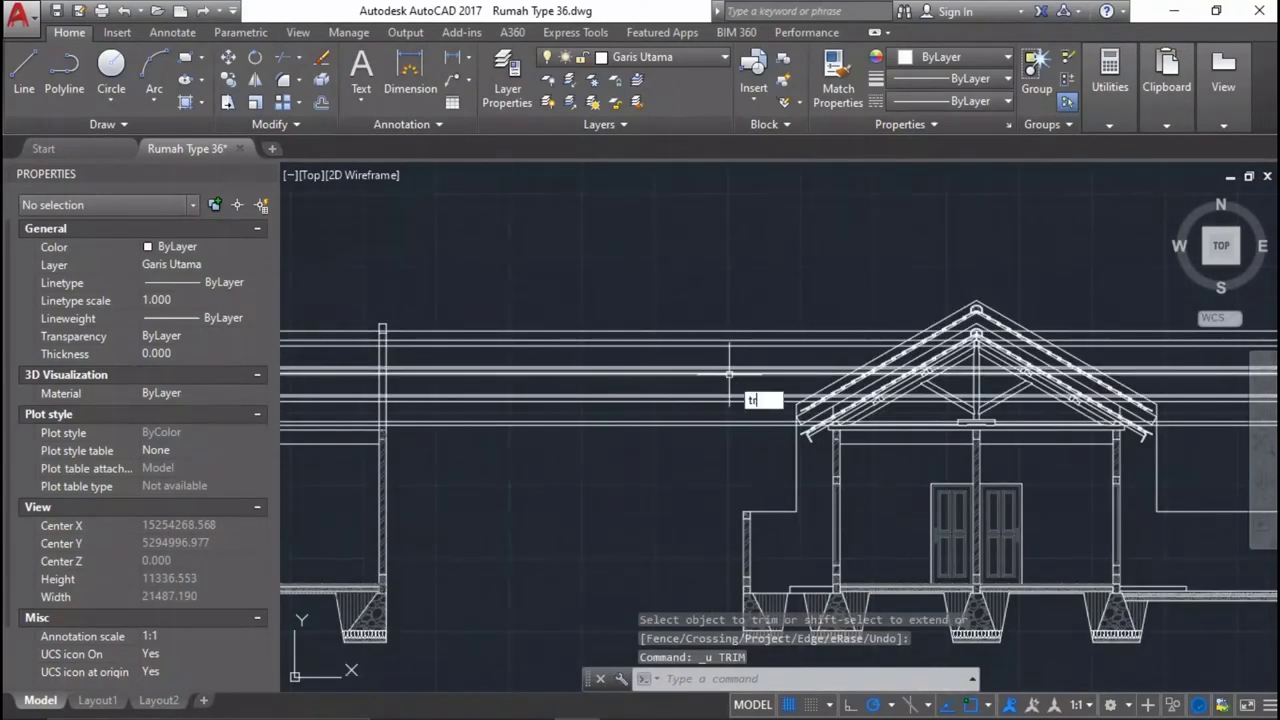
Start TRIM and choose the vertical wall and column lines of the left section as cutting edges.
key("Return")
scroll(382, 378, "up", 6)
scroll(411, 306, "up", 5)
left_click(496, 258)
left_click(498, 252)
left_click(500, 246)
left_click(385, 269)
scroll(840, 390, "down", 3)
scroll(731, 337, "down", 3)
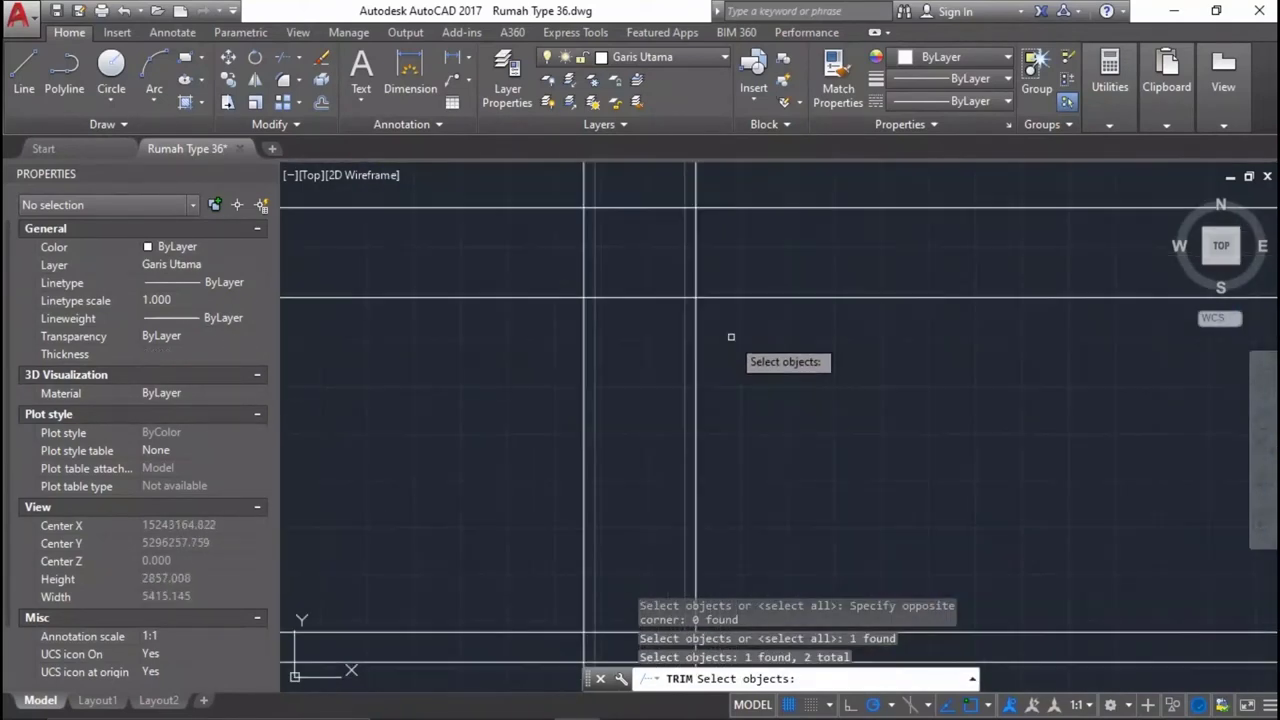
left_click(585, 354)
left_click(581, 344)
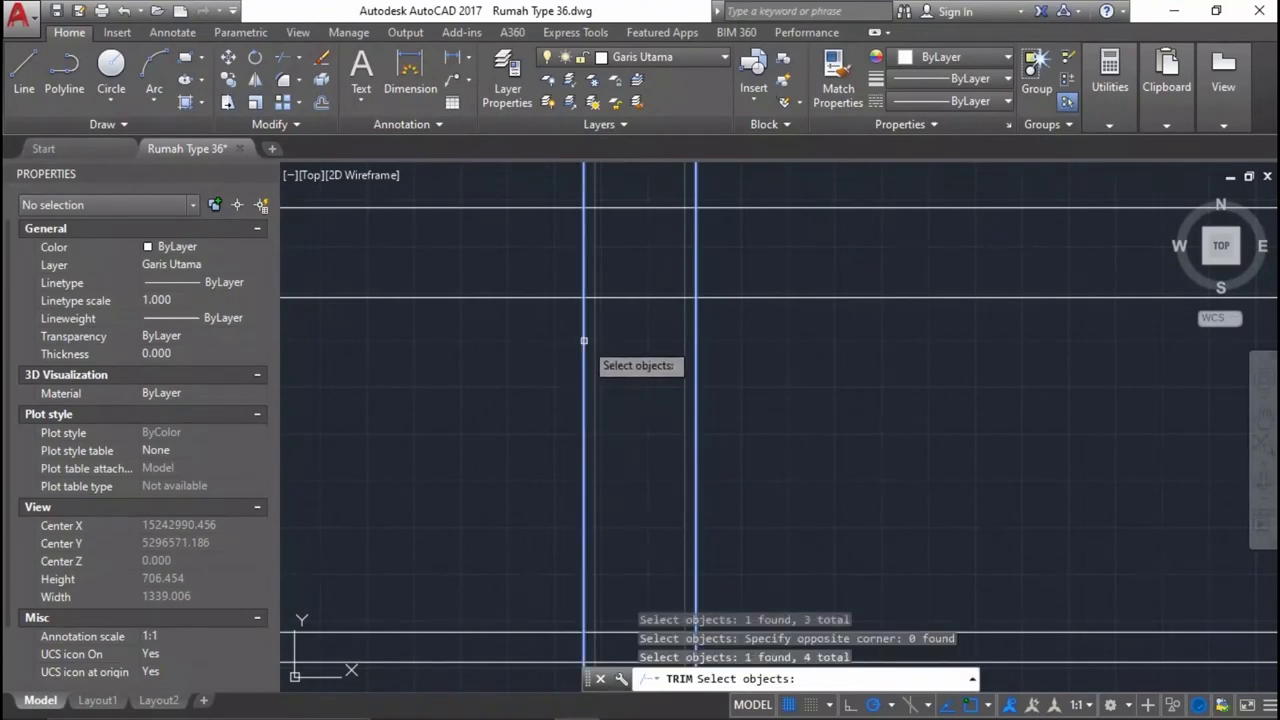
scroll(584, 341, "down", 5)
scroll(1013, 366, "up", 4)
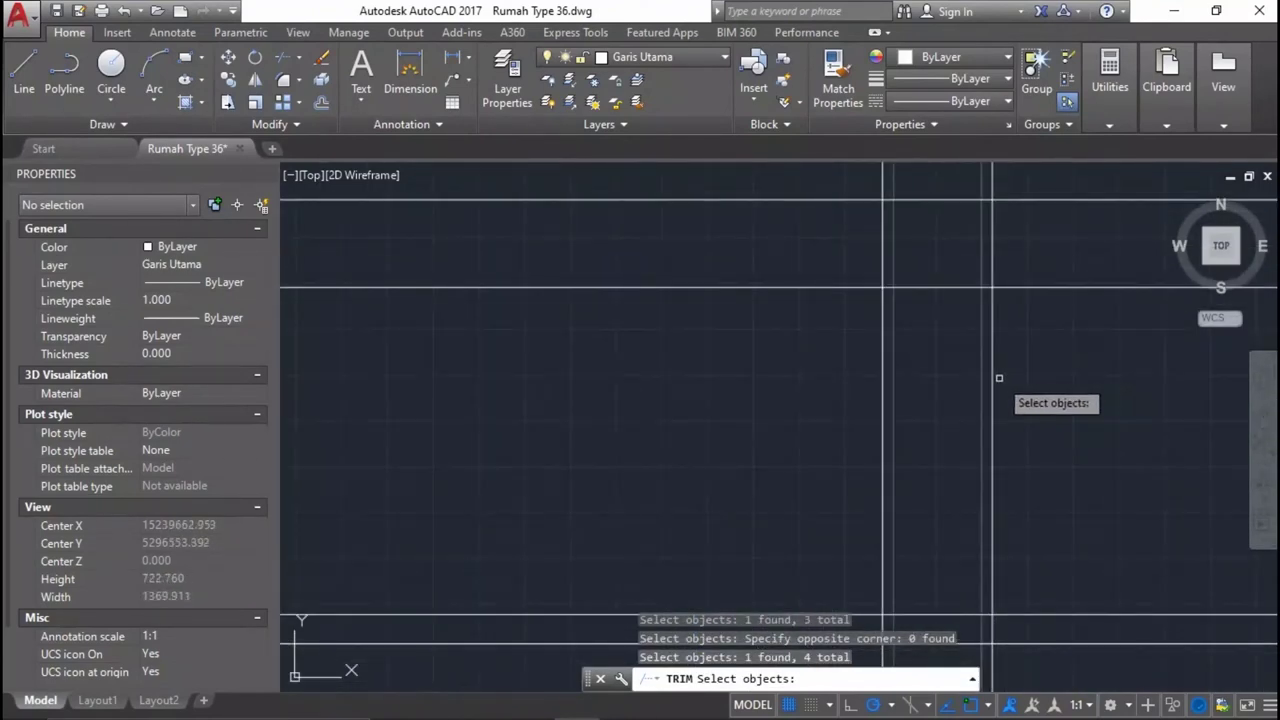
key("Return")
scroll(1010, 340, "down", 14)
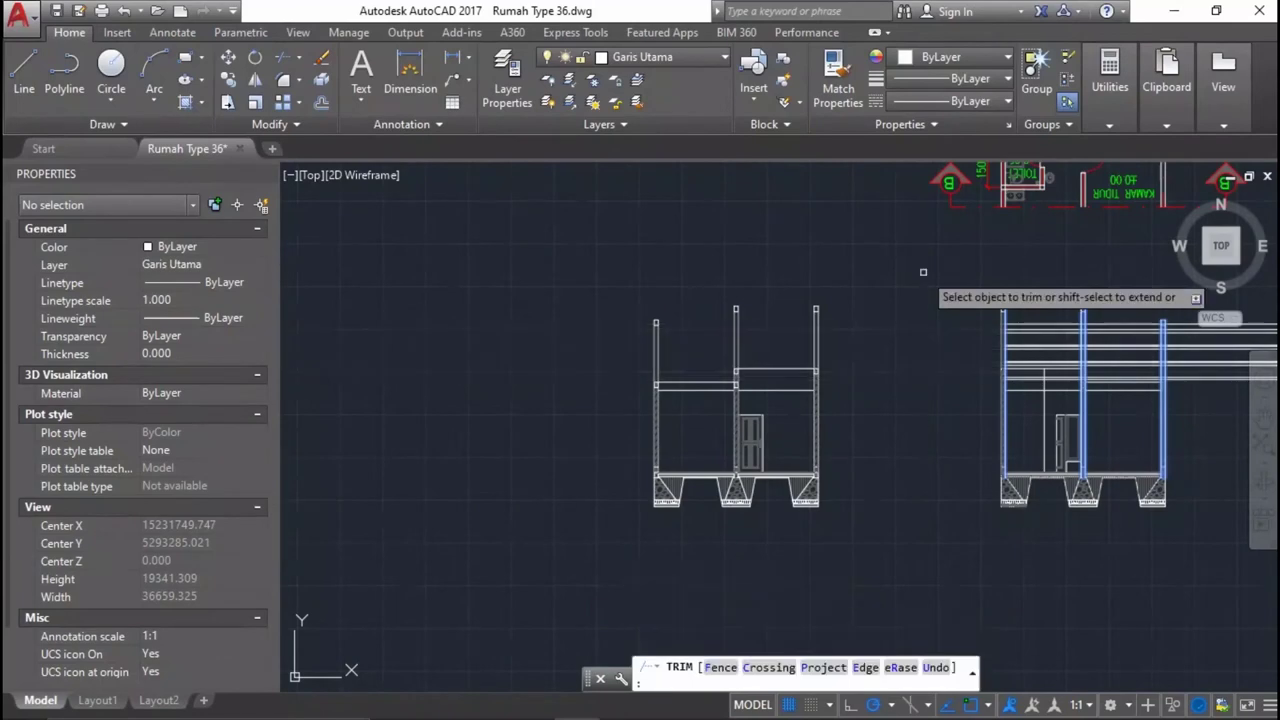
Trim the horizontal line pieces inside the wall columns and the middle column, plus one short piece.
middle_click_drag(1085, 347, 768, 395)
left_click(1240, 470)
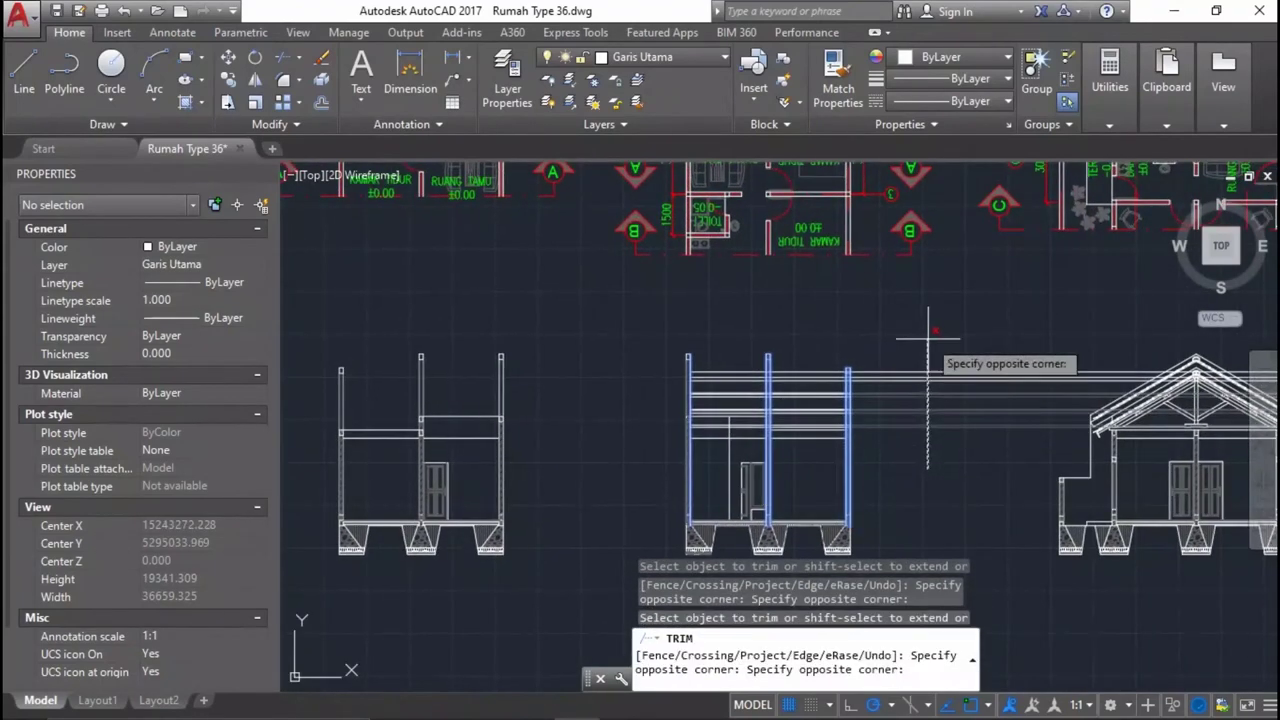
left_click(850, 310)
scroll(770, 400, "up", 4)
scroll(780, 400, "up", 4)
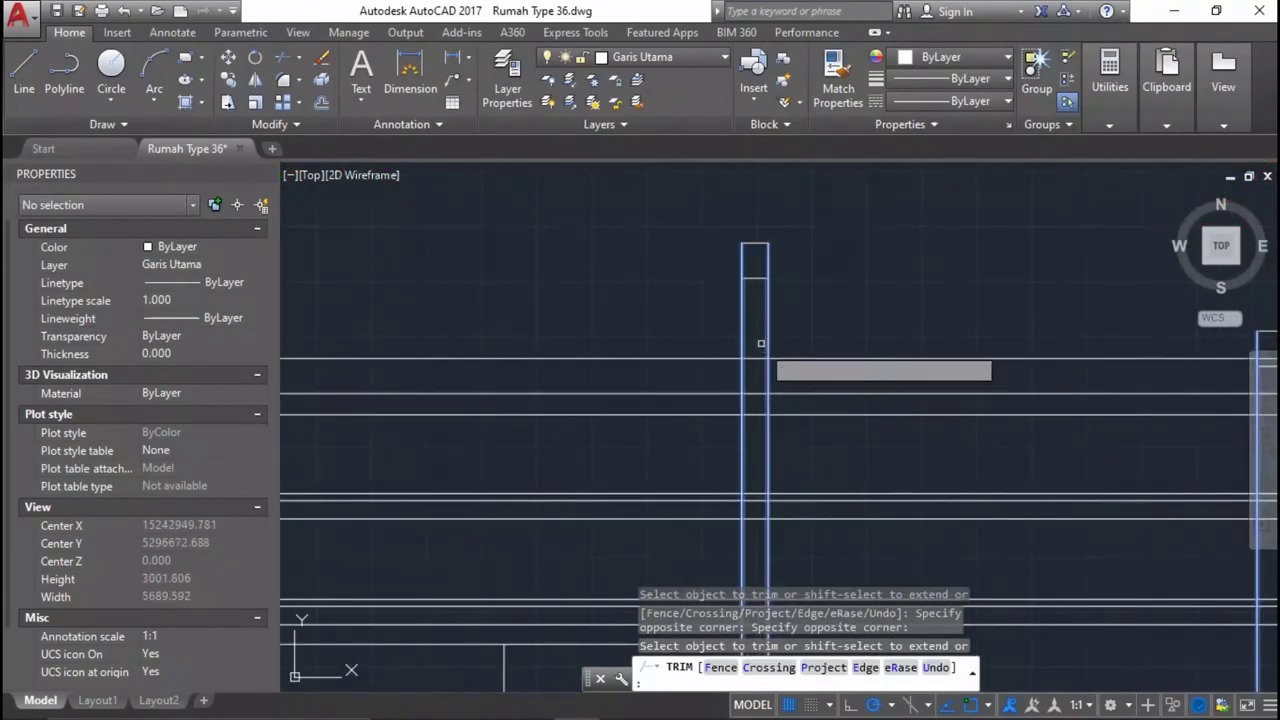
left_click(753, 338)
scroll(758, 462, "down", 3)
scroll(812, 383, "up", 1)
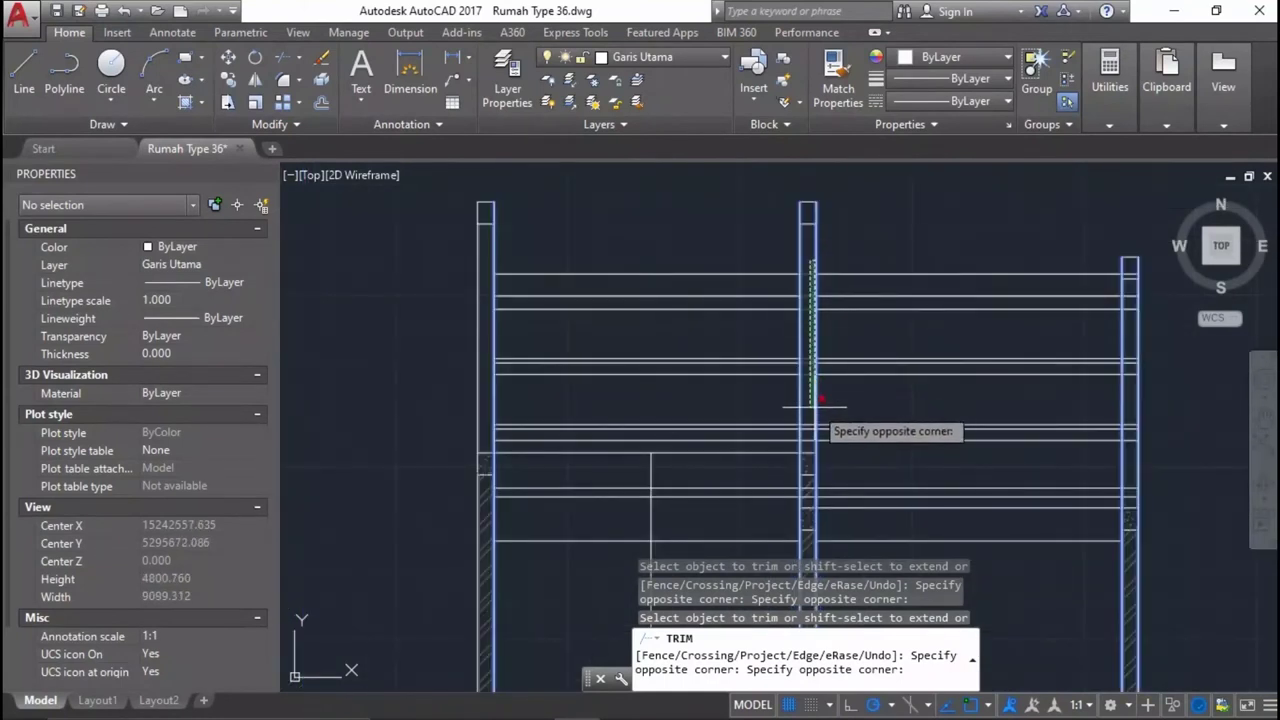
left_click(815, 438)
left_click(812, 524)
scroll(810, 518, "up", 2)
scroll(717, 485, "down", 2)
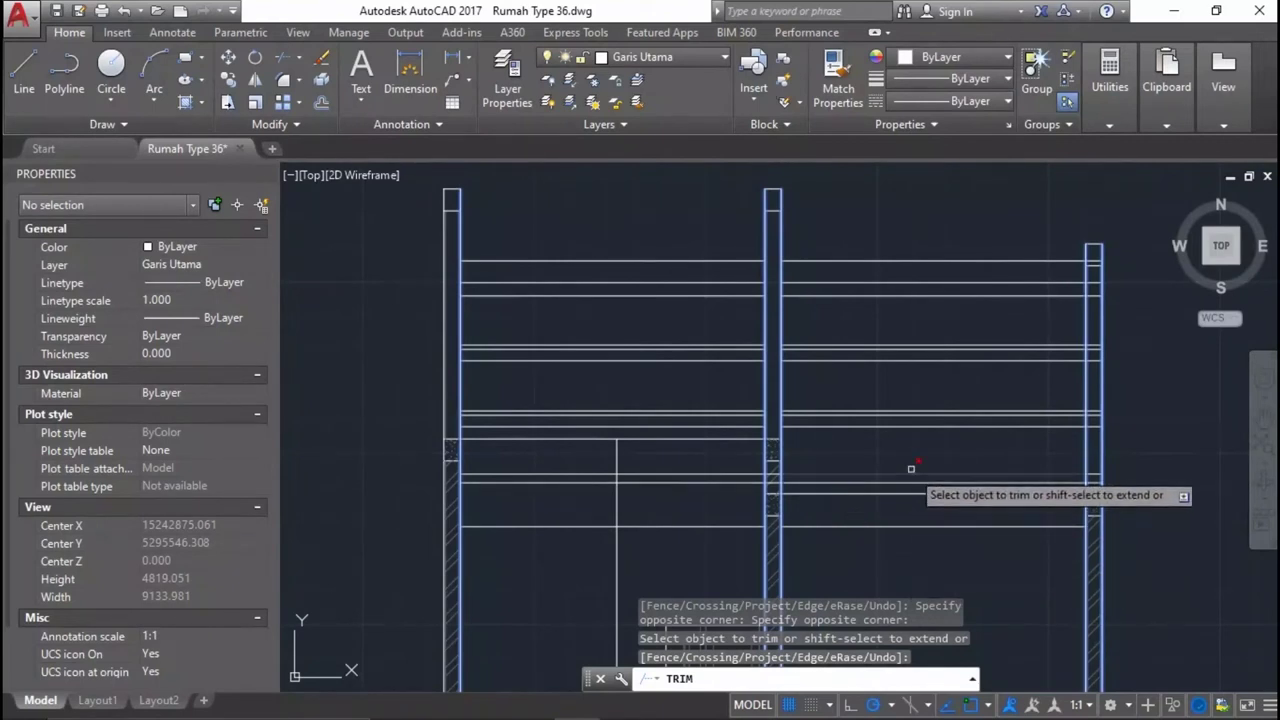
scroll(788, 465, "up", 6)
left_click(839, 467)
scroll(870, 467, "down", 2)
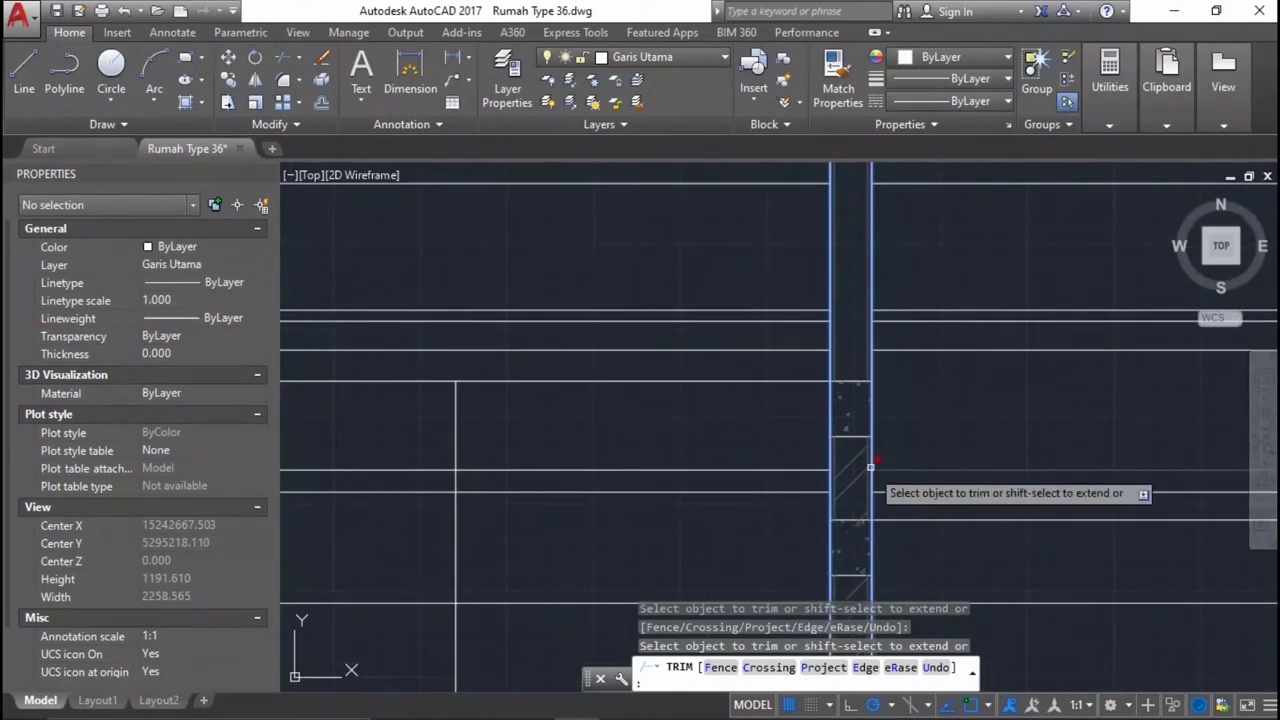
scroll(840, 488, "down", 4)
key("Return")
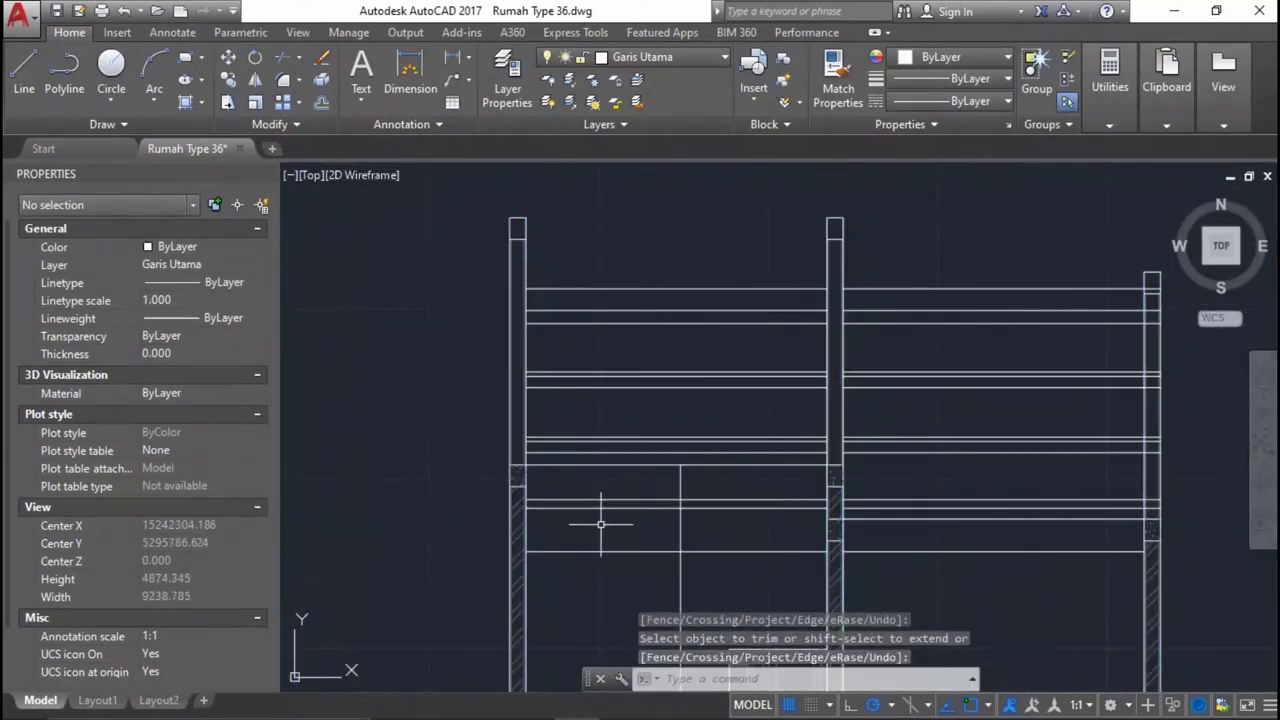
left_click(600, 530)
Select the eleven horizontal lines lying between the left and middle columns.
left_click(586, 480)
left_click(637, 356)
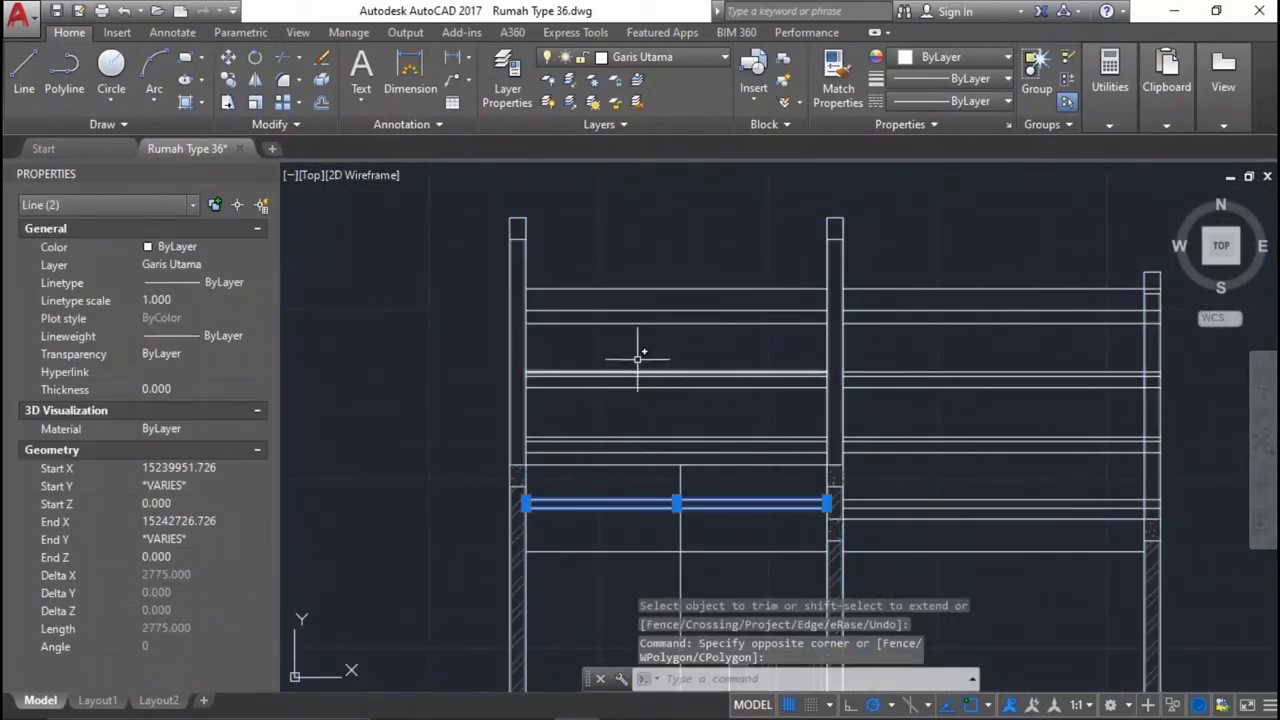
left_click(586, 500)
left_click(586, 443)
left_click(734, 420)
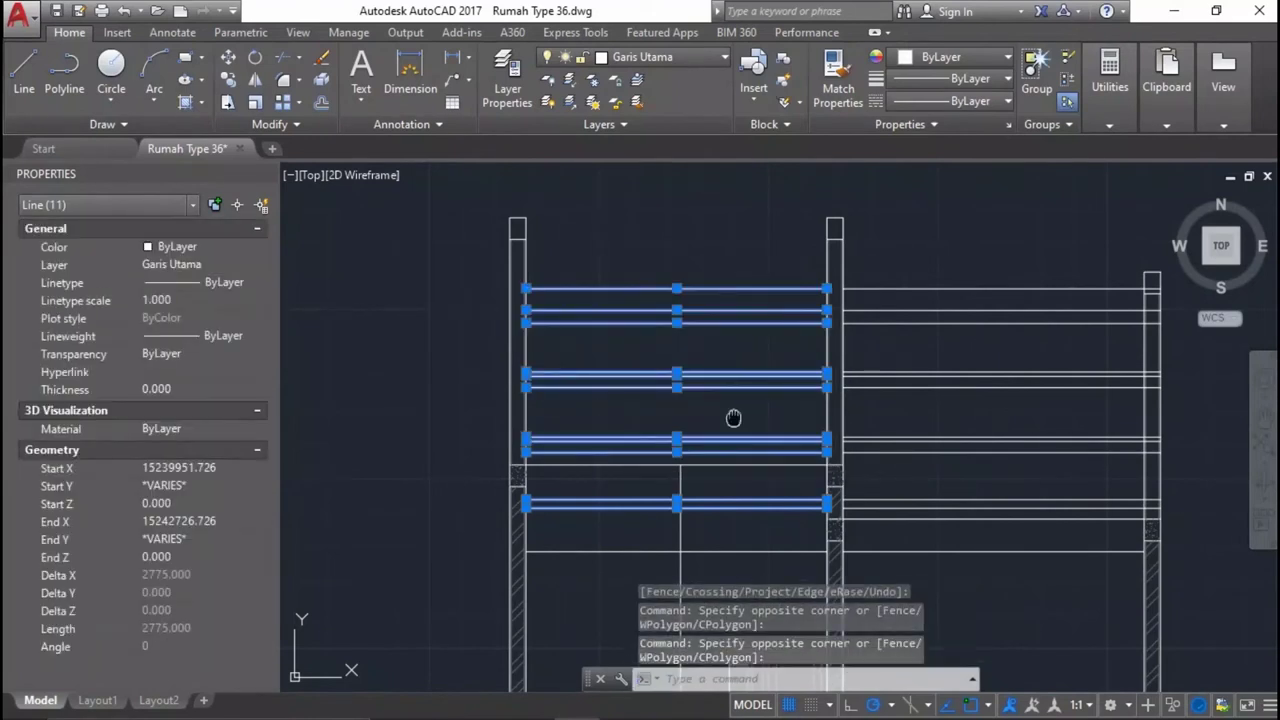
middle_click_drag(734, 420, 733, 474)
Move the selected lines straight up by 500 units with the M command.
type("M")
key("Return")
left_click(926, 305)
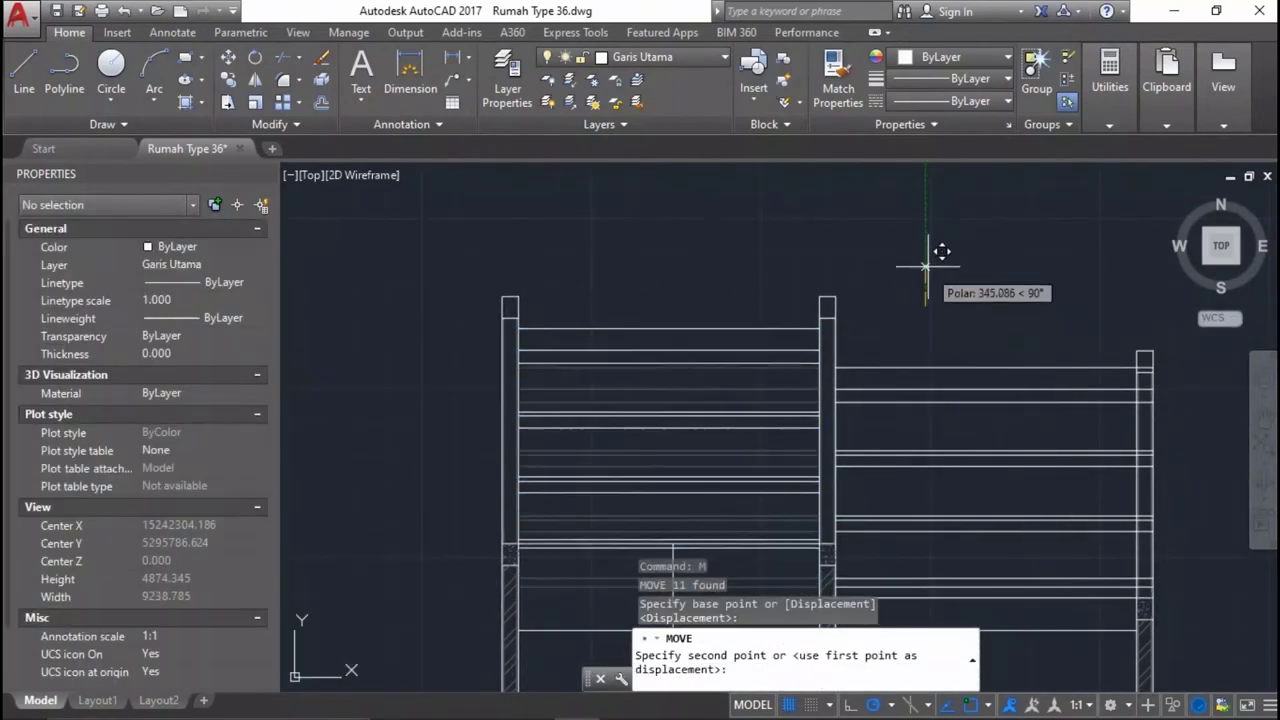
type("500")
key("Return")
scroll(809, 409, "down", 5)
scroll(666, 349, "down", 2)
scroll(670, 377, "down", 2)
scroll(609, 369, "up", 3)
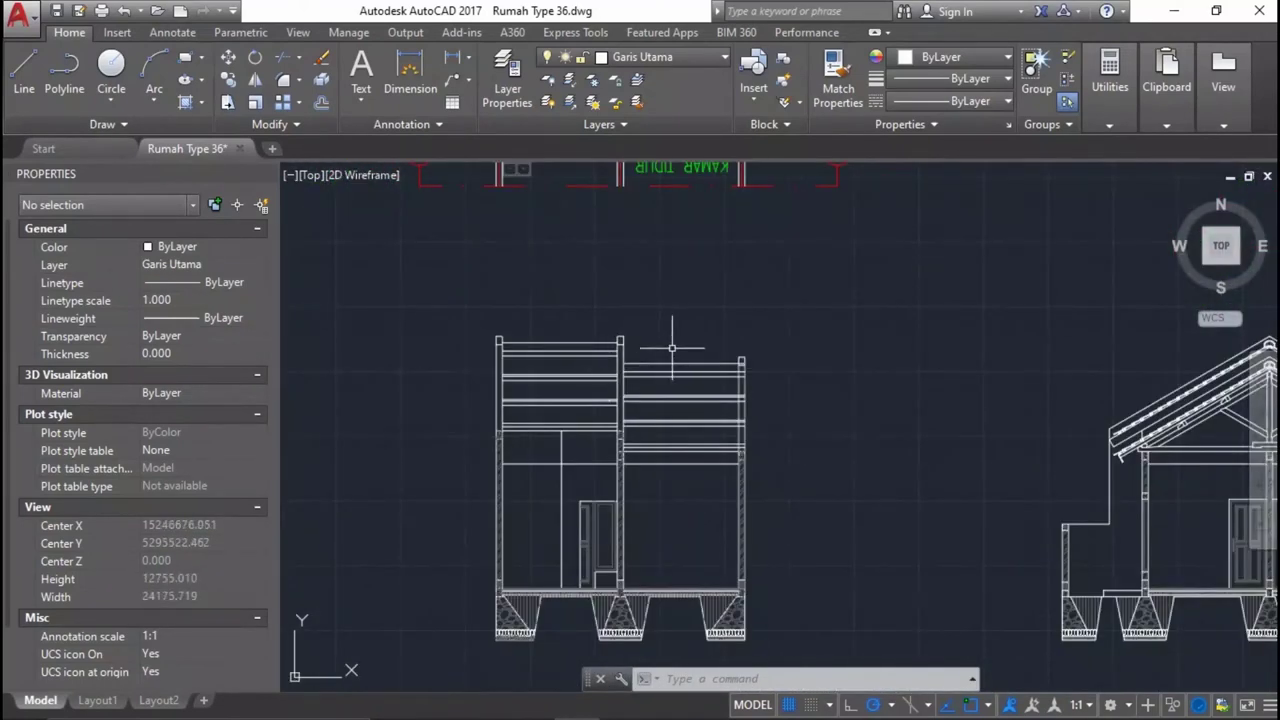
scroll(672, 348, "up", 2)
scroll(514, 363, "down", 2)
scroll(915, 363, "down", 2)
scroll(895, 396, "up", 3)
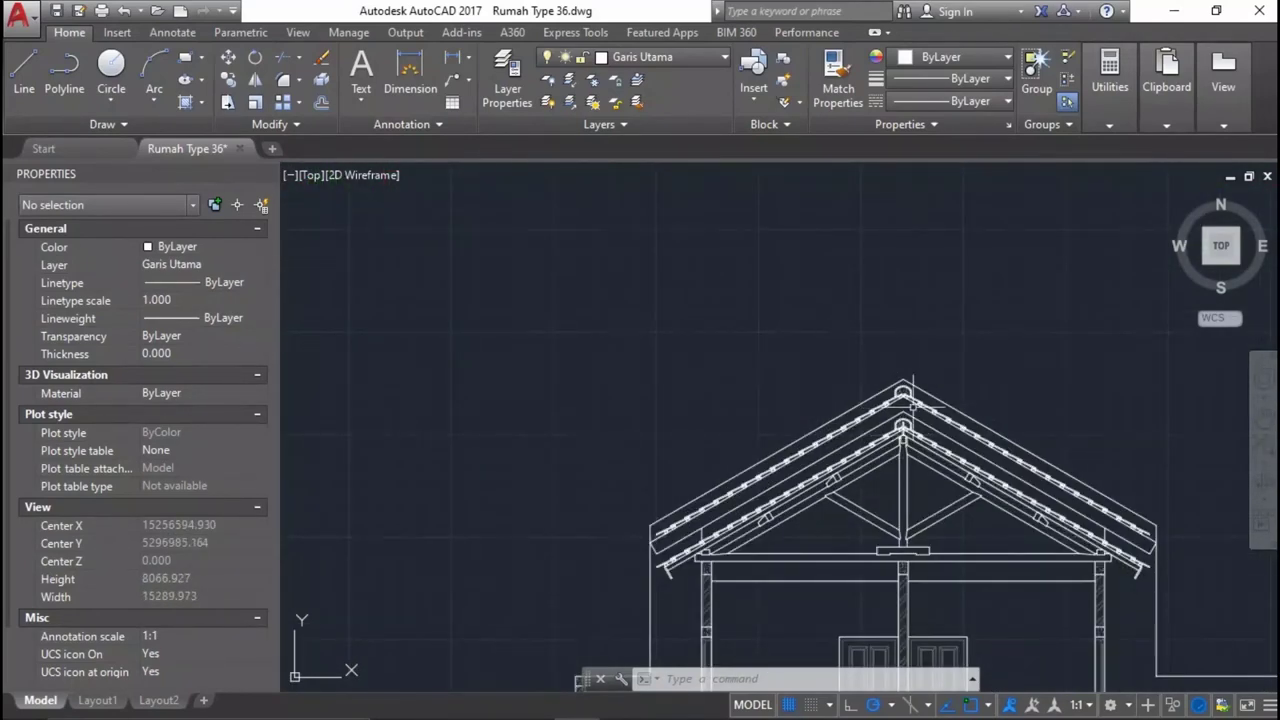
scroll(905, 392, "up", 2)
scroll(900, 395, "up", 1)
scroll(1057, 368, "down", 4)
scroll(1030, 360, "up", 5)
scroll(1095, 300, "up", 5)
scroll(1040, 258, "up", 2)
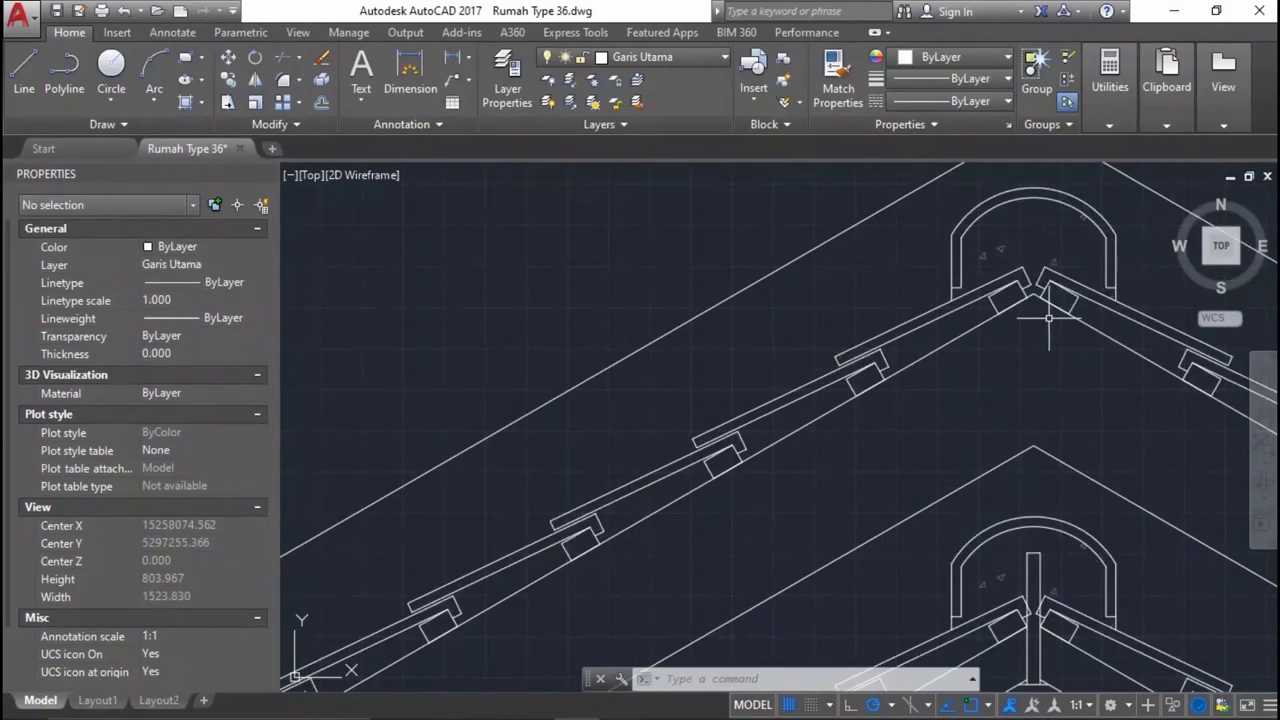
Place a horizontal construction line through the roof apex.
type("l")
key("Return")
type("h")
key("Return")
scroll(1040, 290, "up", 3)
left_click(1040, 290)
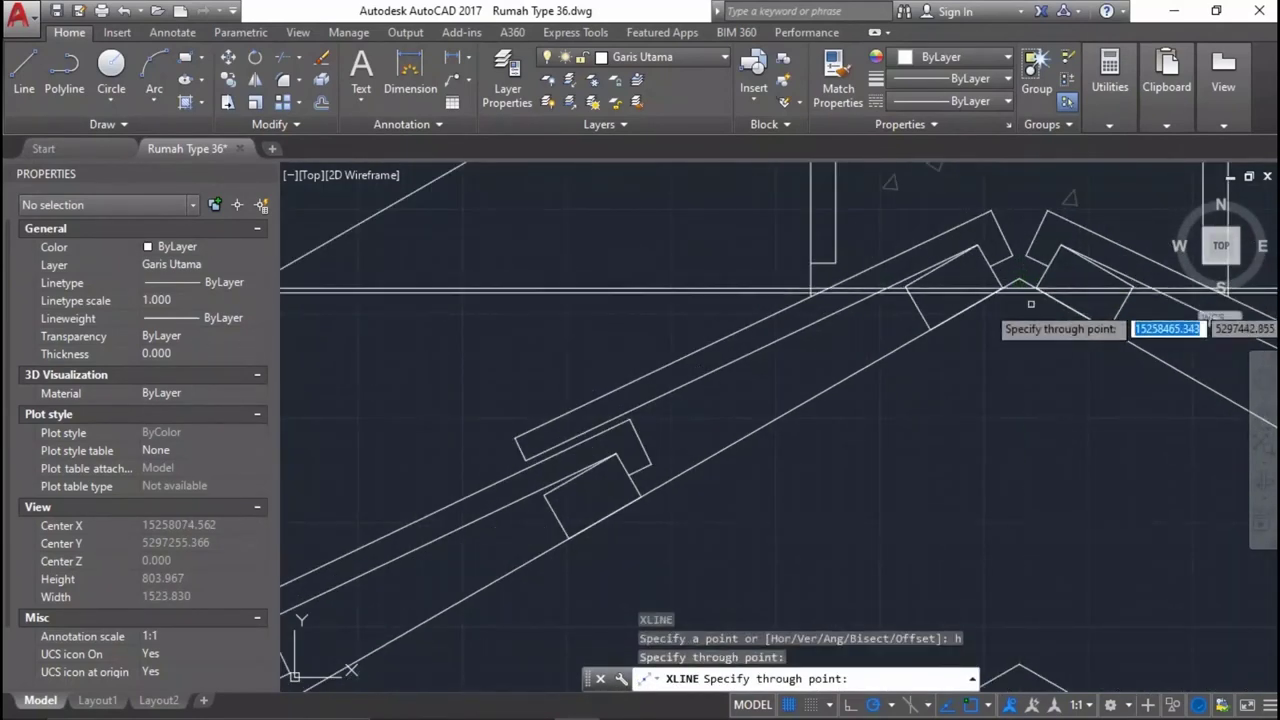
scroll(1035, 300, "down", 3)
scroll(1030, 345, "up", 3)
scroll(1030, 345, "up", 2)
key("Escape")
Move the horizontal construction line to its new height.
left_click(980, 272)
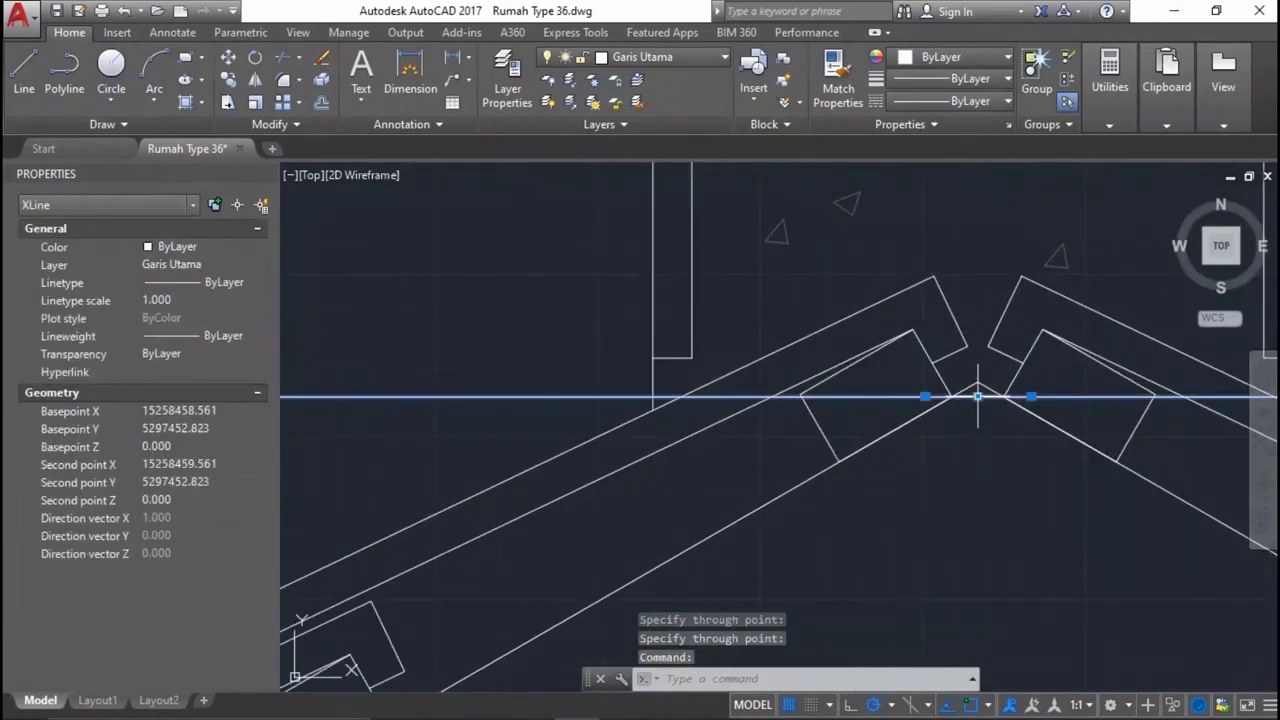
scroll(980, 390, "up", 2)
type("m")
key("Return")
left_click(975, 388)
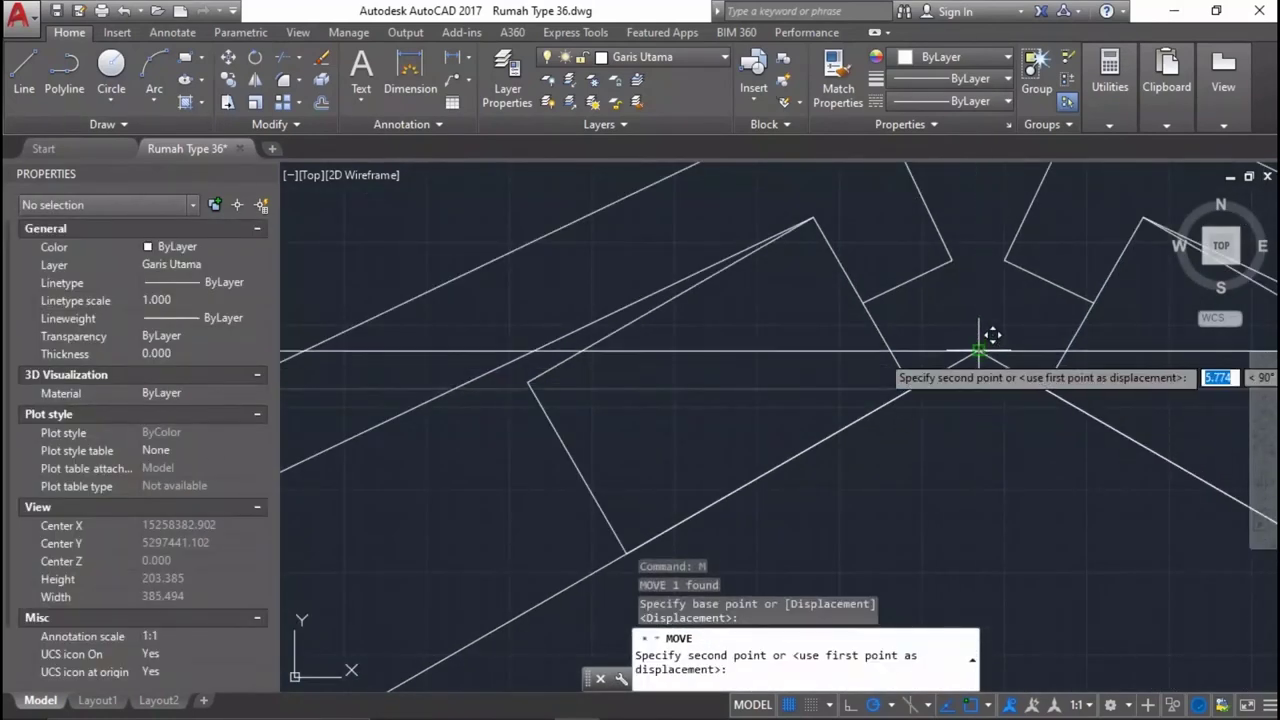
left_click(985, 345)
Select the four short top lines of the left column.
scroll(978, 385, "down", 2)
scroll(737, 343, "down", 2)
scroll(586, 286, "down", 2)
scroll(529, 366, "up", 3)
scroll(454, 412, "up", 1)
middle_click_drag(454, 412, 820, 390)
left_click(777, 262)
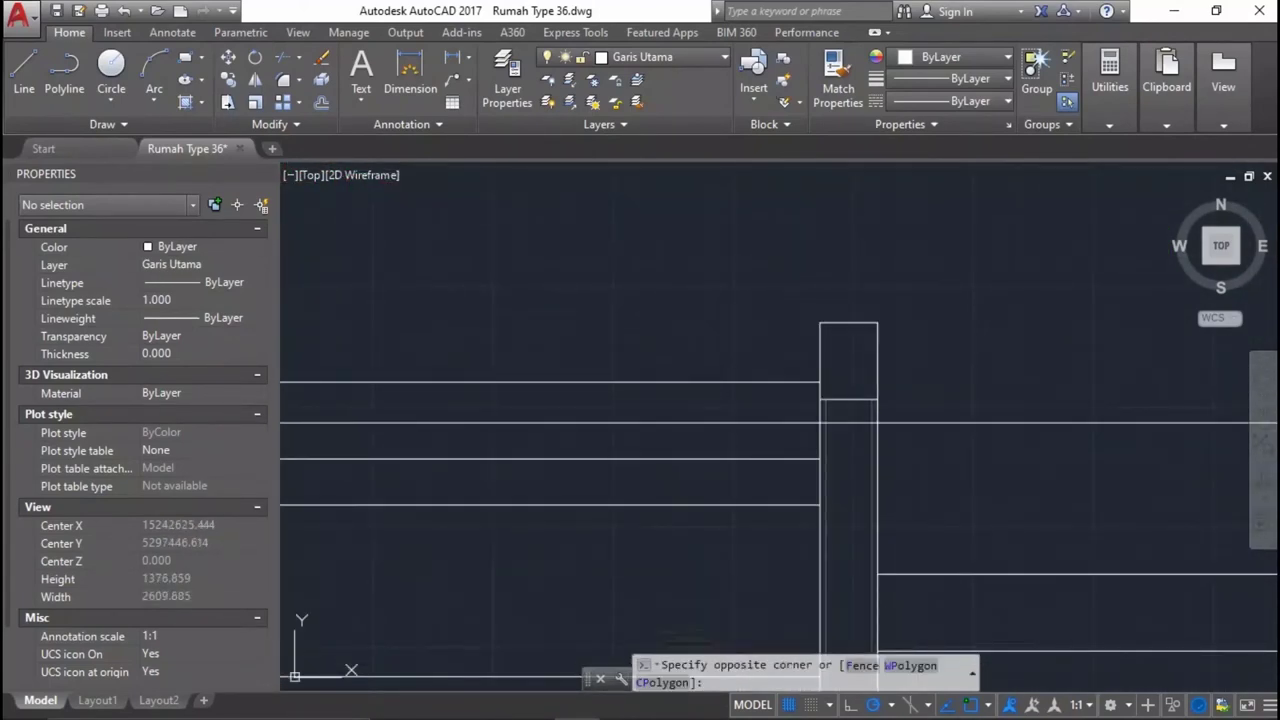
scroll(777, 262, "up", 3)
left_click(910, 413)
left_click(910, 413)
scroll(1165, 338, "down", 3)
scroll(586, 338, "up", 6)
left_click(603, 276)
left_click(708, 428)
middle_click_drag(666, 381, 750, 368)
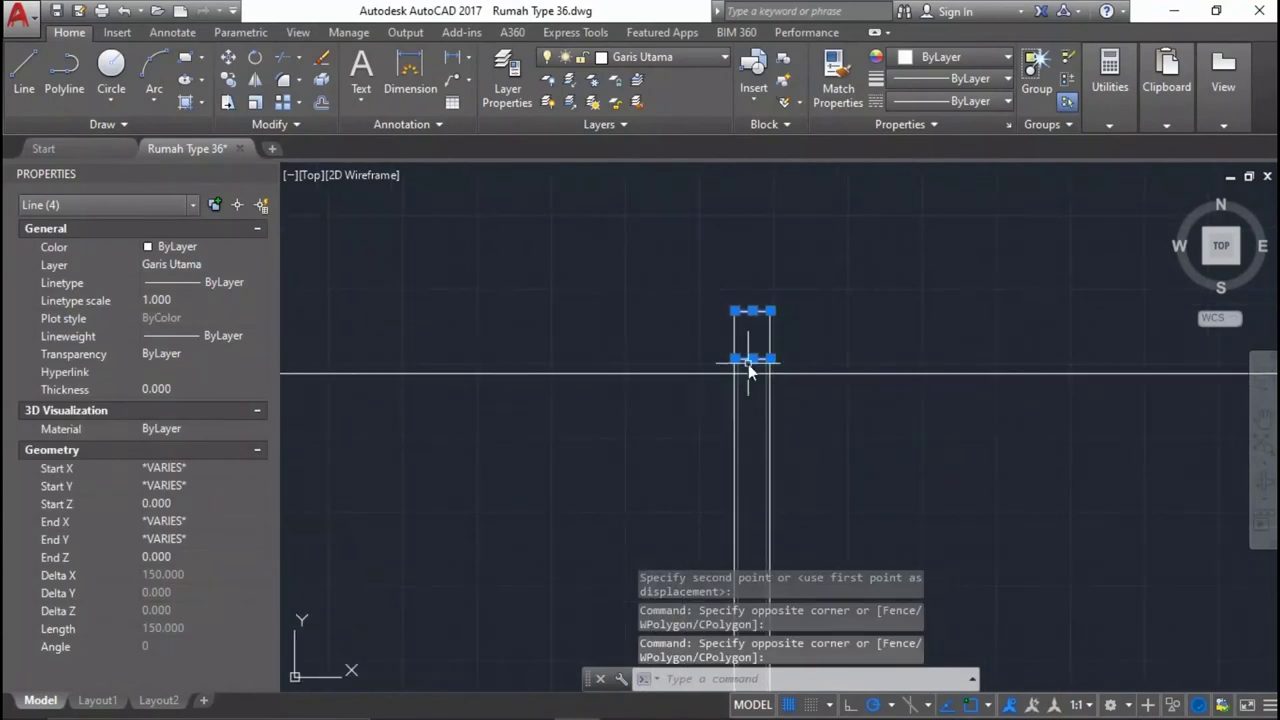
Move the left column's top lines up onto the construction line.
type("m")
key("Return")
scroll(740, 300, "up", 2)
left_click(742, 316)
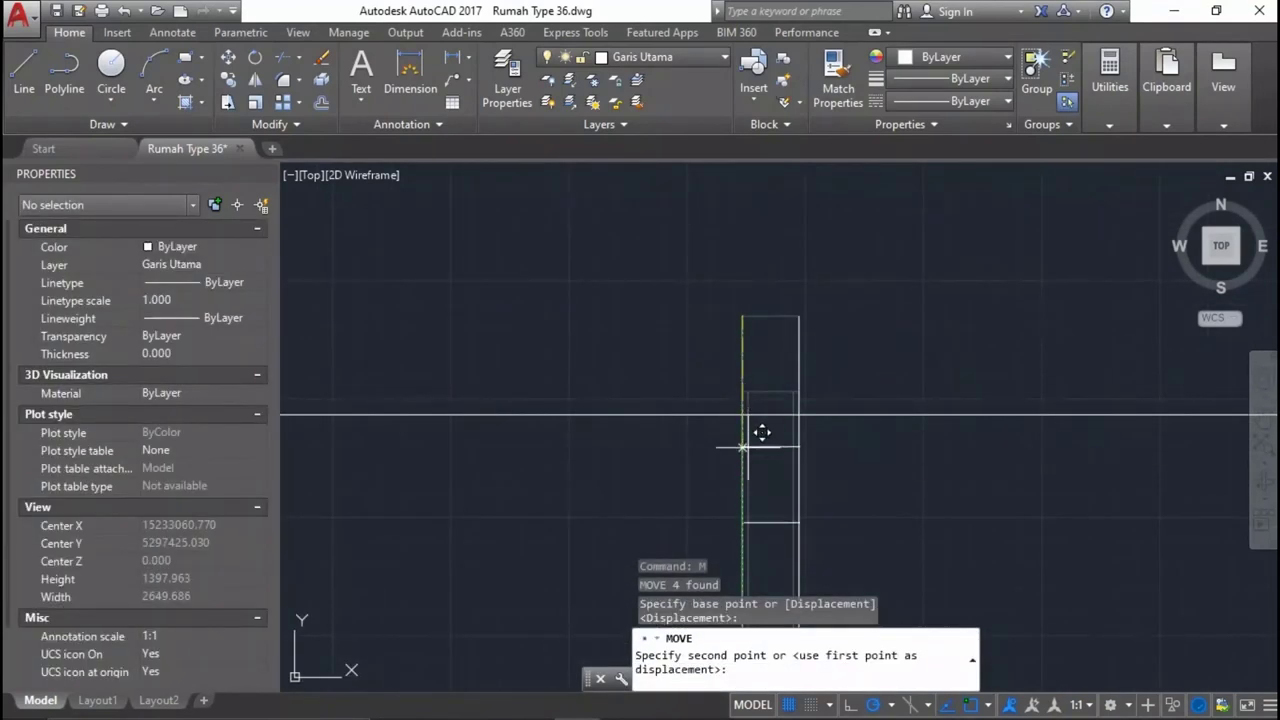
scroll(743, 374, "up", 1)
left_click(740, 391)
Delete the stray long horizontal line and begin trimming with all objects as edges.
left_click(977, 423)
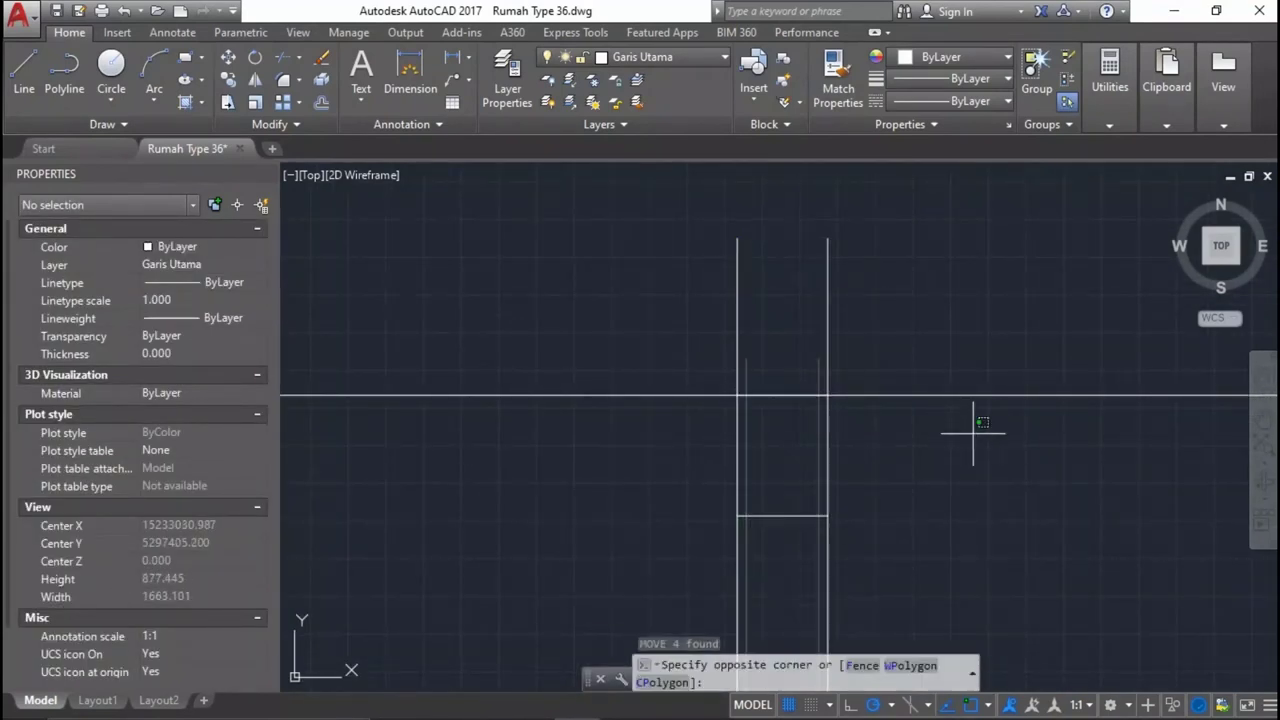
left_click(940, 346)
key("Delete")
middle_click_drag(820, 405, 848, 379)
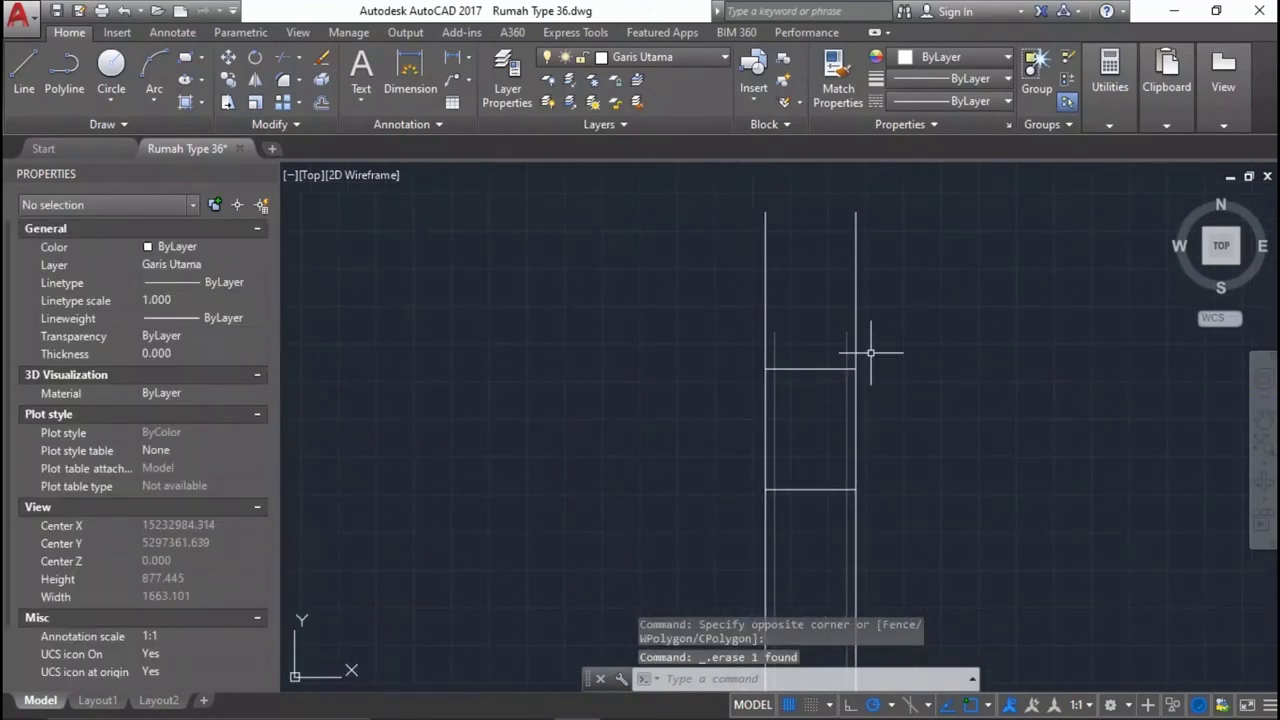
type("tr")
key("Return")
key("Return")
left_click(862, 331)
Trim the column line pieces sticking up above the top line on two columns.
left_click(671, 286)
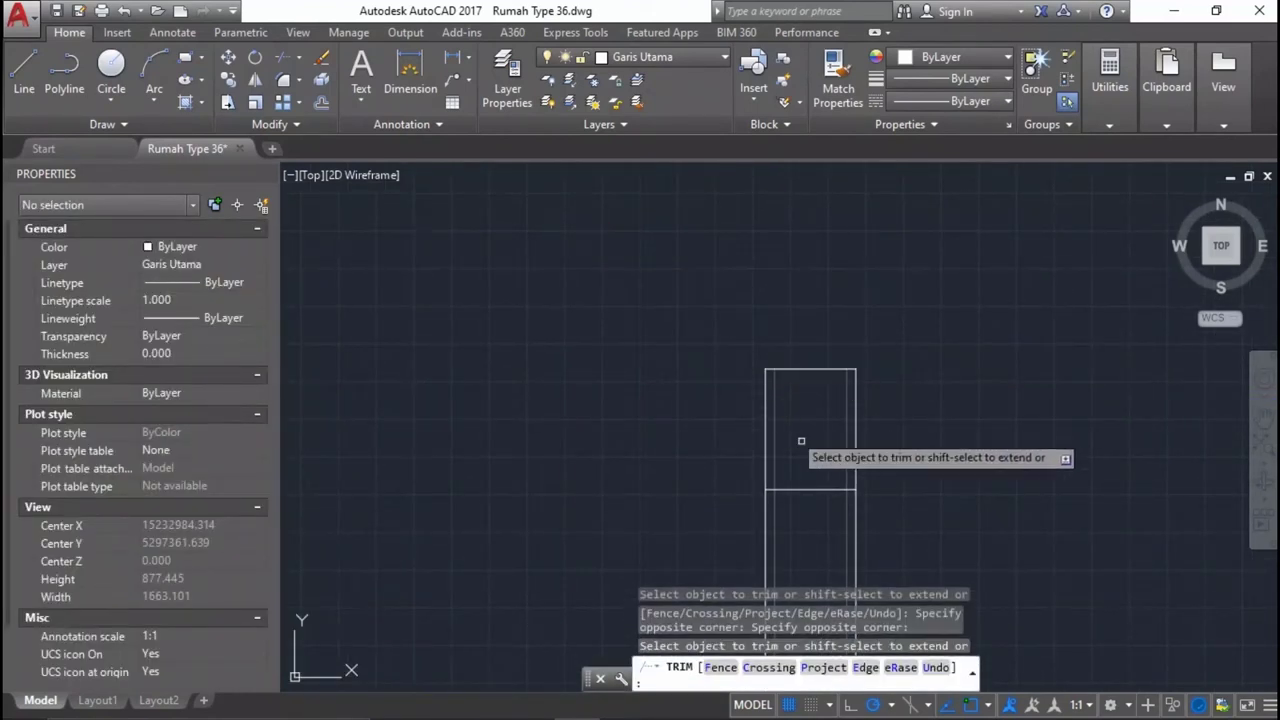
left_click(849, 399)
scroll(773, 394, "down", 3)
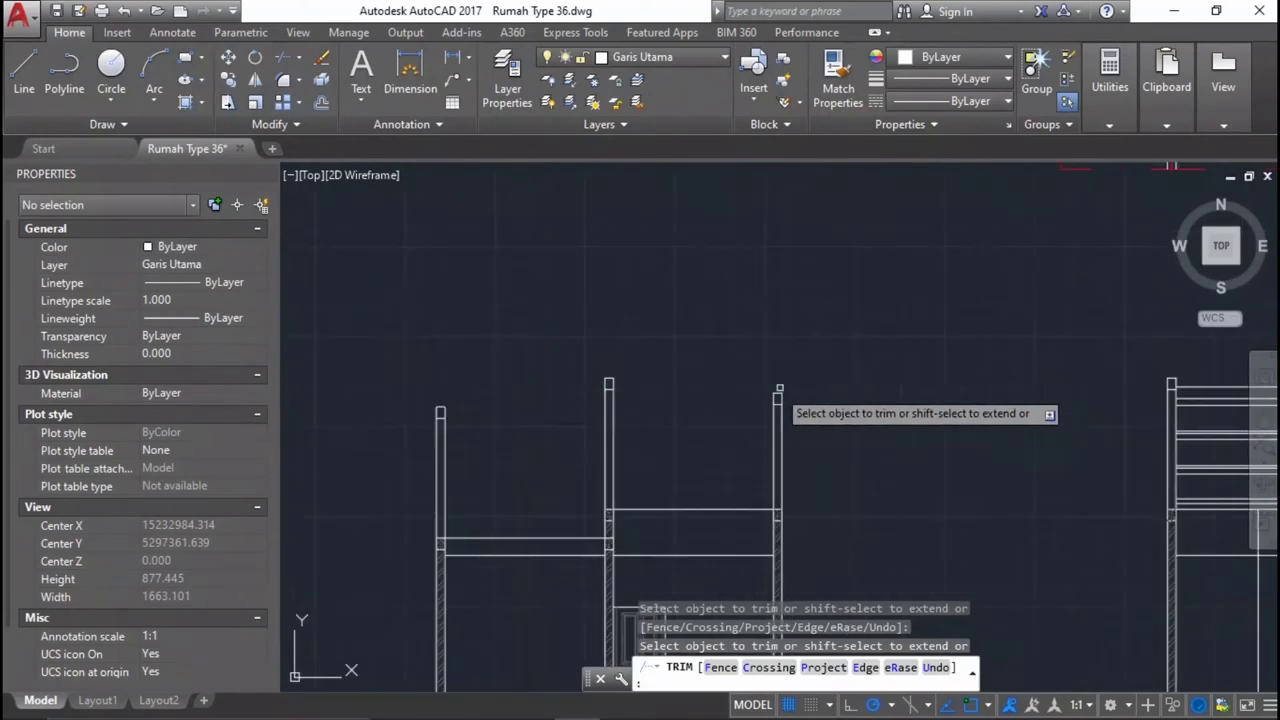
middle_click_drag(623, 391, 678, 308)
left_click(979, 304)
scroll(1048, 213, "up", 2)
scroll(1048, 213, "up", 3)
scroll(934, 418, "up", 3)
left_click(839, 367)
scroll(962, 389, "down", 2)
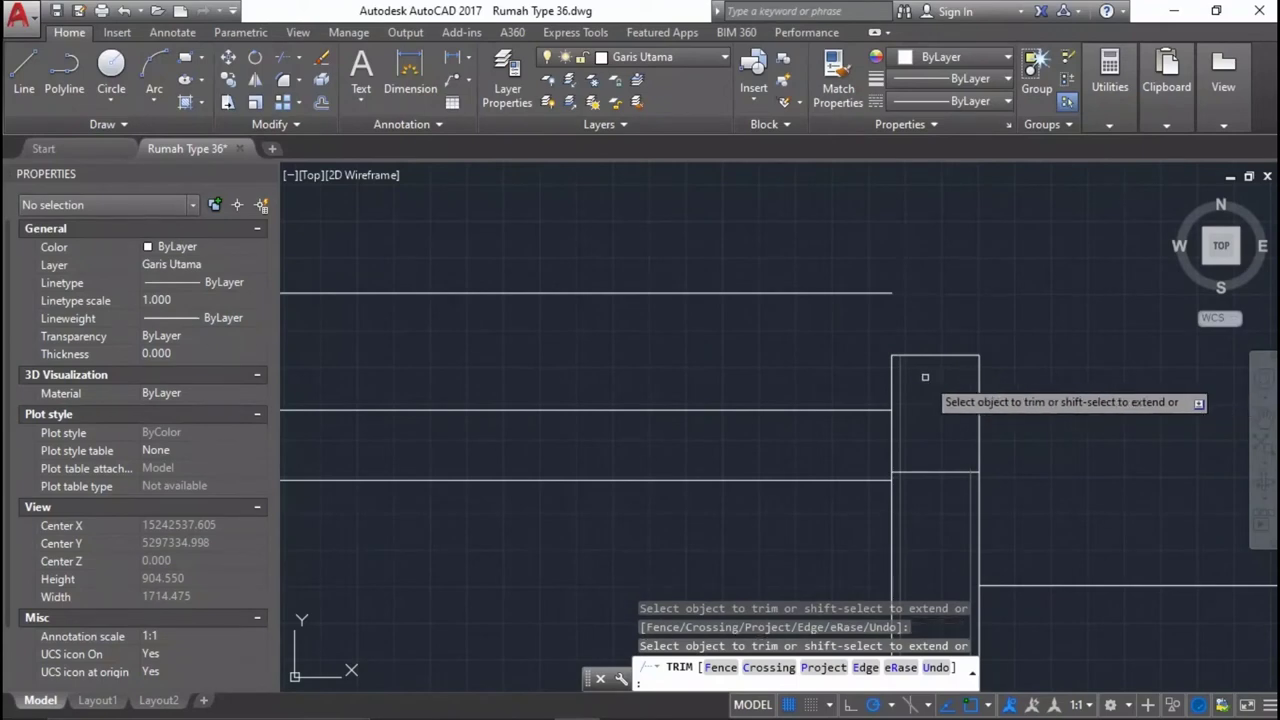
scroll(904, 376, "down", 2)
scroll(914, 365, "down", 1)
scroll(914, 365, "down", 2)
scroll(824, 300, "down", 1)
scroll(824, 300, "up", 2)
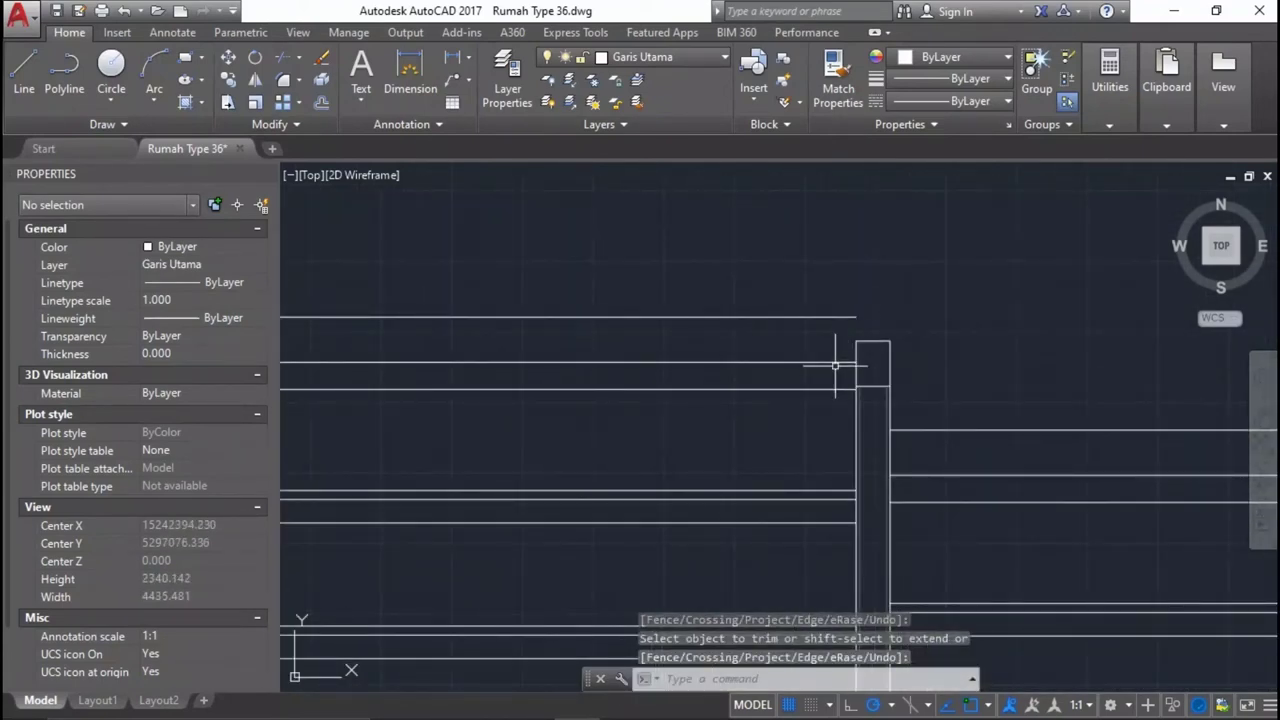
key("Escape")
key("Escape")
Save the Rumah Type 36 drawing.
key("ctrl+s")
scroll(850, 320, "down", 2)
scroll(900, 350, "down", 2)
scroll(836, 377, "down", 2)
middle_click_drag(802, 430, 871, 343)
scroll(871, 343, "up", 2)
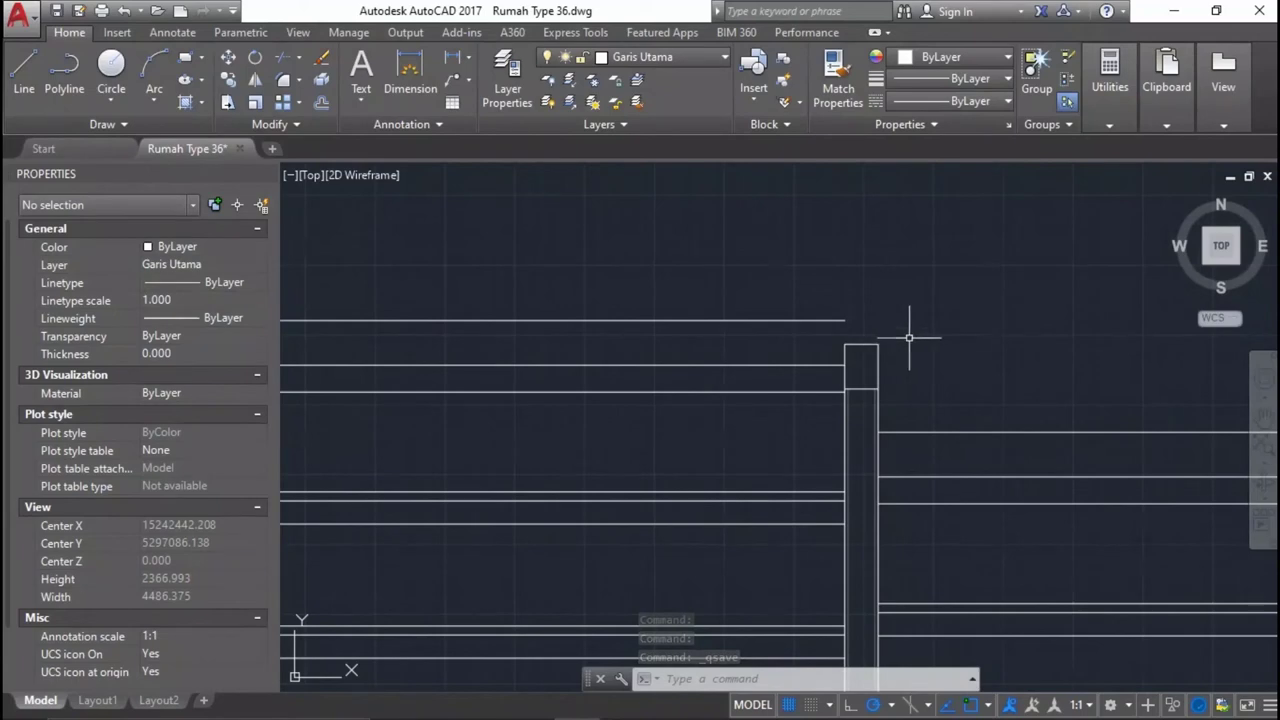
scroll(901, 341, "down", 3)
scroll(920, 329, "up", 1)
right_click(937, 451)
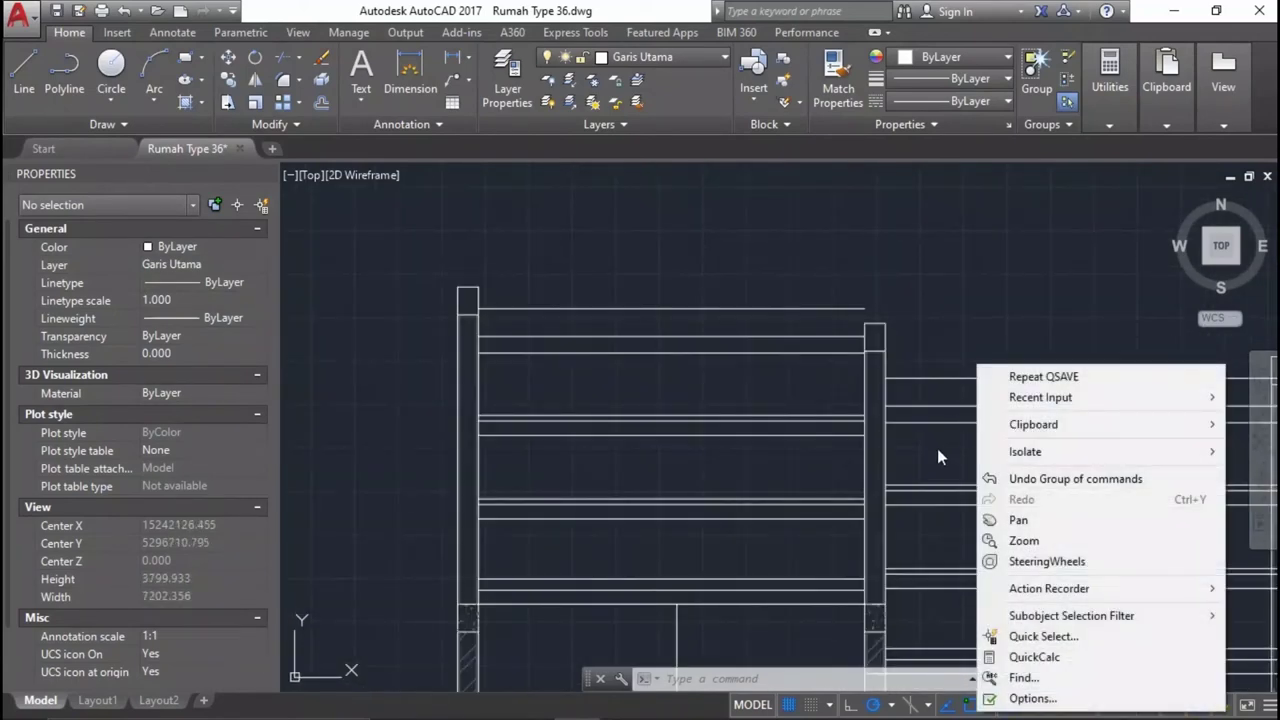
Start a LINE near the left section's column tops to rise vertically from the middle column.
key("Escape")
middle_click_drag(904, 304, 864, 411)
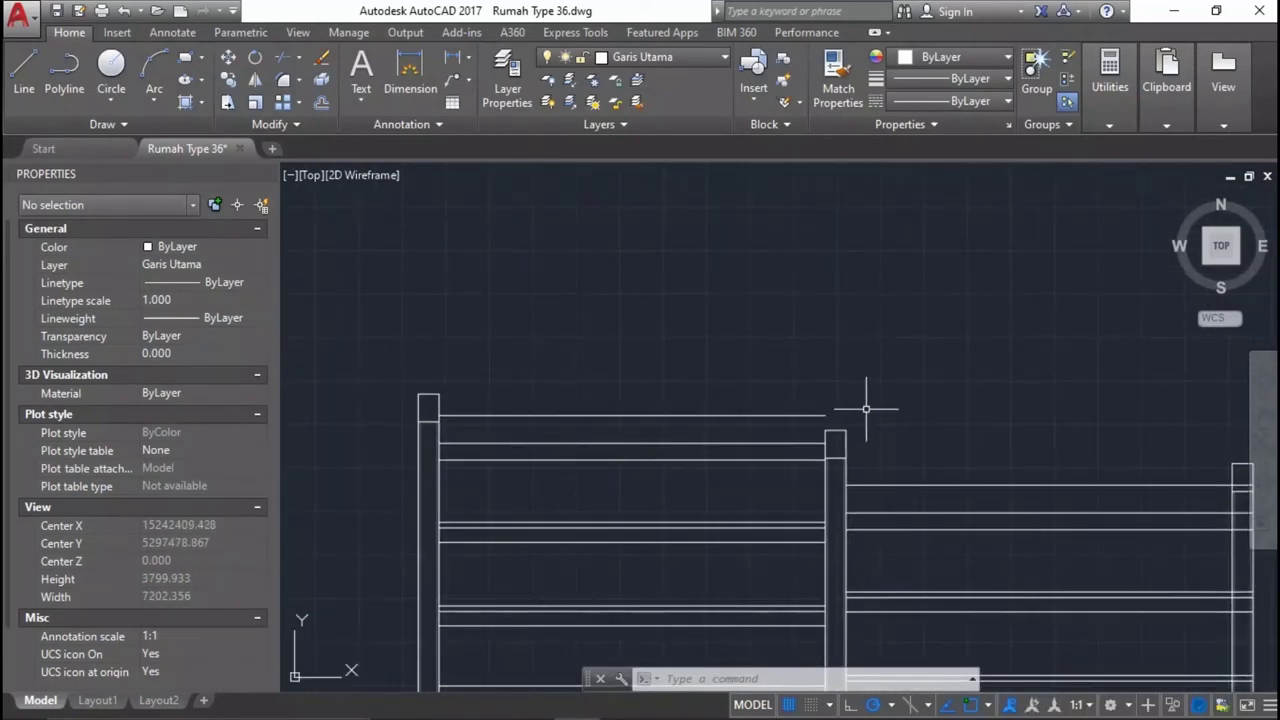
scroll(873, 445, "up", 2)
scroll(840, 448, "up", 1)
type("l")
key("Return")
scroll(775, 437, "up", 1)
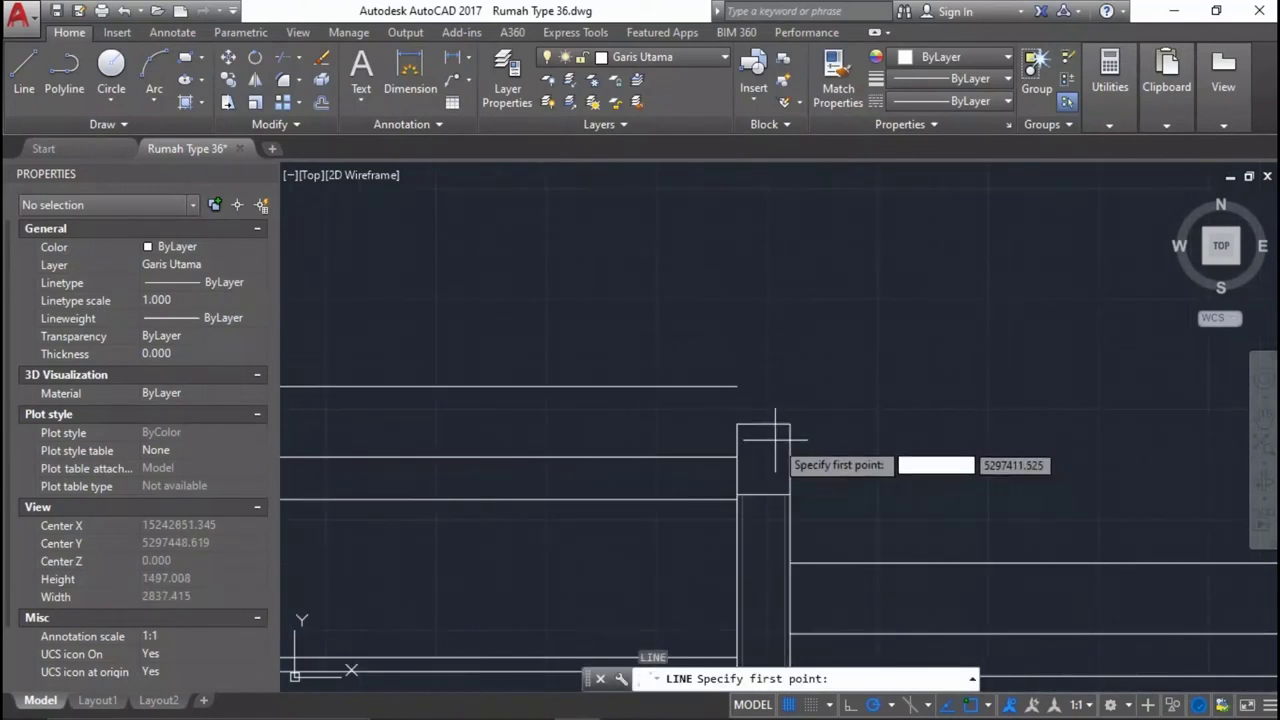
scroll(795, 470, "down", 4)
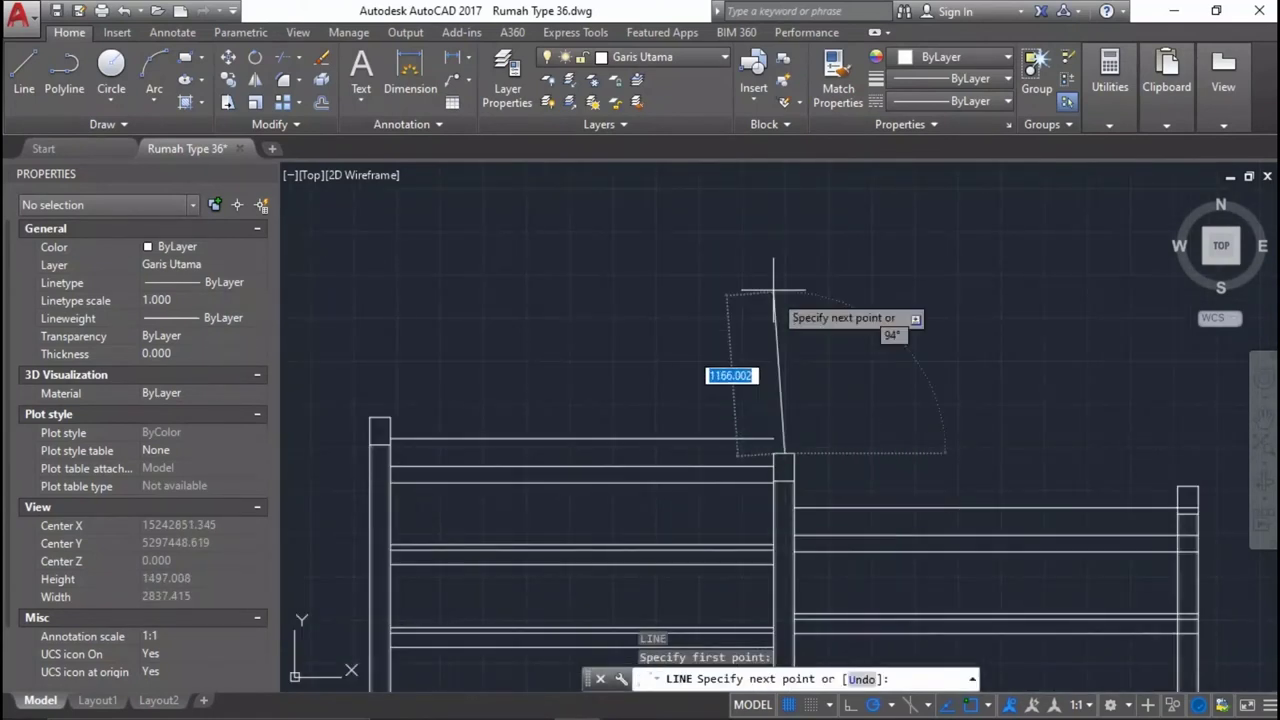
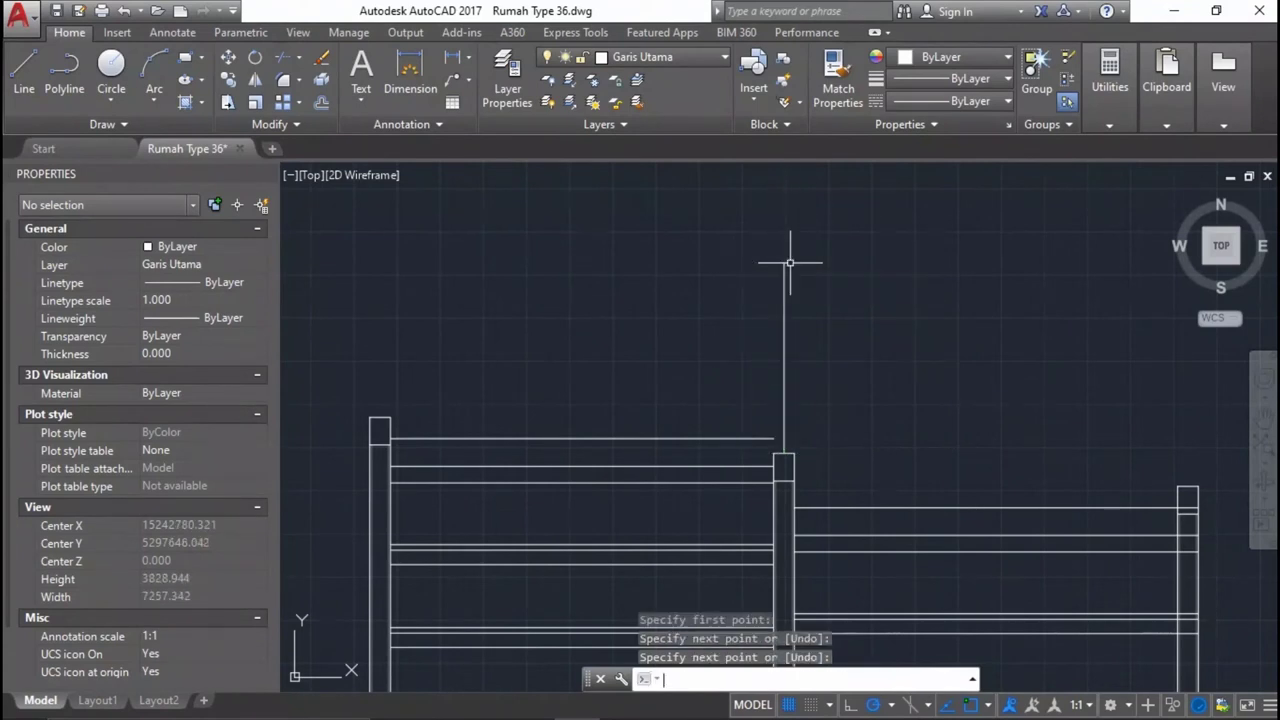
Offset the new vertical guide line 500 to the right.
key("Return")
left_click(800, 395)
left_click(752, 329)
type("o")
key("Return")
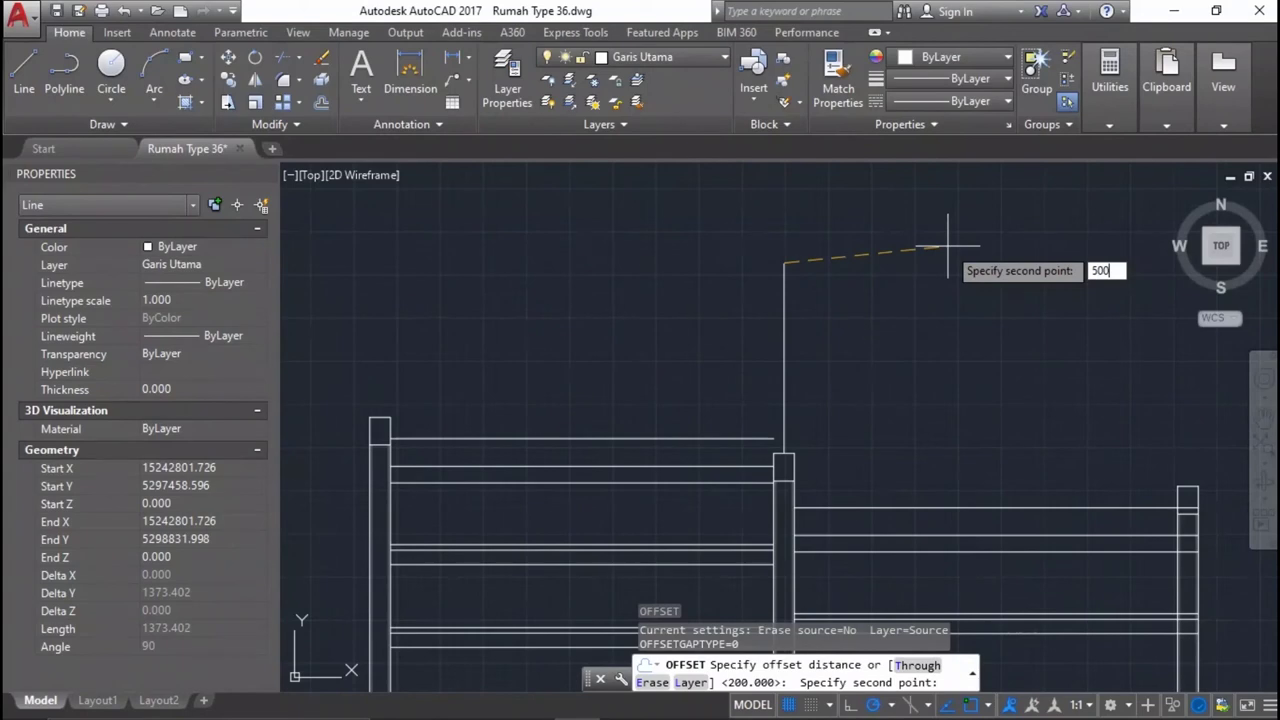
type("500")
key("Return")
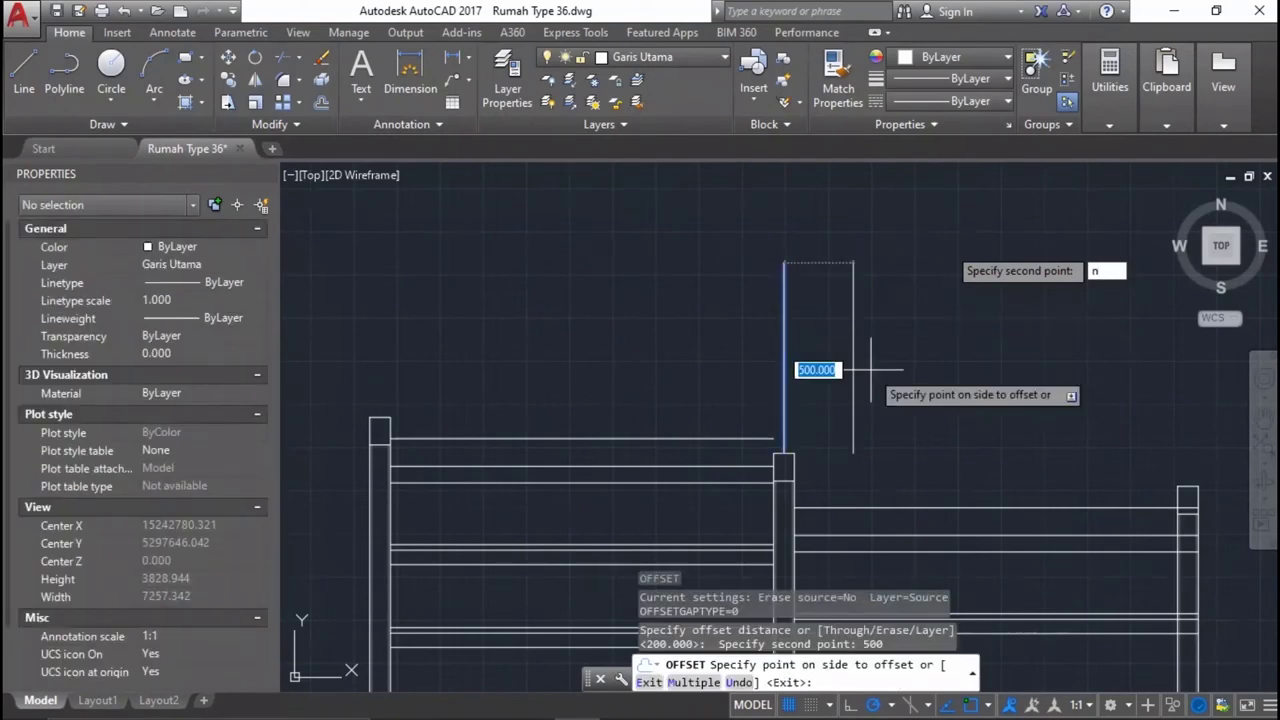
left_click(880, 367)
Extend the offset vertical line down to the beam.
scroll(880, 367, "down", 6)
scroll(800, 320, "up", 4)
scroll(793, 314, "up", 2)
scroll(819, 317, "up", 6)
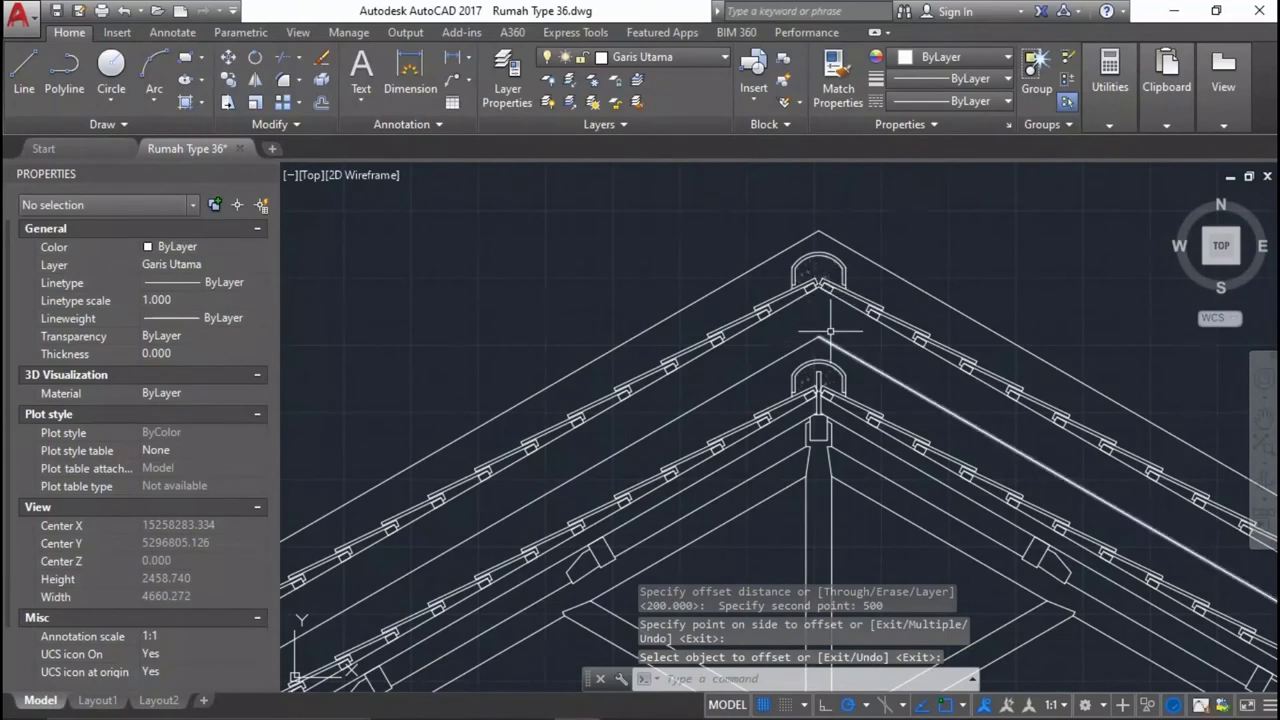
scroll(830, 330, "down", 6)
scroll(529, 271, "up", 4)
scroll(614, 337, "up", 2)
scroll(746, 342, "up", 1)
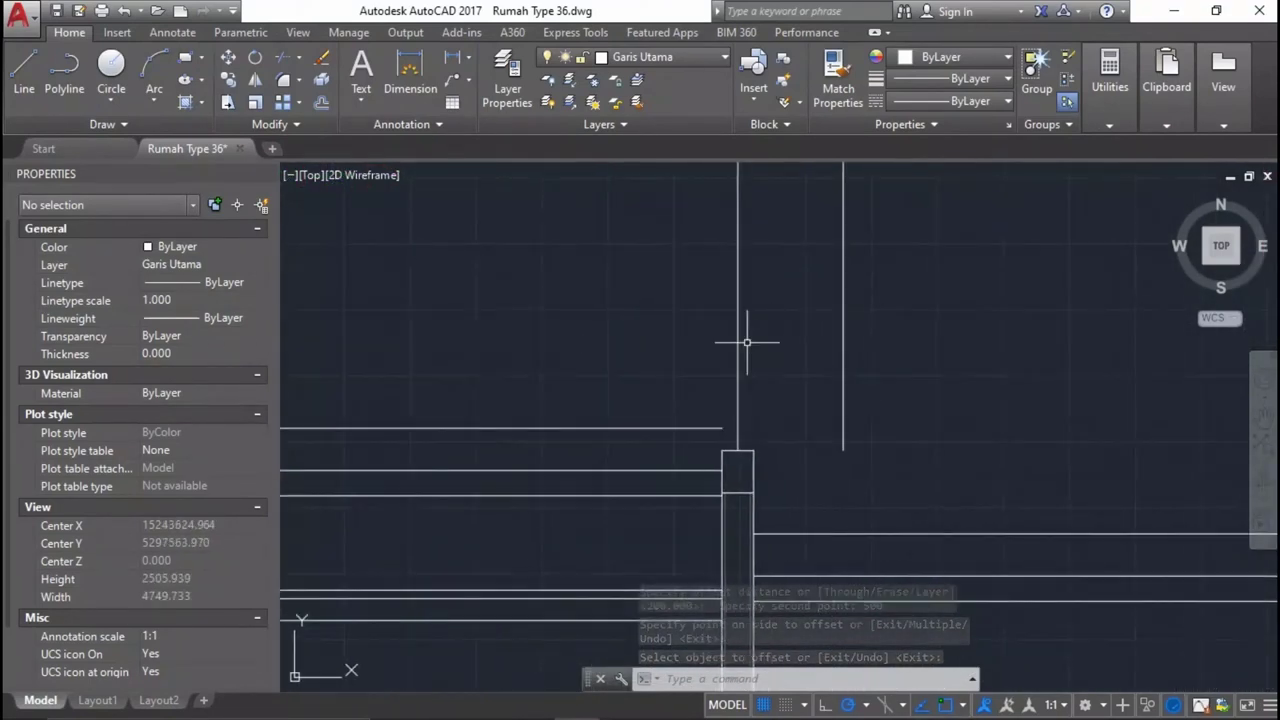
scroll(848, 391, "down", 2)
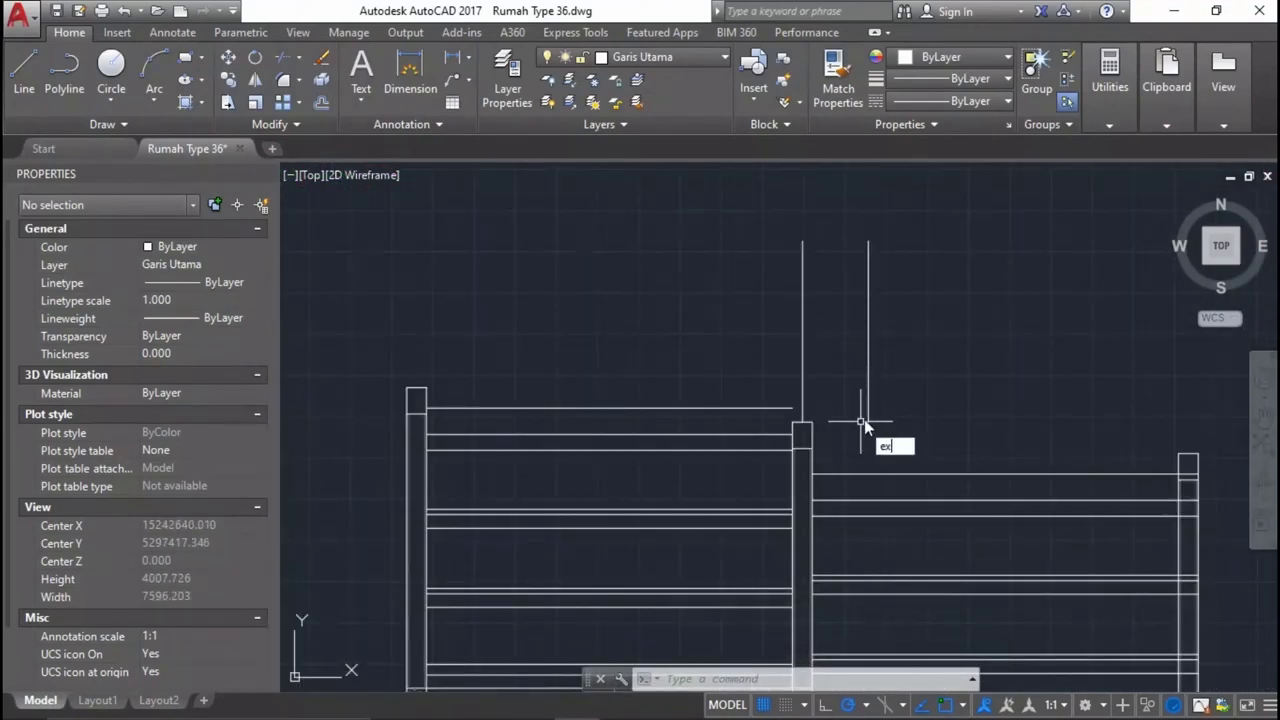
key("Return")
key("Return")
left_click_drag(1085, 368, 856, 390)
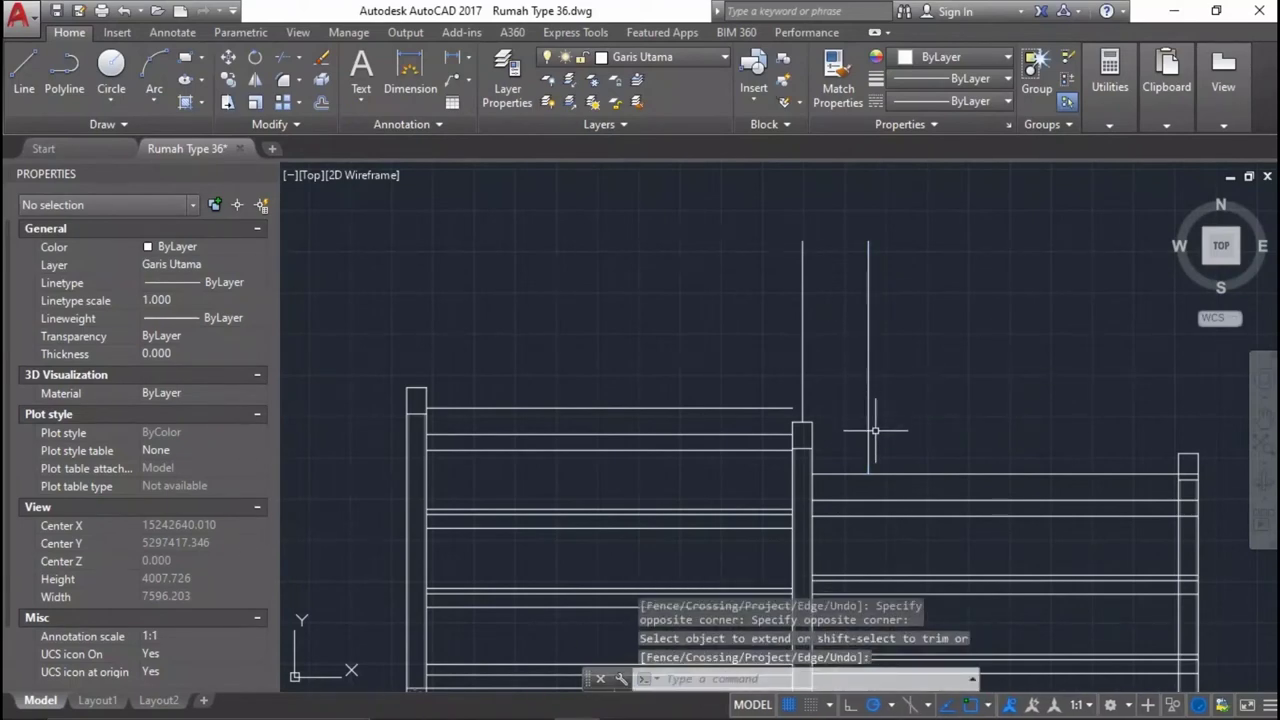
Draw a horizontal construction line (XLINE, Hor) through the roof ridge.
scroll(623, 373, "down", 3)
mouse_move(700, 400)
middle_mouse_down()
mouse_move(1007, 451)
mouse_move(1064, 478)
mouse_move(541, 389)
mouse_move(700, 300)
mouse_move(1186, 347)
middle_mouse_up()
scroll(700, 300, "up", 2)
scroll(651, 381, "up", 3)
scroll(716, 311, "up", 6)
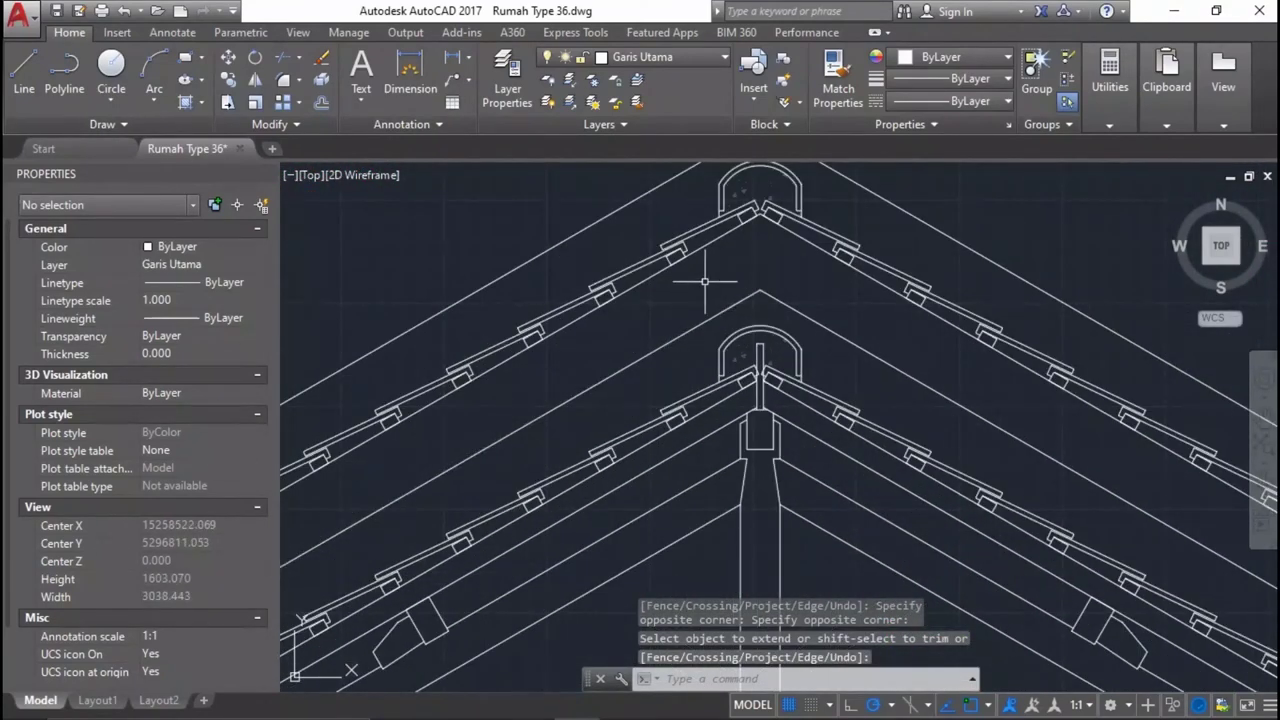
type("l")
key("Return")
type("h")
key("Return")
scroll(789, 432, "up", 3)
left_click(787, 362)
scroll(790, 400, "up", 5)
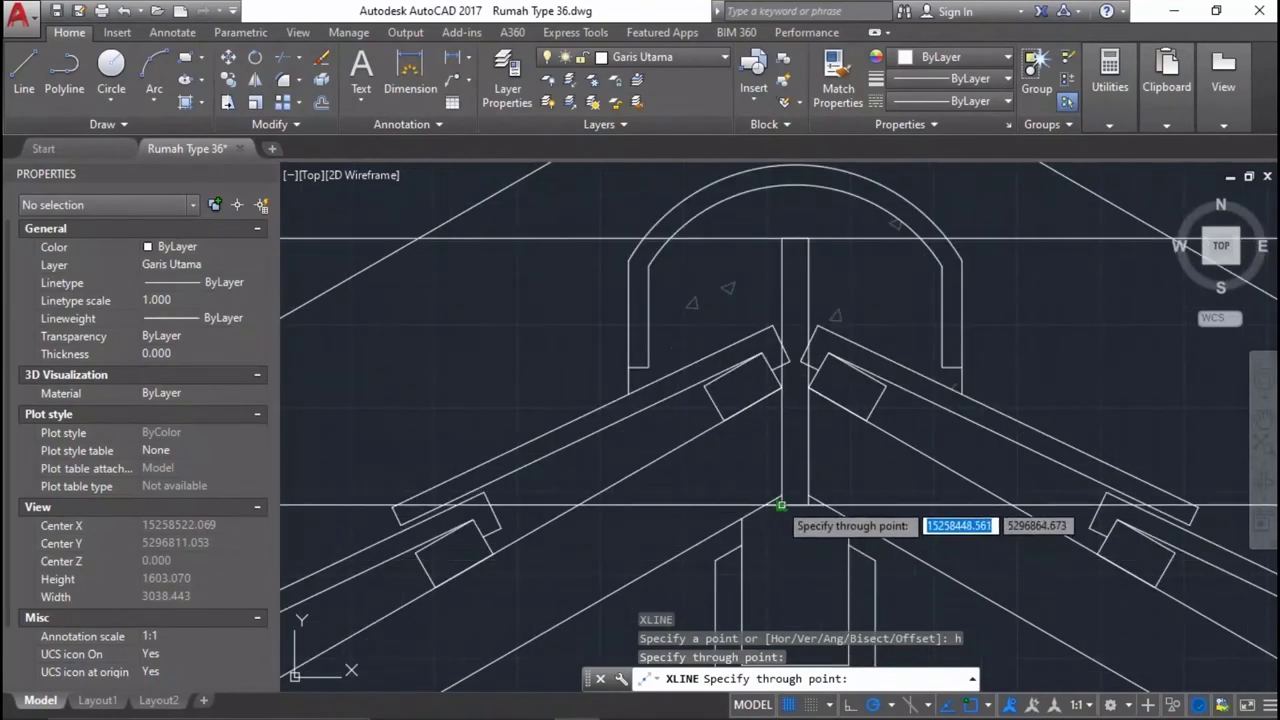
Place a second horizontal construction line at the ridge, then delete the two long horizontal lines.
left_click(790, 505)
key("Escape")
scroll(790, 420, "down", 8)
scroll(884, 392, "up", 3)
scroll(884, 392, "up", 2)
scroll(884, 392, "up", 1)
scroll(826, 408, "down", 2)
scroll(703, 350, "down", 2)
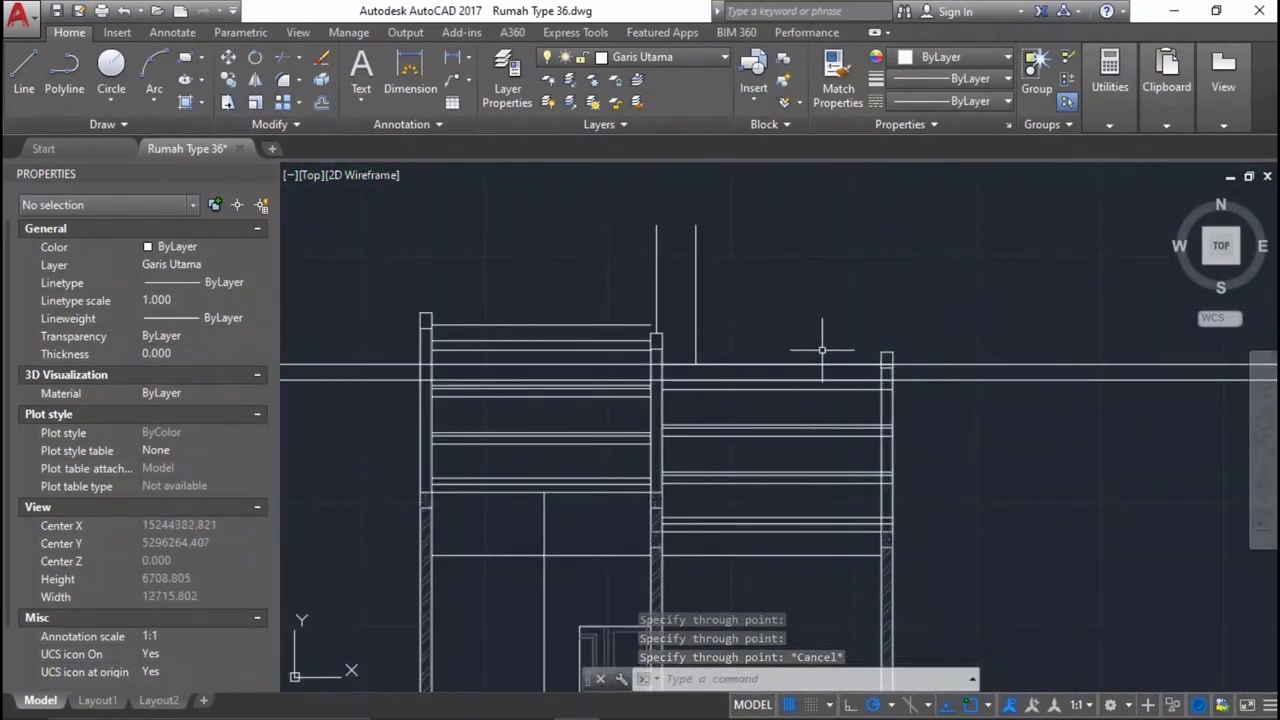
scroll(700, 400, "up", 2)
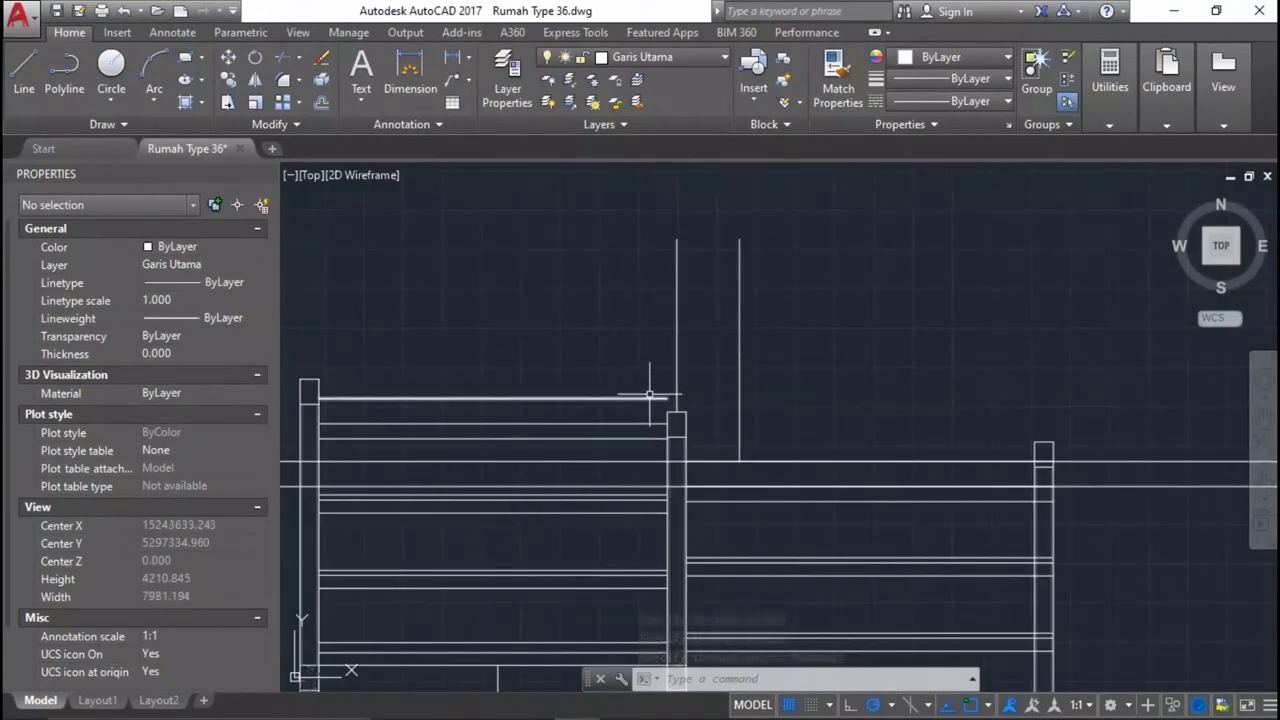
scroll(649, 395, "down", 2)
left_click(1034, 545)
left_click(1011, 380)
key("Delete")
Extend the two short horizontal lines to the vertical boundary line.
scroll(740, 376, "up", 4)
type("ex")
key("Return")
left_click(909, 352)
key("Return")
left_click(750, 400)
left_click(746, 488)
key("Return")
Delete the stray vertical line.
left_click(880, 352)
left_click(809, 286)
middle_click_drag(836, 321, 953, 302)
key("Delete")
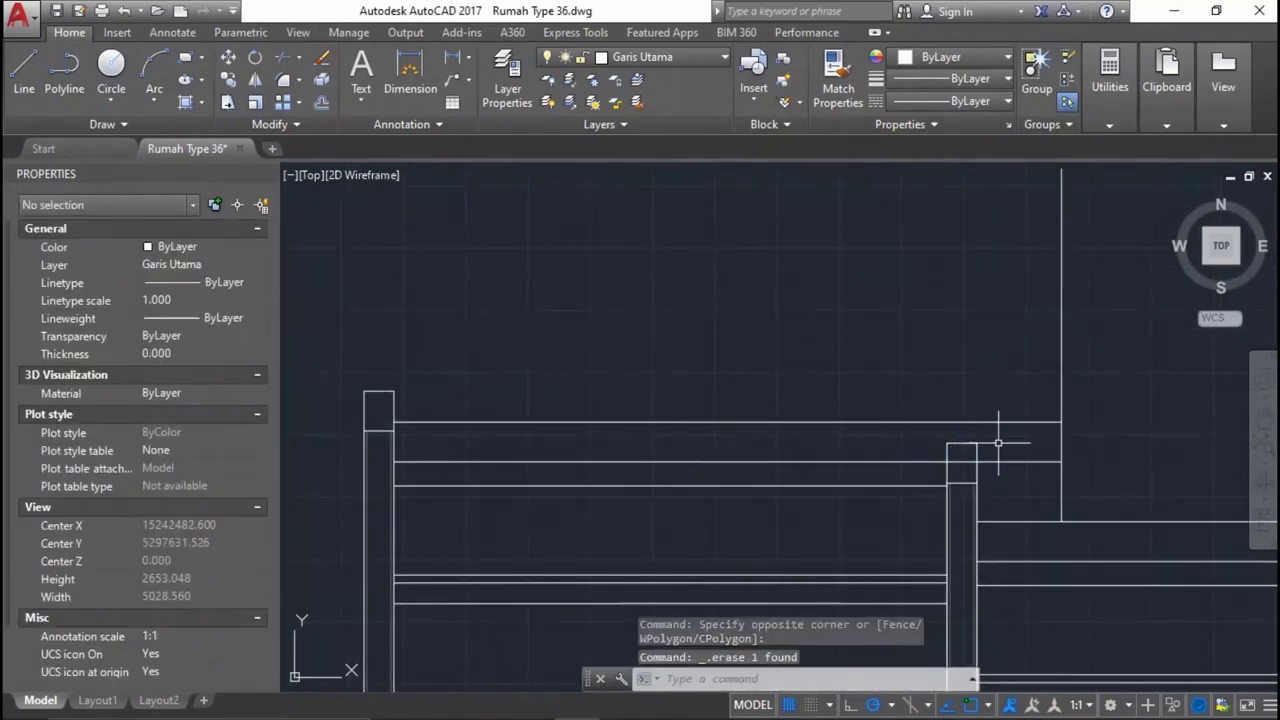
middle_click_drag(998, 437, 975, 417)
Trim the line ends overhanging the chosen cutting edges.
key("Return")
key("Return")
scroll(965, 420, "down", 2)
left_click(900, 420)
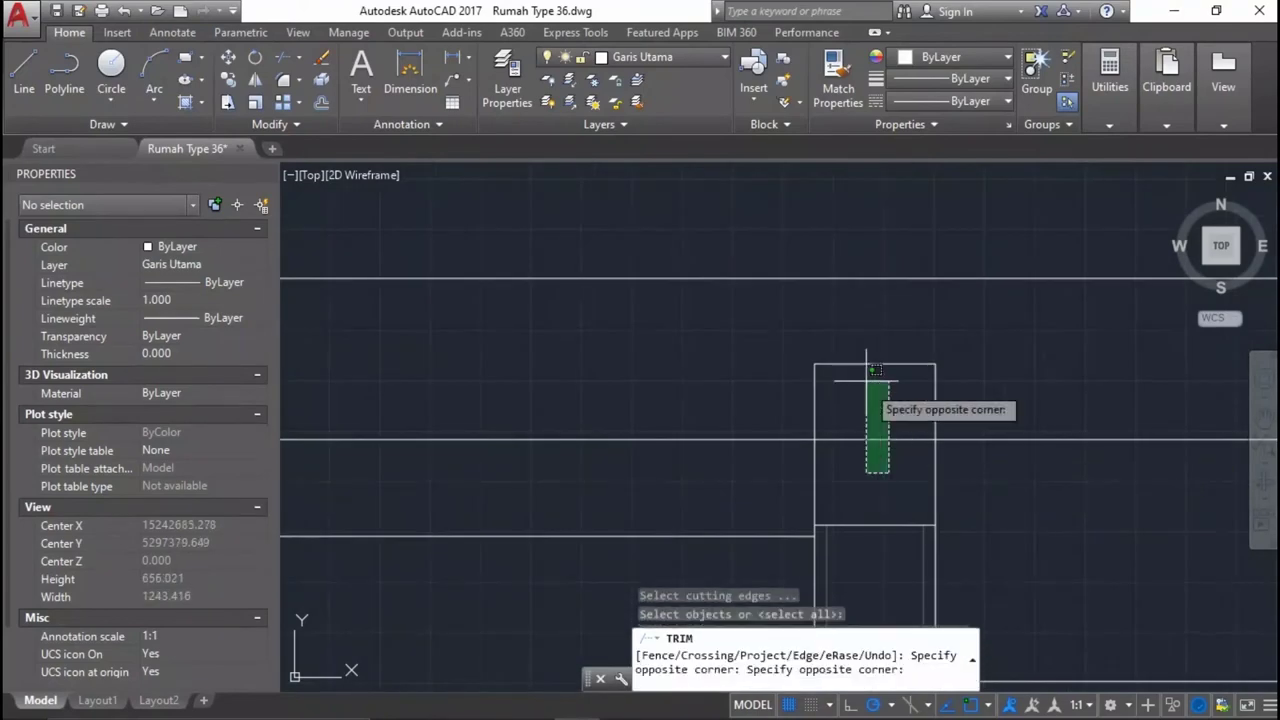
left_click(850, 360)
left_click(996, 355)
left_click(943, 318)
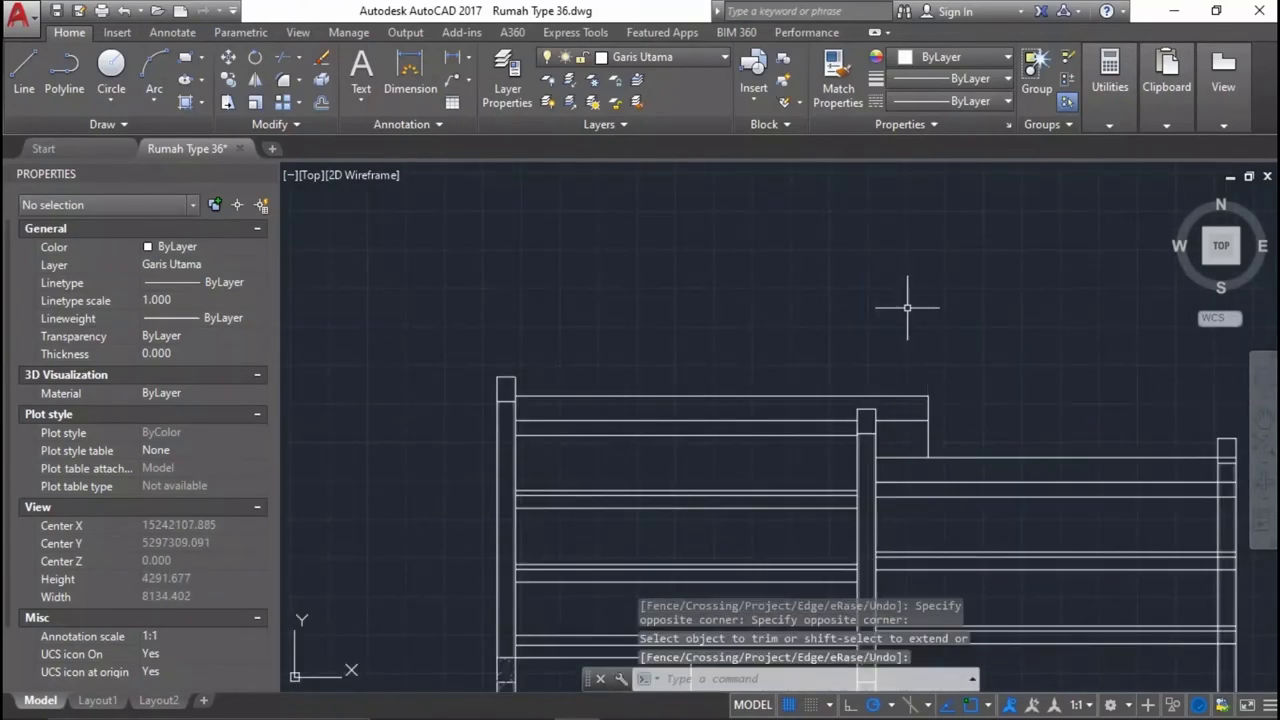
scroll(908, 300, "down", 2)
key("Return")
scroll(802, 380, "up", 2)
type("tr")
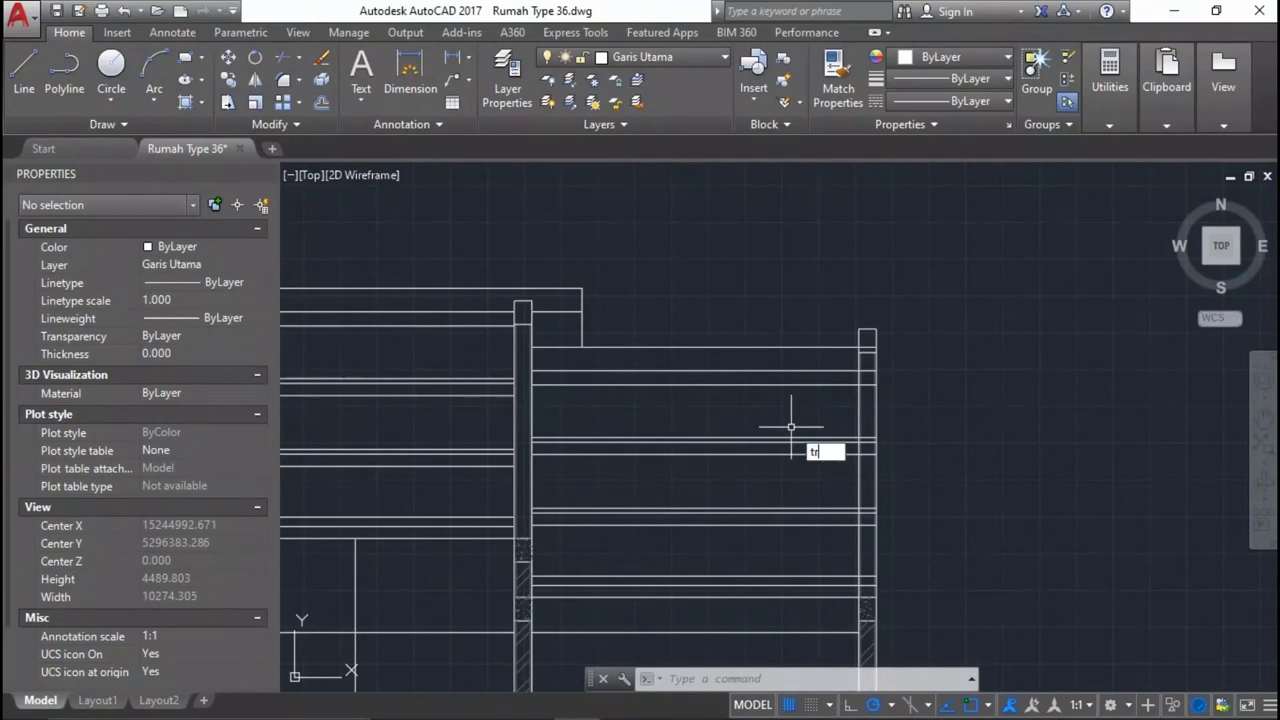
Trim the remaining overhanging line ends at the right column.
key("Return")
scroll(869, 381, "up", 2)
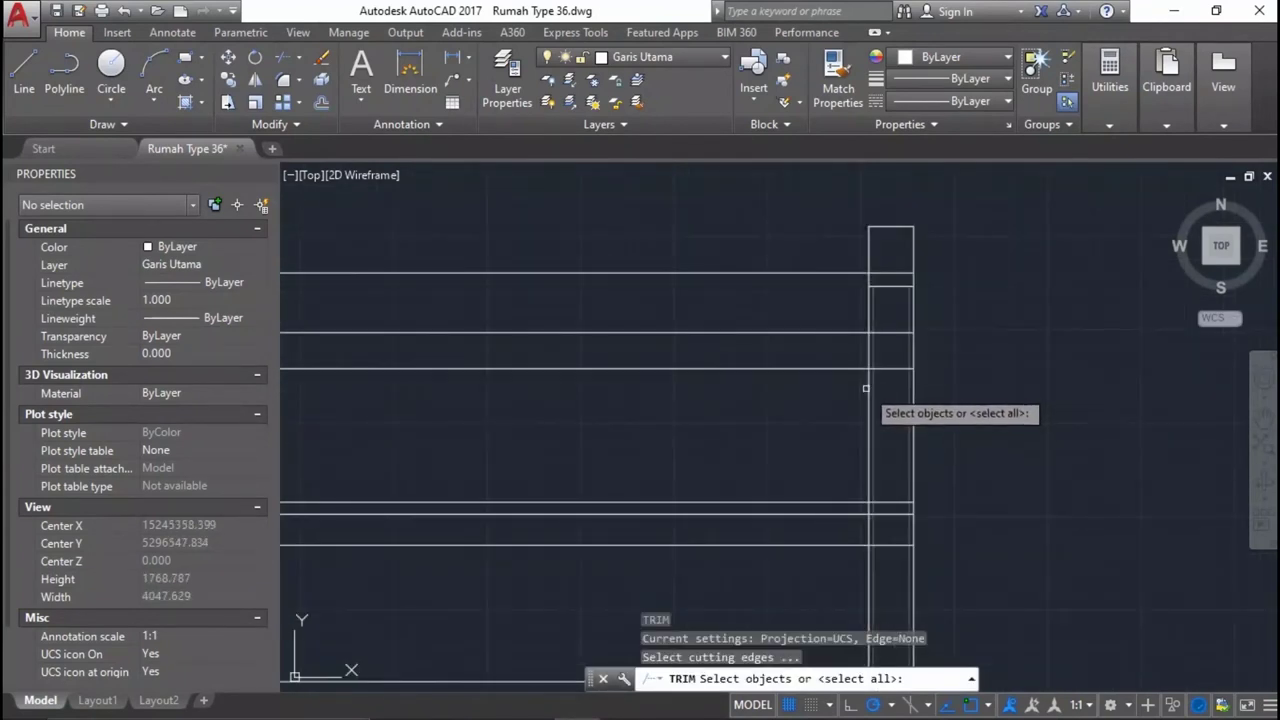
middle_click_drag(868, 387, 892, 329)
key("Return")
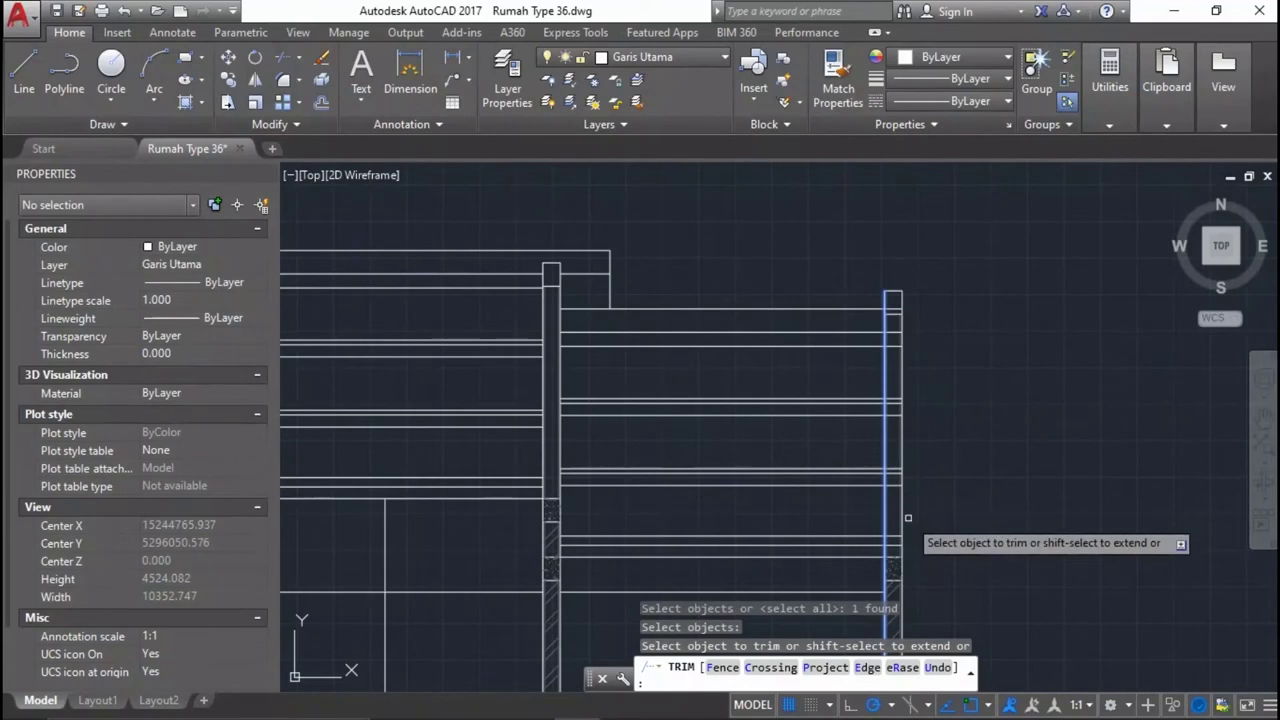
middle_click_drag(904, 503, 894, 551)
left_click(871, 550)
scroll(880, 300, "down", 1)
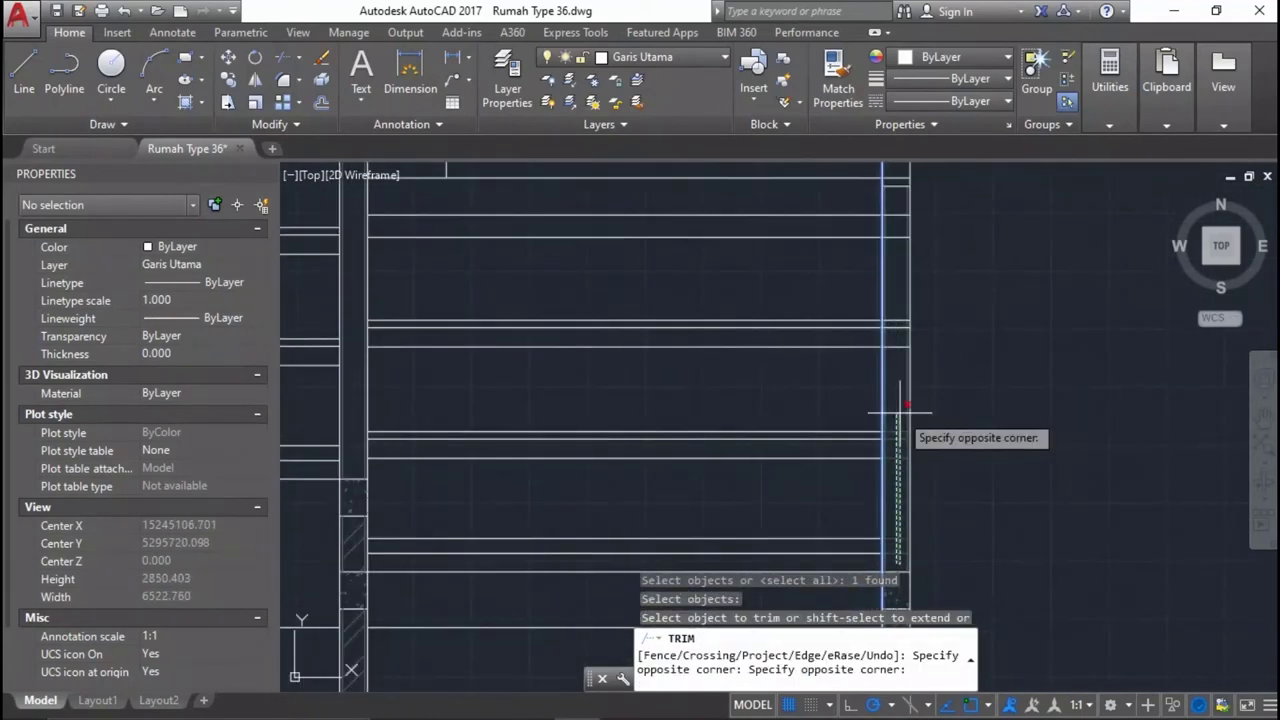
scroll(896, 282, "down", 1)
left_click(893, 210)
scroll(893, 210, "up", 2)
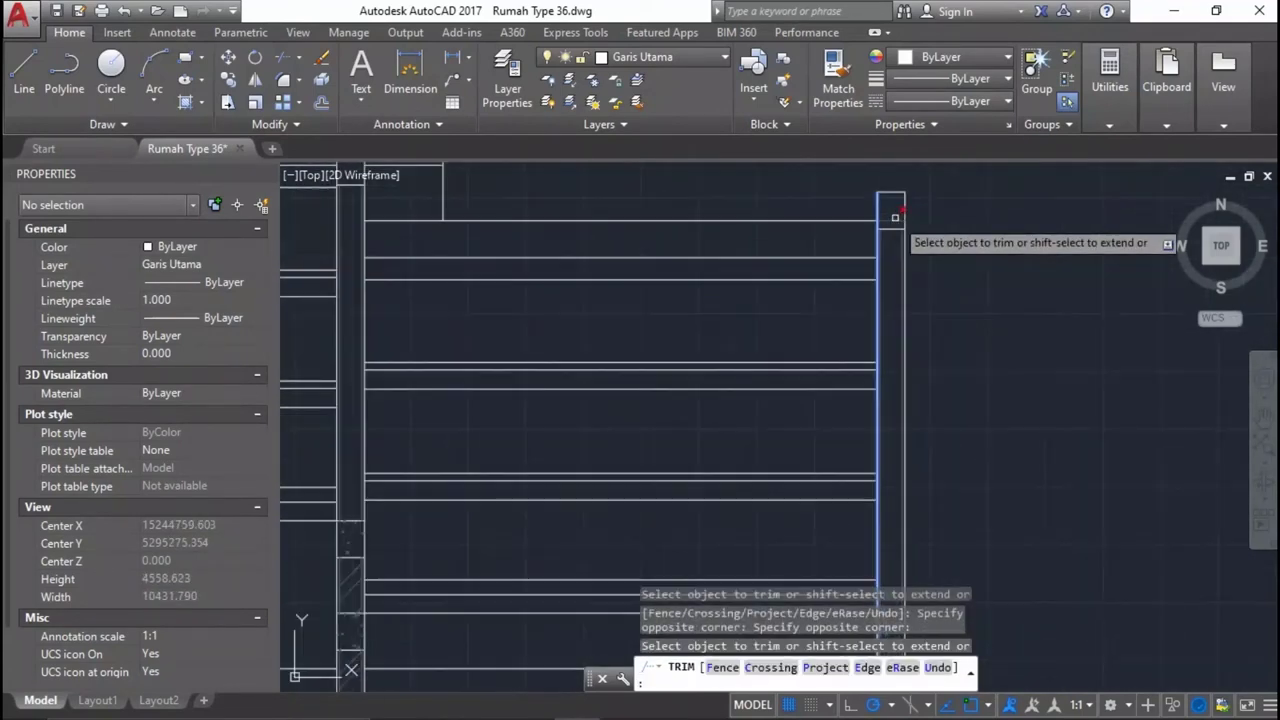
scroll(889, 305, "down", 5)
key("Return")
Select a boundary line at the column top for extending, then cancel the extend.
scroll(700, 285, "up", 2)
scroll(691, 280, "up", 1)
scroll(691, 280, "down", 1)
scroll(660, 249, "up", 4)
scroll(686, 286, "up", 1)
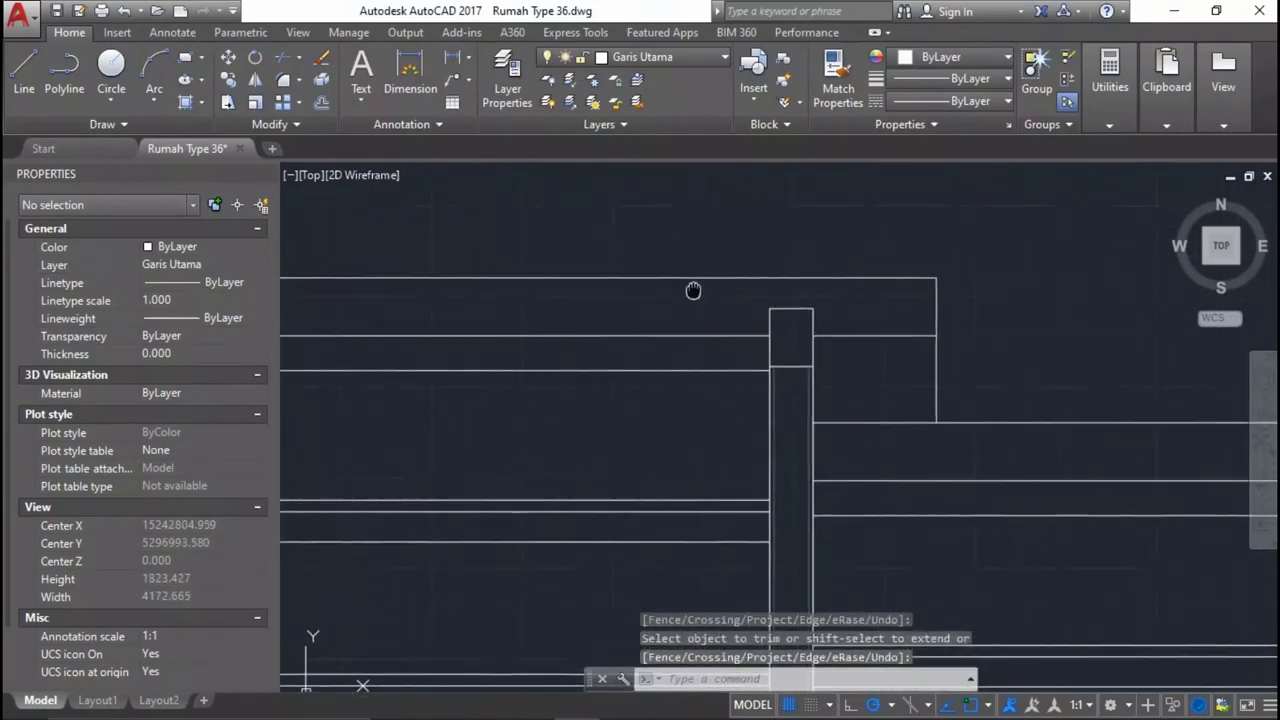
middle_click_drag(686, 286, 847, 349)
middle_click_drag(1120, 465, 929, 391)
scroll(929, 391, "down", 2)
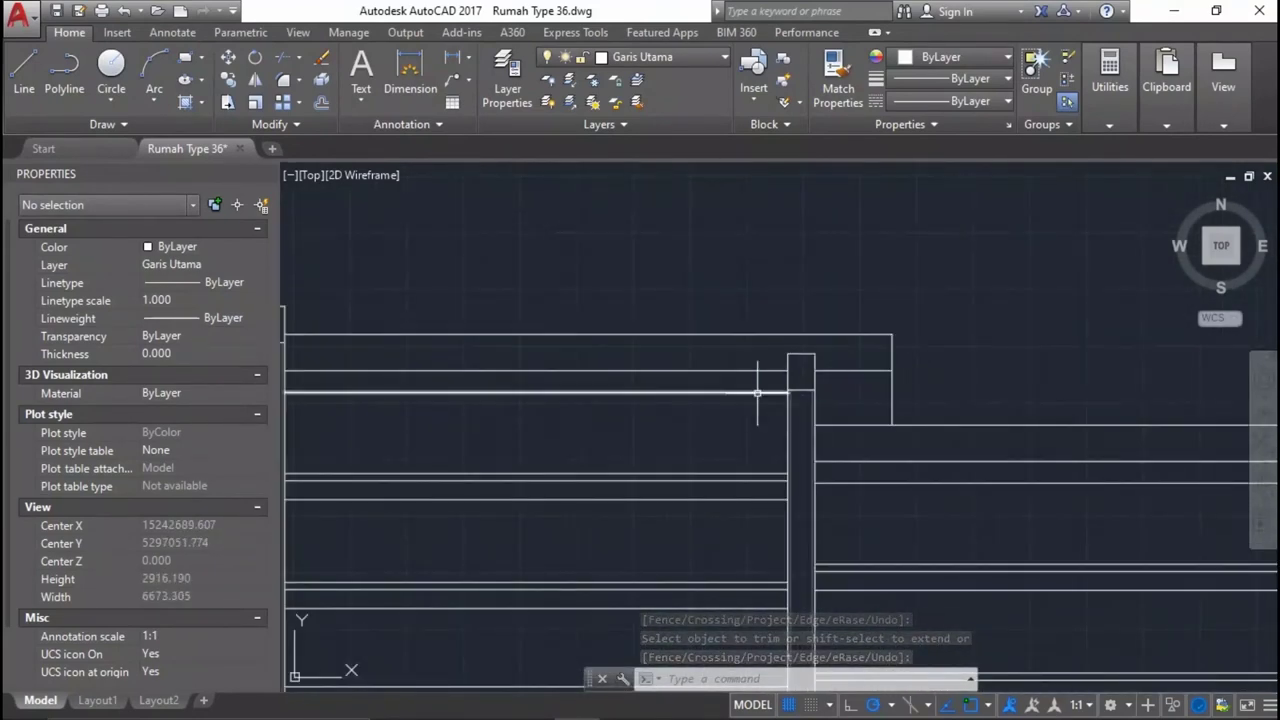
type("ex")
key("Return")
left_click(936, 388)
left_click(895, 385)
key("Return")
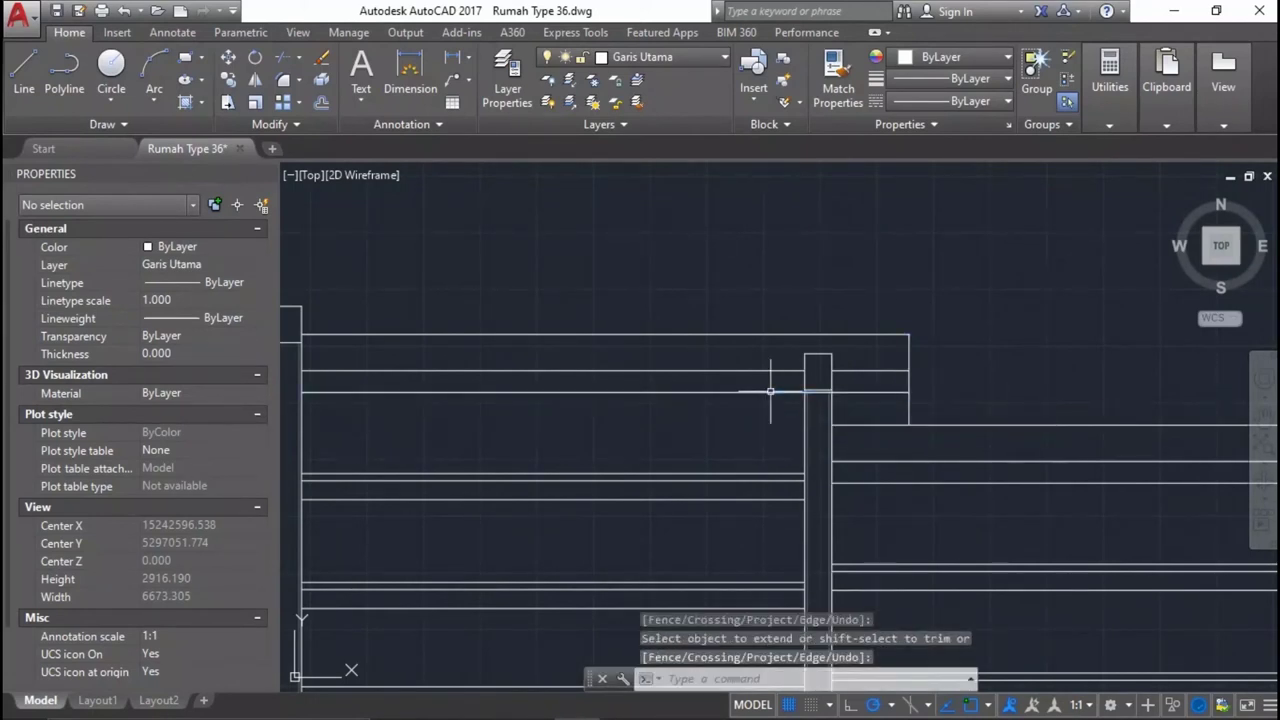
scroll(814, 386, "up", 6)
key("Escape")
Trim the crossing line segment between the left and right vertical lines.
type("tr")
key("Return")
scroll(826, 400, "up", 4)
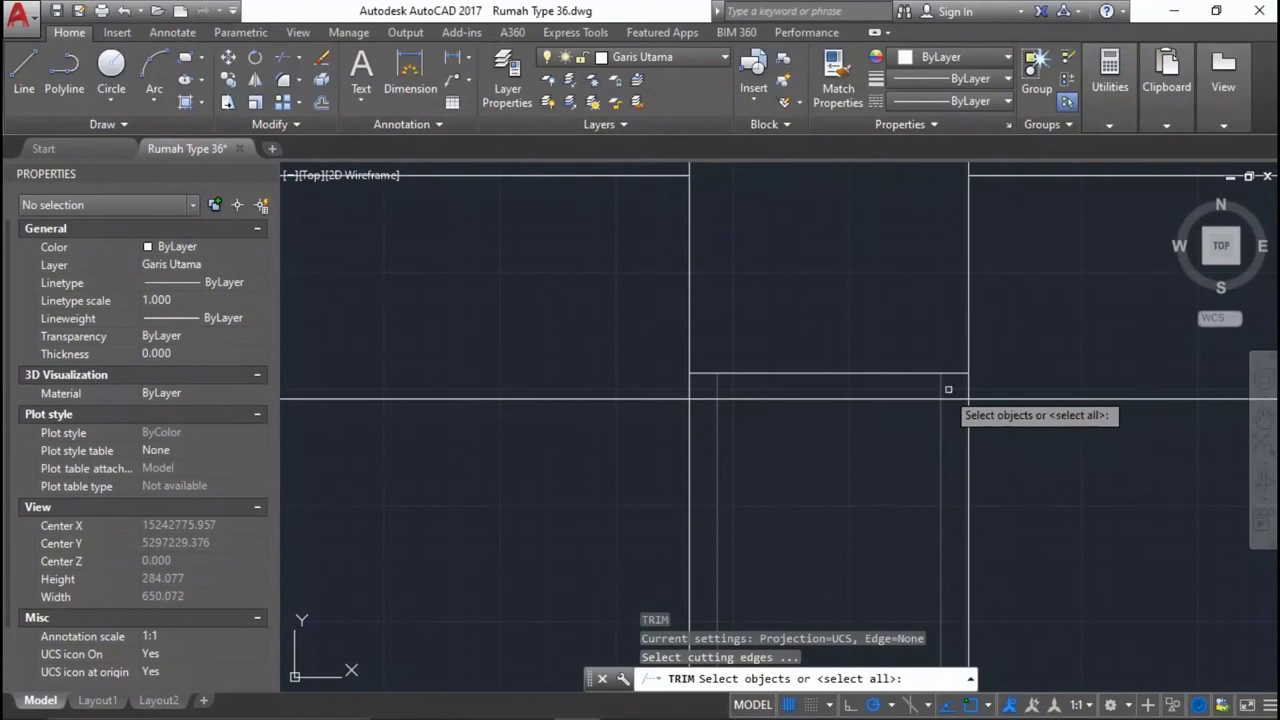
left_click(968, 395)
left_click(713, 385)
left_click(655, 376)
key("Return")
left_click(806, 388)
left_click(788, 400)
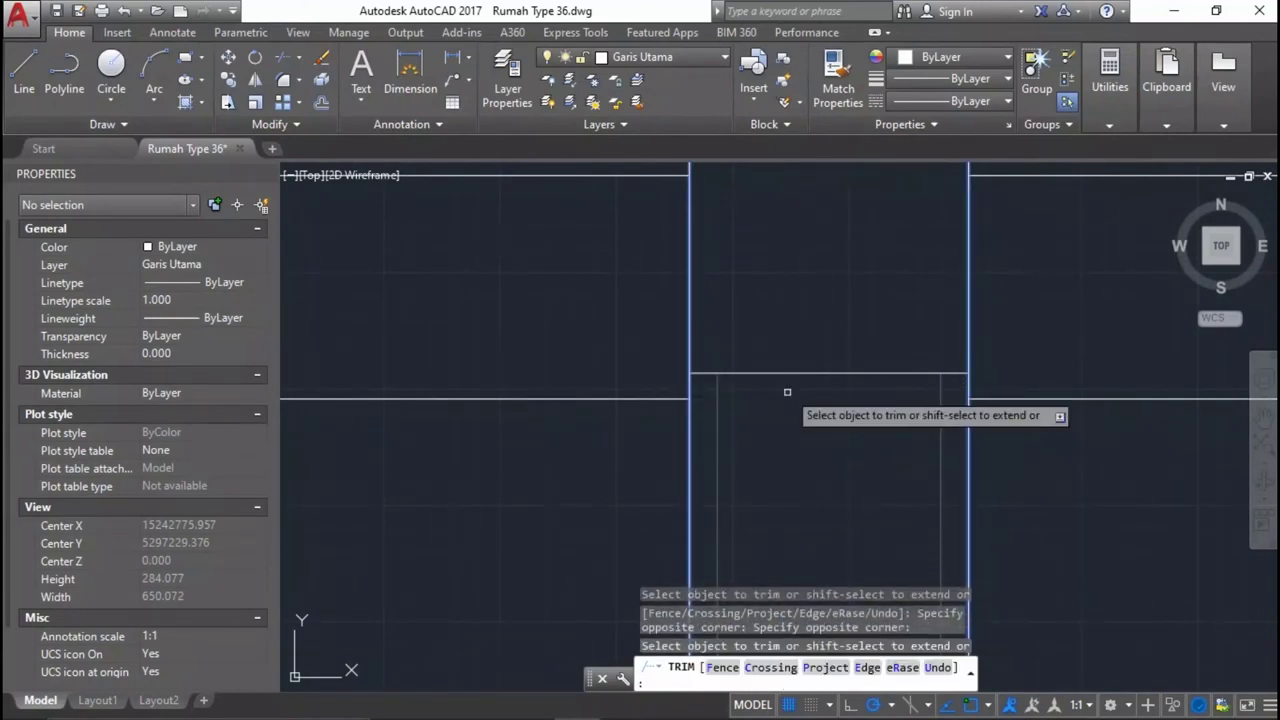
scroll(790, 400, "down", 10)
scroll(830, 390, "up", 3)
scroll(723, 357, "down", 2)
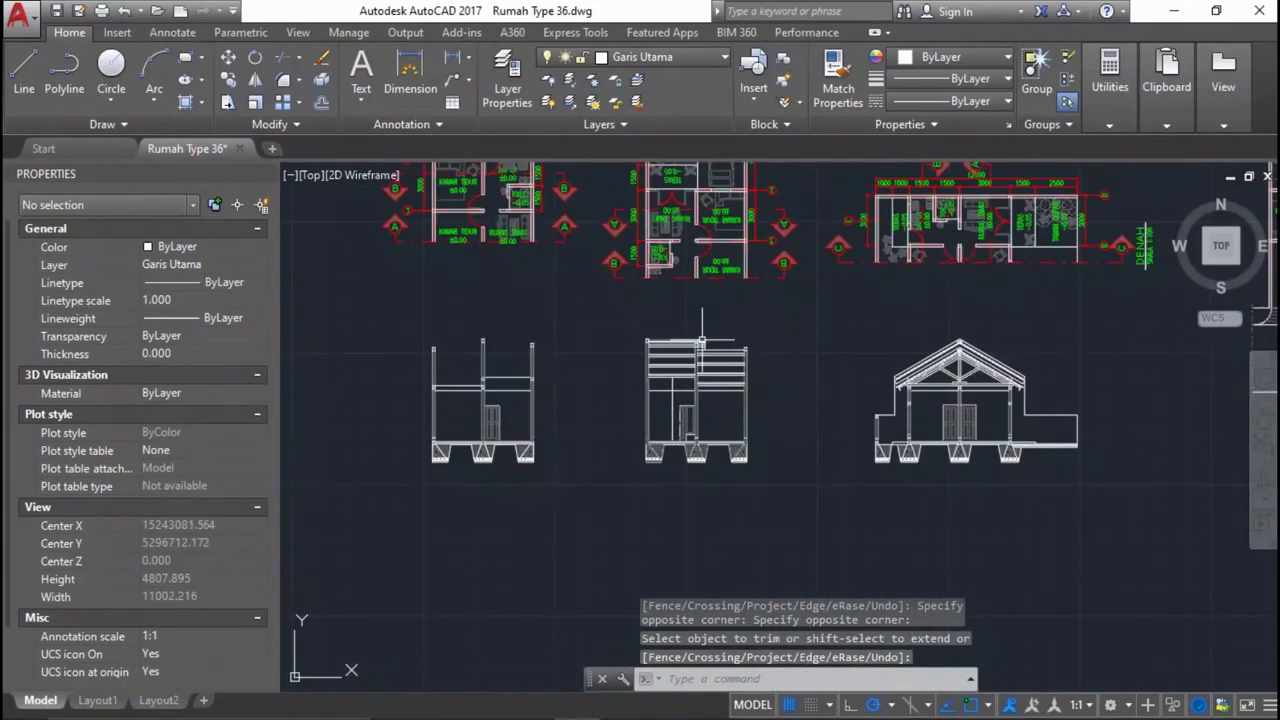
Draw a vertical line spanning the left bay of the middle section.
scroll(958, 372, "up", 6)
scroll(930, 330, "up", 3)
scroll(600, 320, "down", 5)
scroll(545, 360, "up", 4)
scroll(572, 368, "down", 2)
scroll(737, 400, "up", 1)
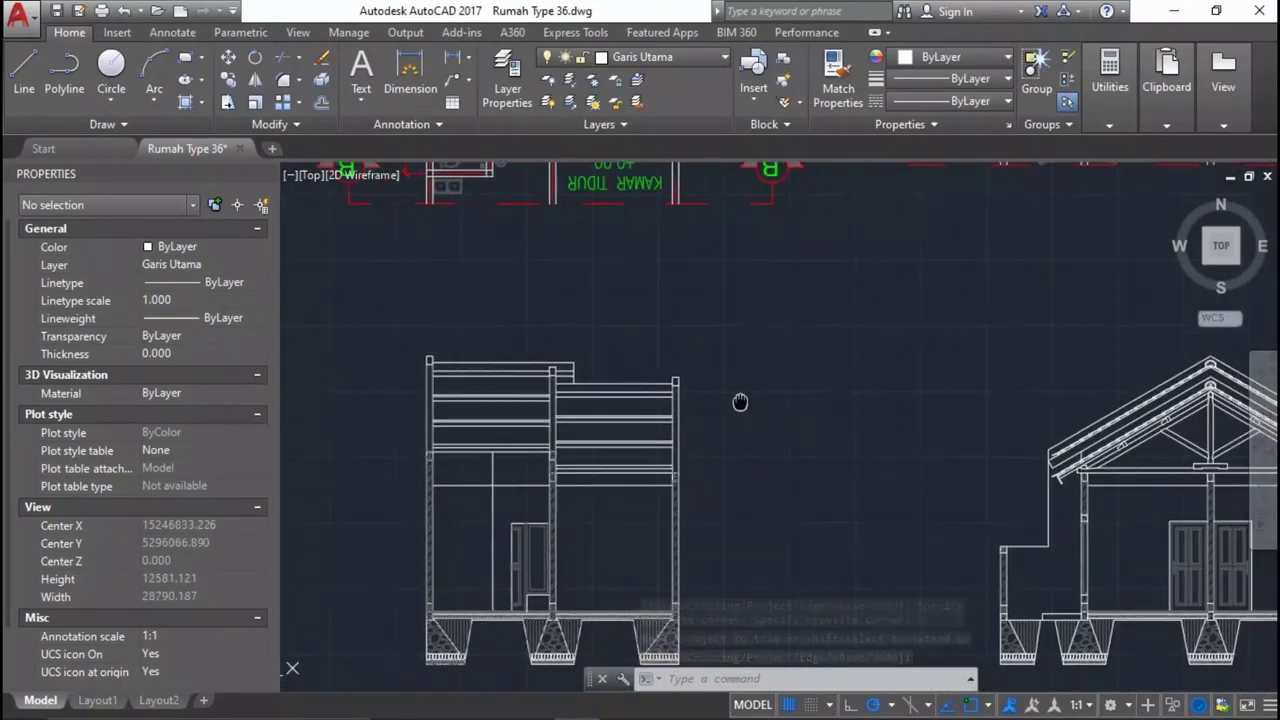
scroll(743, 400, "down", 1)
middle_click_drag(780, 337, 775, 343)
scroll(560, 340, "up", 2)
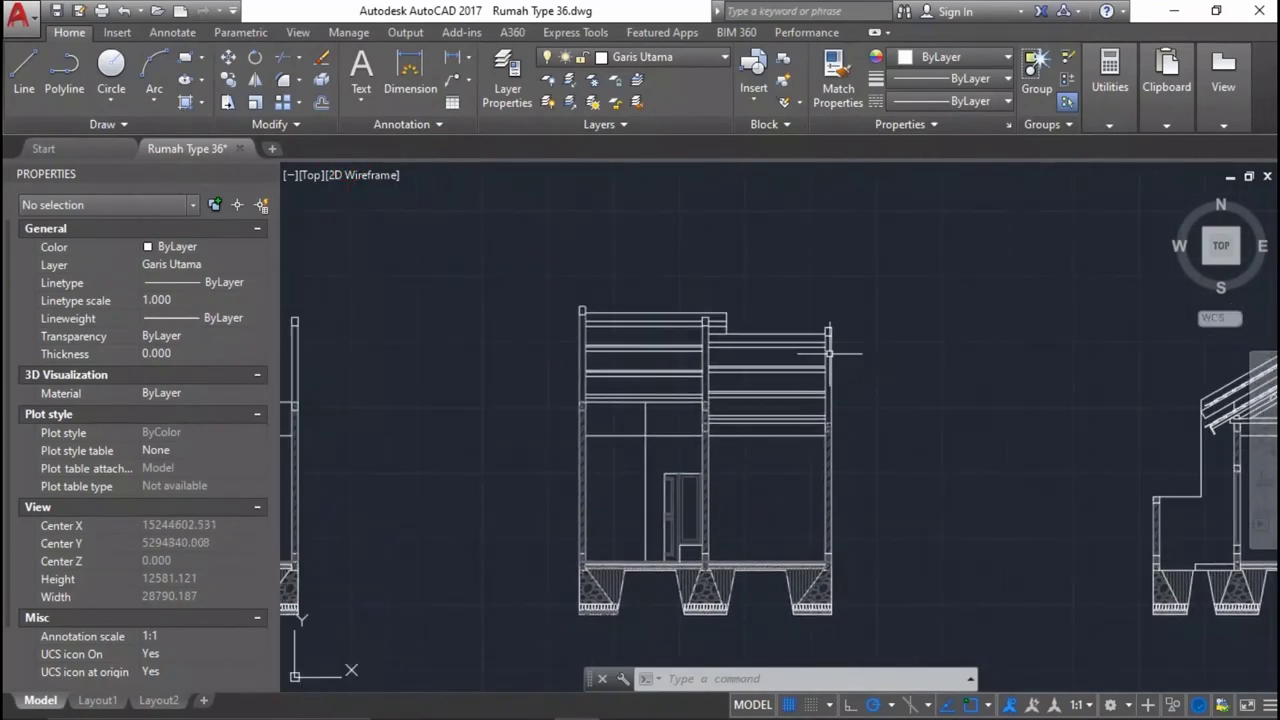
scroll(503, 330, "up", 2)
type("l")
key("Return")
scroll(414, 337, "up", 4)
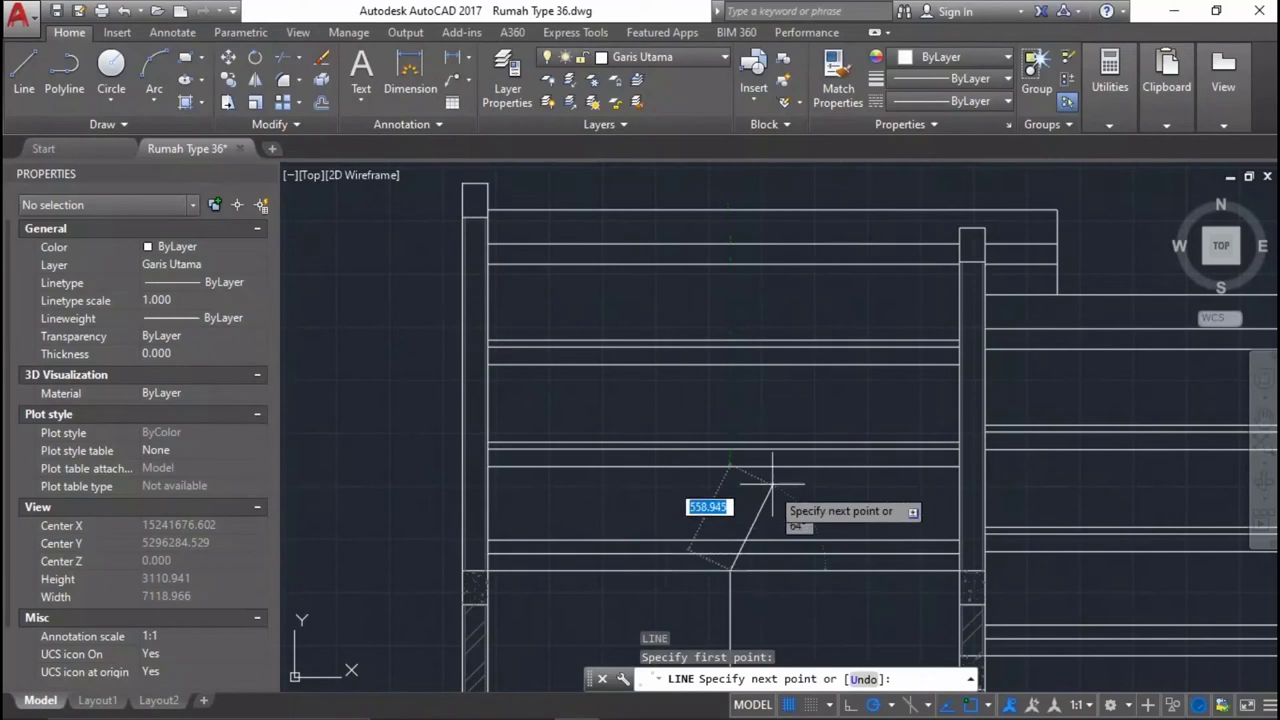
scroll(764, 494, "down", 2)
scroll(745, 365, "down", 1)
scroll(720, 455, "down", 3)
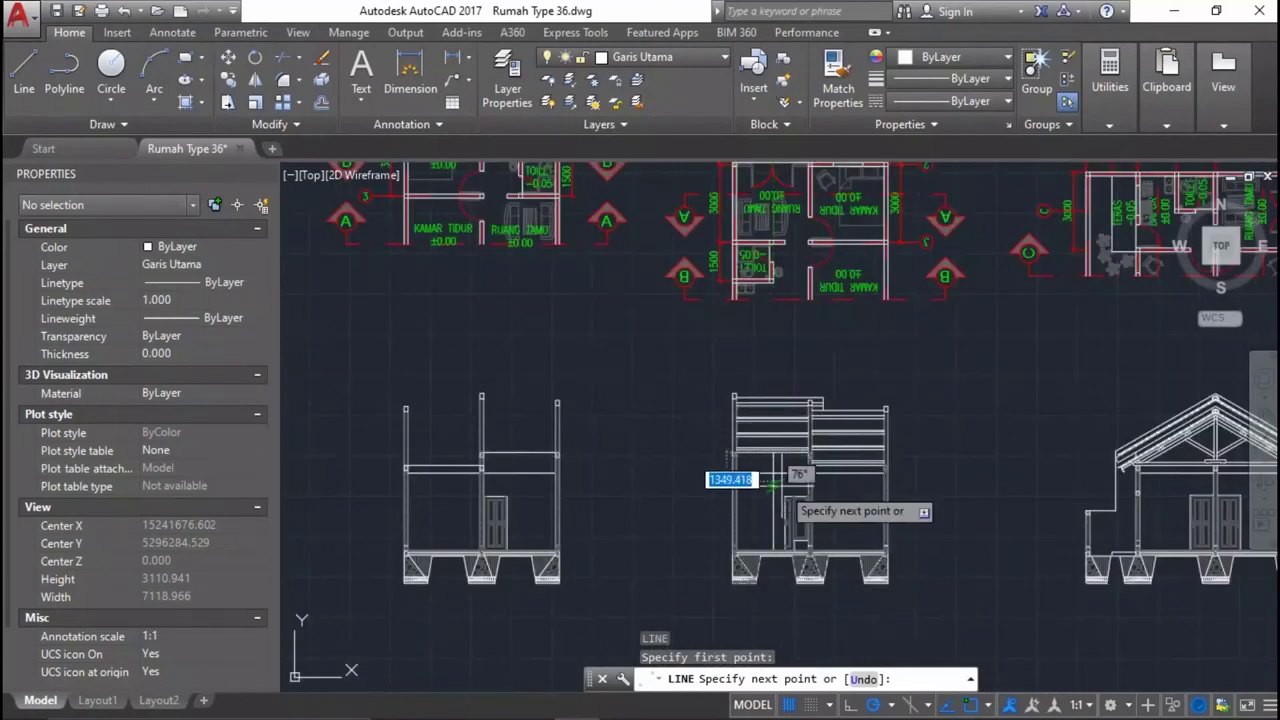
scroll(728, 440, "up", 4)
key("Escape")
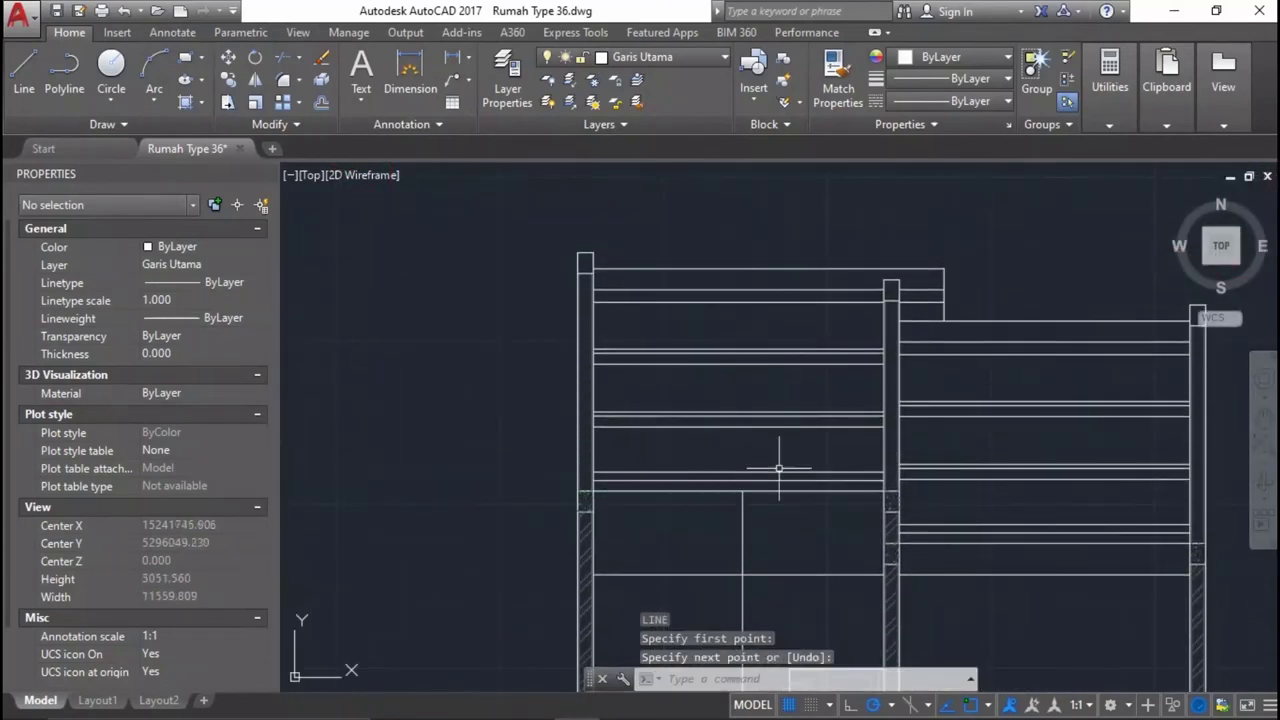
scroll(849, 503, "up", 2)
key("Return")
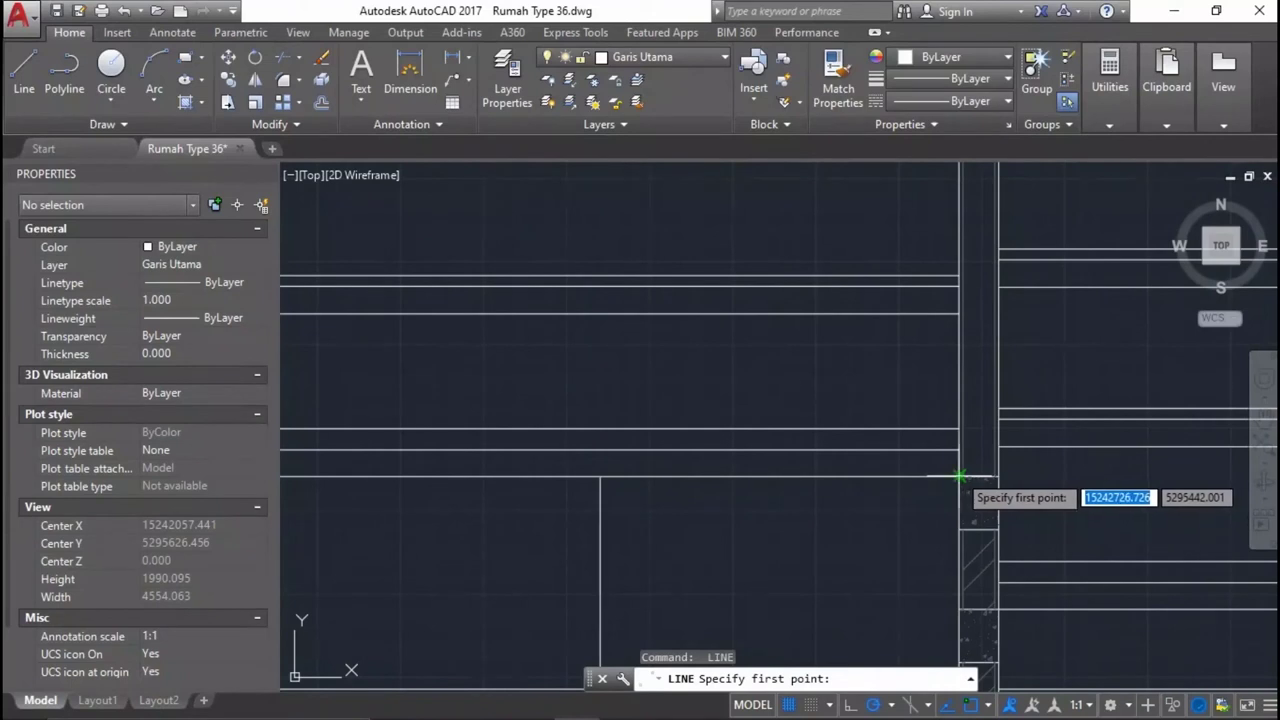
scroll(955, 478, "down", 2)
key("Escape")
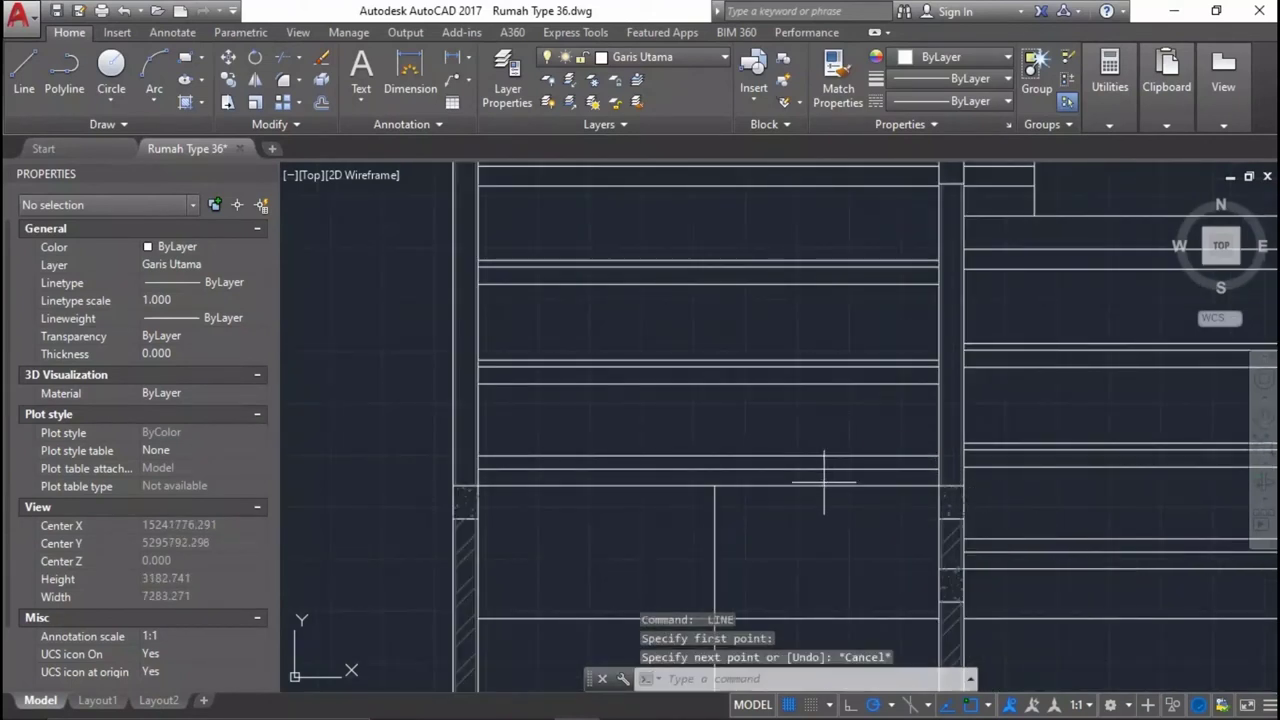
left_click_drag(824, 482, 809, 491)
key("Escape")
scroll(693, 475, "up", 4)
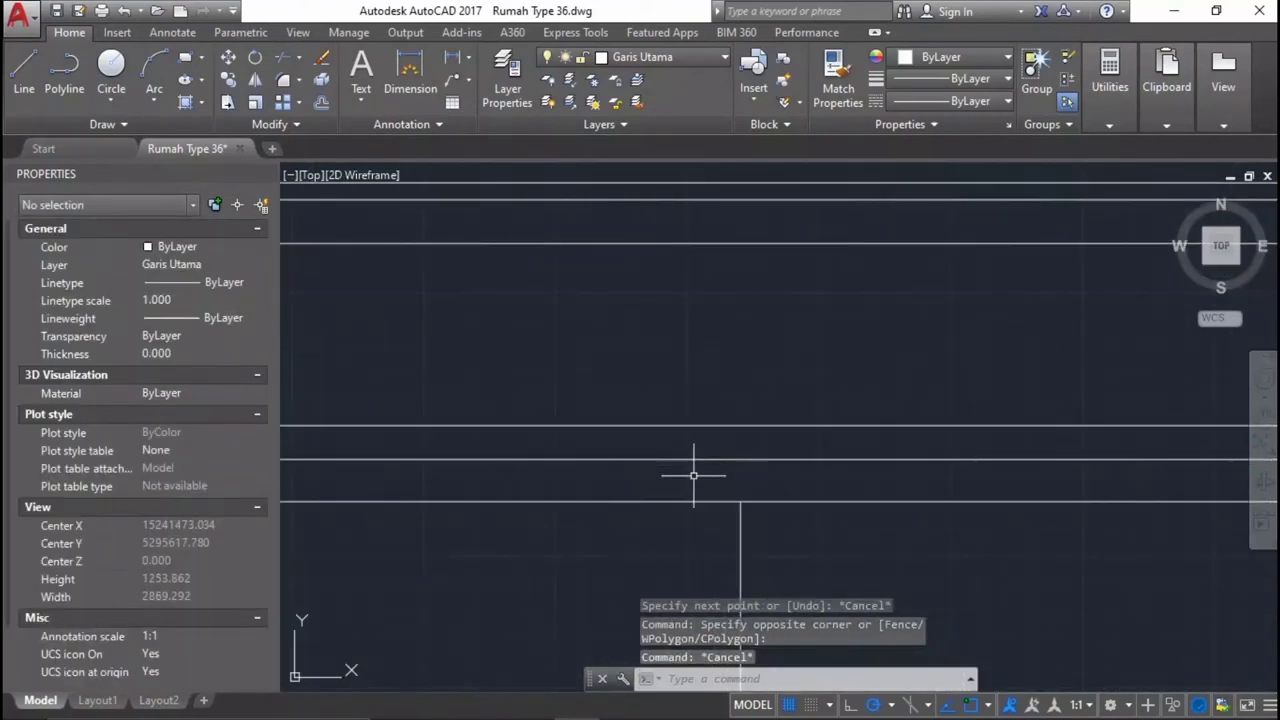
key("Return")
left_click(724, 502)
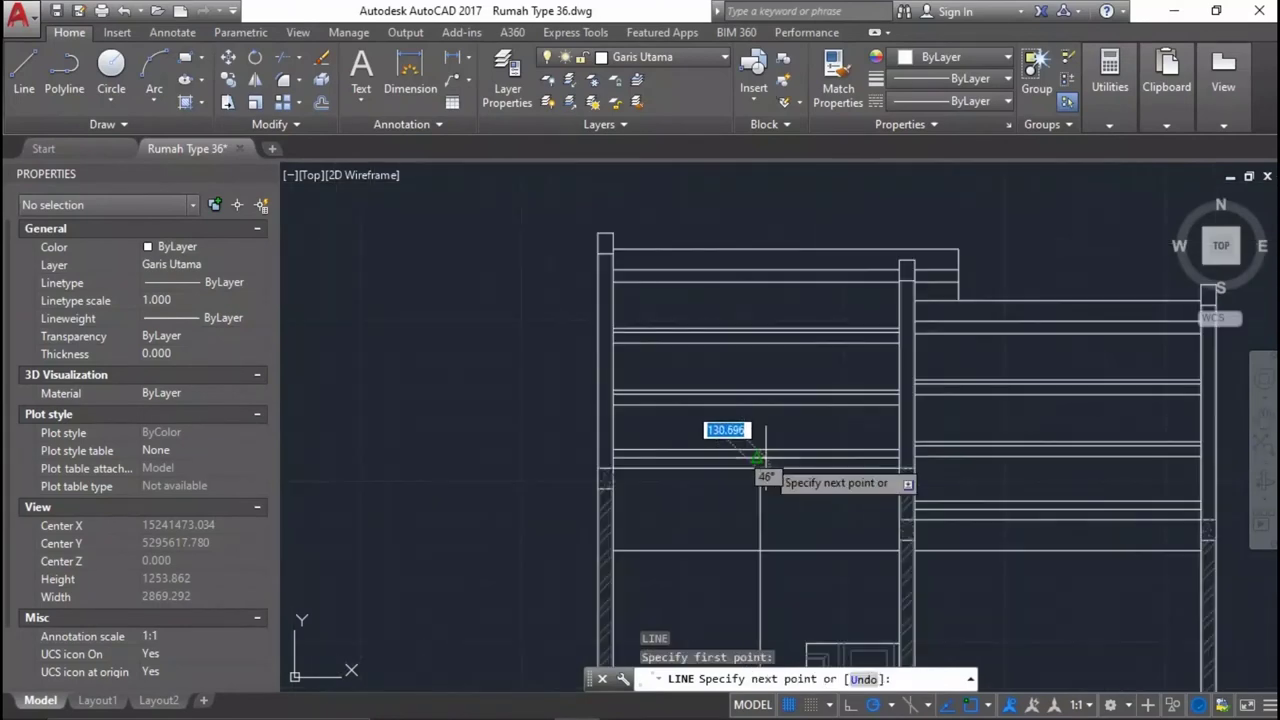
left_click(756, 250)
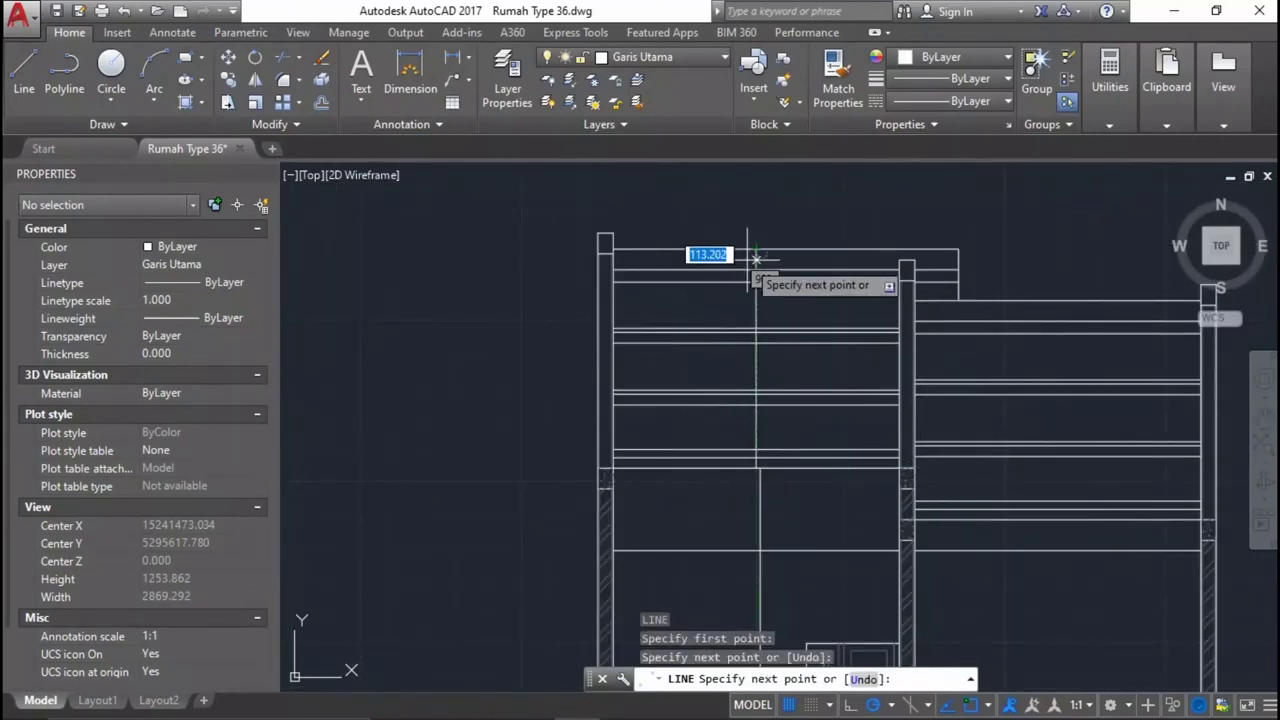
key("Return")
Offset the vertical line by 50 to form a double line.
scroll(700, 350, "up", 2)
middle_click_drag(743, 286, 624, 409)
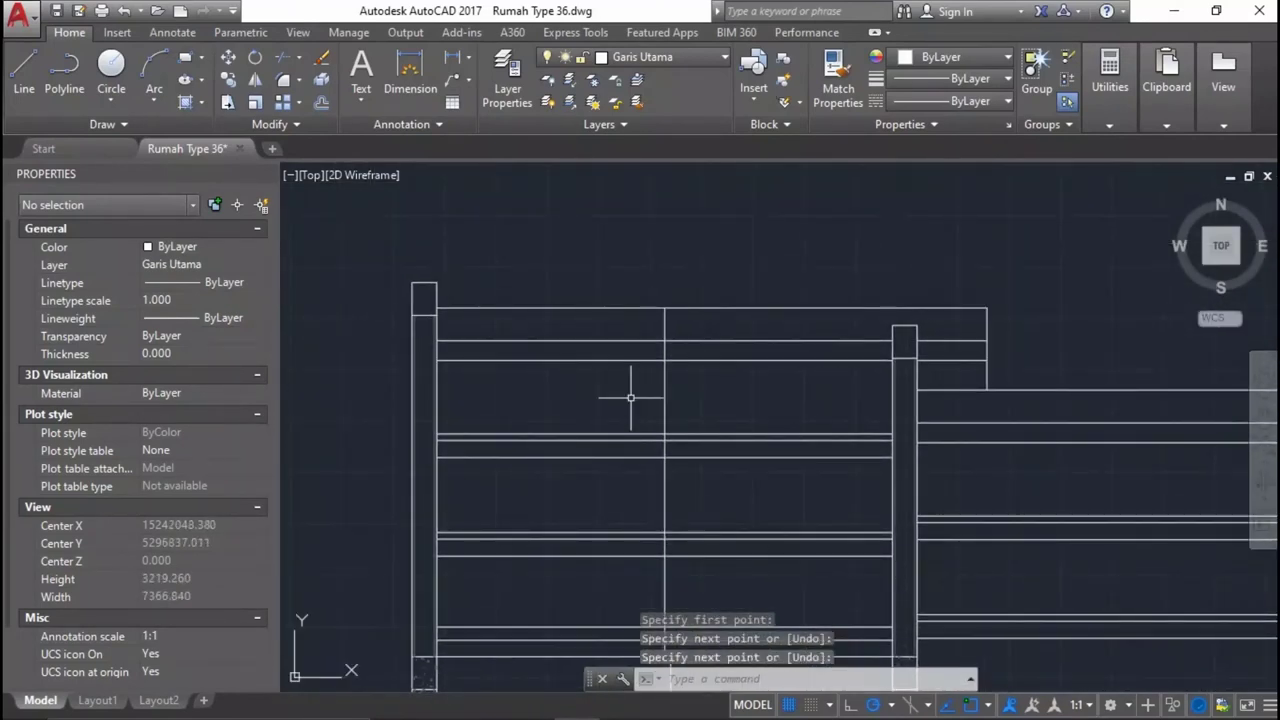
type("o")
key("Return")
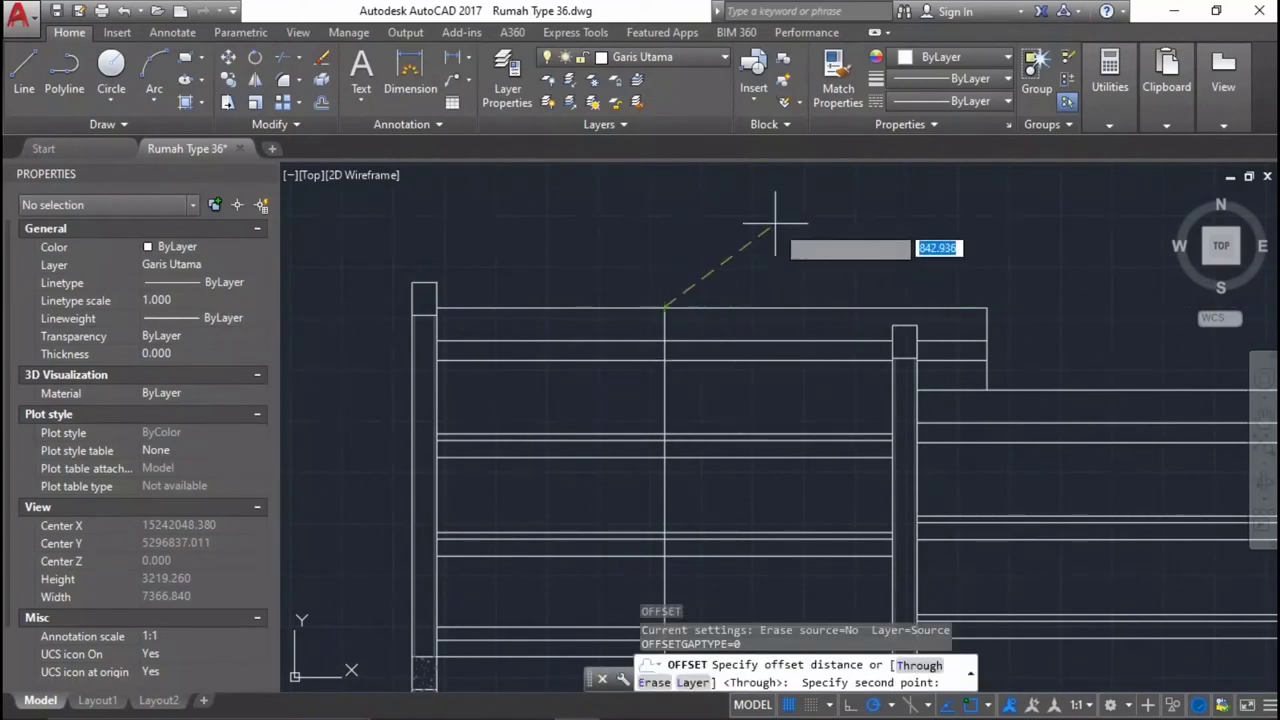
scroll(781, 245, "down", 2)
scroll(777, 266, "down", 2)
scroll(700, 320, "down", 3)
scroll(905, 345, "down", 3)
scroll(905, 345, "up", 5)
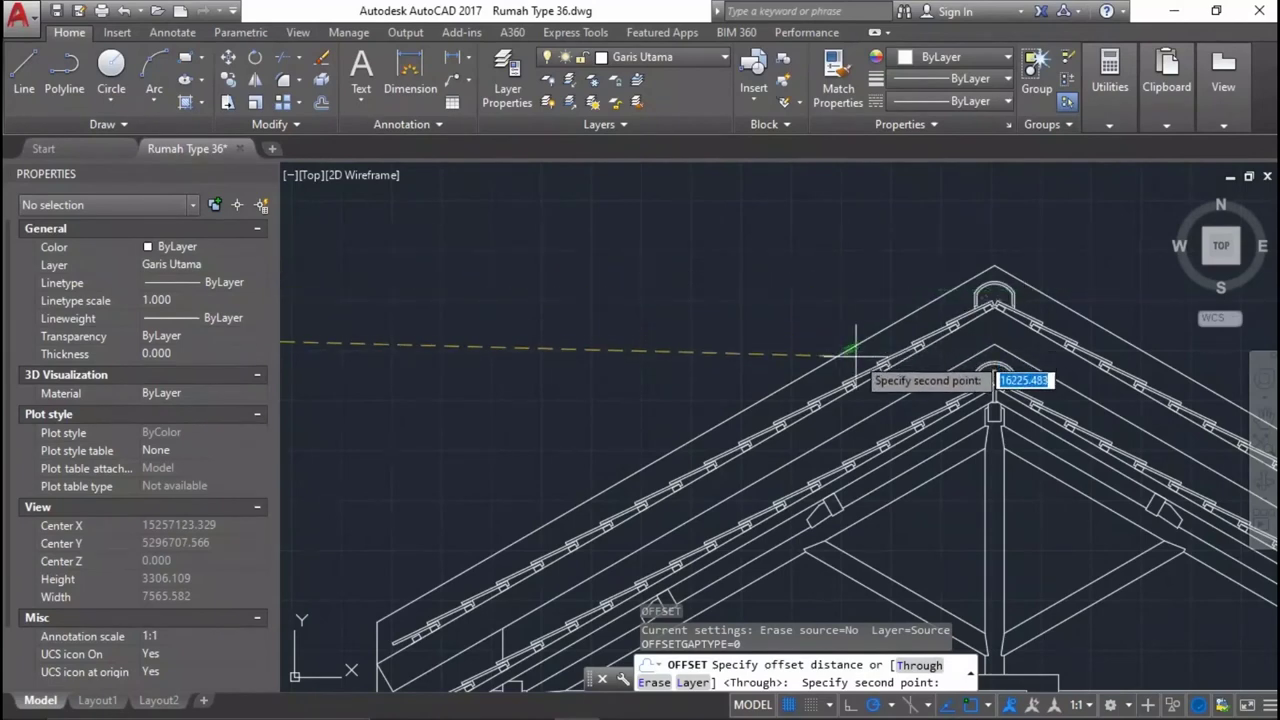
scroll(826, 500, "up", 5)
key("Escape")
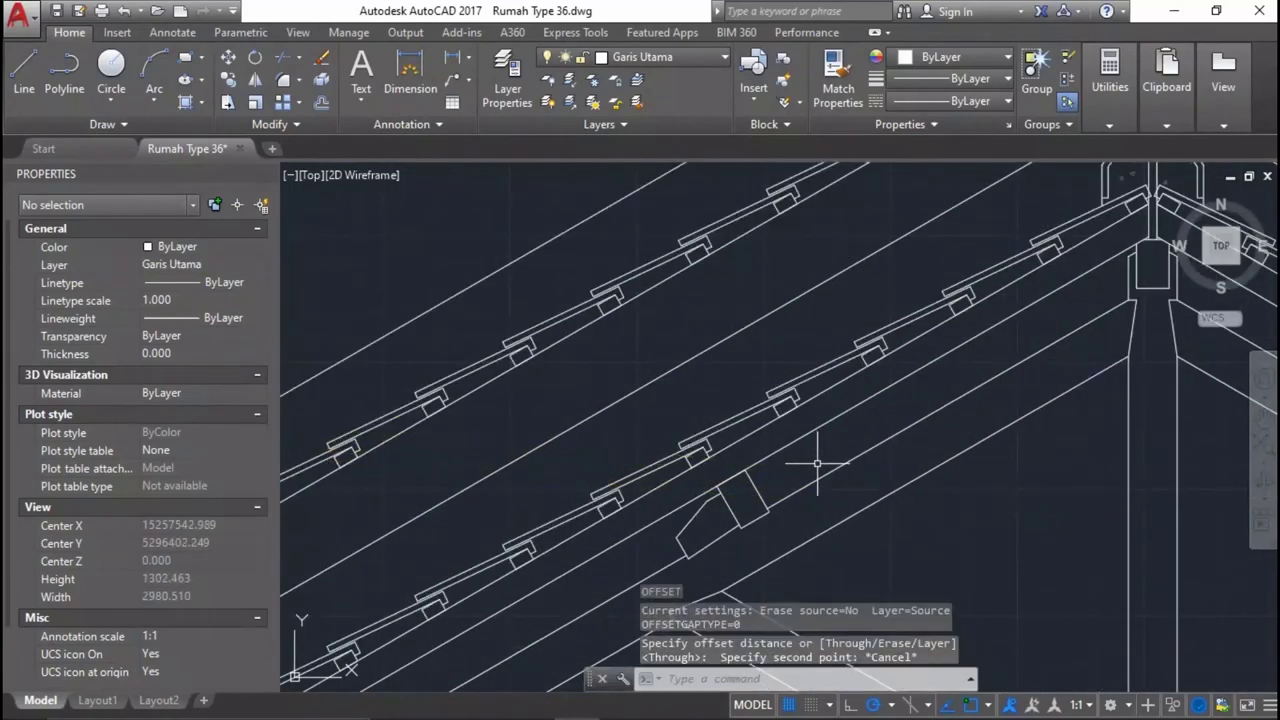
type("l")
key("Return")
left_click(745, 468)
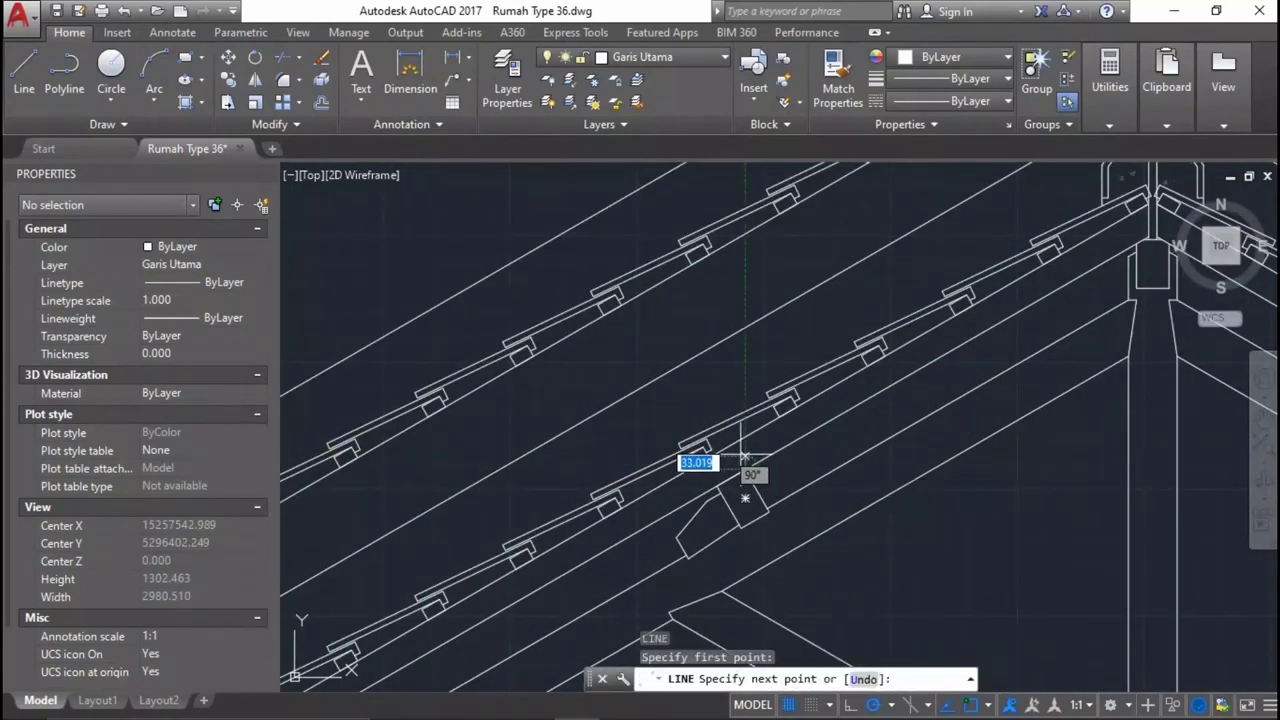
scroll(737, 455, "up", 2)
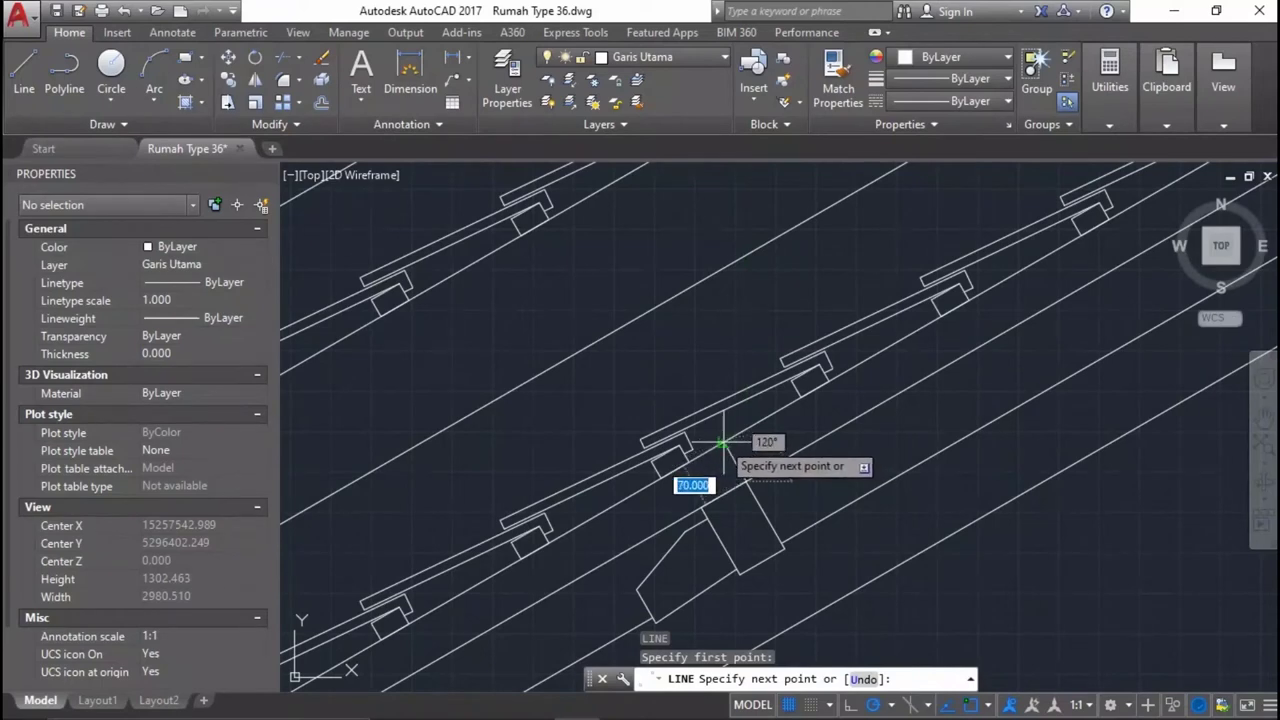
key("Return")
scroll(722, 442, "down", 5)
scroll(640, 440, "down", 3)
scroll(563, 451, "up", 5)
scroll(700, 415, "up", 1)
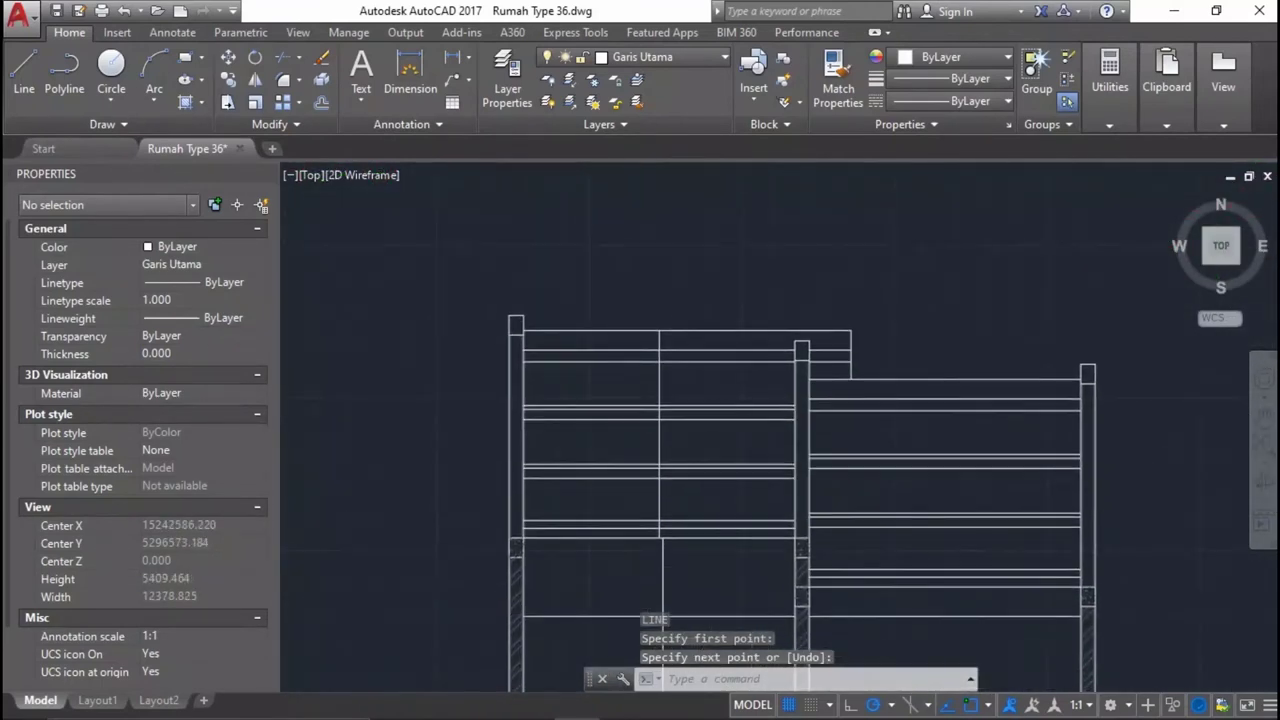
scroll(700, 415, "up", 4)
type("o")
key("Return")
type("0")
key("Return")
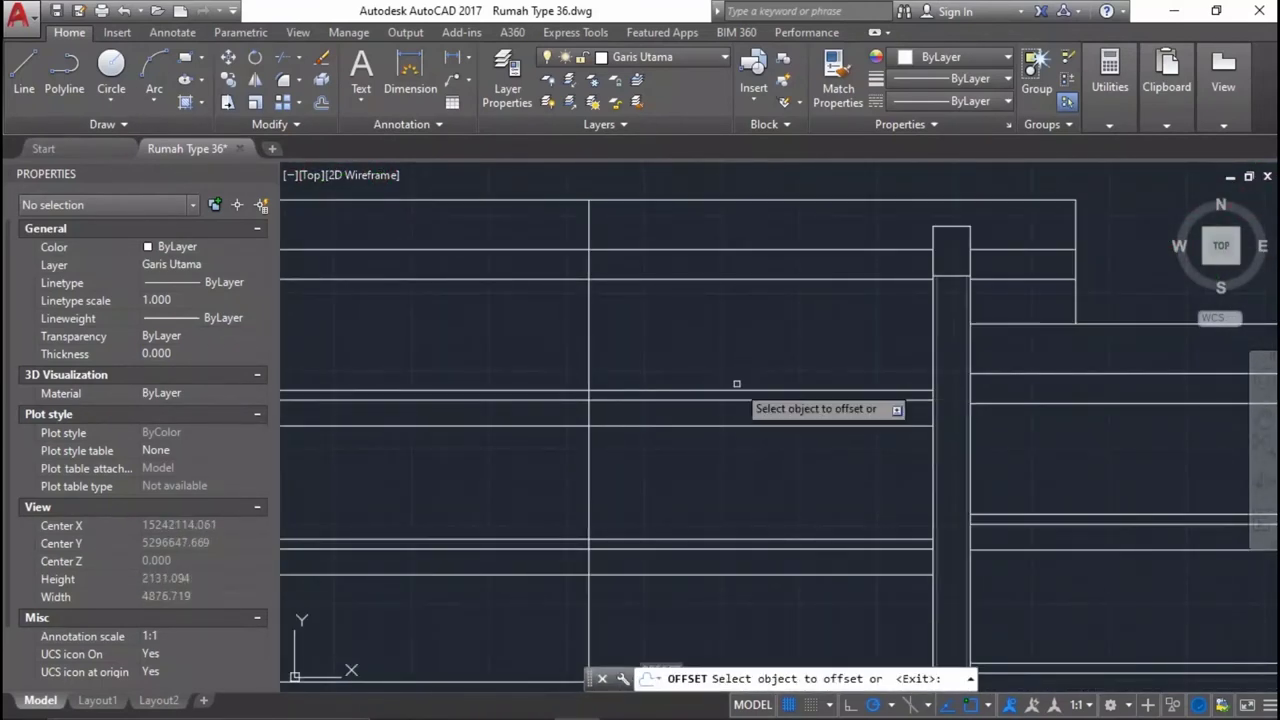
left_click(588, 314)
left_click(674, 289)
scroll(674, 289, "down", 3)
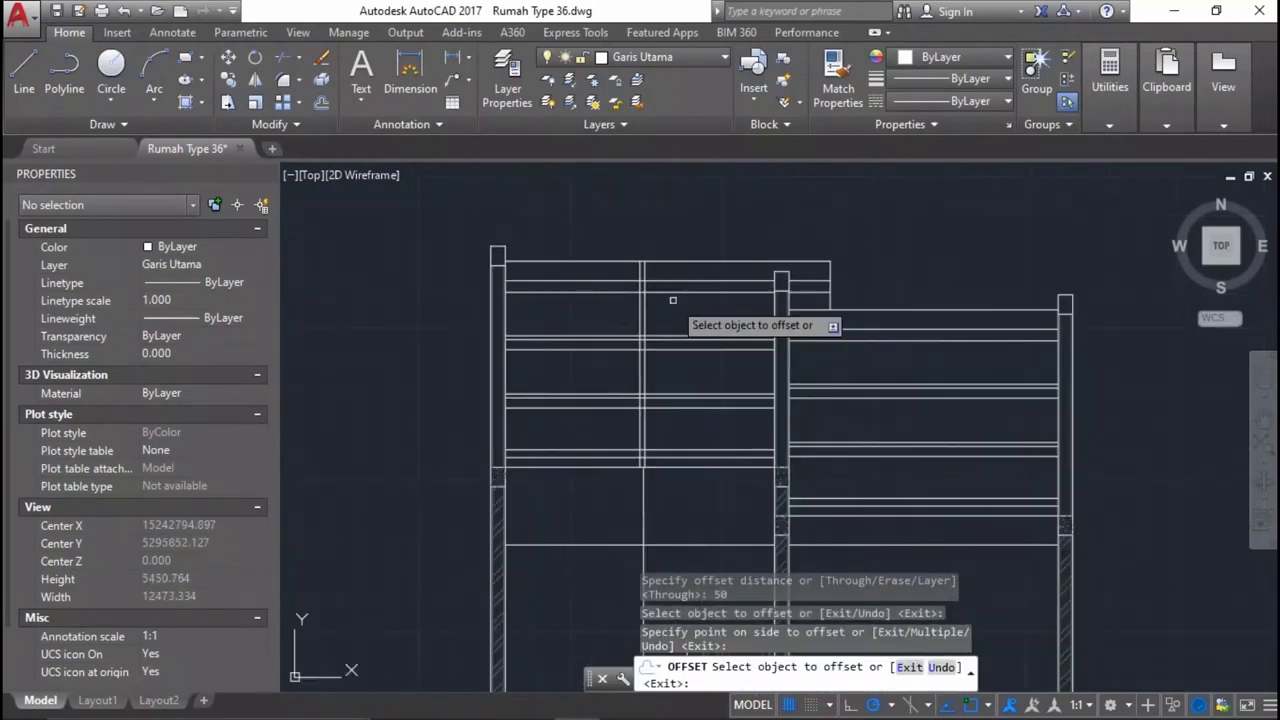
scroll(689, 400, "up", 3)
key("Return")
Move the double vertical line 25 units over.
left_click_drag(689, 400, 594, 371)
scroll(640, 432, "up", 2)
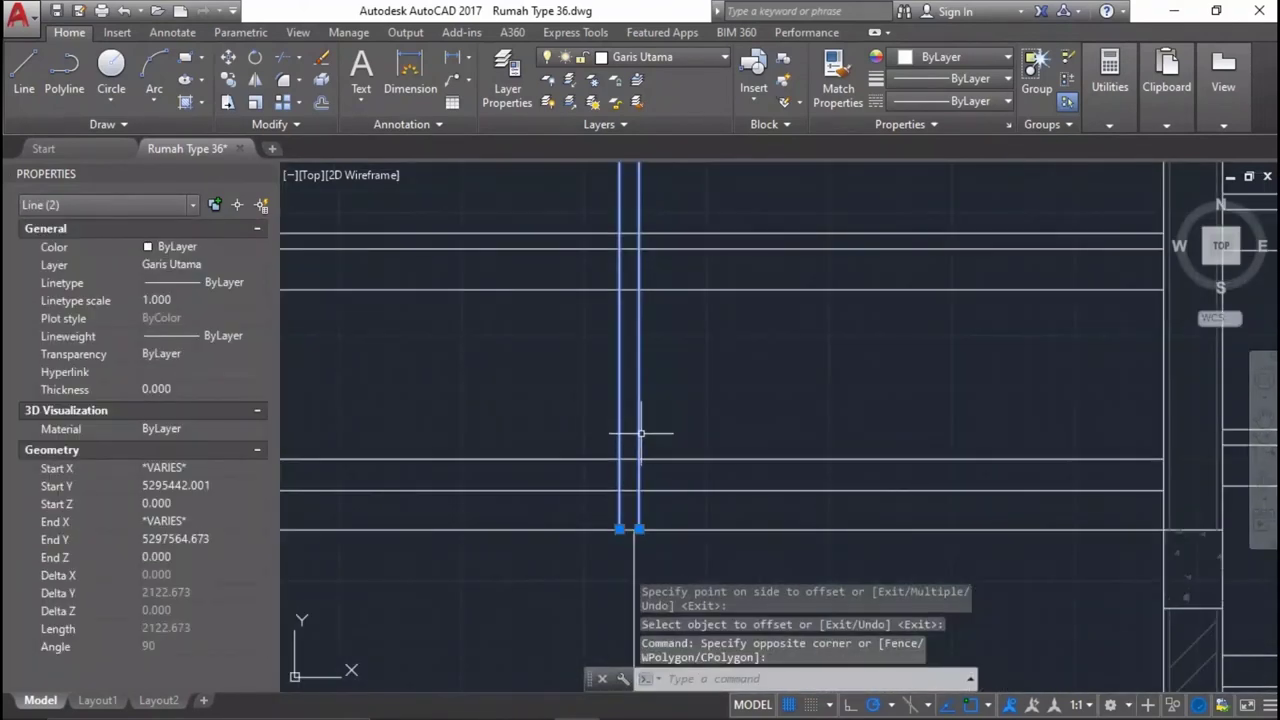
type("m")
key("Return")
left_click(739, 390)
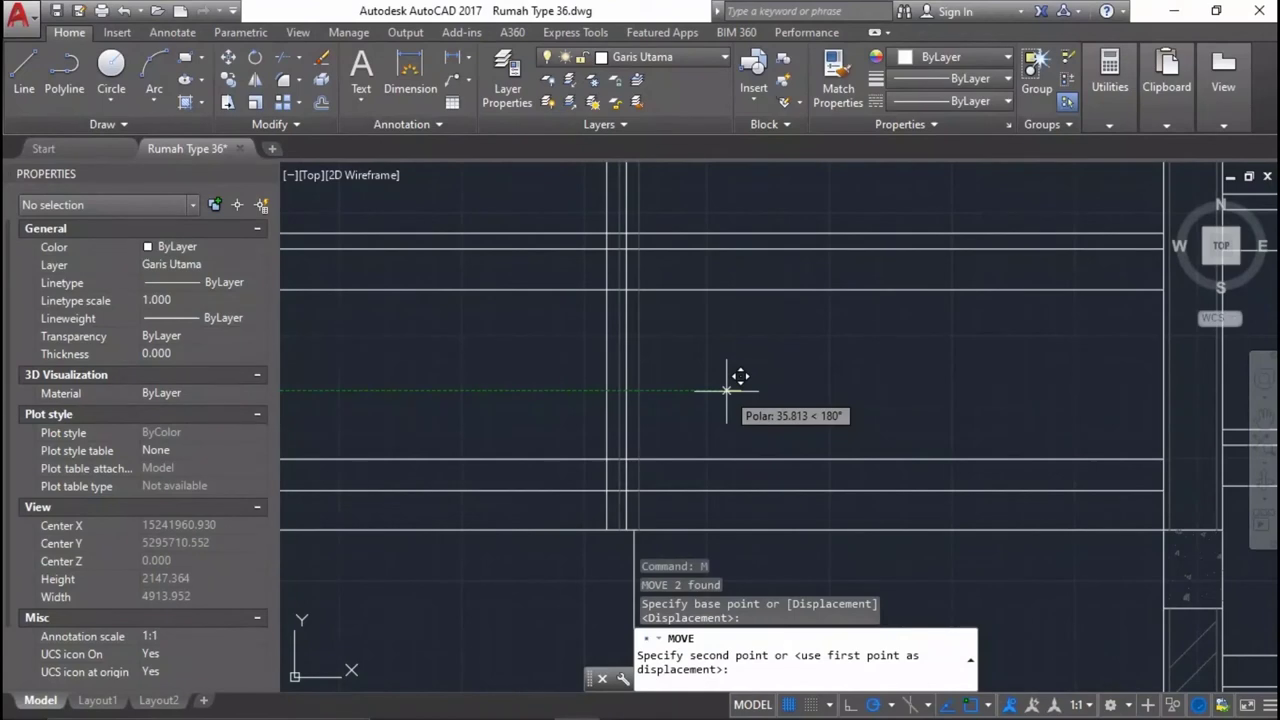
type("25")
key("Return")
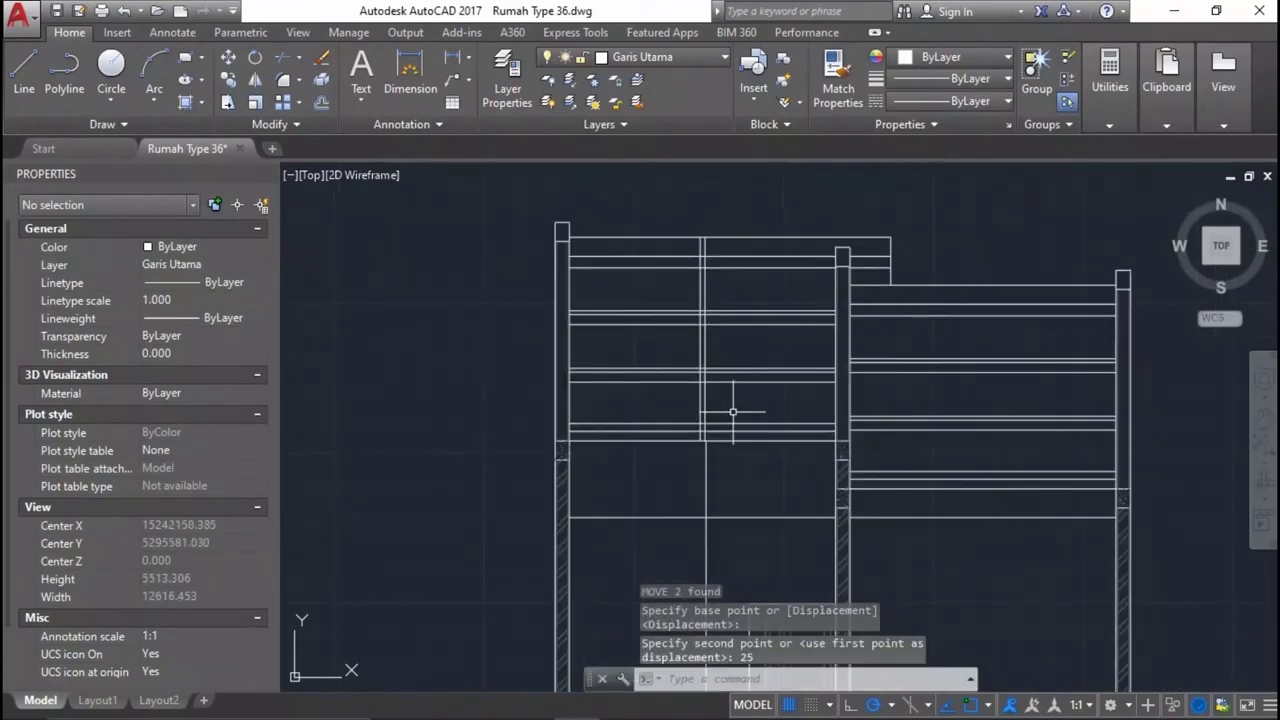
Copy the double line 400 units to the right.
scroll(731, 400, "down", 2)
scroll(726, 251, "up", 2)
left_click(714, 376)
left_click(632, 314)
middle_click_drag(632, 314, 620, 374)
type("co")
key("Return")
left_click(656, 230)
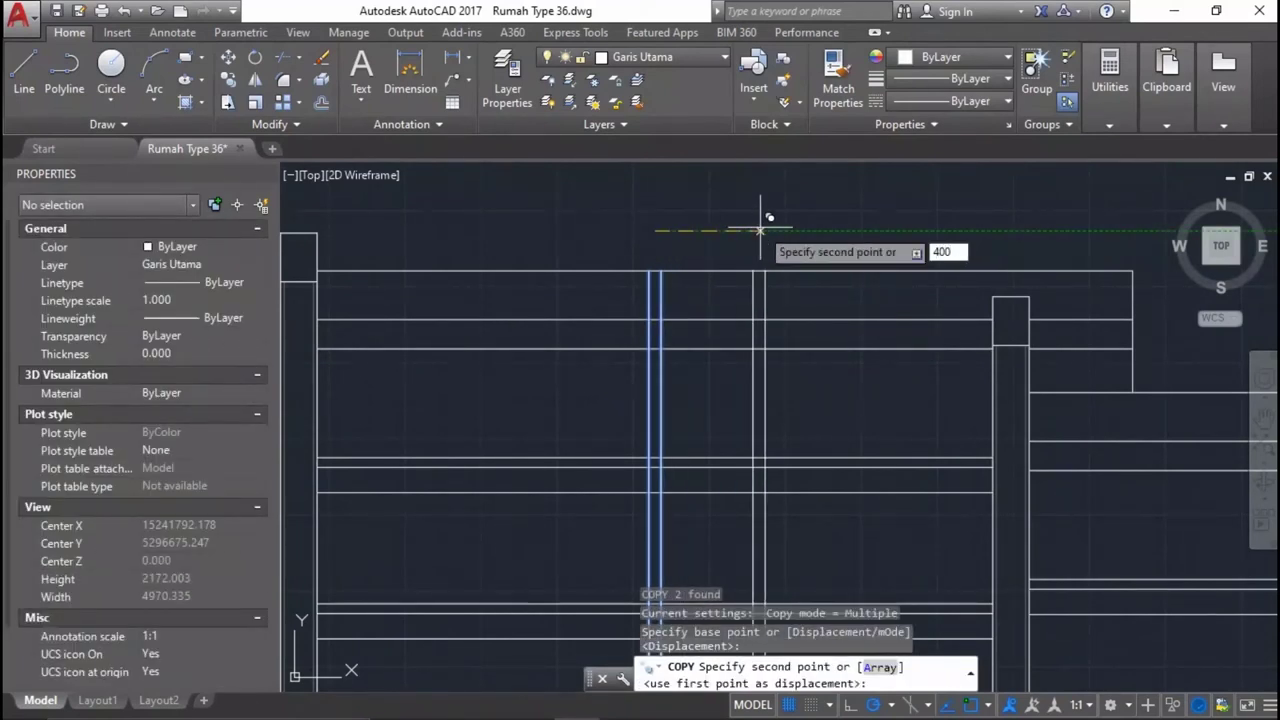
key("Return")
Copy the newest line pair repeatedly at 400 spacing across the bay.
key("Return")
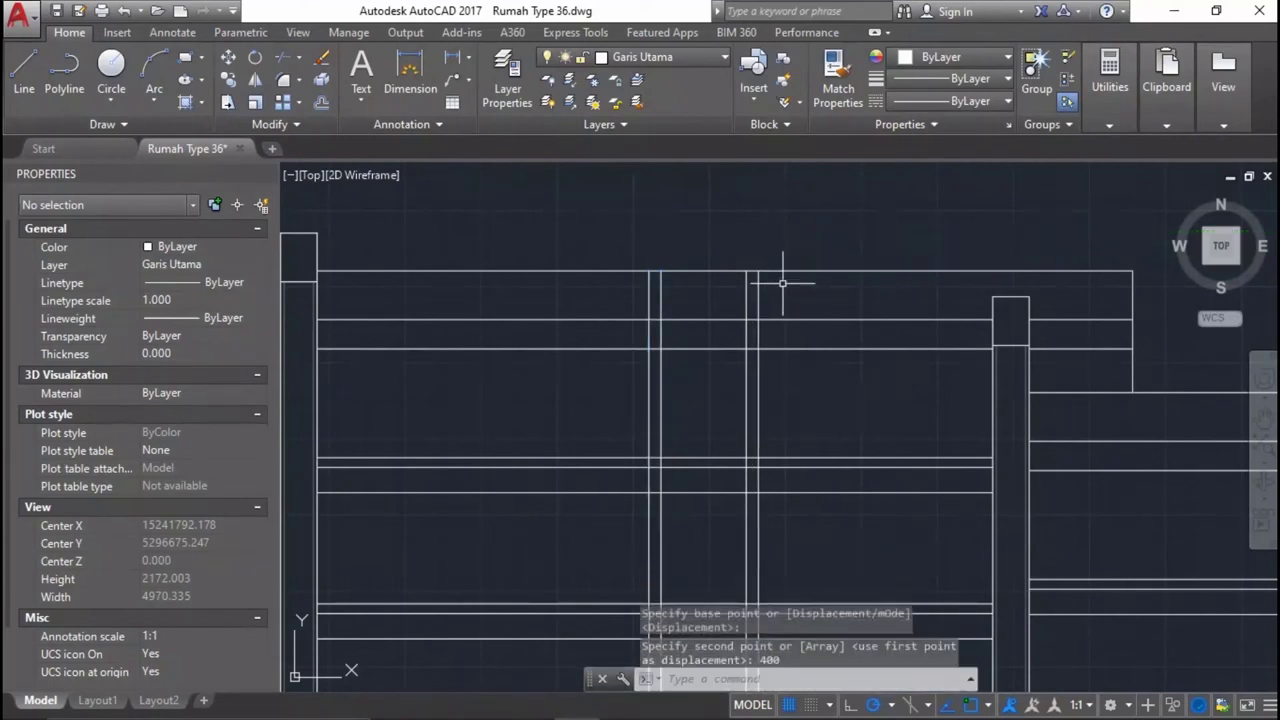
scroll(786, 277, "up", 2)
left_click(780, 277)
left_click(671, 286)
key("Return")
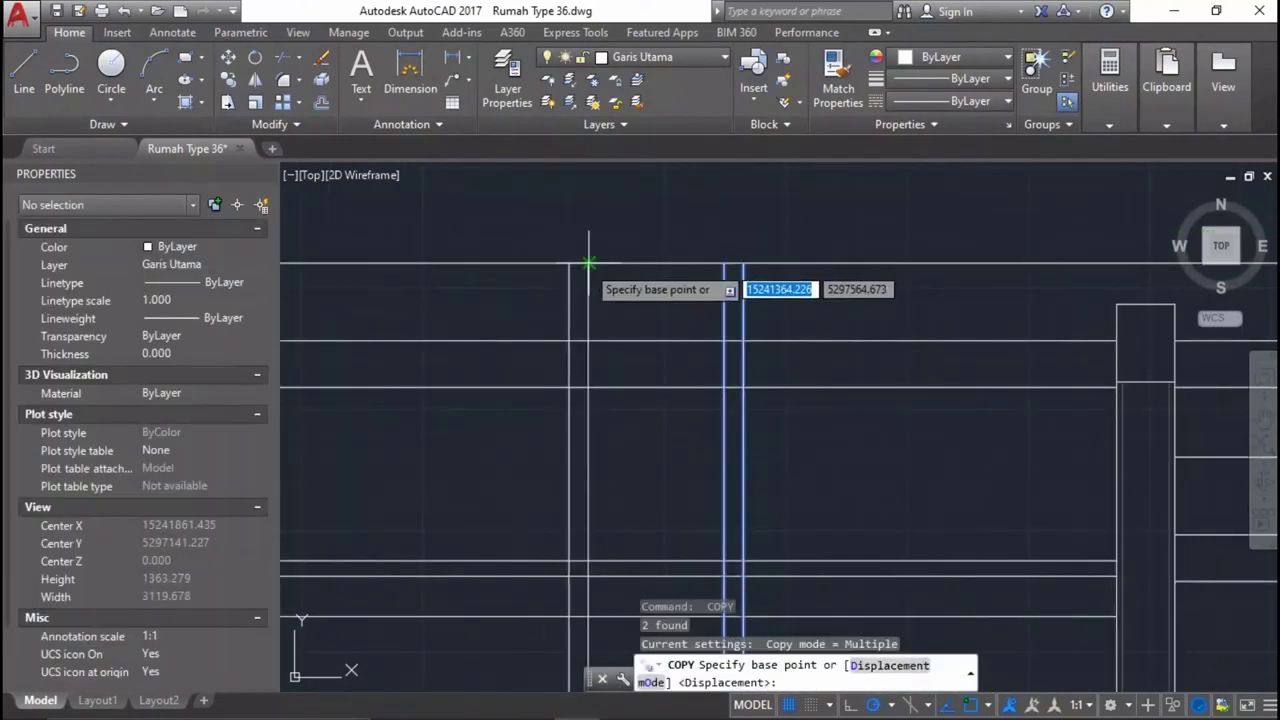
left_click(589, 263)
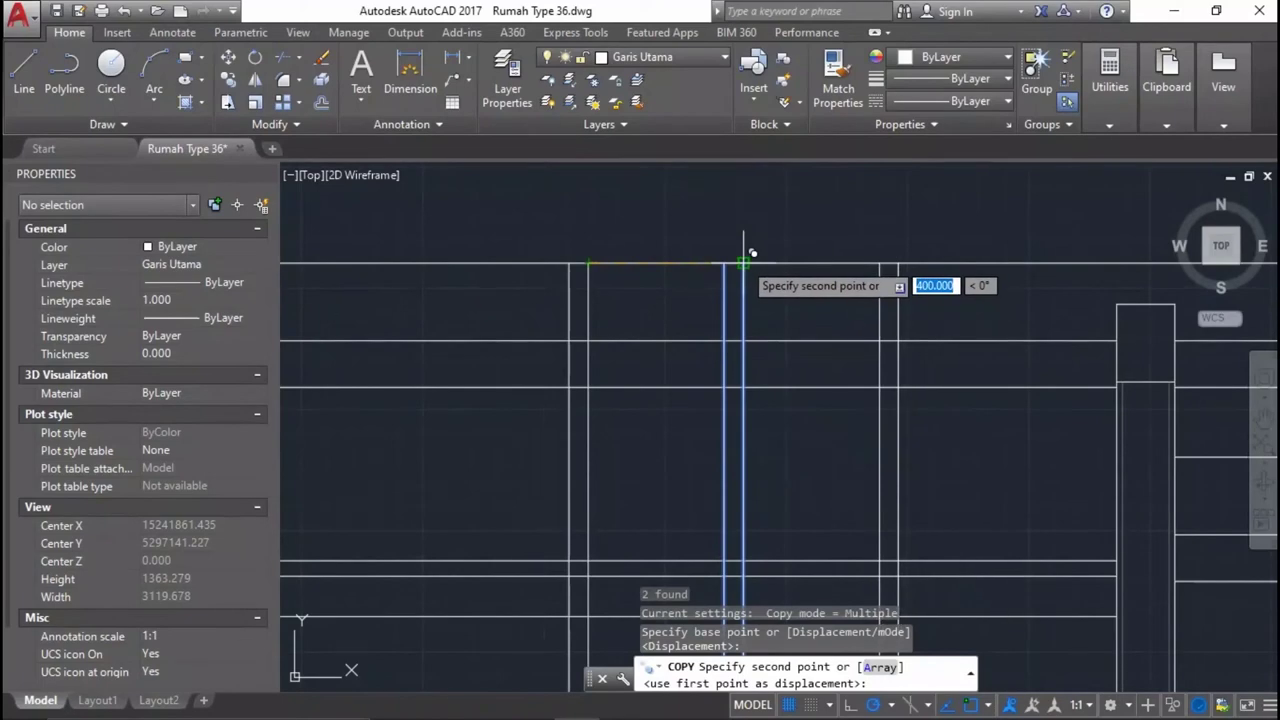
left_click(745, 263)
left_click(900, 260)
scroll(900, 265, "up", 1)
scroll(957, 281, "up", 1)
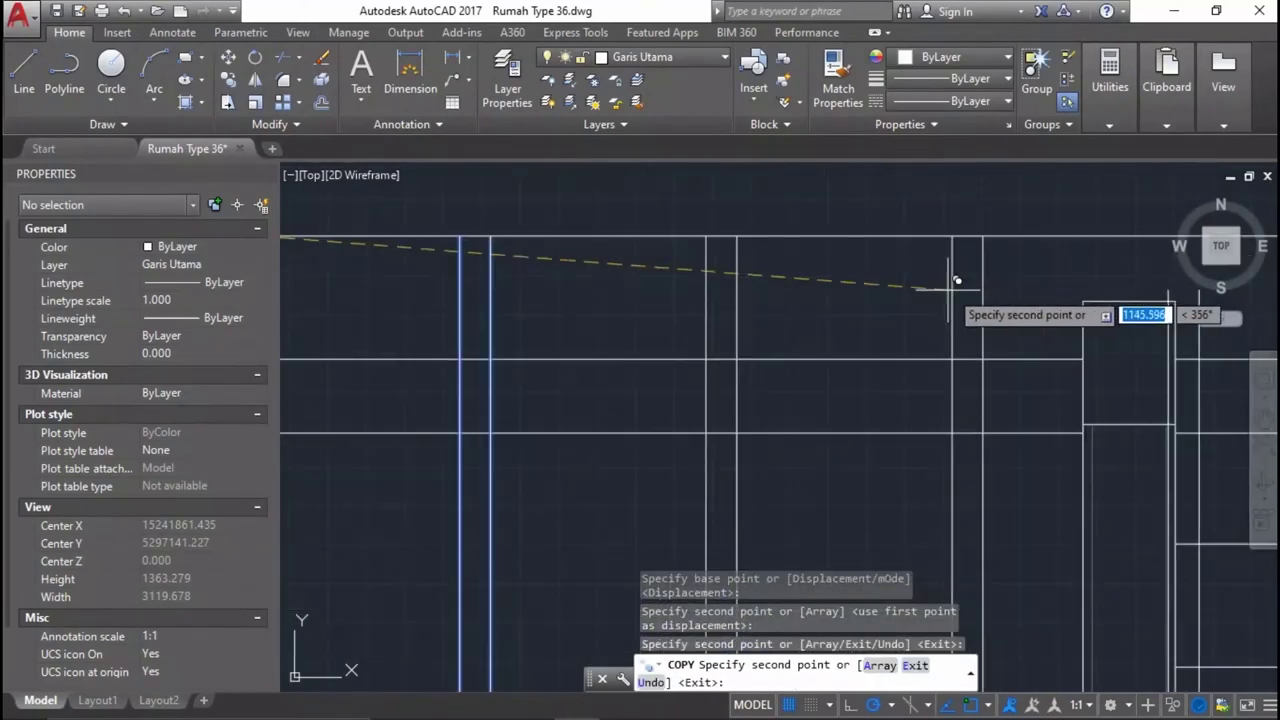
left_click(989, 217)
key("Return")
Mirror the six vertical lines across a vertical axis, keeping the originals.
scroll(1100, 250, "down", 2)
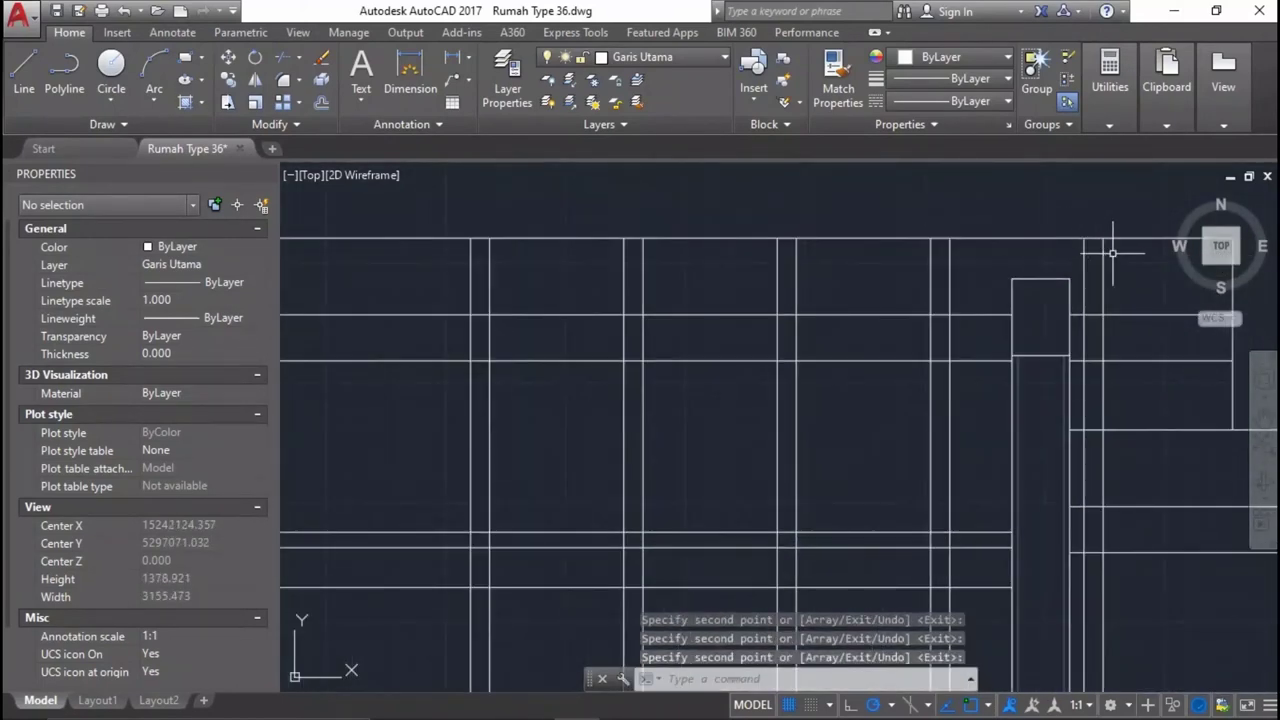
left_click(986, 265)
left_click(531, 250)
scroll(615, 254, "down", 5)
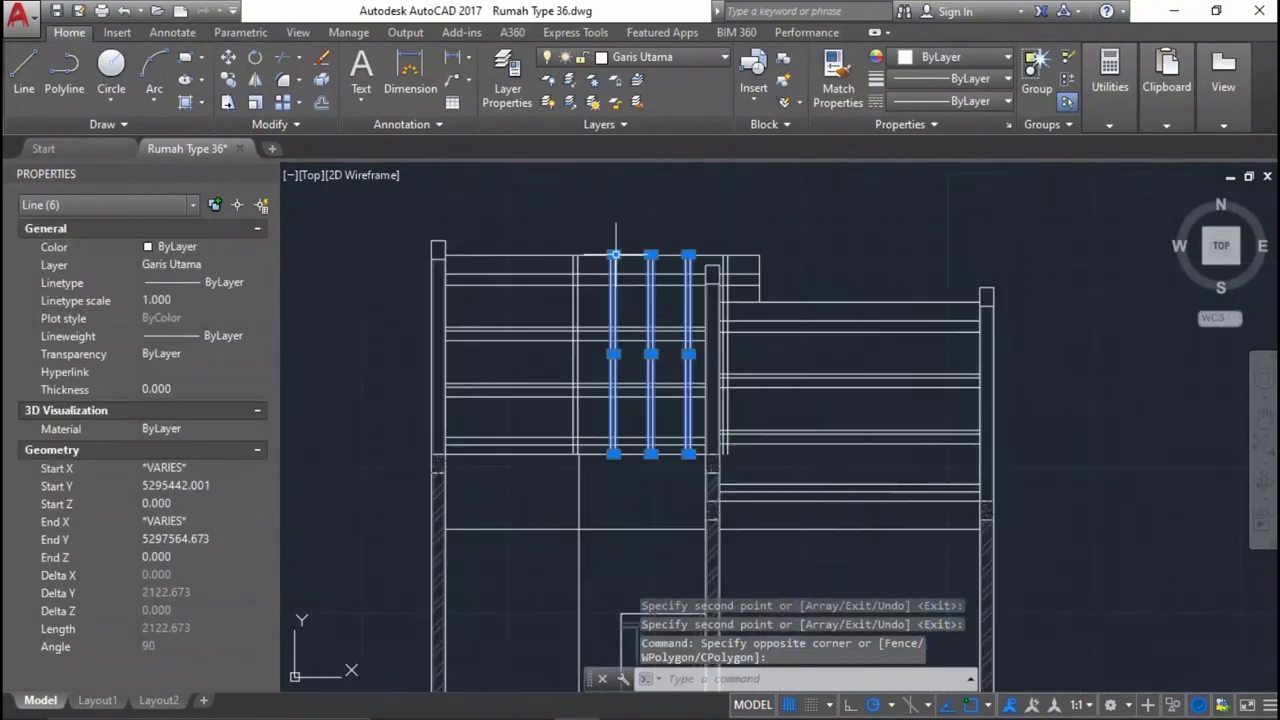
scroll(580, 388, "up", 3)
scroll(579, 390, "up", 1)
key("Return")
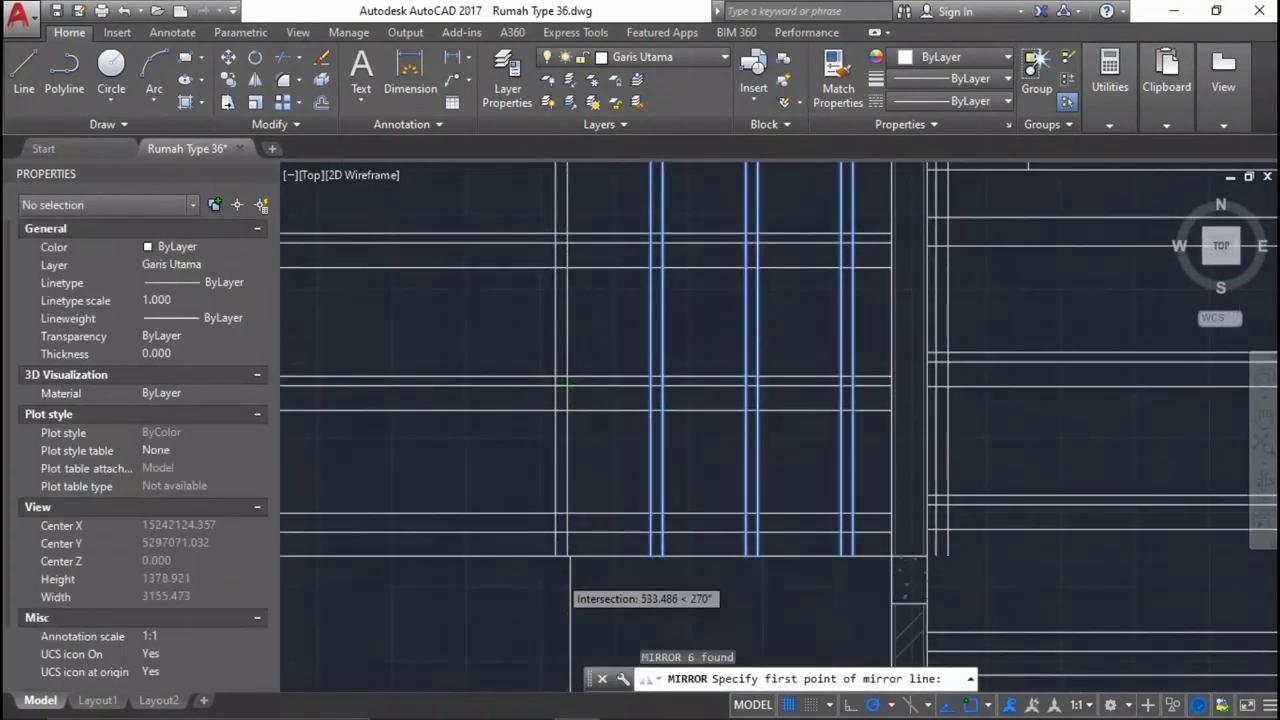
scroll(563, 530, "up", 2)
left_click(564, 522)
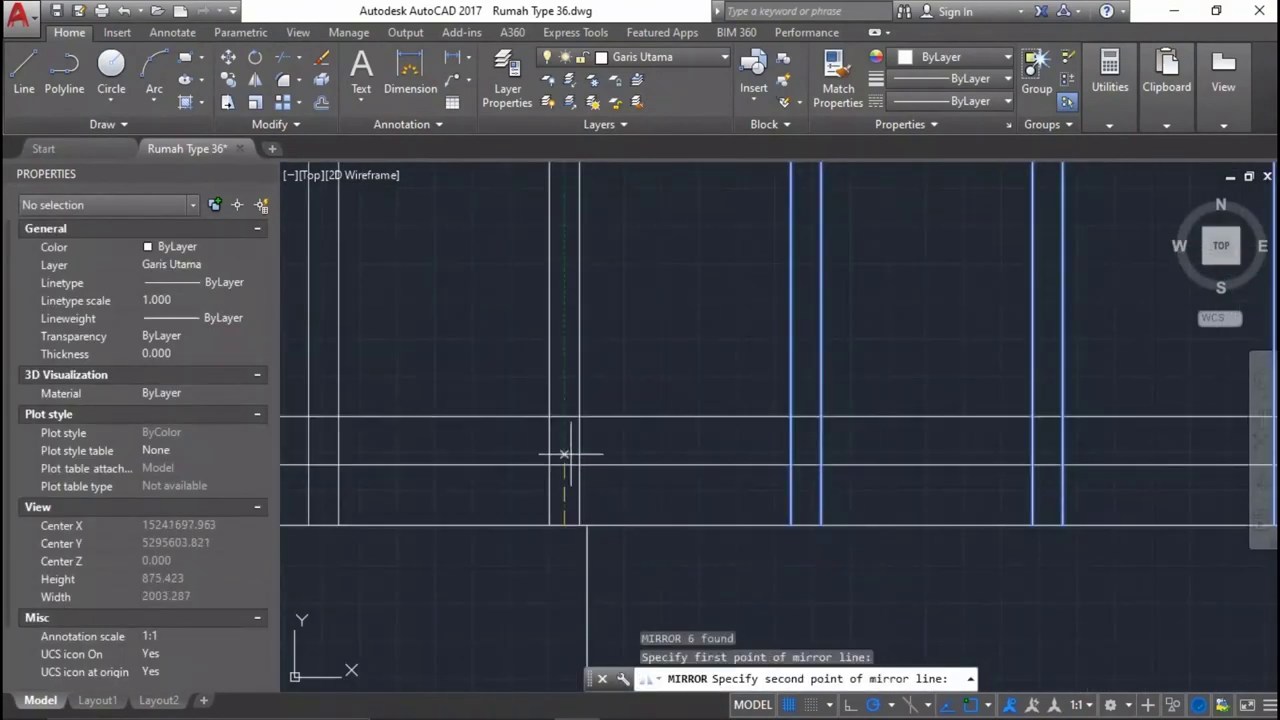
left_click(563, 345)
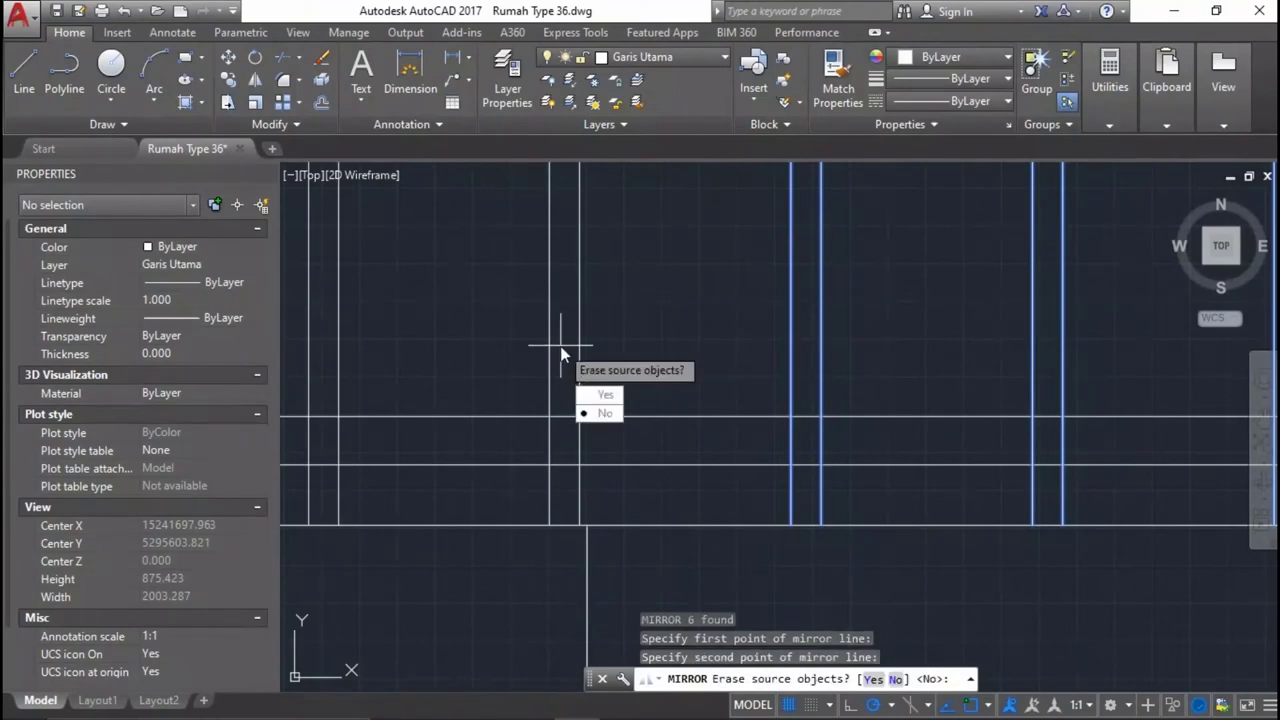
key("Return")
Save the drawing with Ctrl+S.
scroll(563, 346, "down", 3)
scroll(644, 380, "down", 3)
scroll(644, 380, "down", 2)
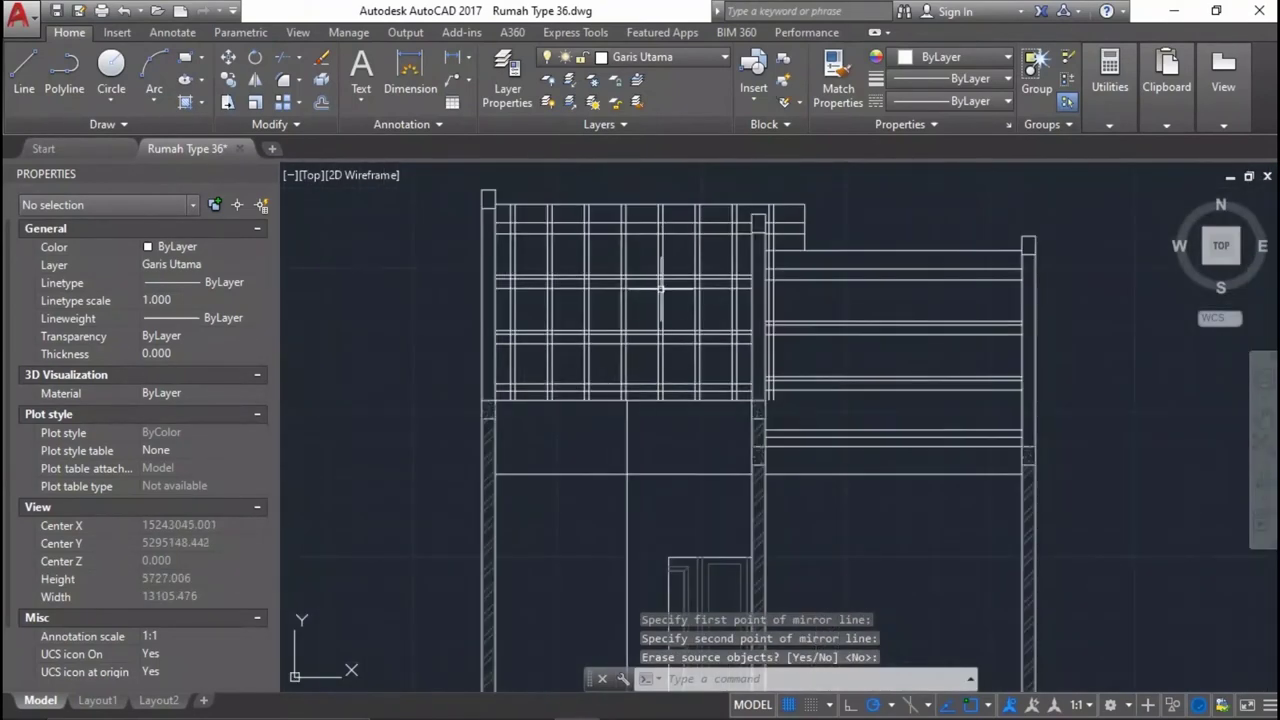
scroll(660, 300, "up", 2)
key("ctrl+s")
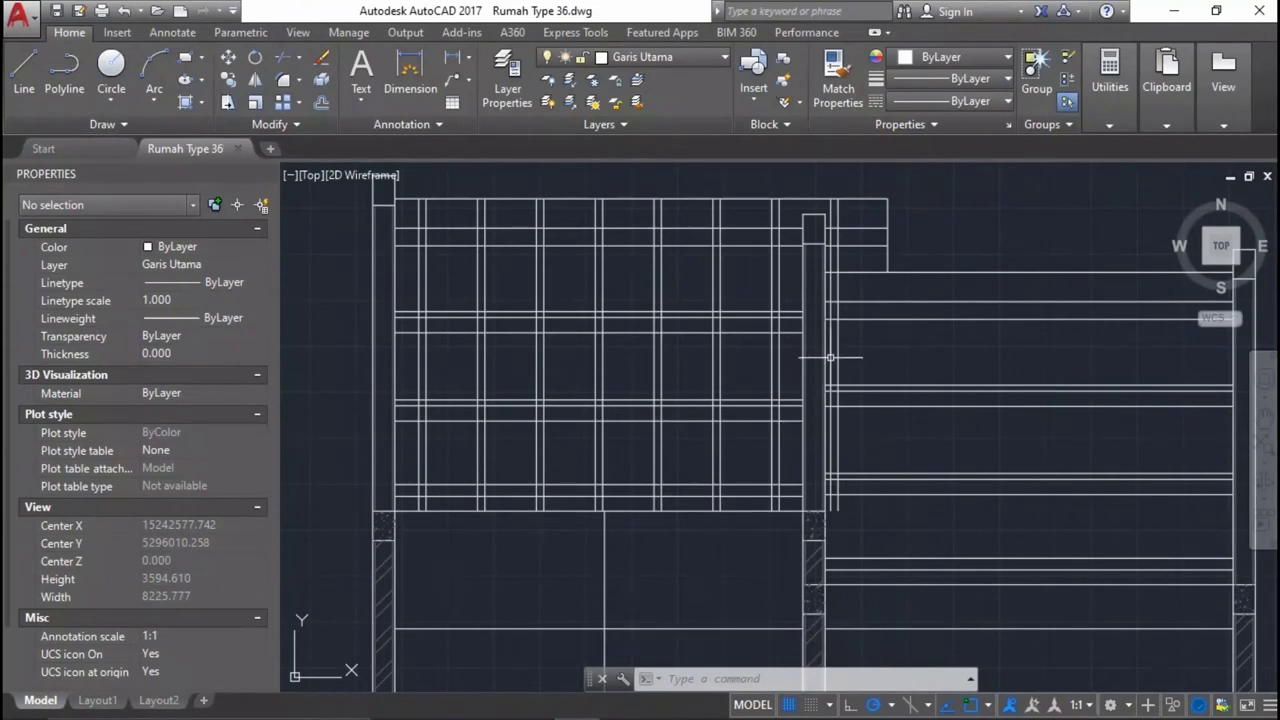
scroll(847, 252, "up", 4)
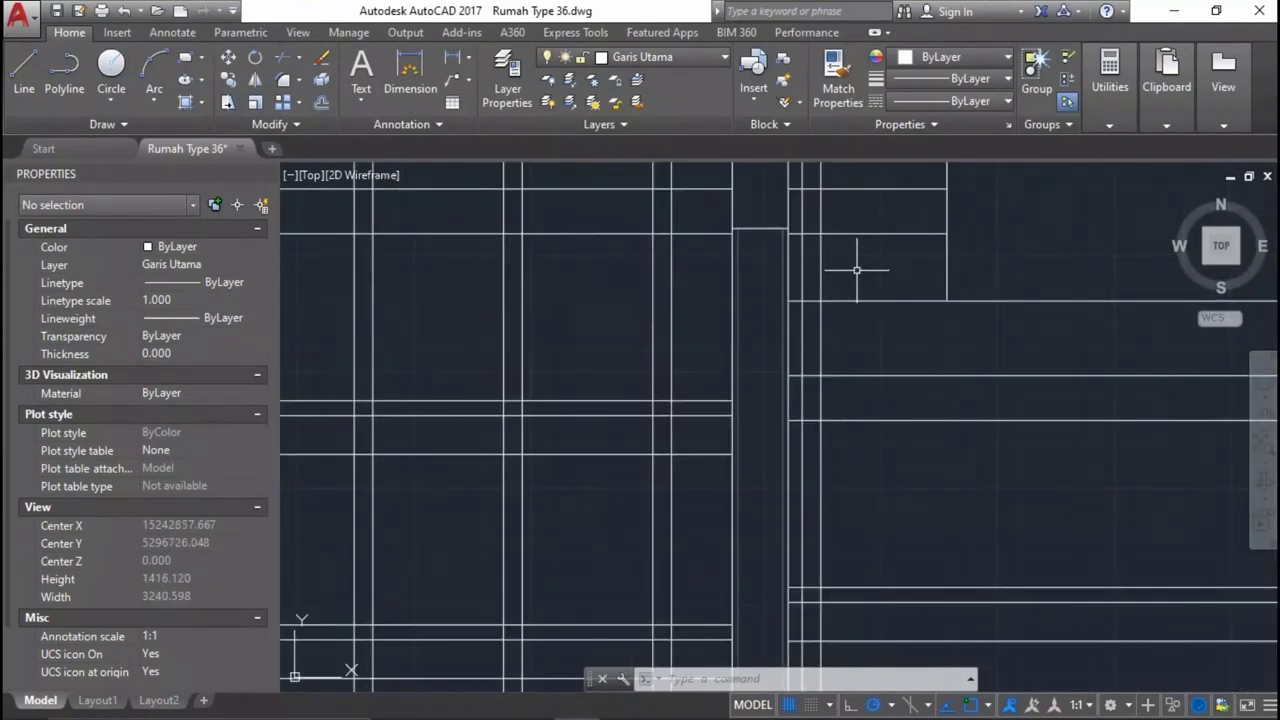
Trim the overhanging ends of the two vertical lines back to the boundary line.
type("tr")
key("Return")
scroll(905, 256, "up", 4)
left_click(905, 256)
left_click(857, 391)
key("Return")
left_click(857, 391)
left_click(709, 348)
scroll(727, 332, "down", 2)
key("Return")
Draw a vertical guide line from top to bottom in the right bay.
scroll(728, 340, "down", 8)
scroll(830, 314, "up", 3)
scroll(894, 411, "up", 2)
mouse_move(894, 411)
middle_mouse_down()
mouse_move(906, 297)
mouse_move(814, 290)
middle_mouse_up()
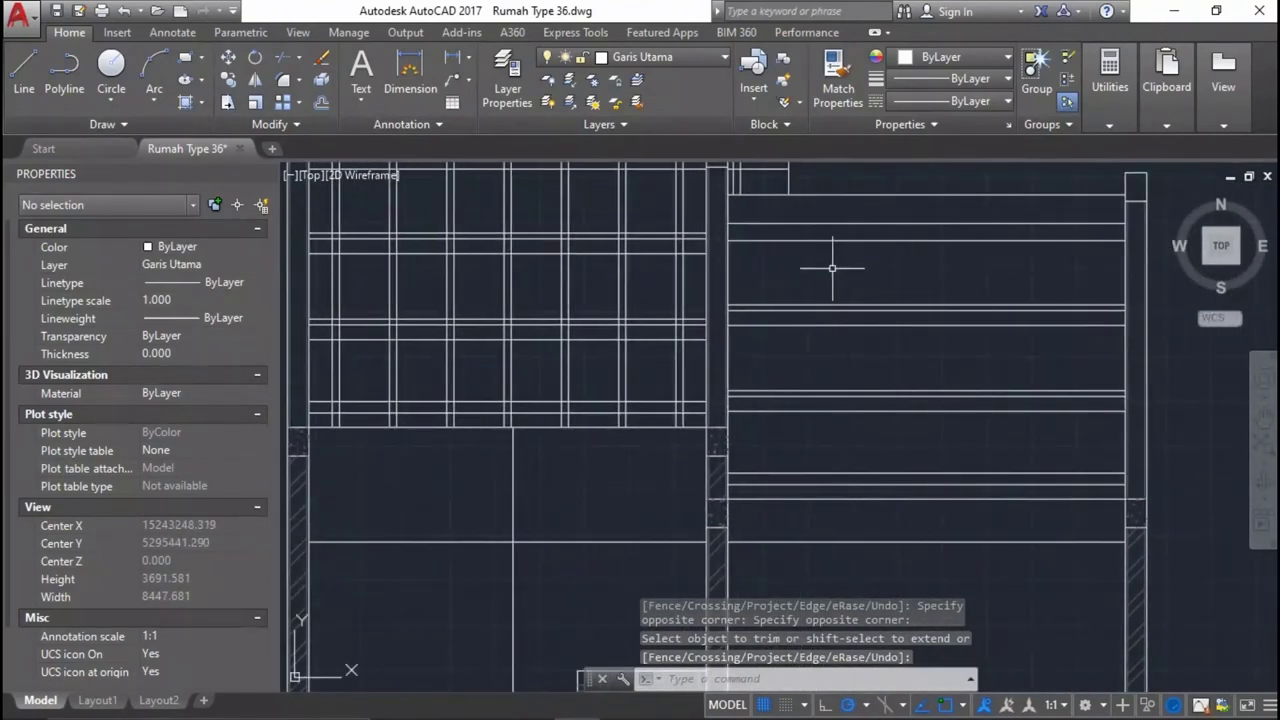
key("Return")
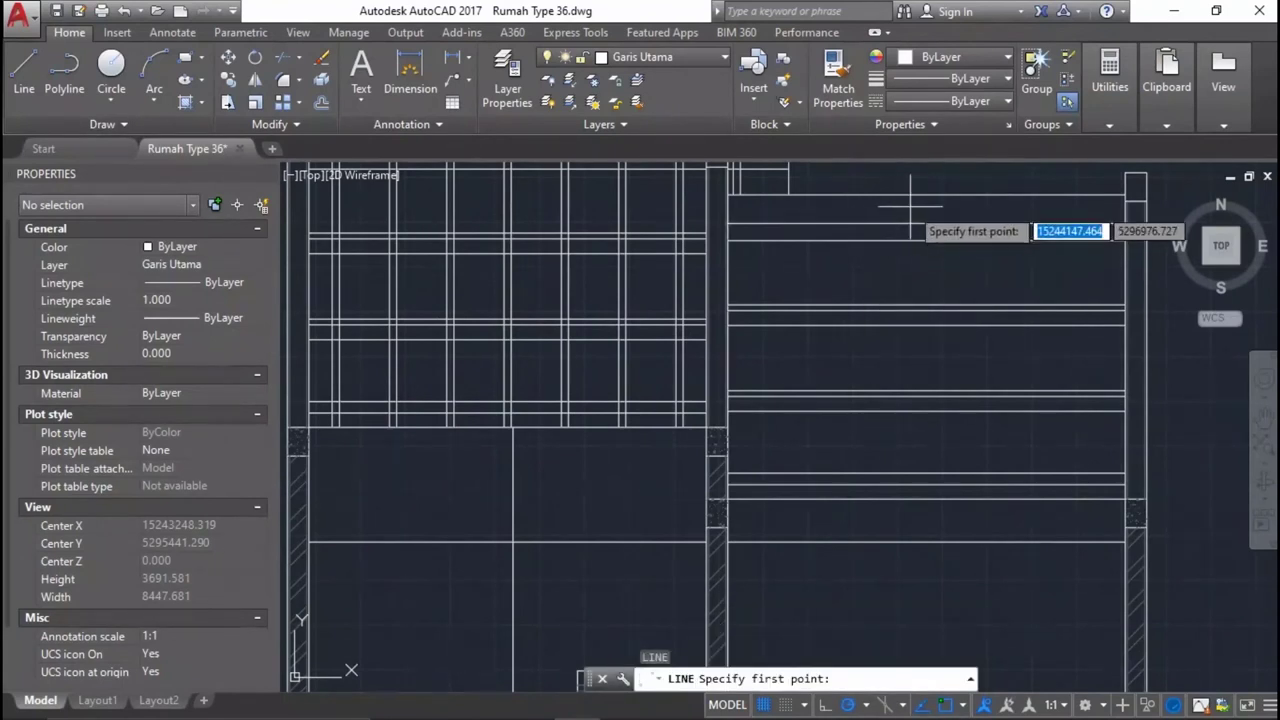
middle_click_drag(906, 209, 890, 262)
left_click(910, 248)
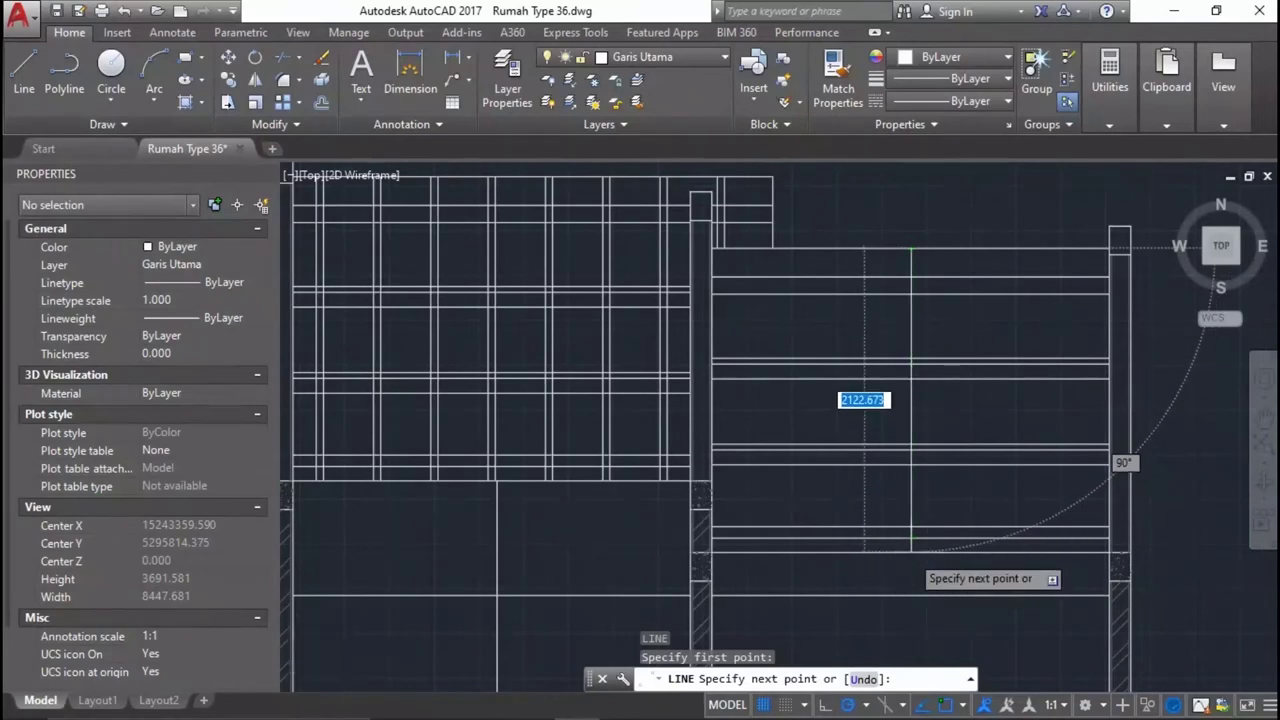
scroll(912, 550, "up", 3)
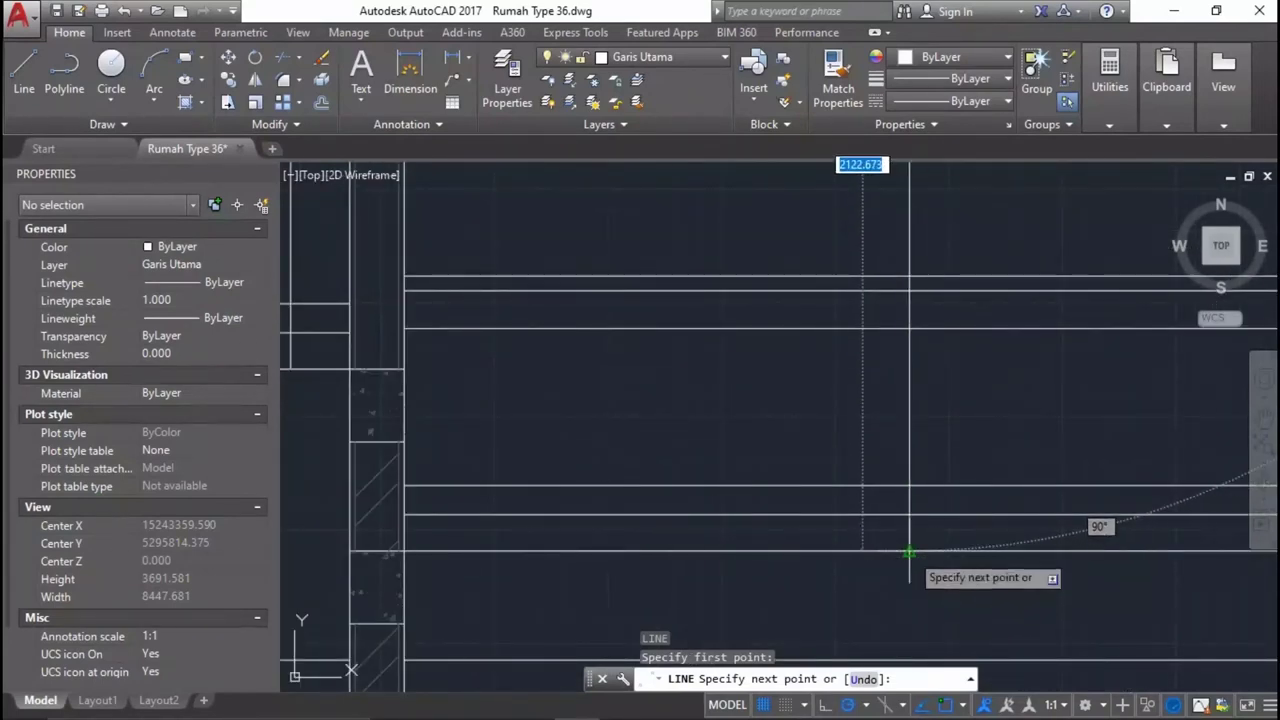
left_click(909, 551)
key("Return")
scroll(908, 543, "down", 2)
middle_click_drag(857, 491, 843, 563)
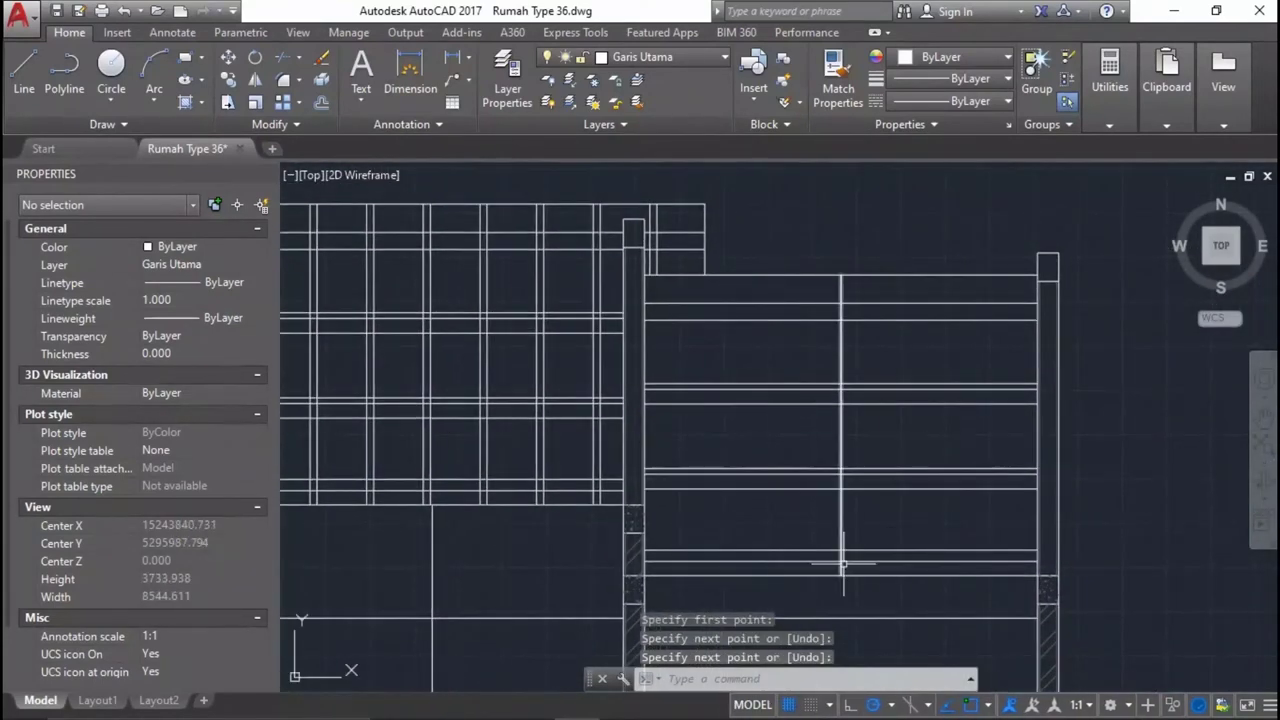
Offset the vertical guide line 50 units to the right.
type("o")
key("Return")
left_click(841, 274)
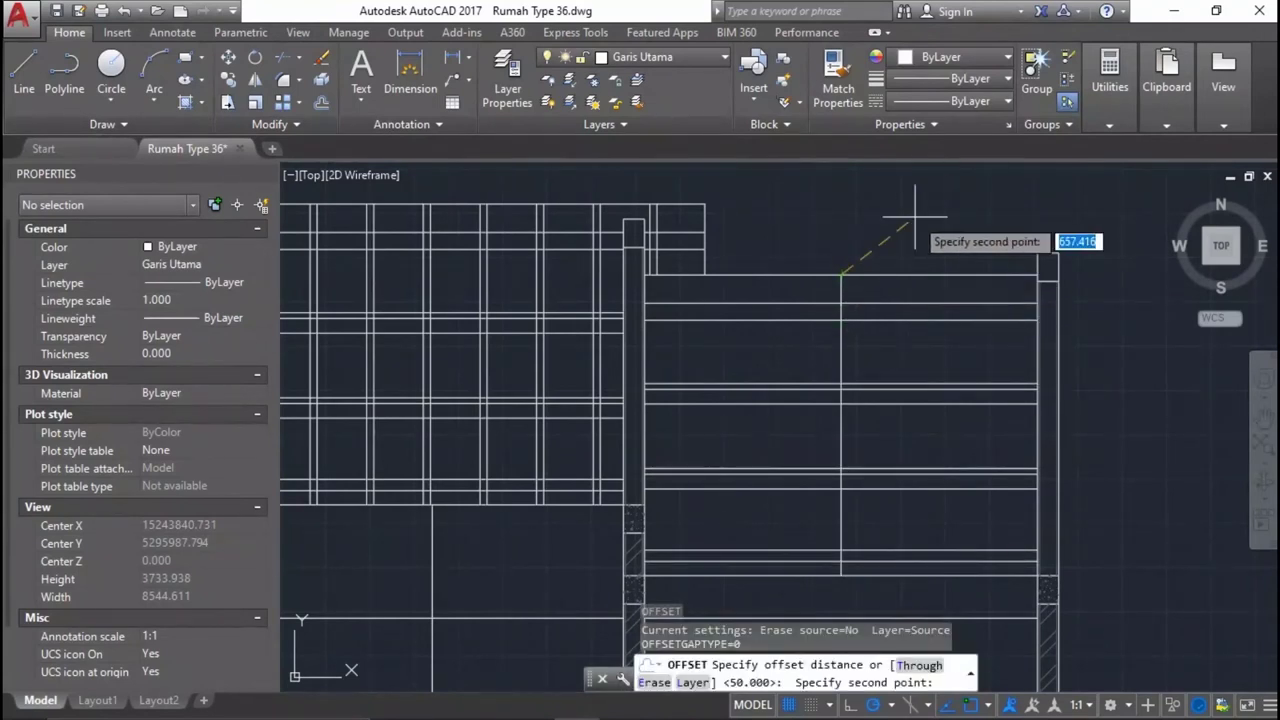
type("50")
key("Return")
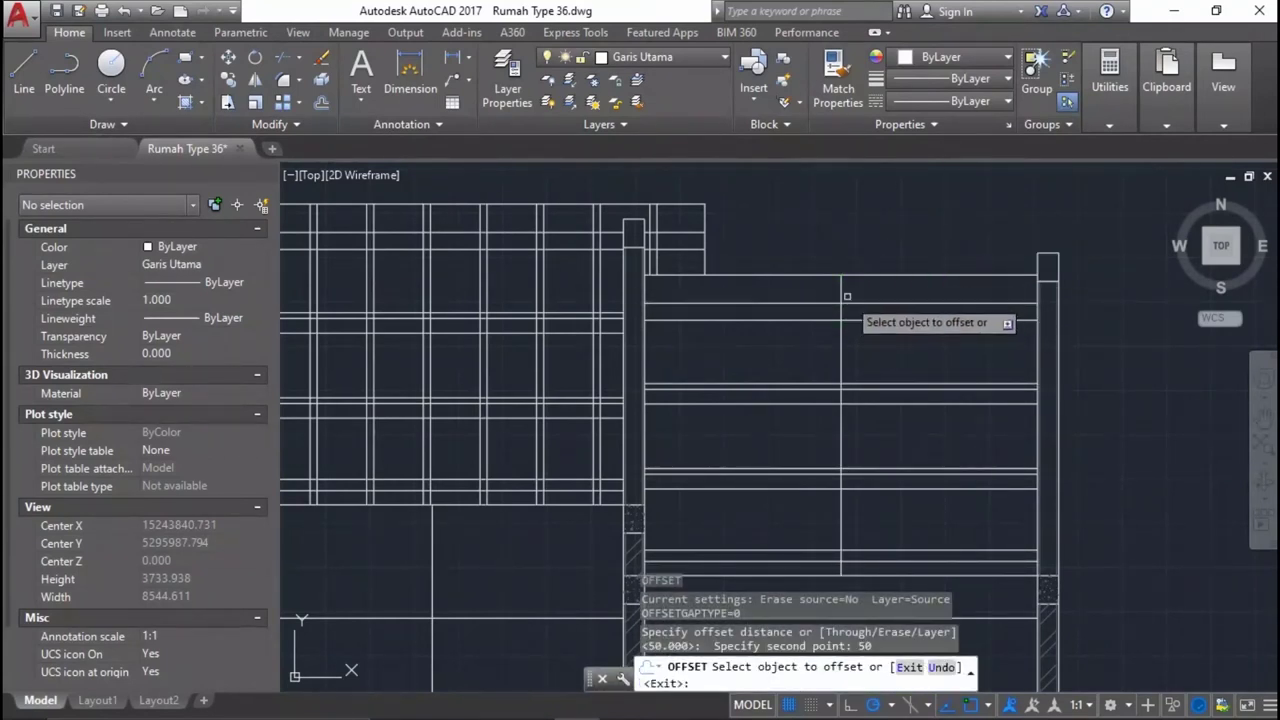
left_click(843, 285)
left_click(860, 300)
Move the pair of vertical lines 25 units.
scroll(886, 286, "up", 3)
left_click(846, 271)
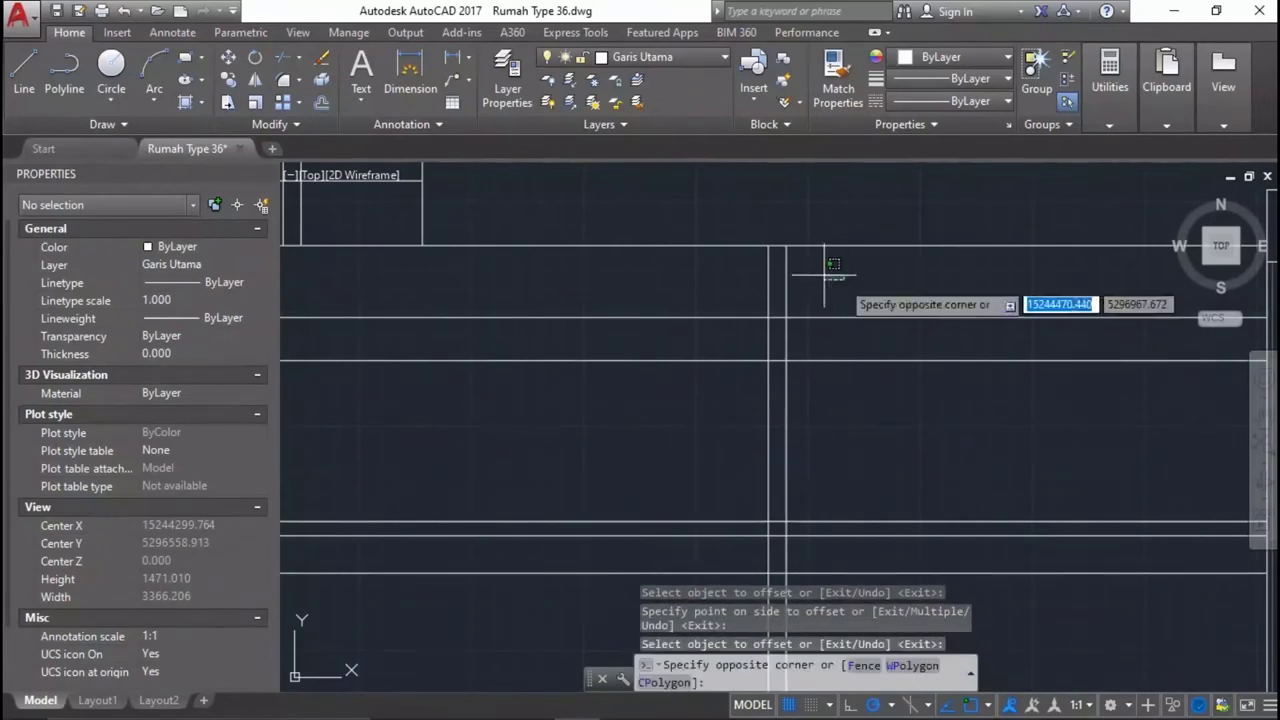
middle_click_drag(718, 268, 701, 352)
type("m")
key("Return")
left_click(770, 265)
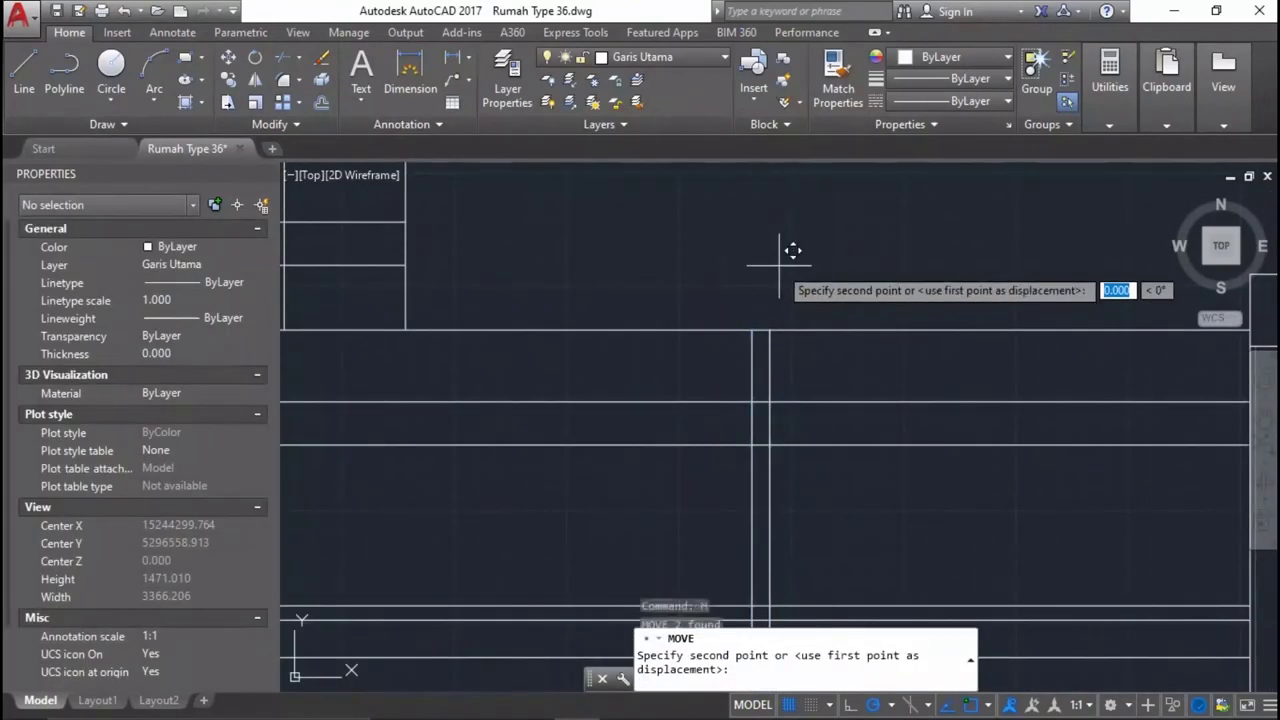
type("0")
key("Return")
scroll(763, 263, "down", 3)
scroll(771, 491, "up", 4)
Copy the pair of vertical lines 400 and 800 units to the right.
left_click(828, 500)
left_click(749, 457)
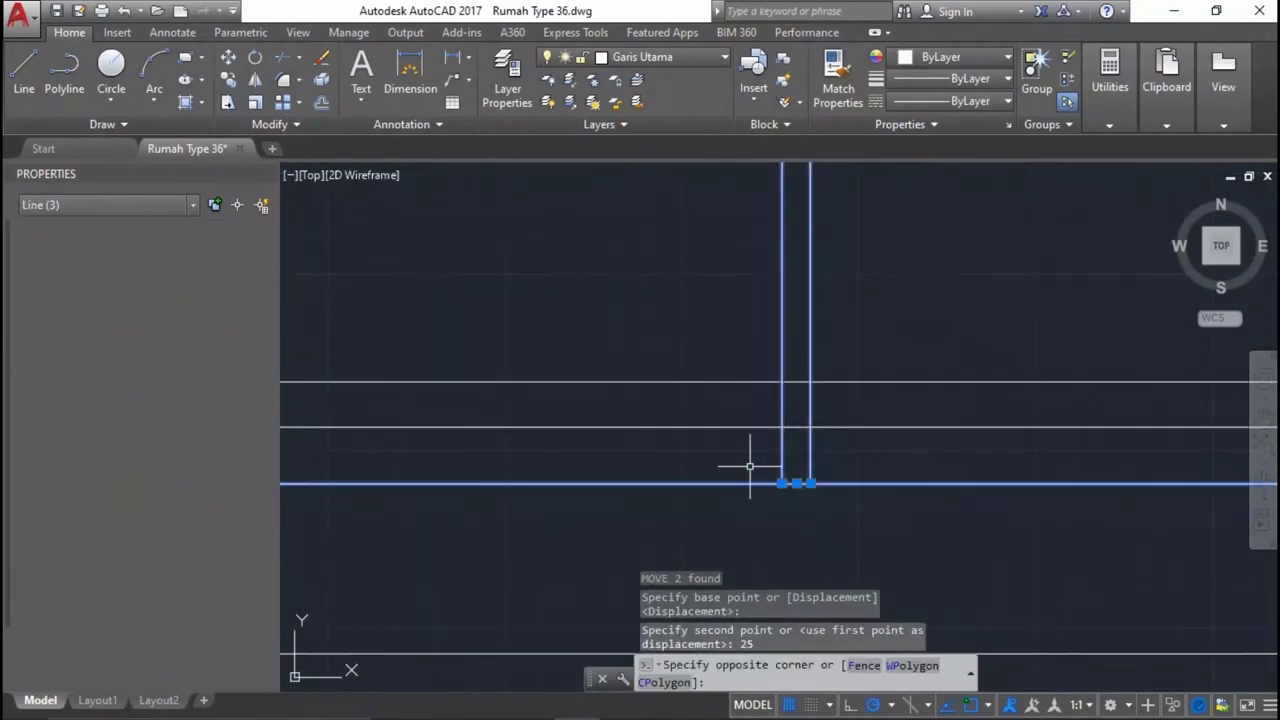
scroll(777, 523, "up", 3)
key("Escape")
scroll(844, 321, "down", 3)
left_click(844, 321)
left_click(731, 277)
middle_click_drag(731, 277, 734, 372)
type("co")
key("Return")
scroll(880, 450, "down", 5)
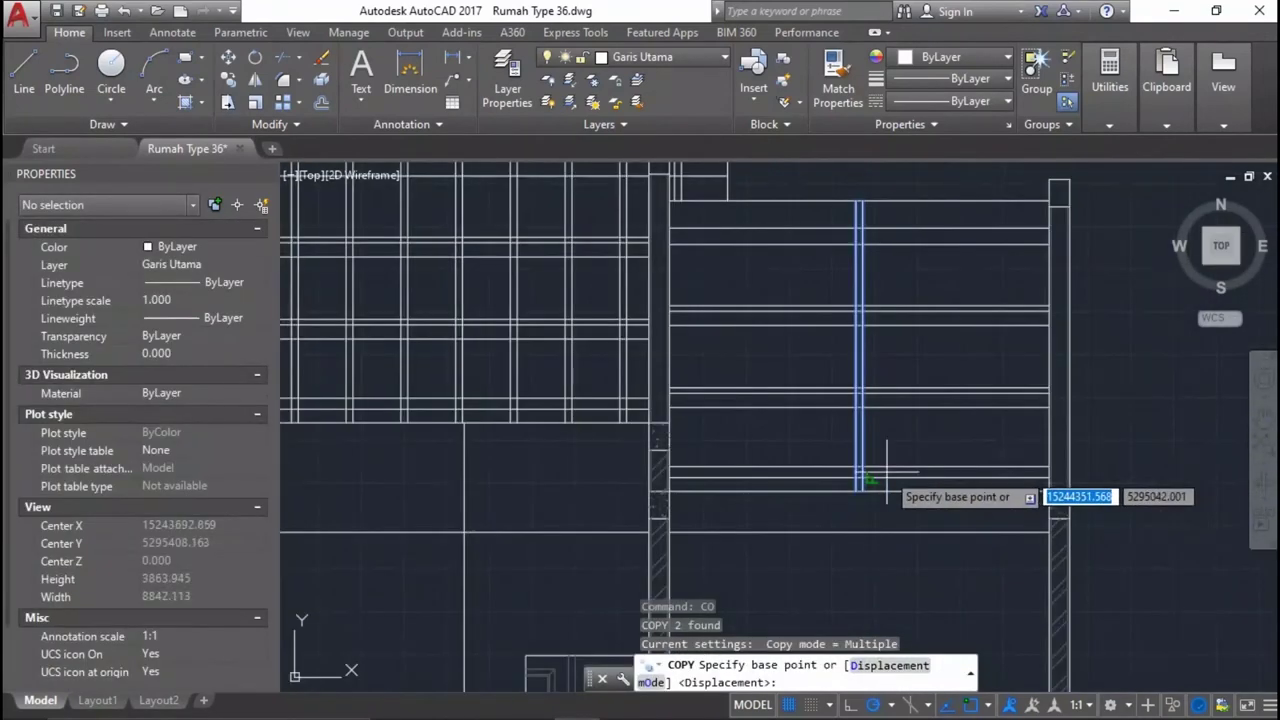
left_click(905, 427)
type("00")
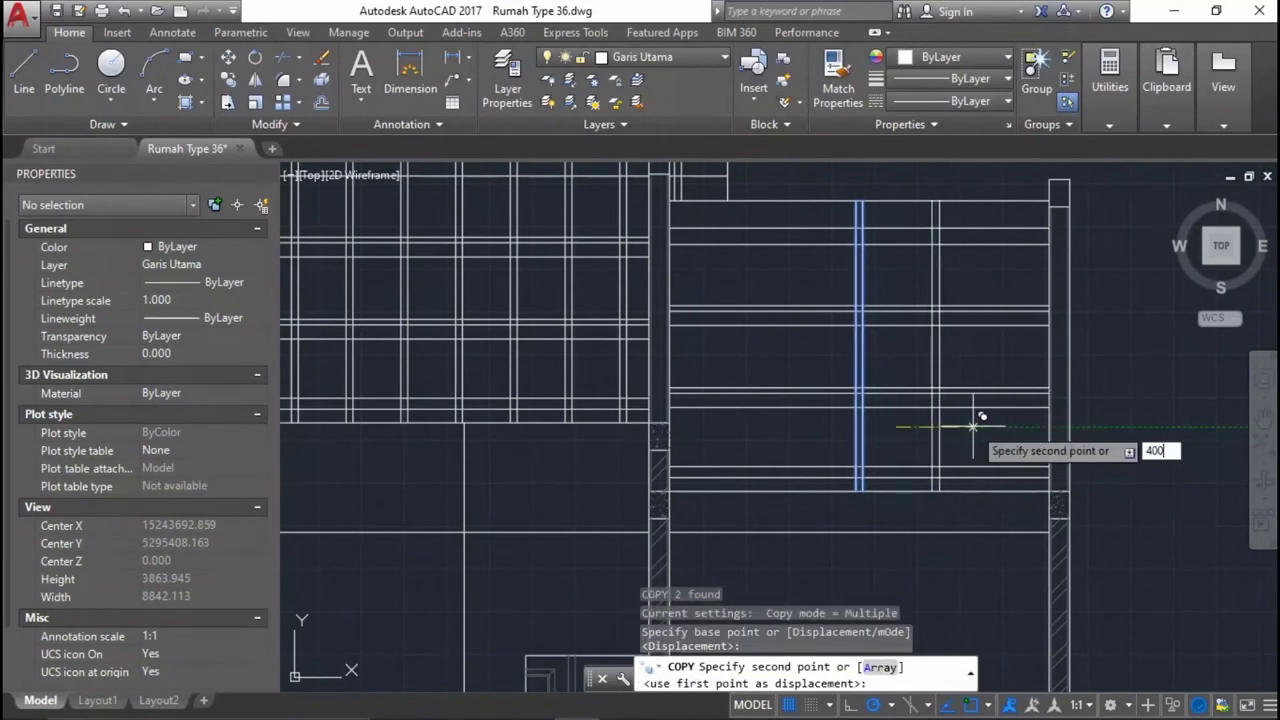
key("Return")
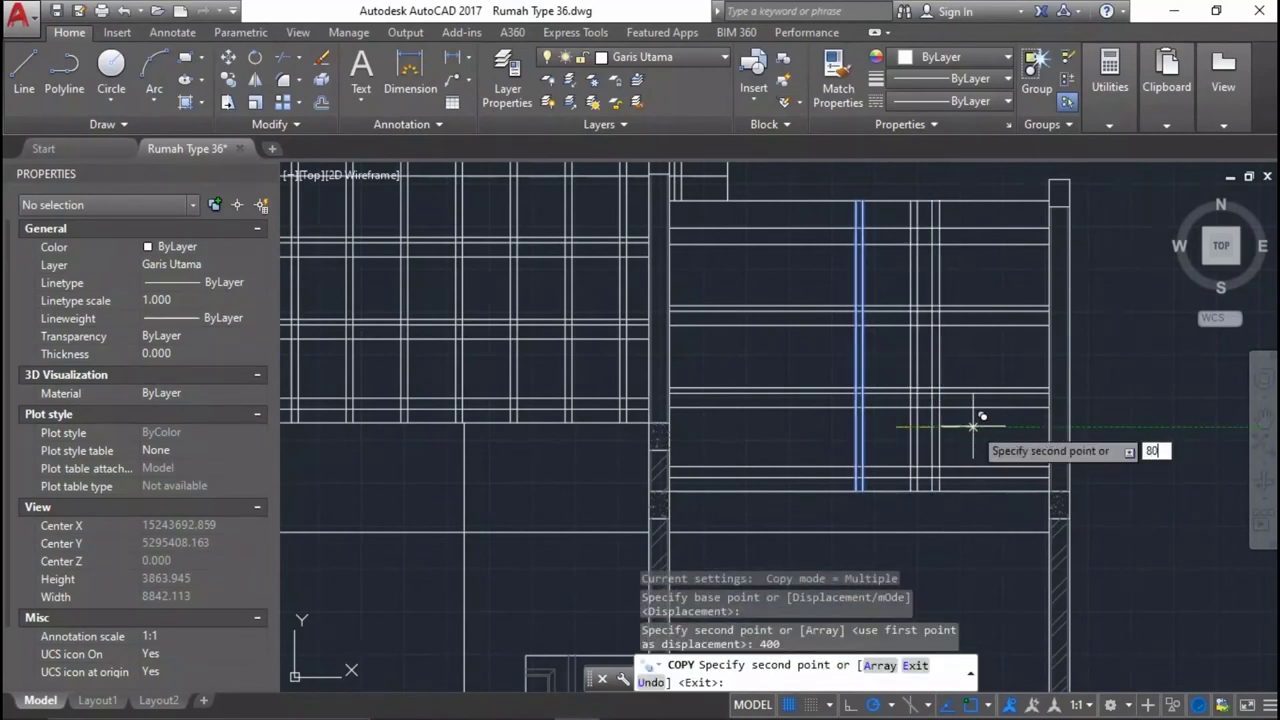
key("Return")
Copy another pair of vertical lines 400 units further right.
key("Return")
left_click(975, 430)
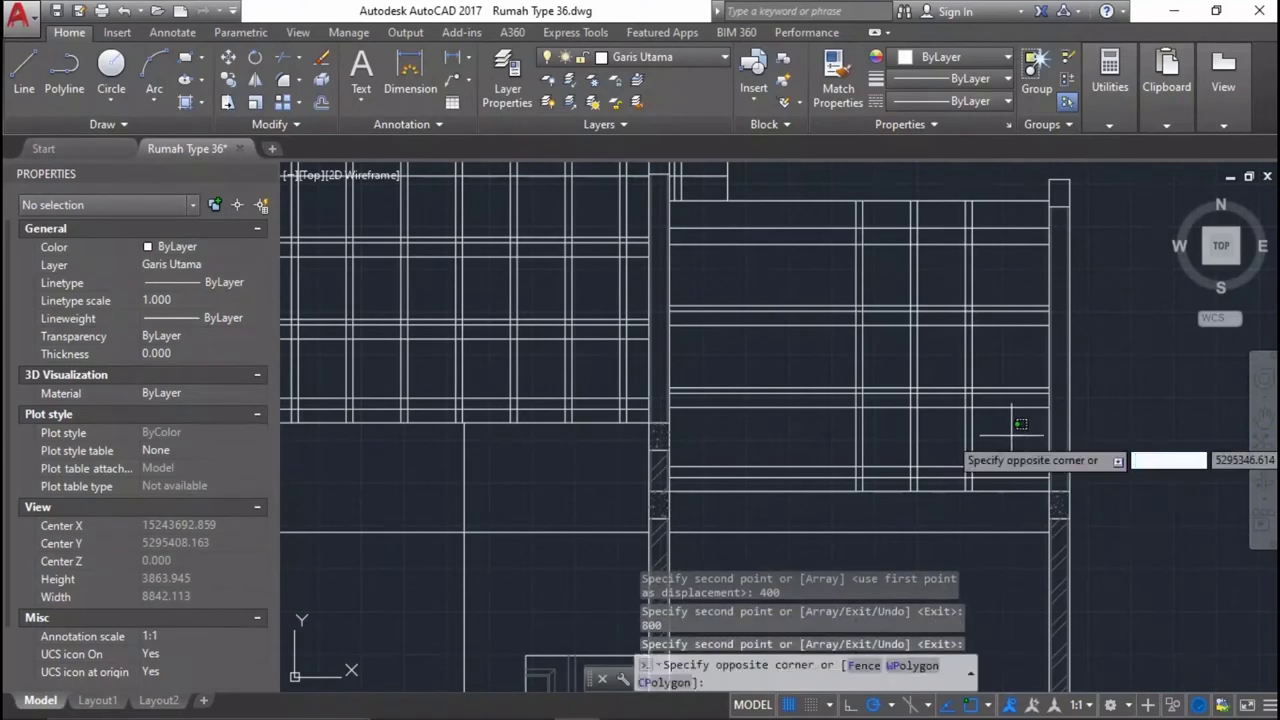
left_click(960, 432)
scroll(960, 432, "up", 3)
type("co")
key("Return")
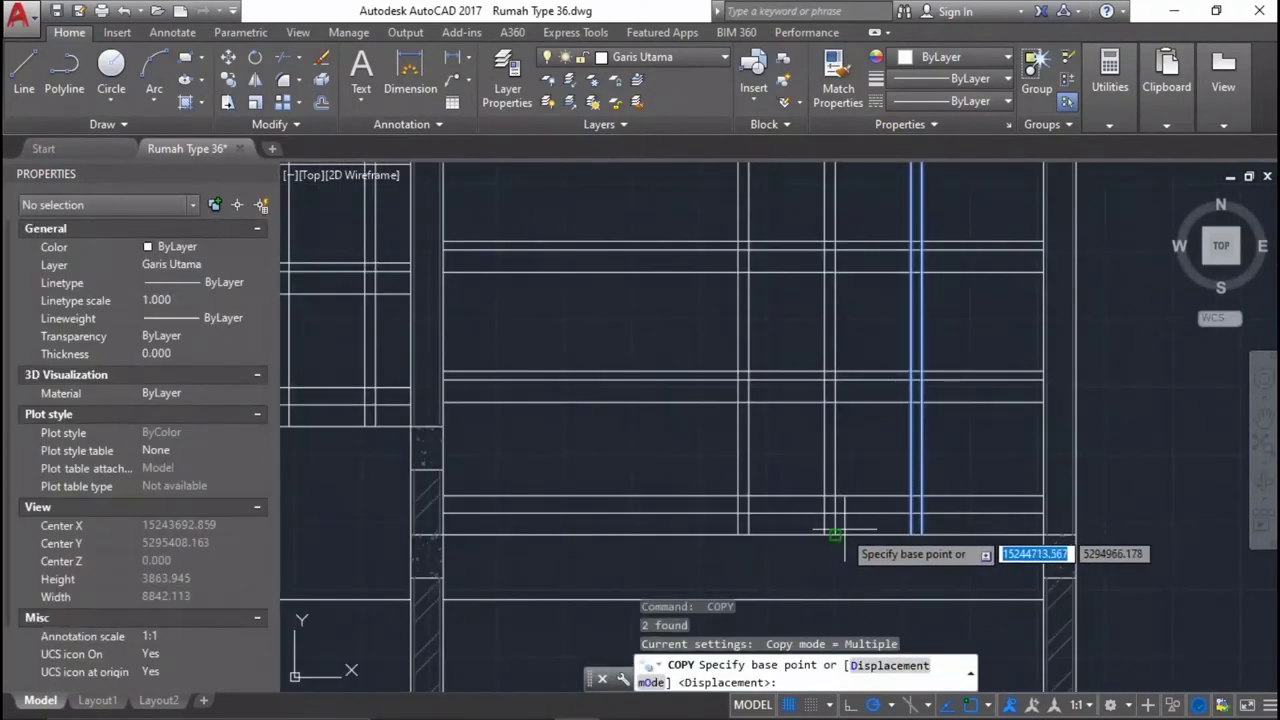
left_click(846, 533)
left_click(930, 533)
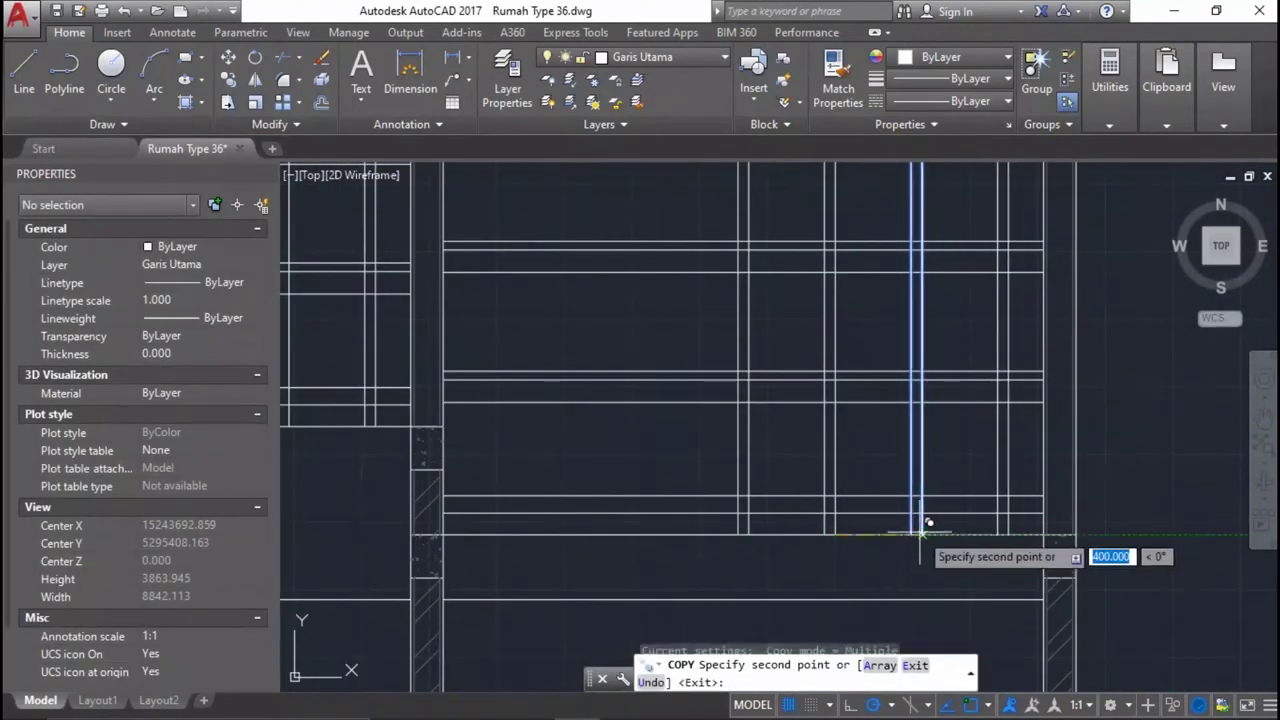
key("Return")
Mirror the six vertical lines across the section's centre line.
left_click(1022, 450)
left_click(809, 434)
middle_click_drag(830, 484, 797, 522)
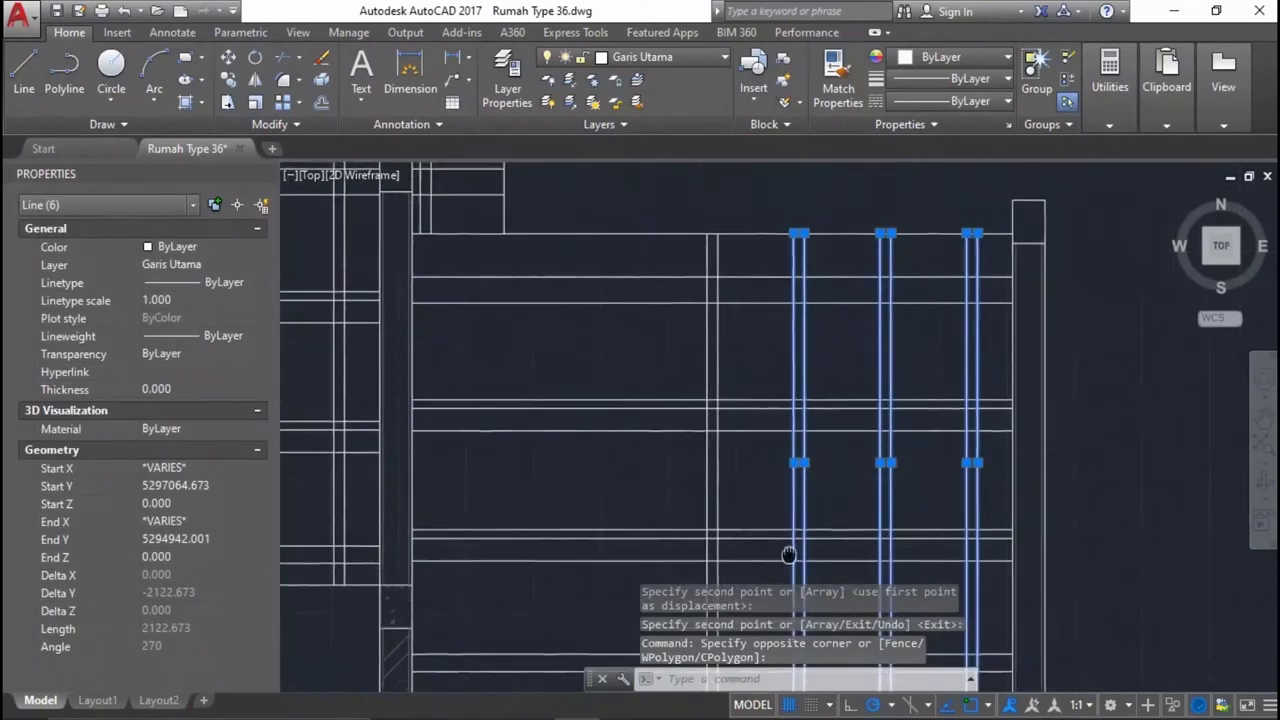
type("mi")
key("Return")
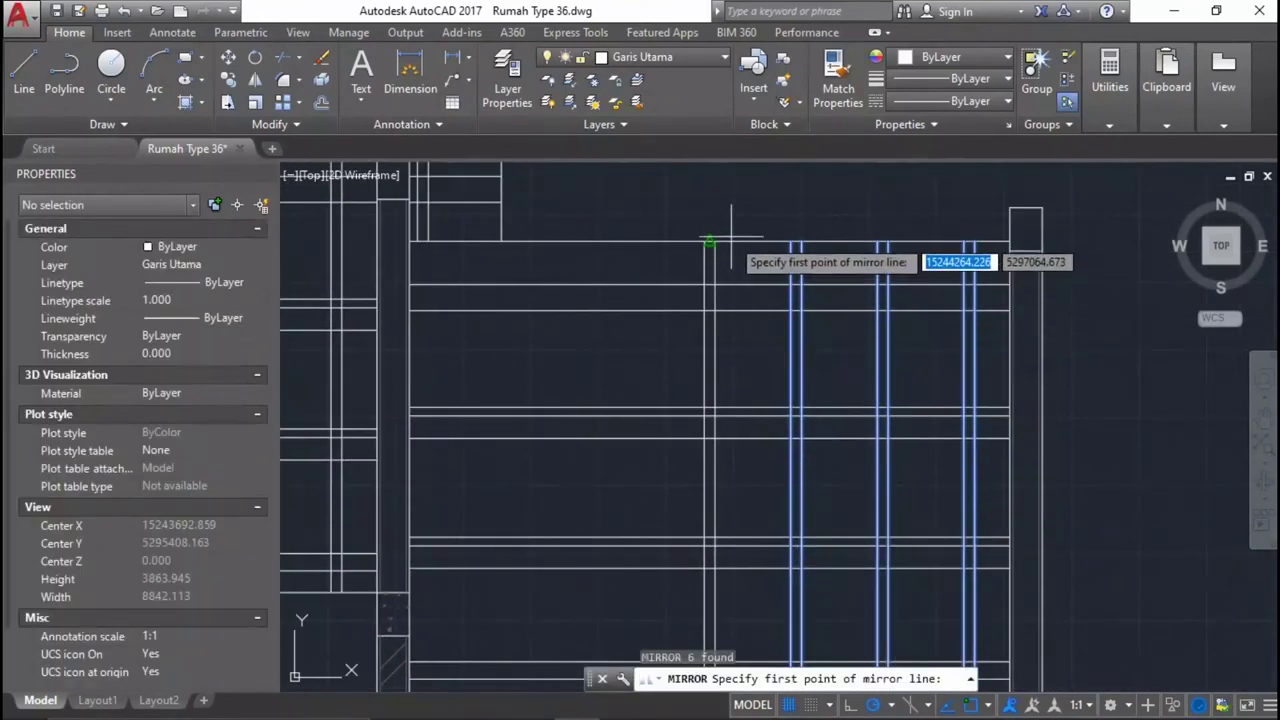
left_click(709, 208)
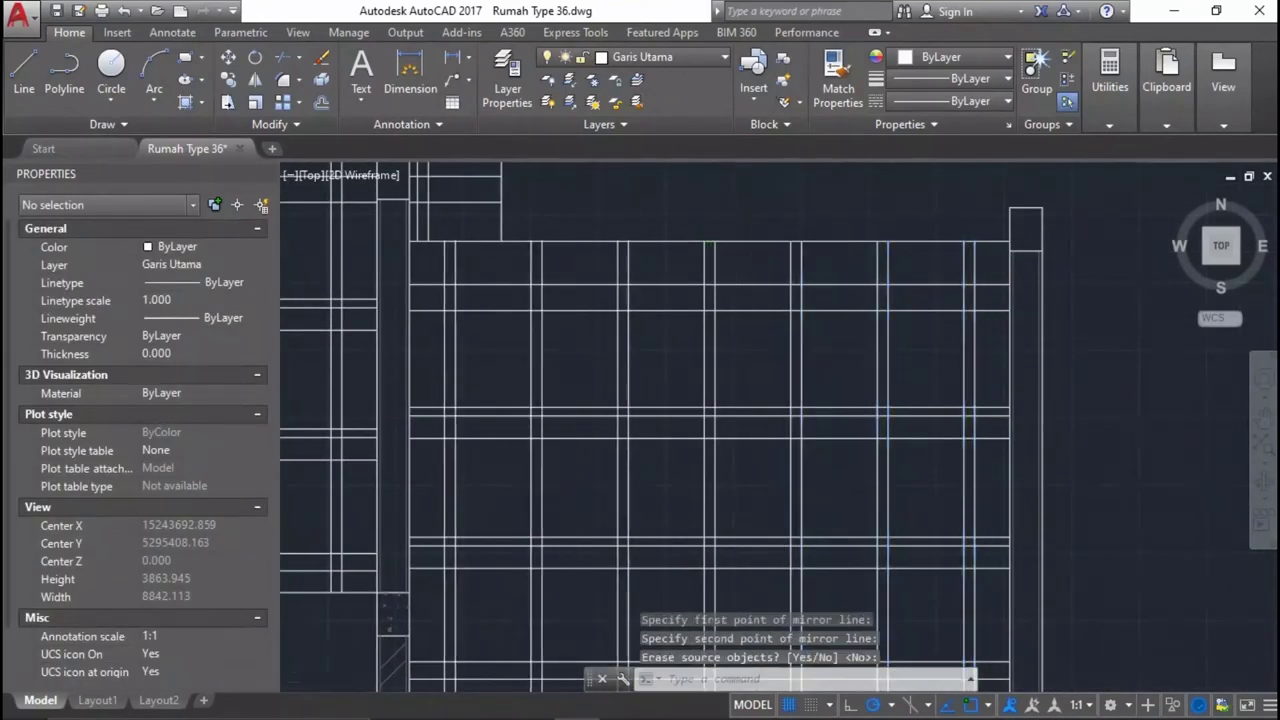
scroll(700, 330, "down", 4)
scroll(519, 287, "up", 2)
scroll(911, 223, "up", 3)
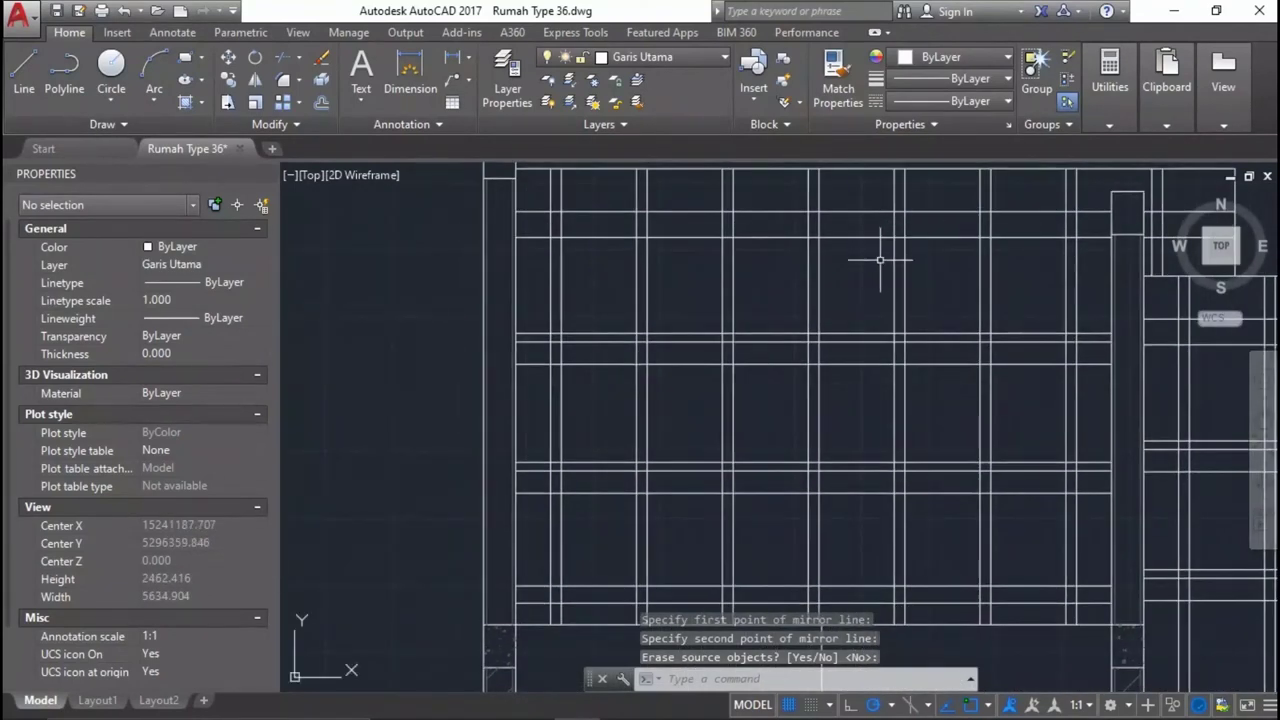
Keep the mirror source lines, then trim the first excess guide-line segments.
key("Return")
type("tr")
key("Return")
key("Return")
scroll(582, 577, "up", 2)
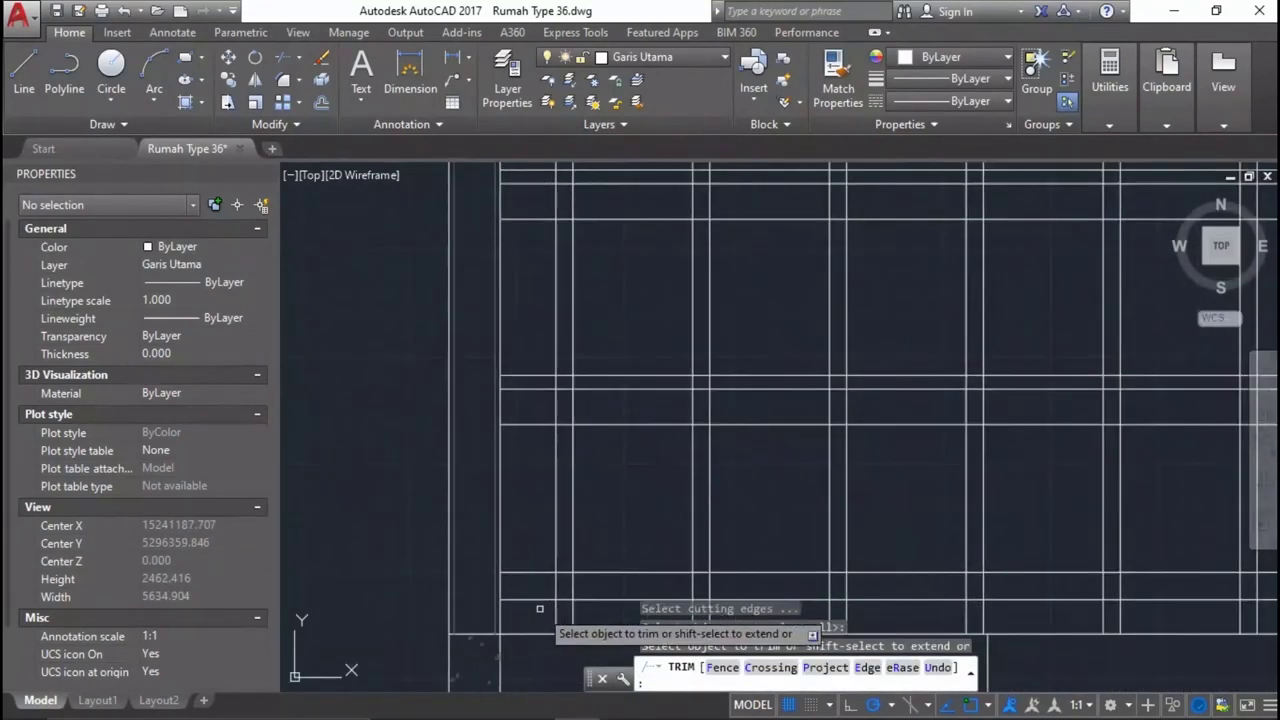
scroll(582, 577, "up", 1)
left_click(581, 605)
scroll(590, 300, "down", 3)
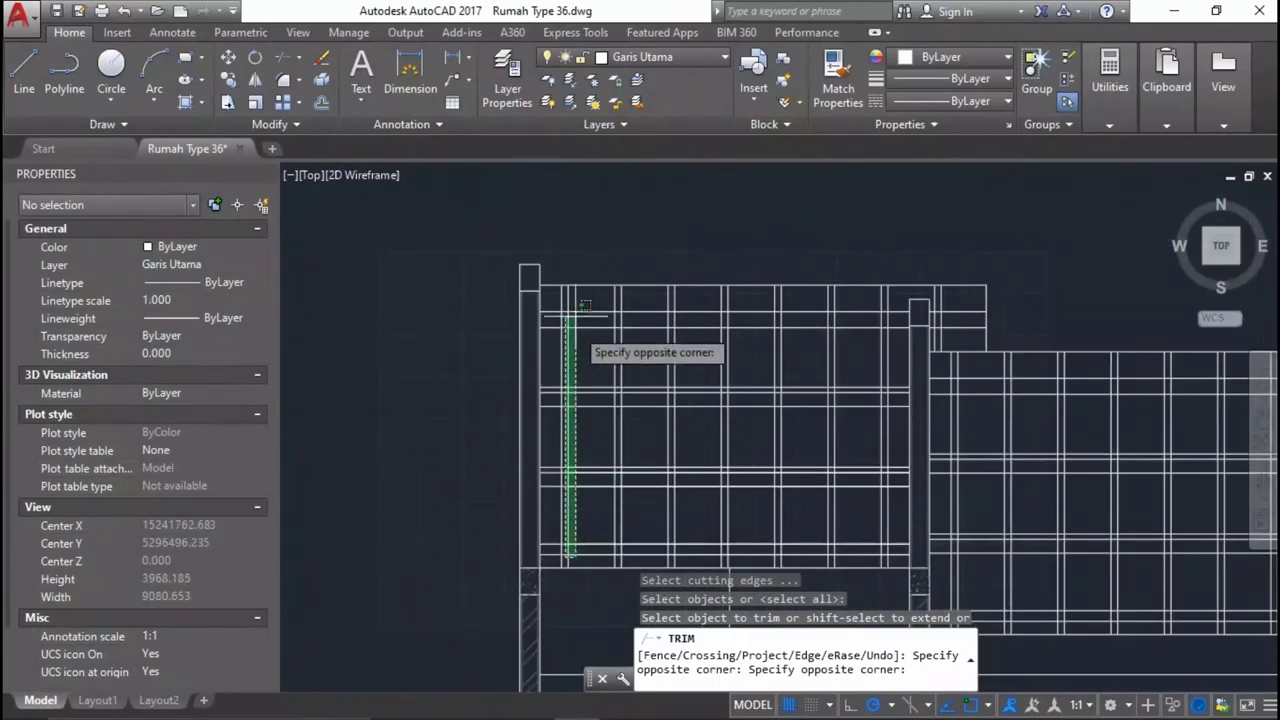
scroll(620, 305, "up", 2)
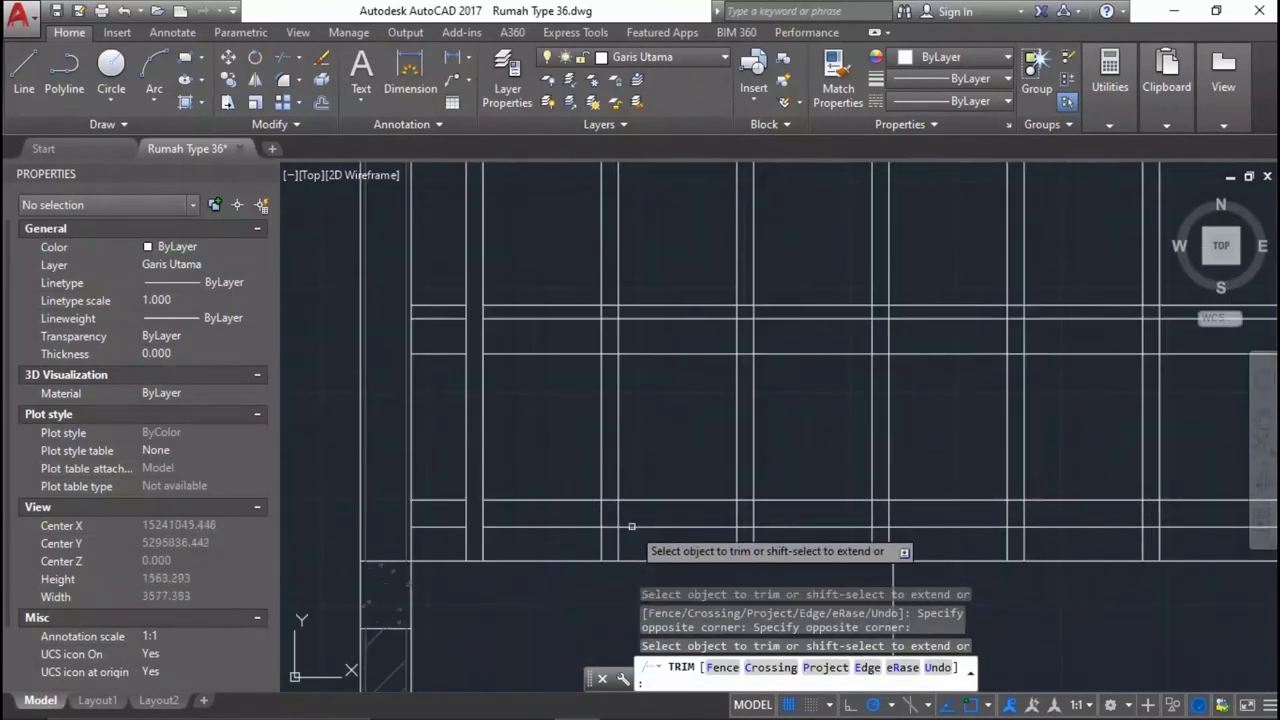
scroll(618, 284, "down", 1)
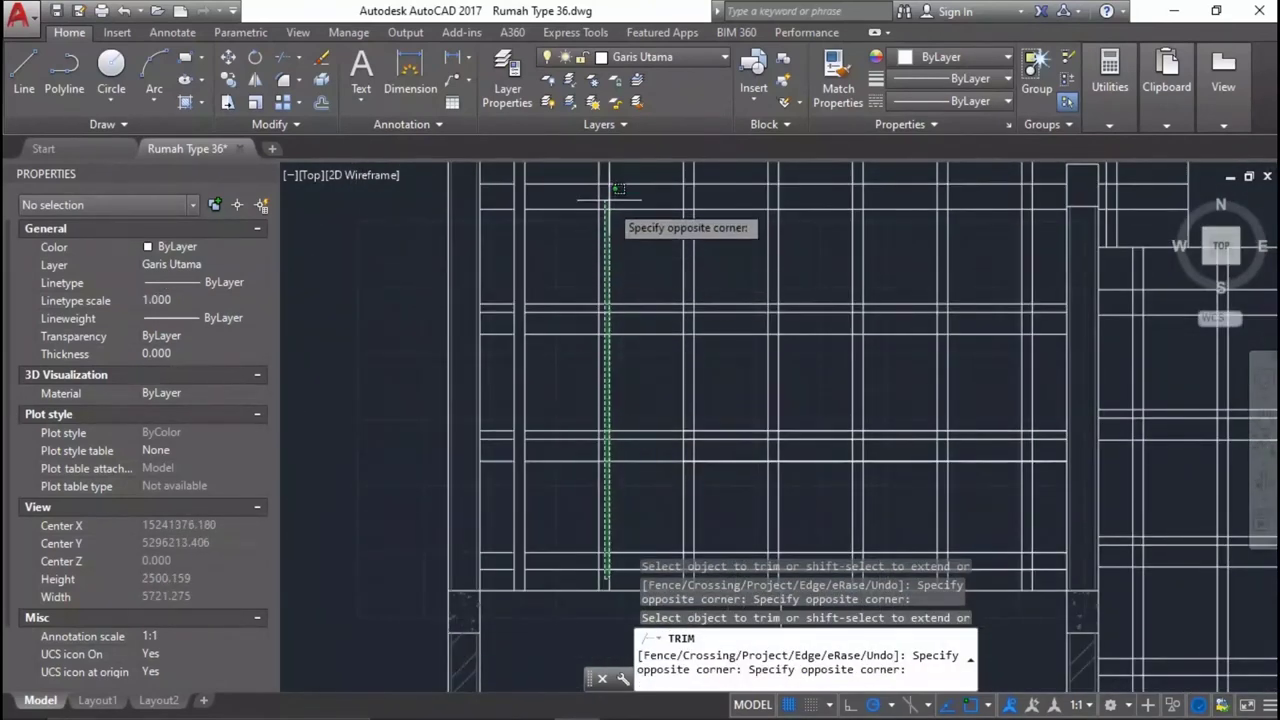
middle_click_drag(610, 175, 607, 246)
left_click(613, 205)
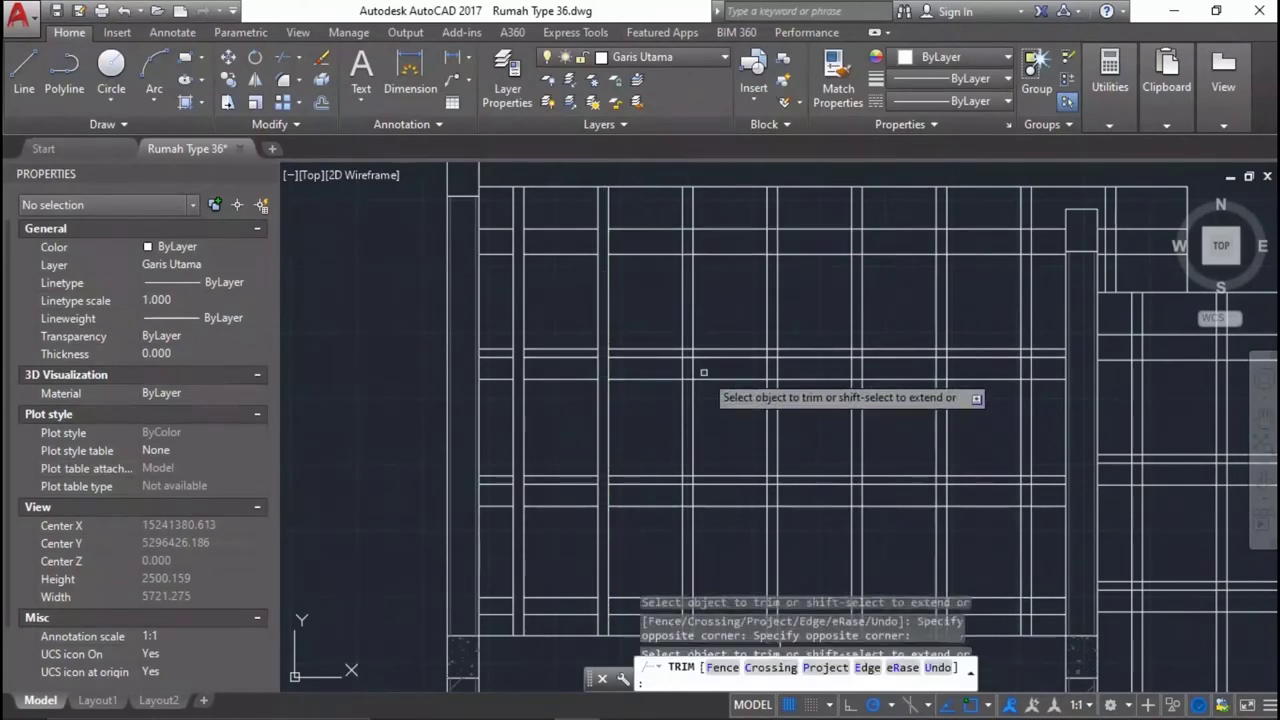
Trim more excess vertical segments in the middle of the grid.
middle_click_drag(711, 331, 714, 276)
left_click(701, 167)
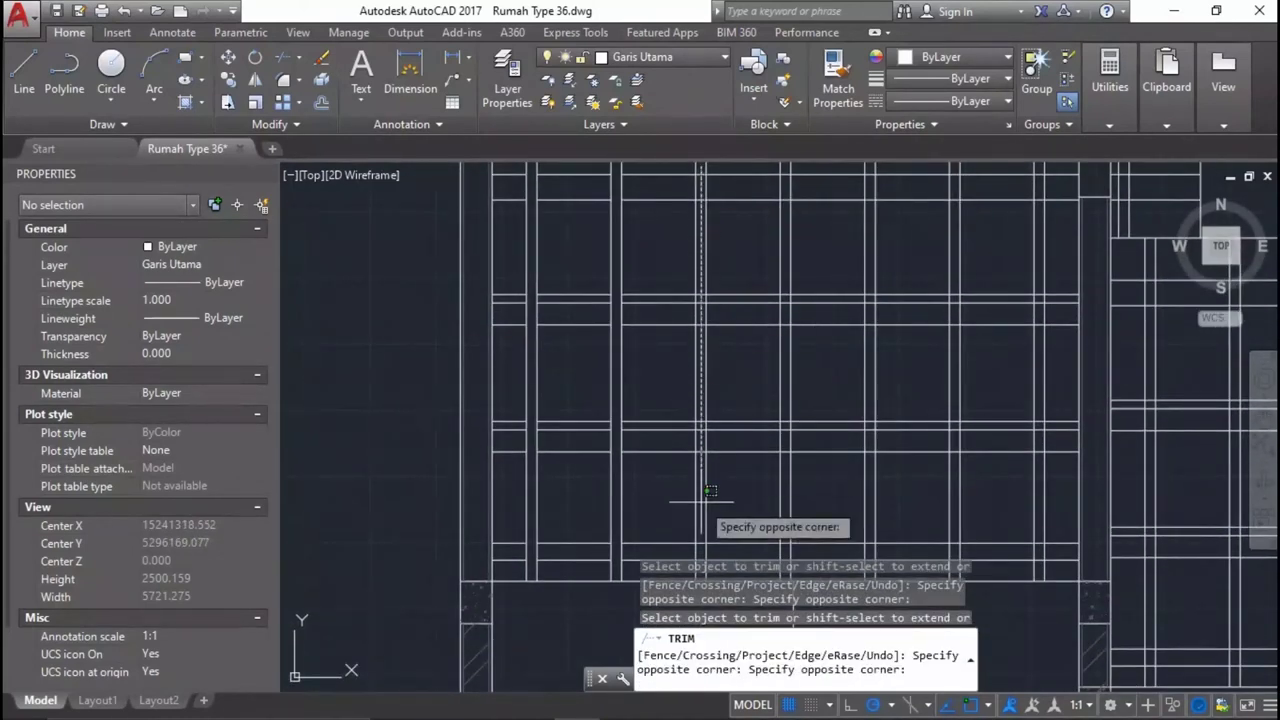
mouse_move(712, 568)
middle_mouse_down()
mouse_move(716, 537)
mouse_move(798, 615)
middle_mouse_up()
left_click(728, 535)
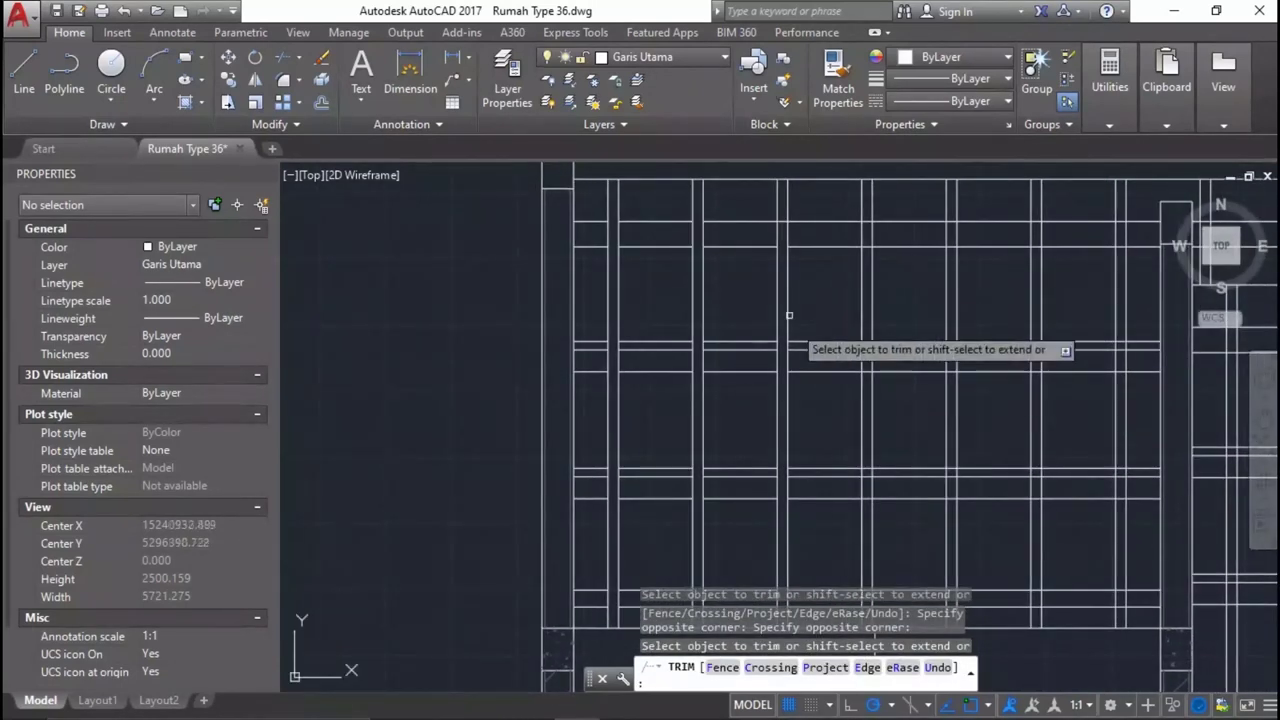
left_click(784, 221)
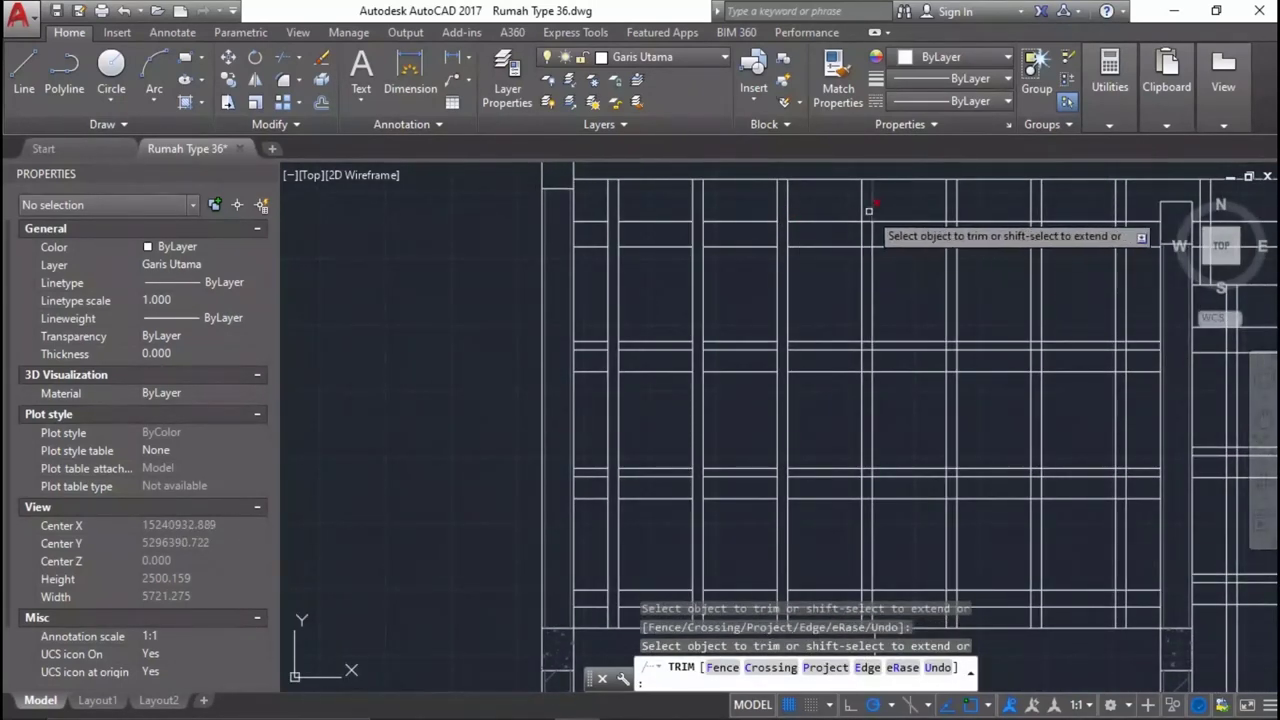
left_click(869, 210)
mouse_move(885, 515)
middle_mouse_down()
mouse_move(925, 495)
mouse_move(913, 563)
middle_mouse_up()
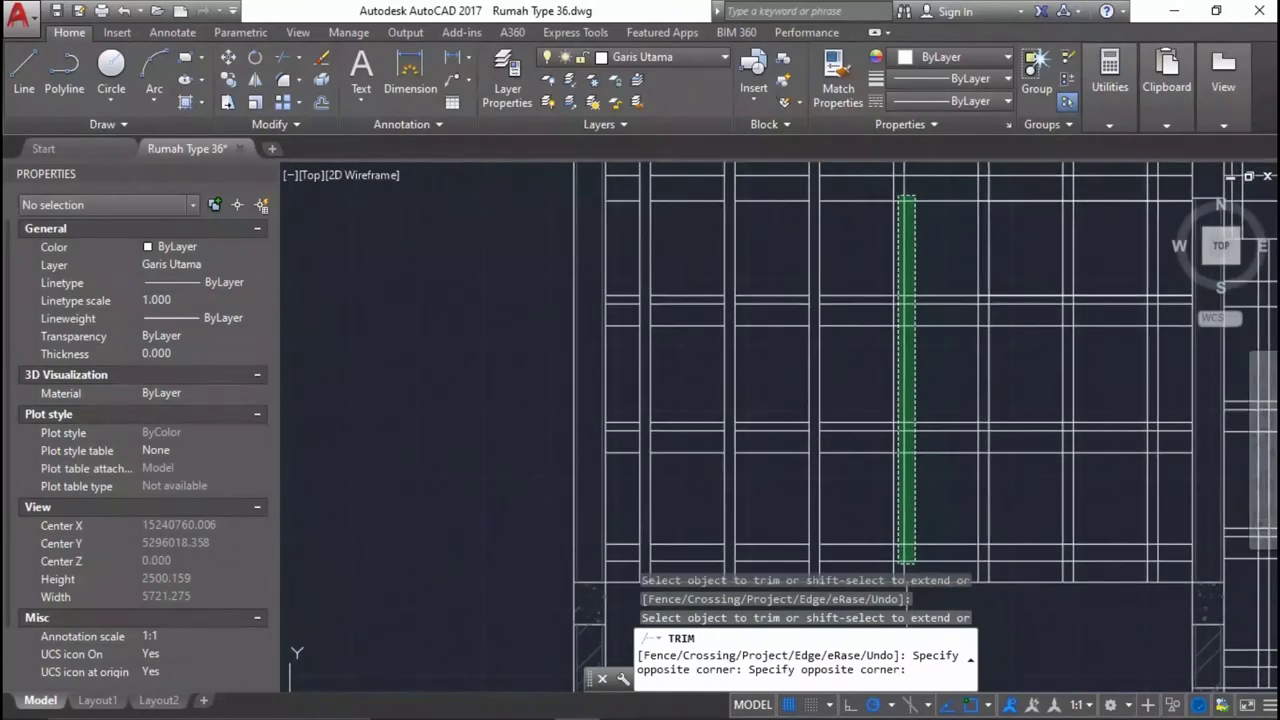
scroll(913, 563, "down", 2)
middle_click_drag(917, 552, 930, 512)
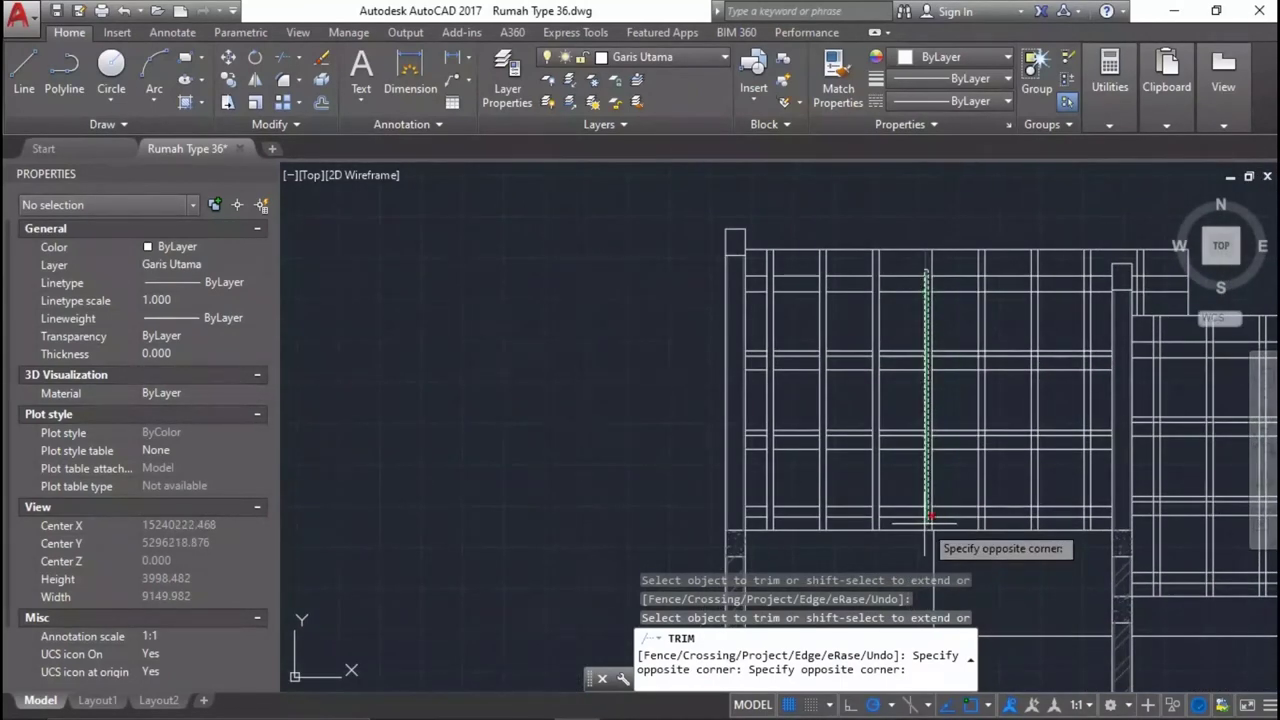
left_click(930, 515)
scroll(983, 519, "up", 4)
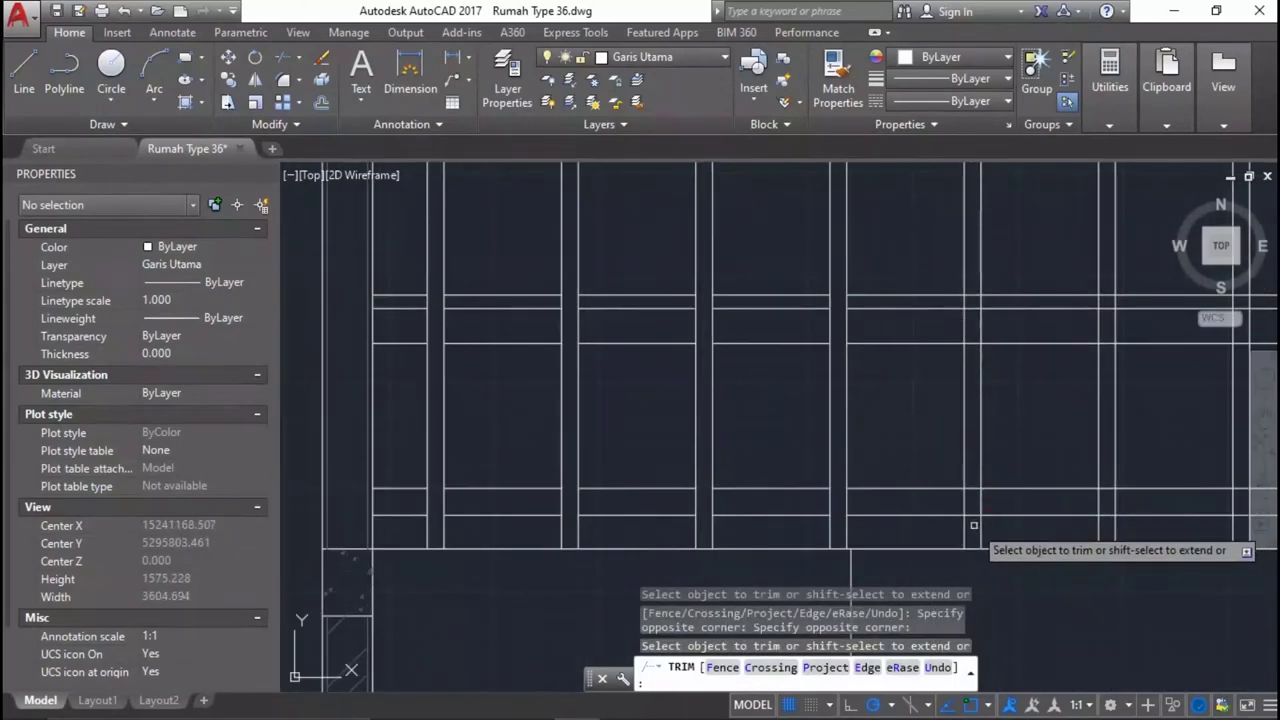
scroll(973, 524, "down", 4)
Trim the overhanging vertical line ends on the right side of the grid.
left_click(973, 516)
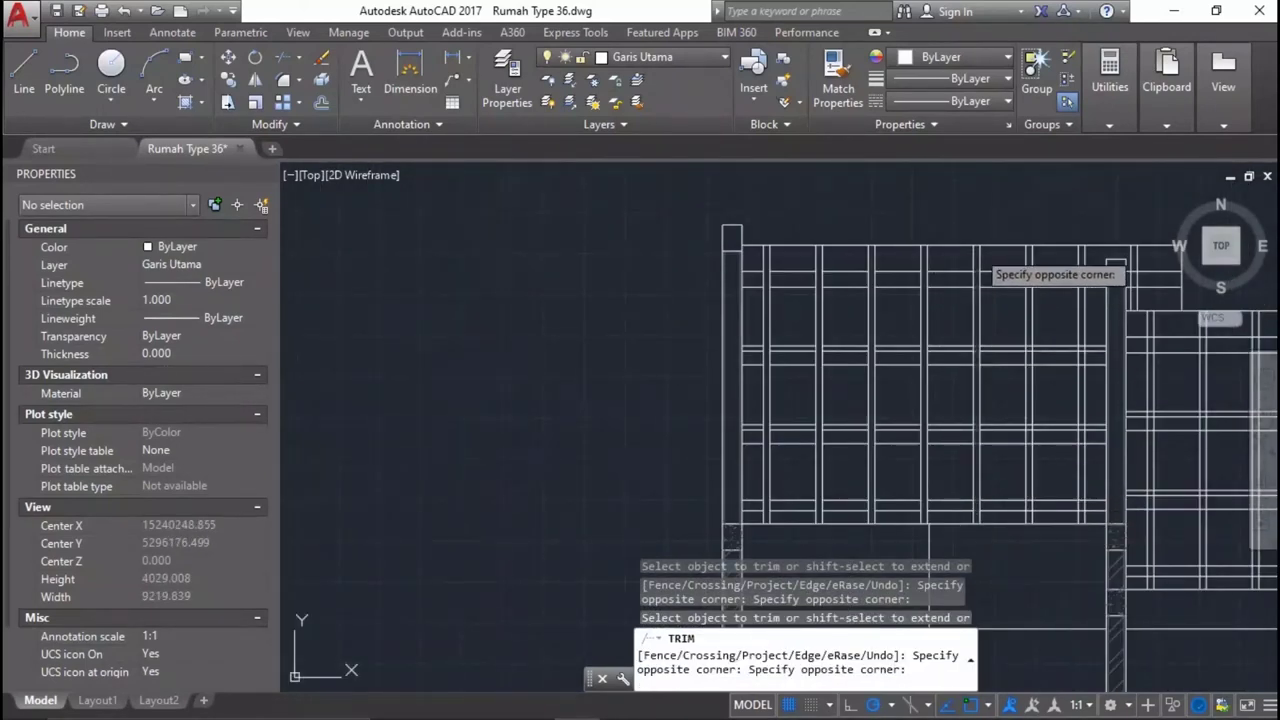
left_click(1115, 268)
scroll(1004, 342, "up", 2)
scroll(1010, 507, "up", 1)
scroll(991, 571, "up", 1)
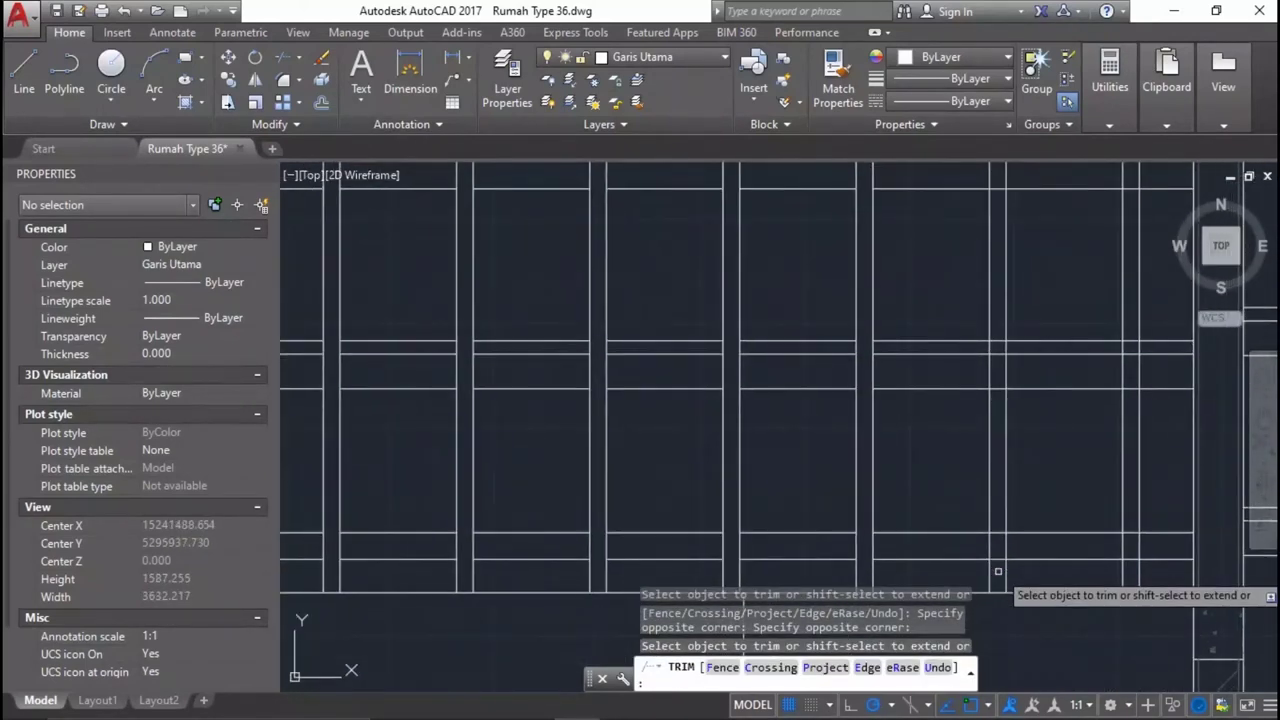
left_click(998, 571)
scroll(1003, 450, "down", 1)
scroll(995, 410, "down", 2)
scroll(995, 350, "down", 1)
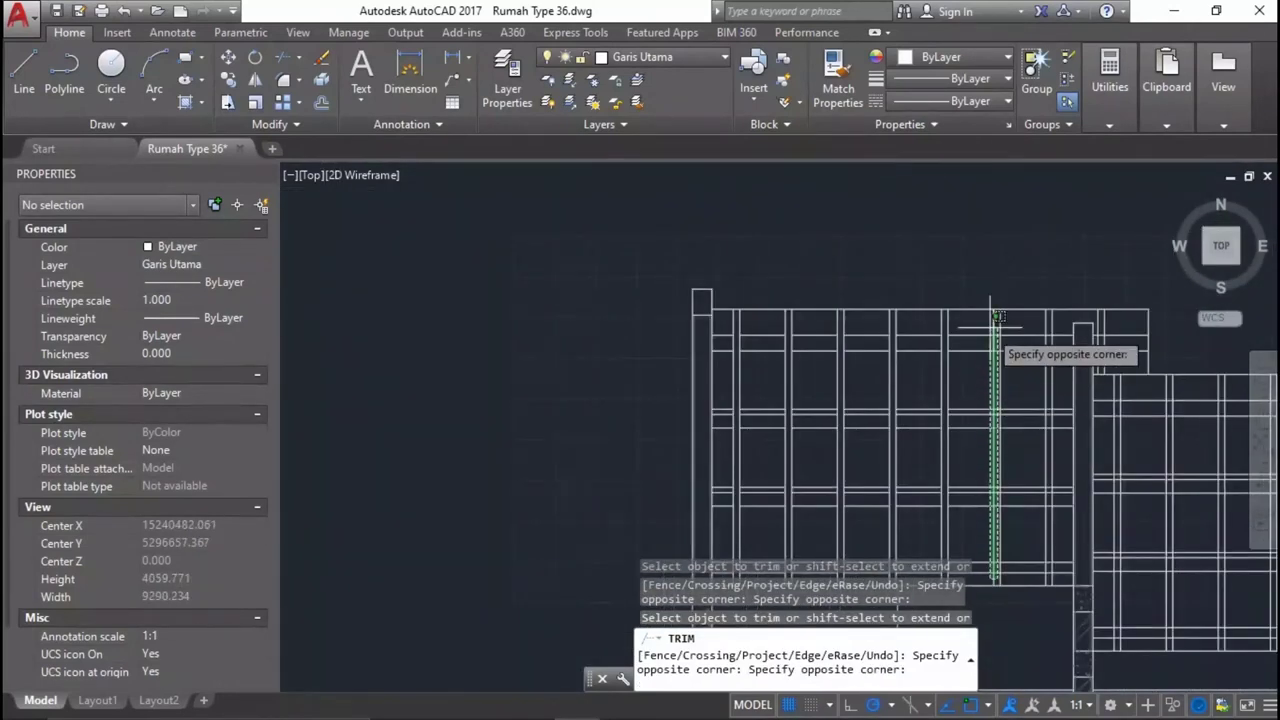
scroll(995, 600, "up", 6)
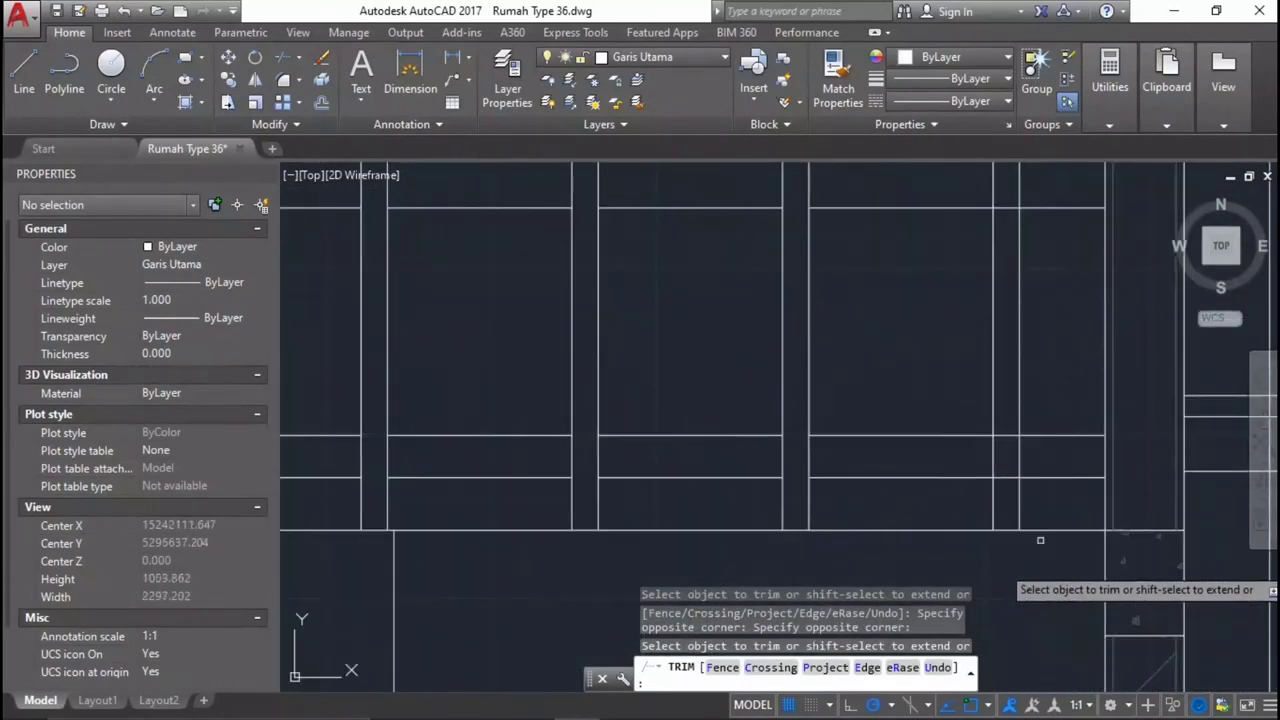
scroll(1003, 450, "down", 3)
scroll(1000, 500, "down", 1)
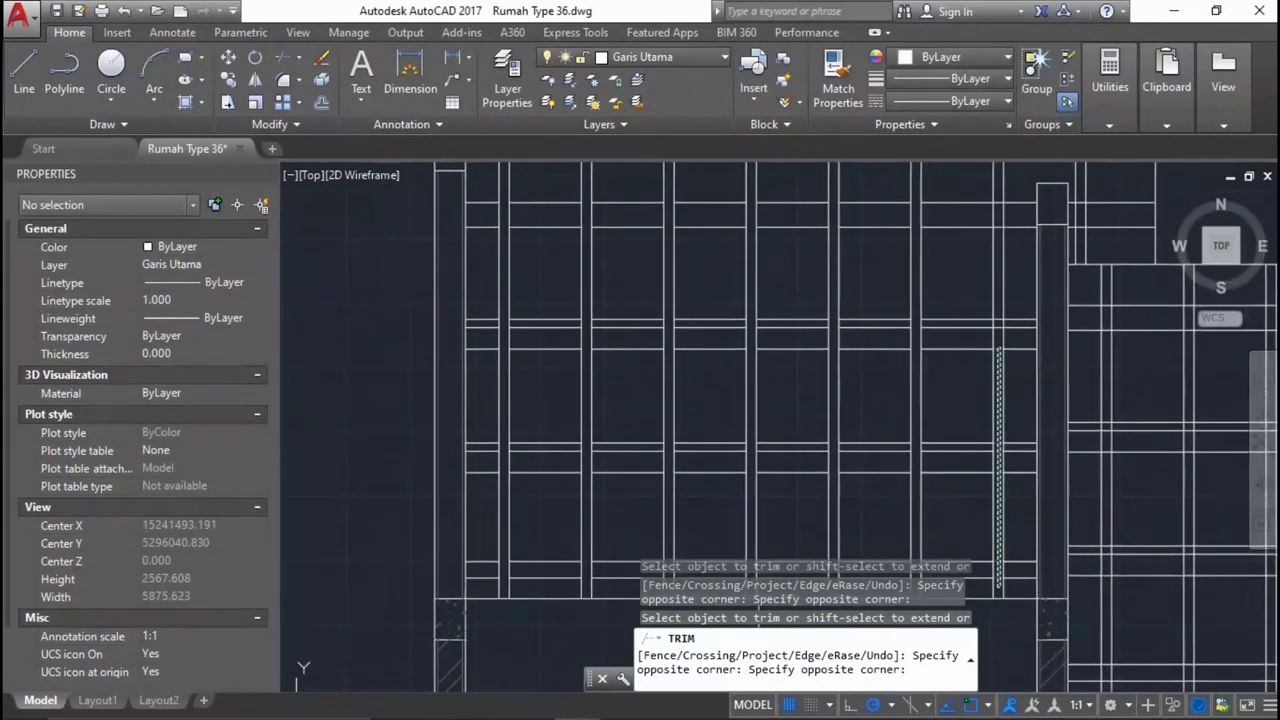
scroll(1012, 300, "down", 2)
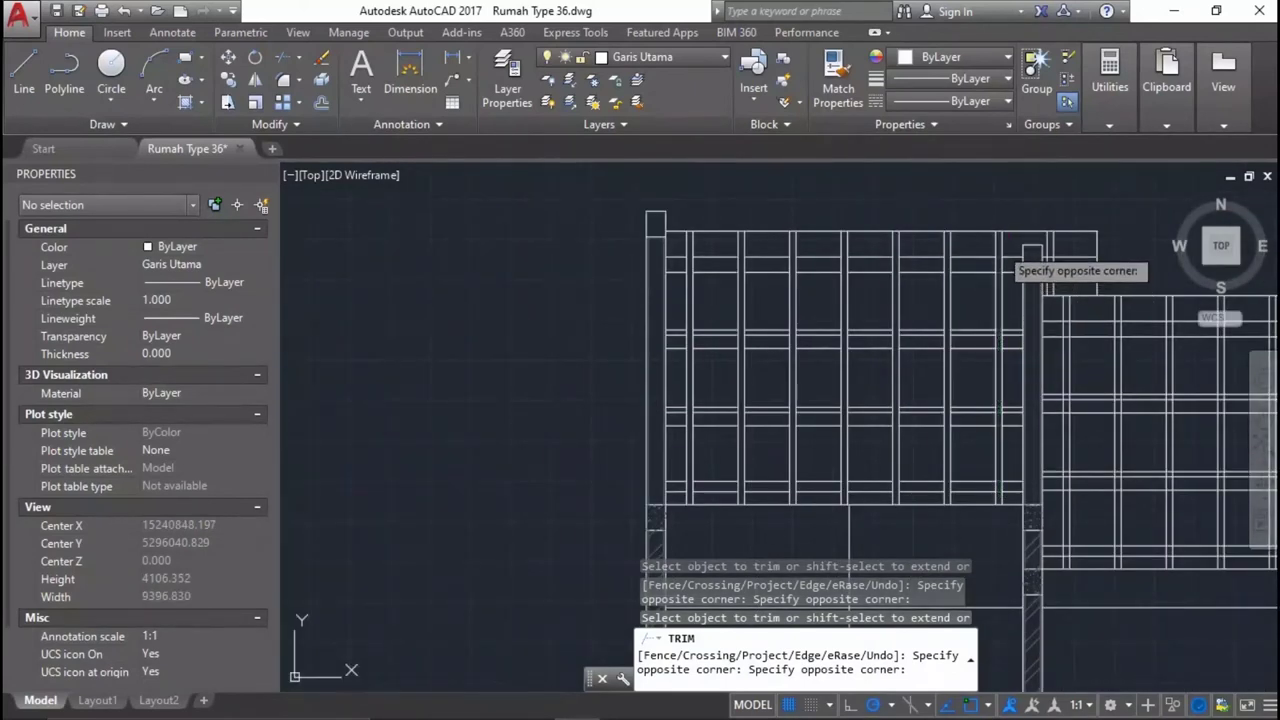
scroll(1012, 262, "up", 2)
scroll(1016, 270, "up", 2)
scroll(1018, 280, "up", 2)
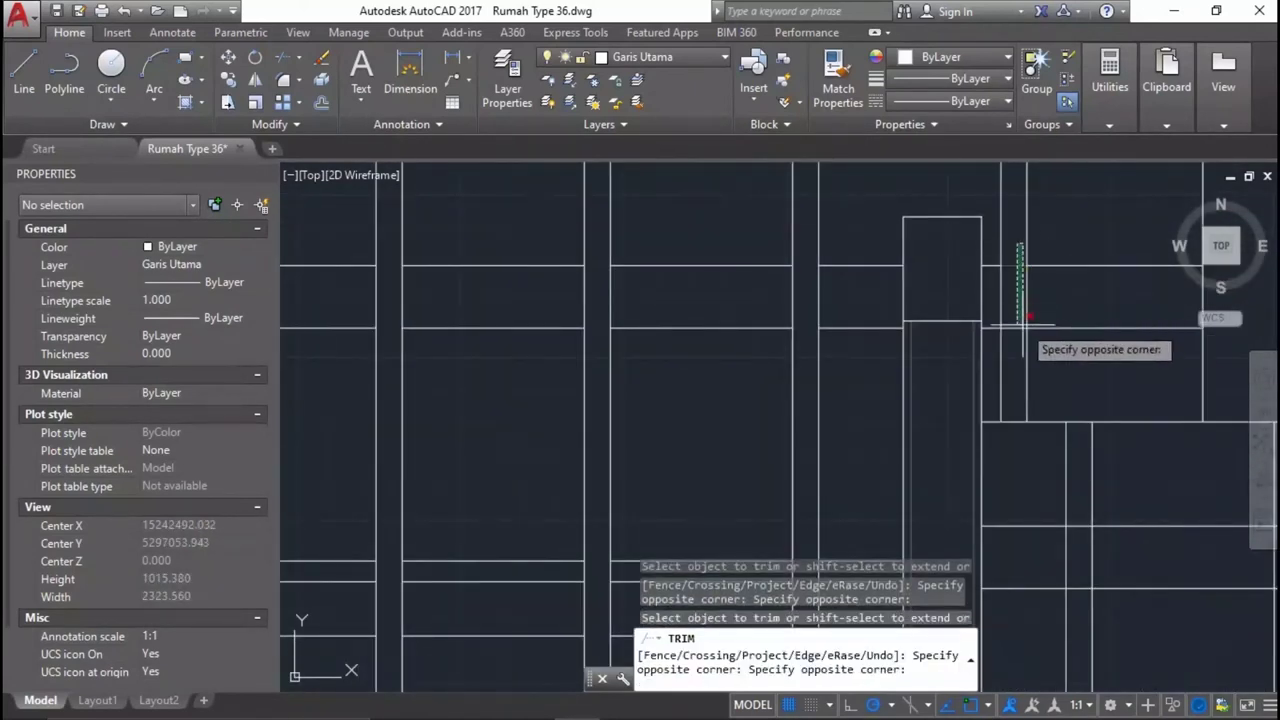
left_click(1005, 368)
Trim the leftover pieces of the right-hand vertical guide lines.
scroll(985, 355, "down", 6)
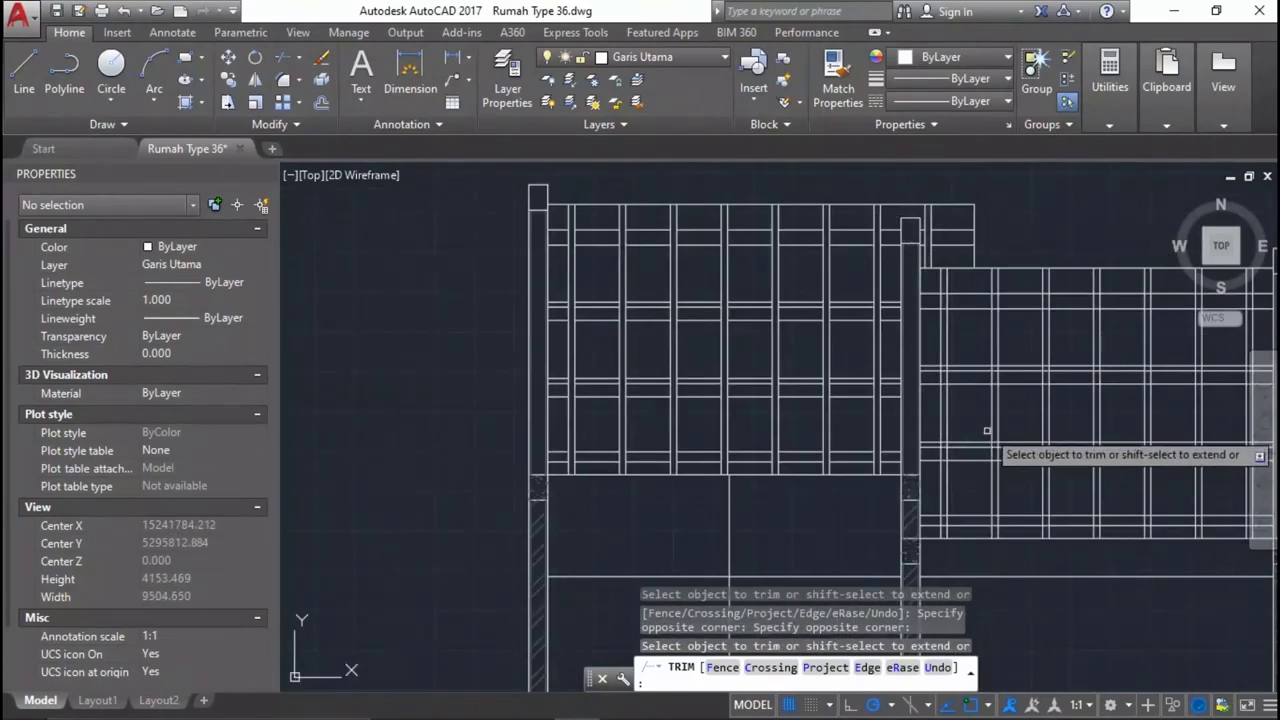
scroll(960, 470, "up", 4)
left_click(925, 528)
scroll(945, 500, "down", 2)
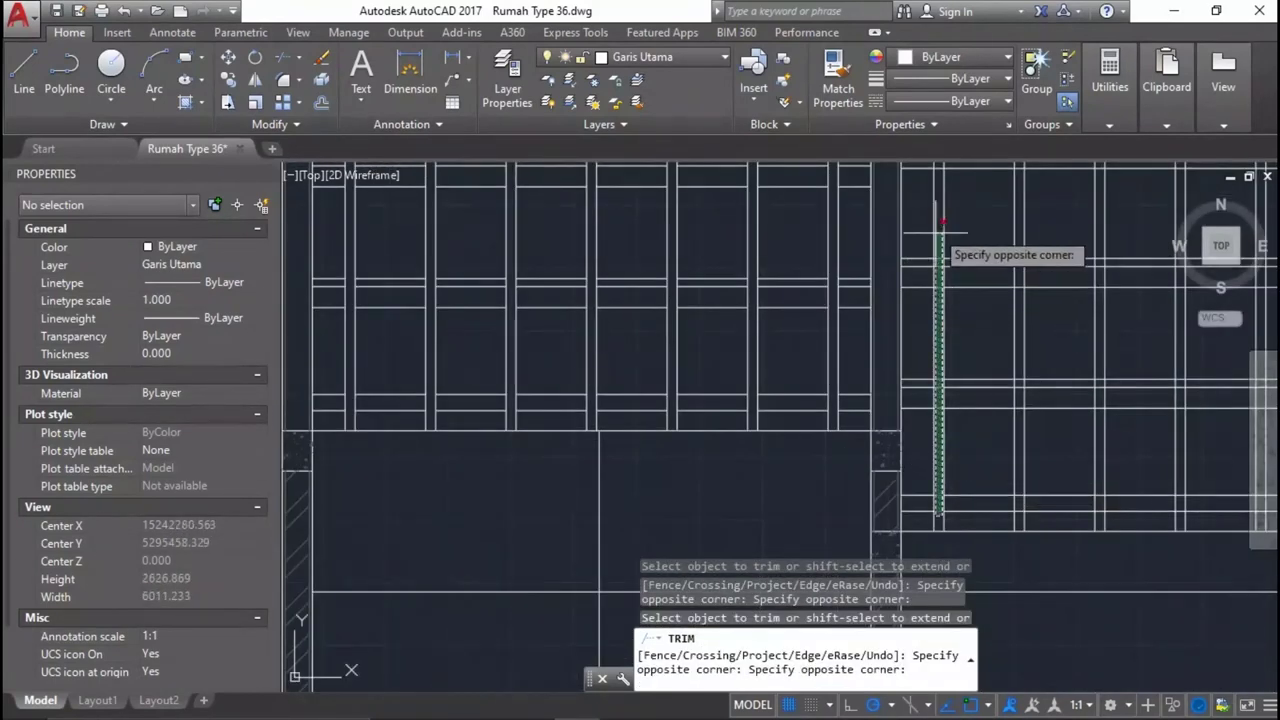
middle_click_drag(944, 221, 1021, 296)
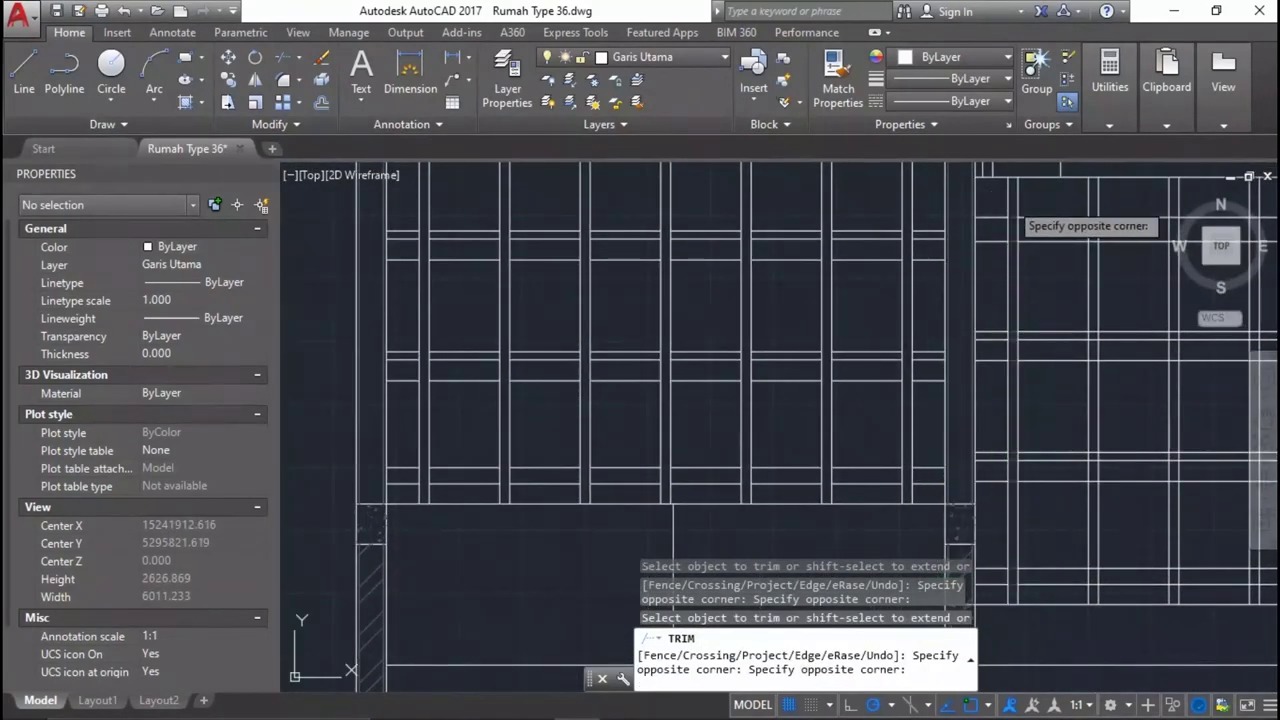
left_click(1085, 213)
left_click(1092, 209)
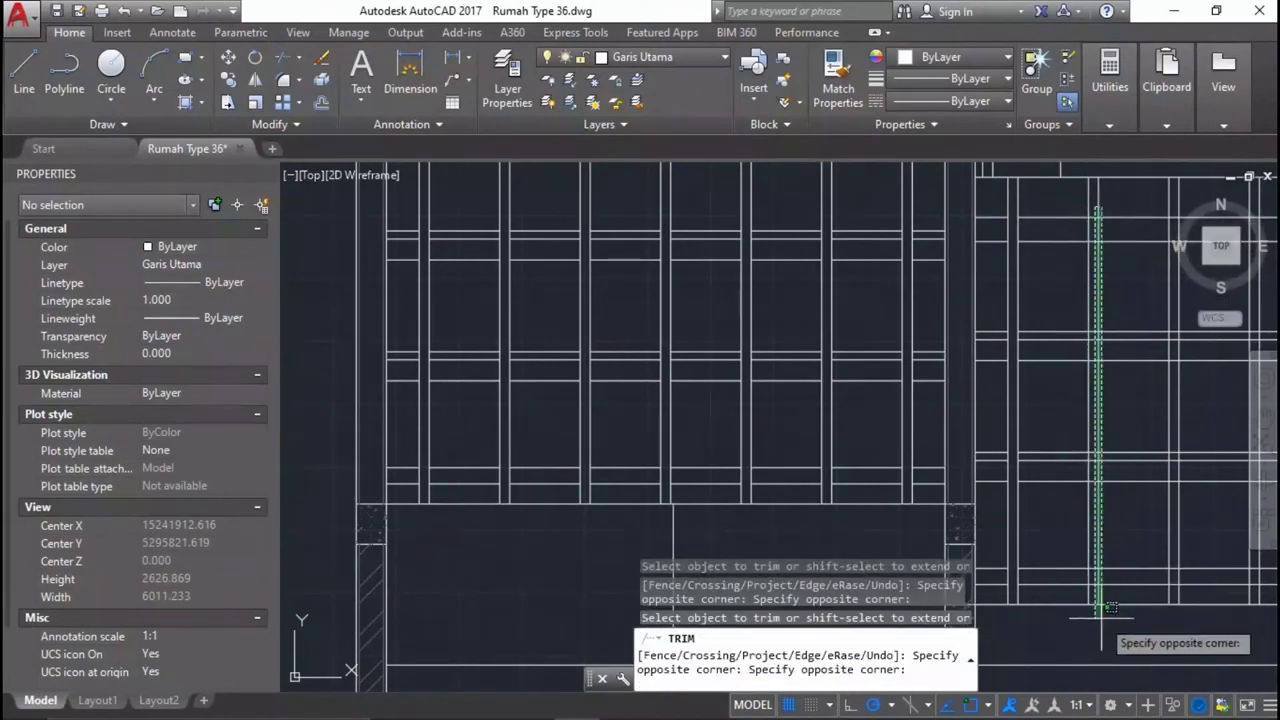
left_click(1177, 595)
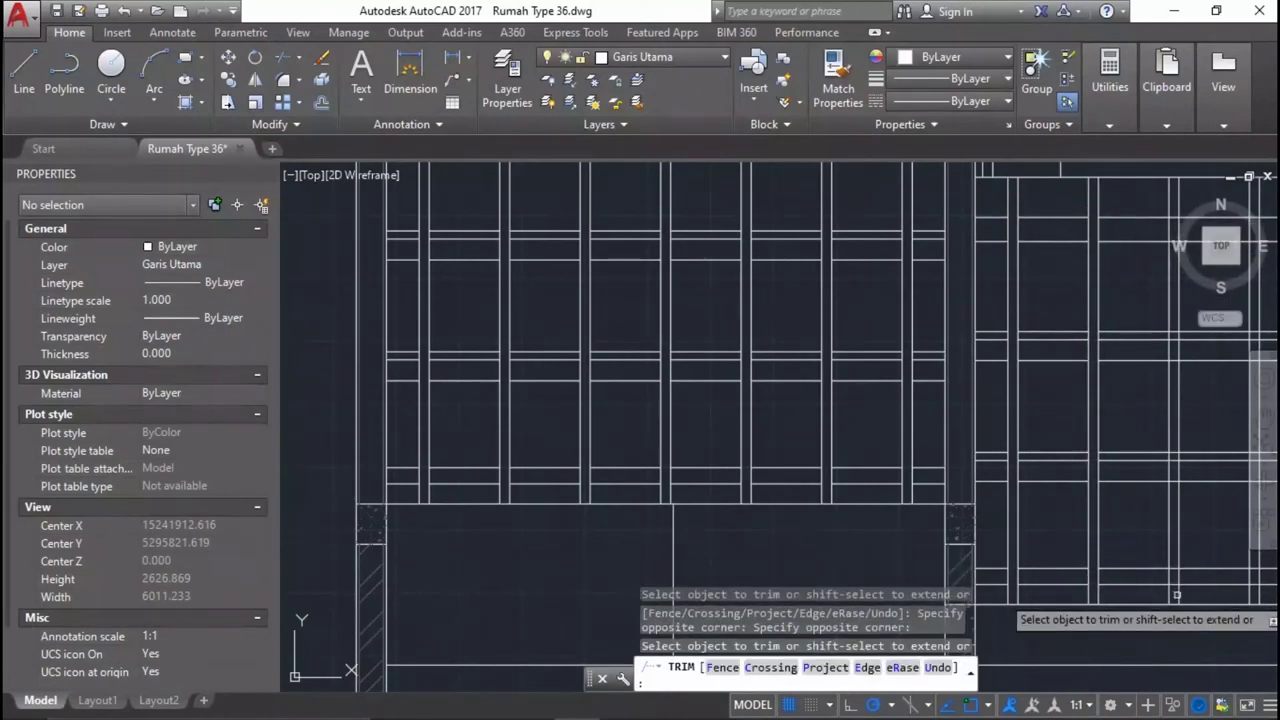
left_click(1181, 576)
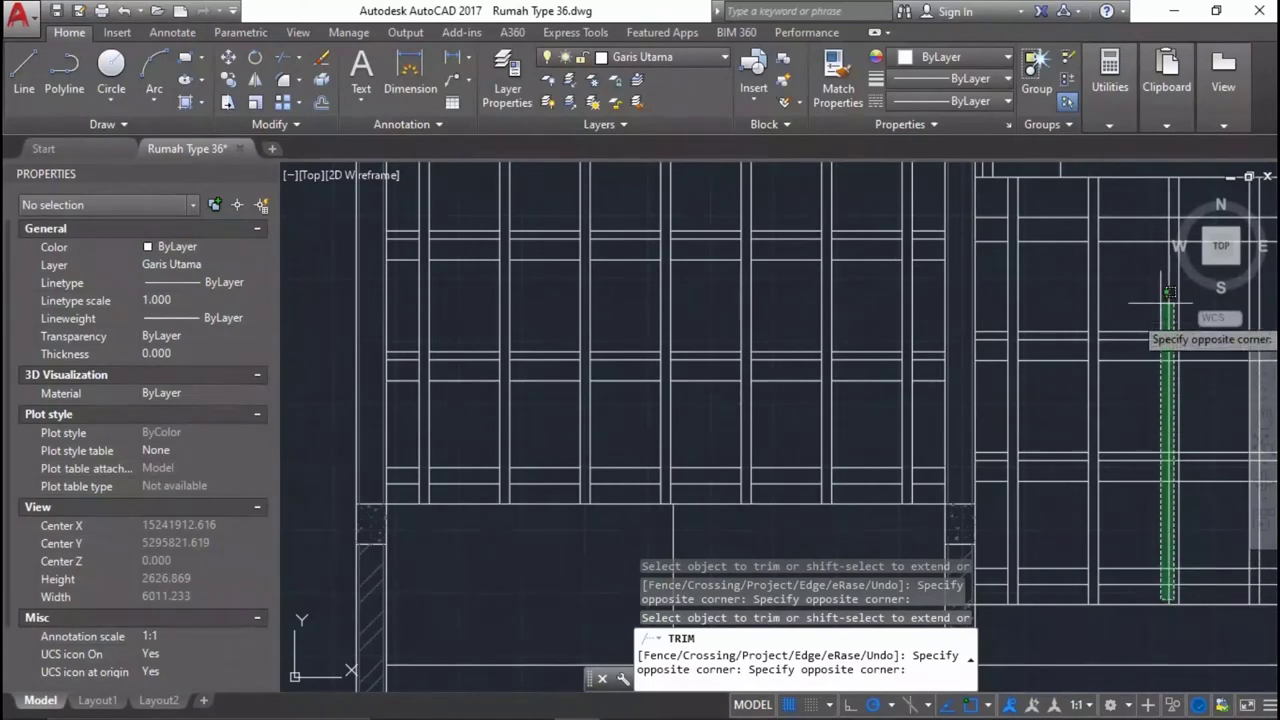
left_click(1185, 205)
middle_click_drag(1204, 206, 1018, 205)
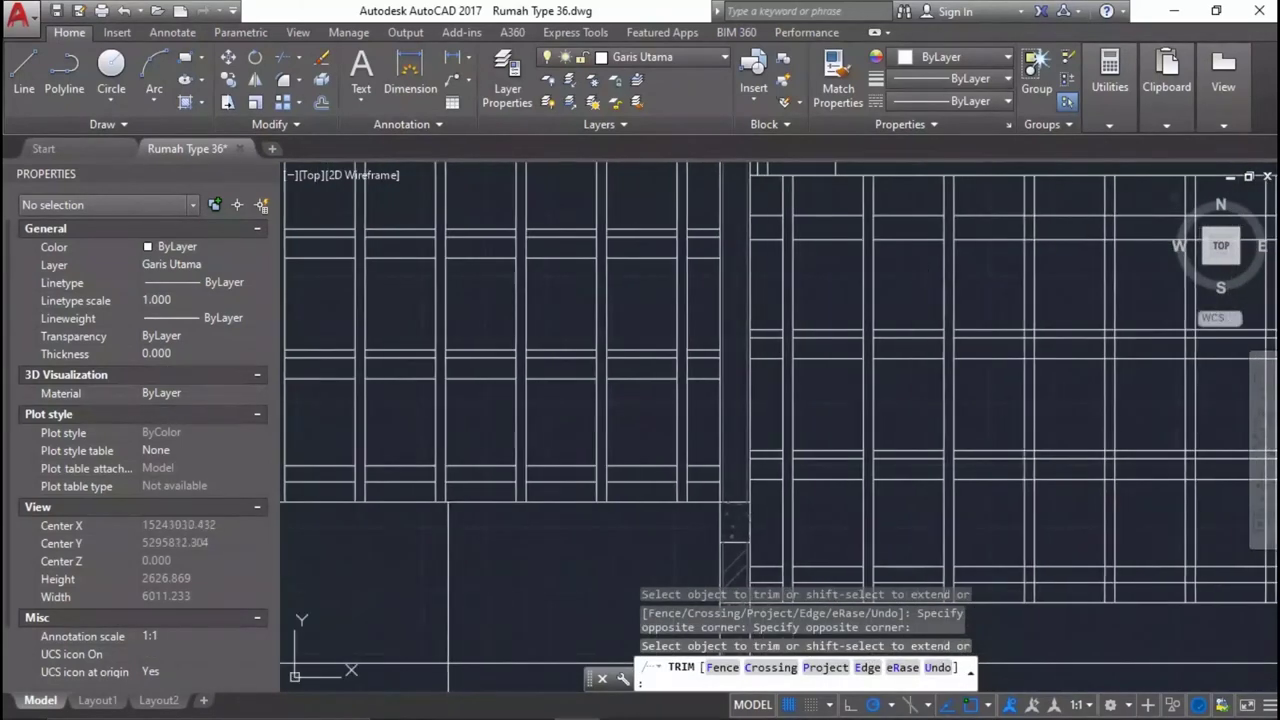
left_click(1030, 203)
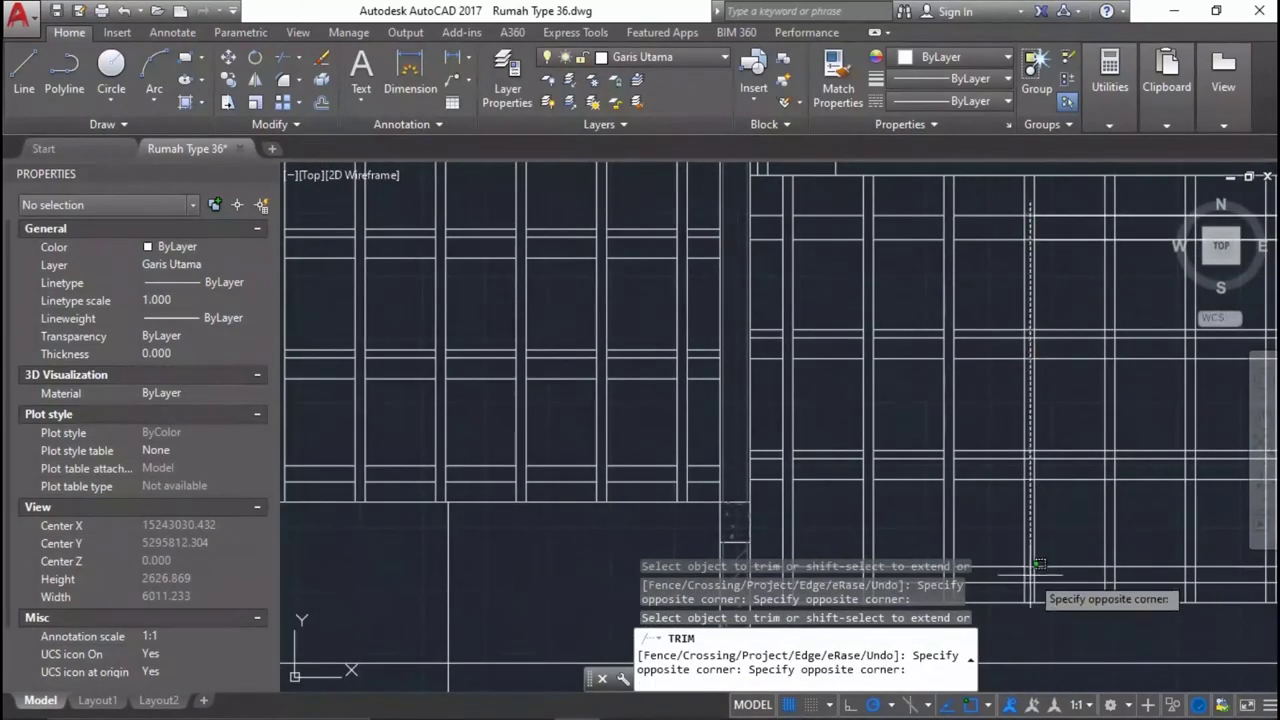
left_click(1033, 597)
Trim the remaining vertical line pieces in the central part of the grid.
mouse_move(1076, 573)
middle_mouse_down()
mouse_move(958, 605)
mouse_move(1030, 565)
middle_mouse_up()
scroll(1000, 600, "up", 2)
left_click(995, 600)
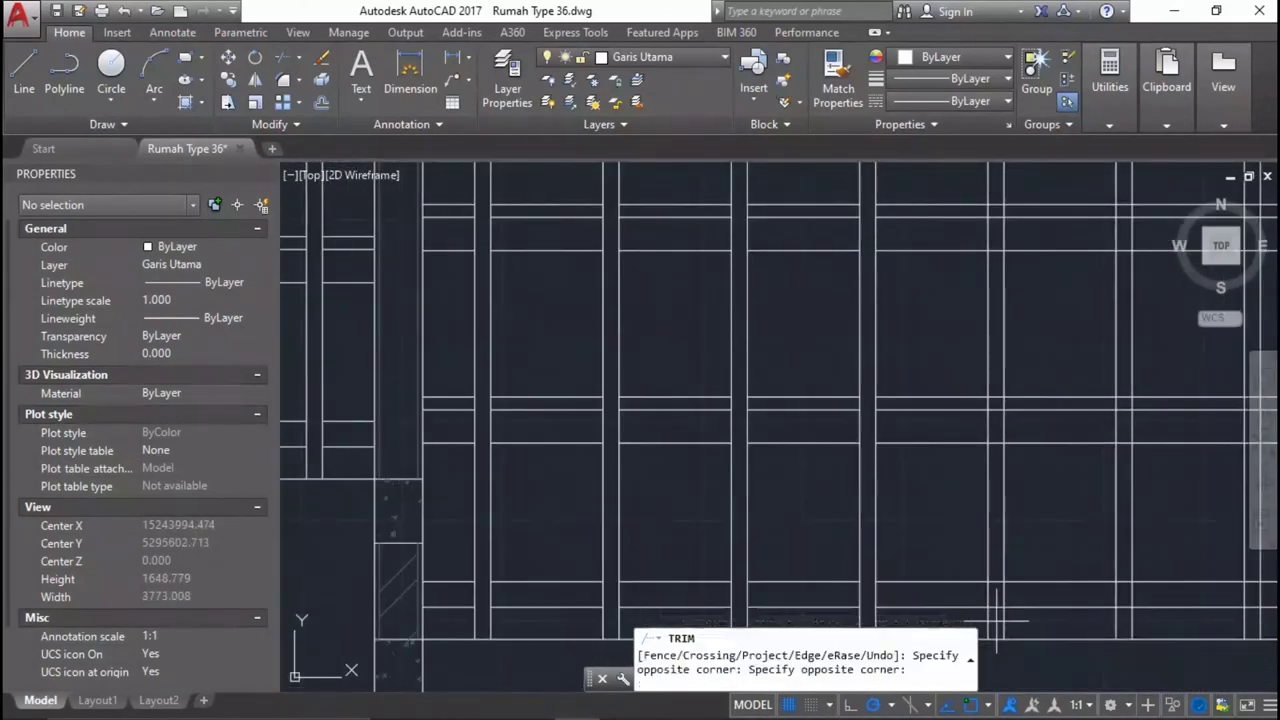
scroll(1000, 560, "down", 3)
left_click(1005, 333)
scroll(1015, 550, "up", 4)
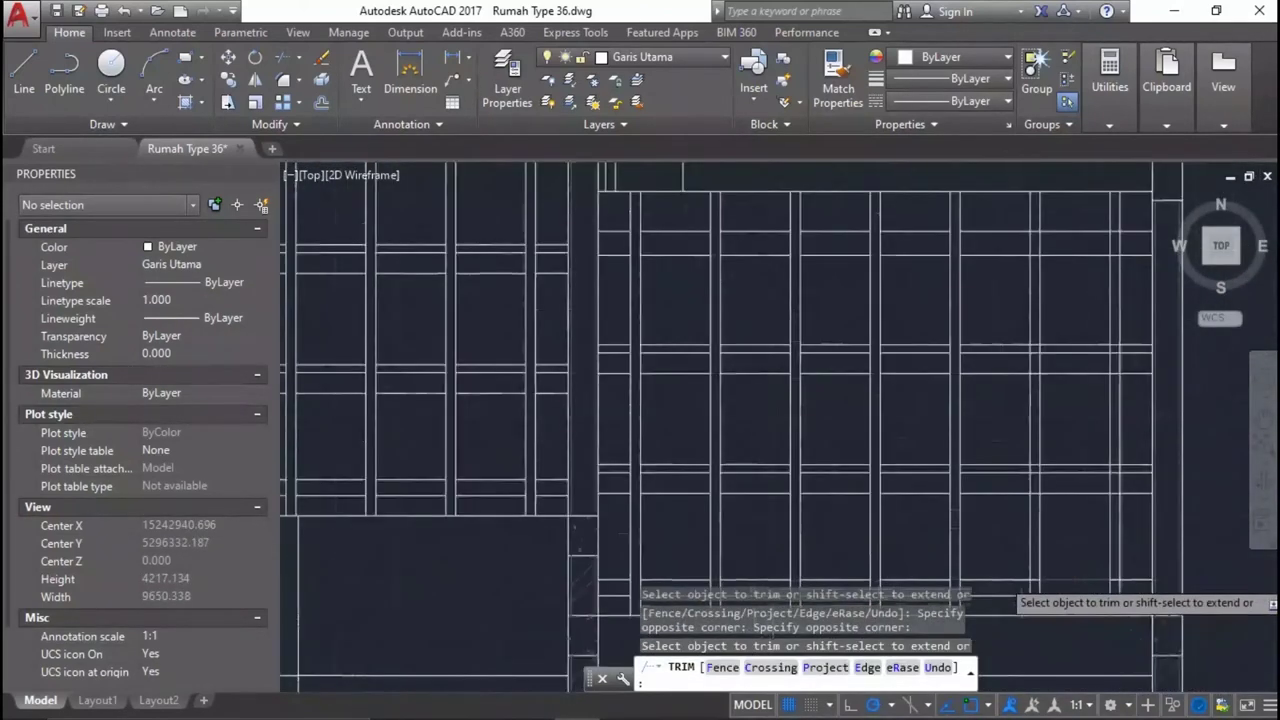
left_click(1025, 610)
left_click(1018, 620)
scroll(1018, 620, "down", 2)
left_click(1006, 626)
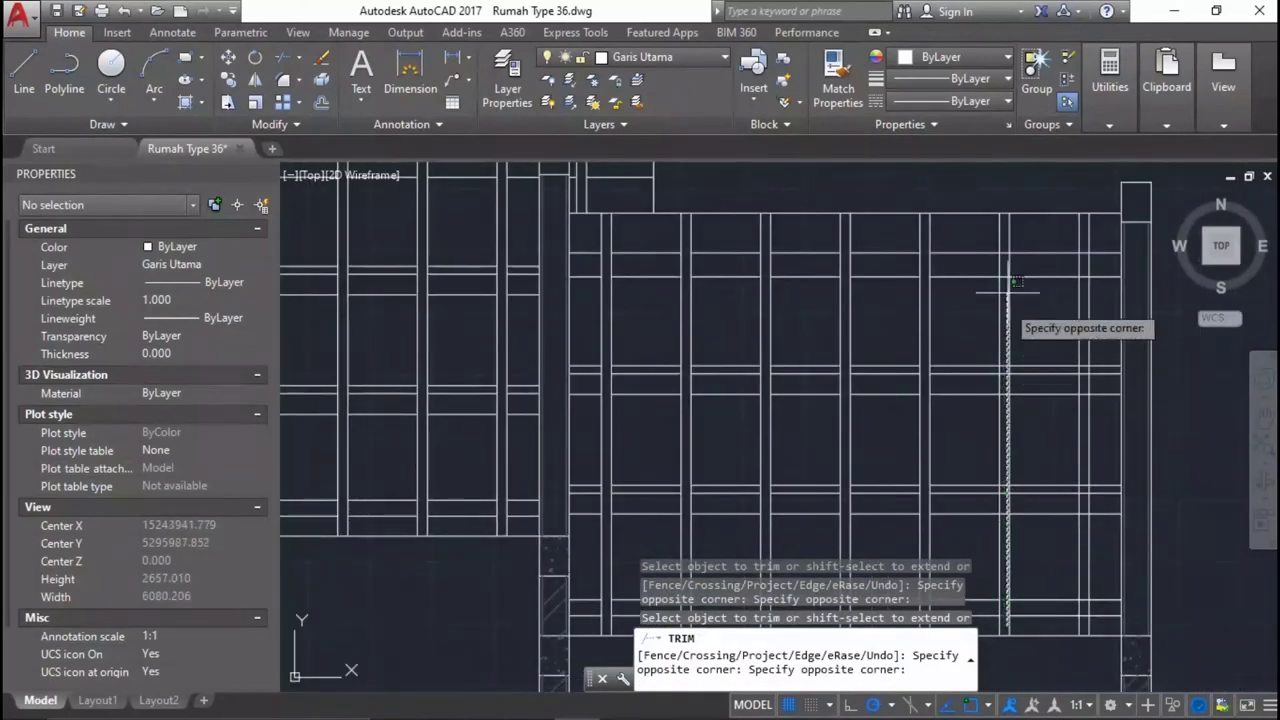
left_click(1012, 231)
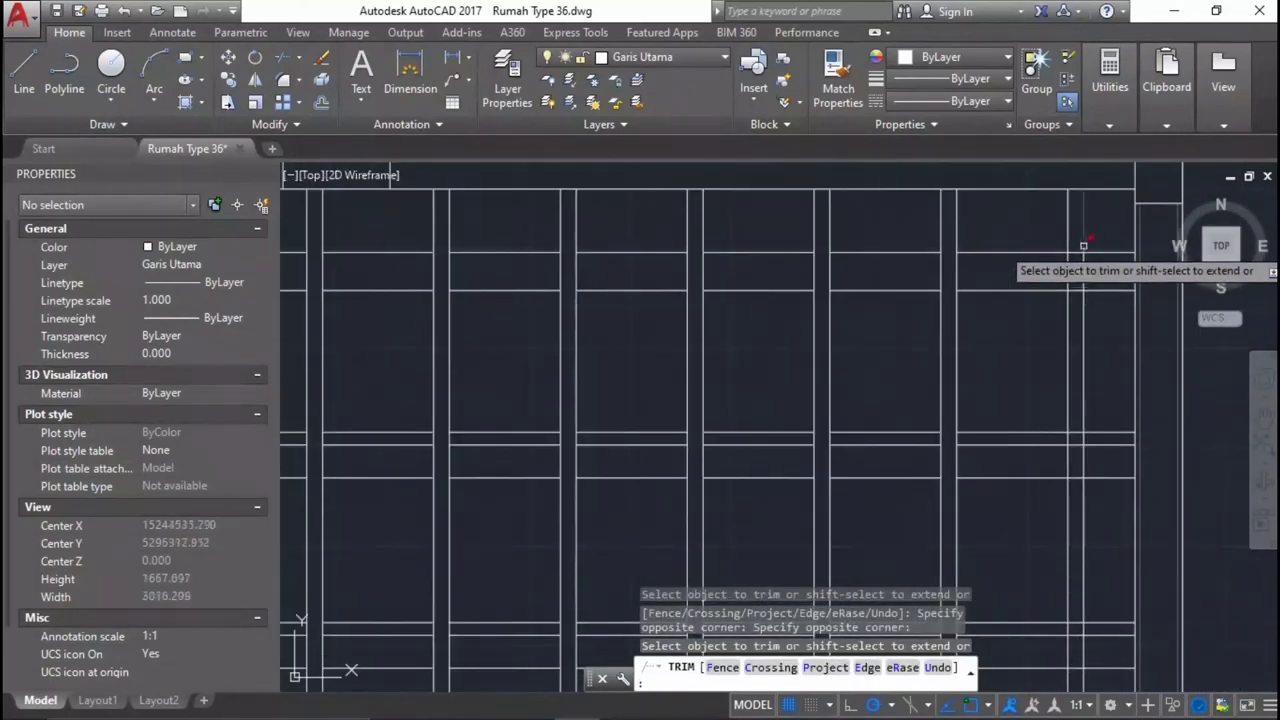
left_click(1078, 245)
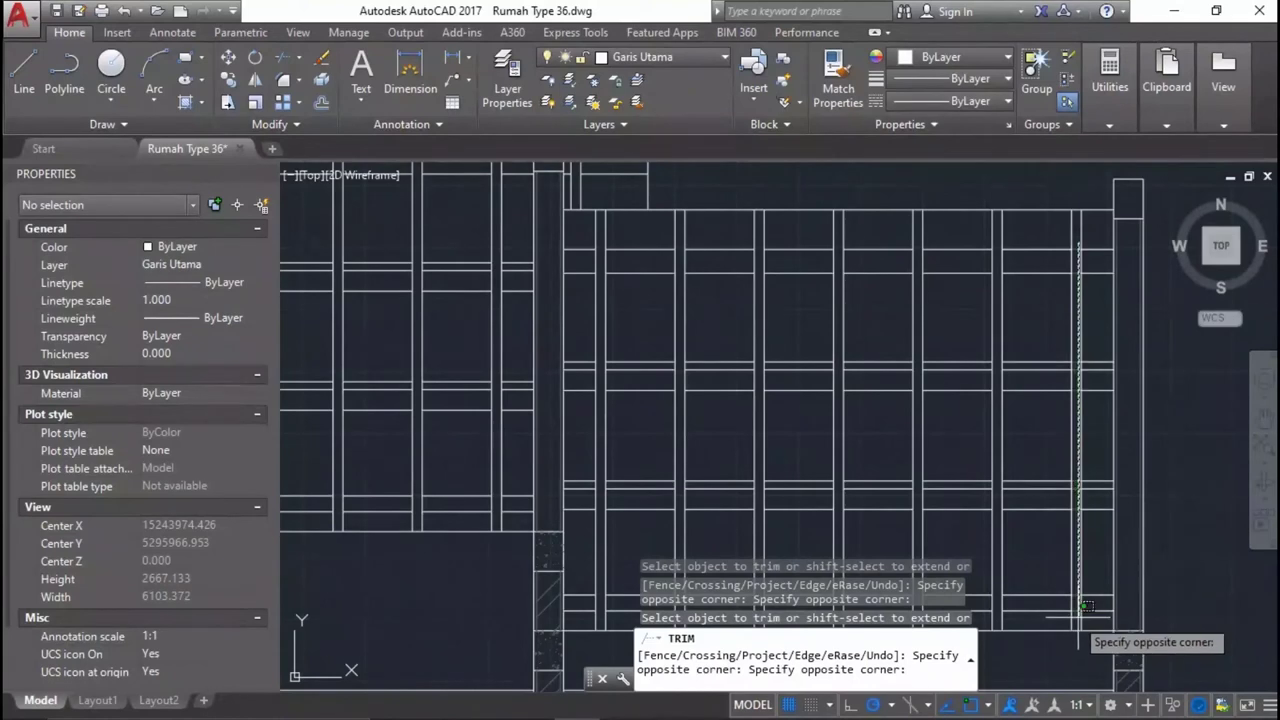
left_click(1085, 614)
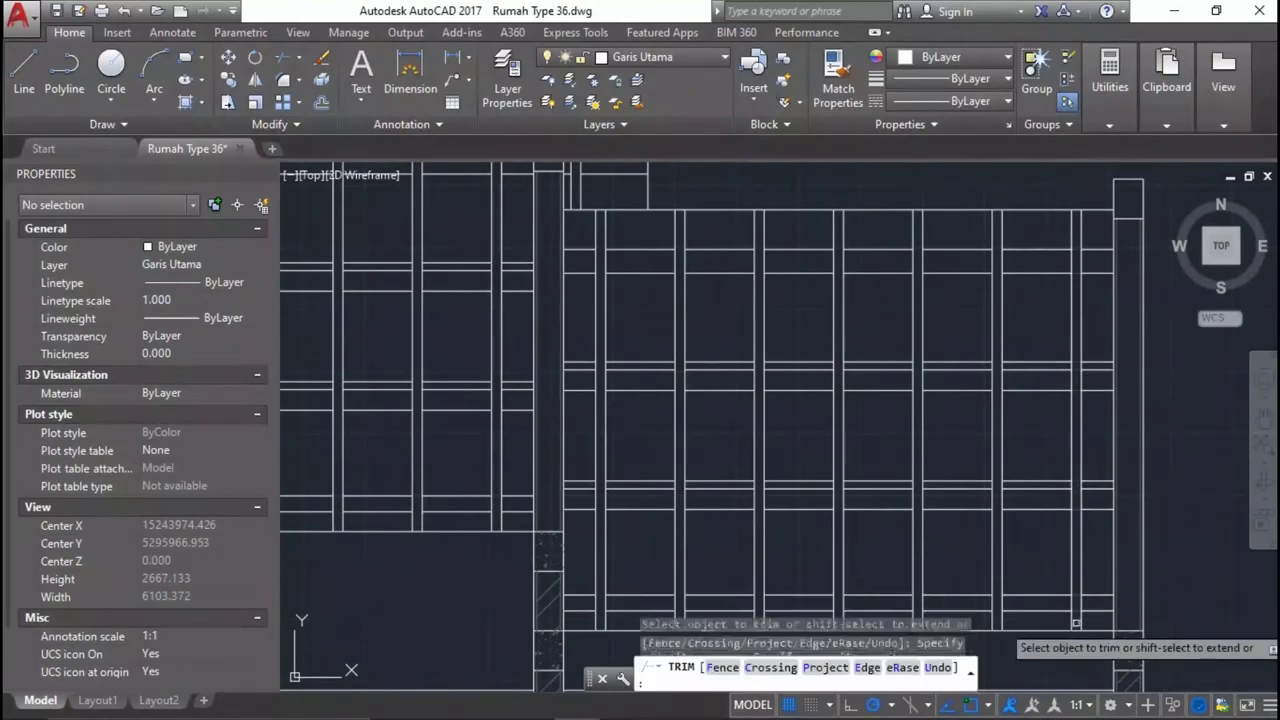
scroll(893, 369, "down", 3)
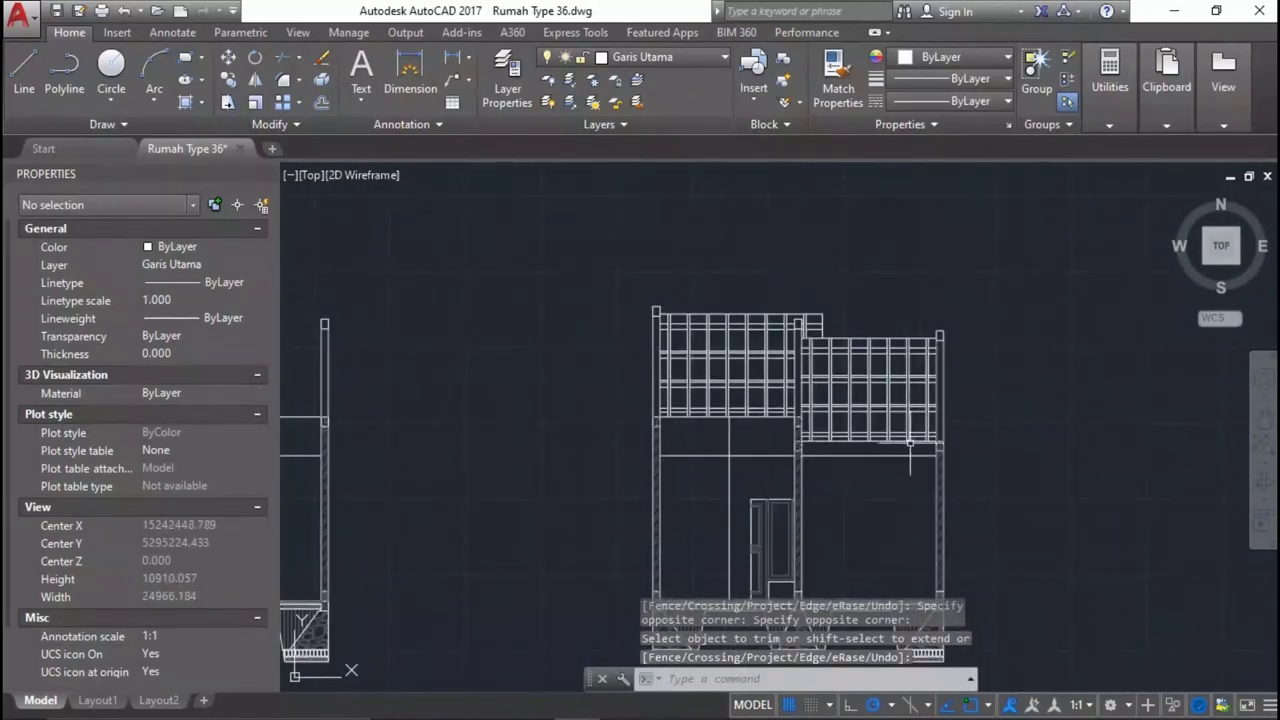
scroll(893, 369, "up", 3)
middle_click_drag(571, 271, 843, 385)
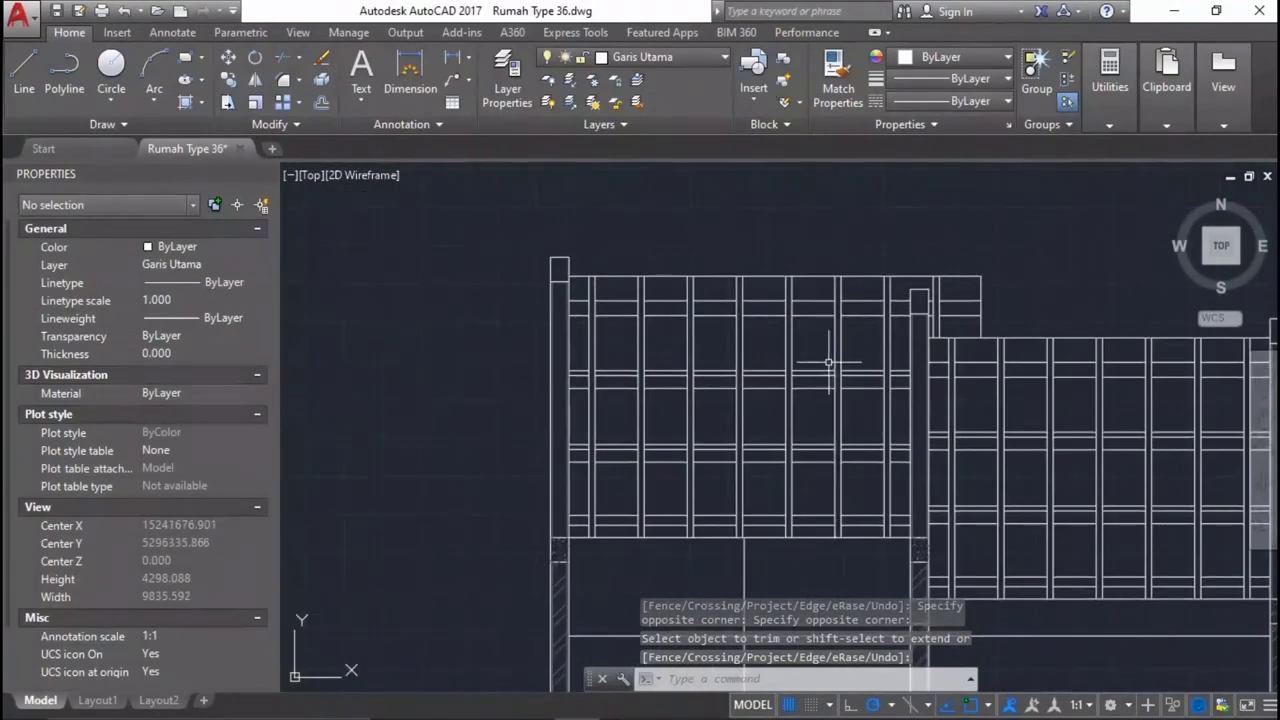
scroll(766, 514, "up", 2)
scroll(766, 514, "up", 2)
scroll(900, 432, "down", 8)
scroll(900, 434, "up", 3)
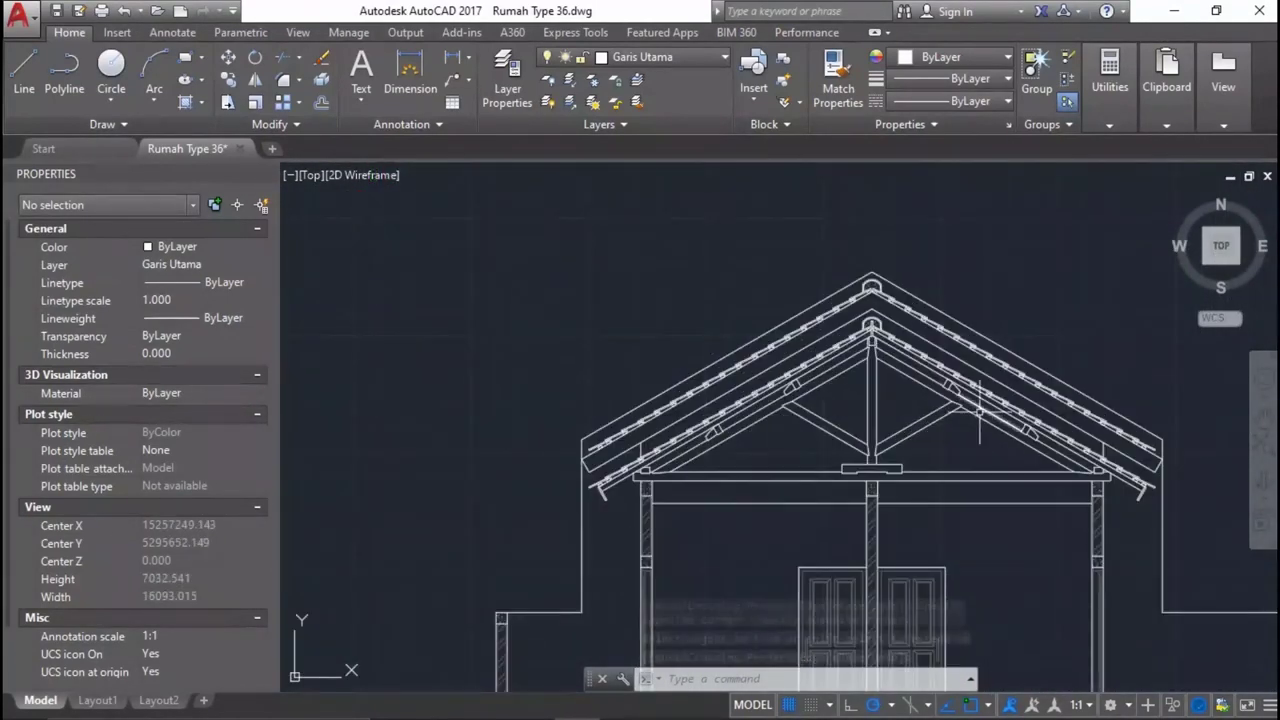
scroll(903, 369, "up", 2)
scroll(903, 369, "down", 4)
scroll(451, 350, "up", 3)
scroll(514, 429, "up", 1)
scroll(663, 366, "up", 2)
scroll(666, 363, "up", 2)
middle_click_drag(666, 363, 728, 441)
scroll(728, 441, "down", 1)
scroll(754, 320, "up", 1)
middle_click_drag(754, 320, 751, 406)
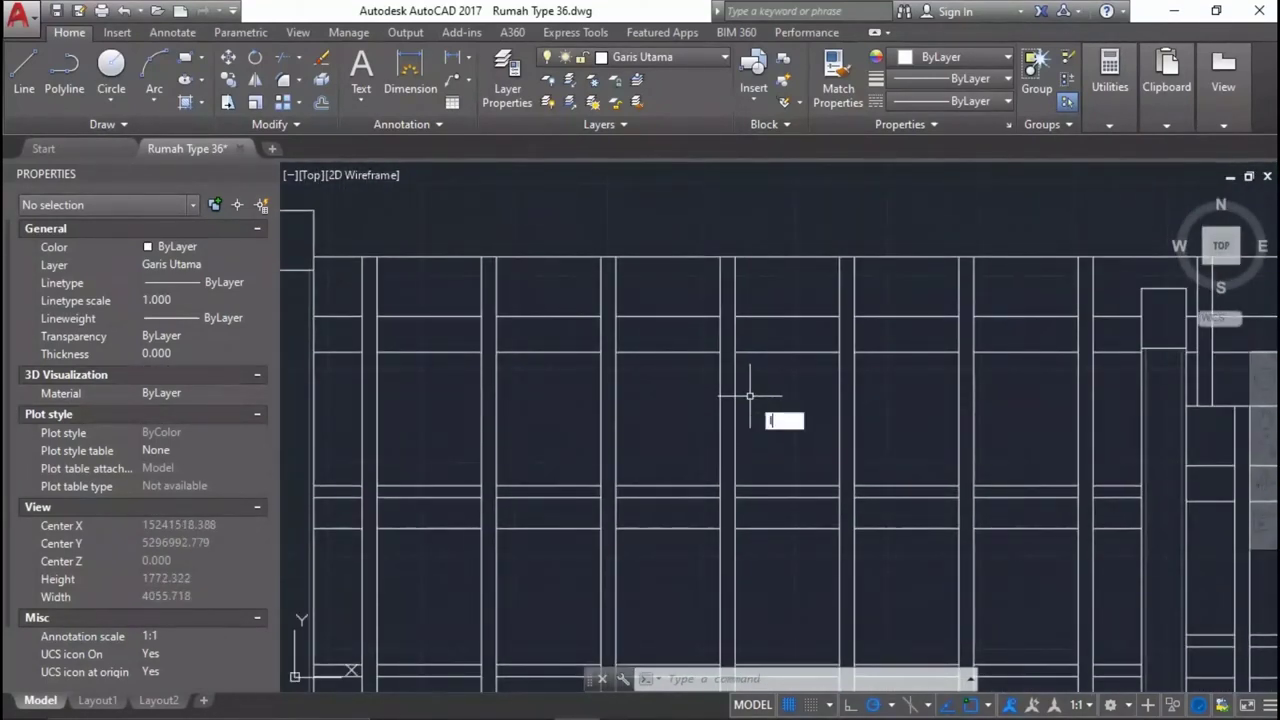
Abandon two line-drawing attempts while moving the view down the elevation.
key("Return")
scroll(737, 251, "down", 1)
scroll(757, 243, "down", 2)
scroll(810, 280, "down", 1)
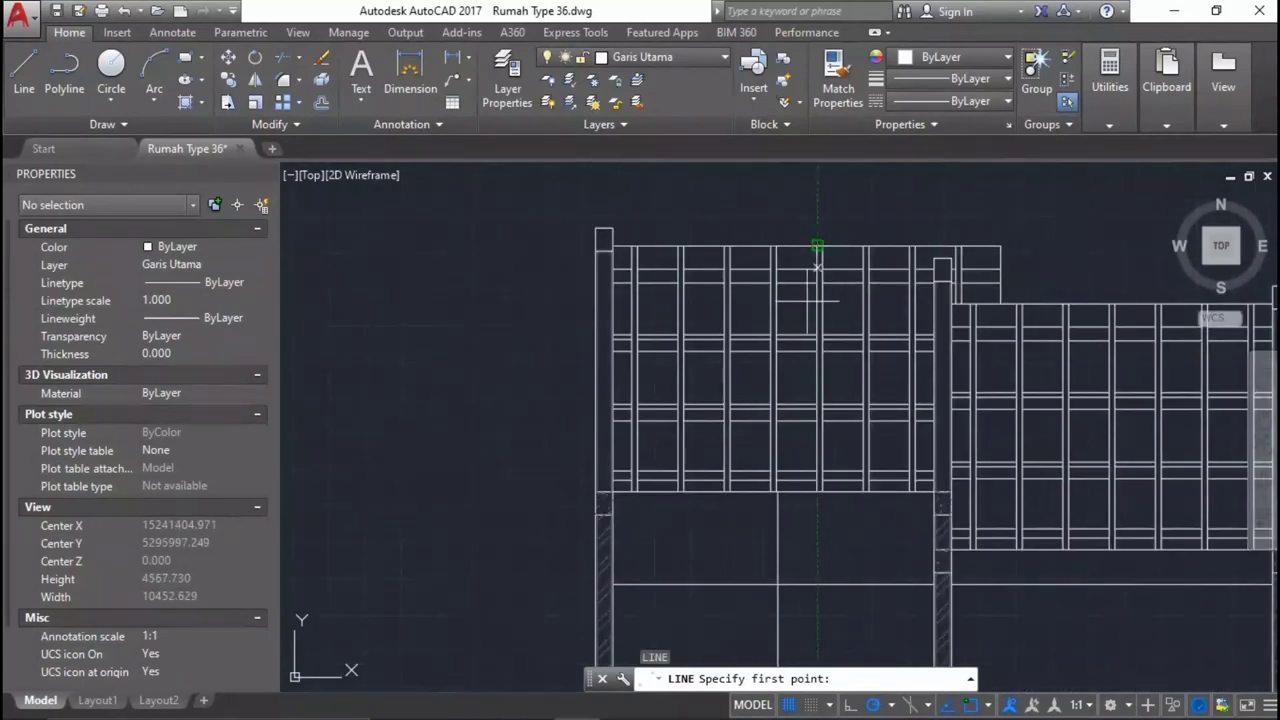
scroll(790, 500, "up", 3)
key("Escape")
left_click(766, 560)
key("Escape")
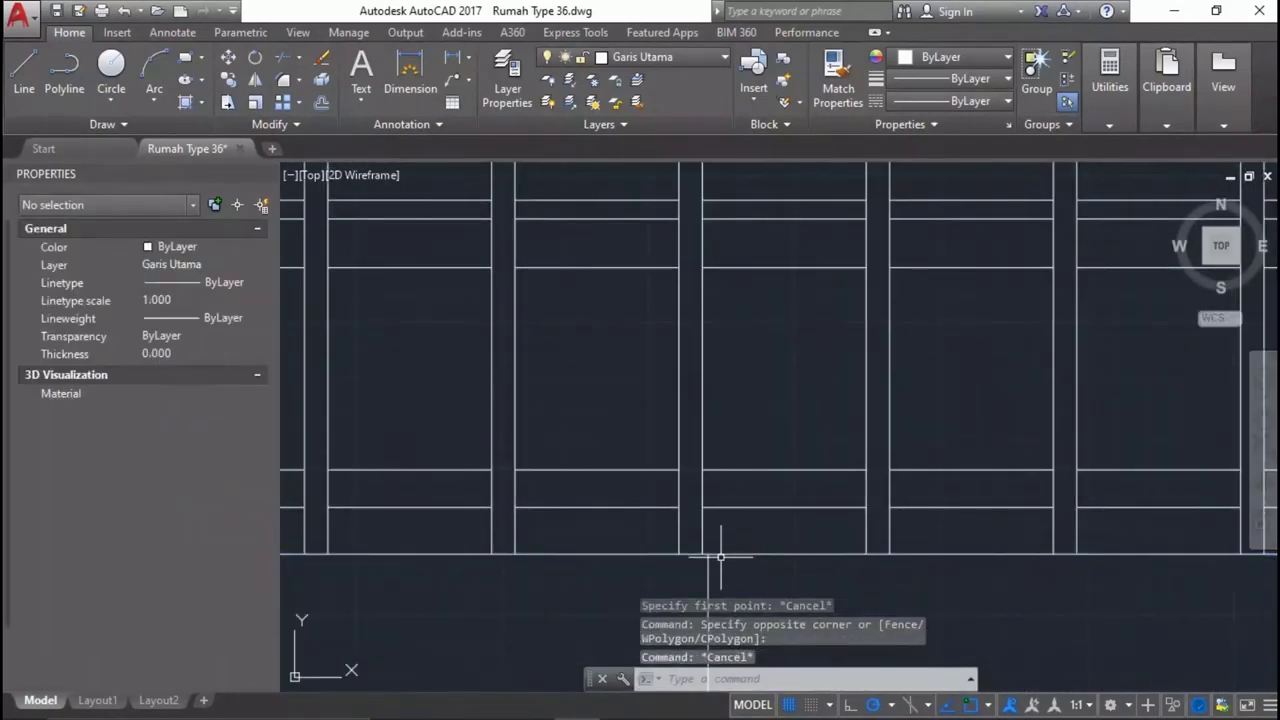
type("l")
key("Return")
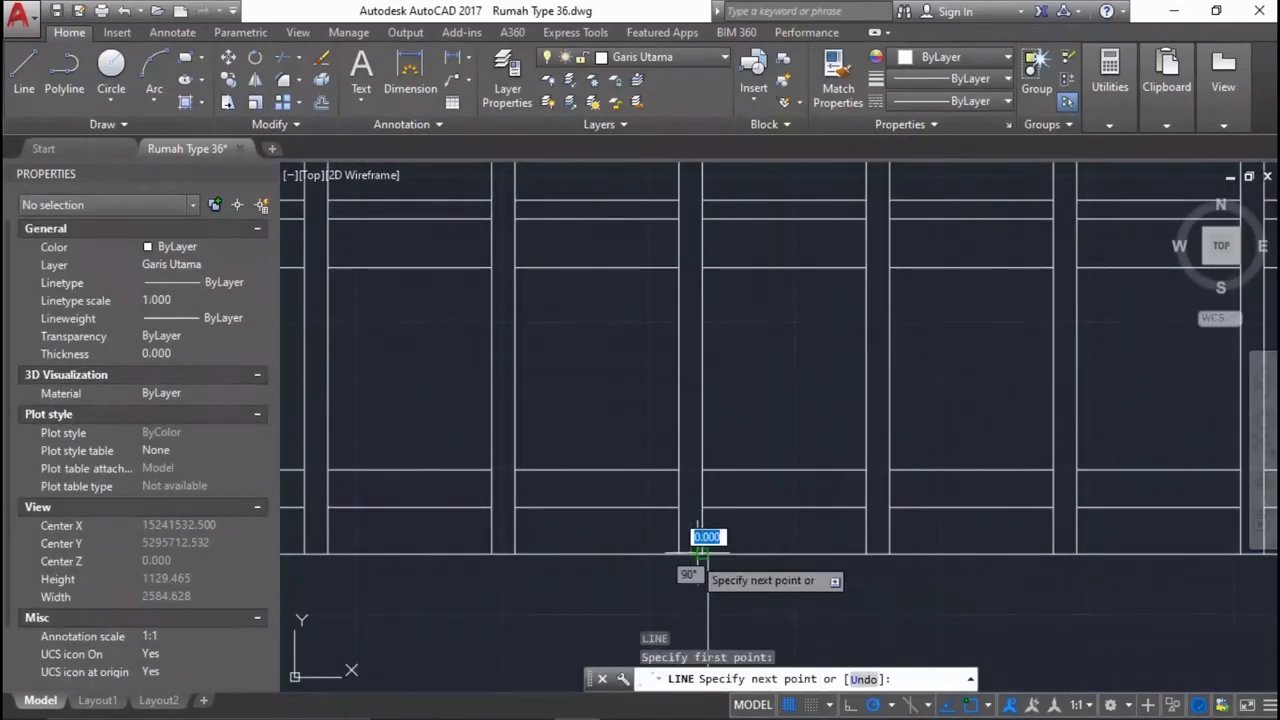
scroll(694, 263, "down", 2)
scroll(697, 277, "up", 3)
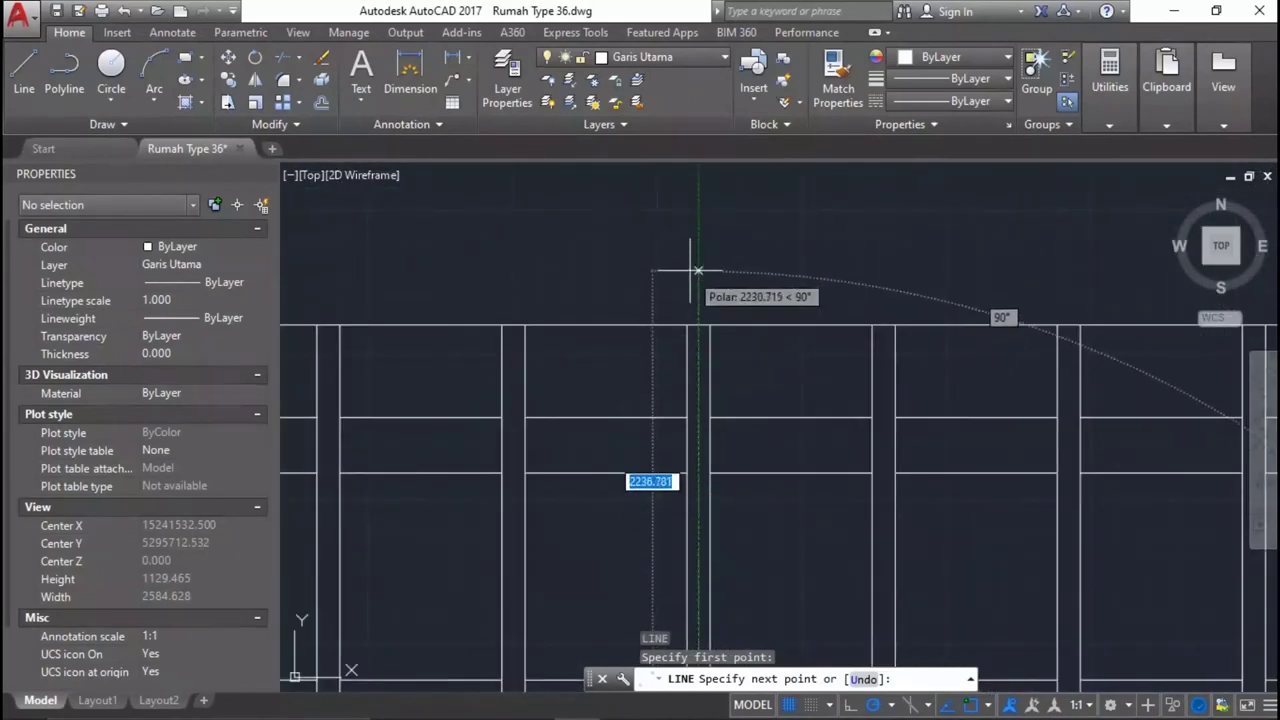
scroll(709, 251, "up", 5)
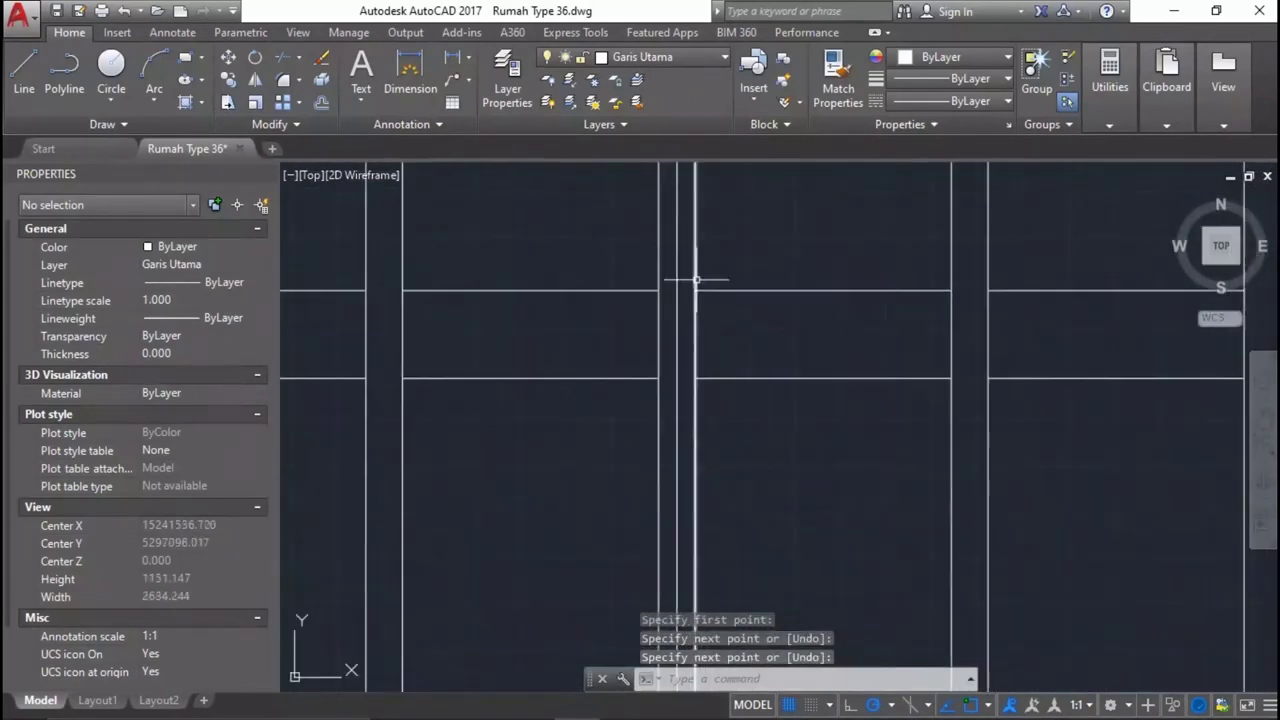
middle_click_drag(700, 277, 670, 417)
Offset two vertical lines by 40 to create parallel copies beside them.
type("o")
key("Return")
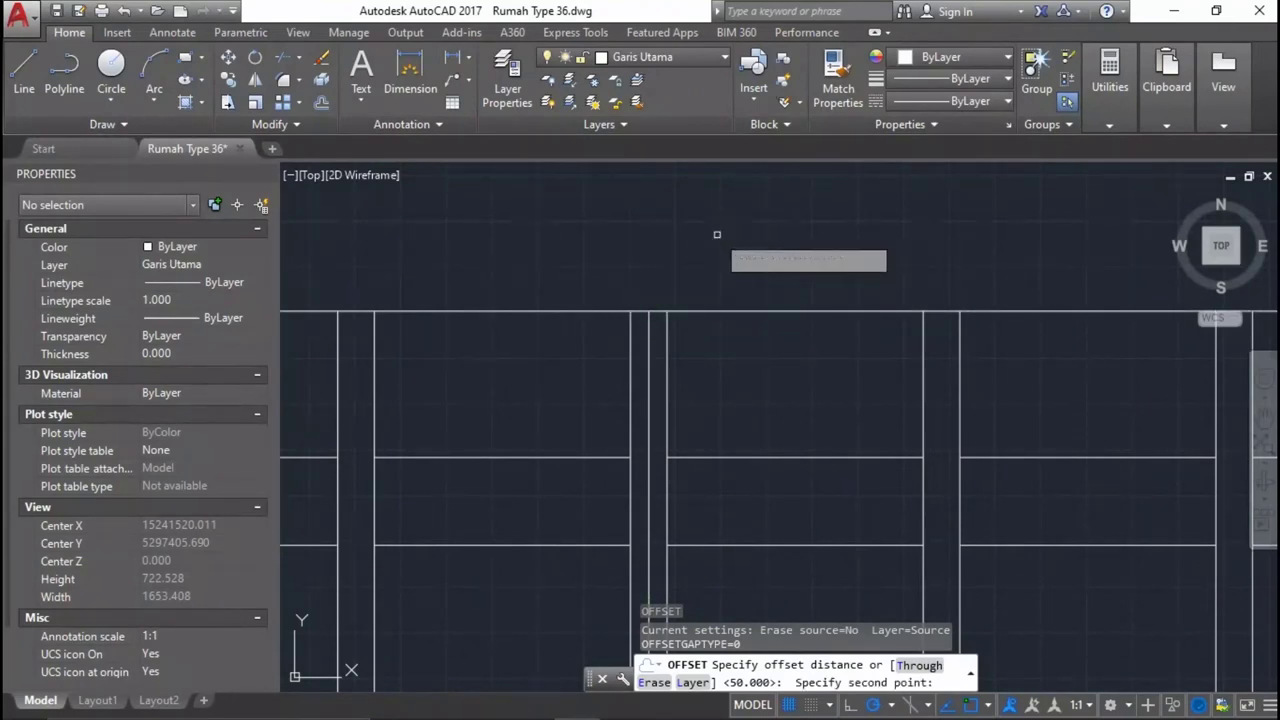
type("40")
key("Return")
left_click(647, 335)
left_click(660, 335)
left_click(629, 329)
left_click(582, 336)
key("Return")
scroll(660, 288, "down", 2)
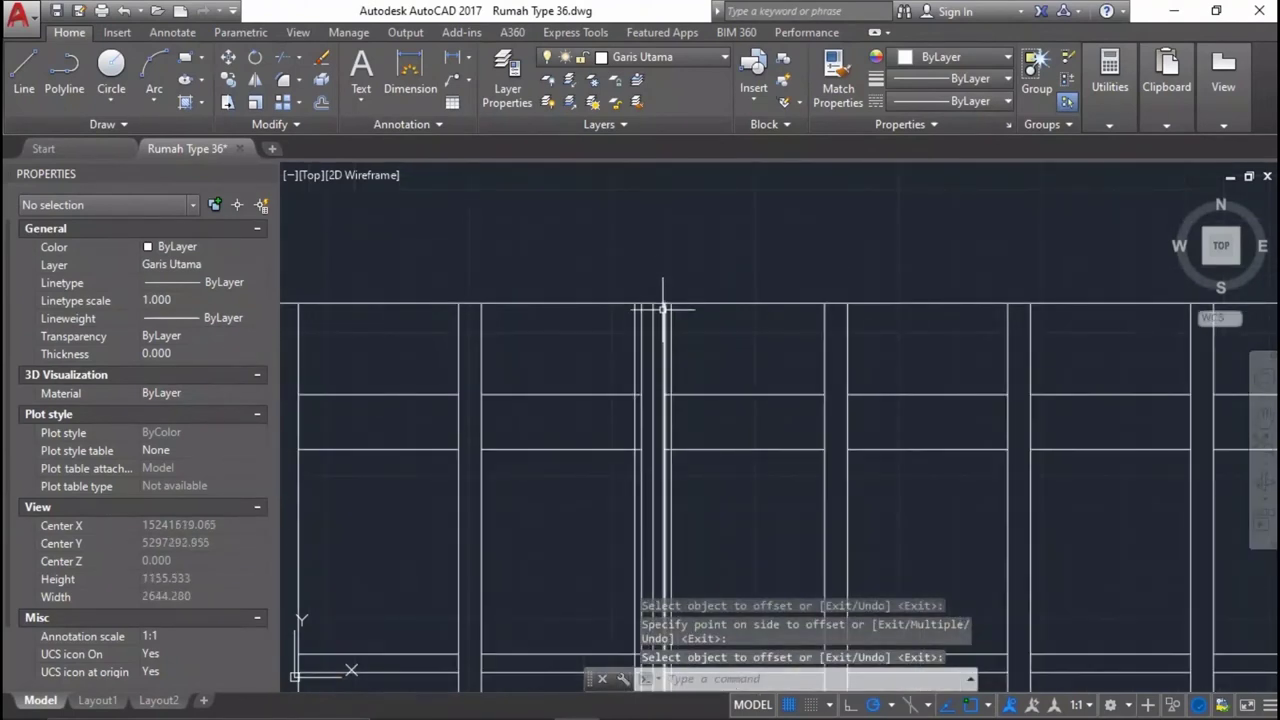
scroll(658, 357, "up", 3)
middle_click_drag(674, 379, 866, 400)
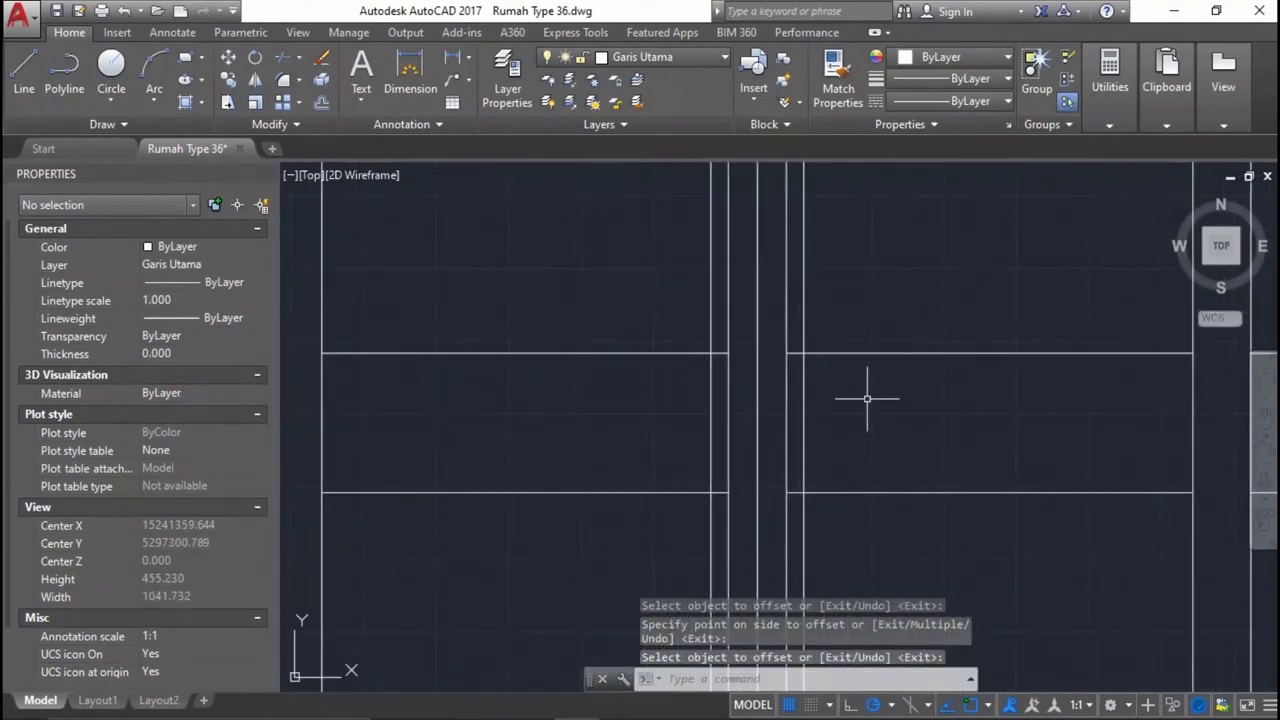
scroll(866, 400, "down", 2)
Select the two new vertical offset lines for copying.
type("tr")
key("Return")
key("Return")
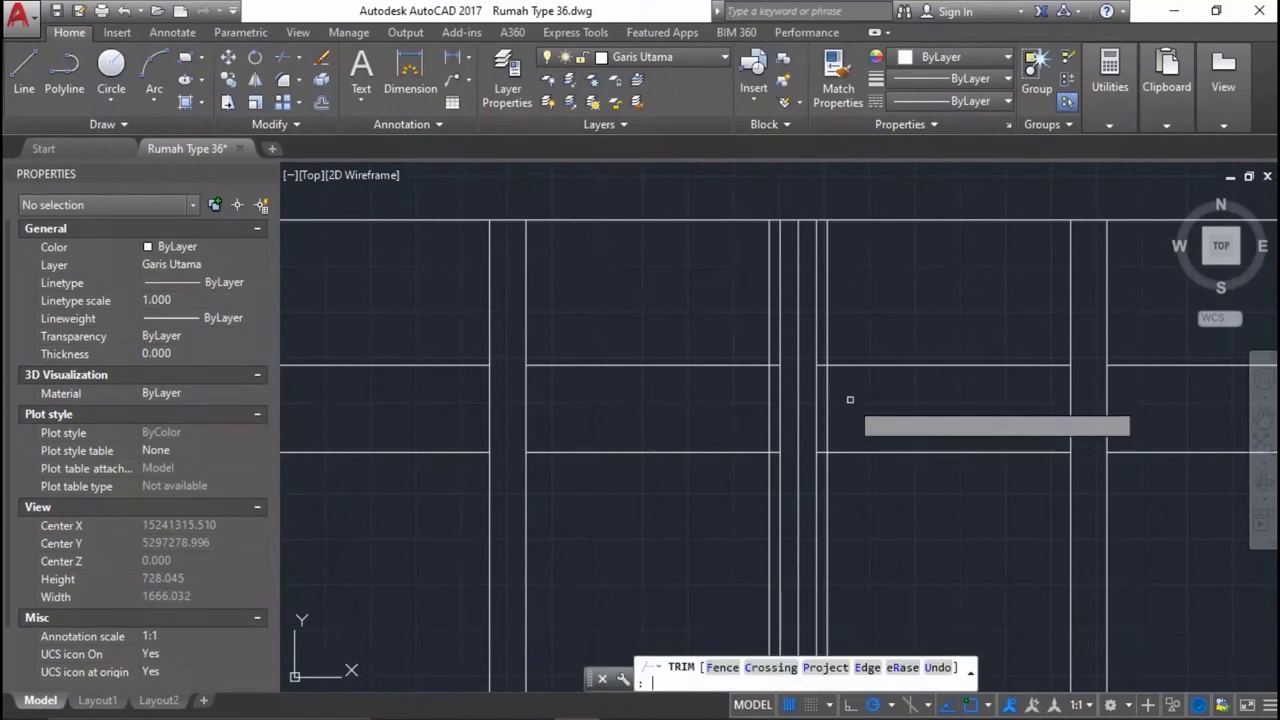
key("Escape")
left_click(845, 300)
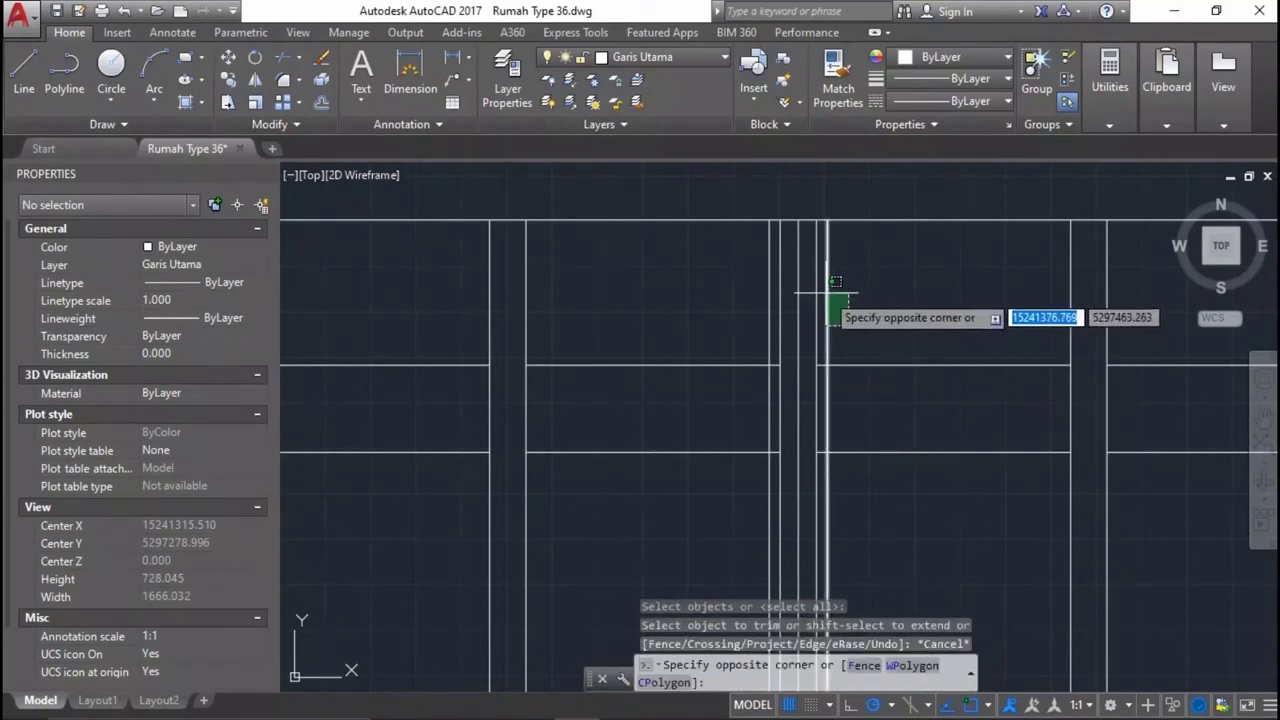
left_click(820, 288)
left_click(772, 284)
type("o")
key("Return")
Copy the two vertical lines to their new position further right on the section.
scroll(757, 280, "down", 3)
scroll(785, 583, "up", 2)
scroll(785, 583, "up", 4)
left_click(778, 500)
scroll(549, 412, "down", 2)
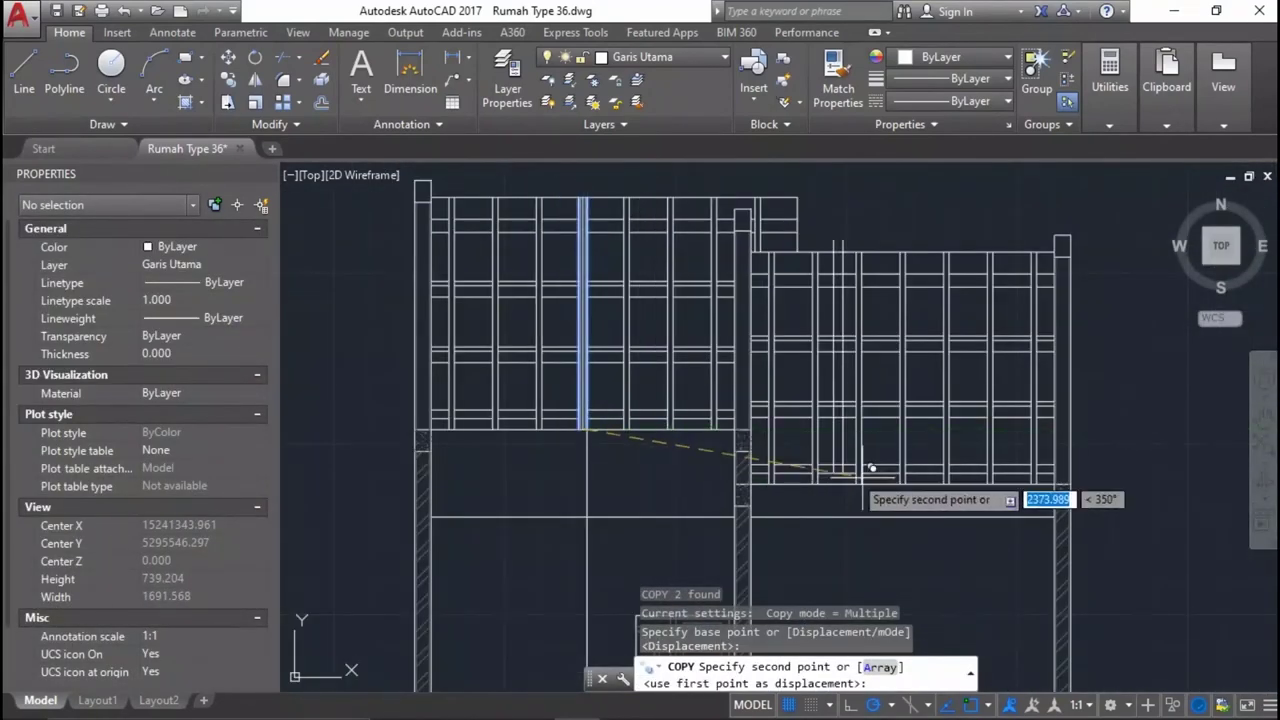
scroll(963, 492, "up", 2)
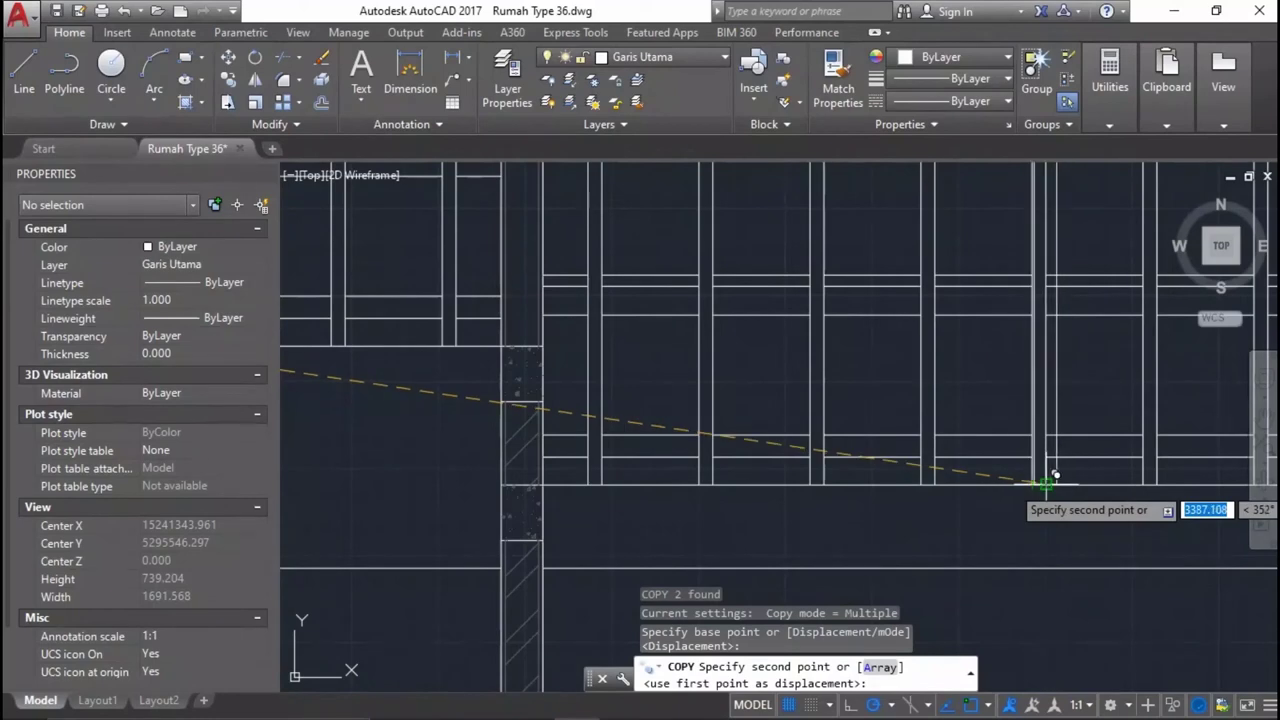
scroll(926, 487, "down", 3)
scroll(914, 520, "up", 3)
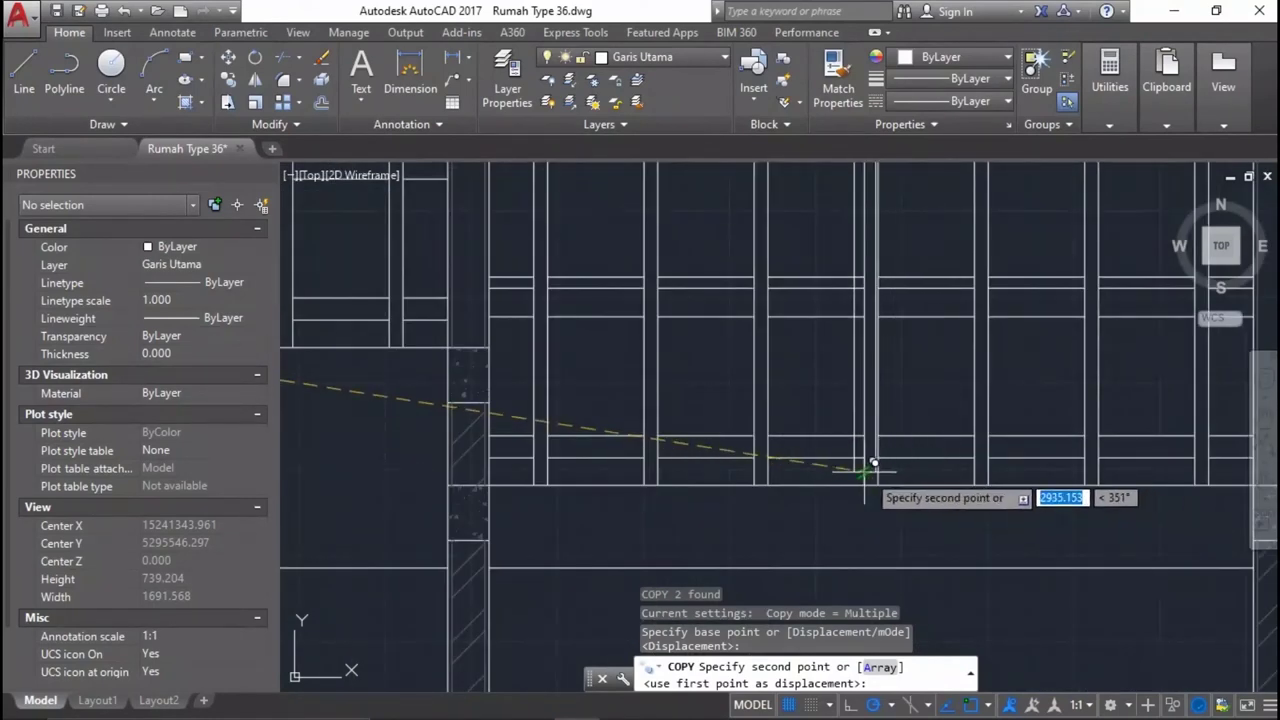
scroll(873, 463, "up", 3)
left_click(873, 500)
scroll(943, 471, "down", 5)
scroll(466, 329, "down", 2)
scroll(326, 200, "up", 2)
key("Escape")
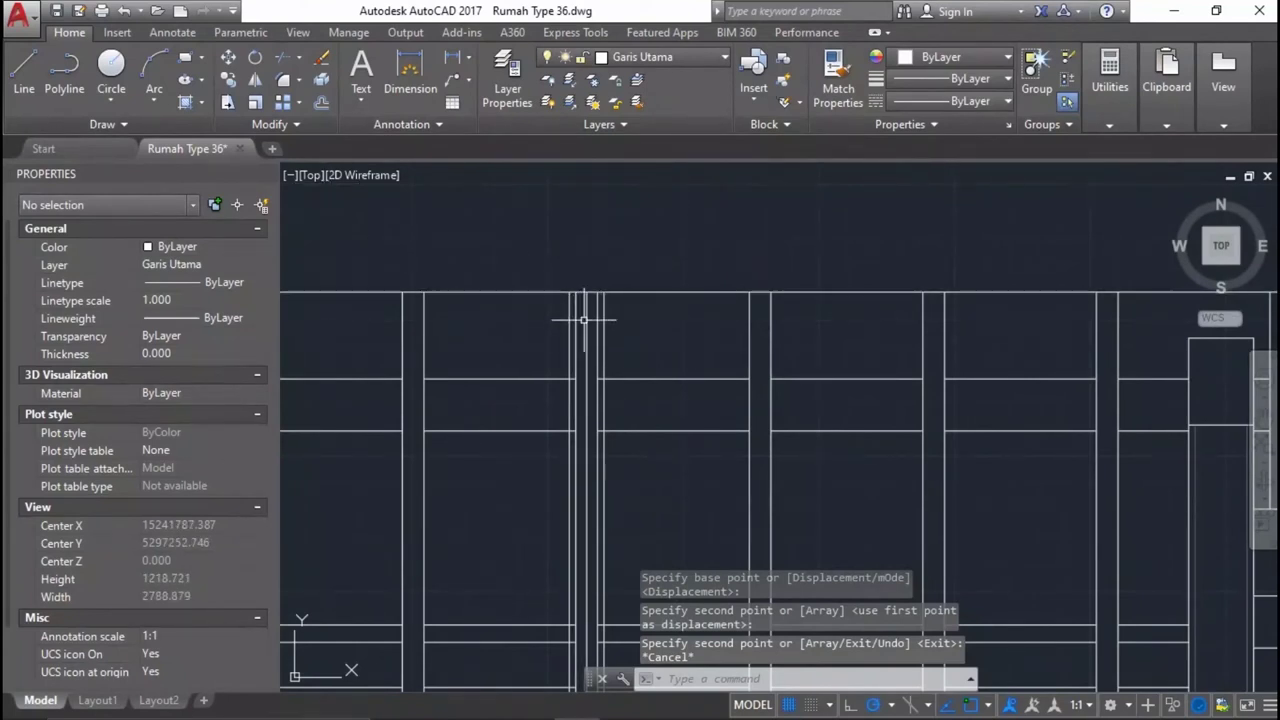
Delete the stray vertical line and start TRIM using all edges as cutting edges.
left_click(583, 321)
key("Delete")
scroll(555, 380, "up", 2)
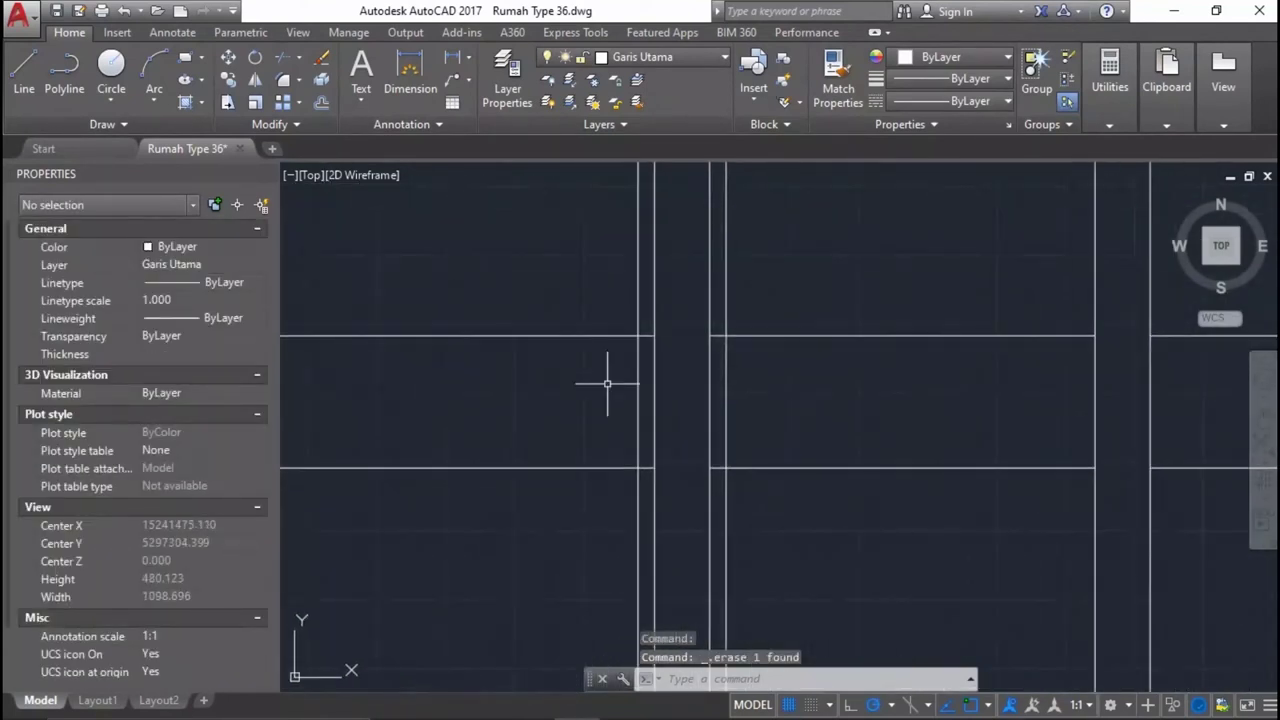
type("tr")
key("Return")
key("Return")
scroll(706, 386, "up", 4)
Trim the first overlapping wall and frame segments with crossing windows and picks.
left_click(700, 394)
left_click(565, 371)
scroll(635, 298, "down", 2)
scroll(664, 498, "down", 1)
scroll(711, 336, "down", 2)
scroll(700, 330, "up", 3)
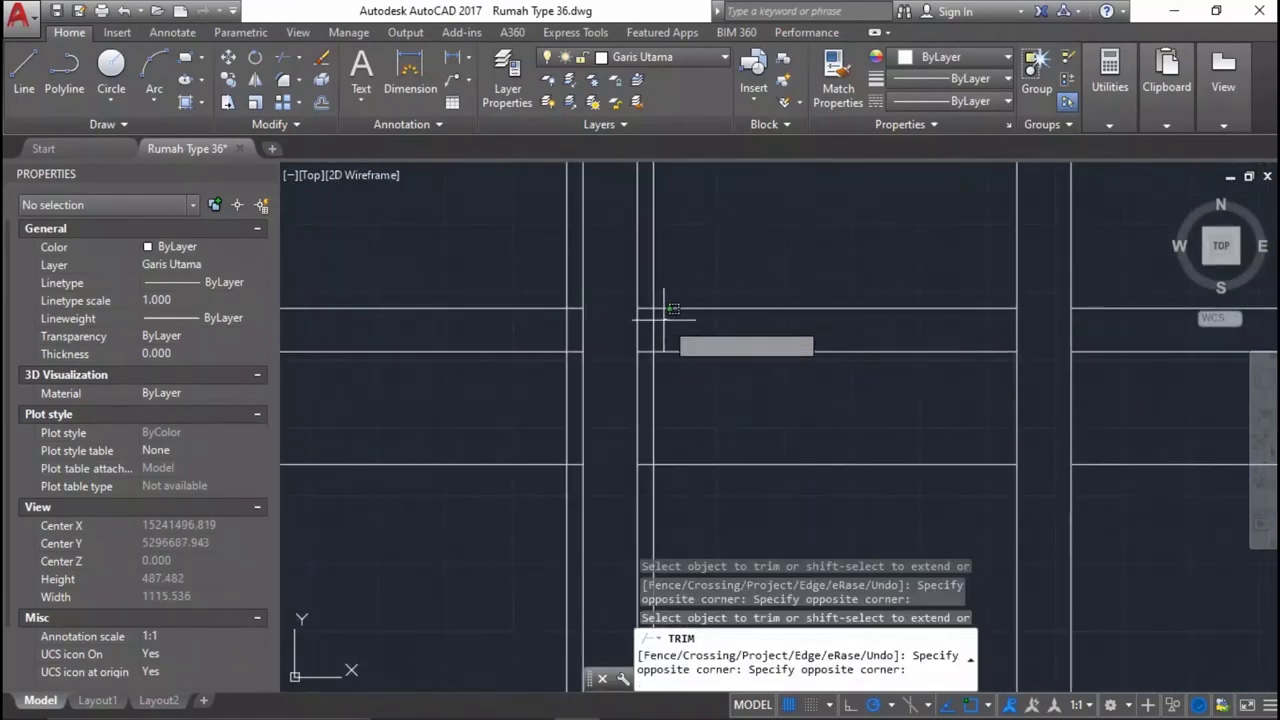
left_click(665, 408)
left_click(670, 418)
left_click(568, 345)
left_click(567, 331)
scroll(600, 380, "down", 4)
scroll(660, 366, "up", 1)
scroll(688, 388, "up", 2)
left_click(688, 370)
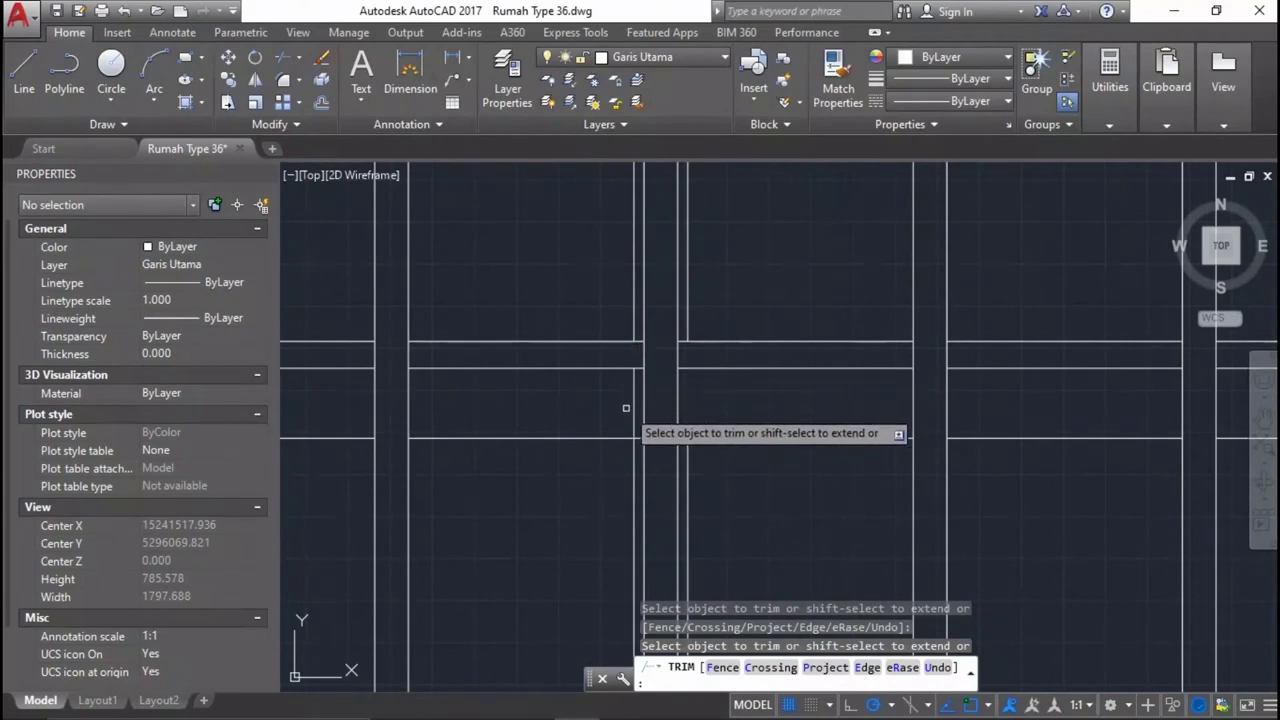
Trim the remaining overlapping line ends around the new vertical line pair.
scroll(660, 475, "down", 2)
scroll(617, 241, "up", 3)
scroll(739, 379, "up", 1)
left_click_drag(665, 391, 700, 388)
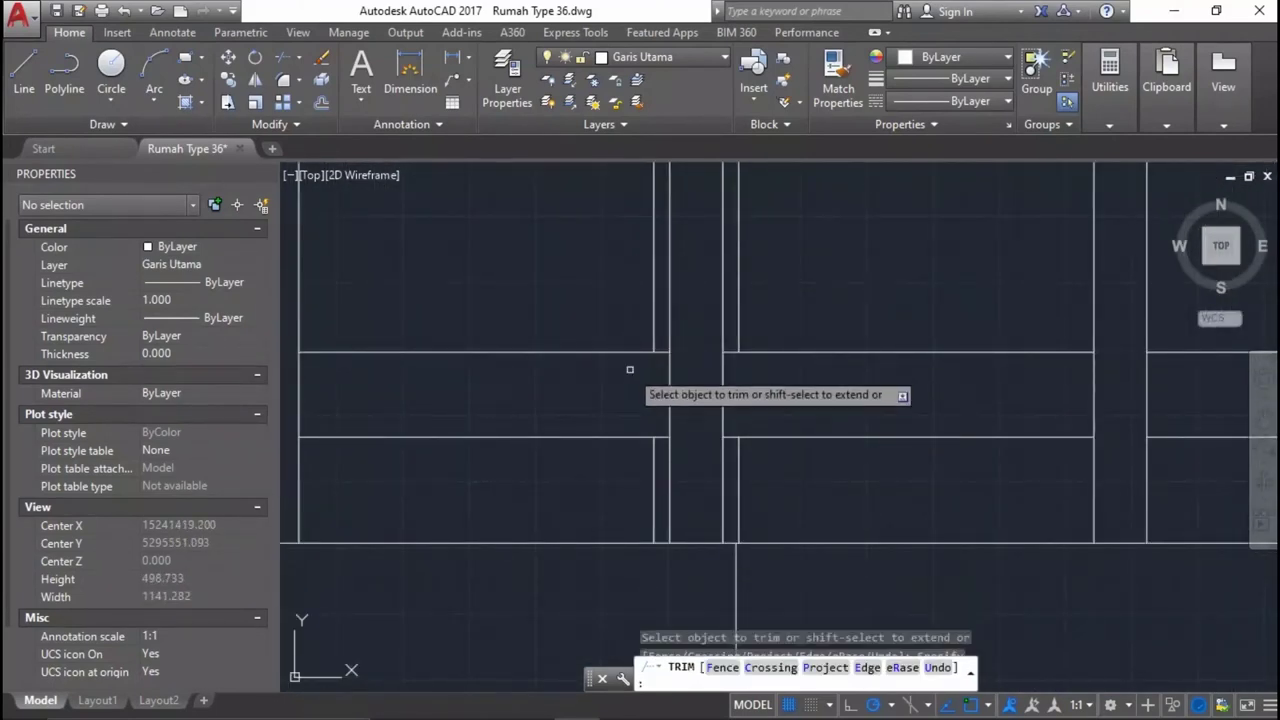
scroll(707, 386, "down", 4)
scroll(779, 307, "down", 1)
scroll(779, 221, "down", 2)
scroll(632, 220, "down", 1)
scroll(960, 358, "up", 3)
scroll(922, 360, "up", 3)
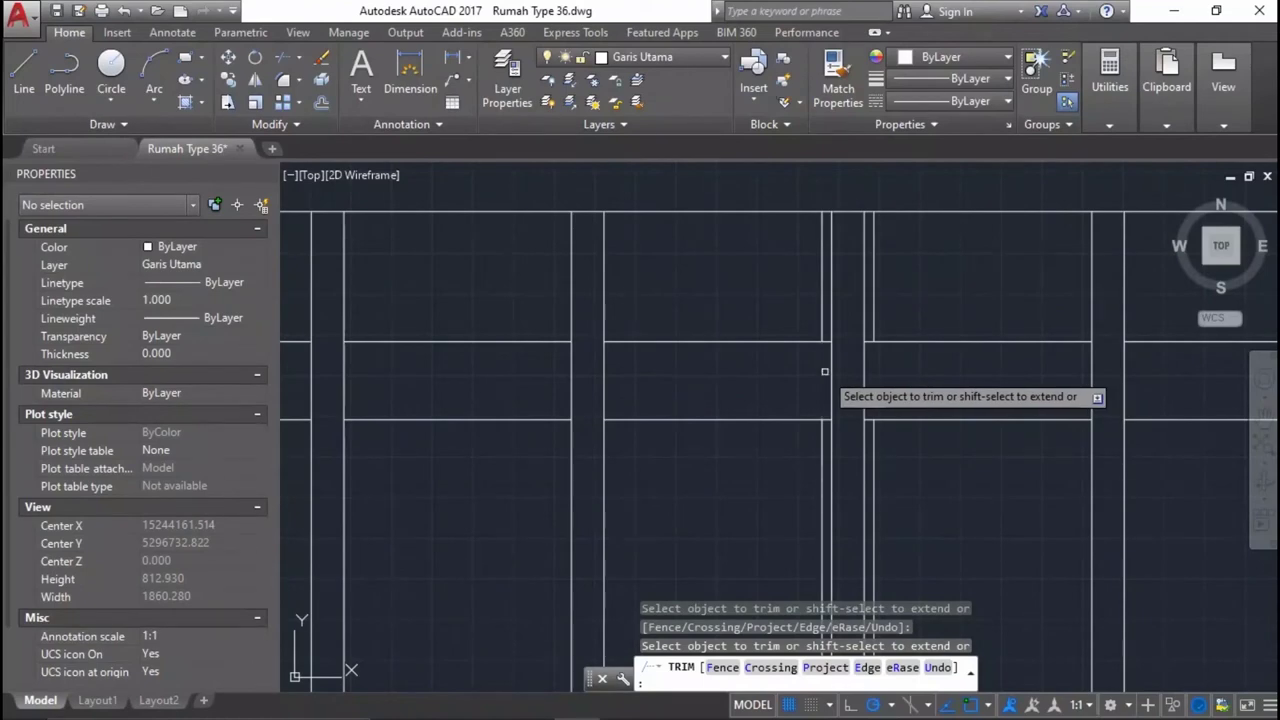
scroll(830, 395, "down", 2)
scroll(832, 480, "up", 4)
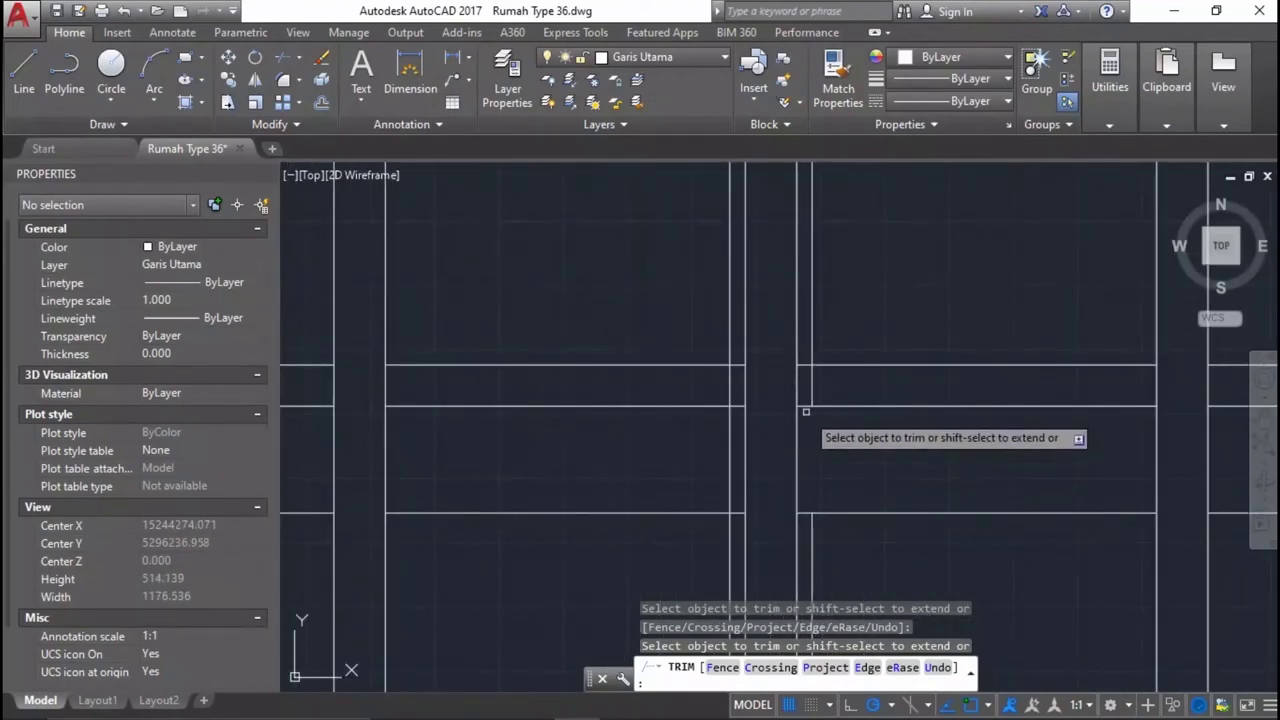
left_click(740, 428)
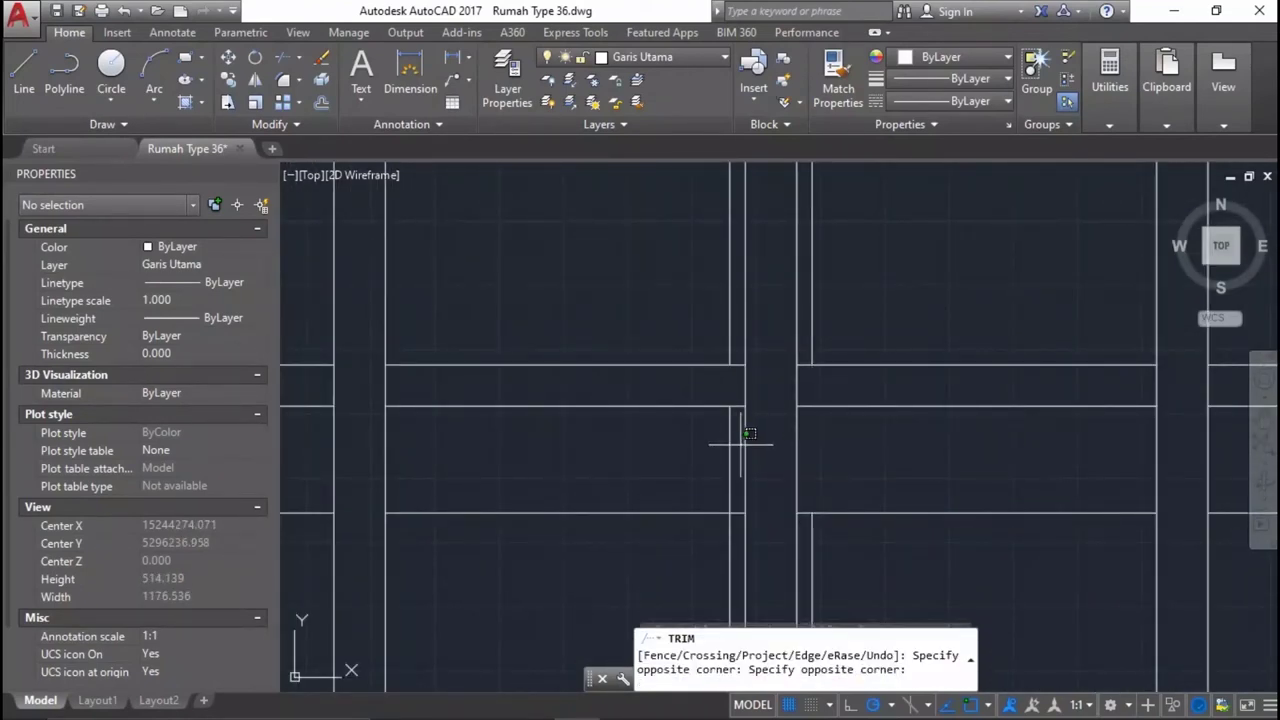
scroll(772, 400, "down", 5)
scroll(780, 487, "up", 3)
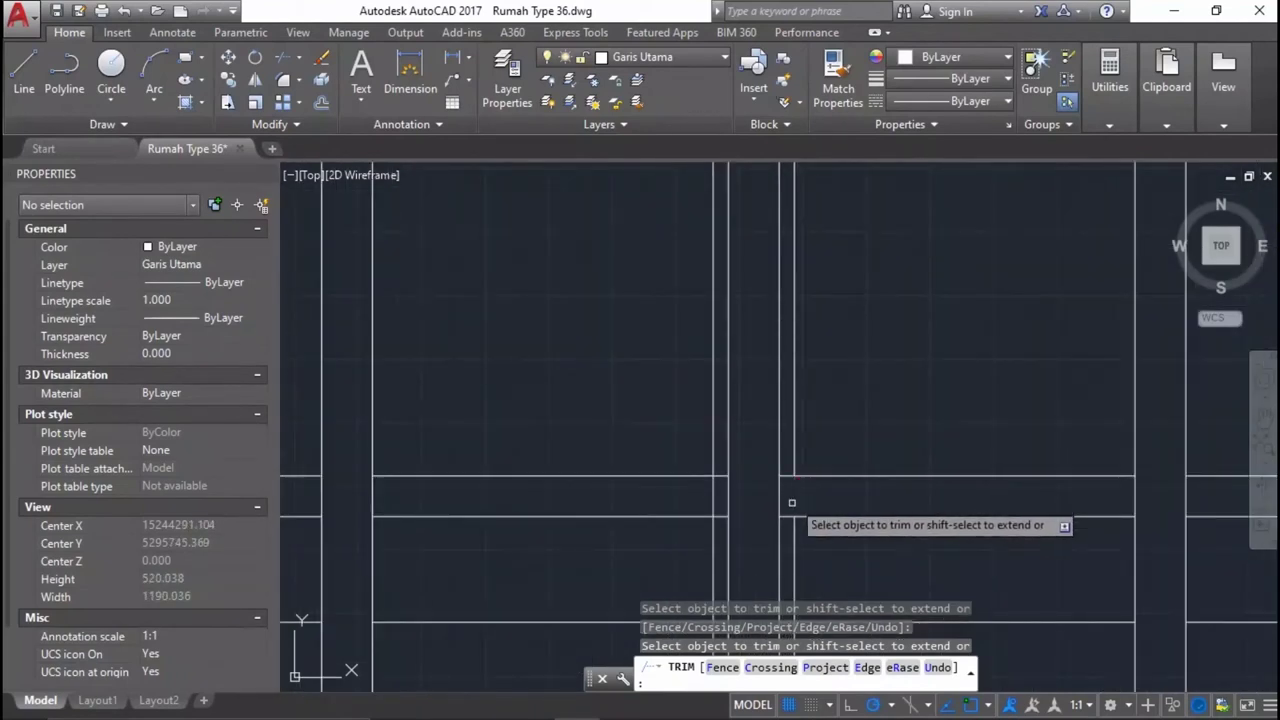
scroll(828, 421, "up", 3)
left_click(750, 440)
scroll(838, 310, "down", 3)
scroll(840, 380, "up", 3)
scroll(830, 420, "down", 3)
scroll(860, 430, "up", 3)
left_click(853, 416)
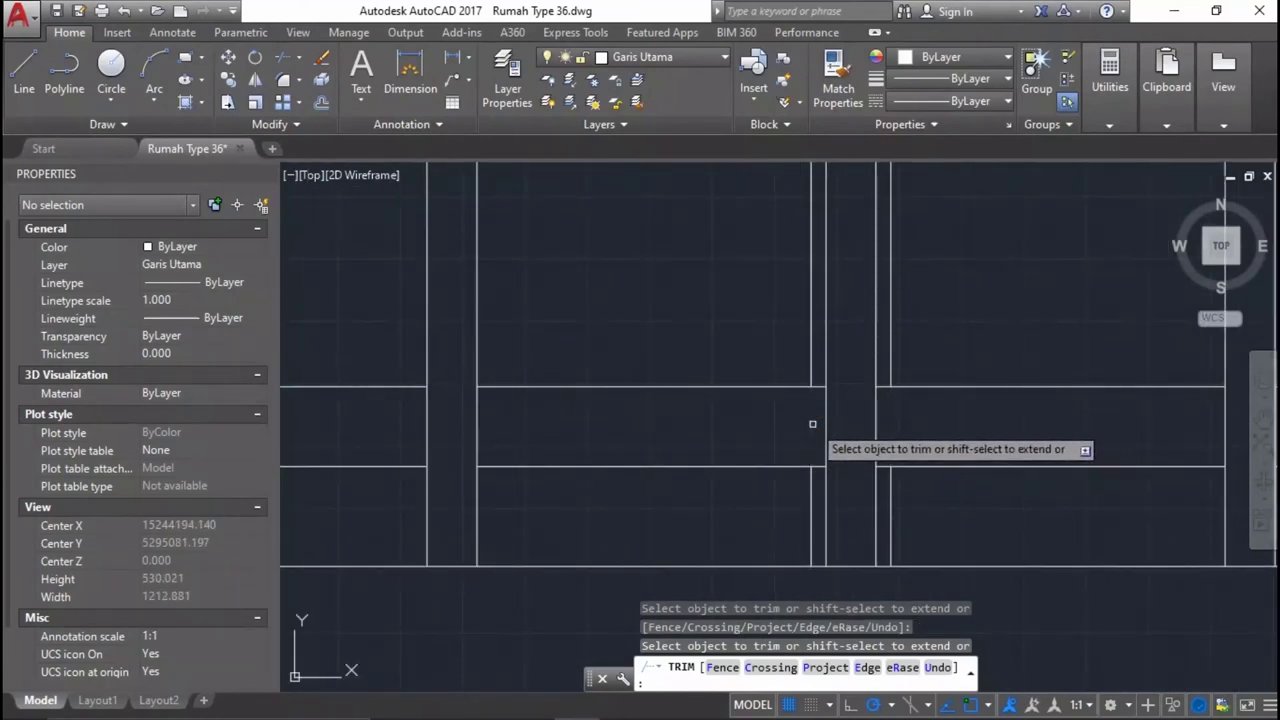
scroll(825, 405, "down", 4)
scroll(840, 385, "down", 3)
middle_click_drag(871, 296, 863, 402)
Window-select the whole right-hand section drawing.
scroll(865, 330, "up", 2)
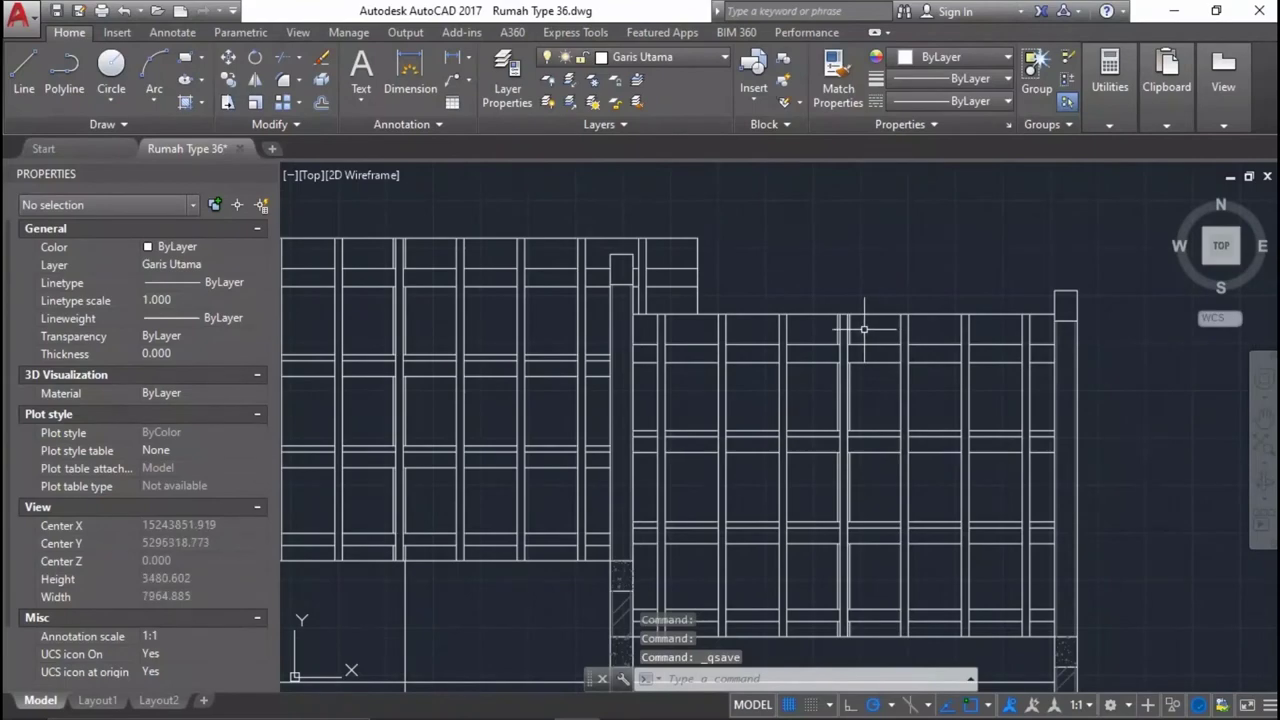
scroll(841, 408, "down", 8)
scroll(1121, 467, "up", 5)
scroll(686, 334, "up", 2)
scroll(686, 334, "down", 8)
scroll(650, 345, "up", 5)
scroll(677, 337, "down", 2)
scroll(875, 390, "down", 2)
scroll(443, 357, "down", 2)
scroll(677, 366, "up", 3)
scroll(583, 431, "up", 2)
scroll(910, 381, "up", 1)
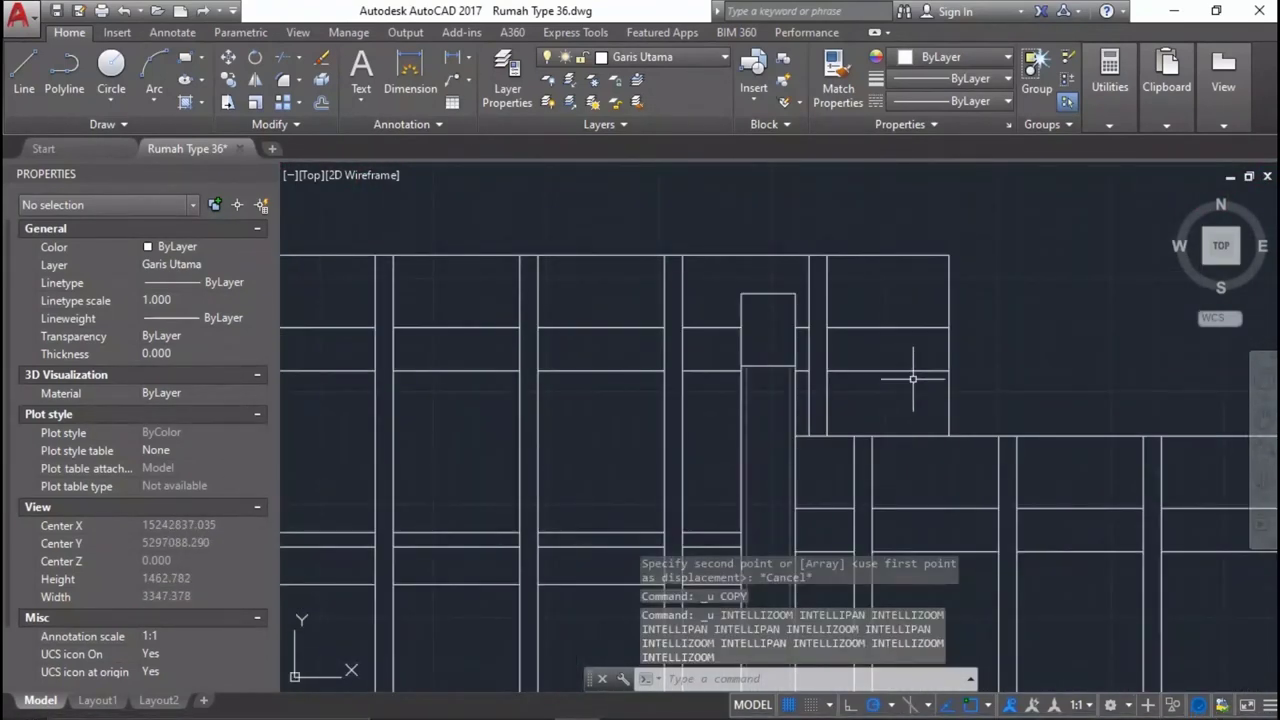
scroll(912, 379, "down", 4)
scroll(923, 363, "down", 5)
scroll(1085, 490, "down", 2)
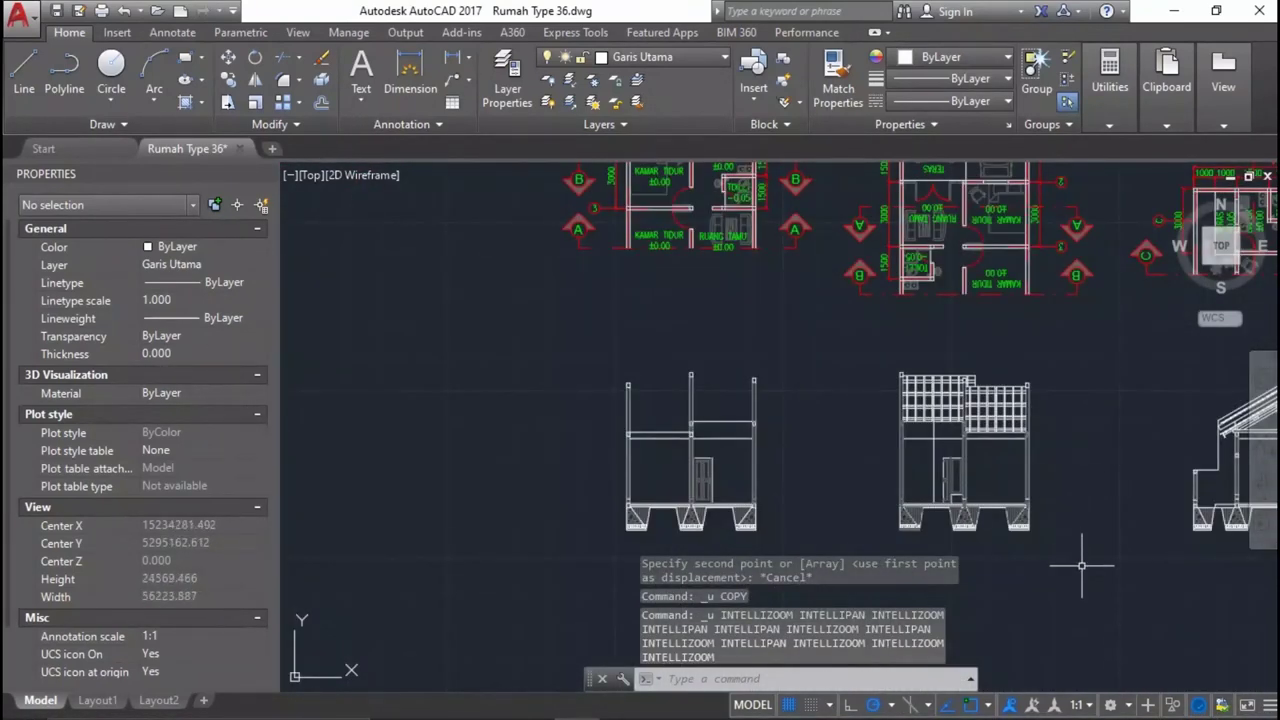
left_click(1094, 589)
left_click(843, 334)
middle_click_drag(880, 385, 943, 343)
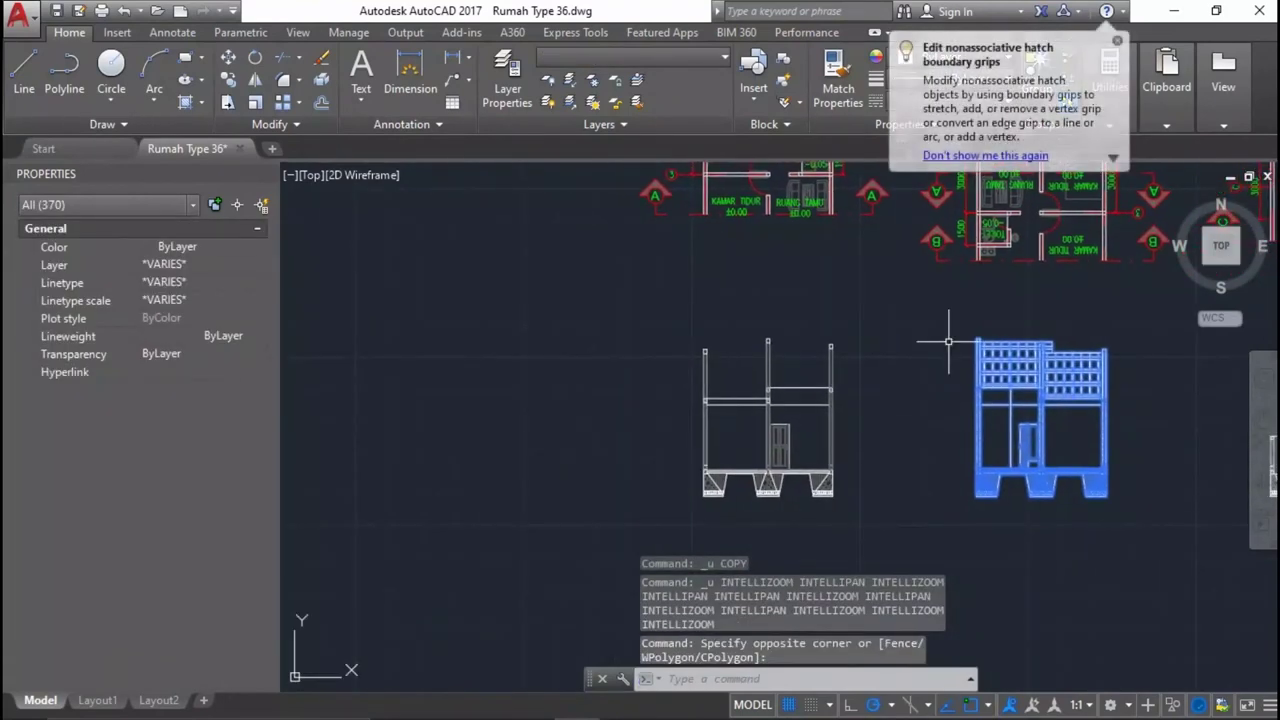
Mirror the selection across a vertical axis to its left, keeping the original.
type("mi")
key("Return")
left_click(584, 334)
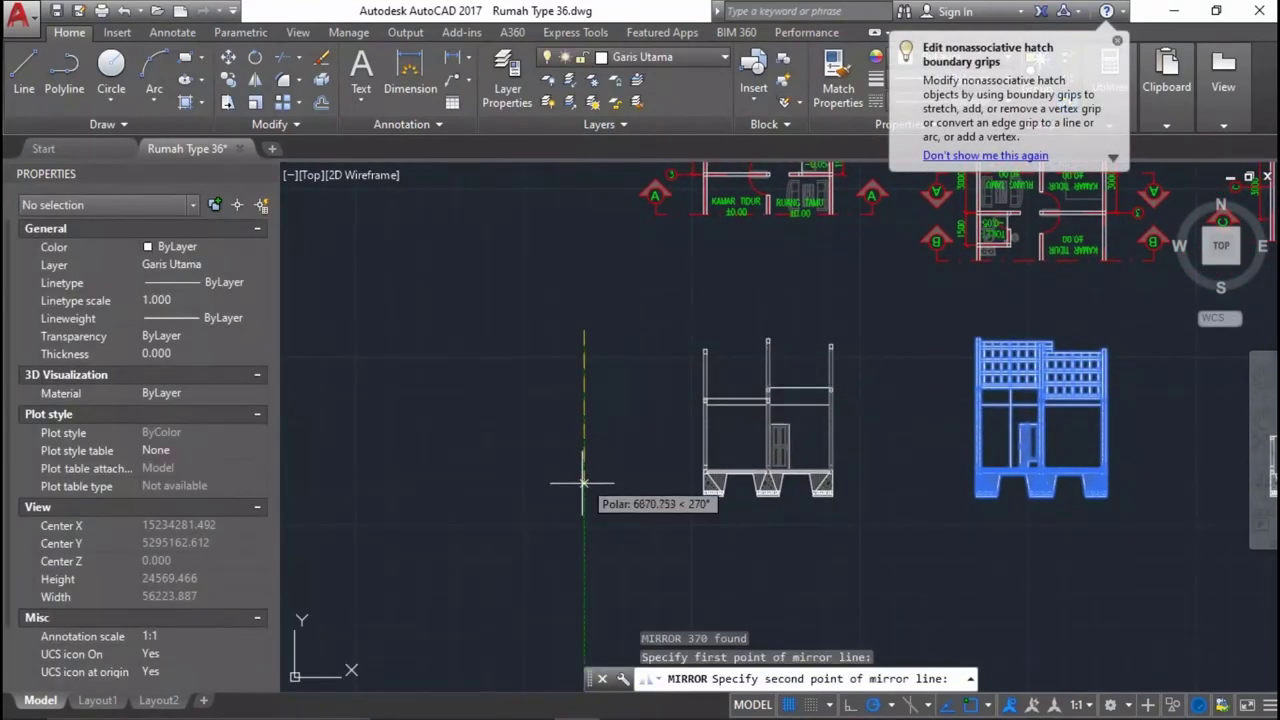
left_click(584, 495)
scroll(677, 455, "down", 3)
key("Return")
scroll(628, 413, "up", 1)
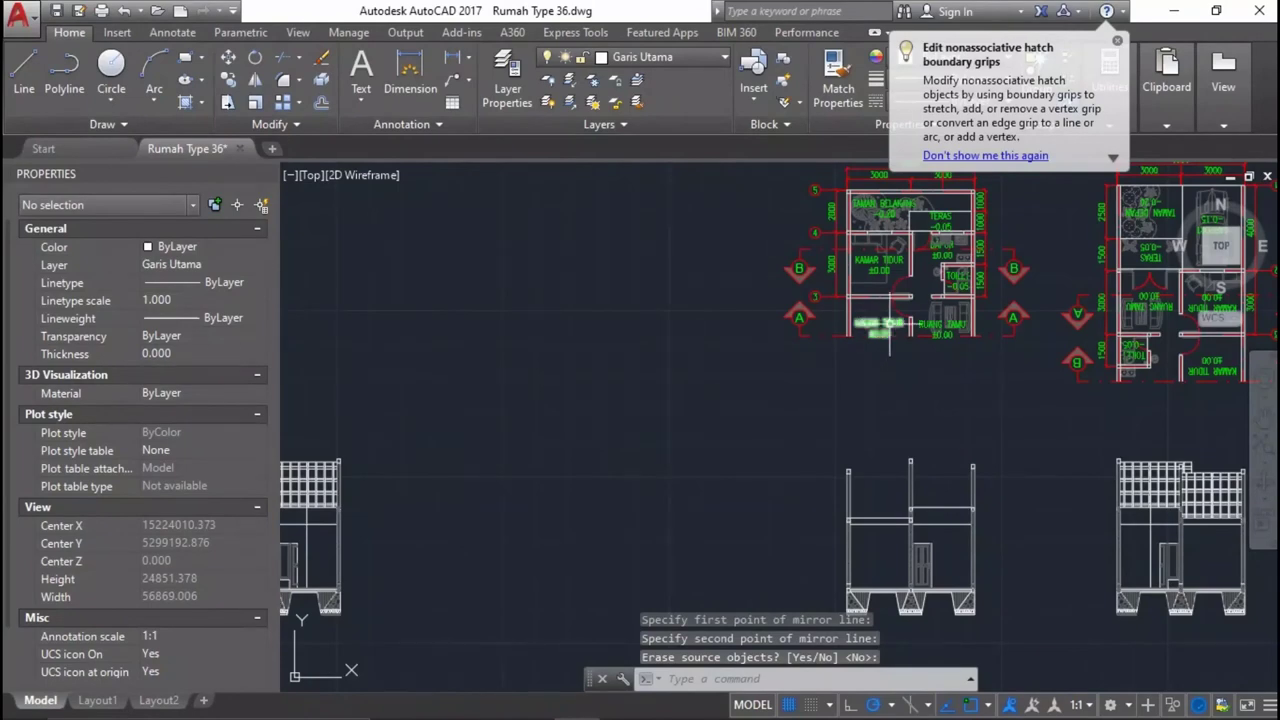
scroll(889, 325, "up", 3)
scroll(900, 380, "down", 1)
scroll(918, 438, "down", 1)
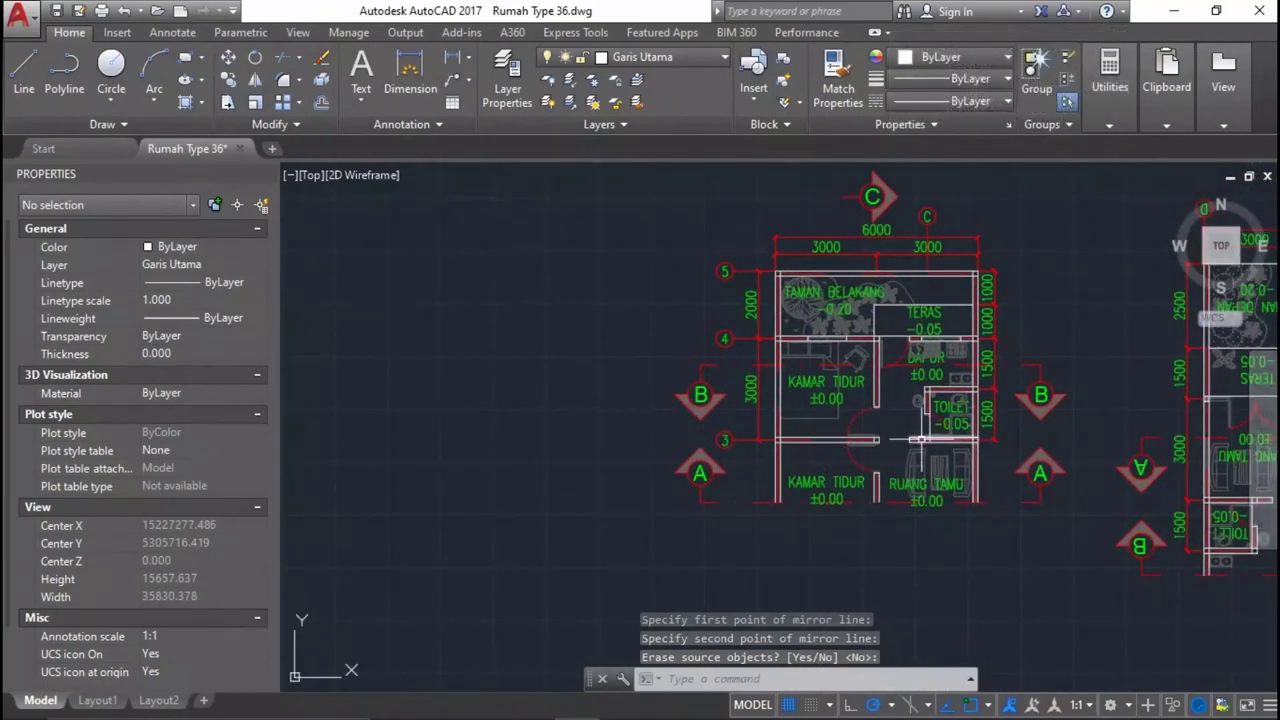
scroll(900, 432, "down", 3)
scroll(700, 400, "up", 2)
scroll(644, 378, "down", 1)
scroll(1050, 372, "up", 3)
scroll(1023, 414, "up", 1)
scroll(534, 389, "down", 3)
scroll(1010, 374, "down", 1)
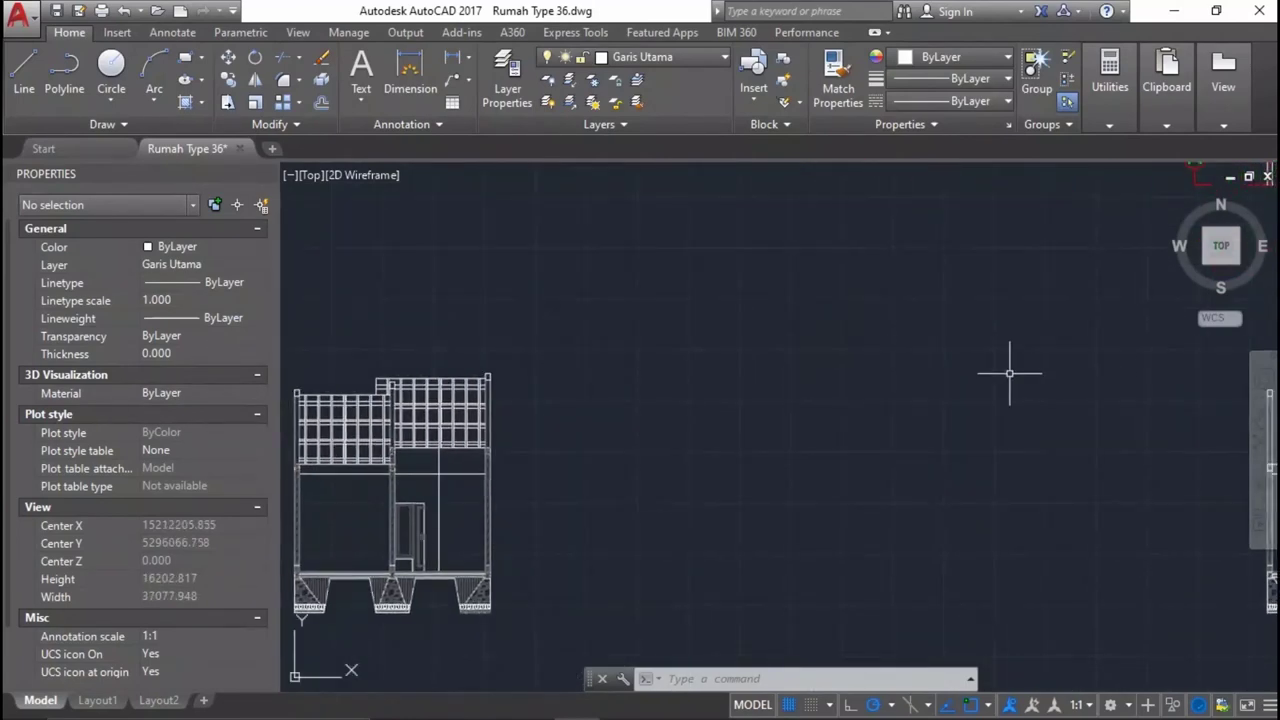
Draw two horizontal XL construction lines at the column-top levels.
middle_click_drag(549, 410, 646, 410)
type("xxl")
key("Return")
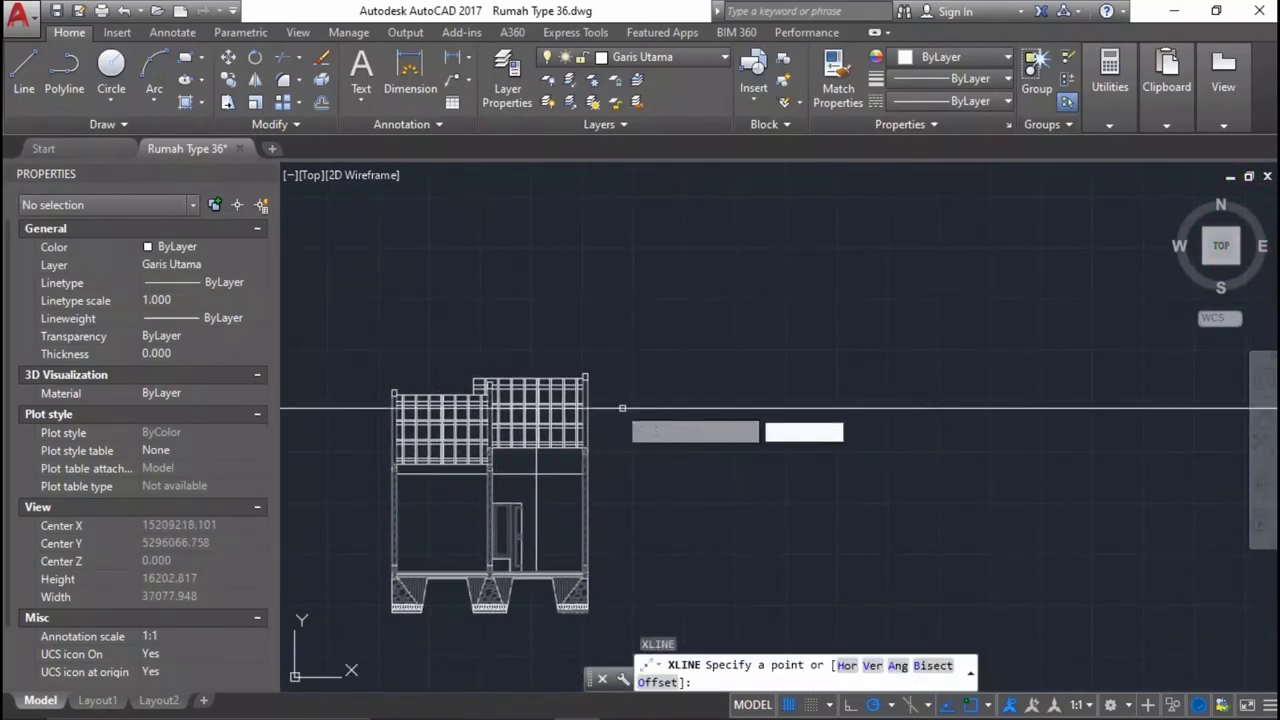
type("h")
key("Return")
scroll(594, 350, "up", 5)
left_click(642, 355)
middle_click_drag(520, 400, 648, 369)
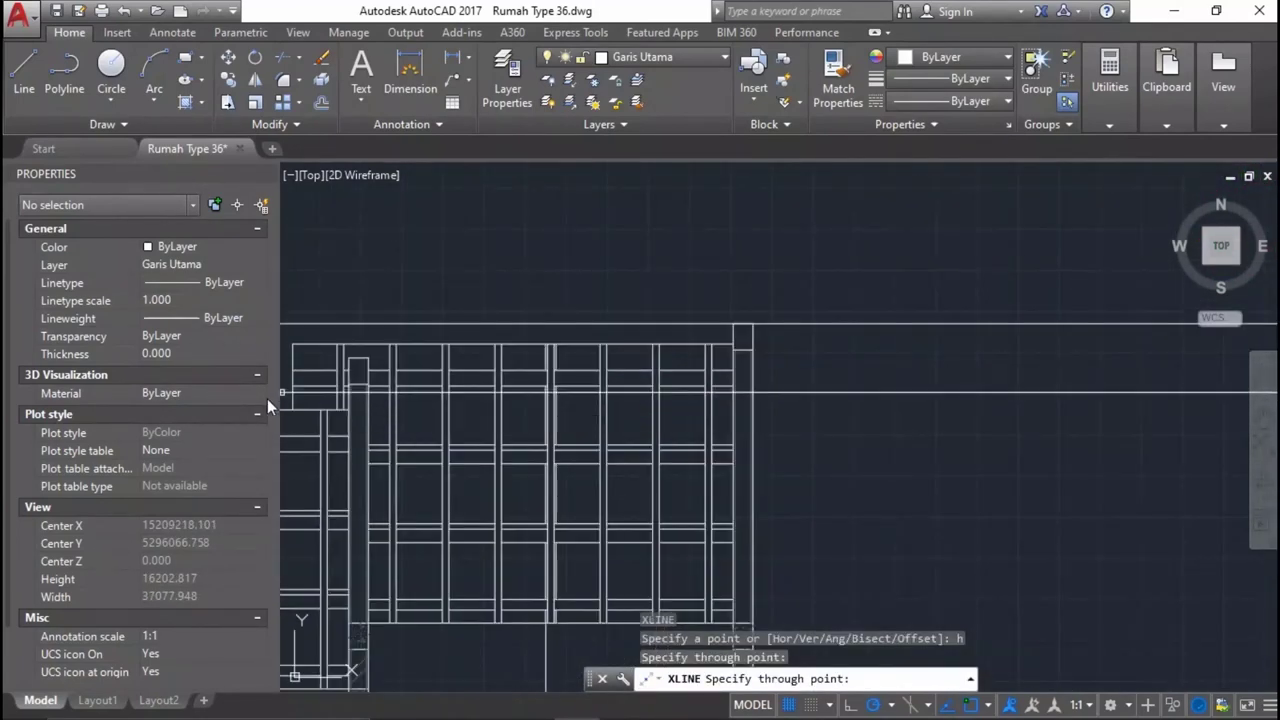
left_click(742, 323)
key("Return")
scroll(742, 330, "down", 2)
Move the two short column-top lines down onto the lower guide line.
middle_click_drag(600, 400, 894, 400)
scroll(1000, 360, "up", 3)
scroll(1184, 318, "up", 2)
scroll(1120, 335, "up", 2)
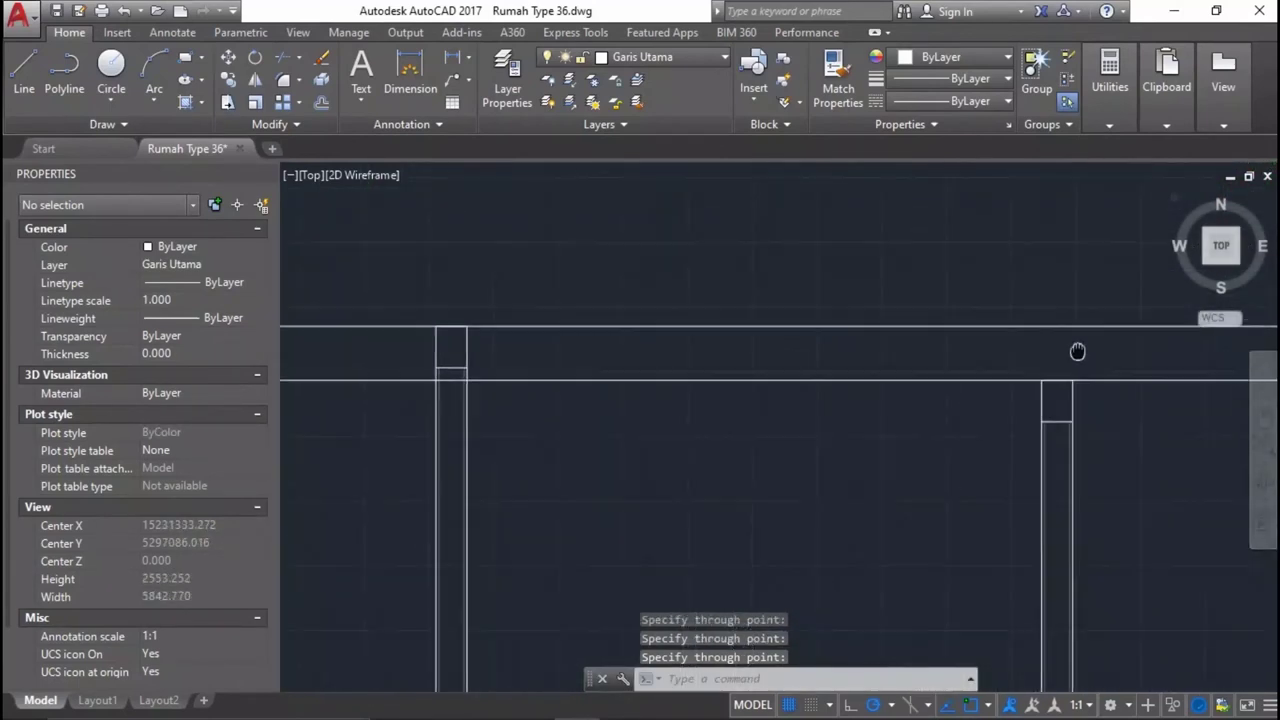
scroll(1046, 397, "up", 2)
middle_click_drag(995, 349, 686, 357)
scroll(690, 335, "down", 2)
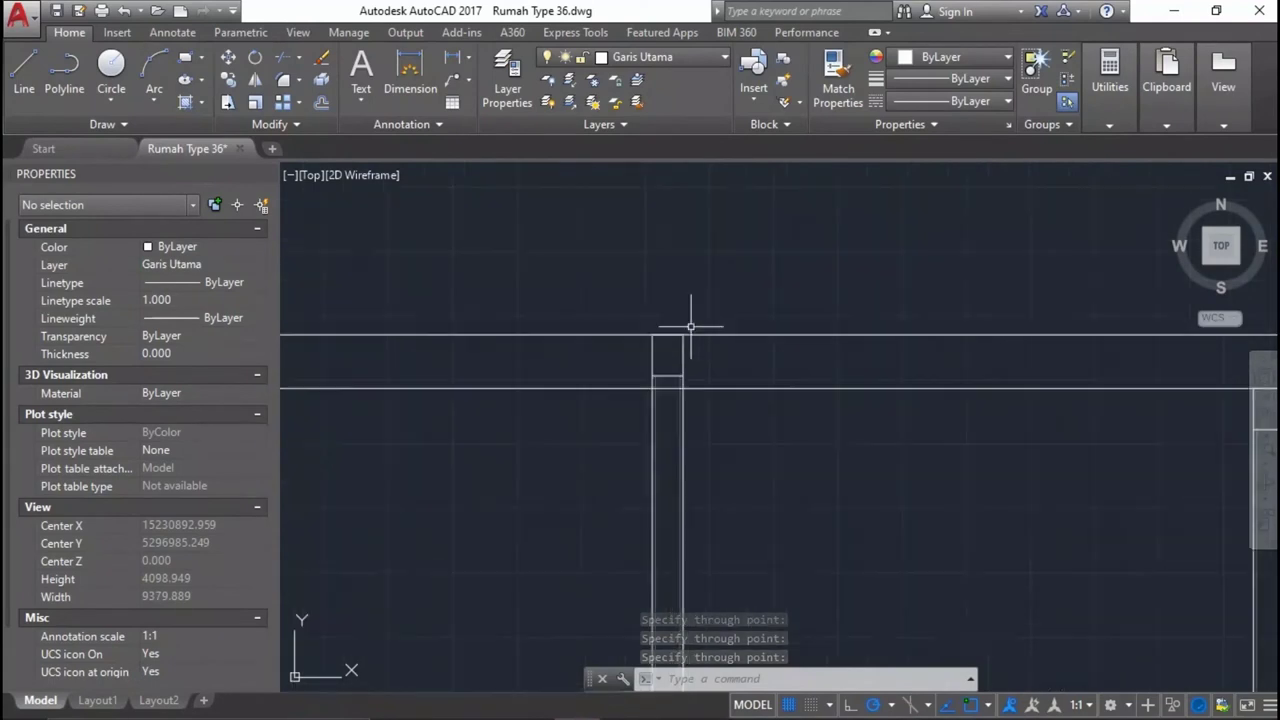
left_click(628, 303)
left_click(734, 461)
scroll(700, 380, "up", 2)
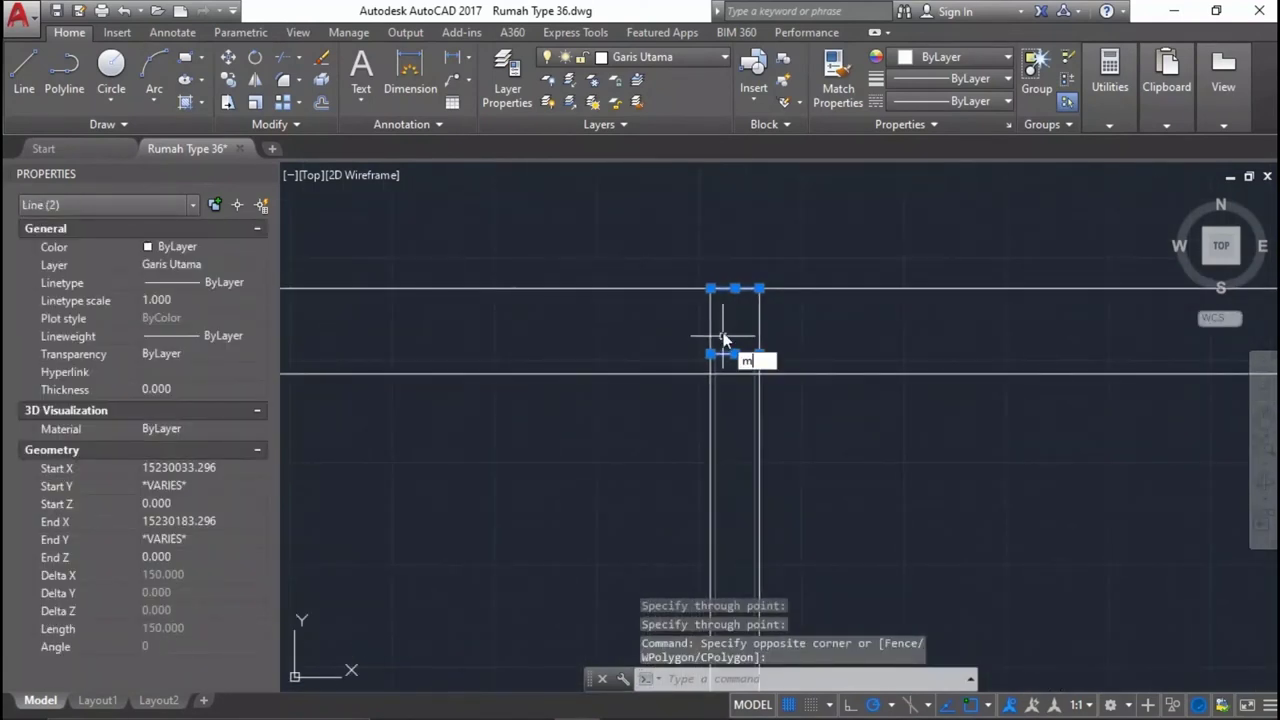
type("m")
key("Return")
scroll(748, 307, "up", 3)
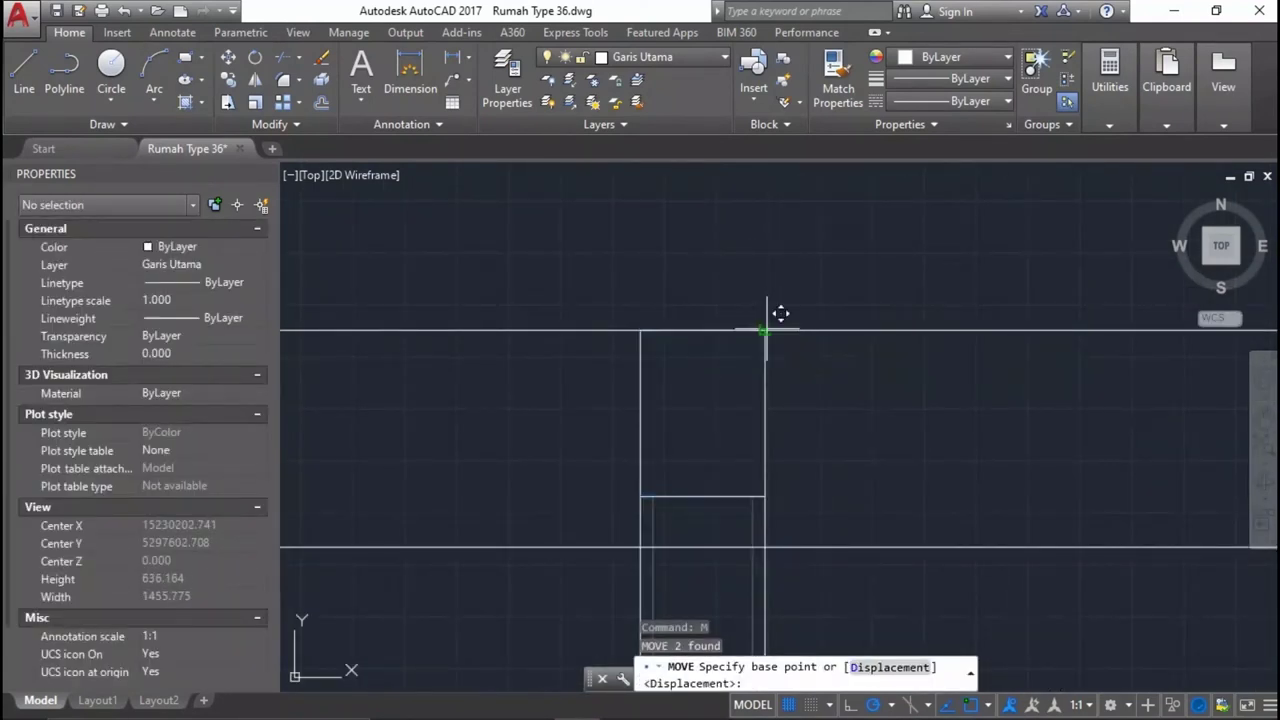
left_click(765, 329)
scroll(846, 414, "up", 2)
left_click(777, 401)
Move the other column's two top lines up onto the upper guide line.
left_click(777, 401)
scroll(777, 401, "down", 2)
scroll(1014, 386, "down", 2)
scroll(871, 314, "down", 1)
left_click(871, 314)
left_click(865, 310)
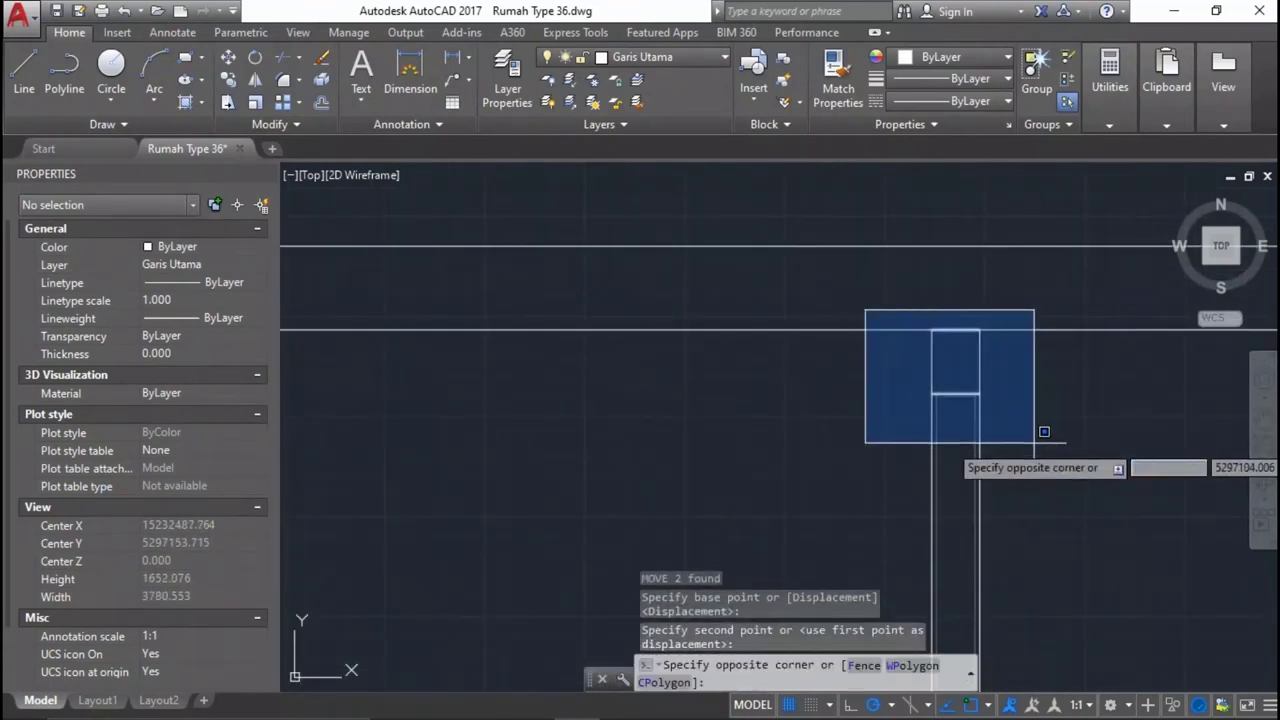
left_click(1044, 429)
key("Return")
left_click(963, 328)
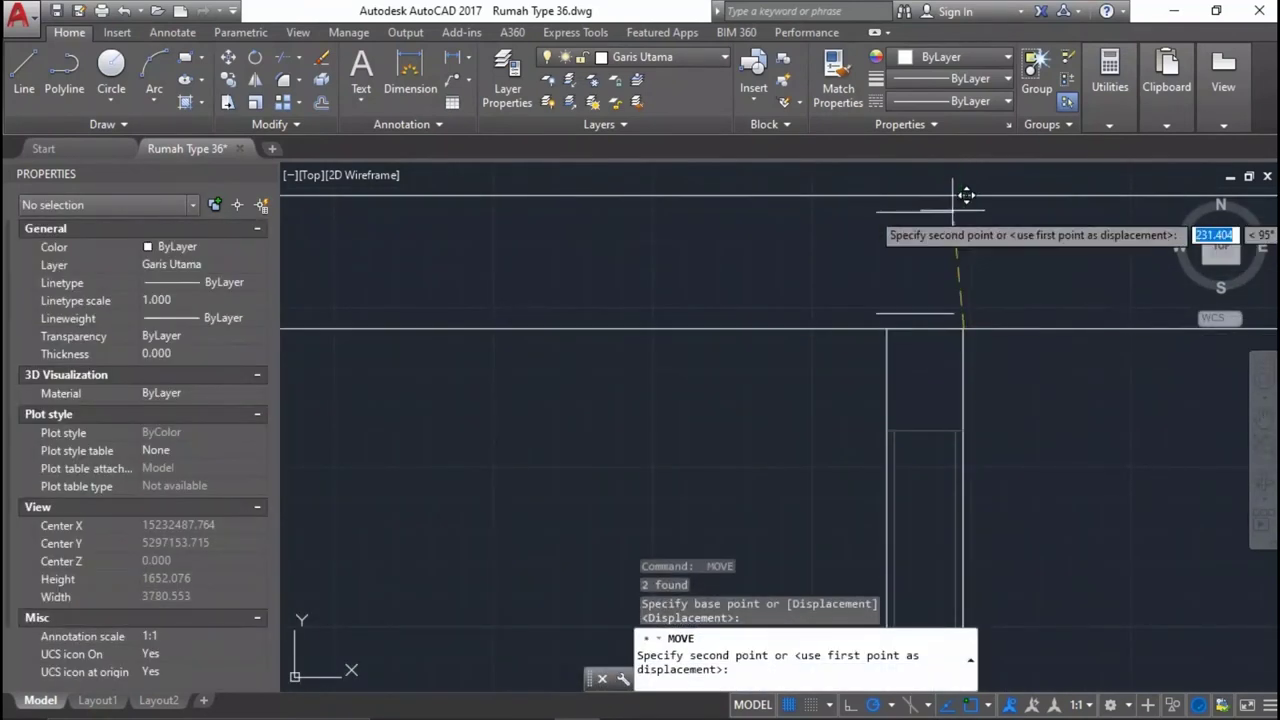
left_click(963, 196)
Delete the two horizontal guide lines.
scroll(963, 200, "down", 2)
scroll(1074, 357, "up", 2)
left_click(1032, 199)
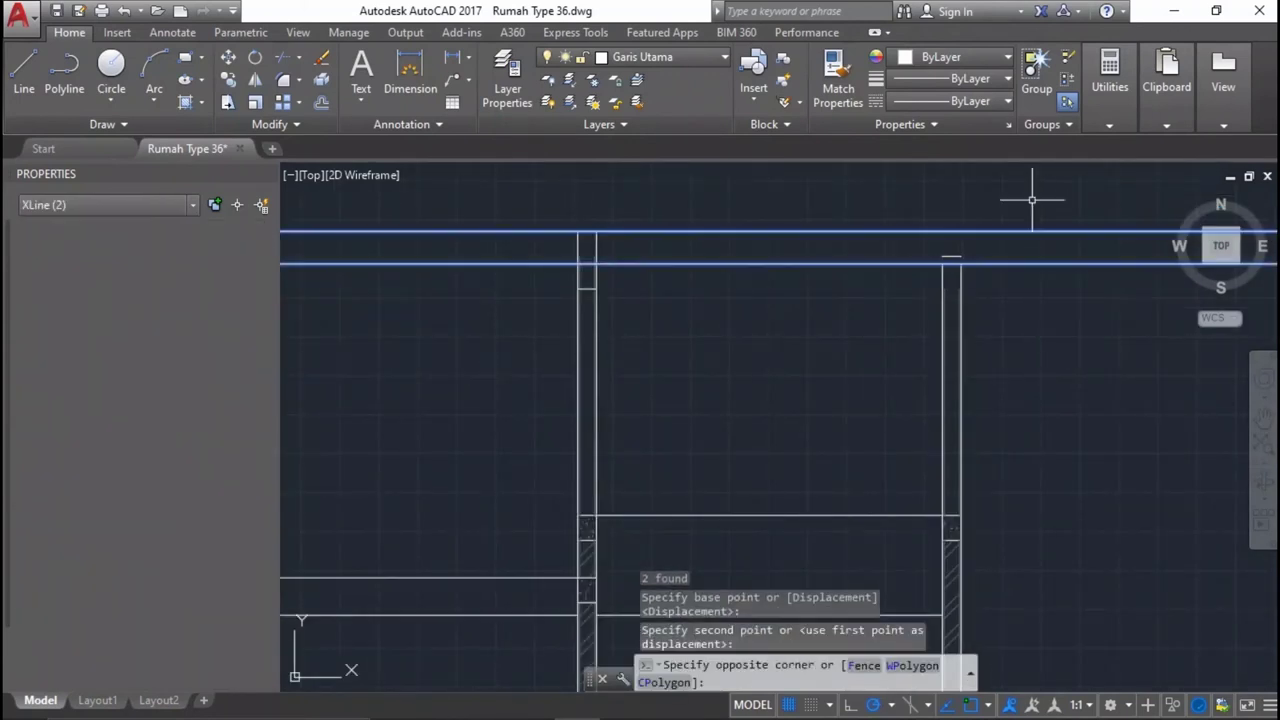
left_click(1020, 371)
key("Delete")
Trim the surplus wall lines with a crossing window, using all edges as cutting edges.
scroll(604, 346, "up", 2)
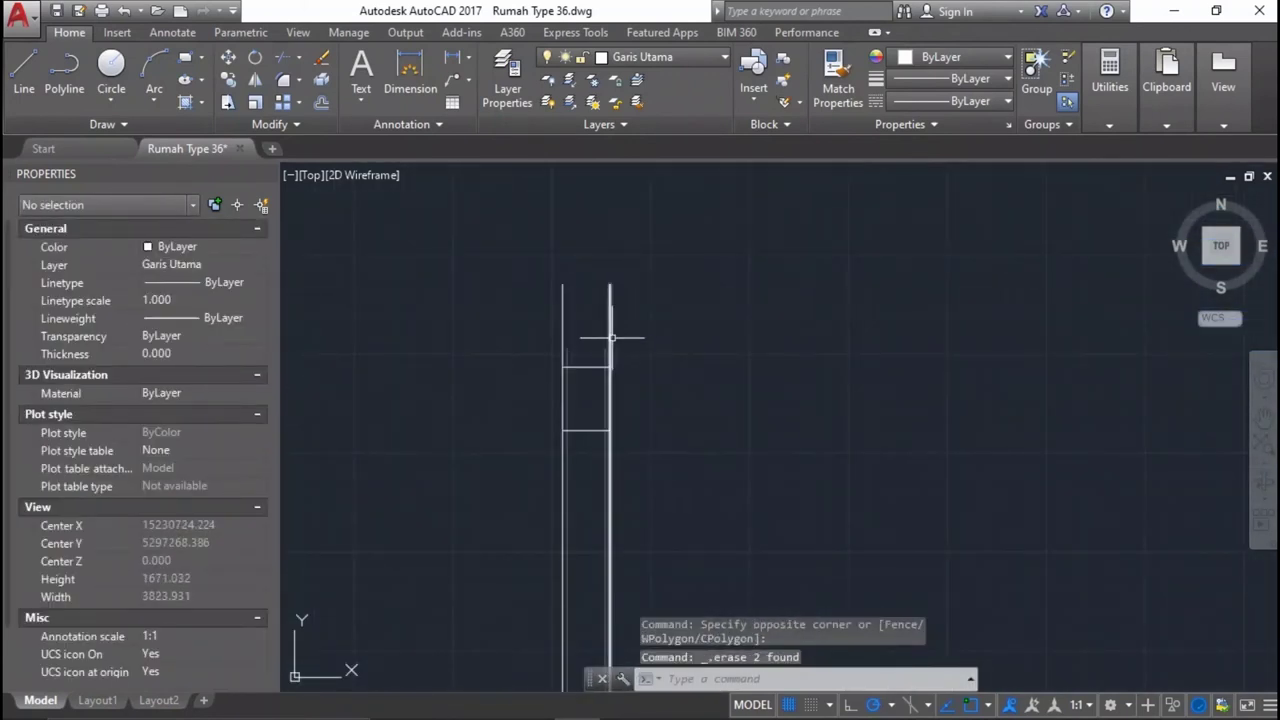
type("tr")
key("Return")
key("Return")
scroll(749, 277, "up", 2)
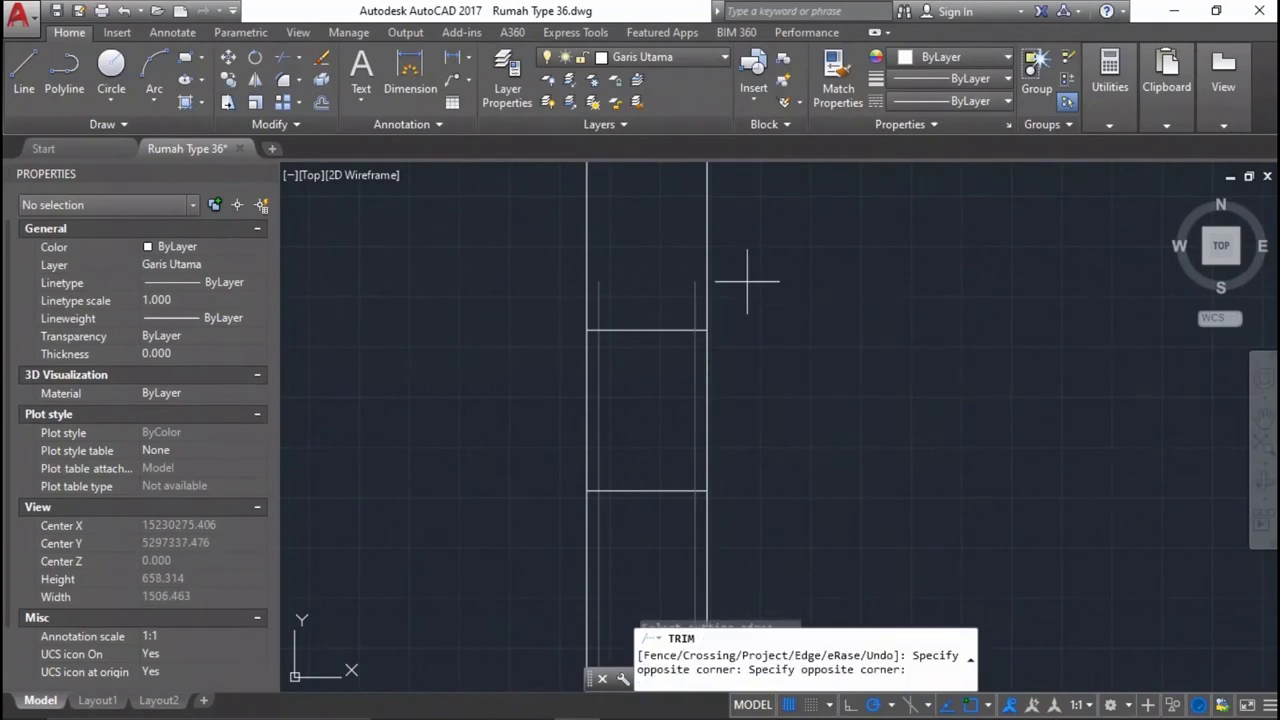
left_click(685, 358)
left_click(594, 337)
key("Return")
scroll(741, 391, "down", 3)
scroll(1051, 424, "up", 2)
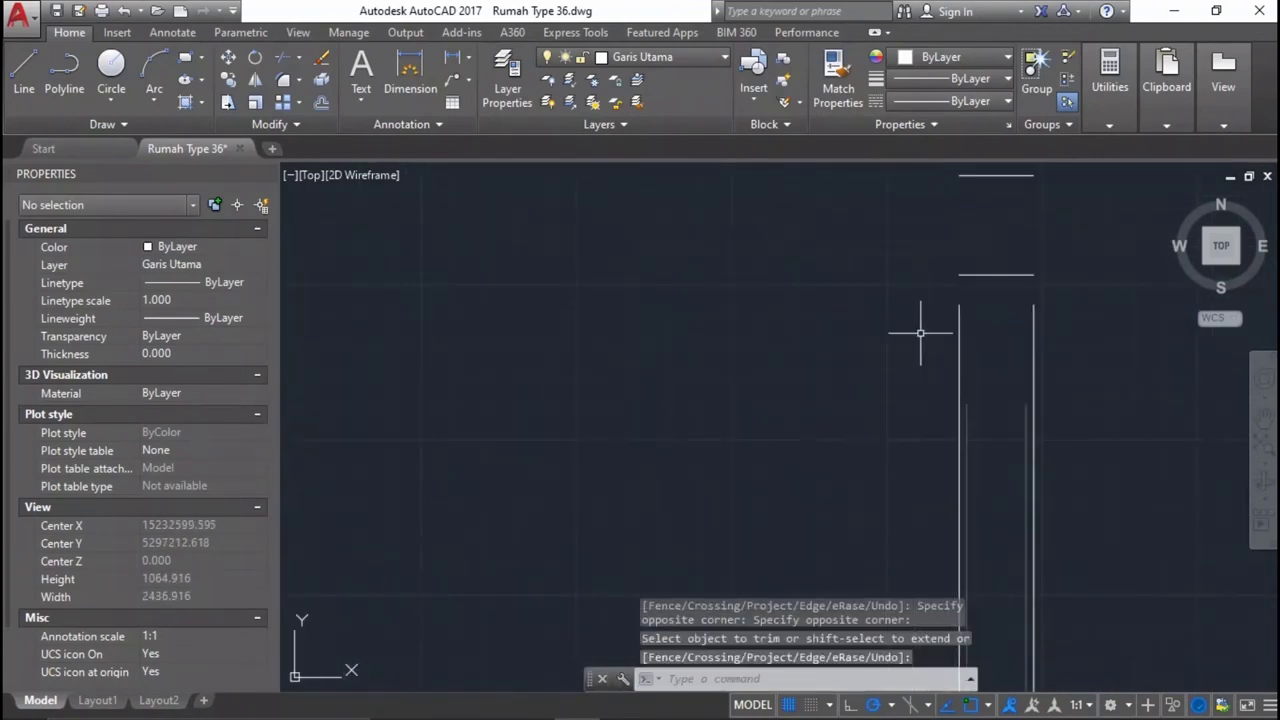
Extend the vertical wall lines up to the horizontal line, closing the post.
type("ex")
key("Return")
key("Return")
left_click(1000, 557)
left_click(743, 483)
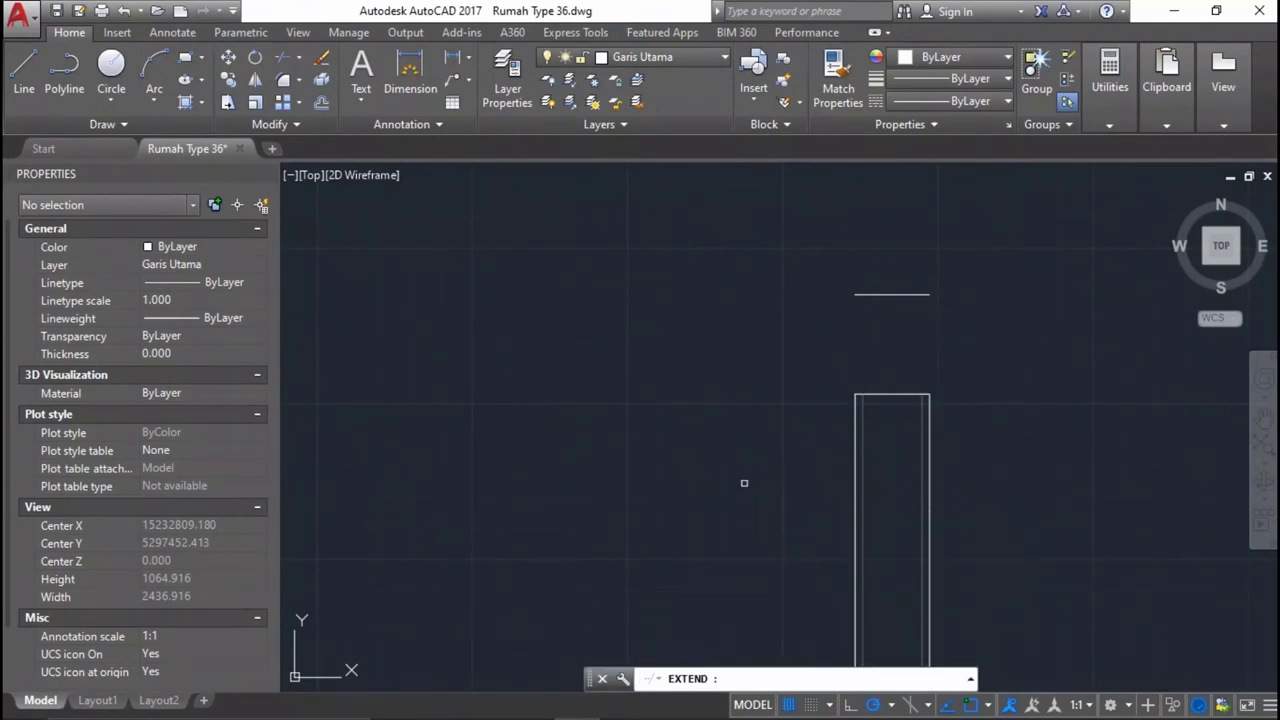
left_click(861, 403)
left_click(858, 400)
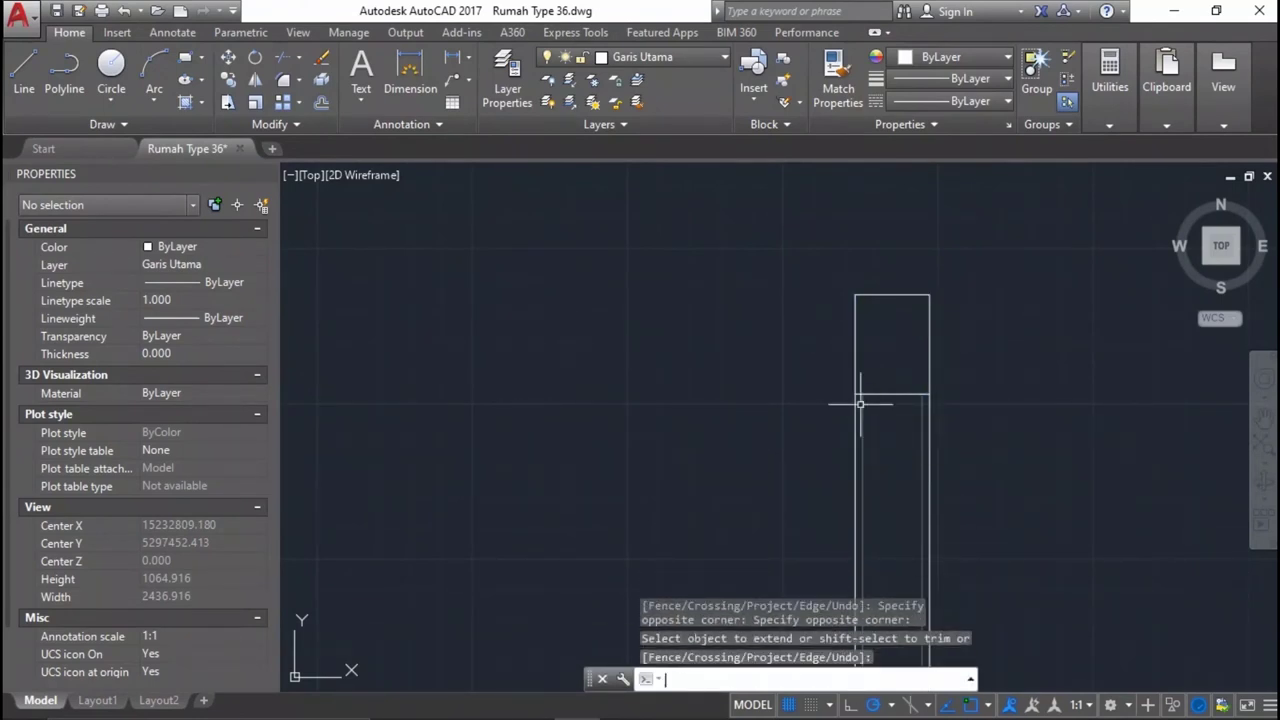
scroll(937, 363, "down", 5)
scroll(908, 387, "down", 5)
scroll(666, 277, "up", 3)
scroll(750, 350, "up", 3)
scroll(820, 410, "up", 3)
scroll(893, 475, "up", 3)
left_click(893, 475)
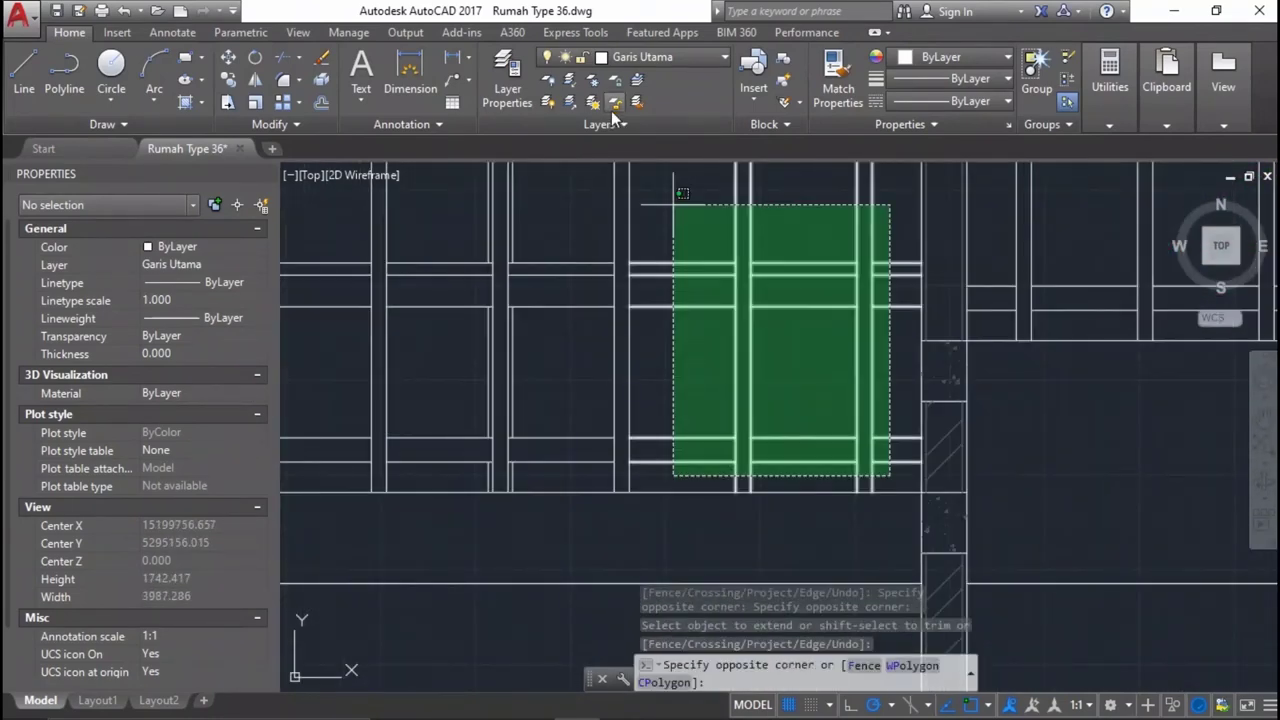
Select the left and right upper grids plus the two vertical wall lines.
scroll(680, 300, "down", 3)
scroll(620, 260, "down", 2)
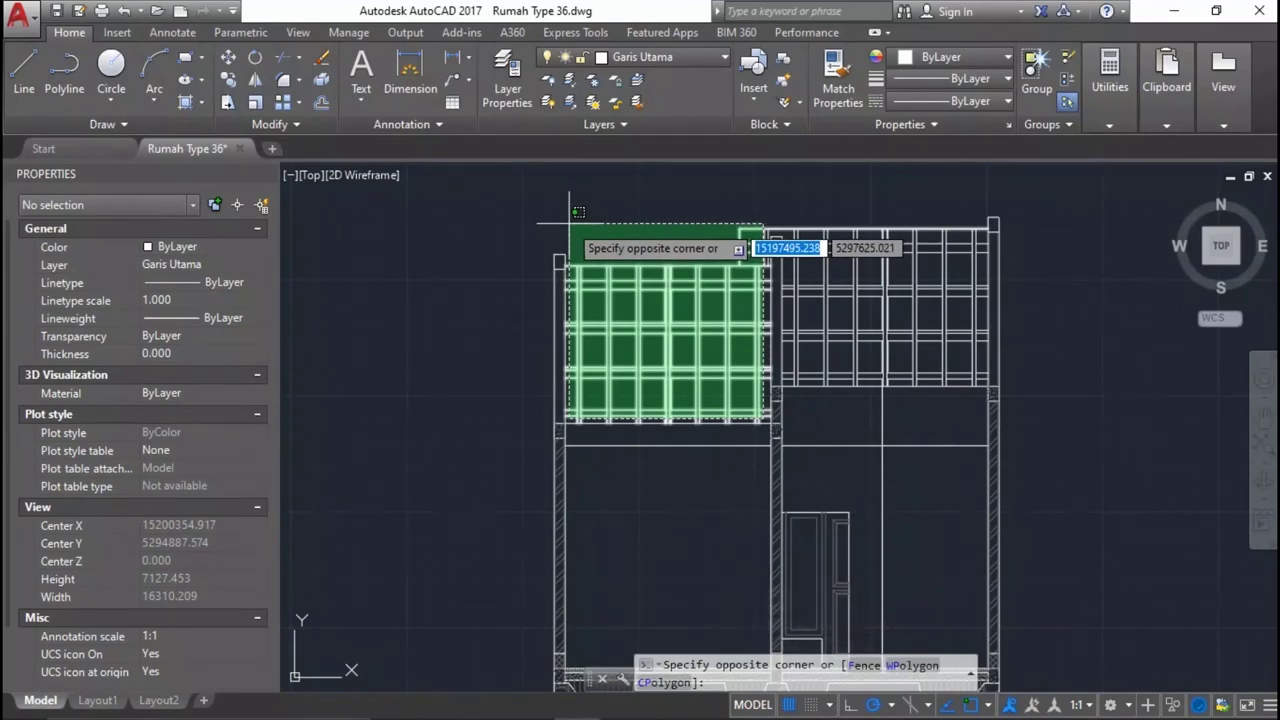
left_click(557, 231)
scroll(775, 350, "up", 3)
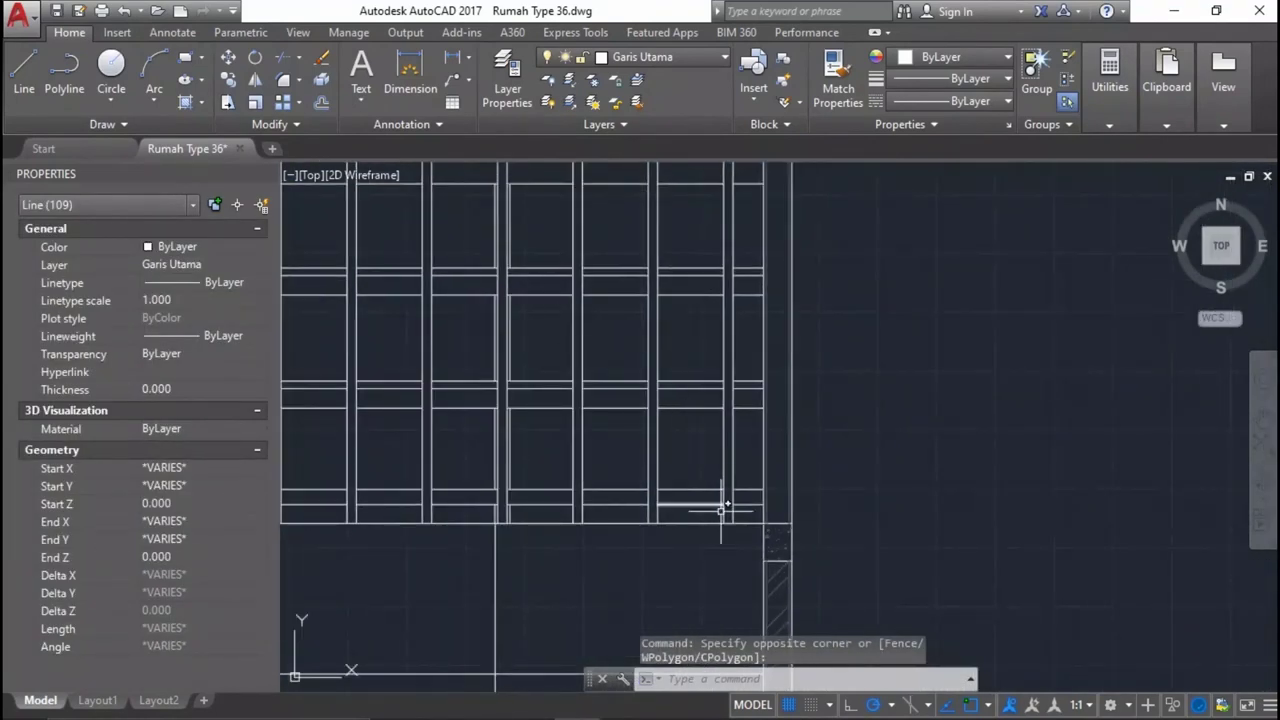
left_click(840, 580)
scroll(840, 580, "down", 3)
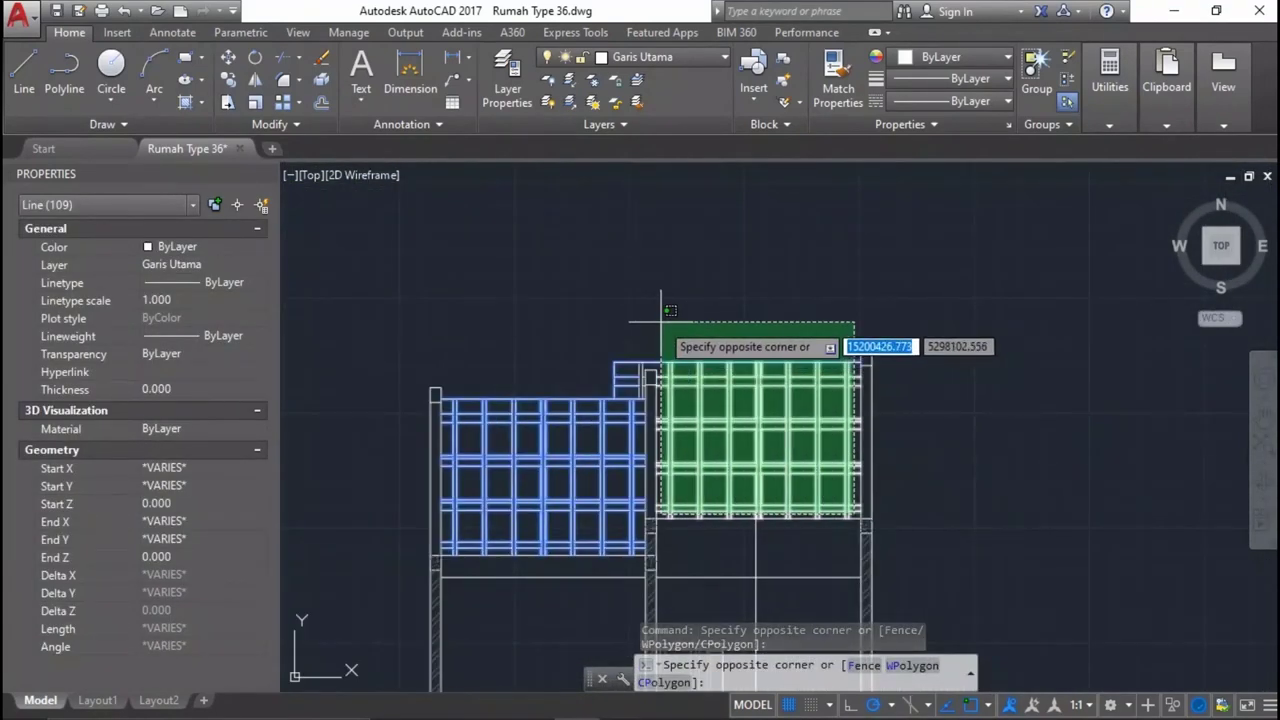
left_click(686, 340)
scroll(617, 450, "up", 5)
left_click(634, 494)
left_click(607, 436)
Copy the selected 217 lines from the top wall corner to the other elevation's matching corner.
type("o")
key("Return")
scroll(840, 265, "down", 2)
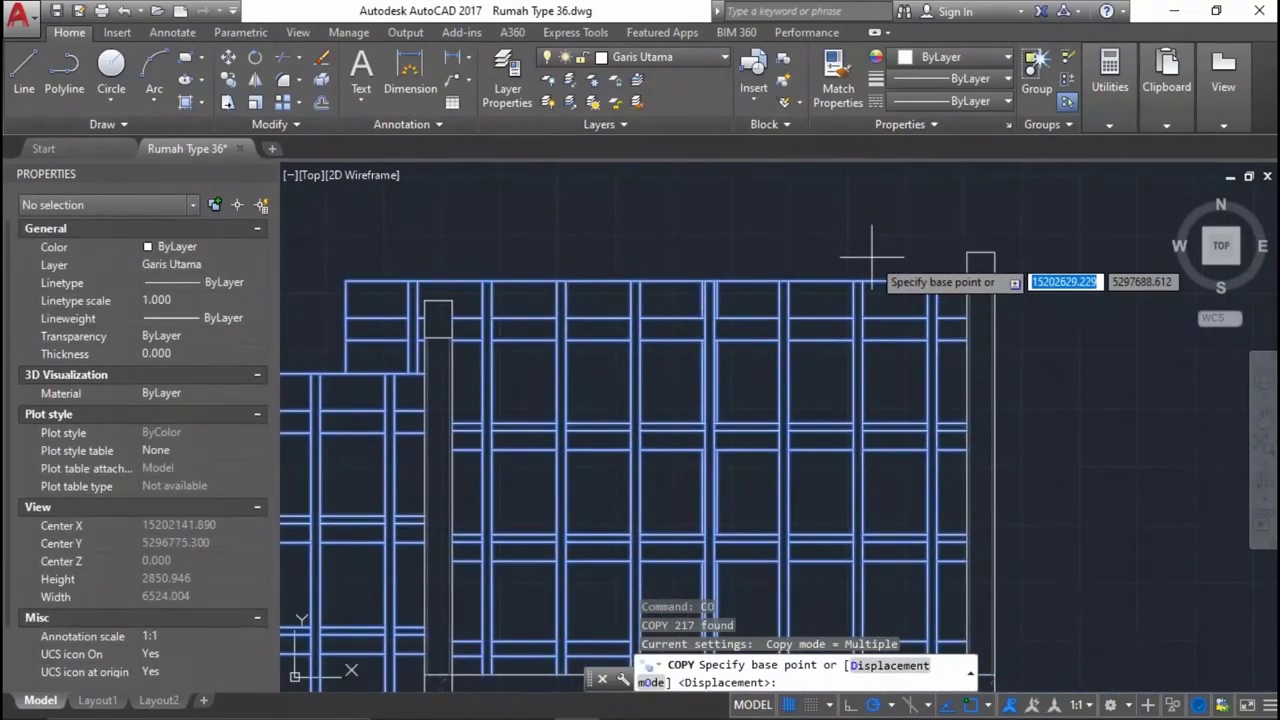
left_click(995, 252)
scroll(640, 360, "down", 3)
scroll(1100, 340, "up", 2)
scroll(700, 200, "up", 3)
scroll(560, 198, "up", 2)
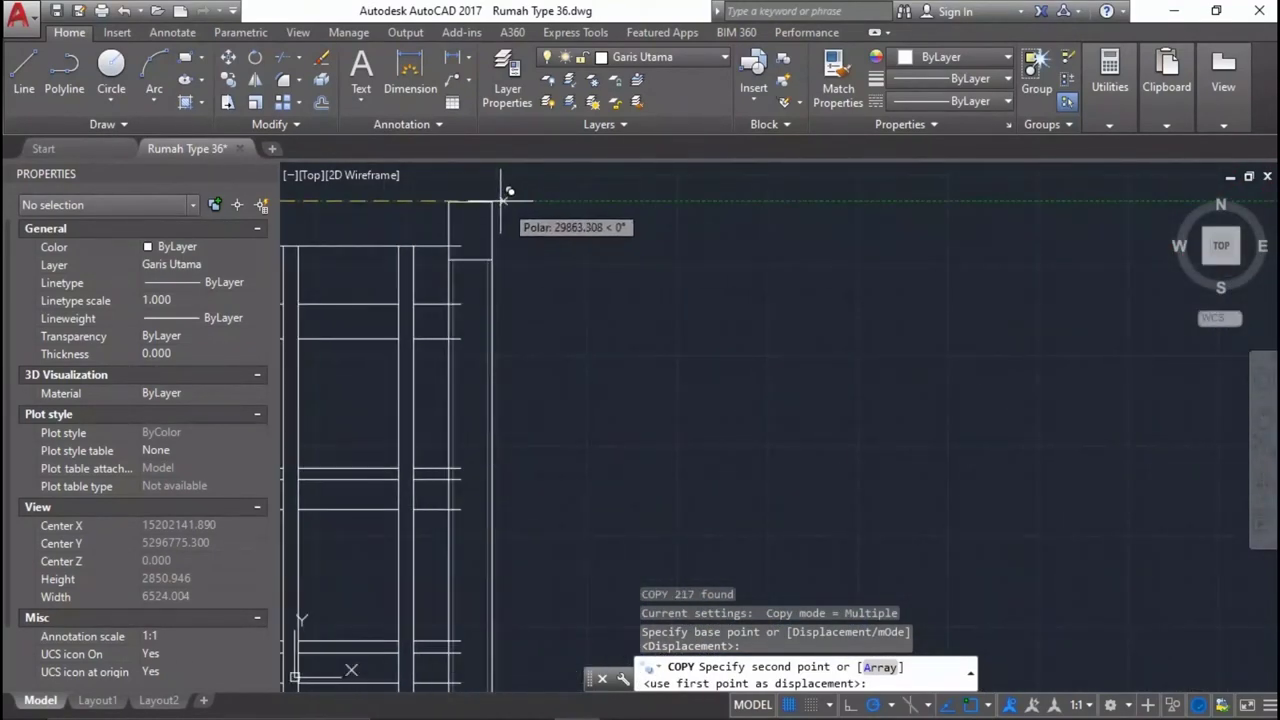
left_click(595, 202)
scroll(540, 400, "down", 3)
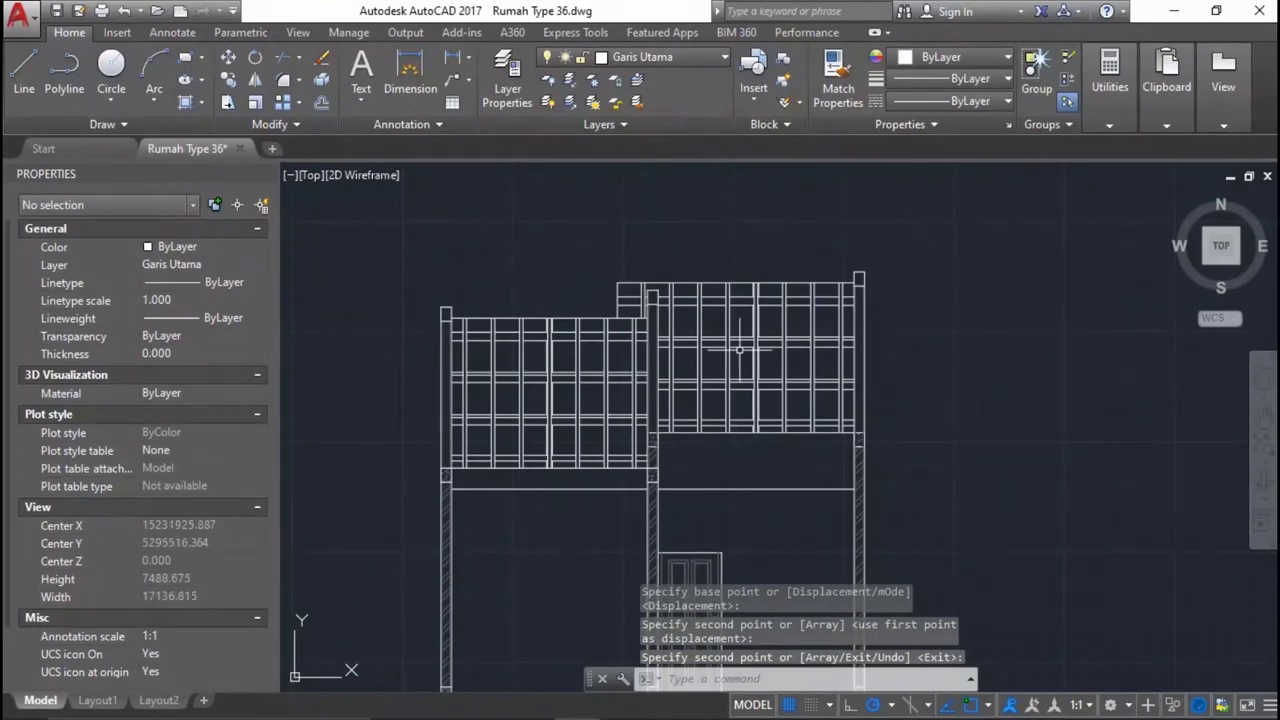
scroll(540, 400, "up", 1)
scroll(700, 380, "up", 2)
scroll(800, 330, "up", 2)
scroll(898, 280, "down", 5)
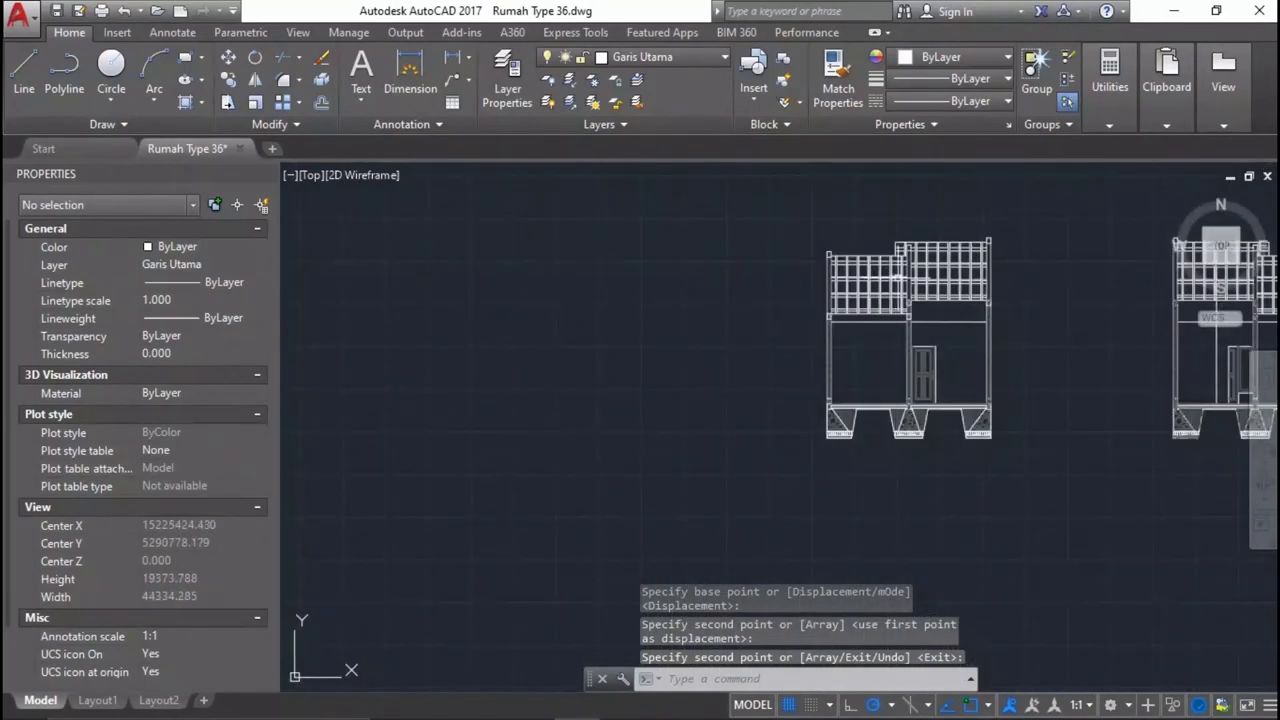
Crossing-select the leftmost elevation and delete it.
scroll(943, 337, "up", 3)
scroll(900, 345, "down", 3)
scroll(894, 351, "up", 1)
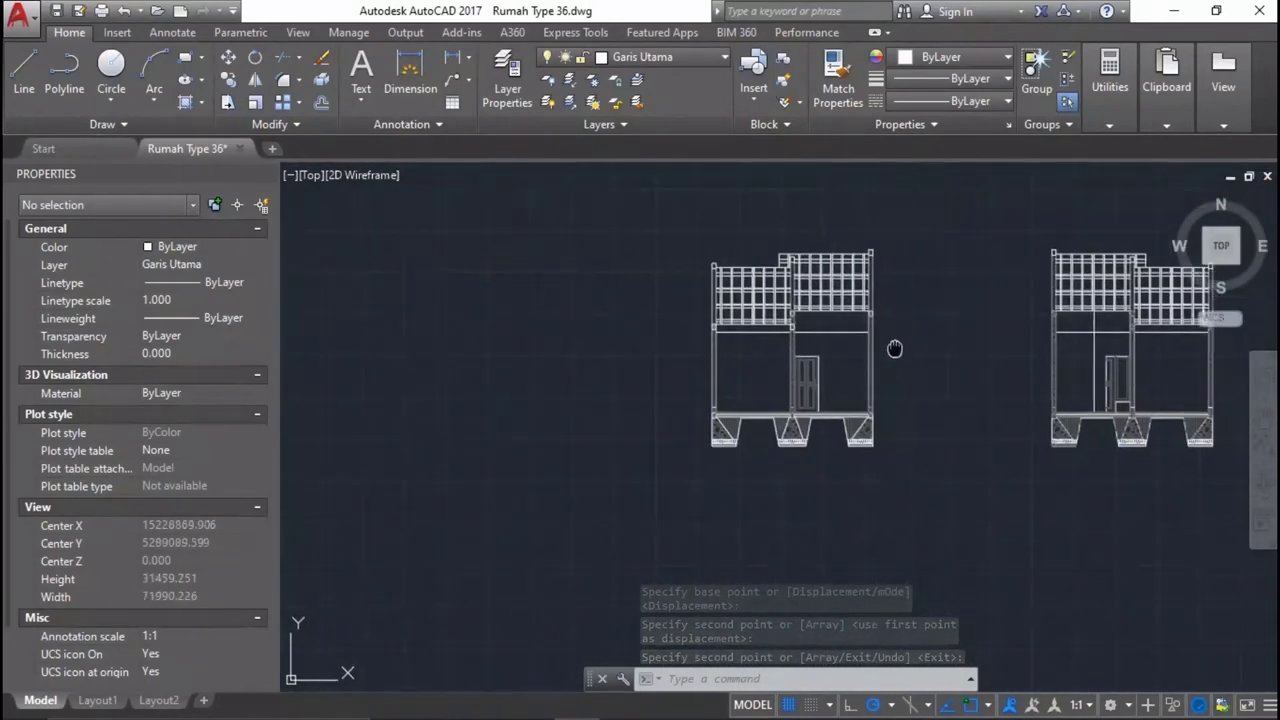
scroll(878, 343, "down", 3)
left_click(652, 545)
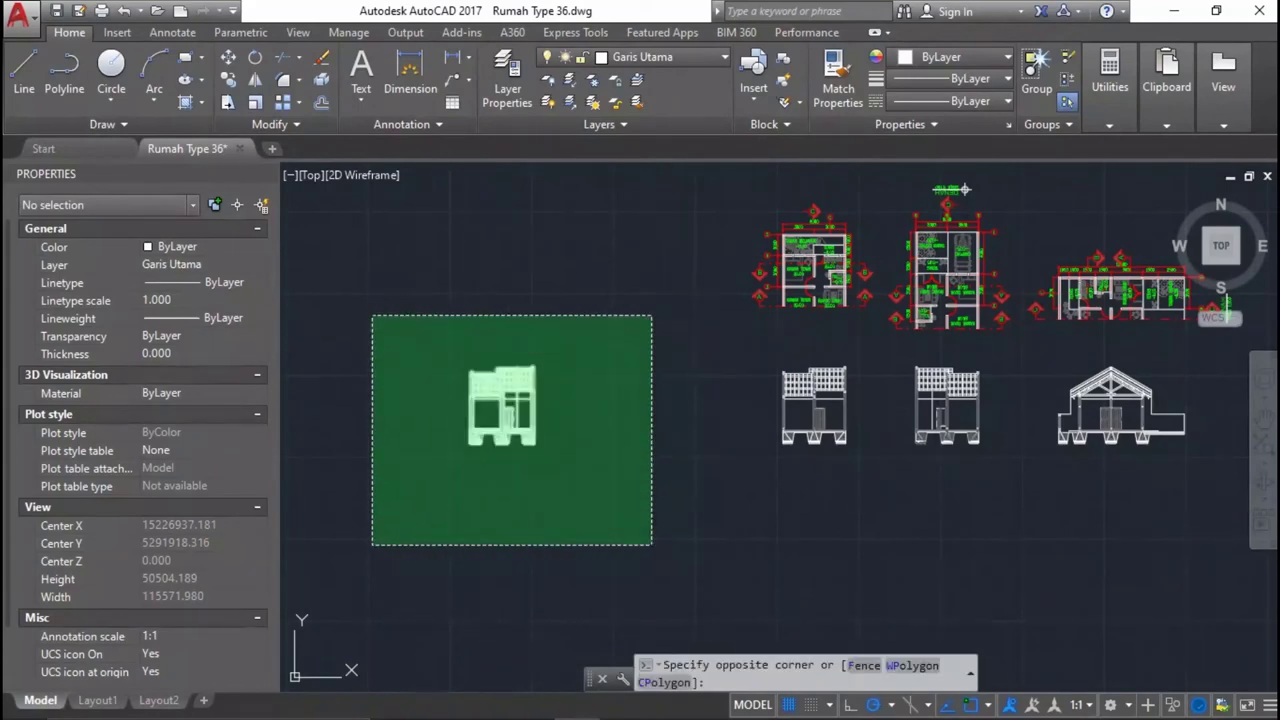
left_click(374, 316)
scroll(898, 397, "up", 4)
scroll(751, 351, "down", 1)
key("Delete")
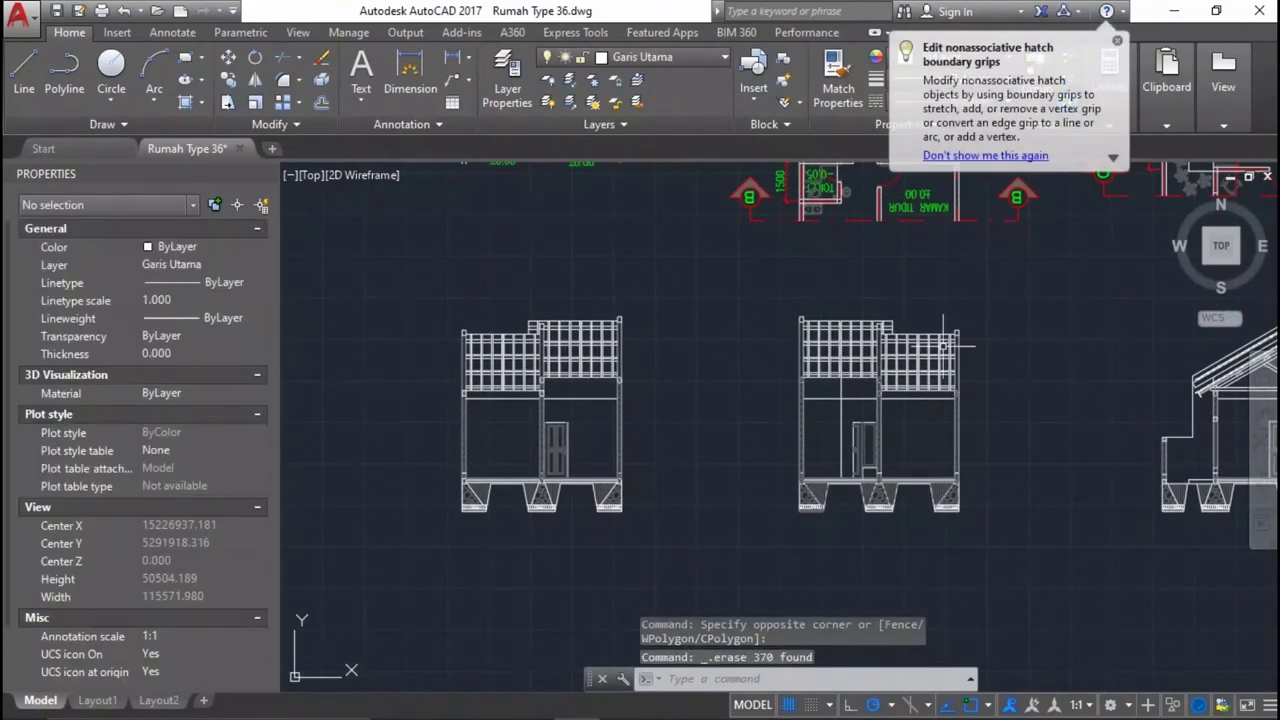
Pan and zoom so the roofed section's foundation footings are centred in view.
scroll(823, 277, "up", 2)
scroll(823, 277, "up", 1)
scroll(873, 247, "down", 4)
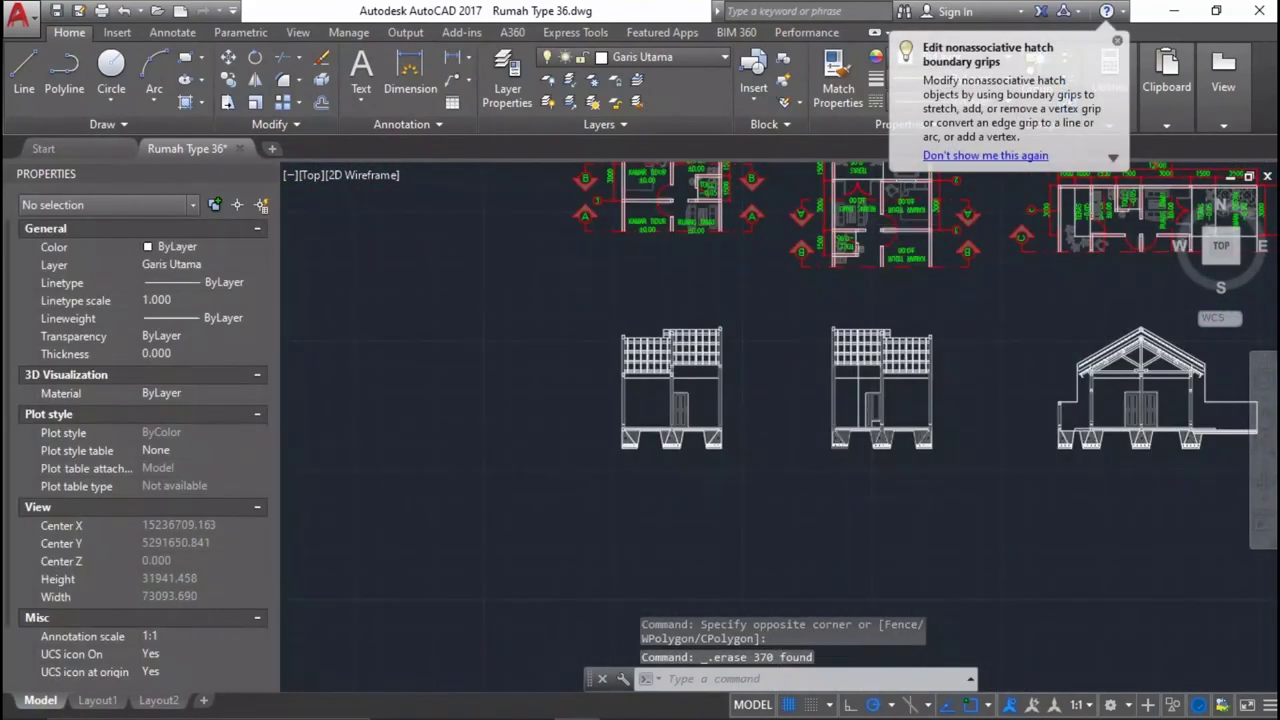
scroll(873, 247, "up", 4)
middle_click_drag(870, 250, 870, 325)
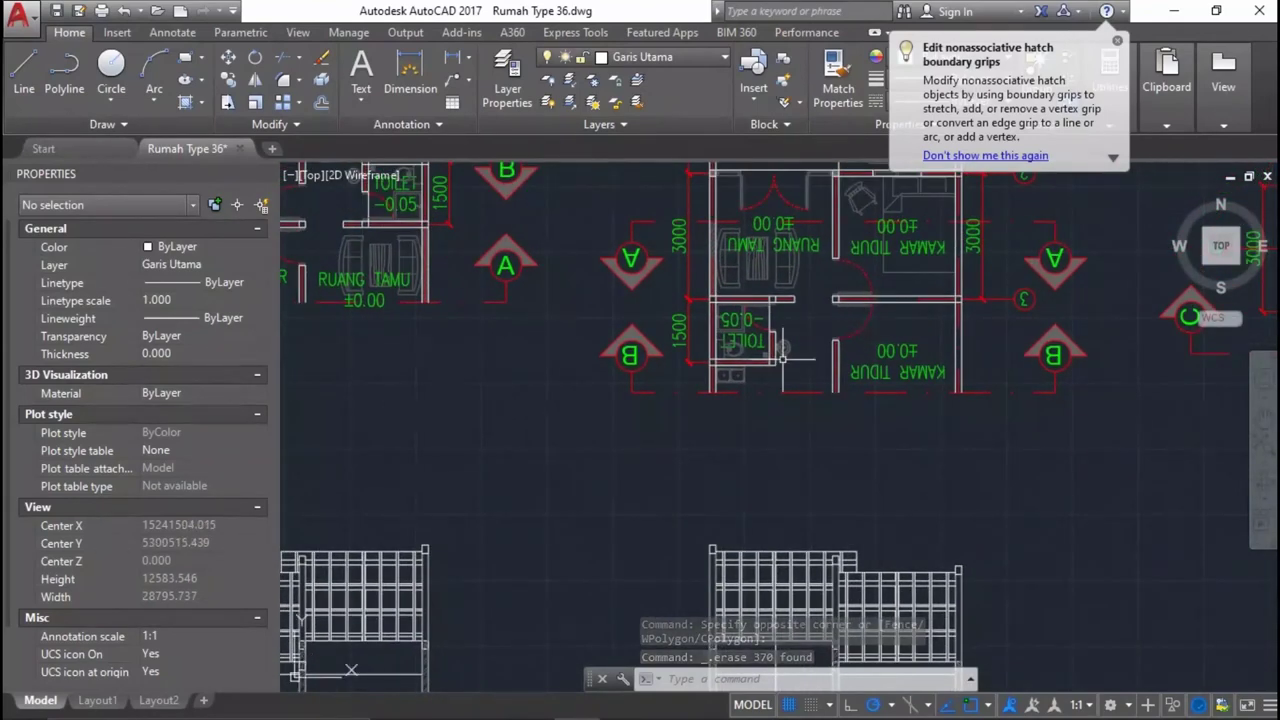
mouse_move(820, 463)
middle_mouse_down()
mouse_move(829, 234)
mouse_move(1194, 201)
middle_mouse_up()
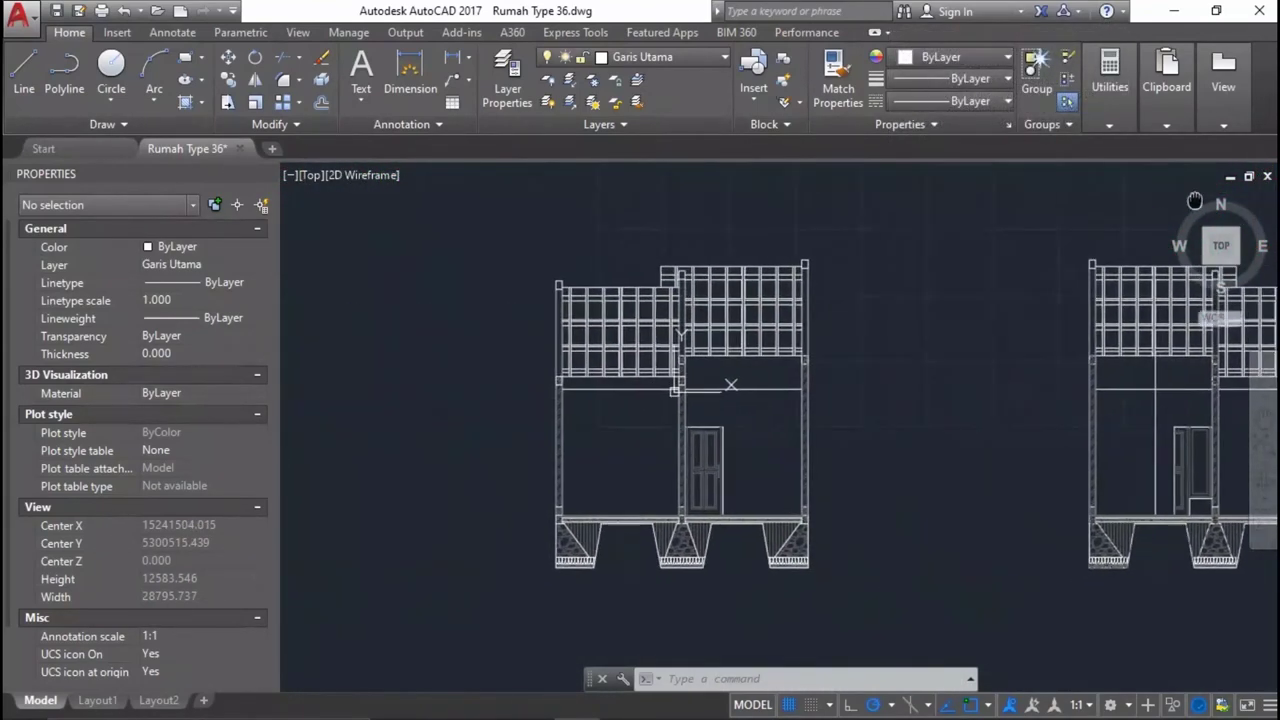
middle_click_drag(503, 423, 655, 268)
scroll(655, 268, "up", 2)
scroll(672, 314, "up", 2)
scroll(672, 294, "down", 5)
scroll(663, 580, "up", 2)
scroll(583, 466, "up", 1)
scroll(583, 466, "down", 2)
scroll(1059, 442, "up", 2)
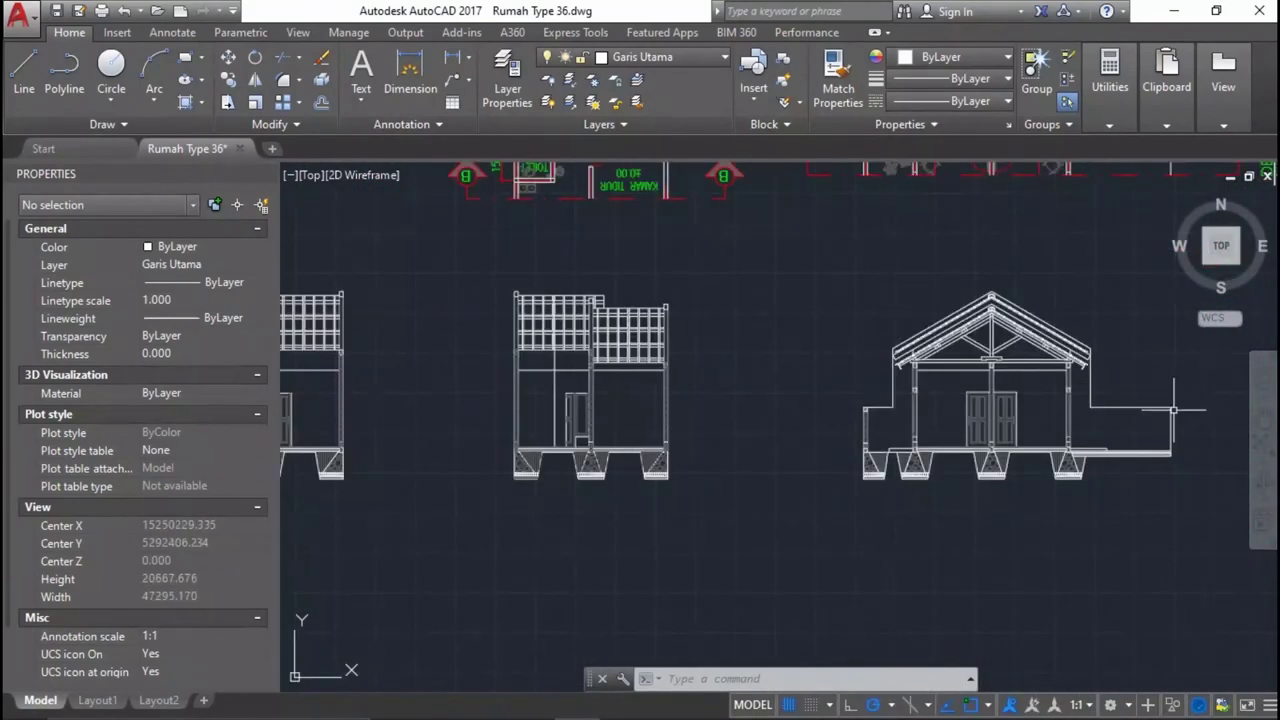
scroll(971, 397, "up", 4)
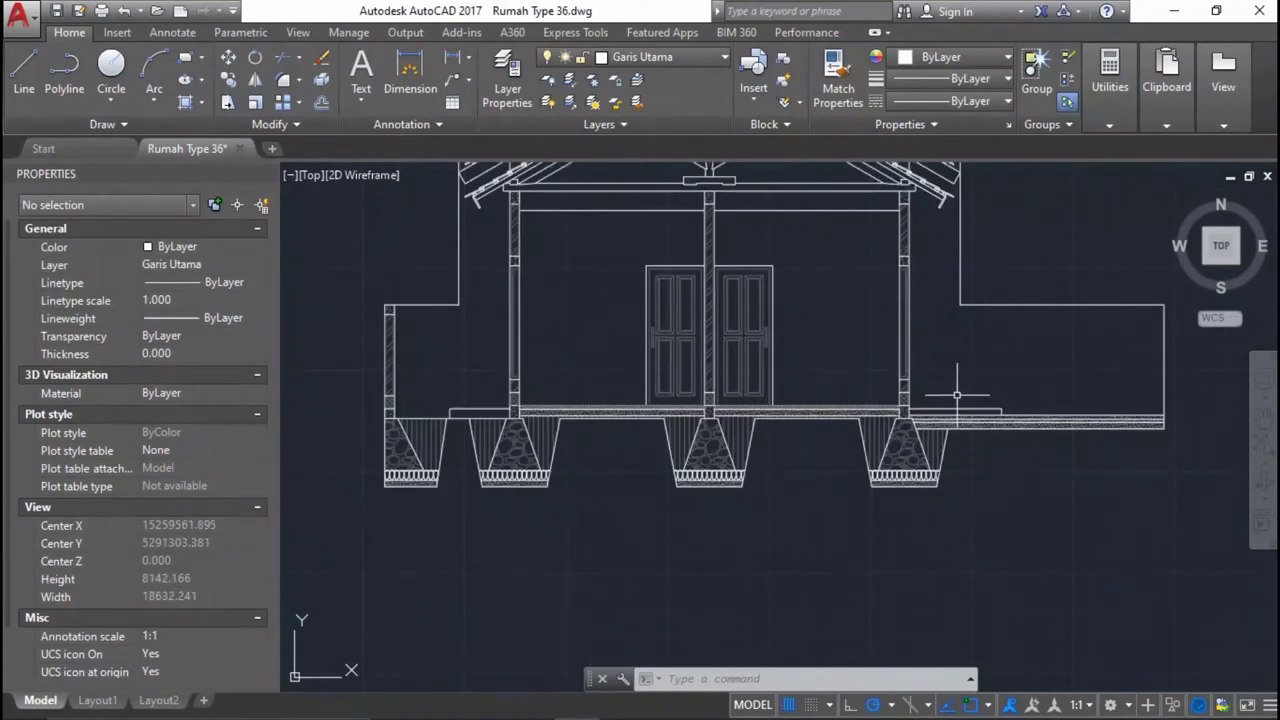
middle_click_drag(830, 438, 885, 349)
type("dli")
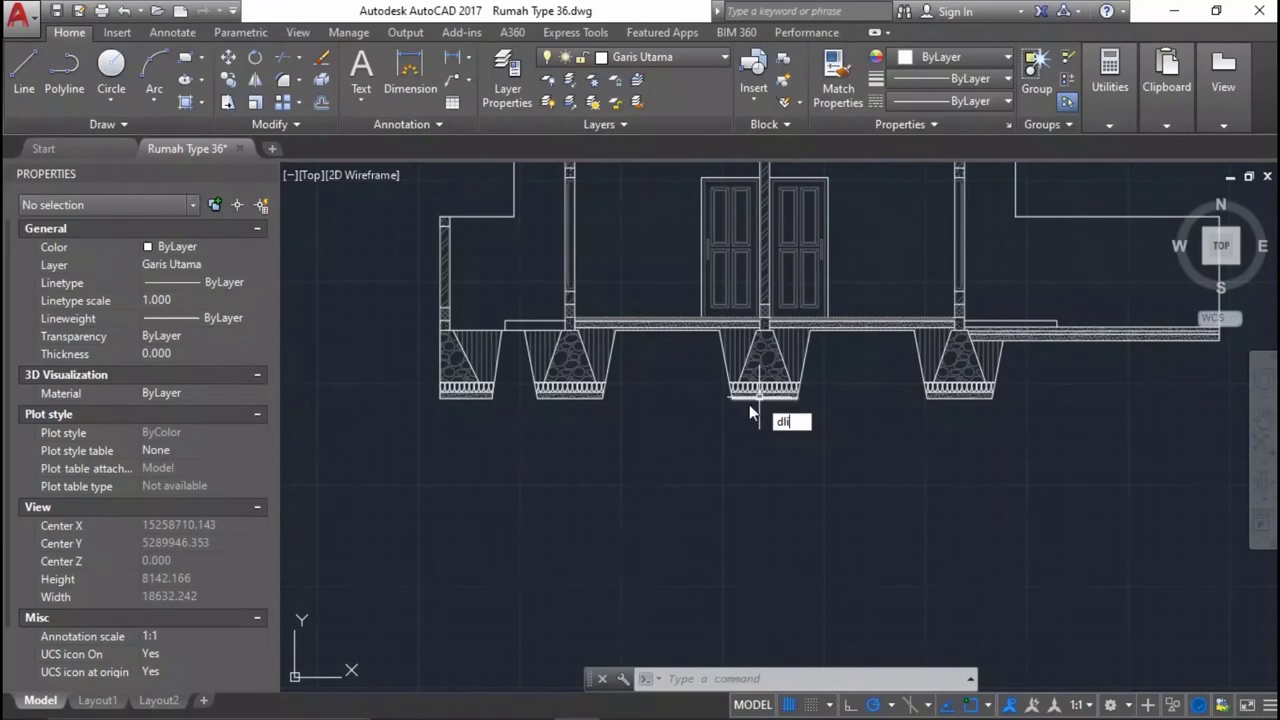
key("Return")
Dimension the first 2000 footing span with the dimension line 600 below the footings.
scroll(745, 420, "up", 2)
left_click(740, 425)
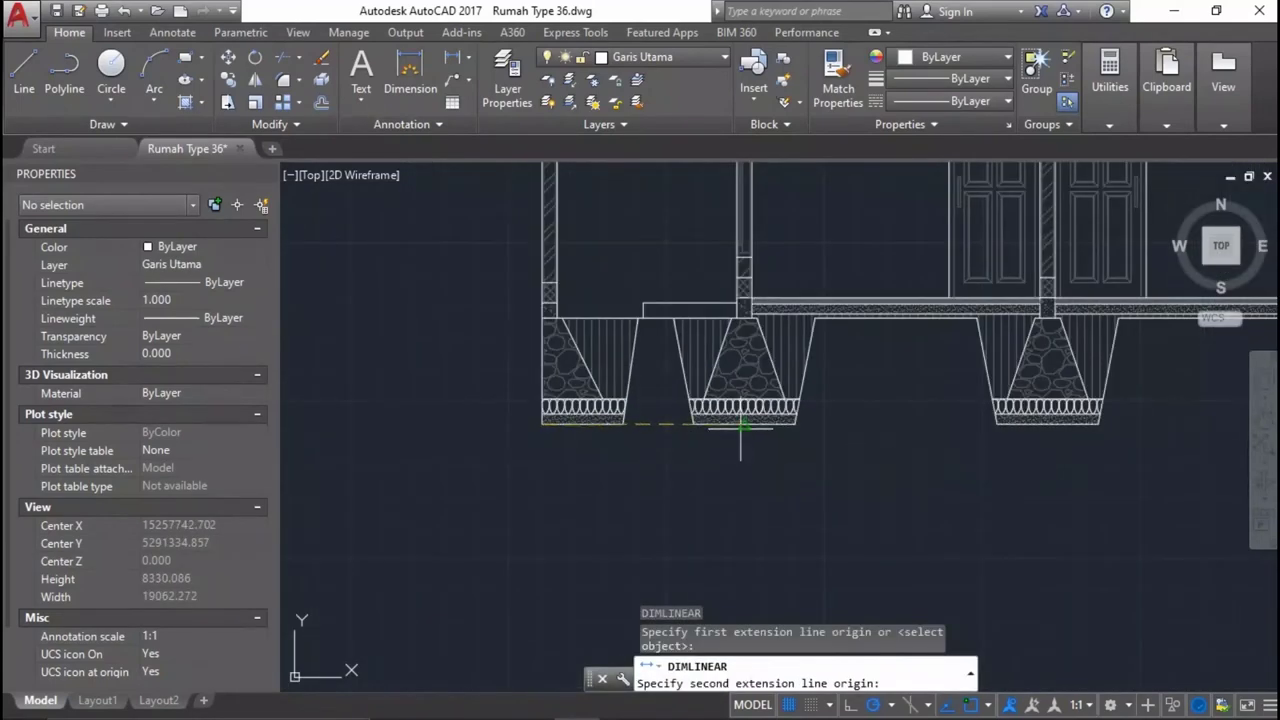
left_click(741, 425)
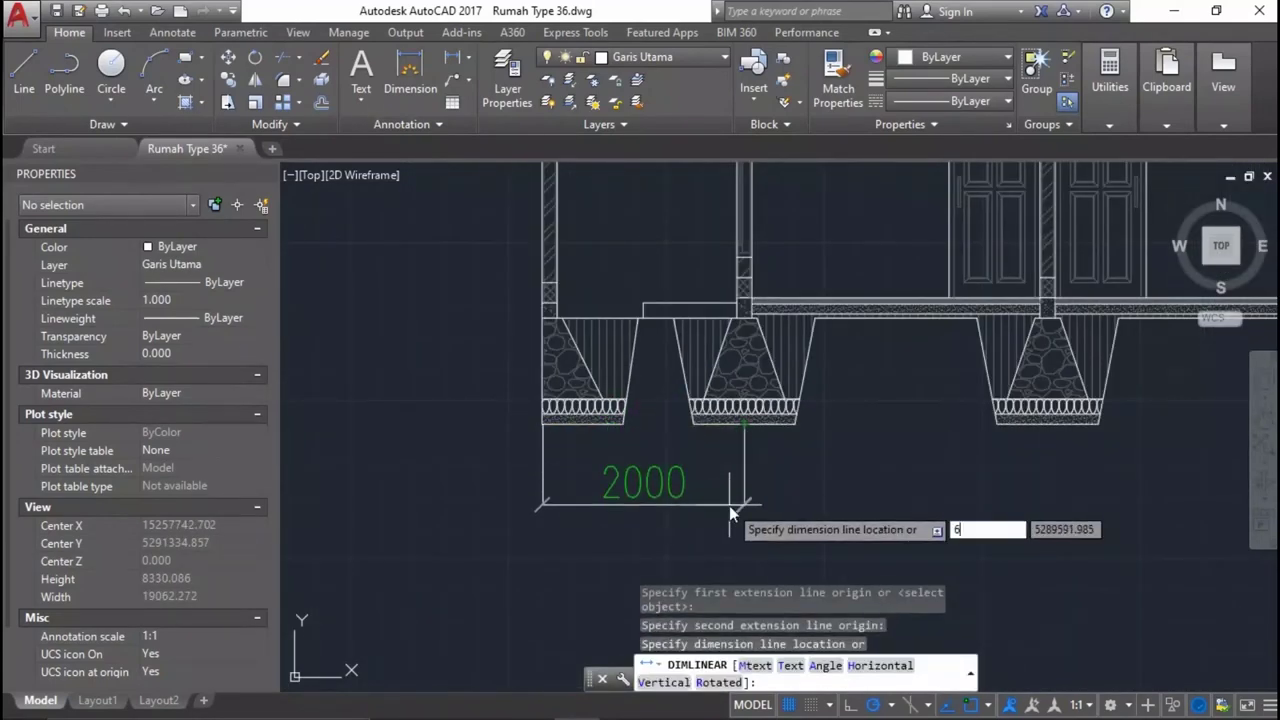
type("00")
key("Return")
Match the 2000 dimension's properties to the plan's 6000 dimension.
scroll(745, 610, "down", 2)
type("ma")
key("Return")
scroll(752, 434, "down", 4)
scroll(746, 413, "up", 3)
scroll(554, 176, "up", 1)
scroll(551, 307, "up", 1)
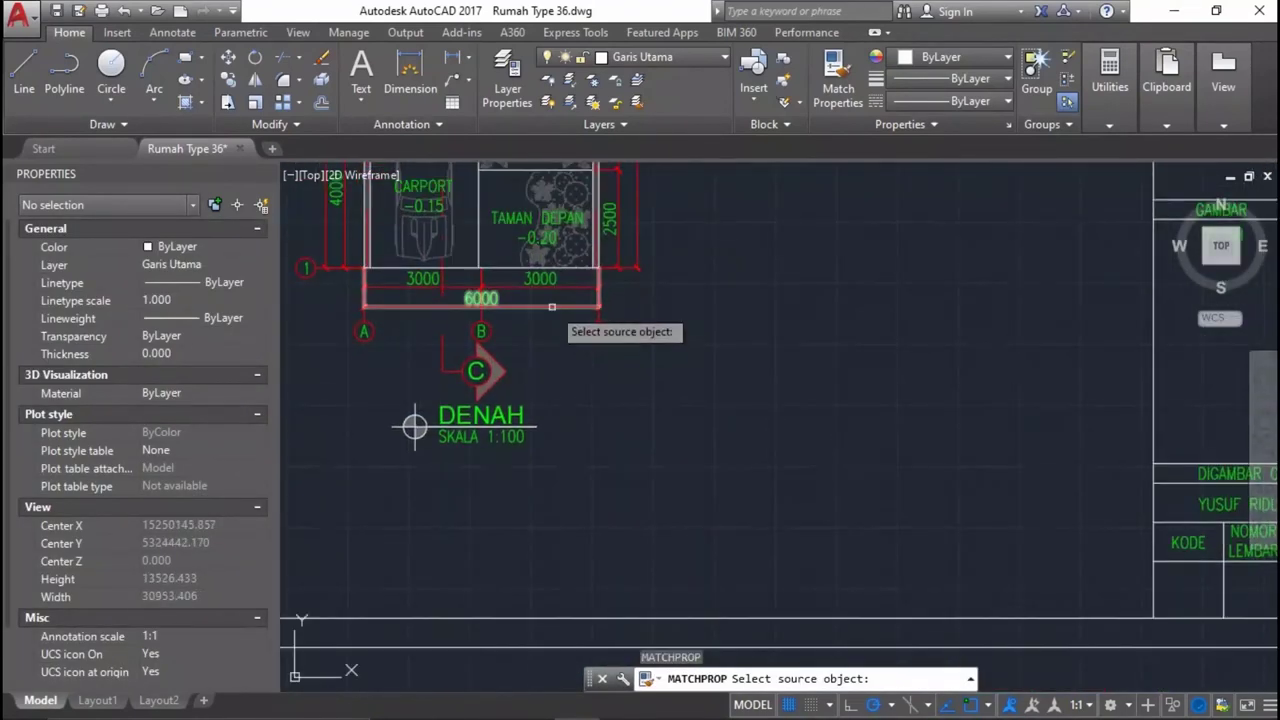
left_click(551, 307)
scroll(686, 371, "down", 4)
scroll(720, 440, "up", 2)
scroll(612, 323, "up", 1)
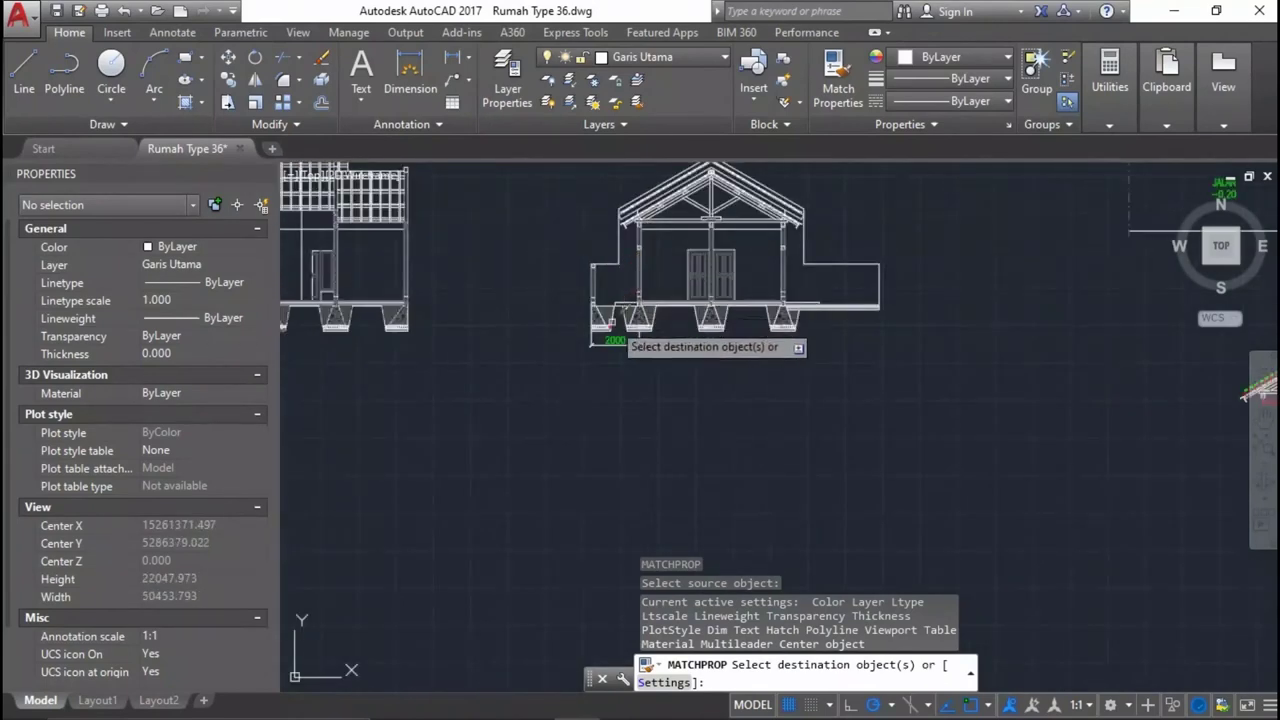
scroll(612, 323, "up", 2)
scroll(637, 345, "up", 2)
left_click(700, 408)
left_click(608, 434)
key("Return")
Continue the chain with 3000, 3000 and 4000 spans to the right wall corner.
left_click(621, 482)
type("d")
key("Return")
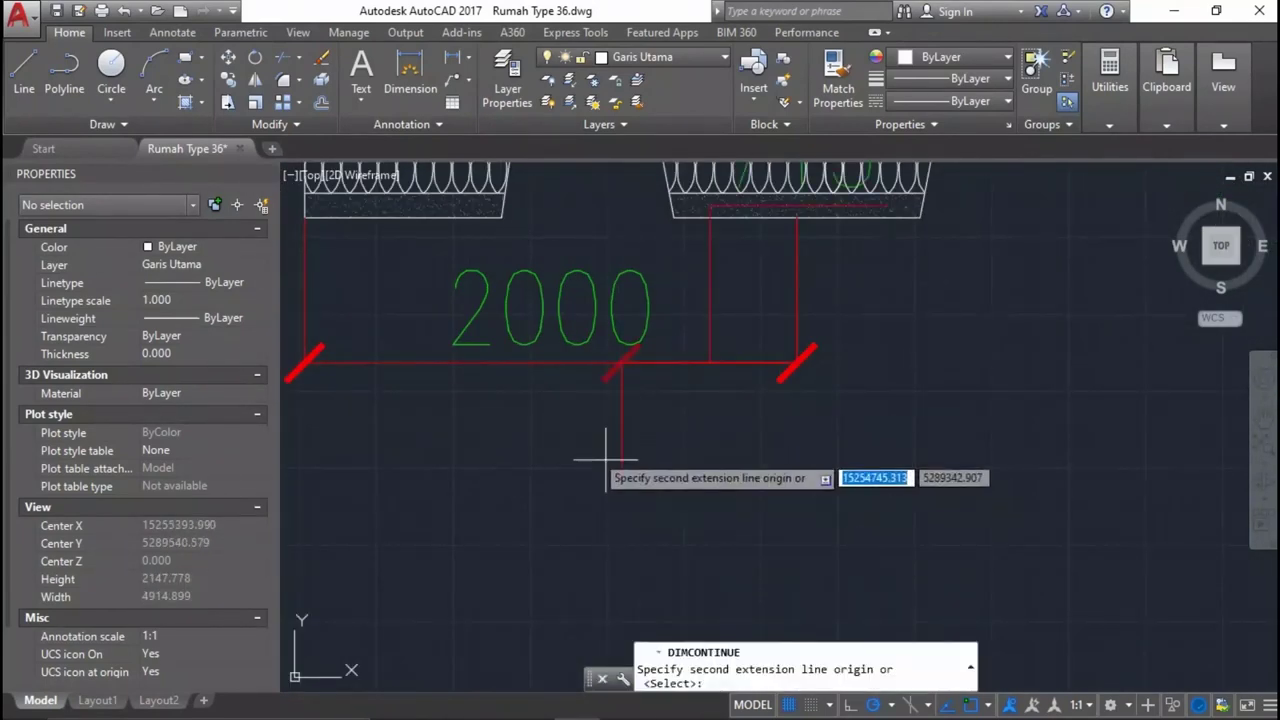
scroll(585, 457, "down", 3)
scroll(851, 457, "up", 3)
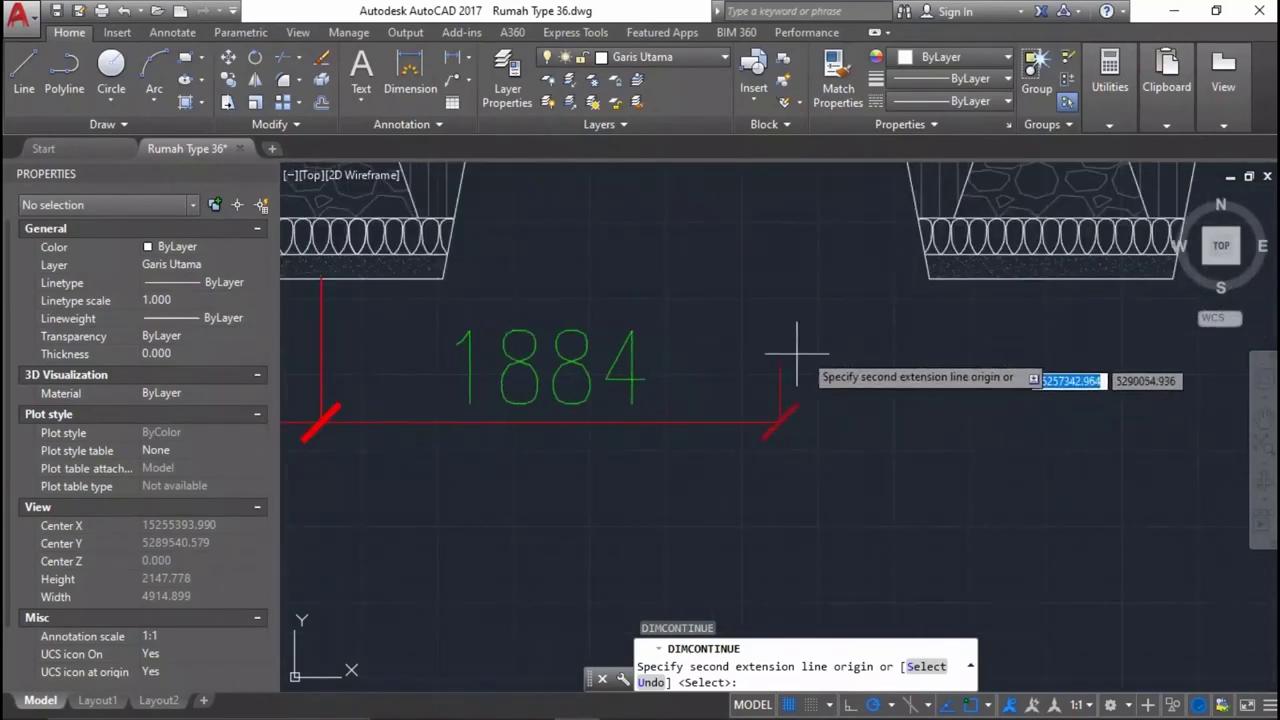
left_click(1045, 278)
scroll(729, 443, "down", 3)
scroll(829, 423, "up", 3)
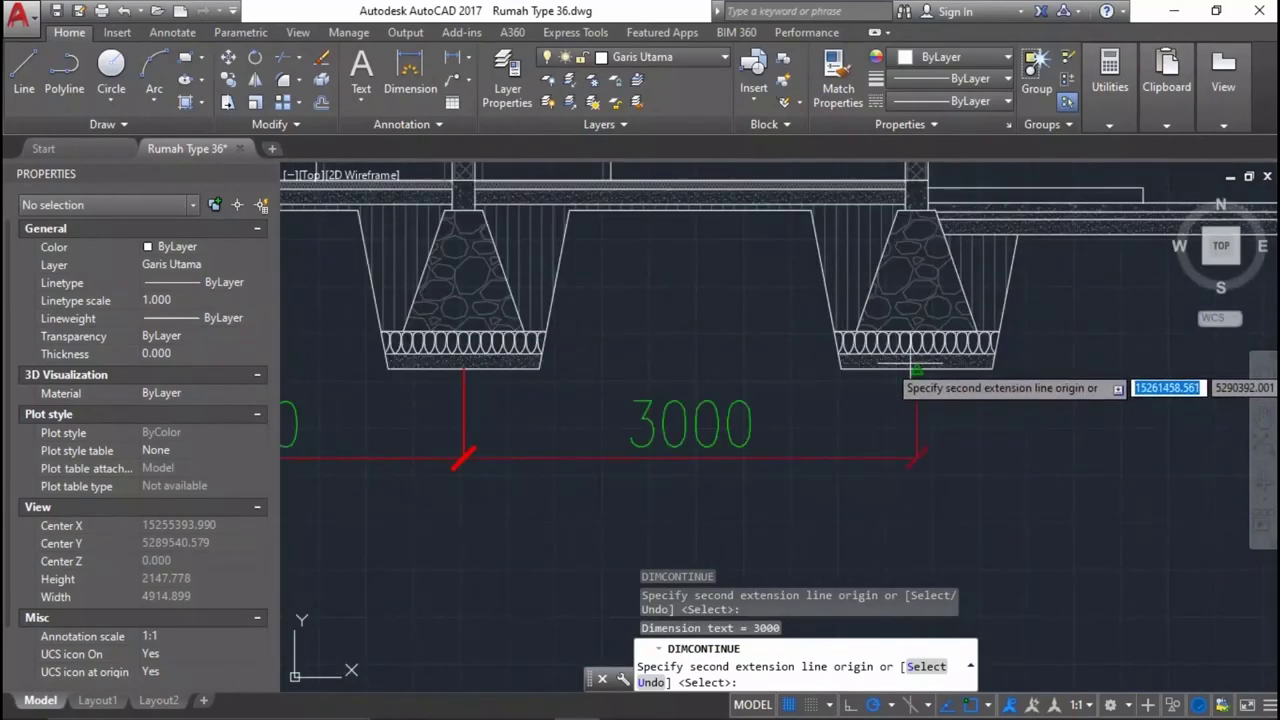
left_click(916, 372)
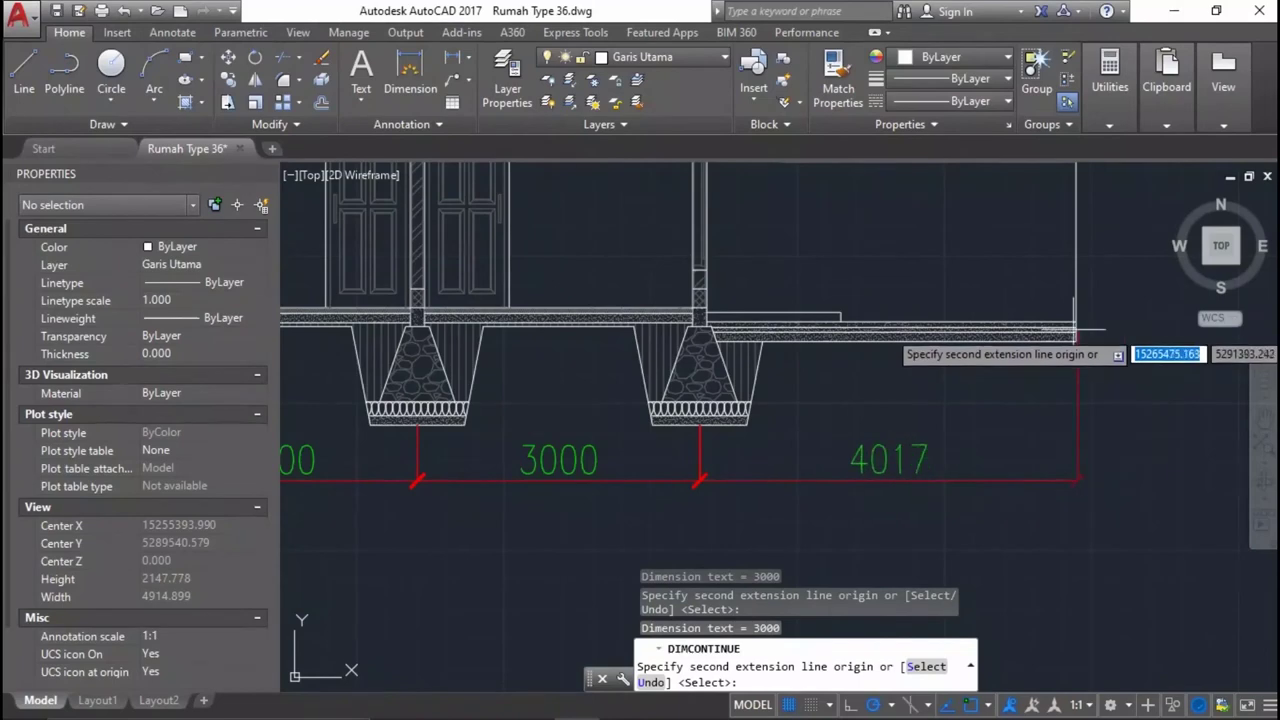
left_click(1076, 340)
key("Return")
scroll(930, 400, "down", 10)
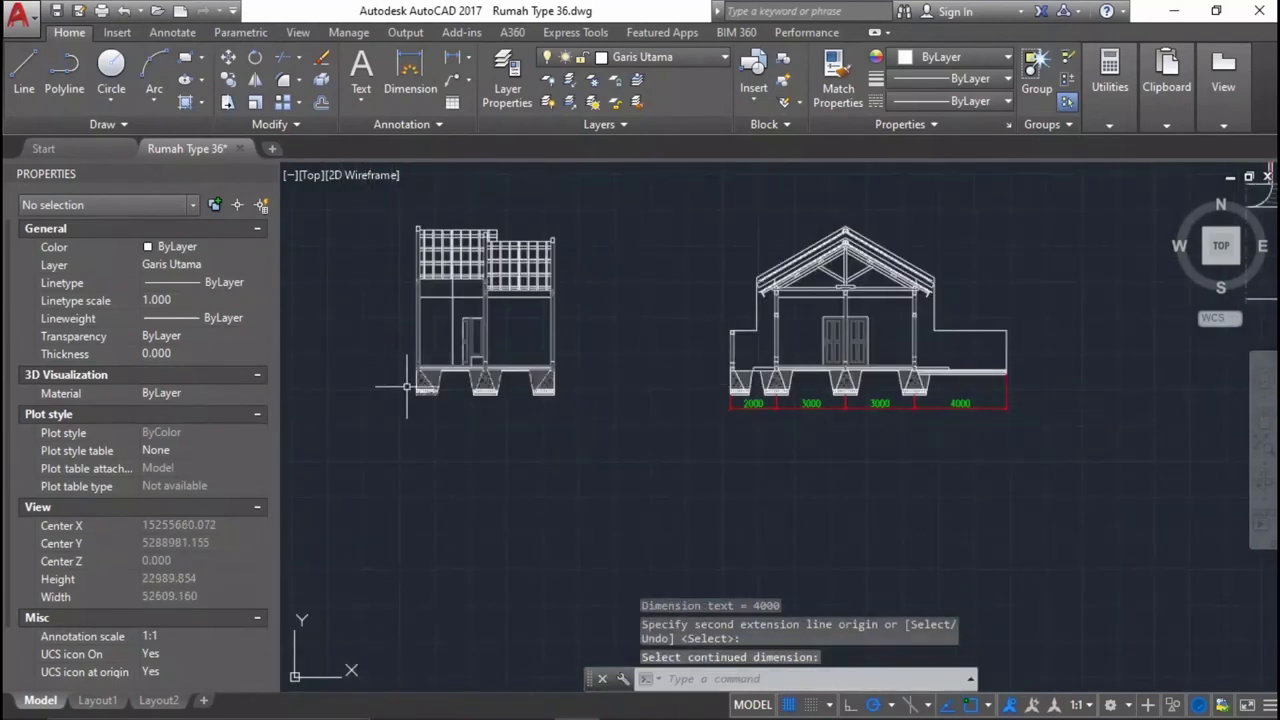
scroll(577, 420, "up", 4)
Dimension the left section's footings as two continued 3000 spans.
type("dli")
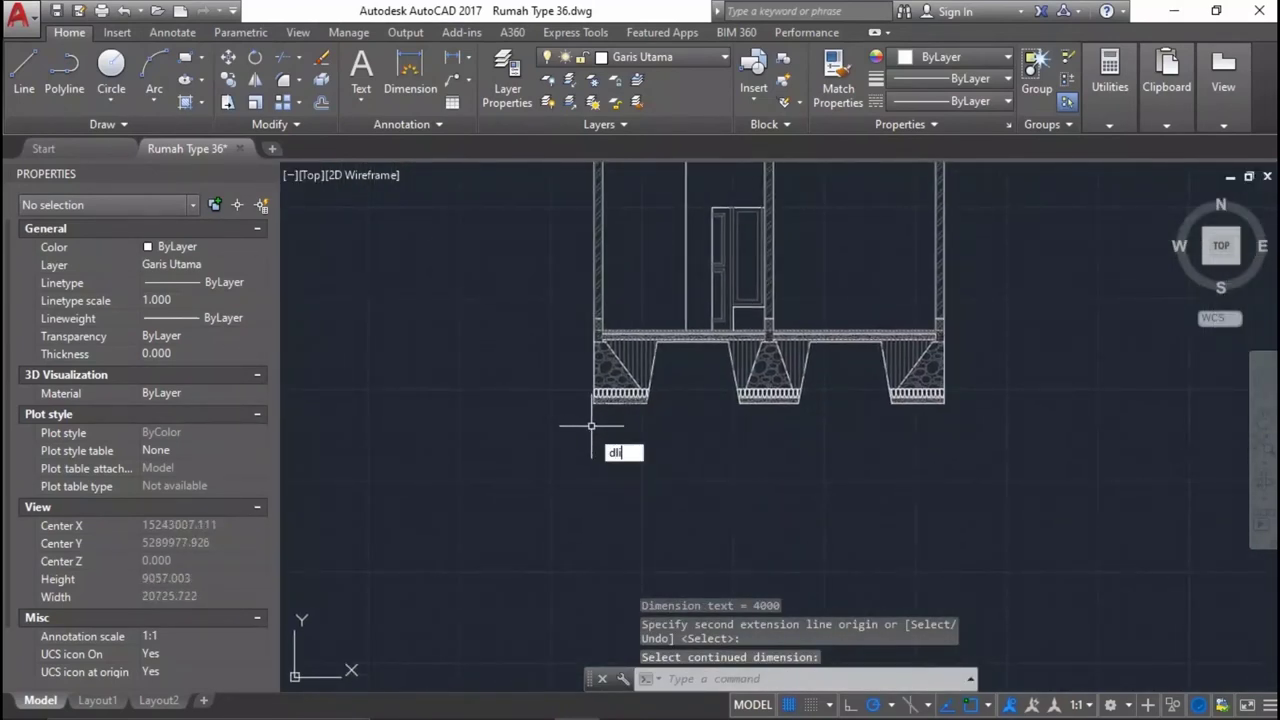
key("Return")
left_click(596, 385)
scroll(860, 400, "up", 2)
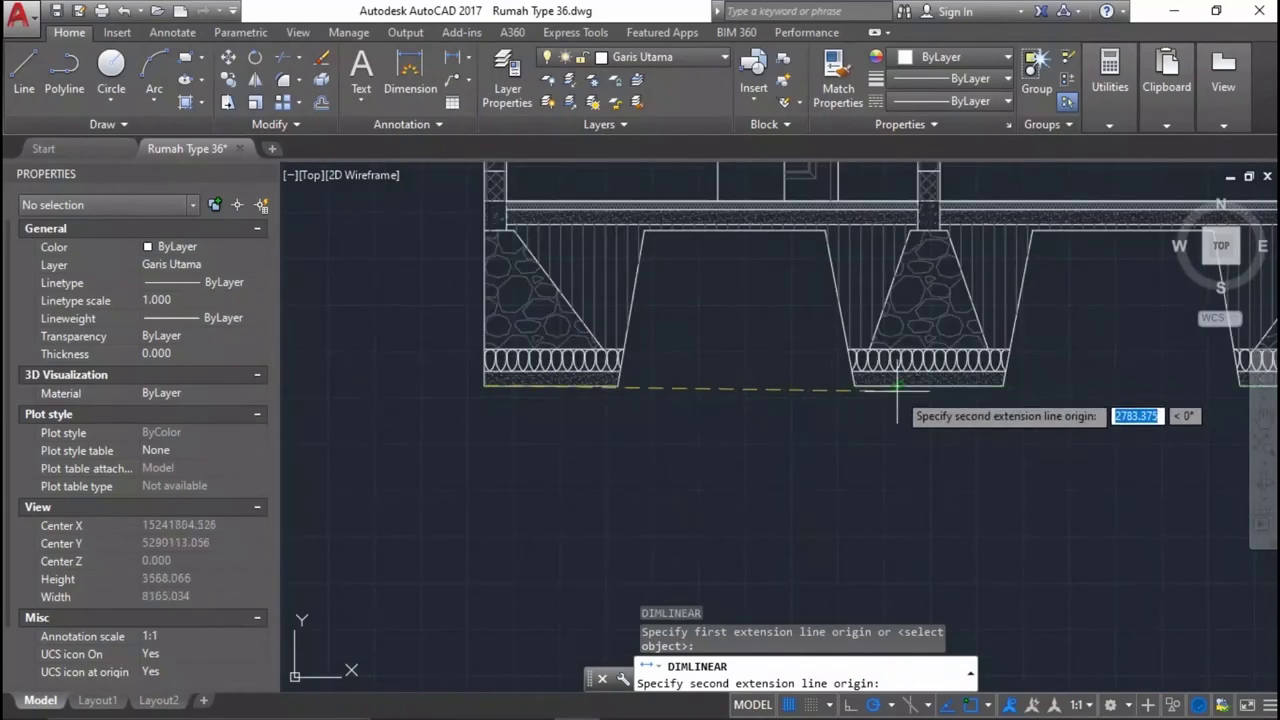
left_click(930, 386)
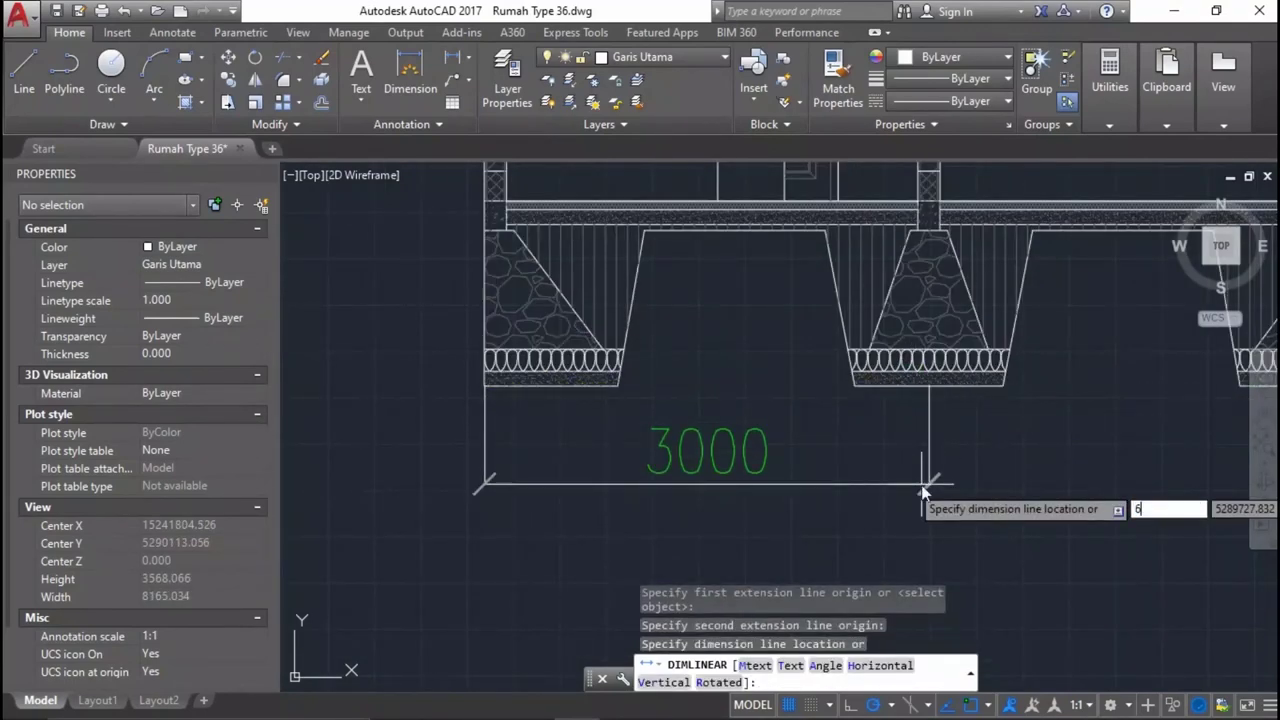
left_click(930, 484)
middle_click_drag(934, 491, 567, 496)
type("o")
key("Return")
left_click(1013, 386)
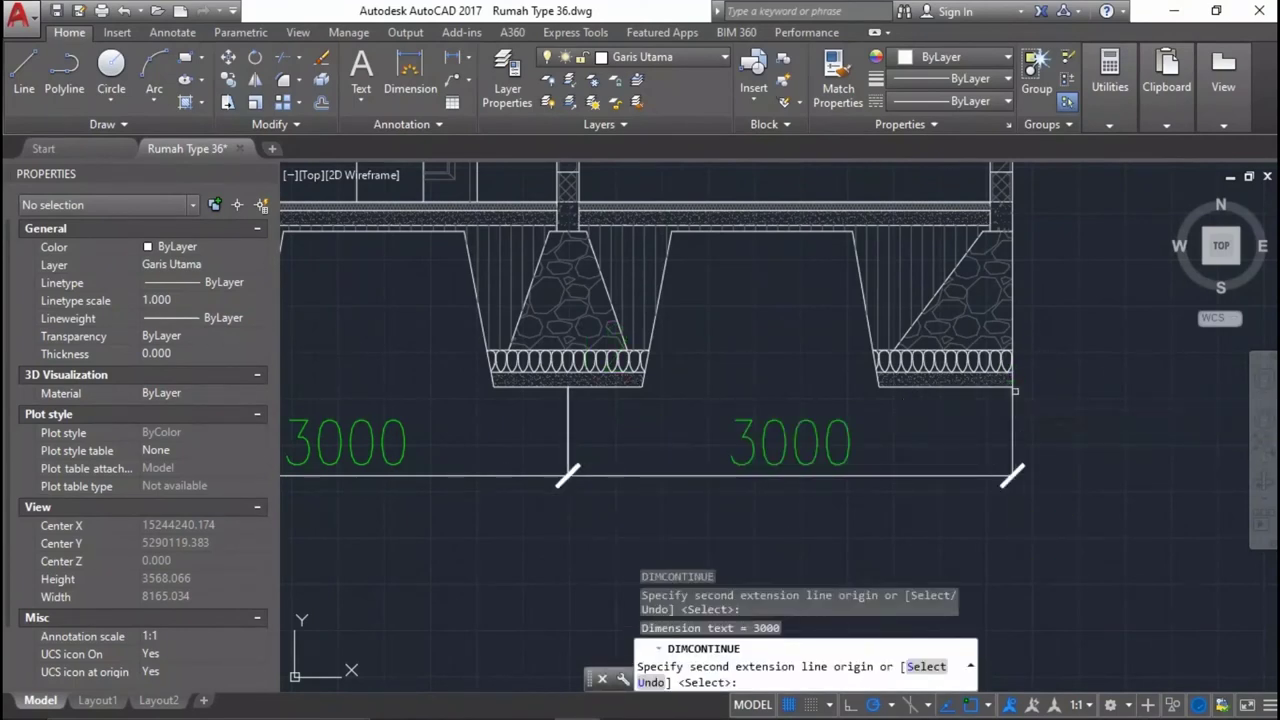
key("Return")
key("Return")
Copy the two 3000 dimensions to beneath the other section.
left_click(743, 514)
left_click(520, 440)
scroll(975, 465, "down", 2)
middle_click_drag(975, 465, 899, 420)
key("Escape")
key("Escape")
left_click(886, 528)
left_click(745, 474)
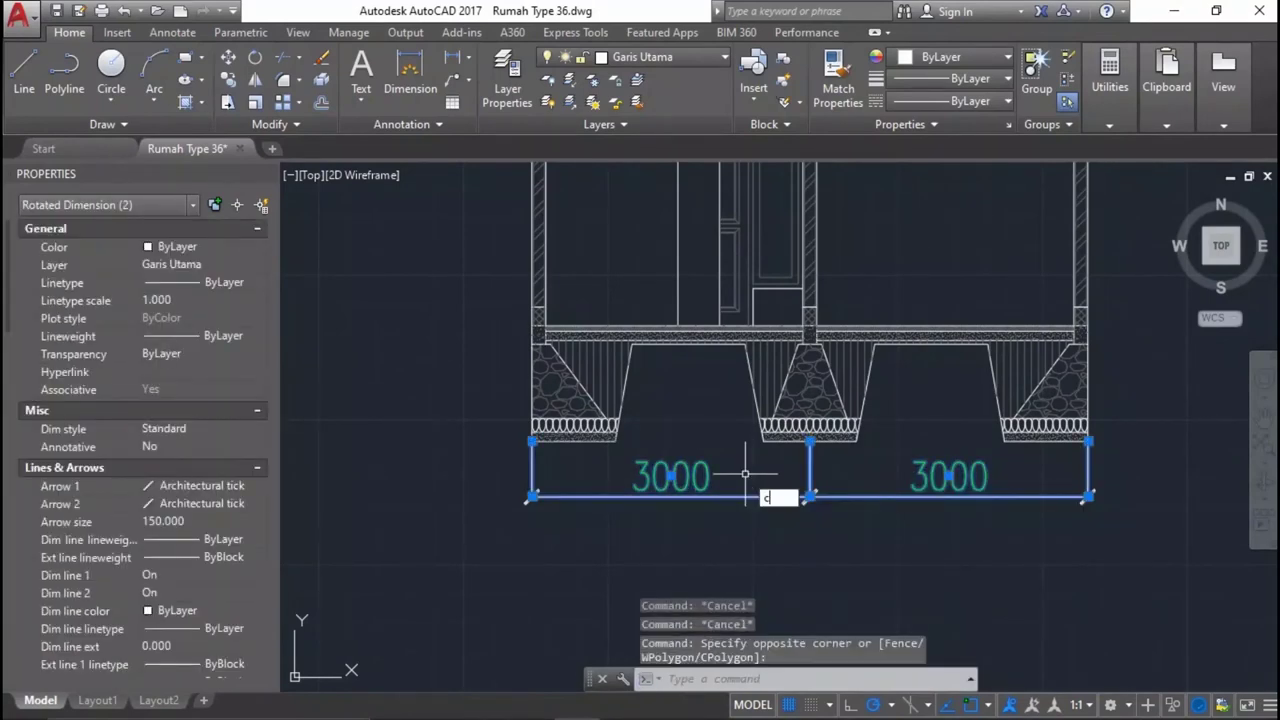
type("co")
key("Return")
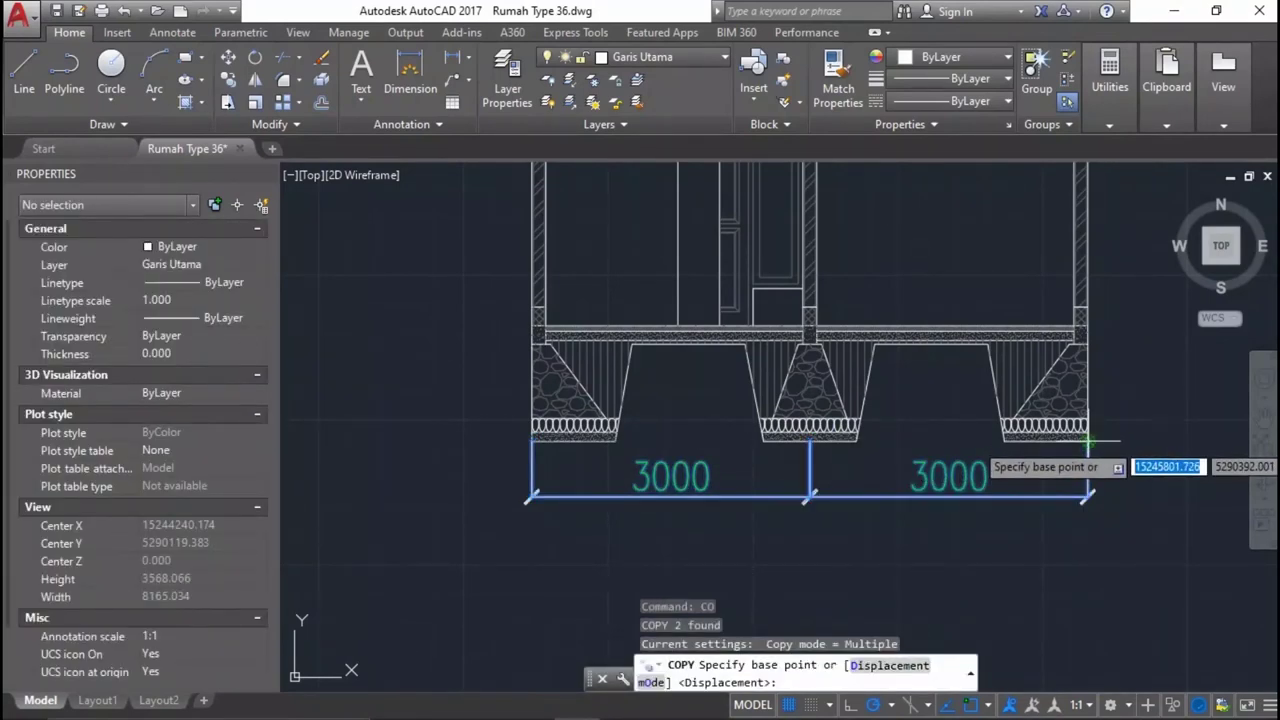
left_click(1088, 440)
scroll(1088, 440, "down", 3)
scroll(1040, 440, "up", 2)
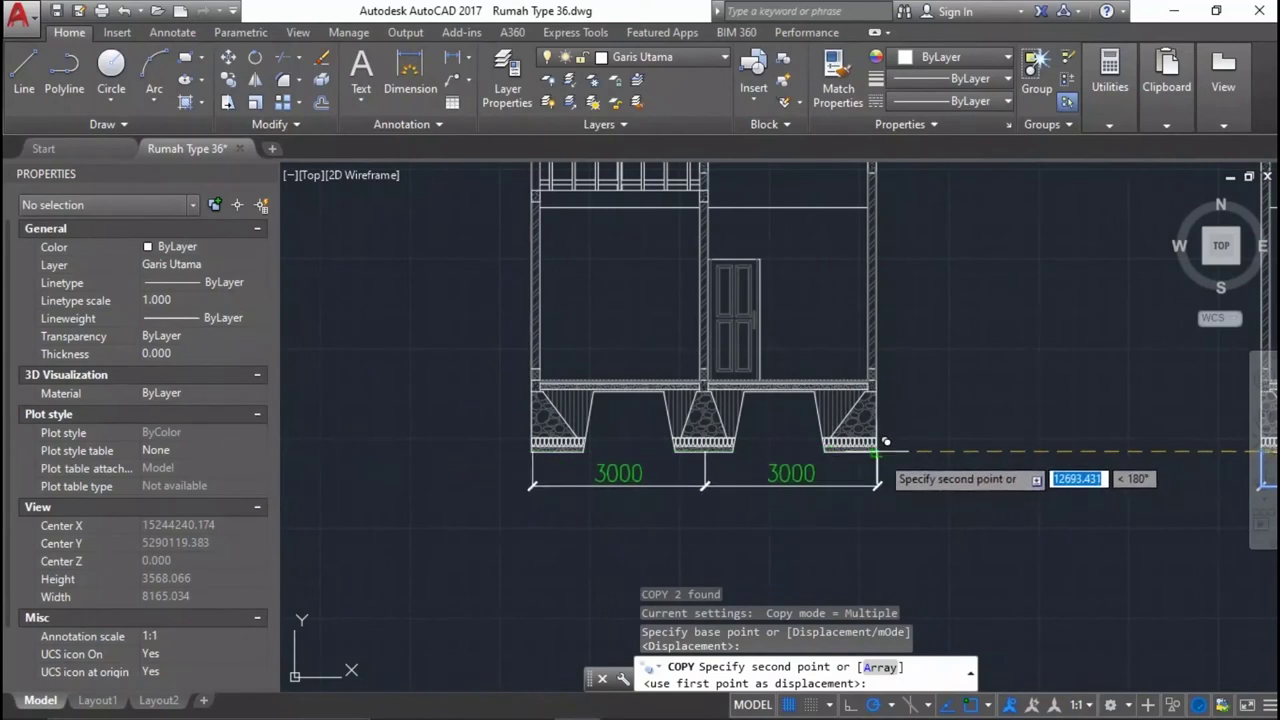
left_click(886, 441)
key("Escape")
Apply a red dimension's properties to both sections' 3000 dimensions with MATCHPROP.
type("a")
key("Return")
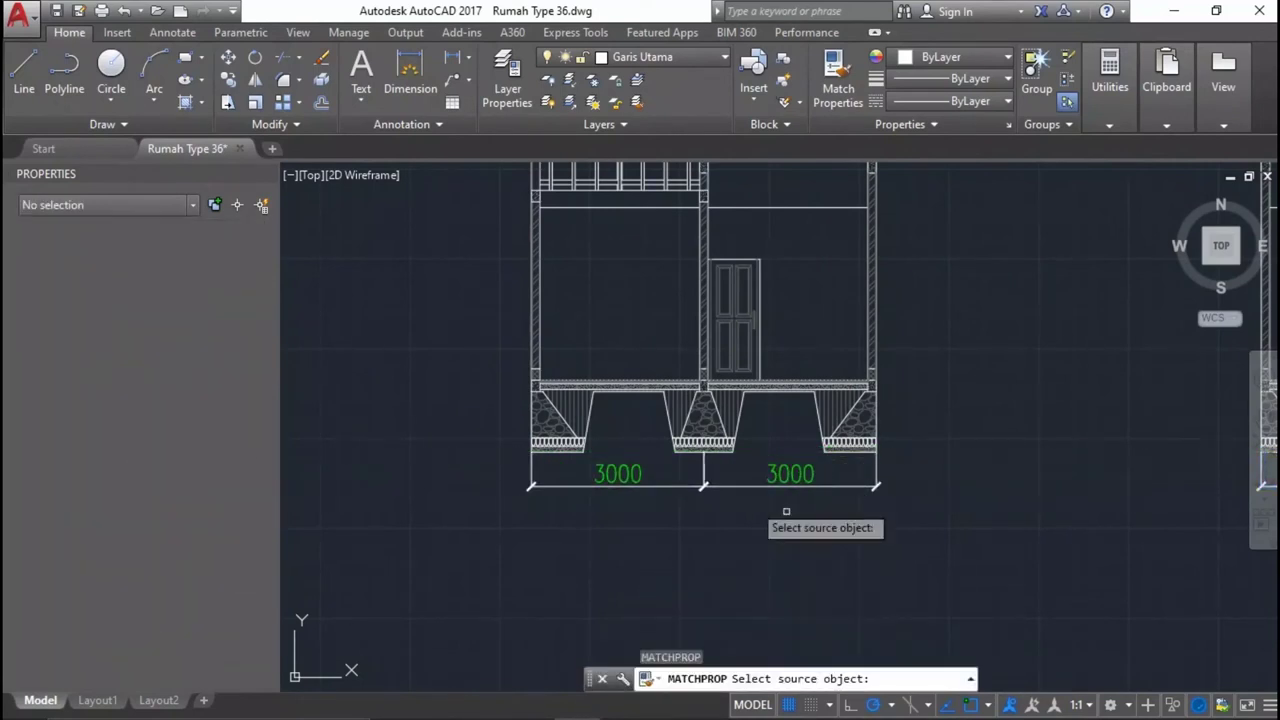
scroll(810, 522, "down", 5)
left_click(1133, 463)
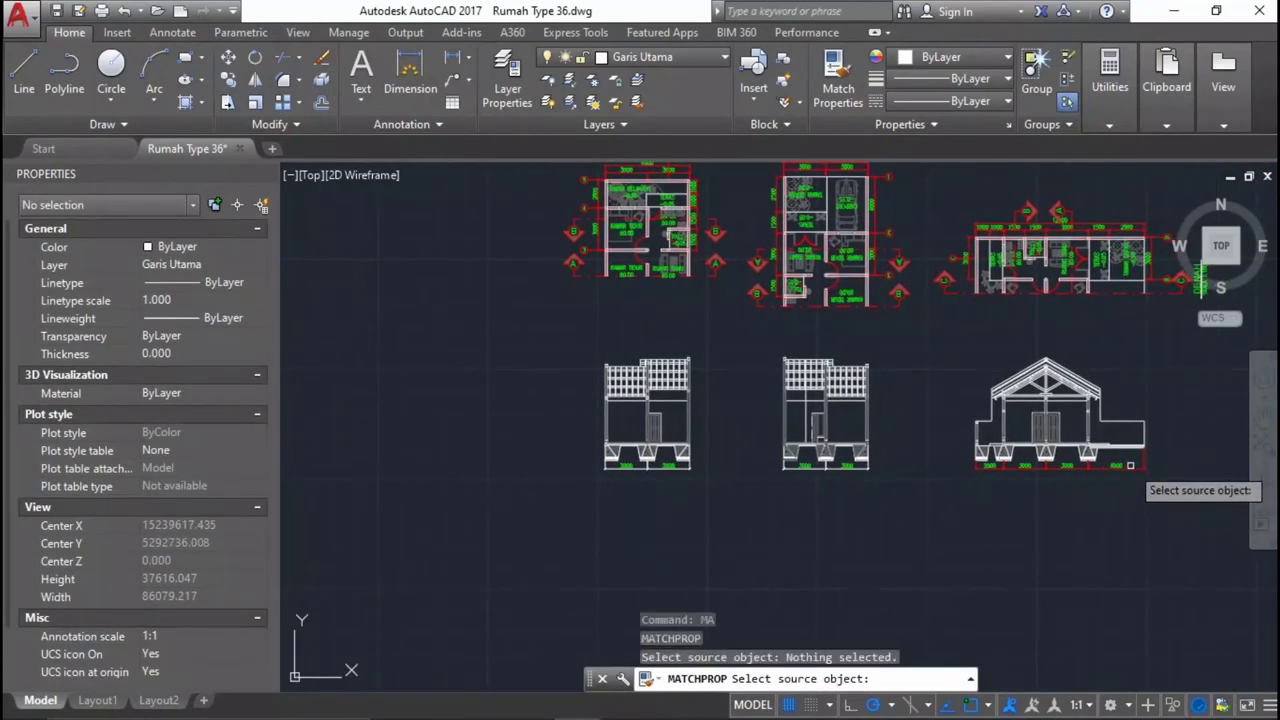
scroll(1000, 470, "up", 3)
scroll(958, 462, "up", 2)
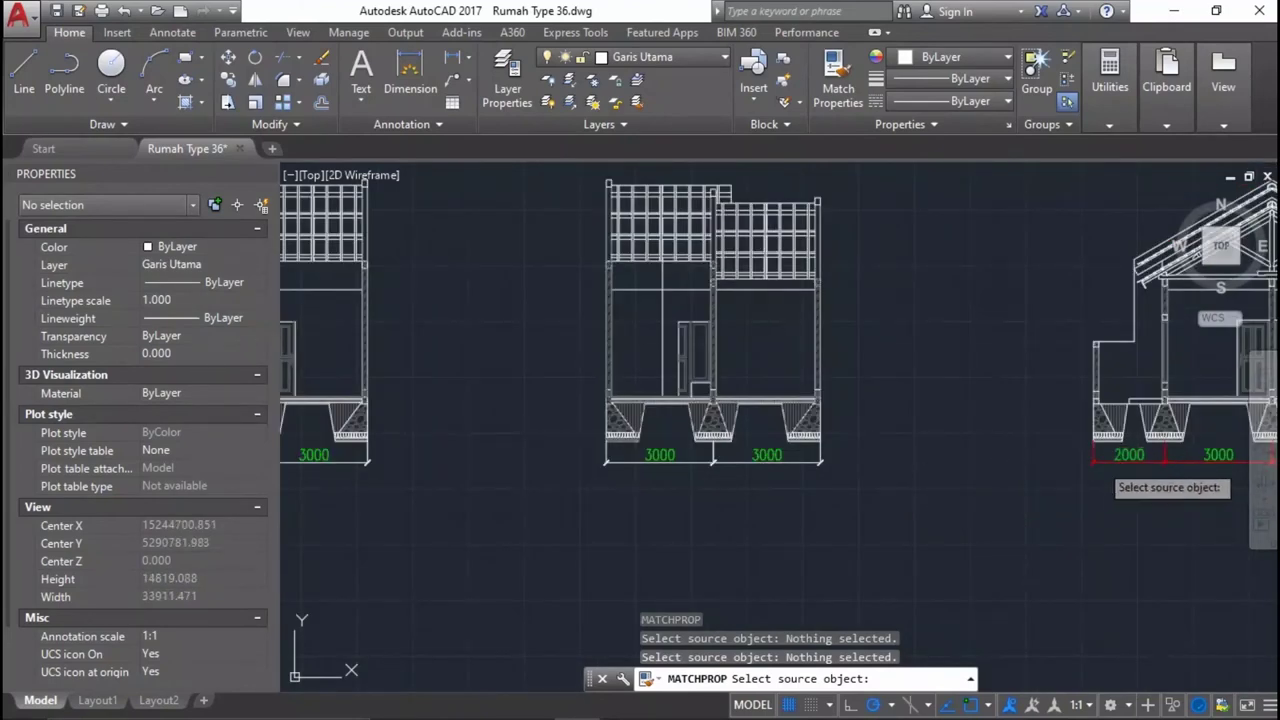
left_click(1130, 458)
left_click(849, 528)
left_click(562, 432)
middle_click_drag(517, 477, 692, 438)
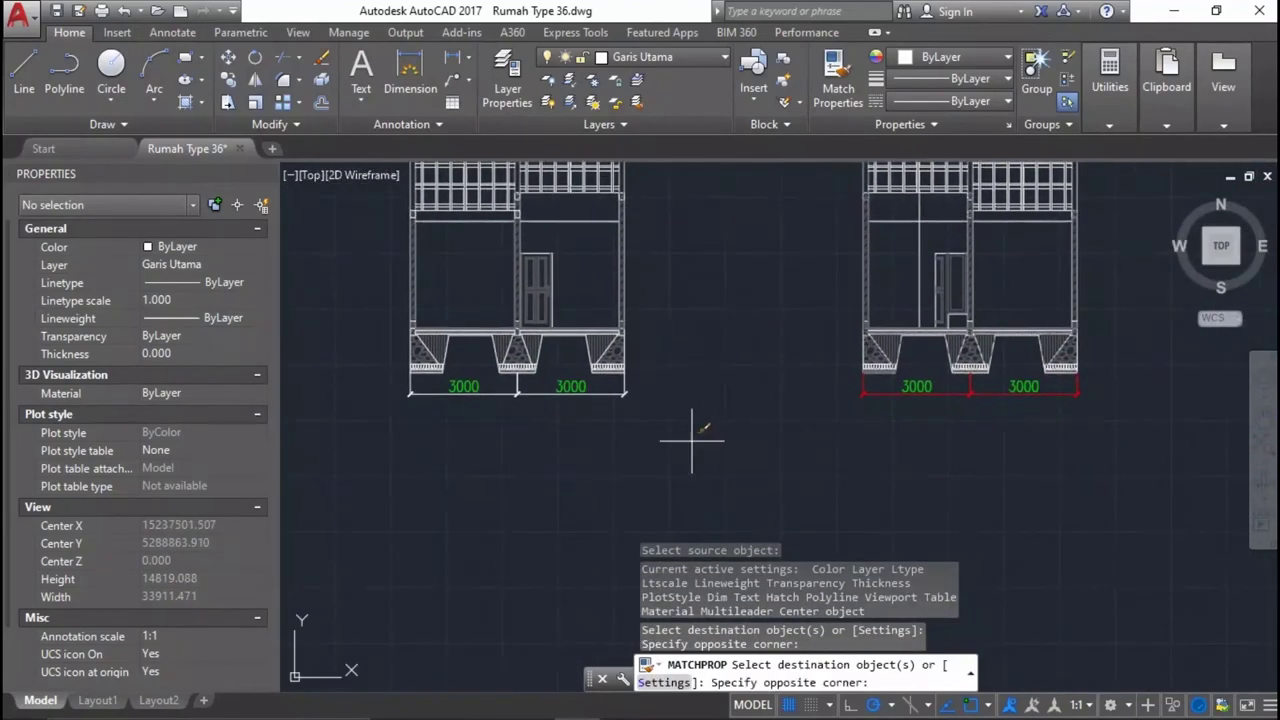
left_click(466, 352)
key("Return")
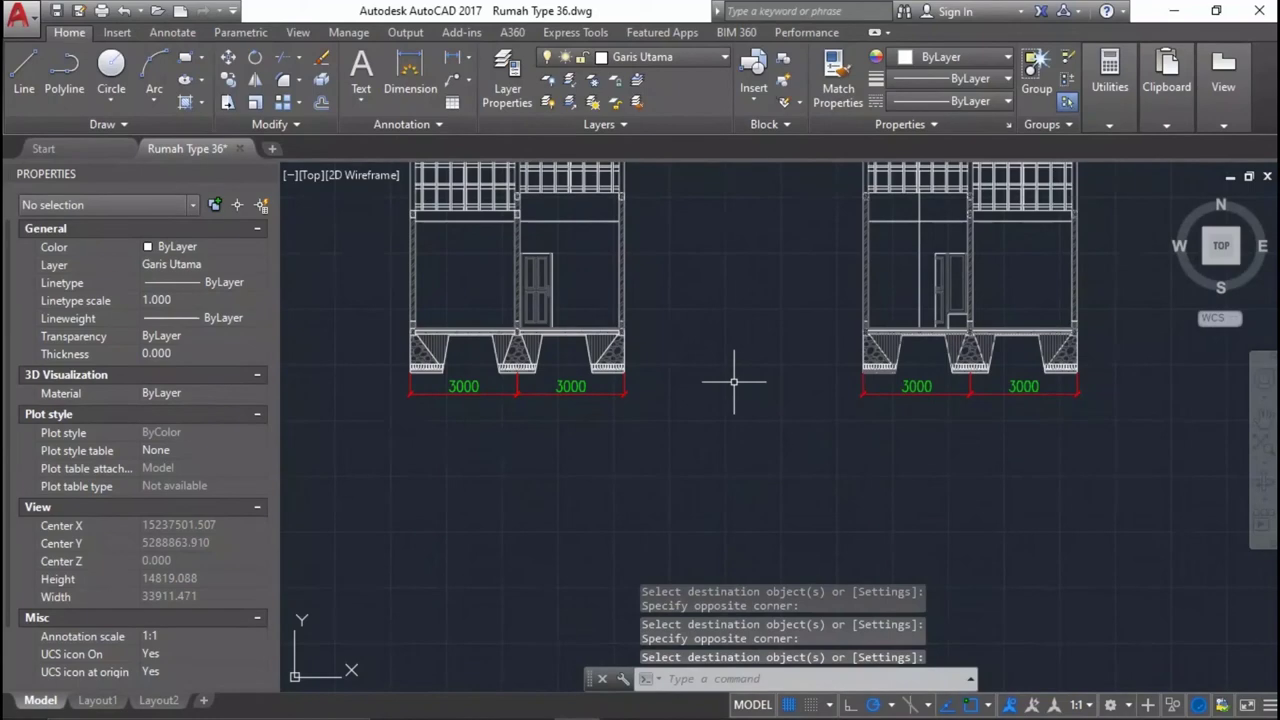
scroll(734, 381, "down", 3)
scroll(850, 405, "up", 1)
scroll(903, 406, "up", 1)
scroll(903, 406, "up", 1)
scroll(778, 432, "up", 1)
scroll(778, 432, "down", 4)
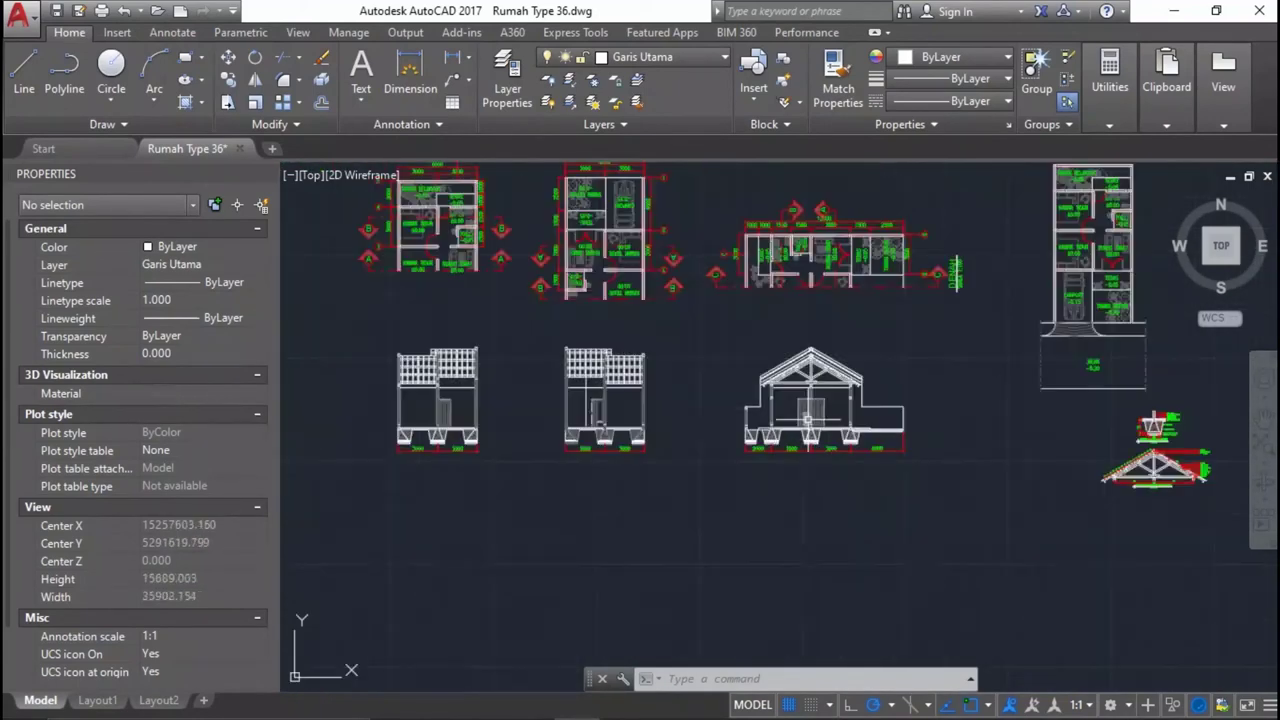
scroll(776, 433, "up", 2)
type("l")
key("Return")
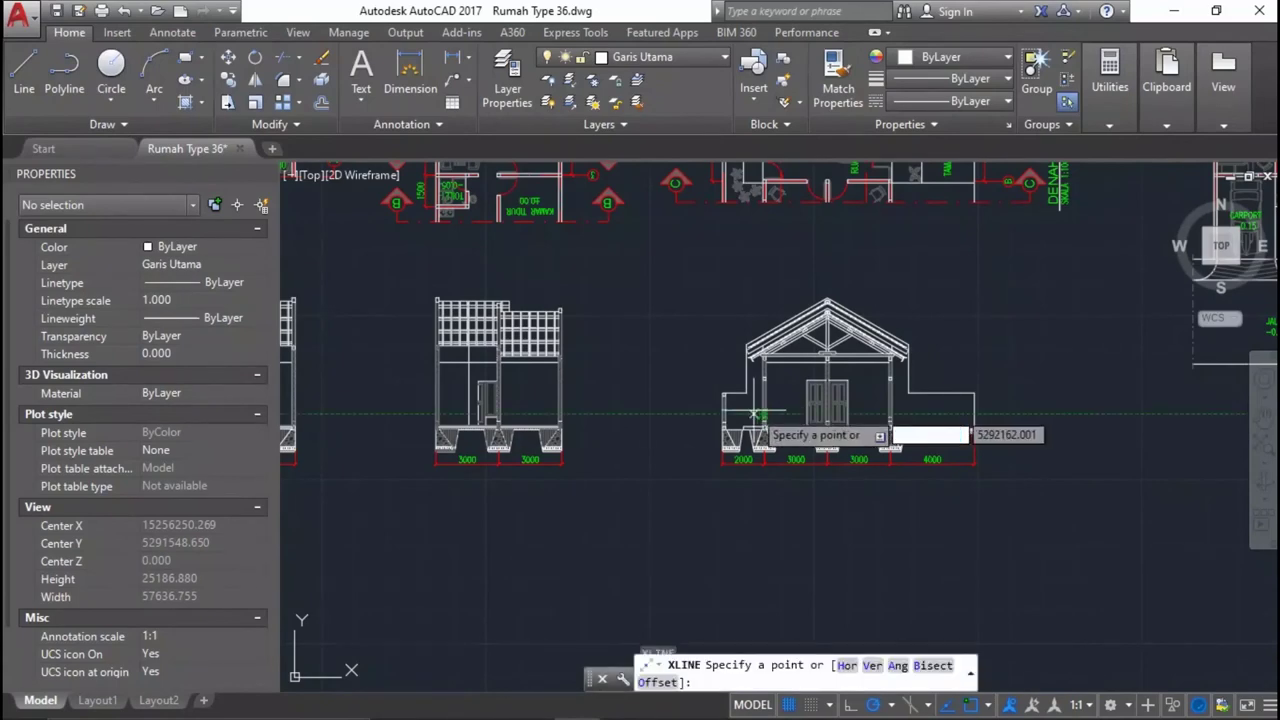
Place horizontal construction lines across the sections, including one through the roof apex.
type("h")
key("Return")
scroll(762, 414, "up", 3)
scroll(714, 423, "up", 3)
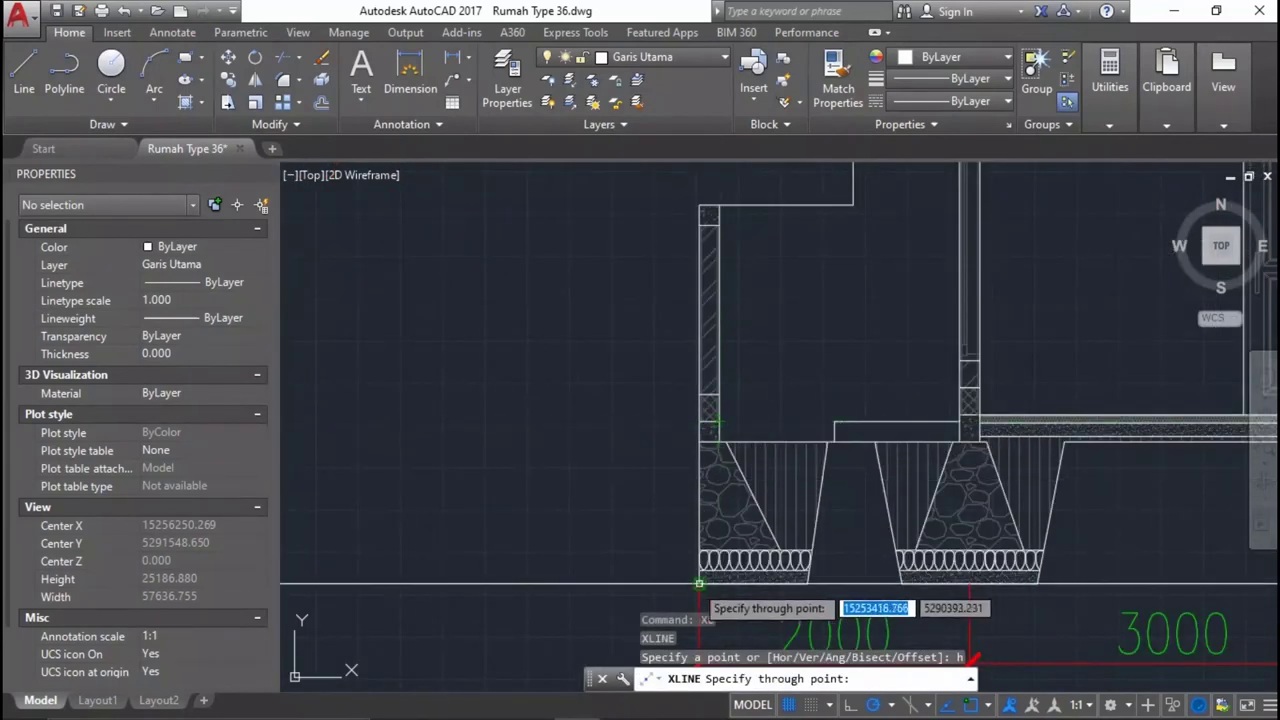
scroll(697, 530, "up", 1)
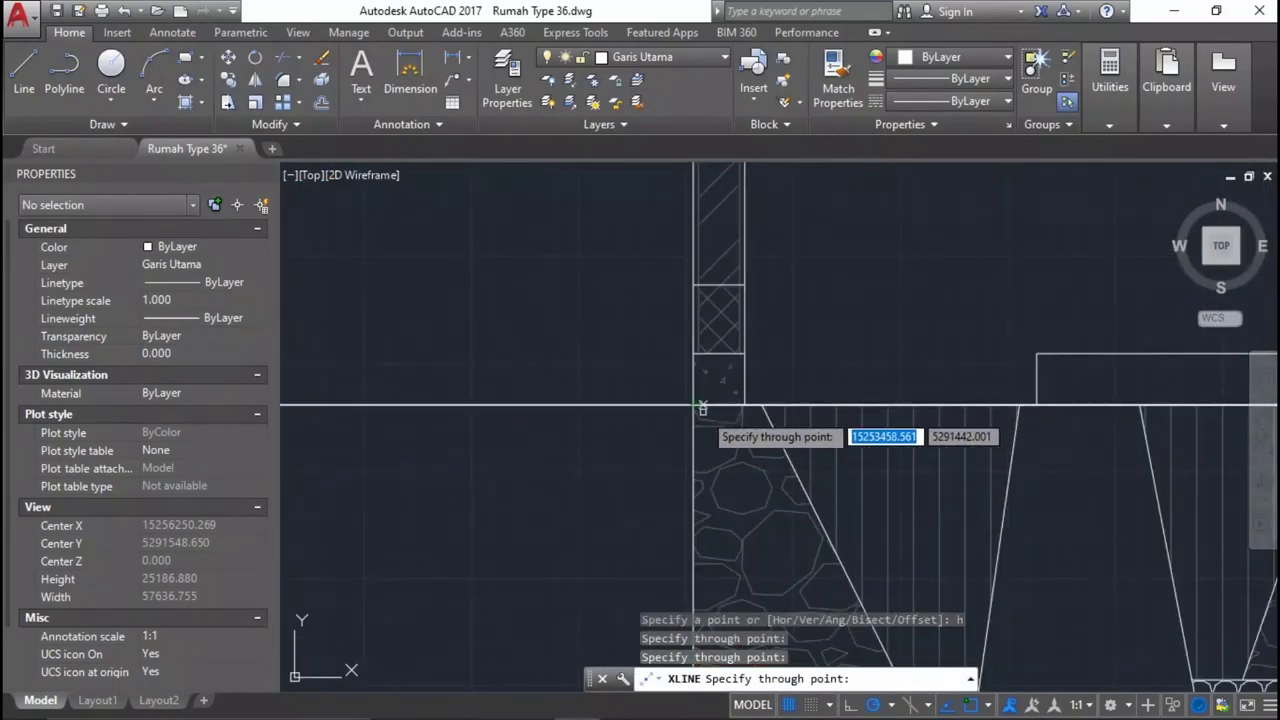
scroll(818, 428, "down", 1)
scroll(818, 428, "up", 1)
scroll(766, 505, "down", 1)
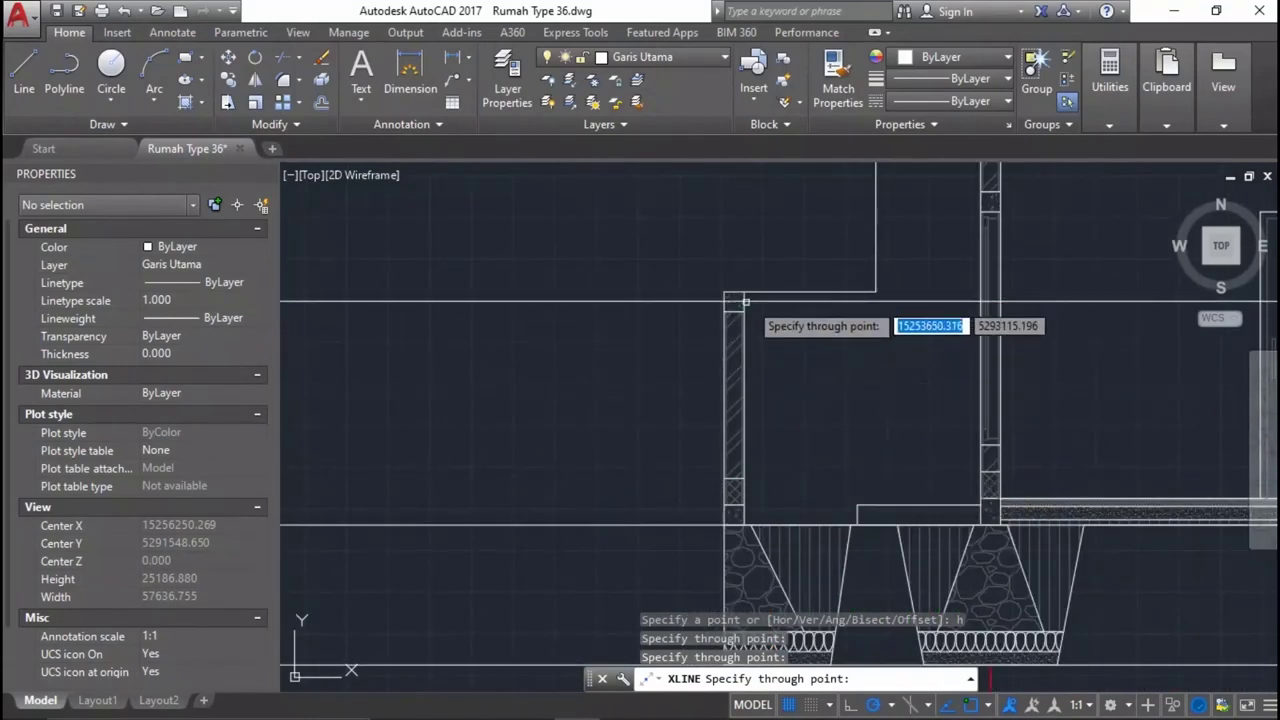
scroll(732, 360, "down", 4)
scroll(775, 340, "up", 2)
scroll(755, 380, "up", 1)
scroll(725, 400, "up", 1)
scroll(870, 390, "up", 1)
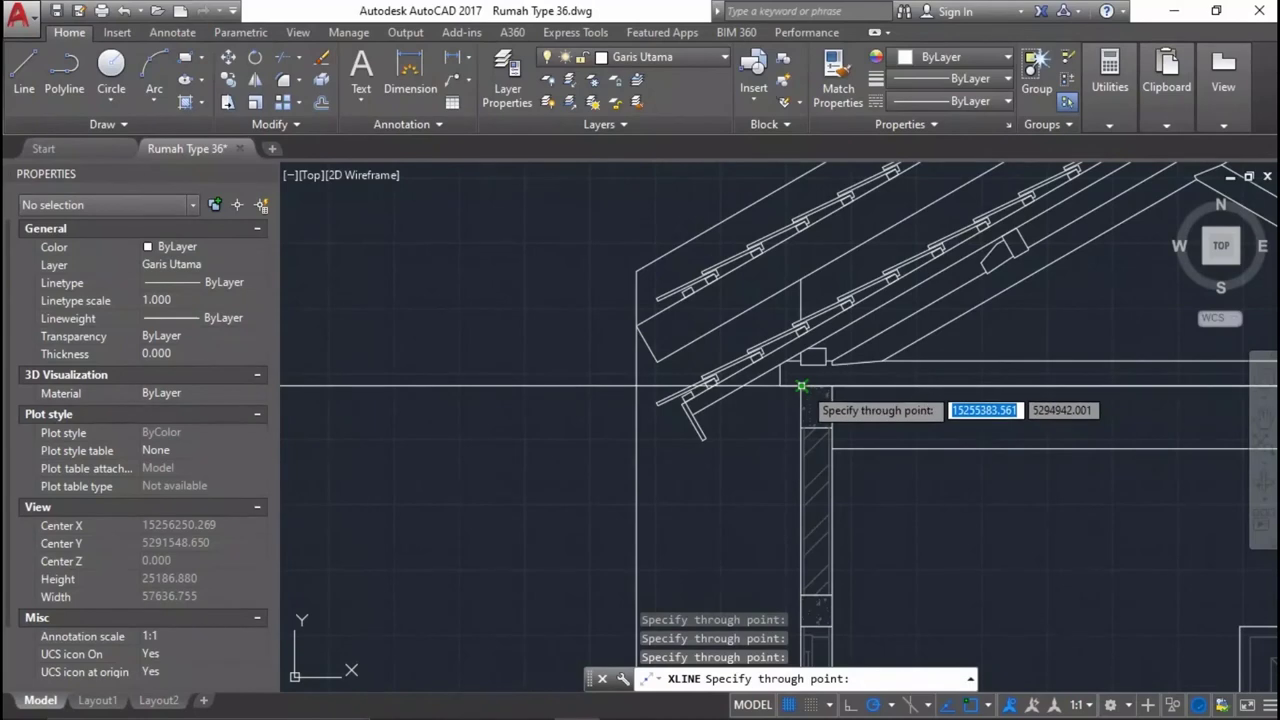
scroll(700, 400, "down", 1)
scroll(690, 400, "down", 1)
scroll(705, 430, "up", 1)
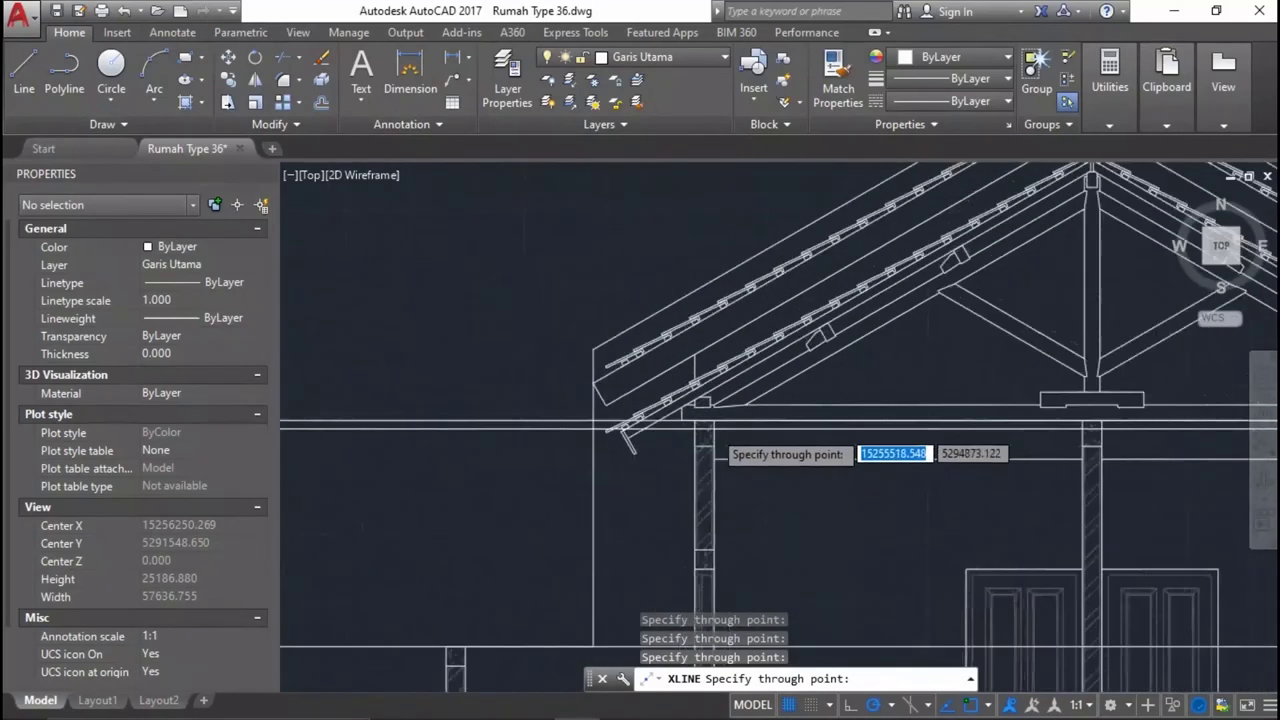
scroll(728, 438, "down", 1)
scroll(880, 280, "up", 1)
scroll(830, 295, "up", 1)
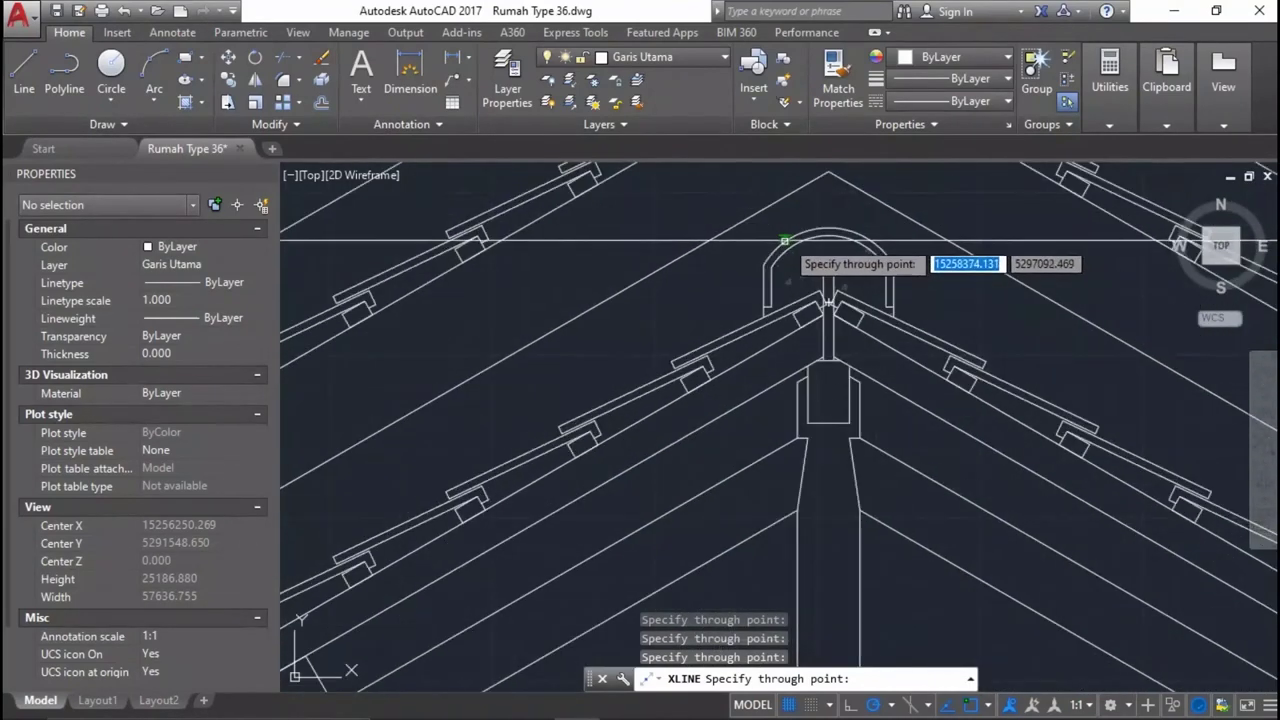
scroll(828, 240, "down", 2)
scroll(825, 290, "down", 1)
scroll(840, 318, "down", 1)
scroll(838, 318, "up", 1)
scroll(830, 295, "up", 1)
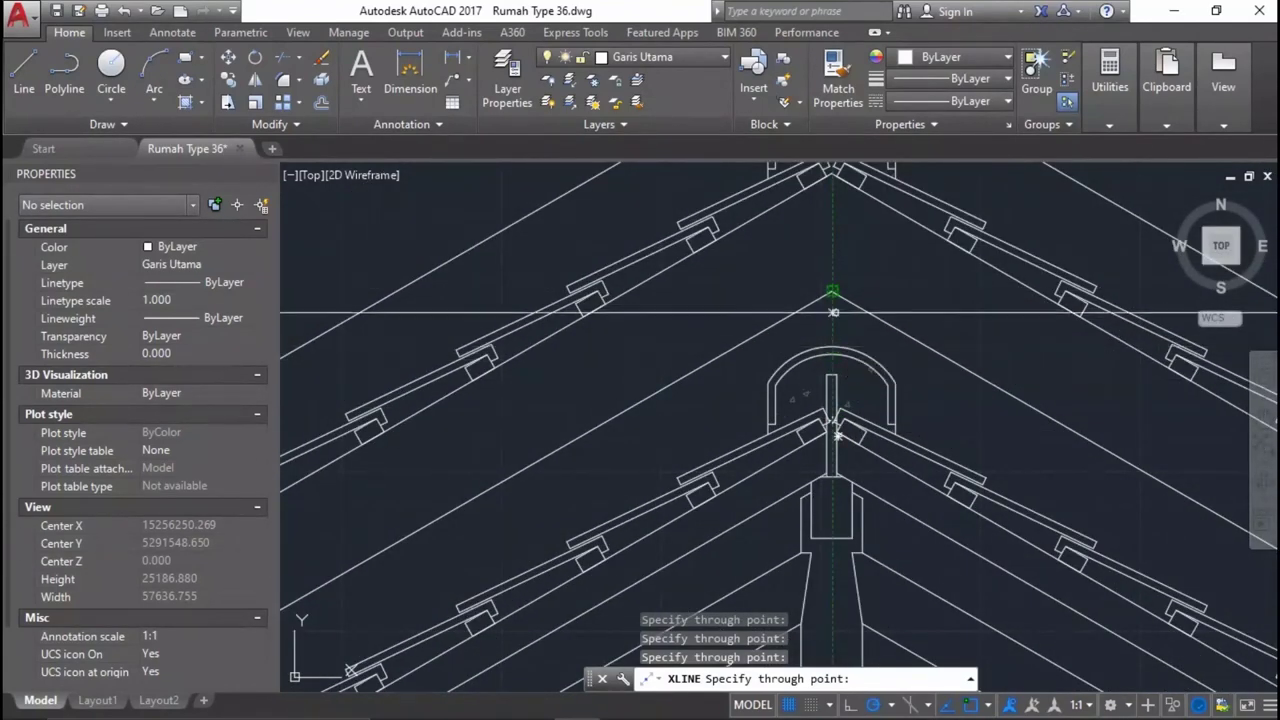
left_click(831, 291)
Undo the extra construction line and delete the stray horizontal line above the ridge.
scroll(850, 260, "down", 1)
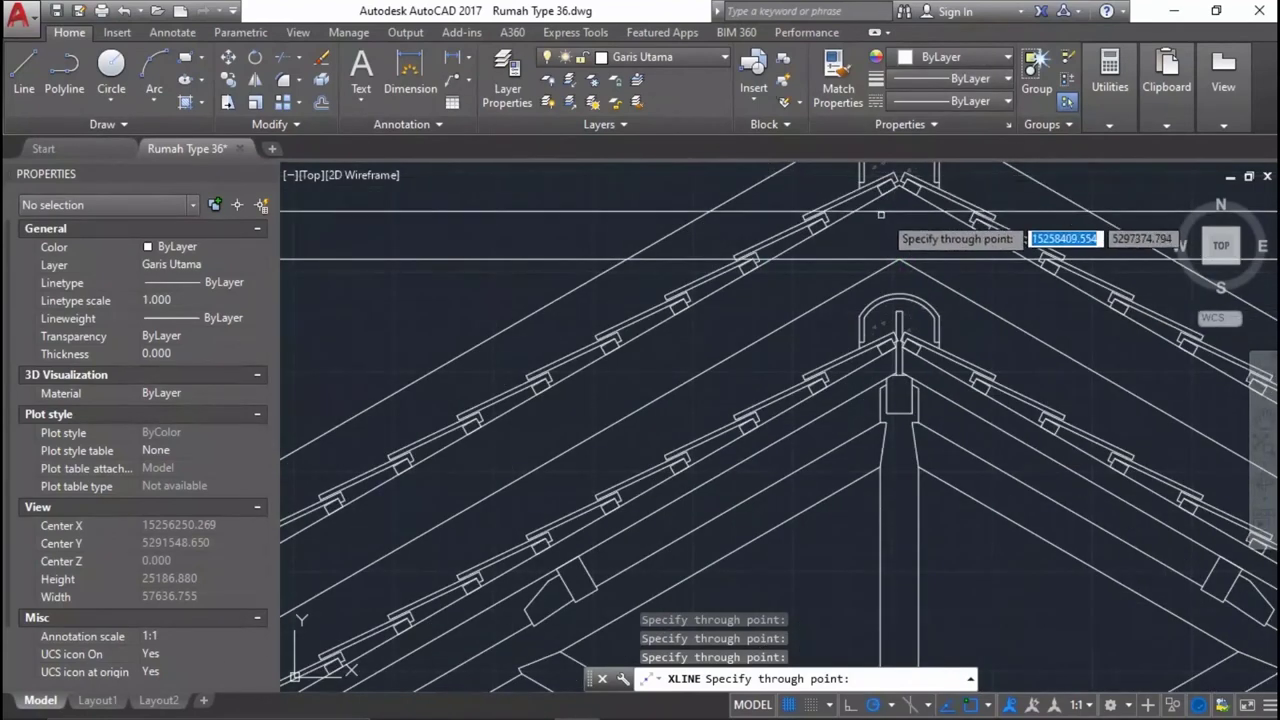
scroll(875, 228, "down", 1)
scroll(880, 231, "up", 1)
scroll(850, 370, "down", 3)
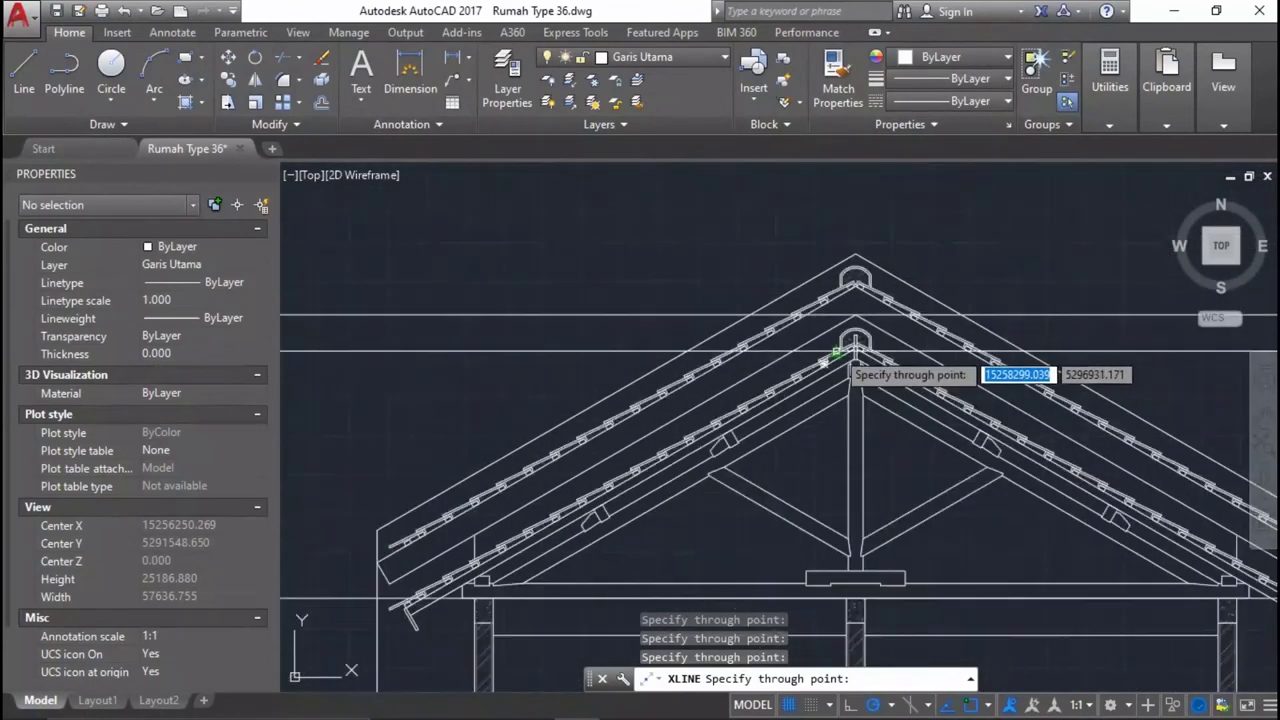
key("ctrl+z")
scroll(851, 343, "up", 5)
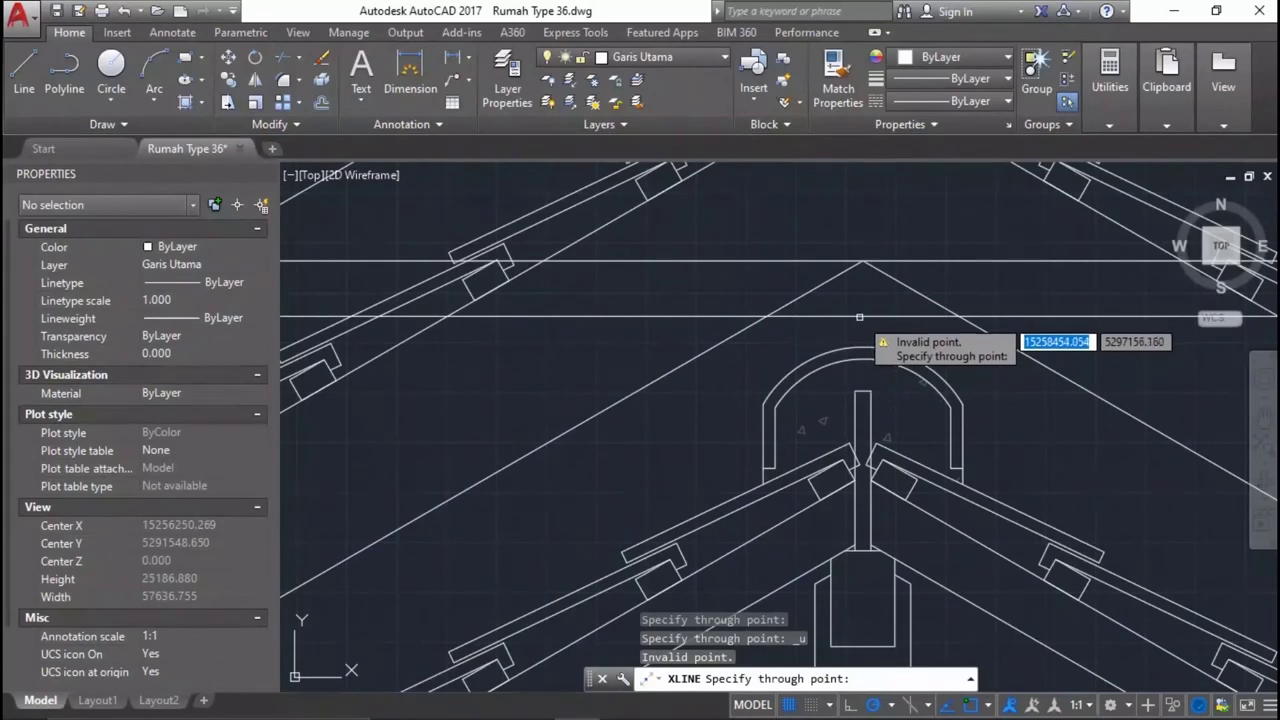
key("Escape")
left_click_drag(1000, 271, 986, 214)
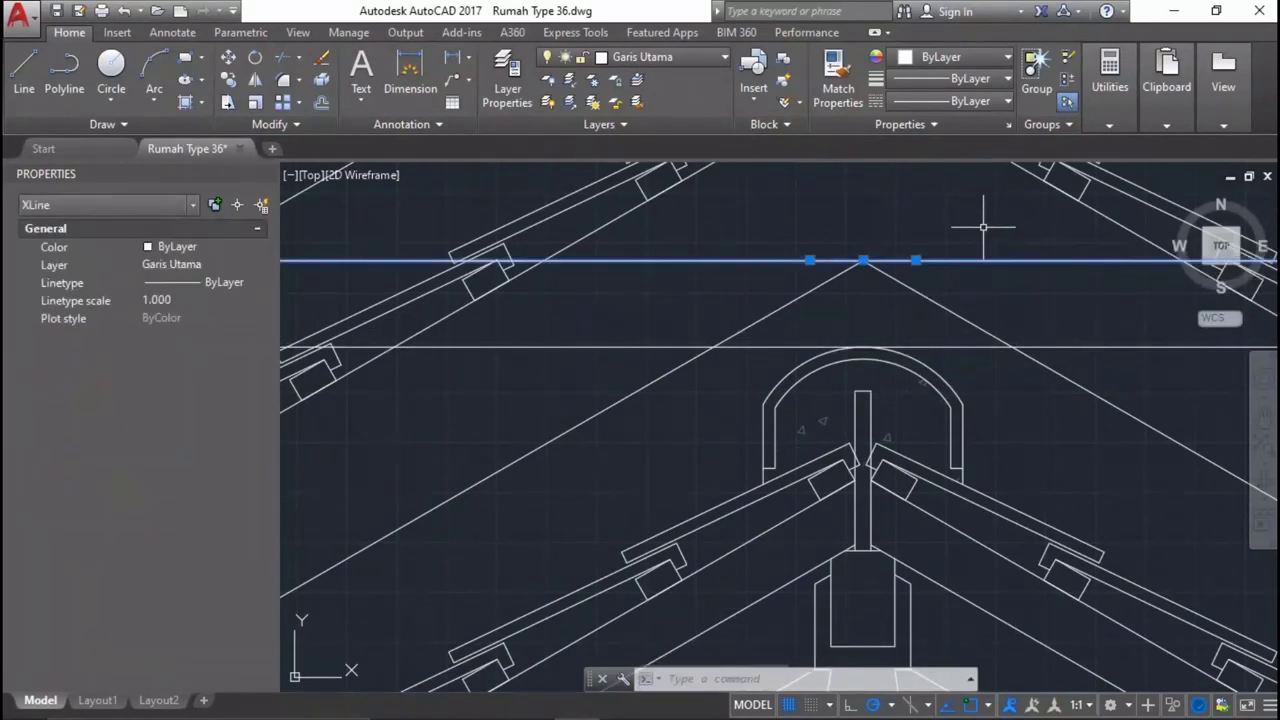
scroll(986, 214, "down", 4)
key("Delete")
scroll(785, 308, "down", 5)
scroll(785, 308, "up", 3)
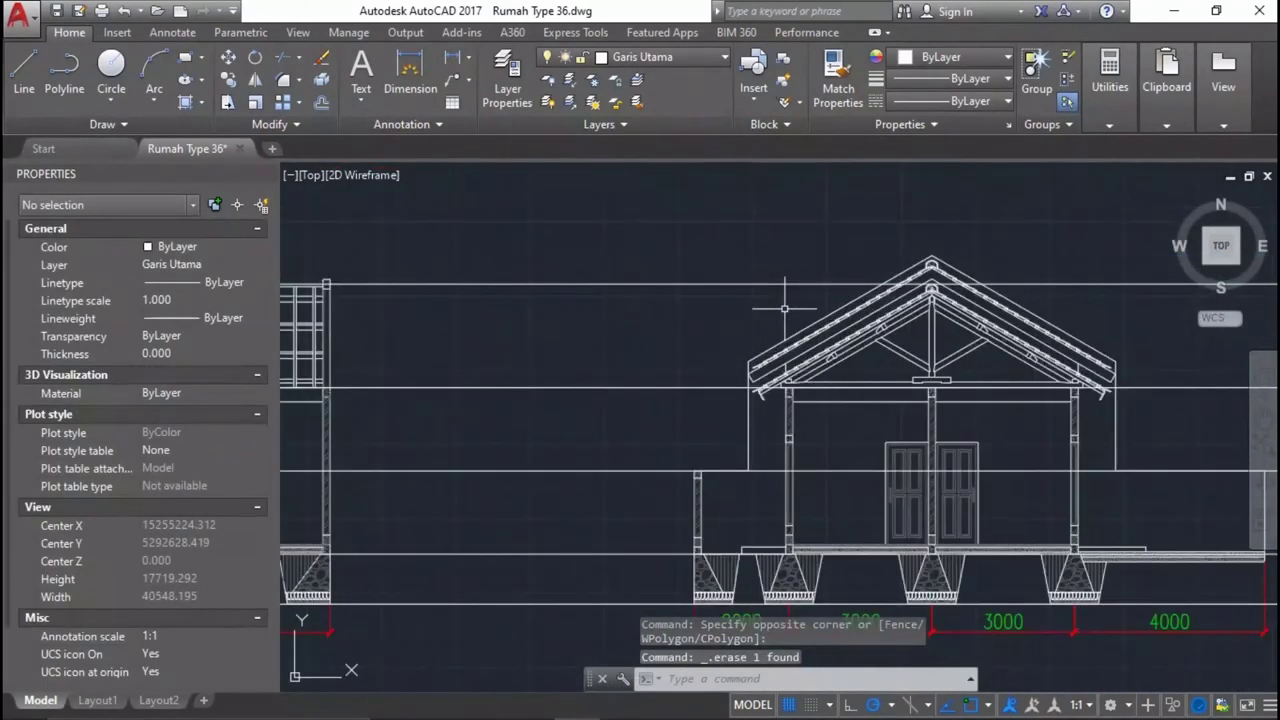
scroll(787, 316, "down", 3)
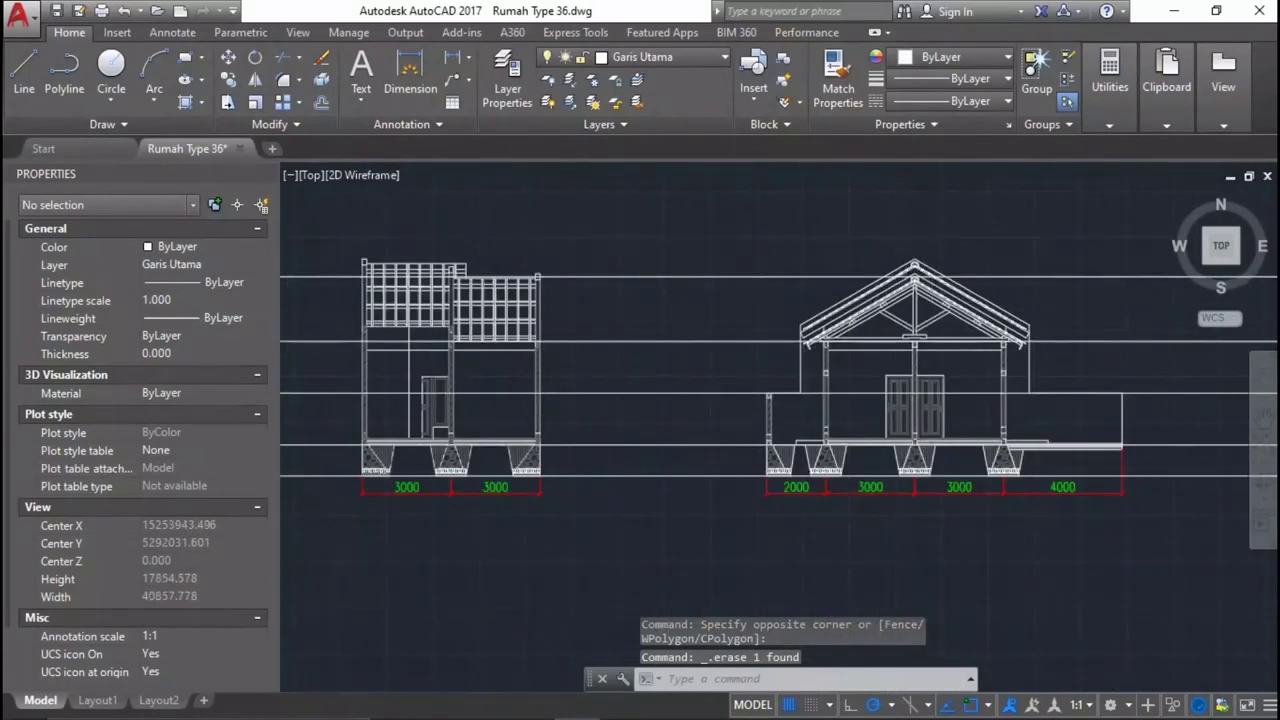
scroll(644, 386, "up", 5)
Draw a vertical line straight up from the left footing's bottom corner.
type("l")
key("Return")
scroll(760, 508, "up", 4)
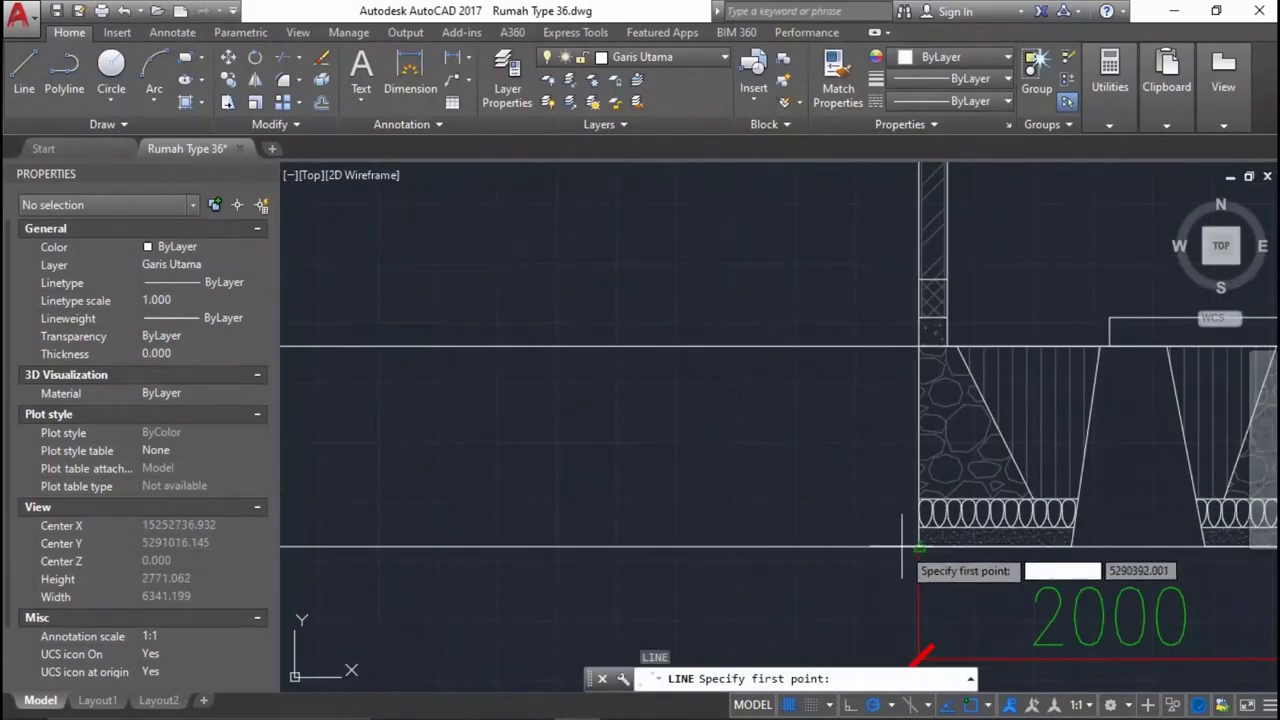
left_click(919, 548)
scroll(840, 545, "down", 3)
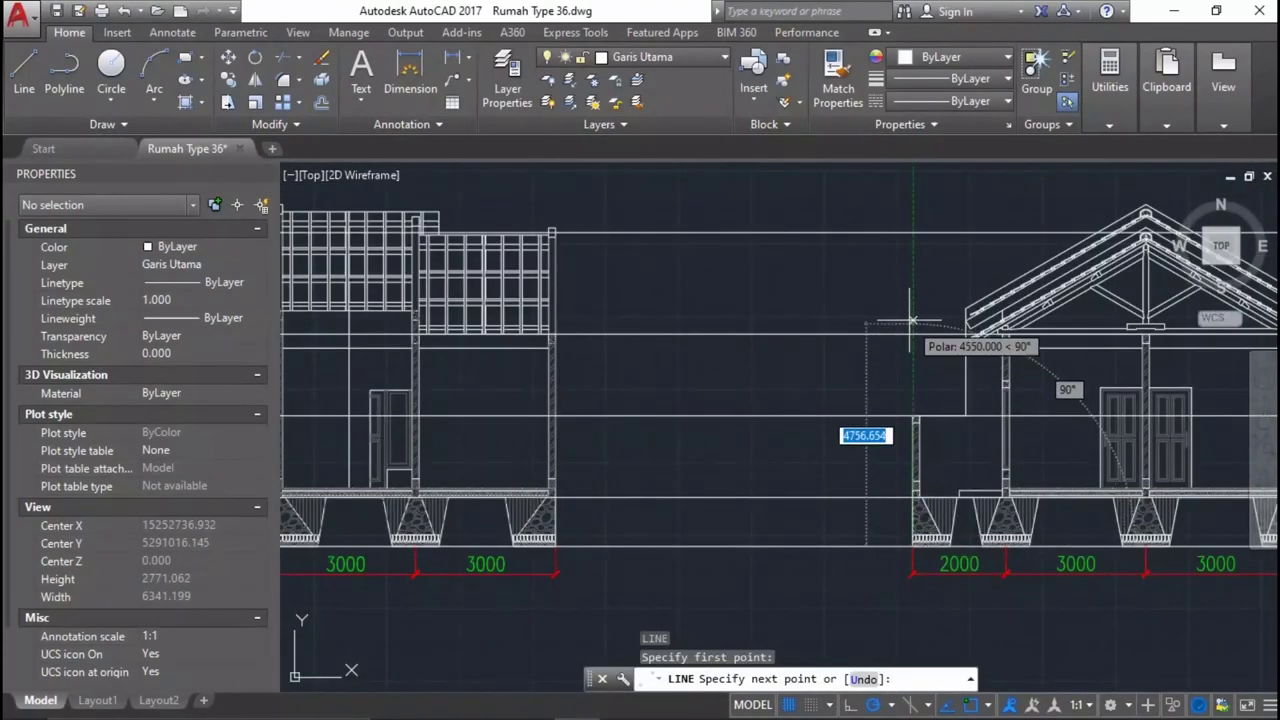
left_click(912, 233)
key("Return")
Move the new vertical line 750 to the left.
left_click(1158, 550)
left_click(905, 255)
middle_click_drag(827, 285, 811, 313)
type("m")
key("Return")
left_click(876, 195)
type("750")
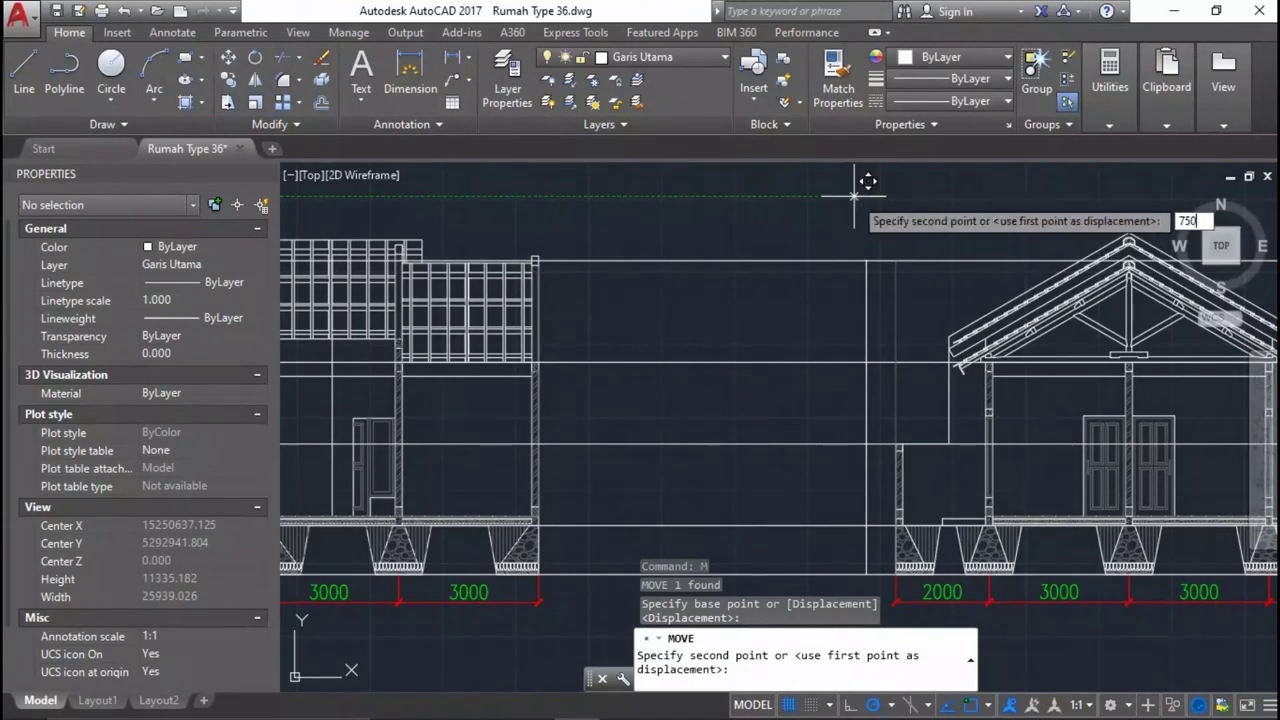
type("50")
key("Return")
scroll(865, 445, "up", 2)
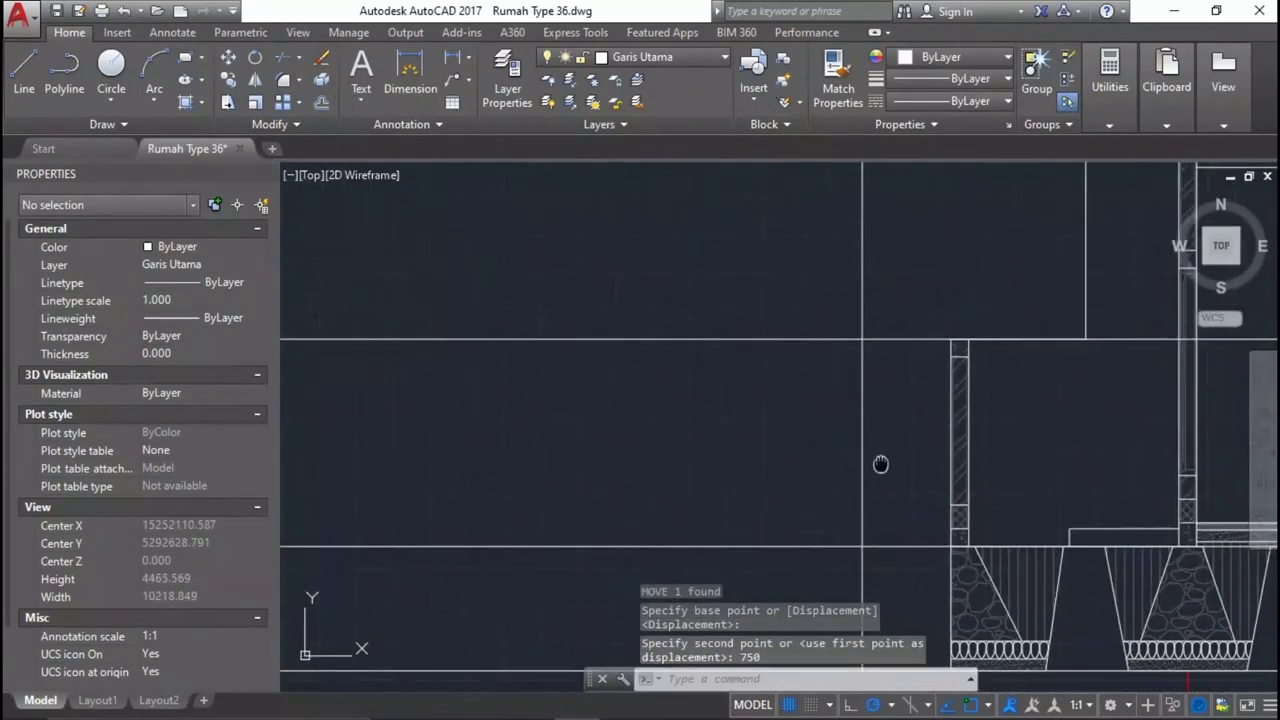
scroll(900, 400, "up", 1)
type("0,")
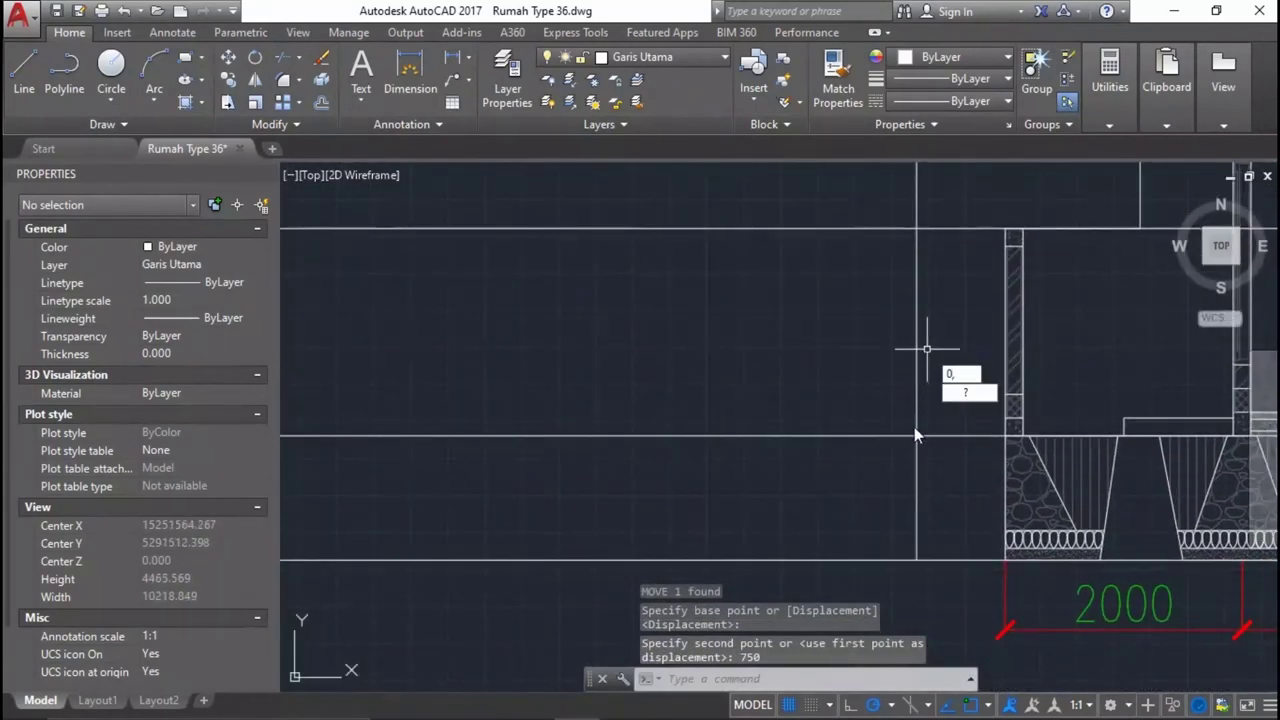
key("Escape")
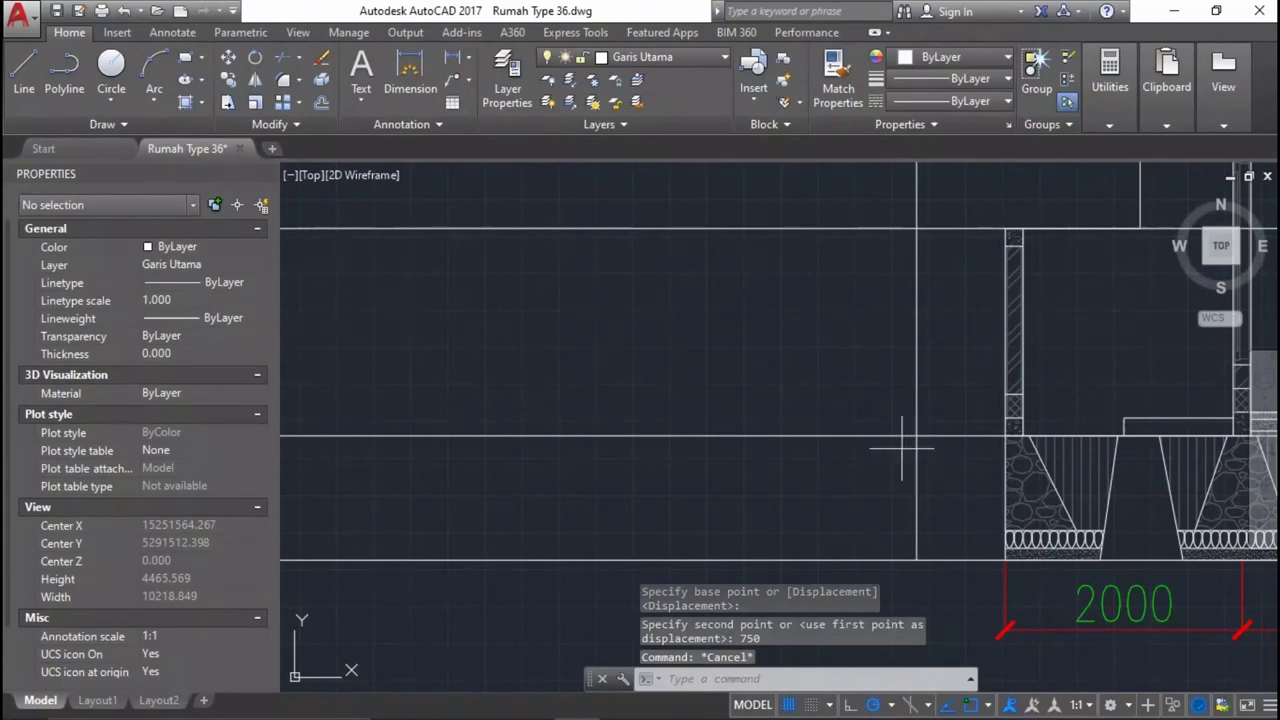
Offset the vertical guide line 250 further to the left.
key("Return")
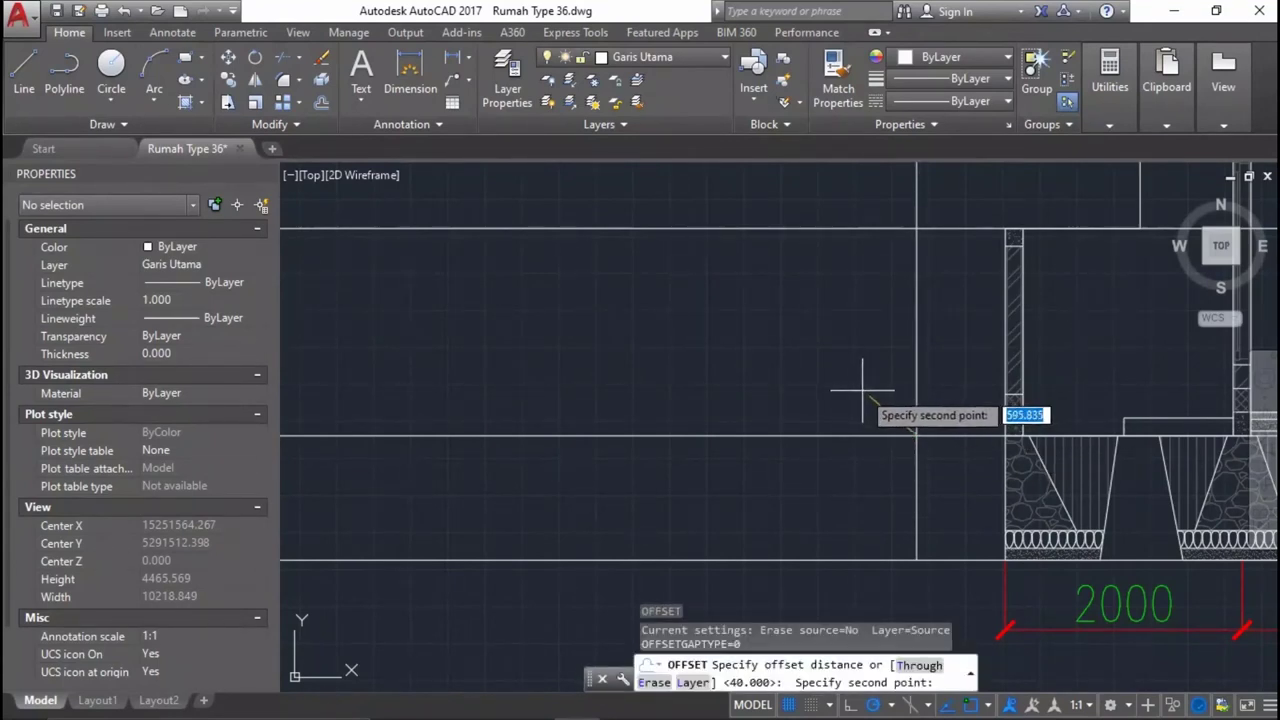
key("Return")
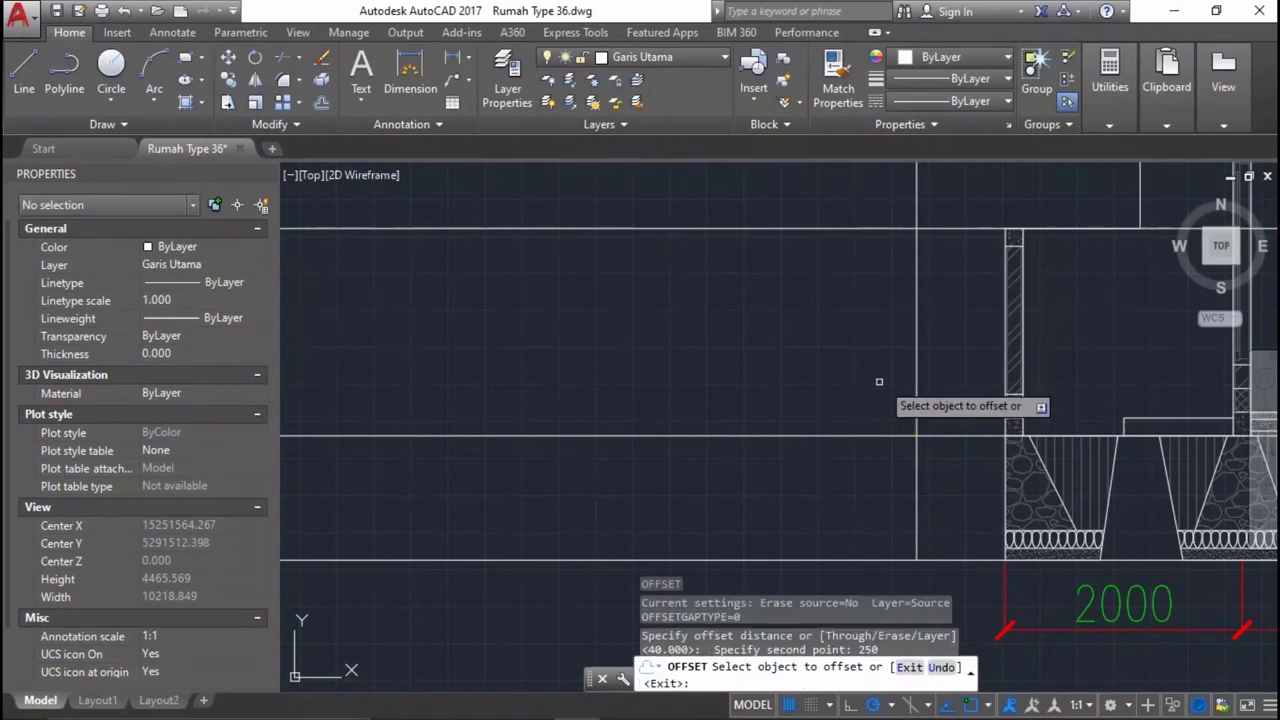
left_click(917, 352)
left_click(875, 328)
key("Return")
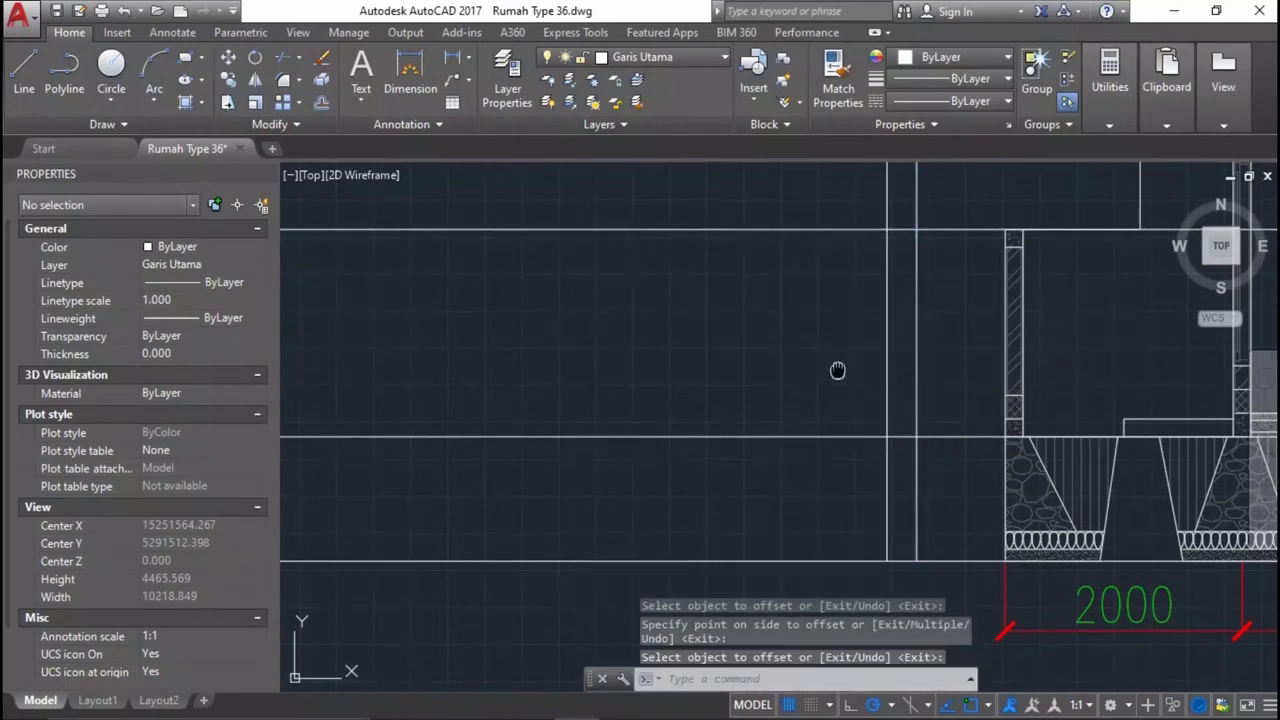
middle_click_drag(840, 341, 834, 377)
Start a trim with the guide line as the cutting edge.
type("tr")
key("Return")
left_click(898, 353)
left_click(860, 337)
key("Return")
scroll(860, 337, "down", 3)
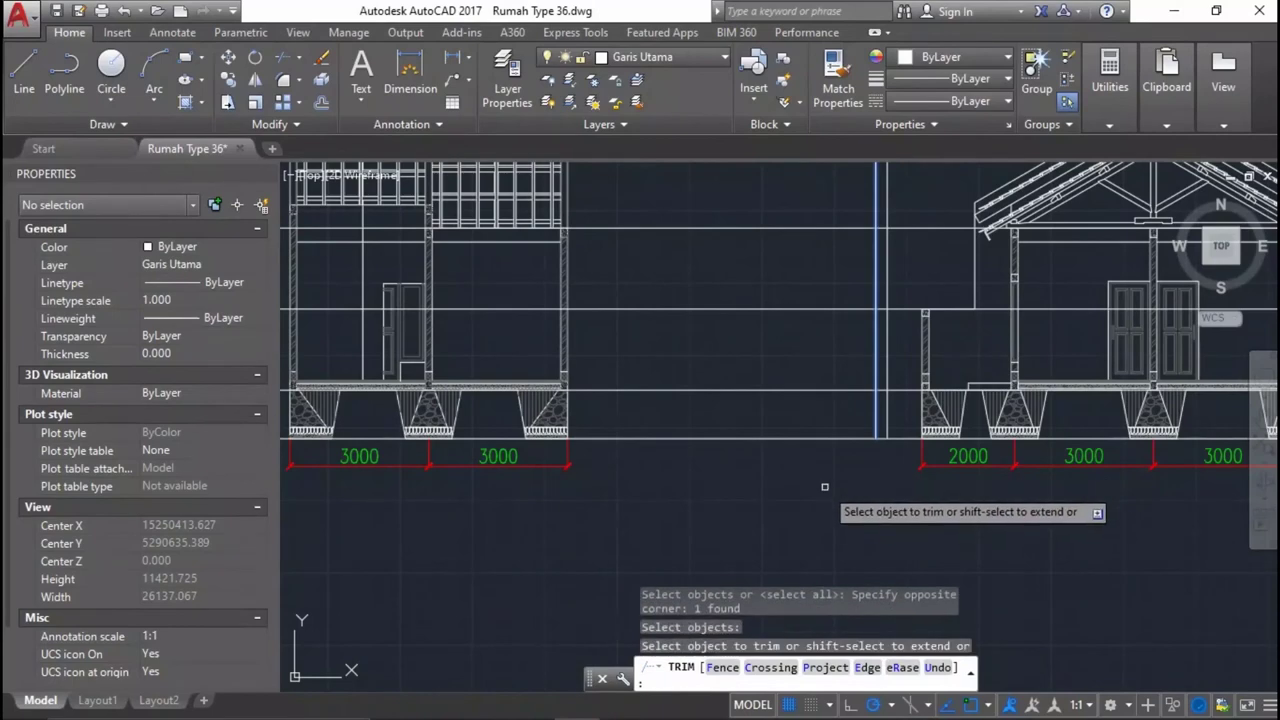
Trim the picked guide line portions and delete the stray vertical line of the section.
left_click(829, 543)
scroll(812, 250, "down", 3)
left_click(810, 245)
scroll(848, 355, "up", 3)
key("Escape")
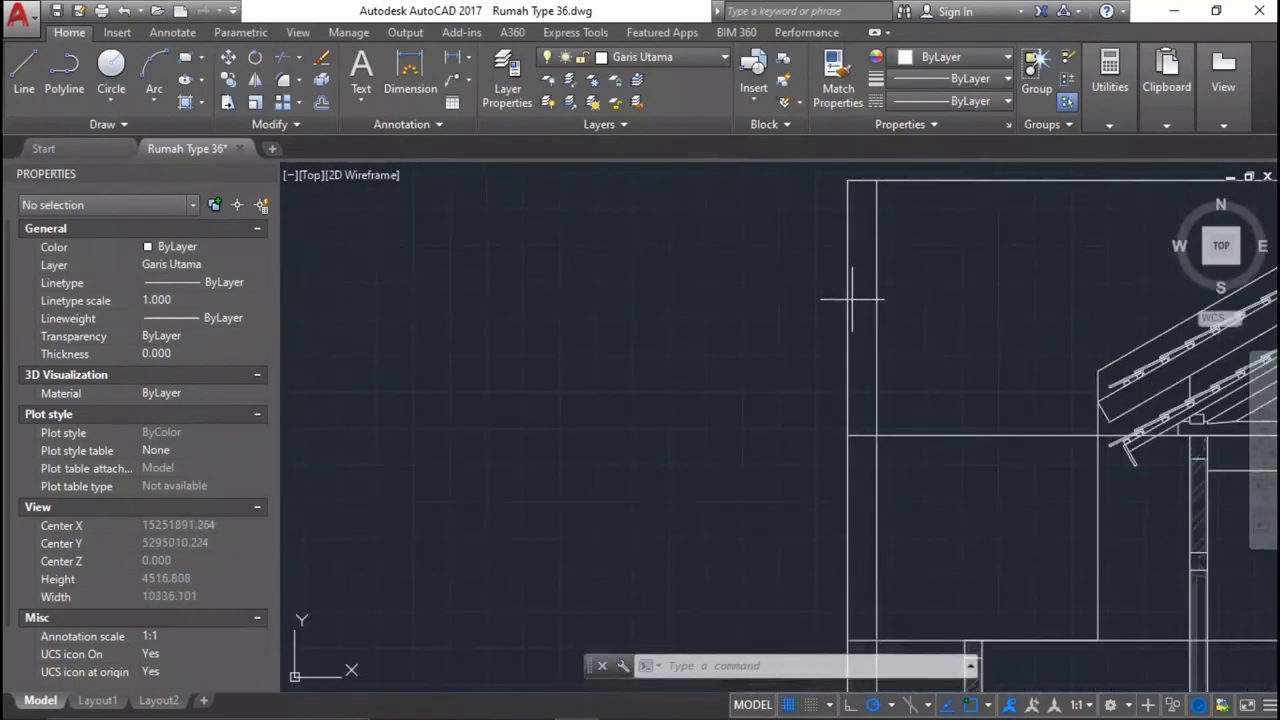
left_click(848, 400)
scroll(848, 400, "down", 3)
key("Delete")
scroll(1124, 275, "up", 2)
scroll(914, 214, "up", 2)
scroll(909, 277, "up", 2)
type("tr")
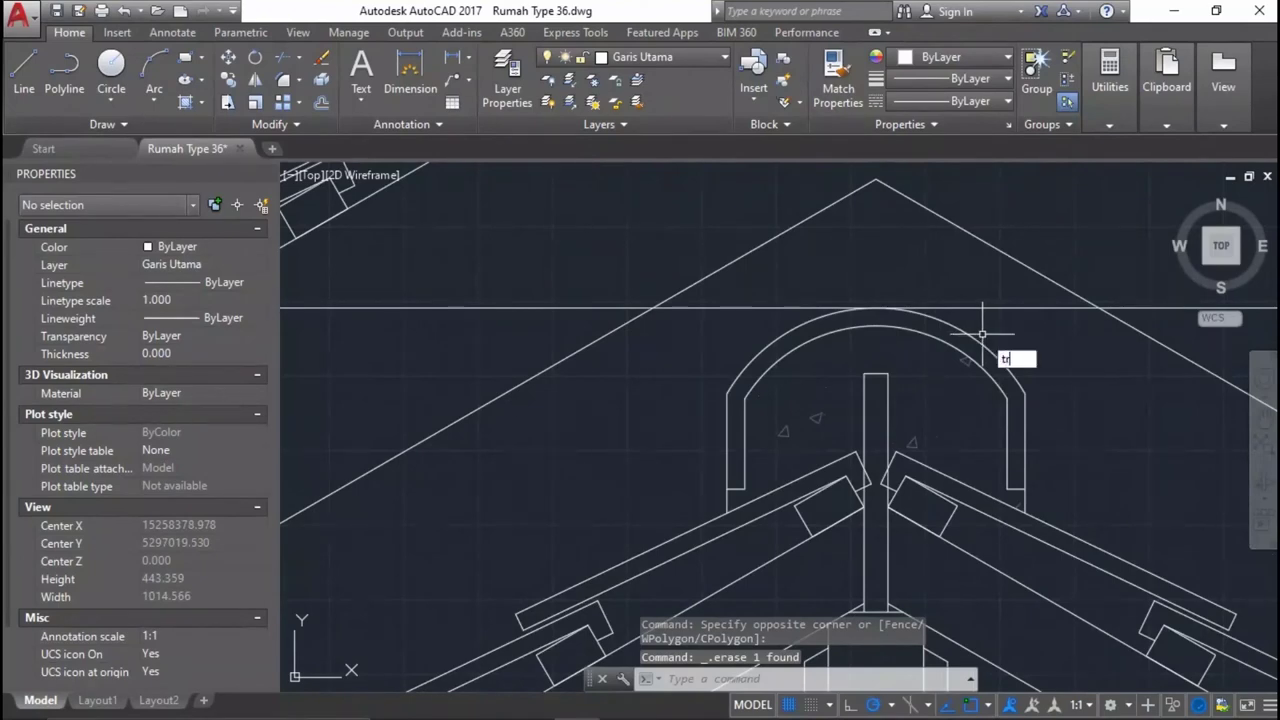
Trim the guide line away inside the roof apex arc.
key("Return")
left_click(975, 330)
left_click(943, 357)
key("Return")
left_click(986, 300)
left_click(1100, 312)
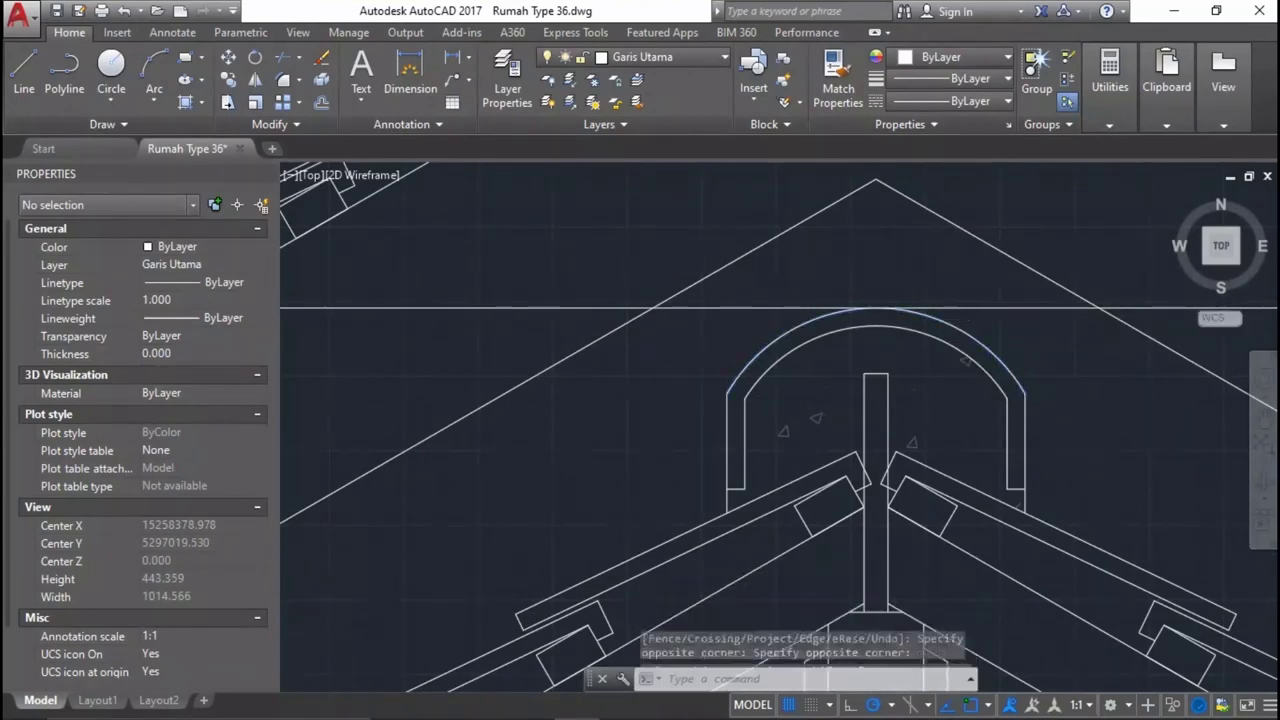
scroll(967, 285, "down", 2)
scroll(977, 297, "up", 4)
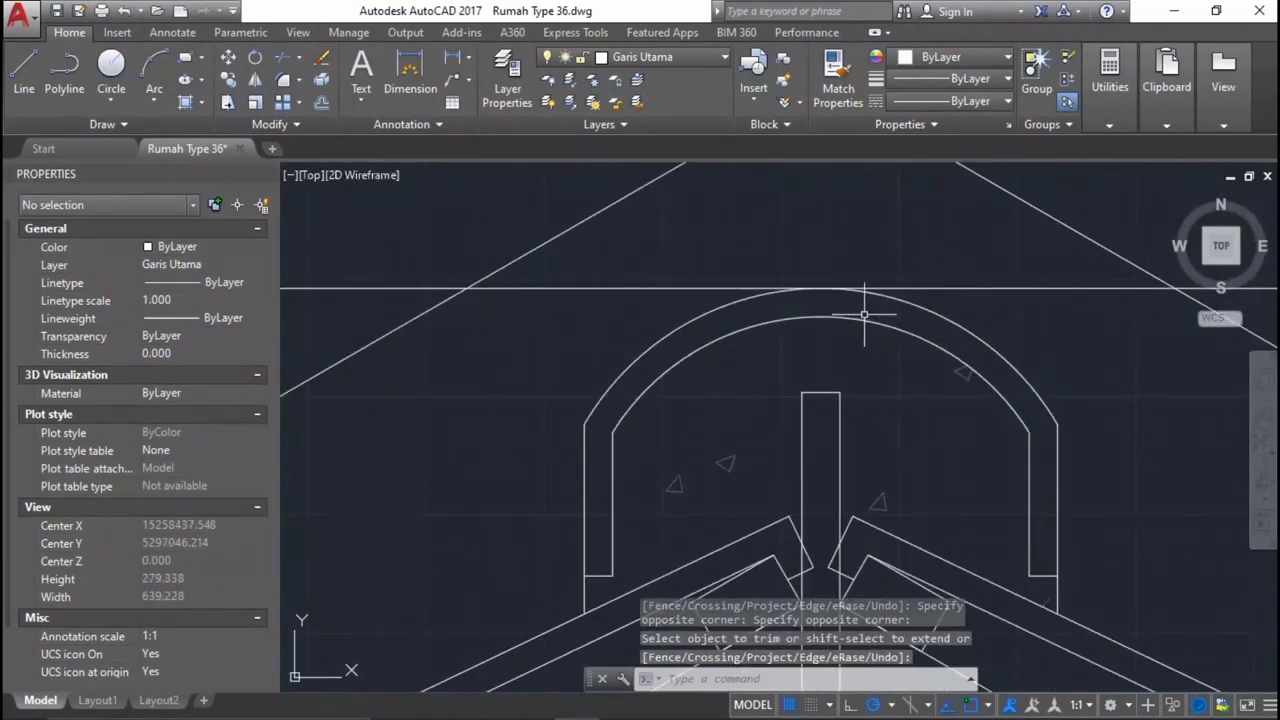
middle_click_drag(864, 314, 855, 386)
key("Escape")
Draw a temporary vertical line up from the top of the apex arc.
type("l")
key("Return")
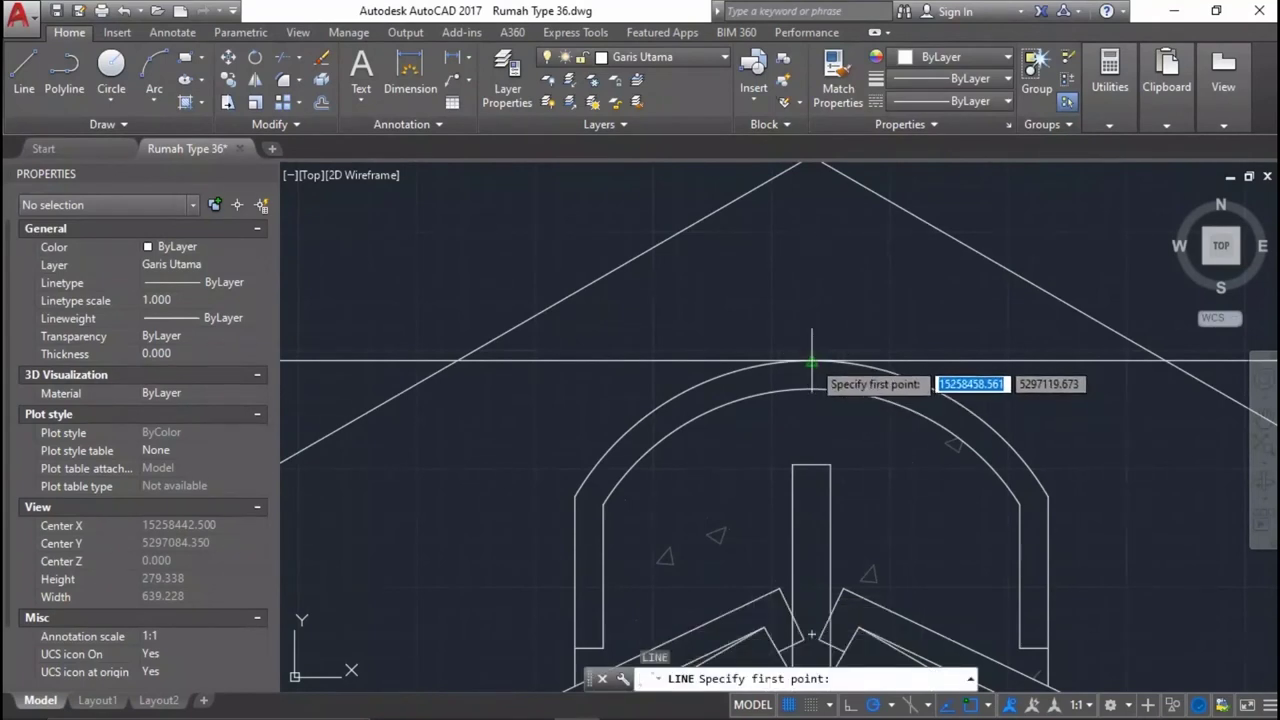
left_click(811, 360)
left_click(814, 250)
key("Return")
type("yr")
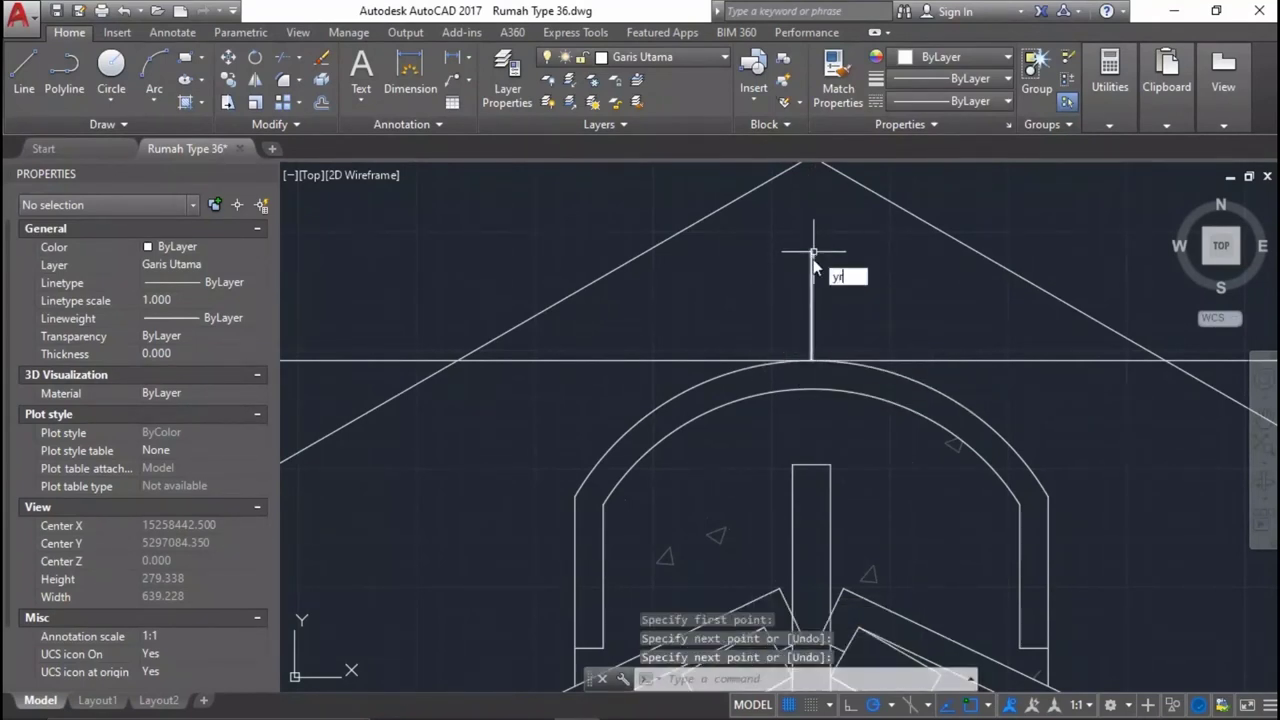
Trim the guide line right of the apex at the temporary vertical line.
key("Return")
key("Return")
key("Escape")
left_click(811, 286)
key("Return")
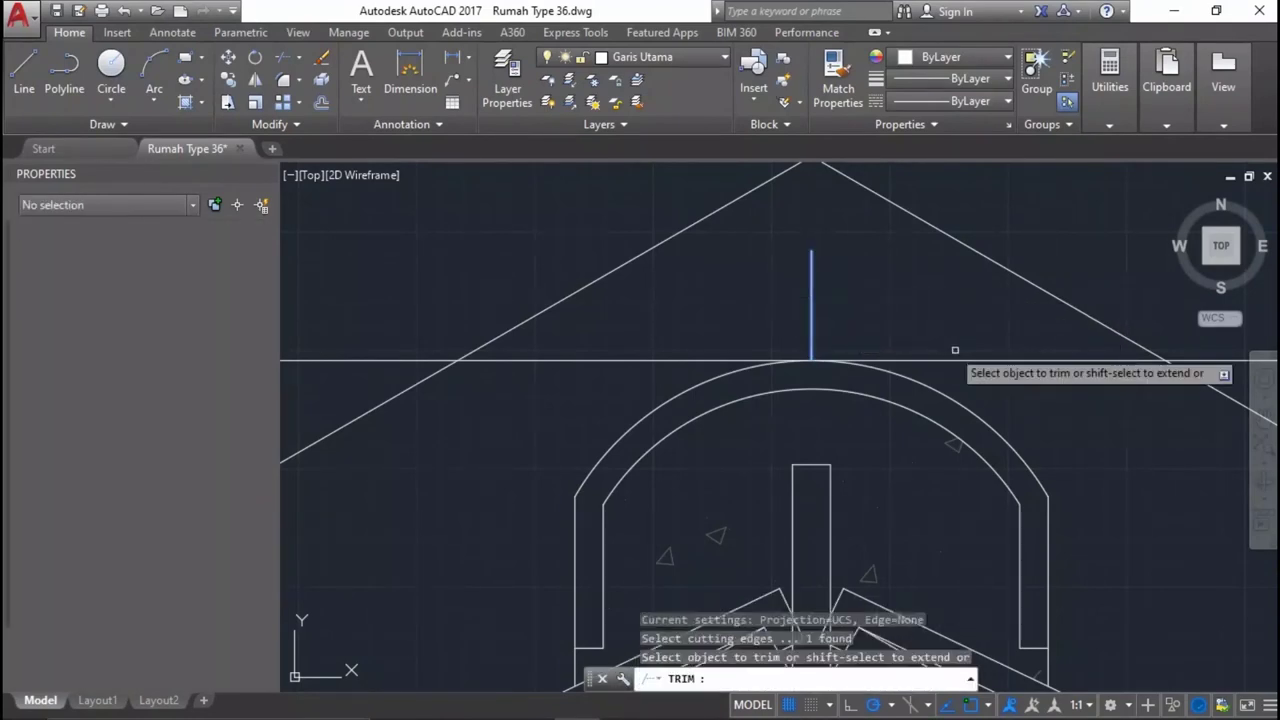
left_click(941, 360)
scroll(941, 360, "down", 2)
scroll(920, 360, "down", 2)
scroll(899, 357, "up", 1)
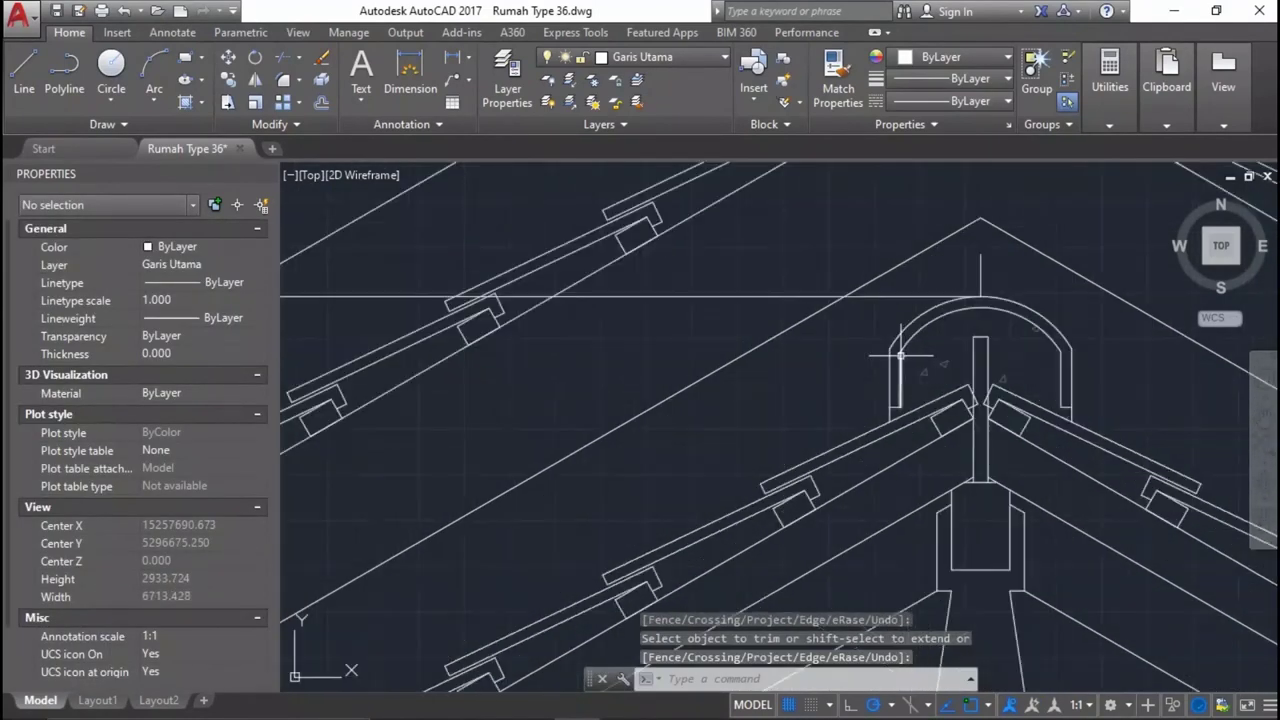
Delete the temporary vertical line.
key("Escape")
left_click(981, 285)
scroll(981, 285, "down", 3)
key("Delete")
scroll(900, 330, "down", 3)
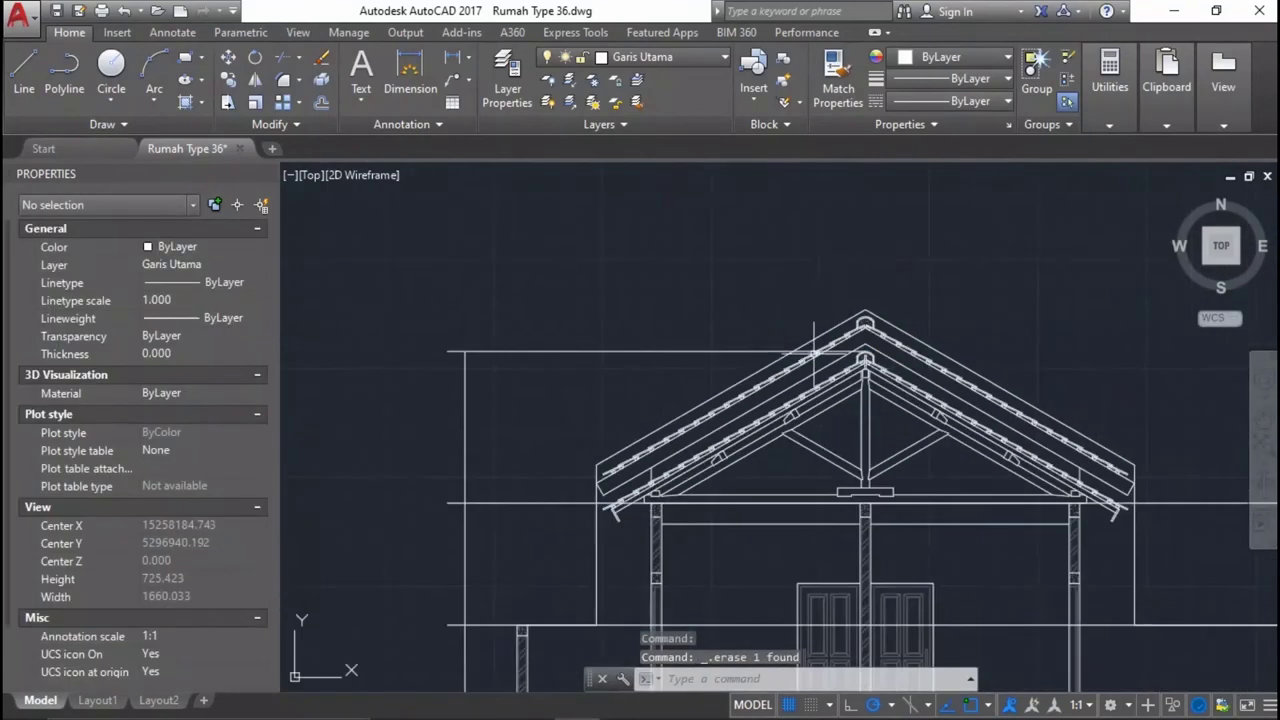
scroll(689, 462, "up", 5)
scroll(725, 346, "up", 3)
scroll(777, 445, "up", 3)
scroll(803, 464, "up", 2)
Trim the level guides against the eave column line.
type("tr")
key("Return")
left_click(843, 490)
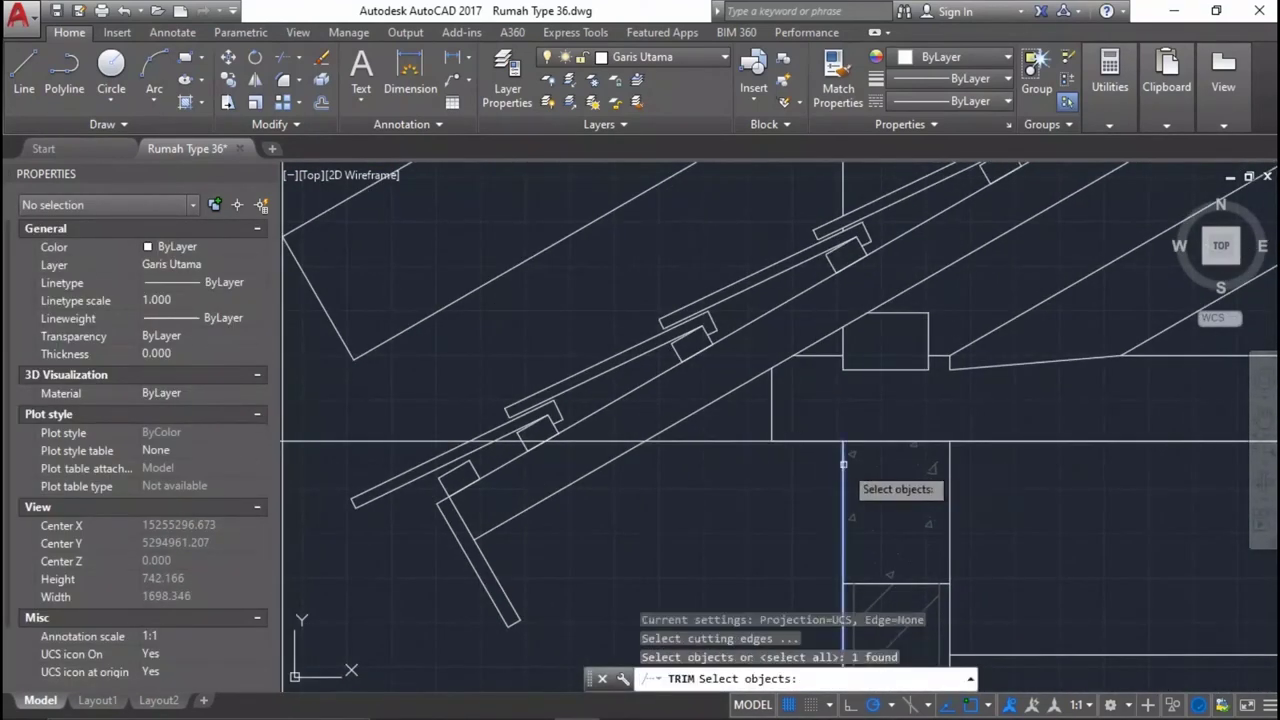
key("Return")
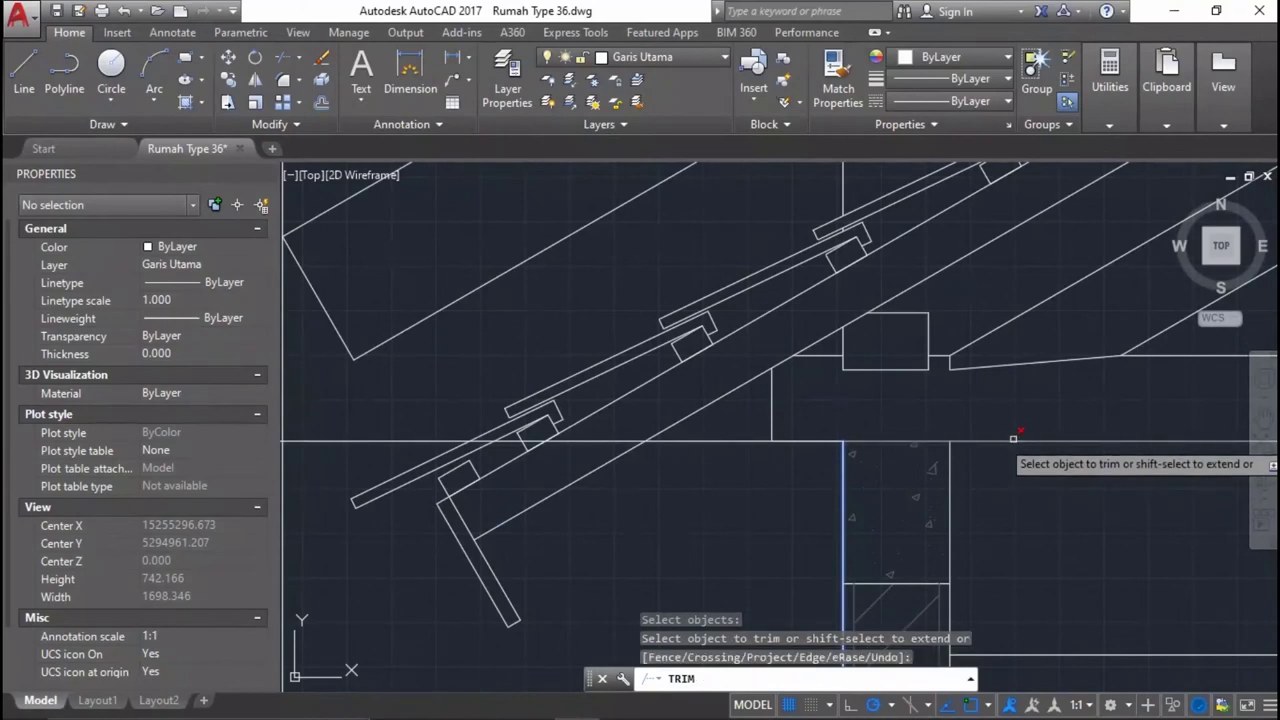
scroll(890, 420, "down", 5)
scroll(874, 371, "up", 2)
scroll(915, 330, "up", 1)
scroll(955, 294, "up", 3)
scroll(960, 290, "up", 3)
Trim the level guides using the vertical lines as cutting boundaries.
key("Return")
key("Return")
left_click(962, 235)
left_click(977, 311)
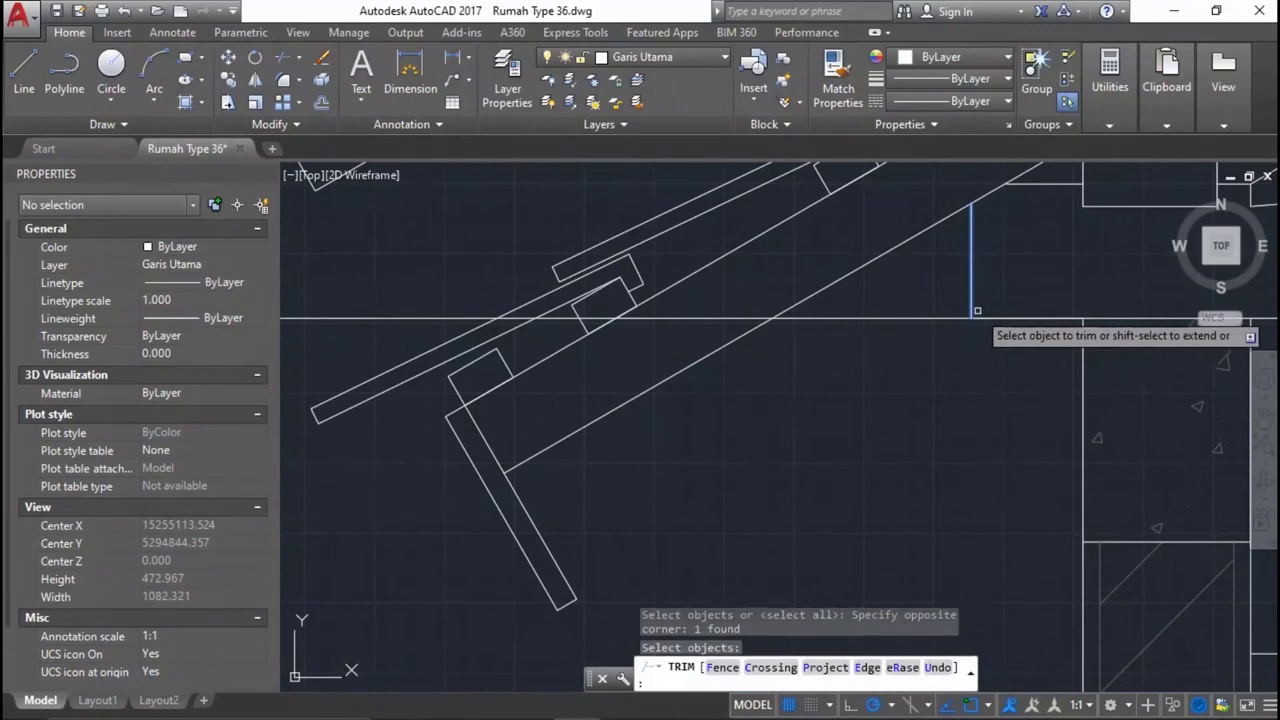
scroll(985, 315, "down", 3)
scroll(843, 414, "down", 5)
scroll(656, 478, "up", 2)
scroll(524, 502, "up", 2)
key("Return")
key("Return")
left_click(599, 447)
key("Return")
scroll(686, 426, "down", 3)
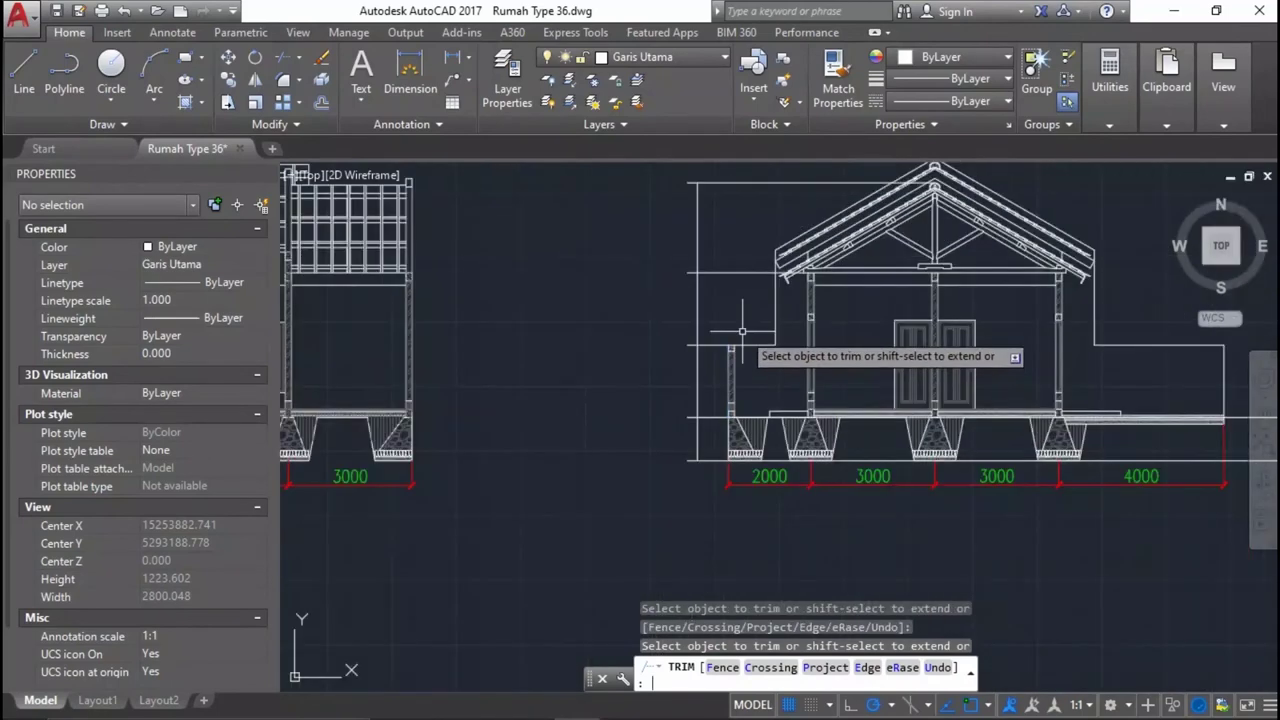
scroll(560, 420, "up", 2)
scroll(538, 418, "up", 2)
Trim the level guides against the first wall line.
key("Return")
left_click(742, 400)
key("Return")
scroll(752, 415, "up", 1)
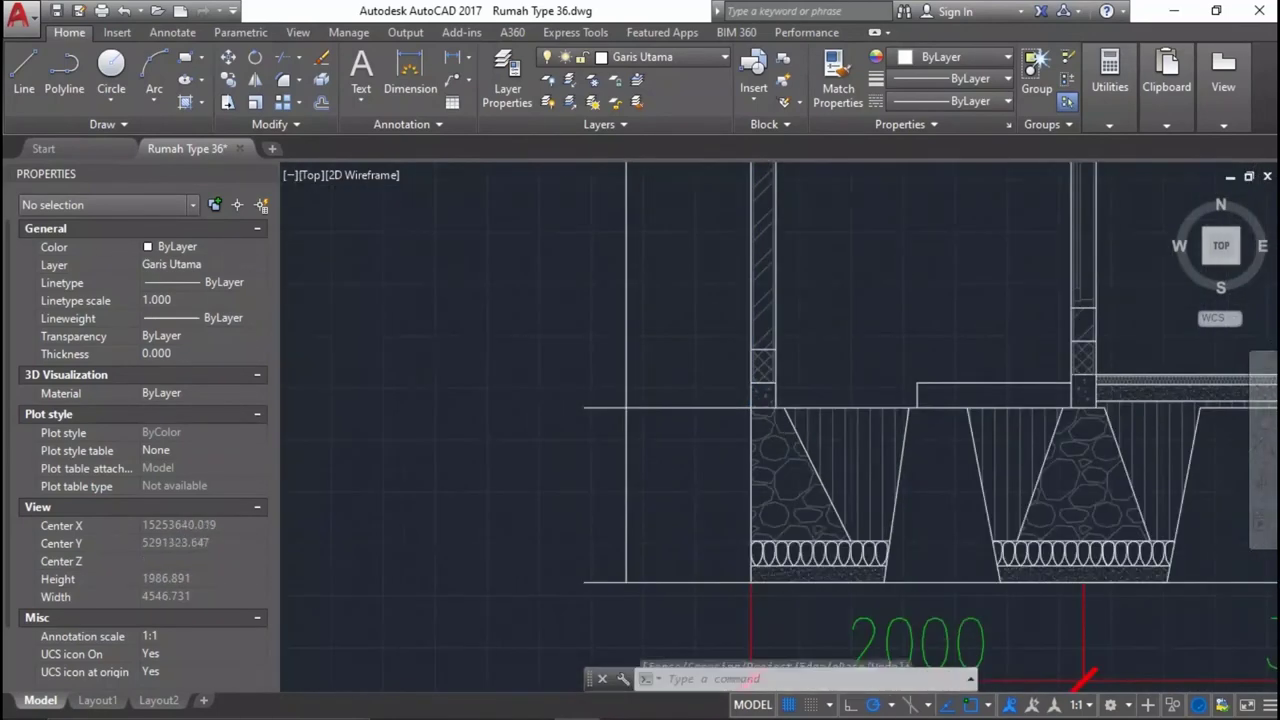
scroll(740, 440, "up", 1)
Trim the guide line back past the other wall line.
key("Return")
key("Return")
left_click(723, 428)
scroll(730, 425, "down", 4)
key("Return")
left_click(896, 493)
key("Return")
scroll(720, 469, "down", 2)
scroll(771, 440, "down", 6)
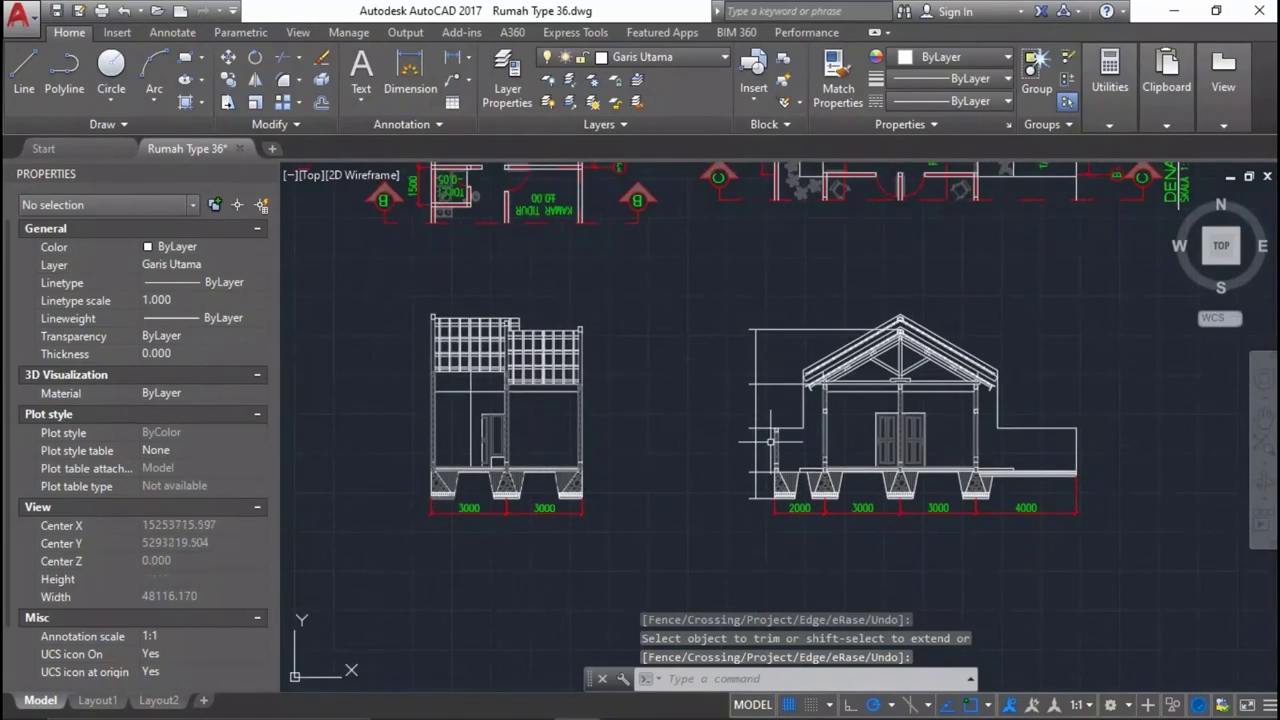
scroll(771, 440, "up", 4)
left_click(737, 598)
Put the selected guide lines on the Dimensi layer.
scroll(665, 300, "down", 2)
left_click(657, 252)
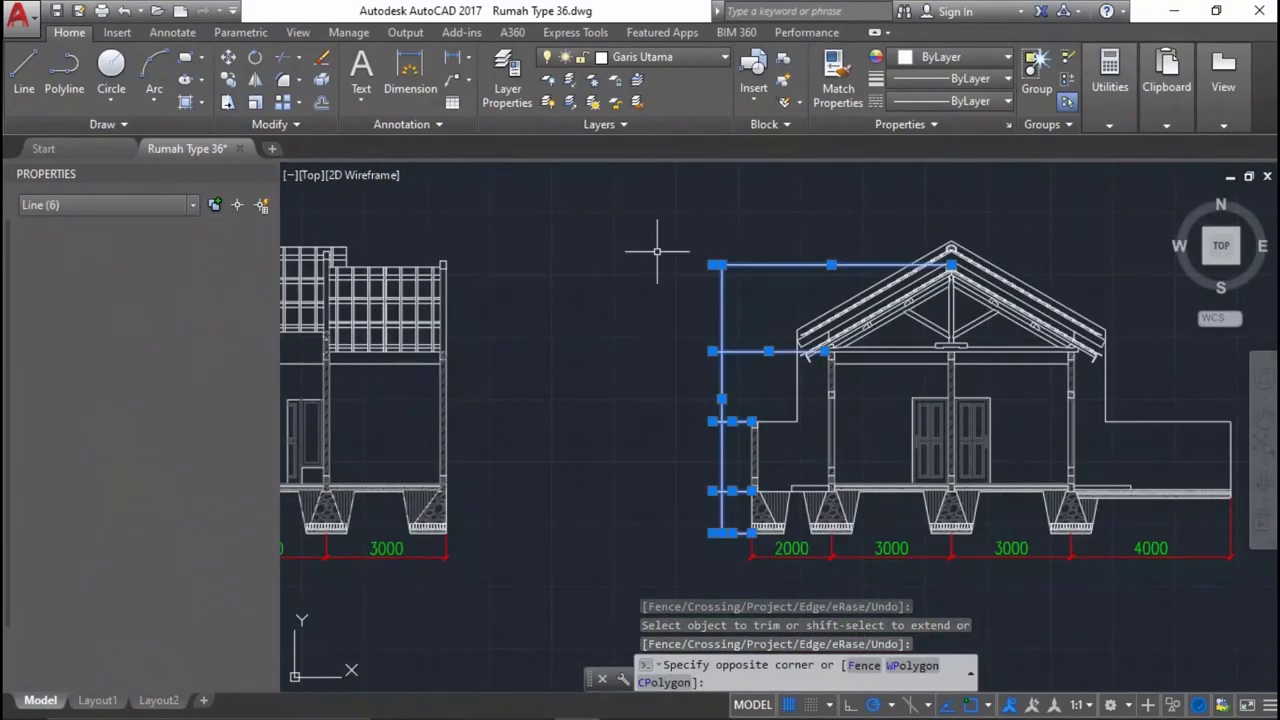
left_click(617, 57)
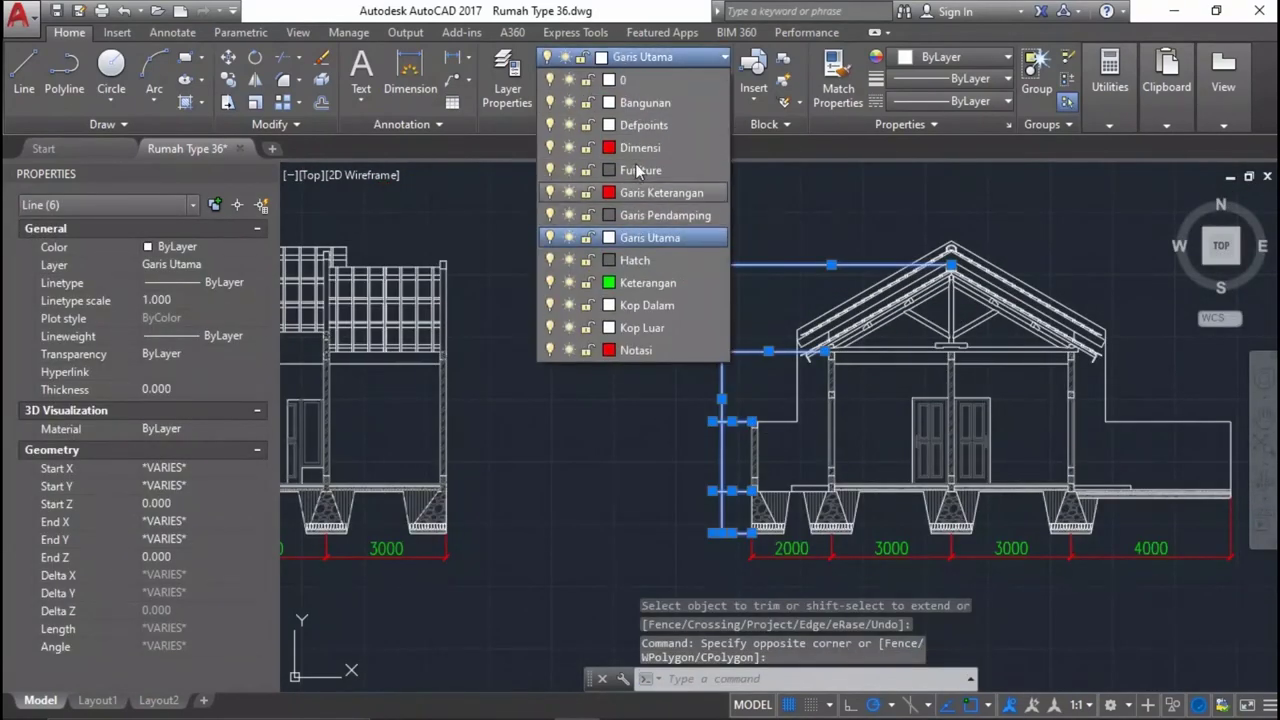
left_click(635, 147)
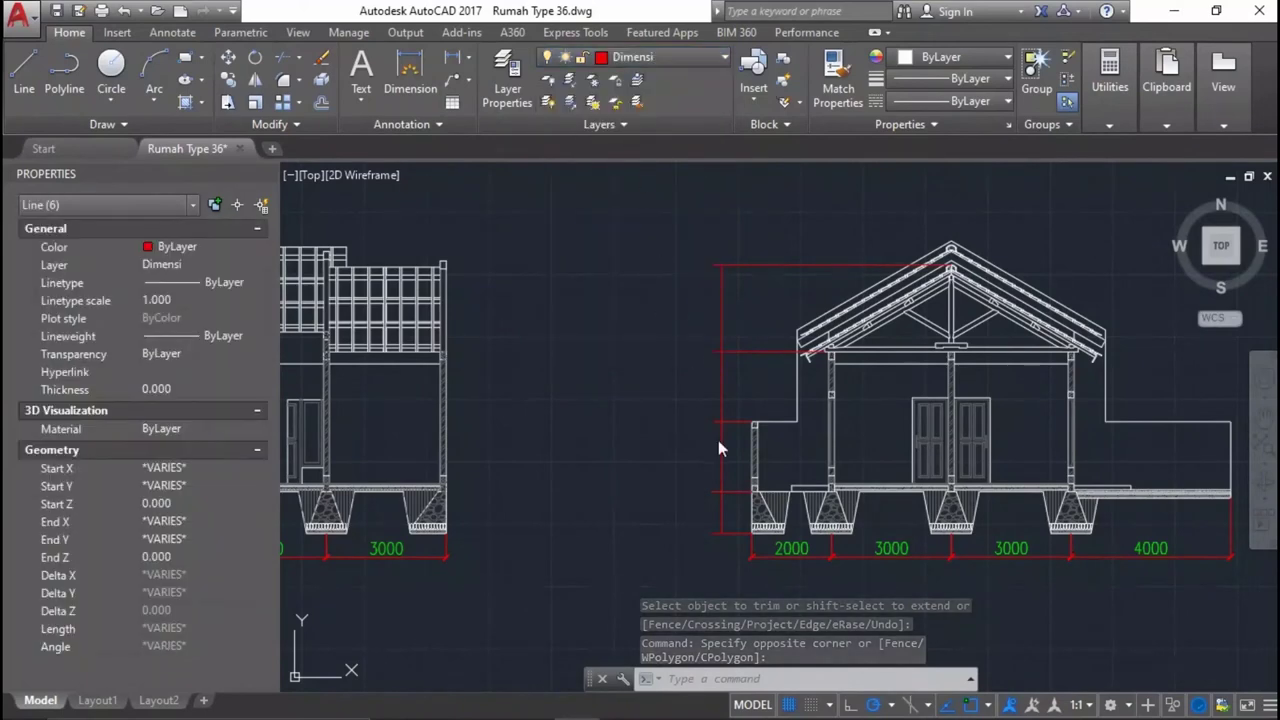
key("ctrl+1")
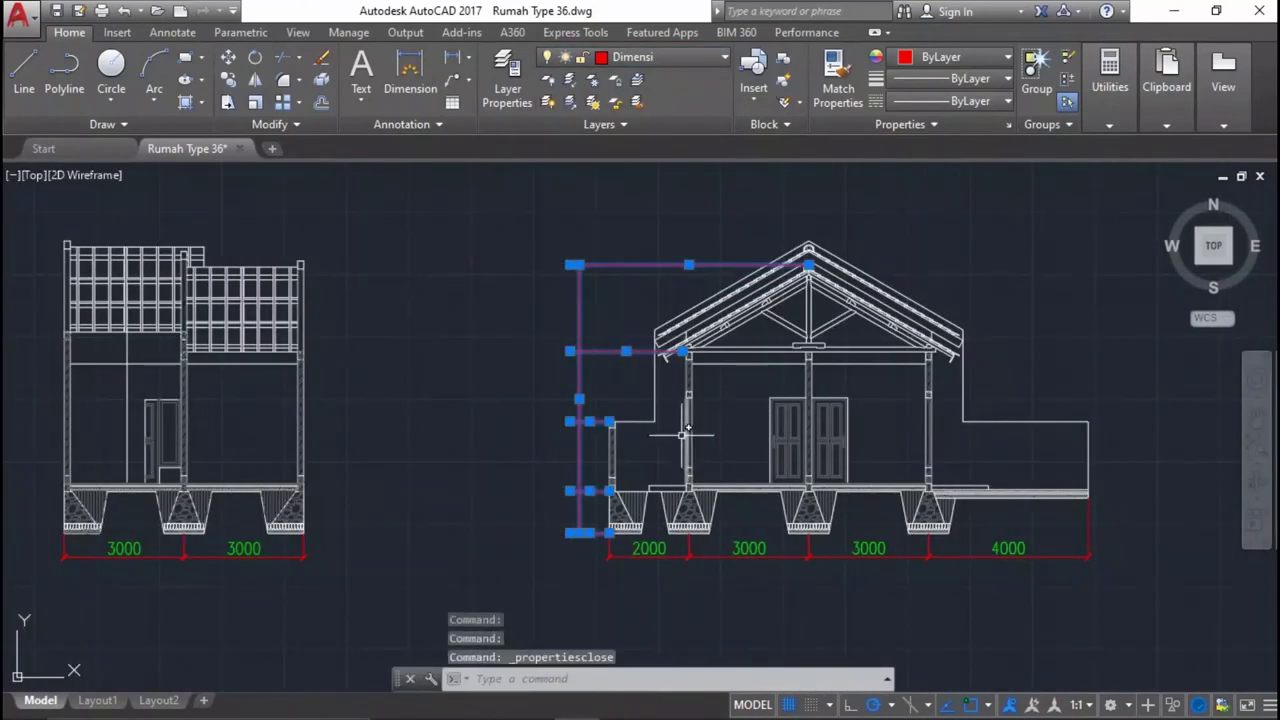
key("ctrl+1")
scroll(715, 527, "up", 2)
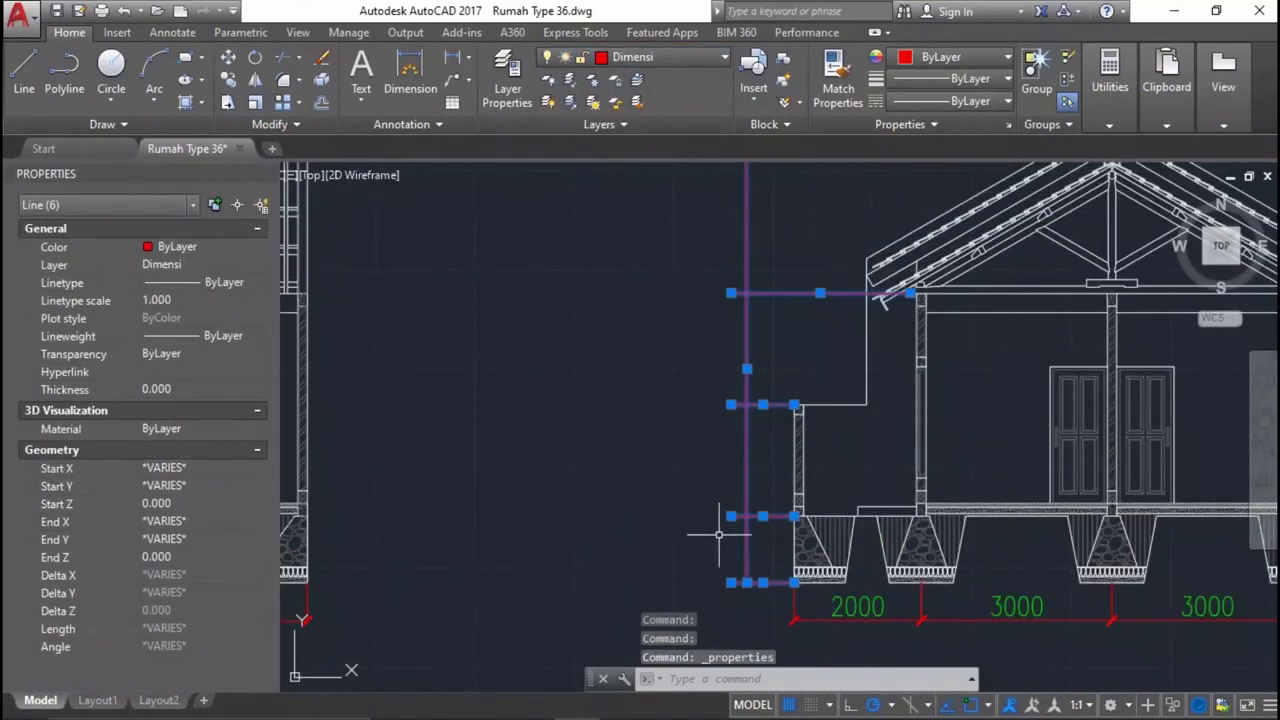
key("Escape")
key("Escape")
Give the five level guide lines the DASHDOT linetype.
left_click(774, 597)
scroll(758, 483, "down", 3)
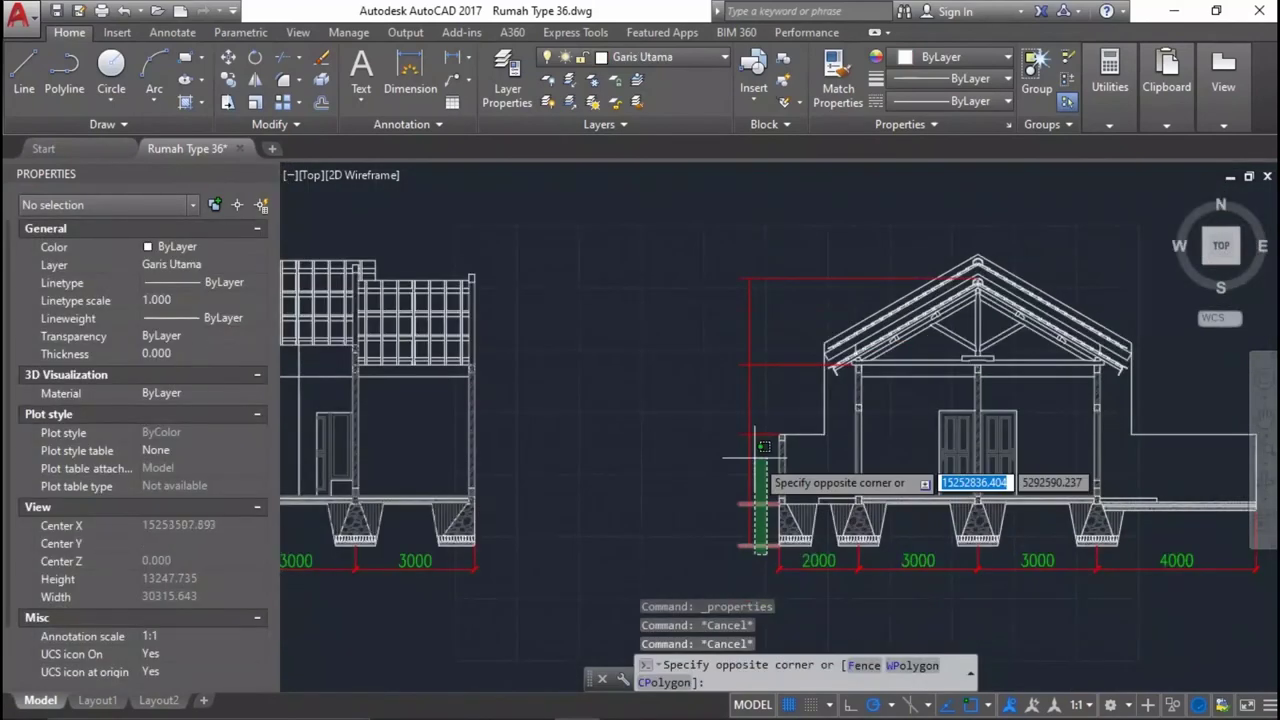
left_click(745, 268)
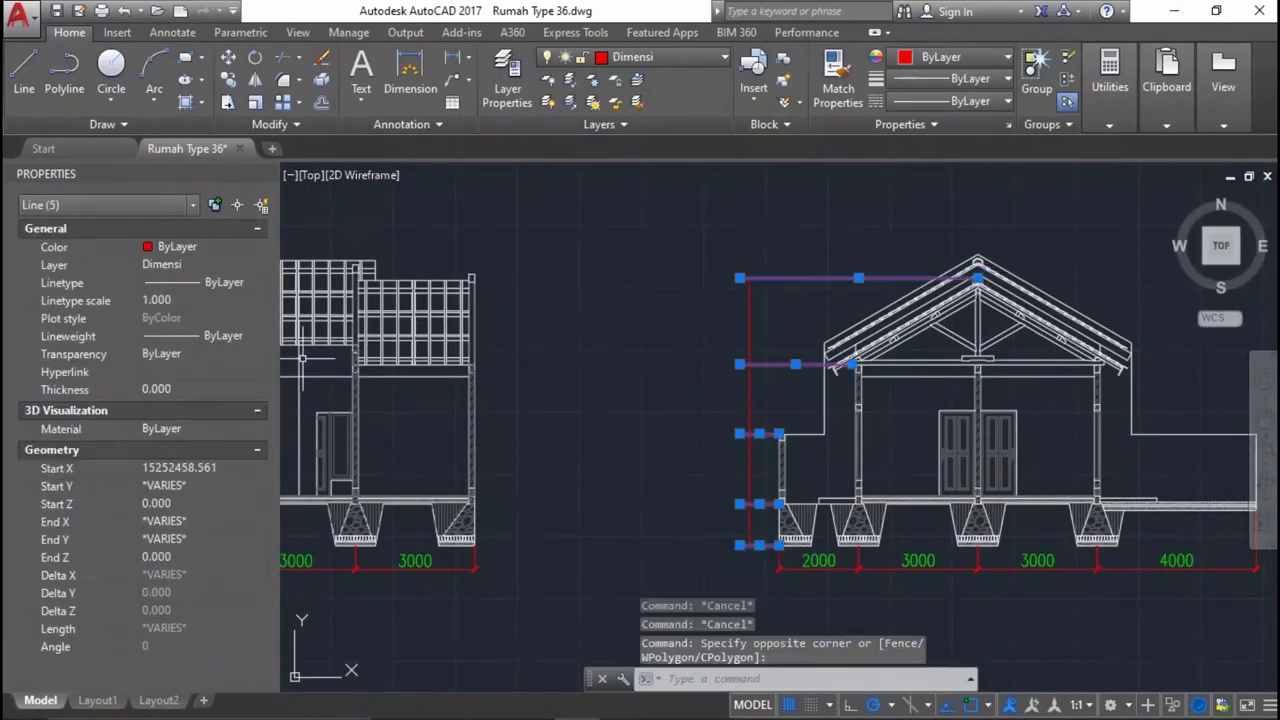
left_click(211, 264)
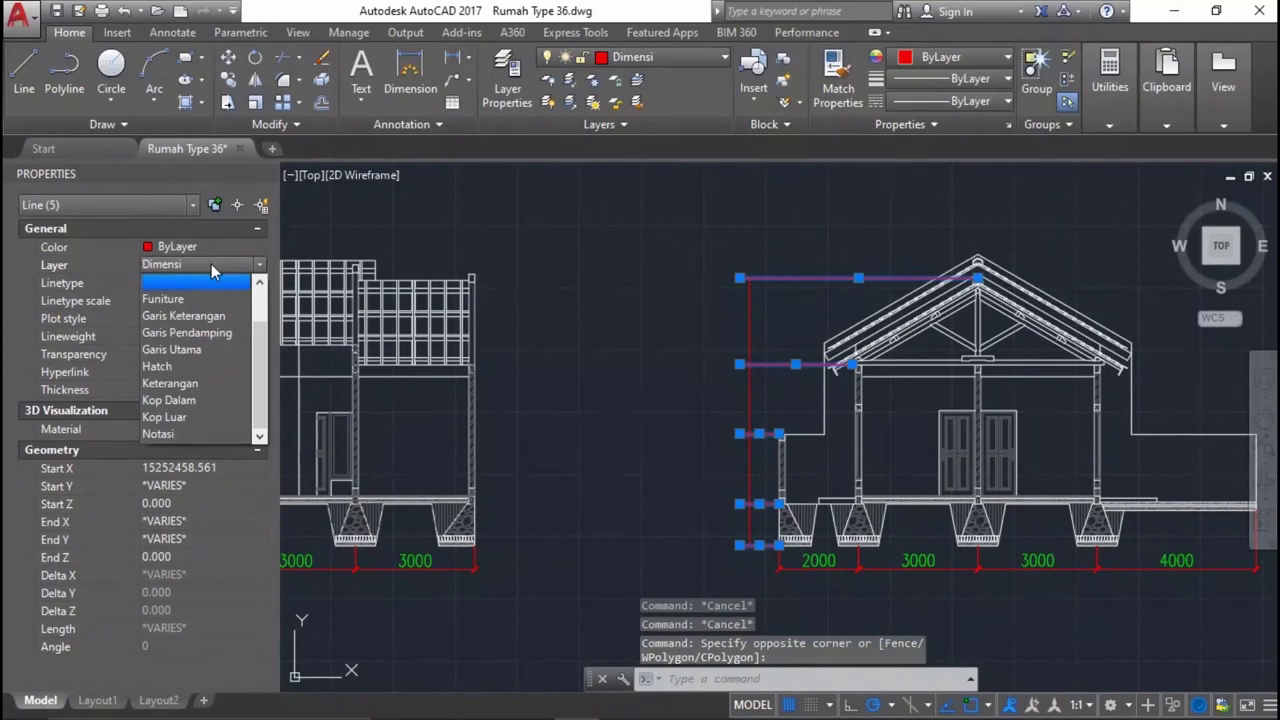
left_click(211, 264)
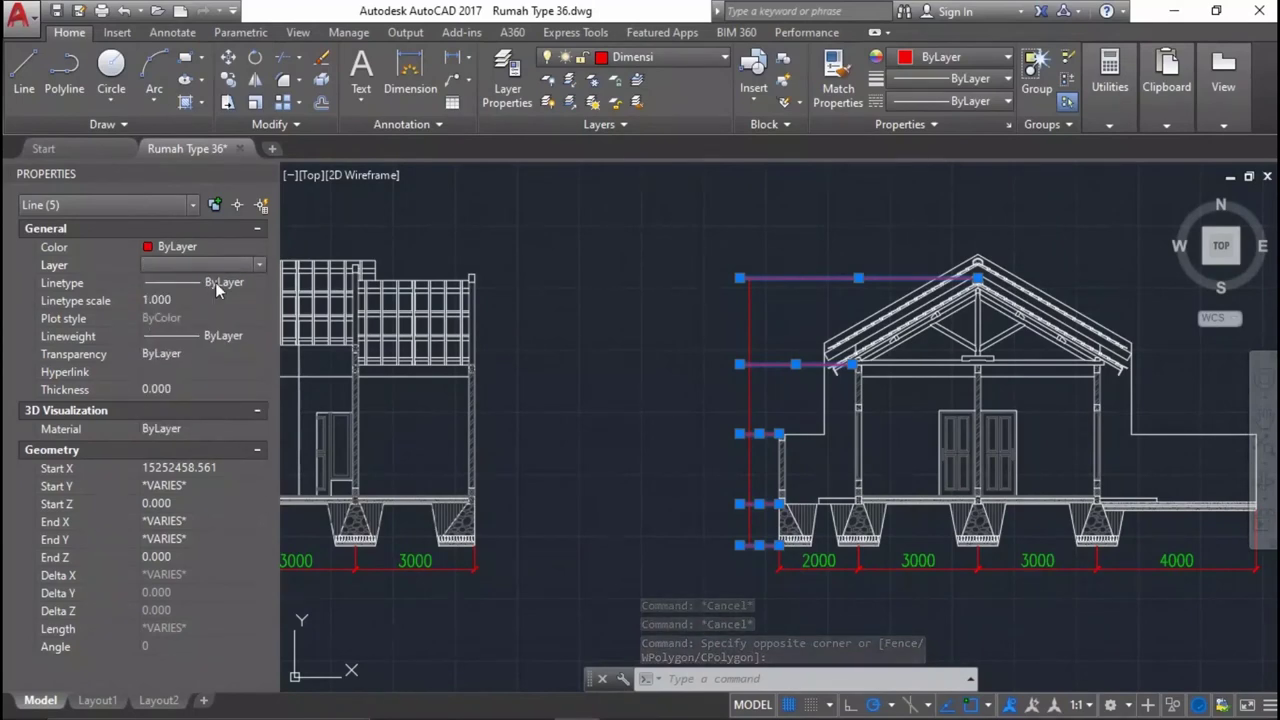
left_click(215, 282)
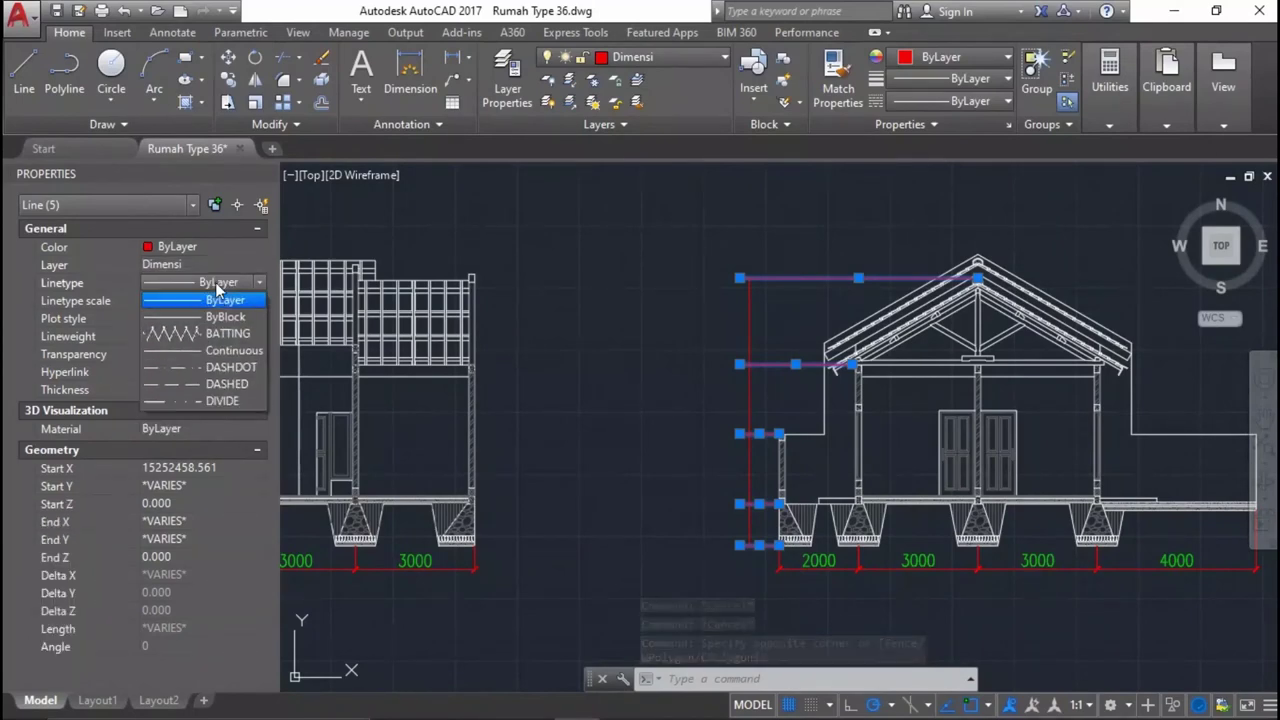
left_click(232, 367)
scroll(751, 466, "up", 3)
scroll(955, 400, "up", 3)
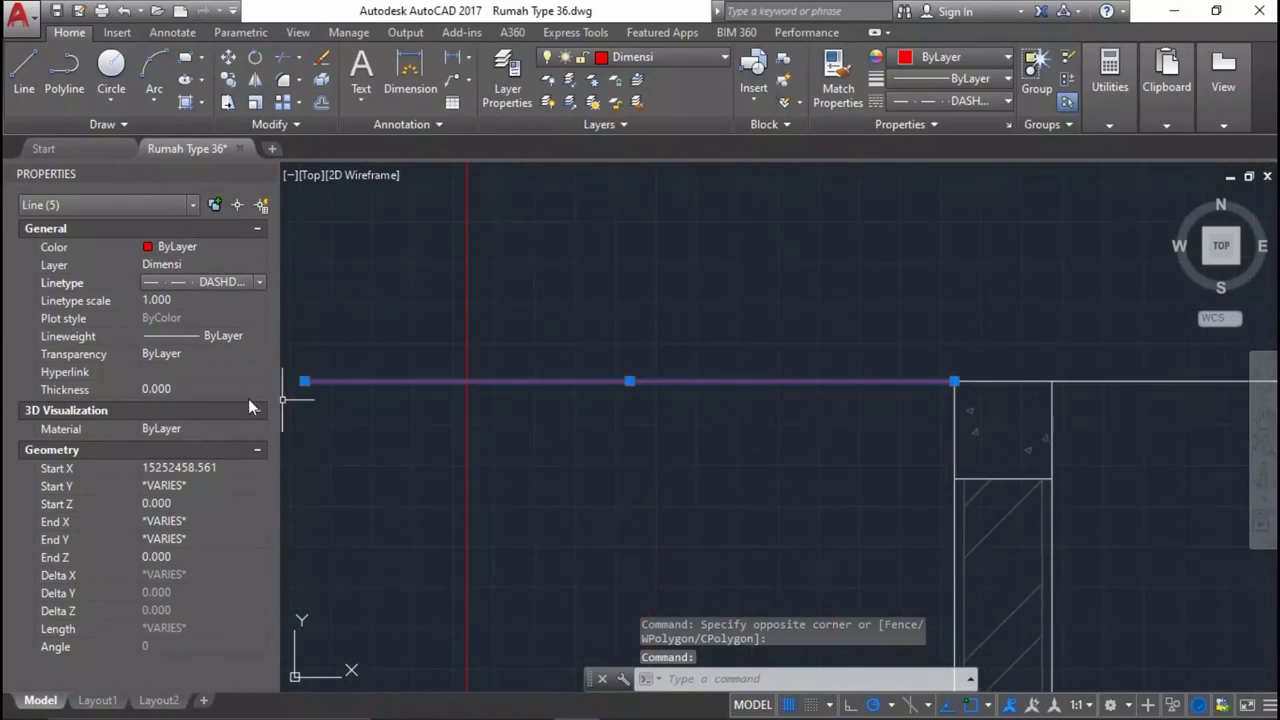
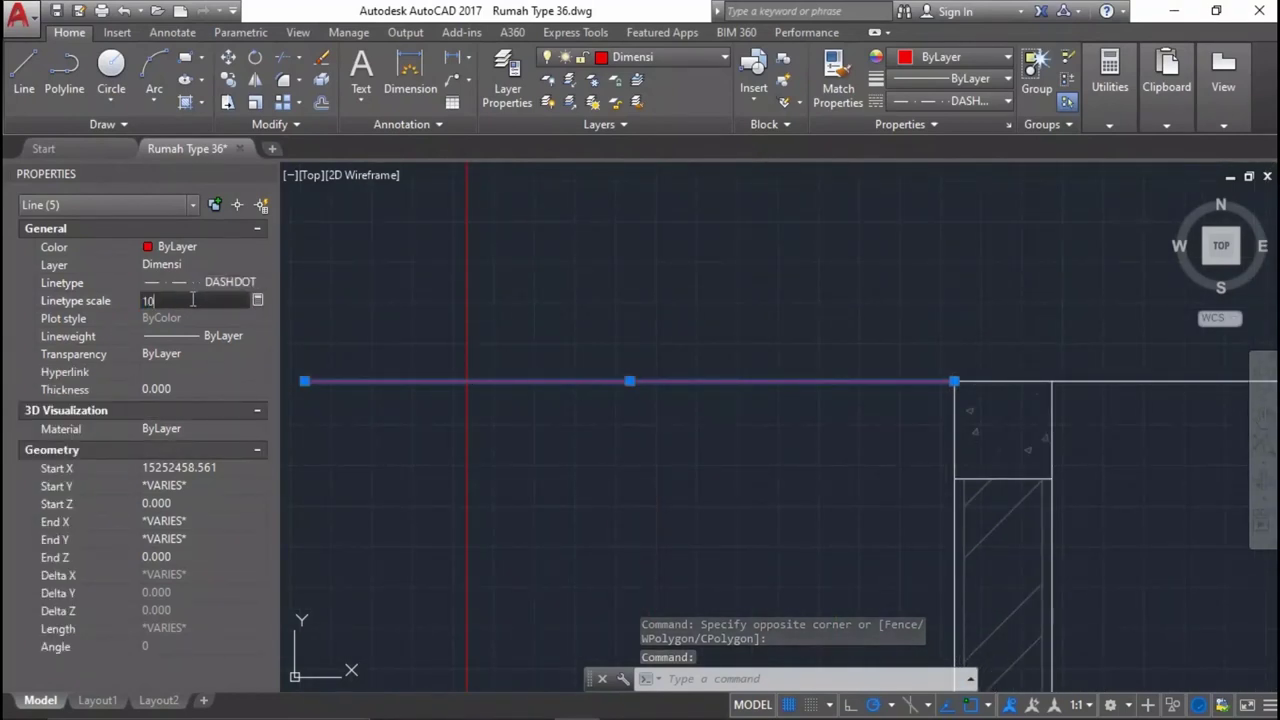
Raise the five Dimensi dash-dot lines' linetype scale from 10 to 200, then to 400.
key("Return")
scroll(603, 375, "up", 4)
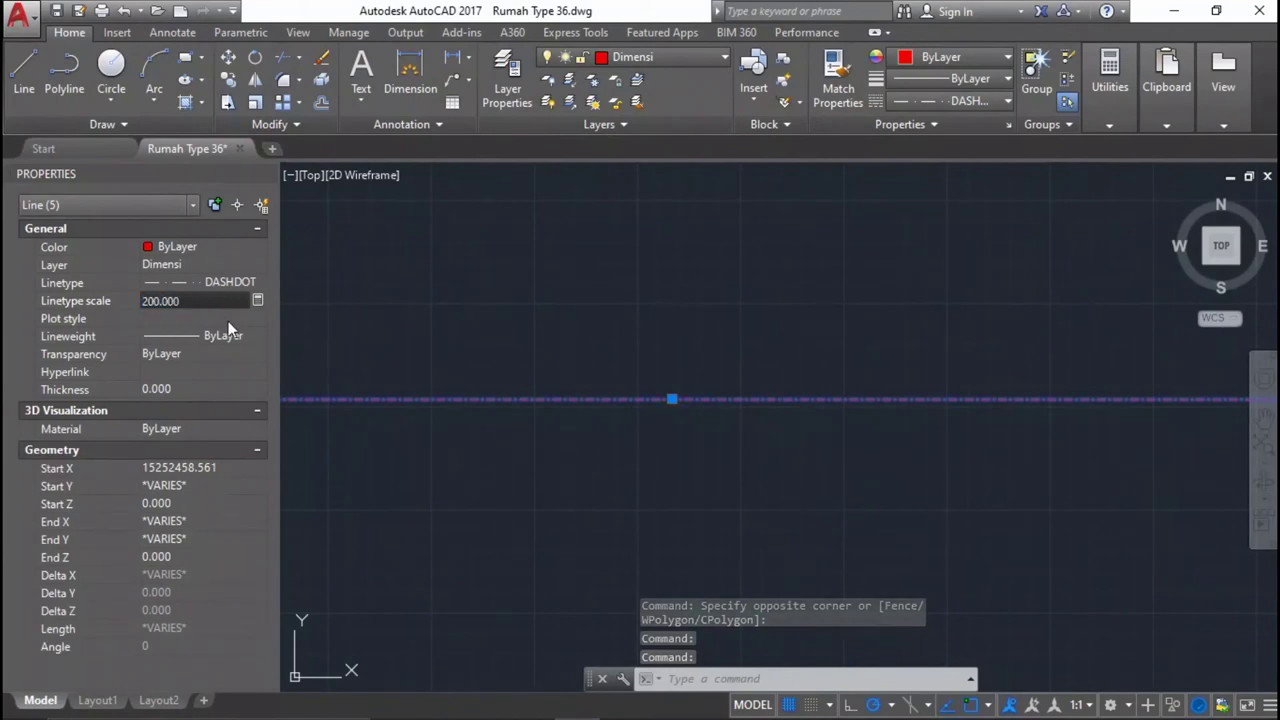
key("Return")
scroll(711, 434, "down", 2)
scroll(810, 326, "down", 2)
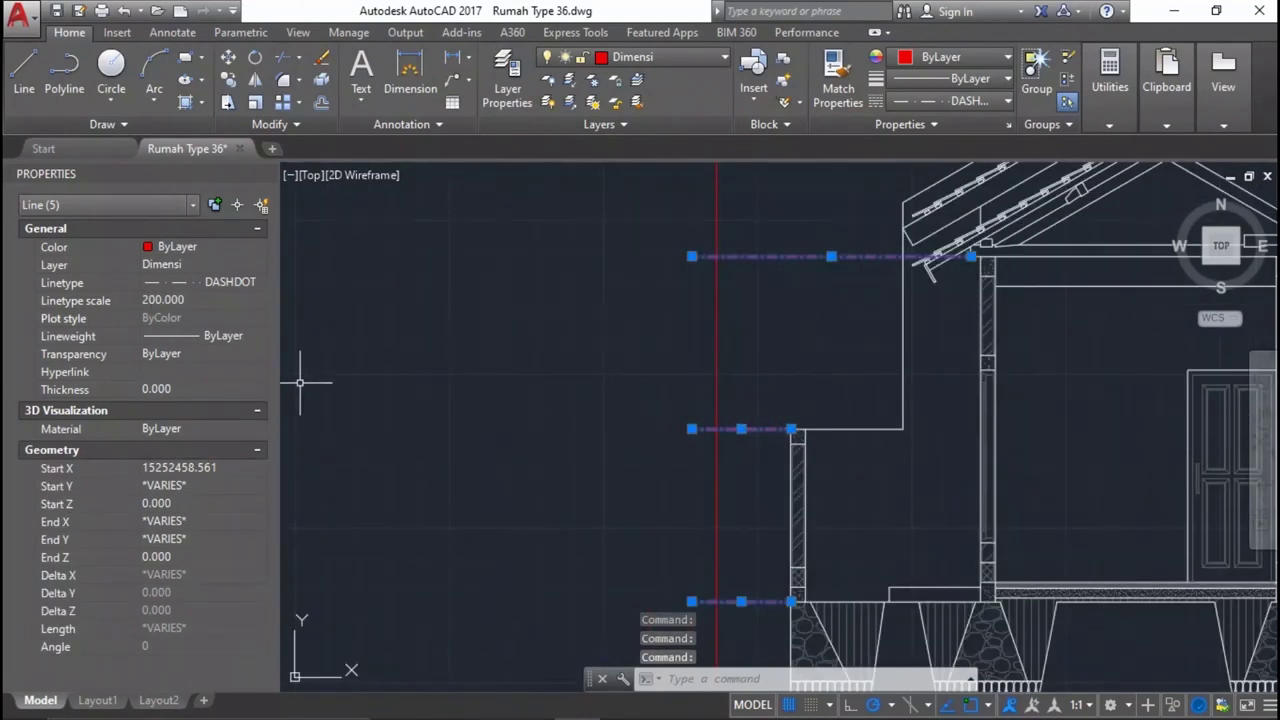
type("400")
key("Return")
scroll(850, 410, "down", 3)
key("Escape")
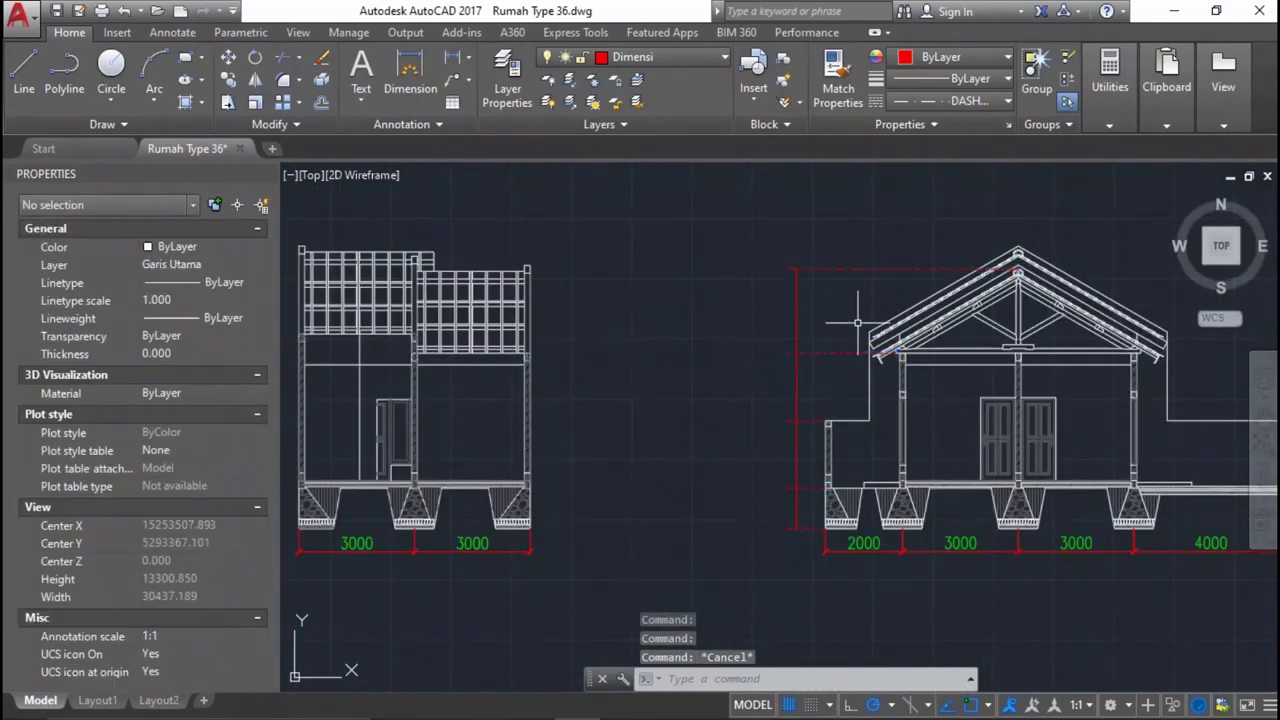
scroll(857, 322, "up", 3)
scroll(850, 300, "up", 2)
scroll(827, 249, "down", 5)
scroll(740, 512, "up", 5)
scroll(740, 505, "down", 3)
scroll(748, 462, "down", 3)
scroll(740, 452, "up", 4)
scroll(740, 452, "up", 1)
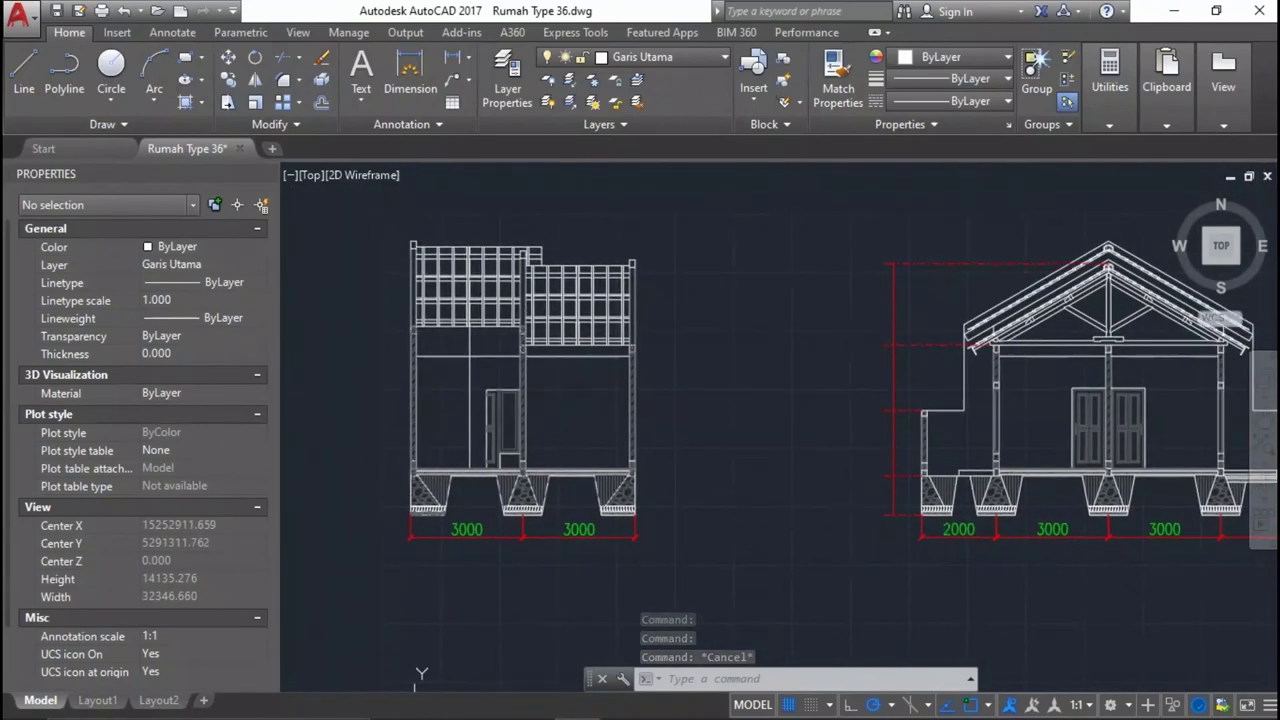
scroll(900, 536, "up", 2)
scroll(905, 533, "down", 2)
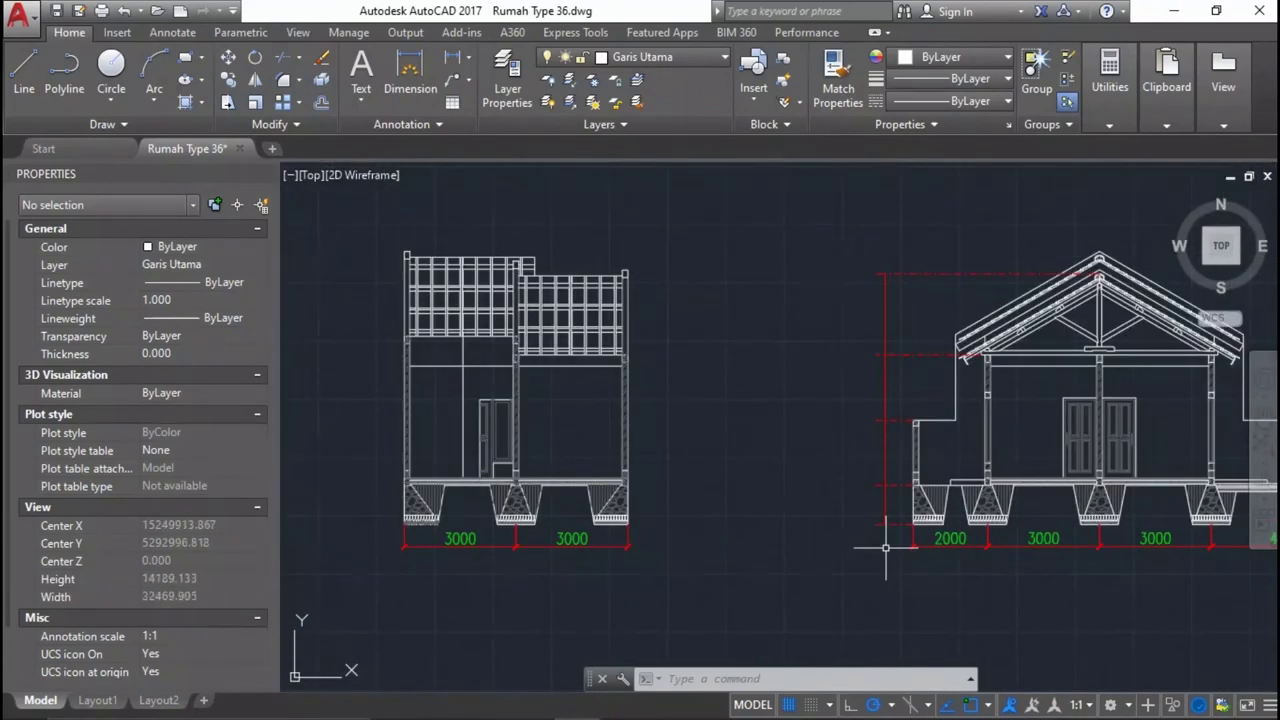
scroll(883, 543, "up", 4)
Draw a short sloped stroke starting where it meets the red level line.
key("Return")
scroll(830, 530, "up", 3)
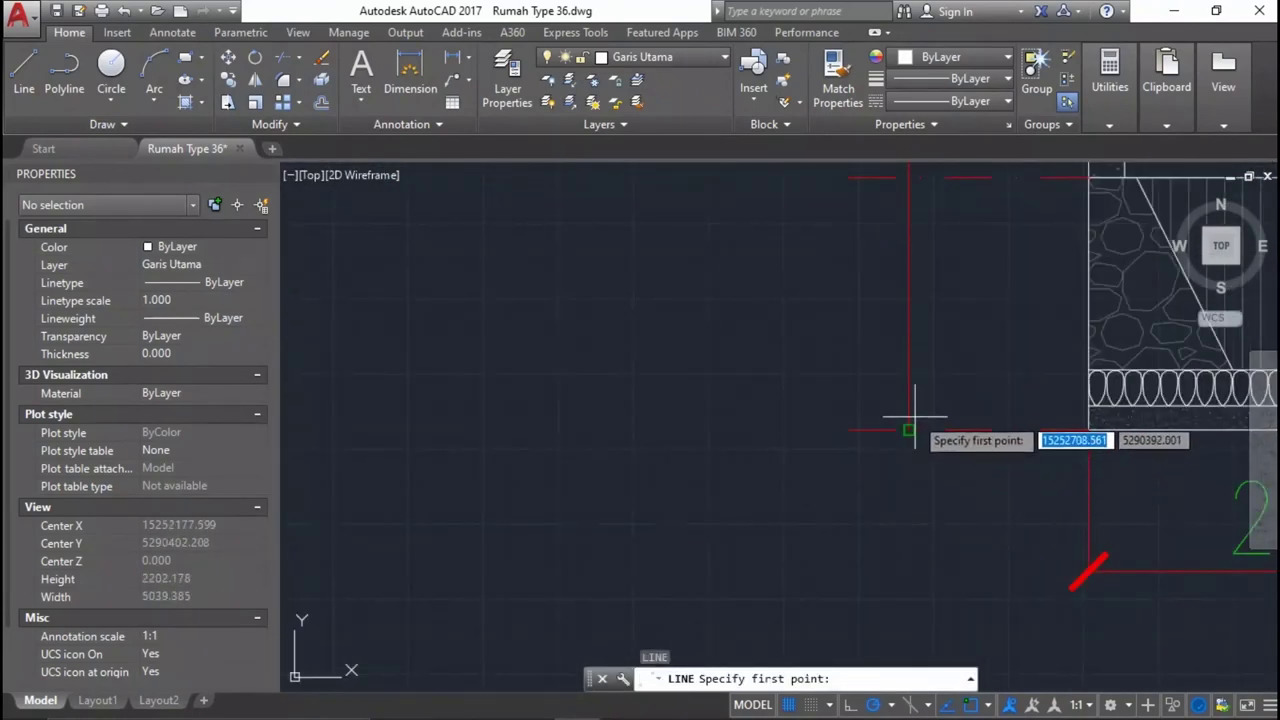
left_click(892, 455)
scroll(937, 420, "up", 2)
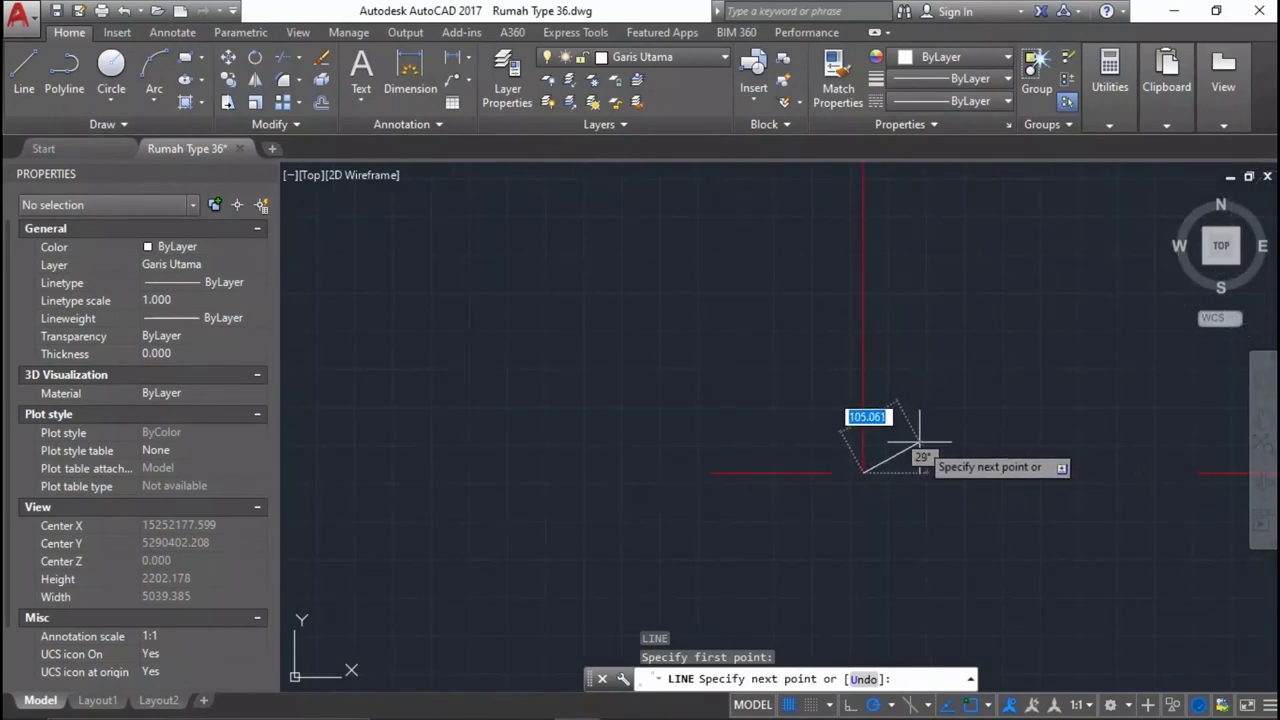
left_click(917, 443)
key("Return")
key("Return")
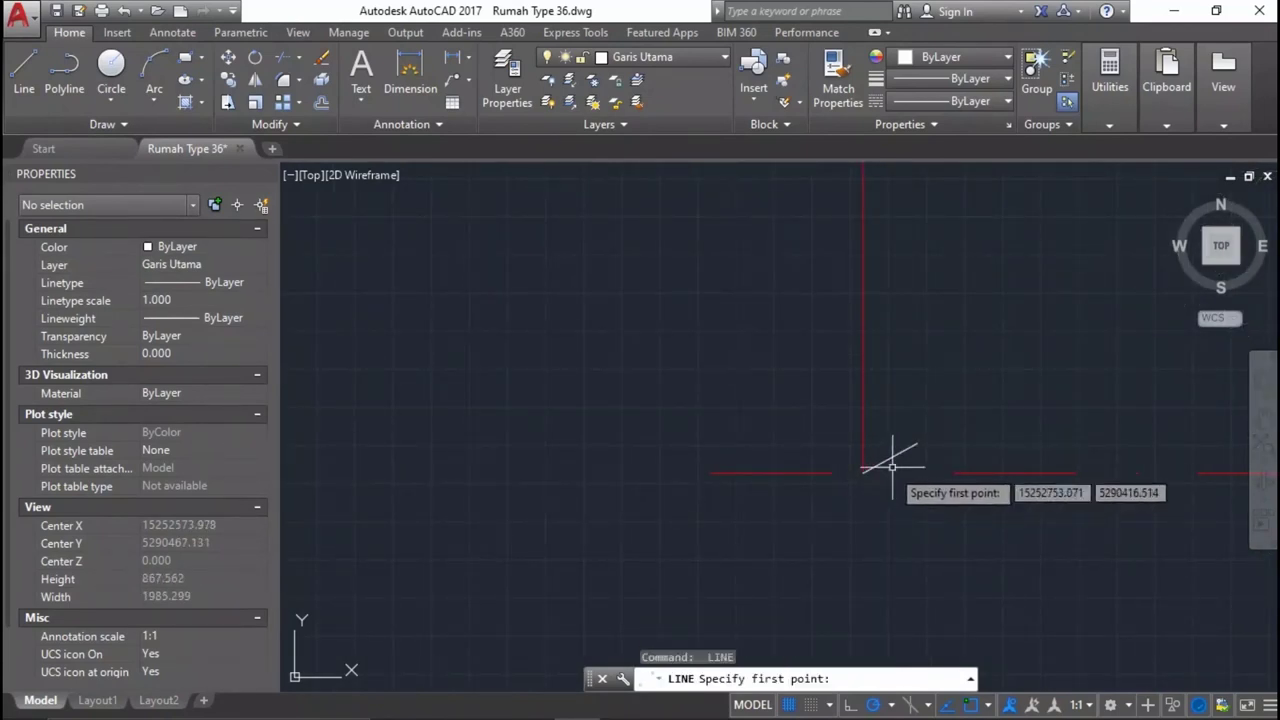
key("Escape")
Mirror the sloped stroke about a vertical axis, keeping the original, to form a V.
left_click(892, 466)
left_click(900, 450)
middle_click_drag(881, 457, 906, 465)
type("i")
key("Return")
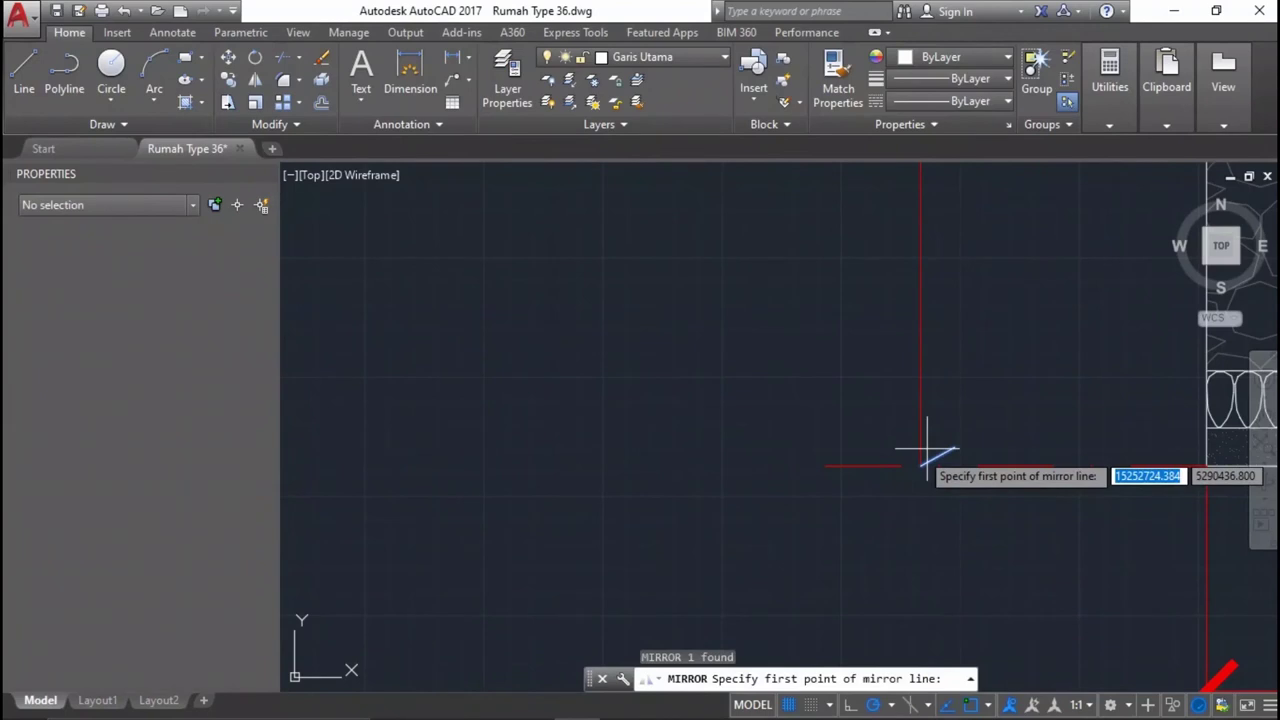
left_click(876, 540)
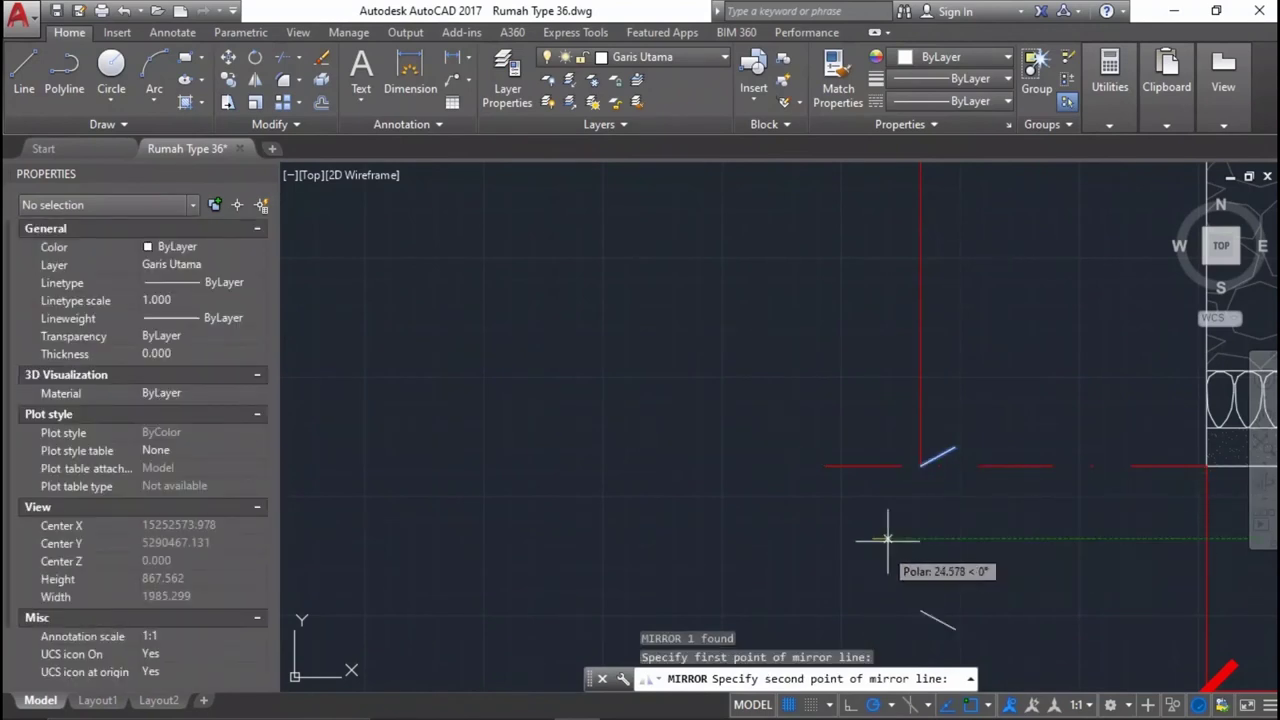
key("Escape")
left_click(918, 457)
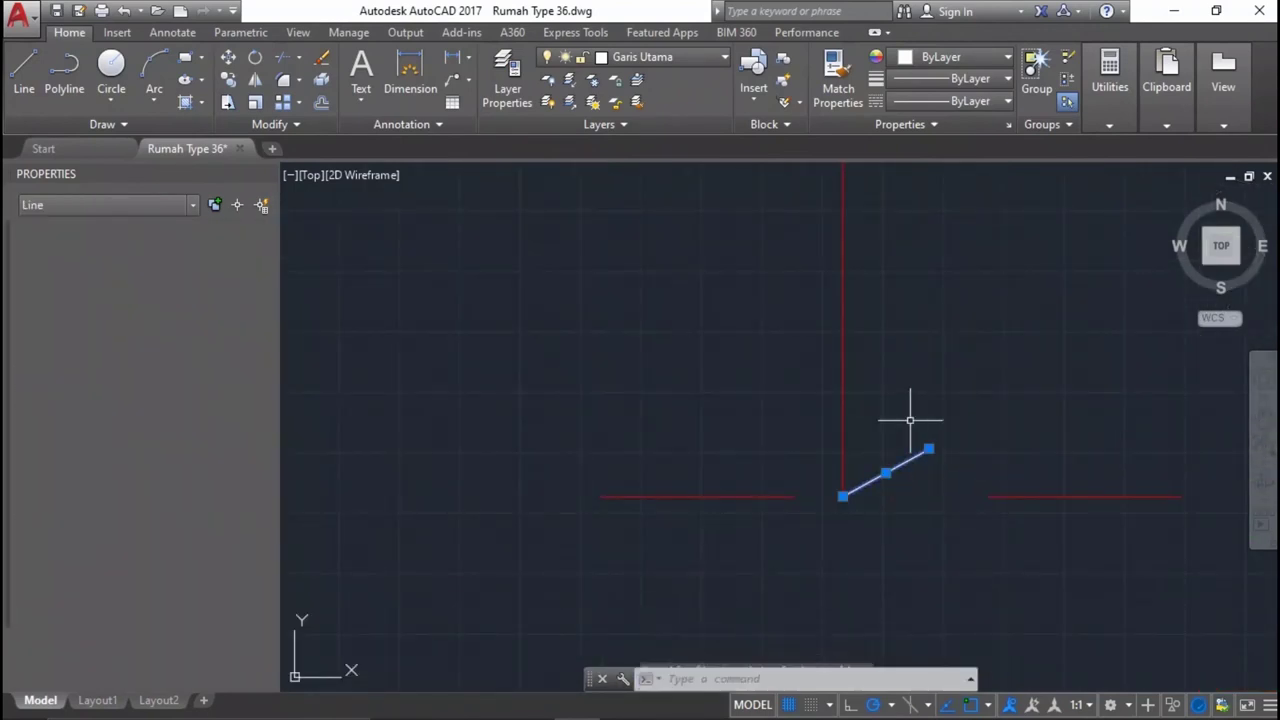
key("Return")
left_click(843, 496)
left_click(843, 531)
key("Return")
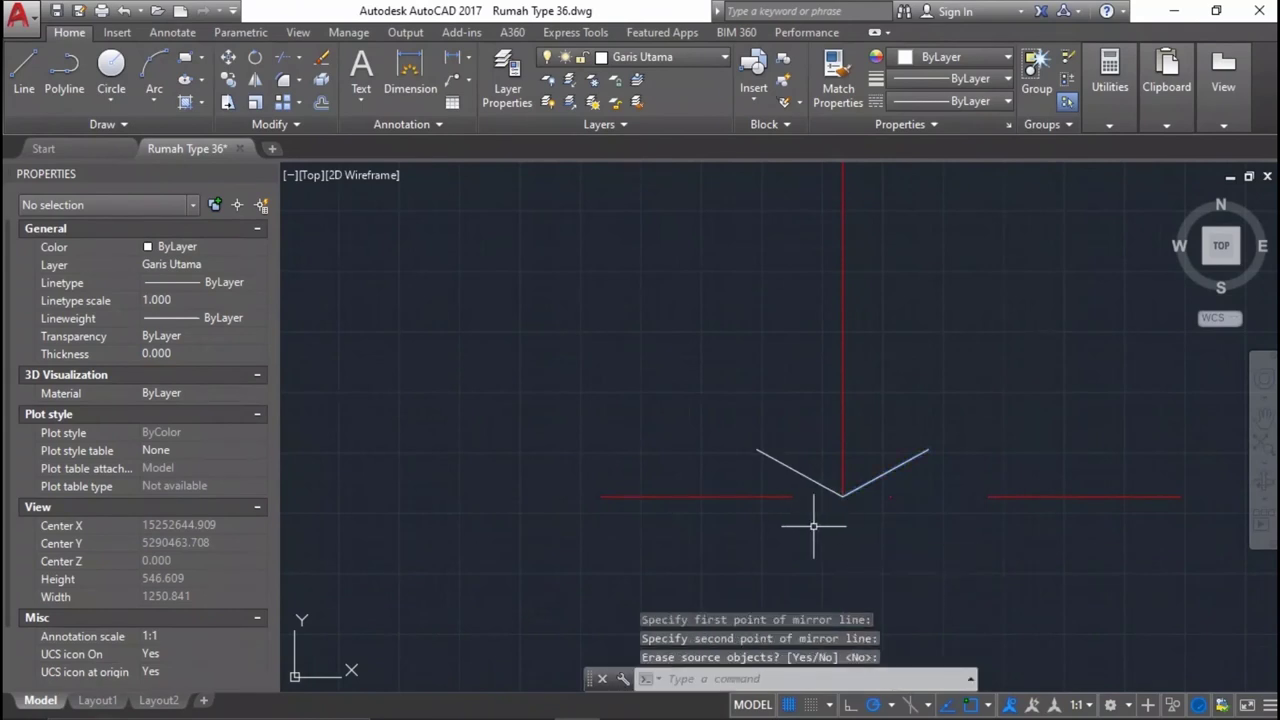
Draw a horizontal leader line leftward from the V's left tip.
type("l")
key("Return")
left_click(817, 431)
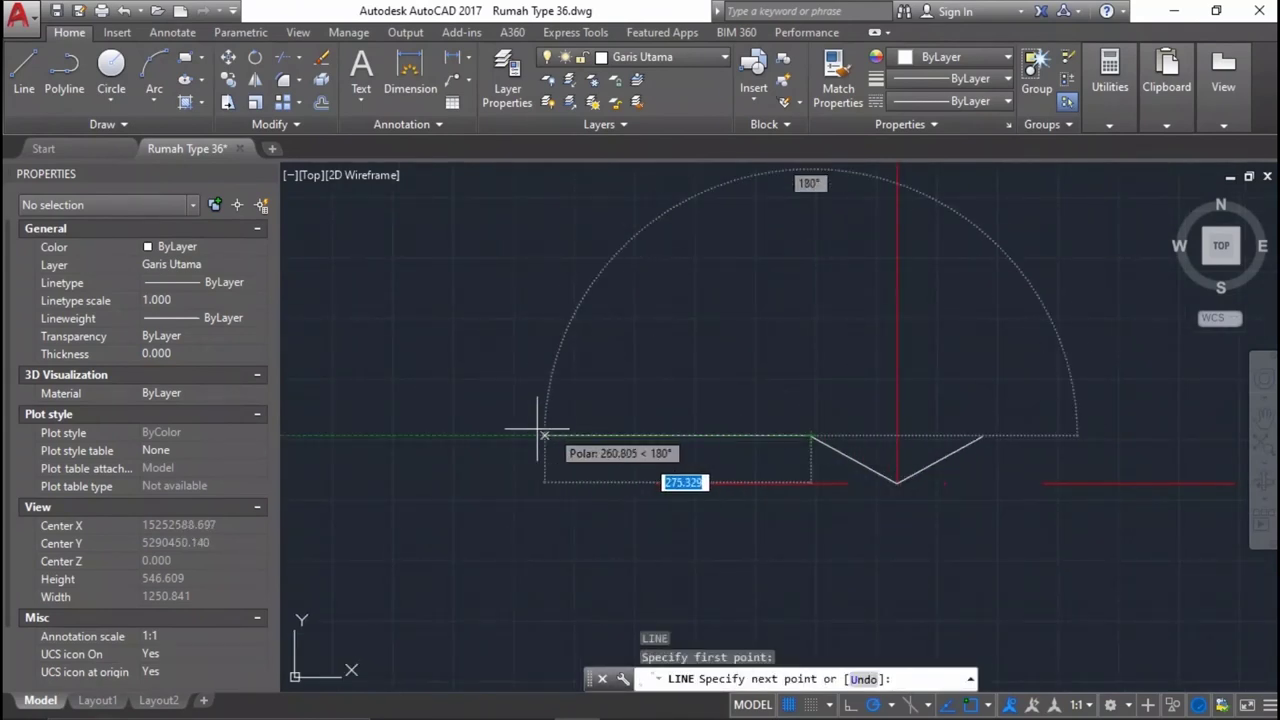
left_click(528, 437)
key("Return")
scroll(760, 410, "down", 3)
scroll(754, 401, "up", 3)
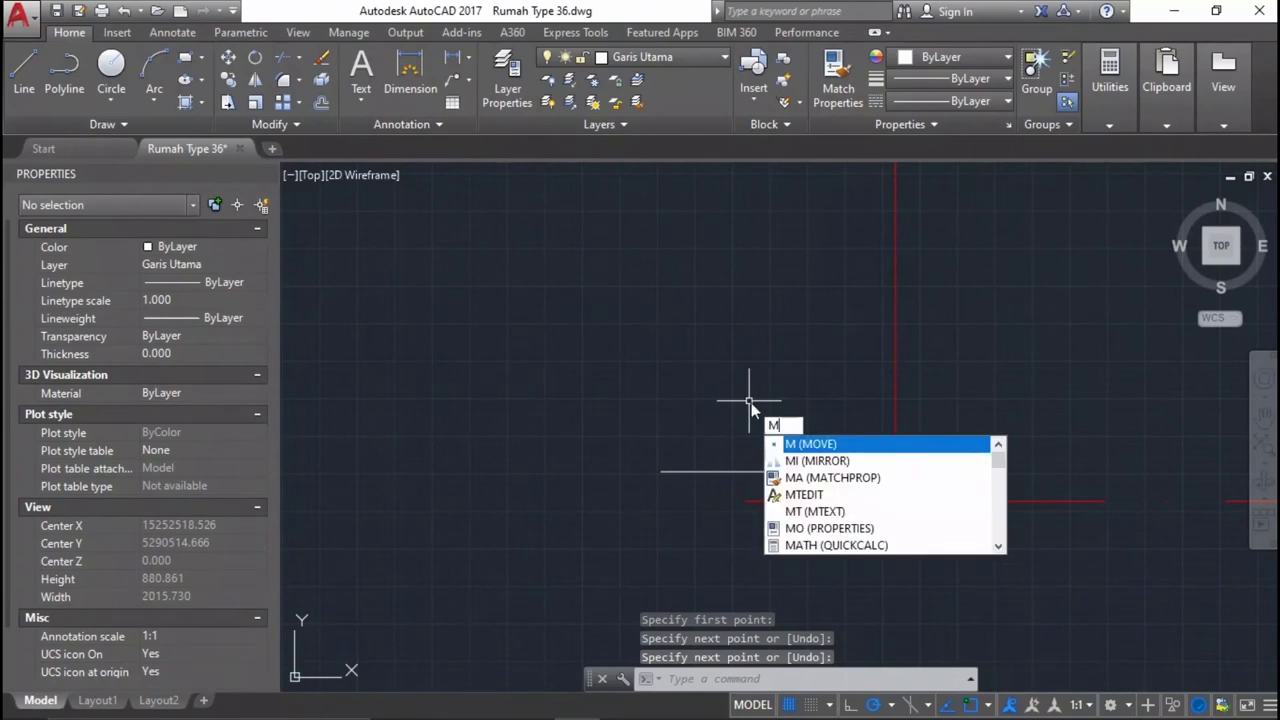
left_click(815, 511)
left_click(534, 325)
left_click(761, 430)
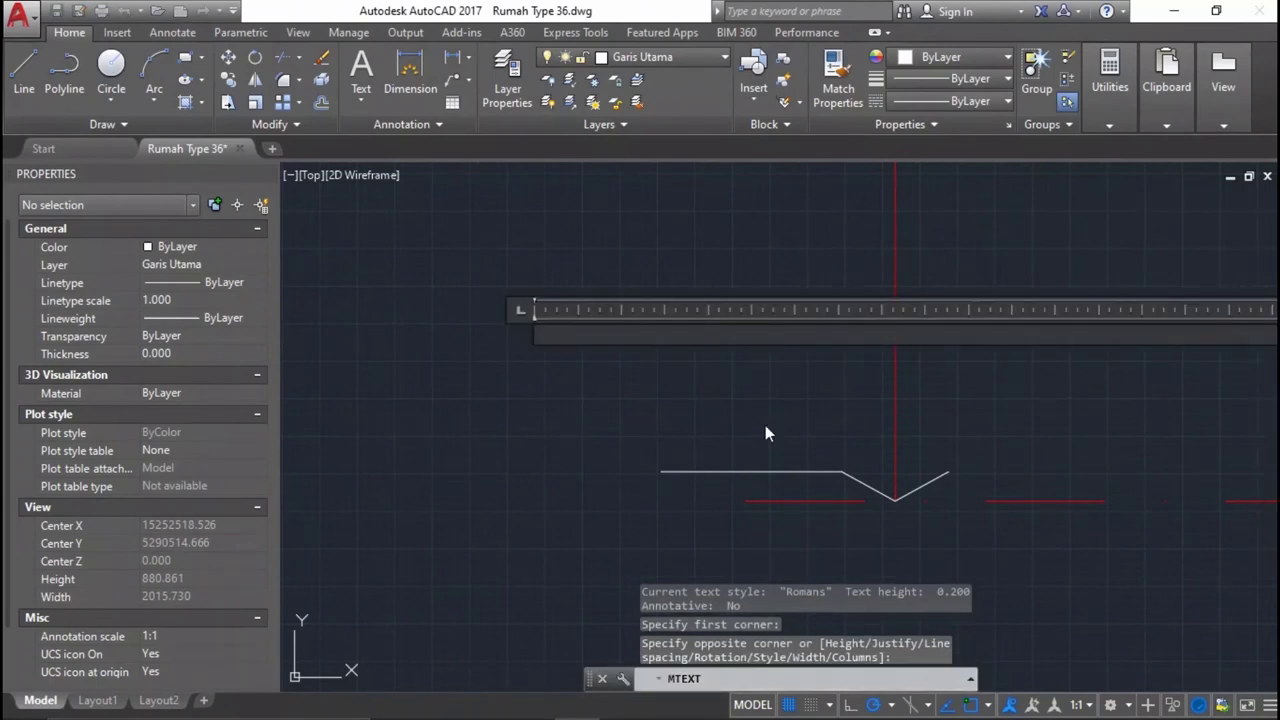
type("-0.")
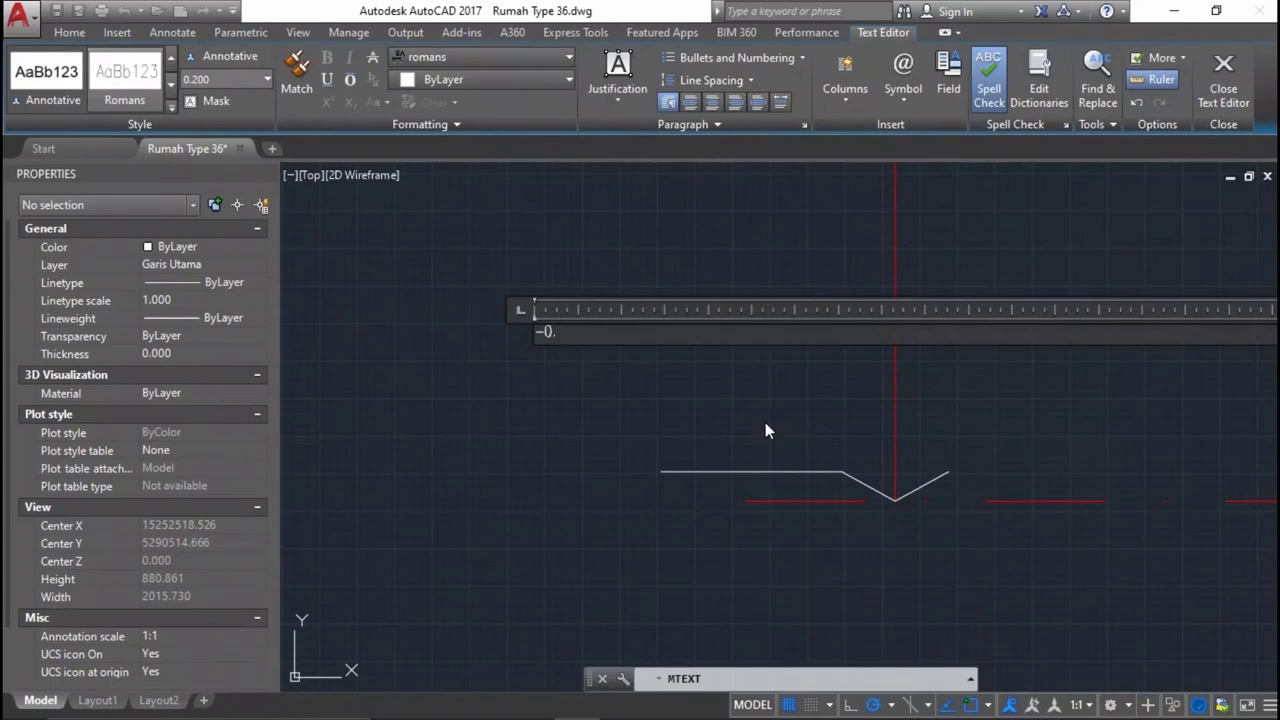
key("Escape")
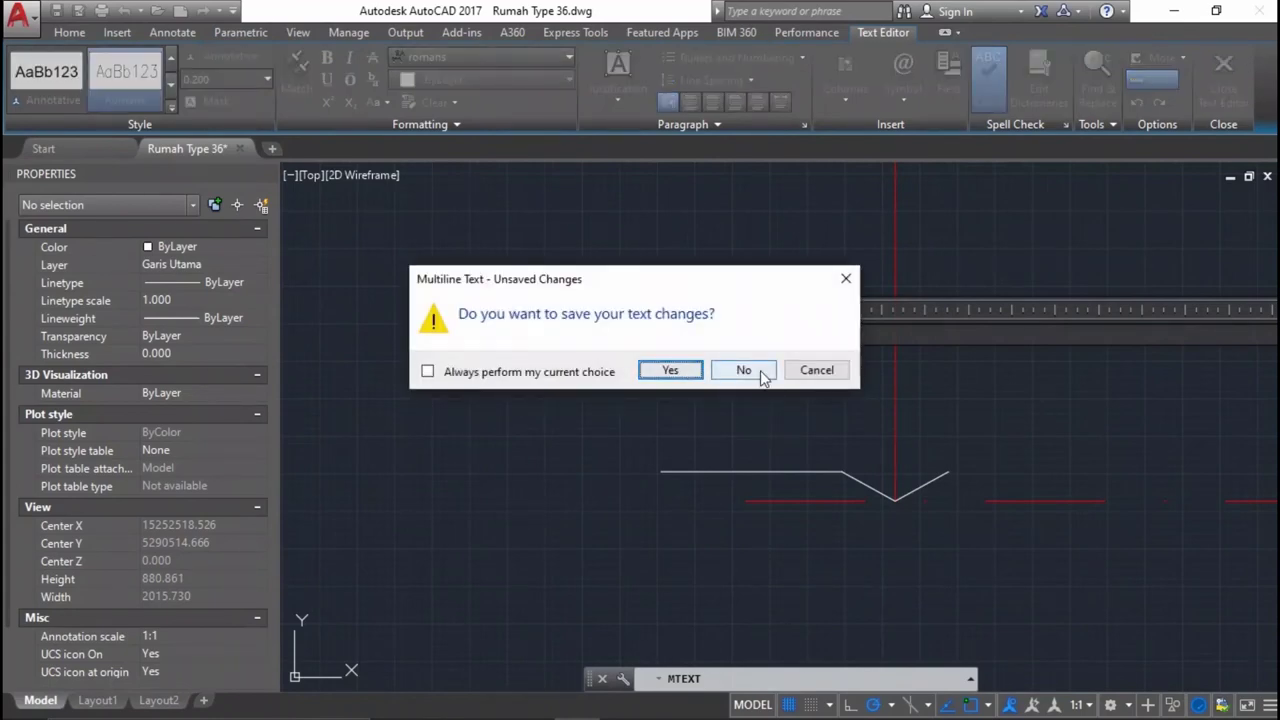
left_click(743, 370)
scroll(1021, 341, "down", 3)
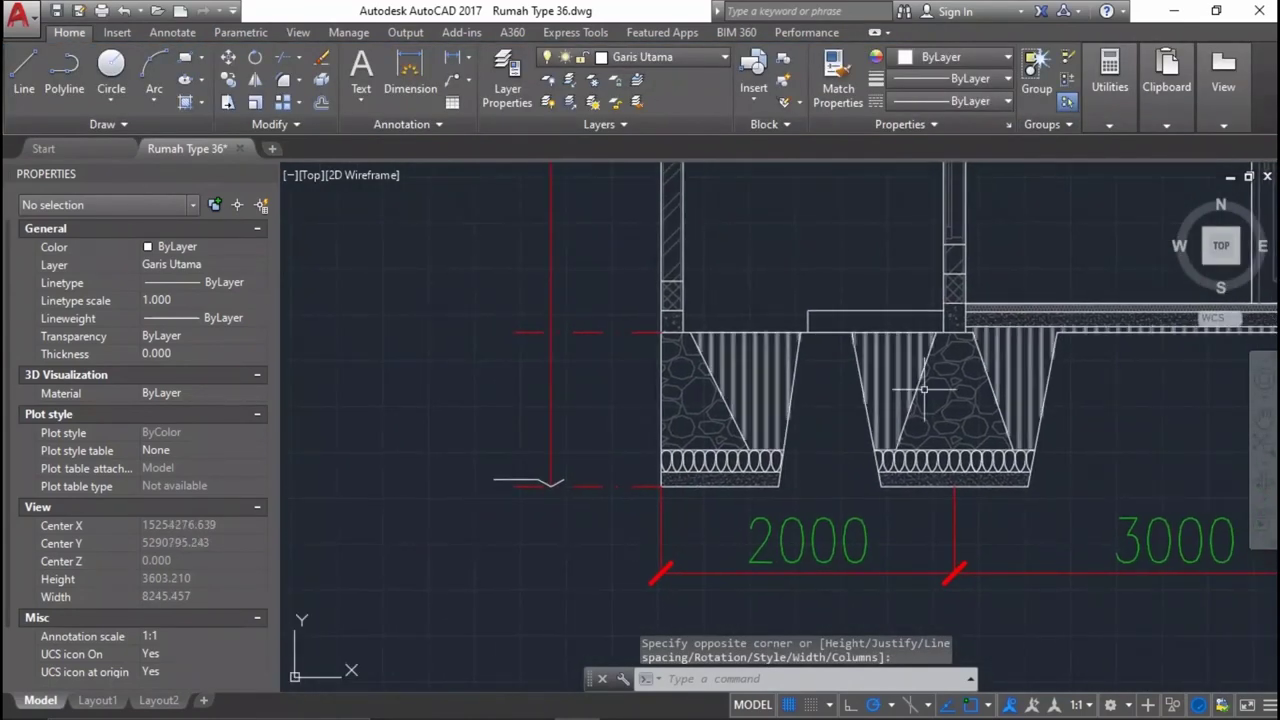
Clear the leftover commands and select the dashed level line at the footing top.
middle_click_drag(700, 338, 780, 378)
scroll(800, 440, "up", 3)
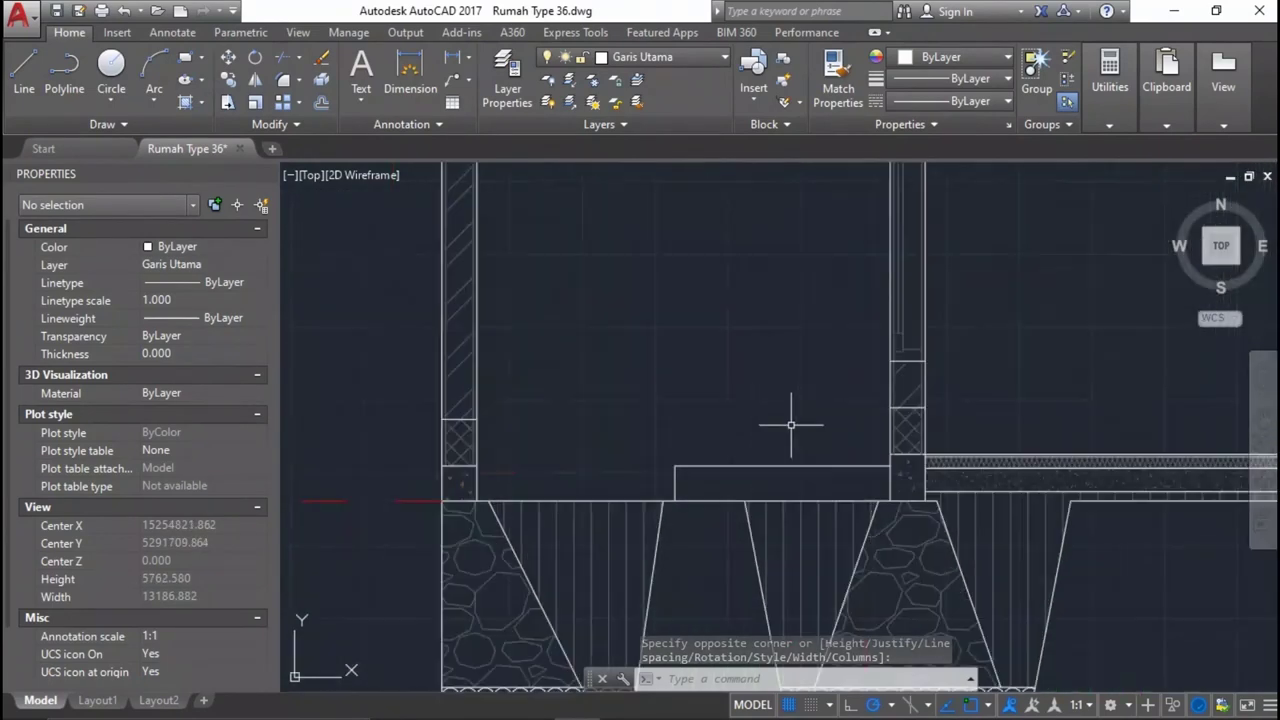
scroll(863, 481, "up", 2)
key("Escape")
type("L")
key("Return")
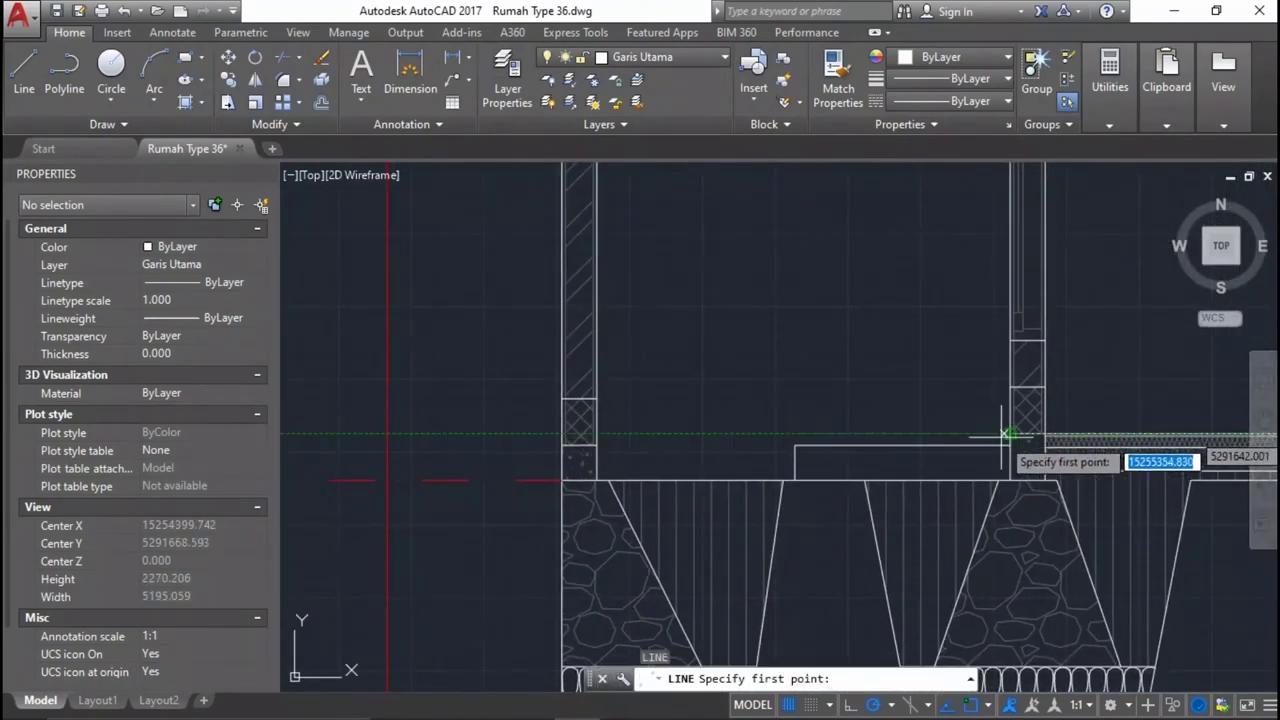
scroll(1000, 434, "down", 1)
key("Escape")
left_click(757, 490)
left_click(717, 437)
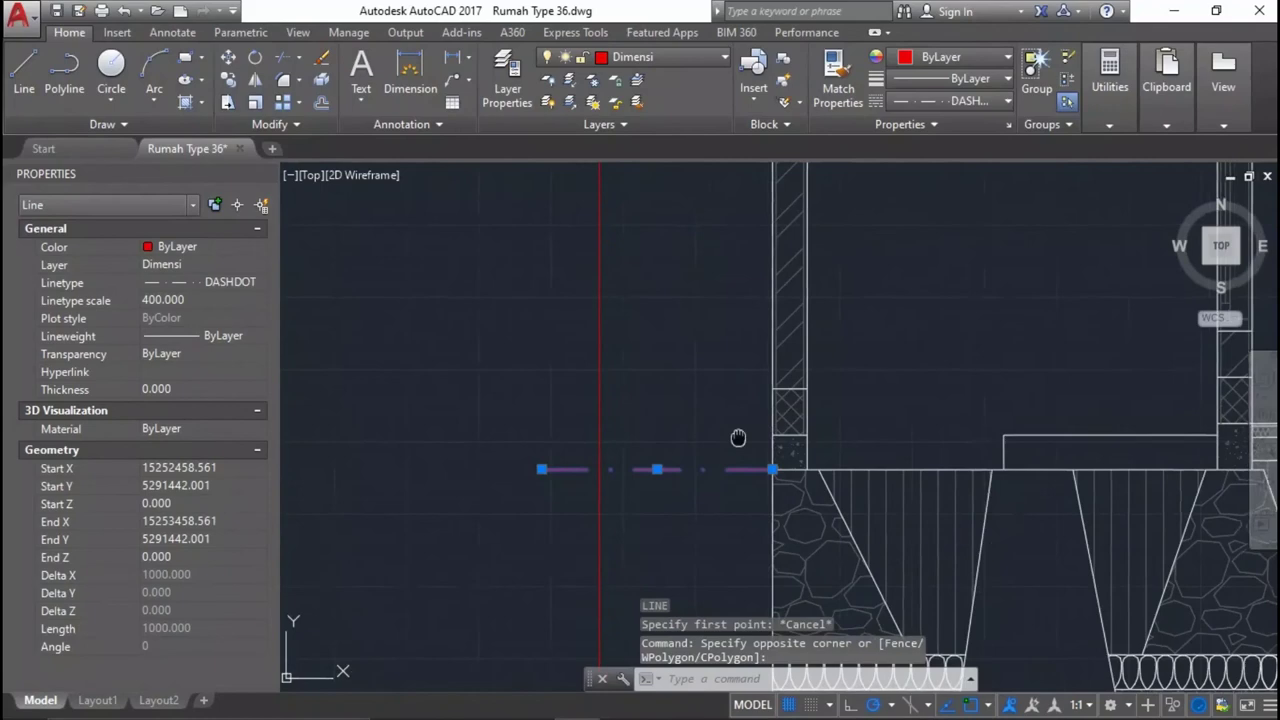
middle_click_drag(737, 437, 694, 423)
Copy the dashed level line 200 units upward from its end point.
type("co")
key("Return")
scroll(880, 465, "up", 2)
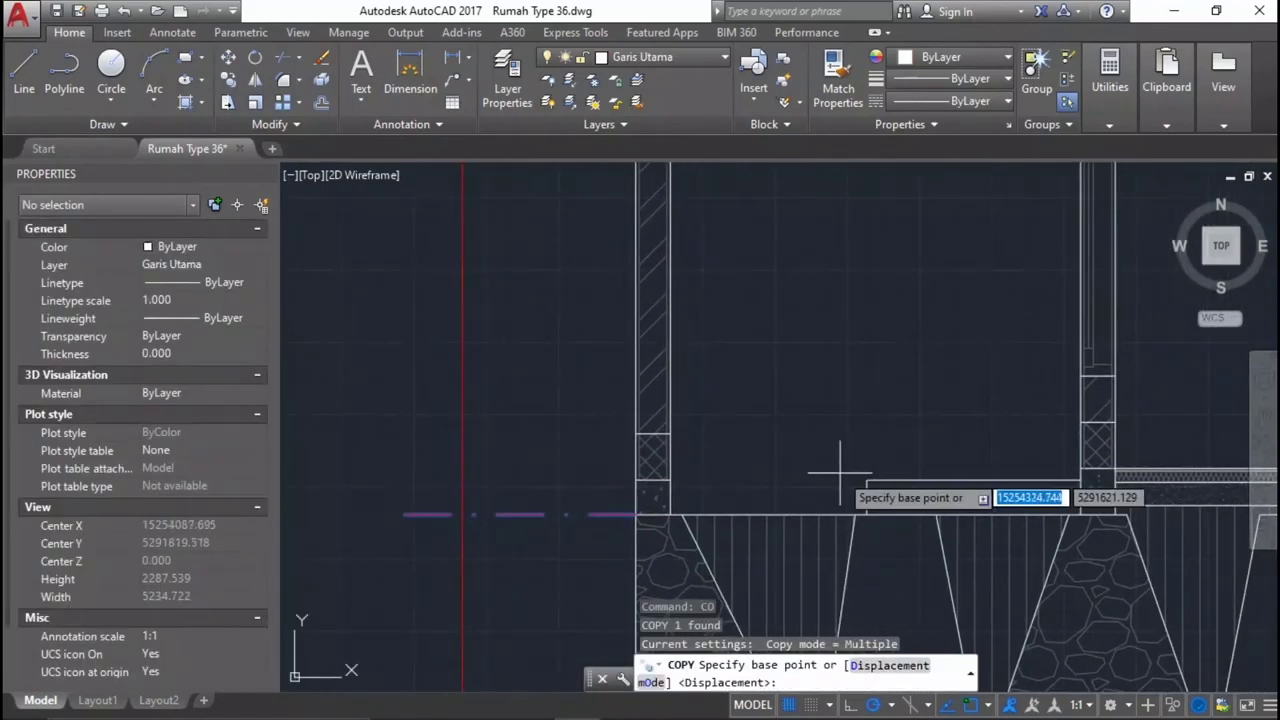
scroll(1103, 510, "up", 3)
left_click(1101, 510)
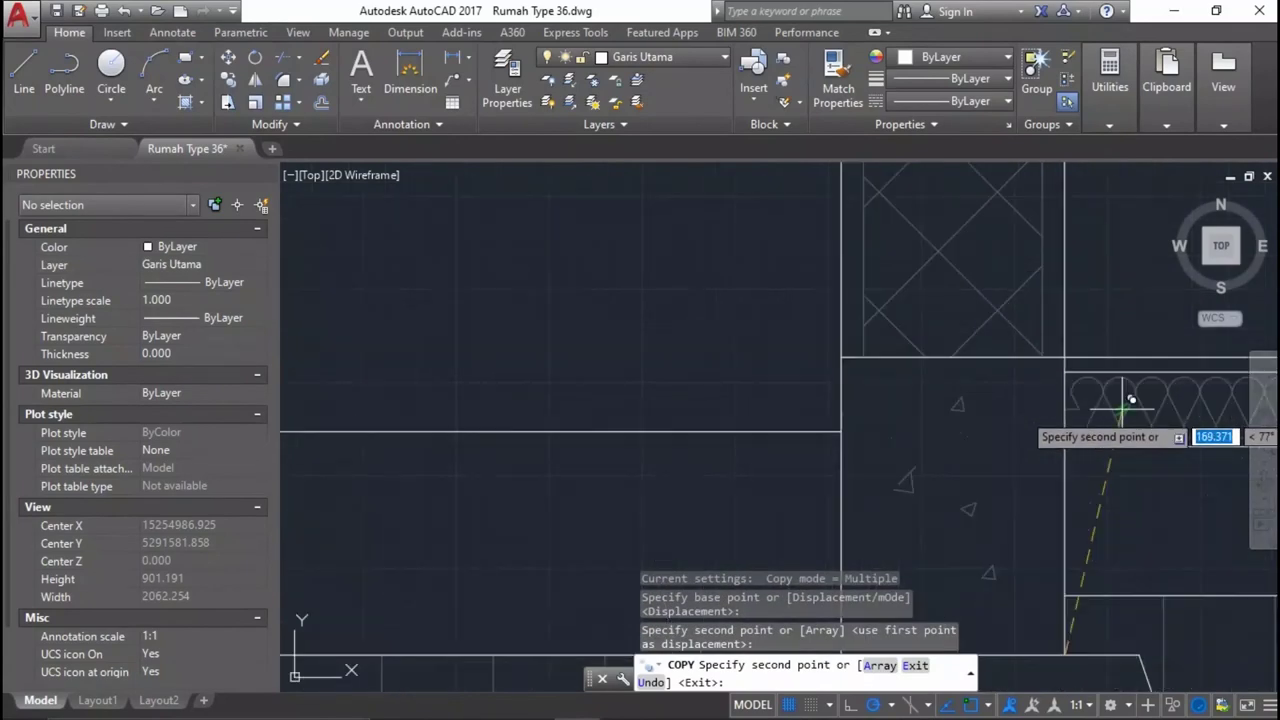
middle_click_drag(1118, 390, 1093, 398)
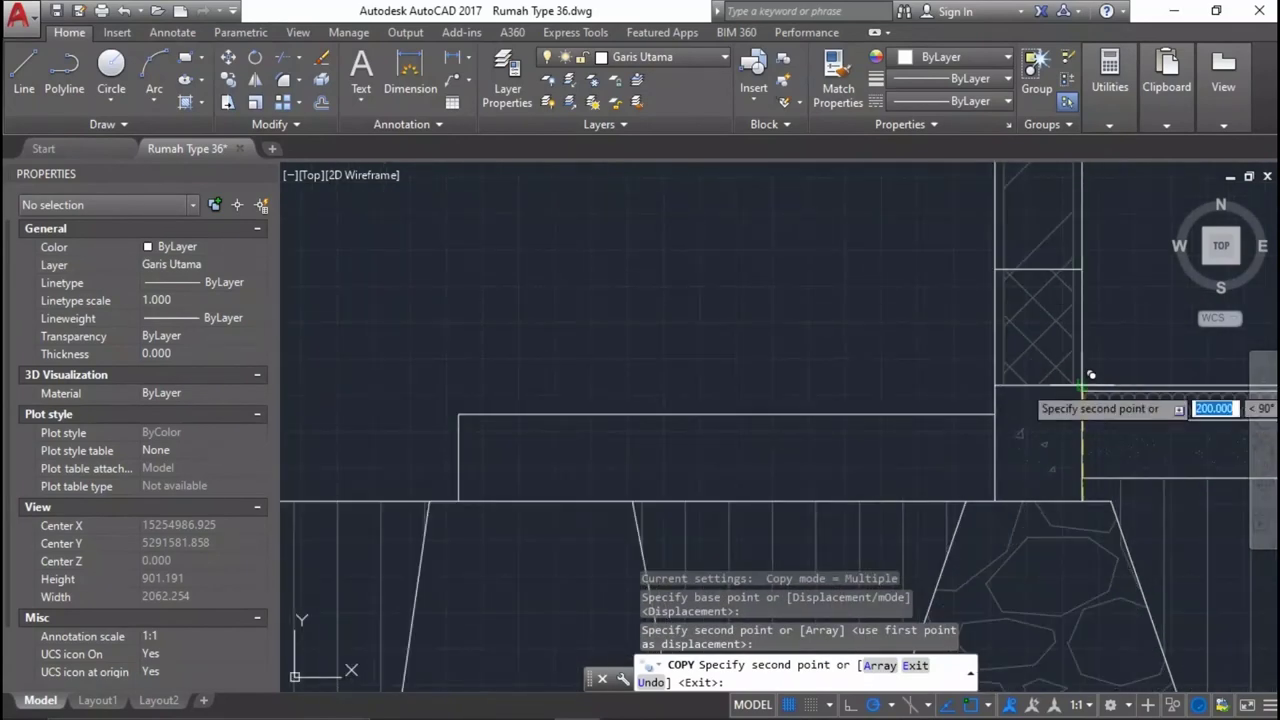
scroll(1090, 385, "down", 3)
scroll(1090, 385, "down", 3)
key("Return")
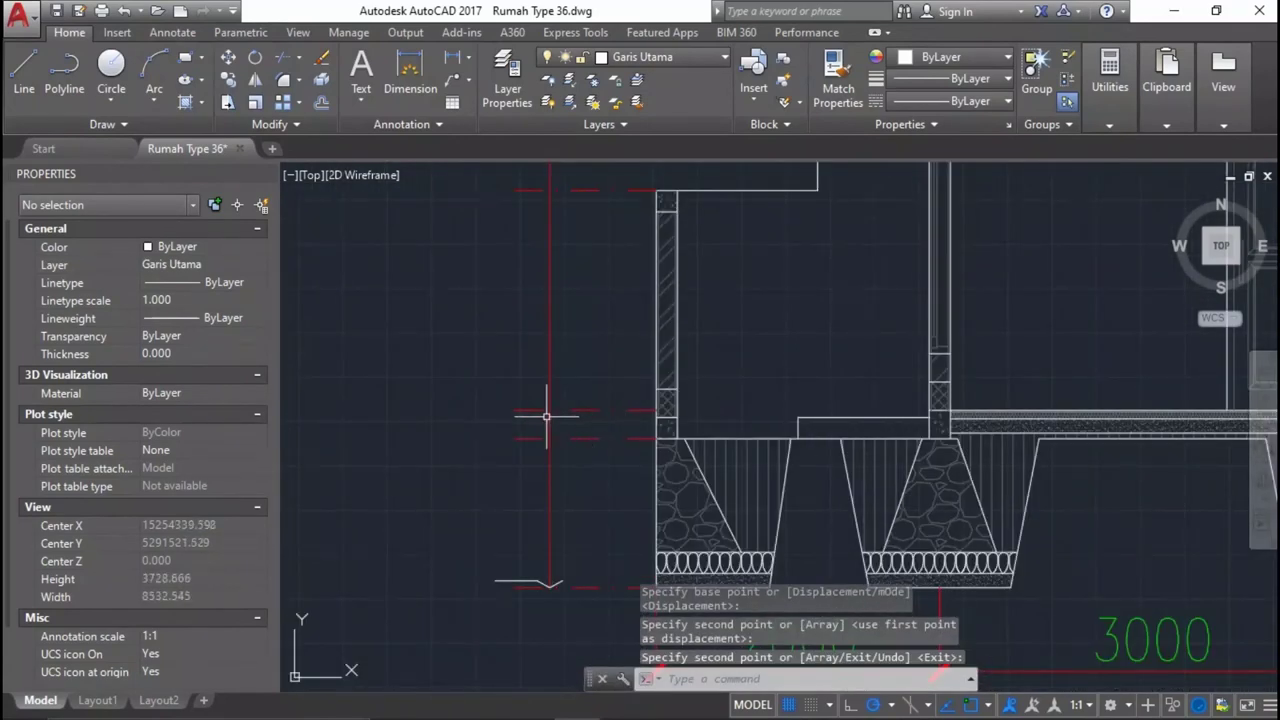
Start a line at the slab and wall corner, then cancel it without drawing.
middle_click_drag(546, 416, 680, 346)
scroll(815, 340, "up", 3)
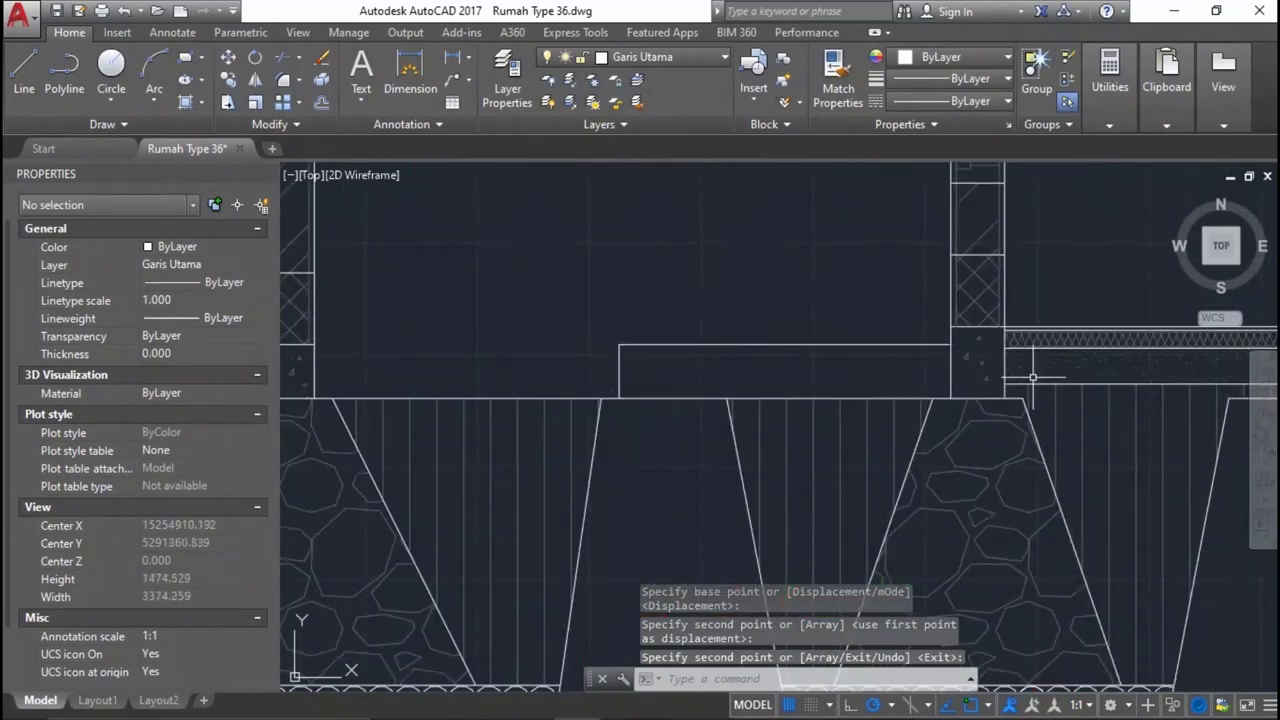
scroll(815, 338, "up", 3)
scroll(820, 335, "up", 2)
scroll(820, 333, "up", 2)
type("l")
key("Return")
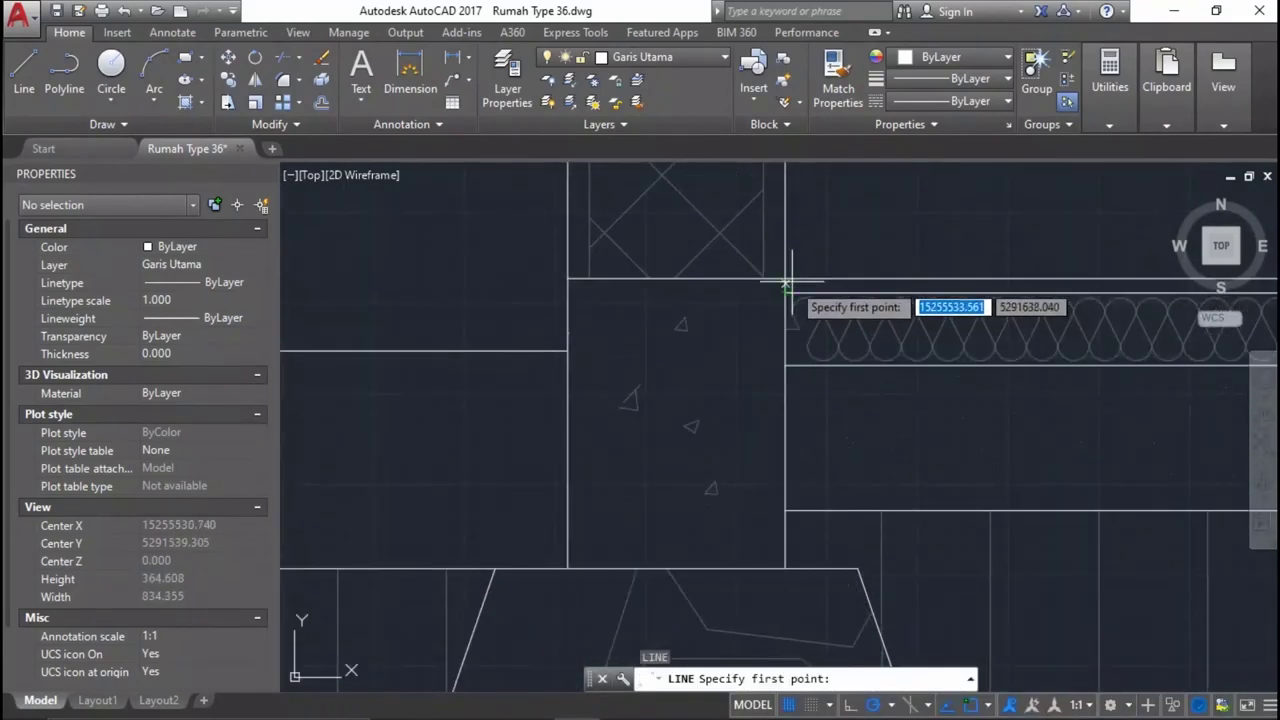
left_click(788, 289)
scroll(794, 210, "down", 3)
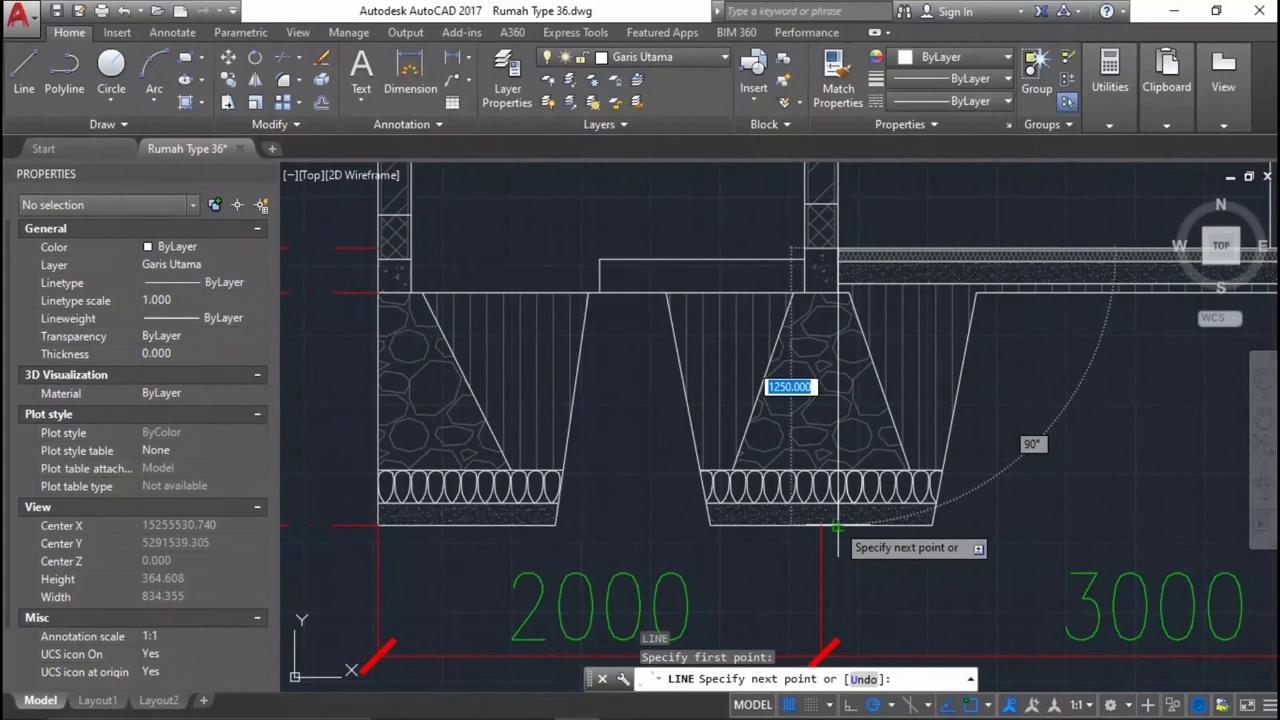
scroll(880, 460, "down", 3)
scroll(760, 380, "down", 1)
scroll(620, 460, "up", 3)
scroll(600, 465, "up", 3)
key("Return")
Begin a multiline text box beside the level marker, then cancel it.
type("t")
key("Return")
left_click(608, 366)
key("Escape")
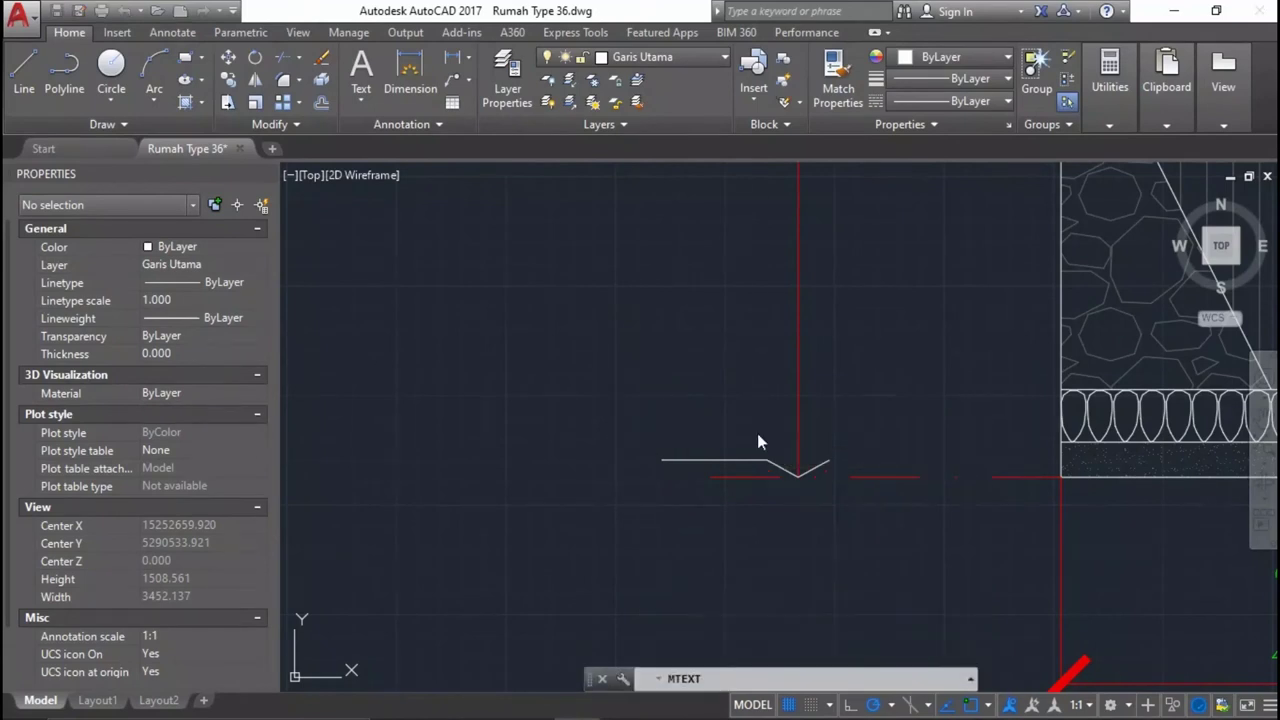
Add a multiline text label reading -1250 beside the level marker.
left_click(757, 433)
type("-1250")
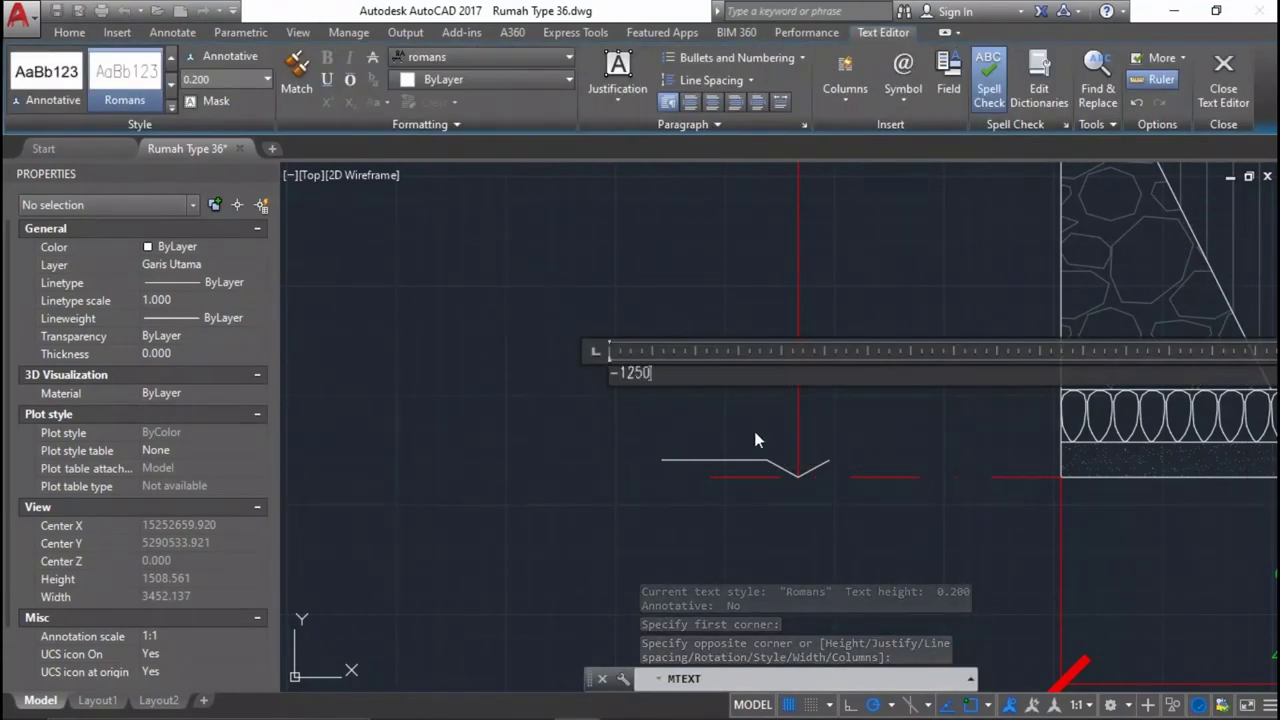
left_click(765, 430)
scroll(700, 420, "down", 4)
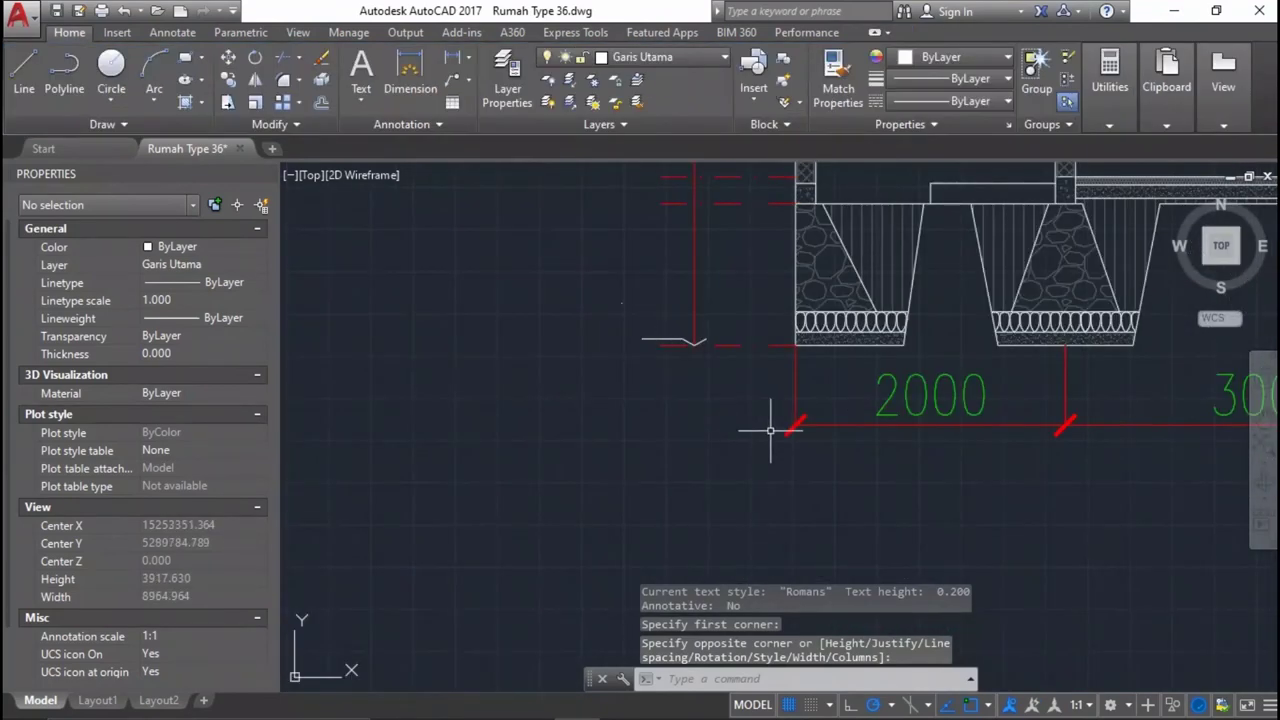
Select the 2000 dimension to inspect its settings, then deselect it.
left_click(870, 409)
left_click(845, 453)
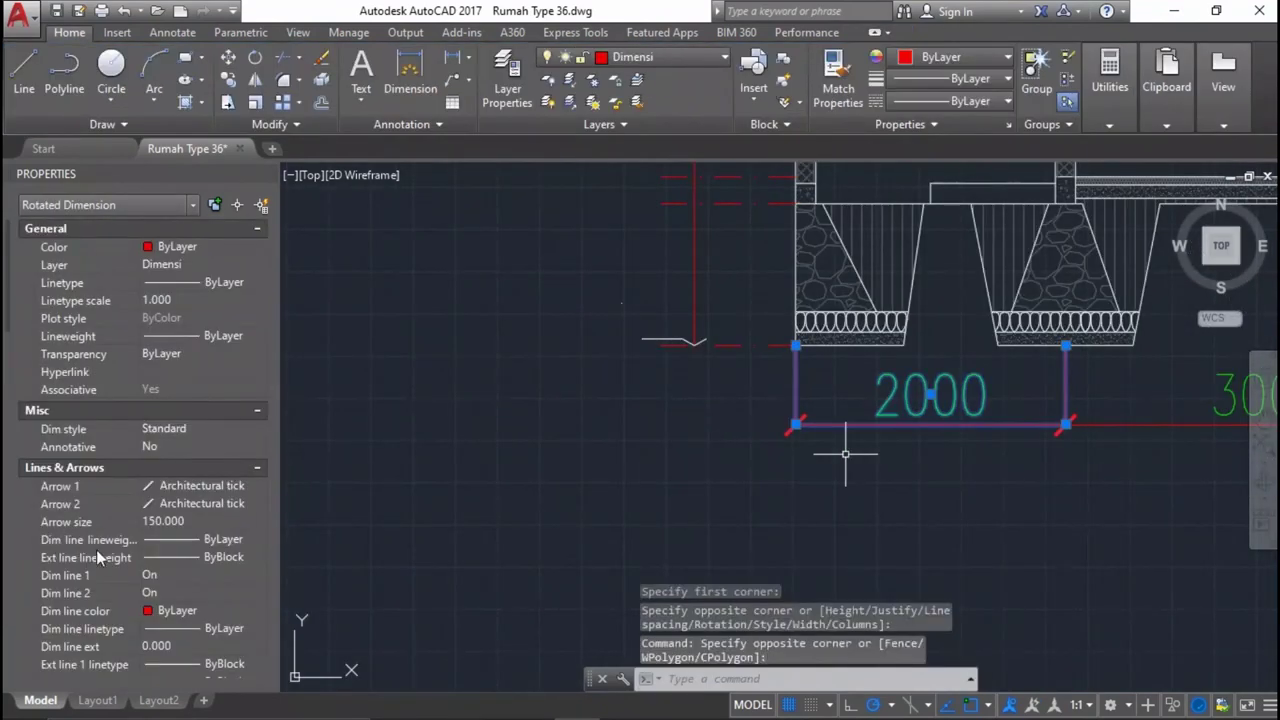
scroll(50, 551, "down", 8)
key("Escape")
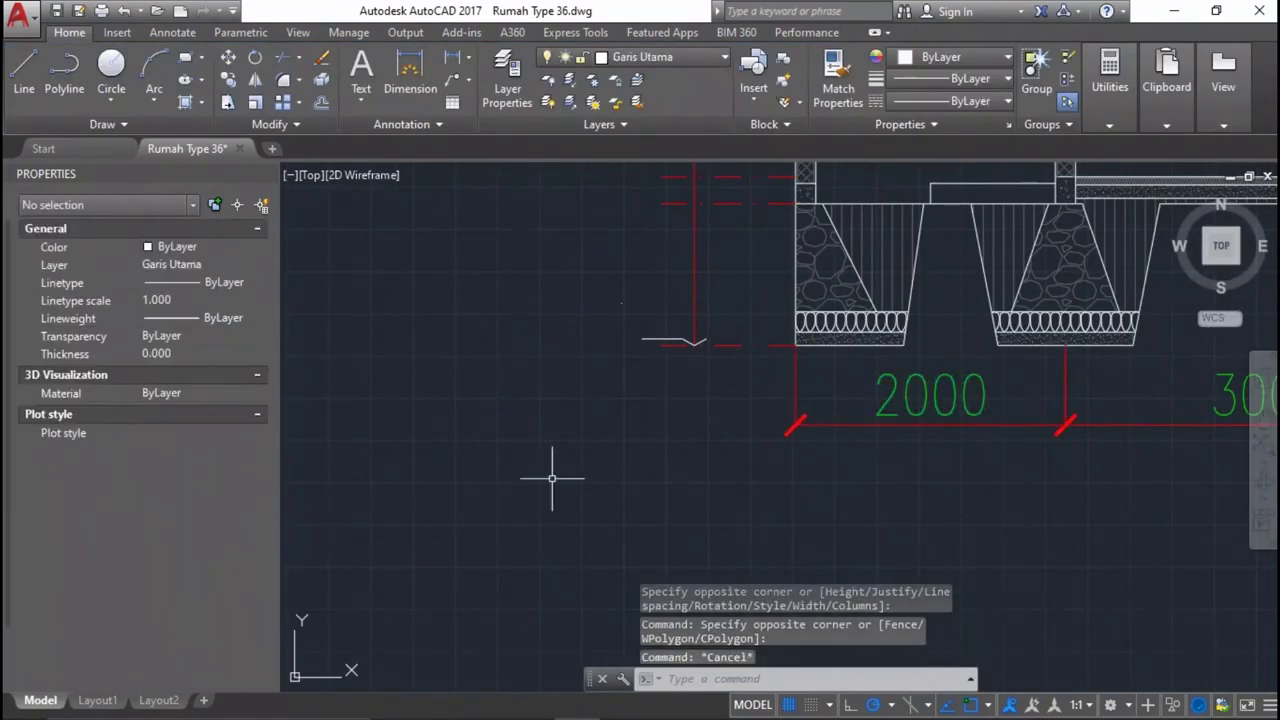
scroll(606, 306, "up", 3)
scroll(649, 284, "up", 3)
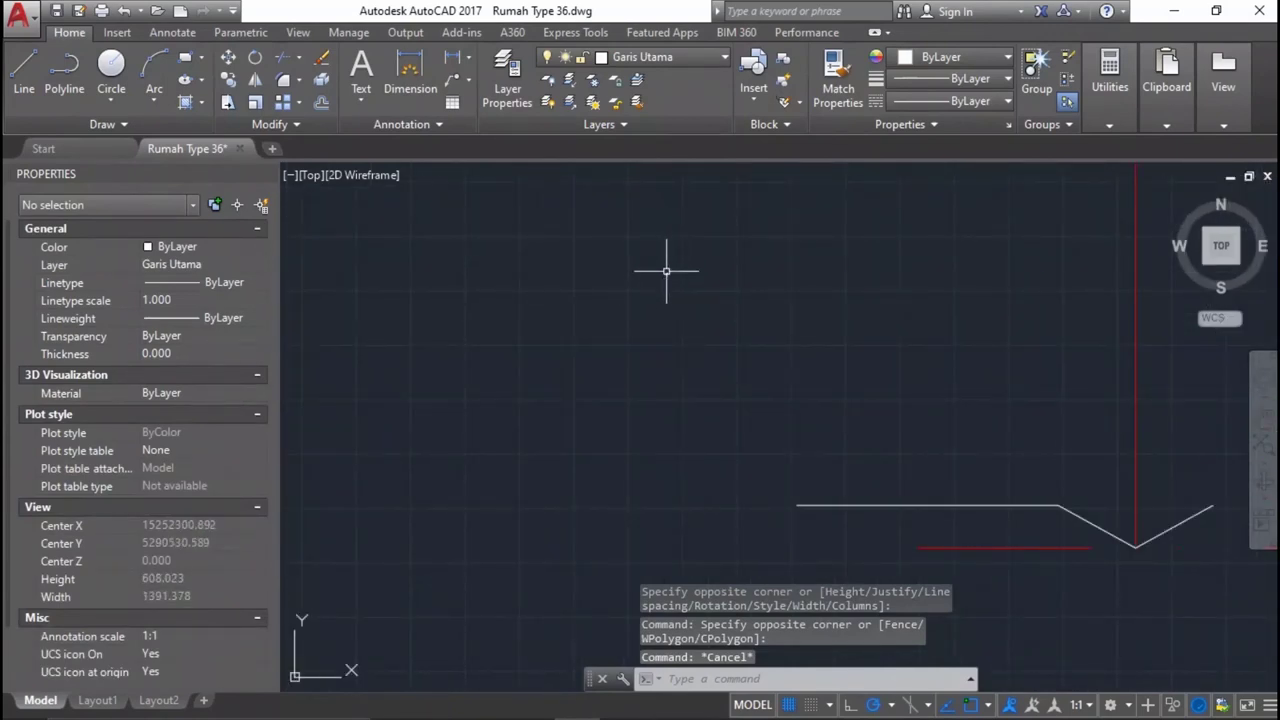
Set the -1250 label's text height to 300 and begin moving it.
double_click(666, 270)
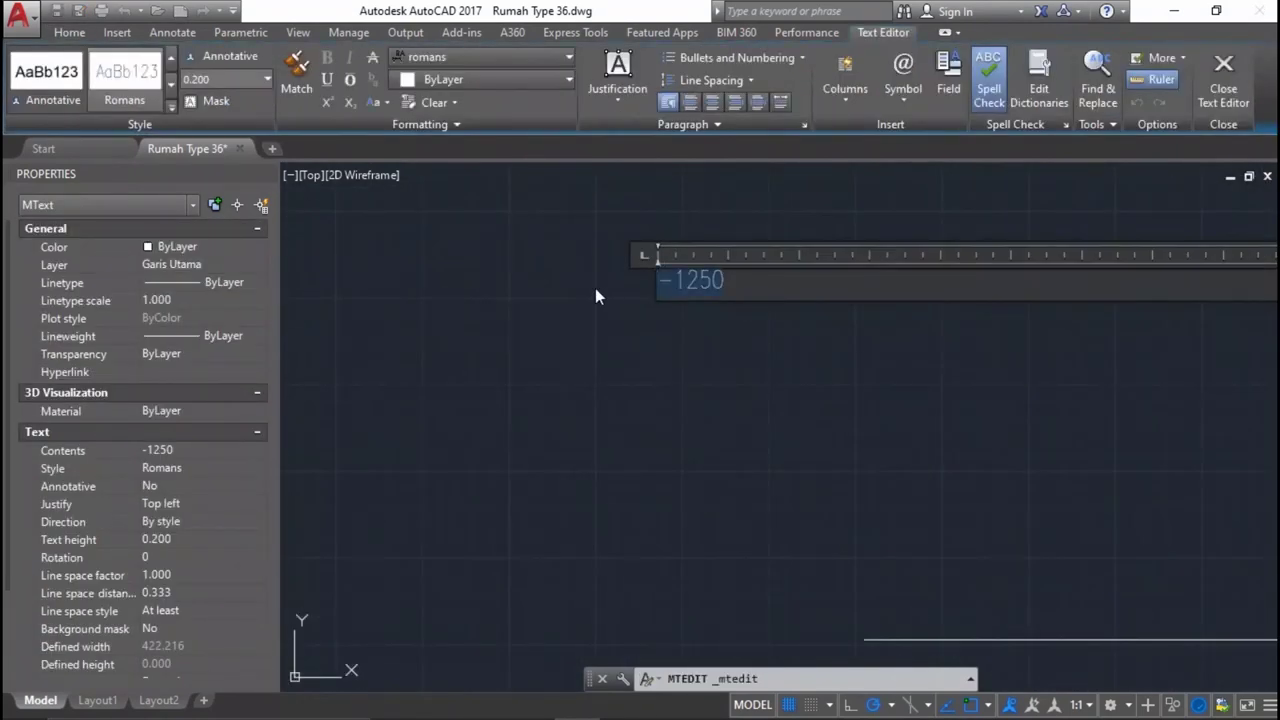
key("Return")
left_click(339, 236)
scroll(773, 406, "down", 2)
scroll(773, 406, "down", 2)
left_click(790, 410)
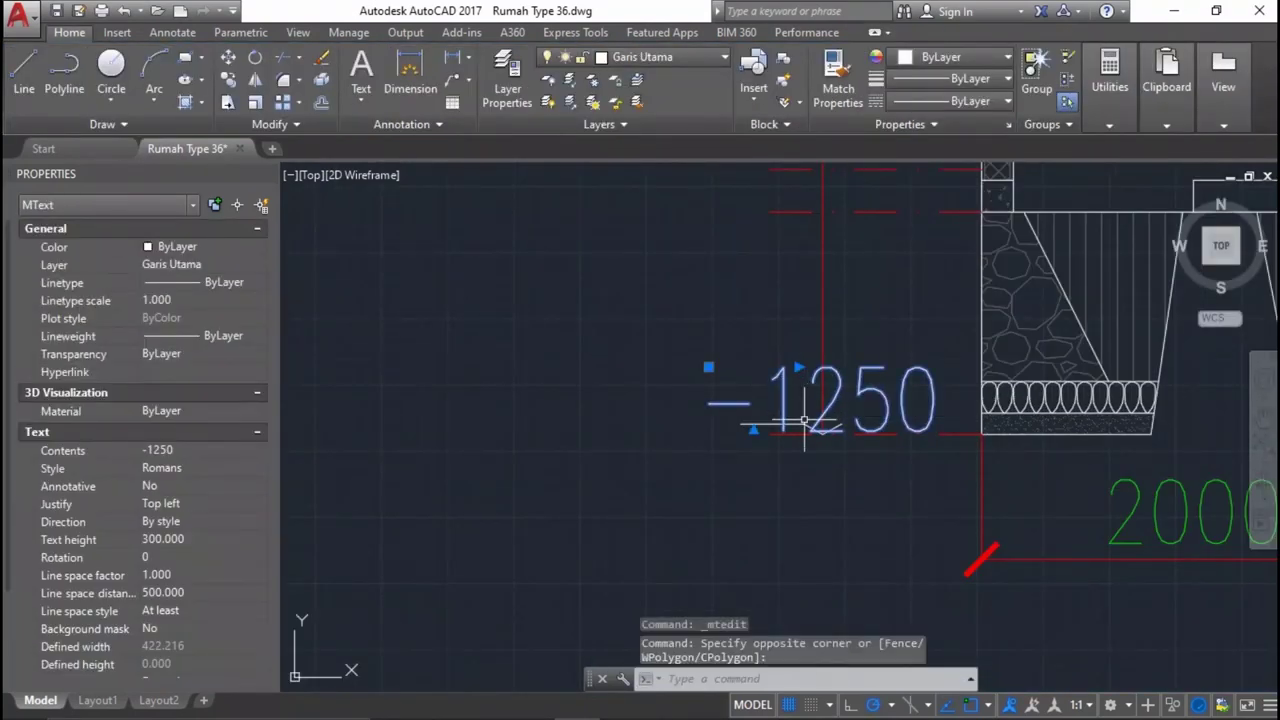
scroll(804, 422, "up", 4)
type("m")
key("Return")
Move the -1250 label further left.
left_click(770, 443)
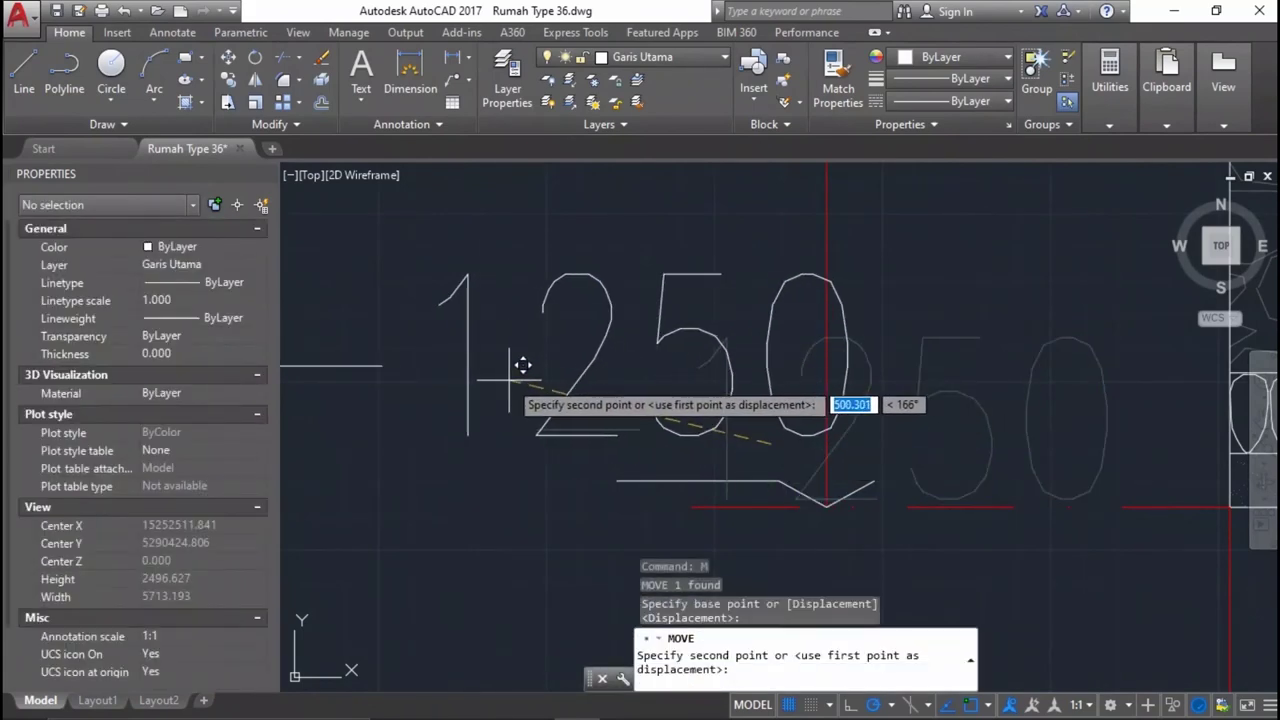
left_click(485, 370)
scroll(663, 450, "down", 8)
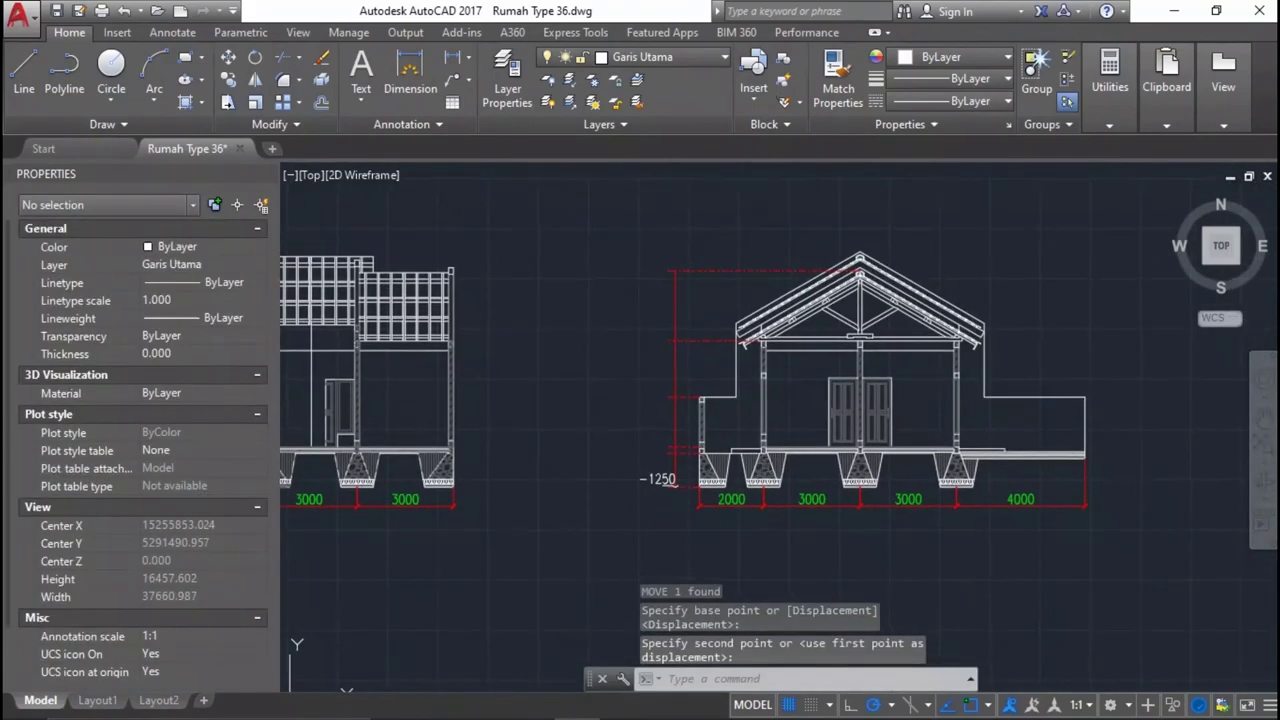
scroll(701, 498, "up", 3)
scroll(720, 505, "down", 8)
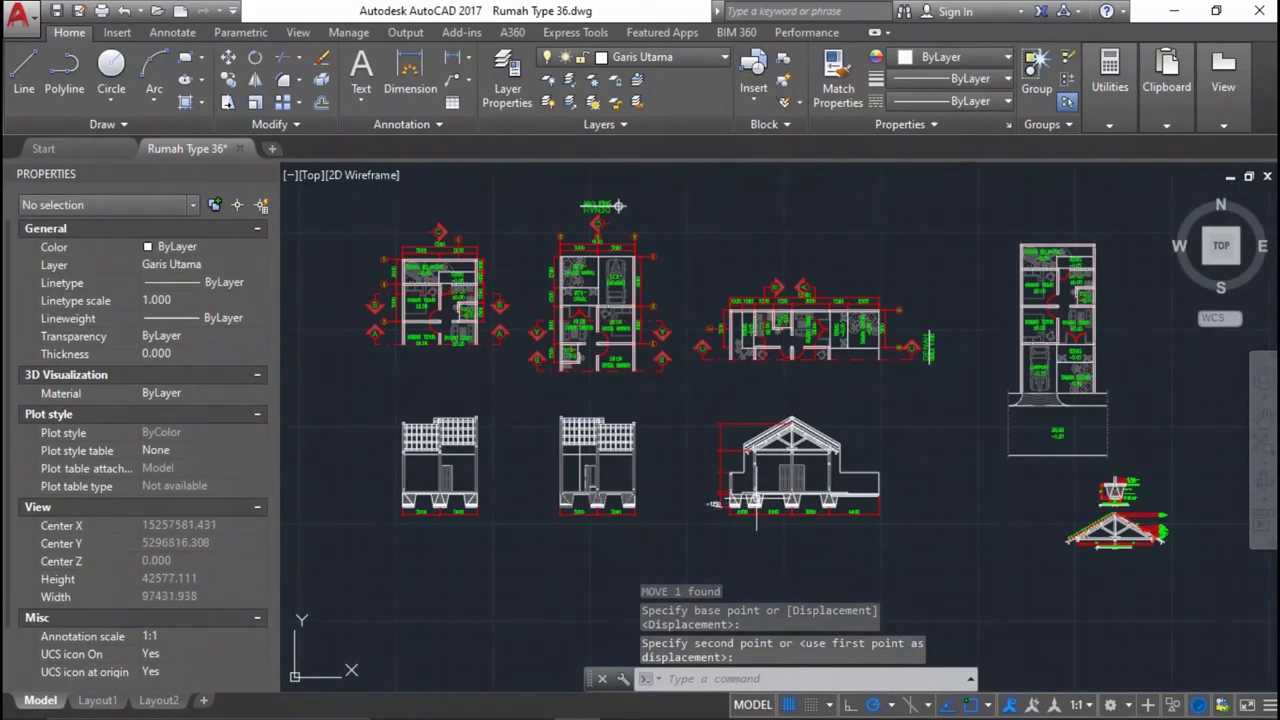
scroll(757, 505, "up", 5)
scroll(640, 508, "up", 2)
scroll(600, 510, "up", 2)
scroll(570, 500, "up", 2)
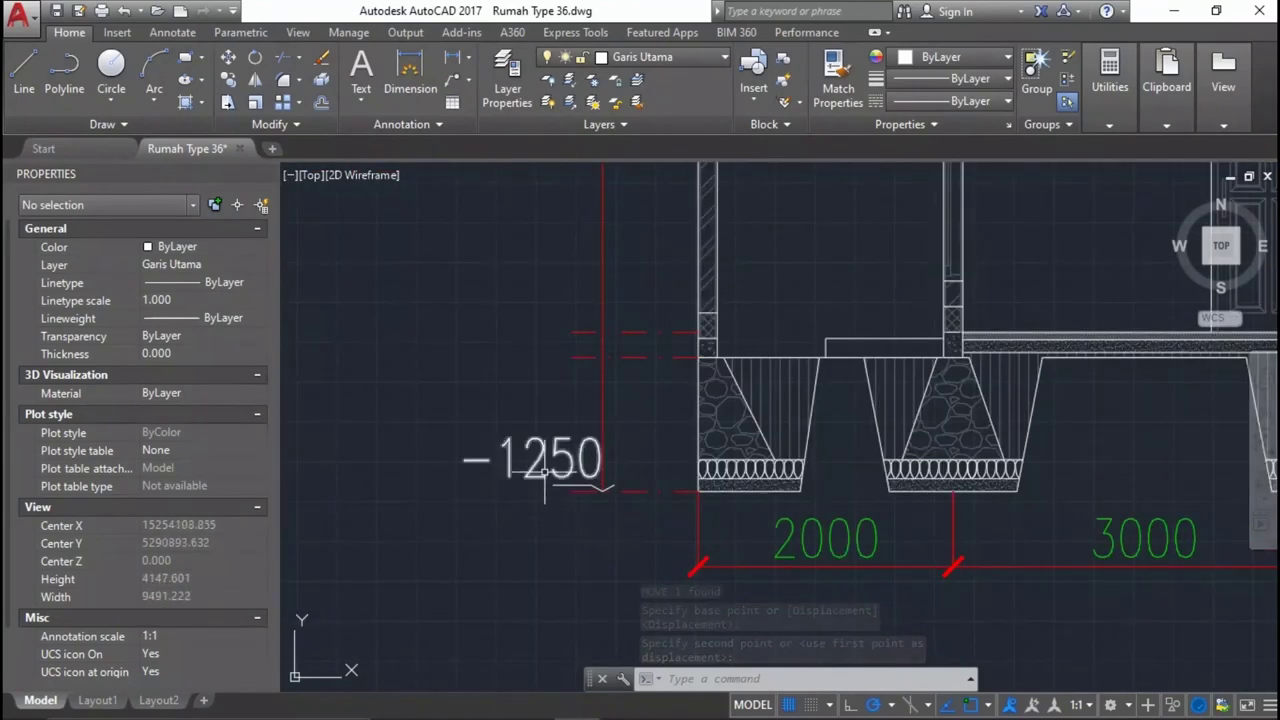
Put the -1250 label on the Keterangan layer.
left_click(547, 485)
left_click(185, 266)
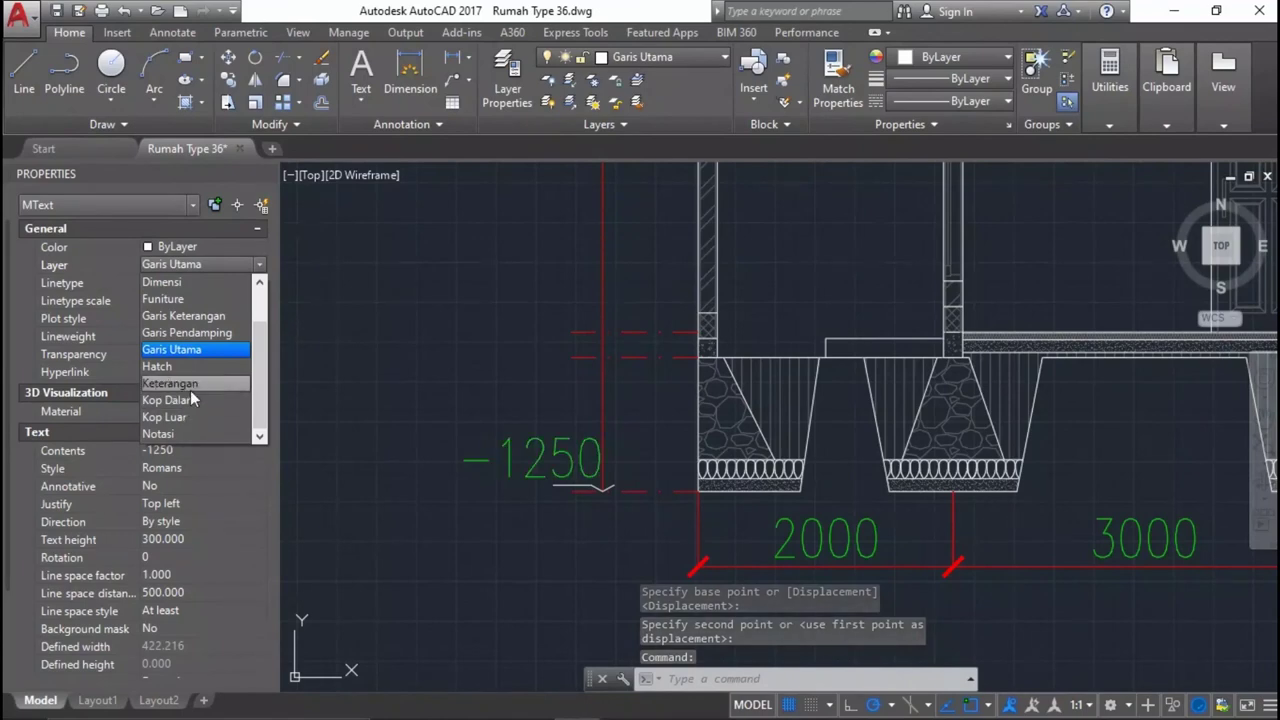
key("Escape")
key("Escape")
scroll(610, 468, "up", 4)
scroll(757, 500, "down", 2)
scroll(757, 500, "up", 2)
scroll(757, 510, "up", 3)
Scale up the three level marker lines from the V's lower vertex.
left_click(776, 530)
left_click(755, 505)
left_click(627, 514)
left_click(600, 518)
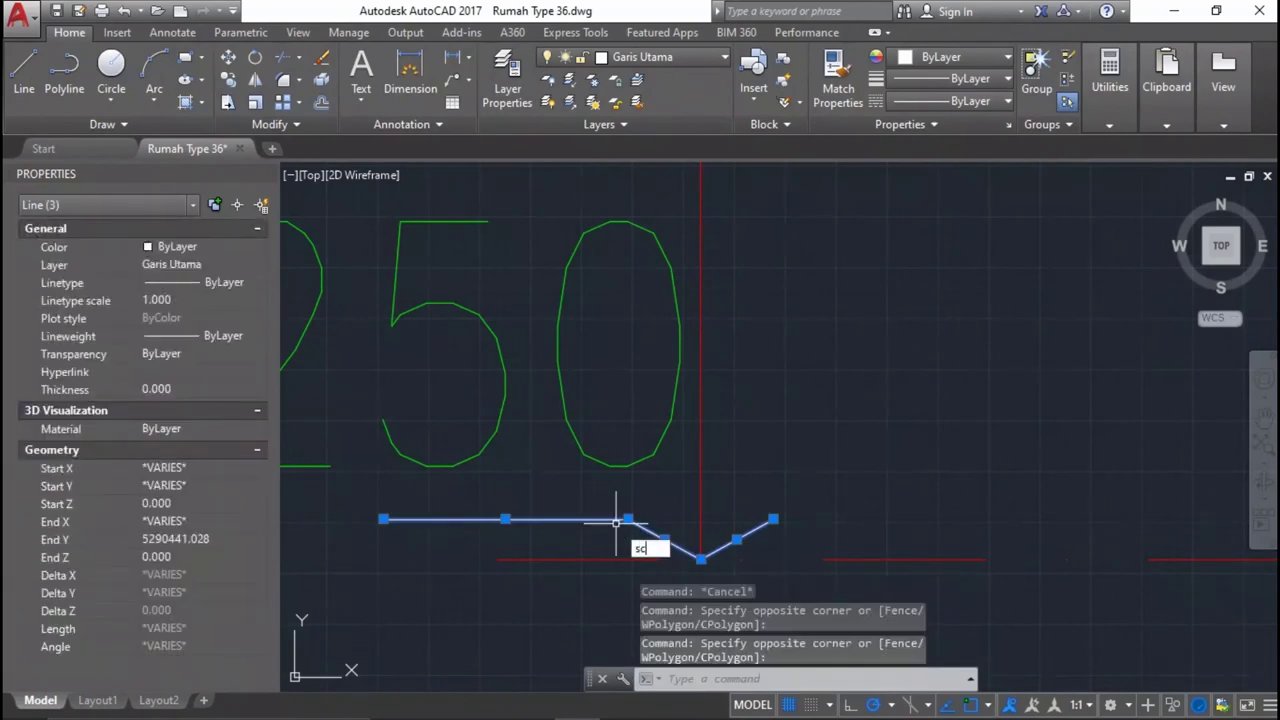
key("Return")
left_click(701, 555)
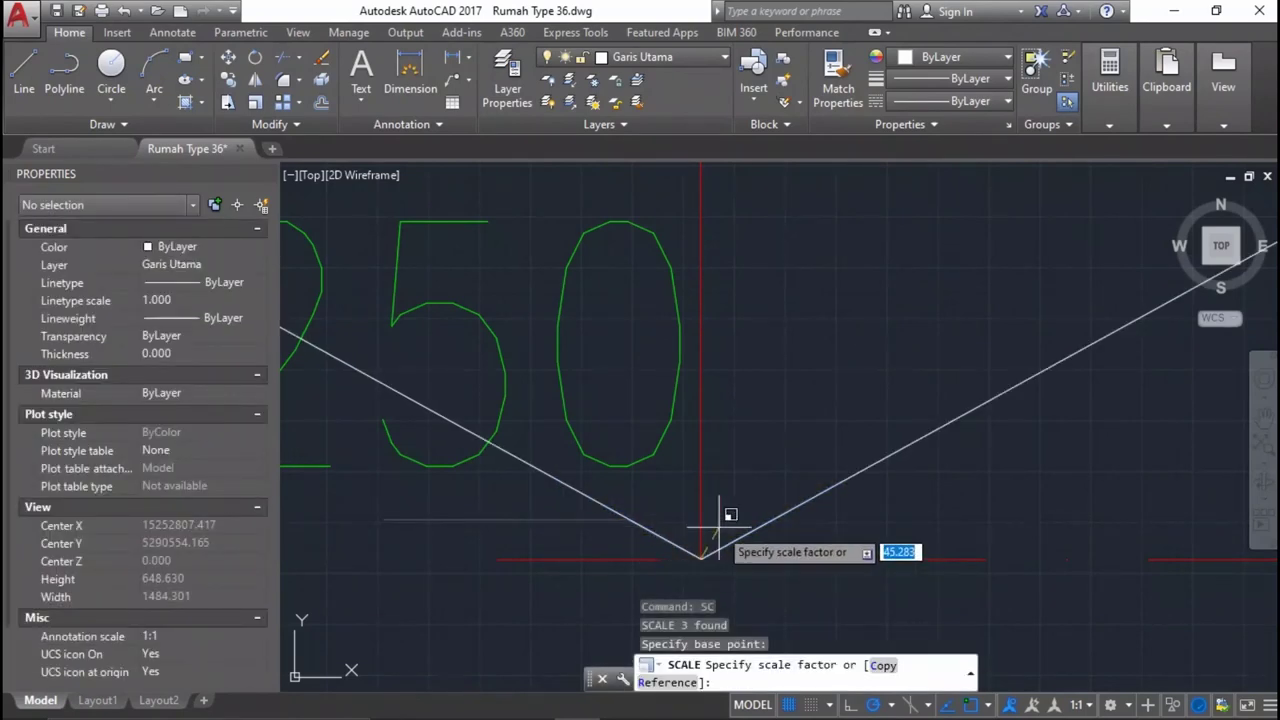
left_click(771, 514)
scroll(760, 500, "down", 2)
scroll(757, 457, "up", 3)
Move the -1250 label to sit just above the marker's horizontal tail.
left_click(757, 457)
left_click(713, 432)
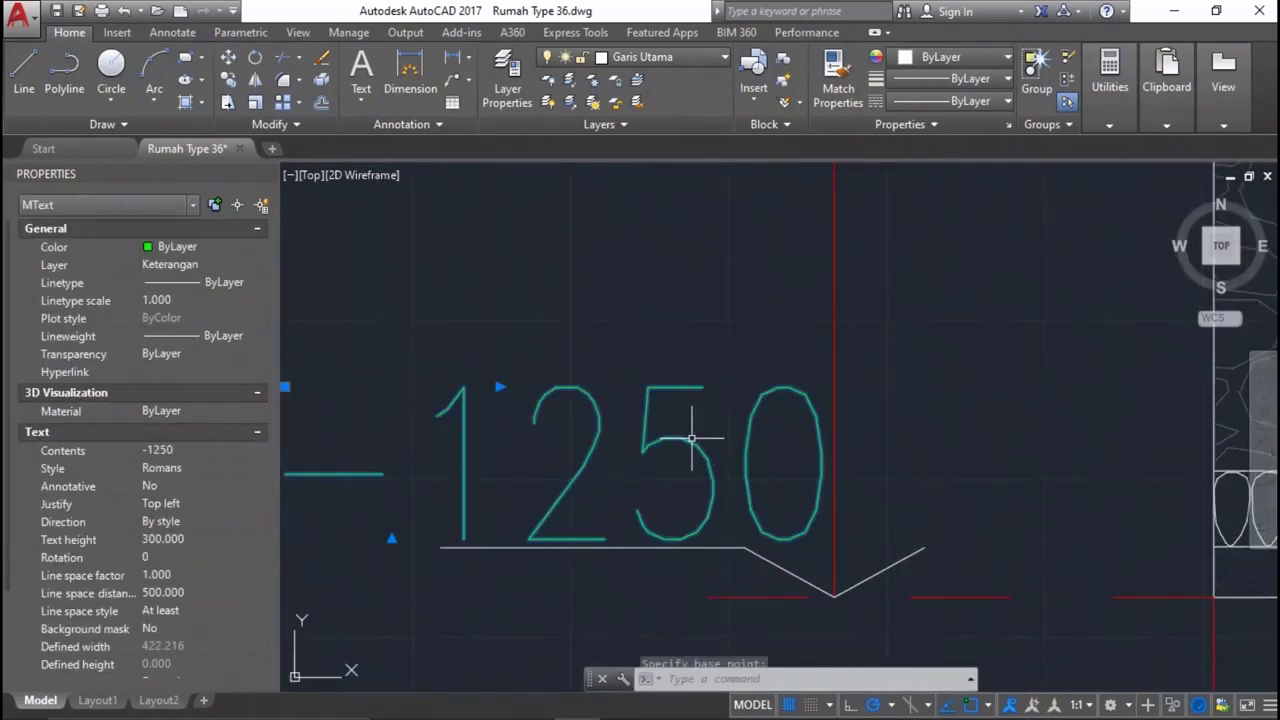
middle_click_drag(713, 432, 750, 430)
type("m")
key("Return")
left_click(740, 305)
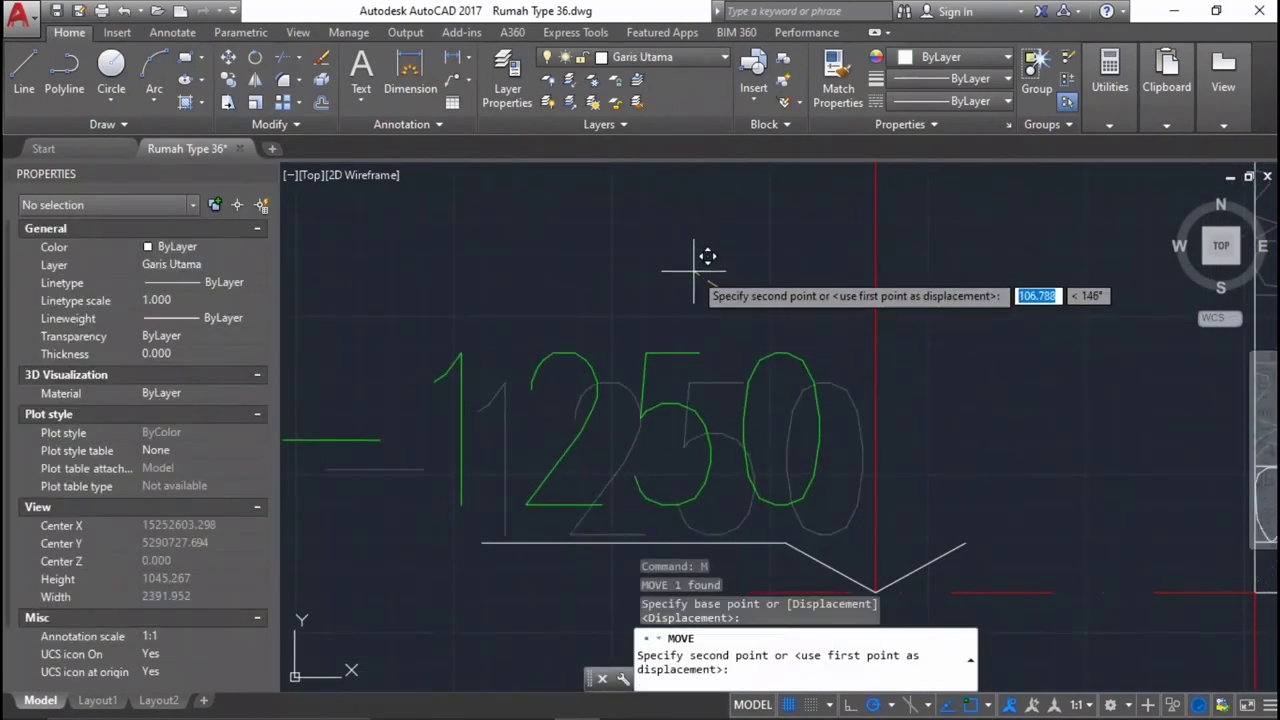
left_click(662, 272)
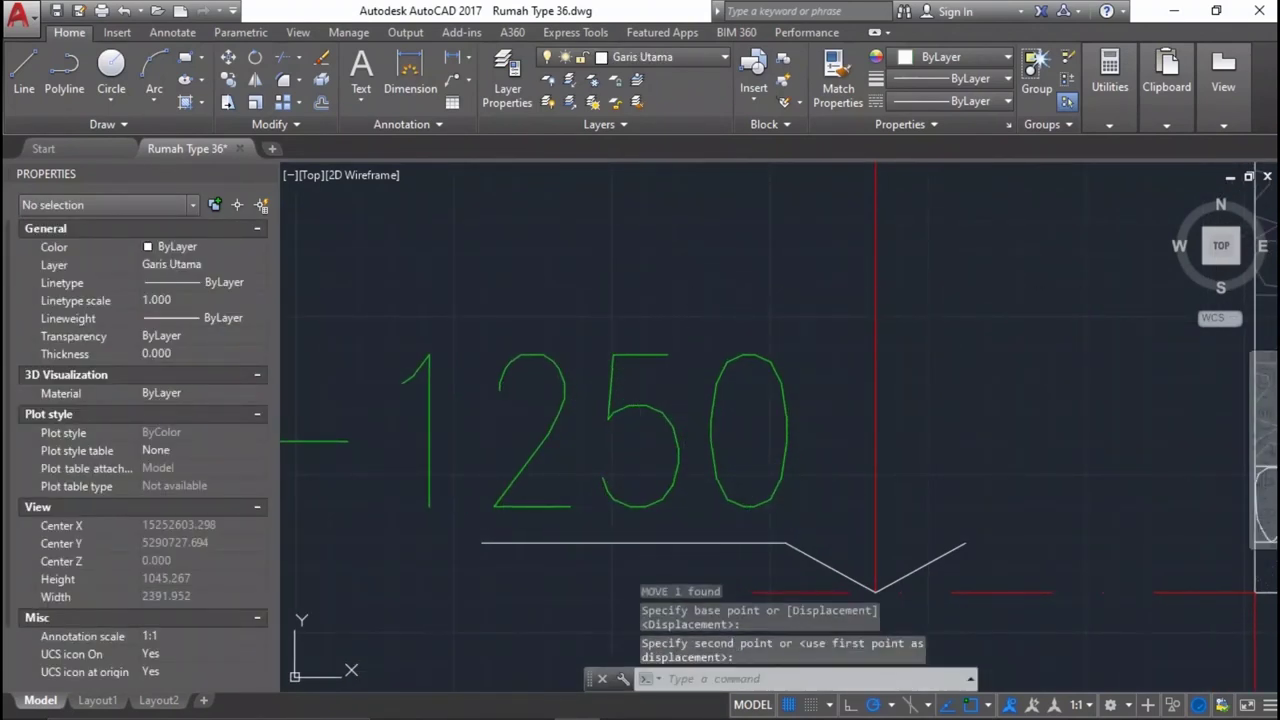
left_click(586, 434)
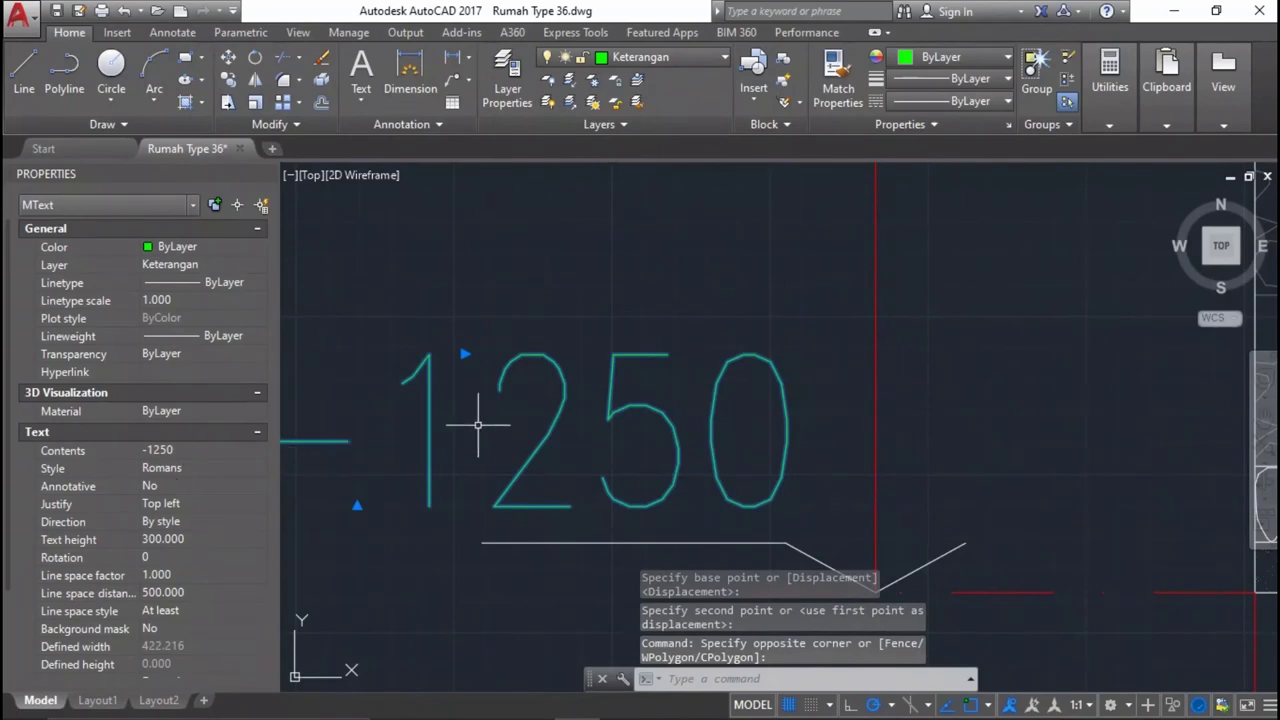
Edit the level MText so it reads -1,25 instead of -1250.
double_click(560, 426)
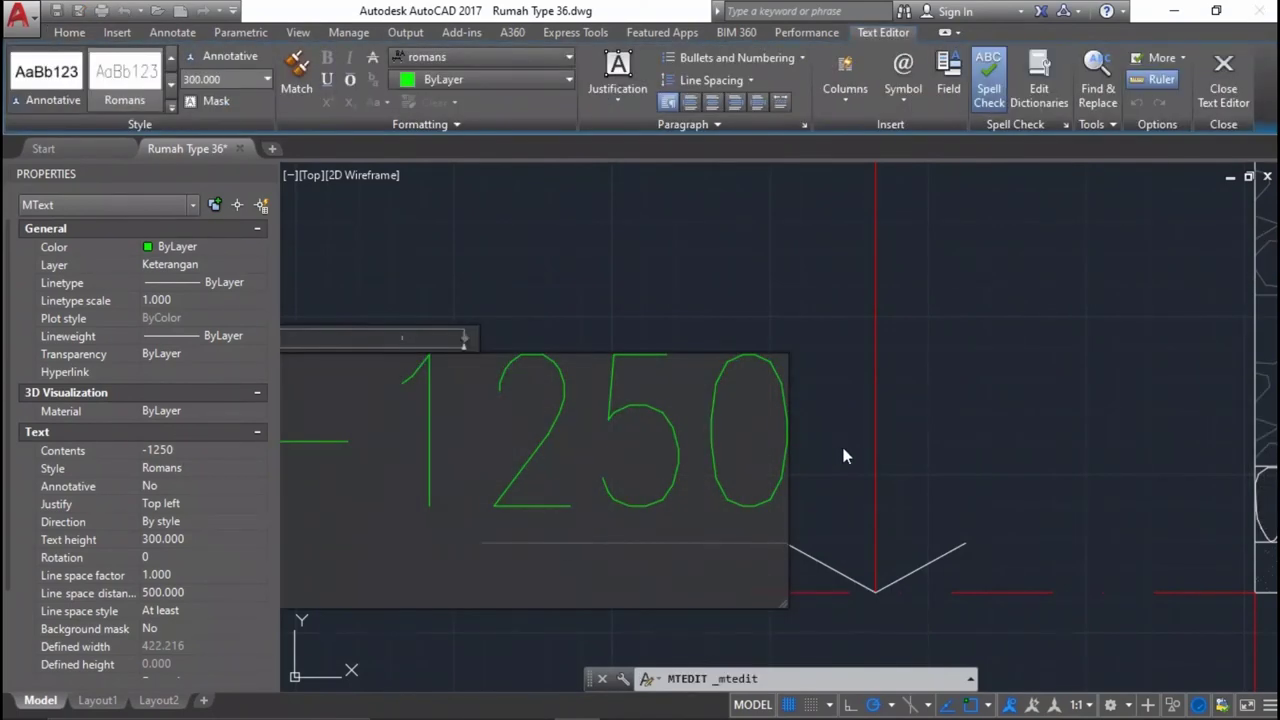
left_click(900, 363)
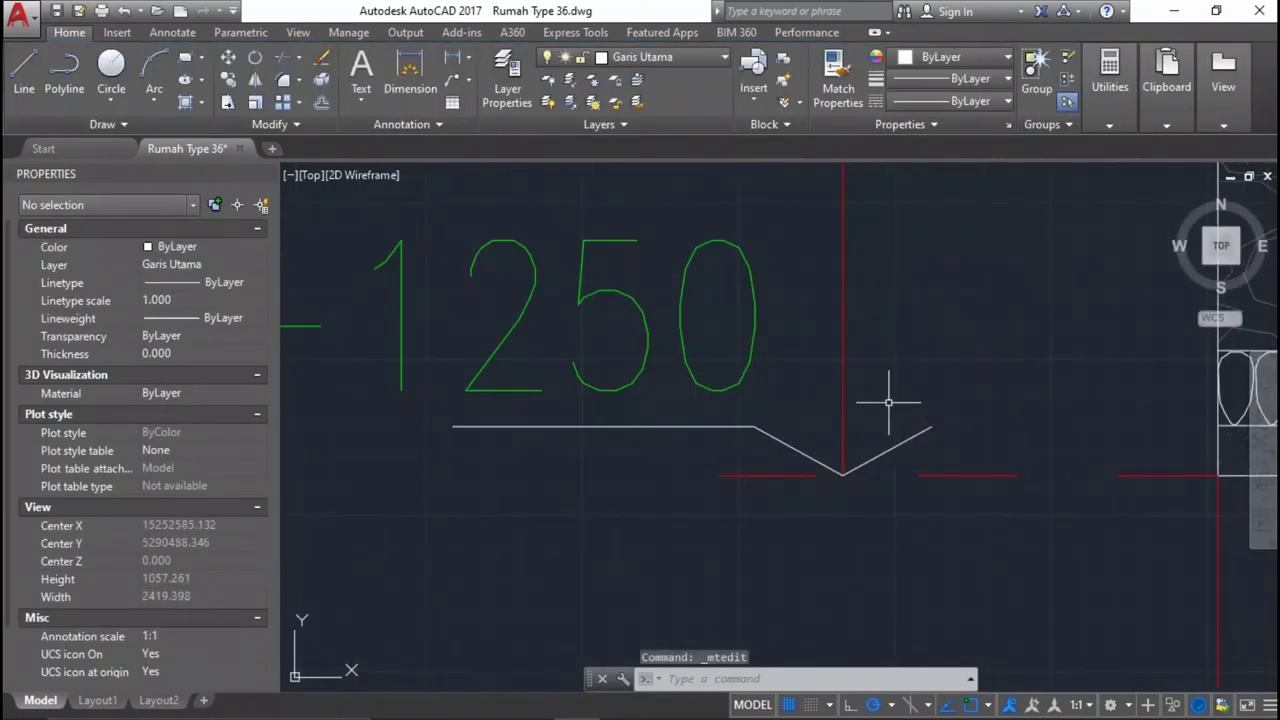
left_click(627, 308)
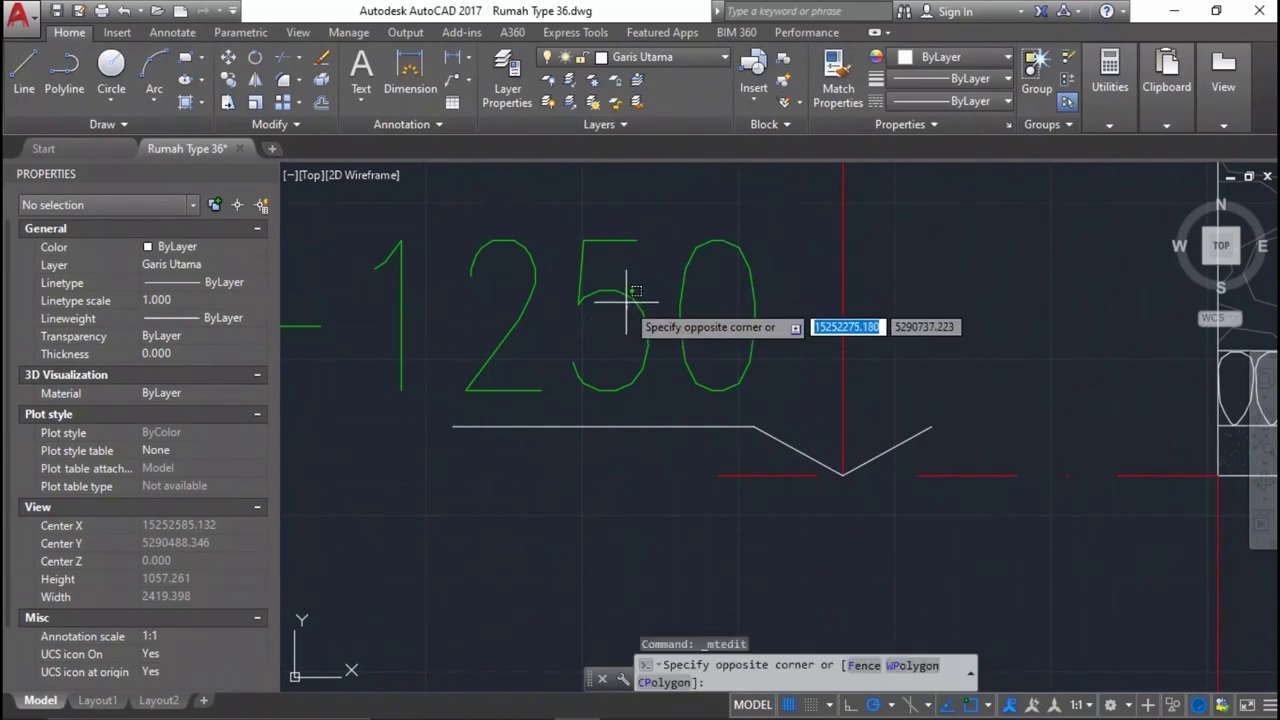
left_click(628, 286)
double_click(437, 349)
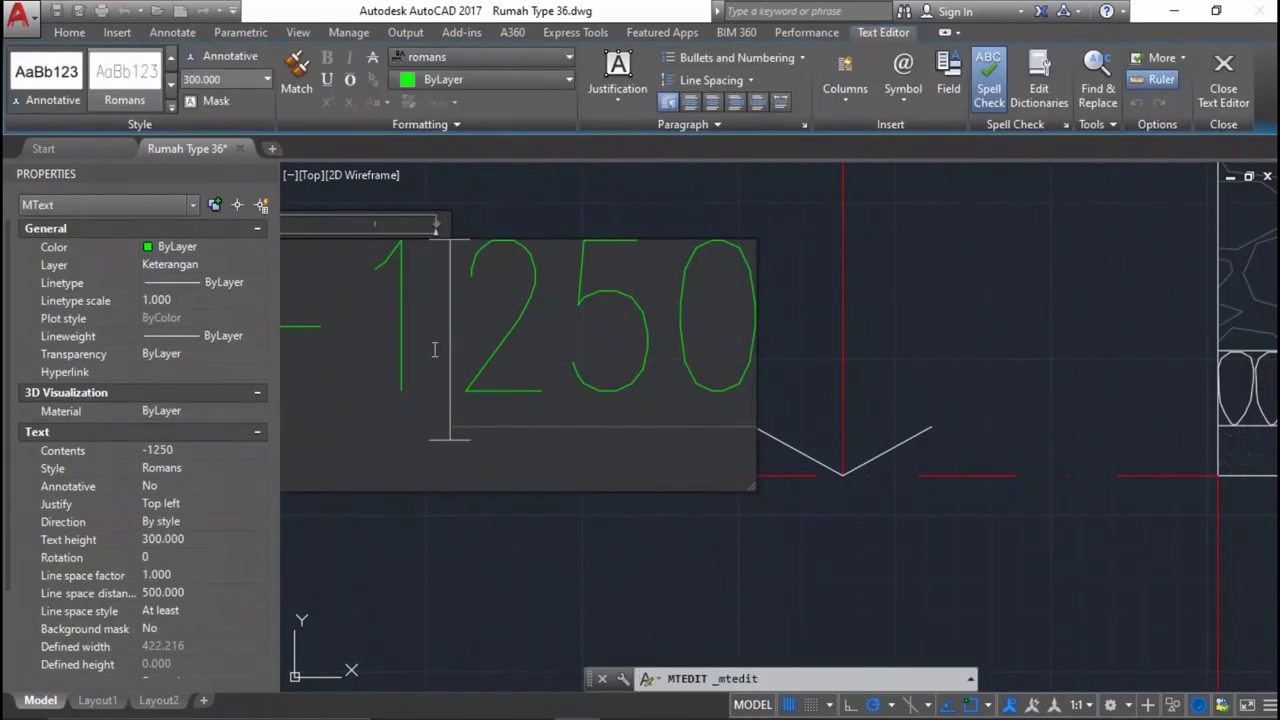
type(",")
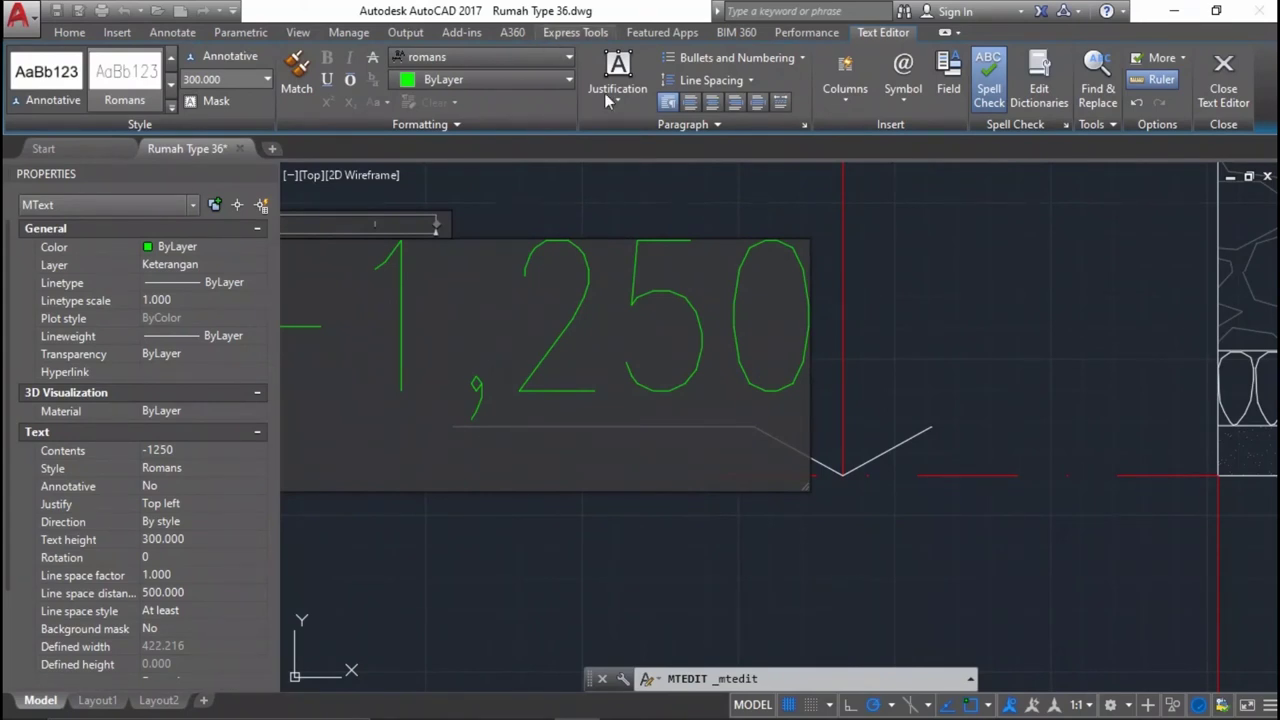
scroll(869, 257, "down", 4)
middle_click_drag(792, 446, 812, 546)
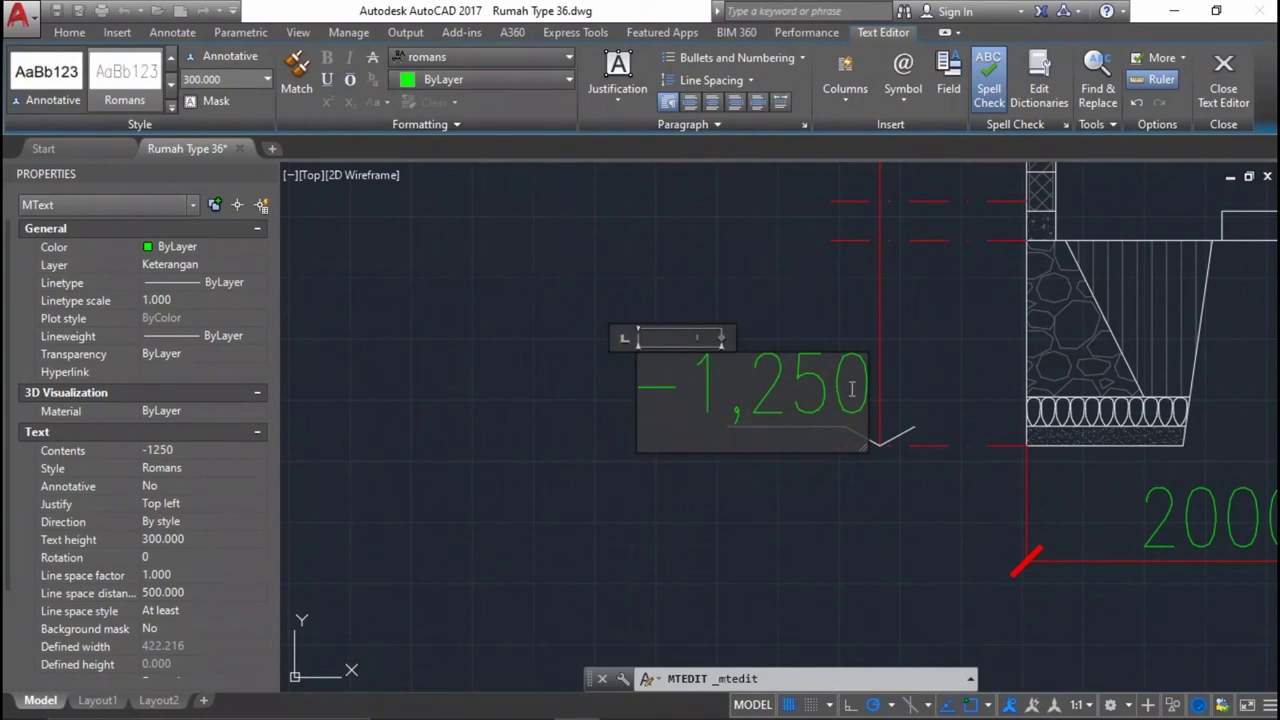
left_click(865, 540)
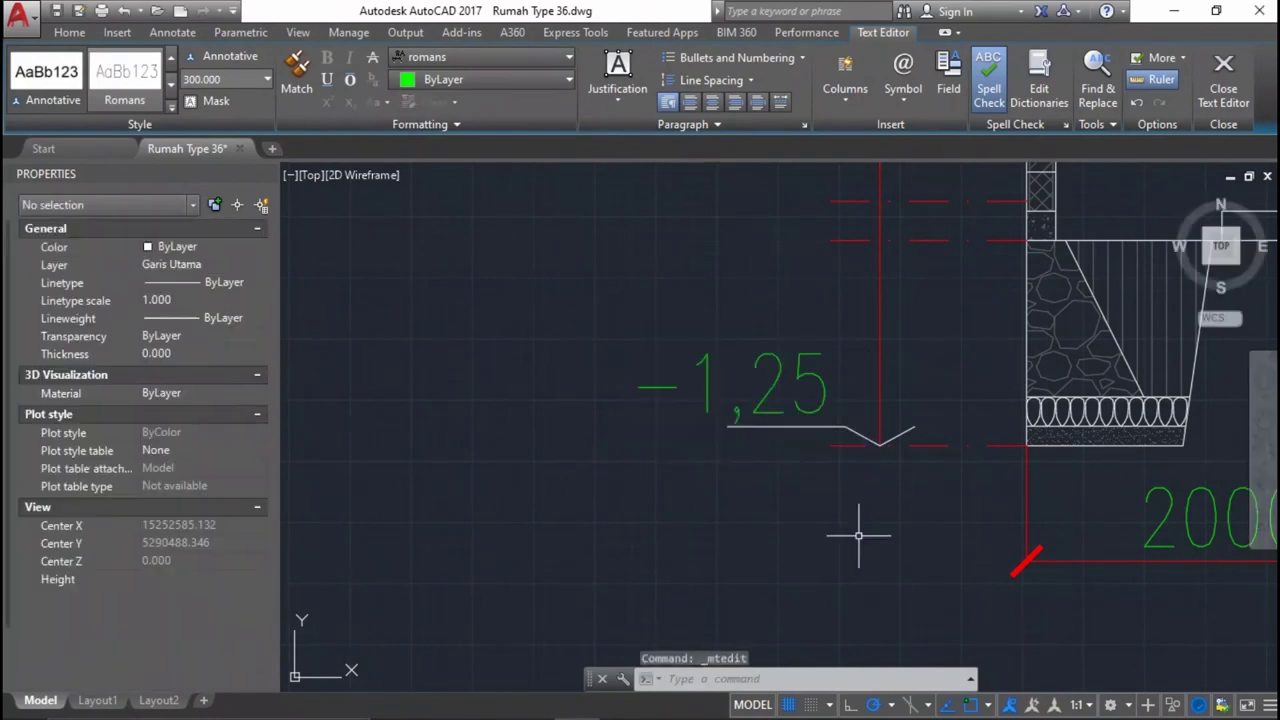
left_click(804, 403)
Move the -1,25 label slightly to the right.
middle_click_drag(804, 403, 800, 425)
type("m")
key("Return")
left_click(790, 334)
left_click(824, 334)
Select the label with its marker lines and start a copy, then cancel it.
scroll(834, 349, "up", 4)
left_click(975, 468)
left_click(935, 505)
left_click(832, 416)
left_click(734, 512)
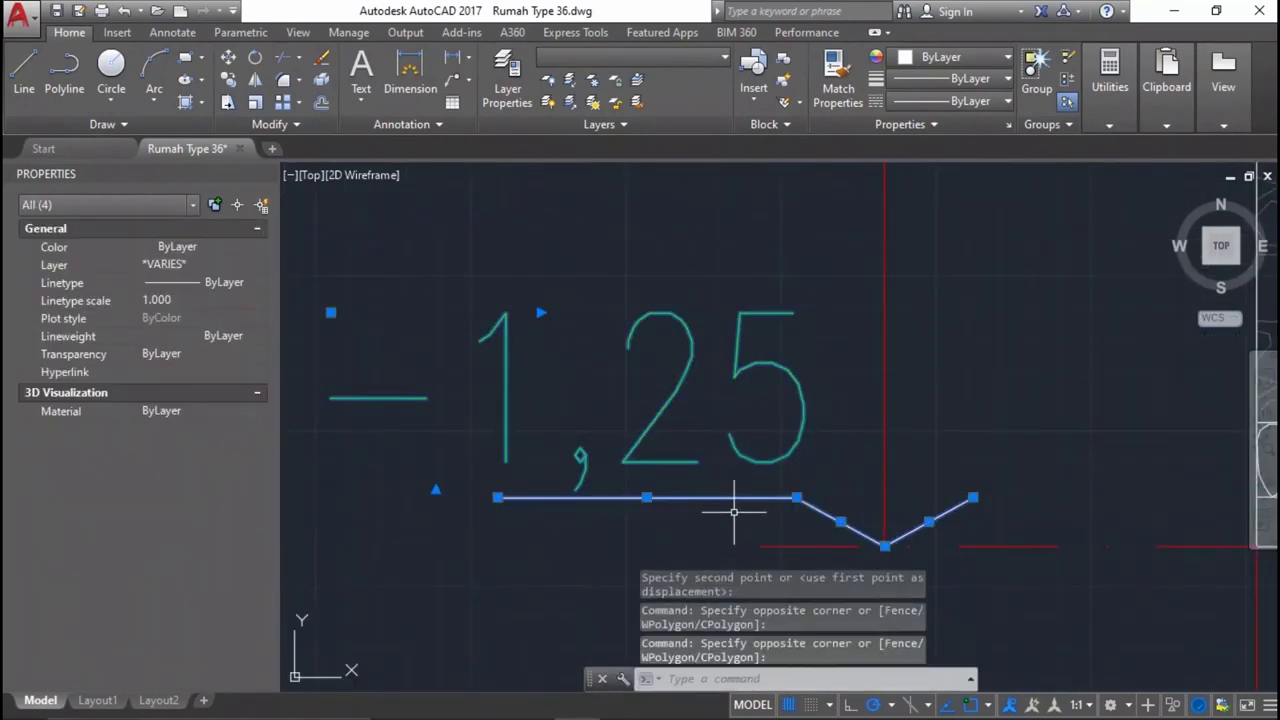
type("o")
key("Return")
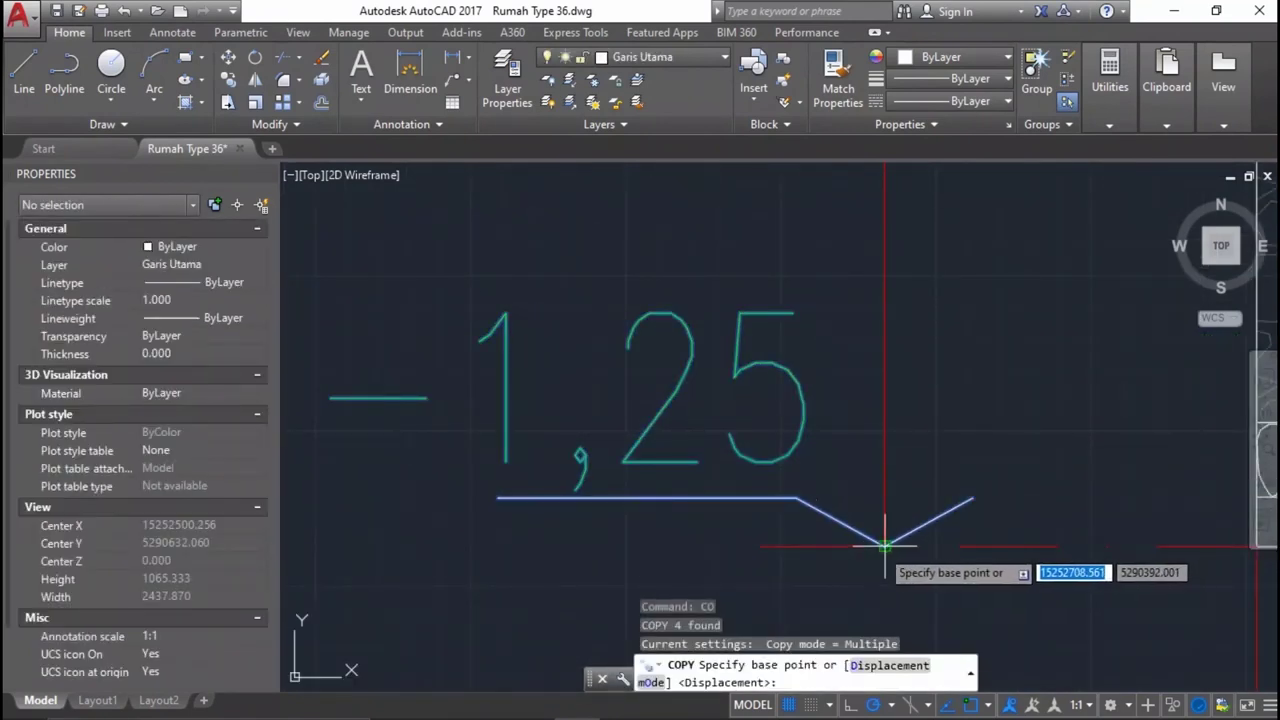
left_click(884, 545)
scroll(871, 337, "down", 3)
scroll(871, 337, "up", 3)
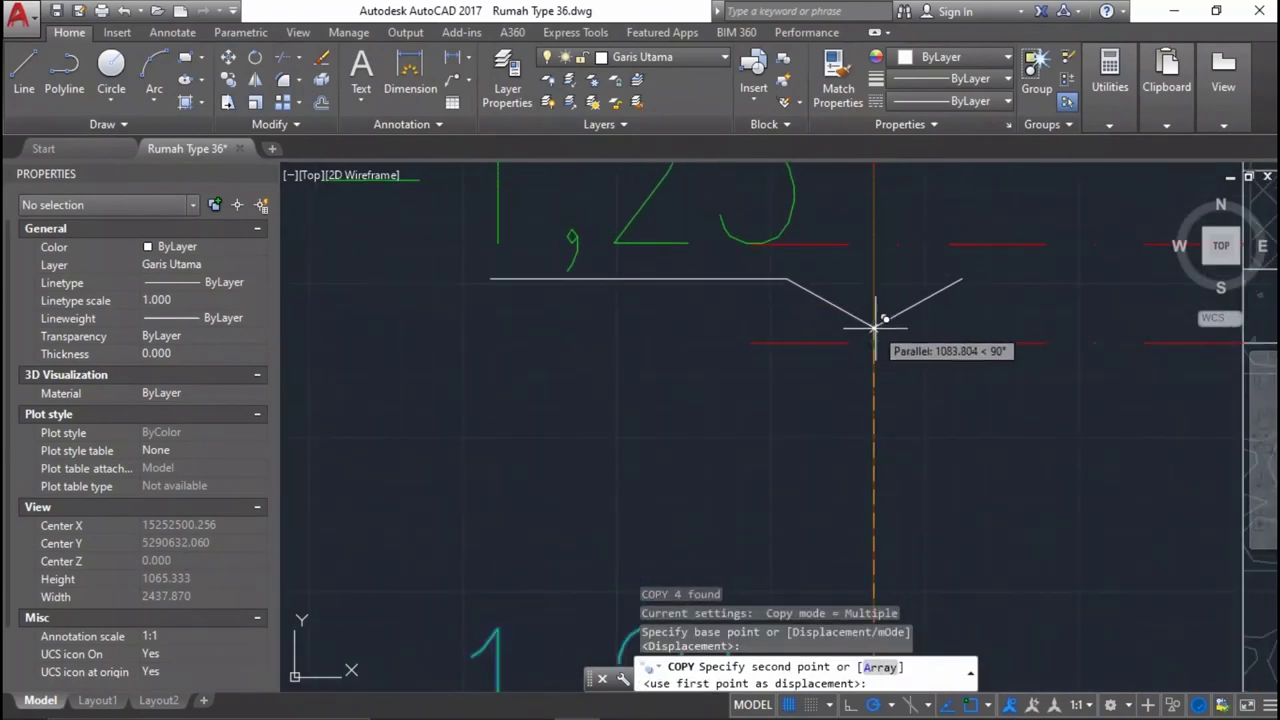
scroll(875, 340, "down", 3)
scroll(877, 343, "down", 2)
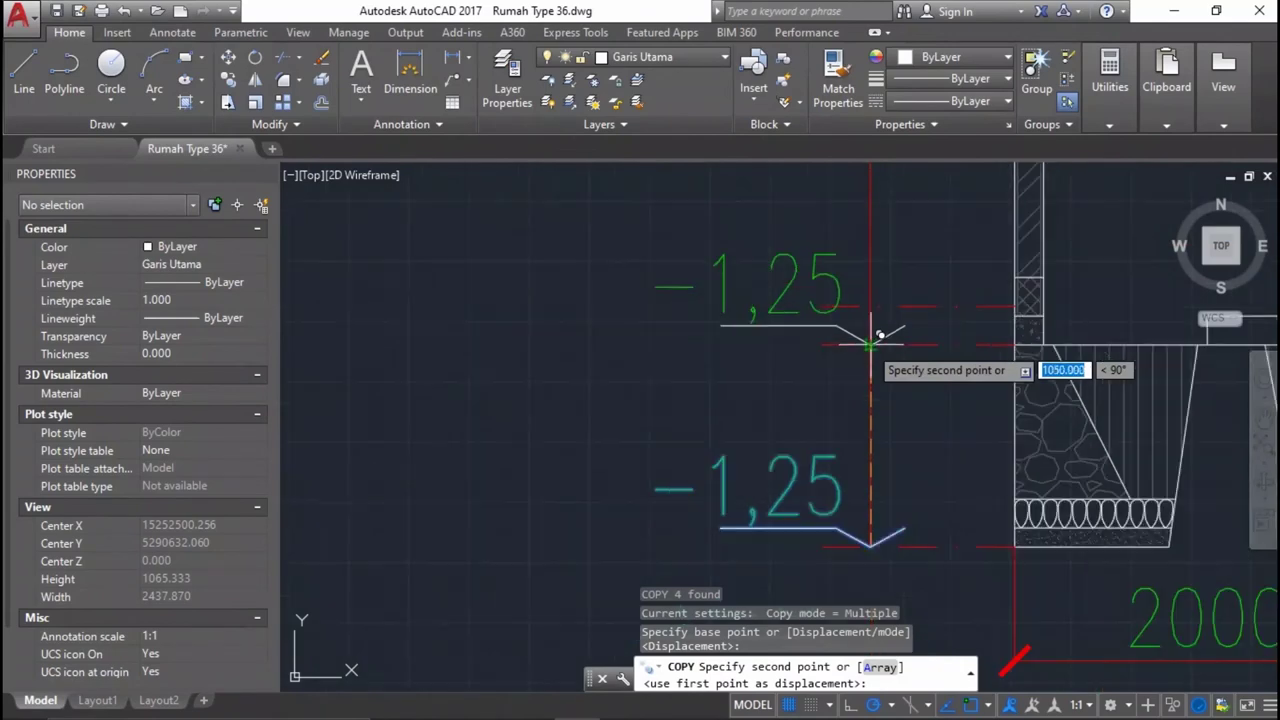
key("Escape")
scroll(860, 505, "up", 4)
Copy the whole -1,25 level mark from its tip, placing the first copy higher up.
left_click(951, 543)
left_click(838, 520)
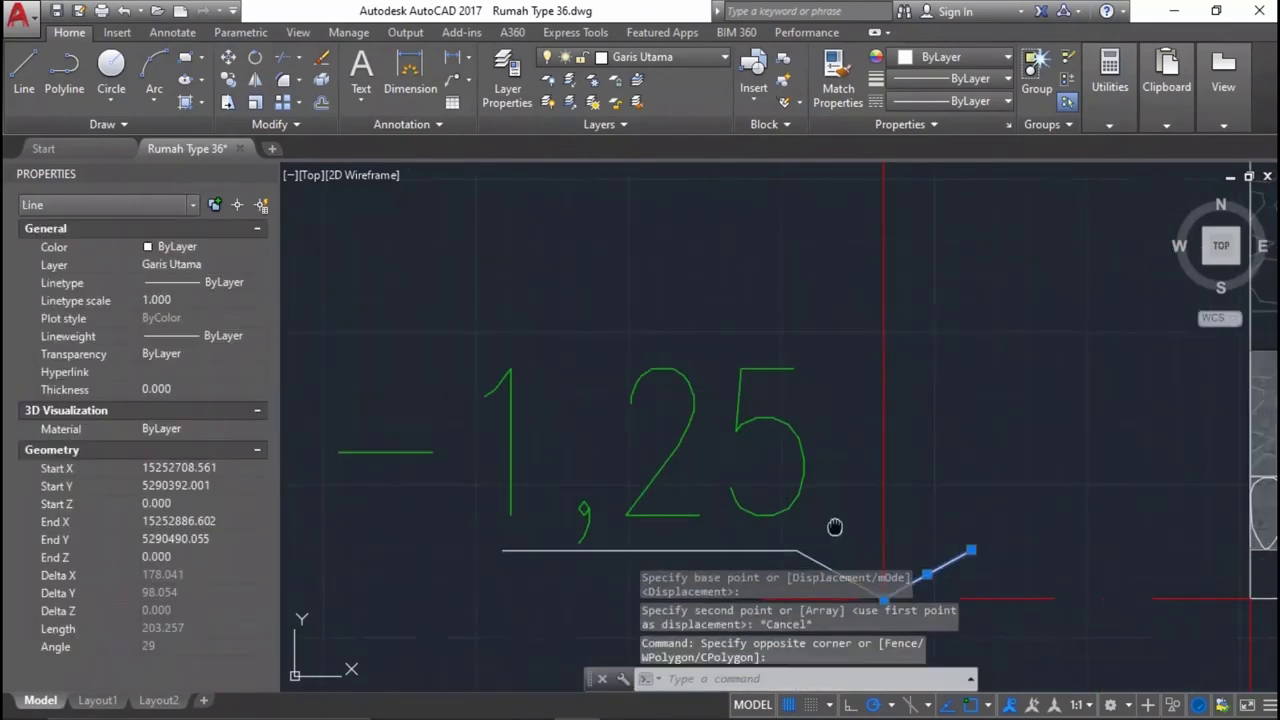
left_click(838, 486)
left_click(686, 323)
type("co")
key("Return")
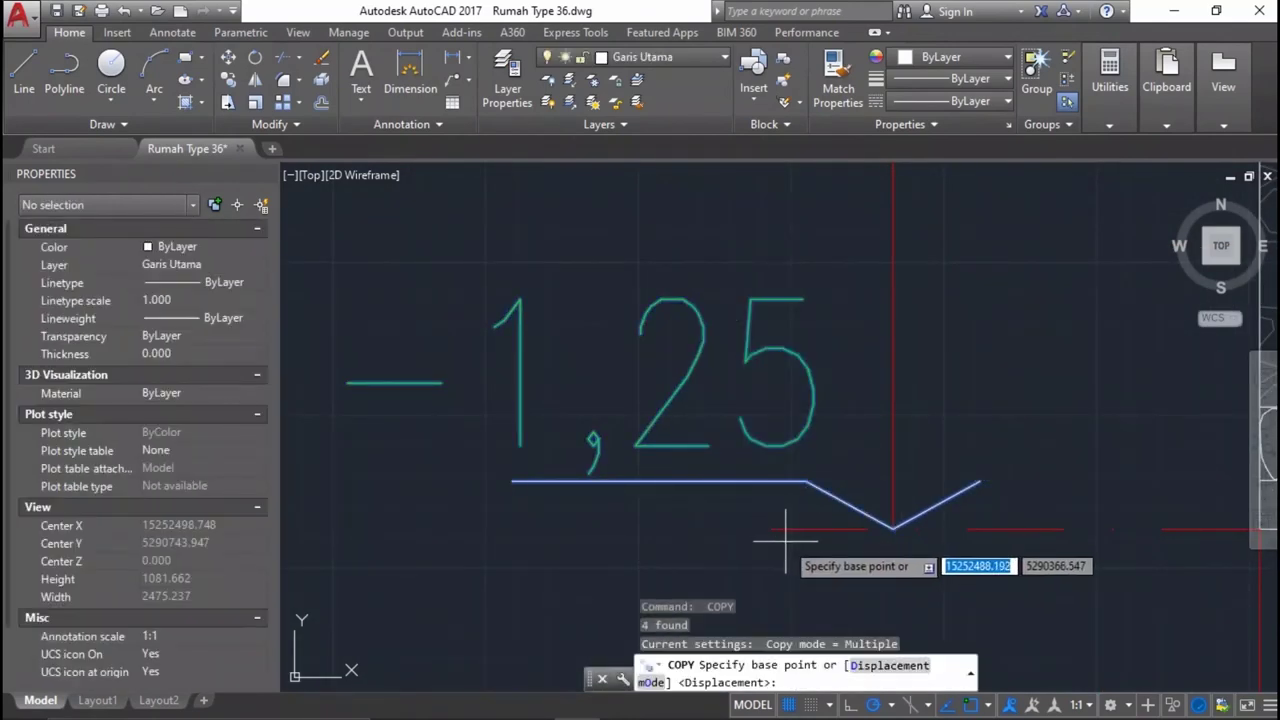
left_click(771, 529)
scroll(790, 530, "down", 4)
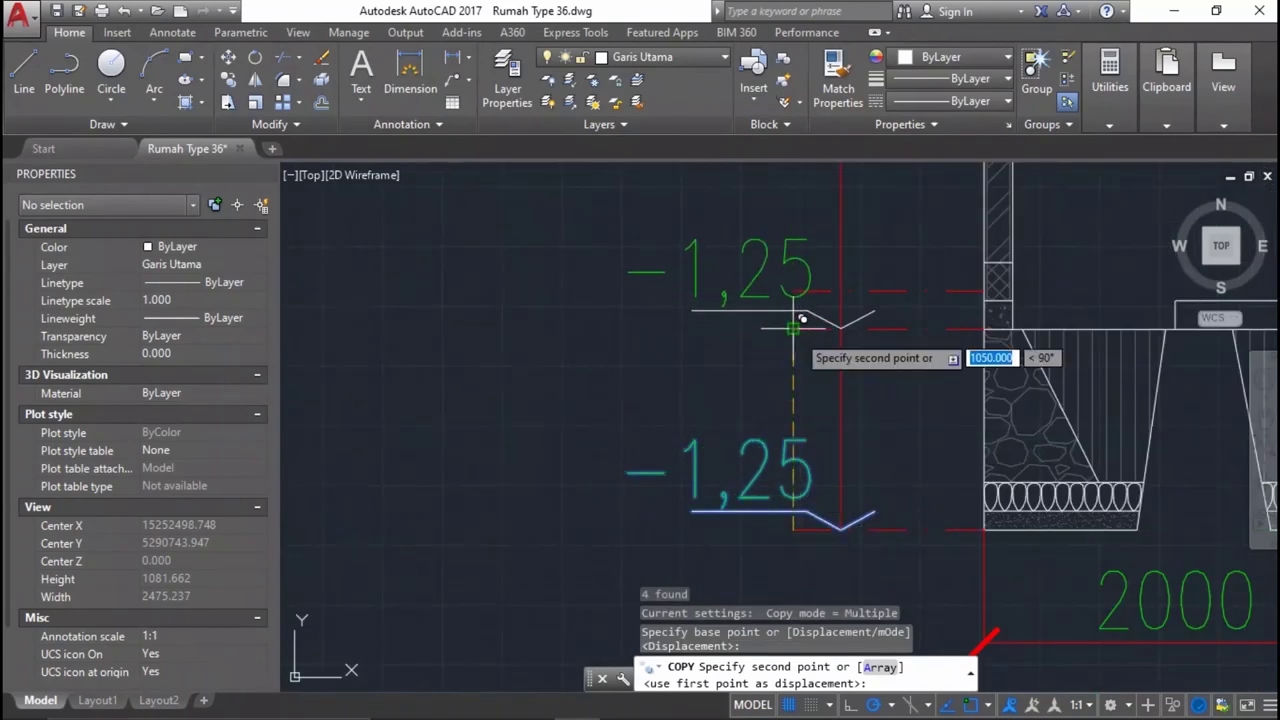
left_click(800, 280)
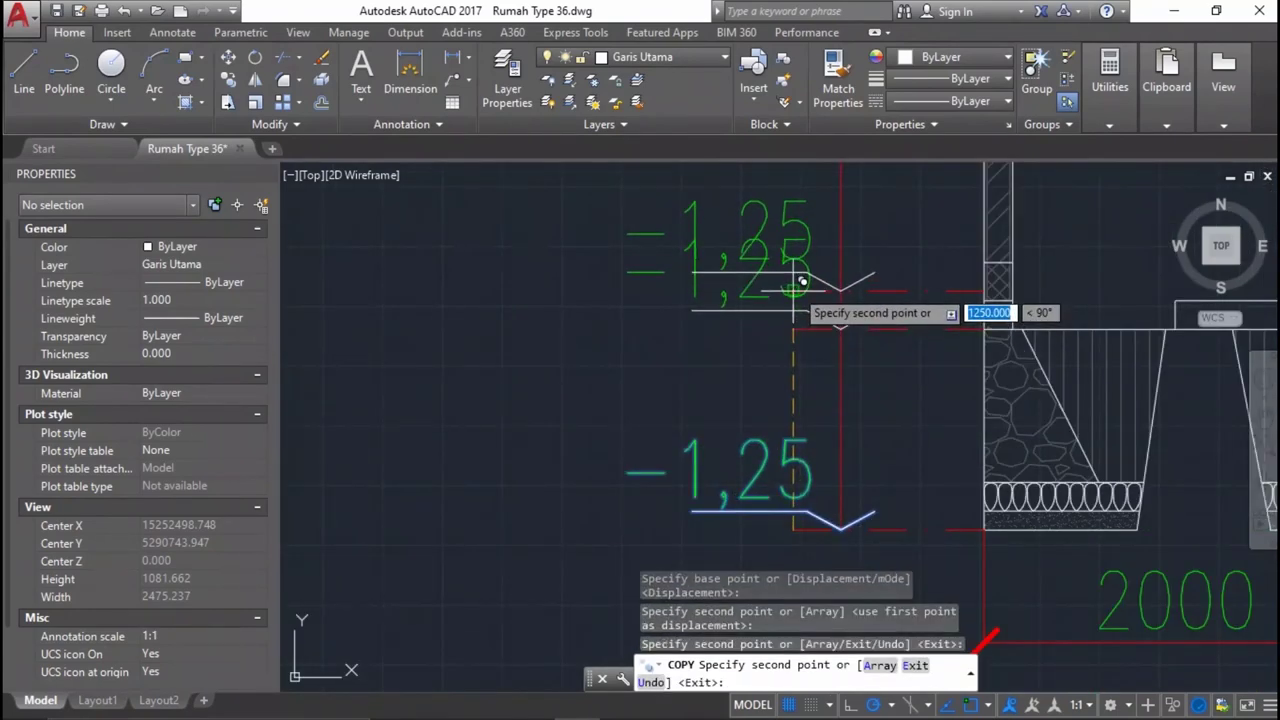
Place further copies of the level mark up toward the roof.
scroll(810, 275, "down", 4)
scroll(832, 222, "up", 4)
scroll(840, 420, "up", 2)
scroll(857, 337, "up", 2)
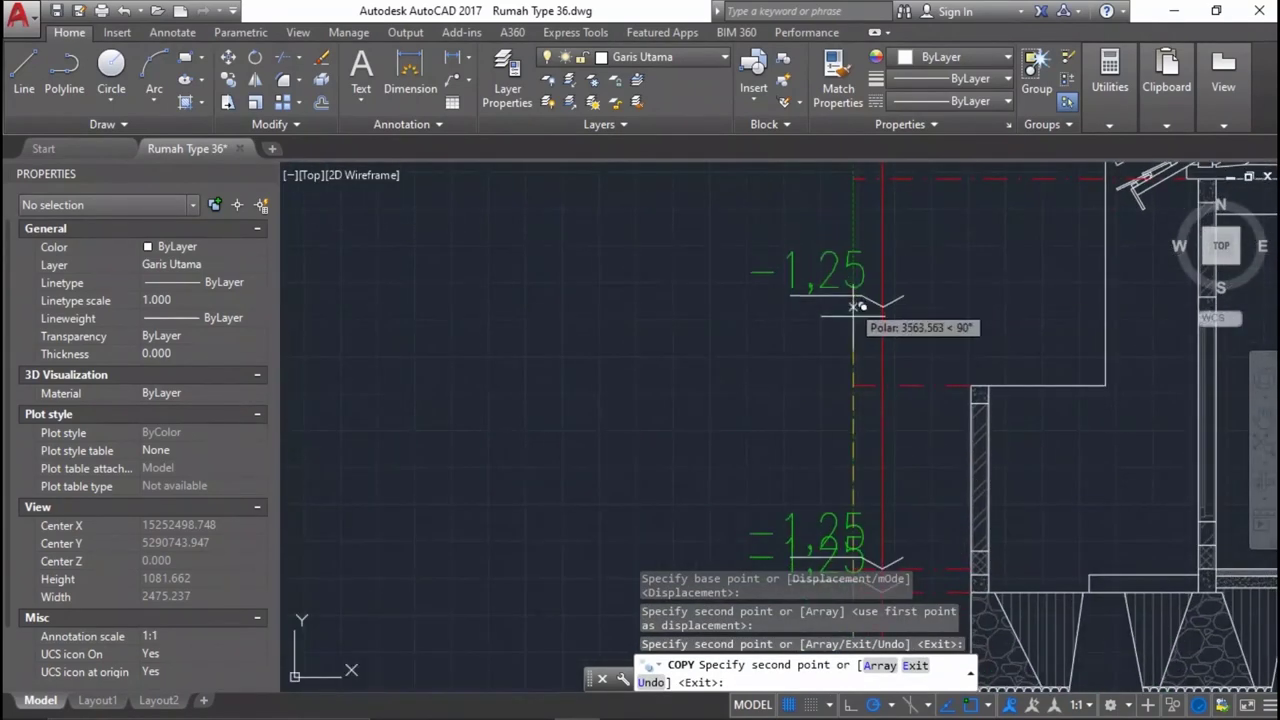
left_click(862, 376)
middle_click_drag(855, 277, 823, 477)
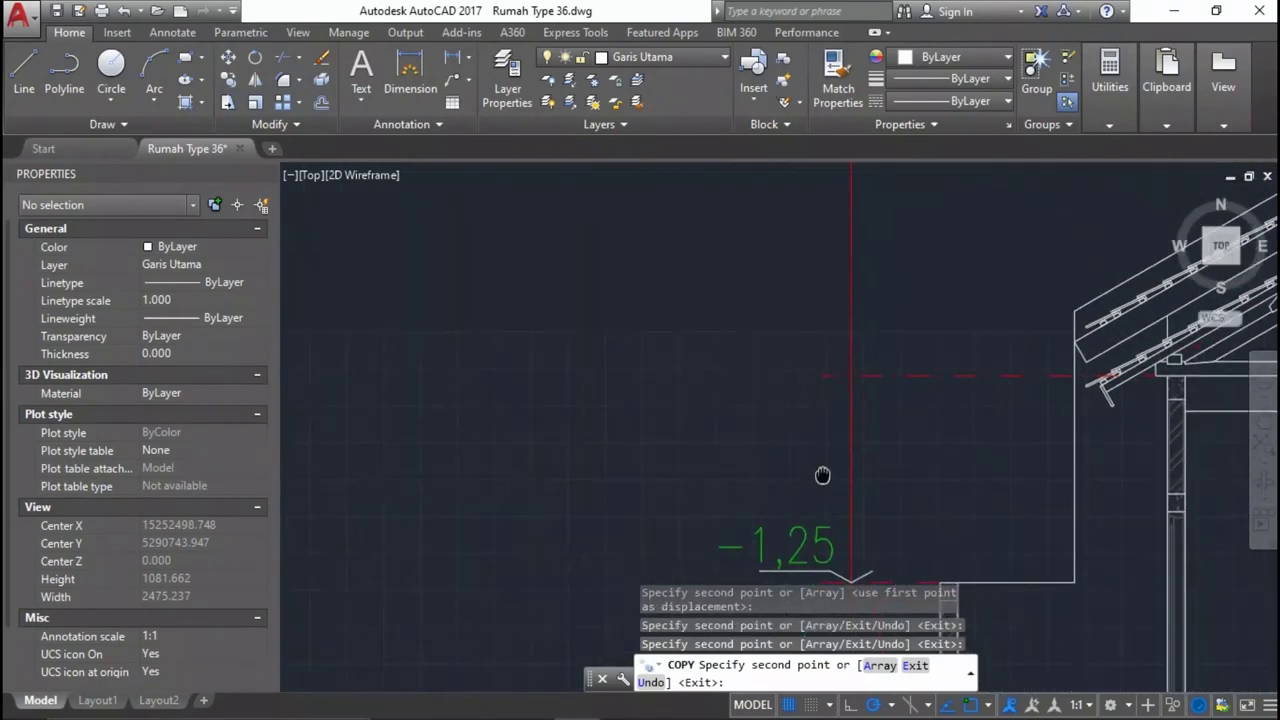
left_click(822, 376)
scroll(836, 272, "down", 2)
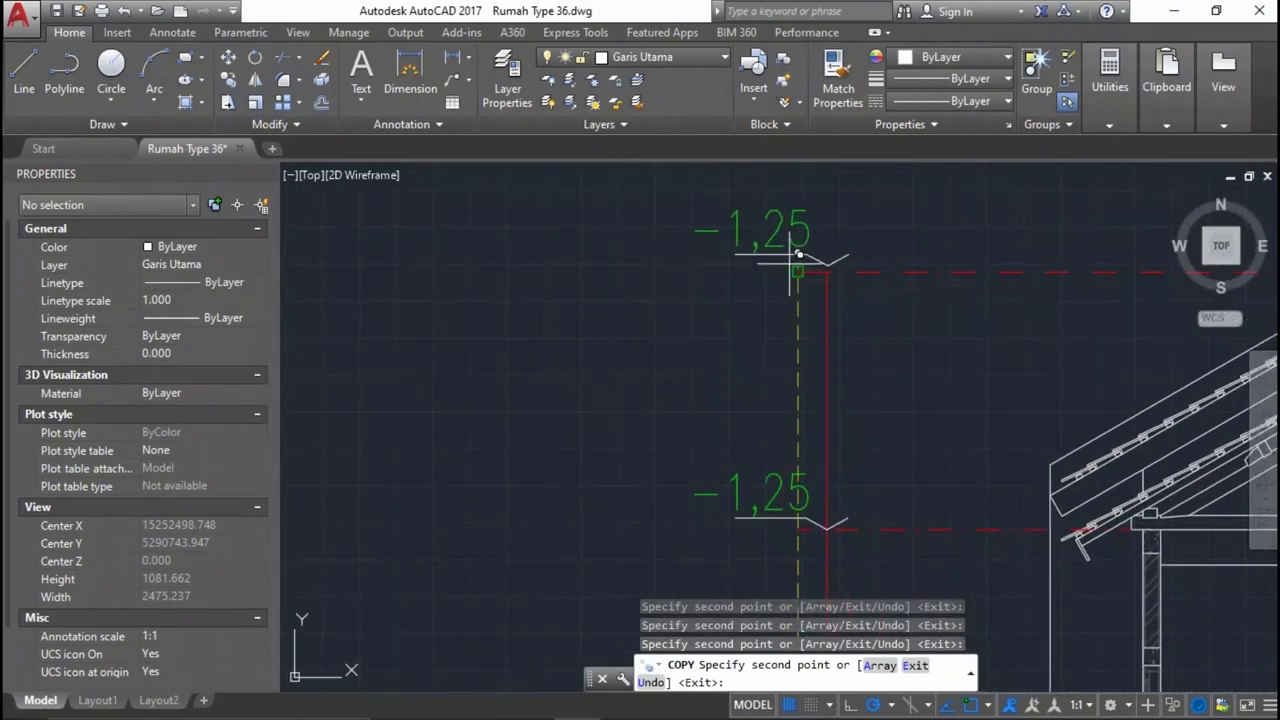
key("Escape")
Select the pieces of the lower -1,25 level mark.
scroll(811, 267, "down", 5)
scroll(805, 400, "up", 5)
scroll(829, 371, "up", 2)
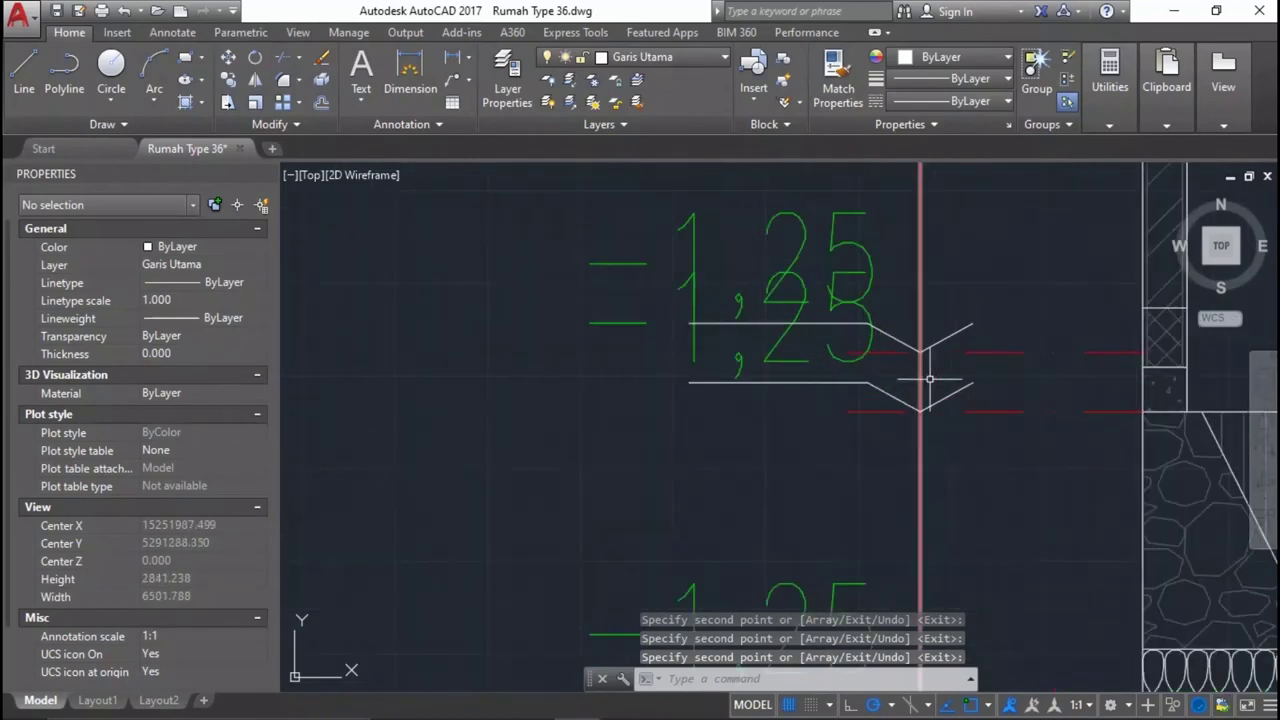
scroll(822, 376, "up", 1)
scroll(855, 388, "up", 5)
scroll(840, 380, "down", 5)
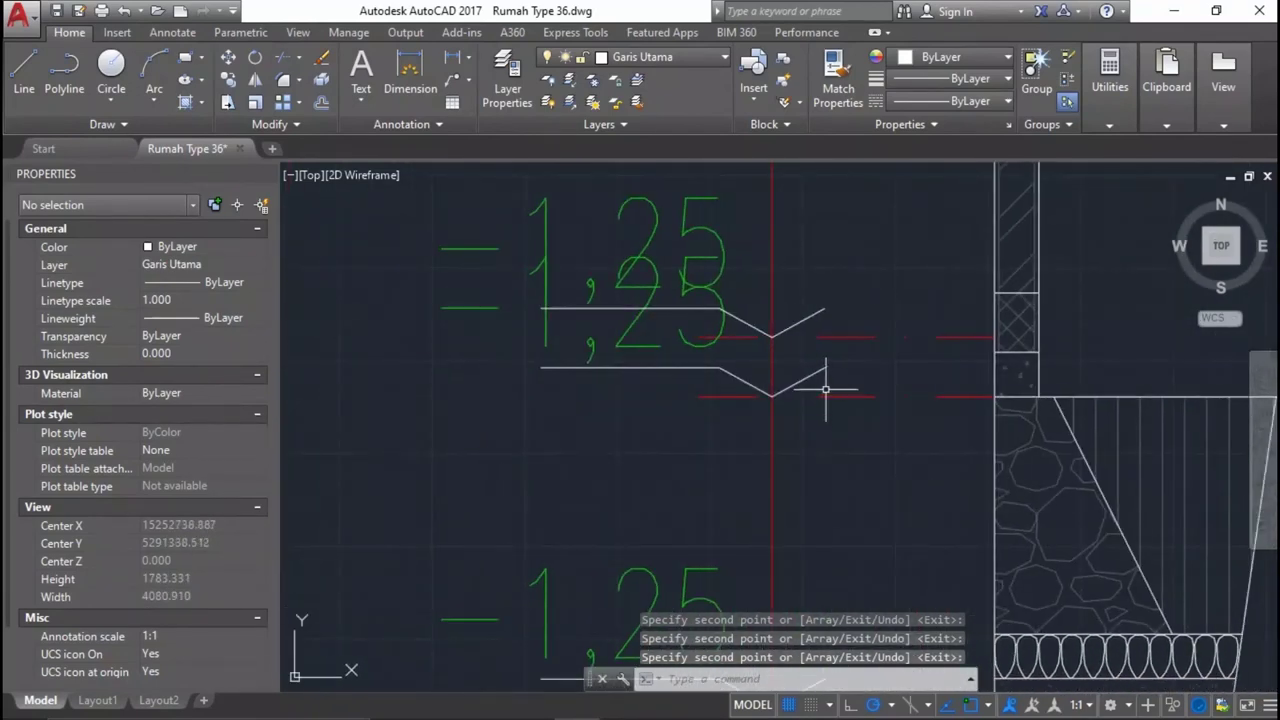
scroll(830, 375, "up", 2)
left_click(840, 385)
left_click(797, 360)
left_click(640, 360)
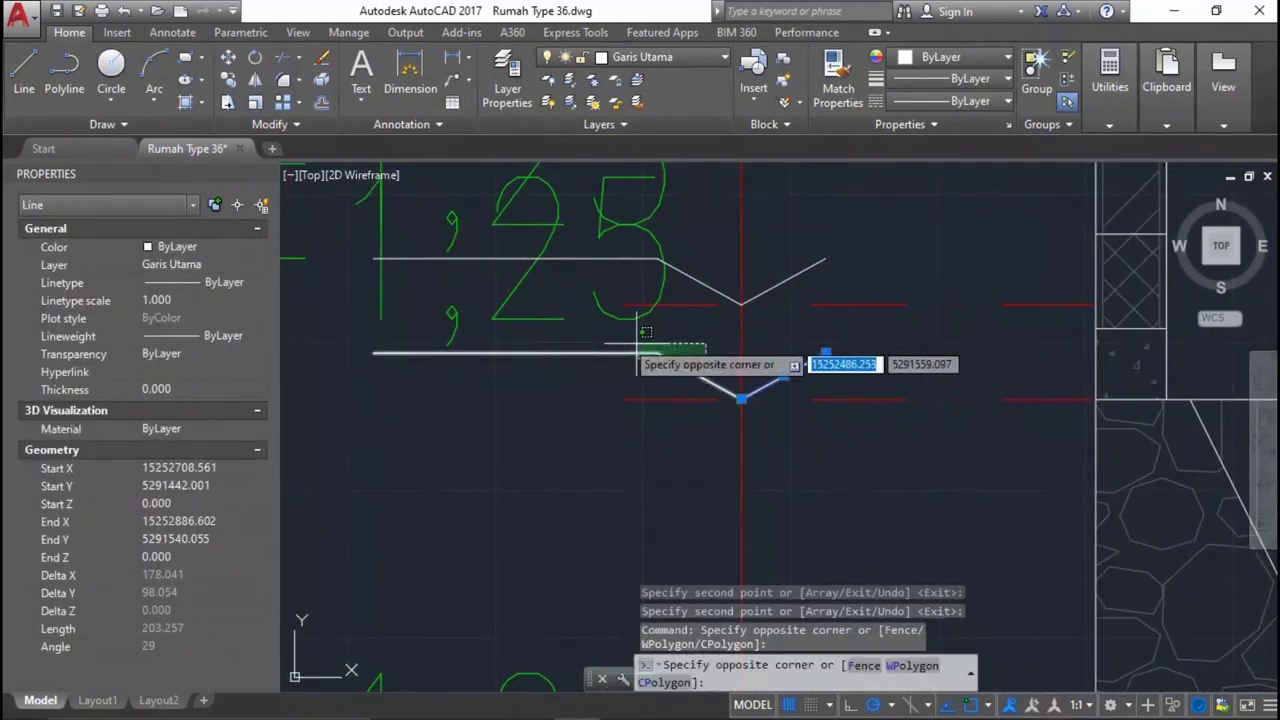
left_click(313, 345)
scroll(313, 345, "down", 2)
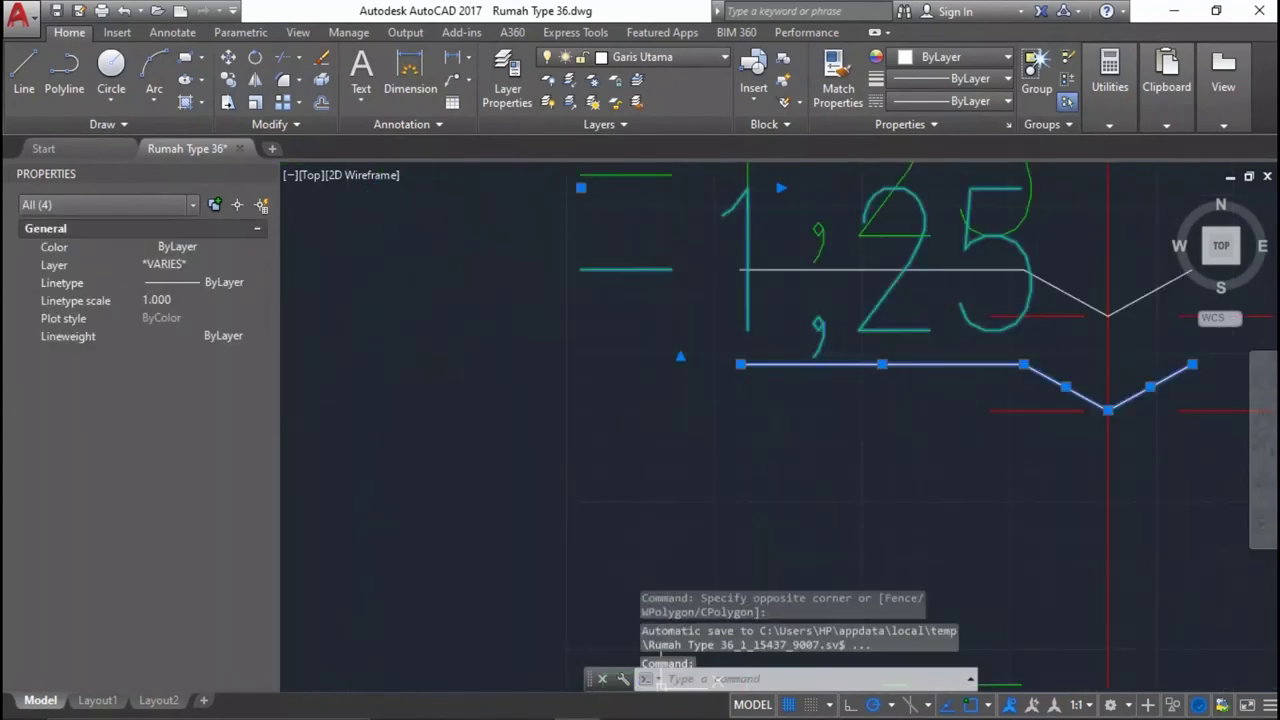
Move the selected level mark 900 units to the left.
type("m")
key("Return")
left_click(1058, 449)
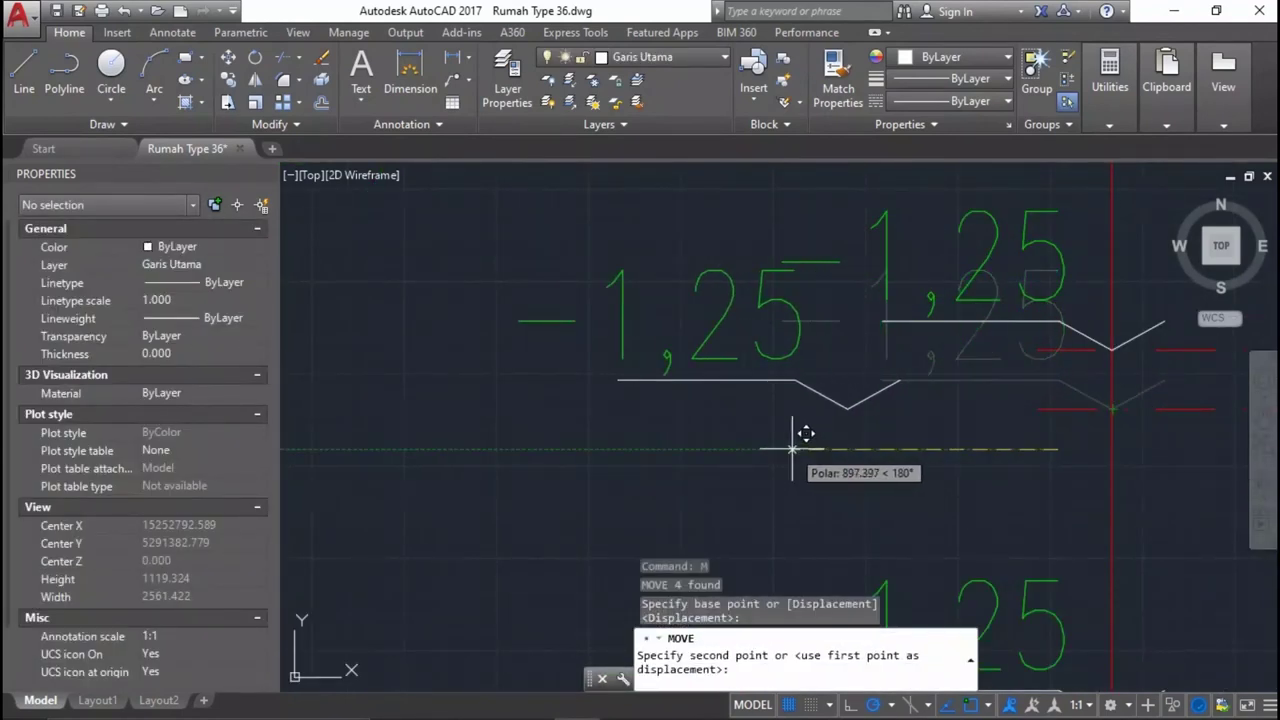
type("90")
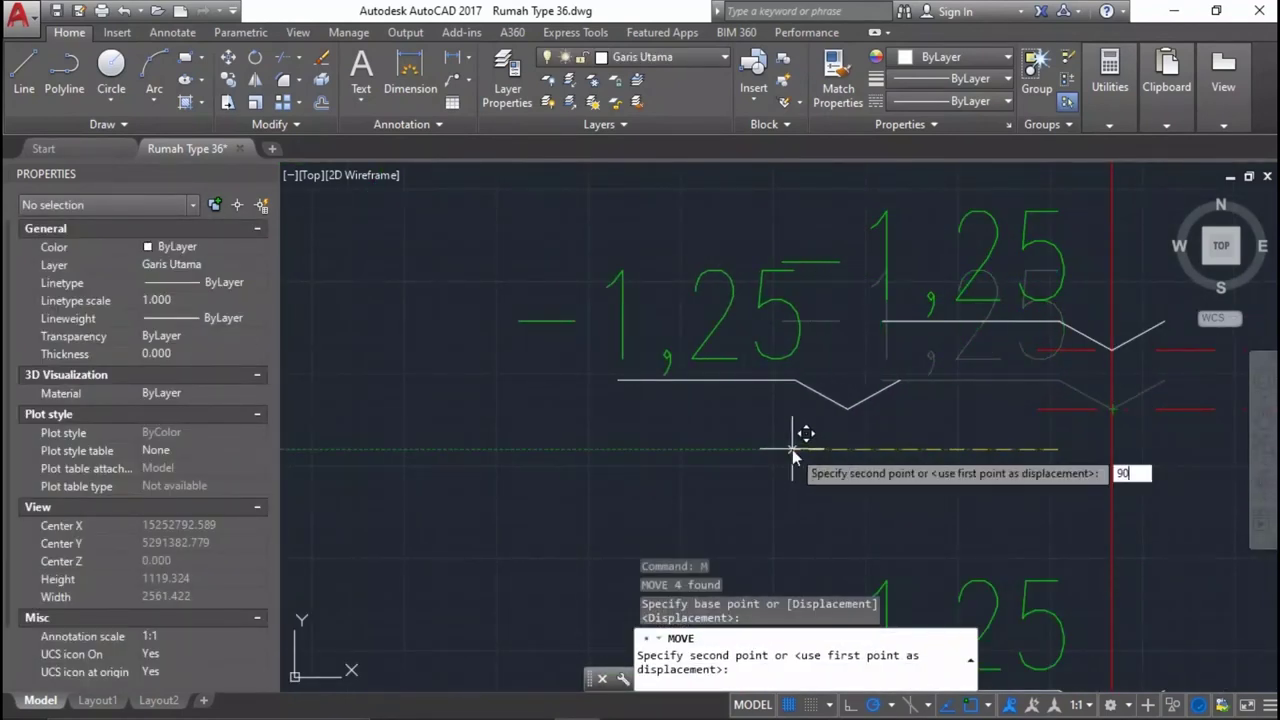
key("Return")
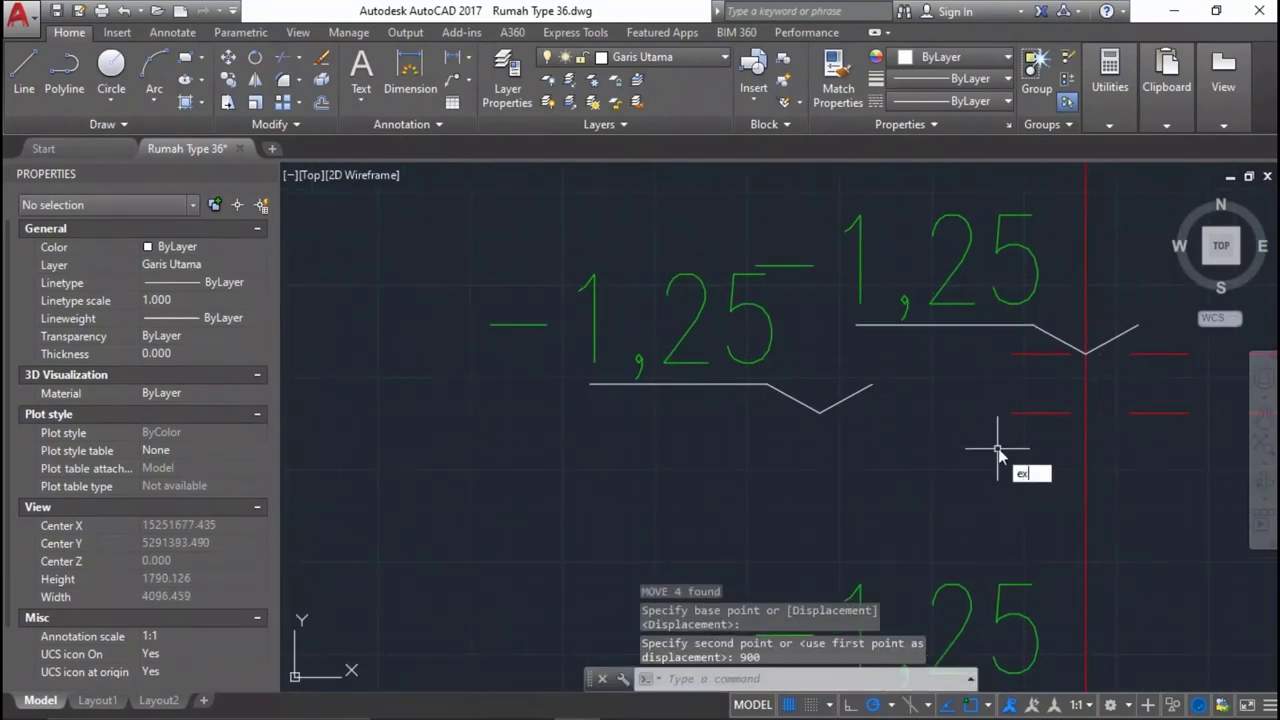
Stretch the red level line's end 250 units under the moved mark, then select its label.
key("Return")
left_click(1009, 414)
left_click(944, 399)
scroll(865, 410, "up", 4)
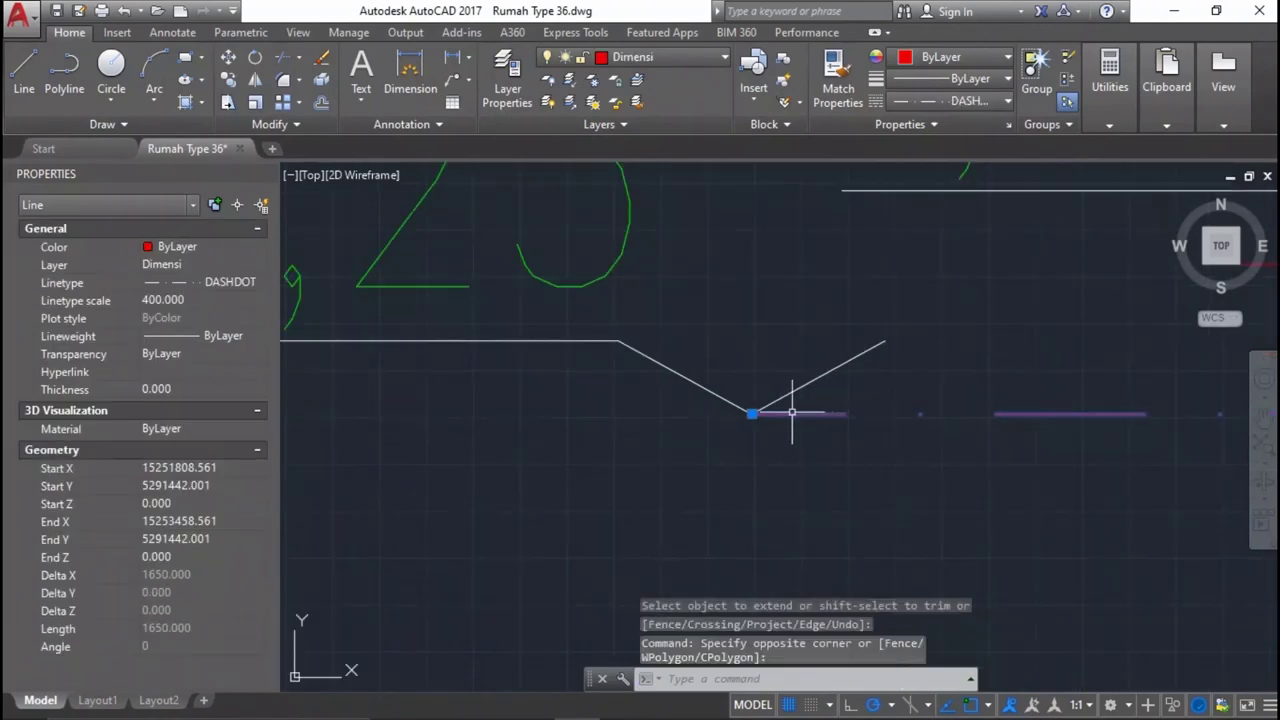
left_click(752, 413)
type("250")
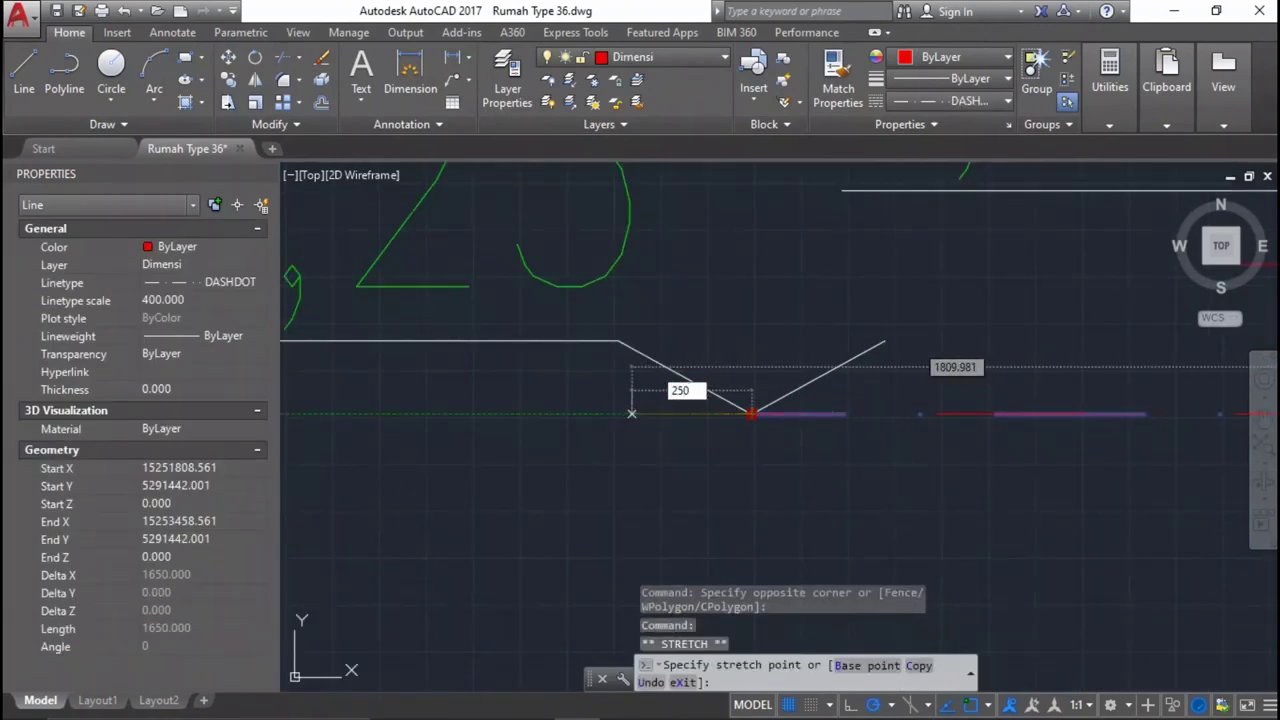
key("Return")
scroll(752, 413, "down", 3)
key("Escape")
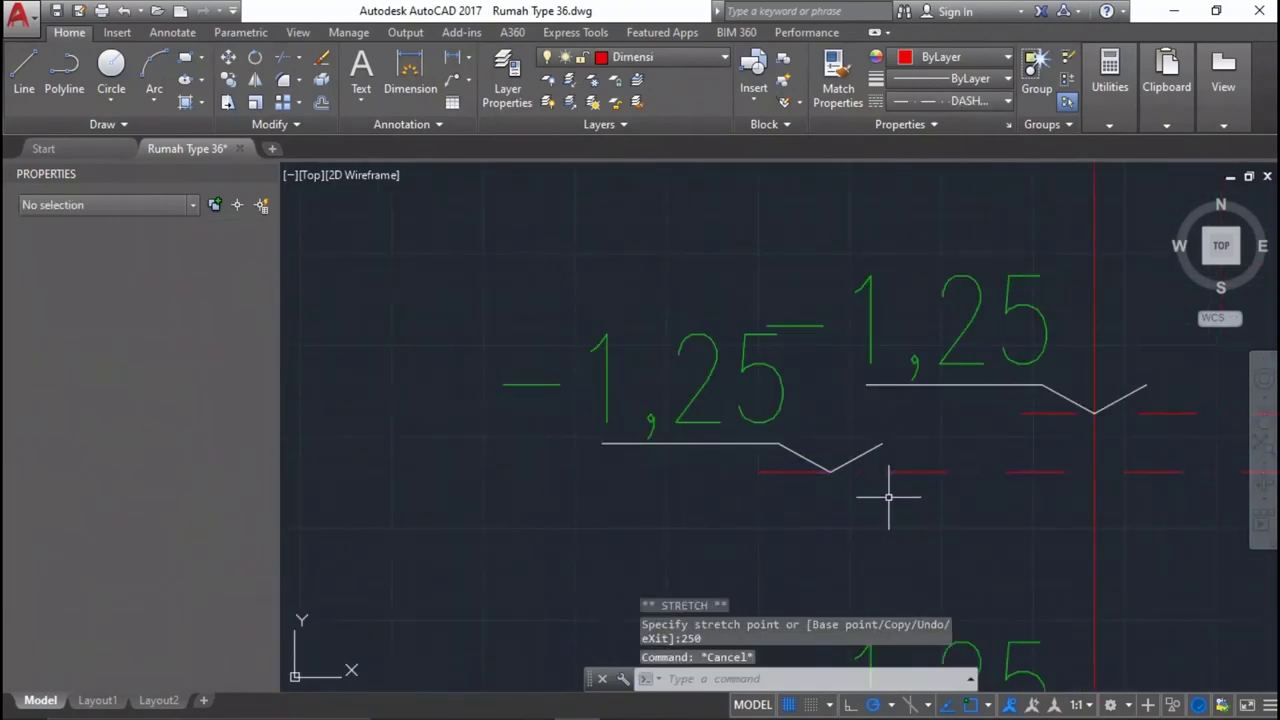
left_click(778, 376)
Change the shifted mark's label from -1,25 to -0,20.
double_click(778, 376)
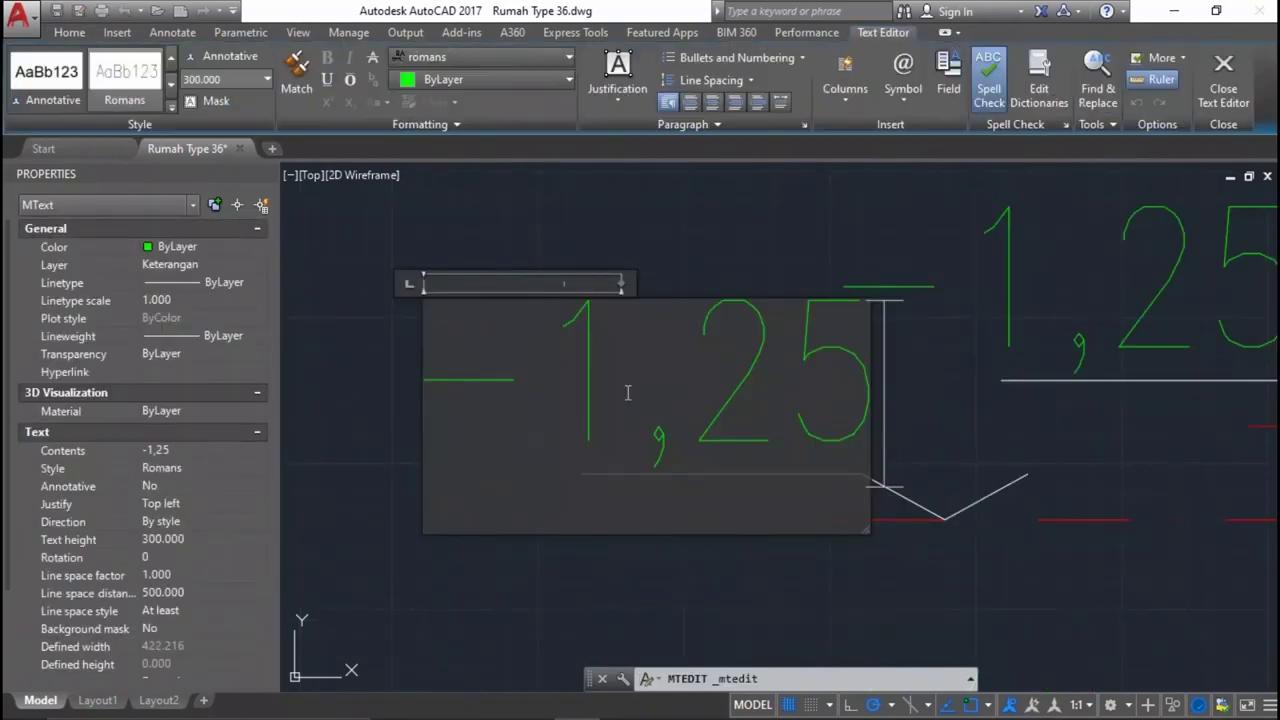
type("0")
scroll(575, 398, "down", 2)
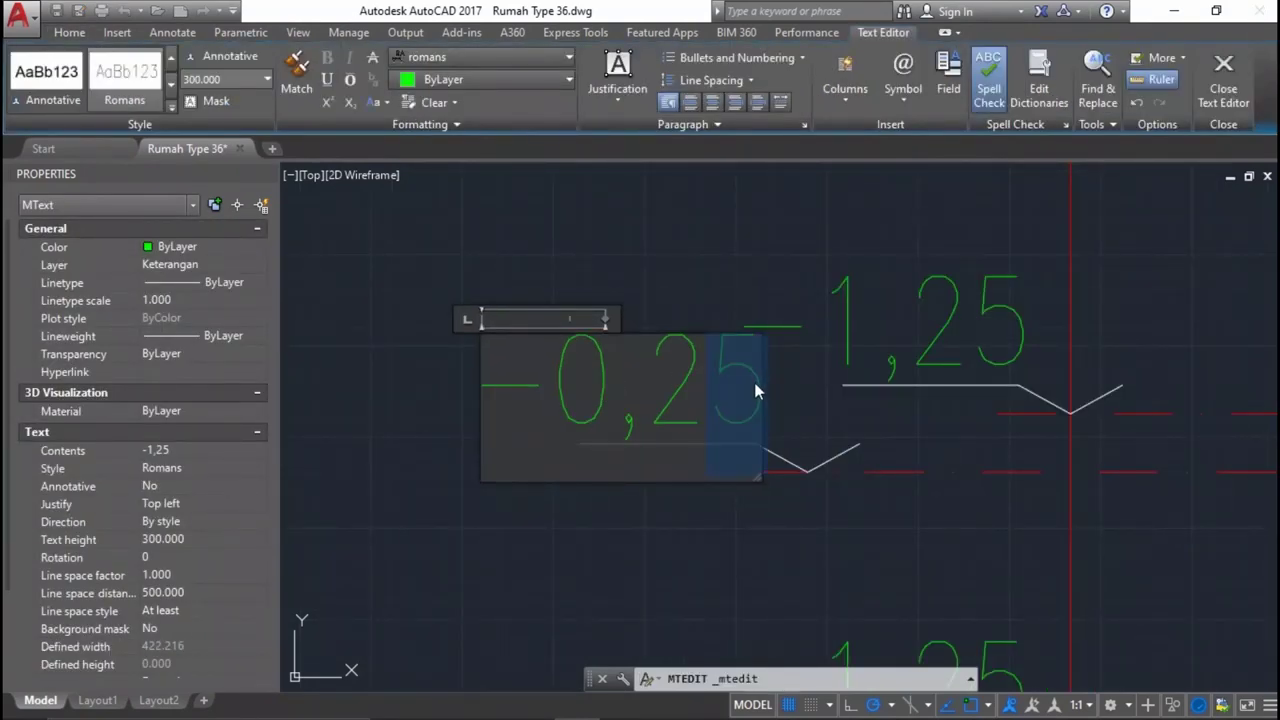
left_click(852, 464)
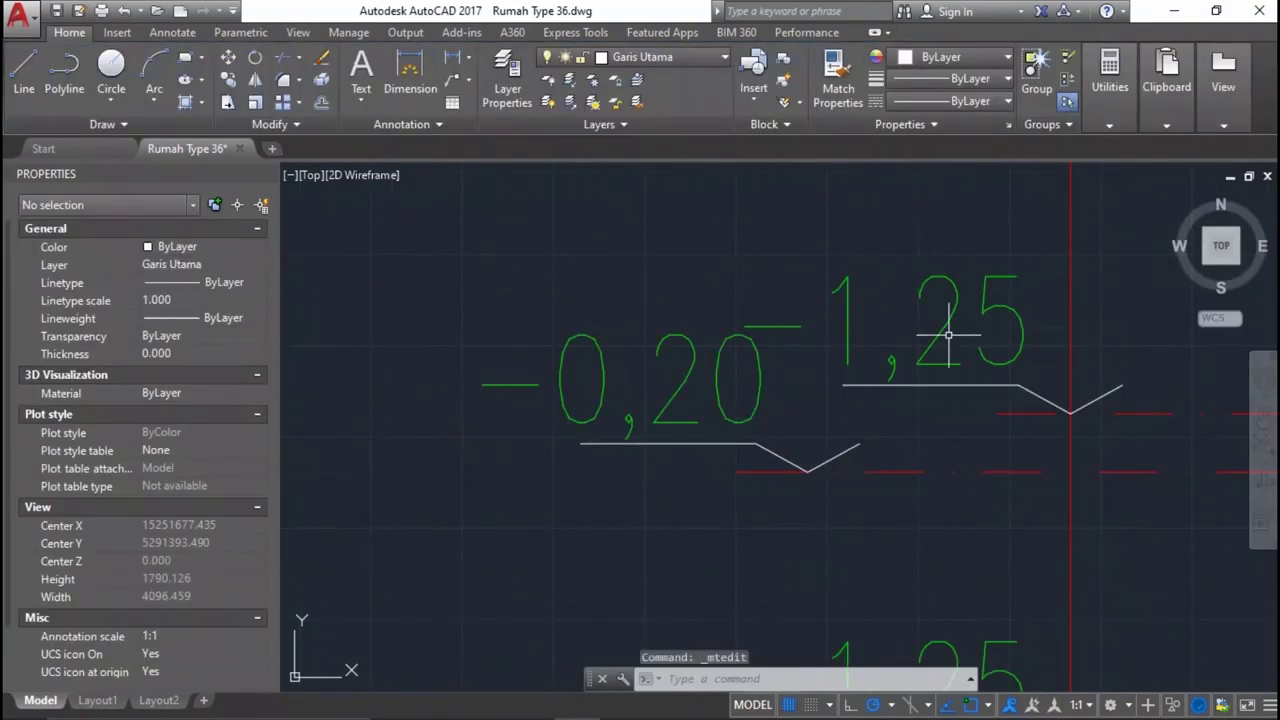
Relabel the neighbouring mark ±0,00 using the plus-minus sign from Character Map.
left_click(945, 330)
double_click(827, 322)
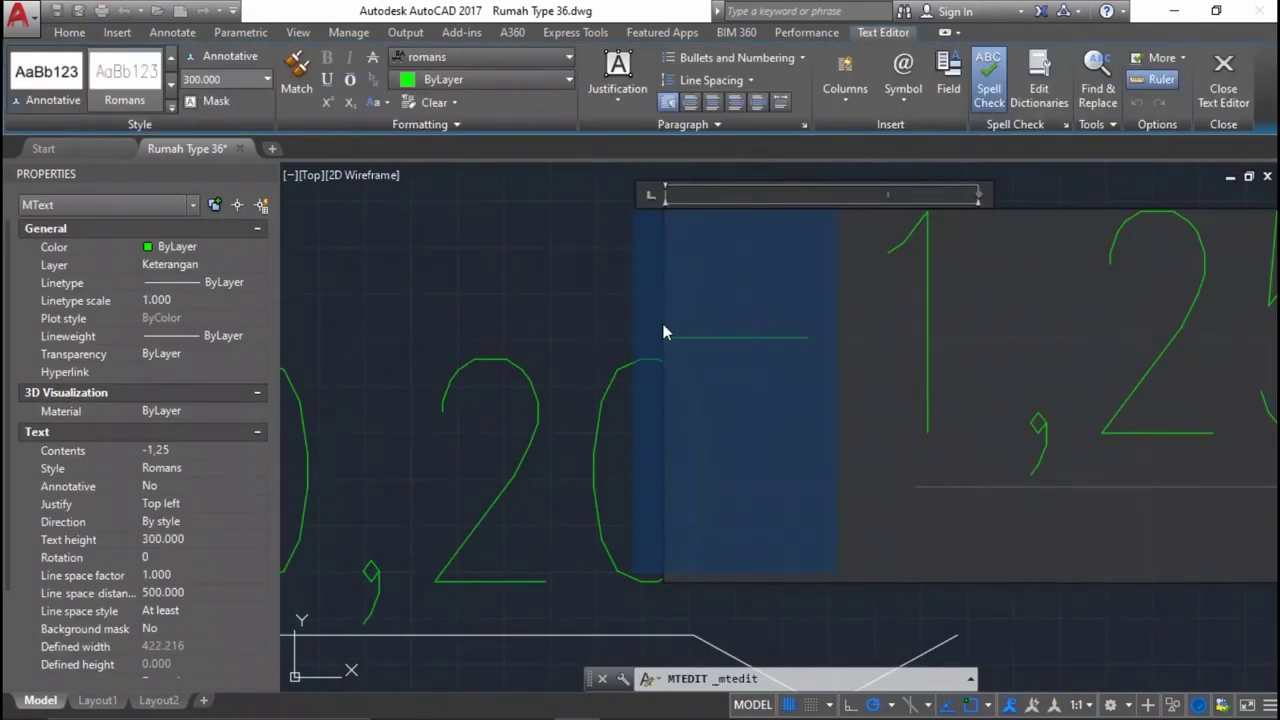
left_click(903, 106)
left_click(935, 616)
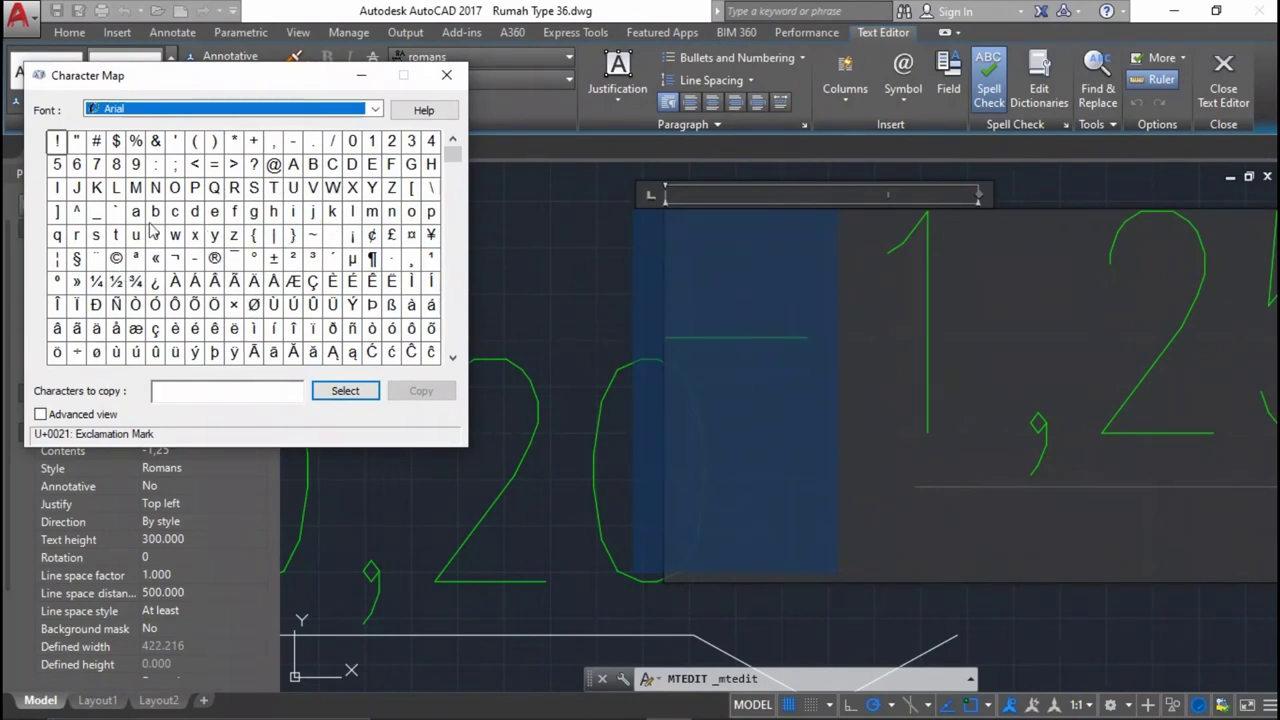
left_click(274, 258)
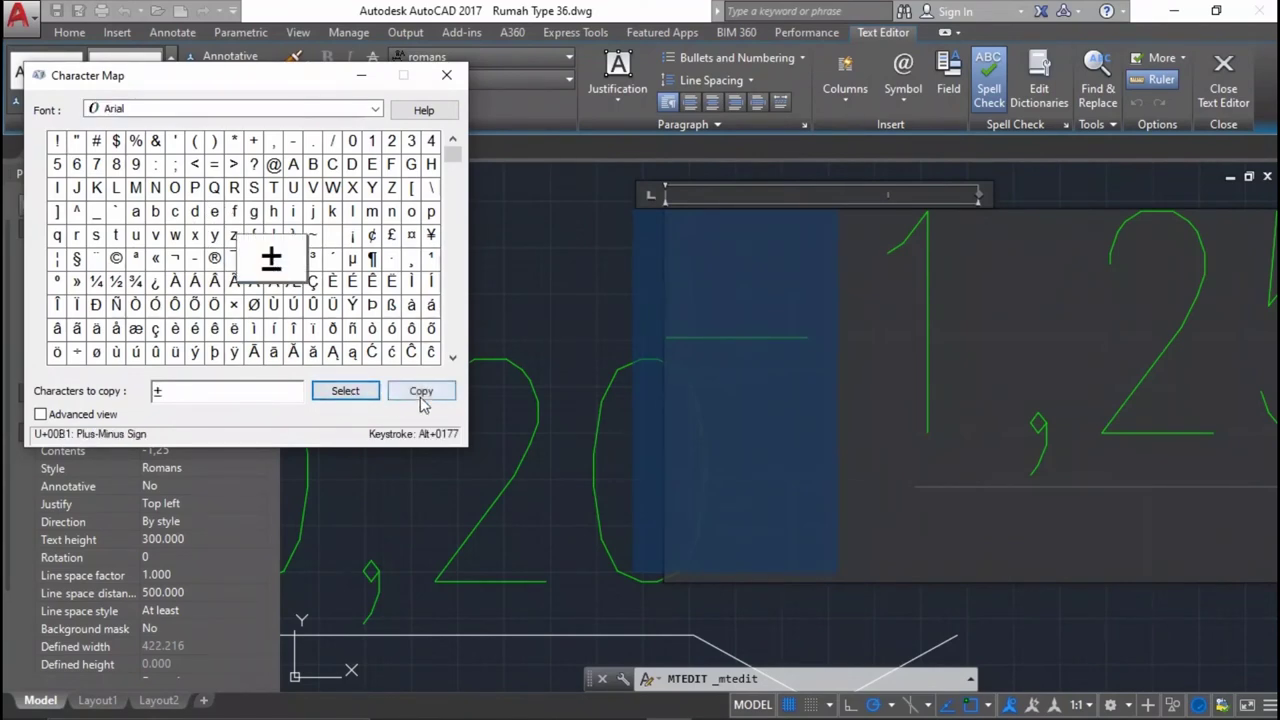
left_click(446, 78)
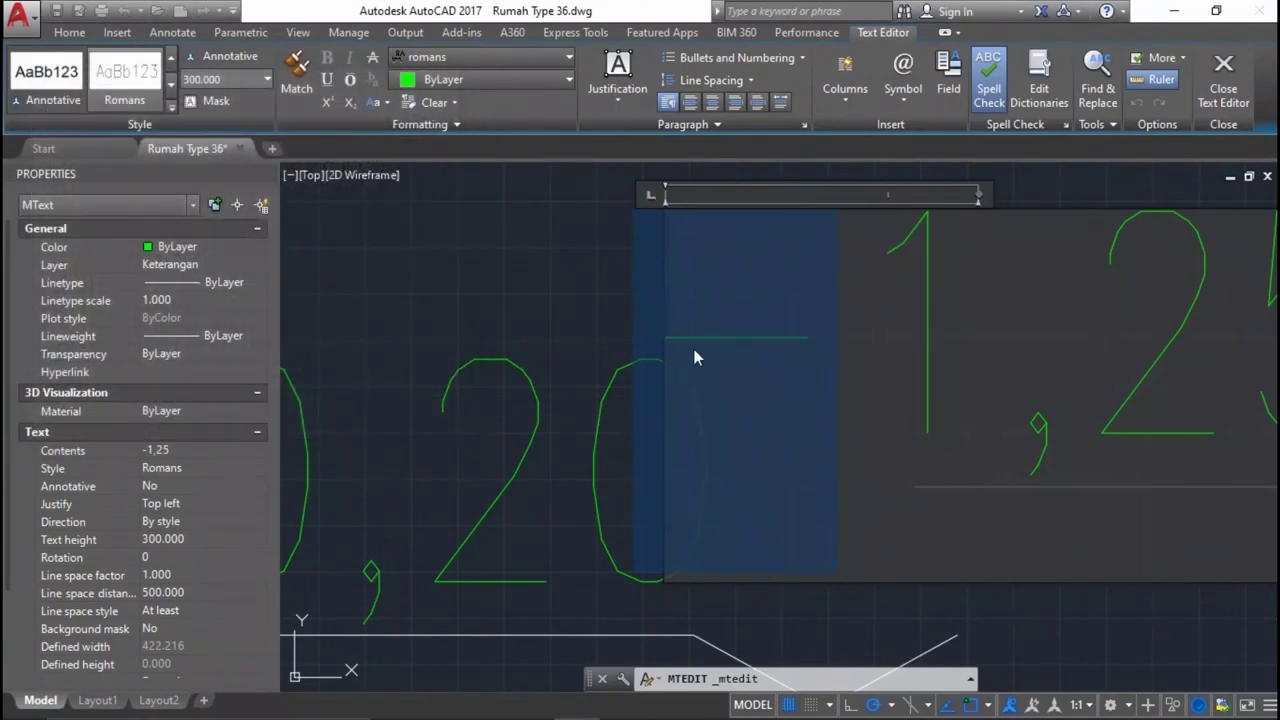
type("±")
scroll(790, 400, "down", 3)
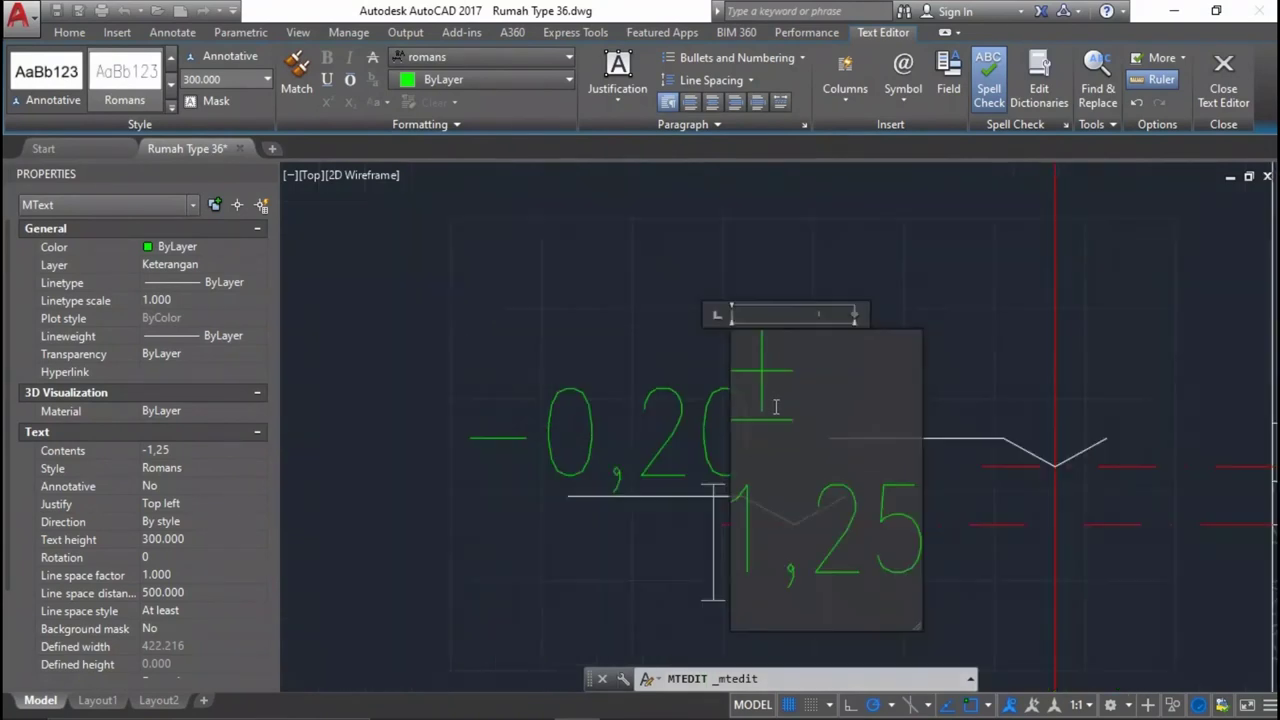
scroll(776, 421, "down", 3)
scroll(776, 421, "up", 5)
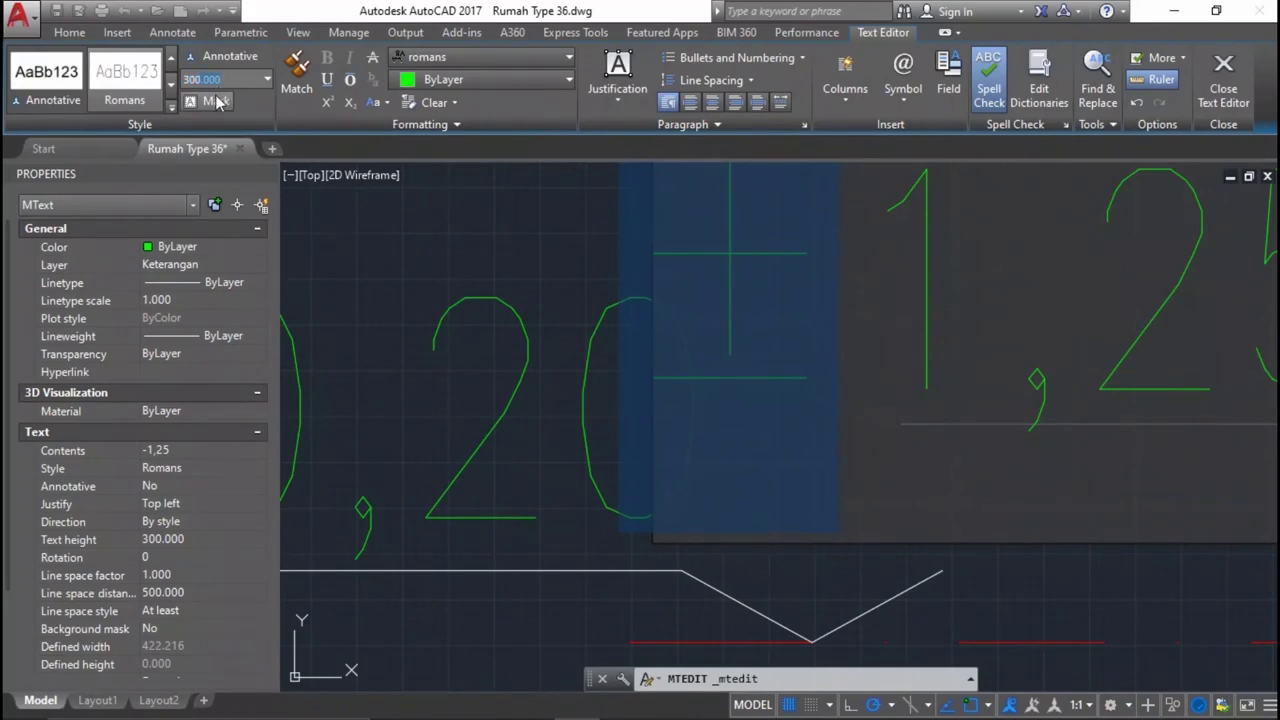
scroll(345, 235, "down", 4)
scroll(655, 222, "up", 4)
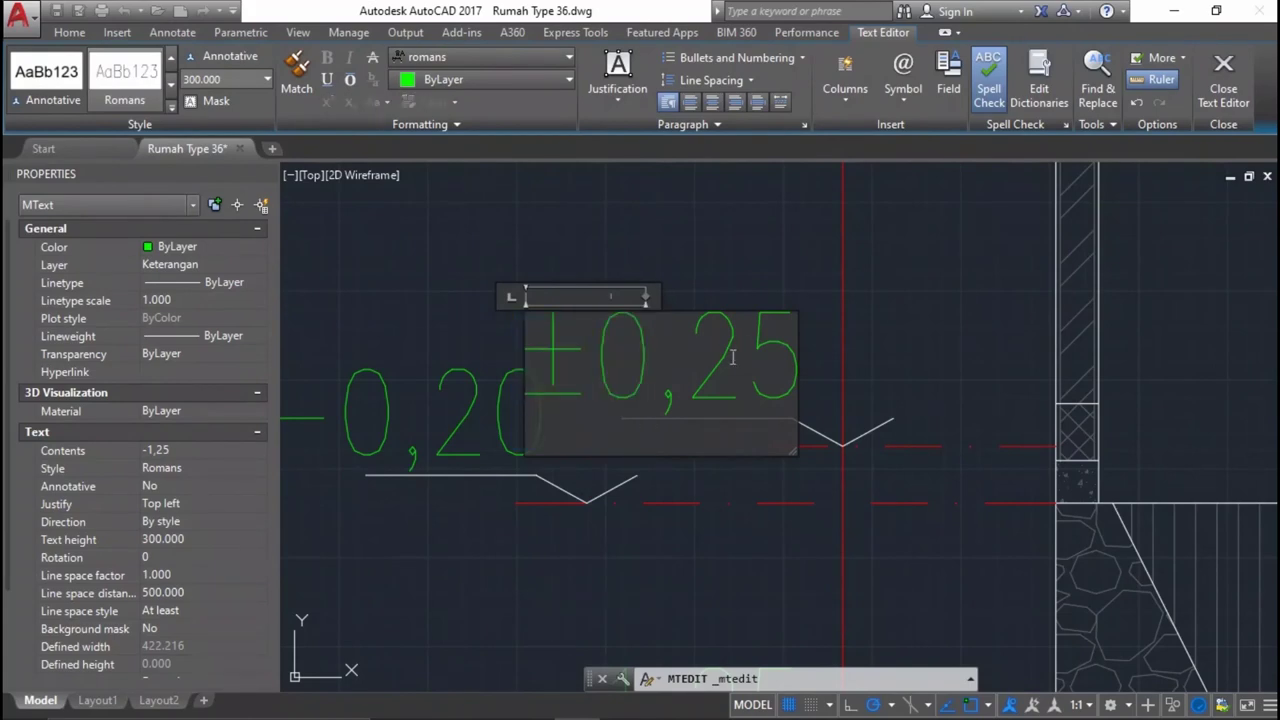
type("00")
scroll(728, 254, "down", 3)
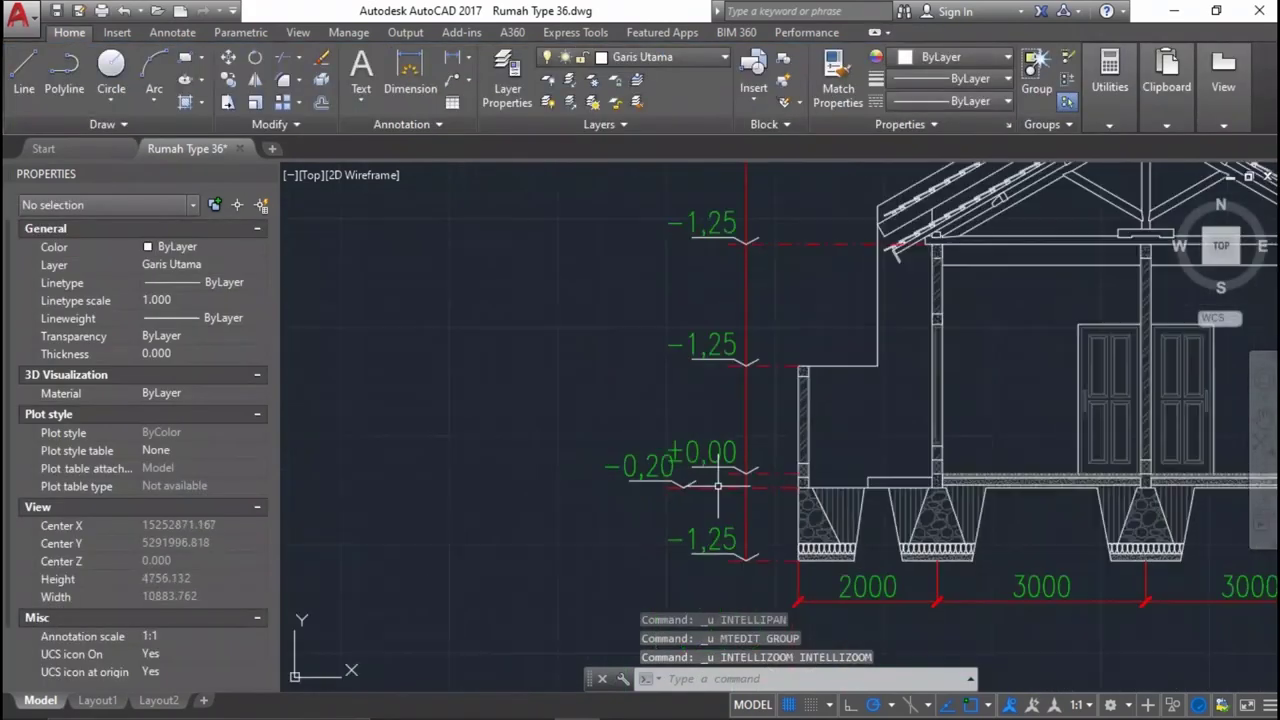
scroll(728, 254, "up", 2)
left_click(722, 400)
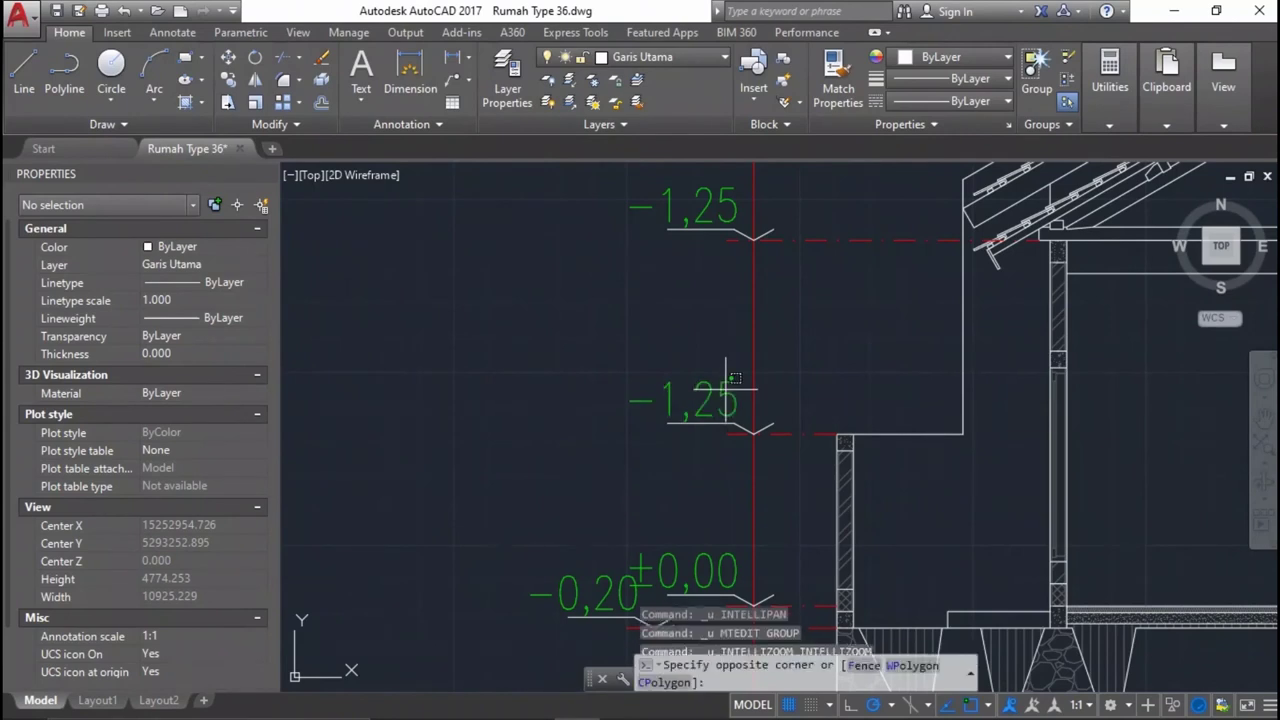
left_click(722, 392)
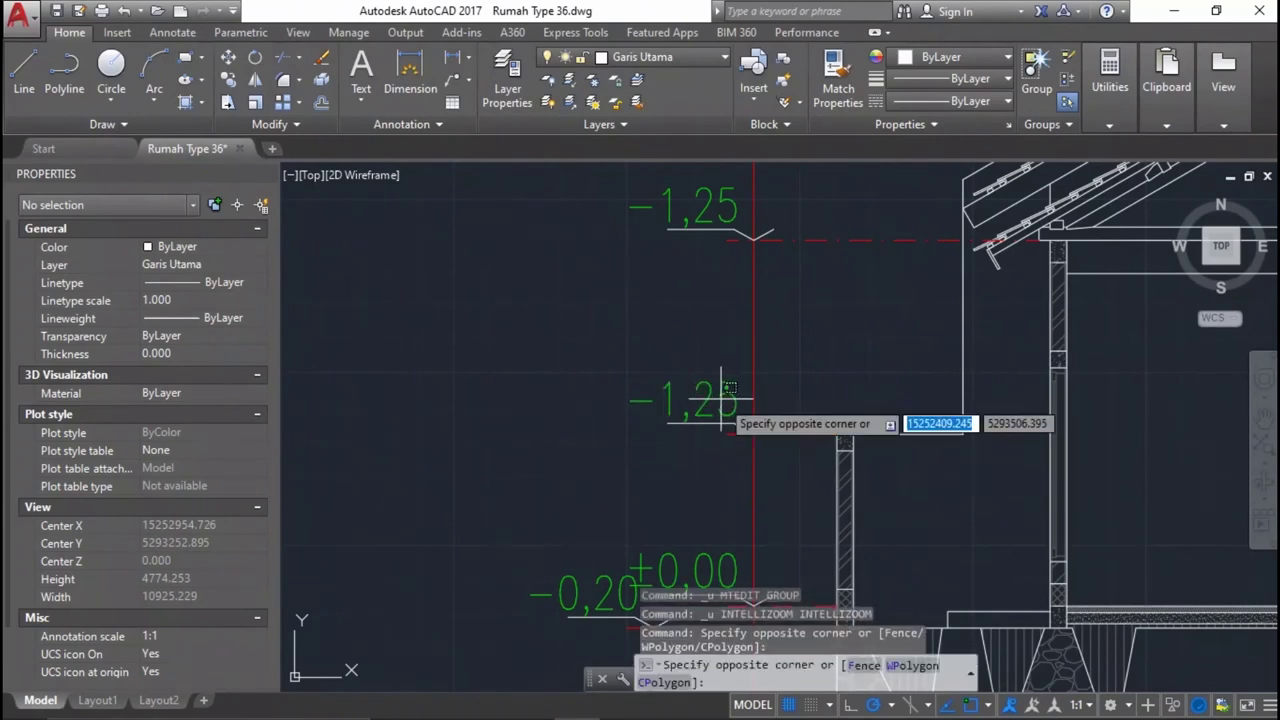
Start measuring the wall-top height, cancel, and briefly open a level label.
left_click(796, 412)
middle_click_drag(835, 469, 850, 376)
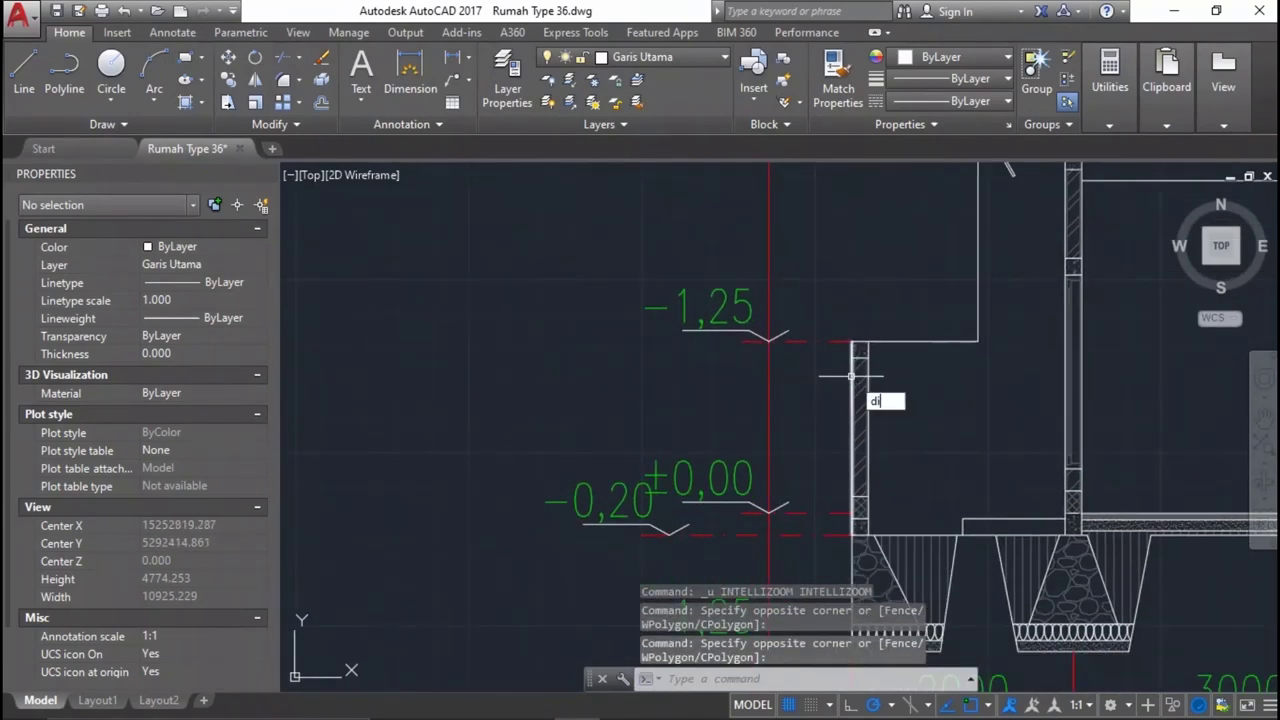
type("i")
key("Return")
left_click(867, 342)
scroll(880, 527, "up", 2)
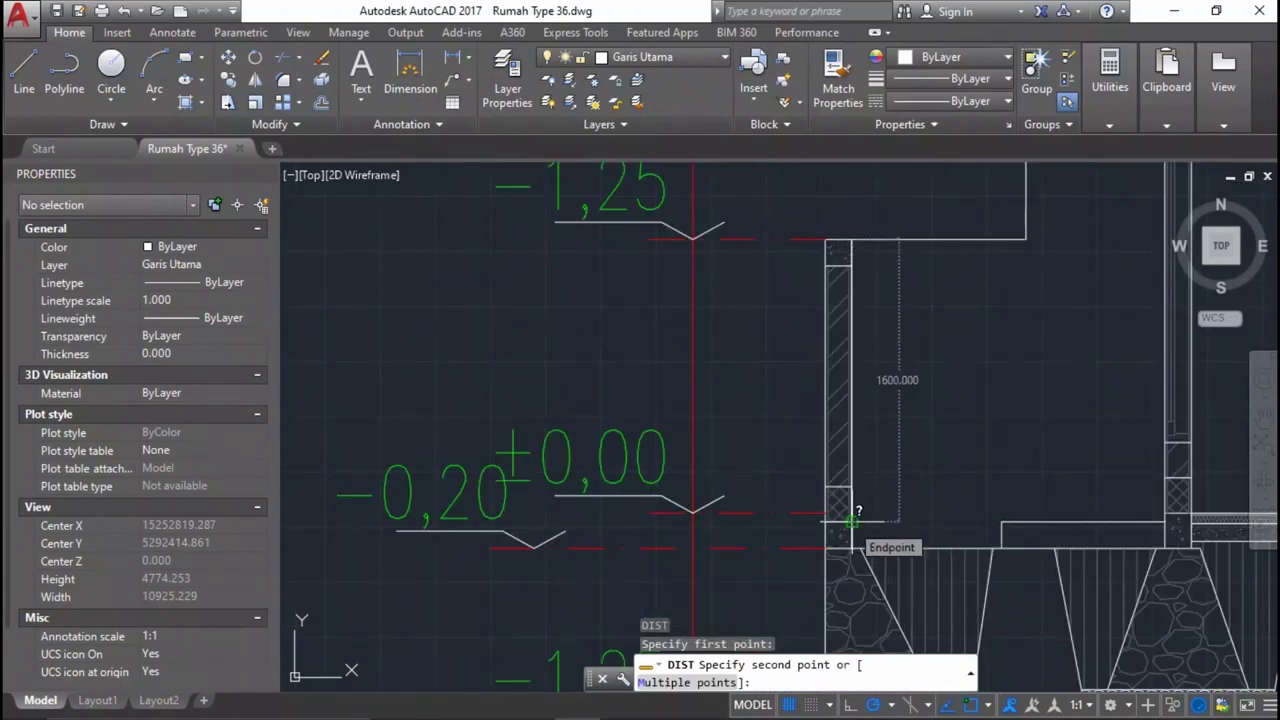
key("Escape")
middle_click_drag(850, 521, 850, 661)
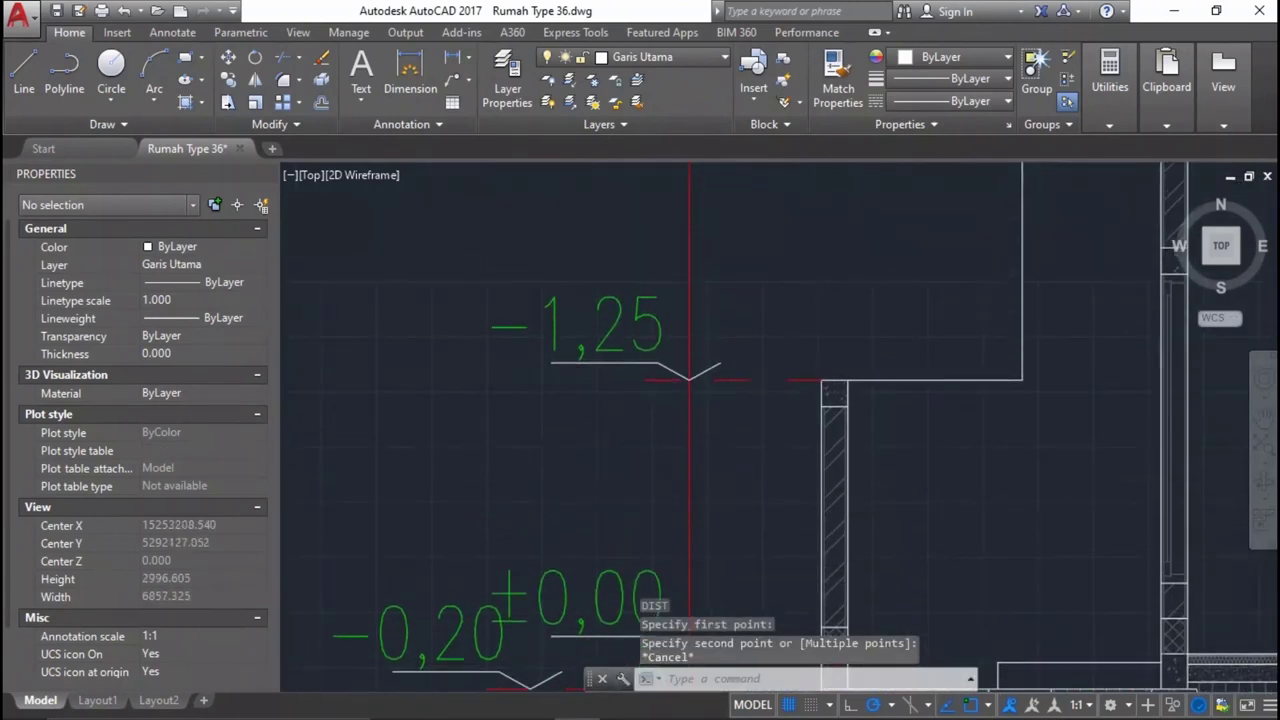
double_click(645, 314)
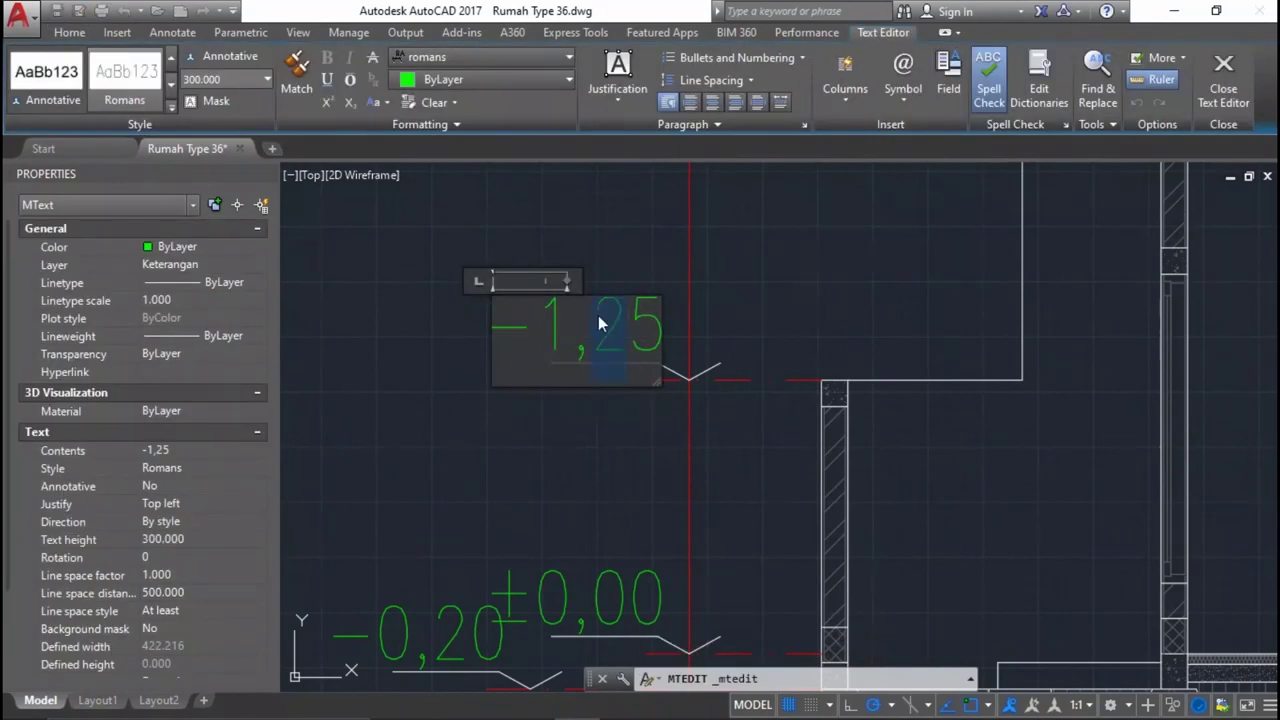
key("Escape")
scroll(600, 340, "down", 5)
Measure from the floor corner to the eaves with DIST, reading 3300.
type("d")
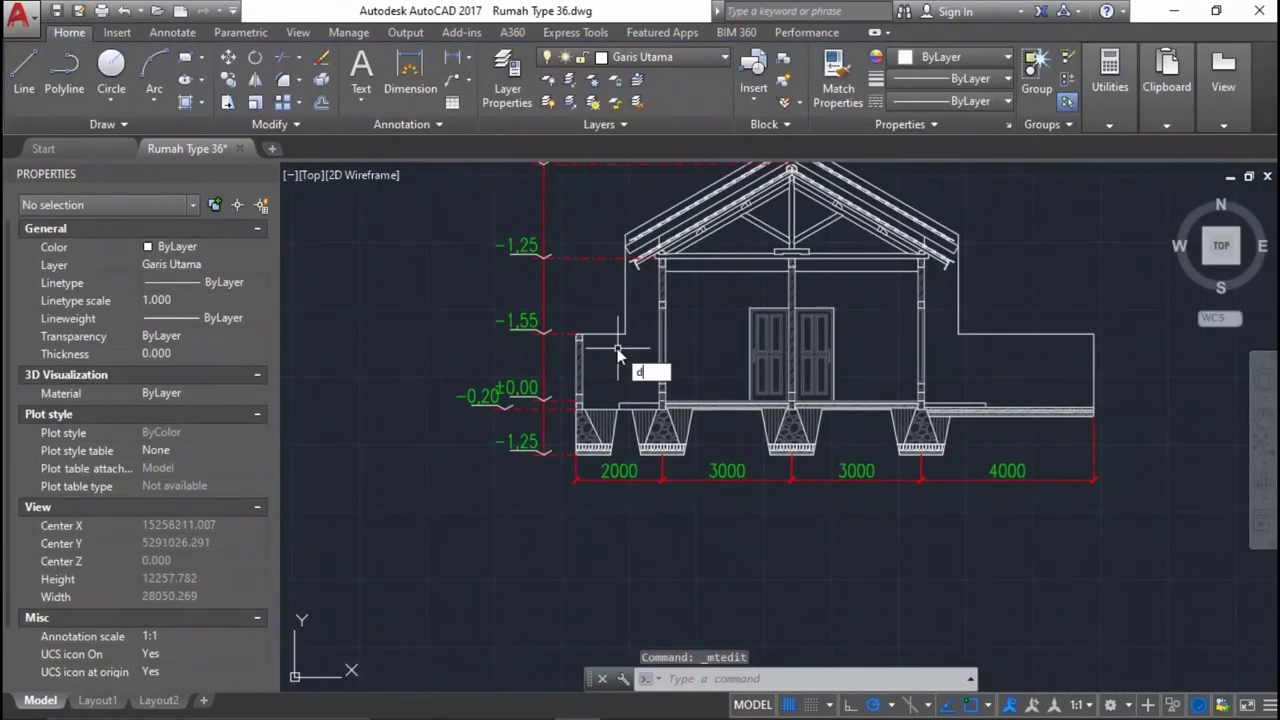
type("st")
key("Return")
scroll(610, 400, "up", 3)
scroll(590, 390, "up", 5)
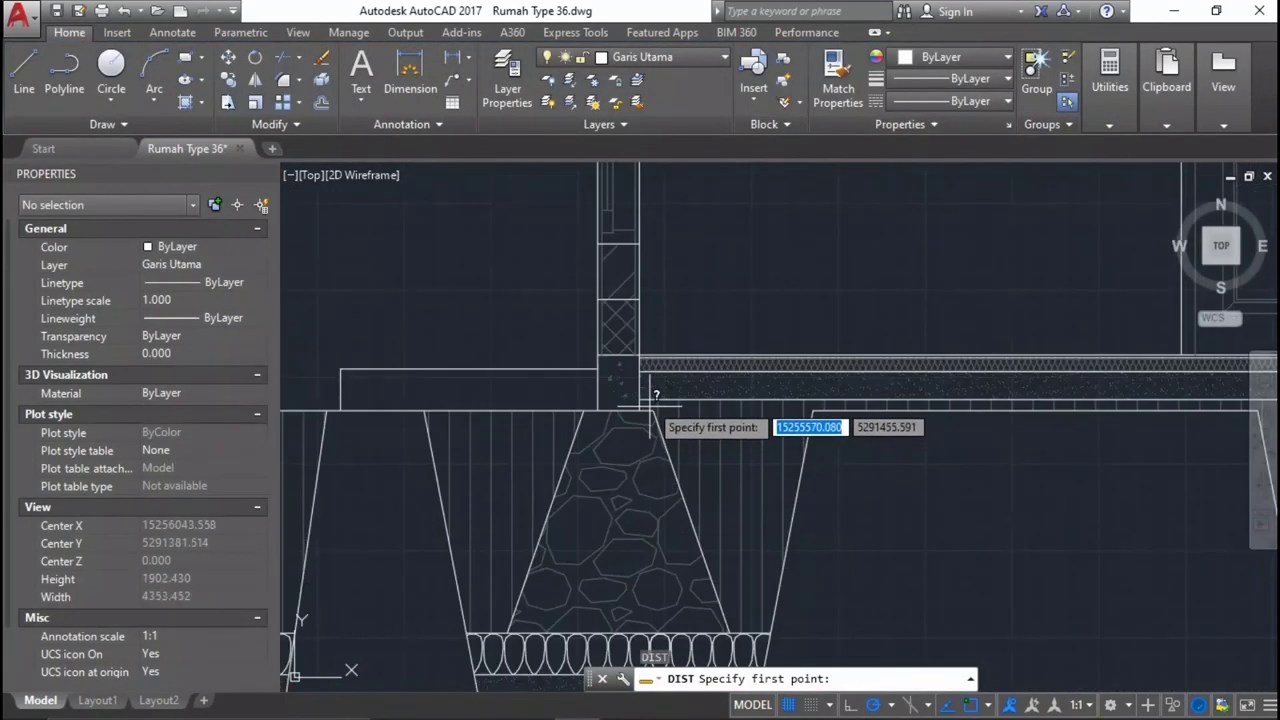
scroll(636, 354, "up", 2)
left_click(645, 348)
scroll(700, 380, "down", 5)
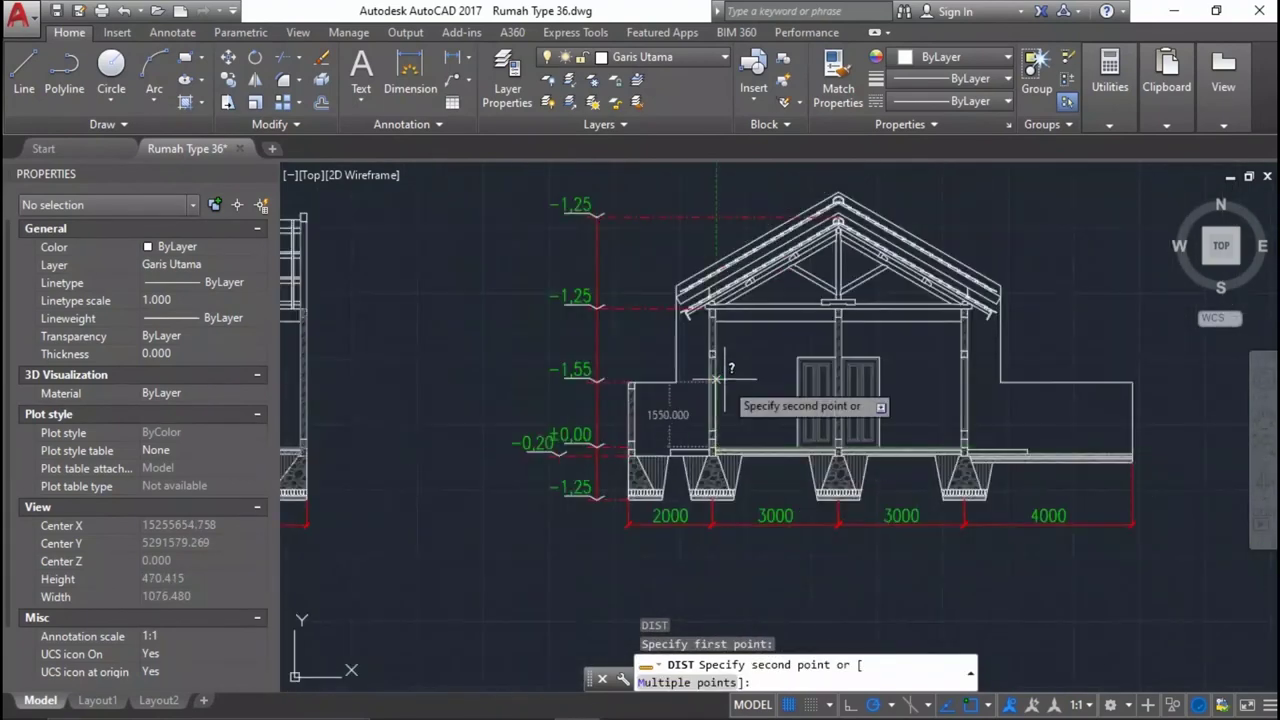
scroll(720, 280, "up", 5)
scroll(660, 445, "up", 2)
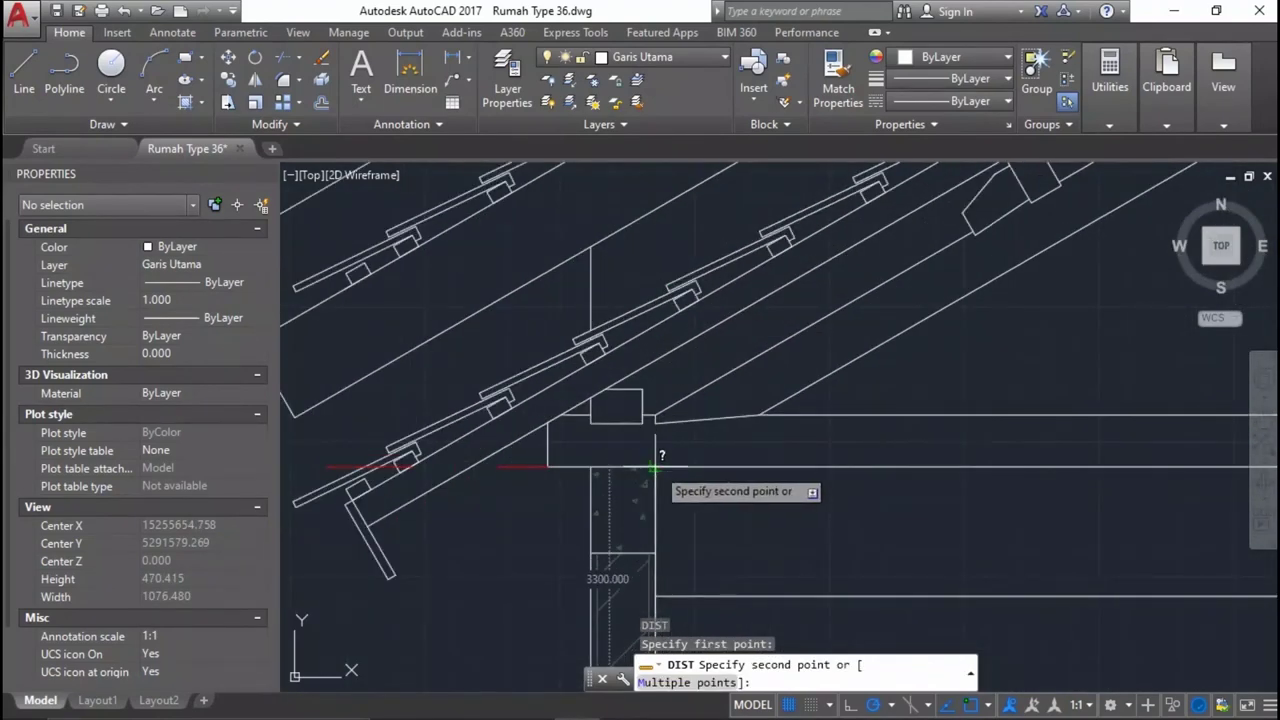
left_click(654, 467)
scroll(654, 467, "down", 5)
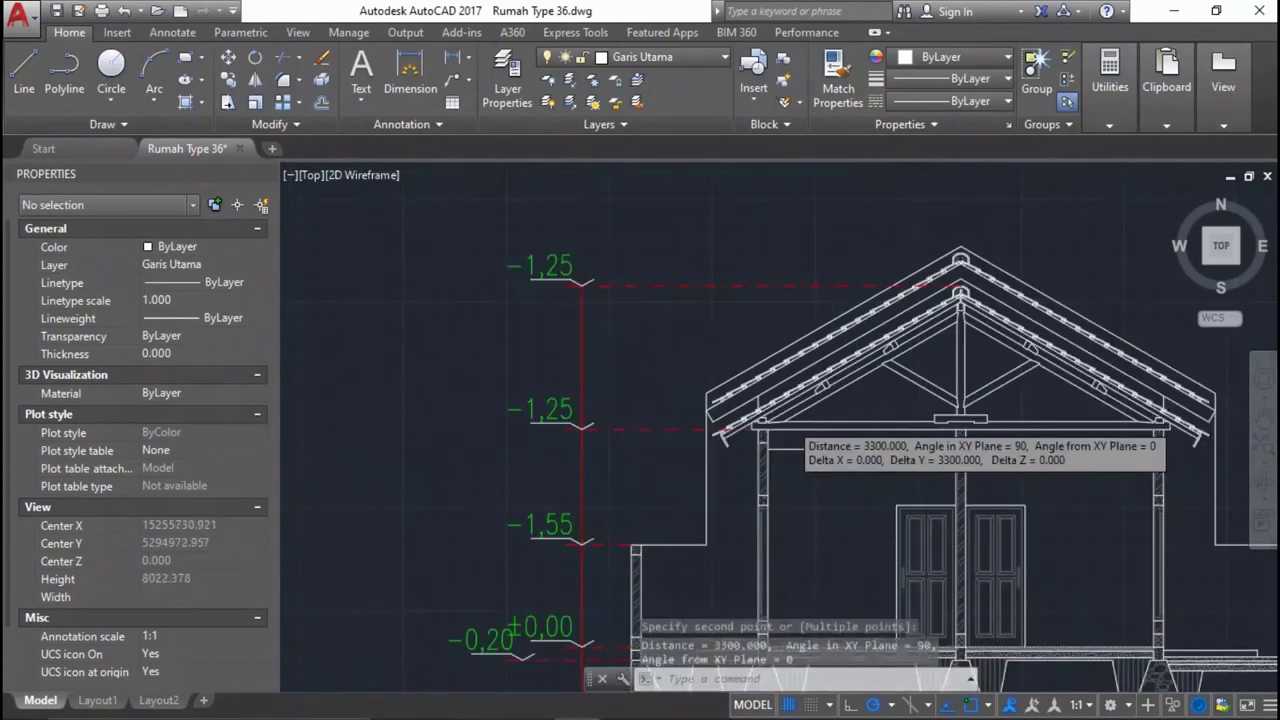
middle_click_drag(540, 409, 654, 409)
scroll(651, 391, "up", 3)
scroll(674, 437, "down", 3)
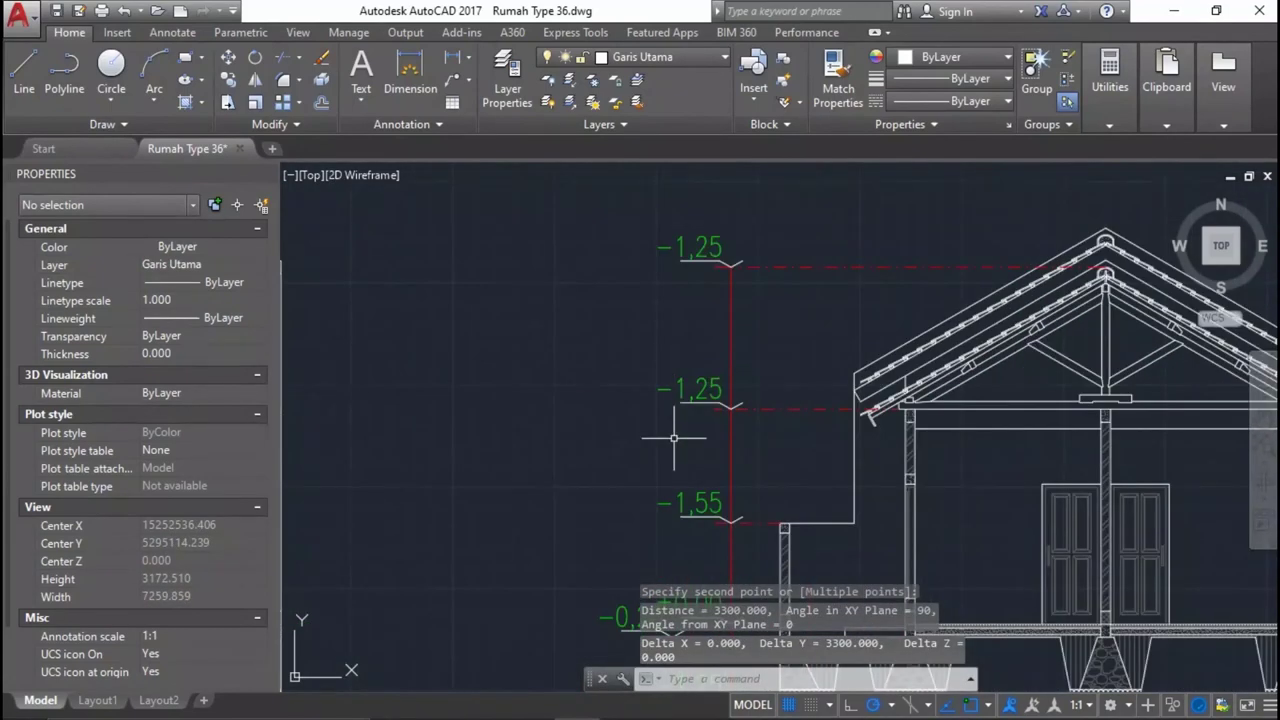
Edit the two upper level labels to read +1,55 and +3,30.
double_click(681, 510)
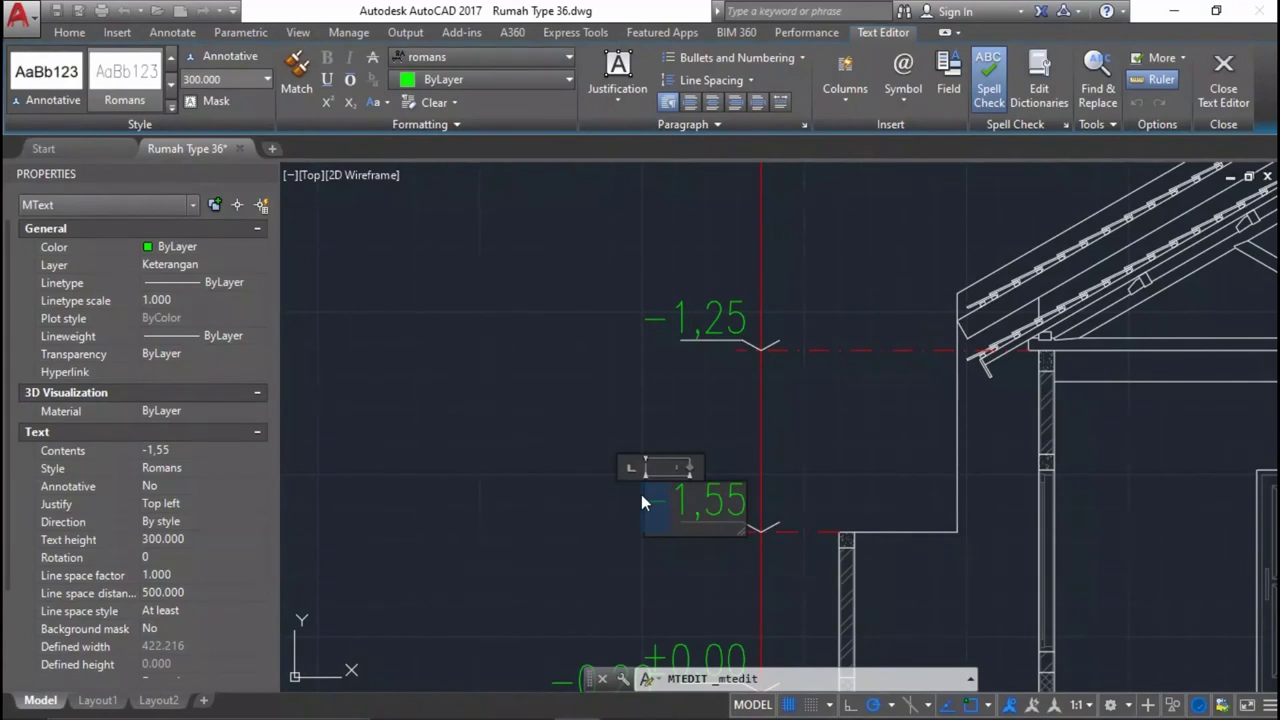
type("+")
scroll(753, 461, "up", 4)
scroll(632, 525, "down", 4)
left_click(648, 395)
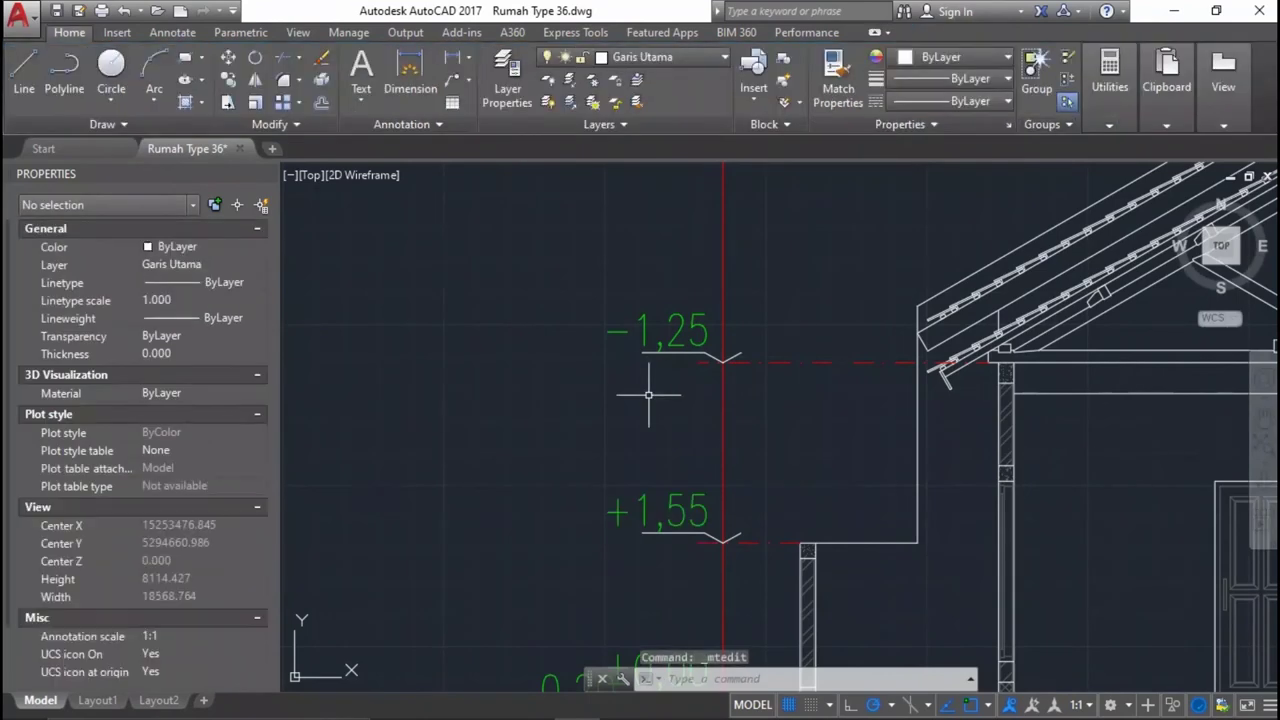
double_click(627, 332)
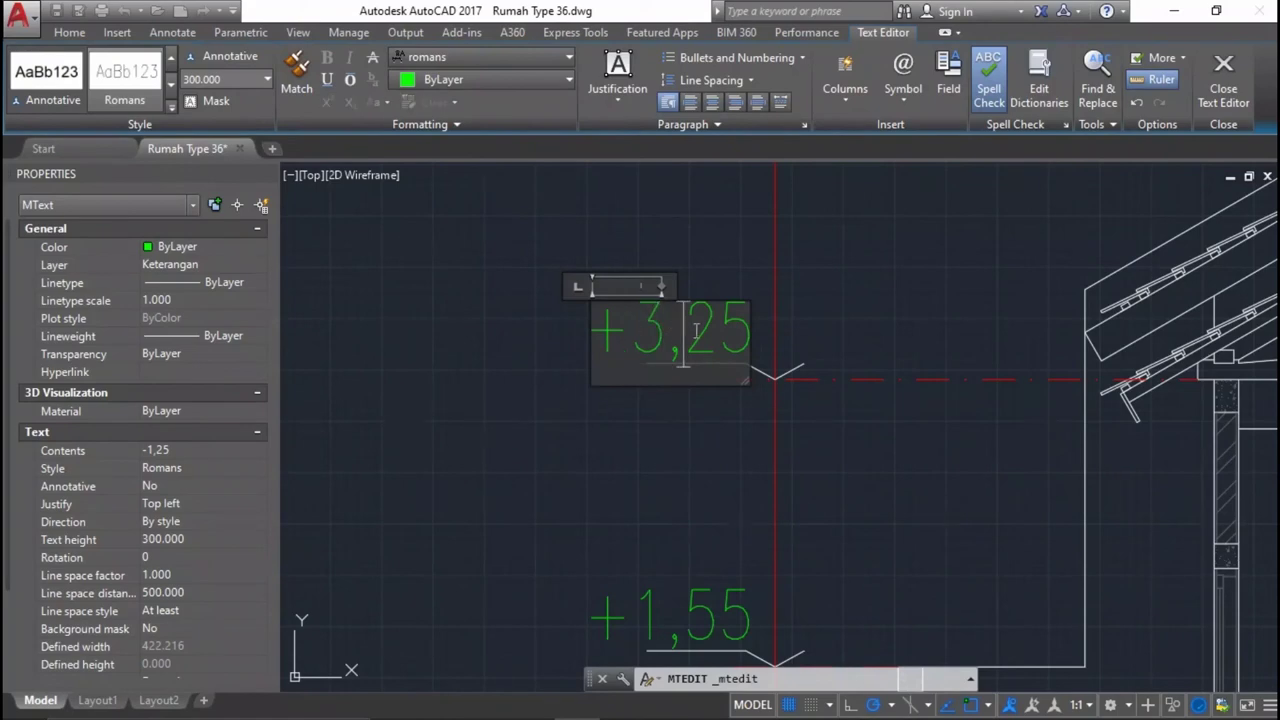
left_click(682, 421)
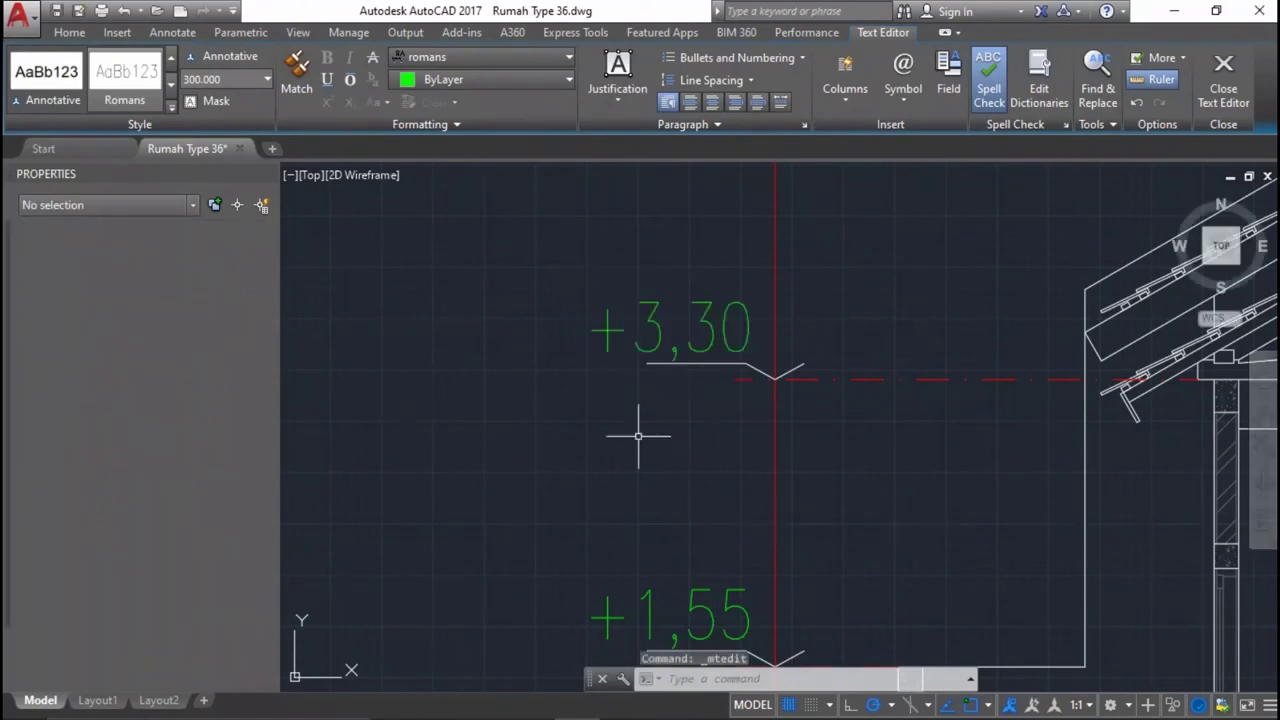
scroll(680, 400, "up", 2)
scroll(680, 400, "up", 2)
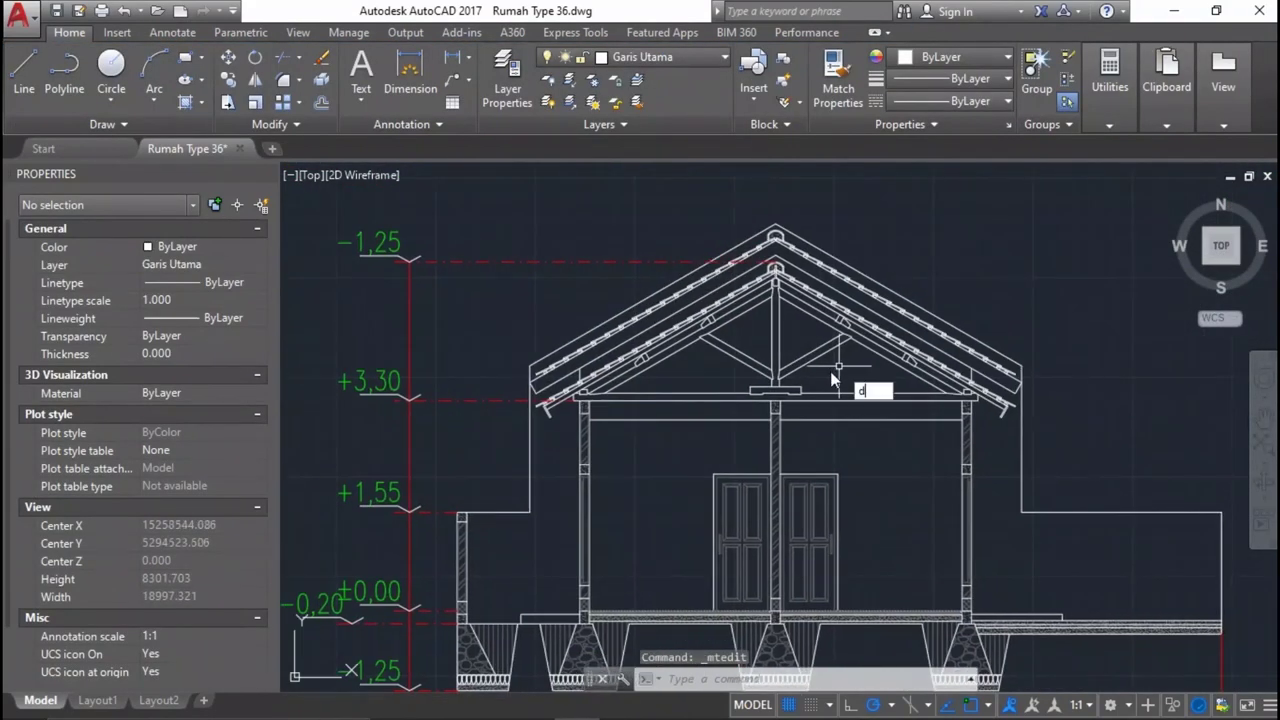
Measure the distance from the roof peak to the floor level with DIST: 5477.673.
type("i")
key("Return")
scroll(830, 345, "up", 5)
scroll(800, 270, "up", 5)
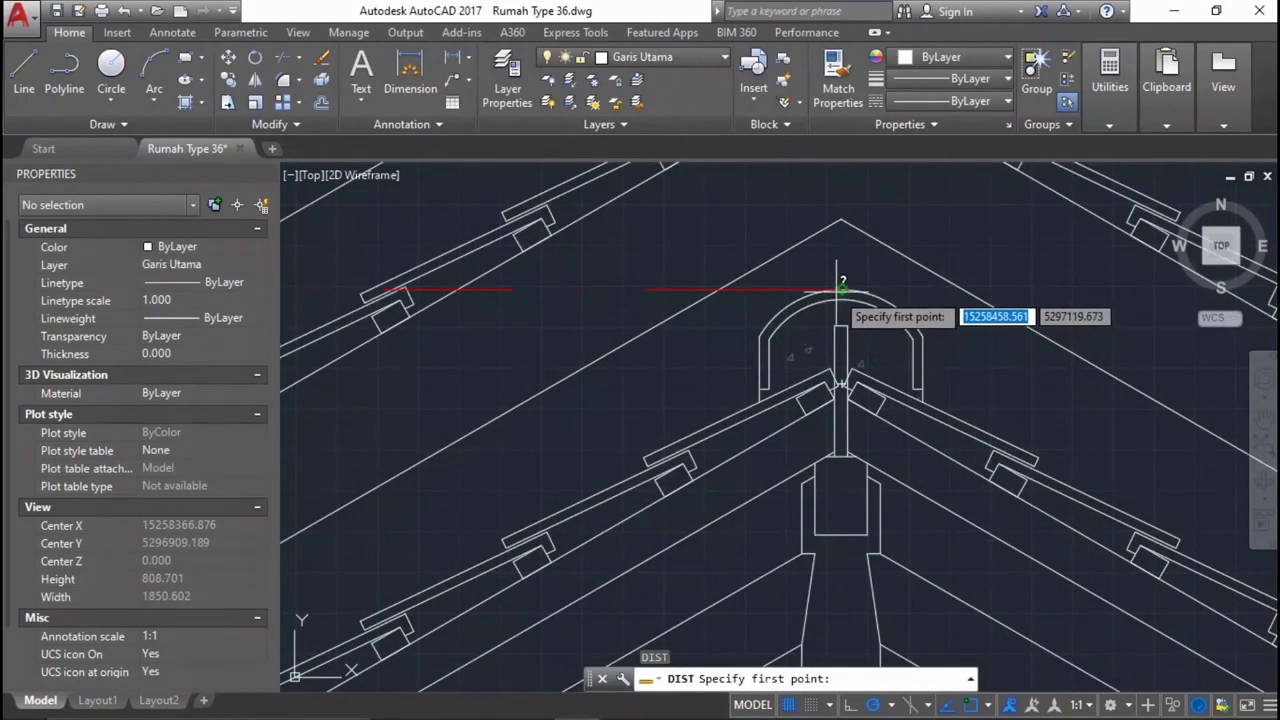
left_click(842, 288)
scroll(842, 288, "down", 6)
scroll(845, 632, "up", 2)
scroll(840, 638, "up", 3)
scroll(815, 440, "up", 3)
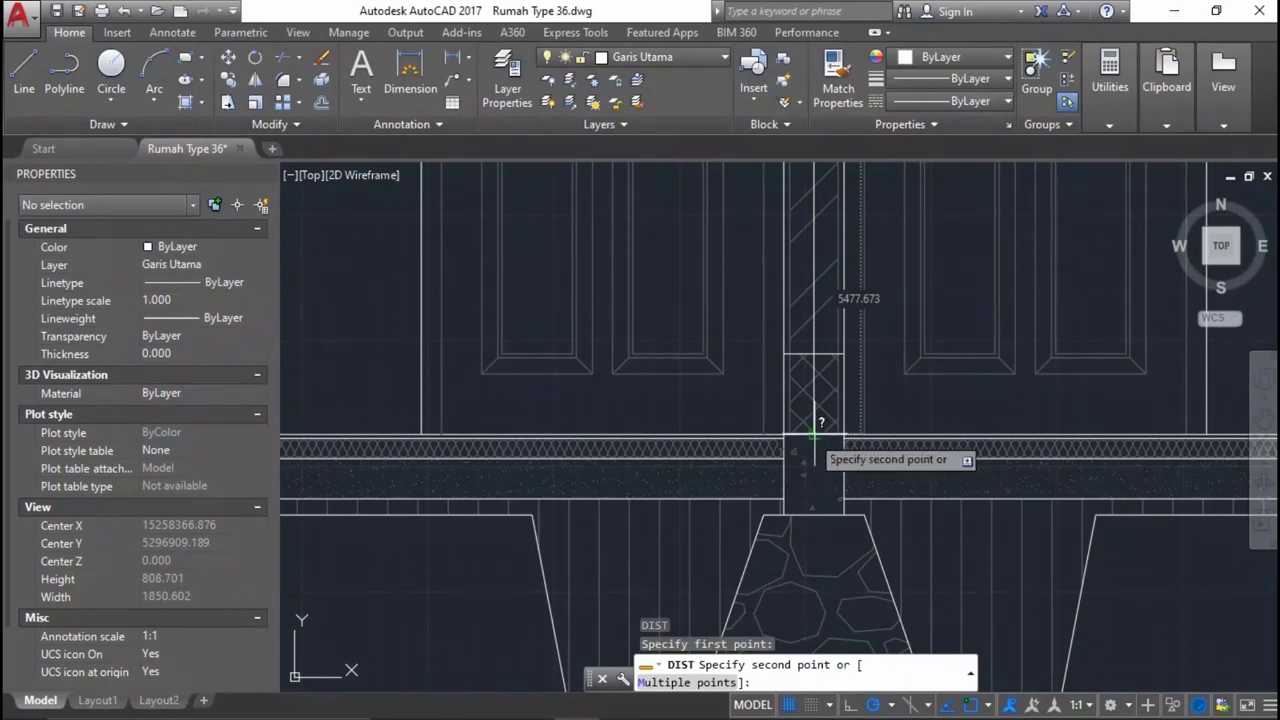
left_click(813, 432)
scroll(800, 420, "down", 5)
scroll(729, 330, "up", 4)
Edit the top -1,25 level label so it reads +5,48.
left_click(706, 338)
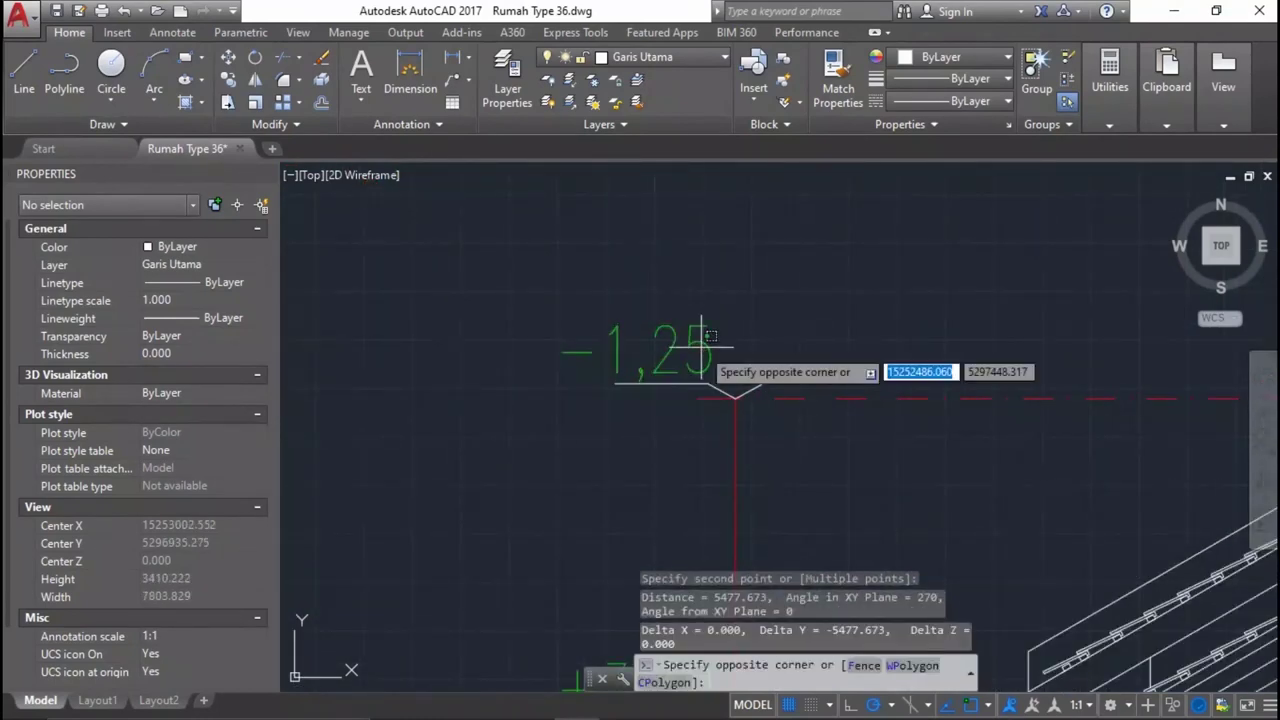
scroll(690, 345, "up", 3)
left_click(670, 350)
double_click(505, 356)
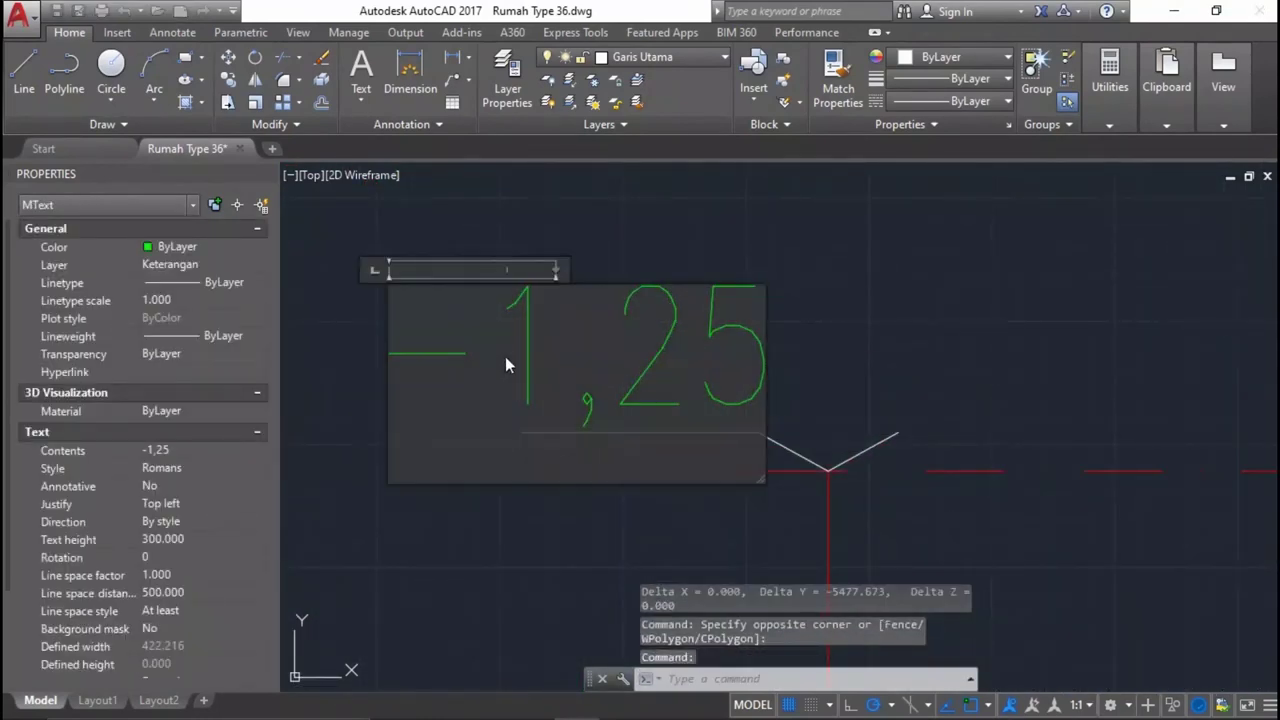
type("+5,")
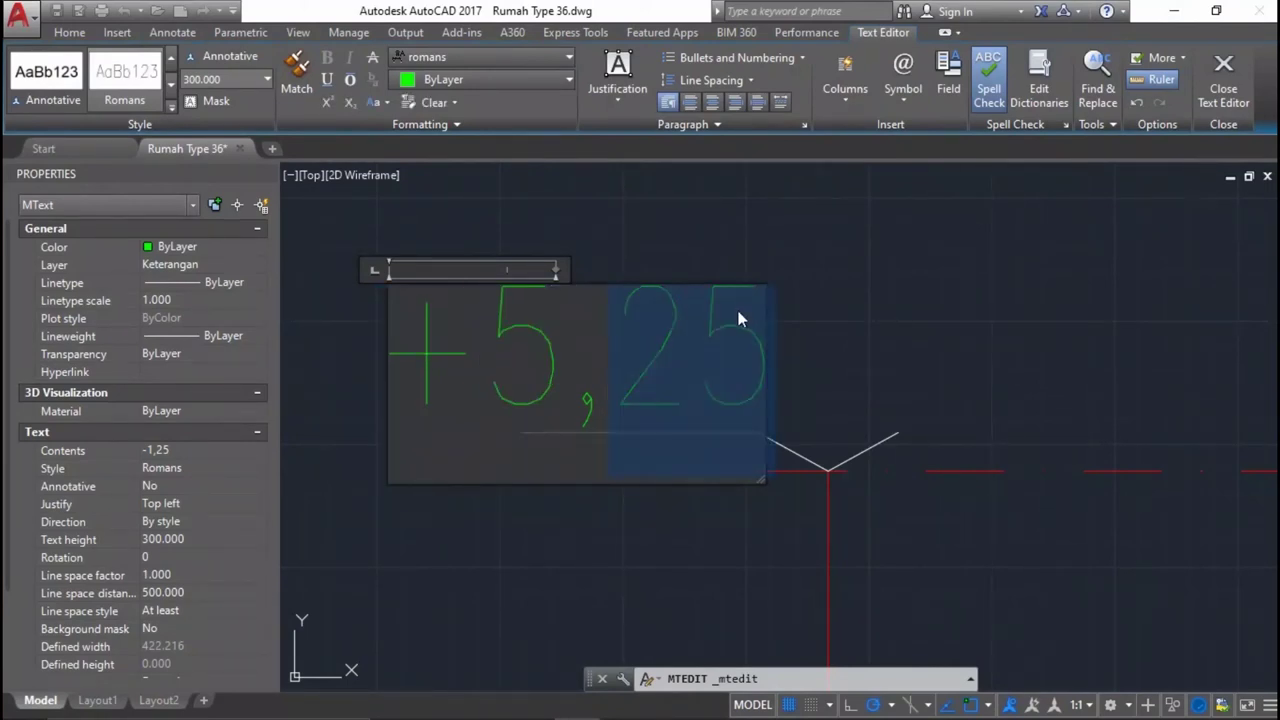
type("48")
left_click(798, 323)
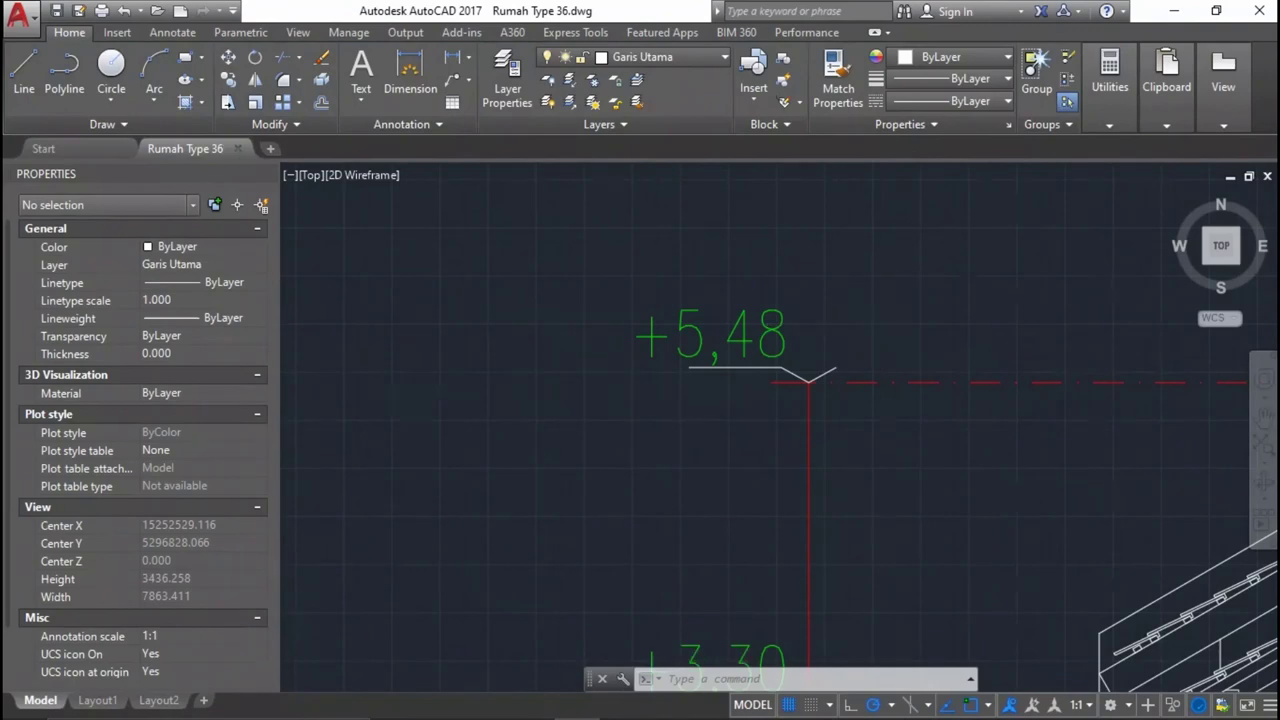
scroll(872, 428, "down", 10)
scroll(872, 428, "up", 4)
scroll(801, 632, "down", 2)
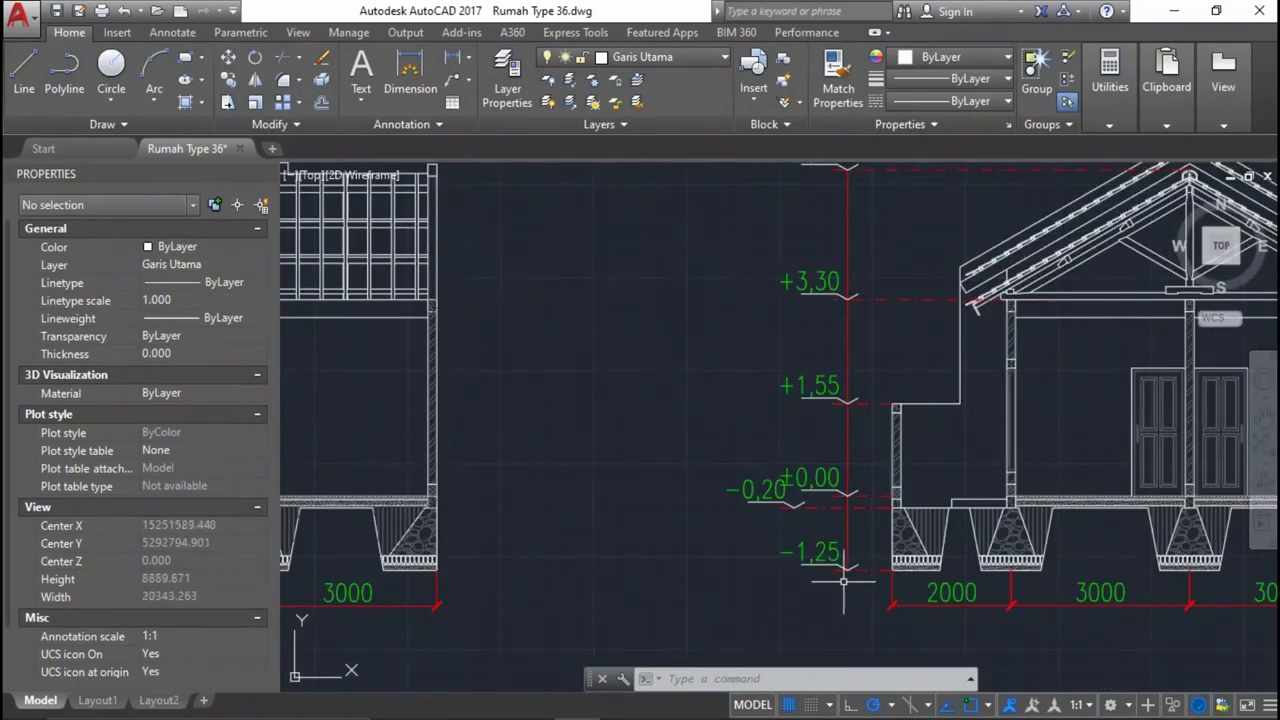
Copy all level markers and their vertical line from the footing base to the left section's footing base.
left_click(862, 585)
scroll(766, 386, "down", 2)
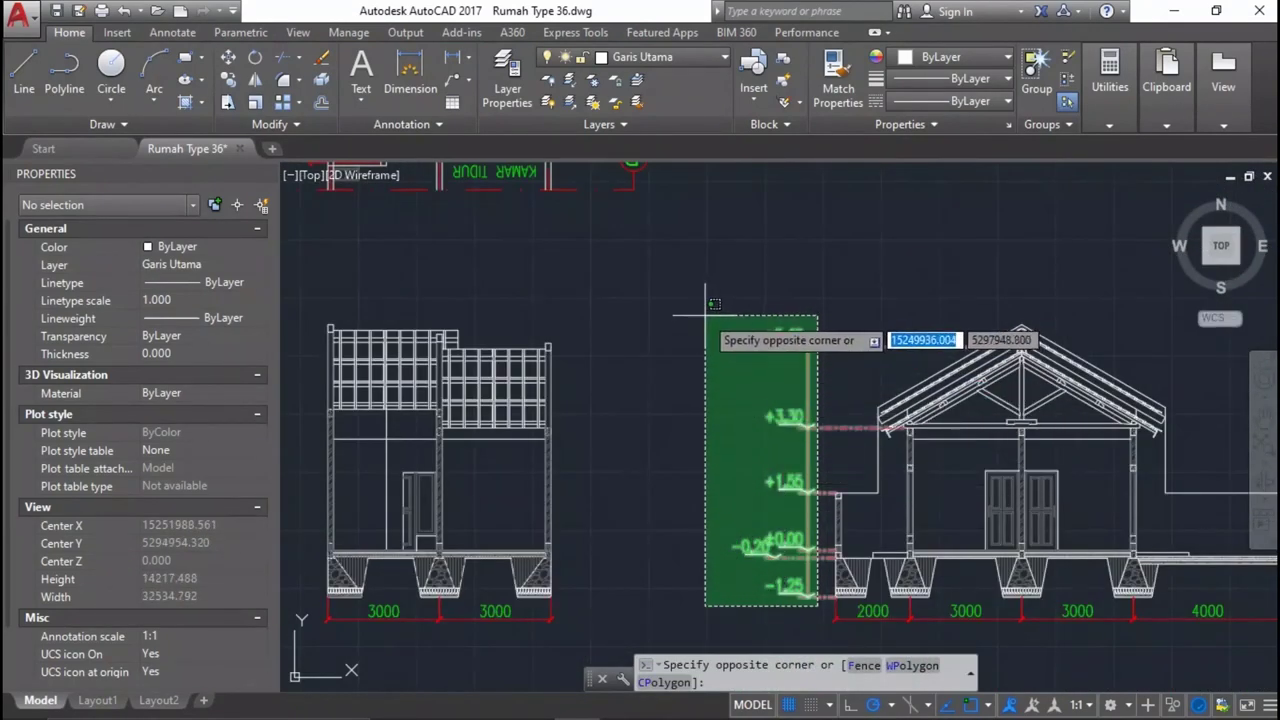
left_click(684, 300)
type("o")
key("Return")
scroll(760, 600, "up", 3)
scroll(865, 610, "up", 2)
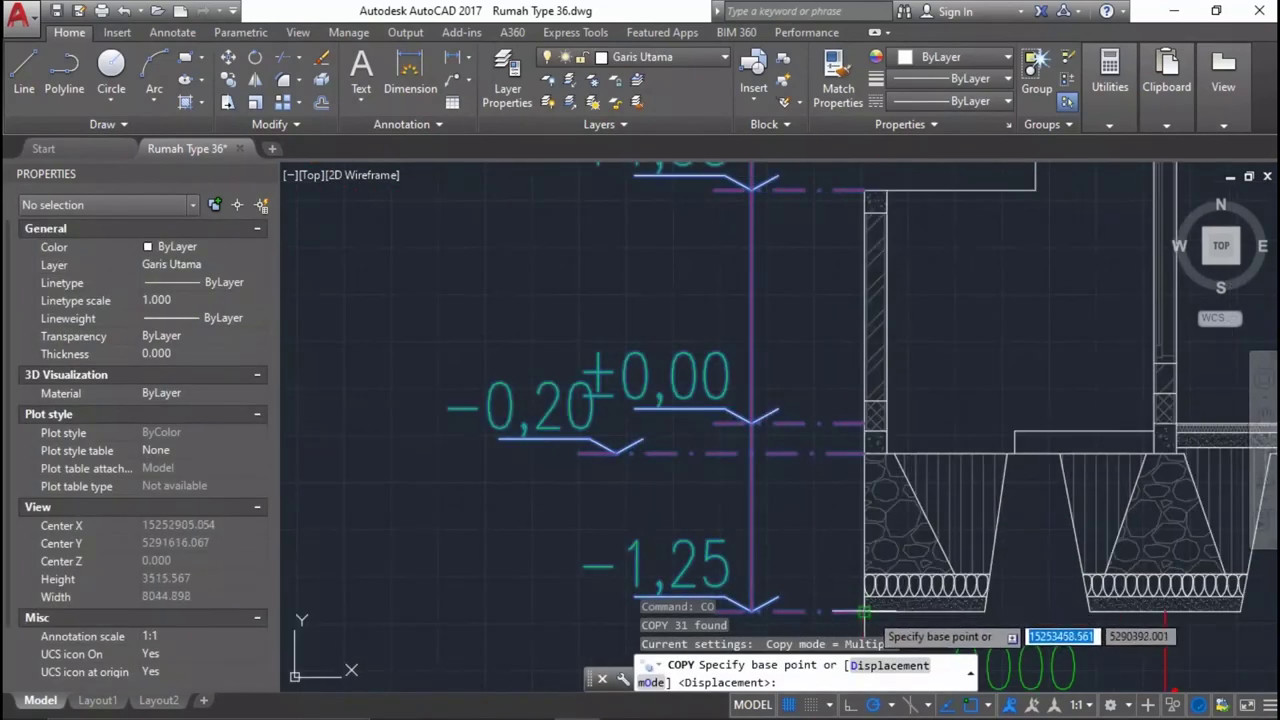
left_click(862, 610)
scroll(860, 390, "down", 3)
scroll(480, 470, "up", 3)
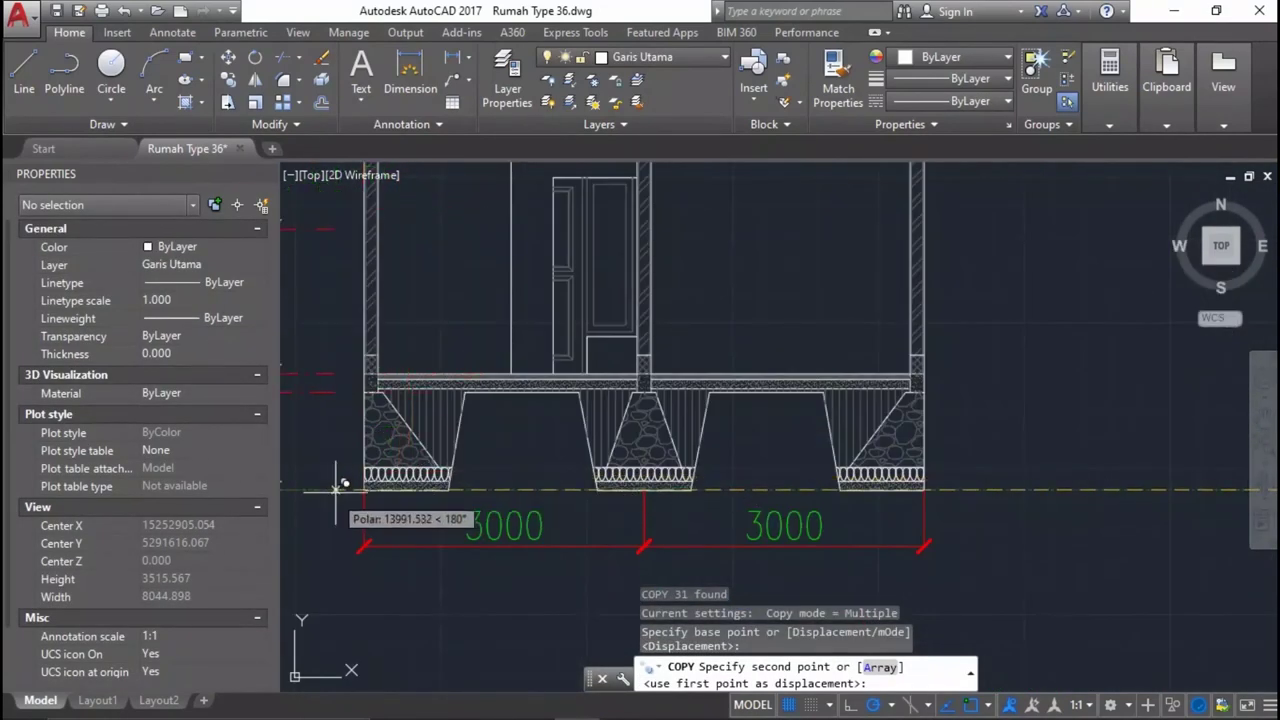
left_click(356, 484)
scroll(591, 287, "down", 5)
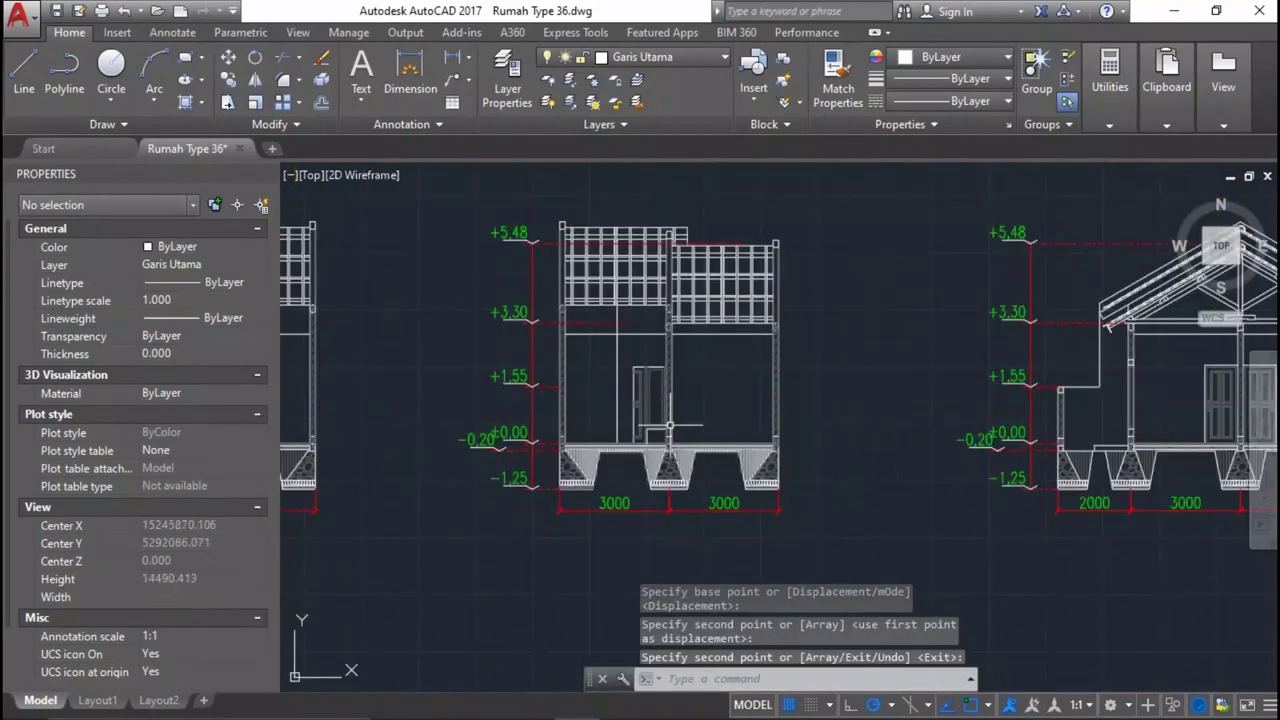
scroll(591, 287, "up", 4)
middle_click_drag(571, 343, 592, 440)
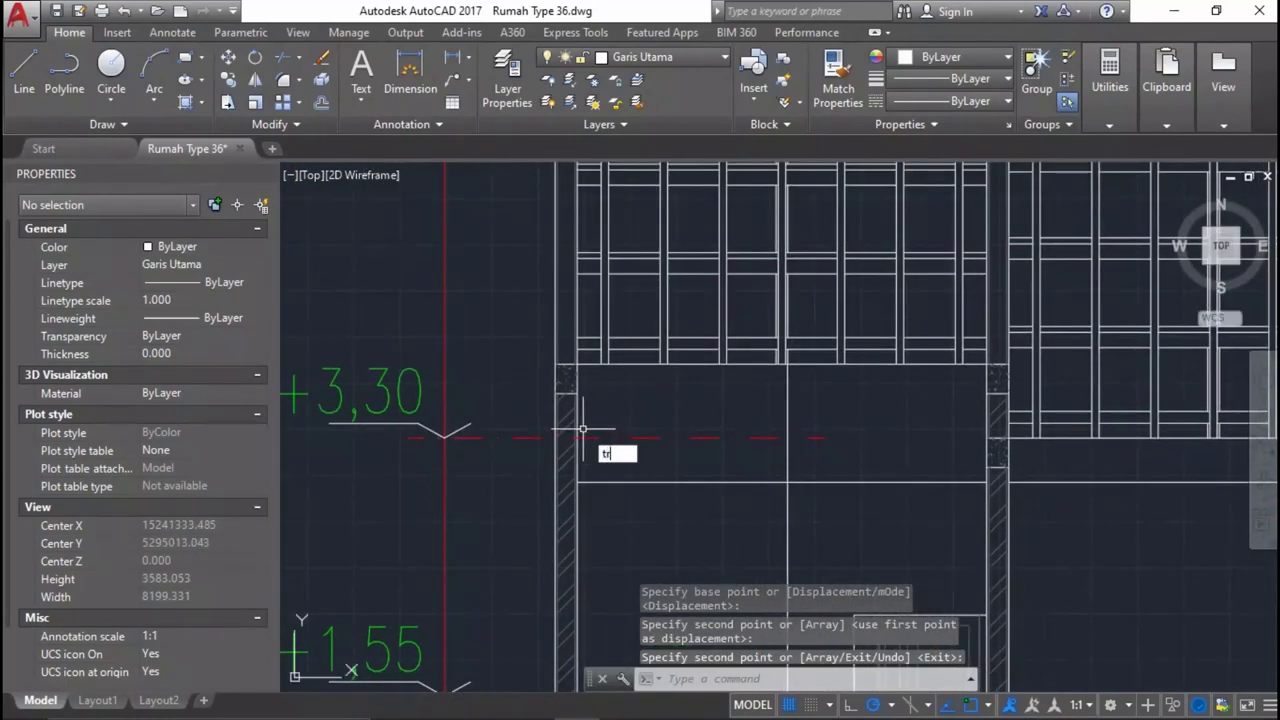
key("Return")
scroll(551, 371, "up", 3)
scroll(551, 340, "up", 3)
left_click(544, 334)
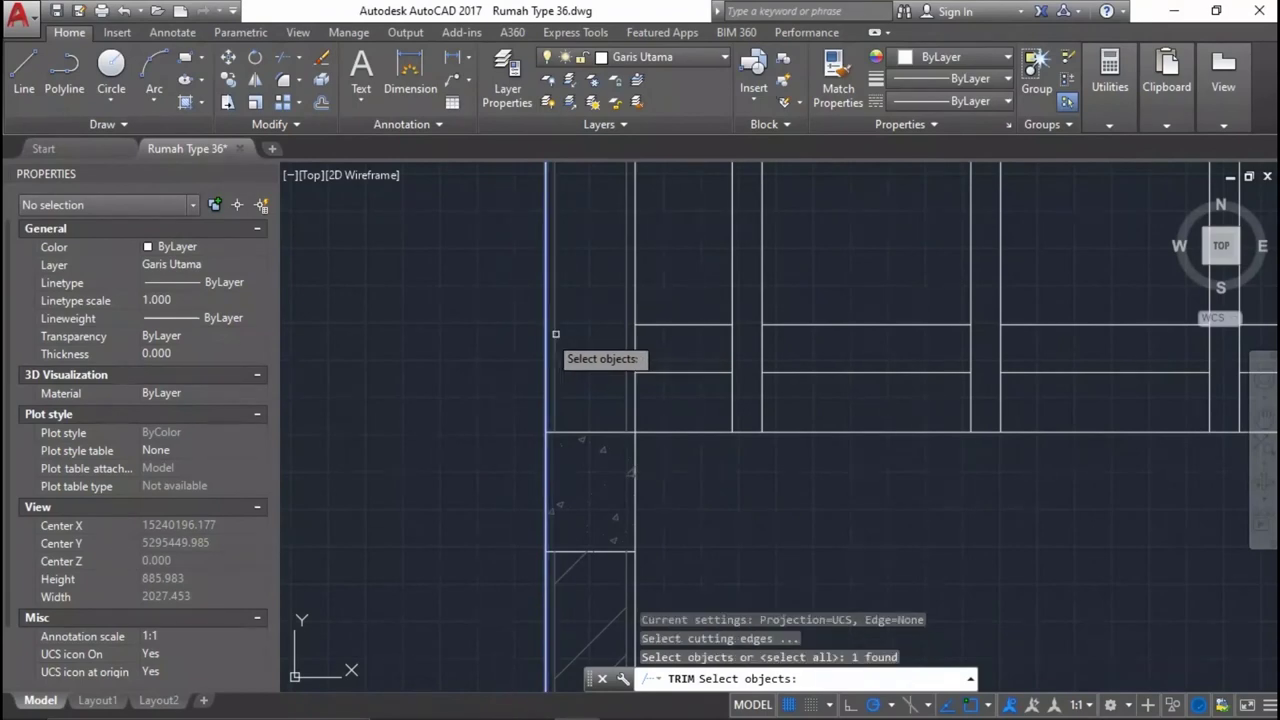
scroll(544, 334, "down", 5)
key("Return")
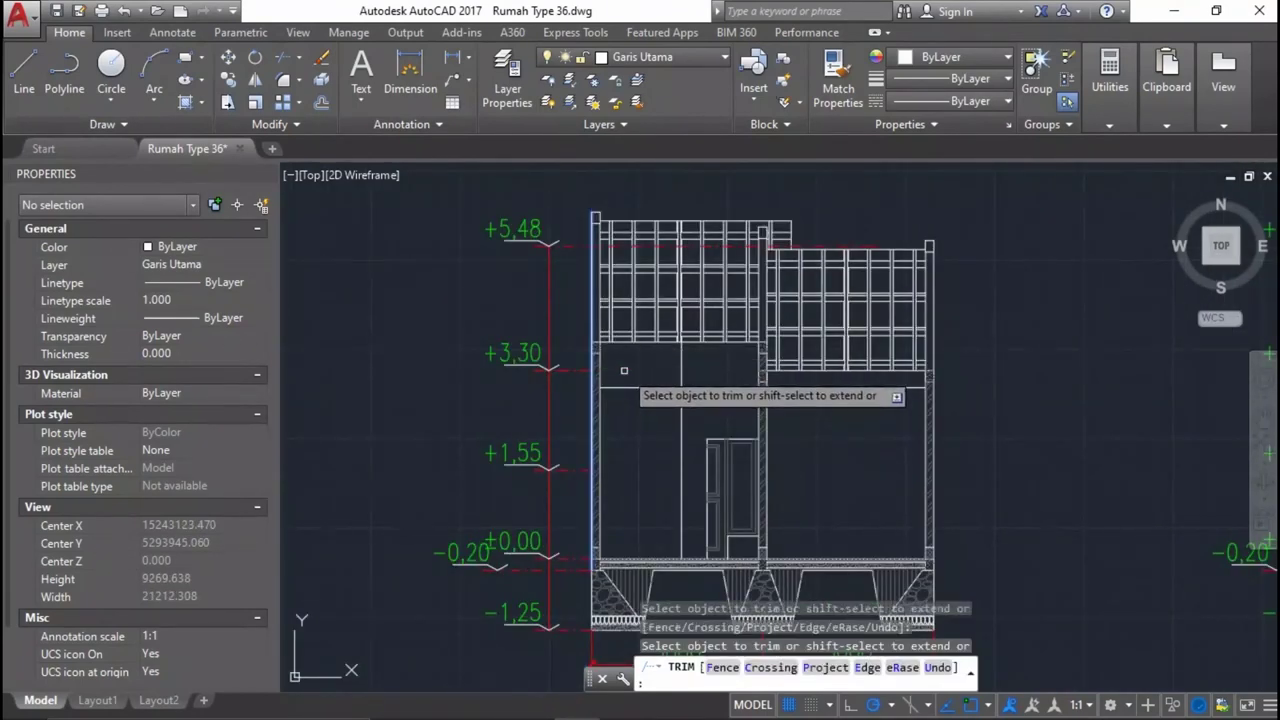
scroll(610, 385, "up", 5)
left_click(608, 312)
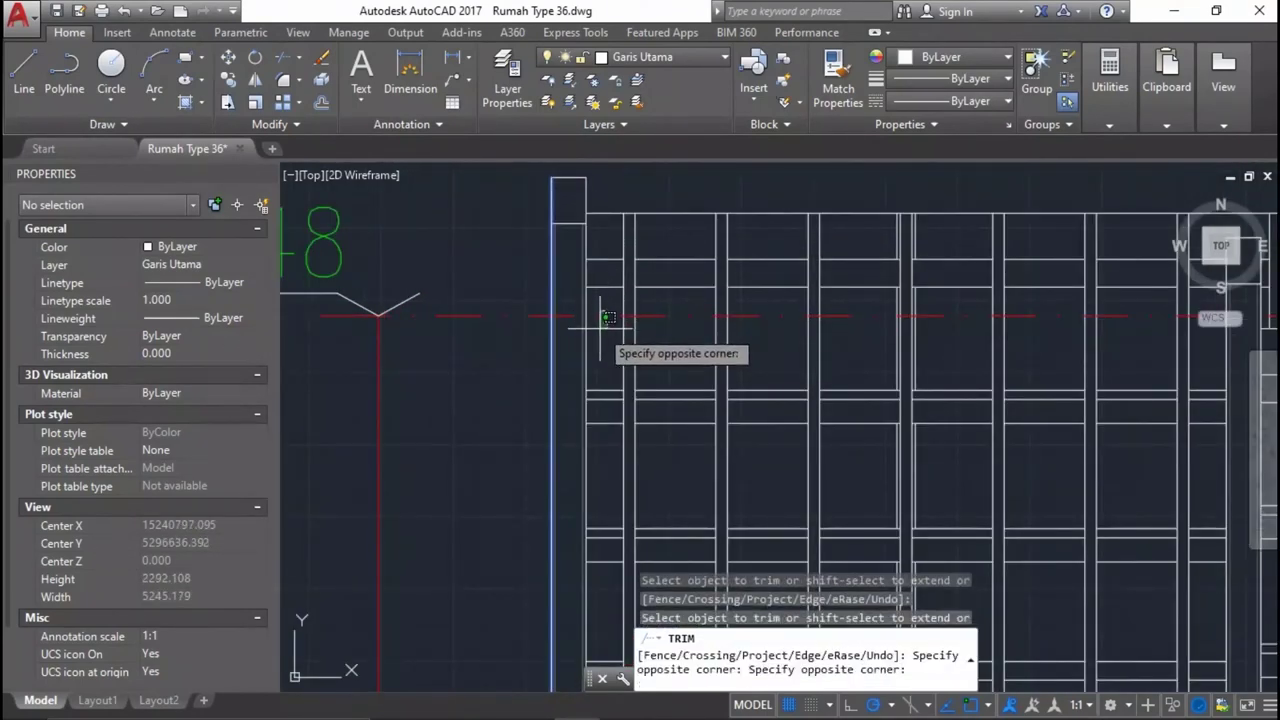
left_click(608, 318)
left_click(612, 315)
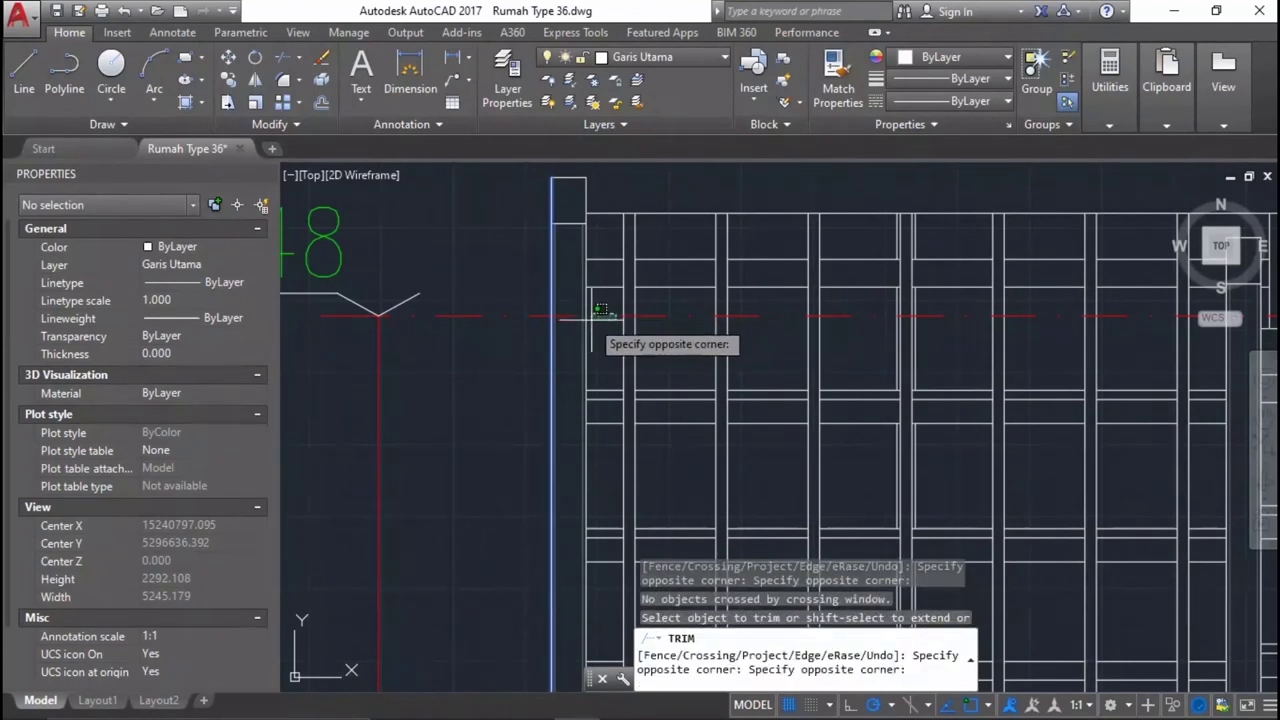
left_click(600, 312)
key("Return")
scroll(660, 300, "down", 6)
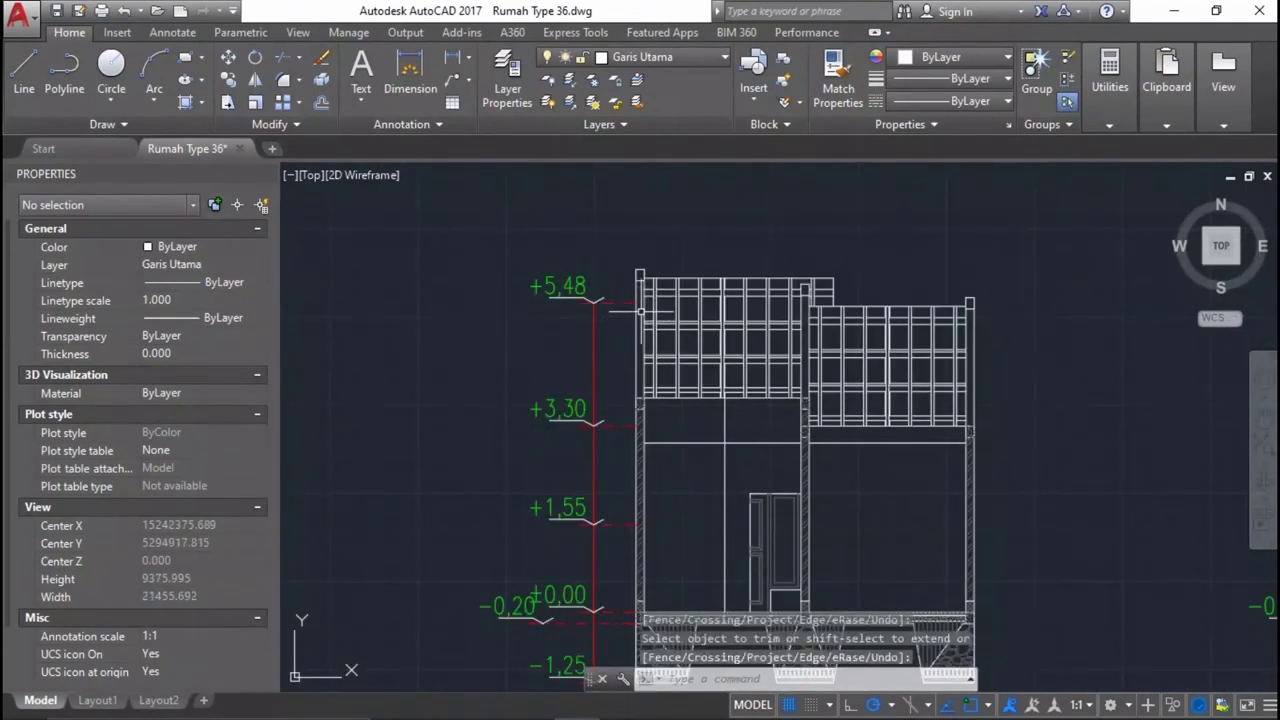
scroll(629, 318, "up", 4)
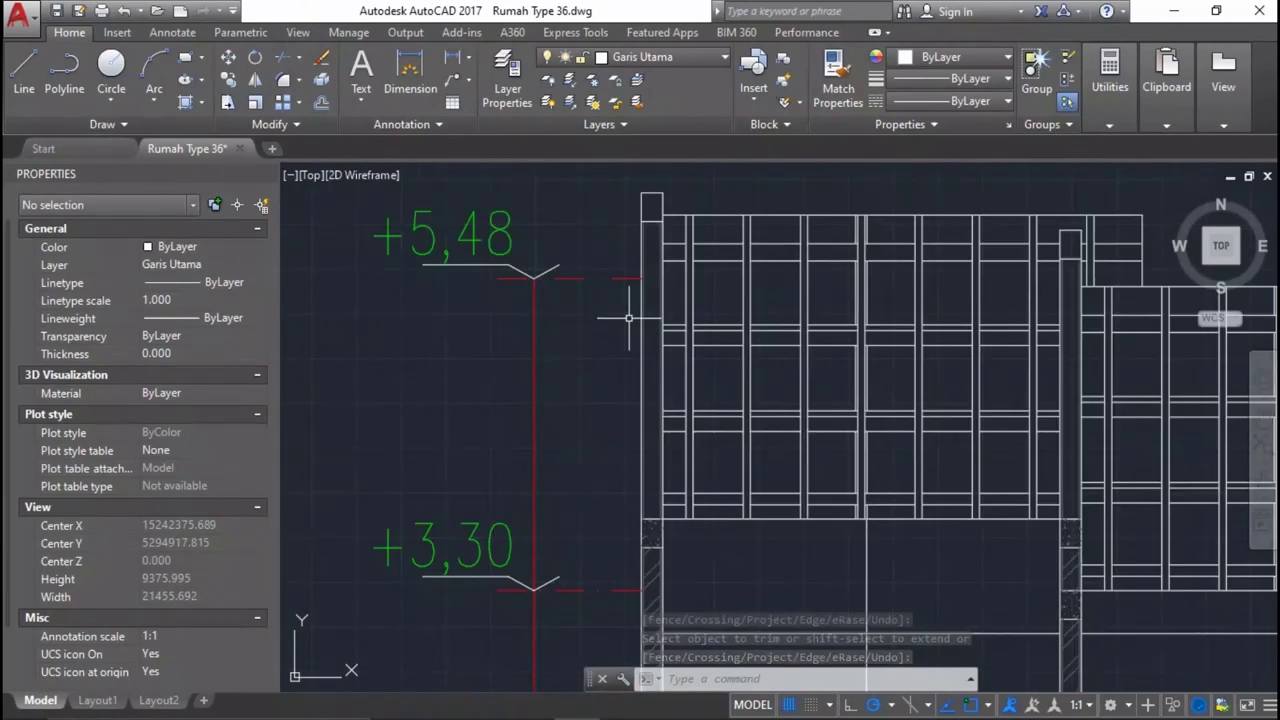
middle_click_drag(555, 290, 528, 363)
left_click(551, 363)
Copy the +5,48 level mark 500 units upward.
left_click(505, 395)
left_click(509, 425)
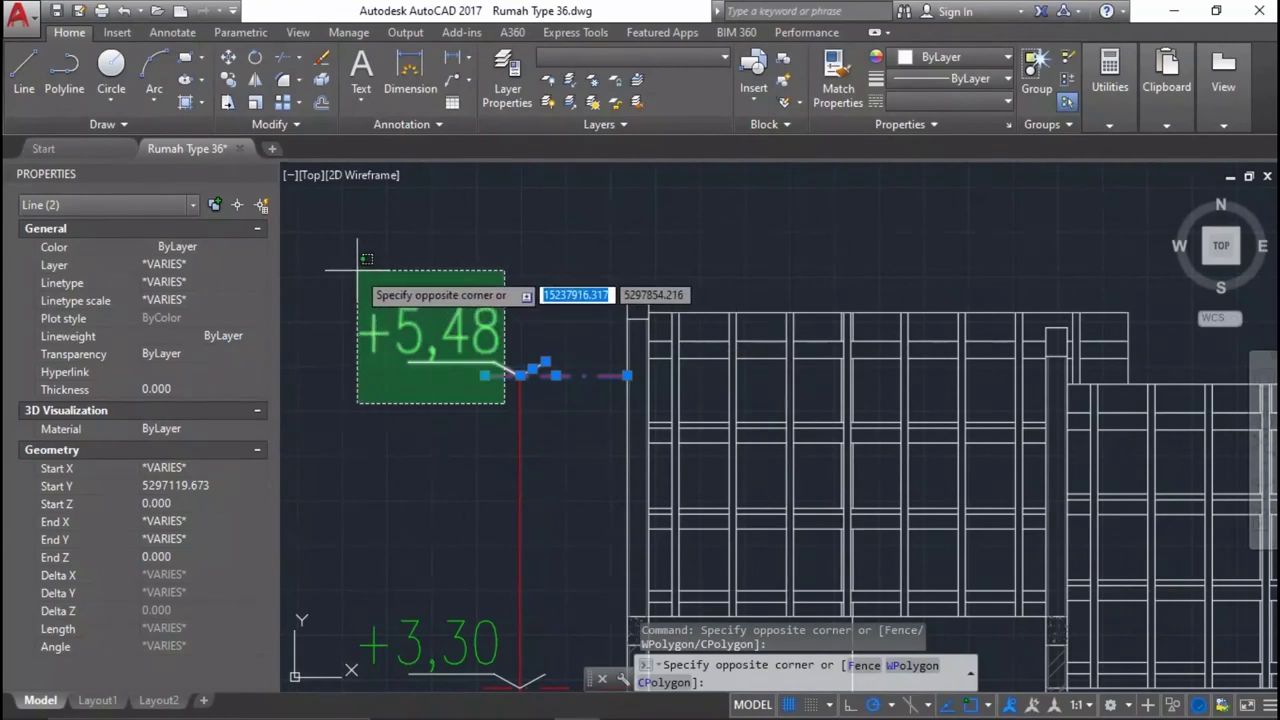
left_click(357, 272)
type("o")
key("Return")
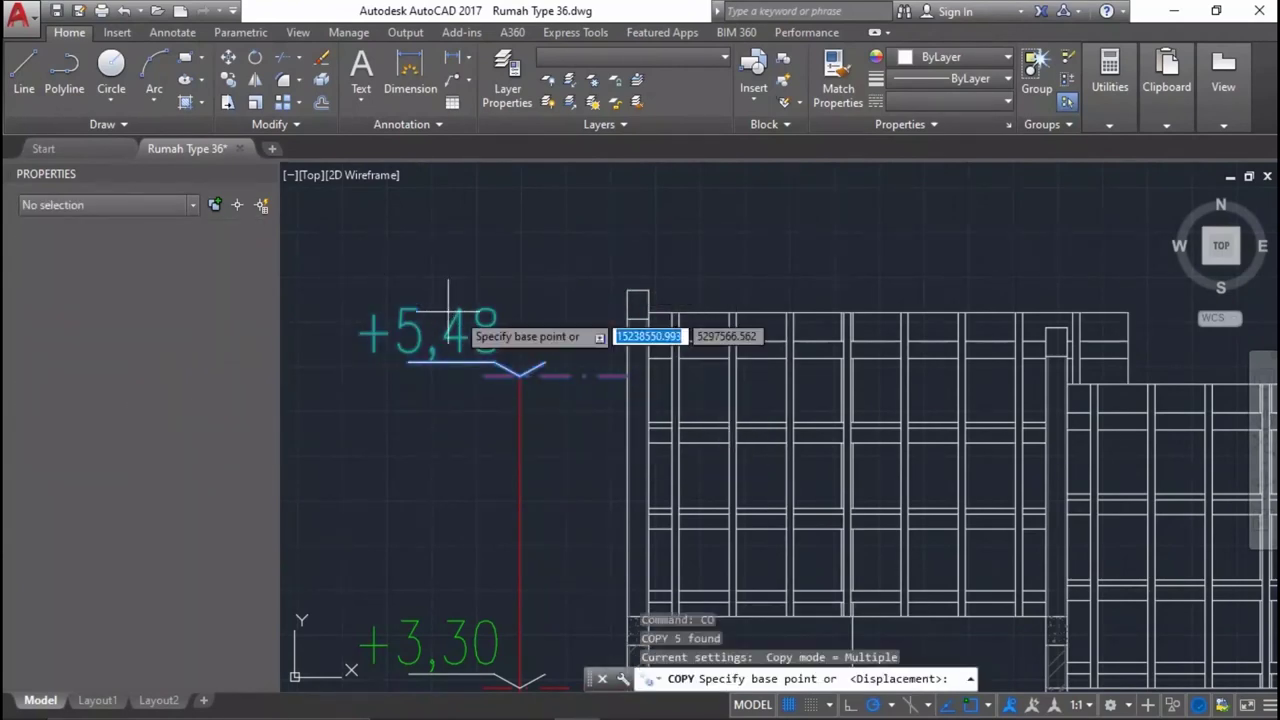
scroll(565, 326, "up", 4)
left_click(714, 451)
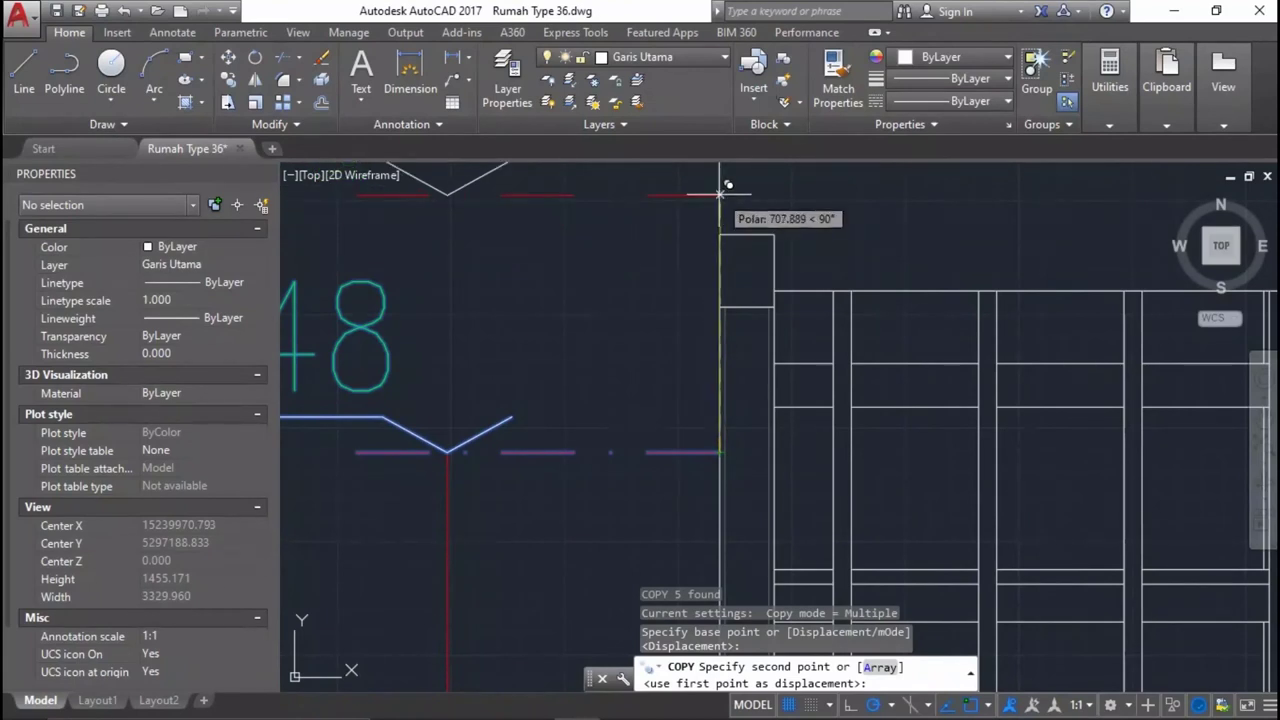
type("500")
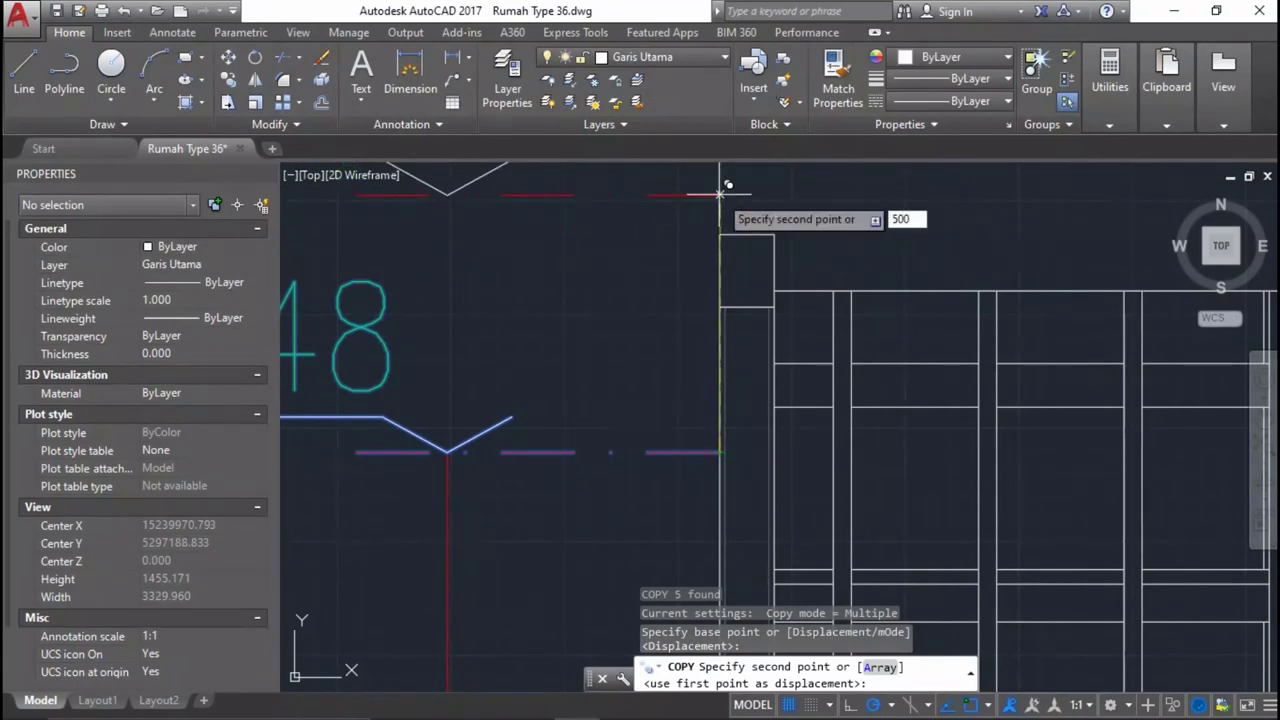
key("Return")
scroll(719, 191, "down", 2)
key("Return")
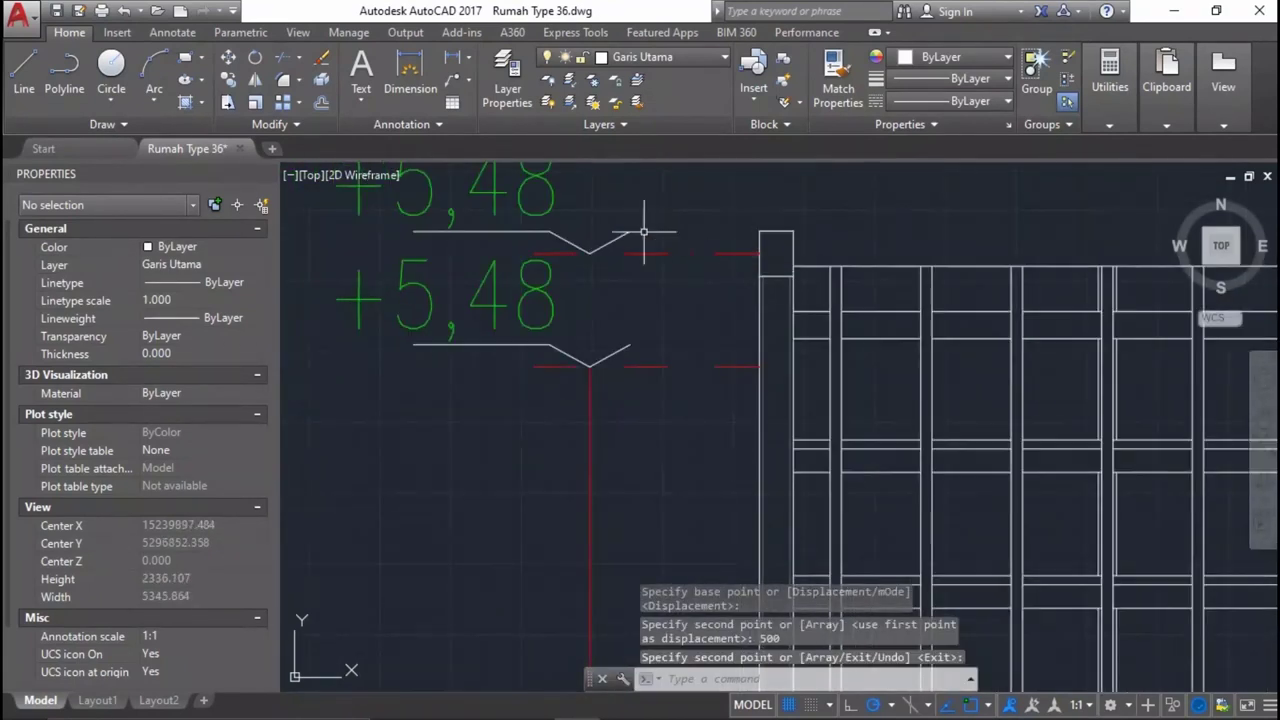
Change the upper copied +5,48 label to +5,98.
scroll(663, 271, "down", 4)
scroll(665, 275, "up", 4)
scroll(670, 277, "up", 4)
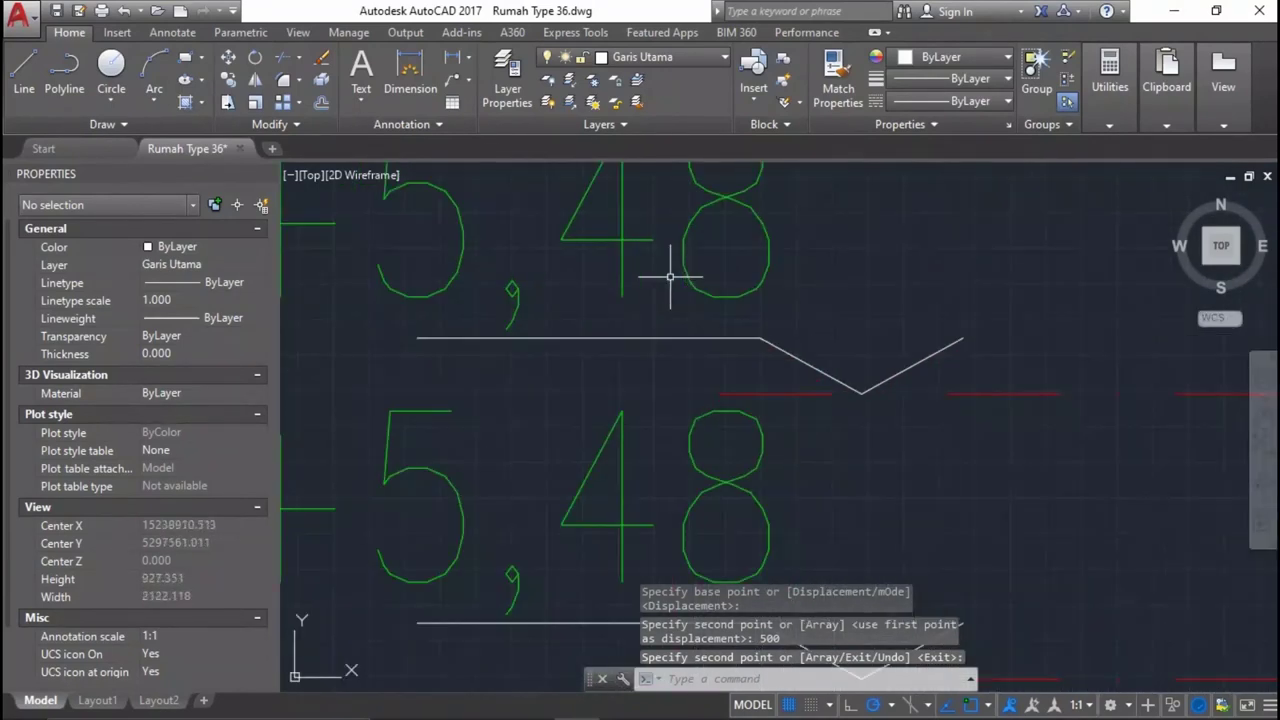
scroll(670, 277, "down", 4)
middle_click_drag(767, 380, 755, 378)
left_click(640, 300)
double_click(641, 301)
type("+5,98")
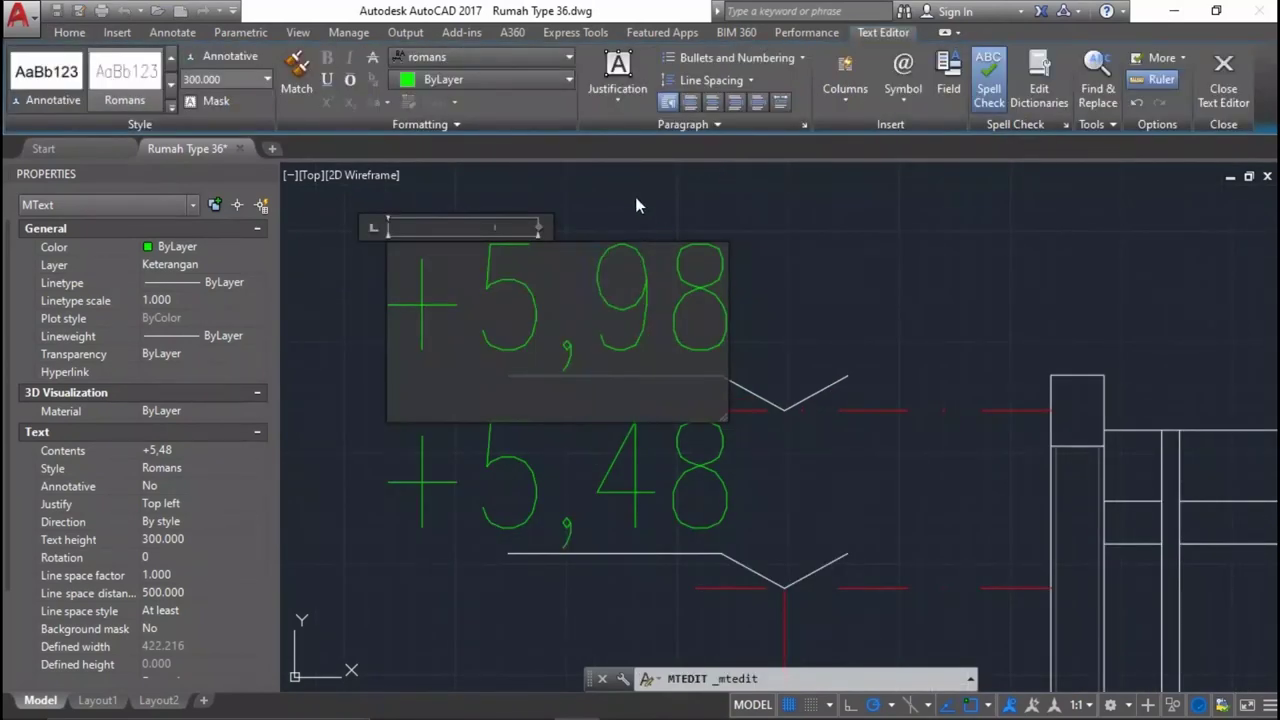
left_click(768, 290)
Delete the +1,55 level mark and its leftover dashed line.
scroll(768, 290, "down", 8)
scroll(772, 495, "up", 4)
left_click(628, 266)
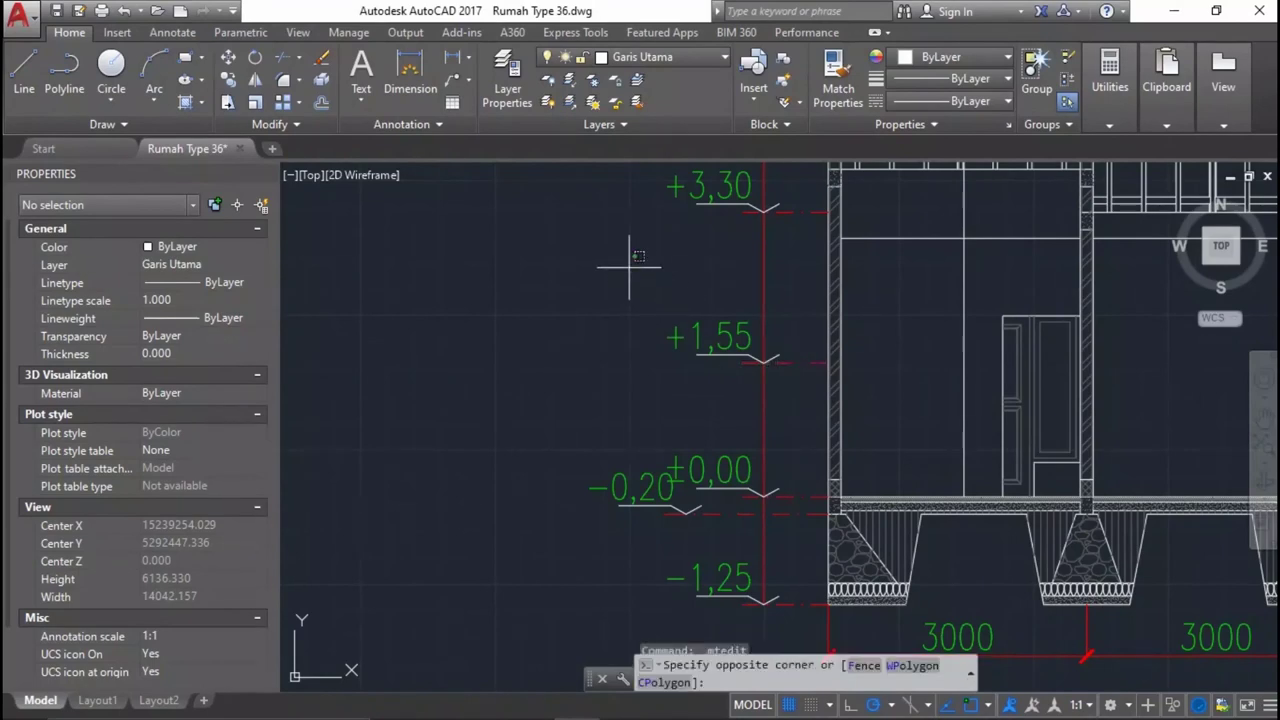
left_click(784, 388)
key("Delete")
left_click(790, 385)
left_click(748, 355)
key("Delete")
Copy the +3,30 level mark with its text and lines 500 units upward.
middle_click_drag(777, 291, 777, 391)
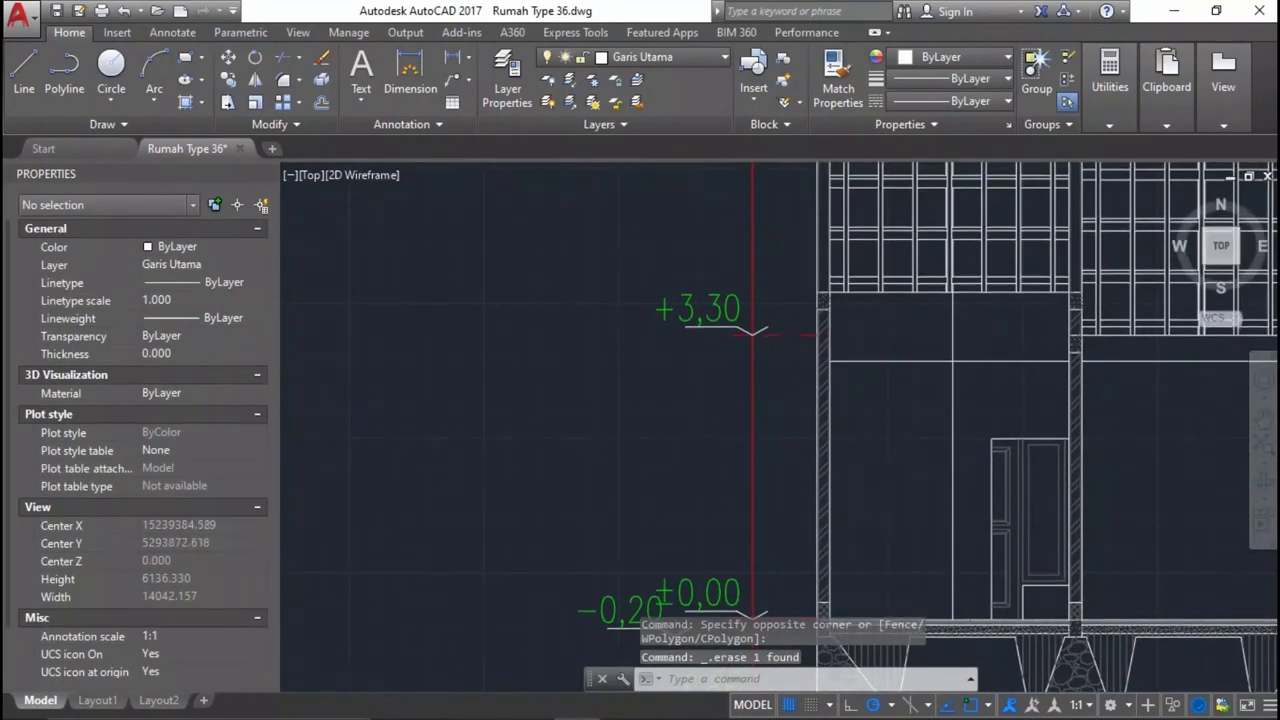
scroll(808, 363, "up", 2)
scroll(796, 372, "up", 1)
left_click(796, 372)
left_click(755, 289)
left_click(760, 358)
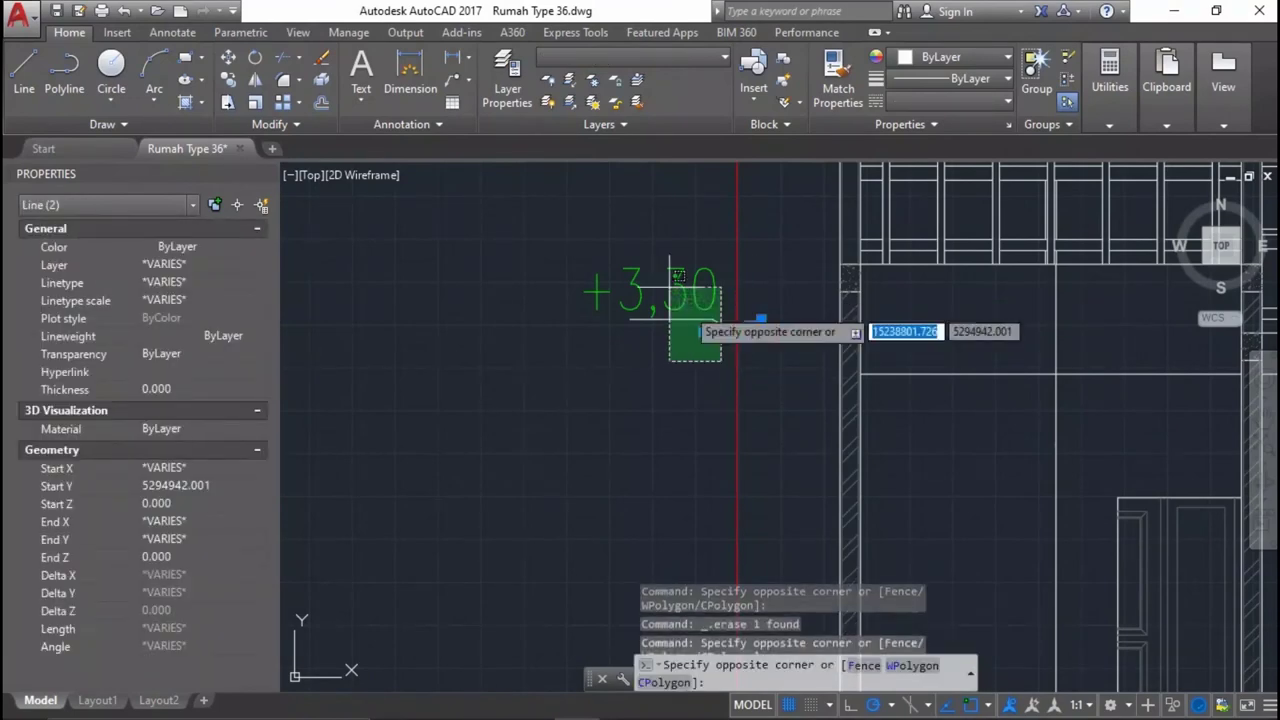
left_click(672, 288)
middle_click_drag(543, 223, 539, 283)
scroll(634, 334, "down", 8)
scroll(634, 334, "up", 6)
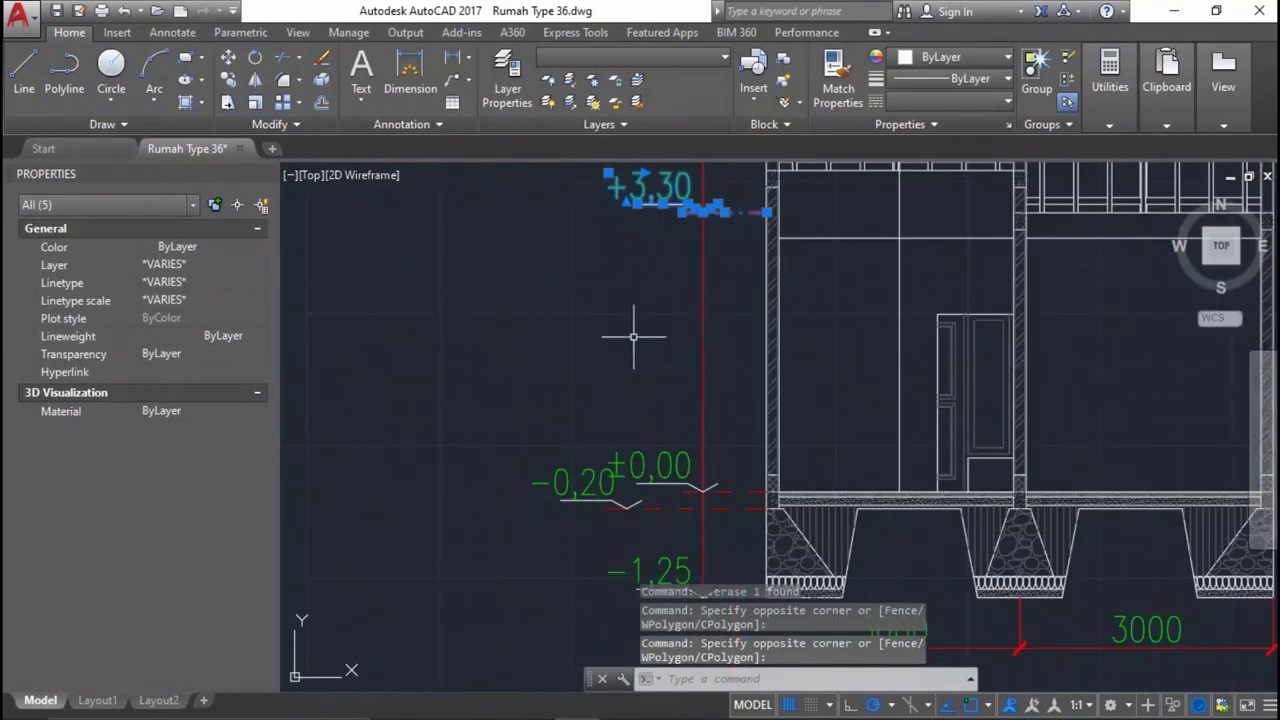
middle_click_drag(634, 260, 650, 325)
type("o")
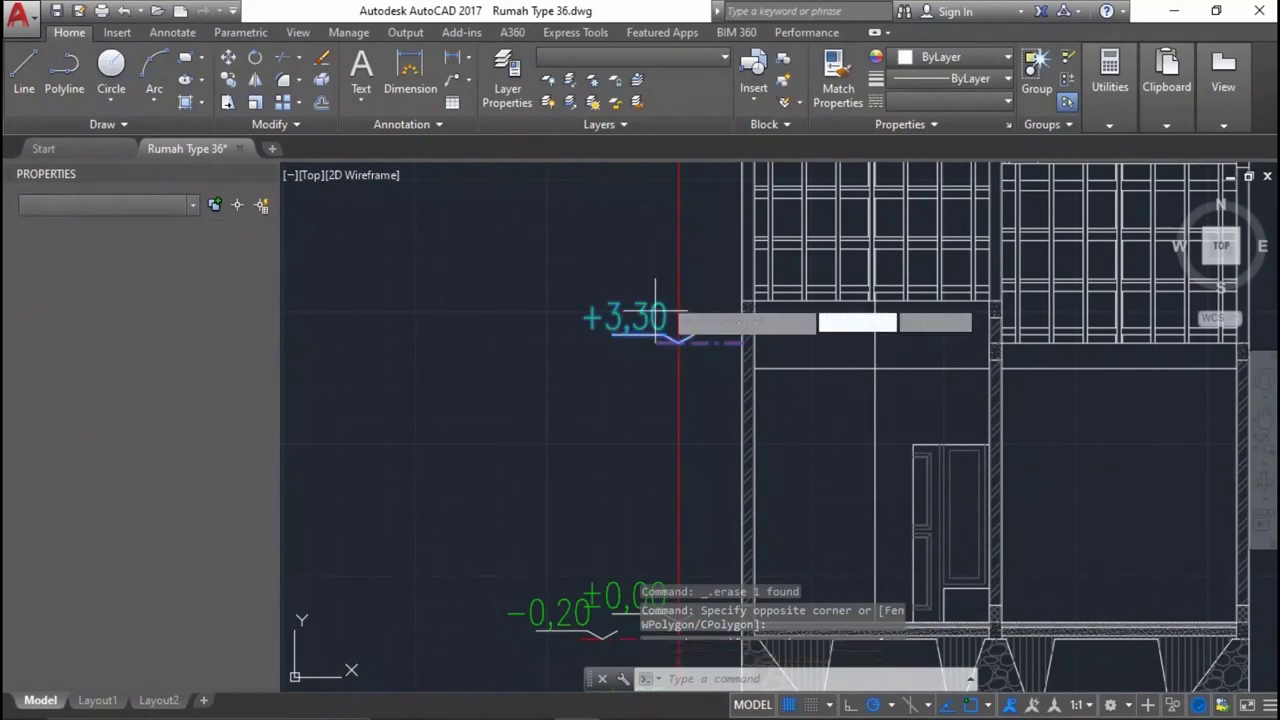
key("Return")
scroll(700, 286, "up", 2)
left_click(716, 305)
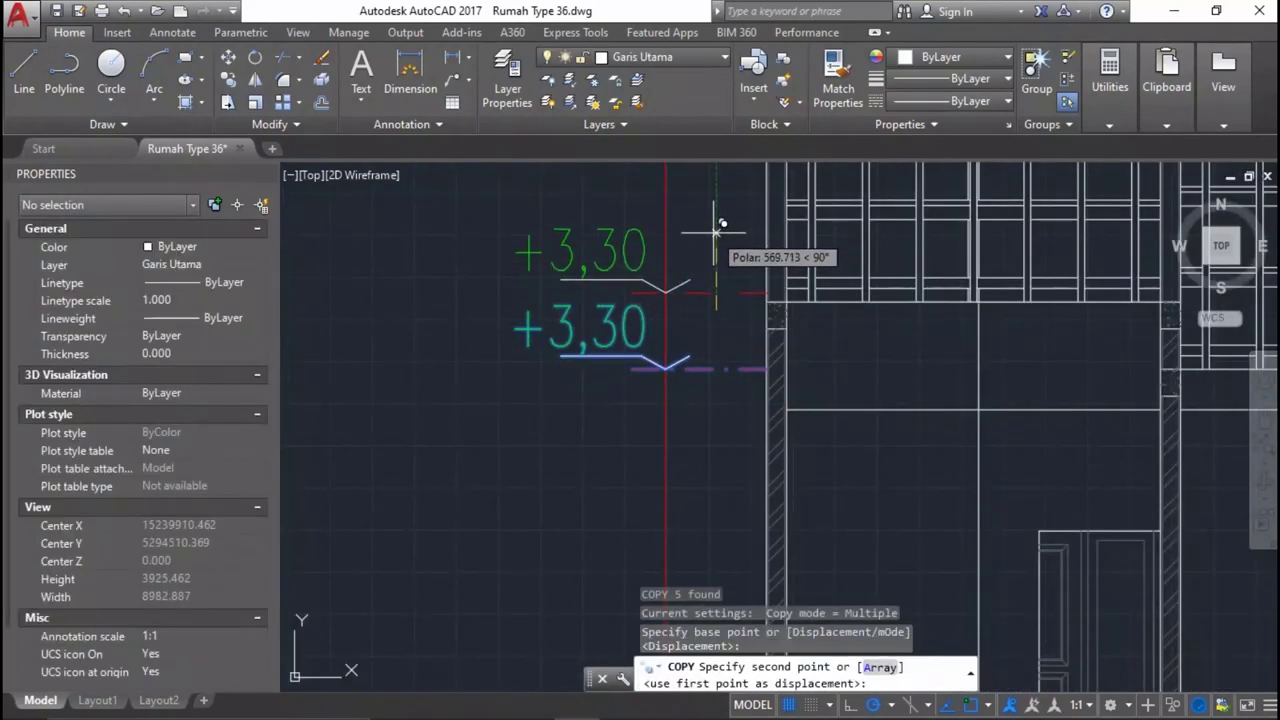
type("500")
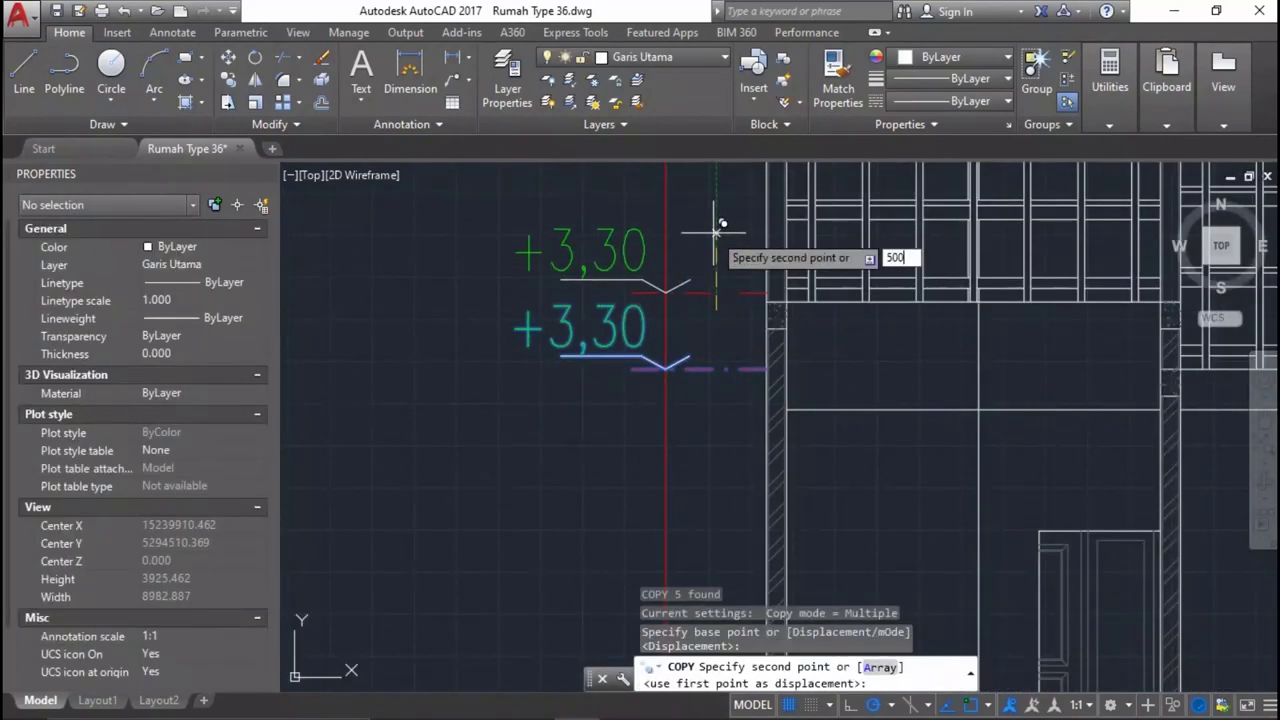
key("Return")
scroll(664, 300, "up", 2)
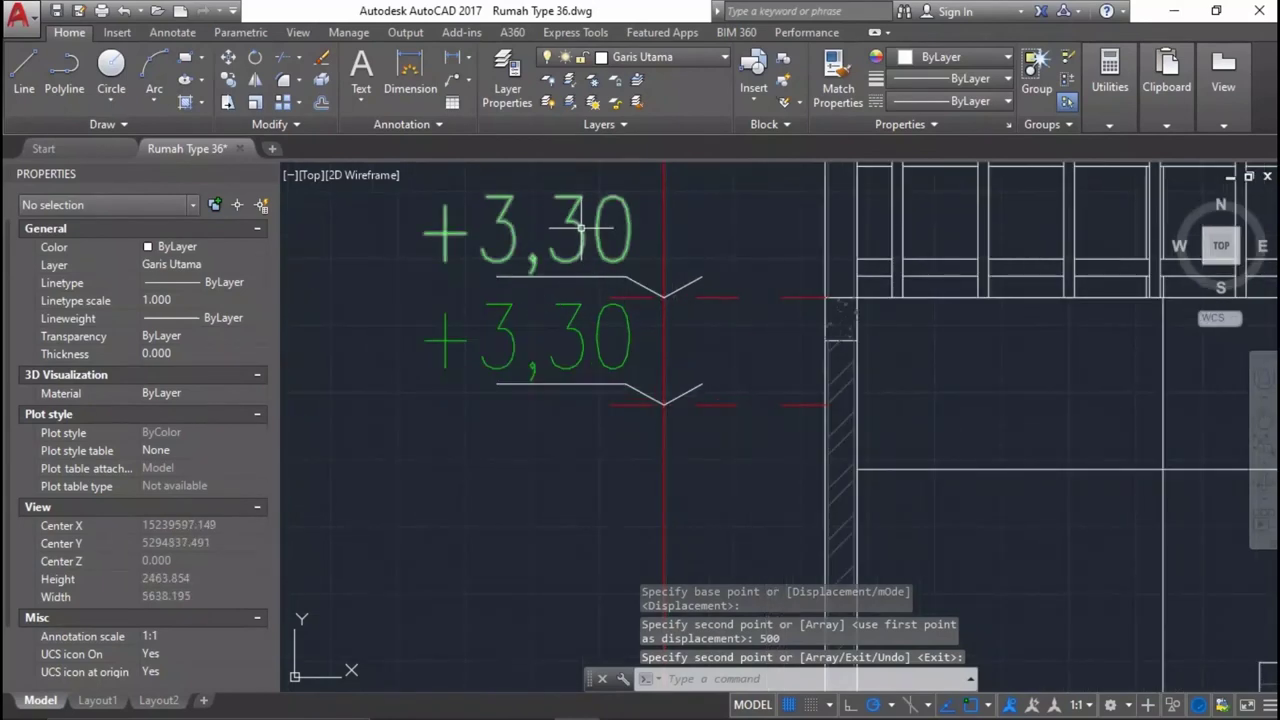
key("Escape")
Change the upper copied +3,30 label to +3,80.
double_click(581, 228)
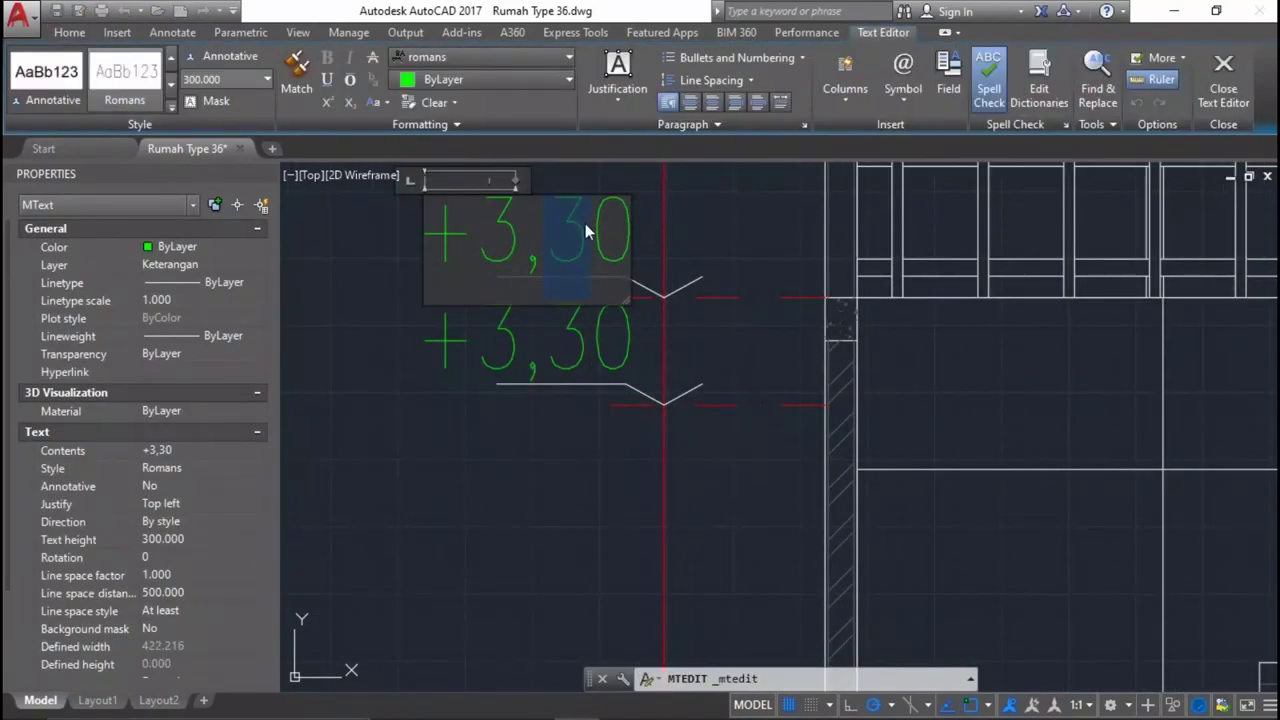
left_click(666, 286)
scroll(666, 286, "down", 3)
scroll(666, 286, "up", 2)
middle_click_drag(696, 283, 660, 294)
scroll(660, 294, "down", 2)
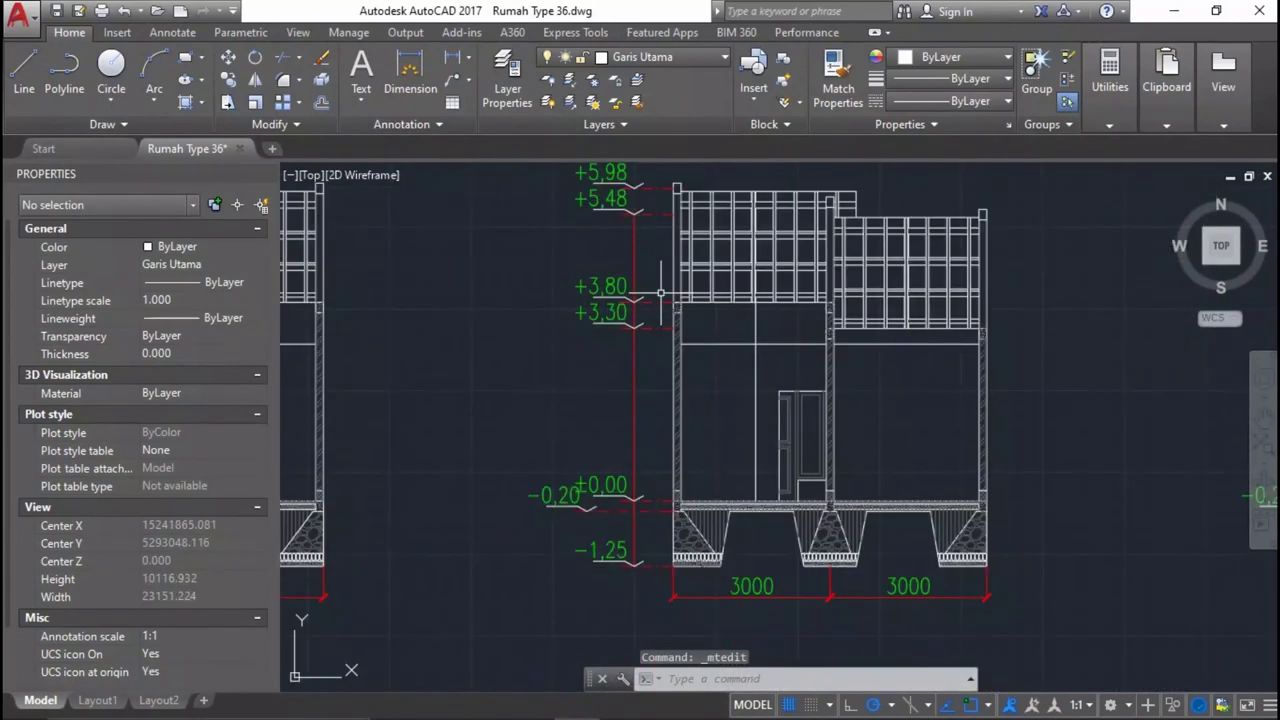
scroll(699, 349, "down", 4)
scroll(660, 400, "up", 3)
scroll(650, 450, "down", 2)
scroll(824, 566, "down", 1)
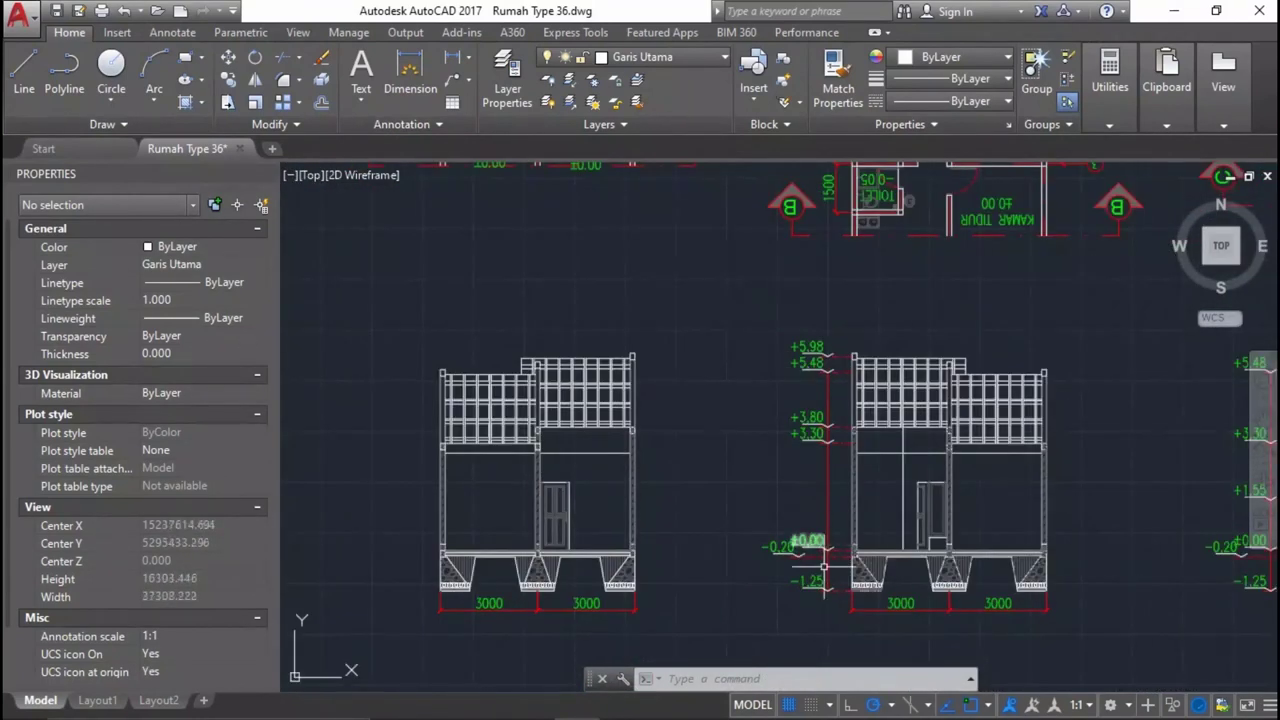
Copy the full set of level marks, +5,98 to -1,25, beside the other section.
left_click(848, 612)
left_click(749, 286)
scroll(800, 552, "up", 4)
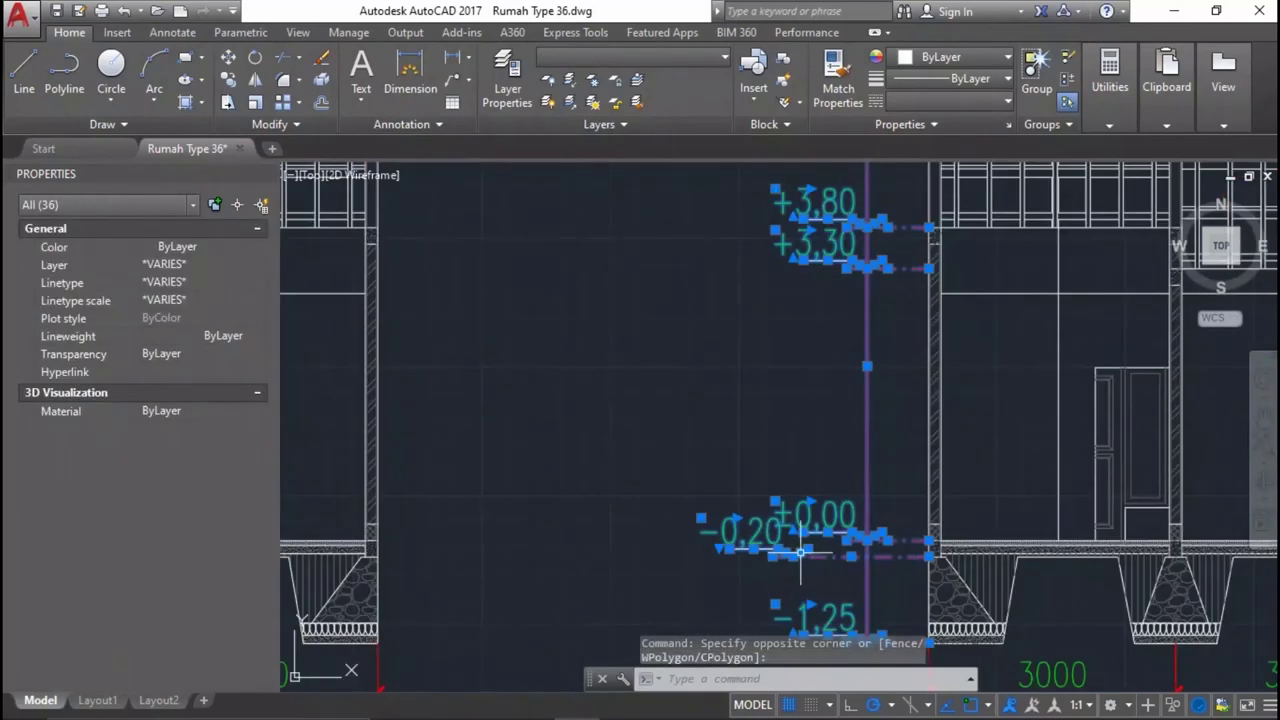
type("co")
key("Return")
scroll(890, 595, "down", 3)
scroll(905, 535, "up", 5)
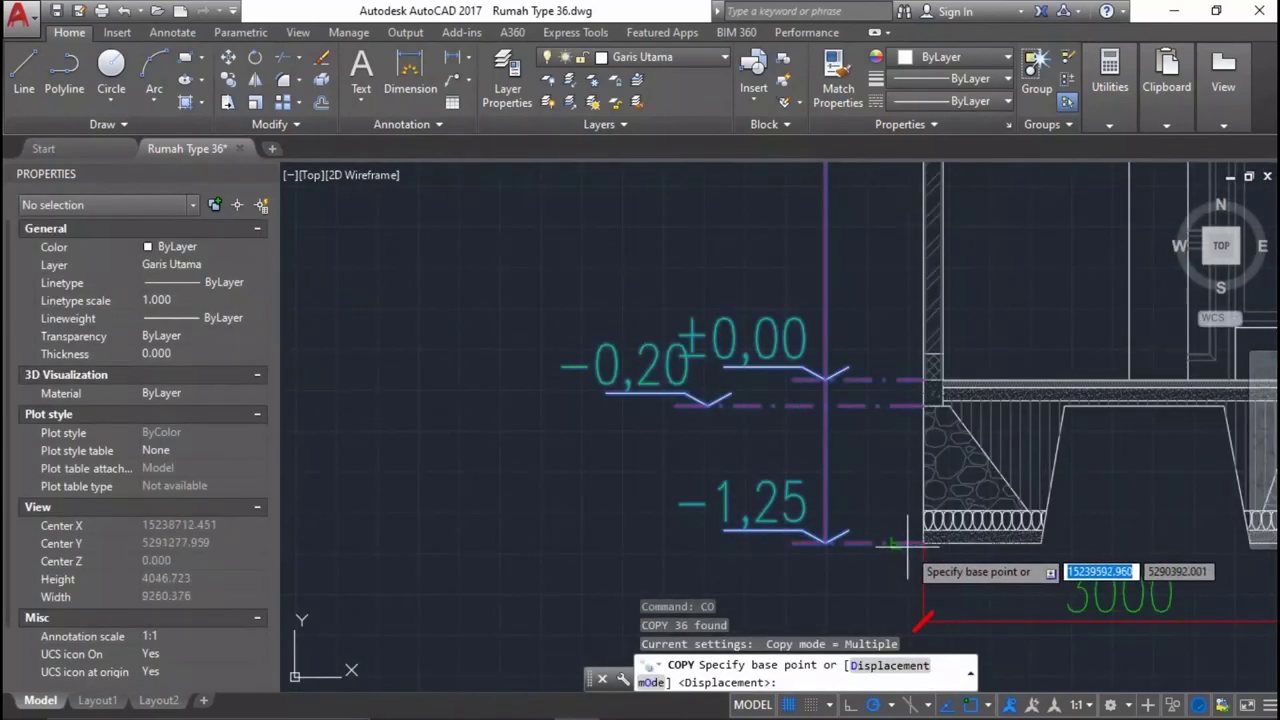
left_click(922, 542)
scroll(900, 480, "down", 3)
scroll(740, 510, "down", 2)
scroll(737, 300, "up", 3)
scroll(775, 325, "down", 1)
scroll(715, 475, "up", 3)
scroll(625, 565, "up", 2)
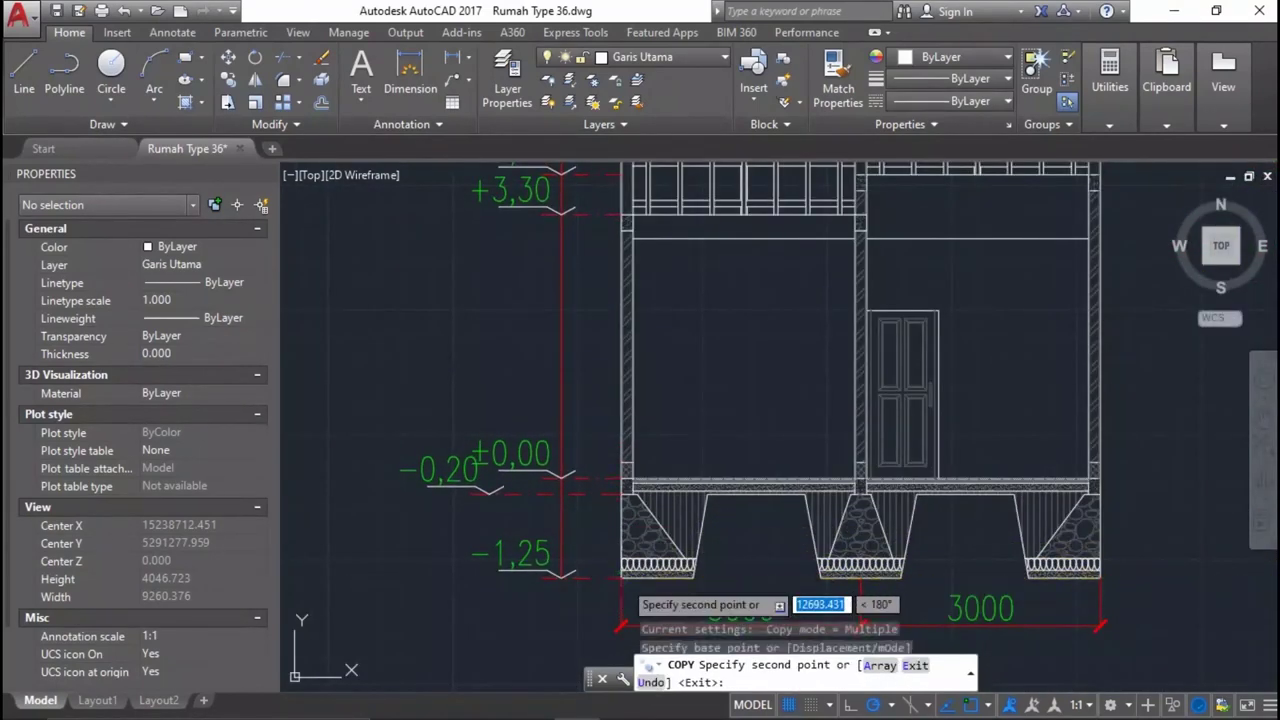
left_click(622, 576)
middle_click_drag(566, 385, 566, 451)
scroll(626, 320, "up", 2)
middle_click_drag(626, 320, 606, 537)
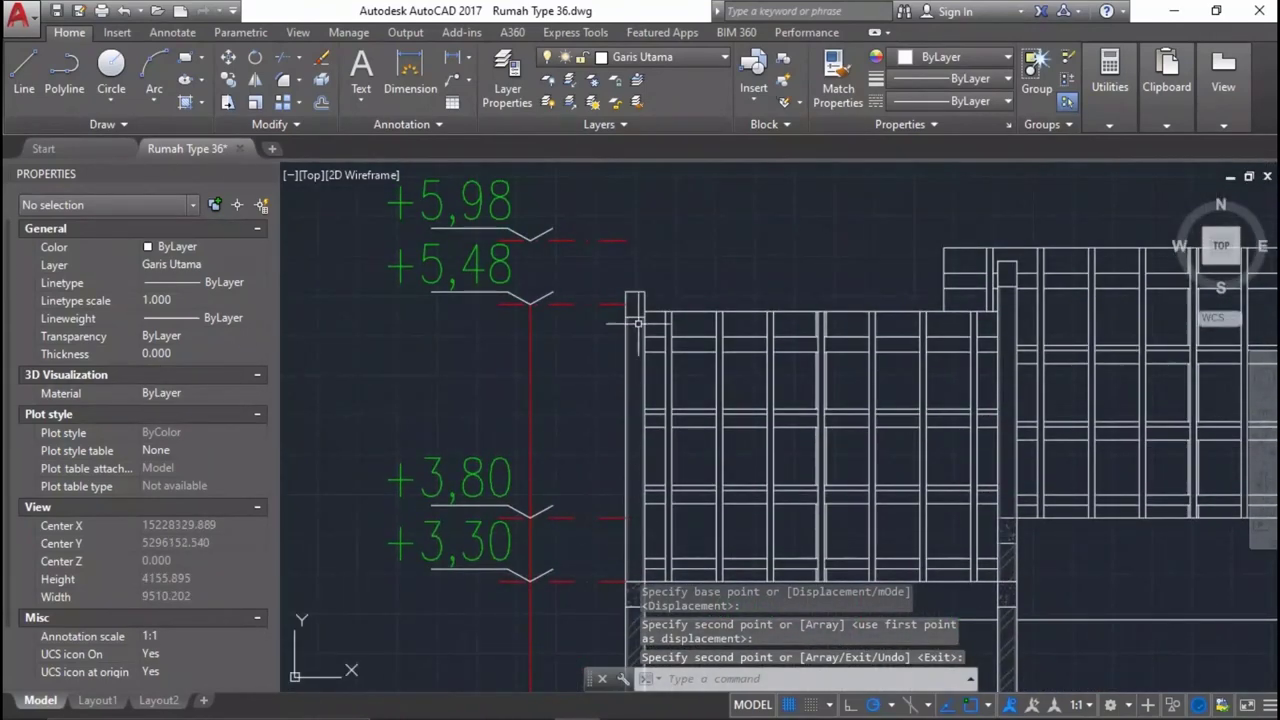
middle_click_drag(623, 314, 596, 425)
Extend the section's lines to the right column as the boundary.
key("Return")
key("Return")
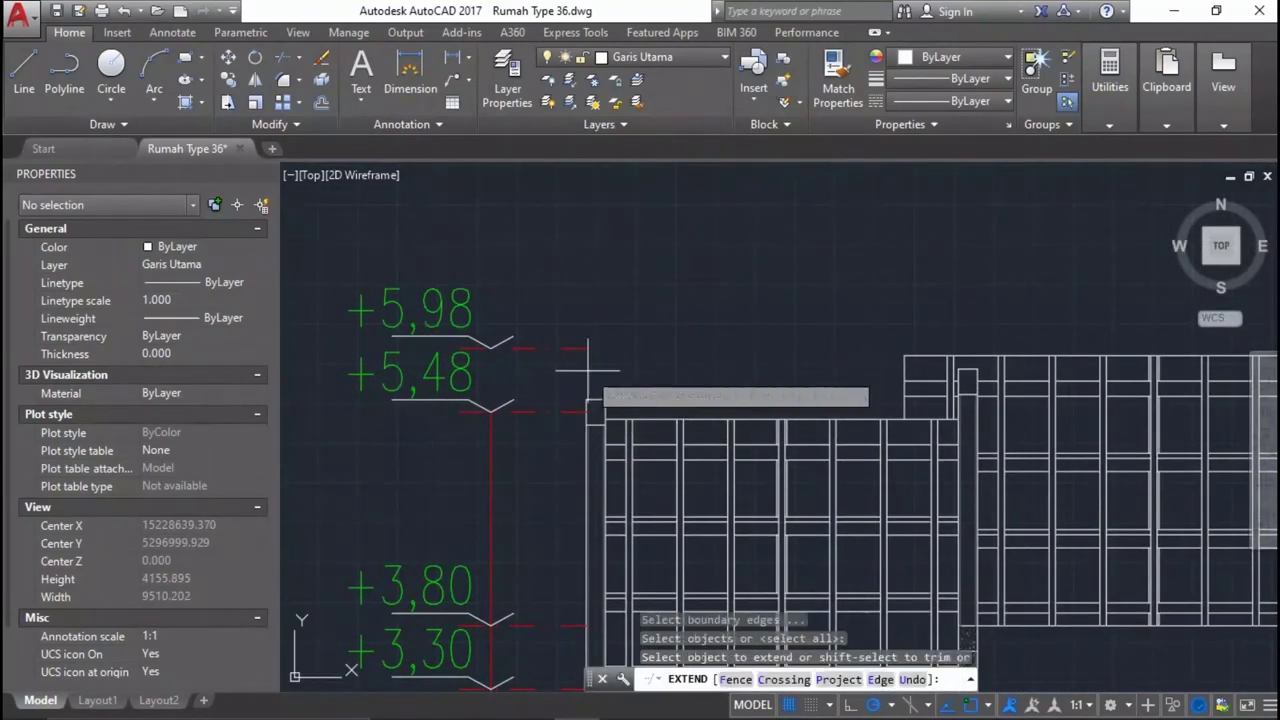
left_click(587, 302)
left_click(591, 292)
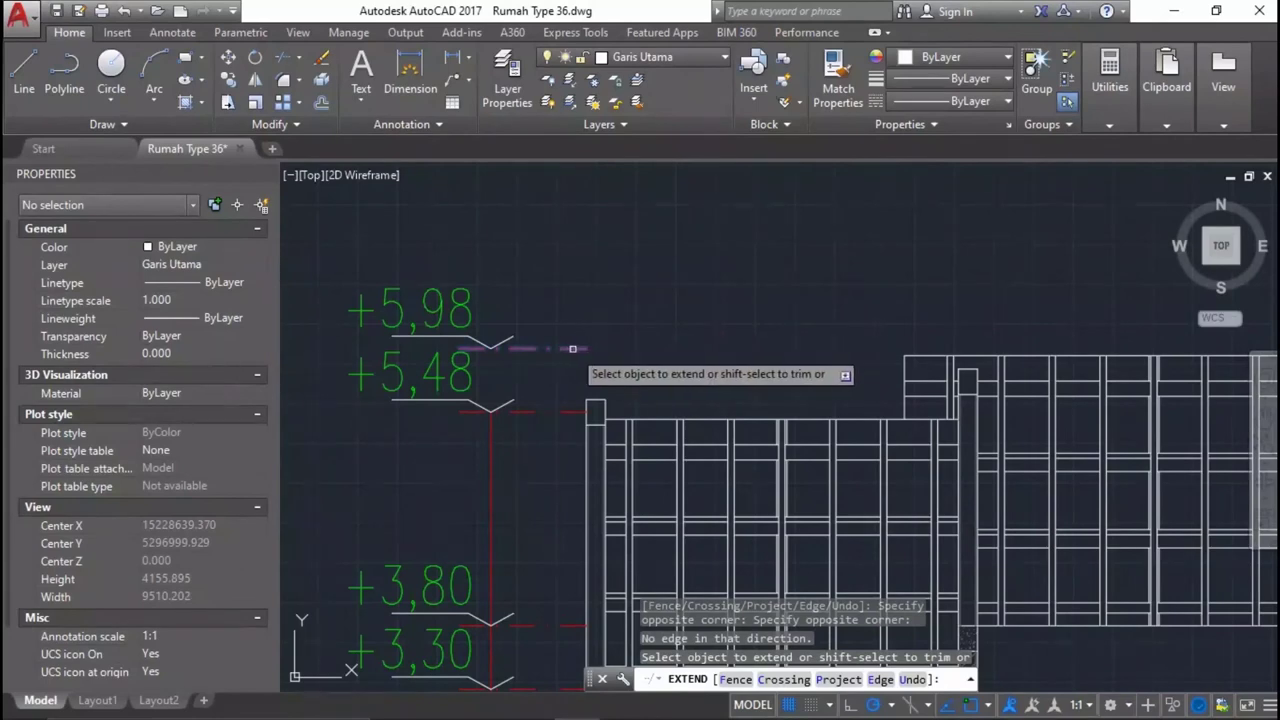
key("Return")
middle_click_drag(820, 385, 626, 413)
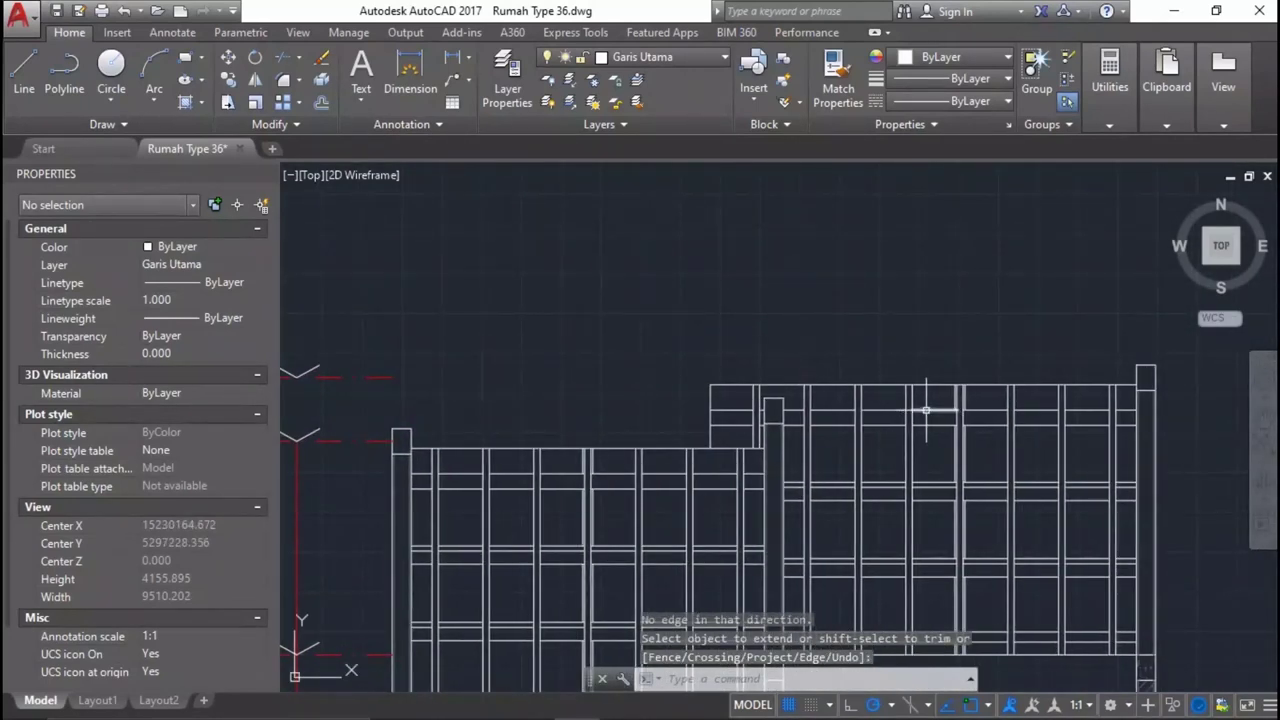
type("ex")
key("Return")
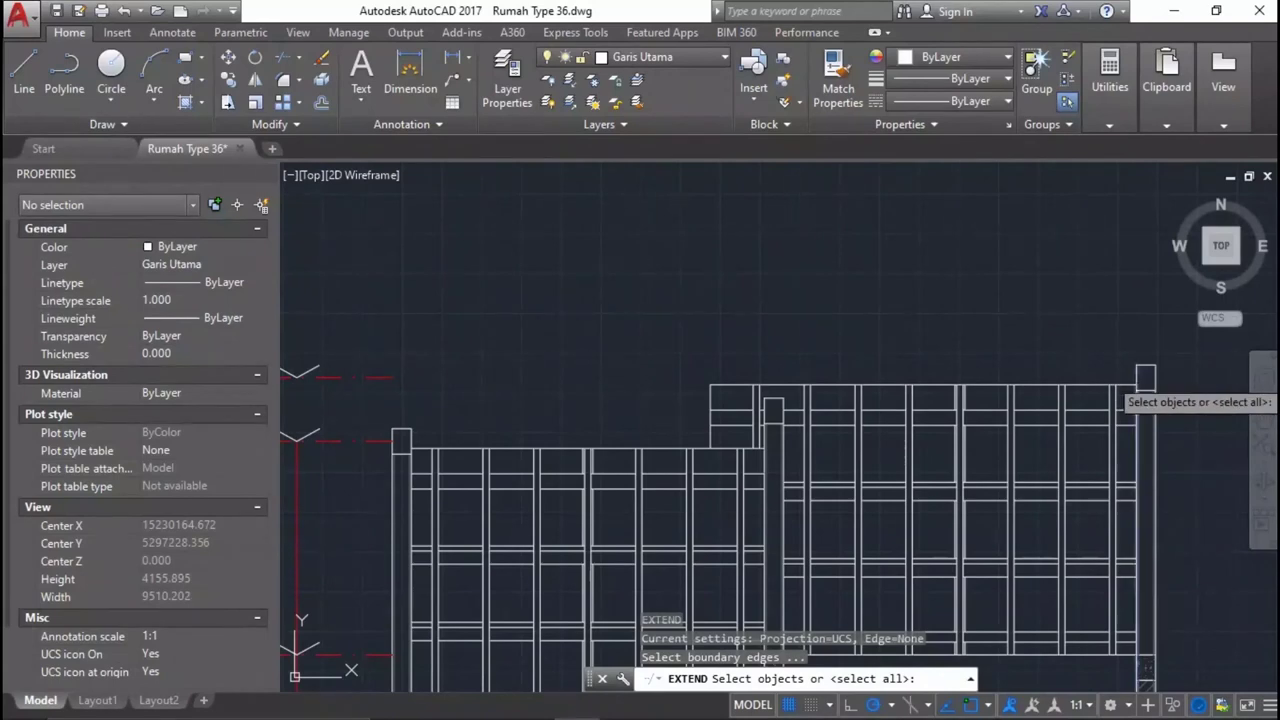
left_click(1142, 380)
key("Return")
scroll(595, 300, "down", 2)
scroll(615, 285, "down", 4)
scroll(531, 305, "up", 4)
scroll(531, 305, "down", 4)
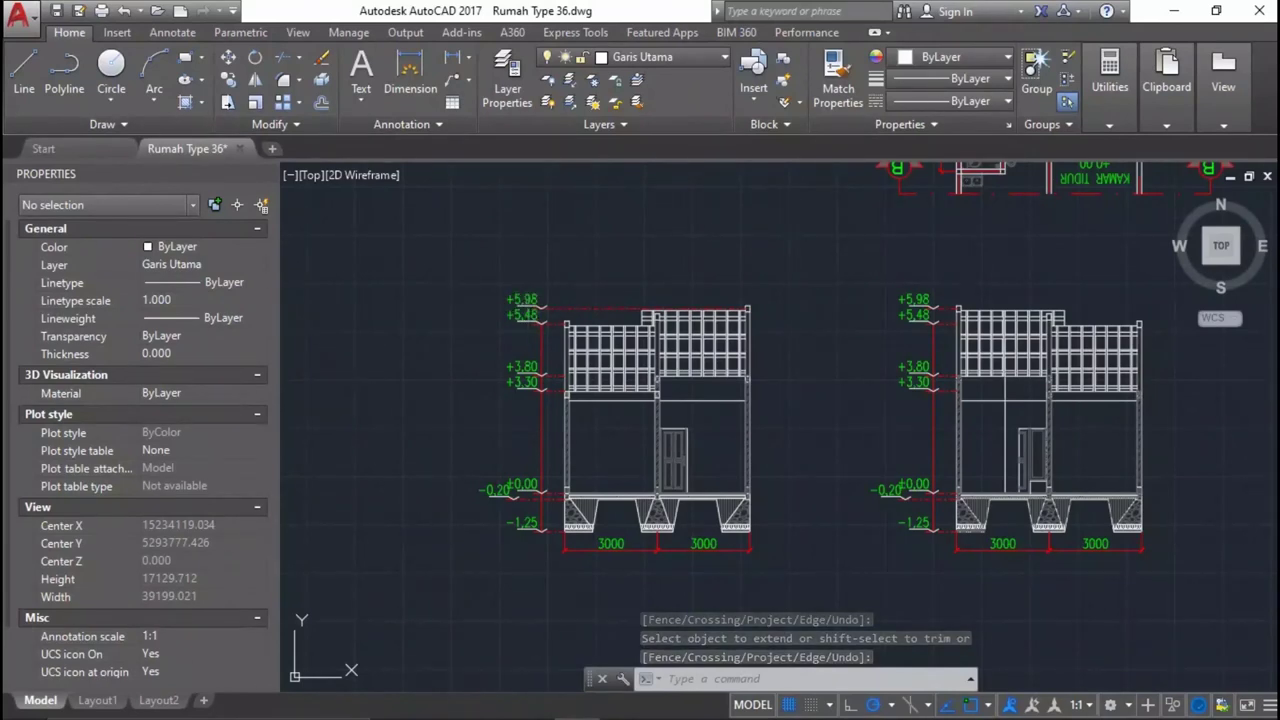
key("Escape")
Save Rumah Type 36.dwg and zoom out to show all plans, sections and DENAH titles.
key("ctrl+s")
mouse_move(769, 380)
middle_mouse_down()
mouse_move(481, 430)
mouse_move(233, 389)
middle_mouse_up()
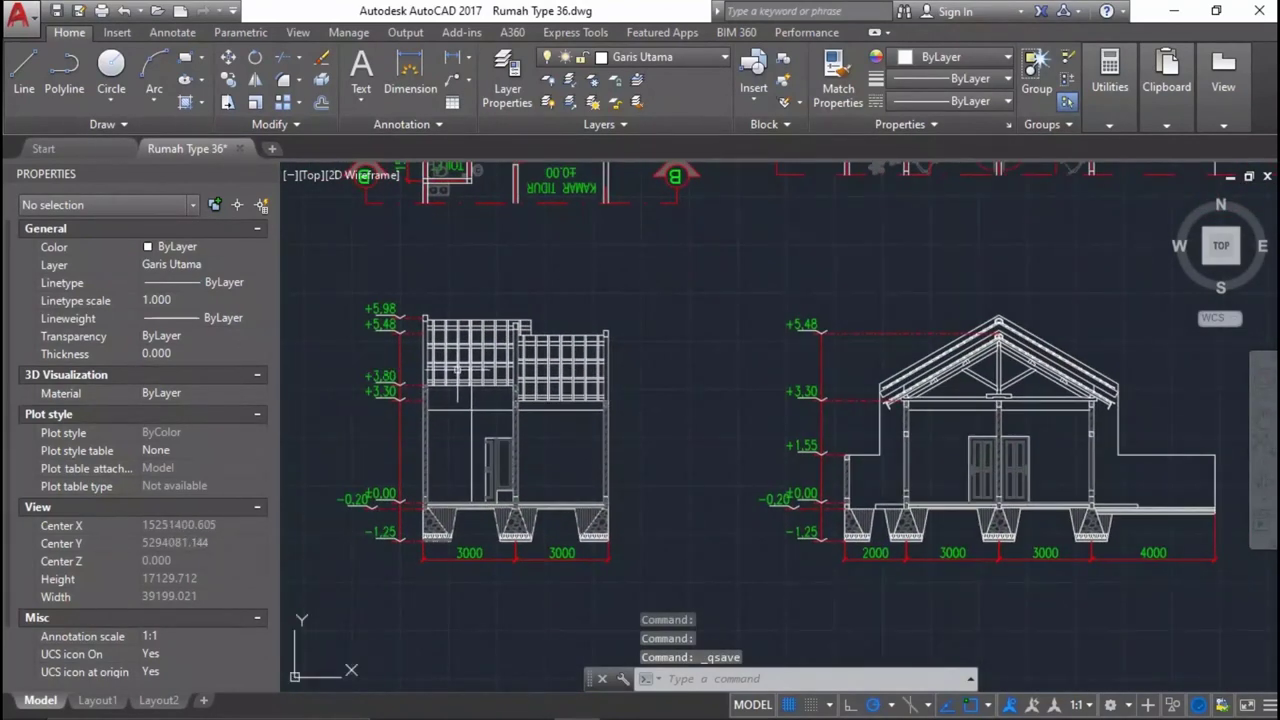
scroll(607, 335, "down", 2)
scroll(792, 342, "up", 1)
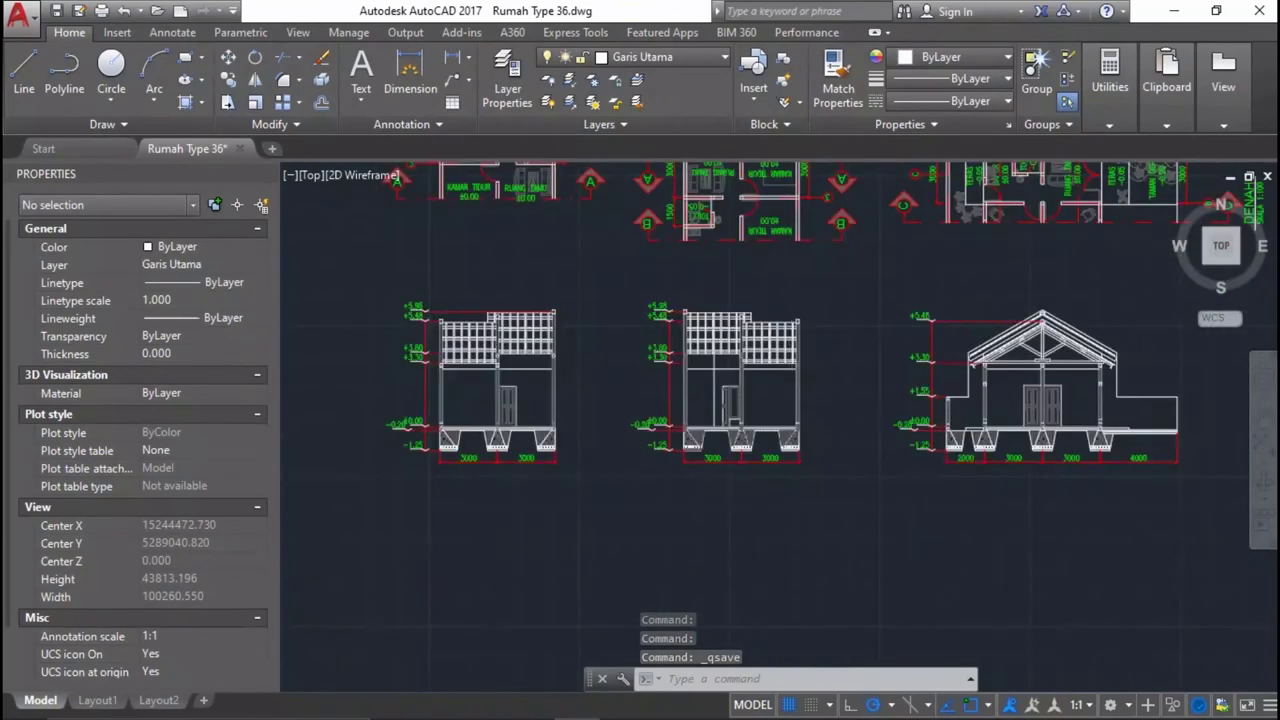
scroll(792, 342, "up", 1)
middle_click_drag(624, 294, 543, 366)
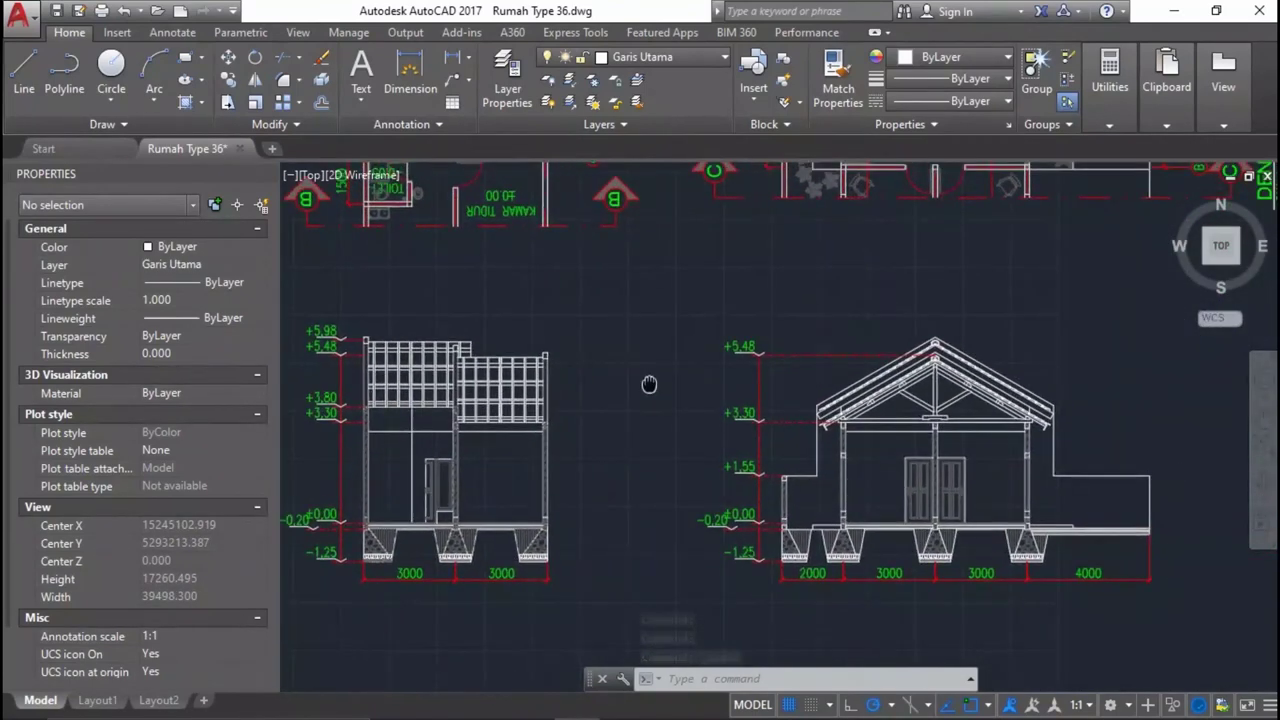
scroll(1038, 393, "down", 4)
middle_click_drag(1038, 393, 856, 543)
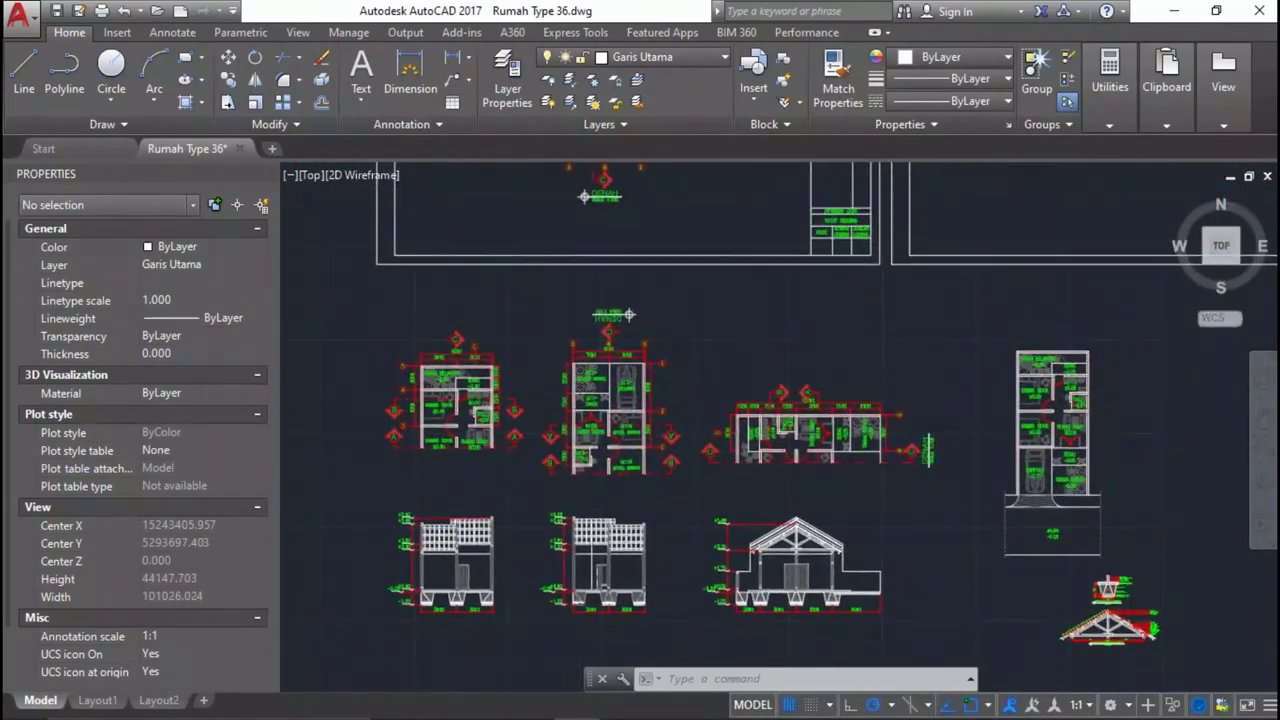
scroll(763, 350, "up", 2)
scroll(580, 400, "up", 3)
left_click(610, 330)
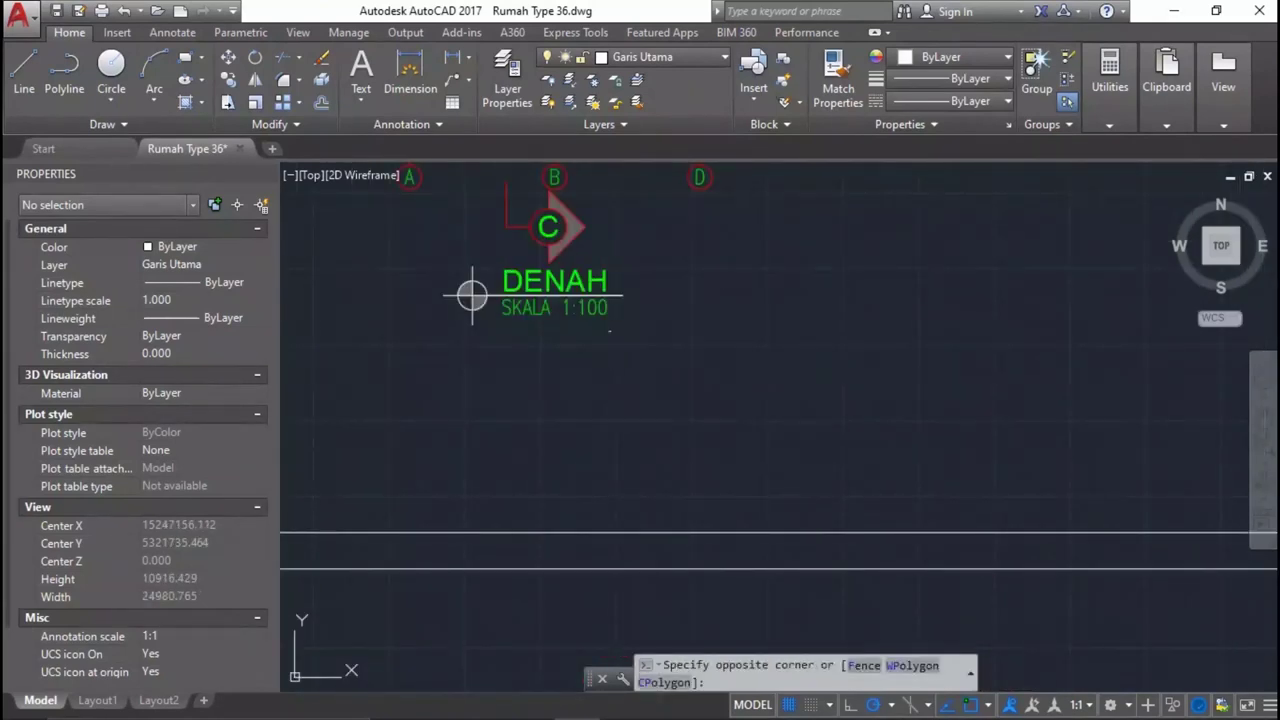
Copy the DENAH title and its scale line to a spot beneath the section drawing.
left_click(395, 285)
type("c")
key("Return")
left_click(471, 293)
scroll(760, 350, "down", 5)
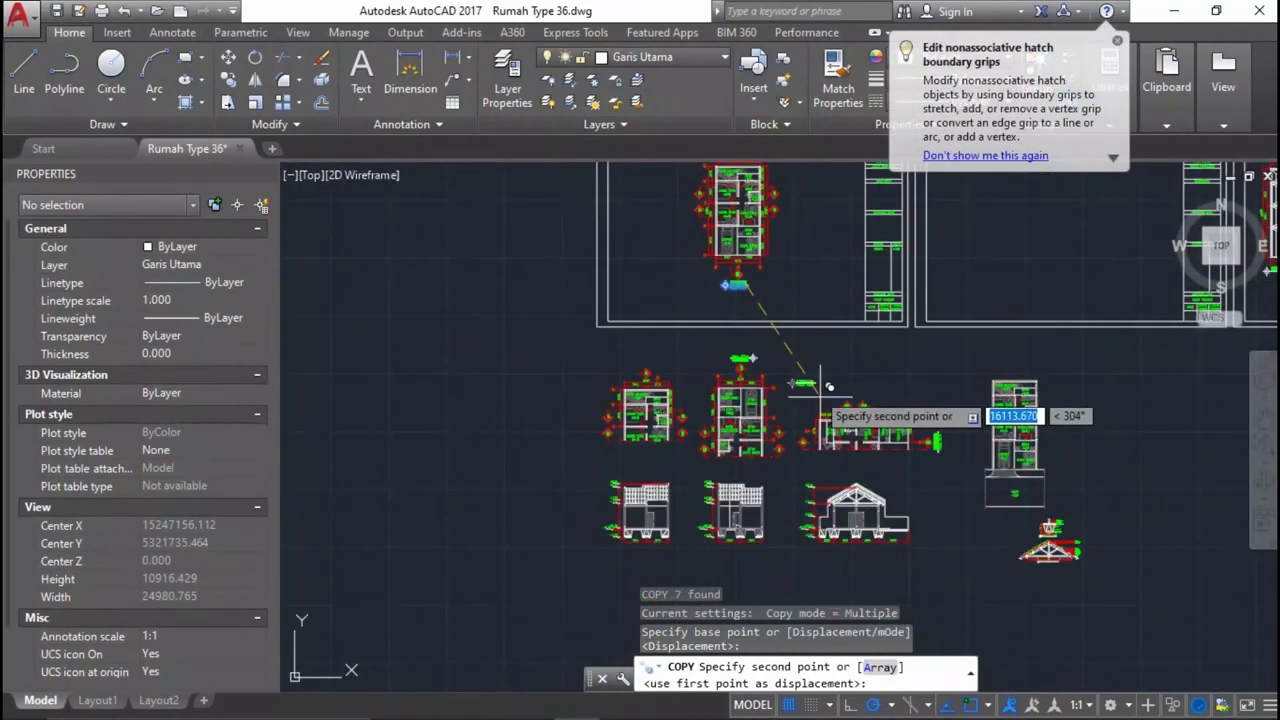
scroll(880, 490, "up", 1)
scroll(900, 460, "up", 1)
scroll(925, 430, "up", 1)
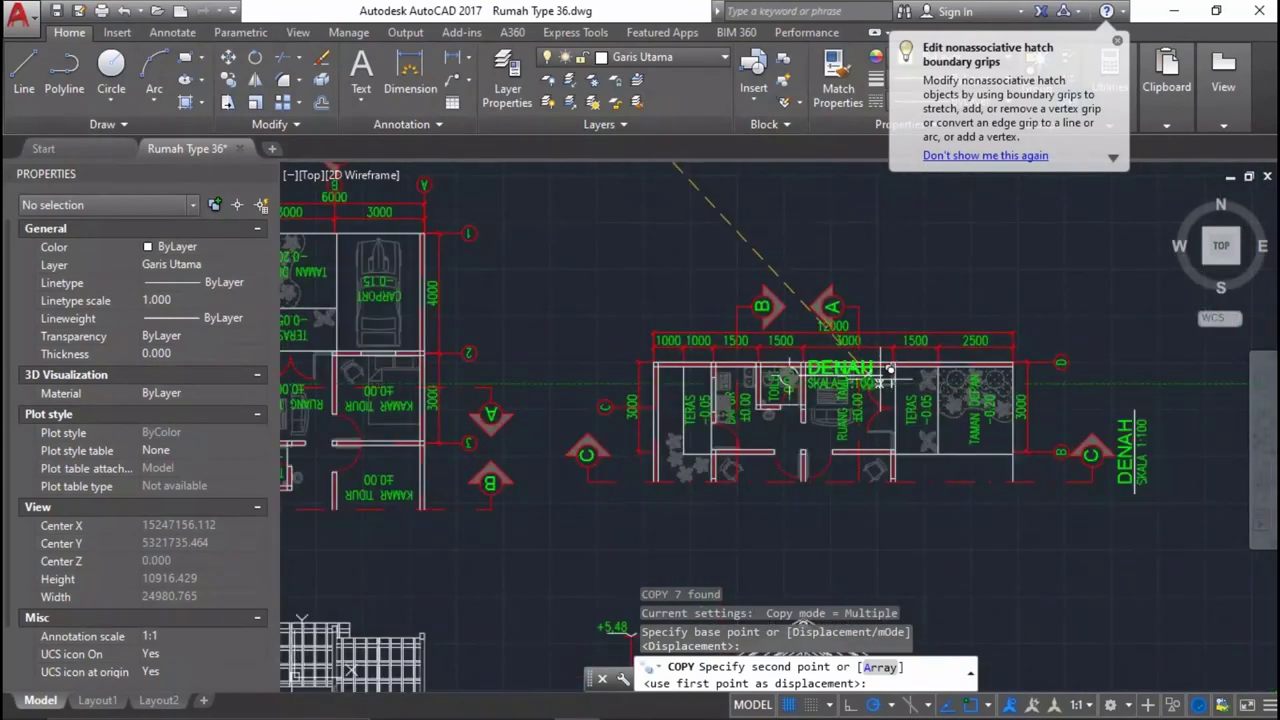
scroll(950, 405, "up", 1)
middle_click_drag(922, 613, 1020, 425)
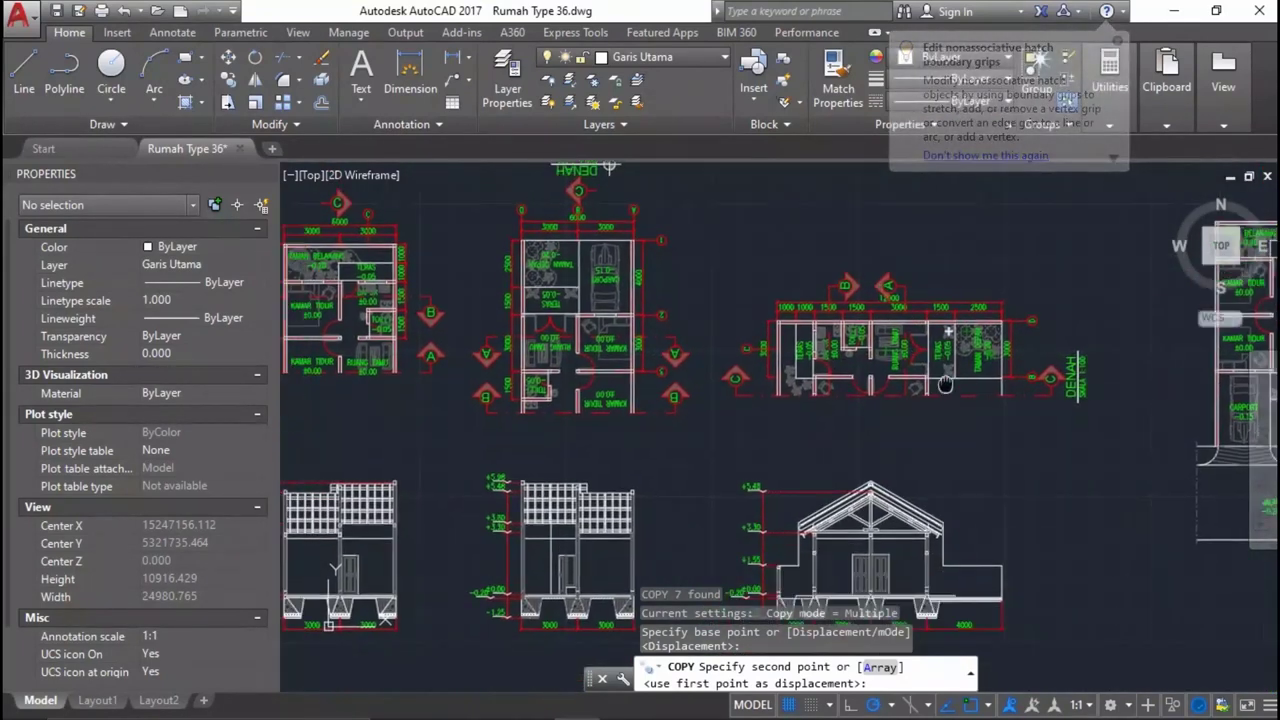
scroll(1000, 460, "up", 4)
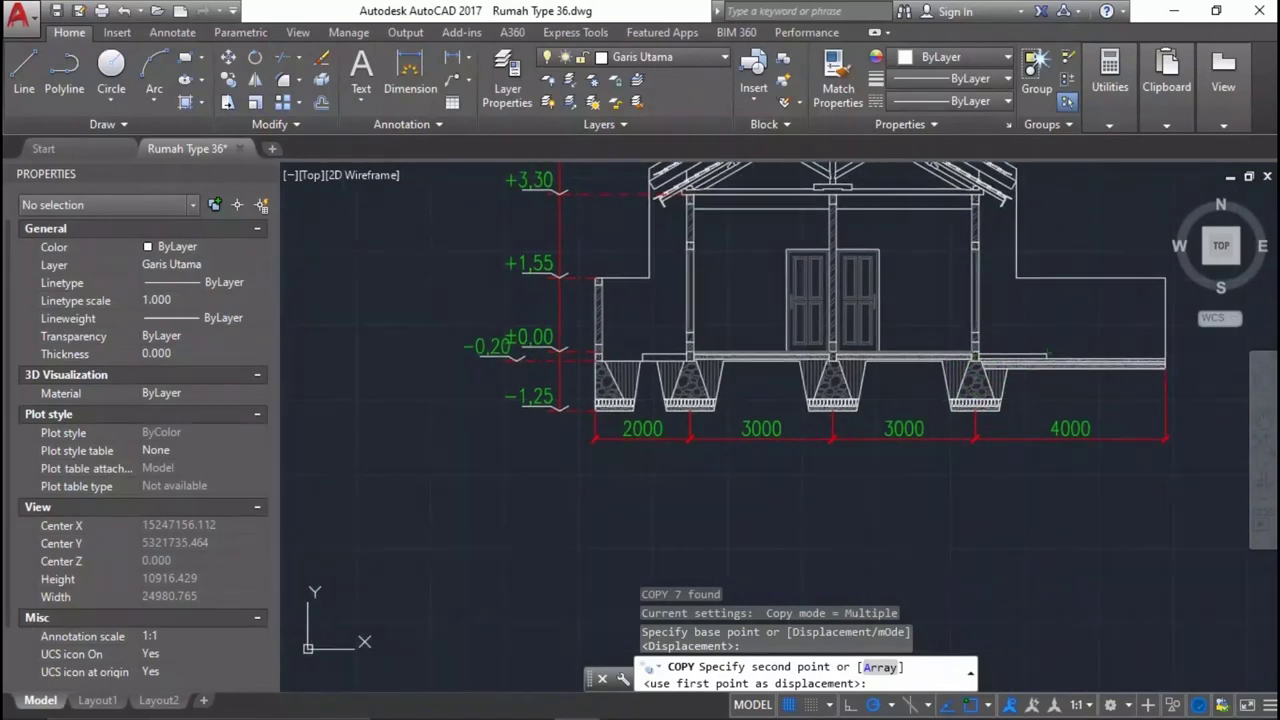
scroll(1005, 430, "down", 4)
left_click(1000, 432)
Pan and zoom up to the DENAH floor plan with grid lines 1–5 and A–D.
scroll(945, 282, "down", 3)
mouse_move(945, 282)
middle_mouse_down()
mouse_move(973, 462)
mouse_move(1011, 374)
middle_mouse_up()
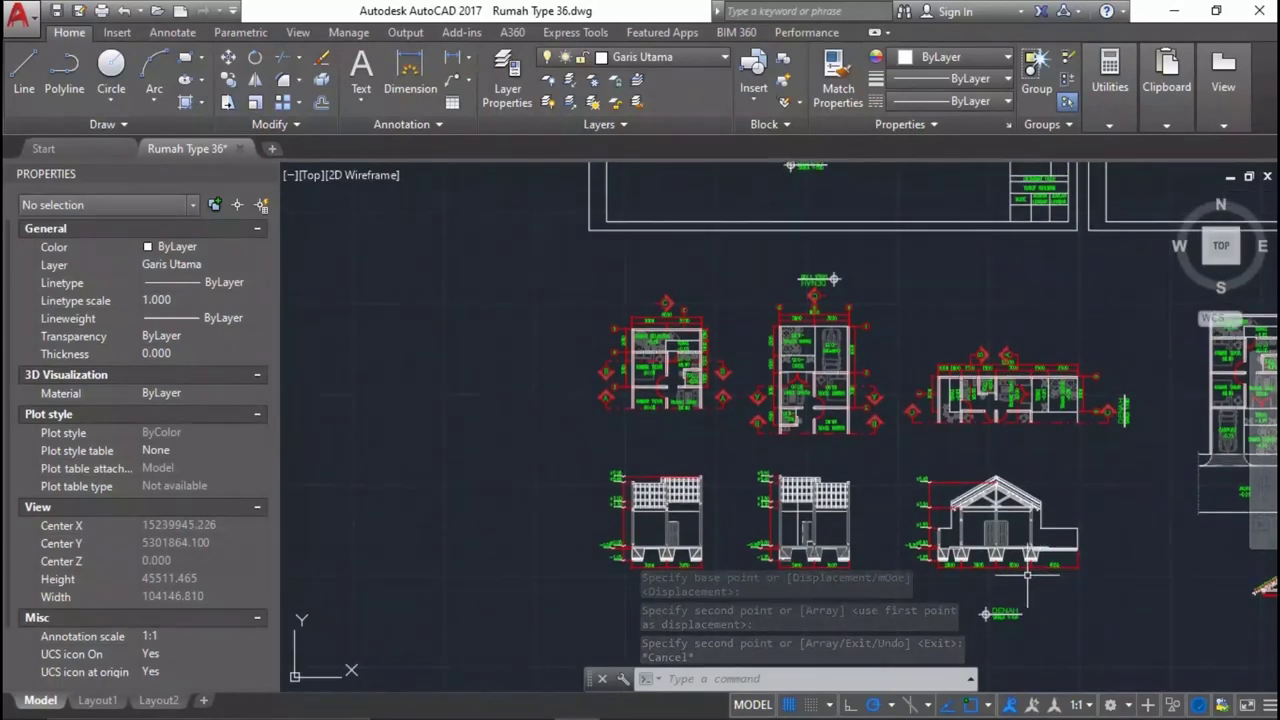
scroll(1024, 543, "up", 4)
scroll(1022, 540, "down", 3)
scroll(1002, 352, "up", 1)
scroll(1002, 352, "up", 1)
scroll(1002, 352, "up", 1)
middle_click_drag(1002, 352, 978, 459)
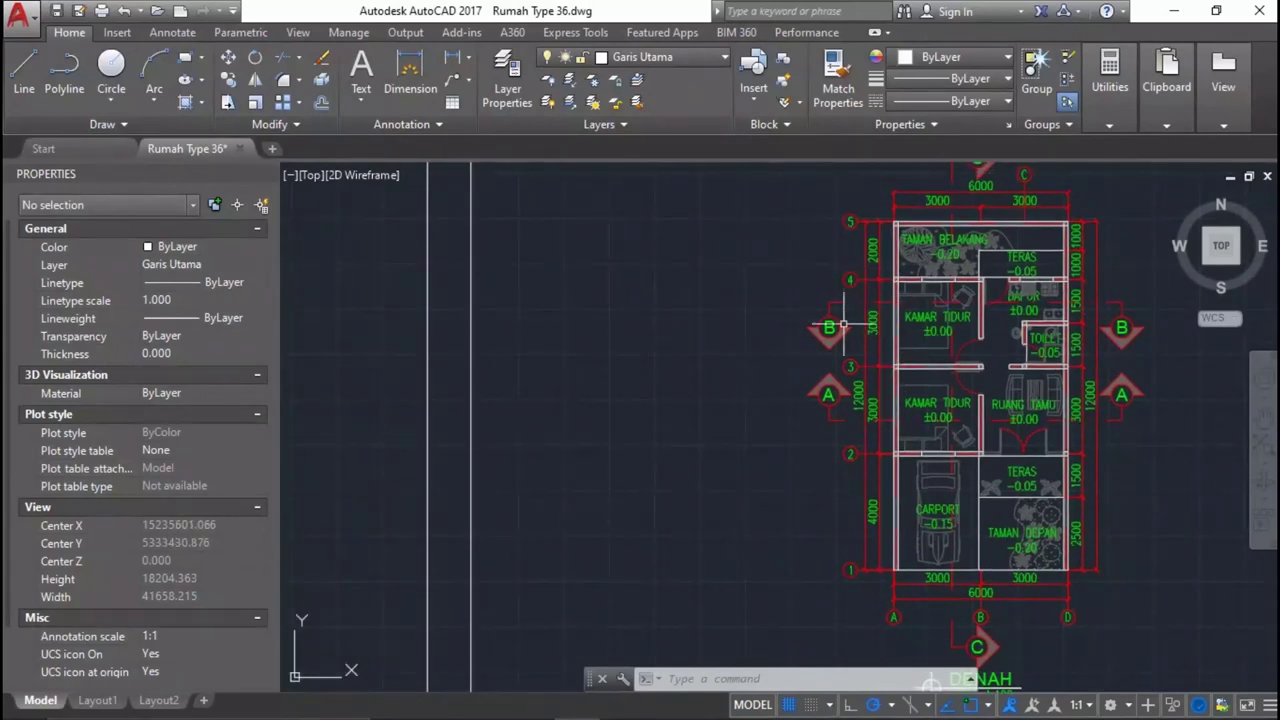
scroll(779, 293, "down", 4)
scroll(790, 340, "up", 5)
scroll(823, 360, "up", 4)
scroll(850, 450, "up", 3)
Select grid line and bubble A for copying, then cancel the copy.
left_click(877, 573)
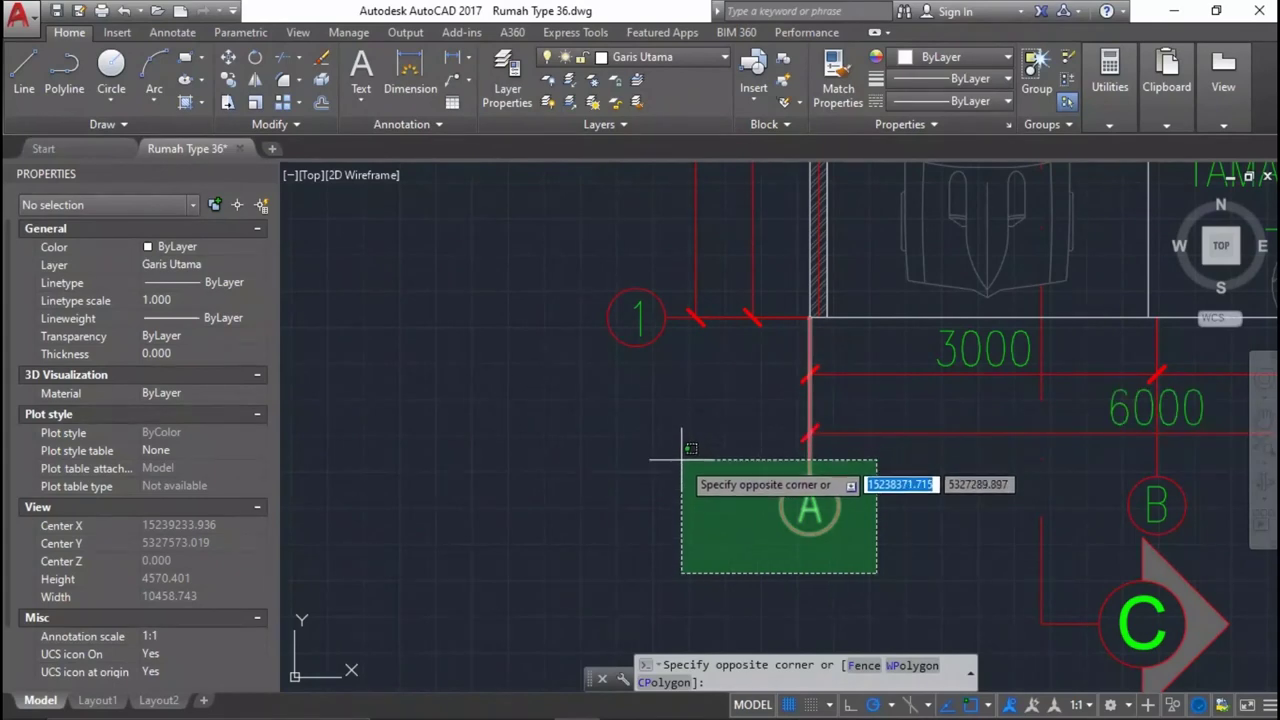
left_click(682, 463)
type("o")
key("Return")
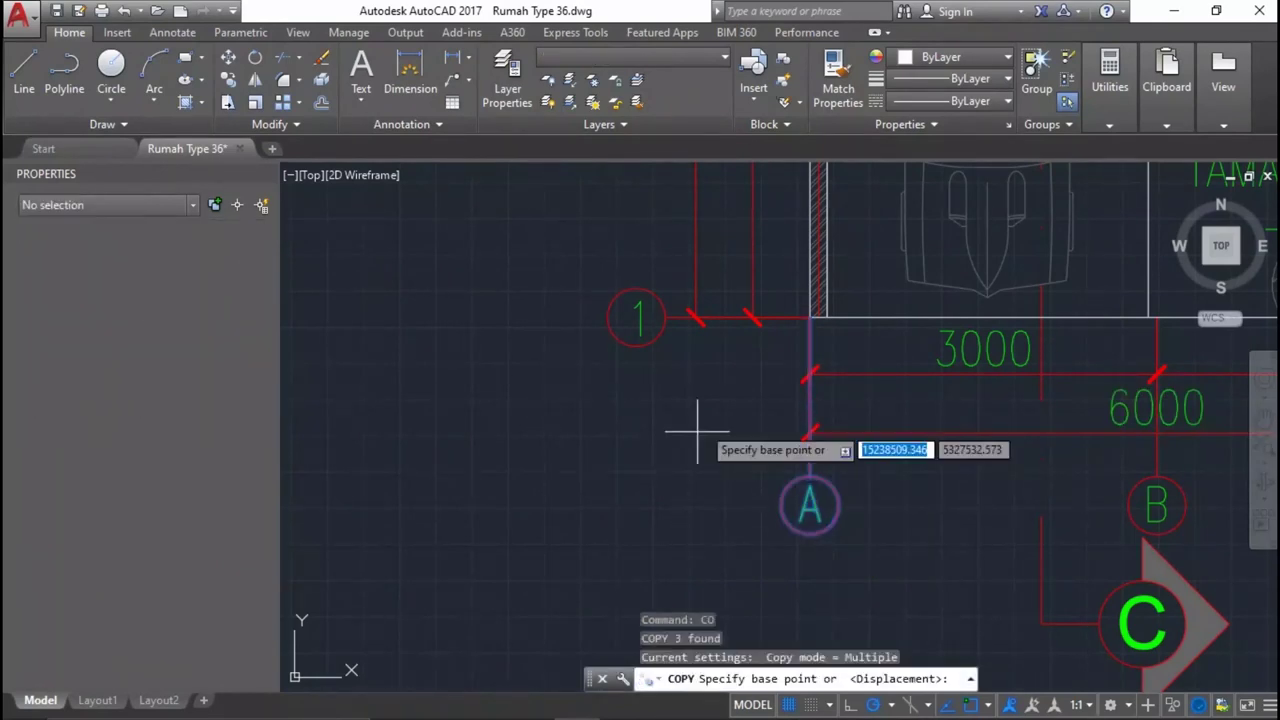
left_click(810, 318)
scroll(820, 316, "down", 3)
scroll(786, 494, "down", 3)
scroll(886, 391, "up", 2)
scroll(910, 360, "up", 4)
scroll(936, 337, "up", 4)
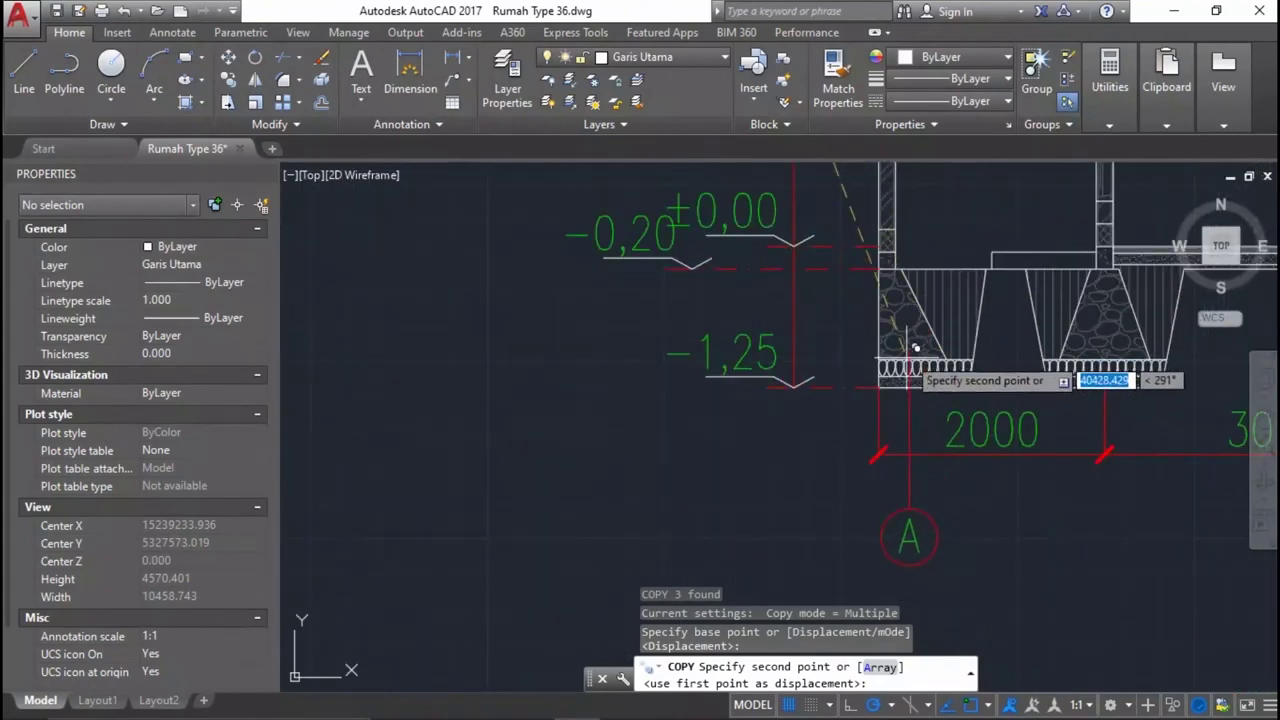
key("Escape")
scroll(966, 451, "up", 3)
Select the bubble A circle and letter to move them, then cancel the move.
left_click(943, 343)
left_click(808, 457)
scroll(958, 335, "up", 2)
type("m")
key("Return")
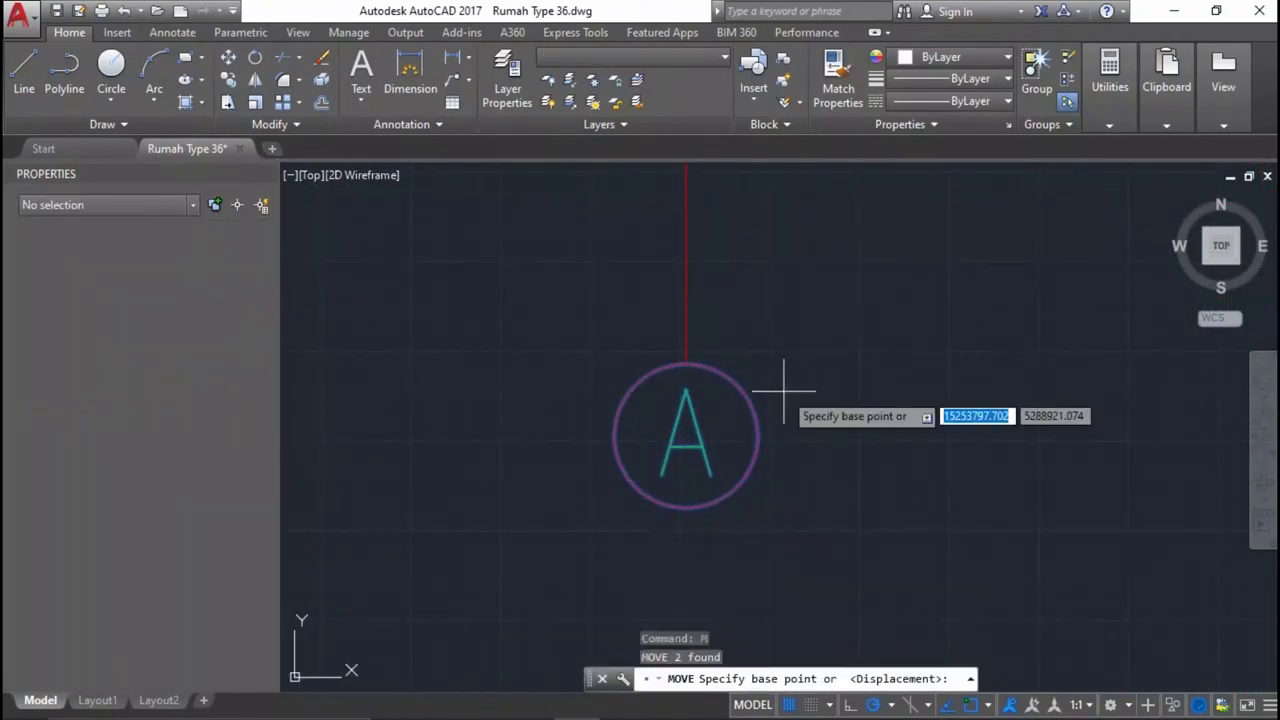
scroll(771, 386, "down", 2)
left_click(838, 435)
key("Escape")
scroll(838, 427, "down", 3)
scroll(749, 434, "down", 2)
scroll(749, 420, "up", 2)
Add a 12000 overall linear dimension from axis A to the right edge, below the footing dimensions.
middle_click_drag(749, 420, 632, 418)
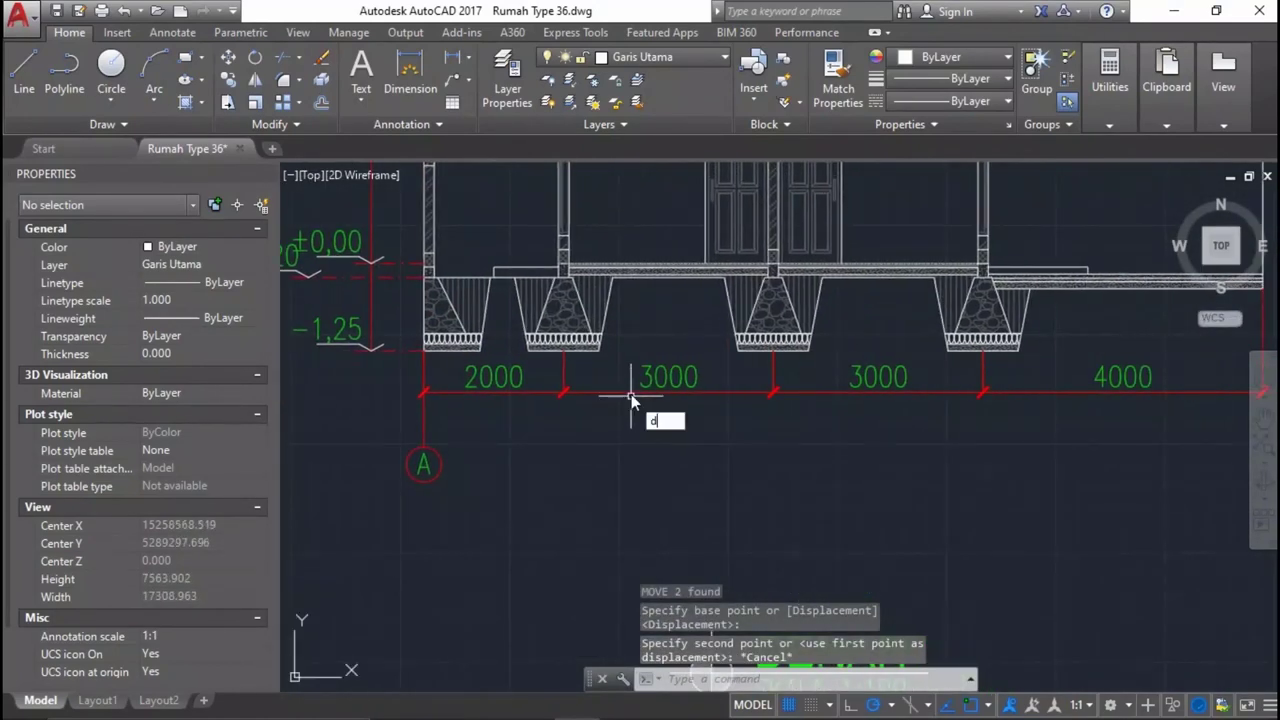
type("i")
key("Return")
left_click(433, 343)
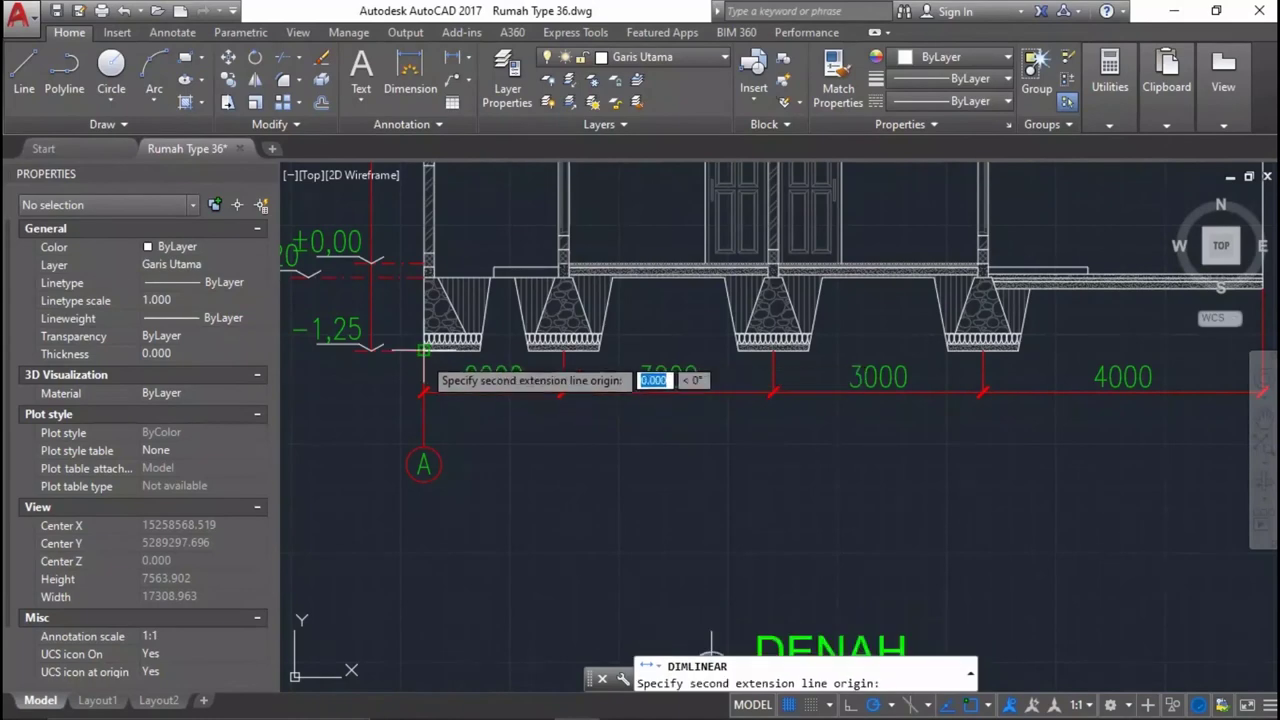
scroll(786, 429, "down", 3)
scroll(829, 400, "up", 3)
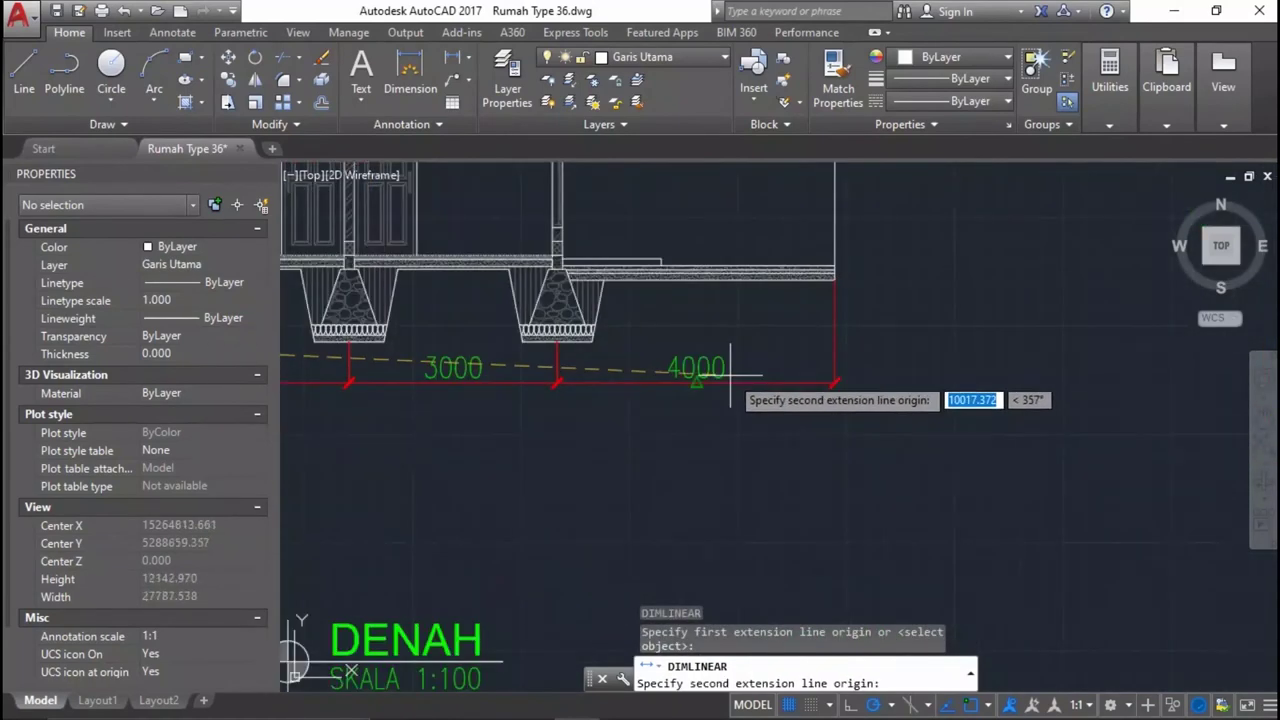
left_click(835, 280)
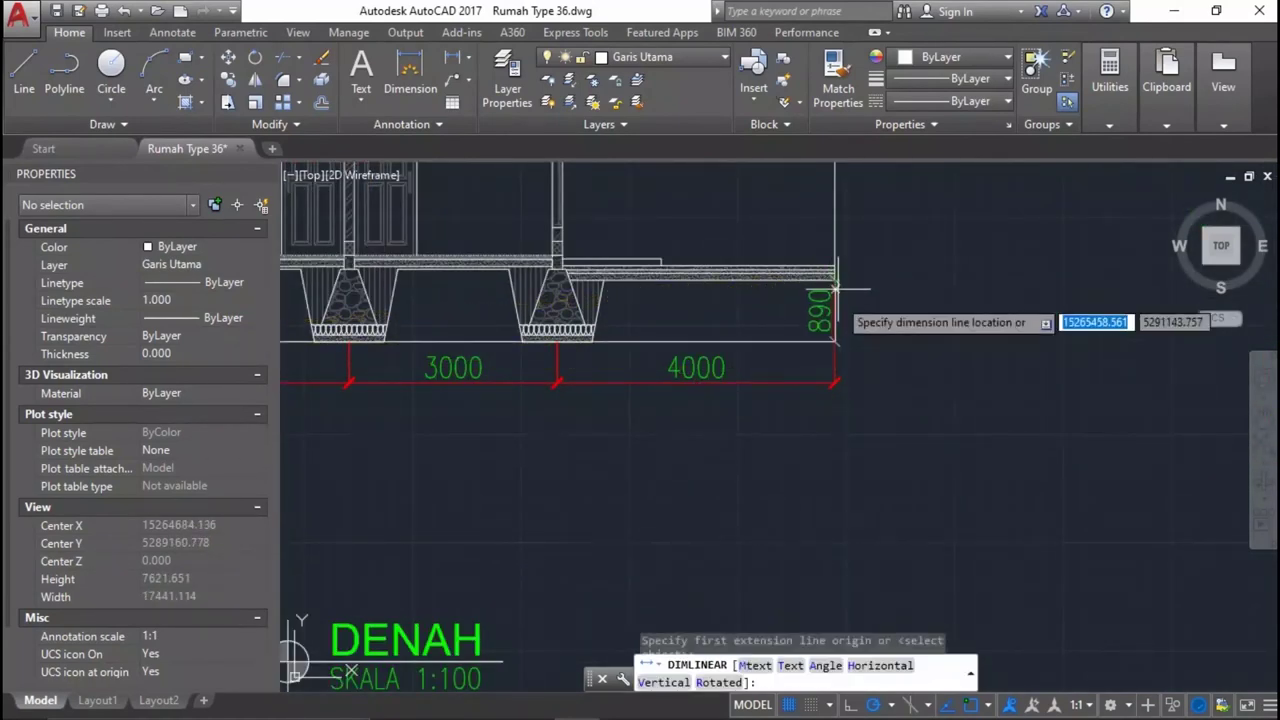
scroll(770, 400, "down", 2)
scroll(810, 430, "down", 2)
scroll(803, 404, "up", 4)
scroll(900, 380, "down", 1)
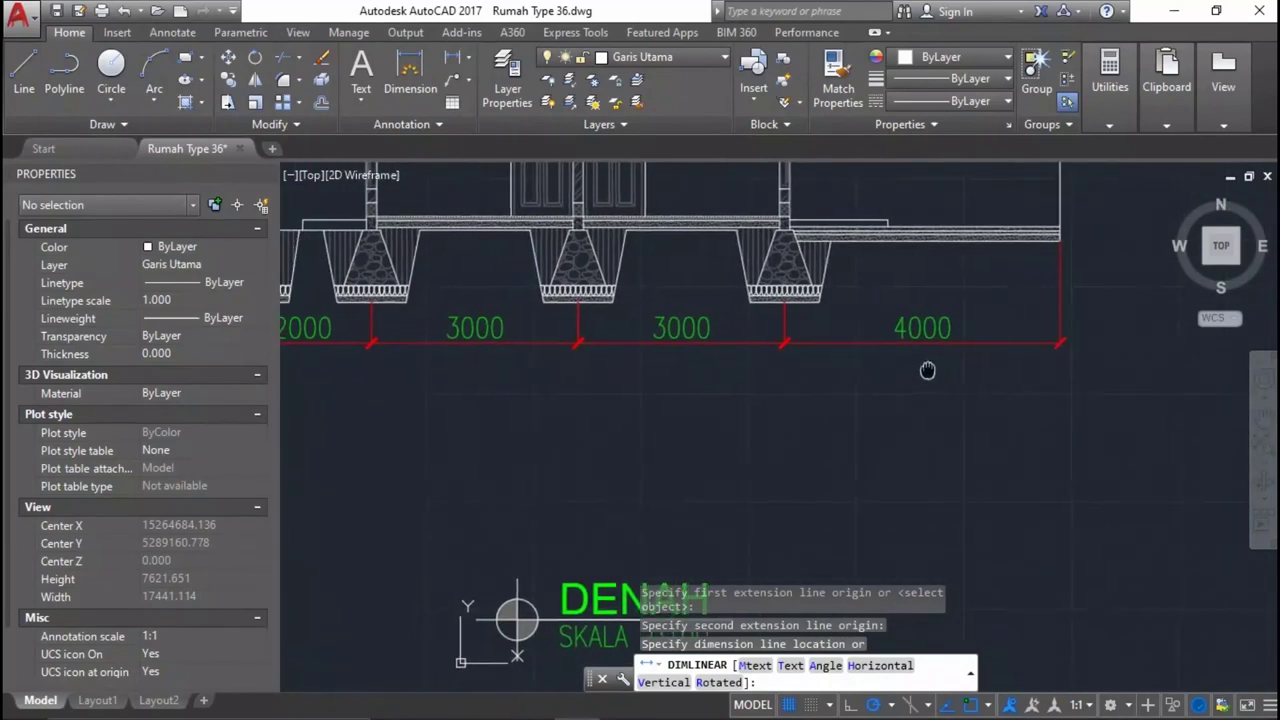
scroll(931, 378, "down", 1)
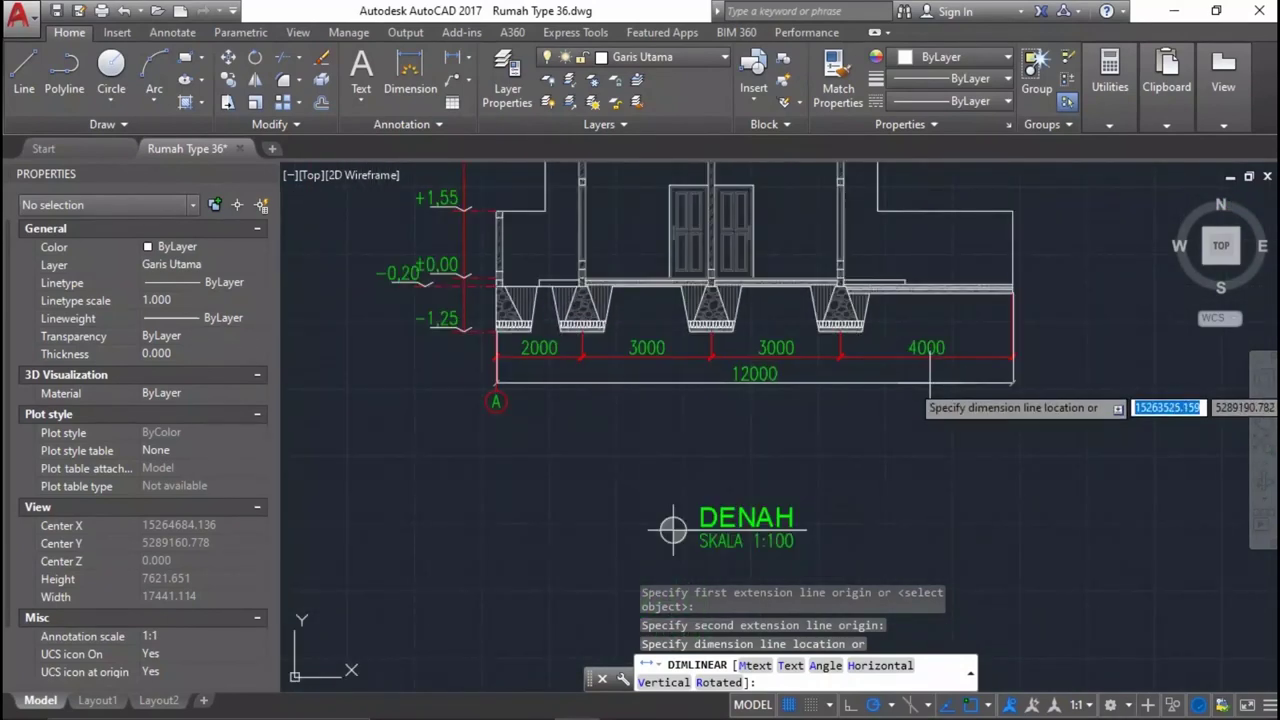
left_click(930, 383)
Copy the 12000 dimension and bubble A to the neighbouring section's axis A.
middle_click_drag(641, 363, 1055, 352)
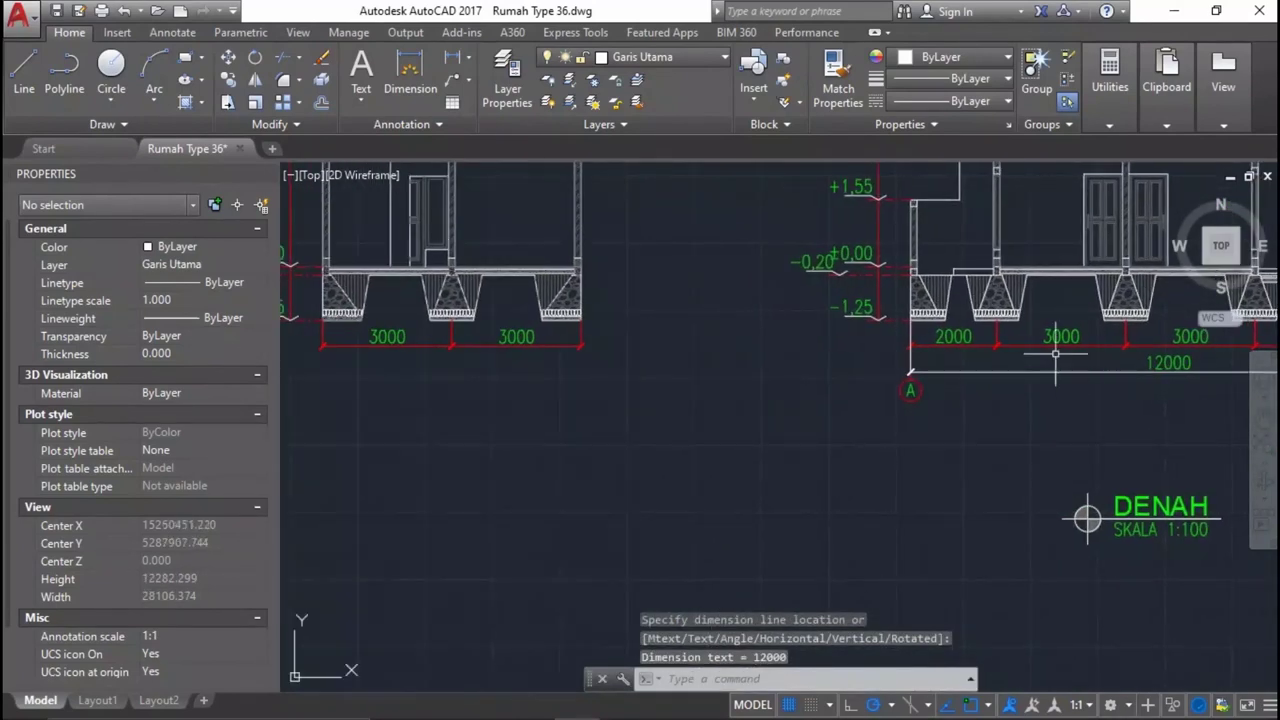
scroll(1065, 380, "up", 2)
left_click(1010, 380)
left_click(1020, 346)
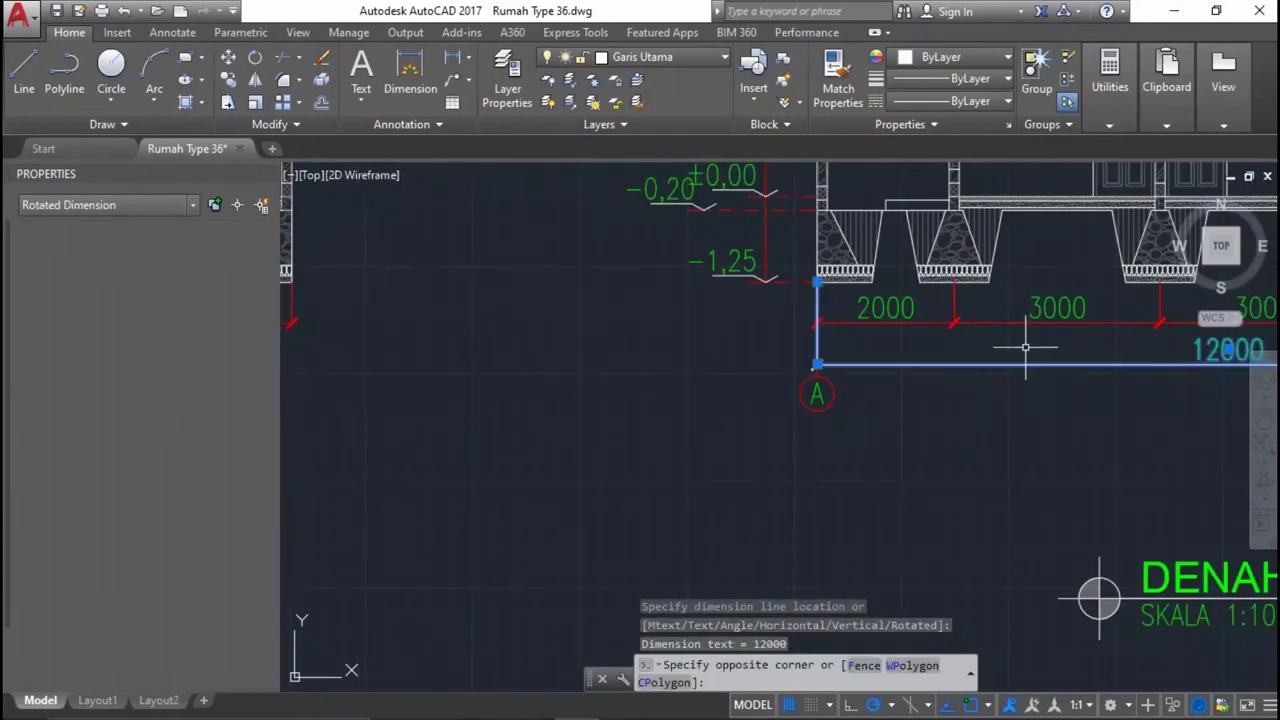
left_click(963, 453)
left_click(786, 366)
type("co")
key("Return")
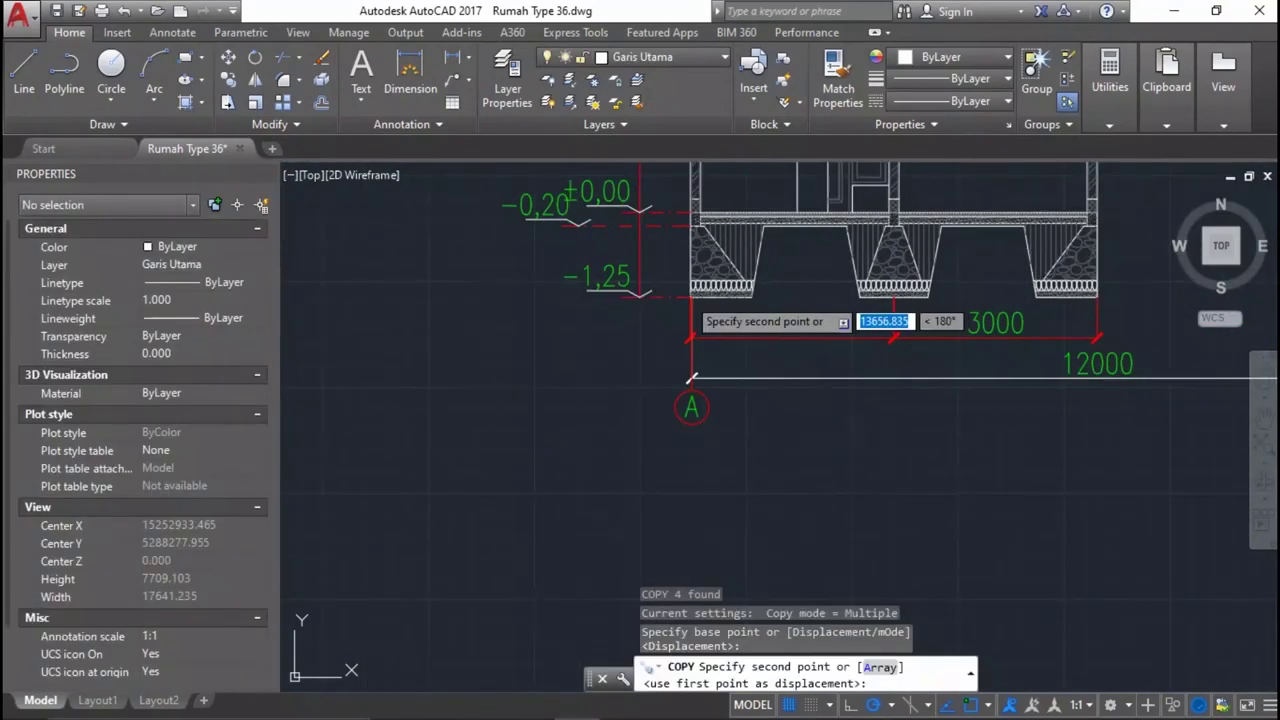
left_click(690, 378)
key("Escape")
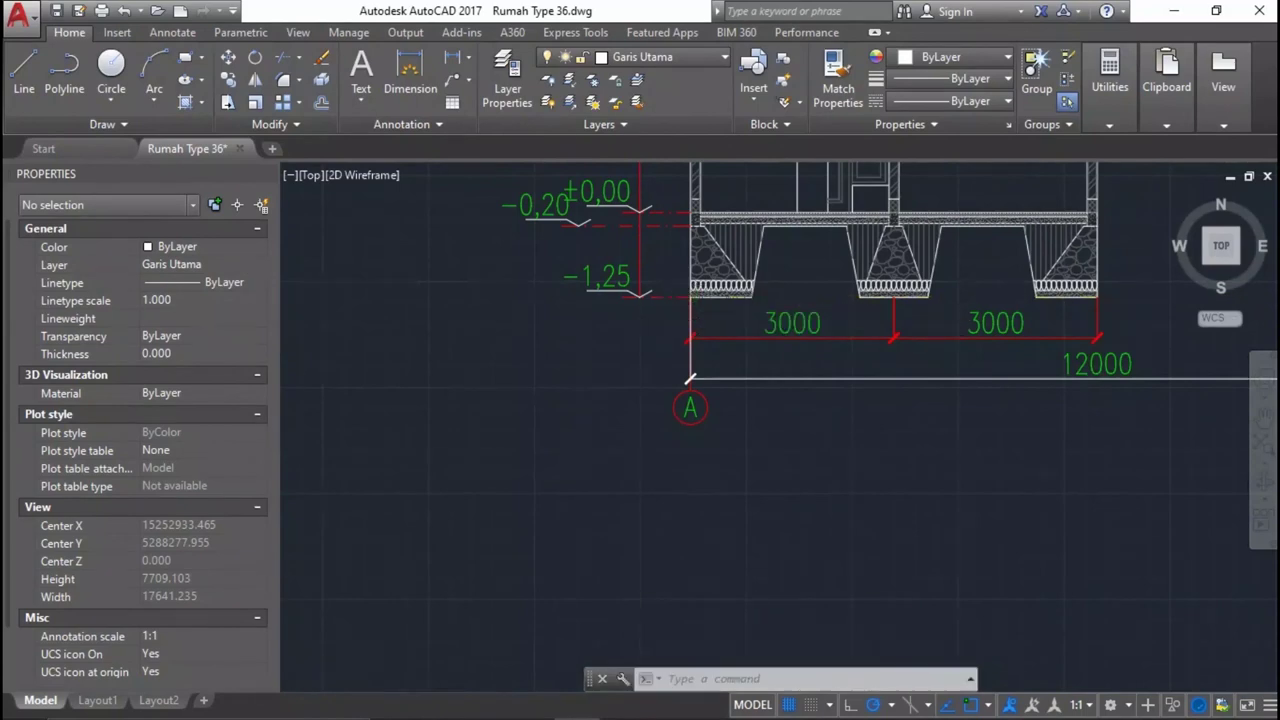
Open the 'A' text inside the copied grid bubble in the Text Editor.
scroll(600, 386, "up", 5)
scroll(646, 405, "down", 9)
scroll(695, 407, "up", 4)
scroll(543, 400, "down", 5)
scroll(686, 400, "up", 4)
scroll(679, 413, "up", 1)
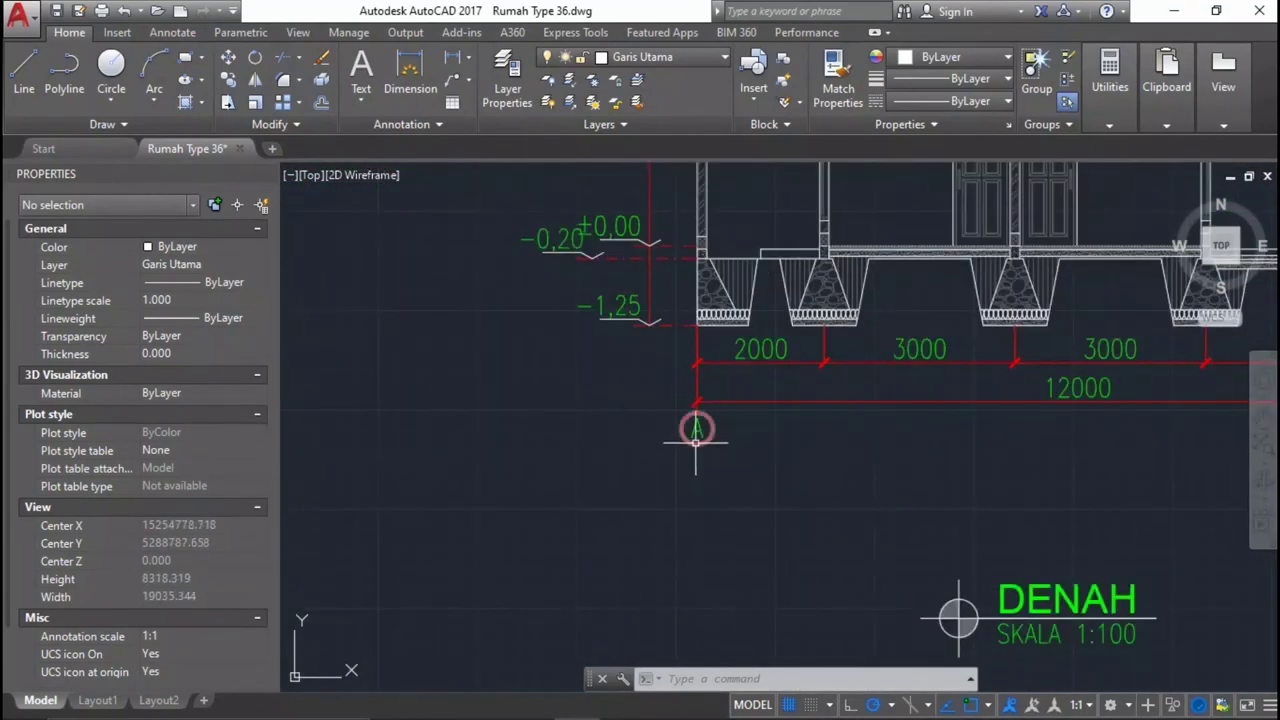
double_click(696, 432)
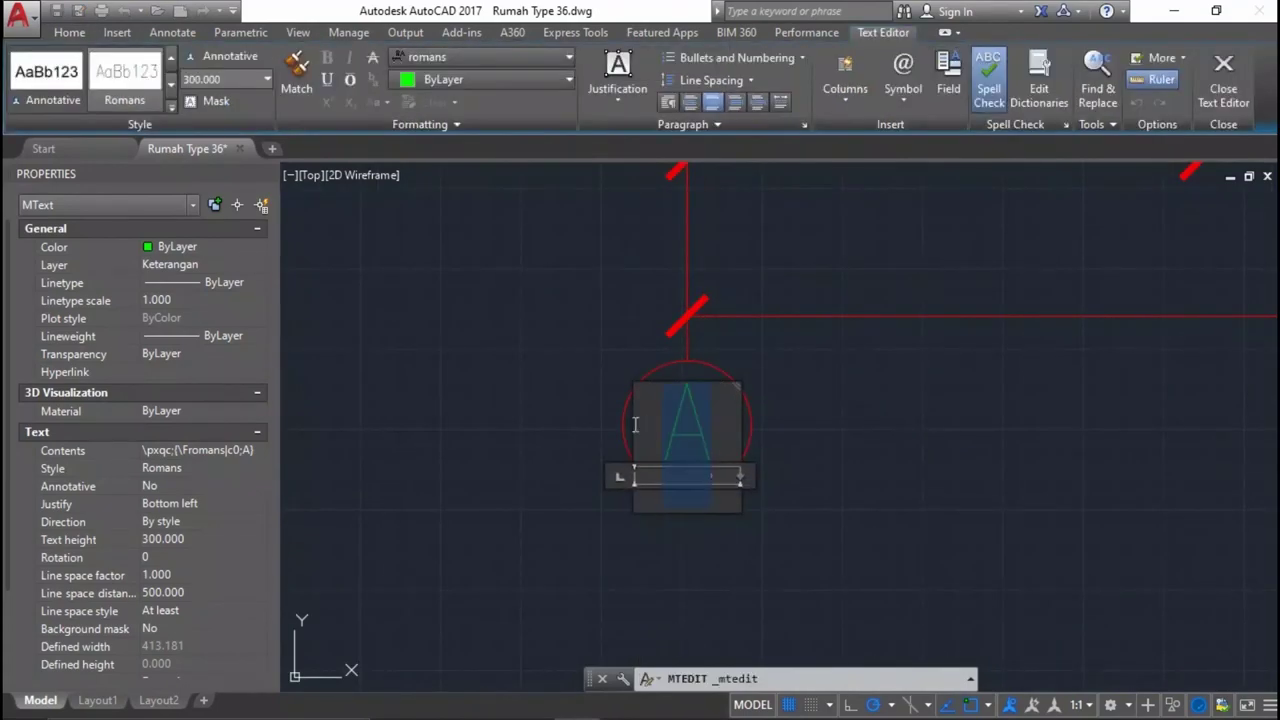
scroll(853, 476, "down", 8)
scroll(822, 385, "down", 3)
scroll(822, 385, "up", 8)
scroll(723, 292, "up", 5)
scroll(740, 300, "down", 10)
Change the grid bubble label from A to 5.
scroll(791, 555, "down", 2)
scroll(941, 327, "down", 4)
scroll(935, 391, "up", 5)
scroll(841, 383, "up", 4)
scroll(778, 460, "up", 4)
scroll(717, 384, "up", 2)
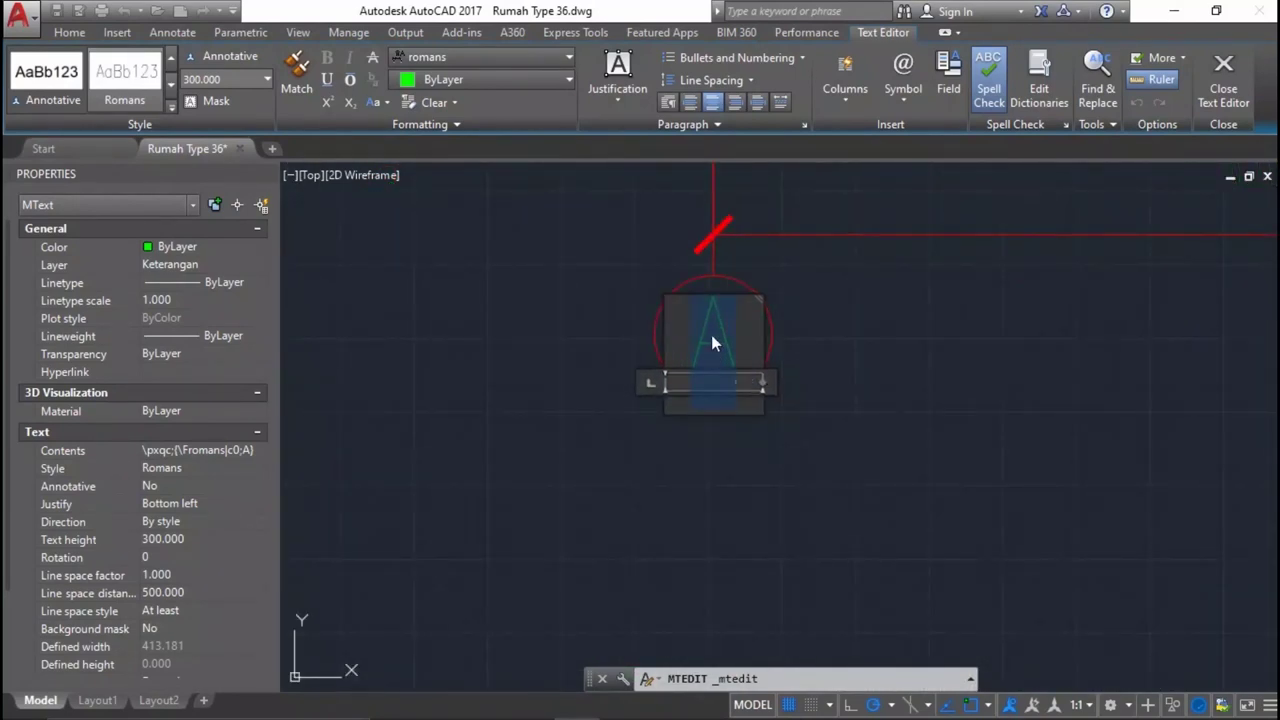
type("5")
left_click(780, 333)
Copy bubble 5 with its grid line to the 2000 and 5000 grid points.
left_click(834, 400)
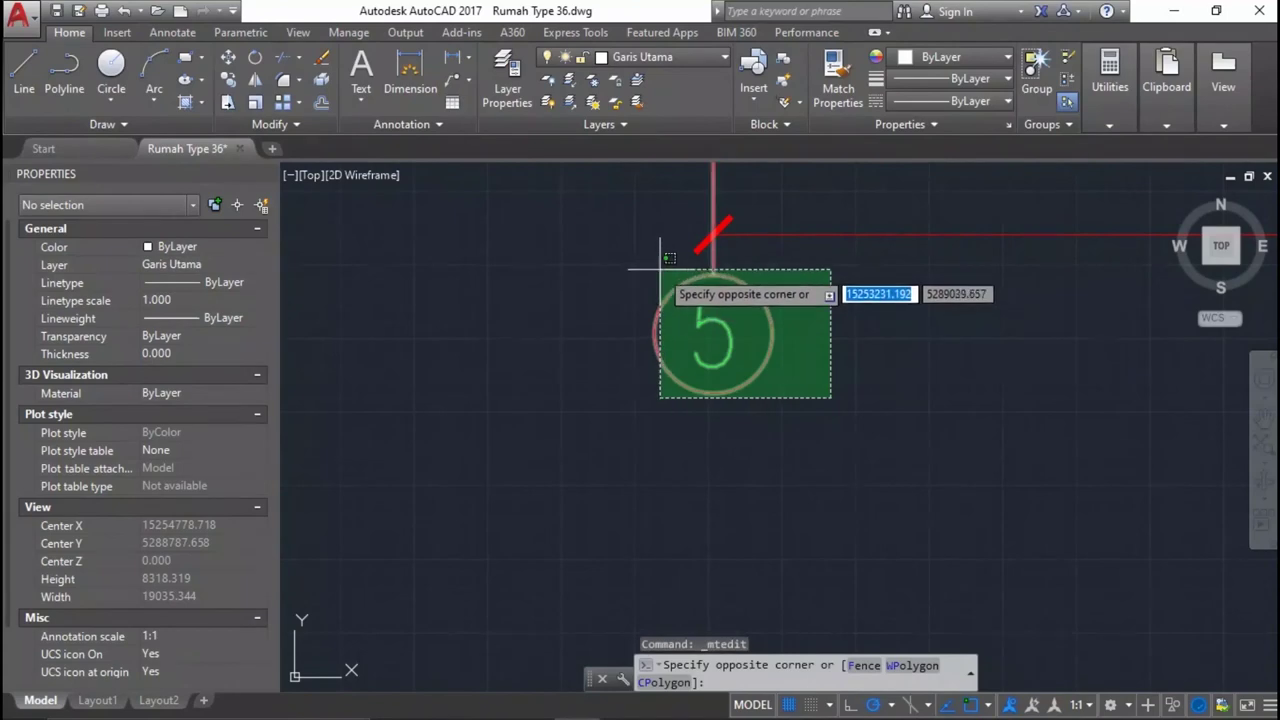
left_click(655, 274)
middle_click_drag(755, 277, 653, 317)
type("c")
key("Return")
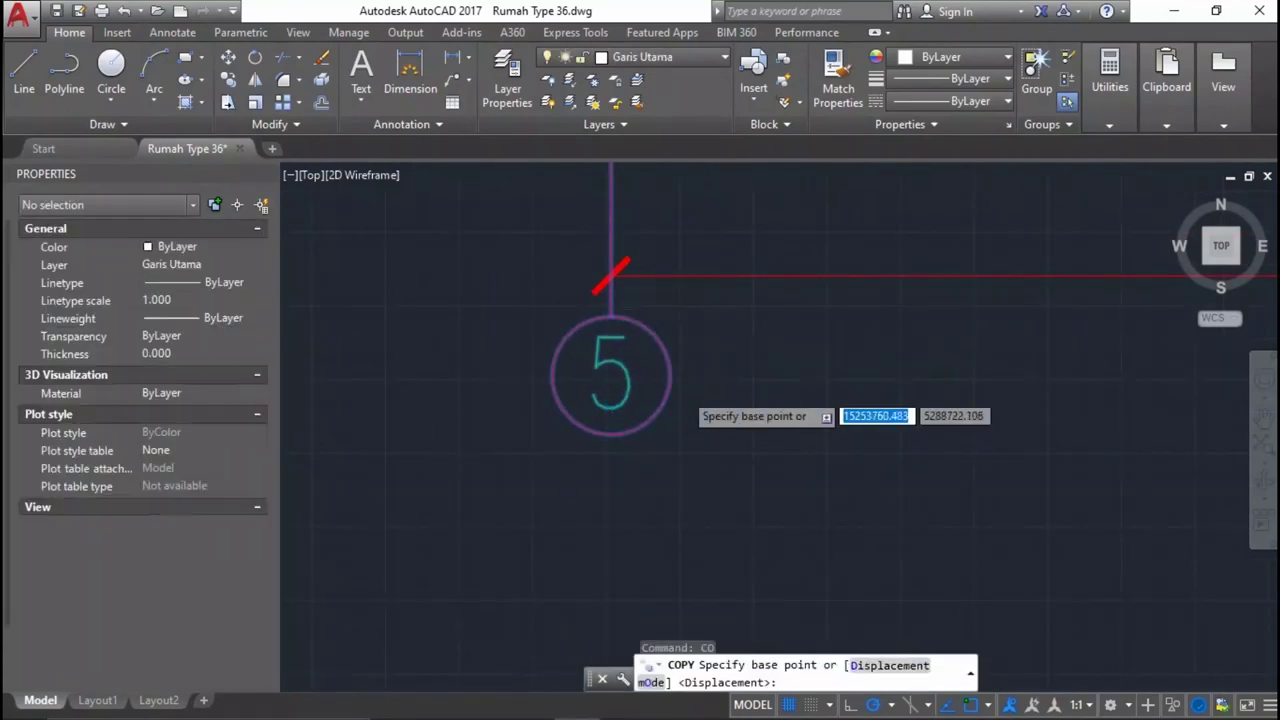
scroll(634, 337, "down", 2)
scroll(600, 345, "up", 2)
scroll(549, 350, "up", 2)
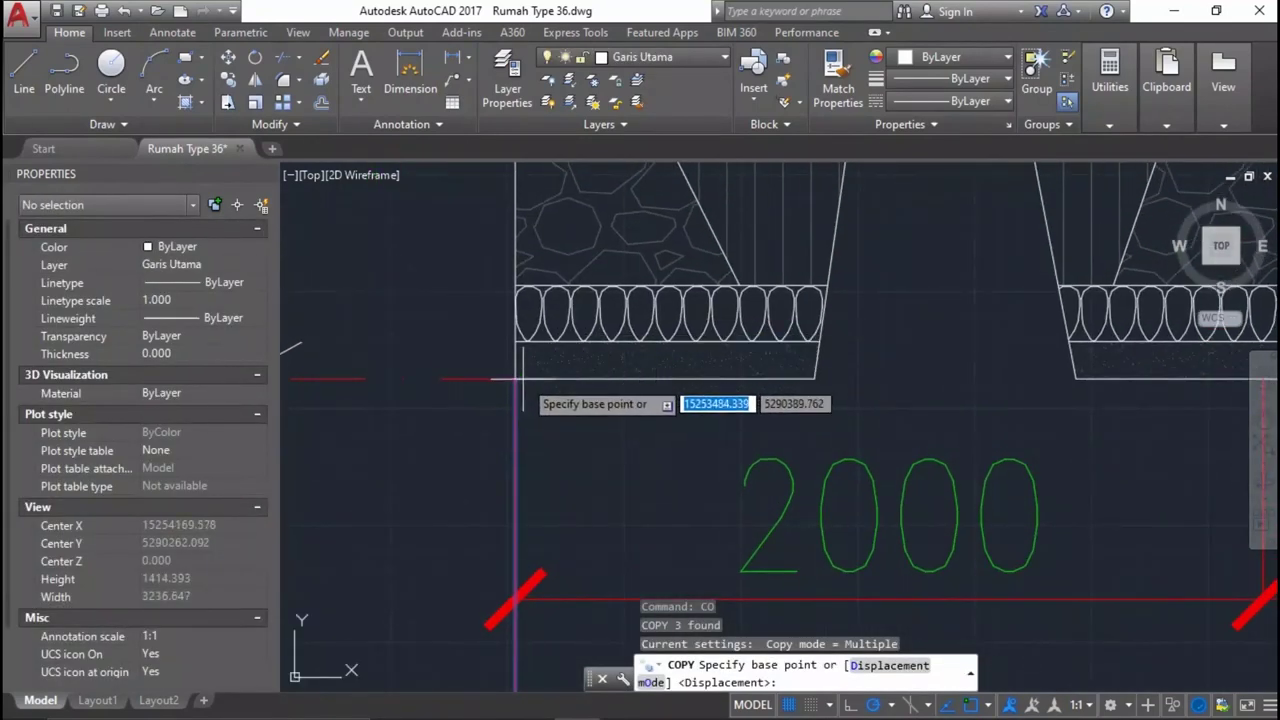
left_click(520, 378)
scroll(516, 372, "down", 3)
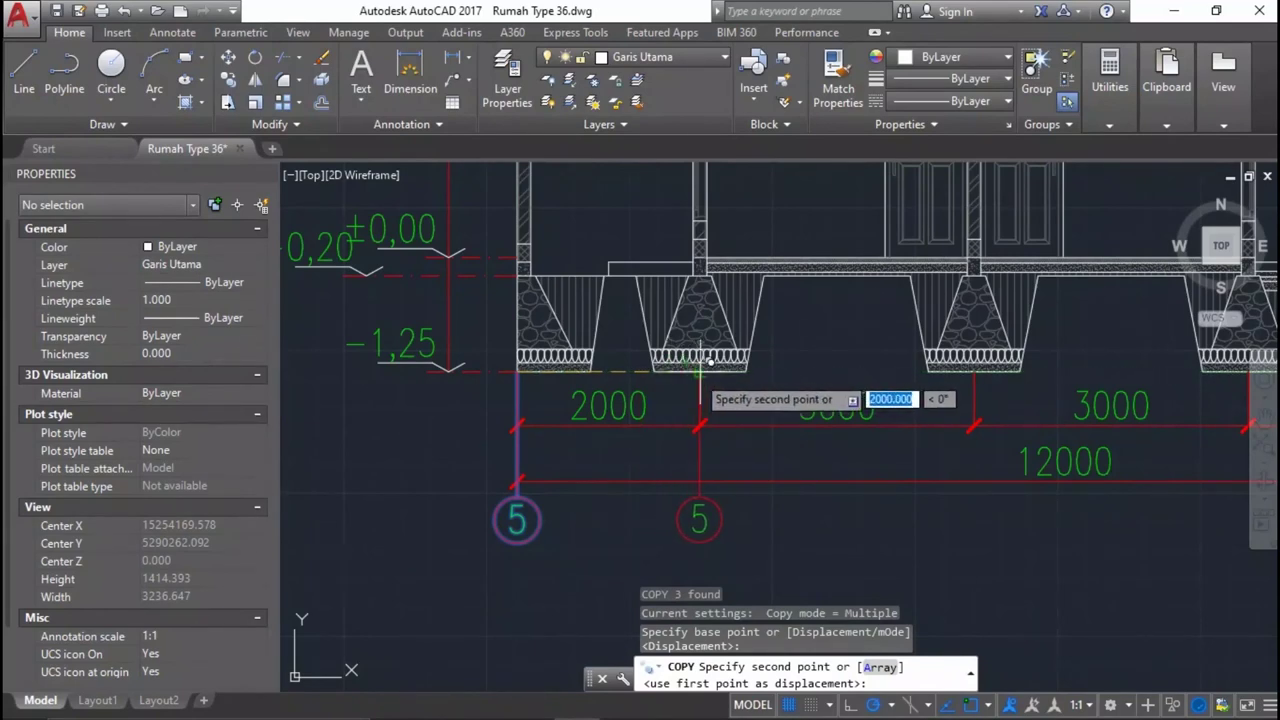
left_click(702, 360)
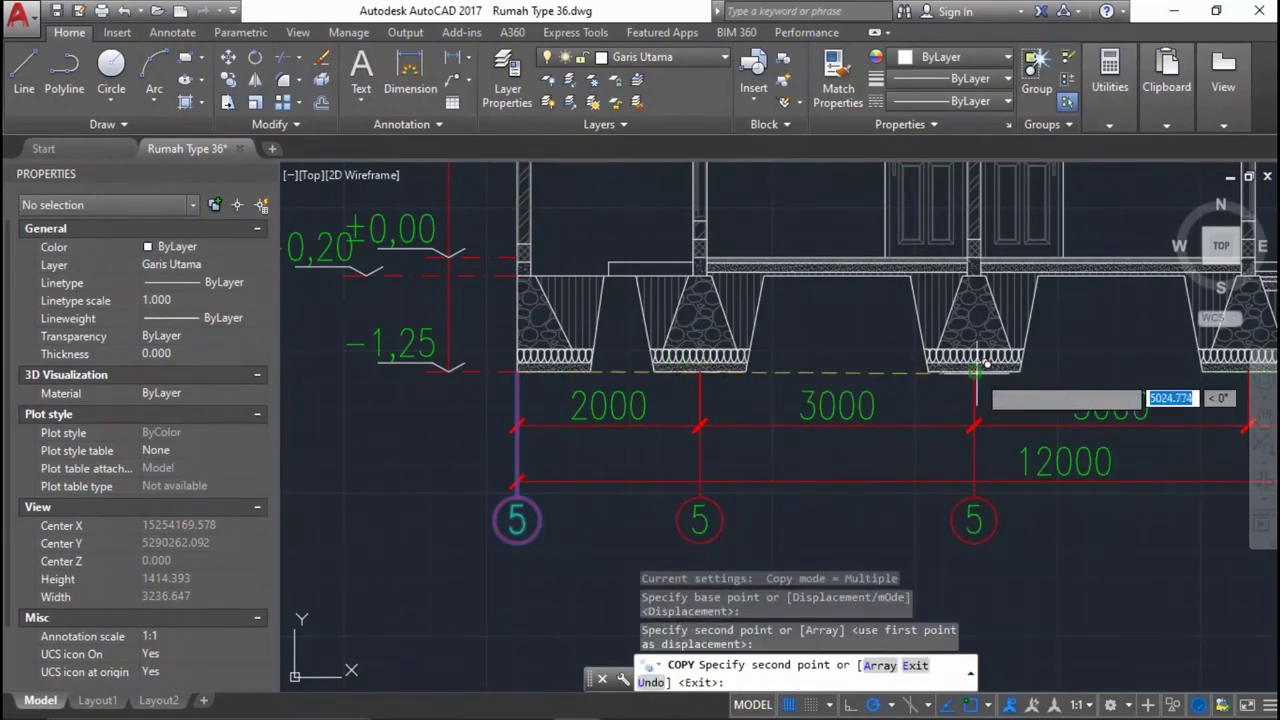
left_click(976, 370)
Add the remaining copies at the 8000 and 12000 points, undoing one misplaced copy.
middle_click_drag(976, 370, 850, 344)
left_click(845, 338)
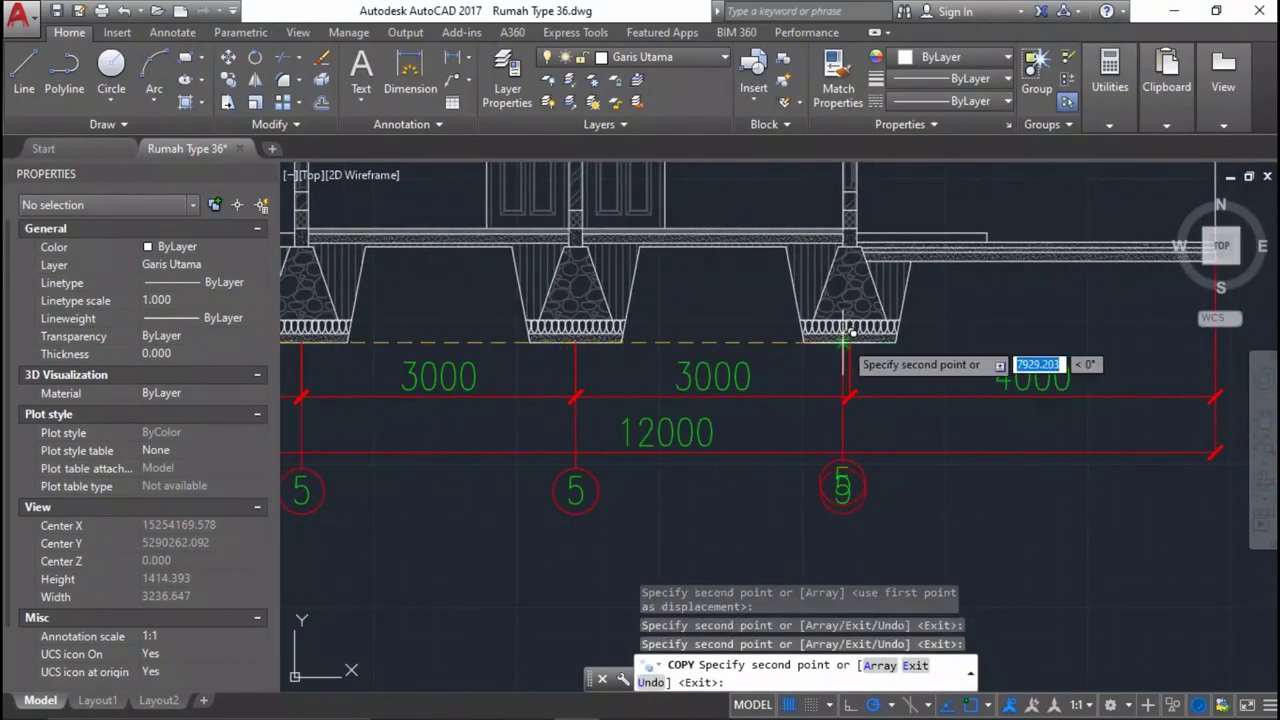
key("ctrl+z")
scroll(900, 380, "down", 2)
scroll(1000, 390, "up", 2)
scroll(1107, 330, "up", 2)
left_click(1093, 327)
scroll(1130, 335, "down", 2)
left_click(1167, 345)
key("Return")
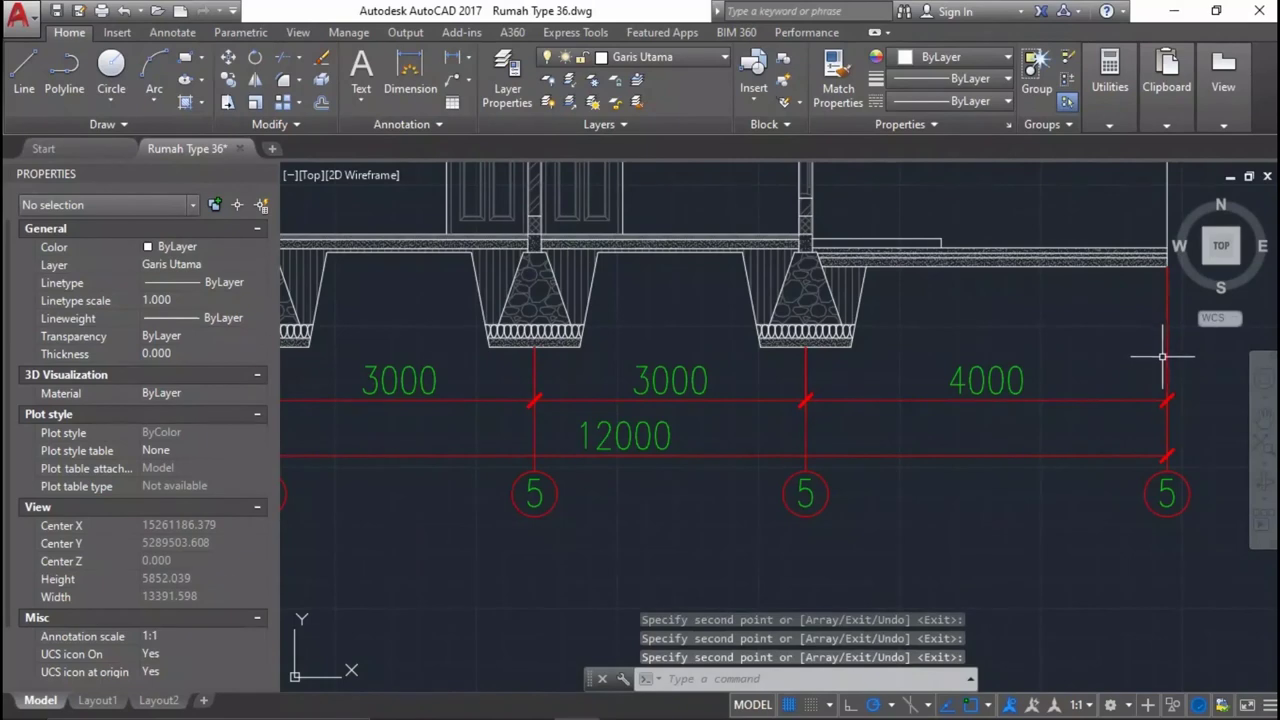
Relabel the rightmost grid bubble as 1 and edit the next bubble's label.
double_click(1167, 492)
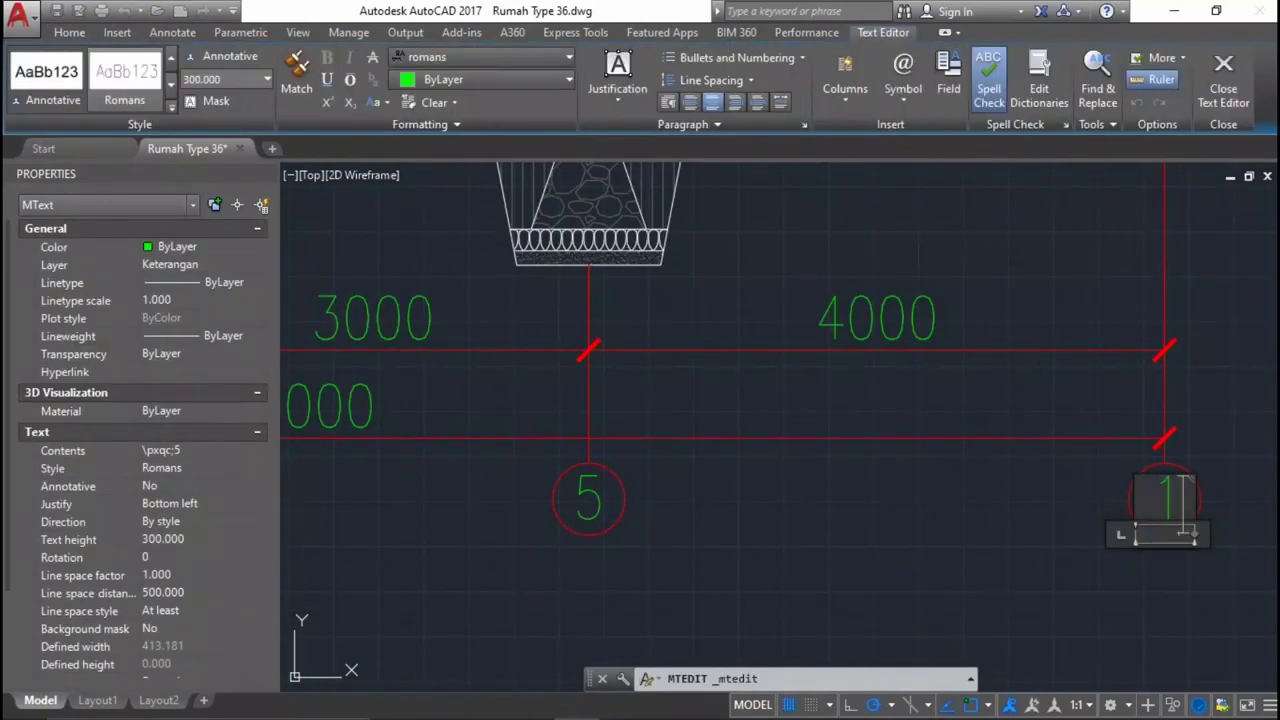
left_click(874, 560)
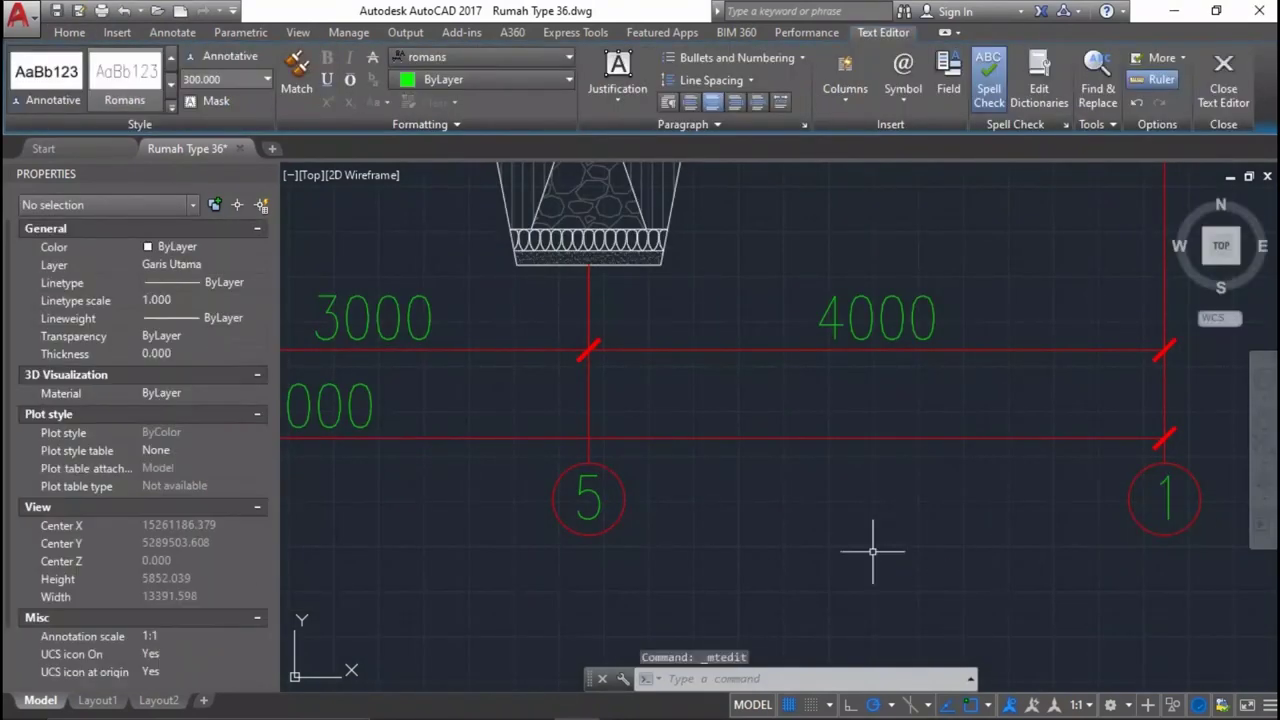
left_click(589, 492)
double_click(601, 492)
left_click(944, 496)
scroll(944, 496, "down", 2)
key("Escape")
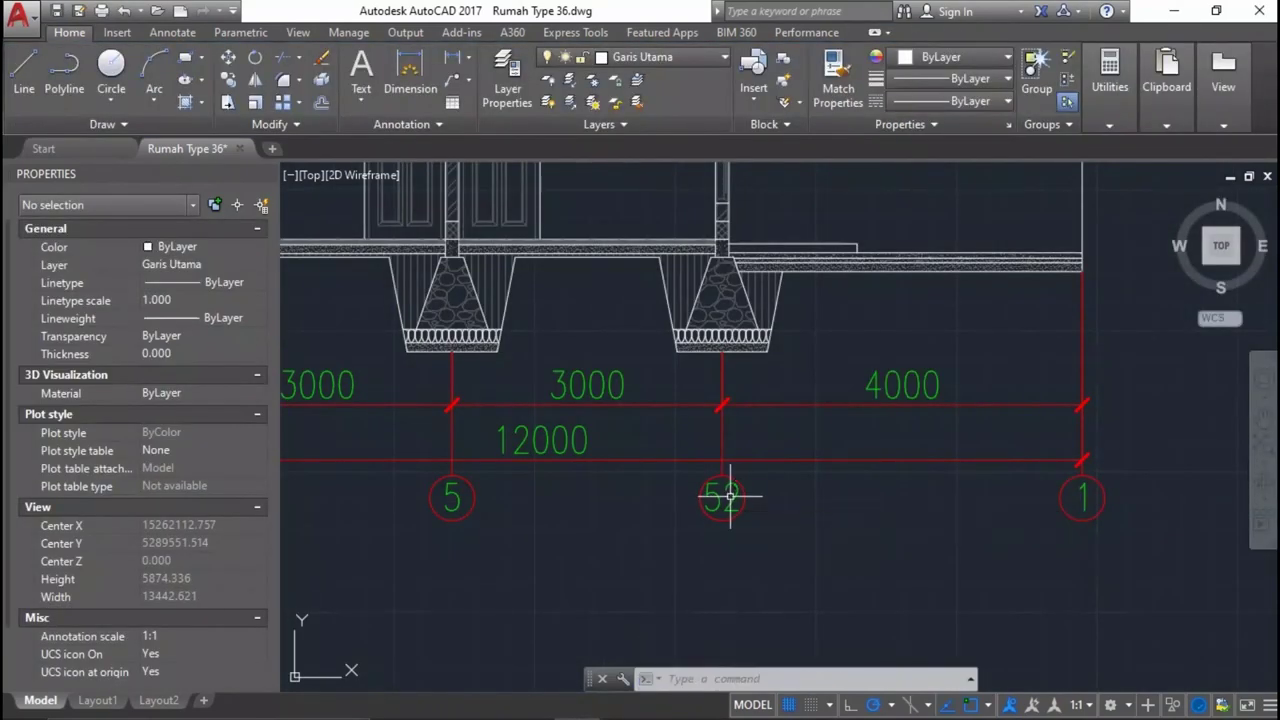
Fix the mistaken 52 label back to 5, then relabel the middle bubble 3 and second bubble 4.
double_click(735, 494)
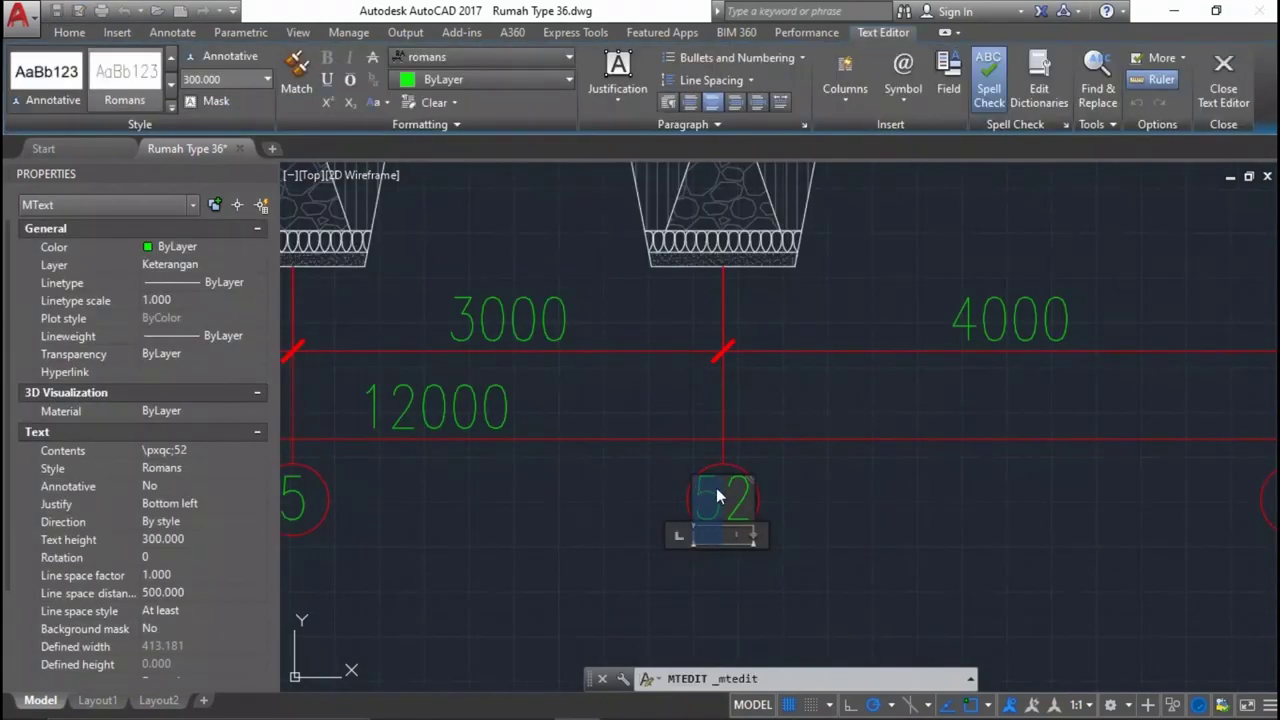
type("5")
left_click(873, 500)
scroll(873, 500, "down", 3)
scroll(880, 482, "up", 3)
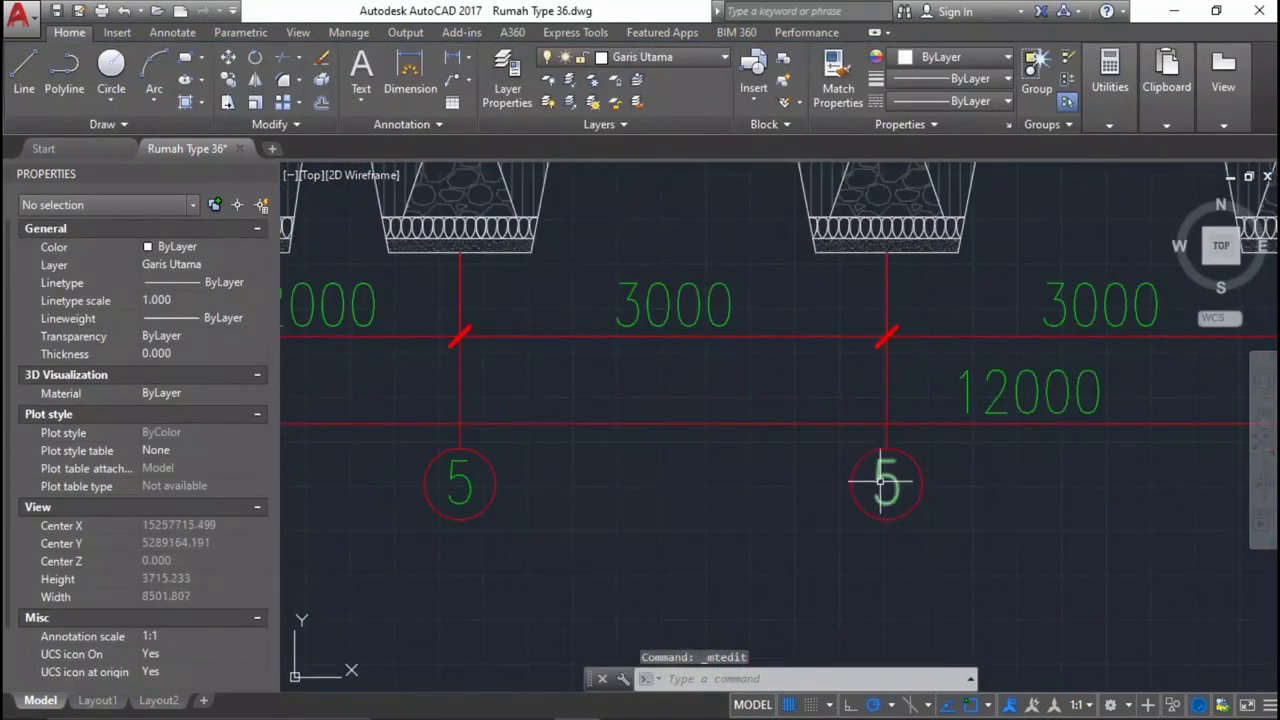
double_click(884, 478)
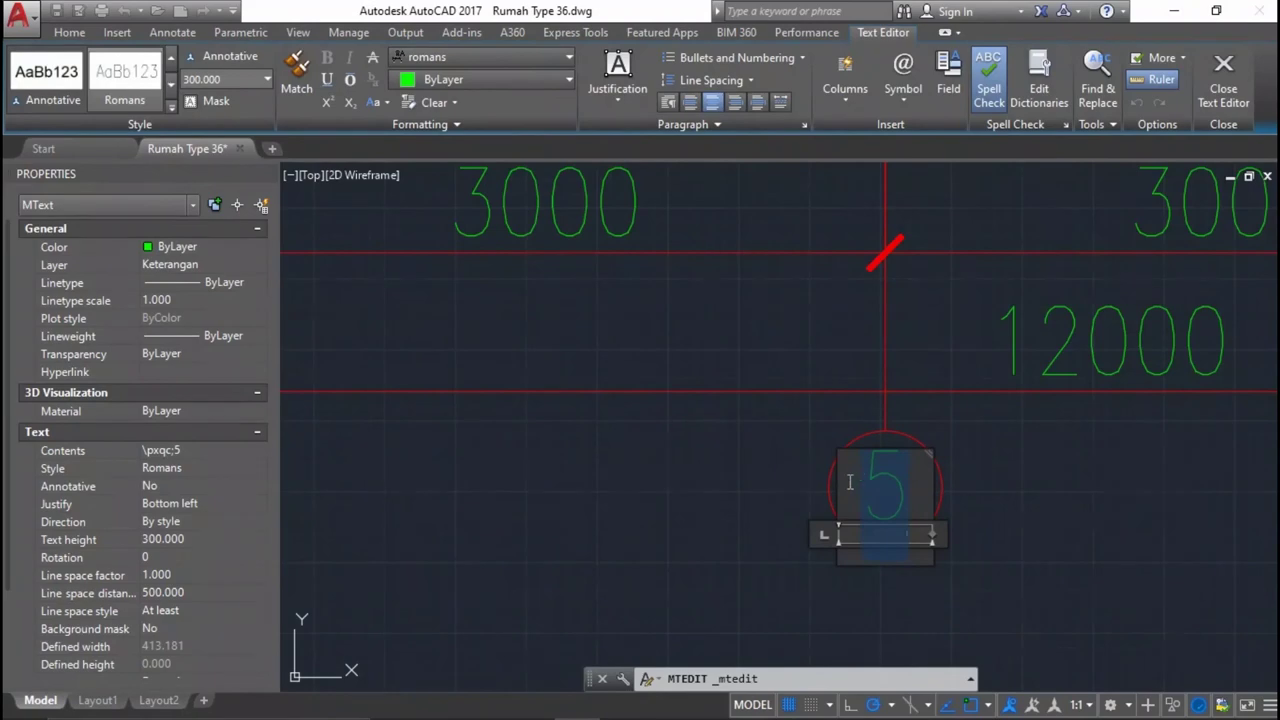
left_click(1076, 476)
scroll(889, 484, "up", 4)
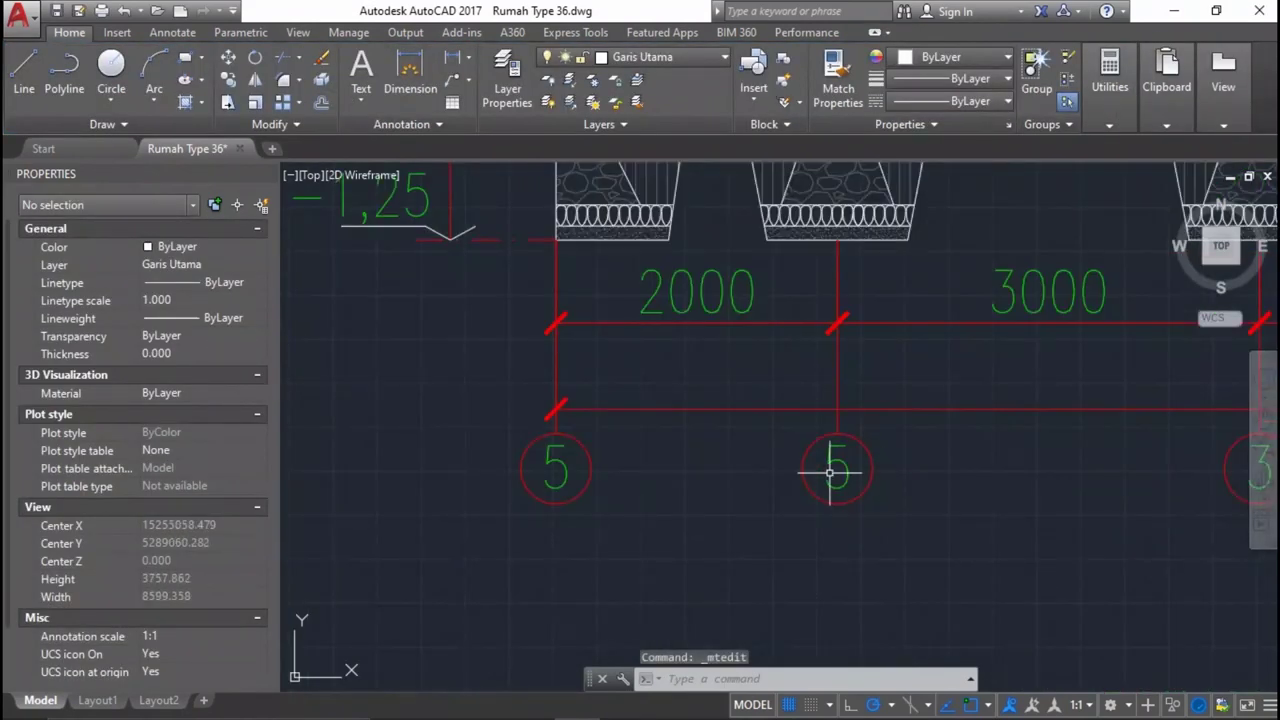
double_click(838, 465)
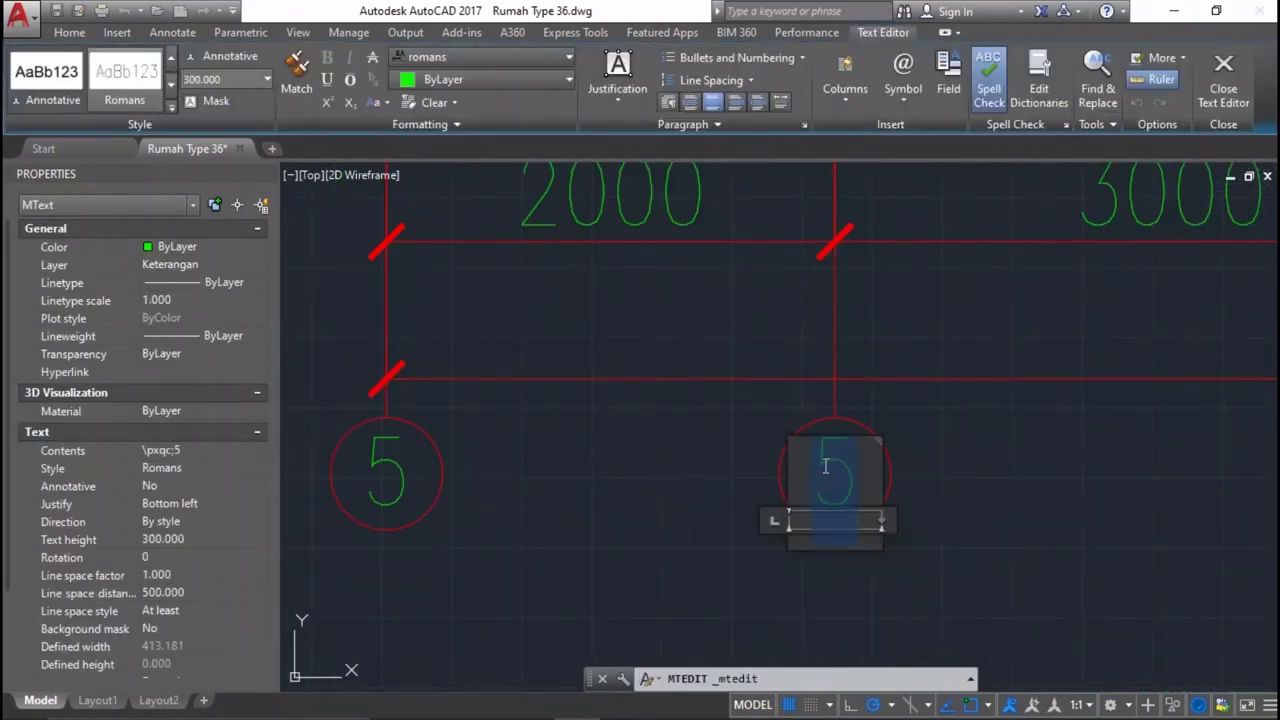
type("4")
left_click(761, 482)
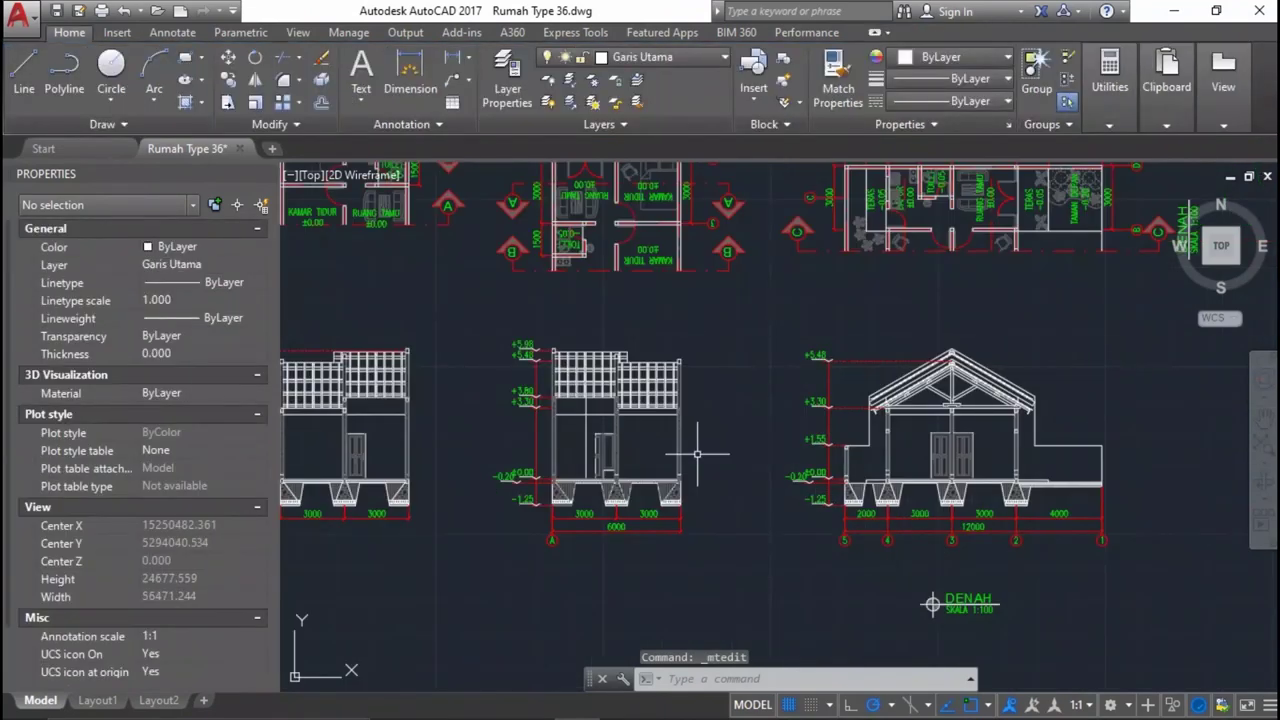
Bring the 6000-wide section's foundation into view and check its A bubble label.
scroll(545, 200, "up", 2)
middle_click_drag(700, 290, 702, 409)
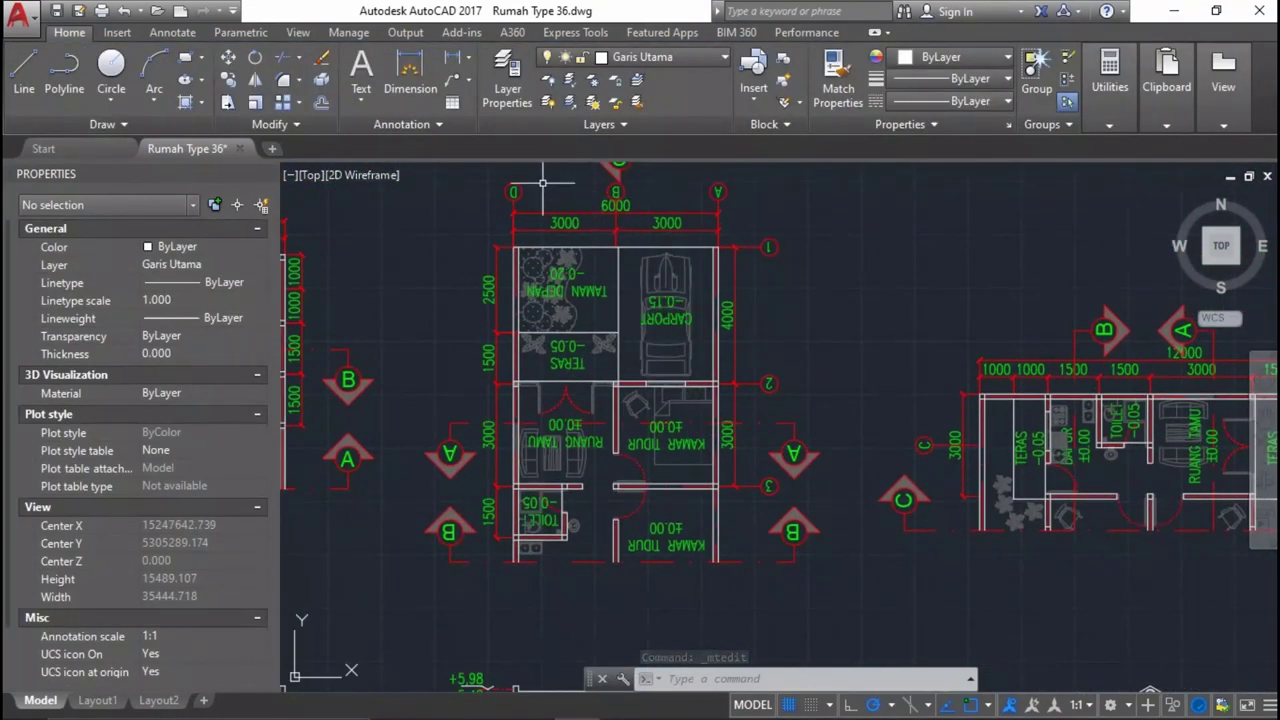
scroll(681, 340, "down", 2)
middle_click_drag(700, 540, 700, 360)
scroll(651, 471, "up", 5)
scroll(519, 489, "up", 1)
double_click(506, 478)
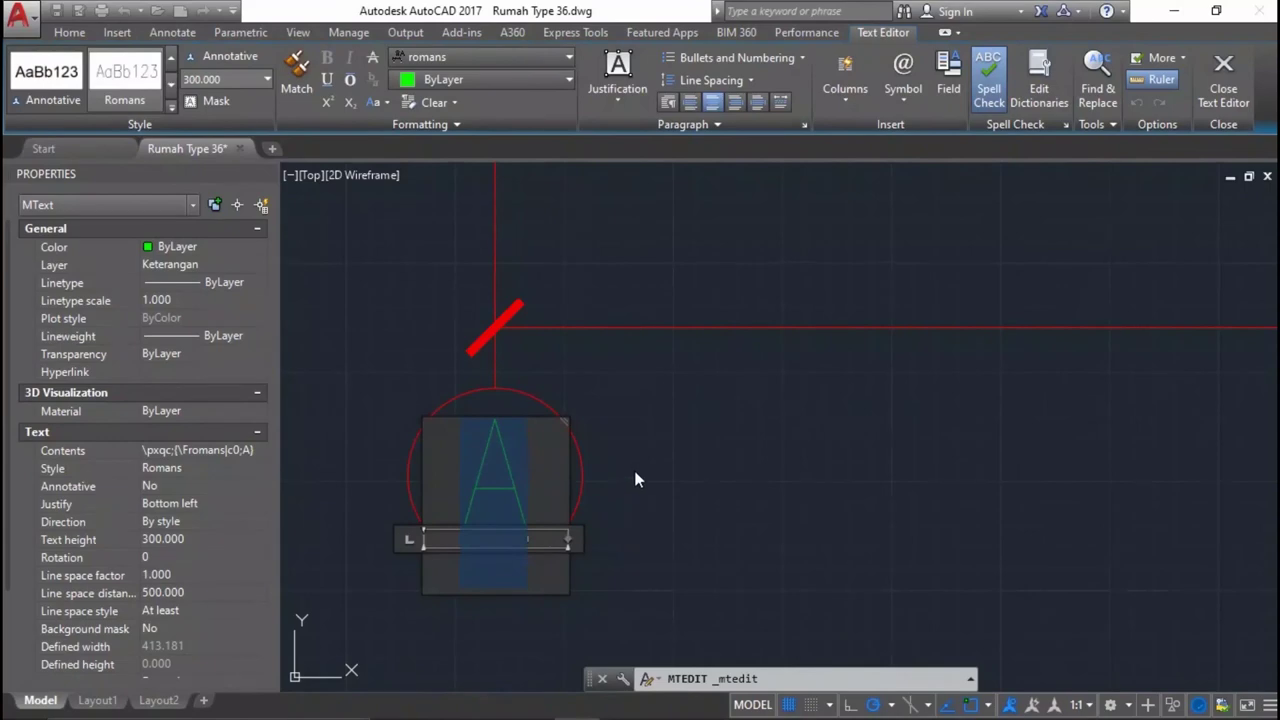
left_click(743, 466)
Copy the A grid bubble with its line to the 3000 and 6000 grid points.
left_click(745, 540)
scroll(390, 400, "down", 3)
left_click(387, 404)
scroll(387, 404, "down", 3)
type("co")
key("Return")
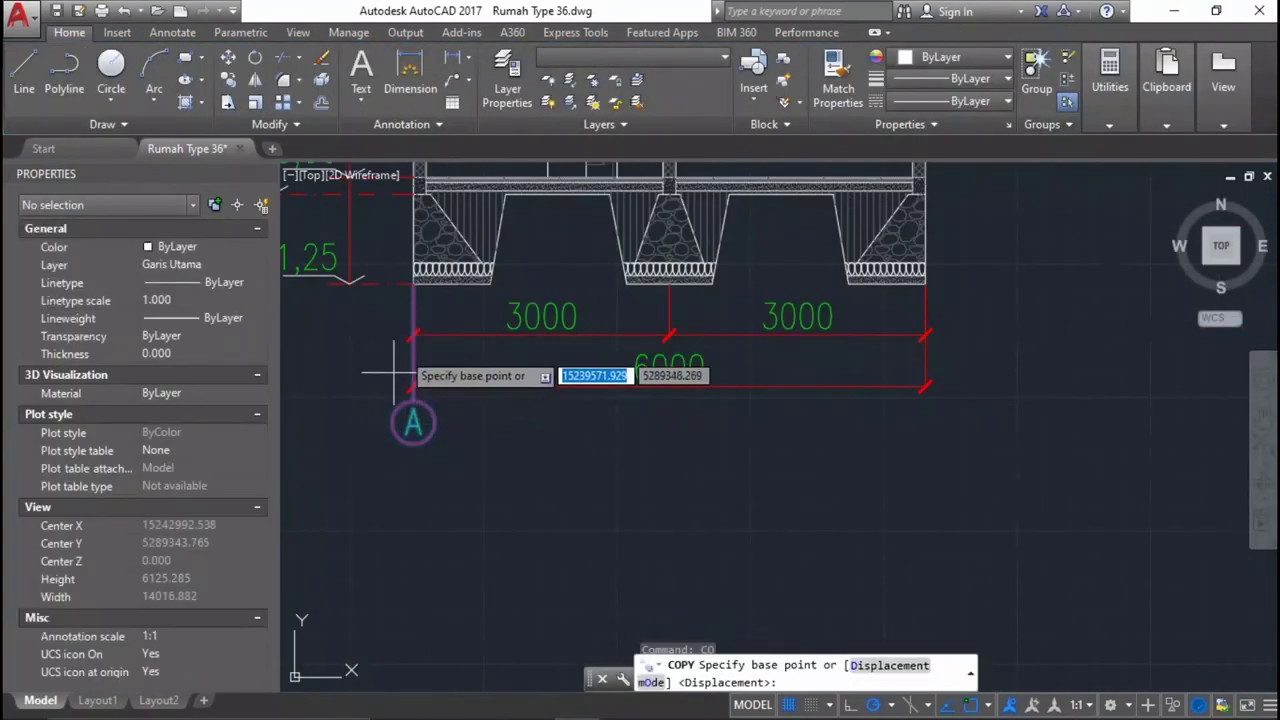
left_click(413, 284)
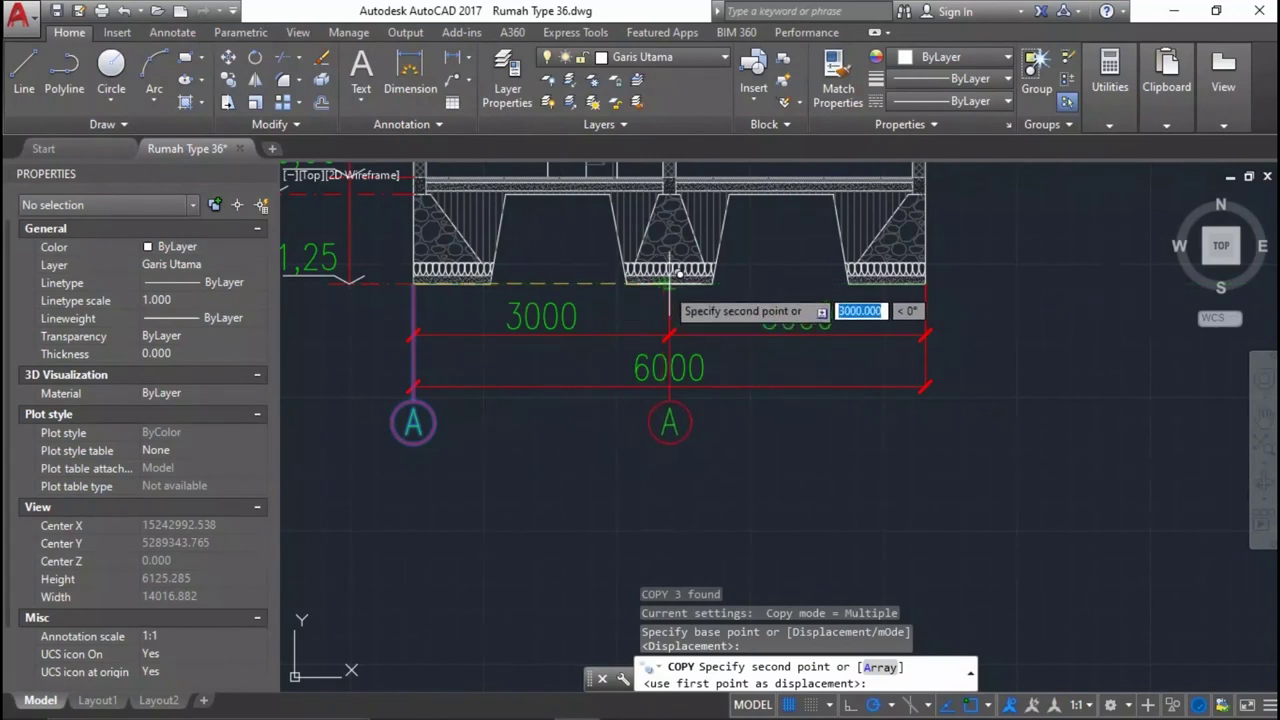
left_click(669, 284)
left_click(935, 273)
key("Return")
Relabel the copied middle bubble as an uppercase B.
left_click(651, 443)
left_click(674, 423)
scroll(670, 420, "up", 5)
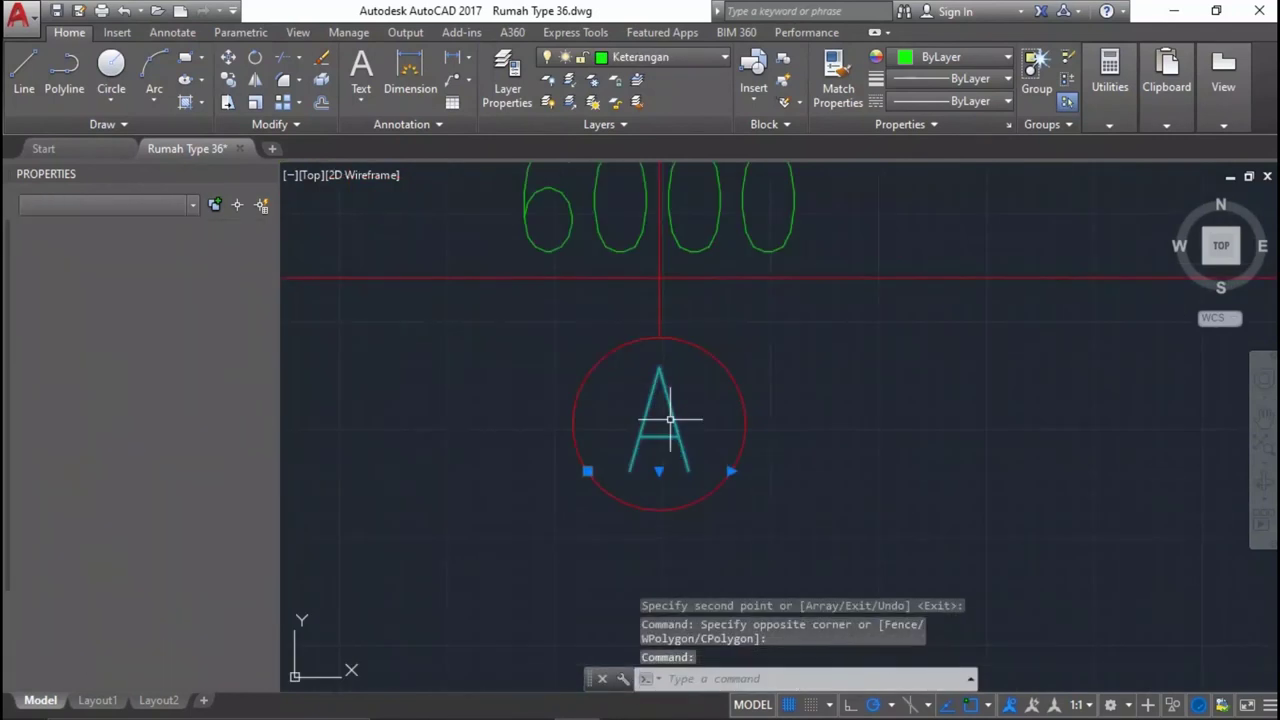
key("Escape")
double_click(670, 420)
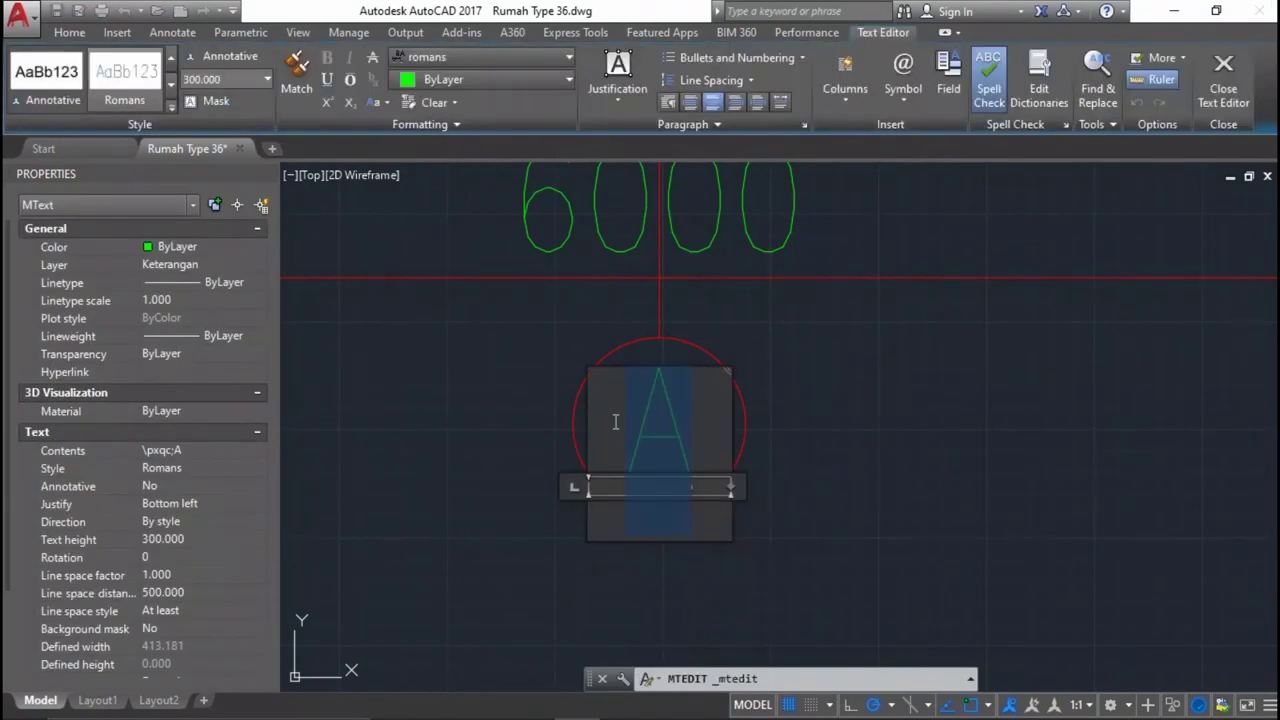
type("b")
left_click(744, 433)
scroll(783, 447, "down", 2)
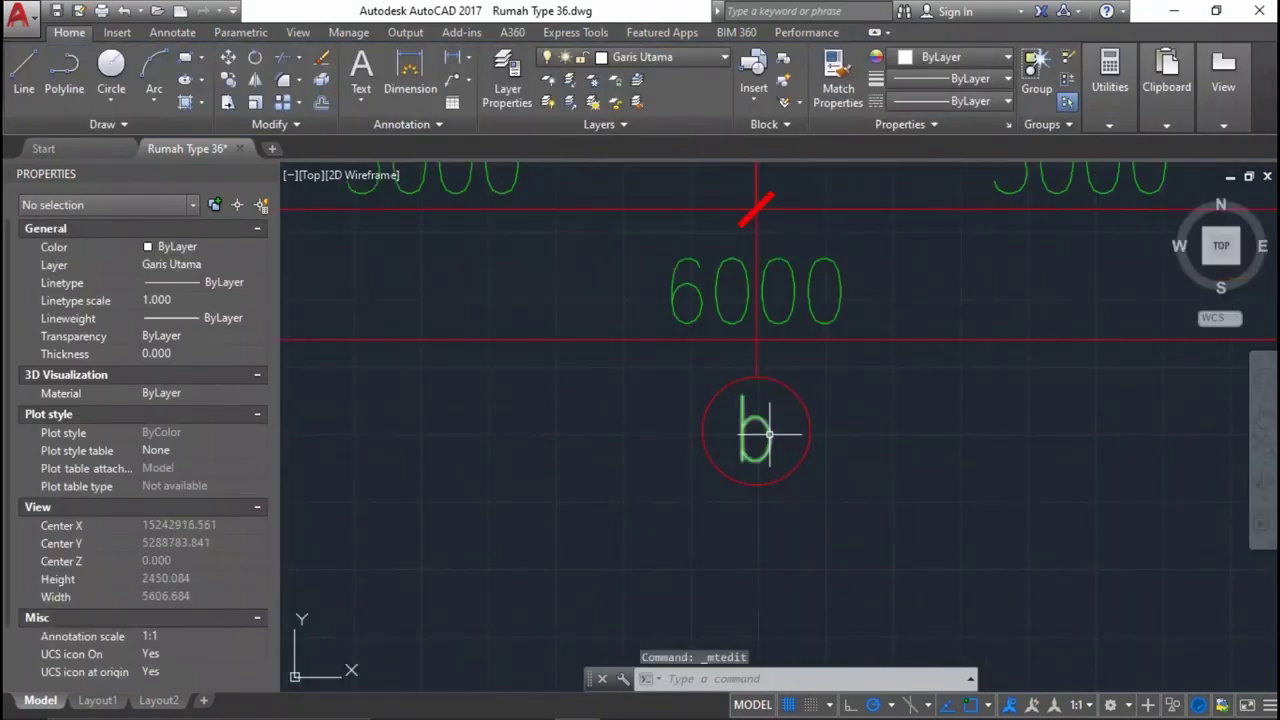
double_click(769, 433)
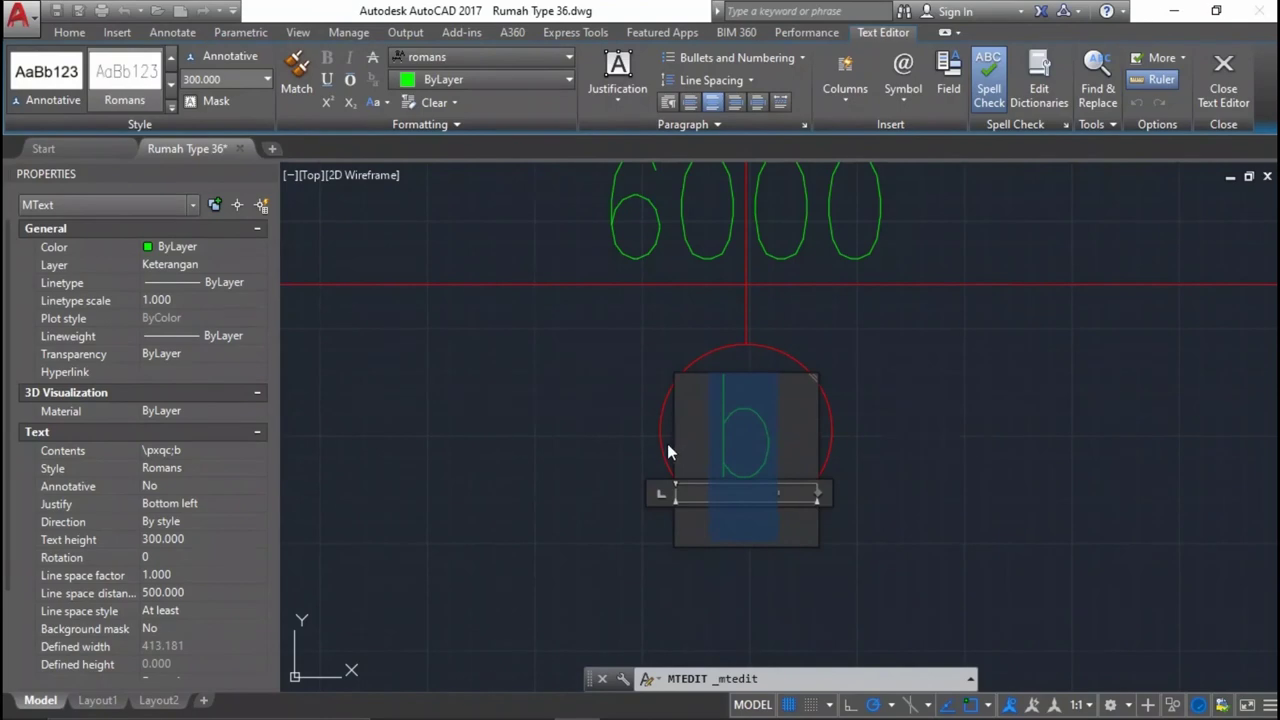
type("B")
left_click(545, 497)
Recheck the first A bubble's label and pan to the floor plans above the elevations.
scroll(530, 470, "down", 2)
scroll(560, 488, "up", 2)
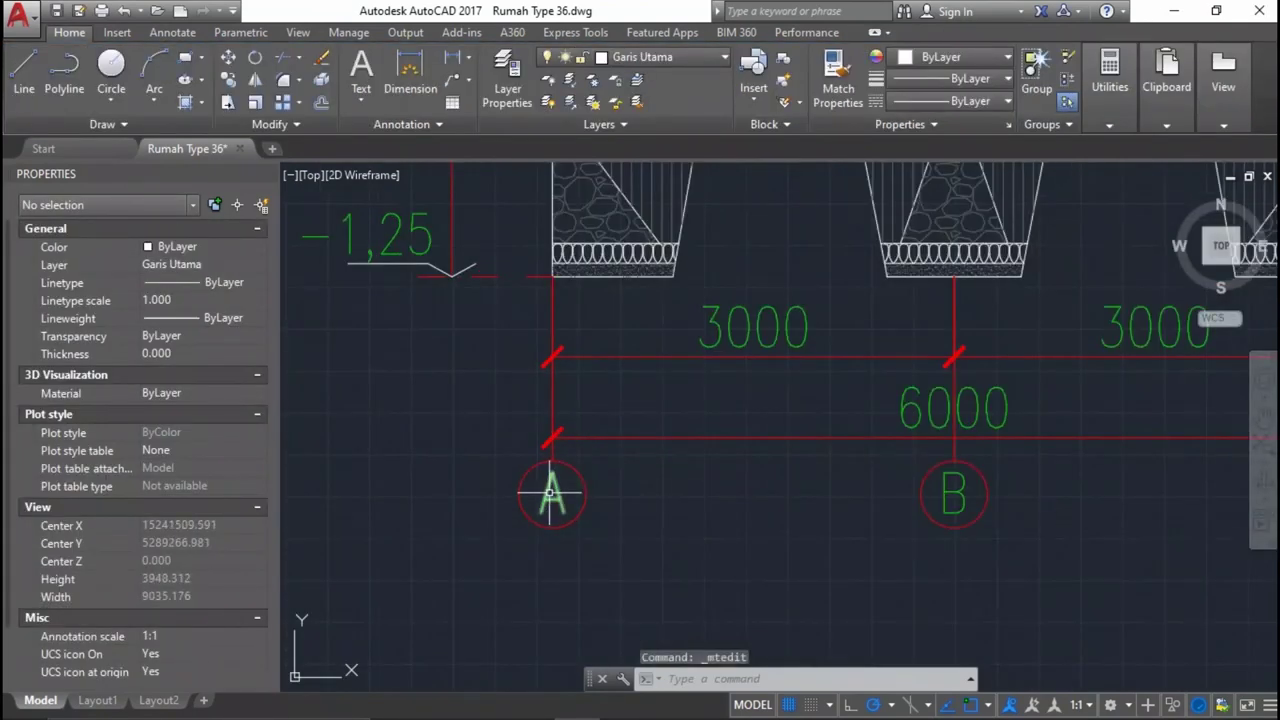
left_click(556, 492)
double_click(558, 492)
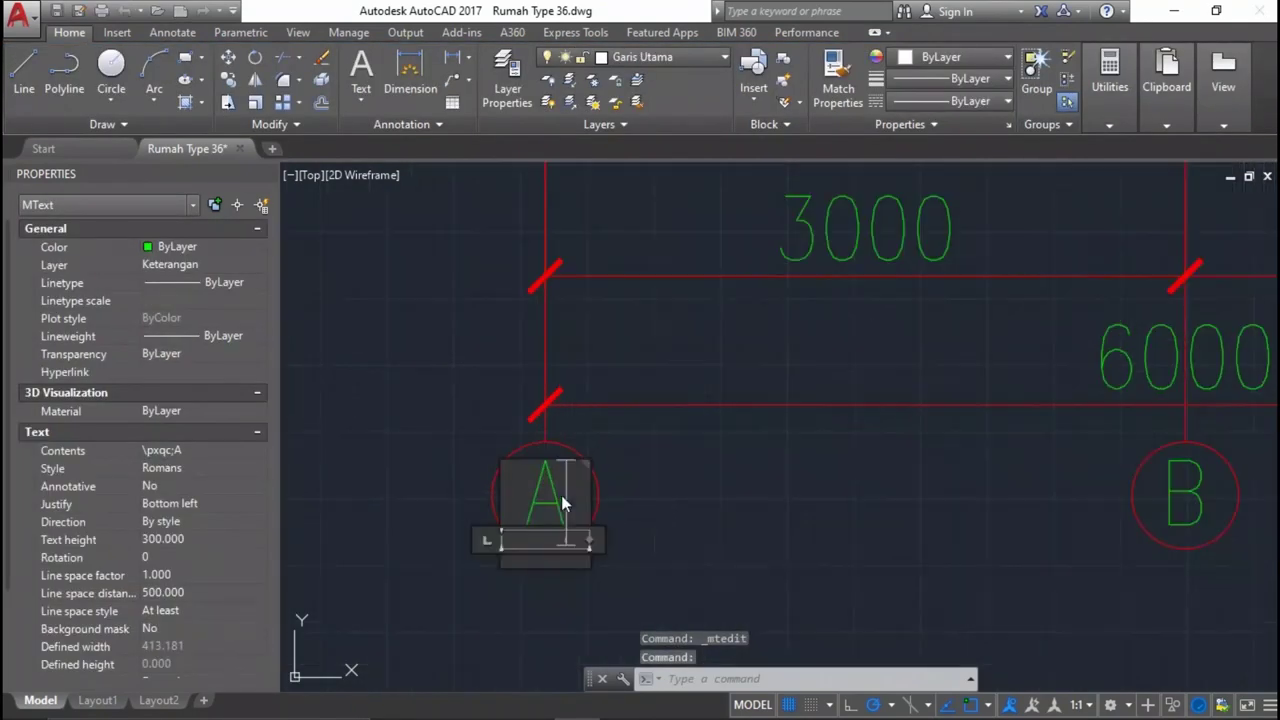
left_click(637, 482)
scroll(960, 555, "down", 8)
middle_click_drag(676, 357, 757, 429)
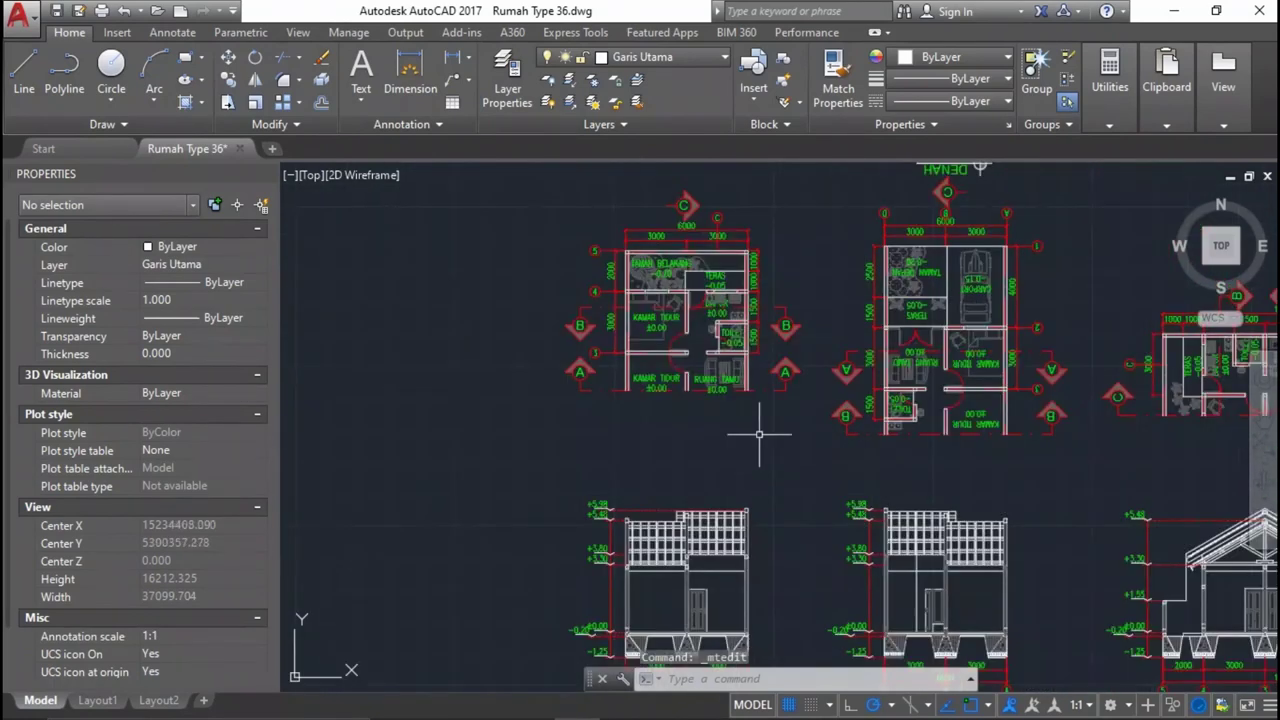
Select the section's 3000/3000/6000 dimensions together with the D, B, A grid bubbles.
scroll(708, 178, "up", 3)
scroll(740, 305, "down", 6)
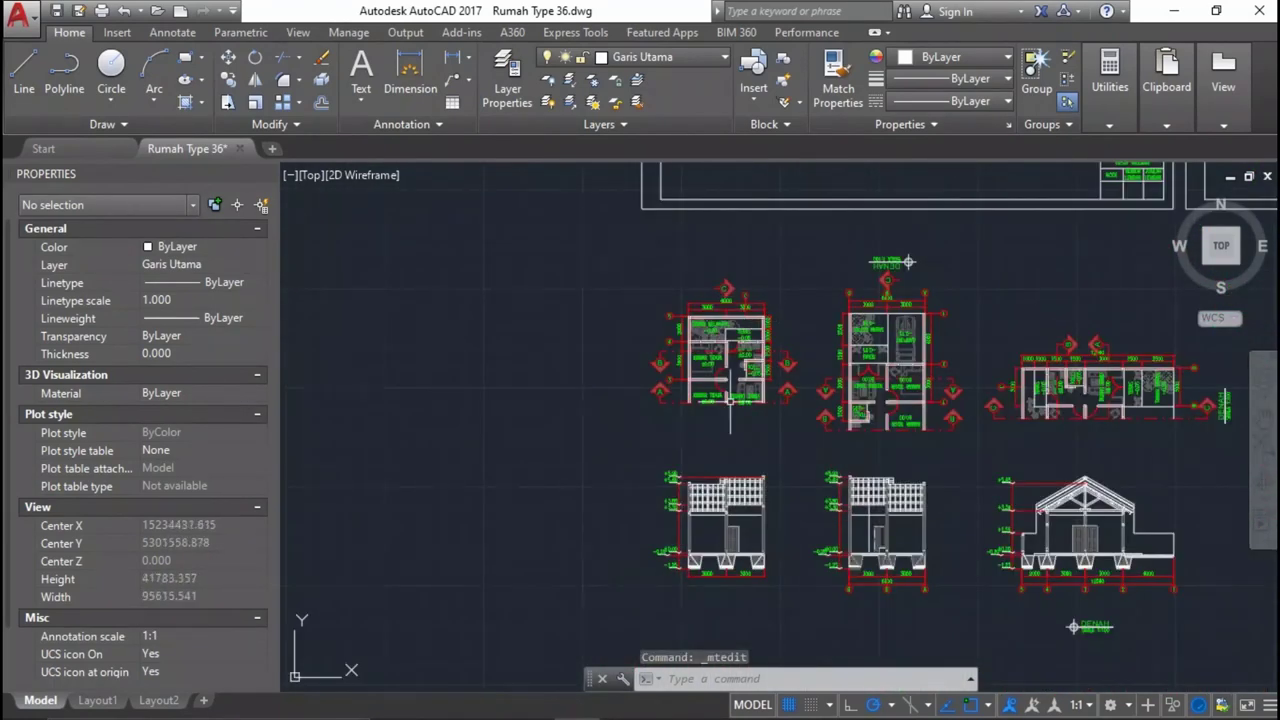
scroll(720, 560, "up", 8)
scroll(735, 540, "down", 4)
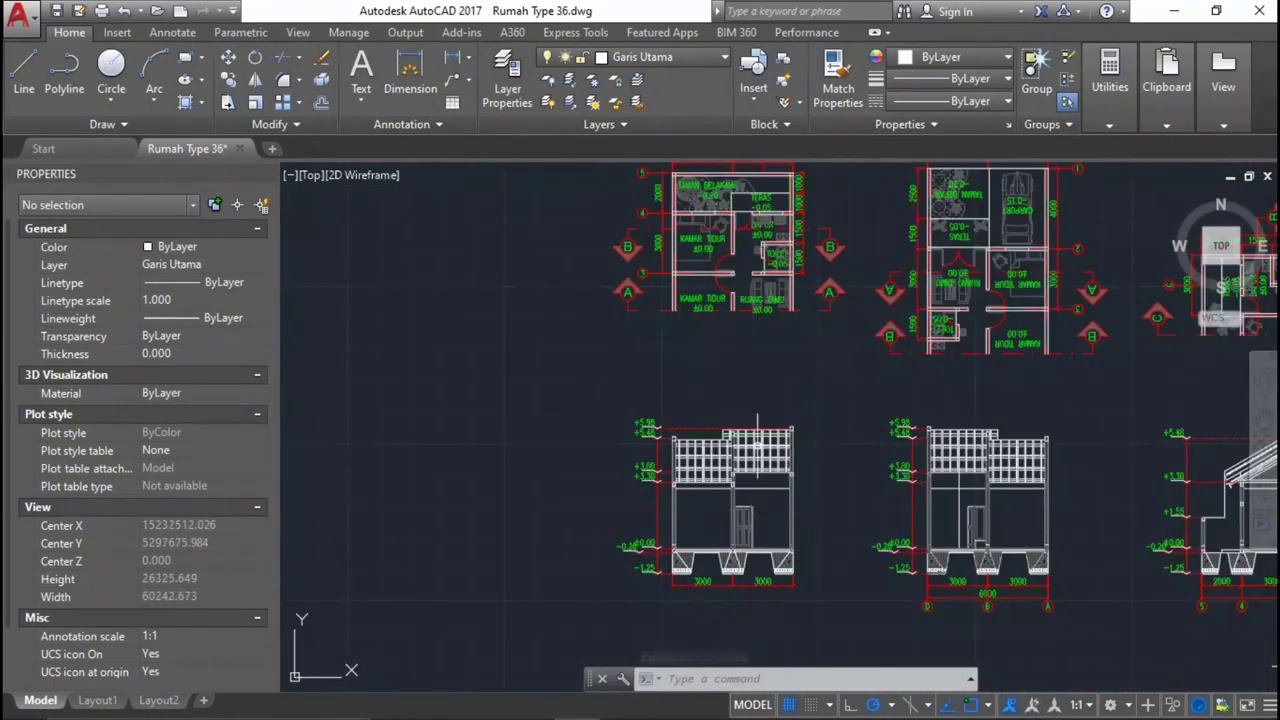
middle_click_drag(757, 440, 733, 579)
scroll(733, 579, "down", 2)
scroll(713, 578, "up", 3)
scroll(713, 578, "down", 3)
scroll(713, 578, "up", 4)
scroll(713, 578, "down", 4)
scroll(713, 578, "down", 2)
scroll(830, 517, "up", 6)
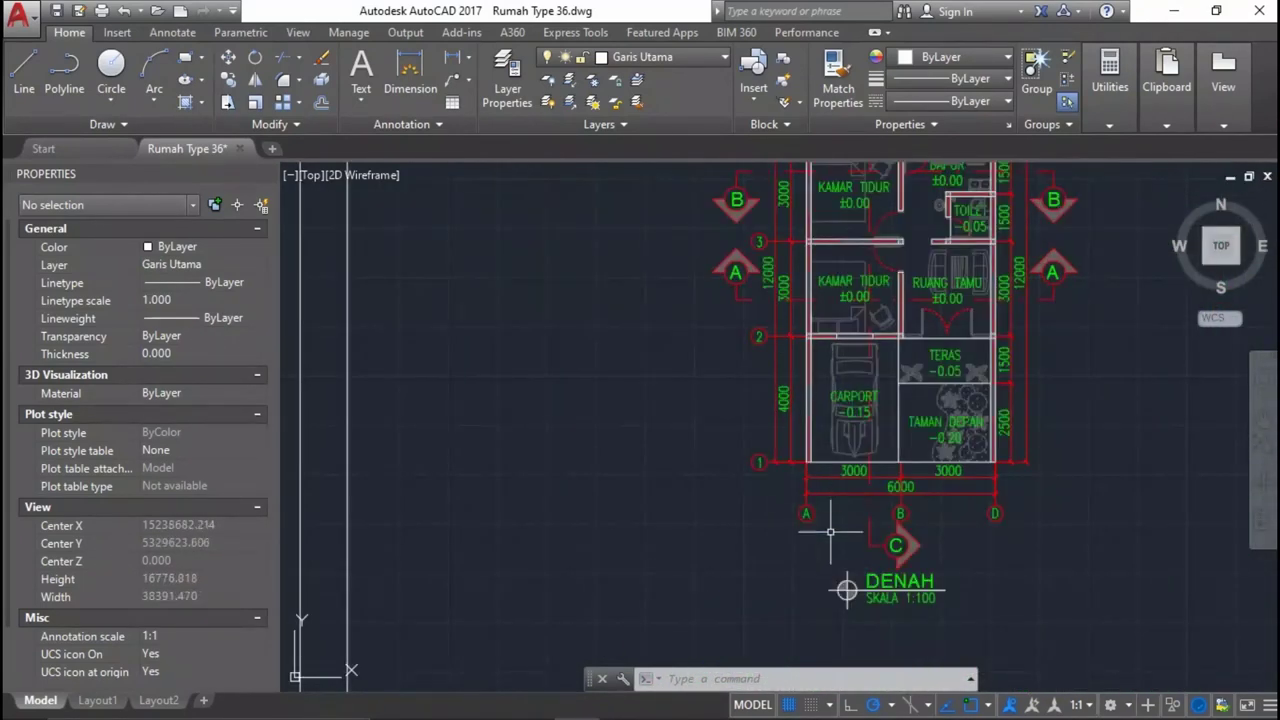
scroll(891, 468, "down", 5)
scroll(895, 475, "up", 1)
scroll(900, 482, "up", 2)
scroll(903, 487, "down", 1)
scroll(903, 487, "up", 2)
scroll(943, 371, "down", 3)
scroll(943, 371, "down", 2)
scroll(890, 545, "up", 2)
scroll(1060, 565, "up", 4)
scroll(909, 514, "up", 4)
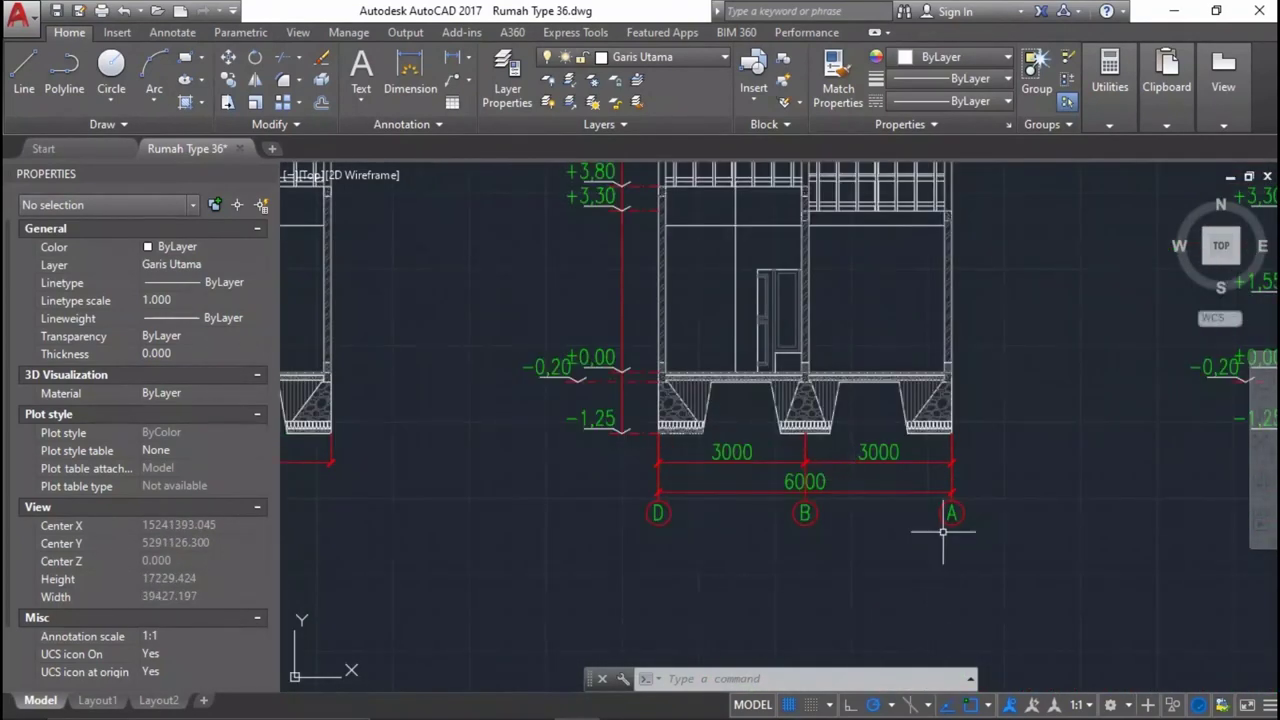
scroll(950, 530, "up", 2)
left_click(995, 545)
scroll(1094, 455, "down", 3)
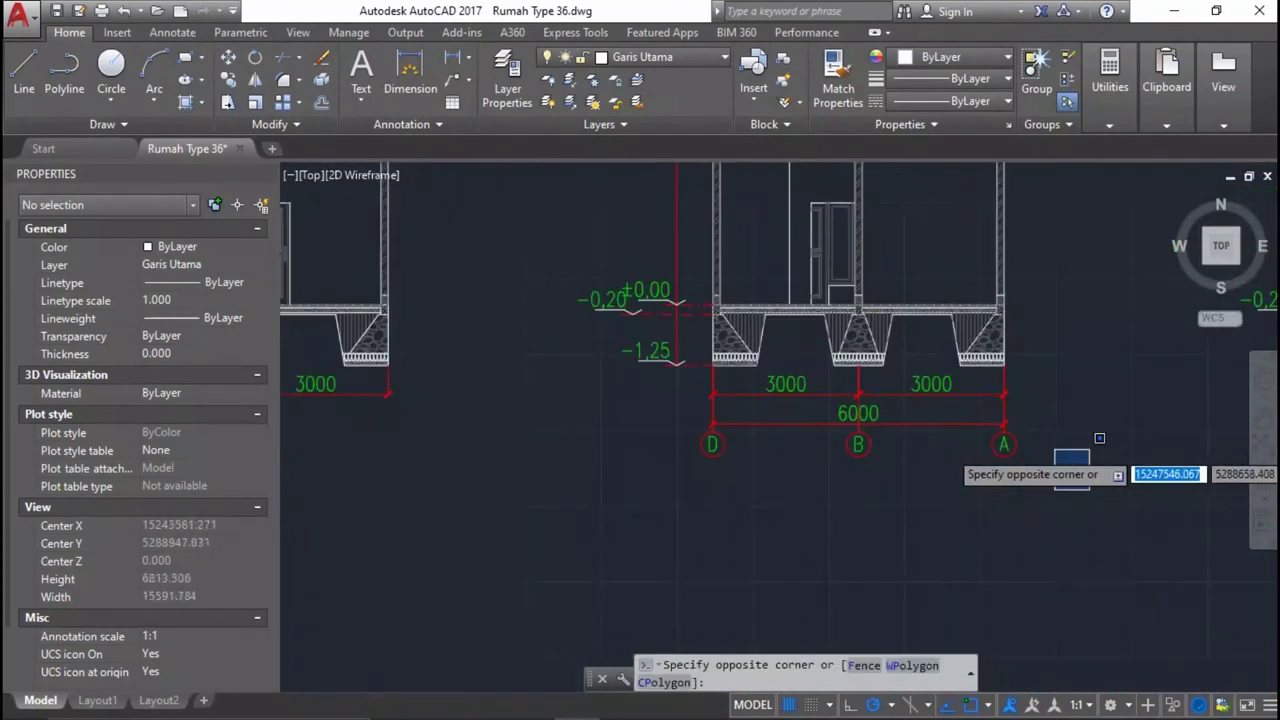
left_click(690, 412)
scroll(767, 403, "up", 3)
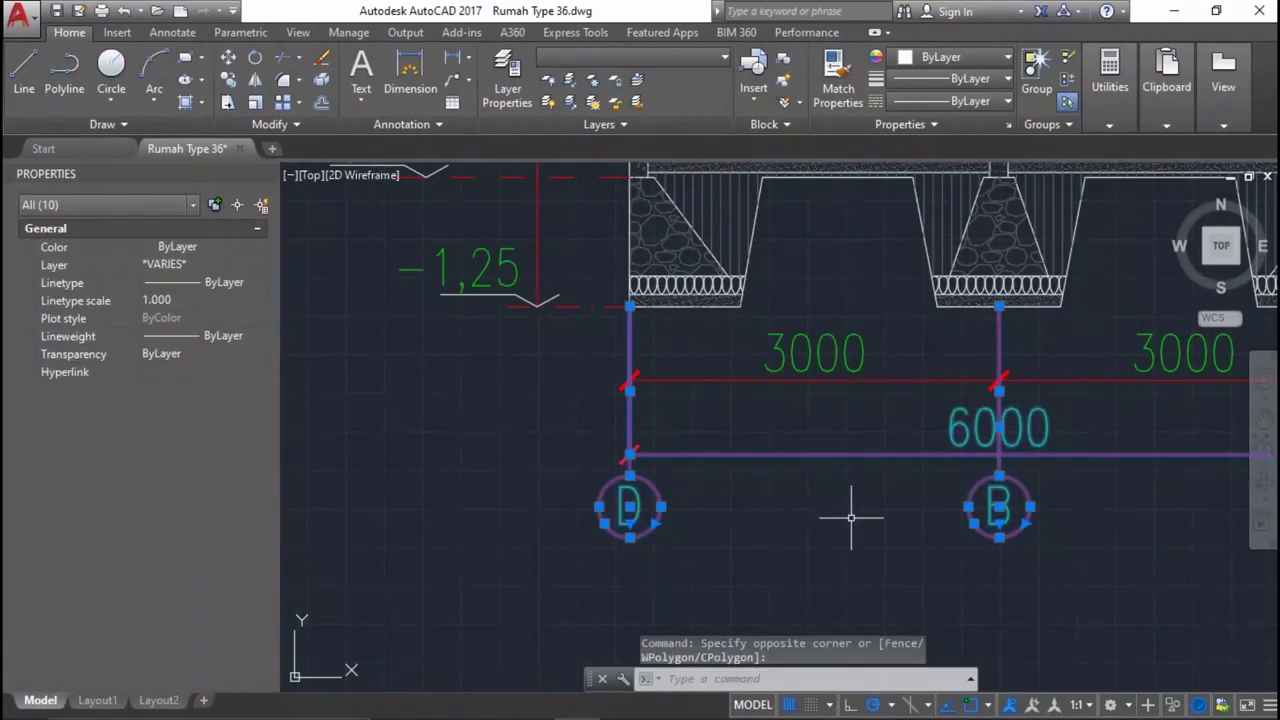
scroll(814, 434, "down", 3)
scroll(880, 450, "up", 1)
left_click(872, 423)
Copy the selected dimensions and bubbles from the grid-line endpoint to a new location.
type("o")
key("Return")
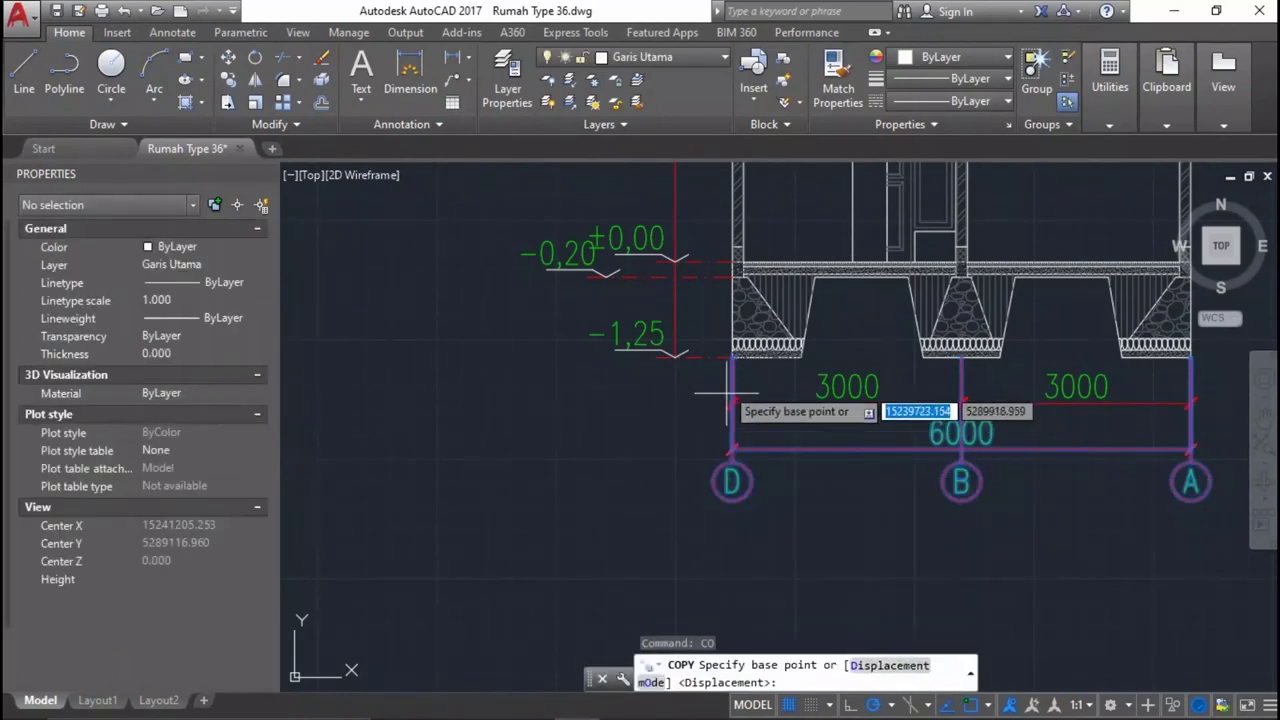
left_click(733, 356)
scroll(525, 408, "down", 3)
scroll(485, 399, "up", 5)
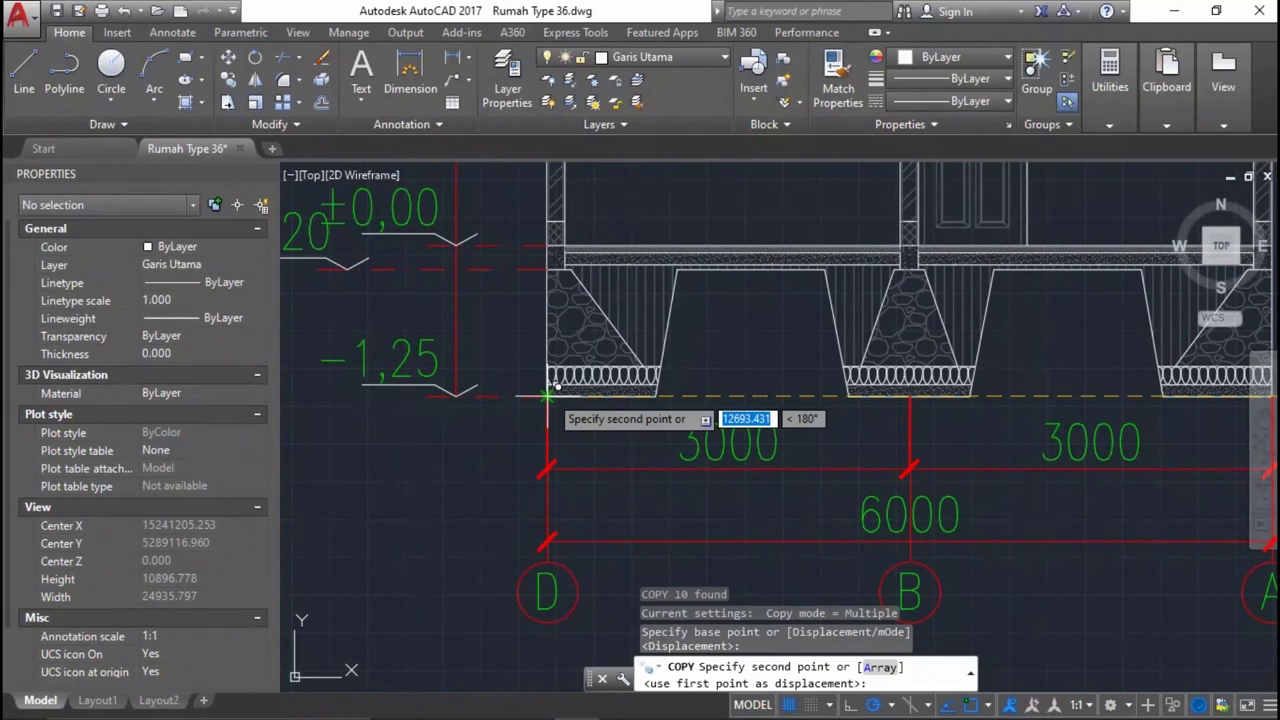
left_click(548, 395)
scroll(818, 436, "down", 4)
scroll(818, 436, "up", 4)
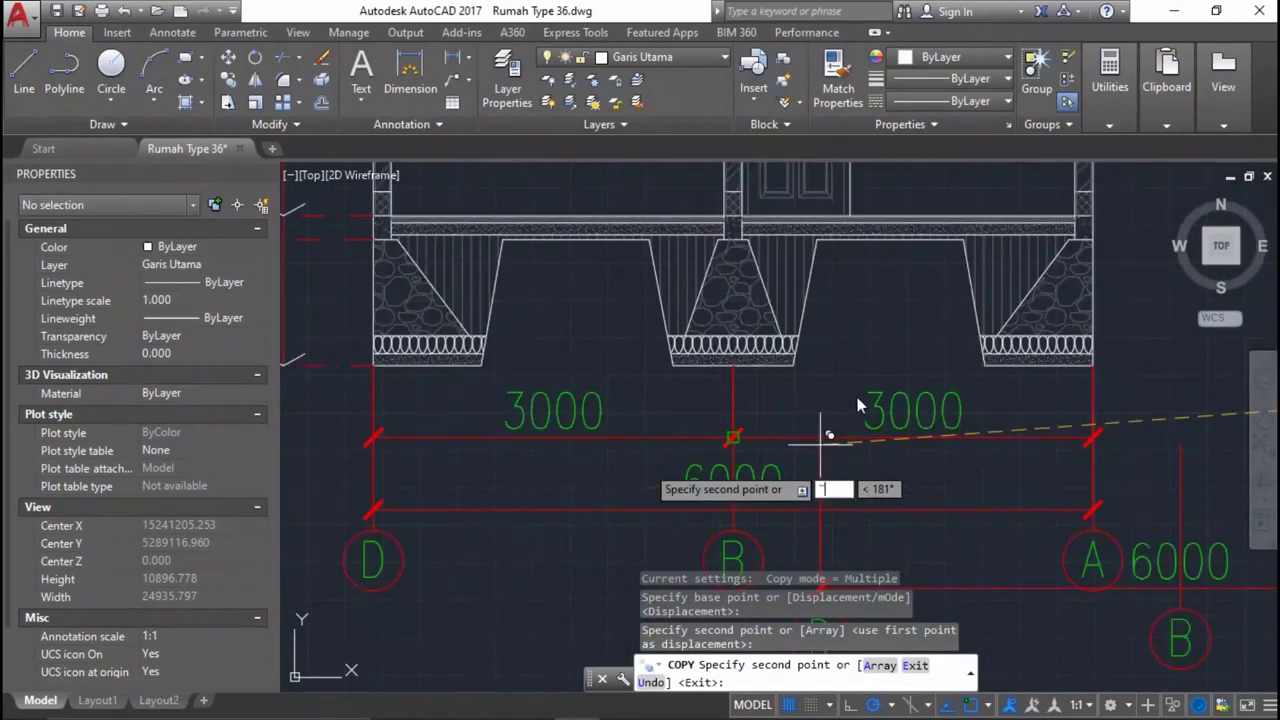
scroll(857, 397, "down", 2)
key("Escape")
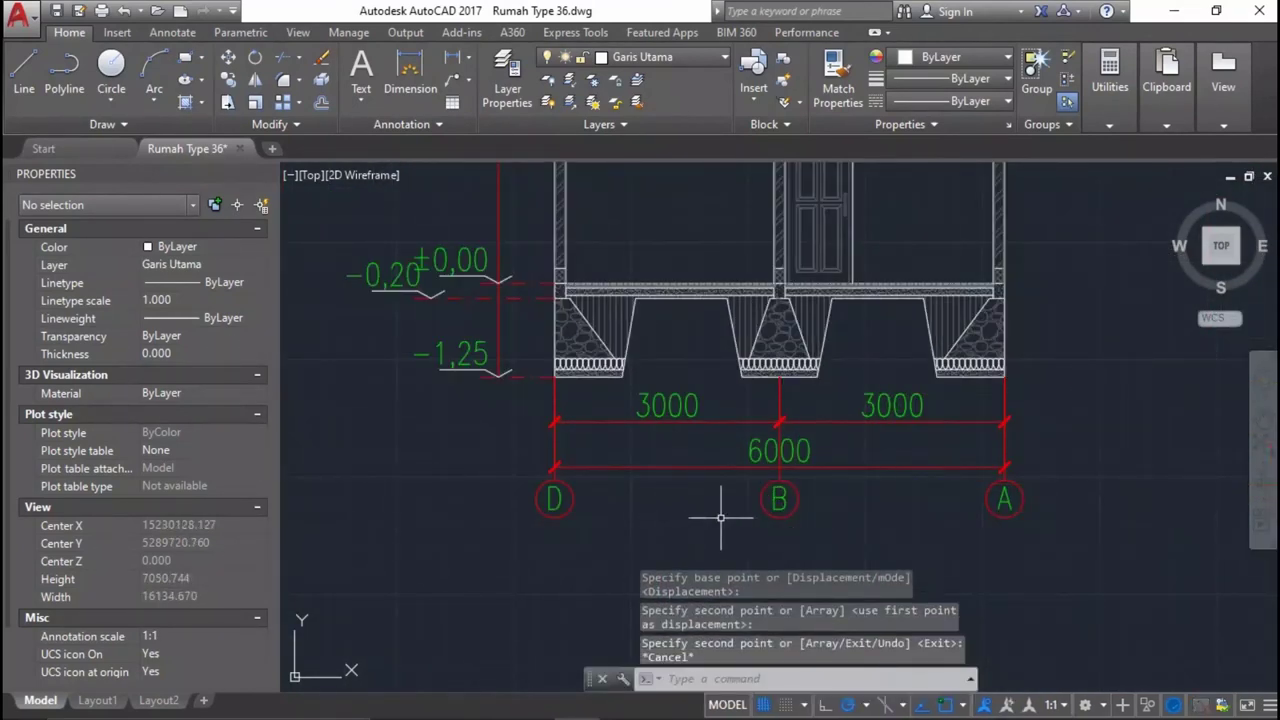
Move the A label inside the D grid bubble.
left_click(1001, 496)
scroll(1003, 505, "up", 2)
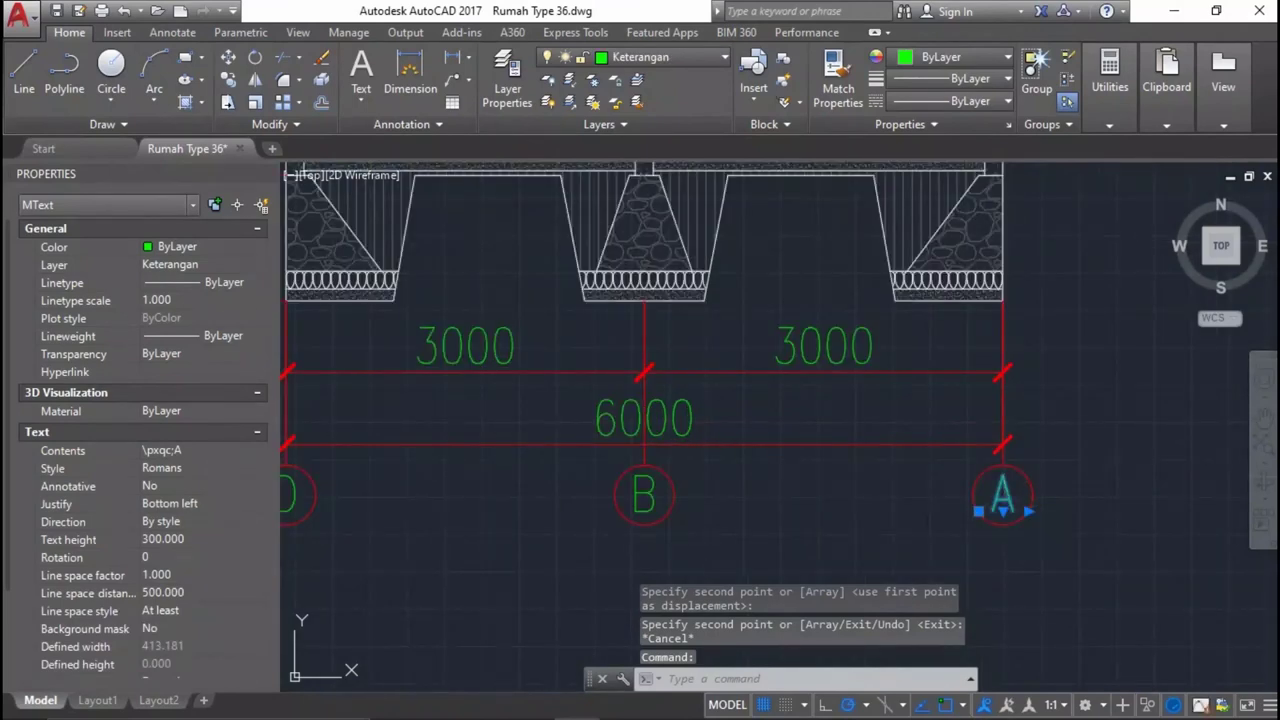
type("m")
key("Return")
left_click(1003, 448)
scroll(840, 450, "down", 5)
scroll(528, 431, "up", 4)
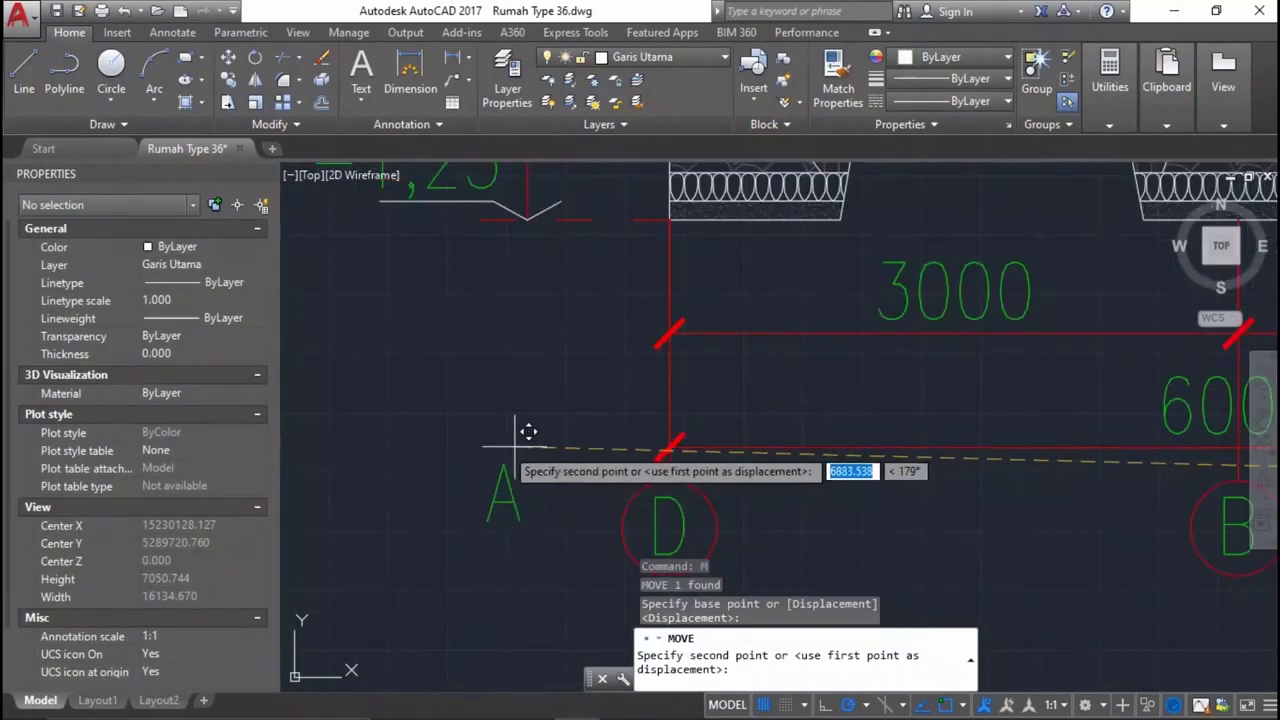
left_click(683, 465)
Select another bubble label for moving, then cancel the move.
scroll(670, 520, "up", 2)
left_click(730, 610)
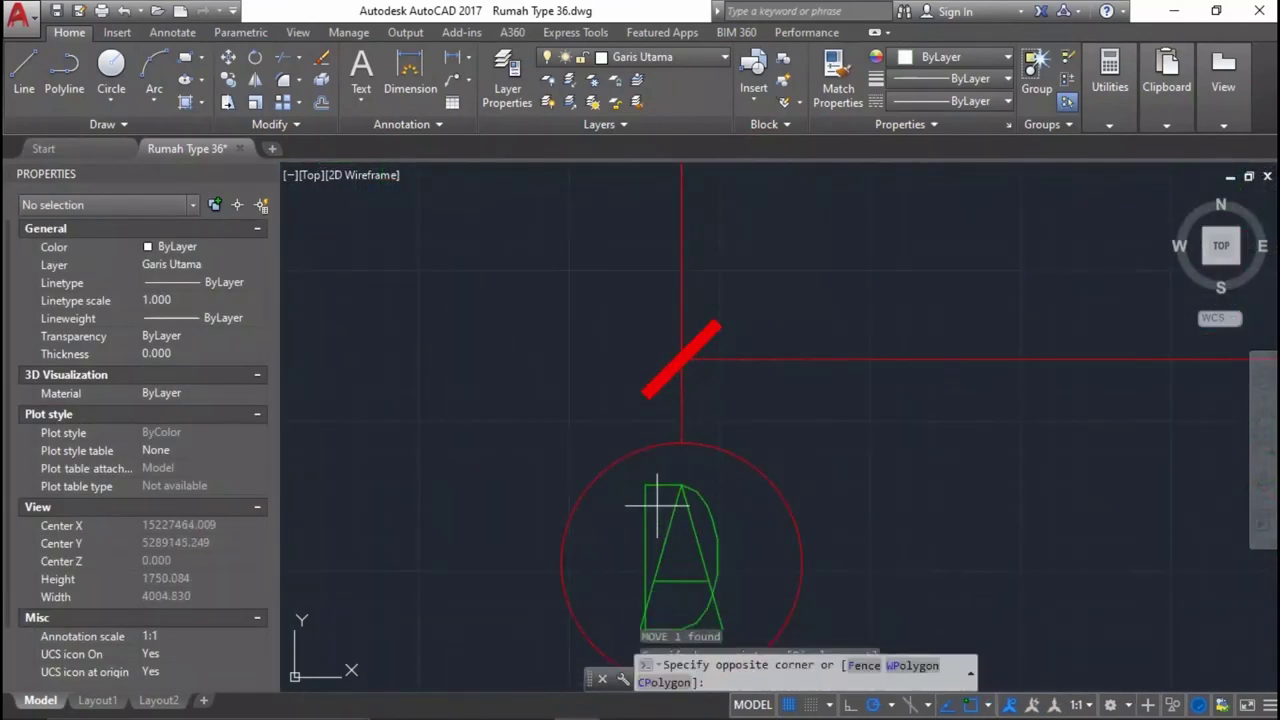
left_click(651, 457)
key("Return")
left_click(671, 453)
scroll(700, 440, "down", 5)
scroll(900, 410, "down", 3)
scroll(760, 421, "up", 2)
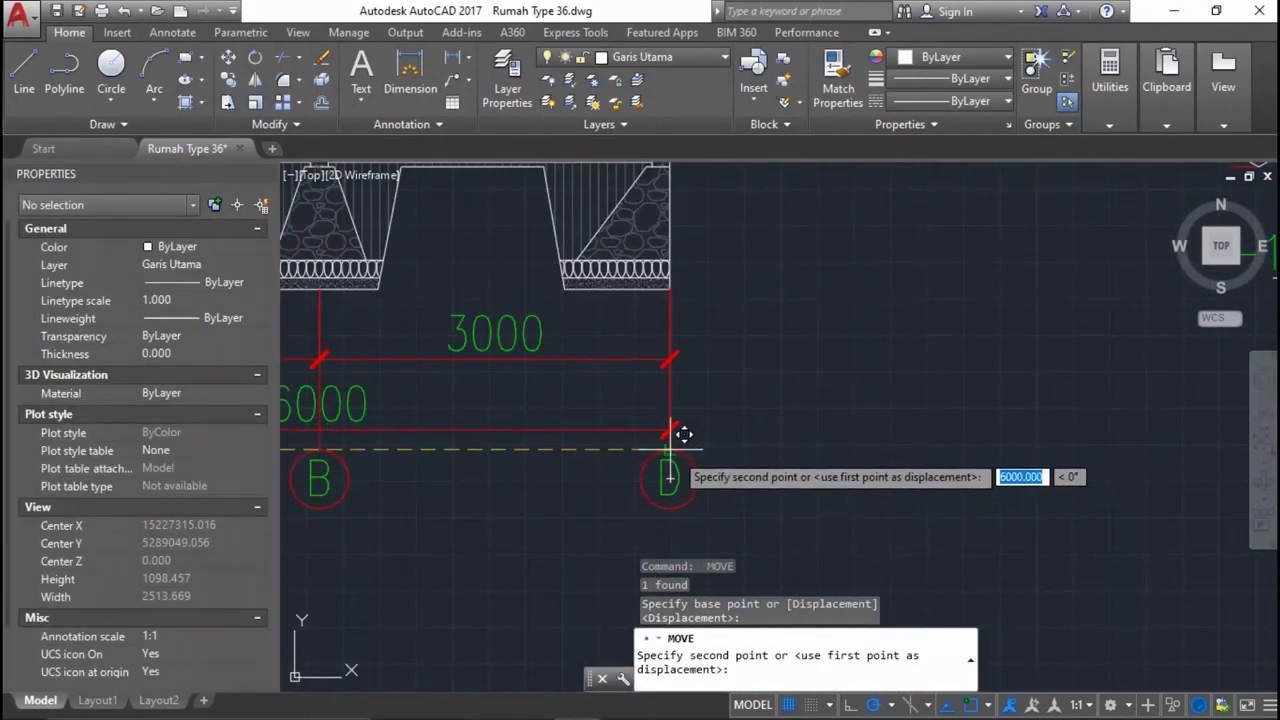
key("Escape")
scroll(671, 457, "down", 5)
scroll(806, 445, "up", 3)
scroll(1015, 547, "up", 2)
Clear the selection near the DENAH title and begin a construction line.
left_click(1015, 547)
left_click(1142, 566)
type("L")
key("Return")
Place a vertical construction line at the 12000 span's midpoint.
type("V")
key("Return")
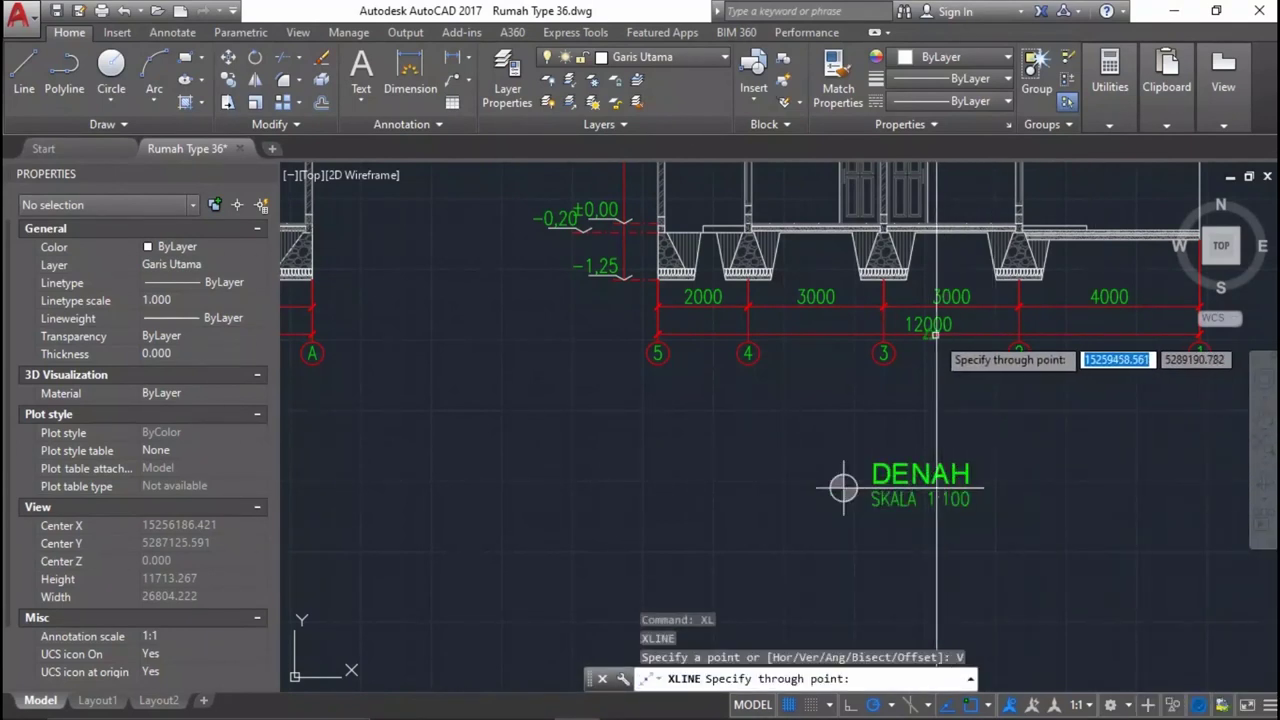
left_click(929, 334)
scroll(935, 512, "up", 3)
key("Return")
Move the DENAH title block up onto the vertical guide.
left_click(898, 558)
left_click(562, 336)
middle_click_drag(743, 412, 695, 459)
type("M")
key("Return")
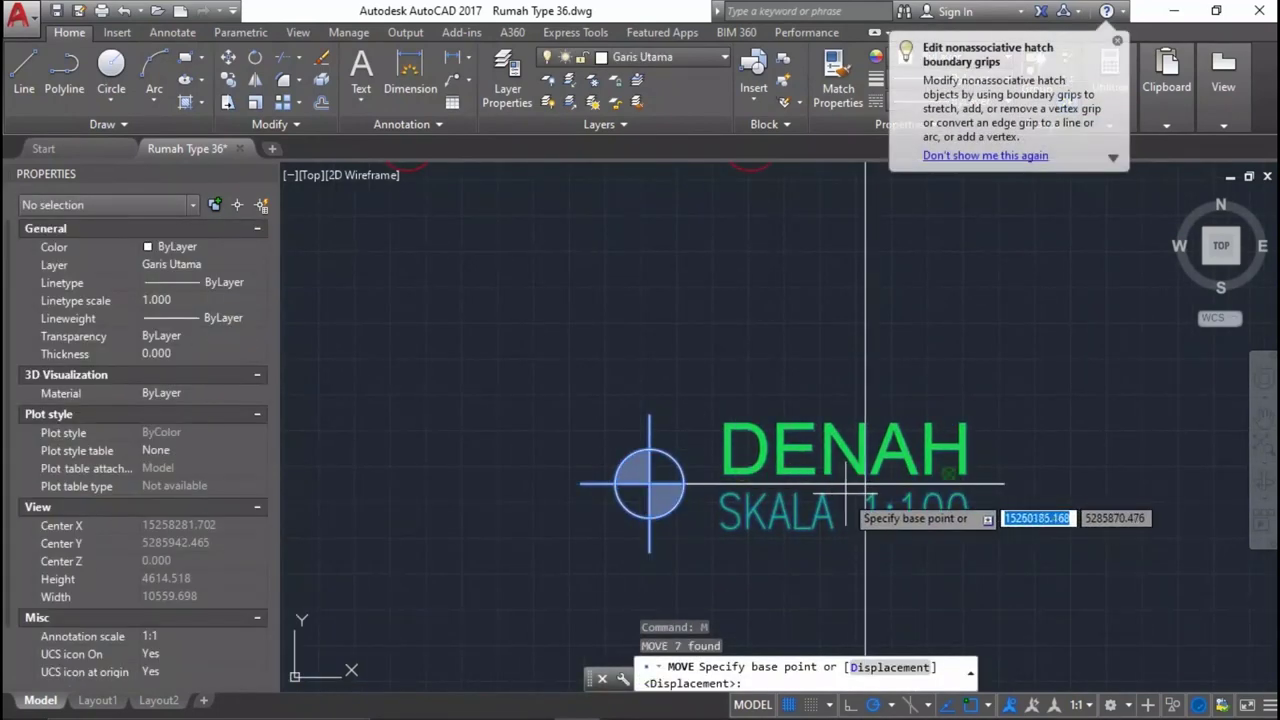
left_click(865, 484)
scroll(865, 484, "down", 2)
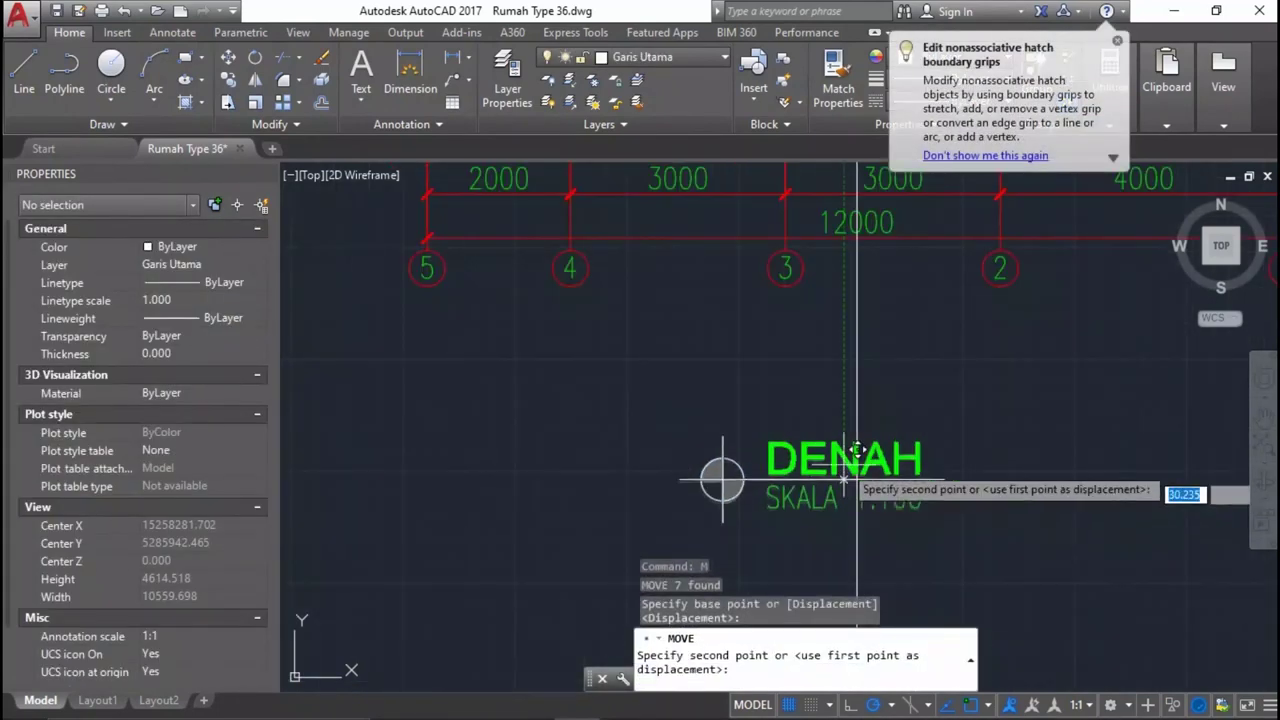
left_click(857, 347)
Erase the vertical guide line.
left_click(857, 347)
scroll(857, 347, "up", 2)
left_click(845, 330)
left_click(829, 300)
left_click(812, 320)
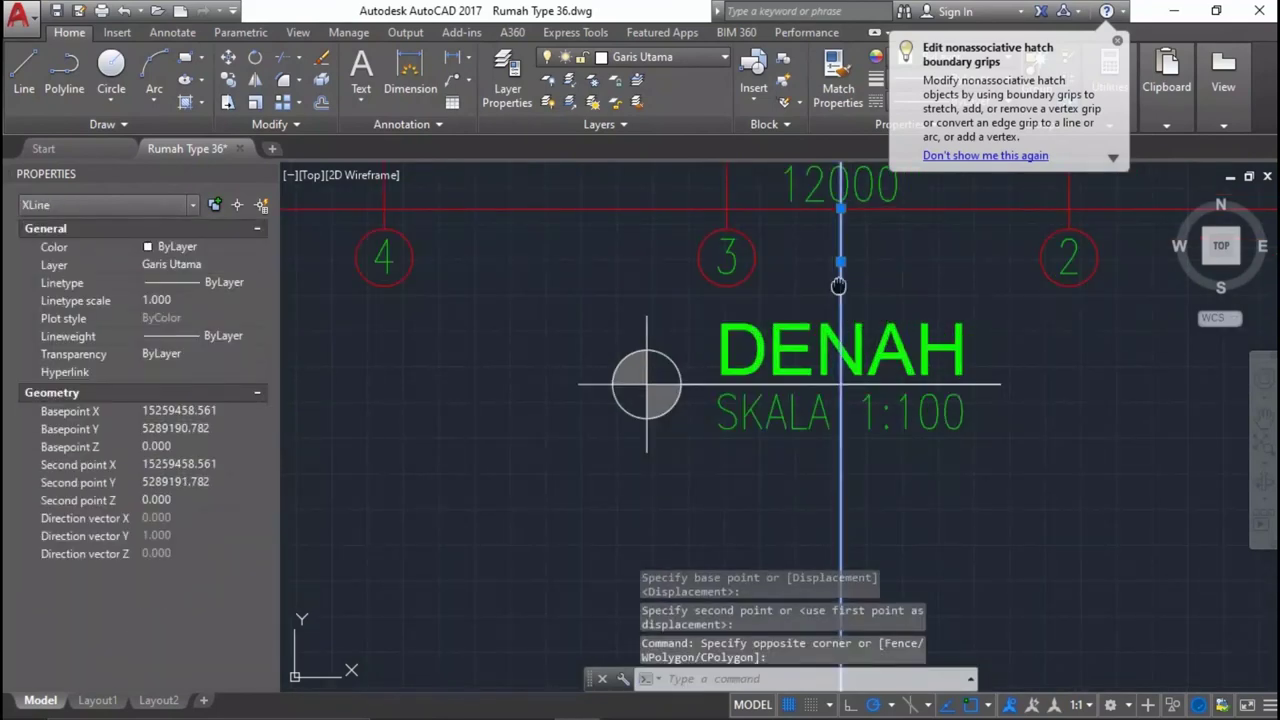
scroll(818, 422, "up", 2)
key("Delete")
scroll(818, 422, "down", 4)
Move the DENAH SKALA 1:100 title centred under grid 3 and open its text for editing.
left_click(950, 500)
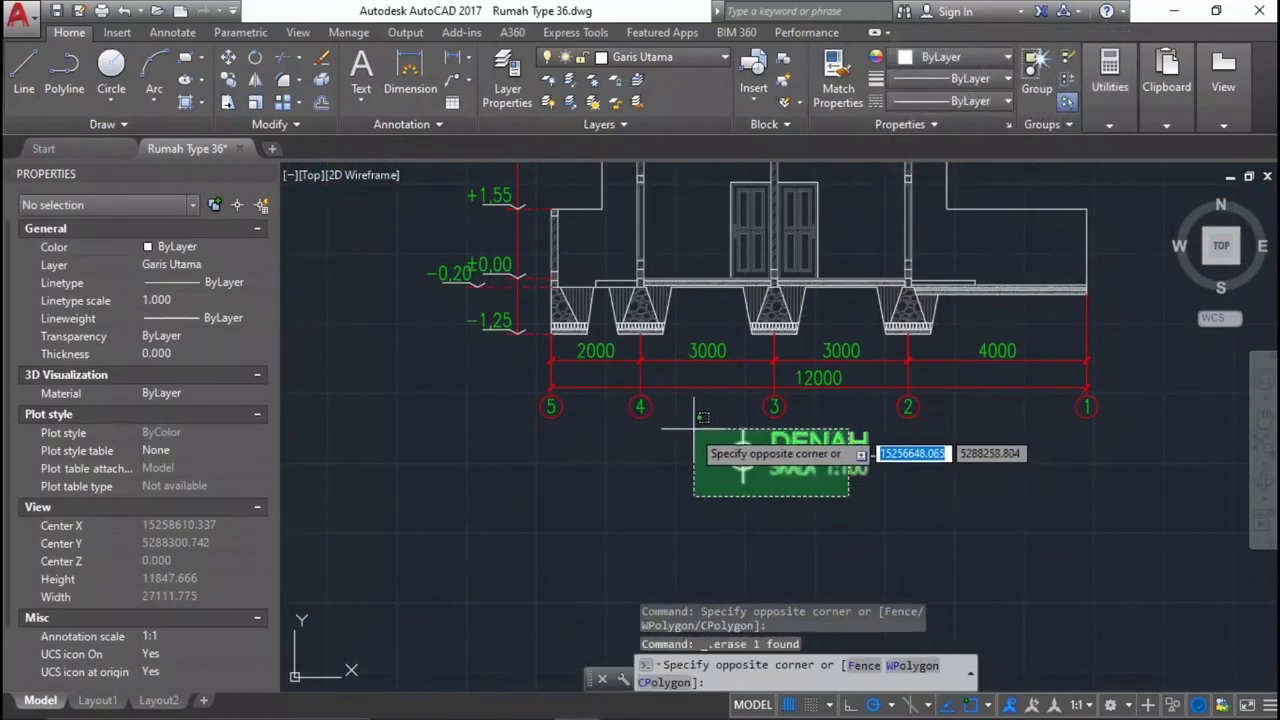
left_click(665, 400)
scroll(771, 455, "up", 2)
type("m")
key("Return")
left_click(877, 320)
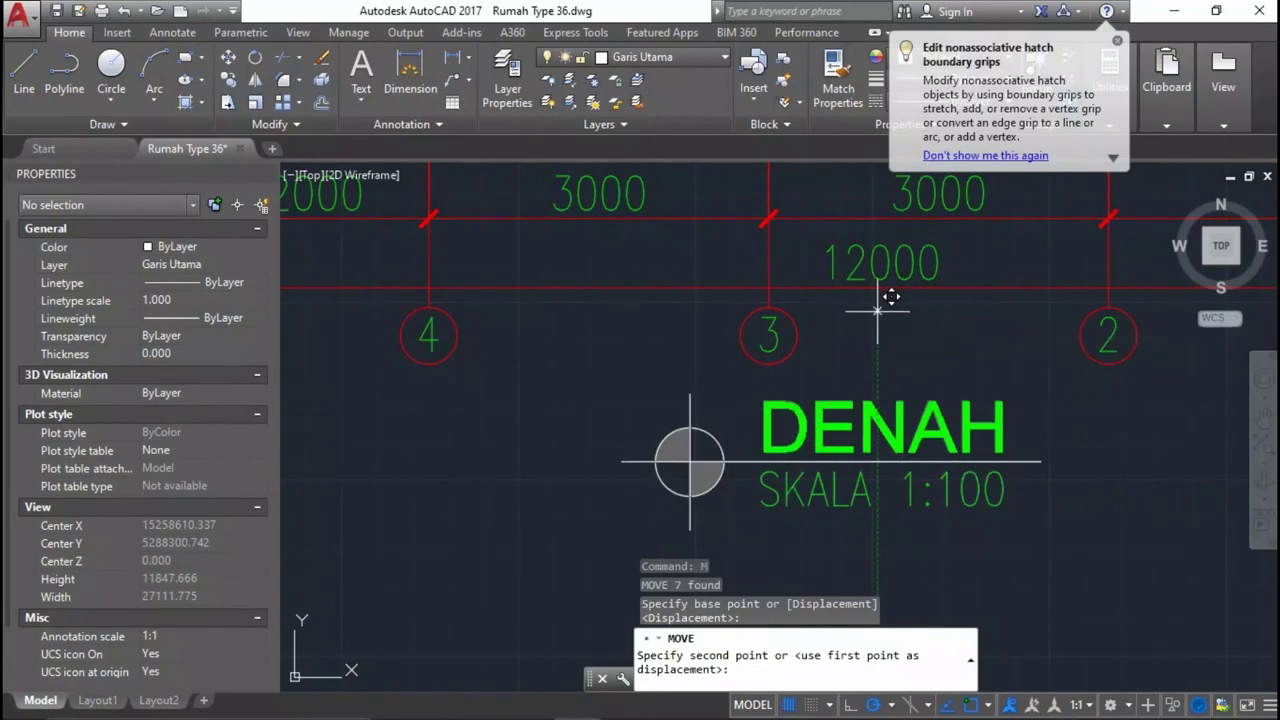
left_click(877, 320)
left_click(862, 440)
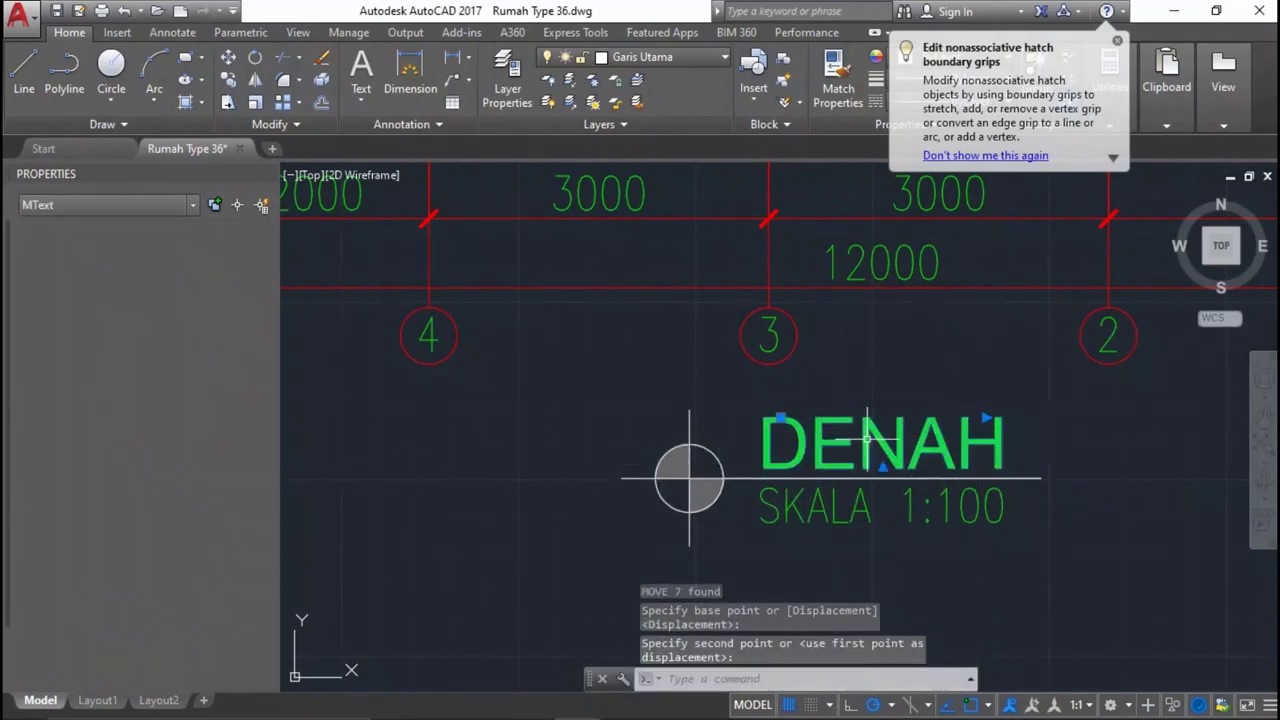
double_click(875, 450)
Widen the title's text box so POTONGAN C-C fits, and close the text editor.
scroll(890, 450, "down", 3)
scroll(901, 437, "down", 2)
scroll(910, 420, "down", 2)
scroll(915, 330, "up", 5)
scroll(915, 327, "down", 3)
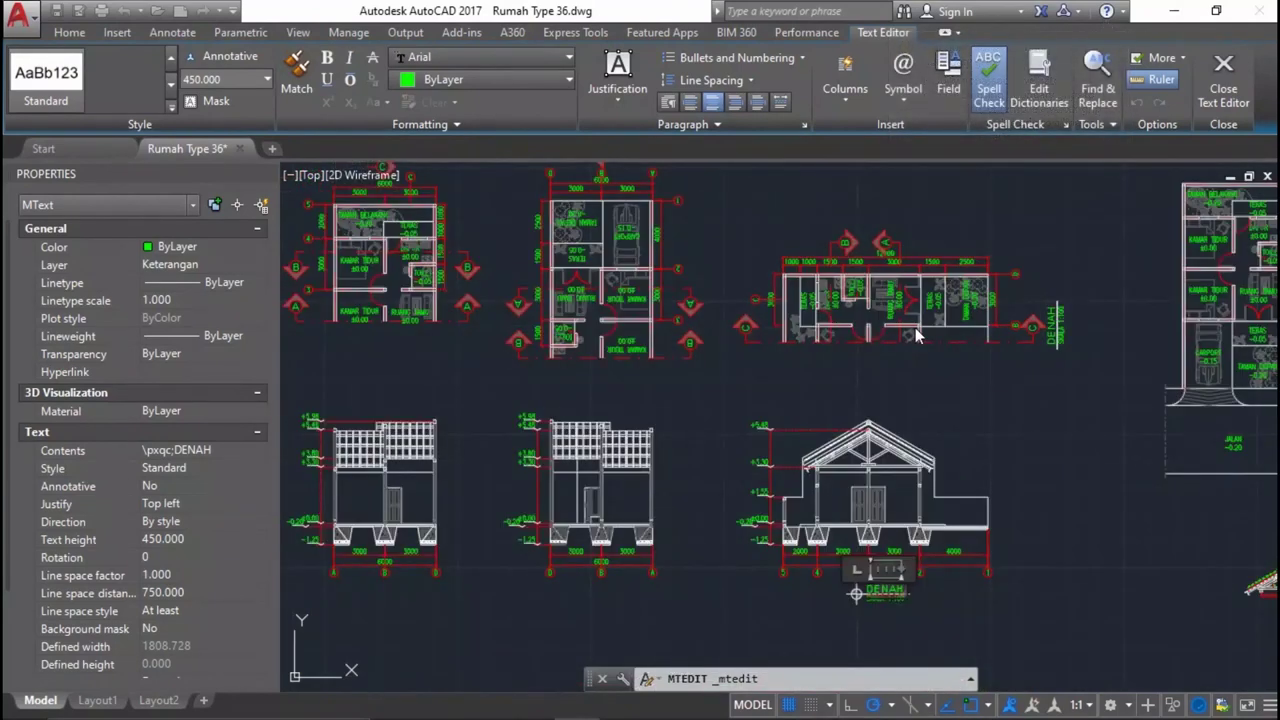
scroll(862, 594, "up", 5)
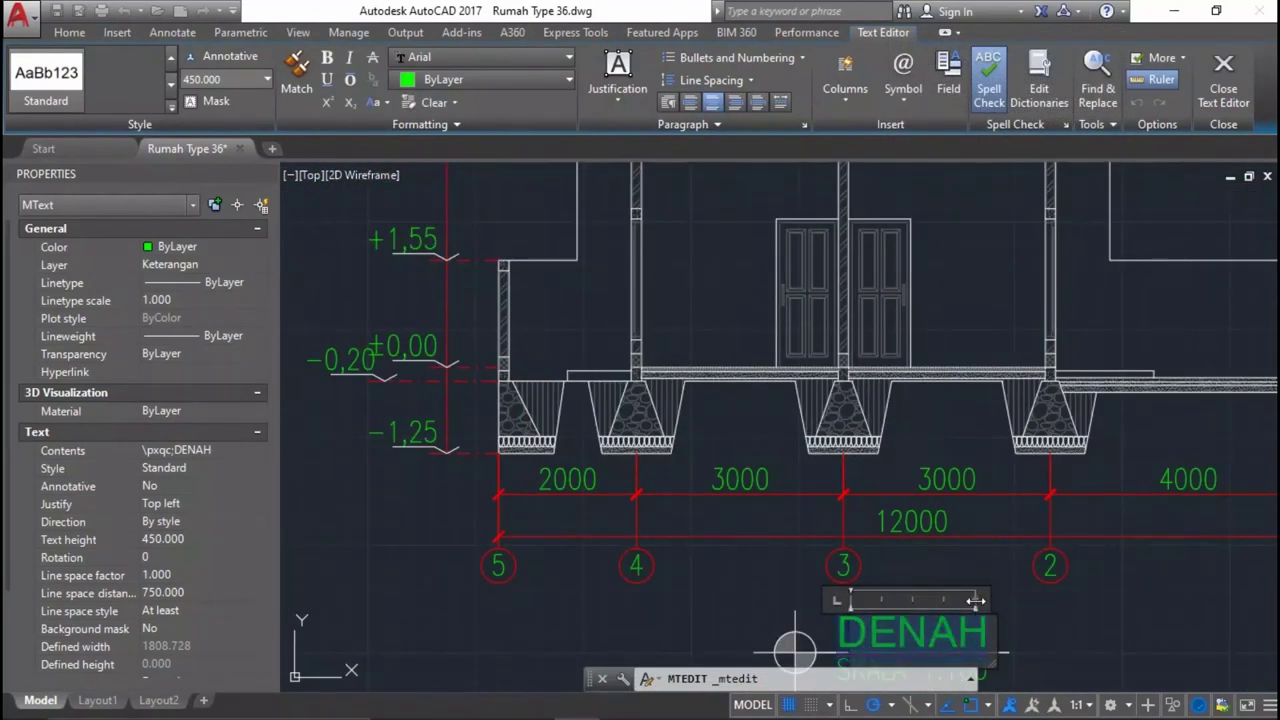
left_click_drag(975, 600, 1268, 590)
scroll(950, 622, "down", 2)
type("POTONGAN C-C")
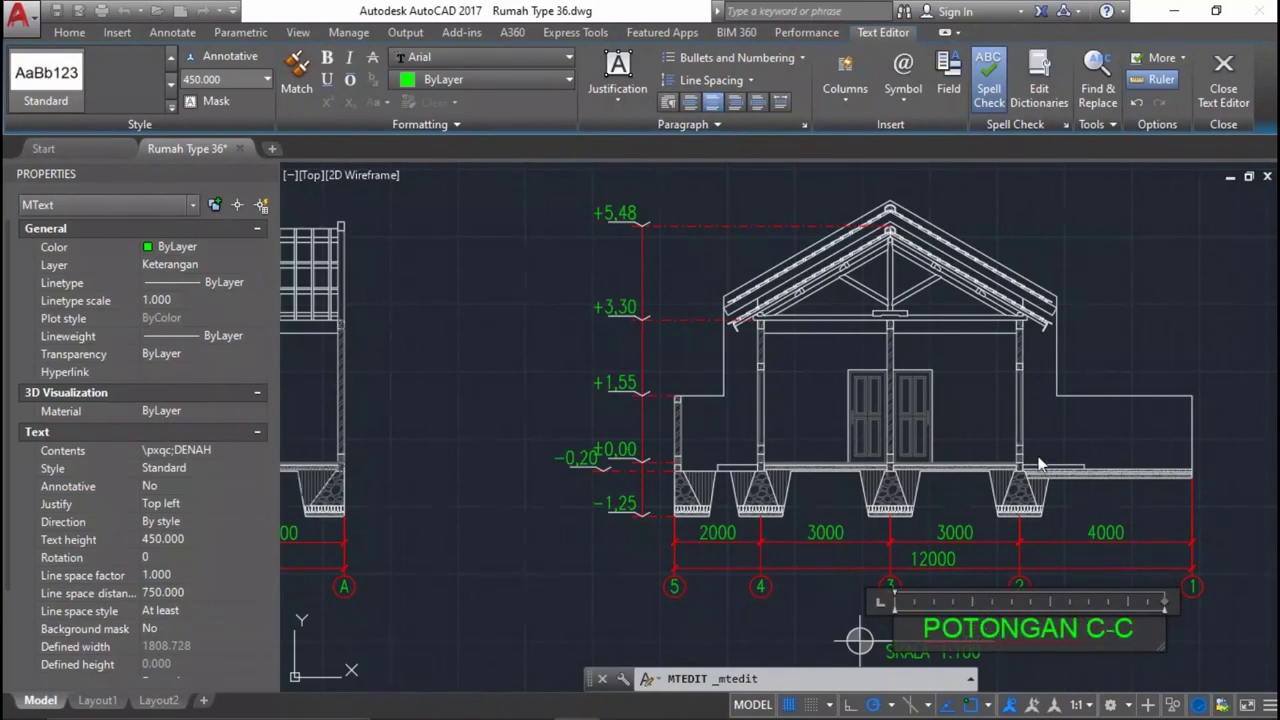
scroll(1040, 463, "down", 3)
scroll(1030, 514, "up", 4)
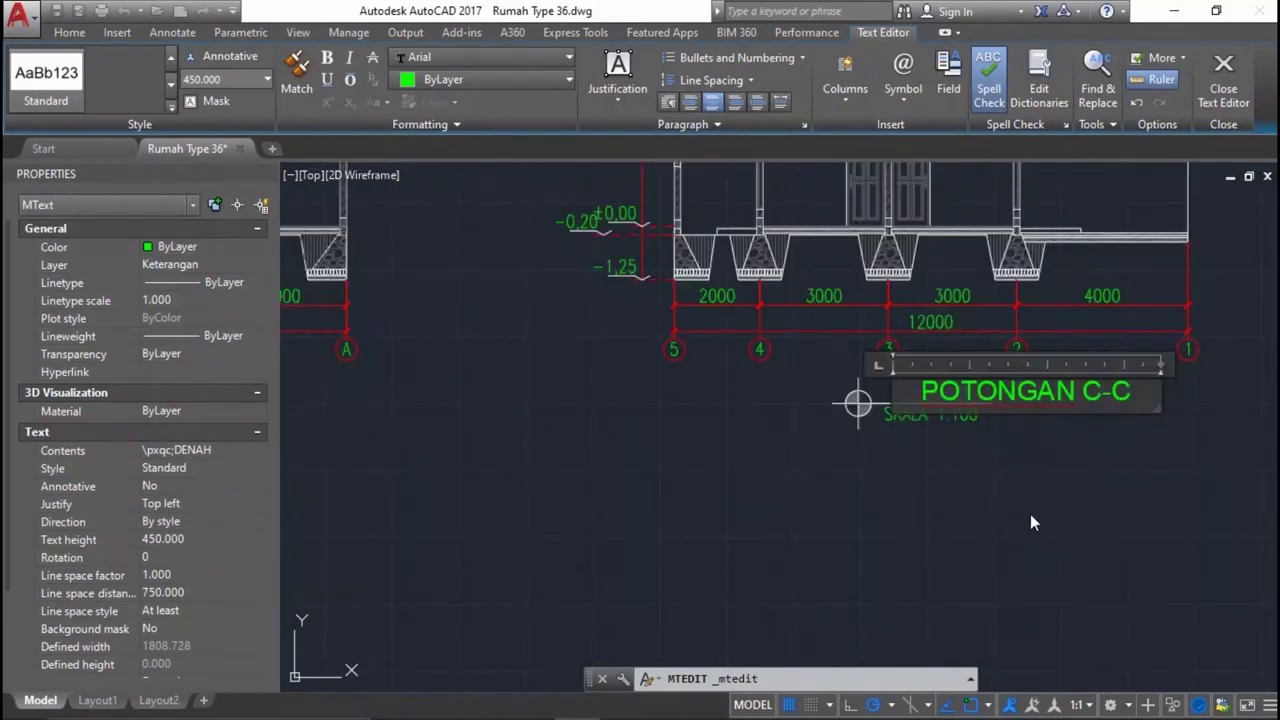
left_click(1030, 510)
Select the POTONGAN C-C title and start moving it with M.
scroll(1069, 437, "up", 1)
left_click(1069, 437)
left_click(1042, 428)
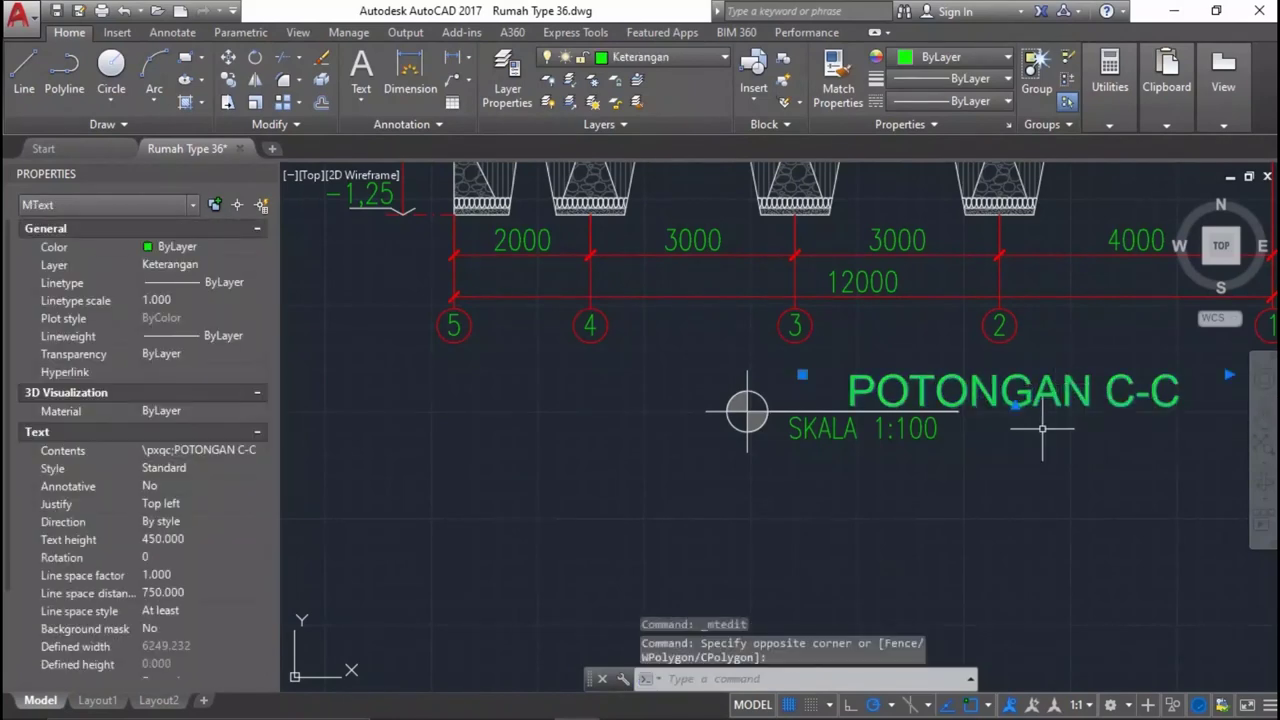
type("m")
key("Return")
Move the POTONGAN C-C title further left, beside the section marker.
left_click(1049, 486)
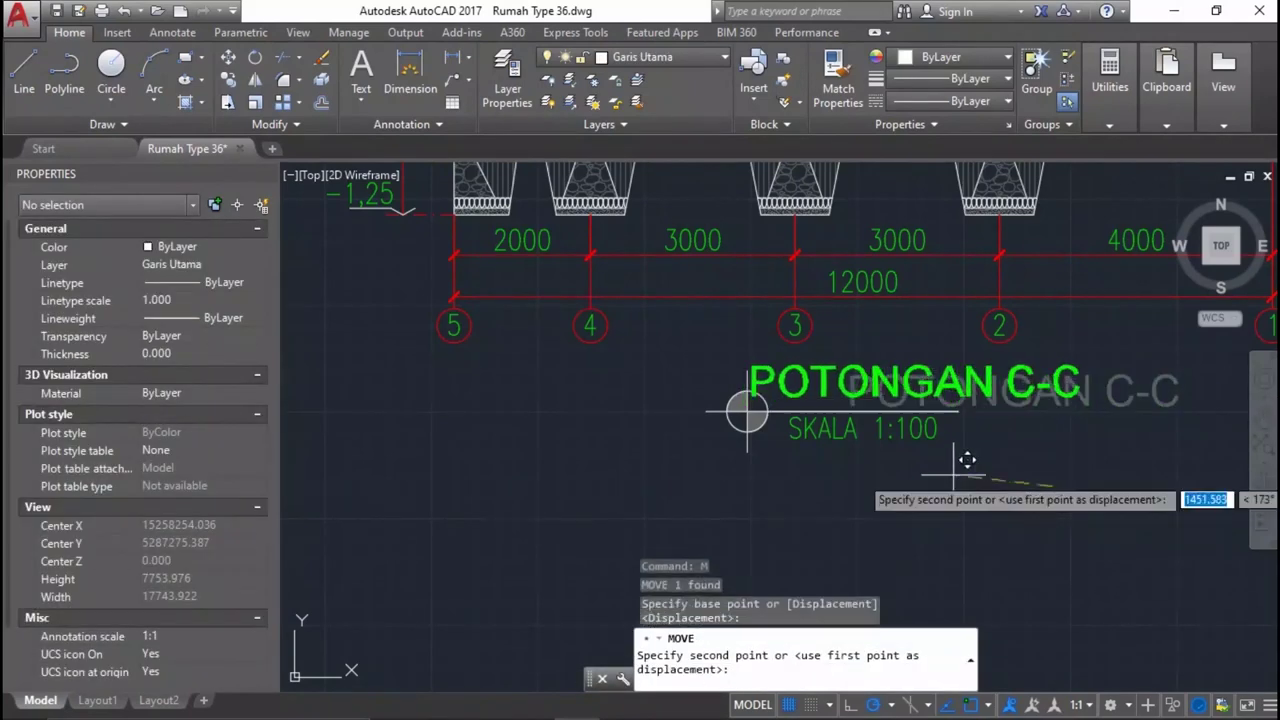
left_click(897, 486)
left_click(867, 395)
scroll(869, 430, "up", 2)
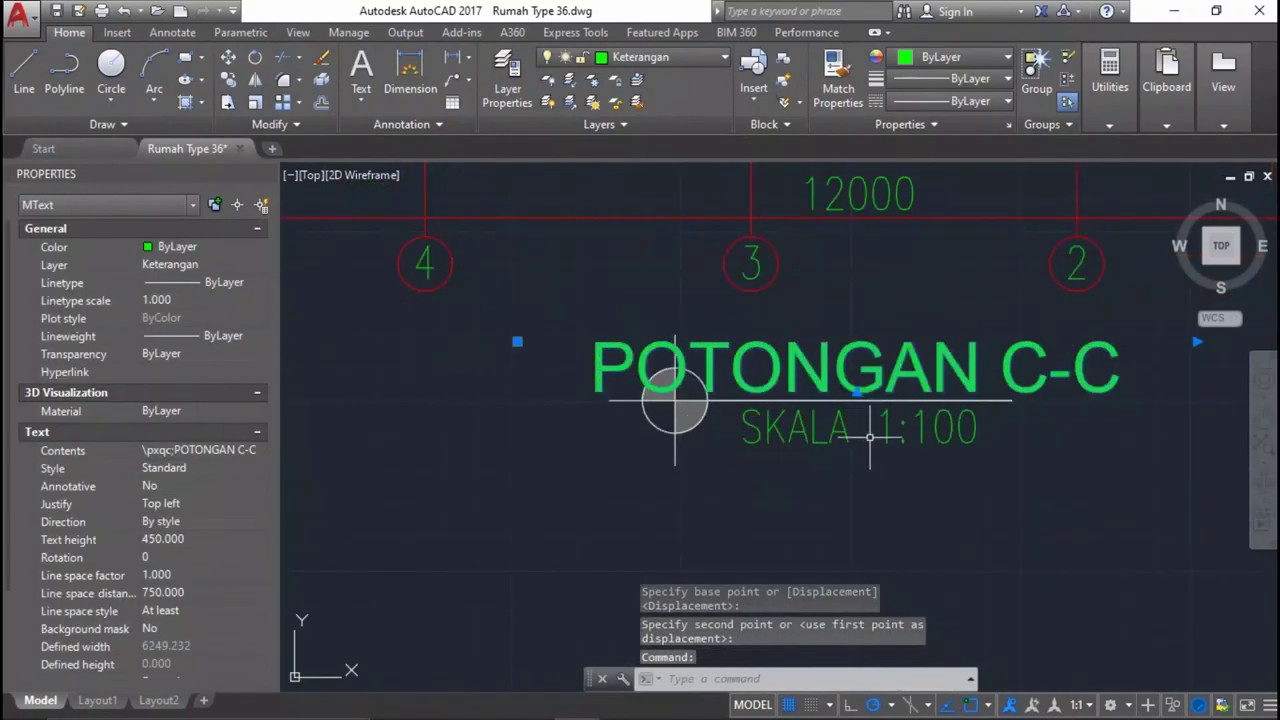
left_click(784, 427)
key("Escape")
scroll(688, 397, "up", 2)
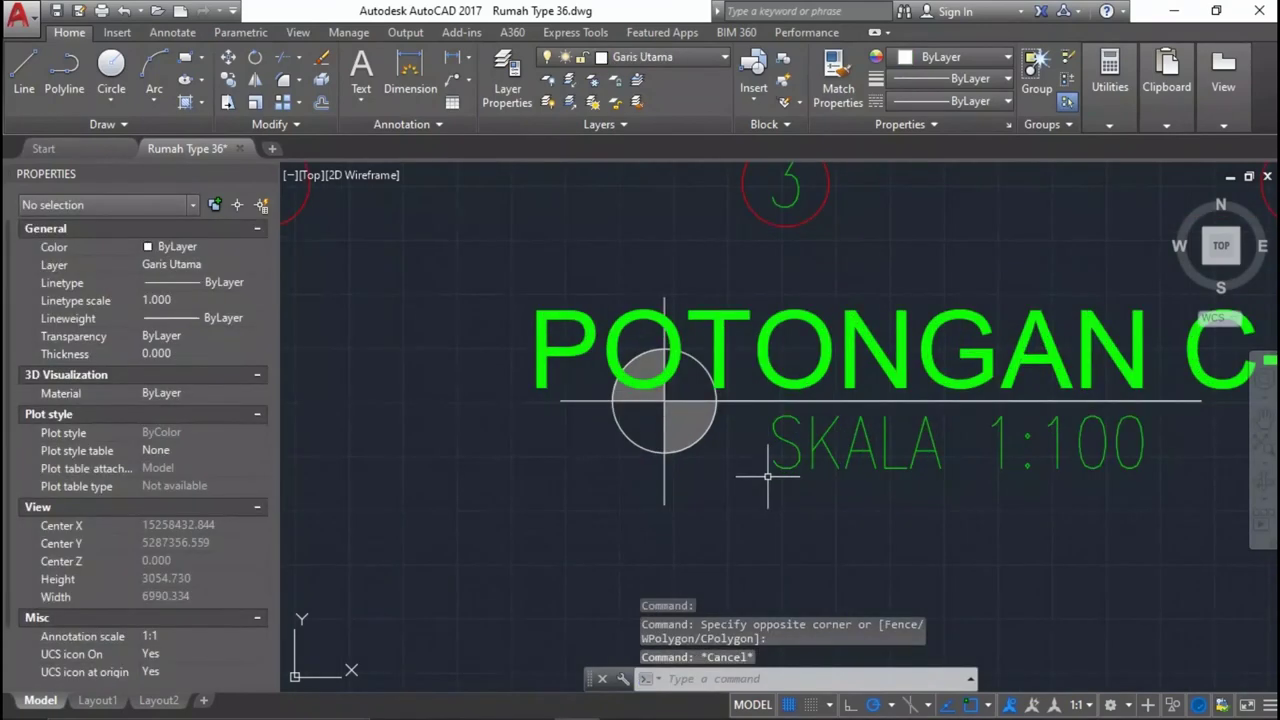
Select the circle section marker and underline together and move them left.
left_click(766, 498)
left_click(543, 282)
middle_click_drag(761, 363, 725, 376)
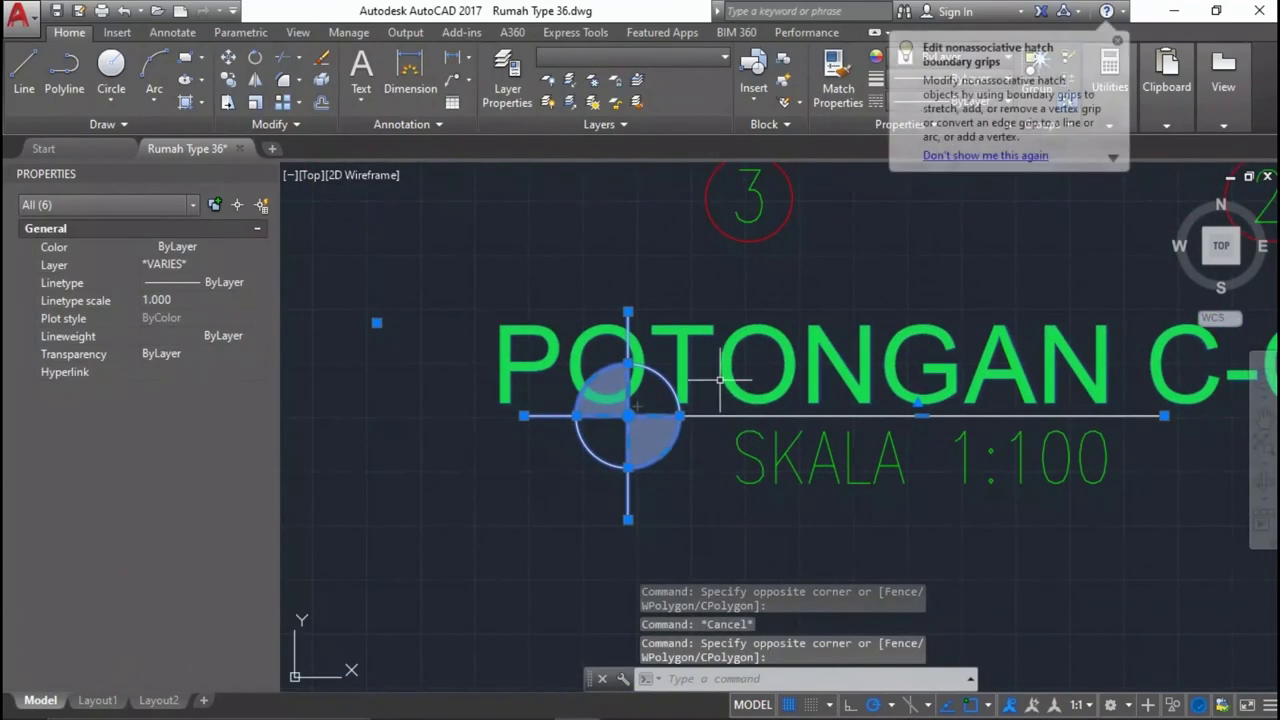
left_click(692, 425)
left_click(684, 437)
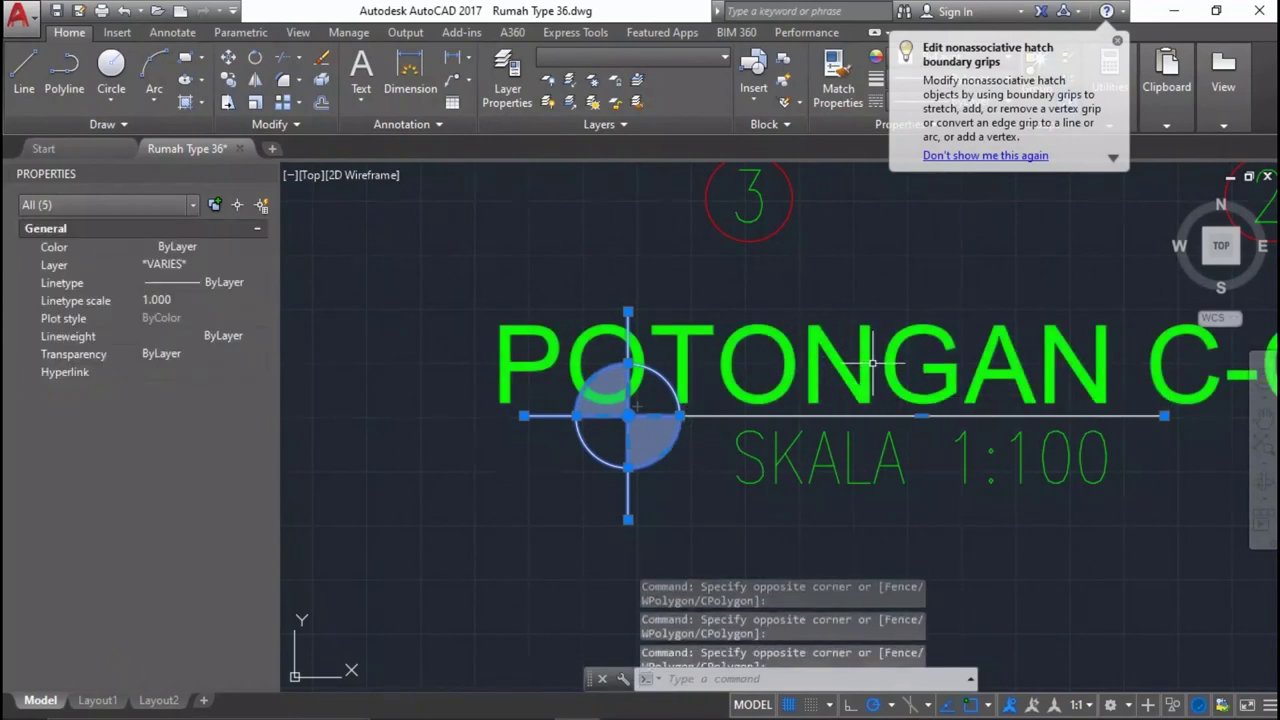
scroll(850, 390, "down", 3)
type("M")
key("Return")
left_click(845, 452)
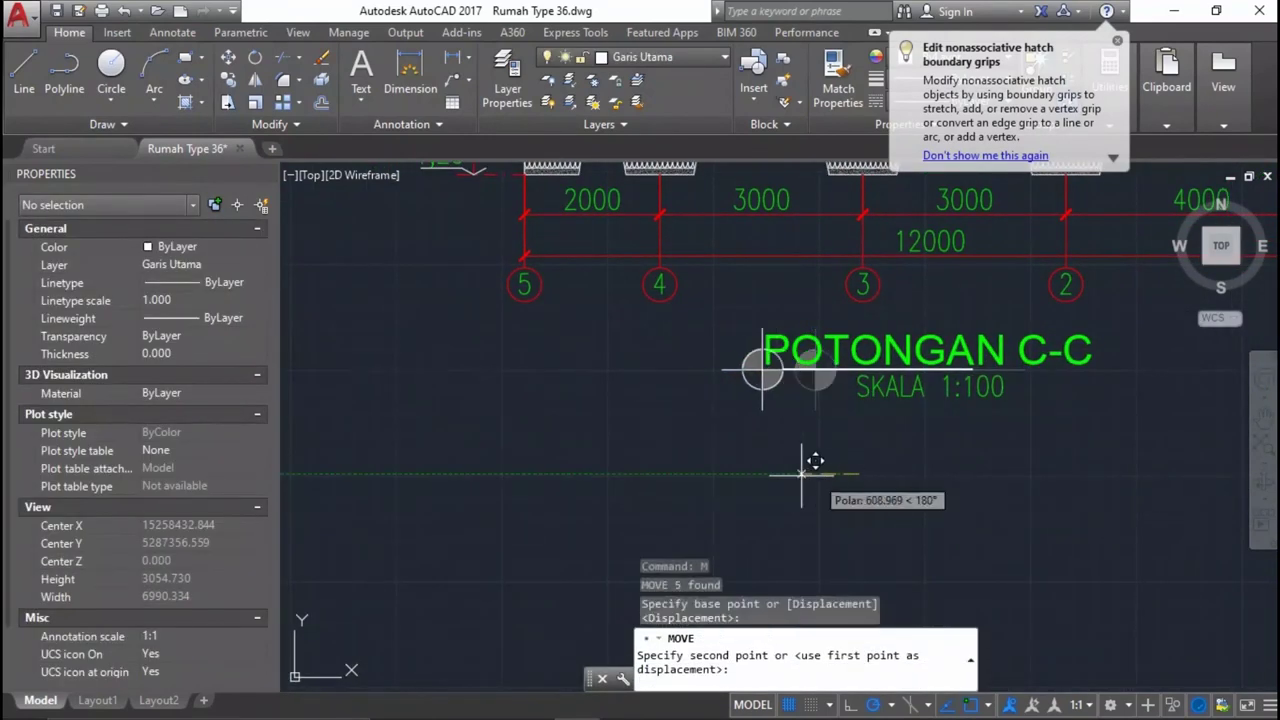
left_click(777, 457)
Stretch the underline's end so it spans the whole POTONGAN C-C heading.
left_click(893, 370)
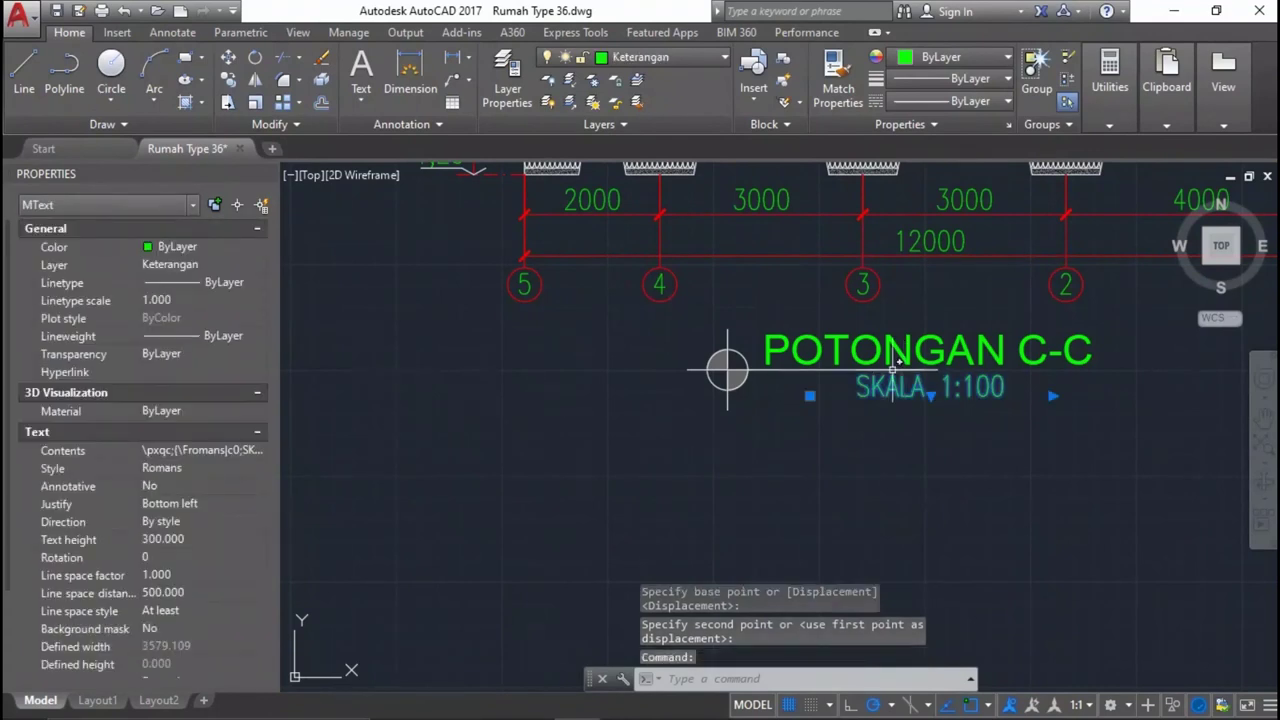
key("Escape")
left_click(913, 370)
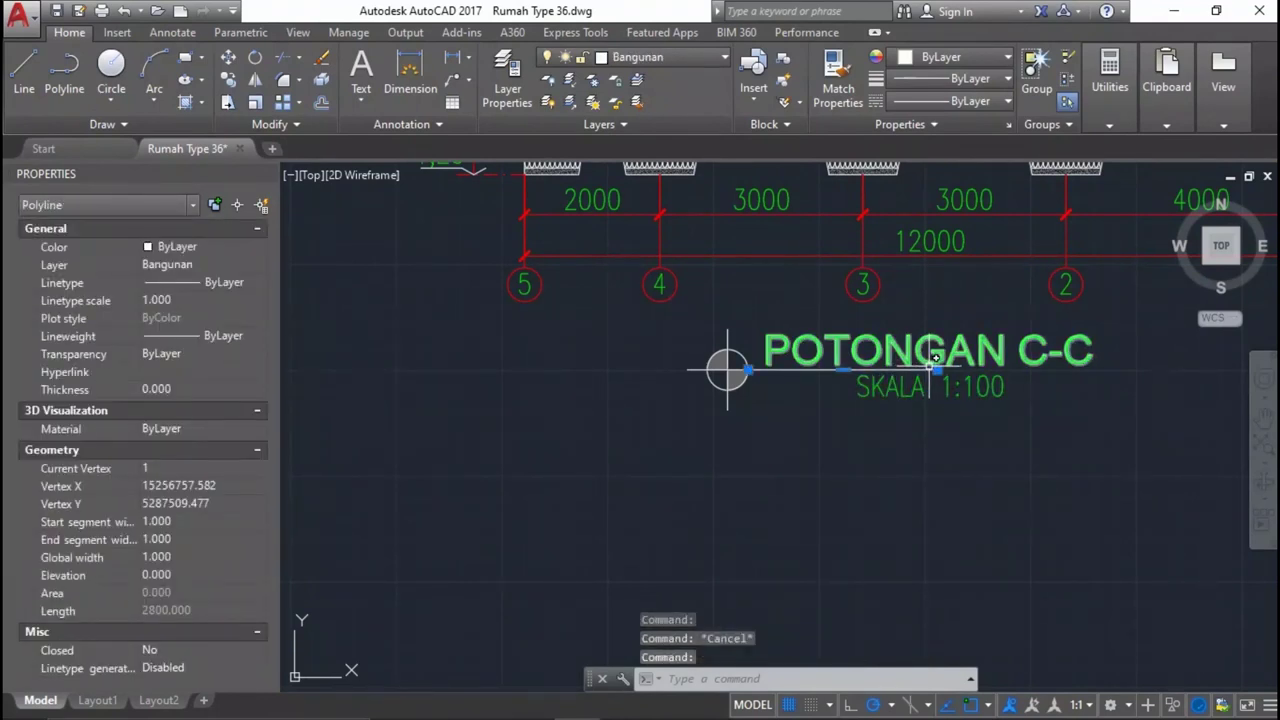
left_click(937, 372)
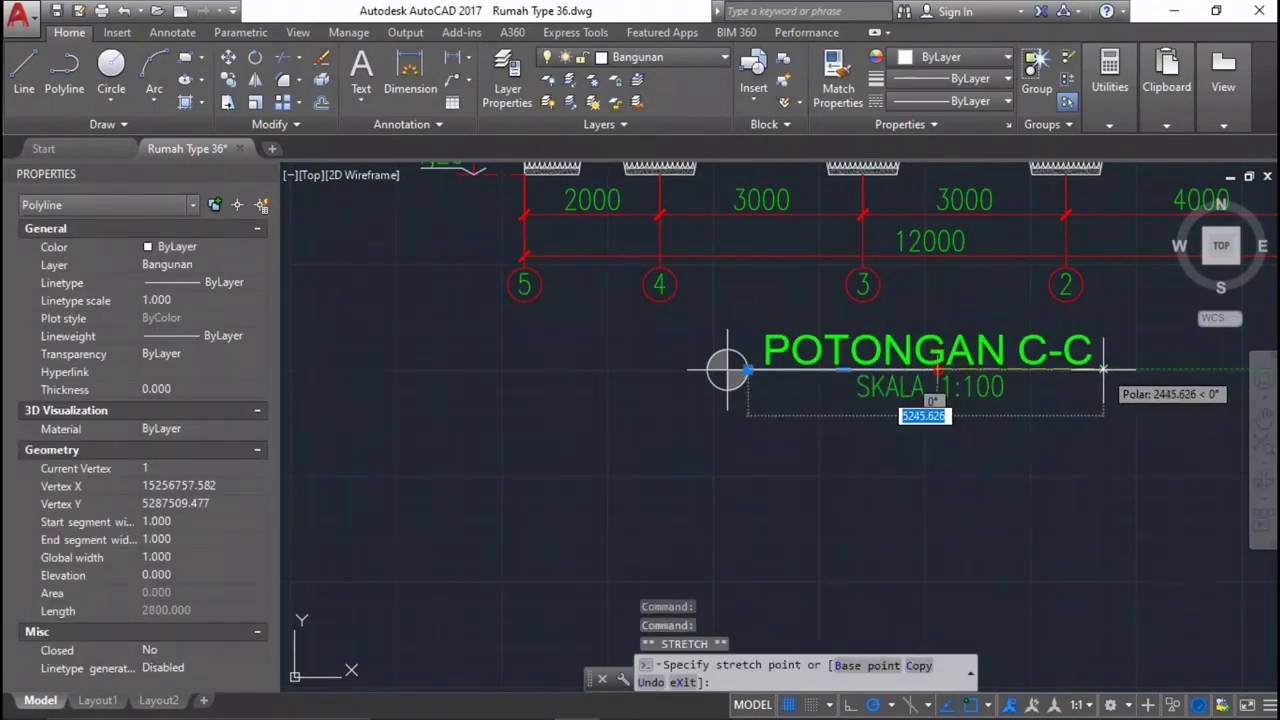
key("Escape")
Select the whole POTONGAN C-C title block and start COPY with co.
left_click(1107, 430)
left_click(686, 336)
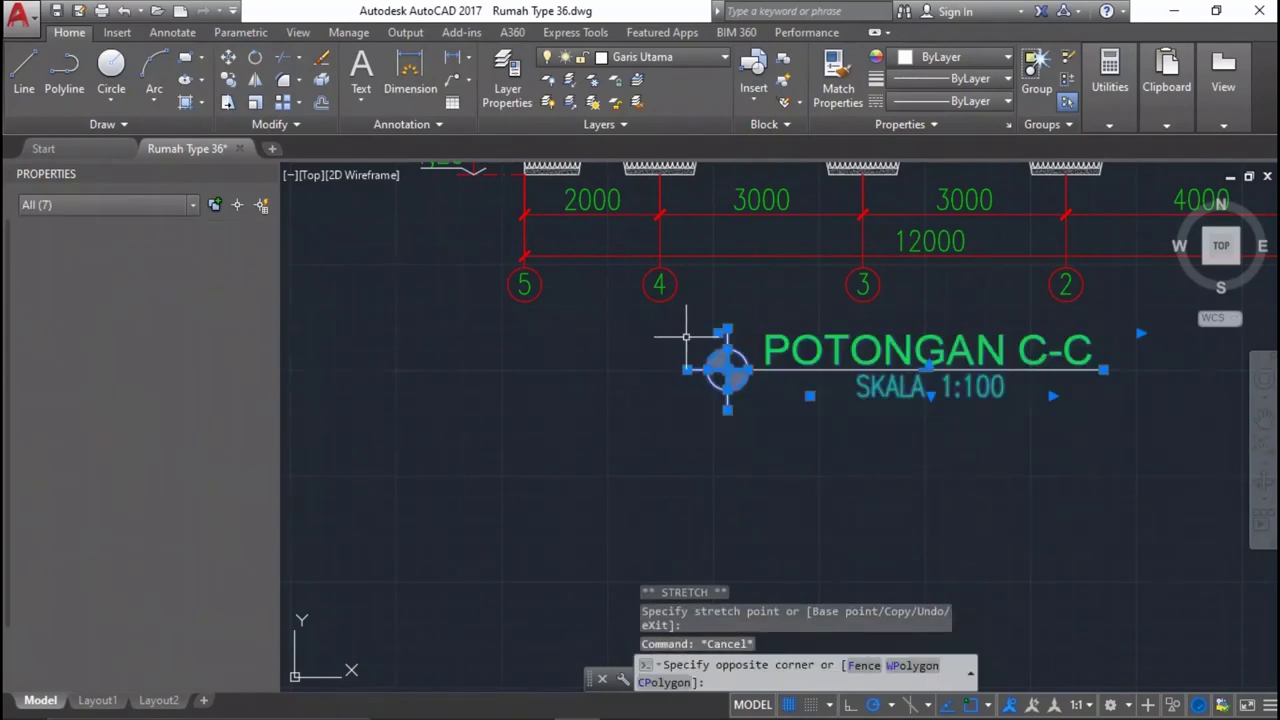
middle_click_drag(930, 390, 893, 467)
type("co")
key("Return")
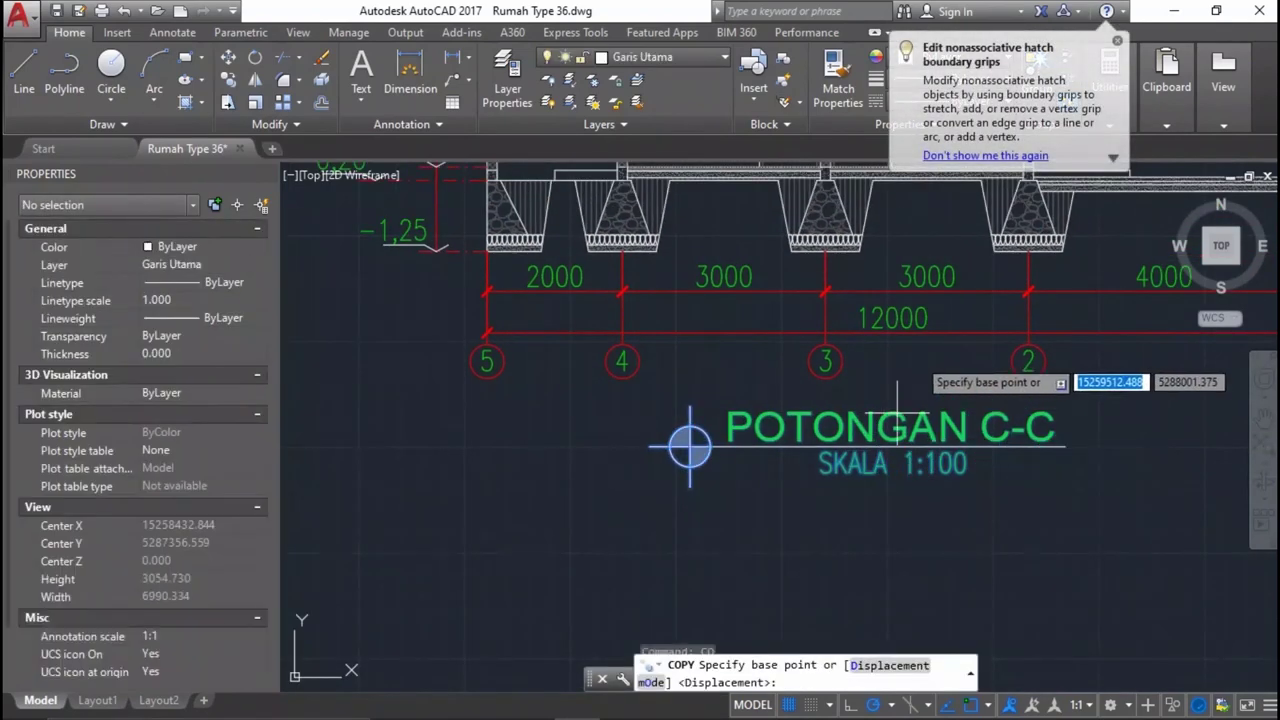
Place copies of the title block beneath the other 6000-wide sections.
left_click(840, 412)
scroll(935, 430, "down", 5)
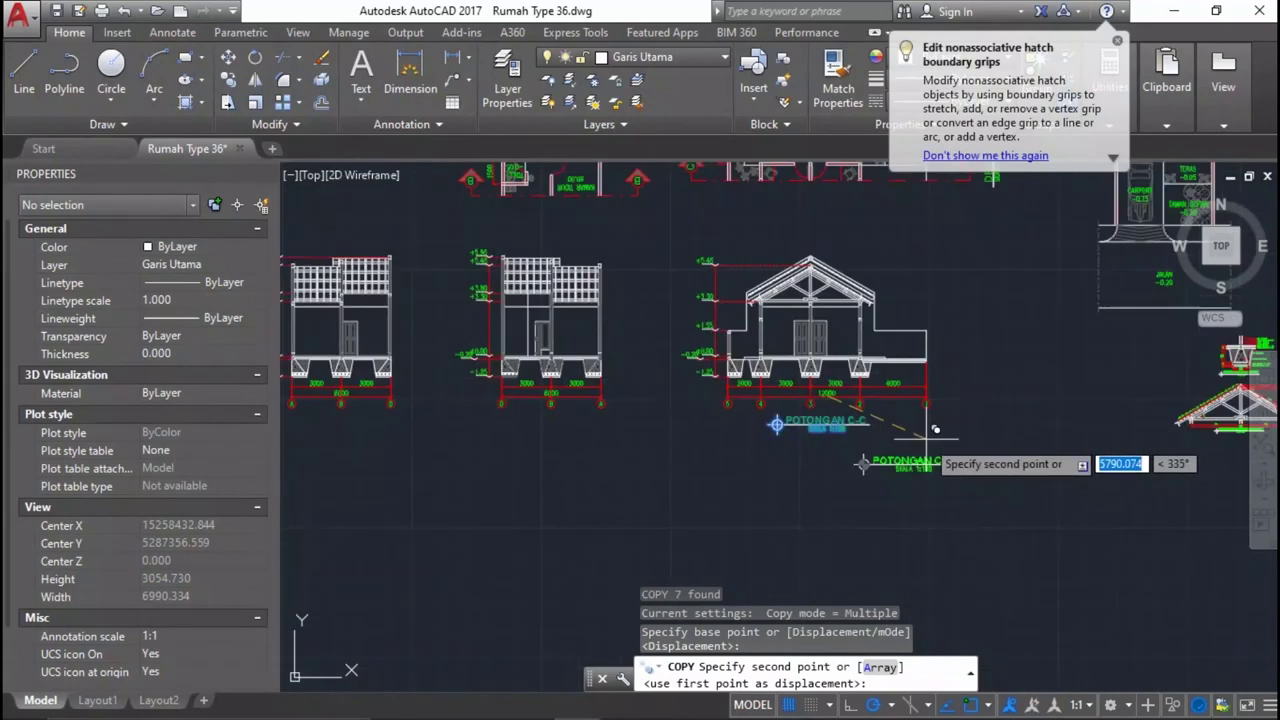
scroll(600, 405, "up", 4)
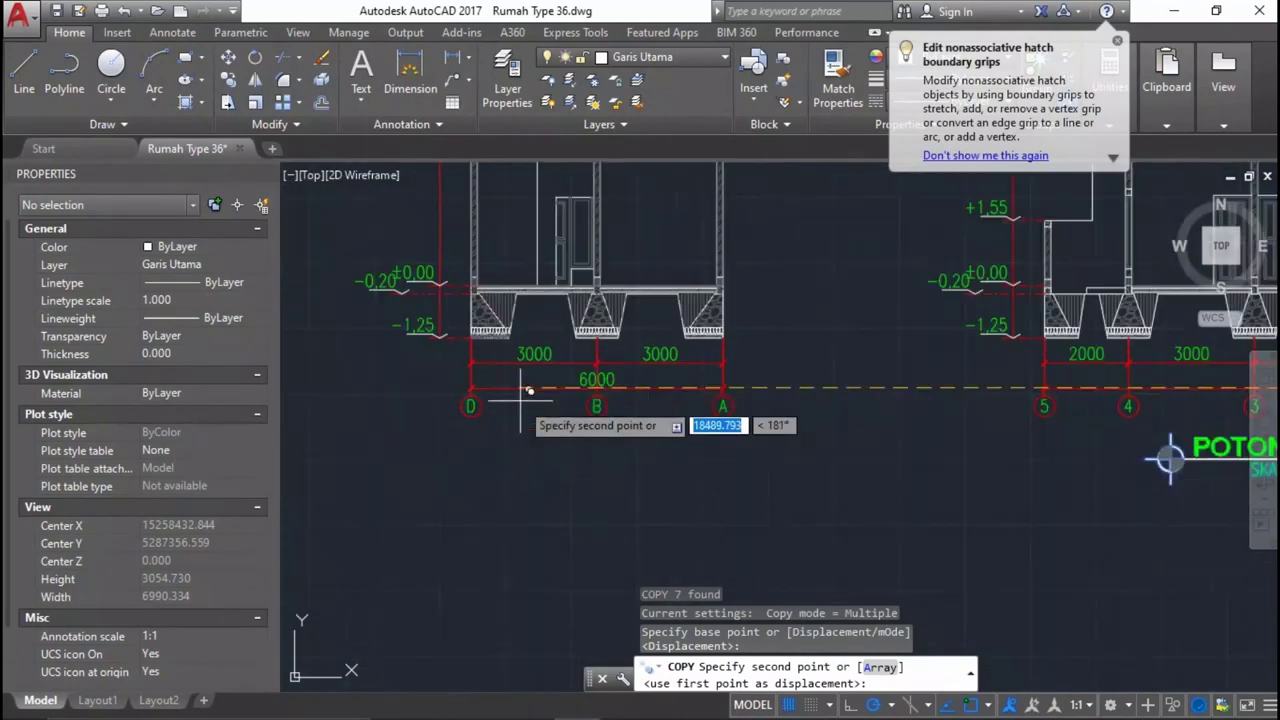
left_click(597, 380)
scroll(580, 390, "down", 4)
scroll(470, 385, "up", 4)
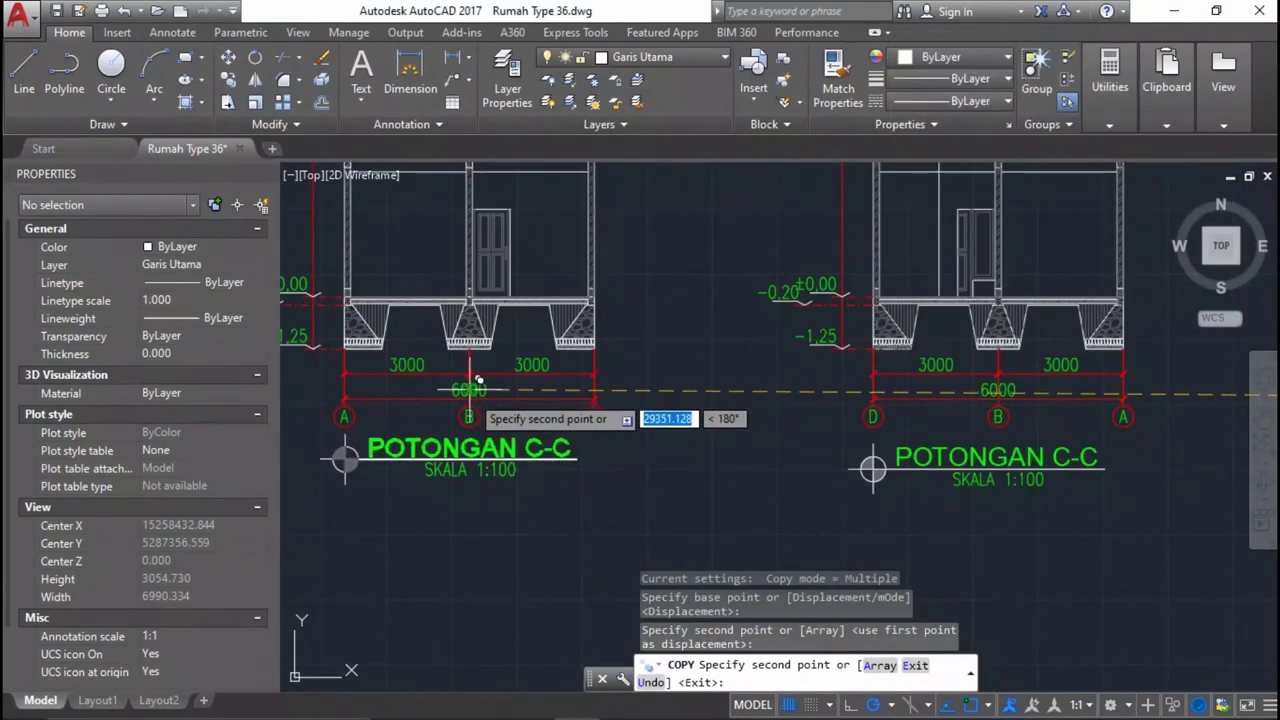
left_click(478, 380)
Undo the misplaced copy, end COPY, and select the copied title text.
key("ctrl+z")
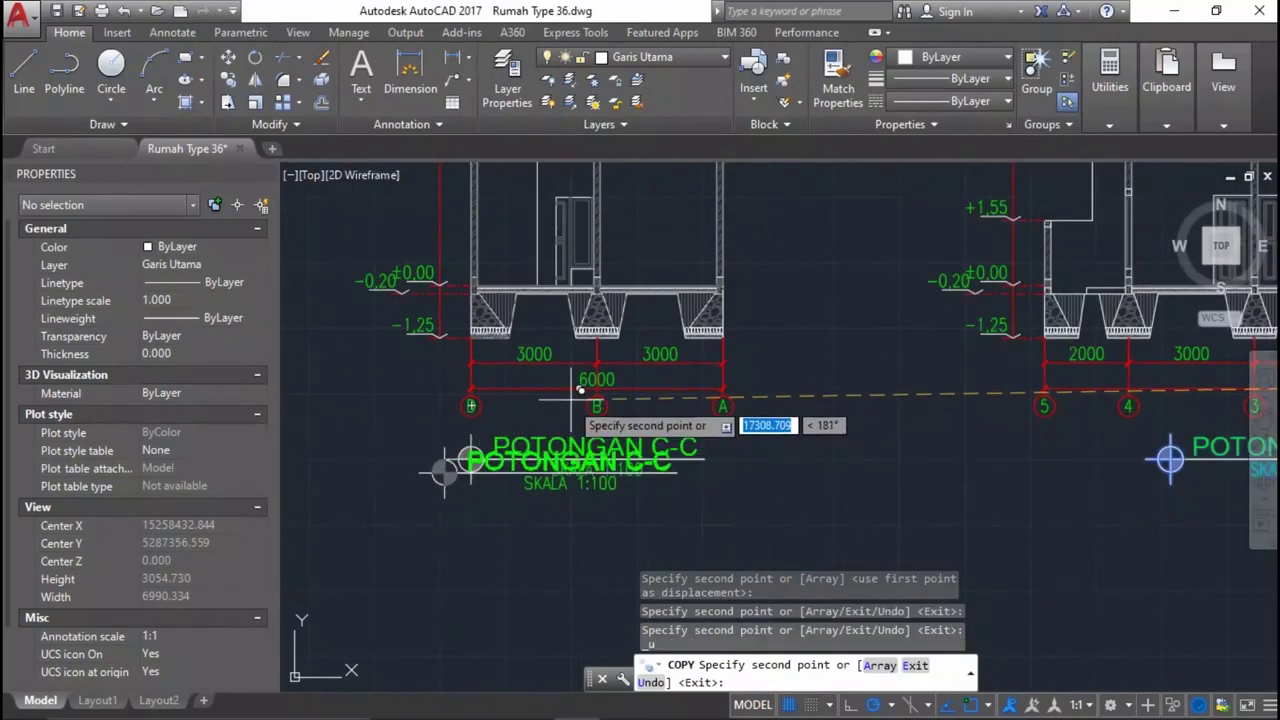
scroll(580, 395, "up", 3)
scroll(700, 420, "down", 5)
scroll(500, 410, "up", 5)
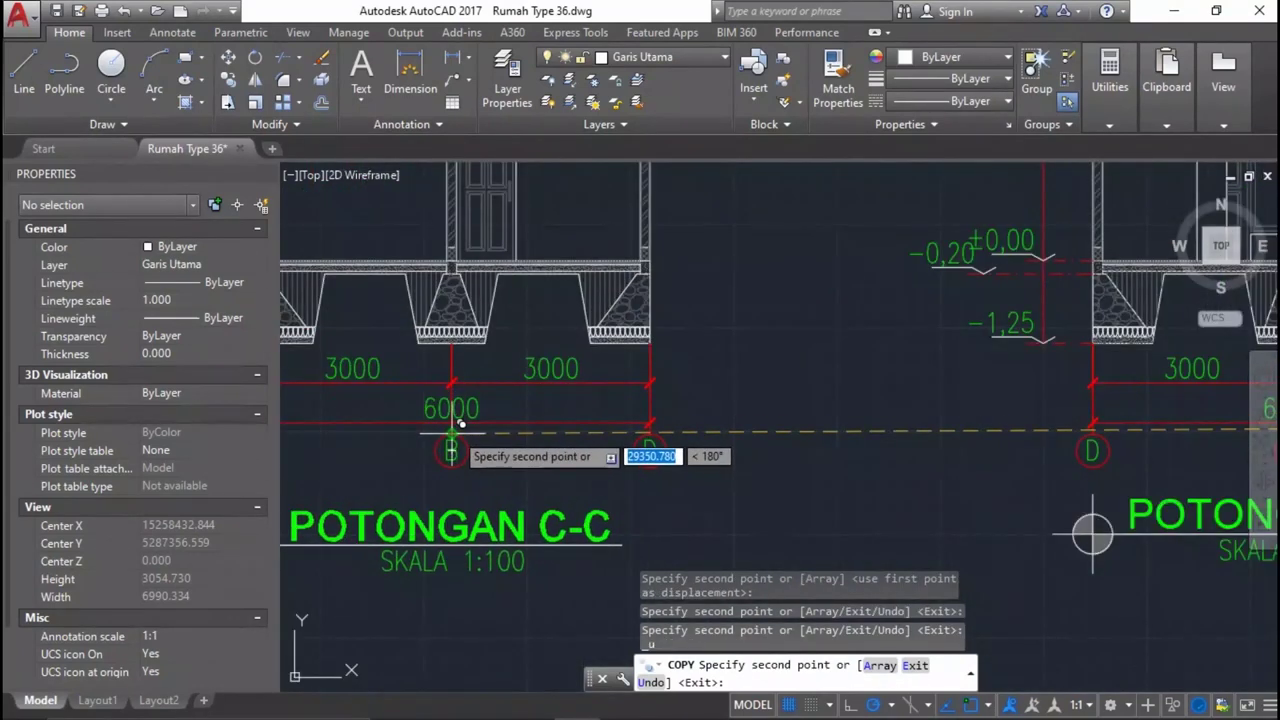
key("Return")
scroll(509, 446, "down", 2)
left_click(470, 488)
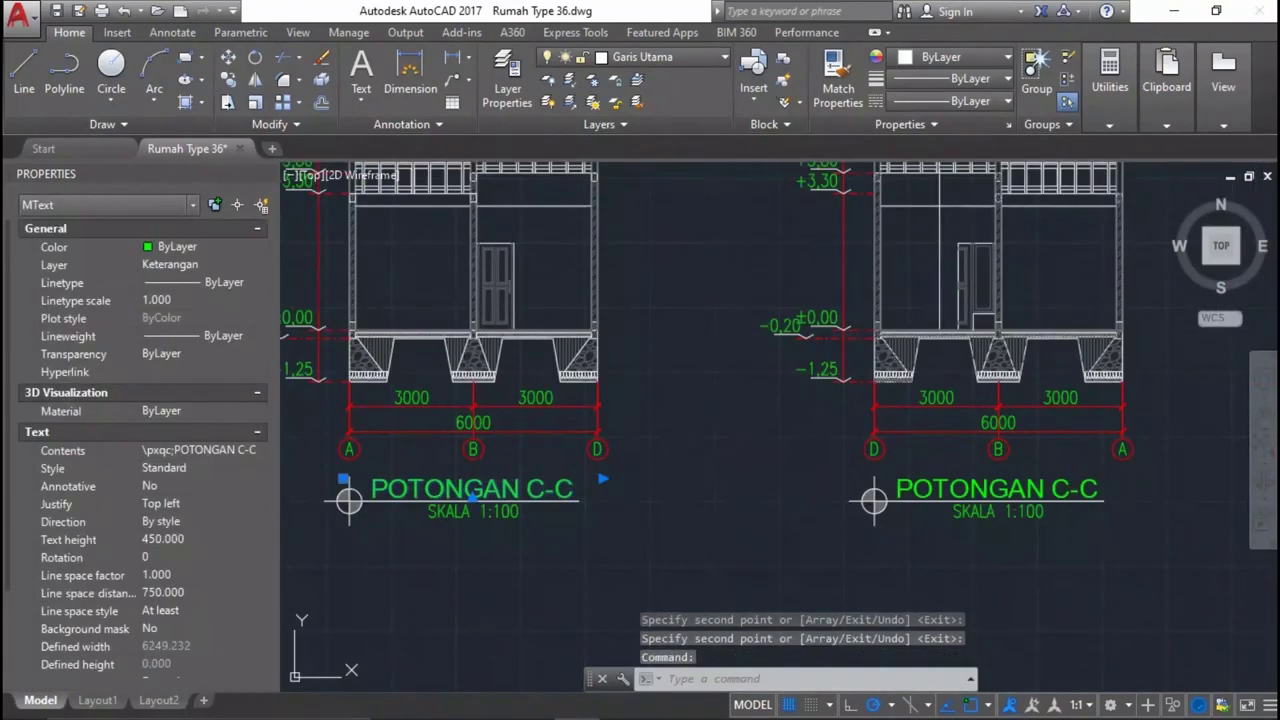
Change the first copied title to POTONGAN A-A.
double_click(472, 494)
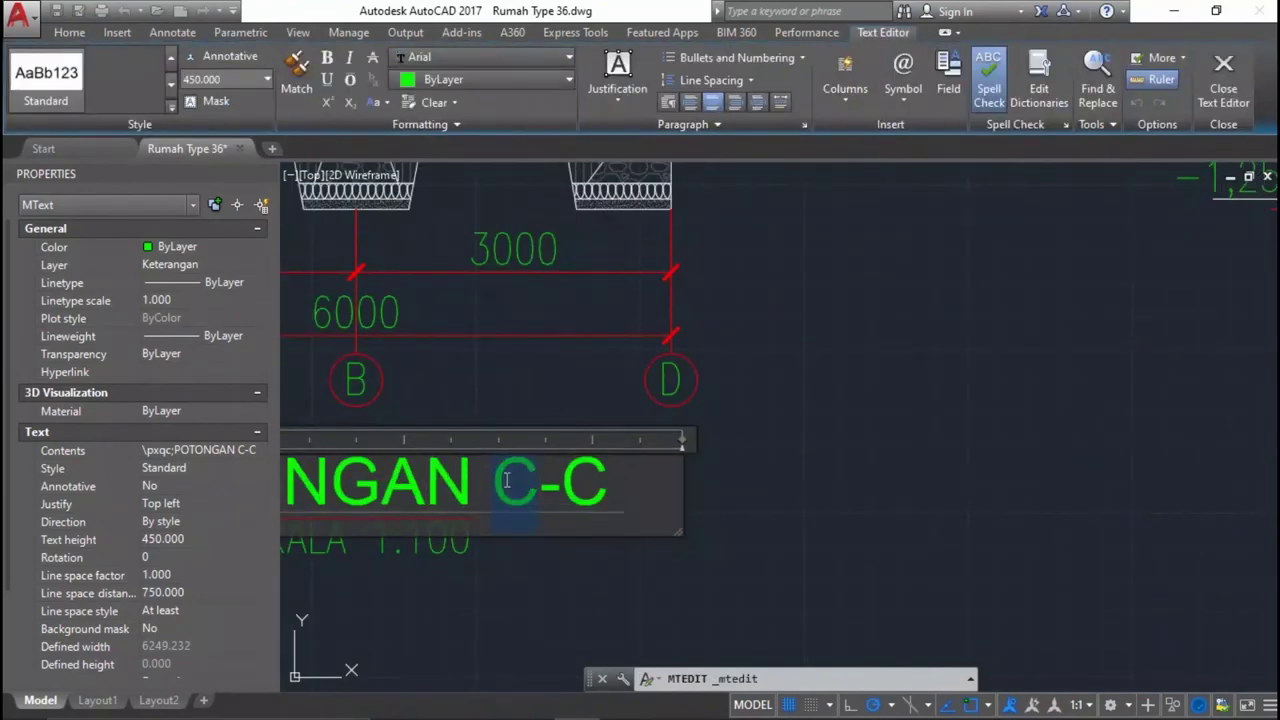
type("A")
left_click(760, 400)
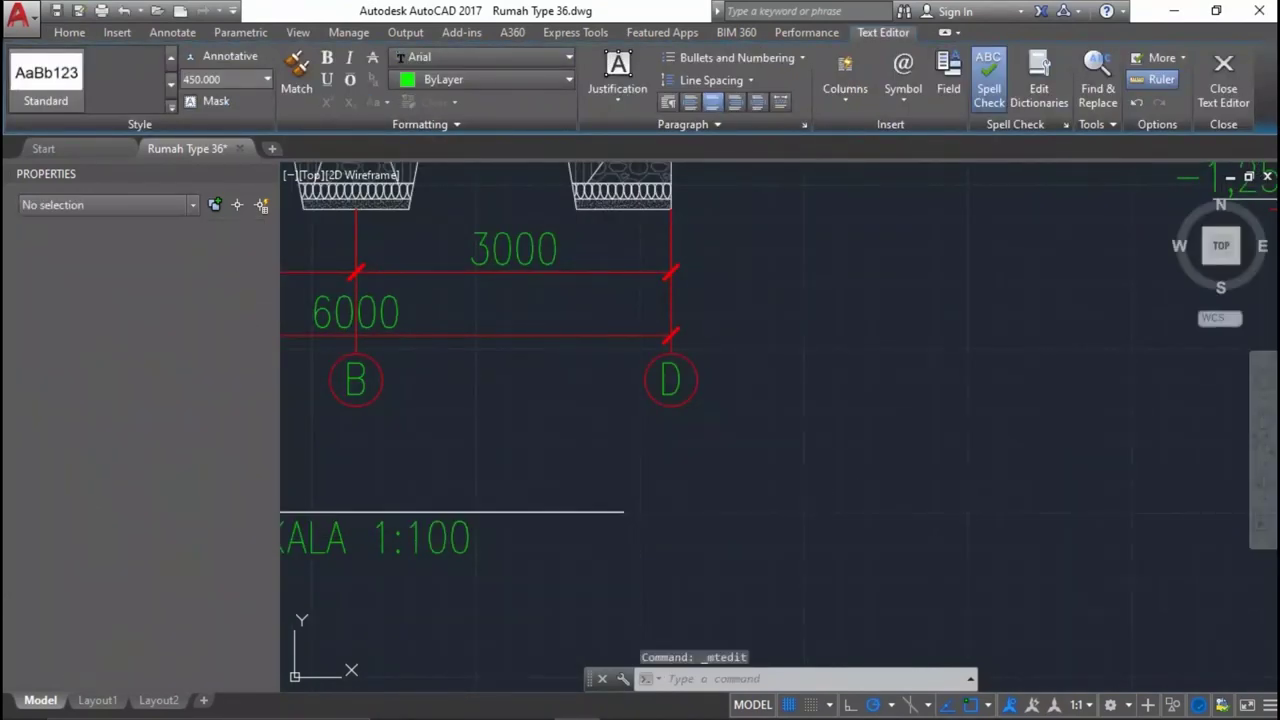
scroll(757, 400, "down", 3)
scroll(1002, 440, "up", 3)
Change the title under the D-B-A section to POTONGAN B-B.
double_click(1002, 440)
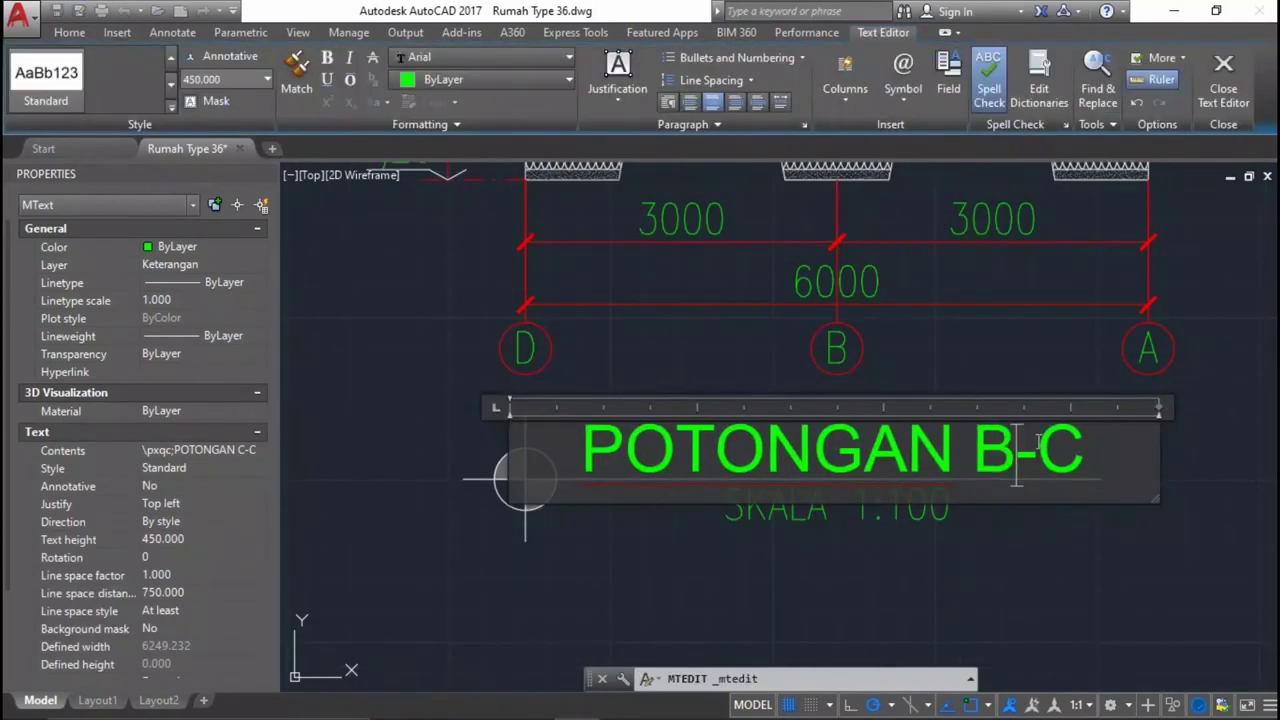
type("B")
left_click(1038, 534)
scroll(870, 505, "down", 3)
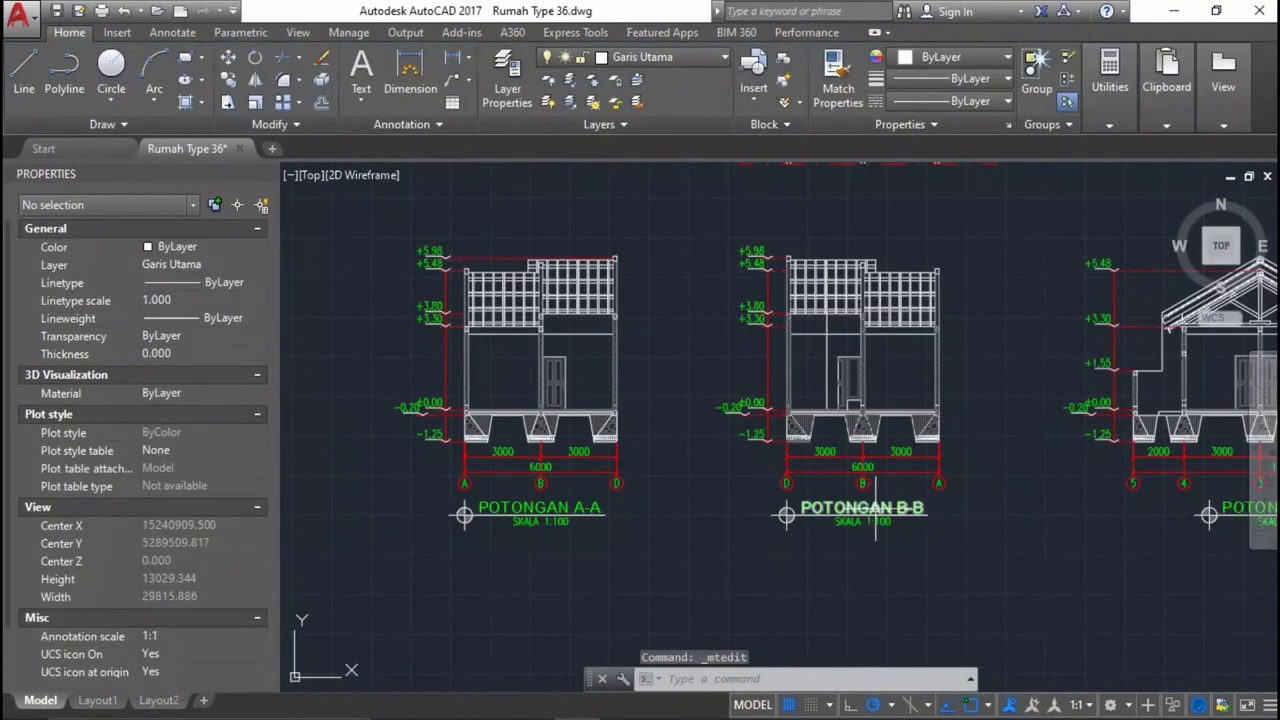
scroll(811, 340, "up", 3)
scroll(811, 340, "down", 5)
scroll(829, 383, "up", 3)
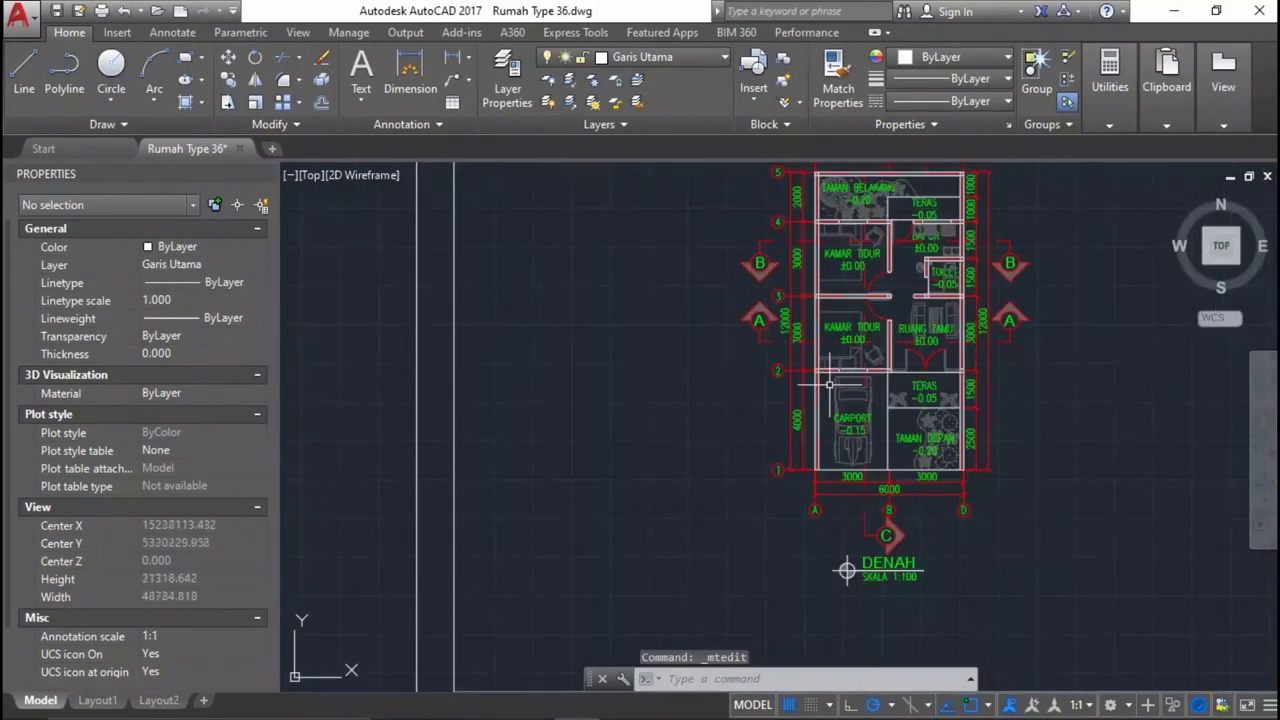
scroll(880, 458, "up", 2)
scroll(900, 586, "down", 2)
scroll(543, 537, "up", 6)
scroll(614, 529, "down", 2)
scroll(656, 516, "down", 2)
scroll(700, 500, "up", 6)
scroll(700, 500, "down", 8)
scroll(790, 310, "up", 4)
scroll(826, 302, "down", 4)
scroll(826, 302, "down", 3)
scroll(820, 600, "up", 2)
scroll(729, 471, "up", 4)
scroll(716, 457, "down", 4)
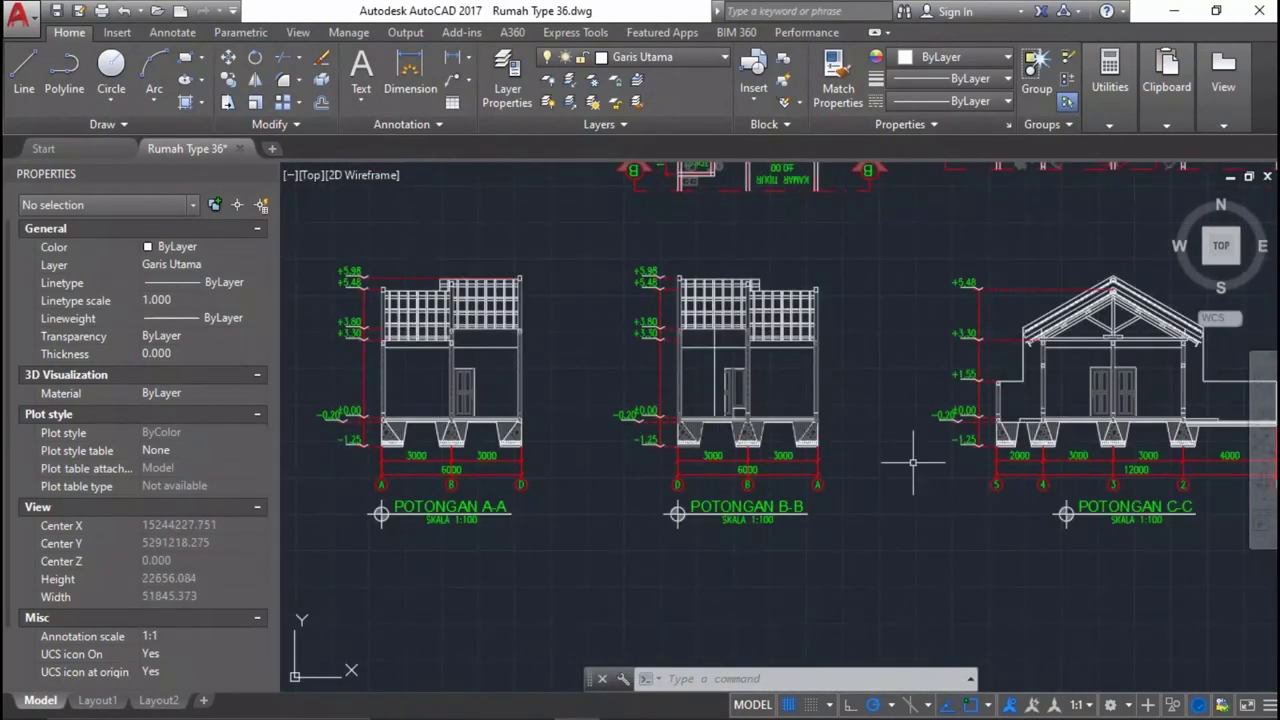
scroll(1112, 434, "up", 3)
scroll(615, 517, "down", 3)
scroll(903, 509, "up", 5)
scroll(846, 509, "down", 2)
scroll(1193, 423, "down", 2)
scroll(1175, 420, "up", 5)
scroll(948, 457, "down", 3)
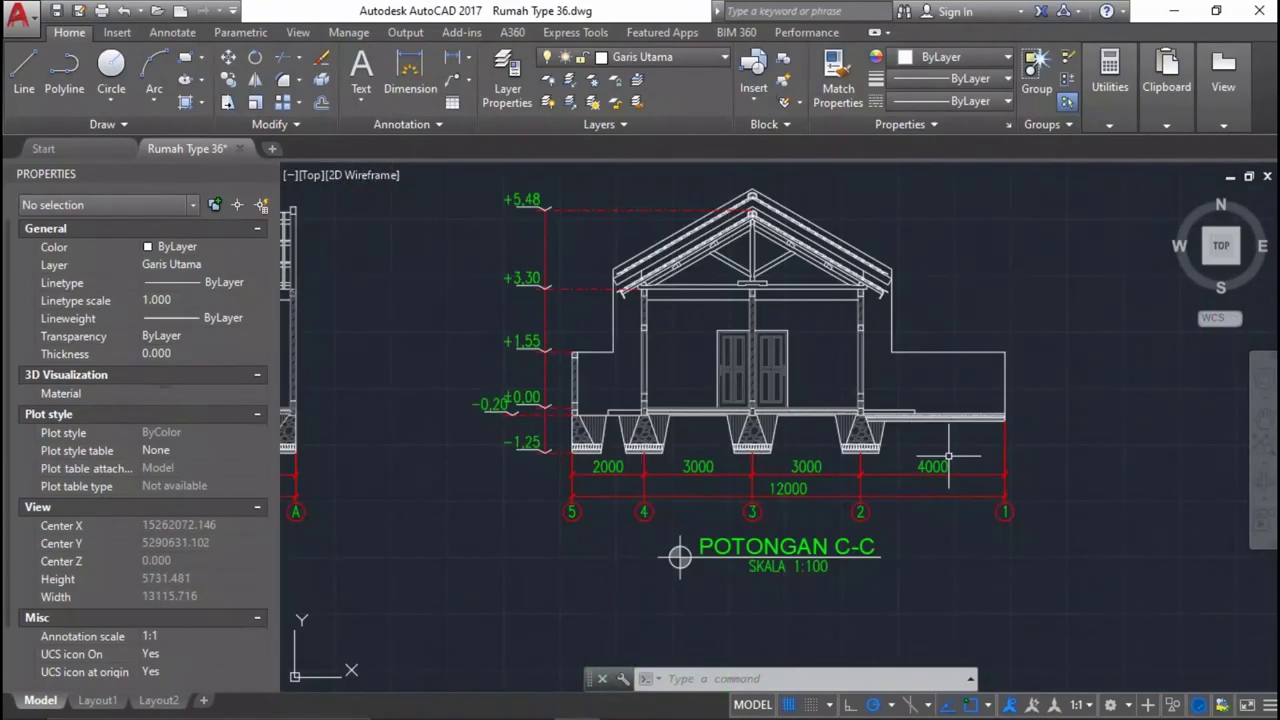
scroll(929, 467, "up", 5)
scroll(930, 475, "down", 6)
scroll(931, 486, "up", 5)
scroll(932, 484, "down", 5)
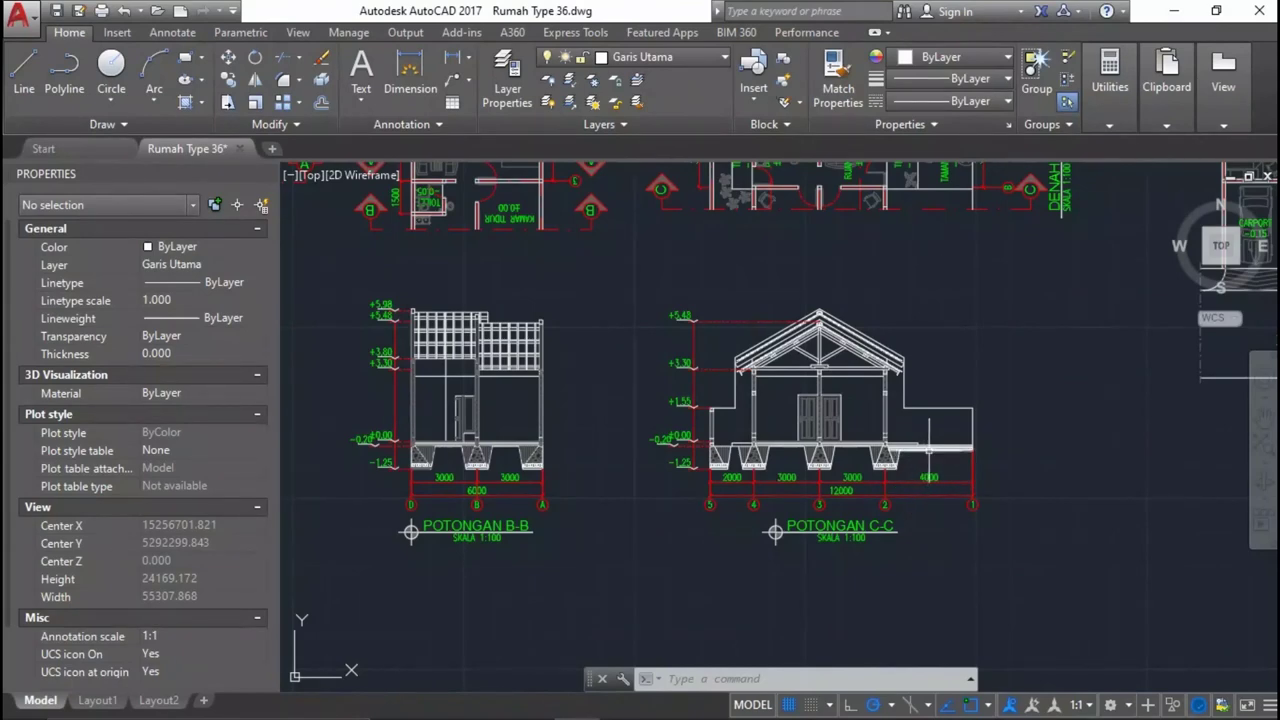
scroll(845, 422, "down", 4)
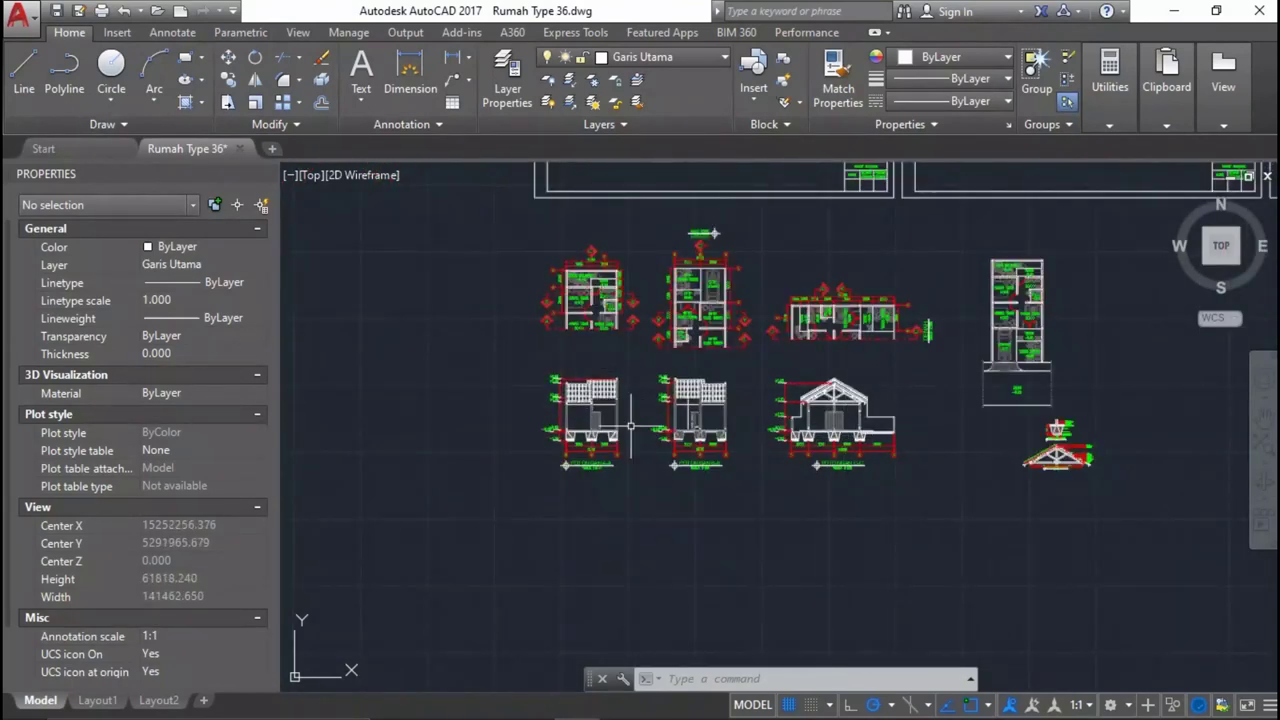
scroll(690, 438, "up", 3)
scroll(727, 433, "up", 1)
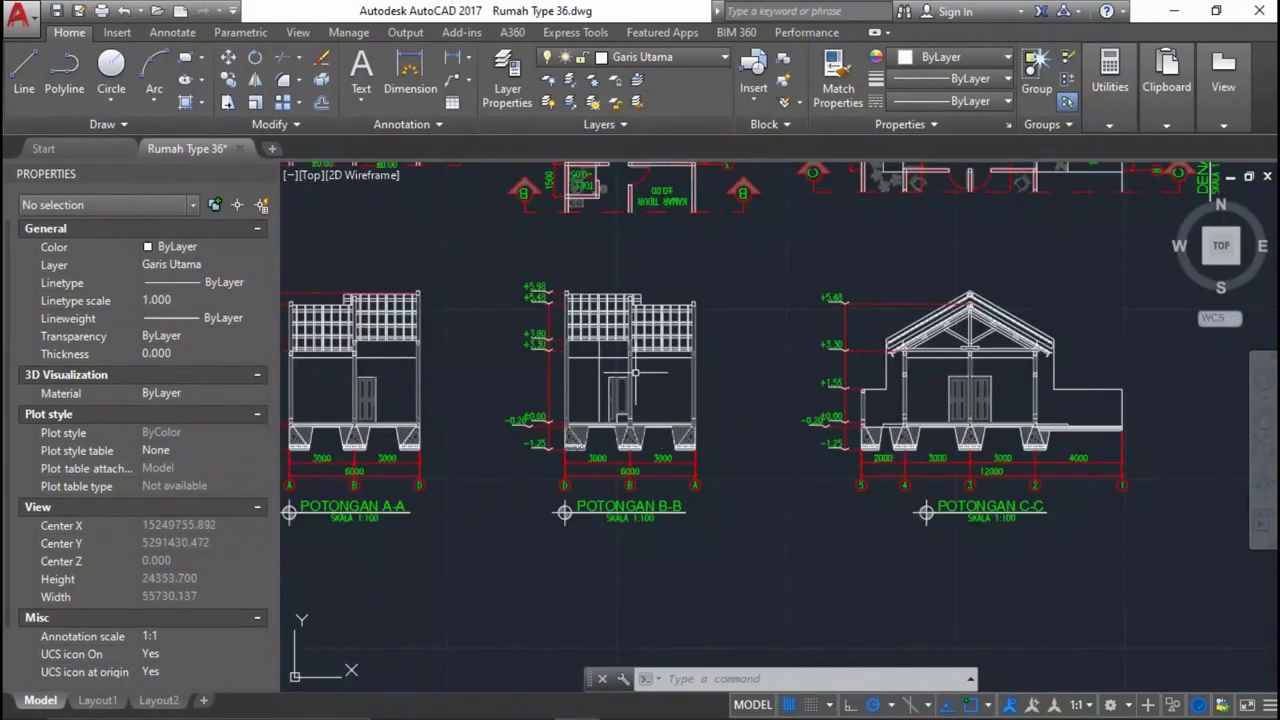
scroll(636, 370, "down", 2)
scroll(634, 357, "up", 8)
scroll(929, 363, "down", 7)
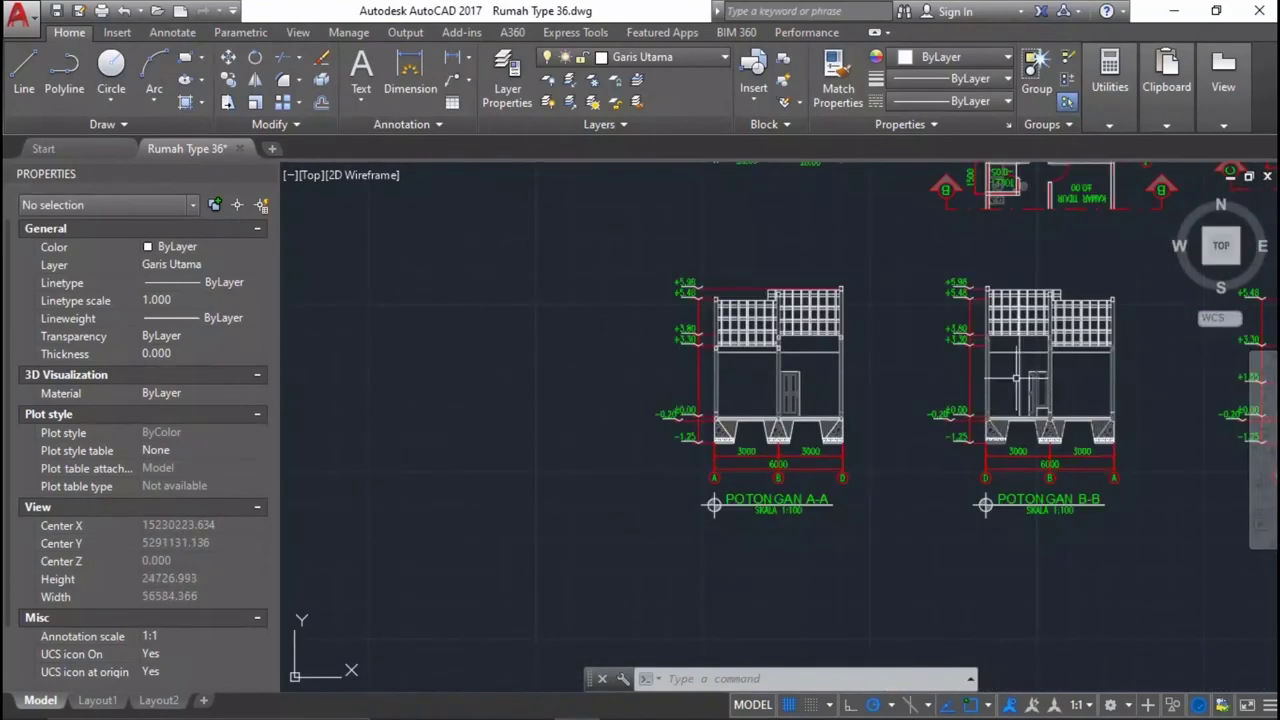
scroll(929, 363, "down", 2)
scroll(1049, 387, "up", 2)
middle_click_drag(1095, 401, 709, 375)
scroll(762, 357, "up", 2)
scroll(762, 357, "down", 5)
scroll(780, 380, "down", 2)
scroll(800, 410, "up", 3)
scroll(808, 420, "up", 2)
scroll(808, 420, "down", 2)
scroll(766, 423, "up", 4)
scroll(757, 423, "down", 4)
scroll(967, 545, "up", 2)
scroll(967, 545, "up", 2)
scroll(1061, 453, "down", 4)
scroll(1000, 435, "up", 2)
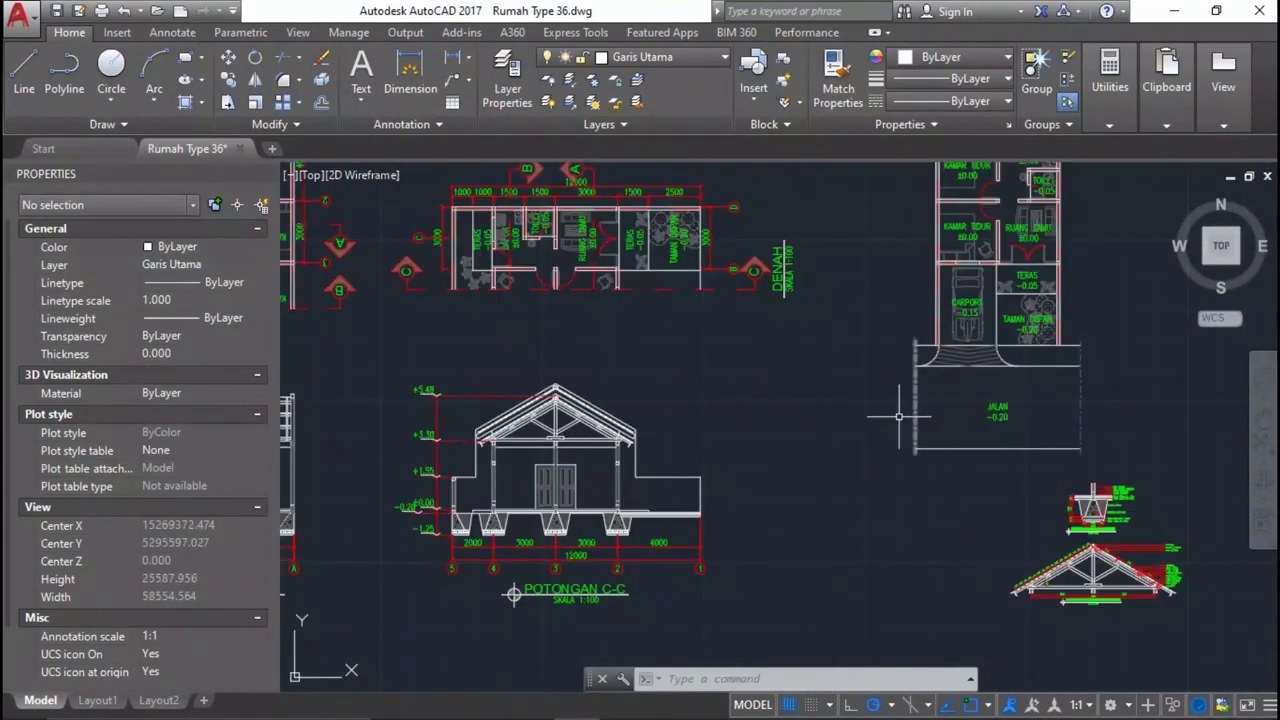
scroll(986, 423, "down", 4)
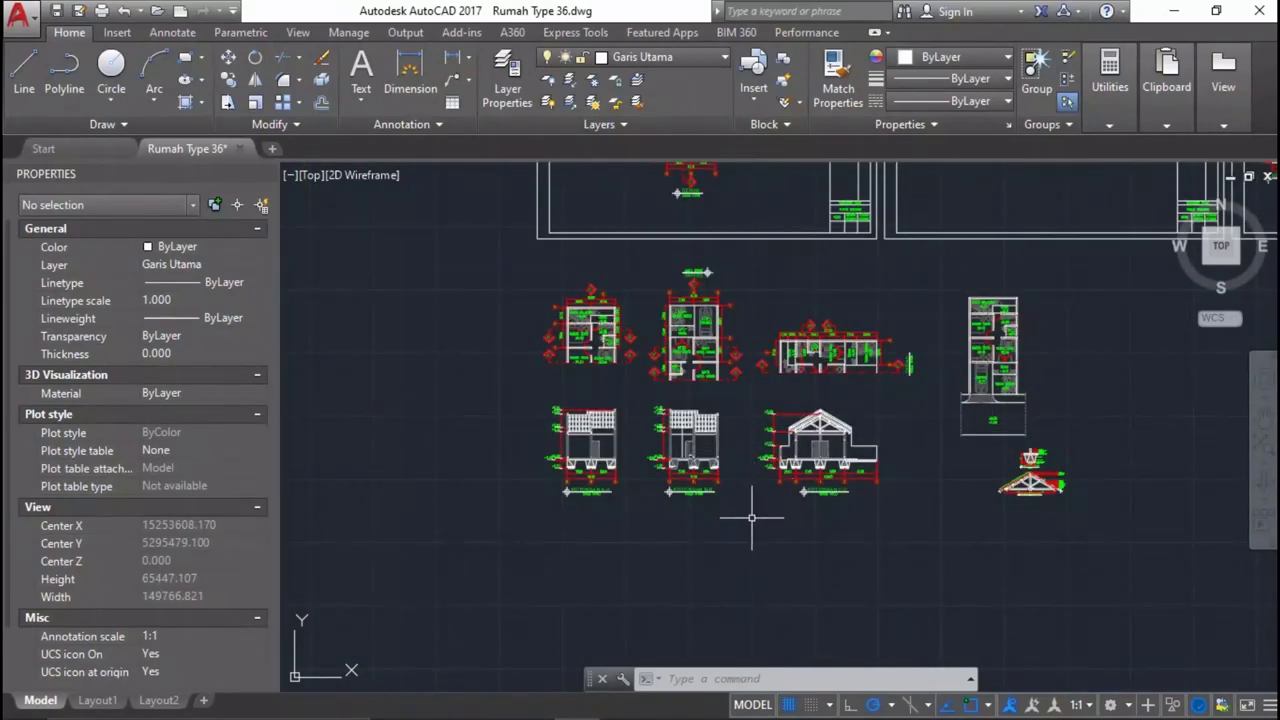
scroll(904, 418, "up", 2)
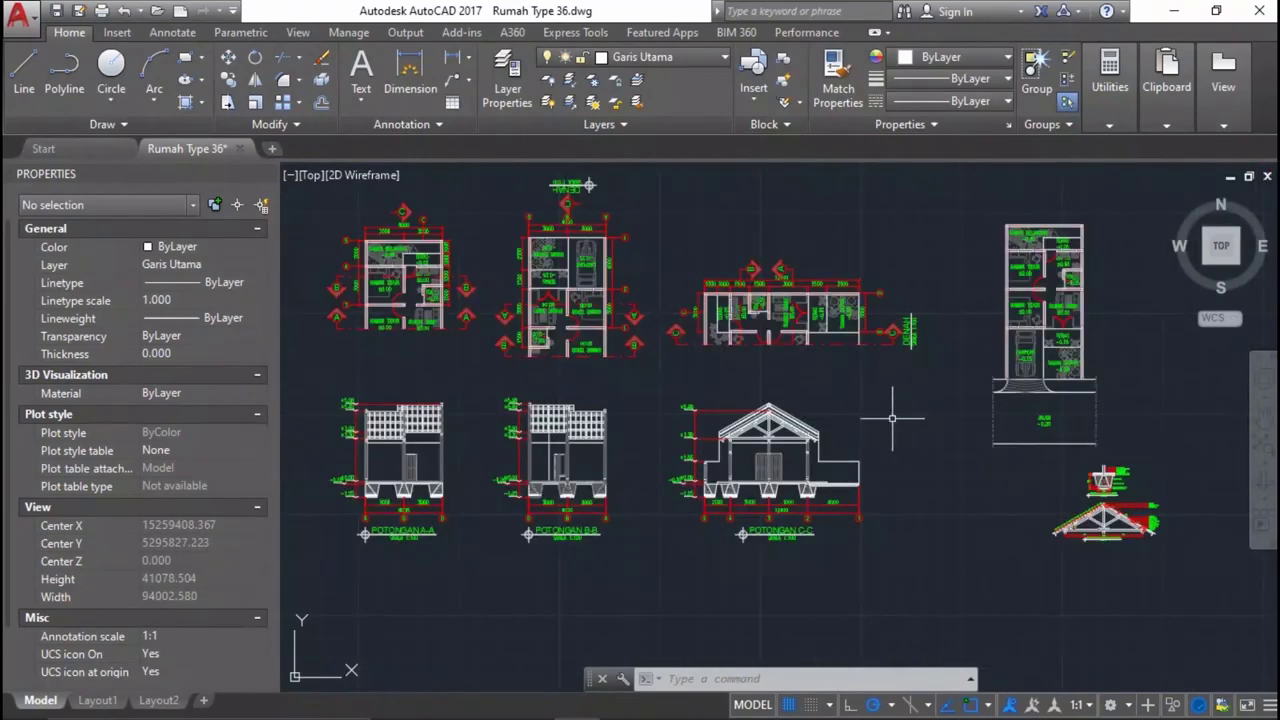